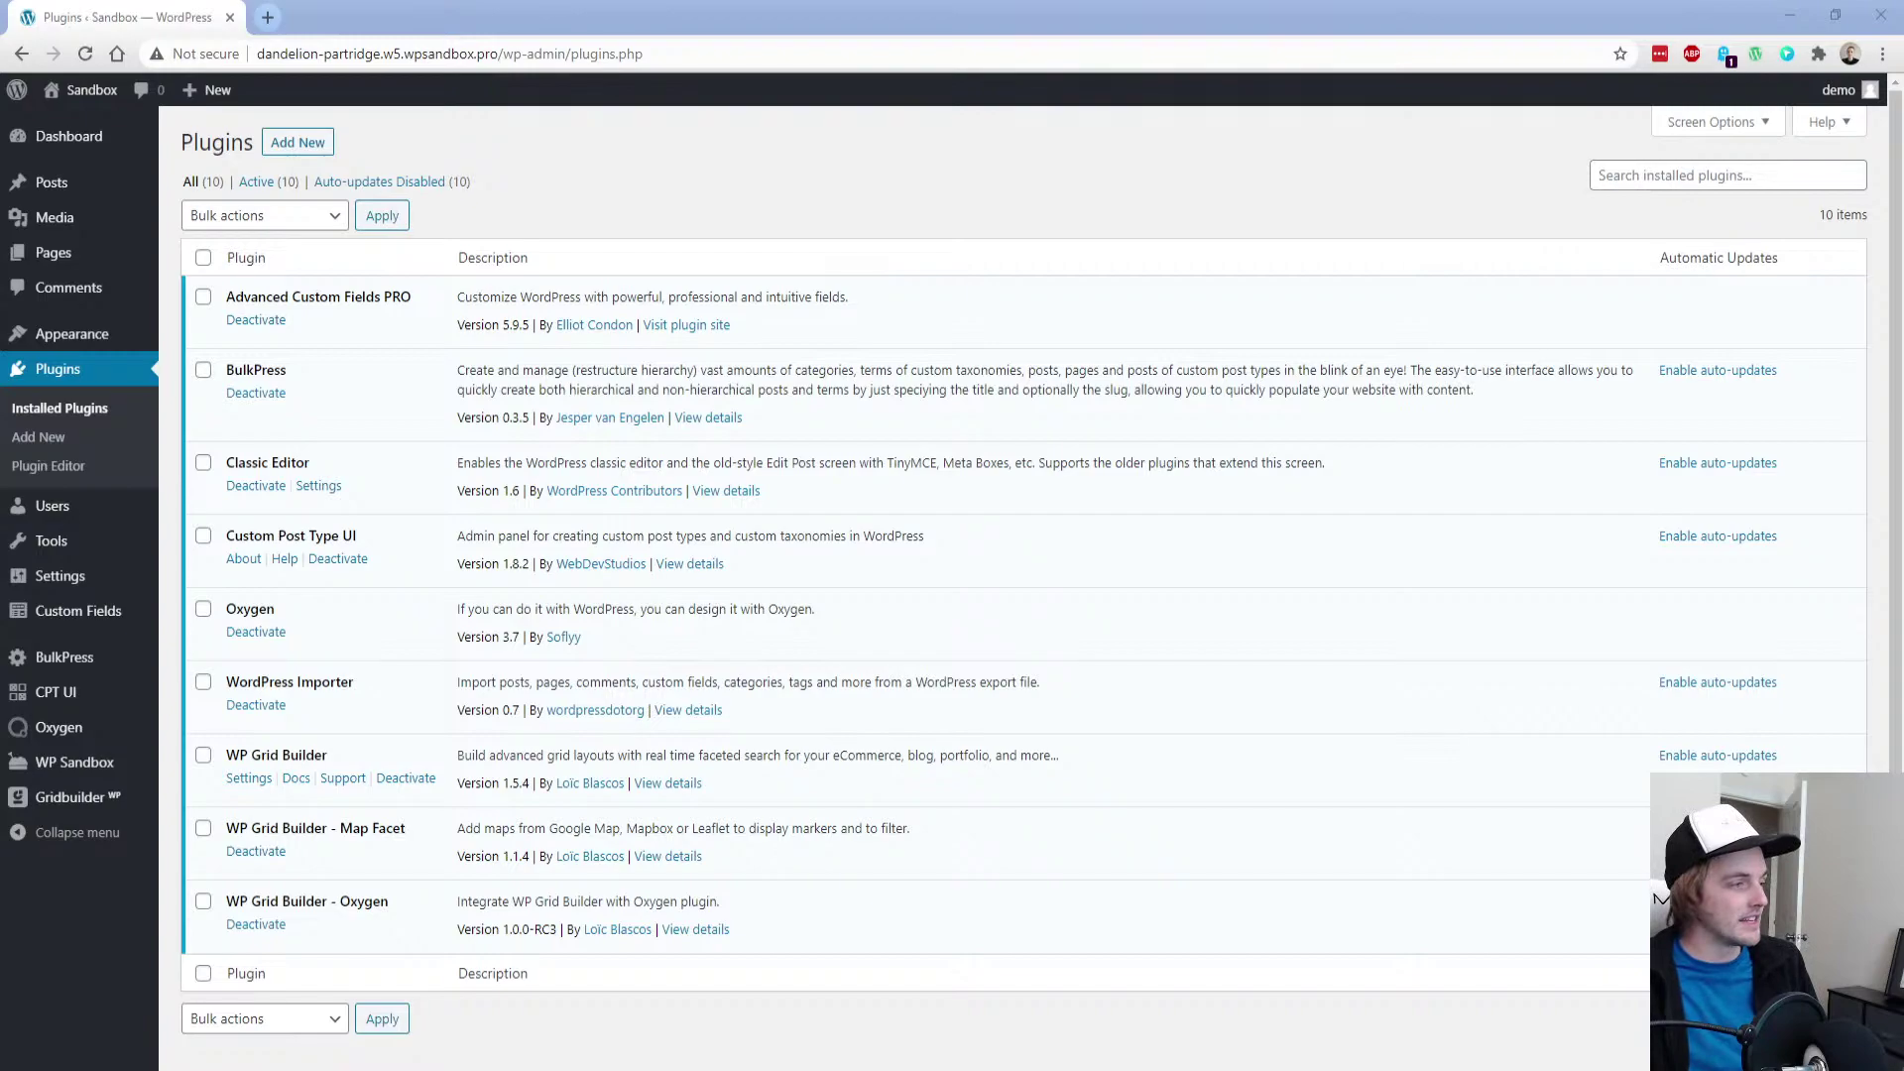
Add a custom post type in CPT UI with slug locations, plural label Locations and singular label Location
click(581, 182)
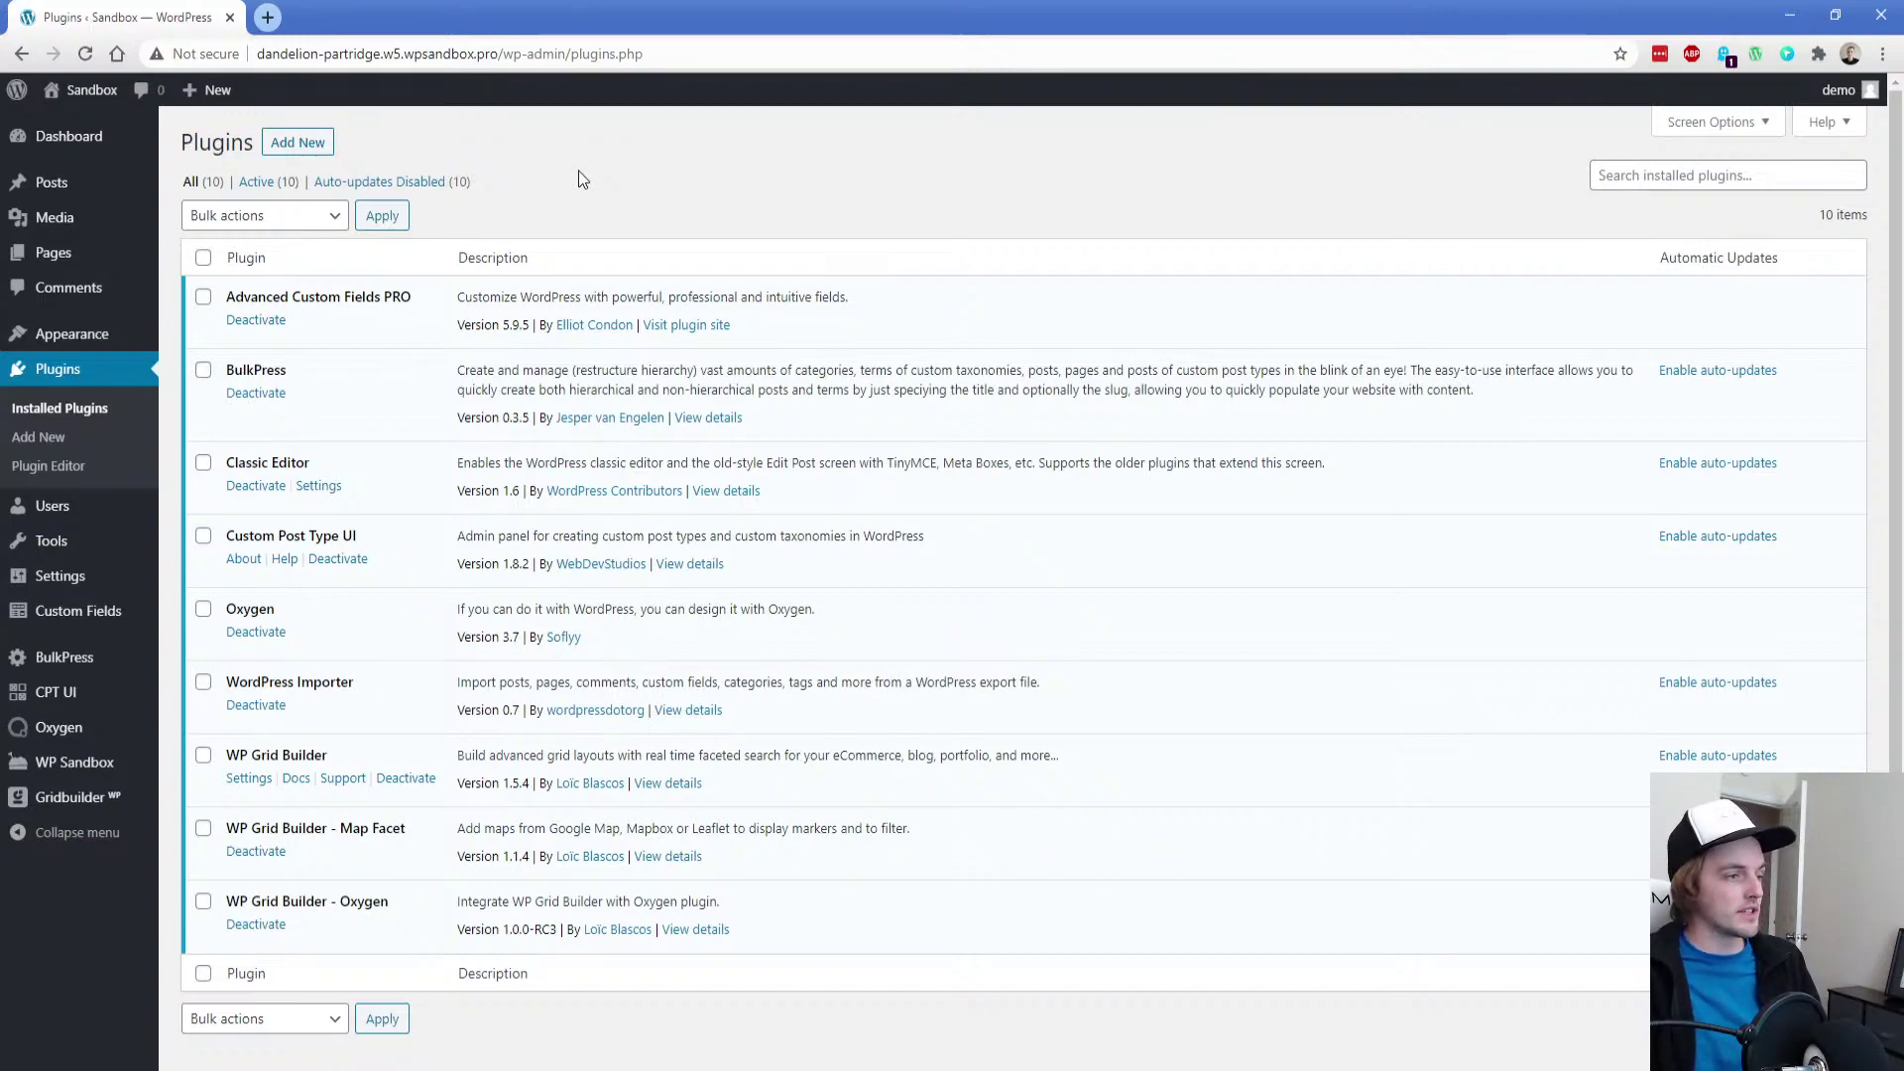
mouse_move(104, 694)
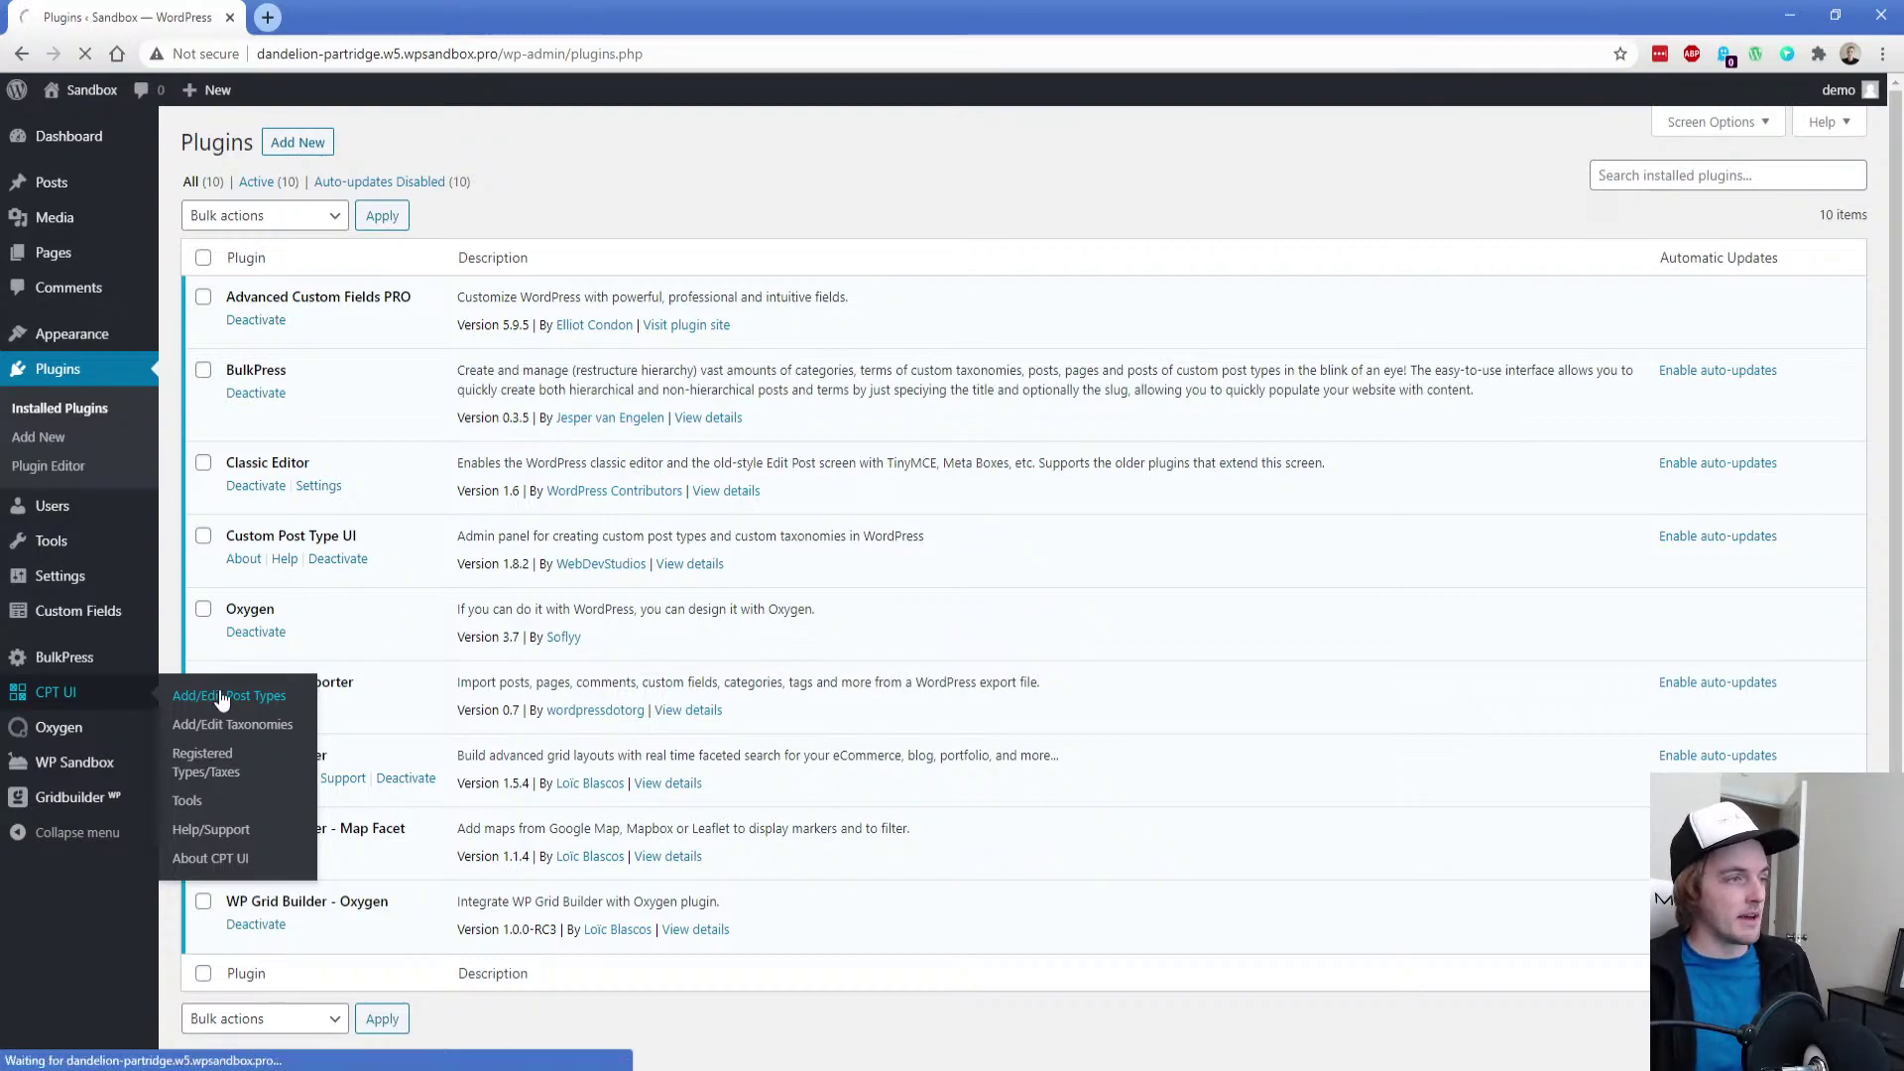
click(465, 337)
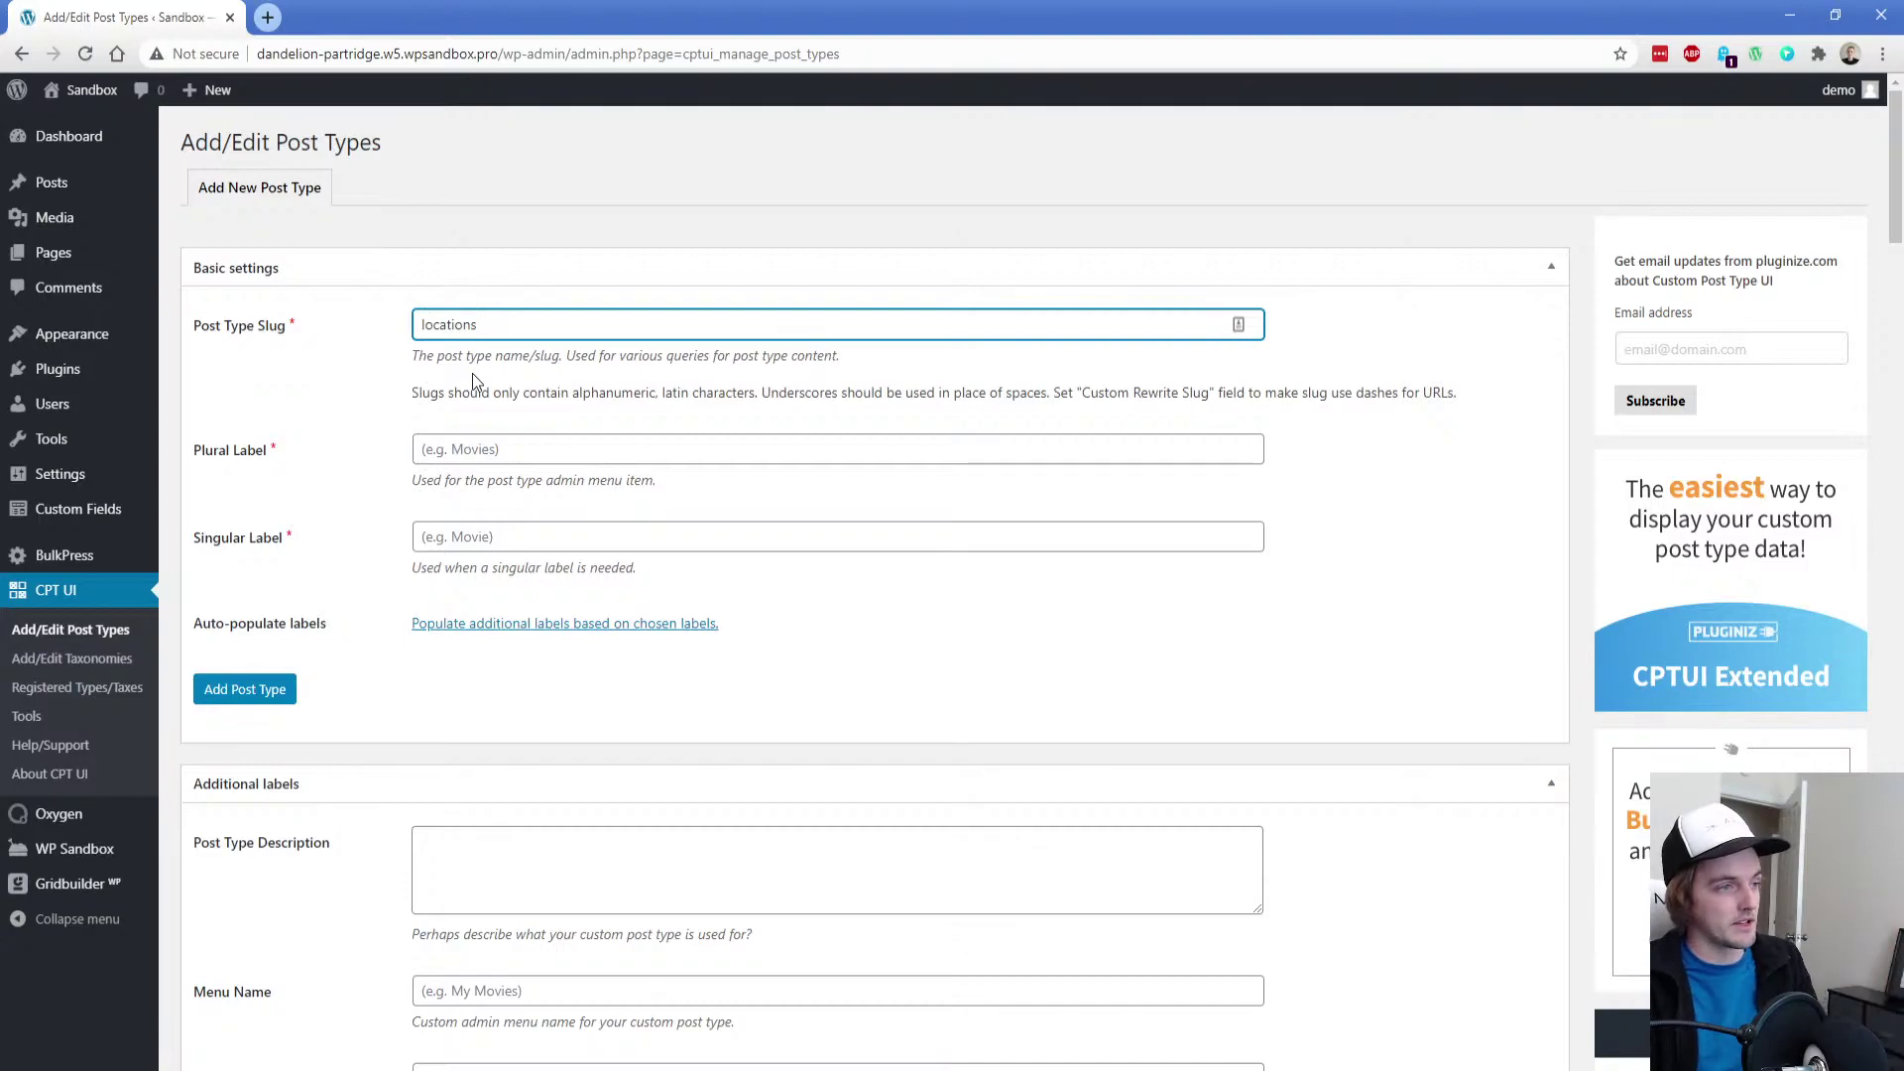
key(Tab)
text(Locations)
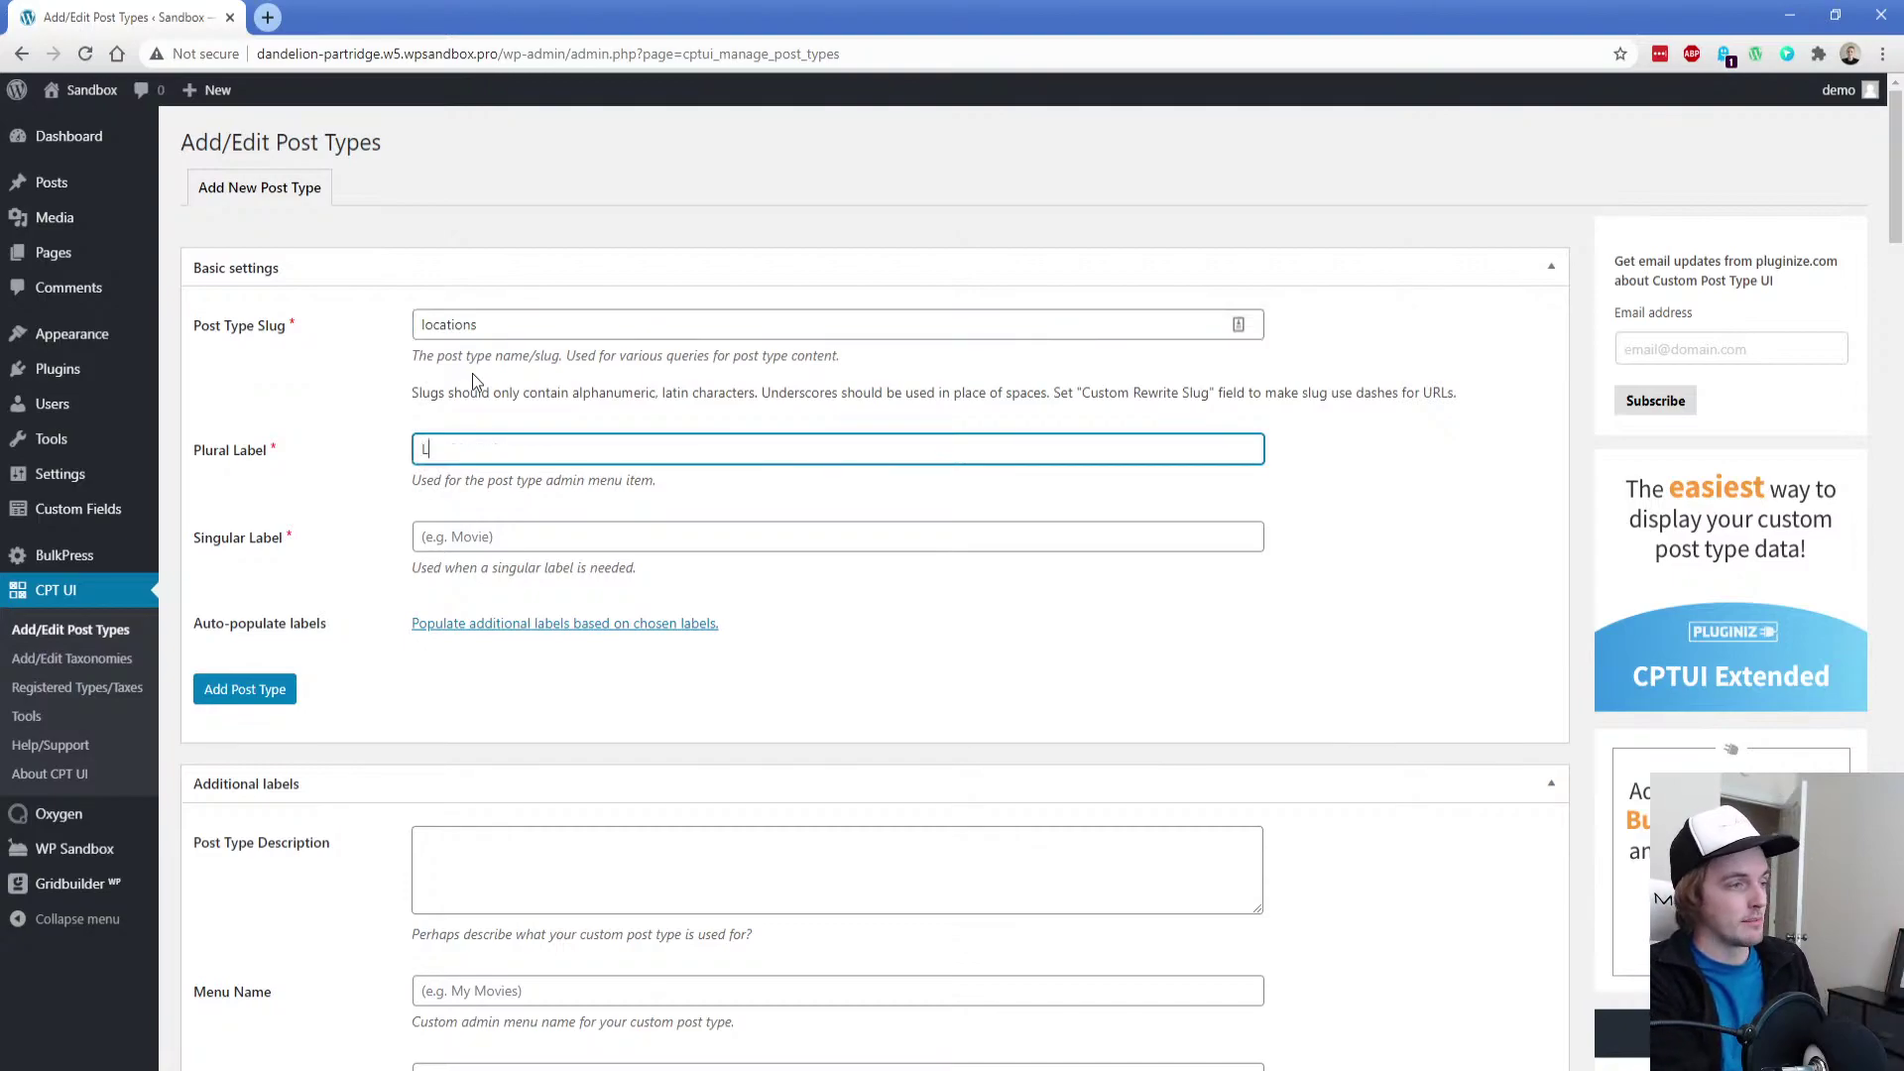
key(Tab)
text(Location)
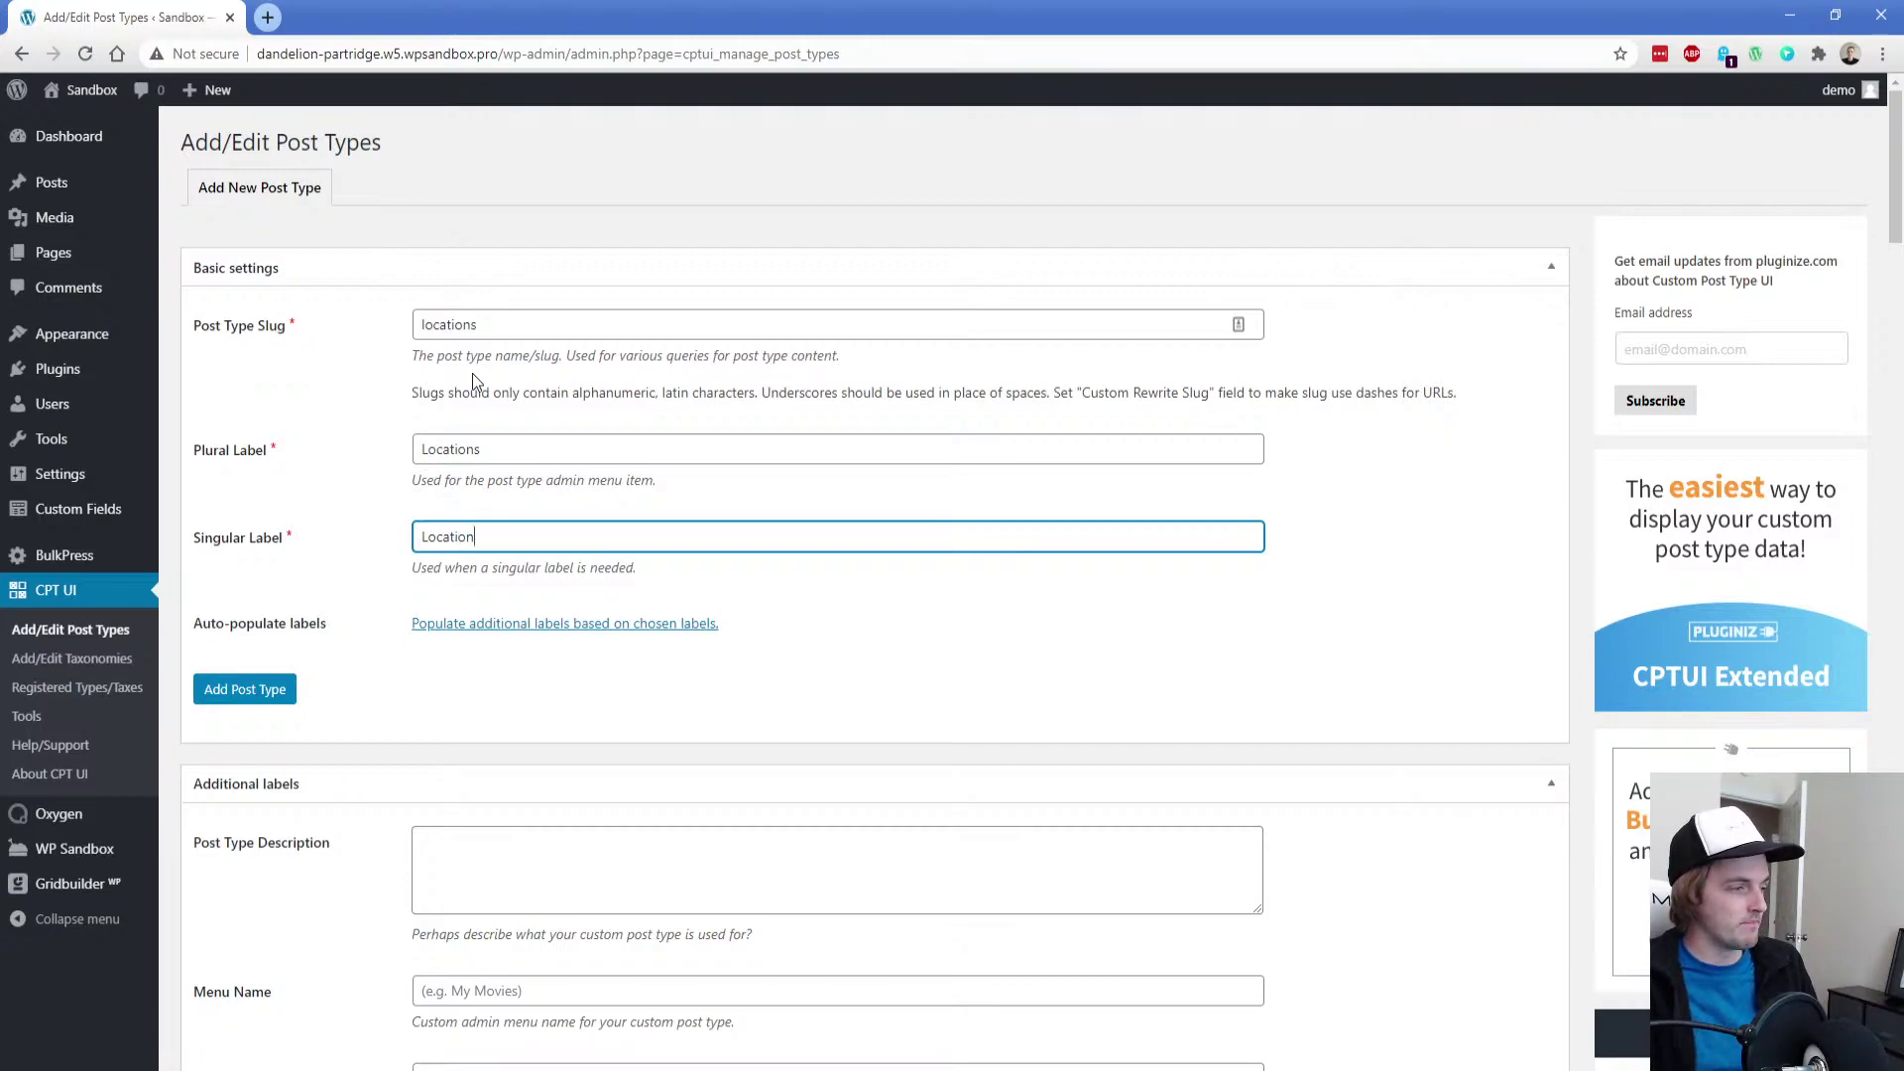
click(245, 689)
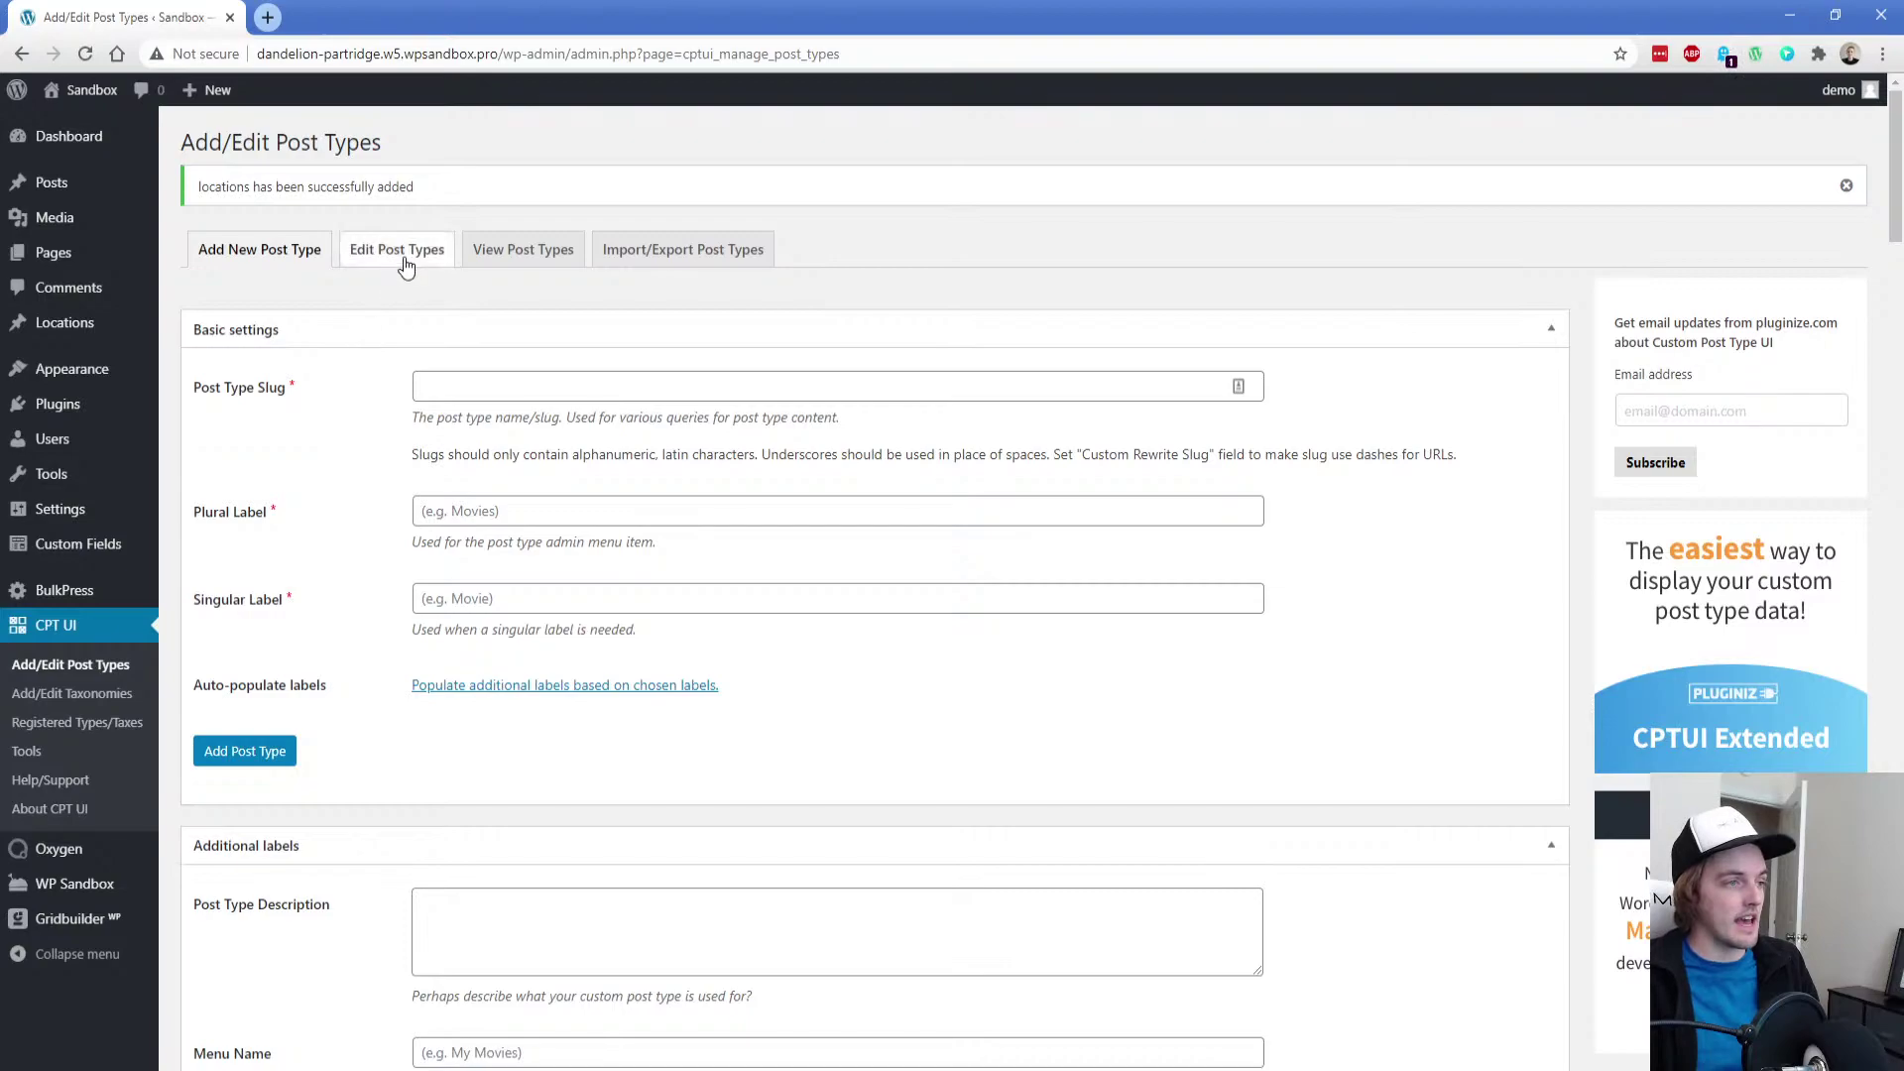
Open the Locations post type for editing and set its Has Archive option to True
click(402, 256)
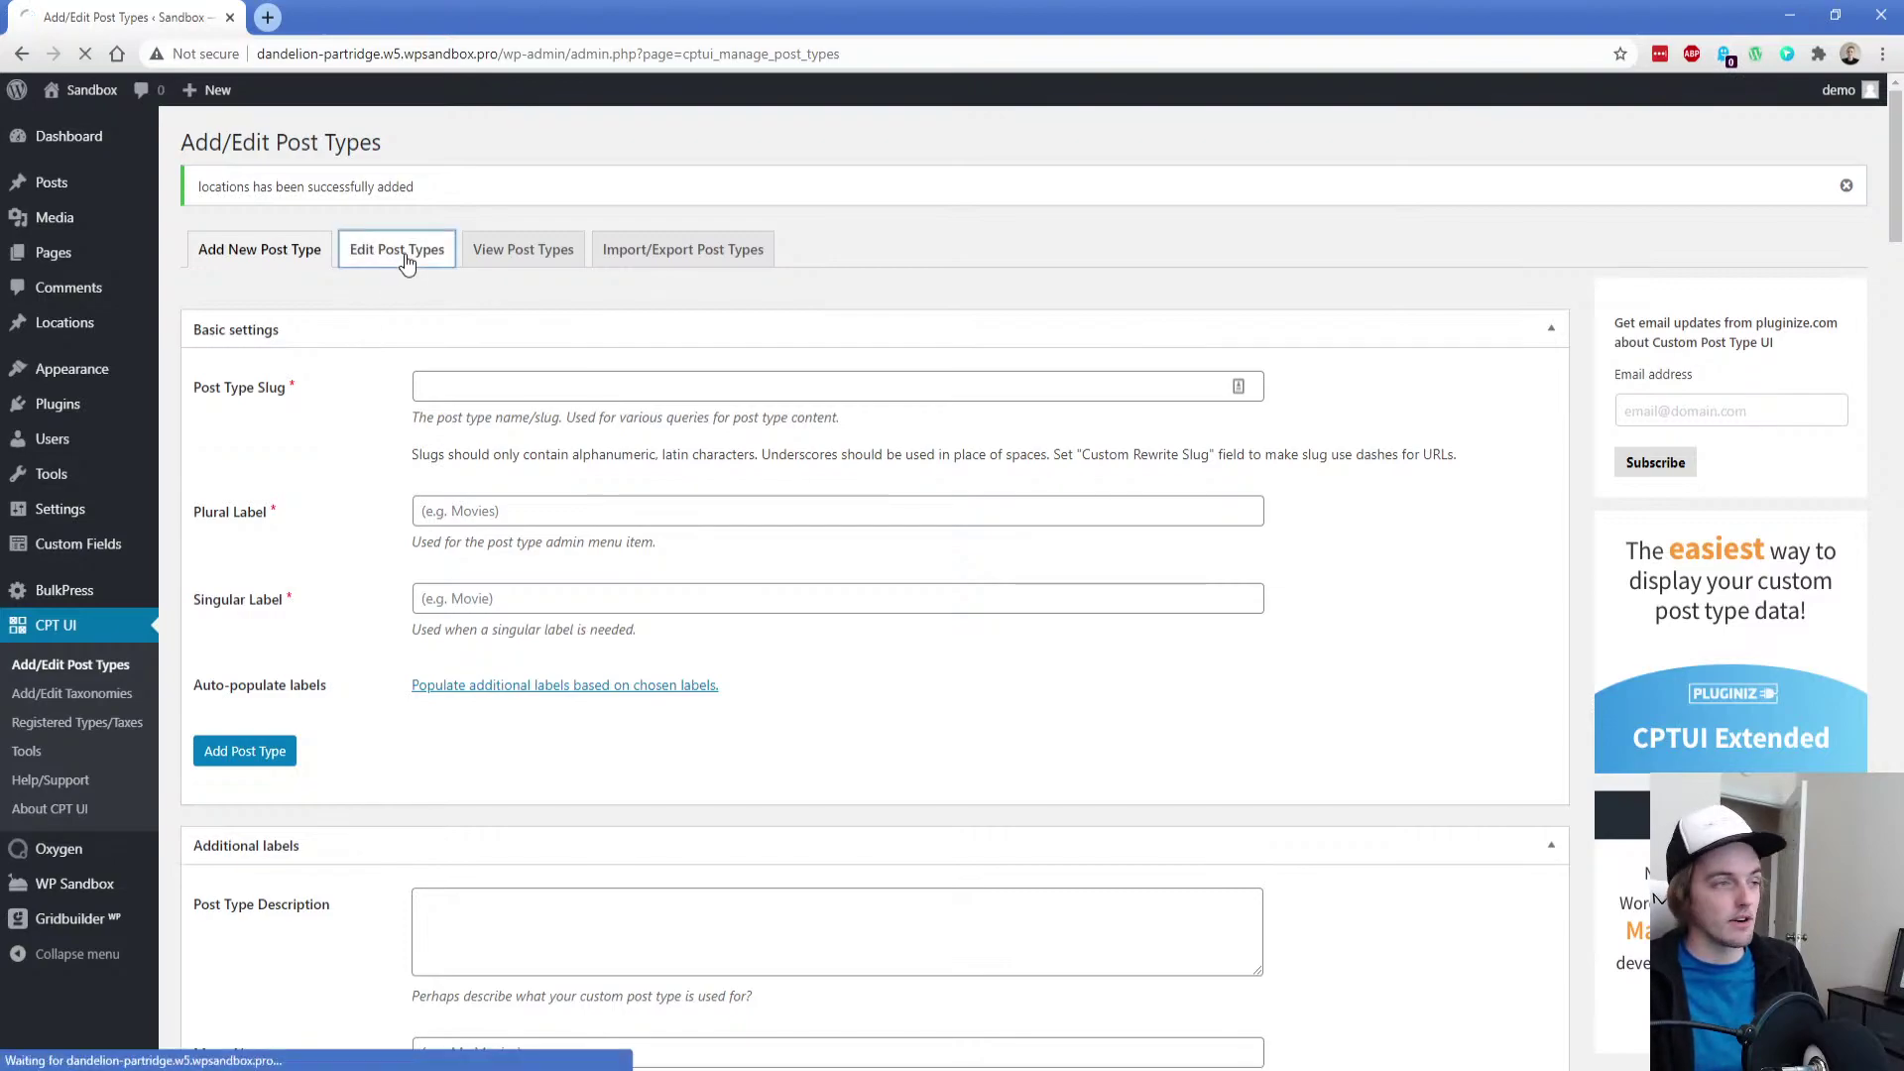
drag(1892, 159, 1899, 644)
scroll(906, 698, down, 3)
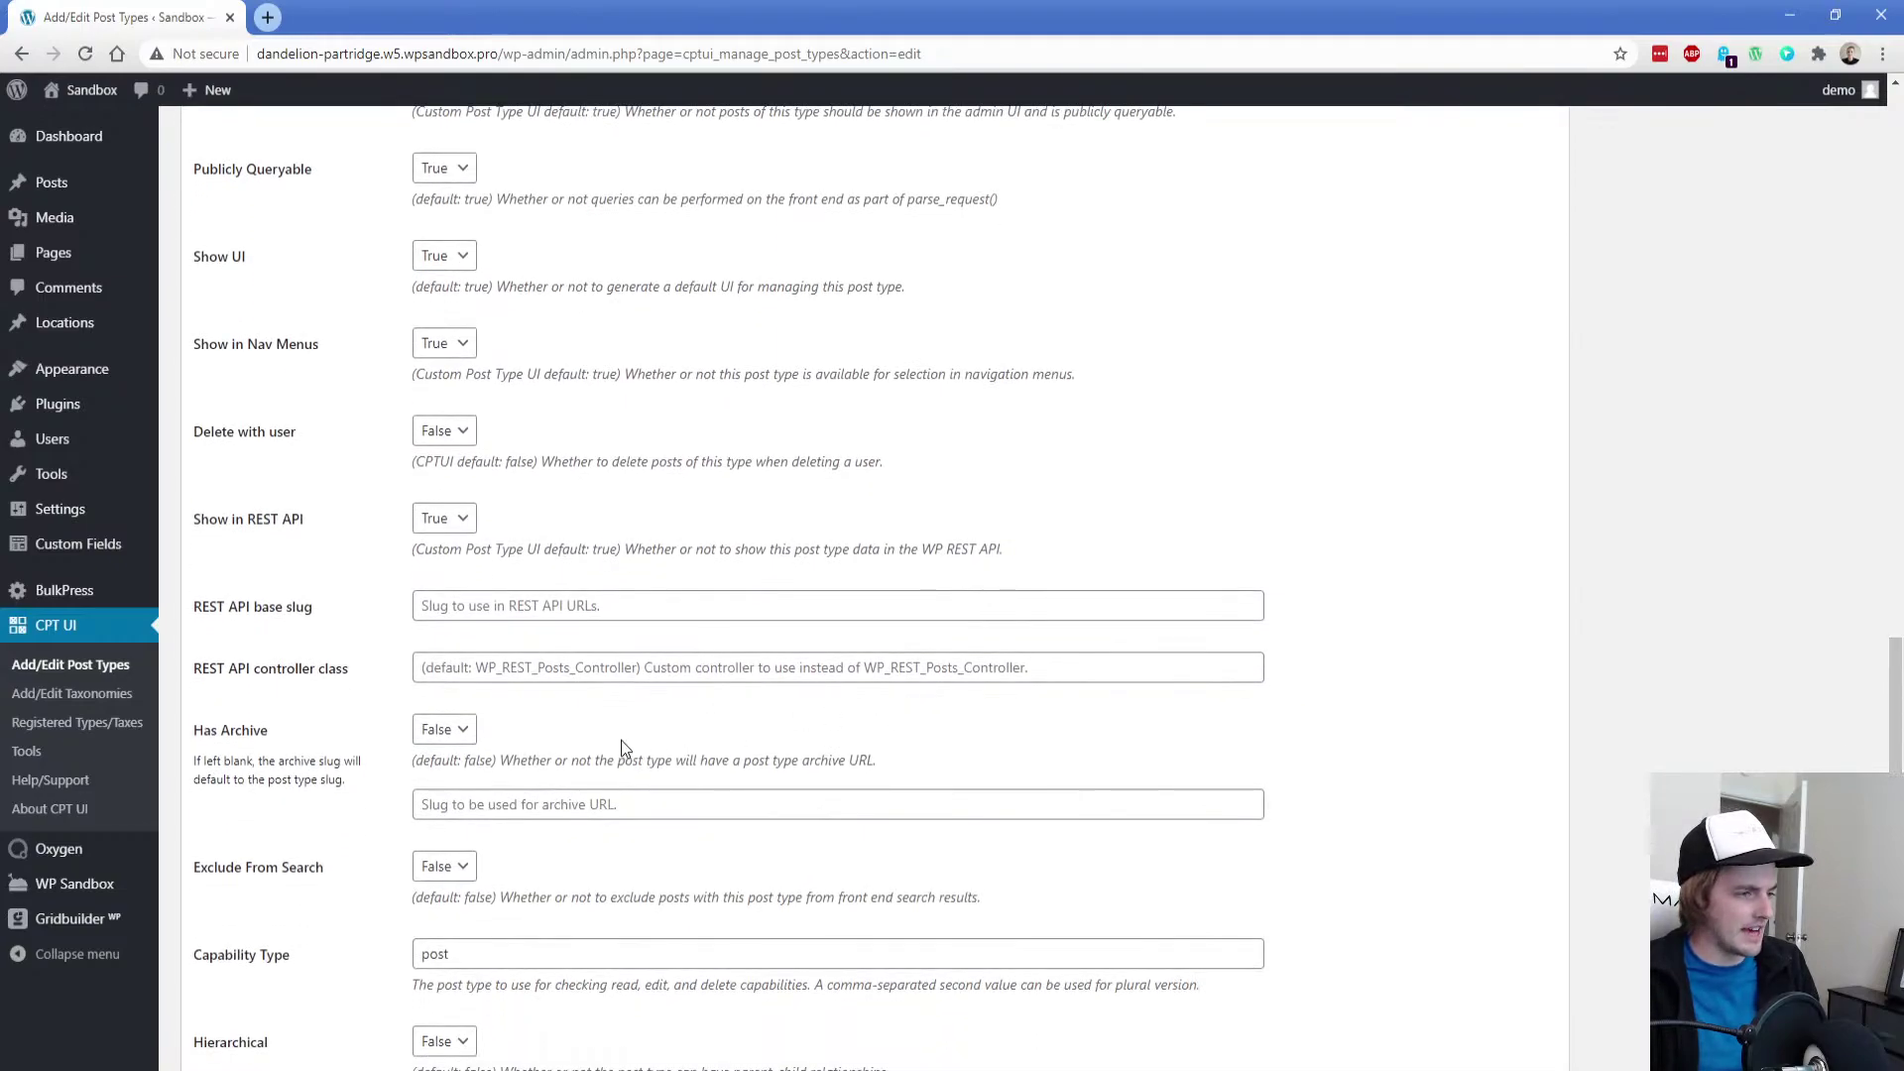
click(444, 730)
click(390, 730)
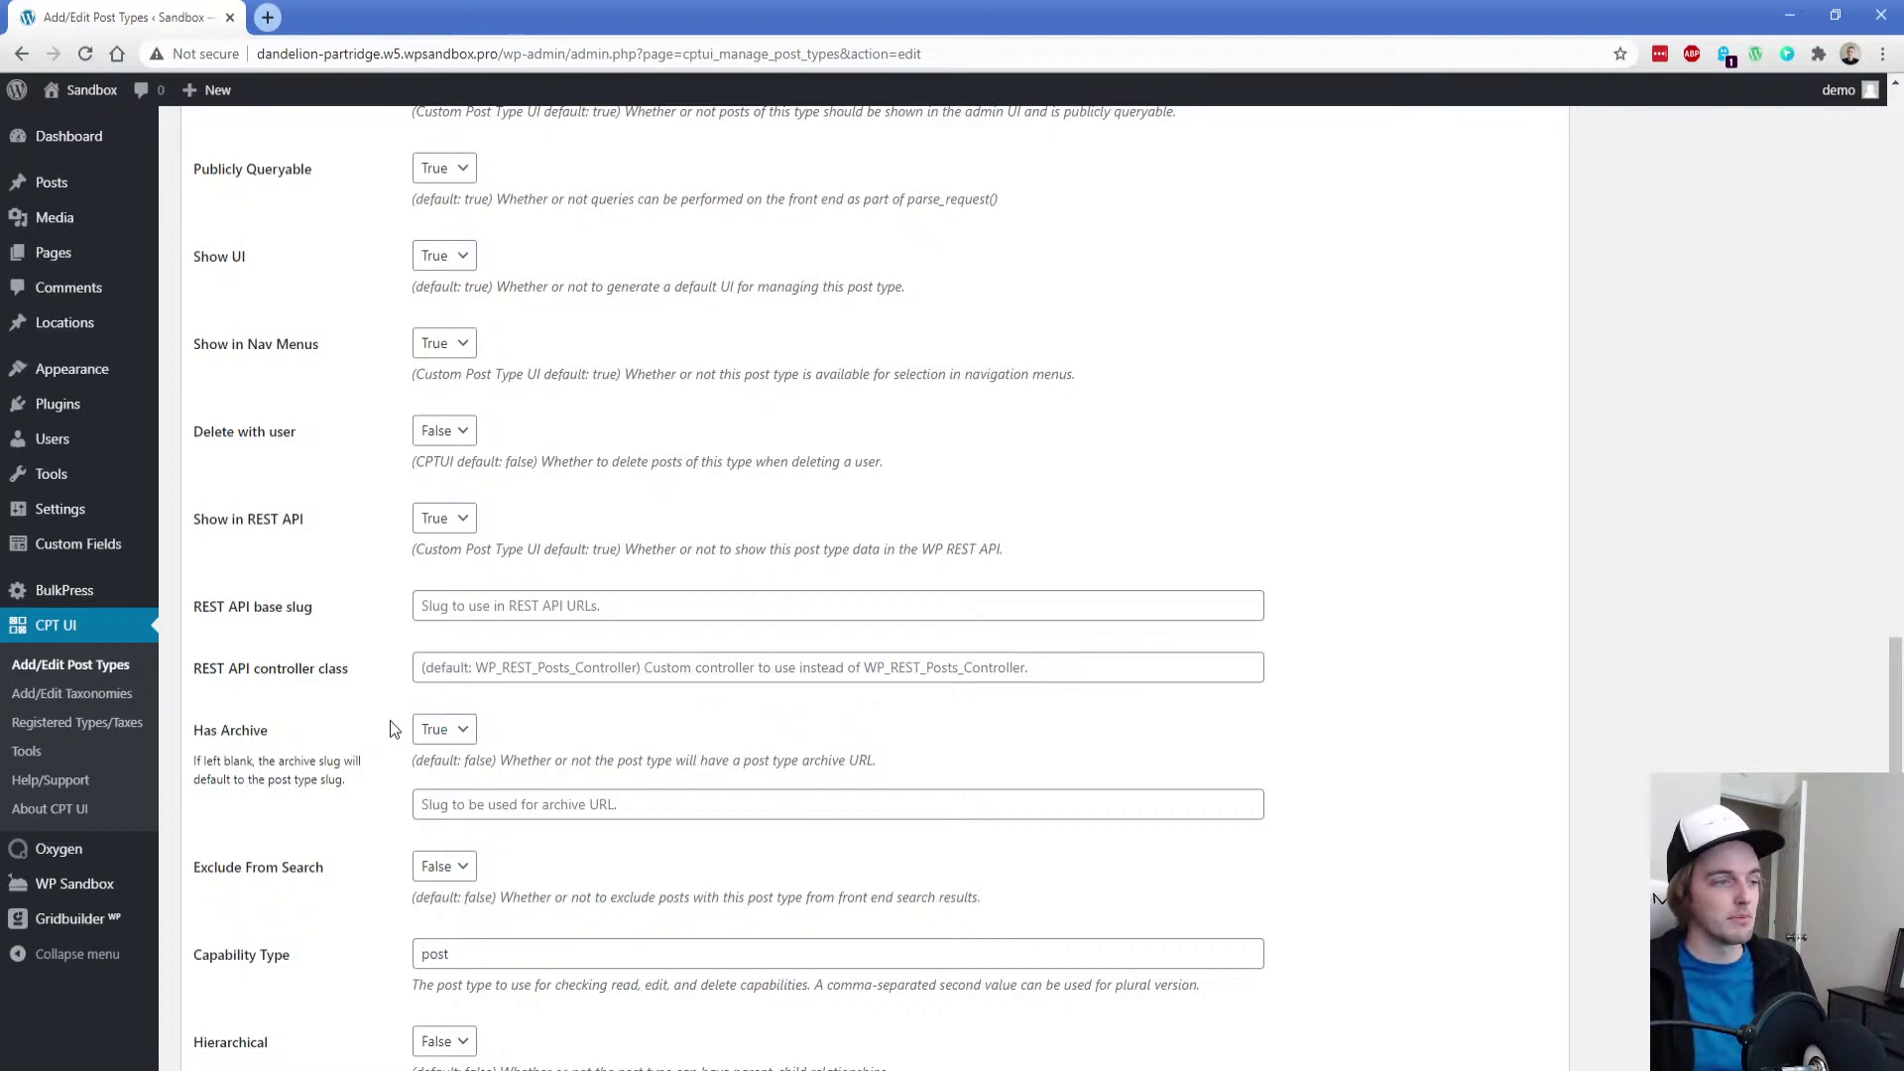
Open the Dashicons reference from the Menu Icon setting and copy the class name dashicons-location of the map pin icon under Misc
scroll(386, 700, down, 10)
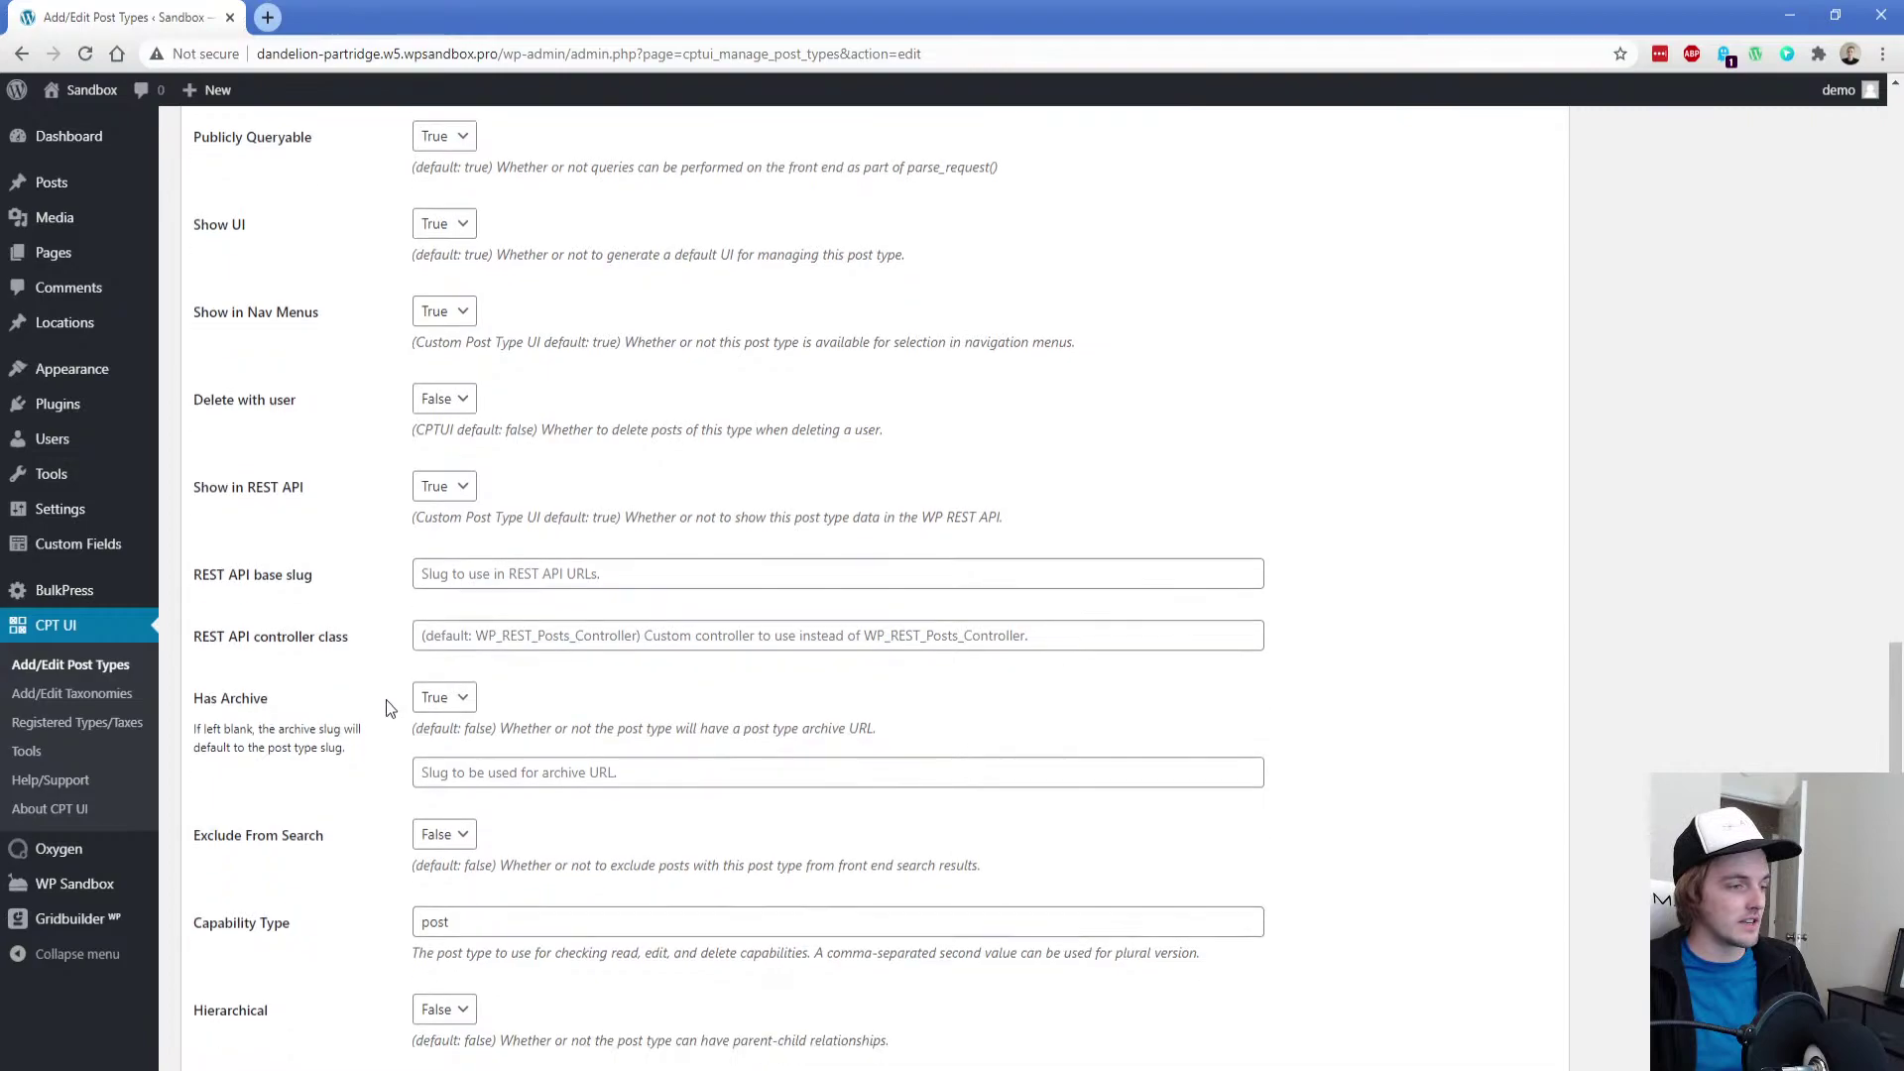
scroll(387, 714, down, 4)
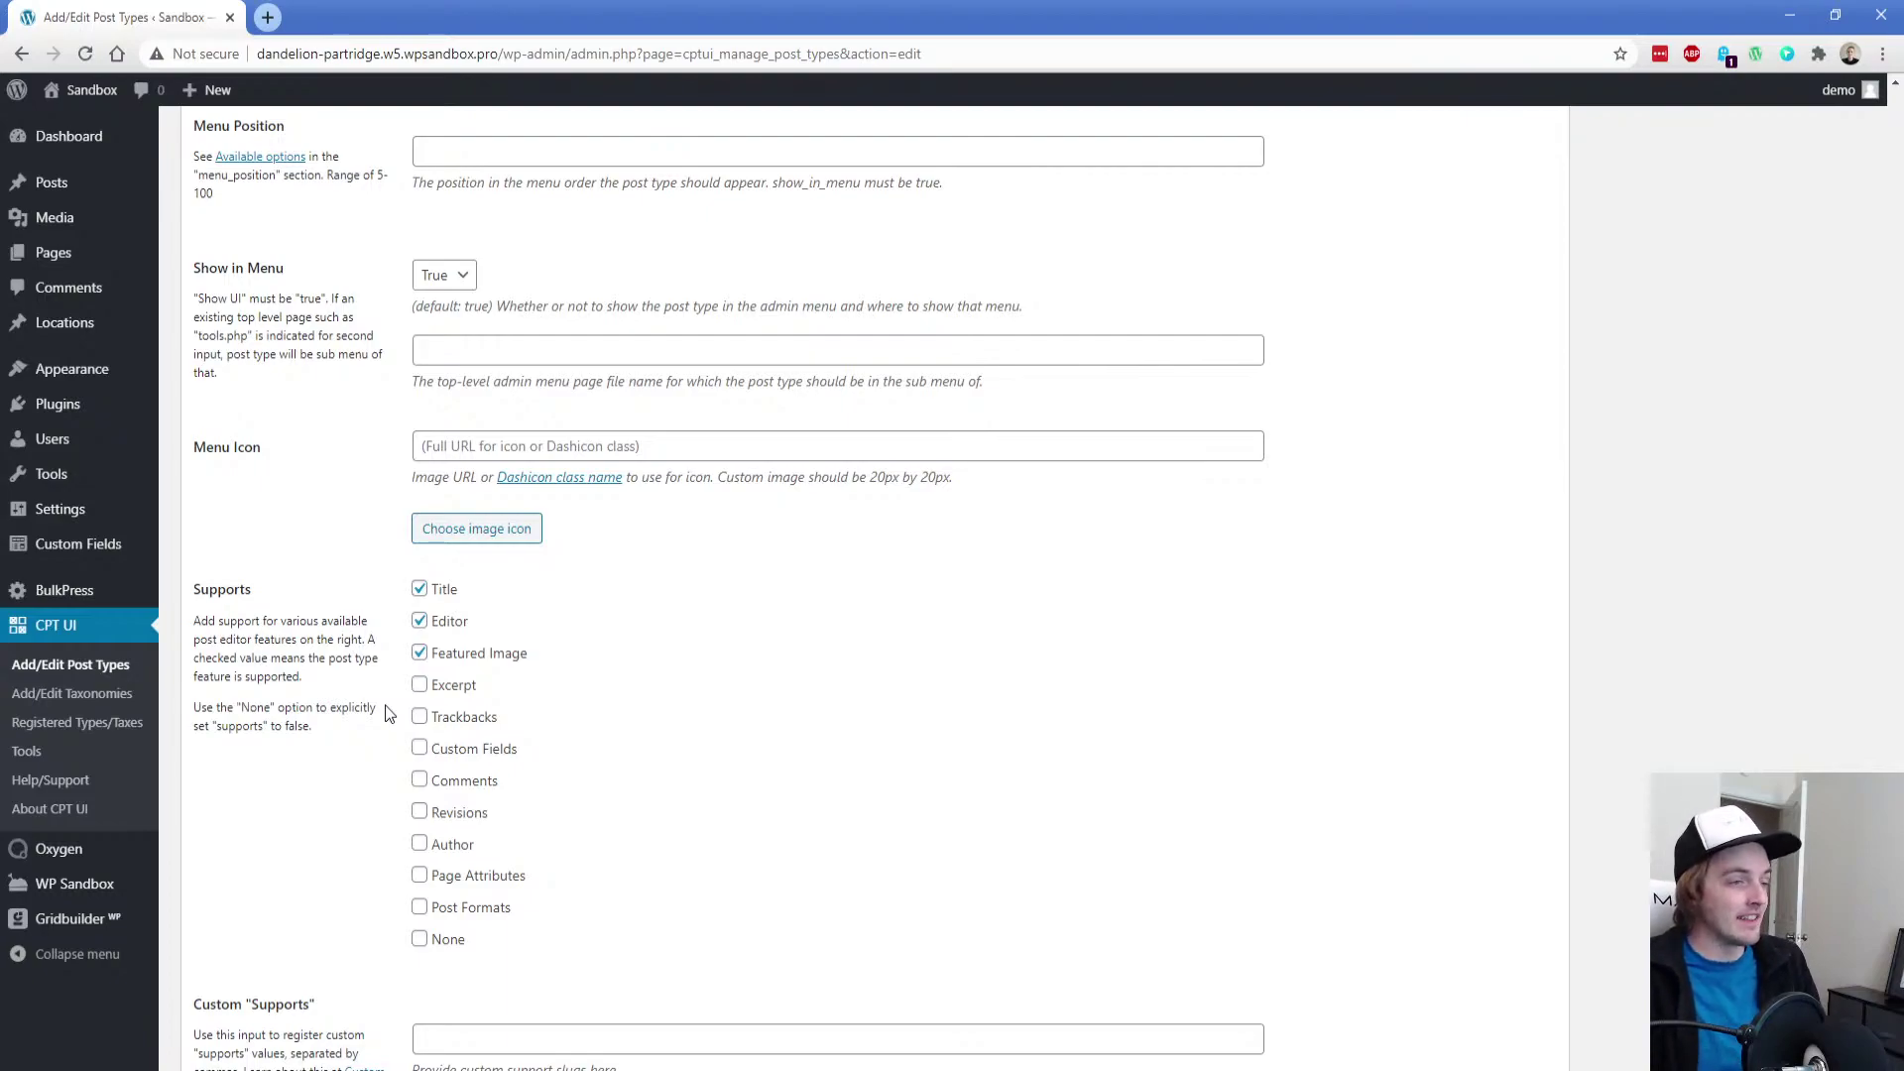
click(556, 477)
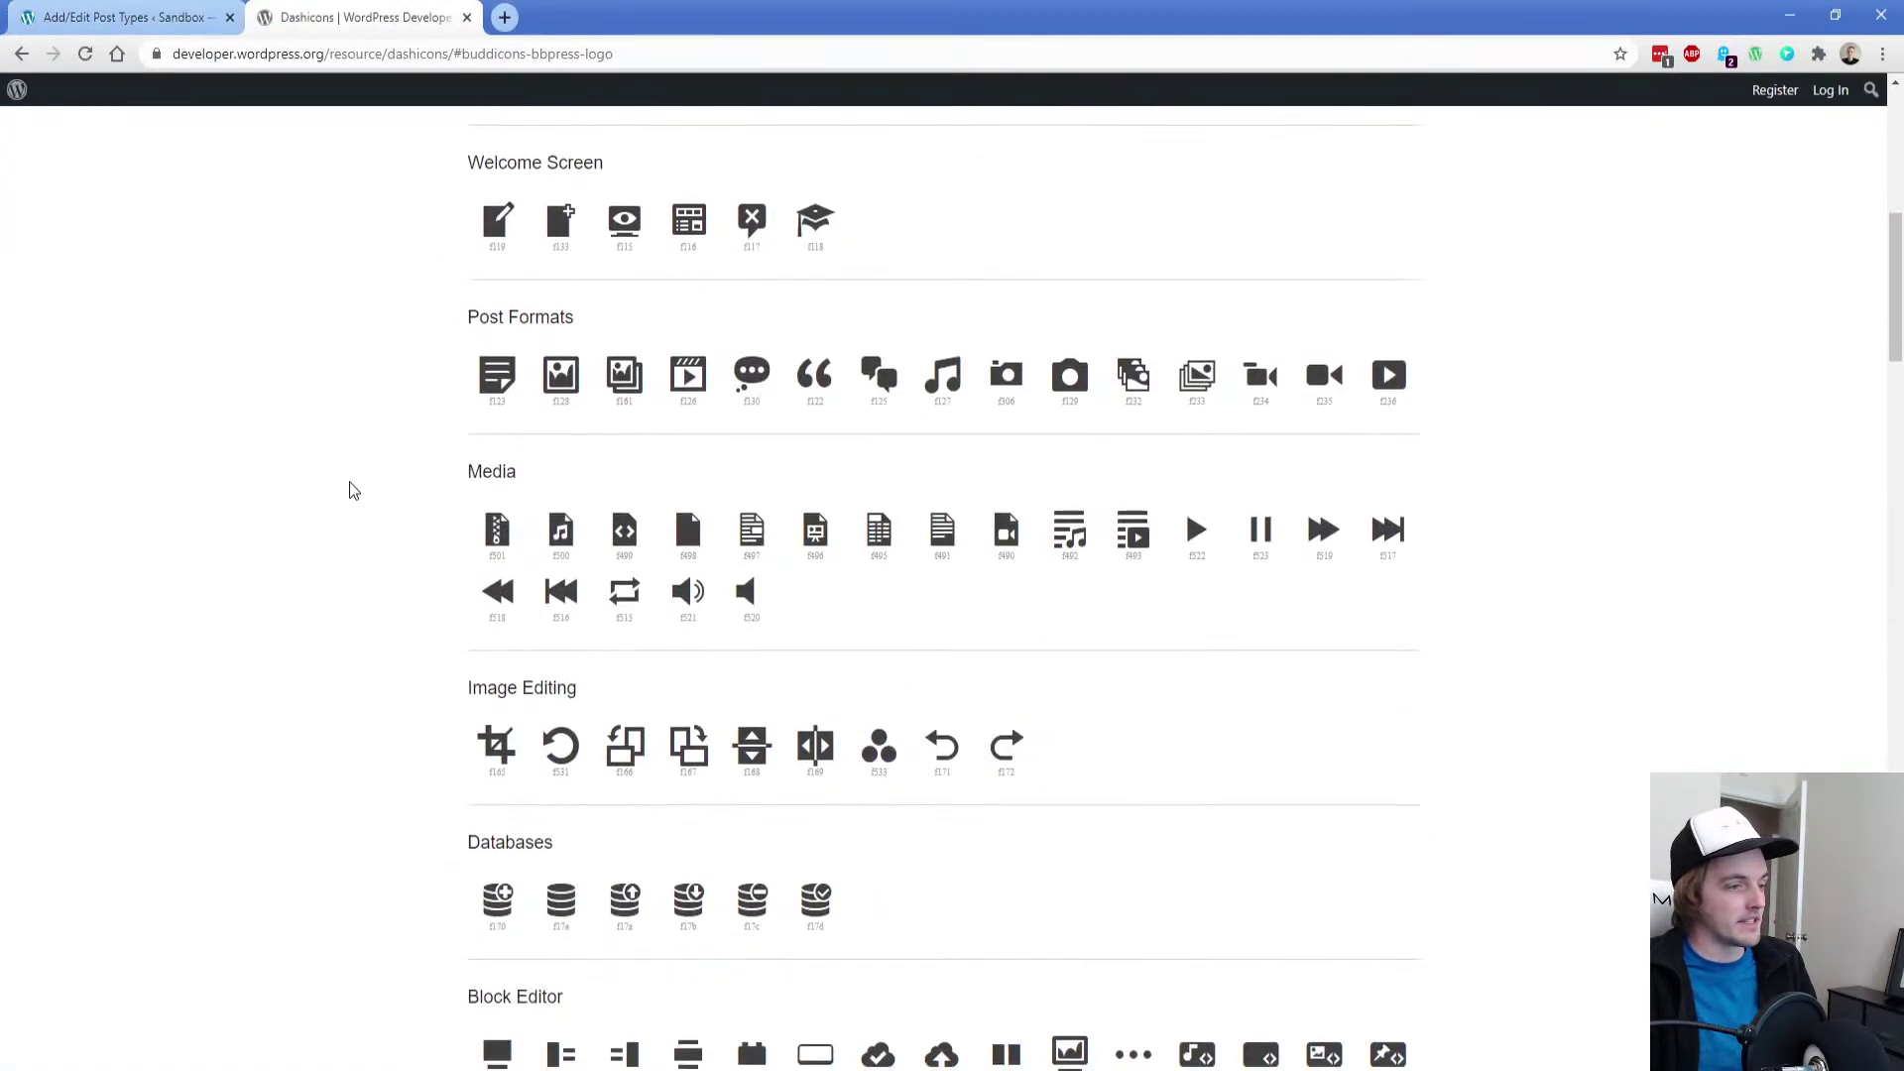
scroll(353, 484, down, 12)
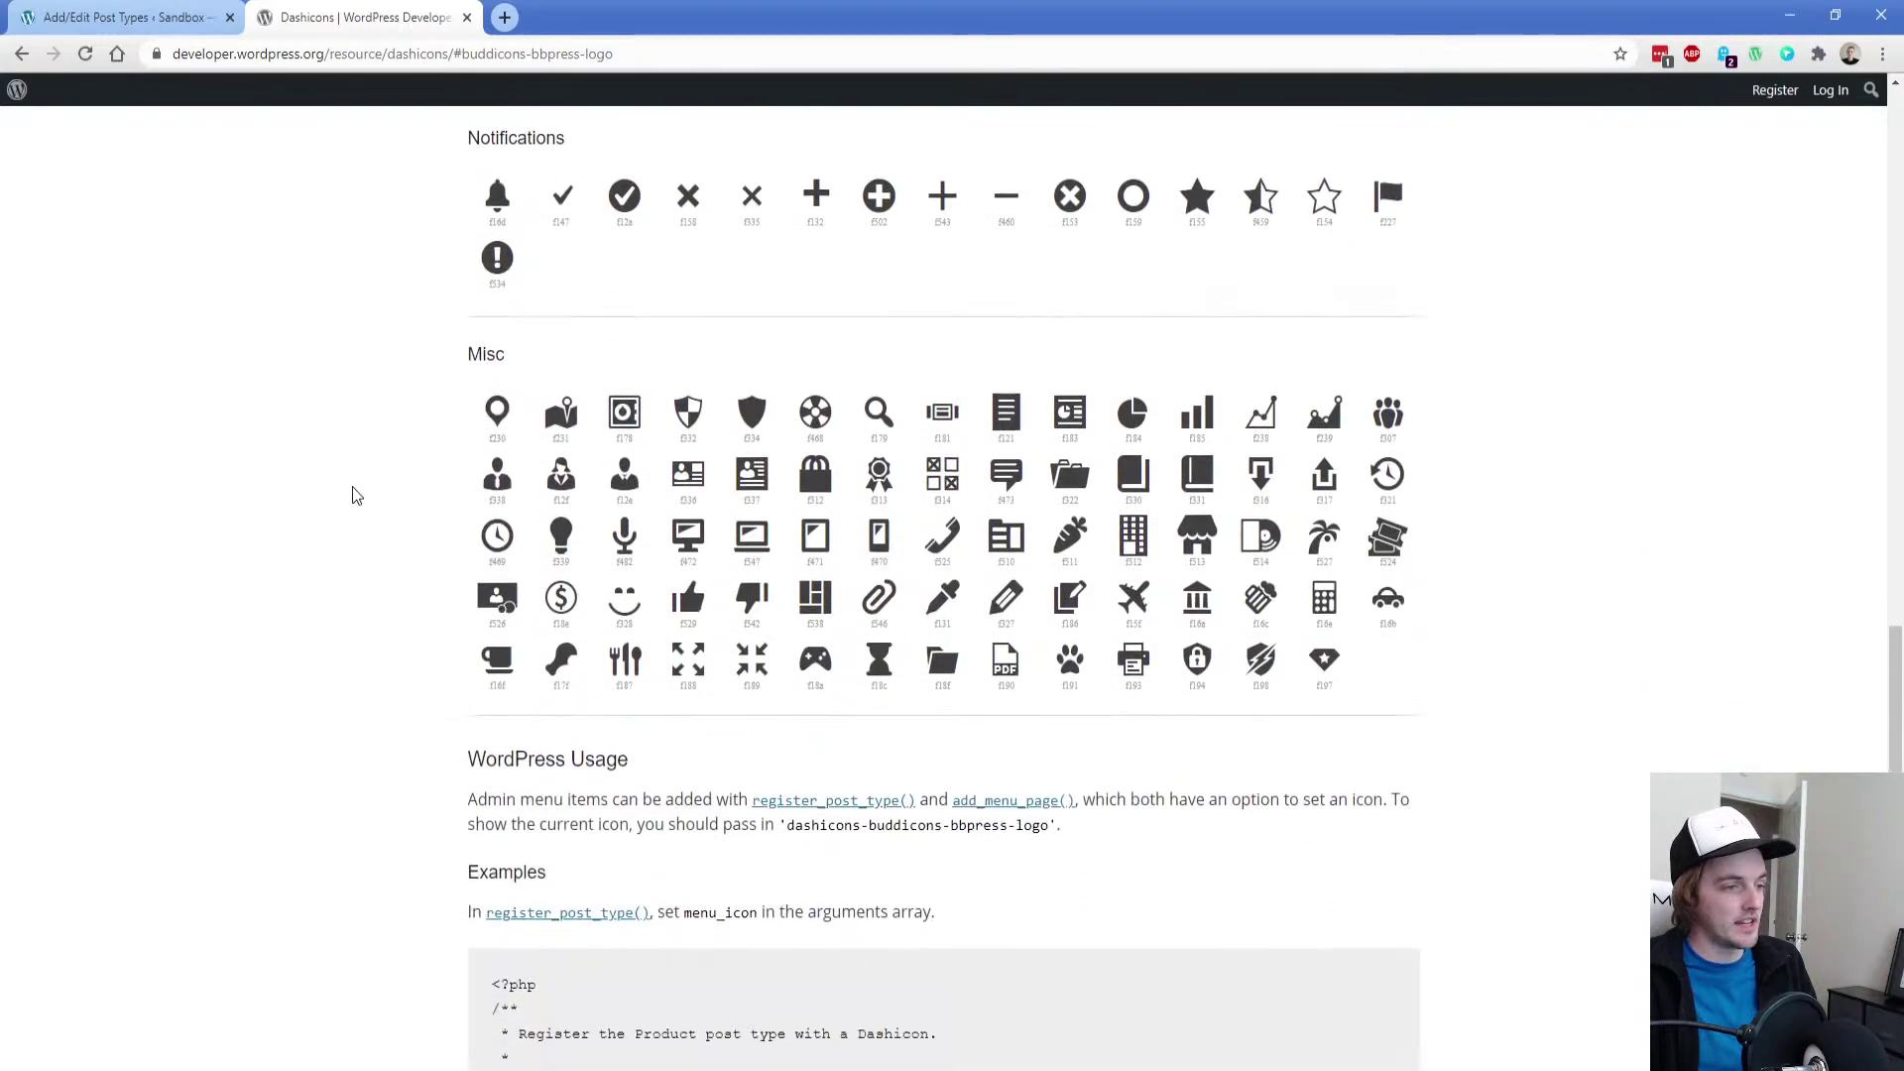
click(497, 412)
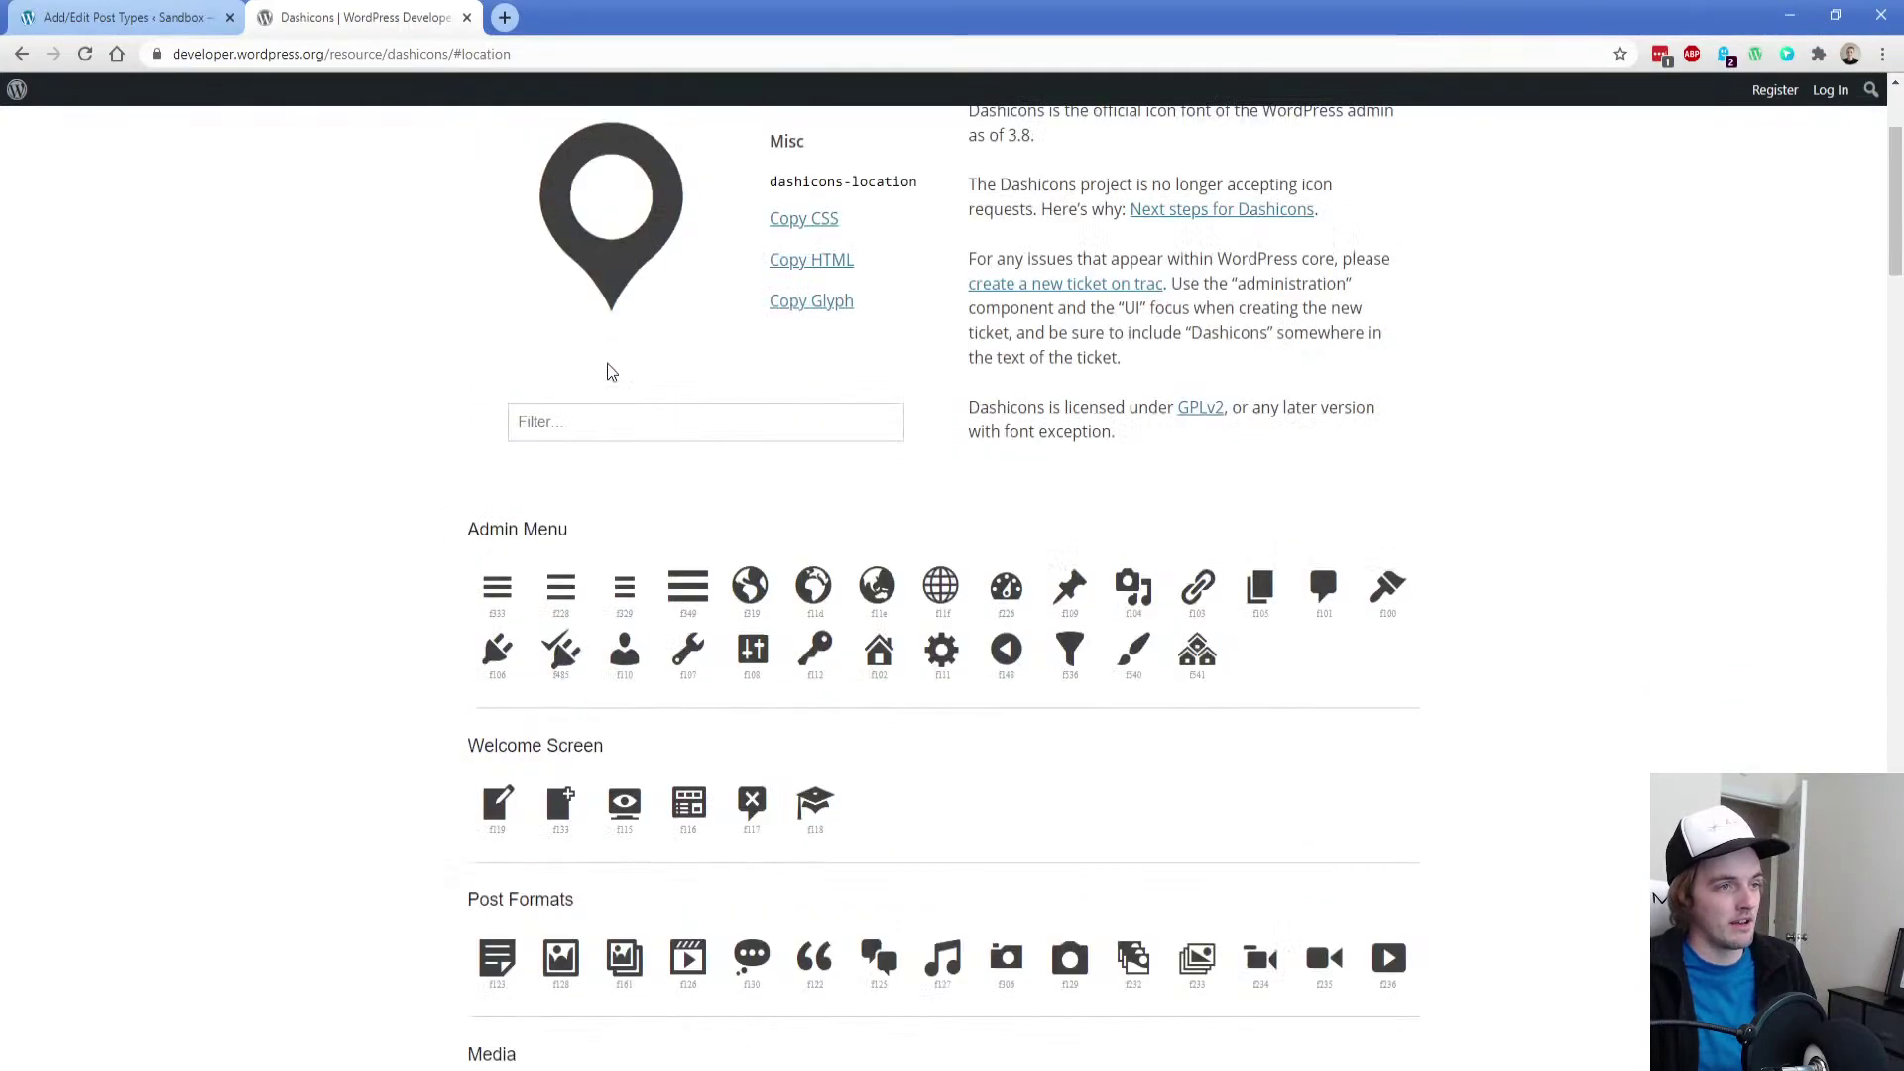
double_click(853, 182)
click(852, 186)
key(ctrl+c)
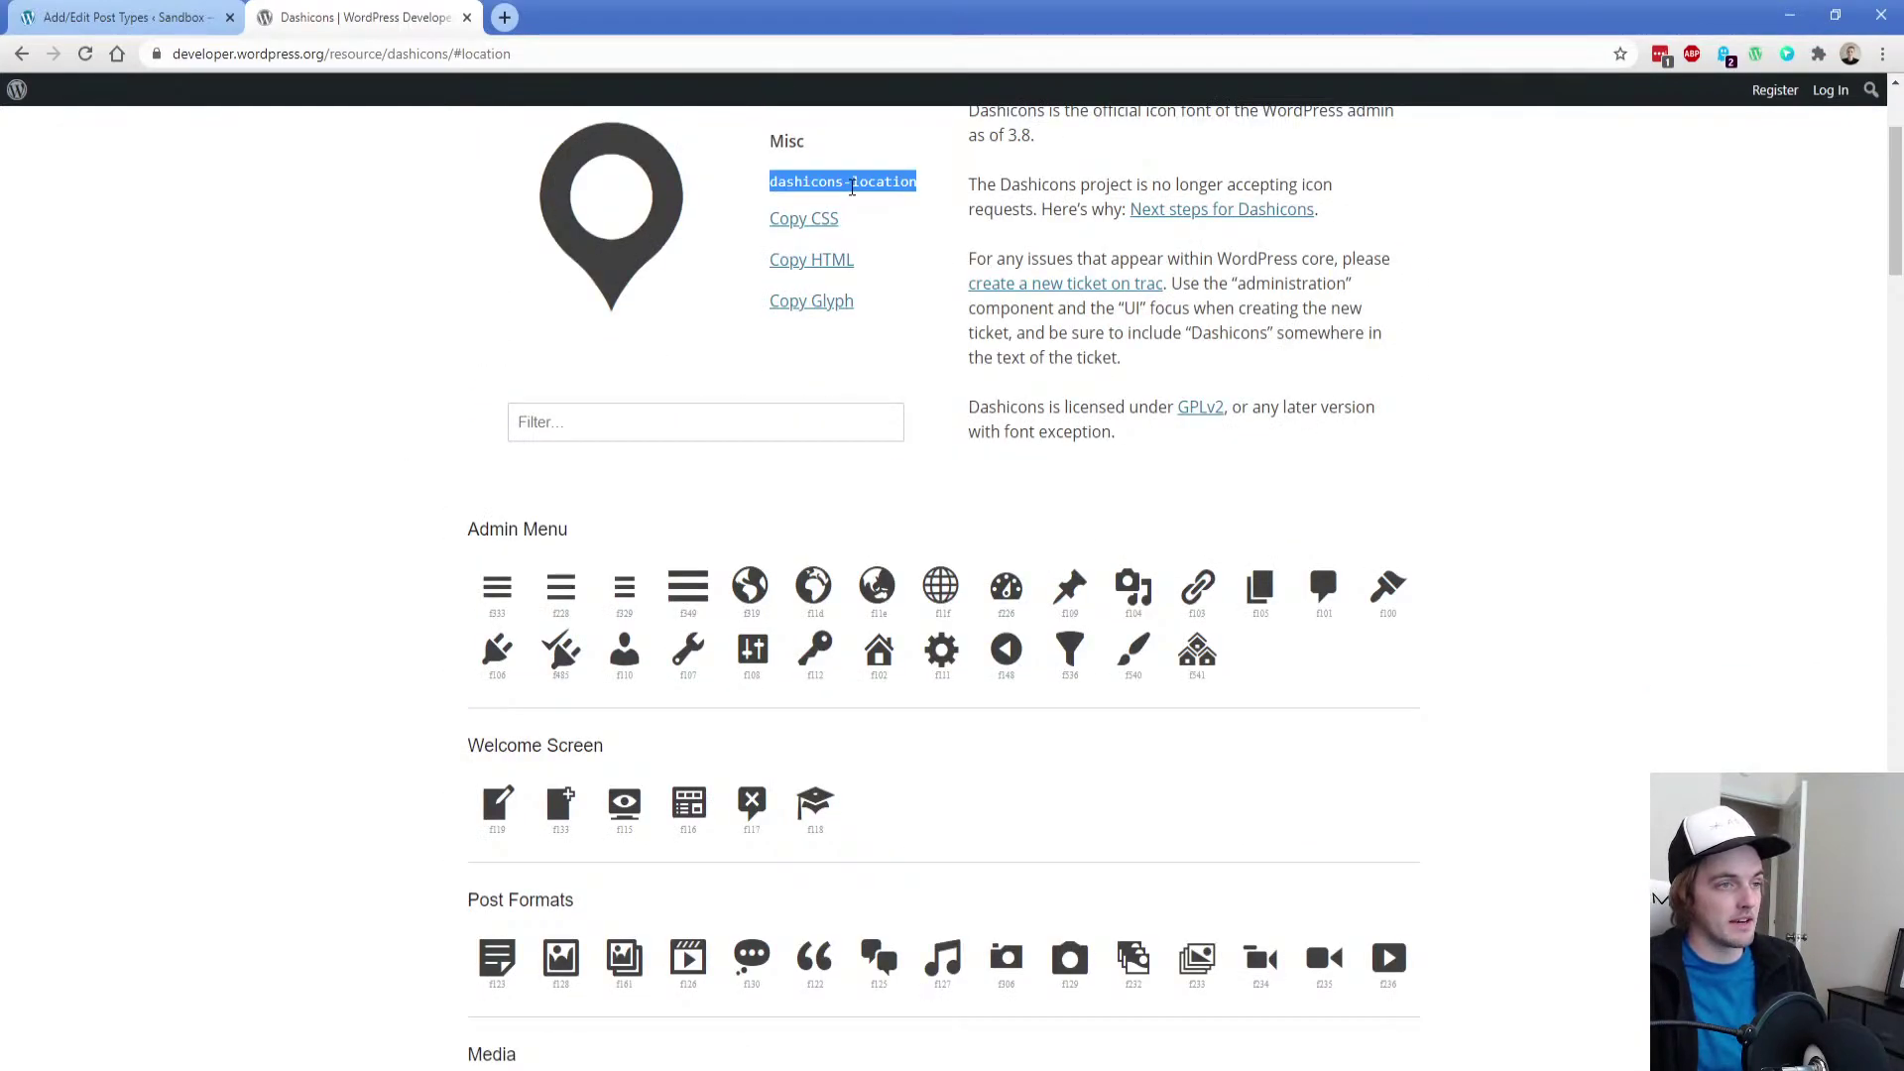
Return to the post type settings and set the Menu Icon to dashicons-location
click(185, 30)
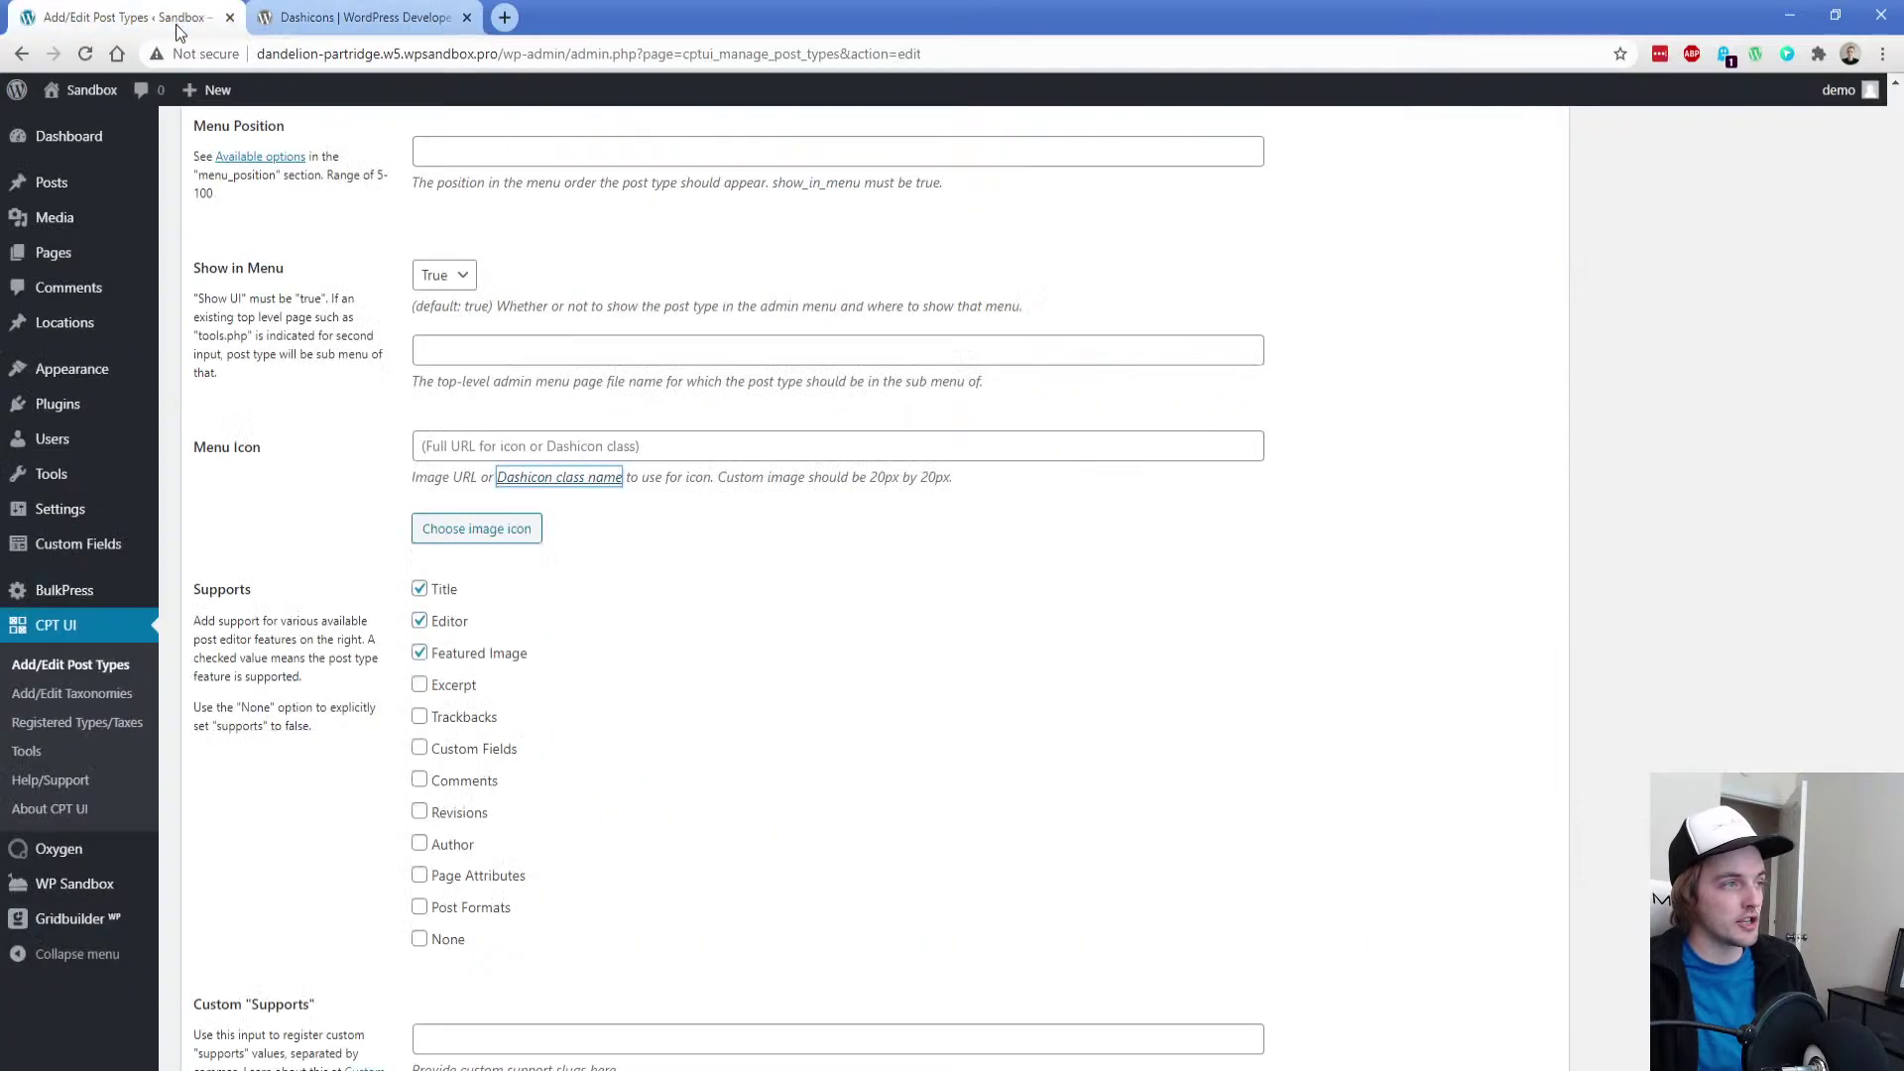
click(451, 448)
key(ctrl+v)
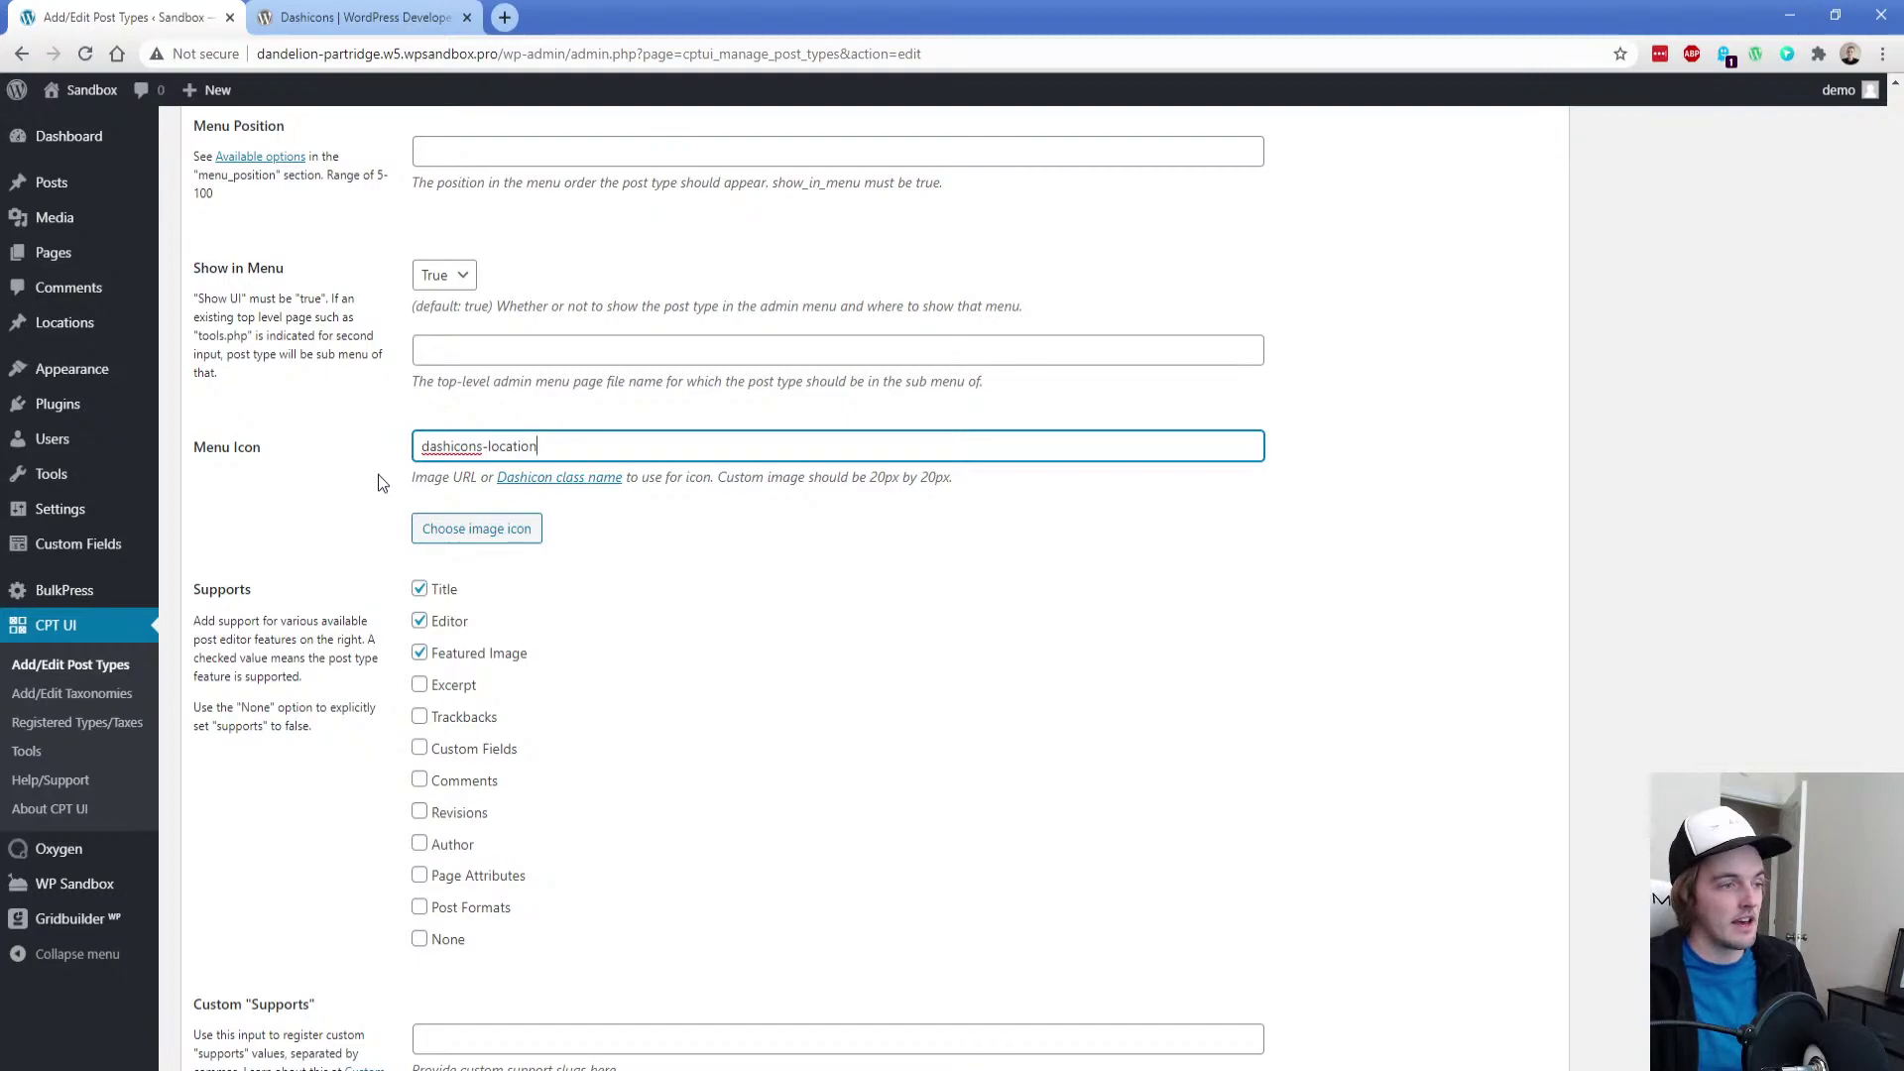
Enable the Categories (WP Core) taxonomy for the Locations post type and save the post type
scroll(377, 474, down, 3)
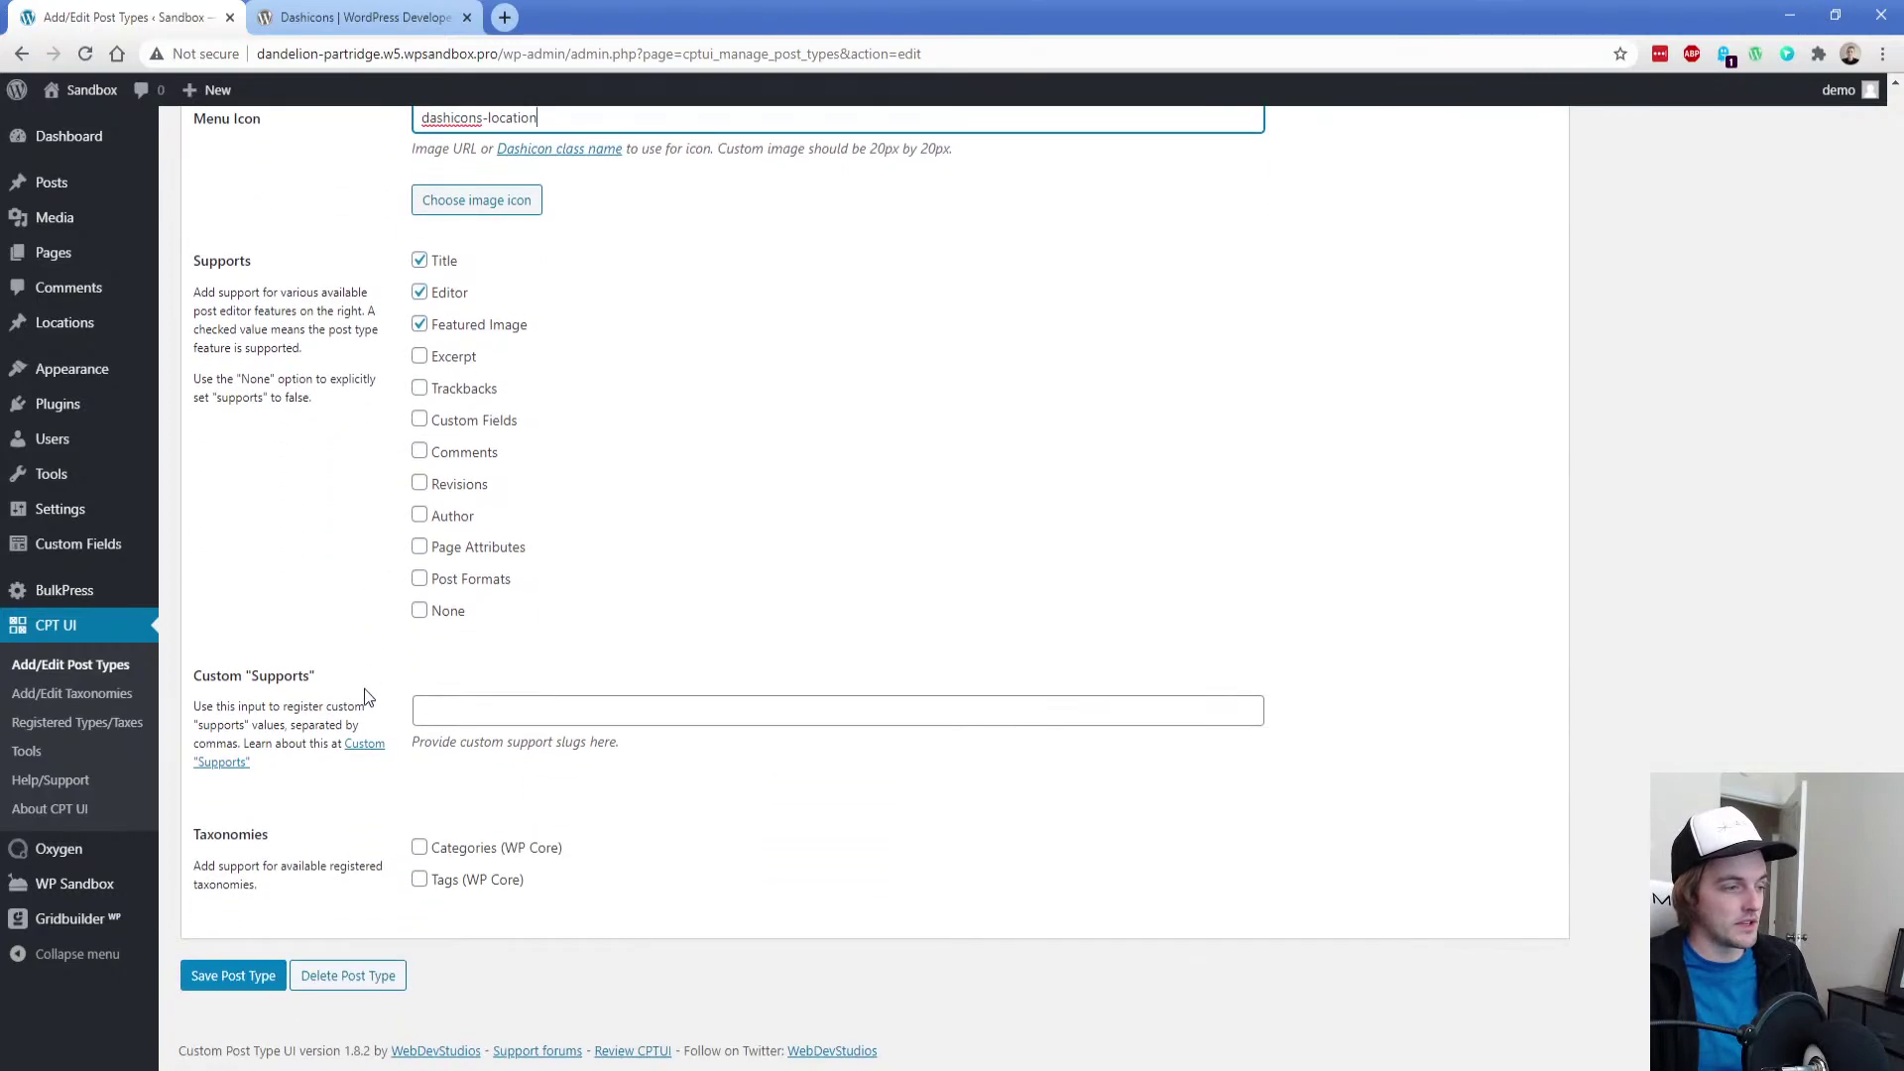
click(479, 853)
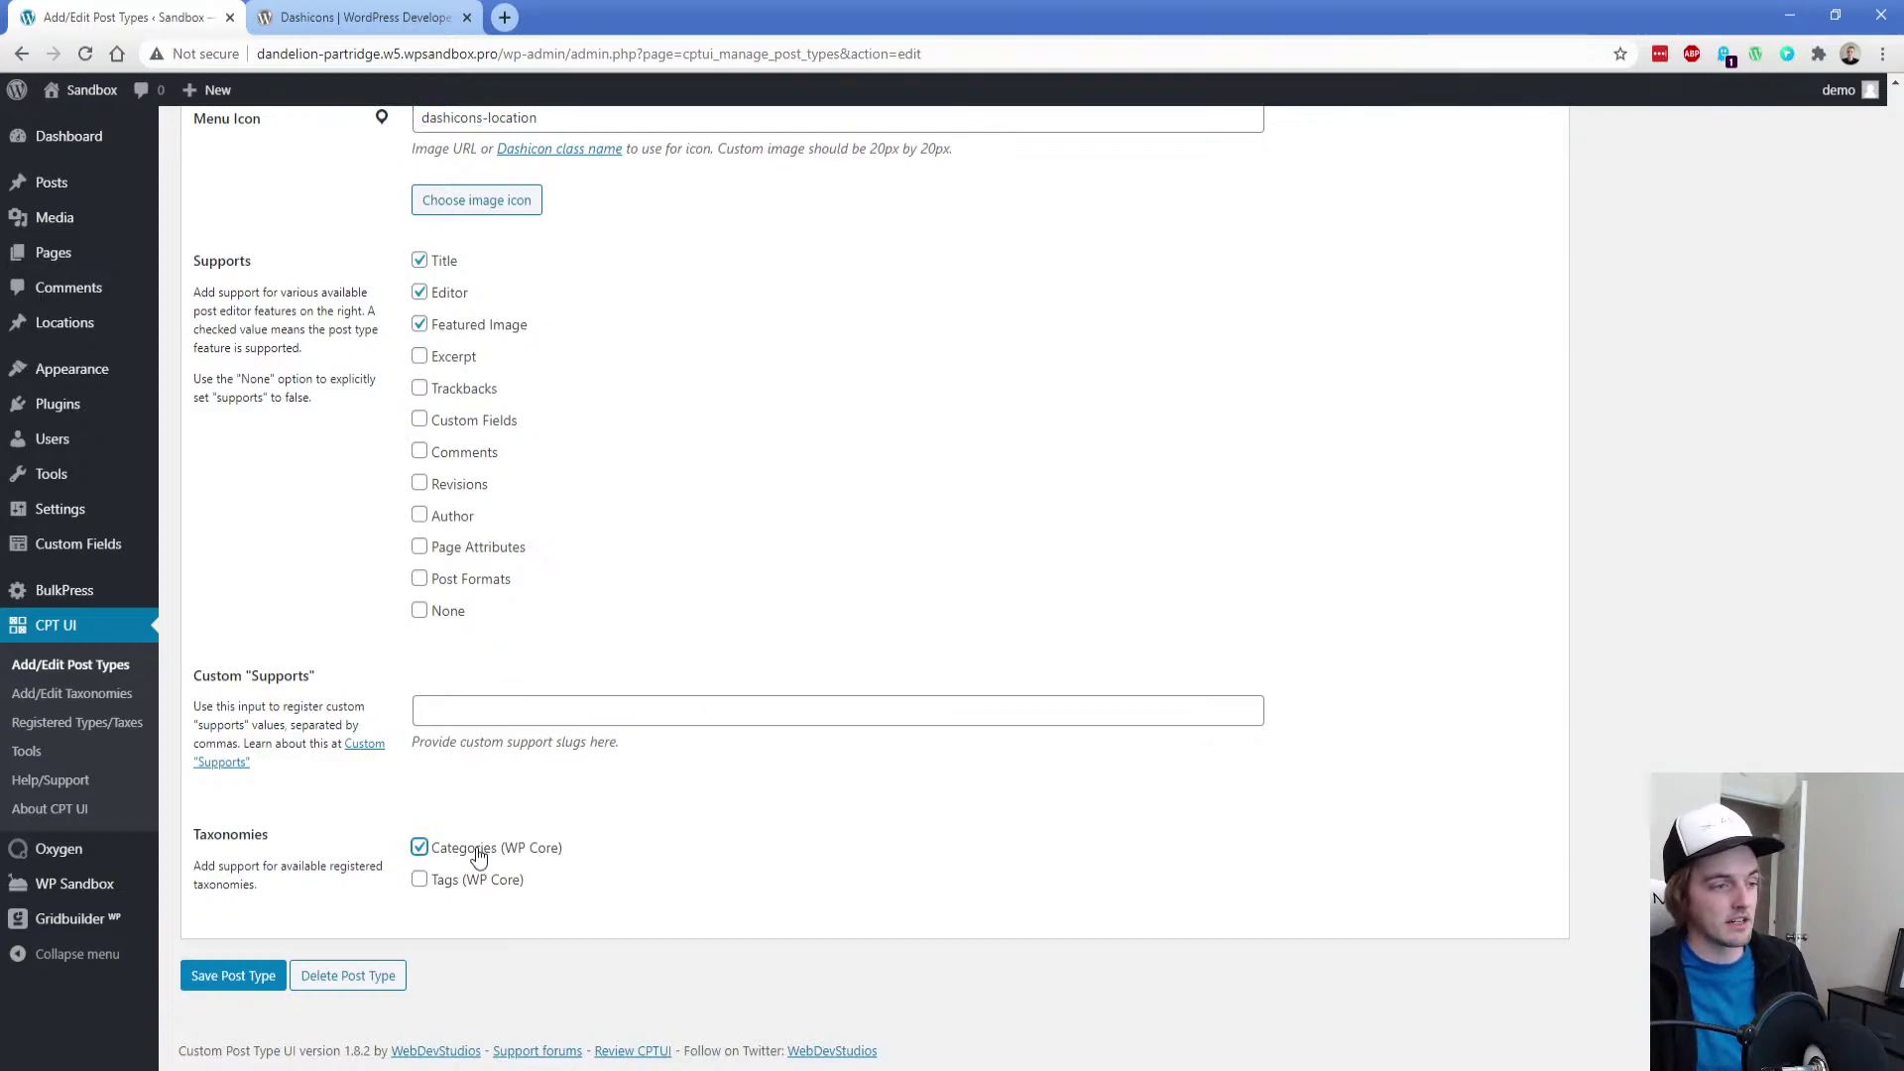
click(238, 977)
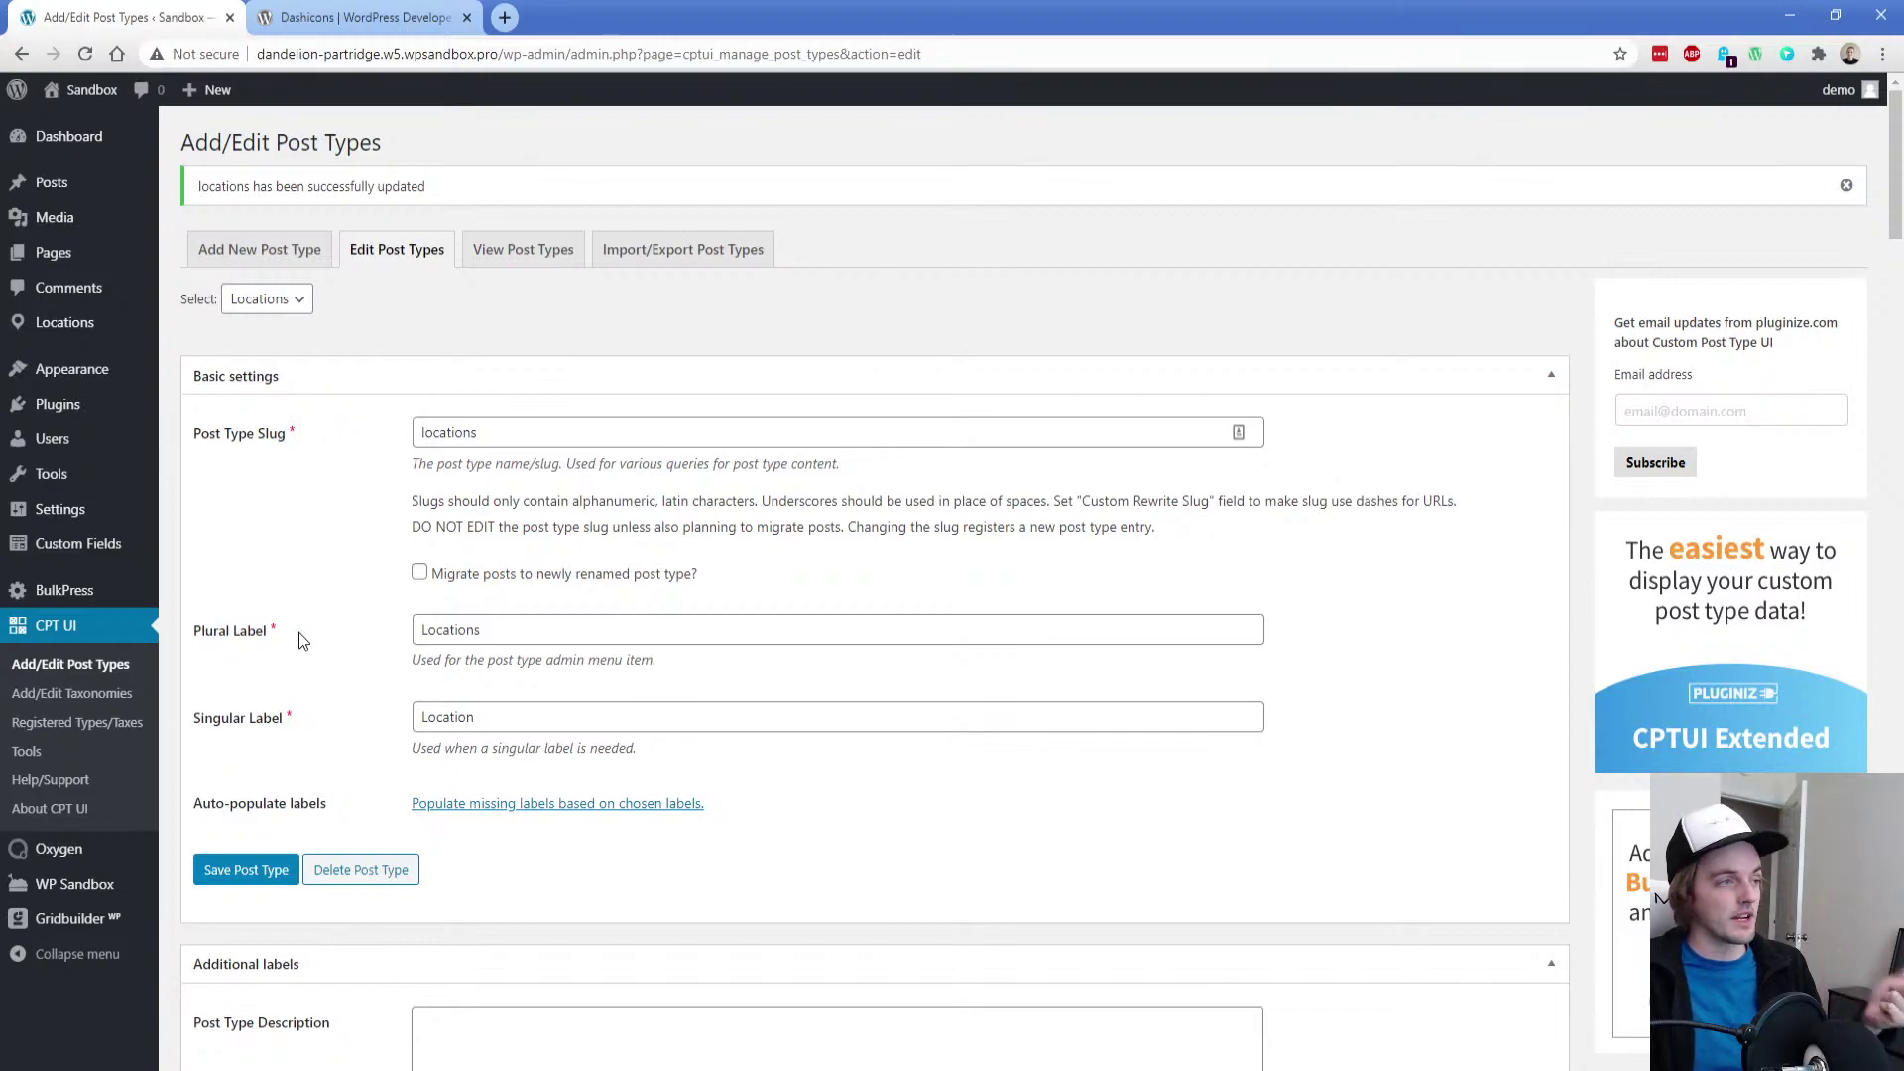
Start a new taxonomy in CPT UI with the slug locations_categories
mouse_move(60, 180)
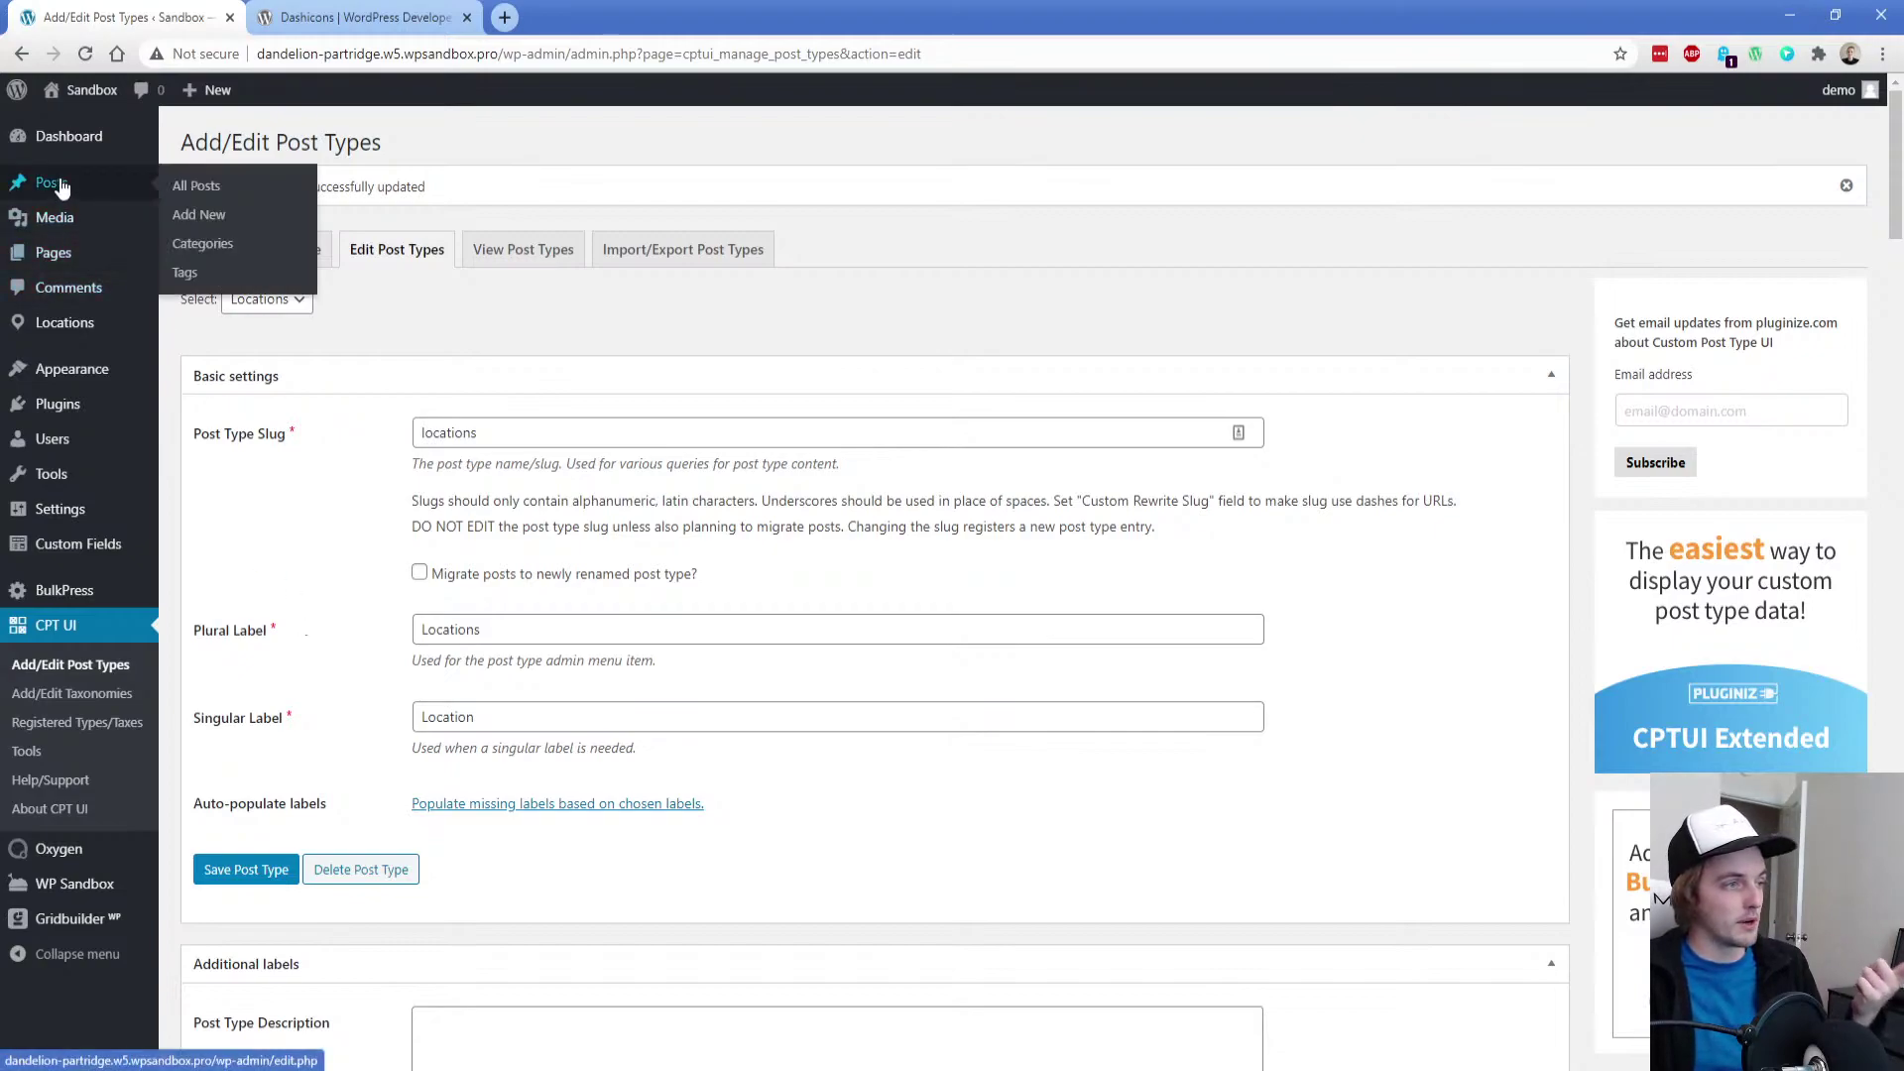
click(71, 693)
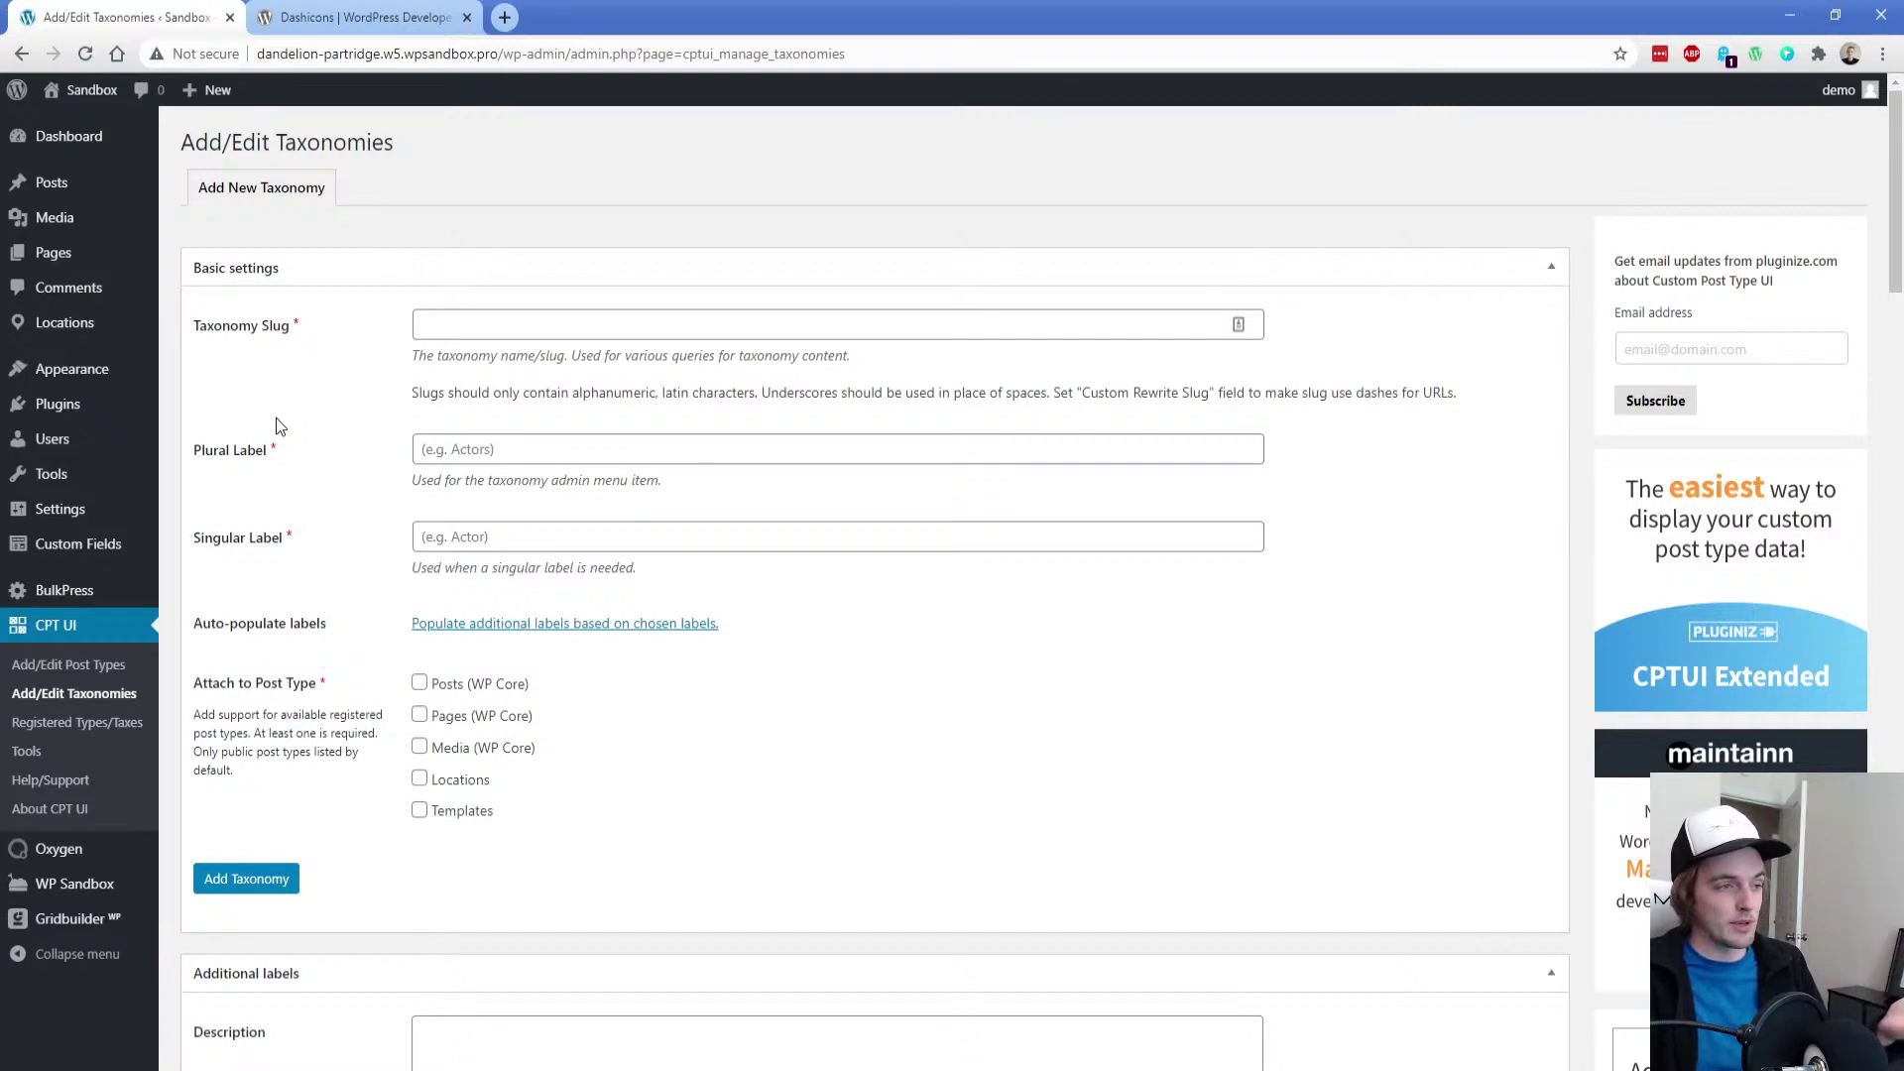
click(480, 326)
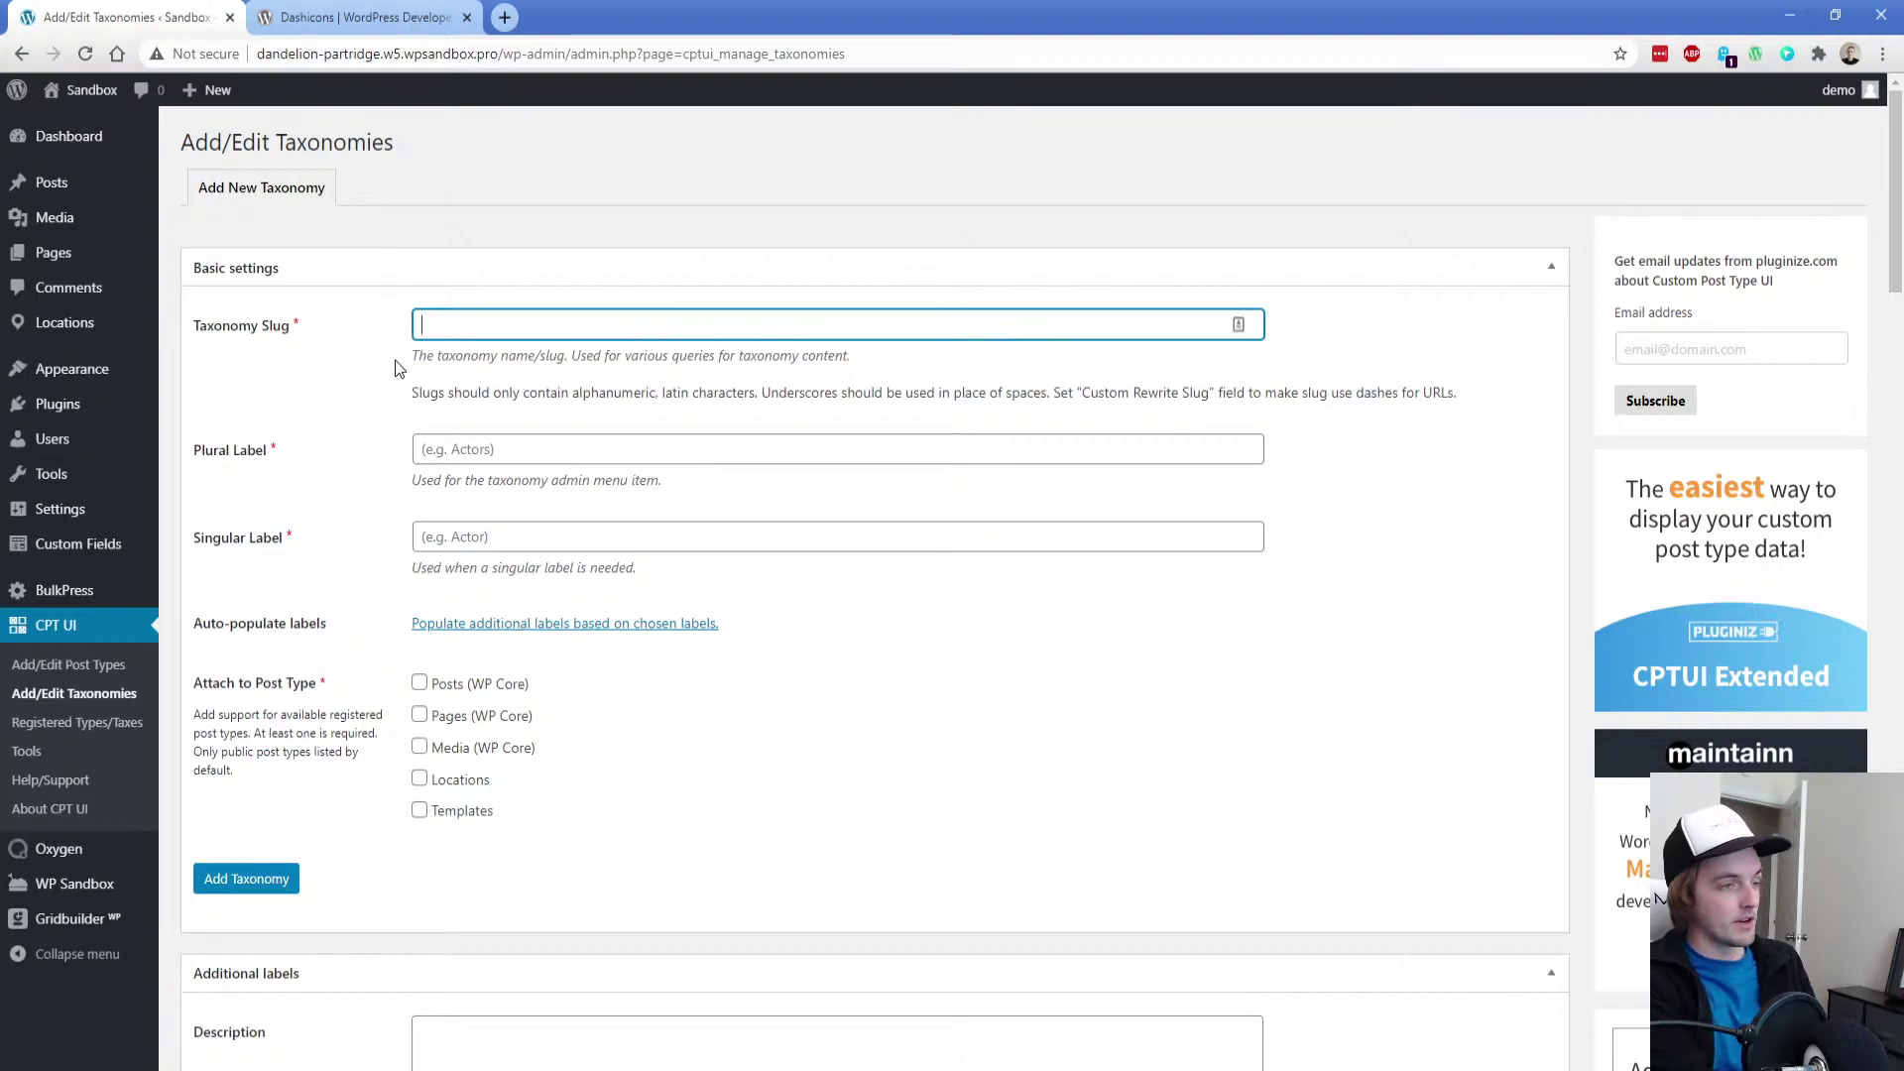
text(locations_)
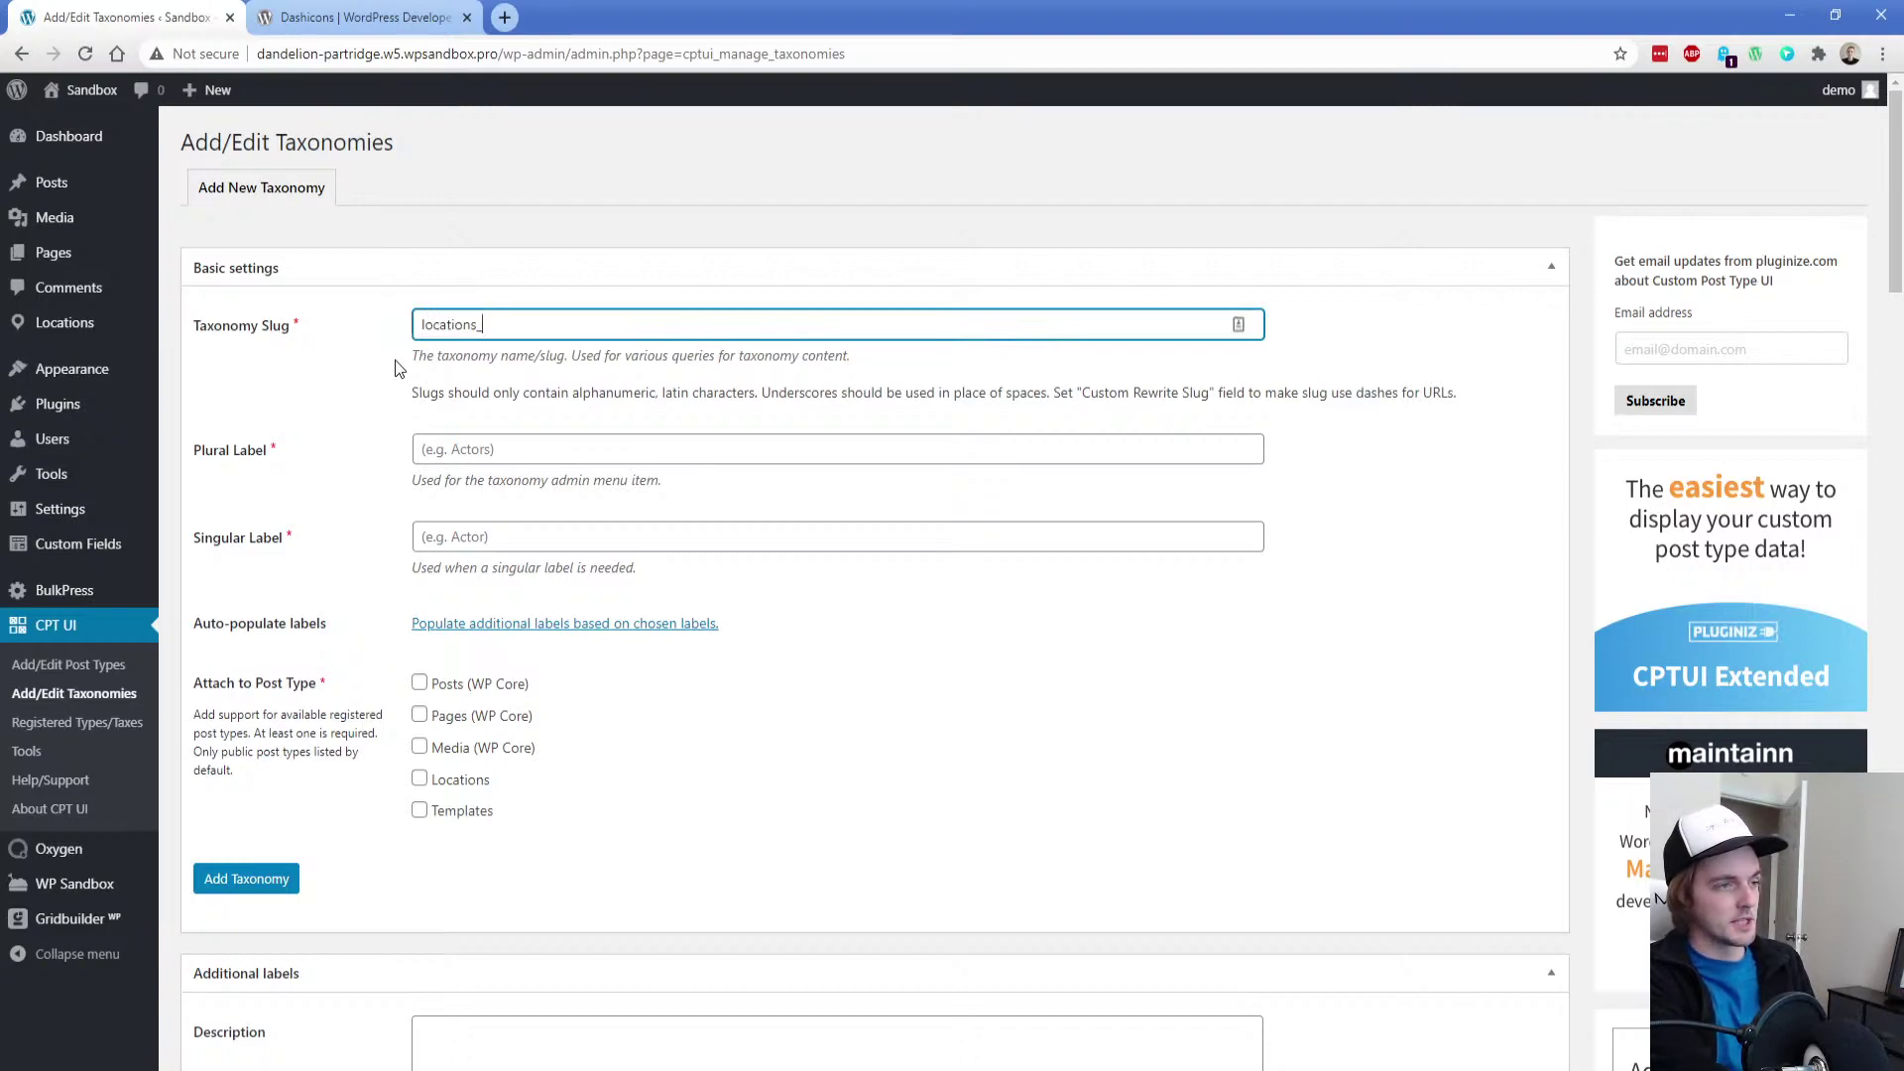
text(categories)
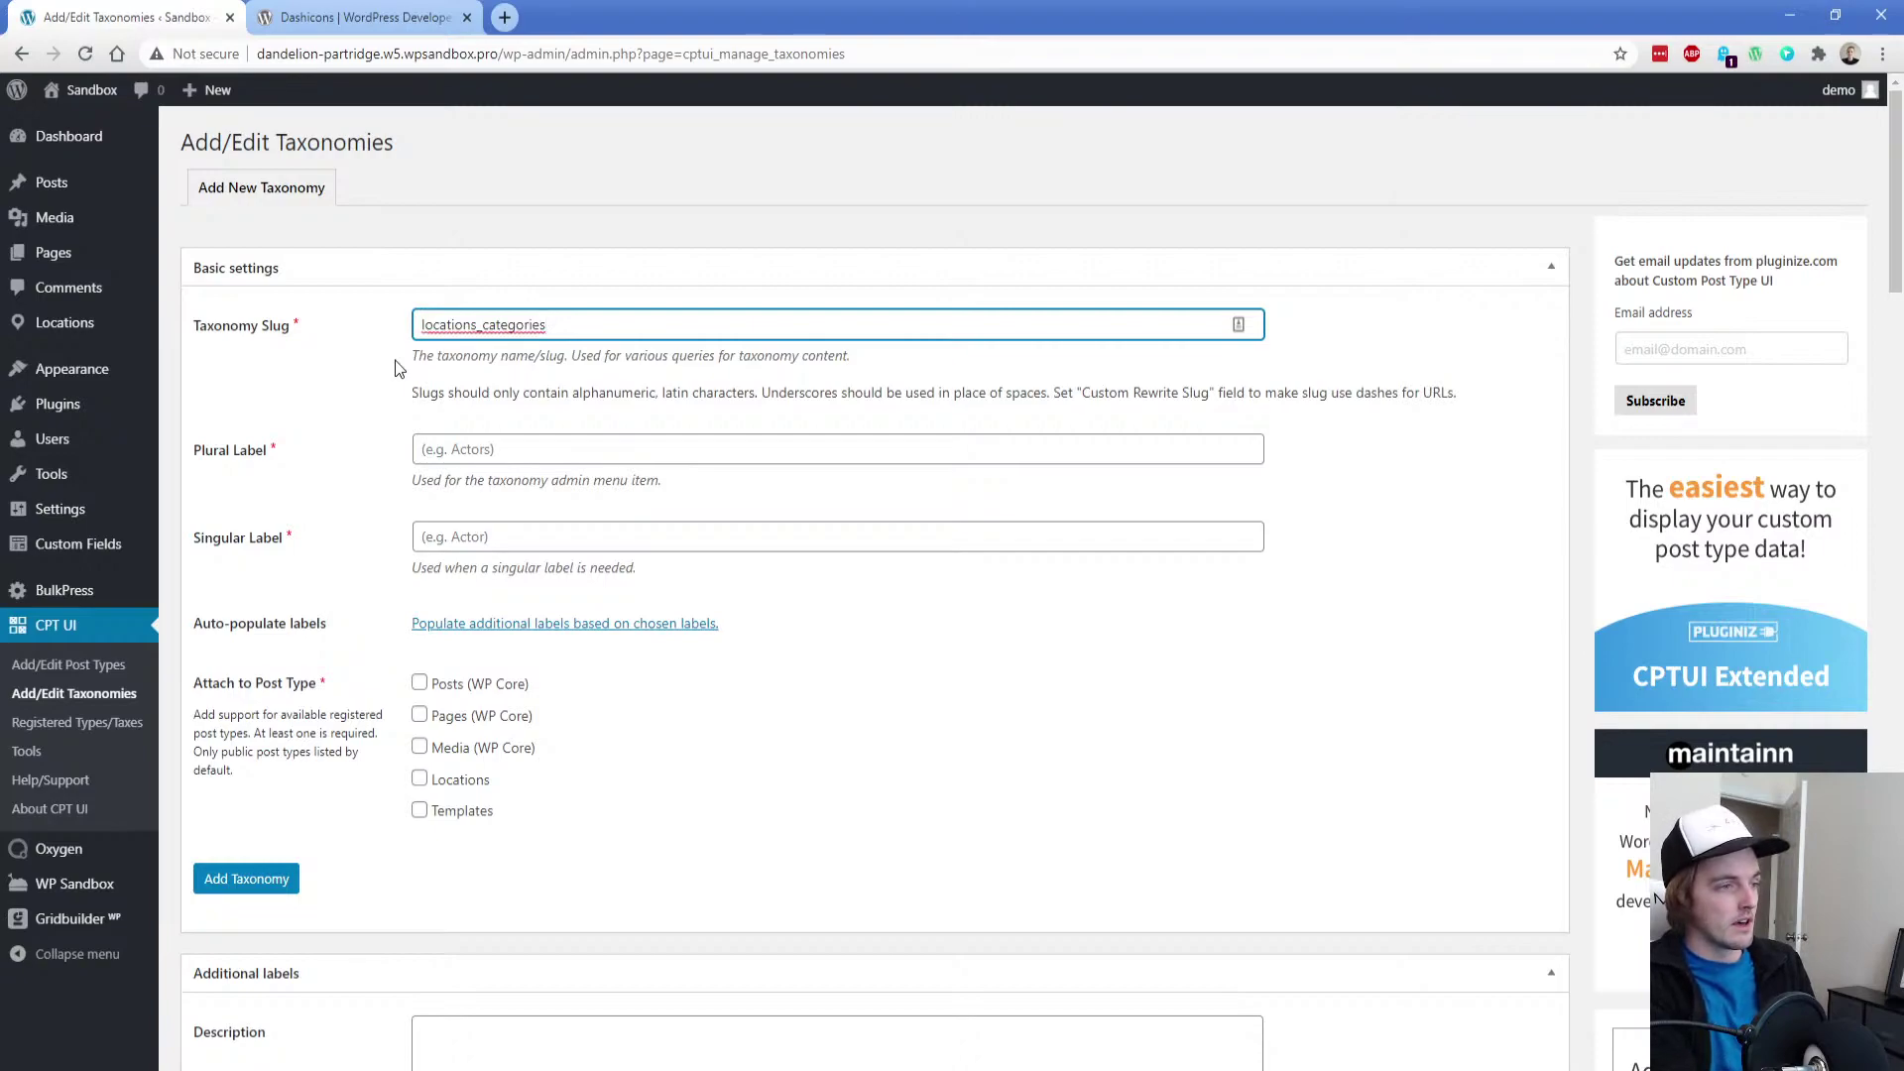
Add the taxonomy with plural label Location Category and singular label Location Categories, attached to the Locations post type
key(Tab)
text(Locati)
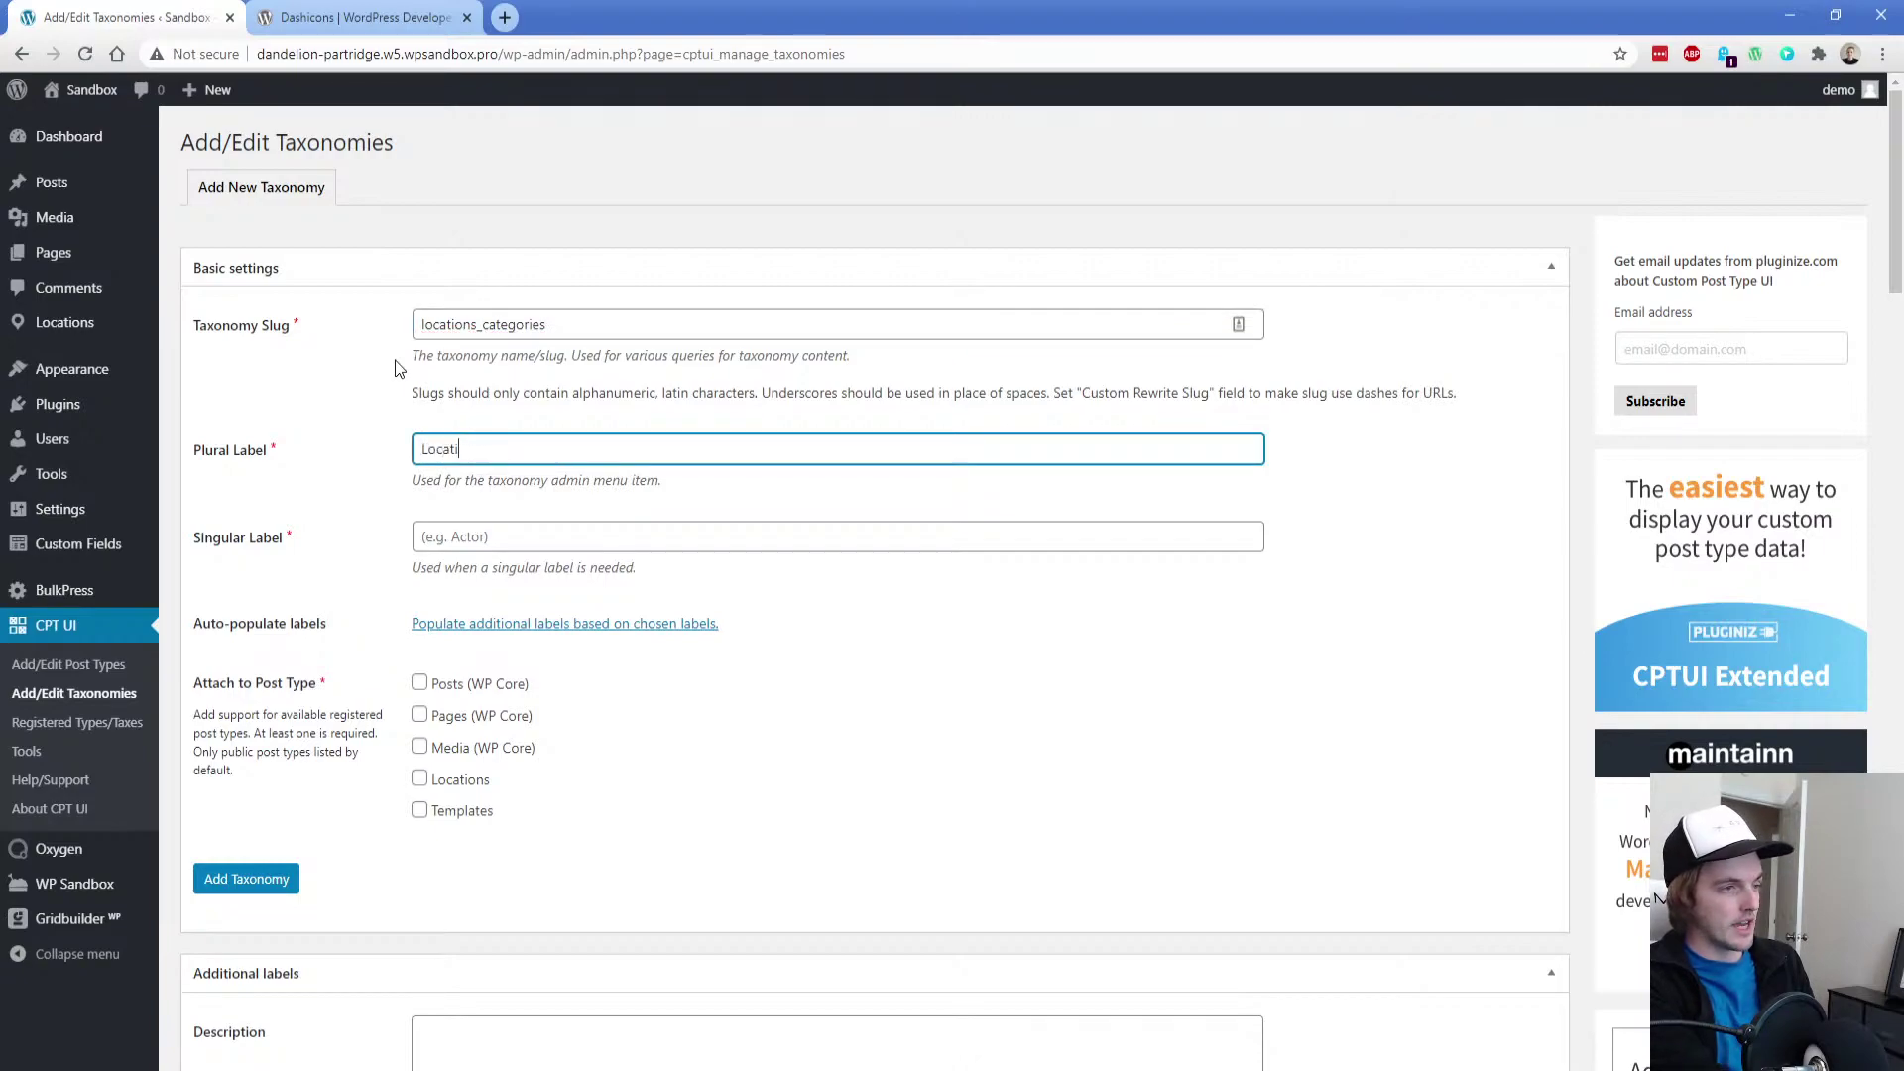
text(on Category)
key(Tab)
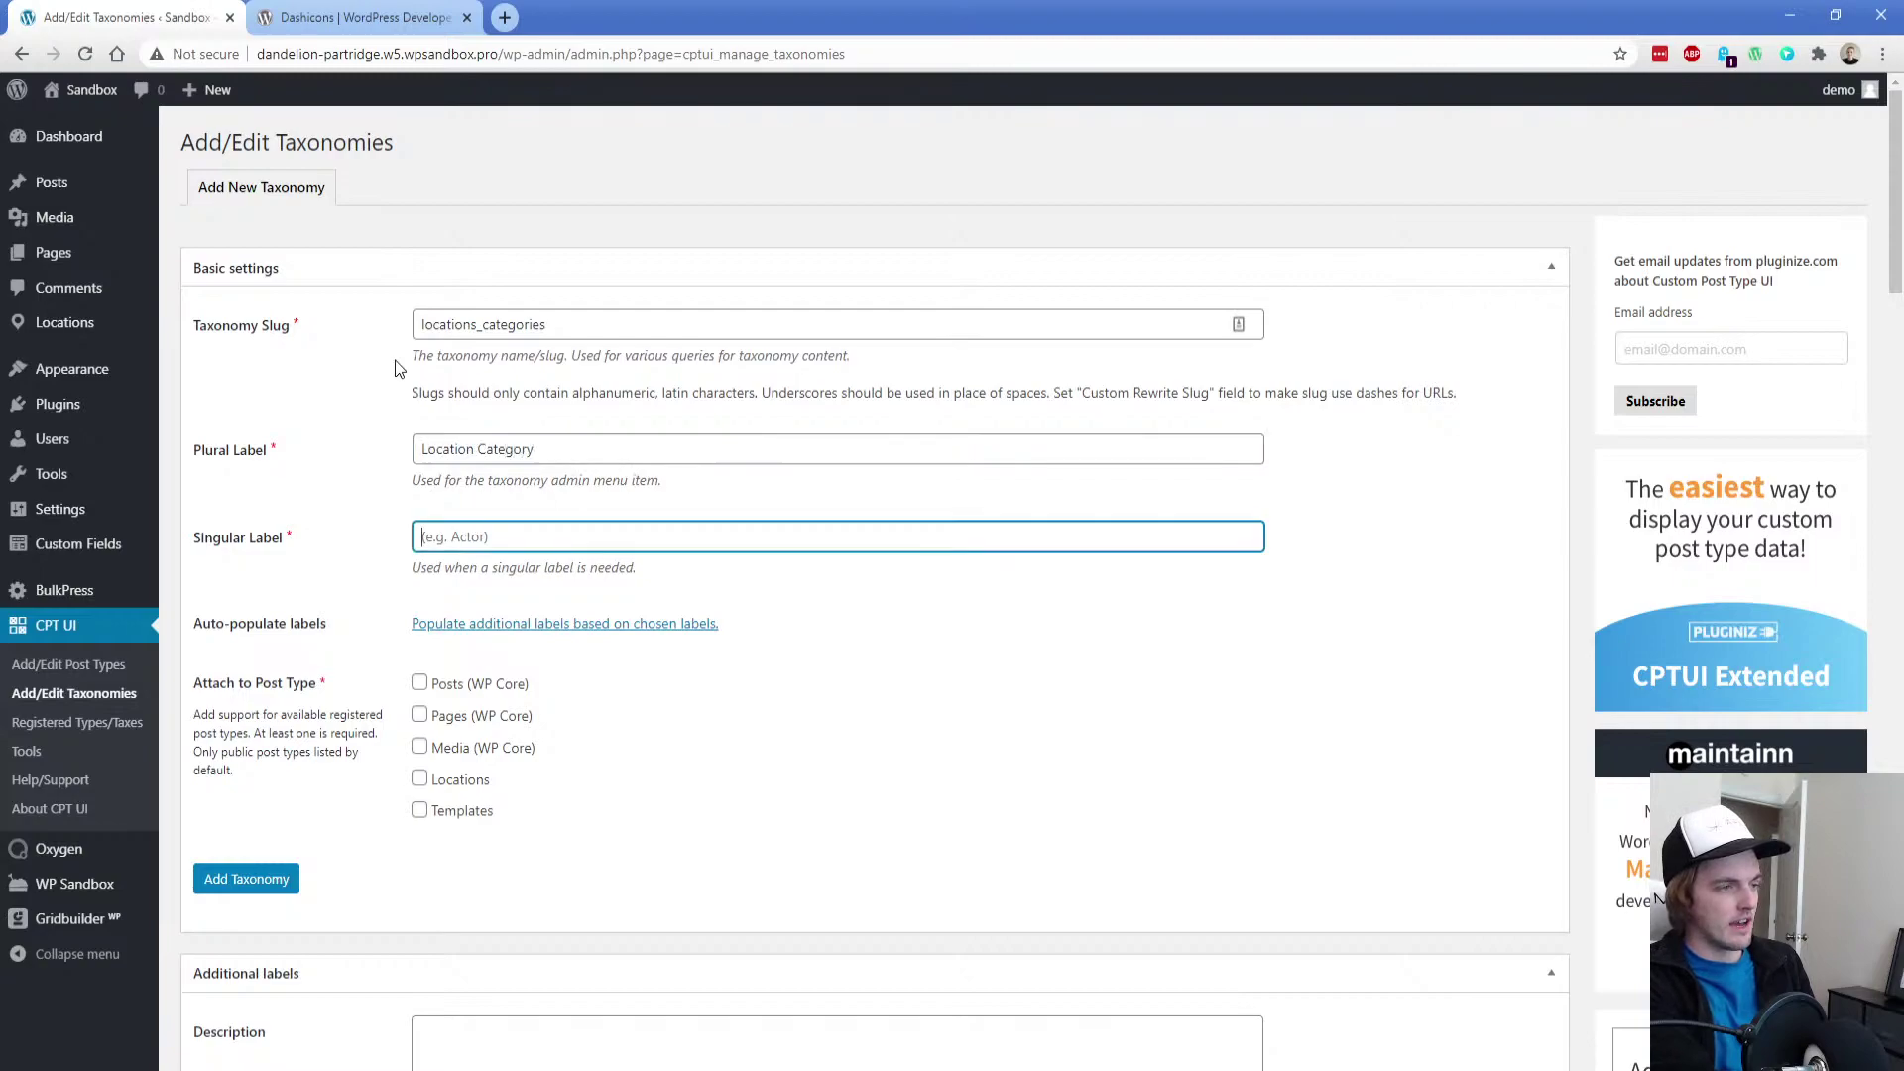
text(Location Categories)
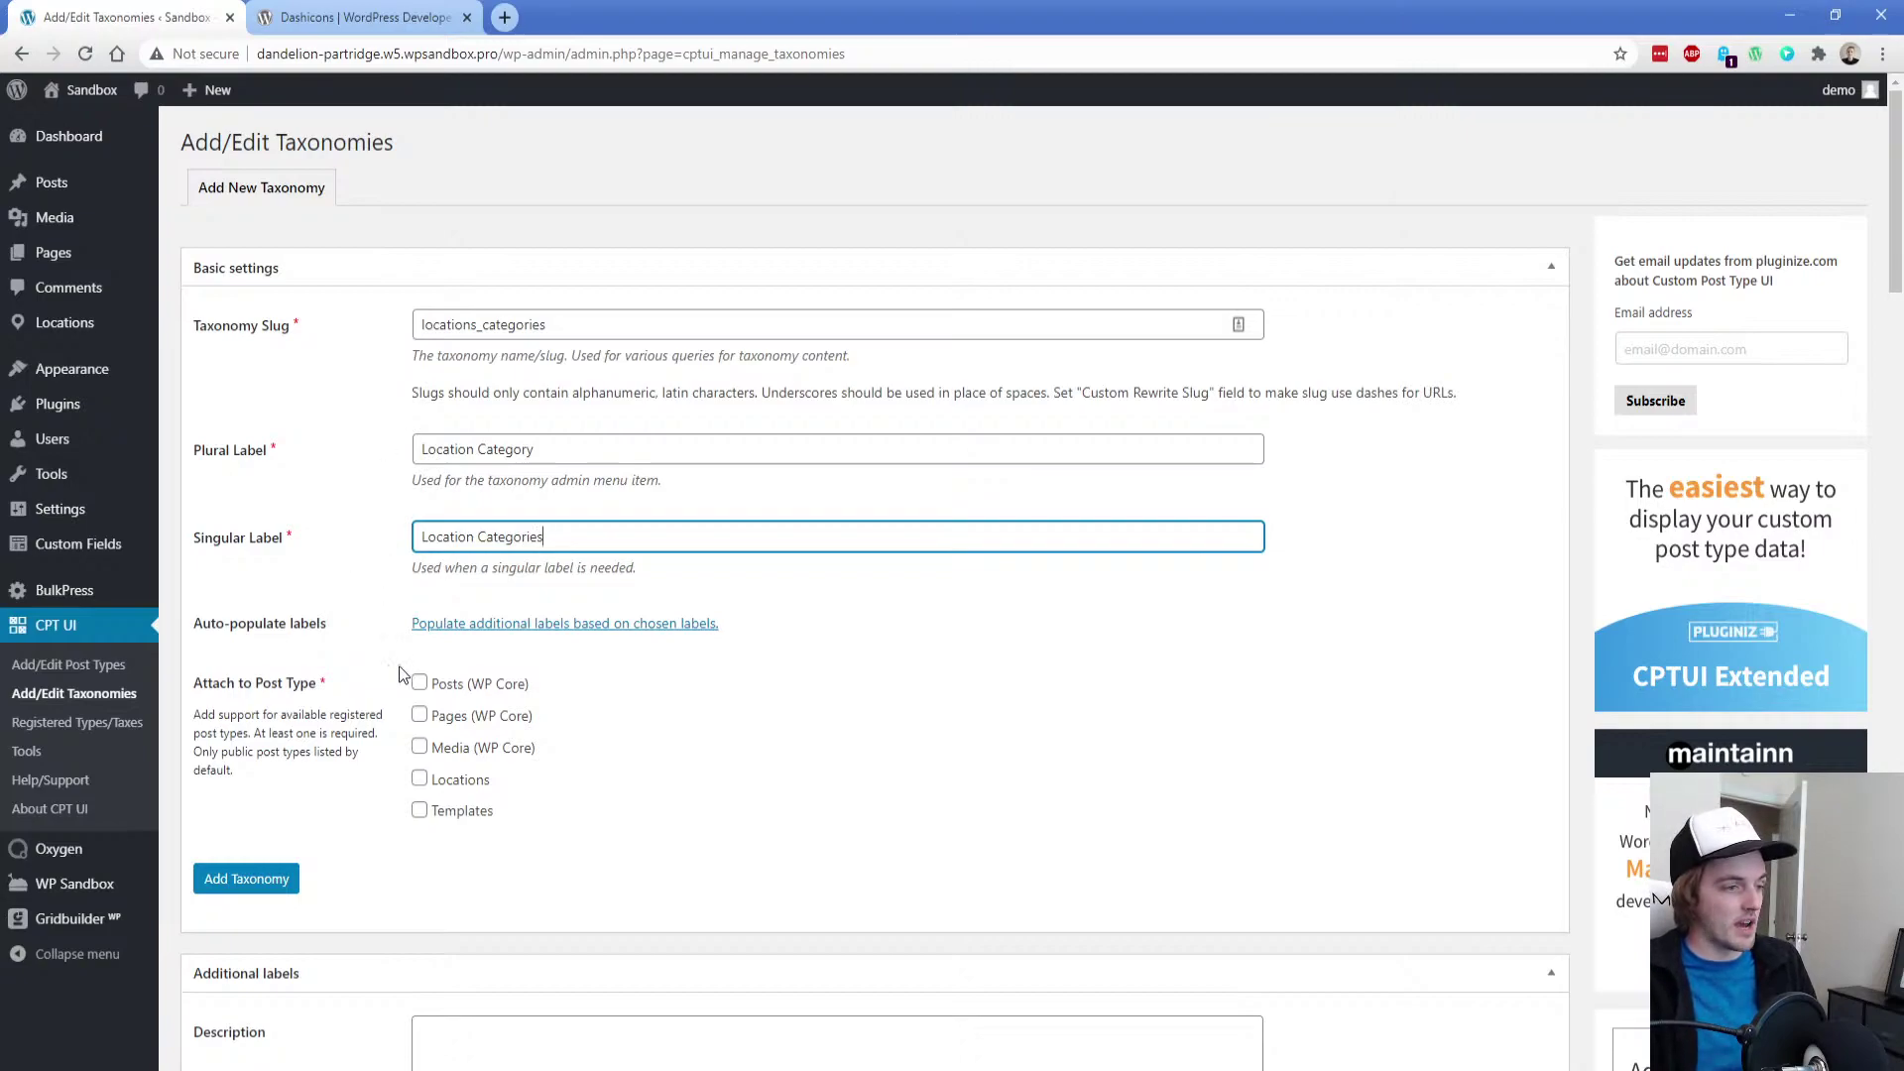
click(457, 784)
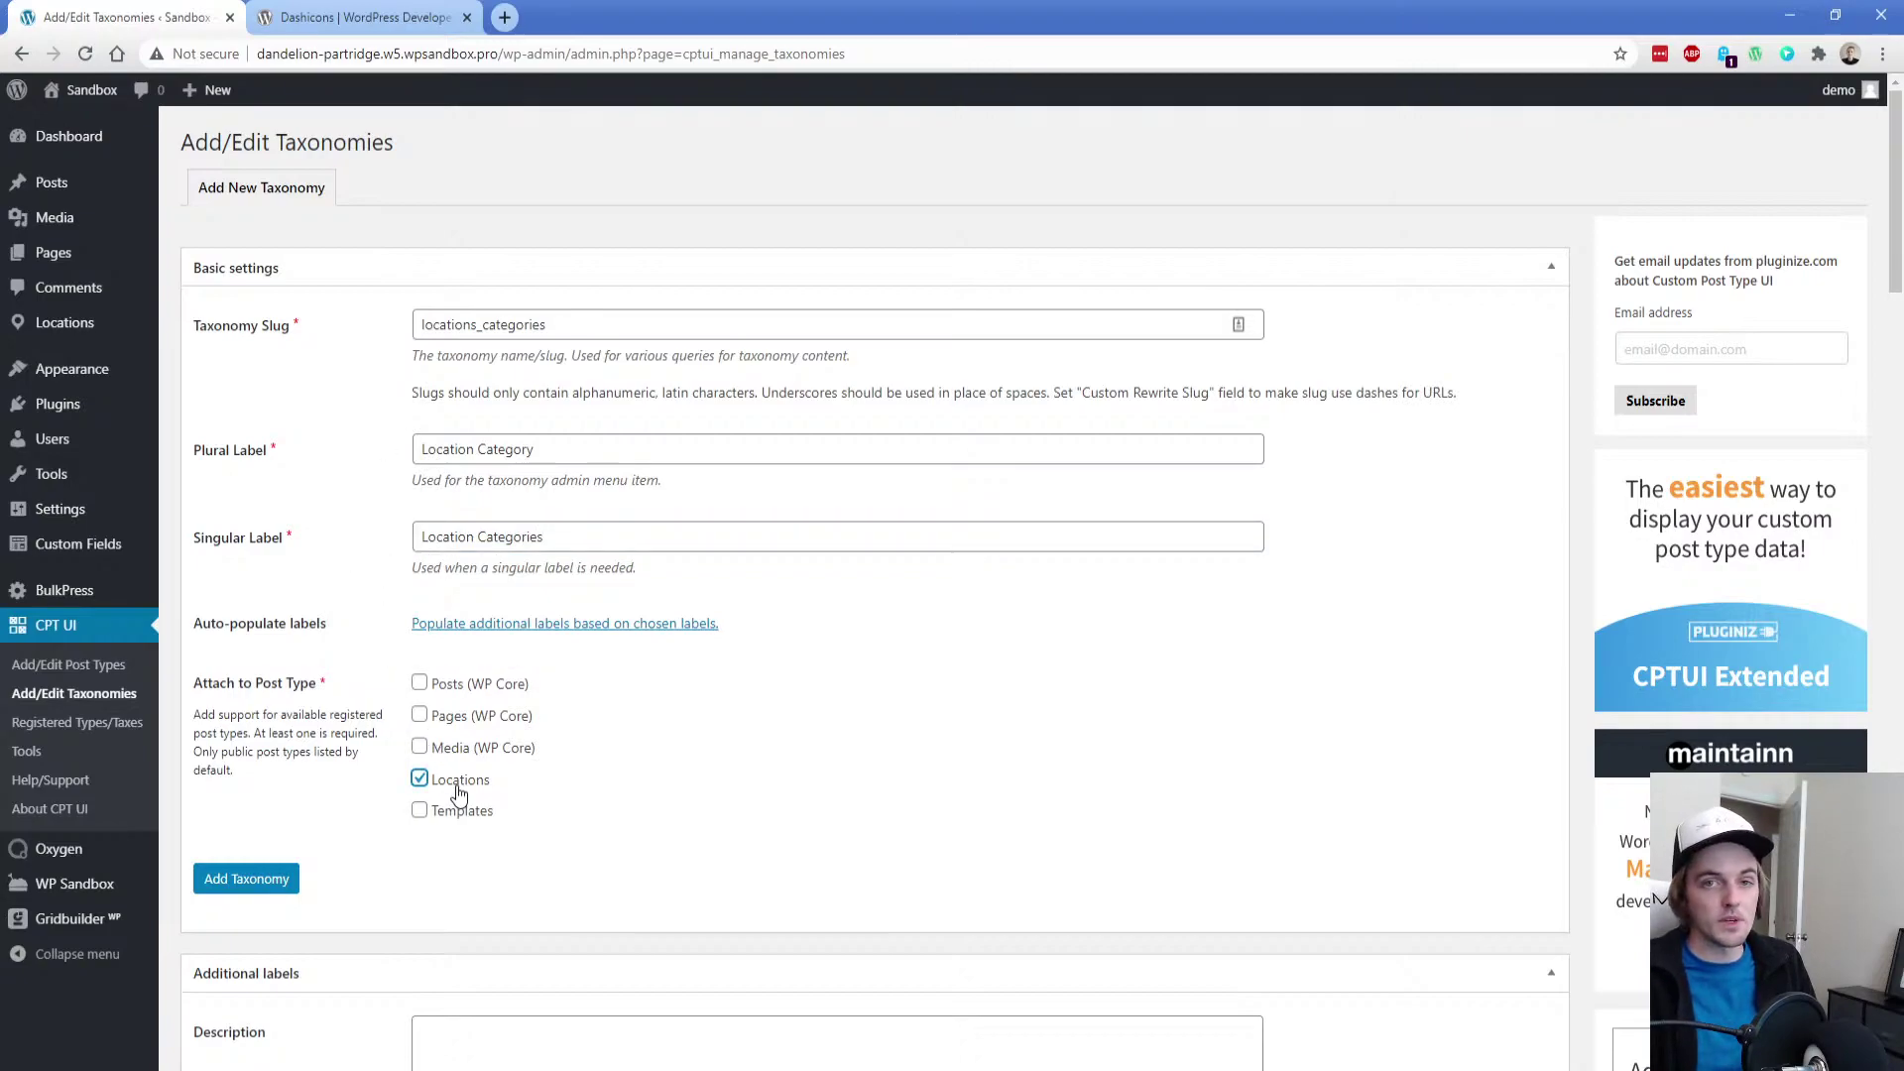
click(266, 882)
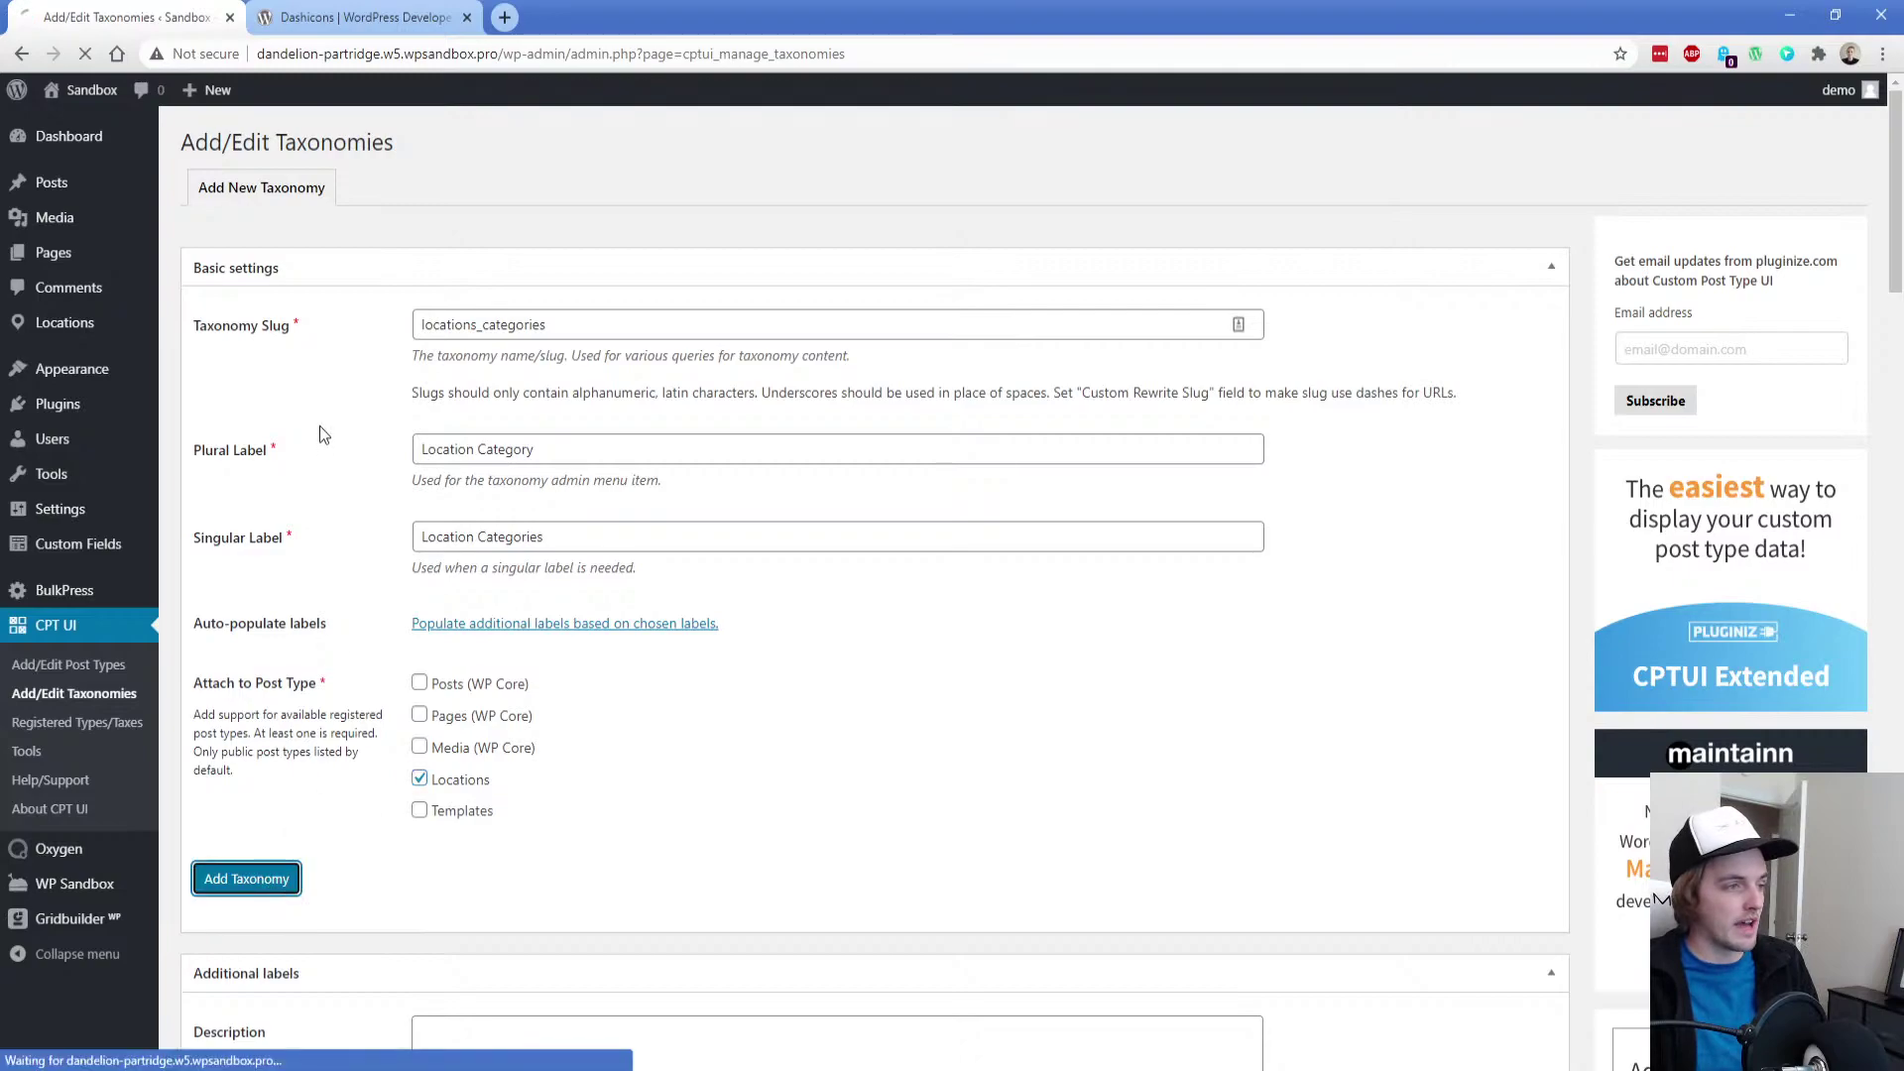
Open the Location Category taxonomy for editing and set its Hierarchical option to True
click(369, 258)
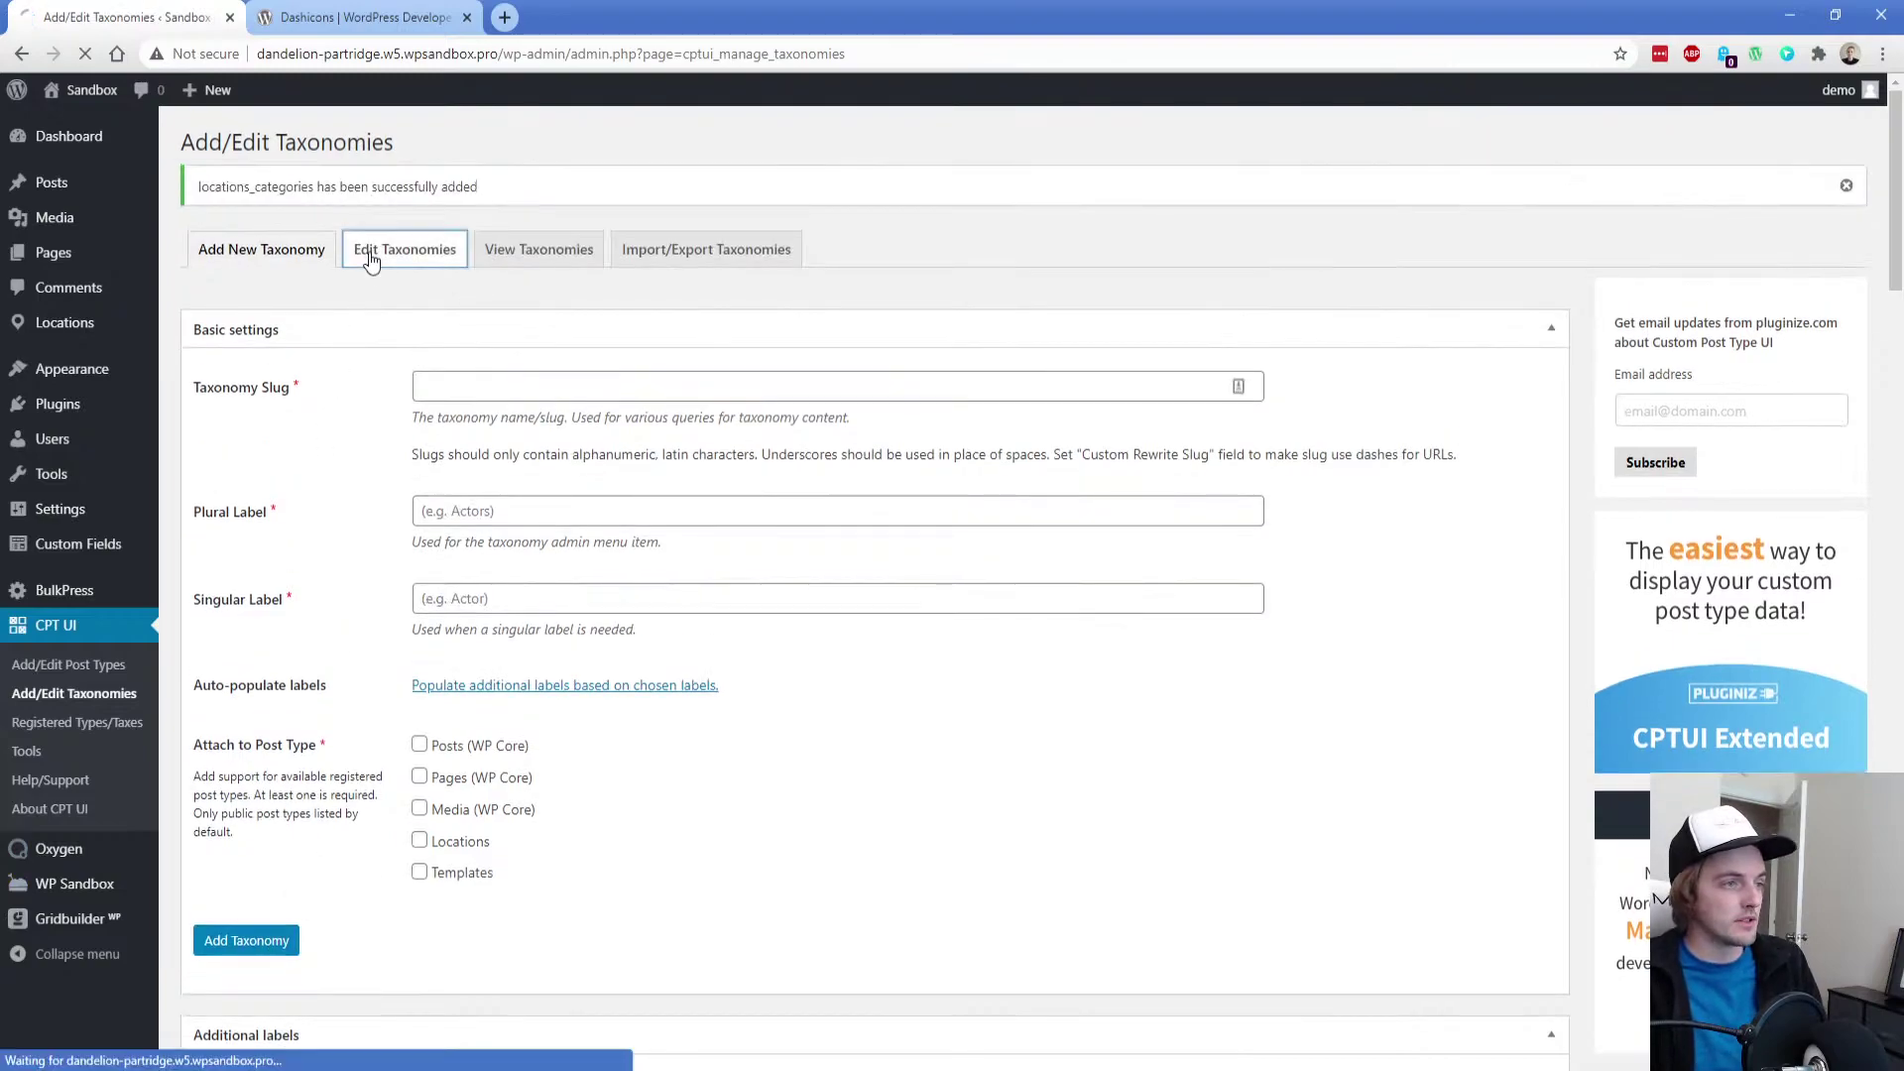
click(330, 242)
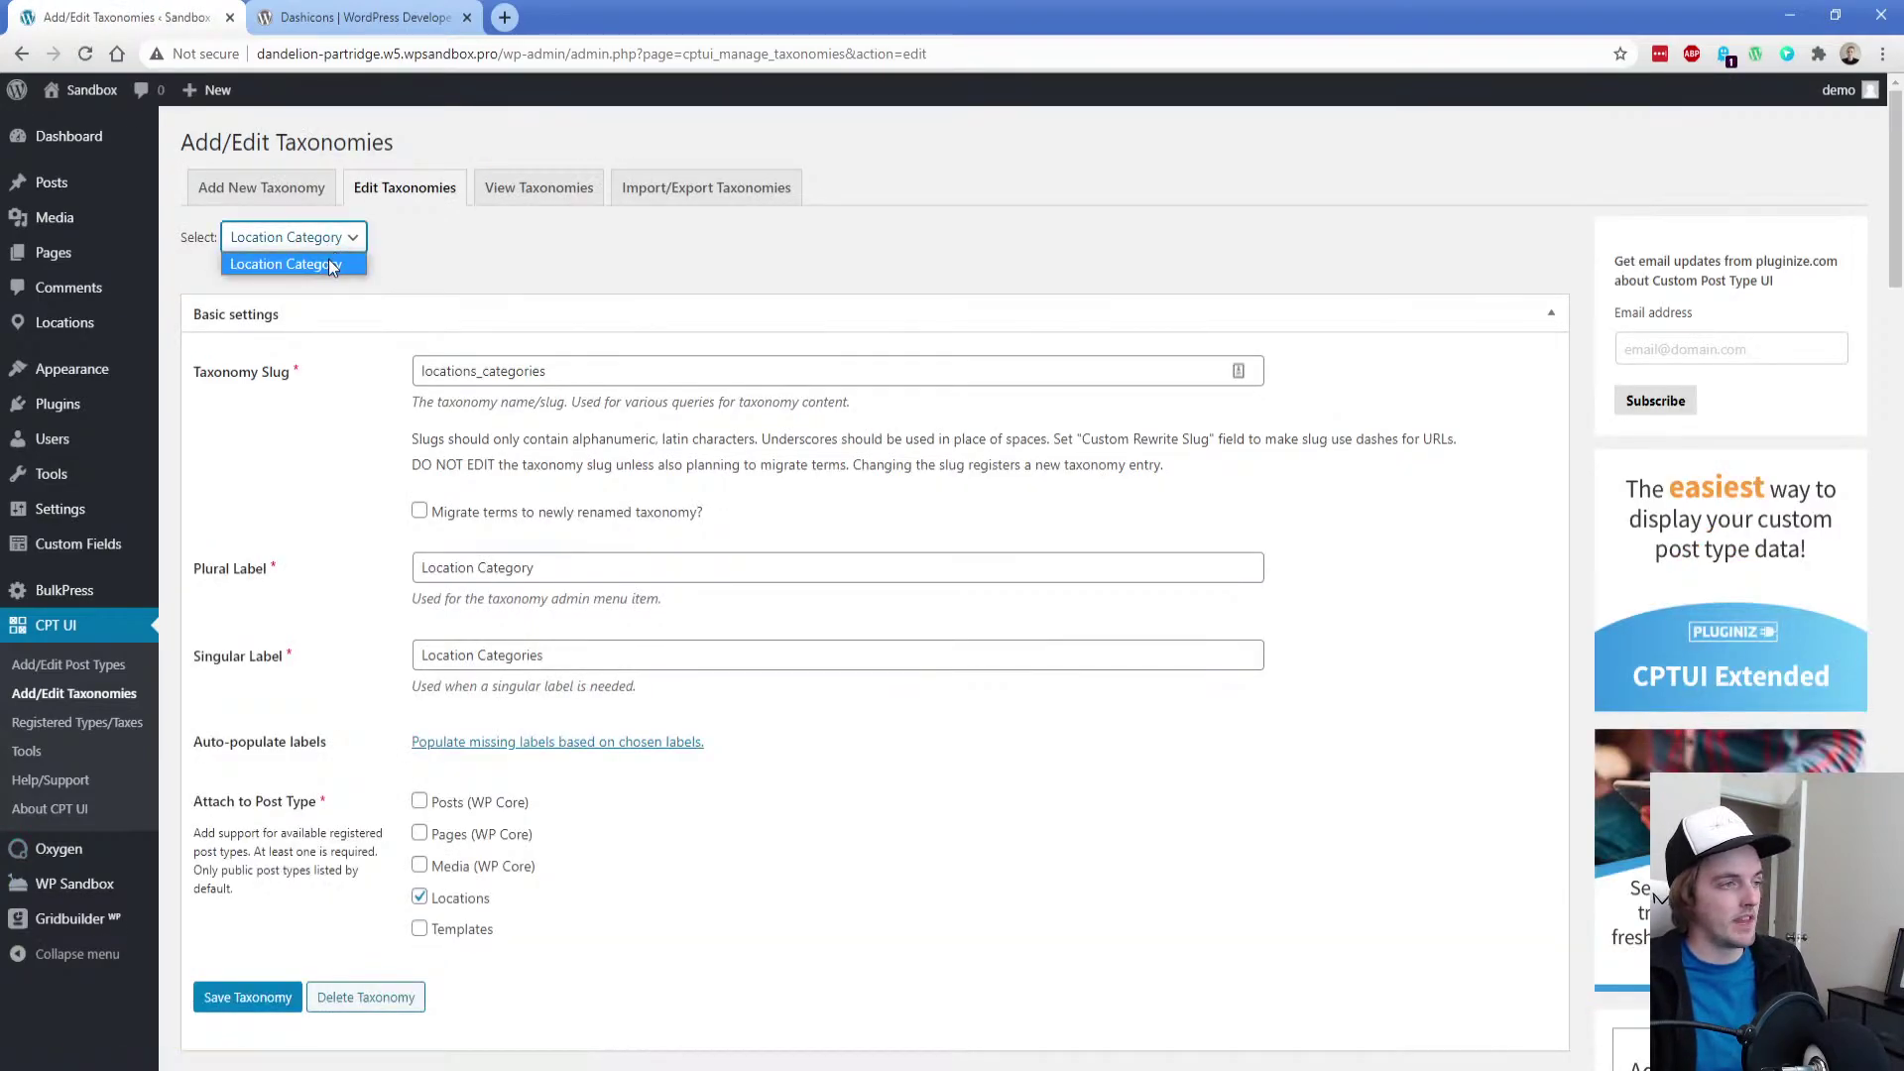
click(286, 265)
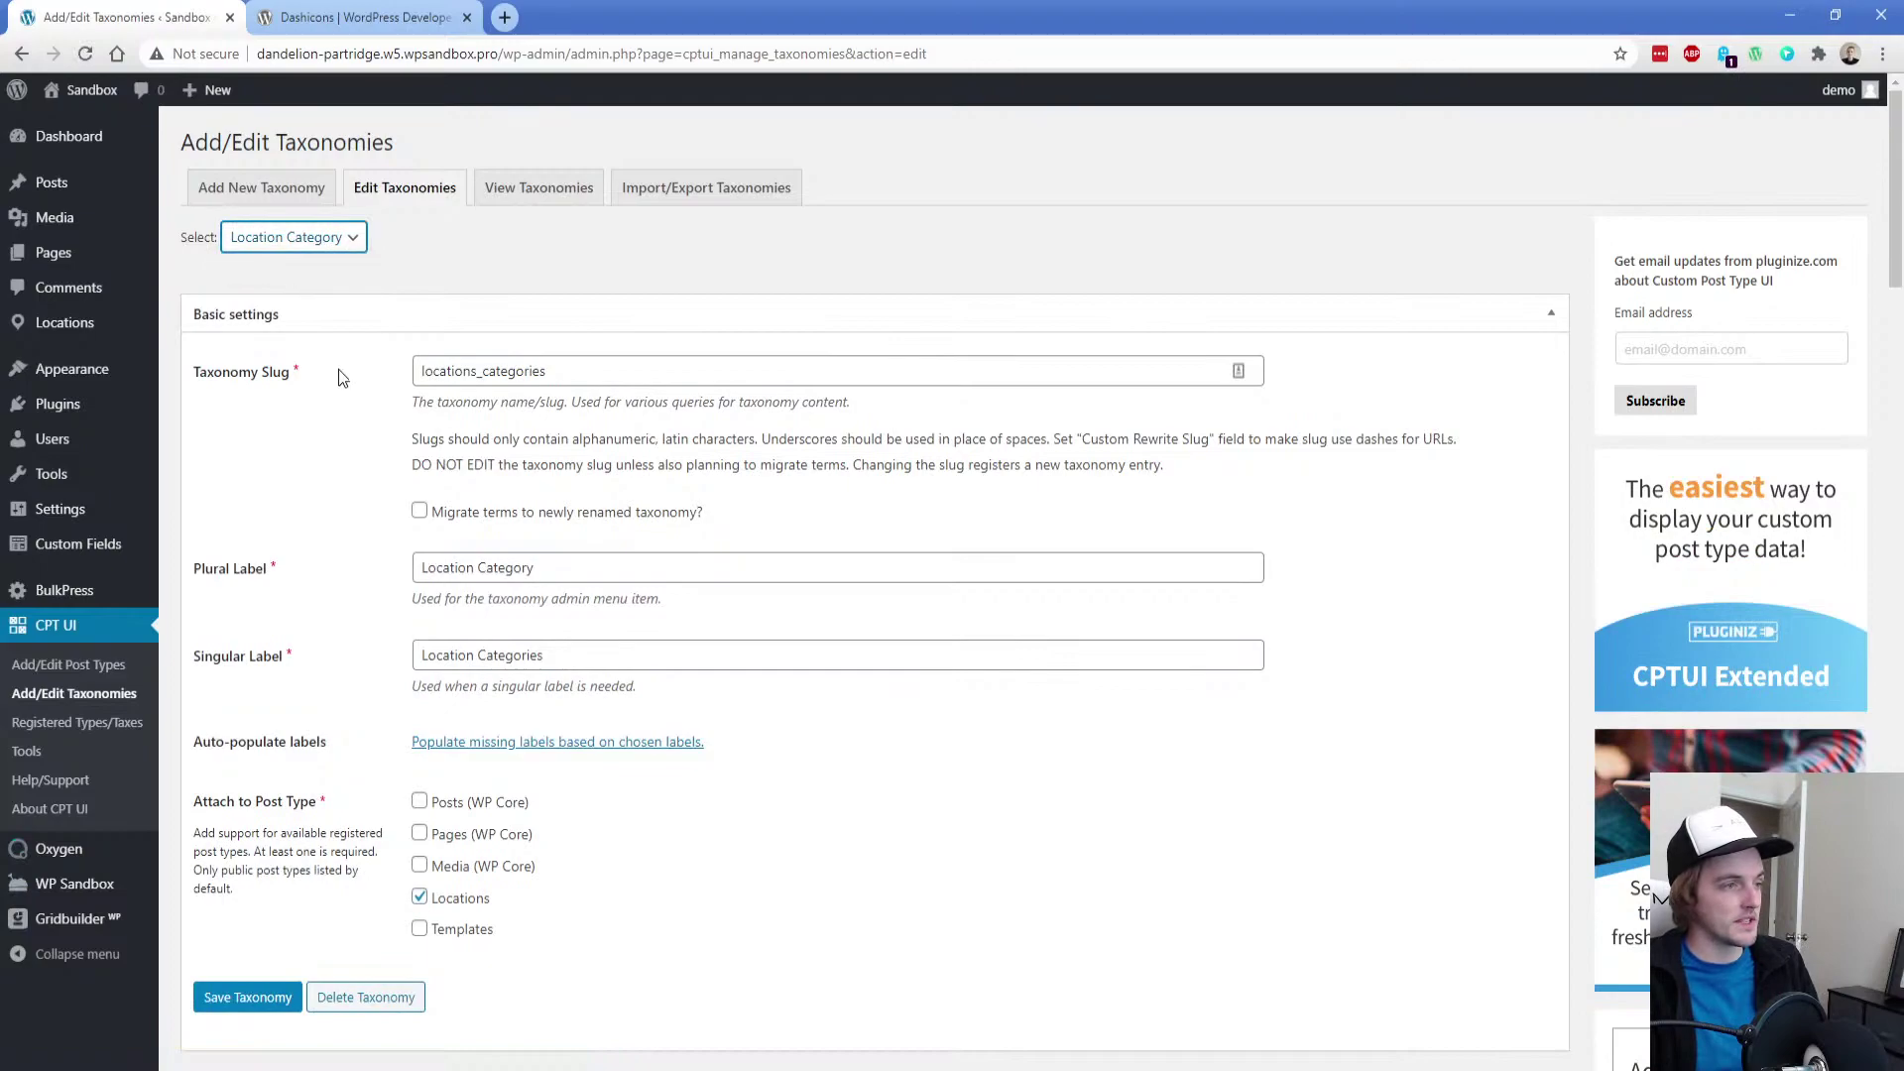
drag(1893, 174, 1872, 608)
scroll(764, 609, down, 7)
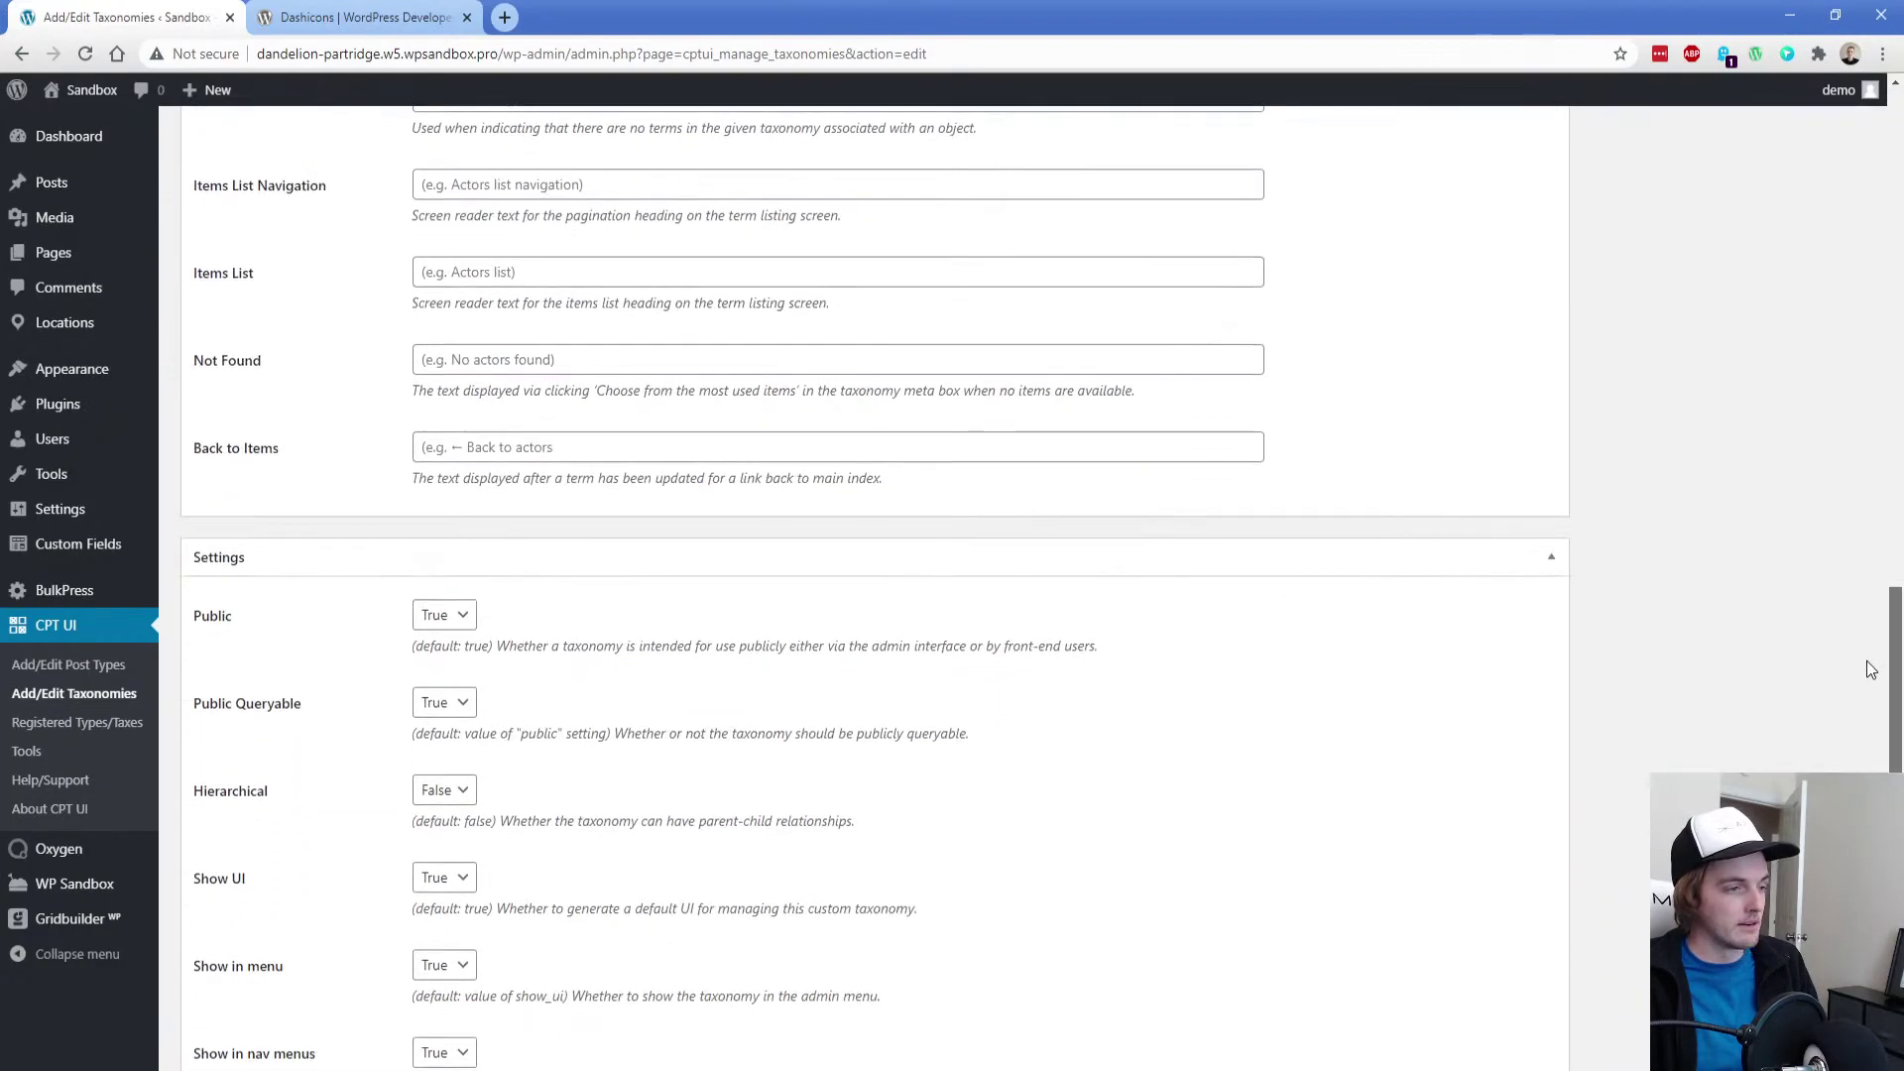
click(437, 490)
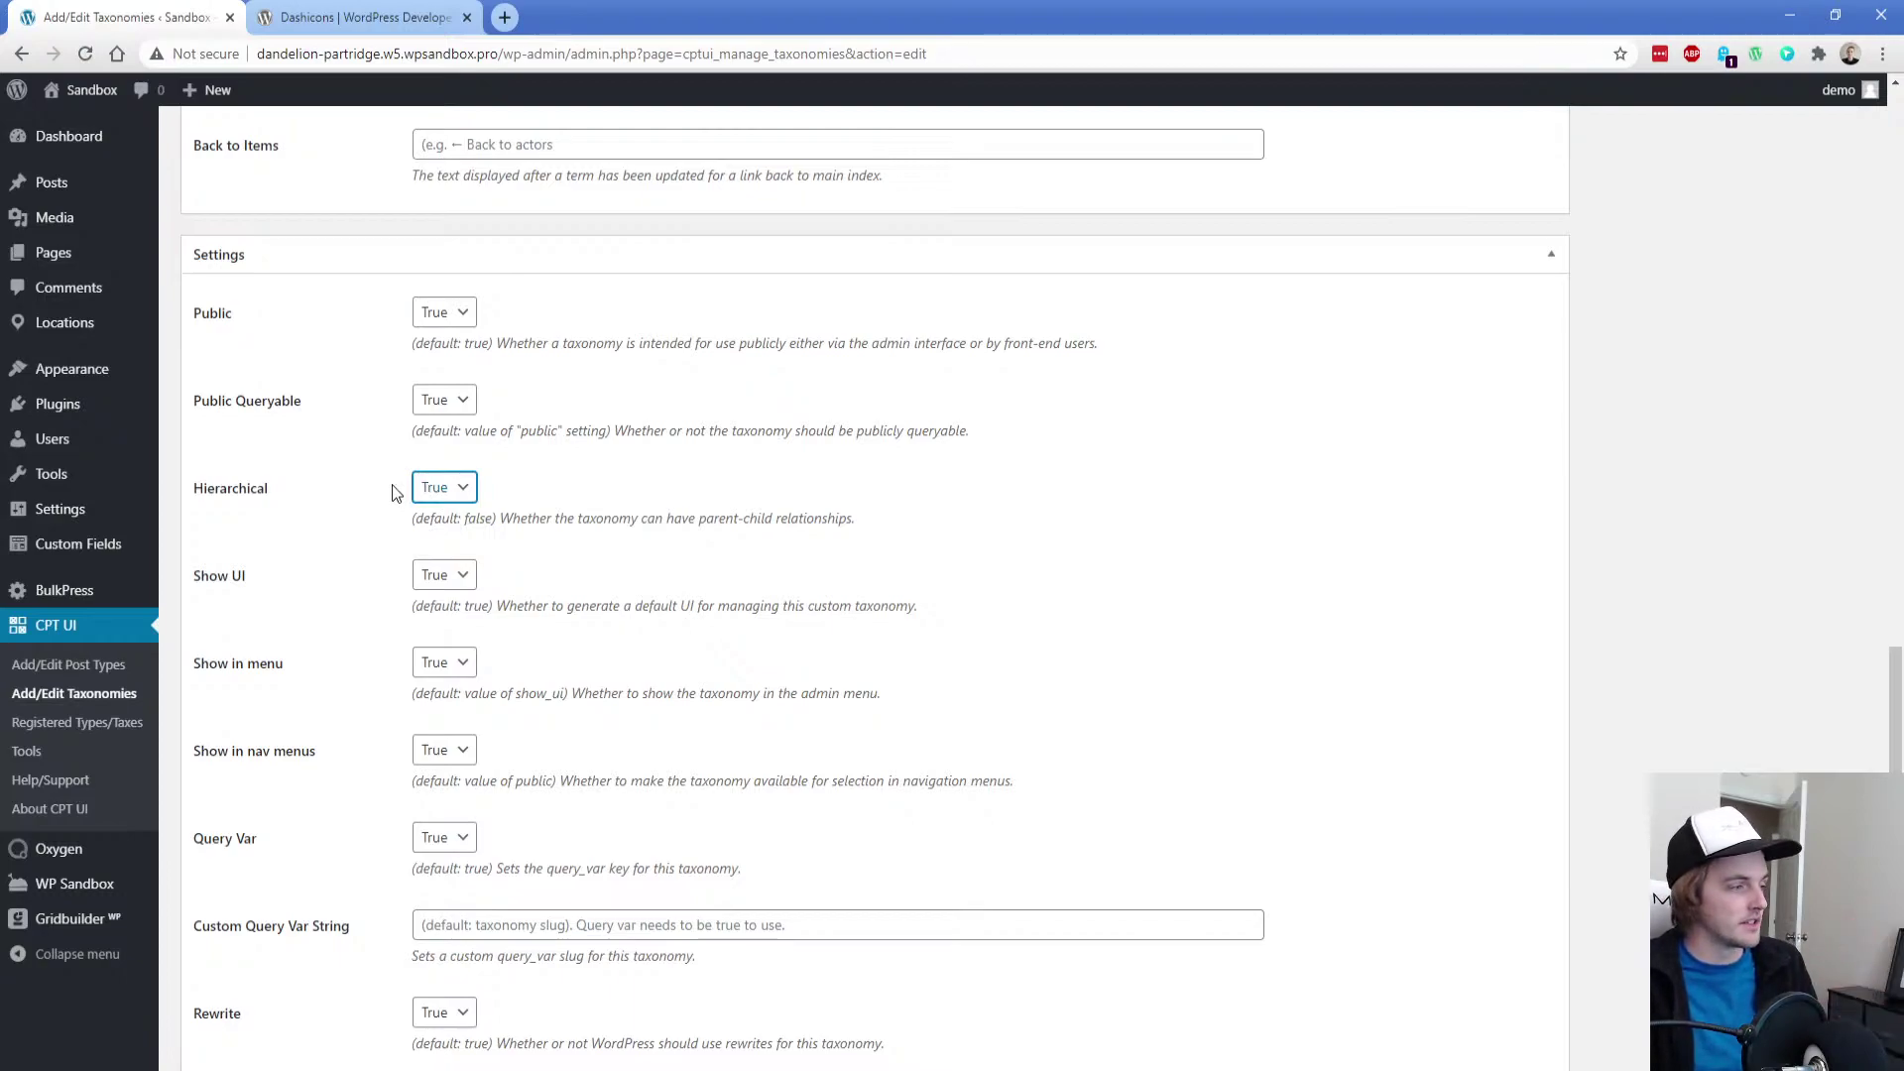
Check the Show Admin Column choices for the Location Category taxonomy and save the taxonomy
drag(1895, 798, 1895, 998)
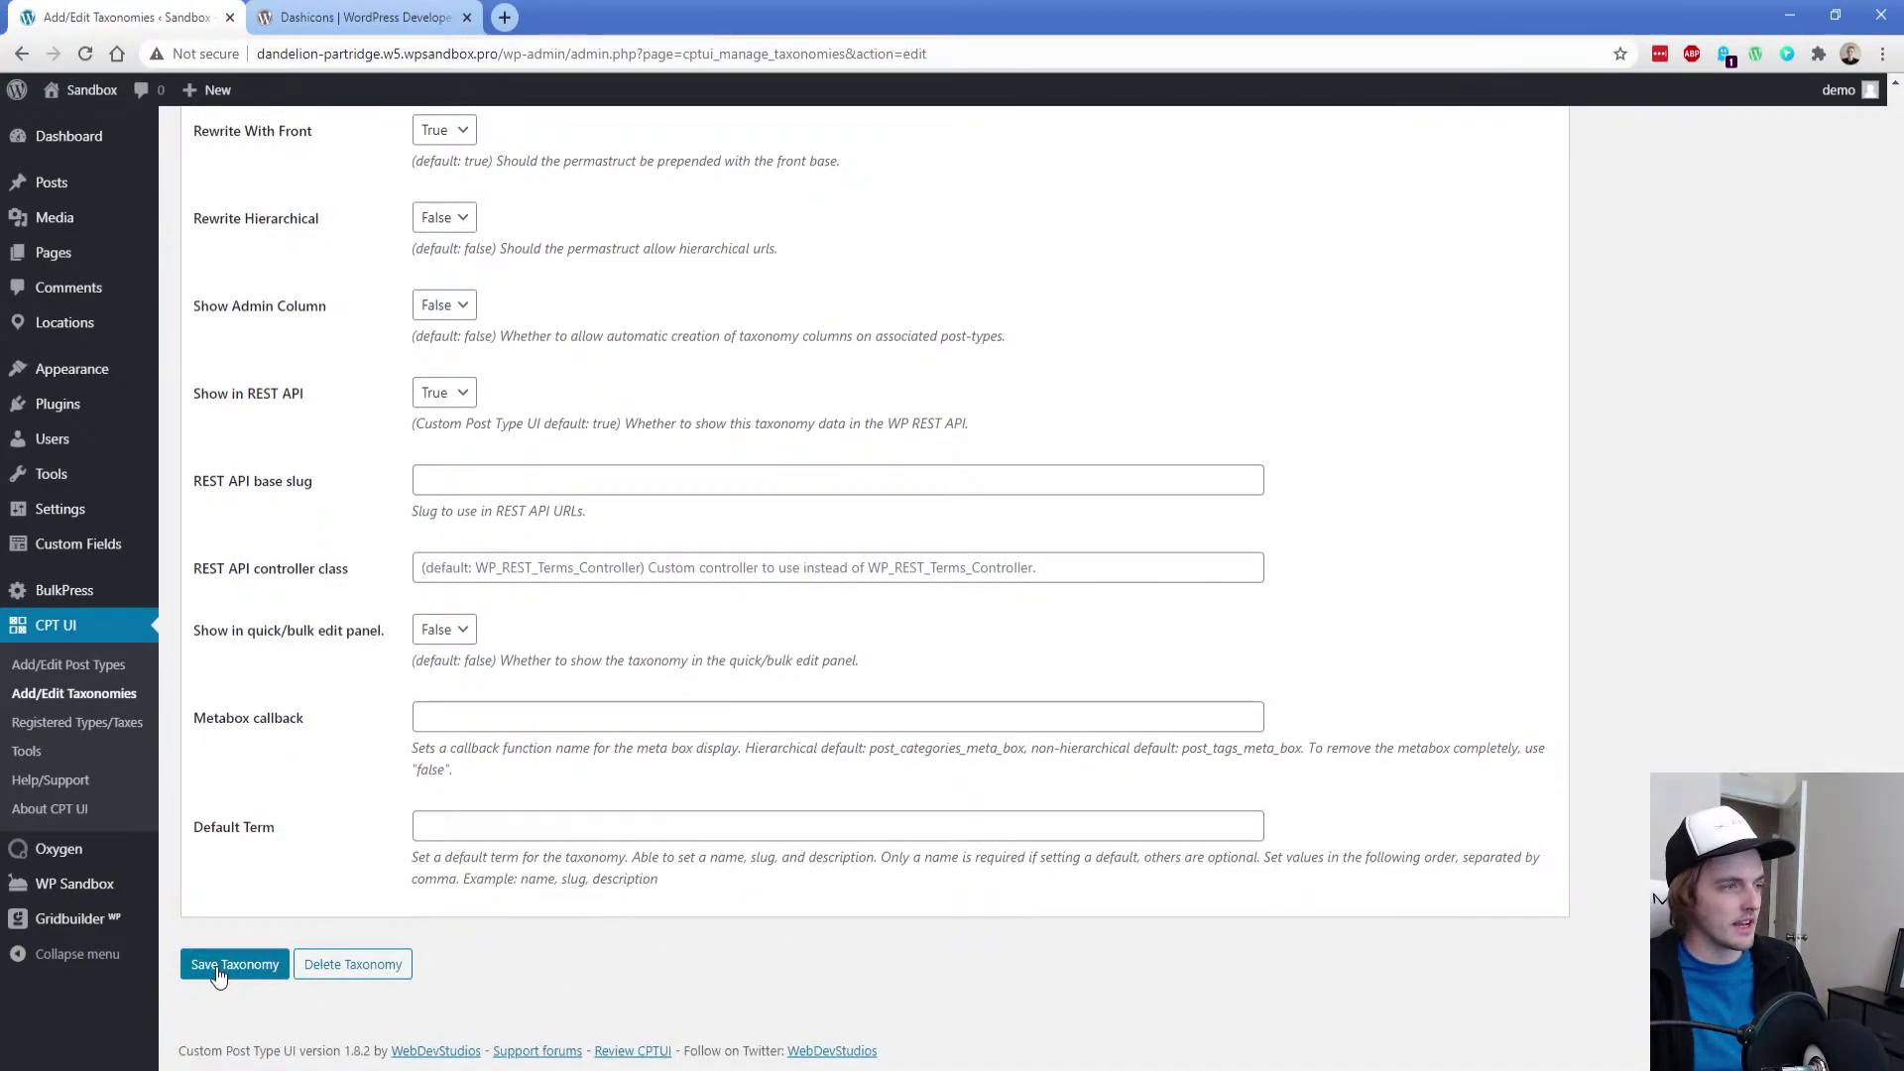
click(456, 311)
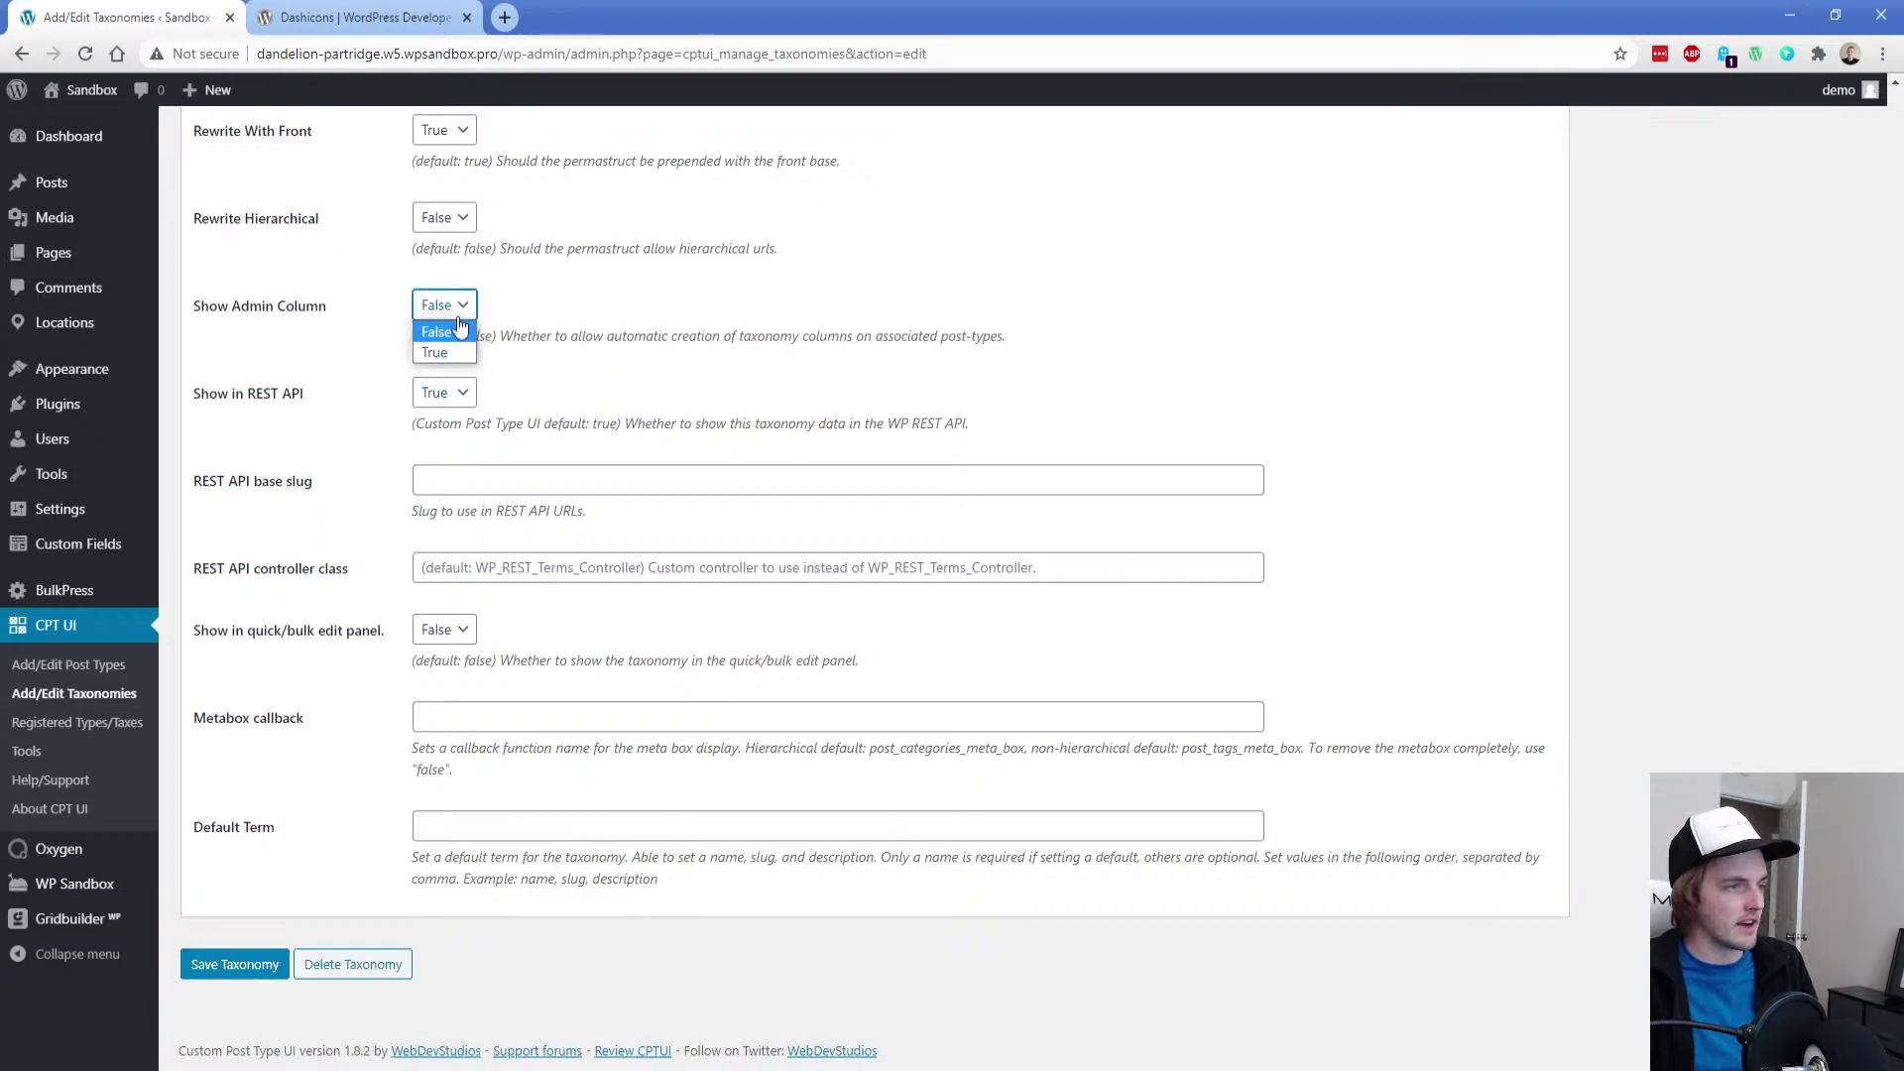
click(235, 964)
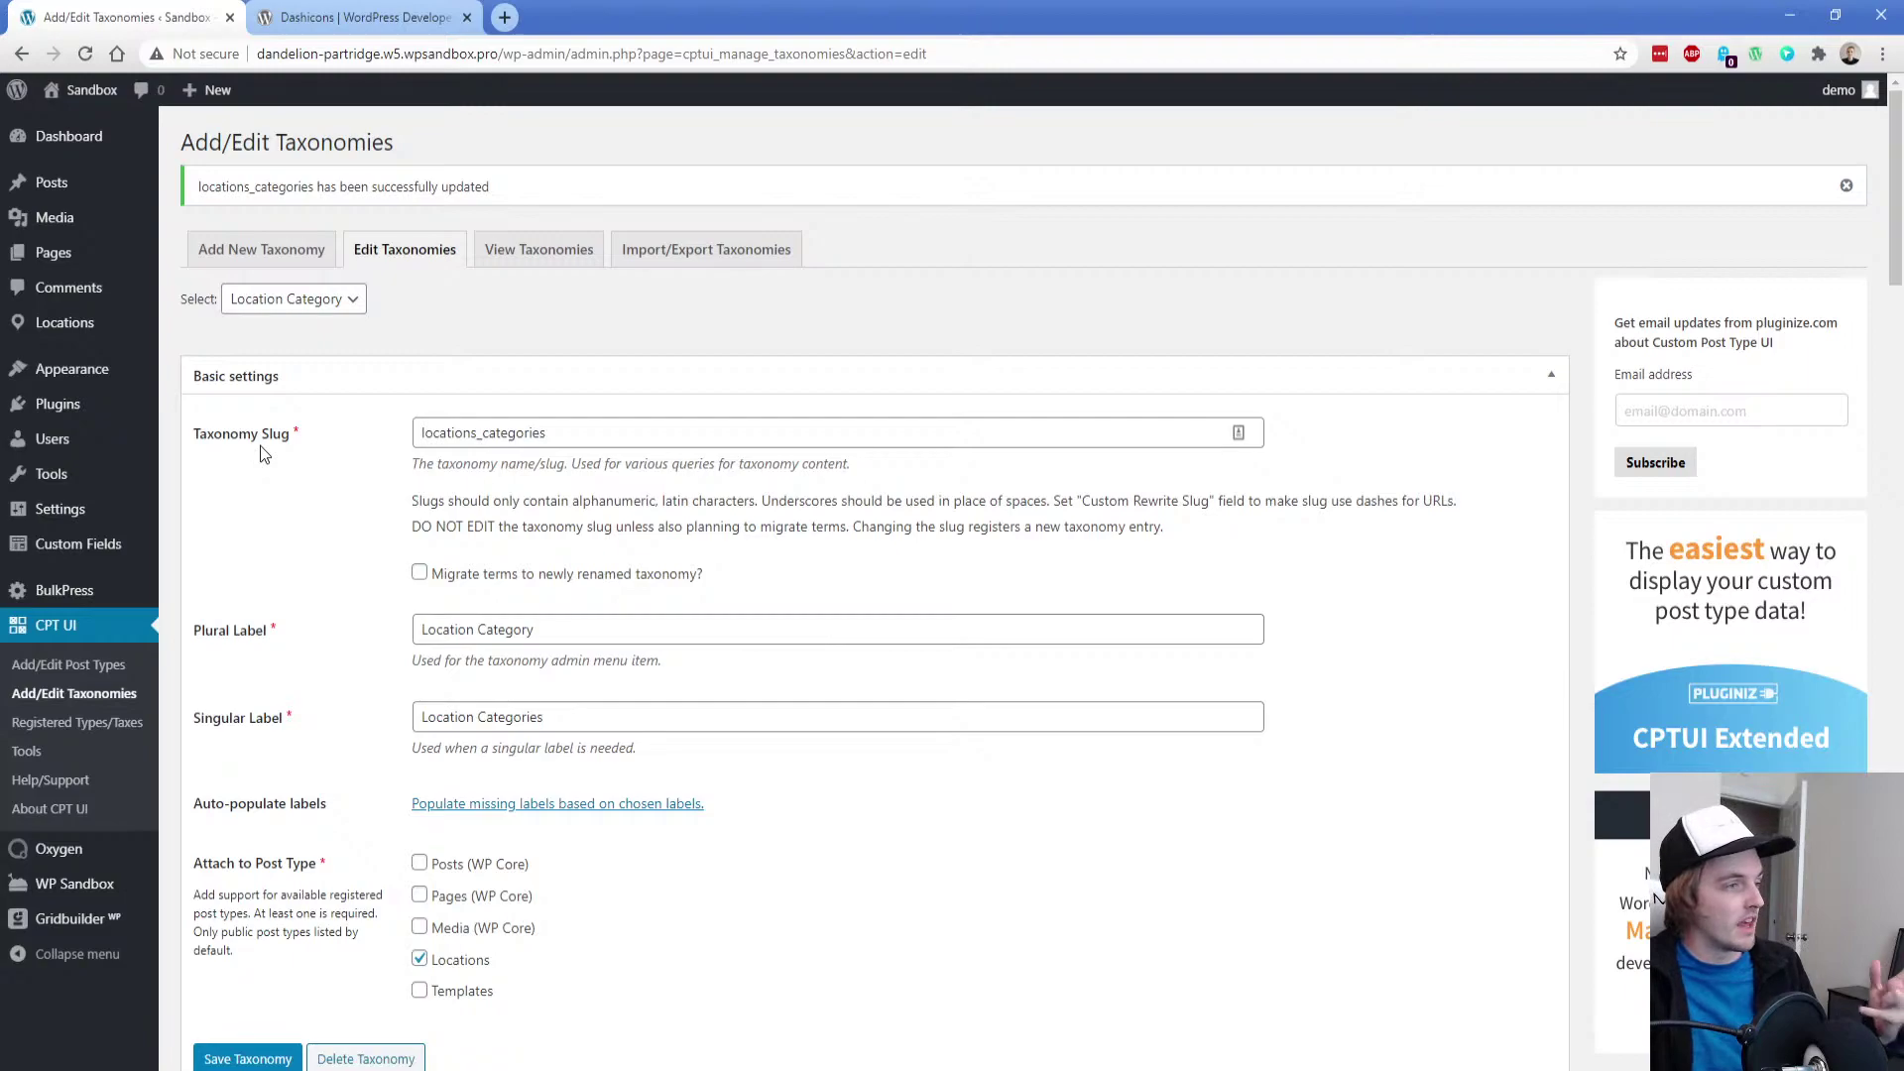
mouse_move(81, 338)
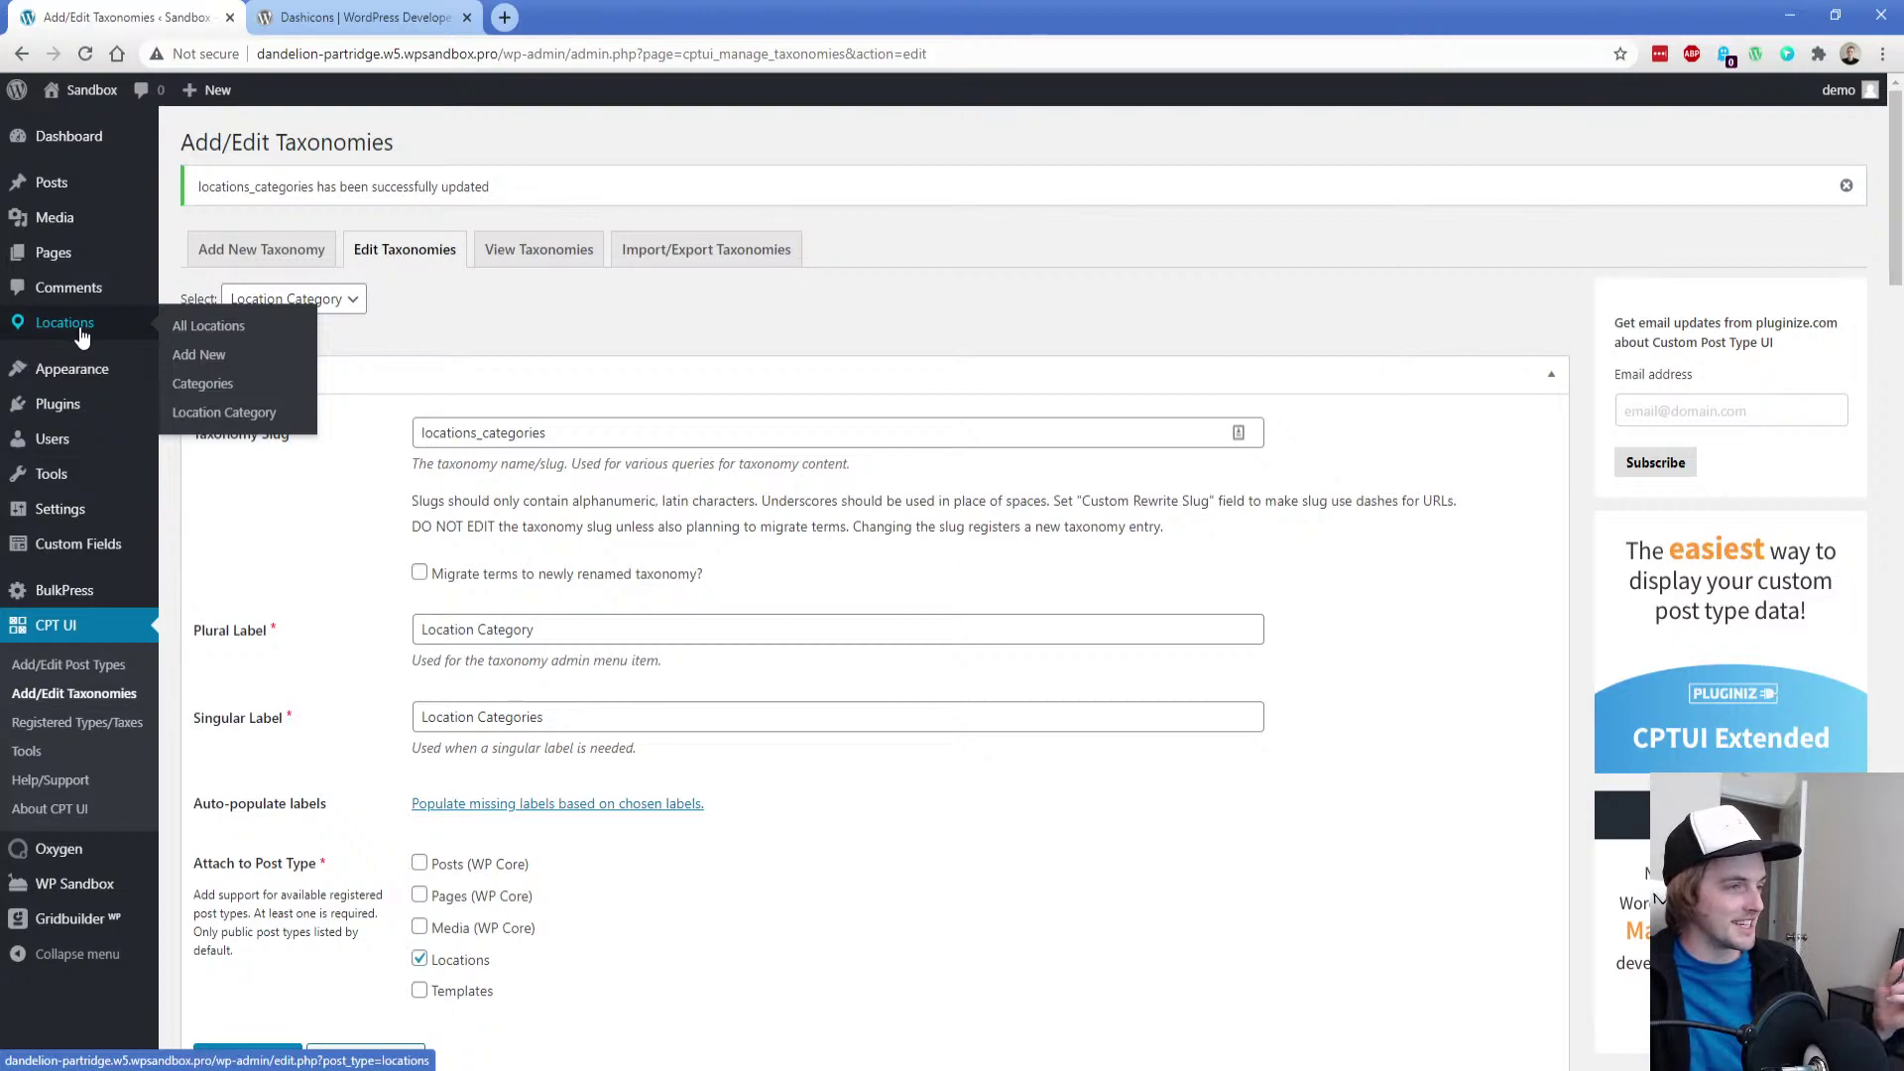
triple_click(537, 641)
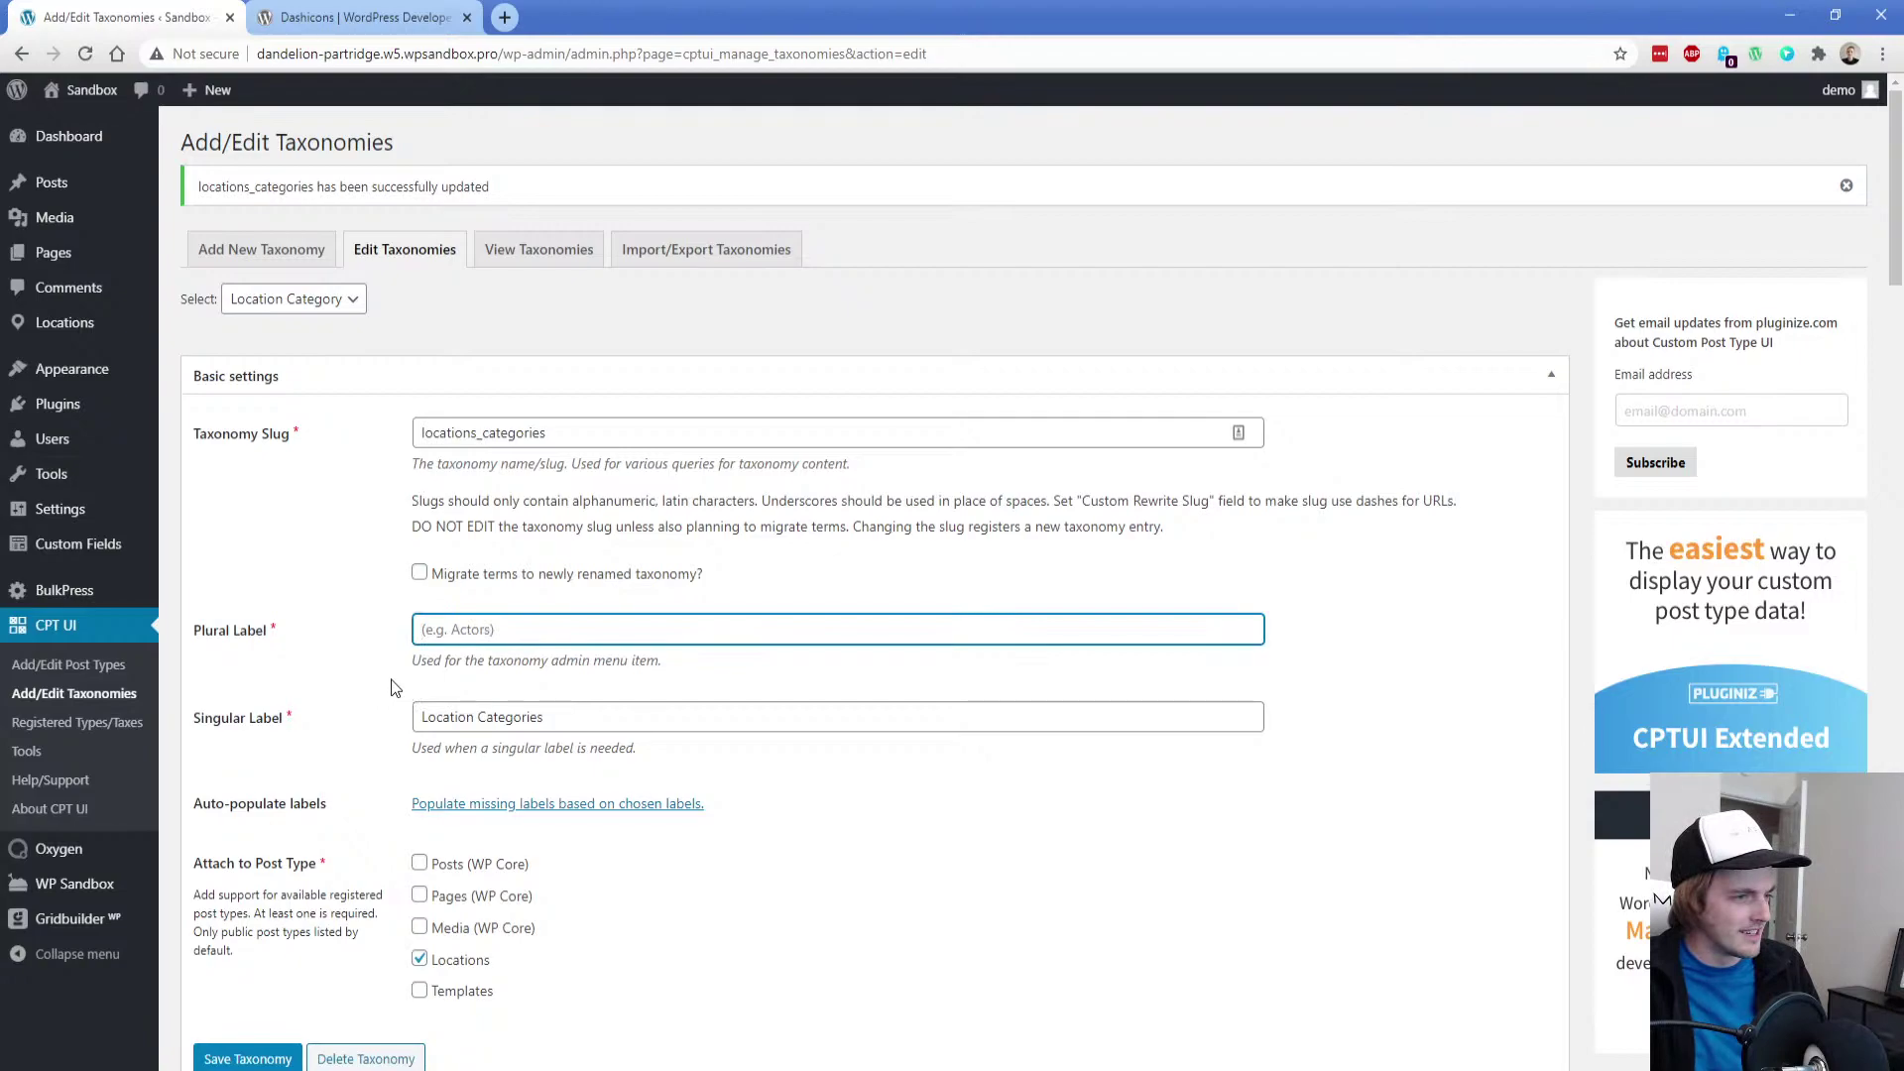
text(Location Category)
click(394, 636)
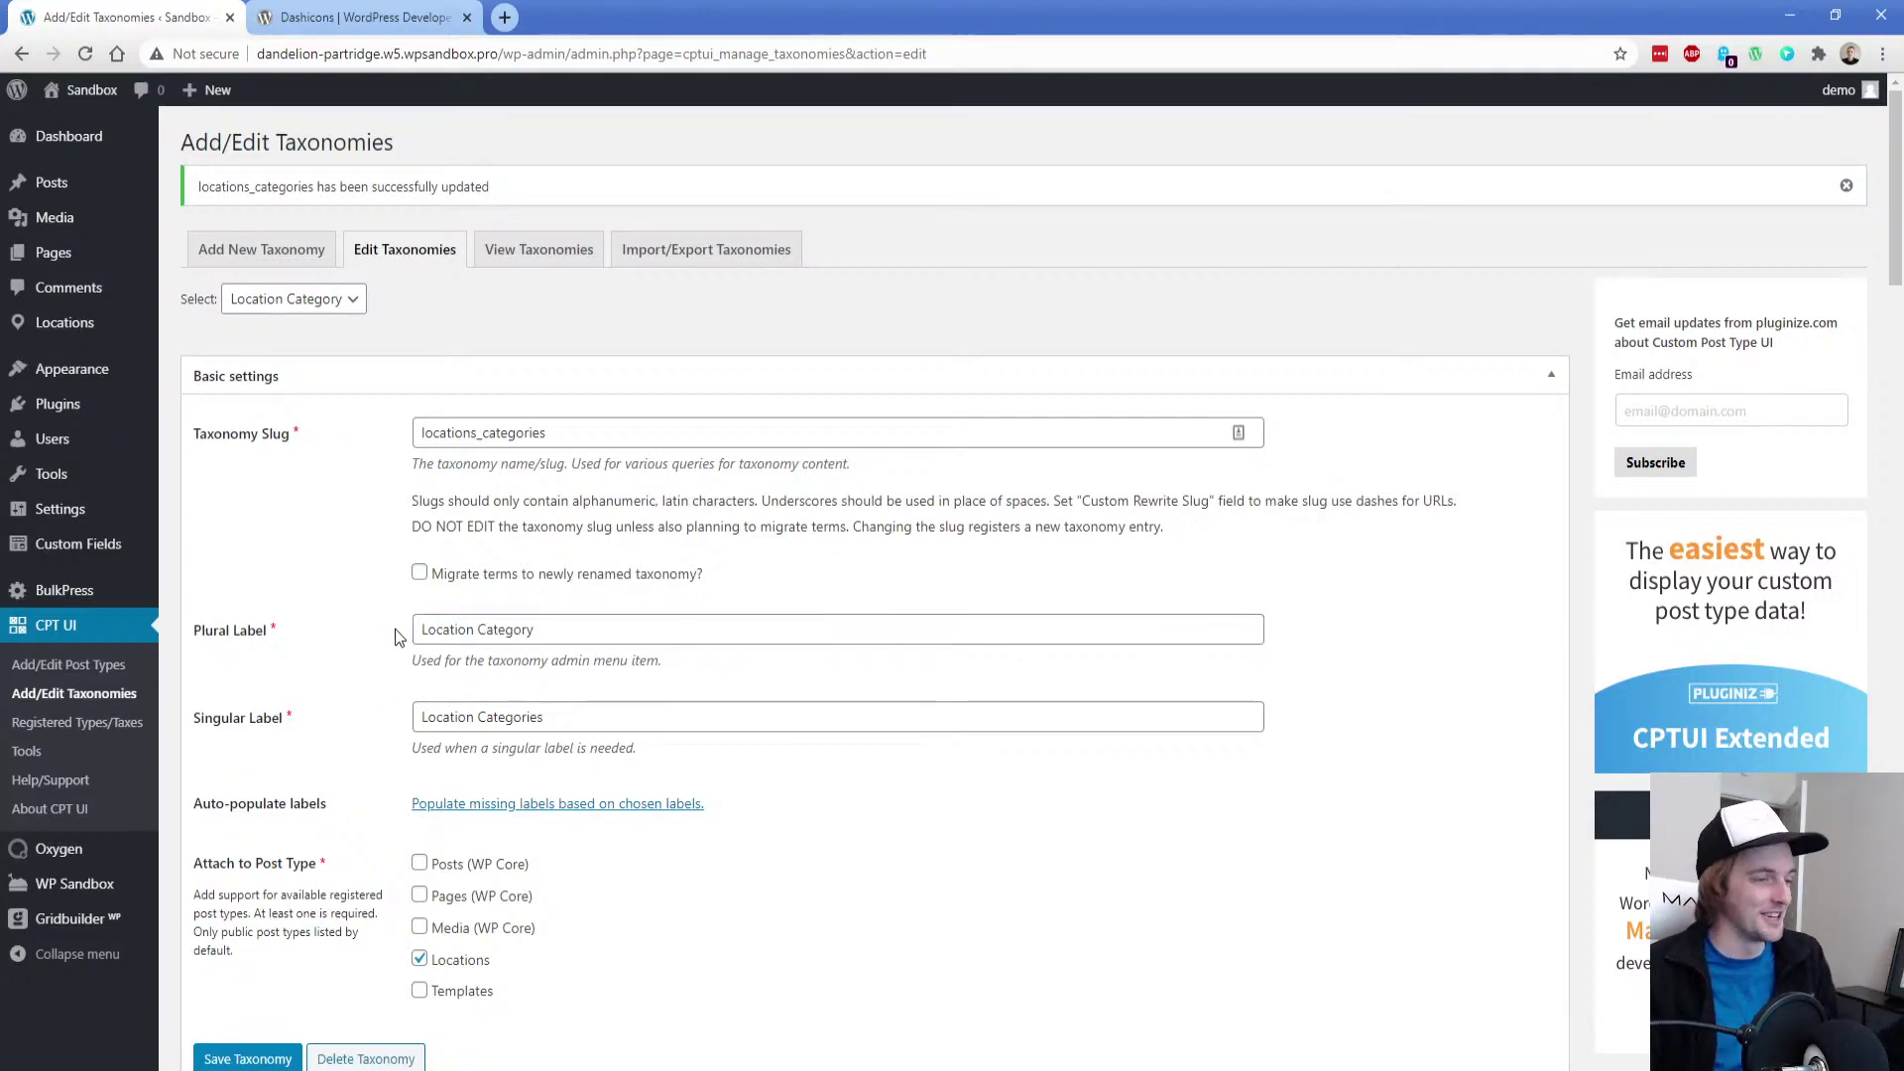
Set the taxonomy's plural label to Location Categories and singular label to Location Category, and save the taxonomy
triple_click(496, 727)
key(ctrl+x)
key(shift+Tab)
key(ctrl+v)
click(489, 711)
text(Location Category)
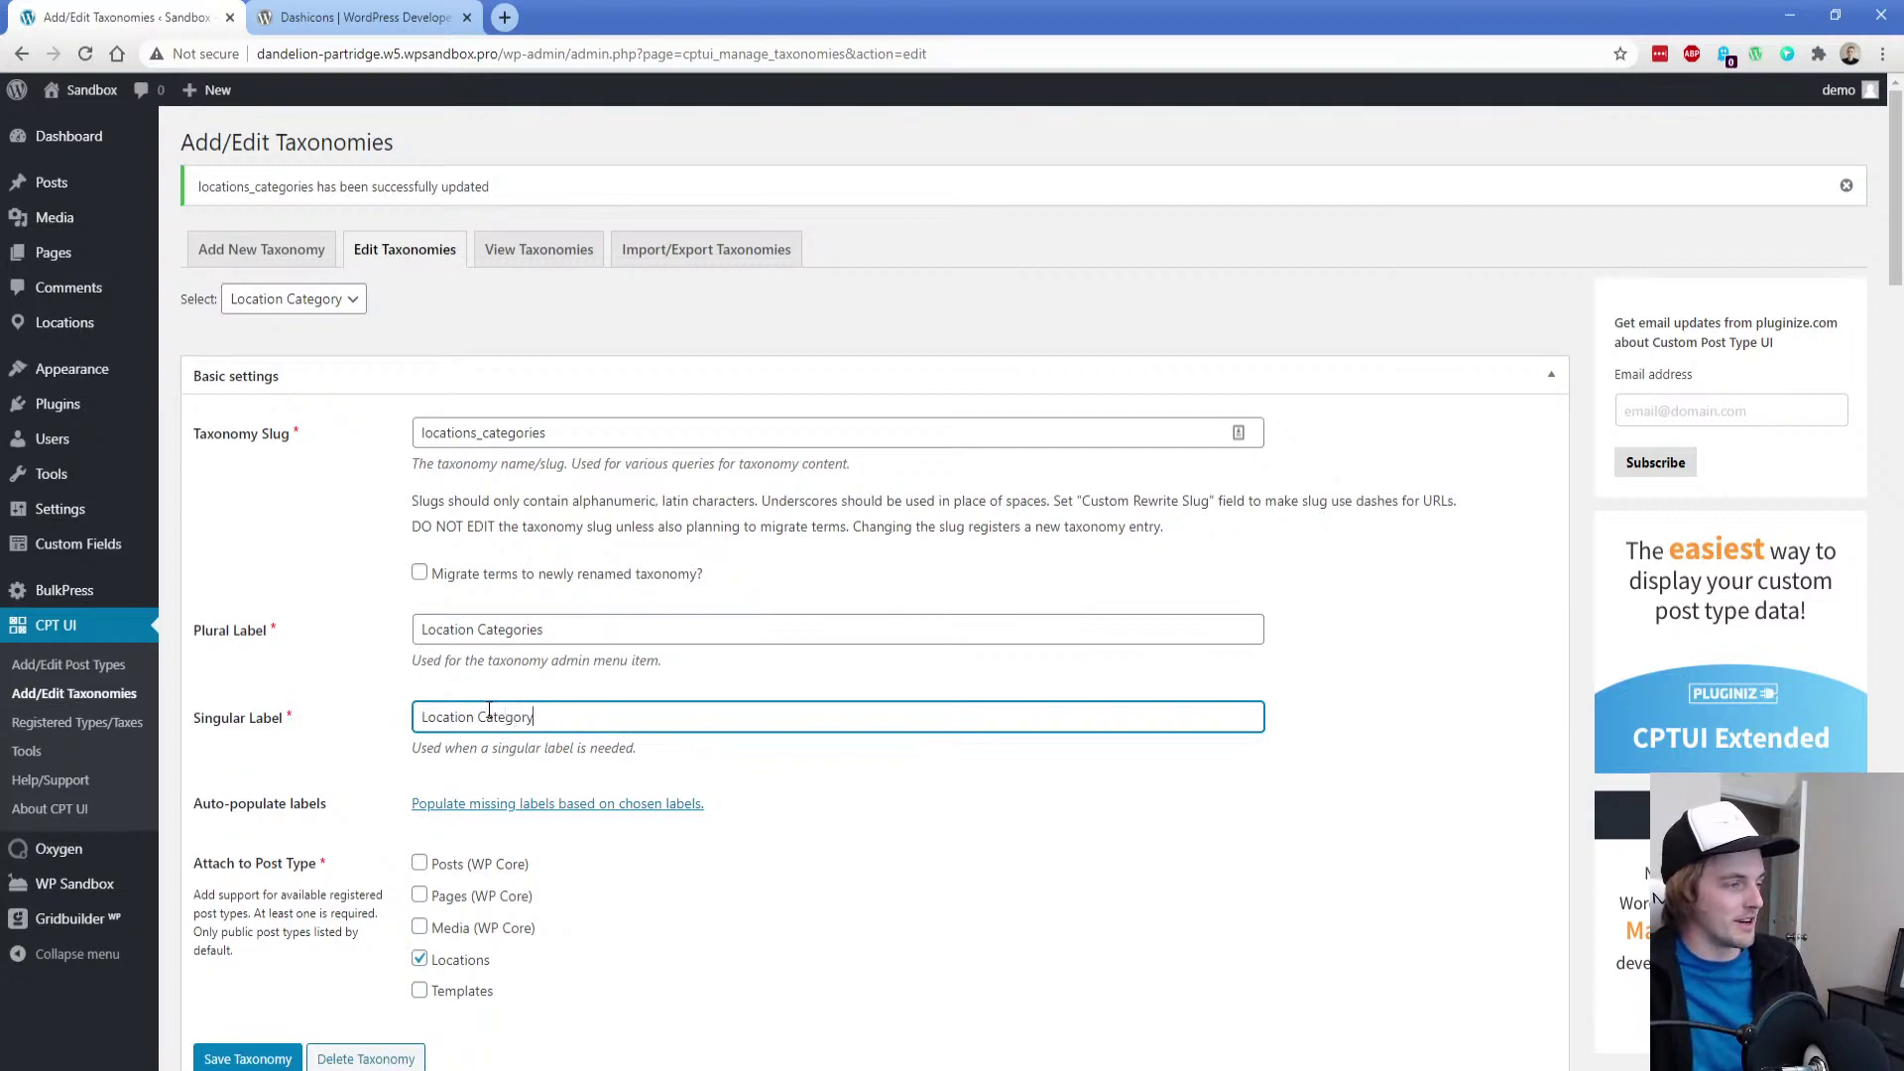
click(331, 608)
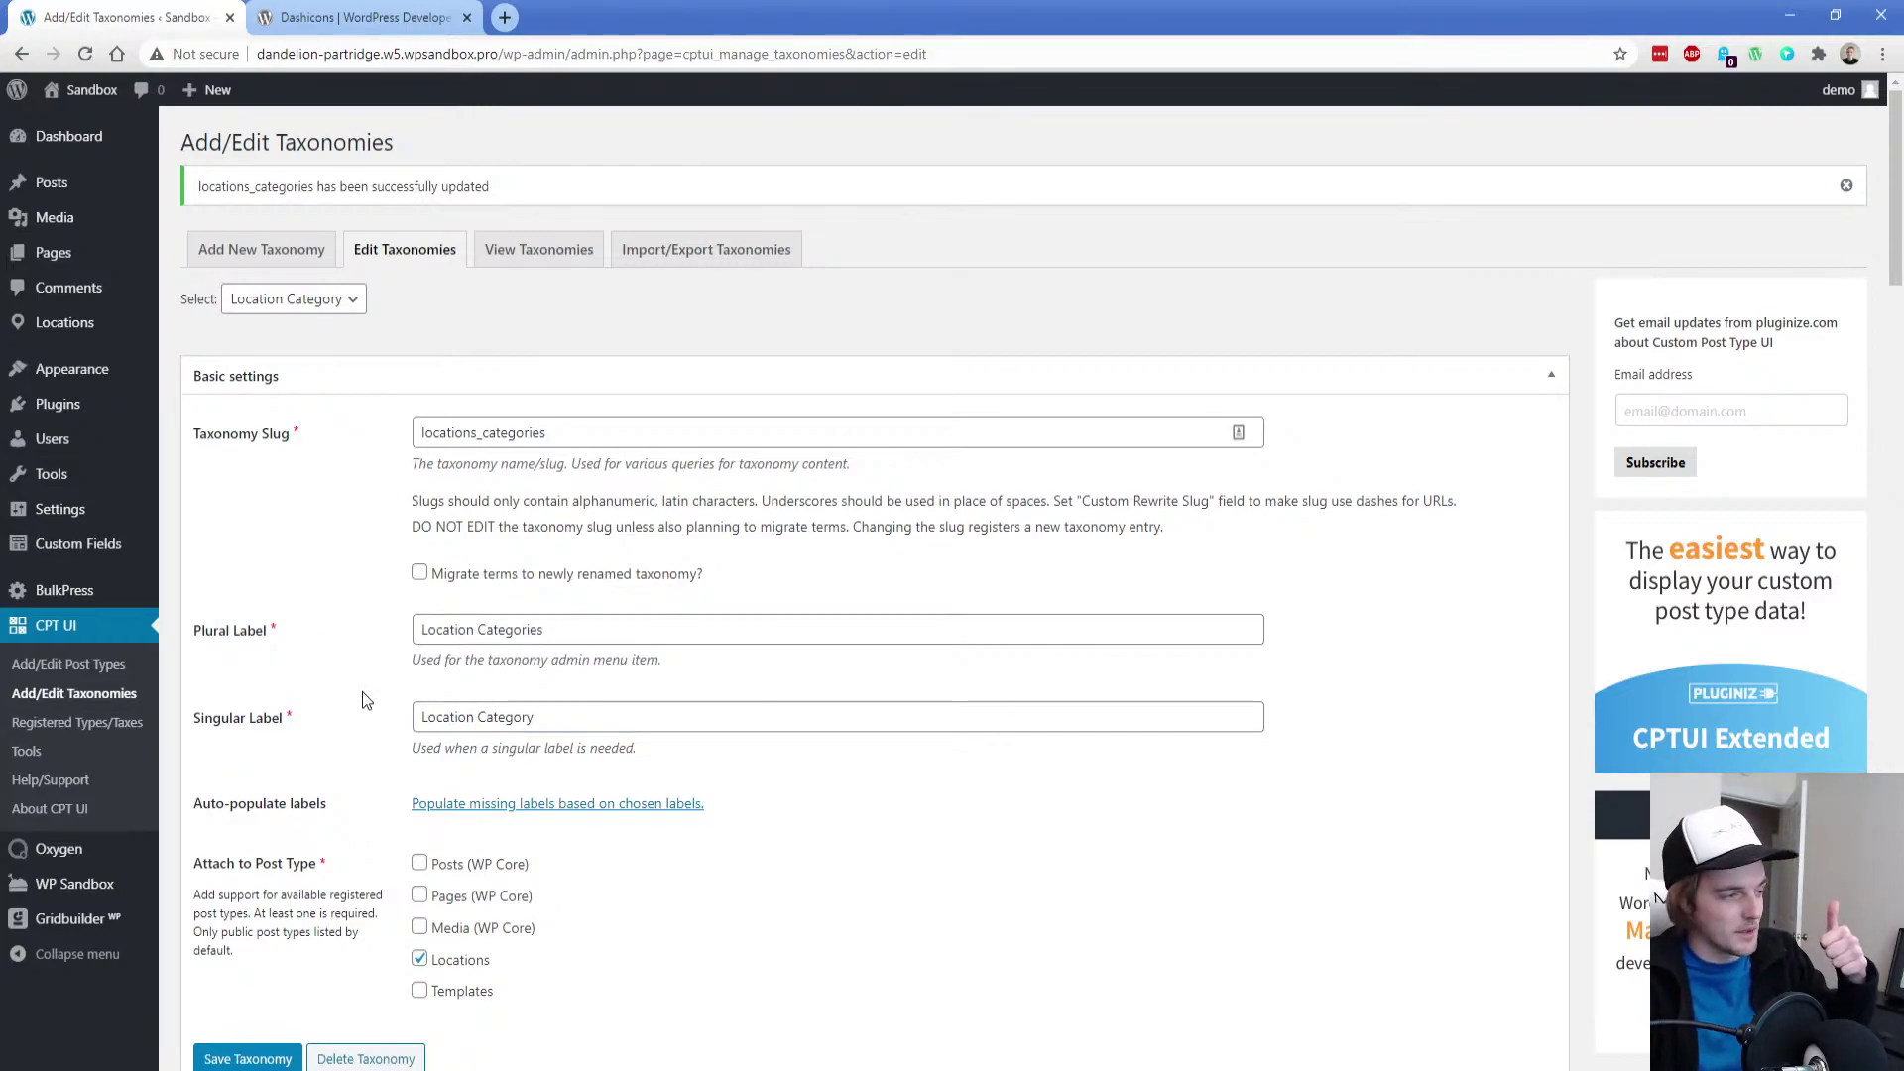
scroll(288, 829, down, 1)
click(248, 956)
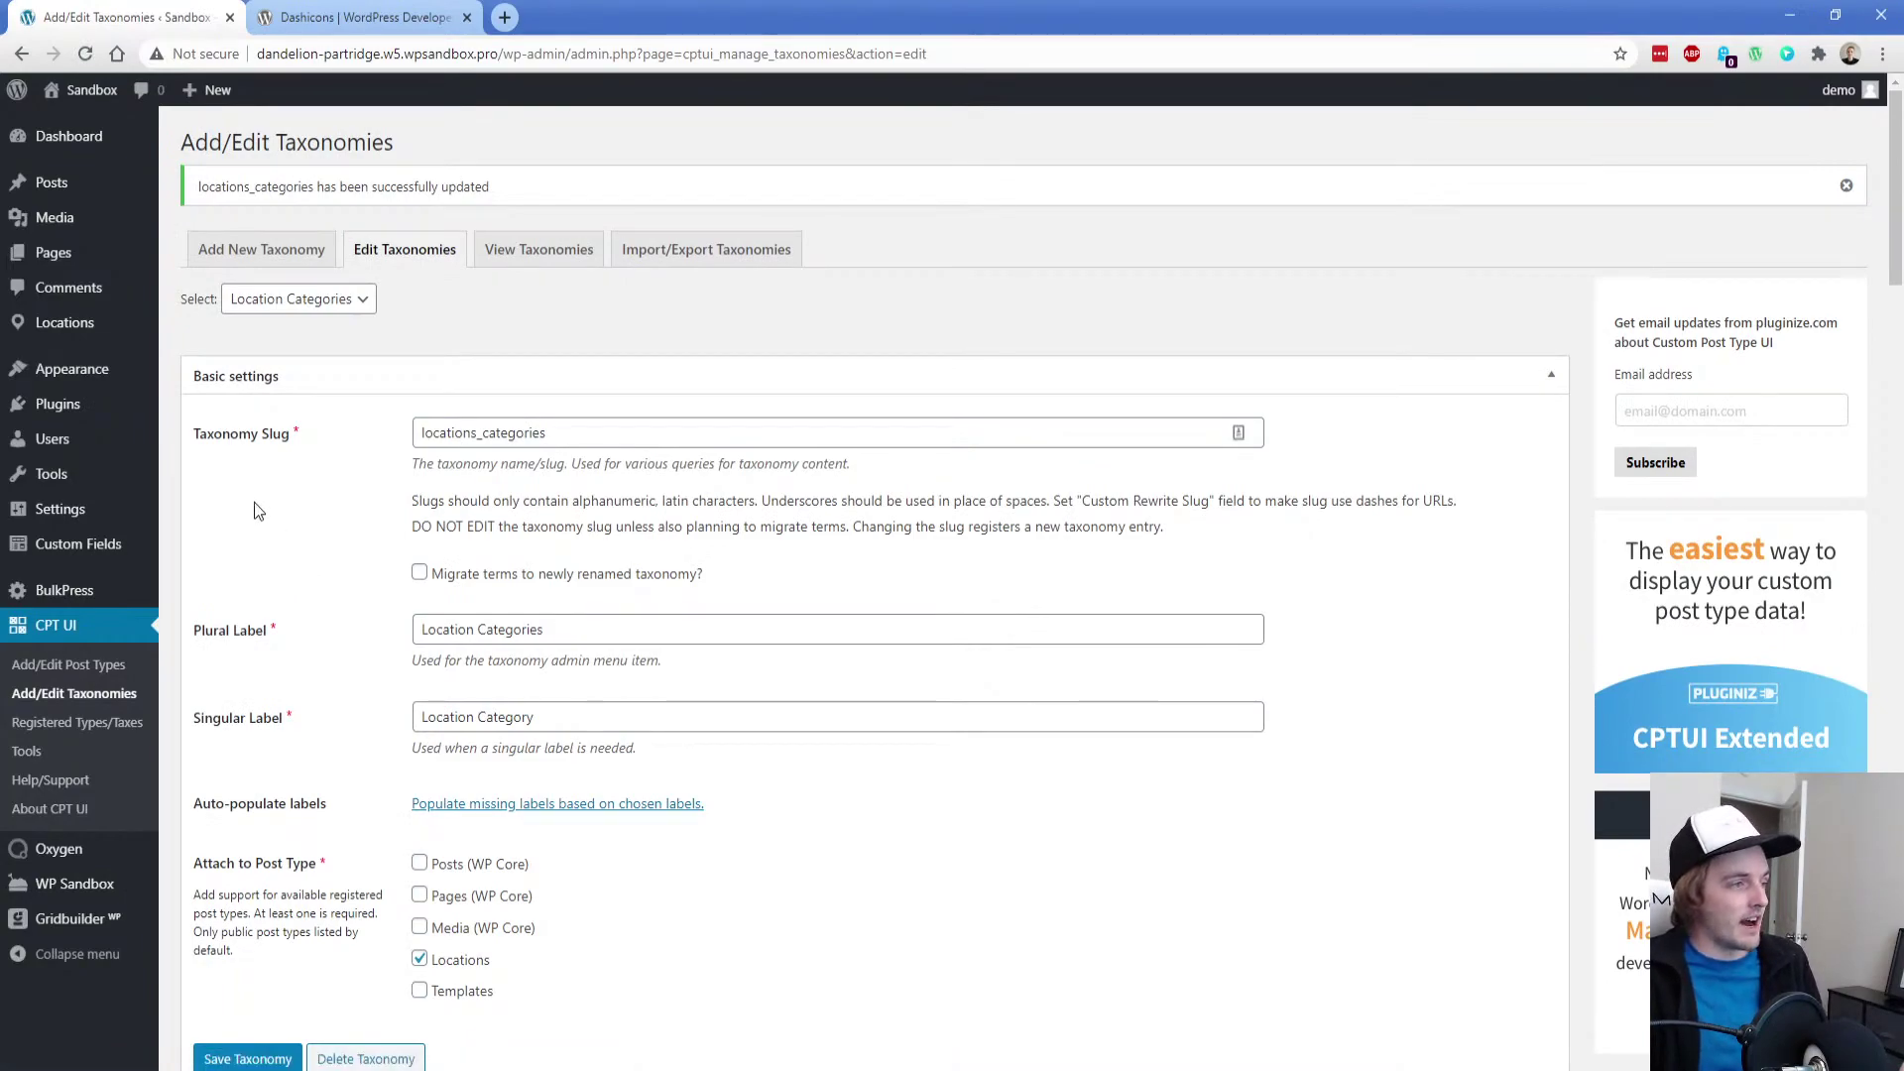
Add a Coffee term to the Location Categories taxonomy of Locations
mouse_move(64, 324)
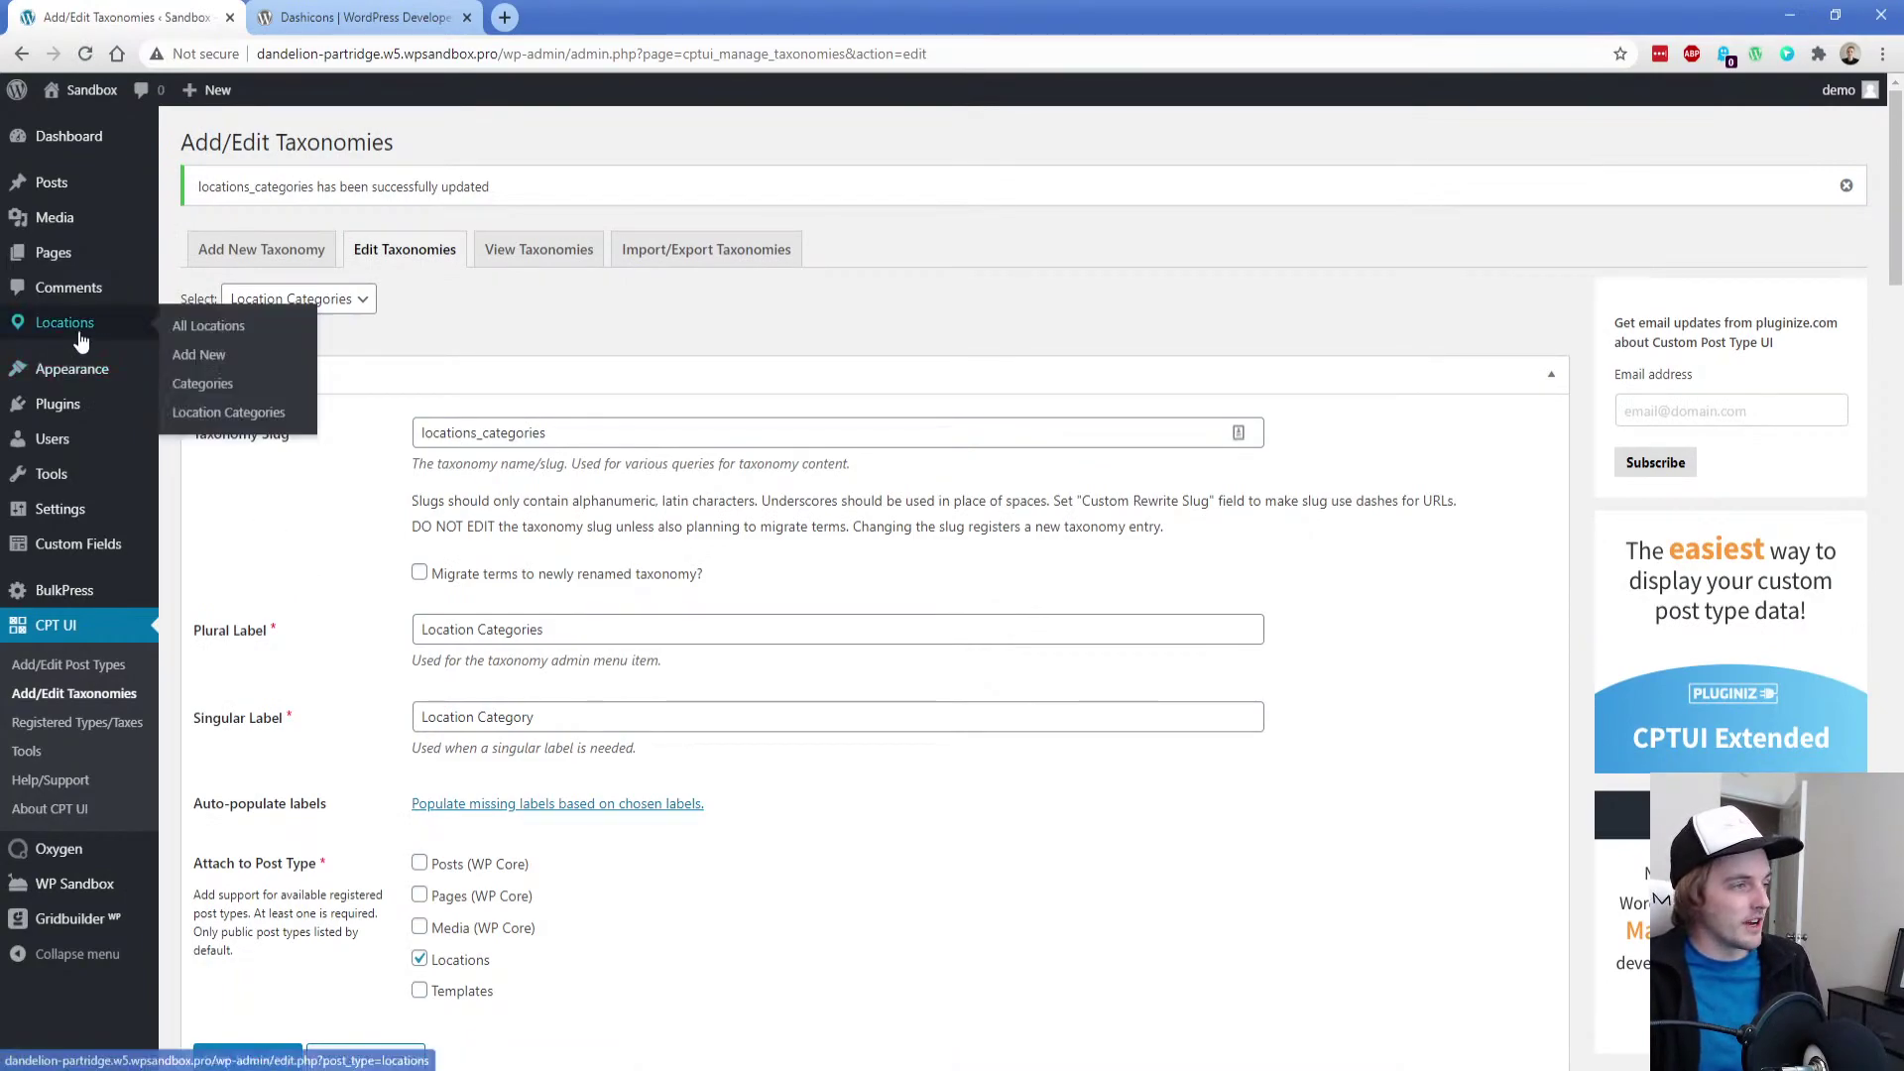
click(217, 417)
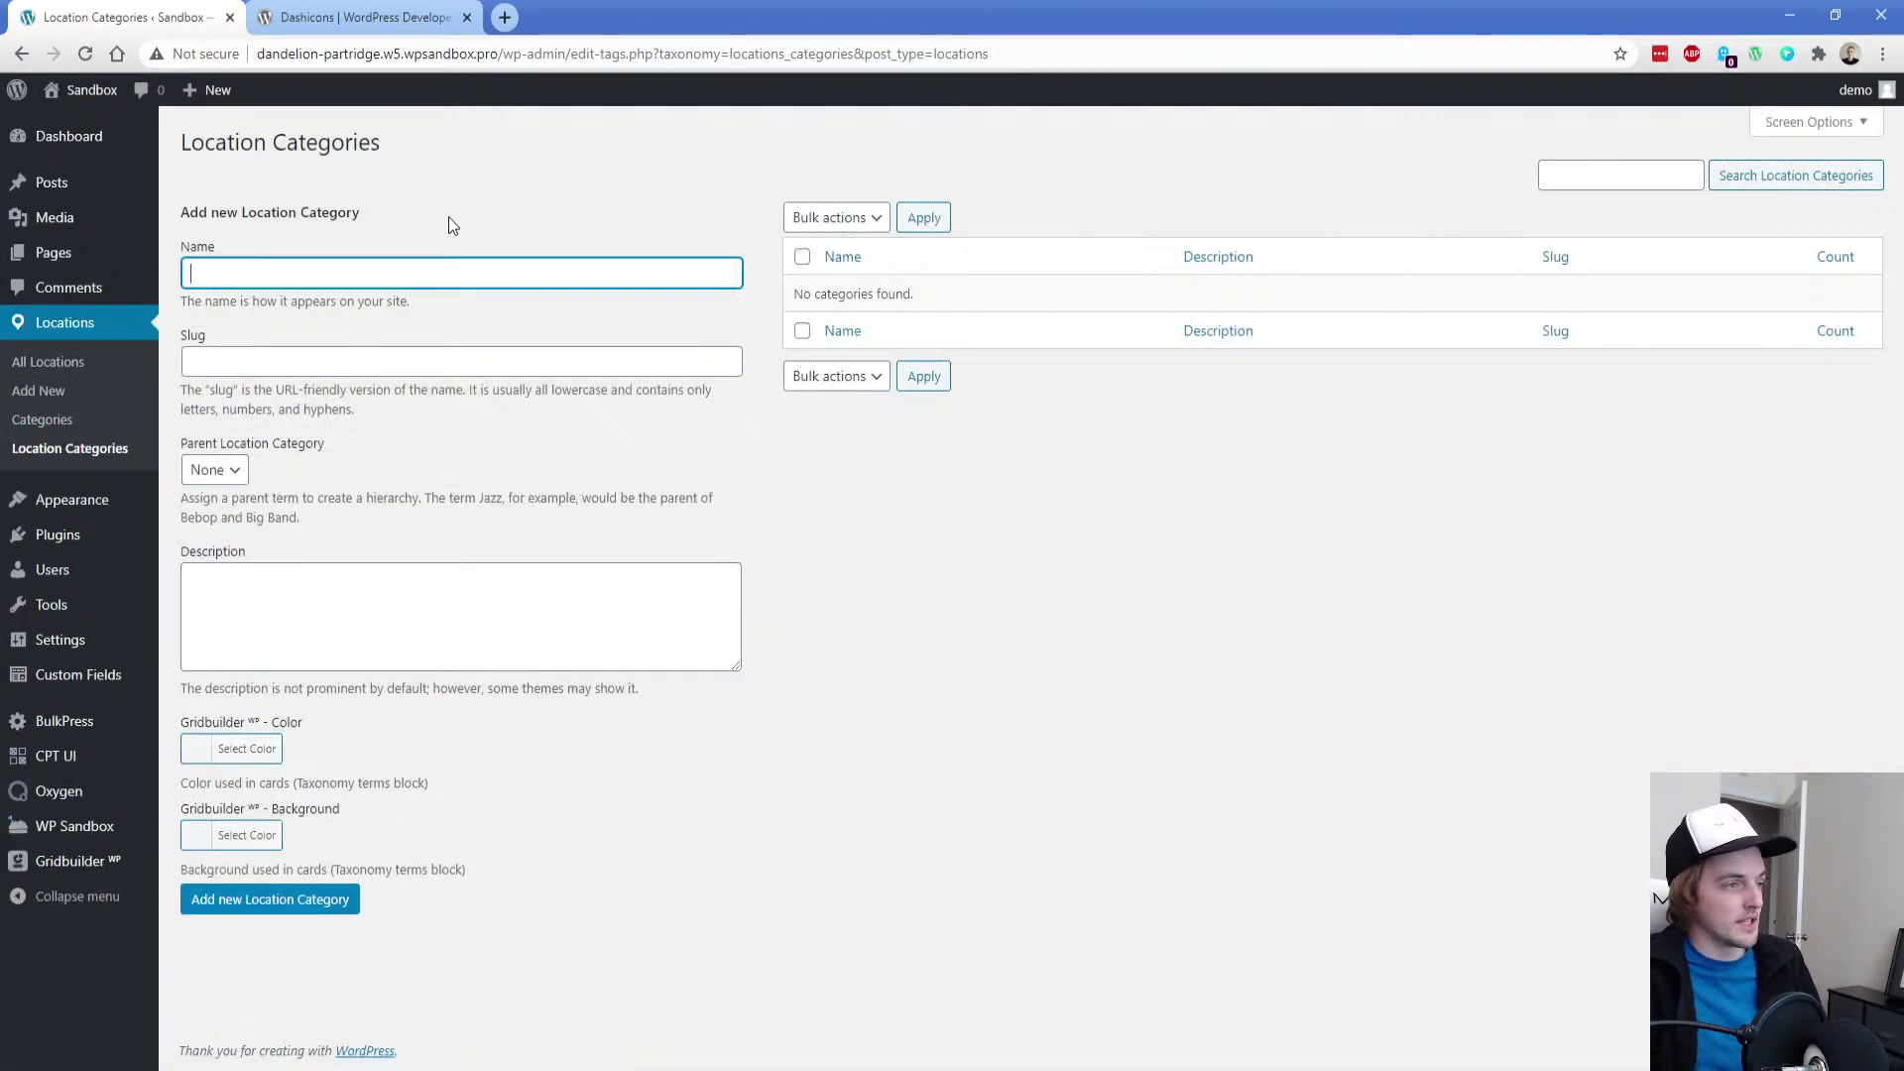
text(Coffee)
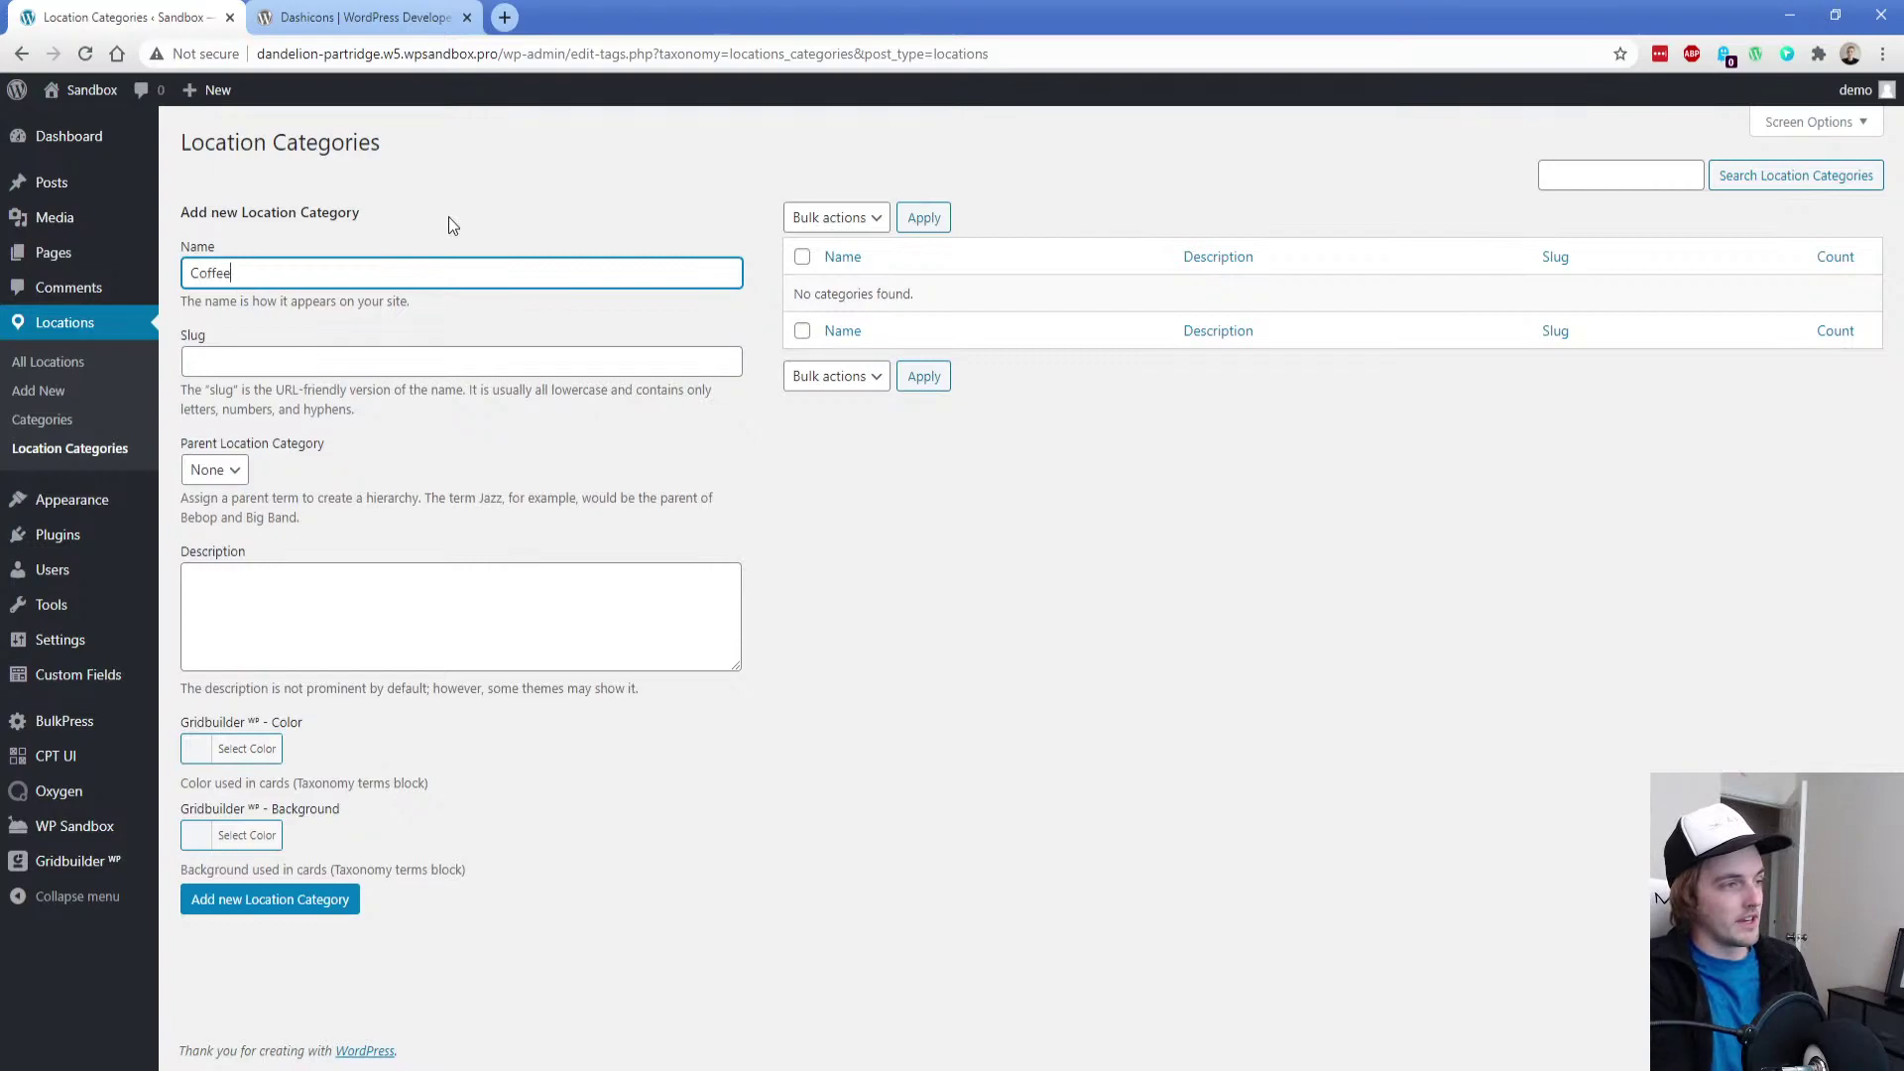
key(Tab)
click(307, 899)
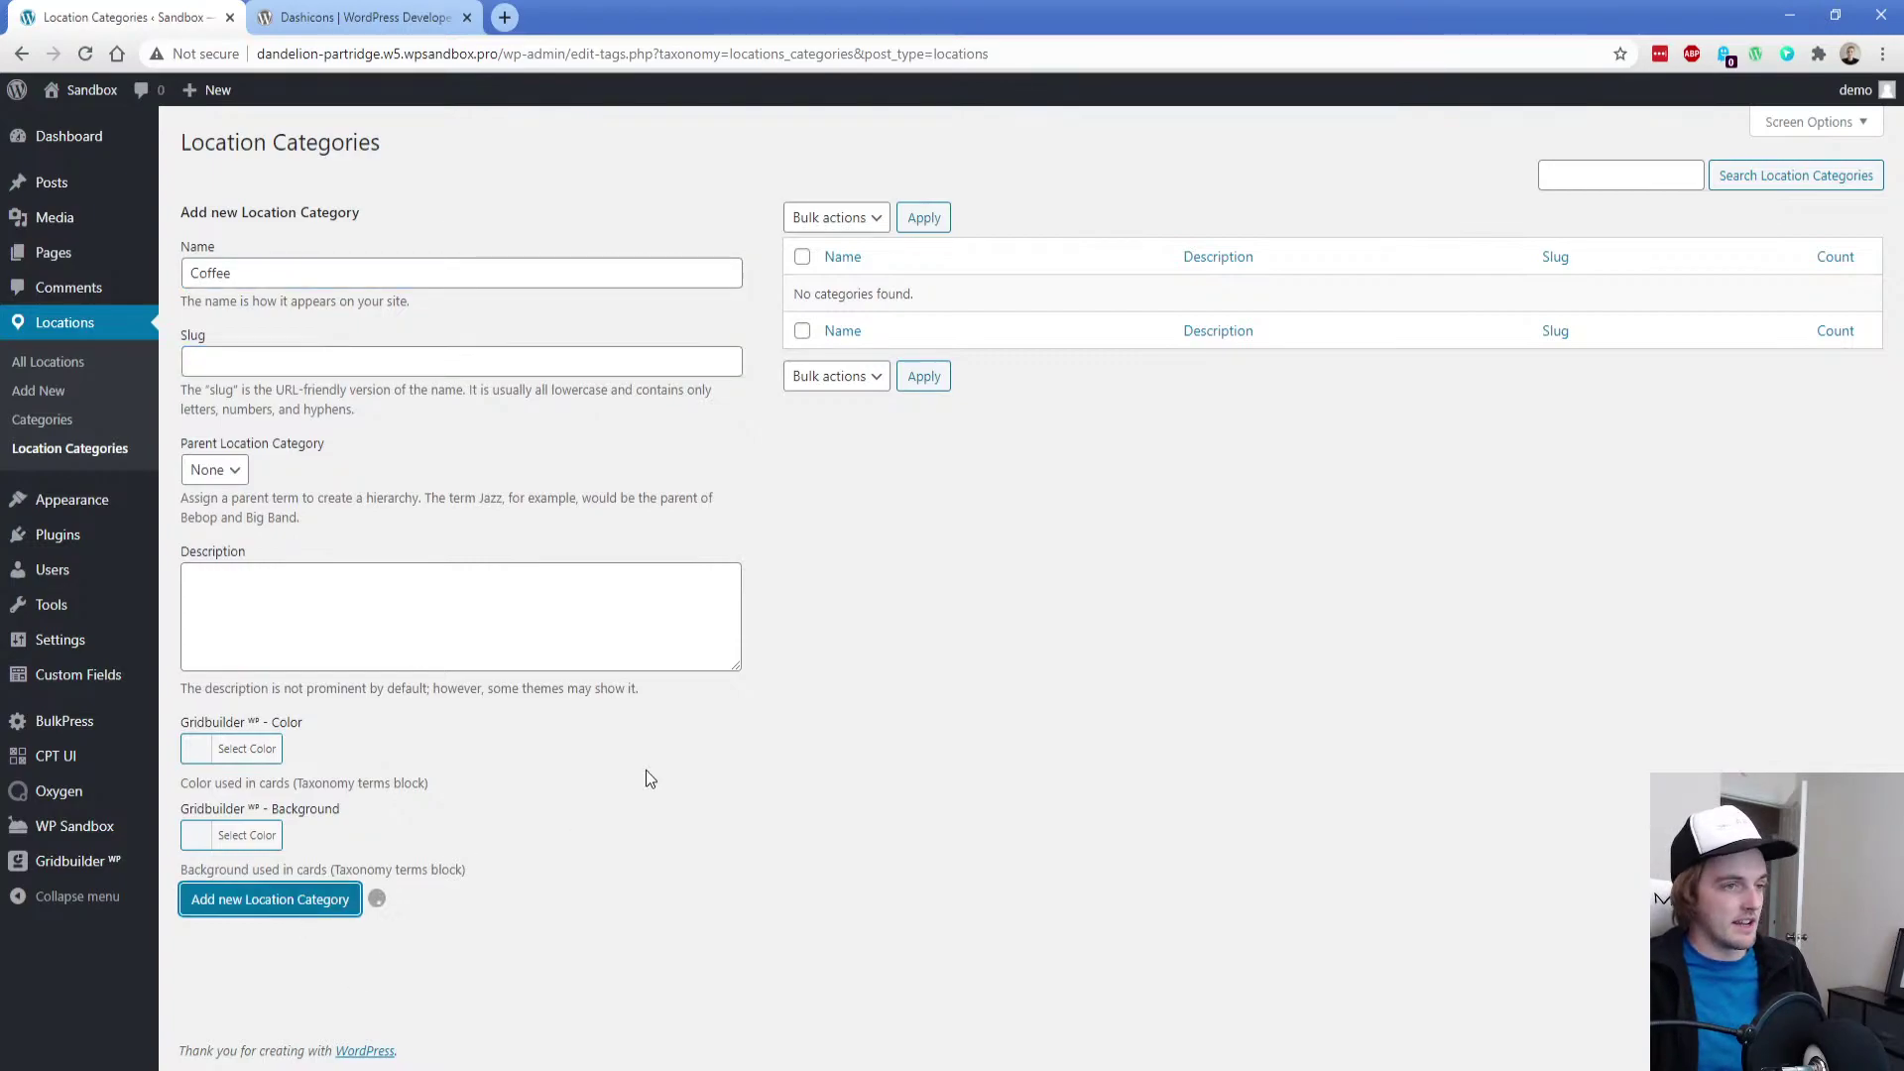
Bulk delete all removable terms from the built-in Categories taxonomy under Locations
click(69, 421)
click(802, 260)
click(835, 217)
click(828, 245)
click(923, 217)
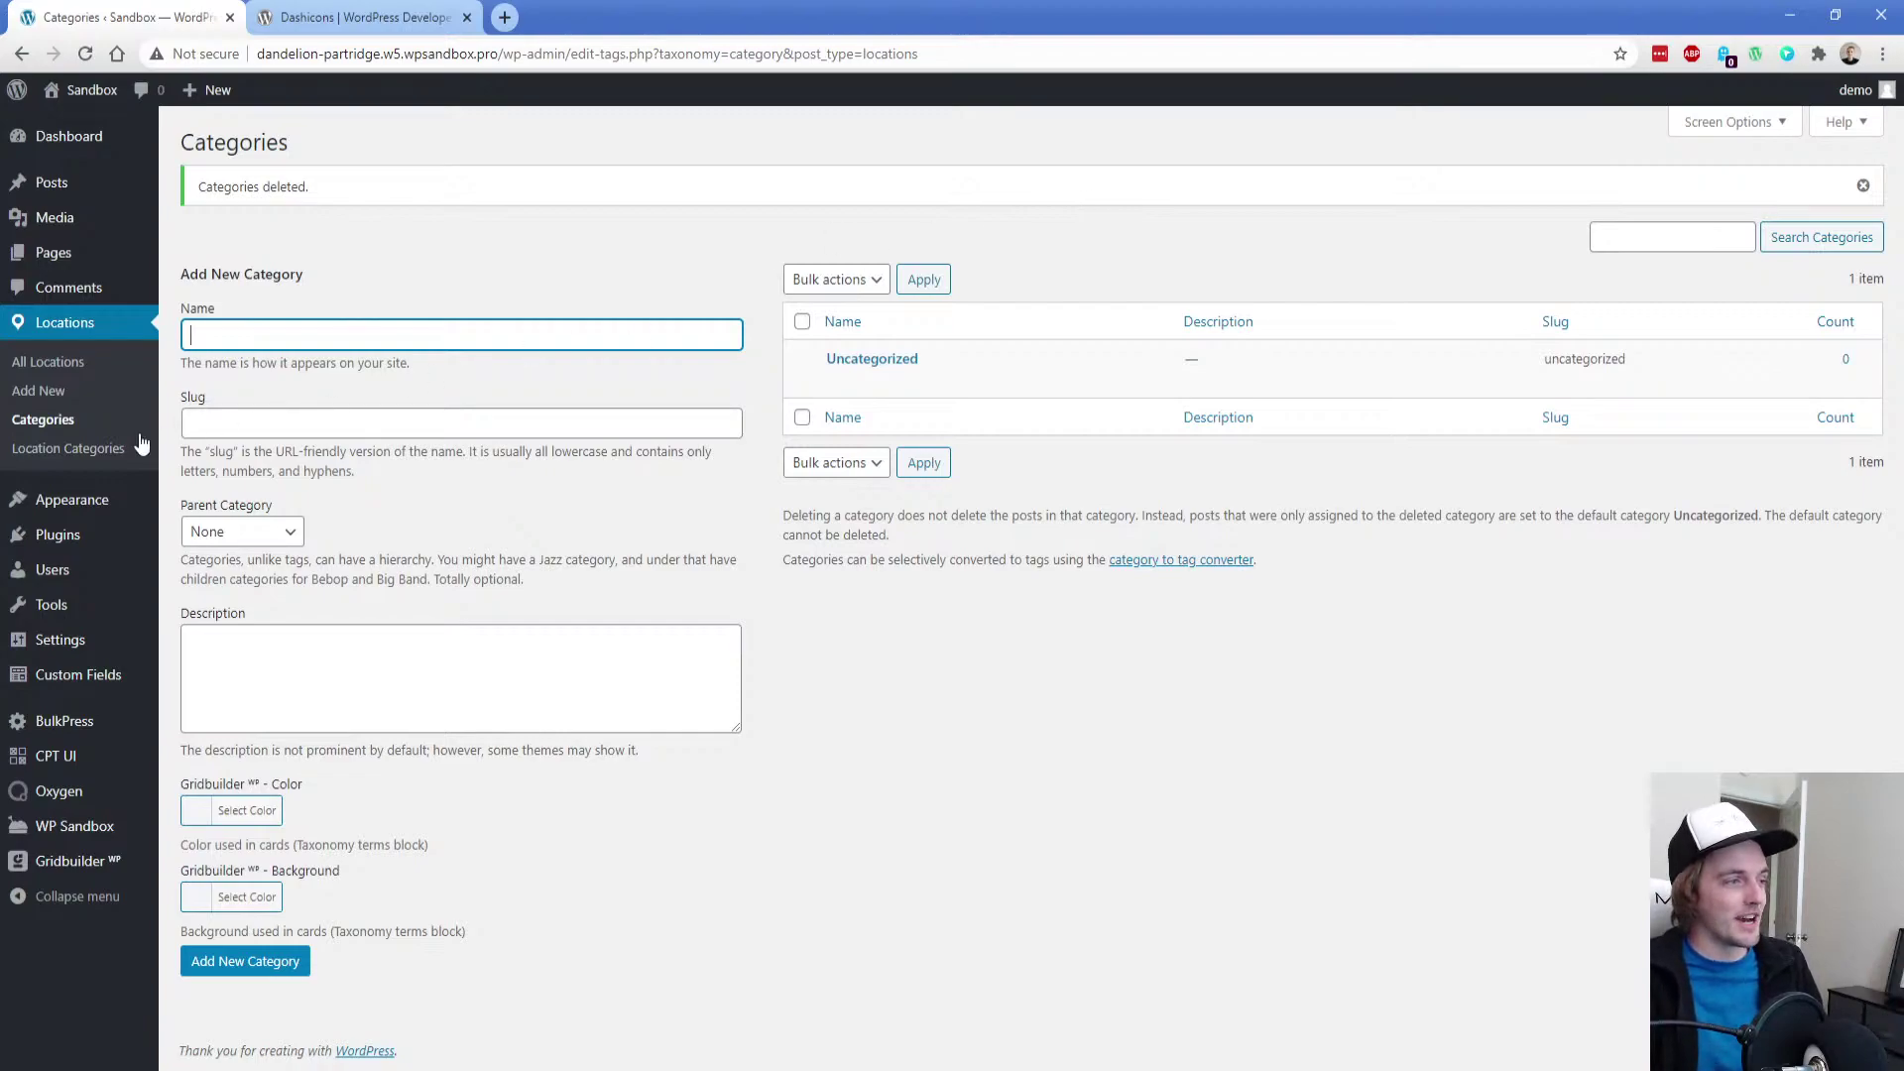
Add a Breakfast term to the built-in Categories under Locations and compare it with the categories of Posts
click(89, 448)
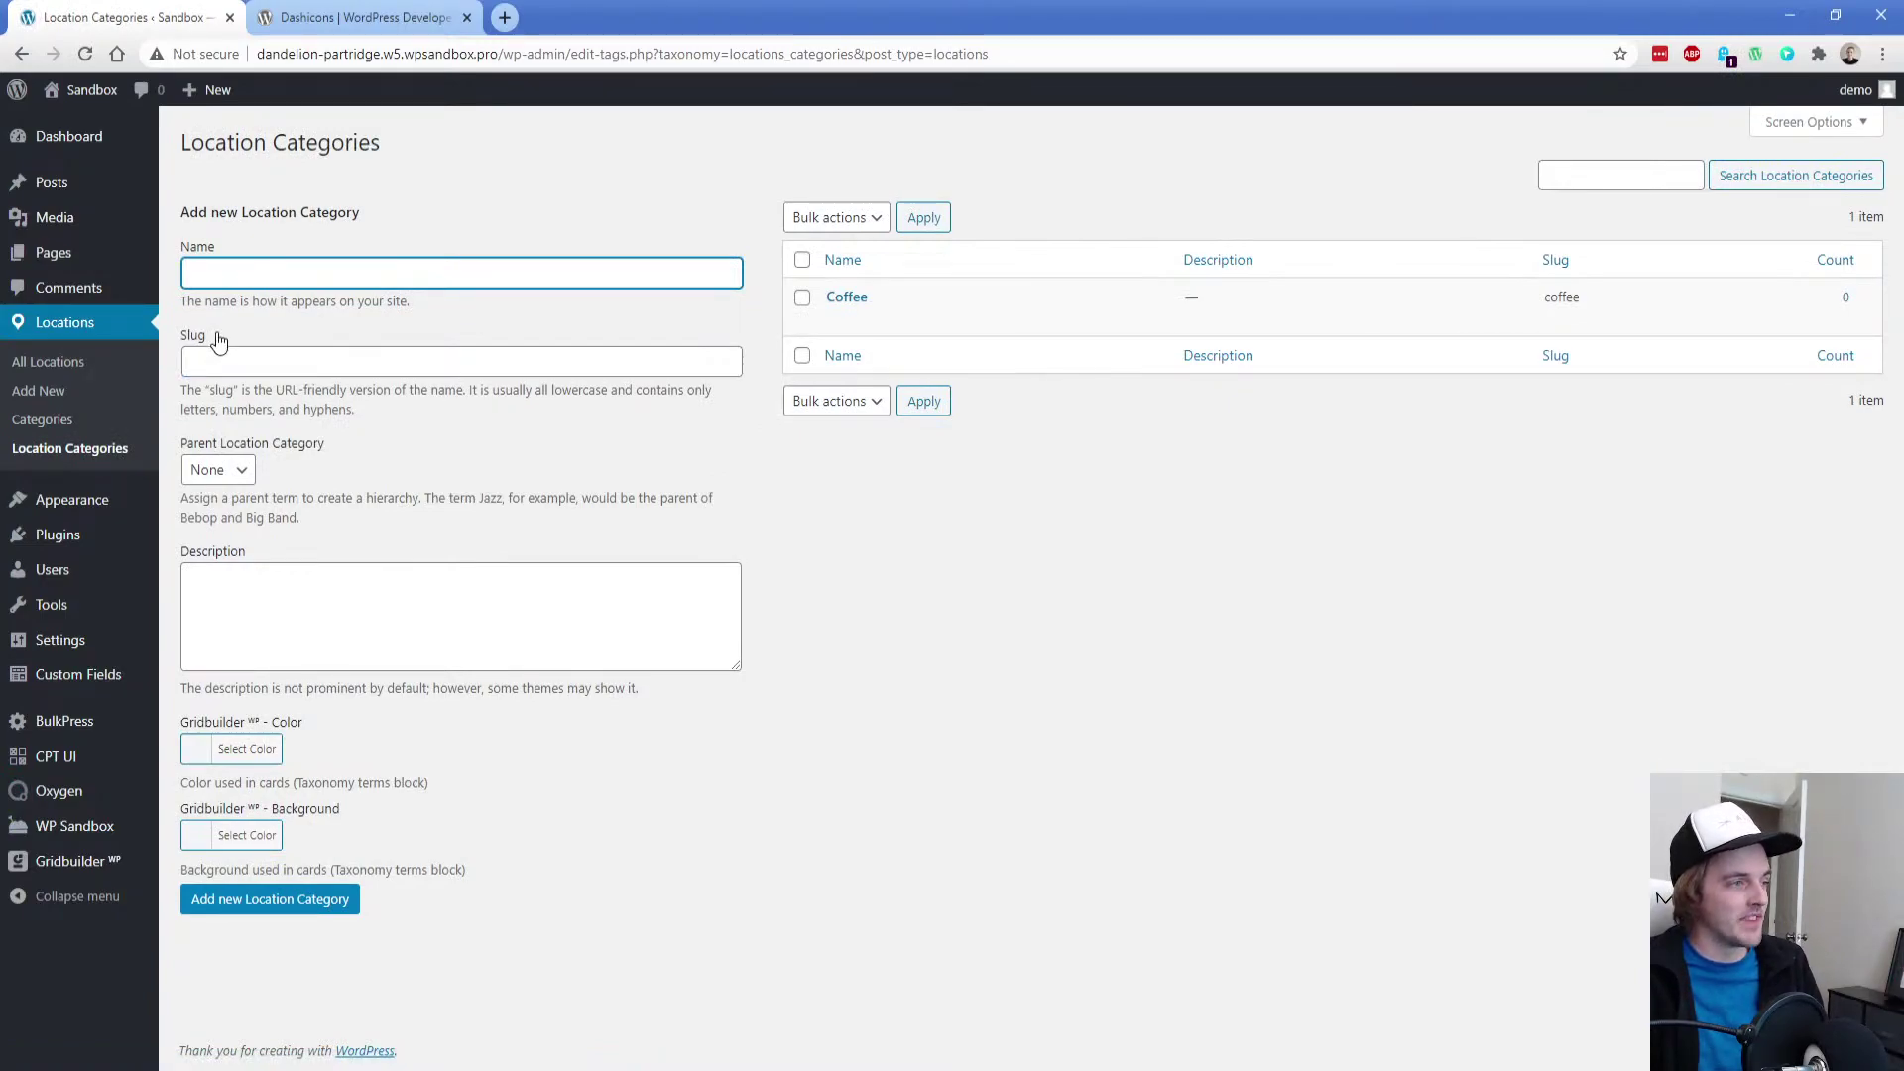
click(45, 419)
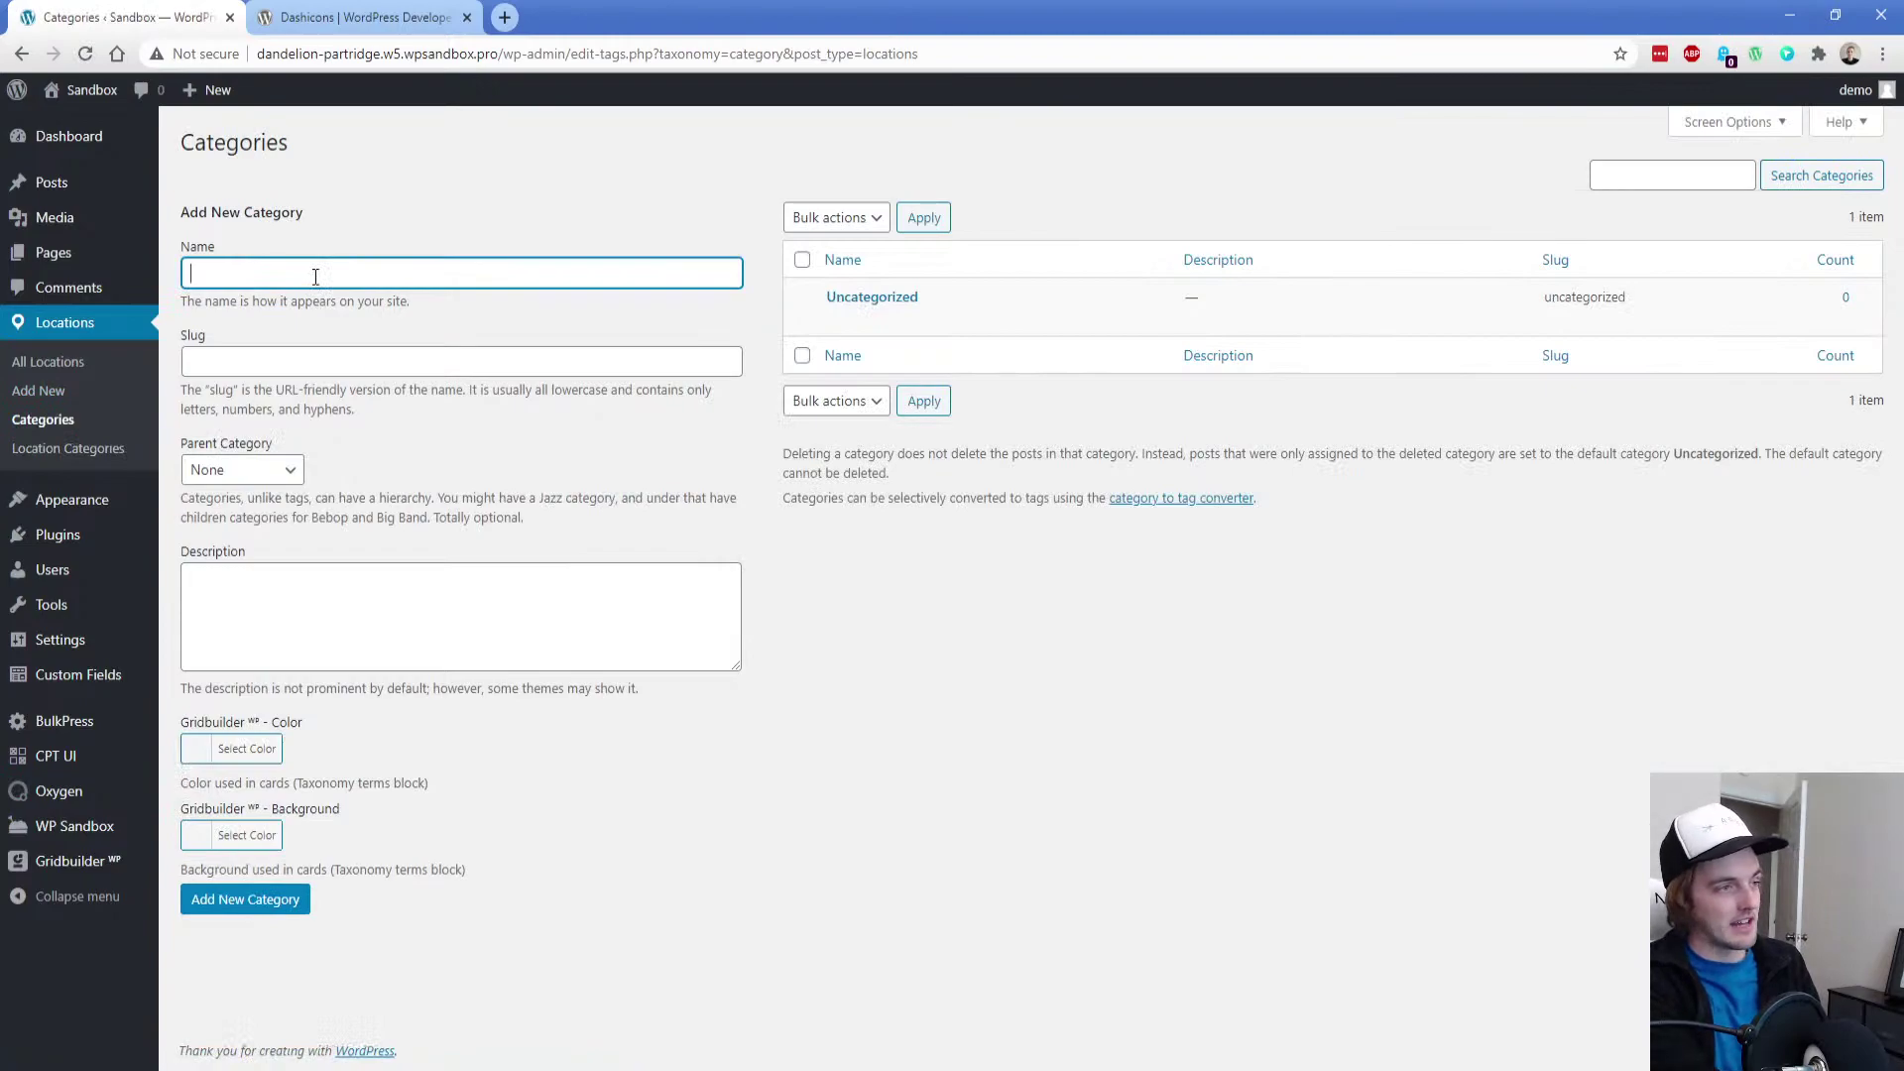
text(Breakf)
key(BackSpace)
key(BackSpace)
key(BackSpace)
key(BackSpace)
text(eakfast)
key(Tab)
click(252, 898)
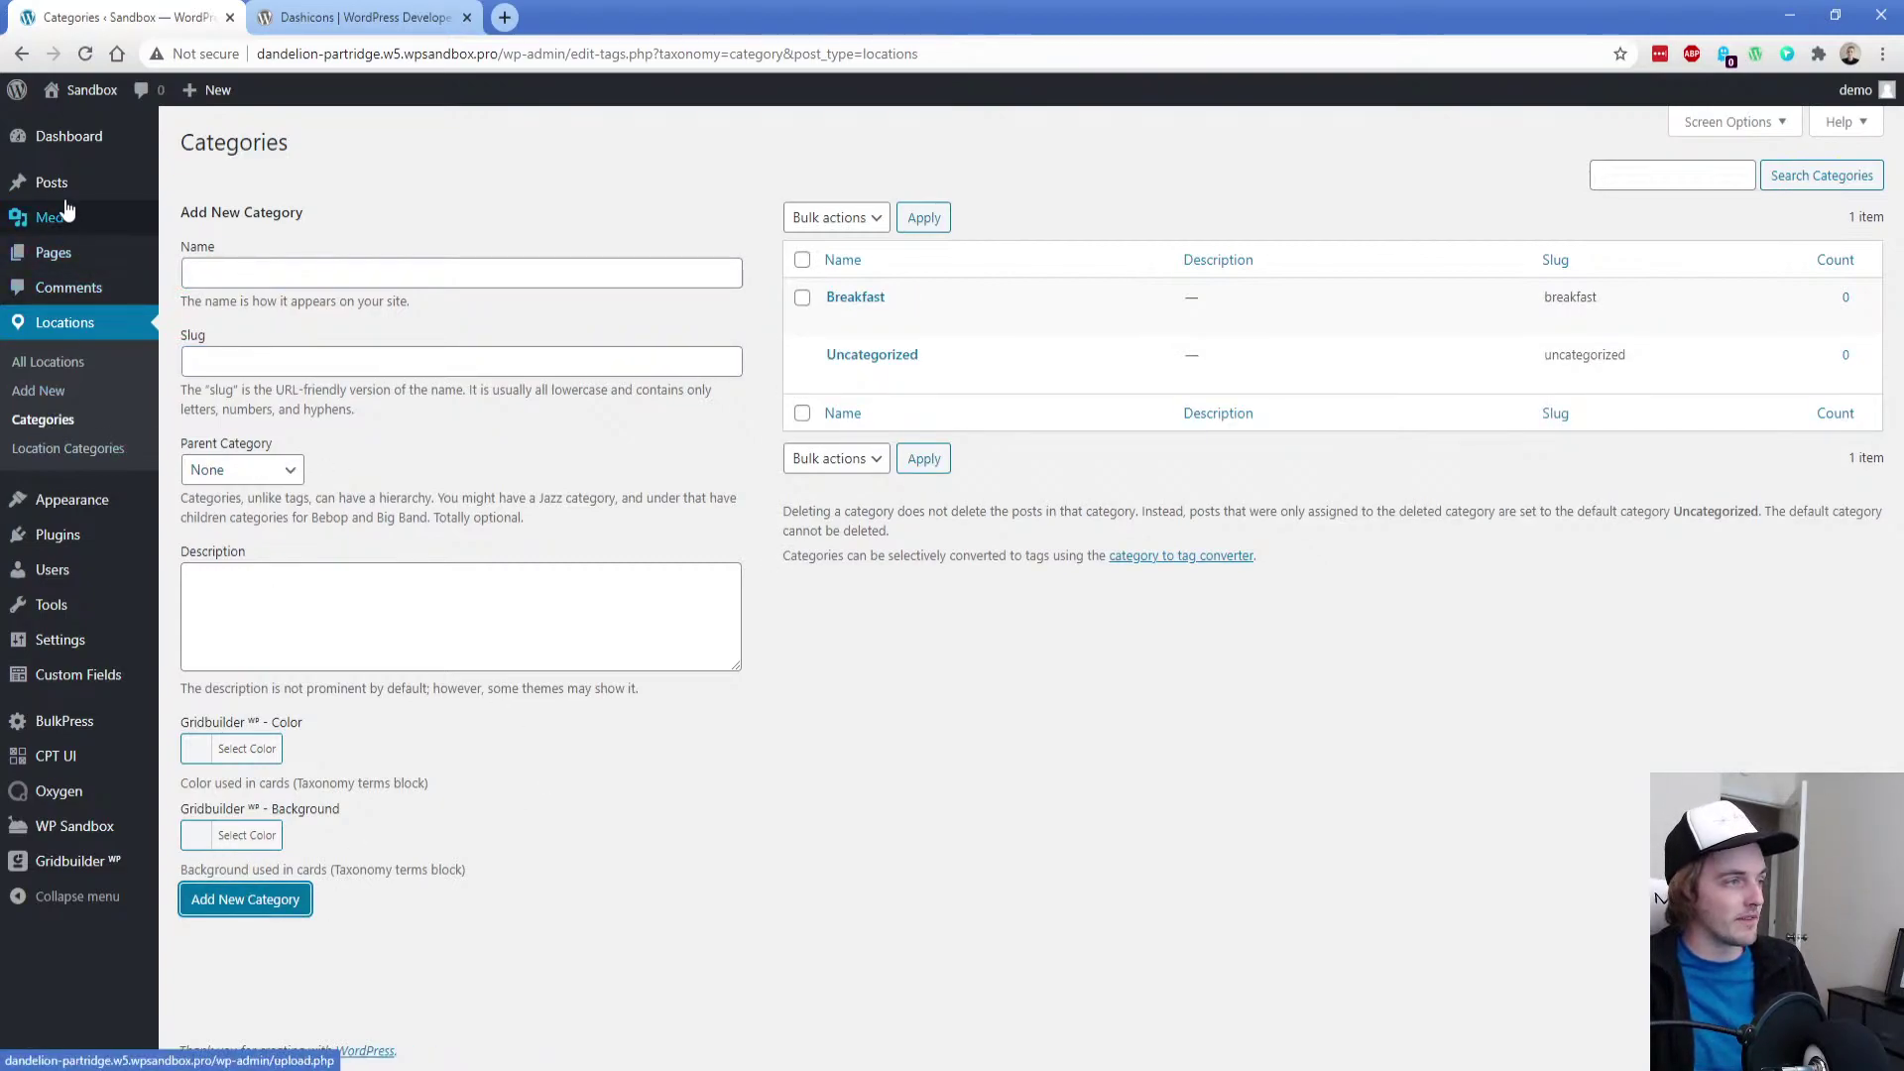
mouse_move(59, 187)
click(198, 248)
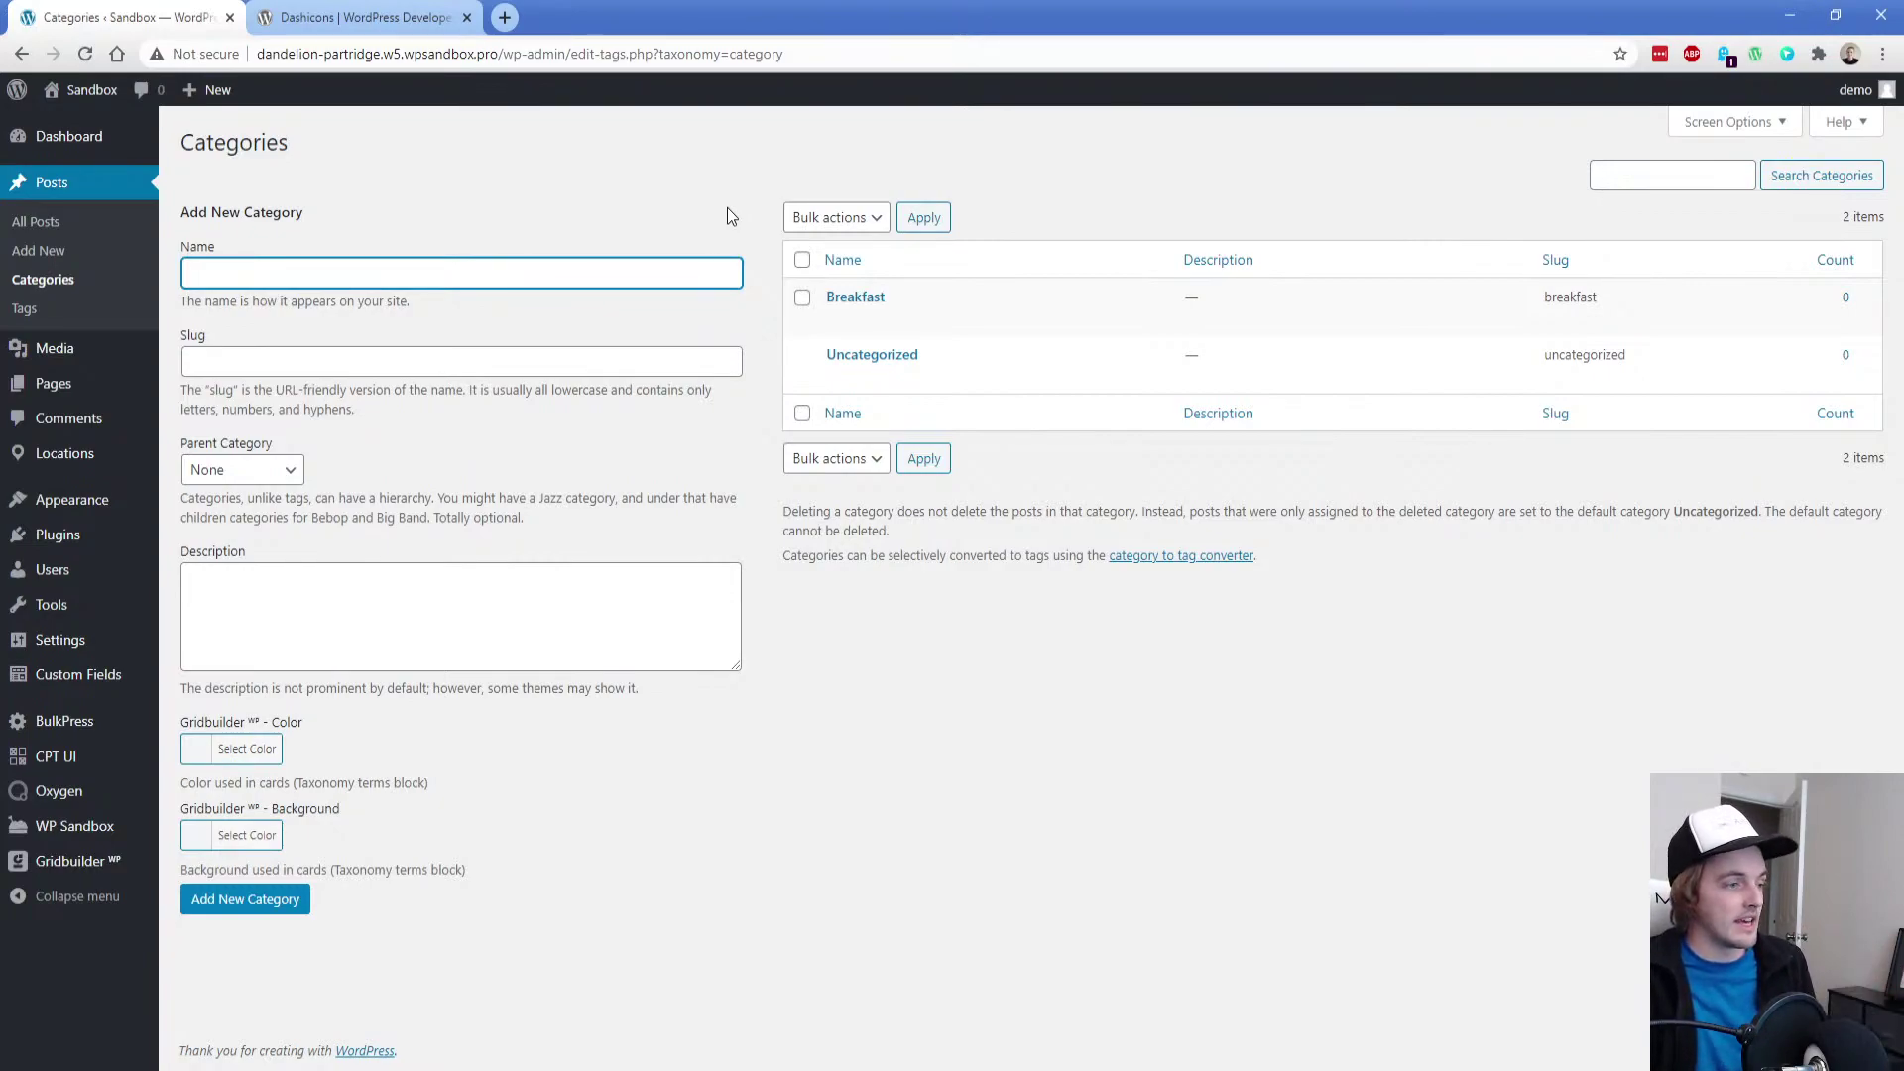
Disable the Categories (WP Core) taxonomy for the Locations post type and save the post type
mouse_move(59, 759)
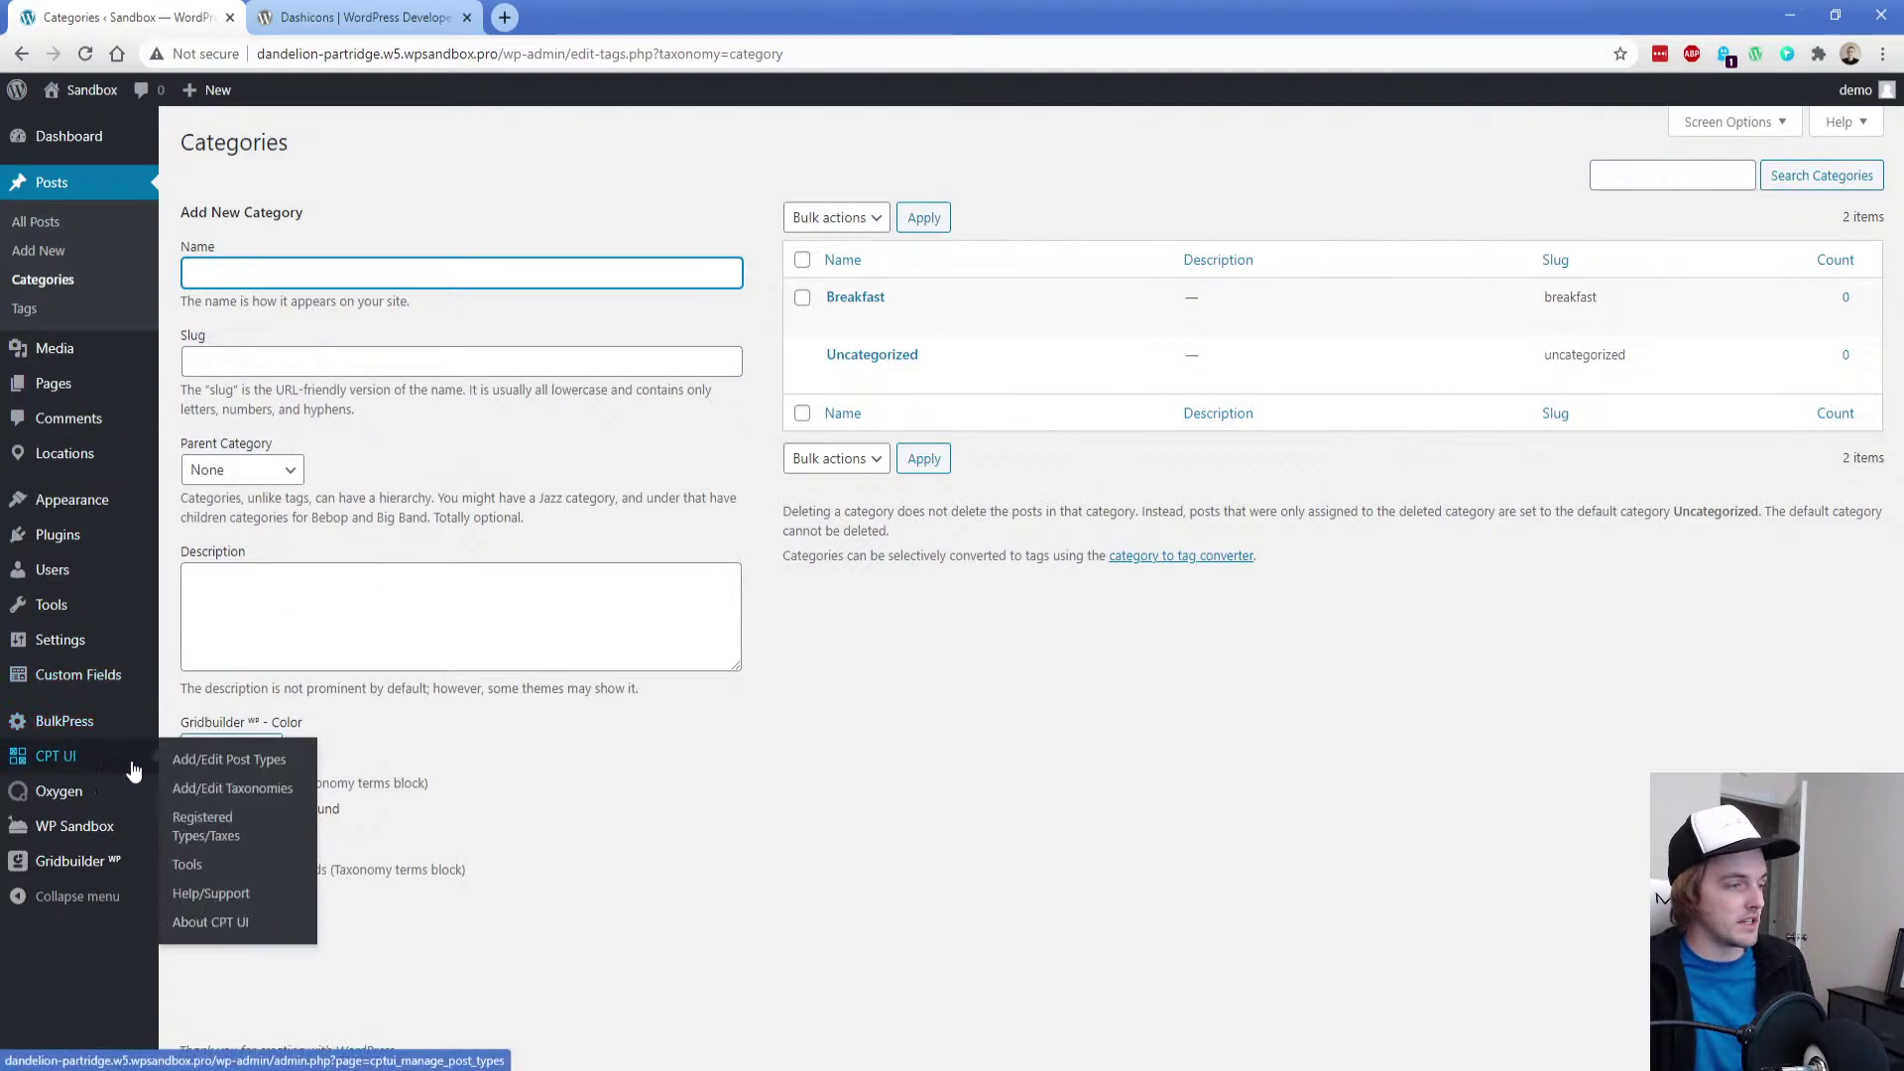
click(229, 759)
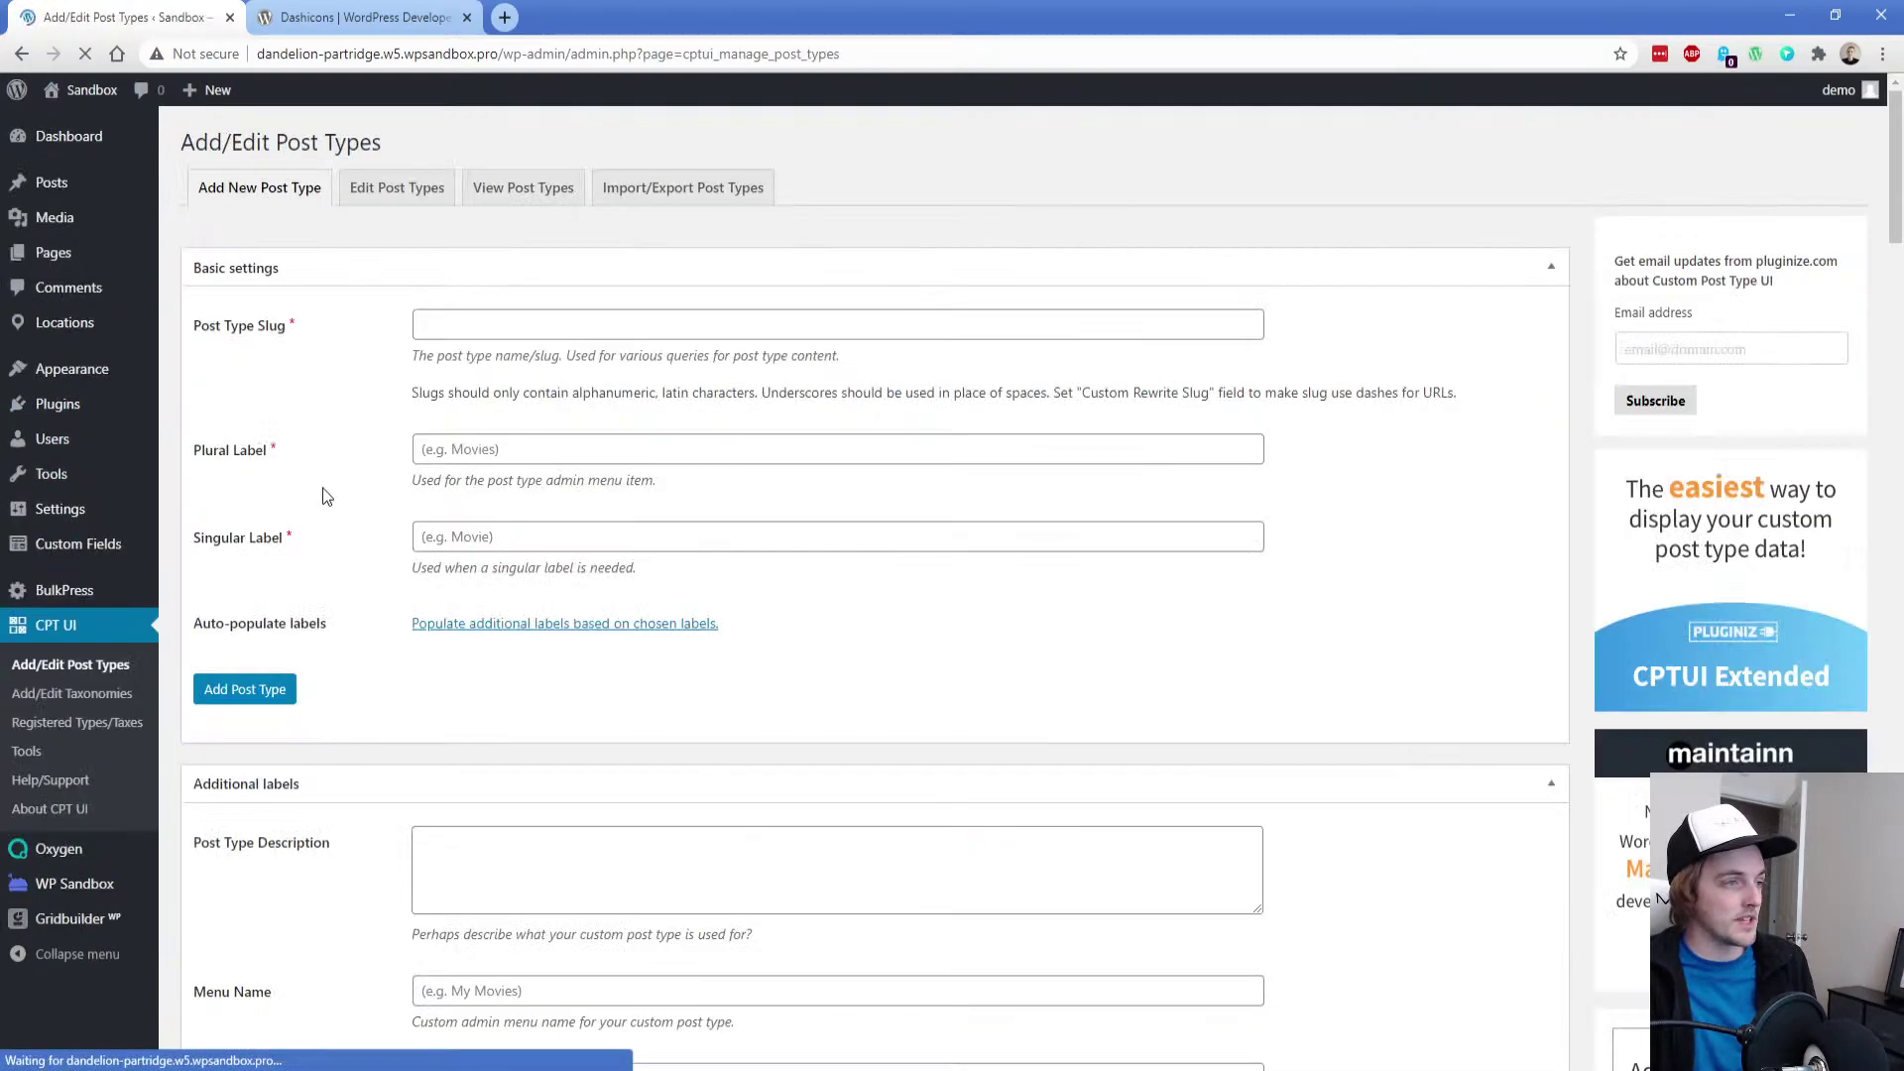
click(402, 194)
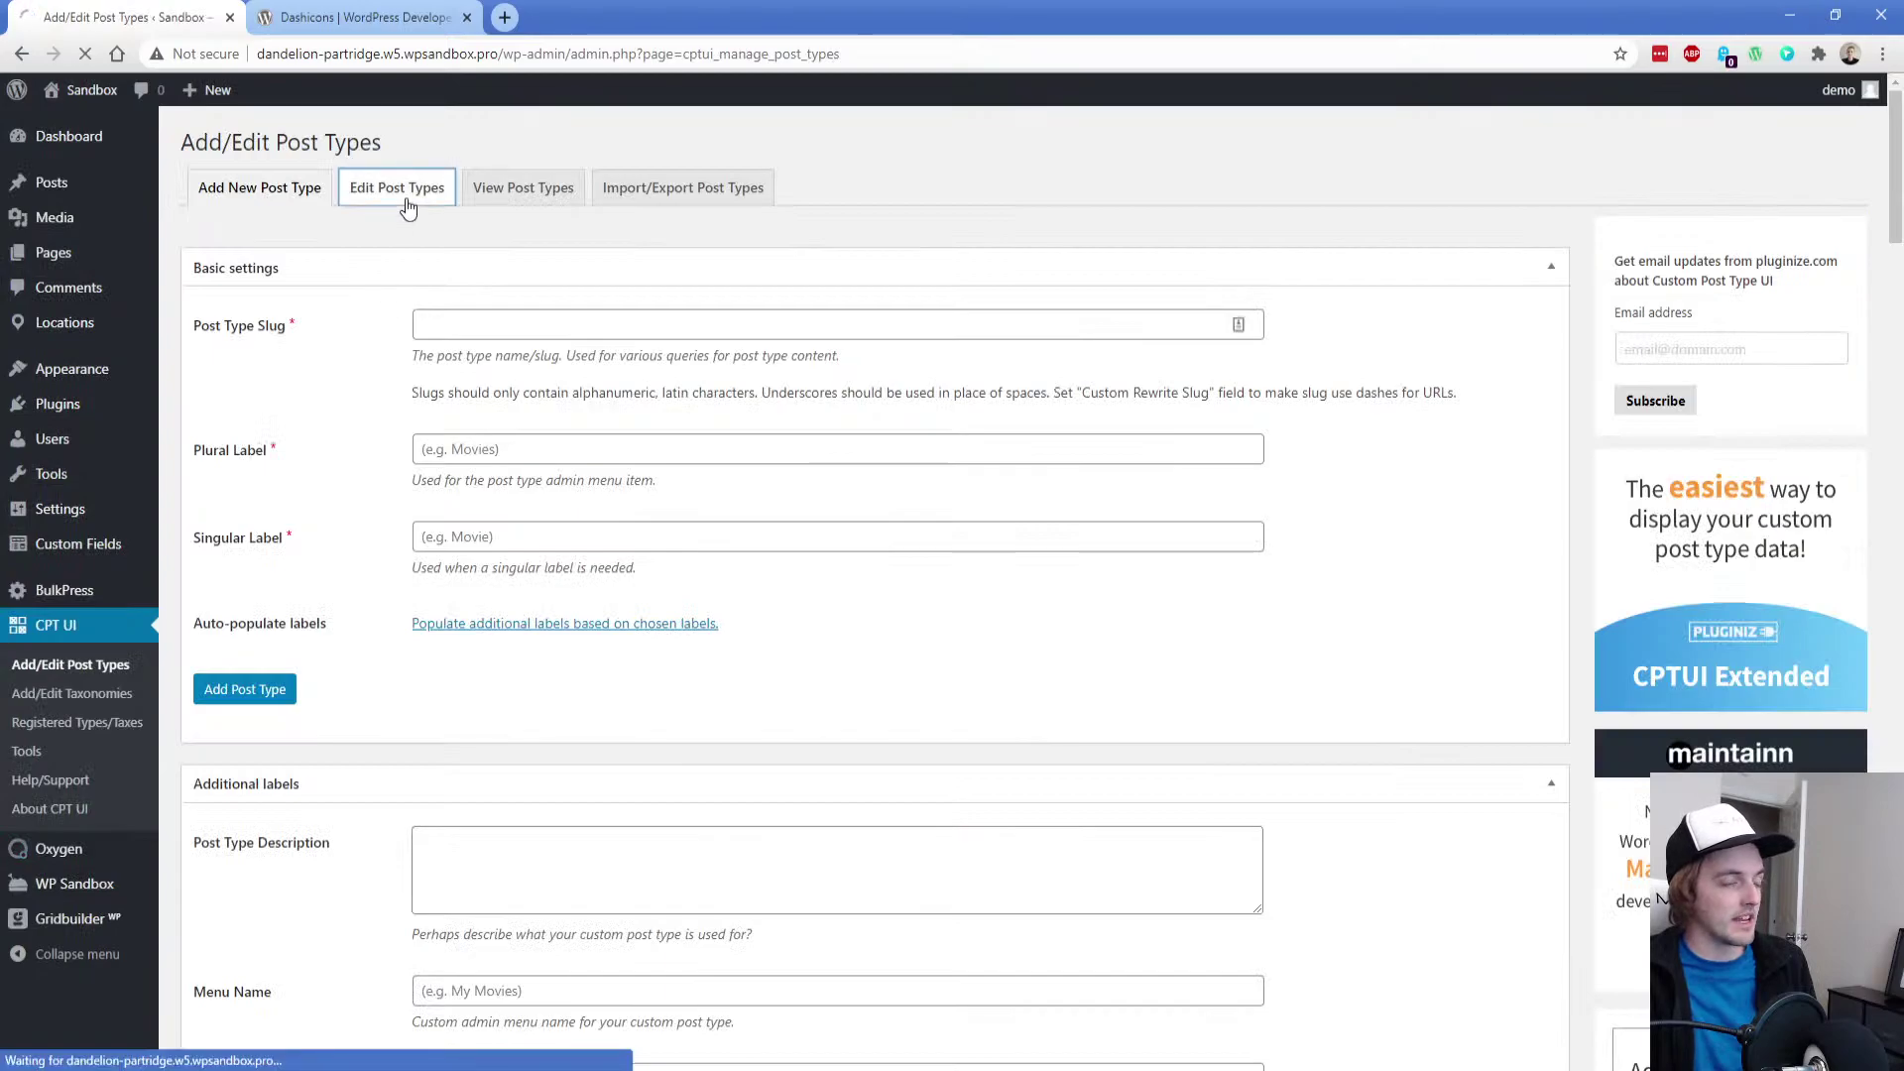
drag(1895, 218, 1871, 1061)
click(491, 836)
click(245, 982)
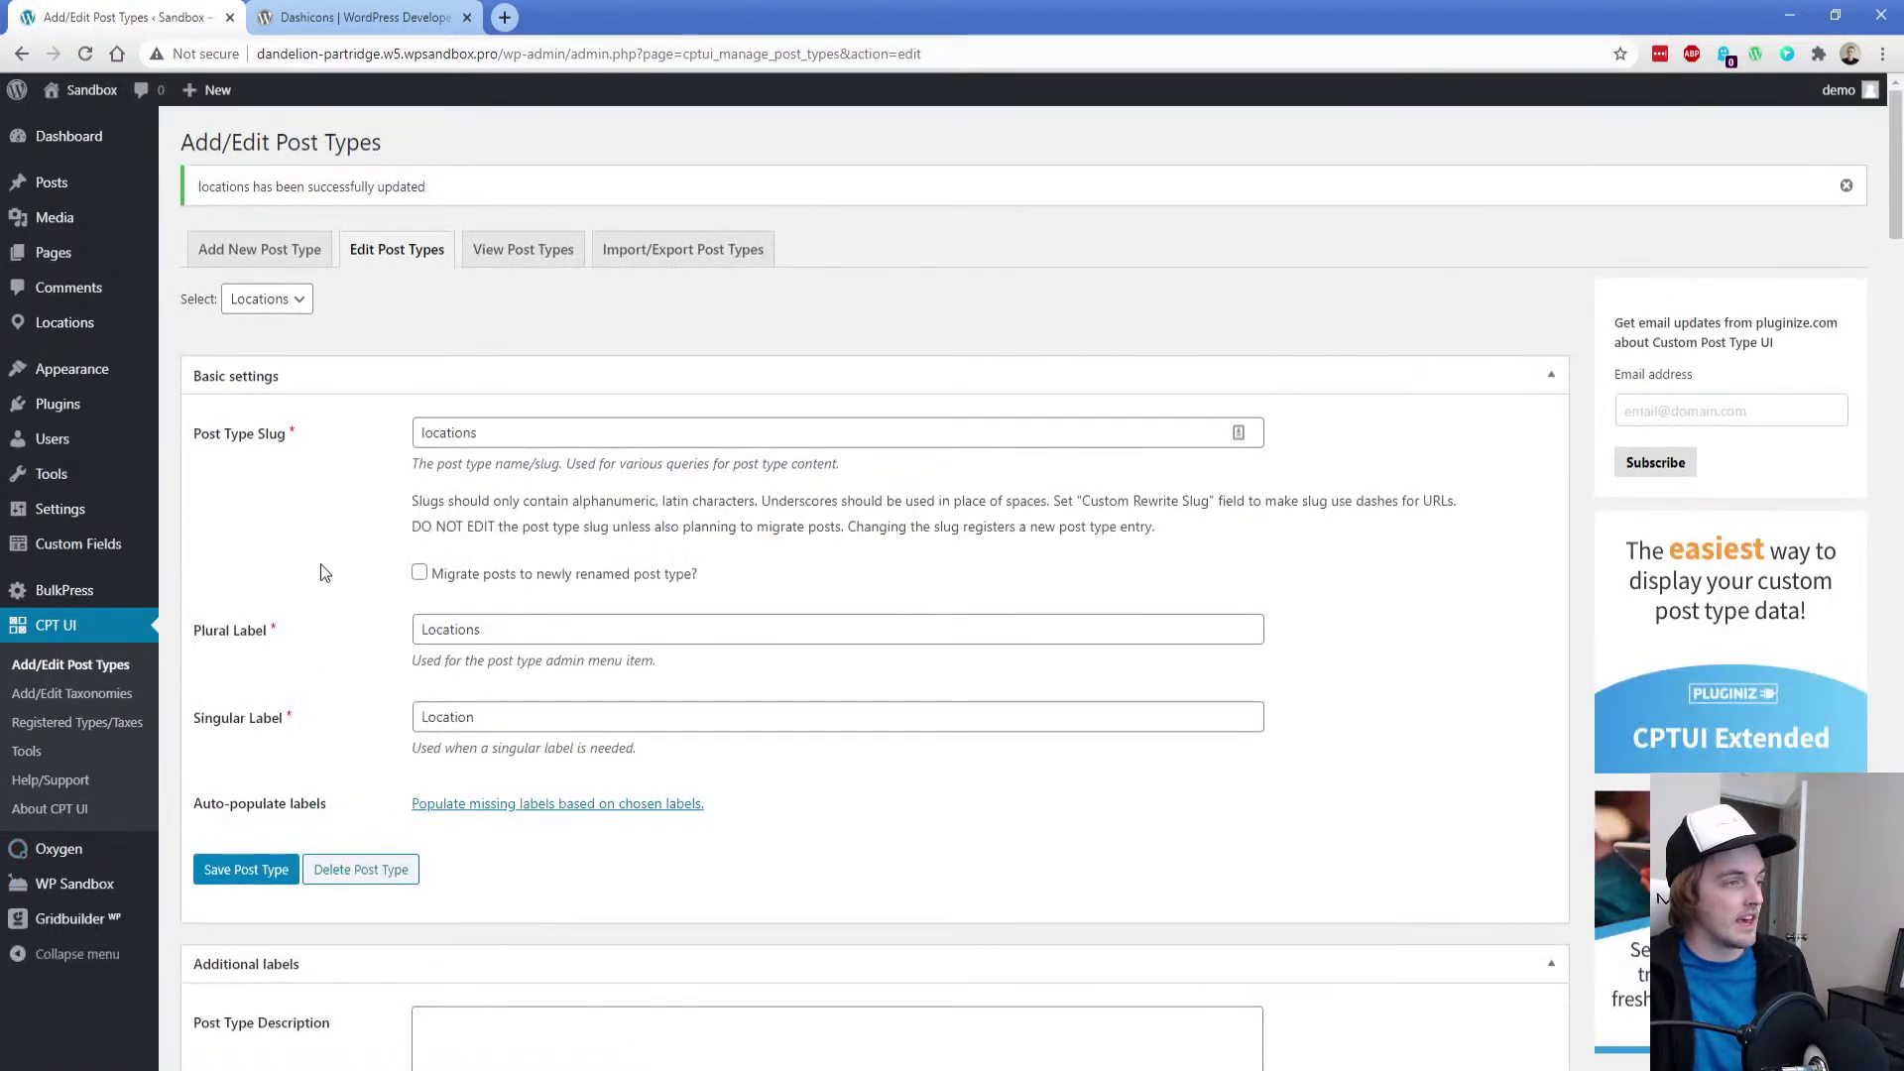
mouse_move(90, 327)
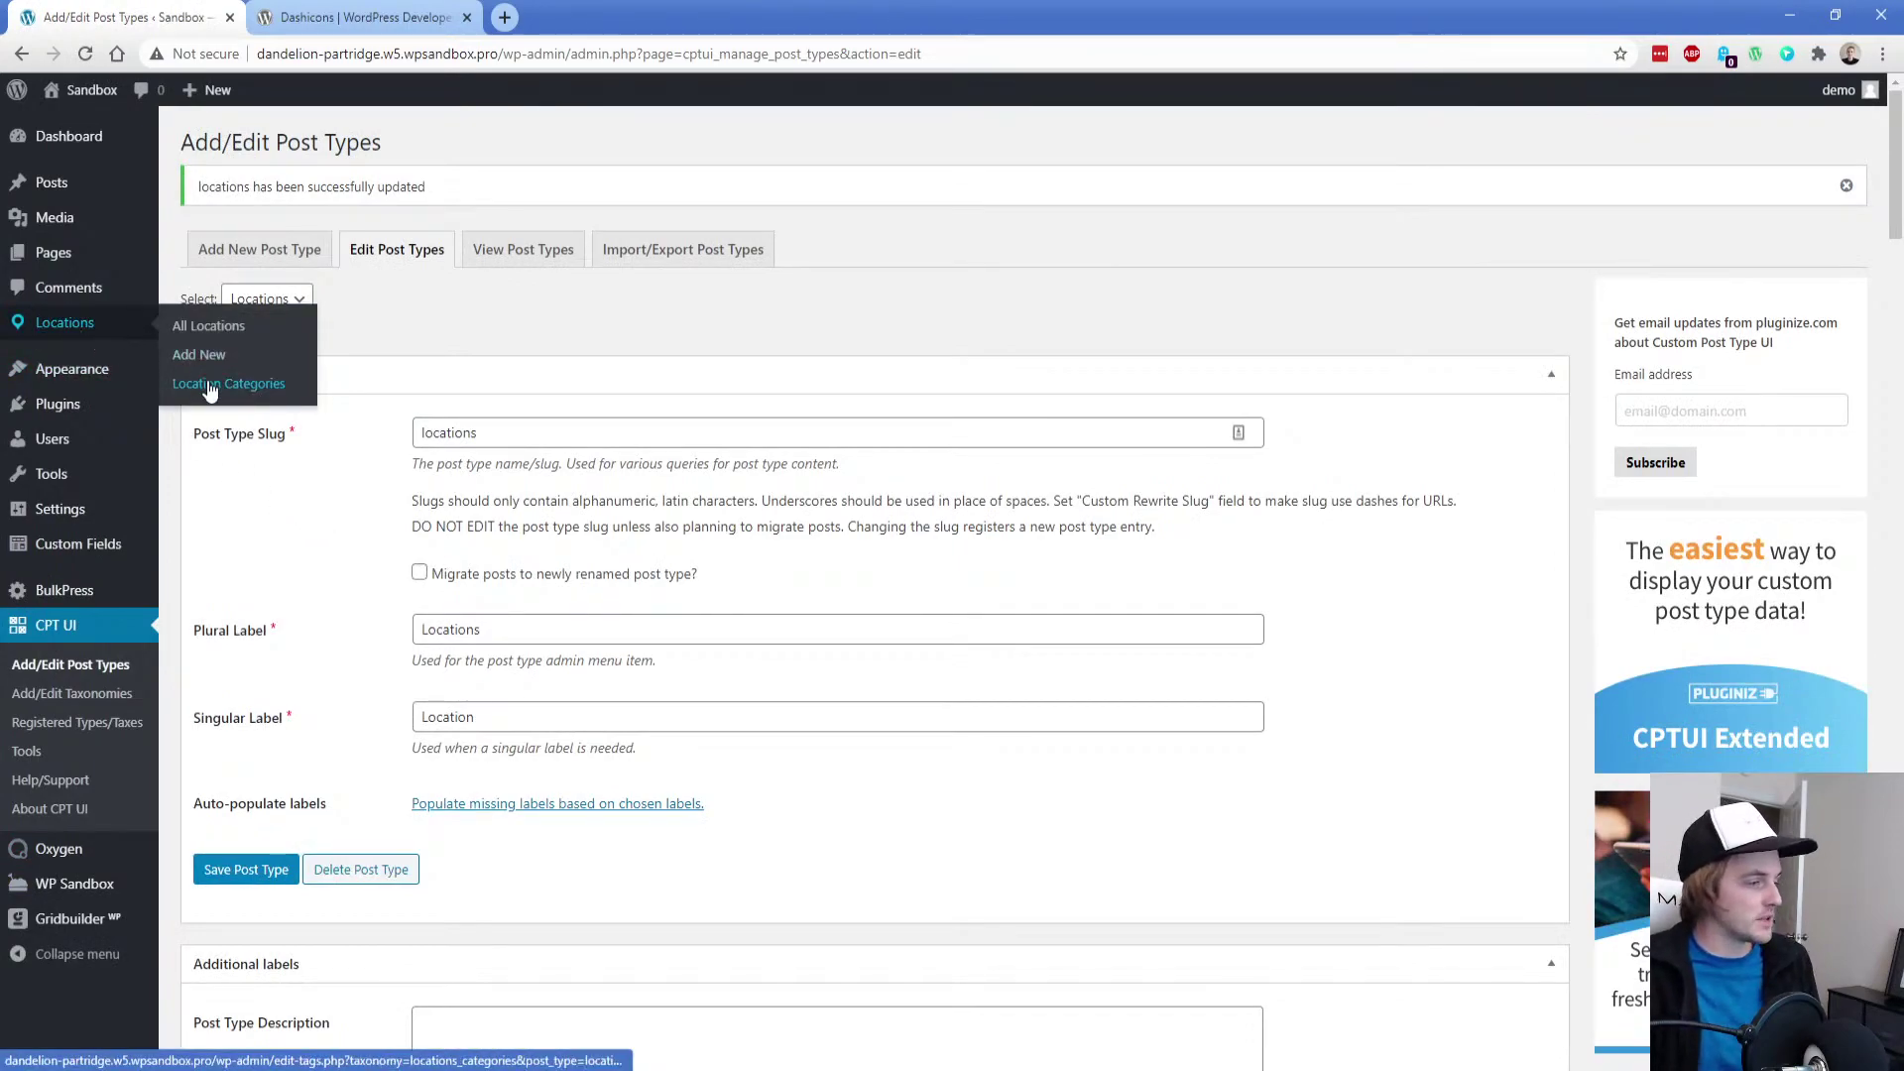
mouse_move(54, 375)
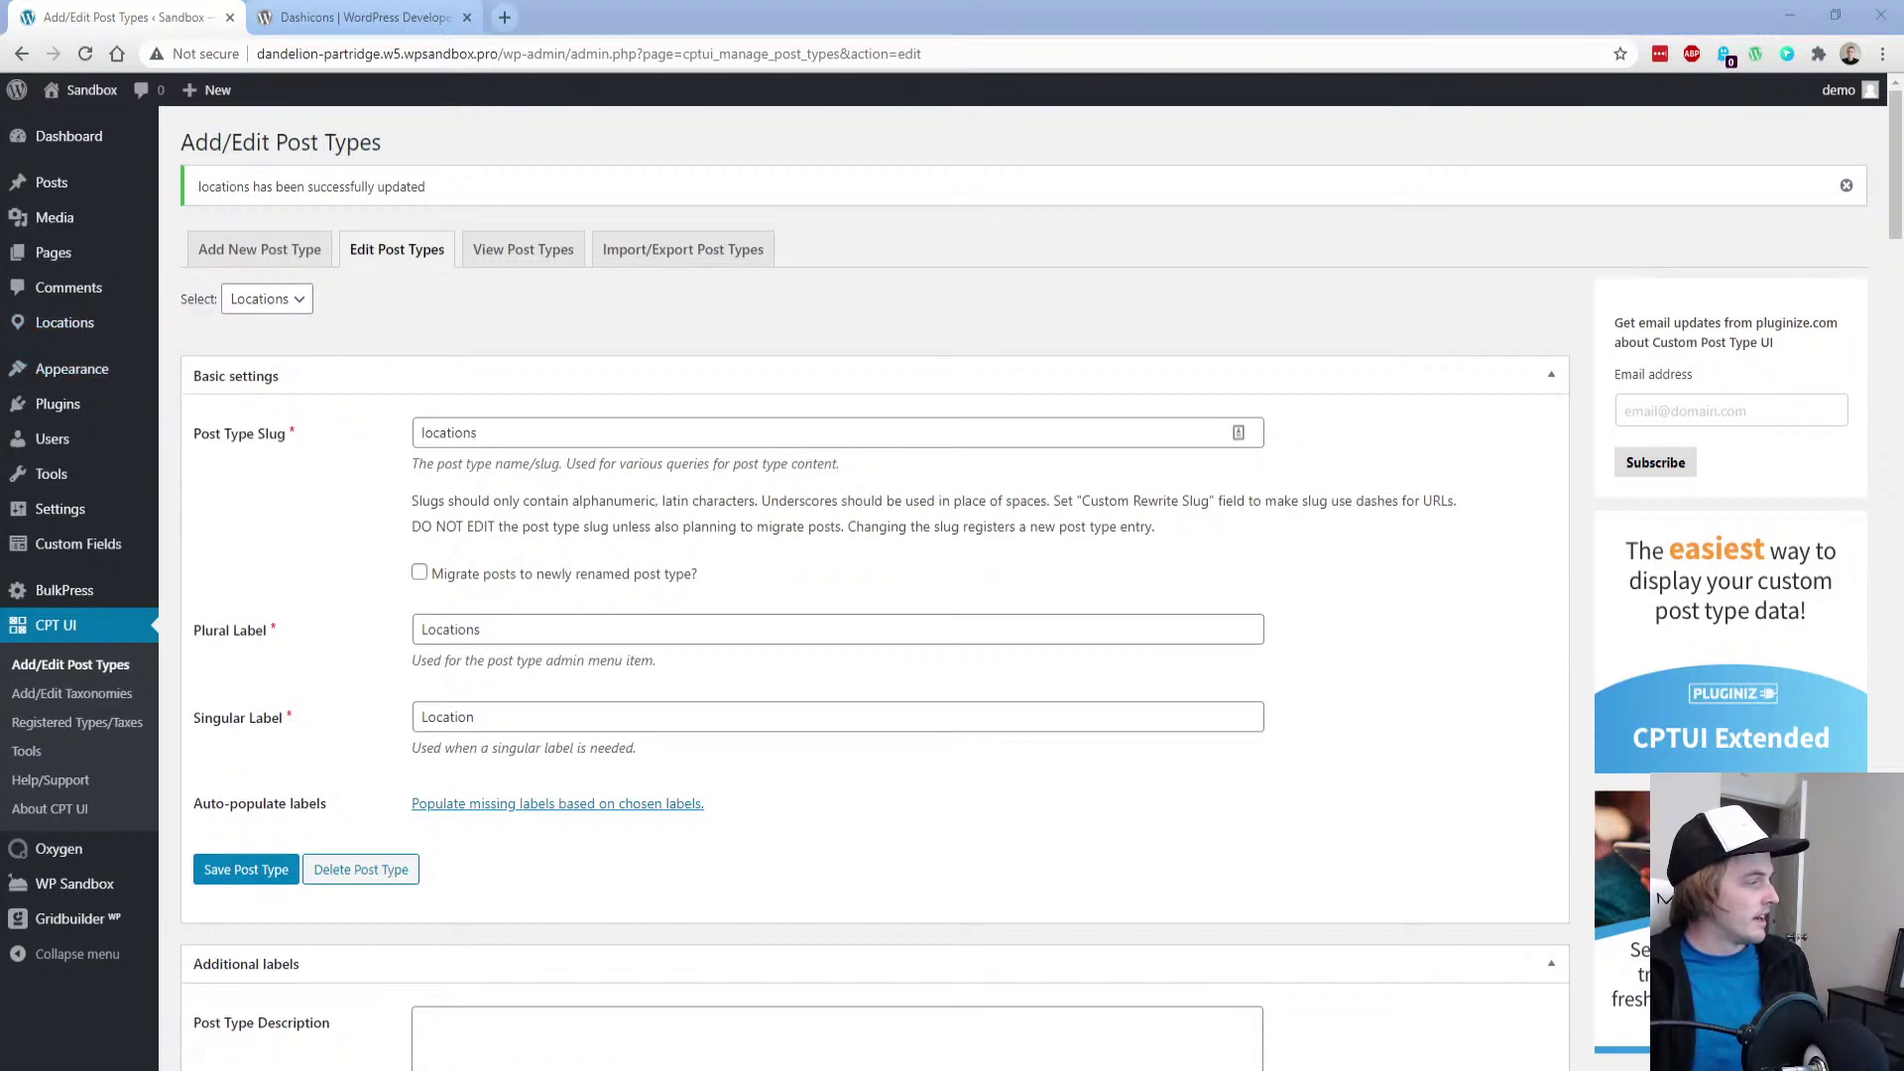
click(291, 501)
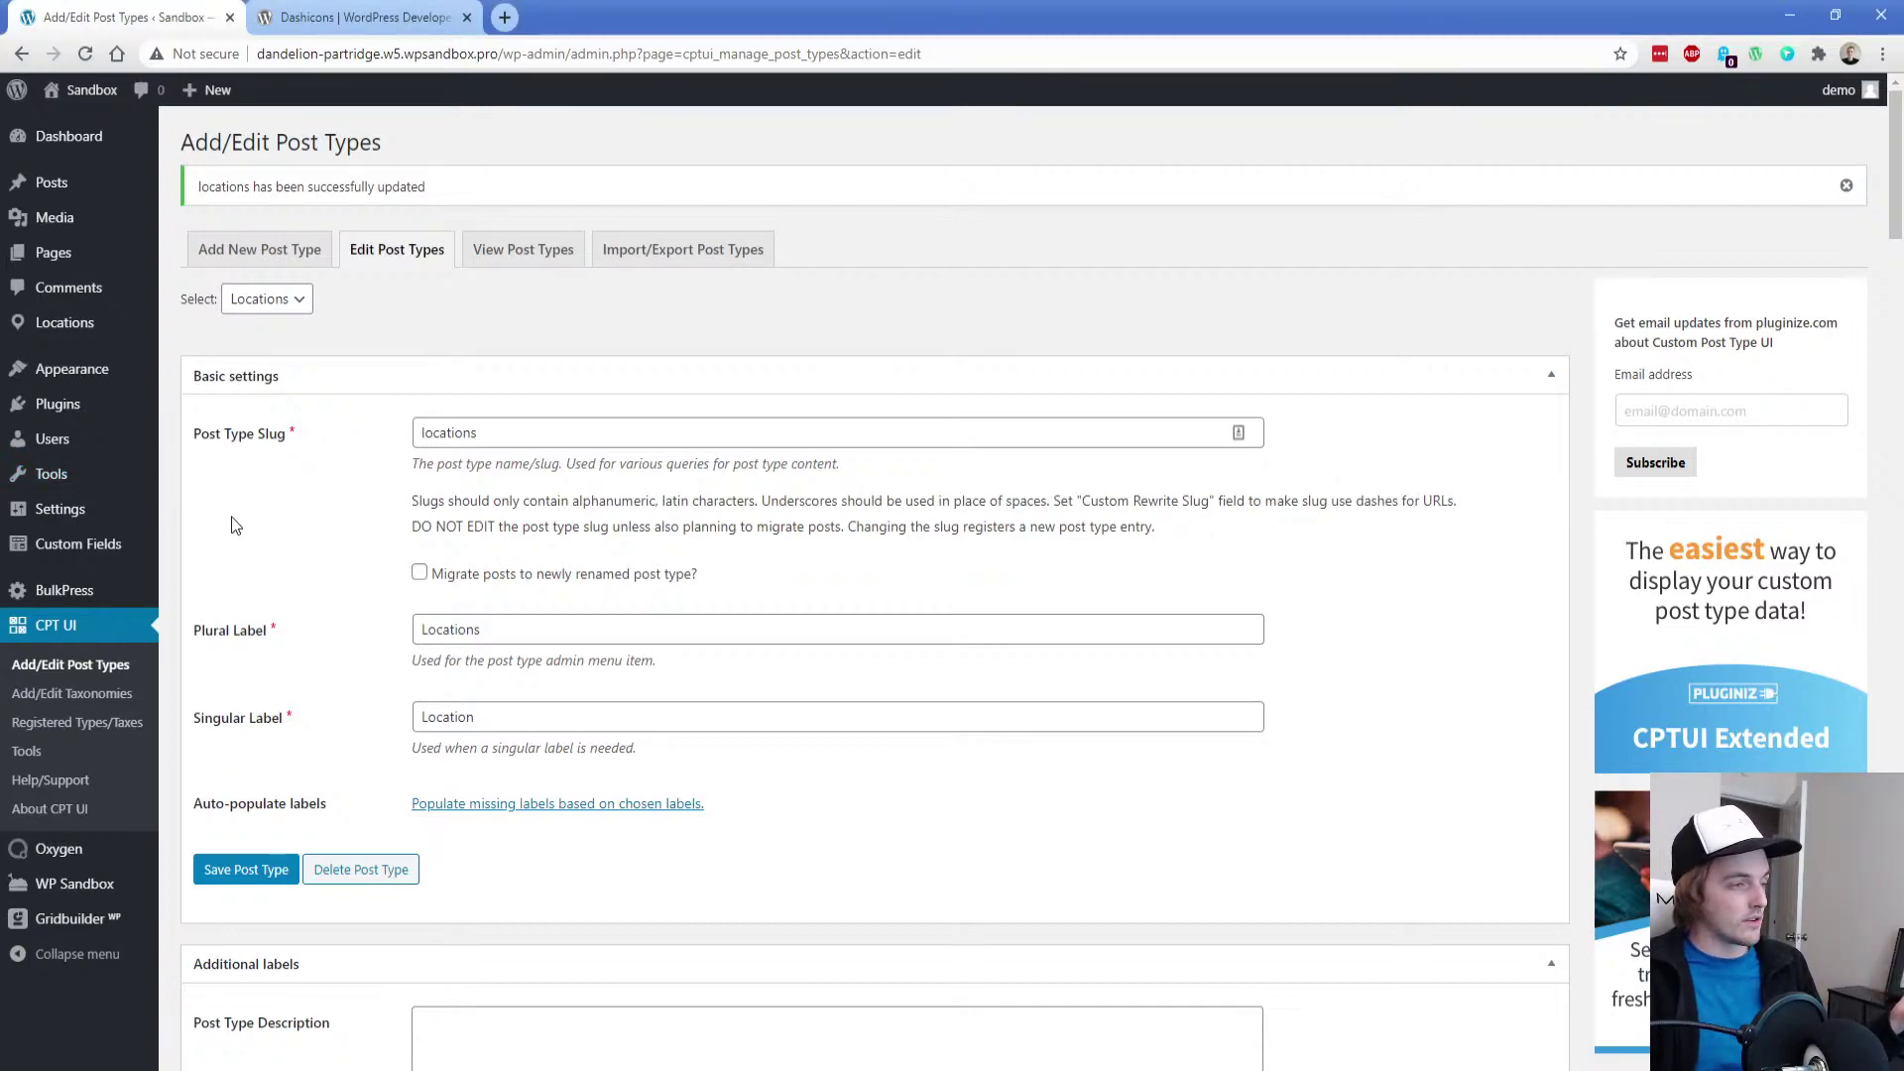
Start a new custom field group titled Locations Fields
mouse_move(91, 549)
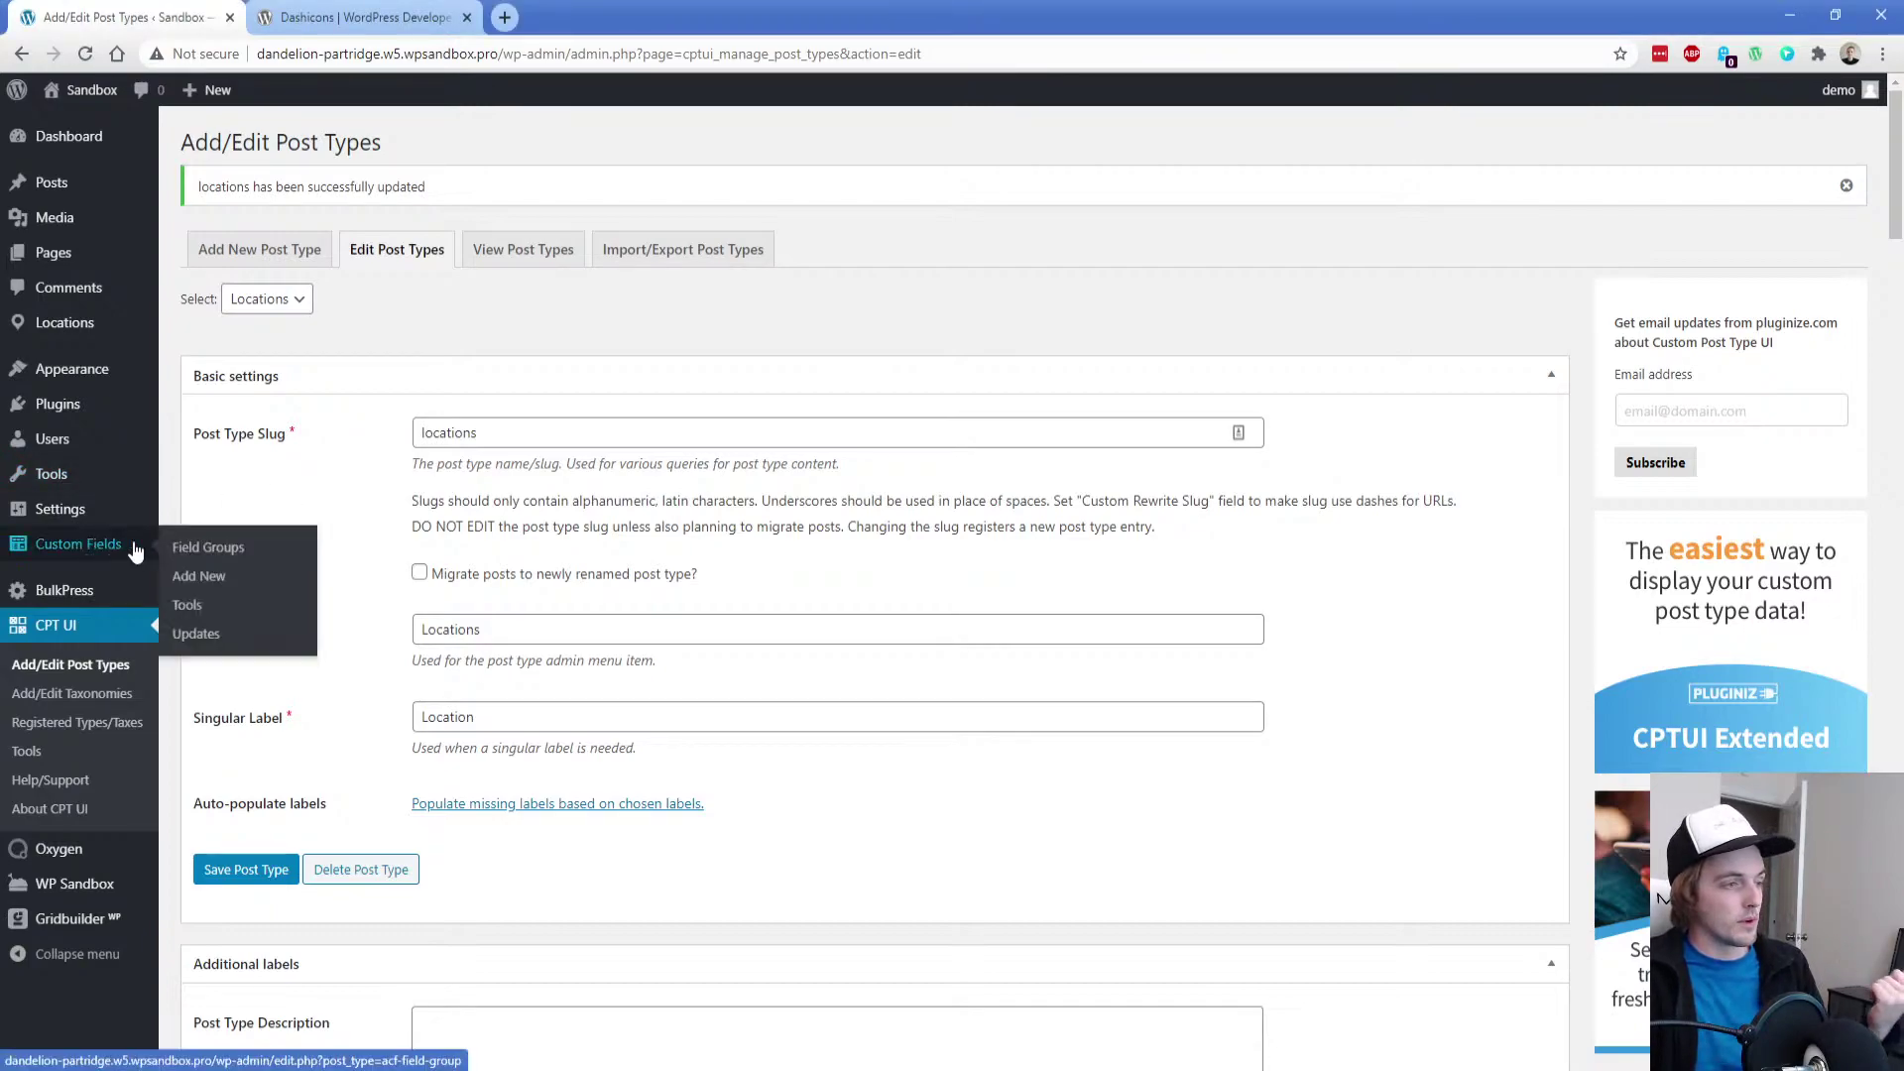
click(212, 577)
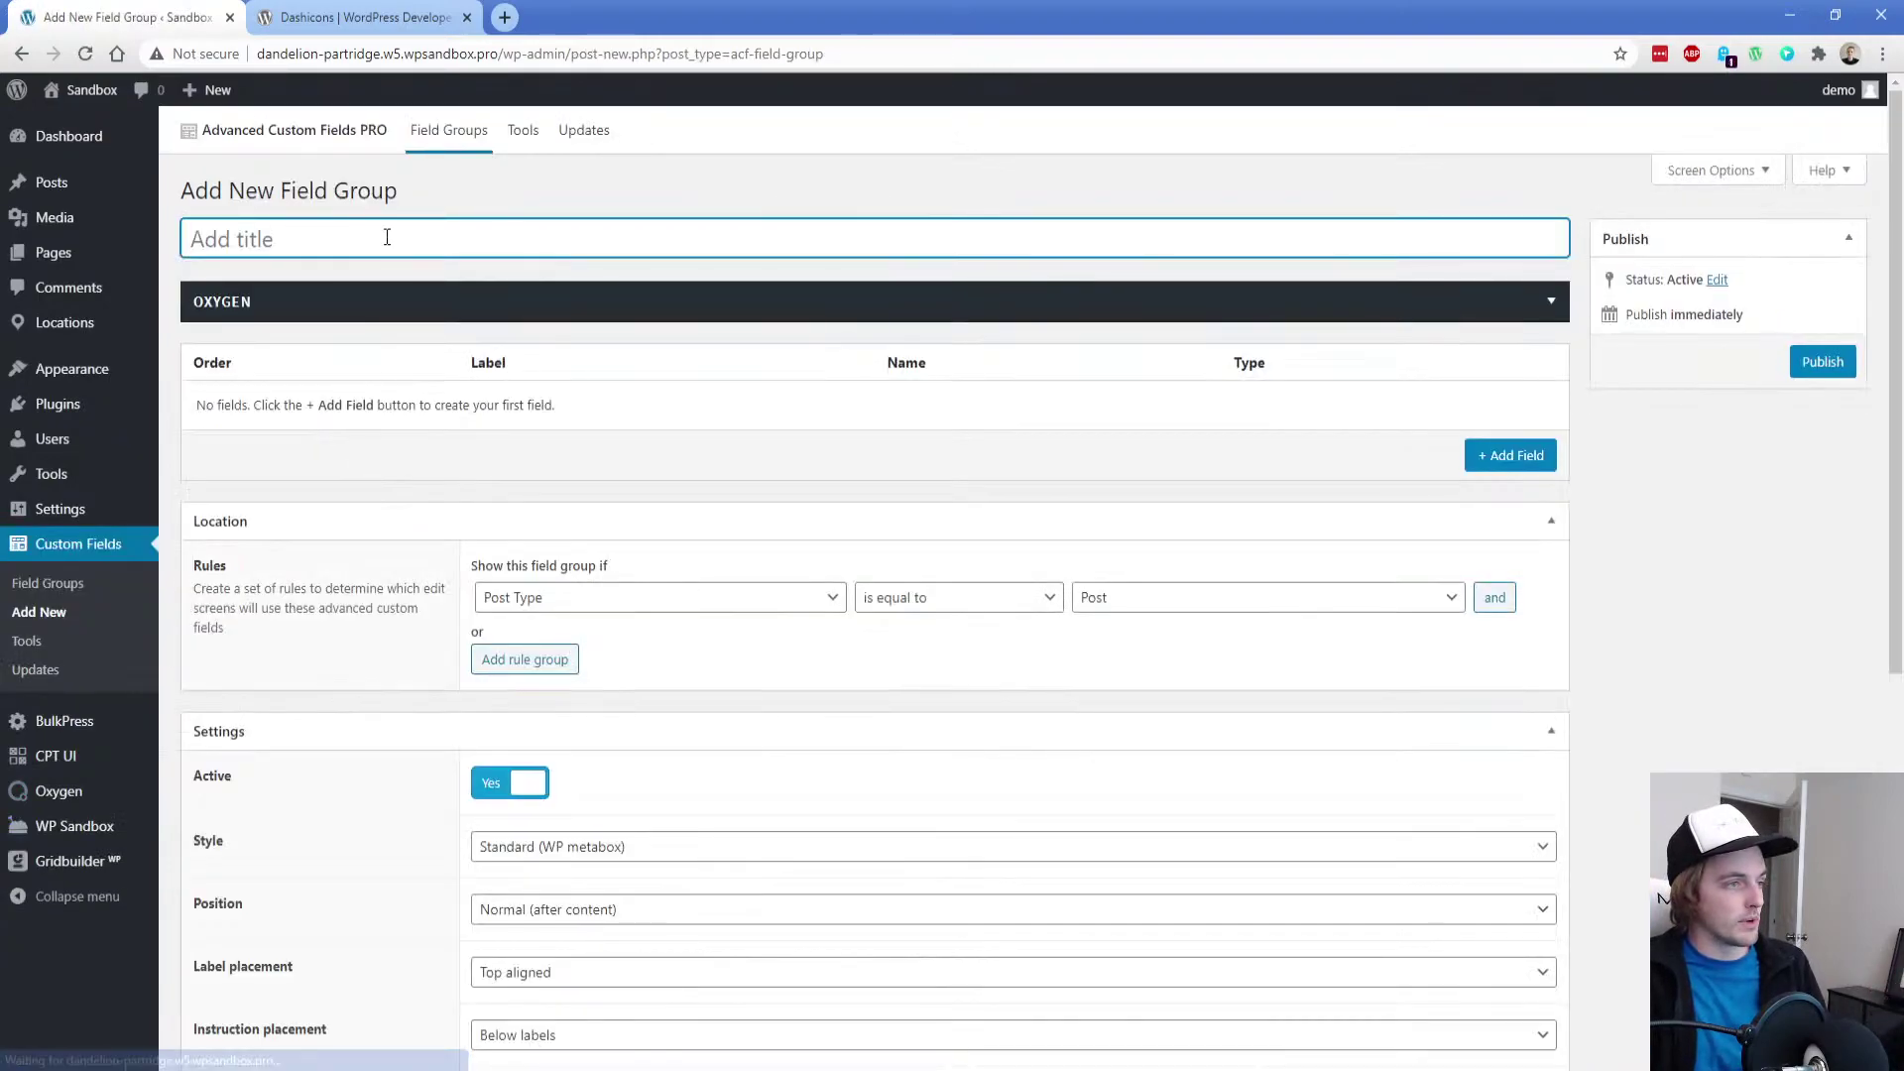
text(Locations Fields)
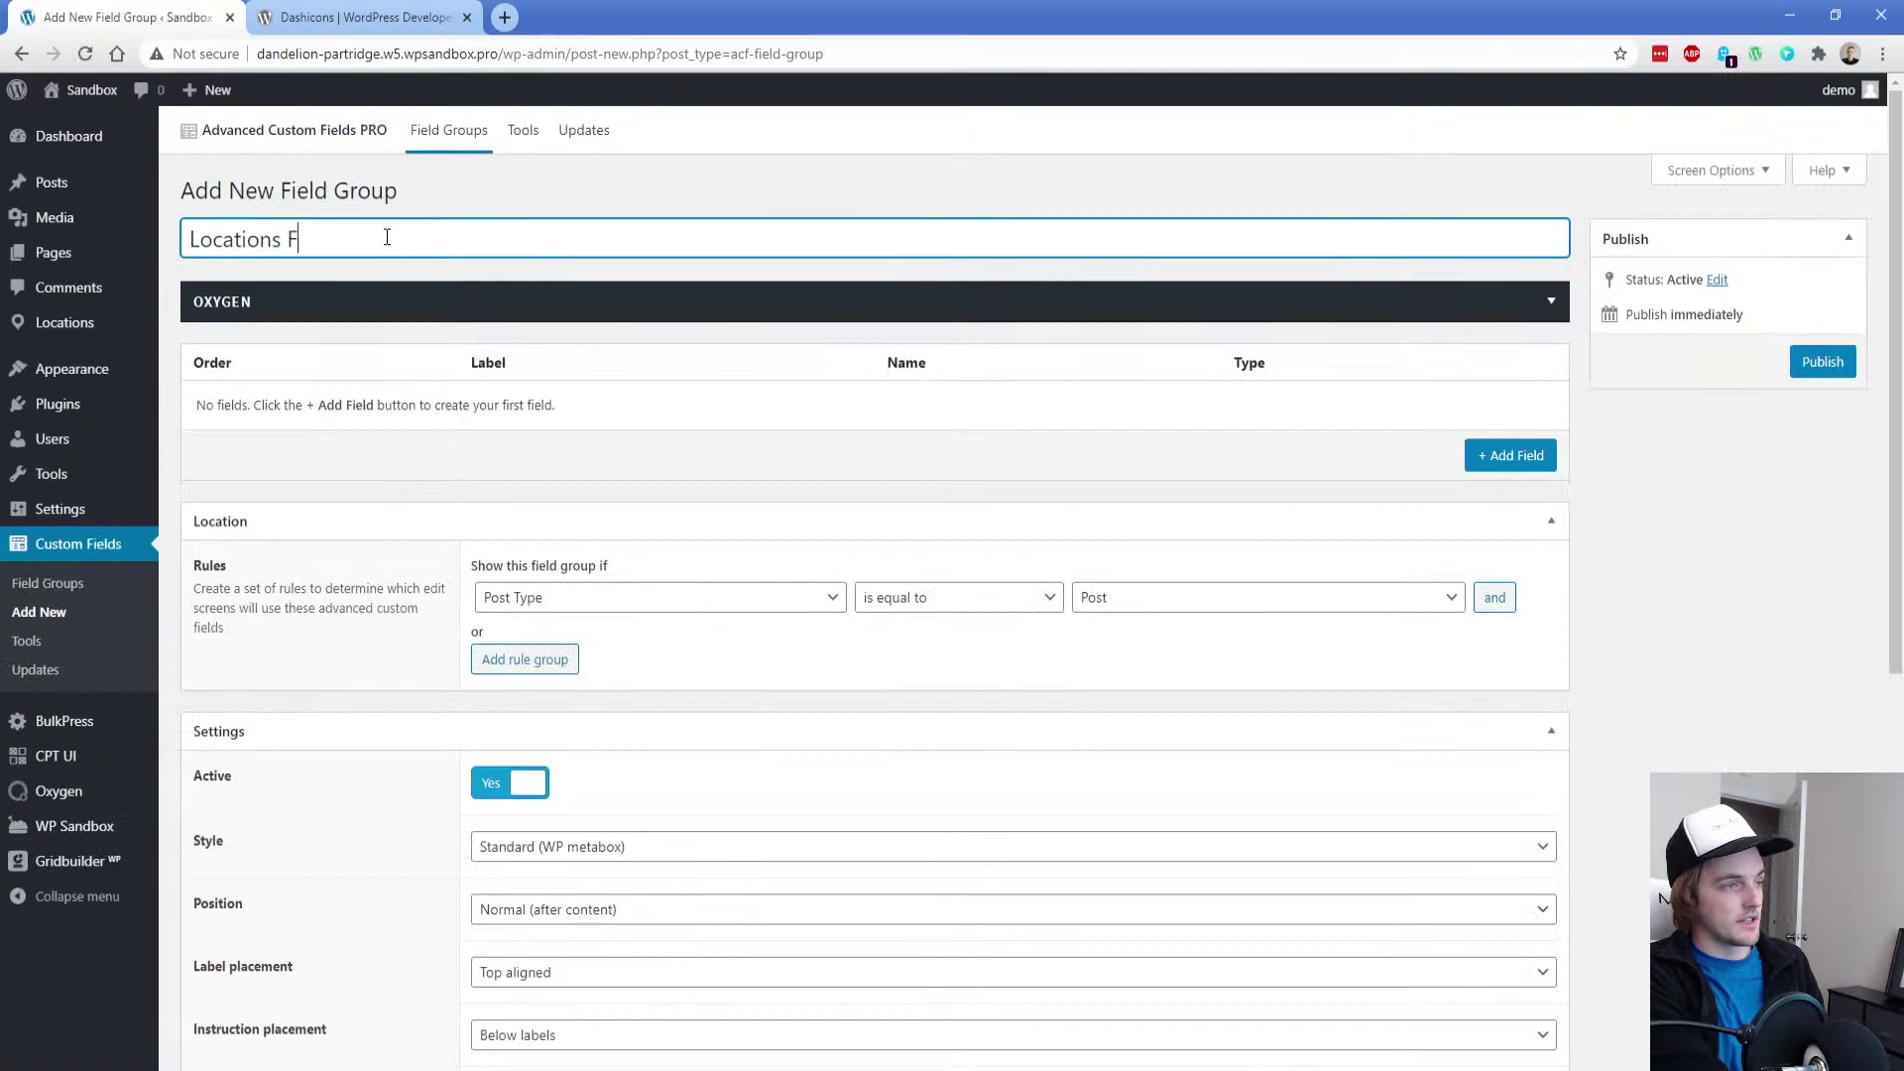
click(414, 314)
click(414, 314)
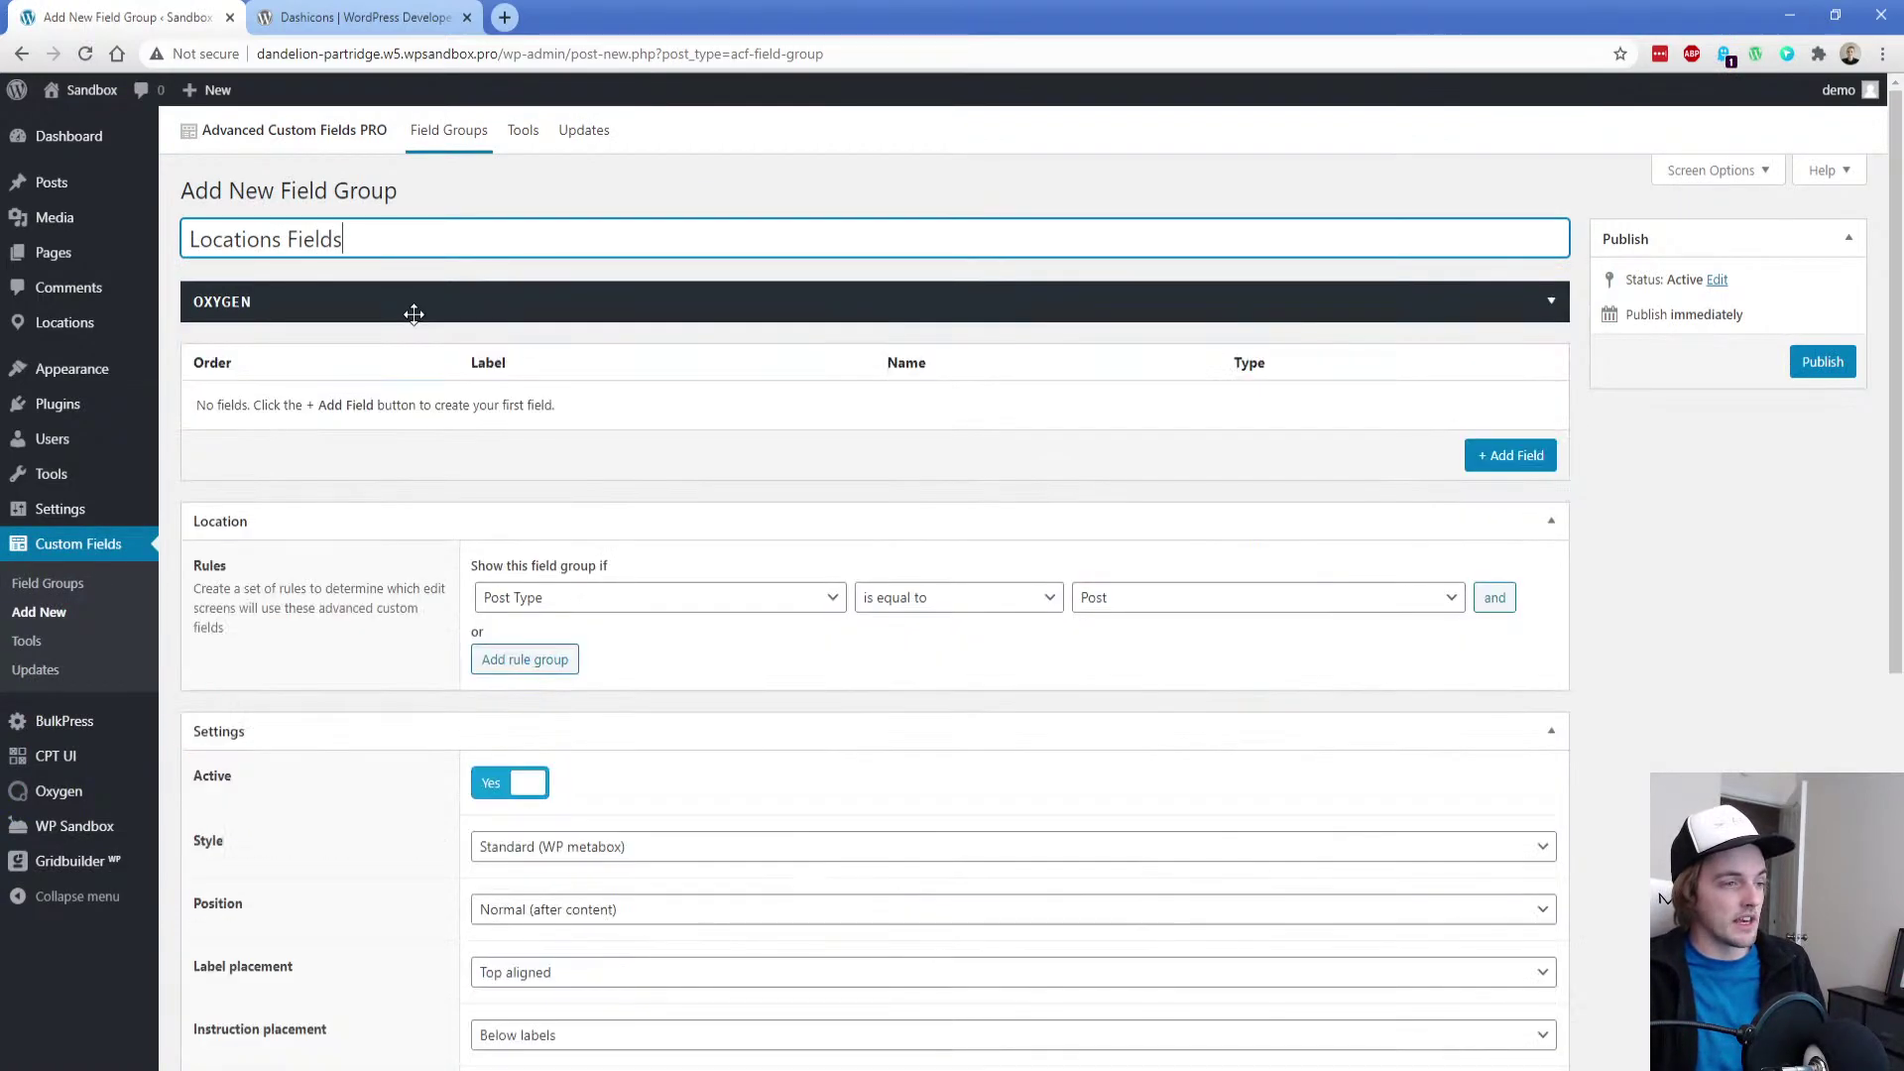
Show the field group when Post Type is equal to Location and set its position to High (after title)
click(1086, 598)
click(1116, 667)
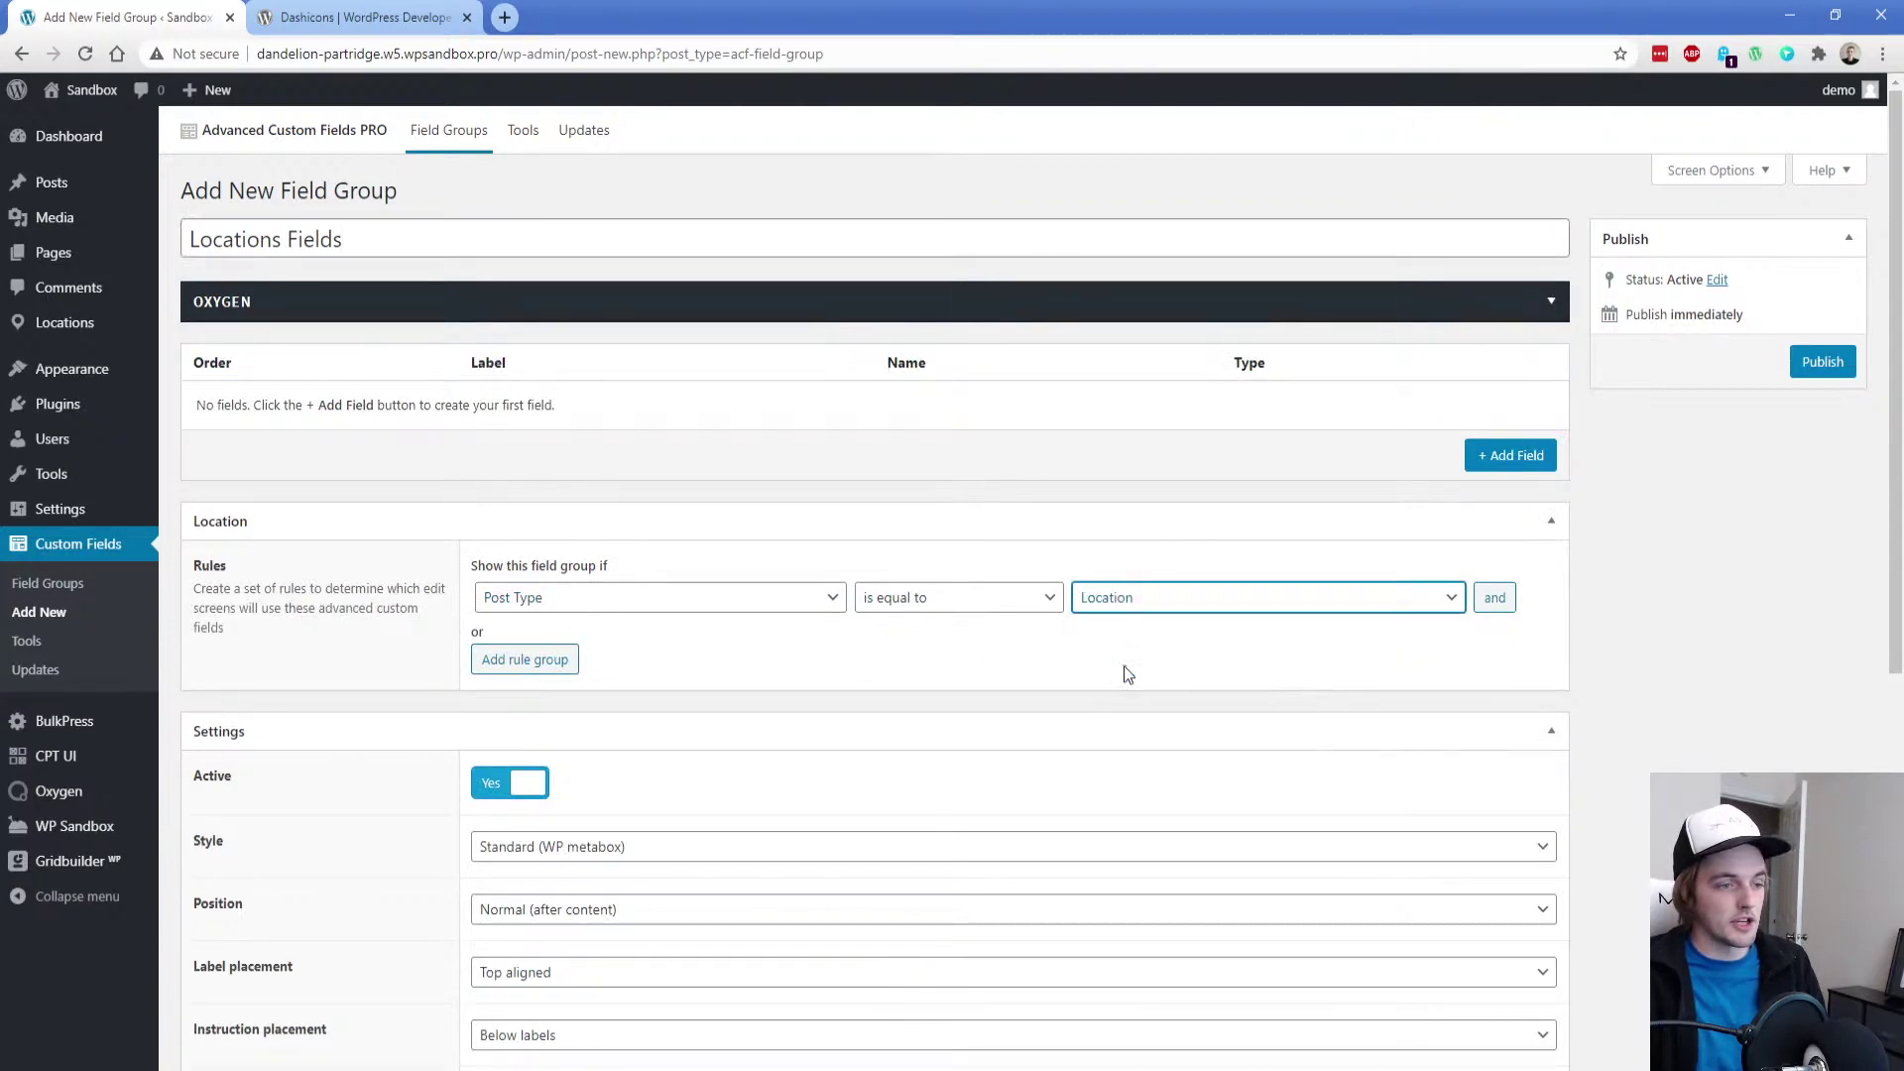
click(537, 910)
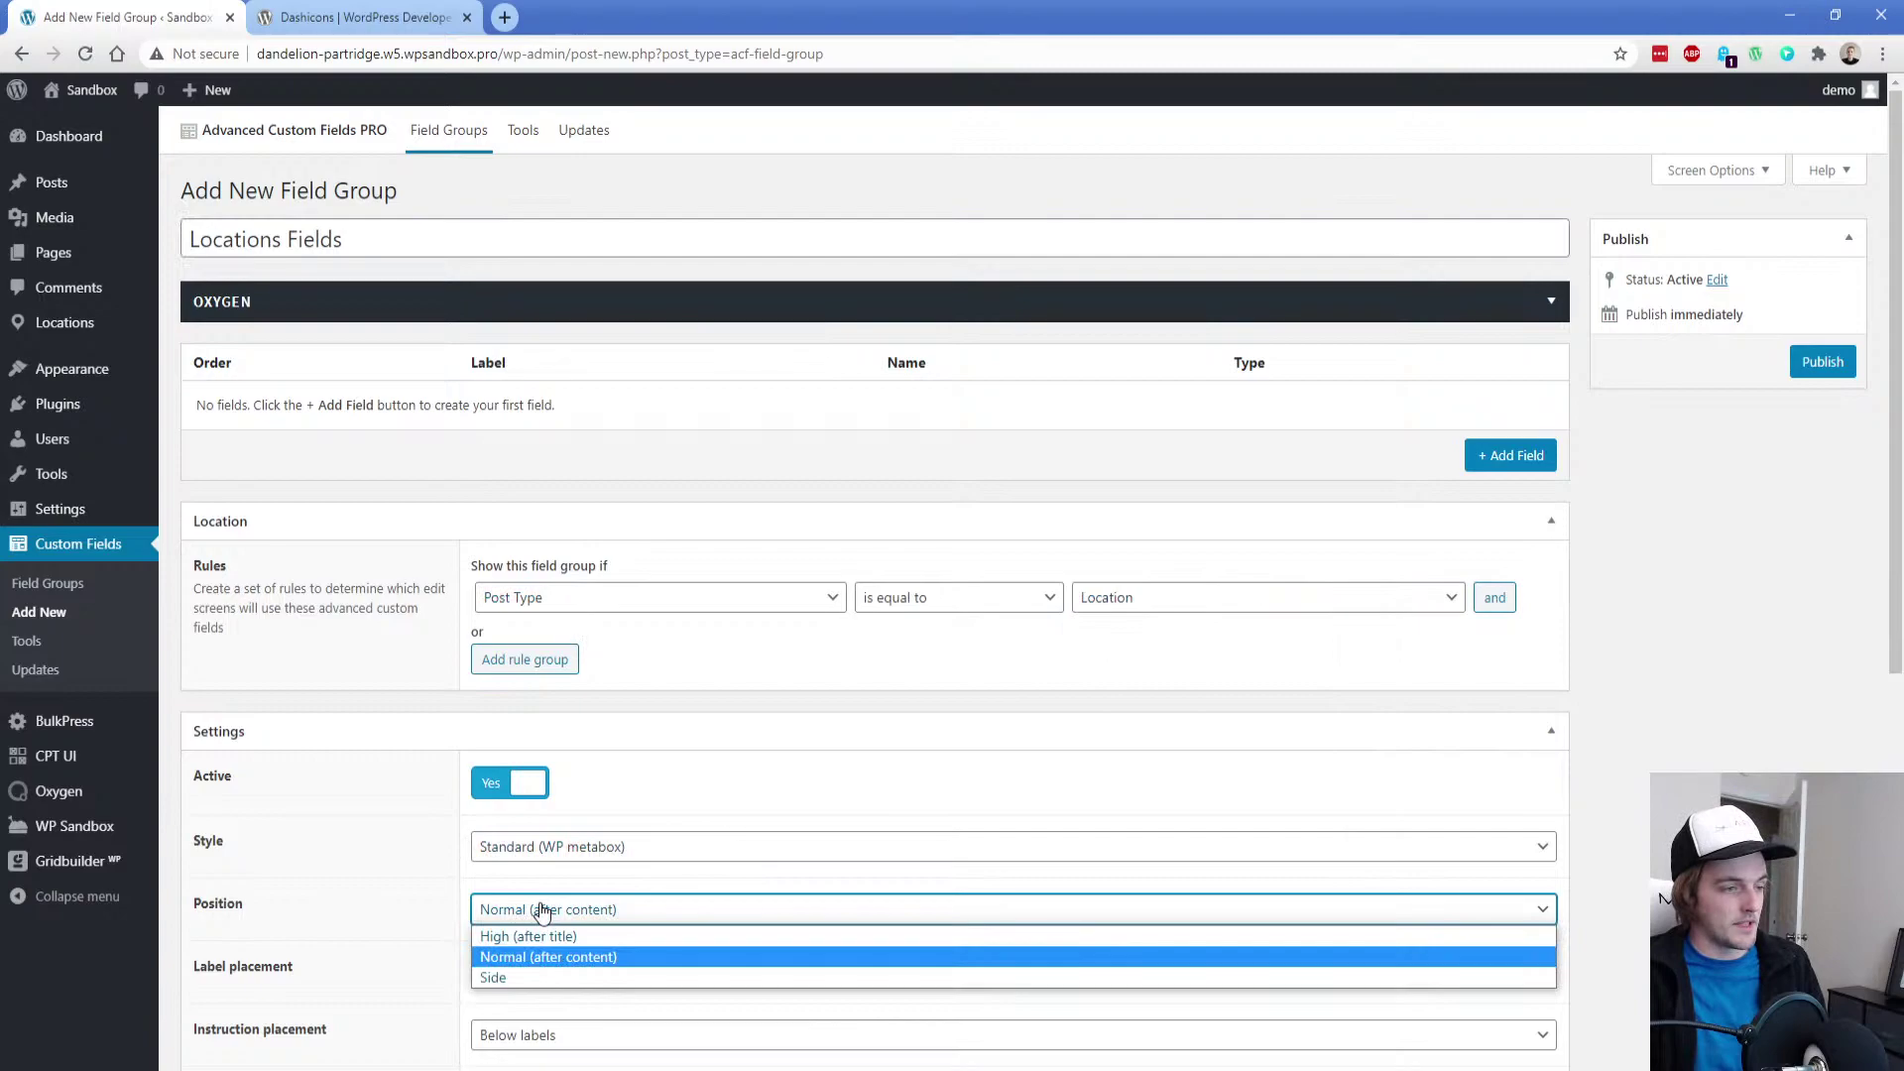
click(549, 938)
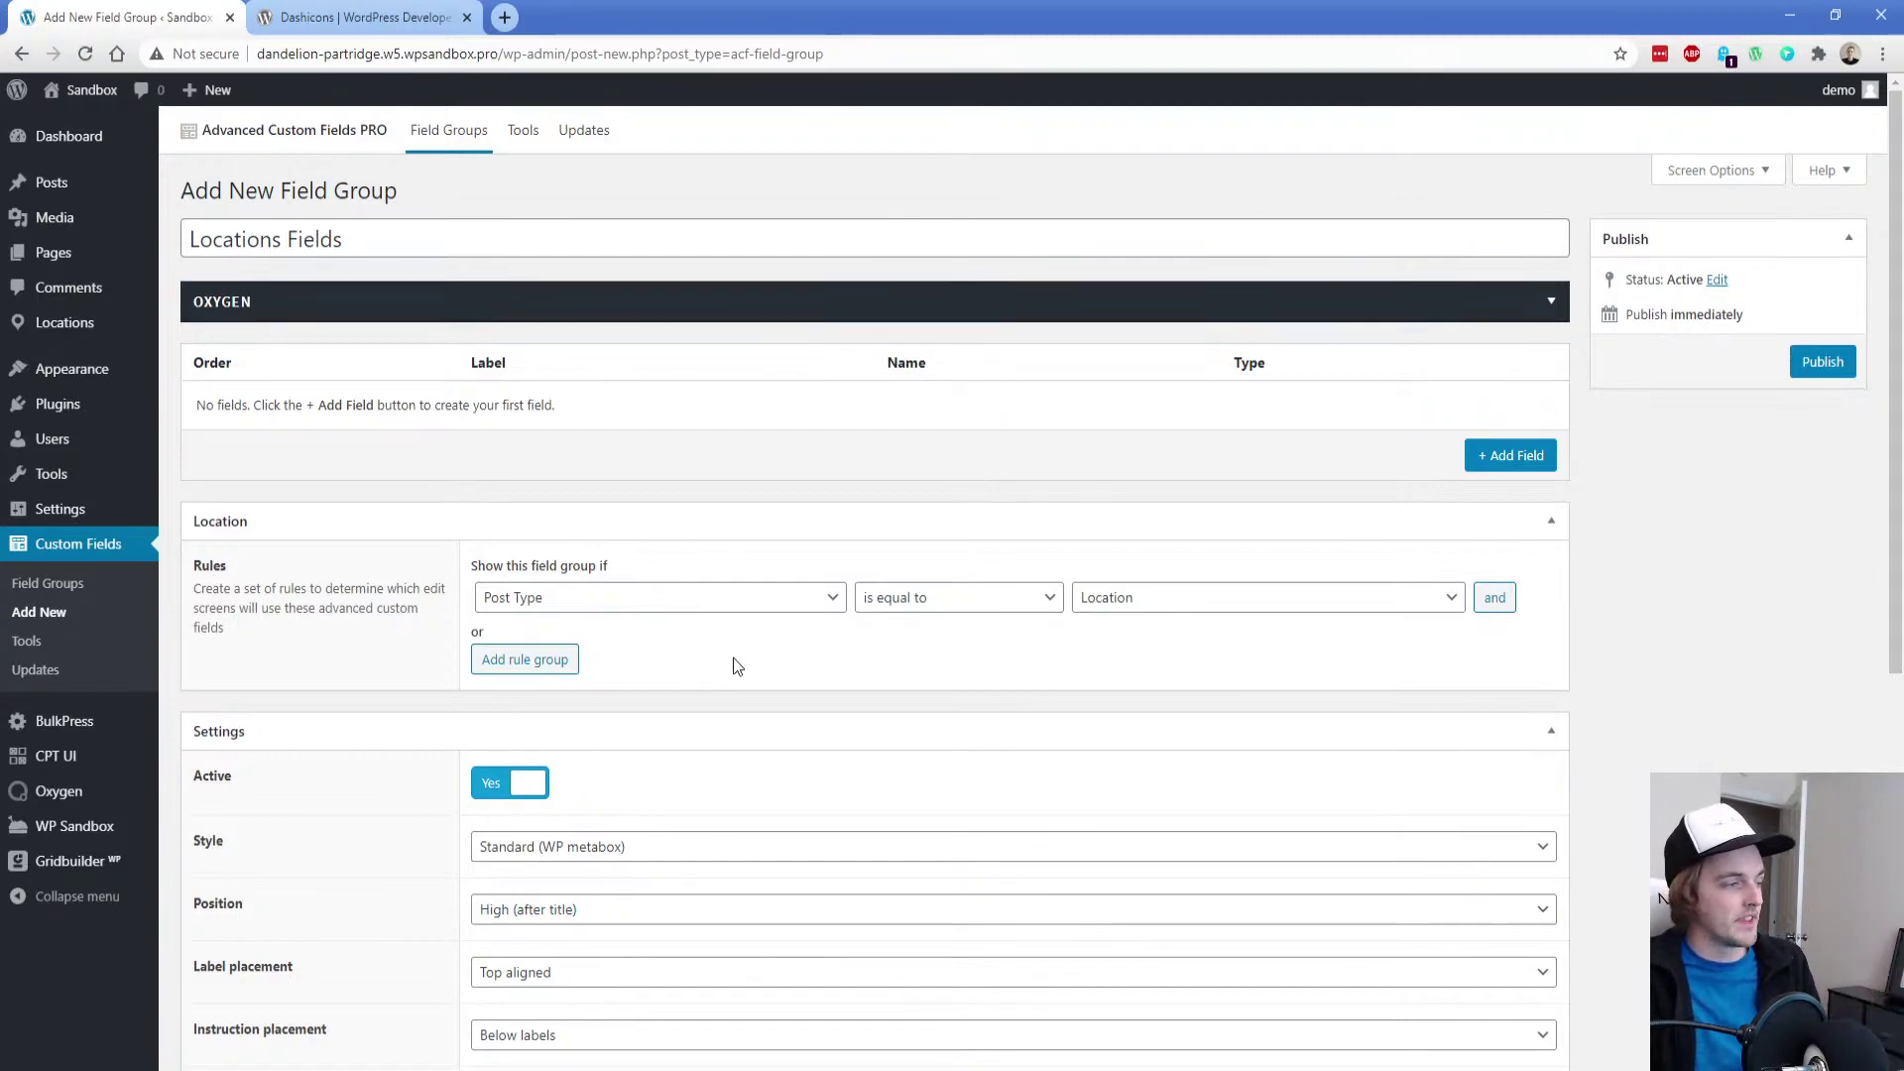
Add a required Address field of type Google Map to the Locations Fields group
click(1537, 455)
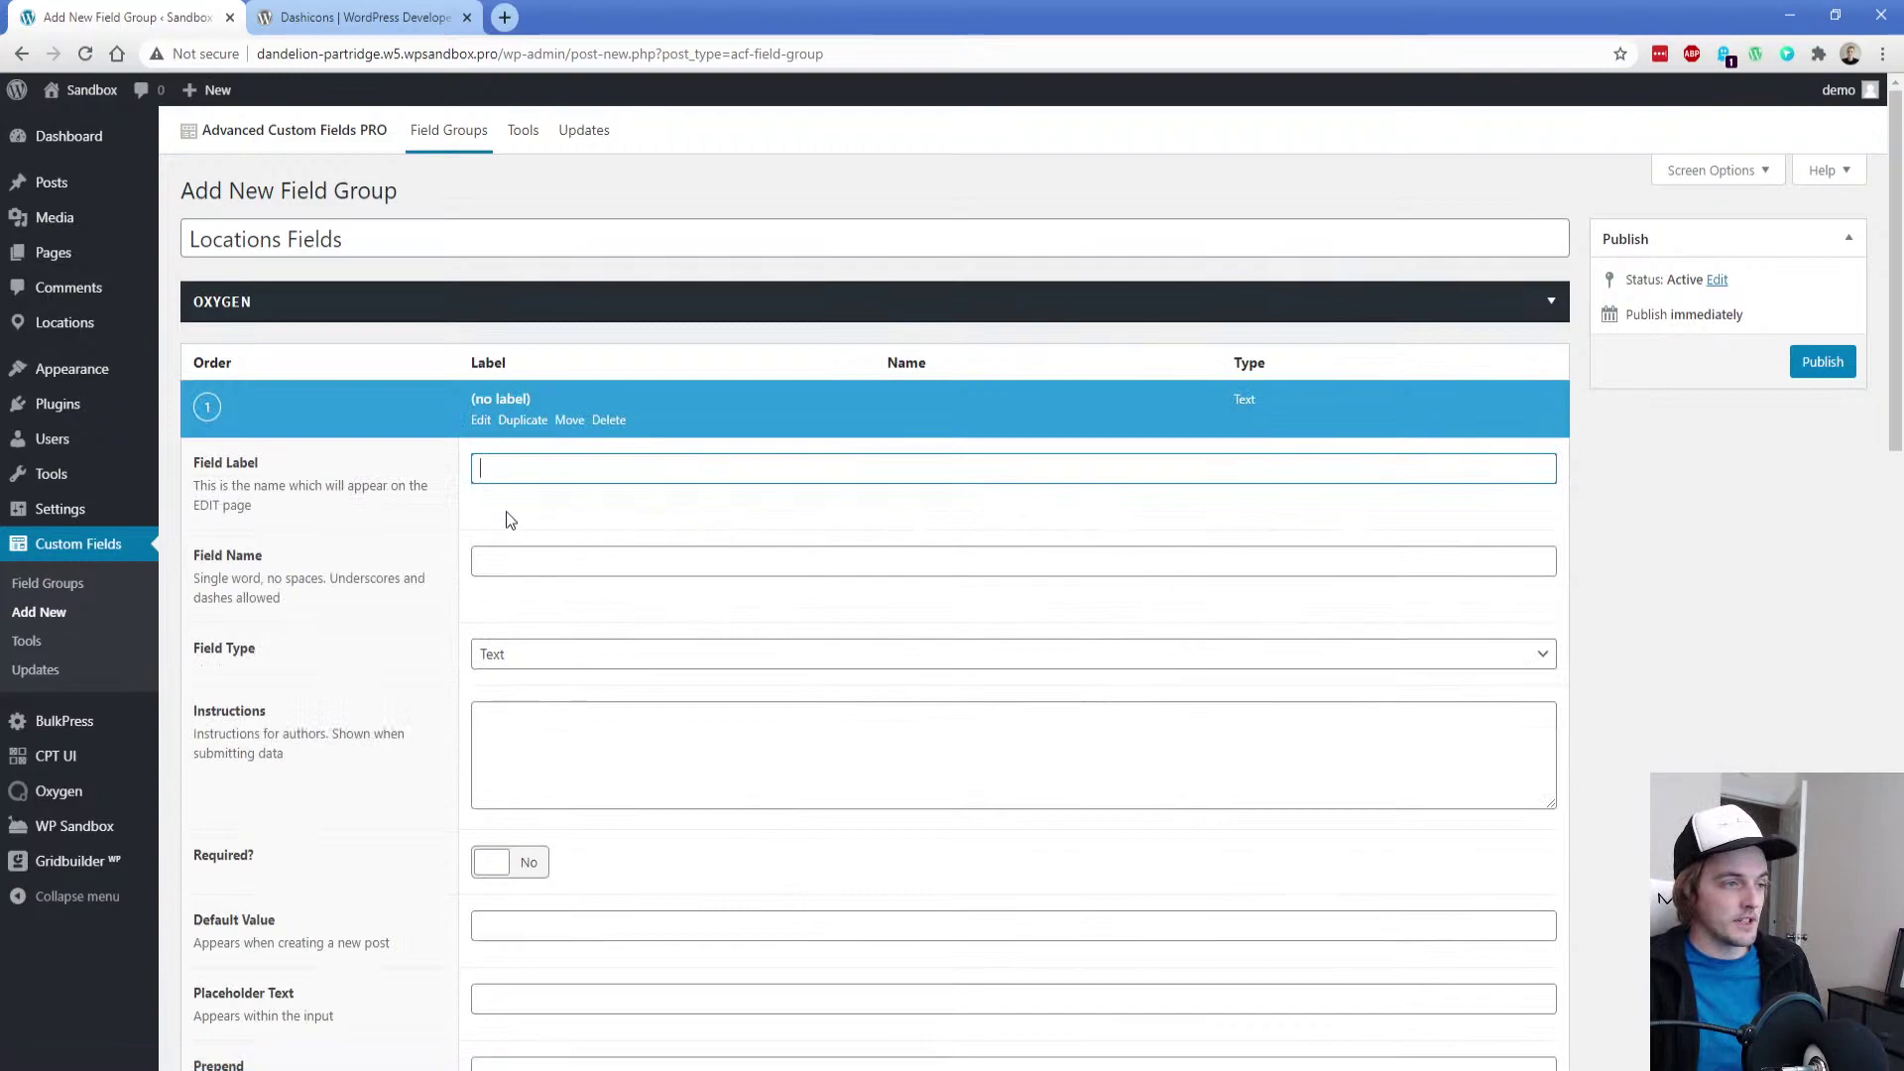
text(Address)
key(Tab)
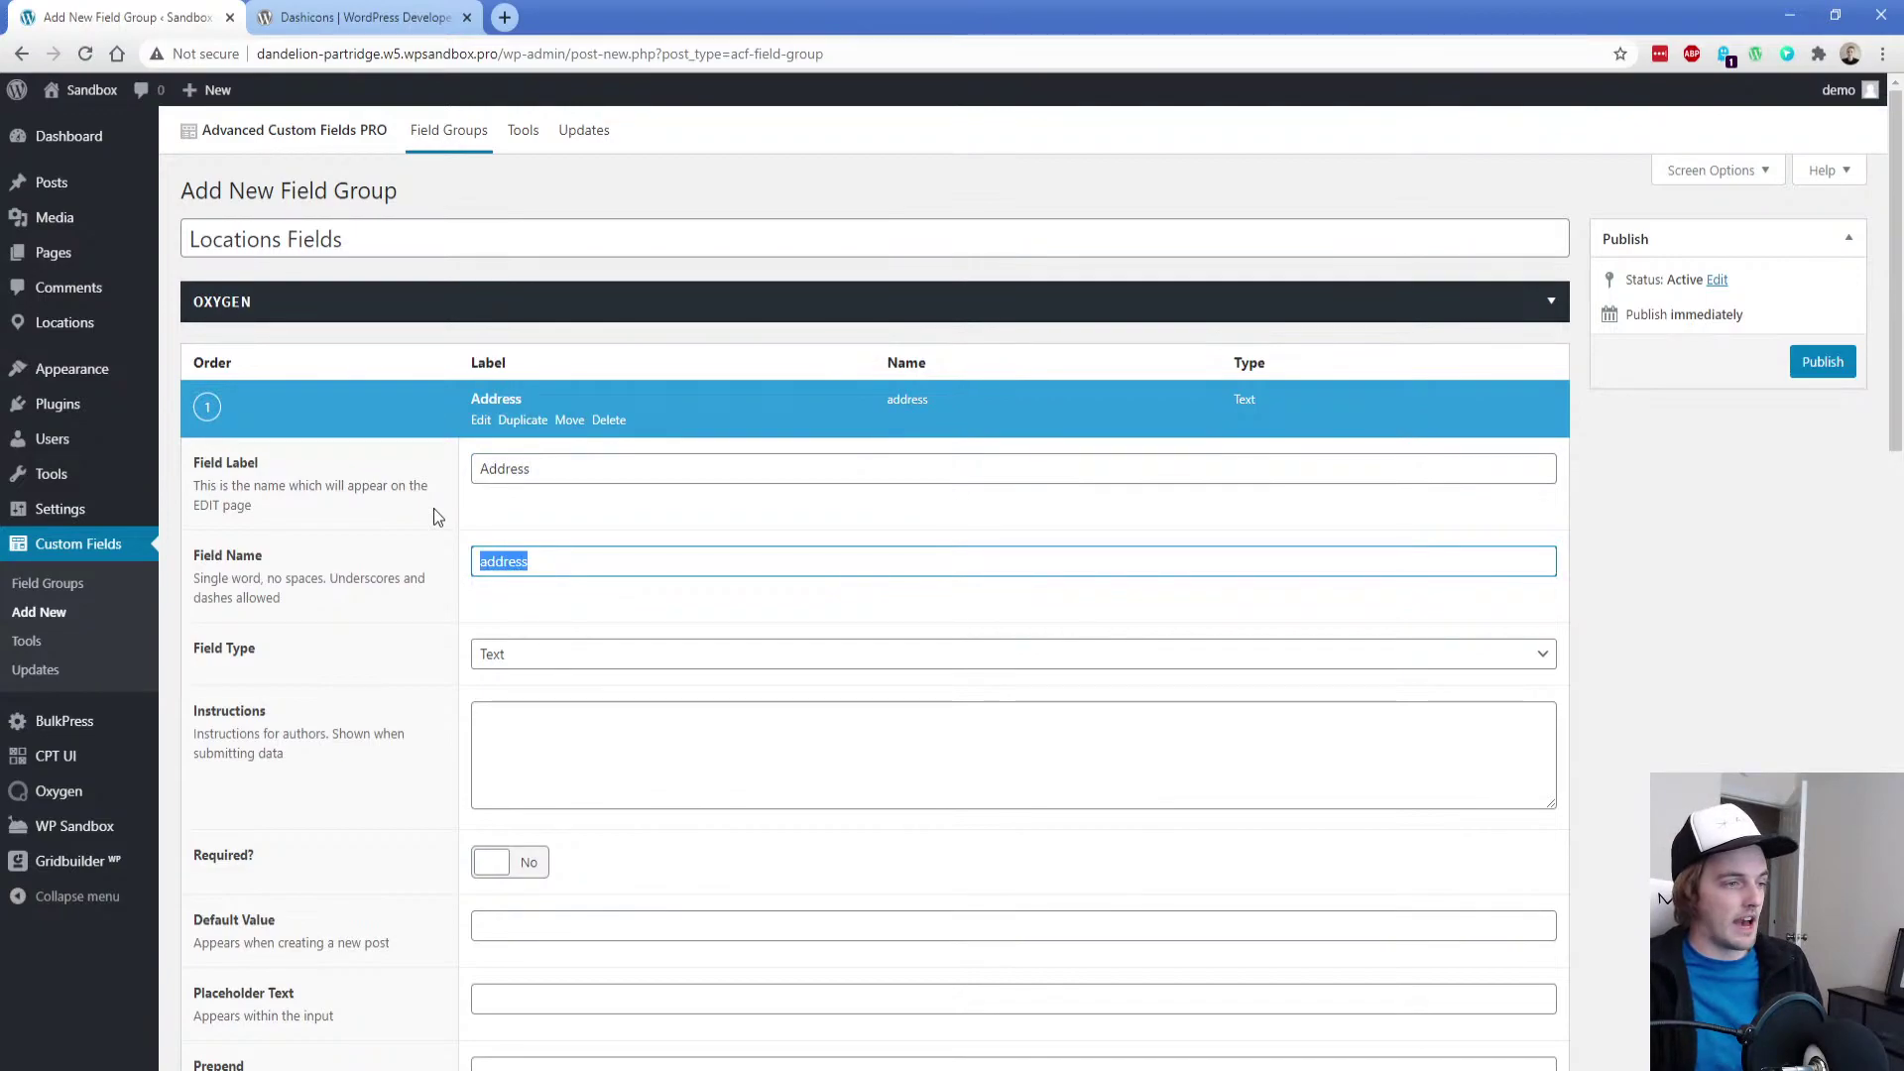
click(540, 656)
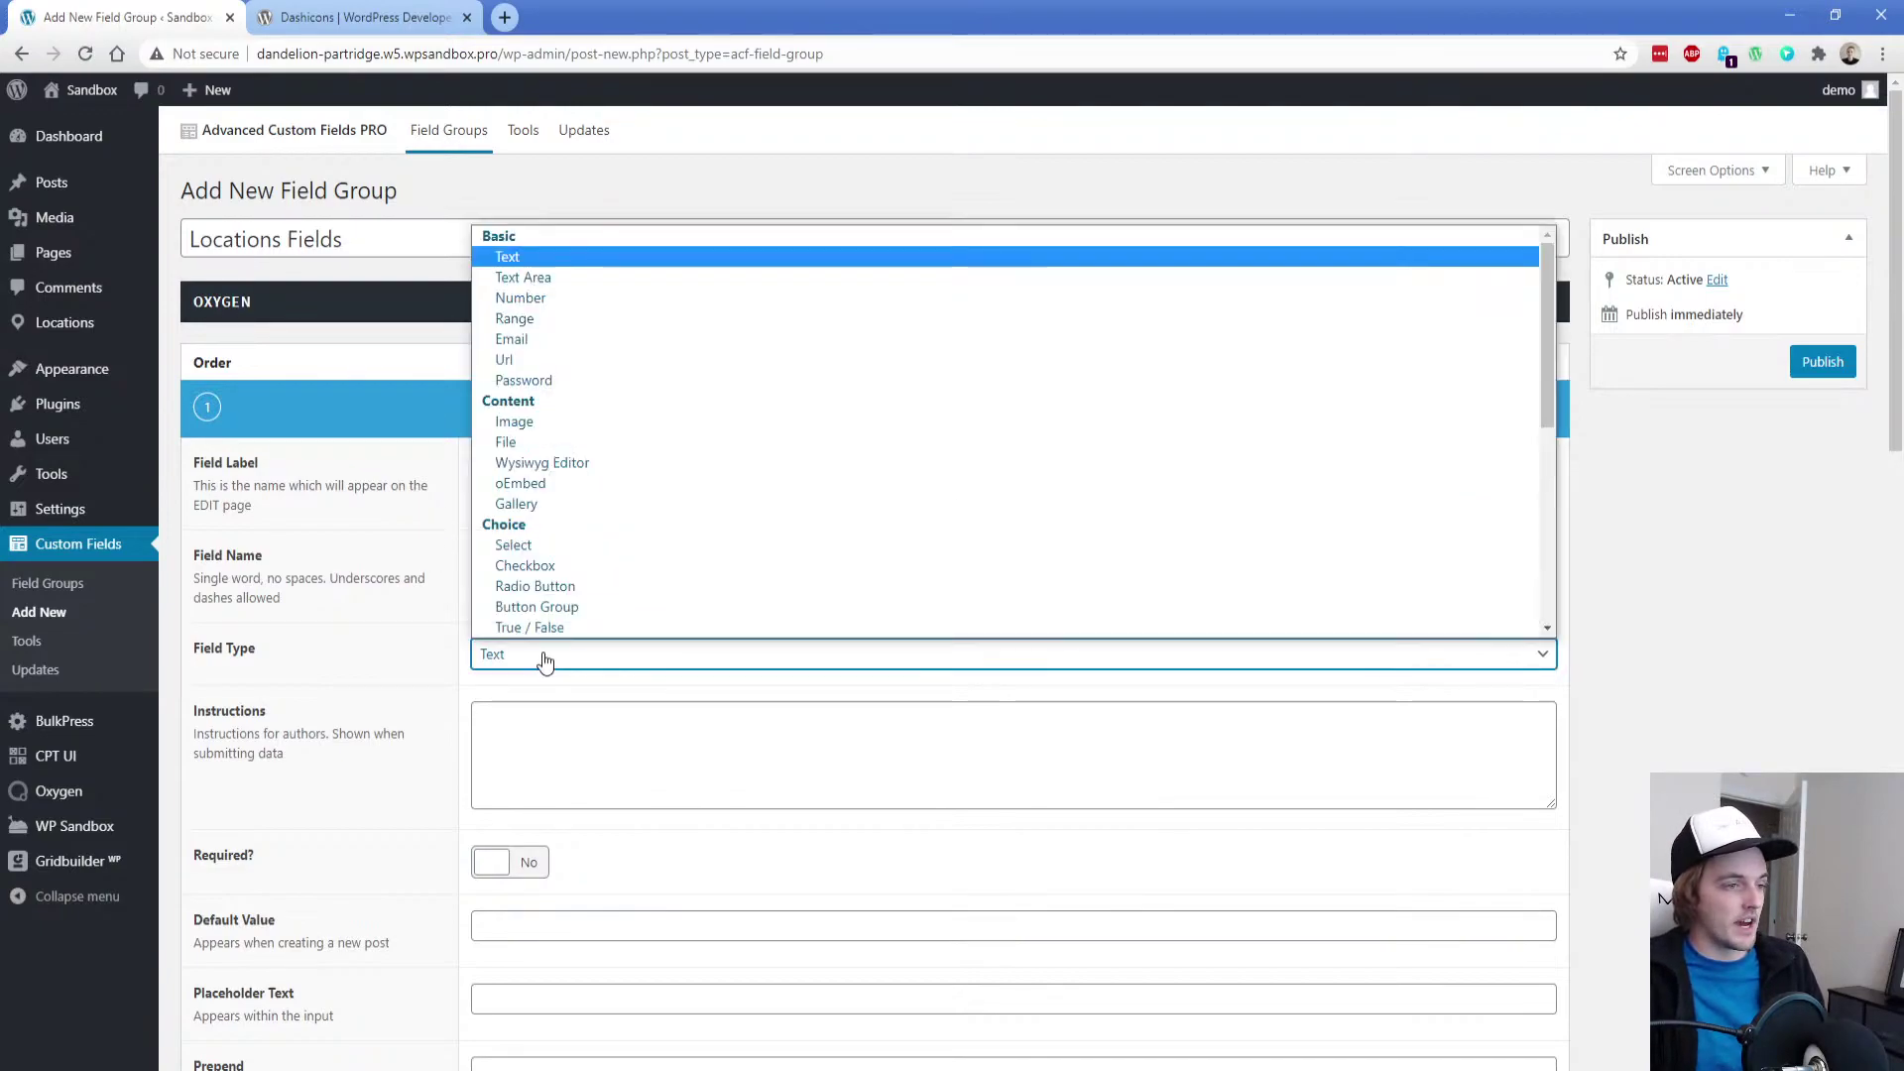
drag(1543, 347, 1544, 509)
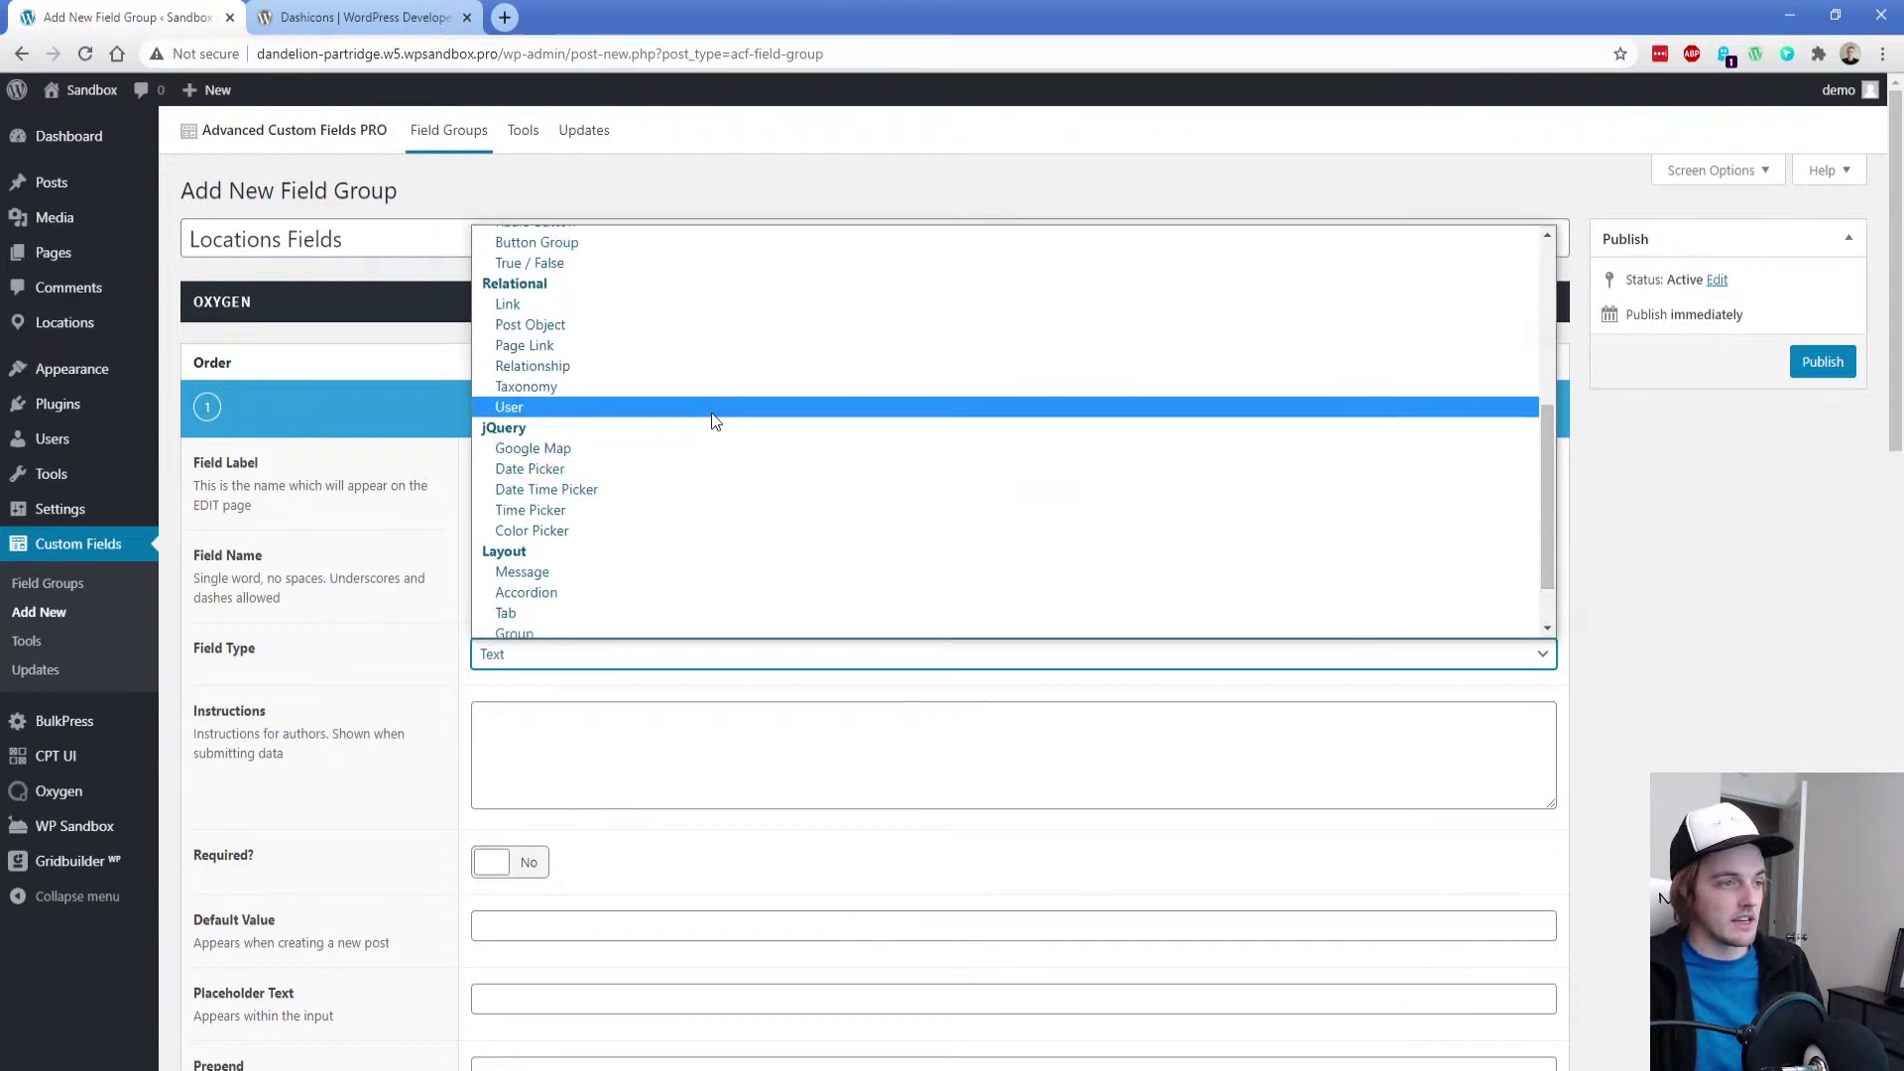
click(580, 449)
scroll(460, 664, down, 4)
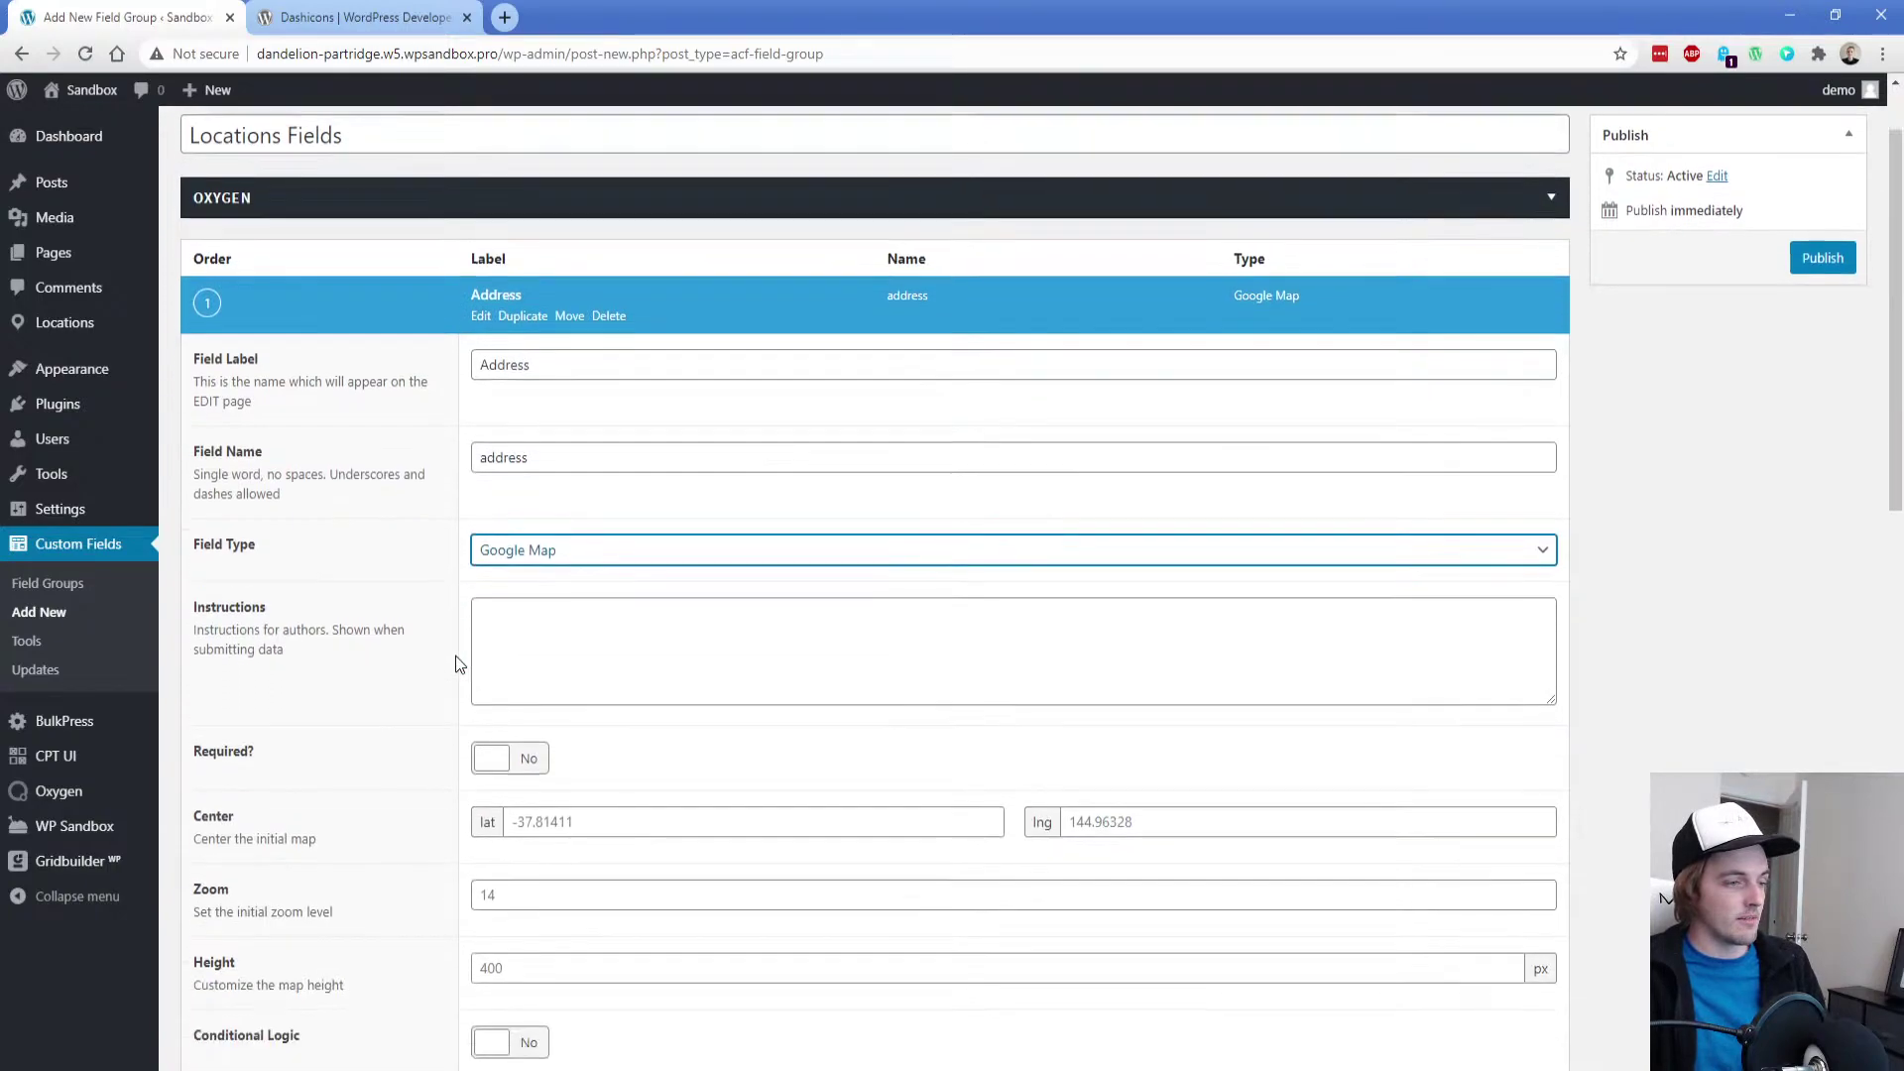
click(523, 454)
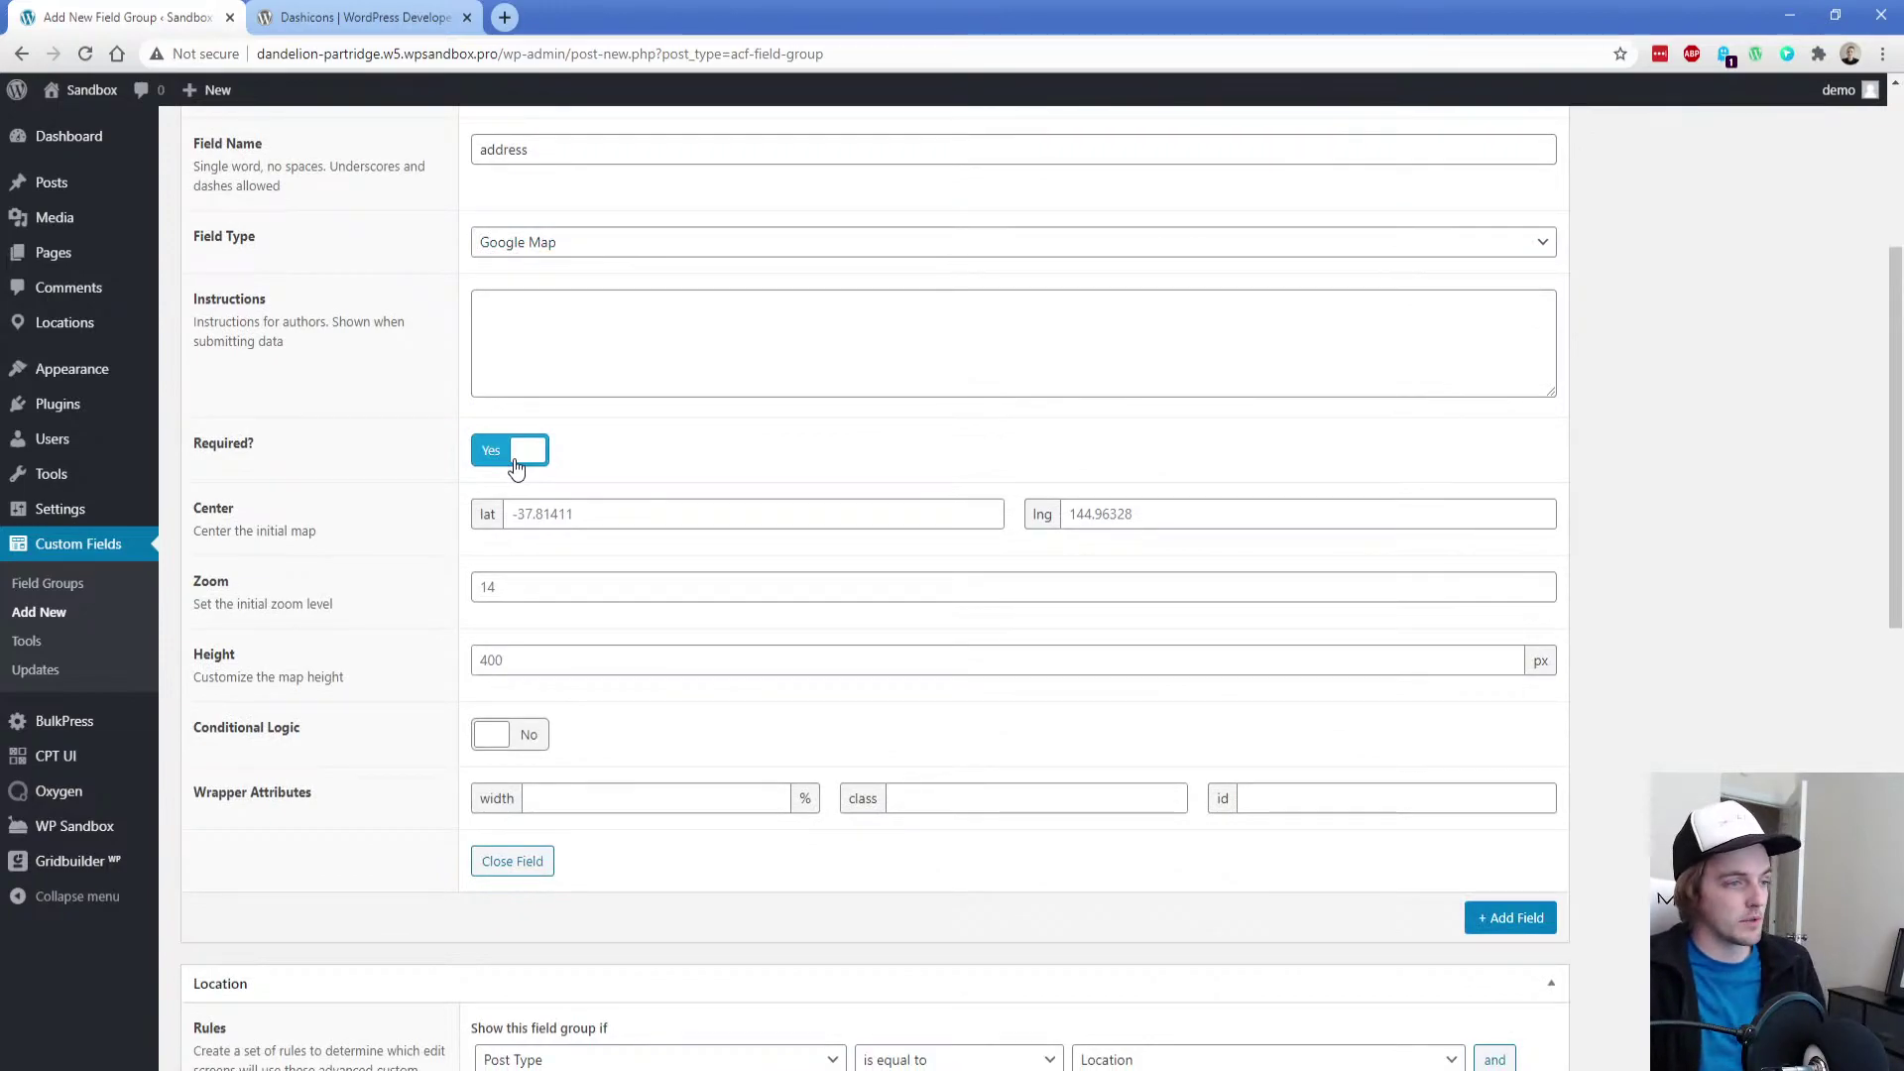
Add a second field labelled Onsite Parking and set its field type to Radio Button
click(1511, 918)
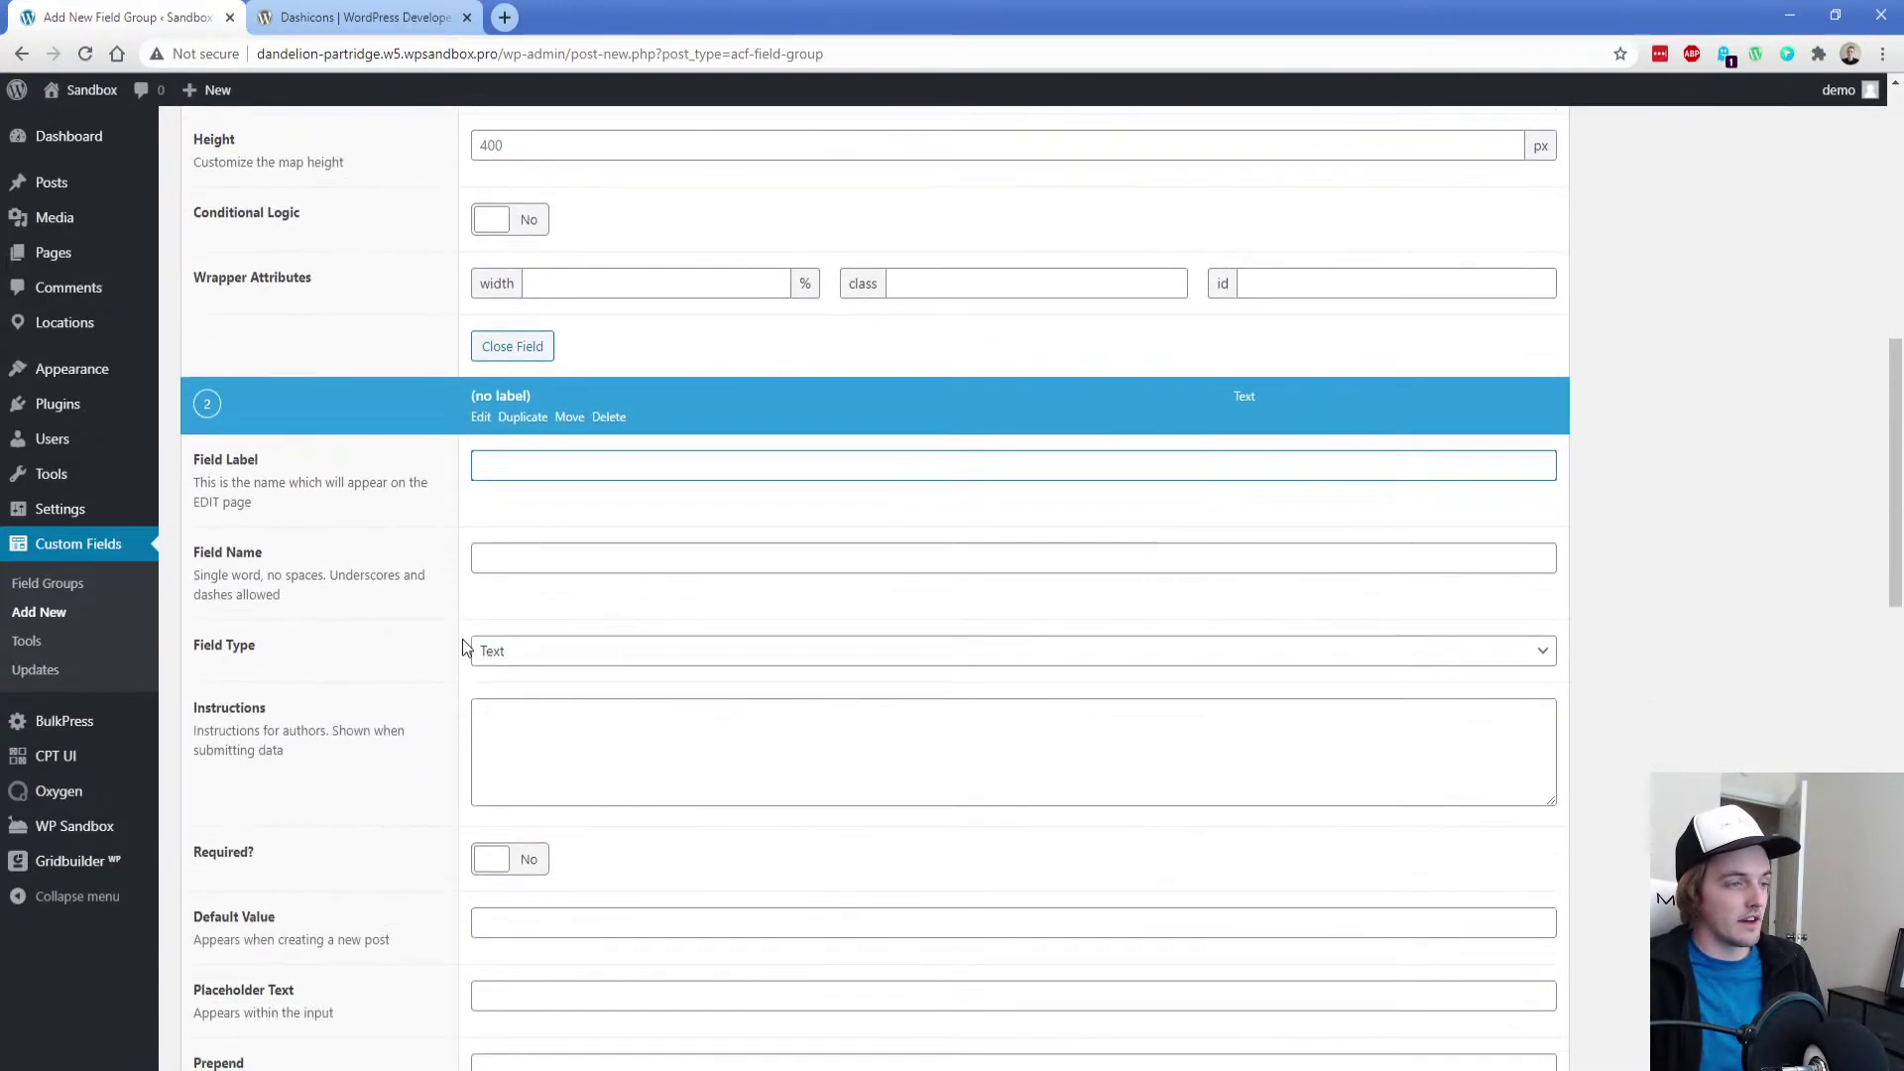
scroll(452, 595, down, 2)
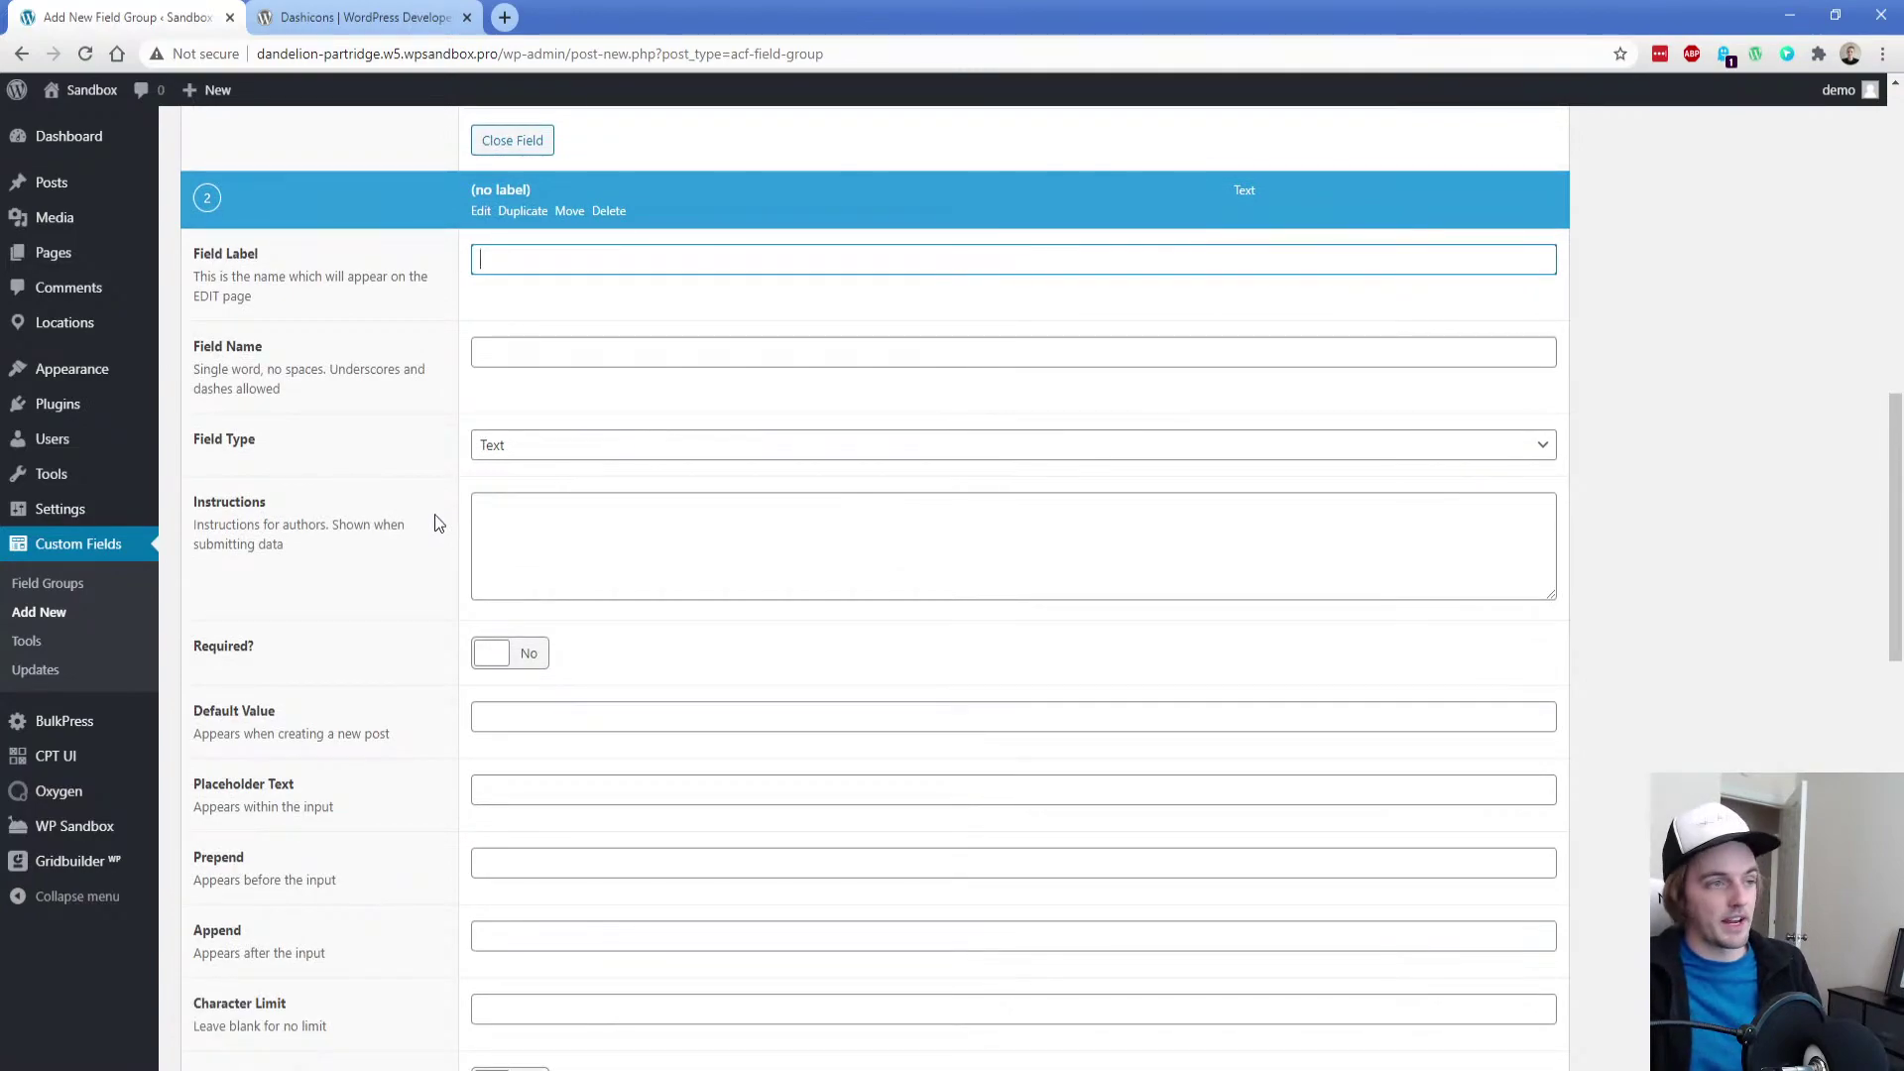
text(Onsite Parking)
key(Tab)
key(Tab)
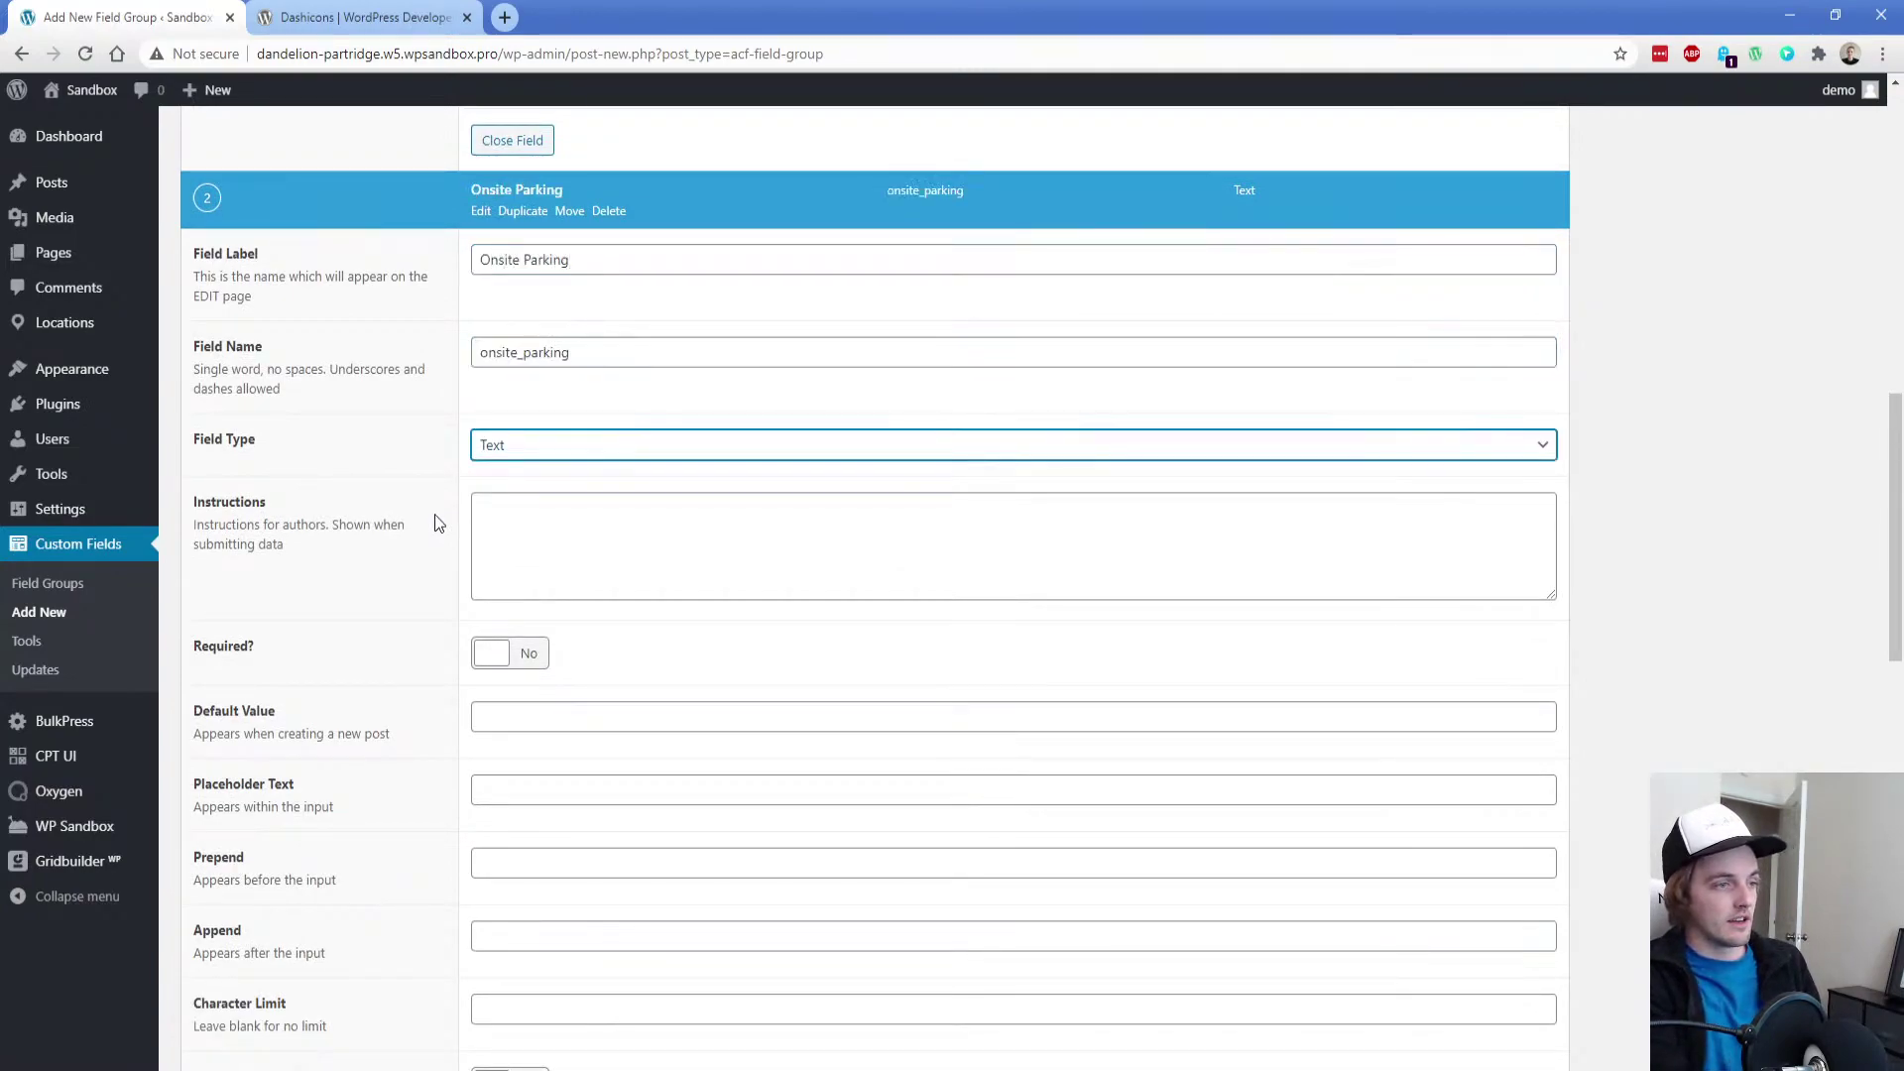
key(r)
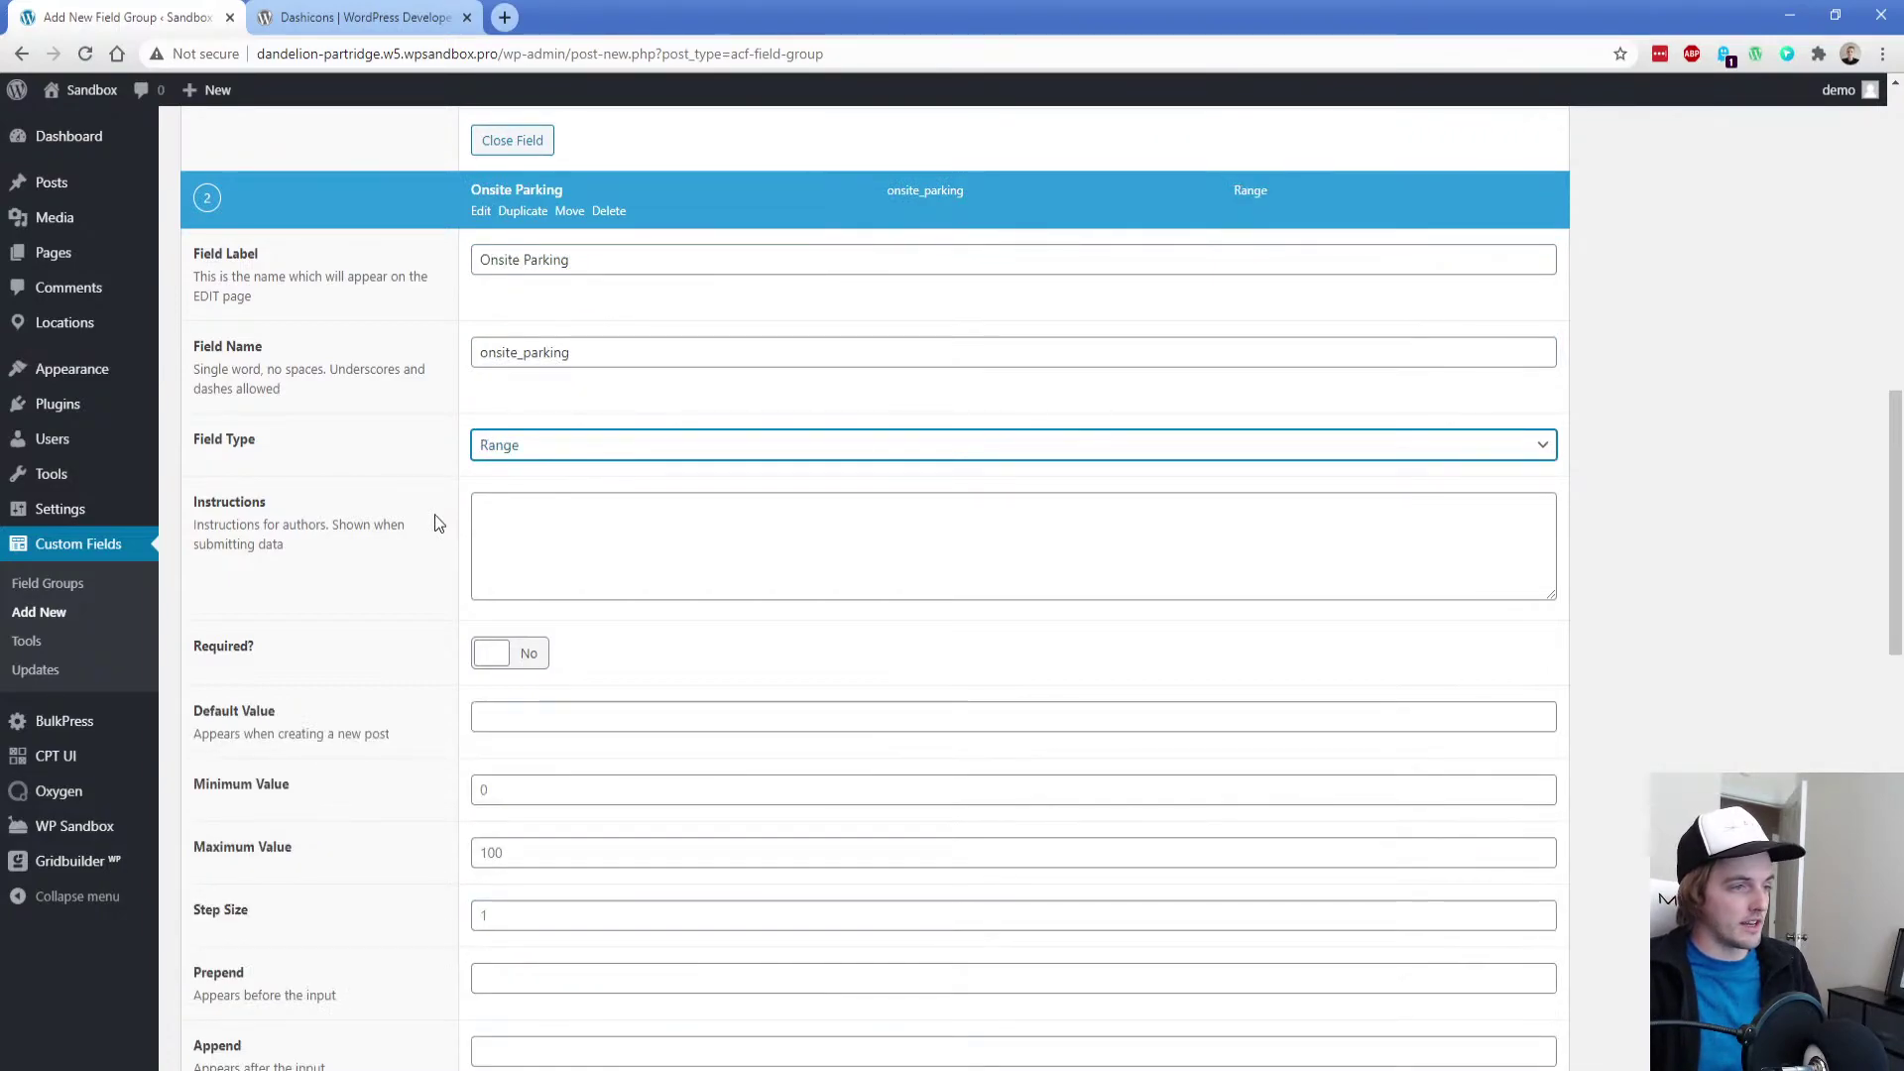
click(505, 449)
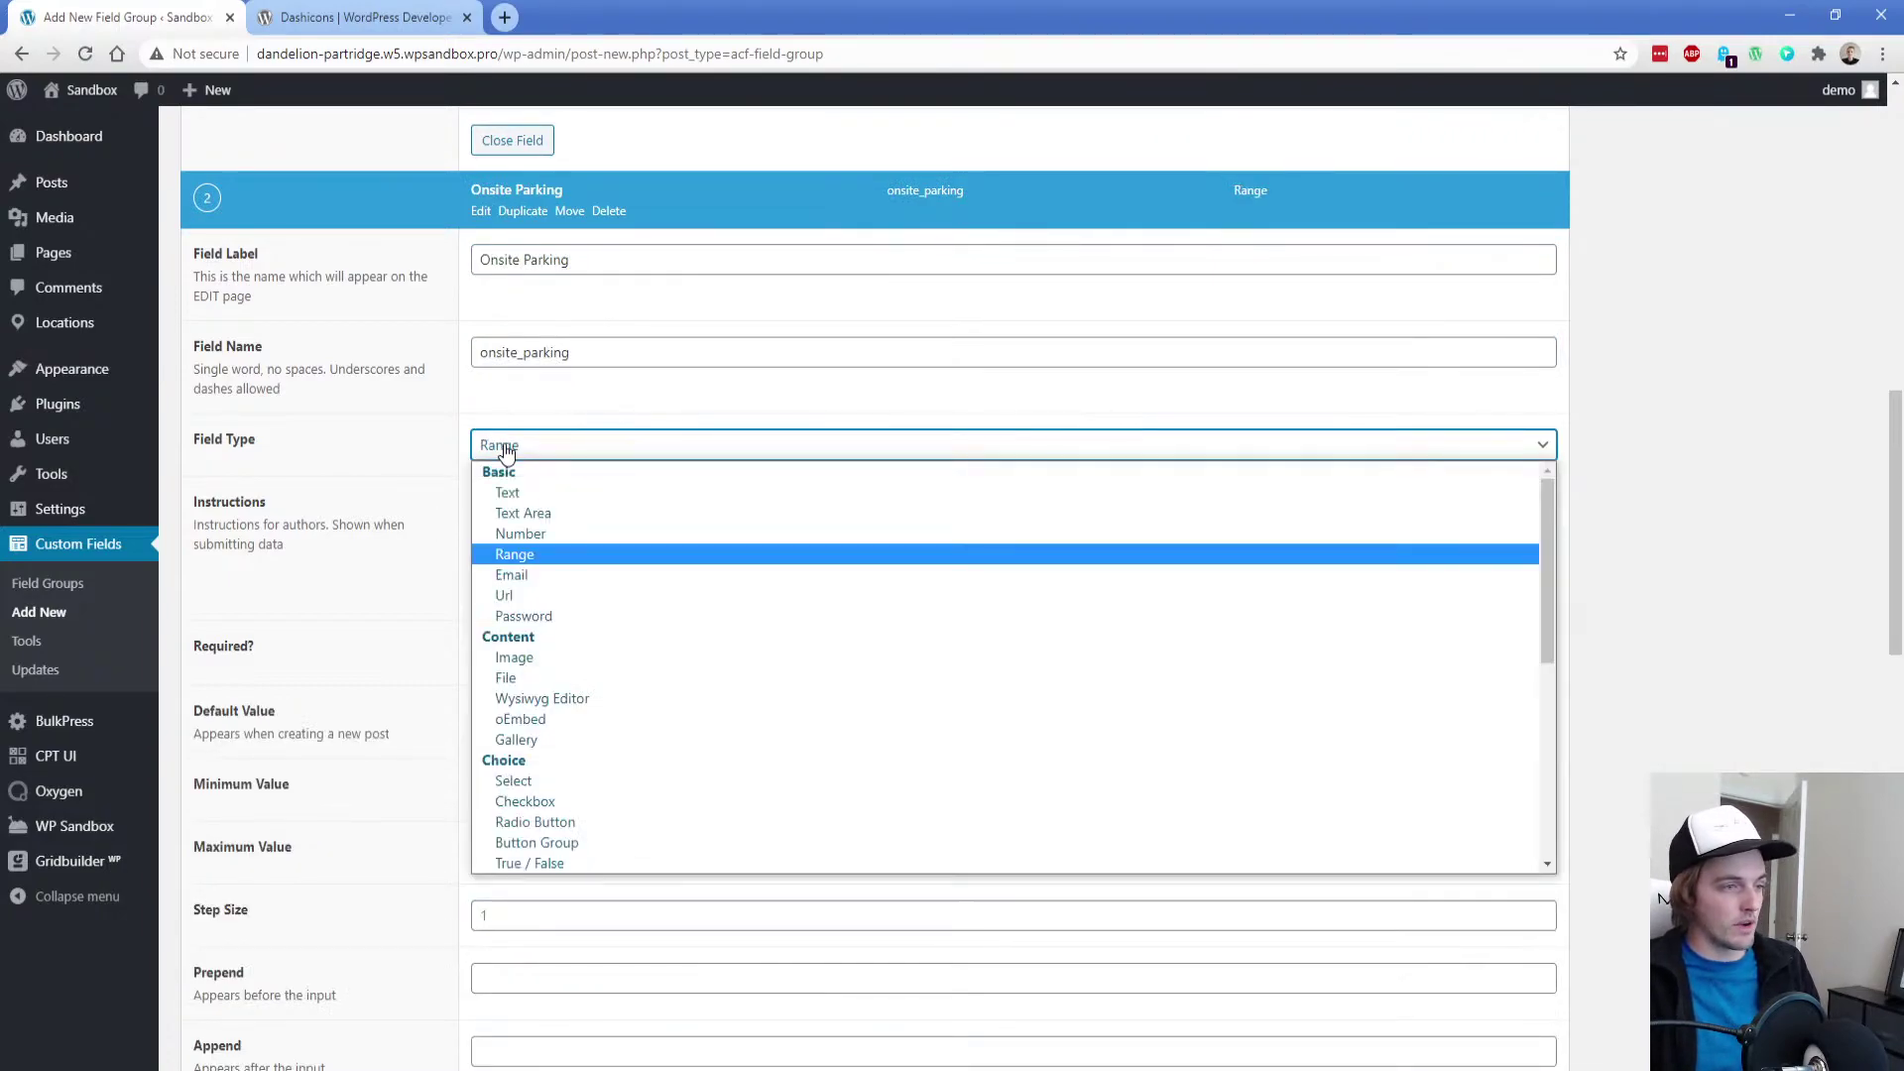
click(583, 823)
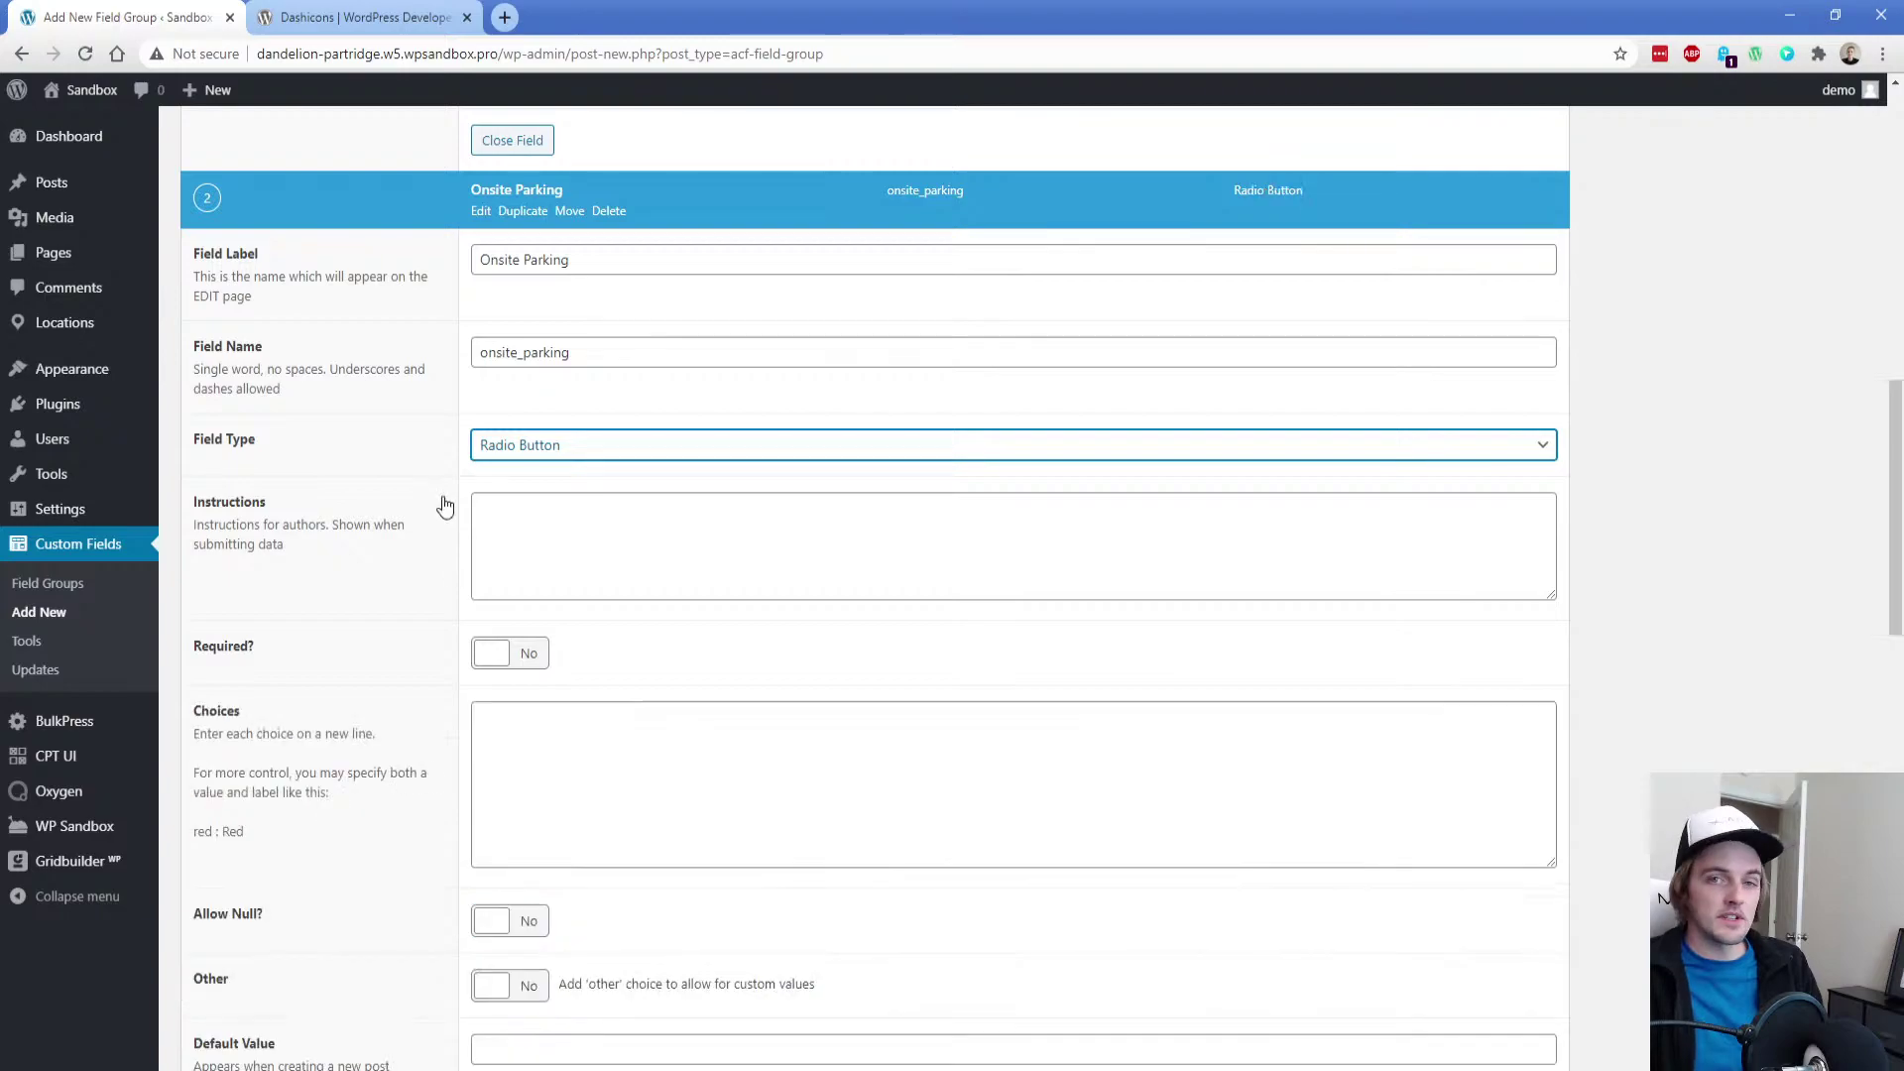
Make Onsite Parking a required field with the choices Yes and No and null allowed, and publish the field group
scroll(446, 506, down, 2)
click(492, 446)
click(553, 547)
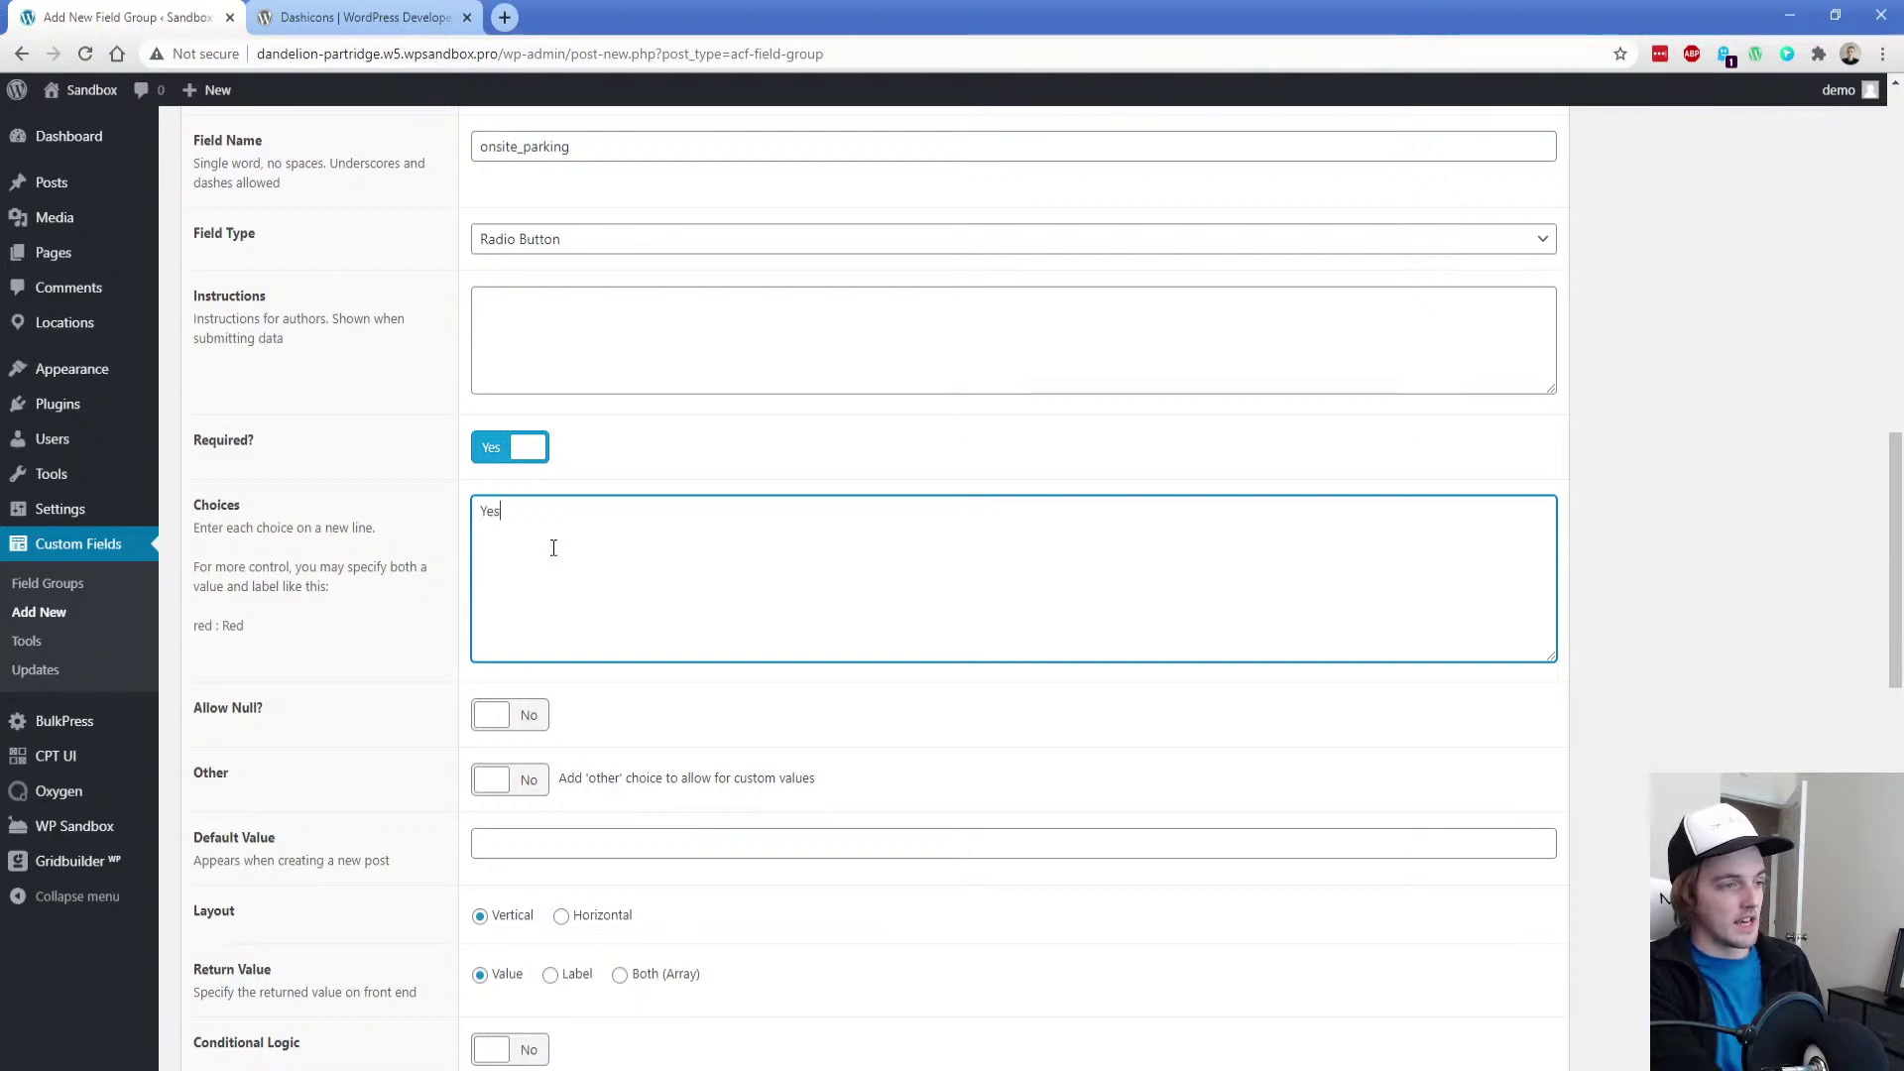
text(No)
click(516, 718)
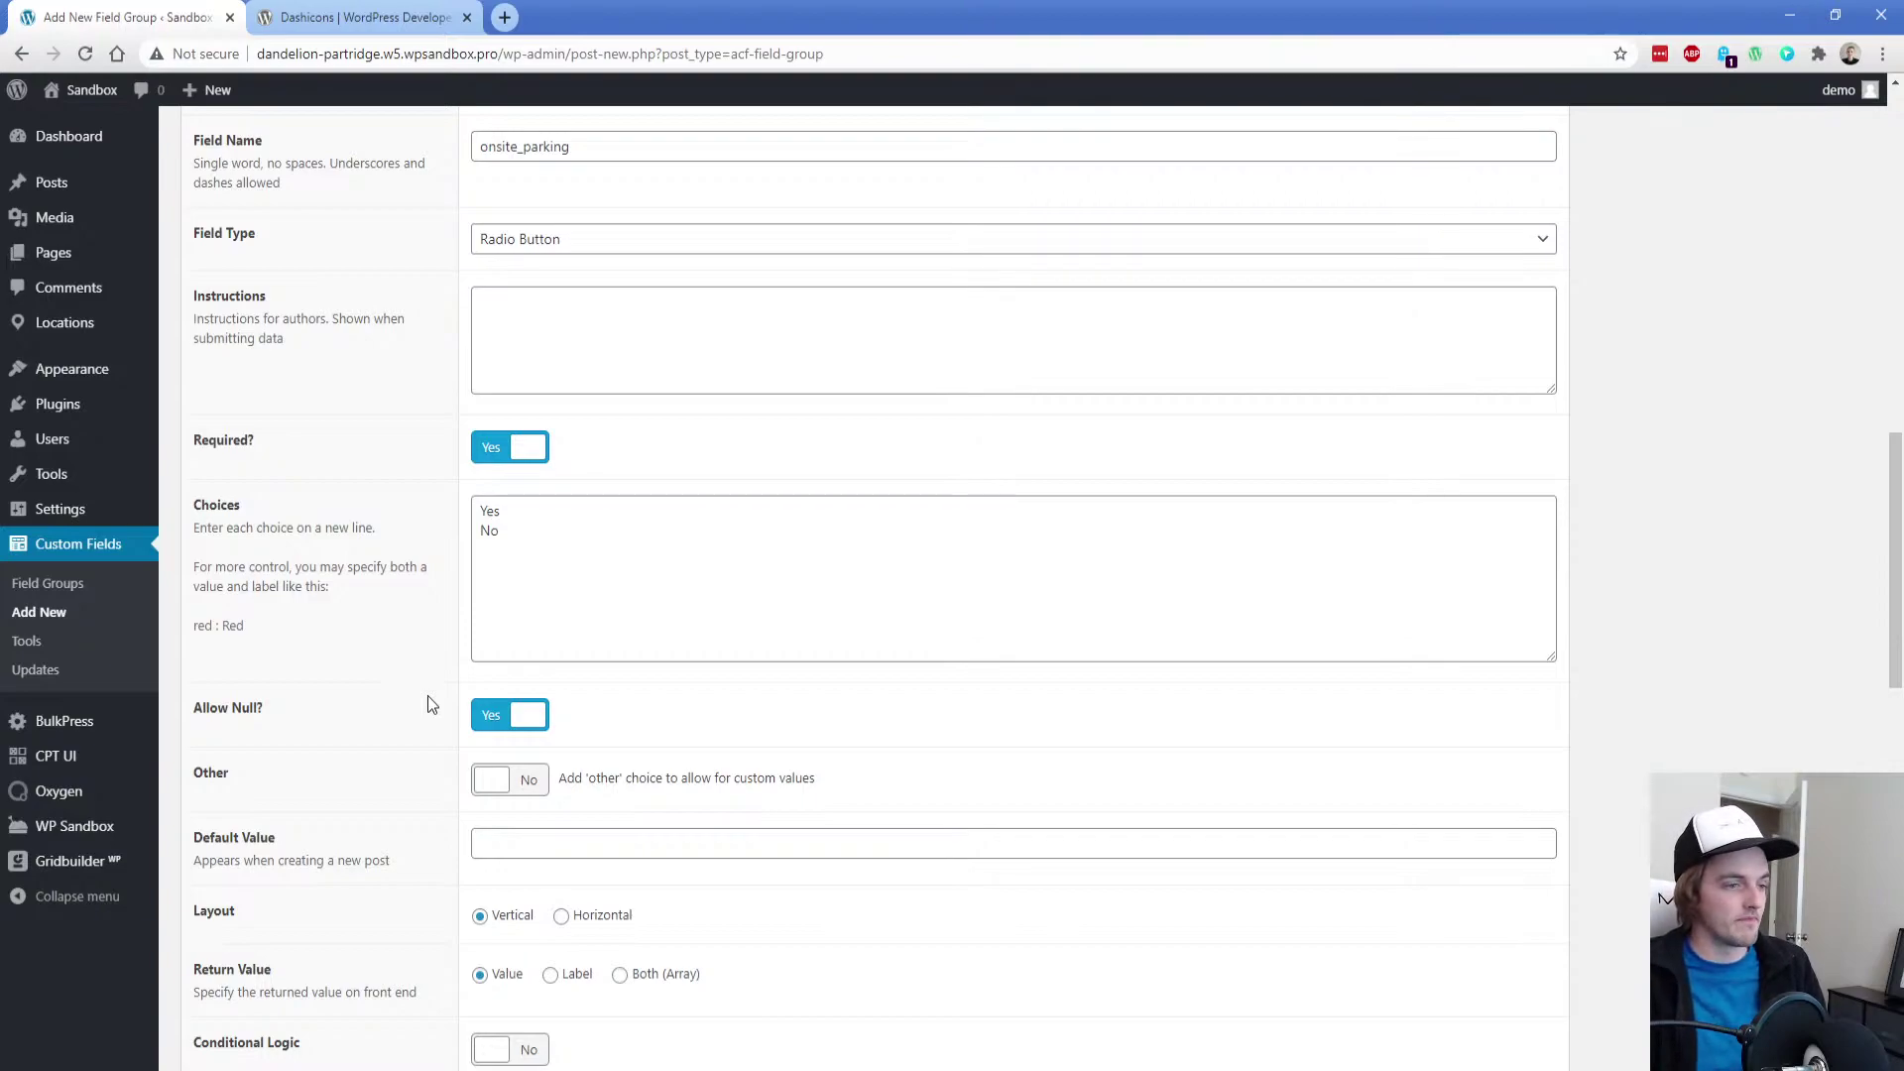
drag(1889, 565, 1889, 243)
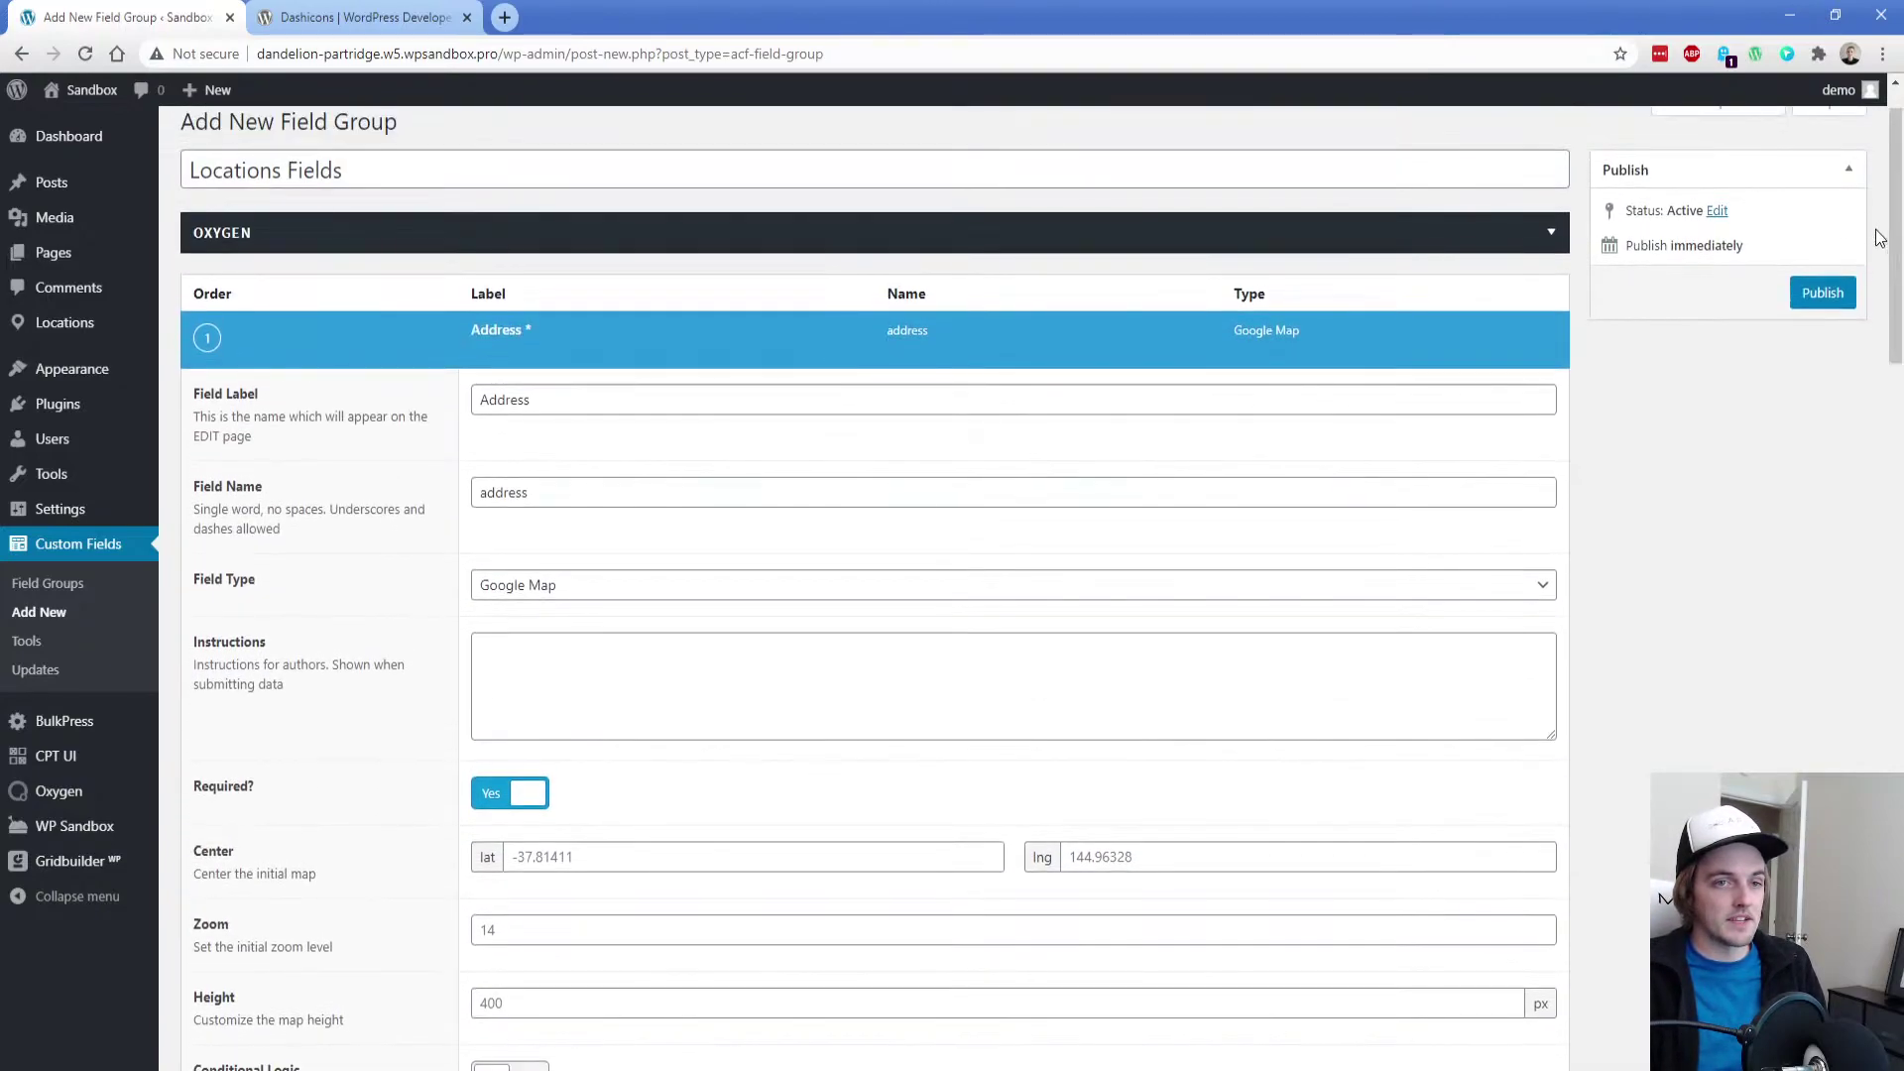
click(1834, 294)
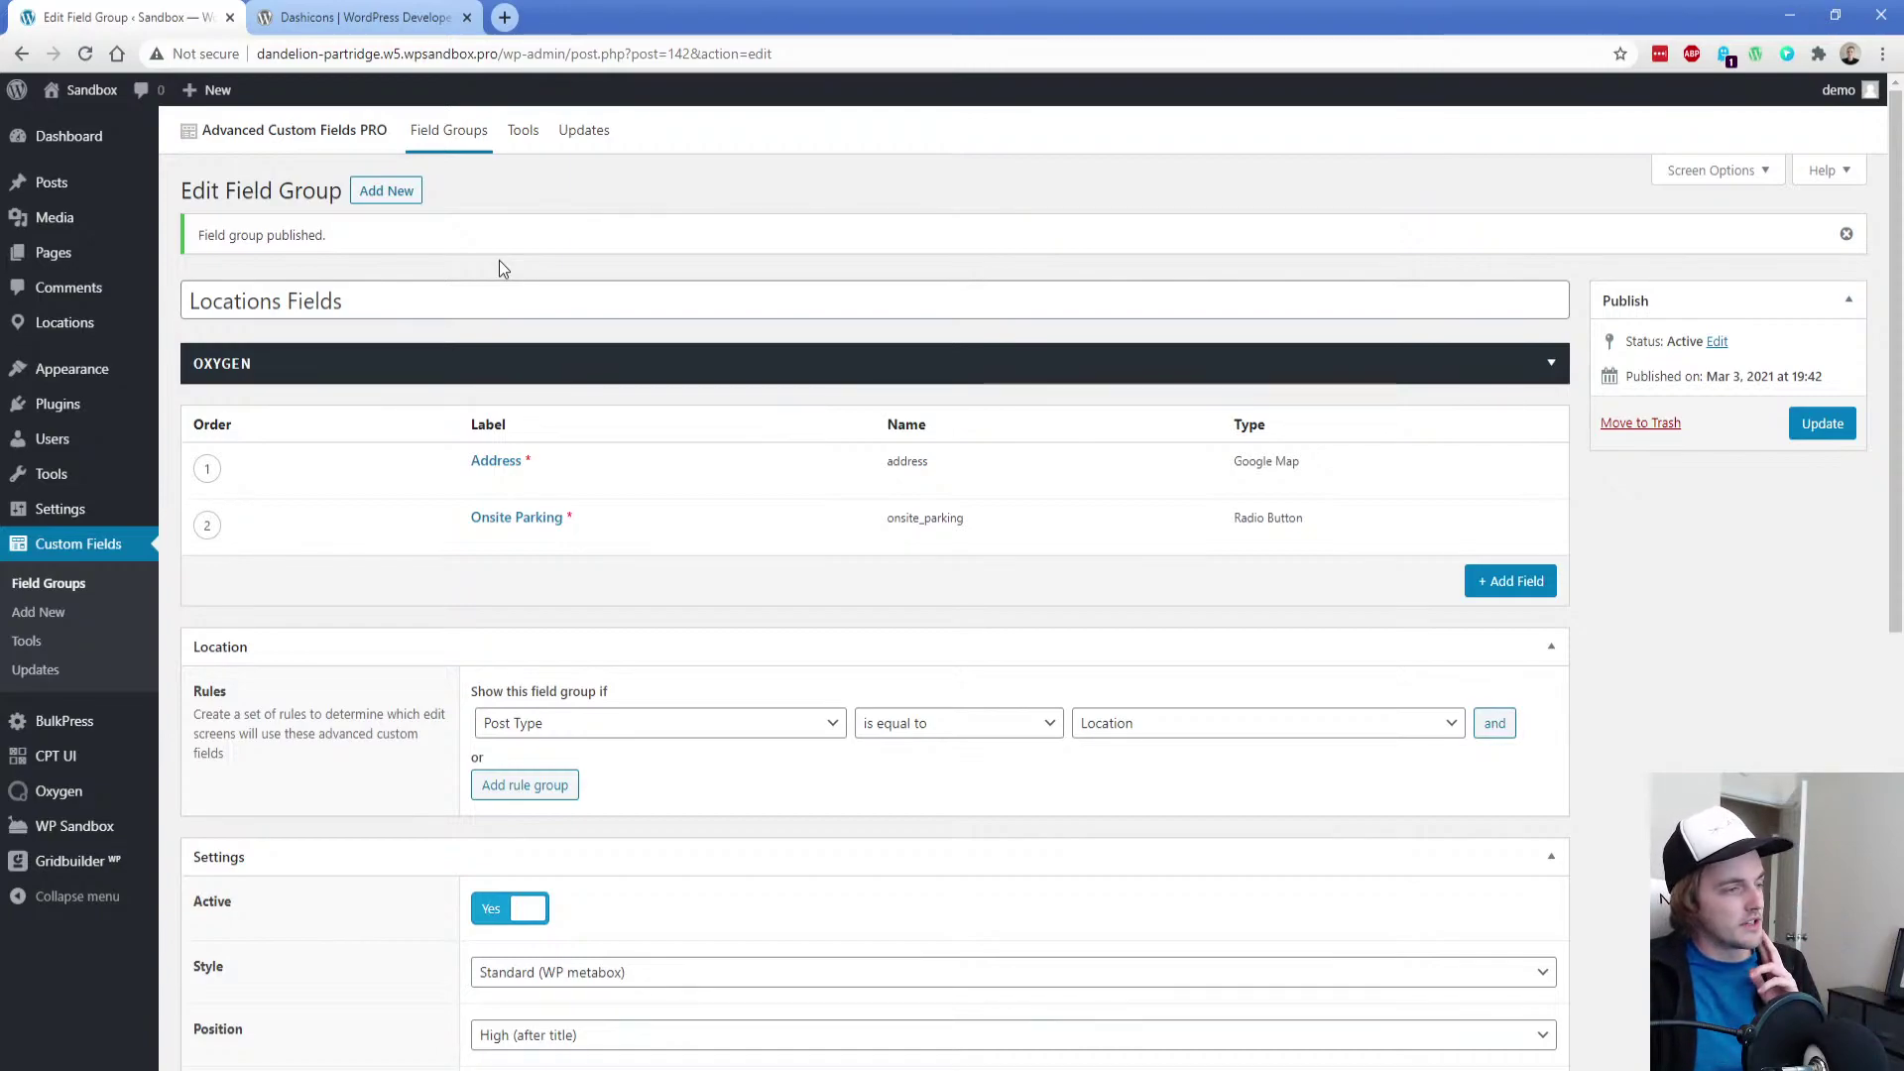
Examine the Google Maps API key setting in Oxygen's general settings
mouse_move(79, 801)
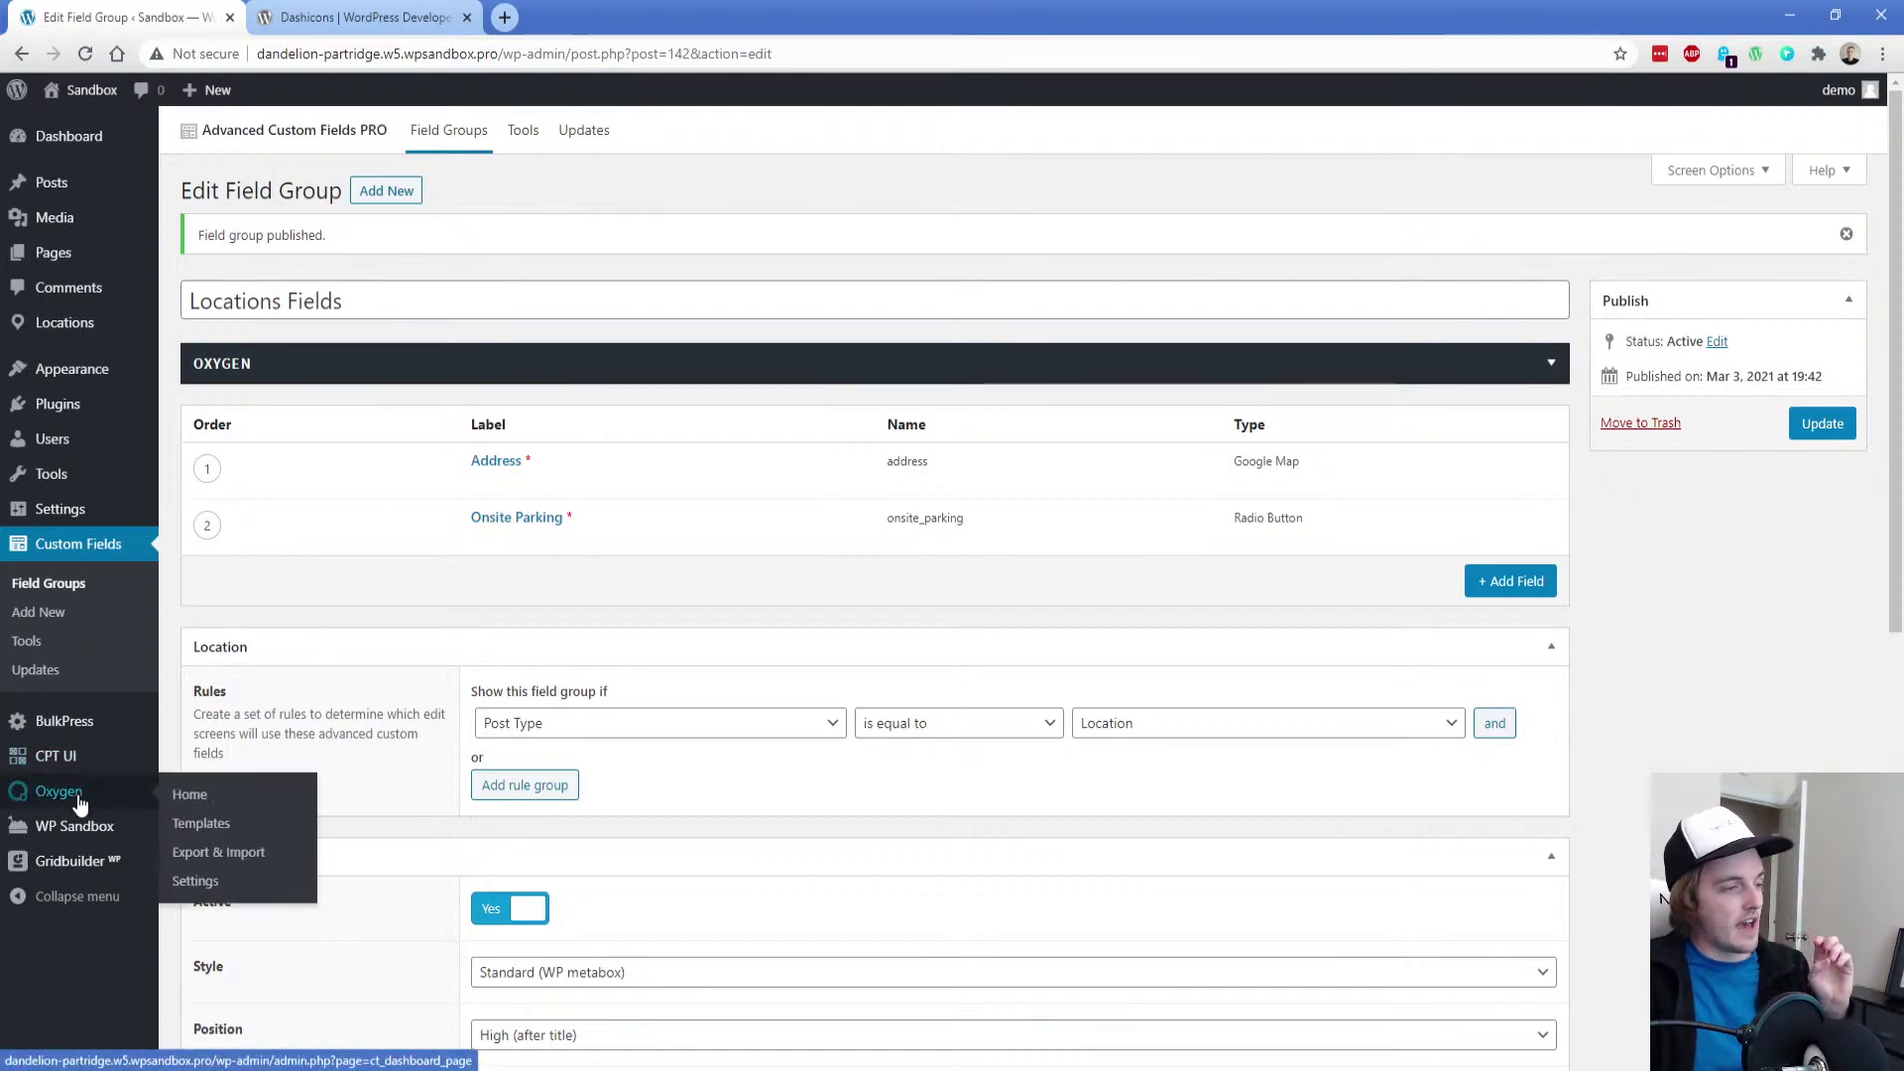
click(211, 892)
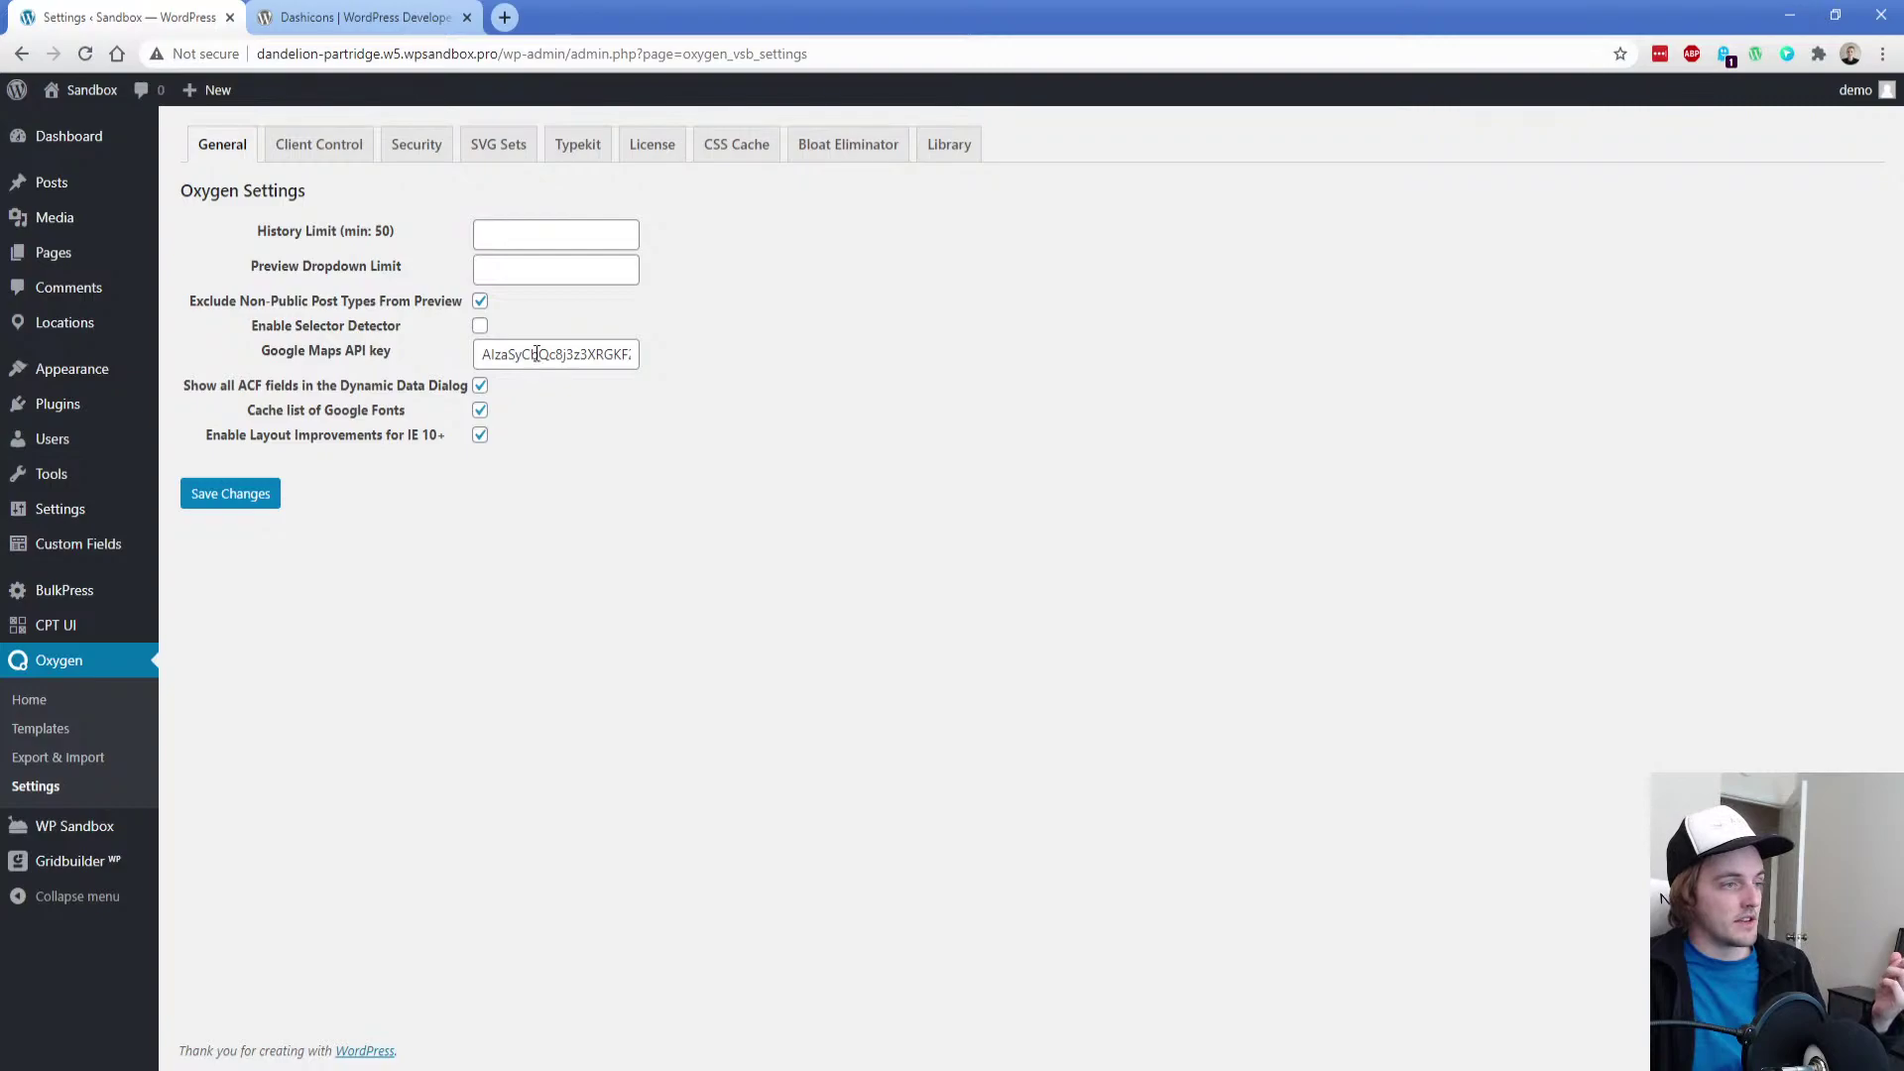
double_click(537, 354)
click(454, 361)
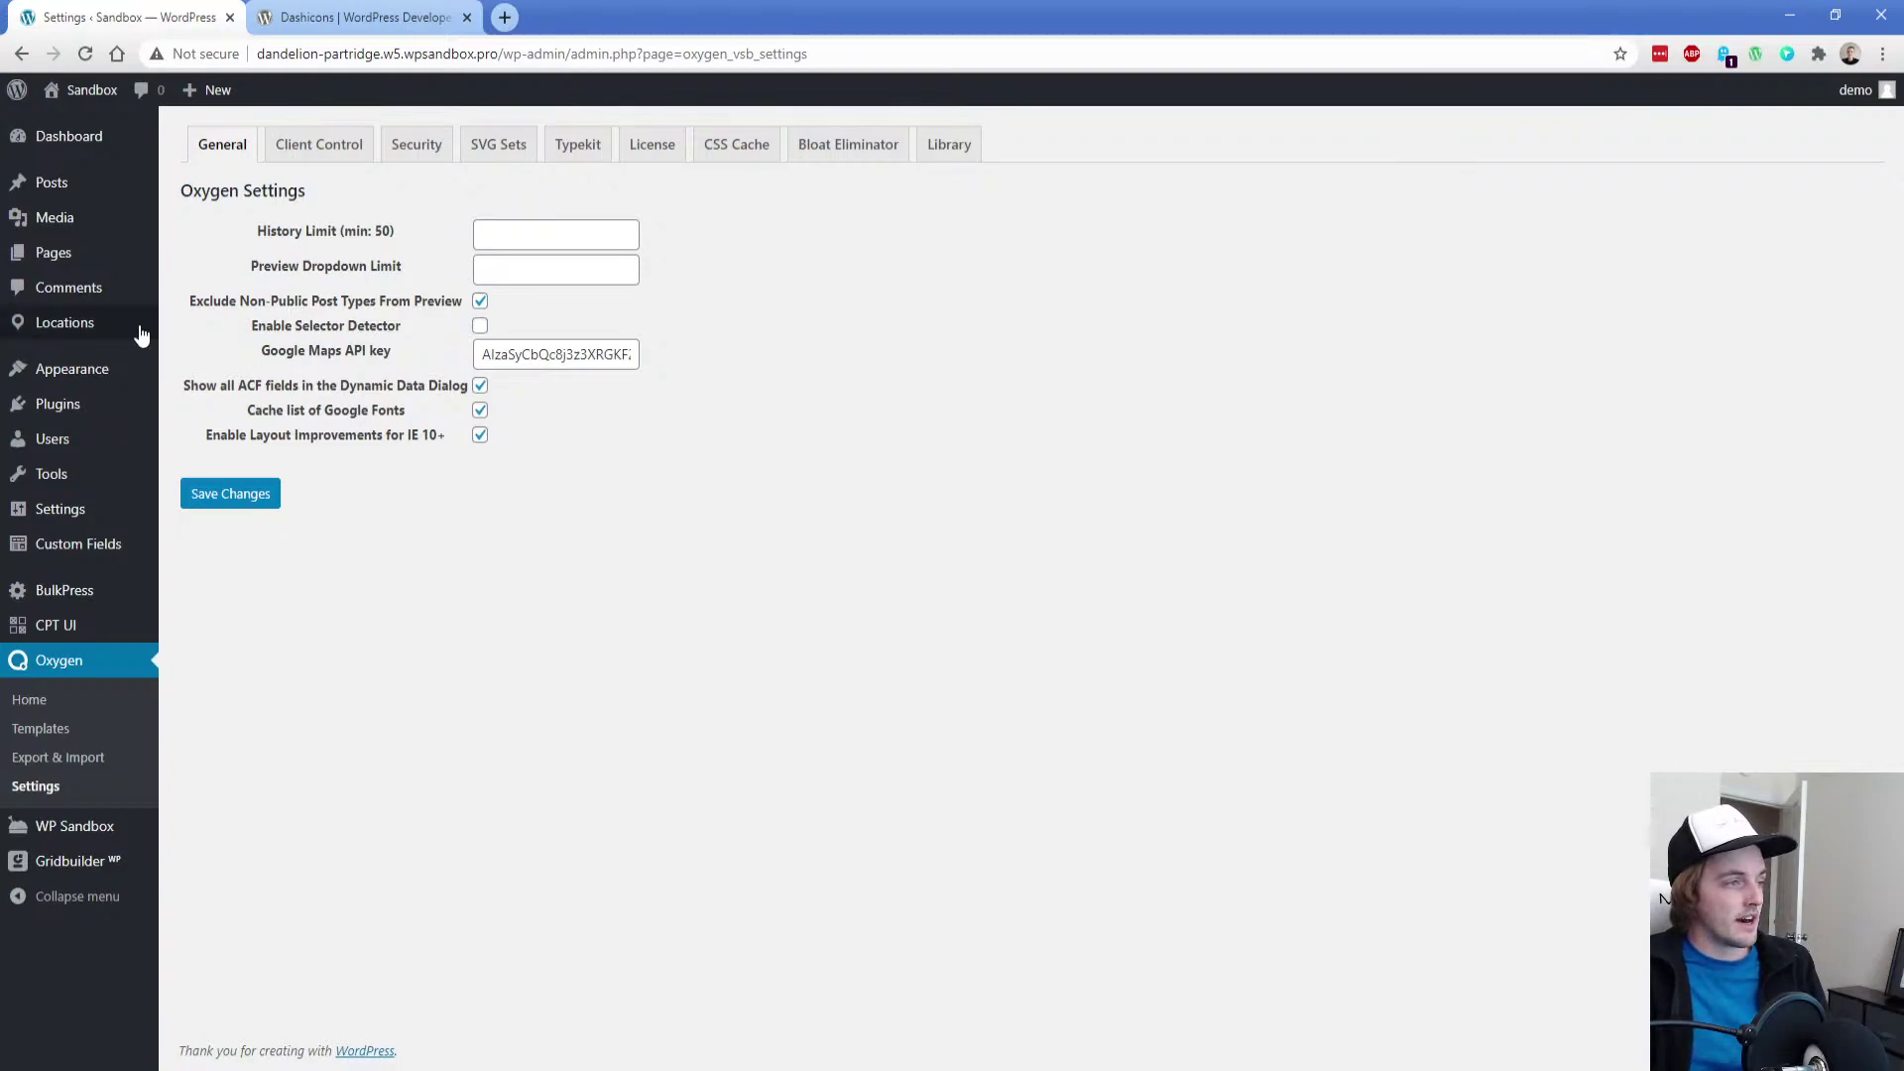
Start a new location titled Main Street Coffee
mouse_move(124, 328)
click(197, 354)
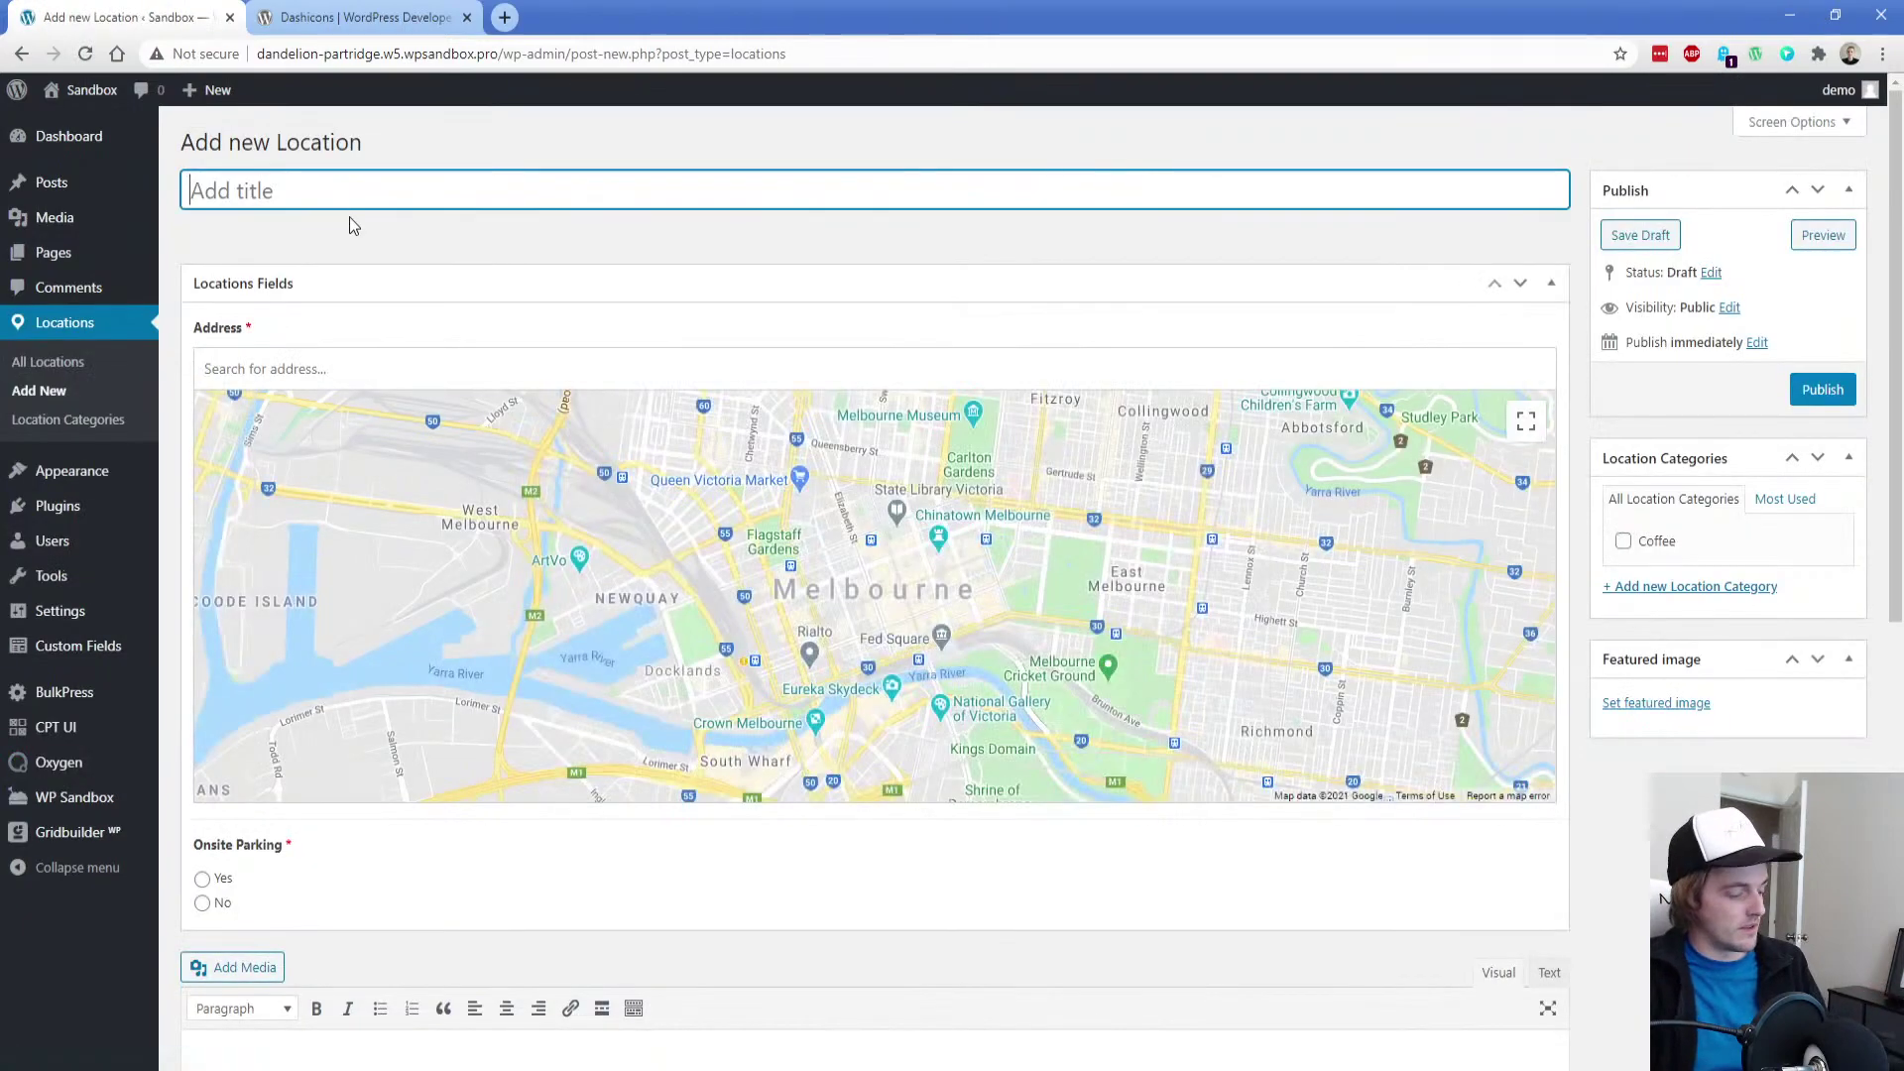
text(Main Street Coffee)
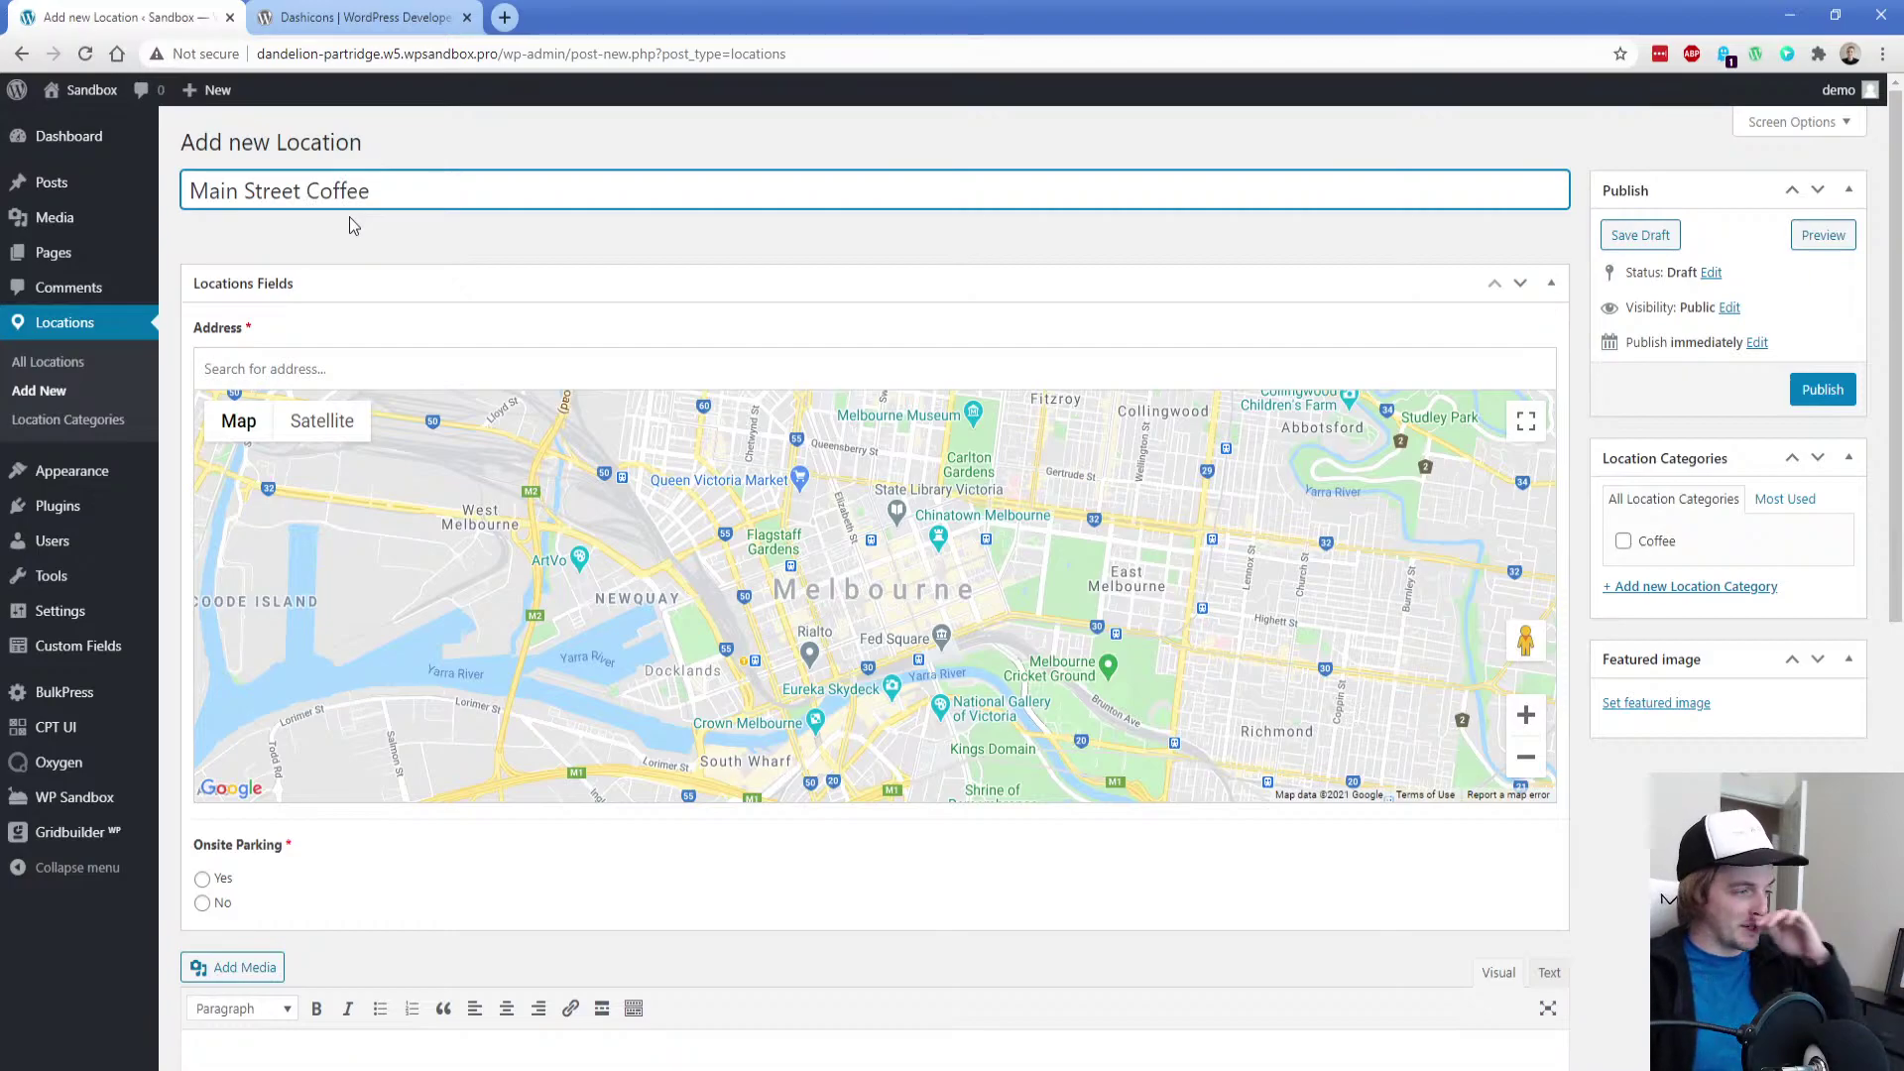
Search for the location's street address, pick the first suggested match in Blackburn, and set Onsite Parking to Yes
click(349, 367)
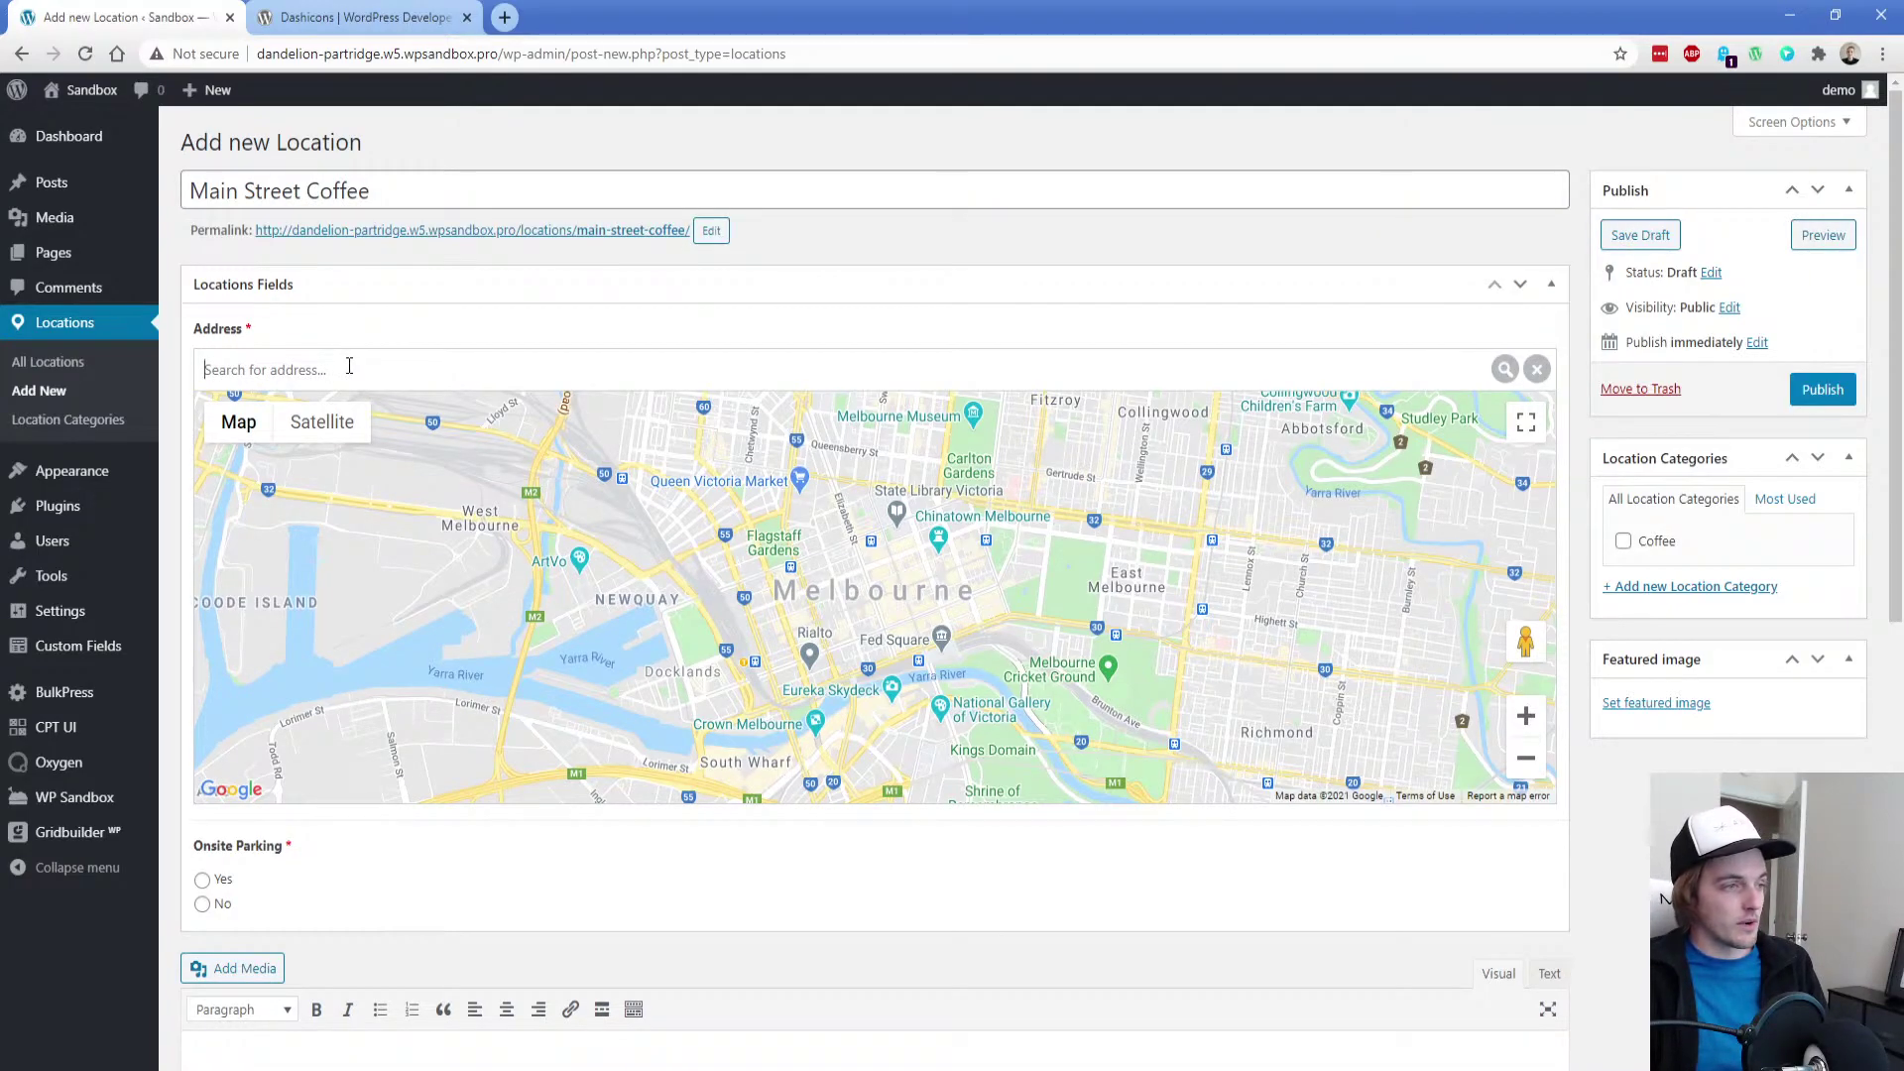
text(100 Ma)
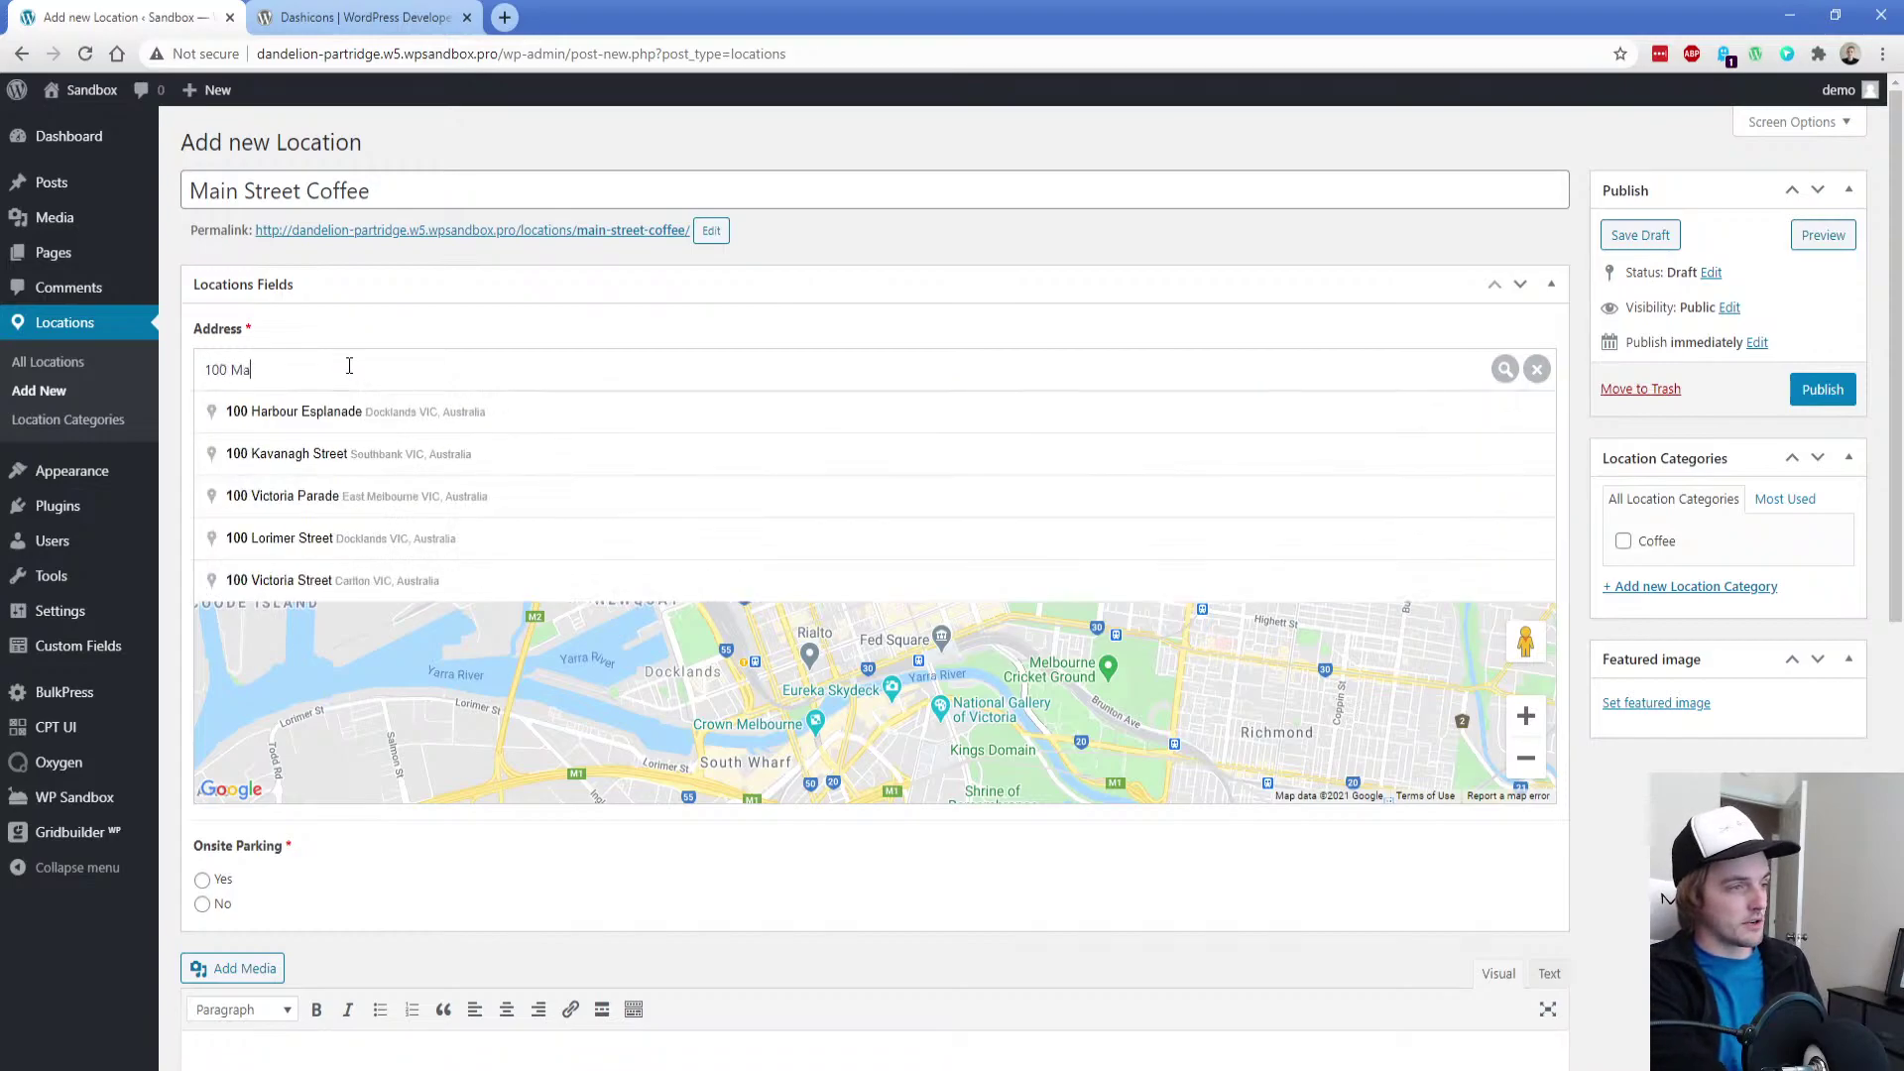
text(in Street,)
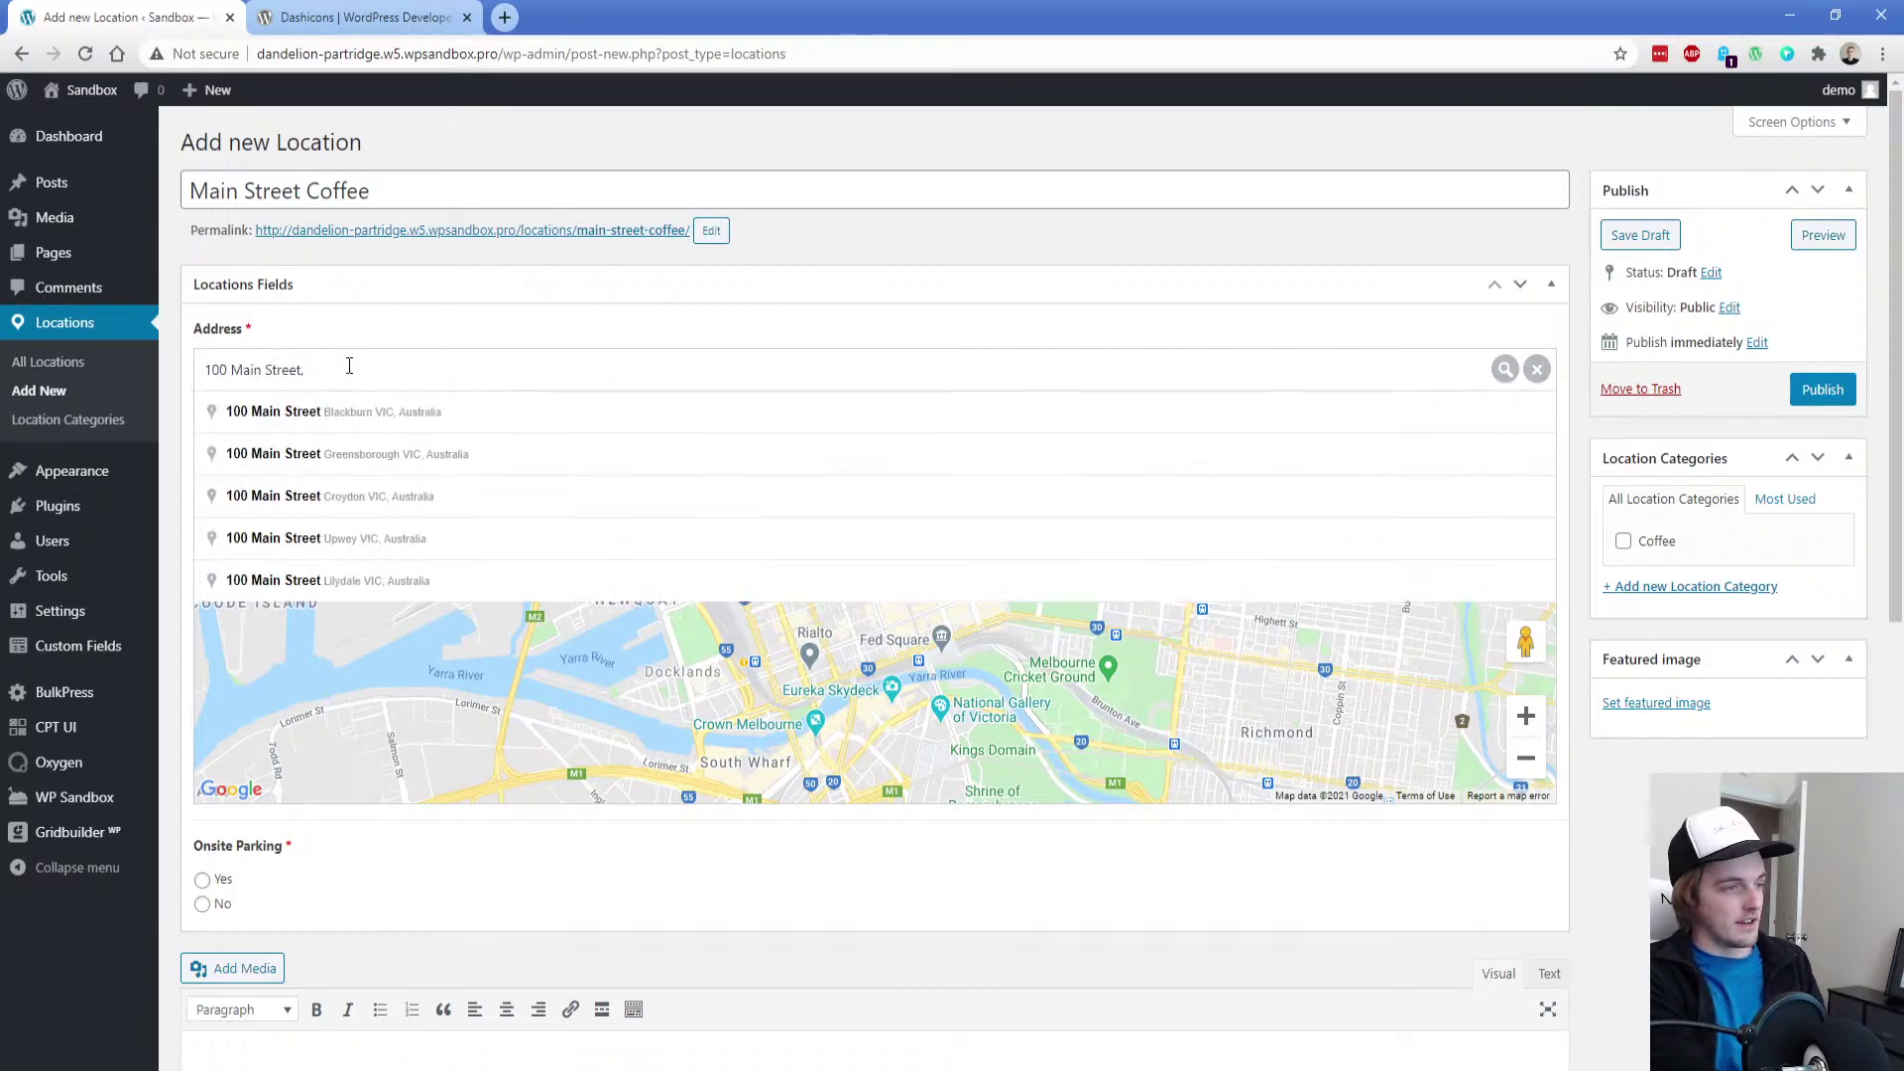
click(375, 423)
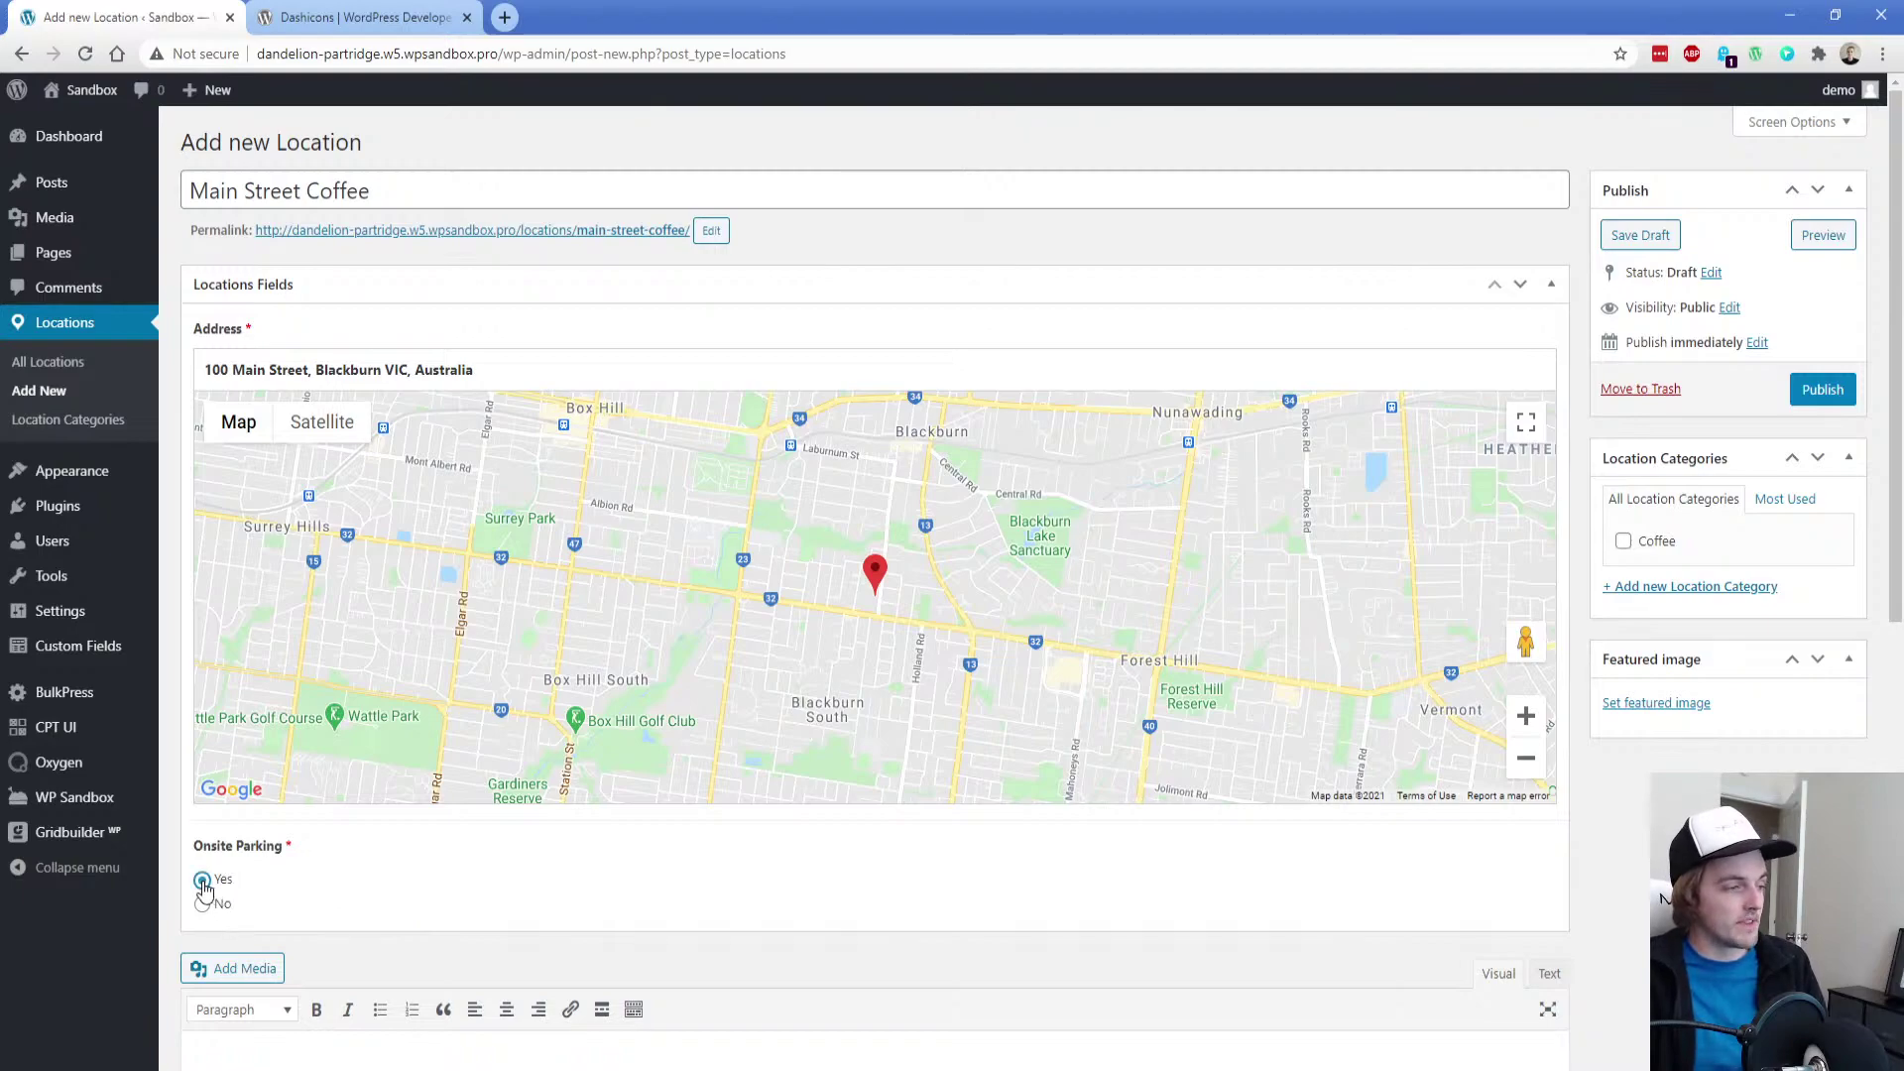
click(202, 881)
scroll(203, 872, down, 3)
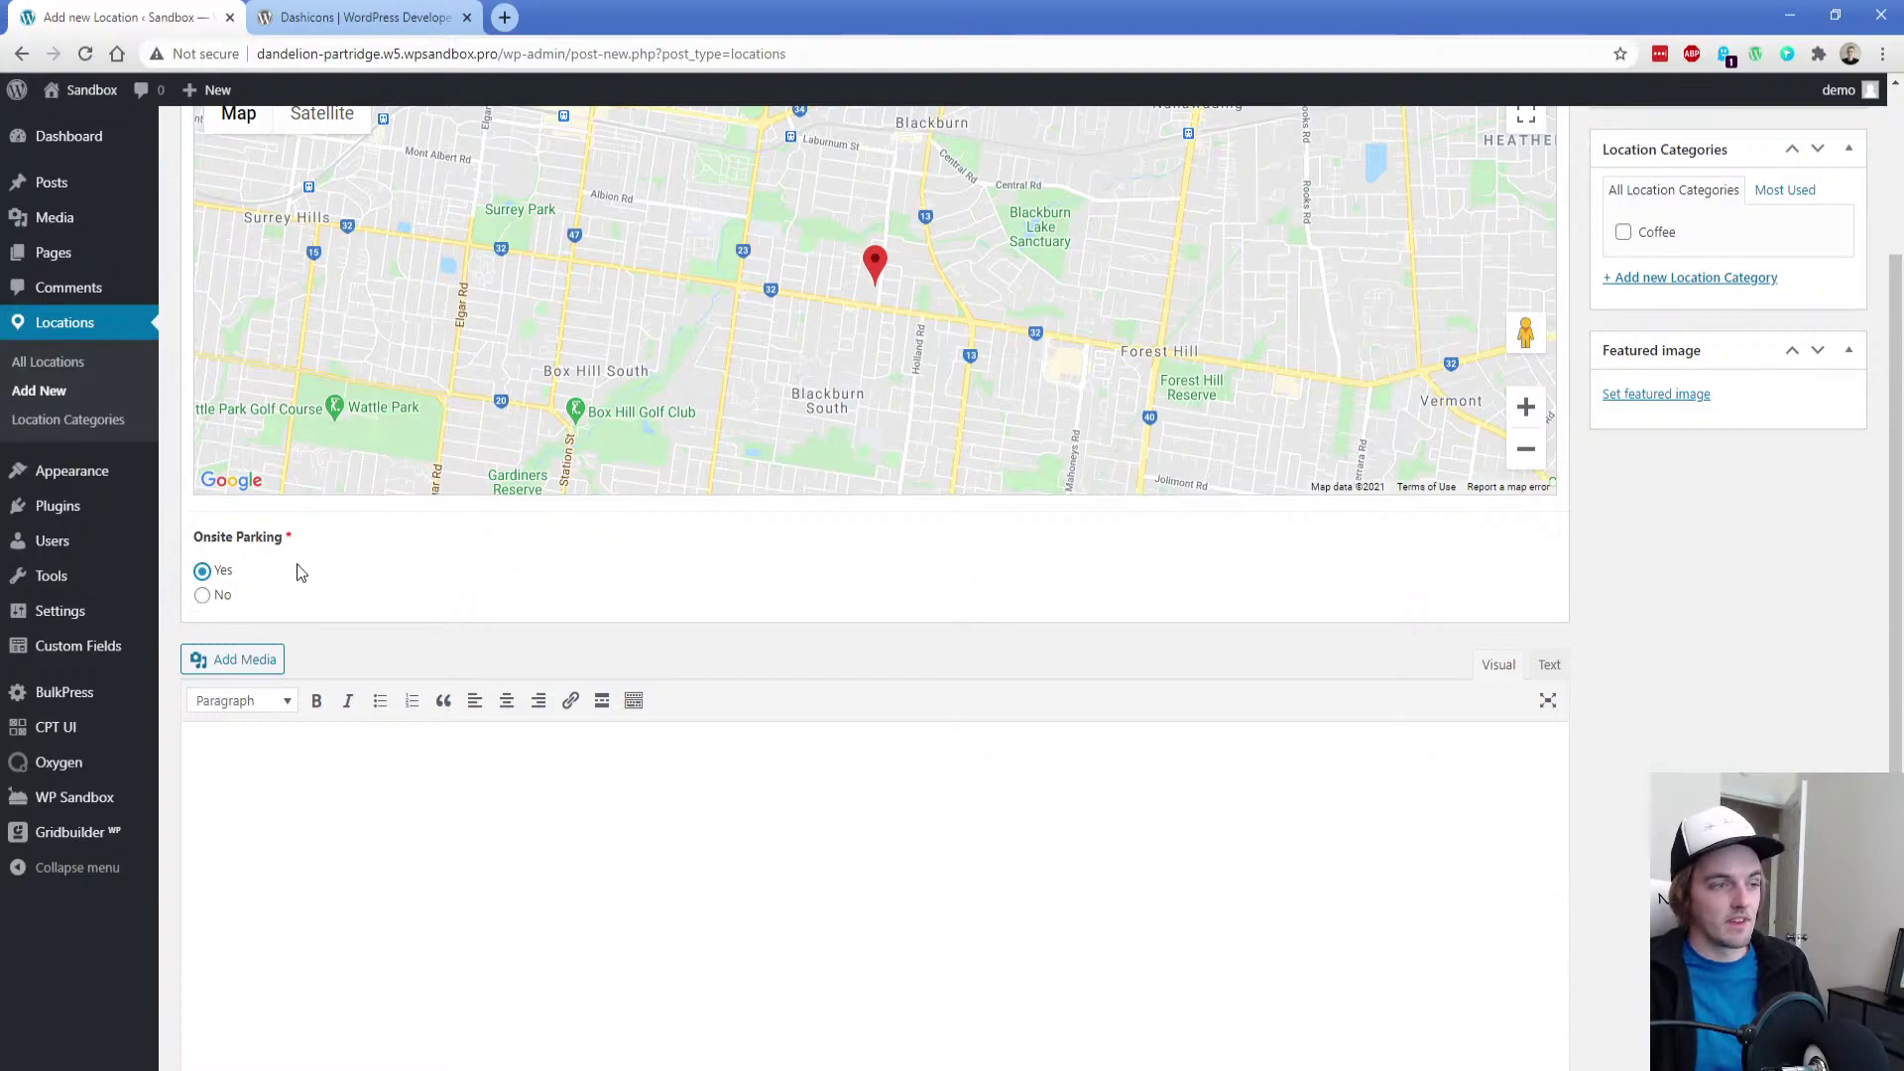
scroll(1609, 672, up, 3)
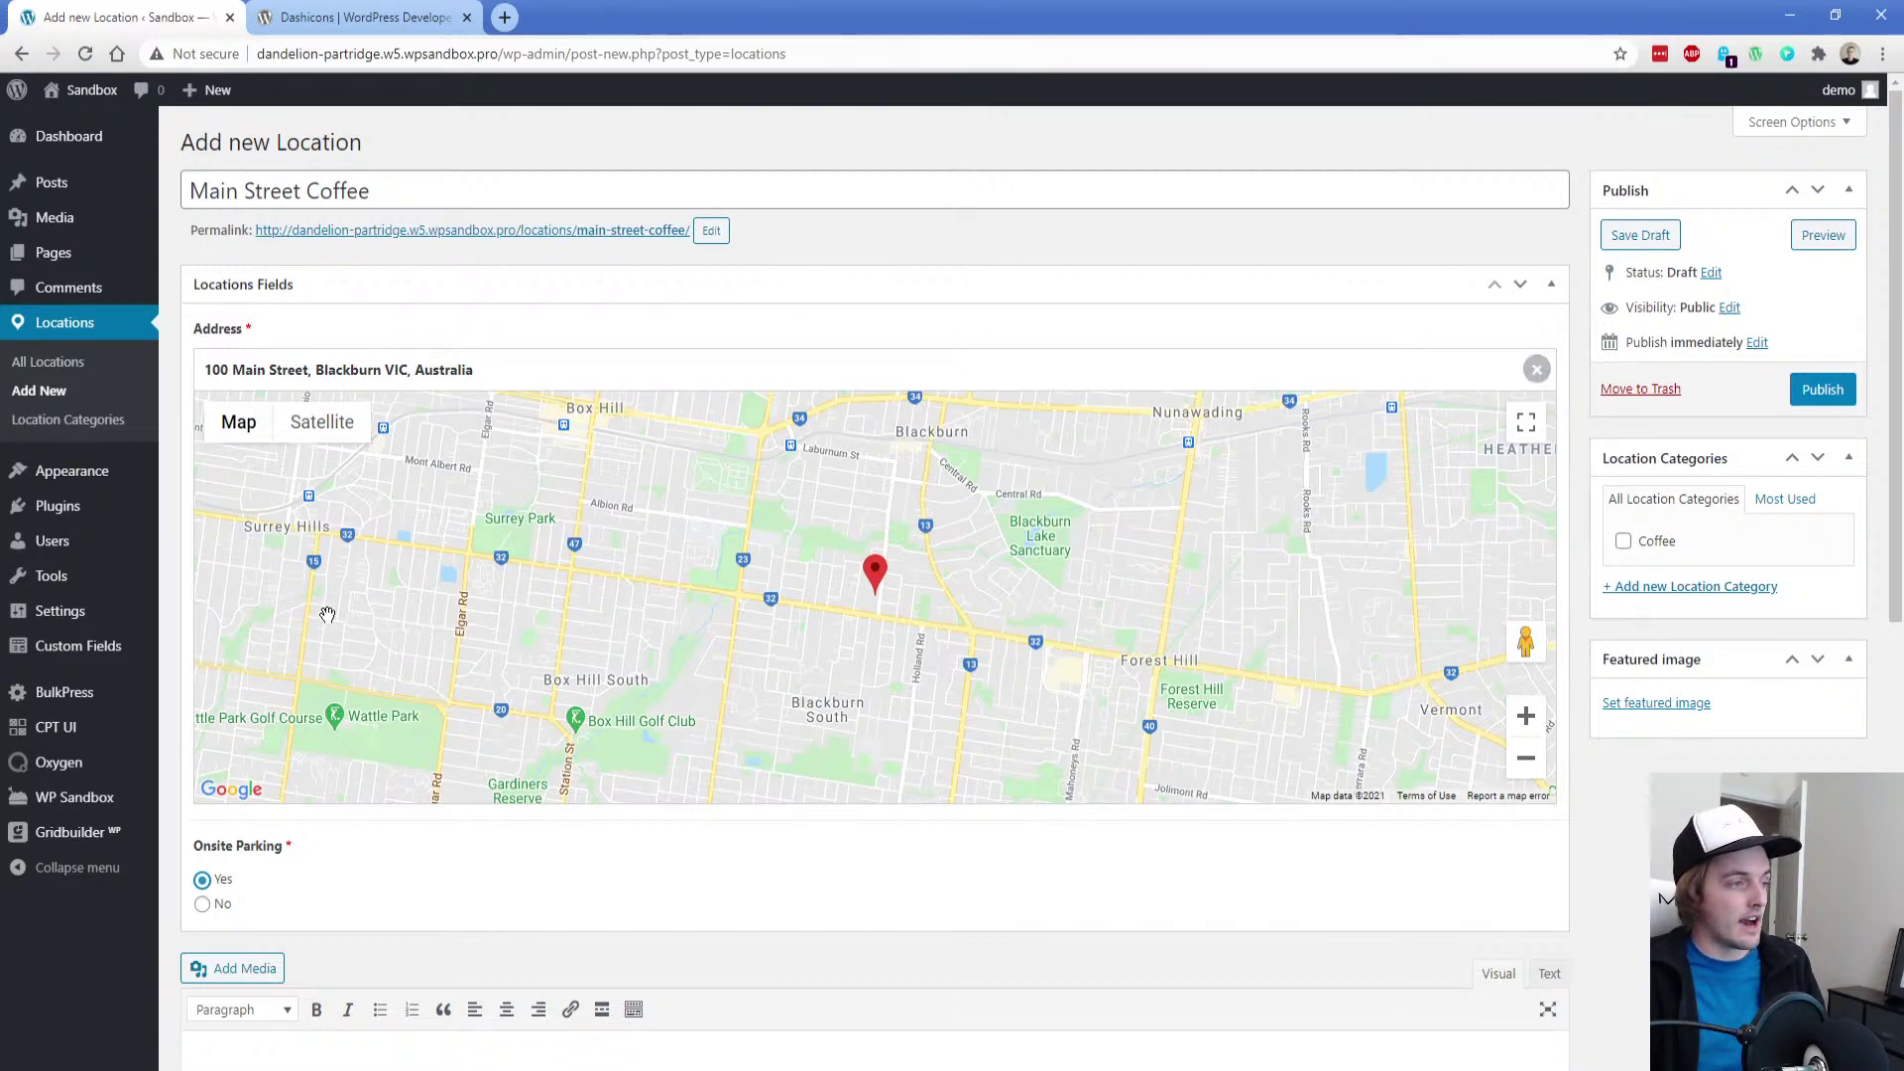
Leave the location editor and import the sandbox WordPress export file ending in 1-03-03.xml without its file attachments
mouse_move(44, 580)
click(194, 609)
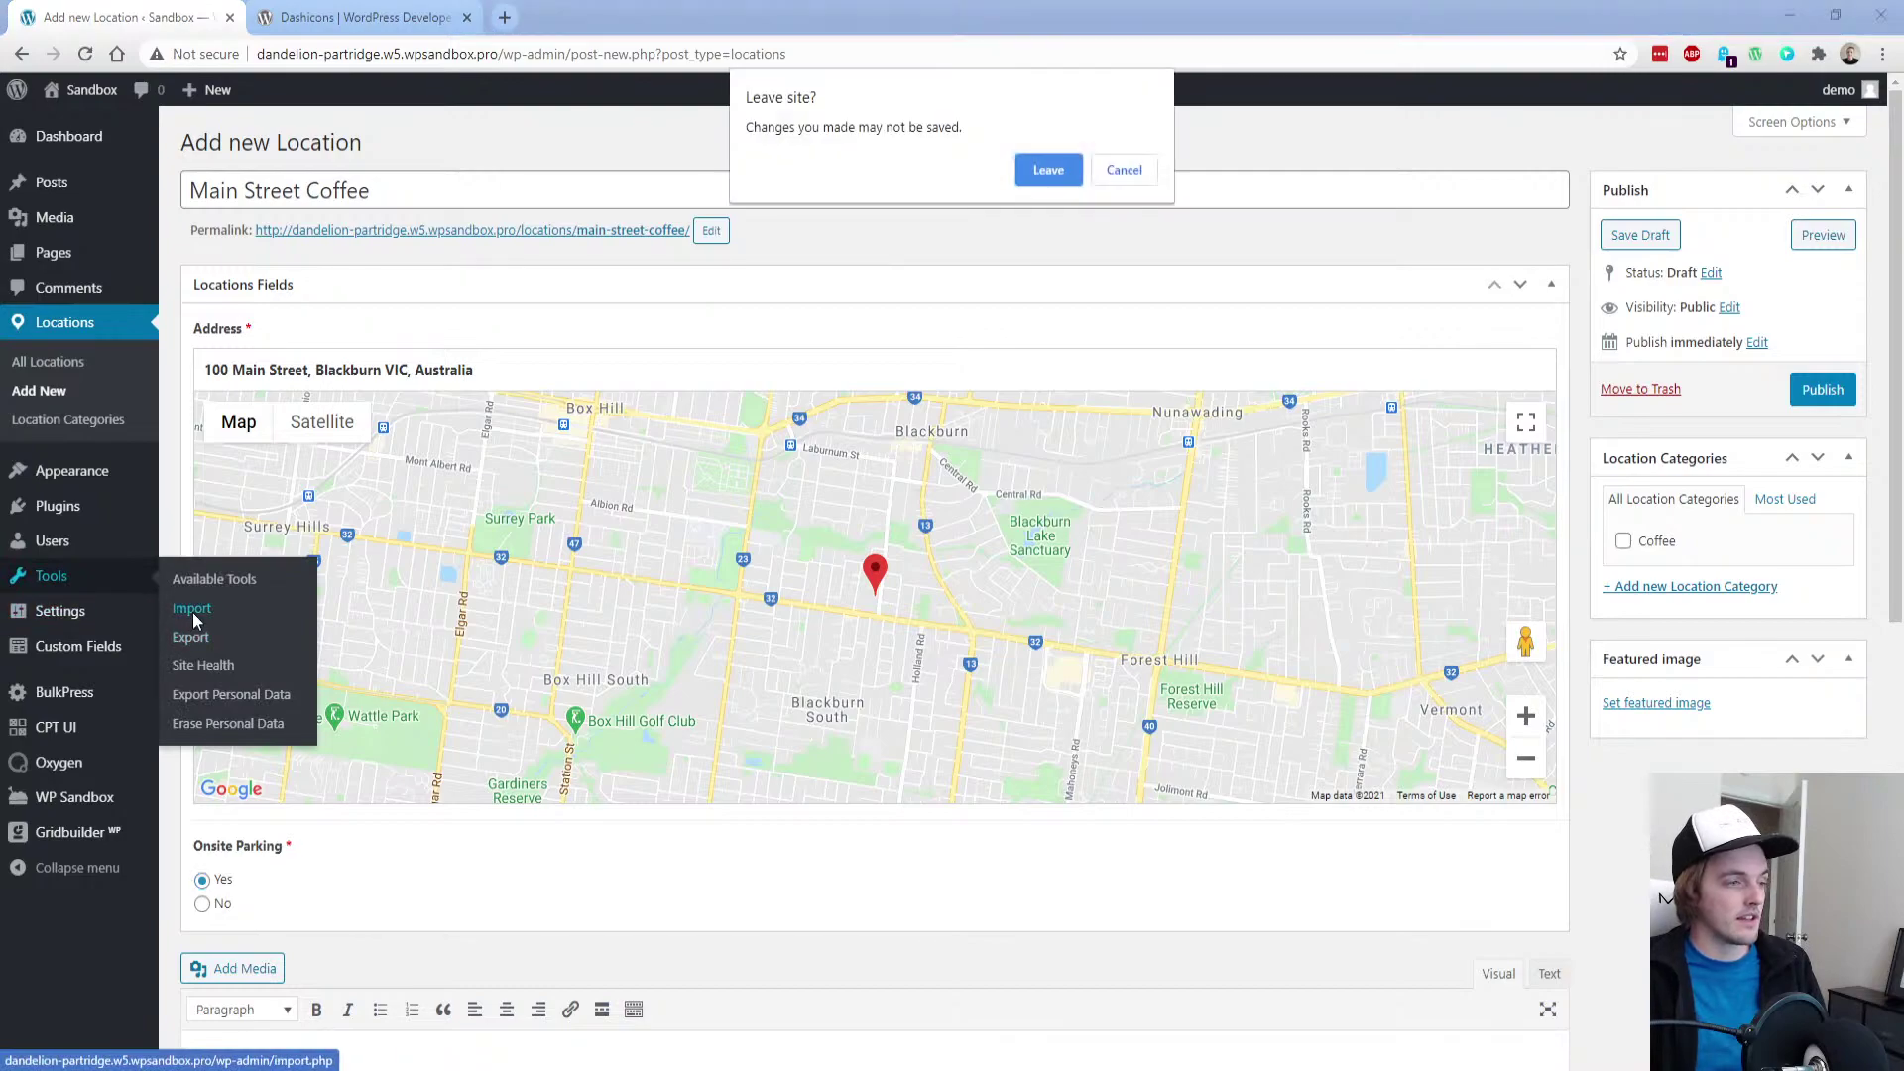
click(1046, 171)
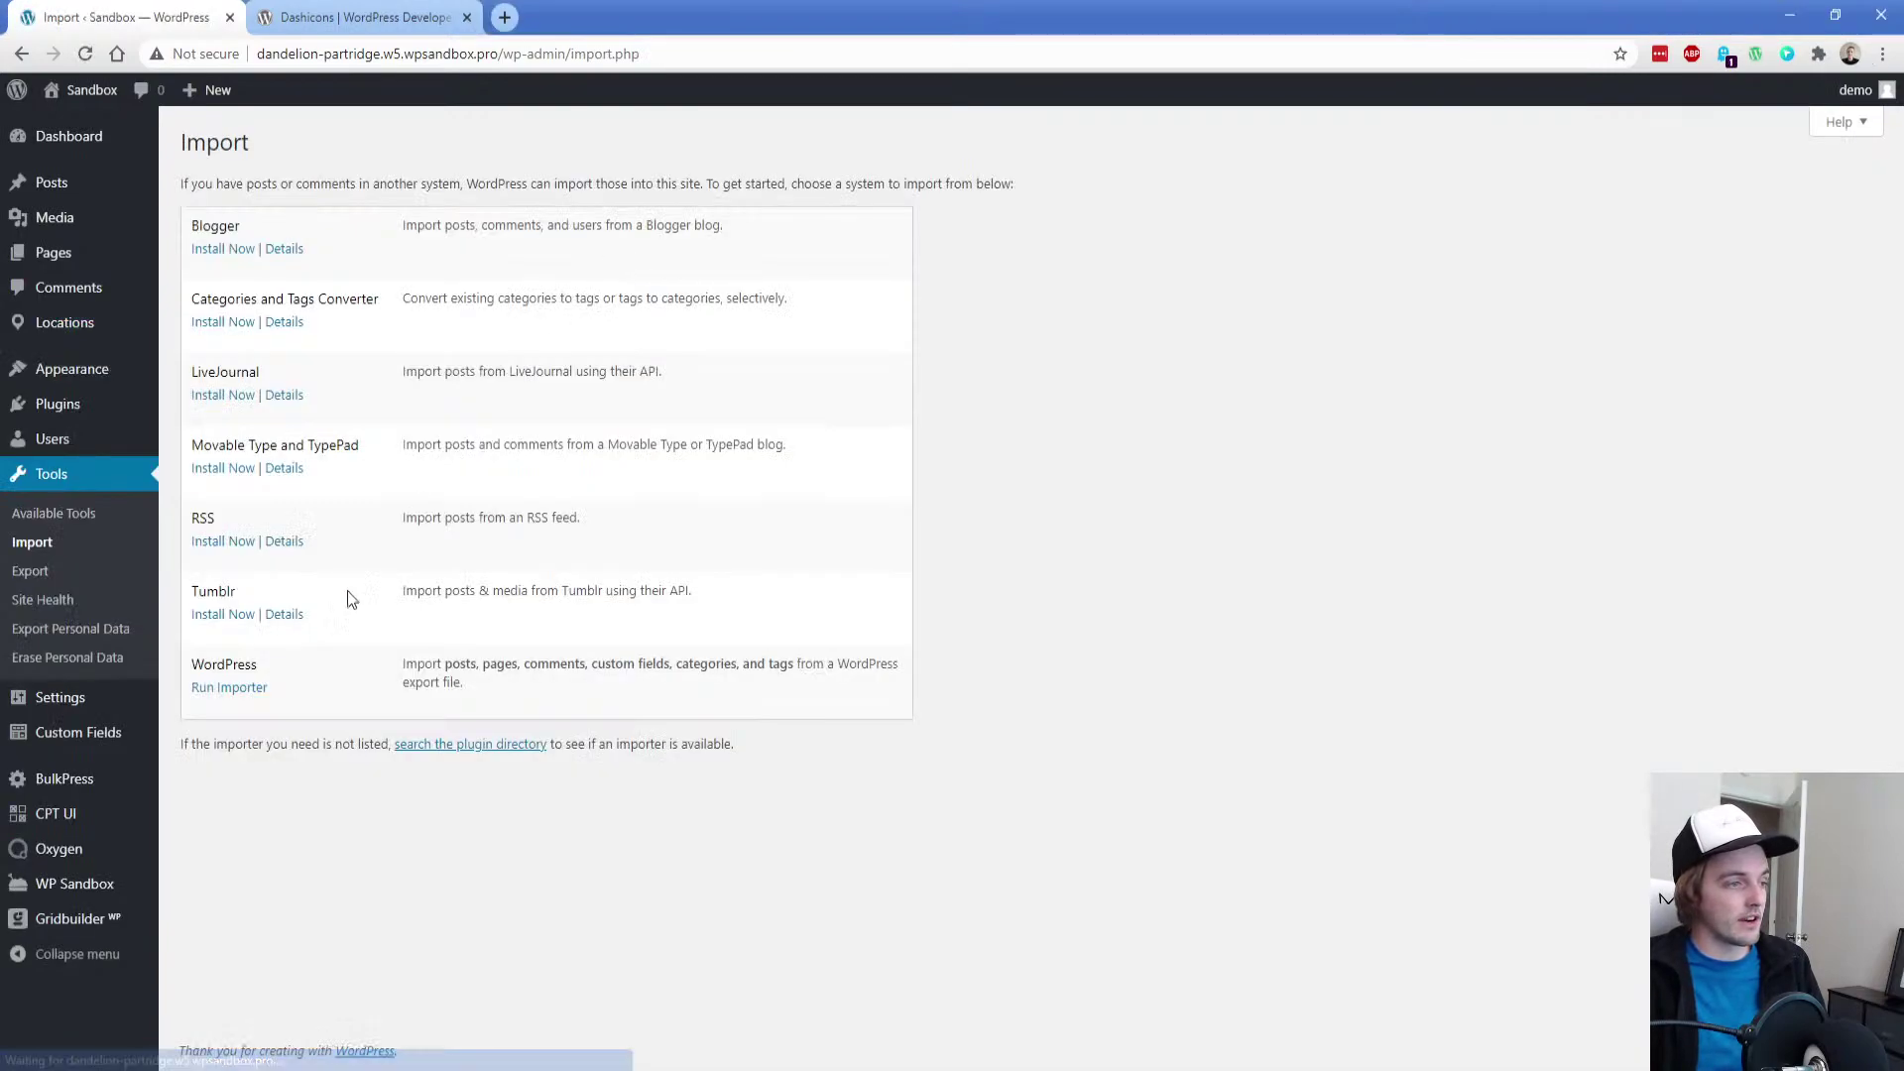
click(249, 689)
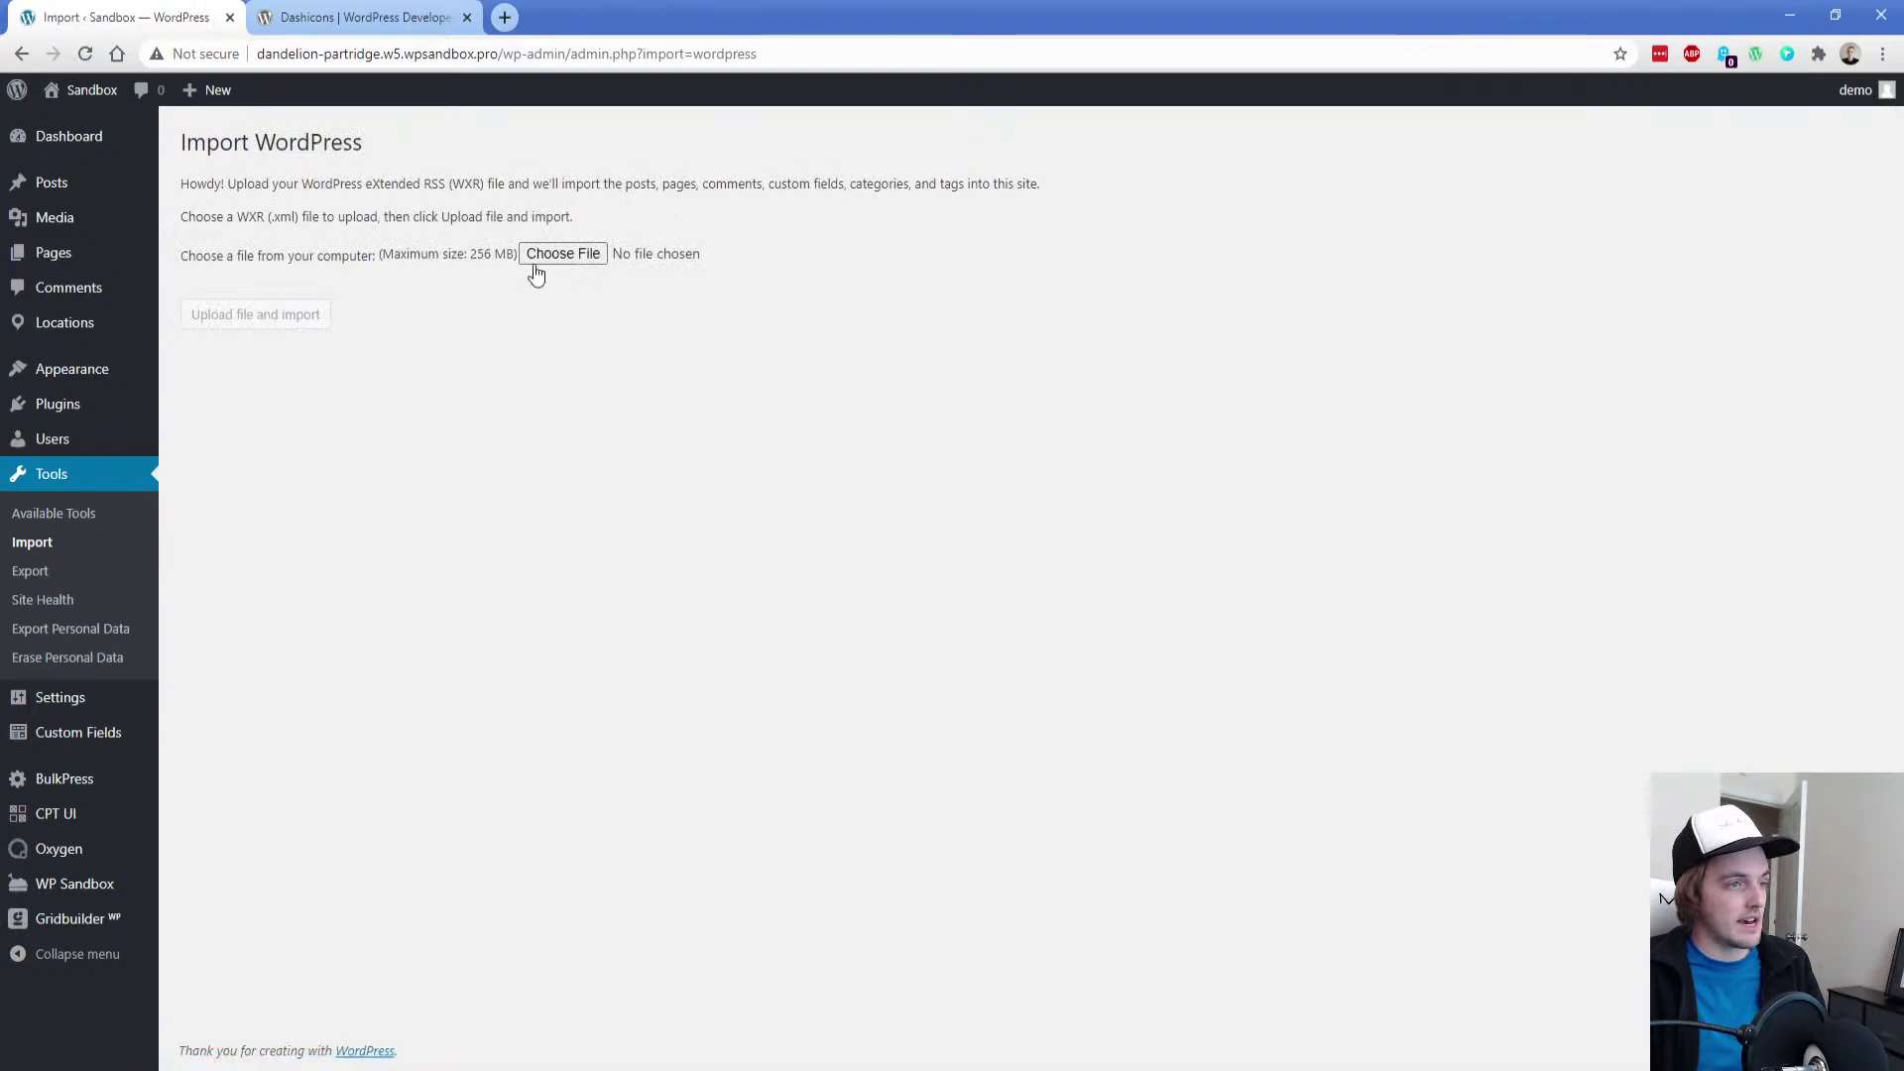
click(540, 260)
double_click(342, 206)
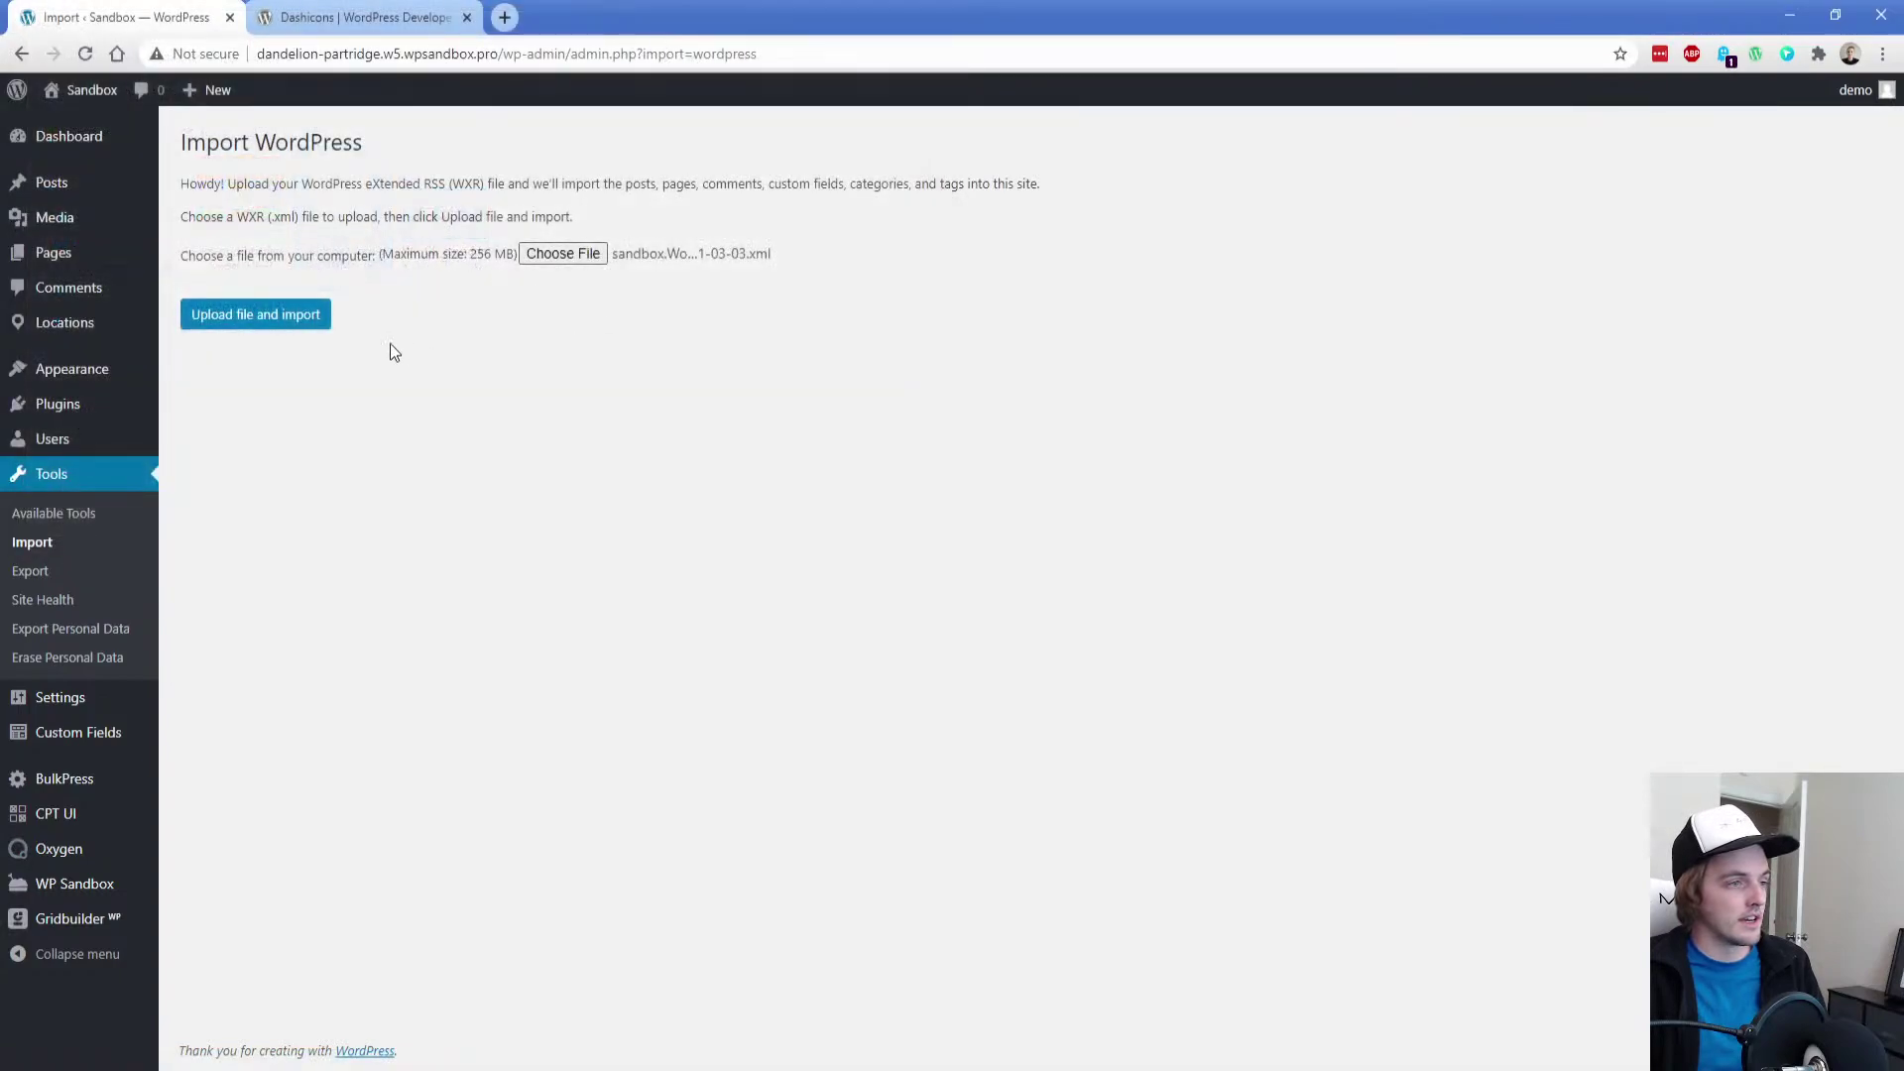
click(299, 318)
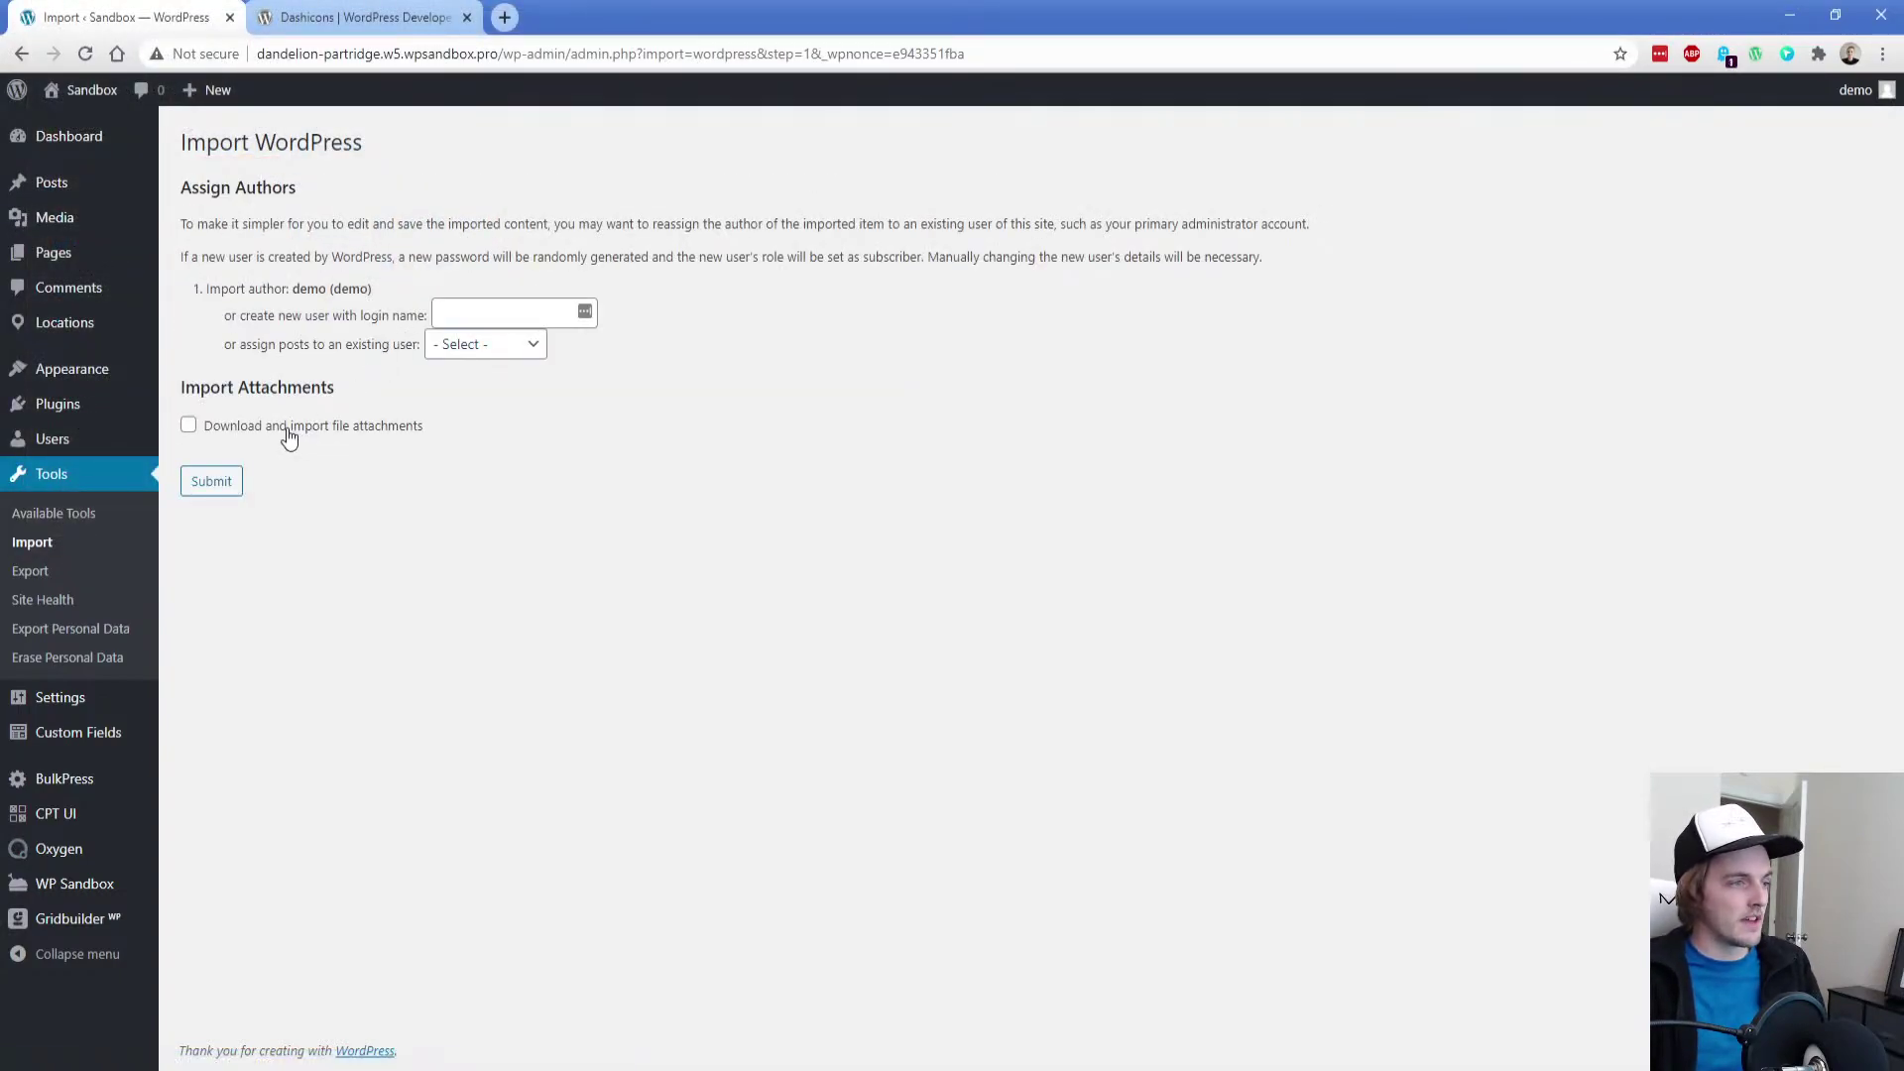
click(211, 481)
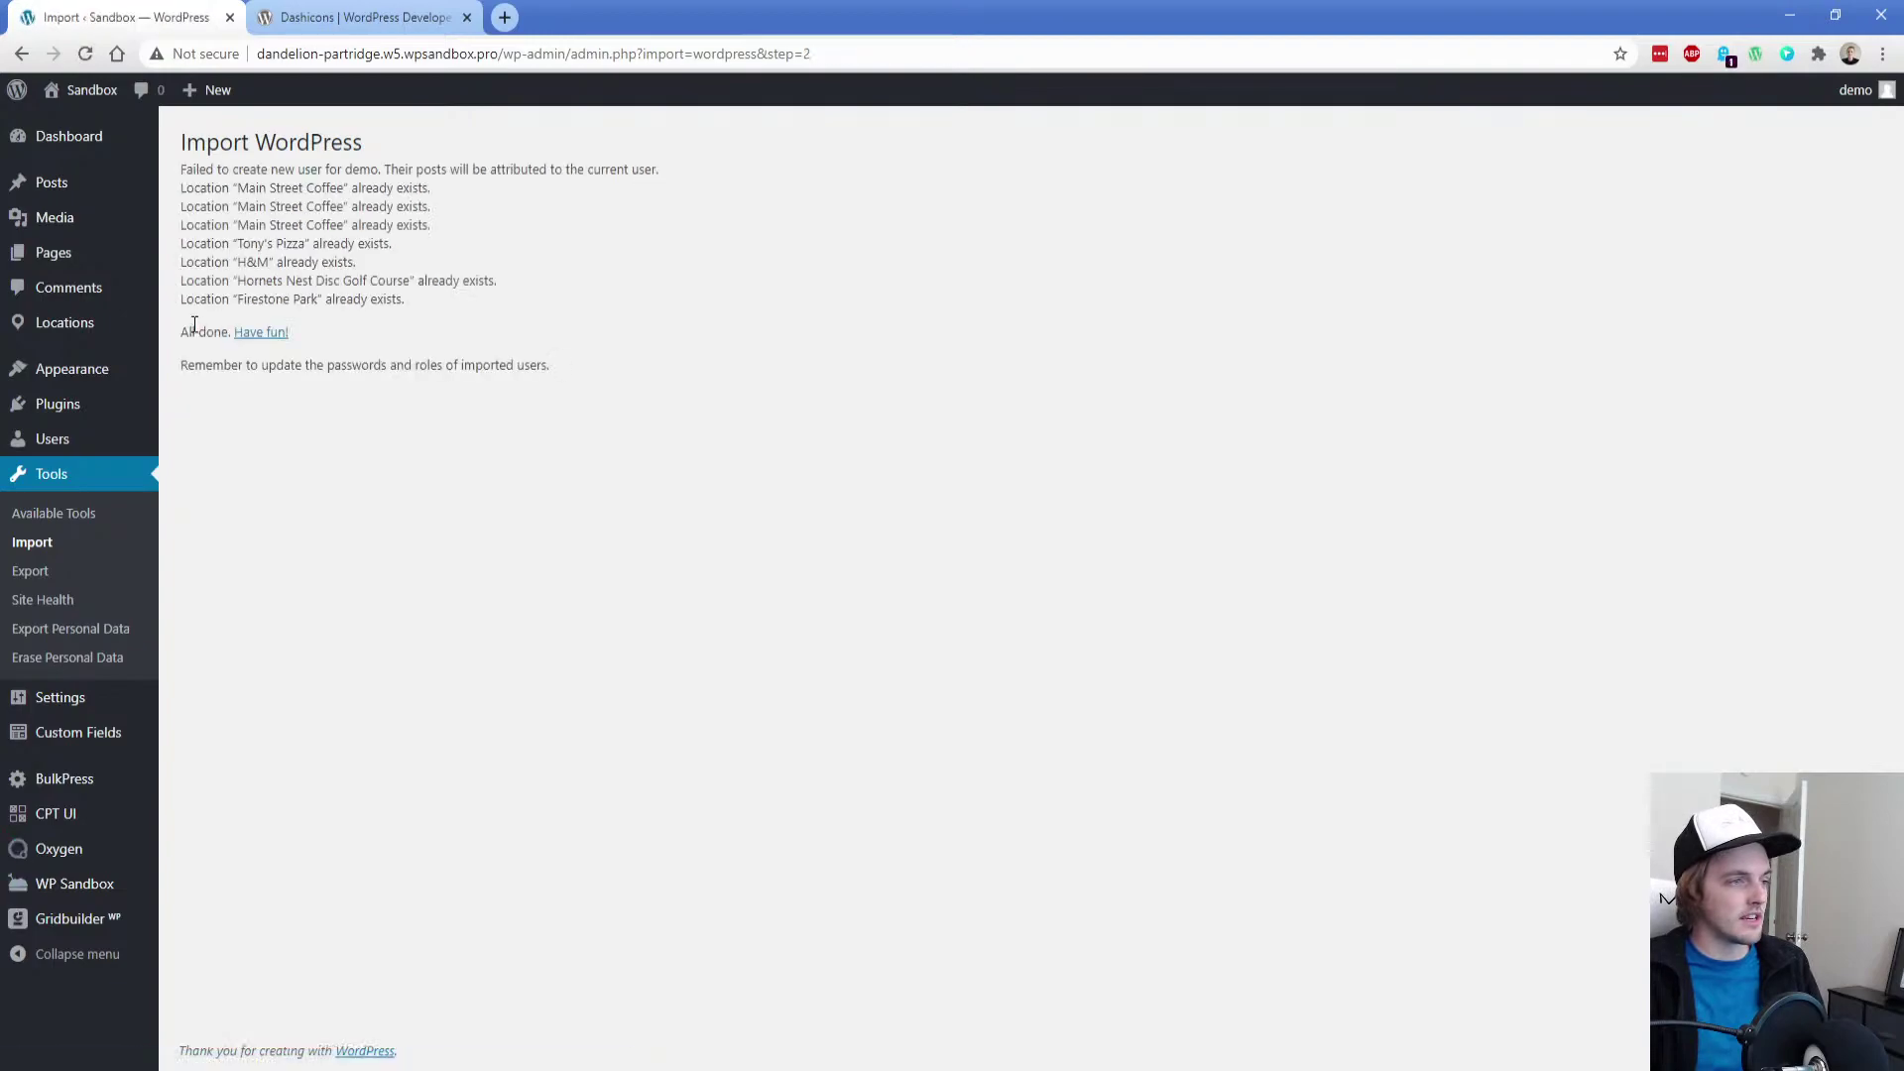
Check the list of all locations for the imported entries
click(67, 323)
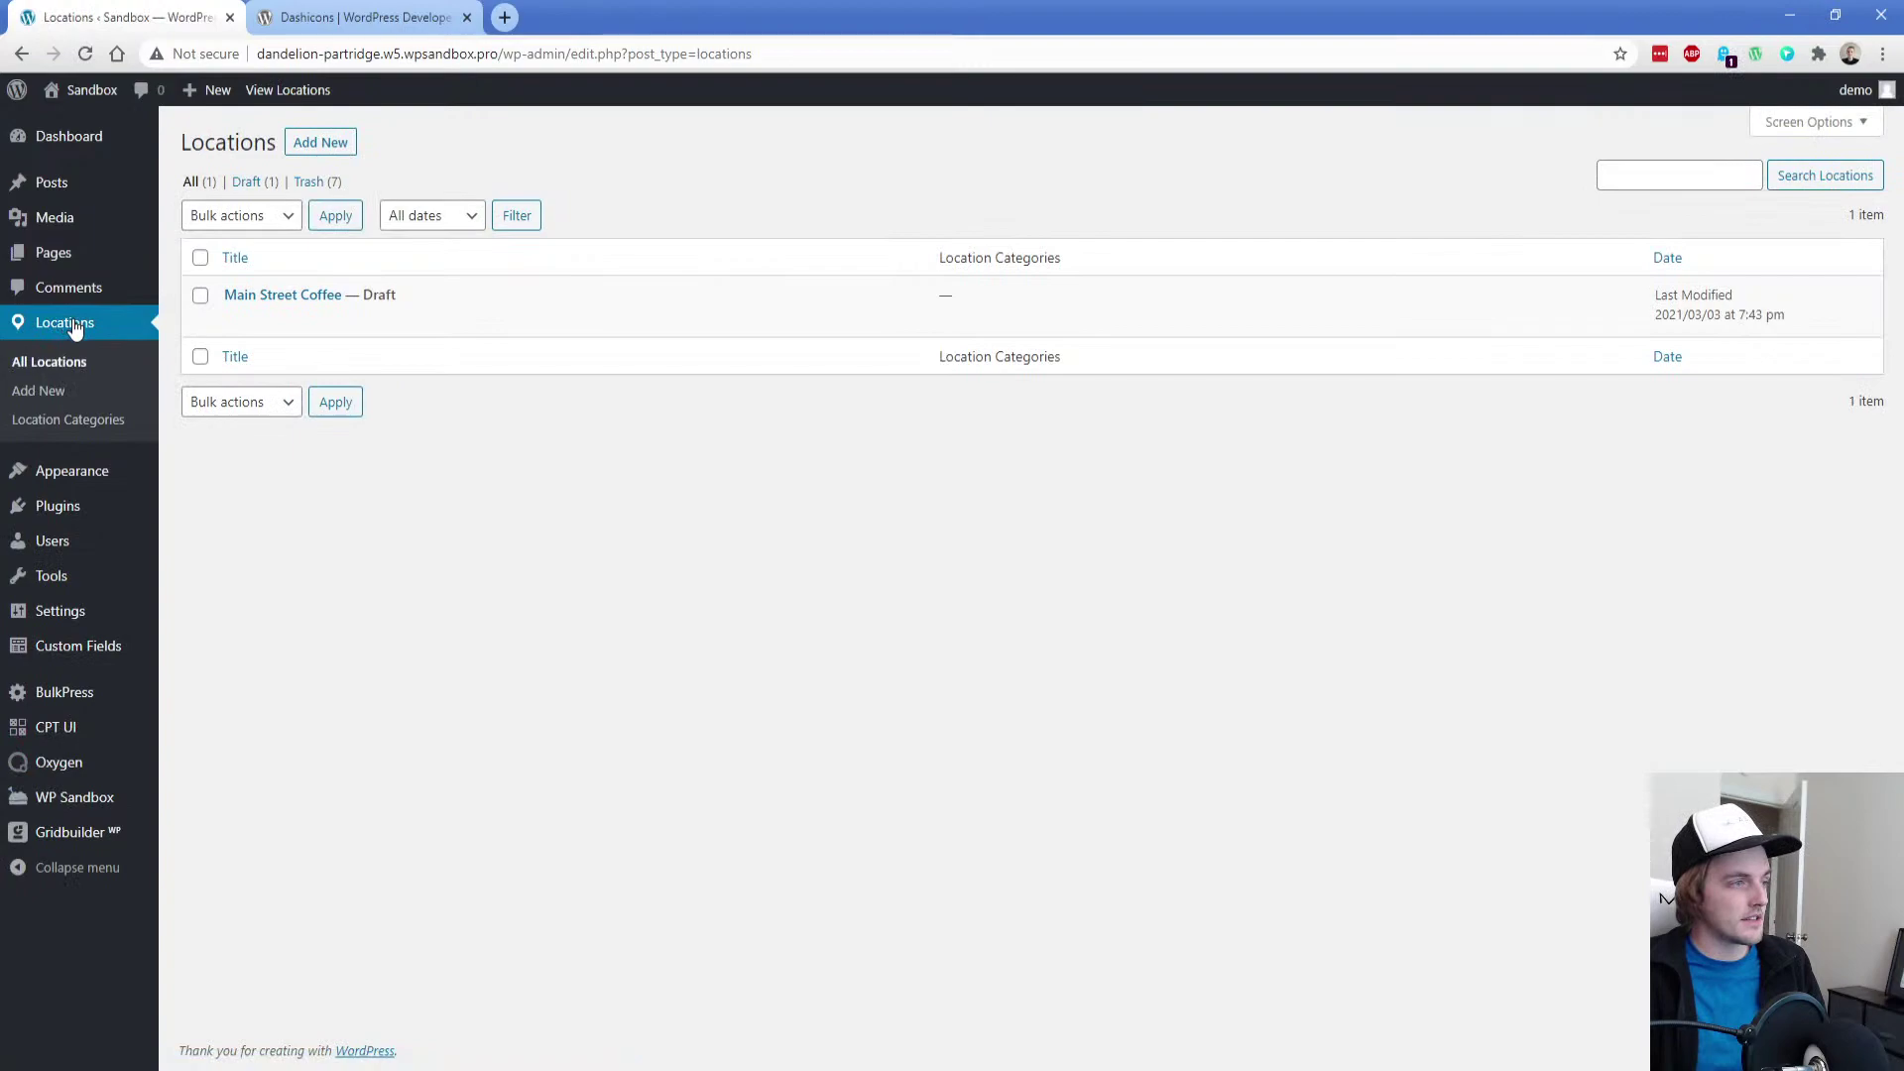
mouse_move(57, 615)
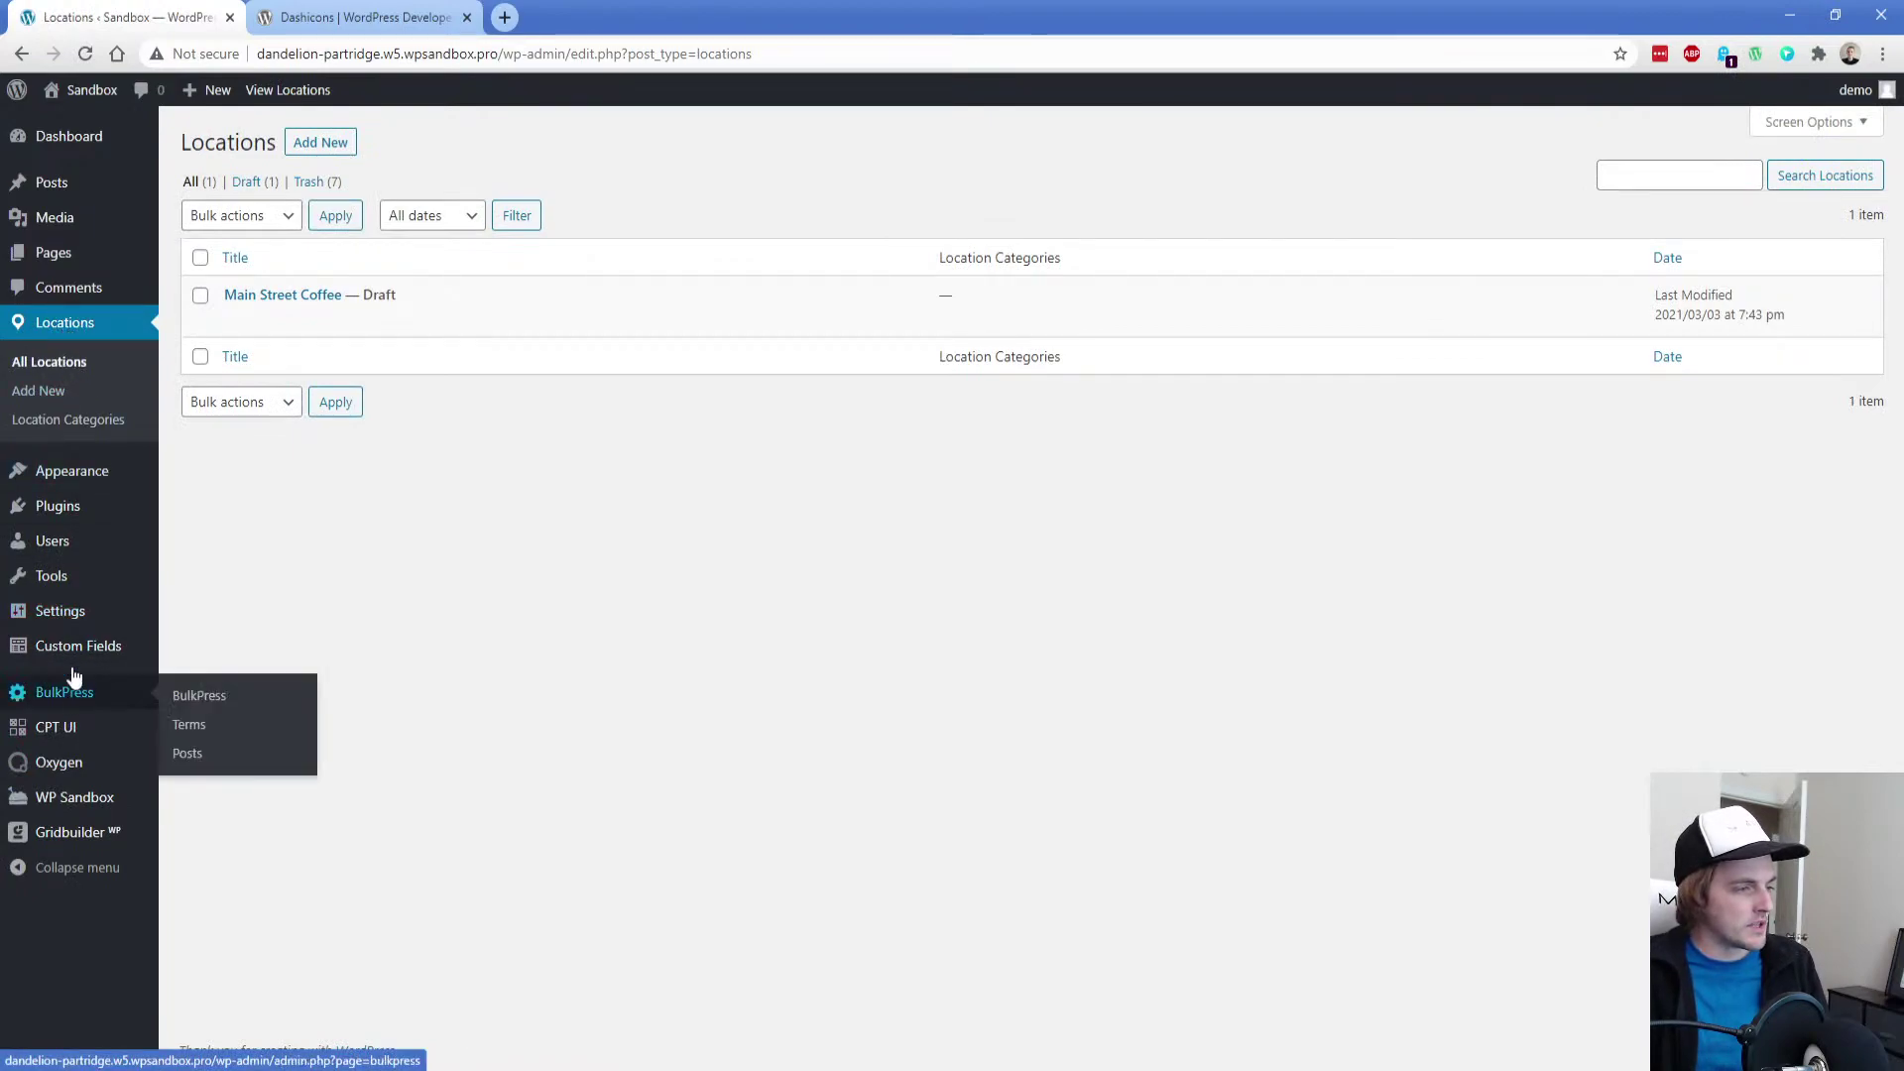
Try to import the sandbox WordPress export file again, assigning its posts to the existing user demo and including file attachments
mouse_move(55, 580)
click(192, 609)
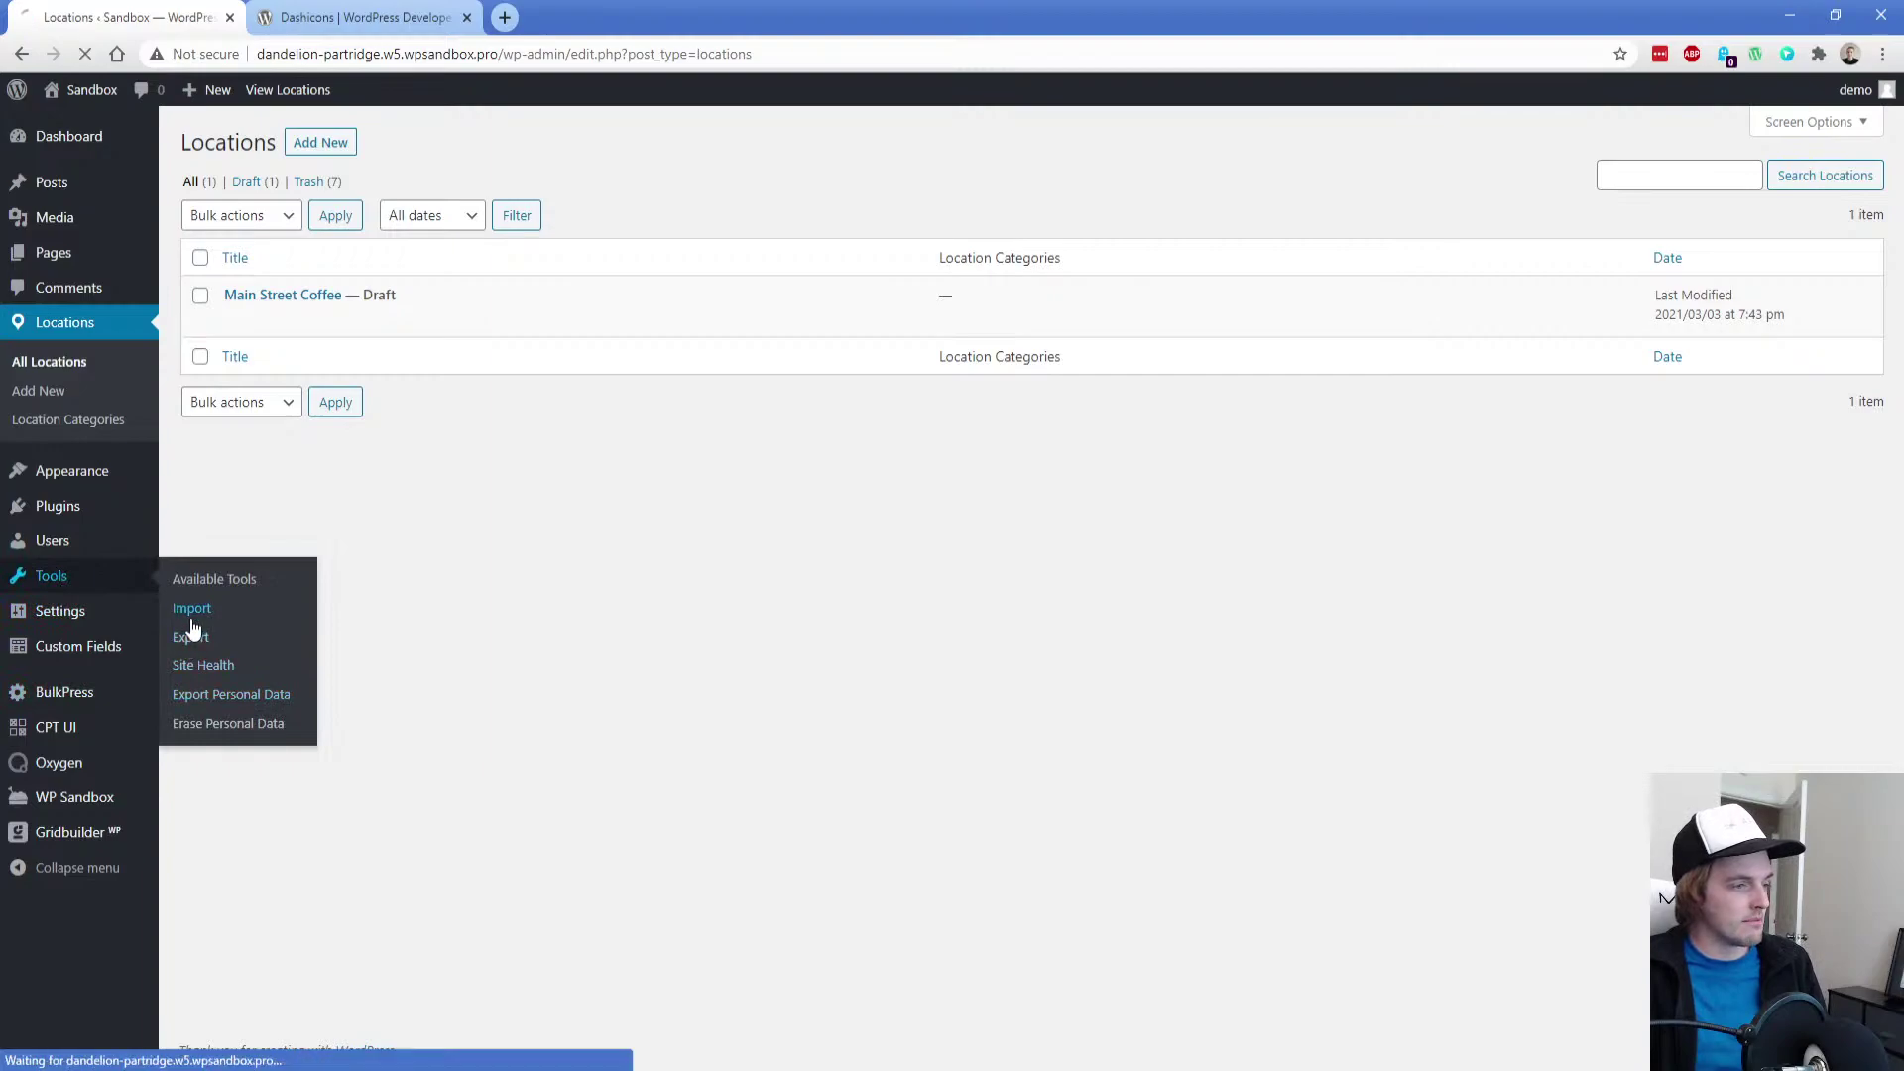
click(229, 688)
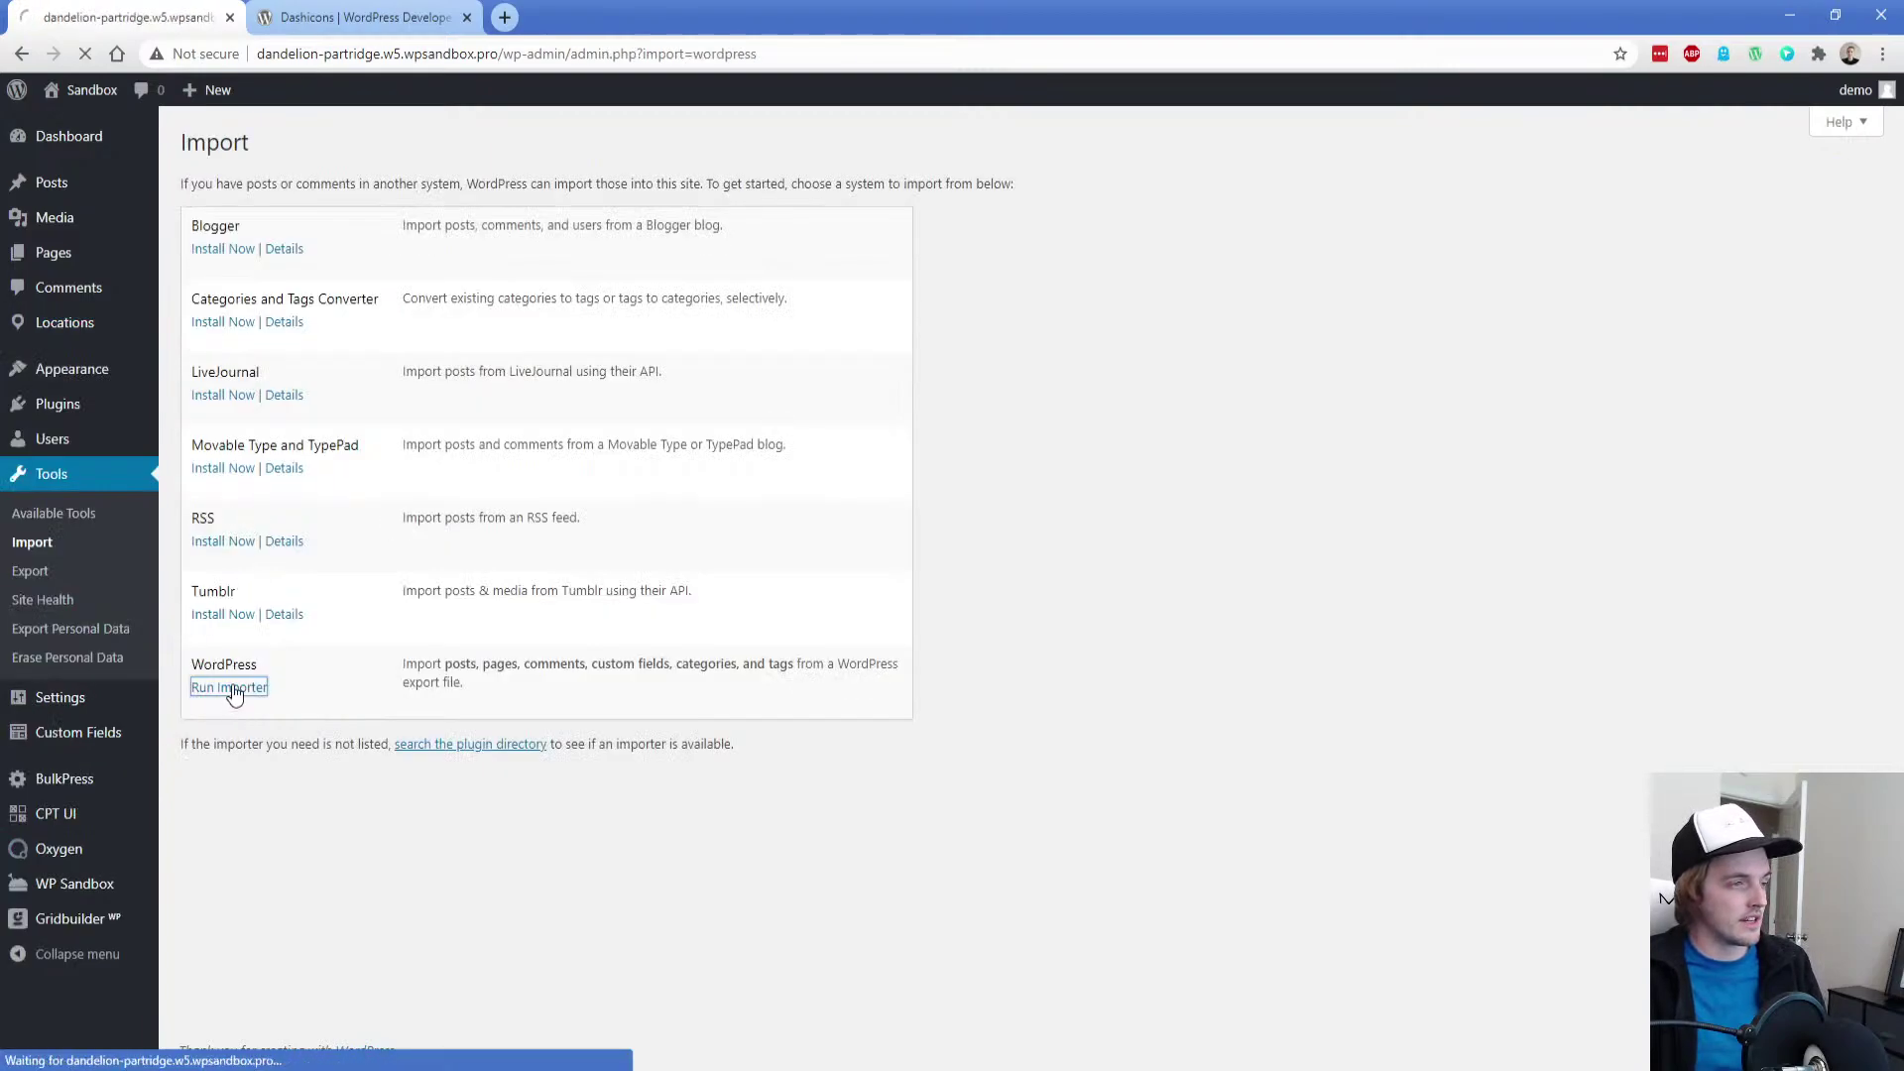
click(567, 256)
double_click(345, 213)
click(288, 315)
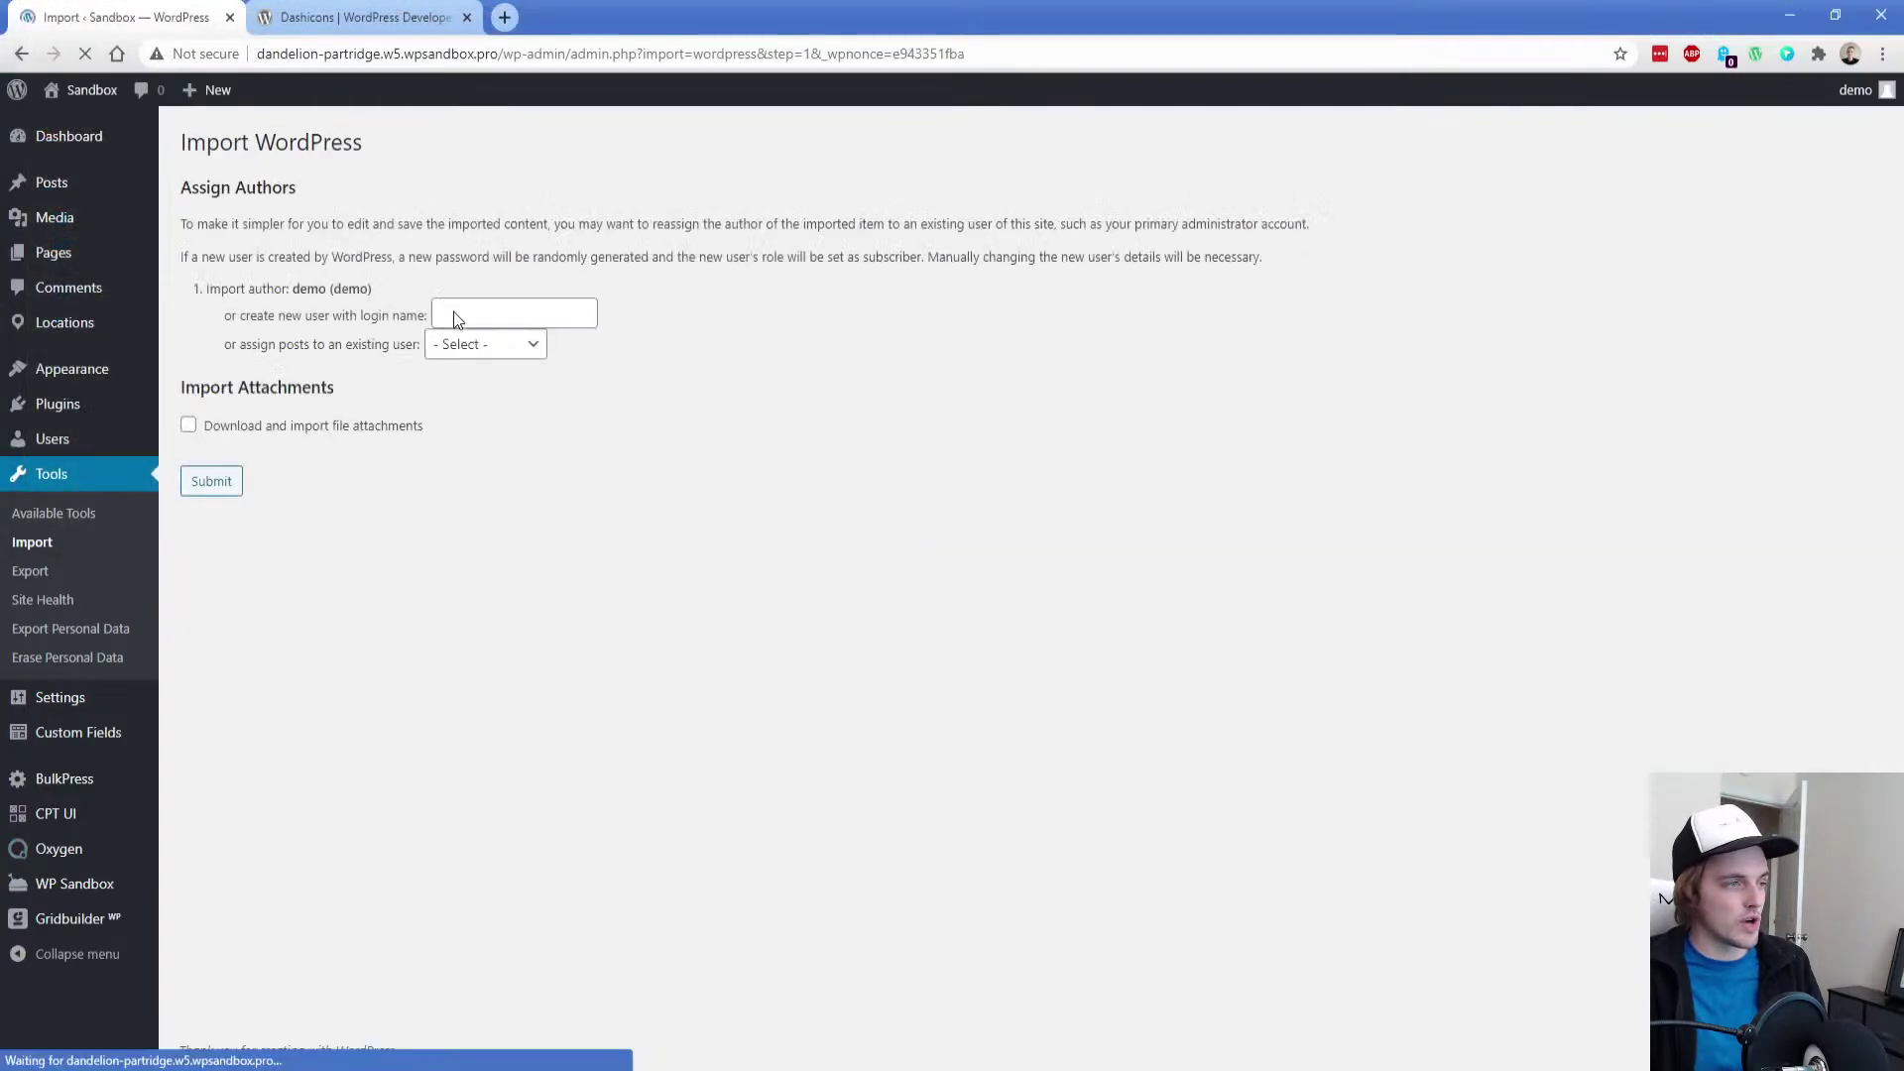
click(461, 348)
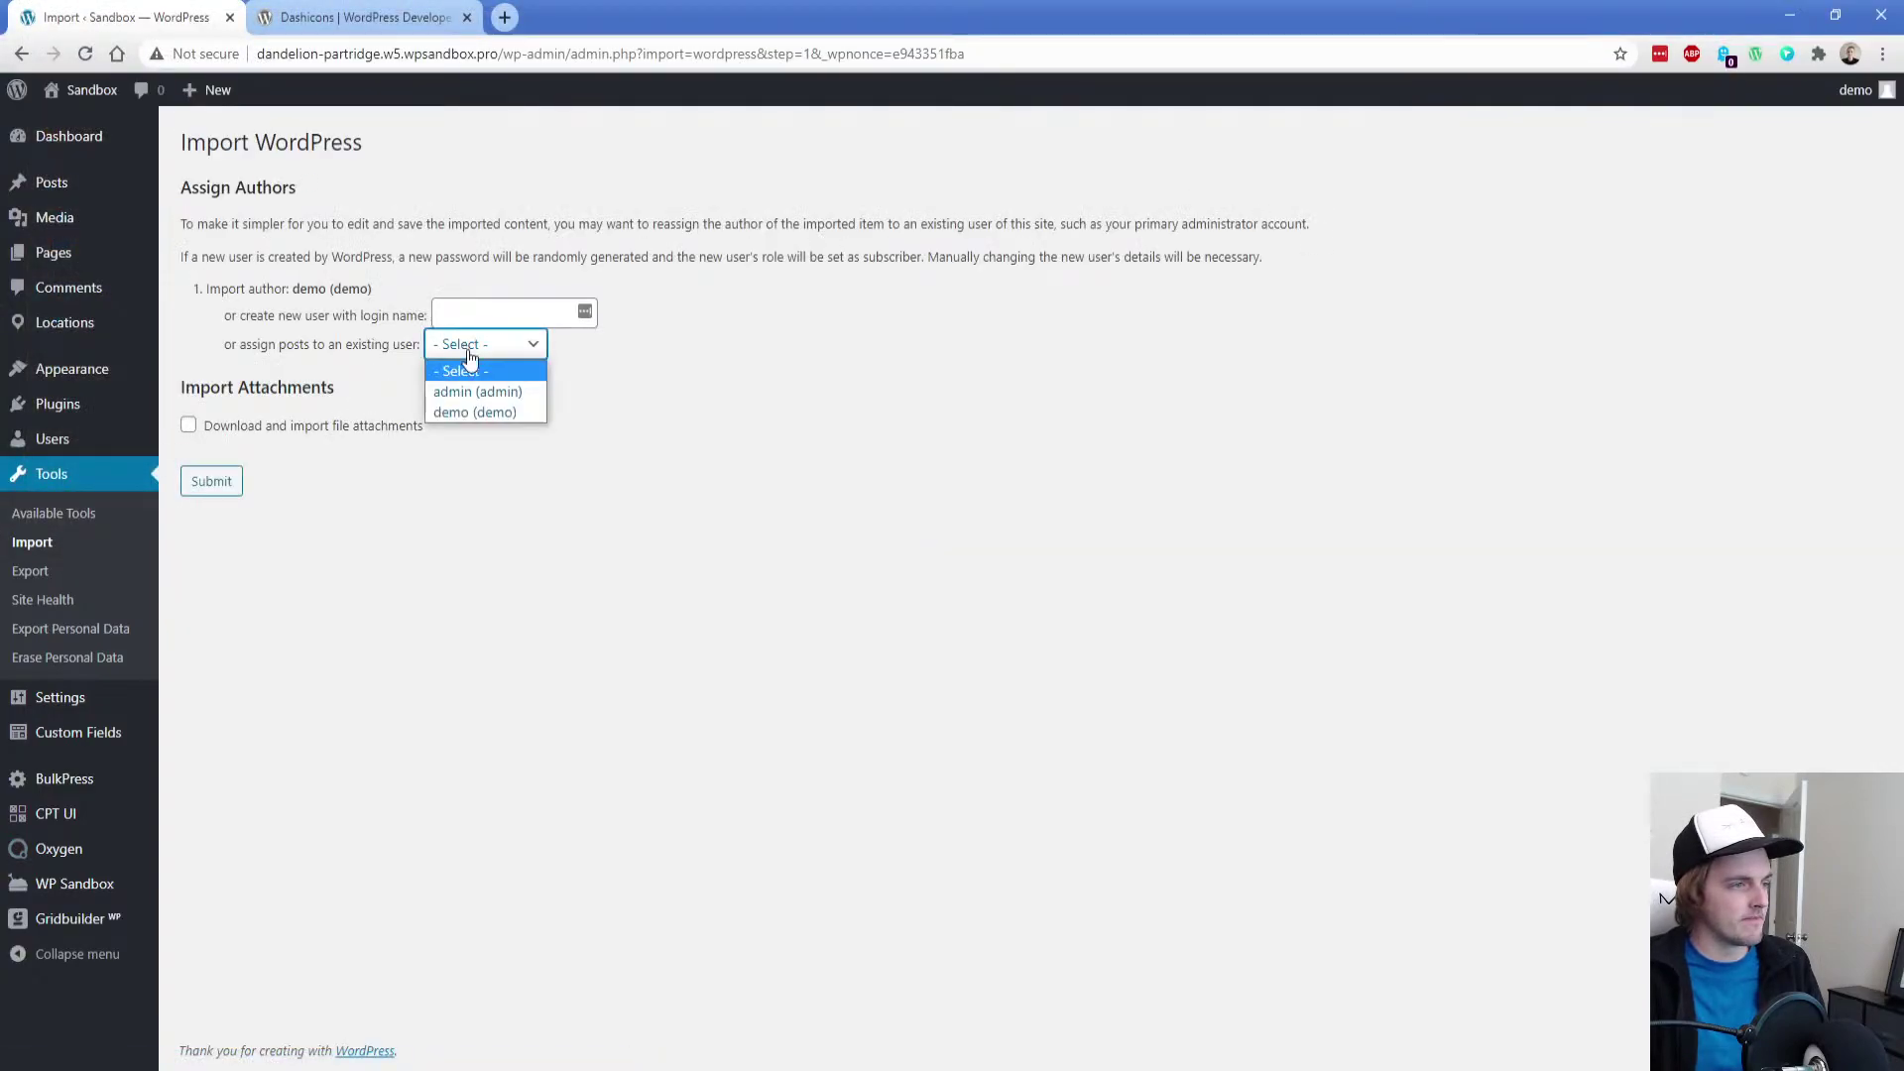
click(514, 414)
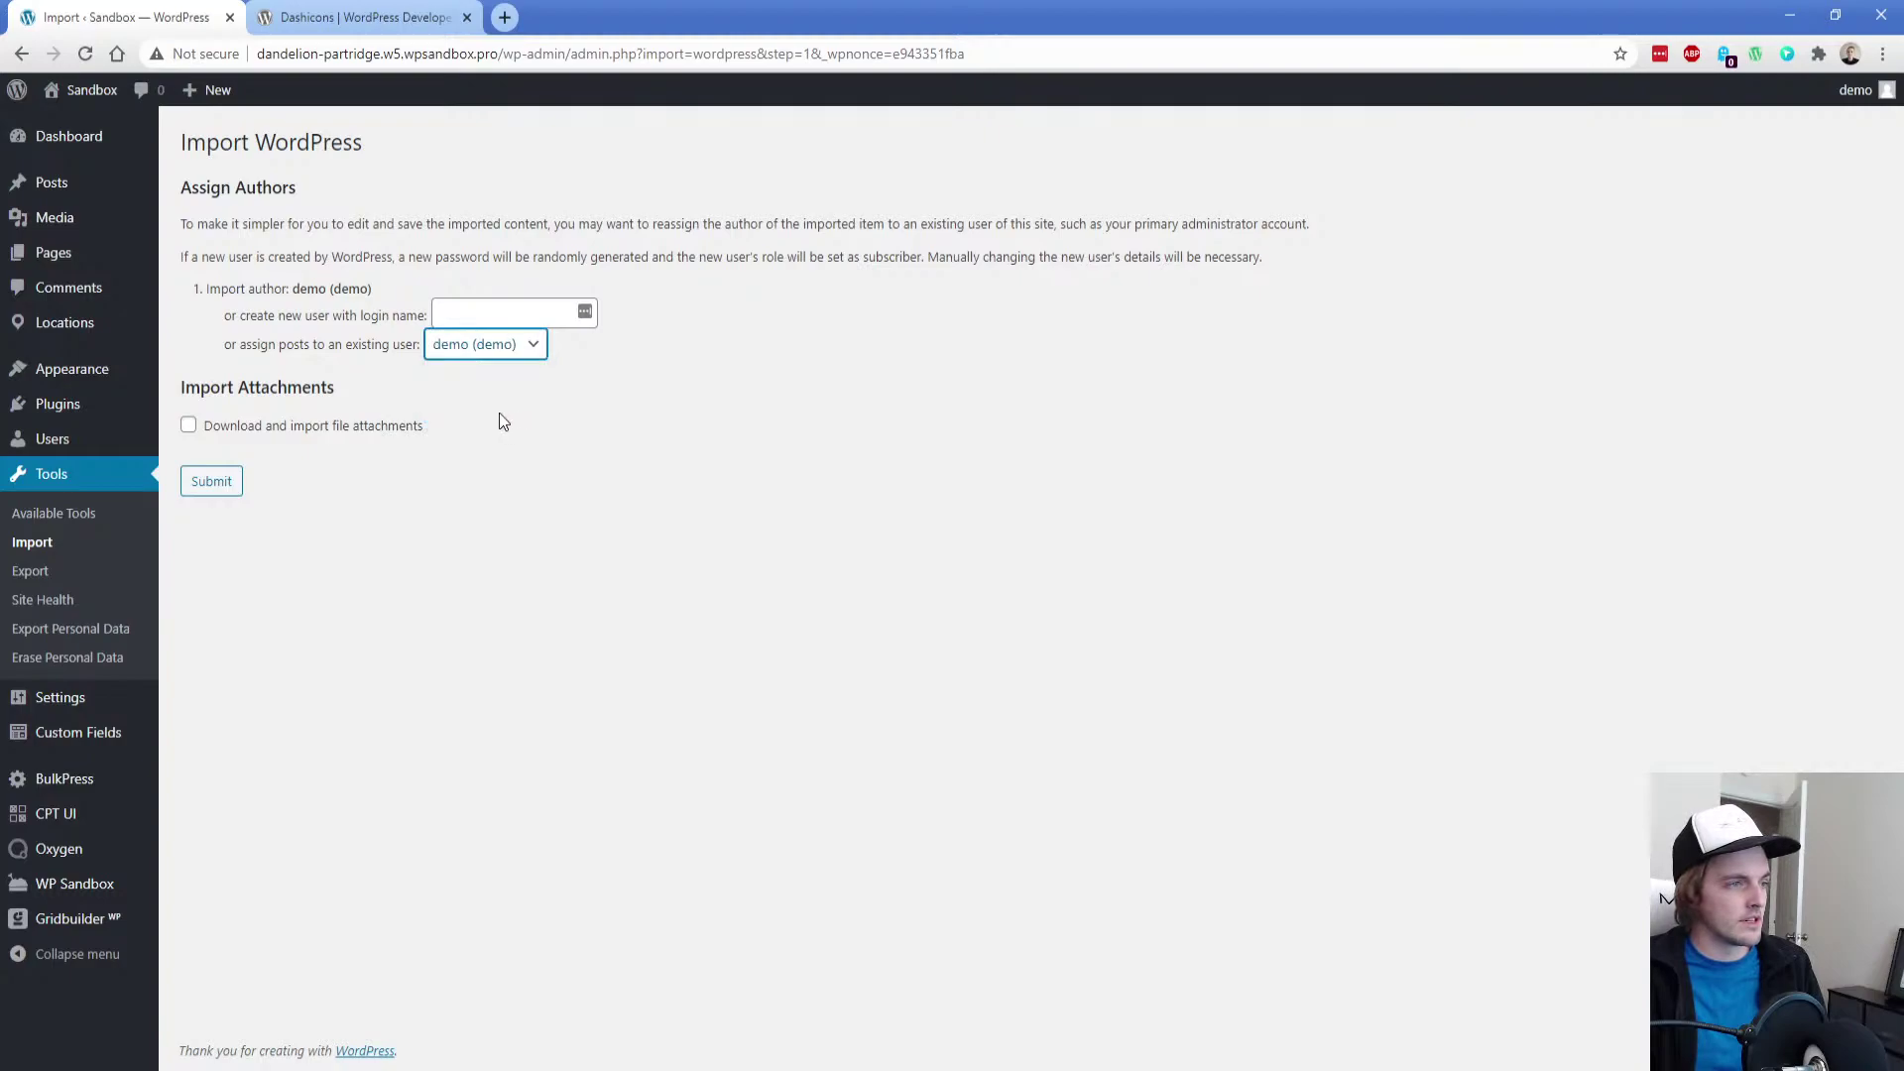
click(280, 428)
click(215, 483)
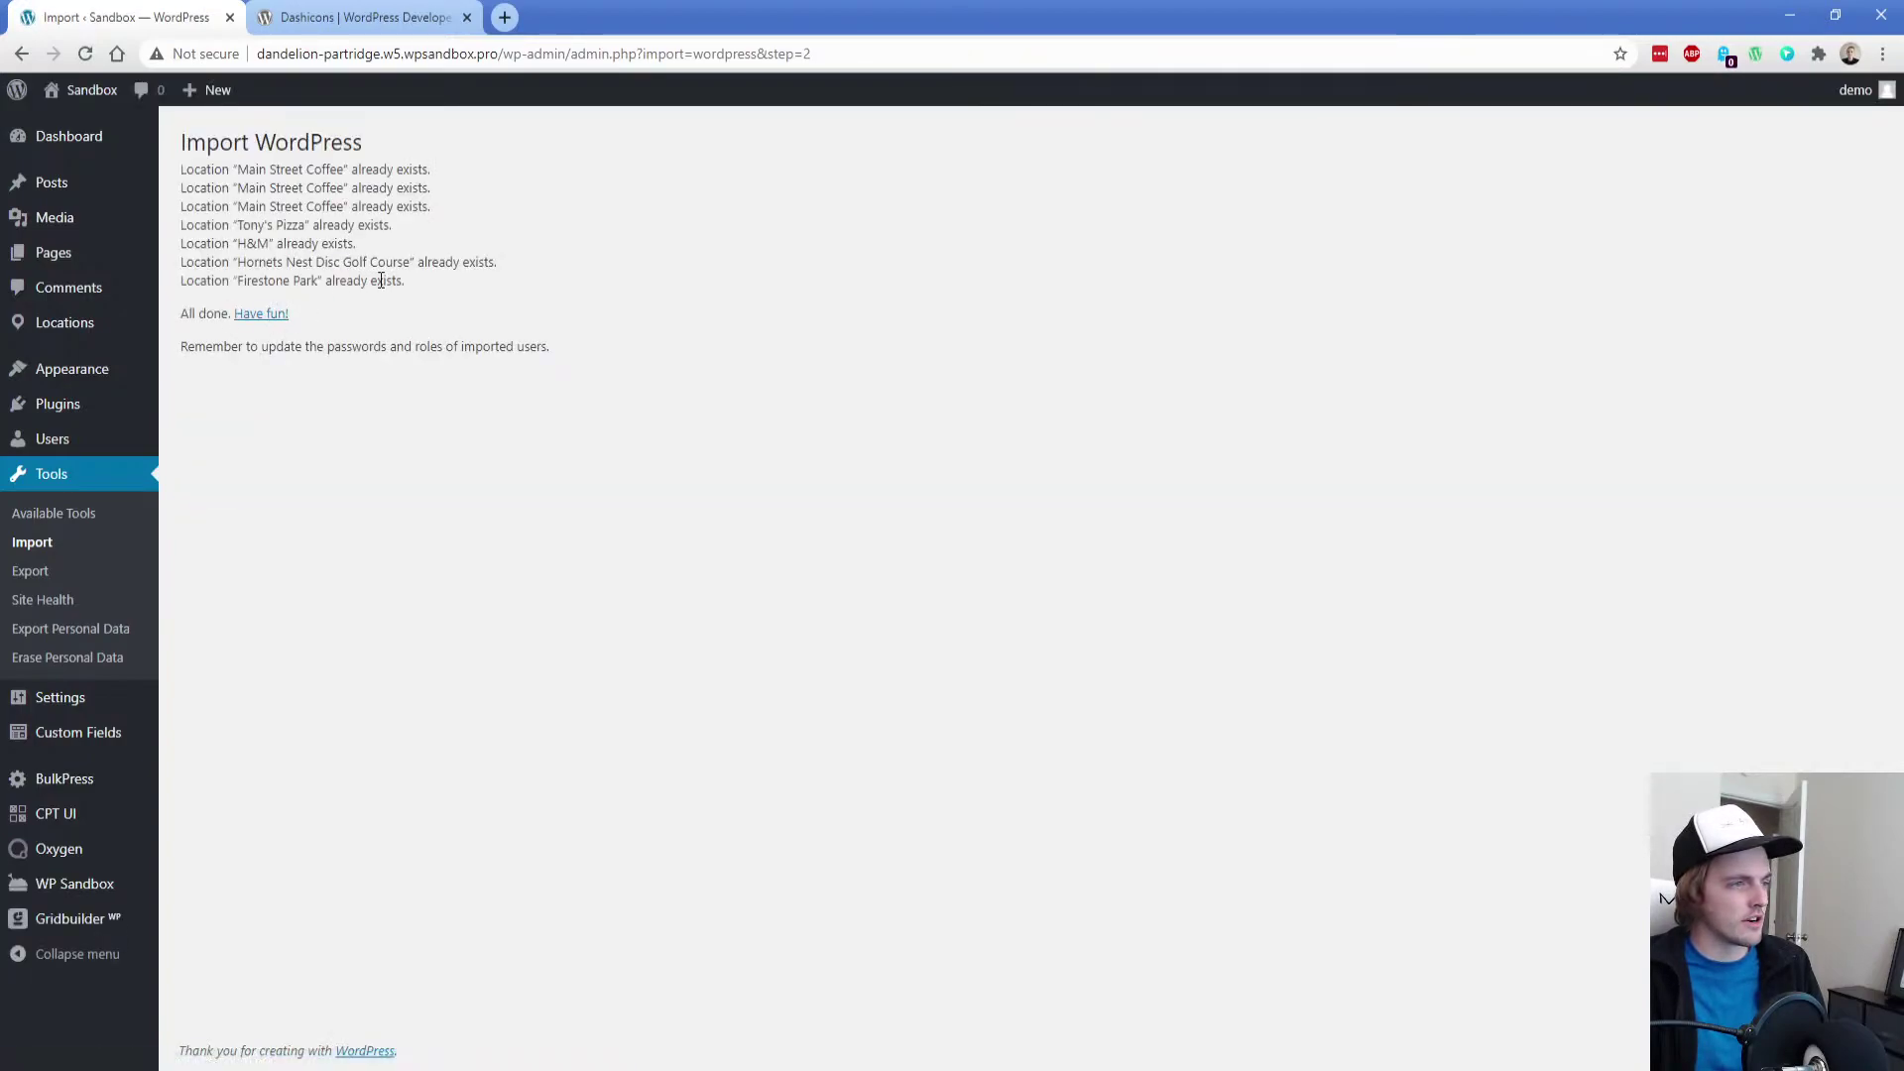
Permanently delete all the old locations held in the Locations trash
click(64, 322)
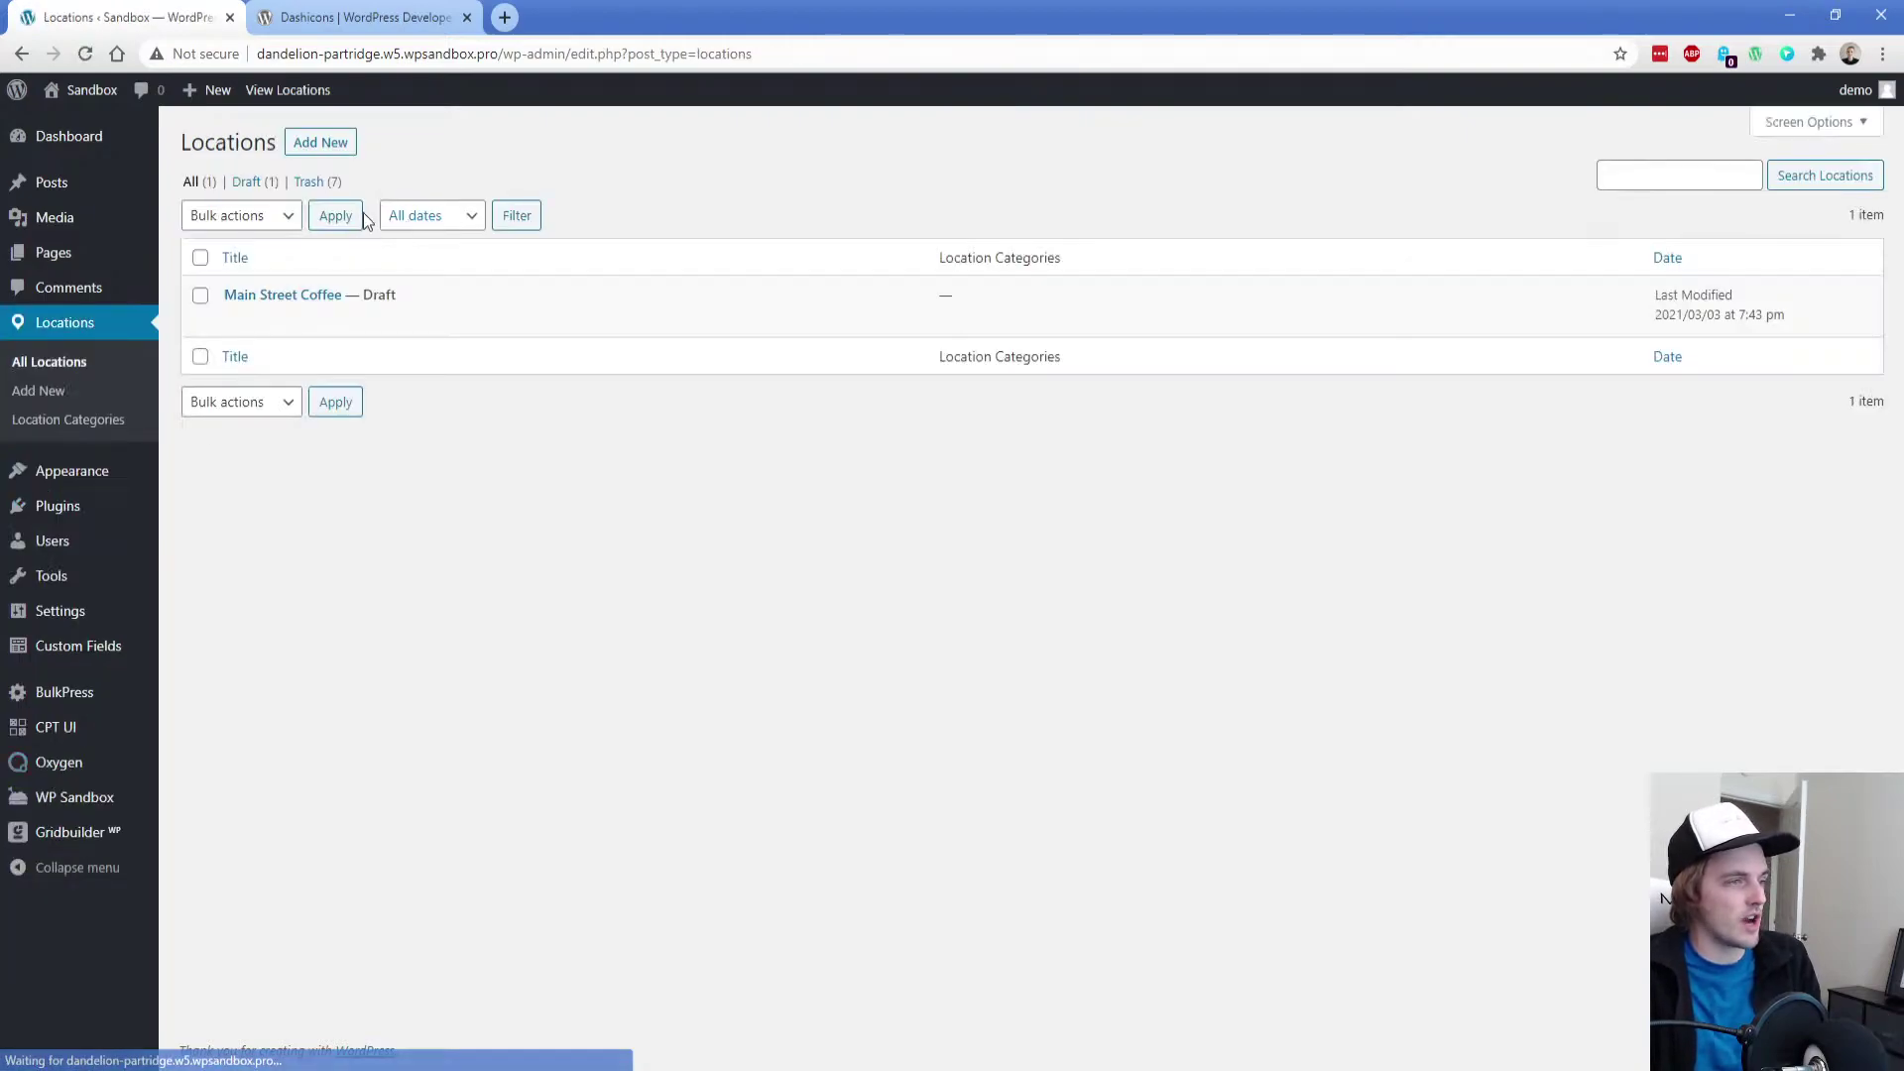
click(199, 256)
click(241, 215)
click(264, 281)
click(382, 214)
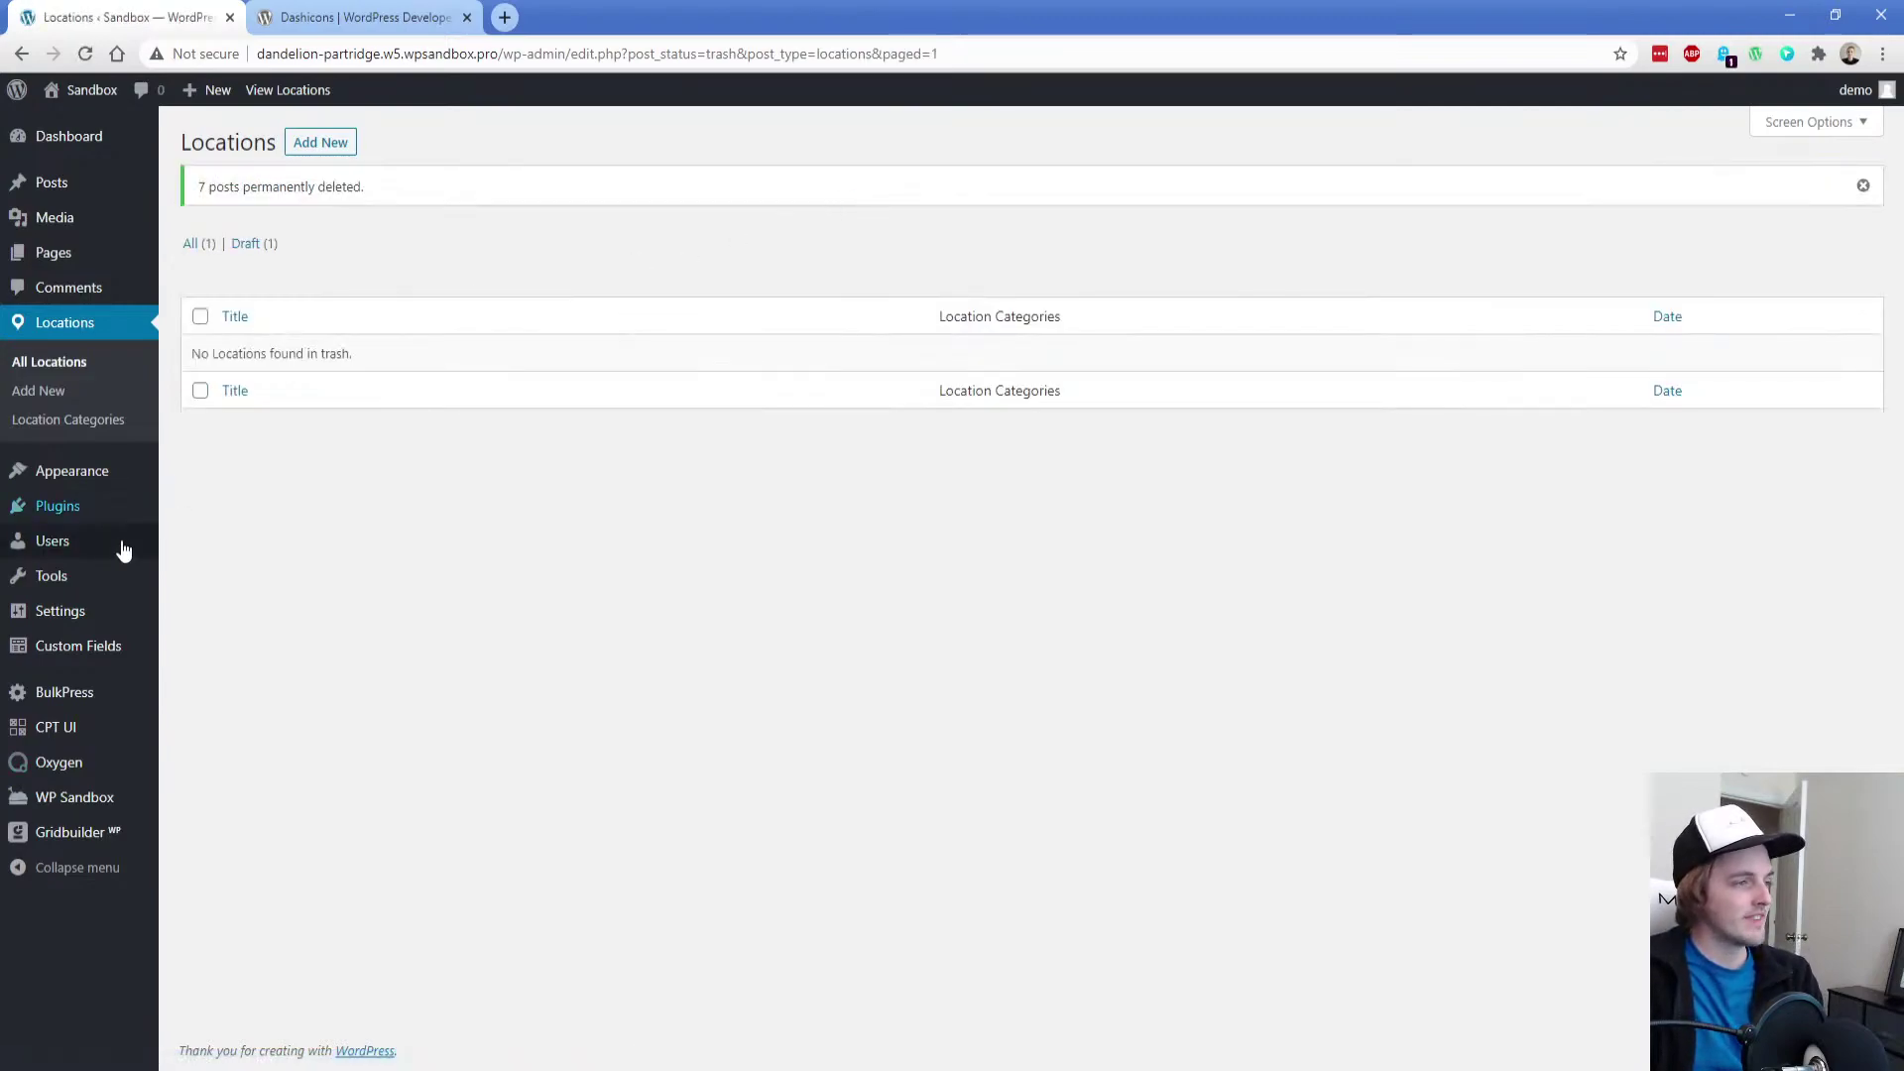
Move the Main Street Coffee draft to the trash and delete it permanently from there
click(60, 371)
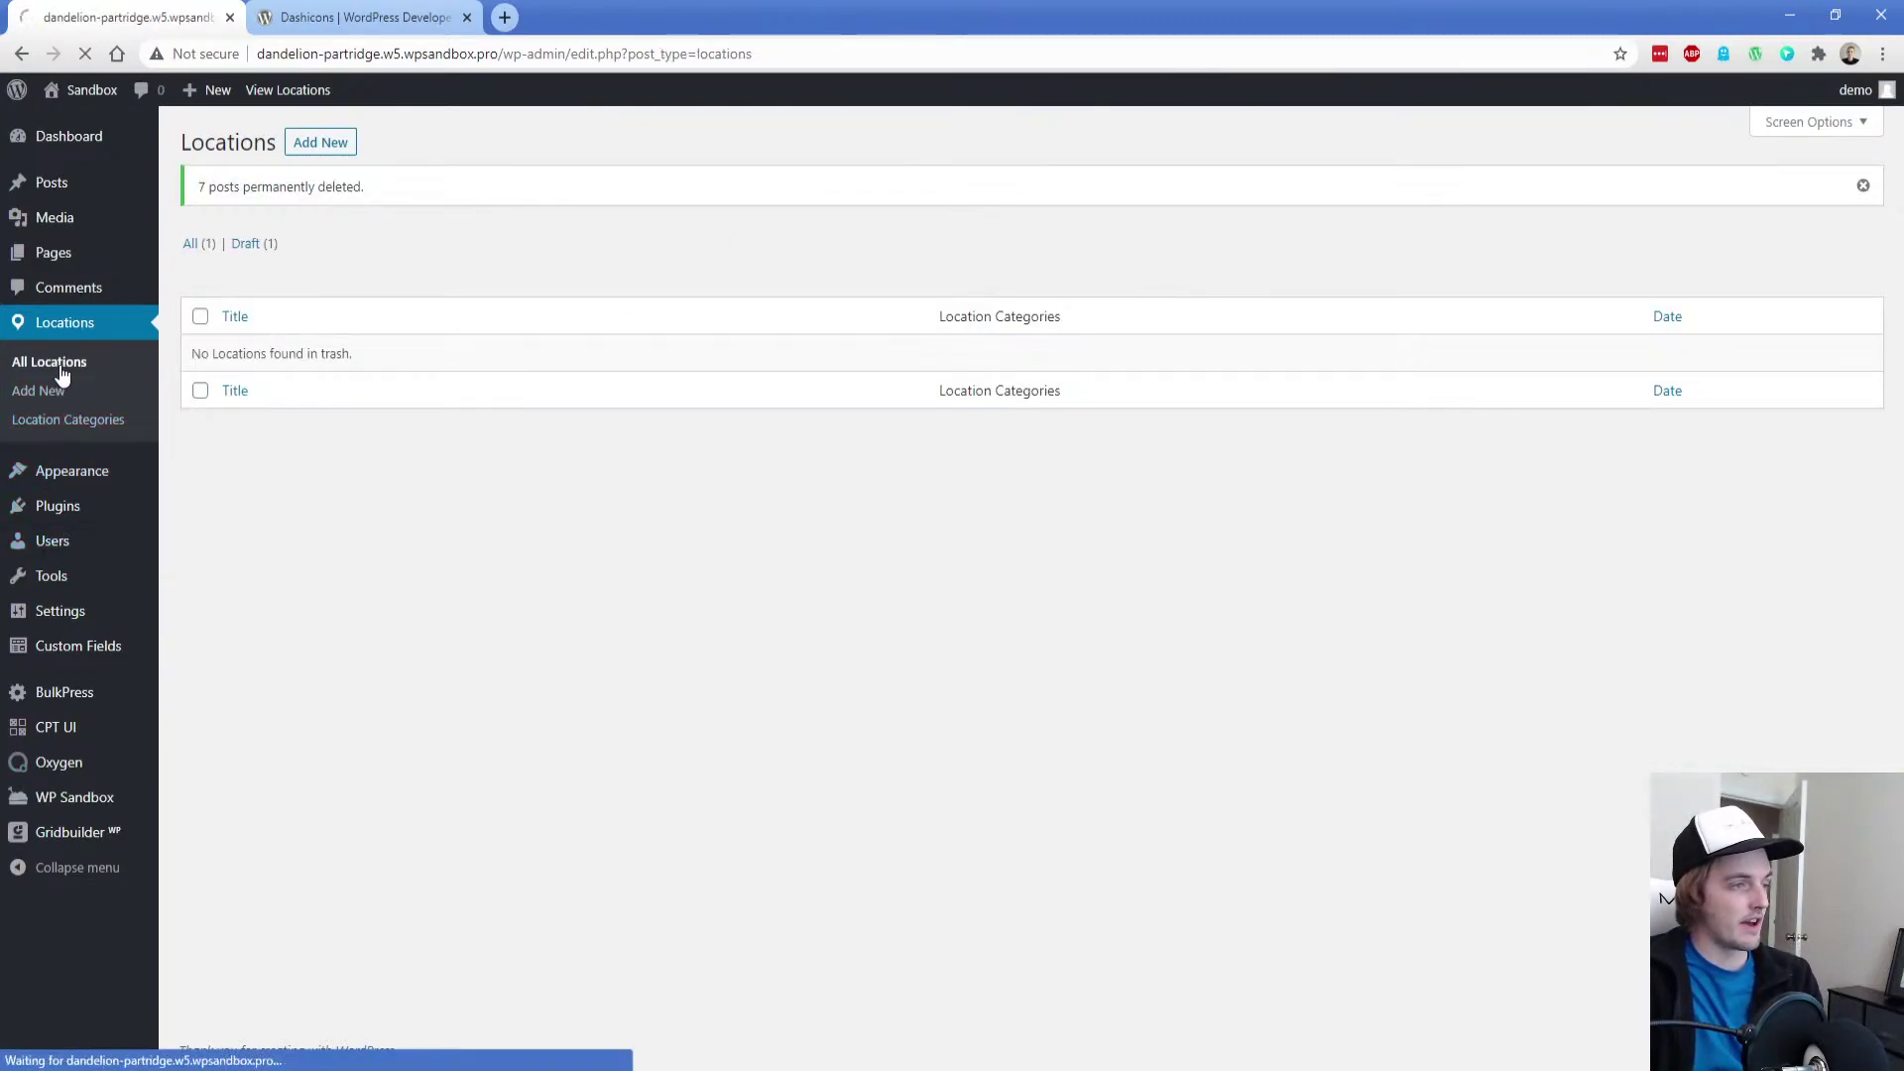
click(331, 322)
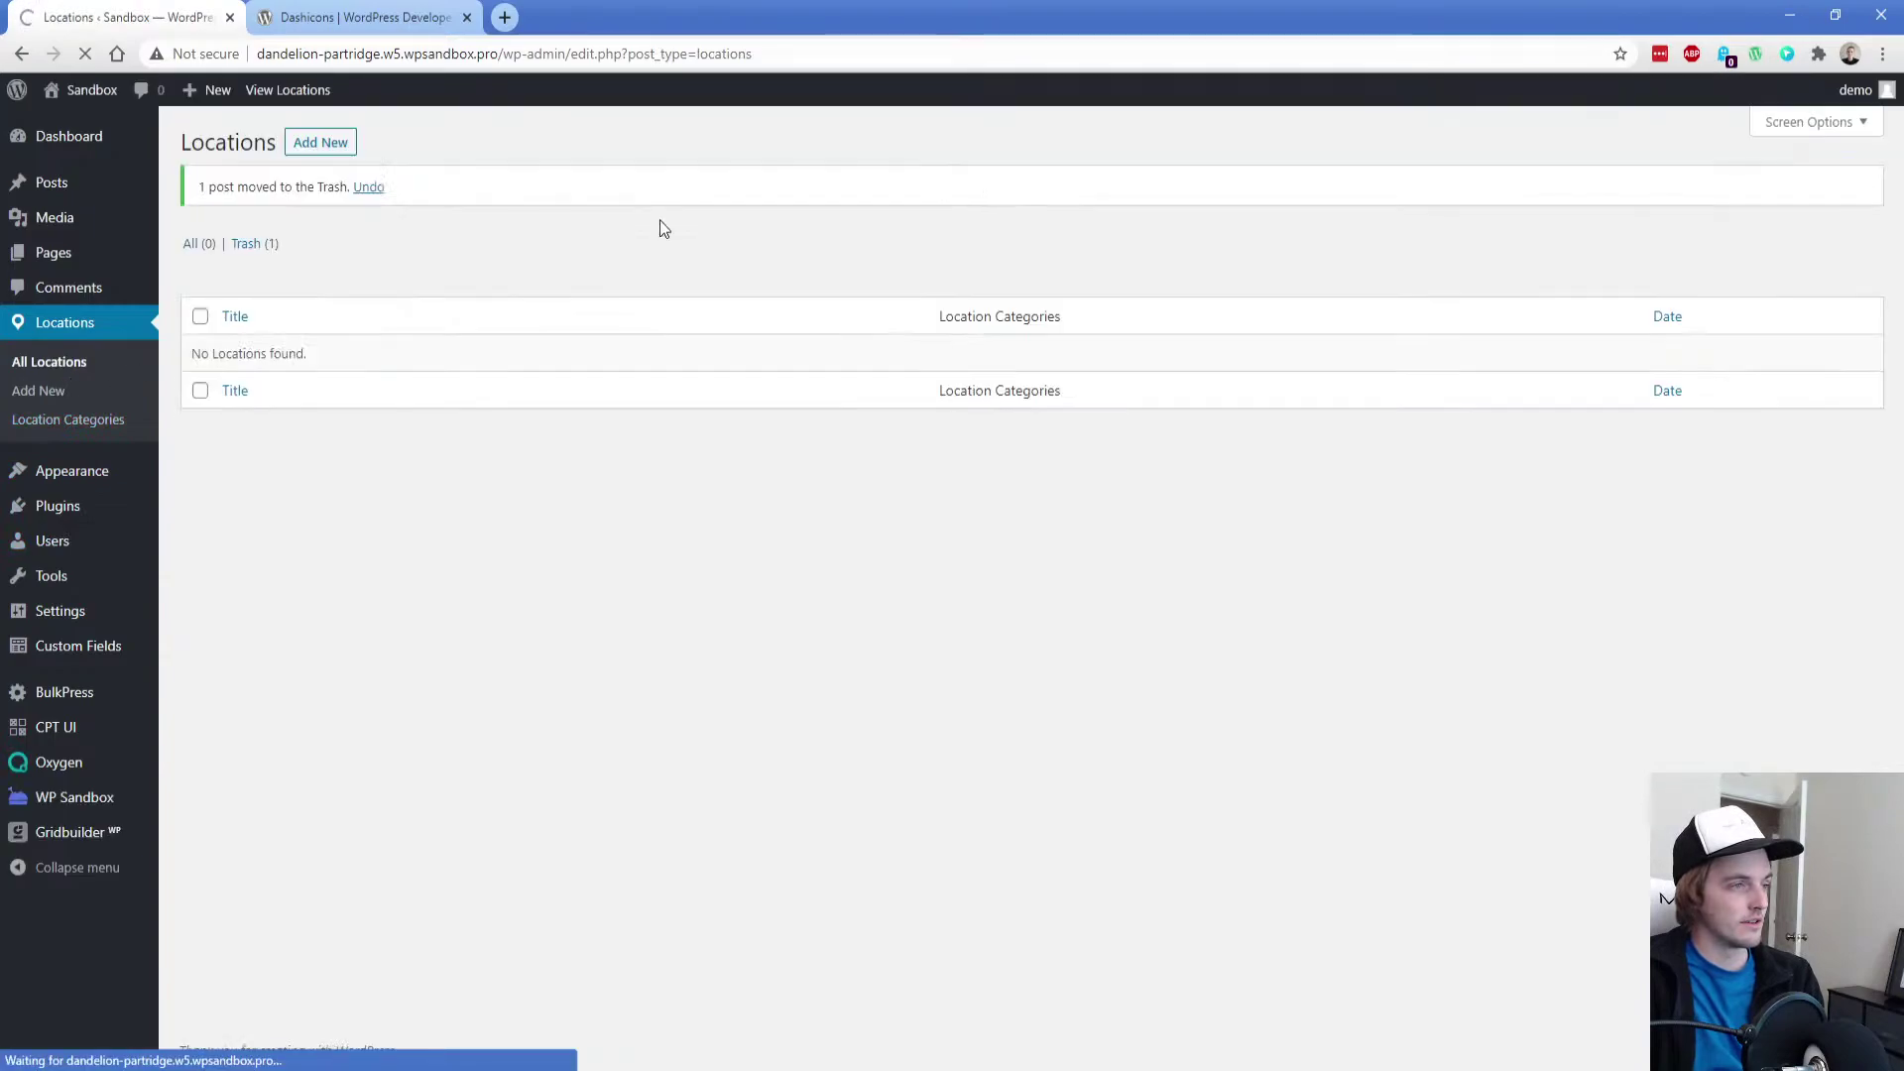
click(246, 244)
click(311, 327)
Import the sandbox export file ending in 1-03-03.xml with file attachments, assigning its posts to the existing user demo
mouse_move(70, 625)
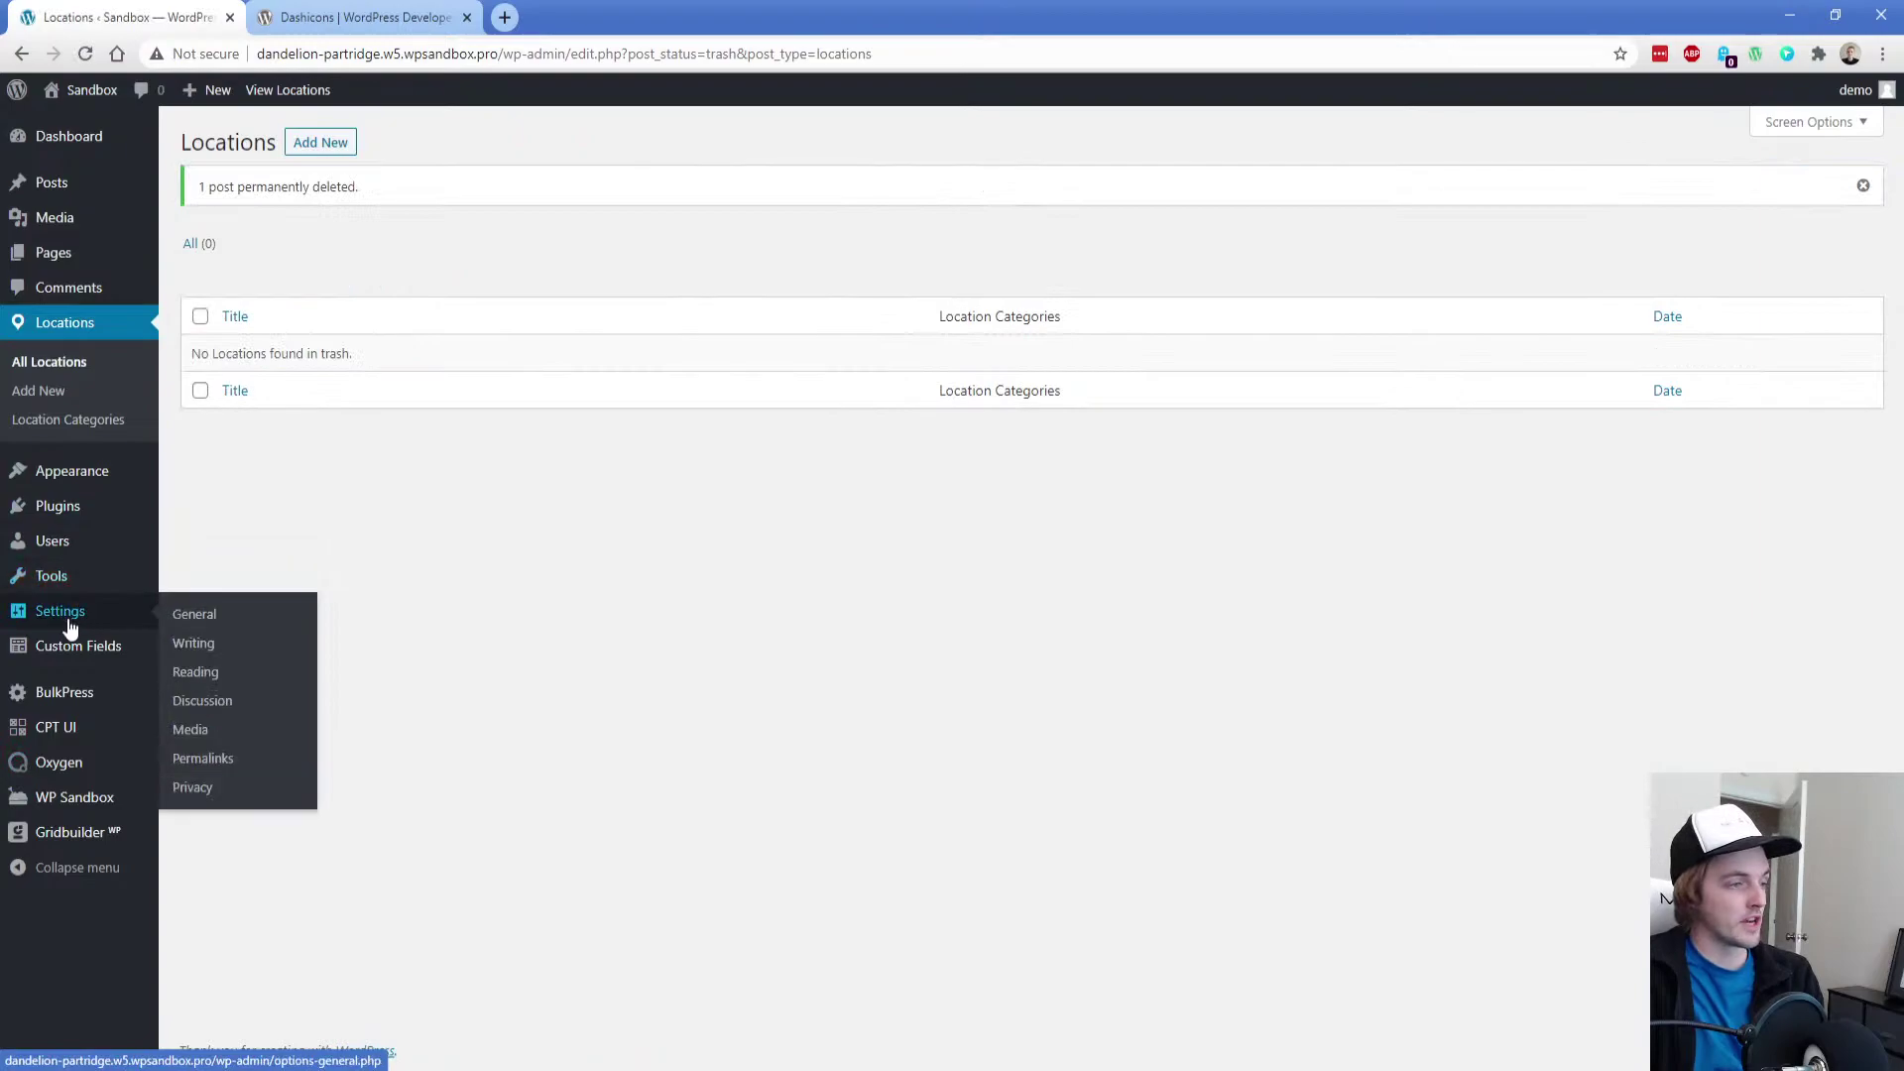
mouse_move(64, 575)
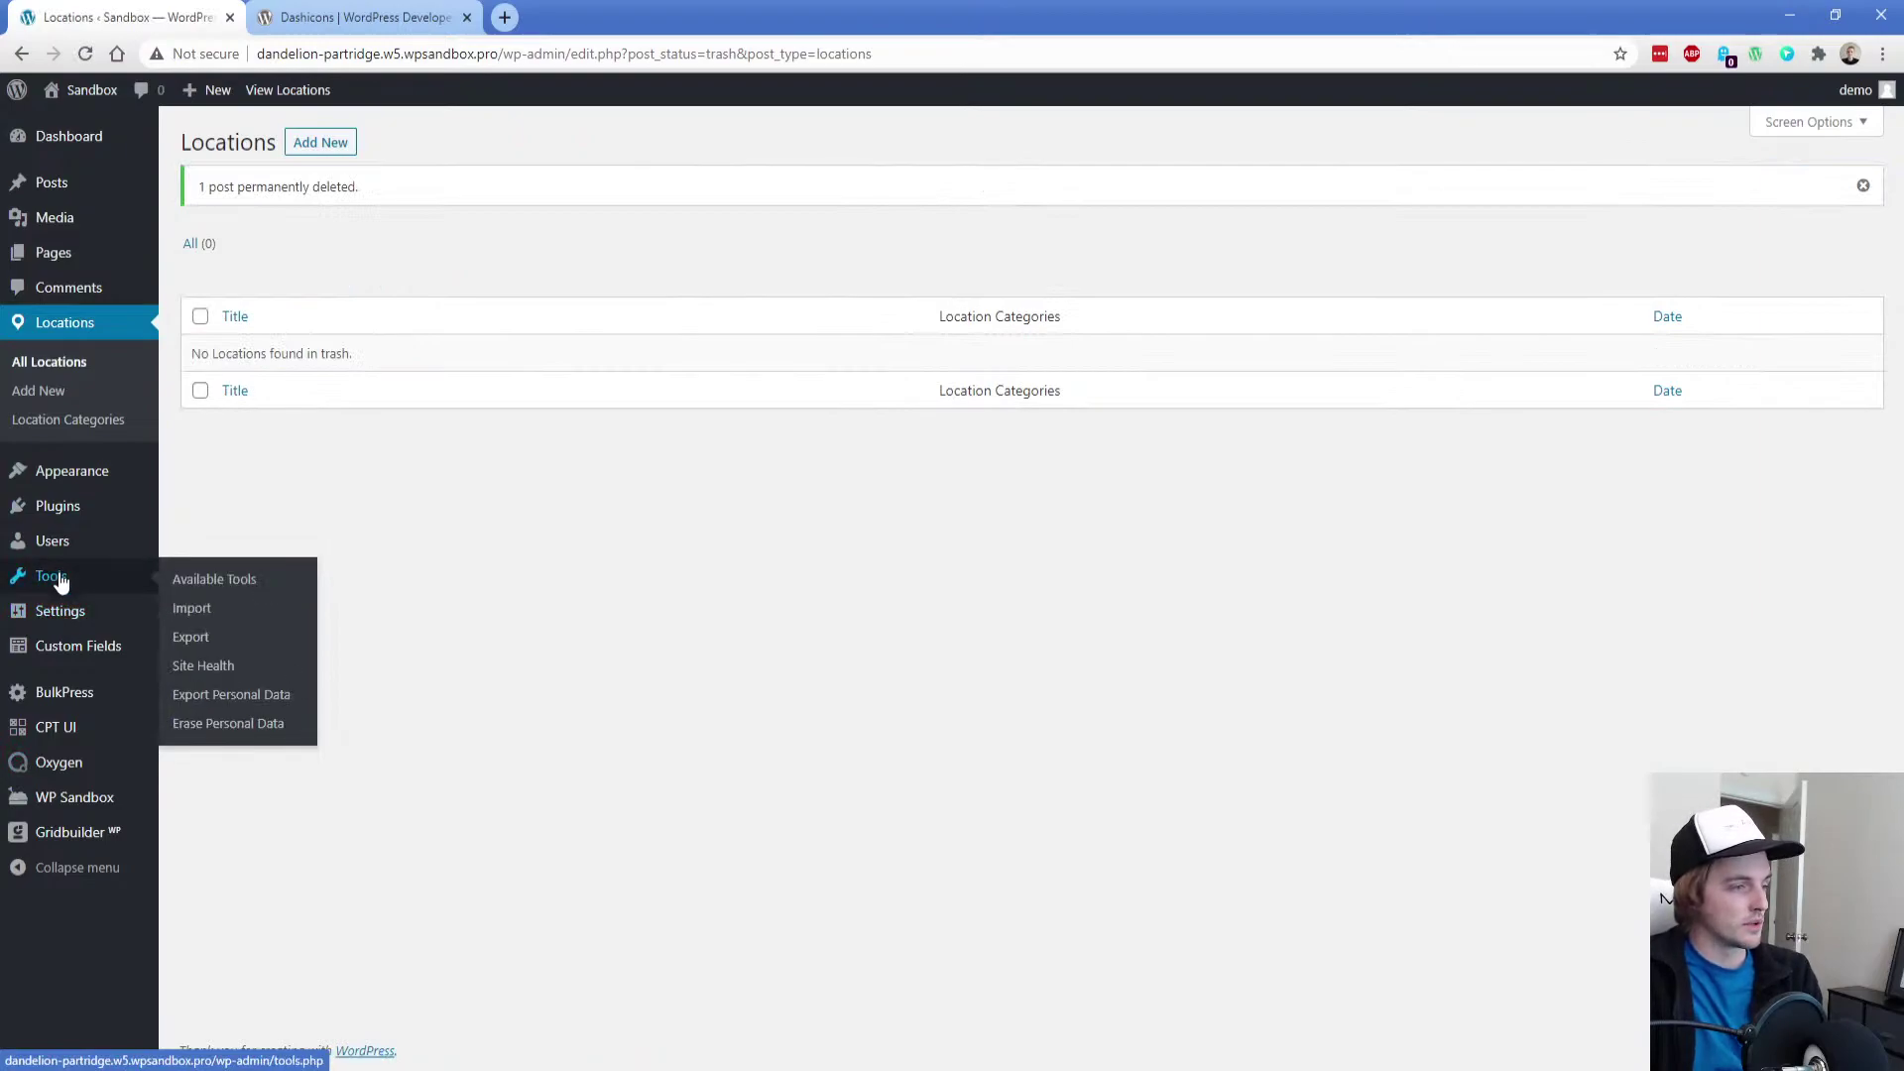
click(200, 617)
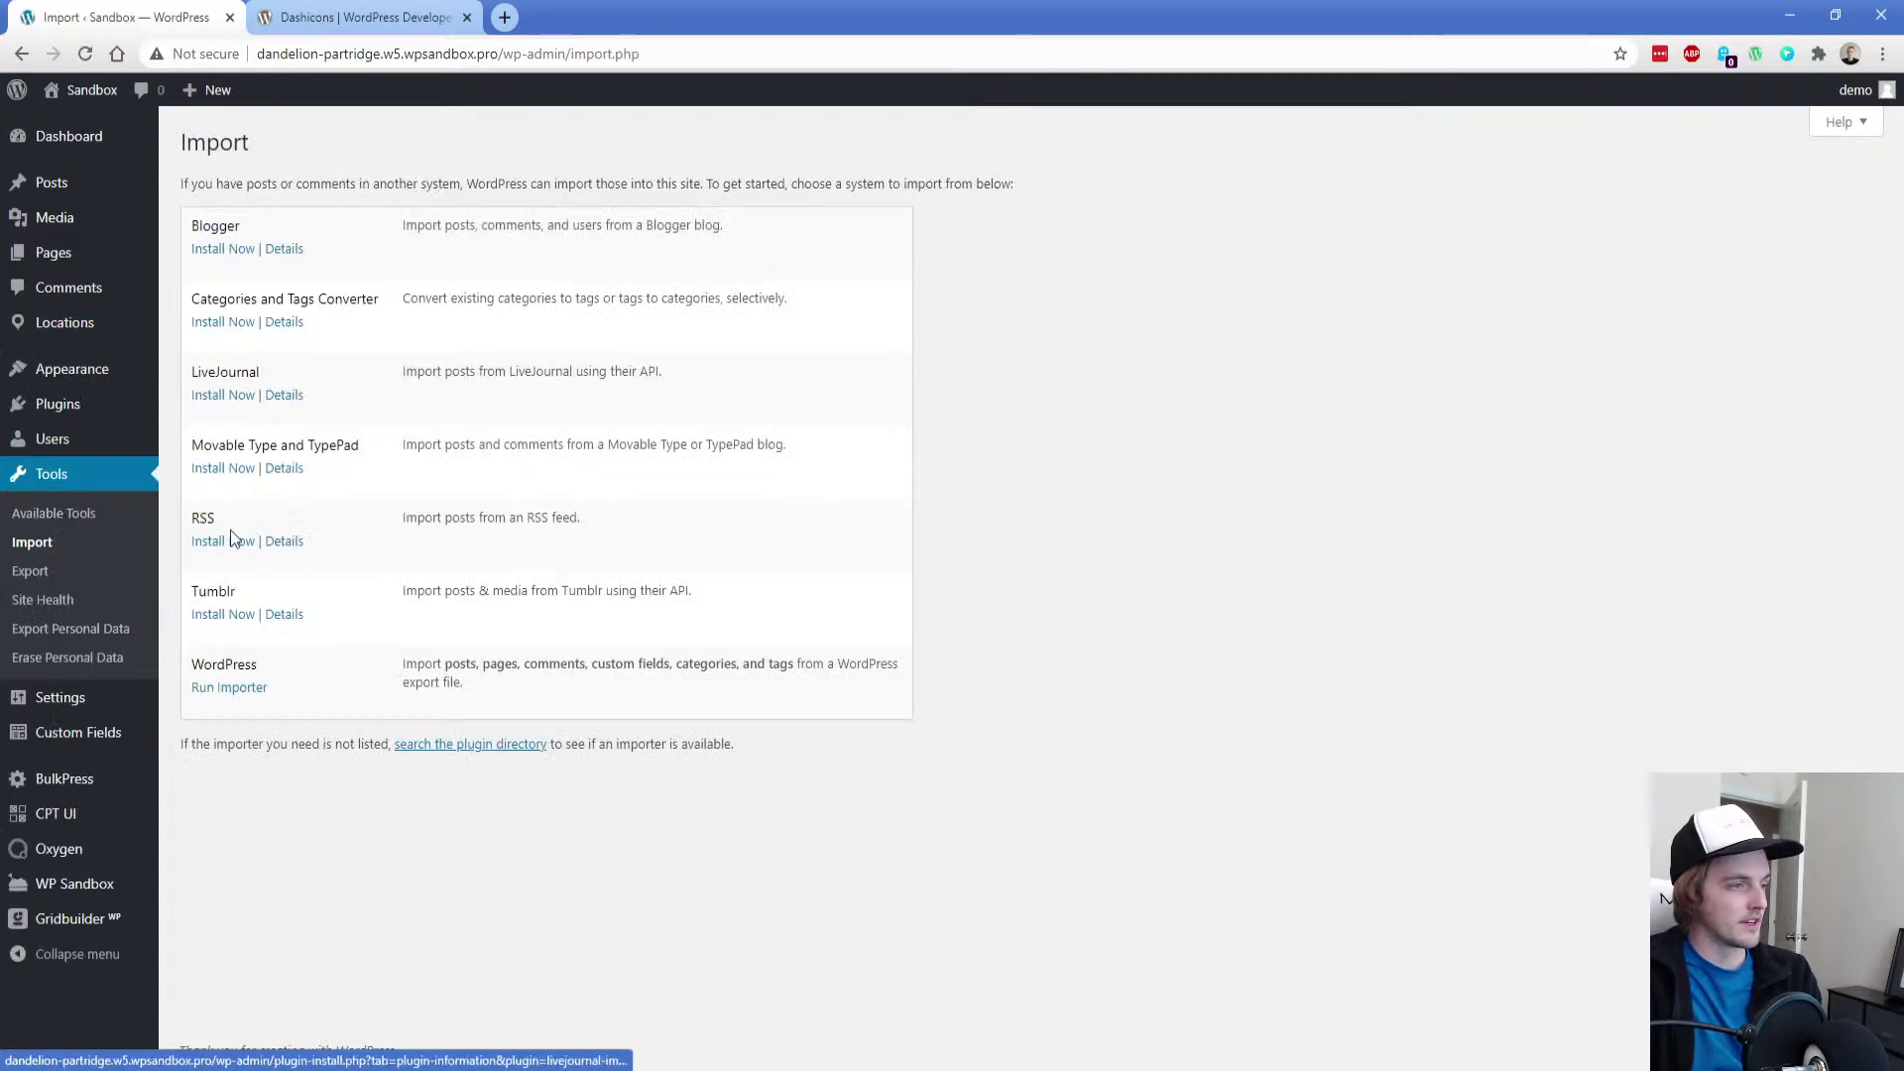
click(238, 680)
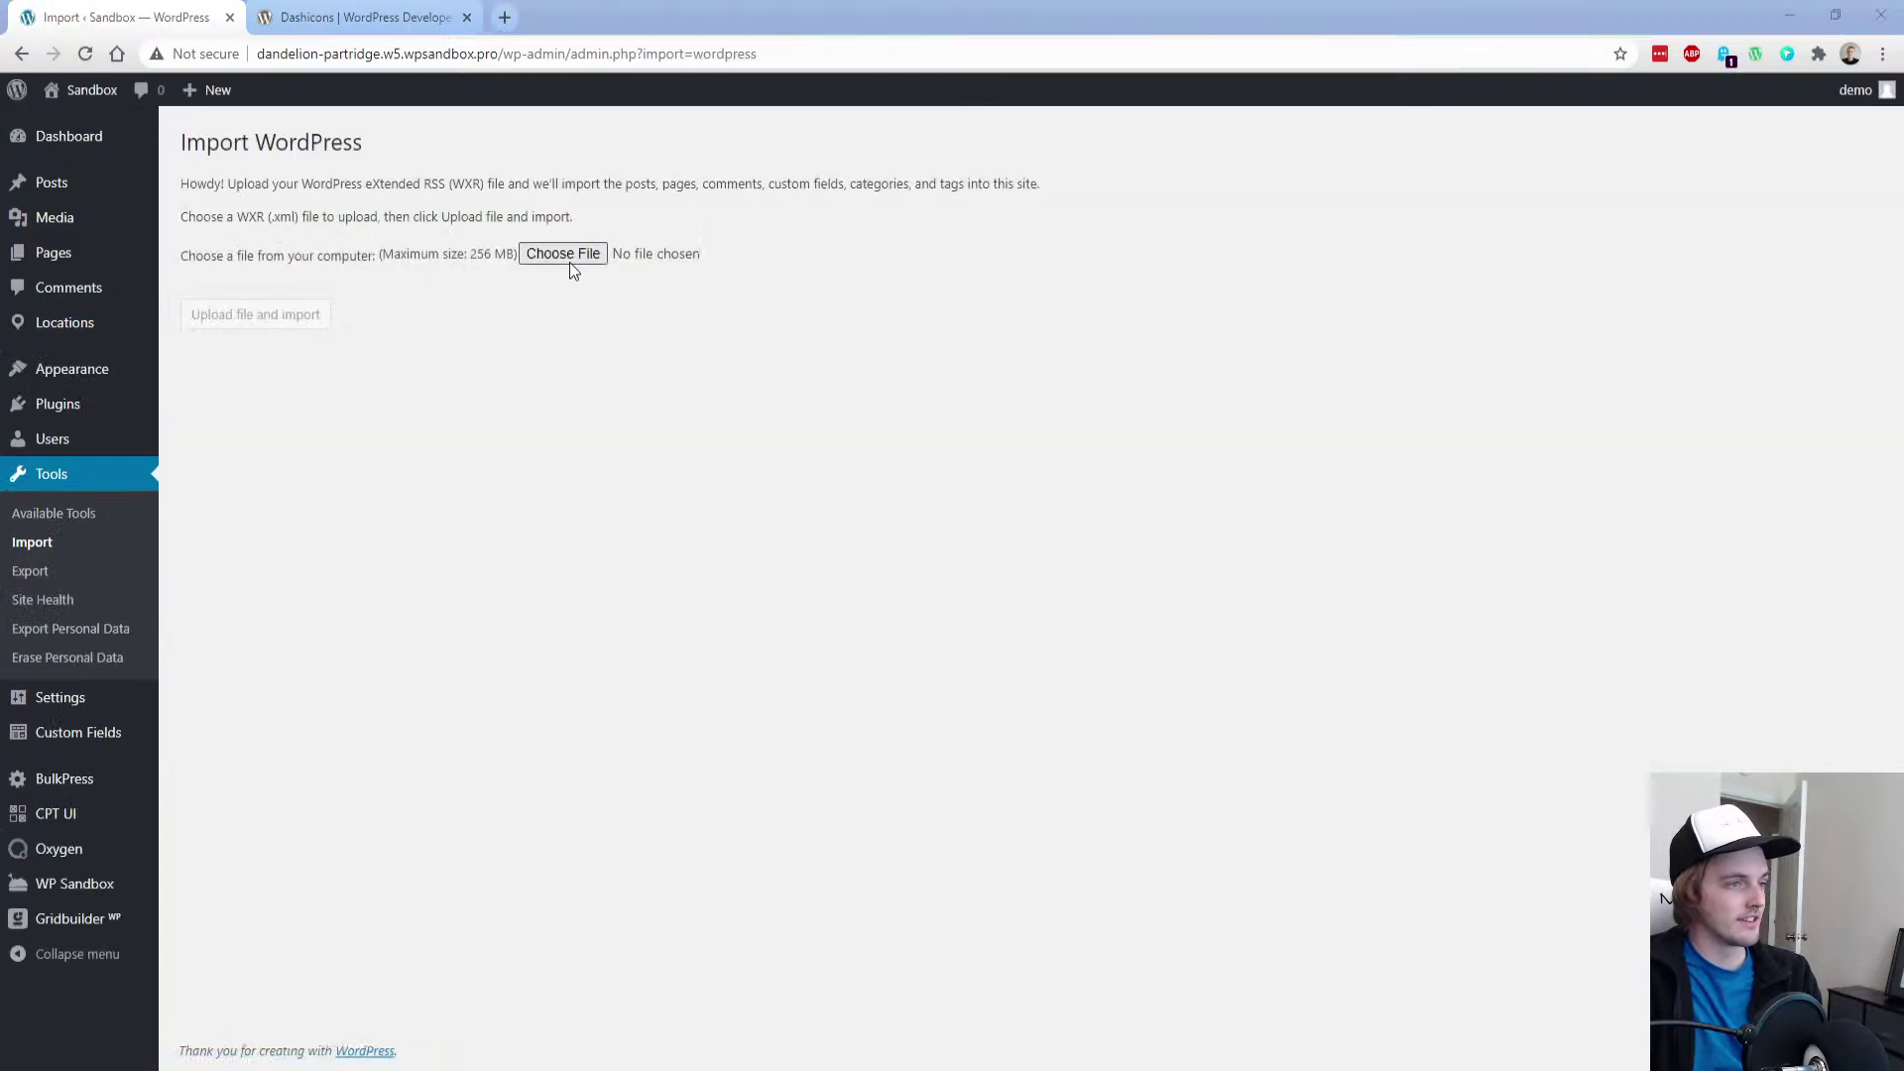
click(563, 254)
double_click(349, 216)
click(315, 309)
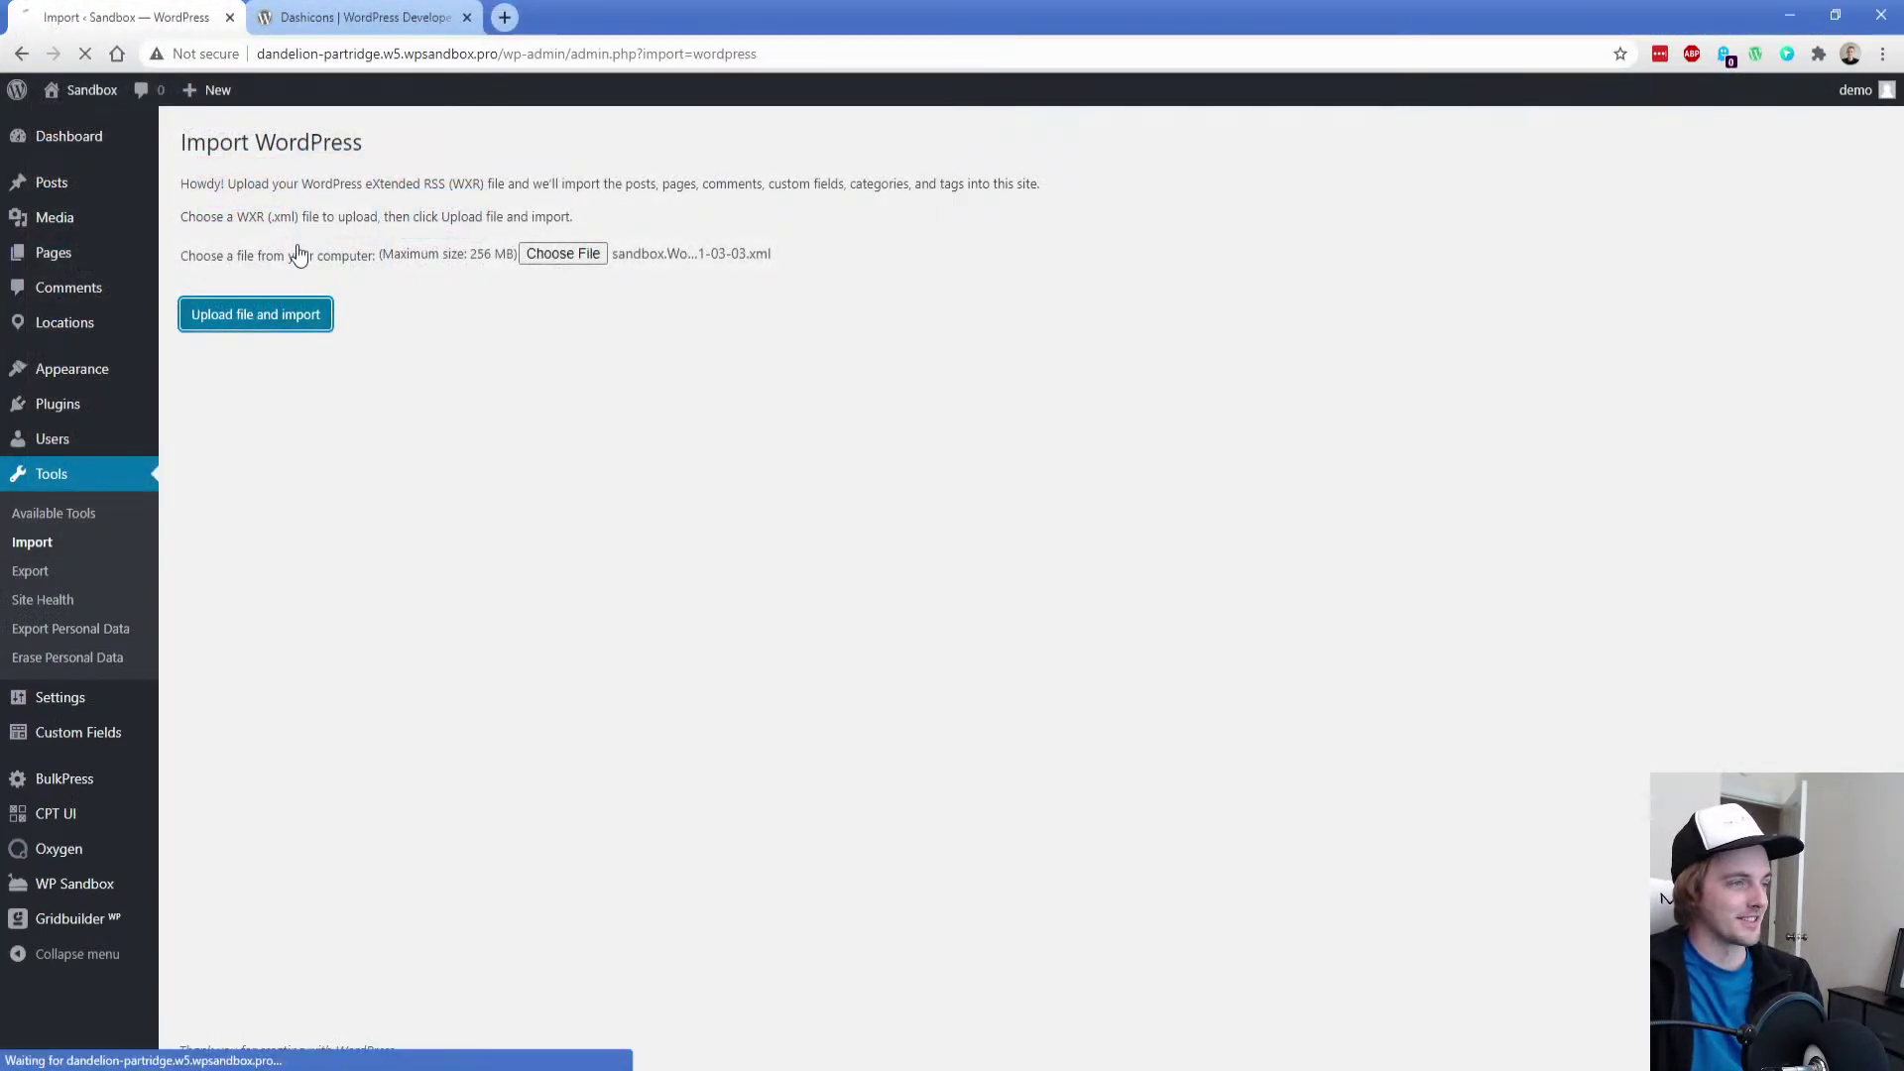
click(455, 344)
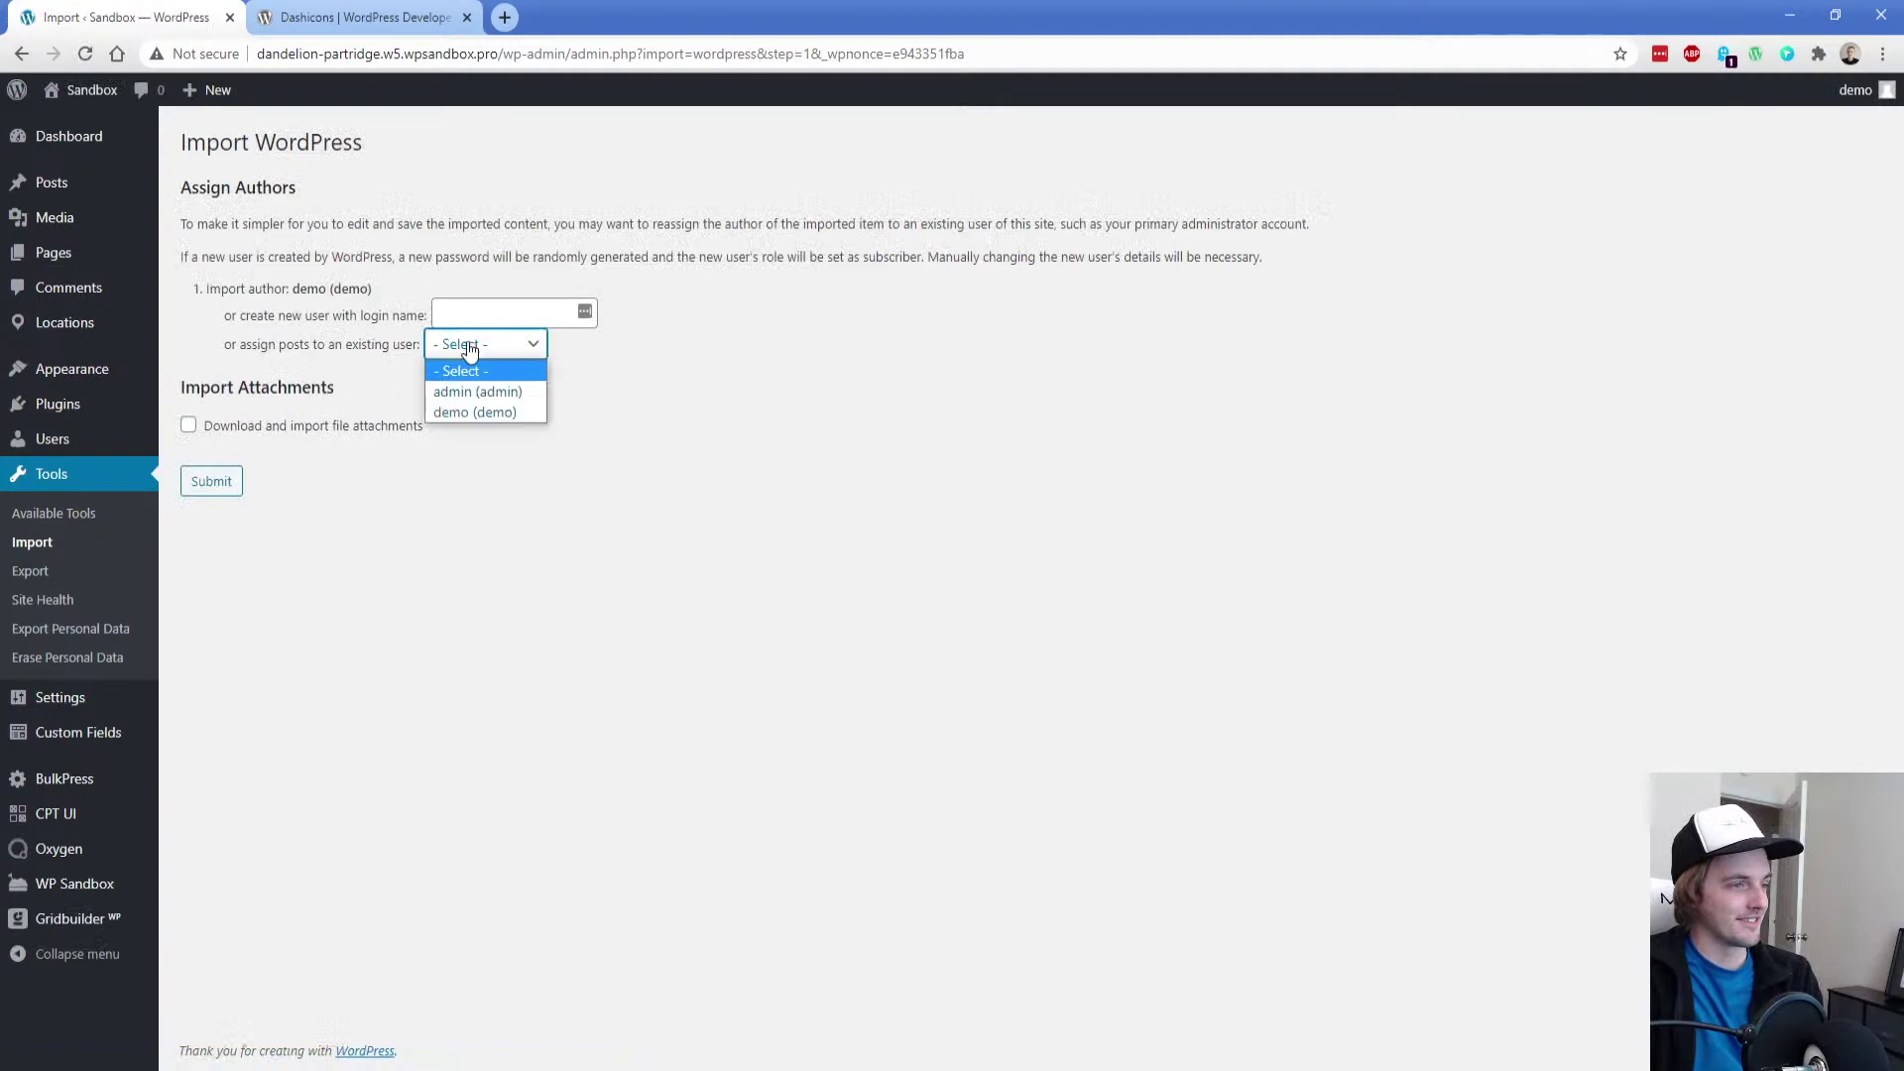
click(466, 408)
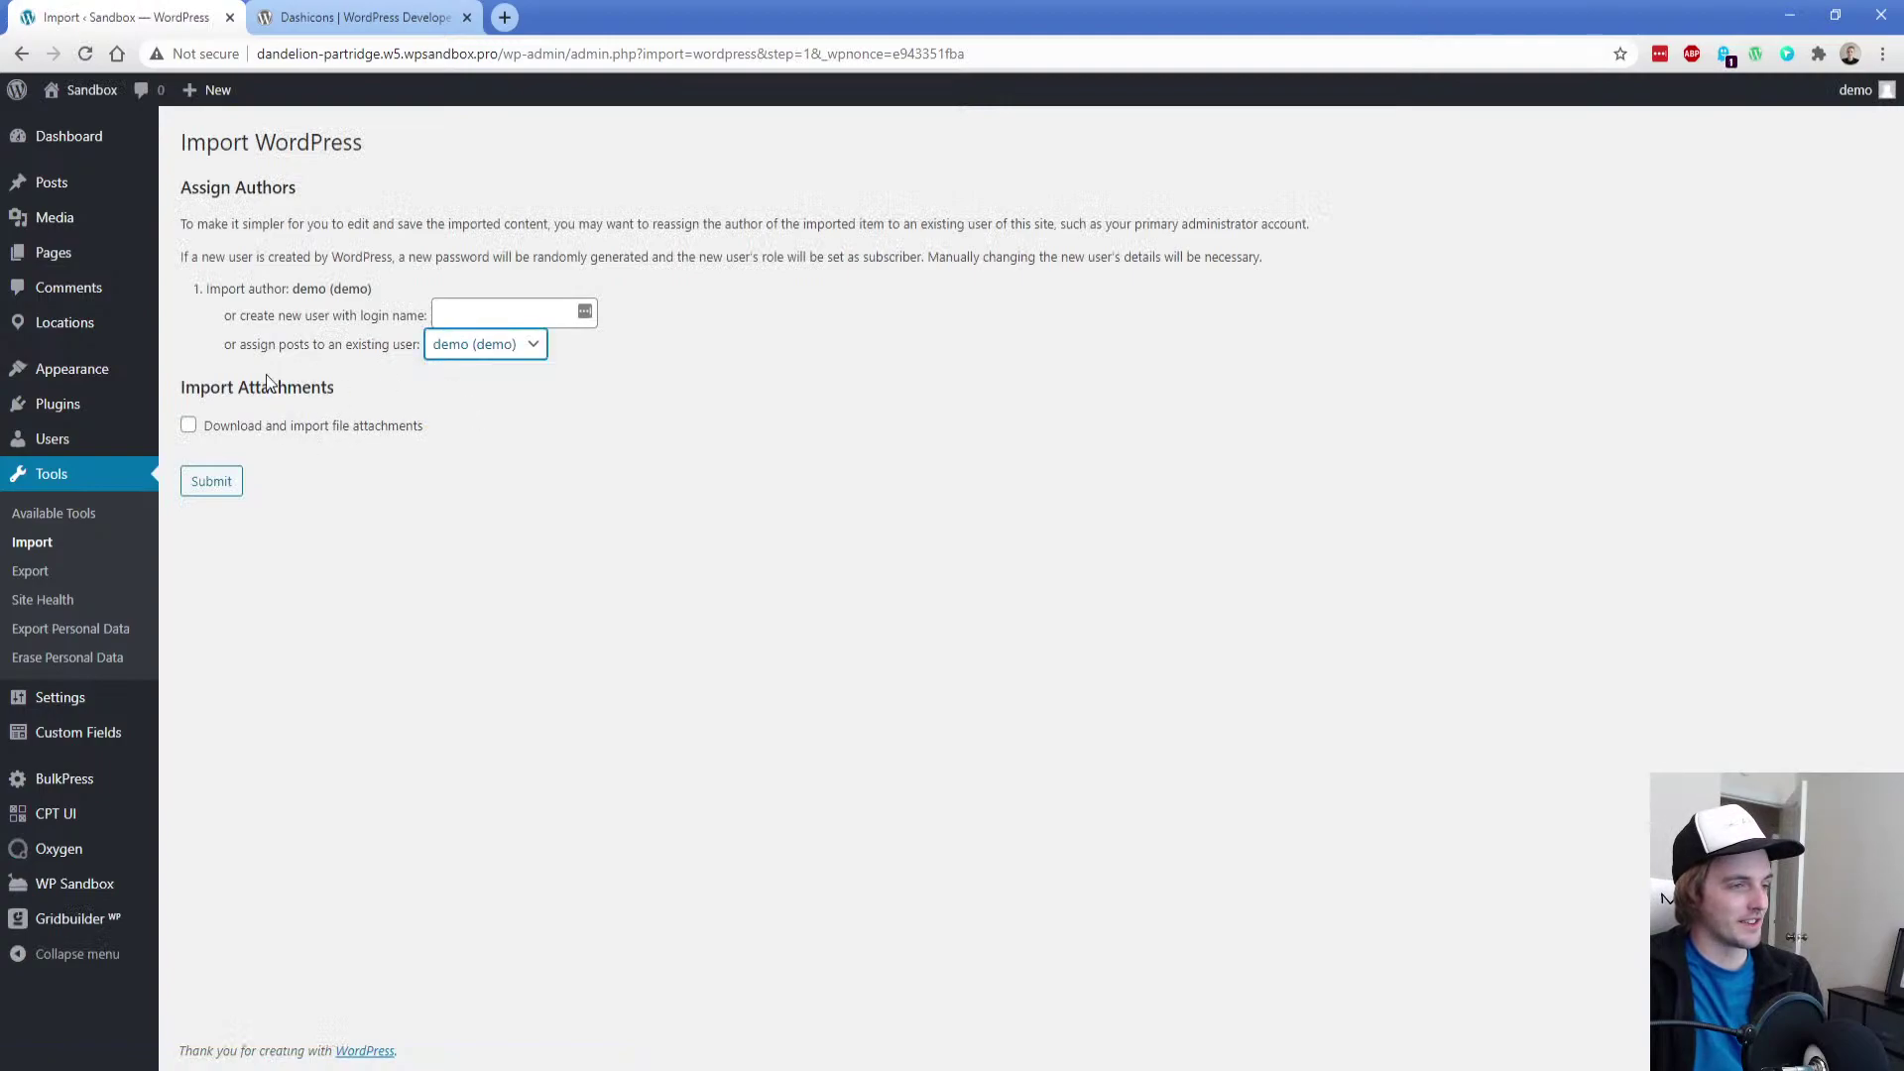
click(261, 429)
click(223, 485)
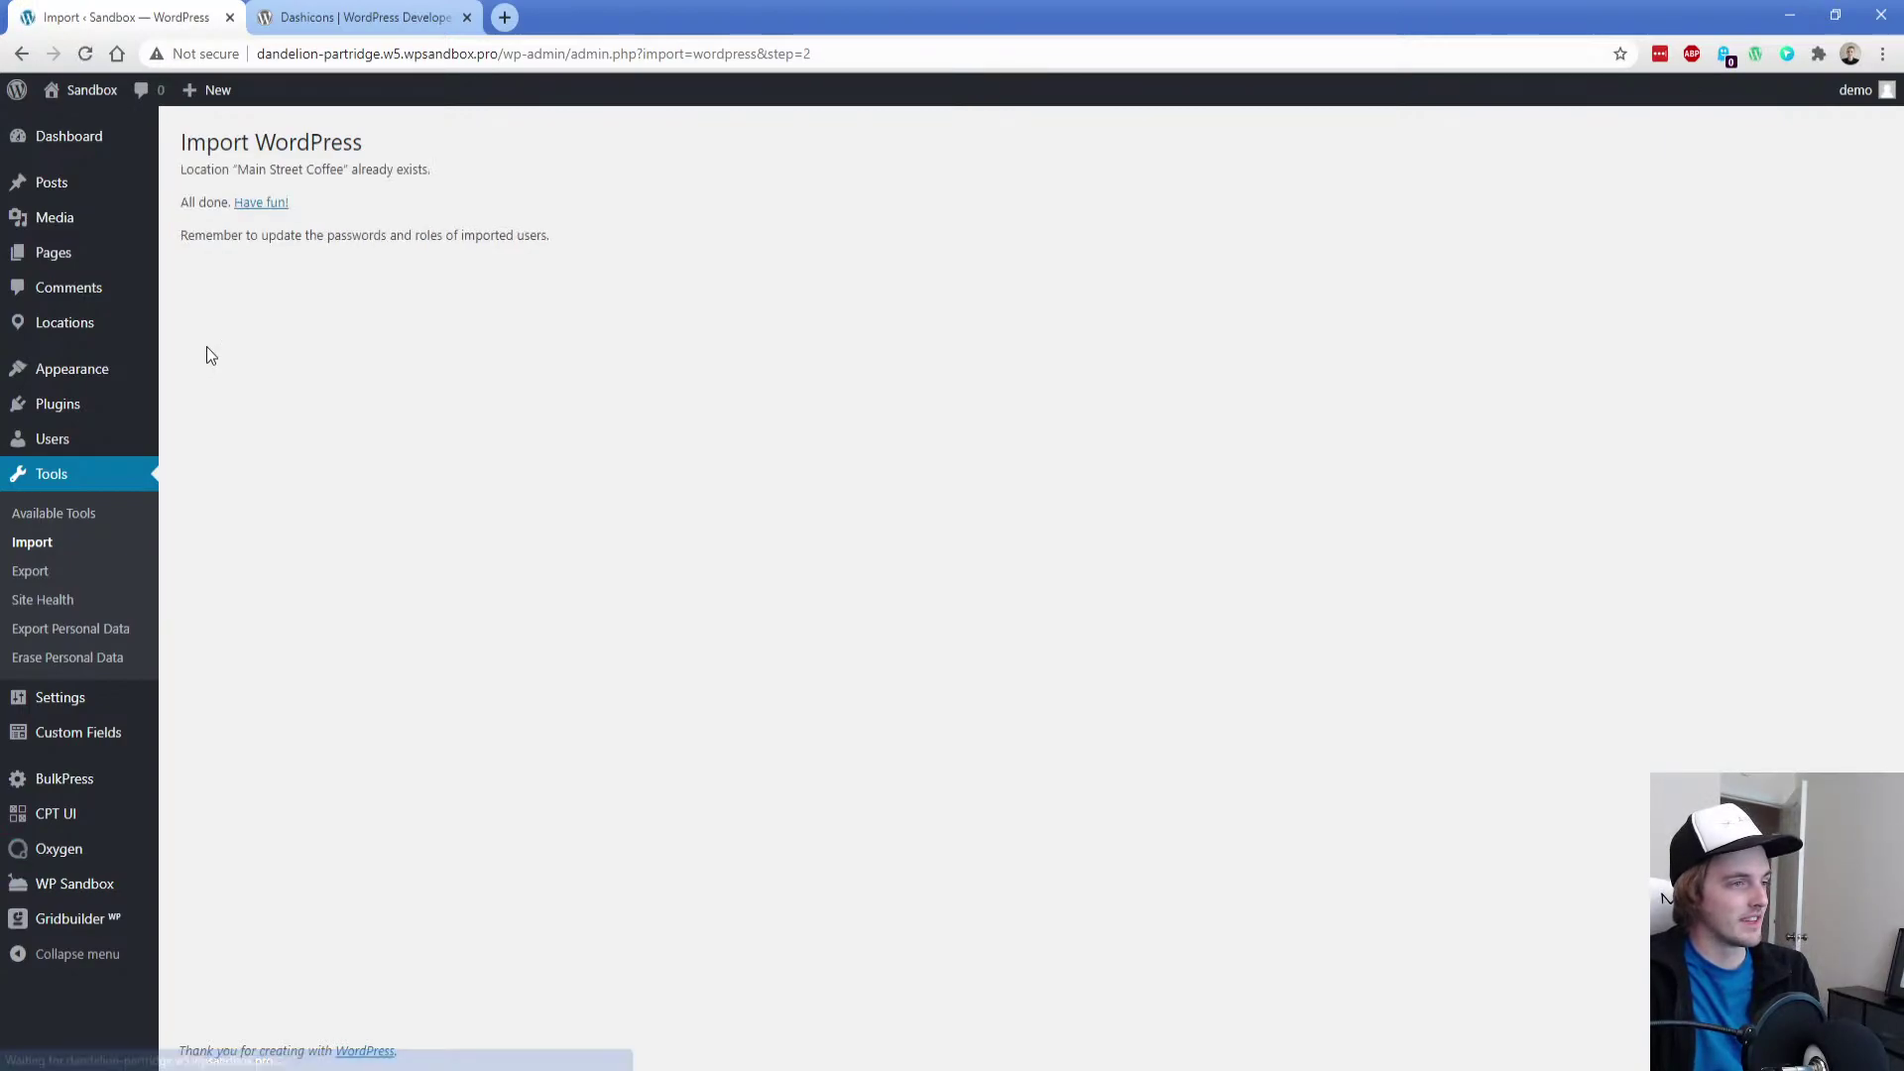
Open the imported Firestone Park location for editing and set its featured image to the green tree photo from the media library
click(262, 204)
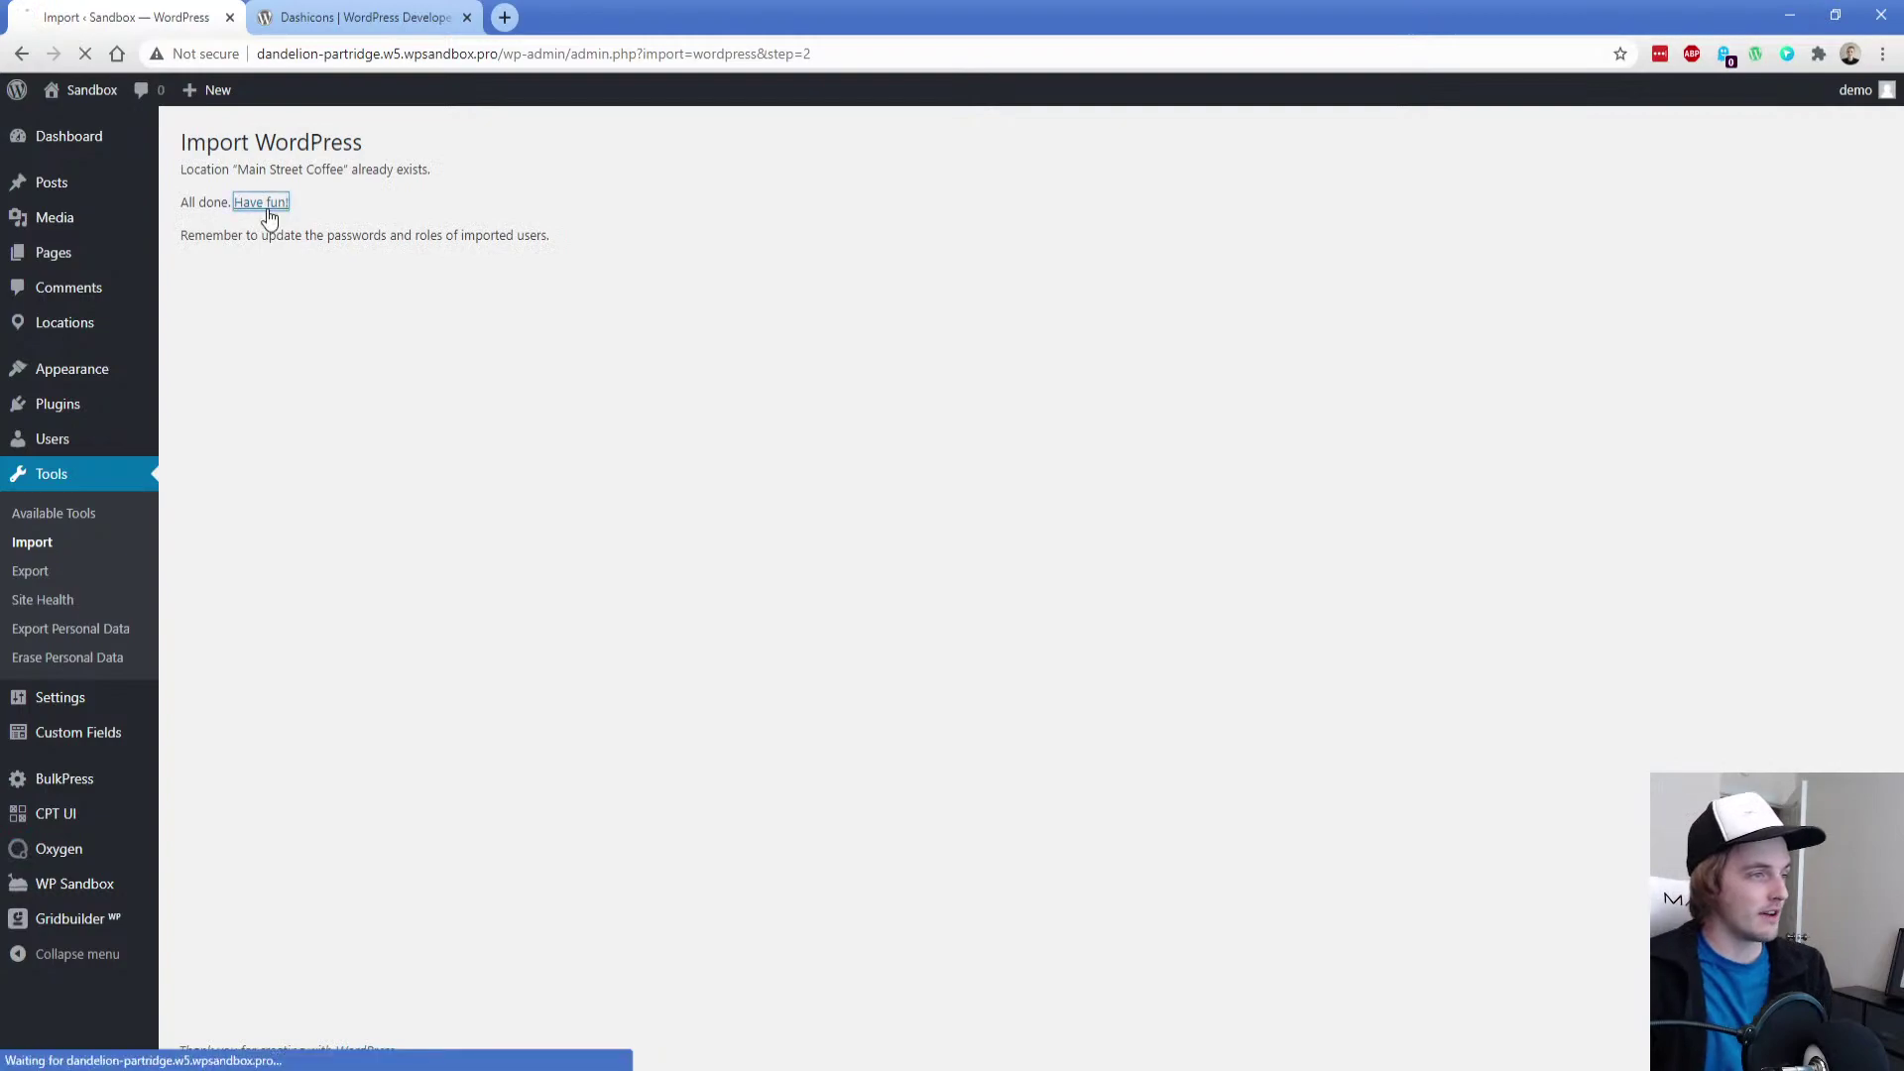
click(95, 394)
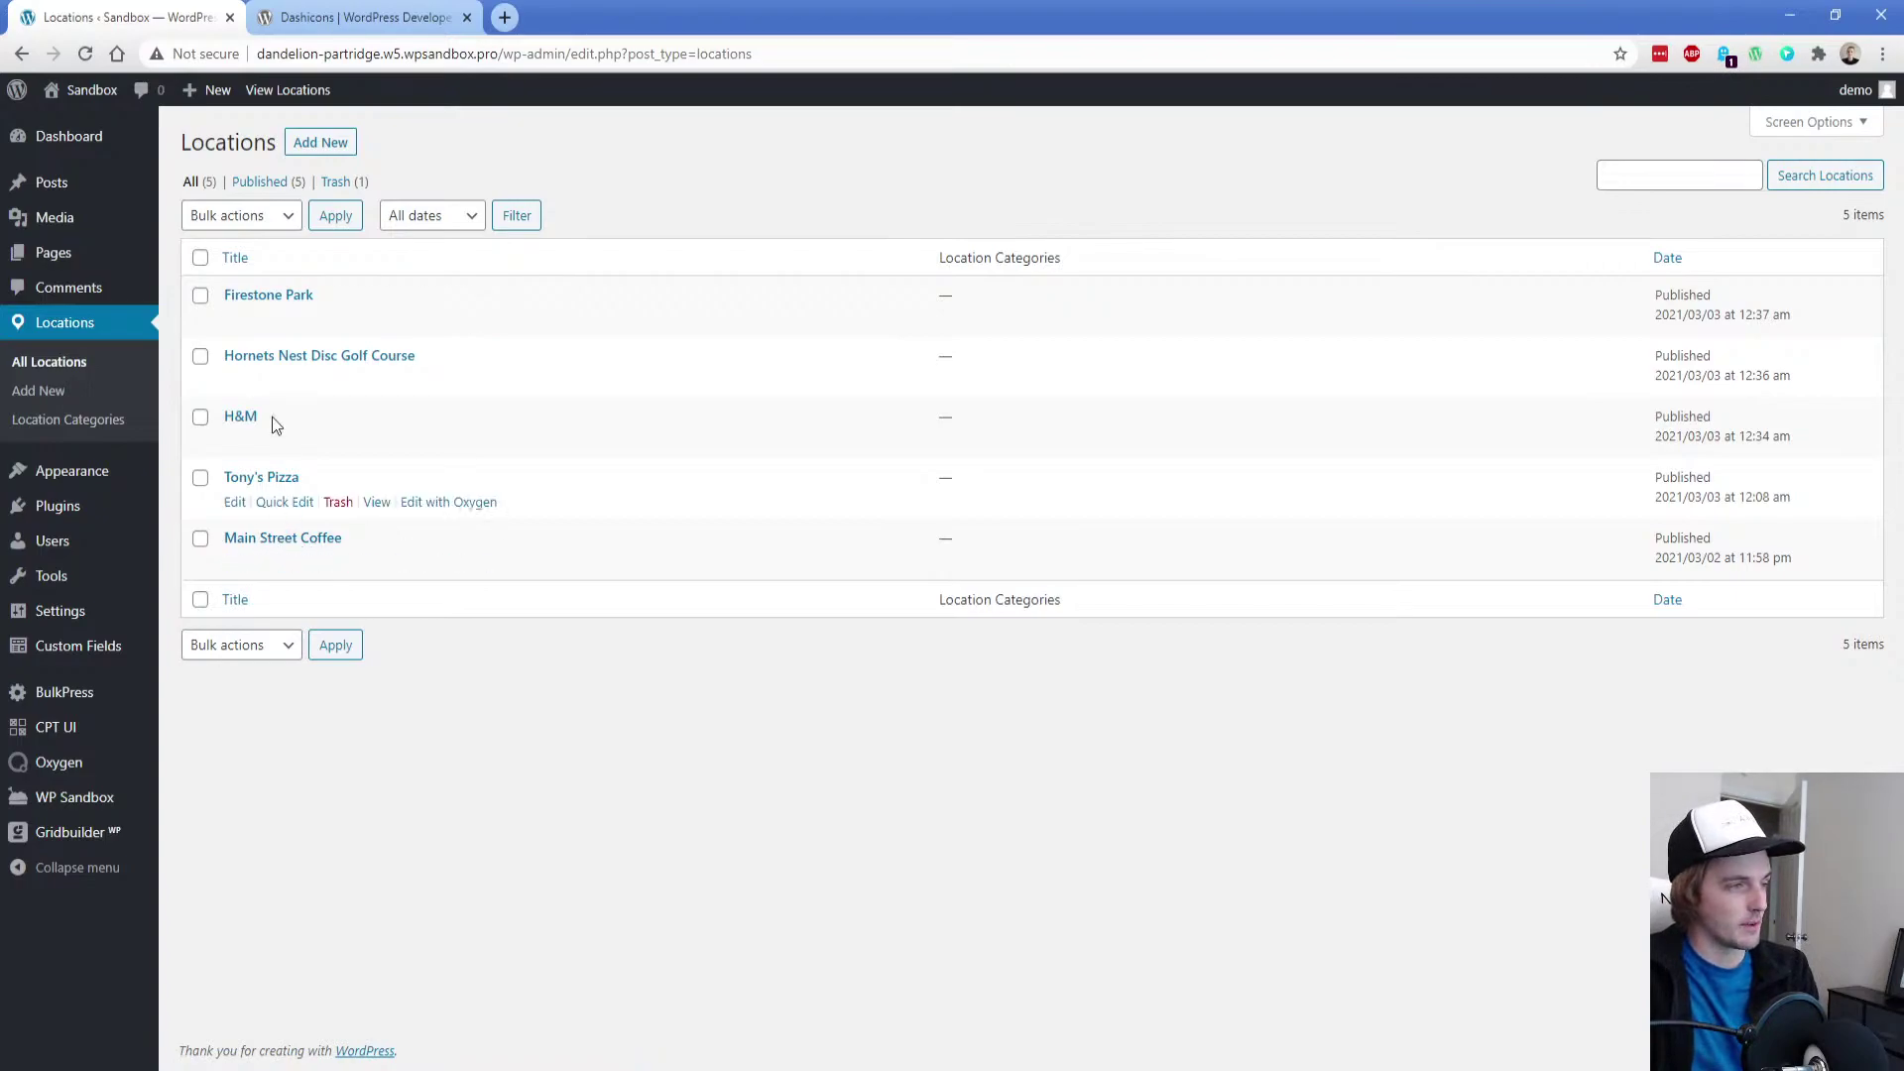
click(235, 319)
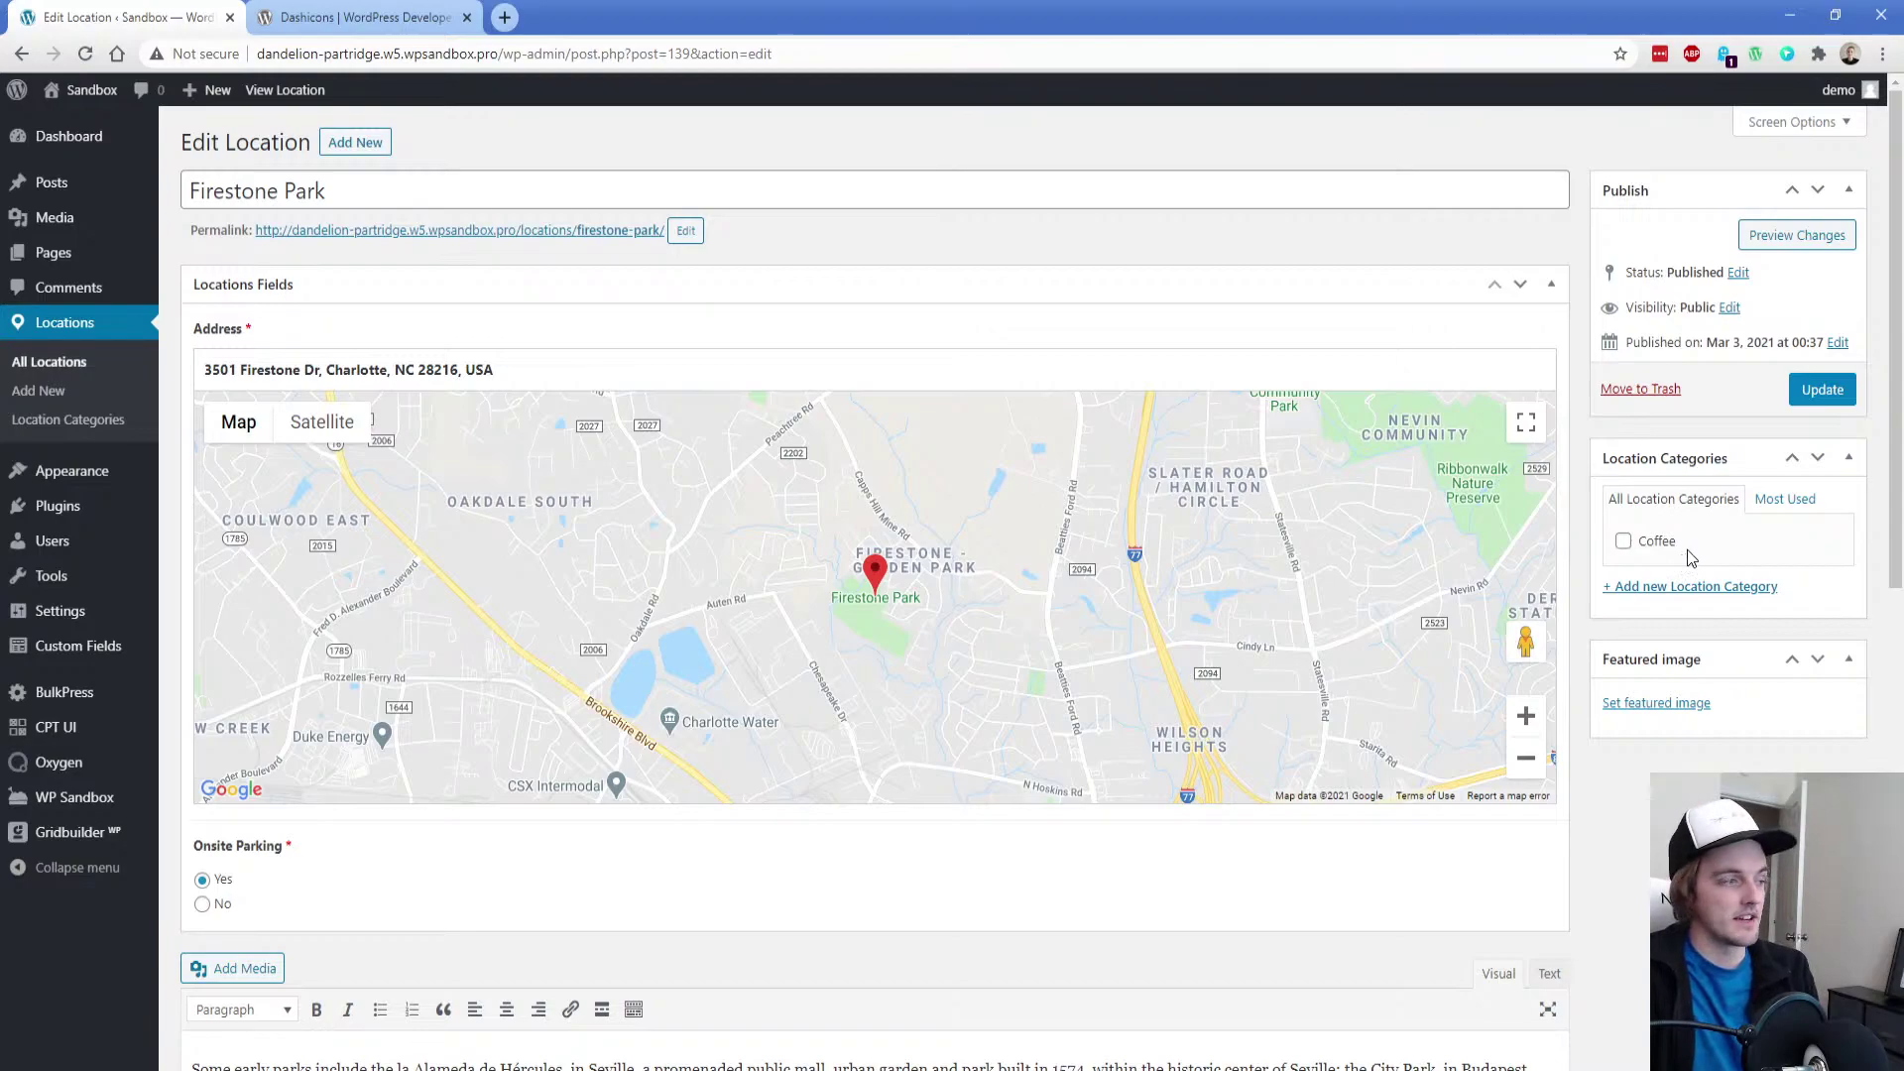
click(1658, 704)
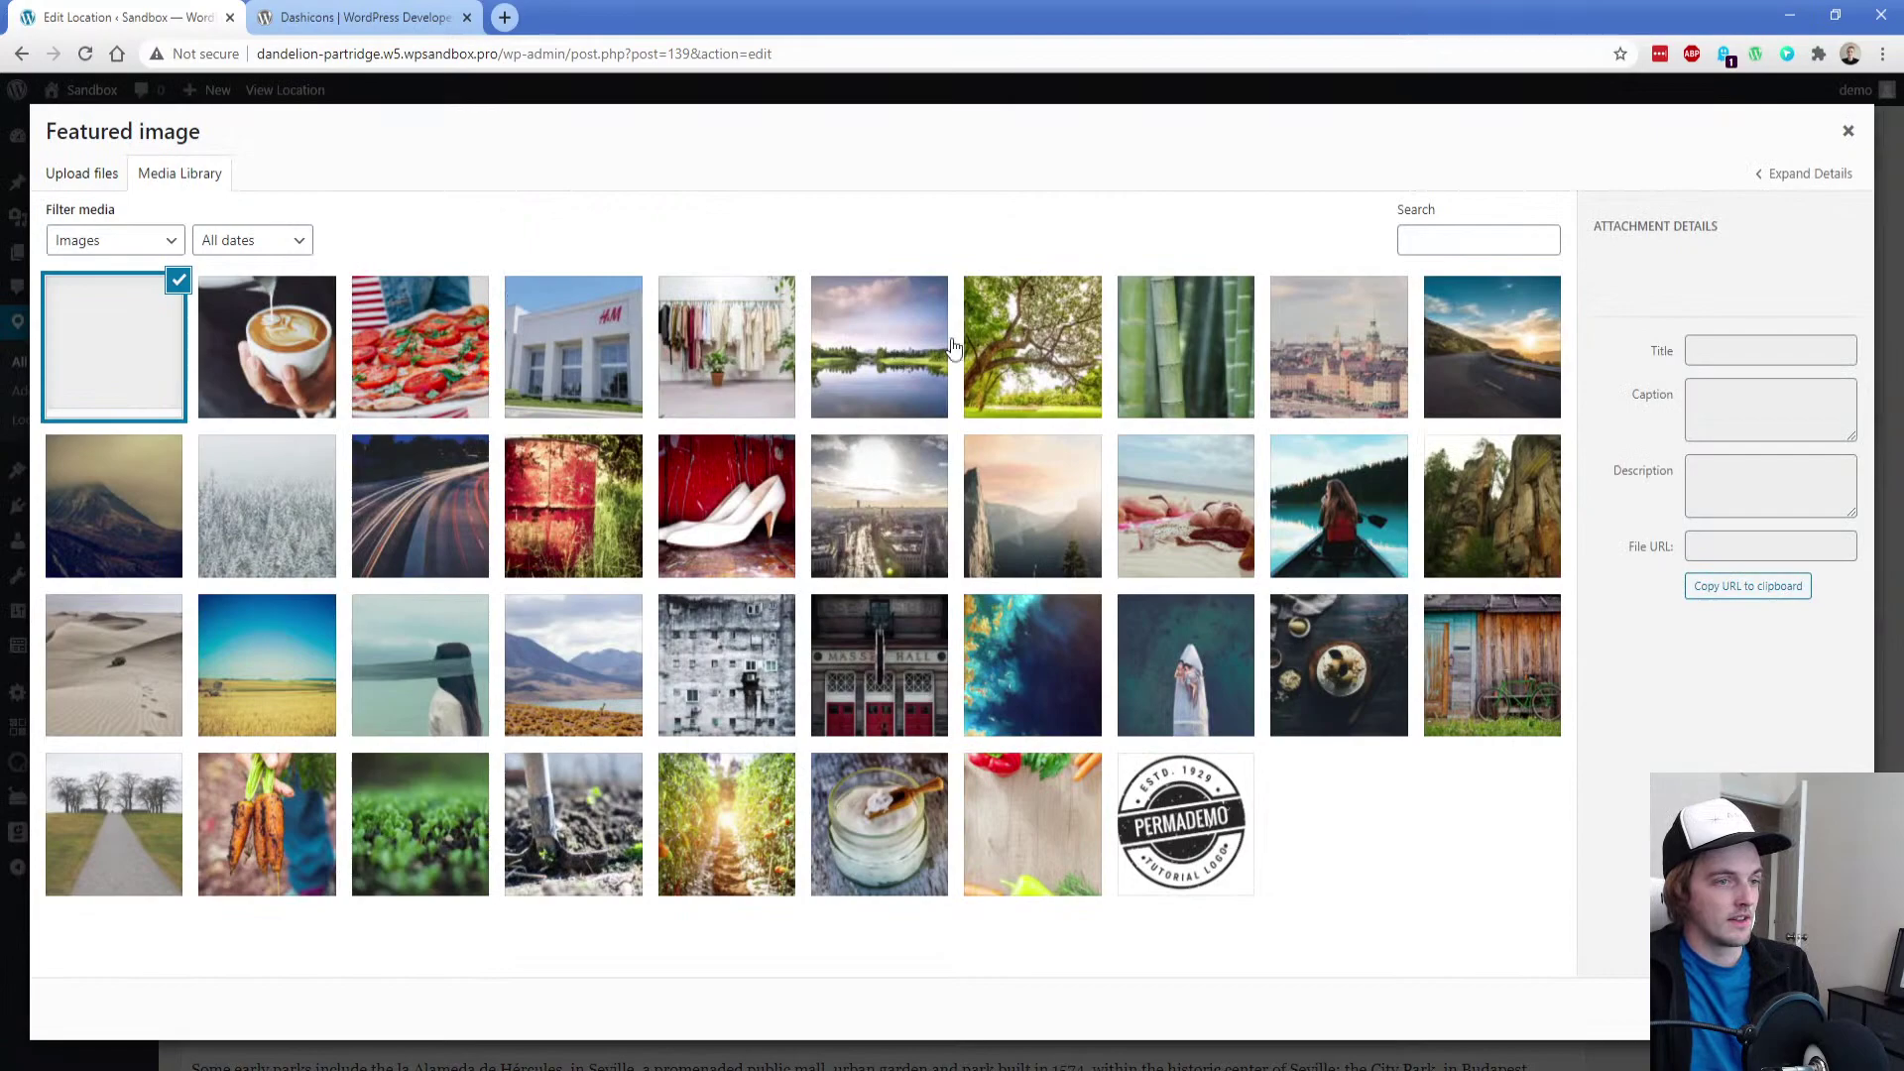
click(1012, 347)
click(1785, 1006)
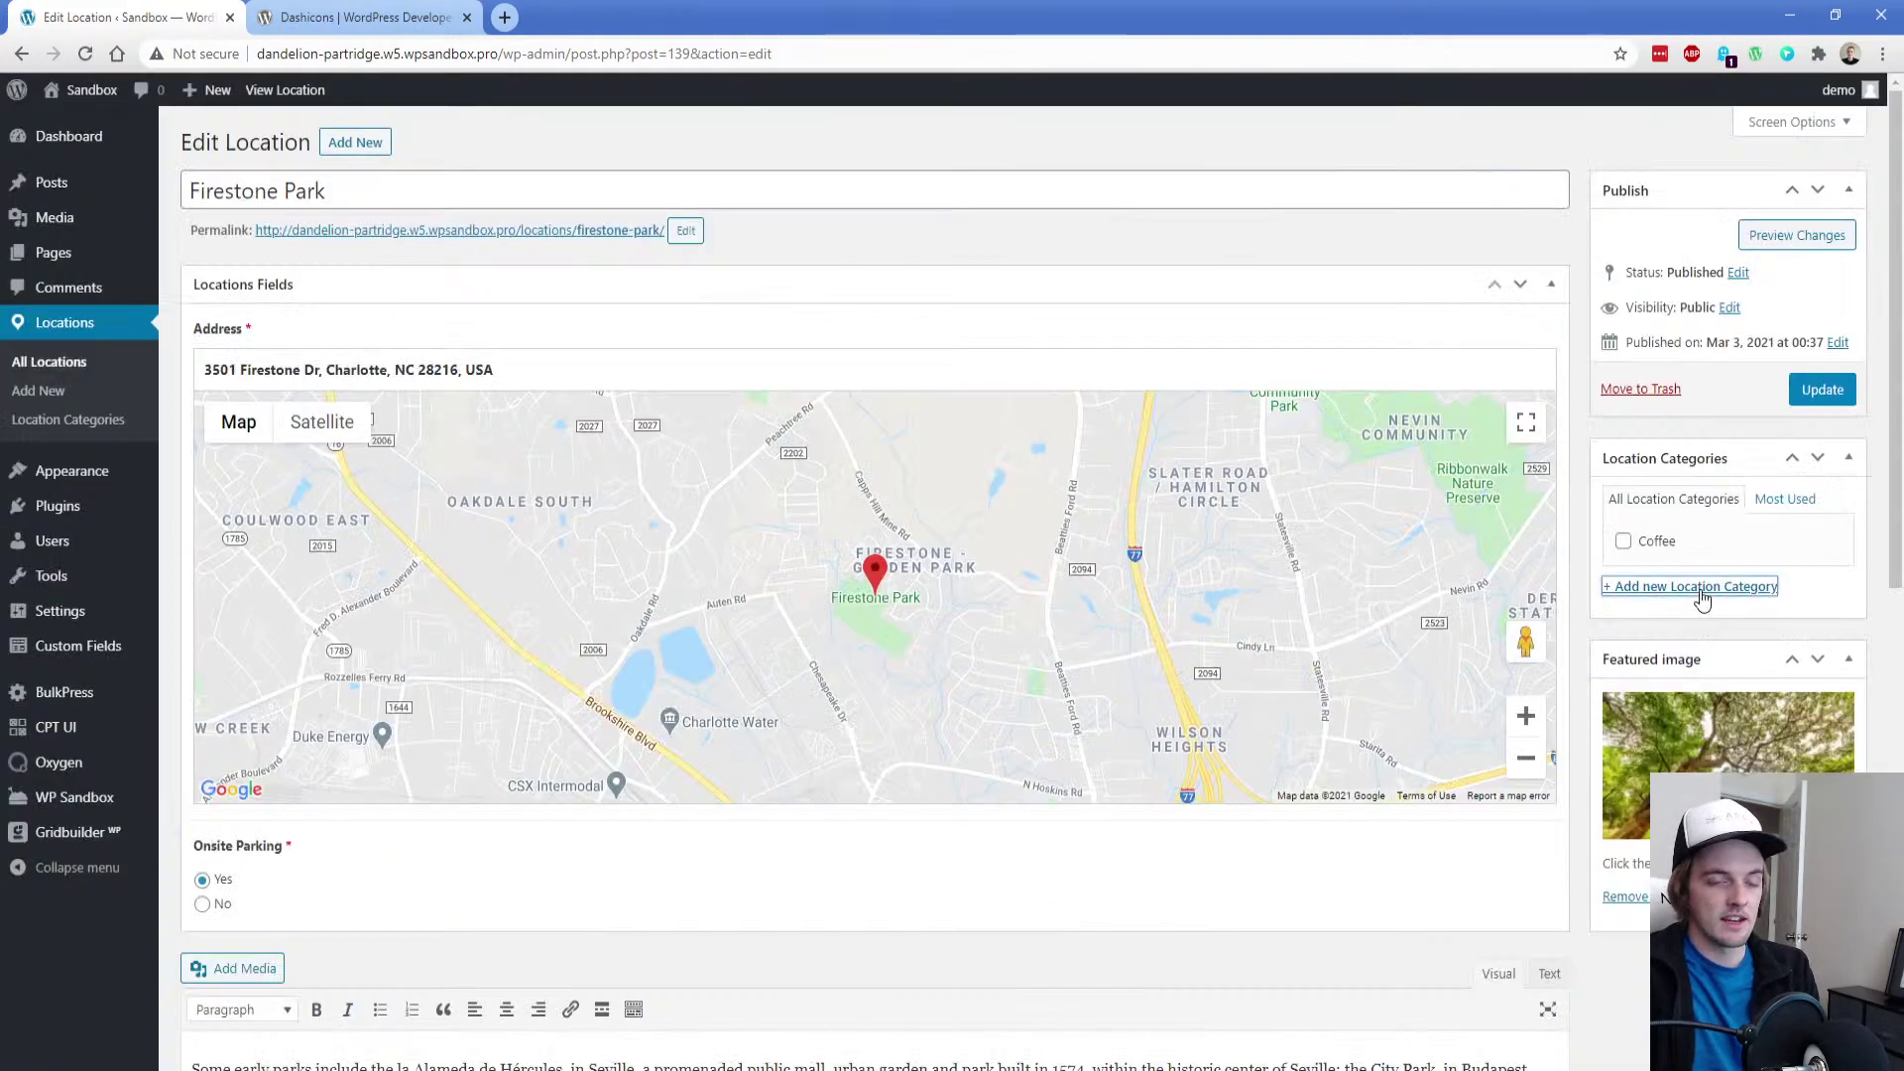
Add a new location category named Park to Firestone Park and update the location
click(1702, 589)
text(Park)
key(Return)
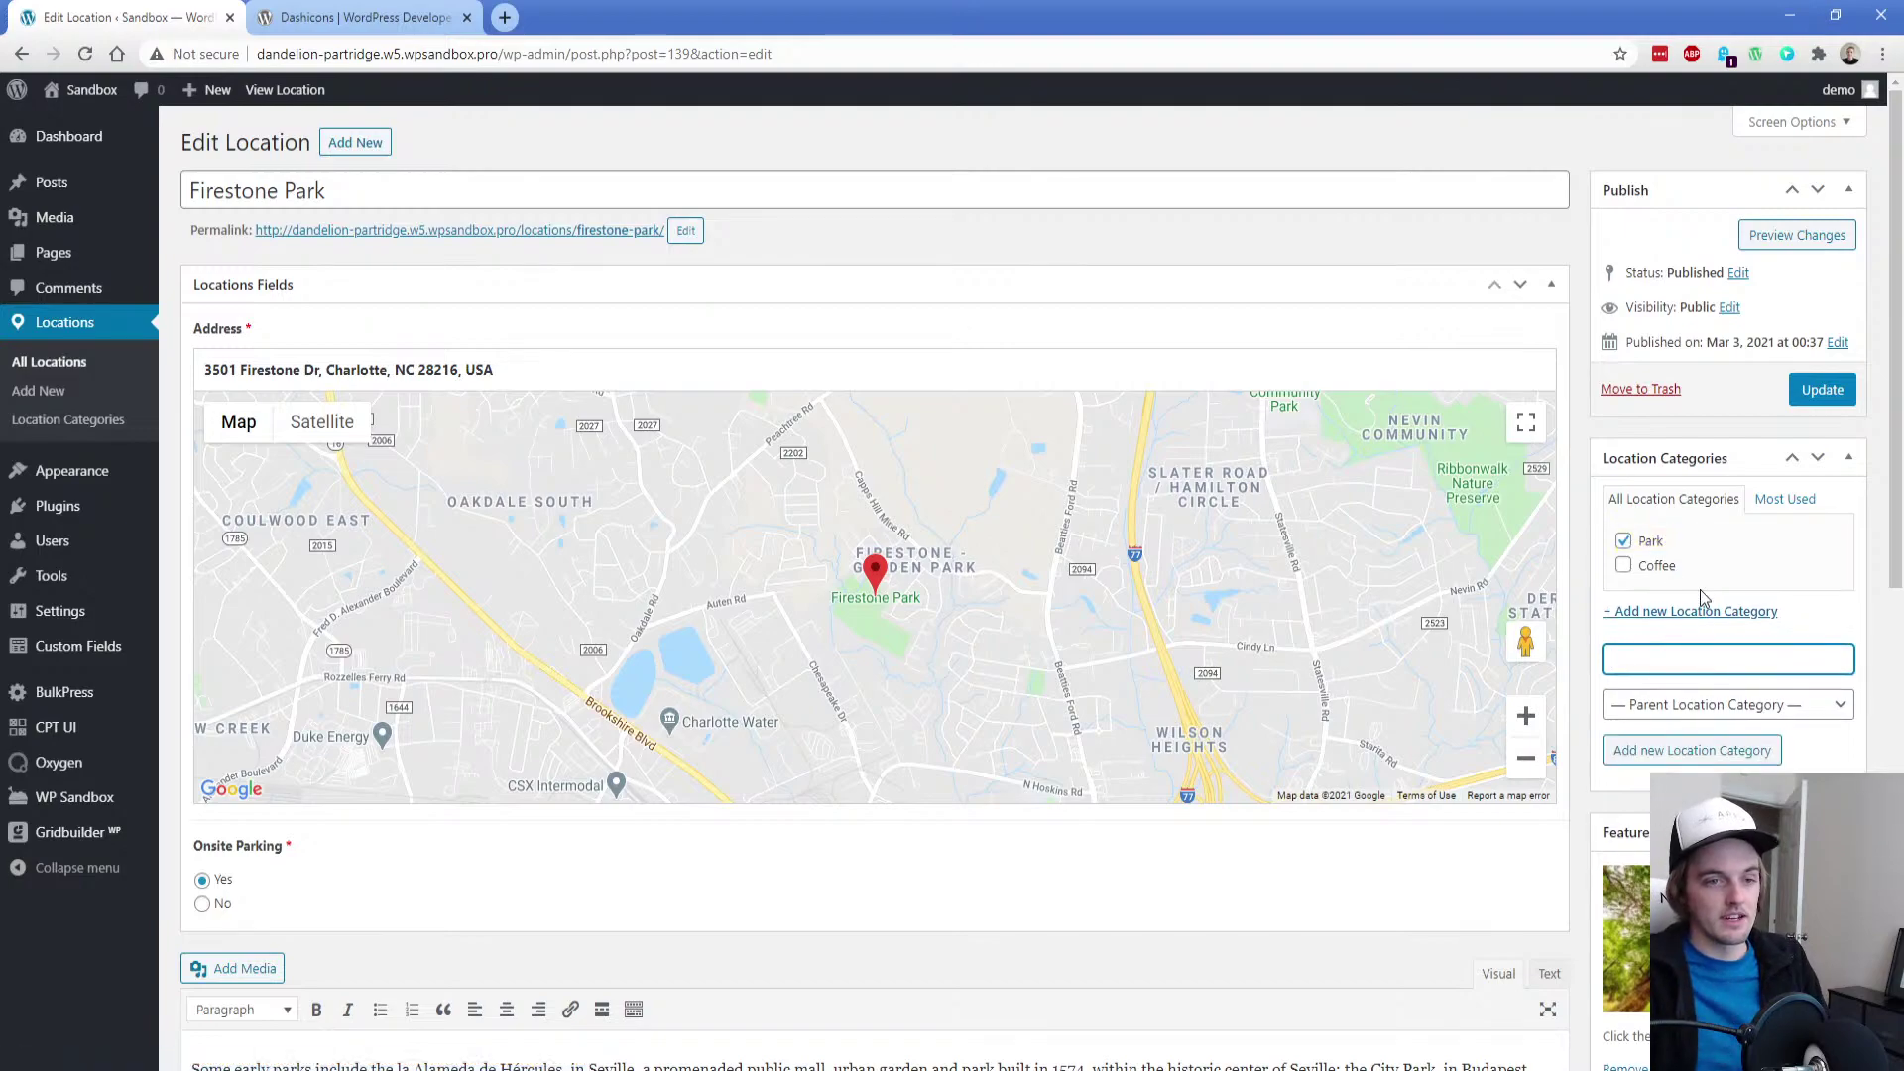
click(1814, 400)
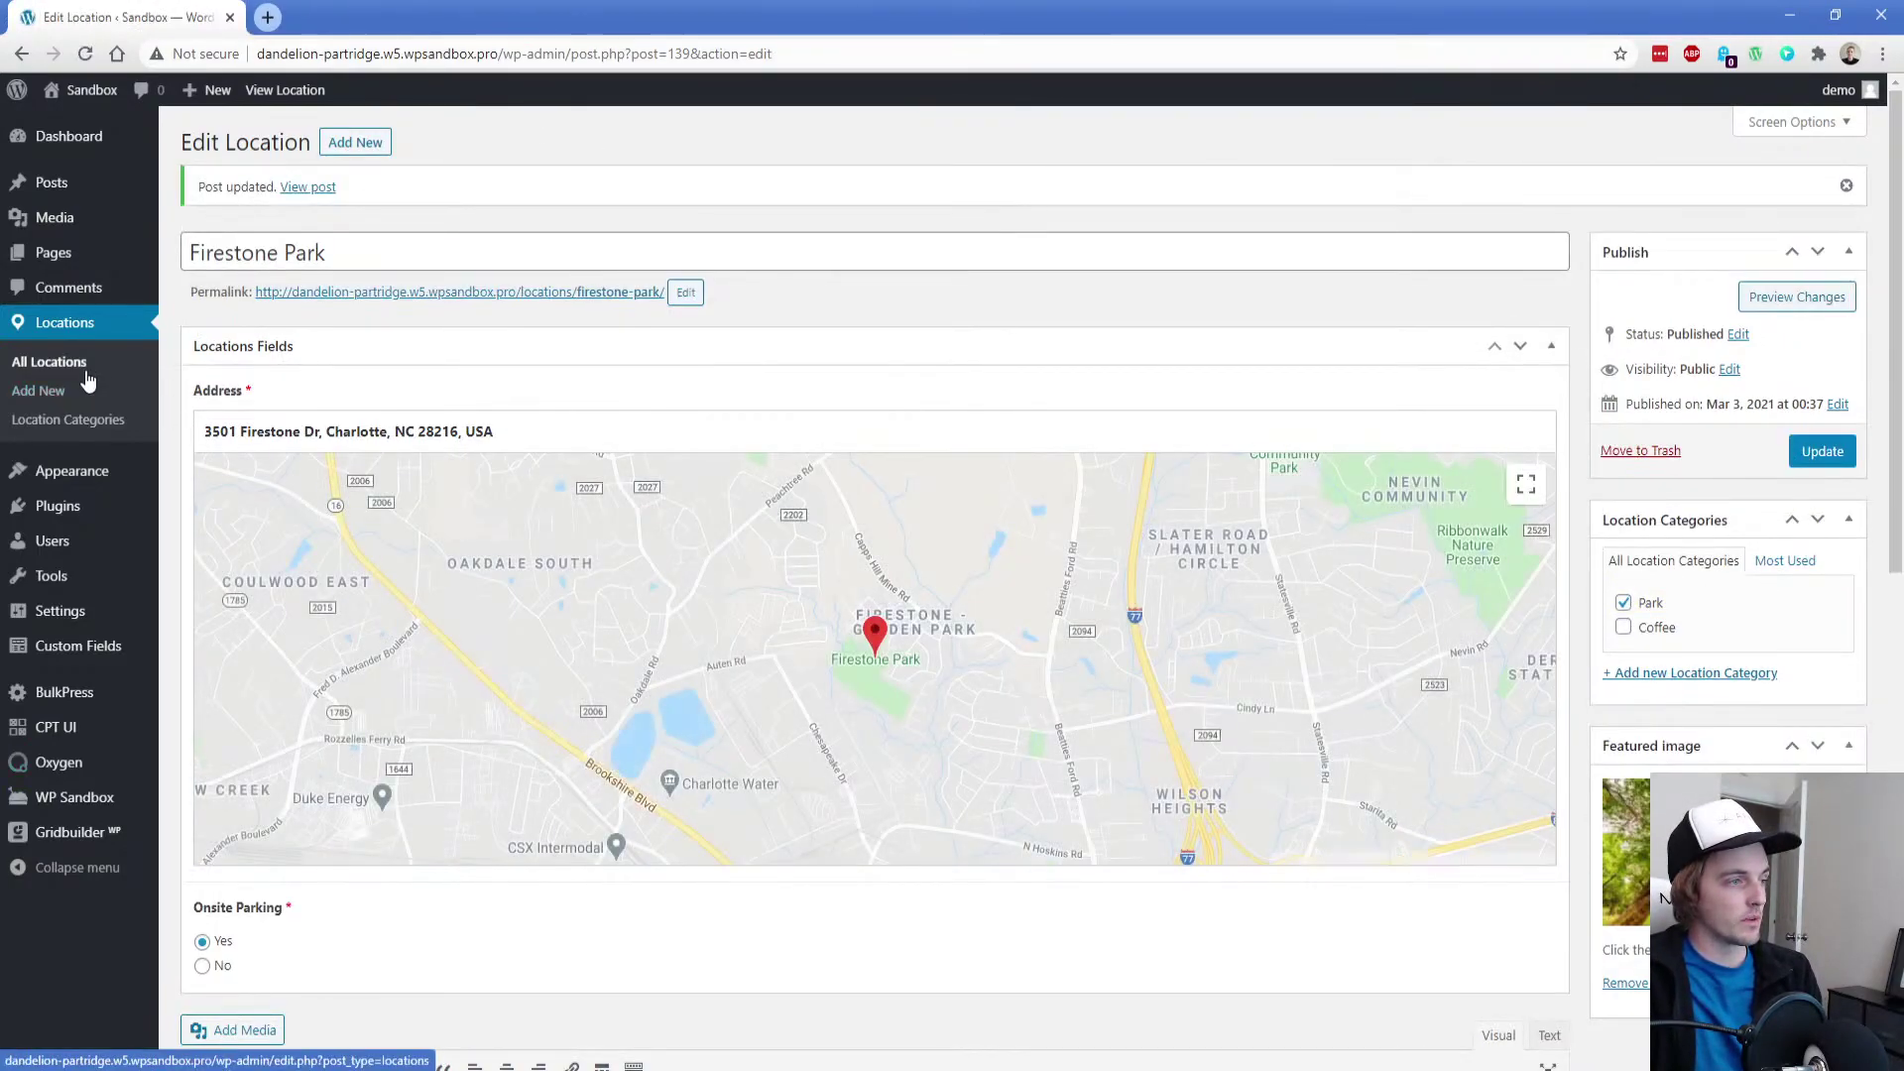
Keep only a fresh Locations list tab and open Hornets Nest Disc Golf Course, H&M, Tony's Pizza and Main Street Coffee for editing in separate tabs
middle_click(83, 368)
click(300, 23)
click(234, 25)
key(ctrl+w)
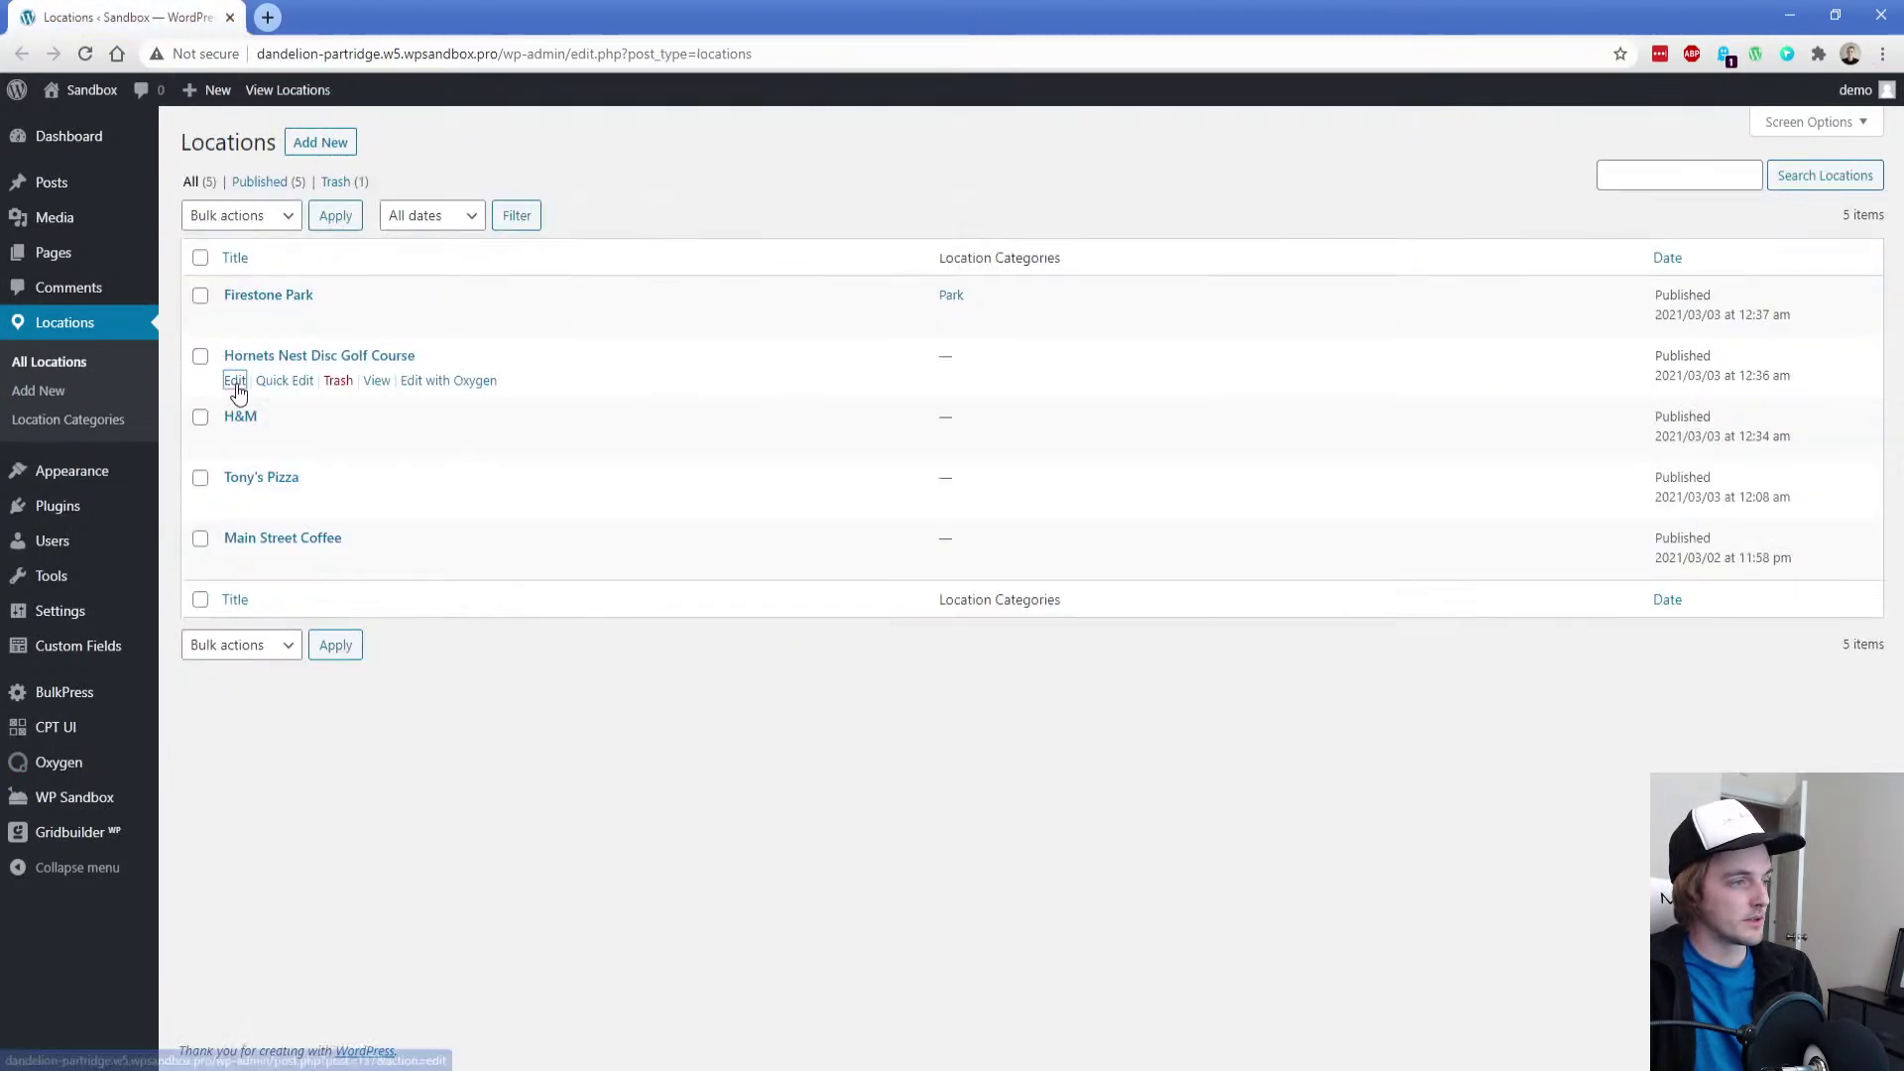
middle_click(235, 382)
middle_click(235, 441)
middle_click(235, 502)
middle_click(235, 562)
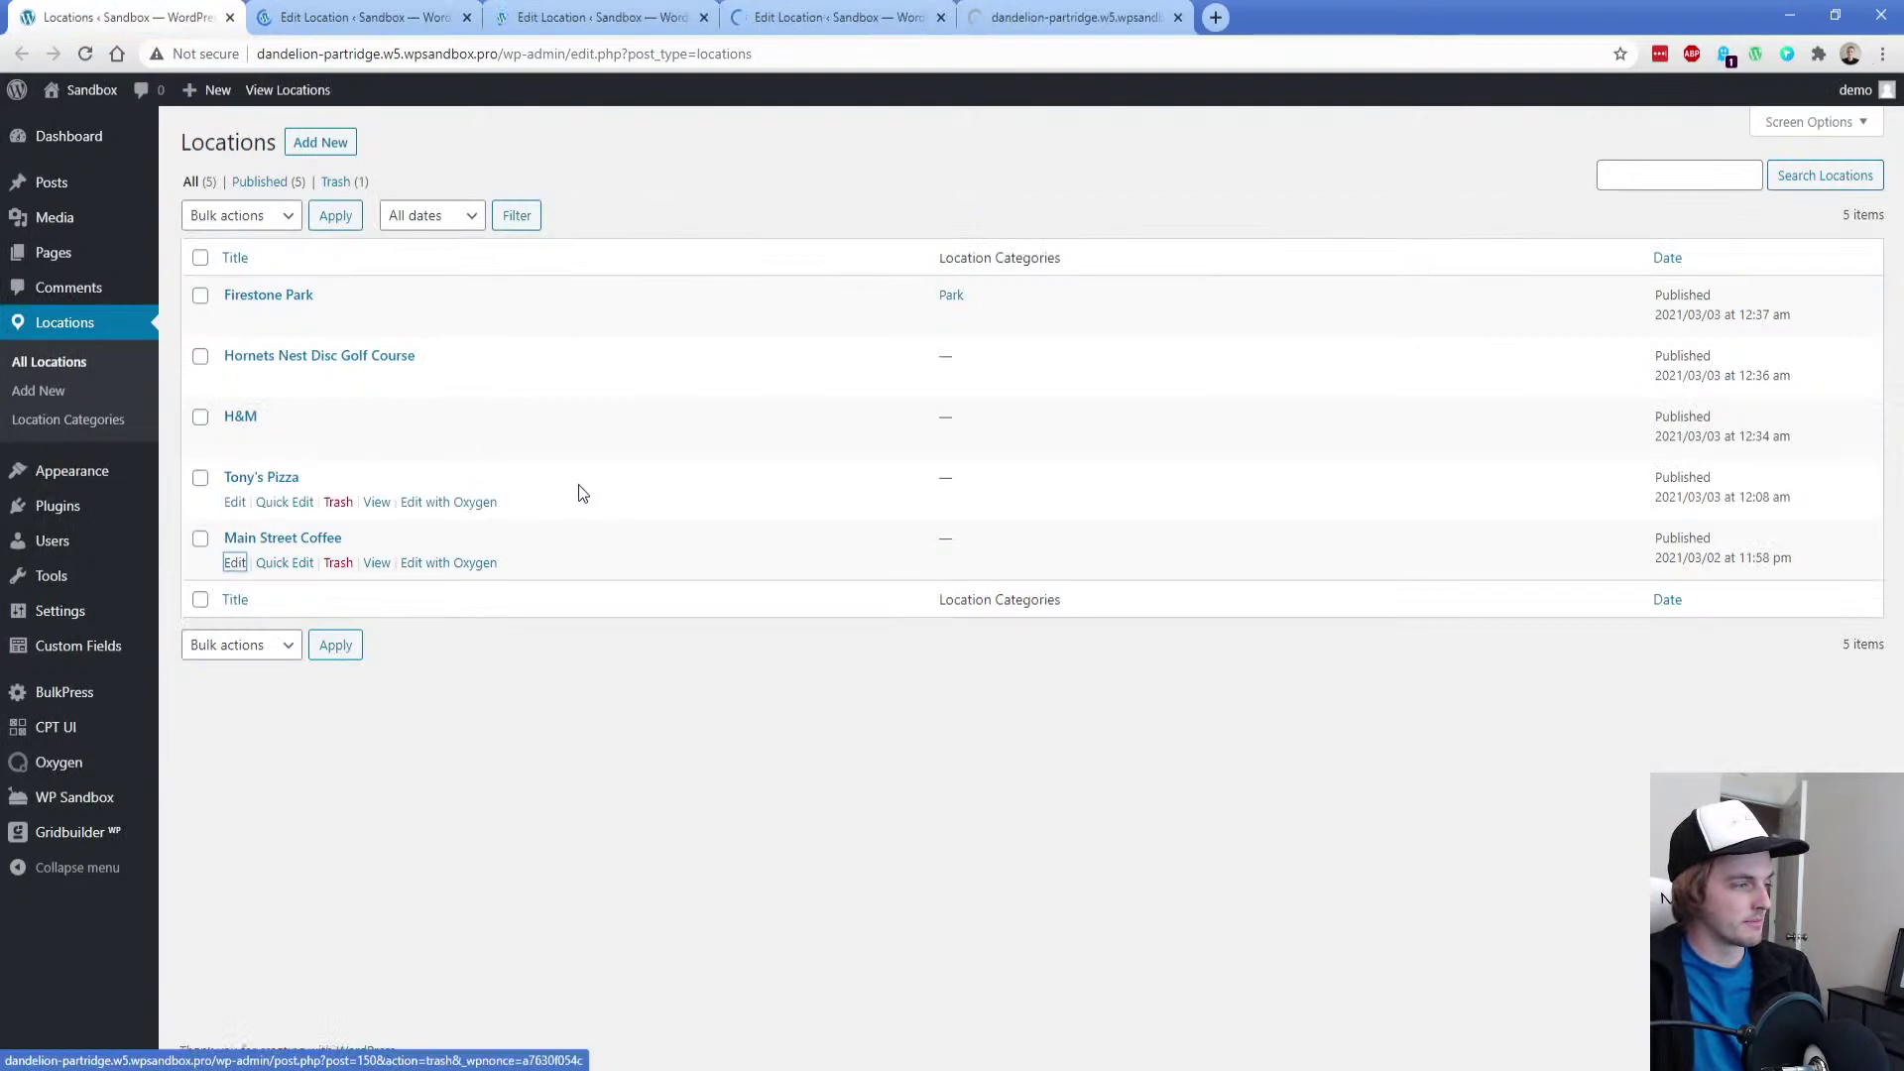
Add a new location category Sports to Hornets Nest Disc Golf Course and also assign it the Park category
click(359, 17)
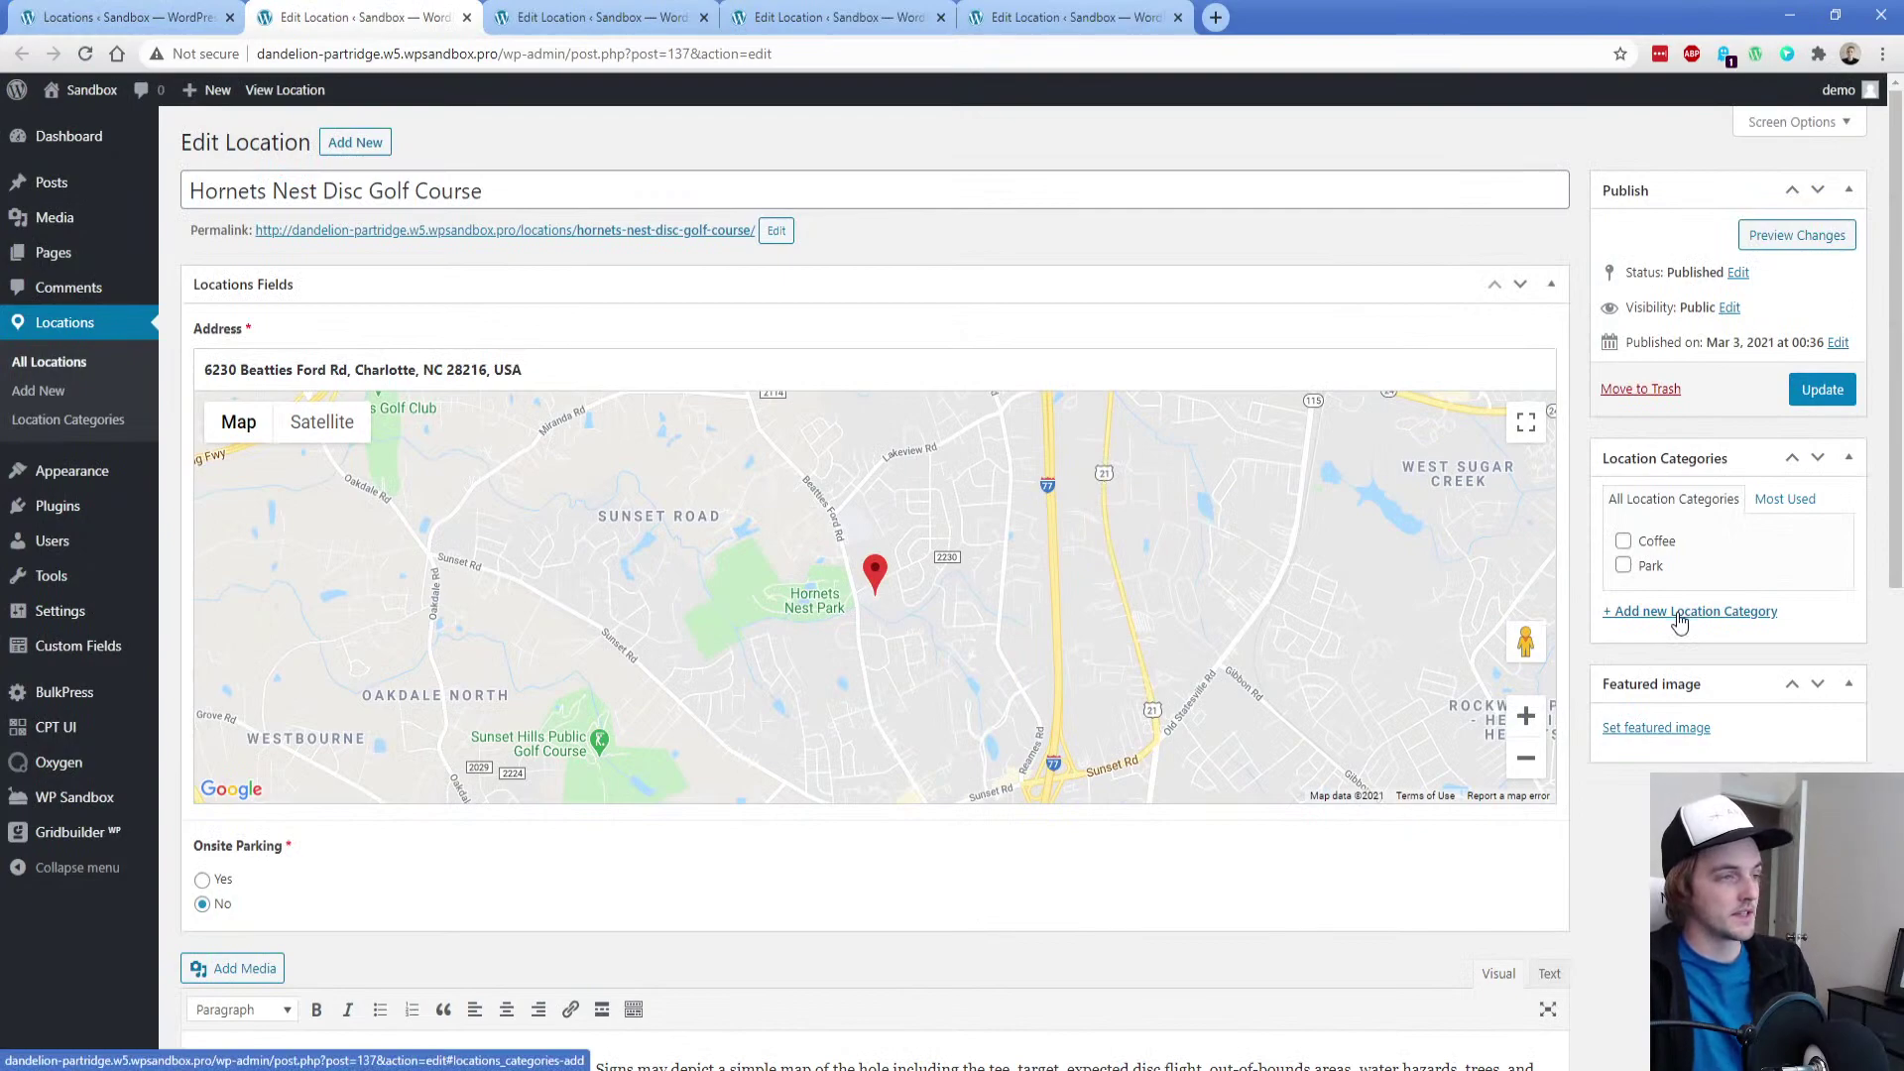
click(1679, 613)
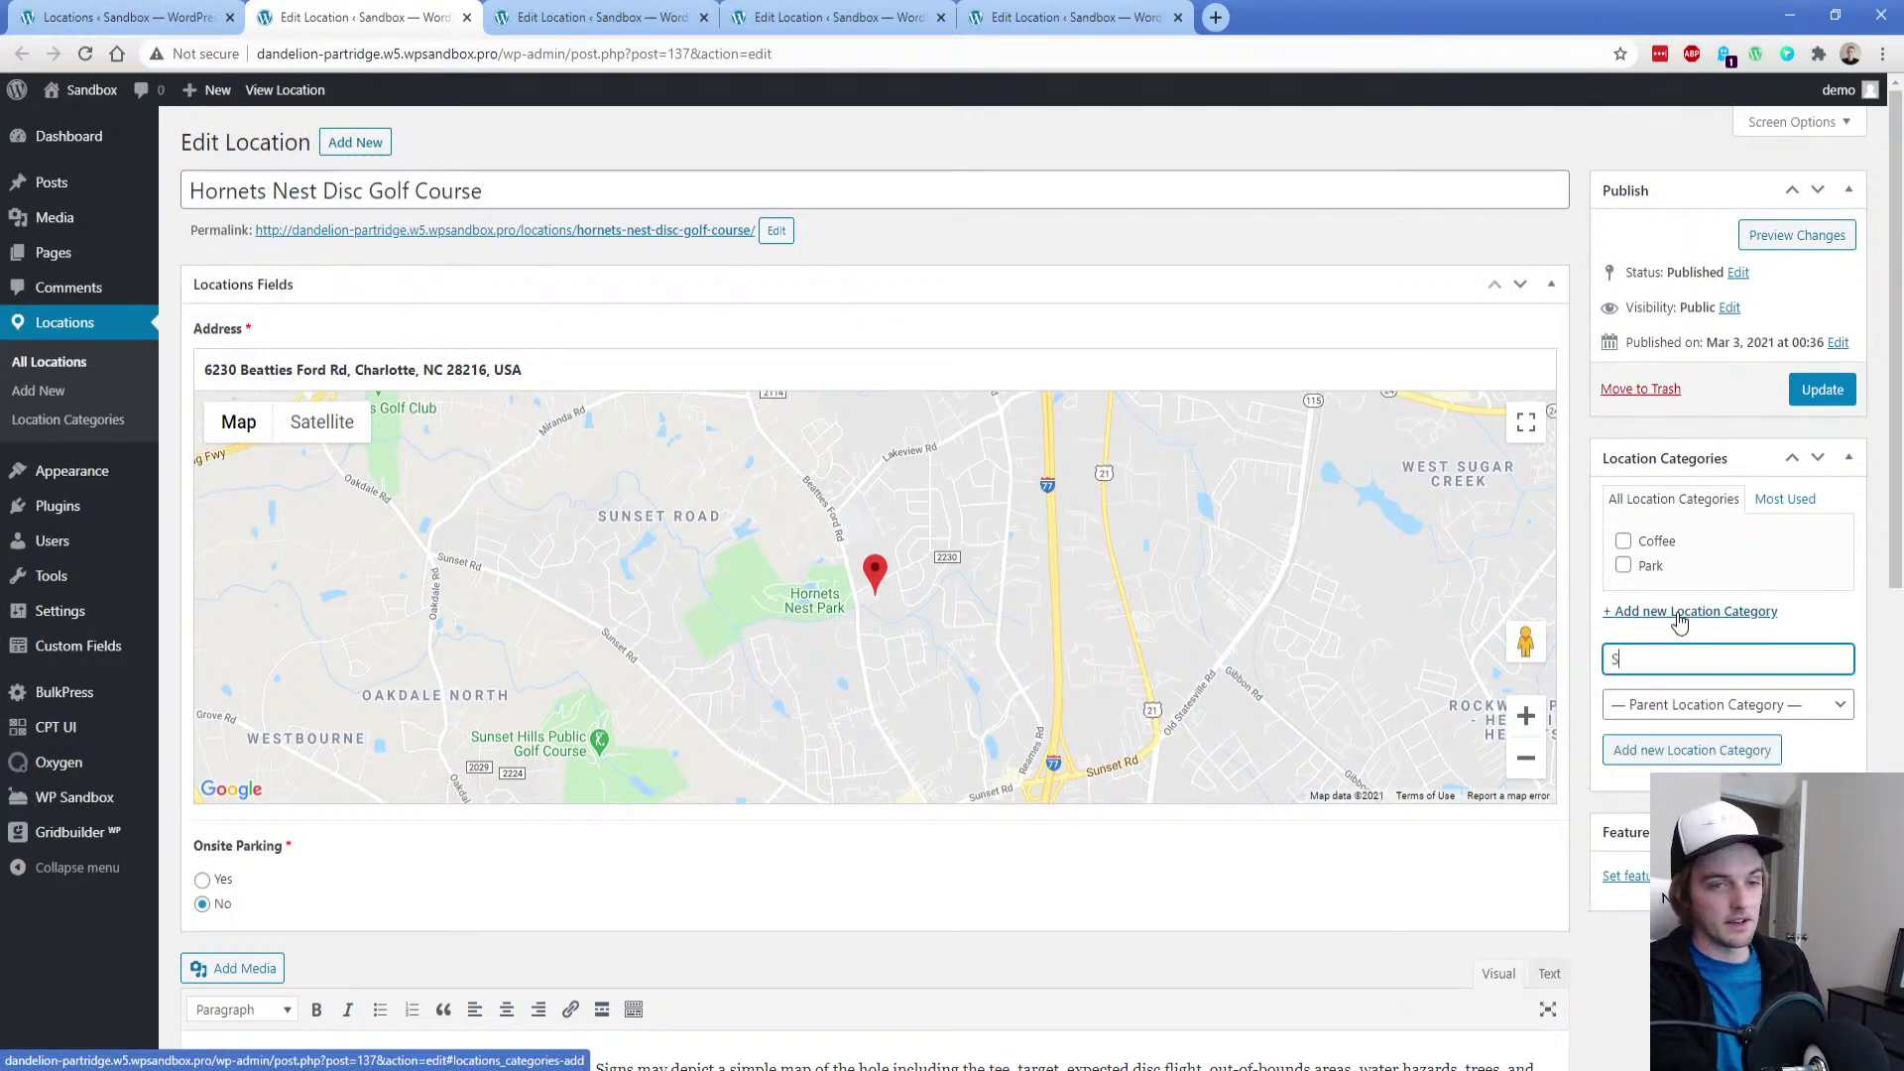
text(Sports)
key(Return)
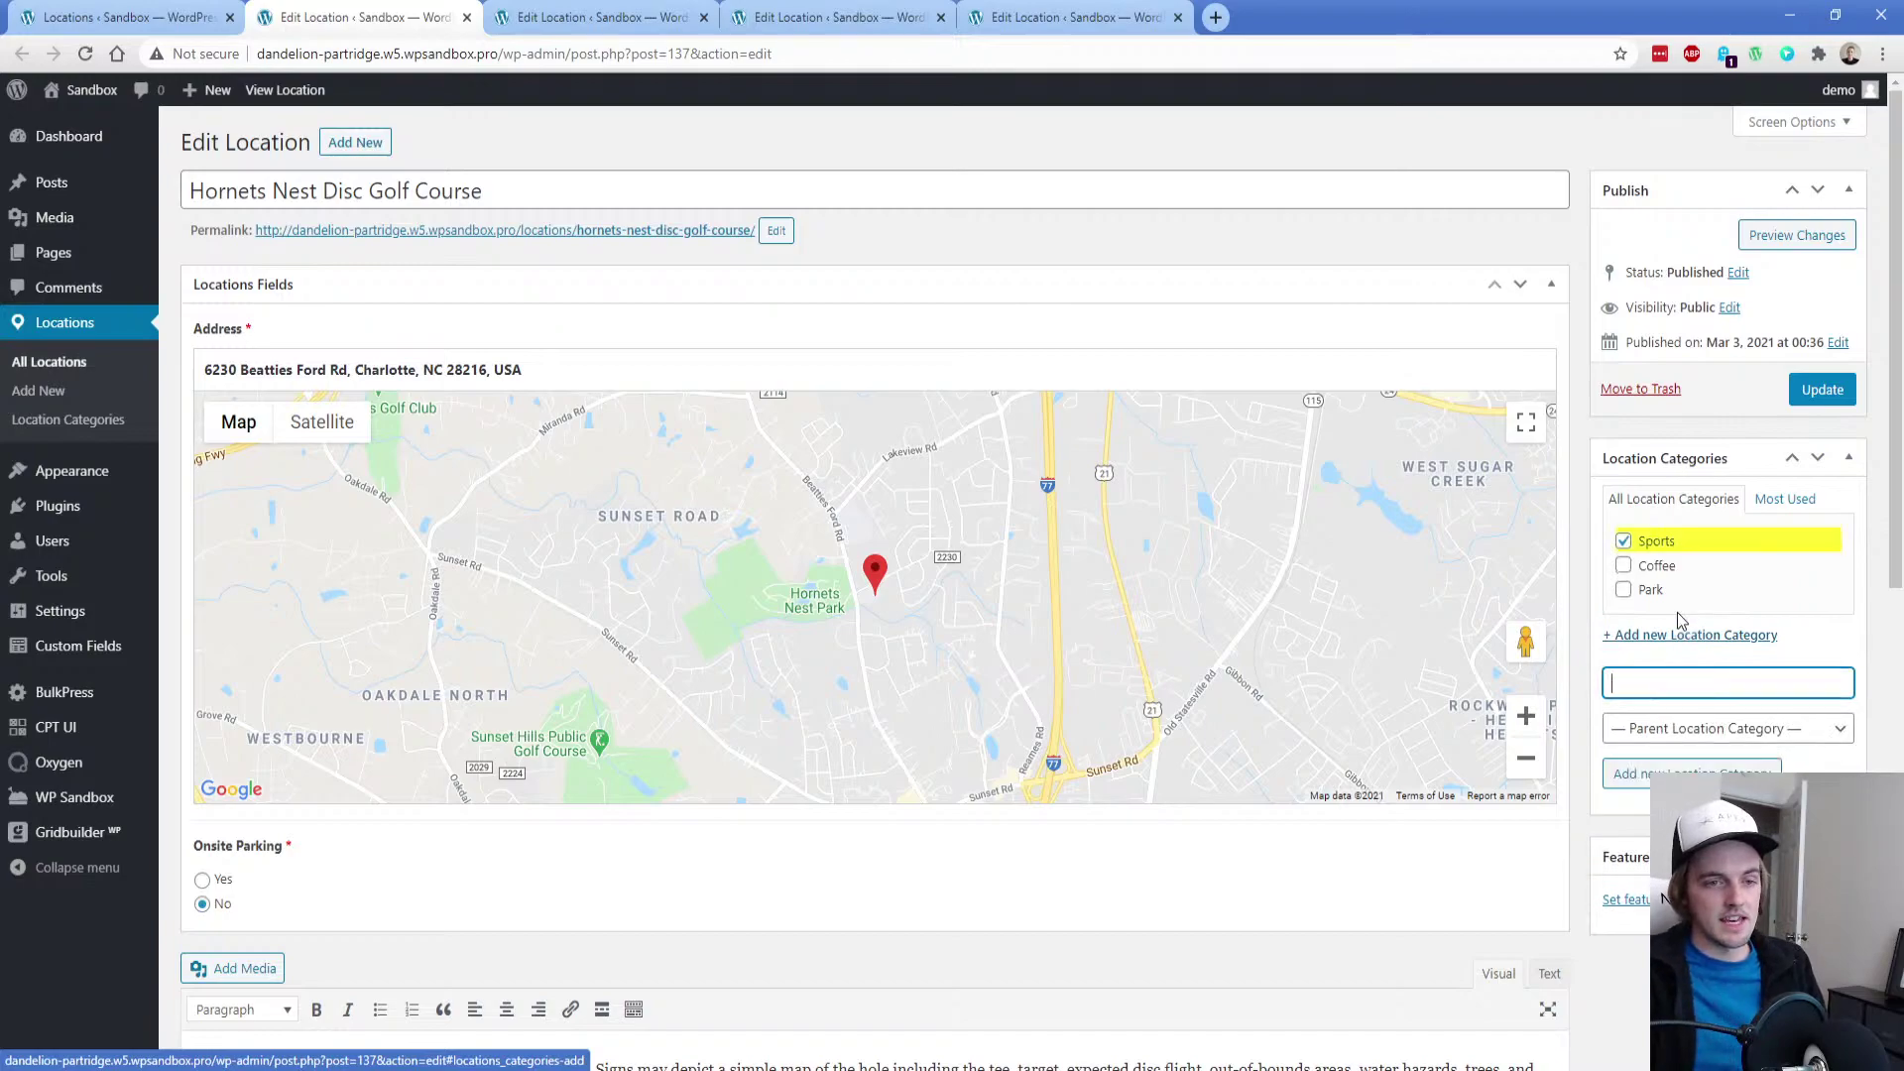
click(1654, 595)
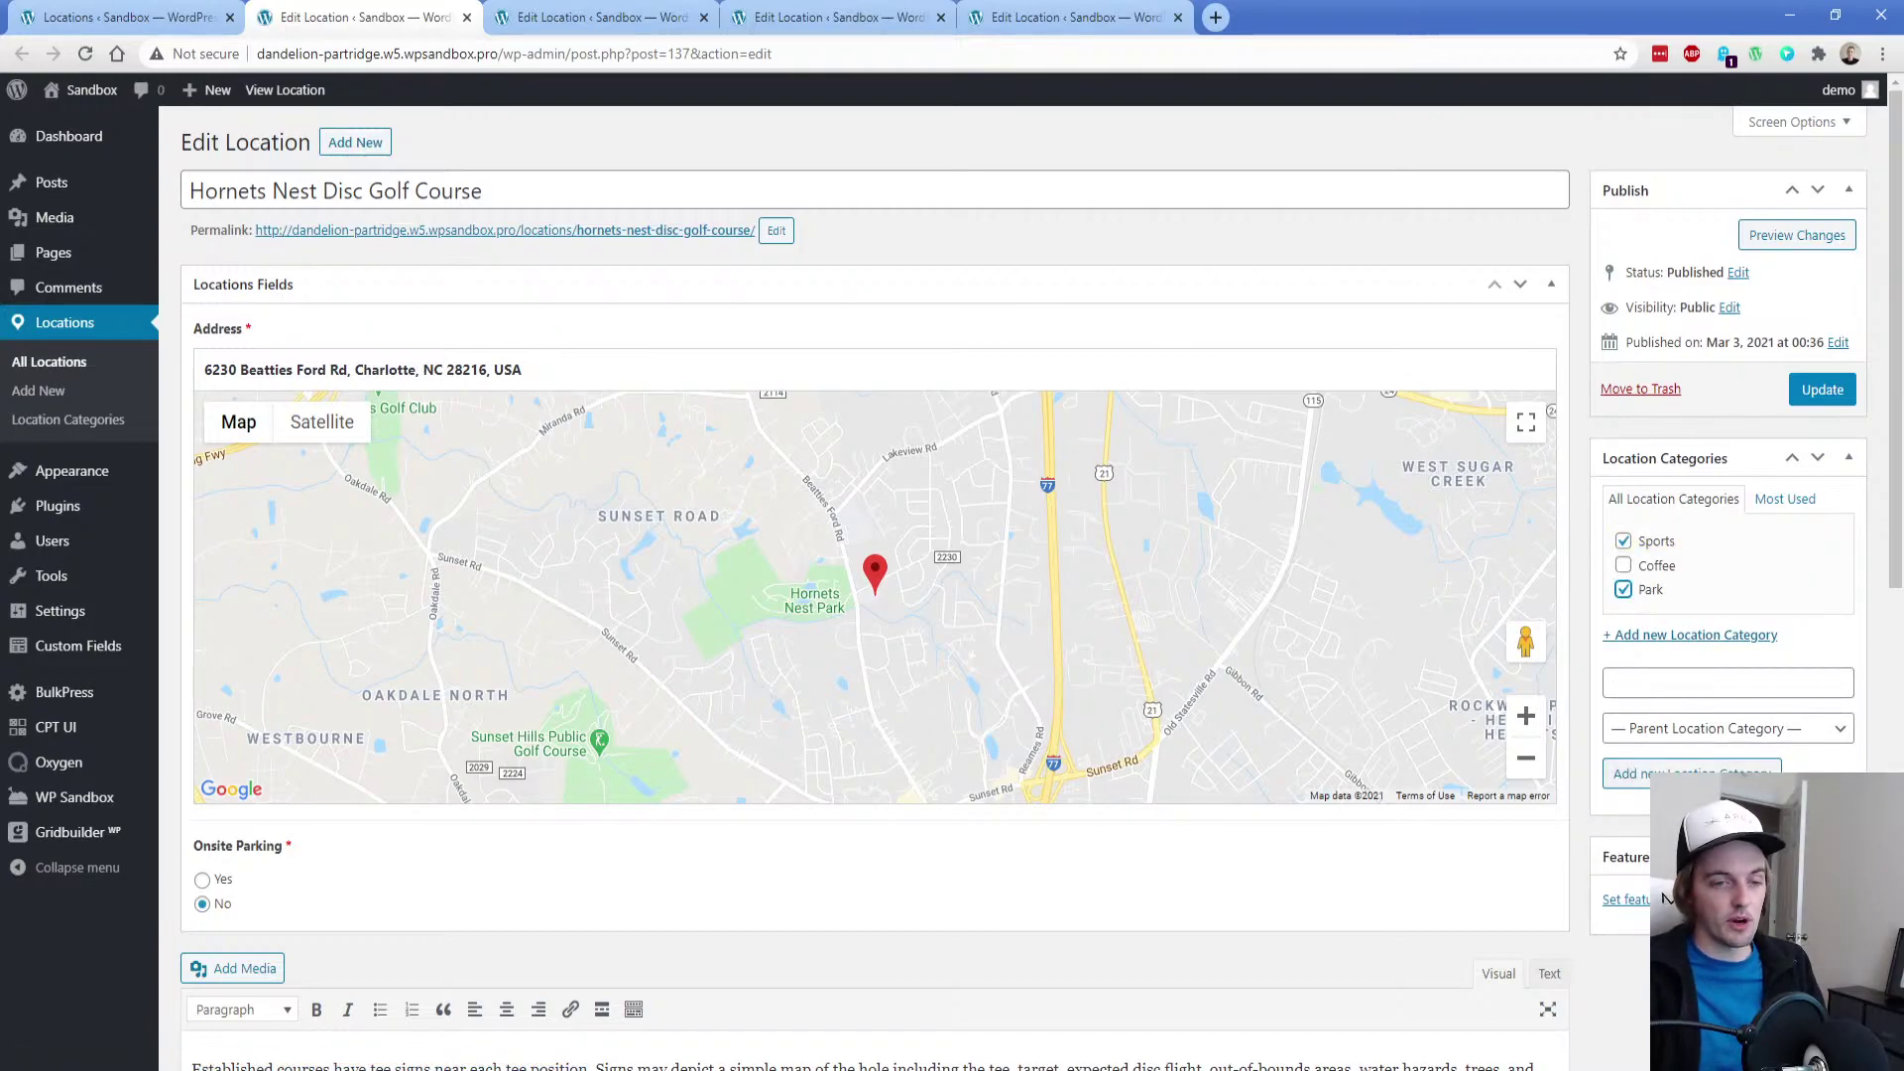
Set the disc golf course's featured image to the lake landscape with the purple sky, and update the location
click(1666, 898)
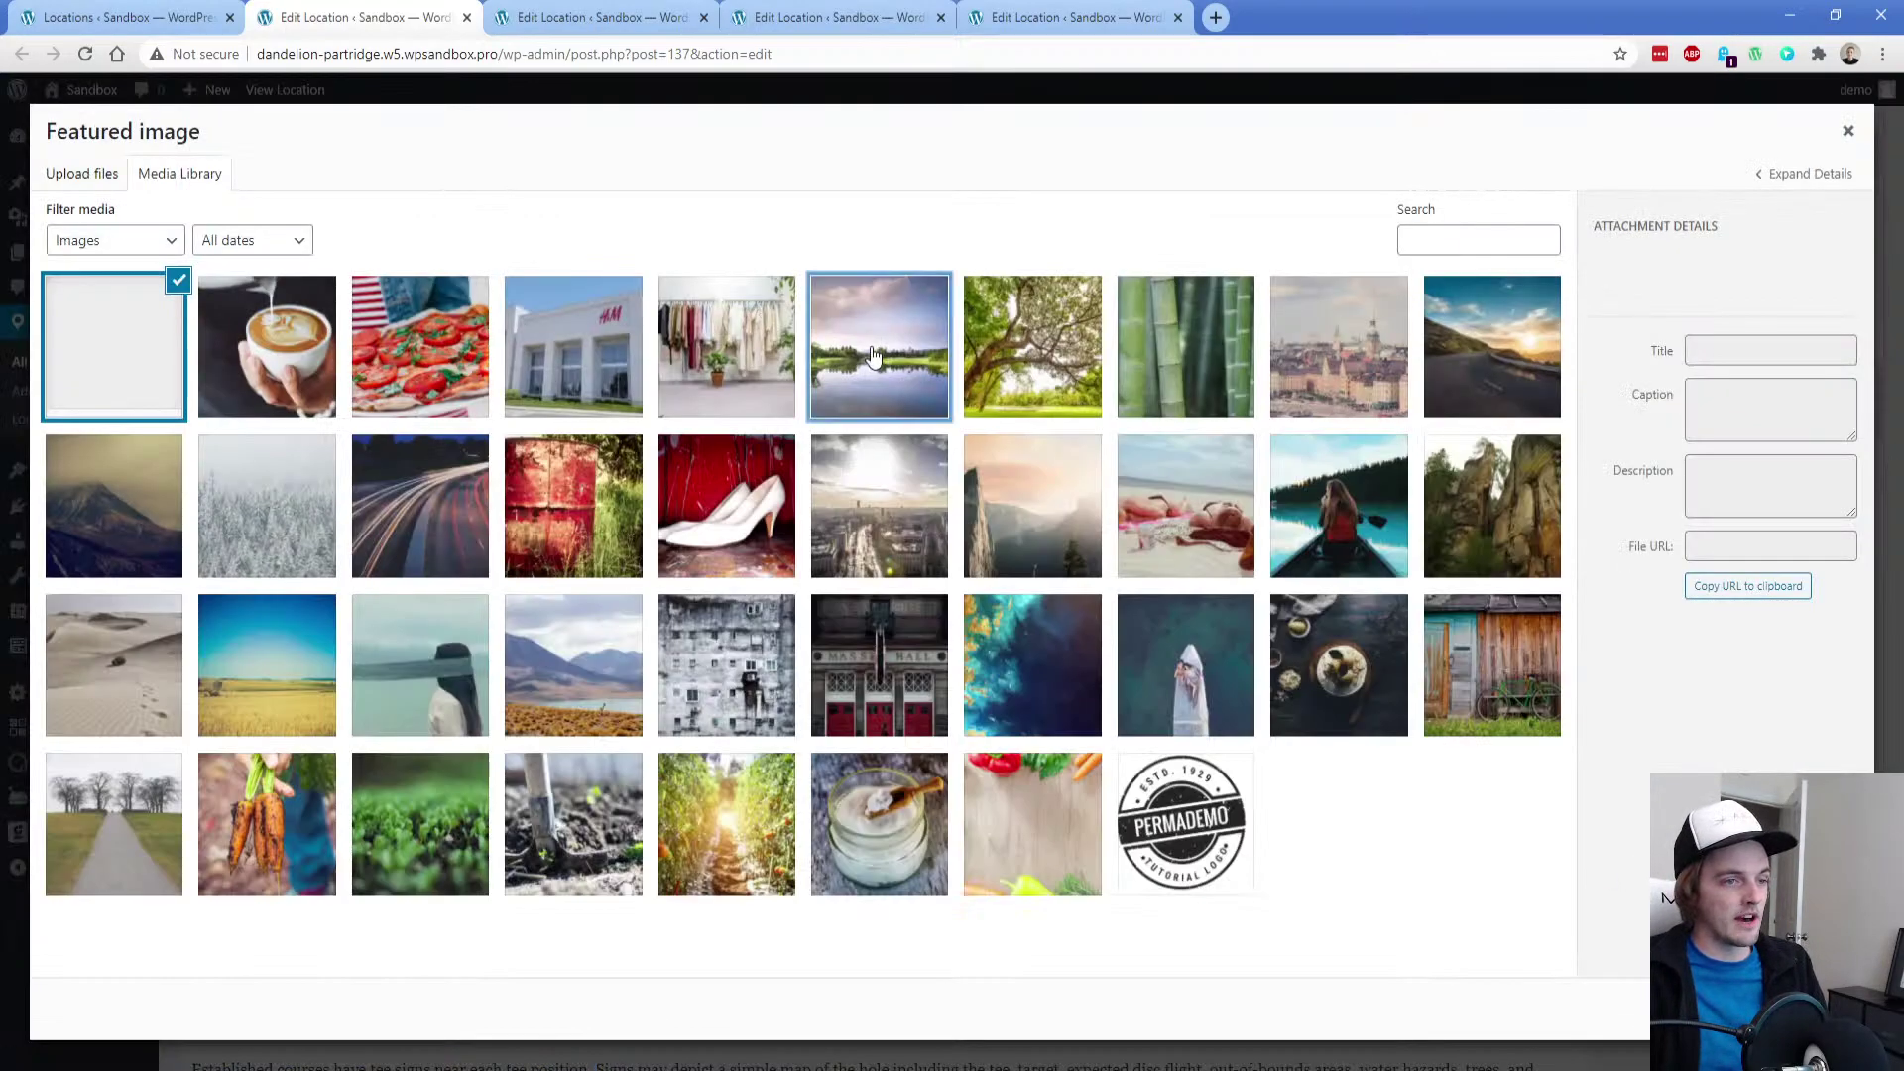
click(871, 354)
click(1774, 1007)
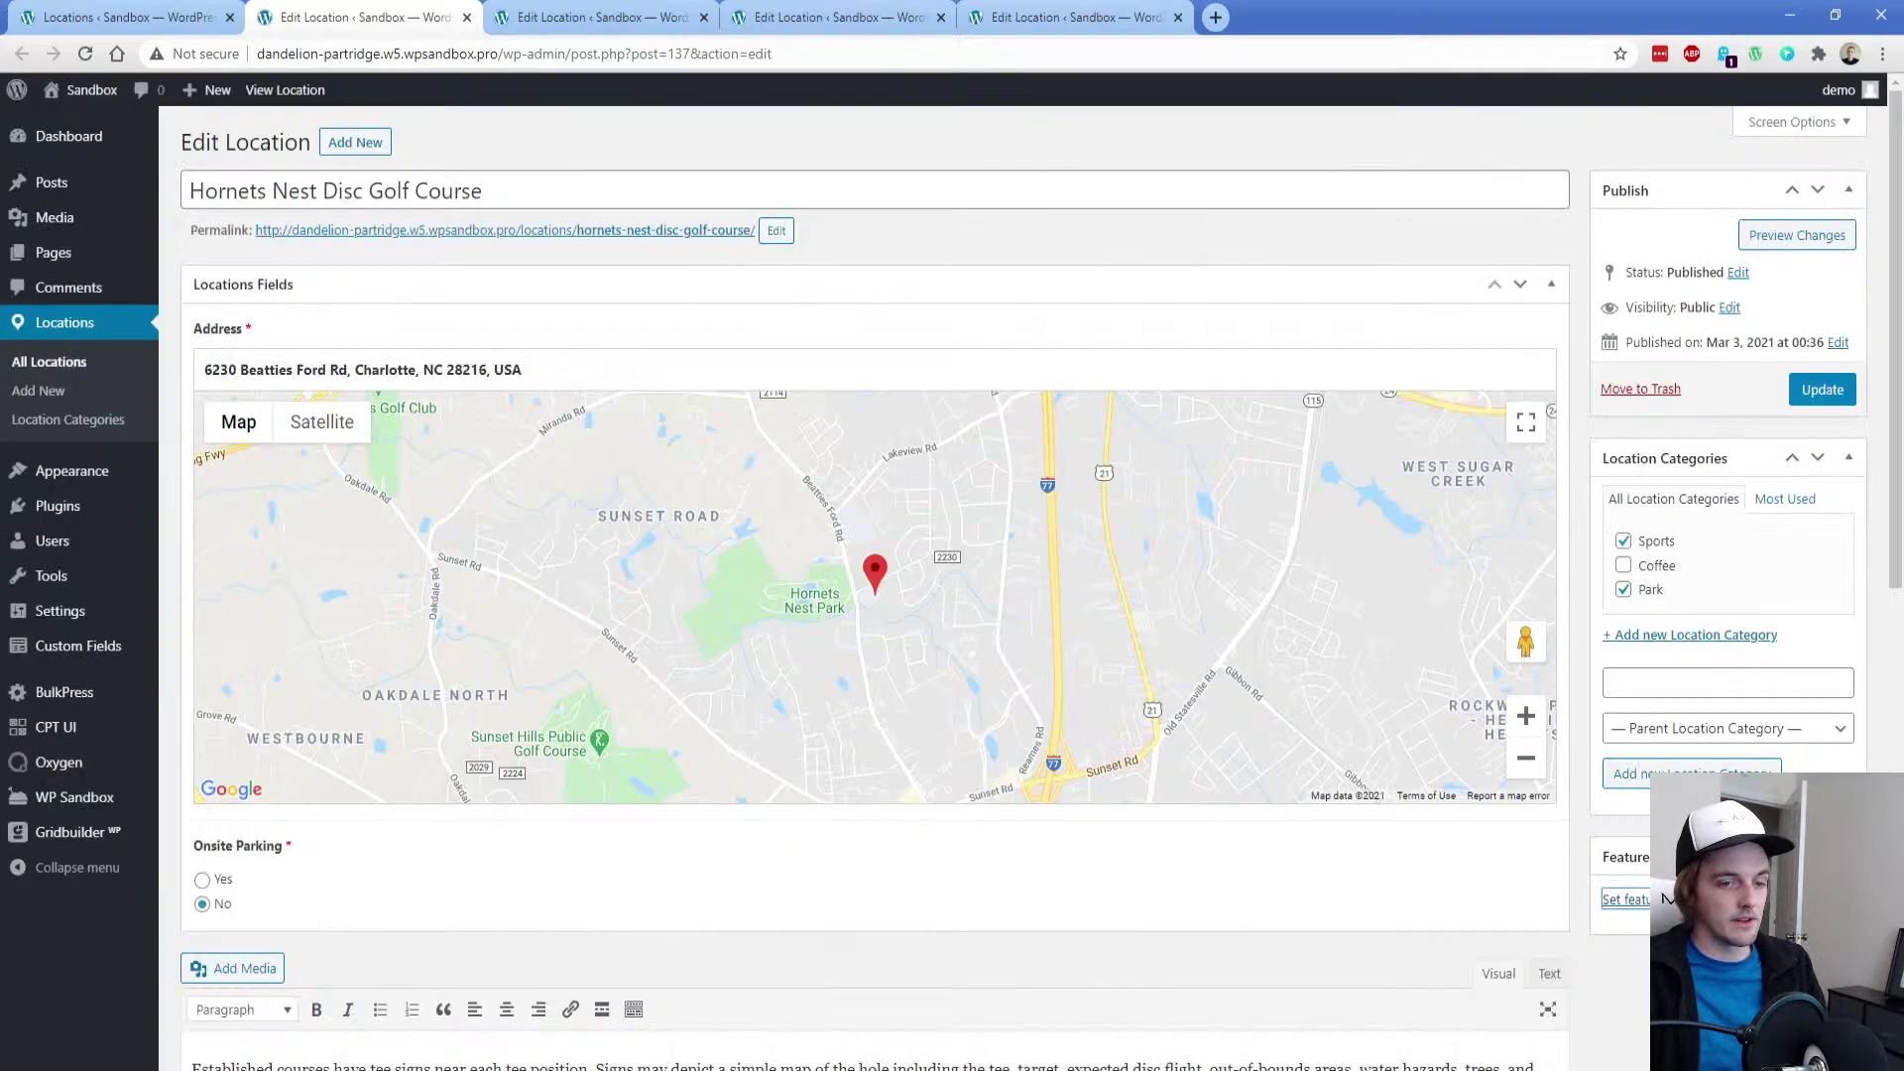
click(1810, 396)
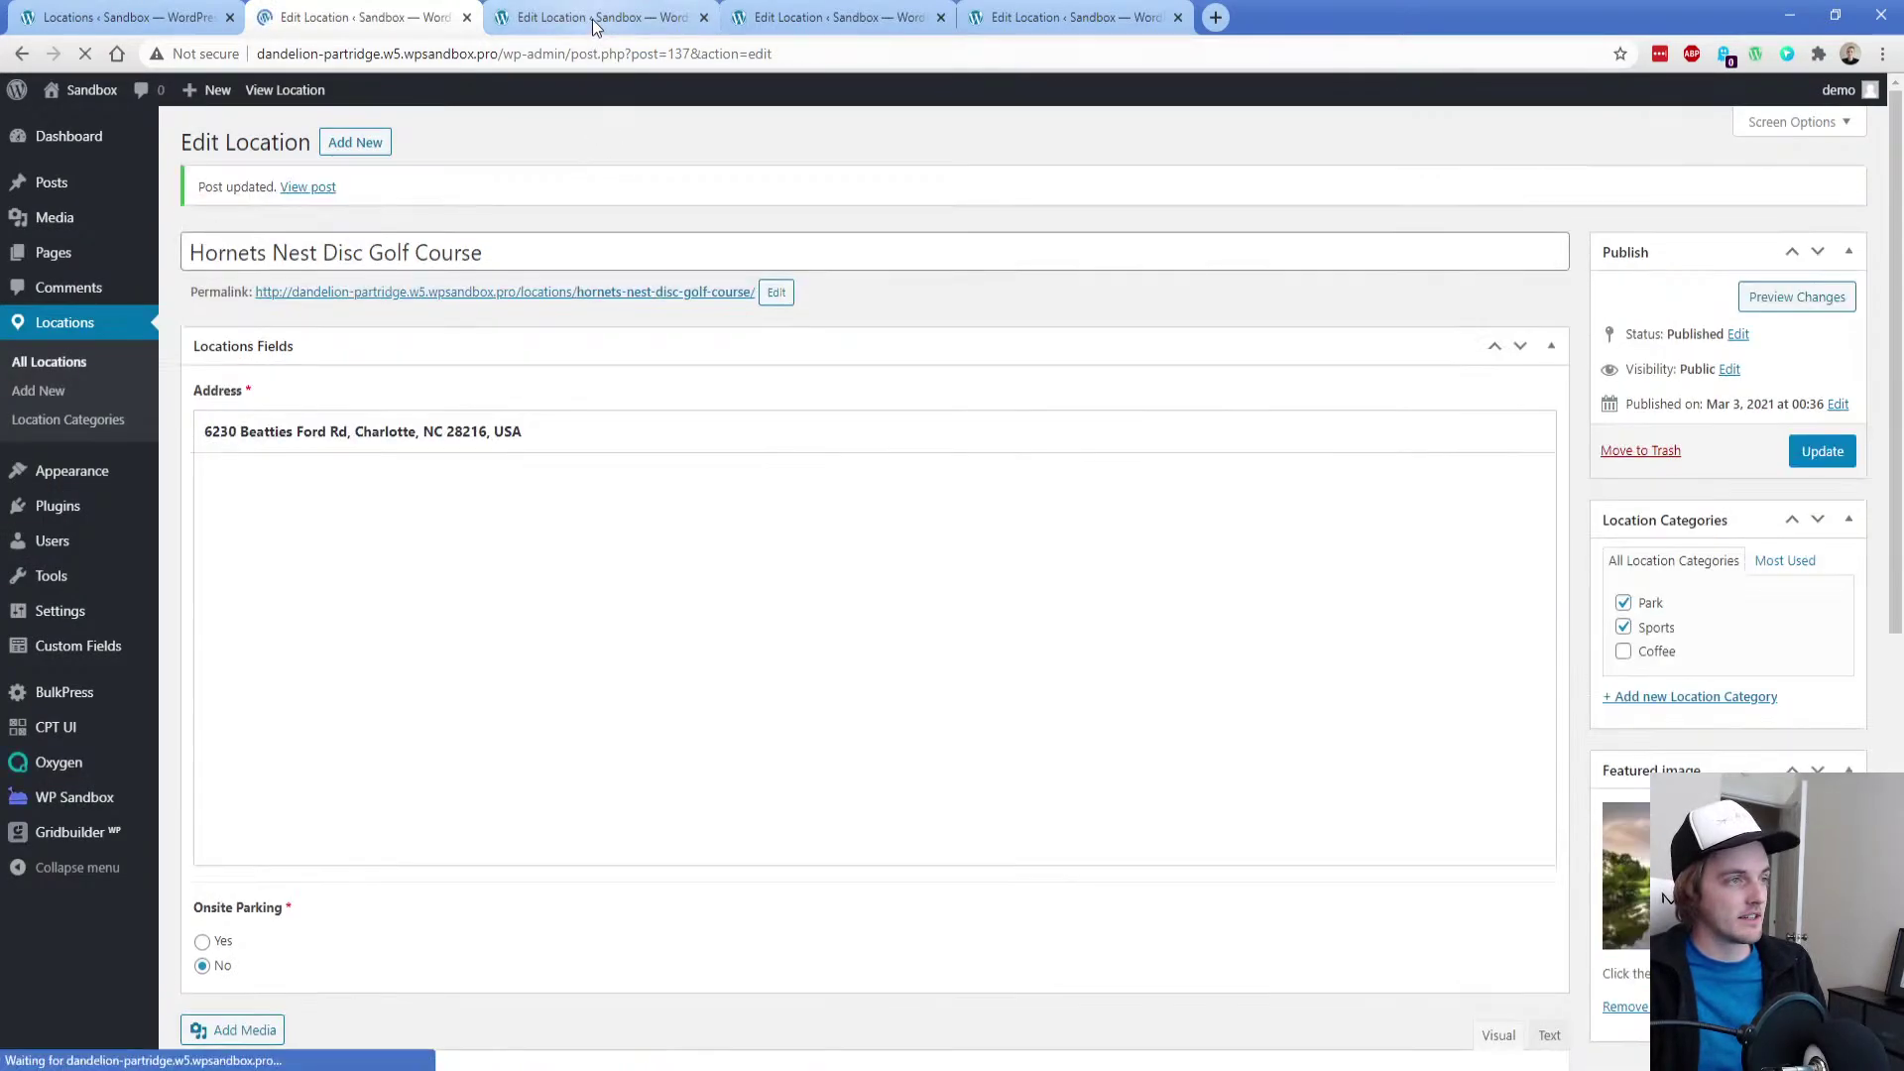
Add a new location category named Shops to the H&M location
click(595, 22)
click(1683, 613)
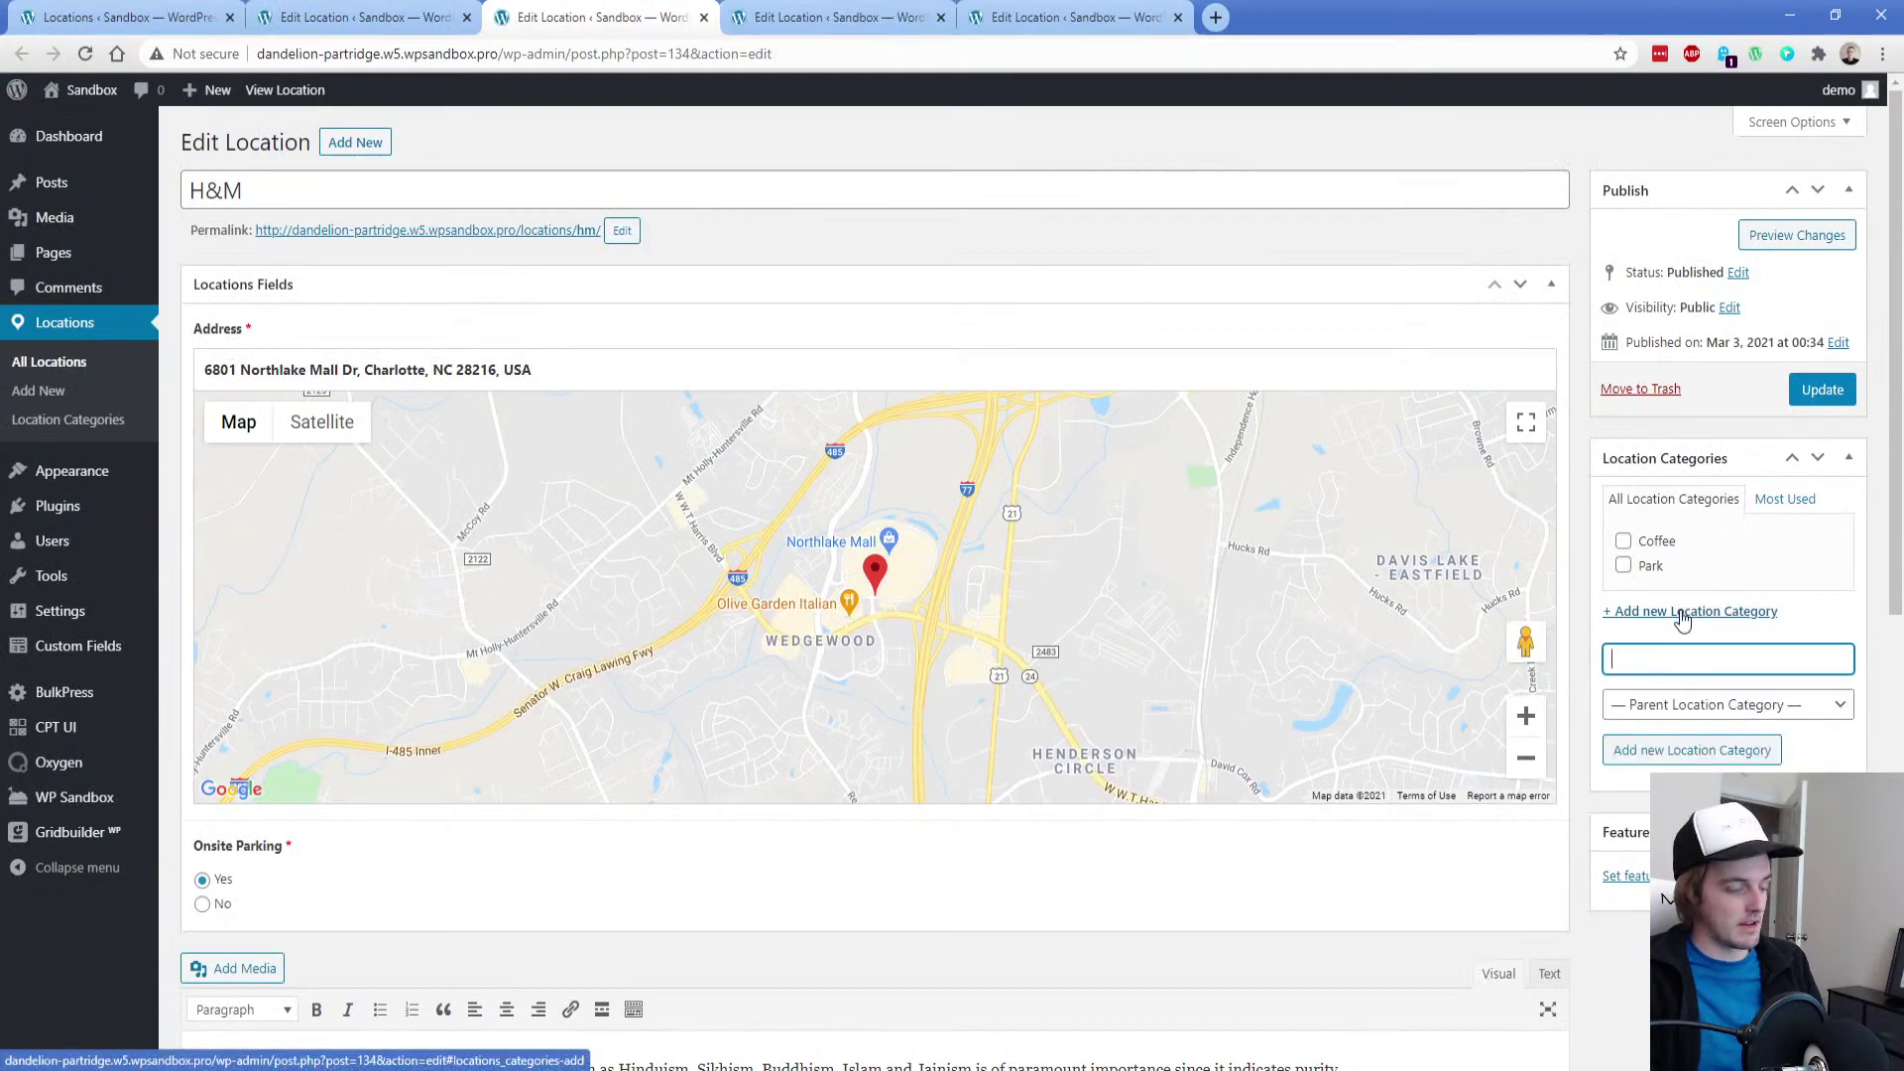
text(Clothing)
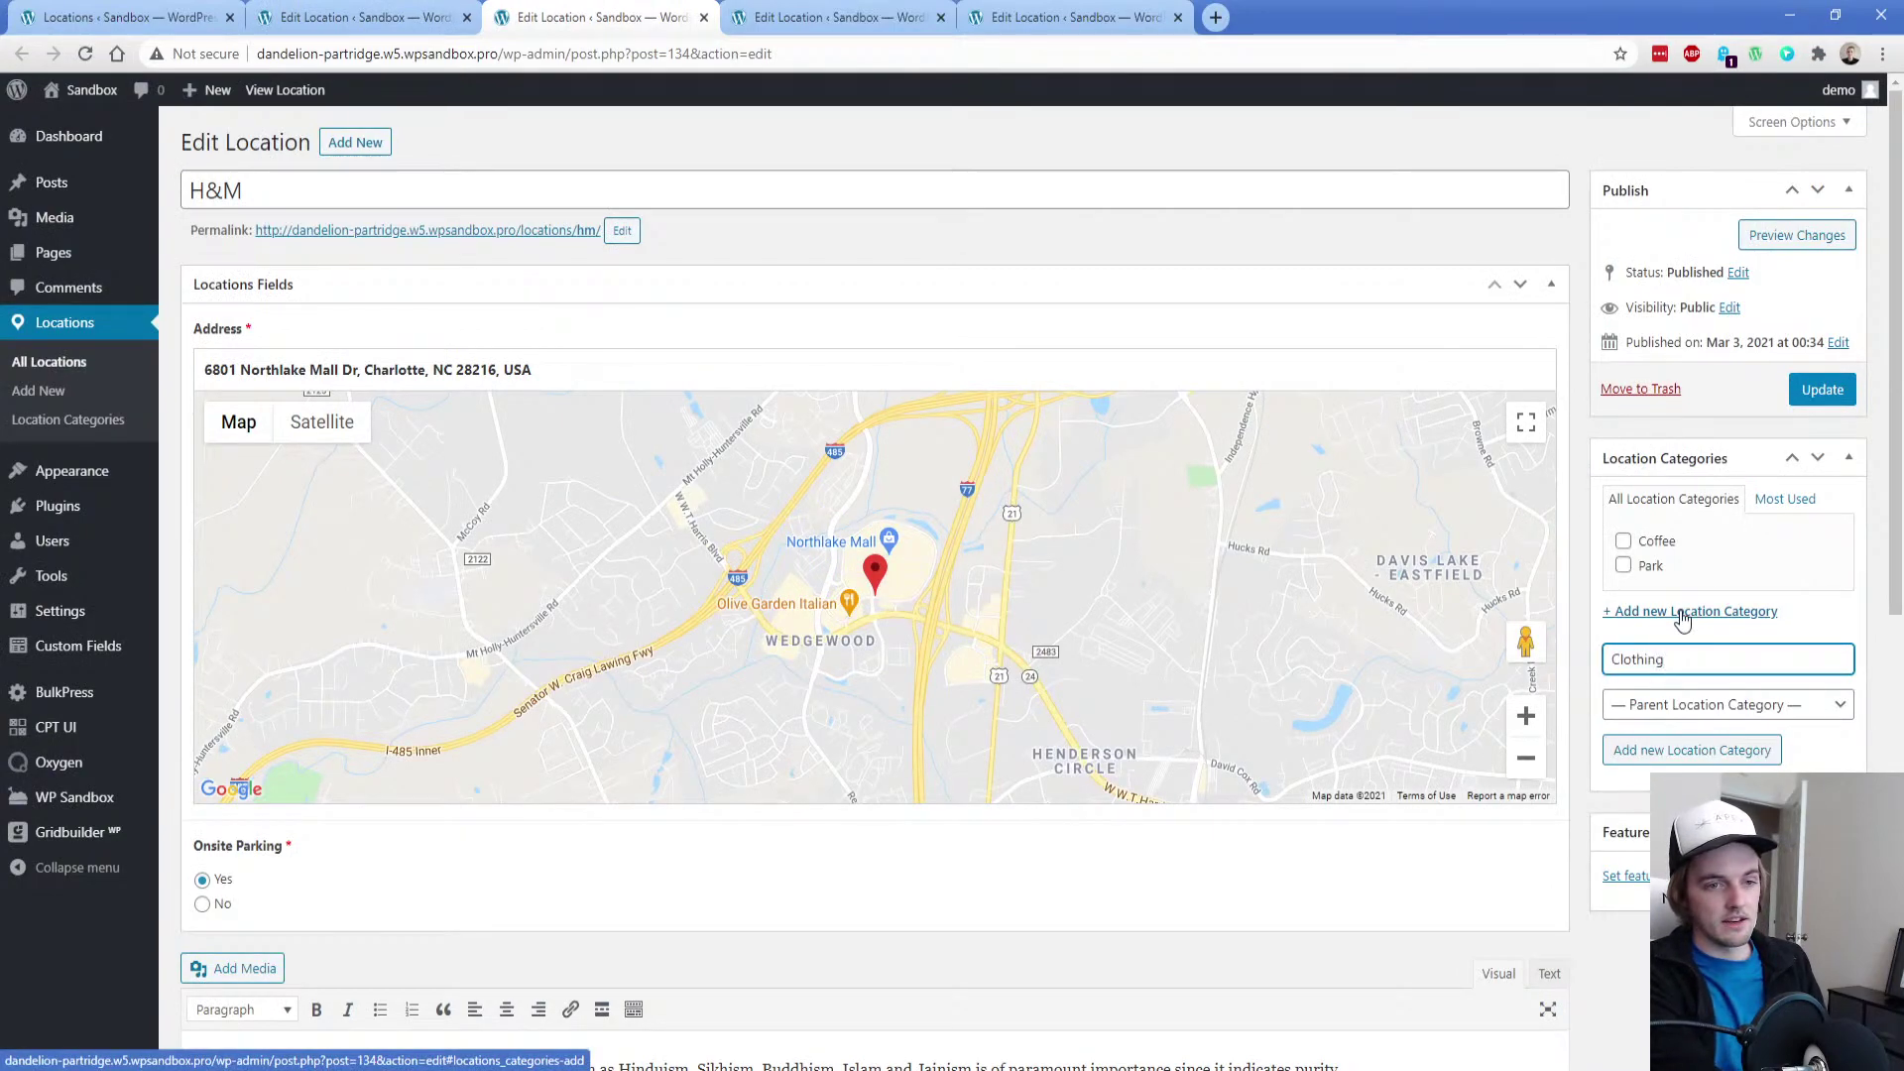
key(ctrl+a)
text(Shops)
key(Return)
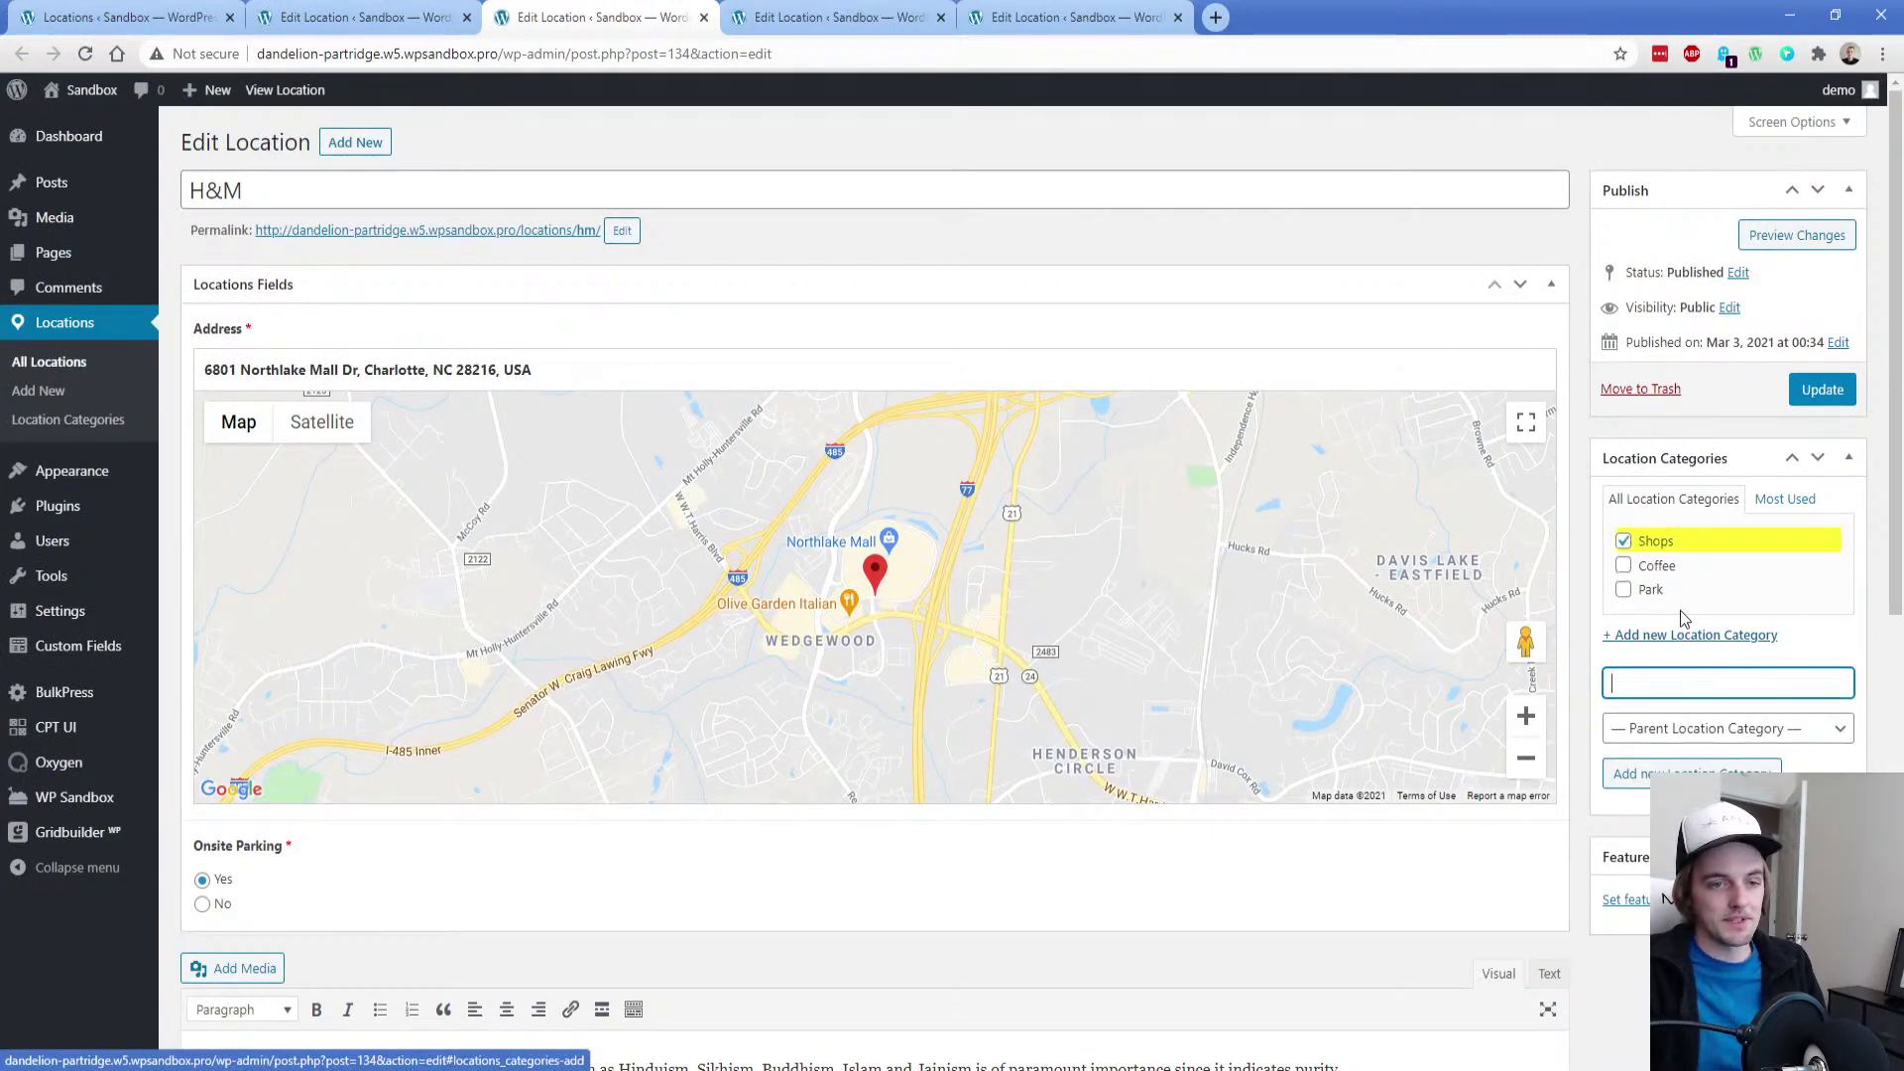
Set H&M's featured image to the photo of the white H&M storefront, and update the location
click(1629, 899)
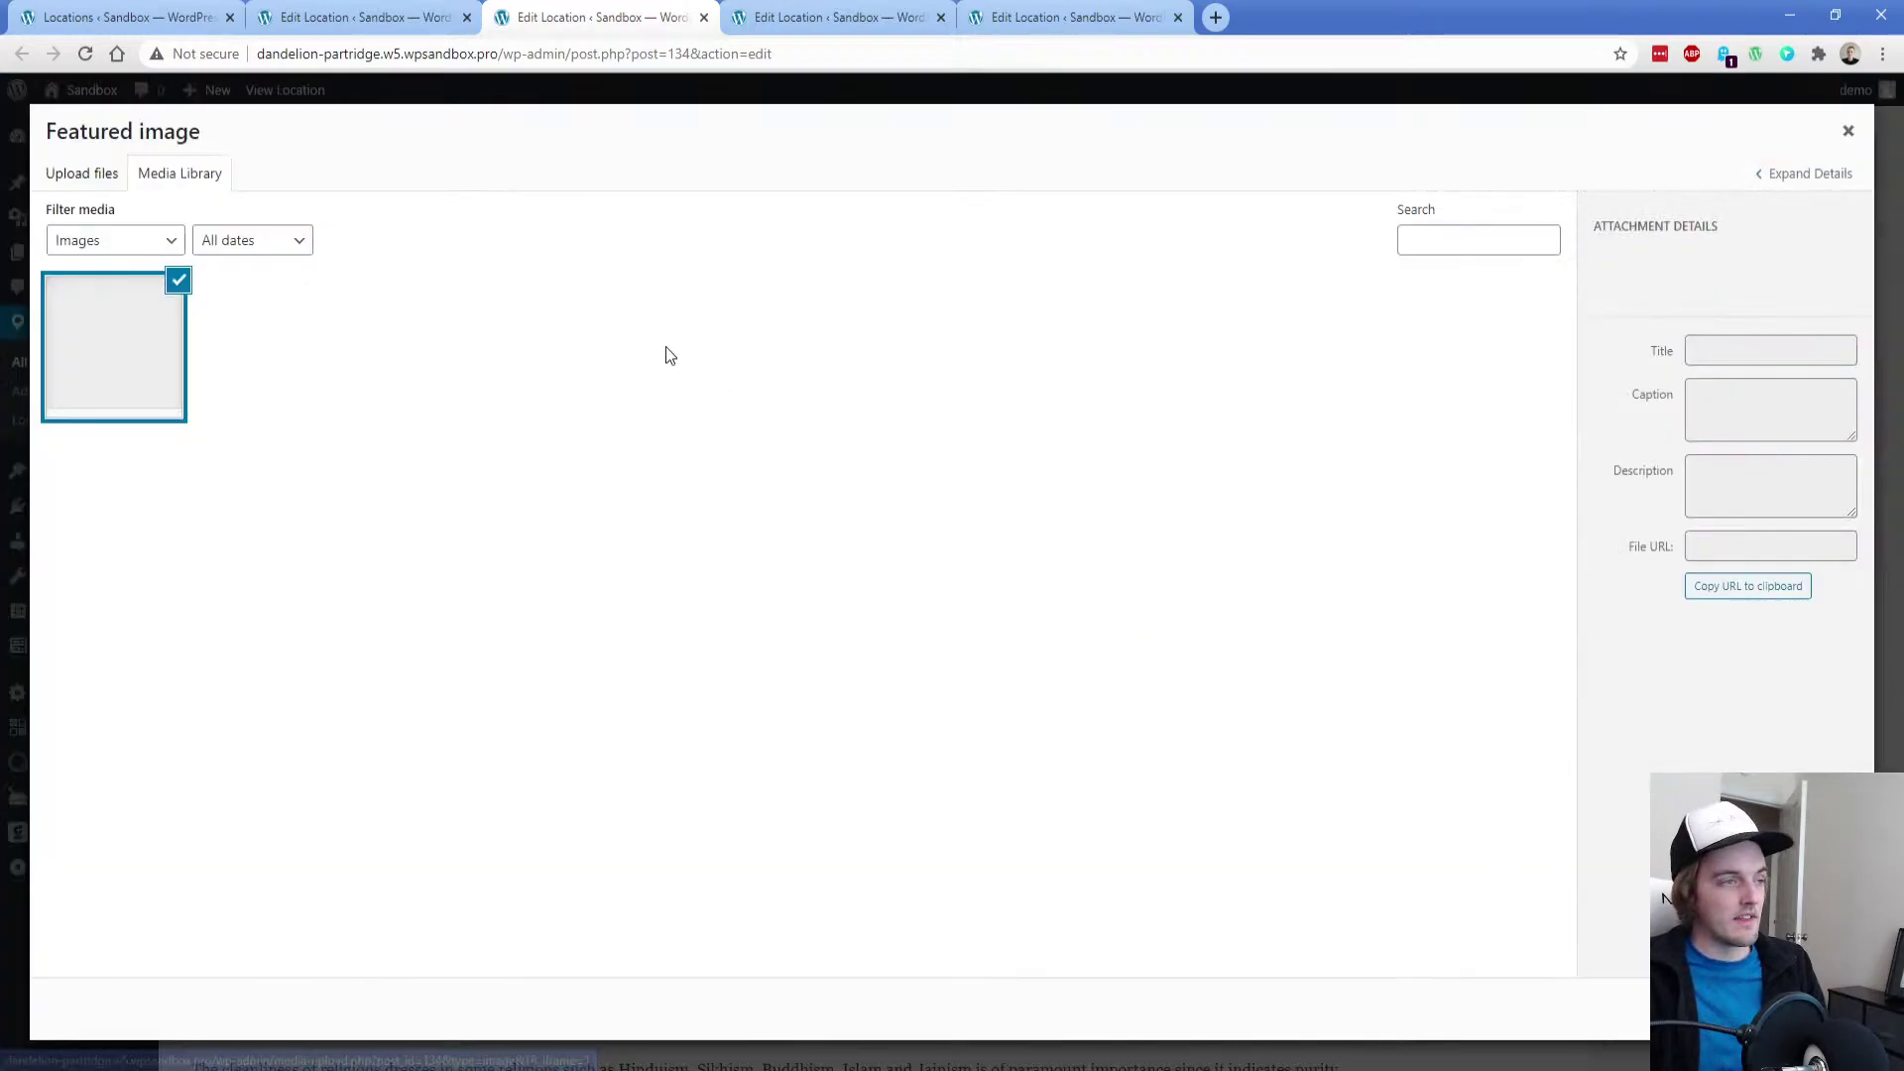
click(595, 353)
click(1793, 1009)
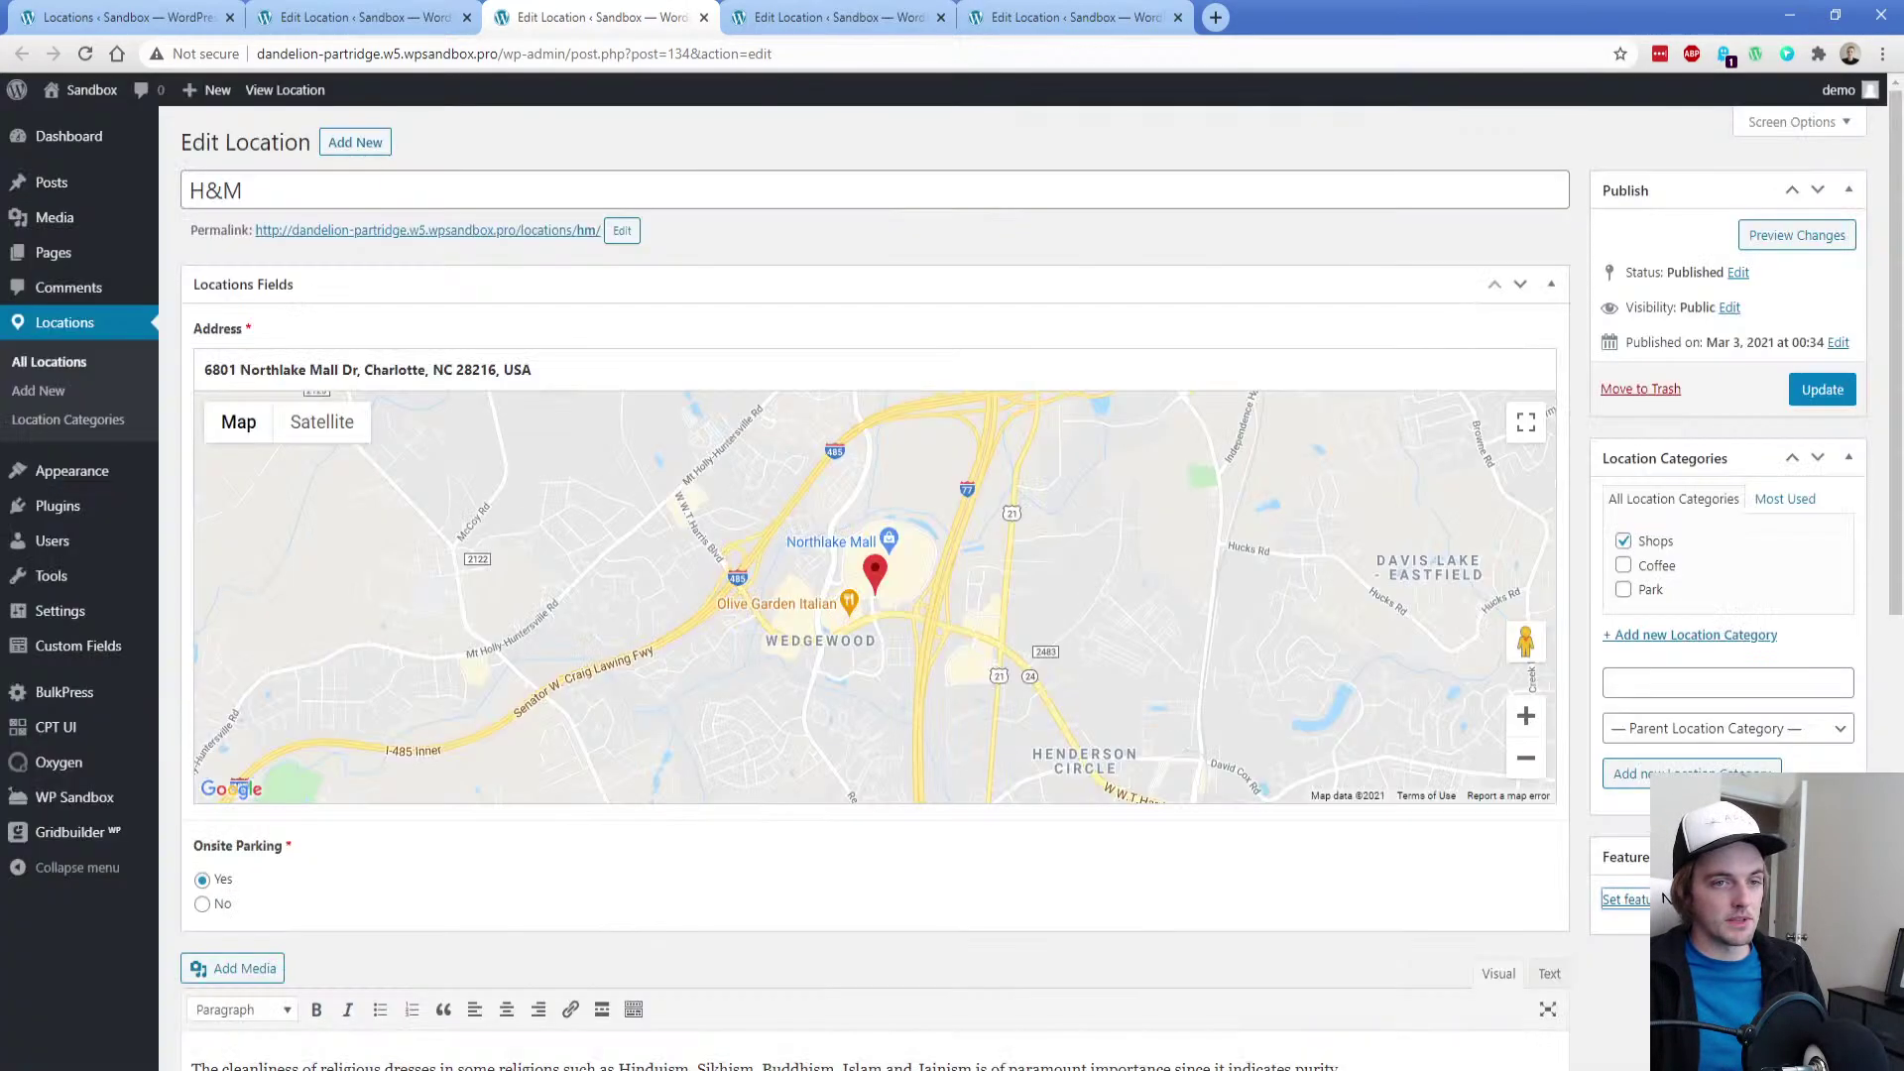
click(1823, 389)
Add a new location category named Dinner to the Tony's Pizza location
click(828, 17)
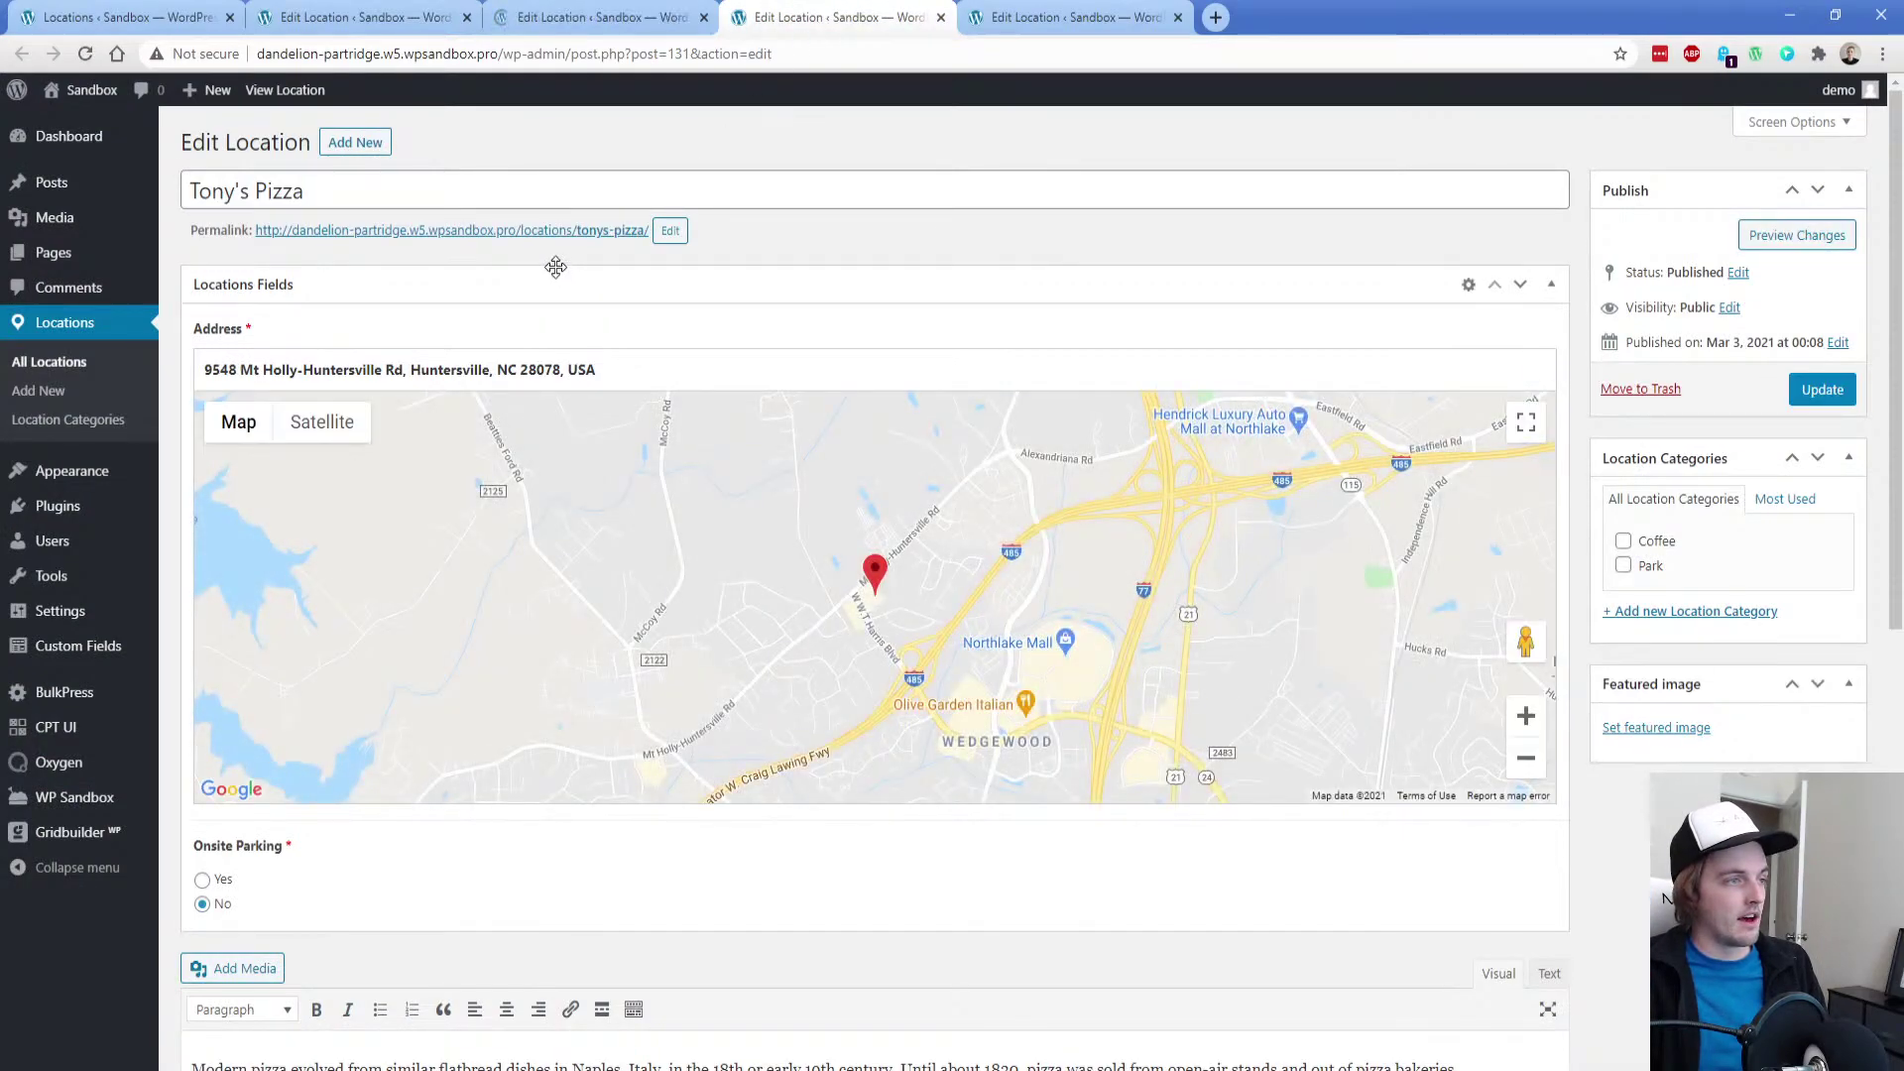
click(1676, 611)
text(Dinner)
key(Return)
Set Tony's Pizza's featured image to the pizza photo, and update the location
click(1627, 899)
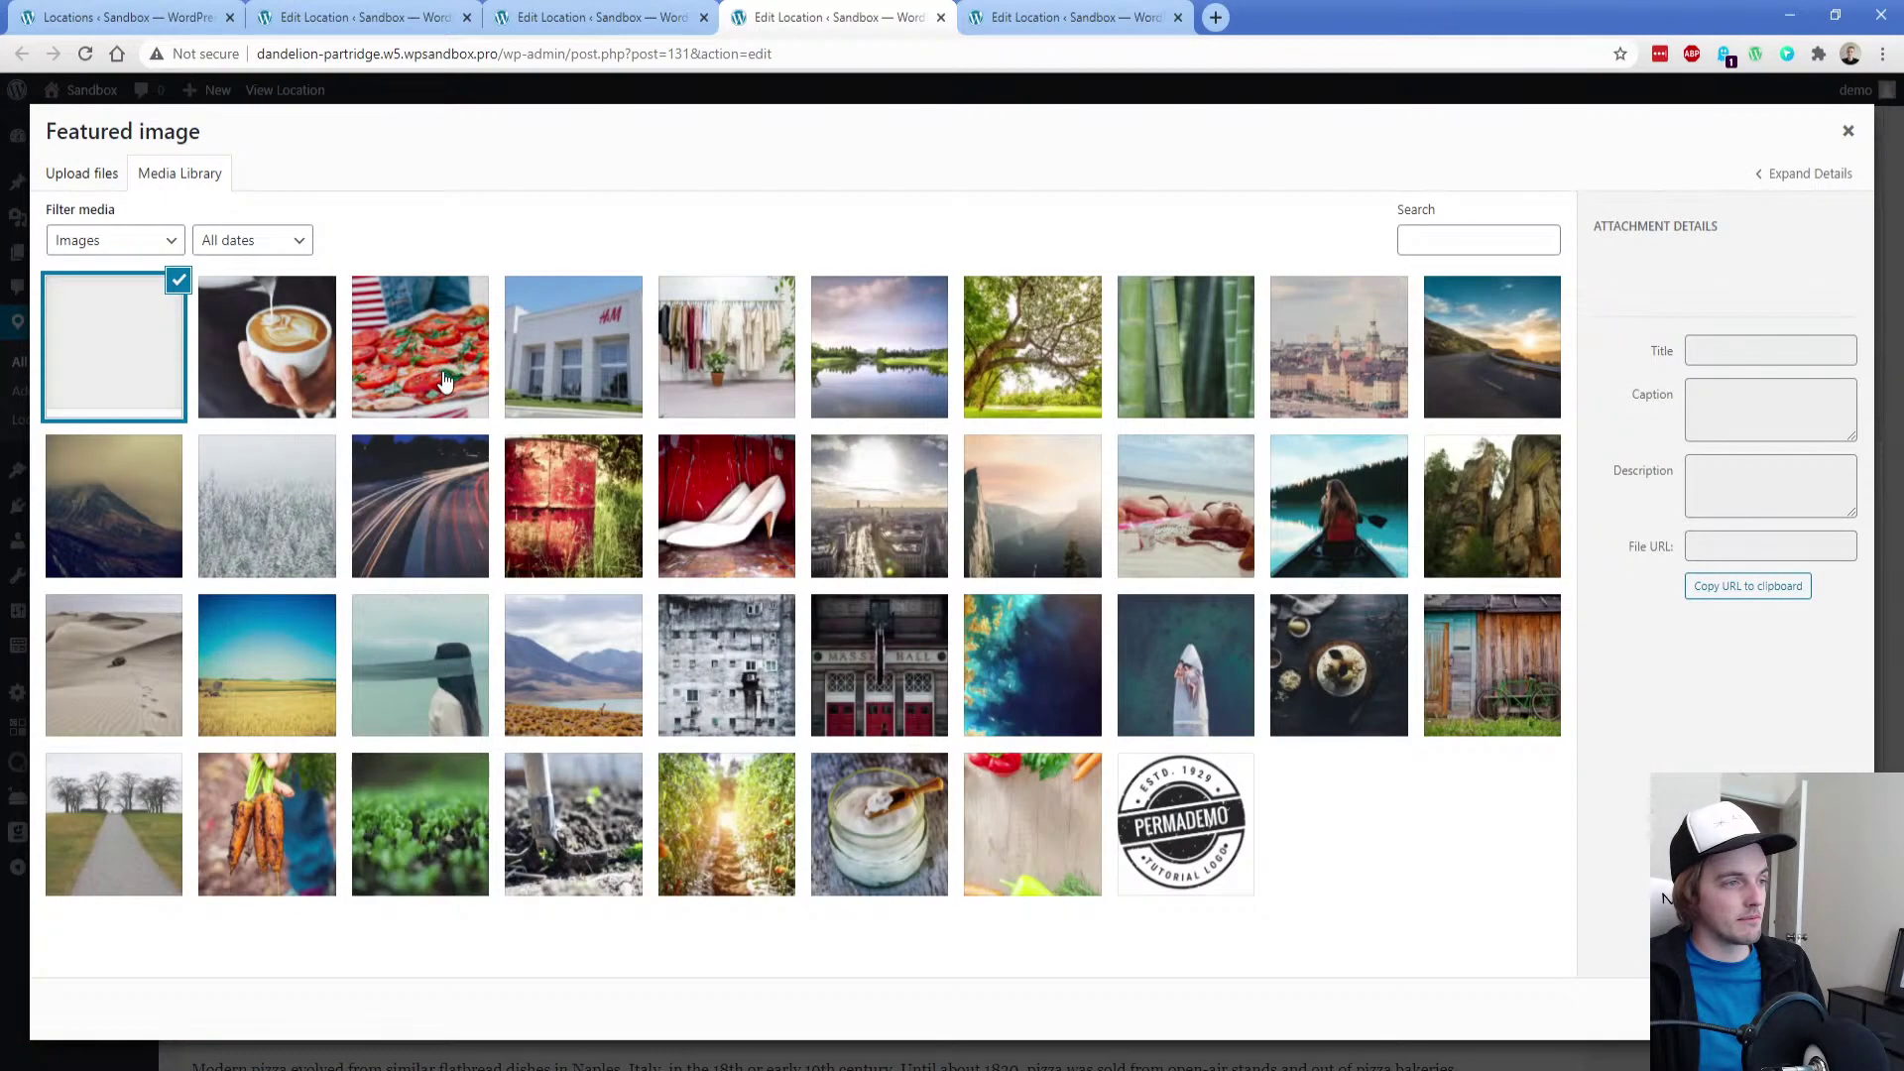
click(436, 382)
click(1785, 1008)
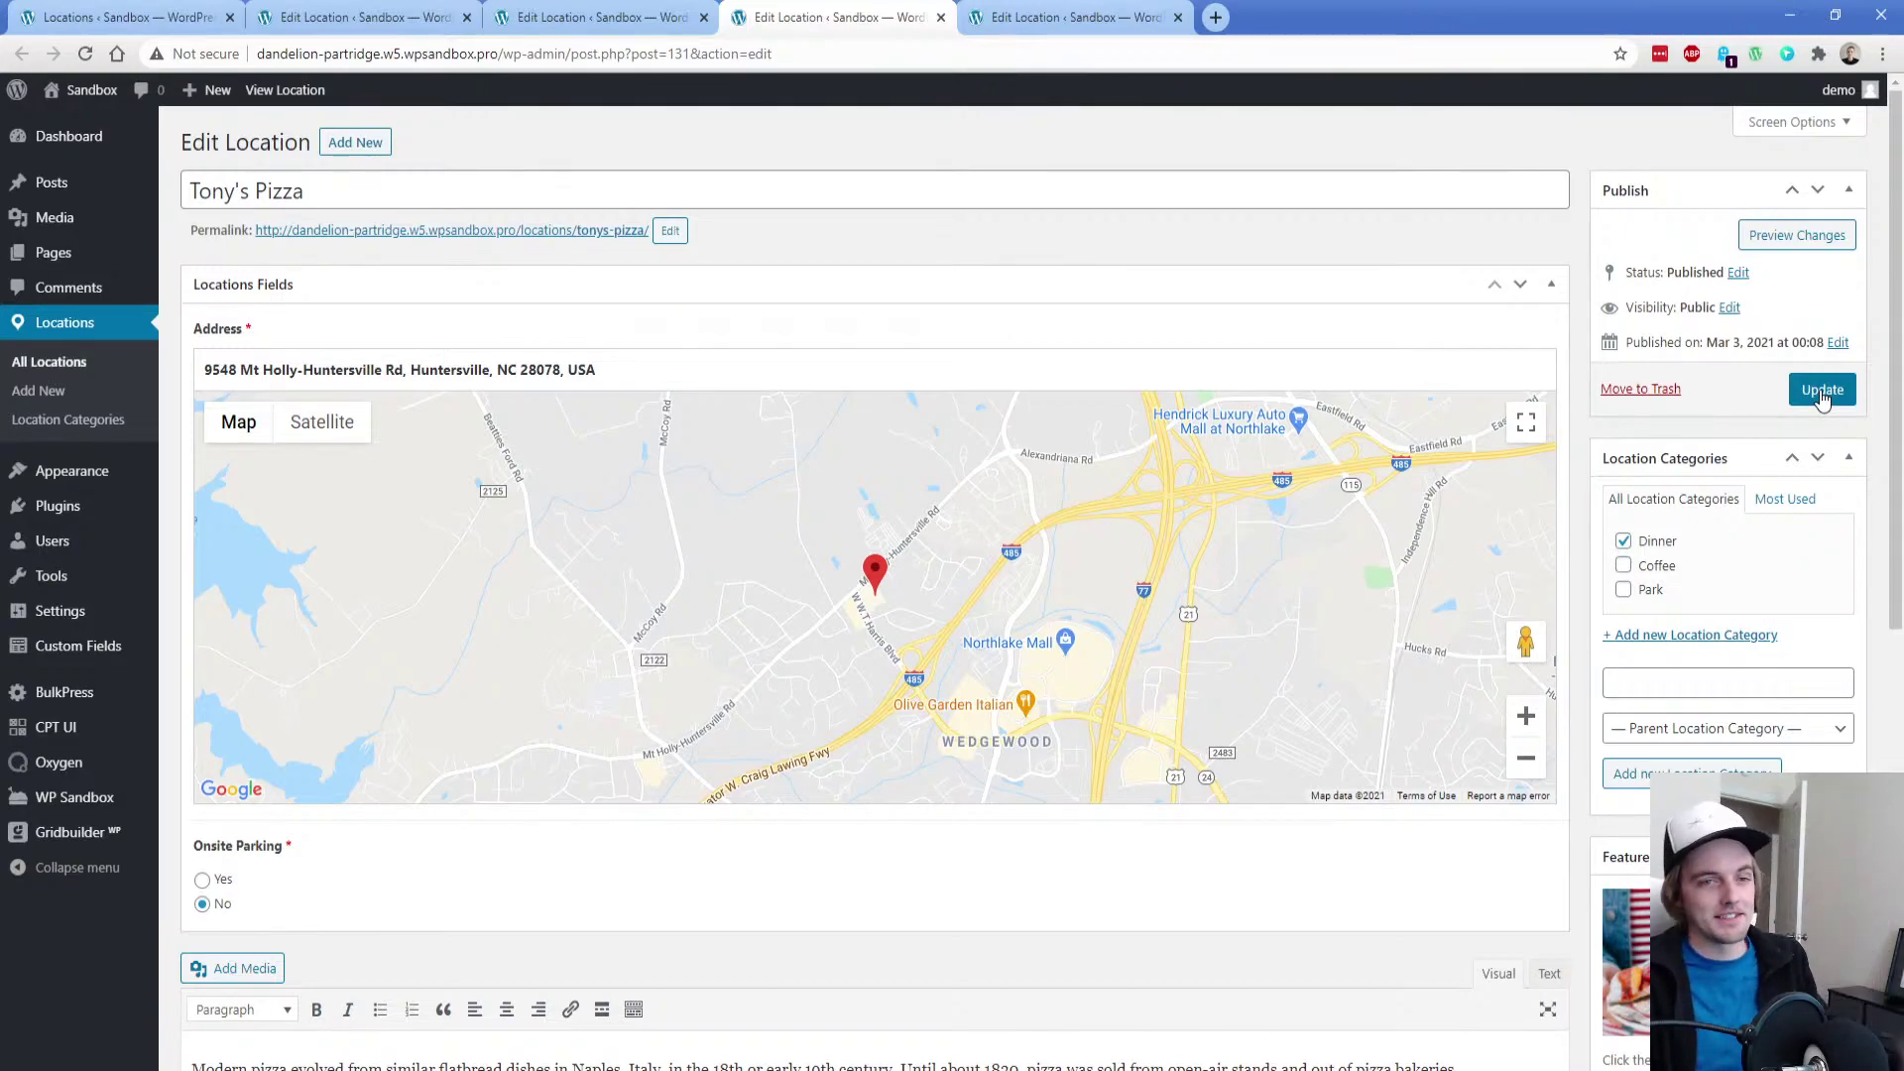
click(1822, 390)
Give Main Street Coffee the Coffee category and the hand-held latte photo as featured image, and update the location
click(1086, 16)
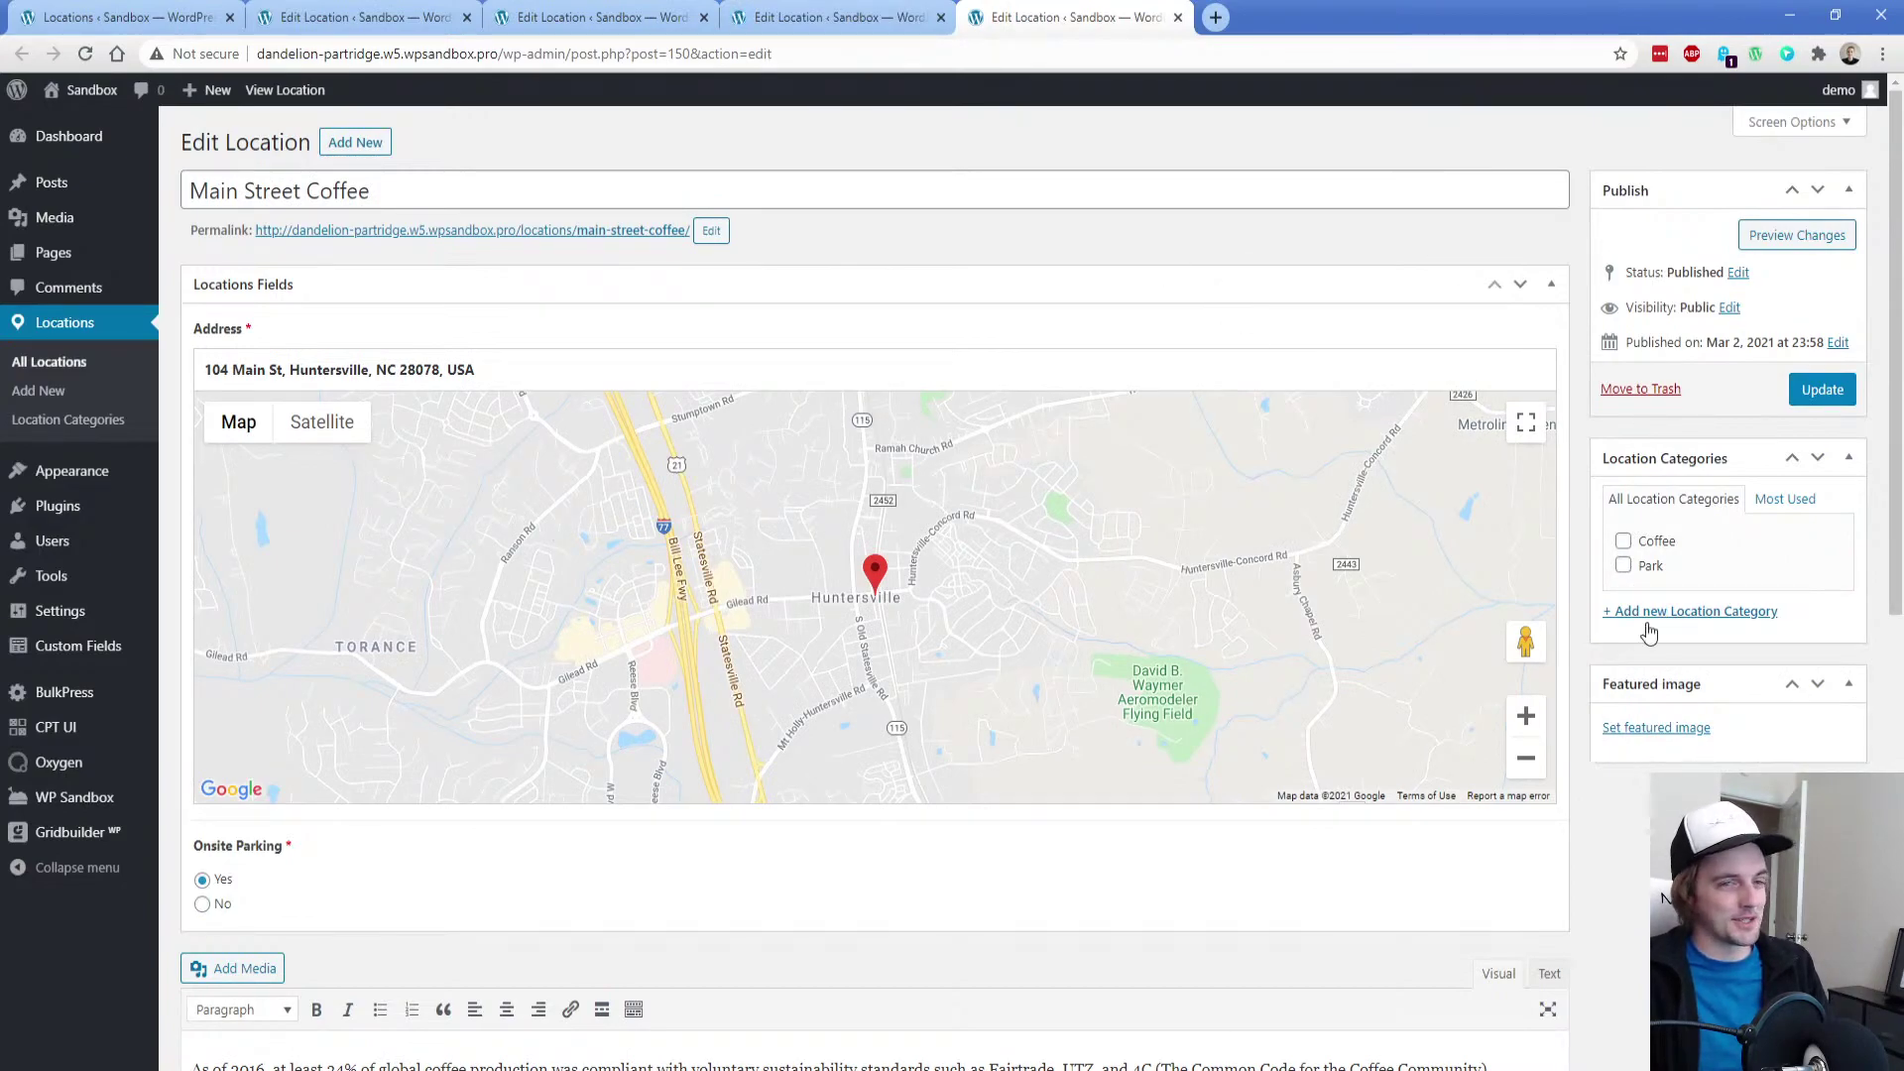
click(1661, 545)
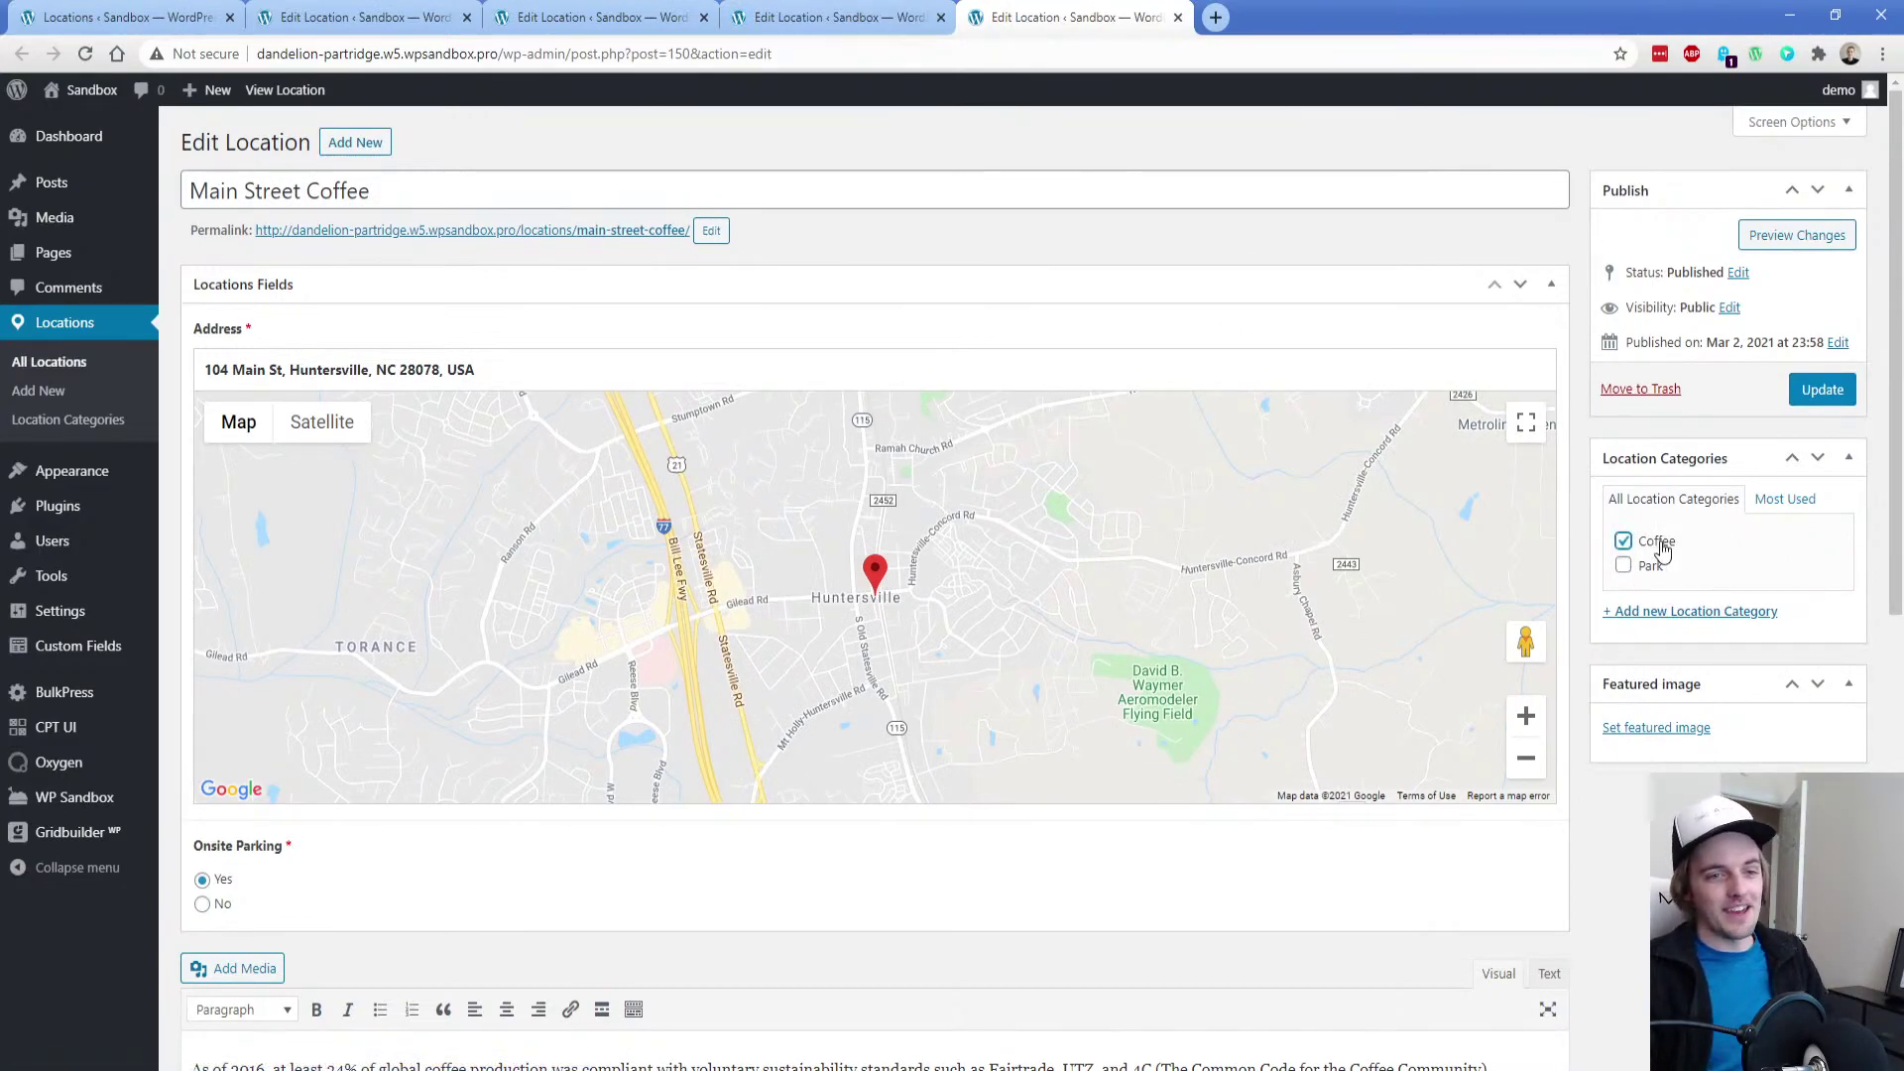
click(1656, 728)
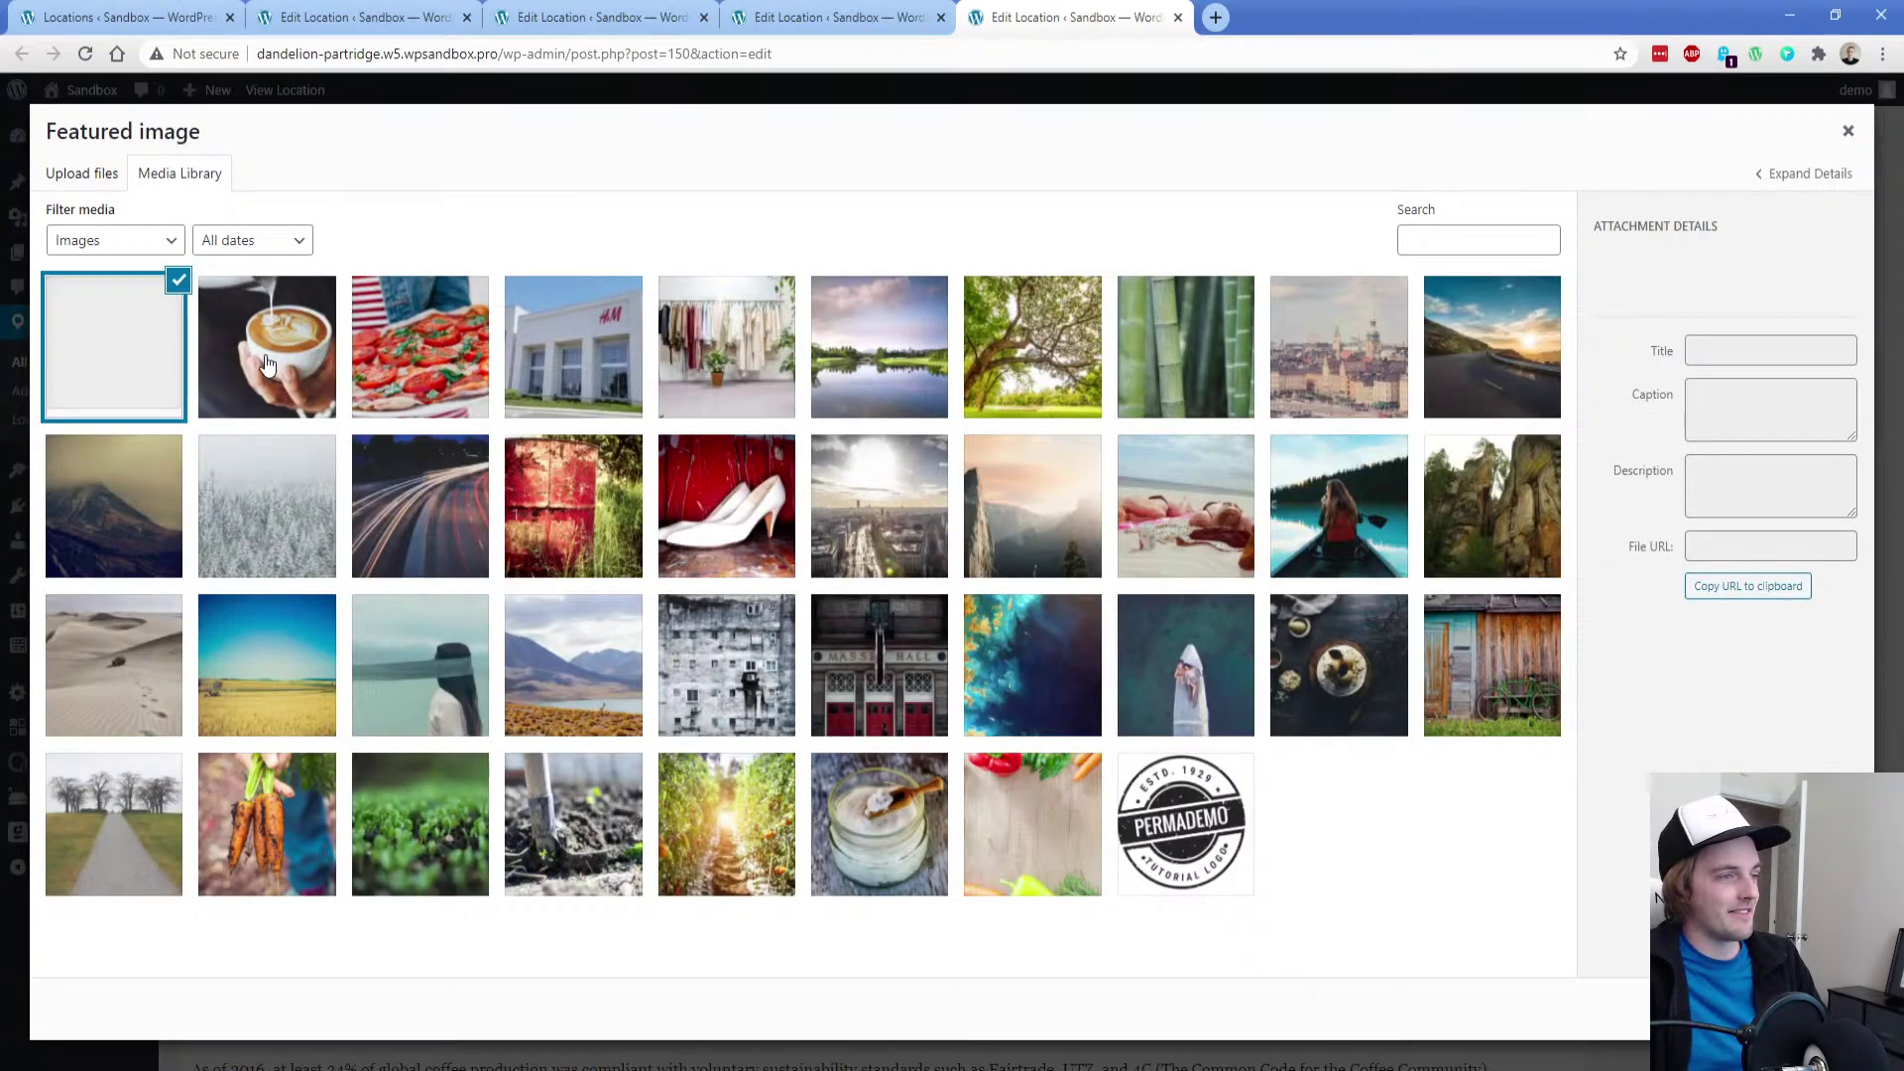
click(266, 365)
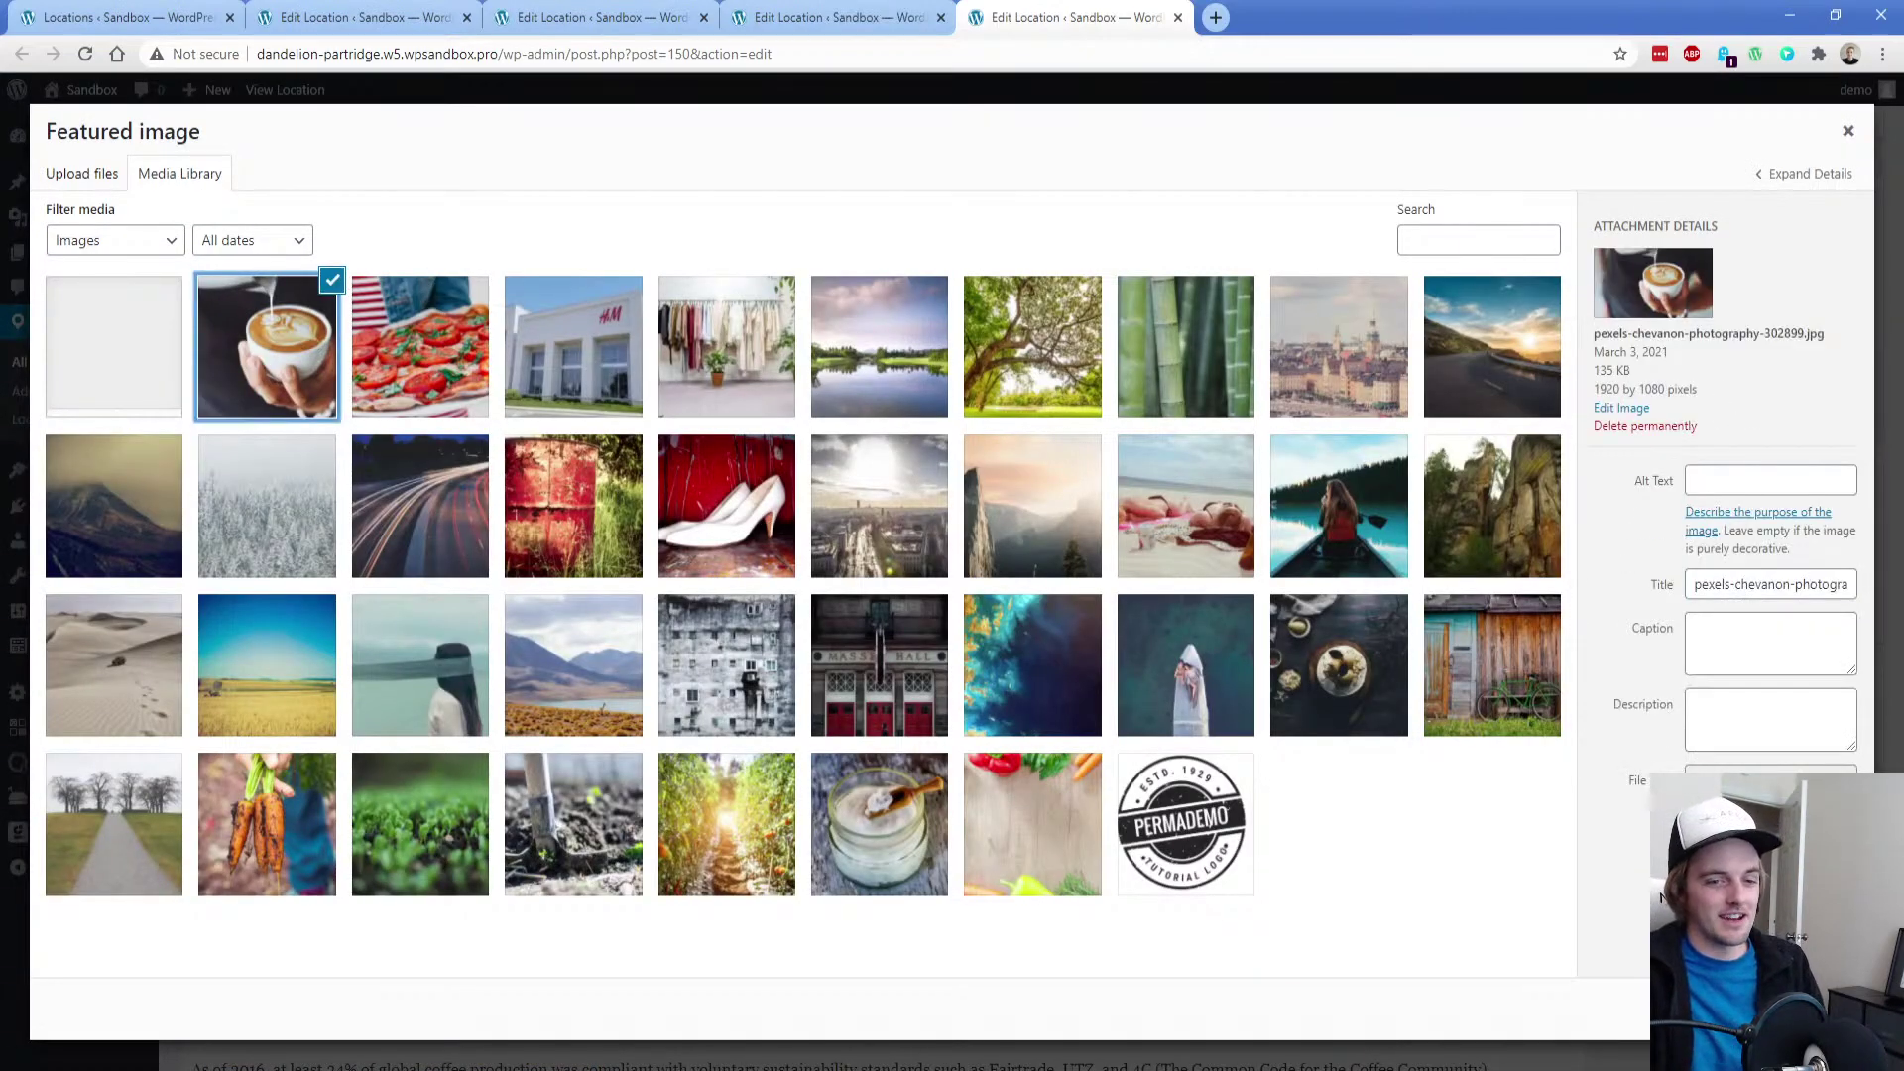
click(1785, 1009)
scroll(1596, 633, down, 3)
scroll(1595, 633, up, 3)
click(1817, 401)
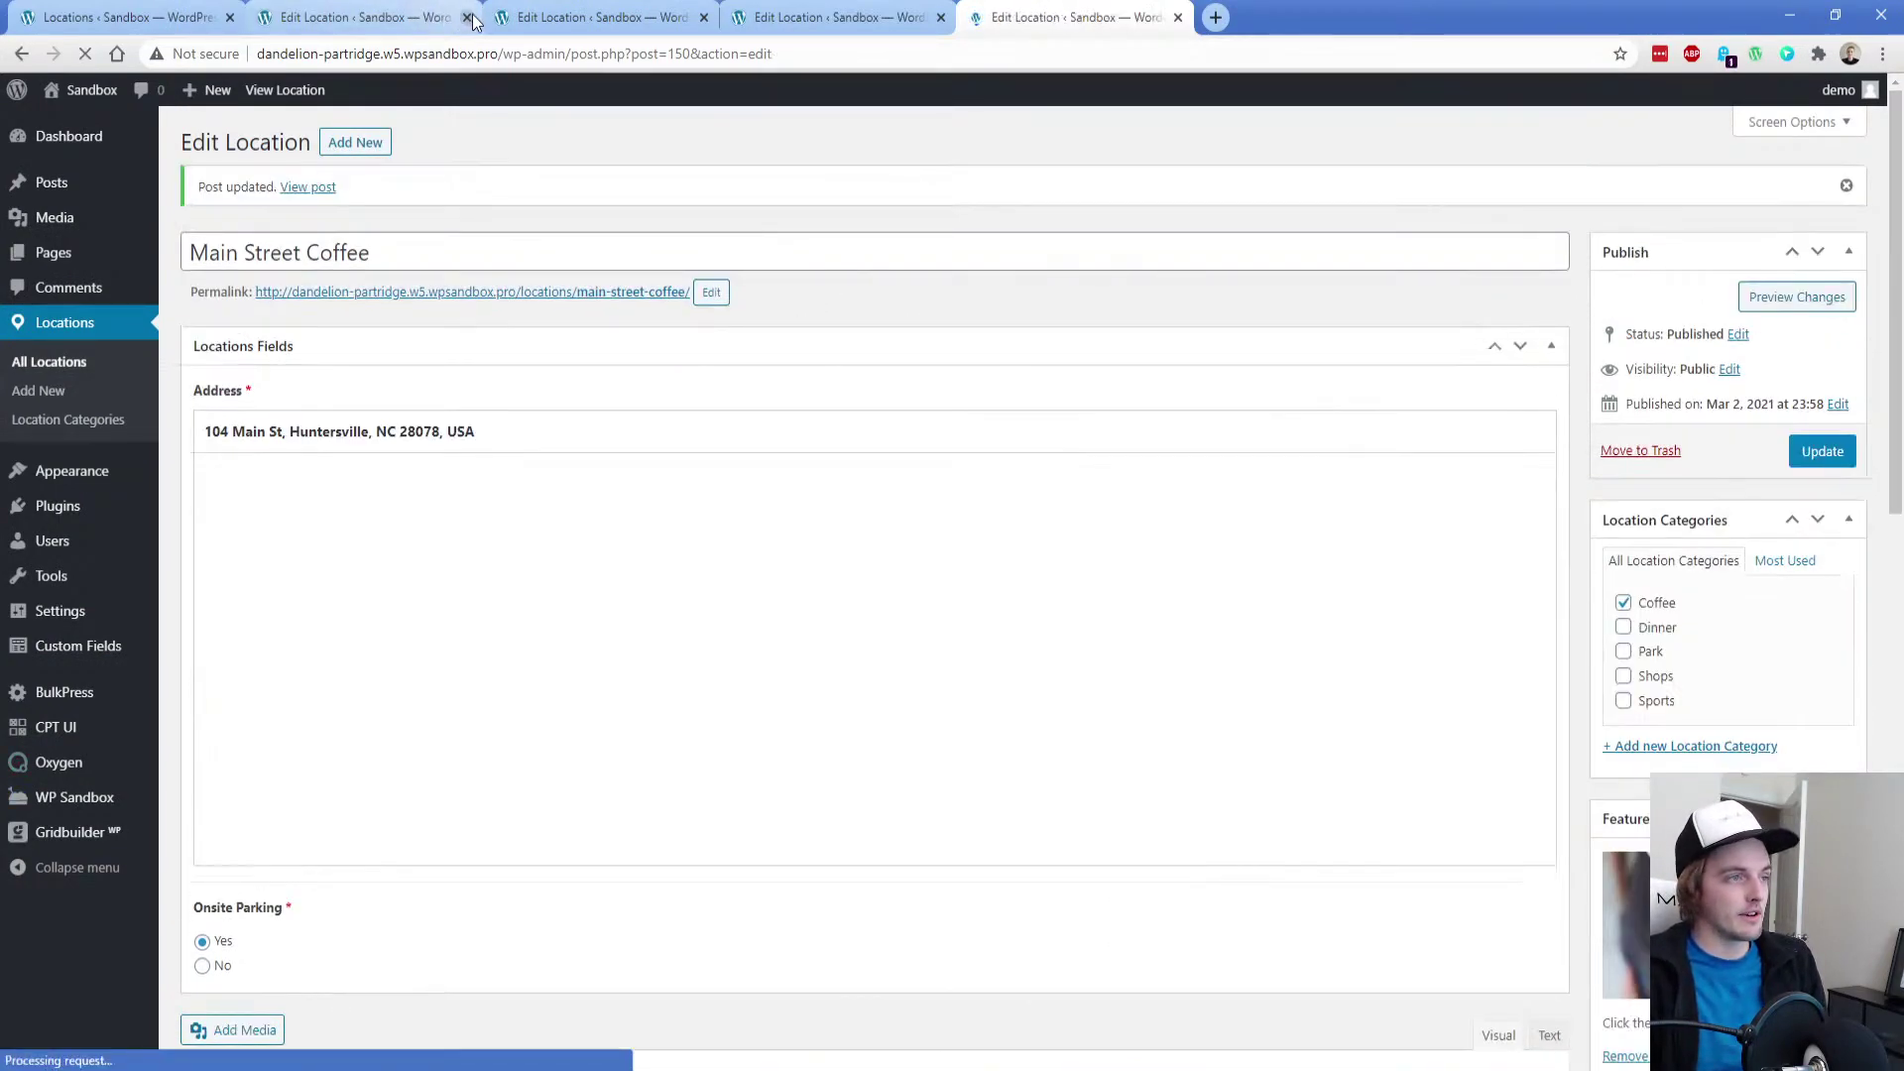
Close the four location editing tabs, keeping only the Locations list open
click(466, 17)
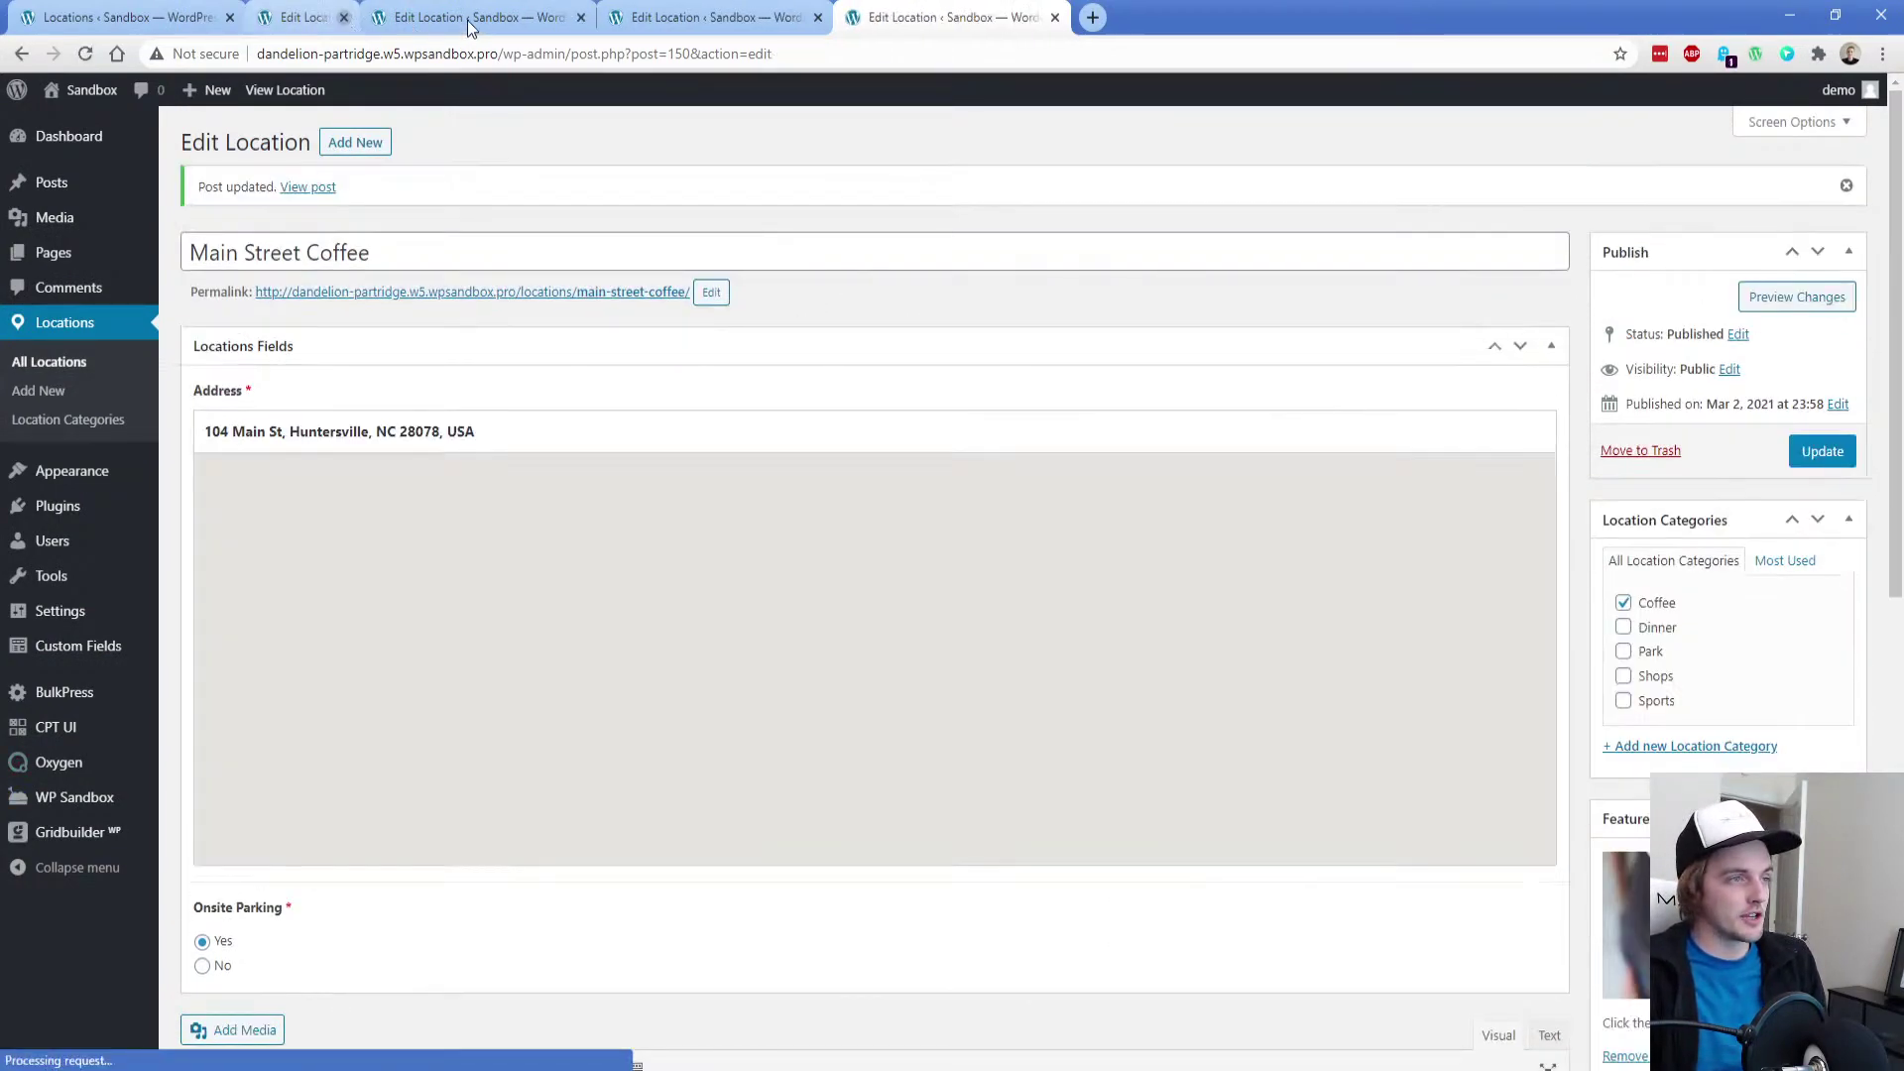
click(467, 20)
click(467, 20)
click(467, 20)
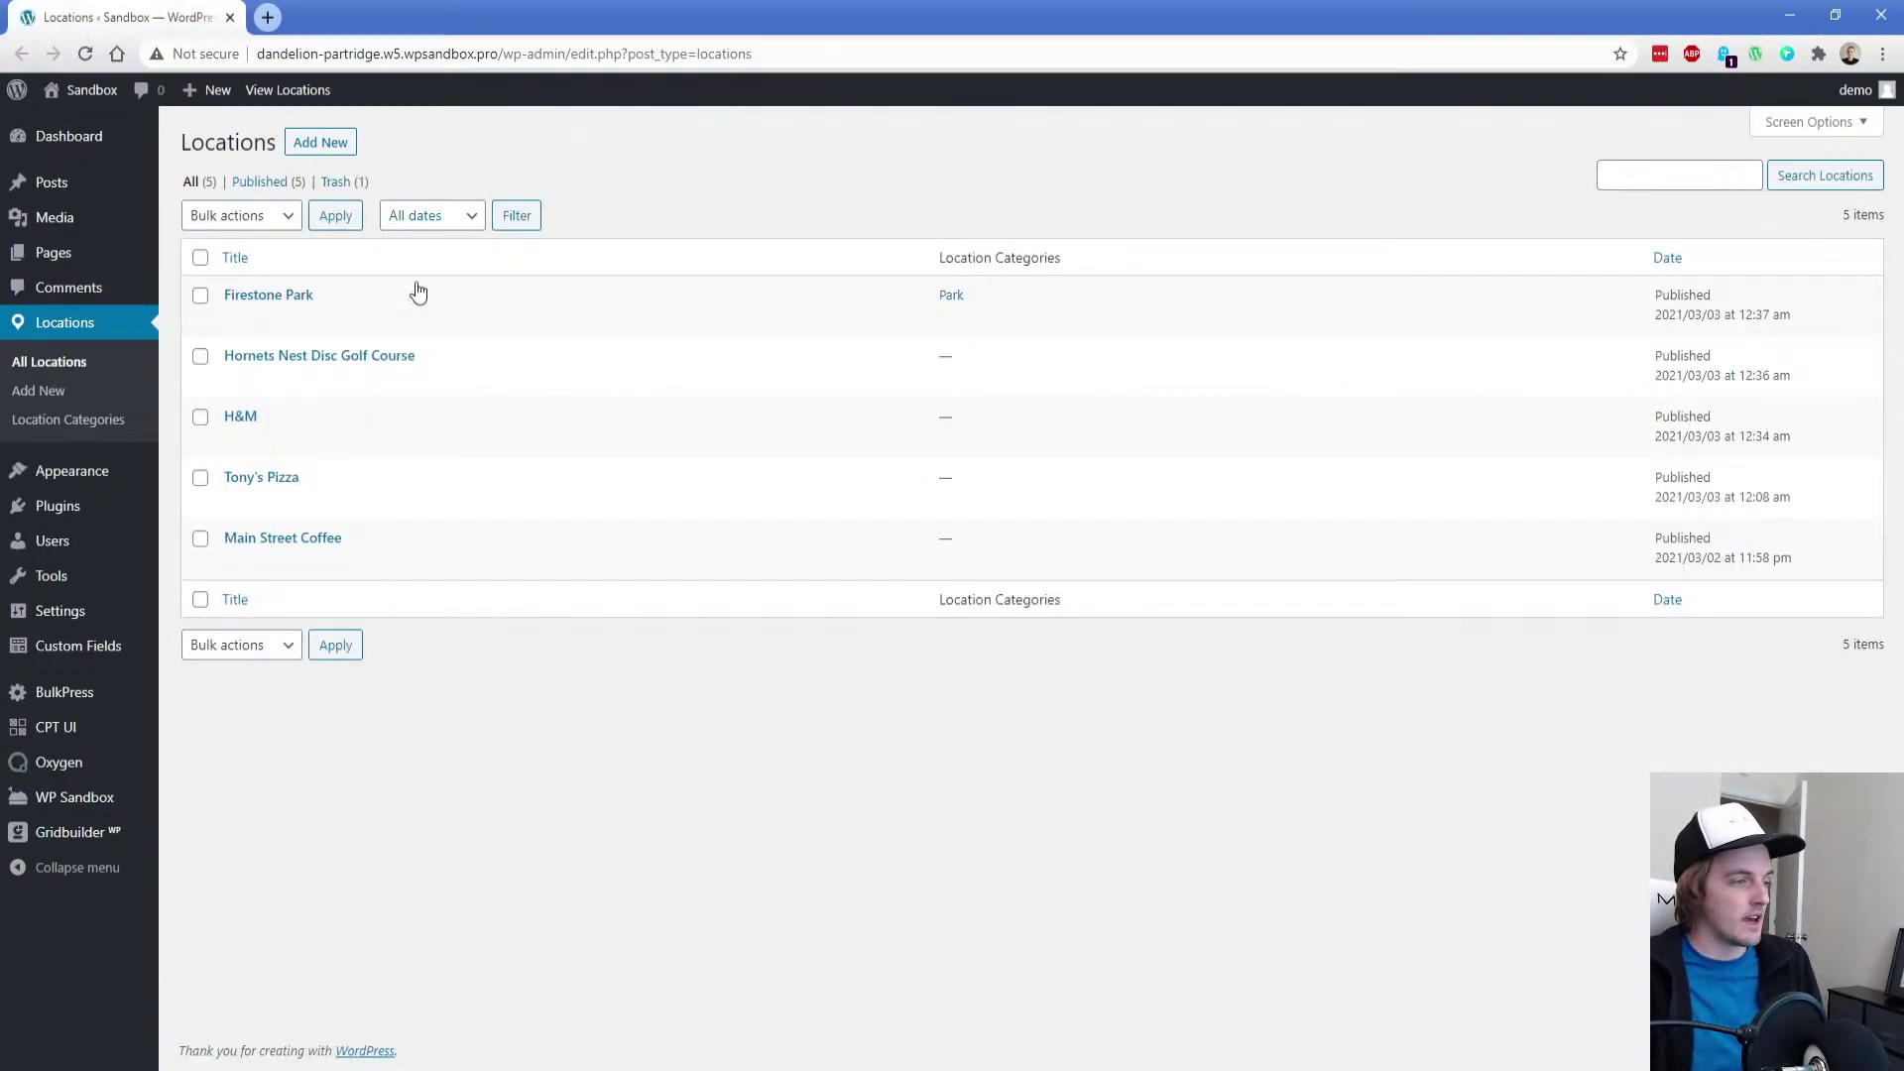
Check the Gridbuilder add-ons for Map Facet, and create a new facet named Map
mouse_move(100, 838)
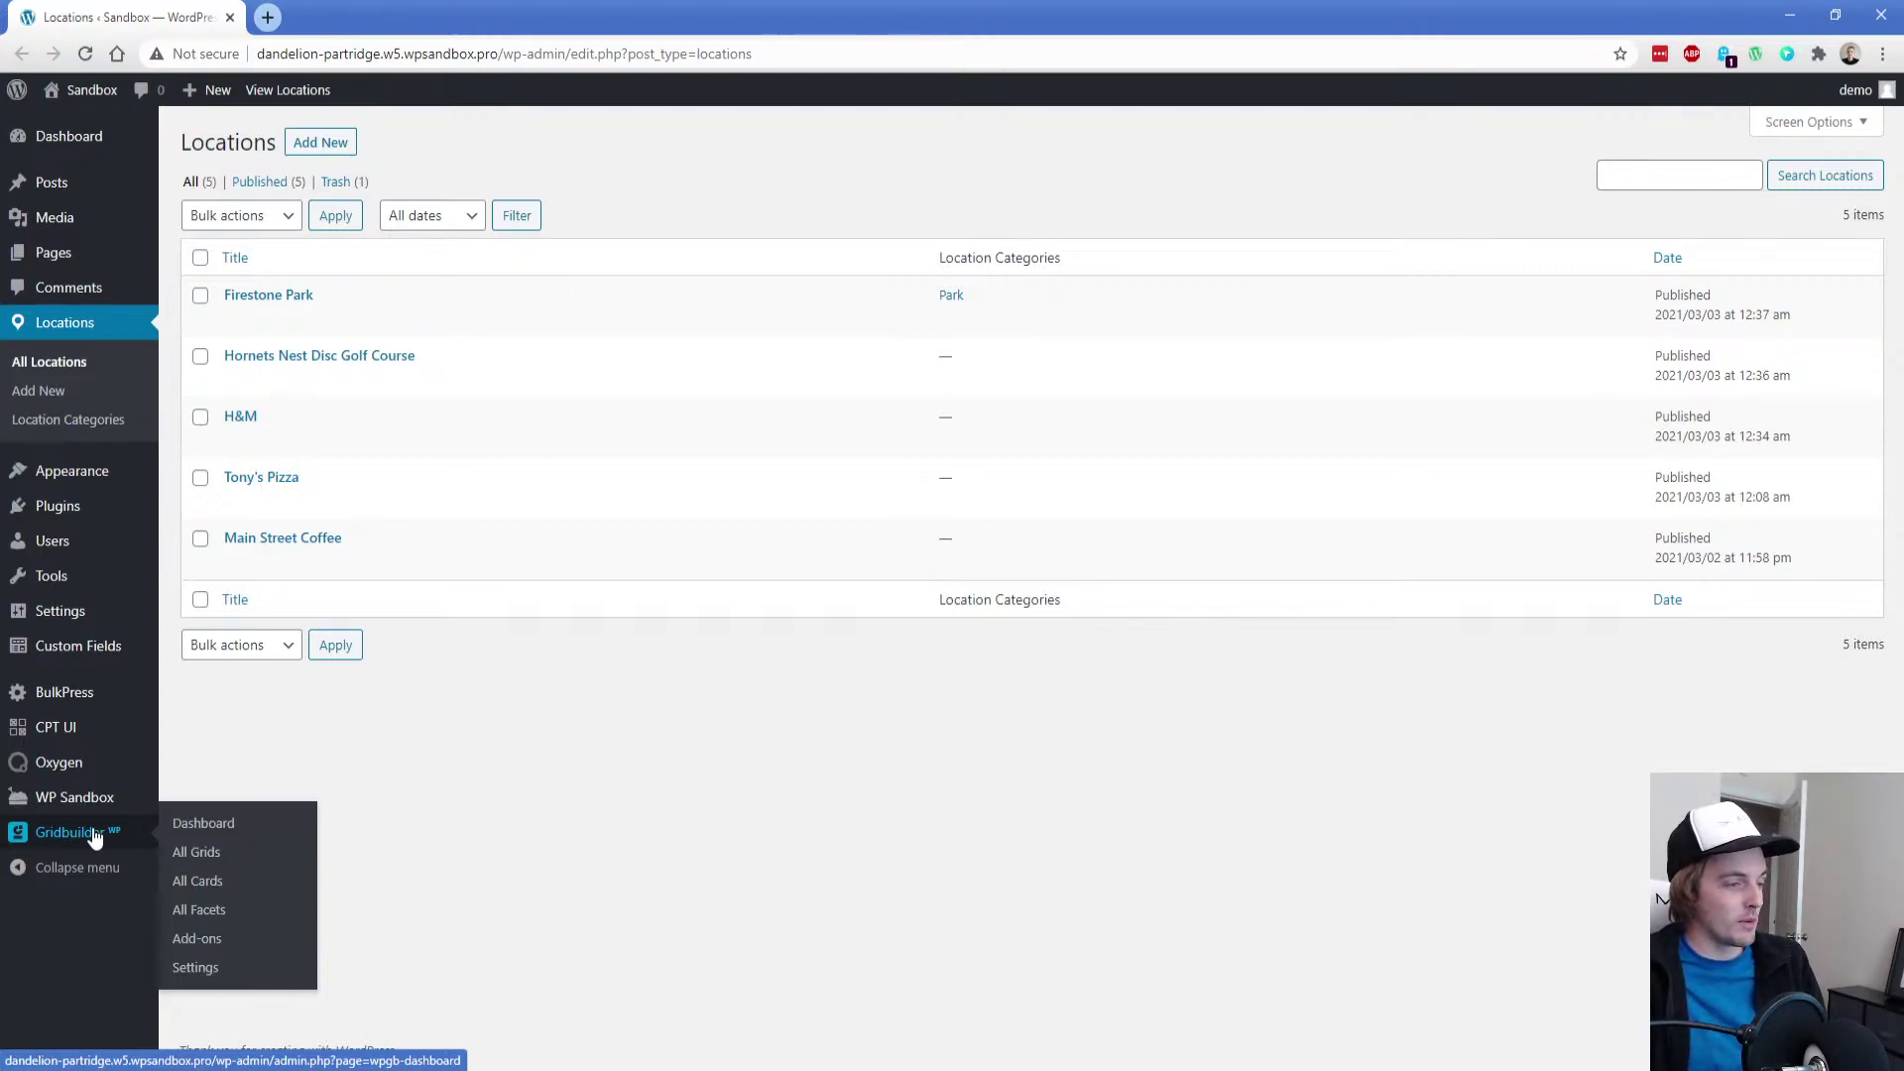
click(201, 942)
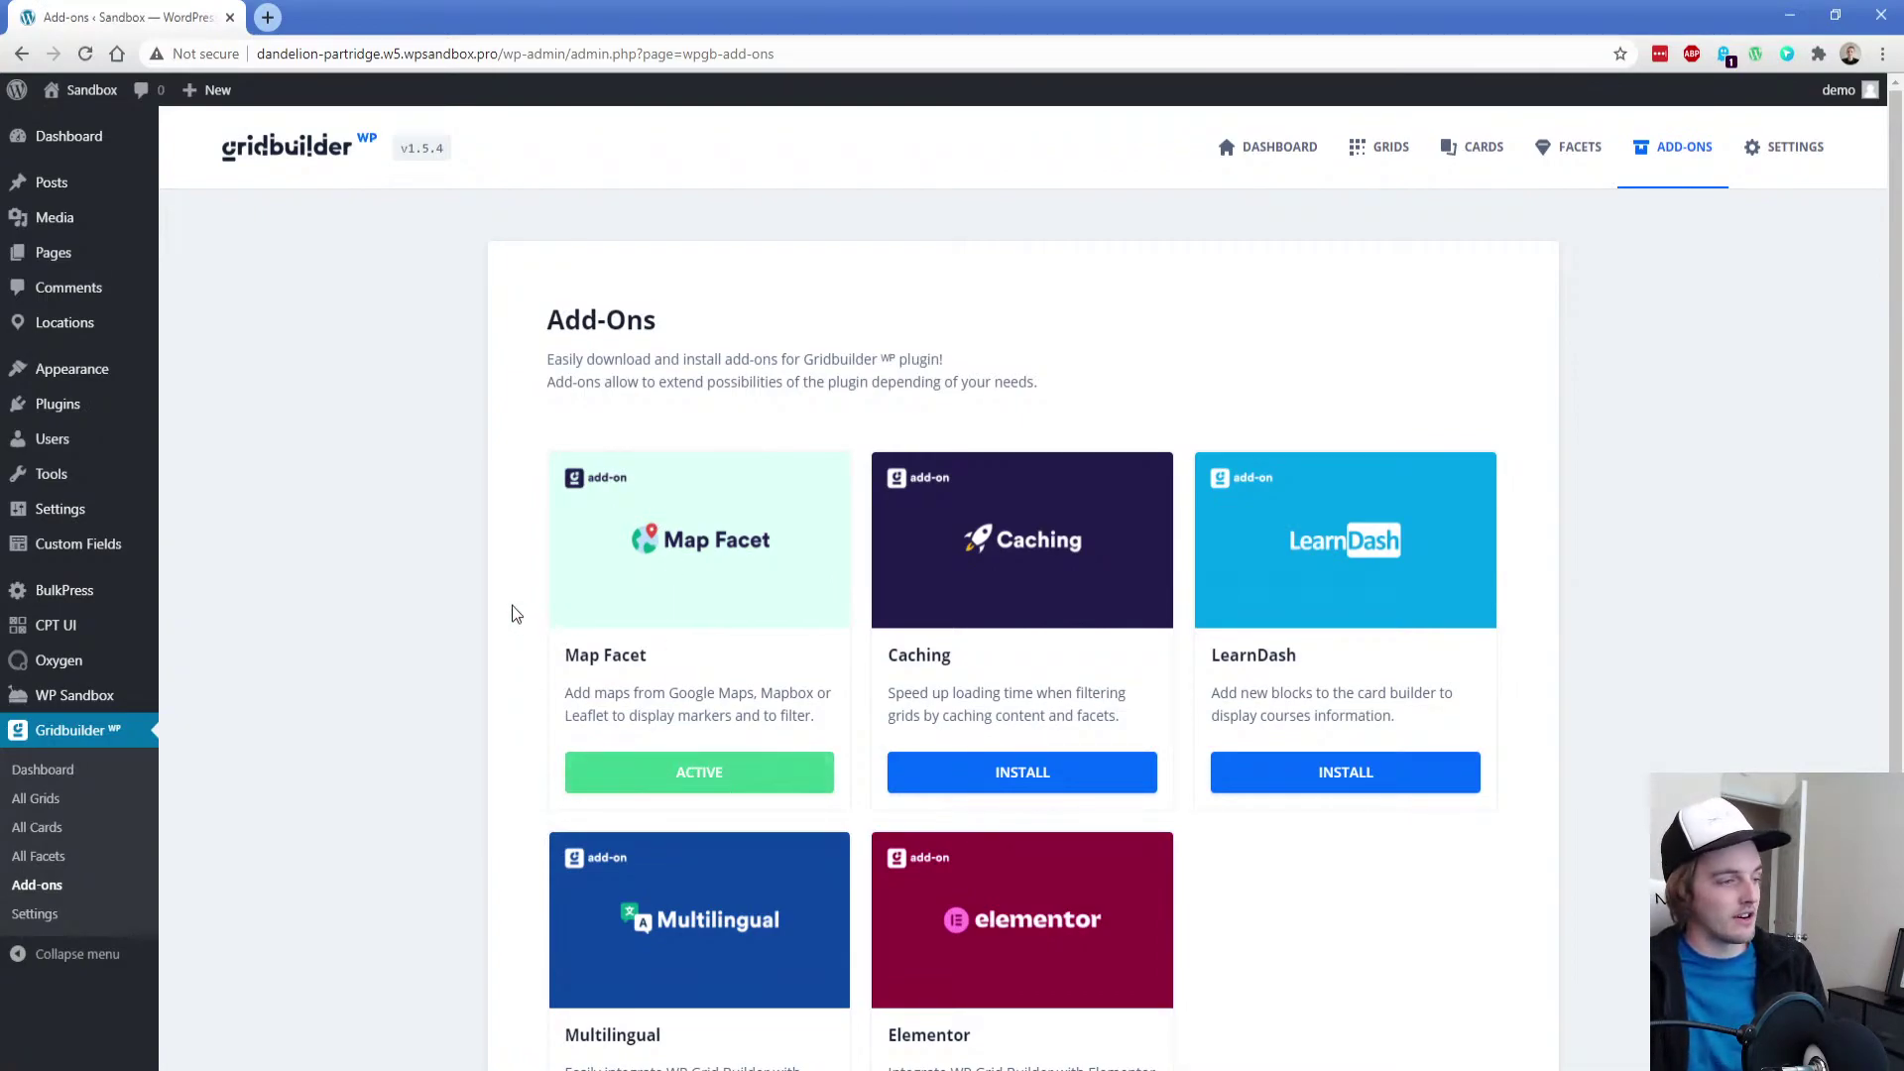
click(45, 855)
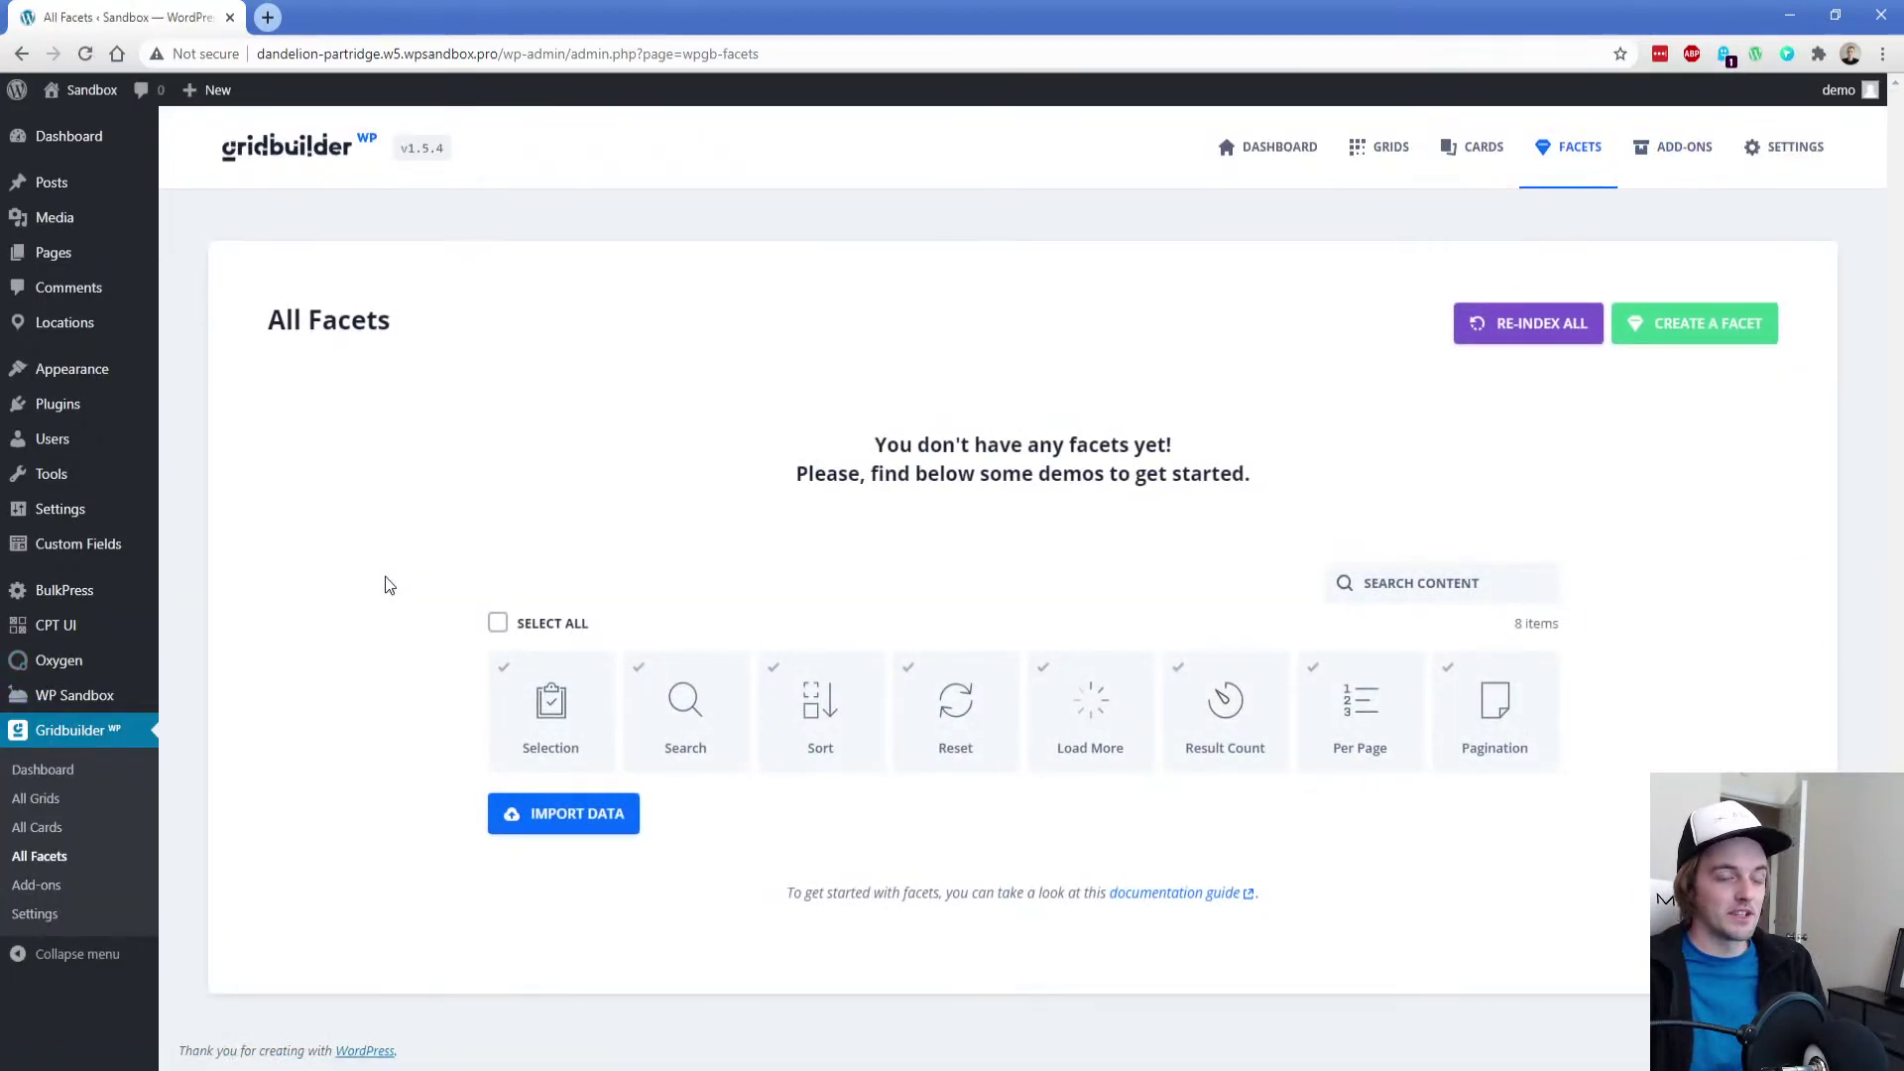
click(1648, 335)
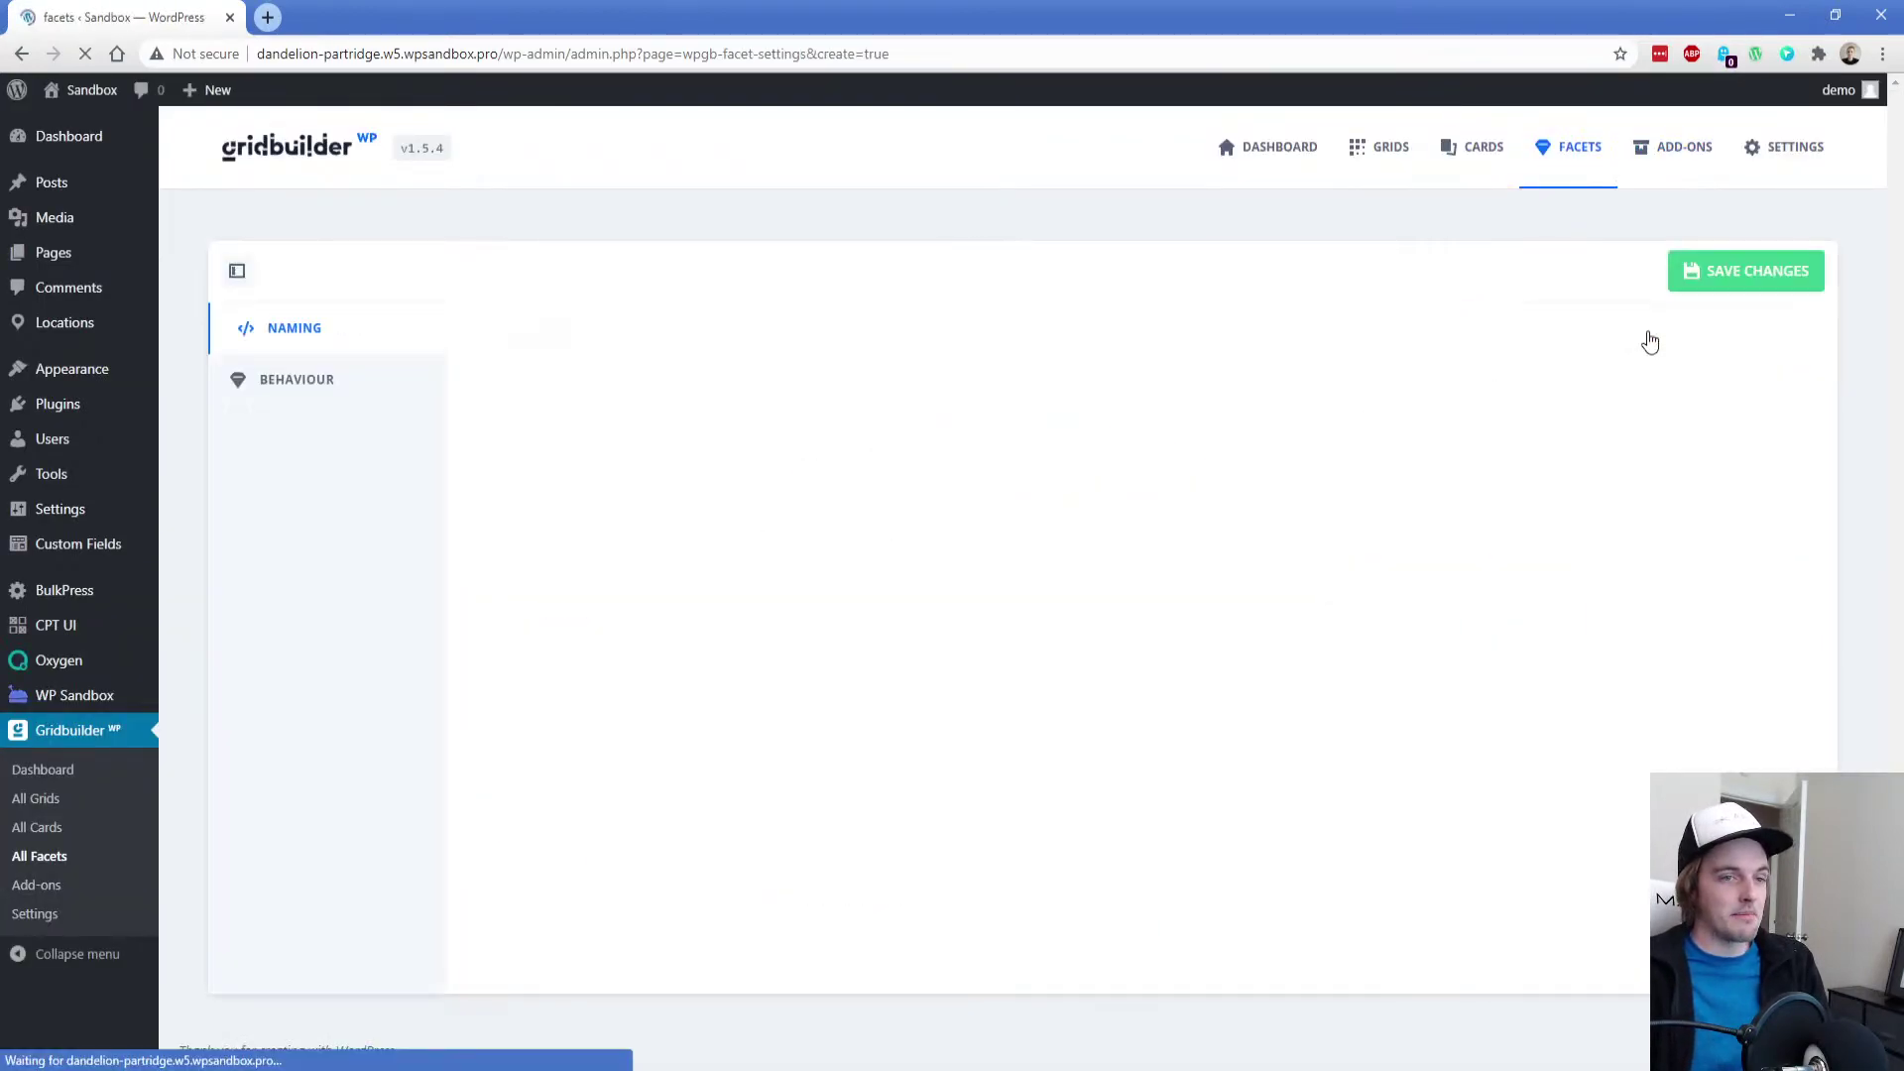
triple_click(809, 468)
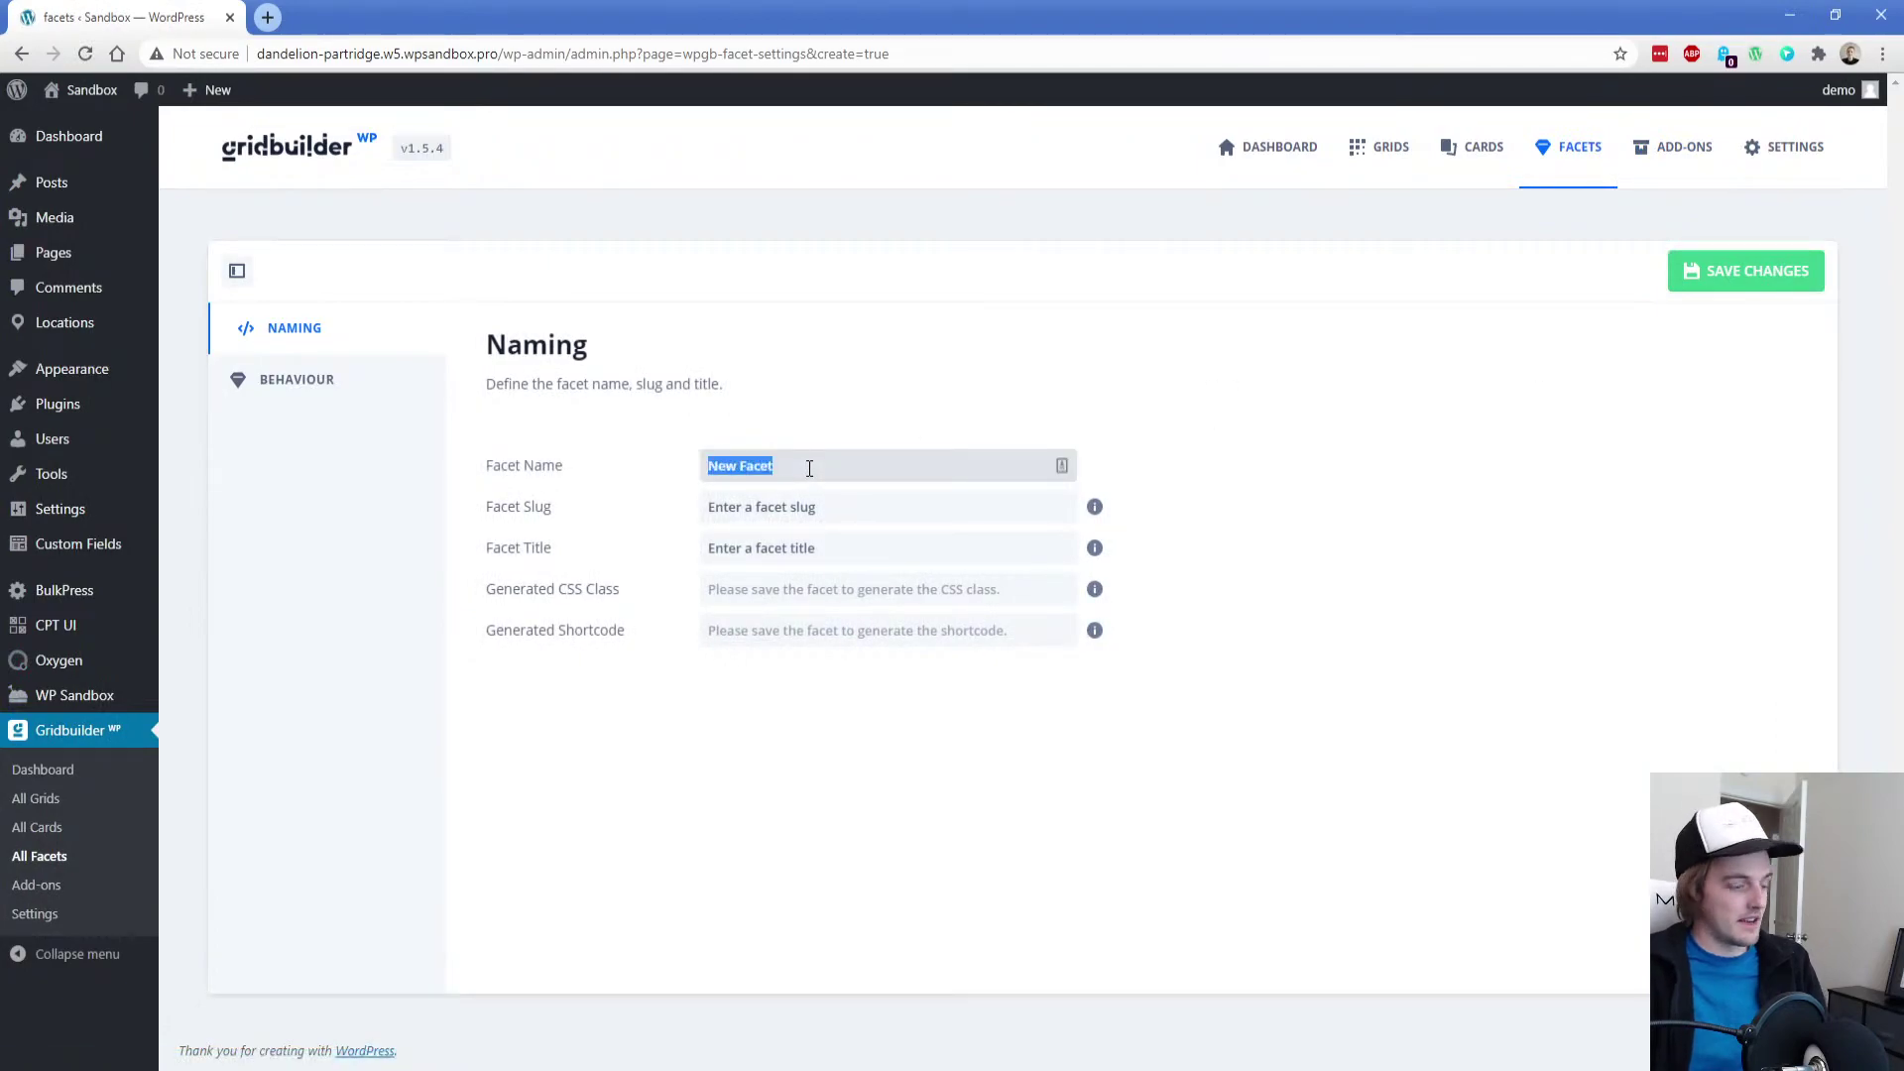
text(Map)
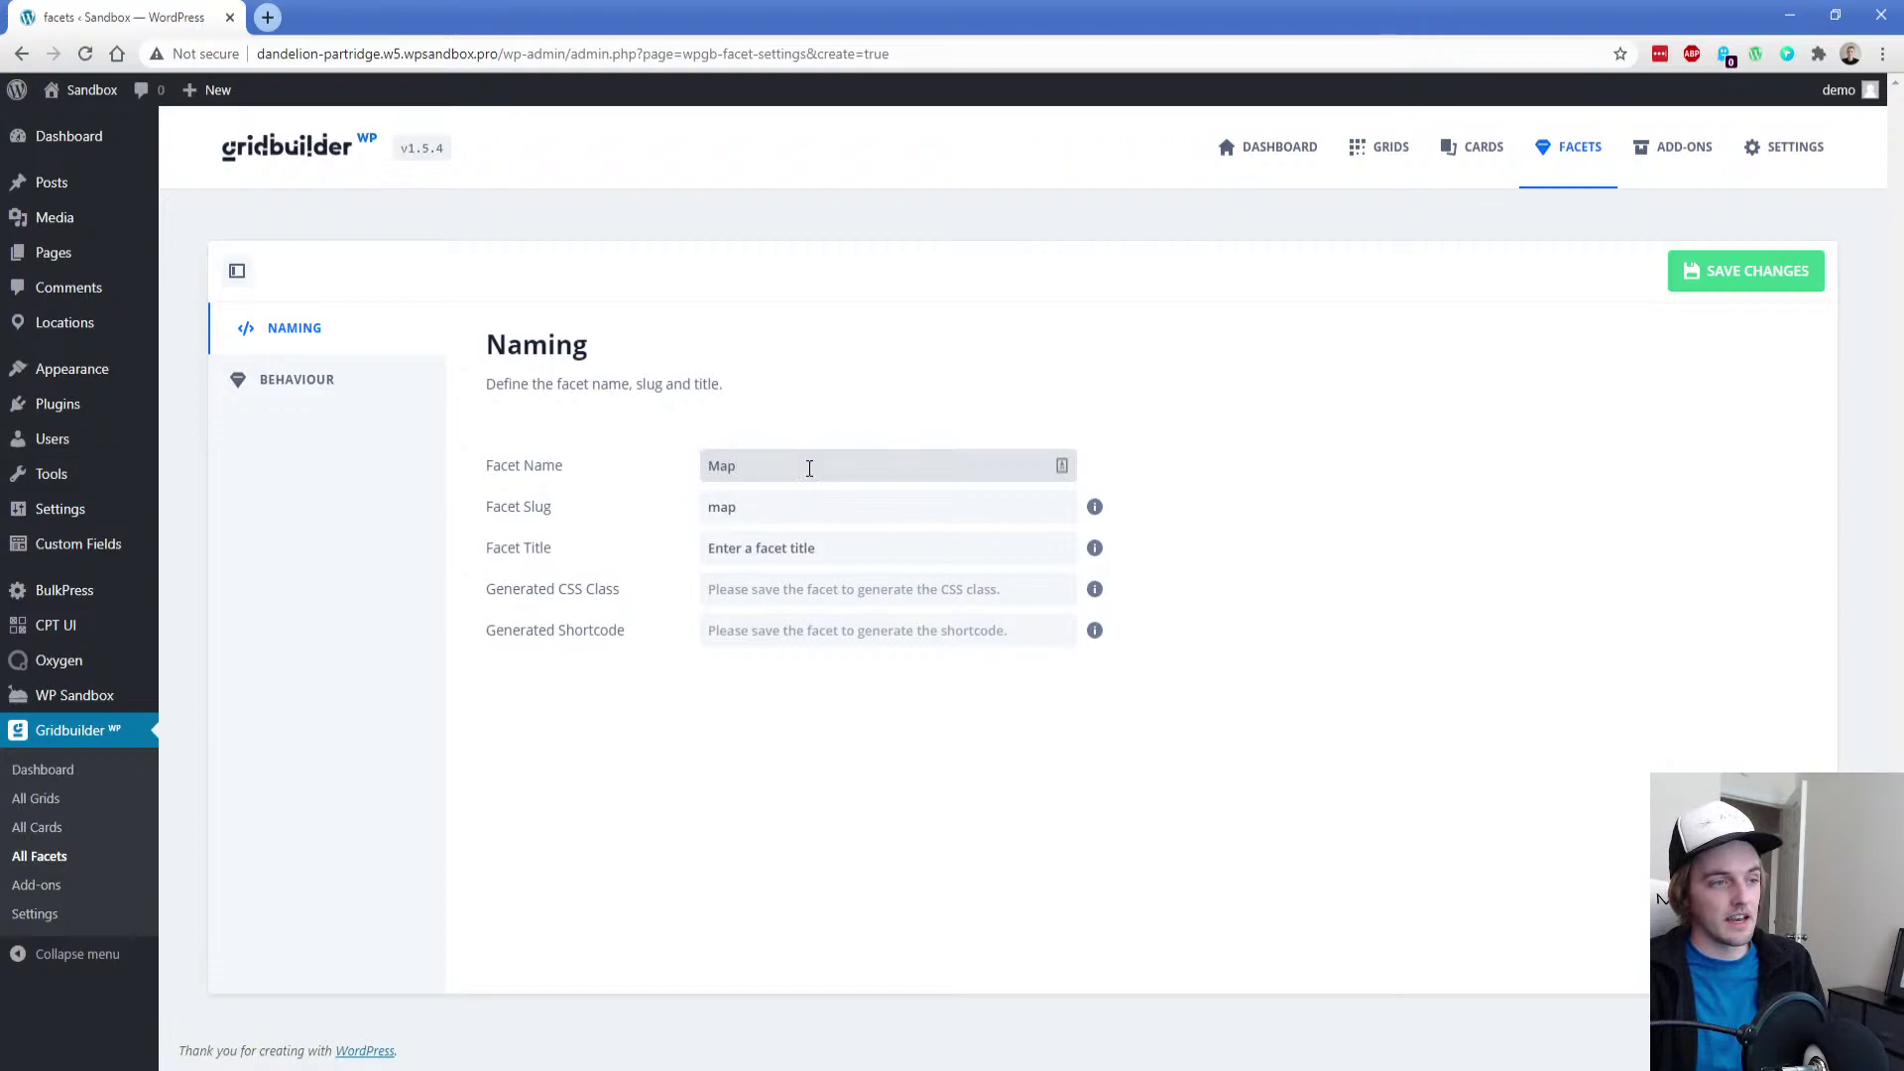
Give the Map facet the title Map Results and save the facet
key(Tab)
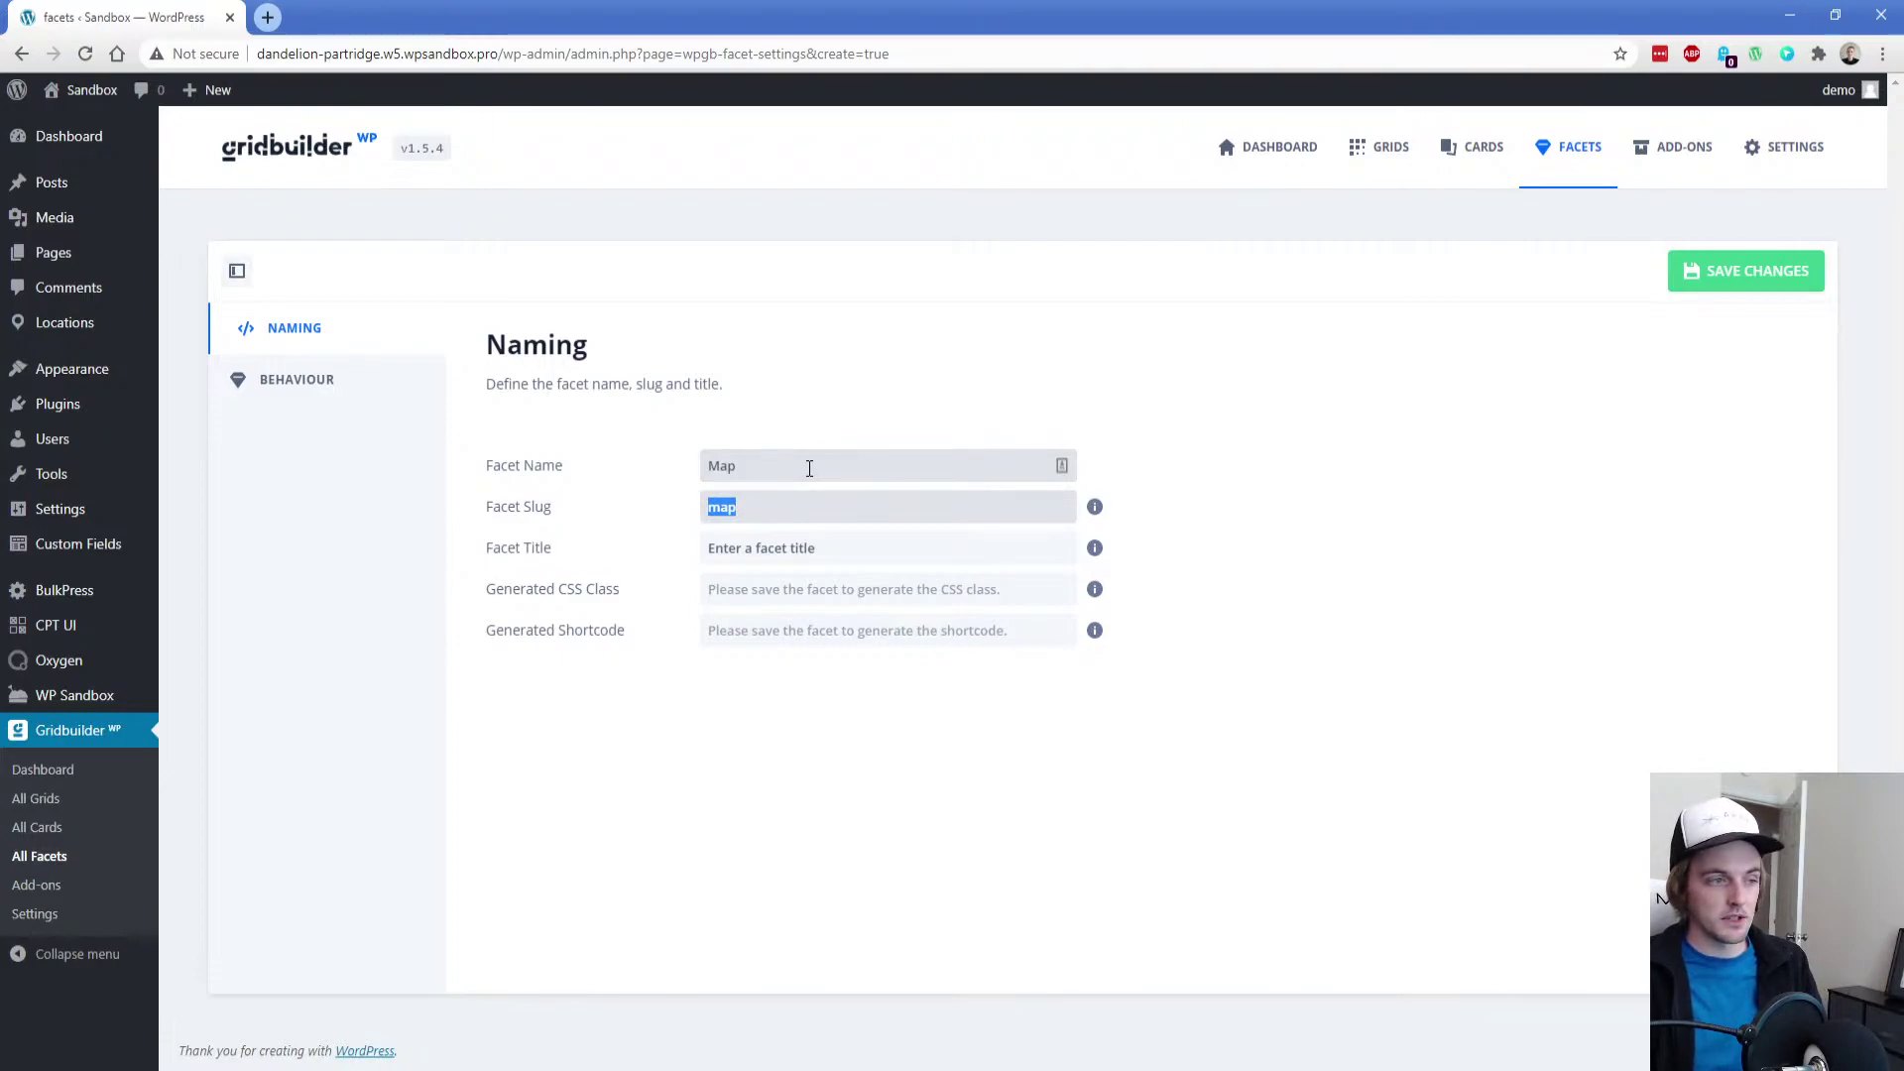
key(Tab)
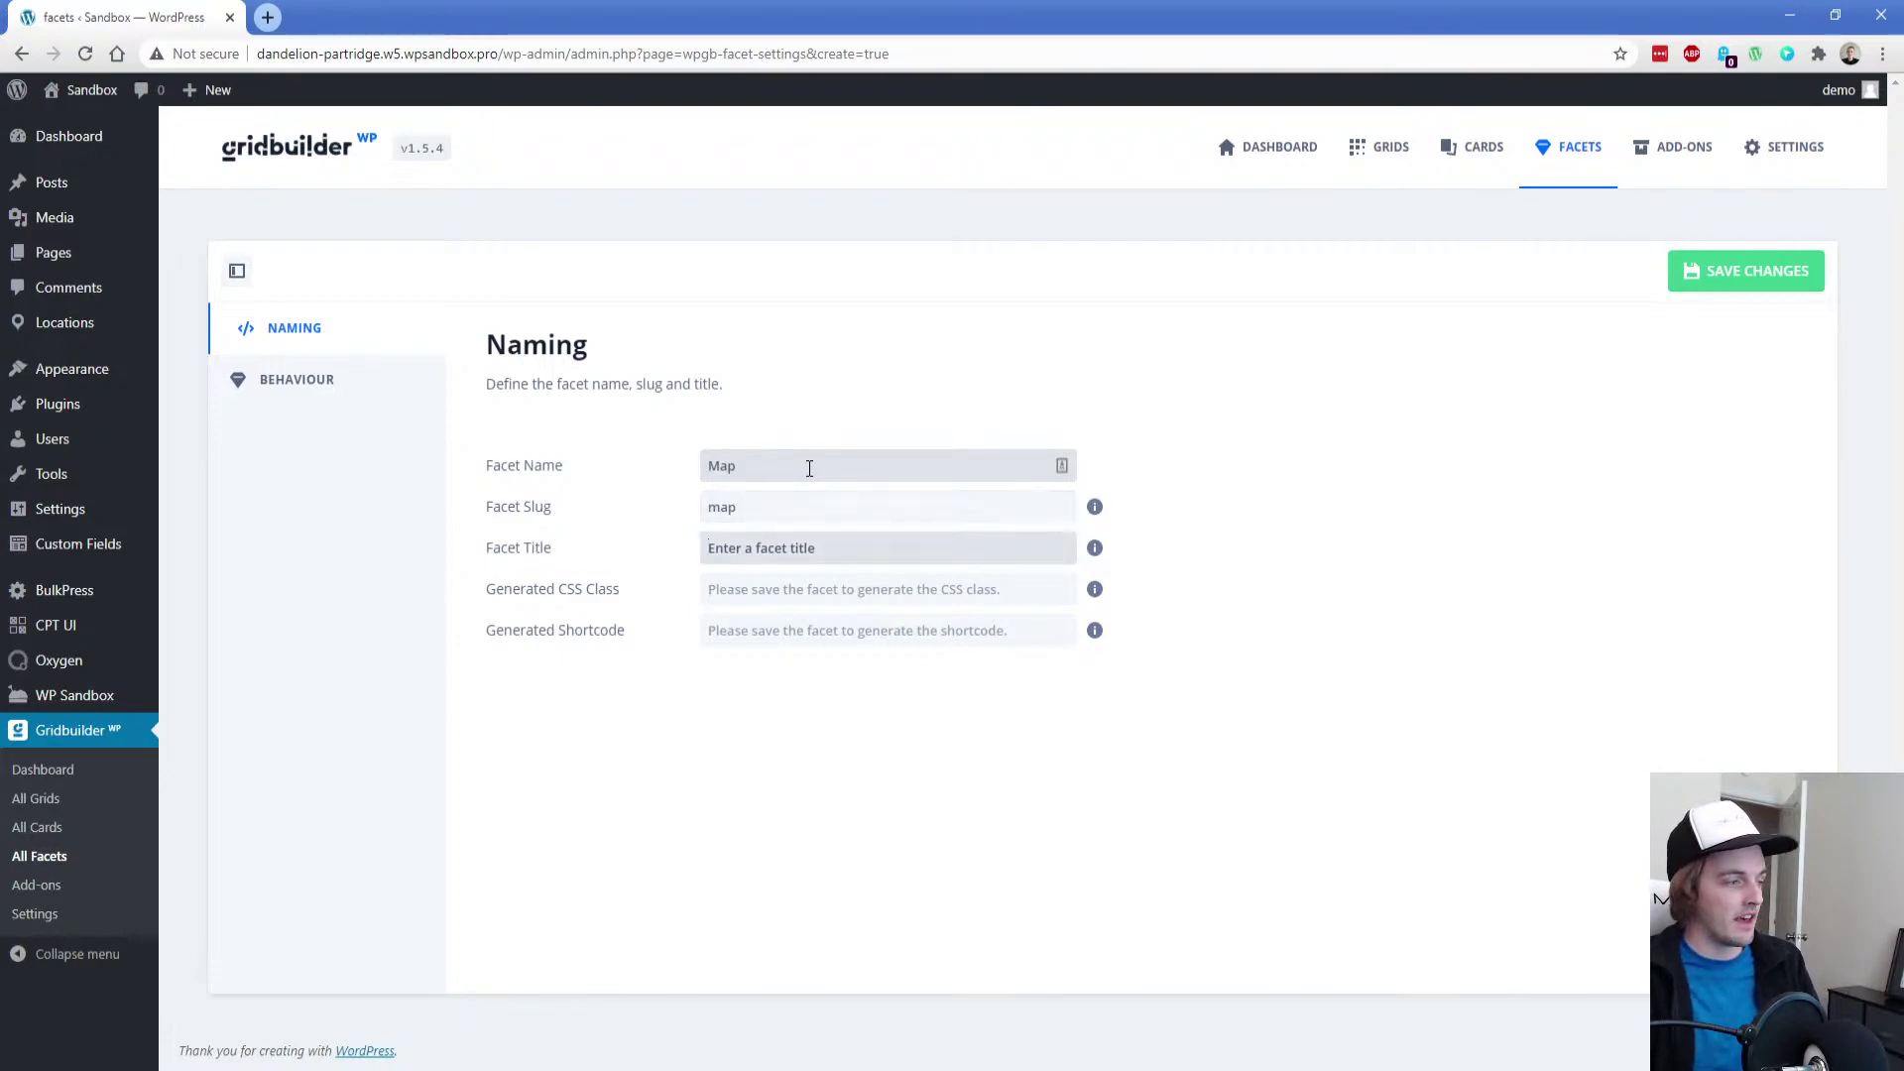
text(Search)
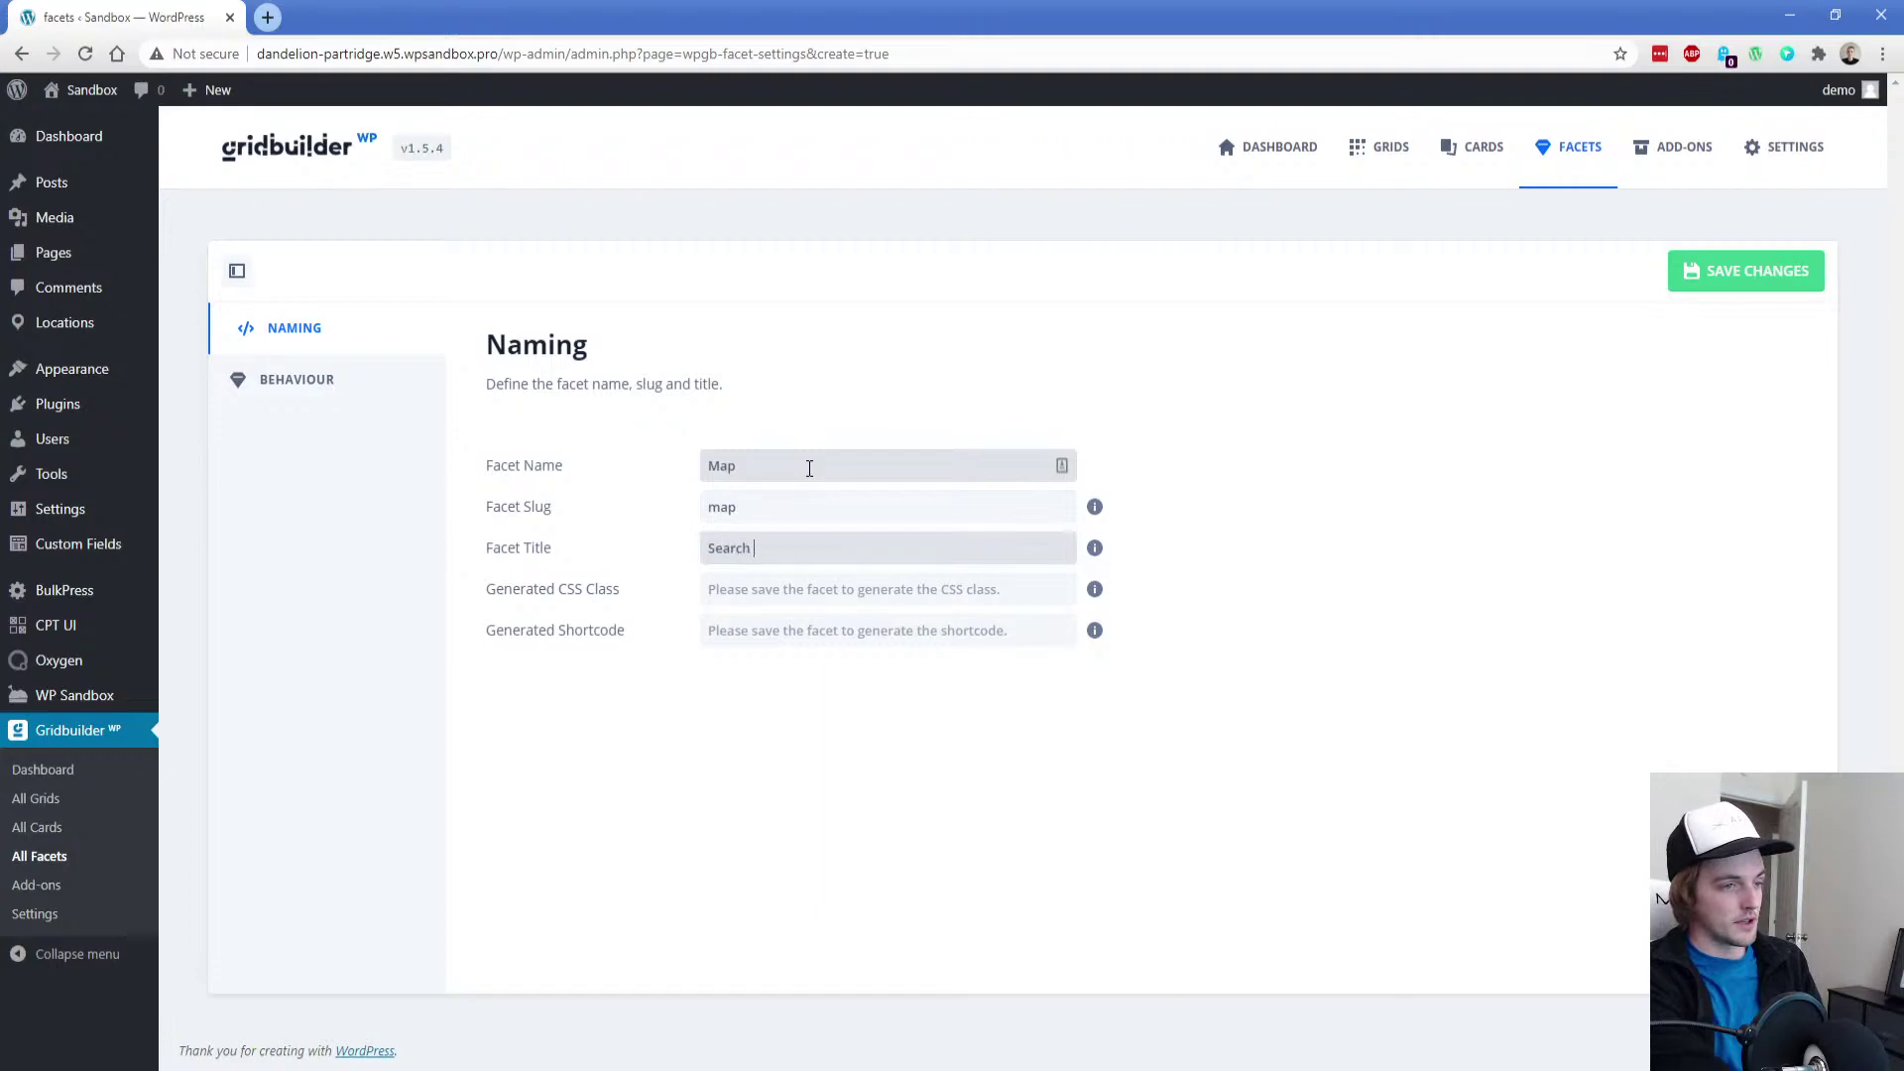
key(ctrl+a)
text(Map)
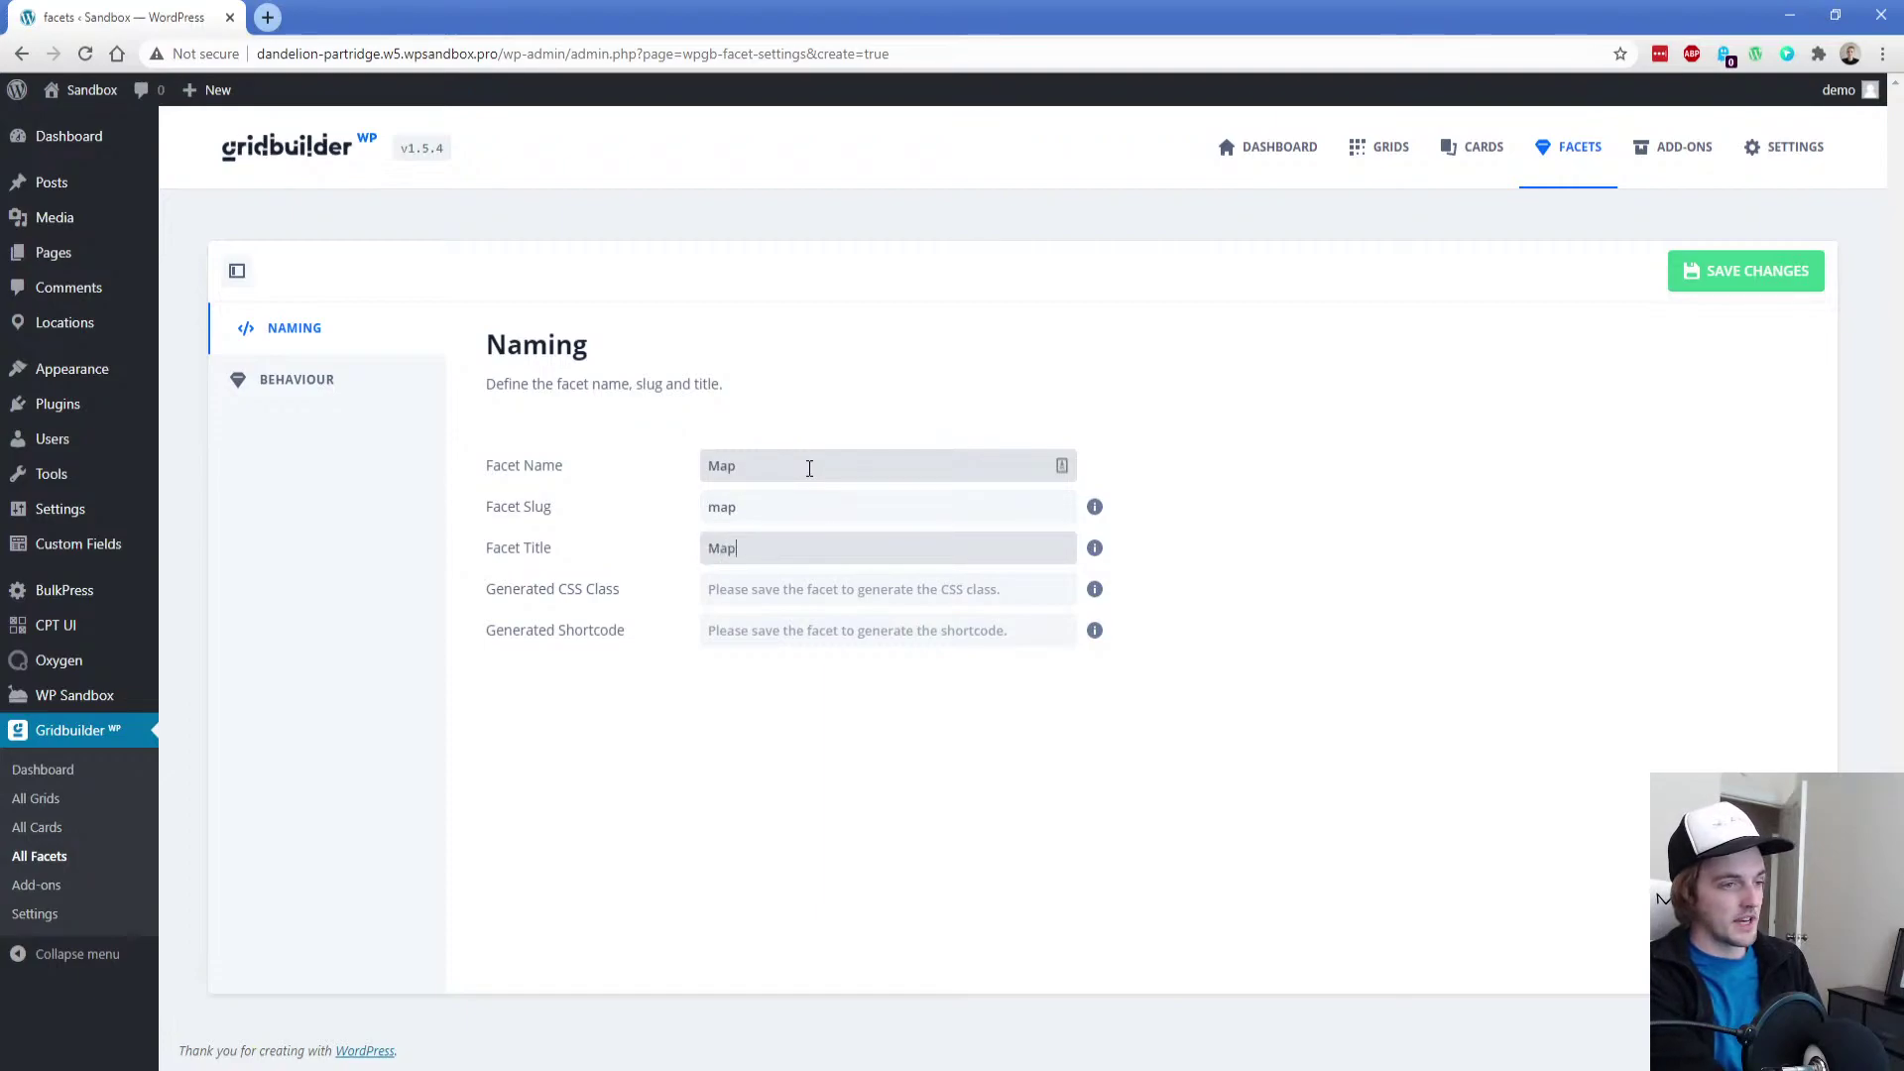
text( Results)
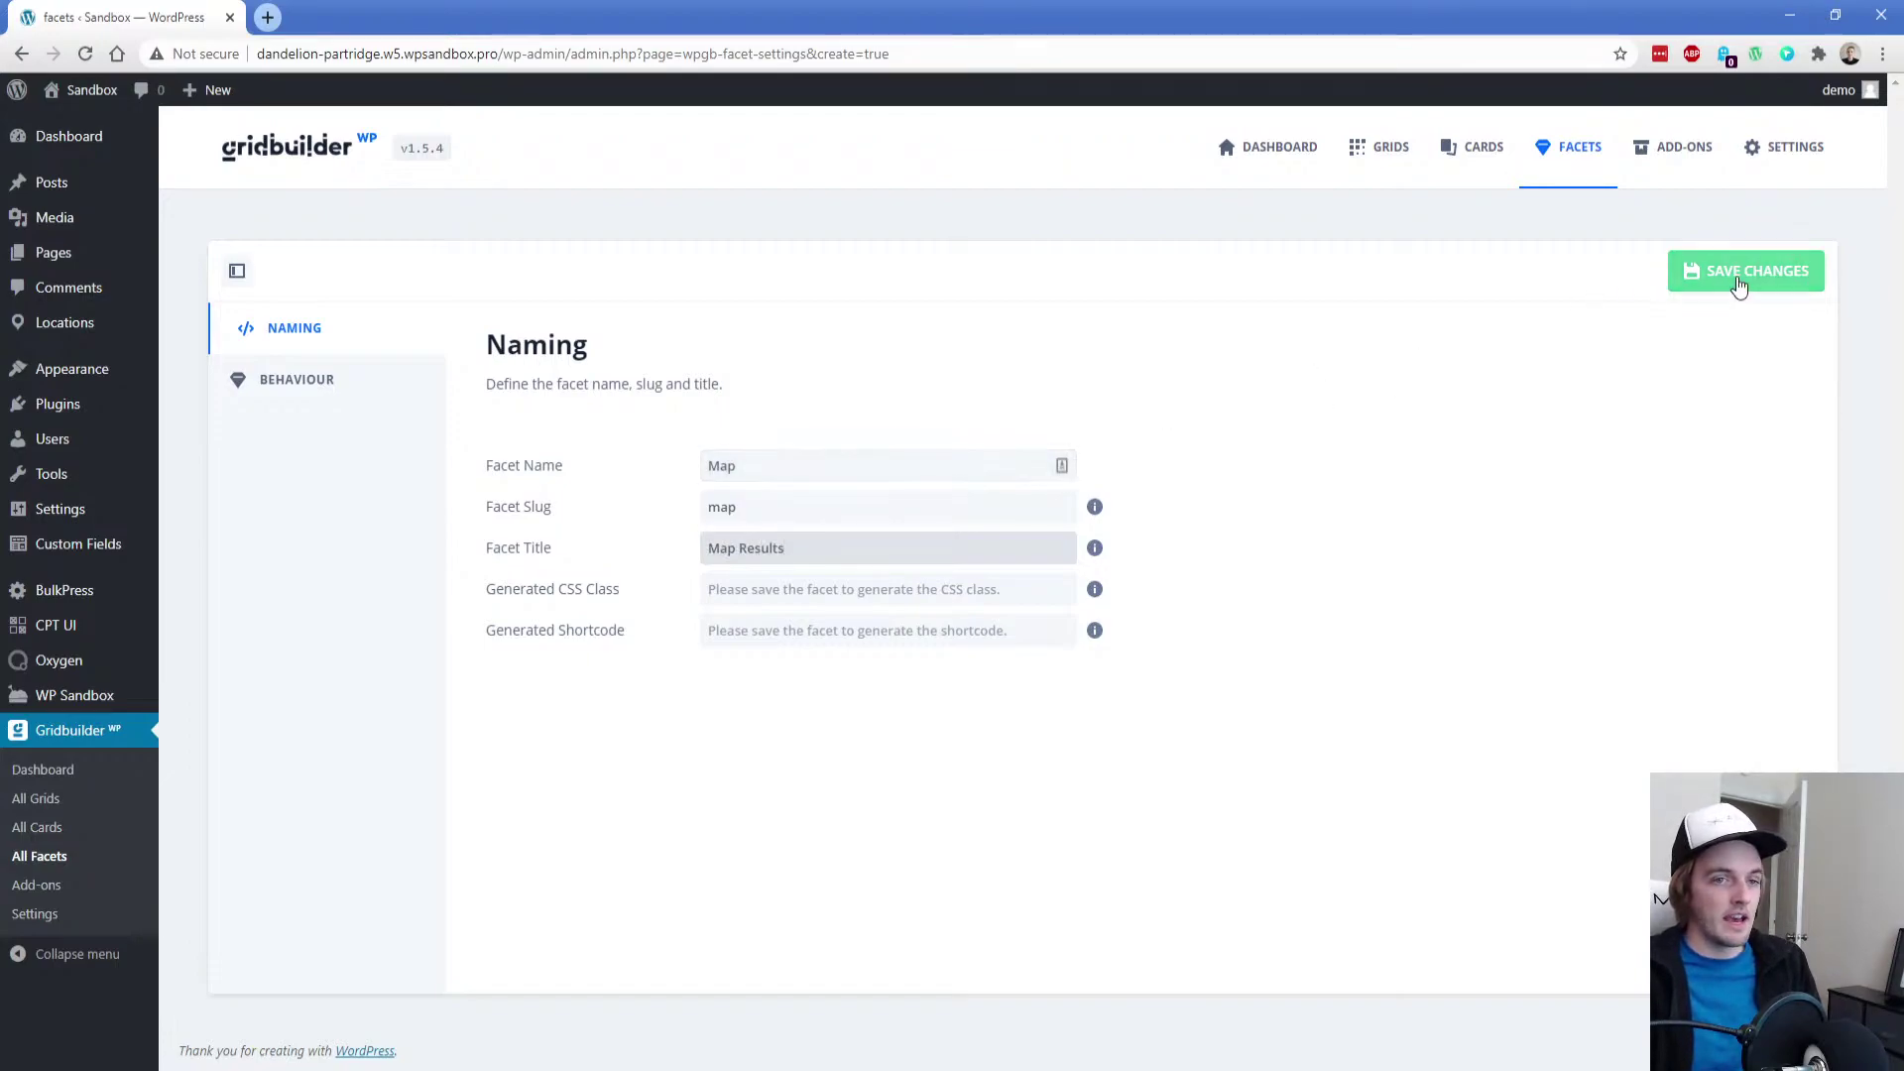
click(1743, 283)
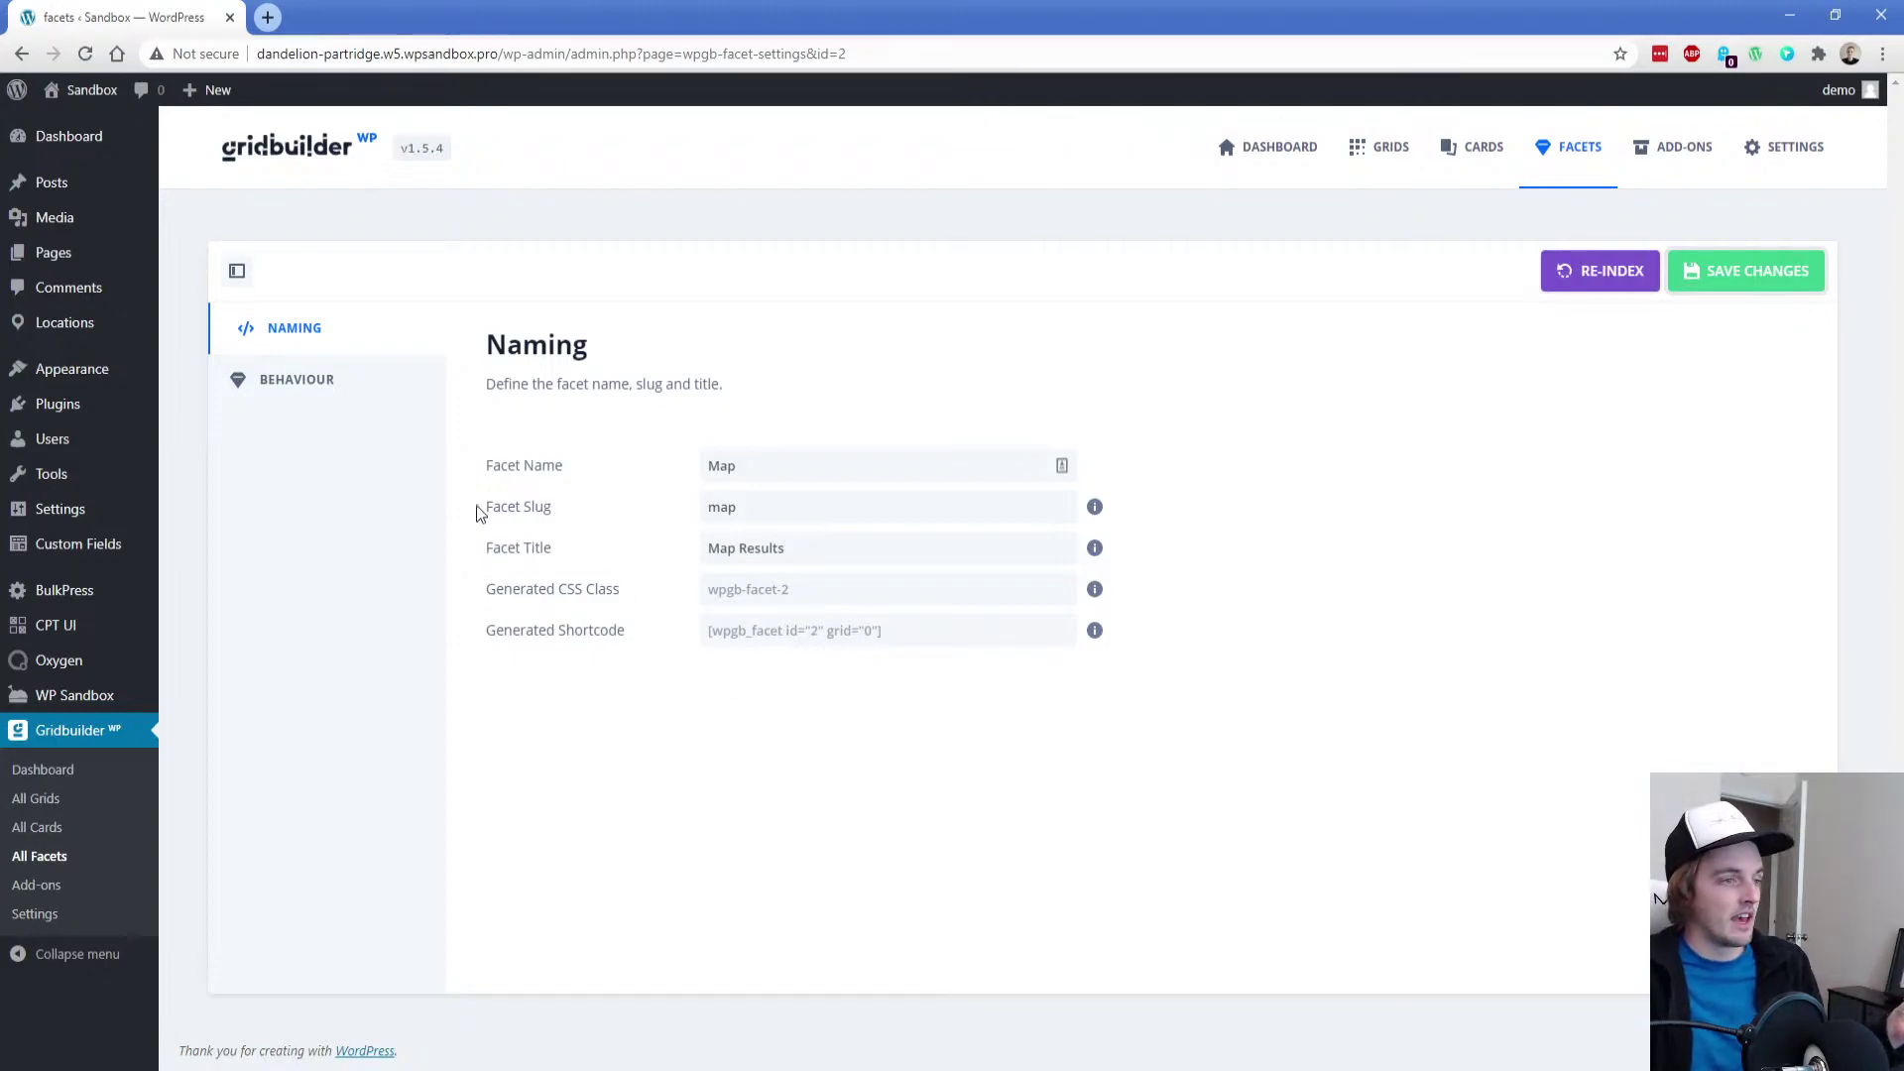
Set the facet's behaviour to the Map filter type
click(320, 386)
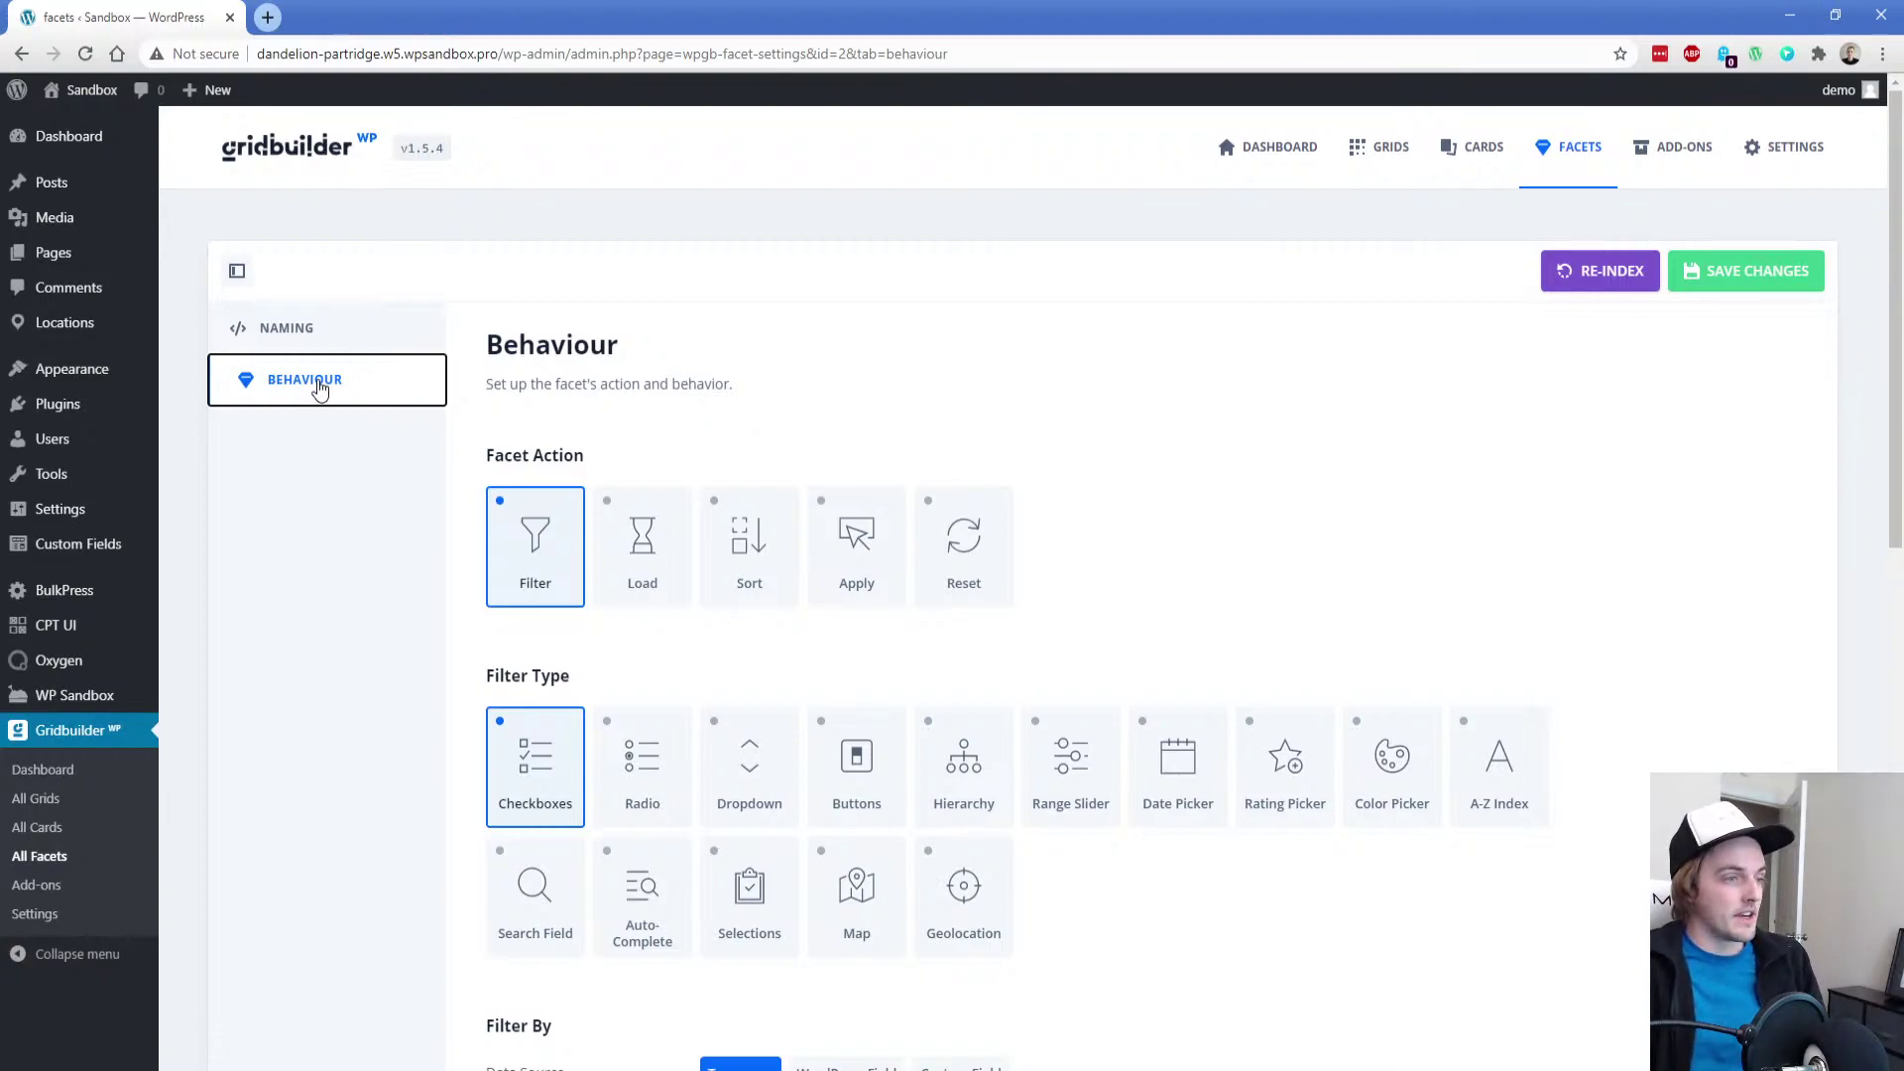
scroll(462, 450, down, 2)
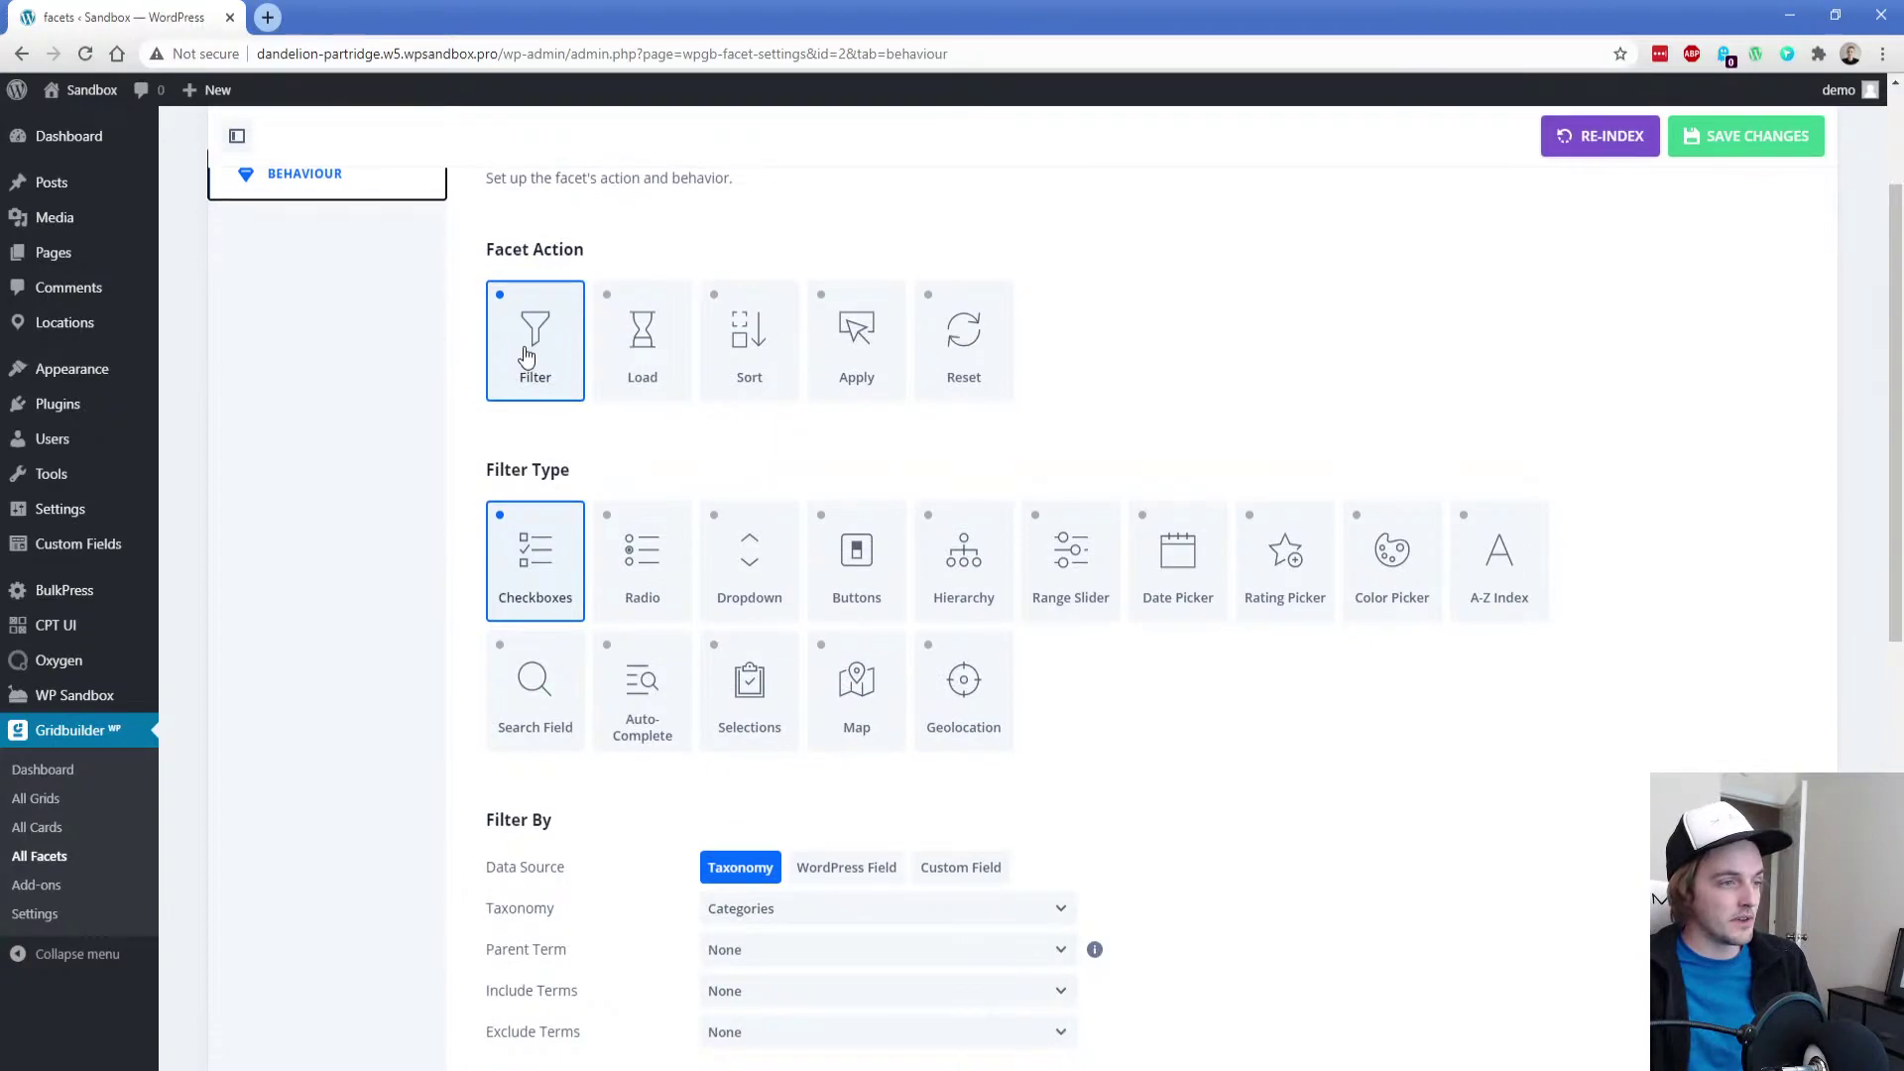
click(848, 691)
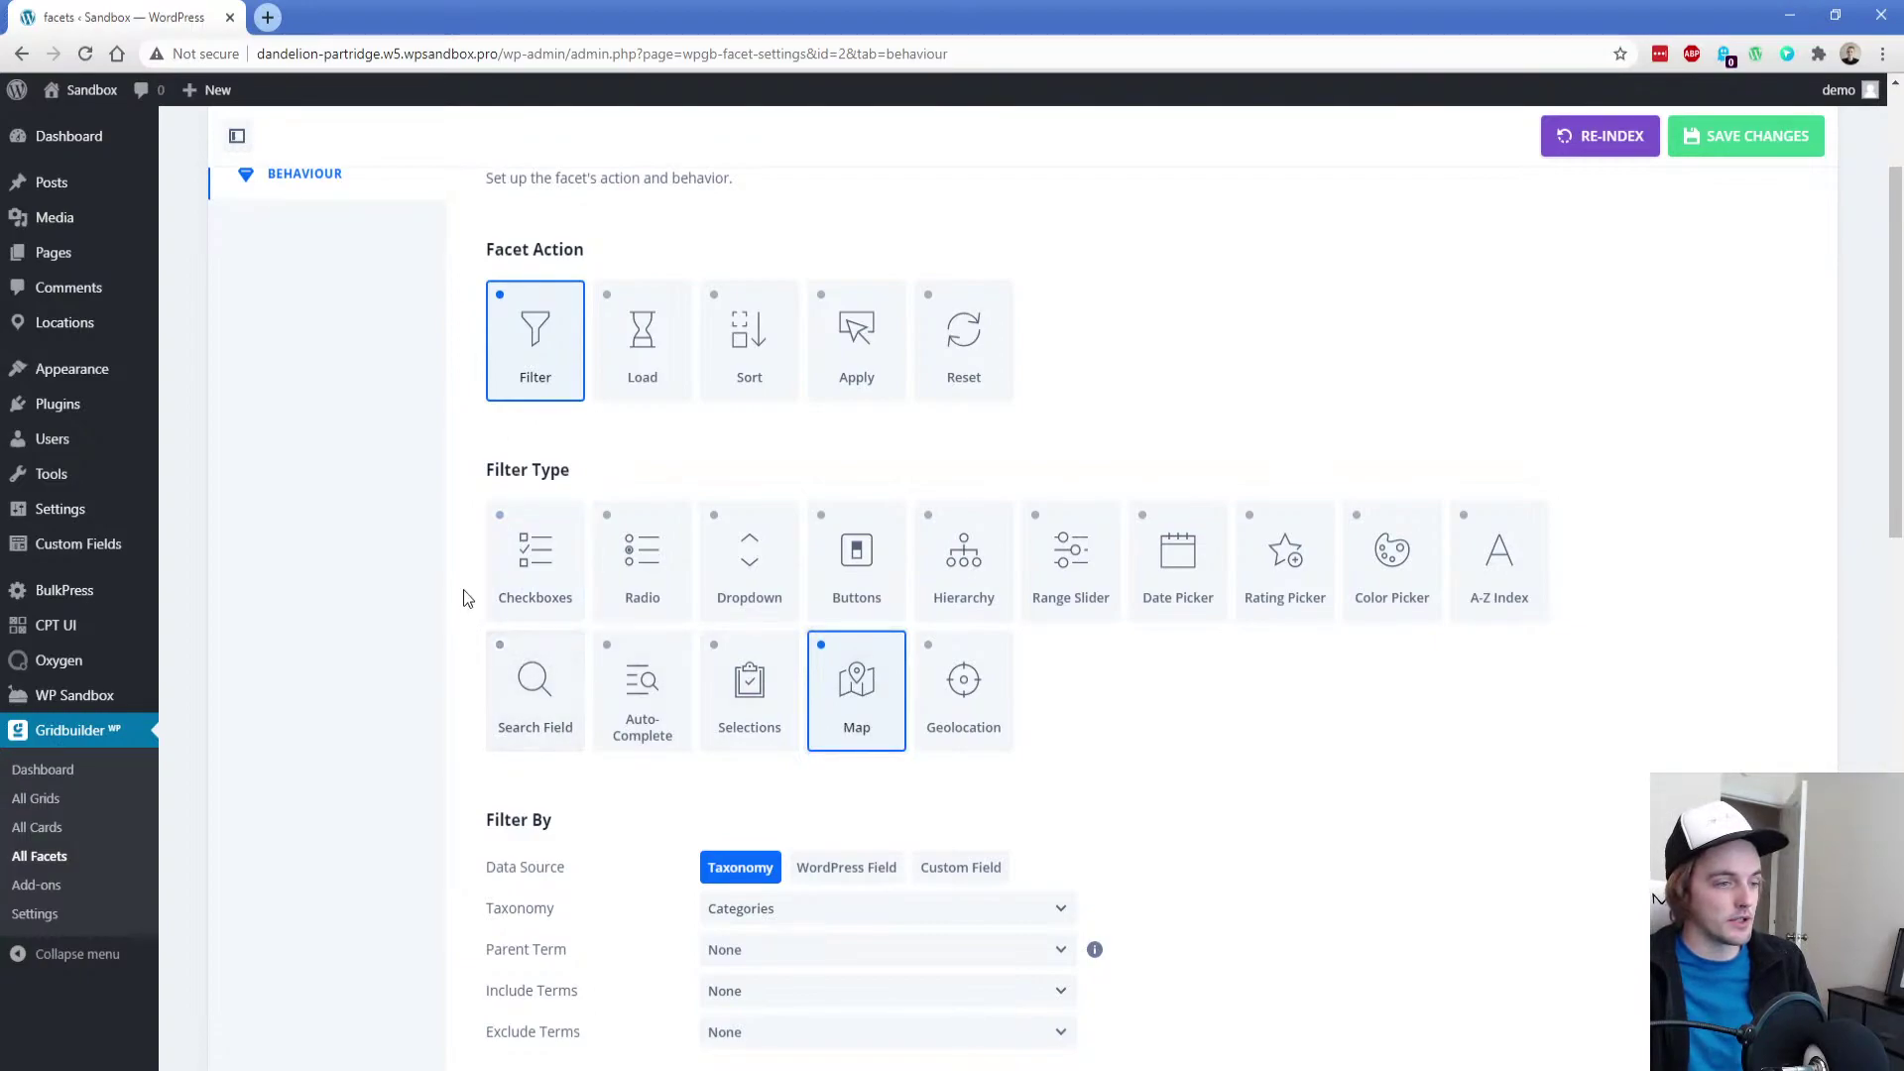
Make the map facet filter by the custom post field ACF › Locations Fields › Address
scroll(462, 587, down, 5)
scroll(458, 583, down, 1)
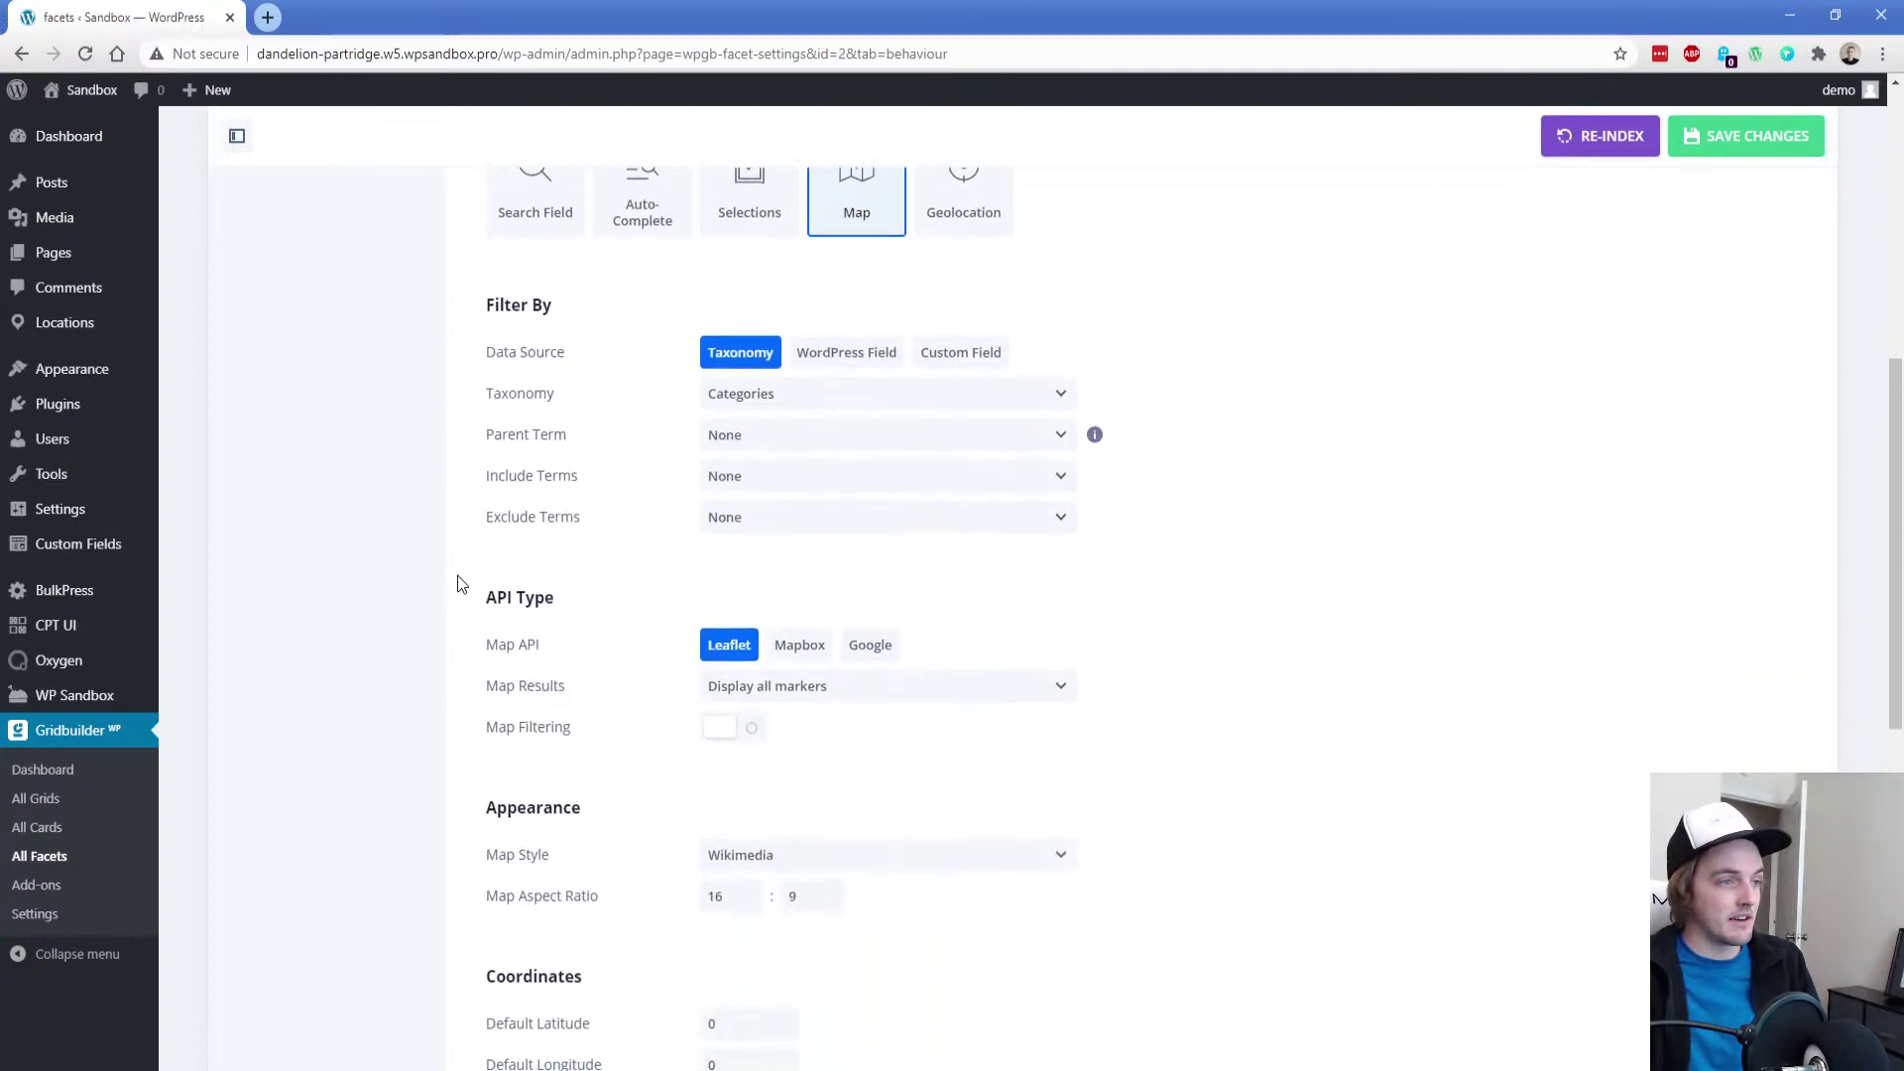
click(960, 353)
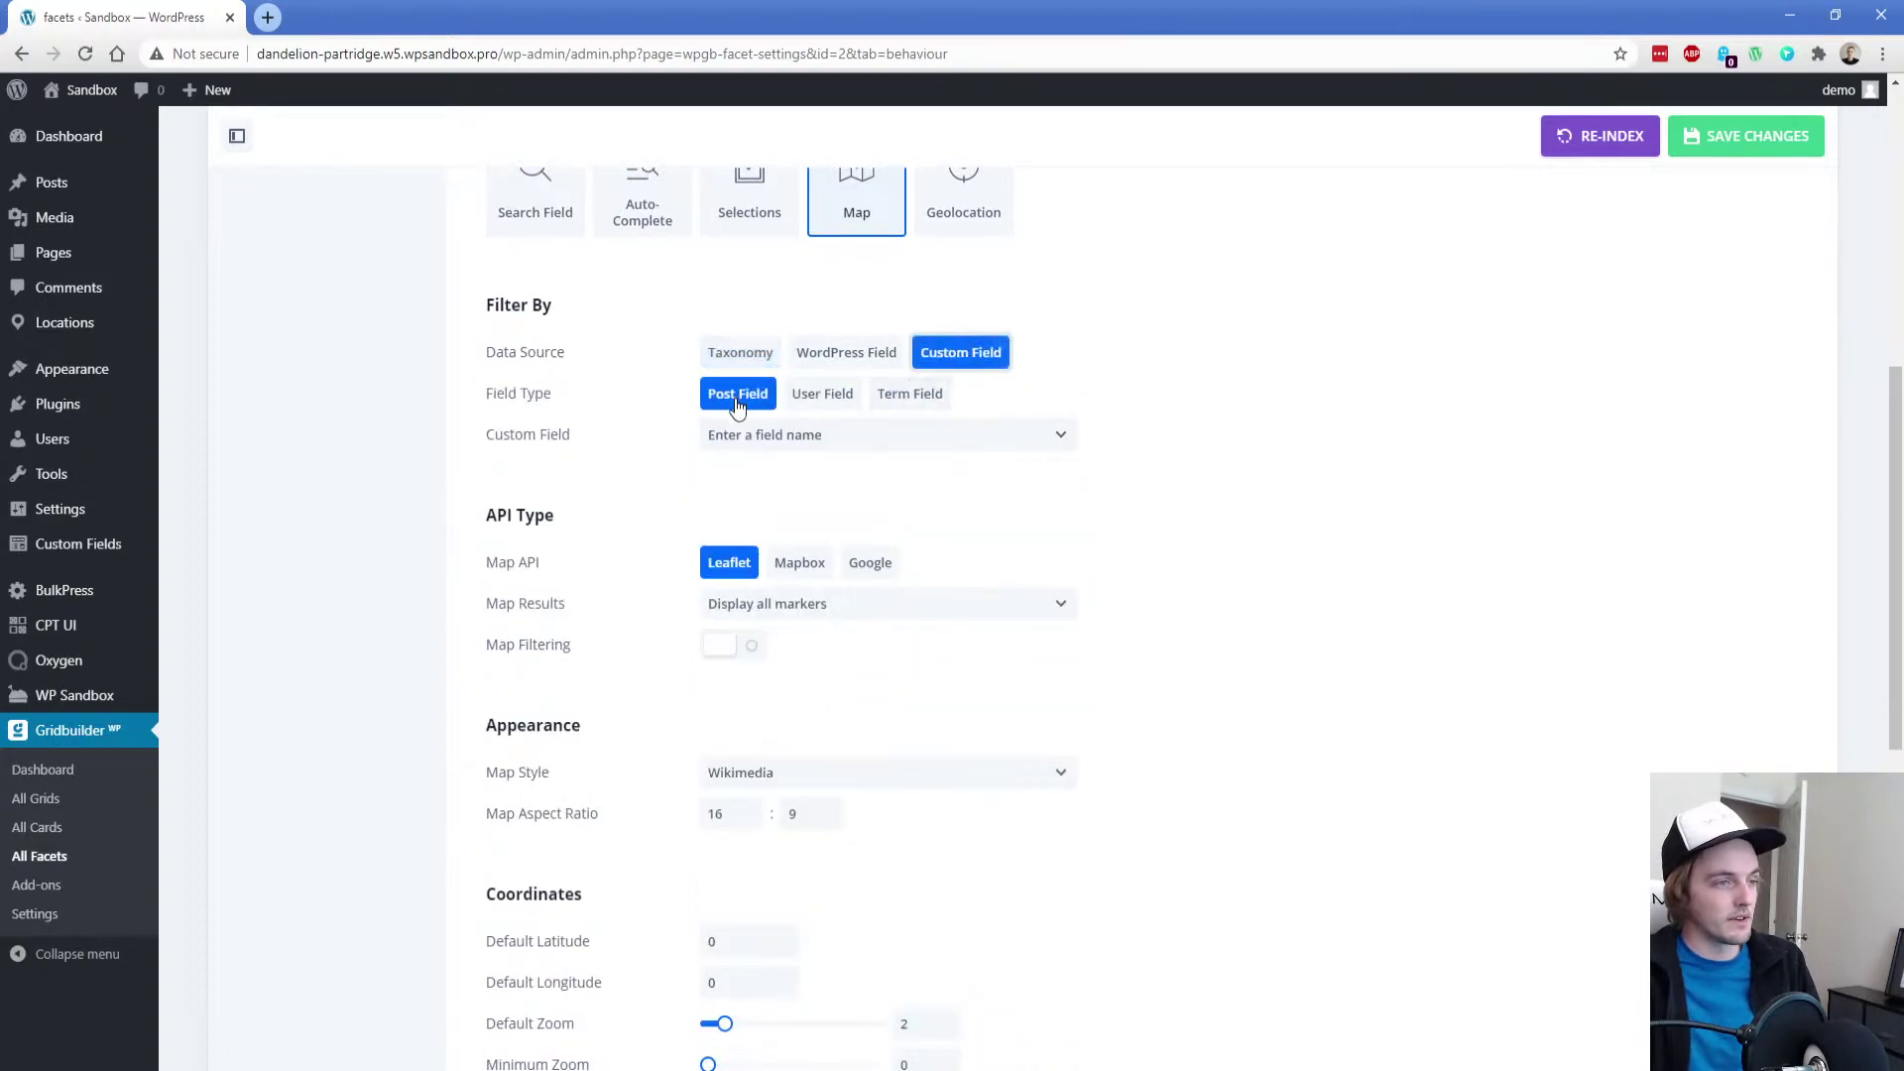
click(766, 432)
text(add)
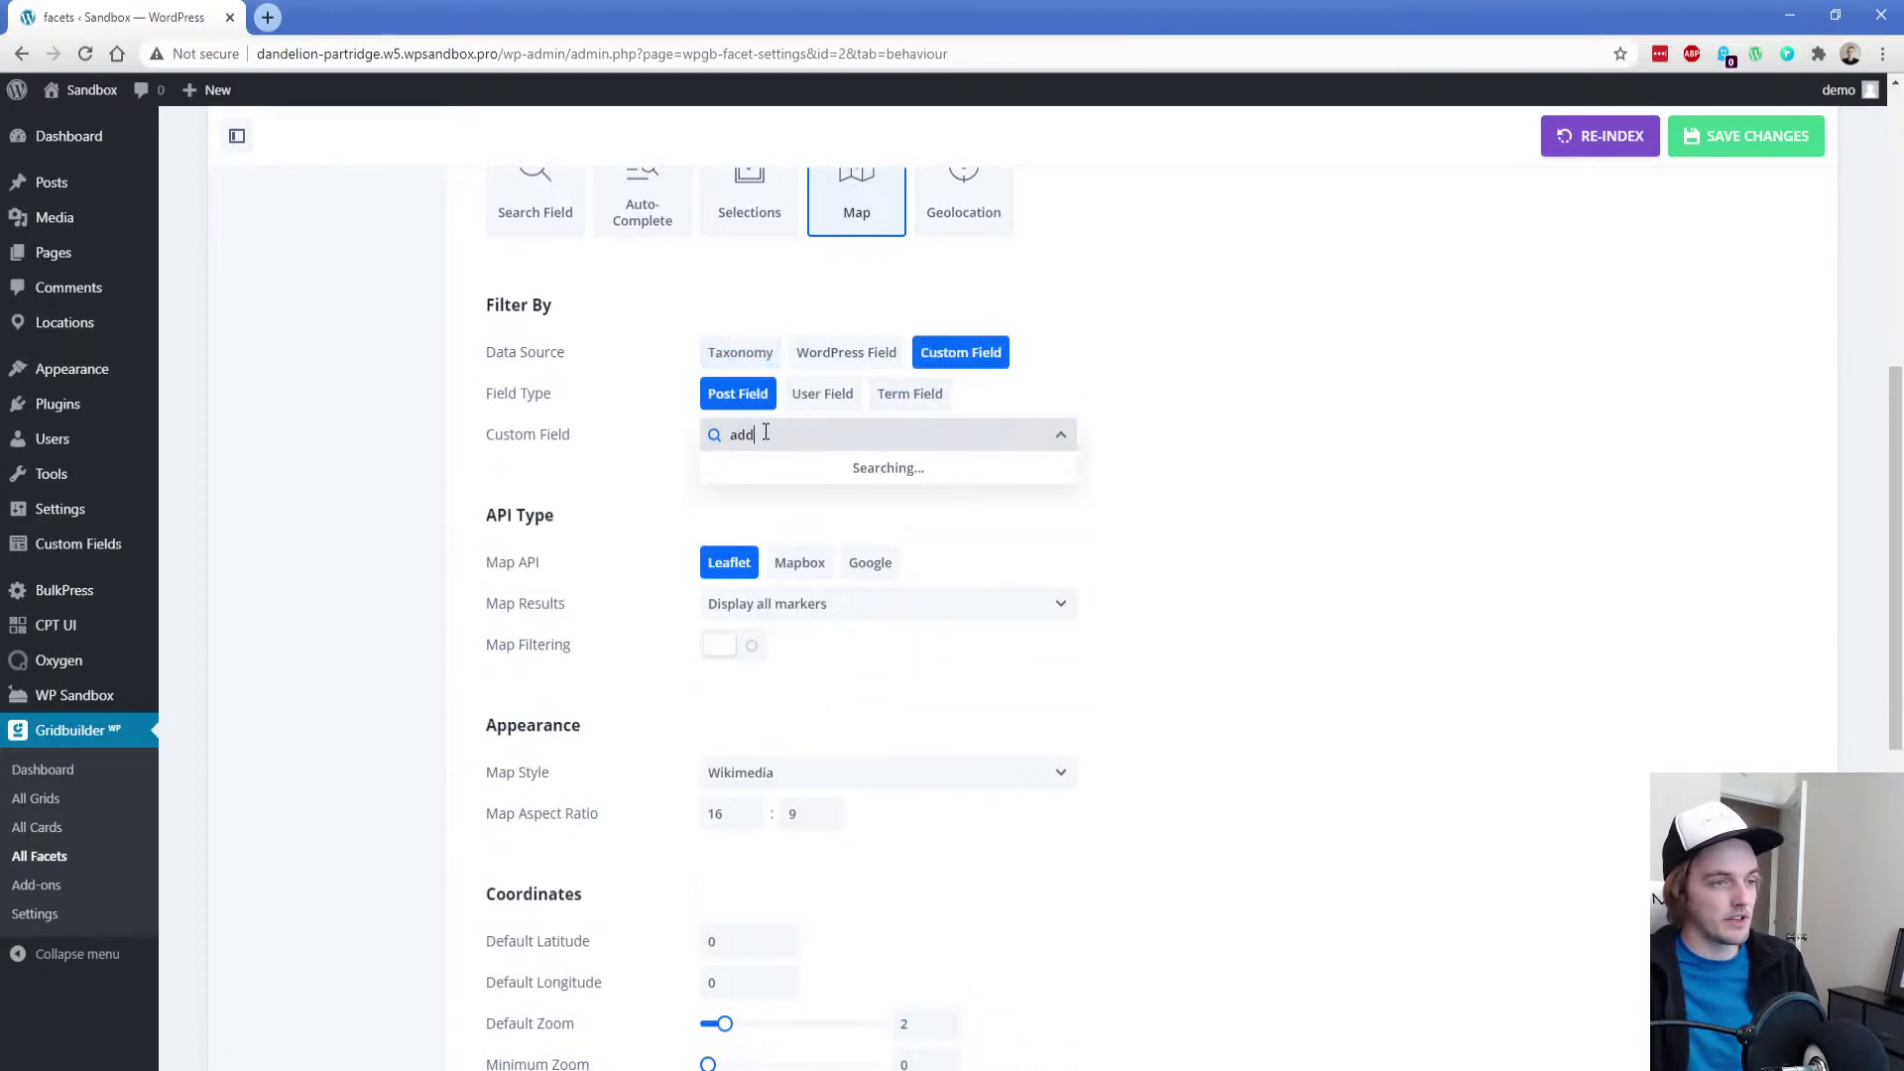
click(798, 506)
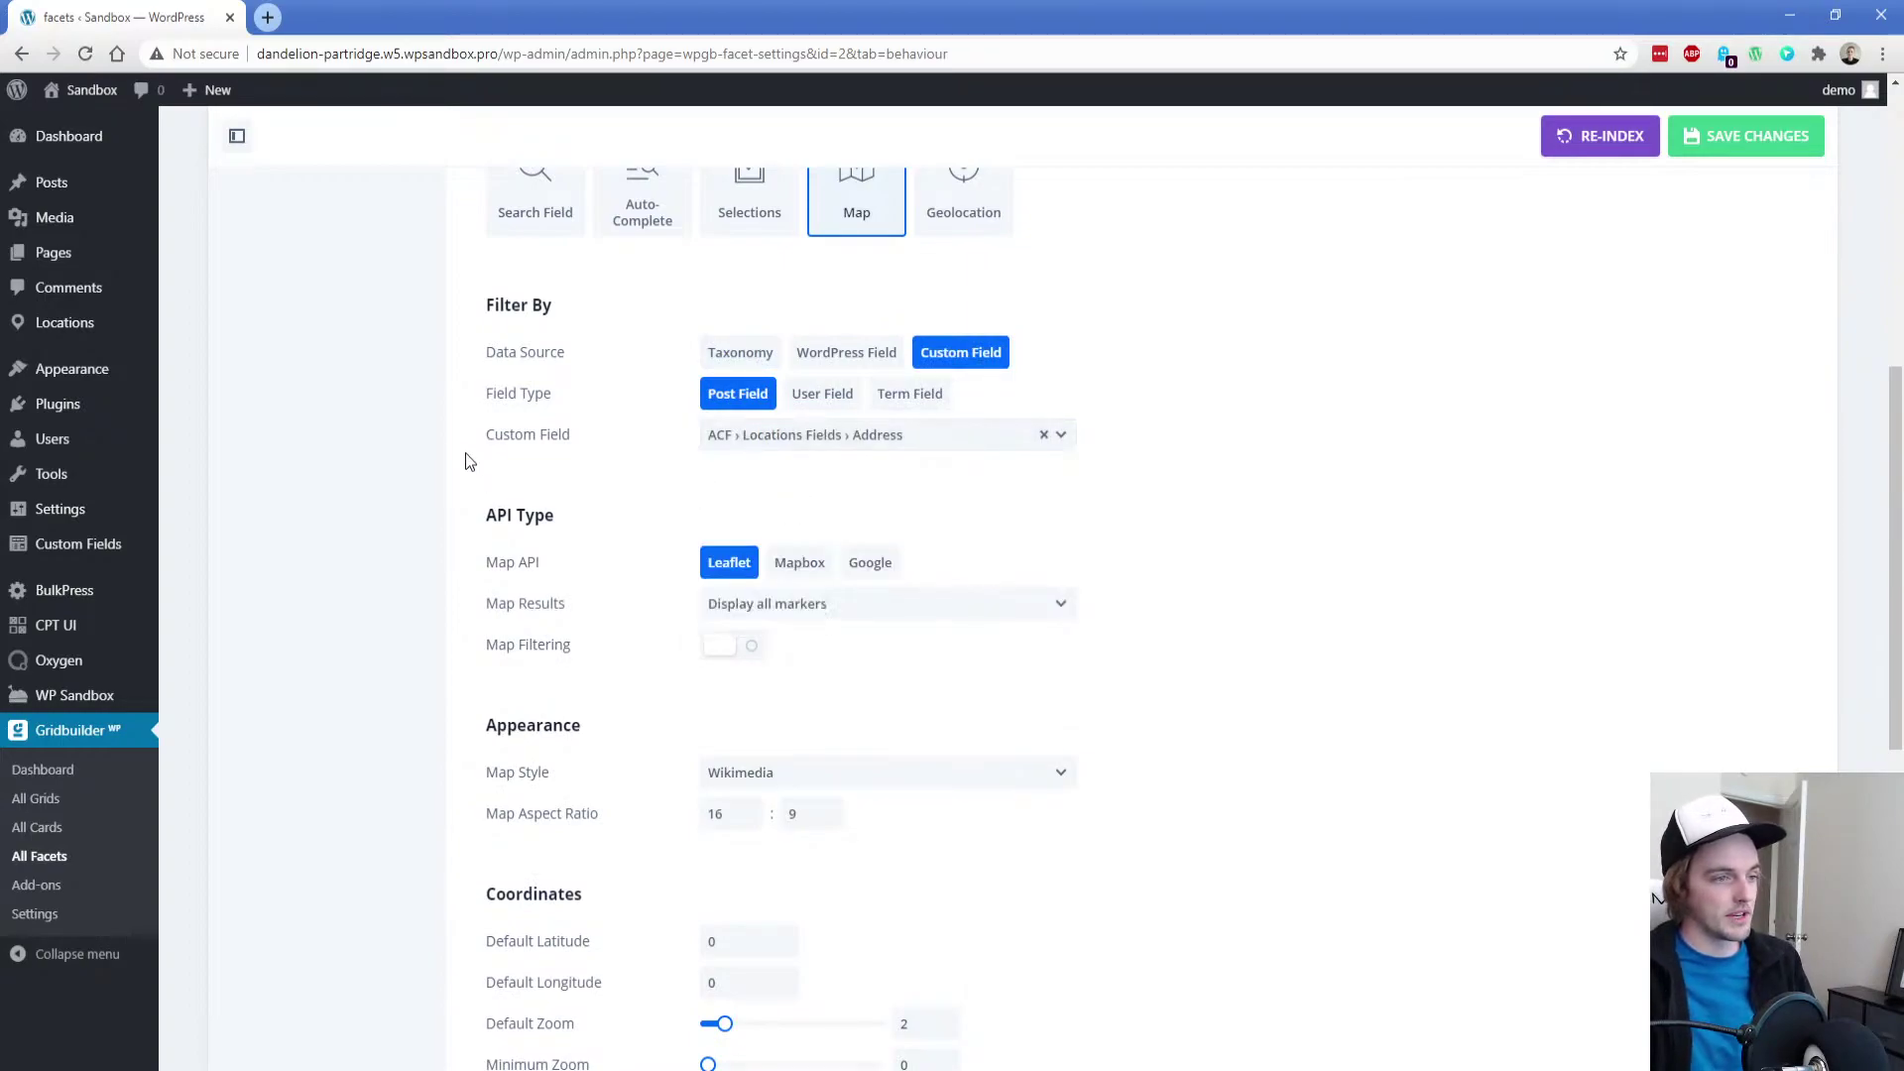
Switch the map facet's Map API to Google and paste the Google Maps API key
click(852, 572)
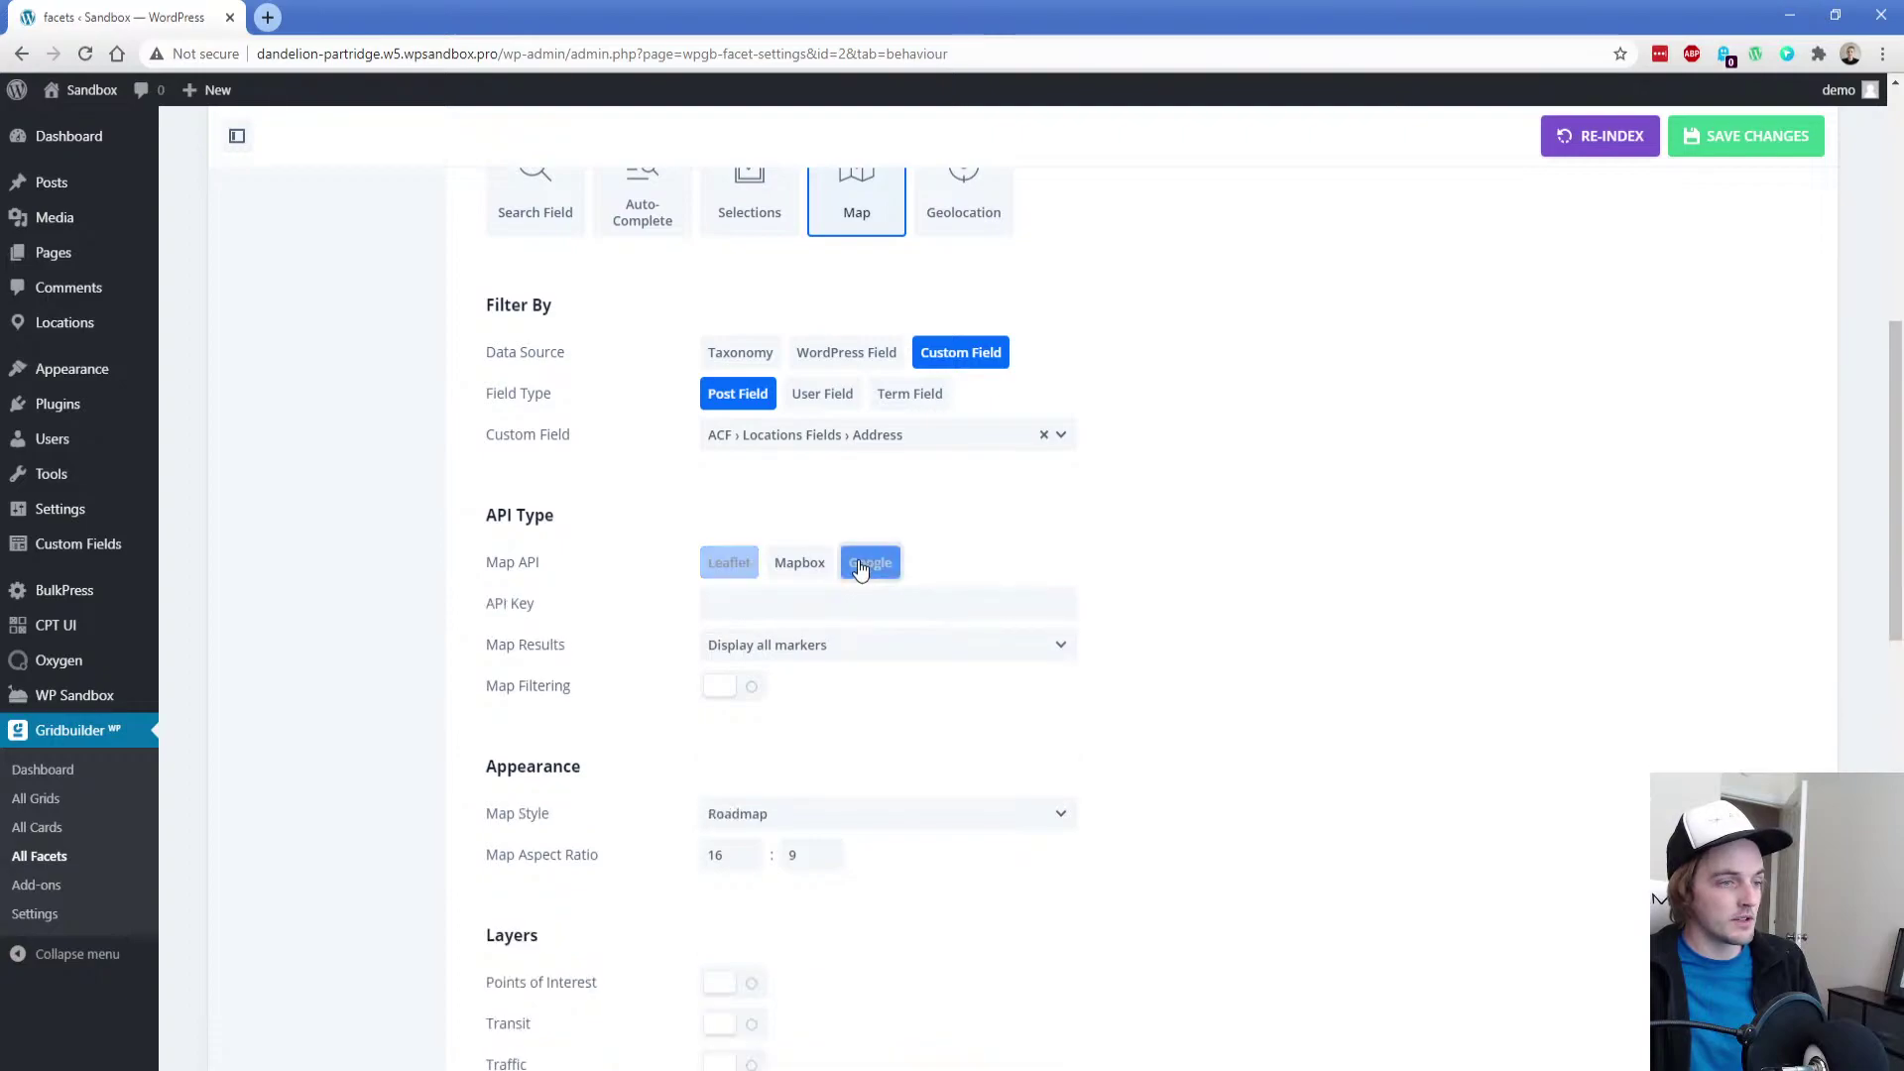
click(868, 608)
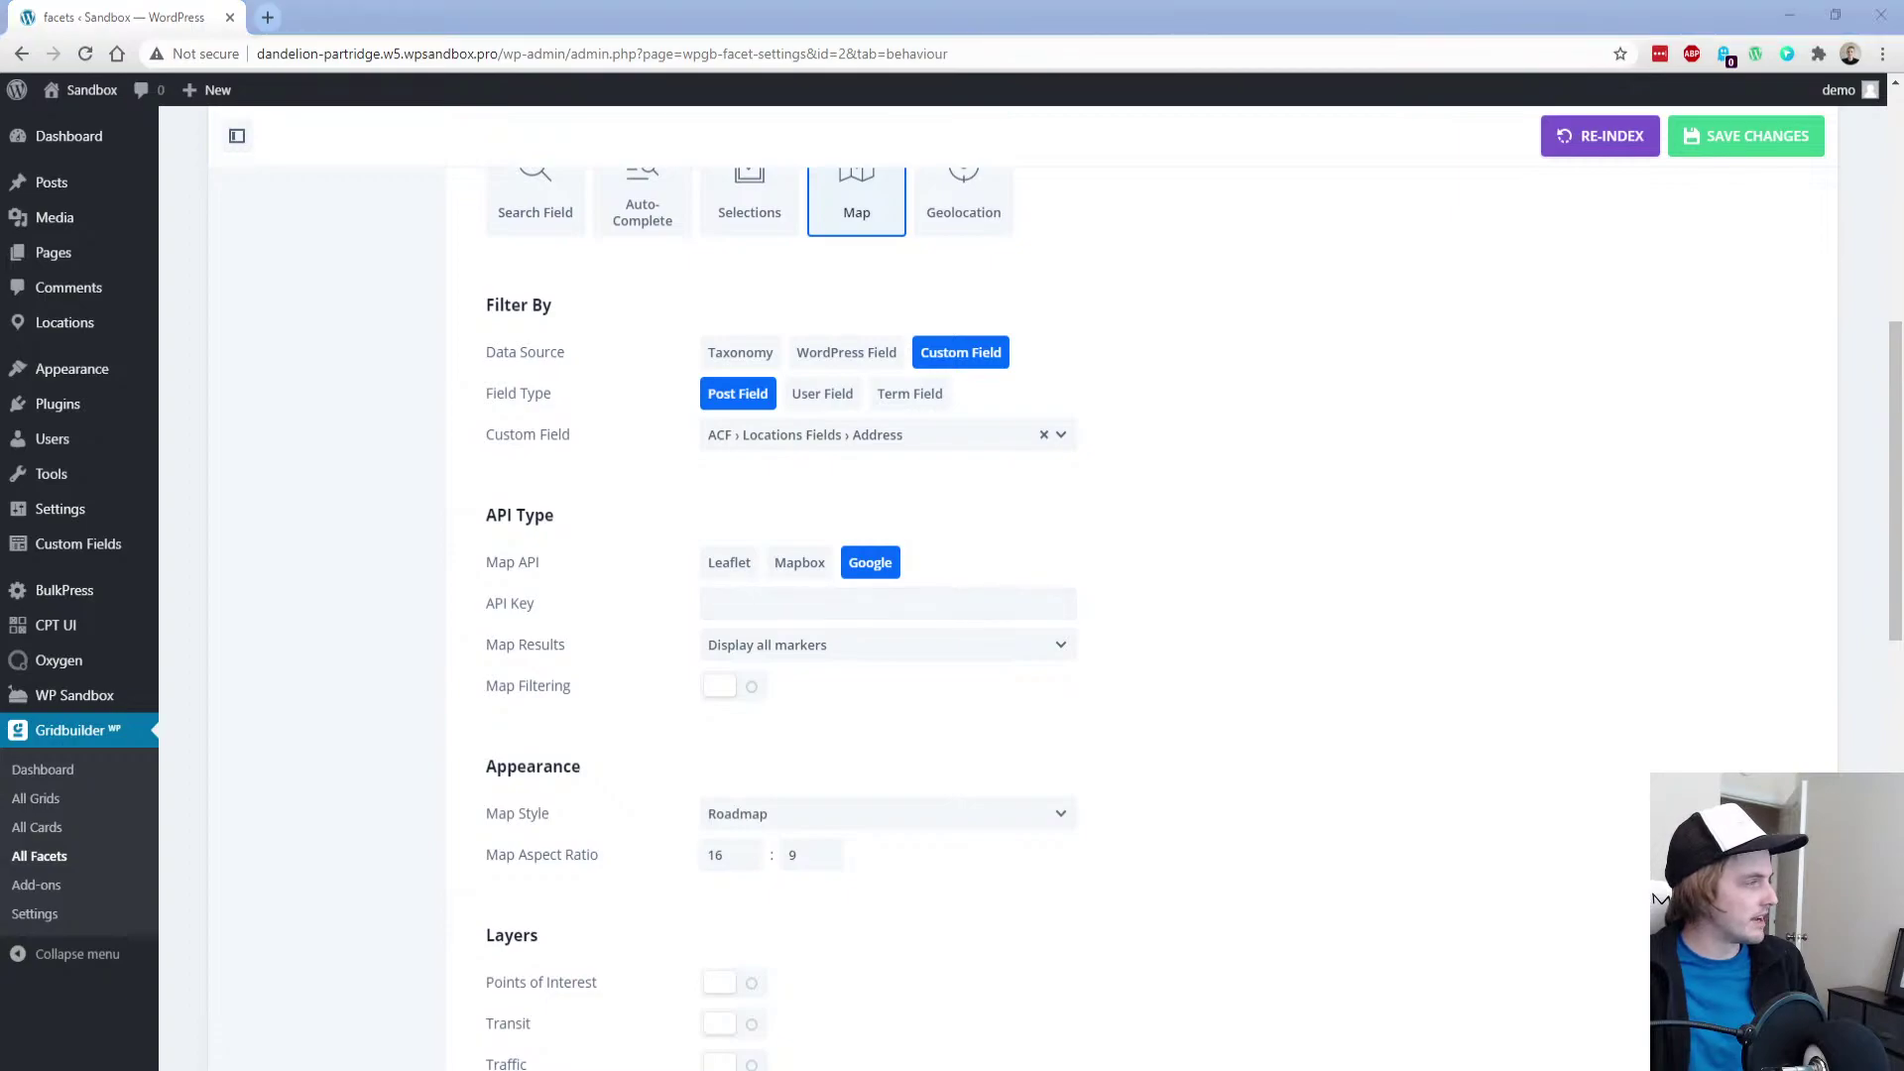
click(811, 605)
key(ctrl+v)
Turn on Map Filtering and Pan to Search for the map facet, and save the changes
click(716, 686)
scroll(654, 658, down, 10)
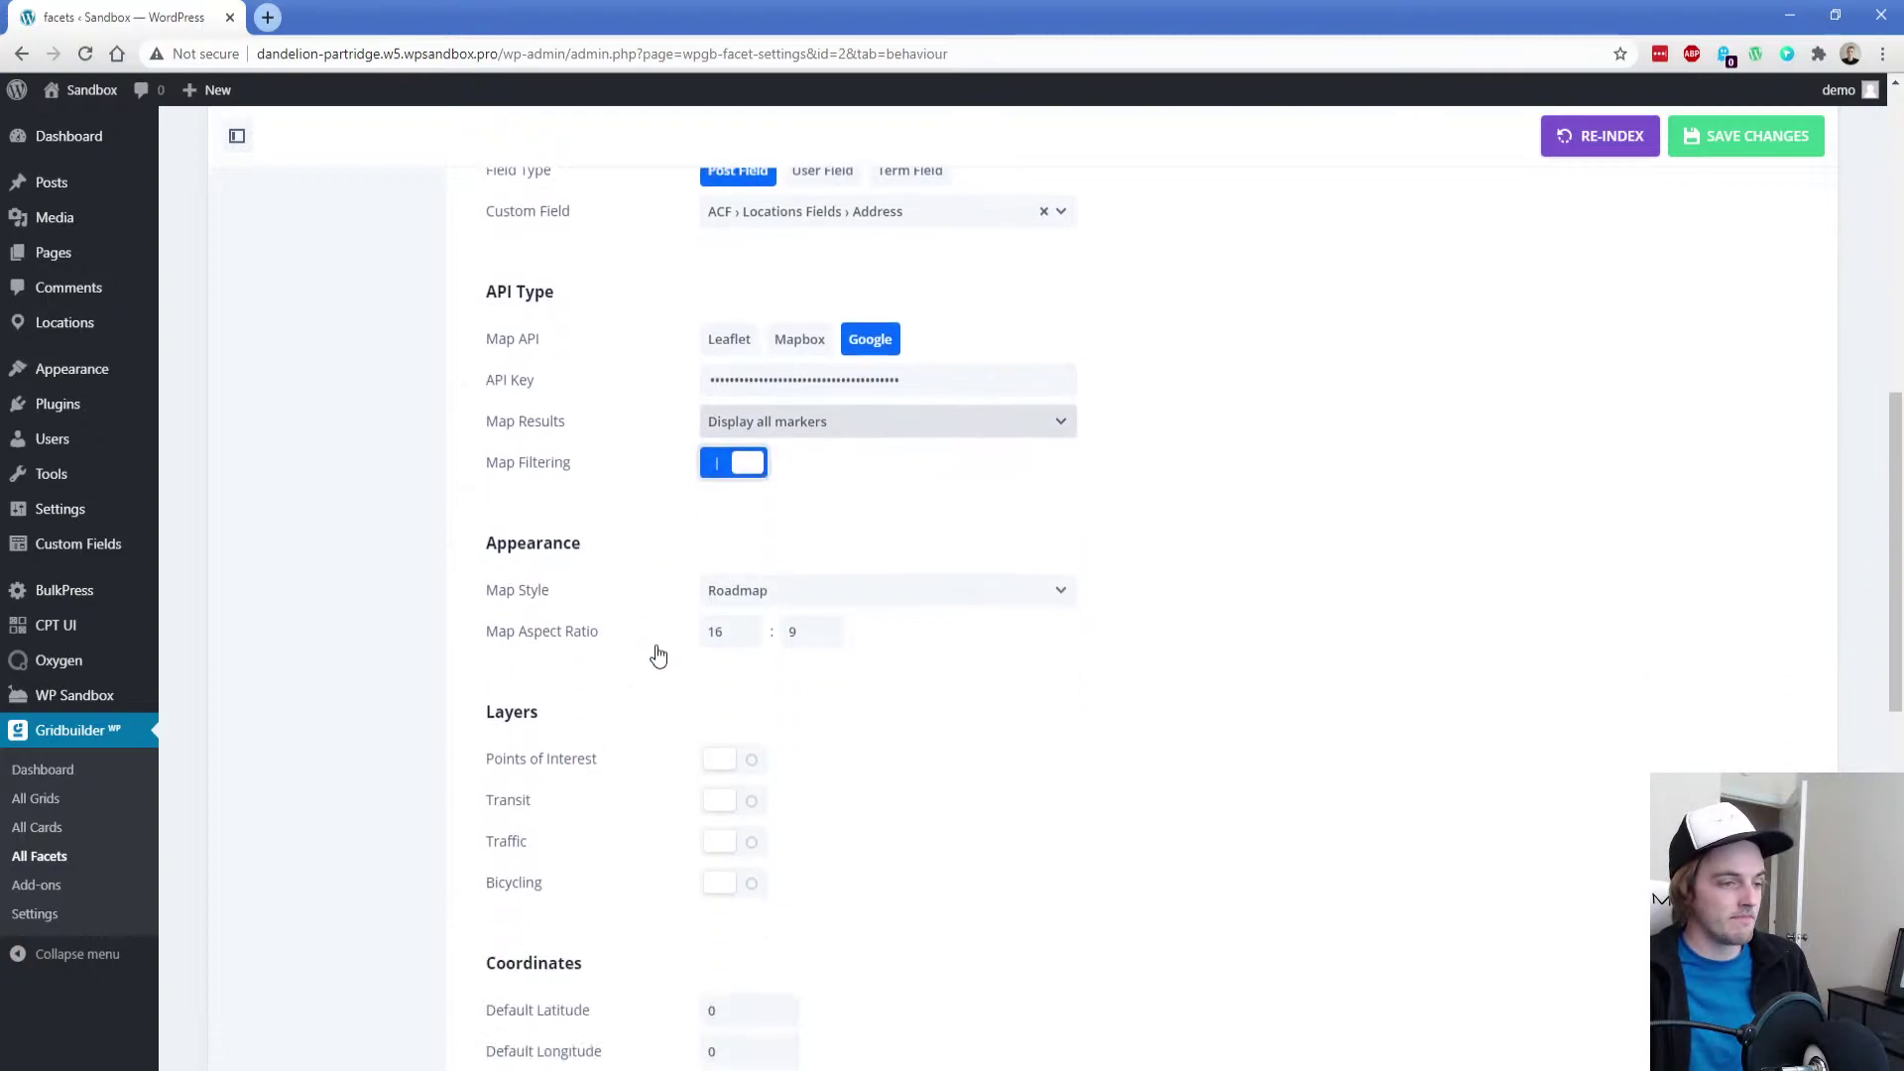
click(708, 590)
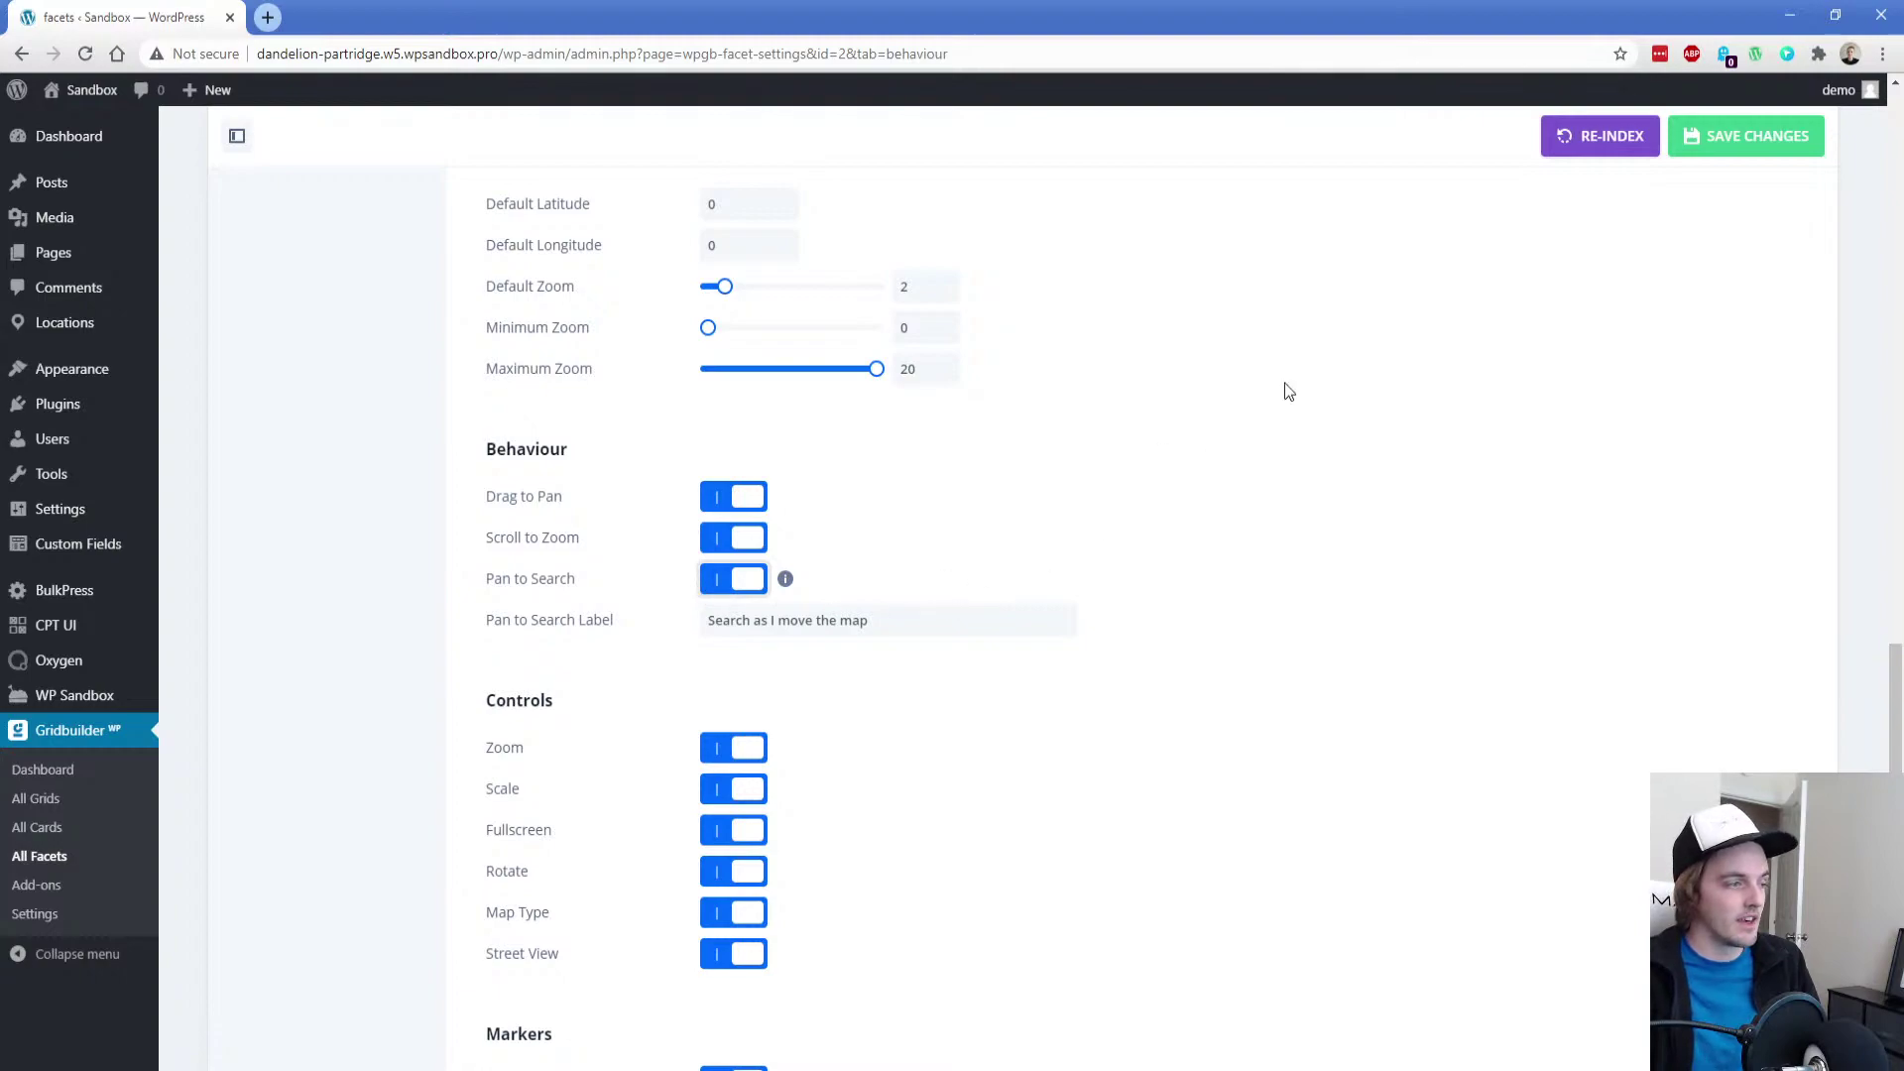
click(1729, 139)
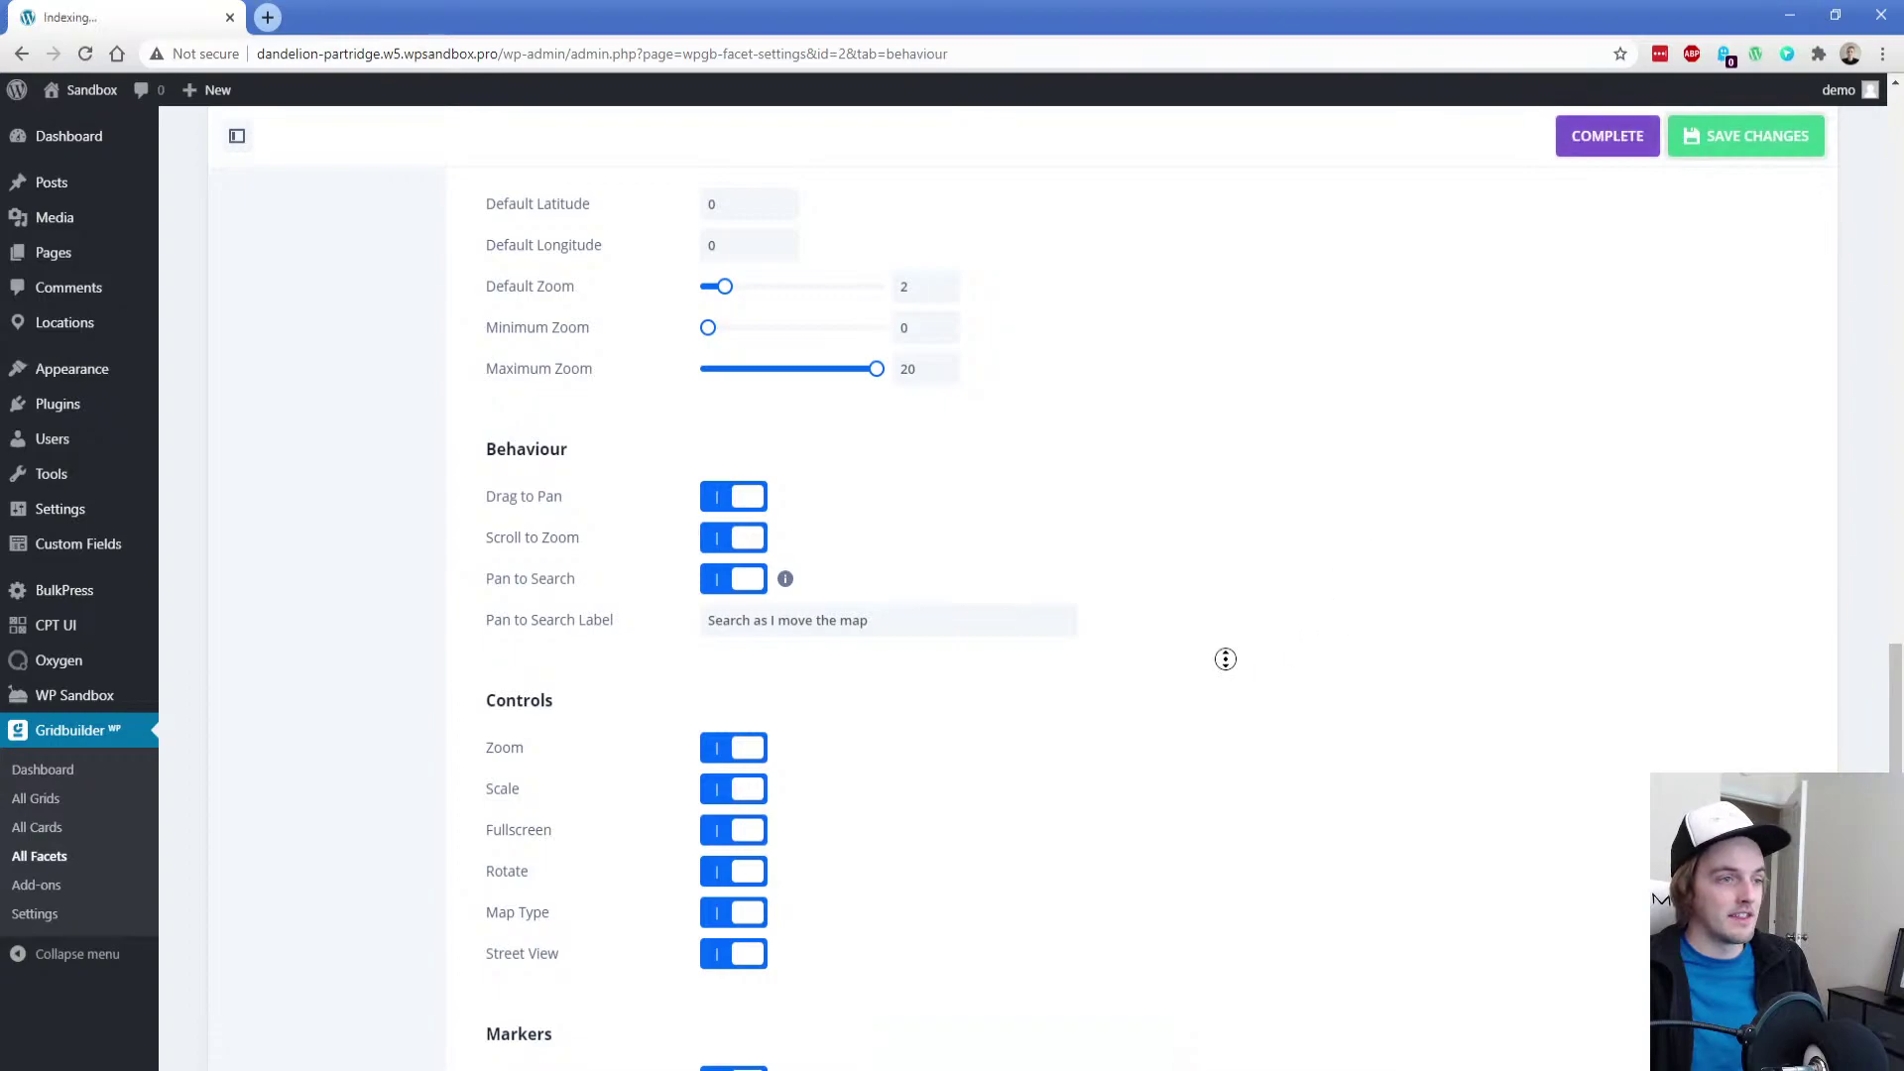
scroll(956, 455, up, 10)
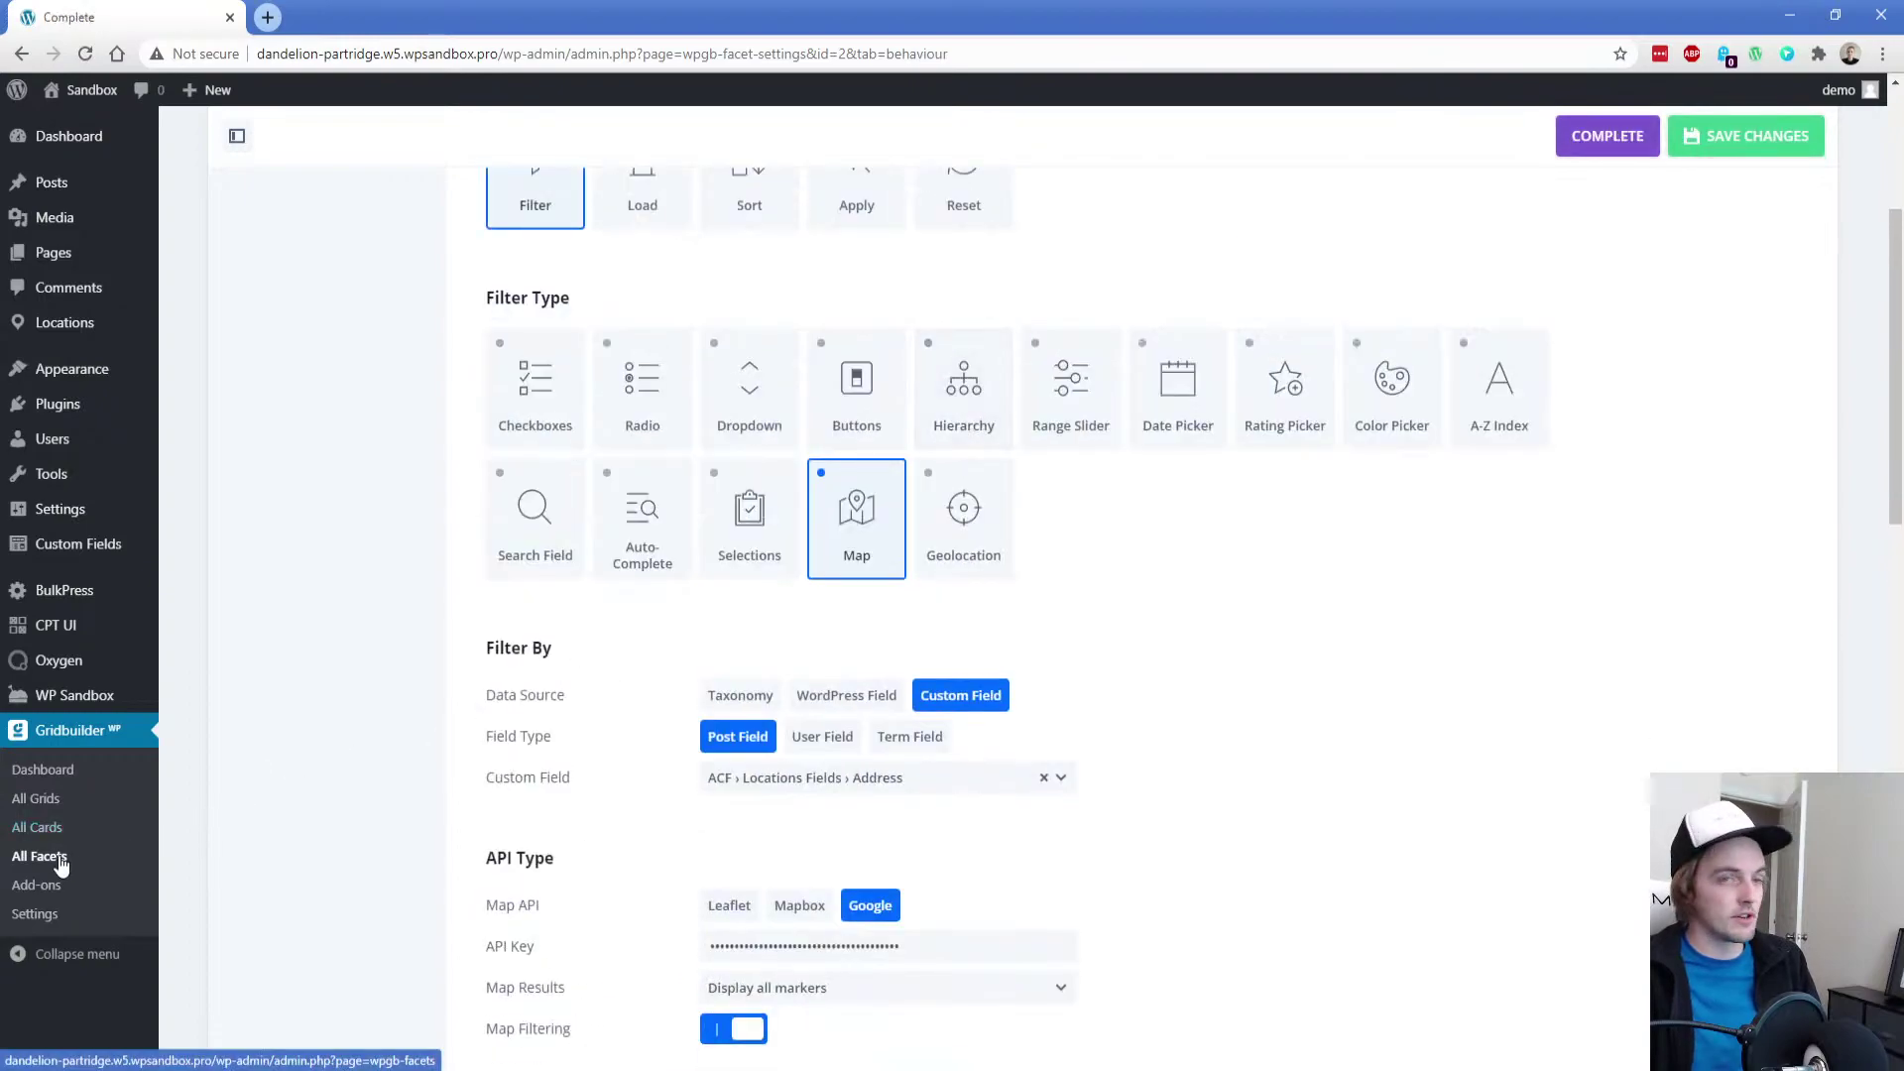
Create a new facet and name it Search By Name
click(40, 870)
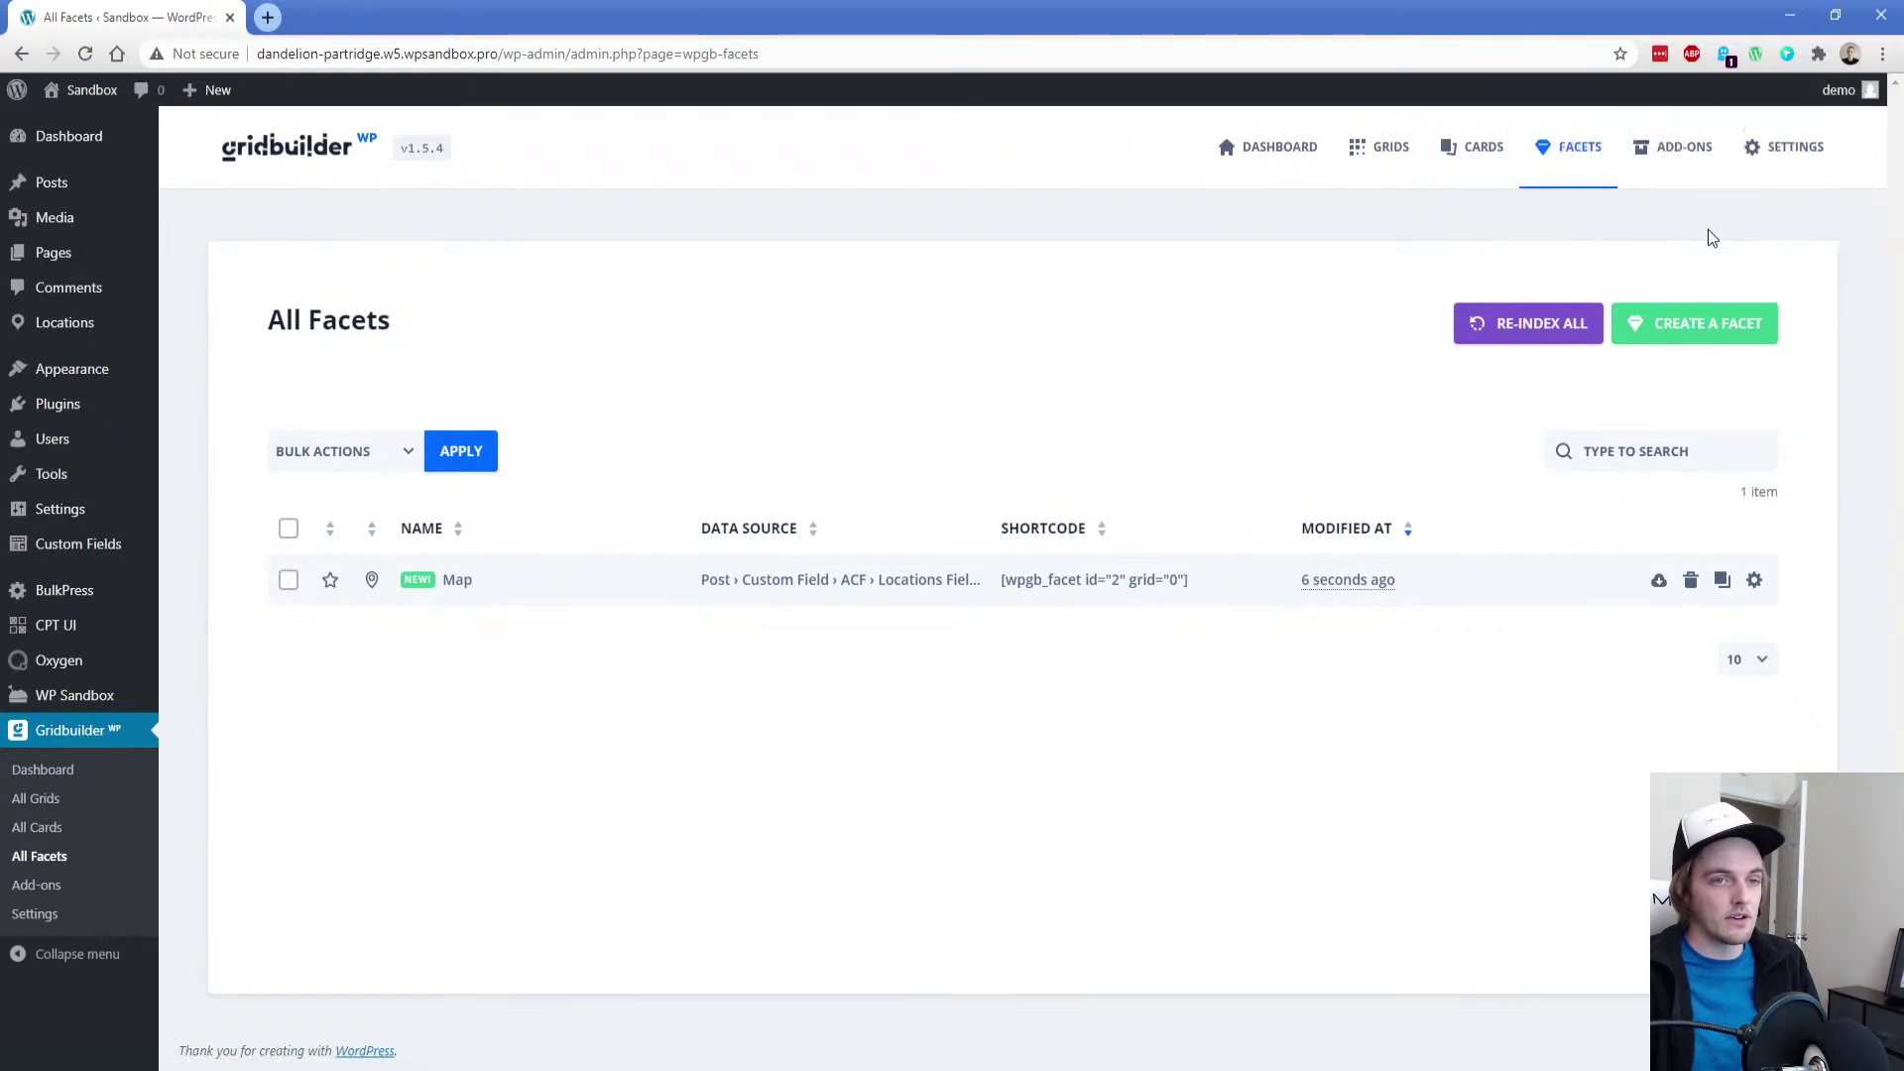
click(1688, 335)
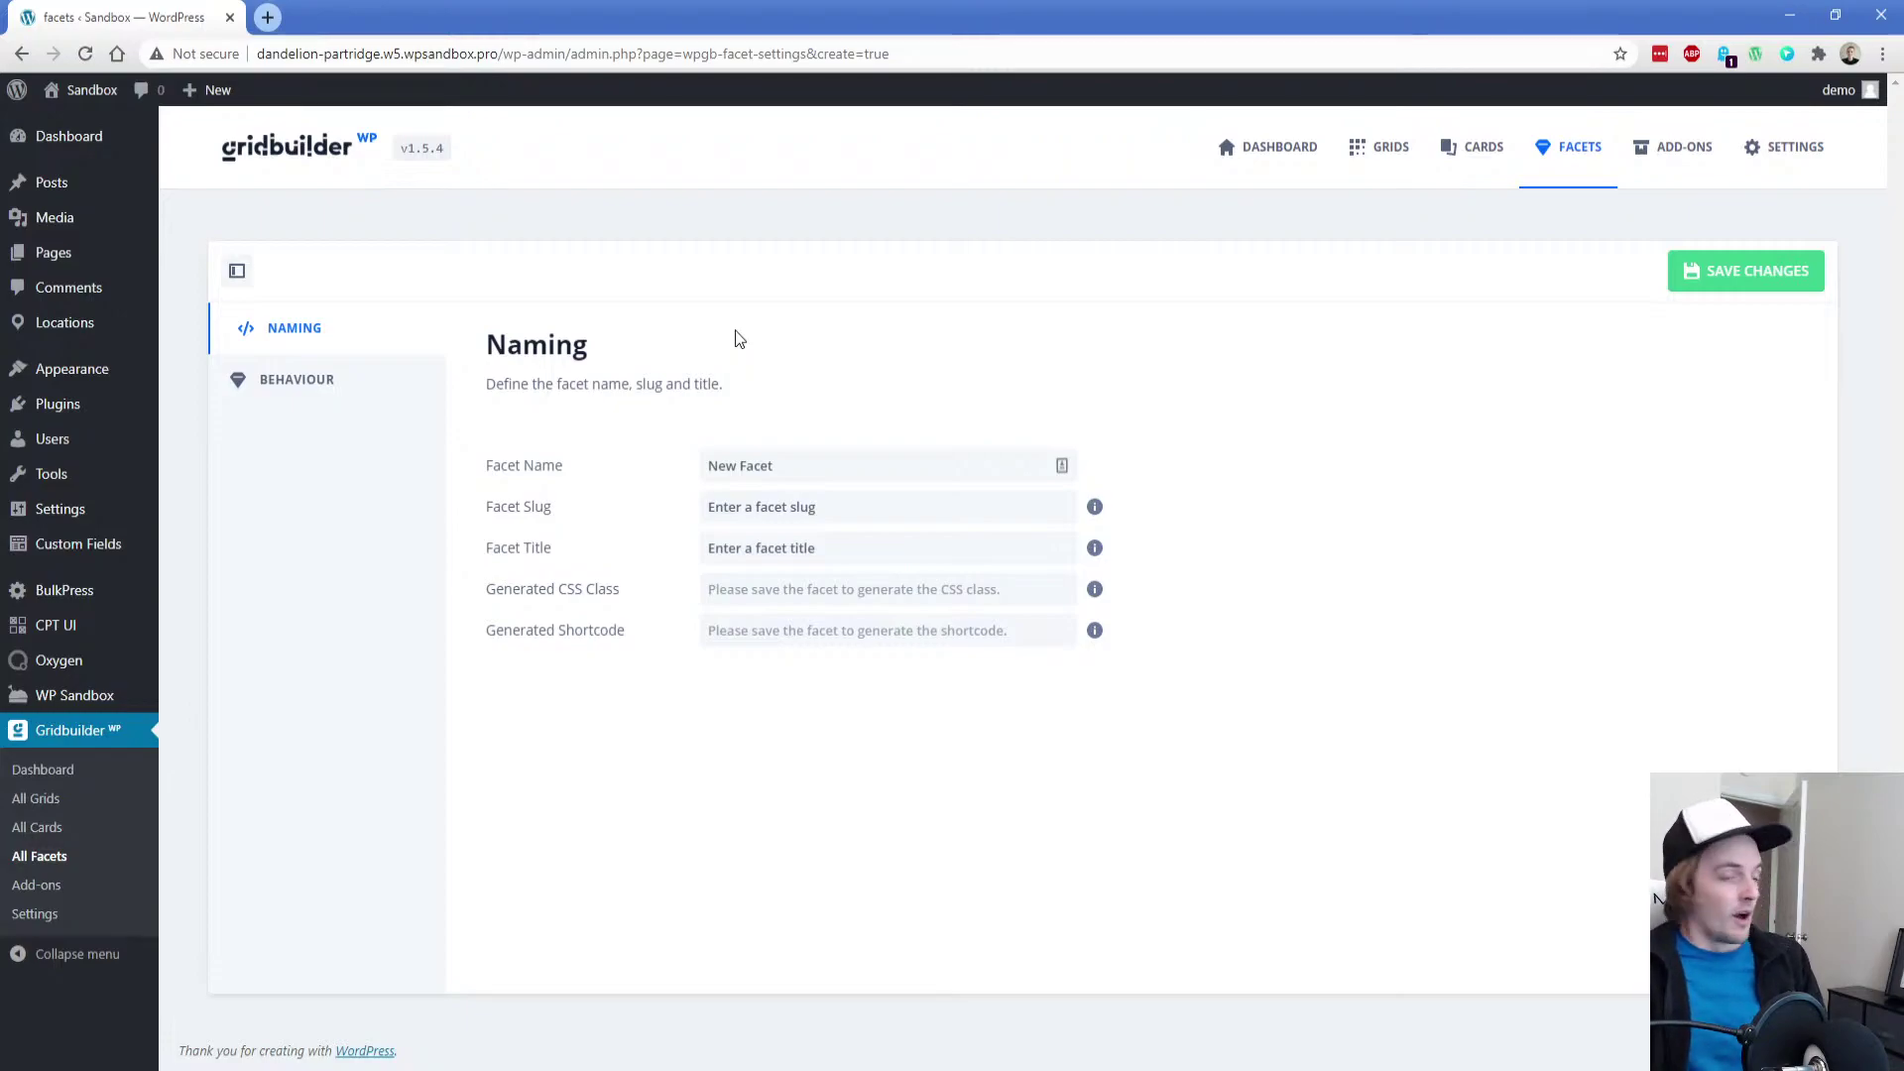
triple_click(813, 468)
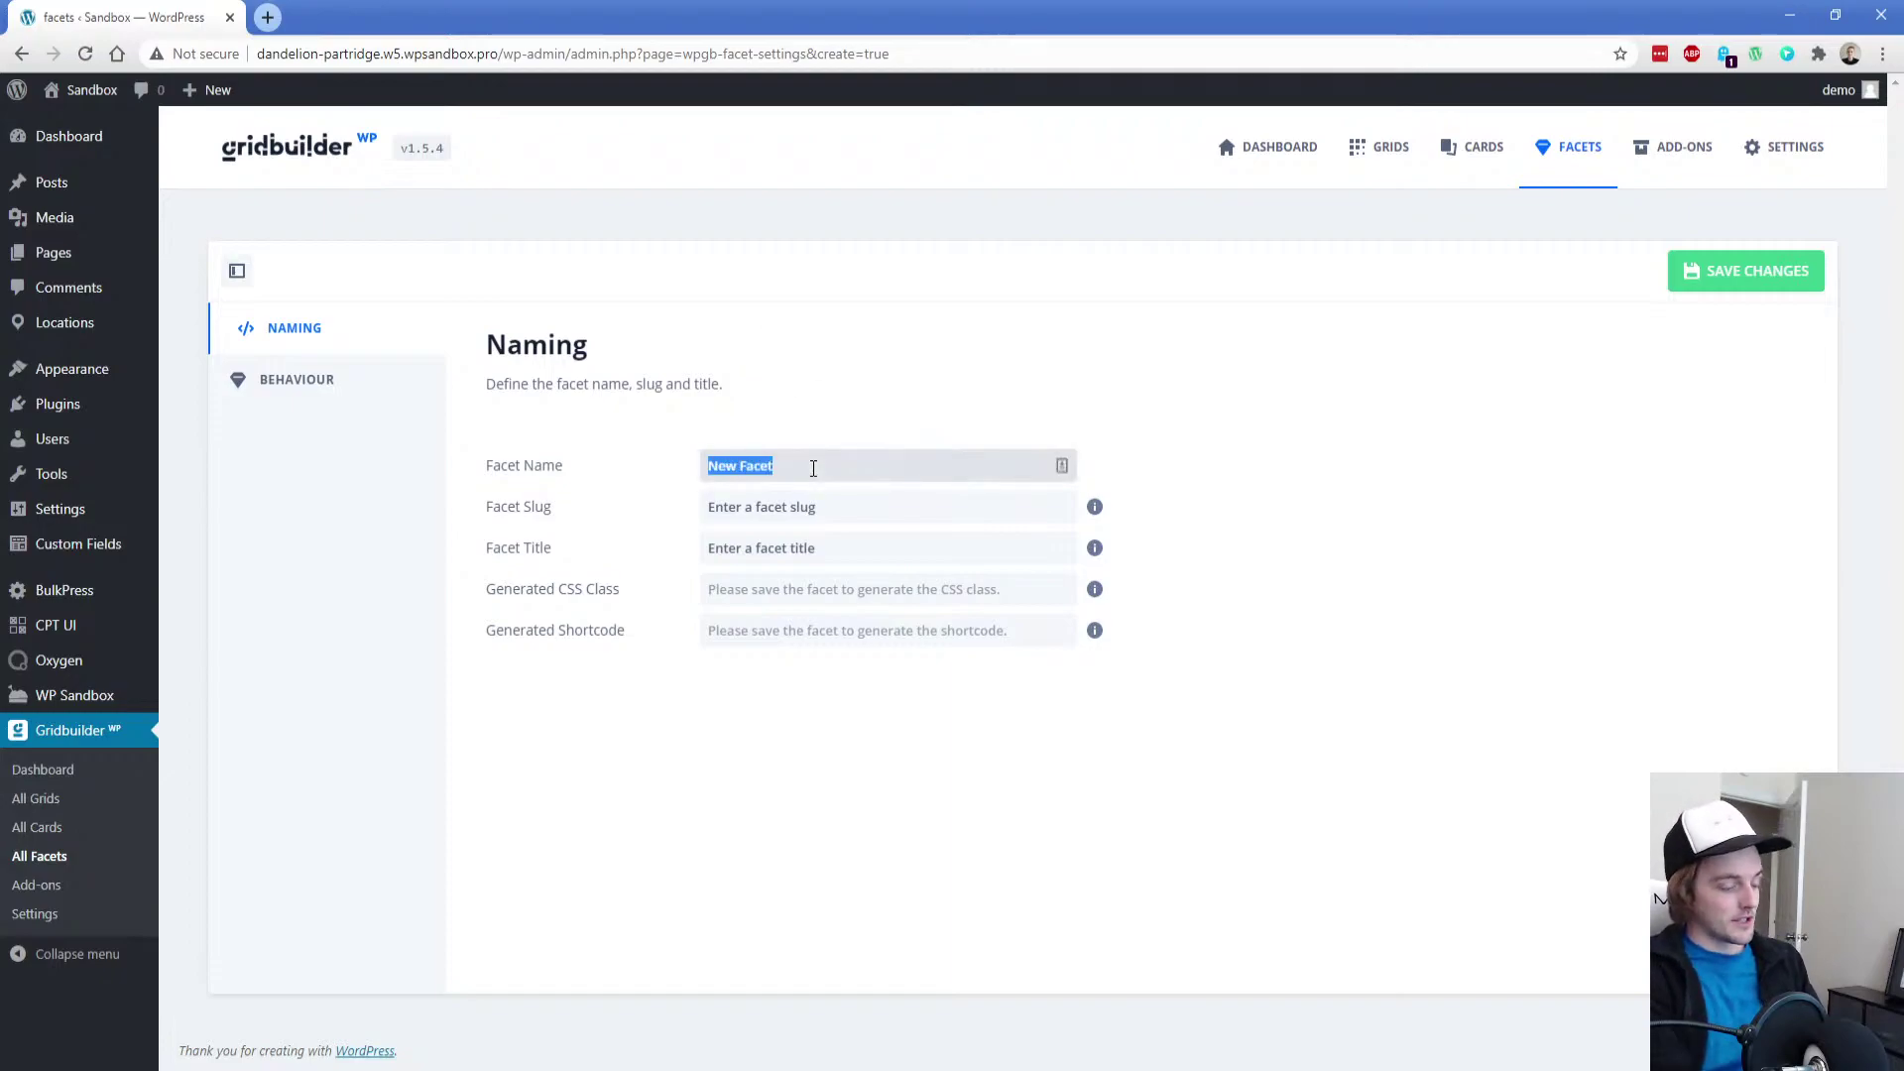
text(Searcj ny)
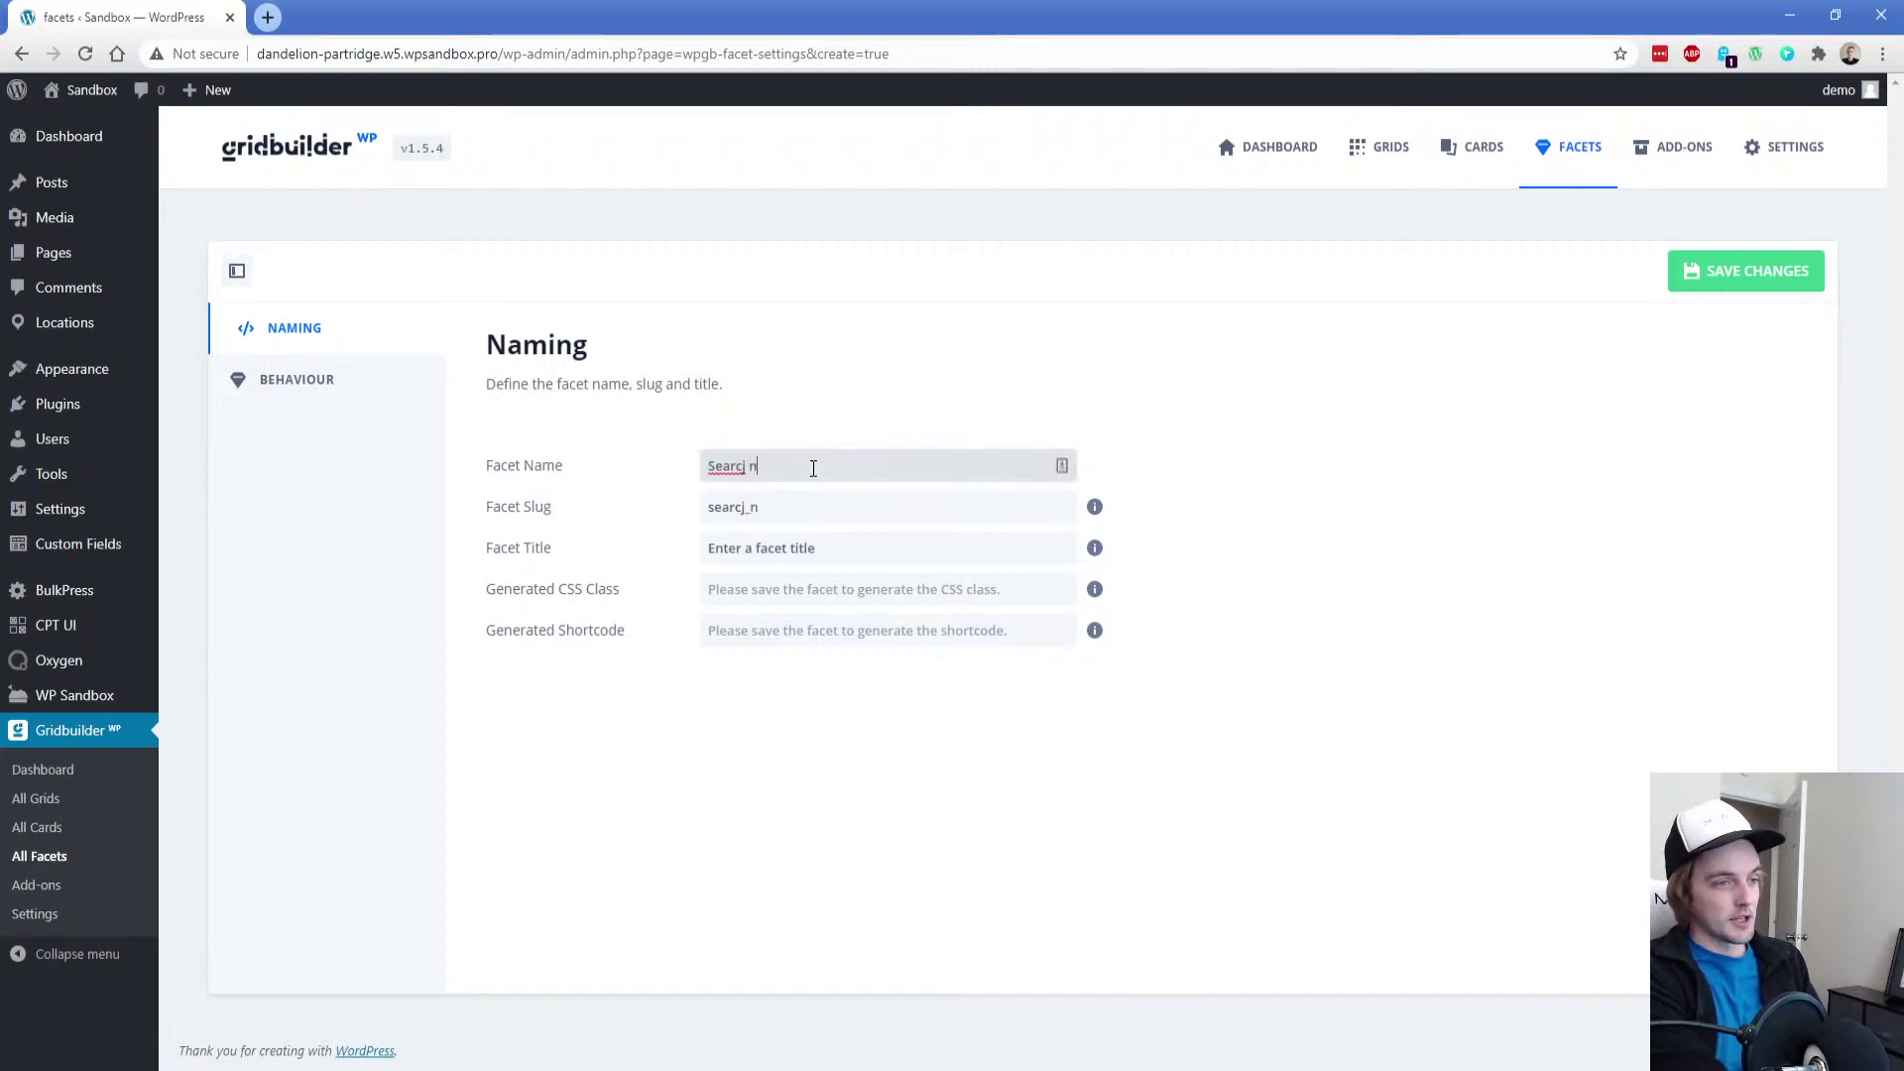
key(BackSpace)
key(BackSpace)
key(BackSpace)
key(BackSpace)
text(h )
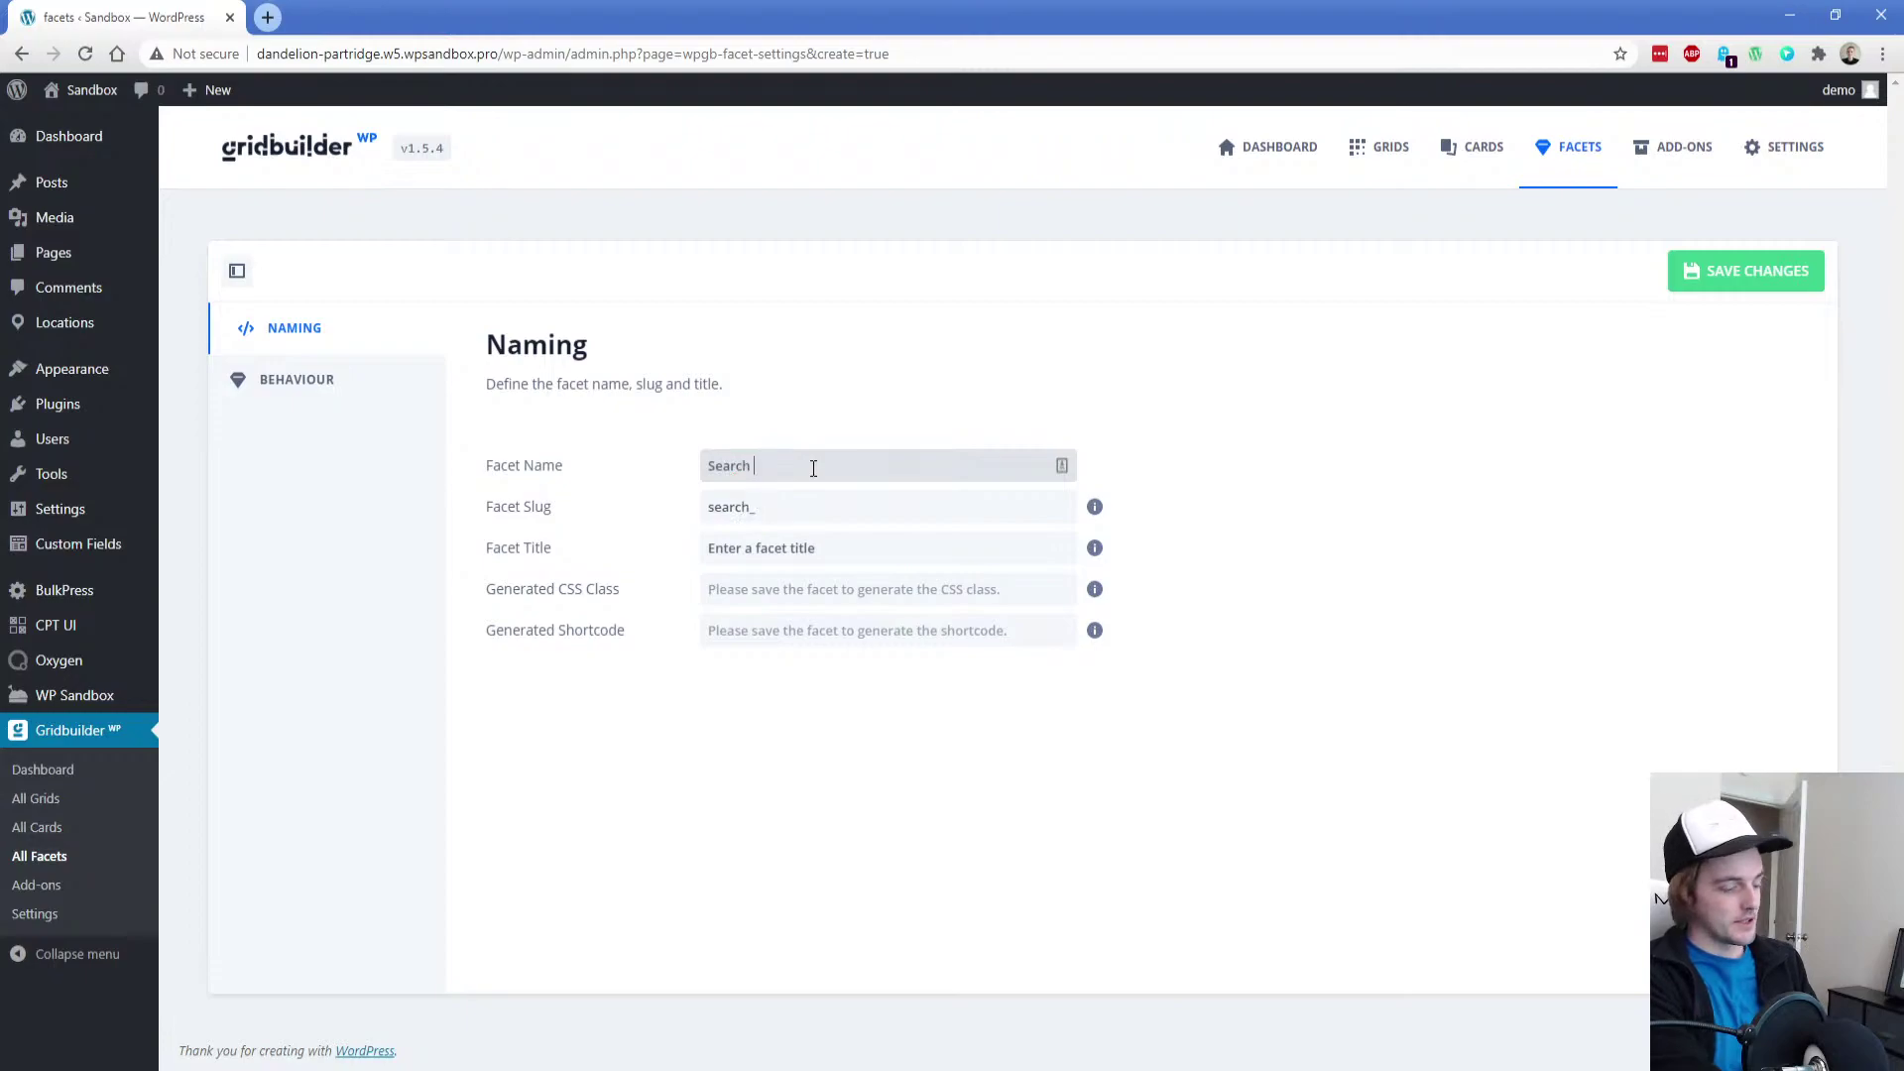
text(By Name)
Give the facet the title Search By Name and save it
key(Tab)
key(Tab)
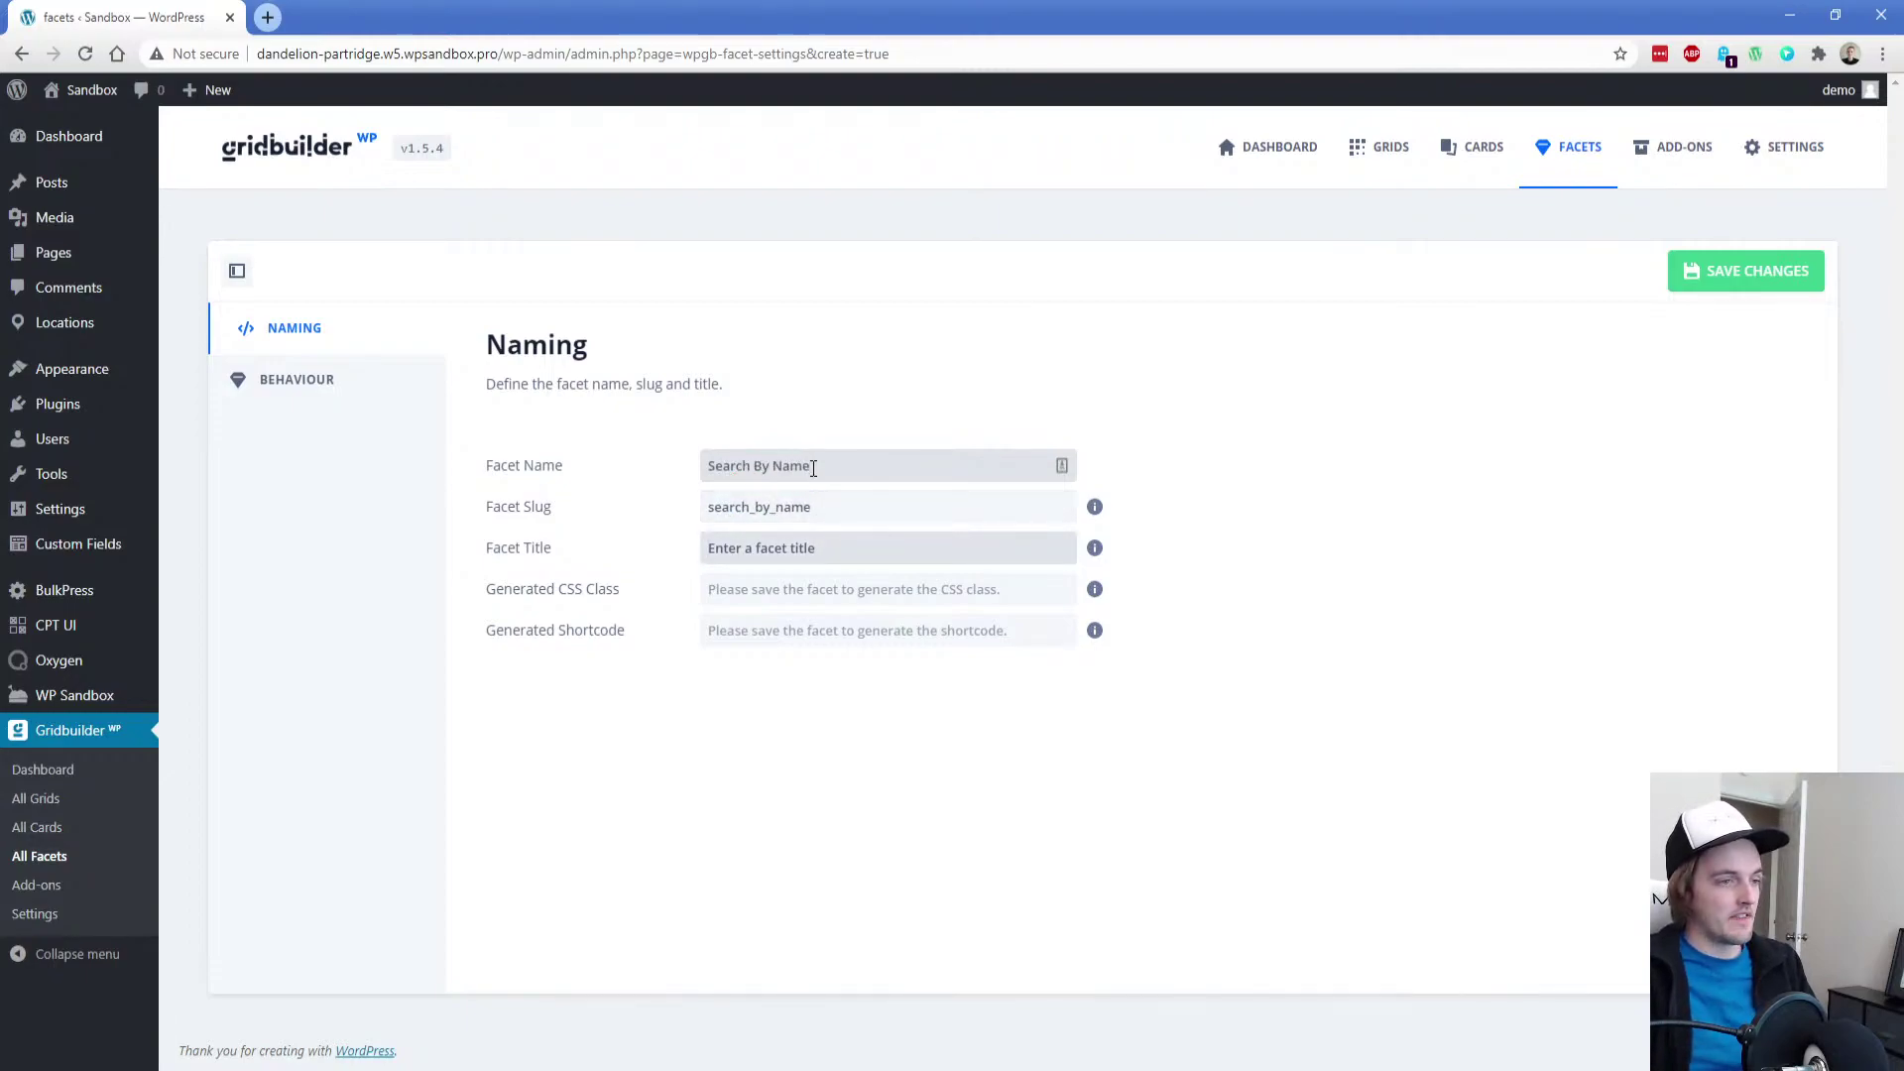
text(Search By Name)
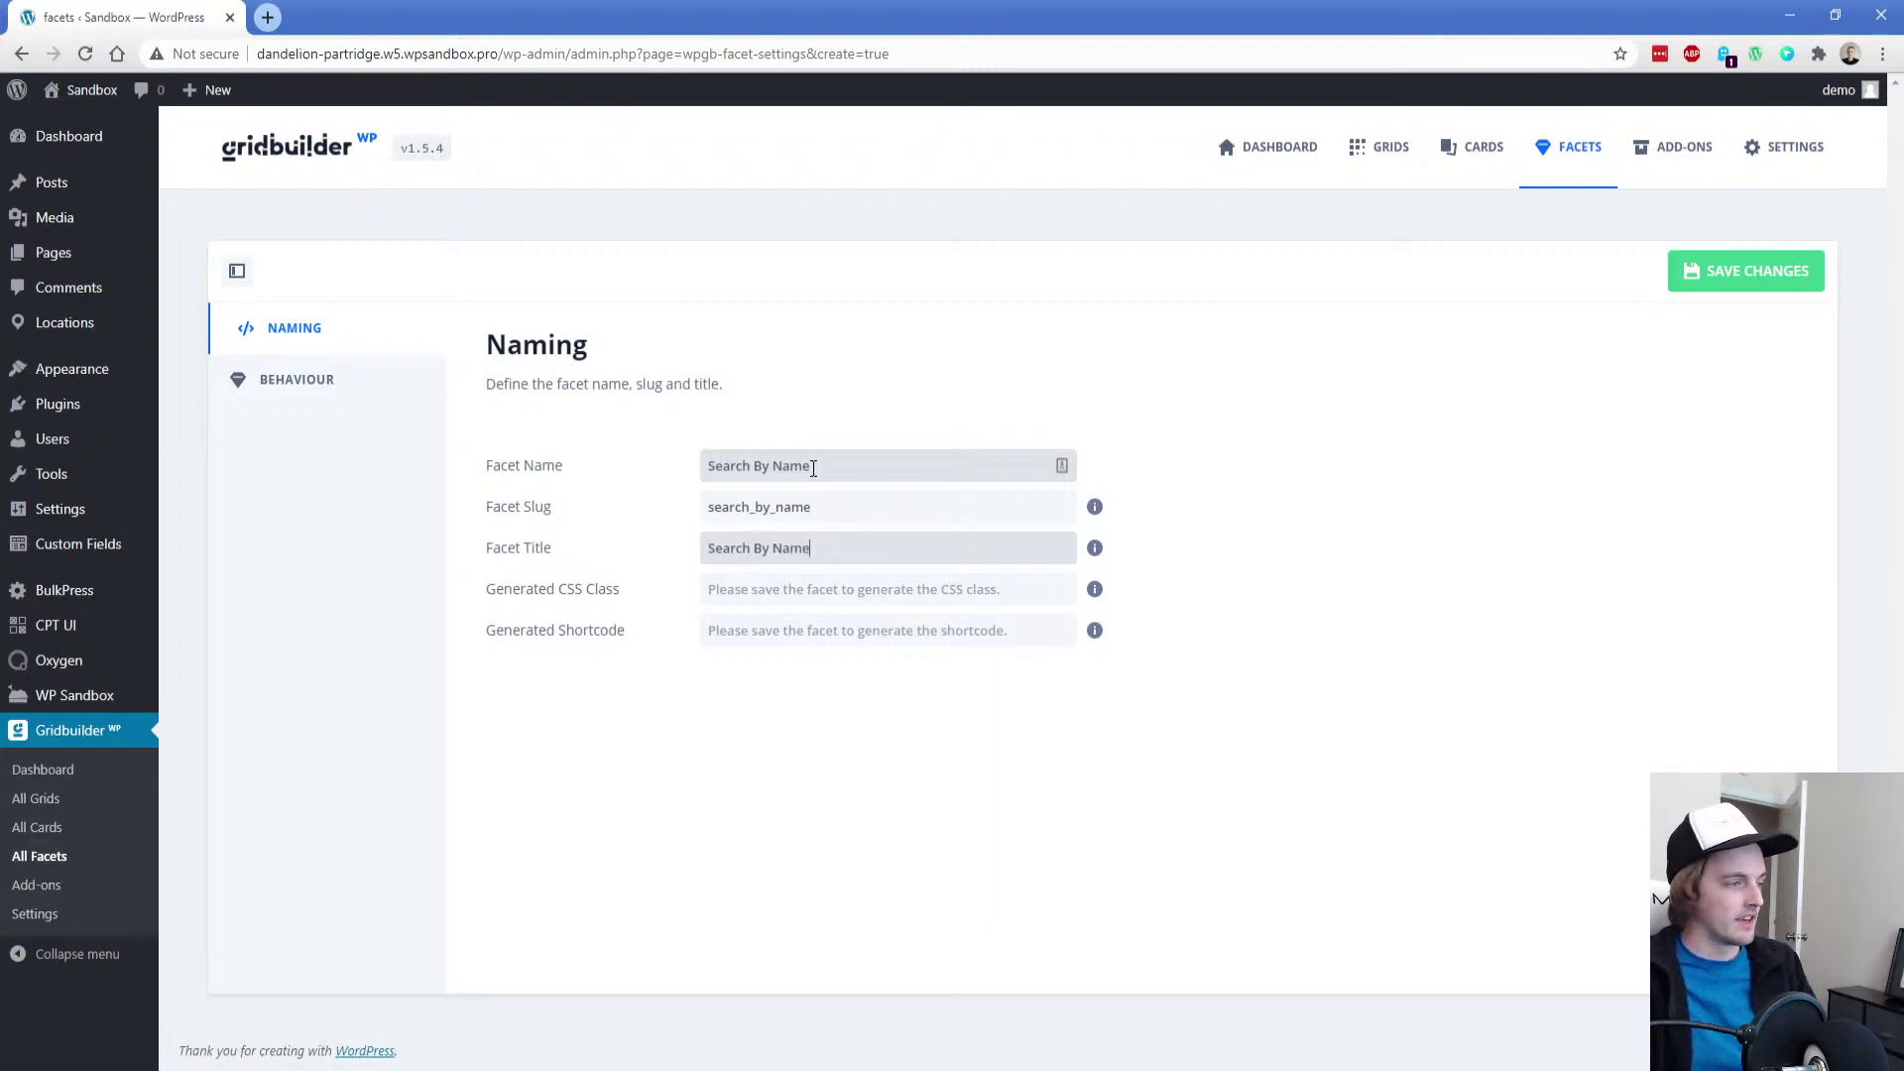
click(1745, 271)
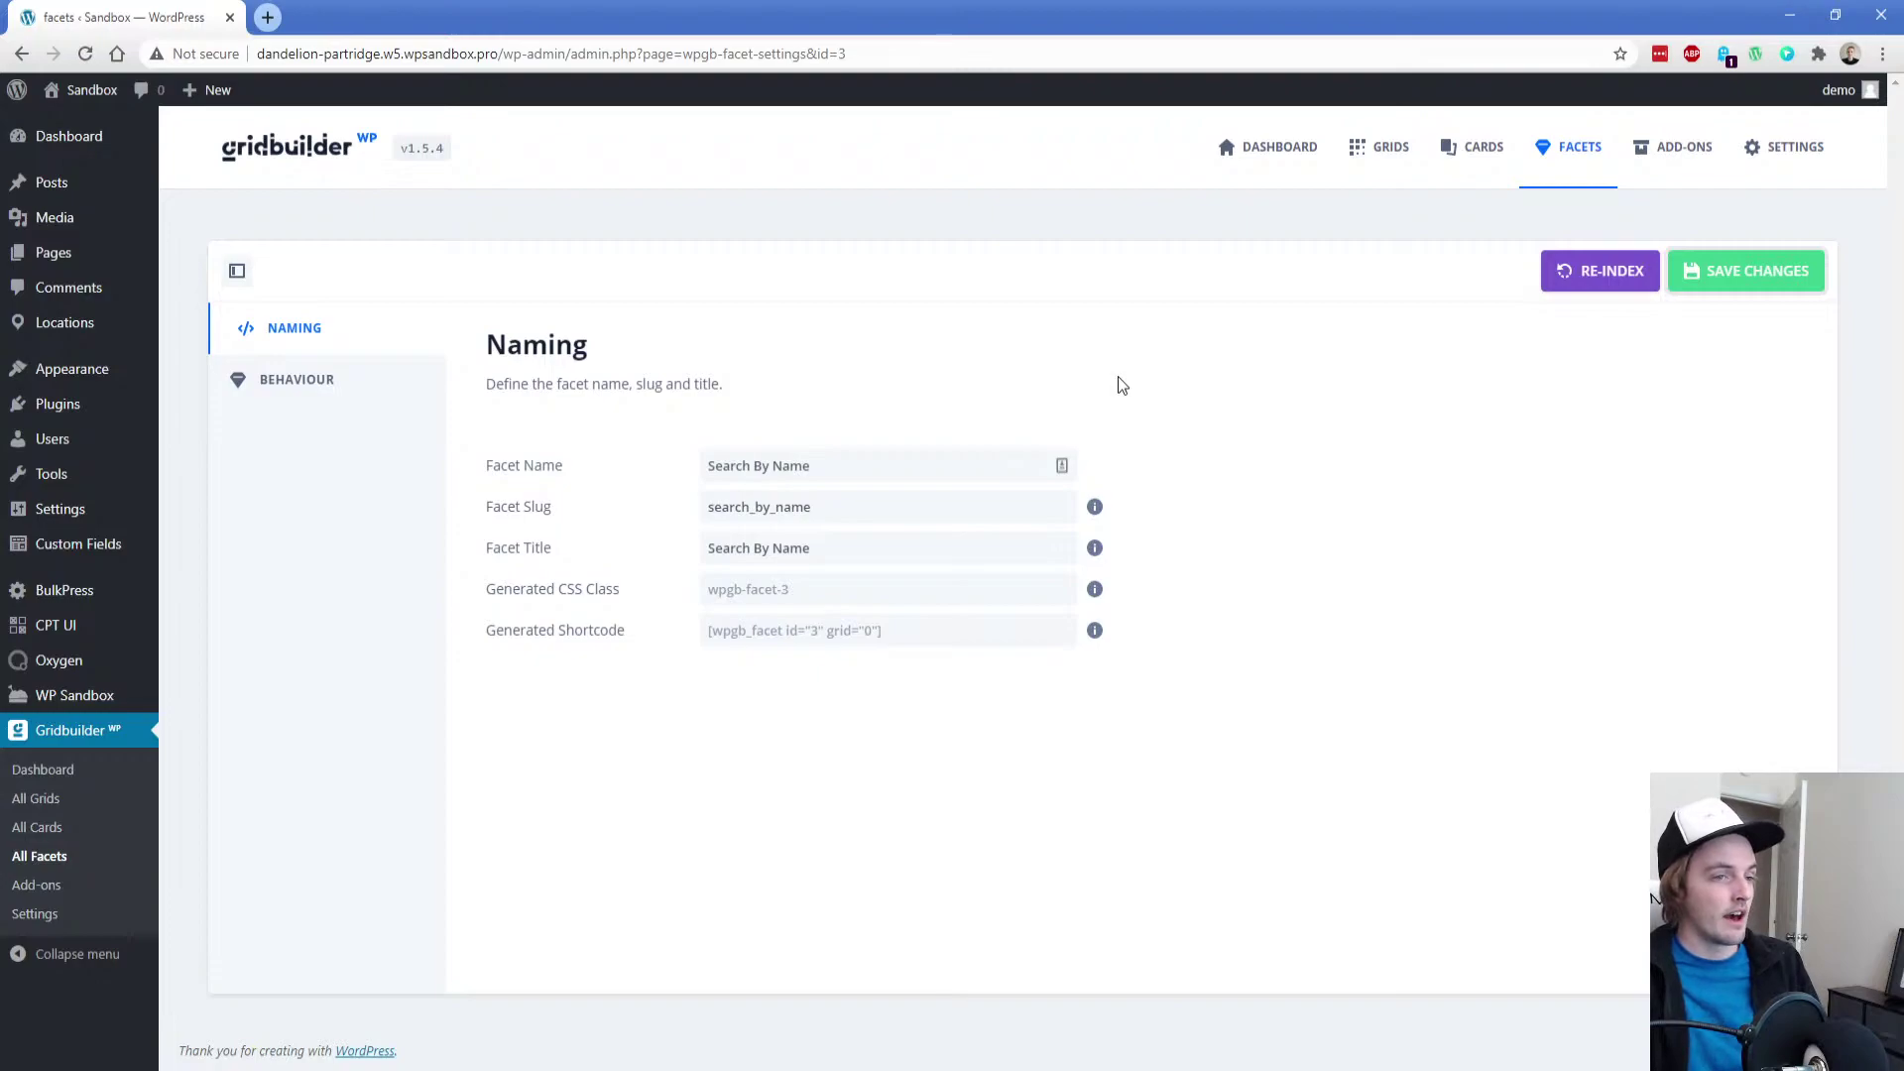
Set the Search By Name facet's action to Filter and its filter type to Auto-Complete
click(337, 398)
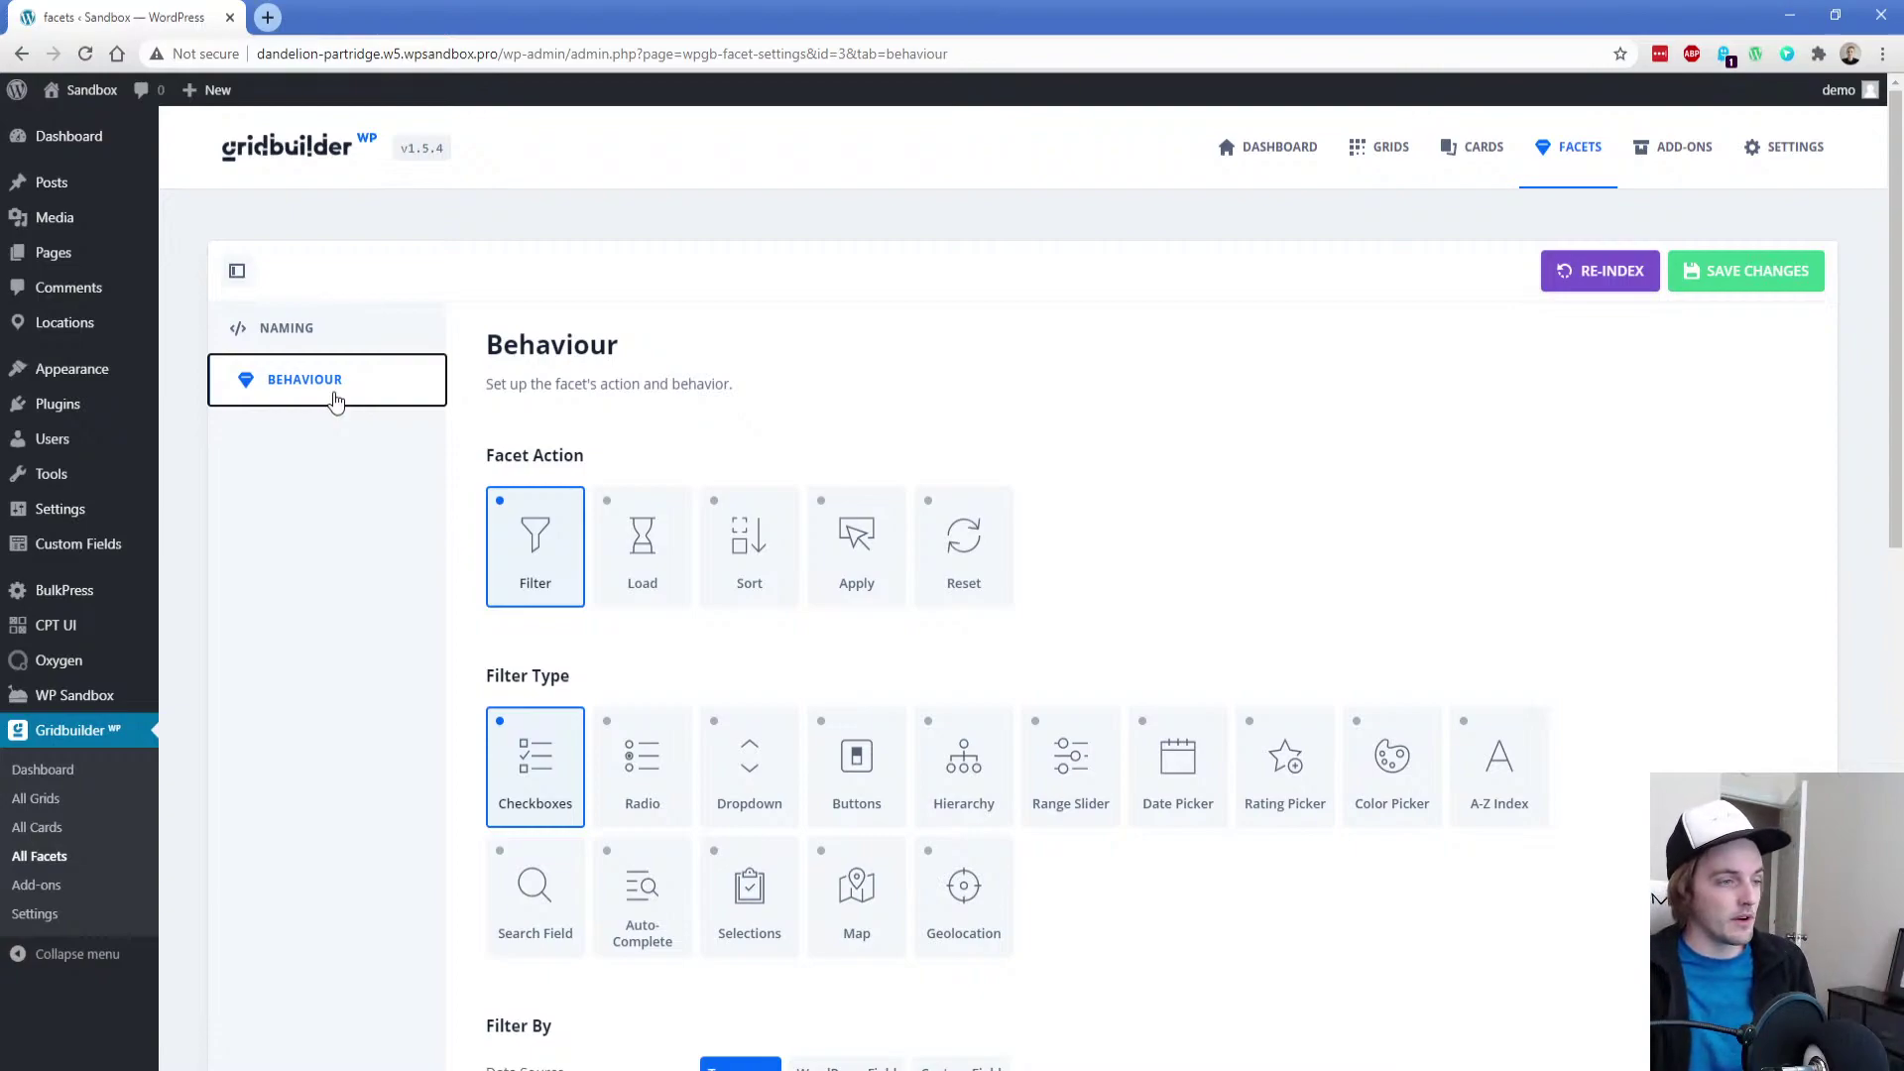
click(534, 558)
scroll(453, 551, down, 2)
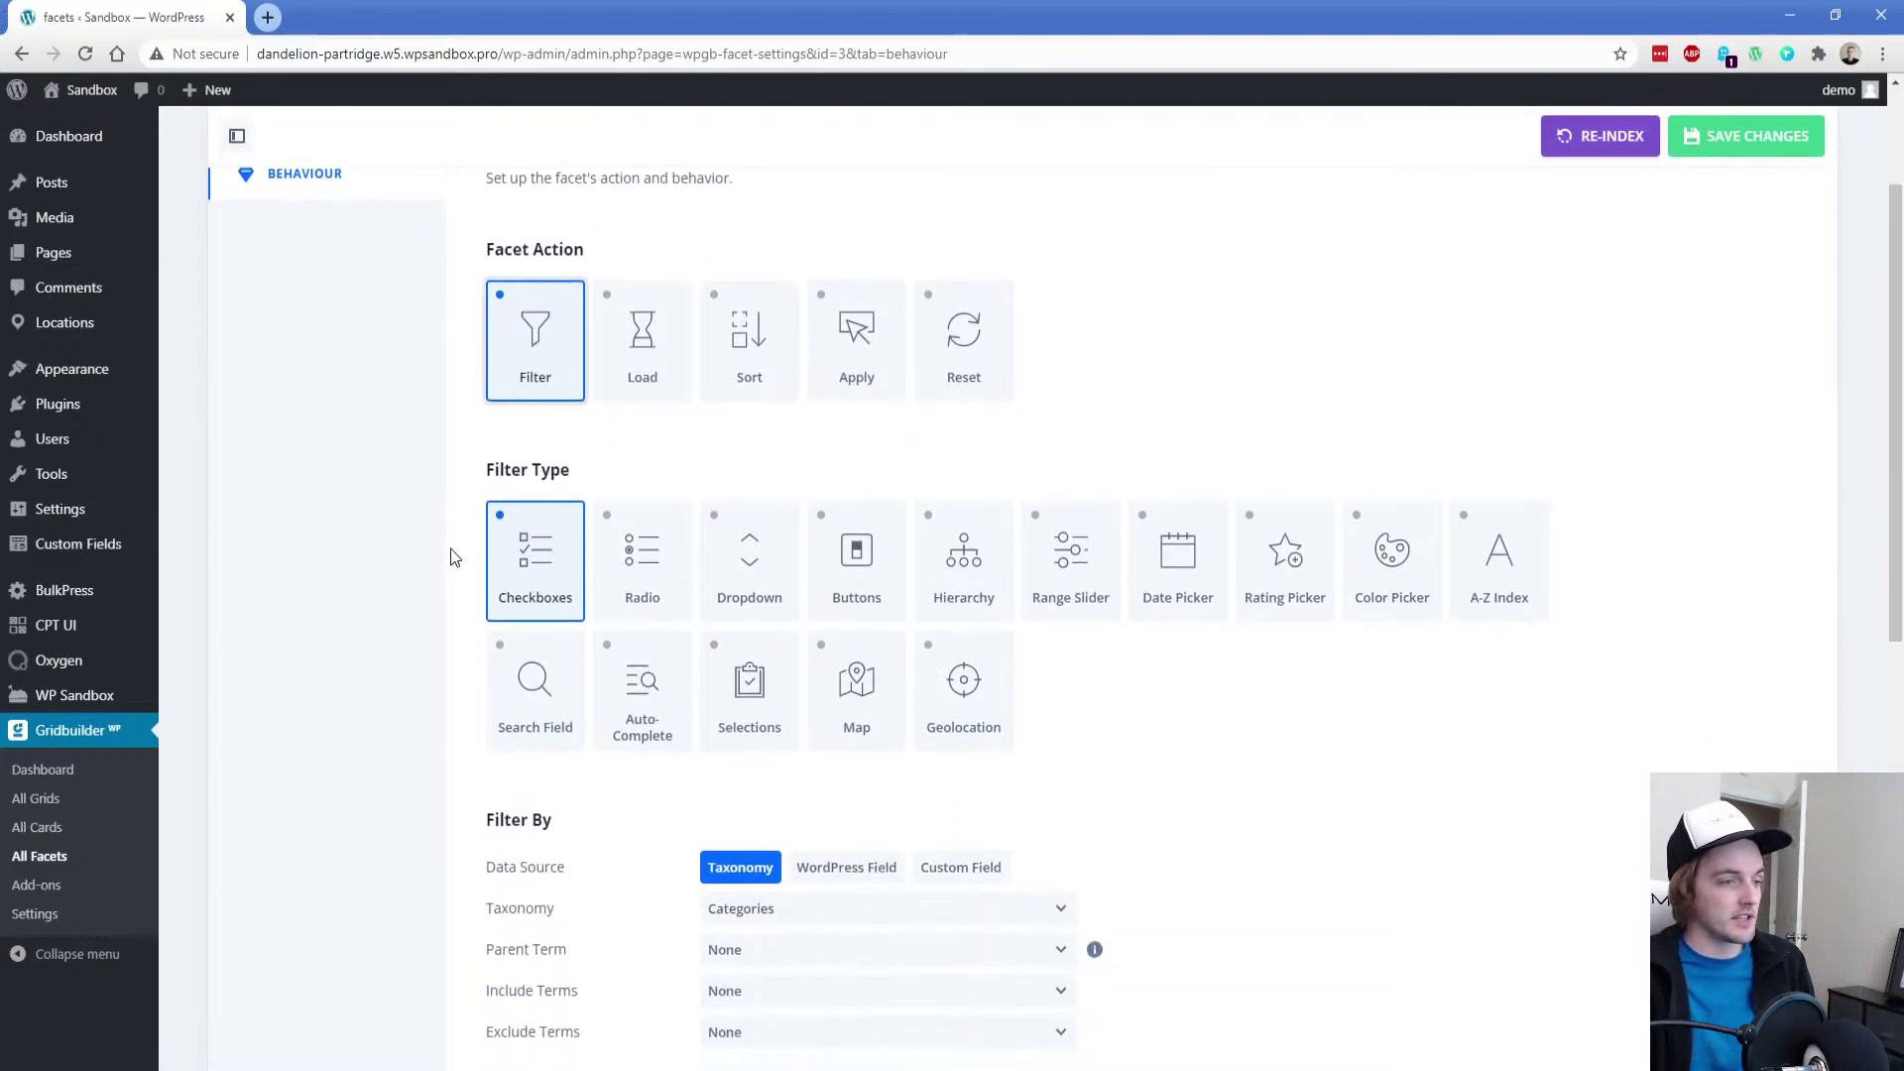
click(637, 699)
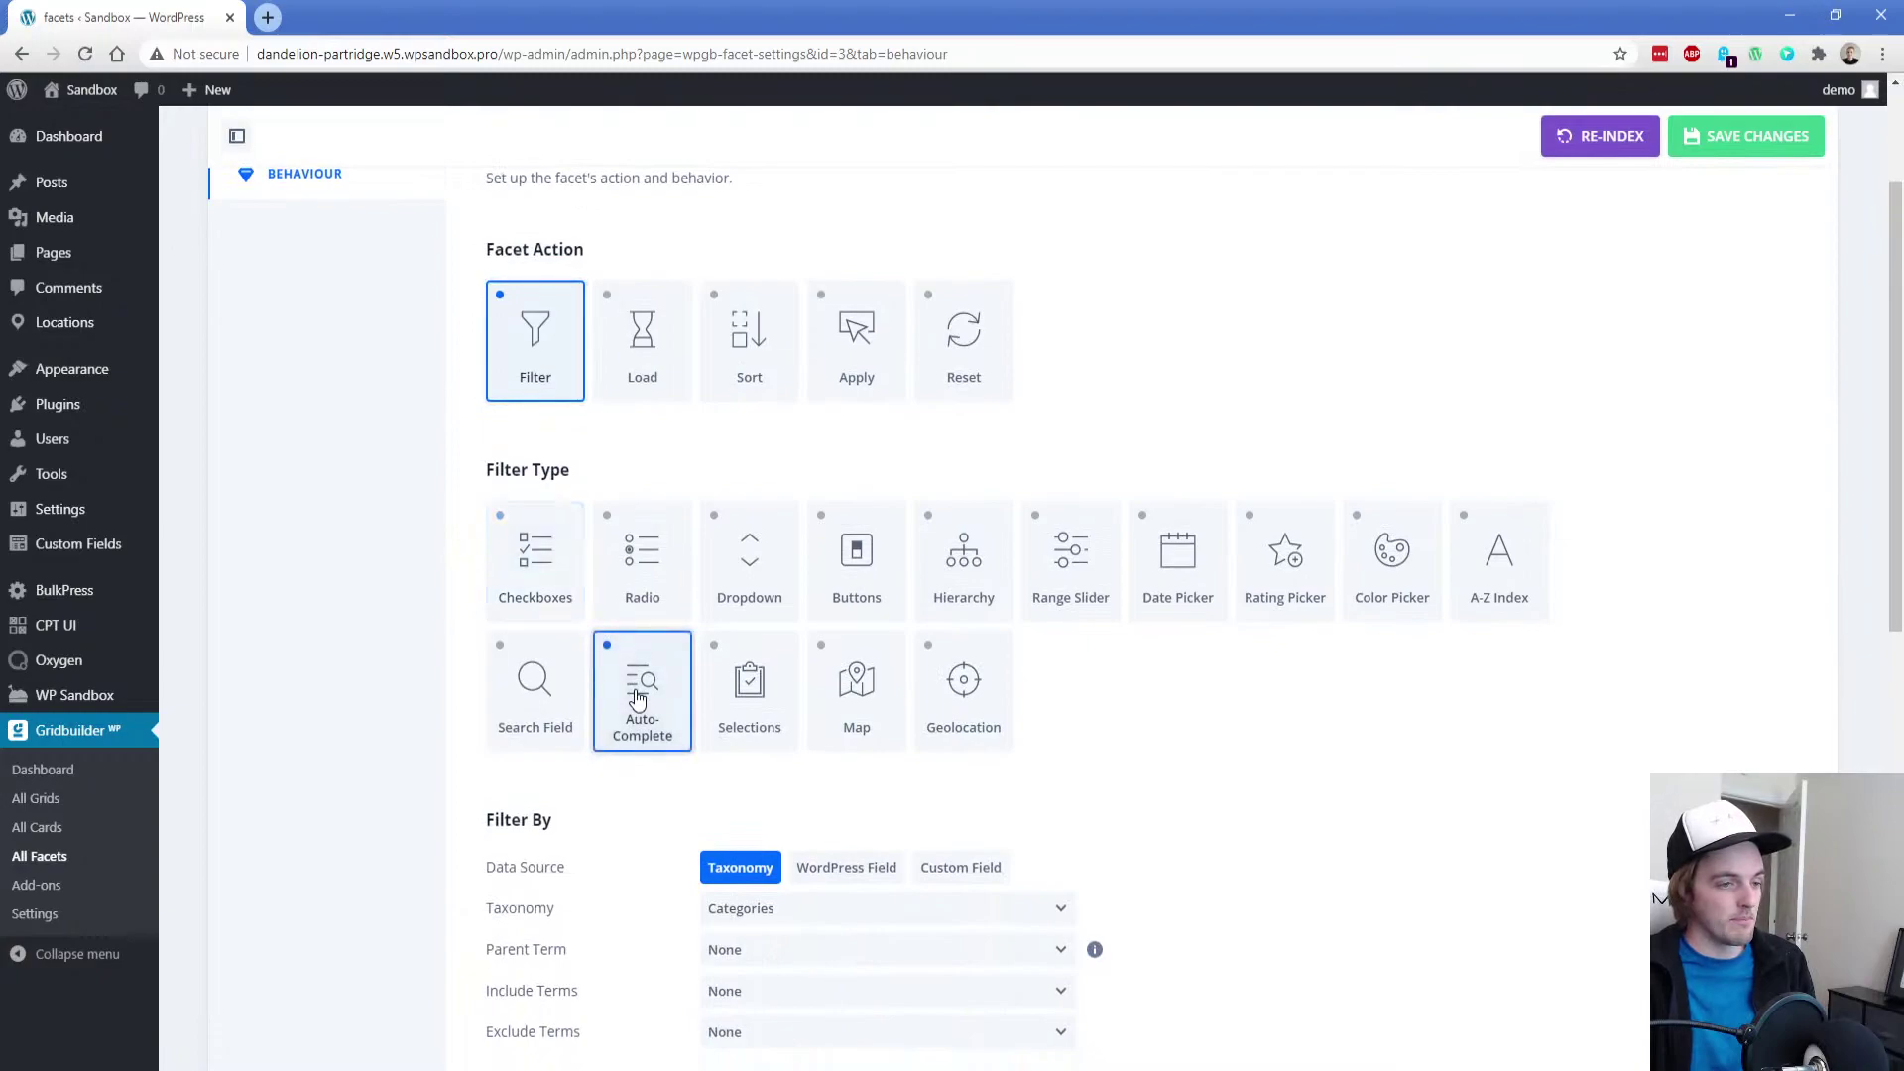
Make the facet filter by the WordPress post field Post title, and save the changes
scroll(464, 604, down, 3)
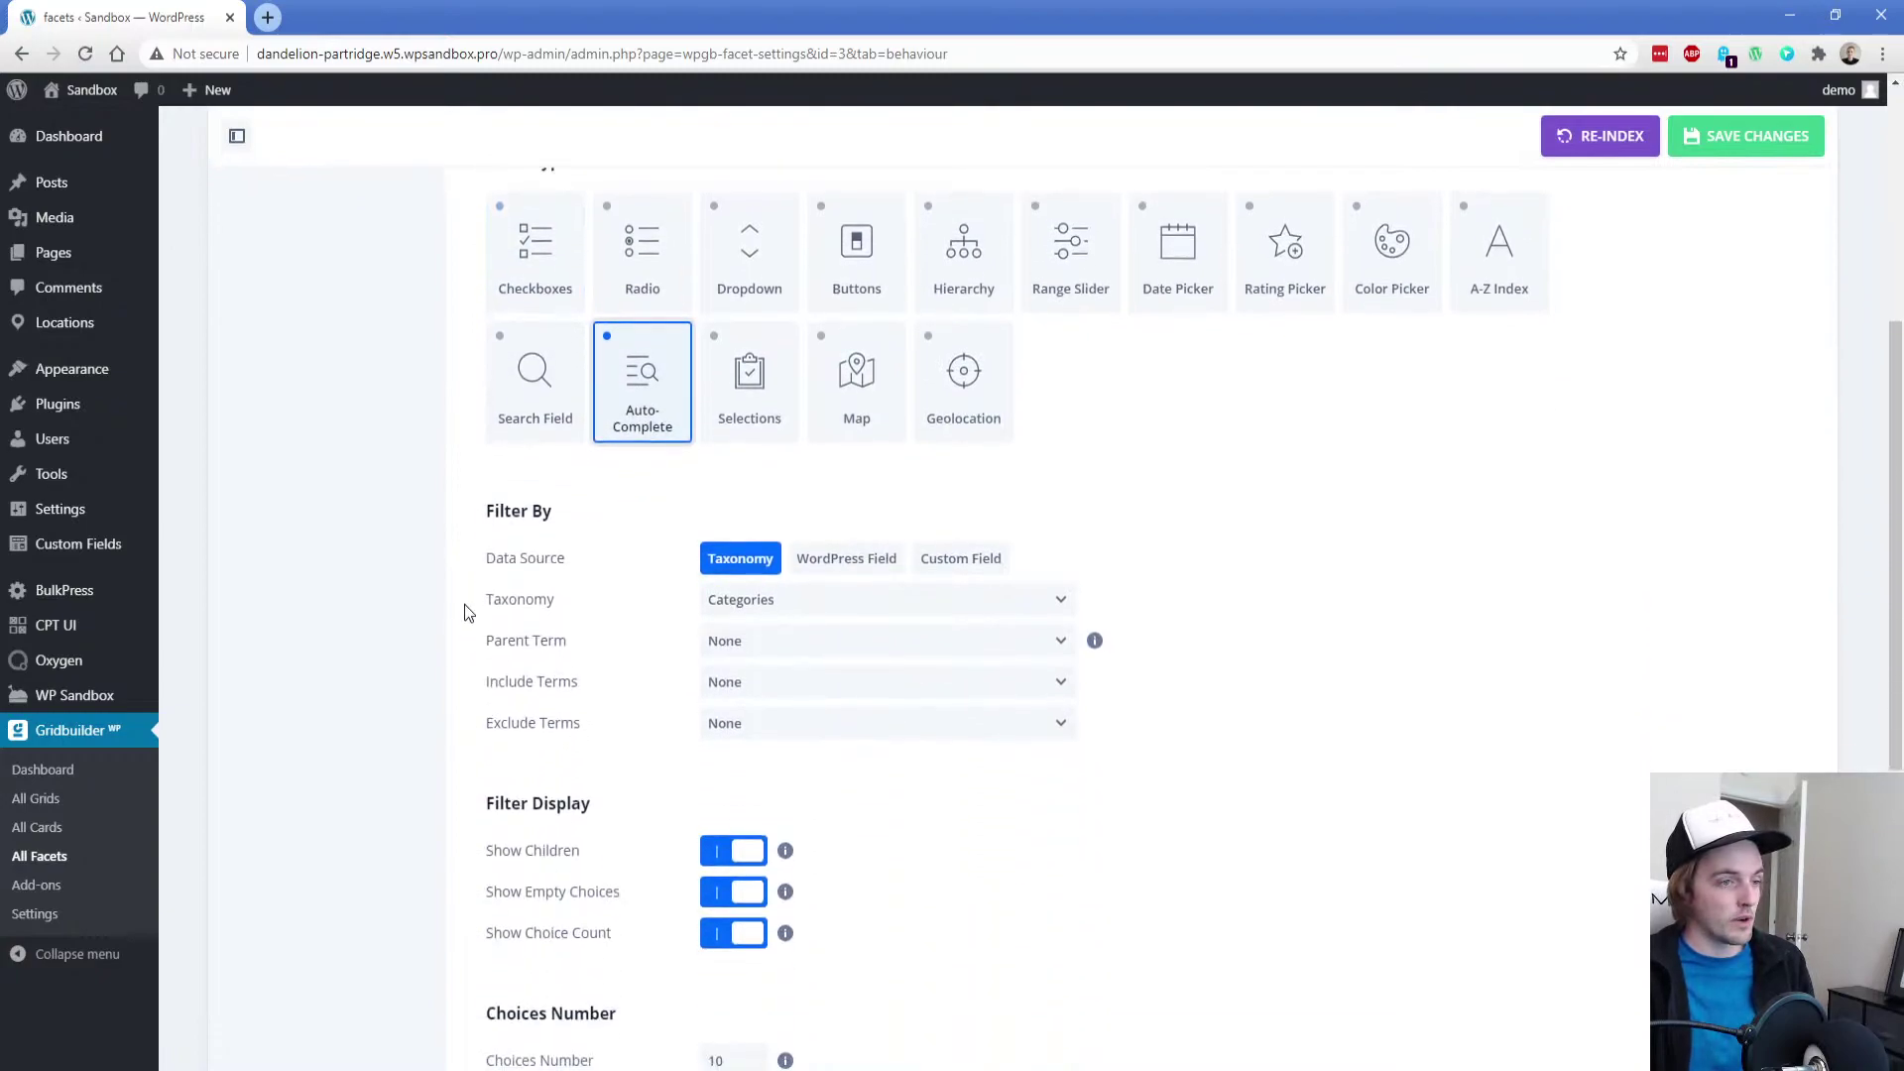
click(848, 557)
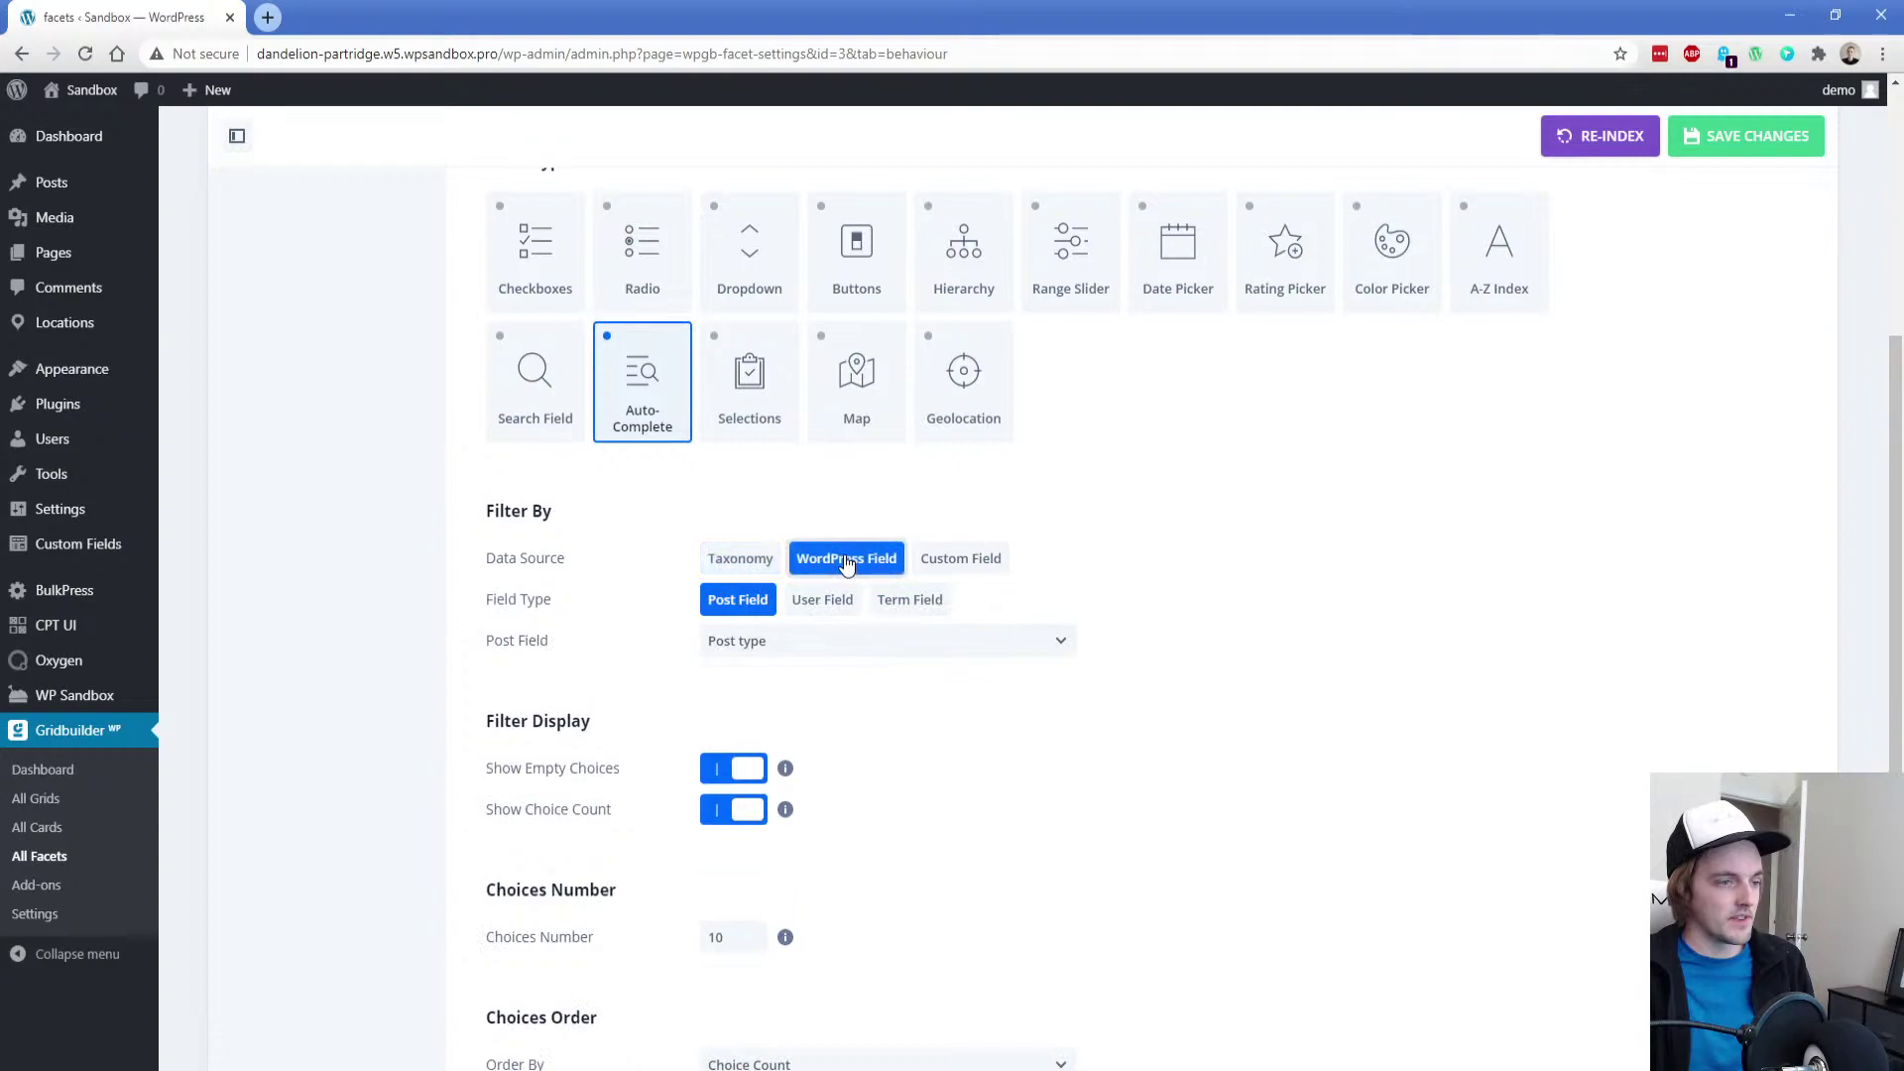
click(773, 645)
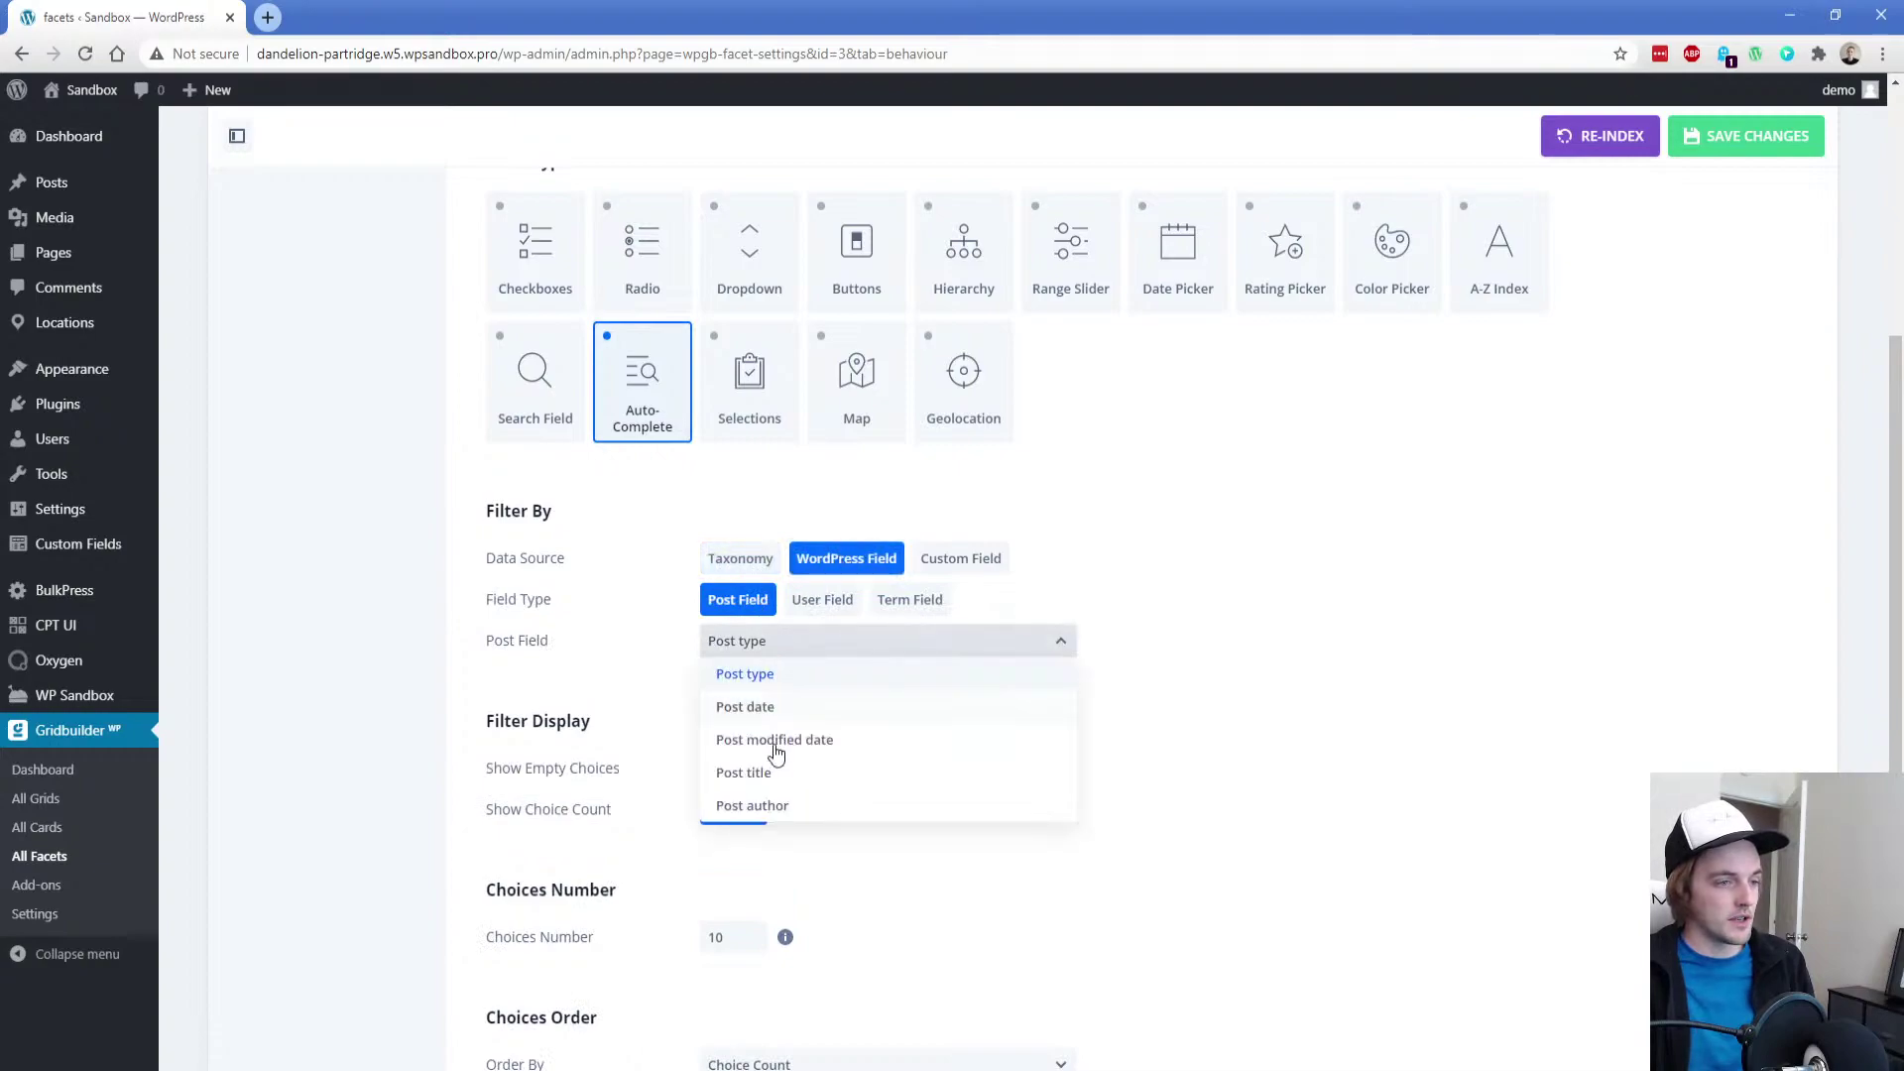
click(745, 774)
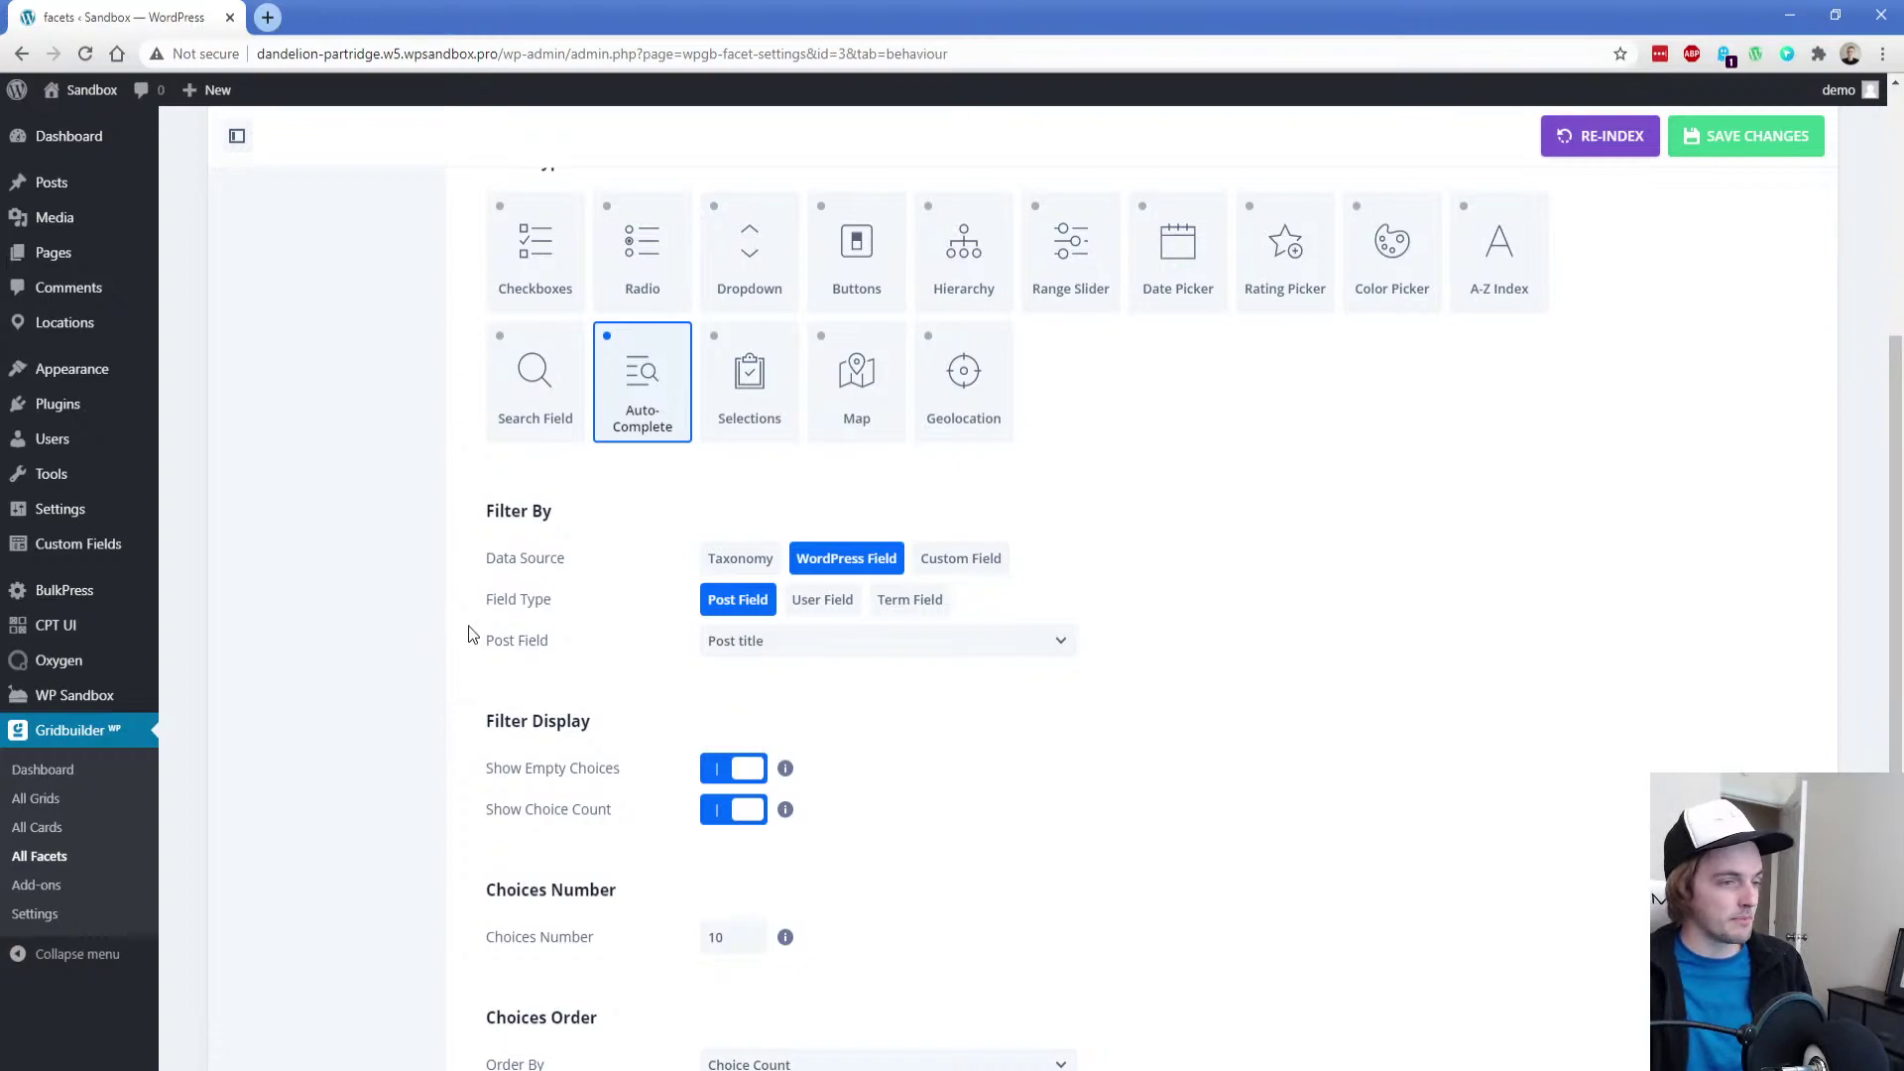
scroll(470, 634, down, 5)
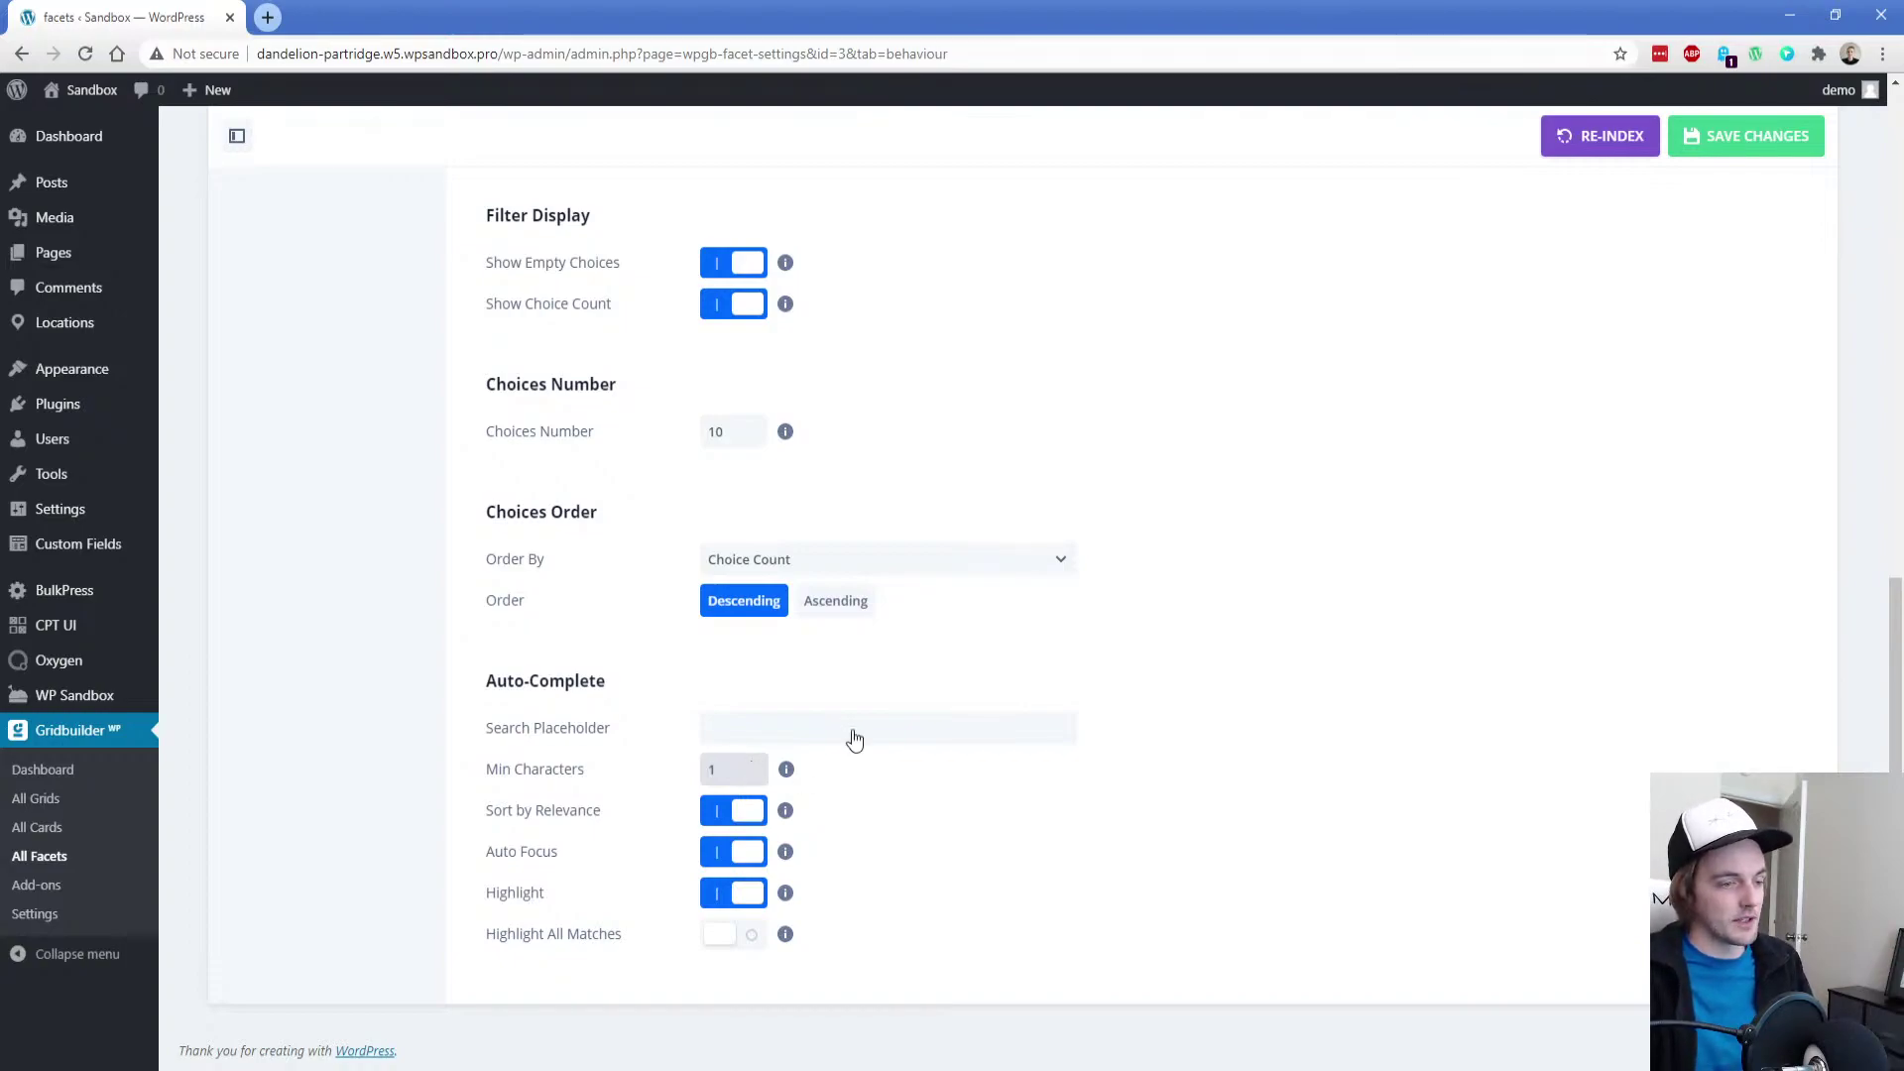
click(1722, 142)
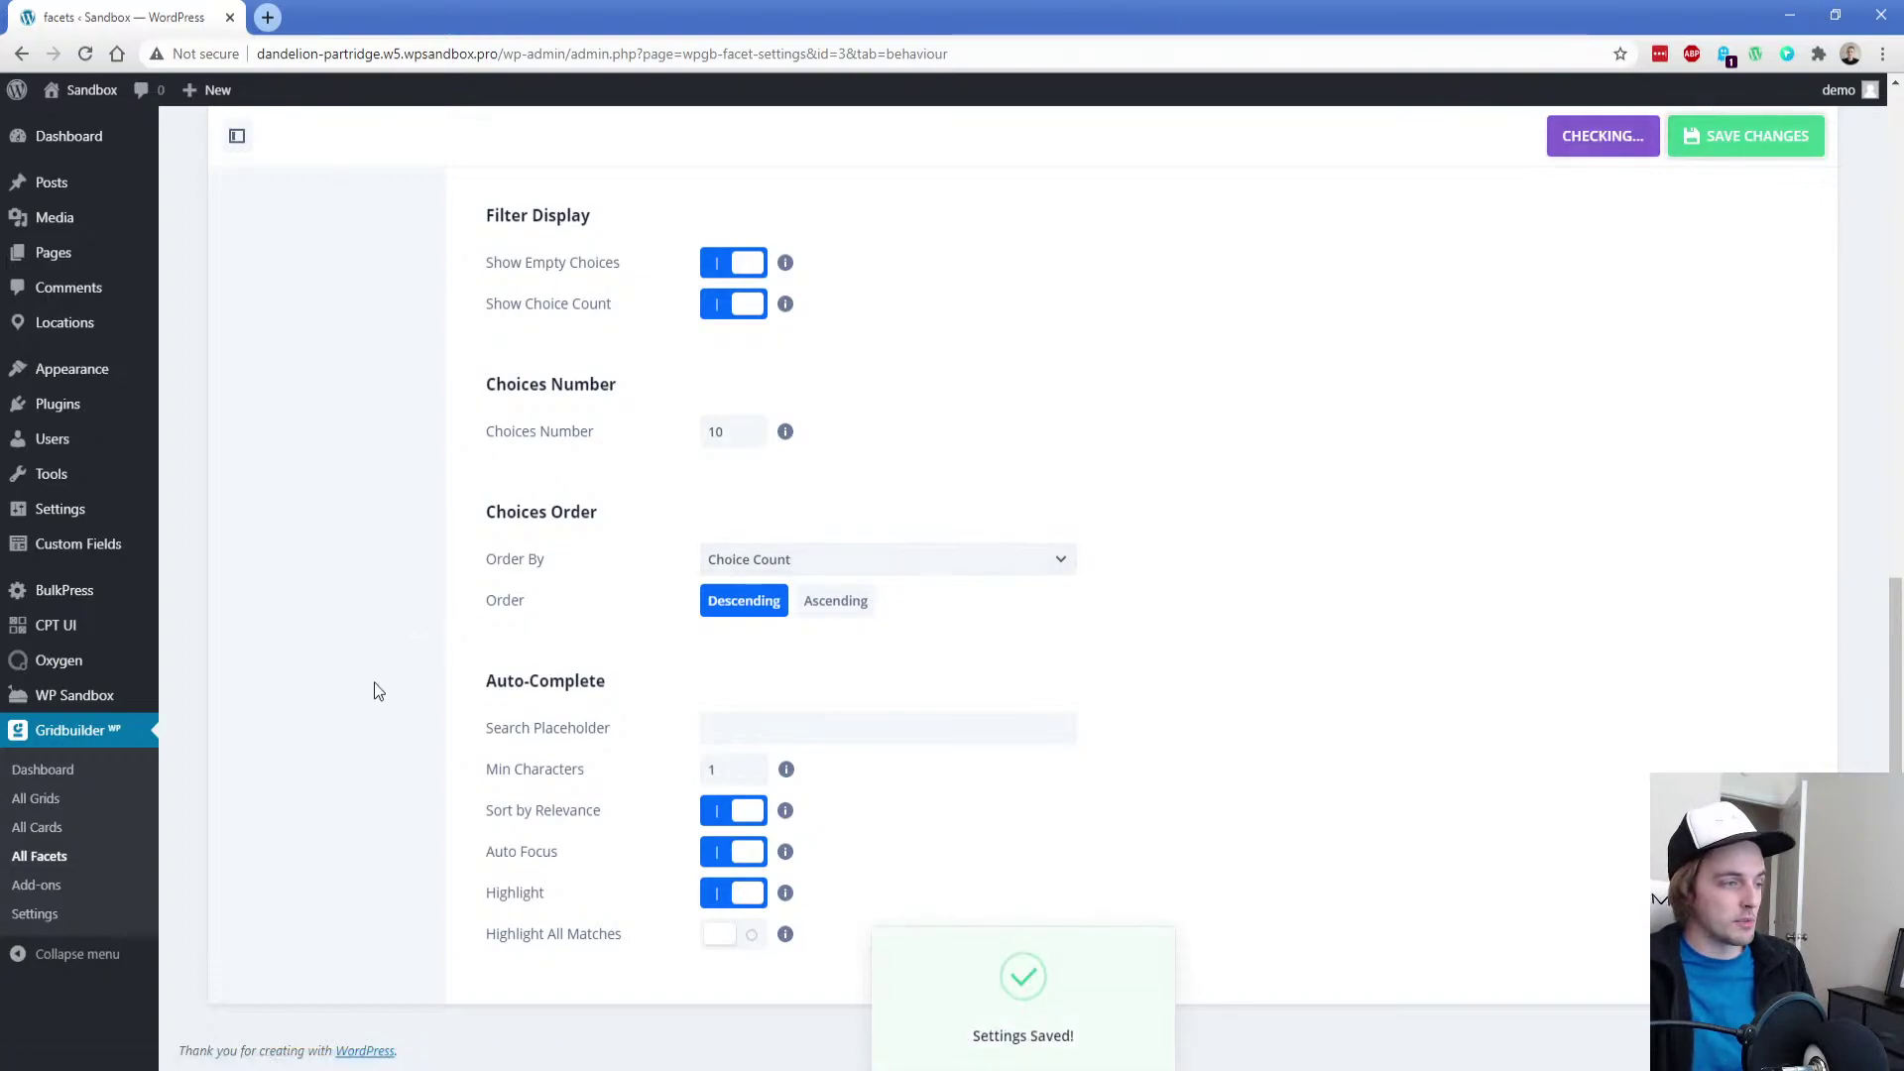
Start another new facet from the list of all facets
click(63, 859)
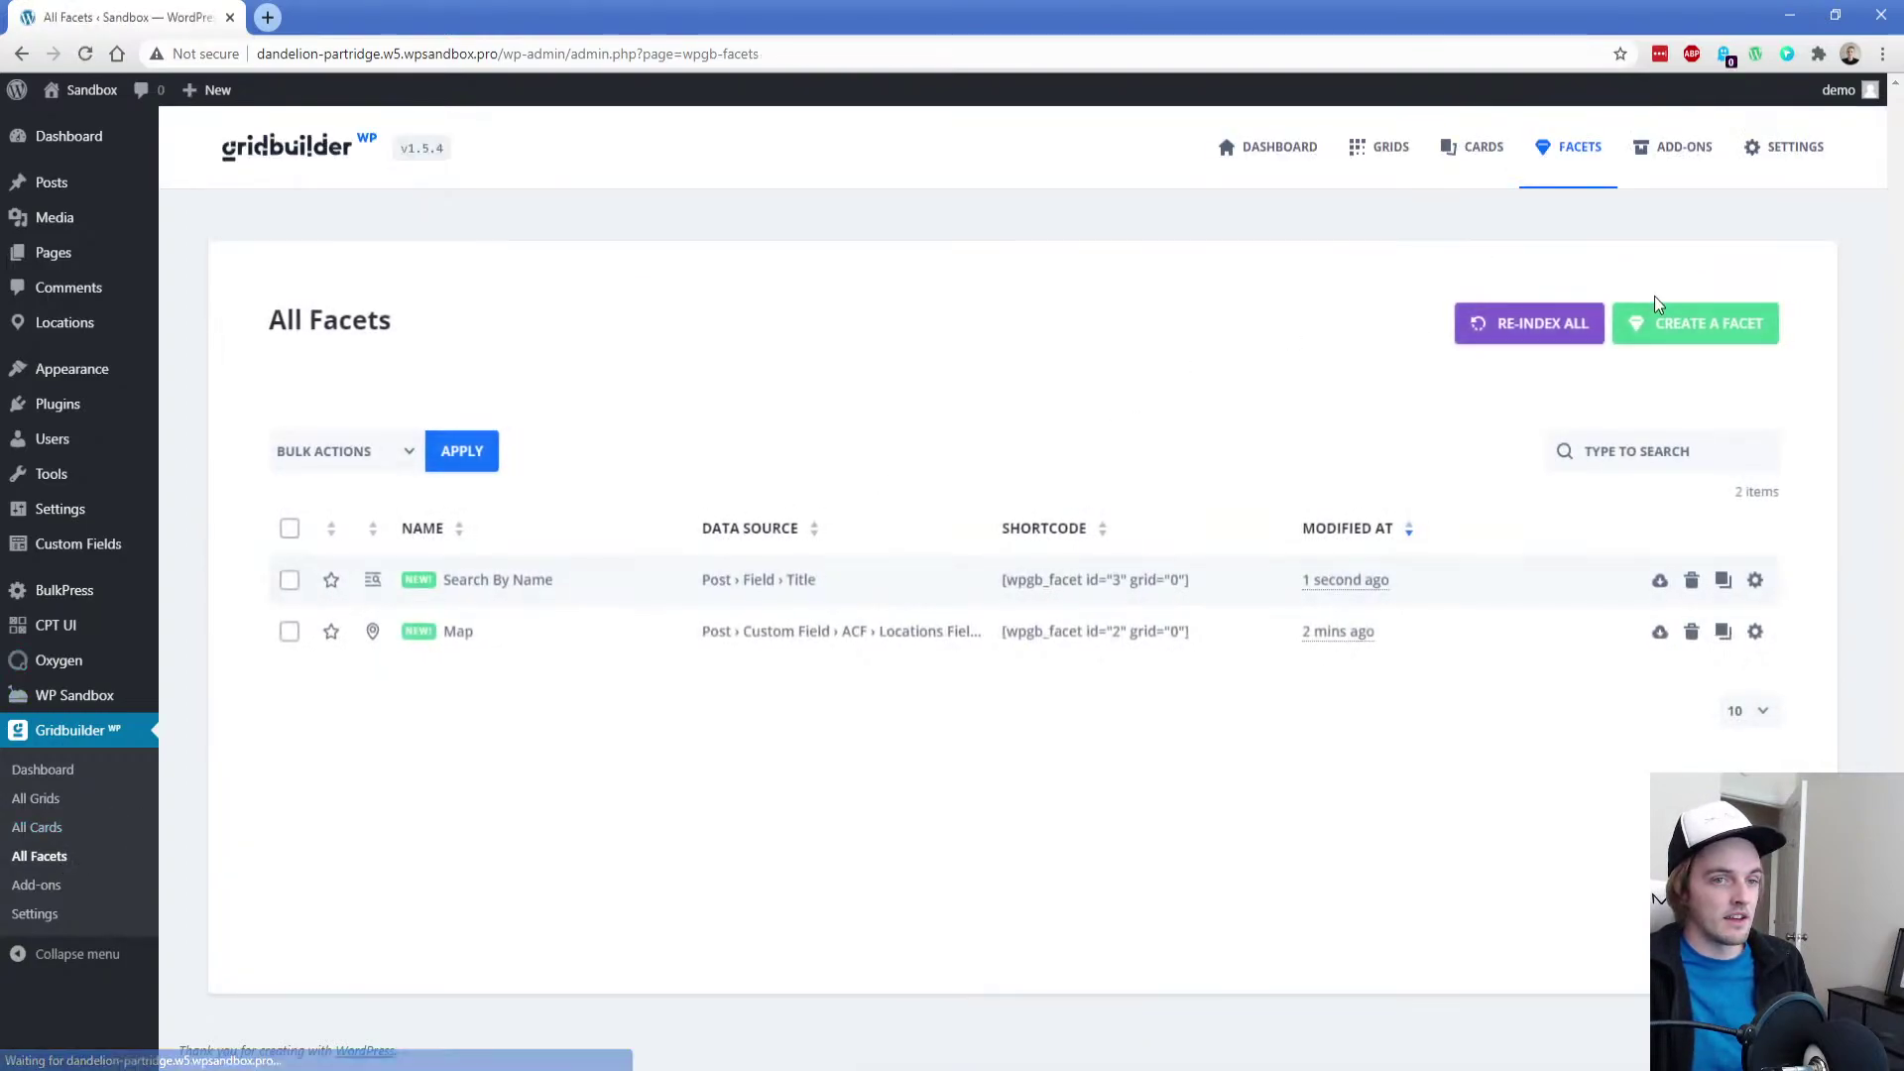
click(1691, 325)
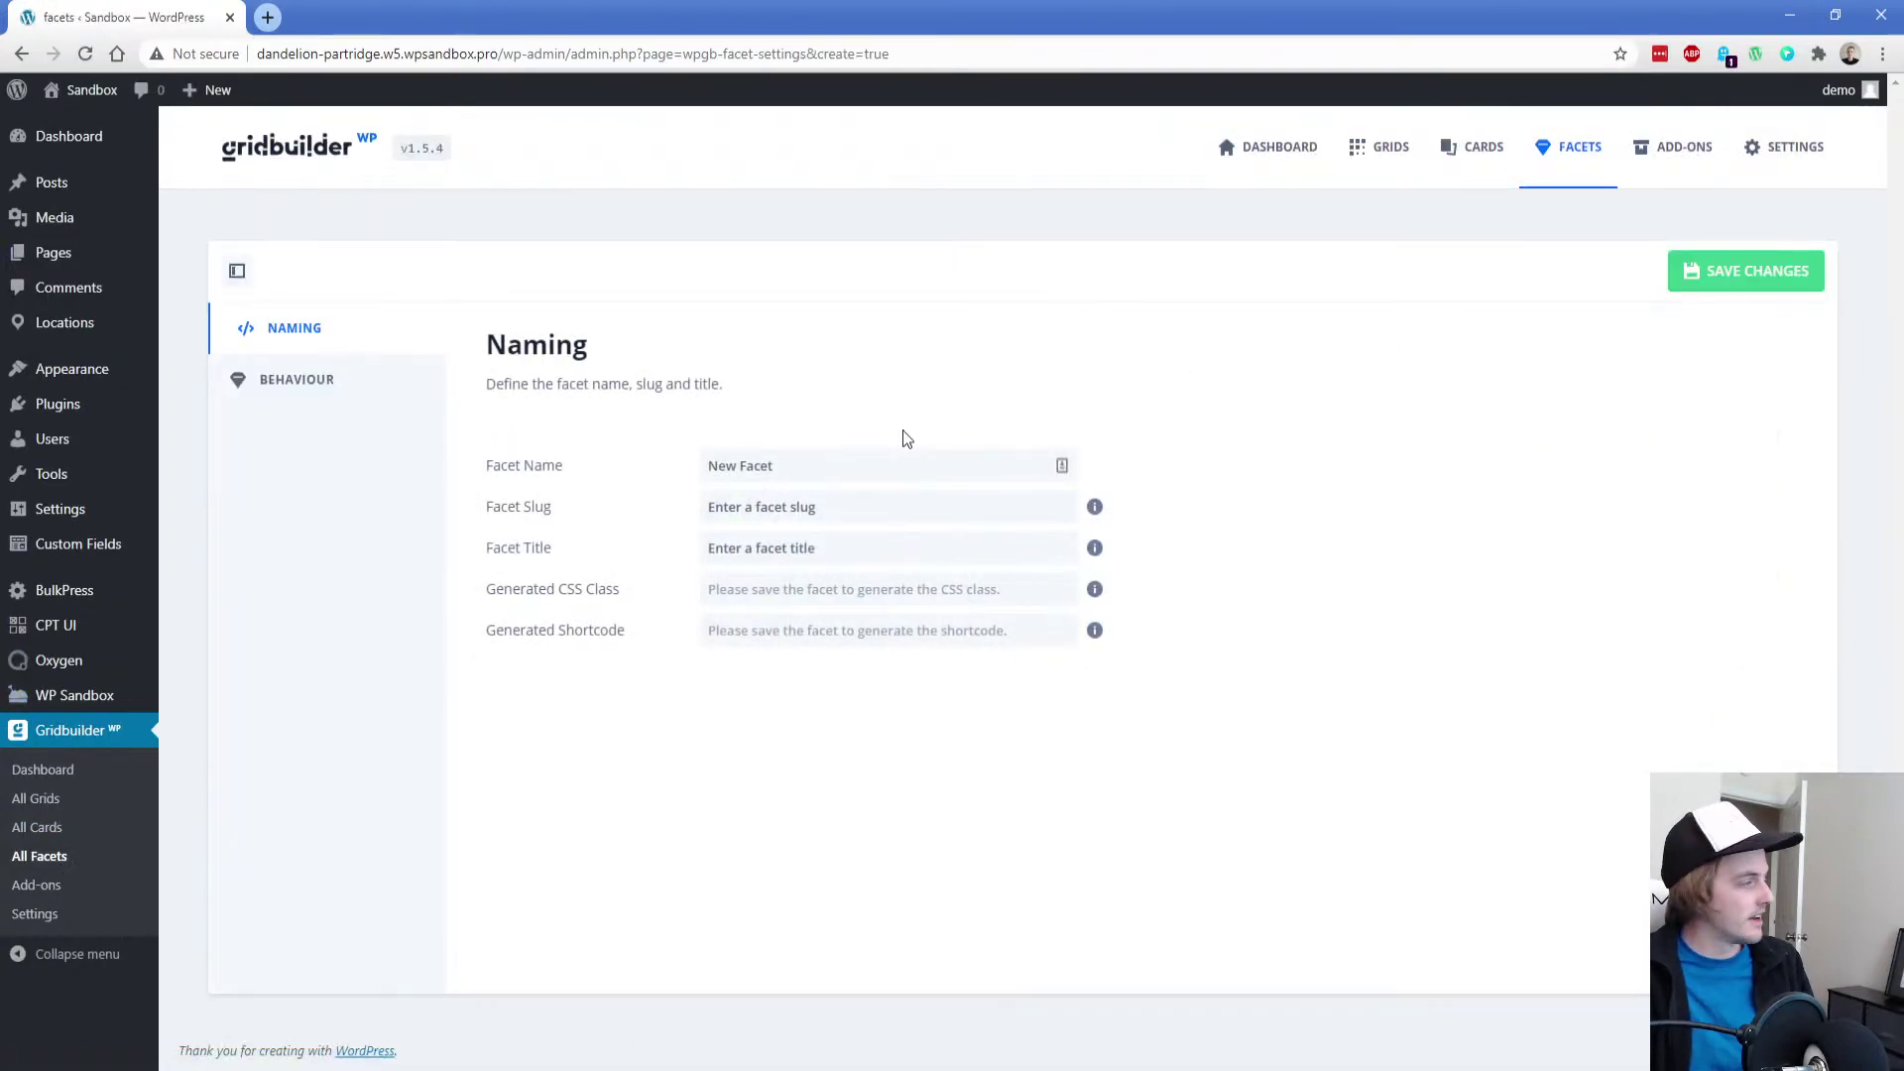
triple_click(803, 467)
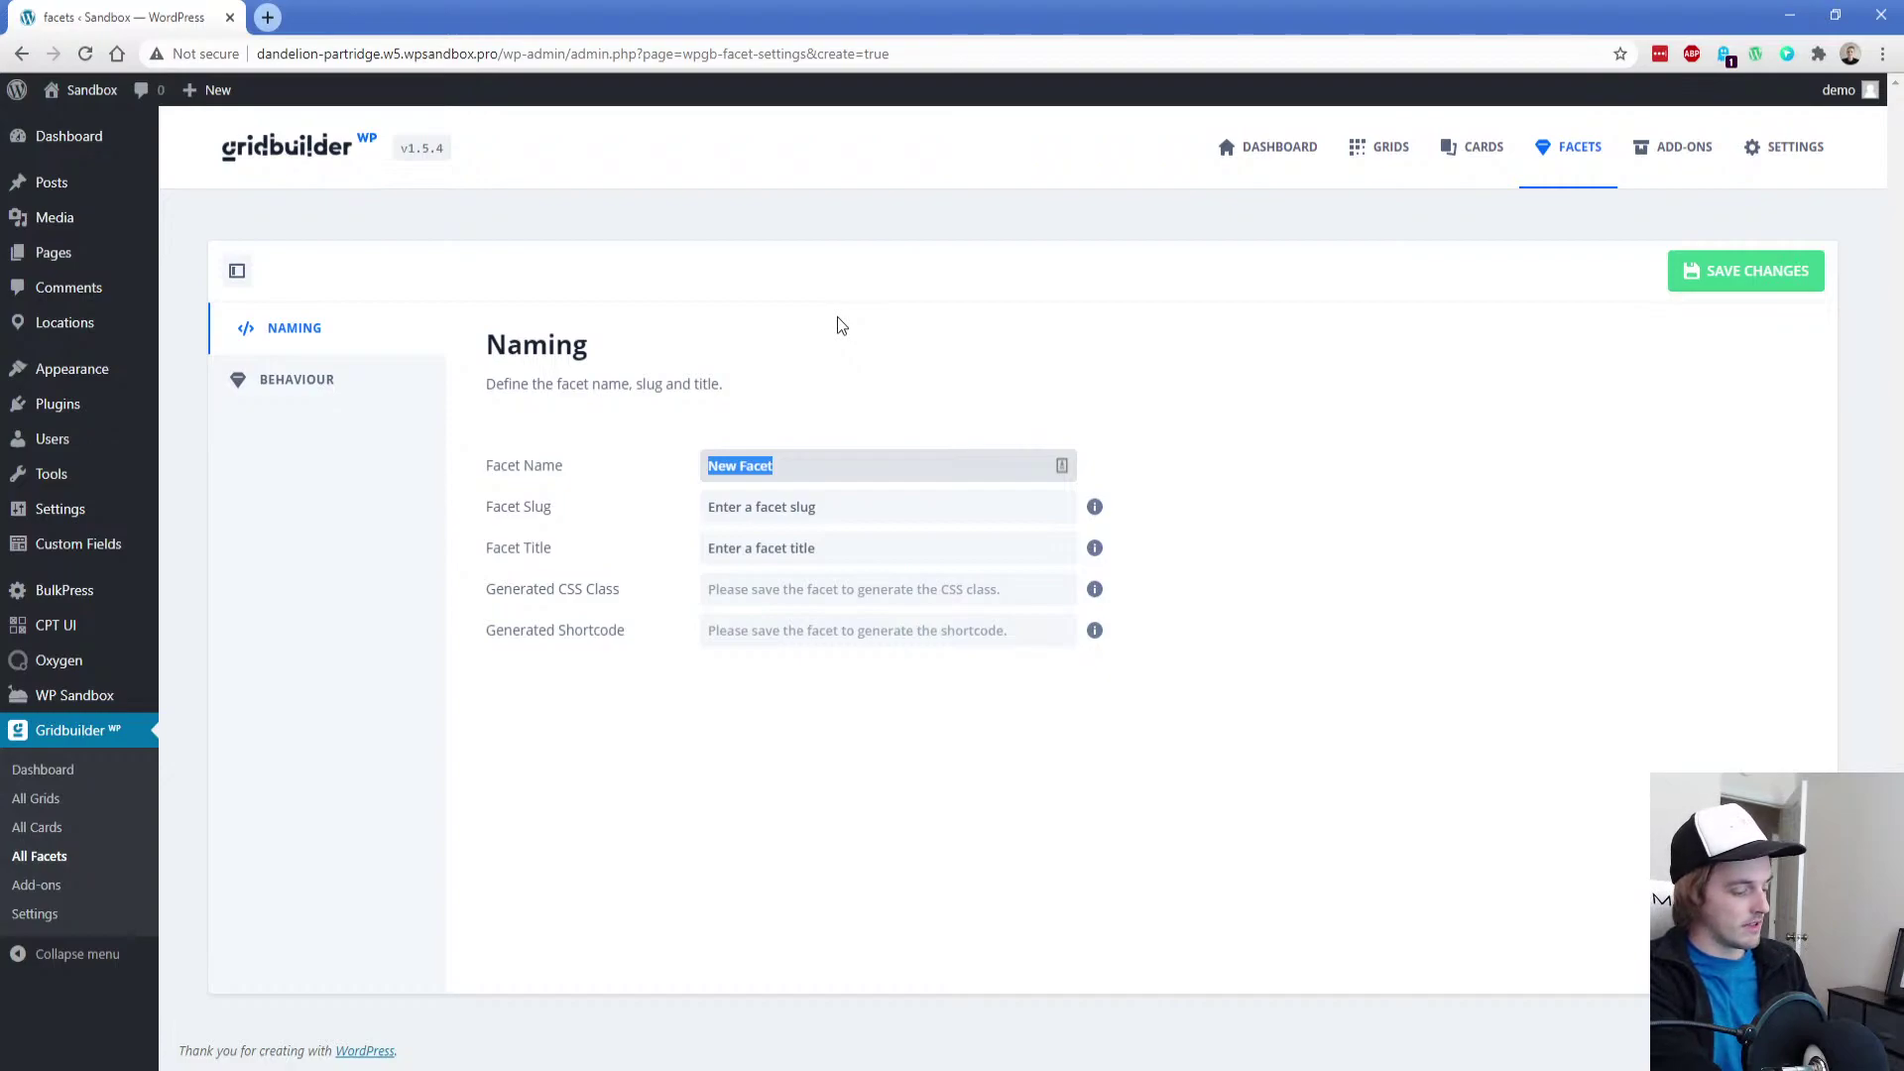
text(Fi)
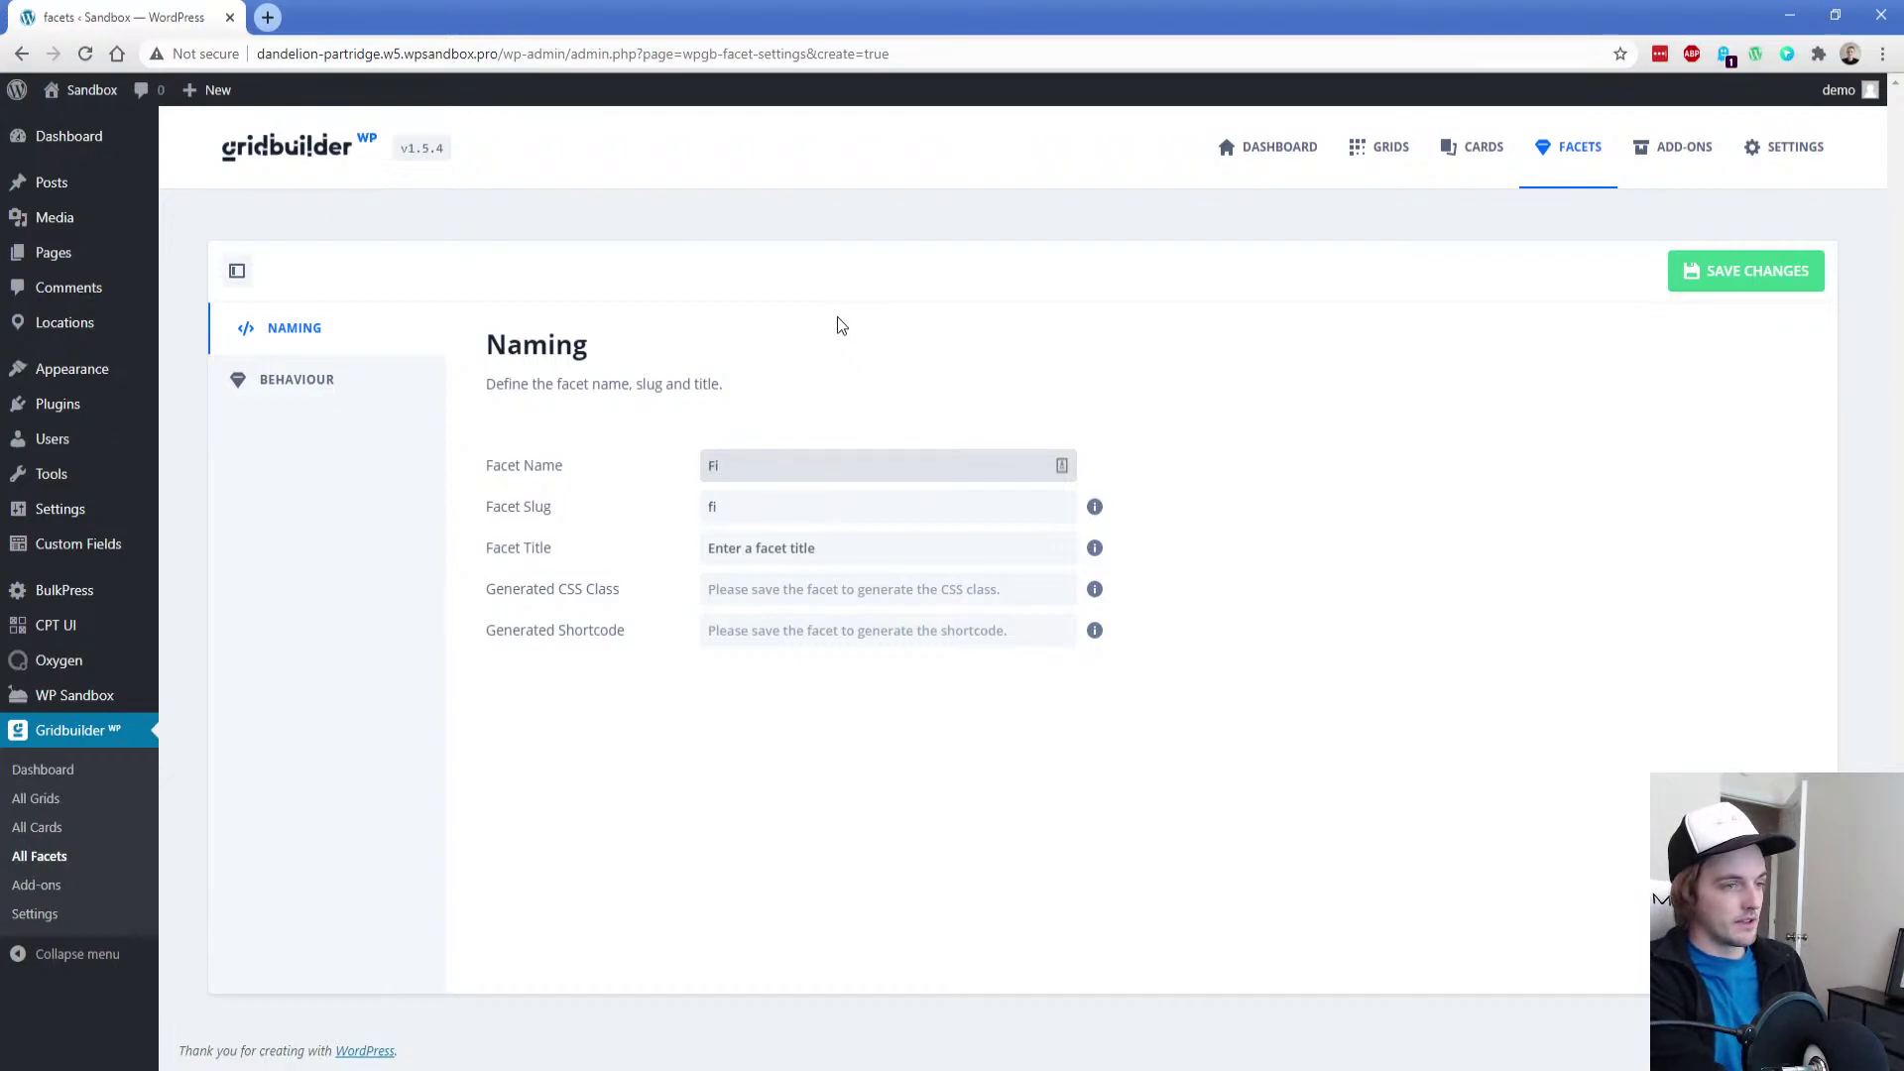
key(ctrl+a)
key(BackSpace)
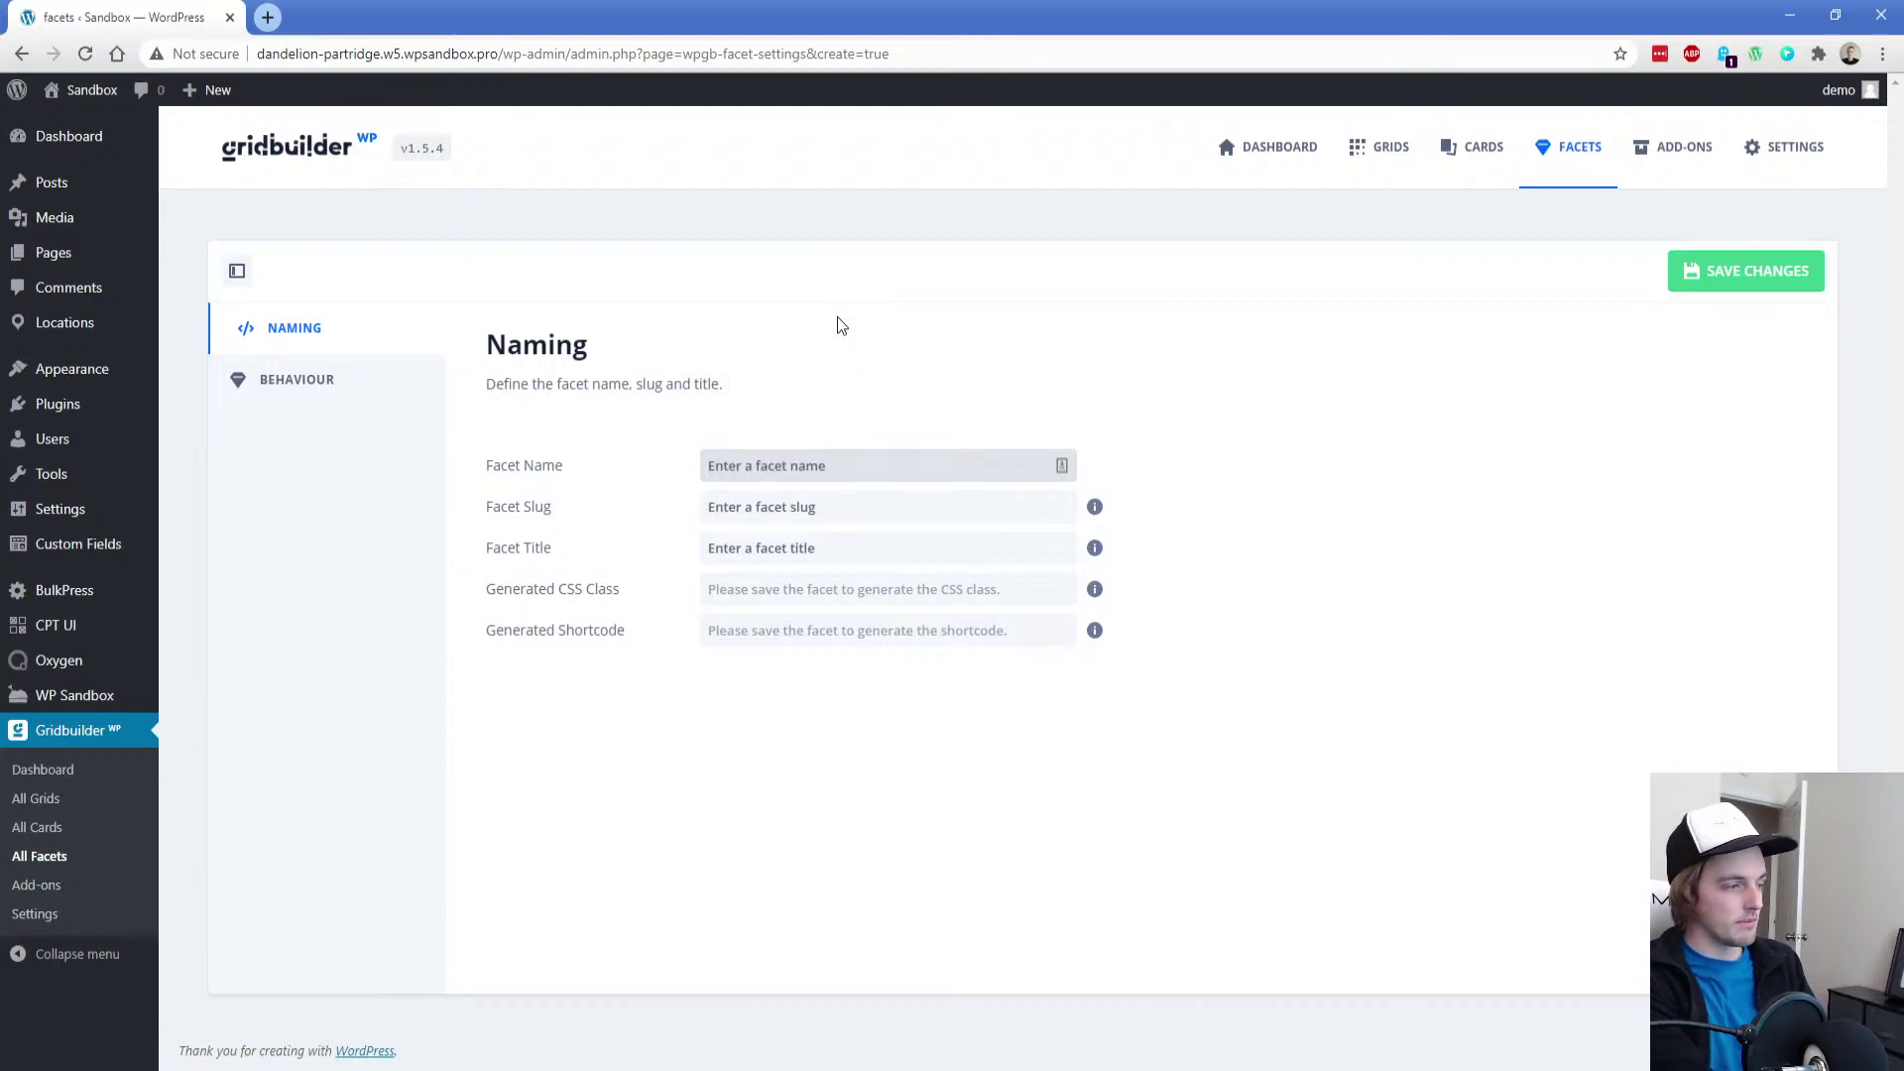
Enter Categories as both the facet's name and its title, and save the facet
text(Categories)
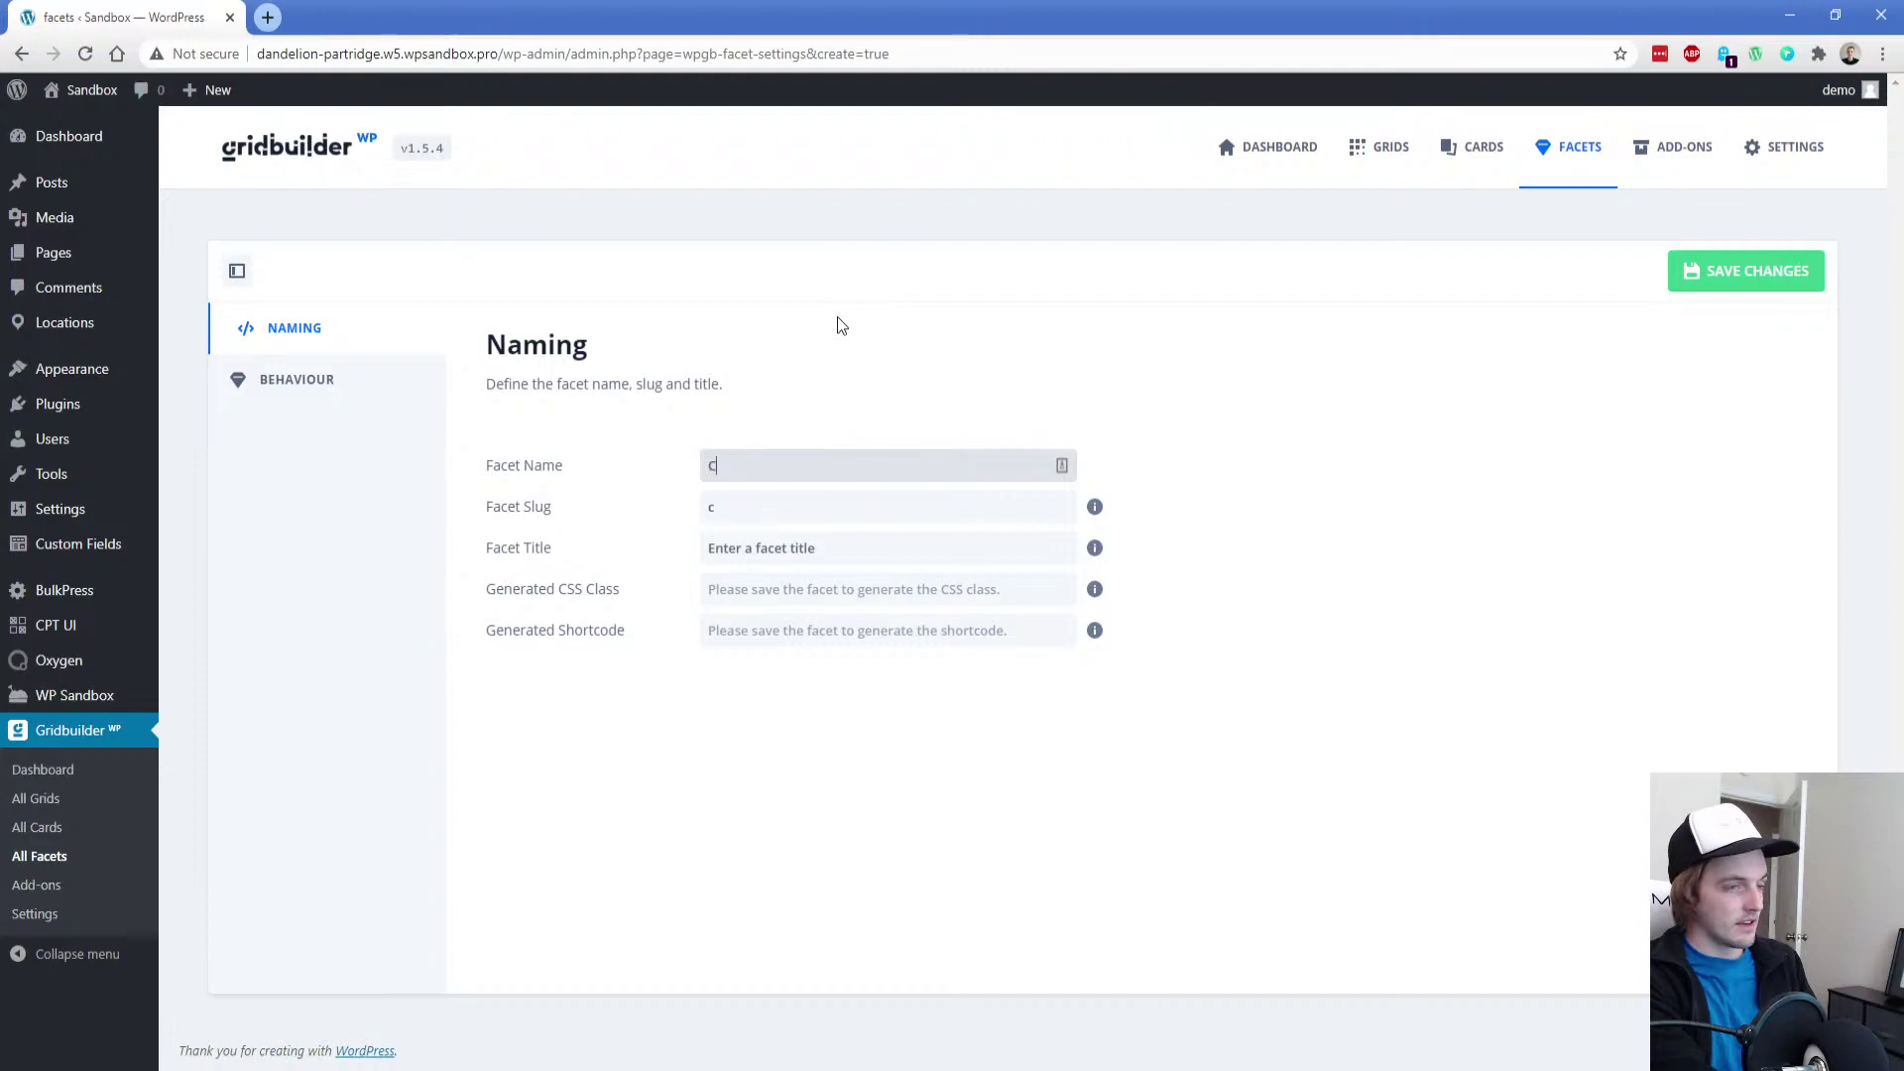
key(Tab)
key(Tab)
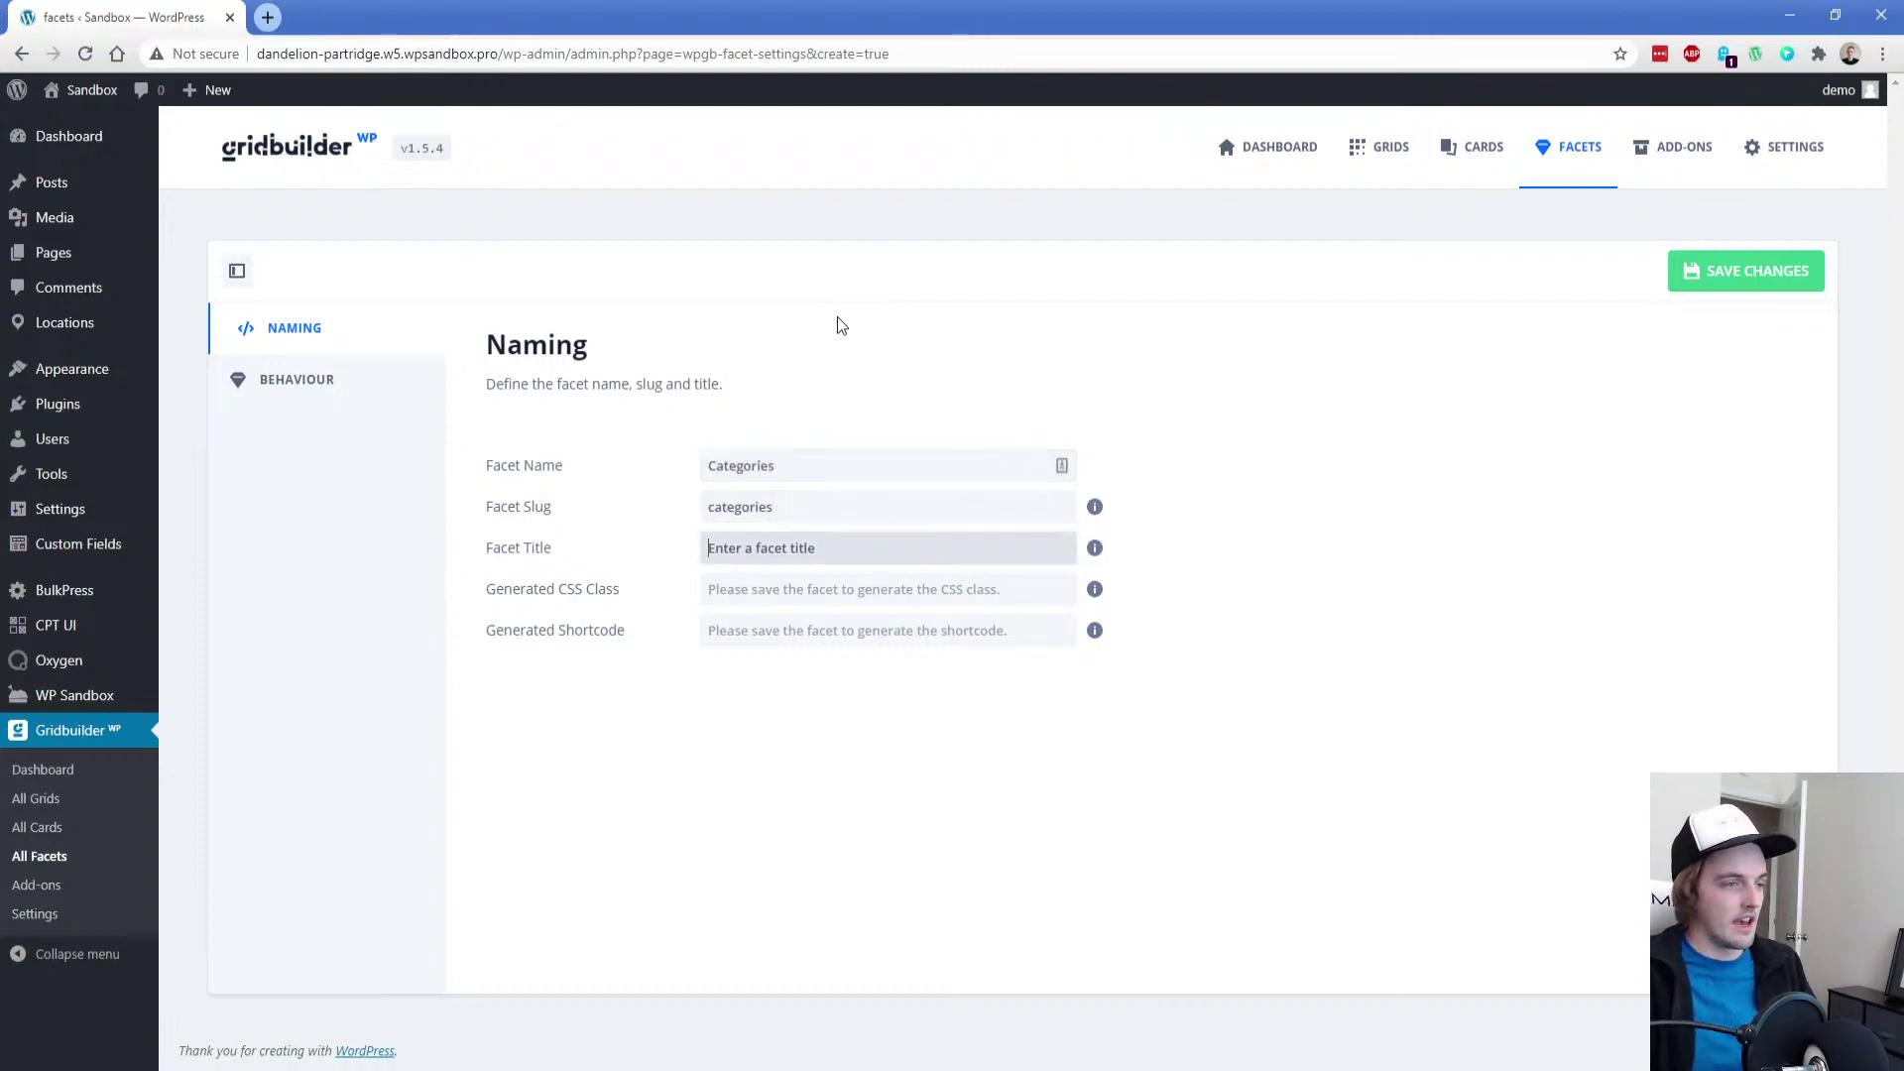
text(Categories)
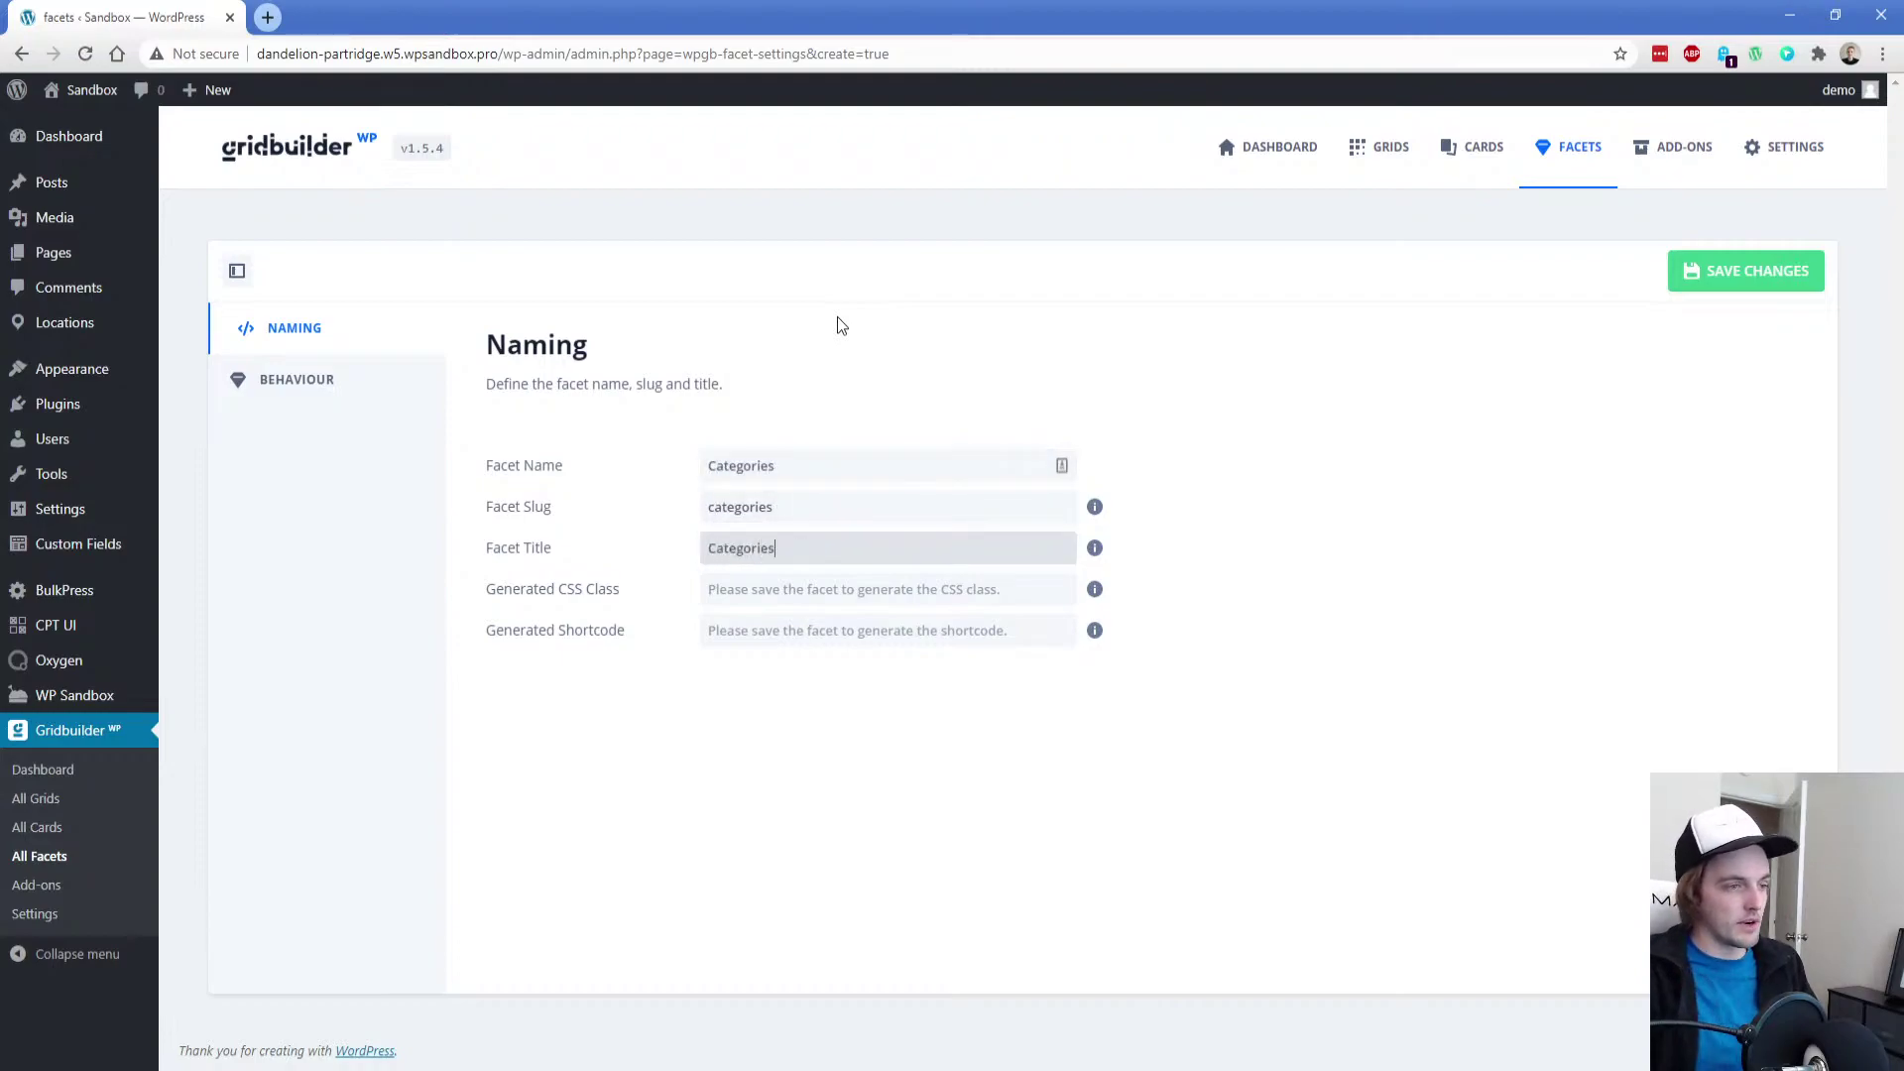
click(1752, 282)
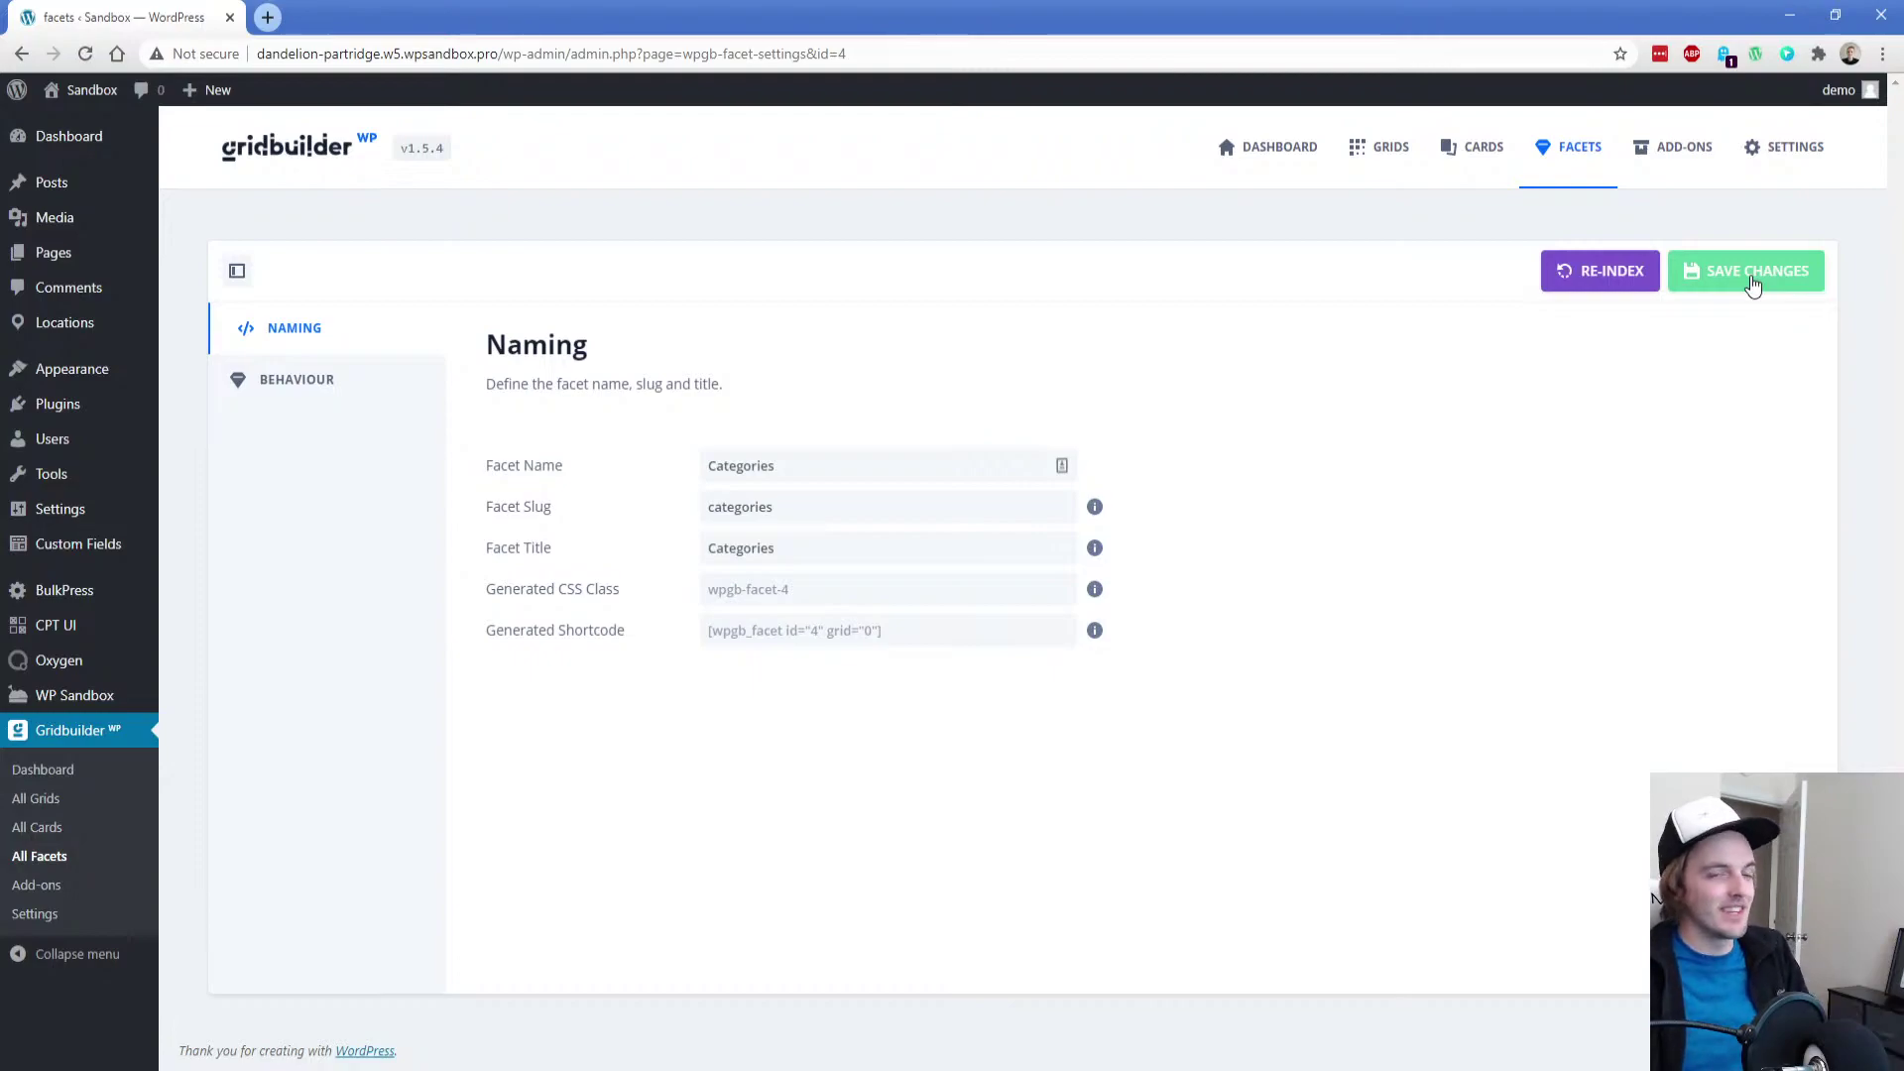
In the Categories facet's behaviour settings, make it filter by the Location Categories taxonomy
click(352, 390)
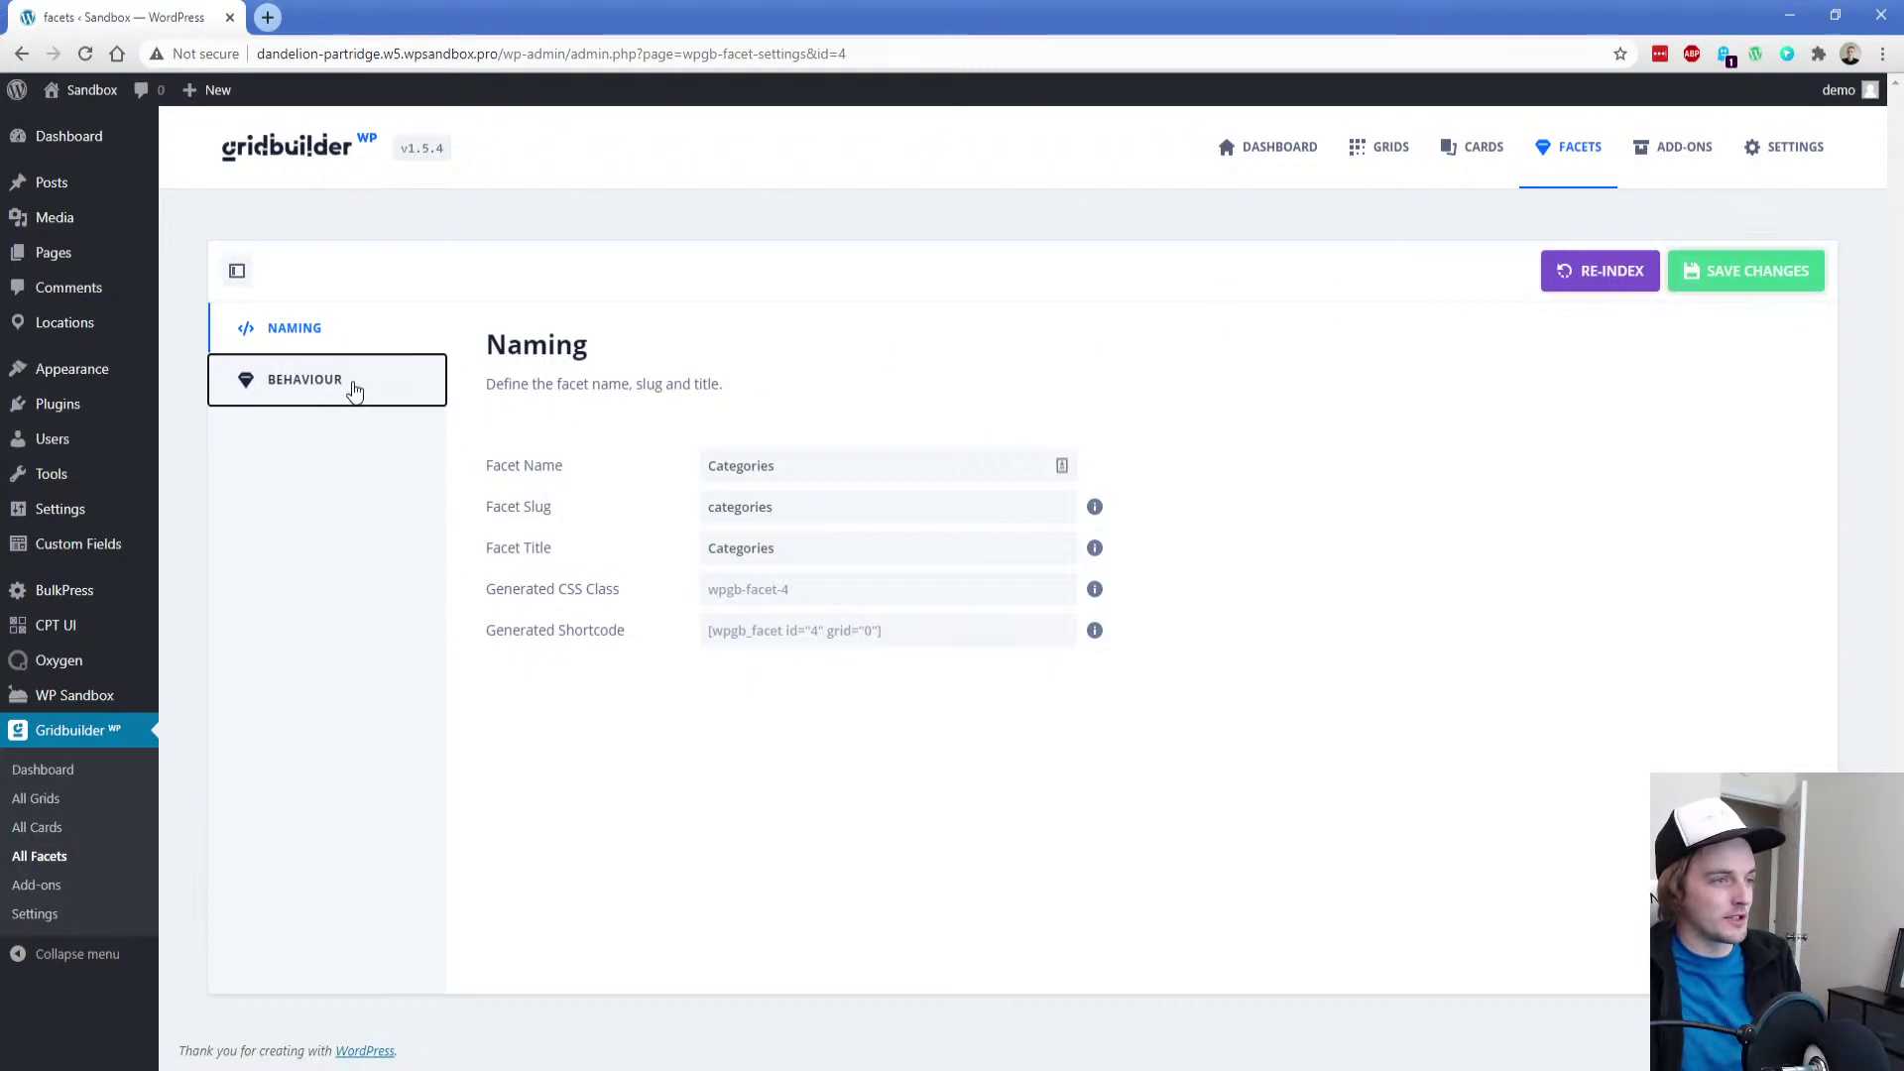
scroll(433, 585, down, 2)
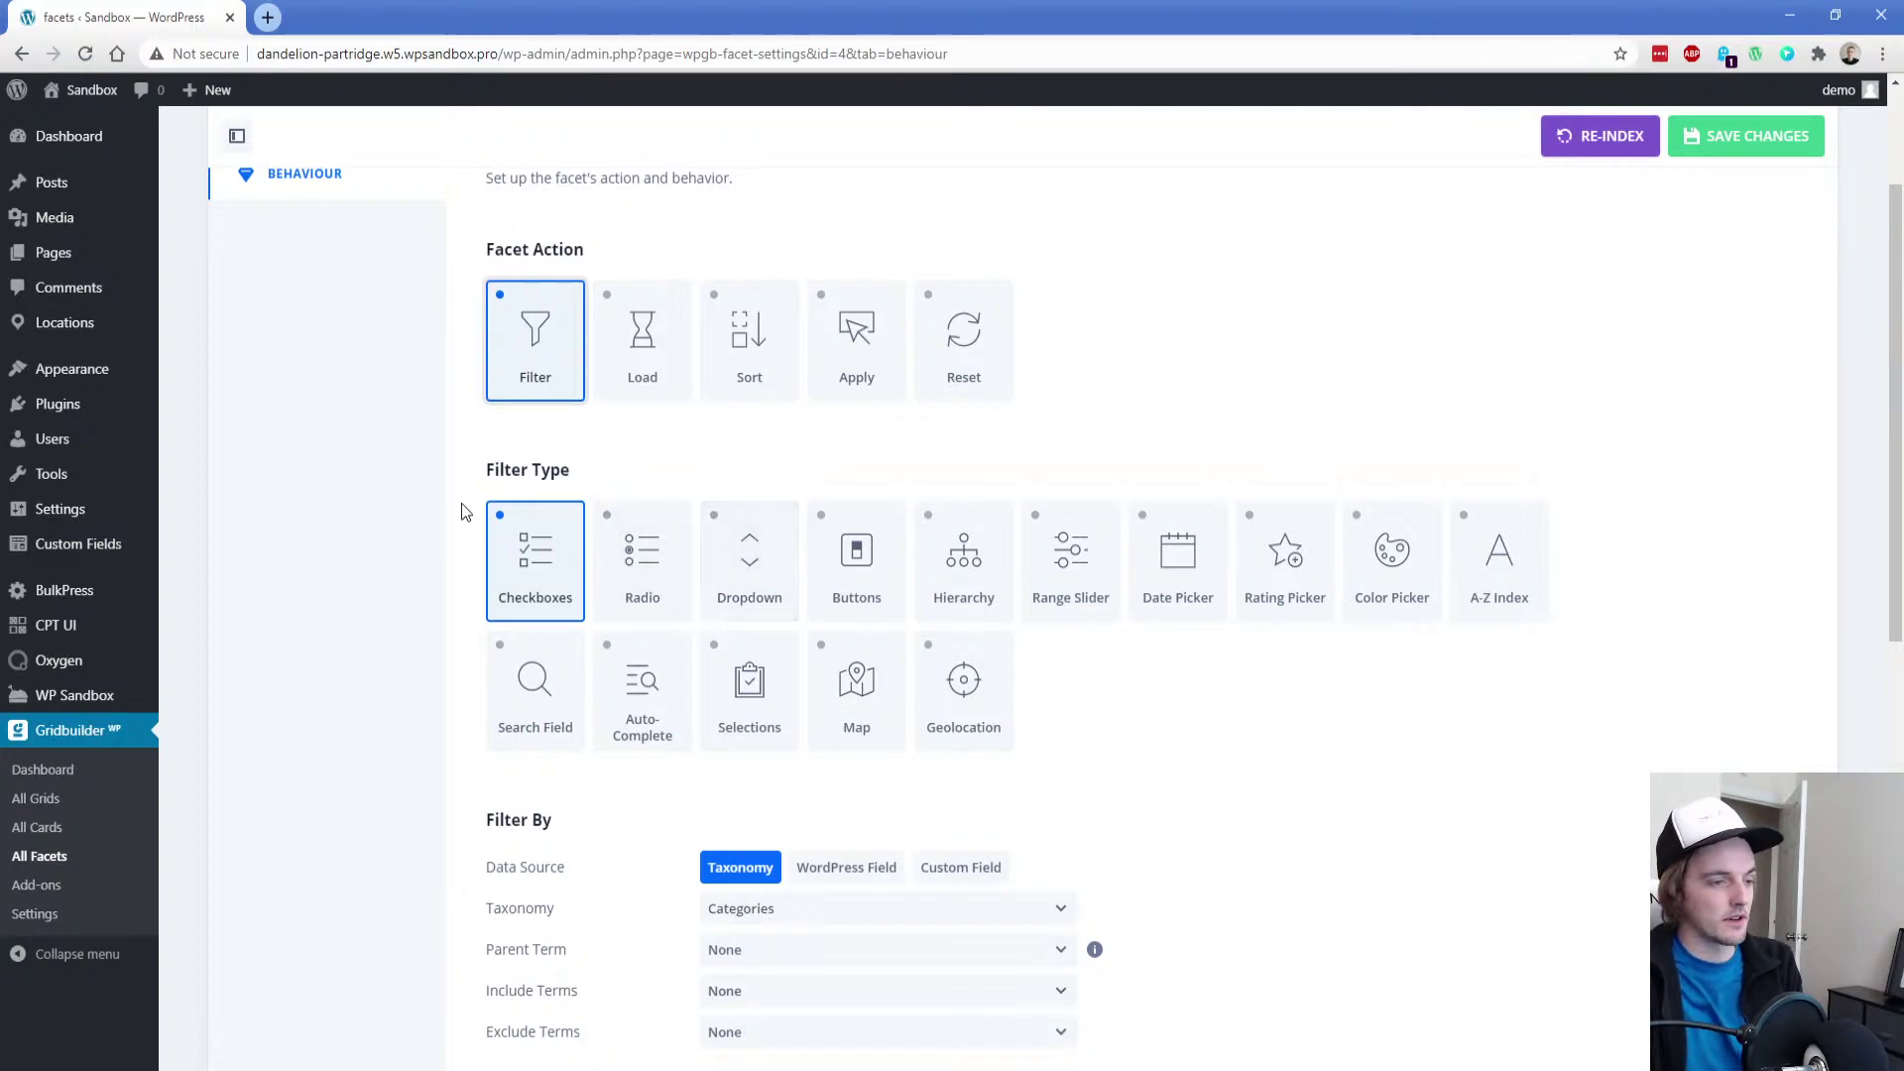
scroll(461, 512, down, 4)
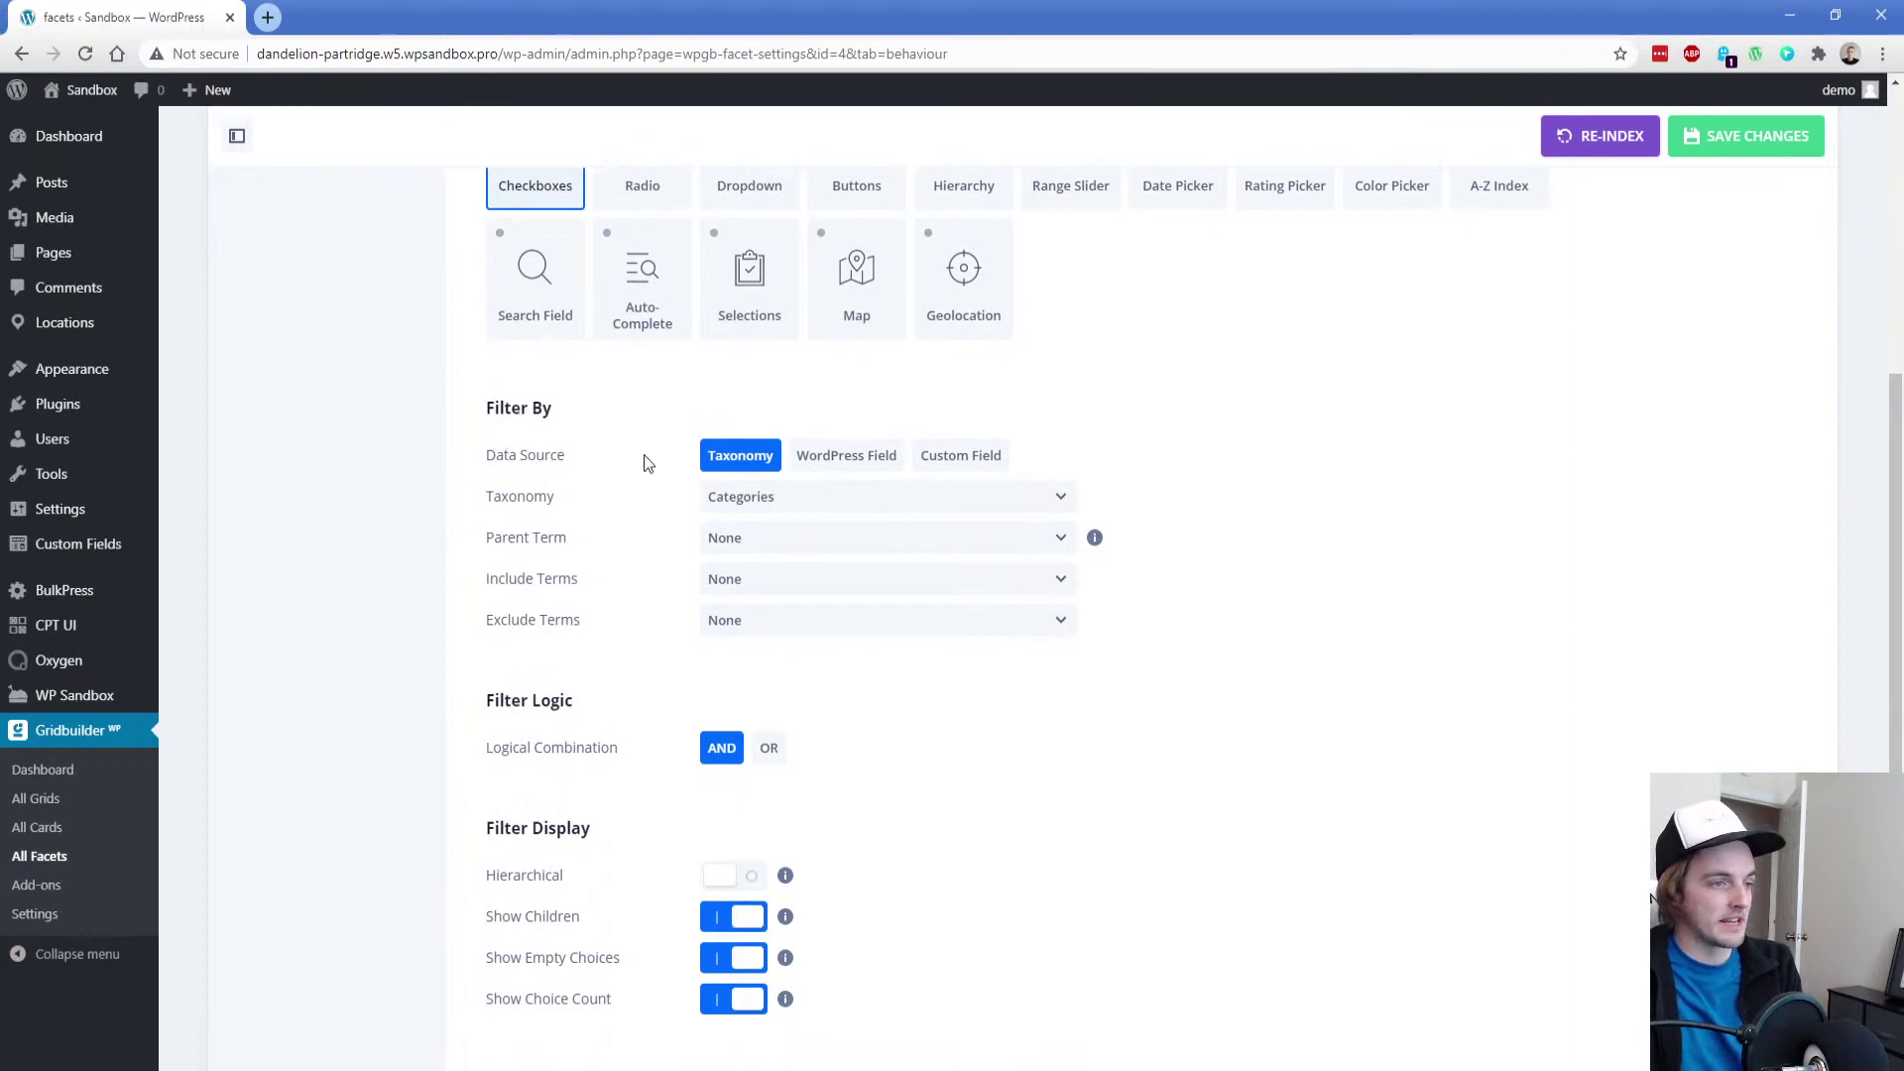
click(772, 505)
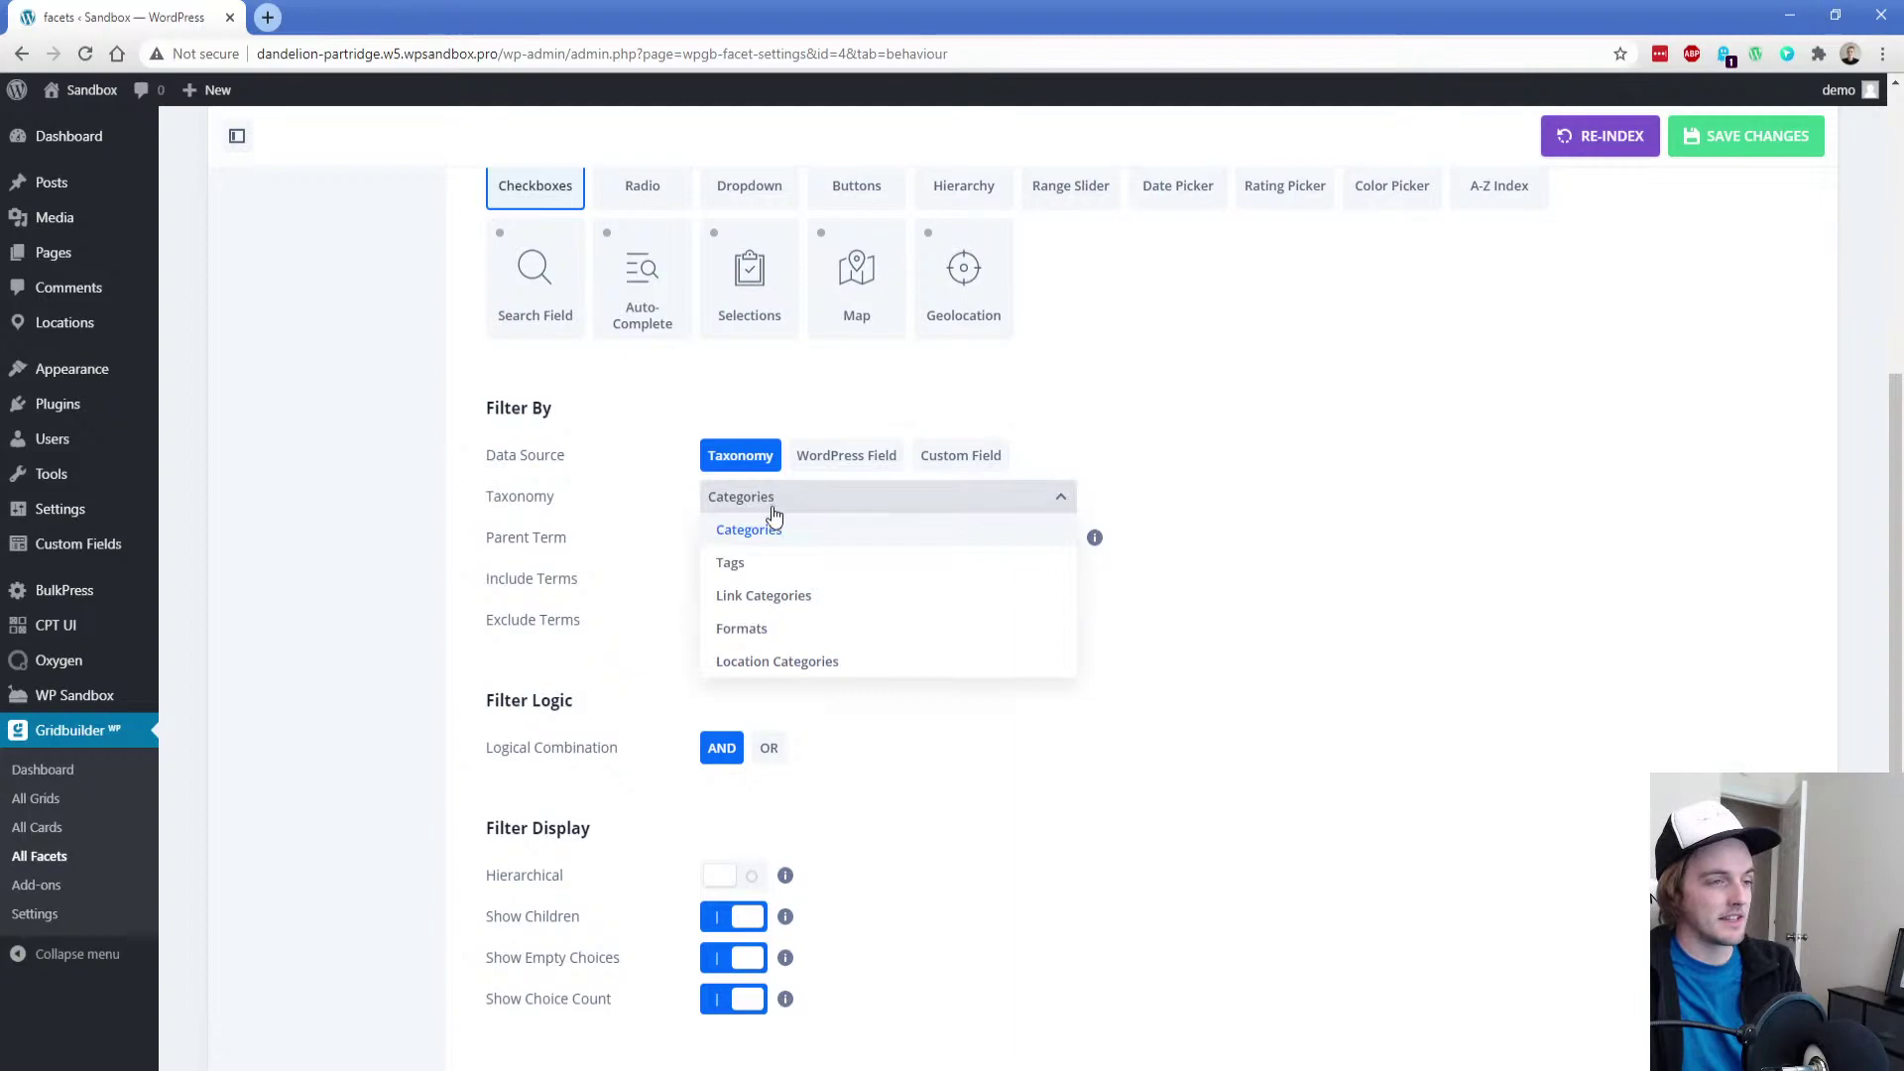
click(782, 666)
click(716, 539)
text(coff)
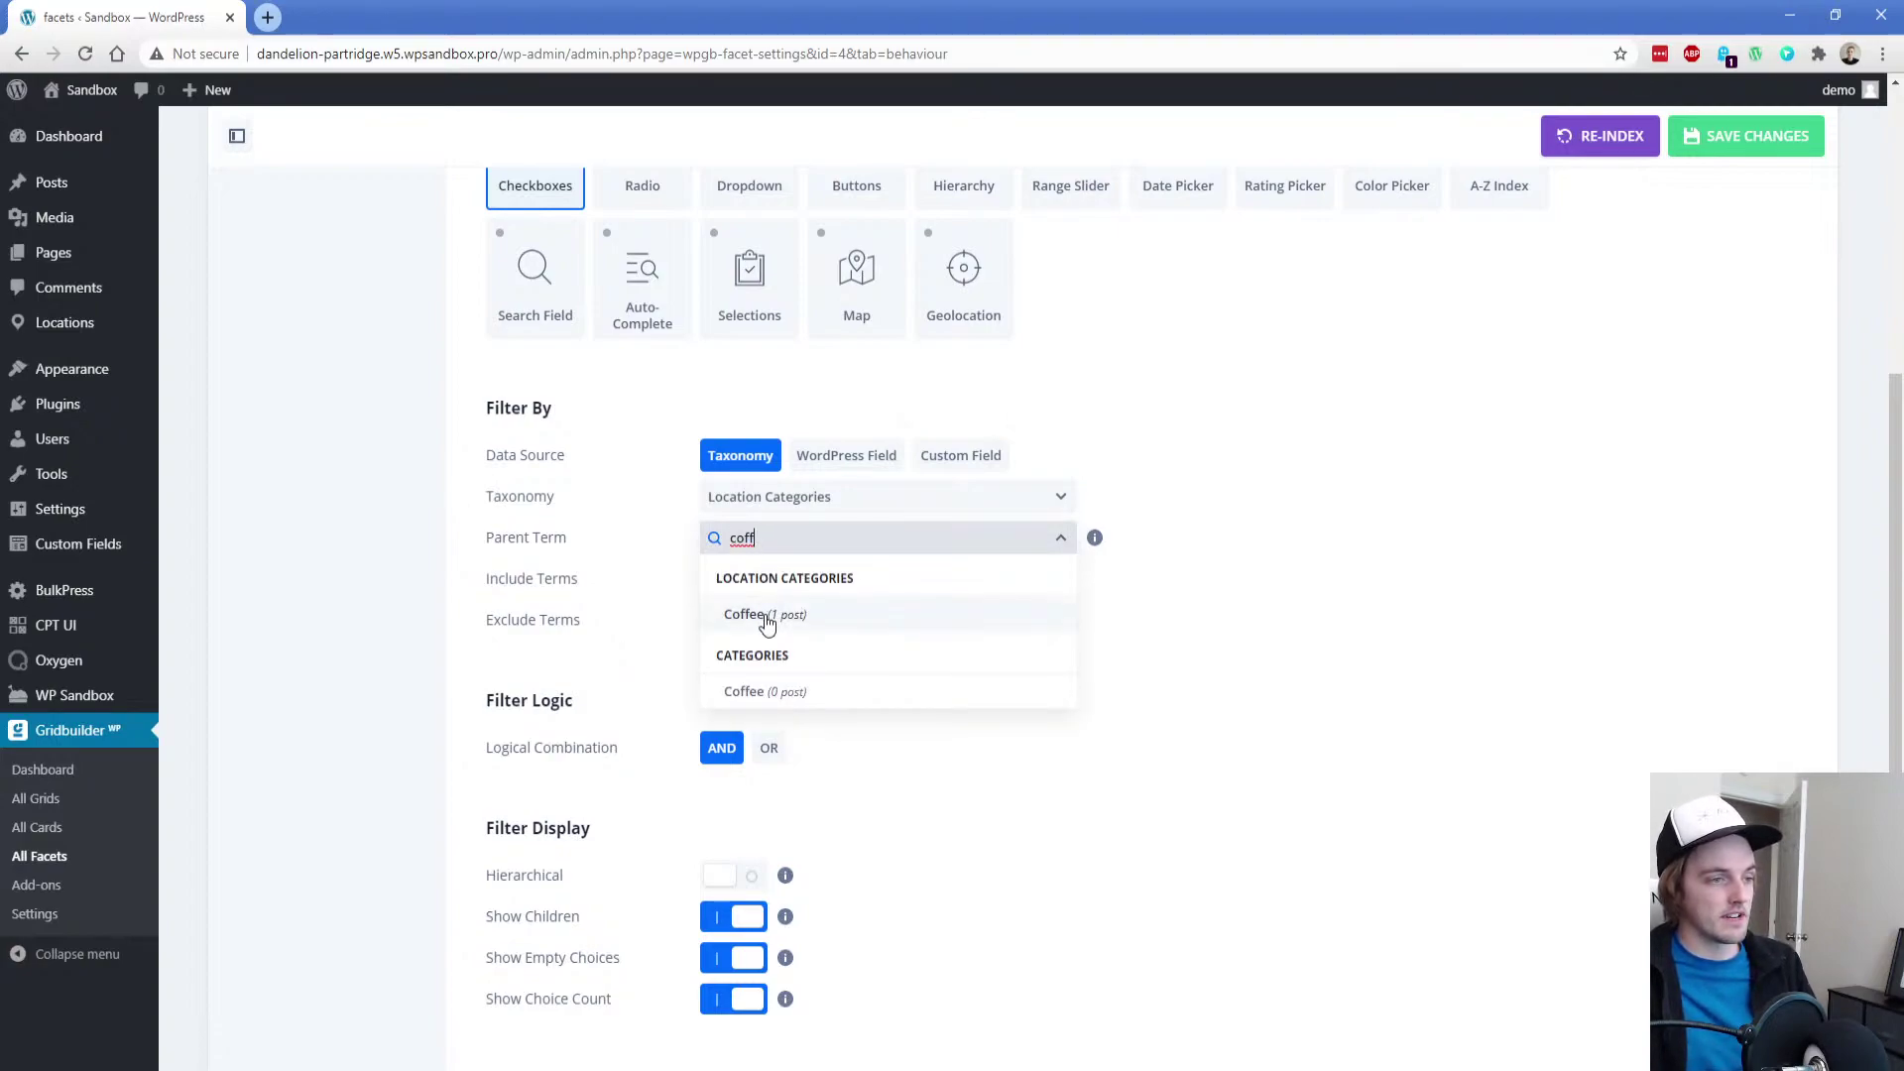
click(655, 583)
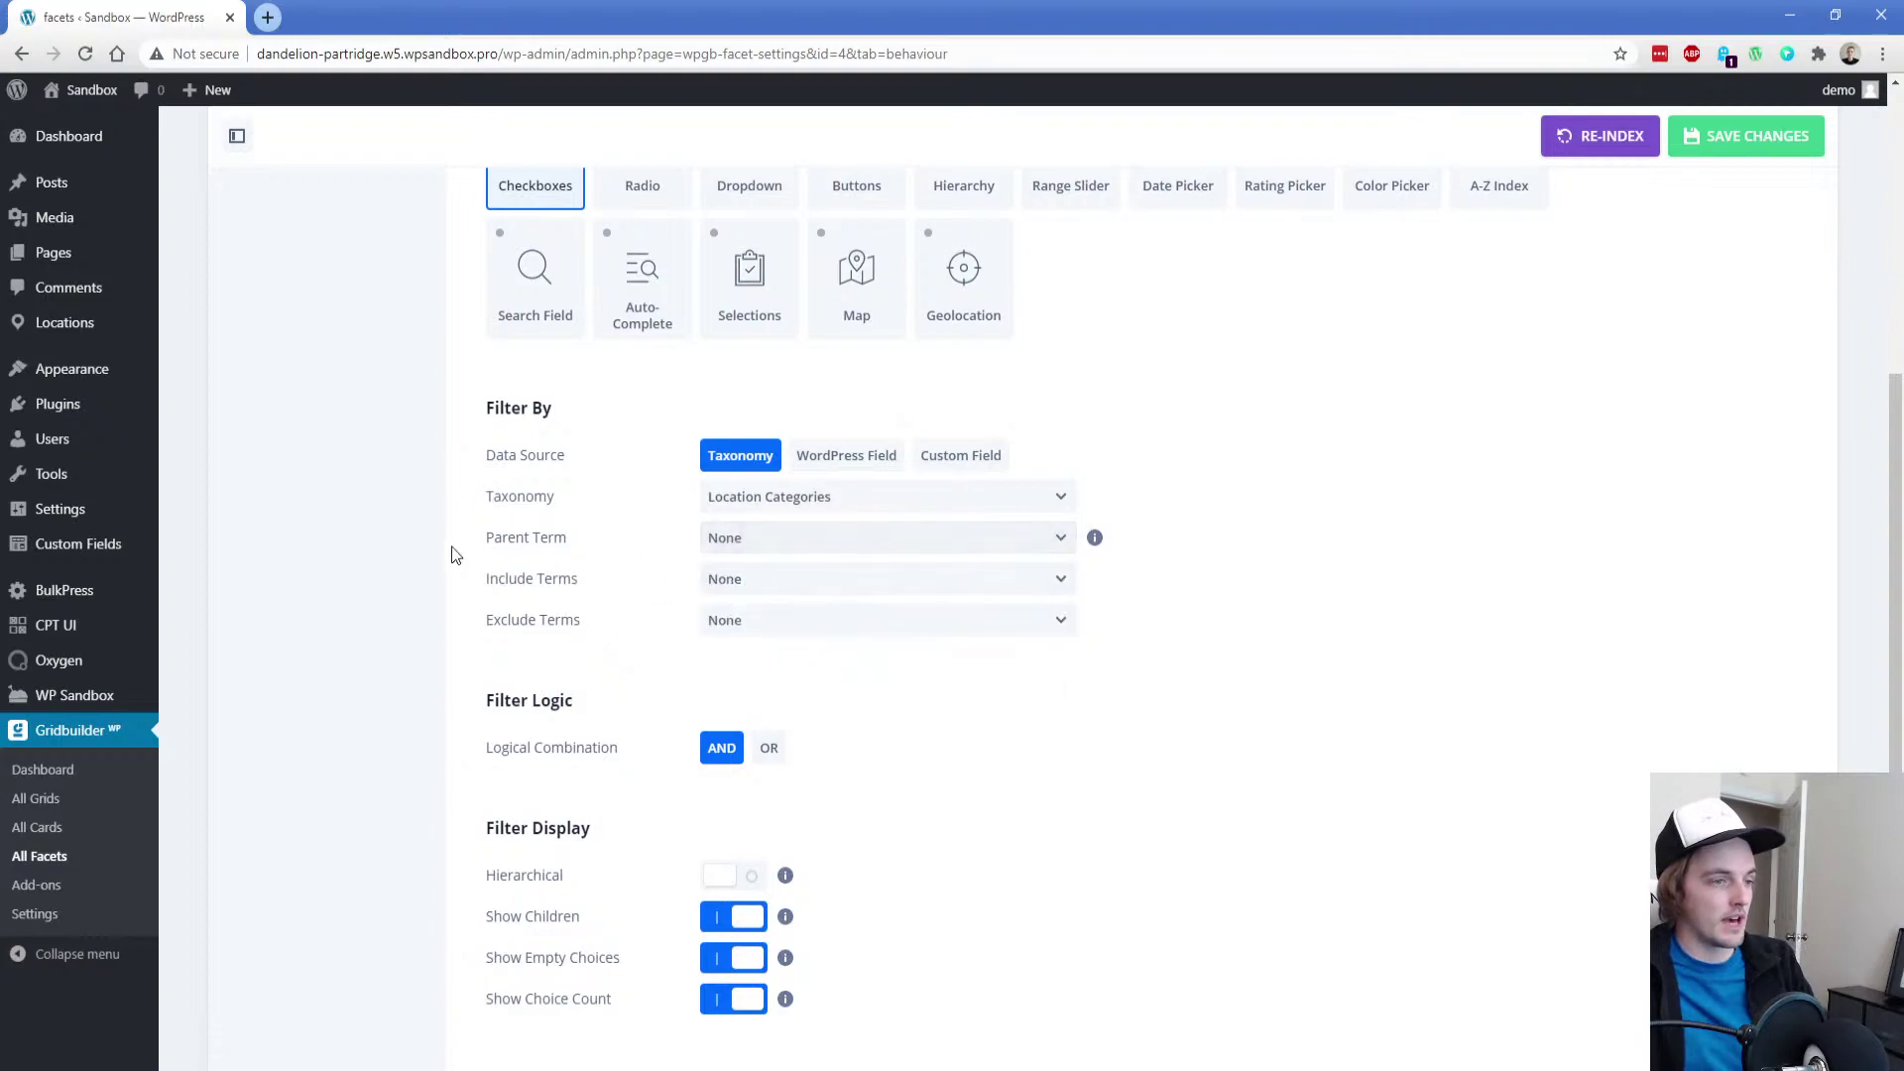
click(749, 619)
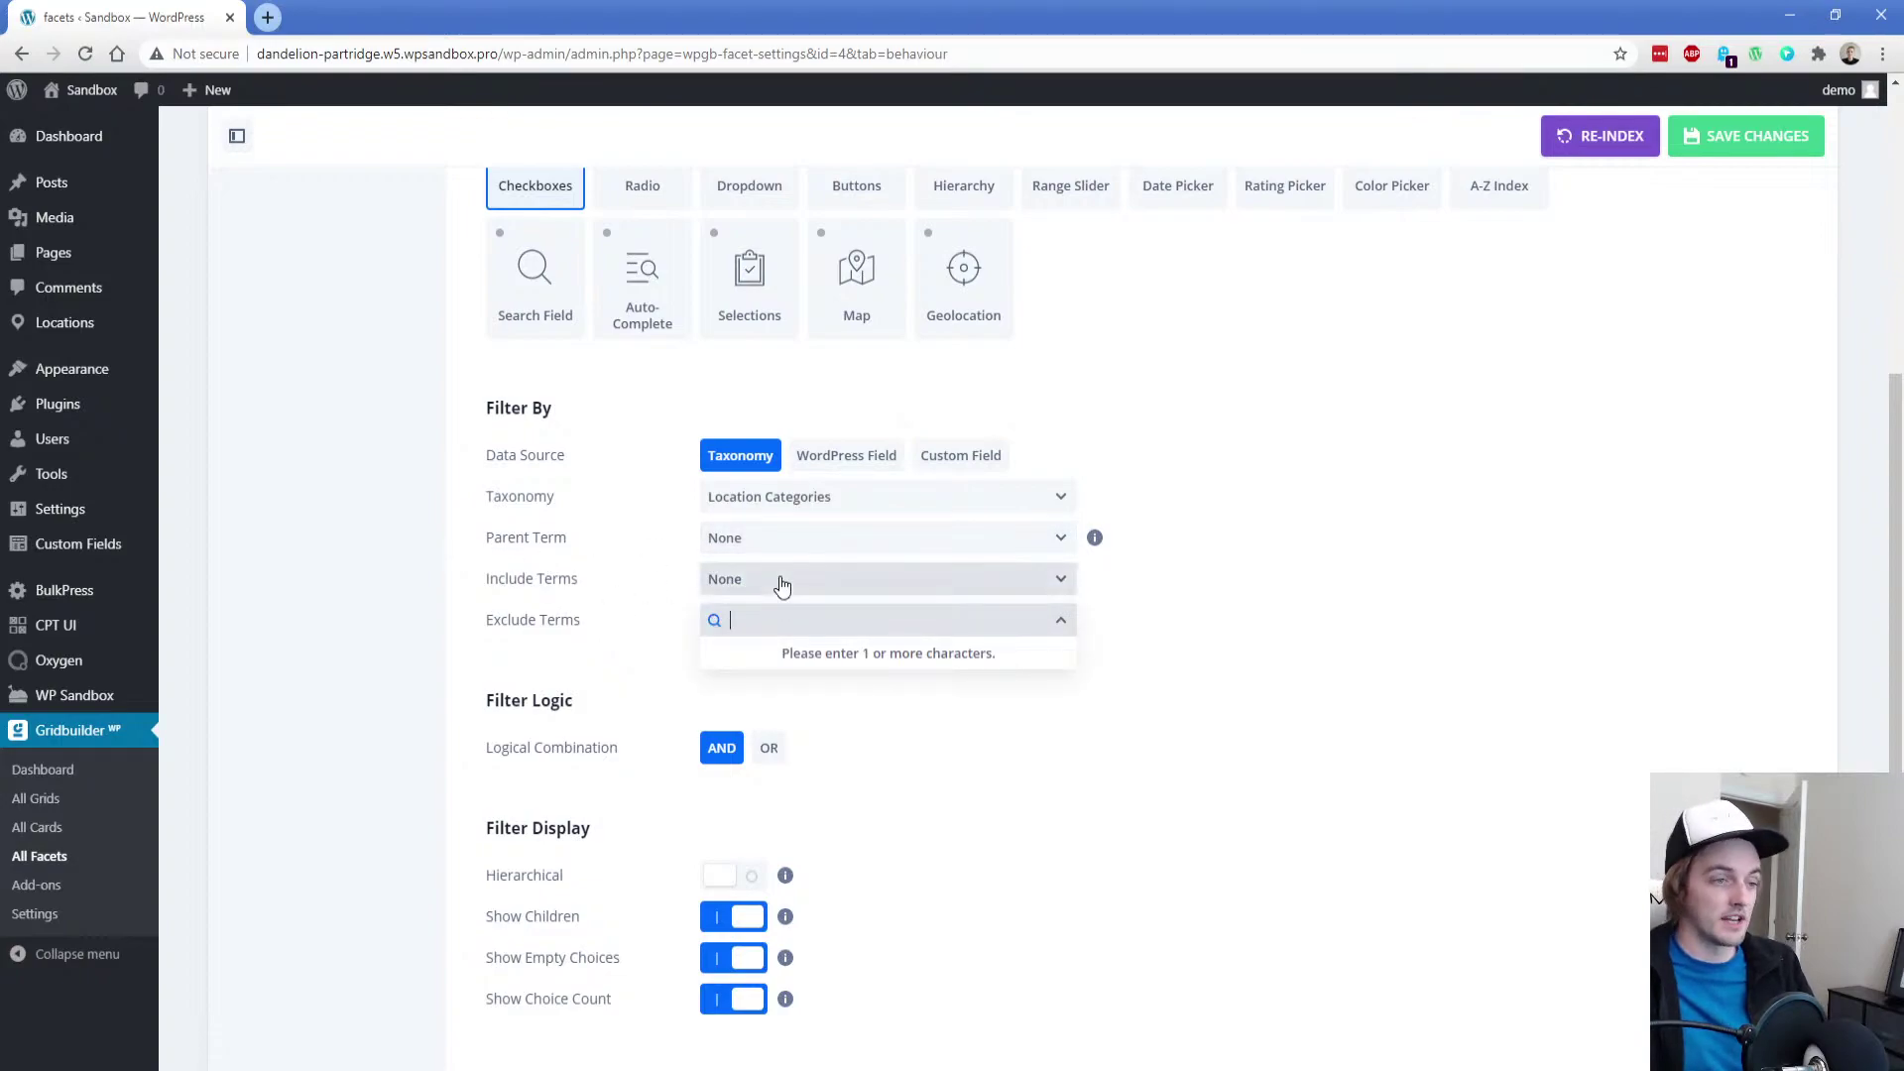
click(463, 604)
Save the Categories facet after going through its remaining logic, display and ordering settings
scroll(462, 607, down, 4)
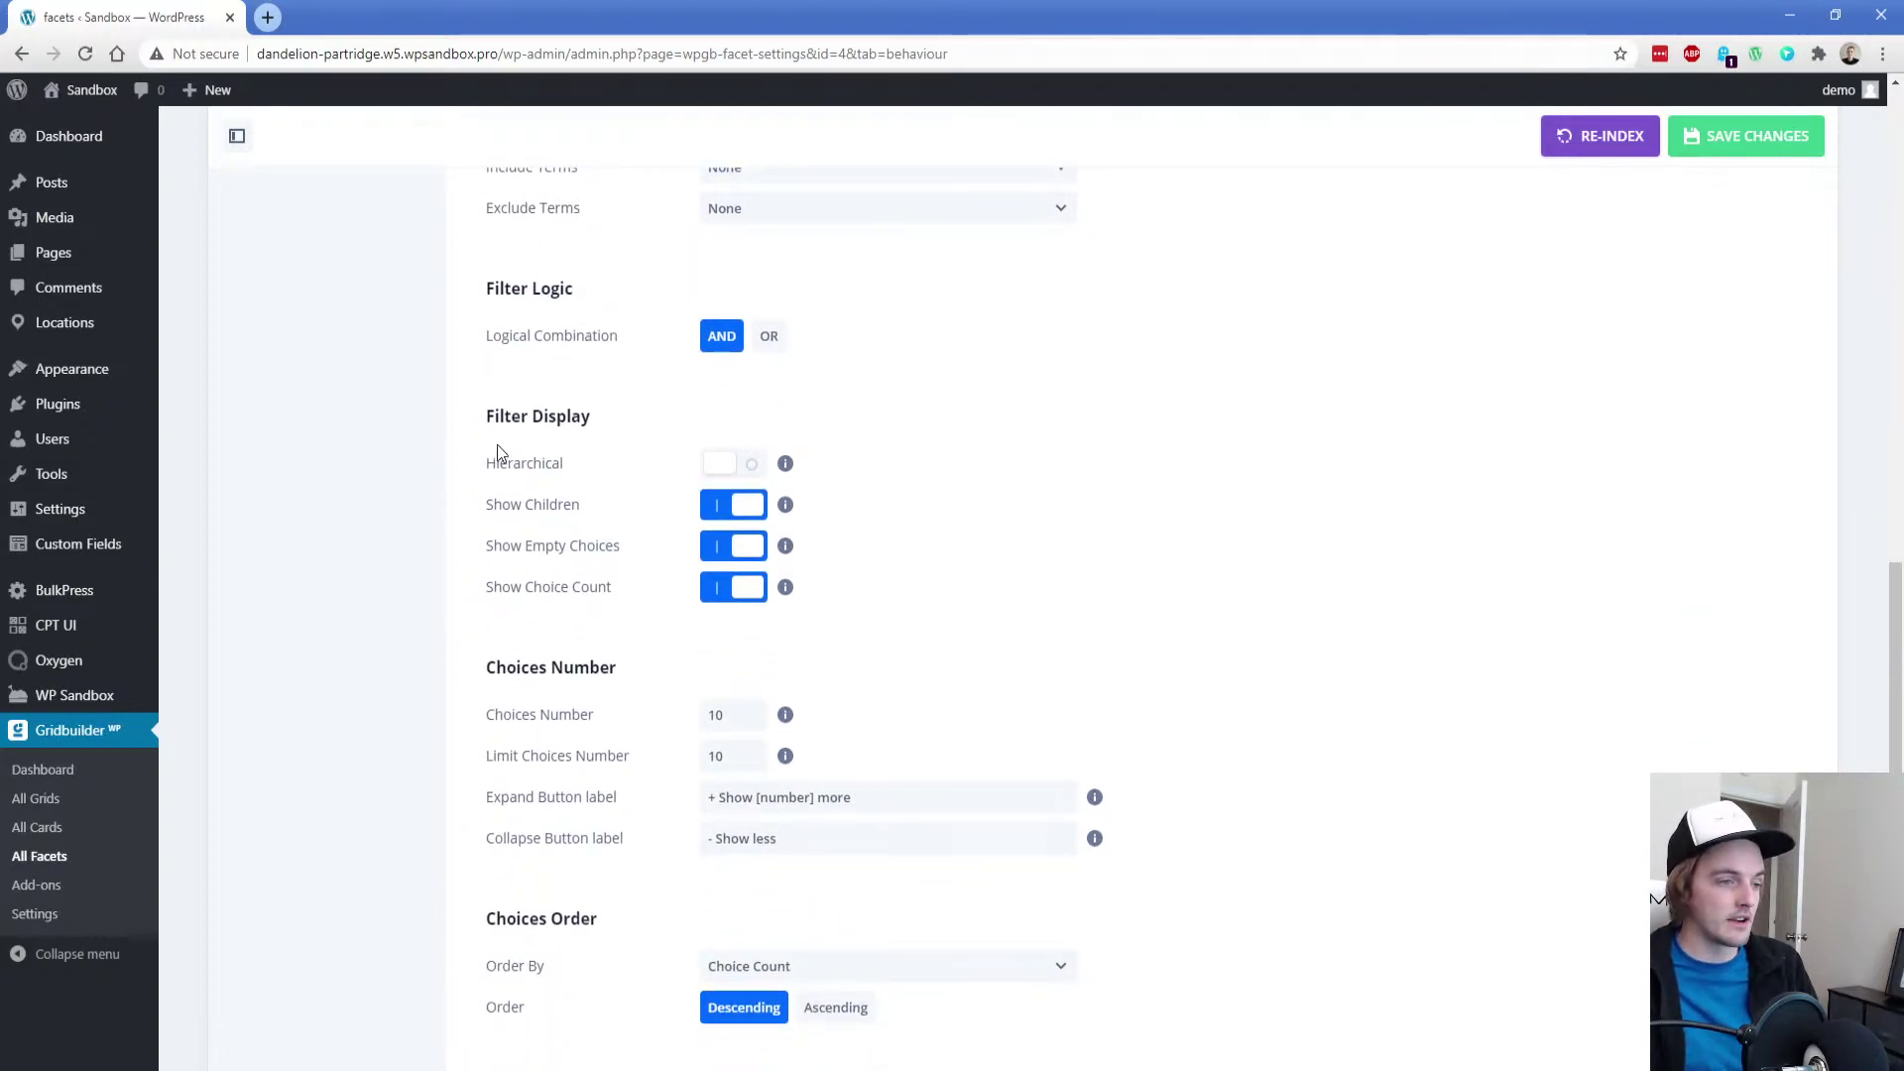
scroll(502, 451, down, 1)
click(1751, 140)
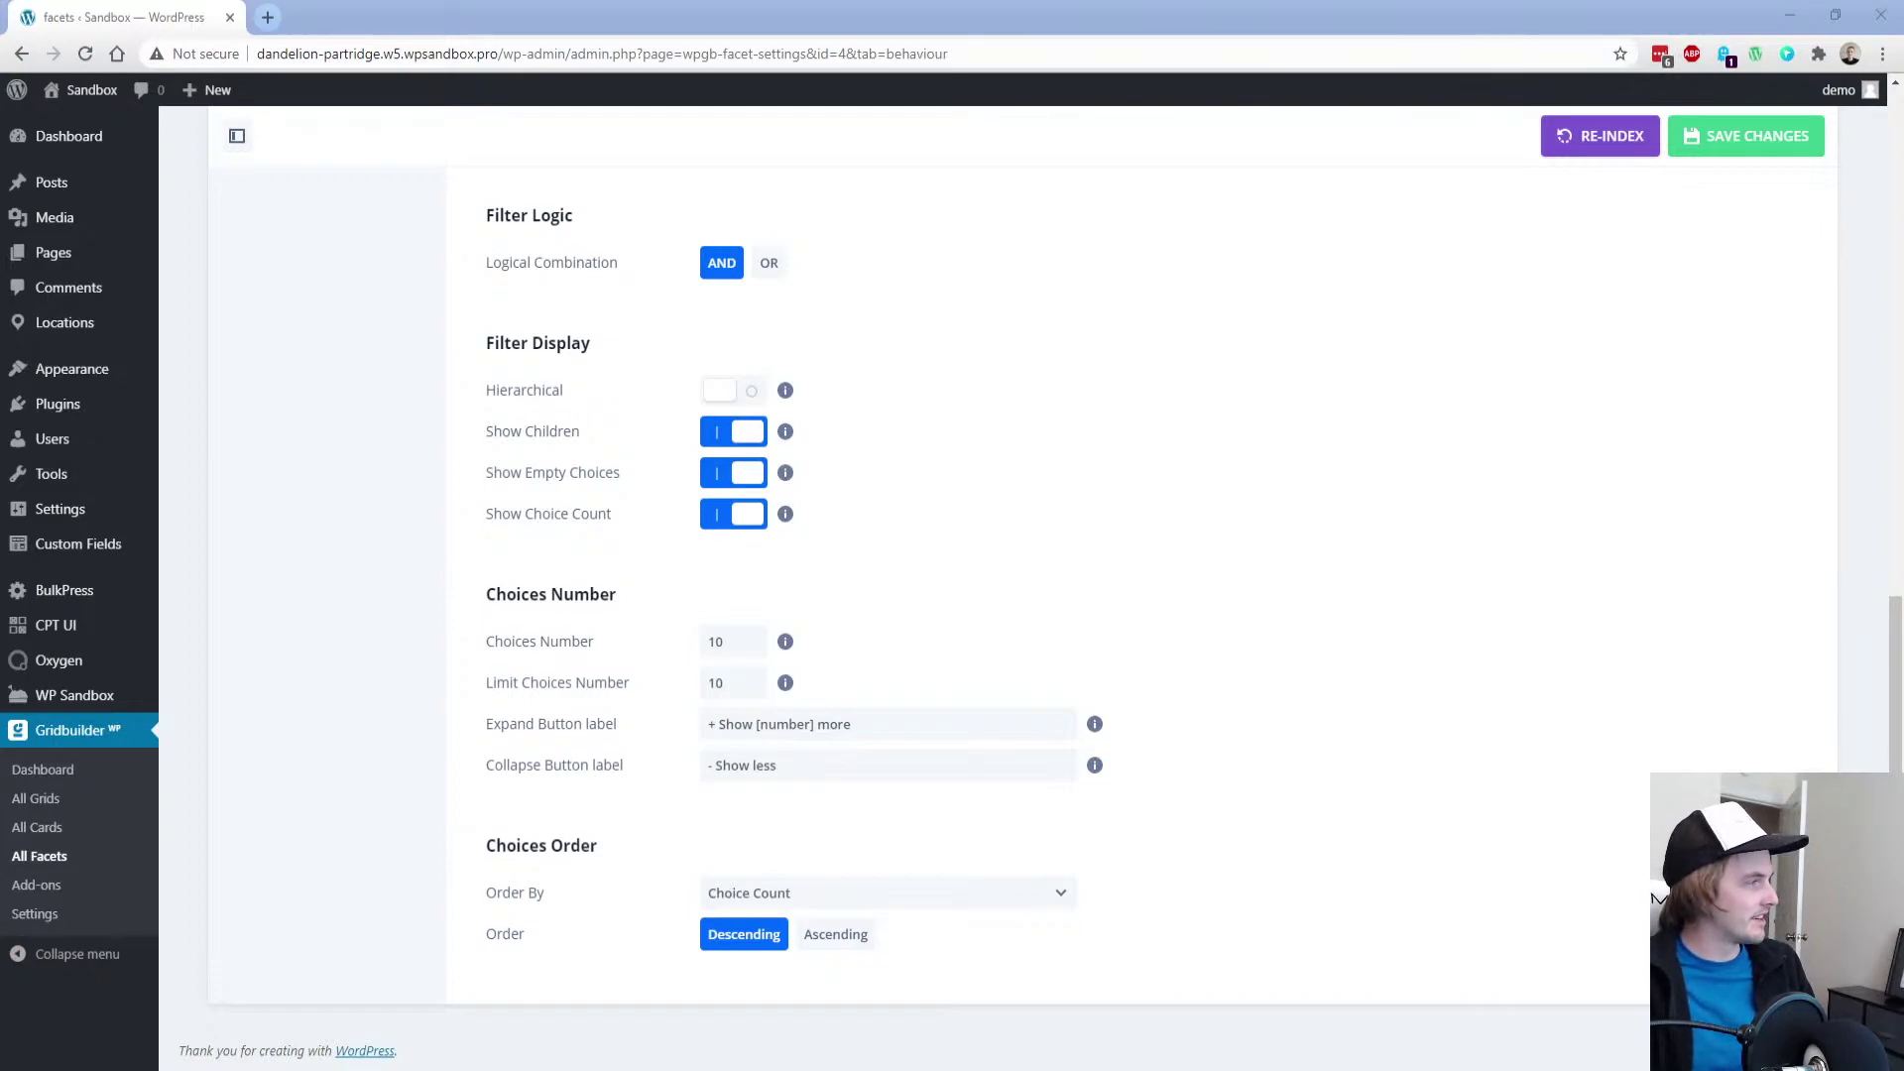
Switch to the YouTube window, look through the videos of The Admin Bar channel, and close it again
key(alt+Tab)
drag(640, 212, 619, 127)
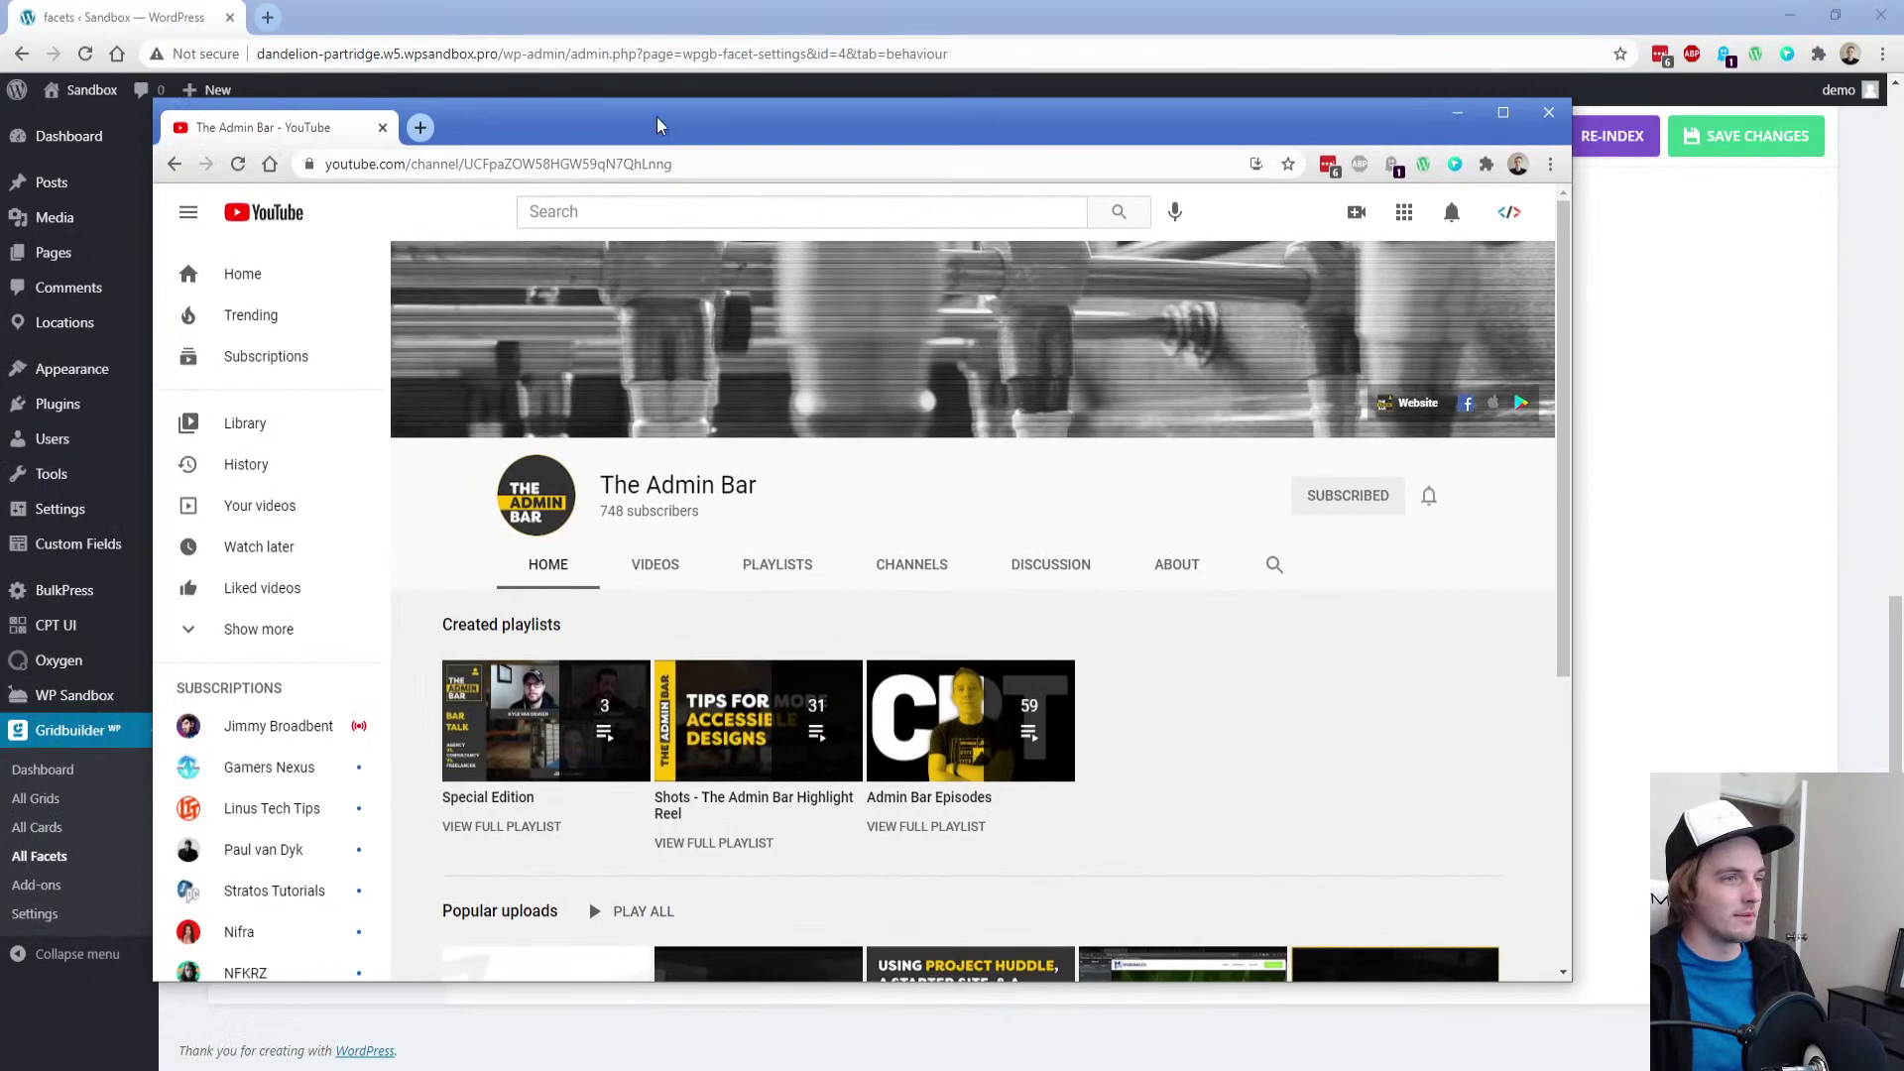
double_click(656, 124)
click(593, 536)
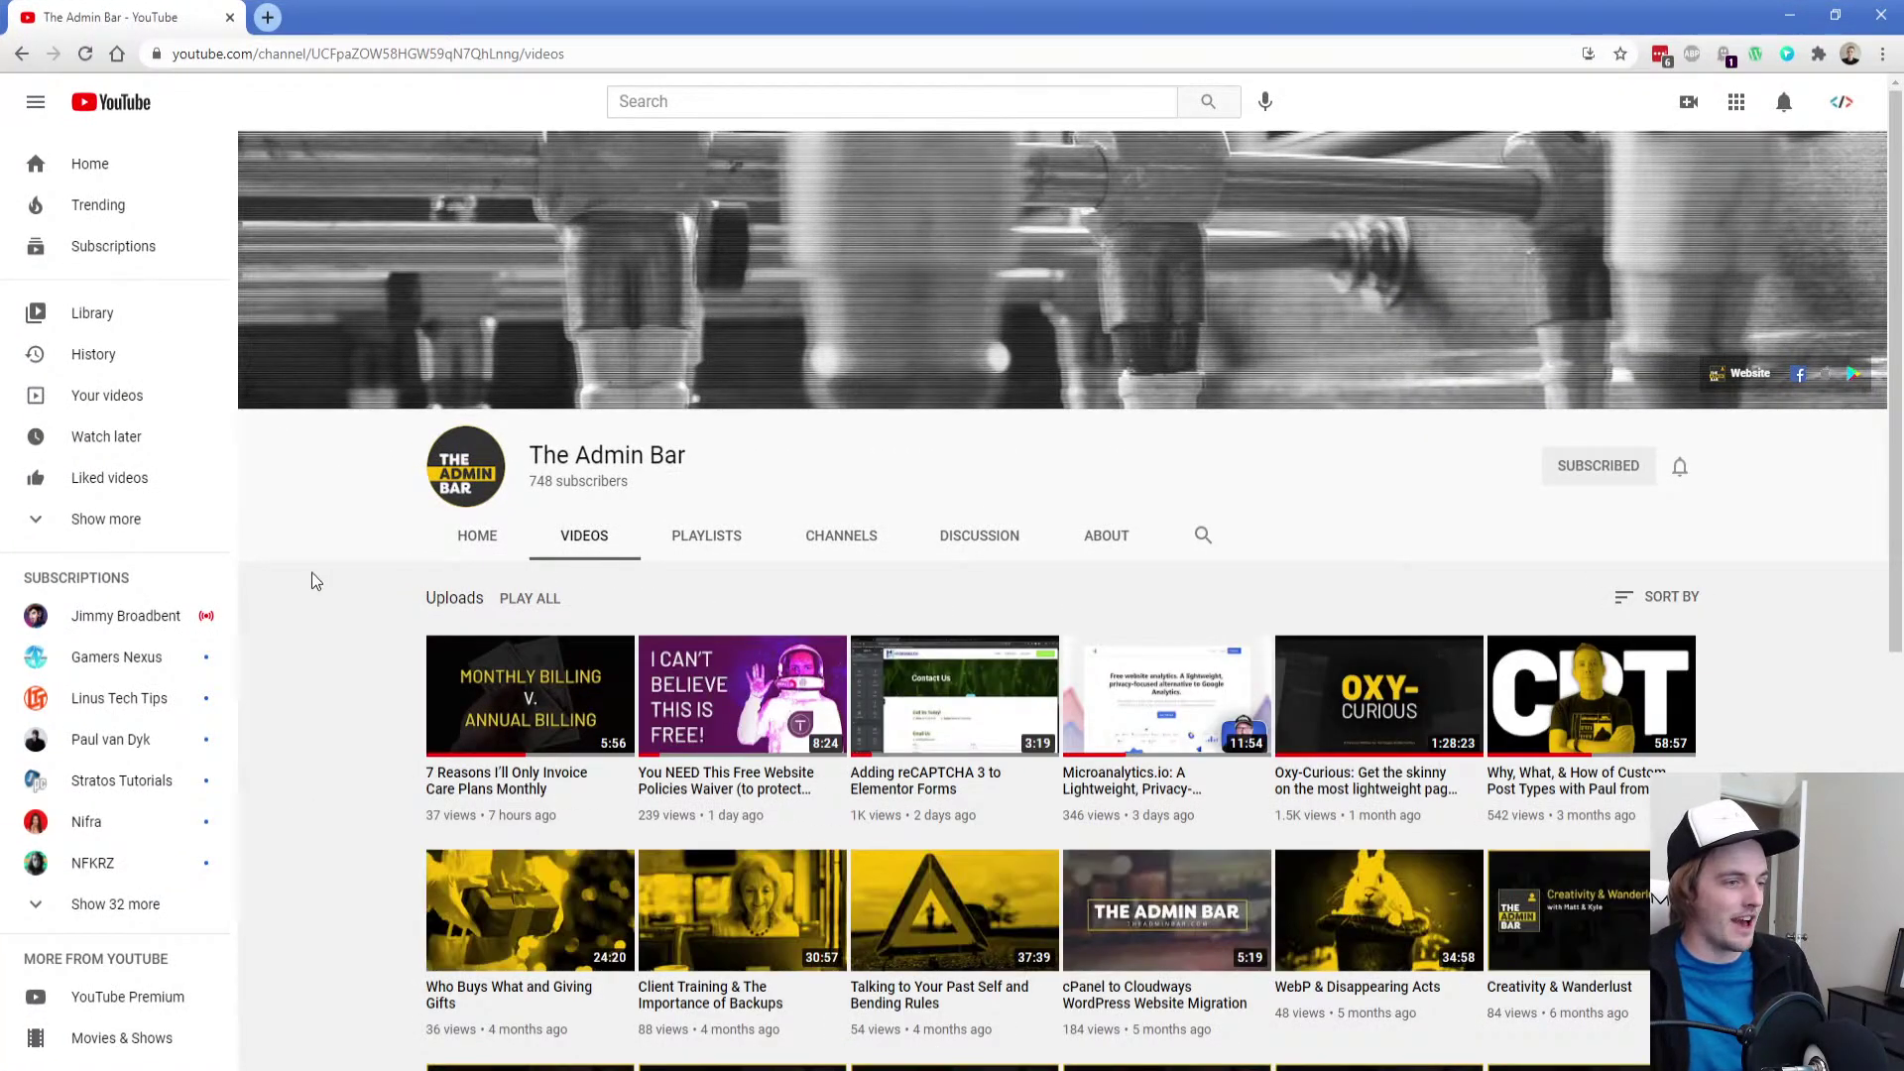
scroll(327, 565, down, 2)
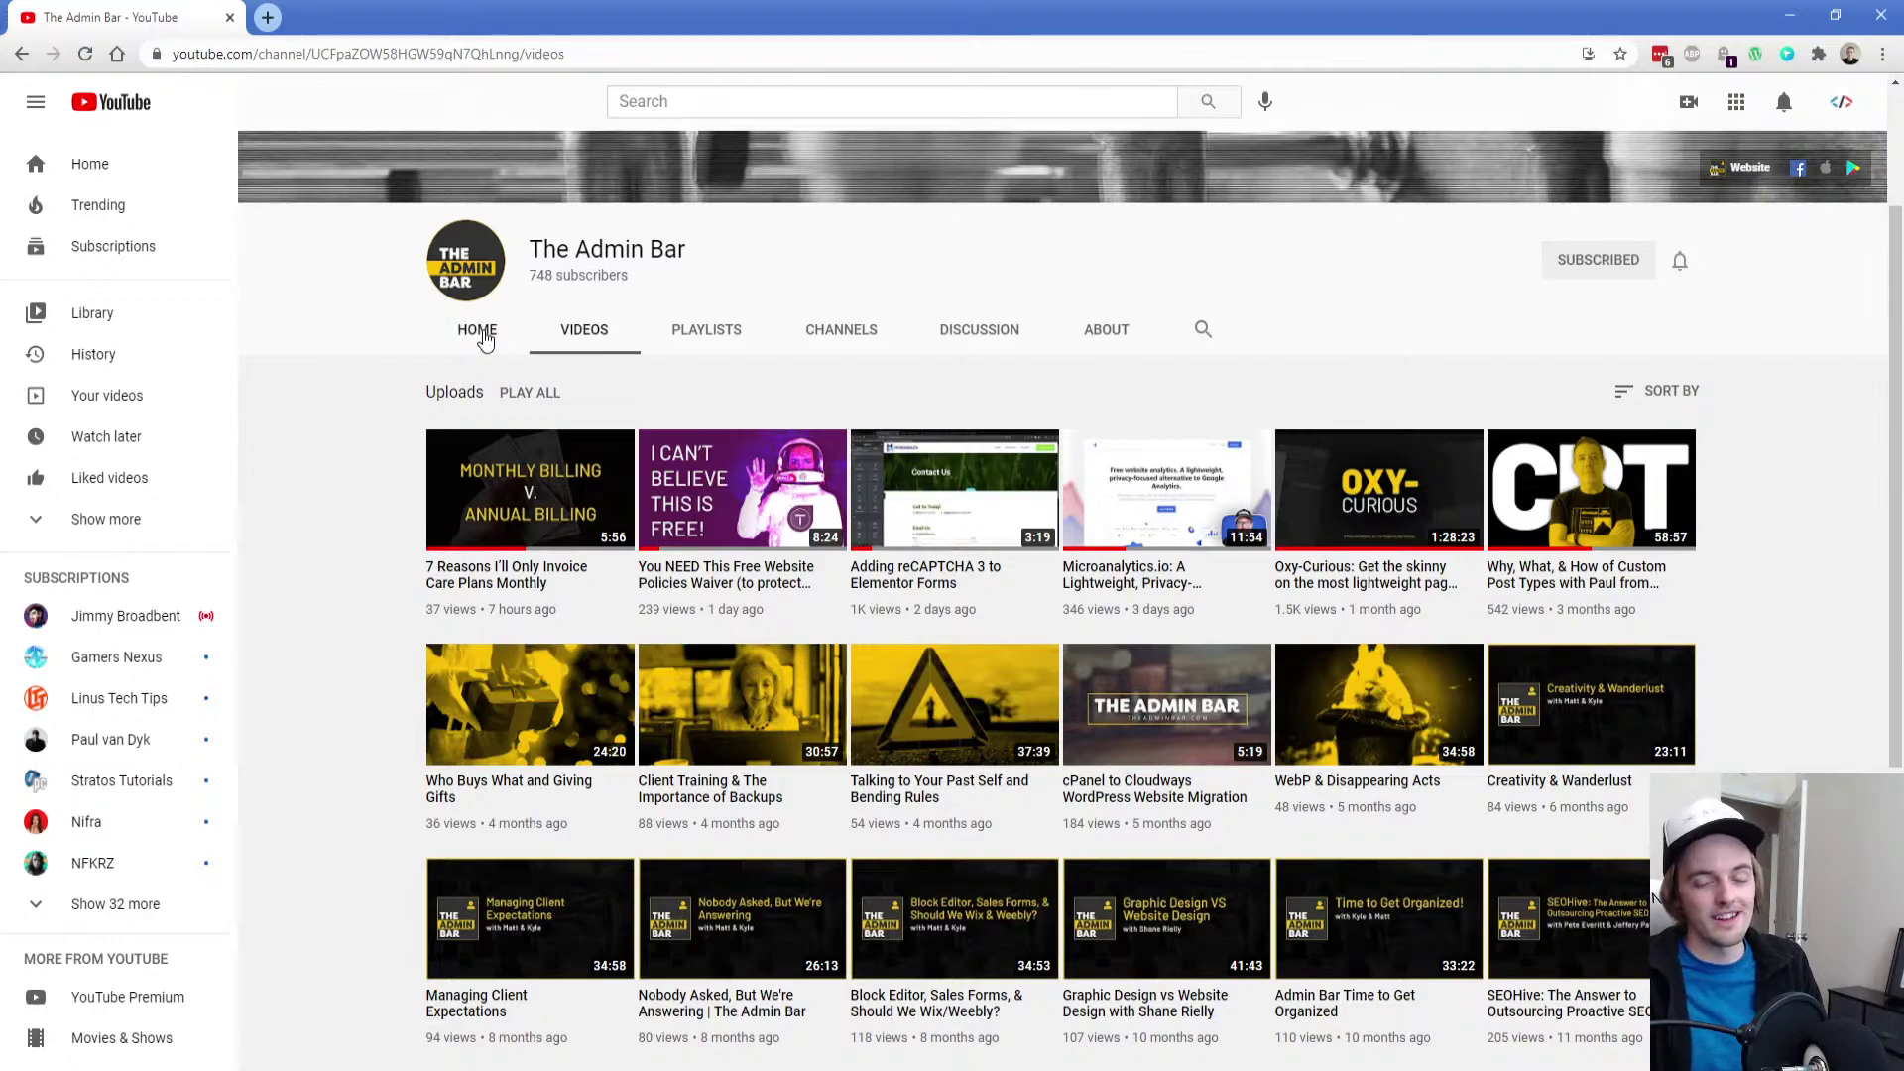
click(229, 17)
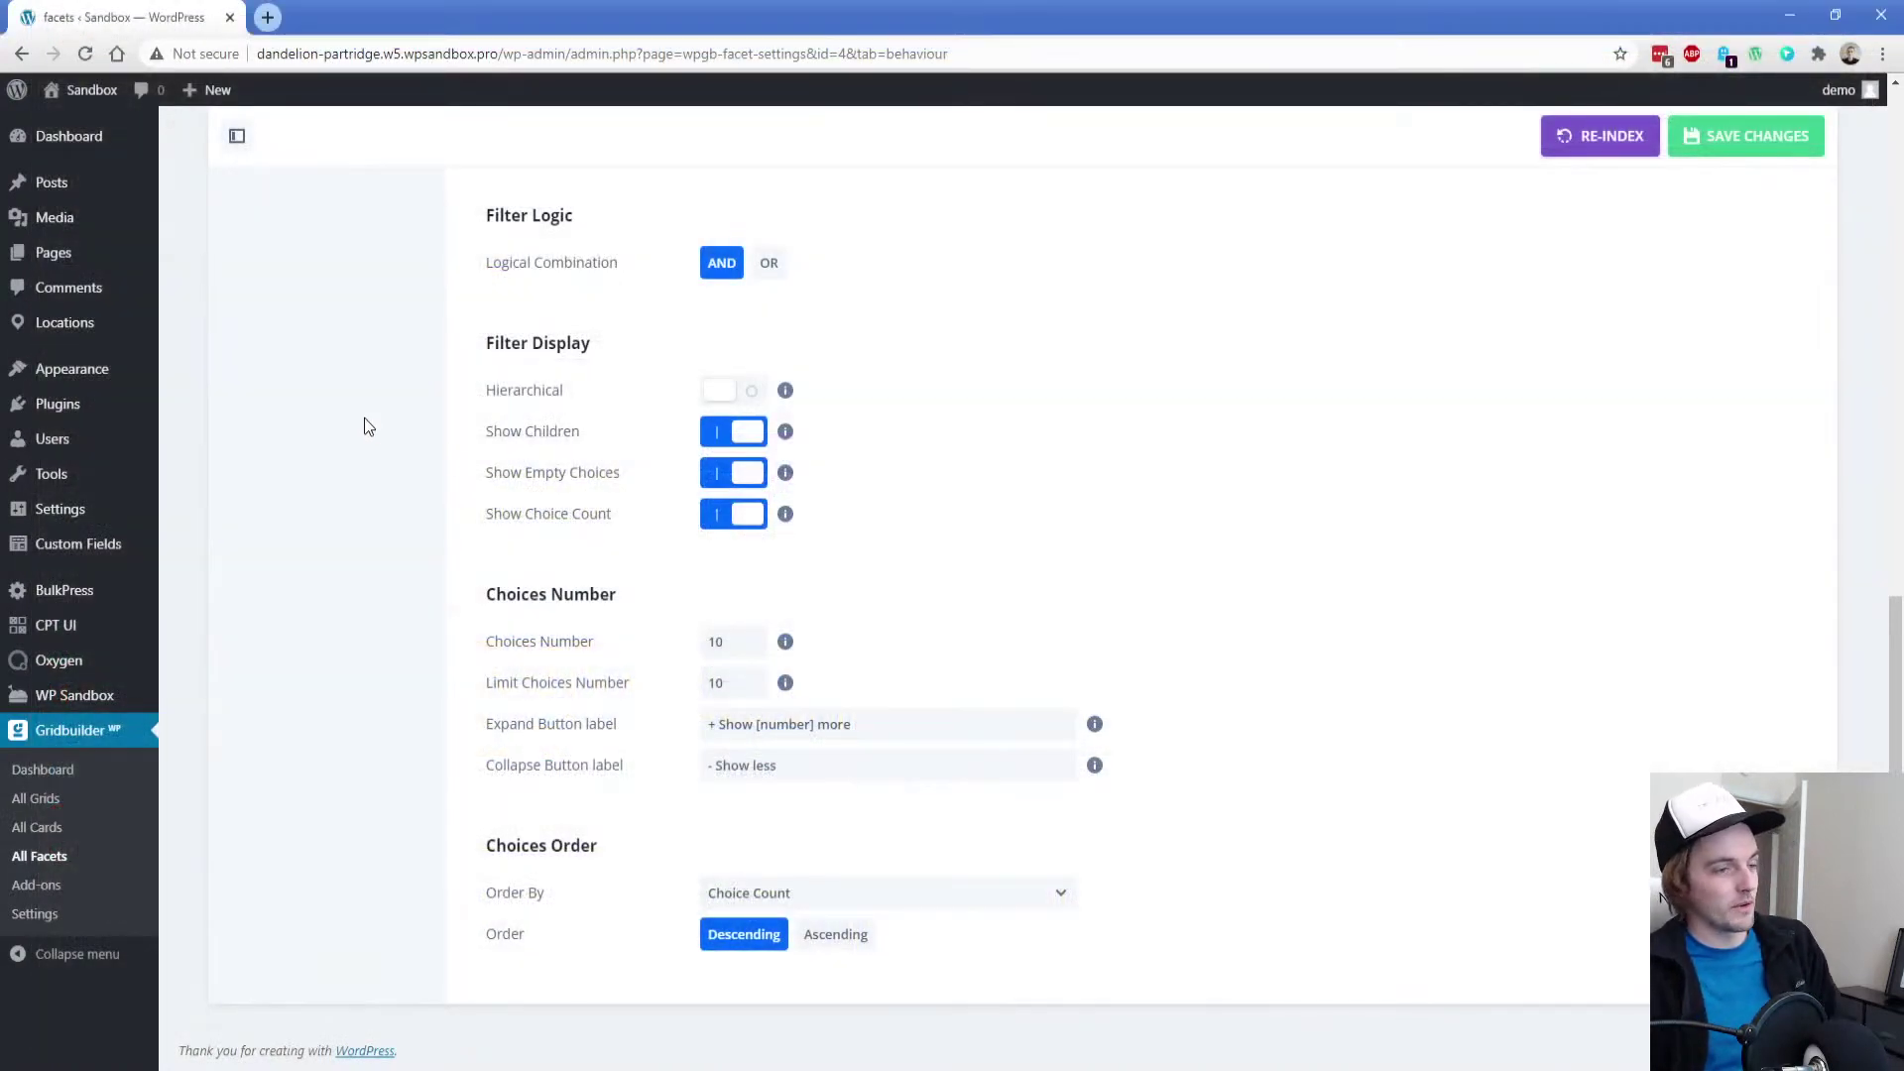
Save the Categories facet's changes and start another new facet from the list of all facets
click(1750, 154)
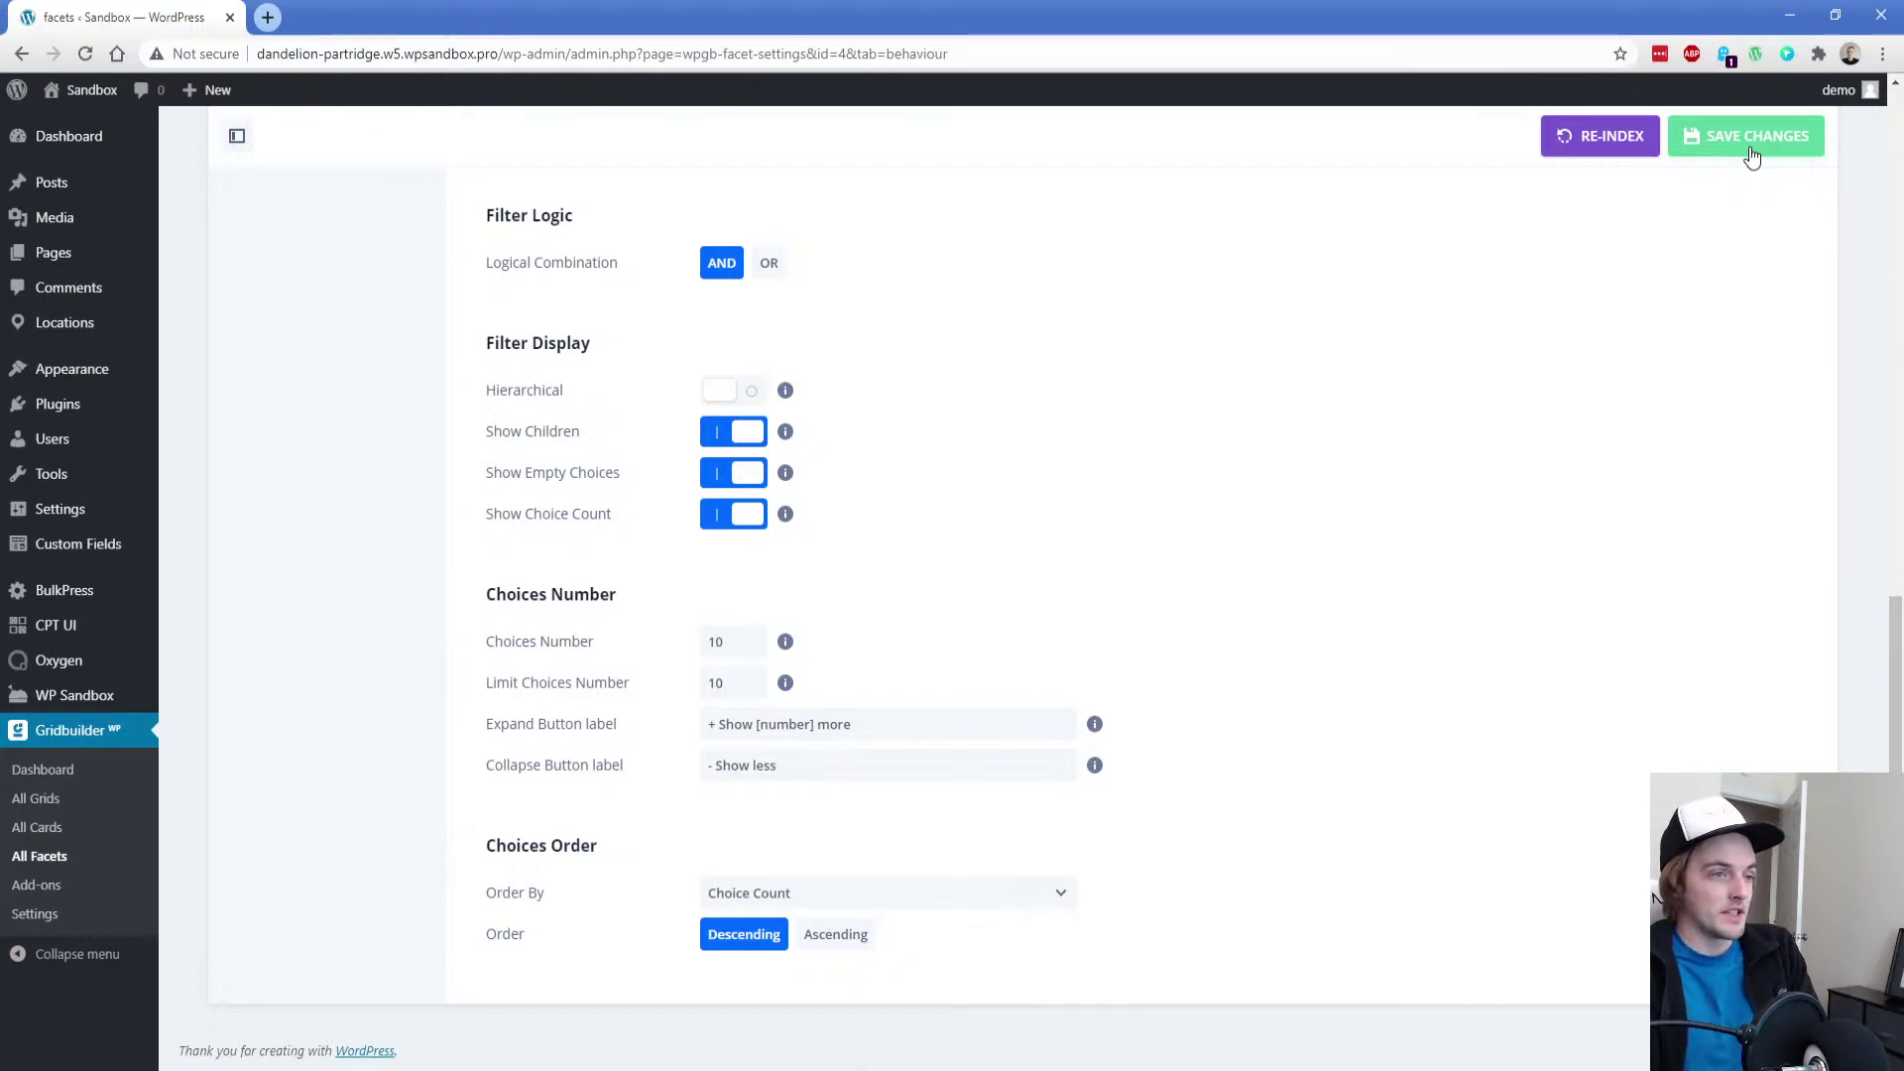
click(39, 859)
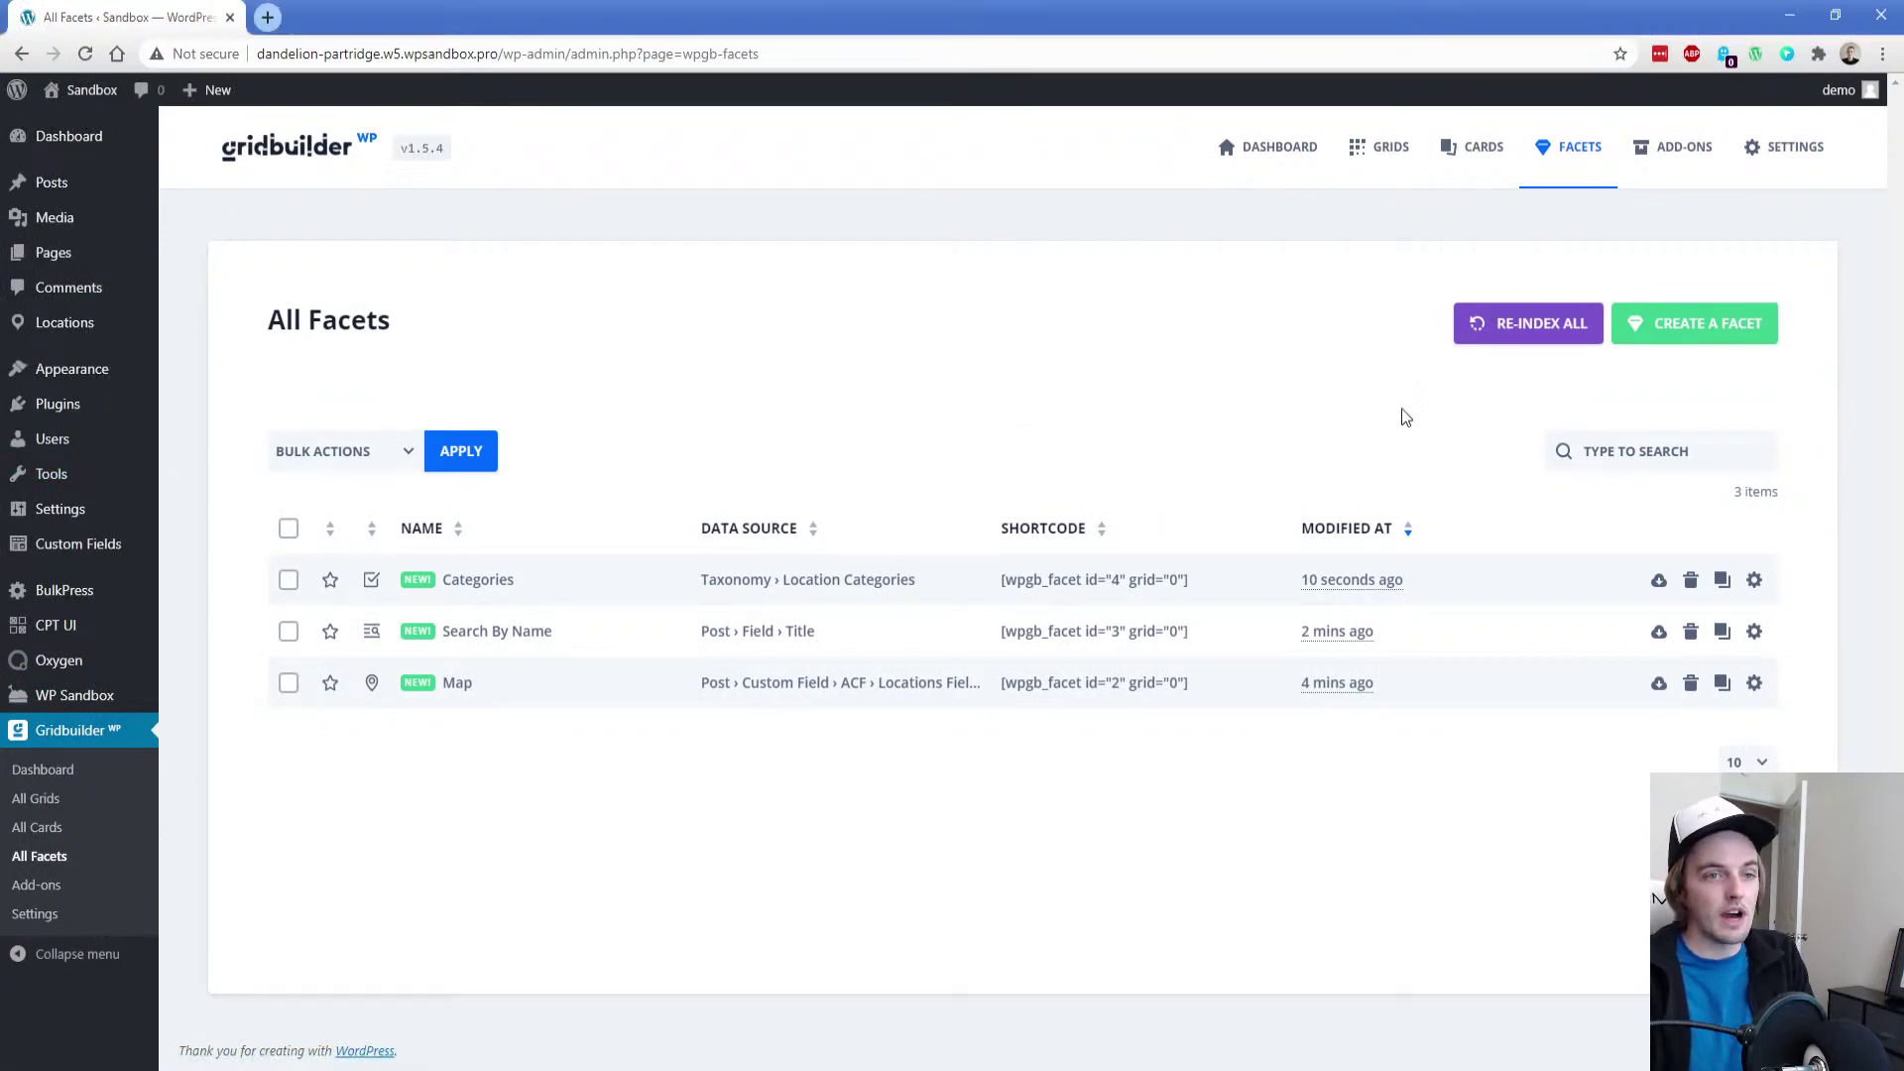
click(1721, 335)
Enter Parking? as both the facet's name and its title, and save the facet
triple_click(817, 460)
text(Parking?)
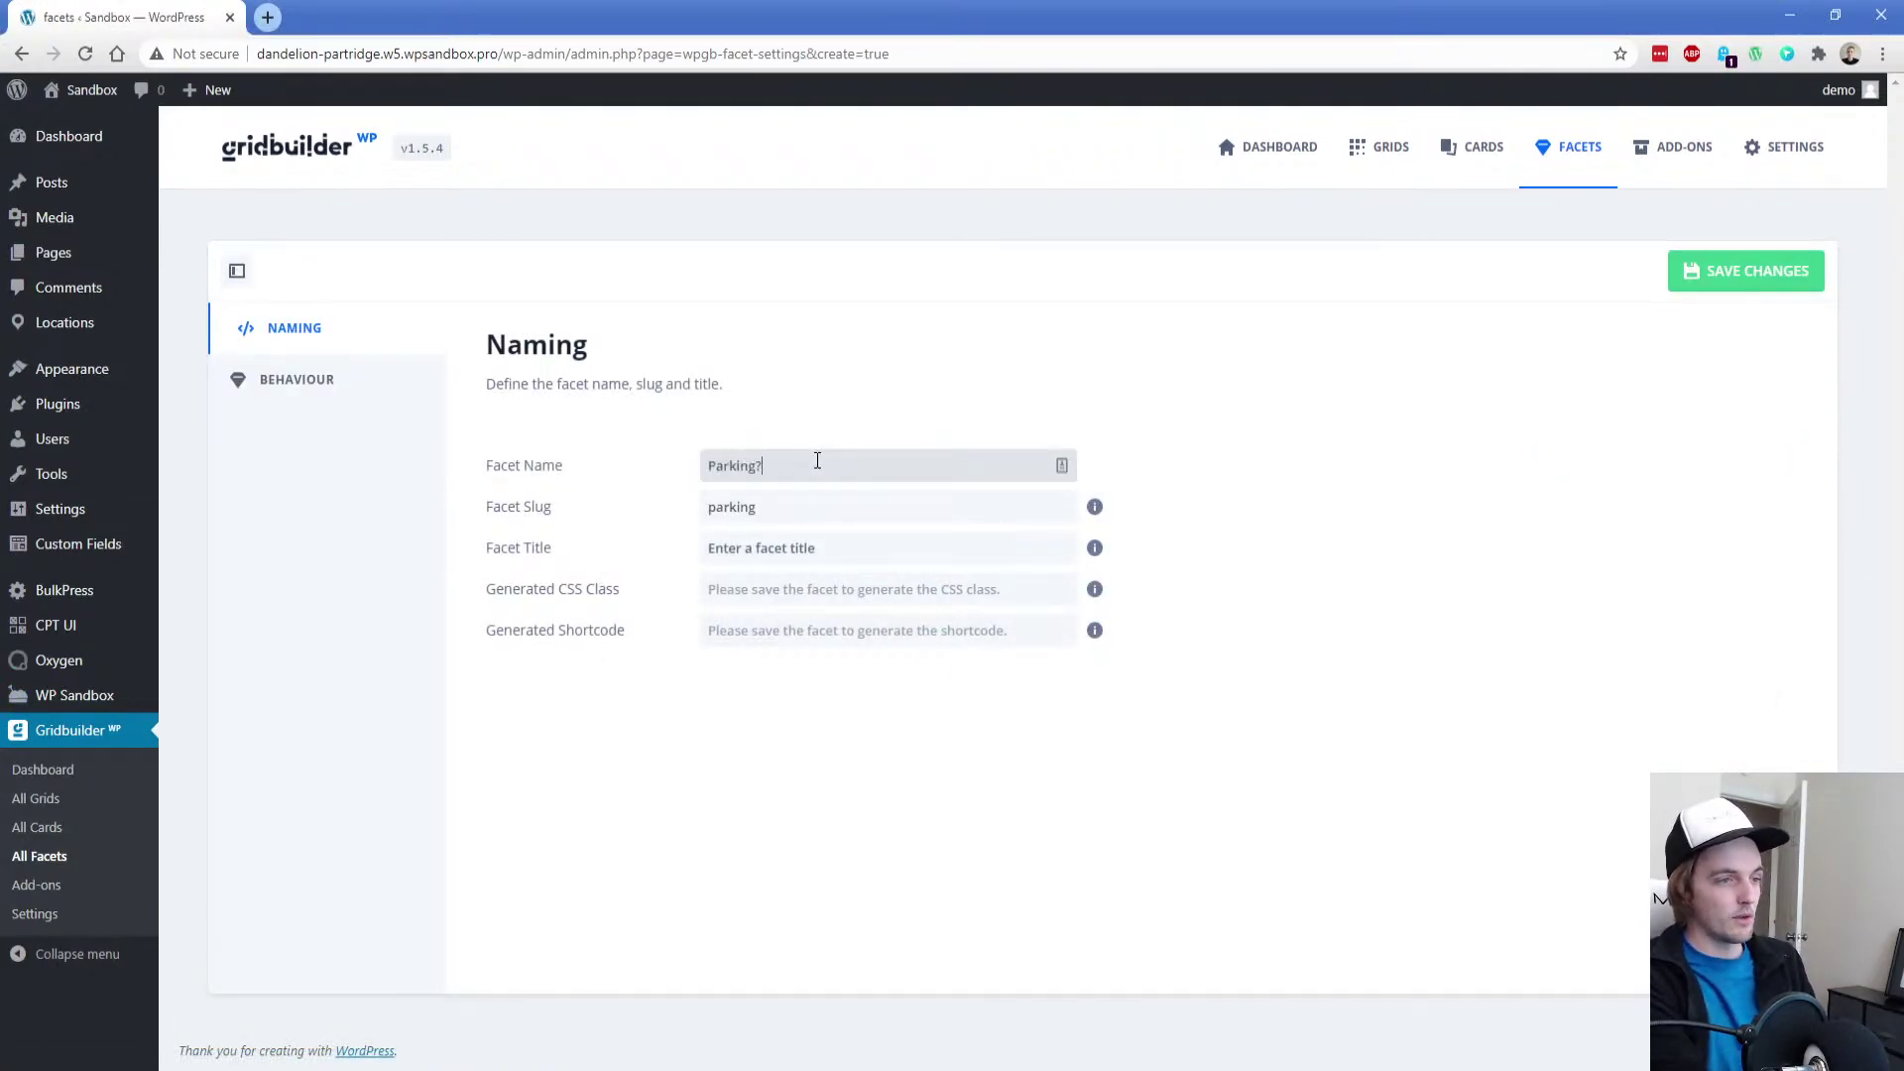
key(Tab)
key(Tab)
text(Parking?)
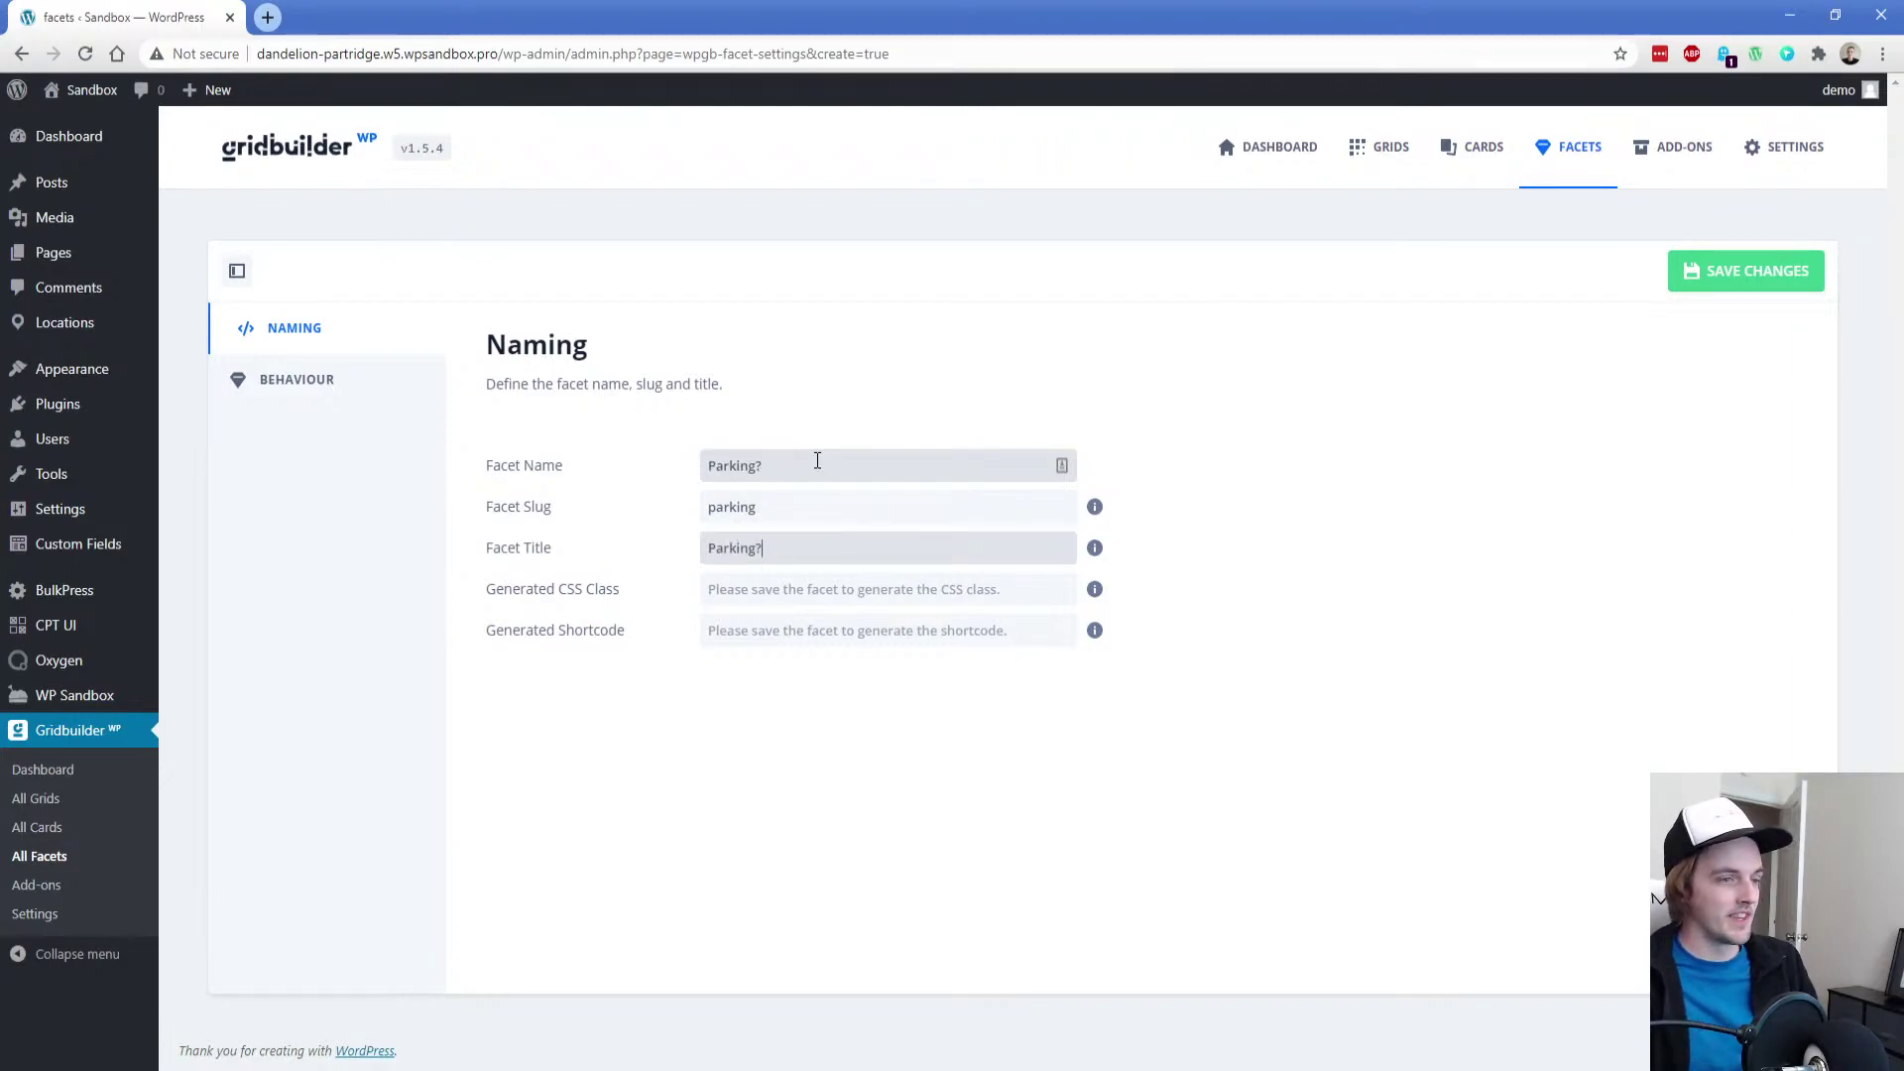
click(1797, 282)
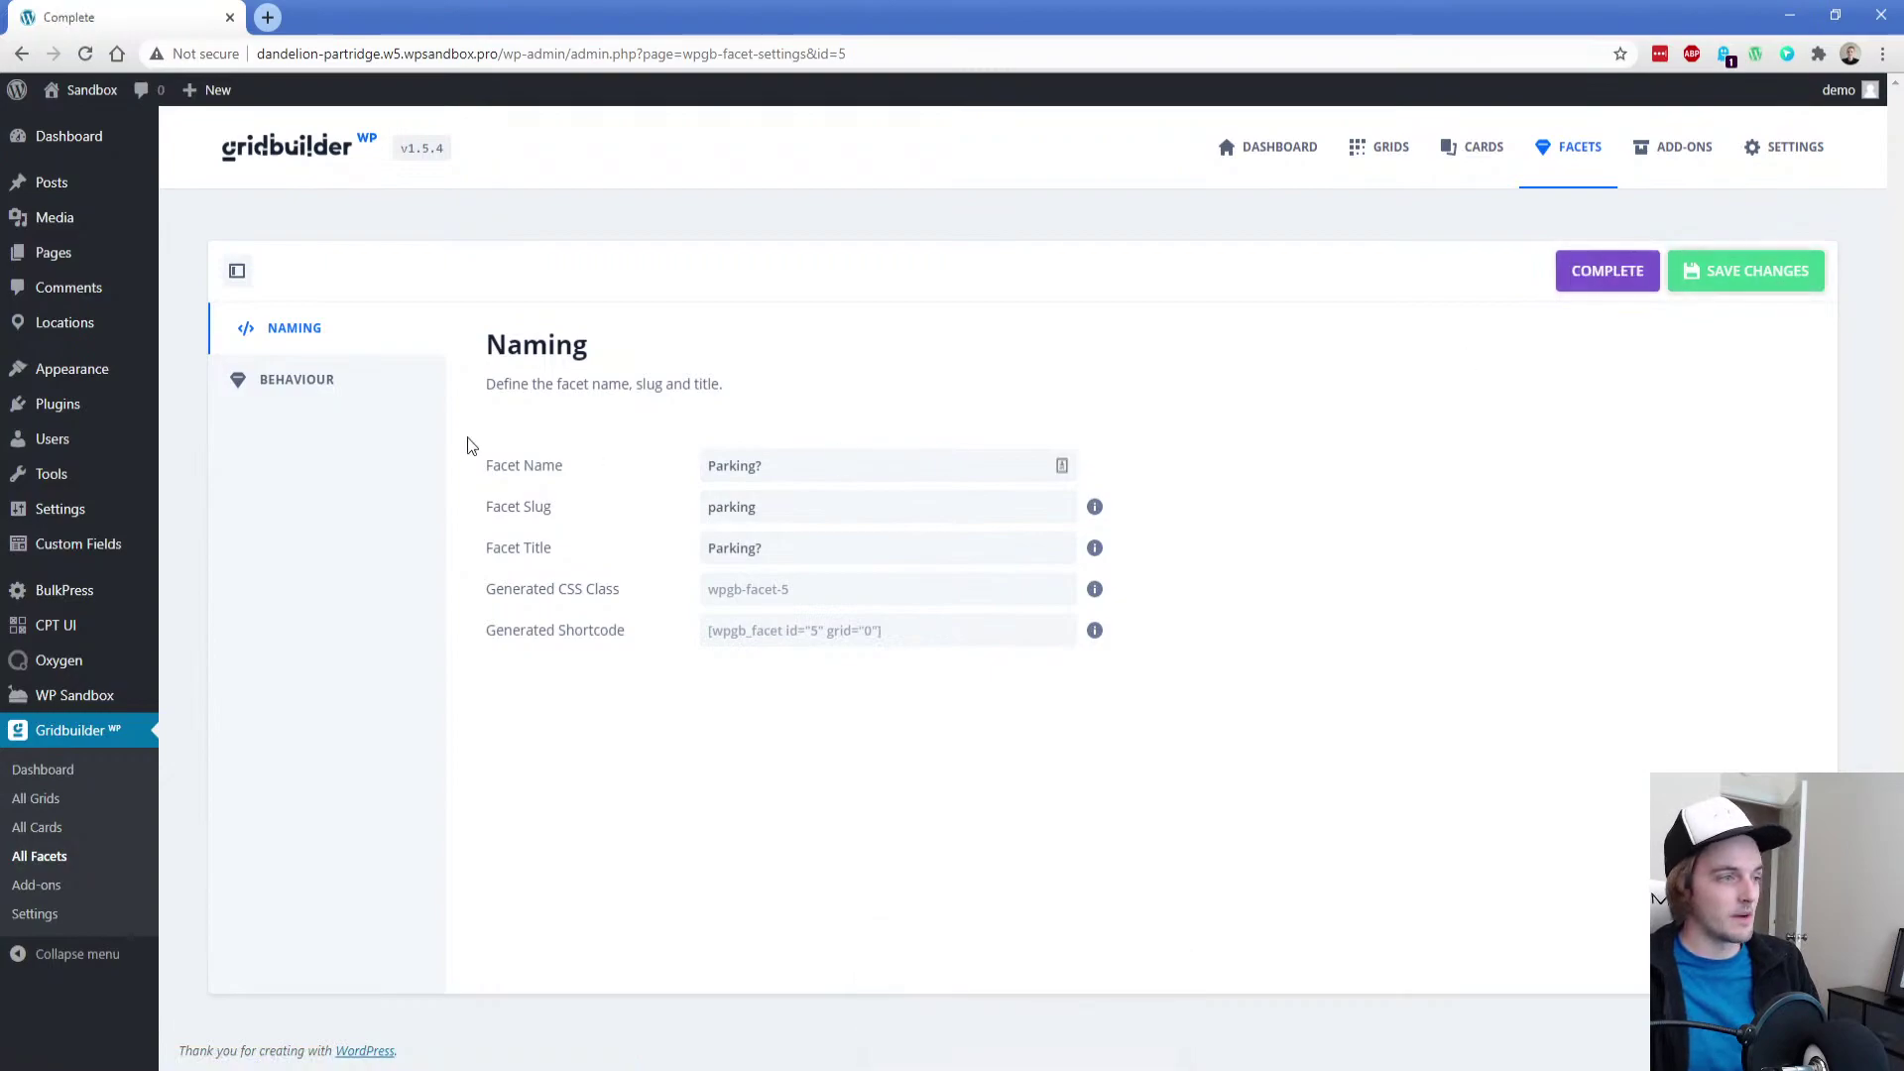
Set the Parking? facet's filter type to Radio in its behaviour settings
click(279, 387)
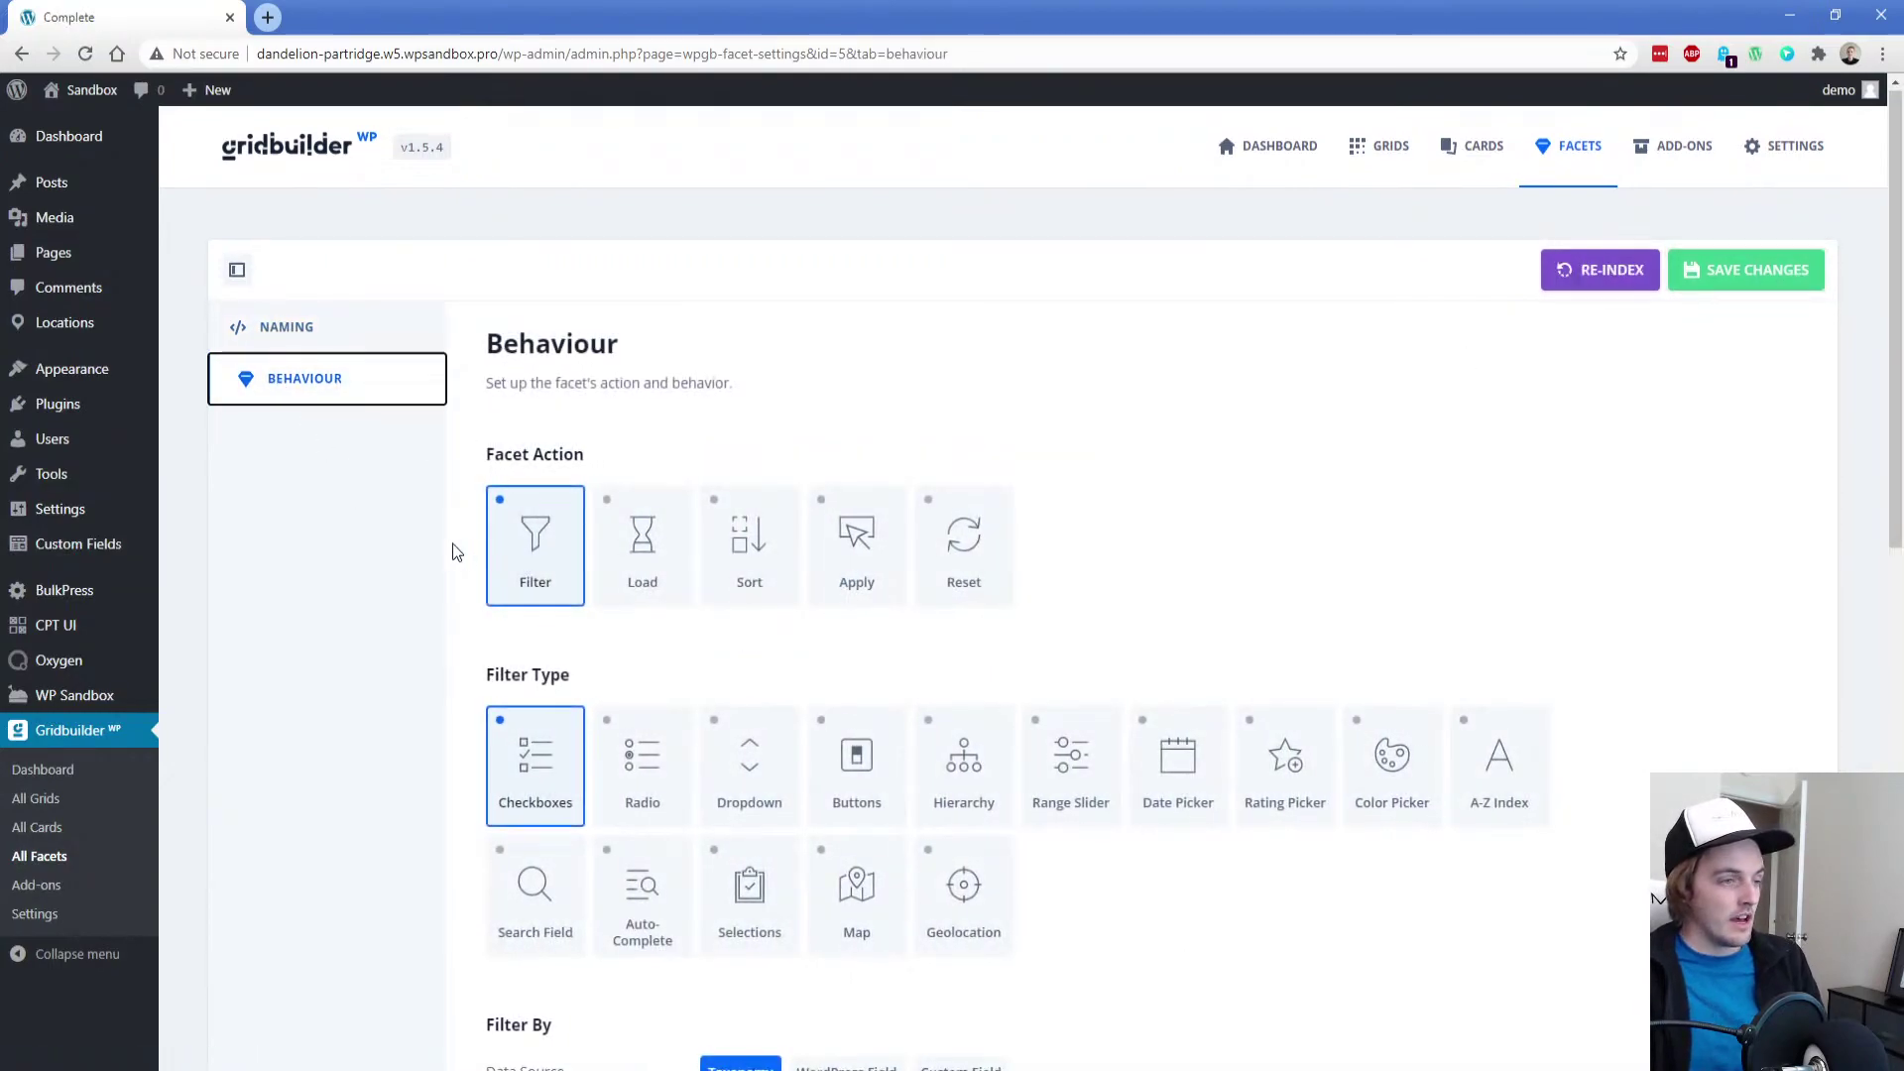
scroll(452, 544, down, 2)
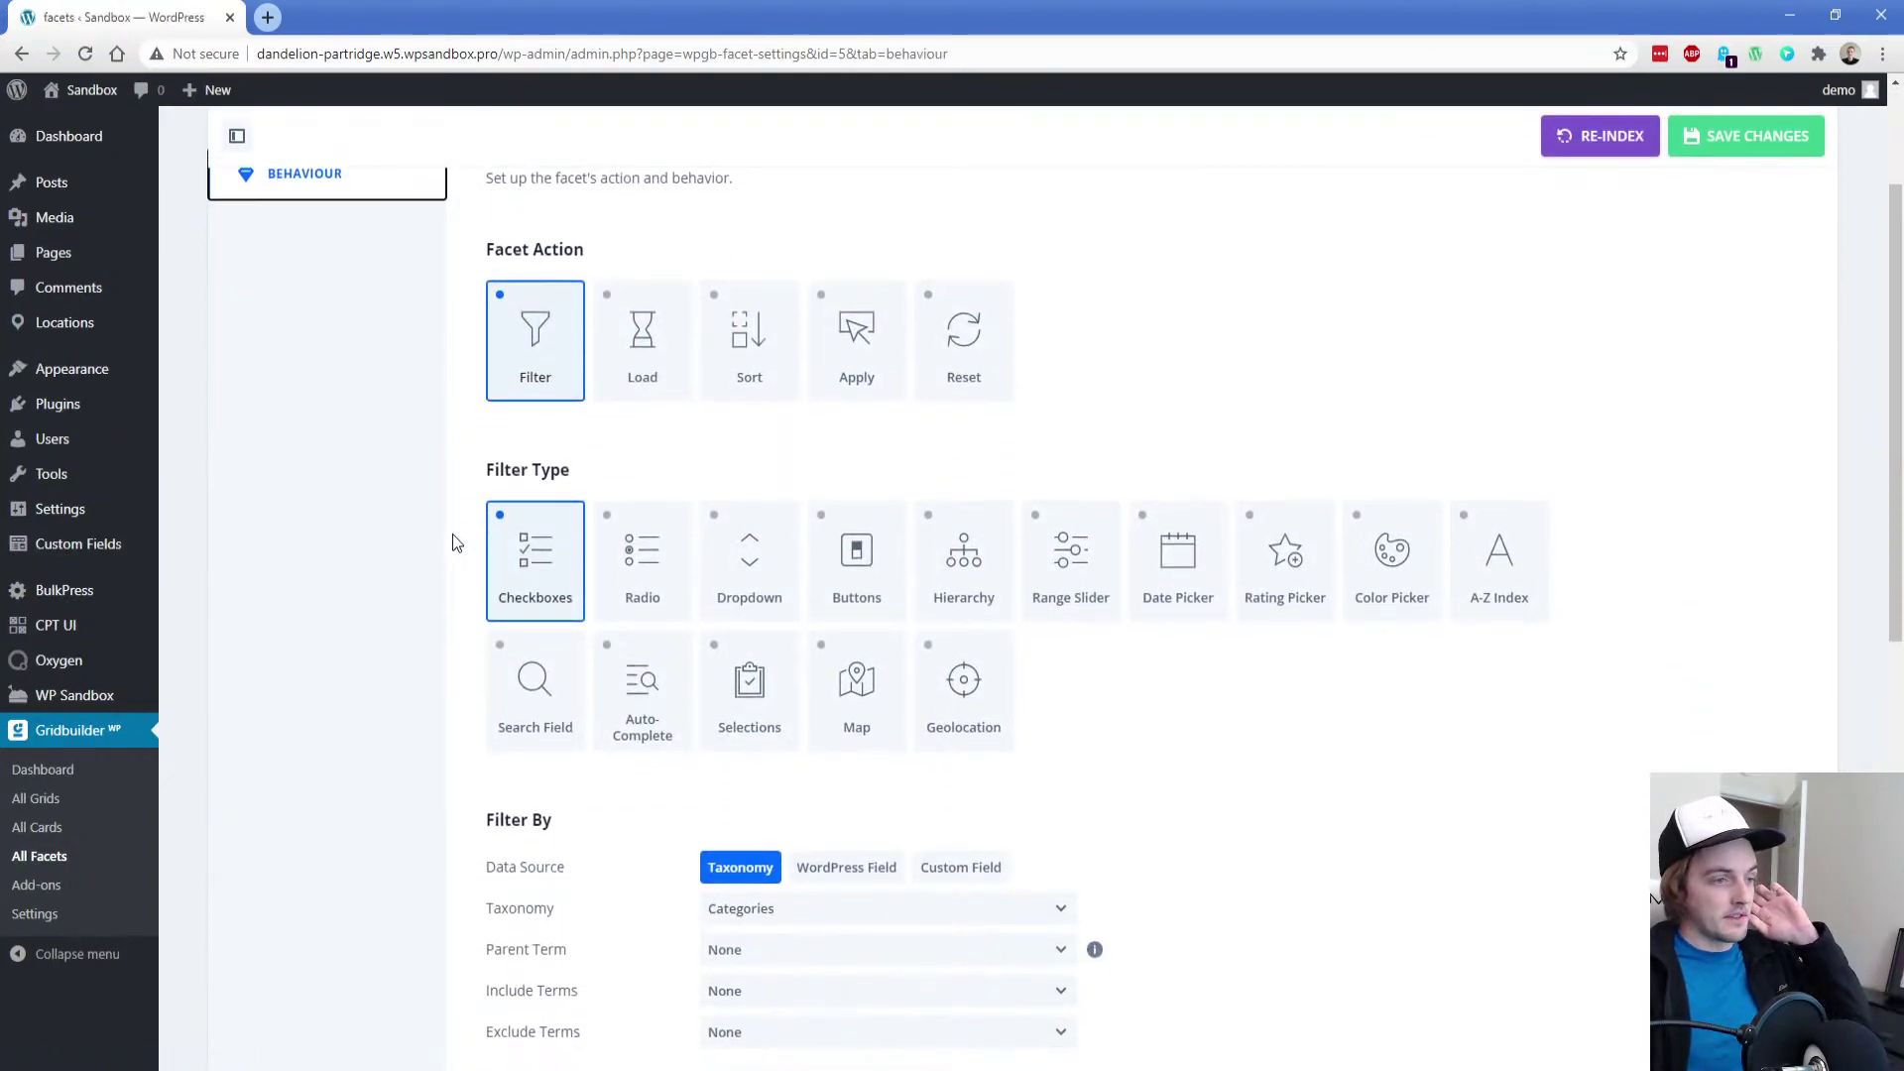
click(656, 564)
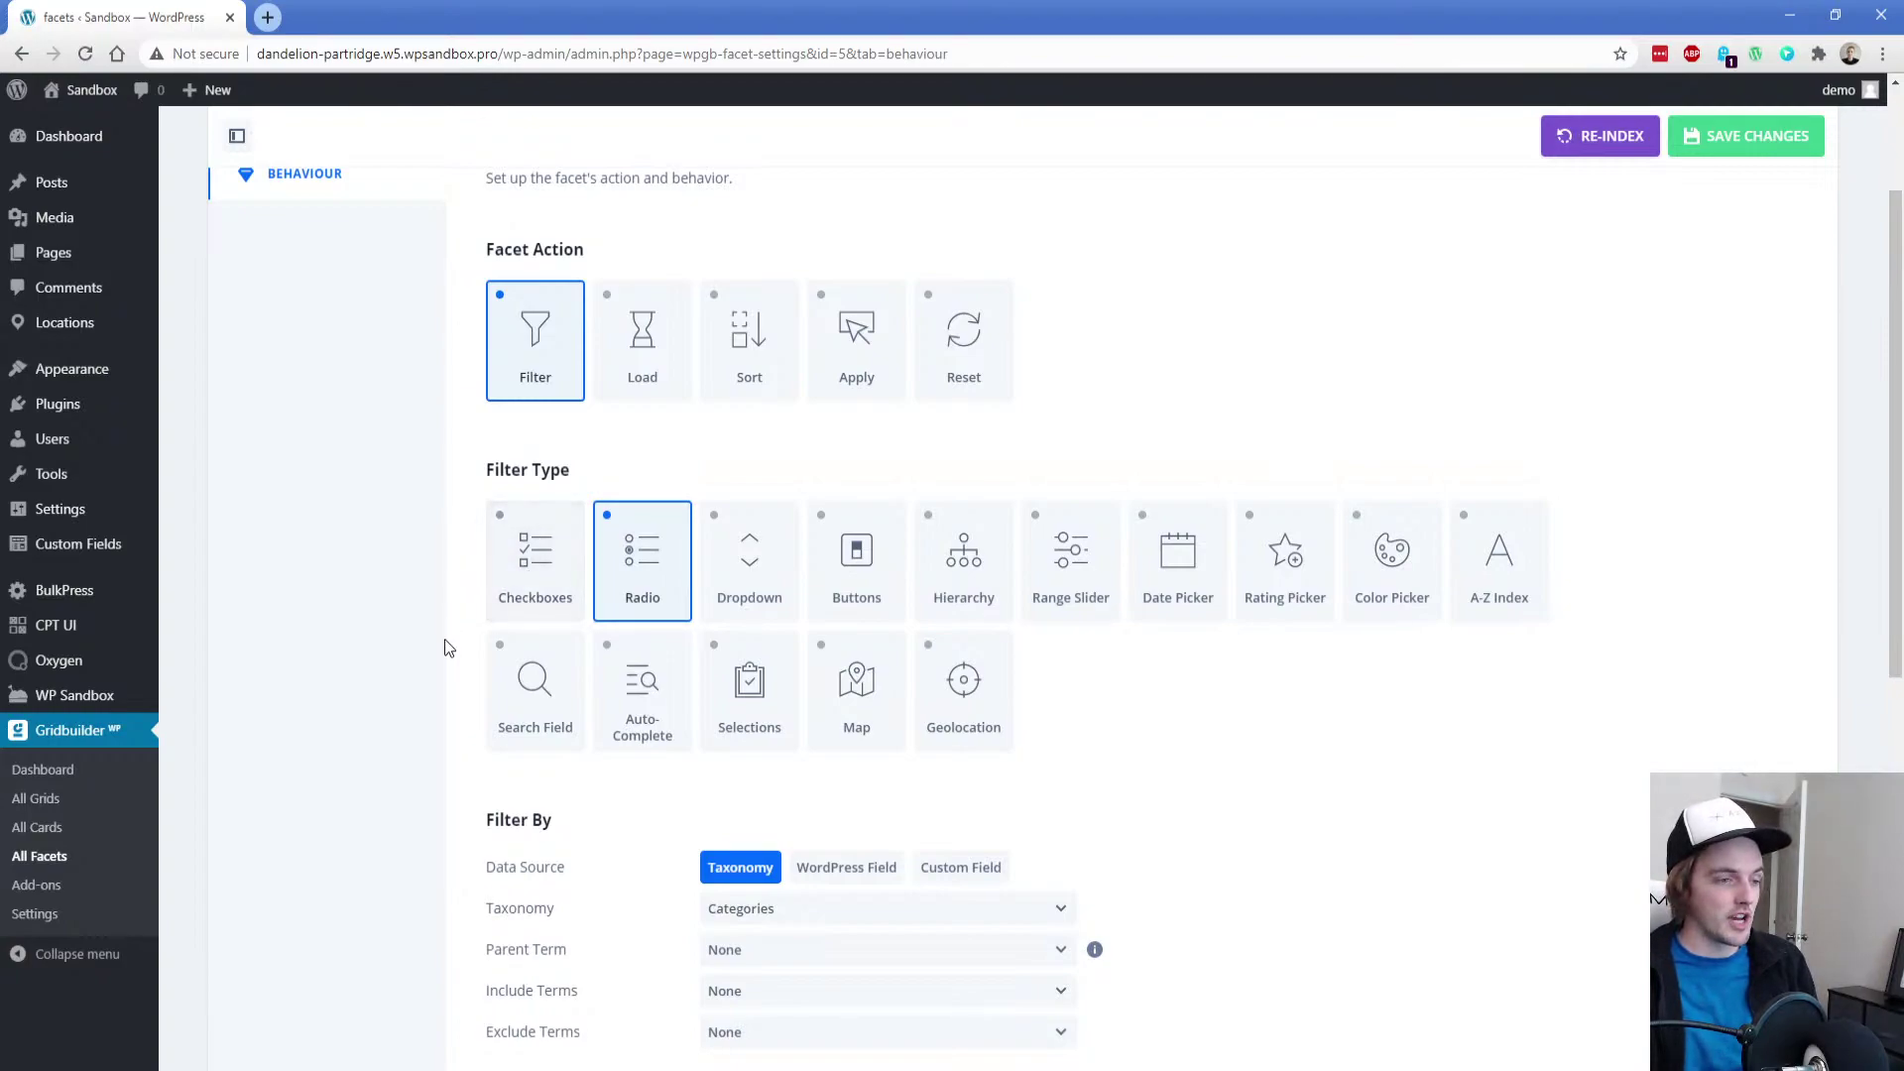
Make the Parking? facet filter by the custom post field ACF › Locations Fields › Onsite Parking, and save the changes
scroll(443, 642, down, 4)
scroll(443, 657, down, 1)
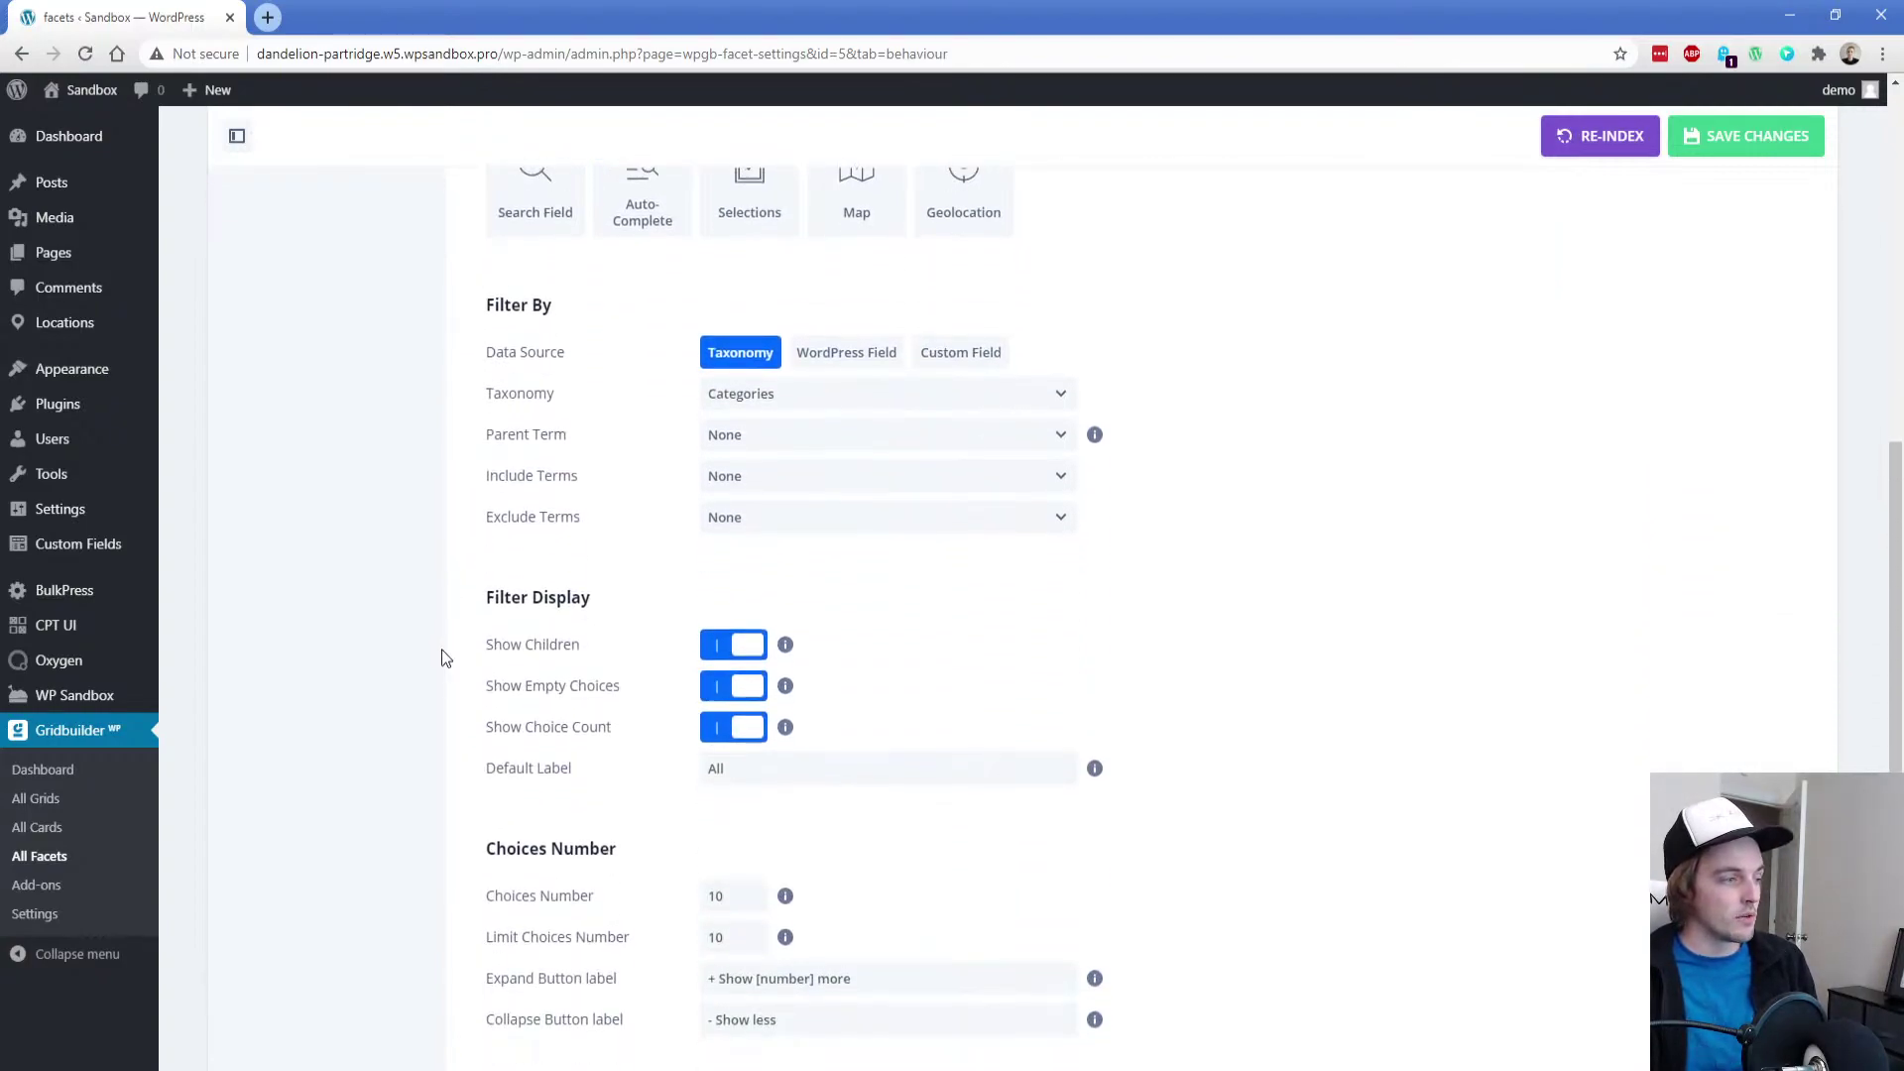
click(959, 353)
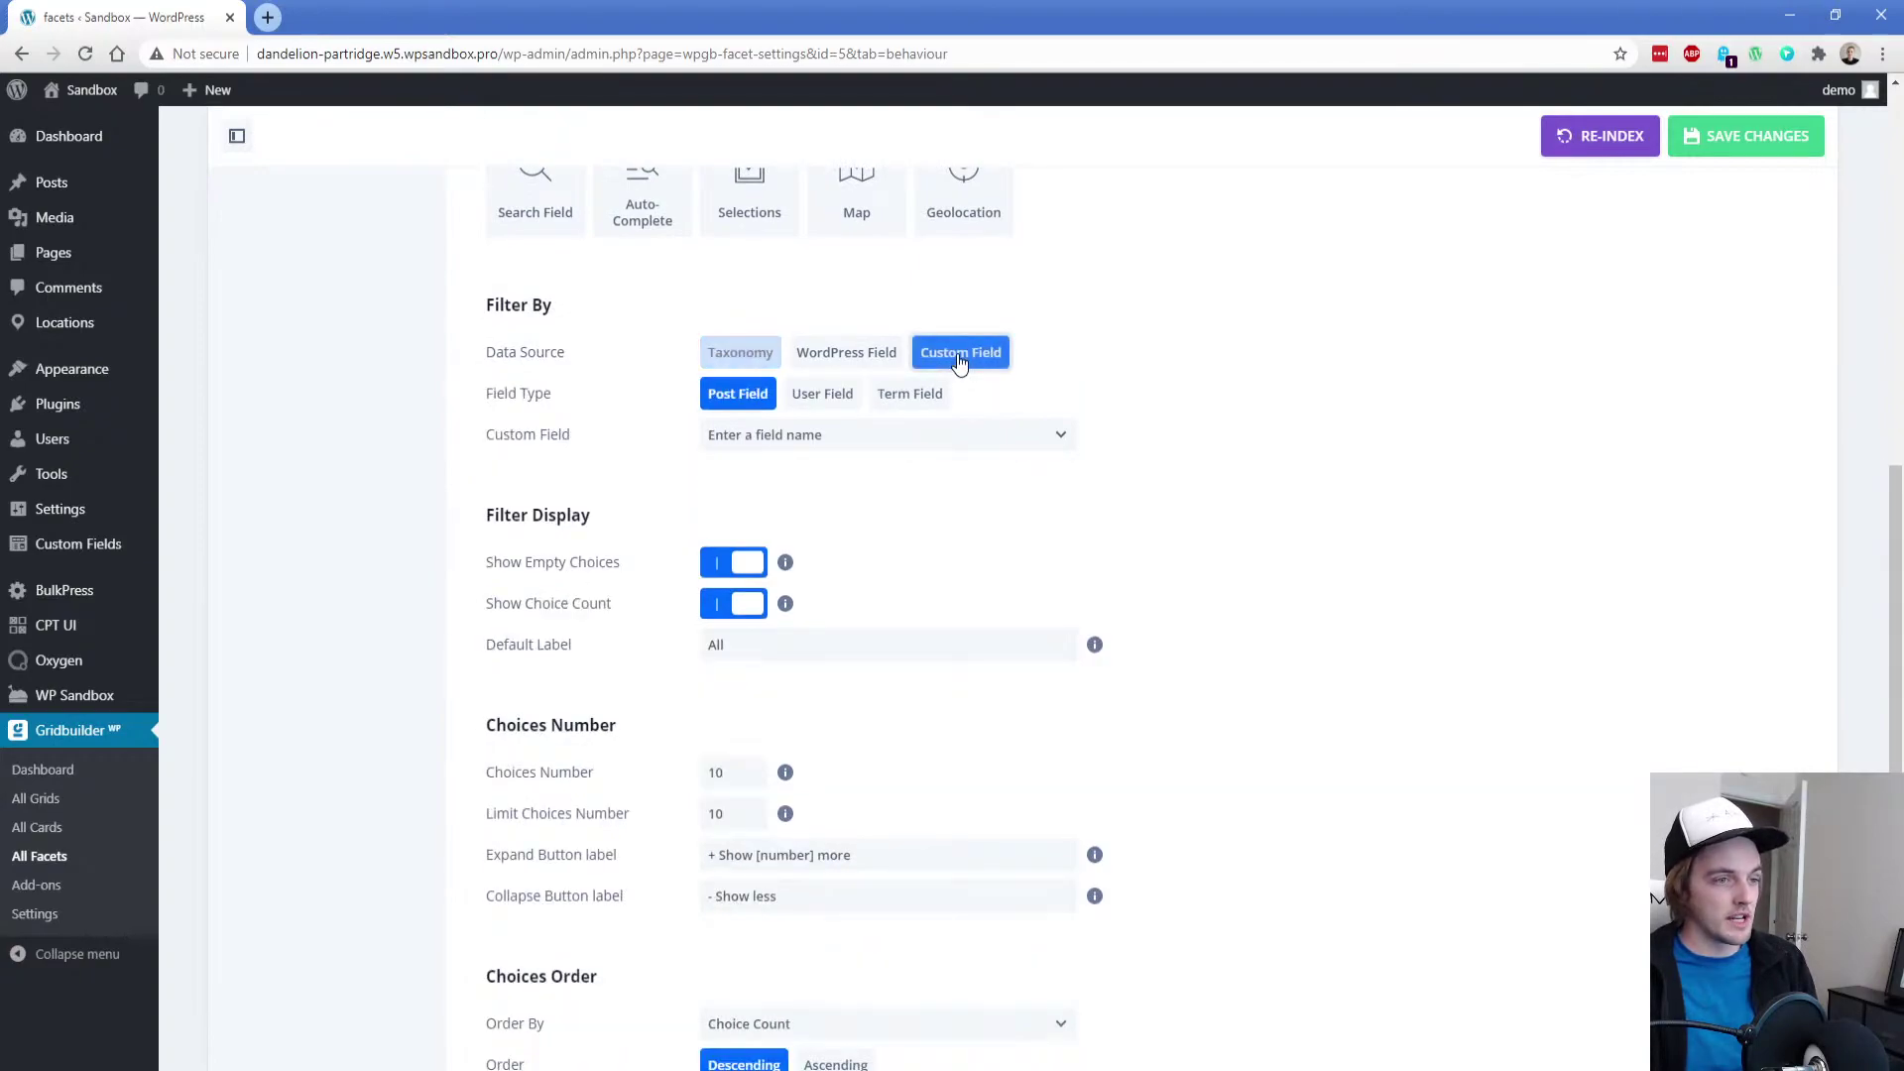
click(838, 436)
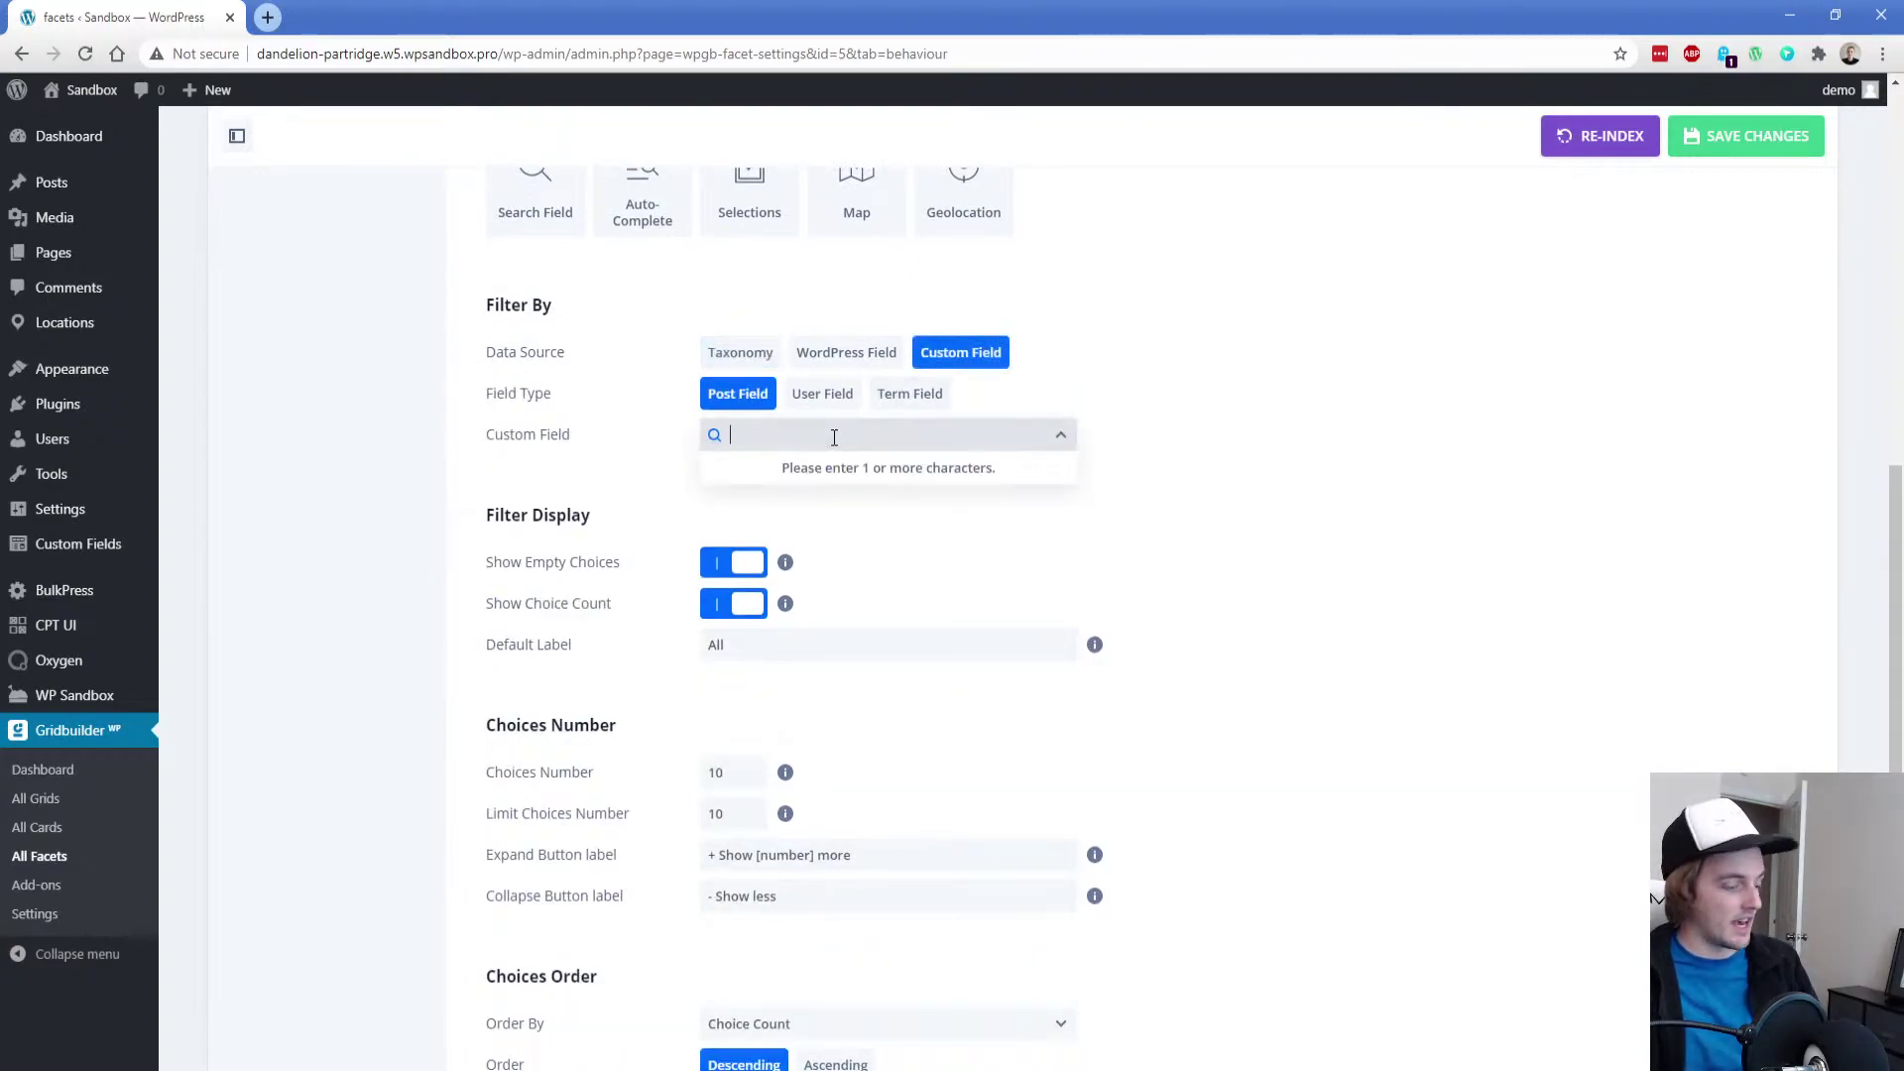
text(park)
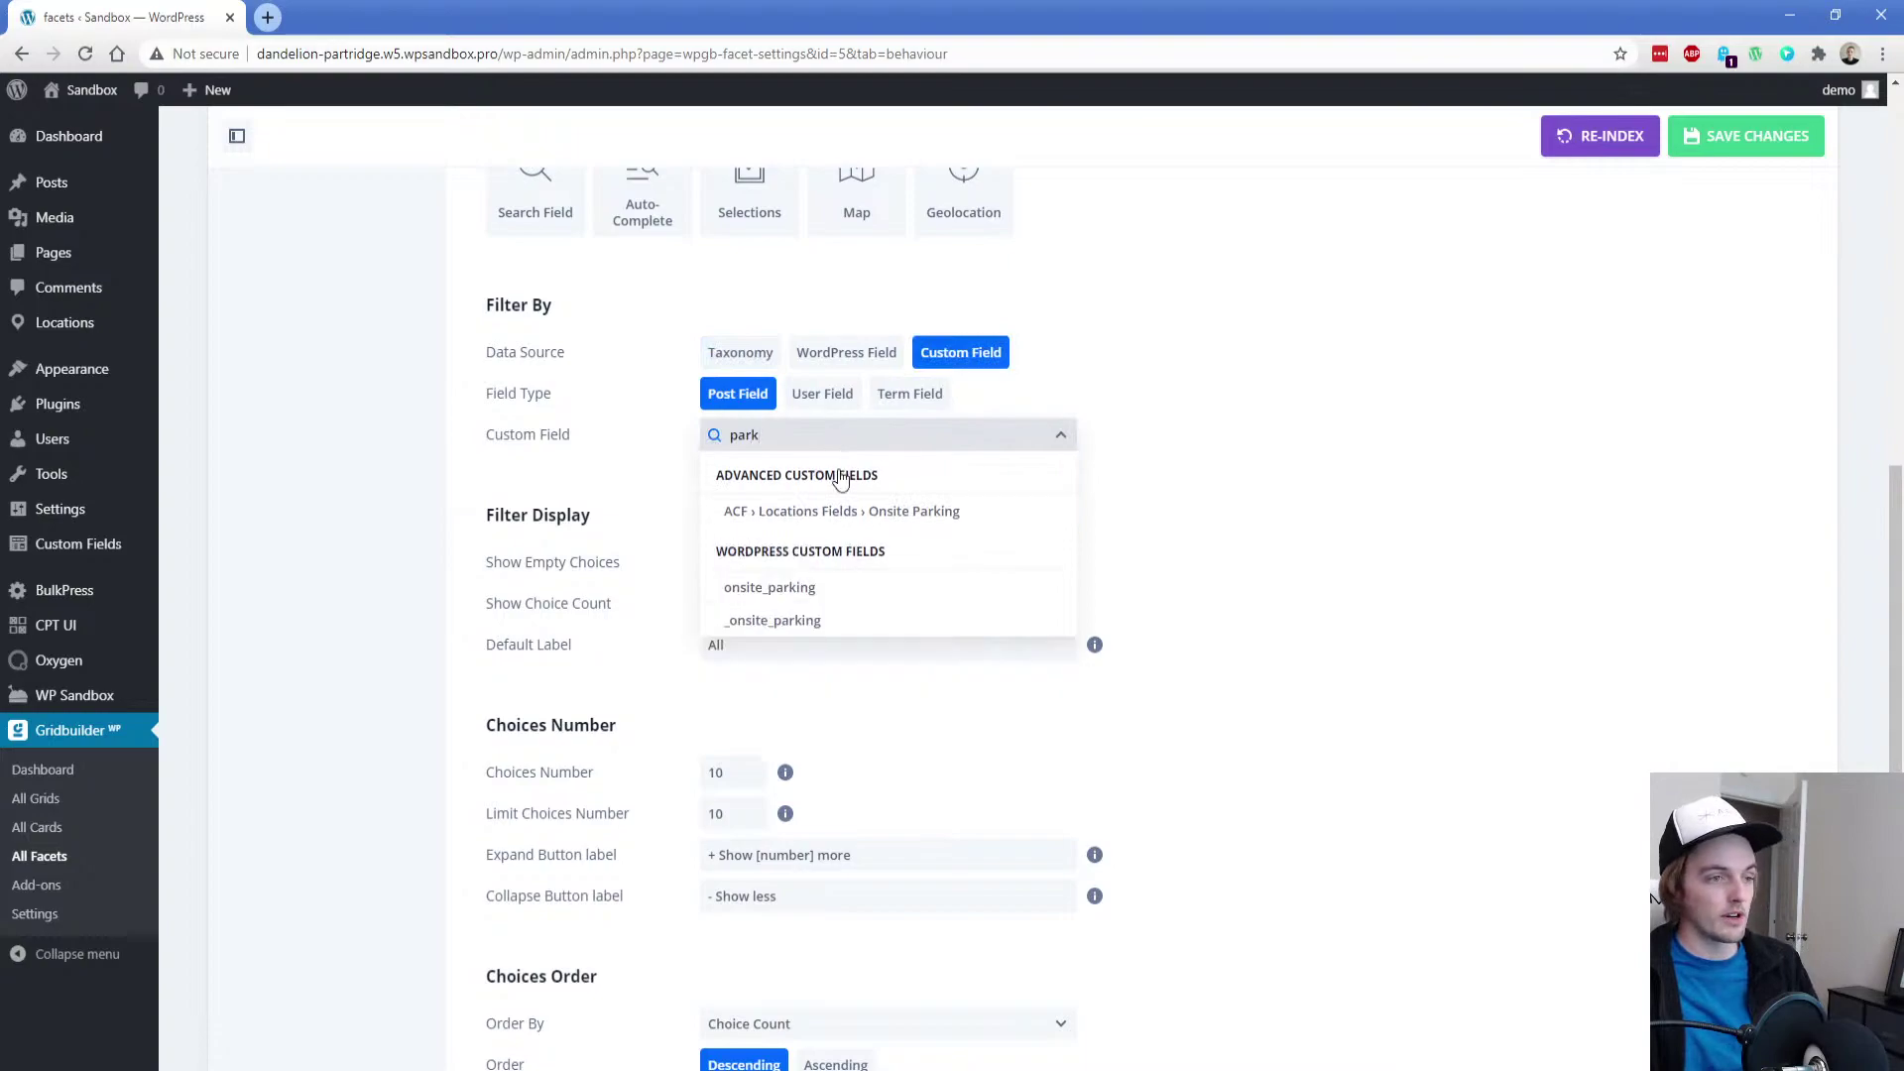
click(859, 517)
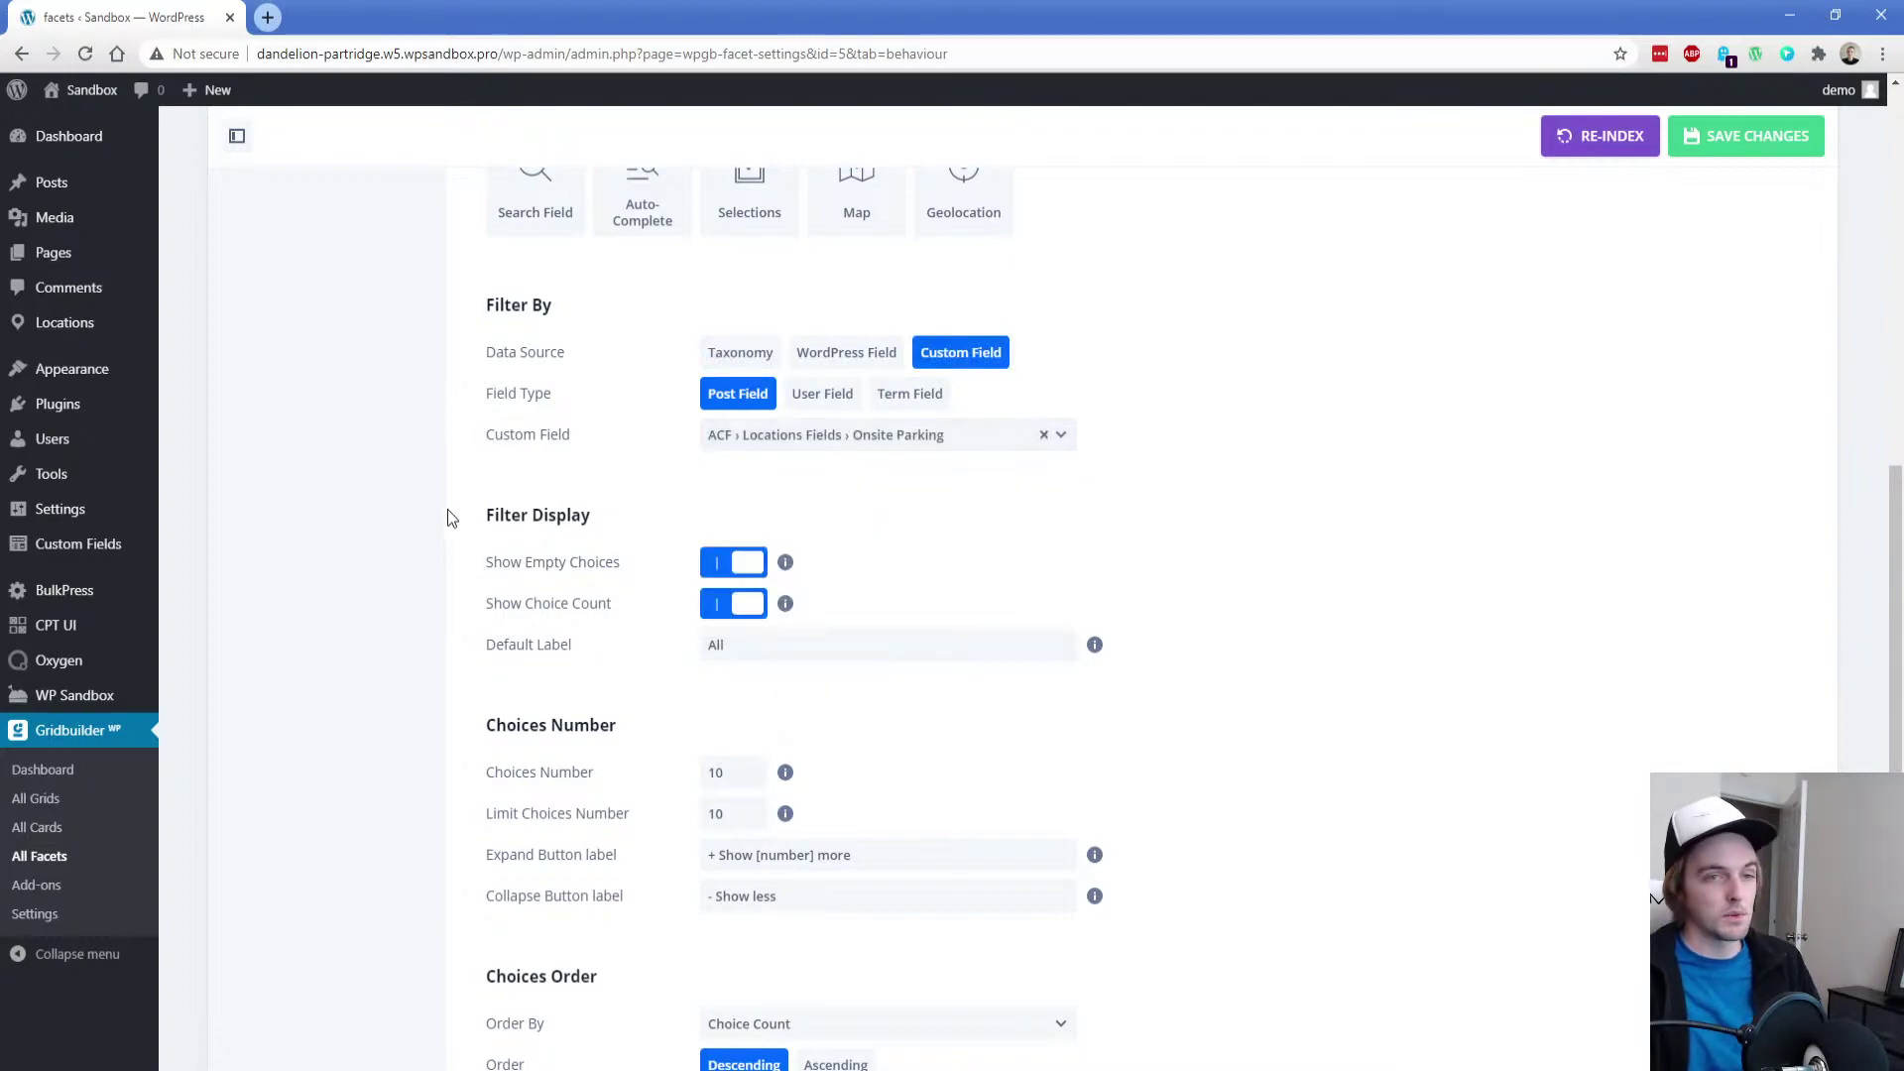
click(1703, 140)
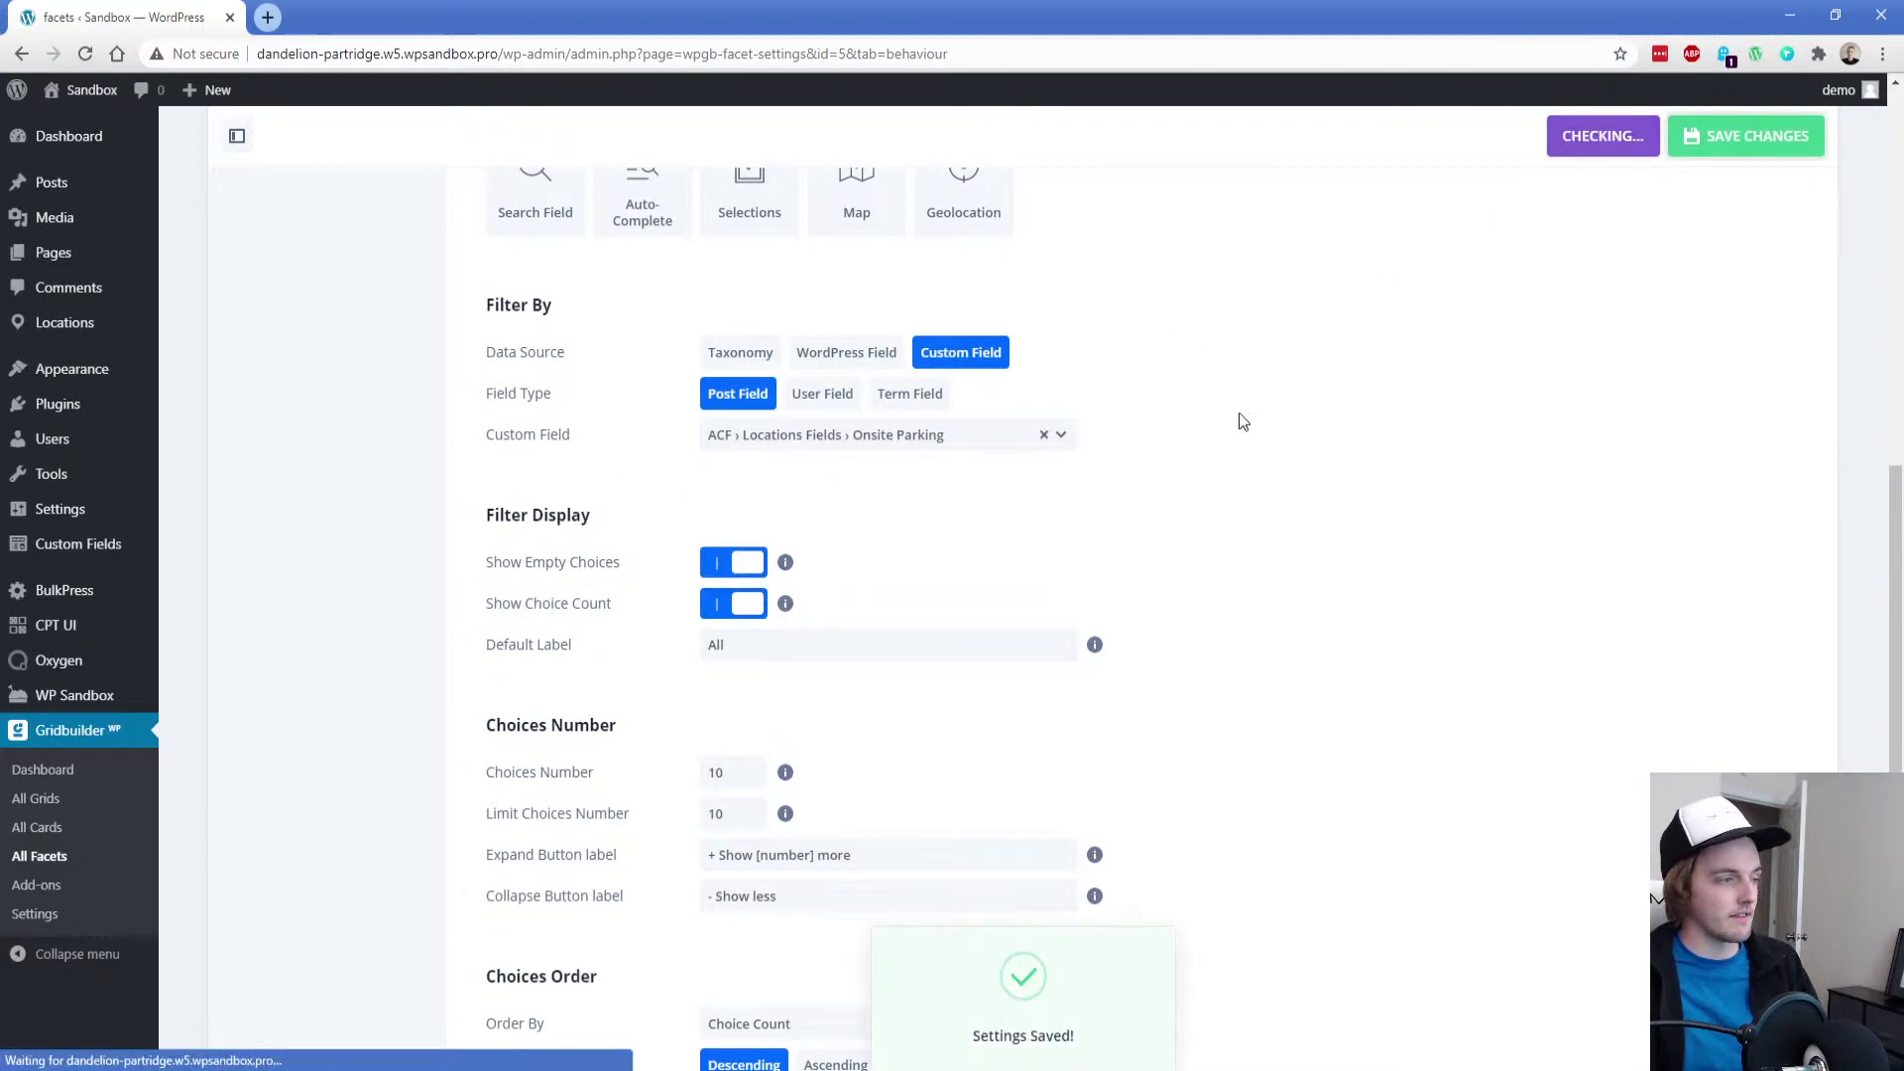
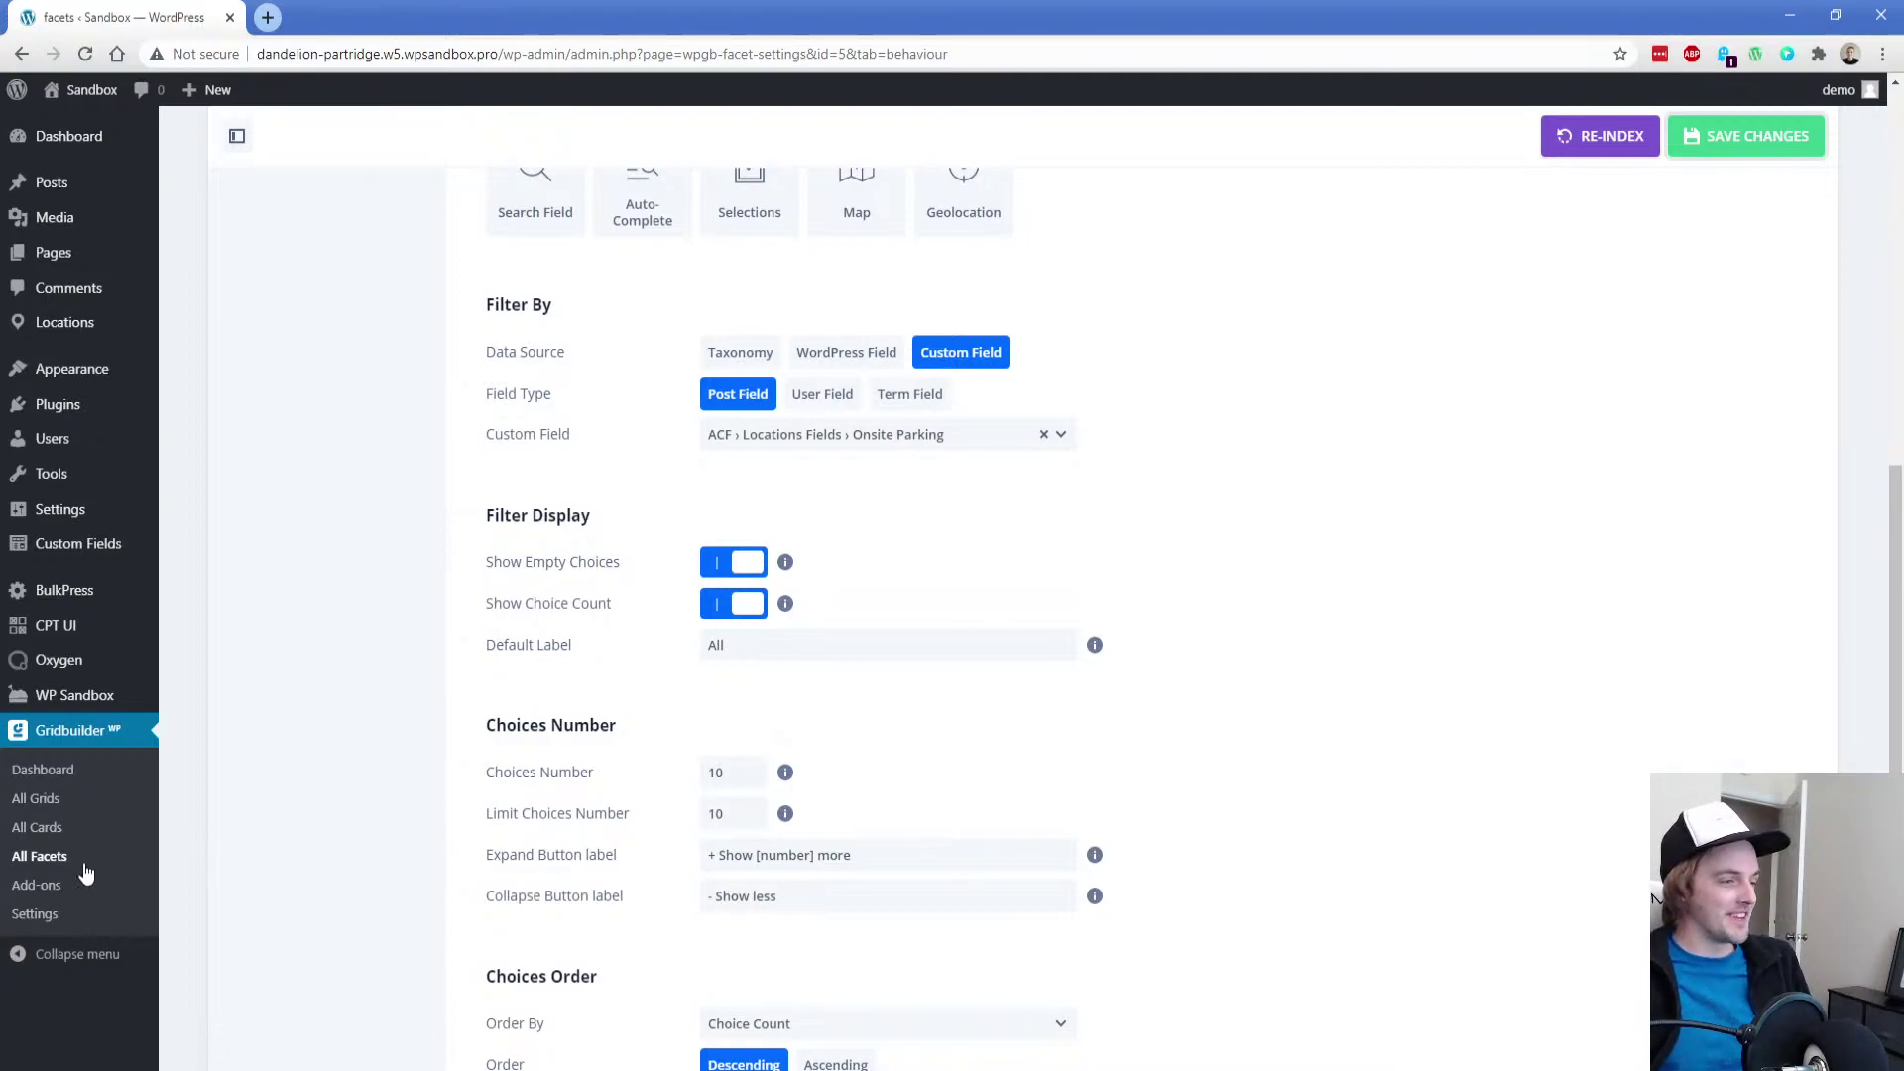
Add a new Oxygen template and title it Locations archive
click(44, 858)
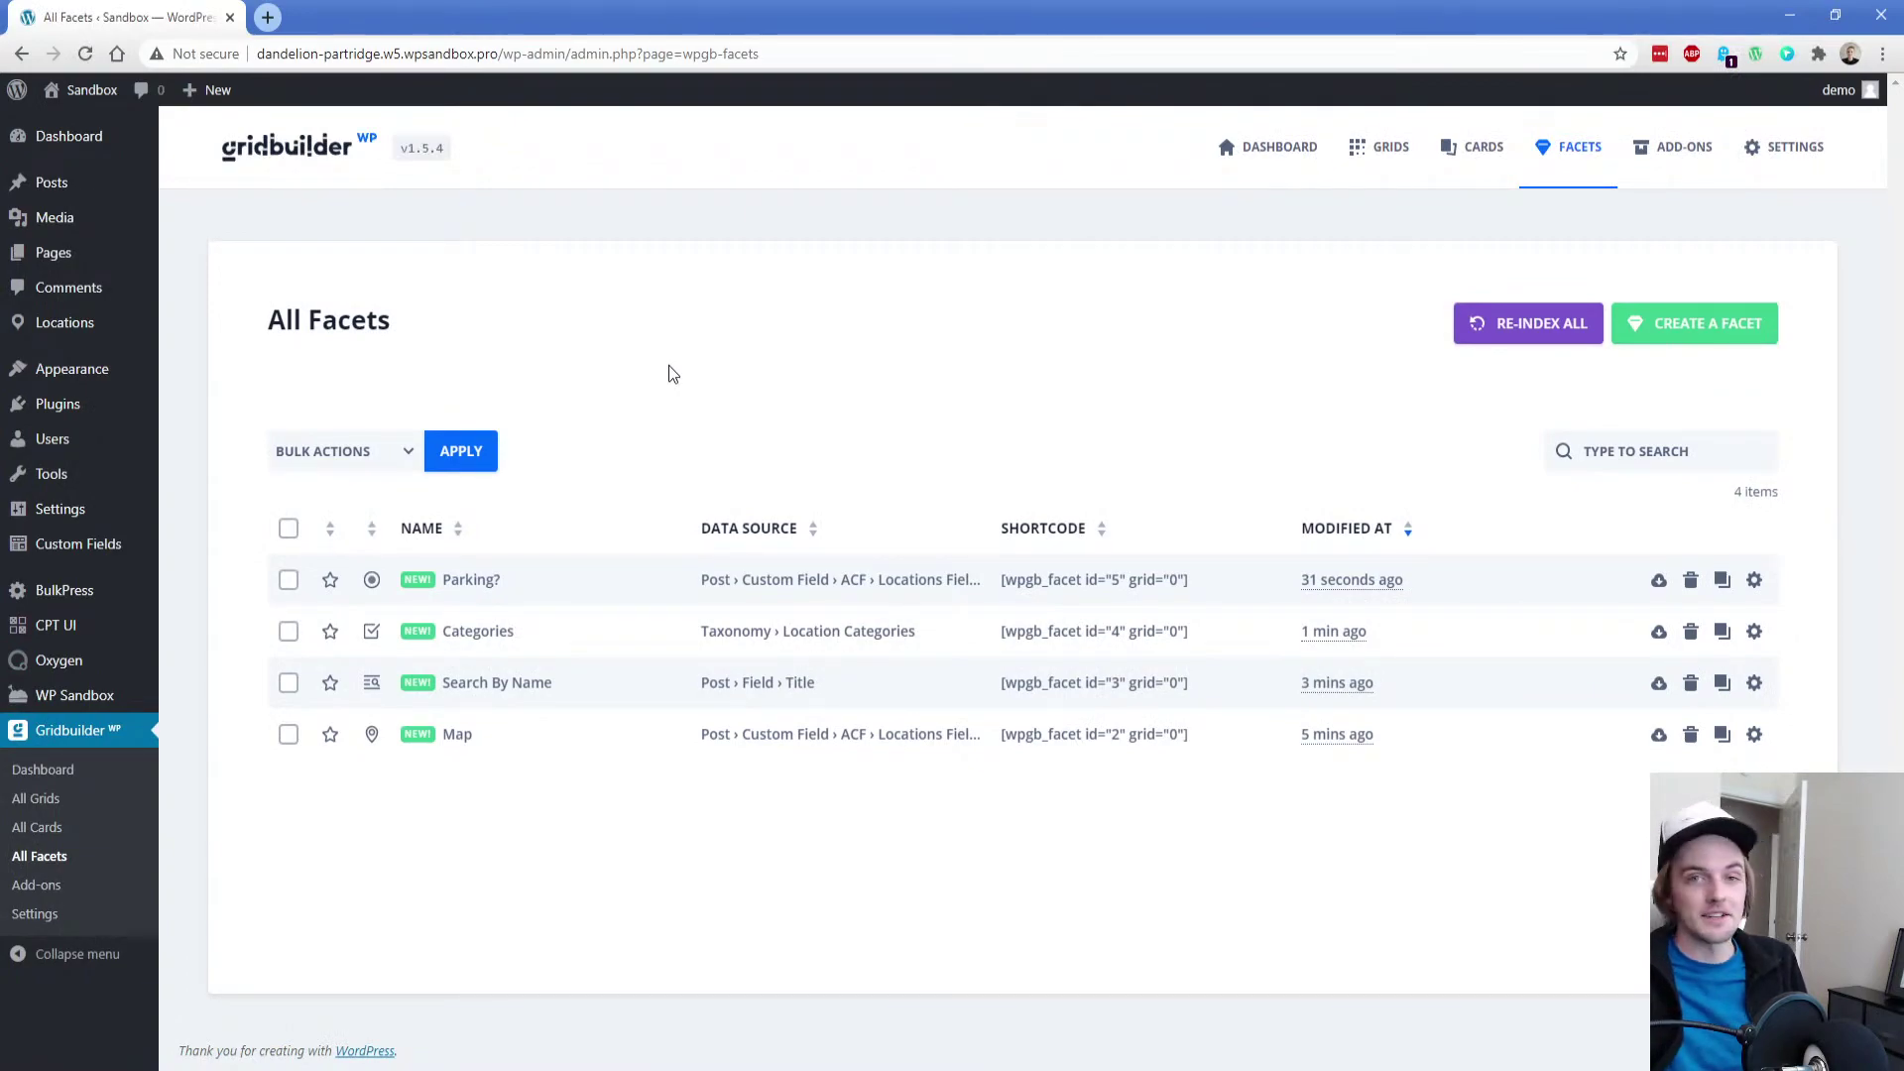
mouse_move(99, 660)
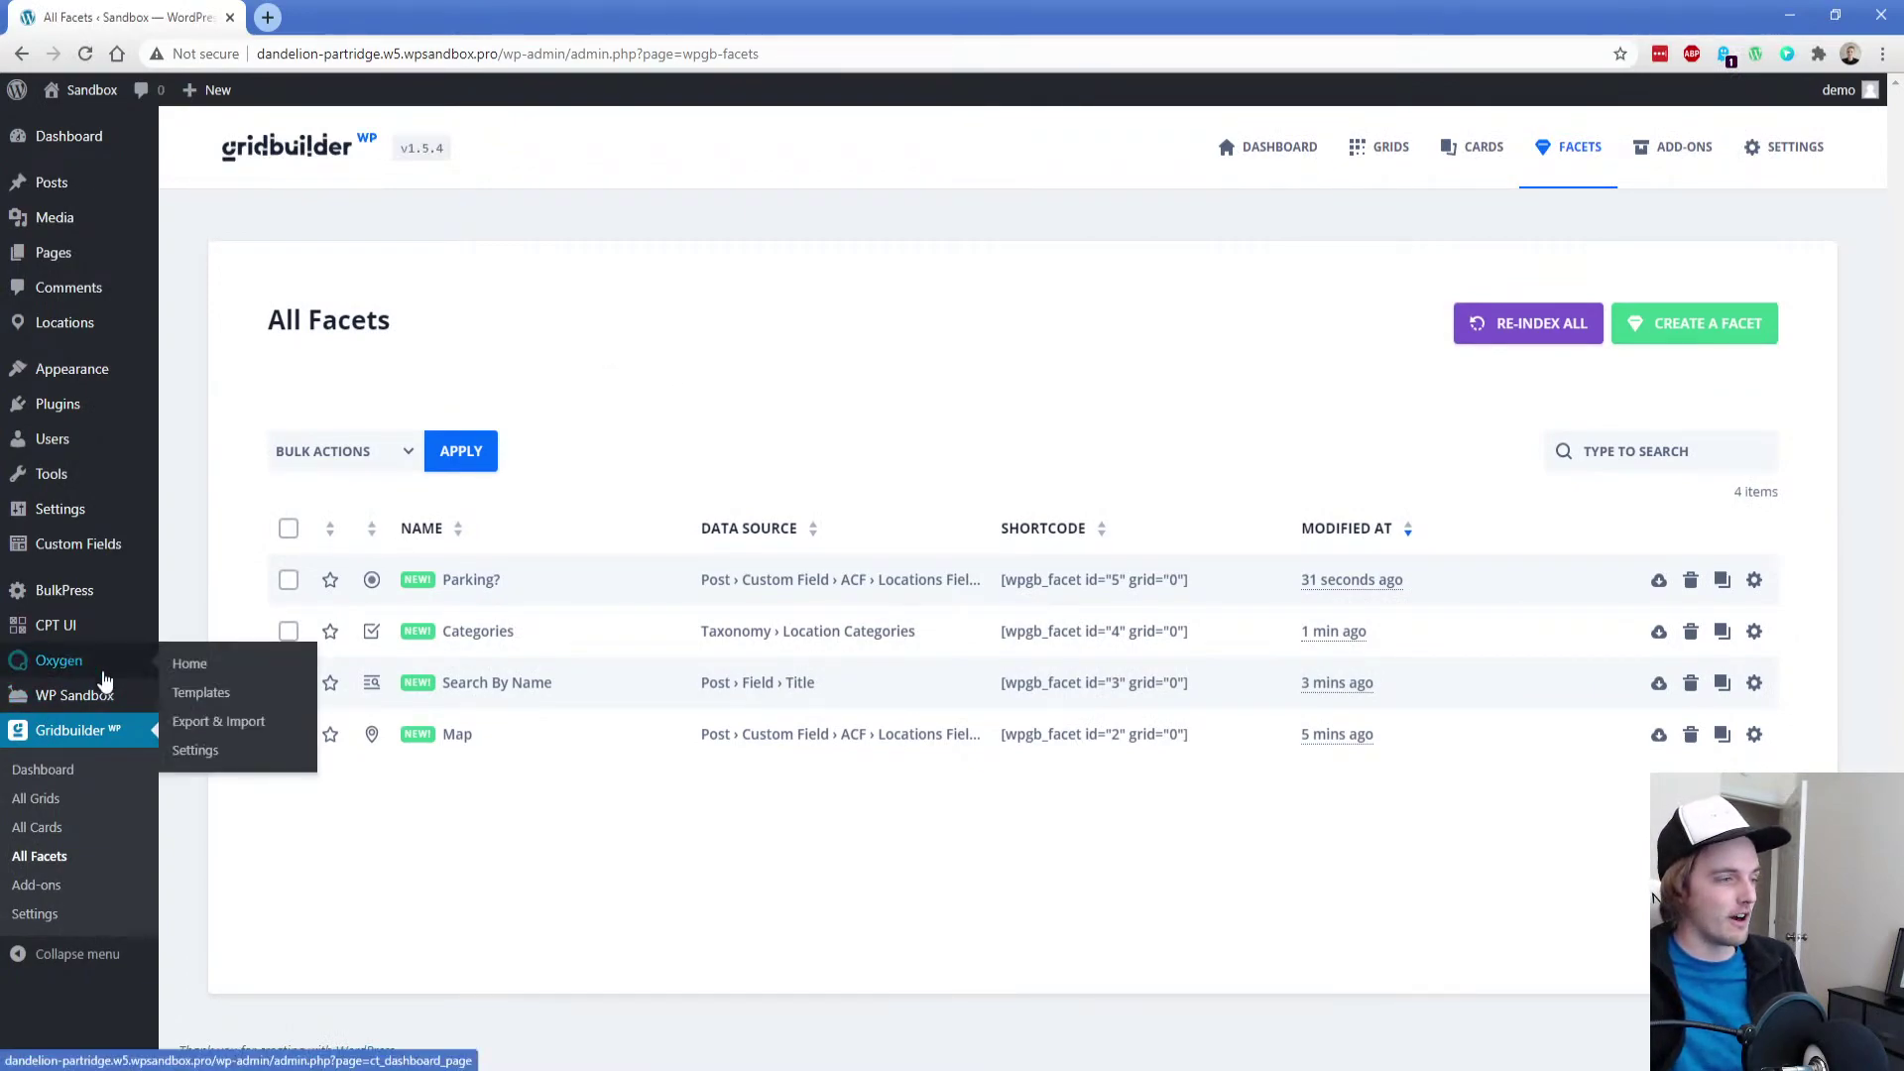
click(198, 692)
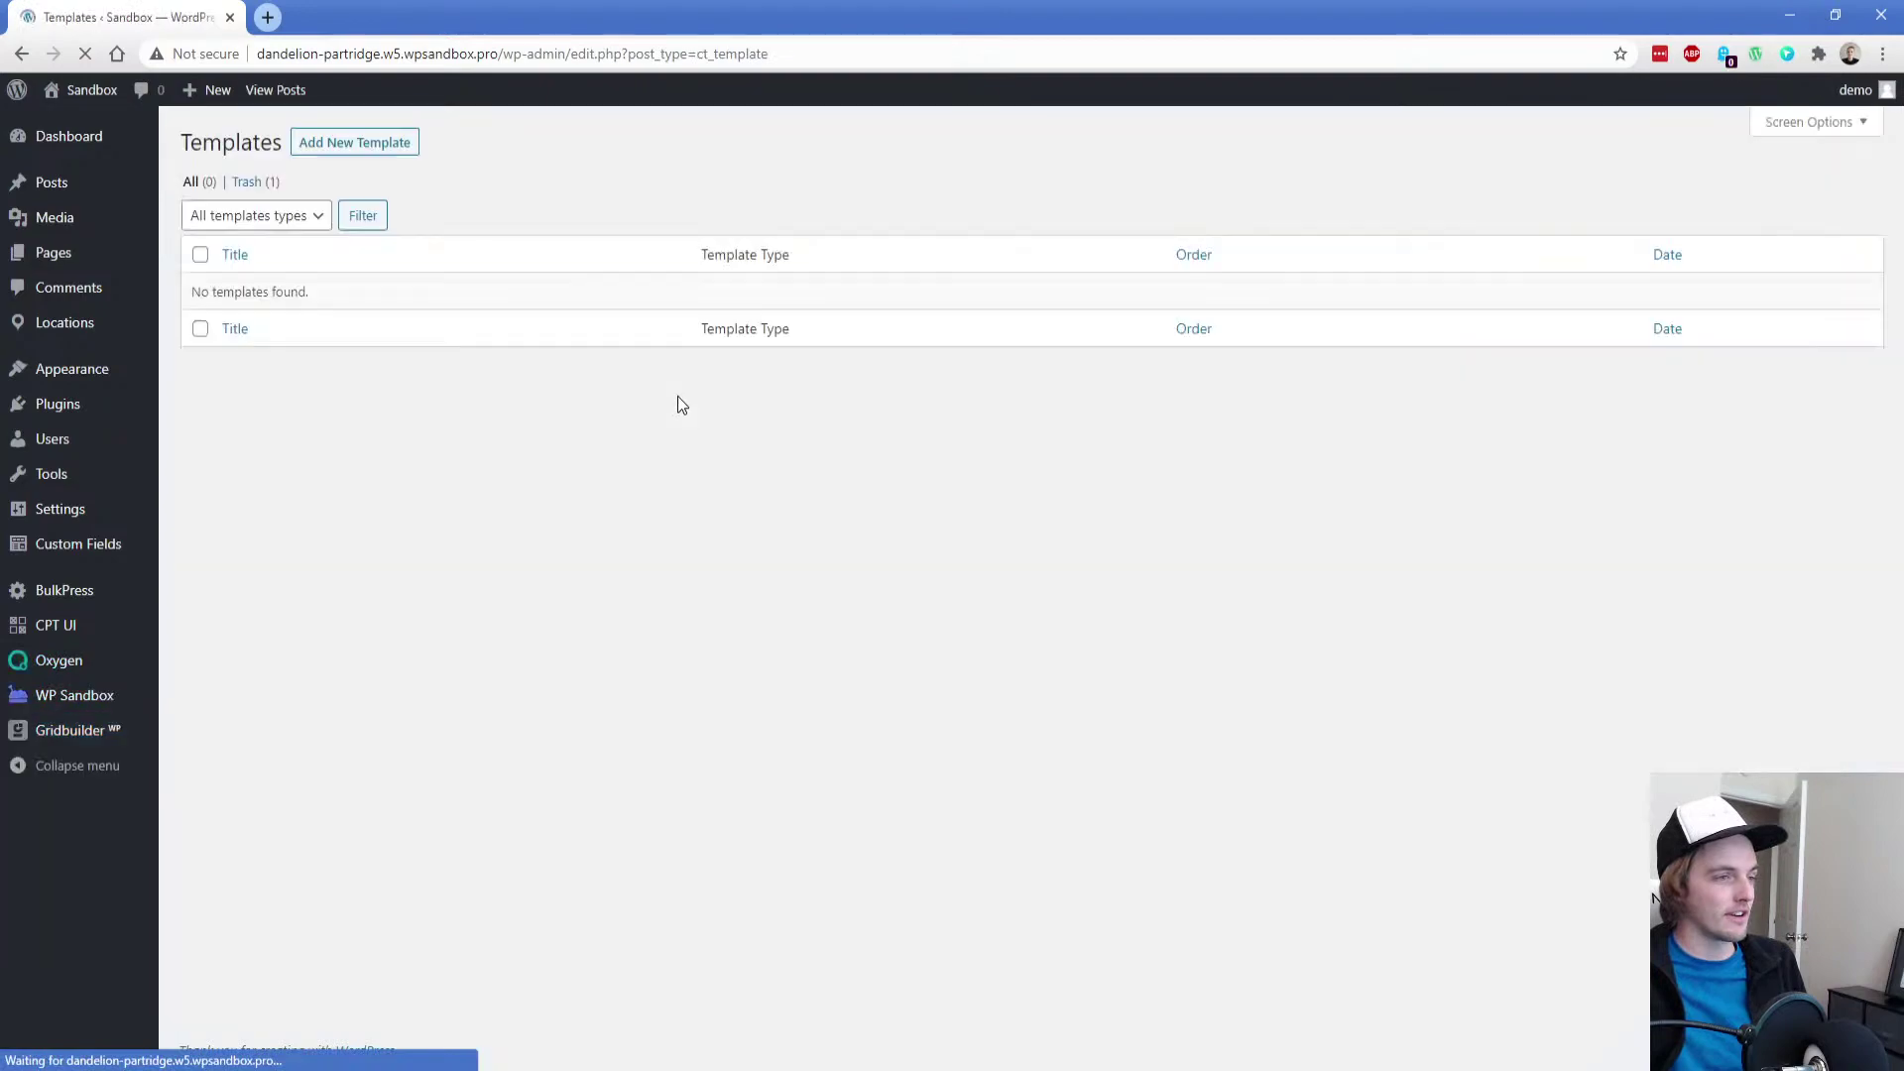
click(387, 150)
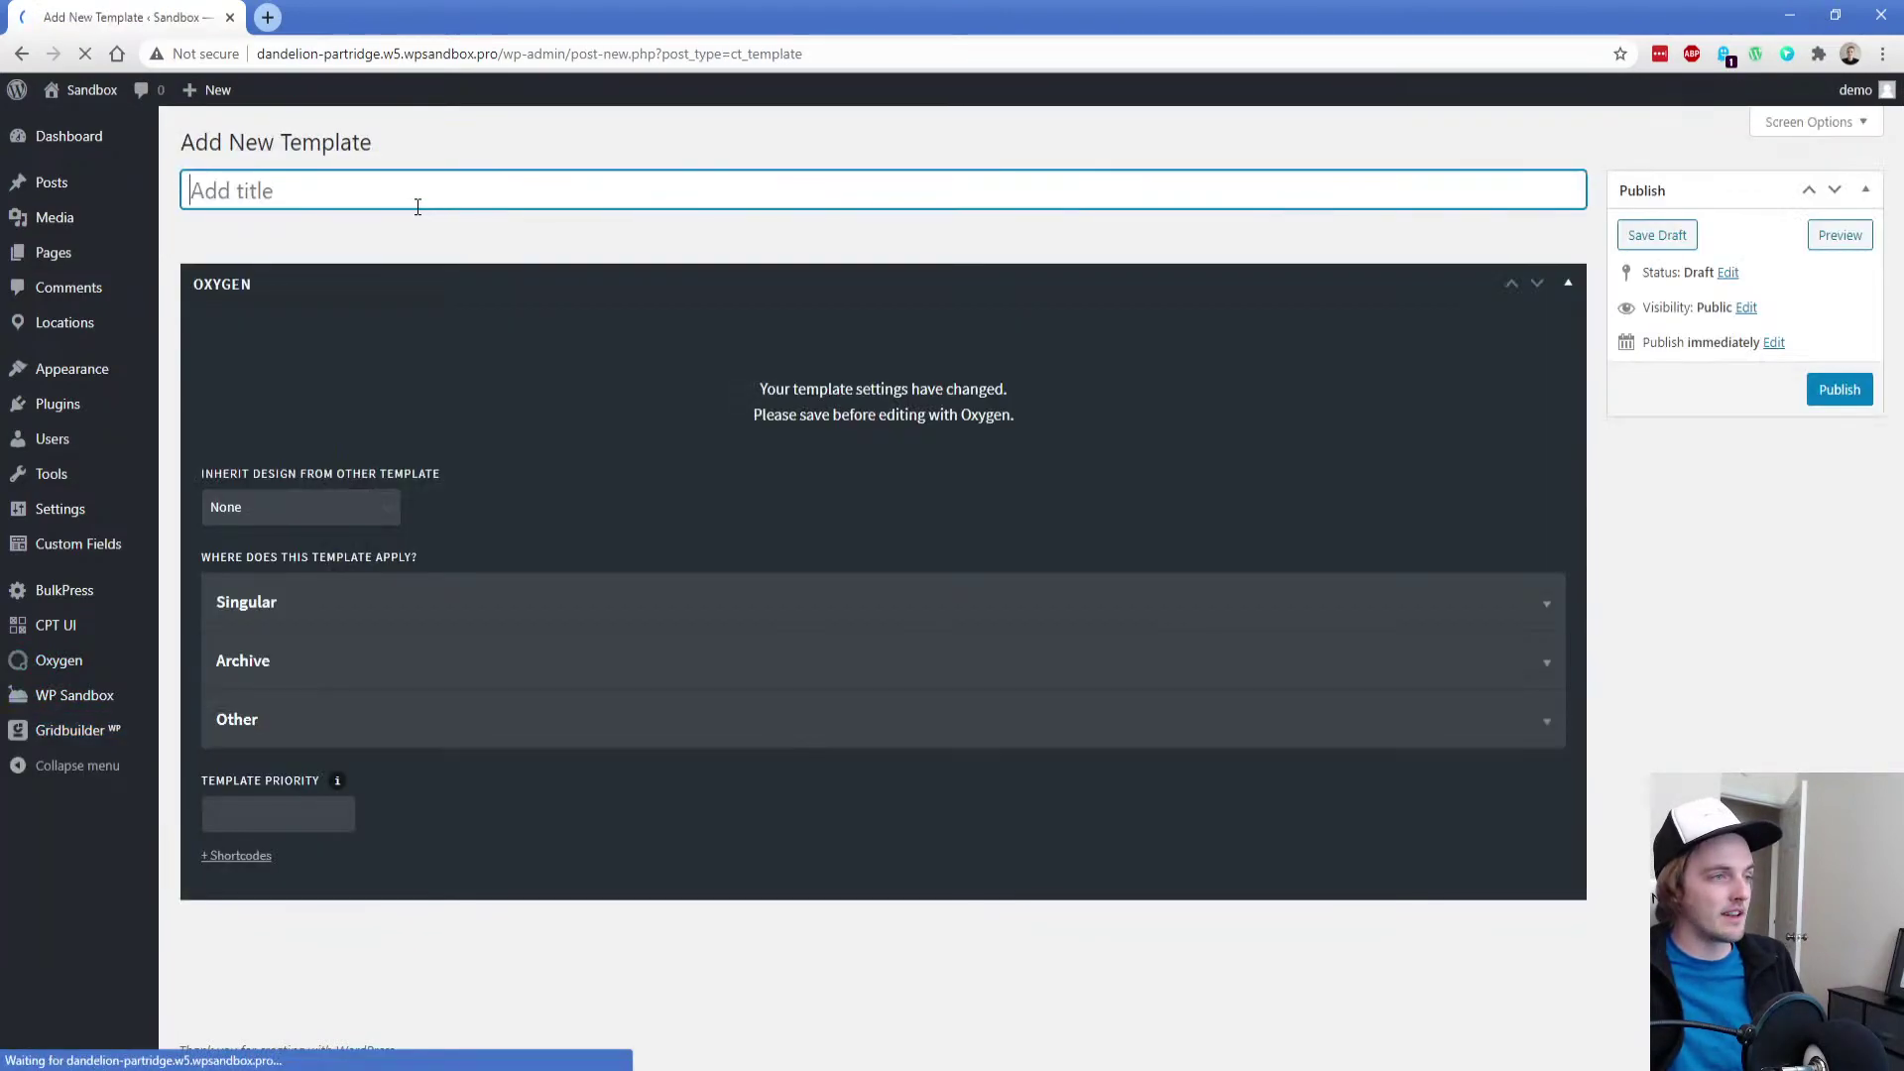
text(Locations archive)
click(373, 508)
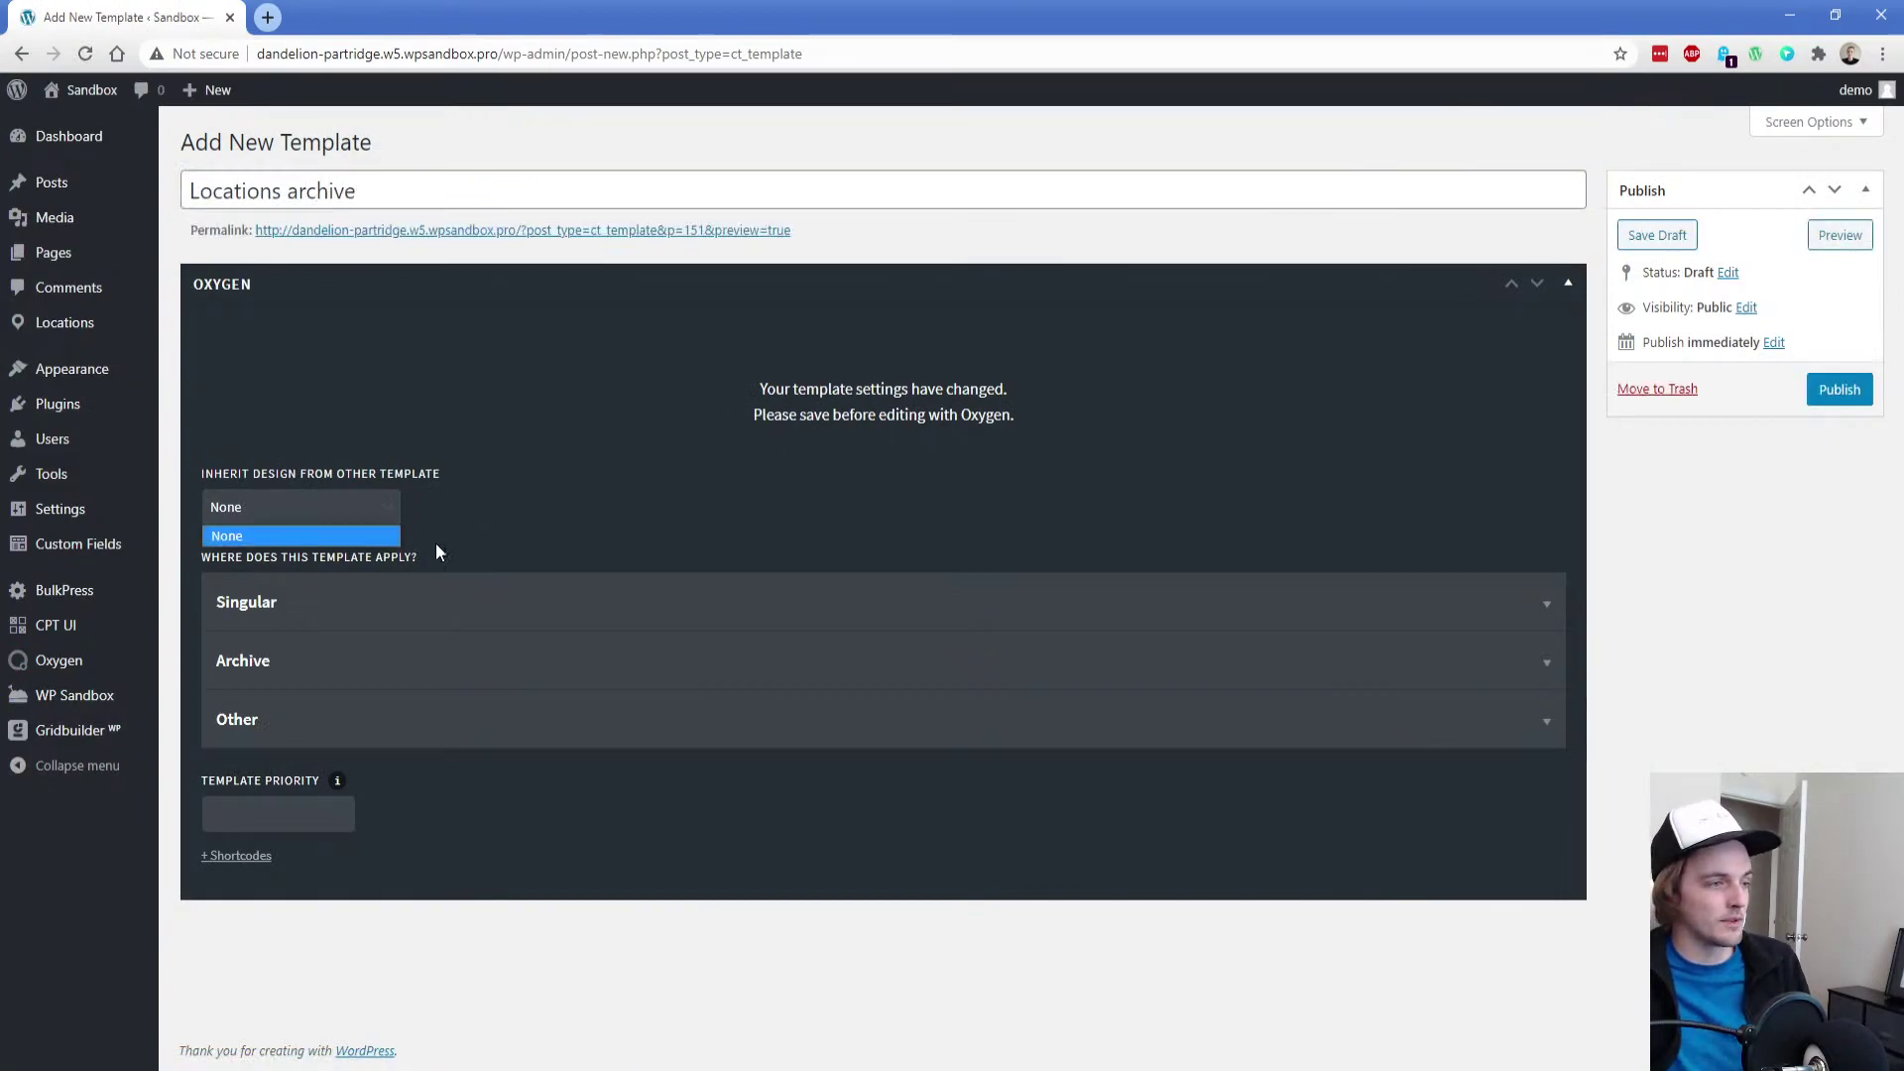
Apply the template to the archive of the locations post type and publish it
click(317, 671)
scroll(370, 731, down, 2)
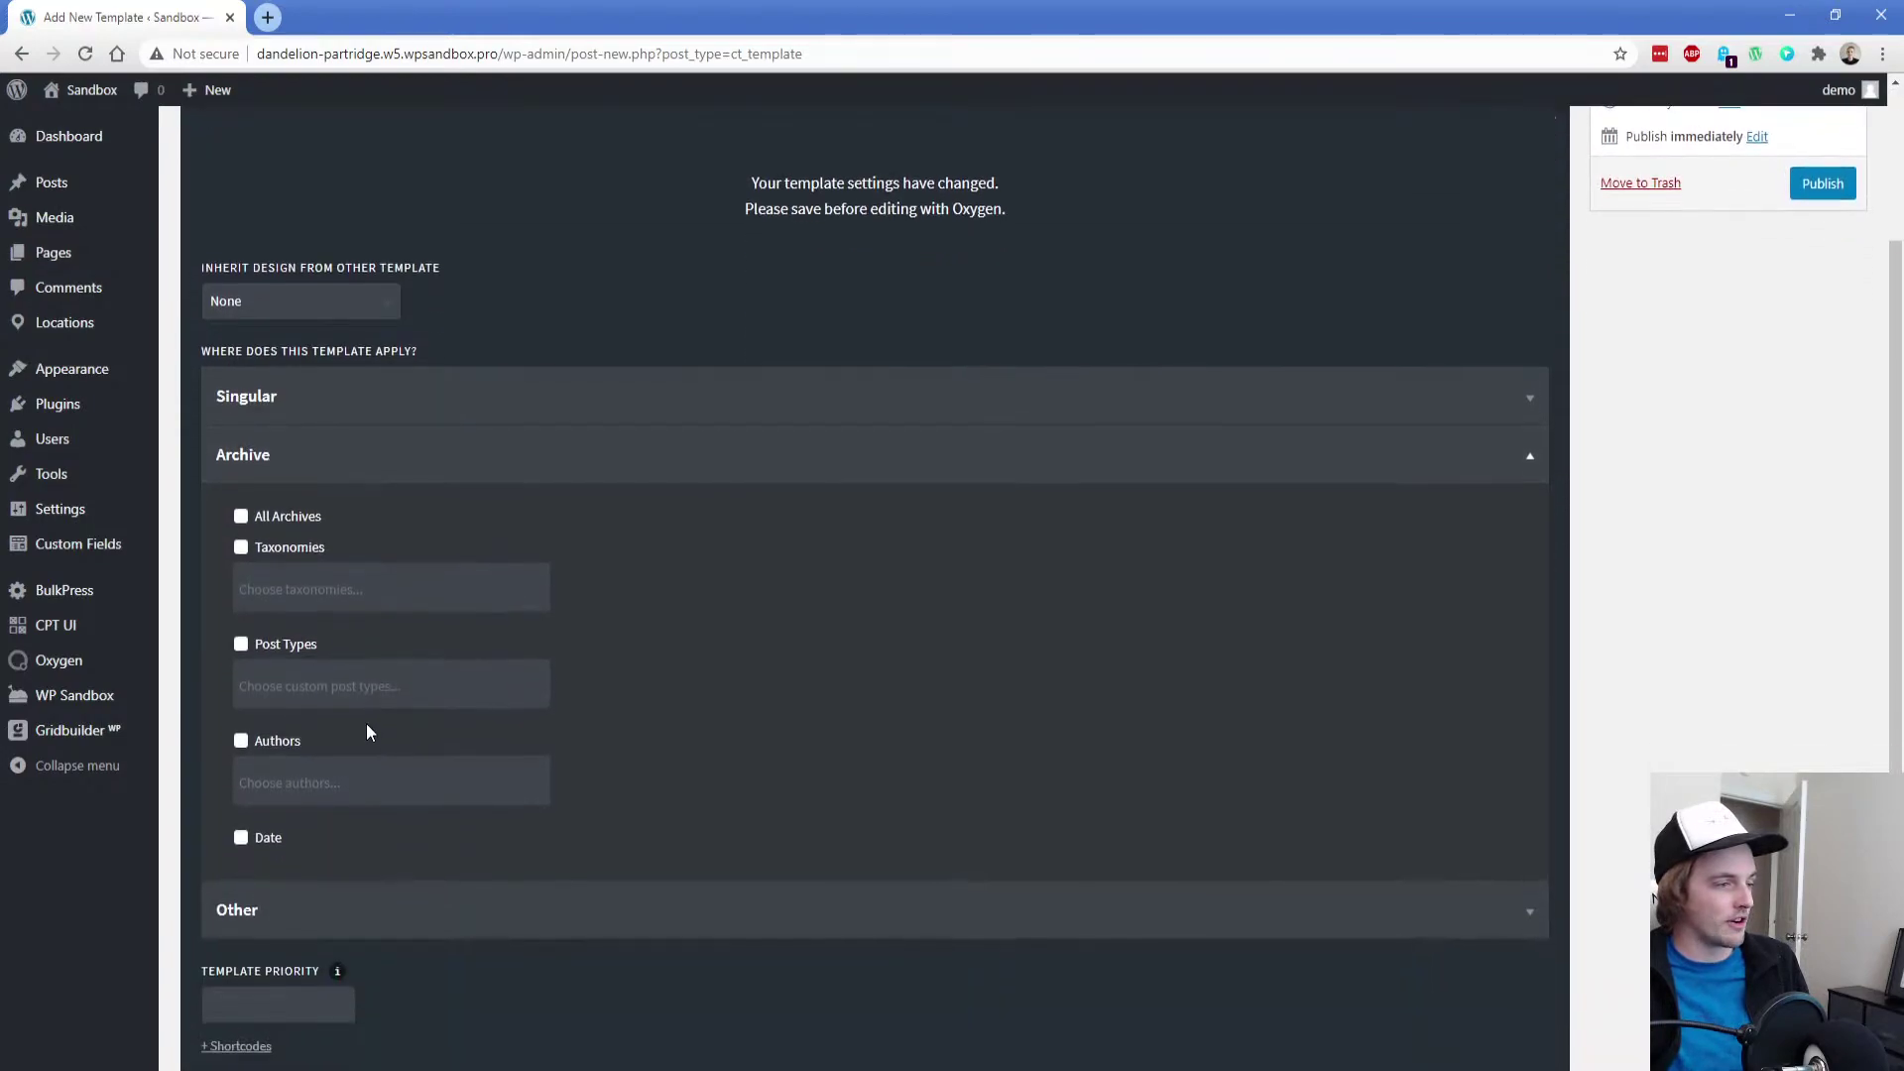
click(240, 645)
click(293, 683)
text(loc)
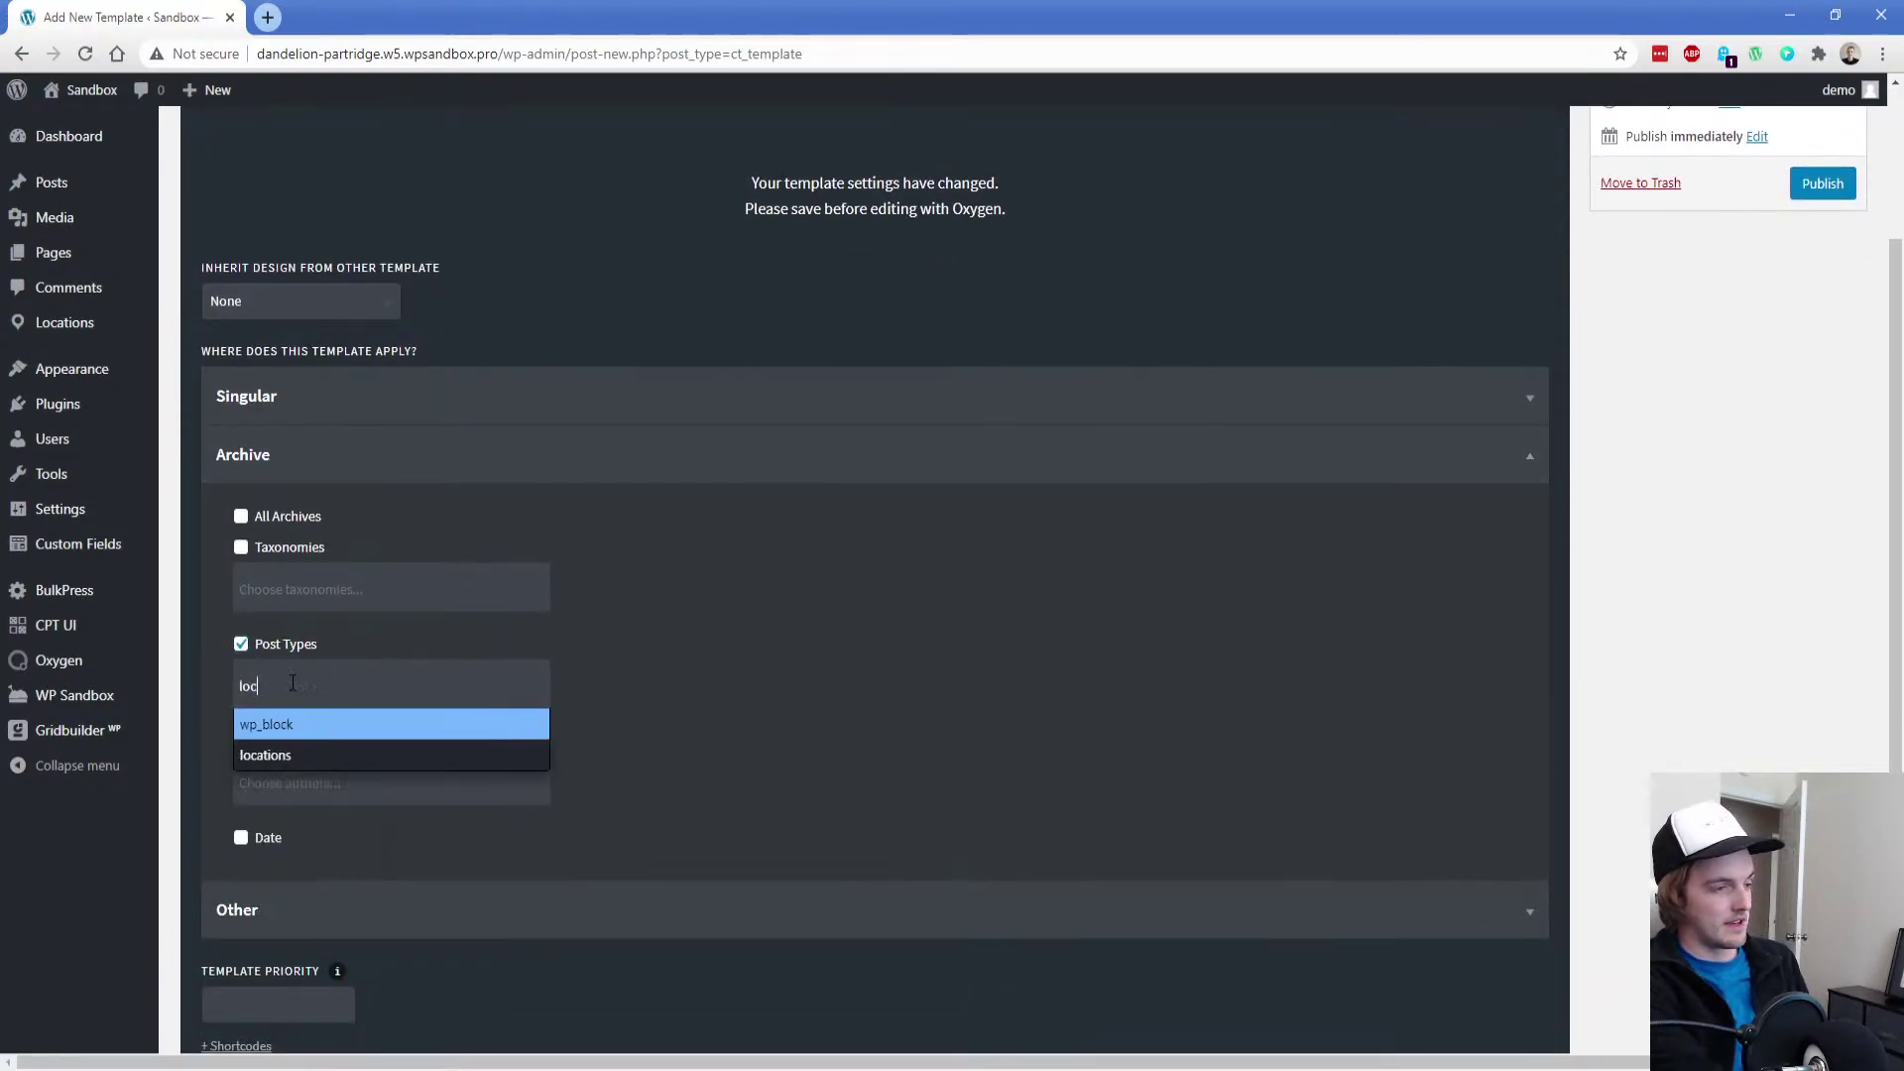
key(Down)
key(Return)
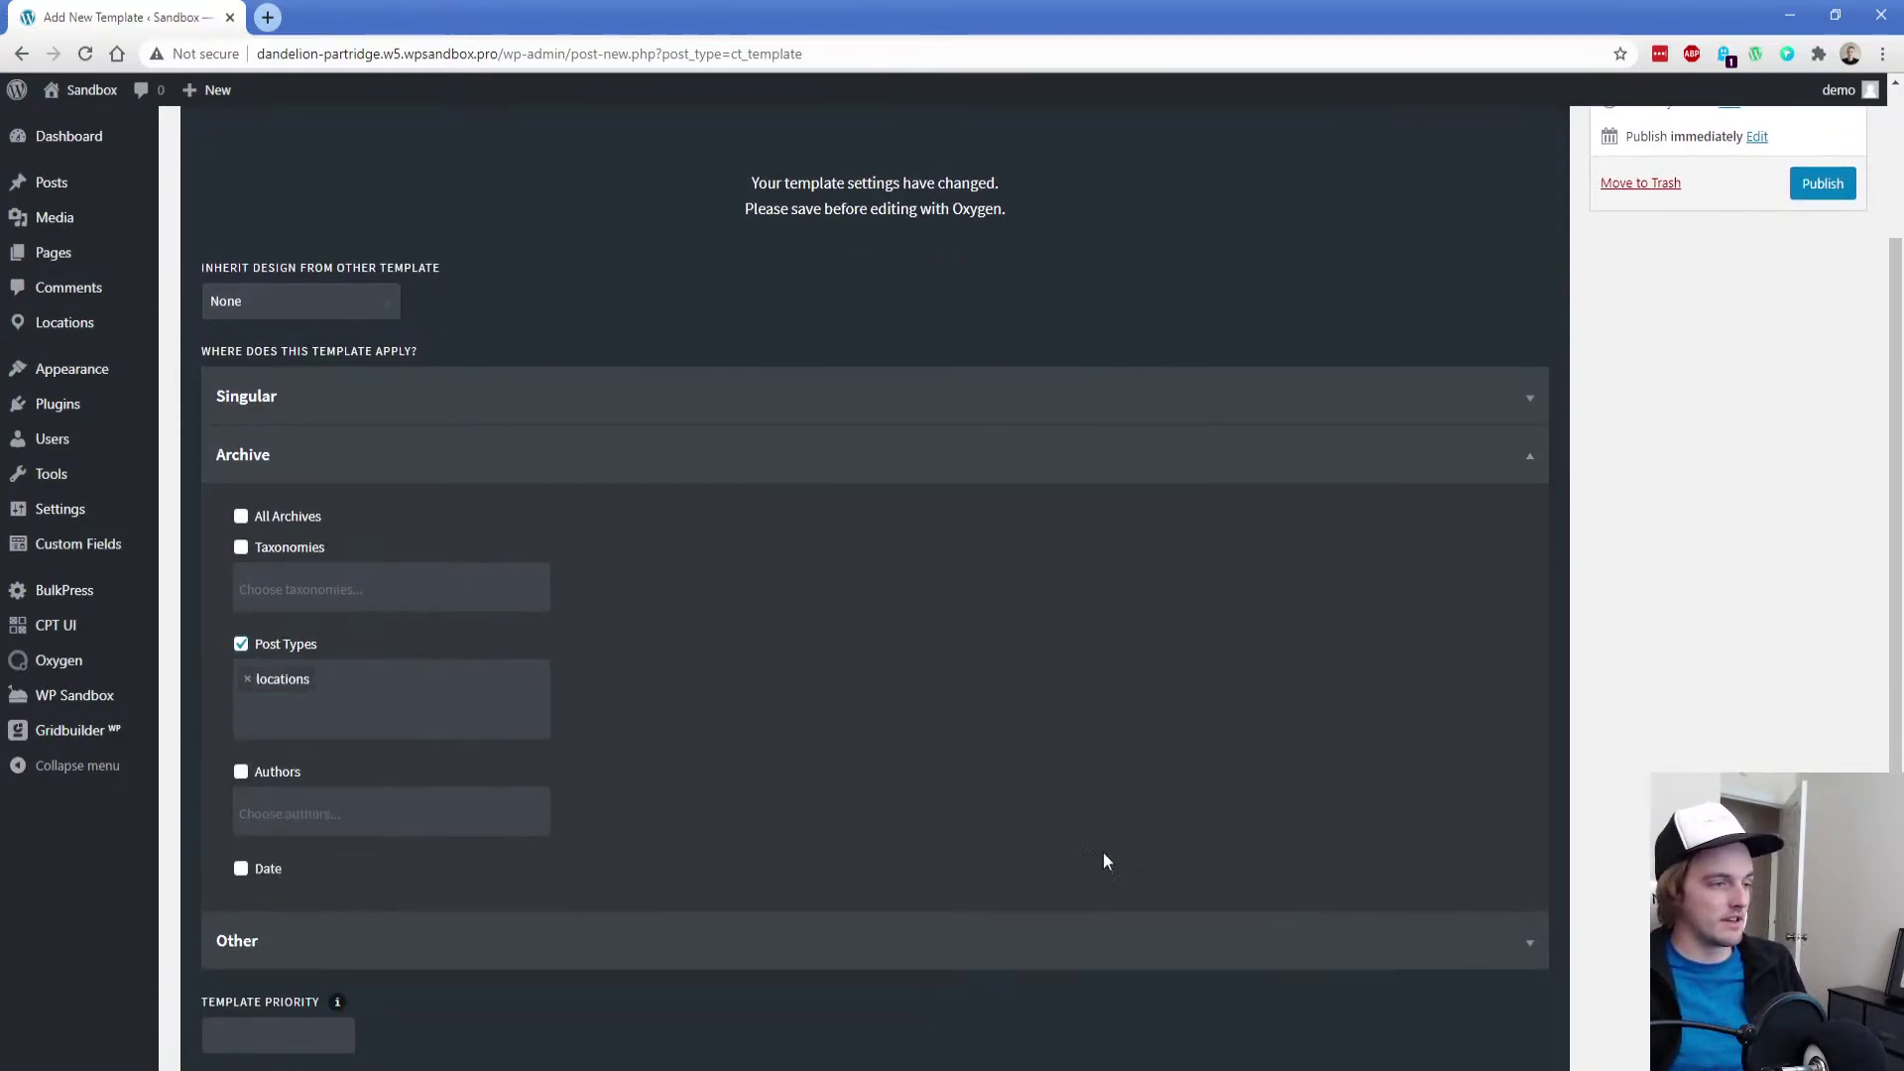
scroll(1667, 626, up, 2)
click(1831, 398)
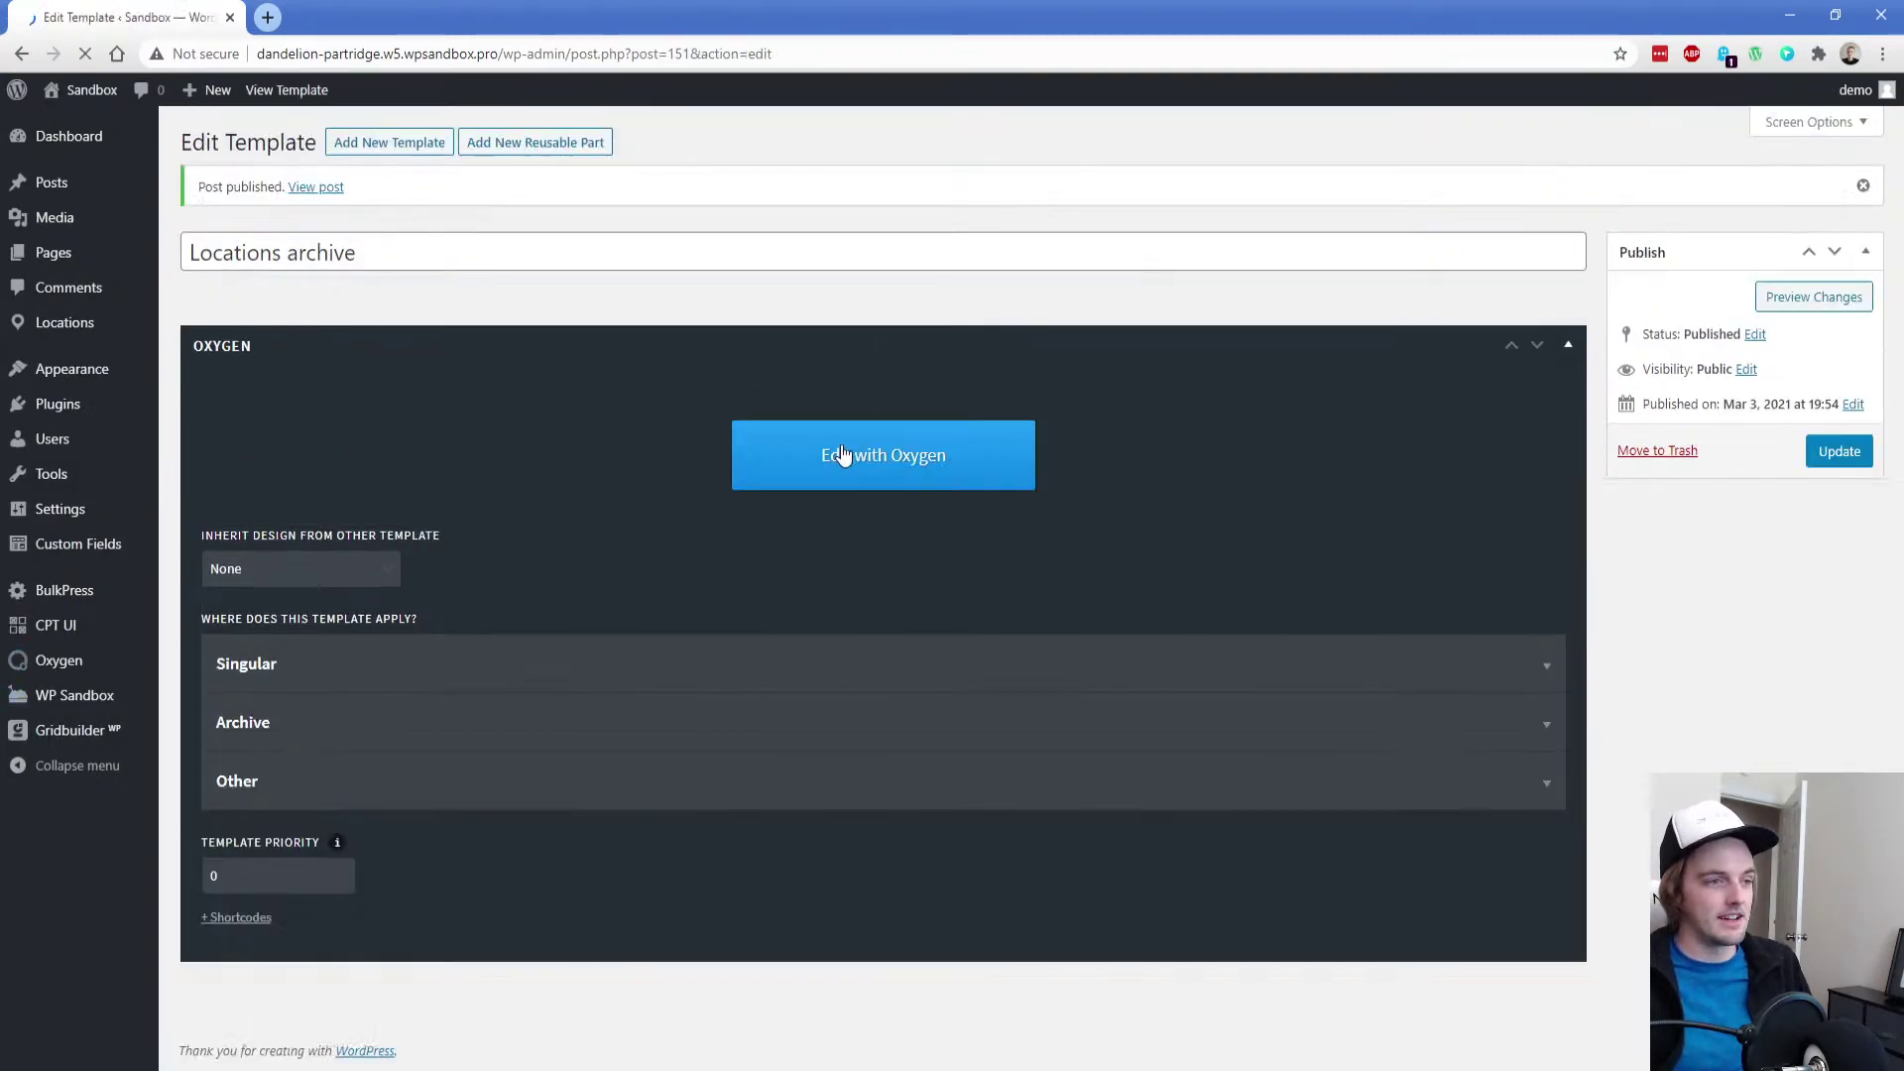
Open the template in the Oxygen visual editor and add a section with background color #f6f7fb
click(840, 455)
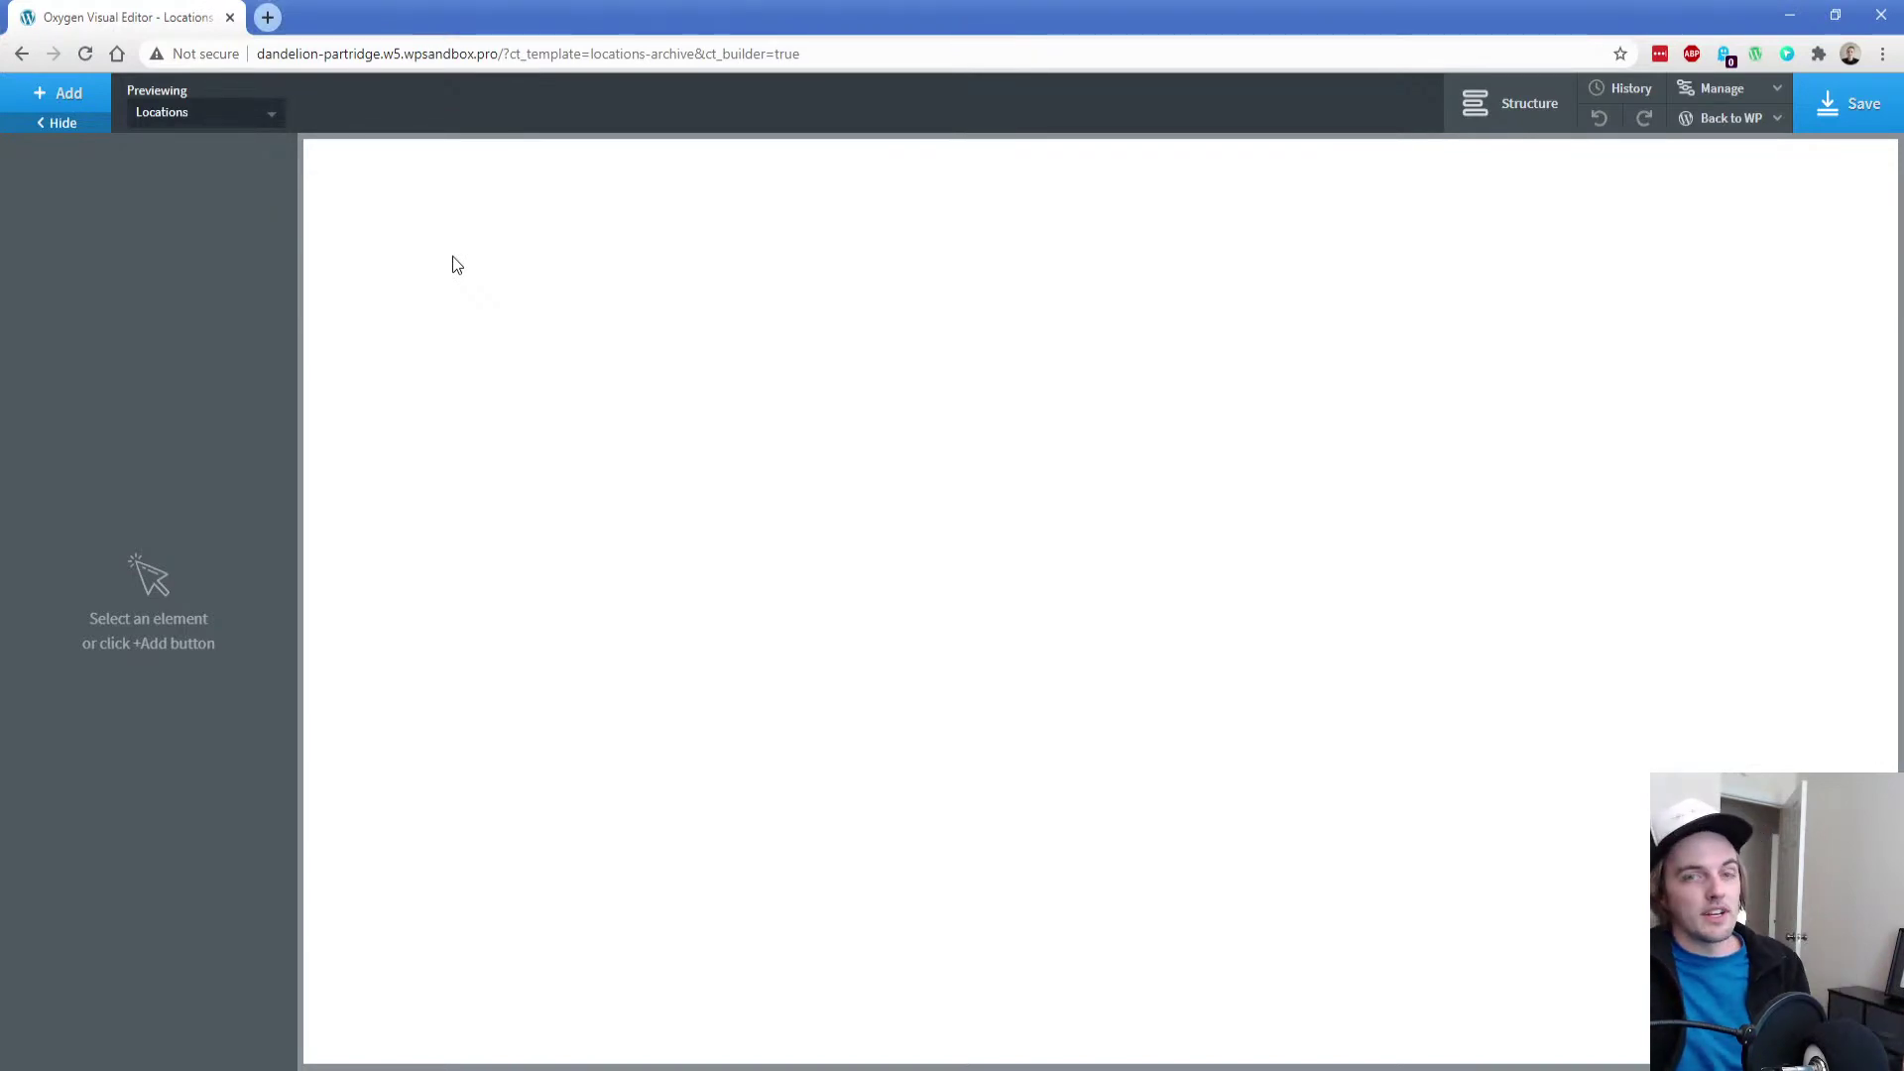
click(61, 93)
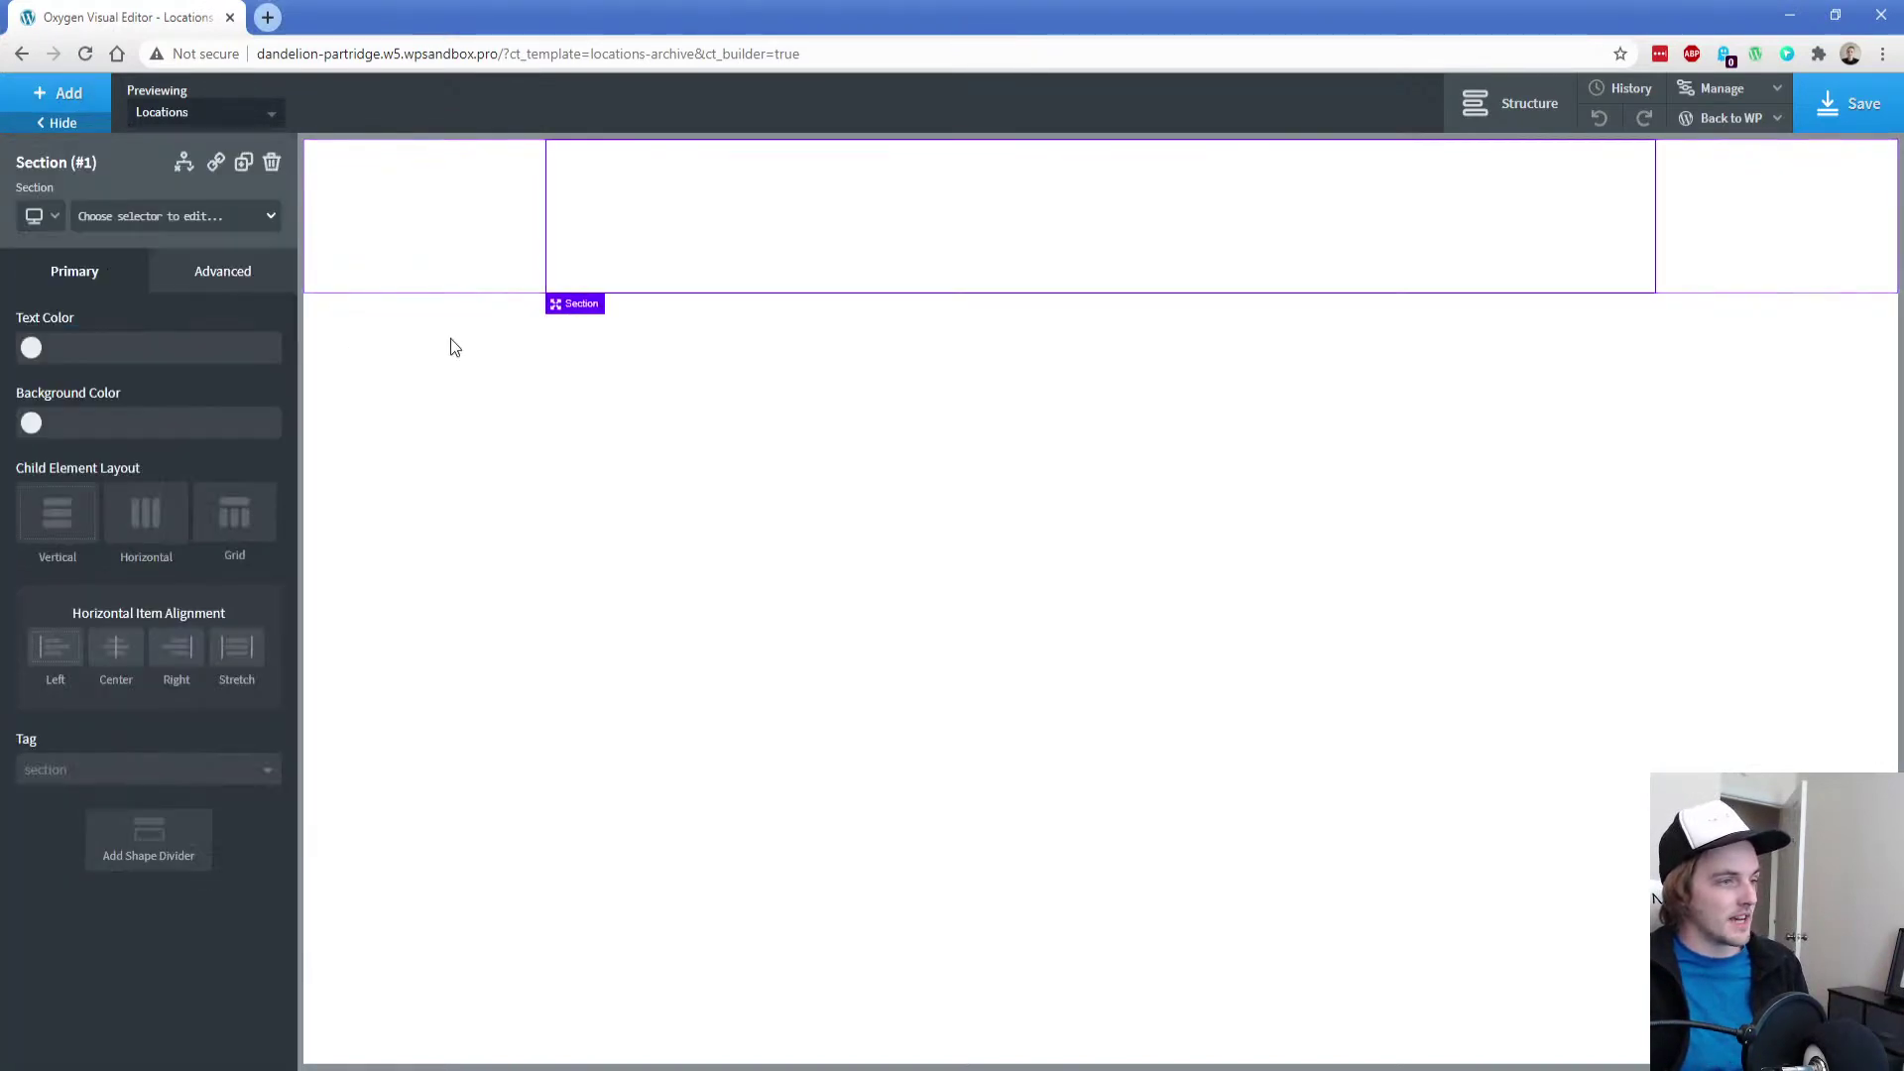
click(122, 421)
text(#f6f7fb)
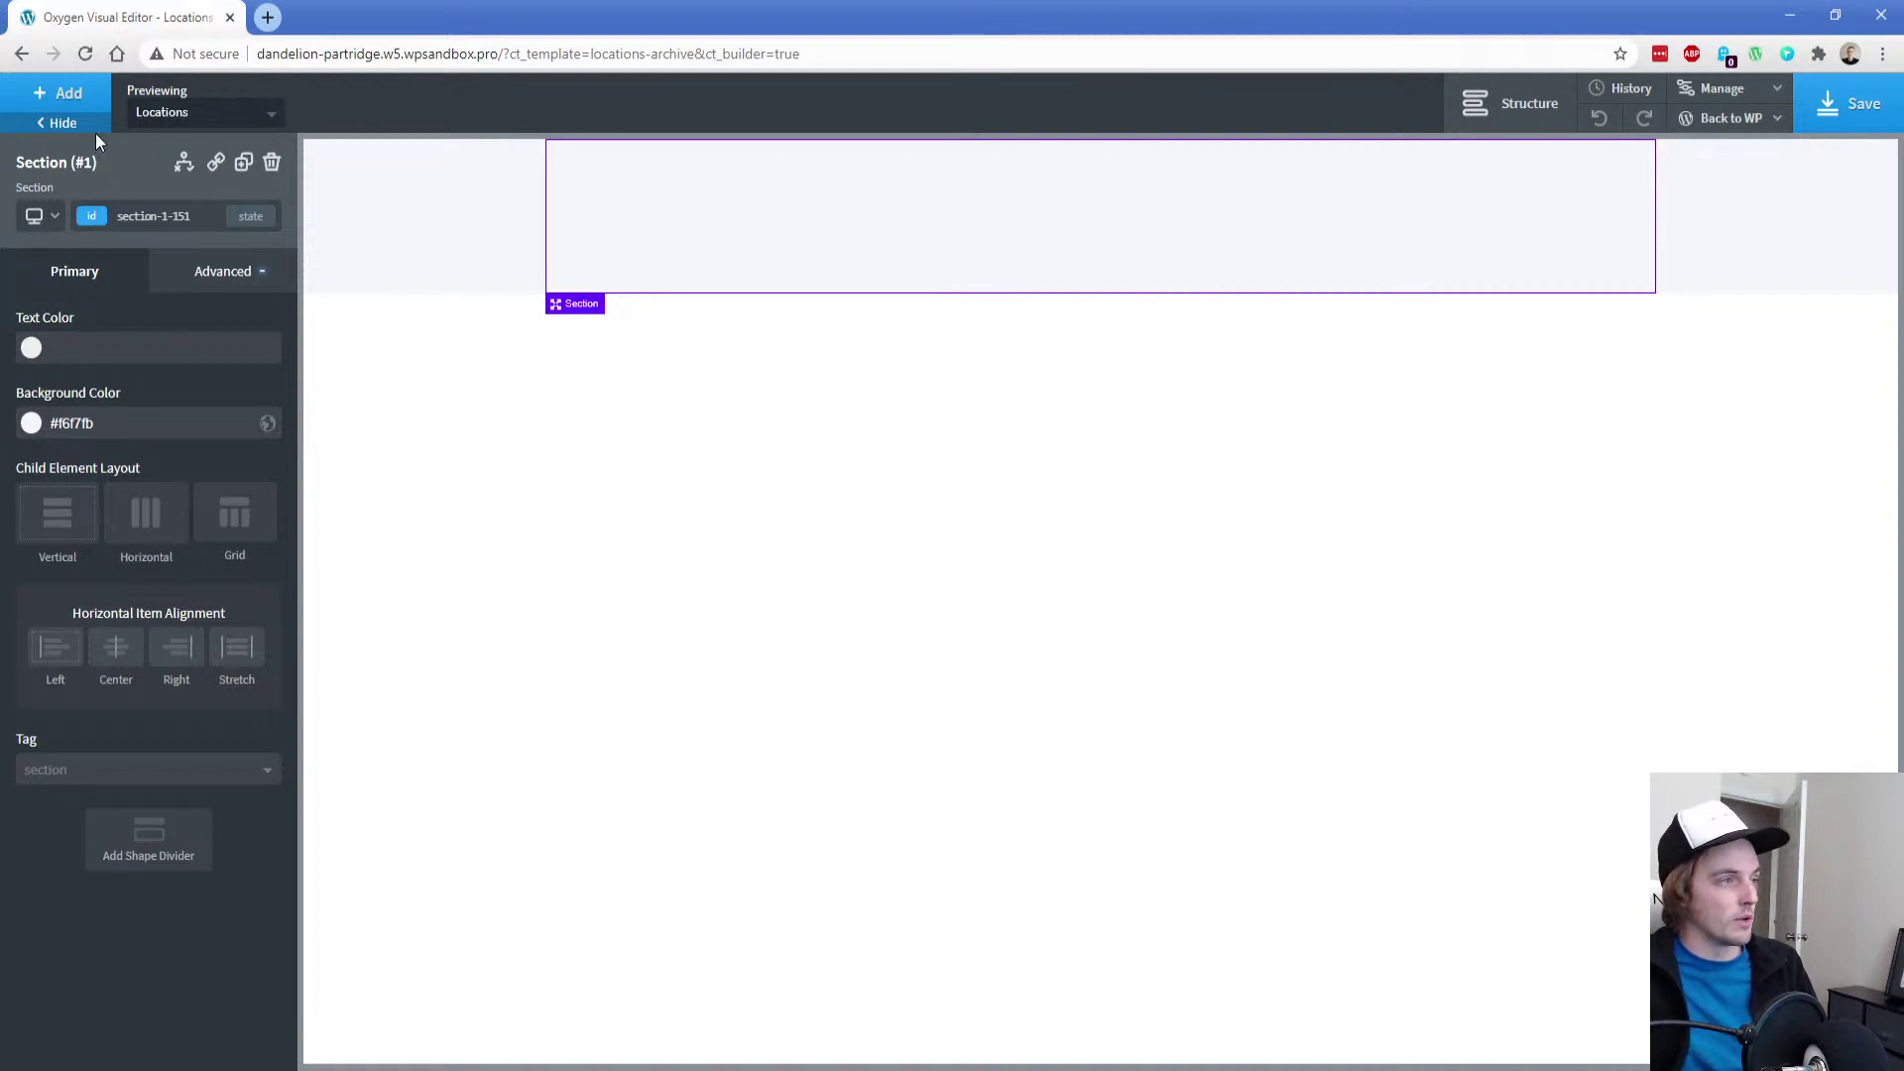
Add a WP Grid Builder facet element to the section and assign the Map facet to it
click(83, 102)
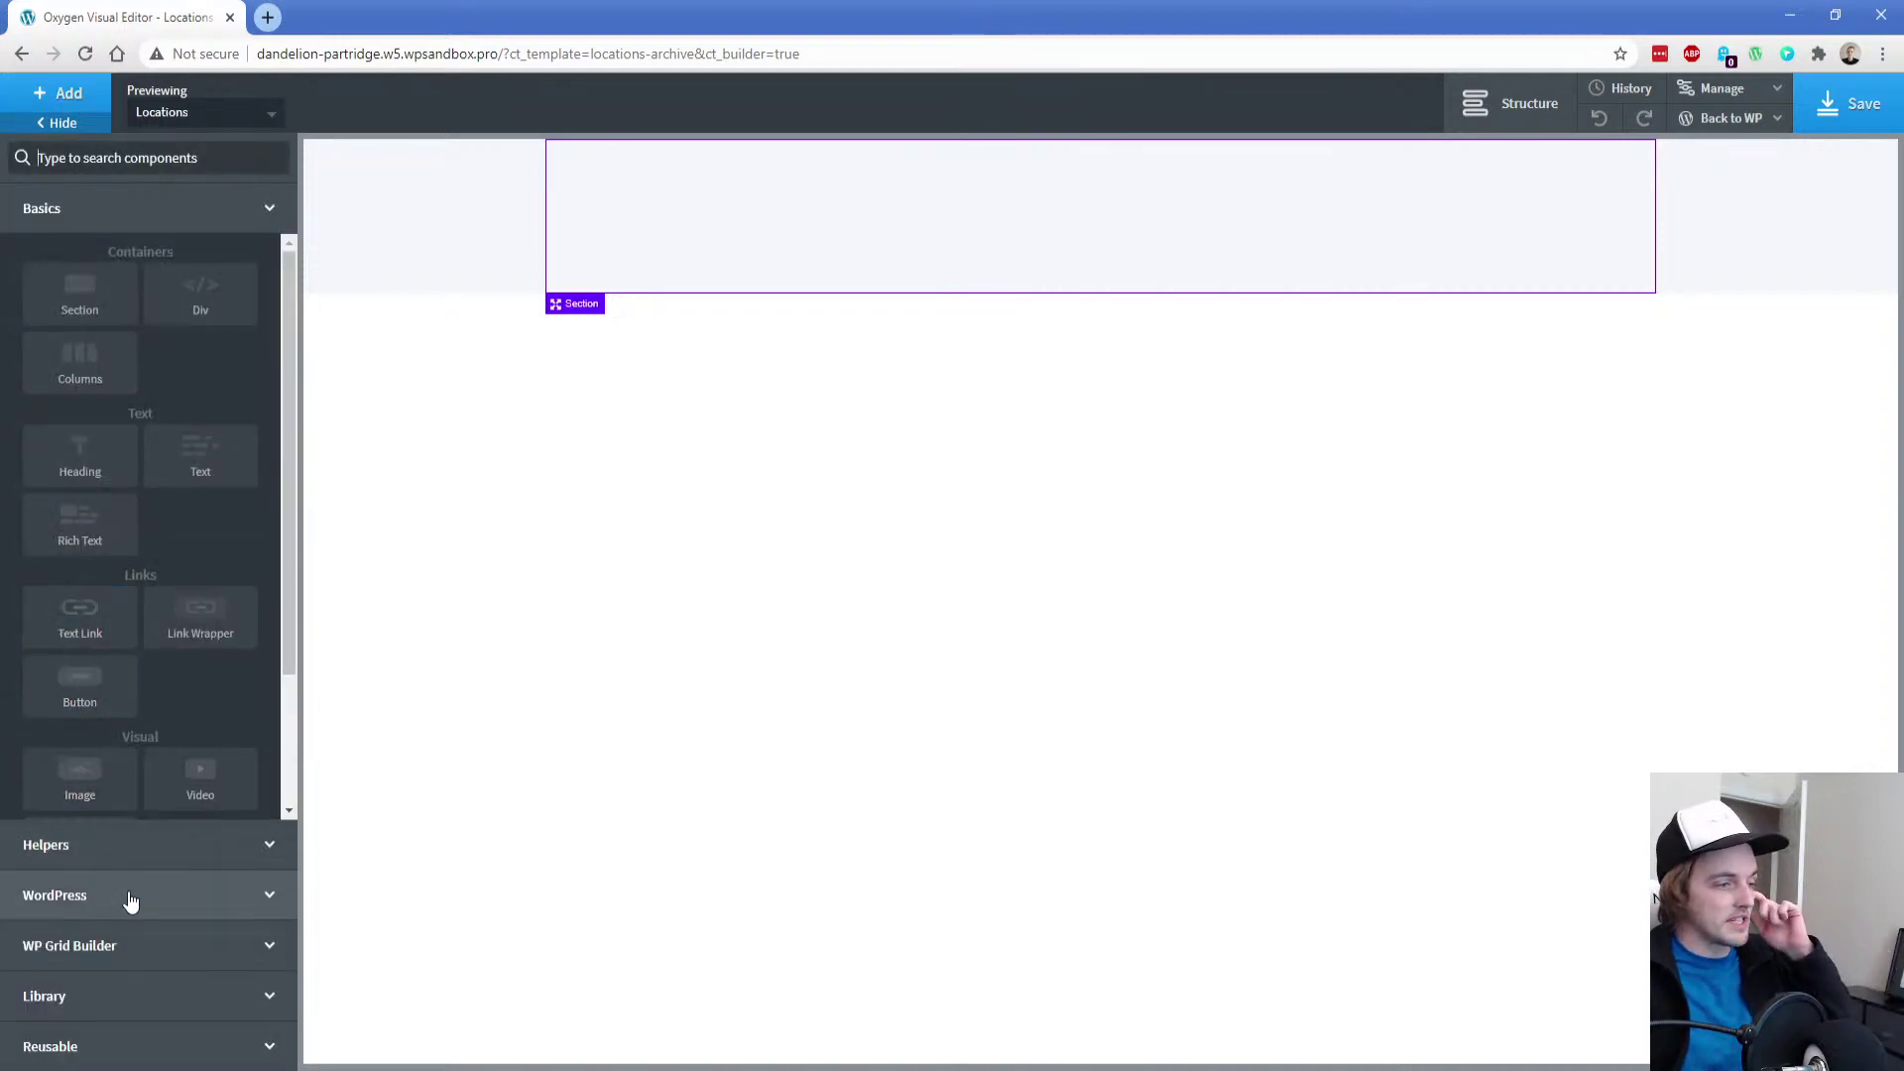
click(146, 954)
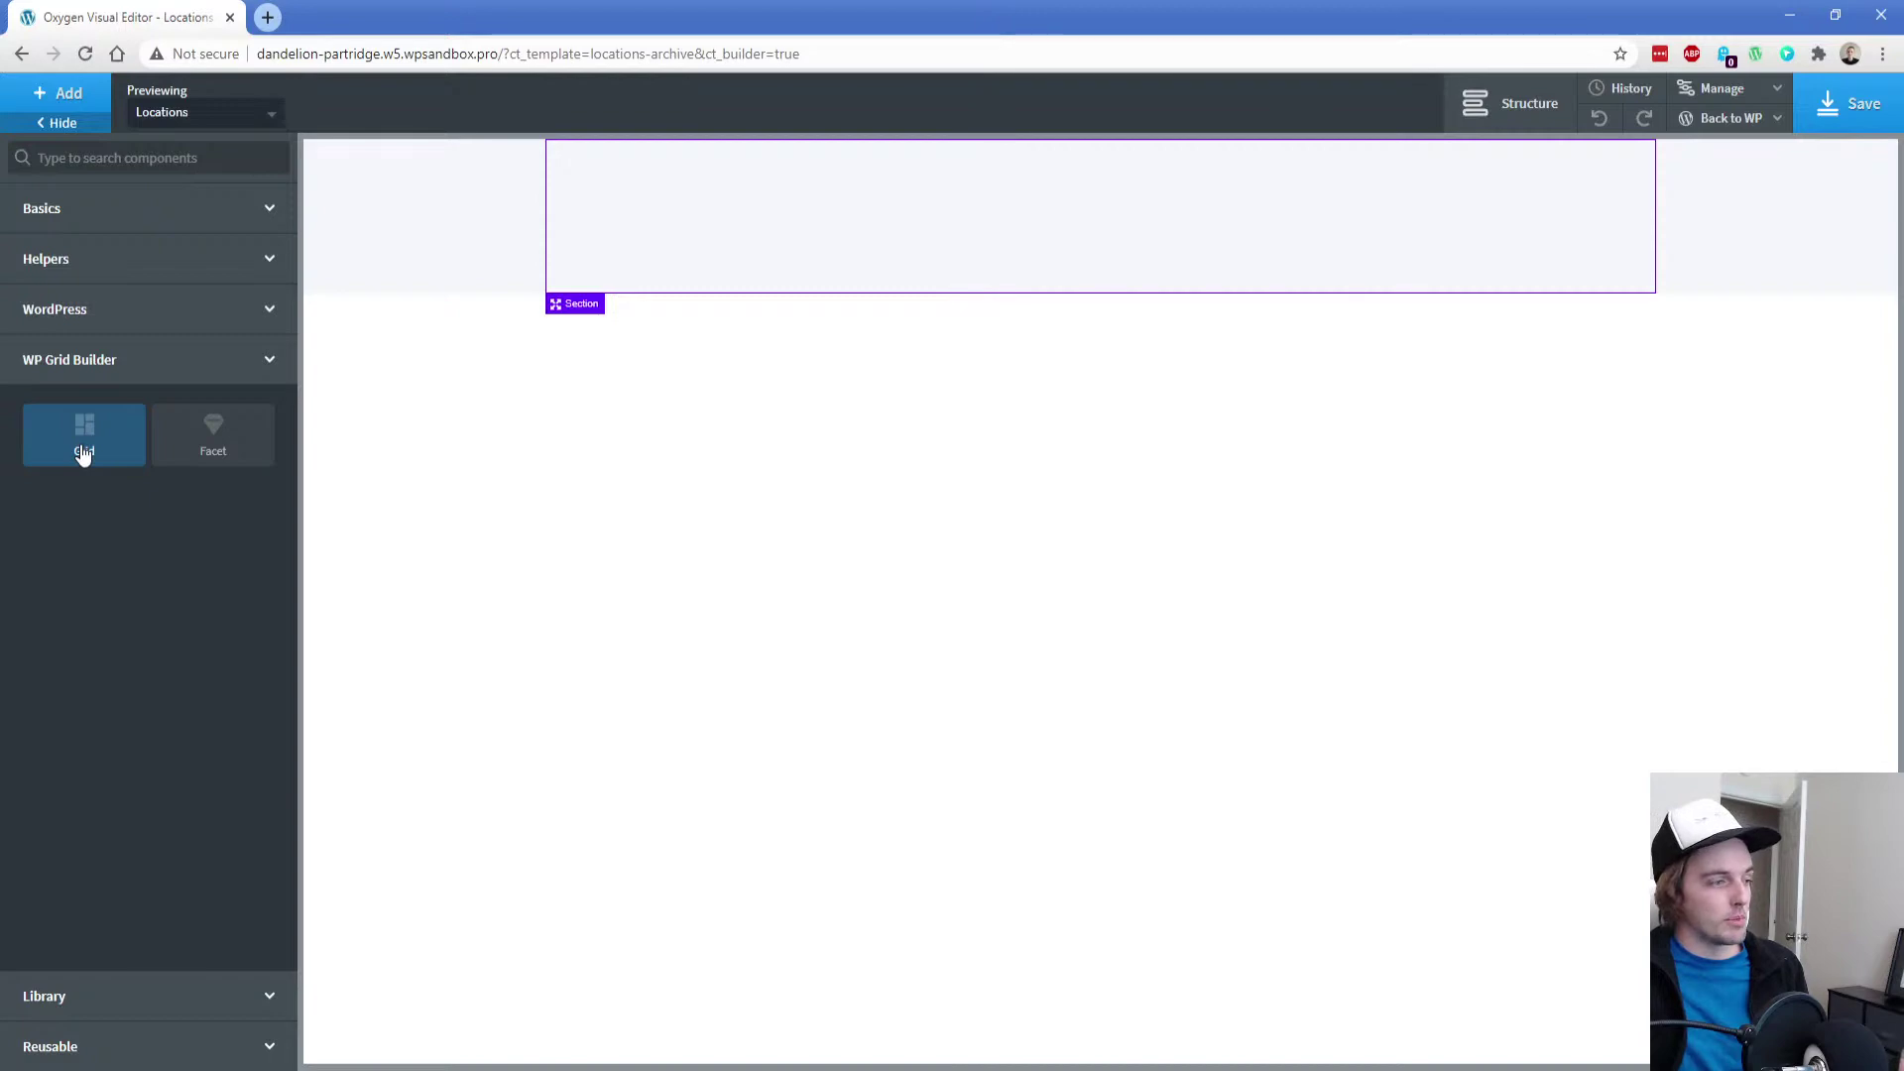
click(236, 440)
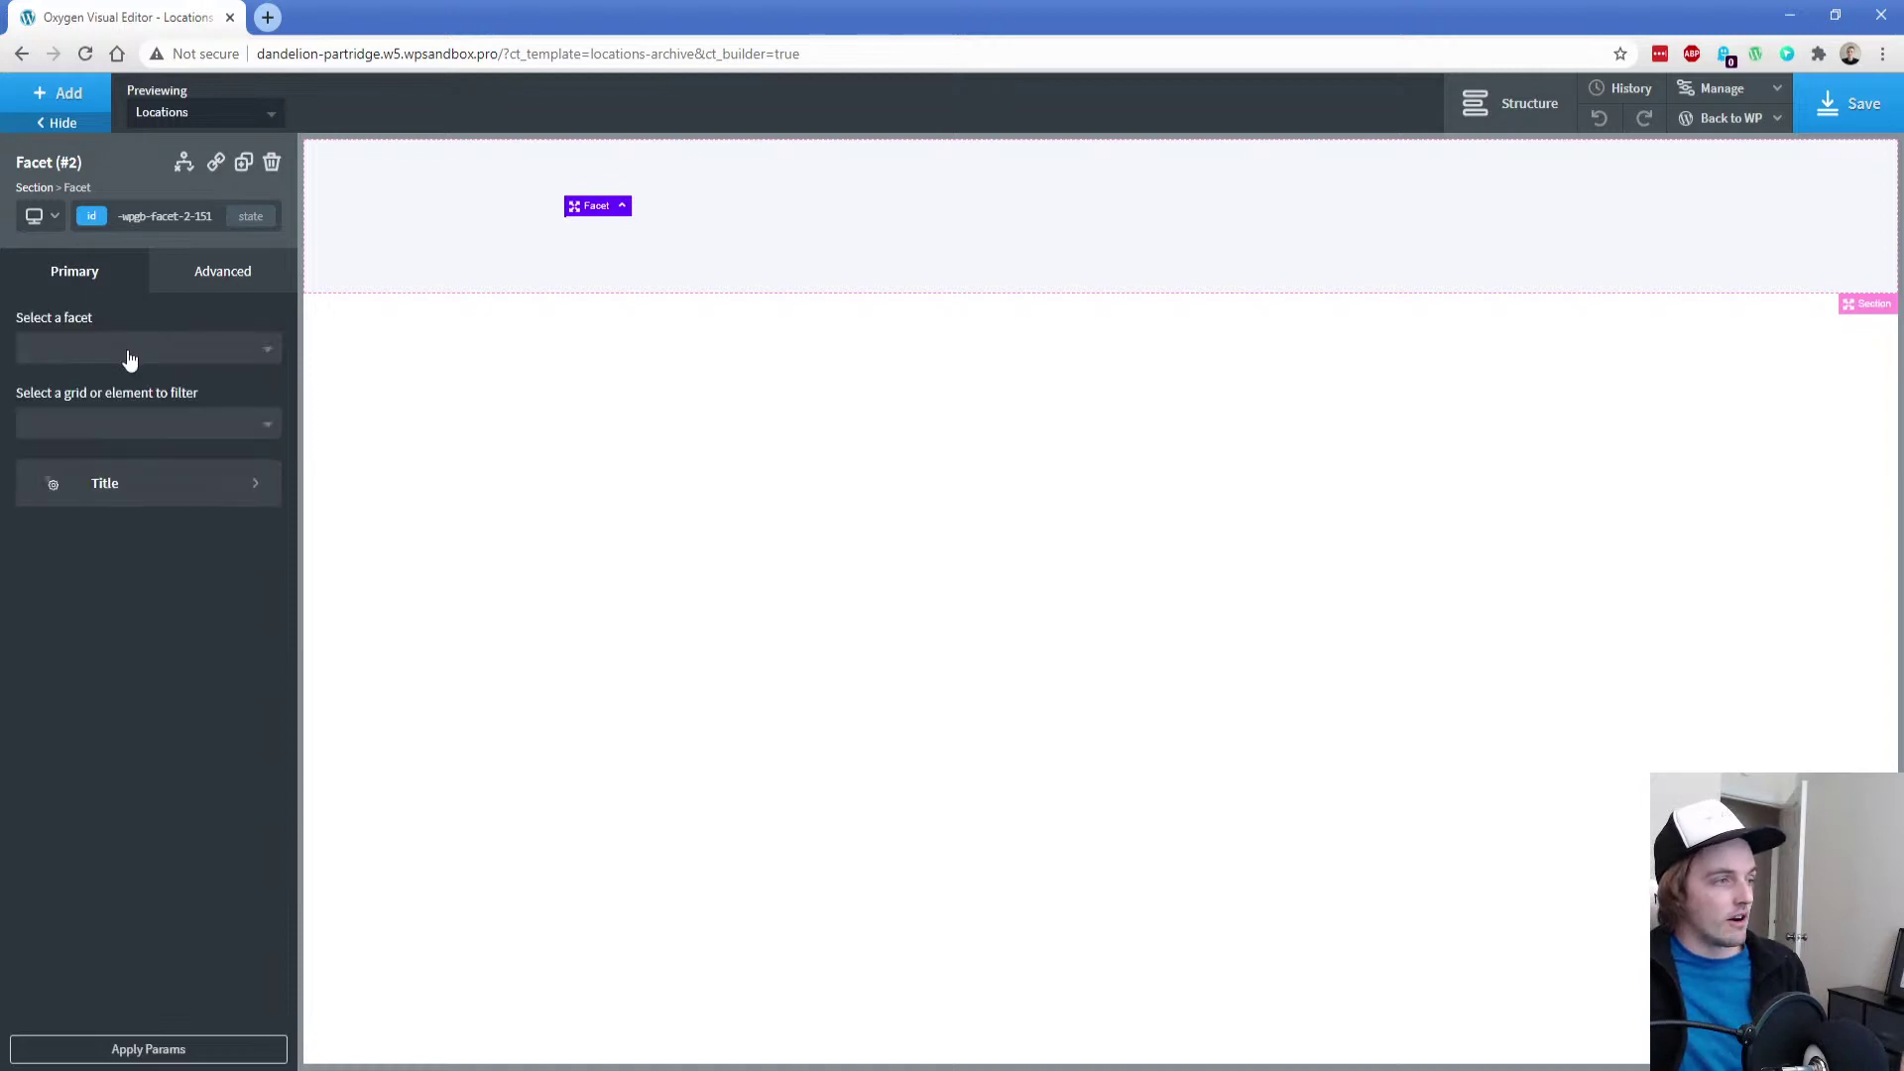
click(129, 352)
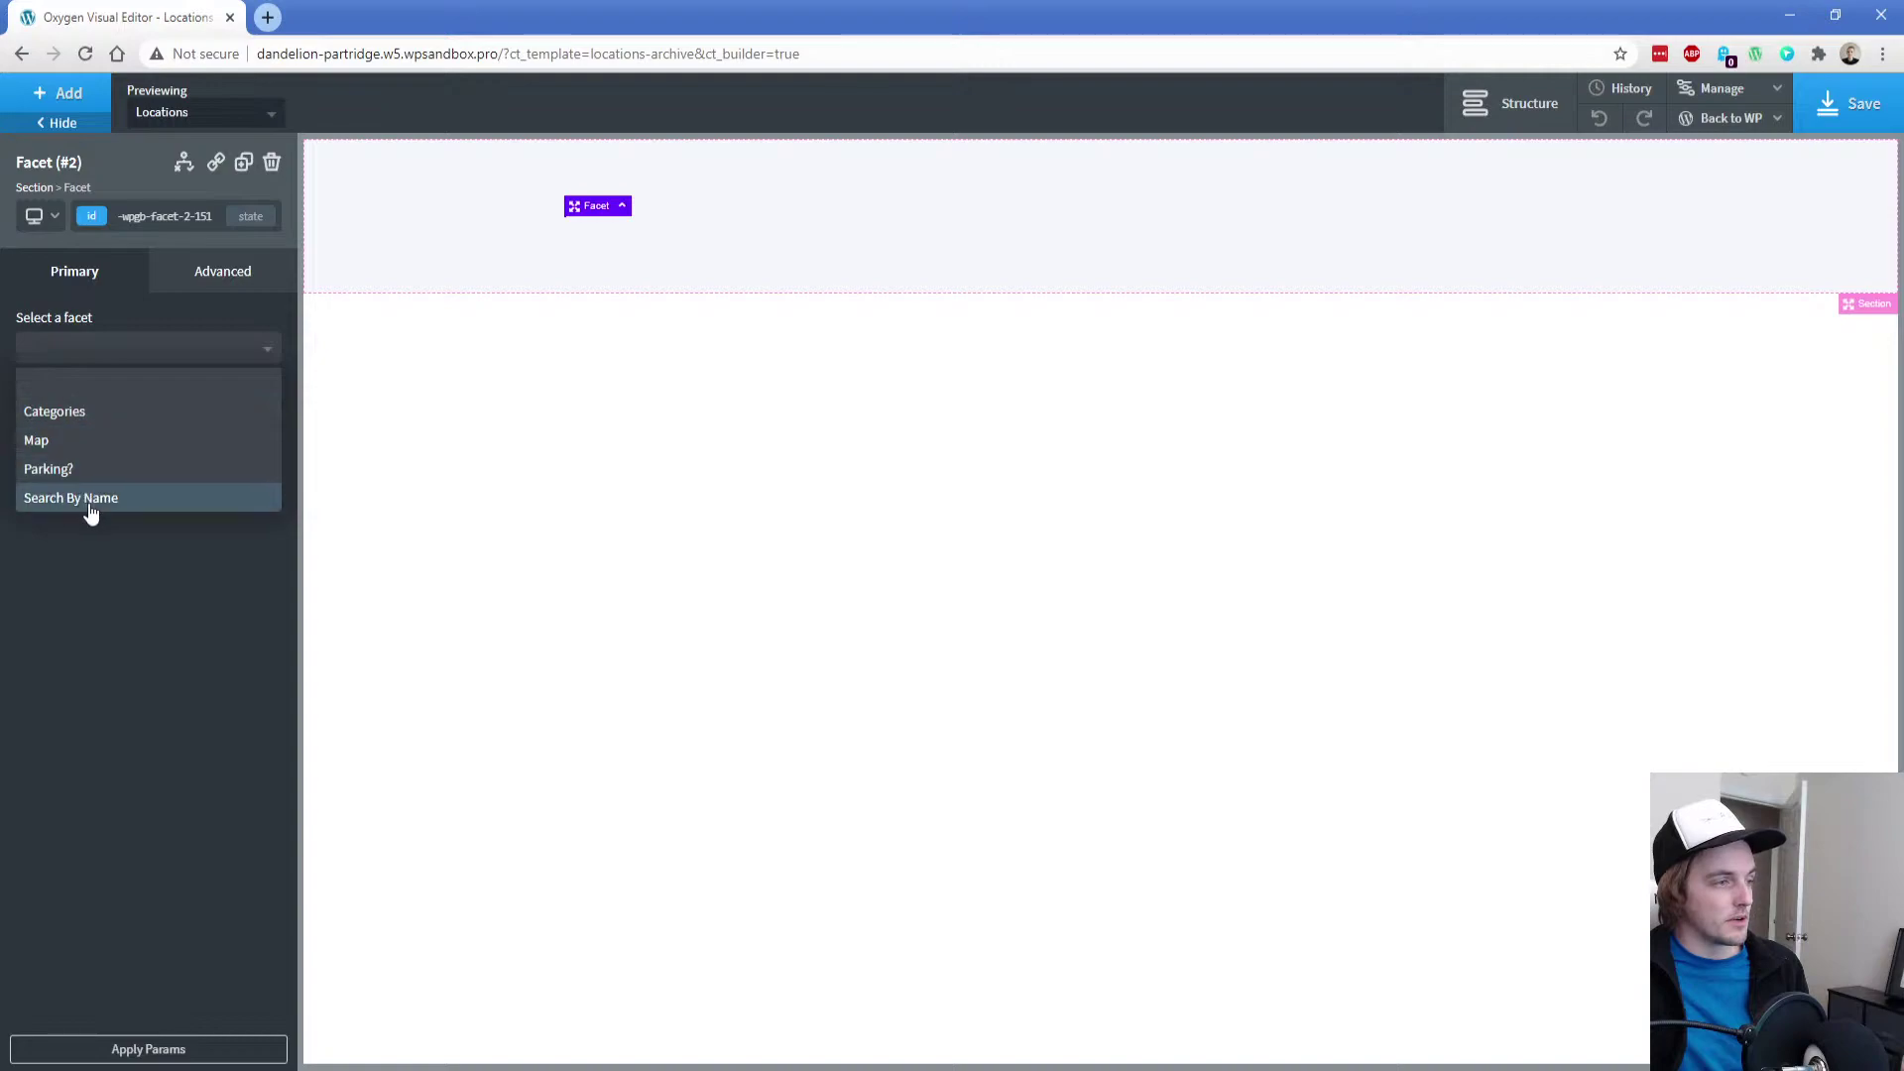
click(83, 445)
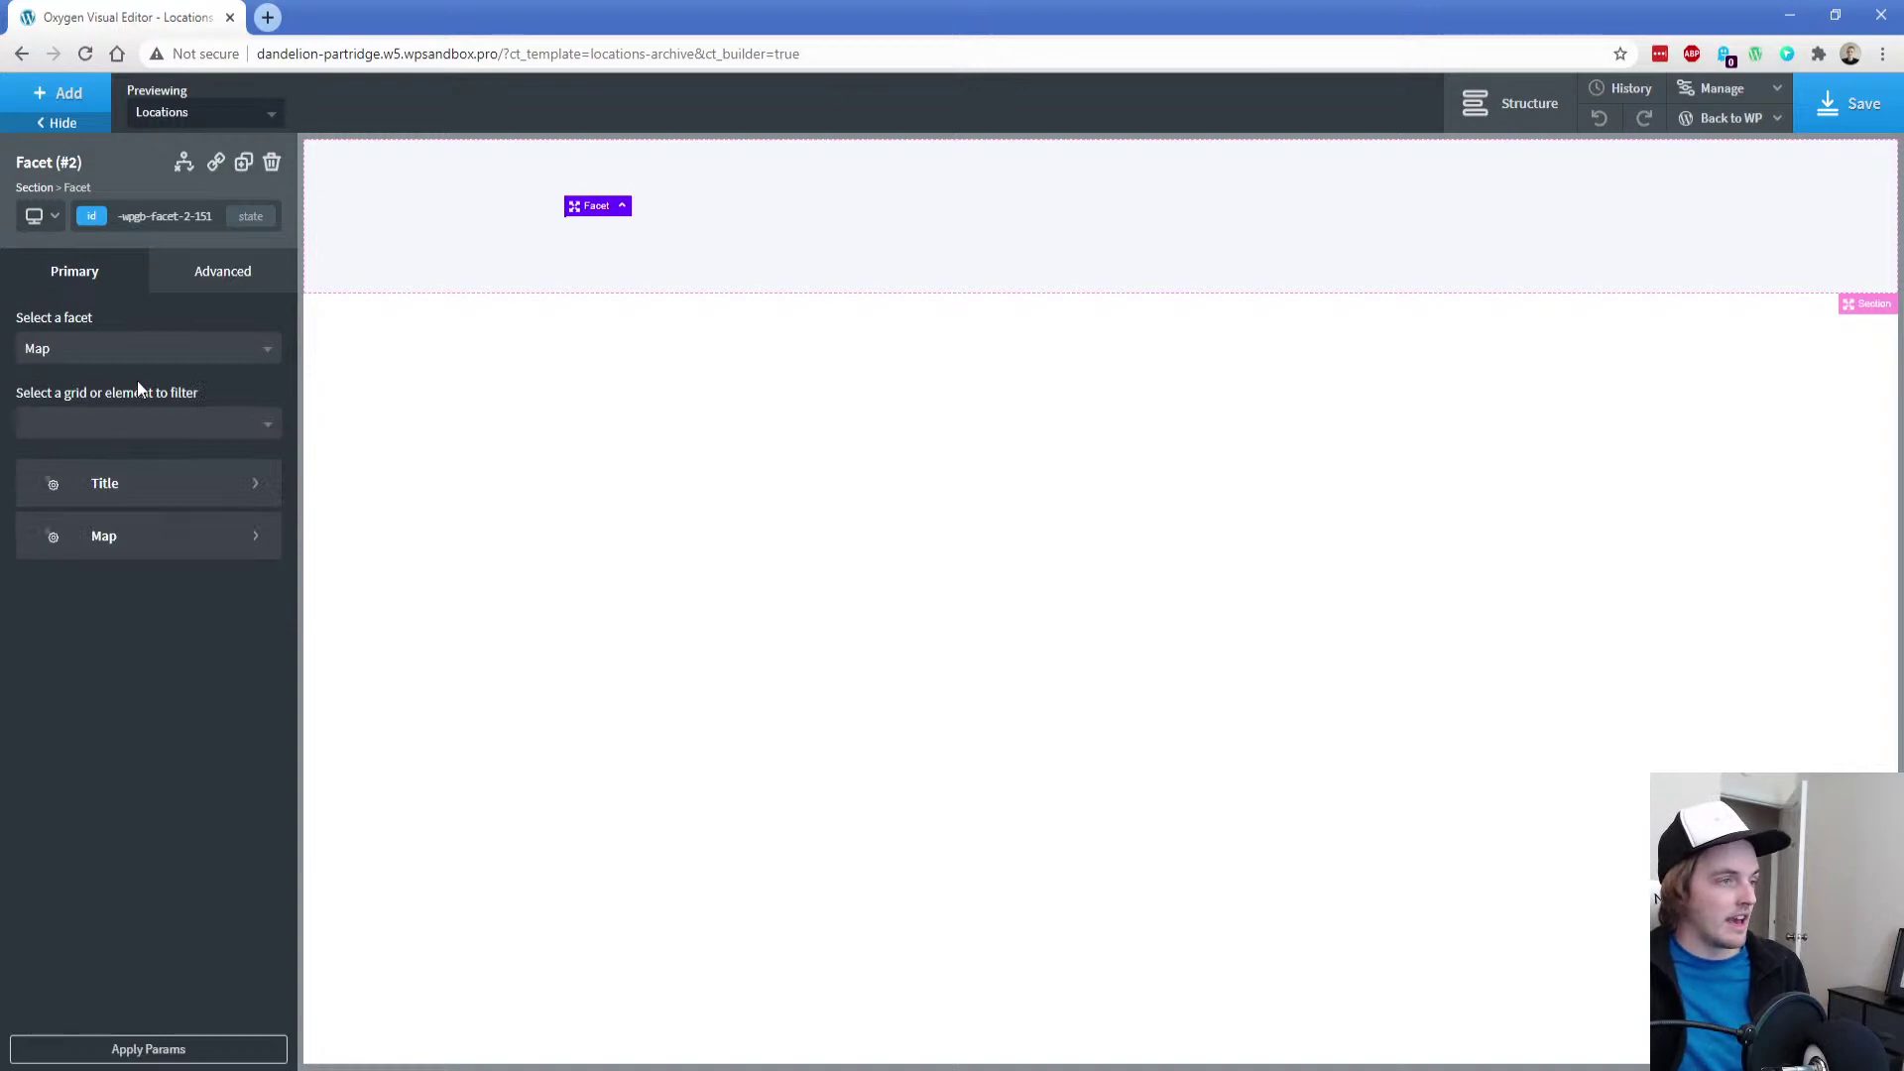
click(139, 432)
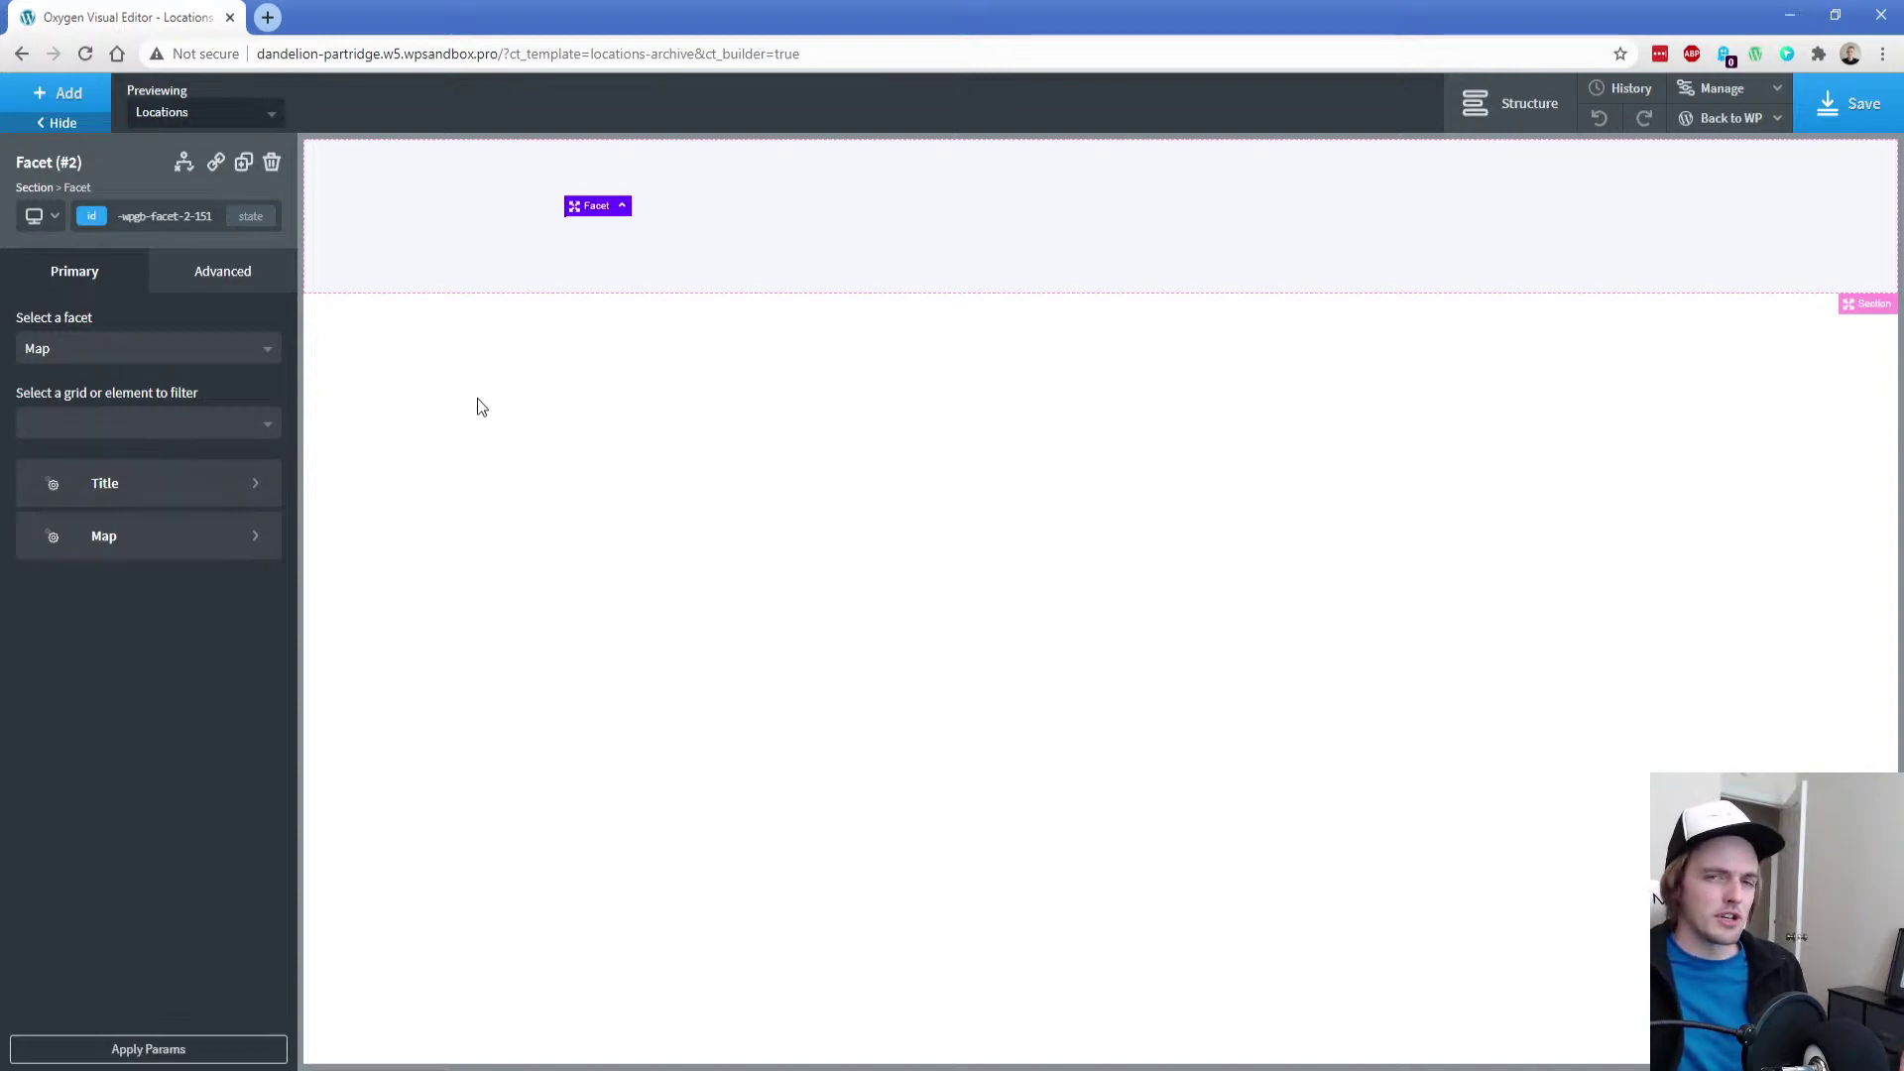
Add a second section below the map section and insert a Repeater in it
click(85, 104)
click(89, 205)
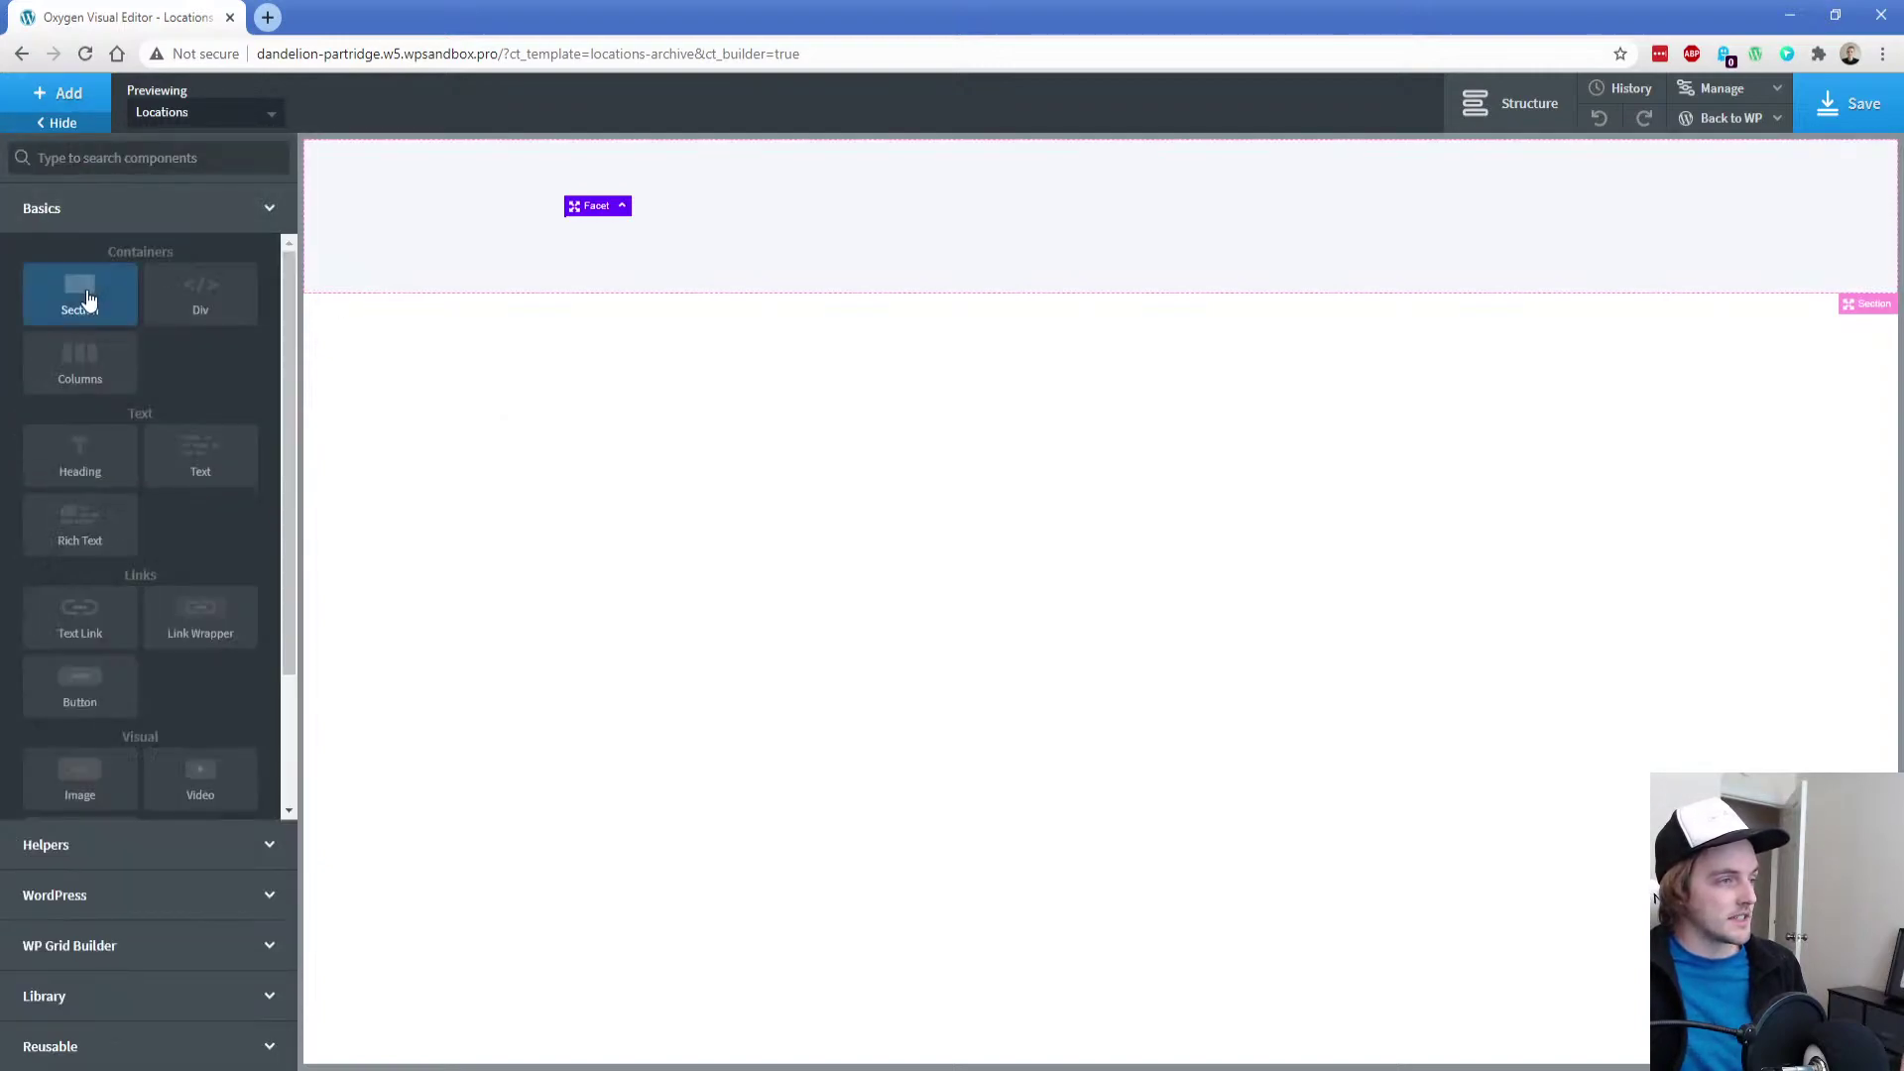
click(87, 297)
click(81, 99)
text(re)
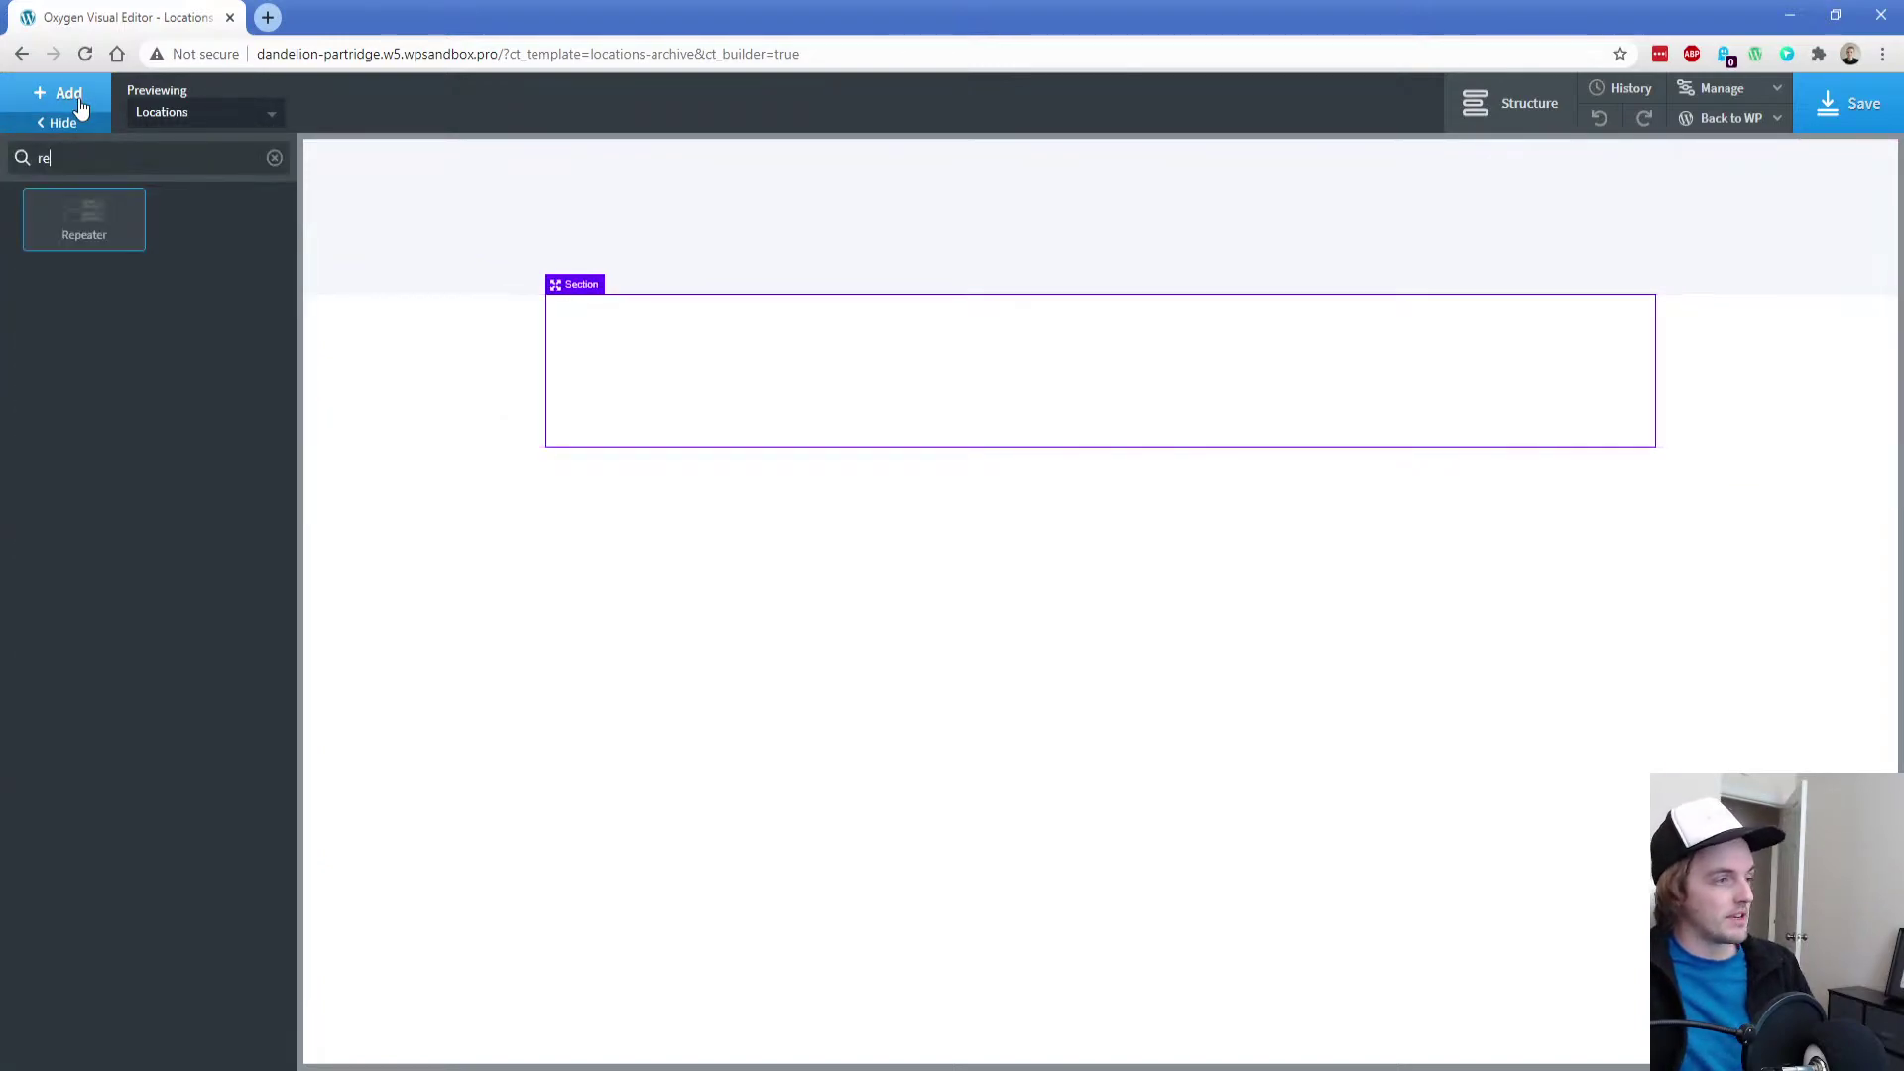
click(106, 226)
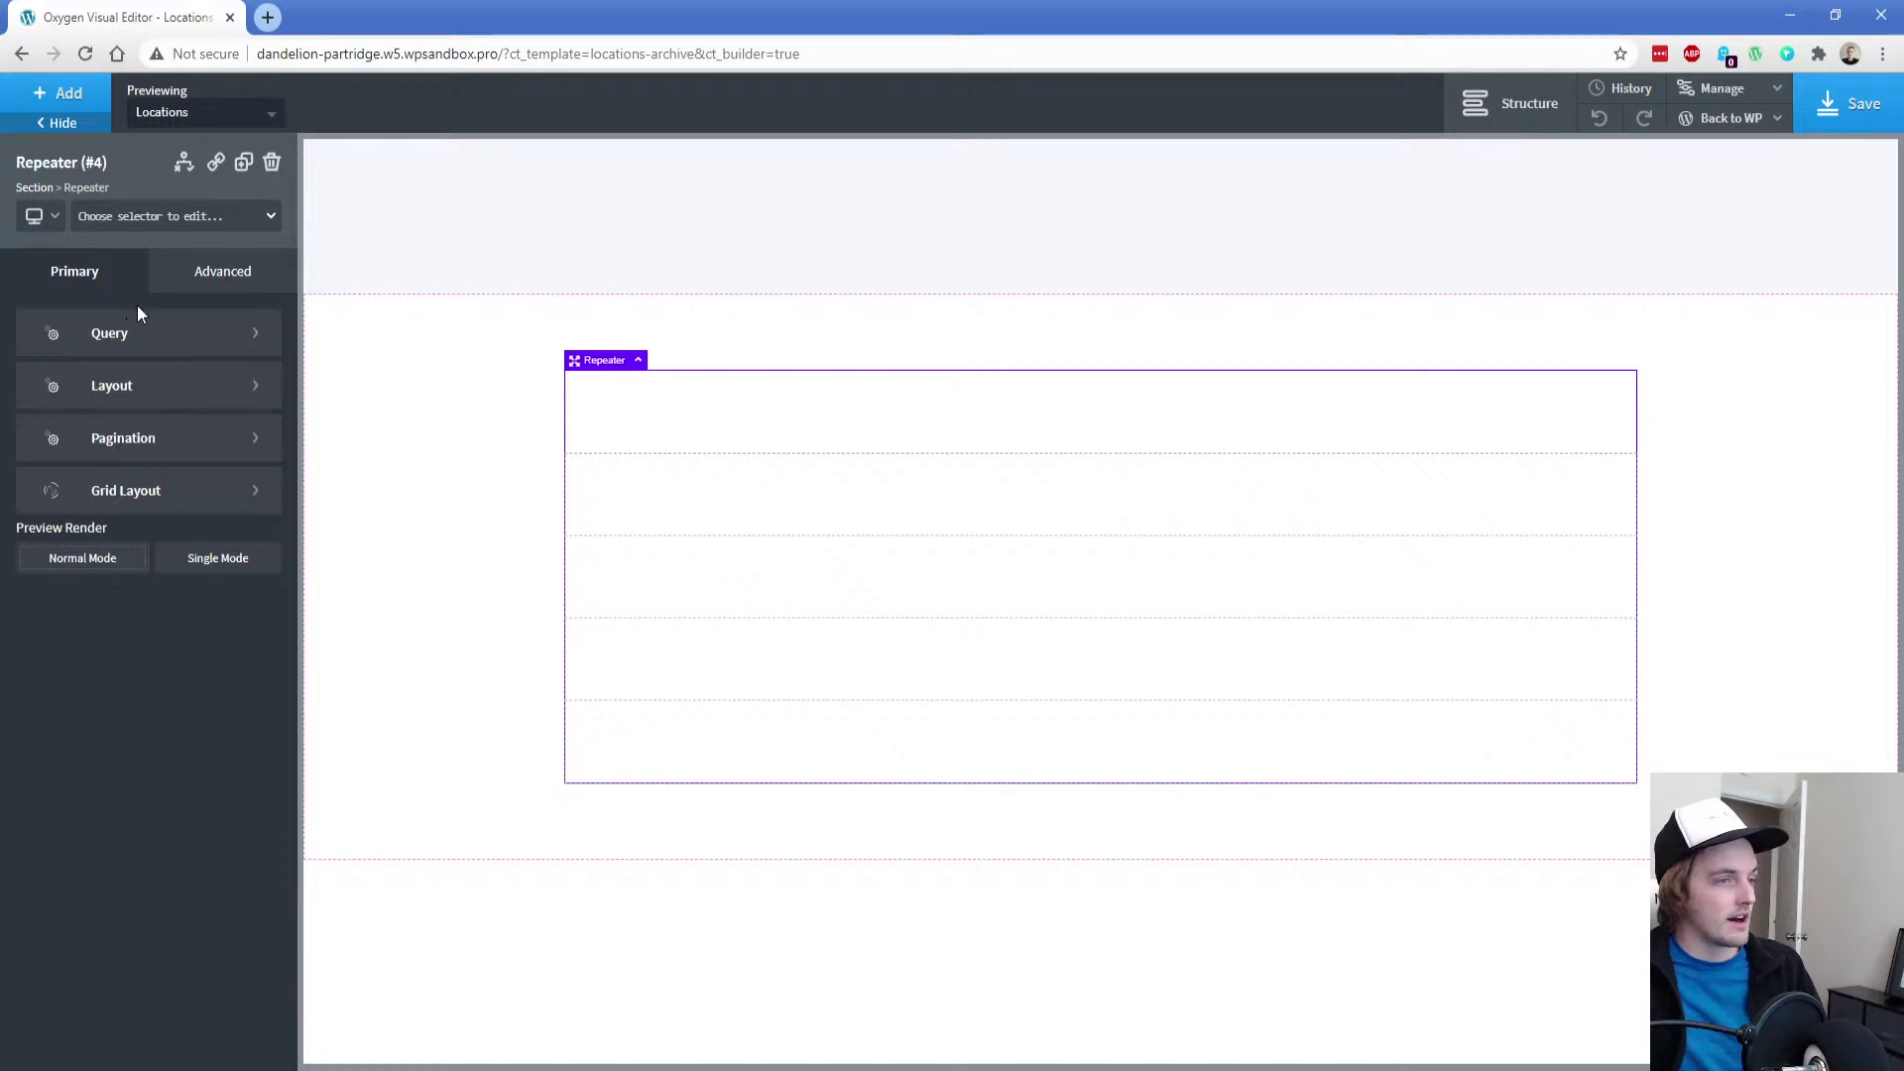
Add an image to the repeater's item div and use the post's featured image as its dynamic source
click(771, 420)
click(82, 99)
text(ima)
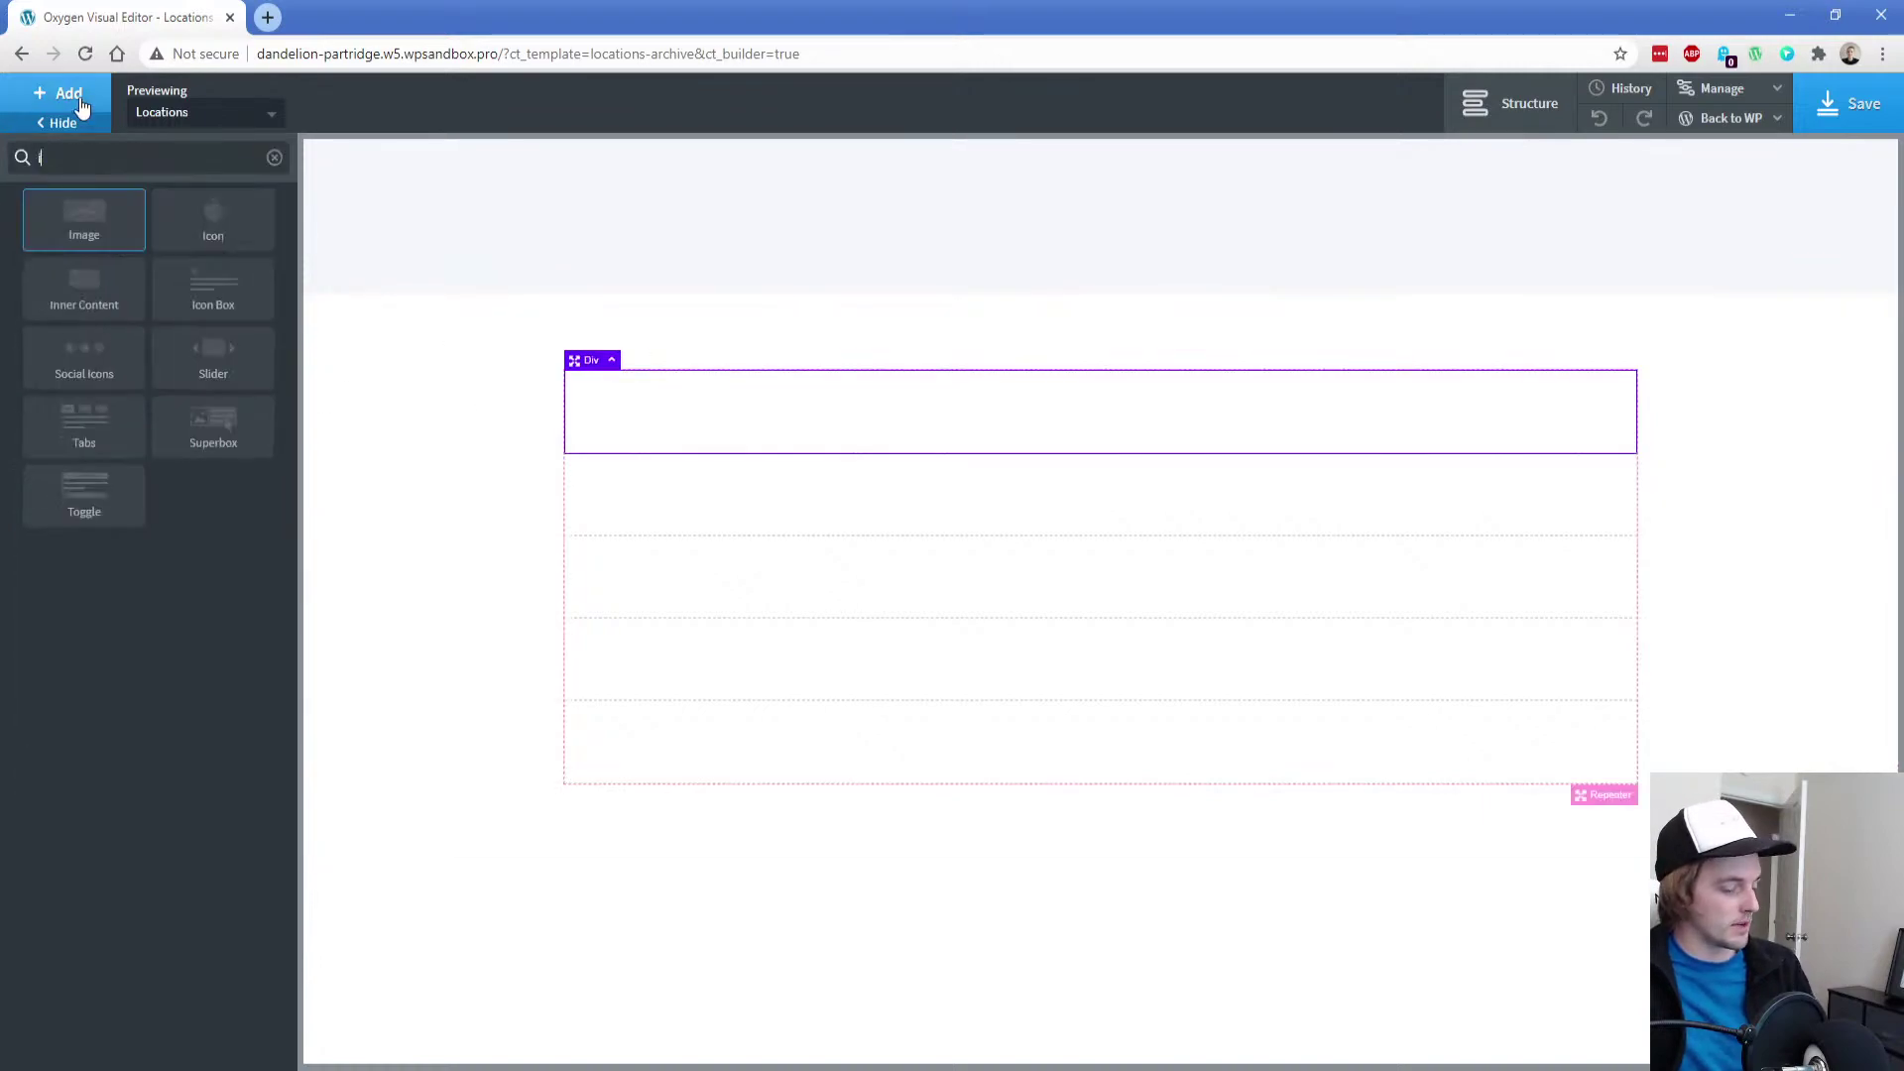
click(107, 224)
click(247, 415)
click(441, 335)
click(448, 620)
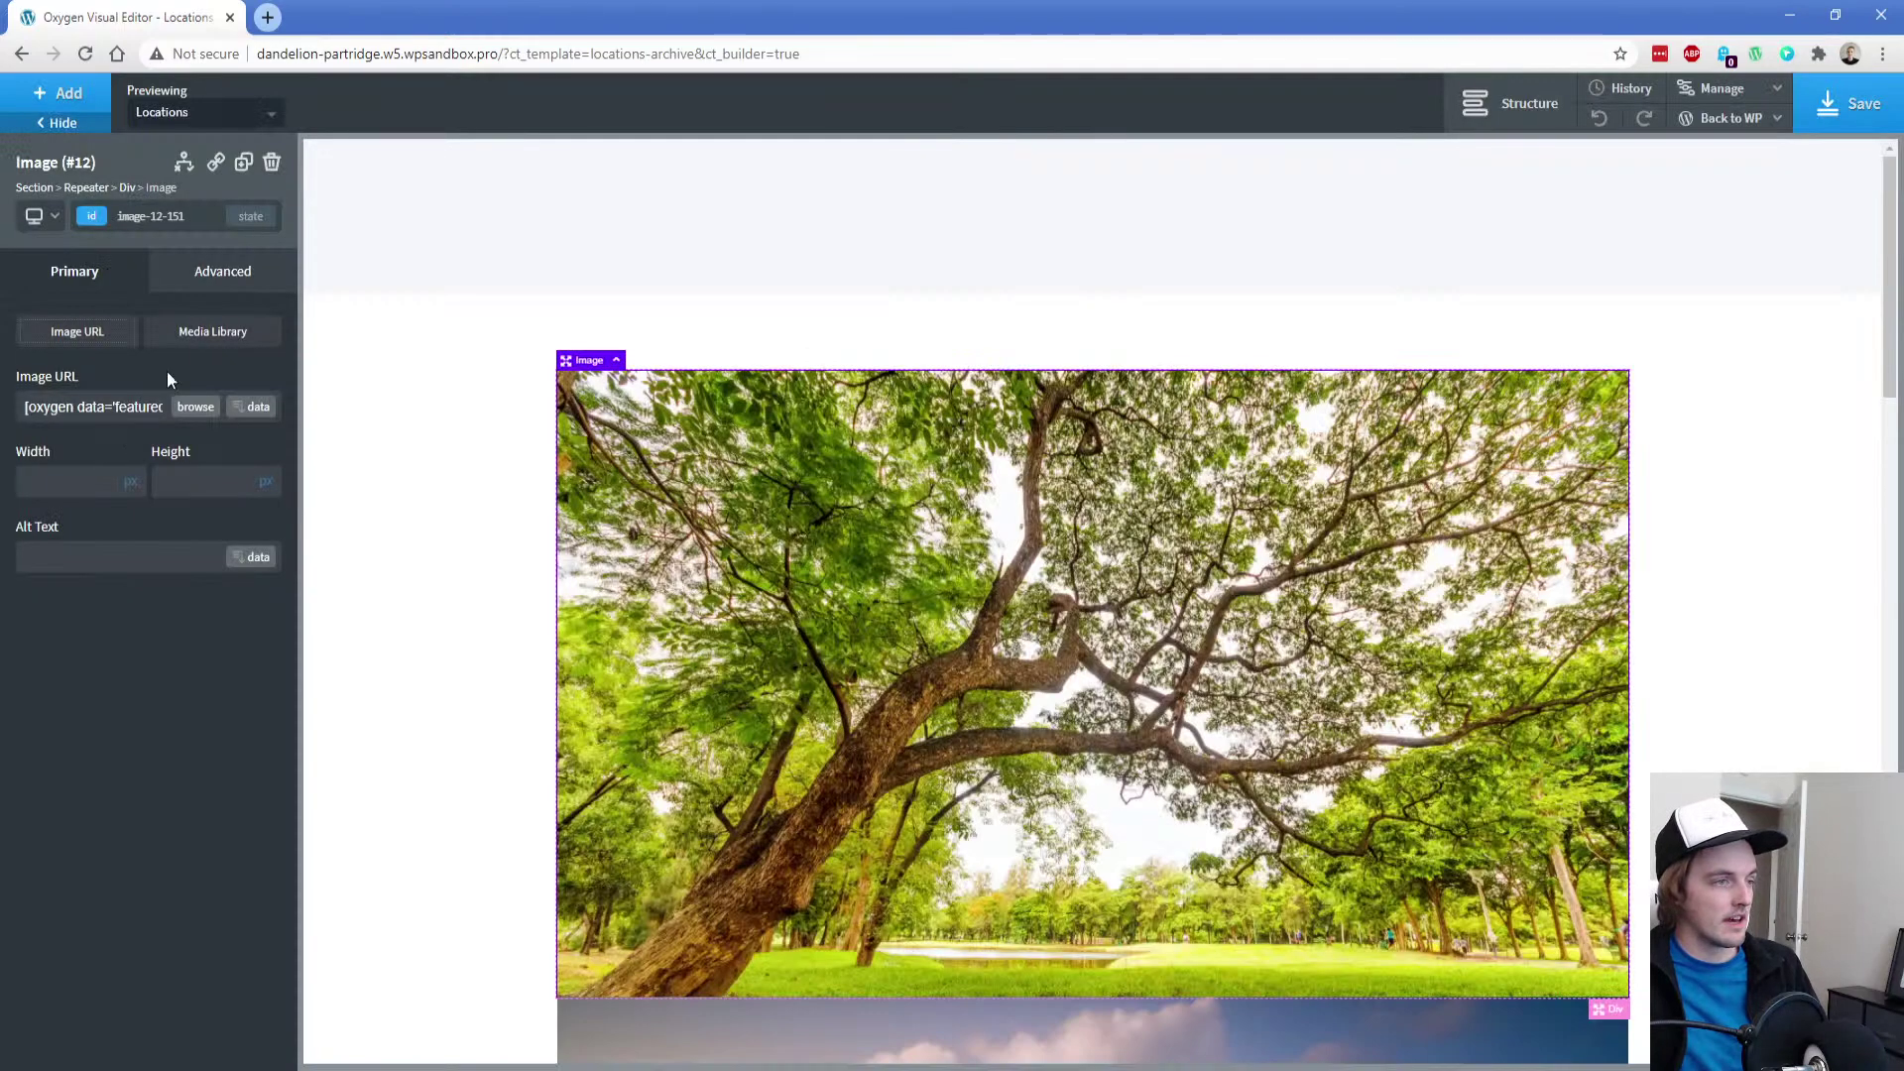
Give the repeater image a bottom margin of 30 px
click(222, 271)
click(169, 373)
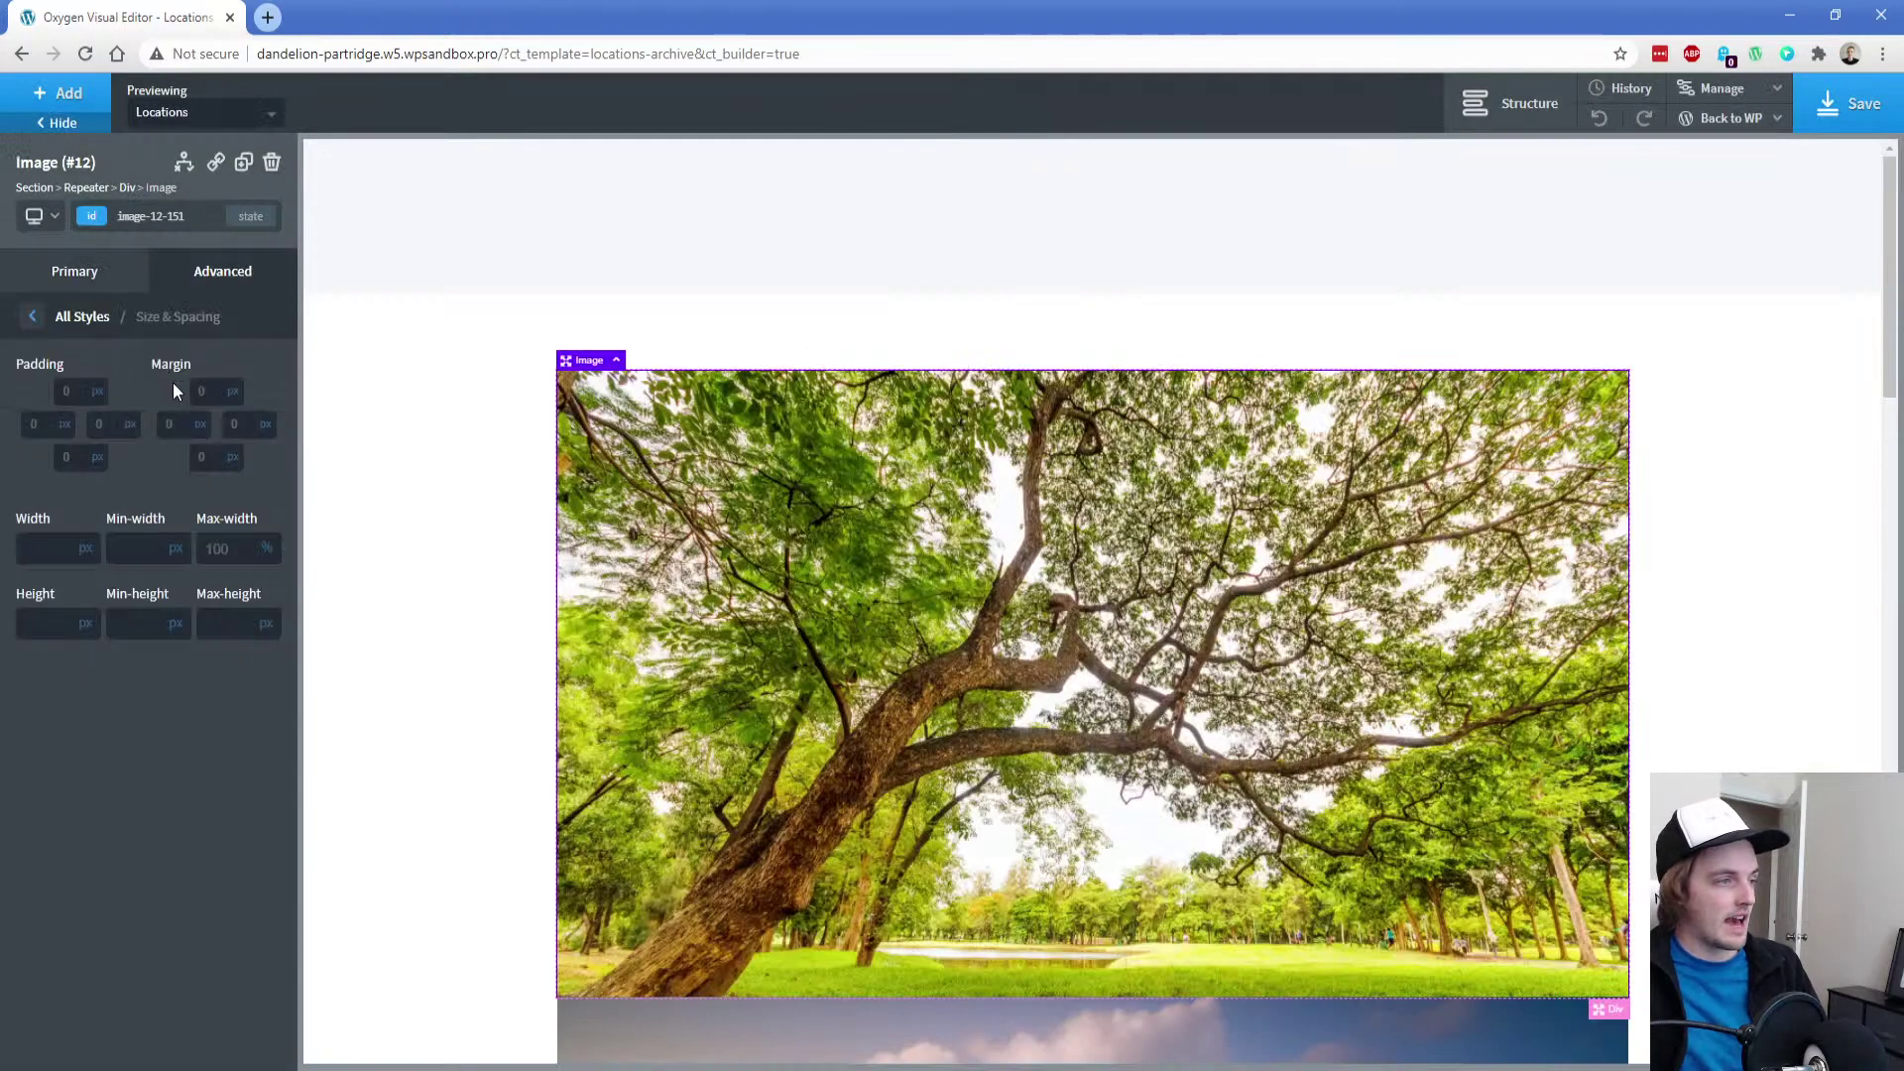
click(208, 456)
text(30)
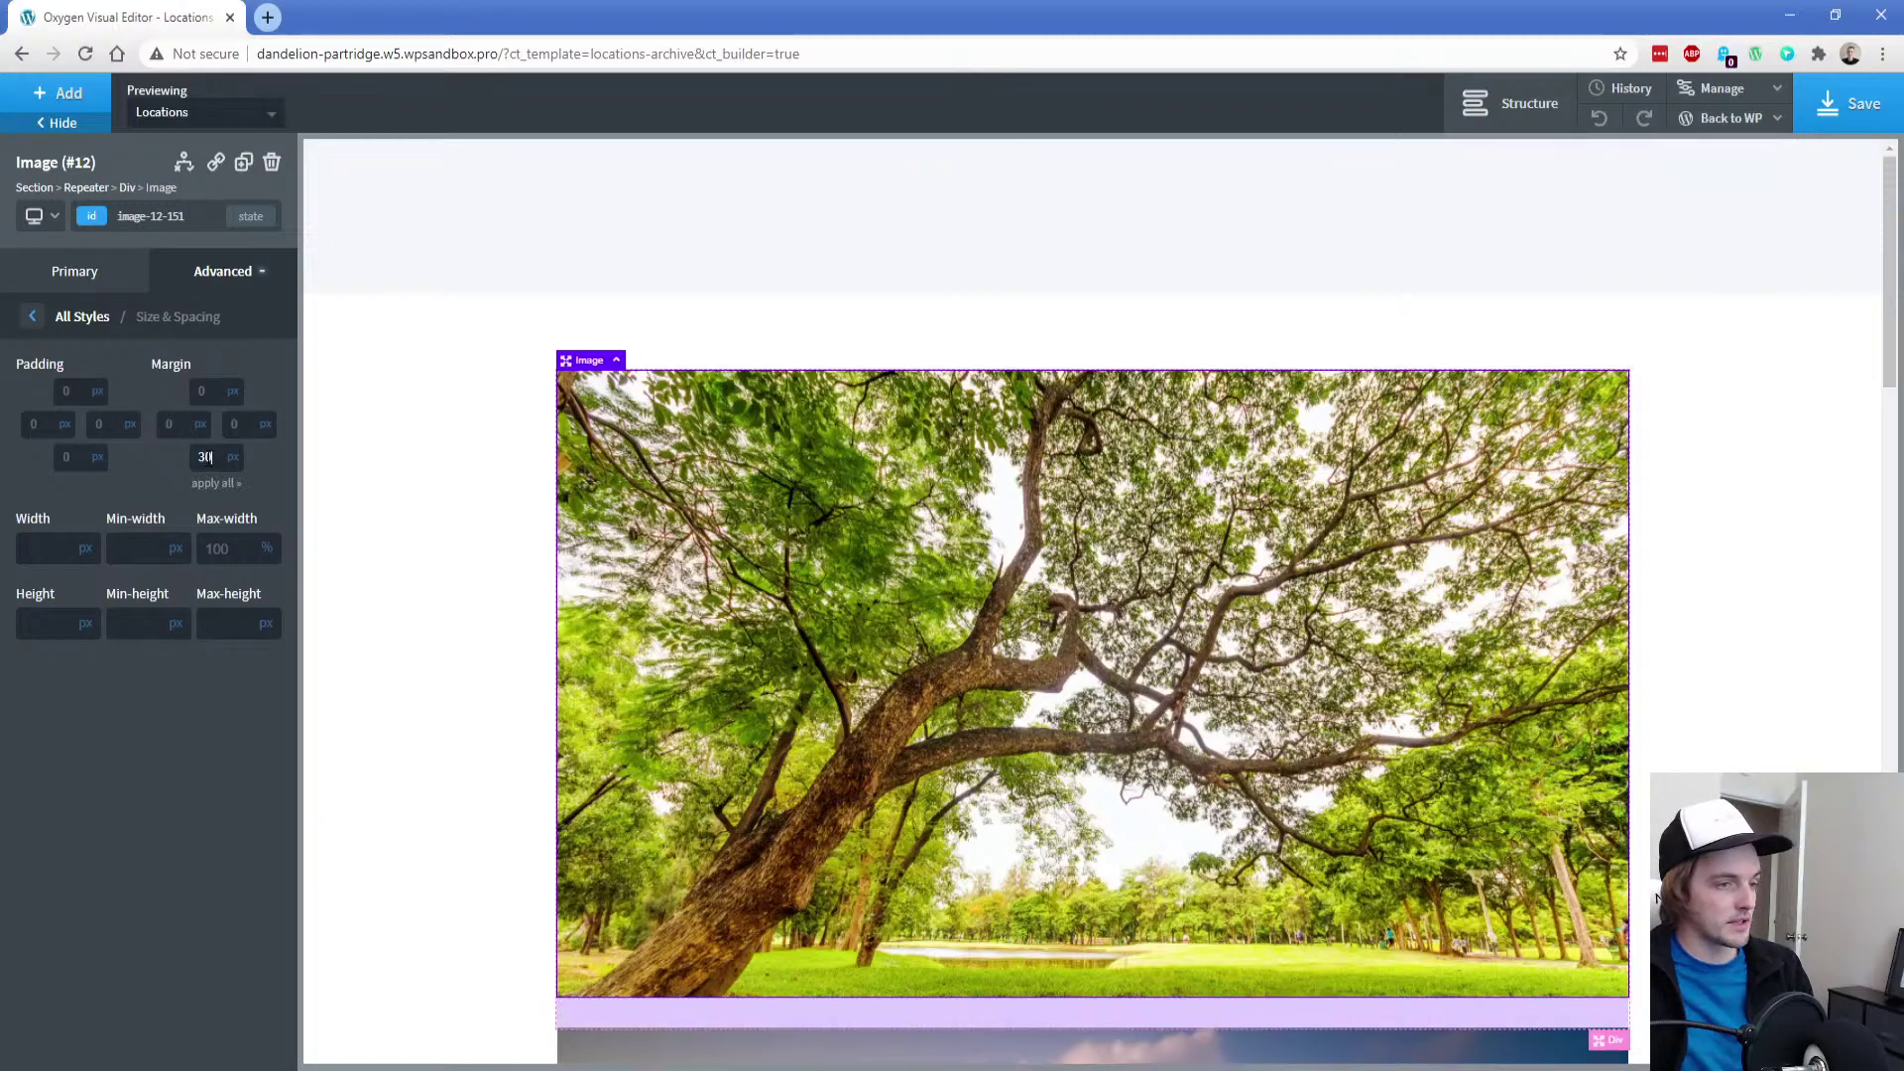
Add a heading below the repeater image and replace its placeholder text with the dynamic post title
scroll(408, 511, down, 3)
click(57, 92)
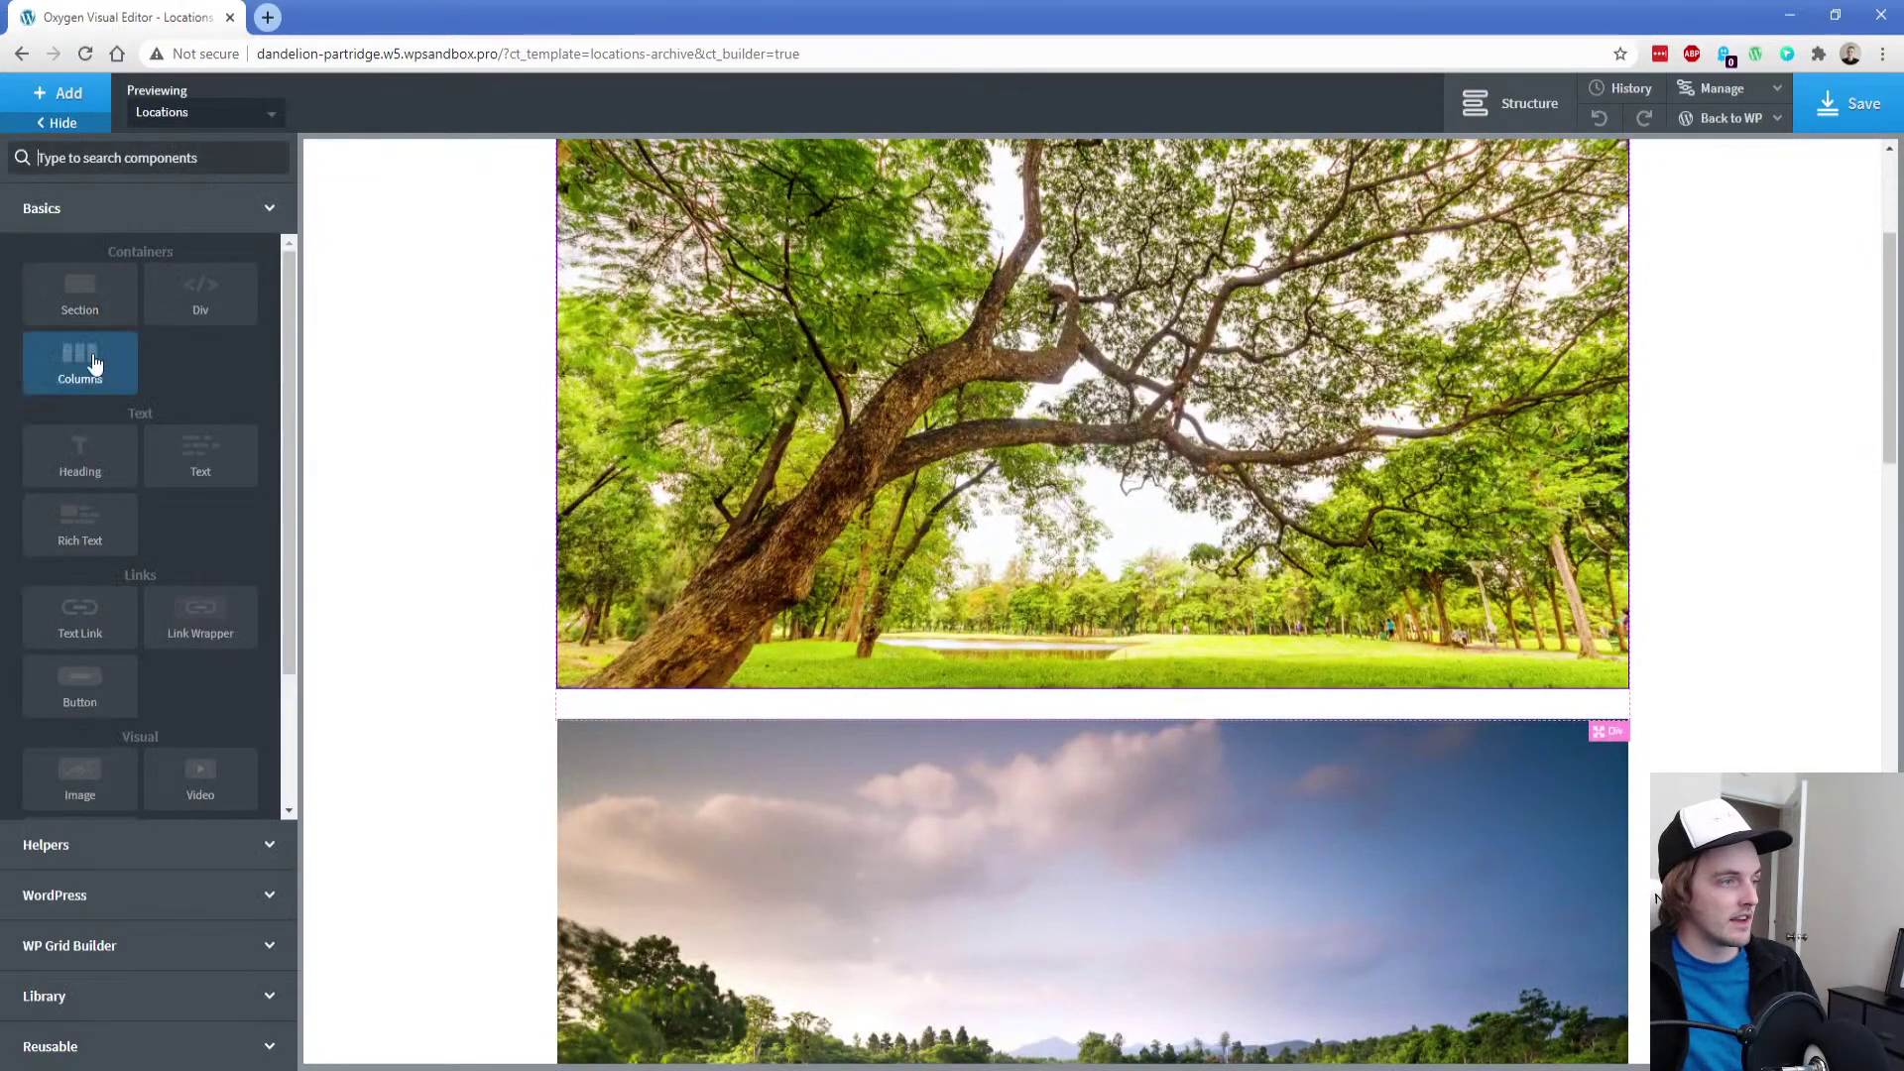
click(79, 439)
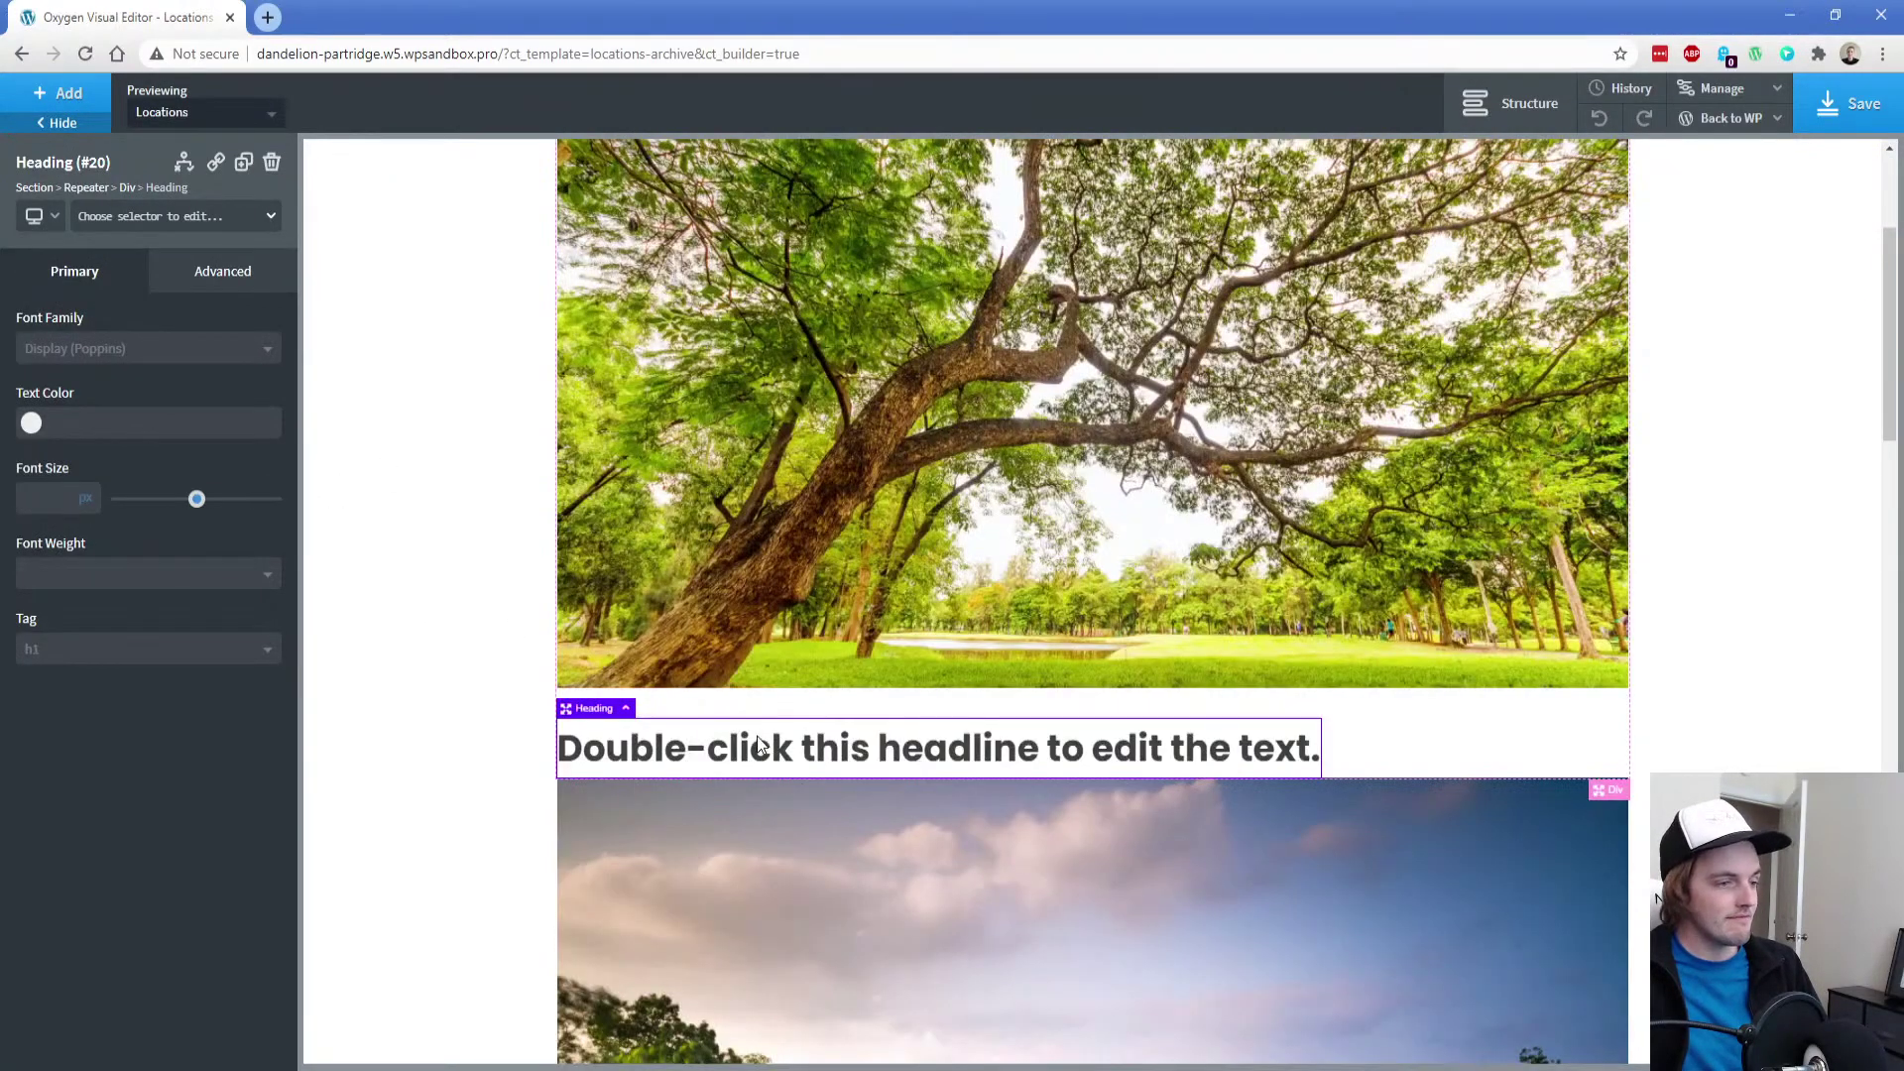
double_click(762, 744)
click(1119, 105)
click(488, 335)
click(456, 425)
click(1010, 742)
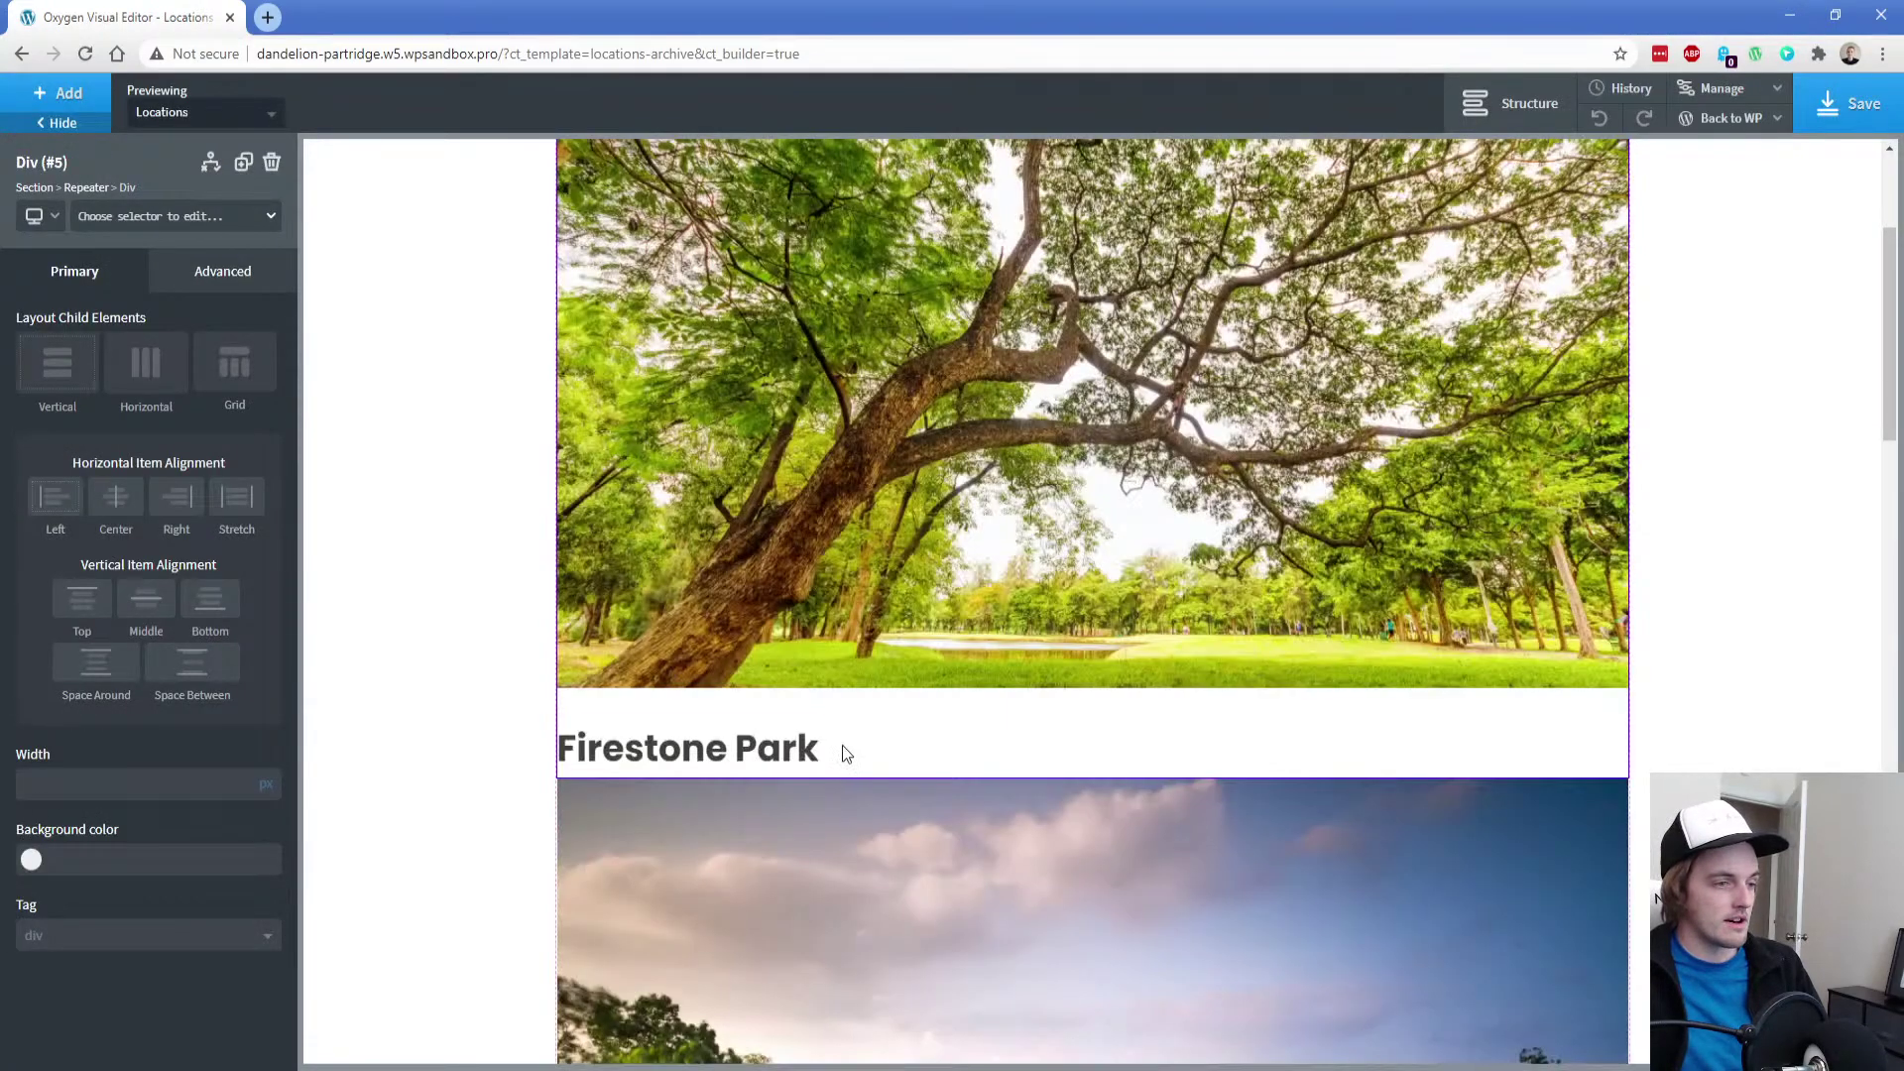
Wrap the post title heading in its own div using the structure tree
click(803, 749)
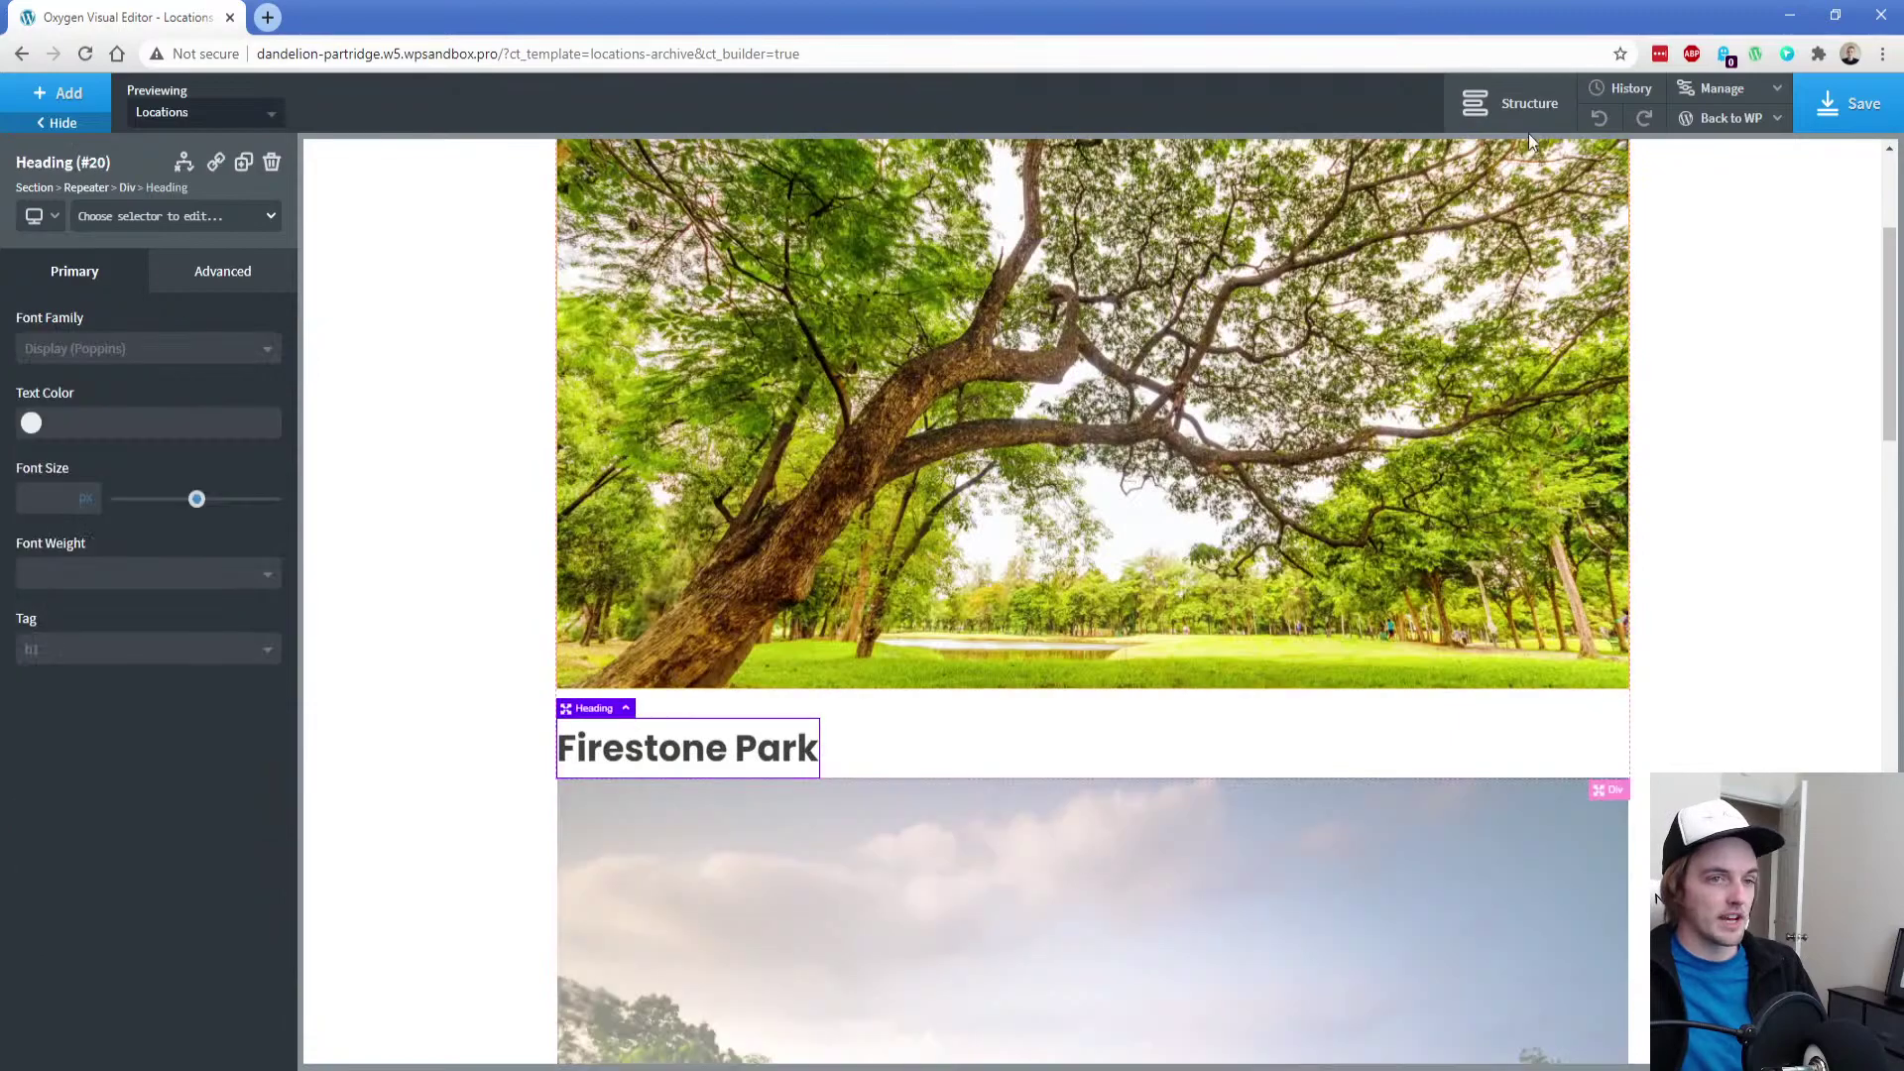
click(1510, 103)
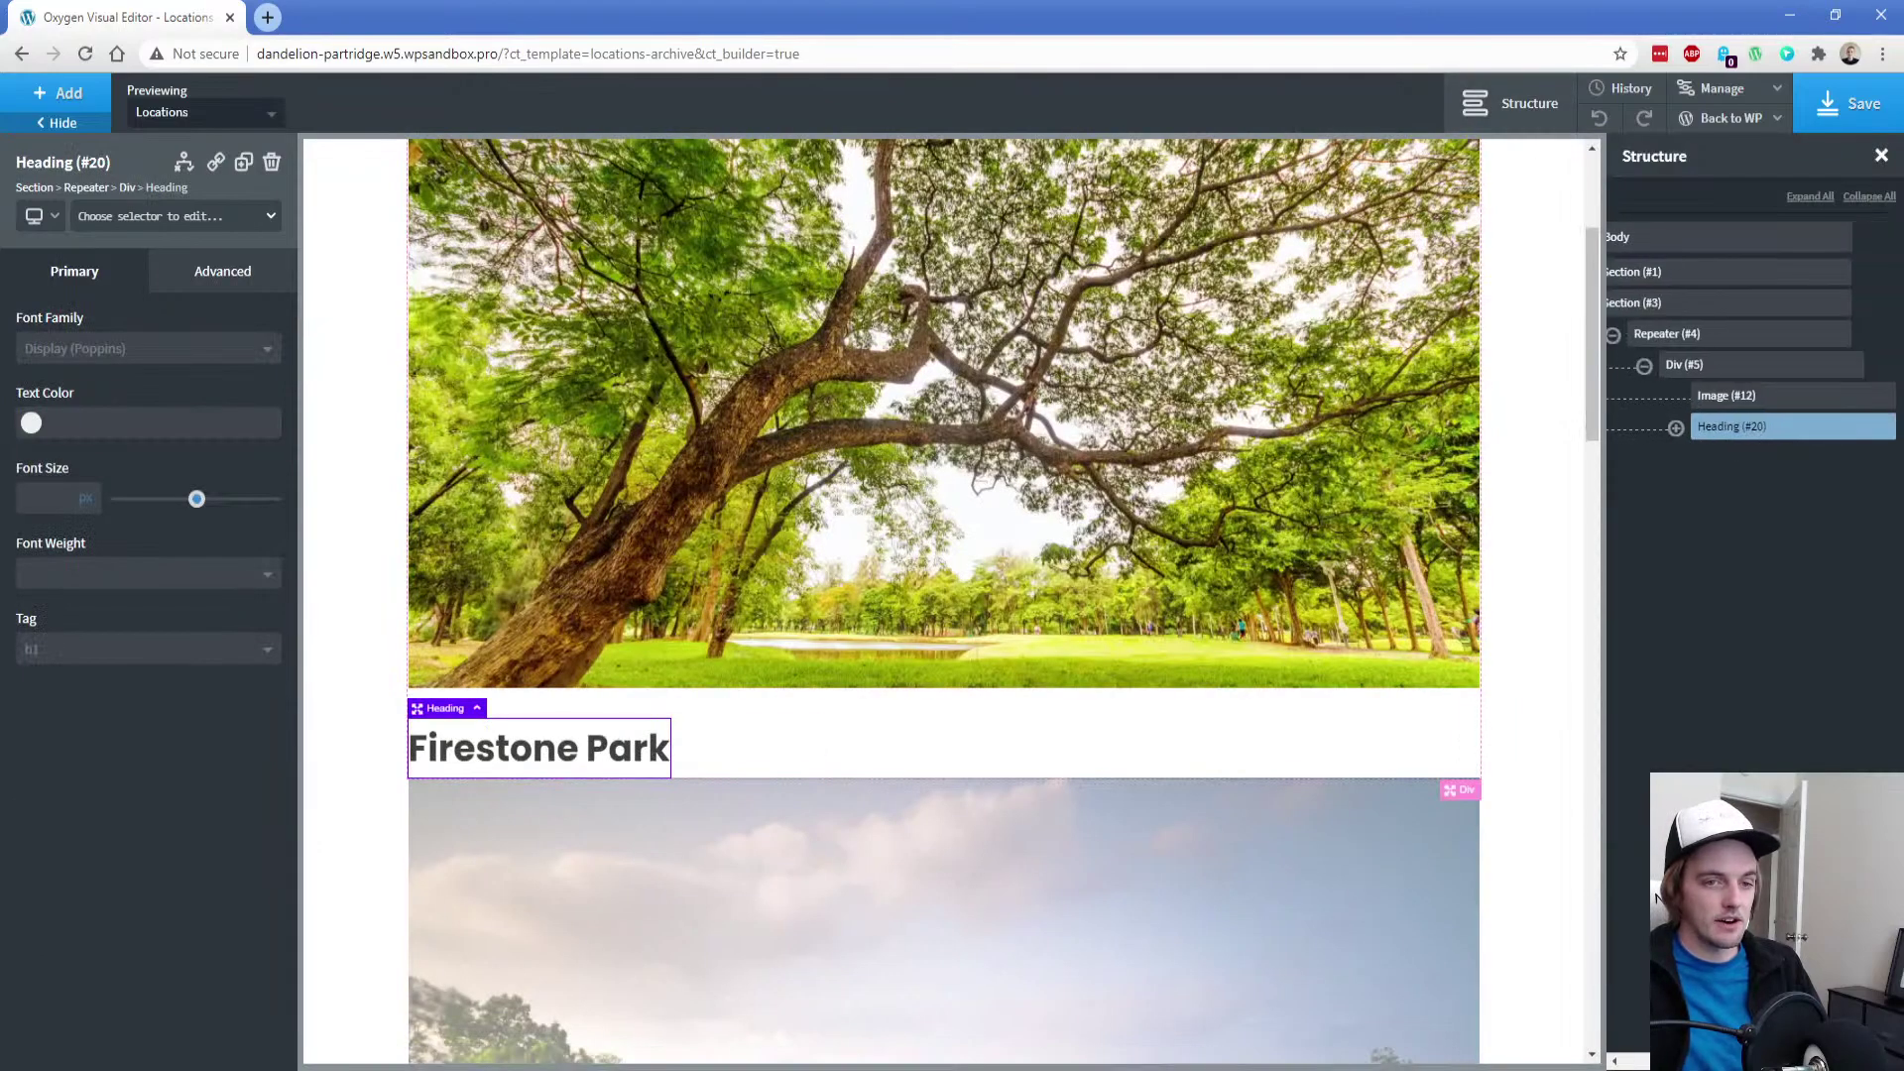
click(1863, 432)
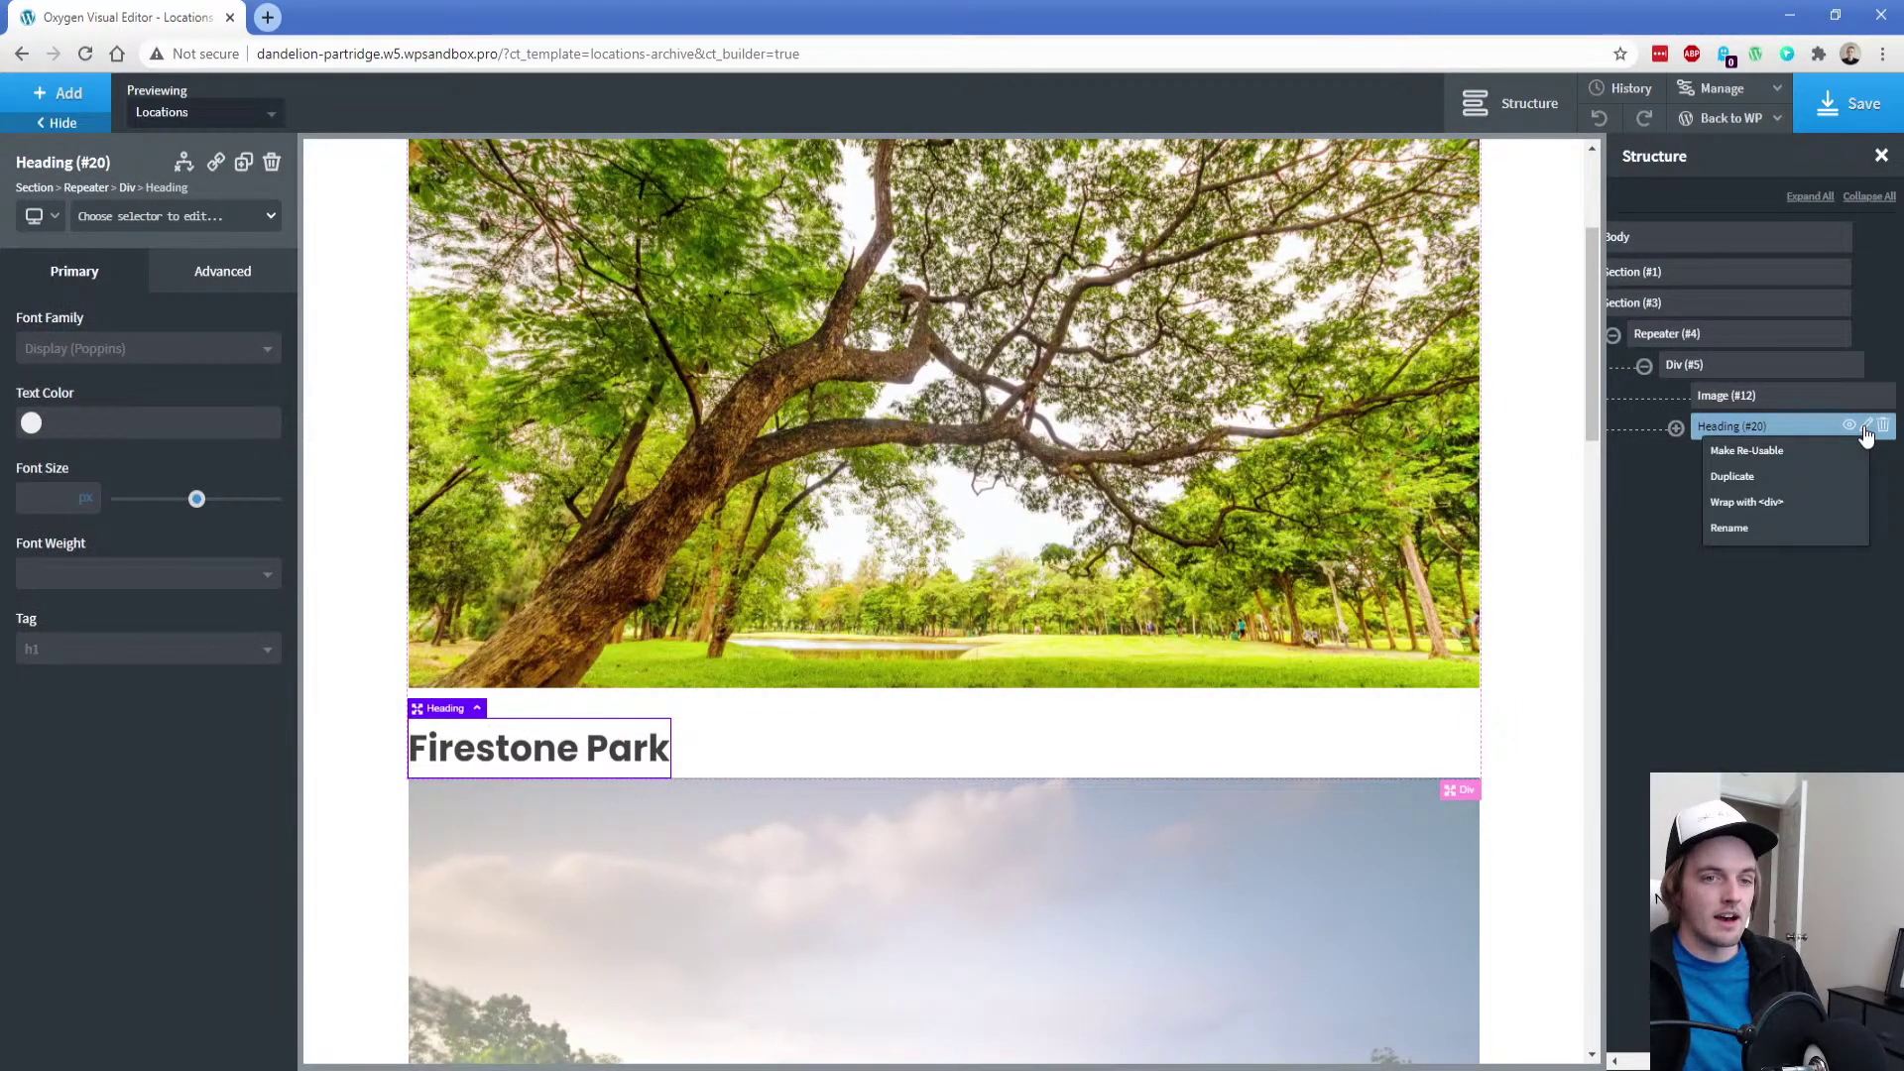
click(1781, 504)
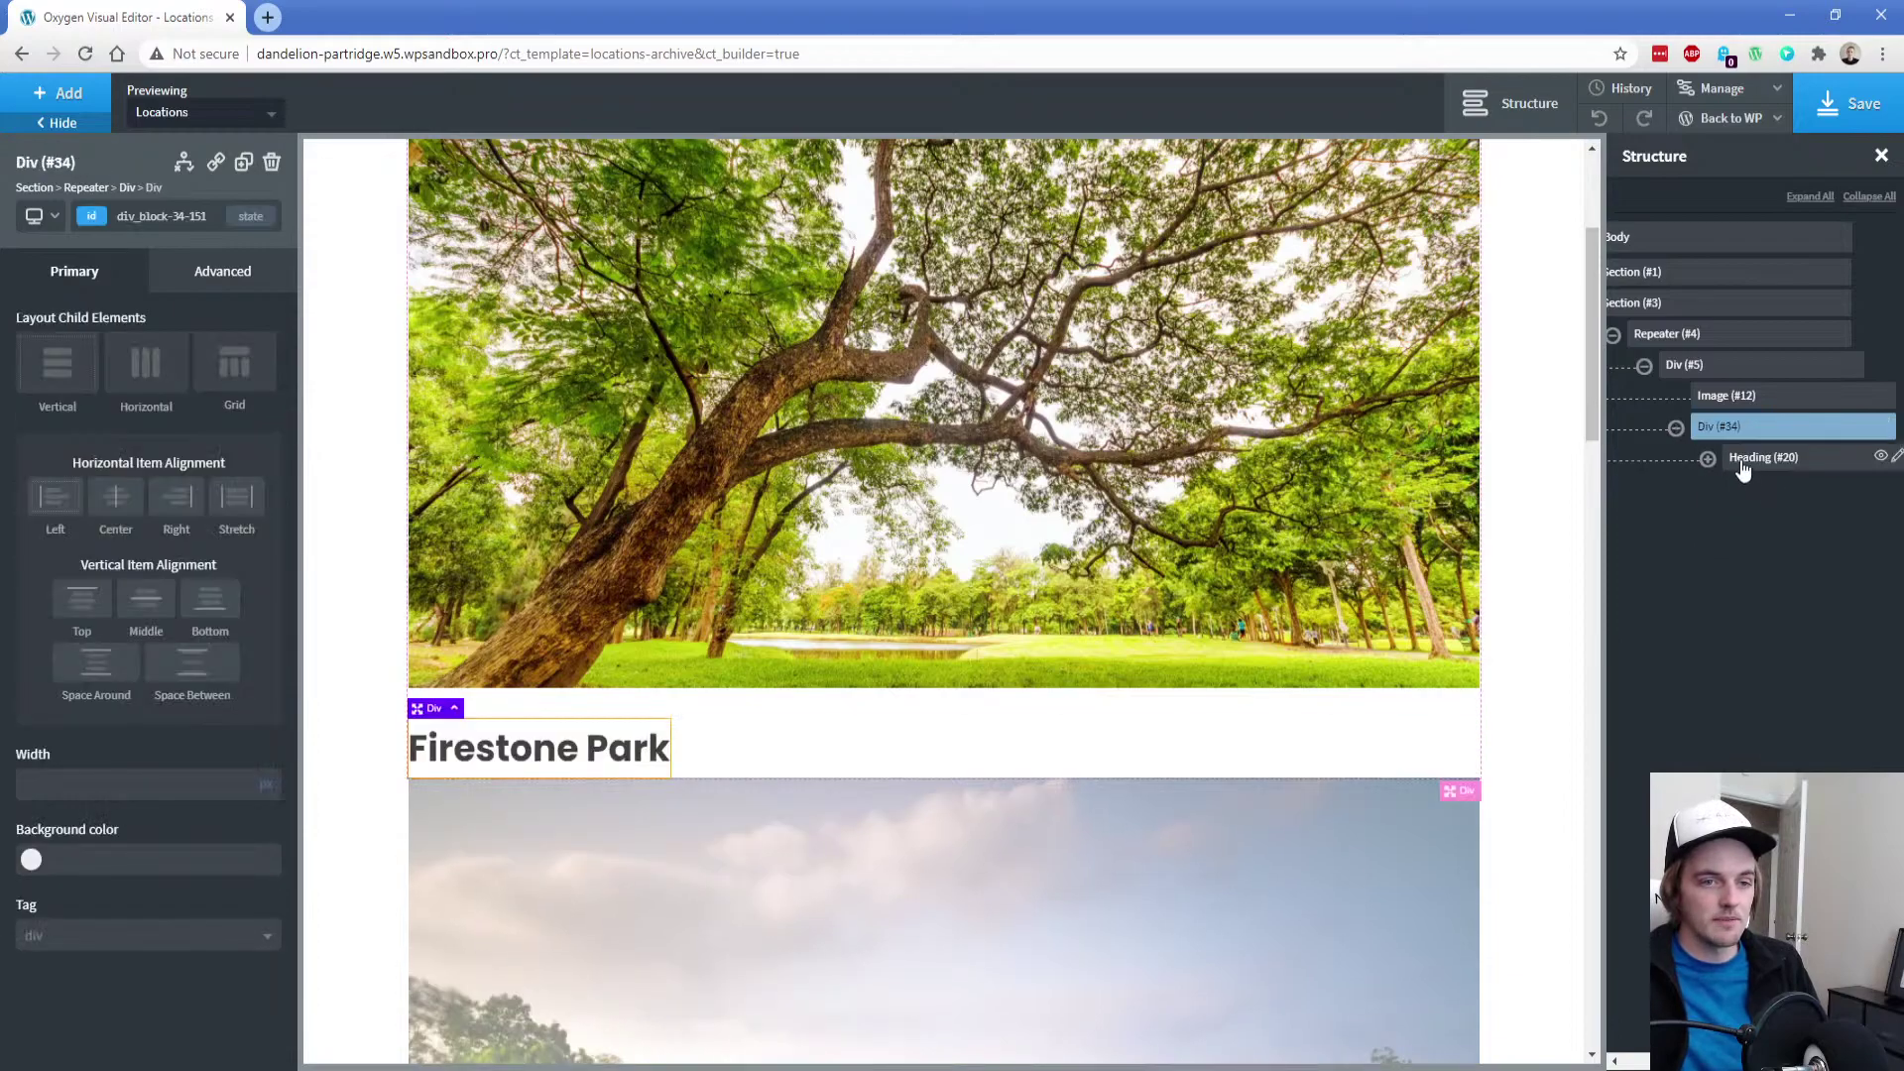
Set the padding of the heading's wrapper div to 25 px on all sides
click(221, 281)
click(66, 392)
text(25)
click(79, 482)
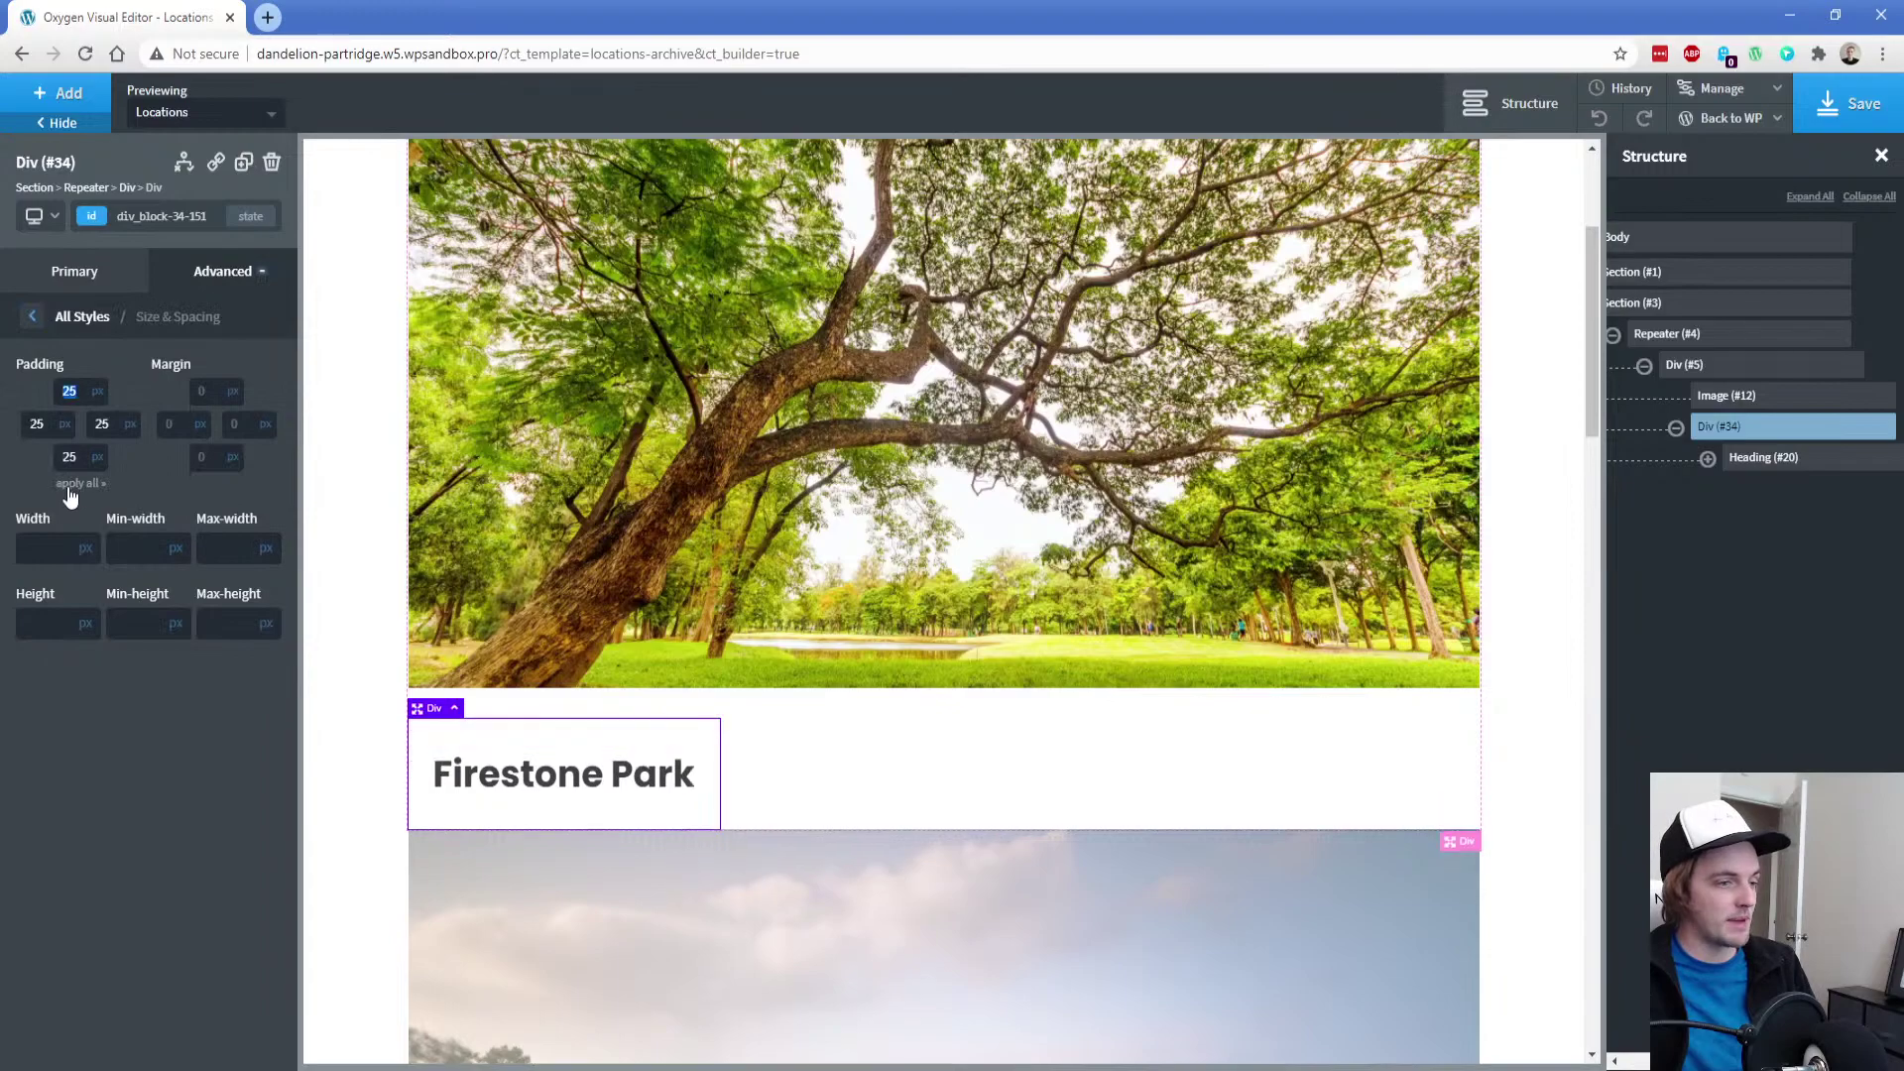
Add the class ps-margin-bottom to the heading and give that class a bottom margin of 15 px
click(526, 783)
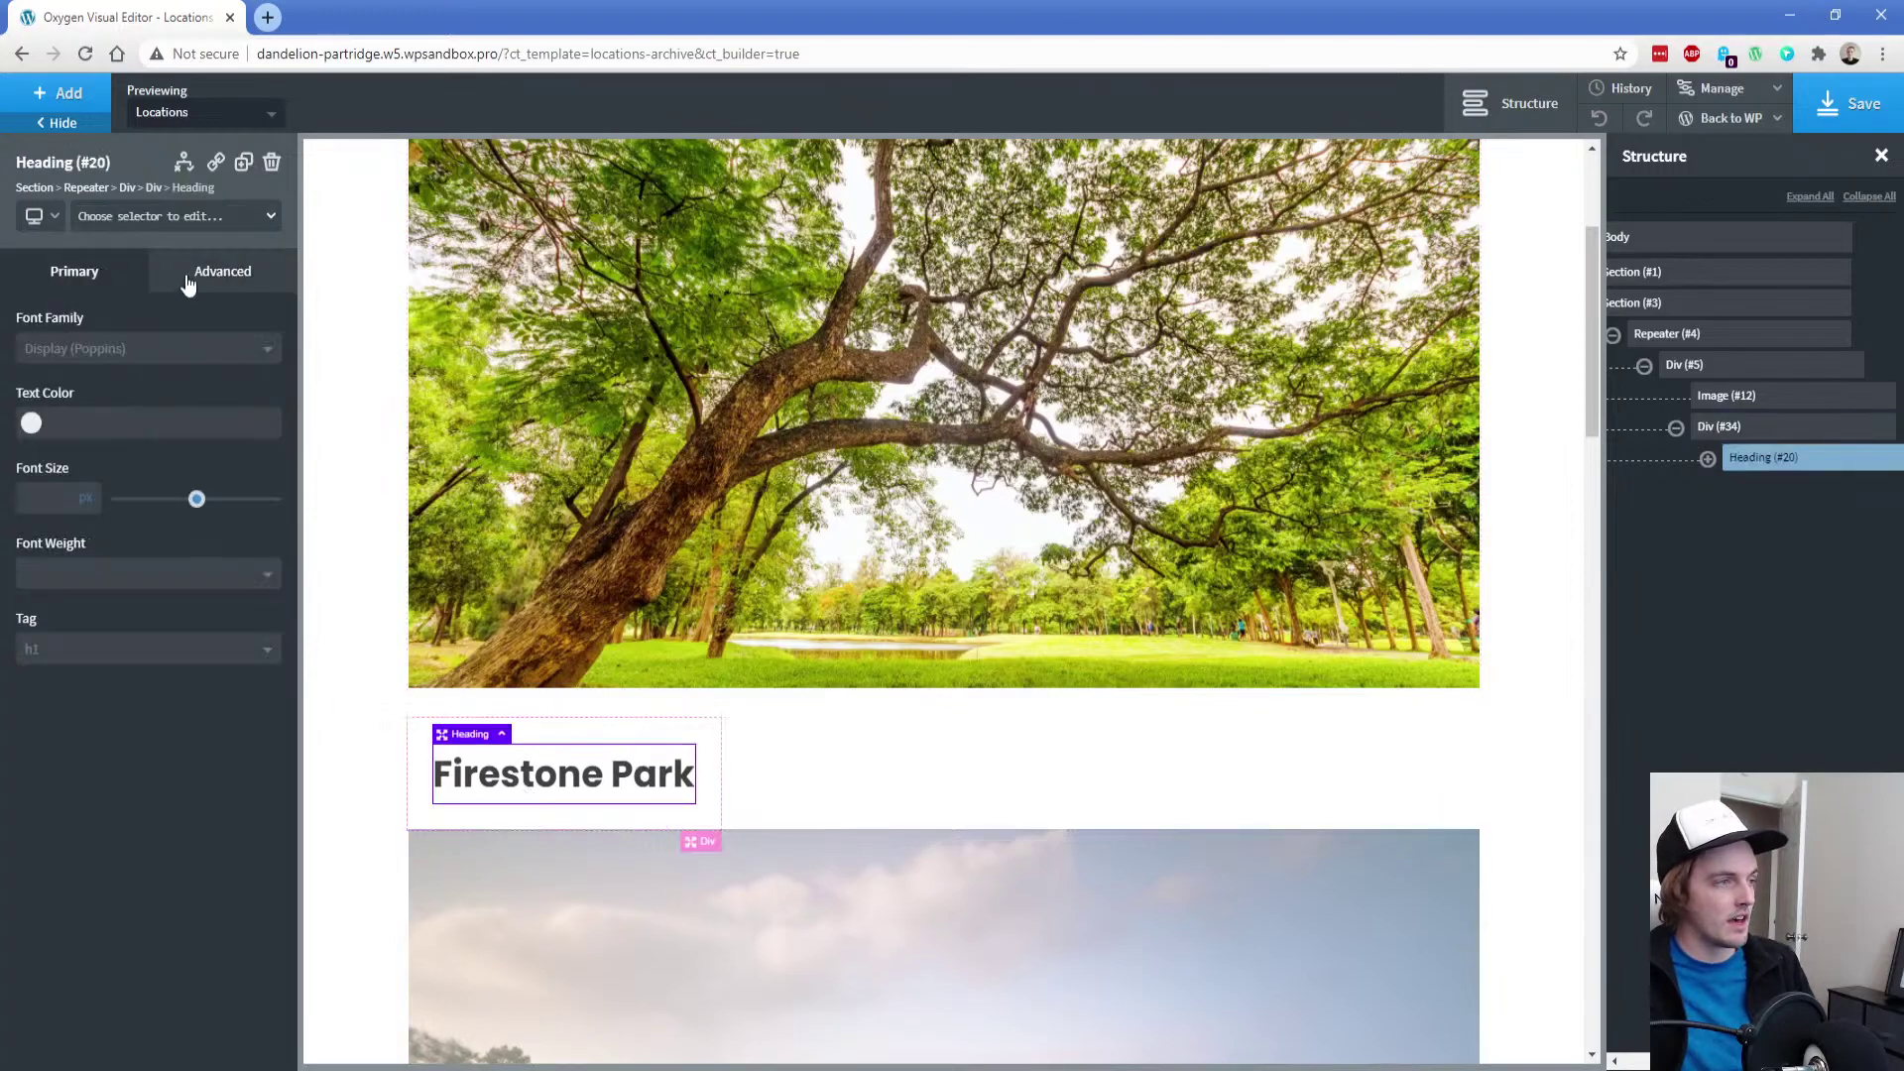
click(146, 219)
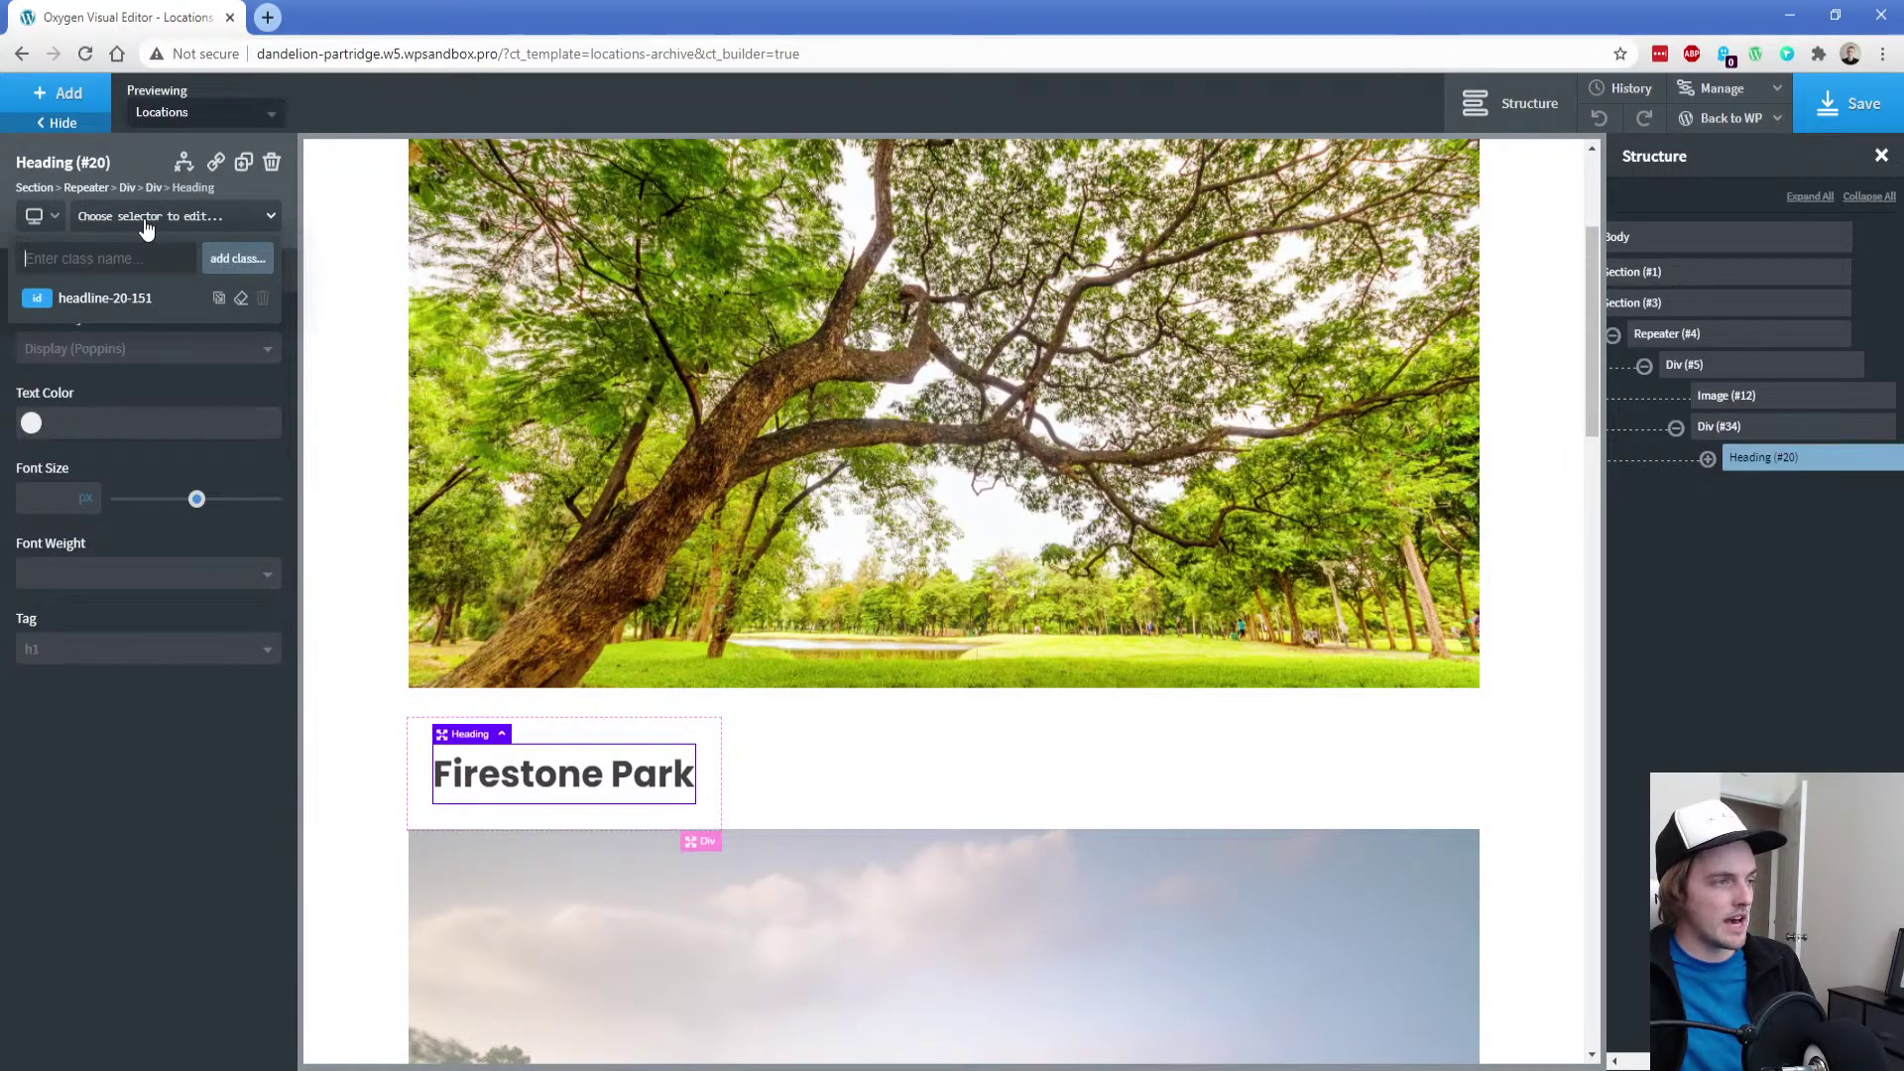
text(ps-margin-bo)
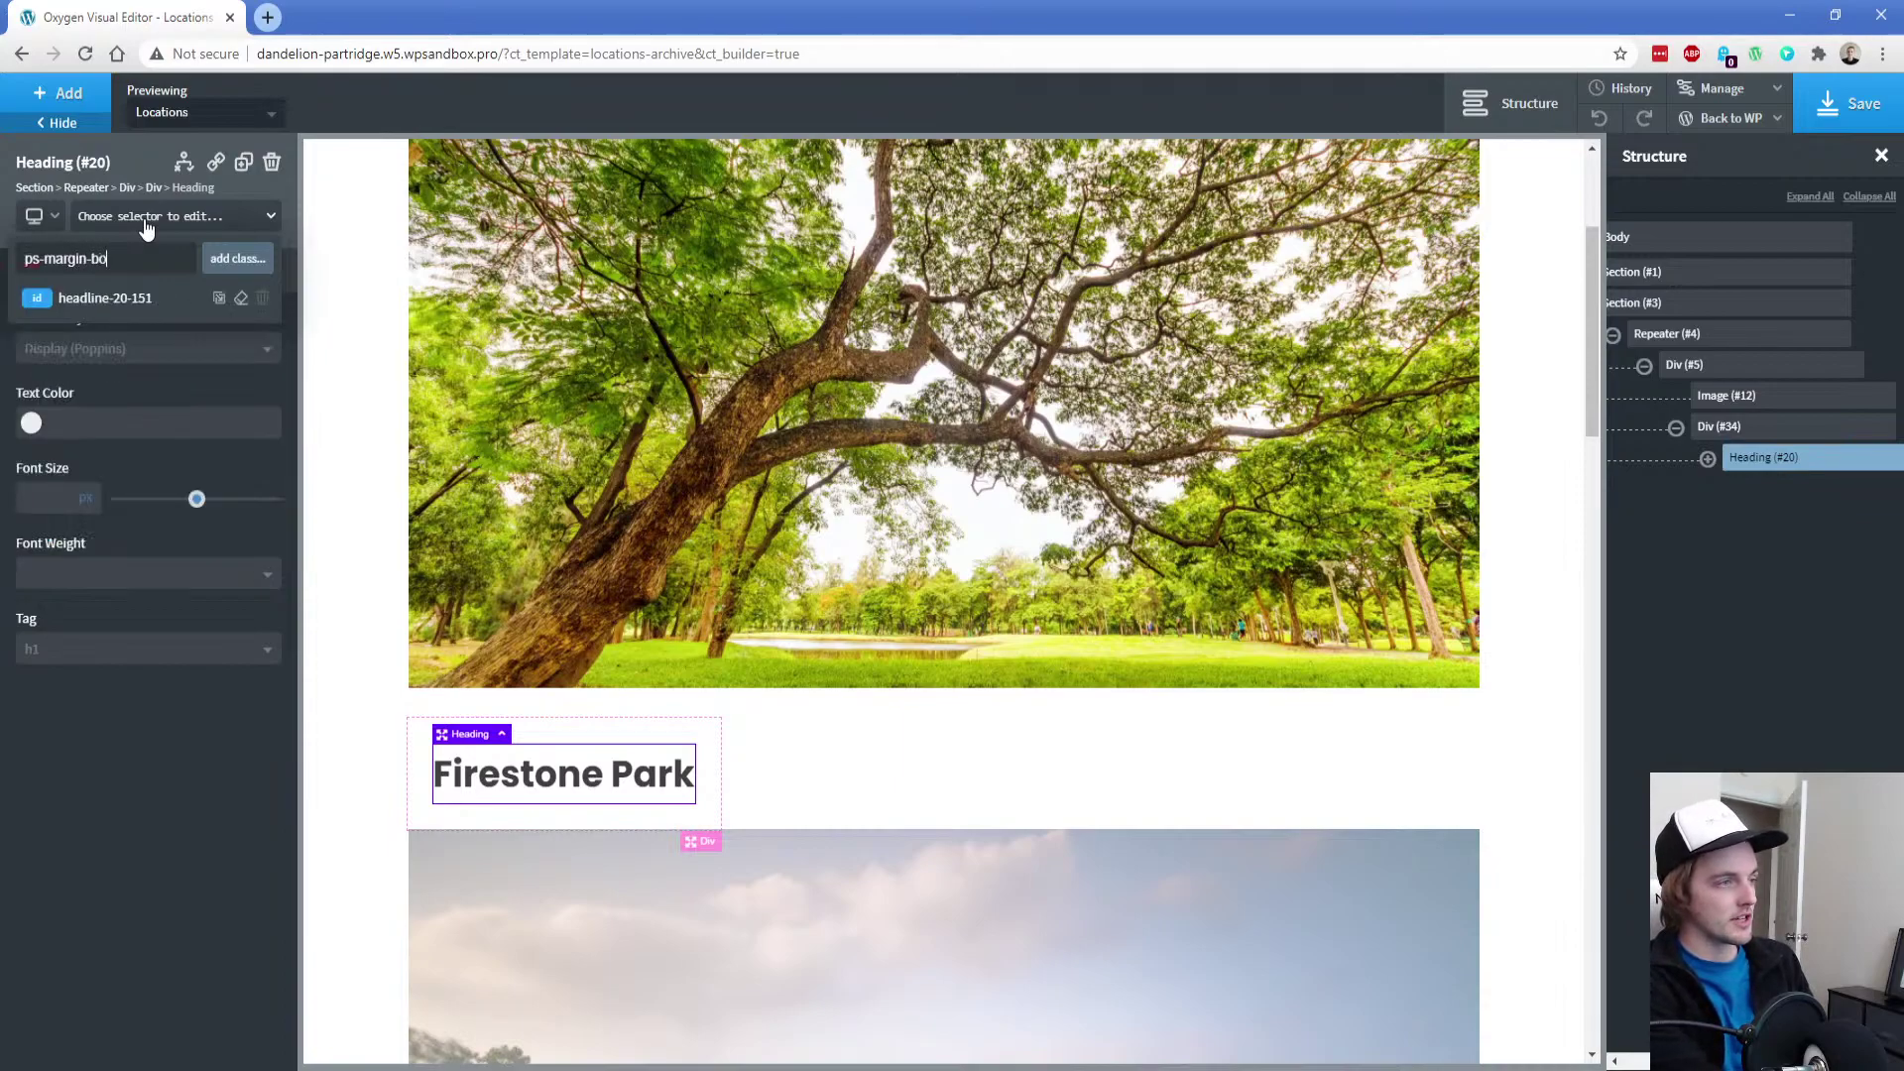
key(Return)
click(213, 273)
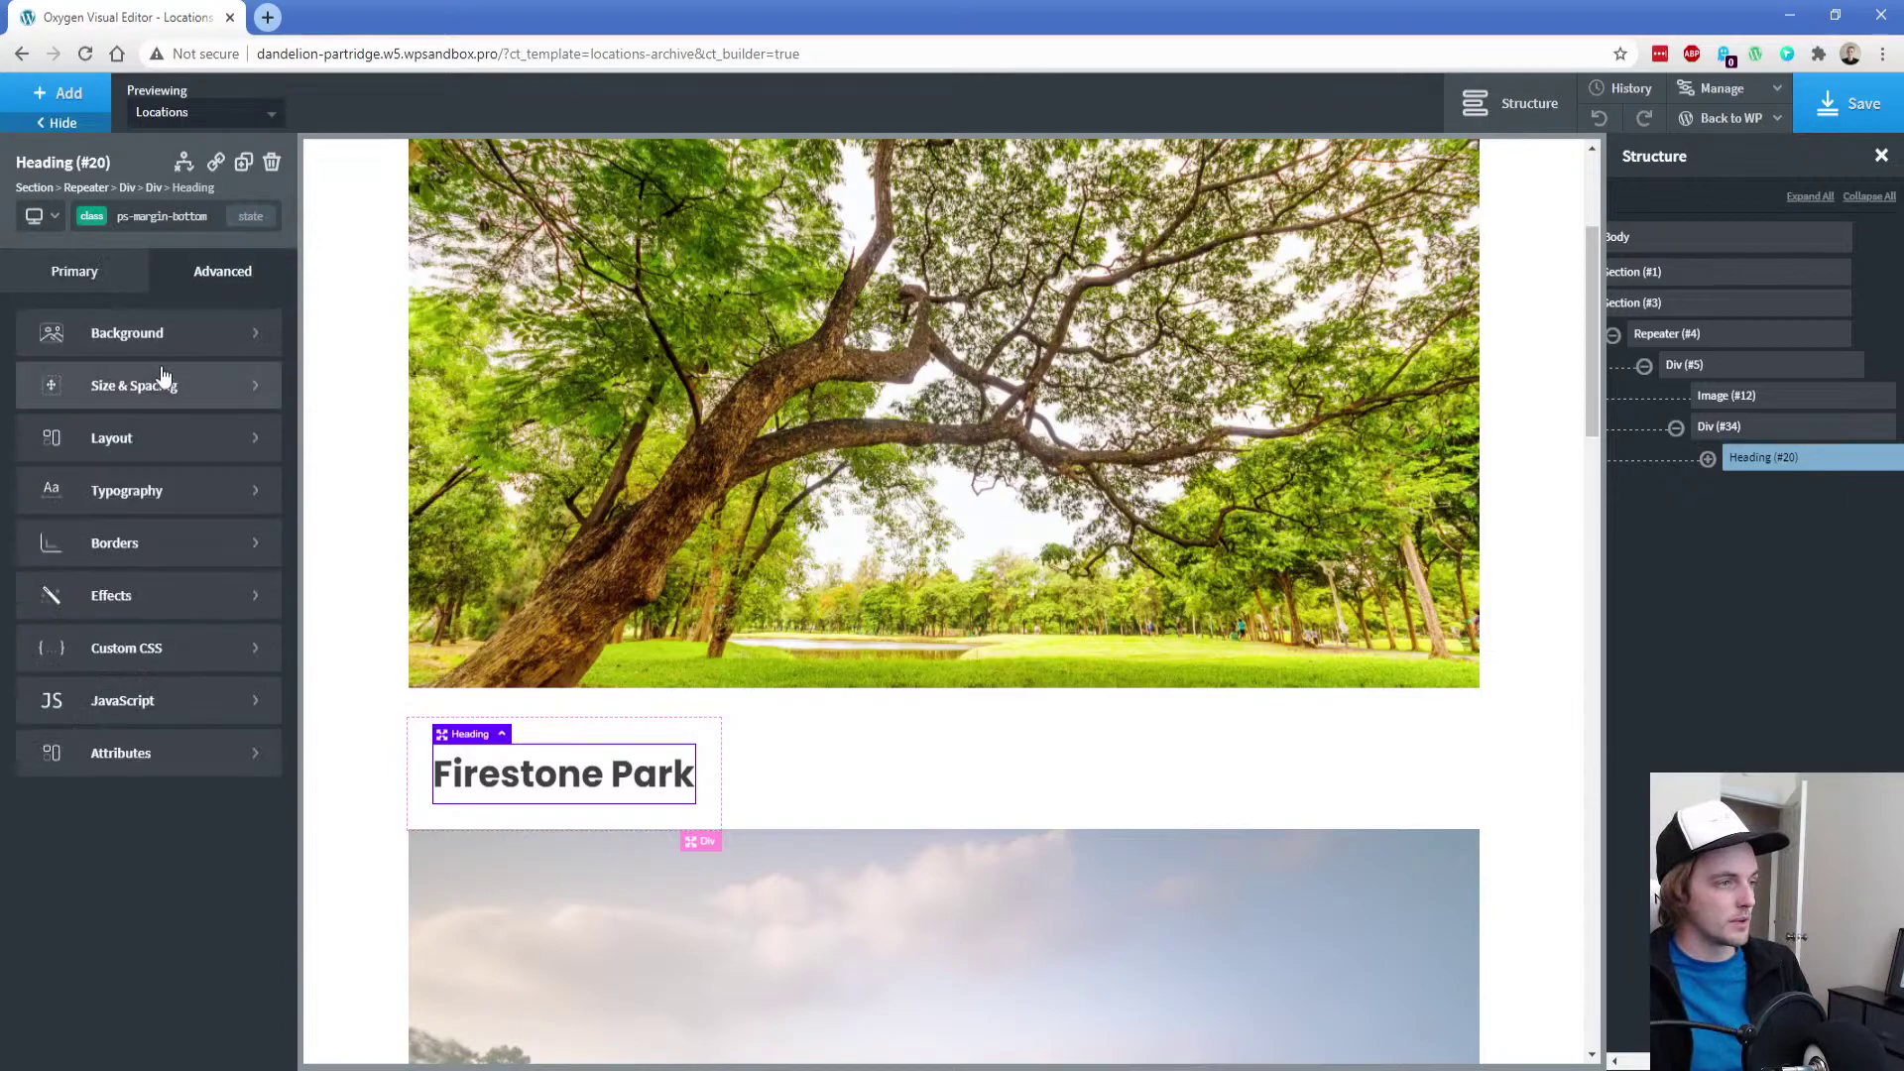
click(206, 382)
click(203, 457)
text(15)
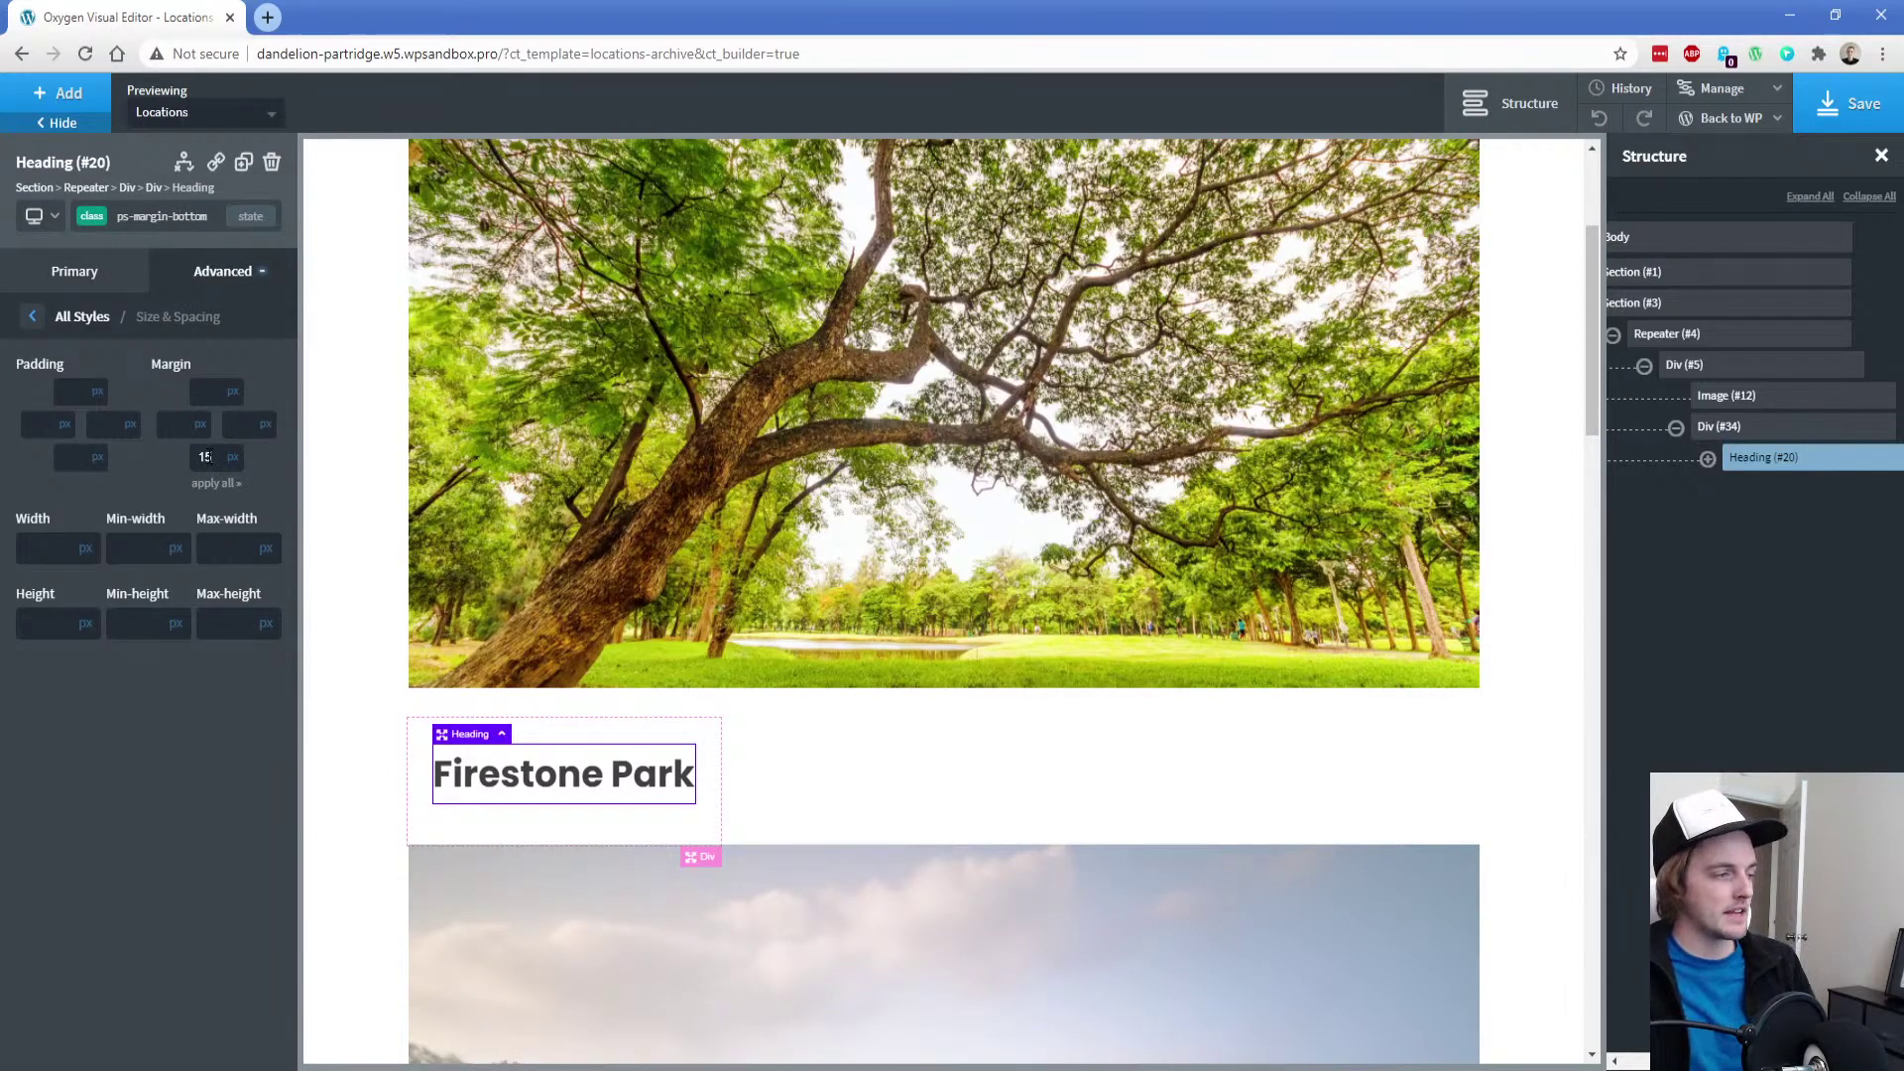
Add a text element below the location heading reading "Onsite Parking:" followed by the dynamic Onsite Parking custom field
click(59, 95)
click(191, 465)
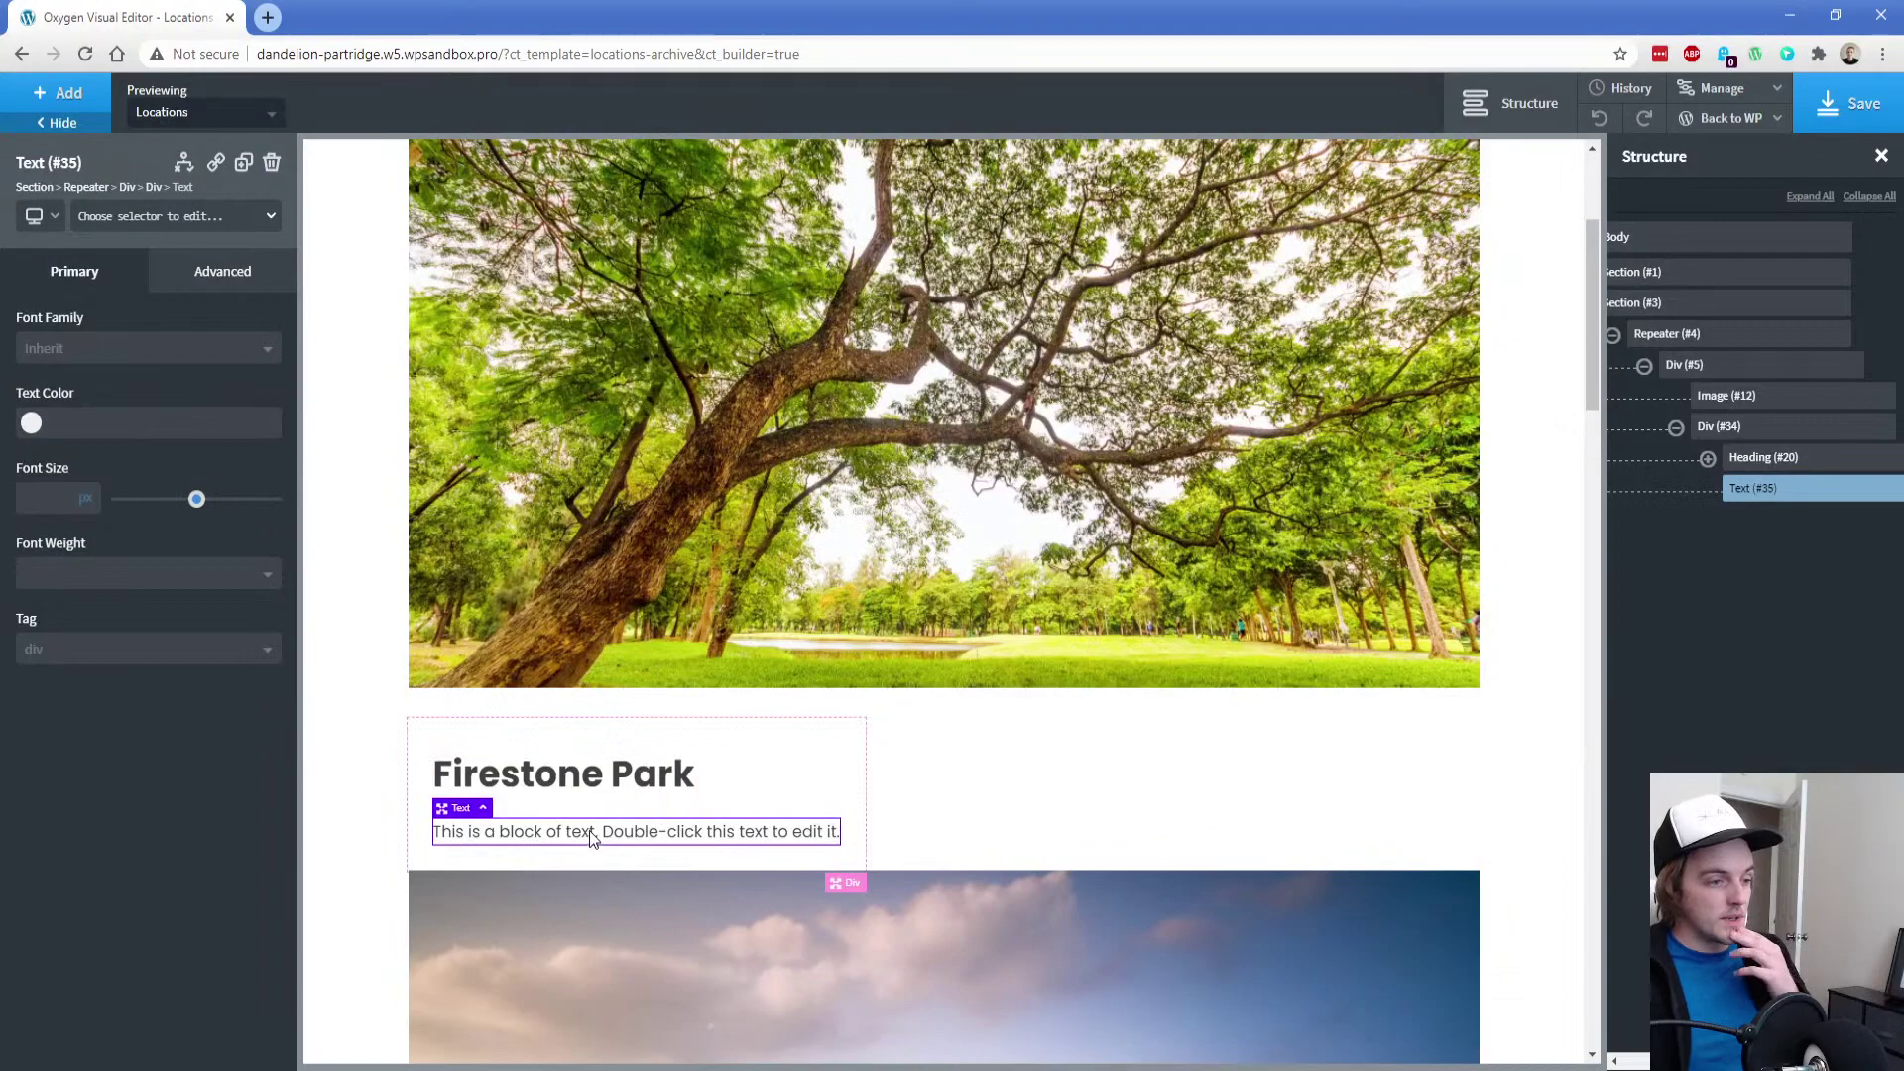
double_click(589, 830)
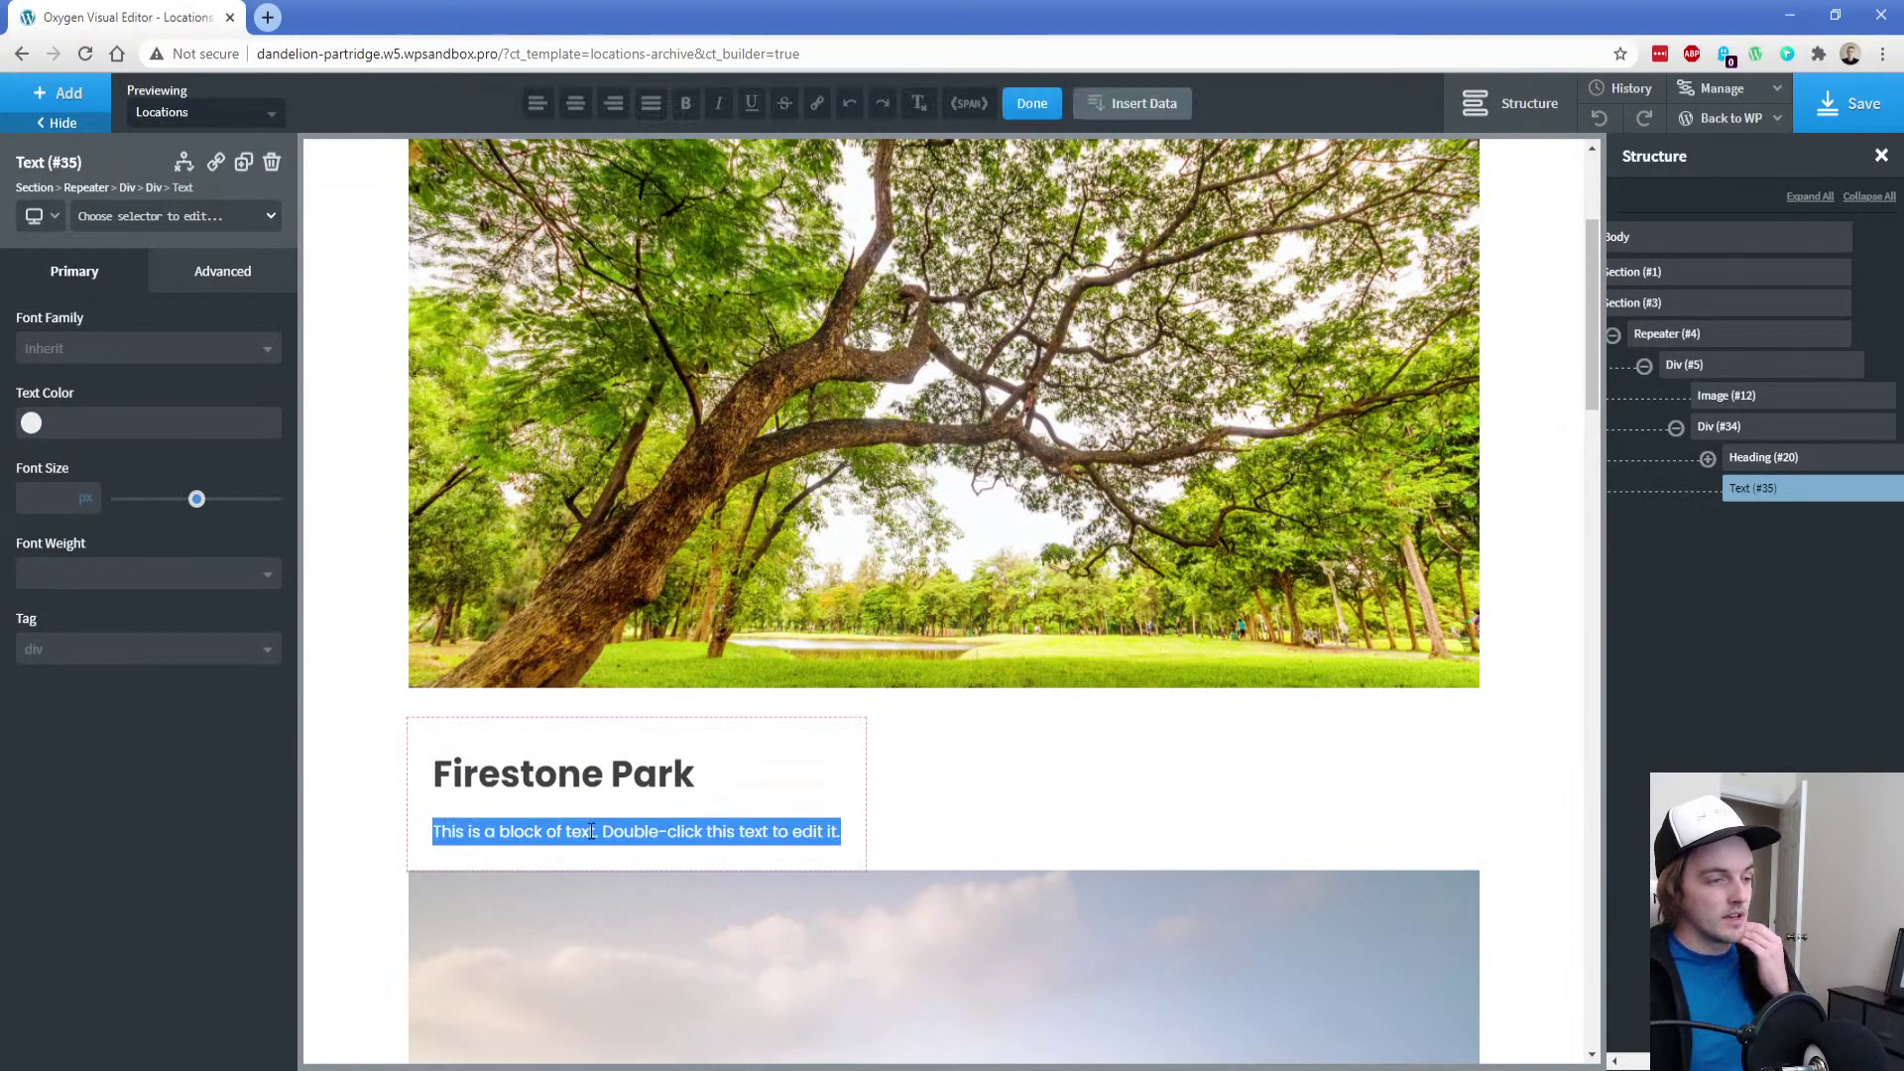
click(1141, 104)
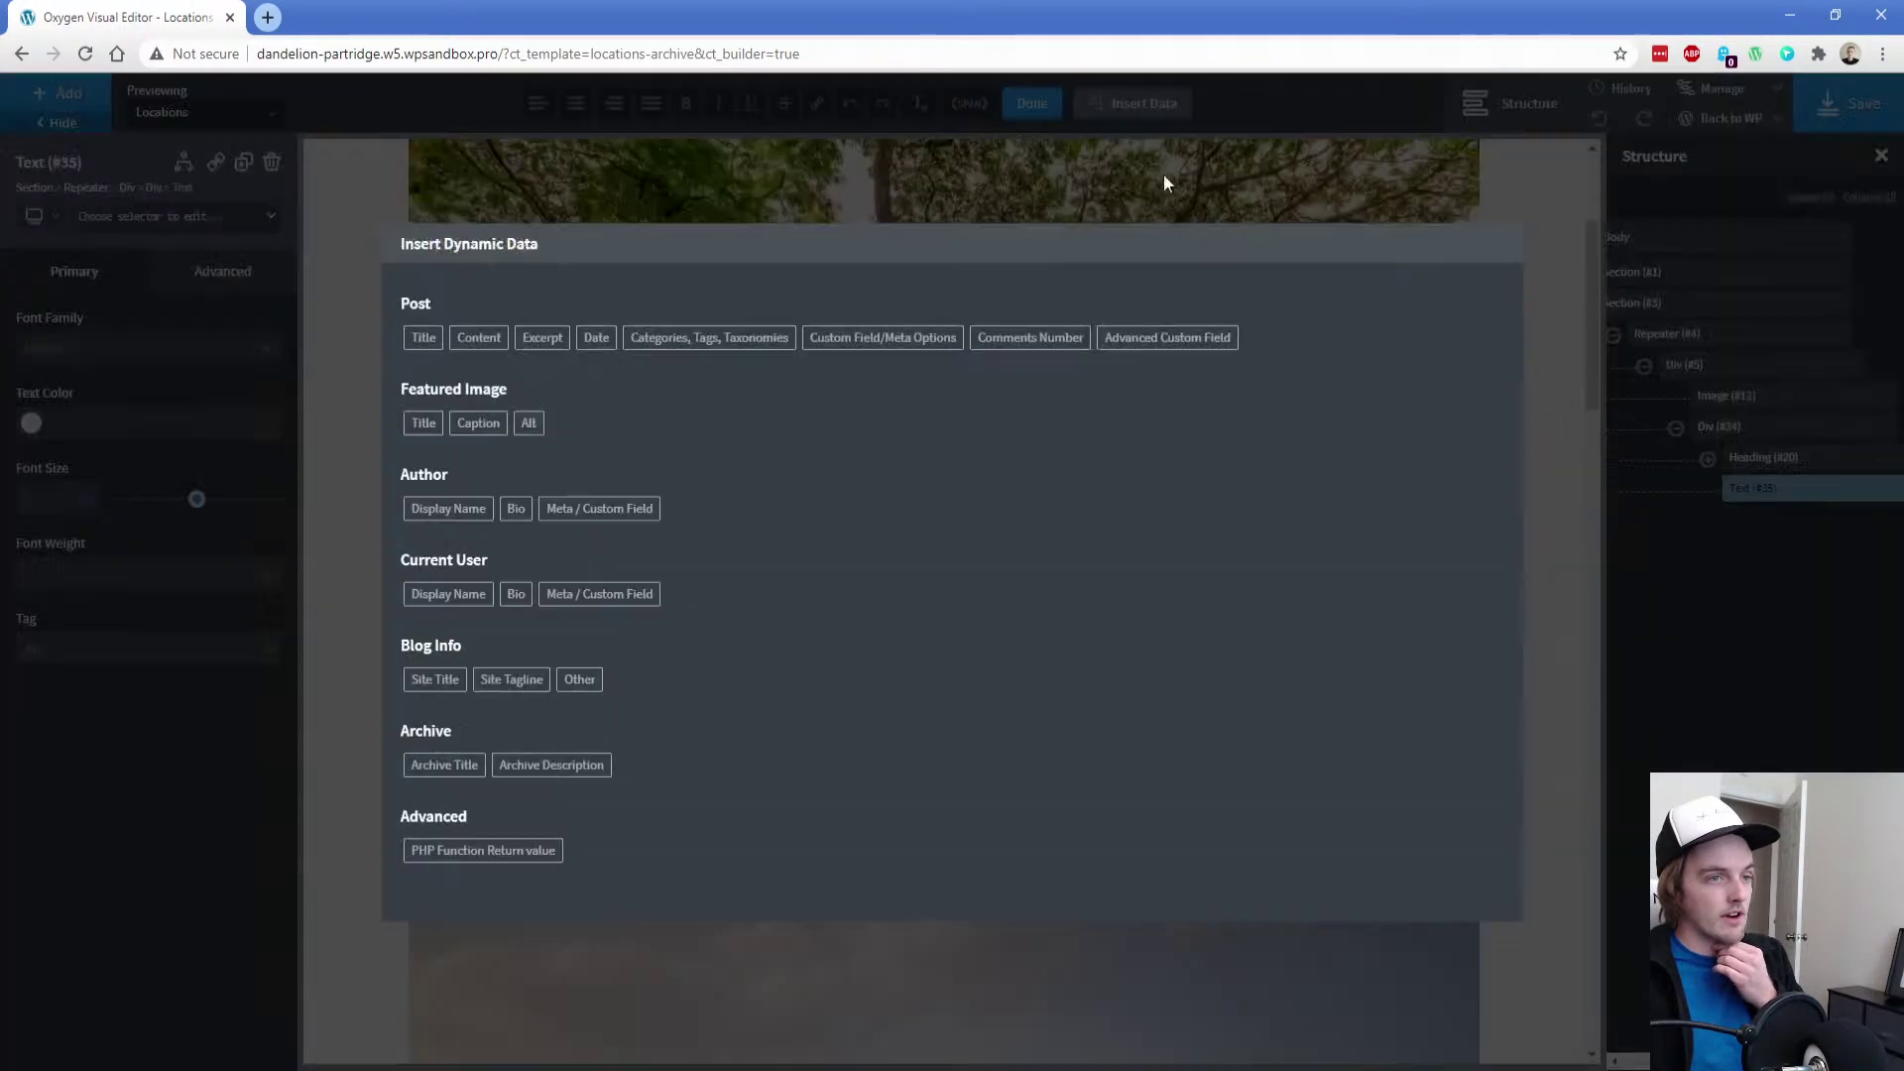
click(1167, 338)
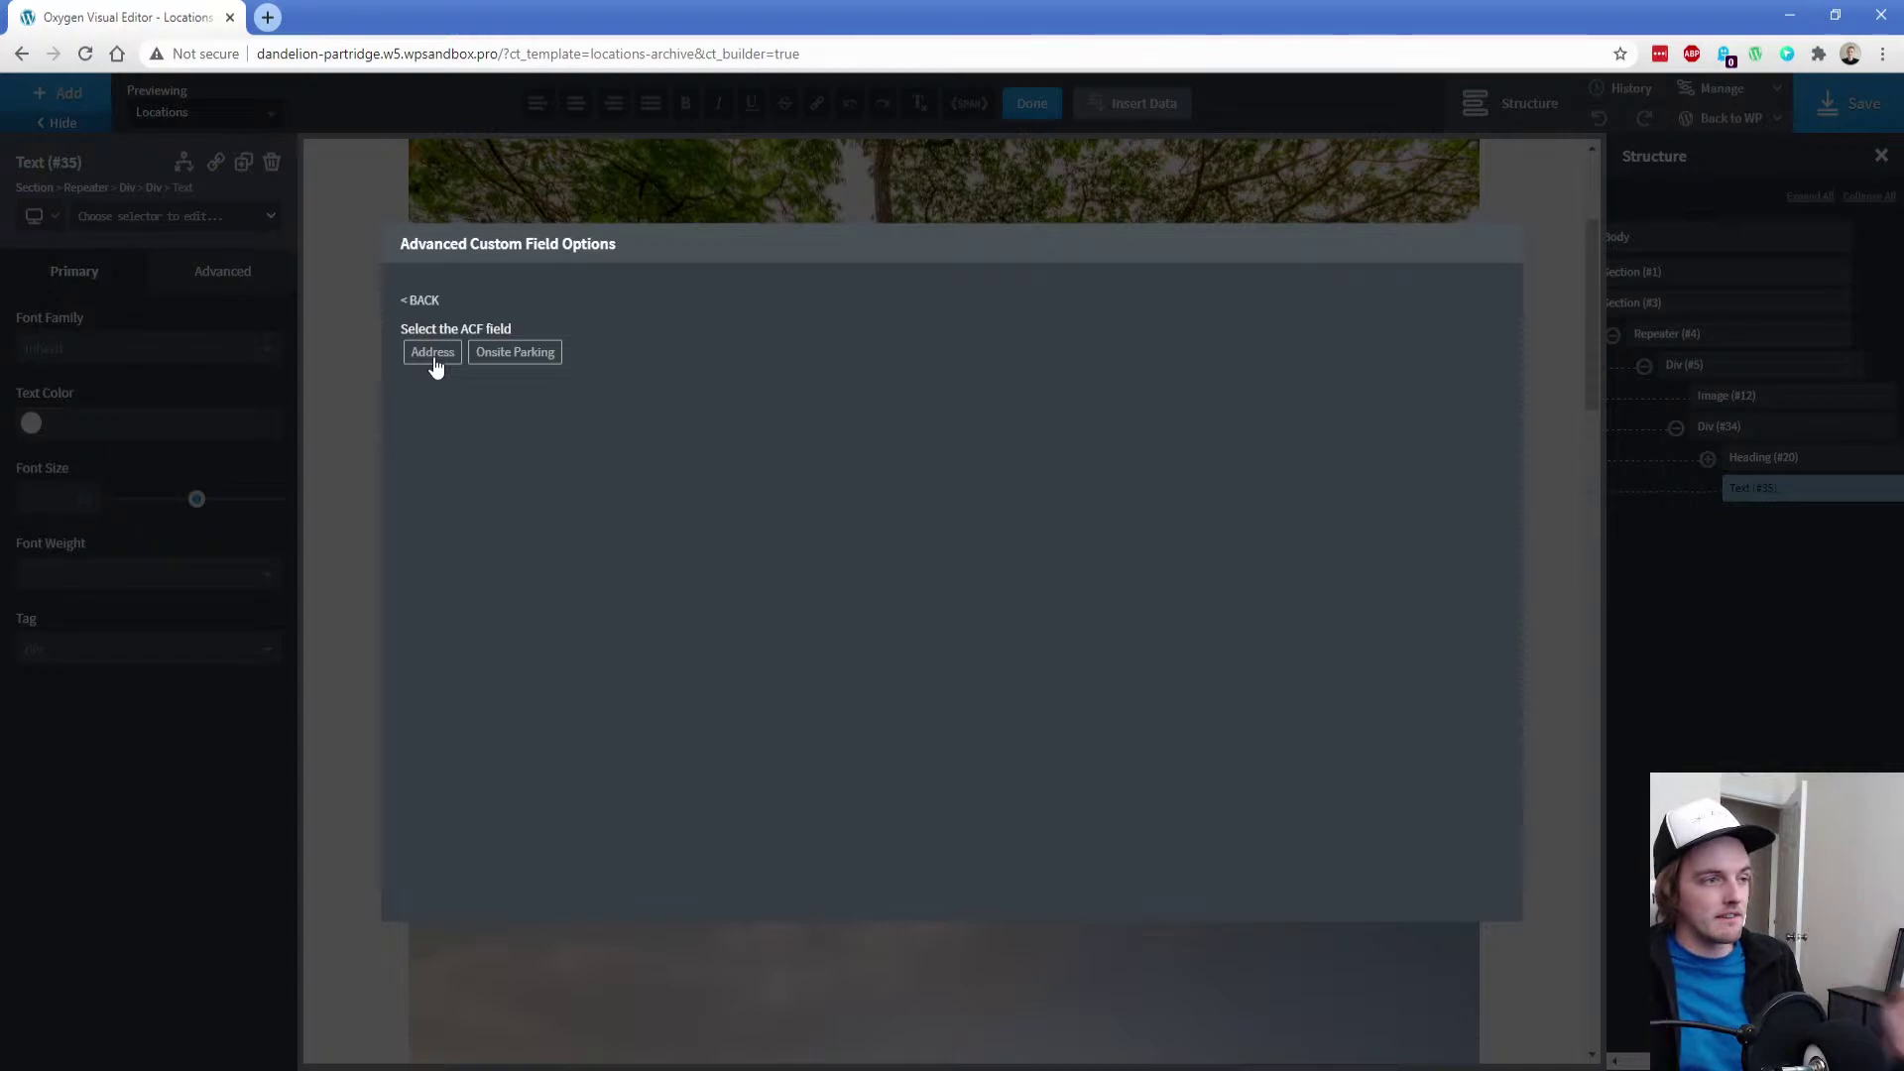
click(510, 353)
click(533, 833)
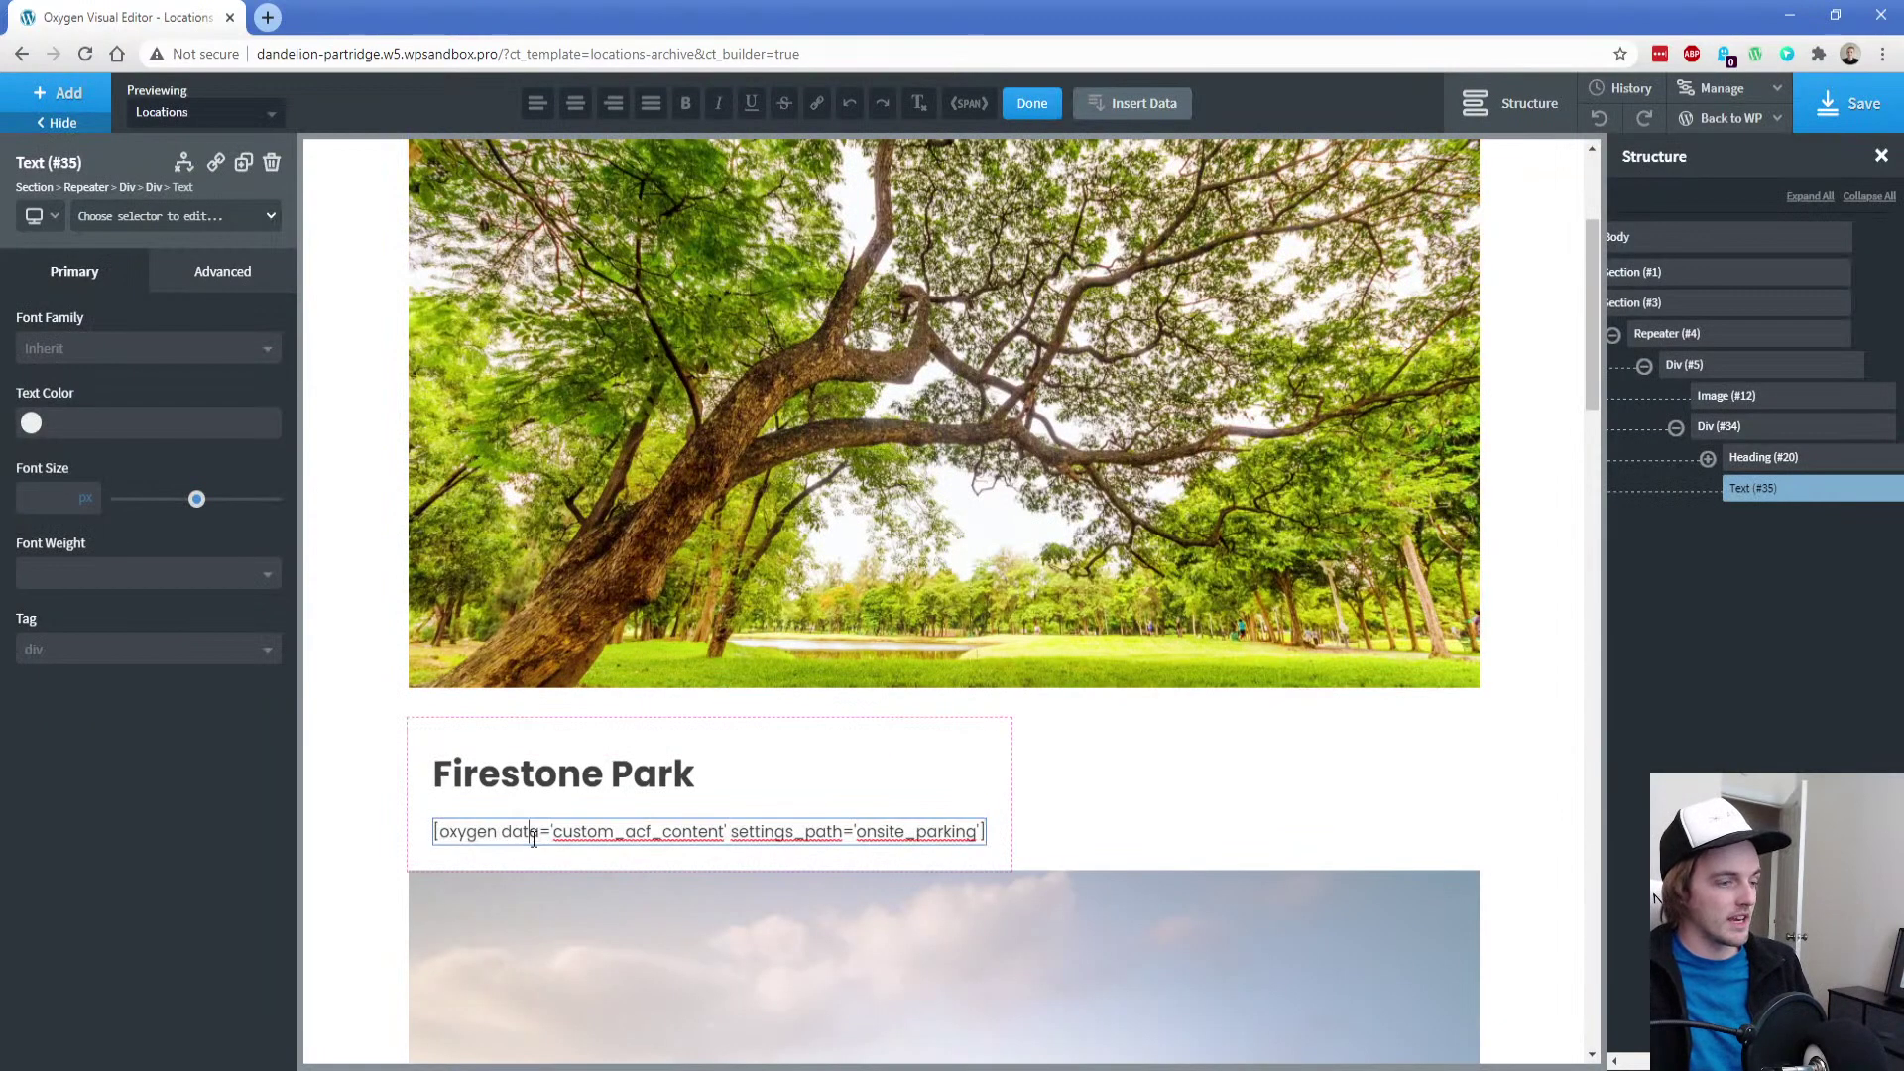
text(Onsite Parking:)
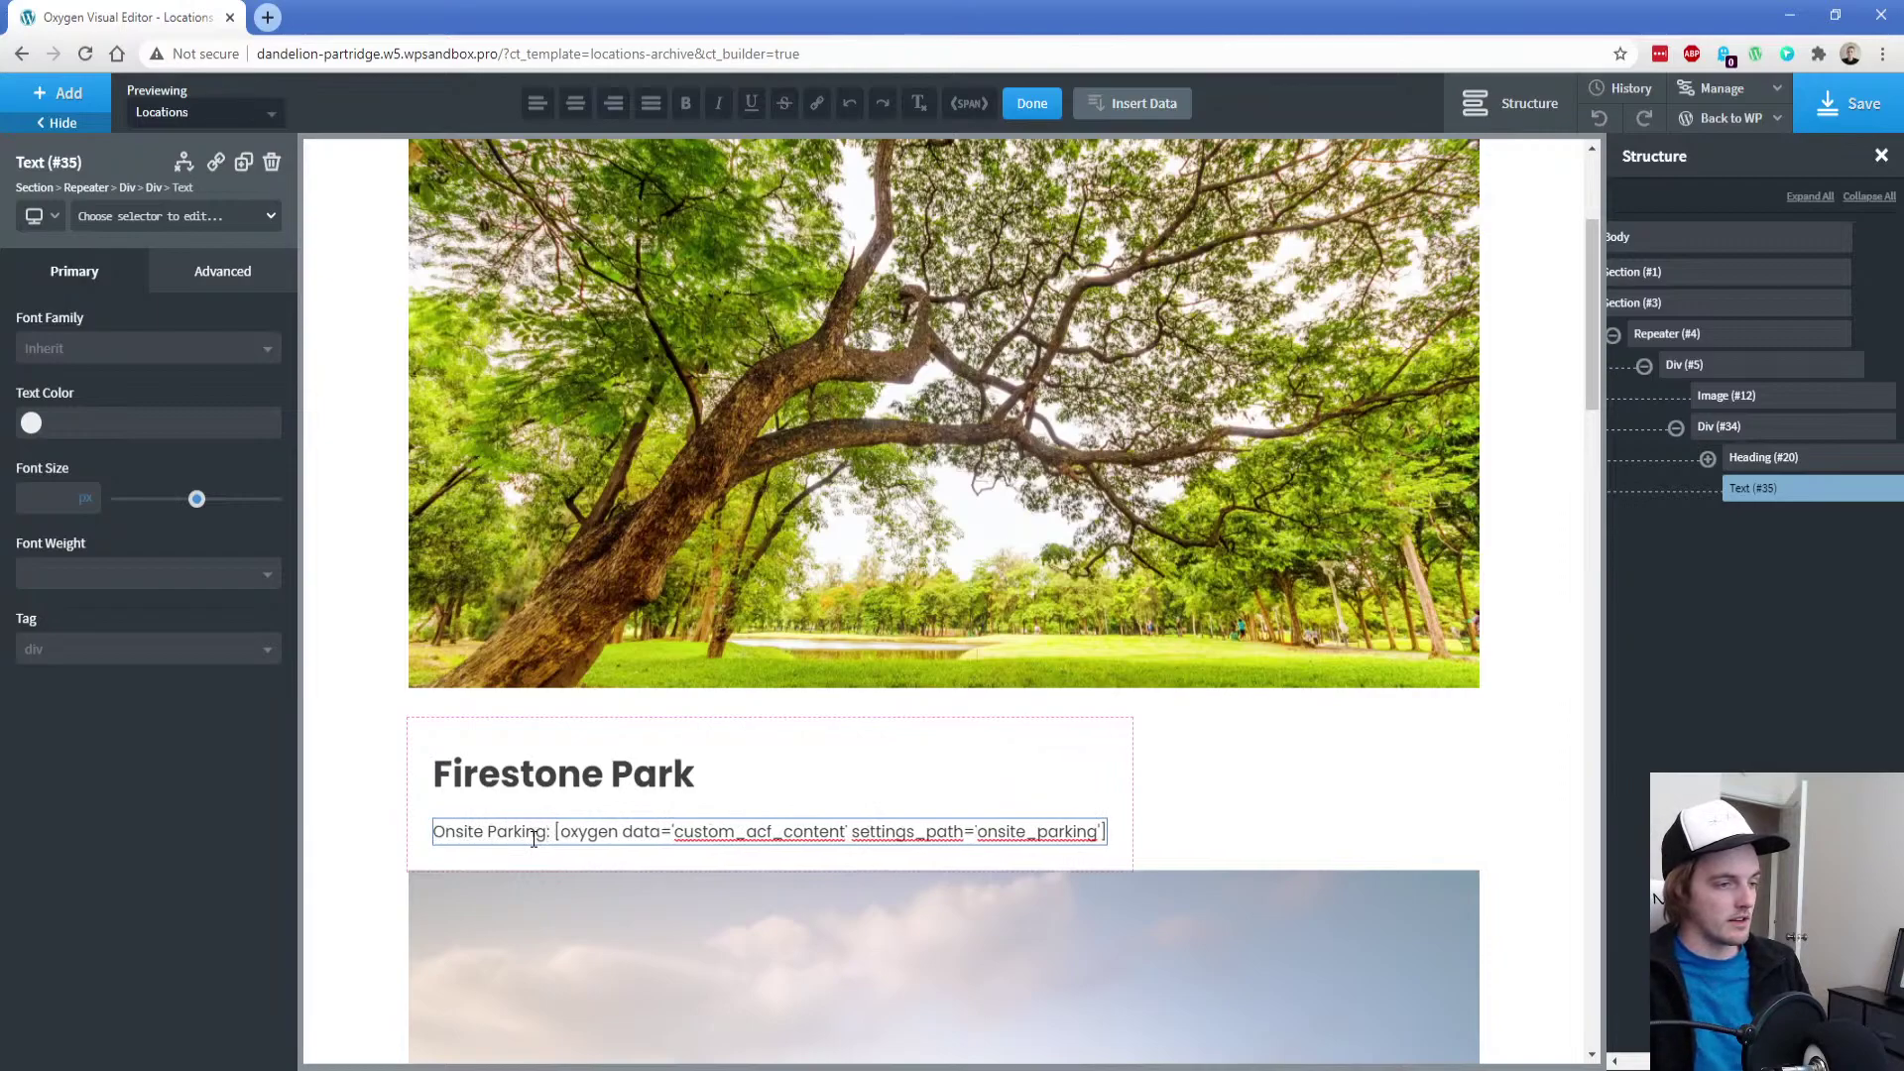
click(567, 770)
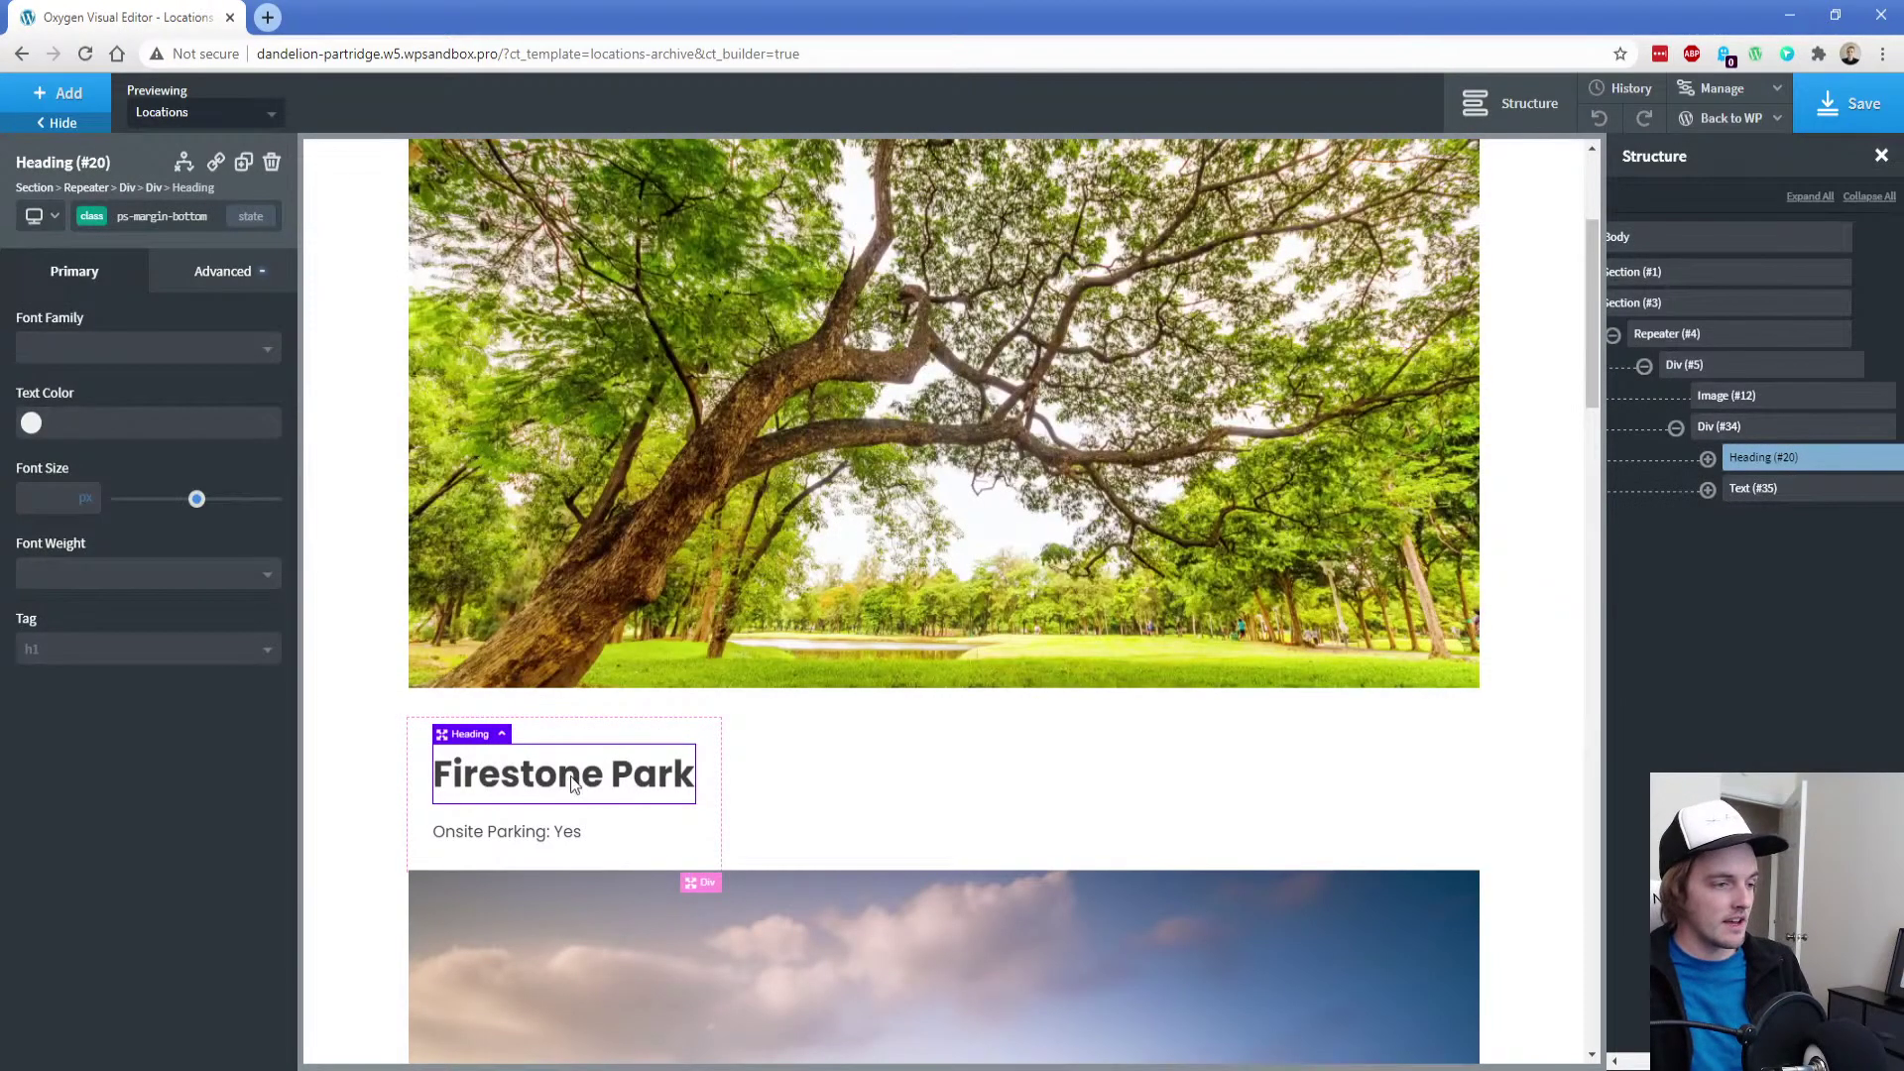
Apply the existing class ps-margin-bottom to the onsite parking text
click(498, 833)
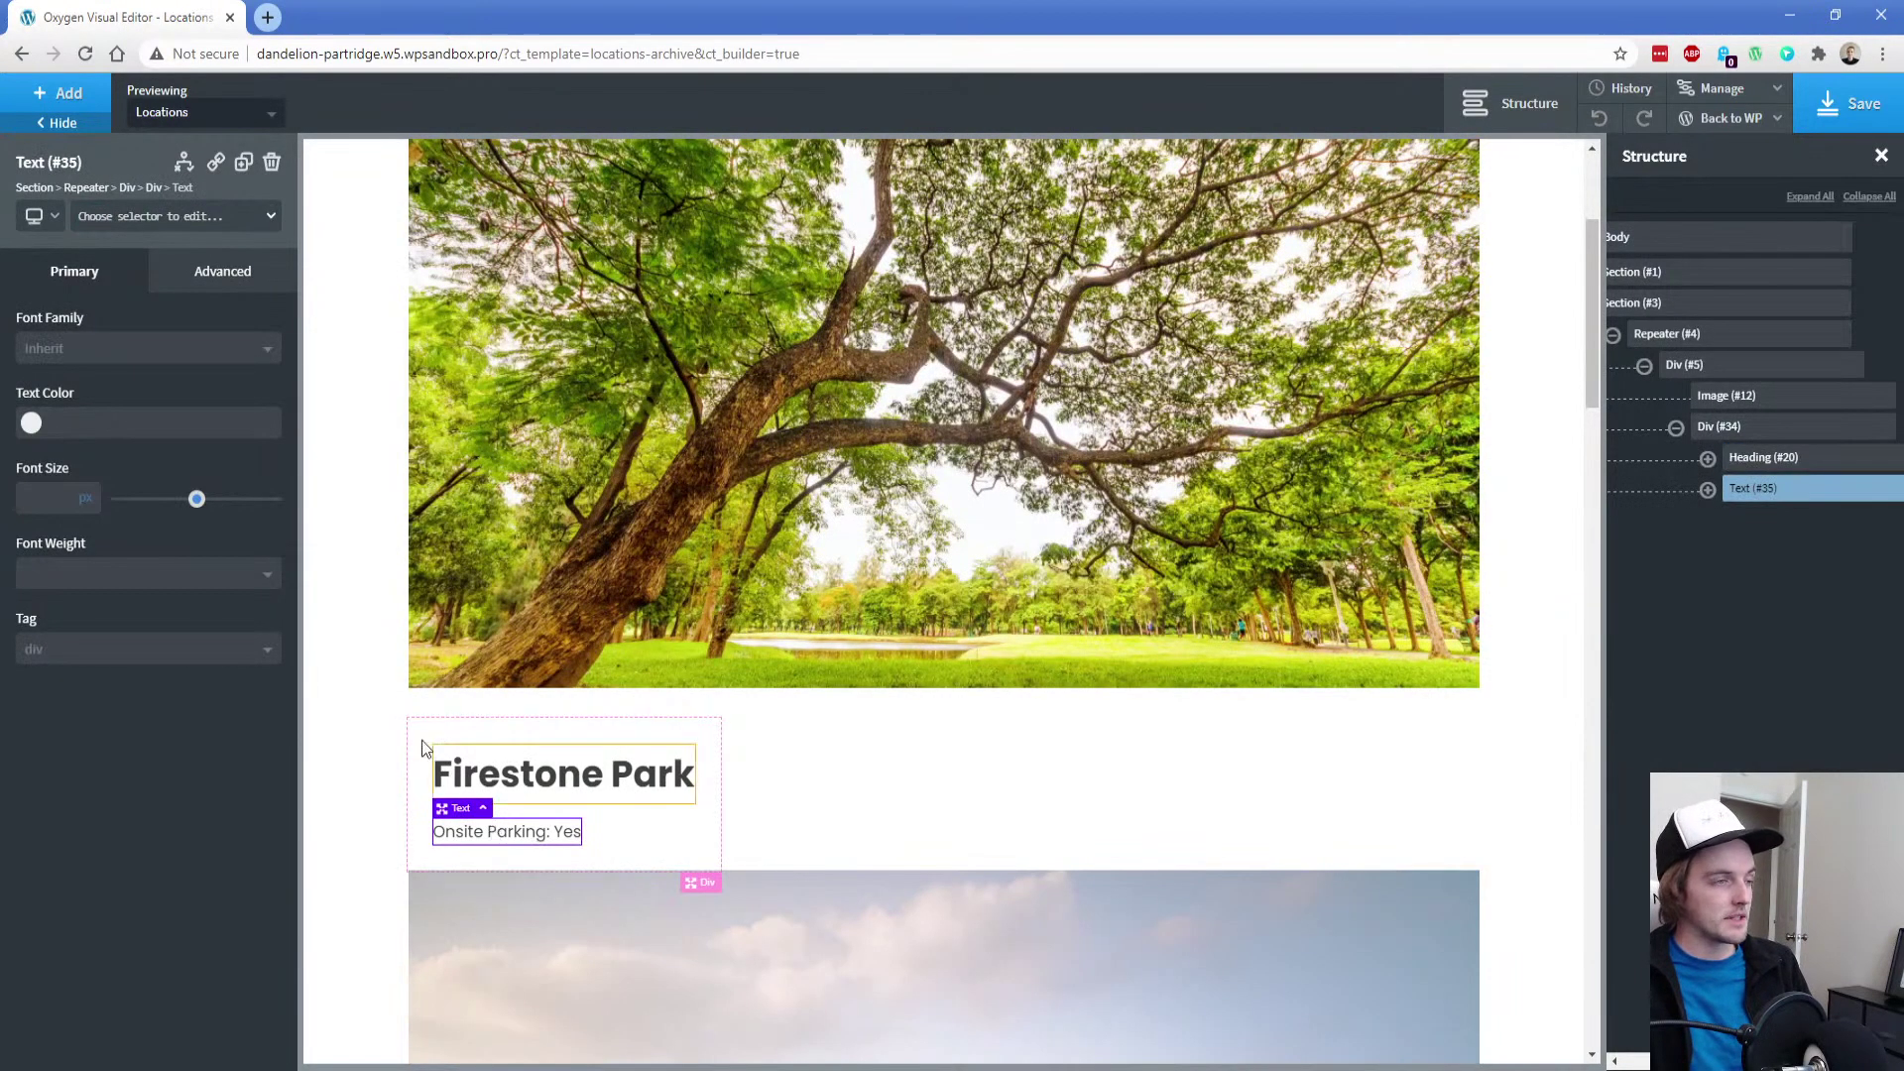
click(173, 225)
text(marg)
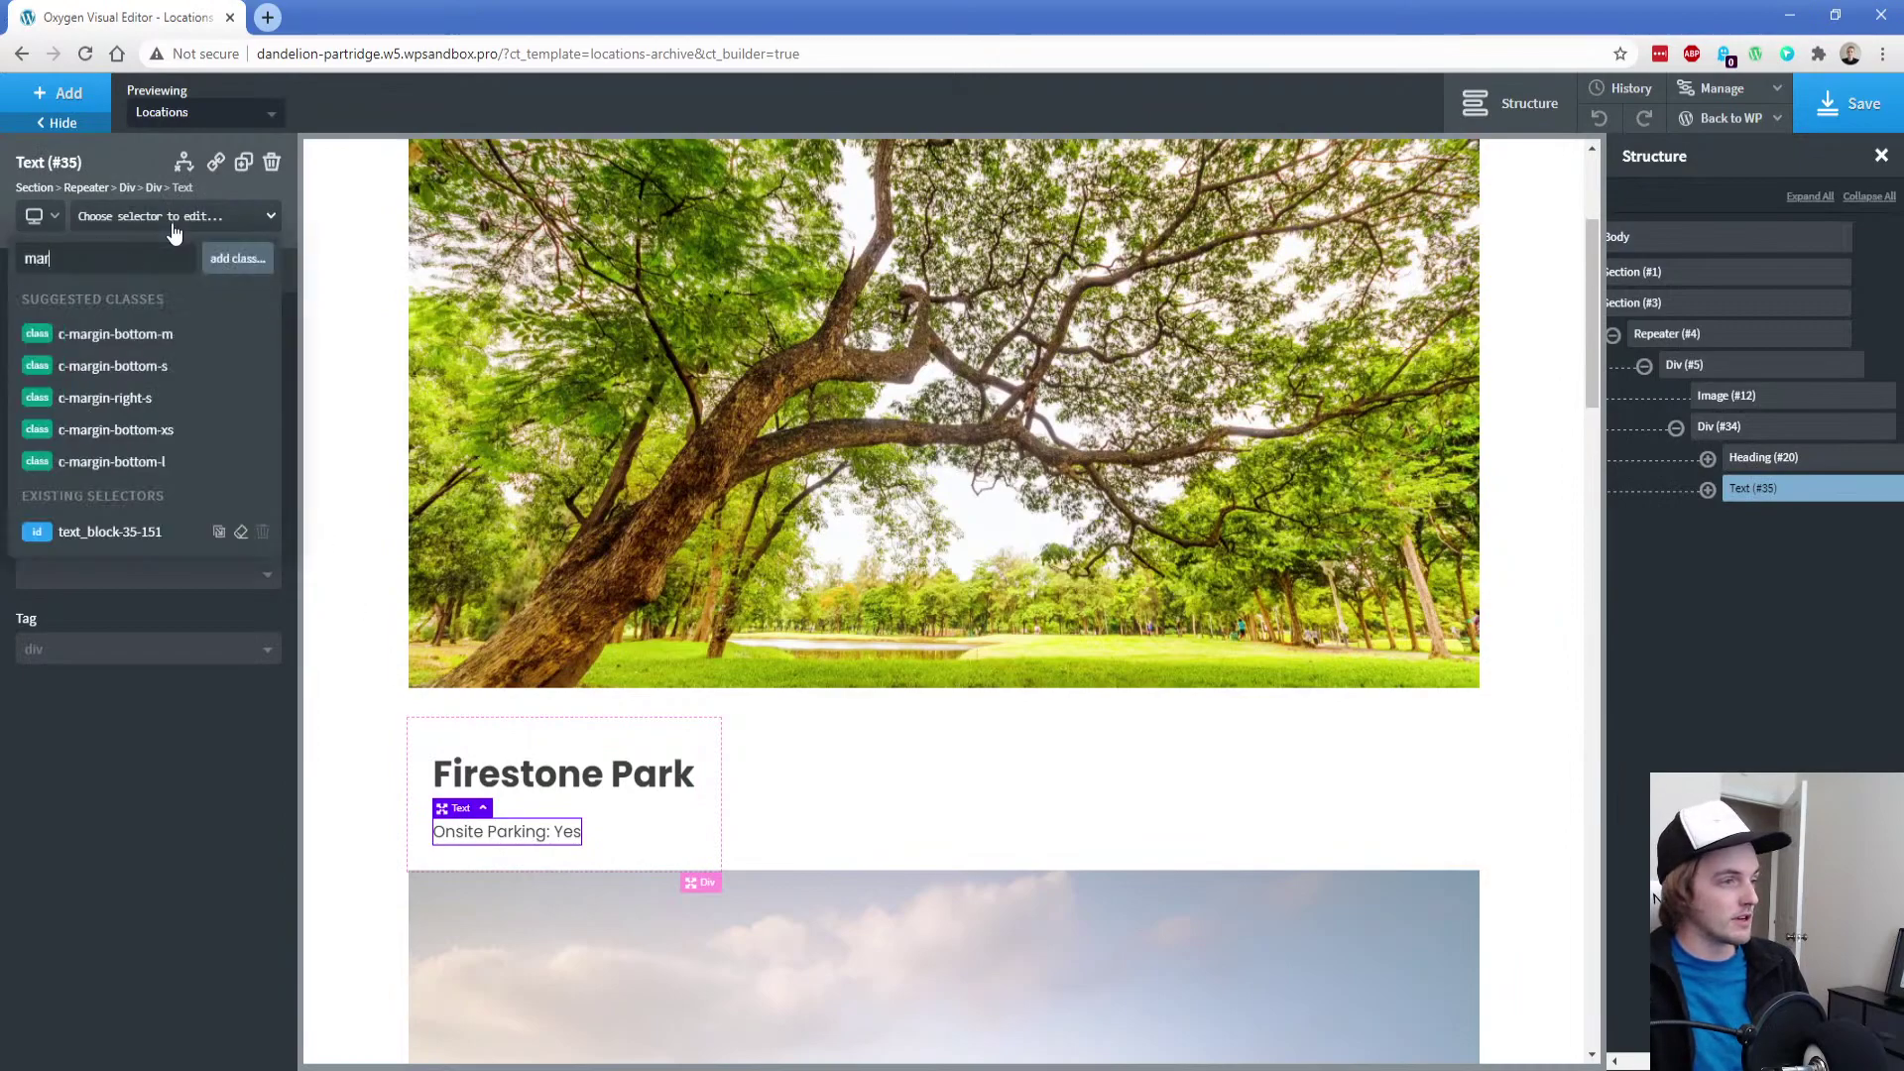
key(BackSpace)
key(BackSpace)
key(BackSpace)
key(BackSpace)
text(ps-)
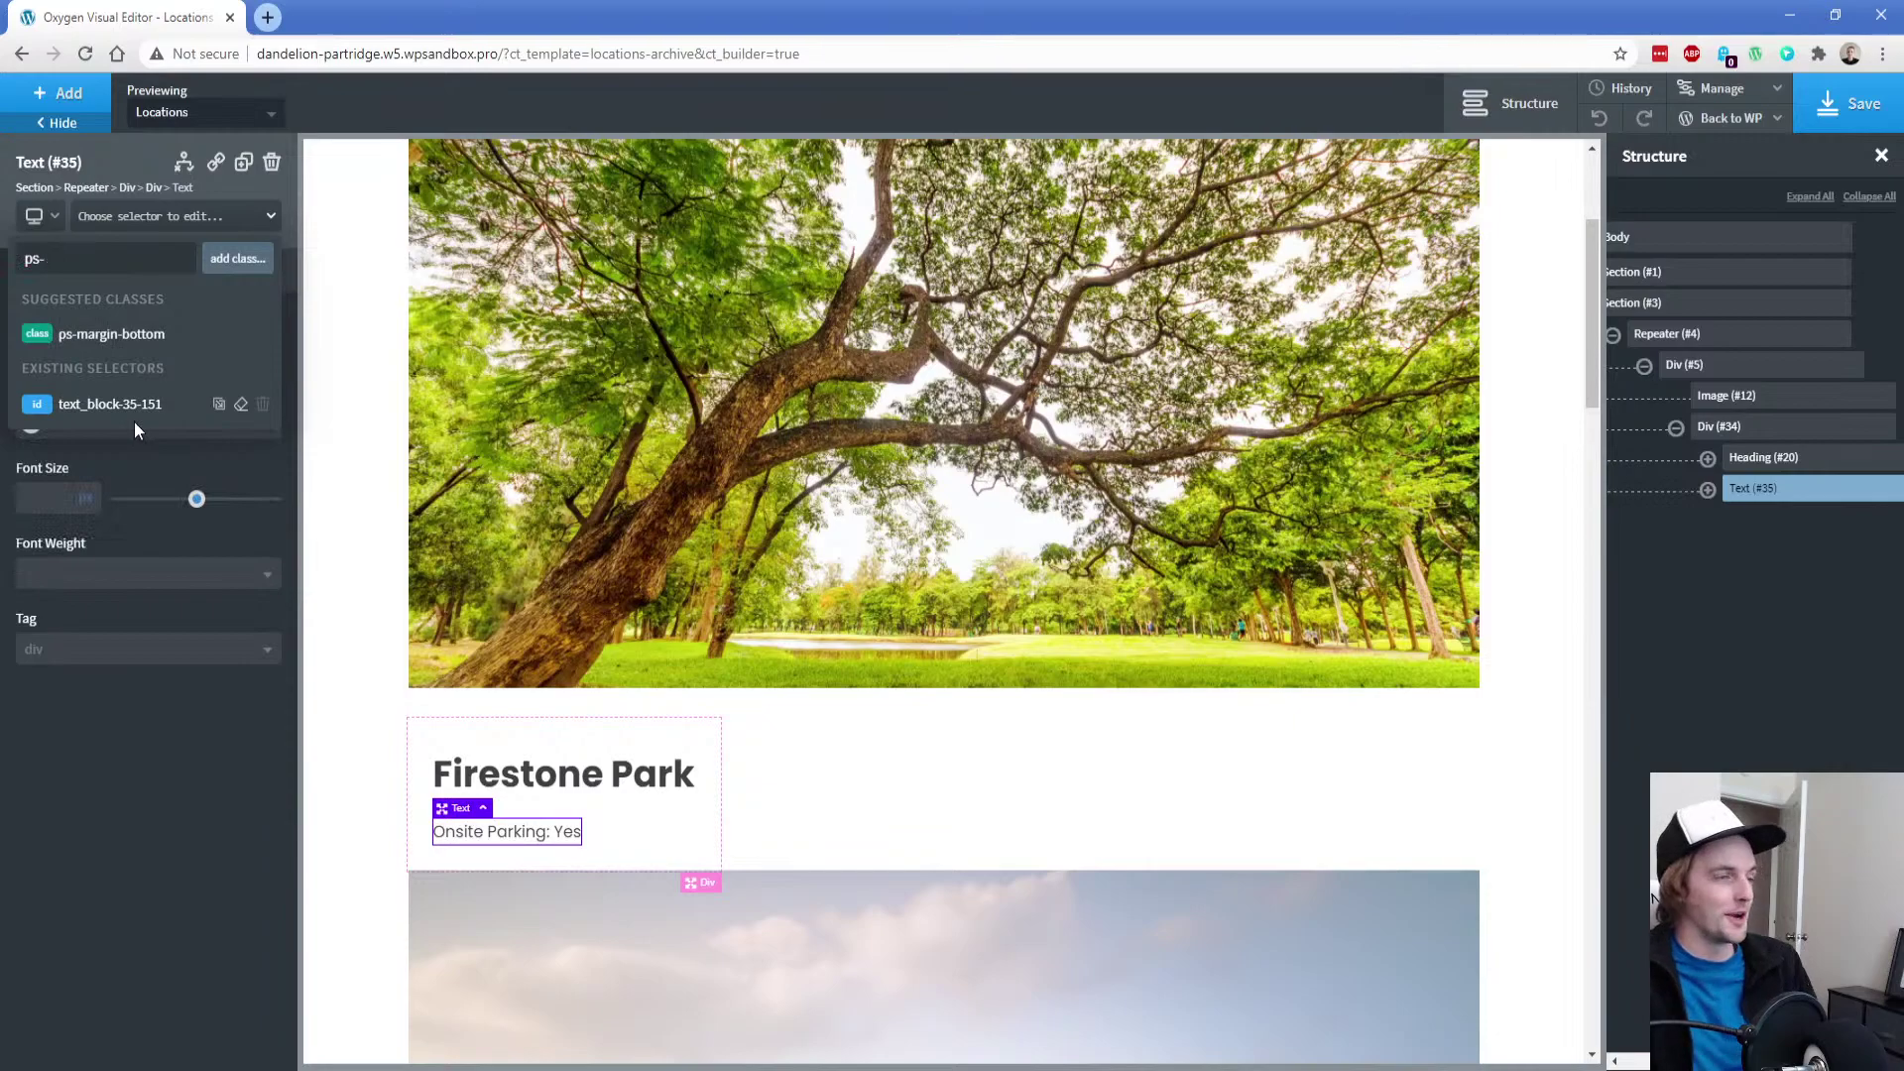
click(141, 335)
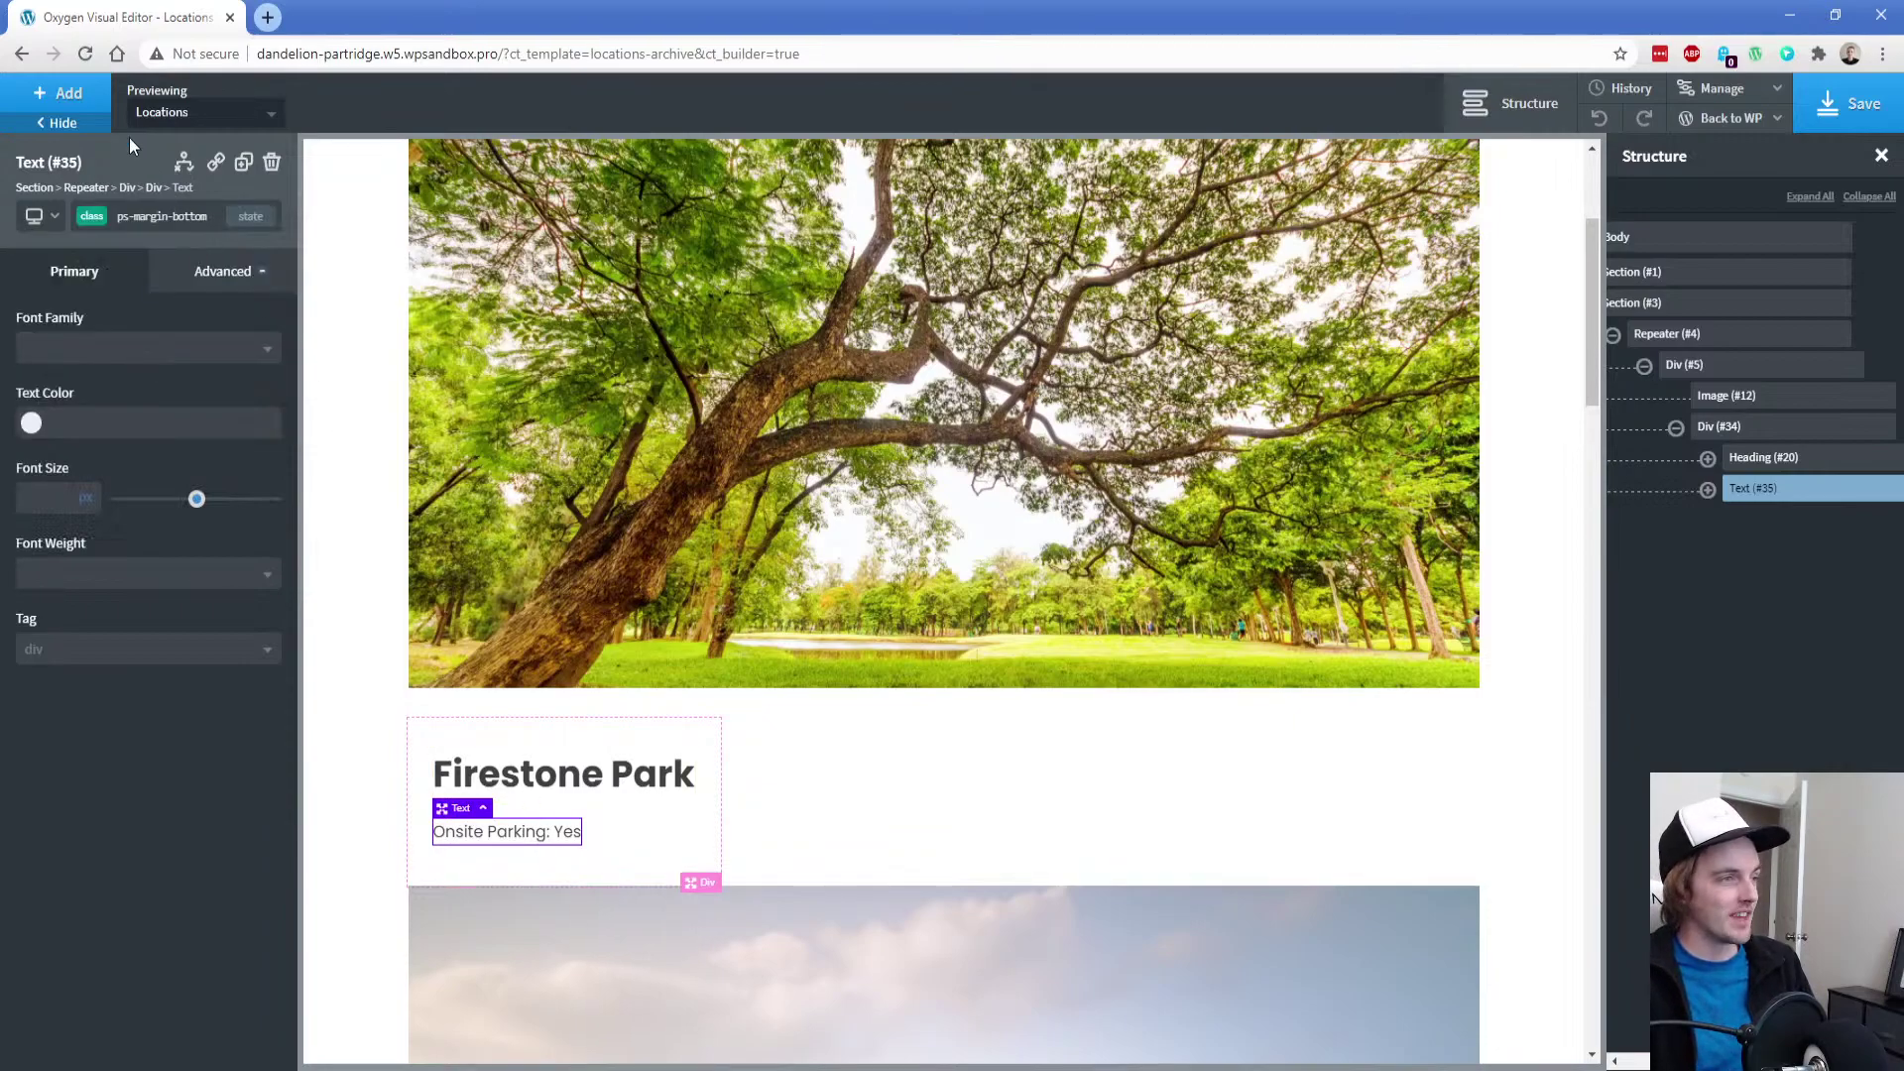
Add another text element below the onsite parking line and replace its placeholder with "Category:"
click(62, 93)
click(216, 478)
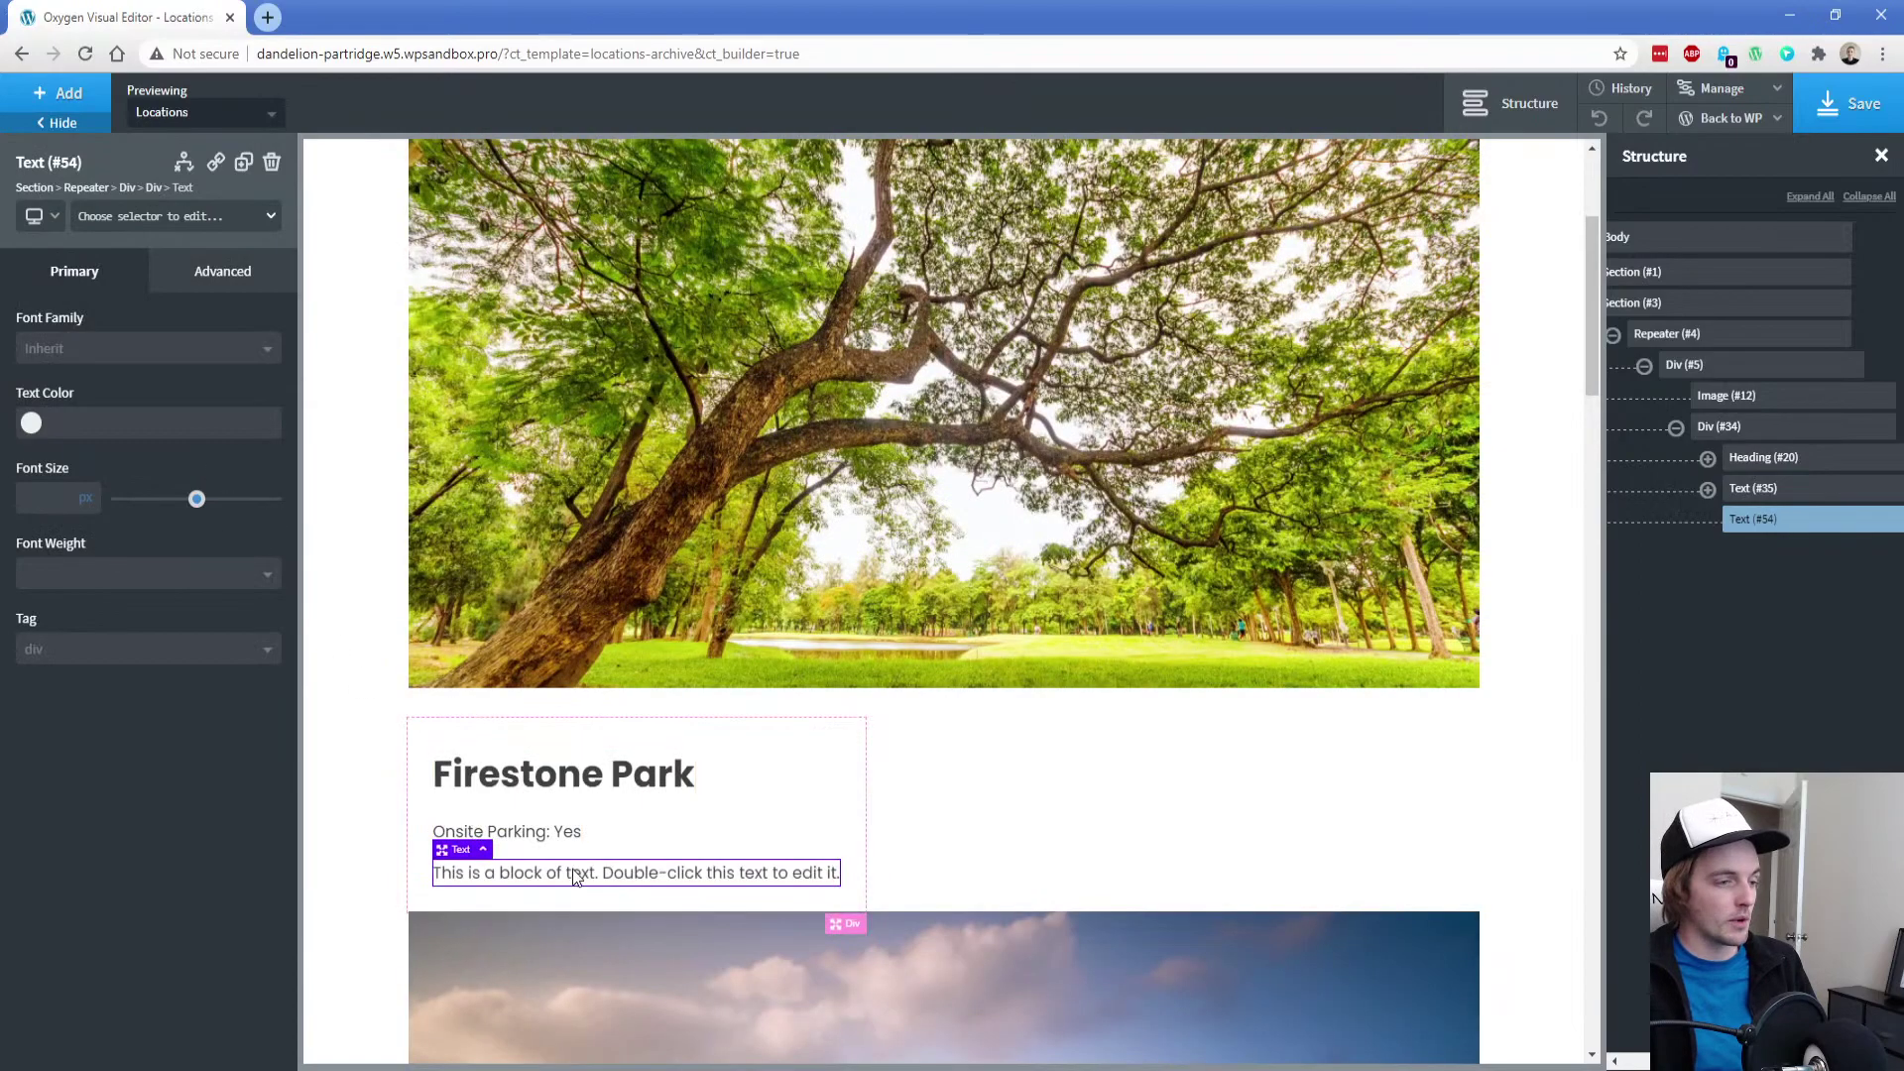
double_click(575, 871)
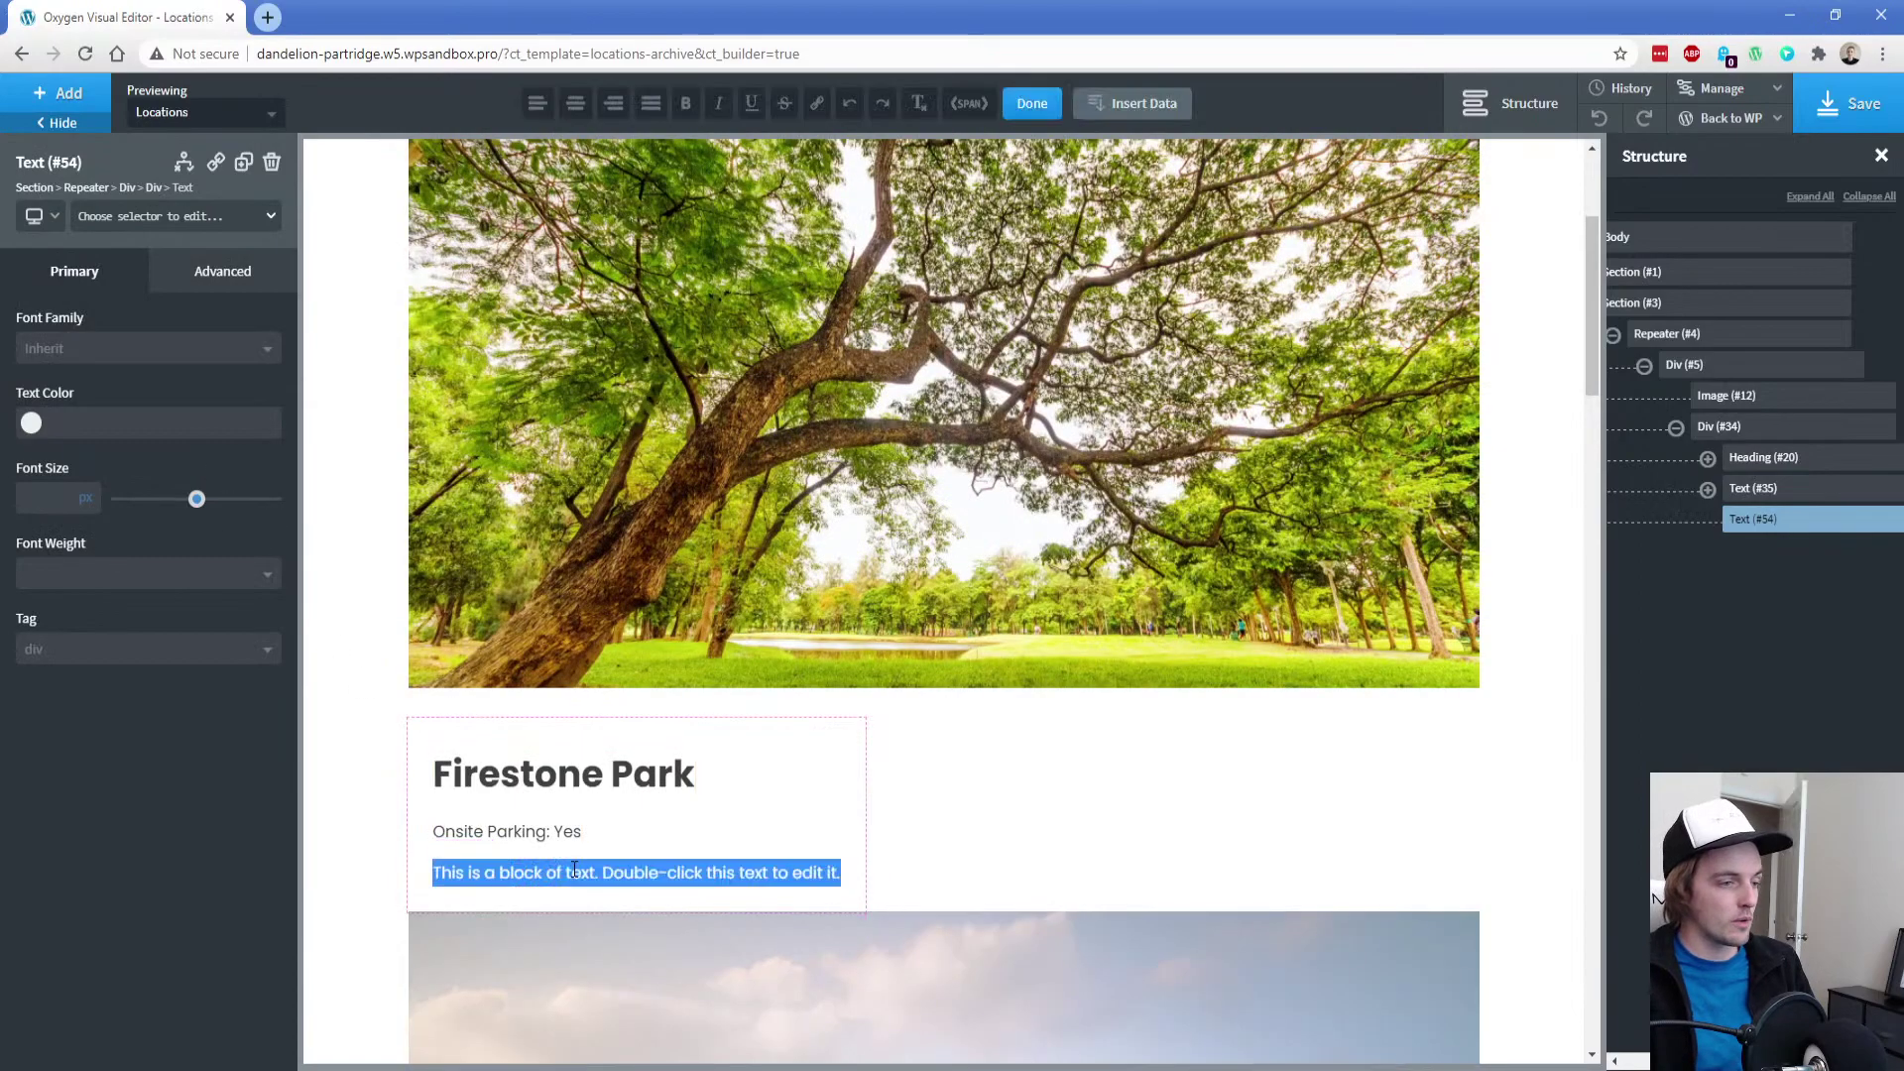
text(Category:)
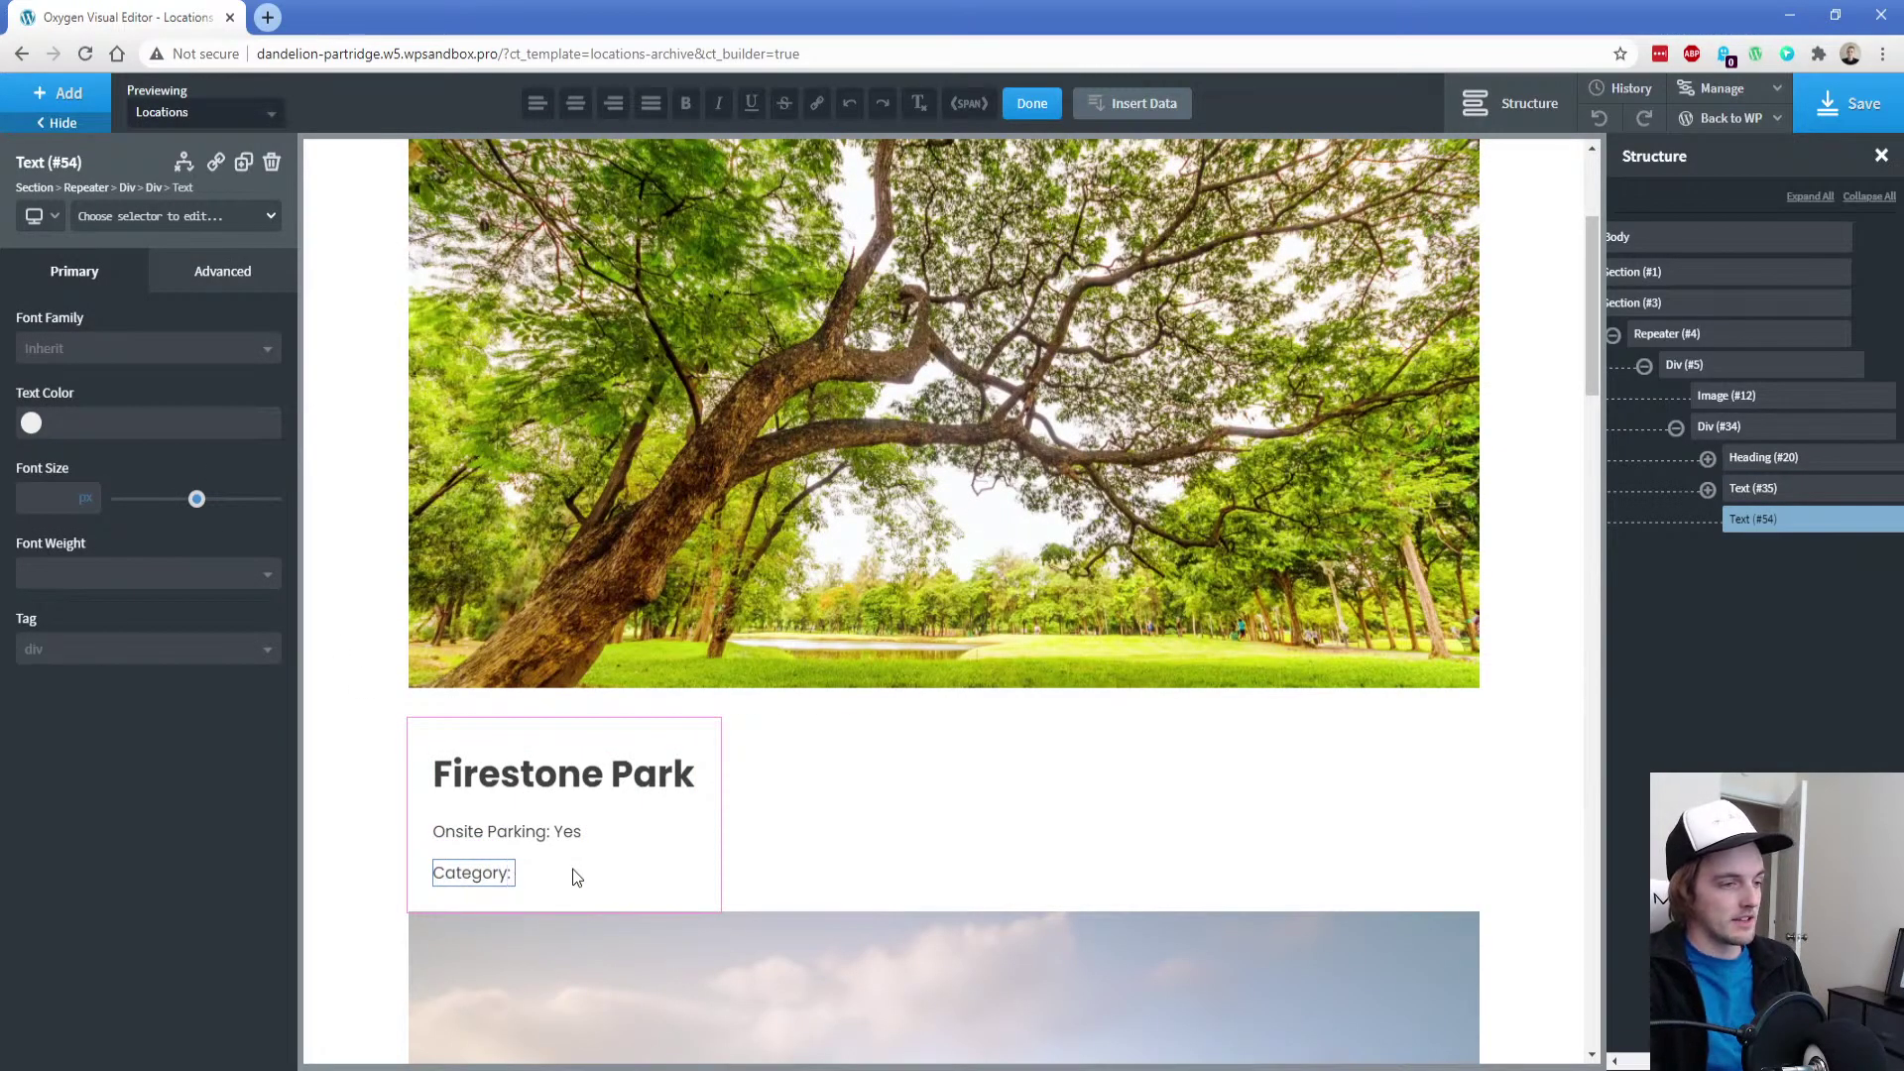
Insert the post's locations_categories taxonomy terms after the "Category:" label, using a comma and space as the separator
click(1113, 105)
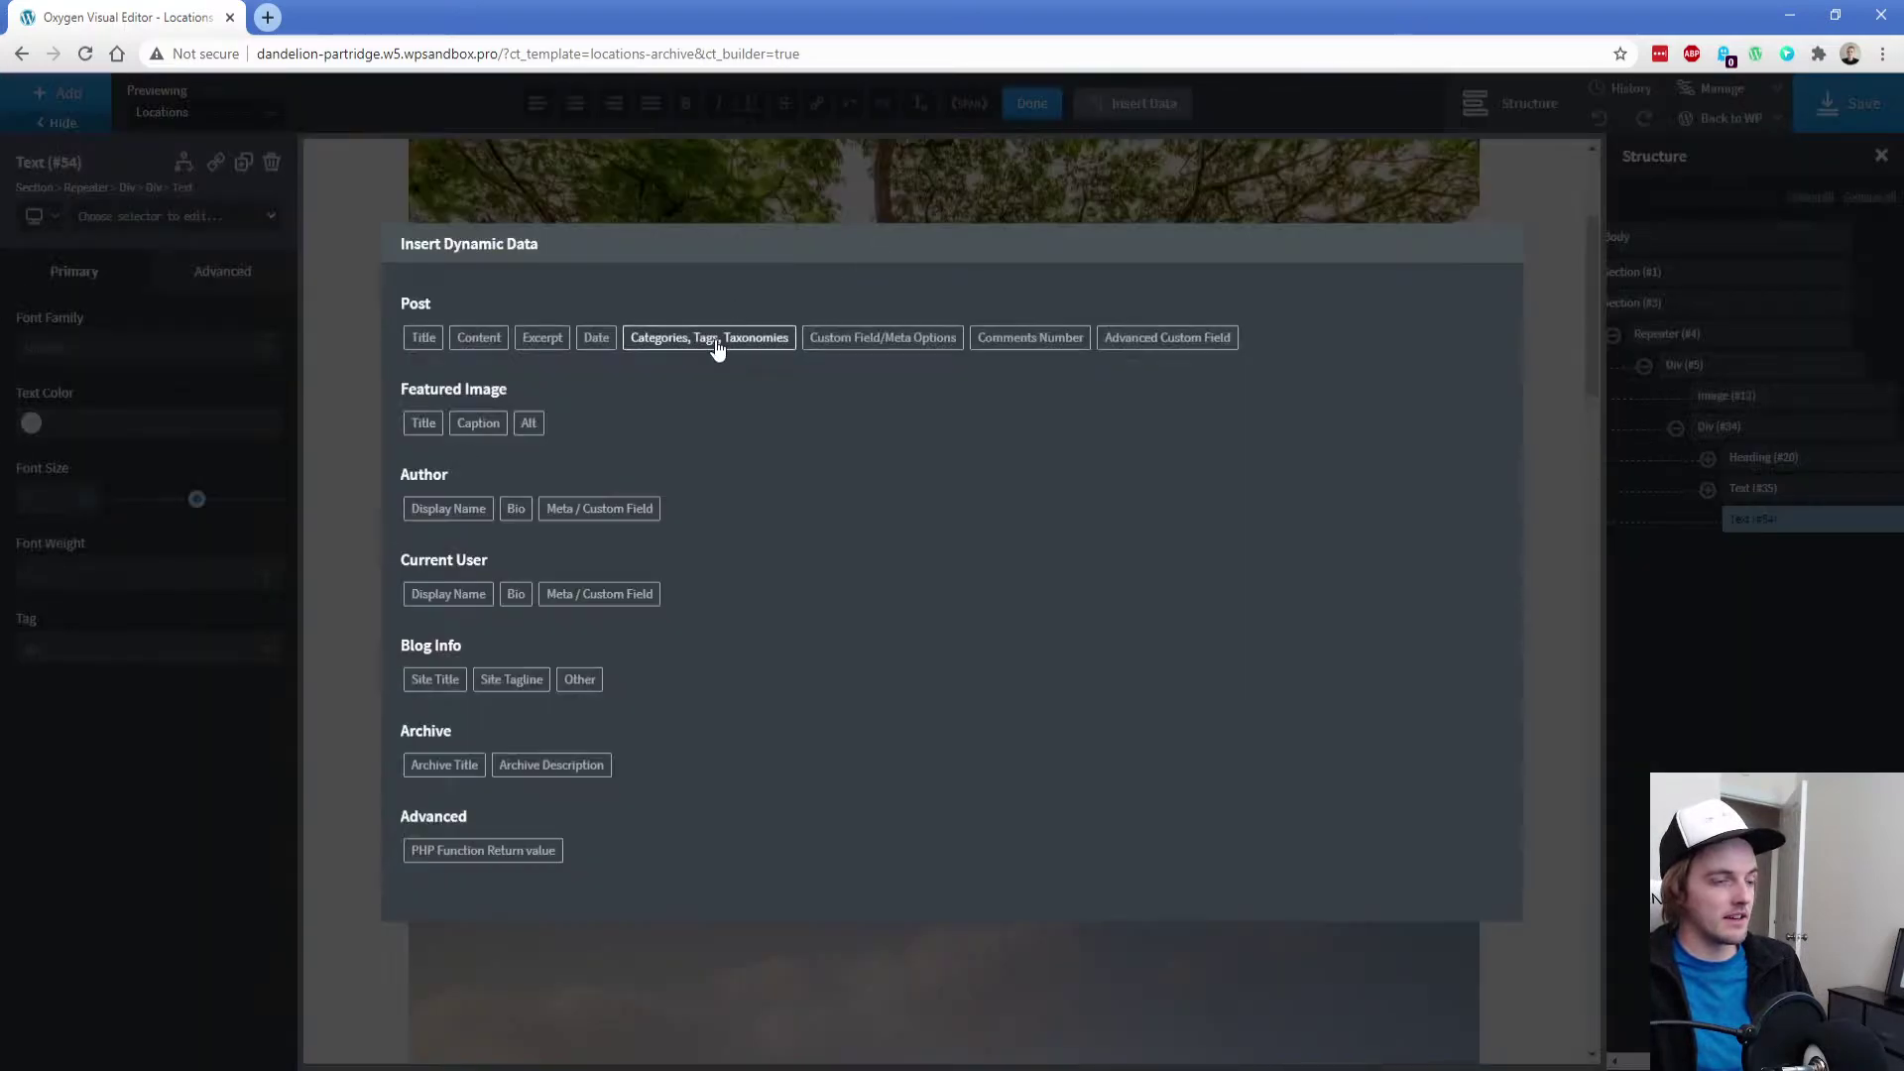
click(718, 342)
click(639, 357)
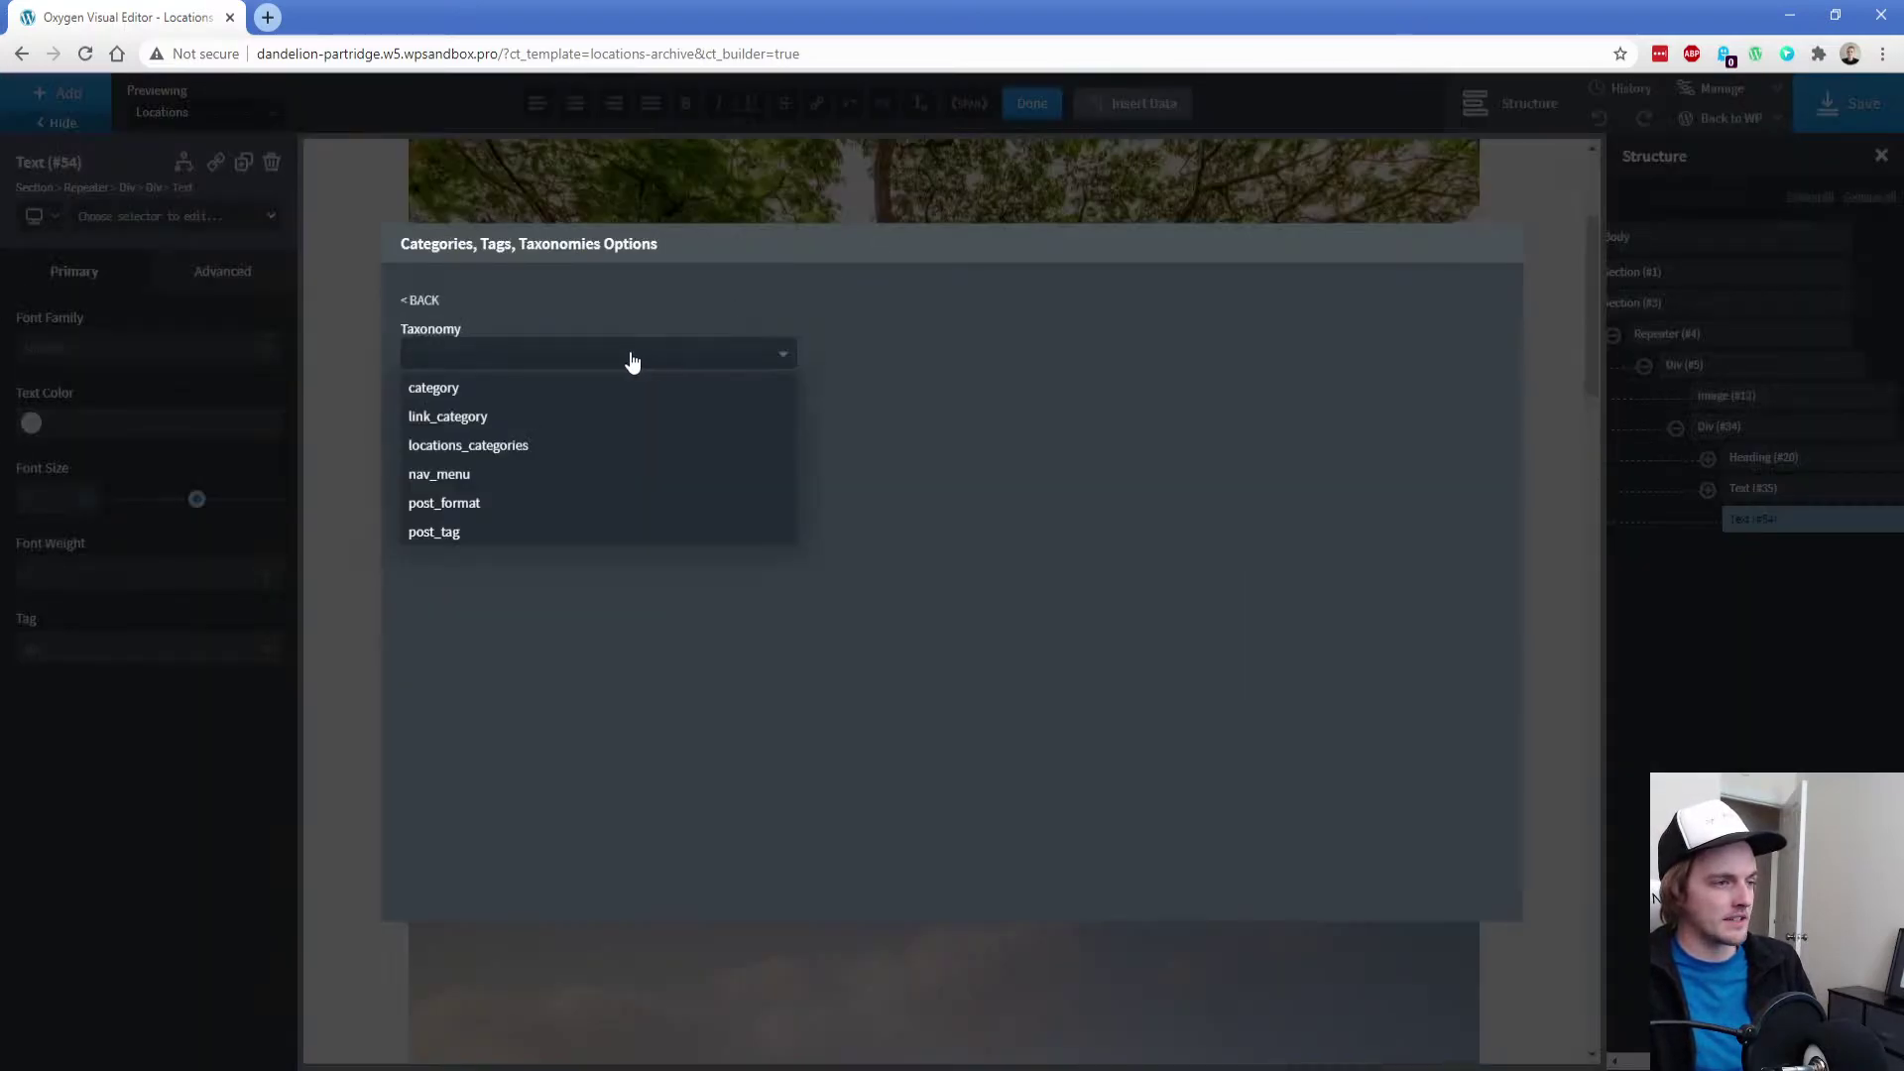
click(521, 444)
click(507, 404)
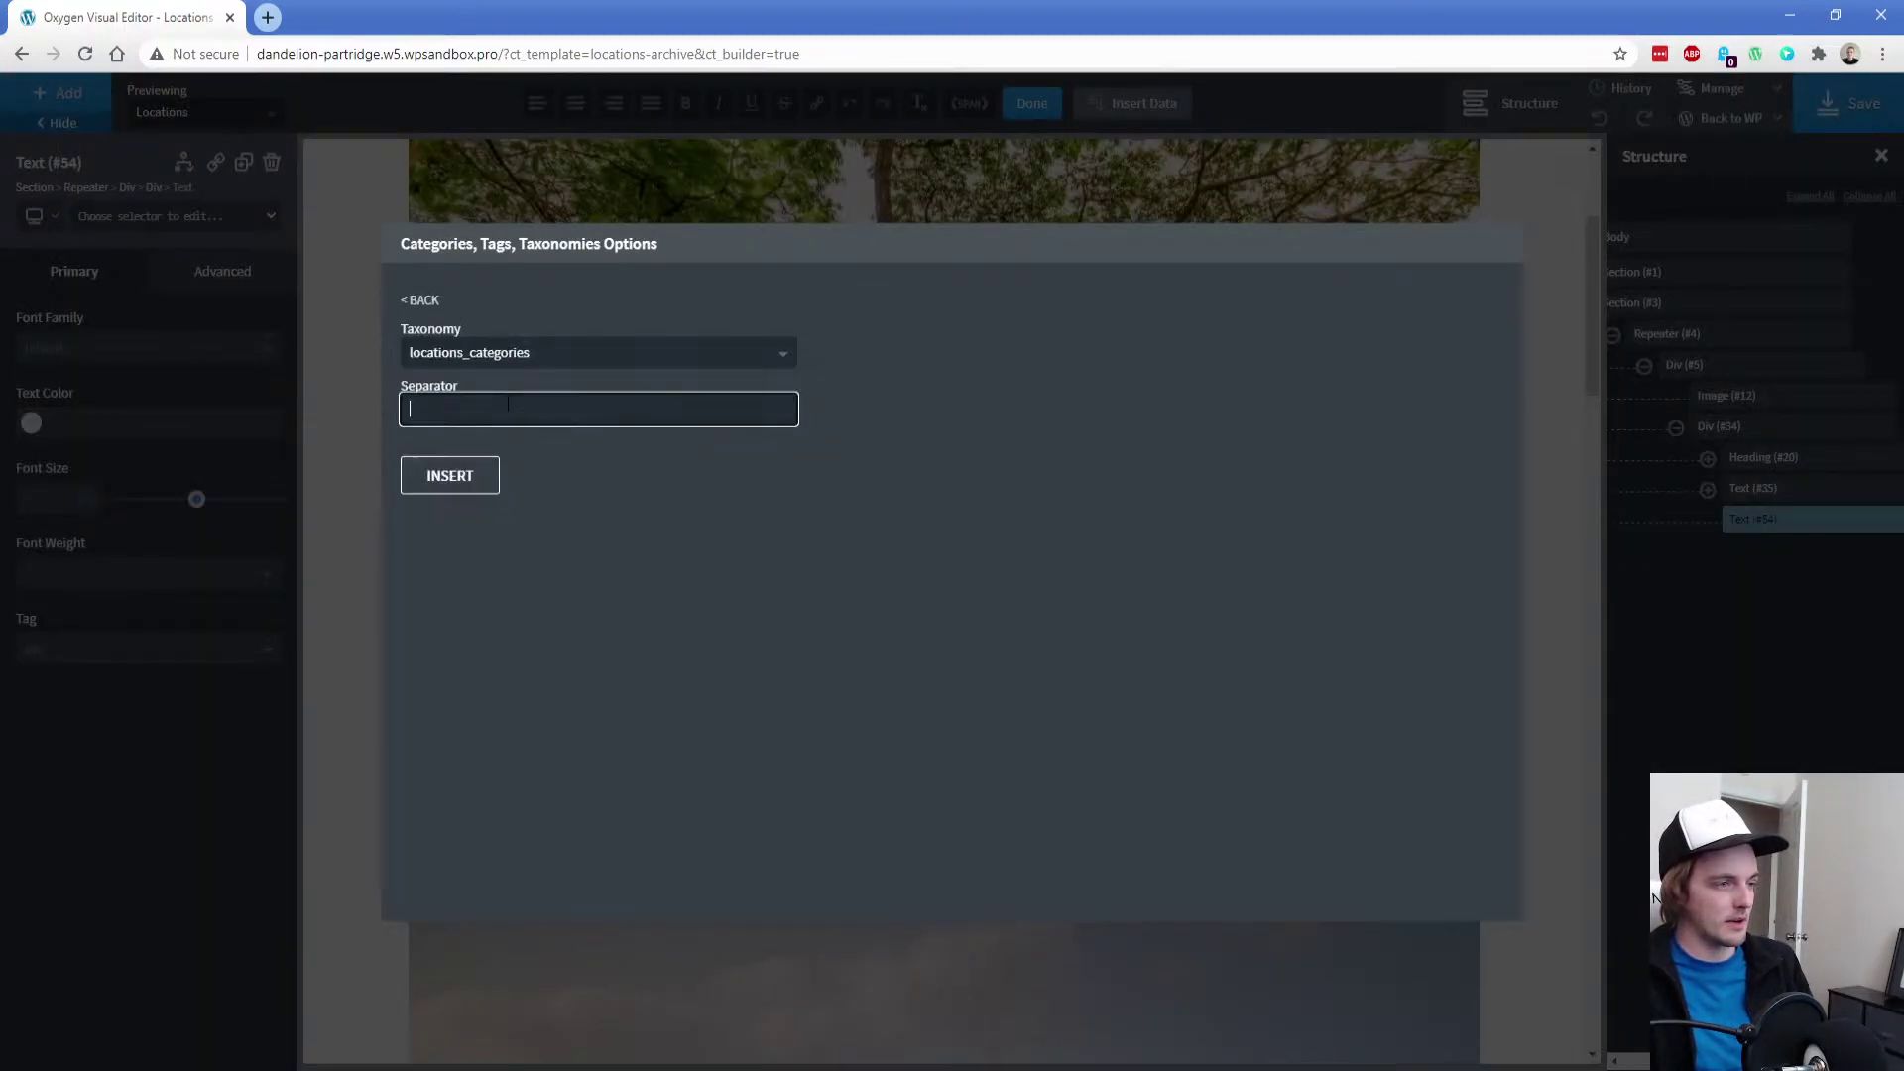
text(,)
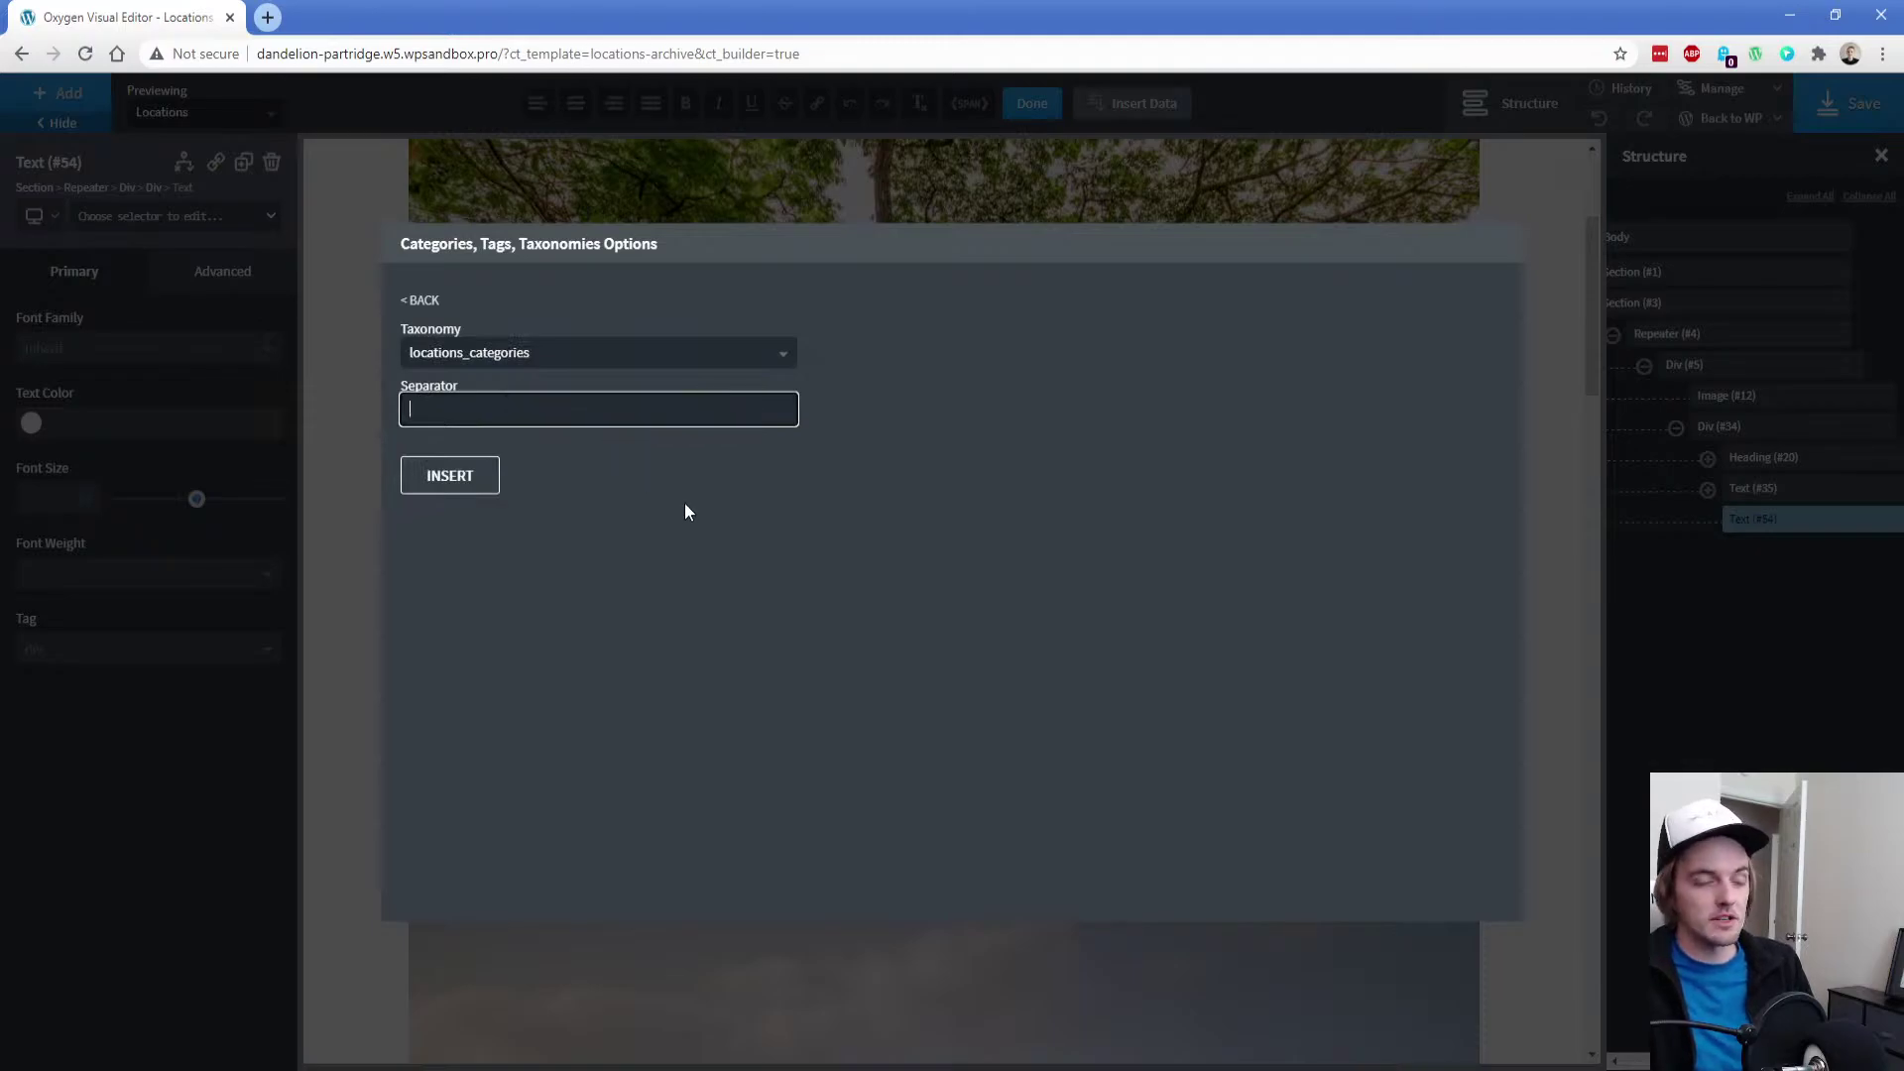
click(456, 479)
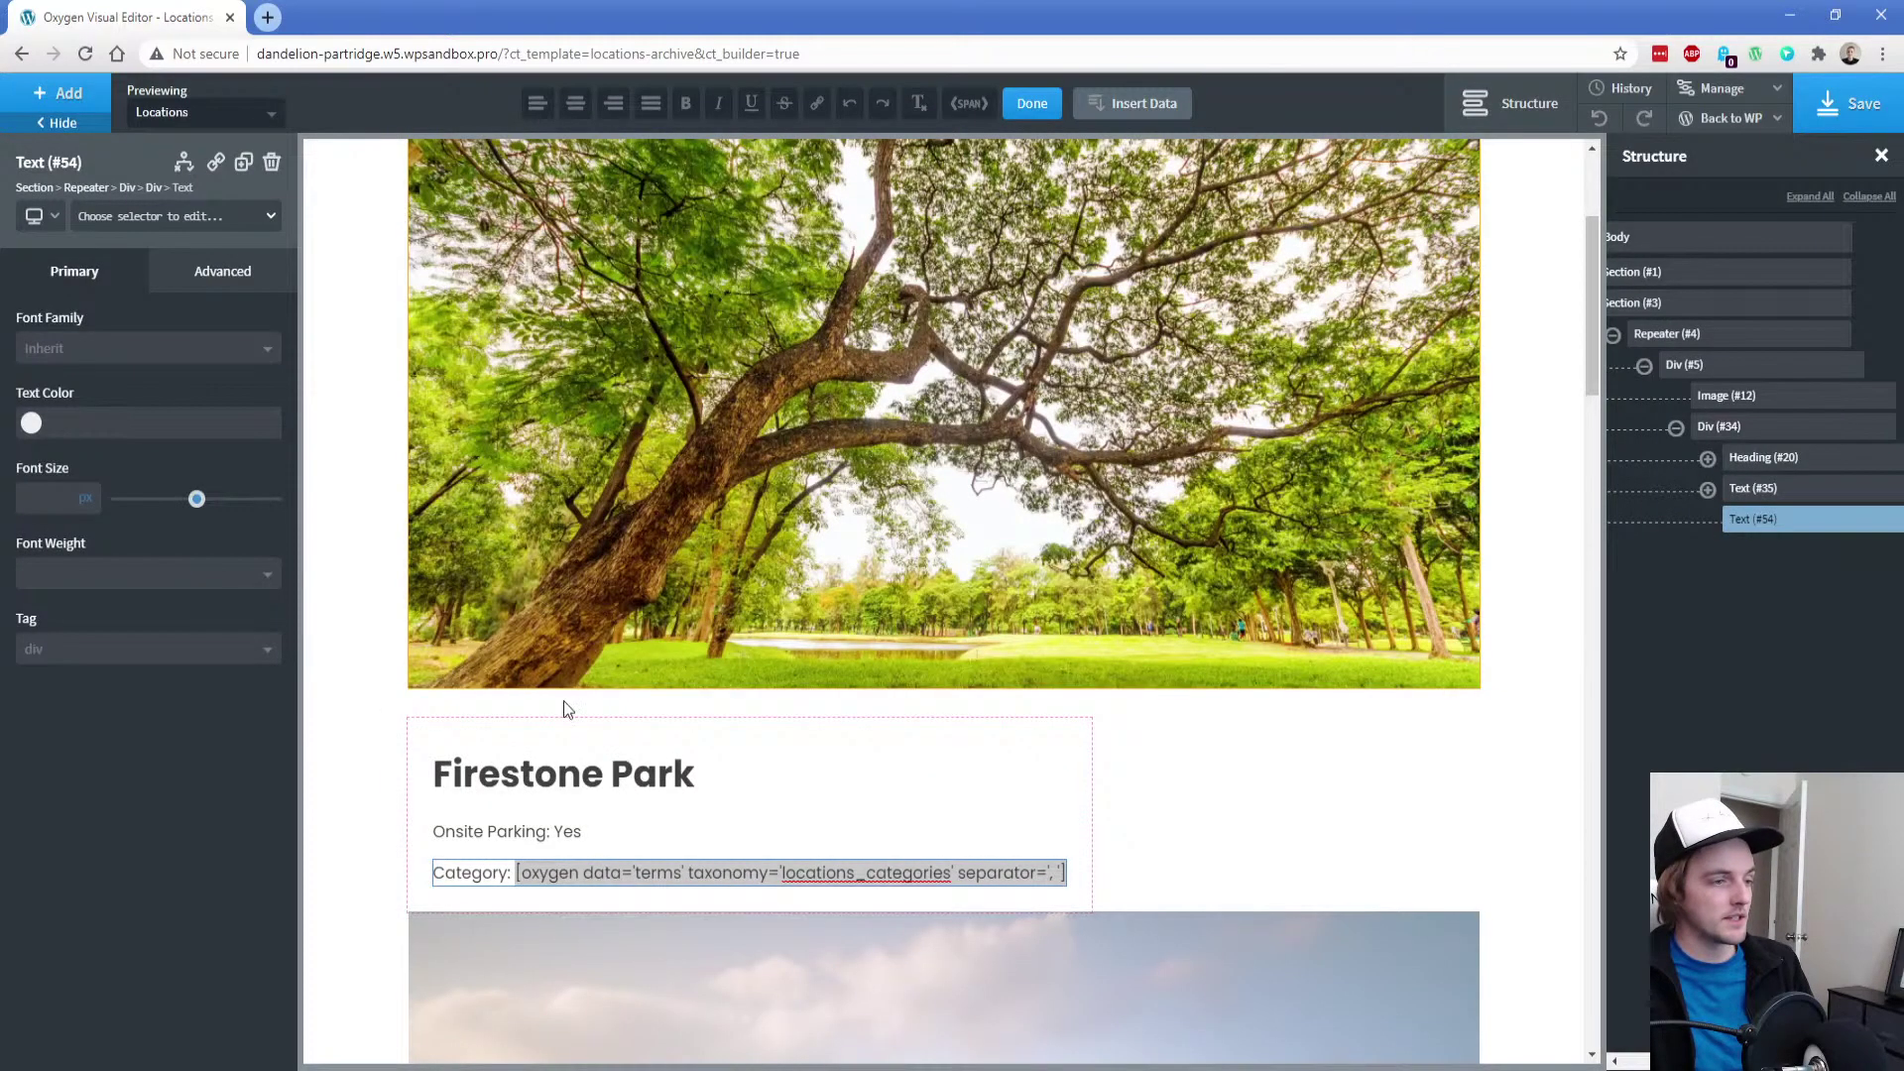
click(675, 796)
Apply the existing class ps-margin-bottom to the category text
scroll(644, 783, down, 2)
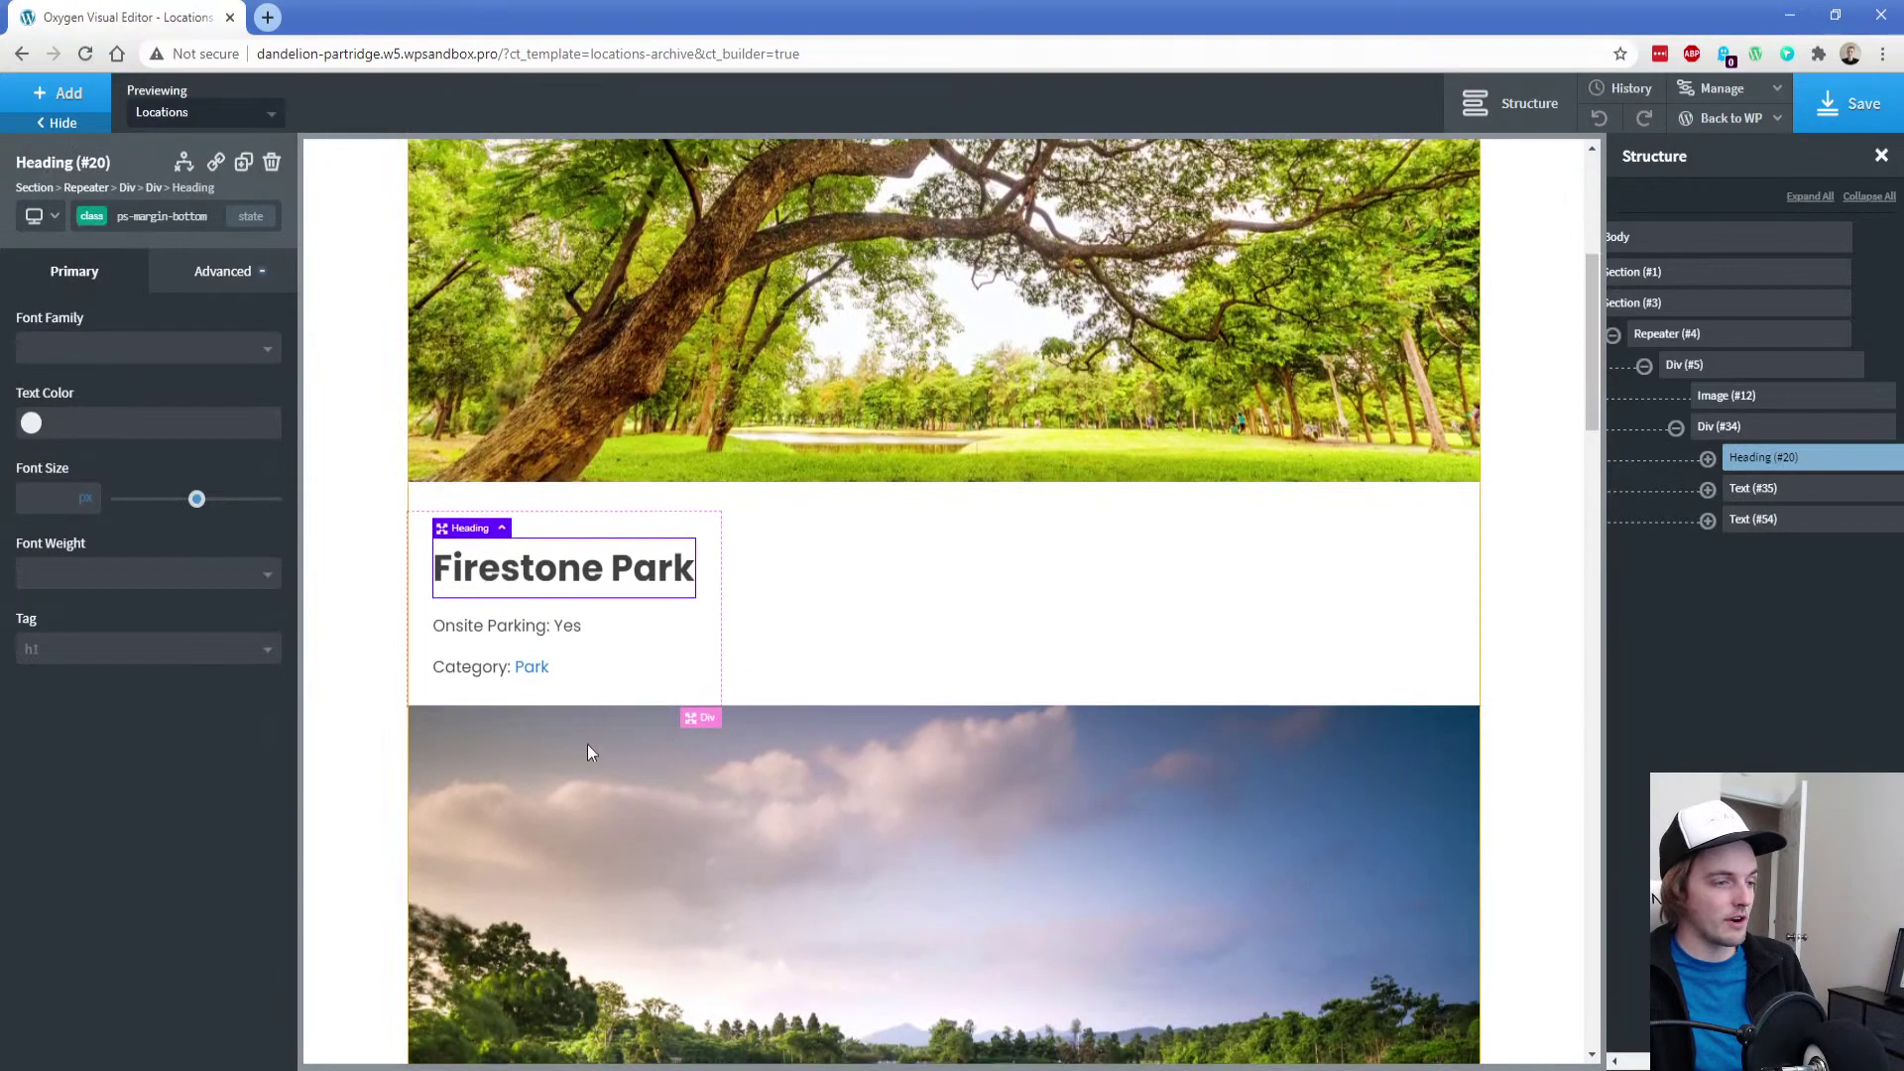
click(459, 670)
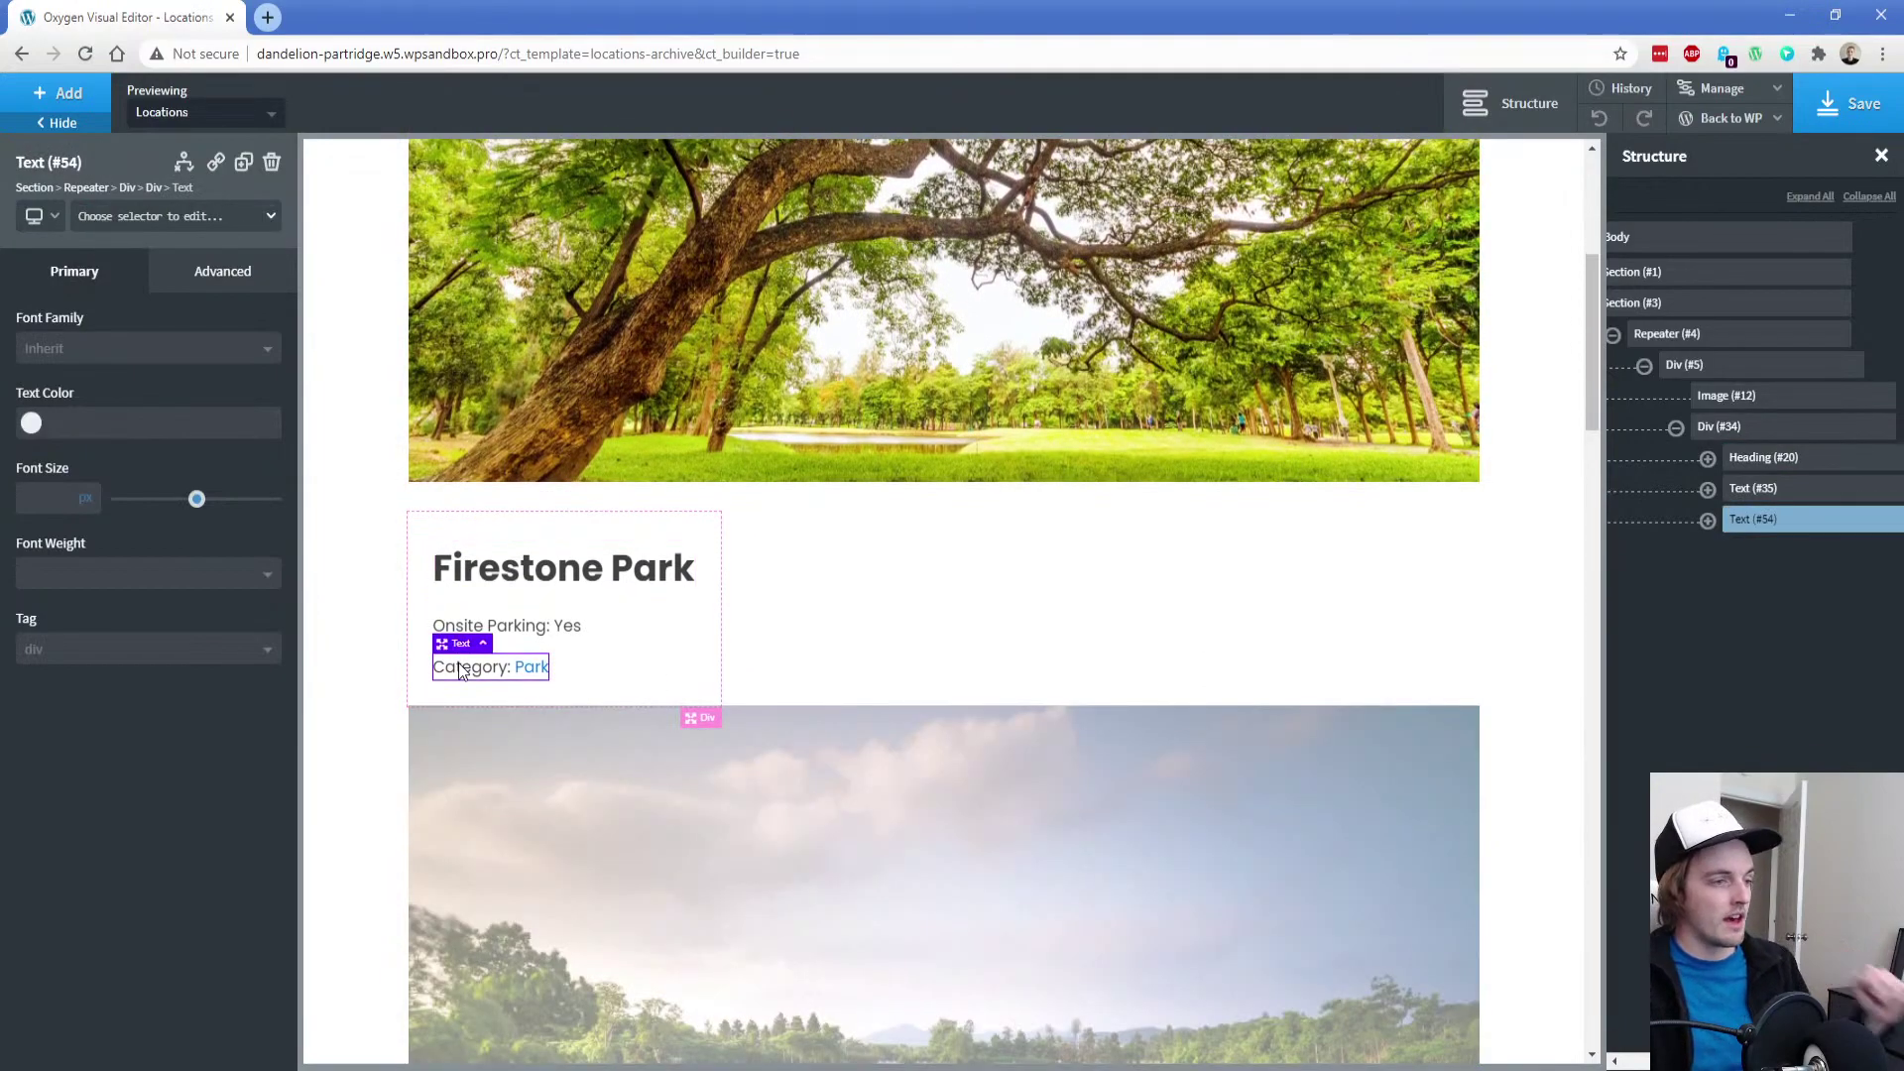
click(150, 238)
text(p-s)
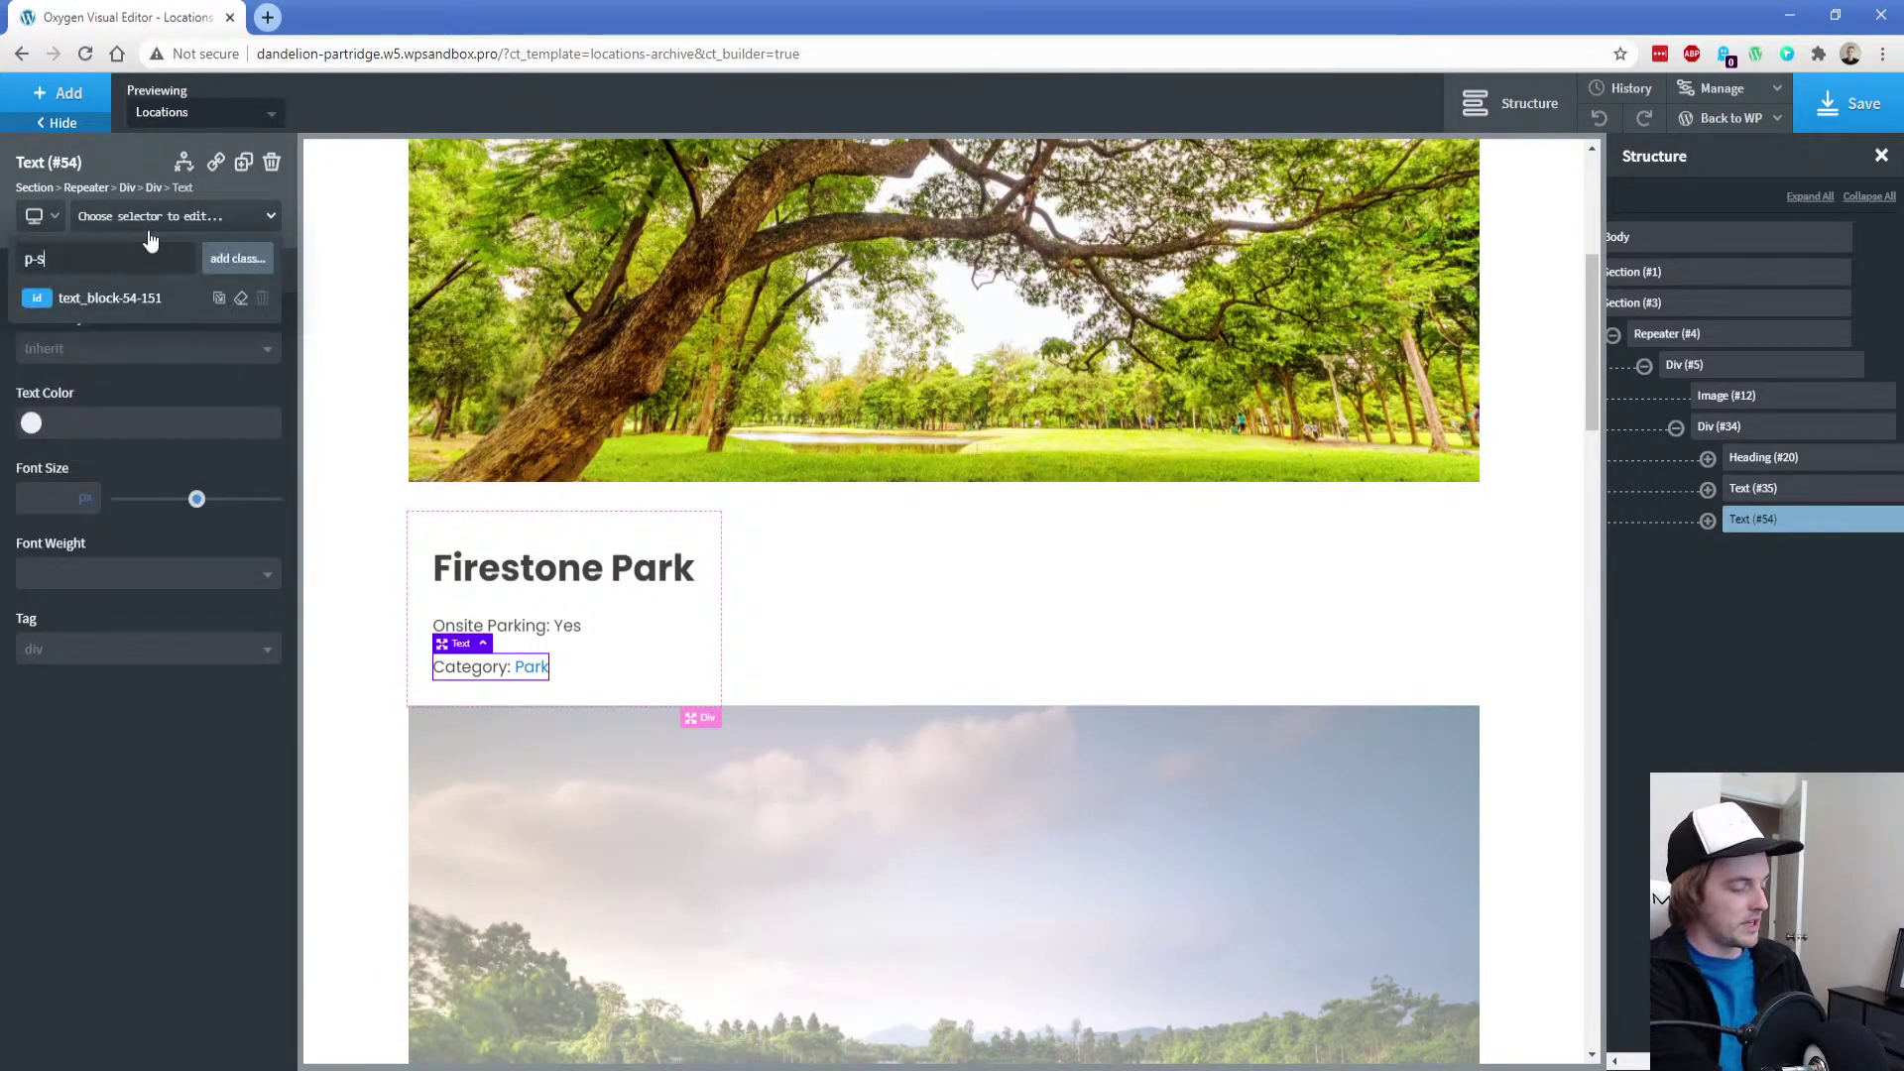
key(BackSpace)
key(BackSpace)
text(s)
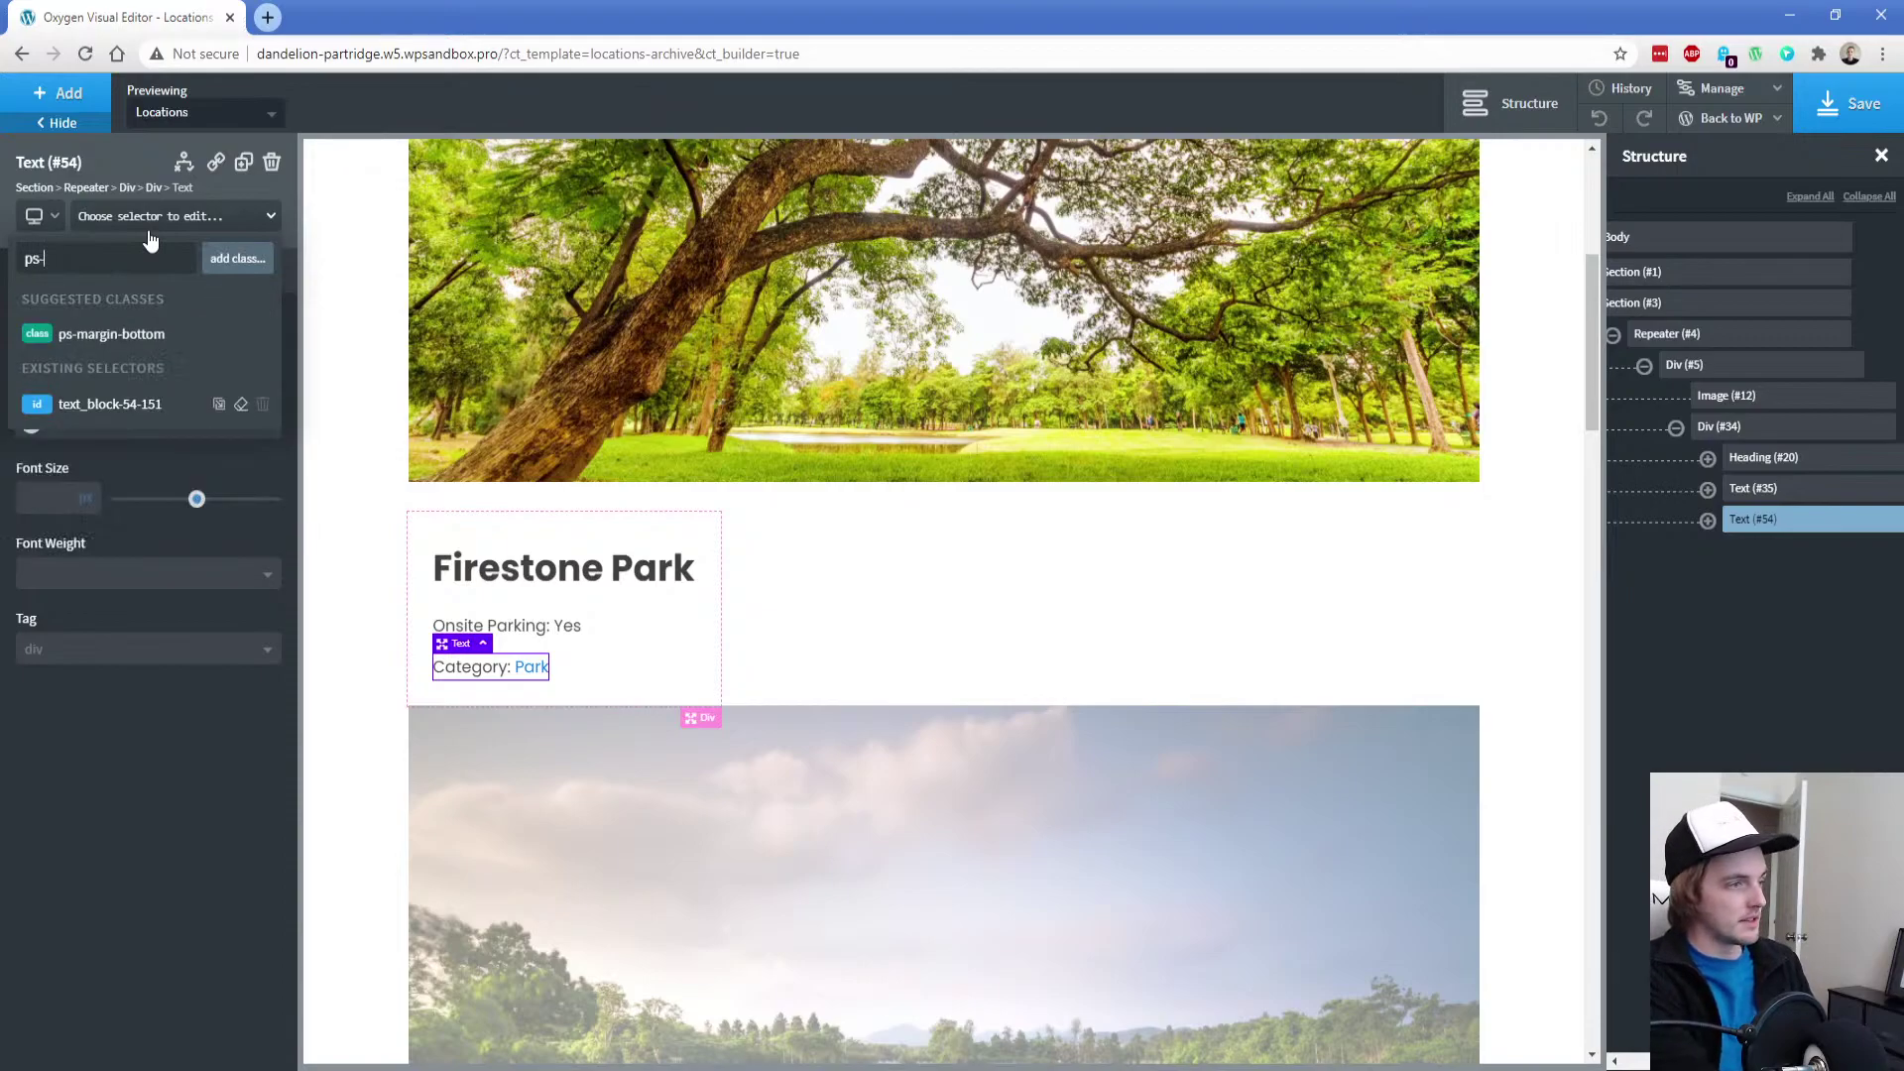
text(-m)
click(104, 334)
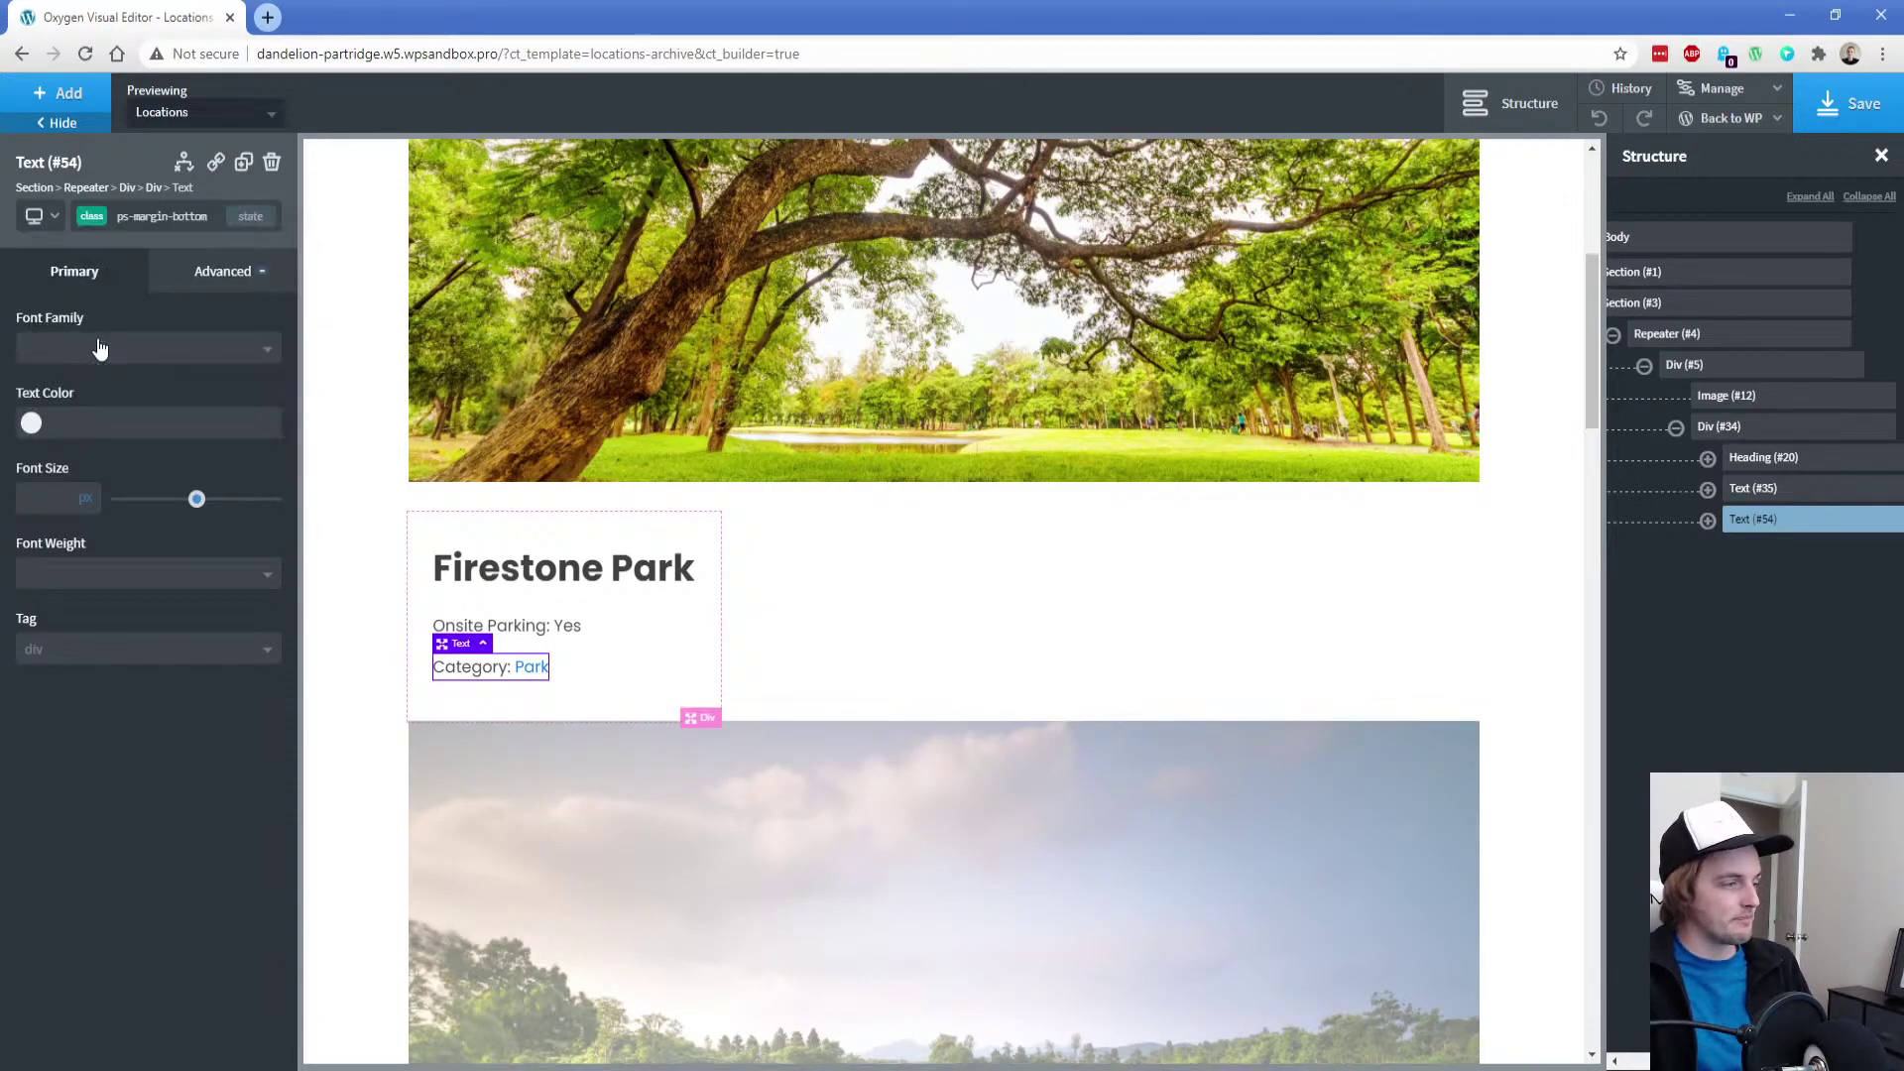
Add a code block below the category text with PHP that stores get_field( 'address' ) in $map_location and echoes $map_location['address']
click(60, 95)
text(c)
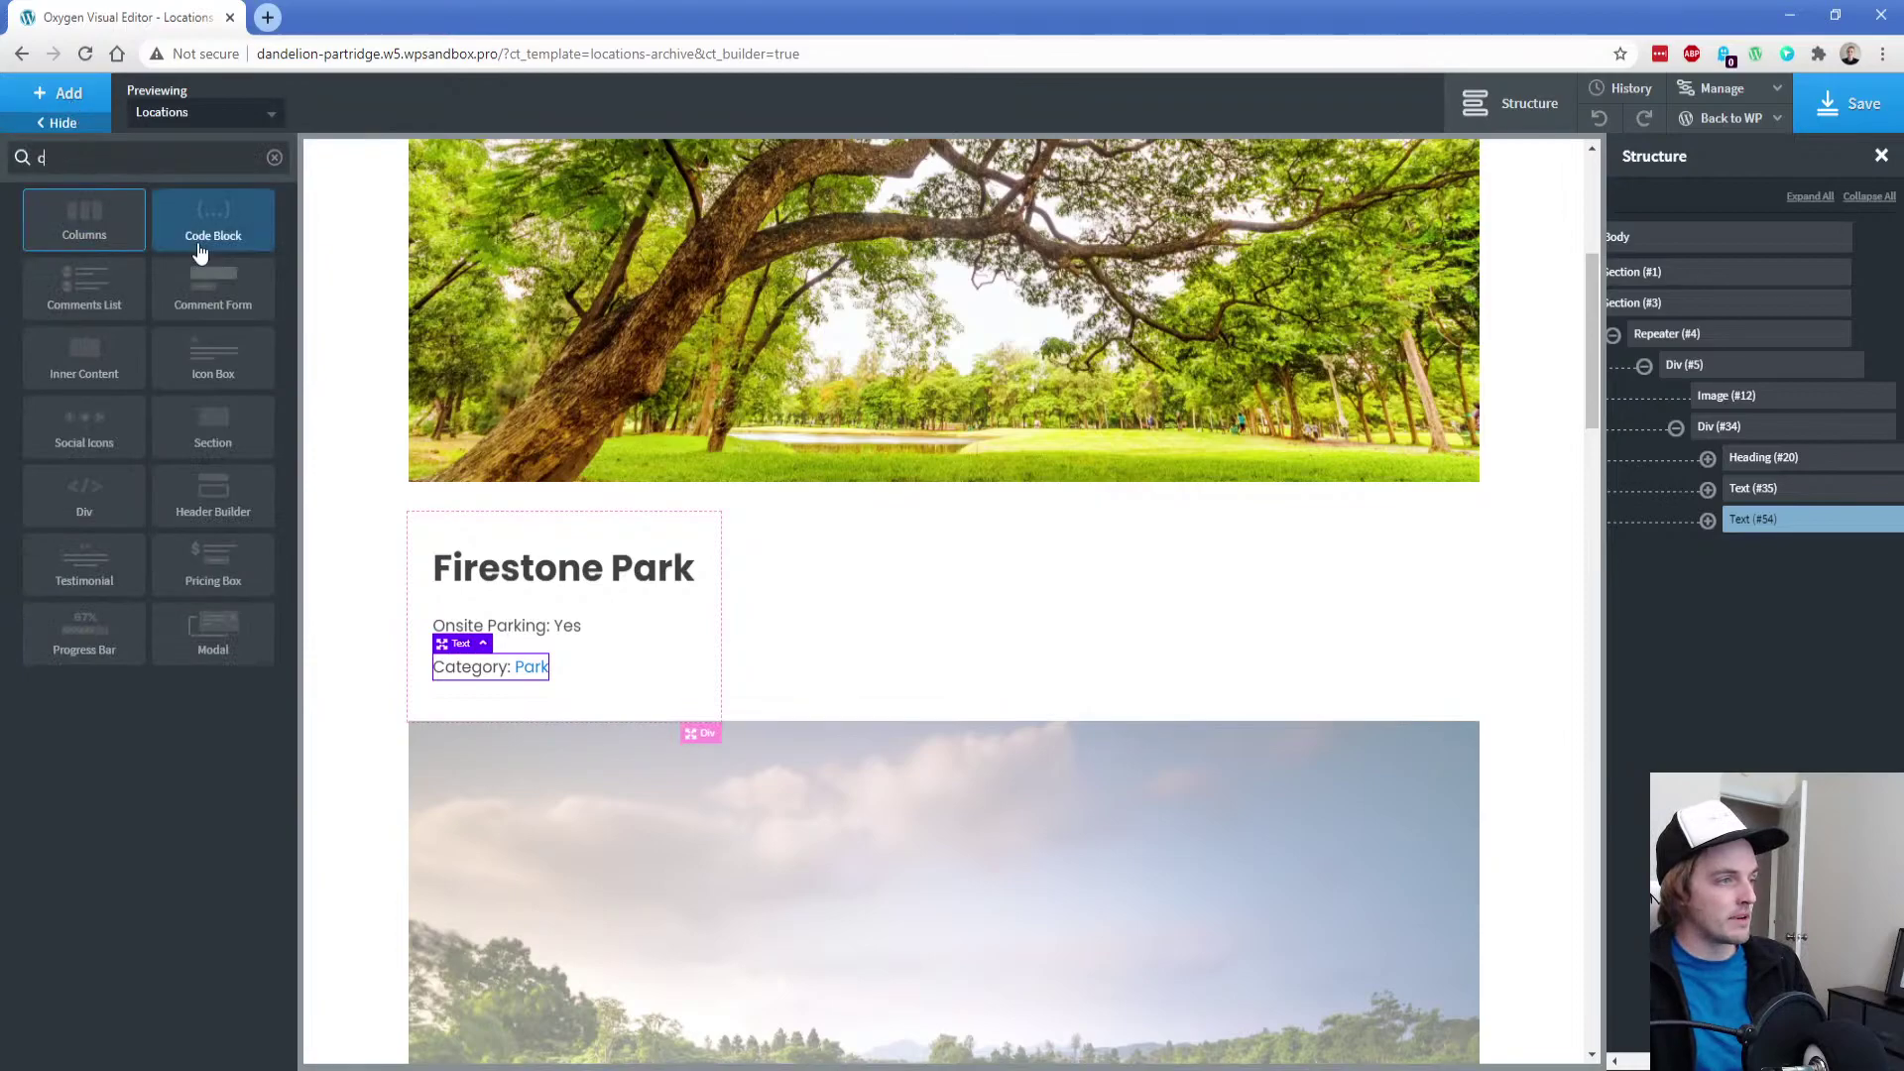
click(205, 248)
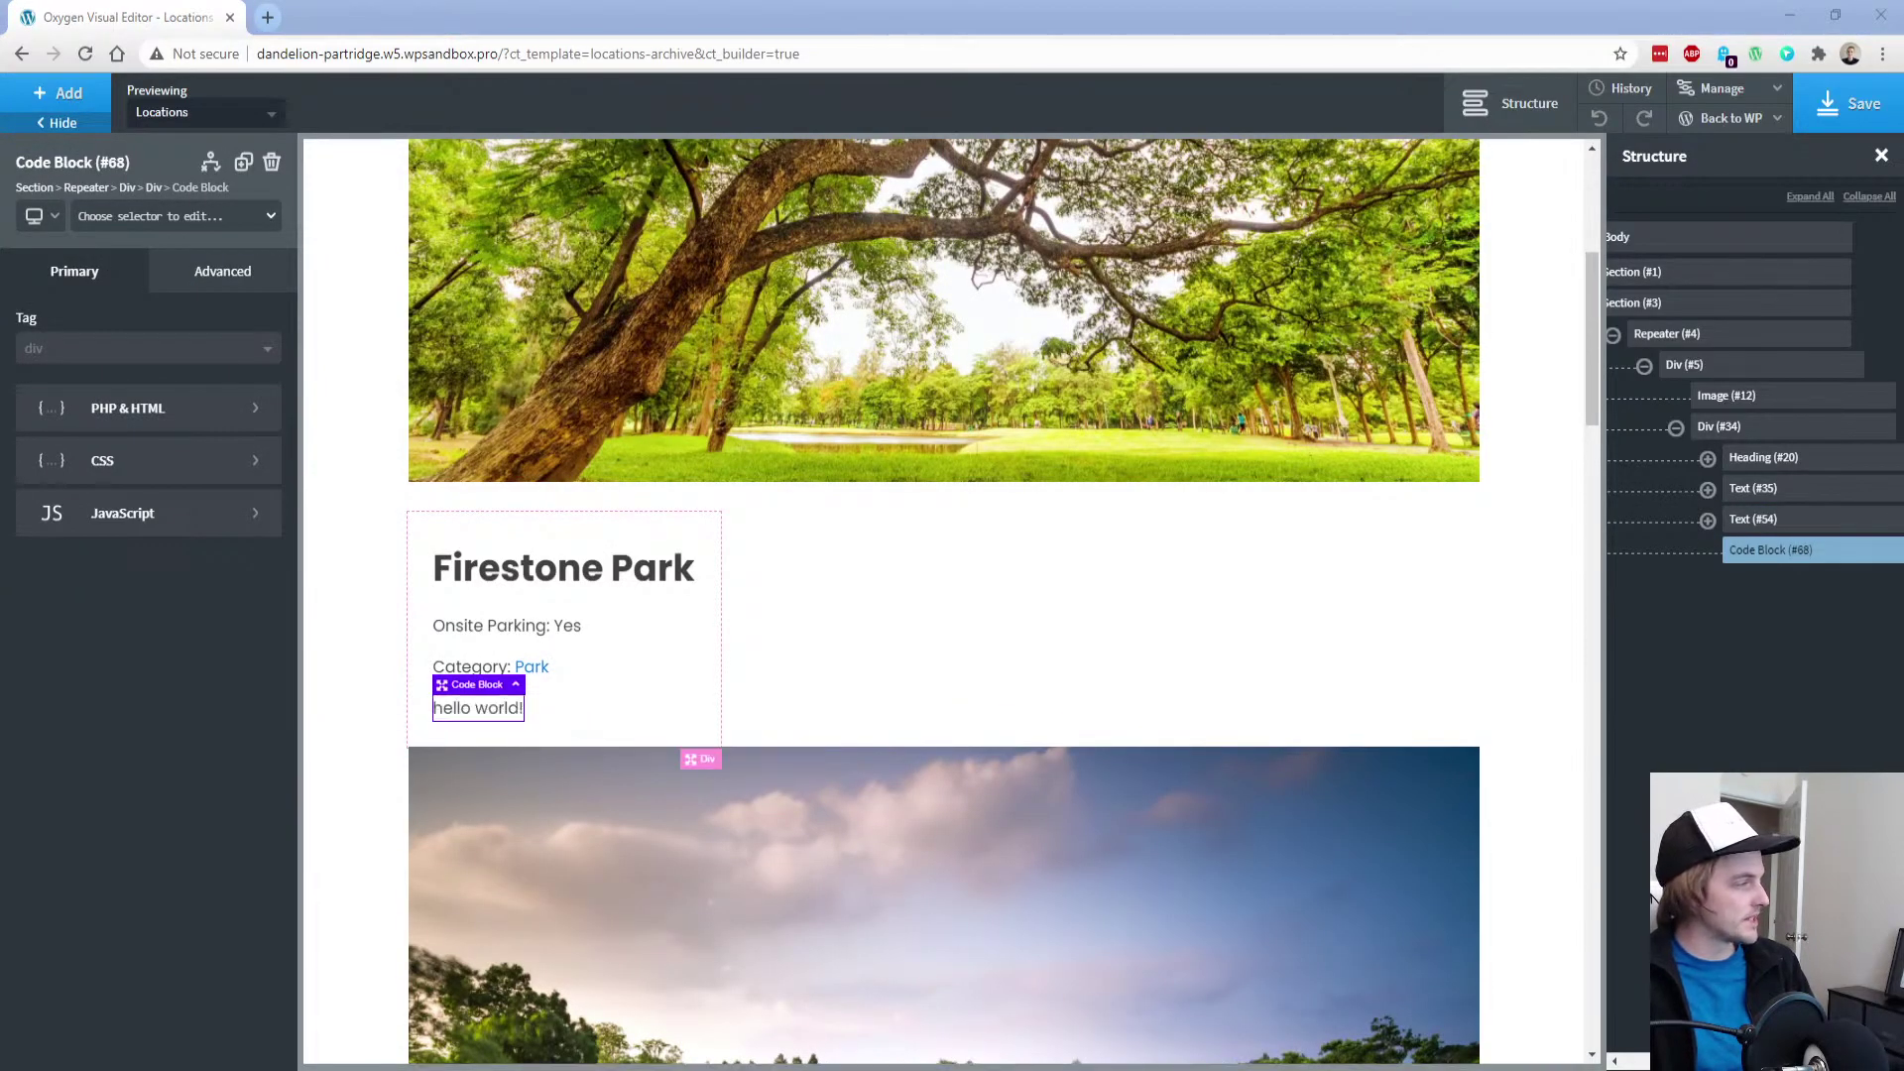
click(198, 407)
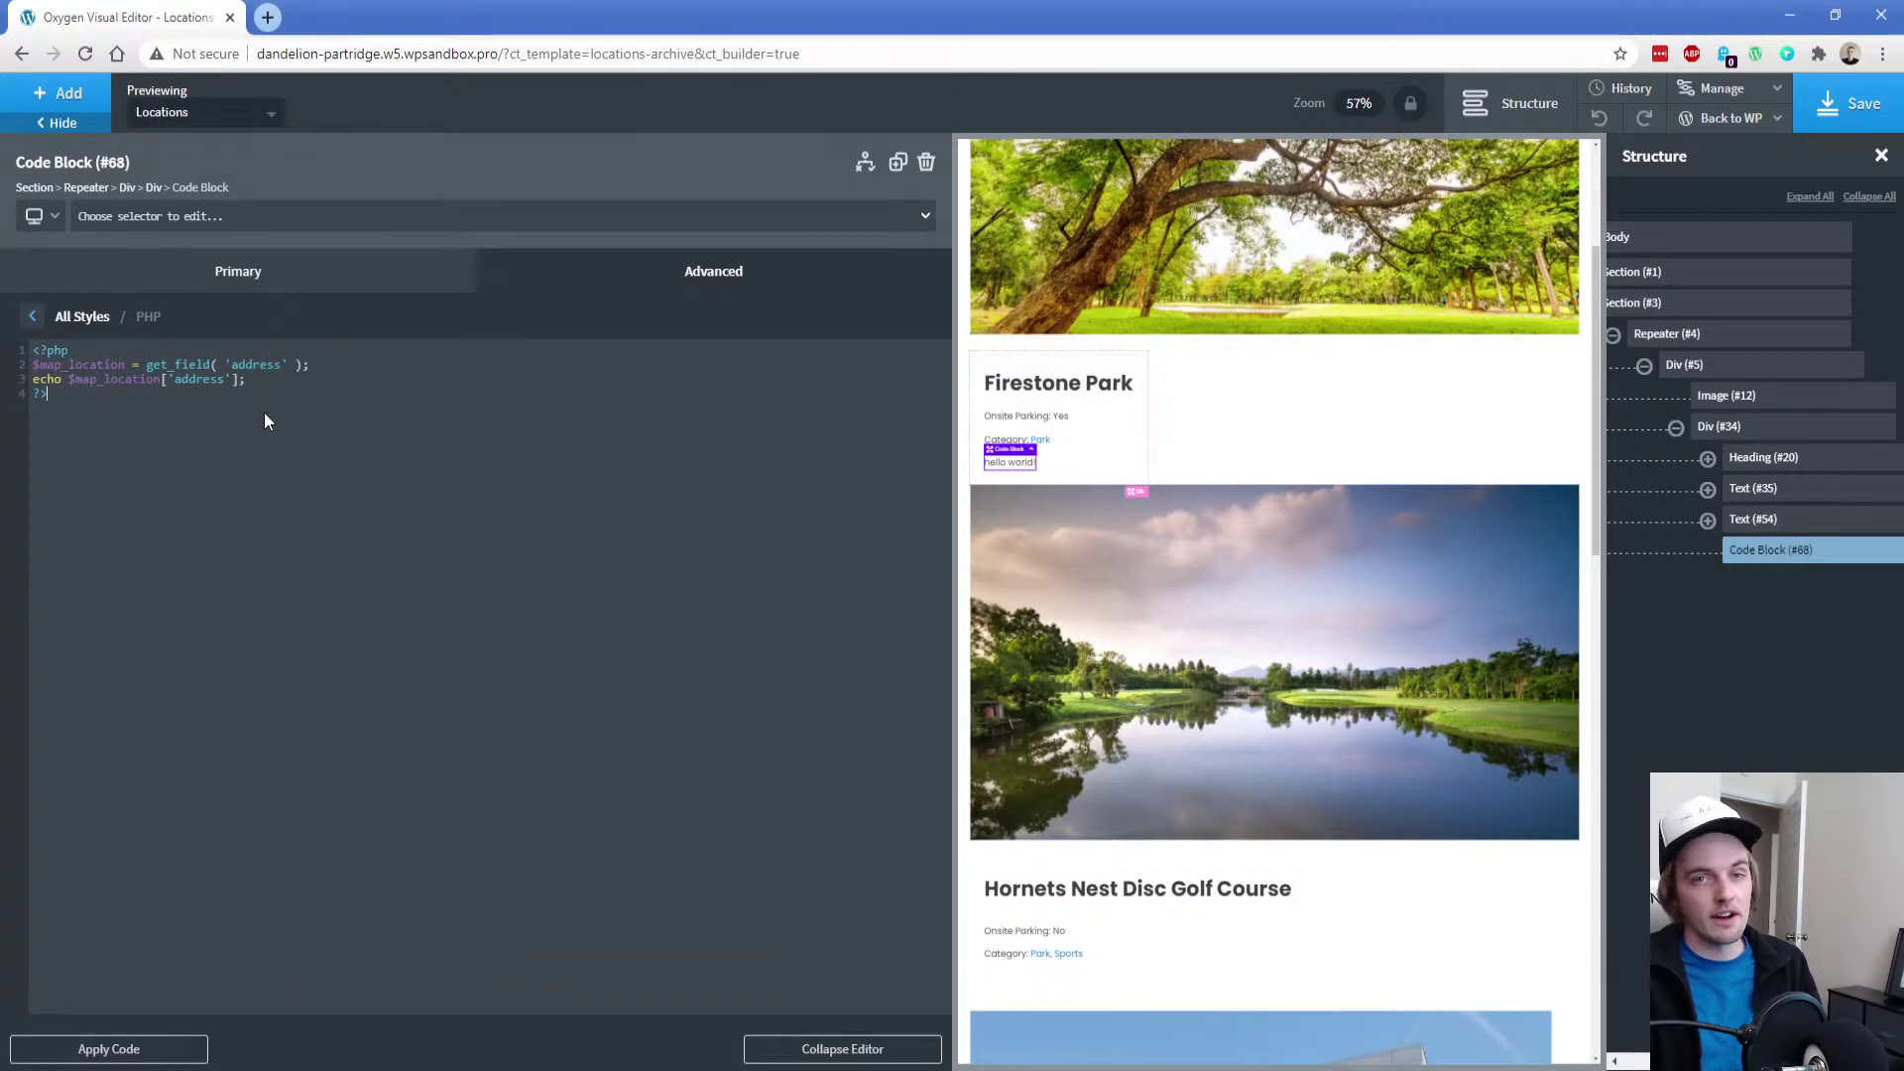
Indent the two PHP statements inside the code block, apply the code and leave the code editor
click(33, 381)
key(Tab)
key(Tab)
double_click(284, 365)
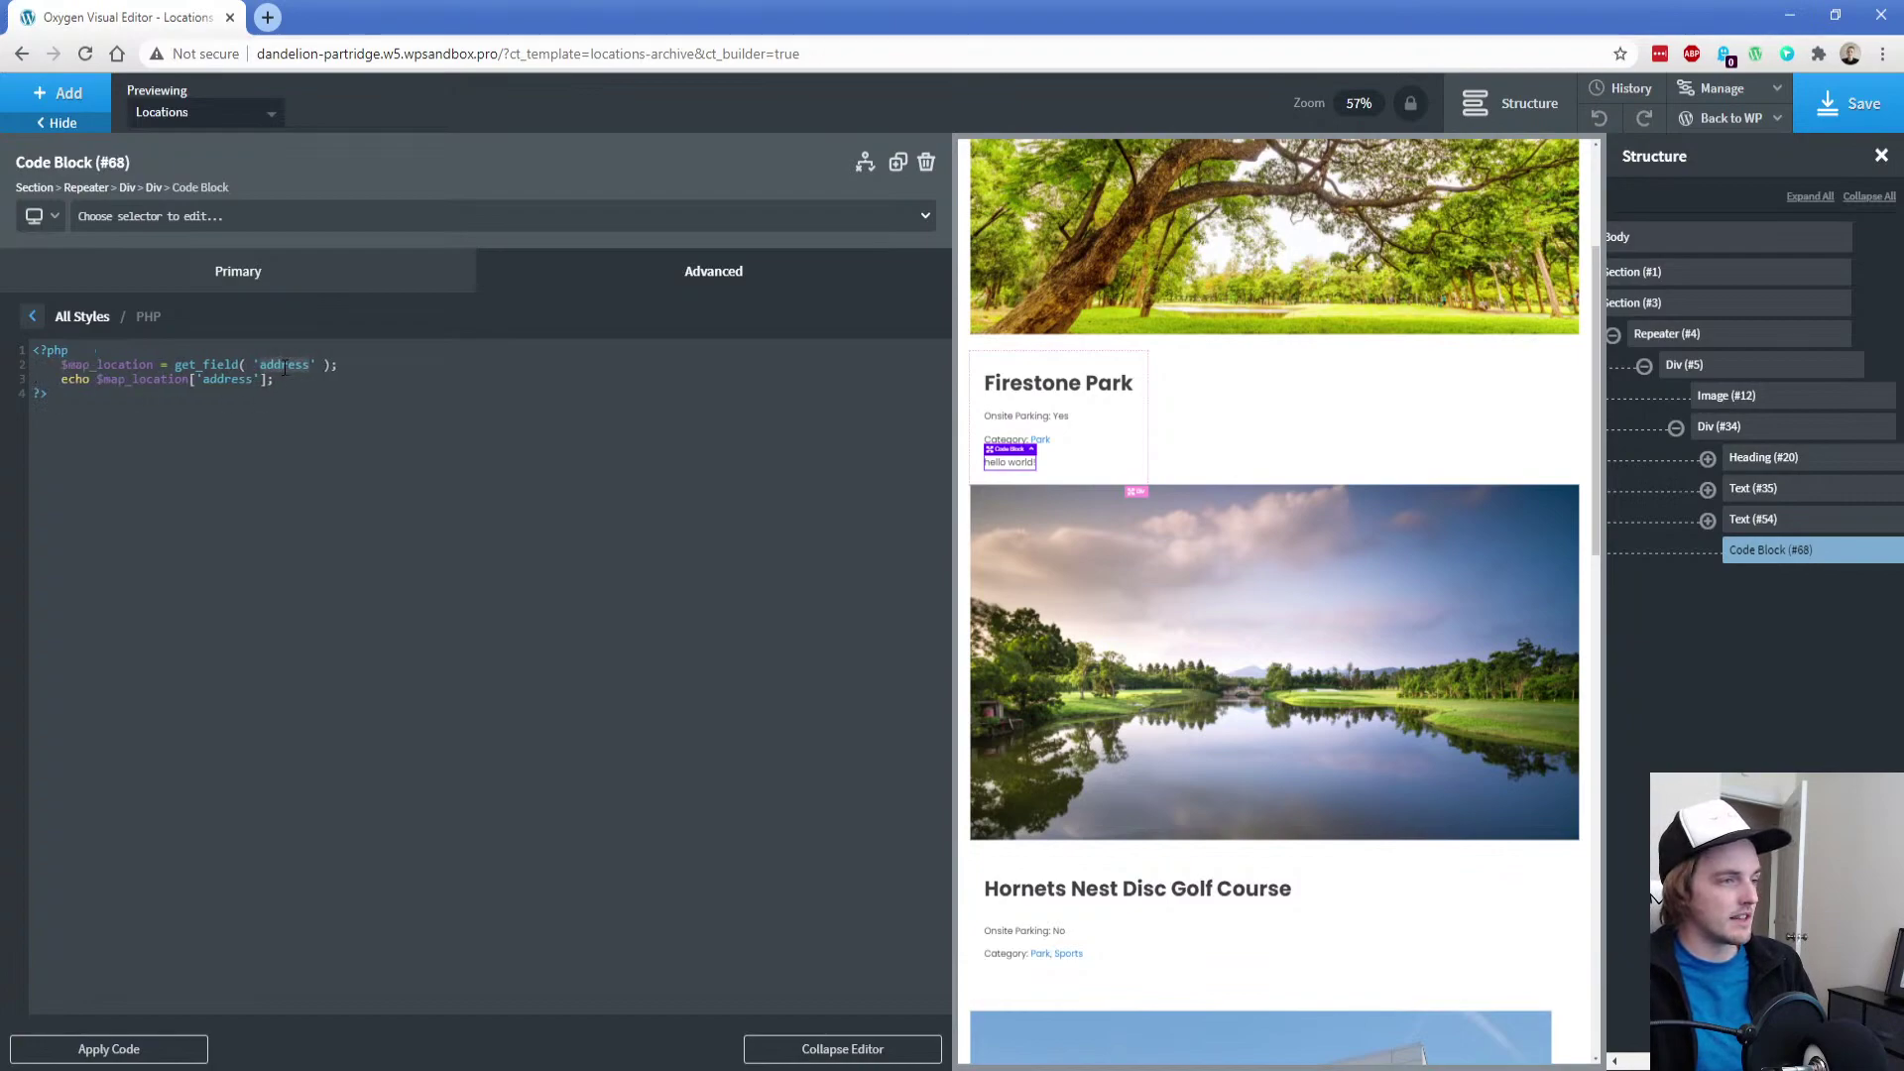
drag(62, 381, 291, 382)
click(290, 381)
click(185, 1046)
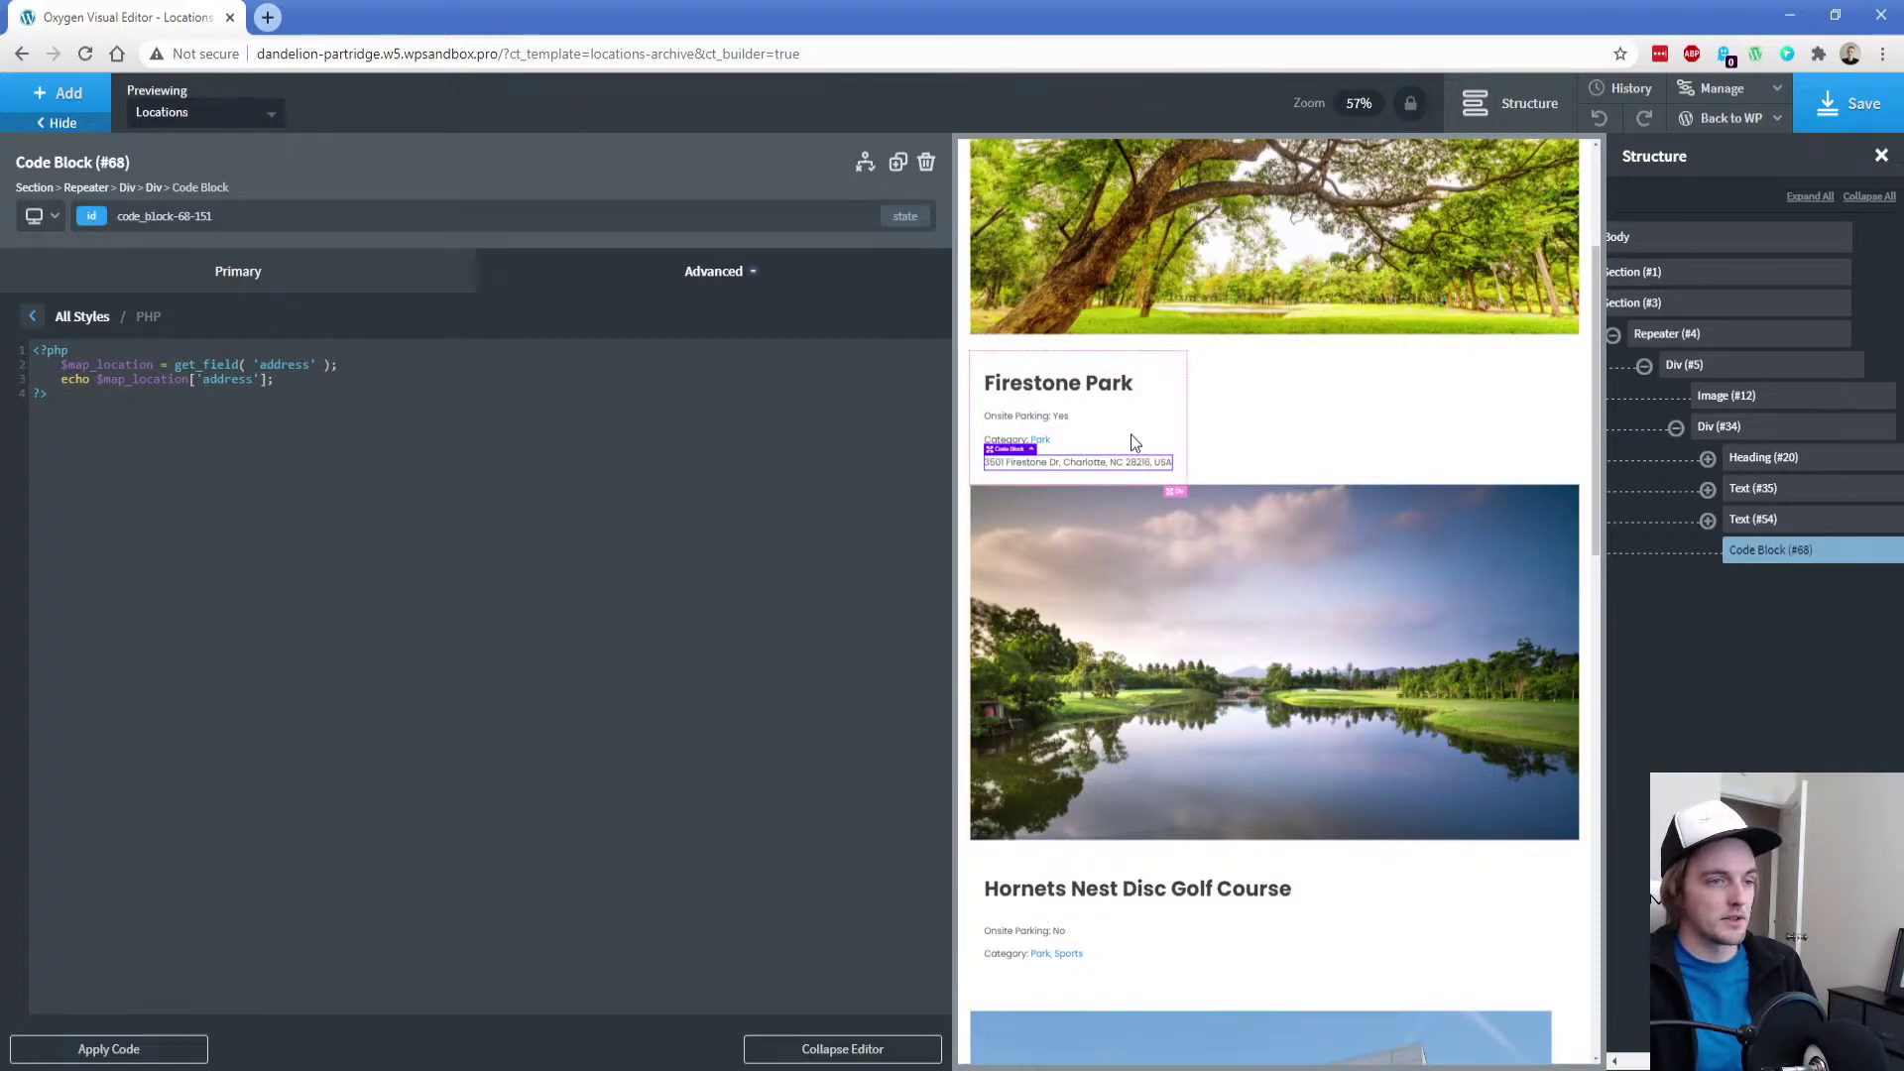
click(1136, 443)
click(532, 714)
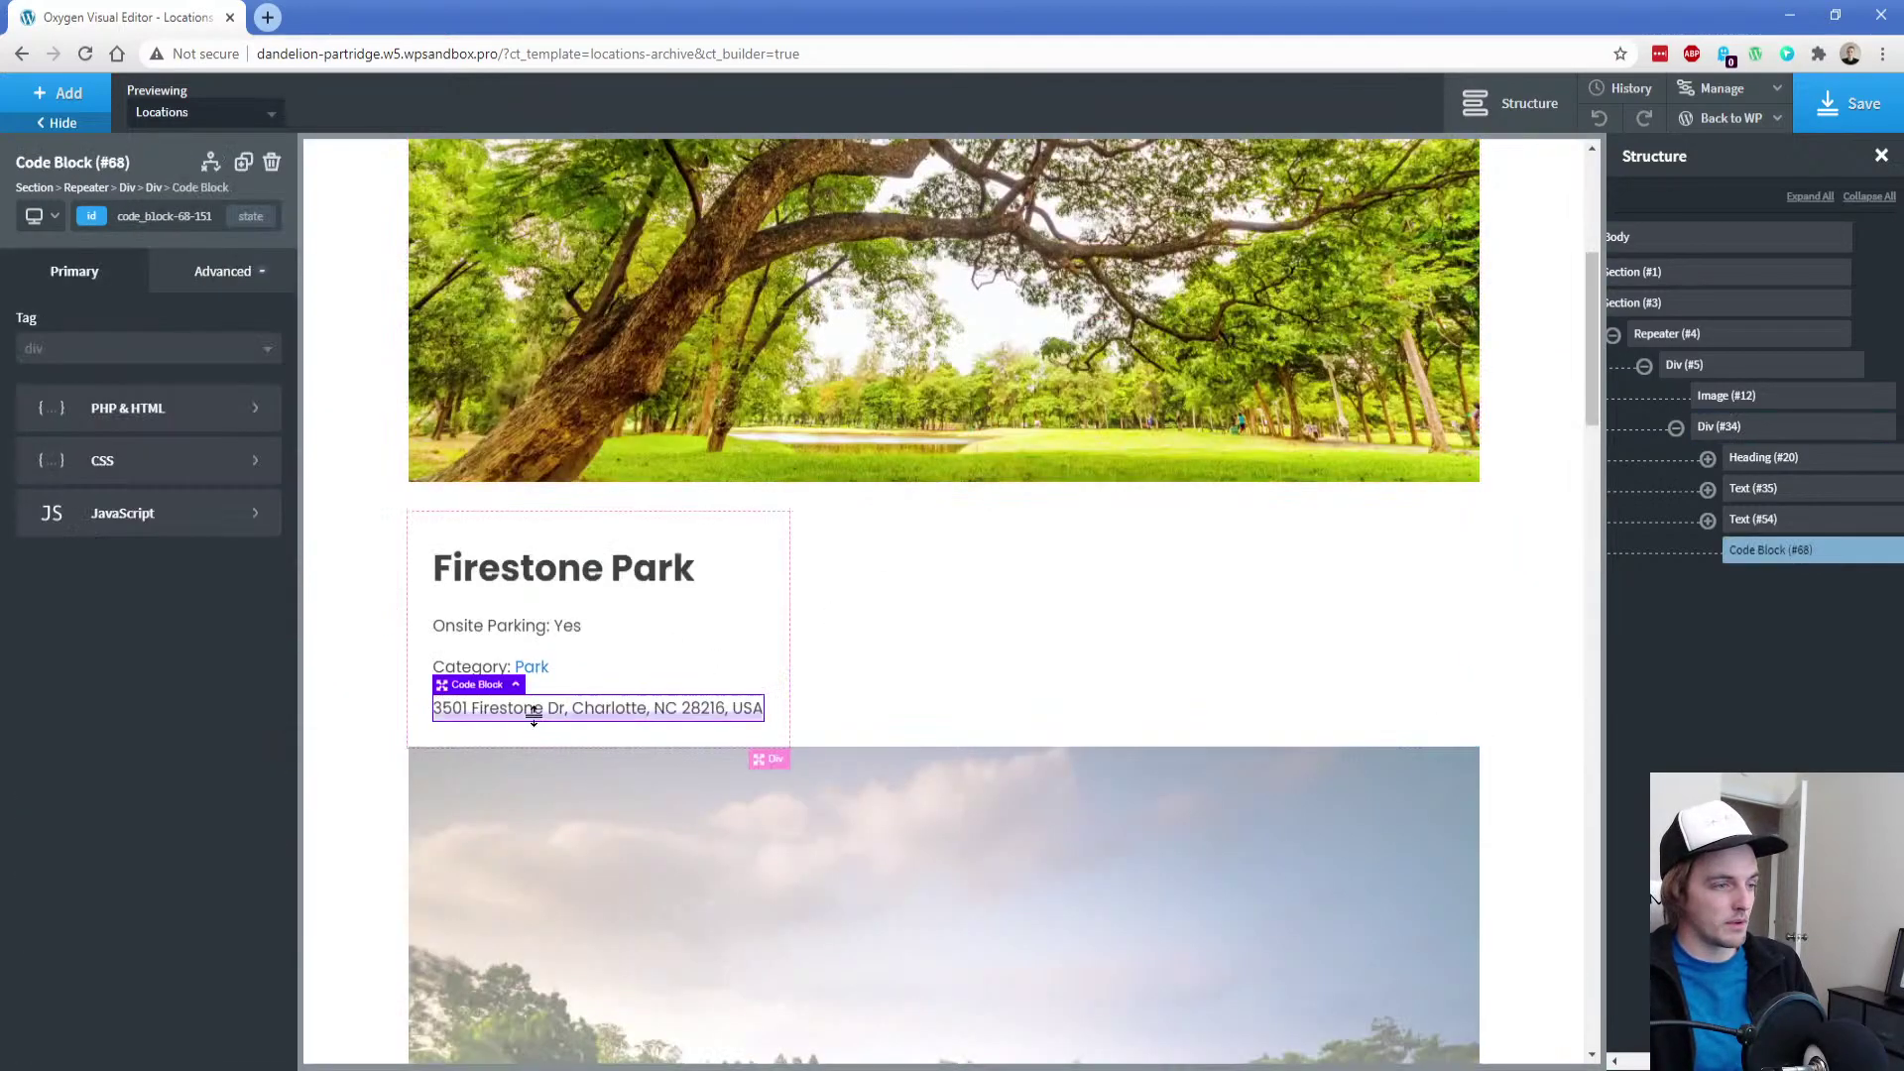
Enable the grid layout on the locations repeater and set its column count to 3
click(722, 657)
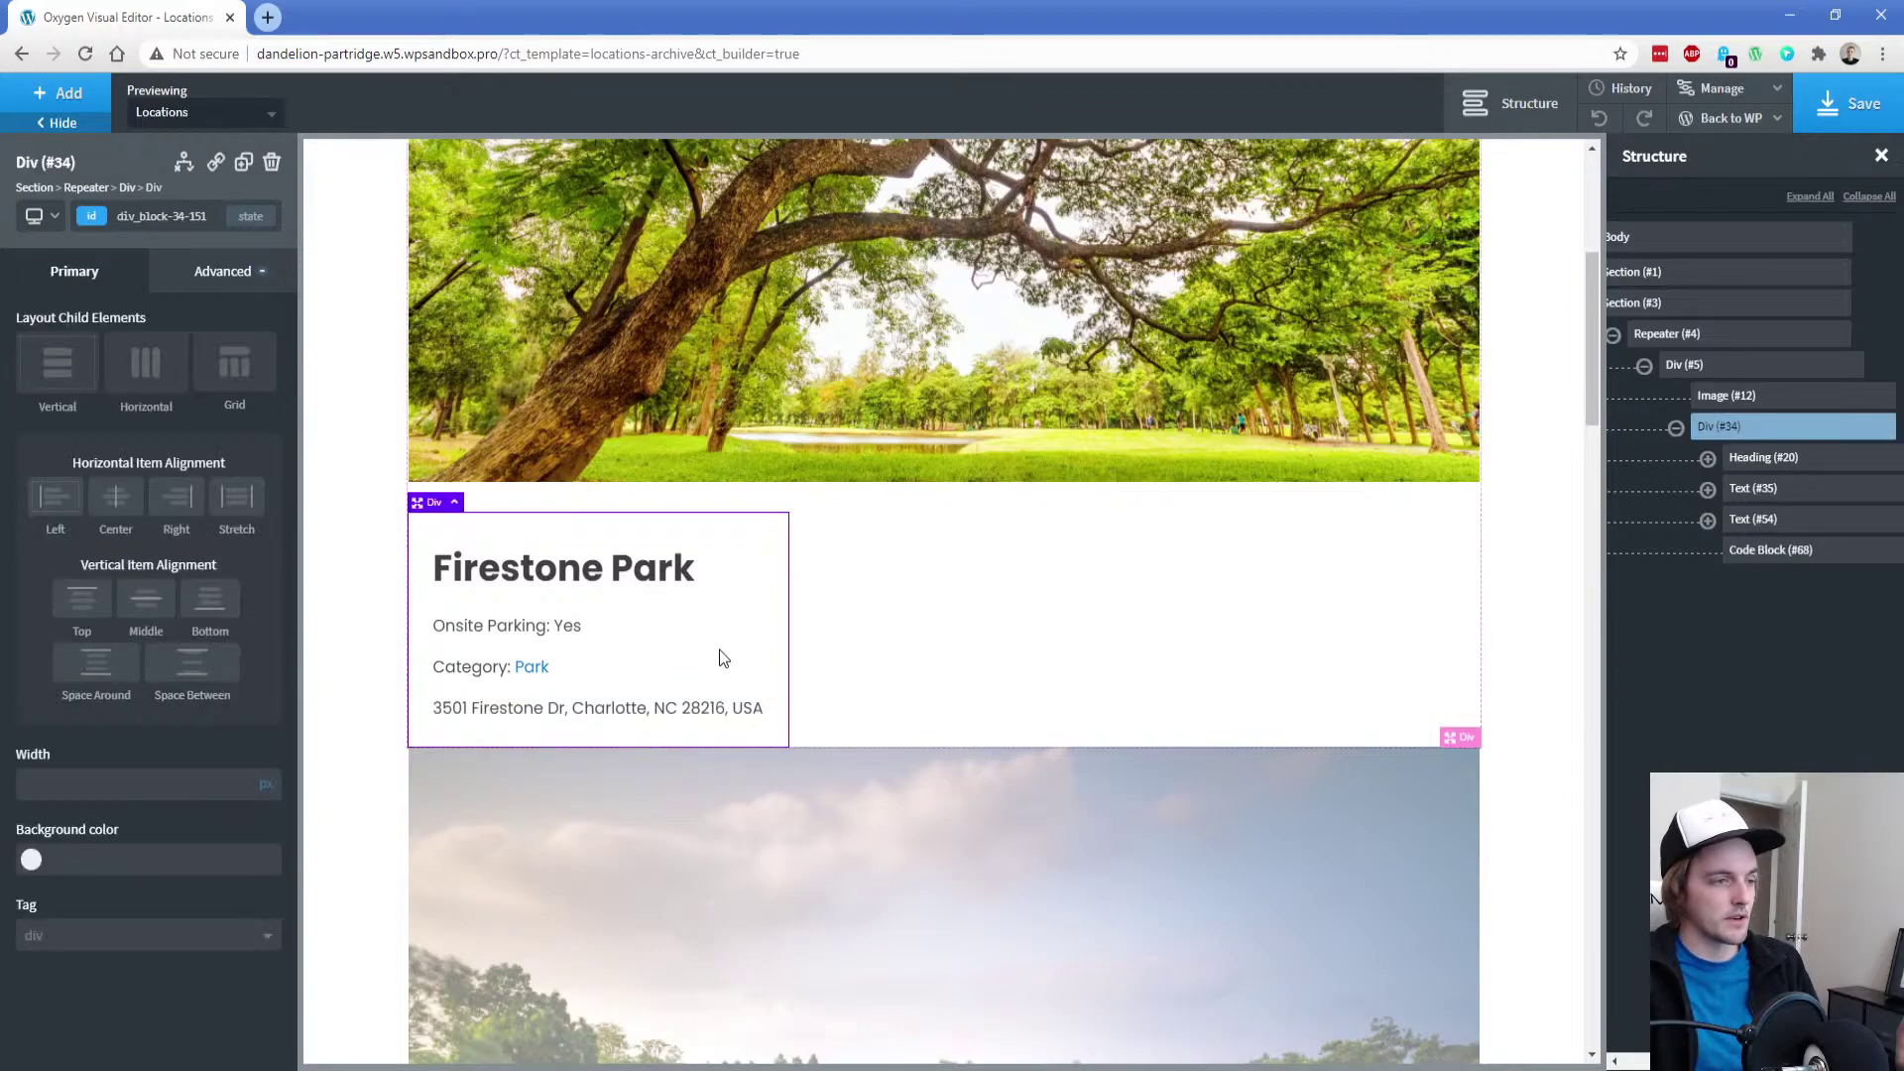
click(924, 595)
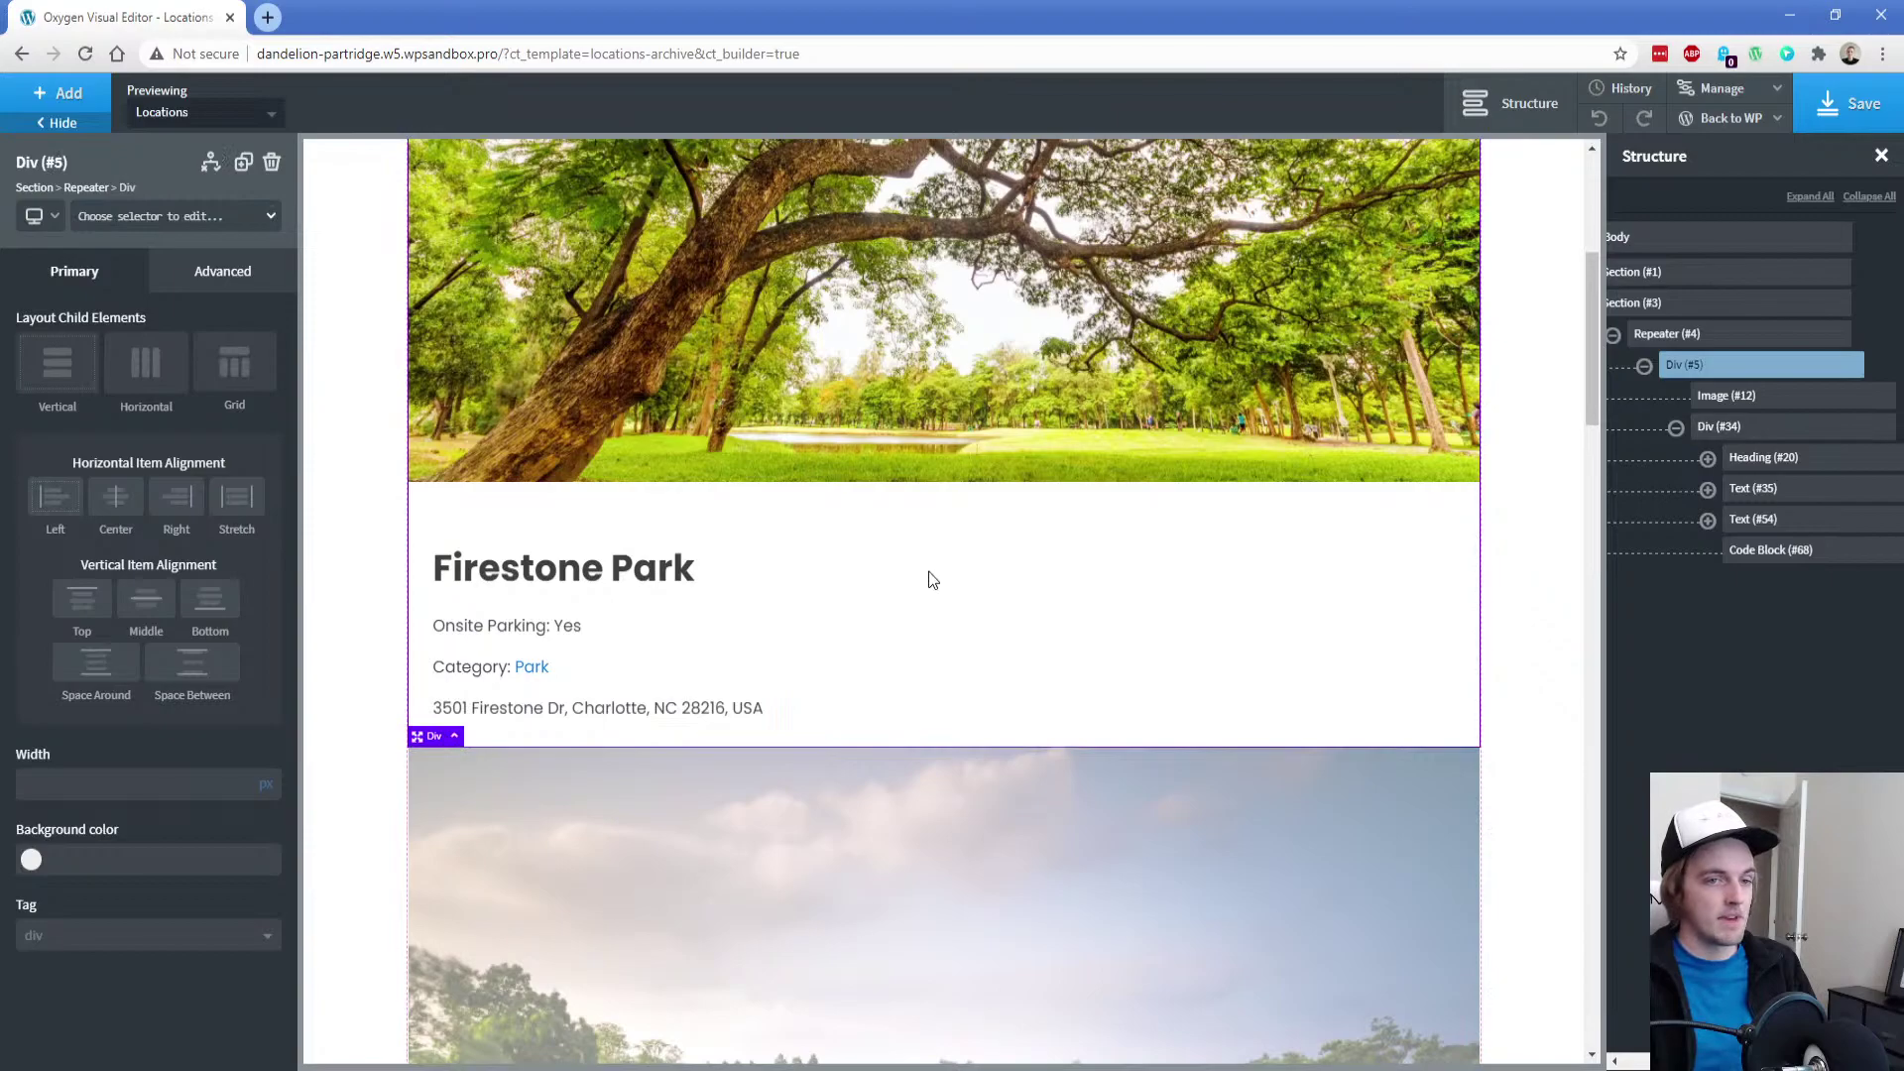
click(1670, 334)
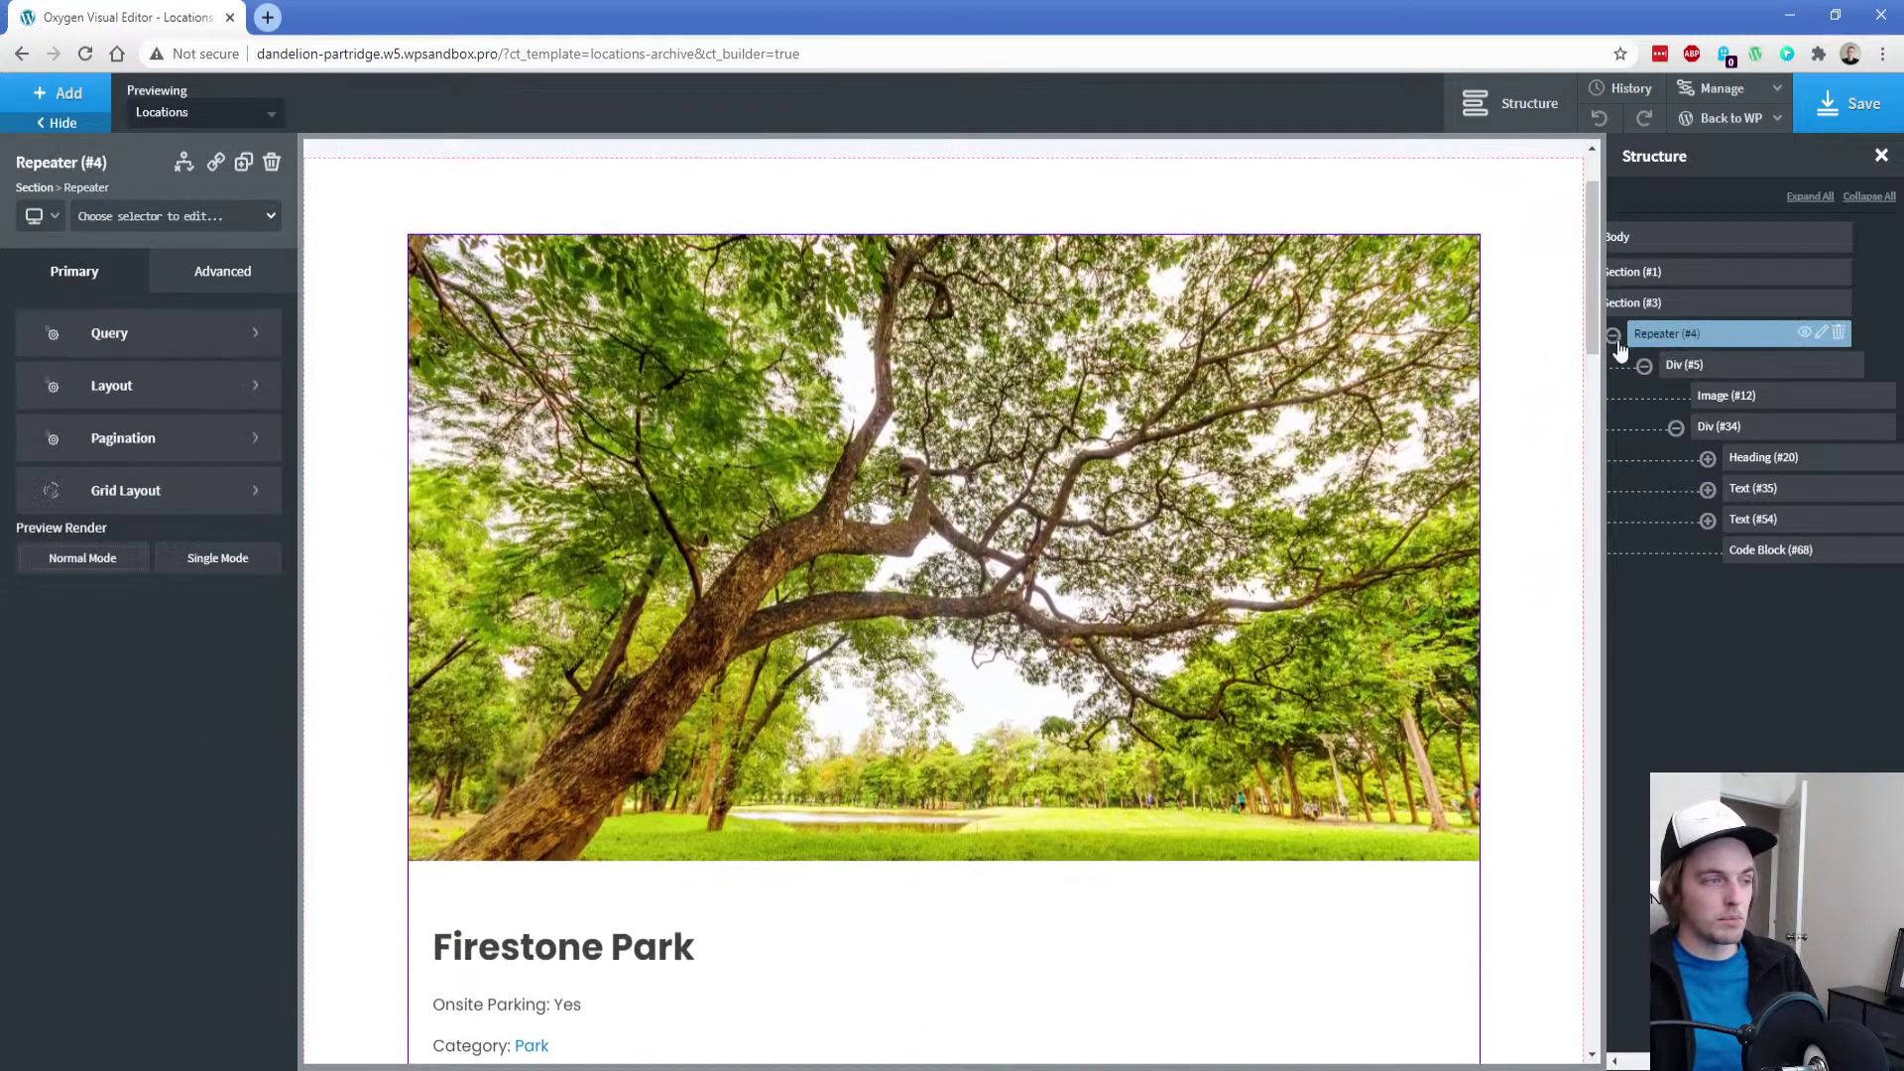
click(185, 493)
click(62, 375)
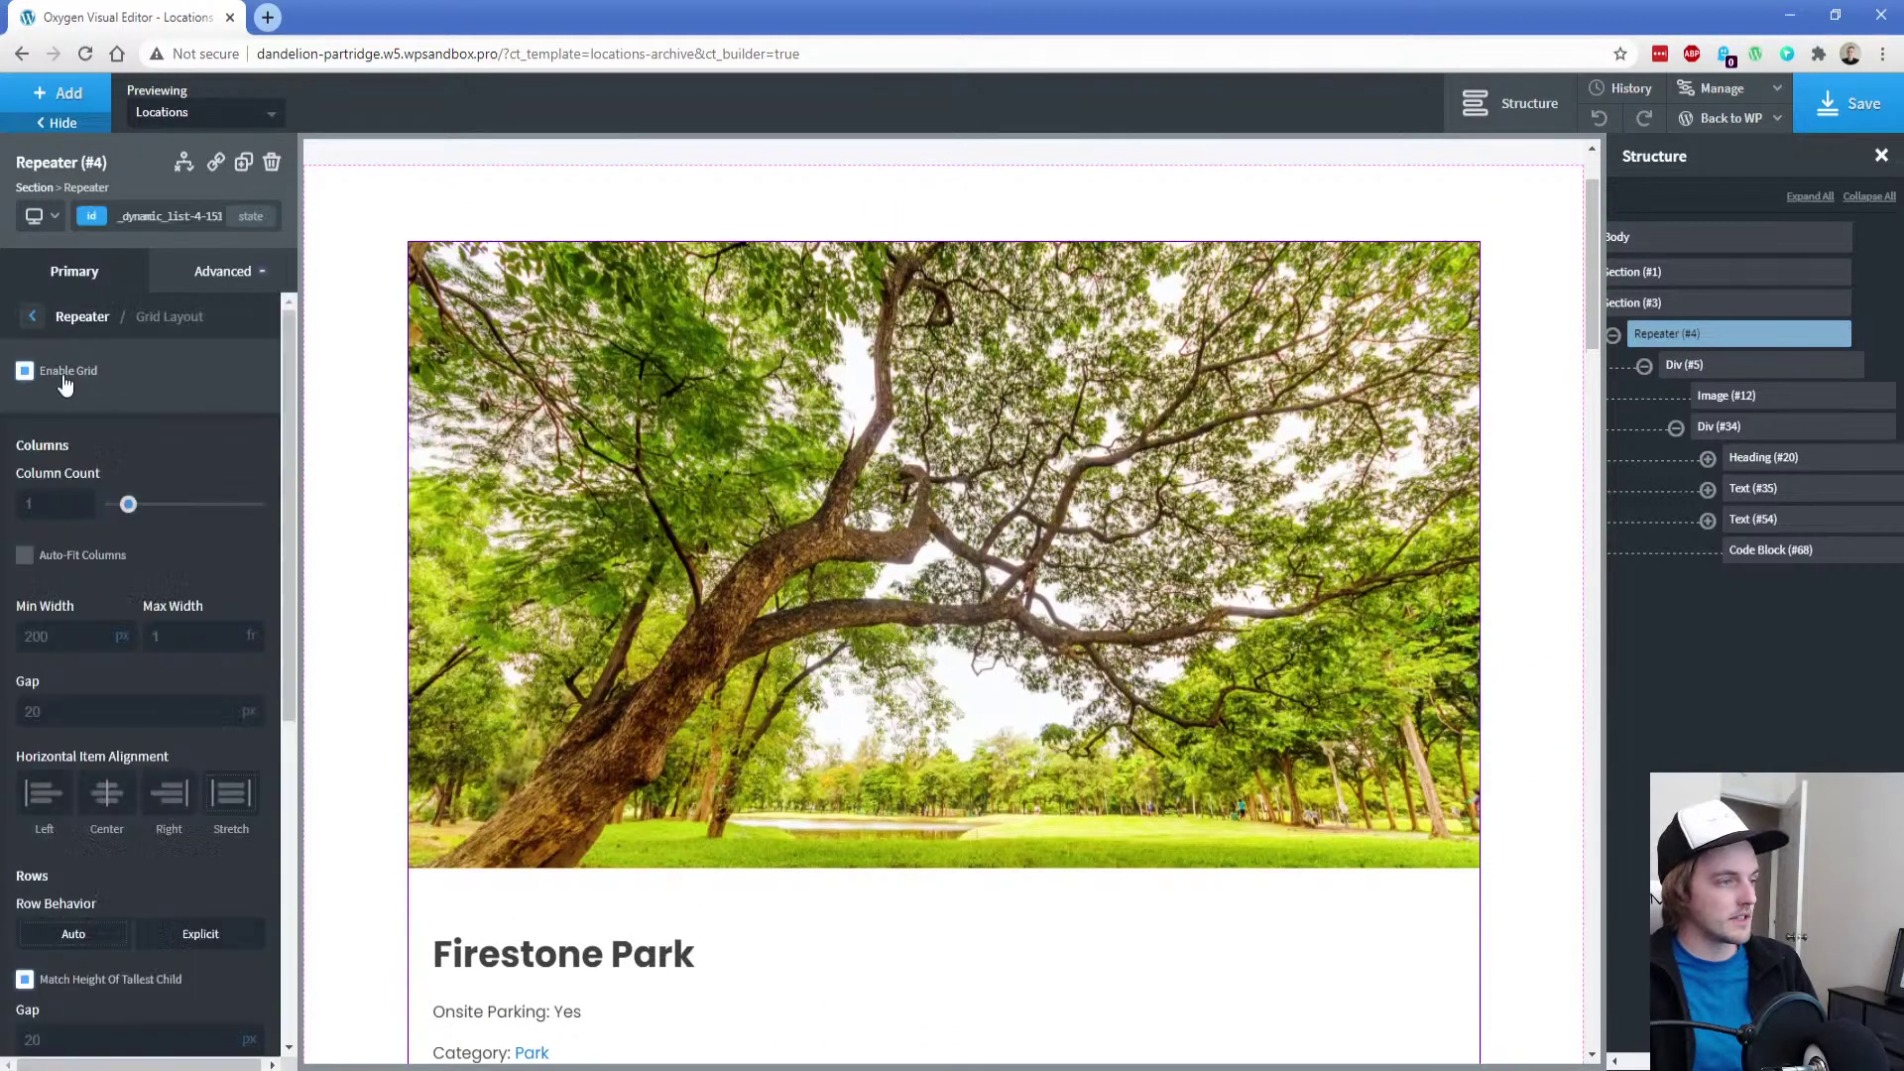
drag(129, 508, 158, 510)
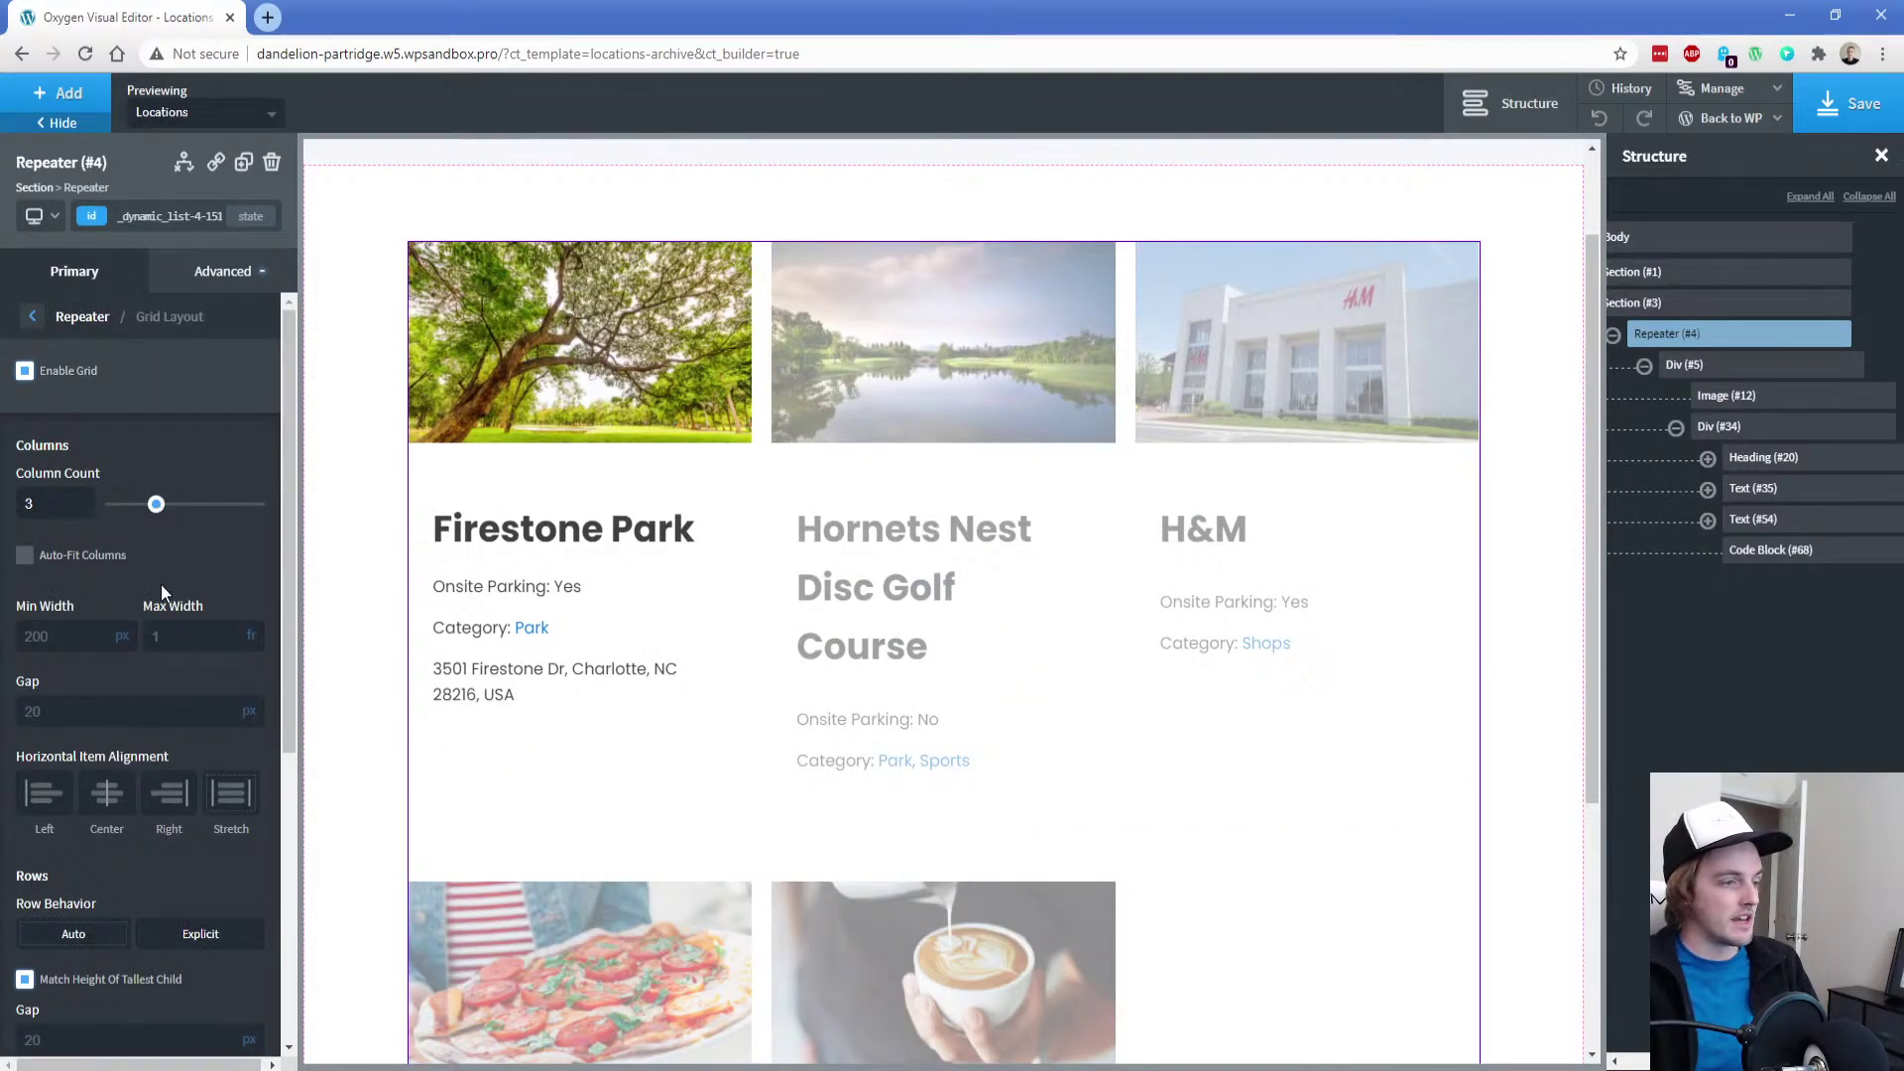
Set the locations repeater's grid layout to a column count of 2
scroll(168, 598, down, 5)
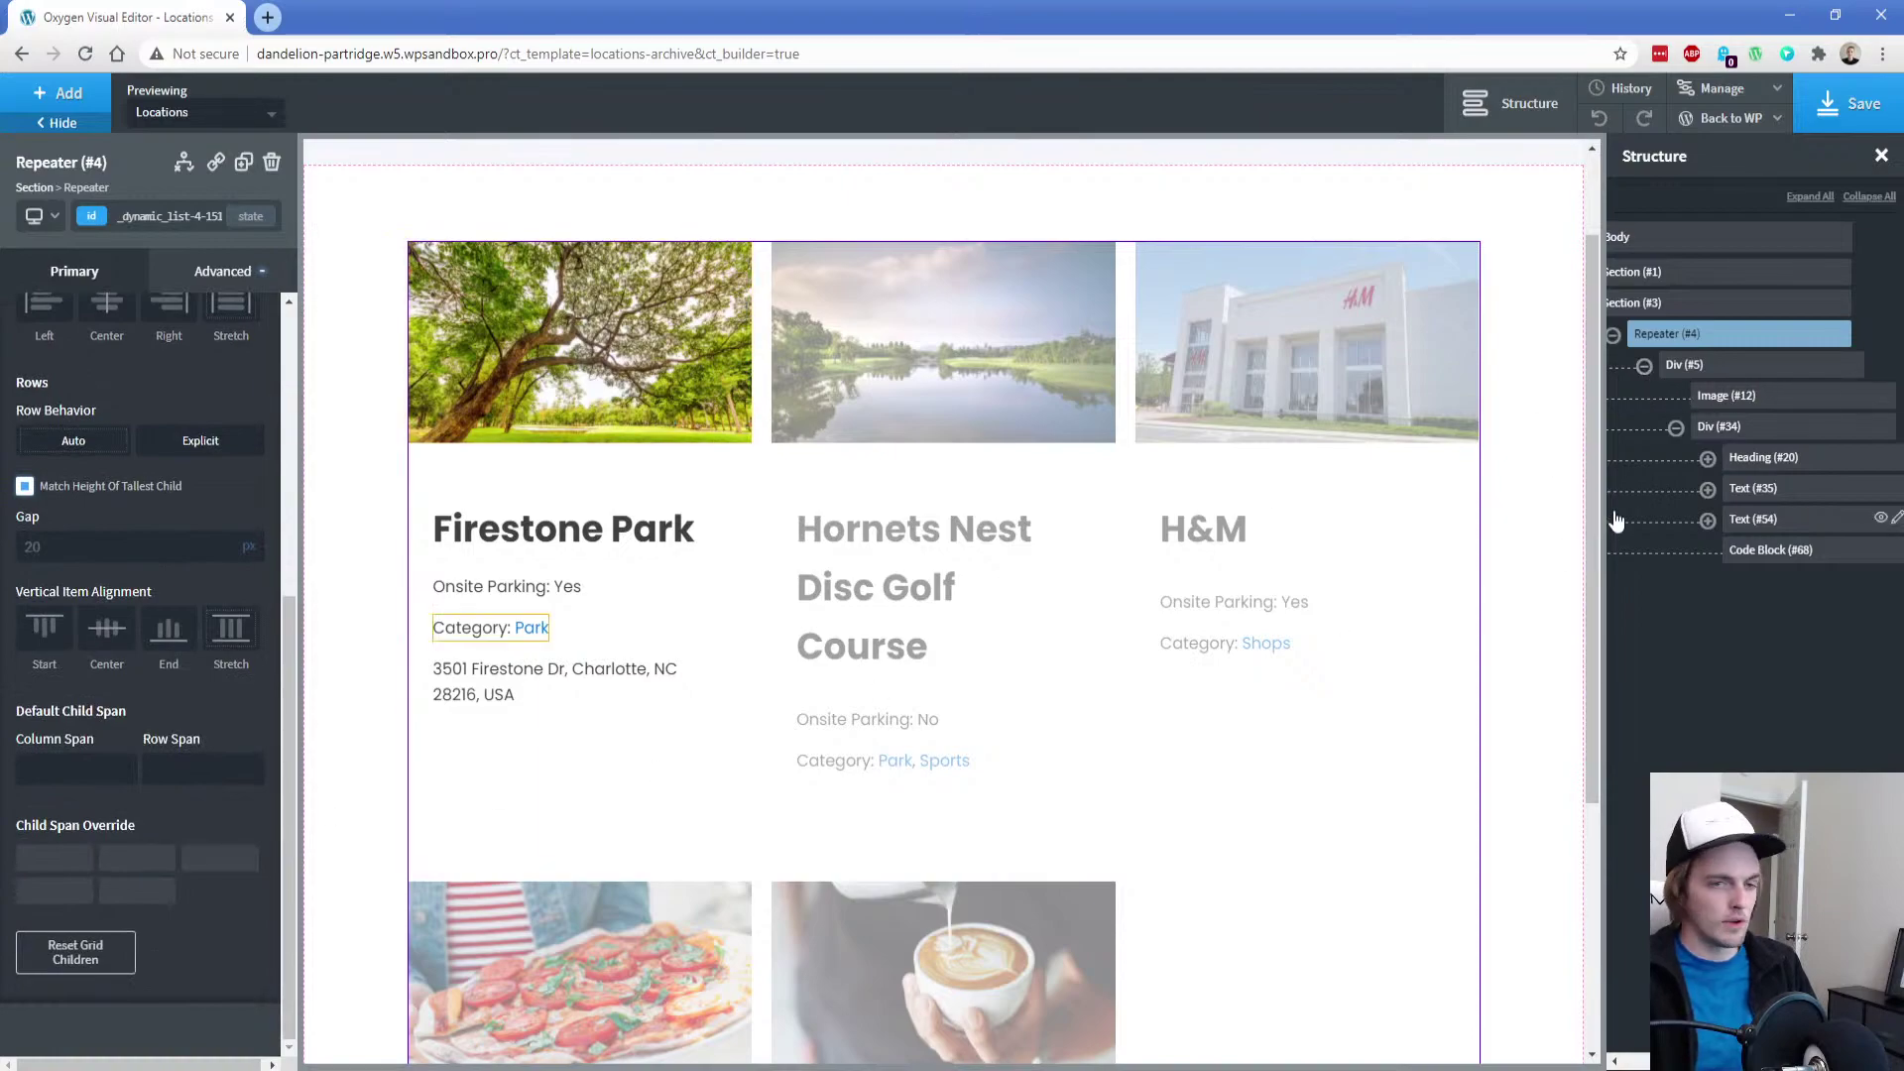
click(1644, 366)
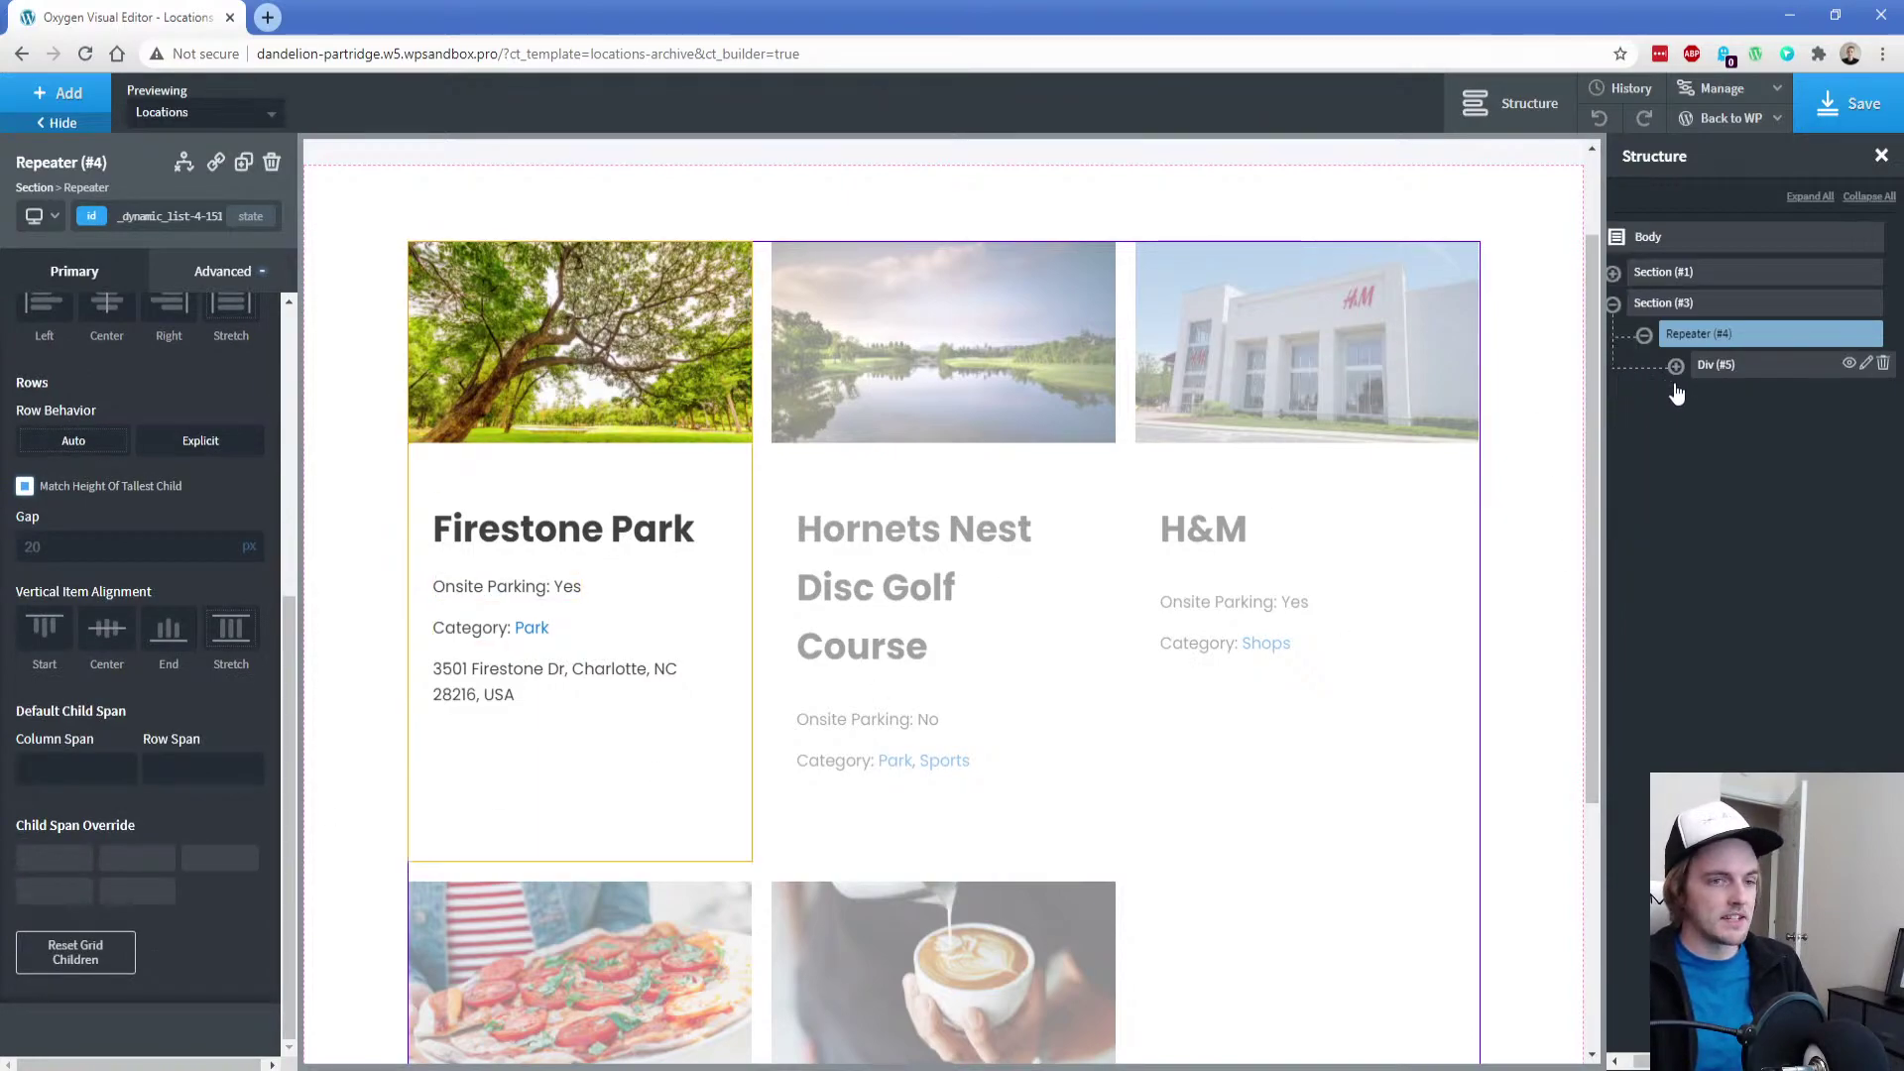
click(1676, 304)
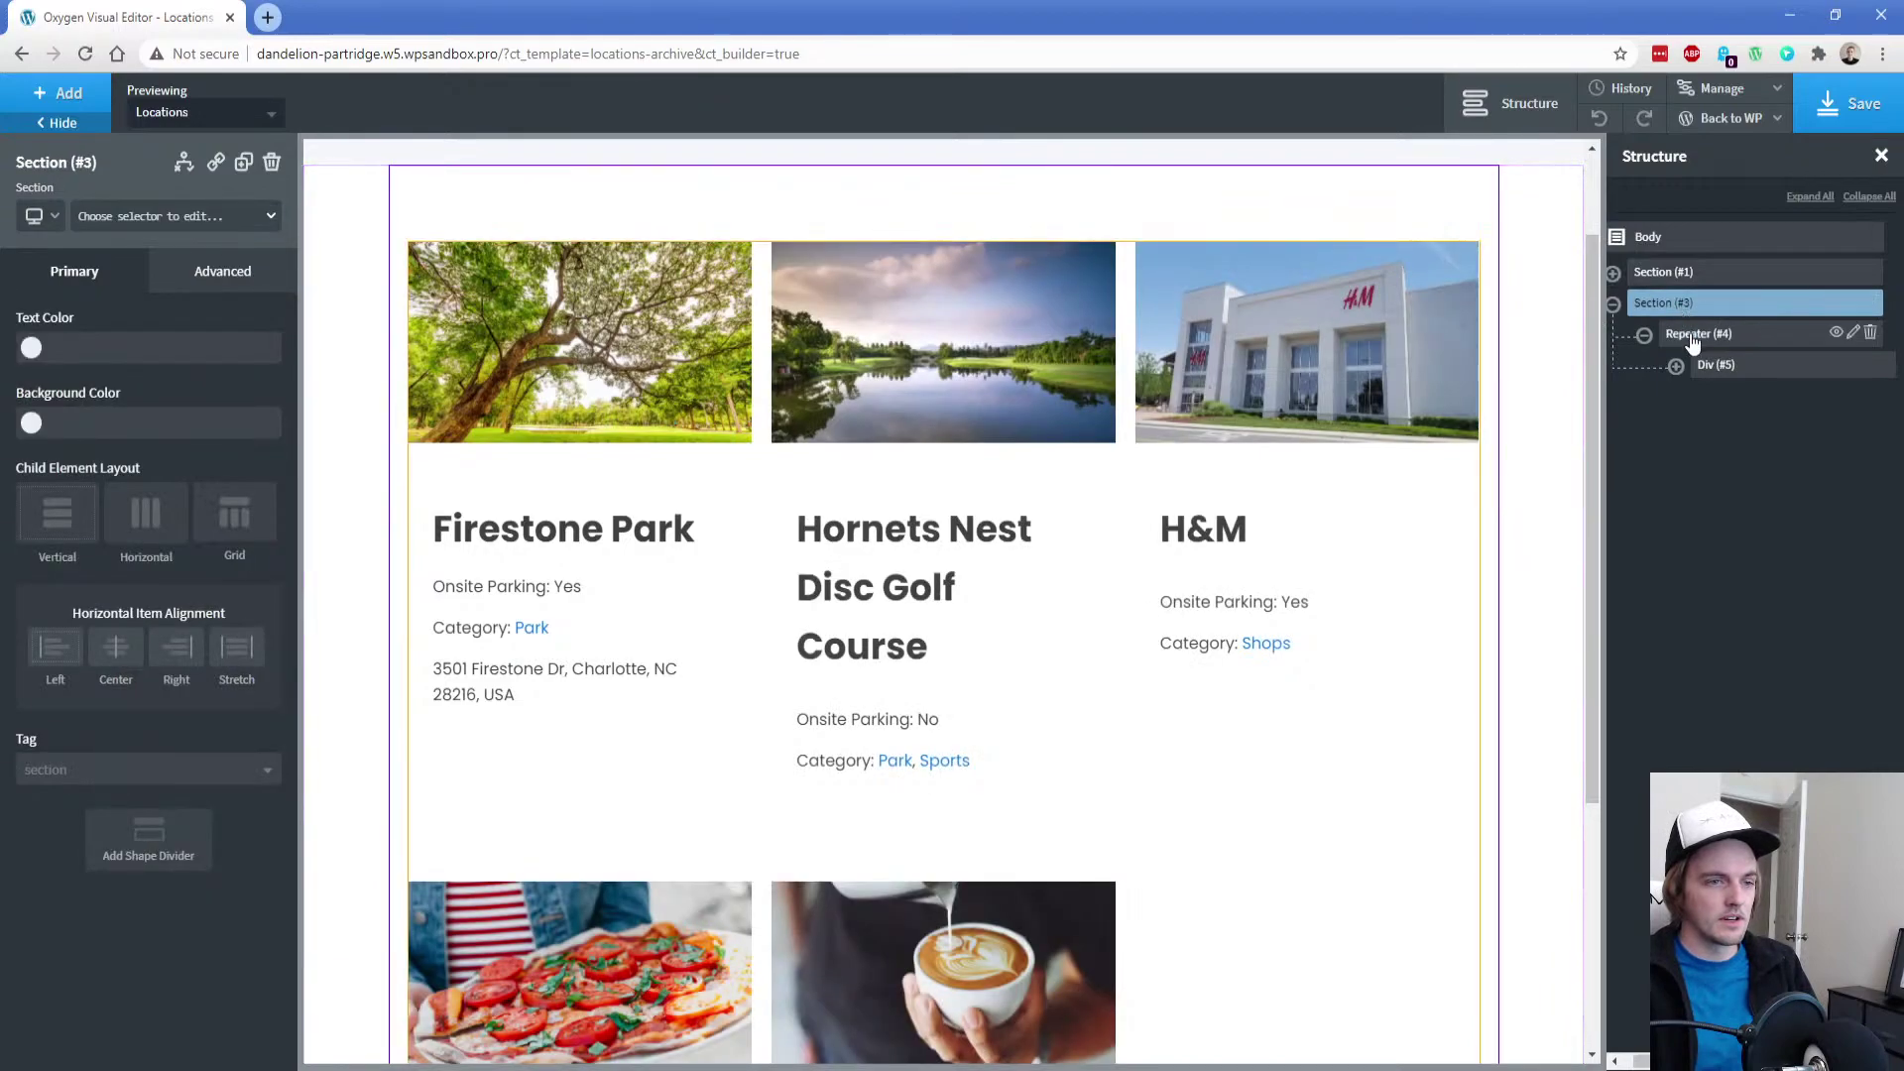
click(1692, 335)
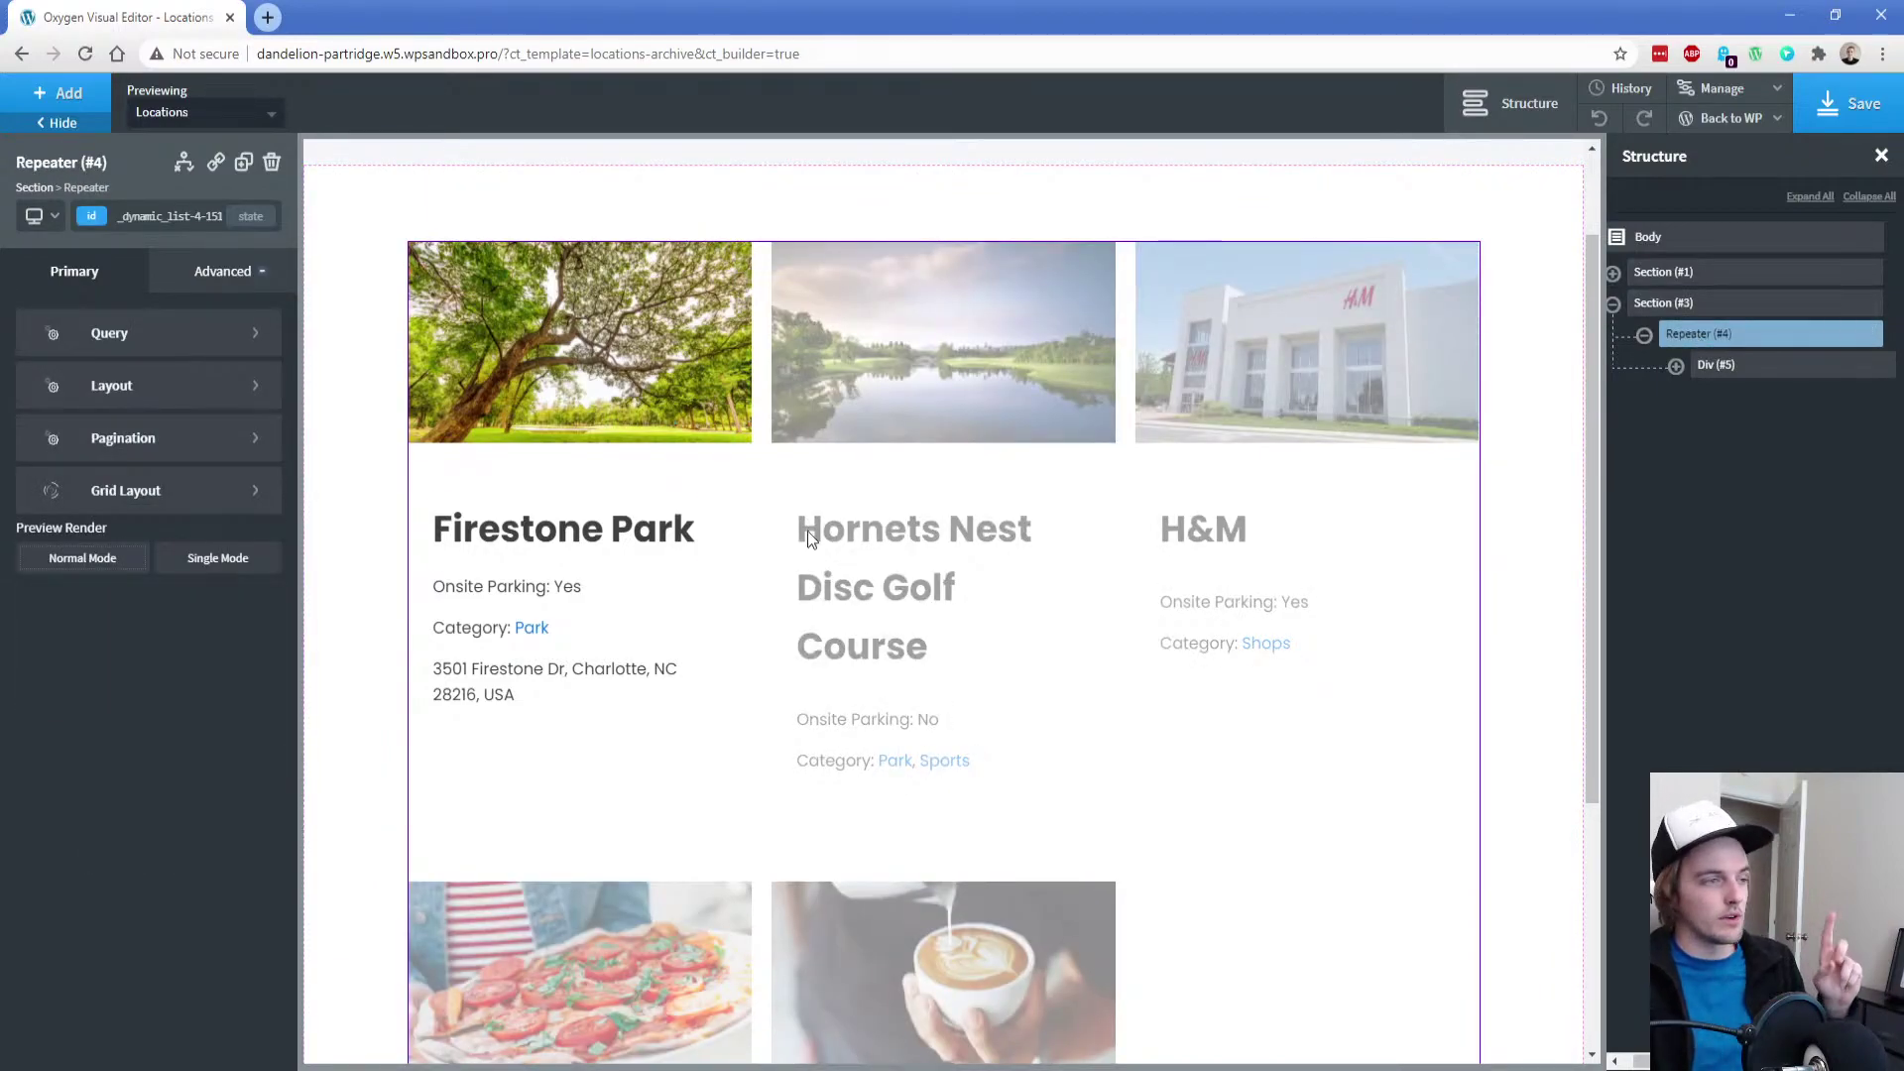
click(176, 500)
drag(155, 505, 144, 509)
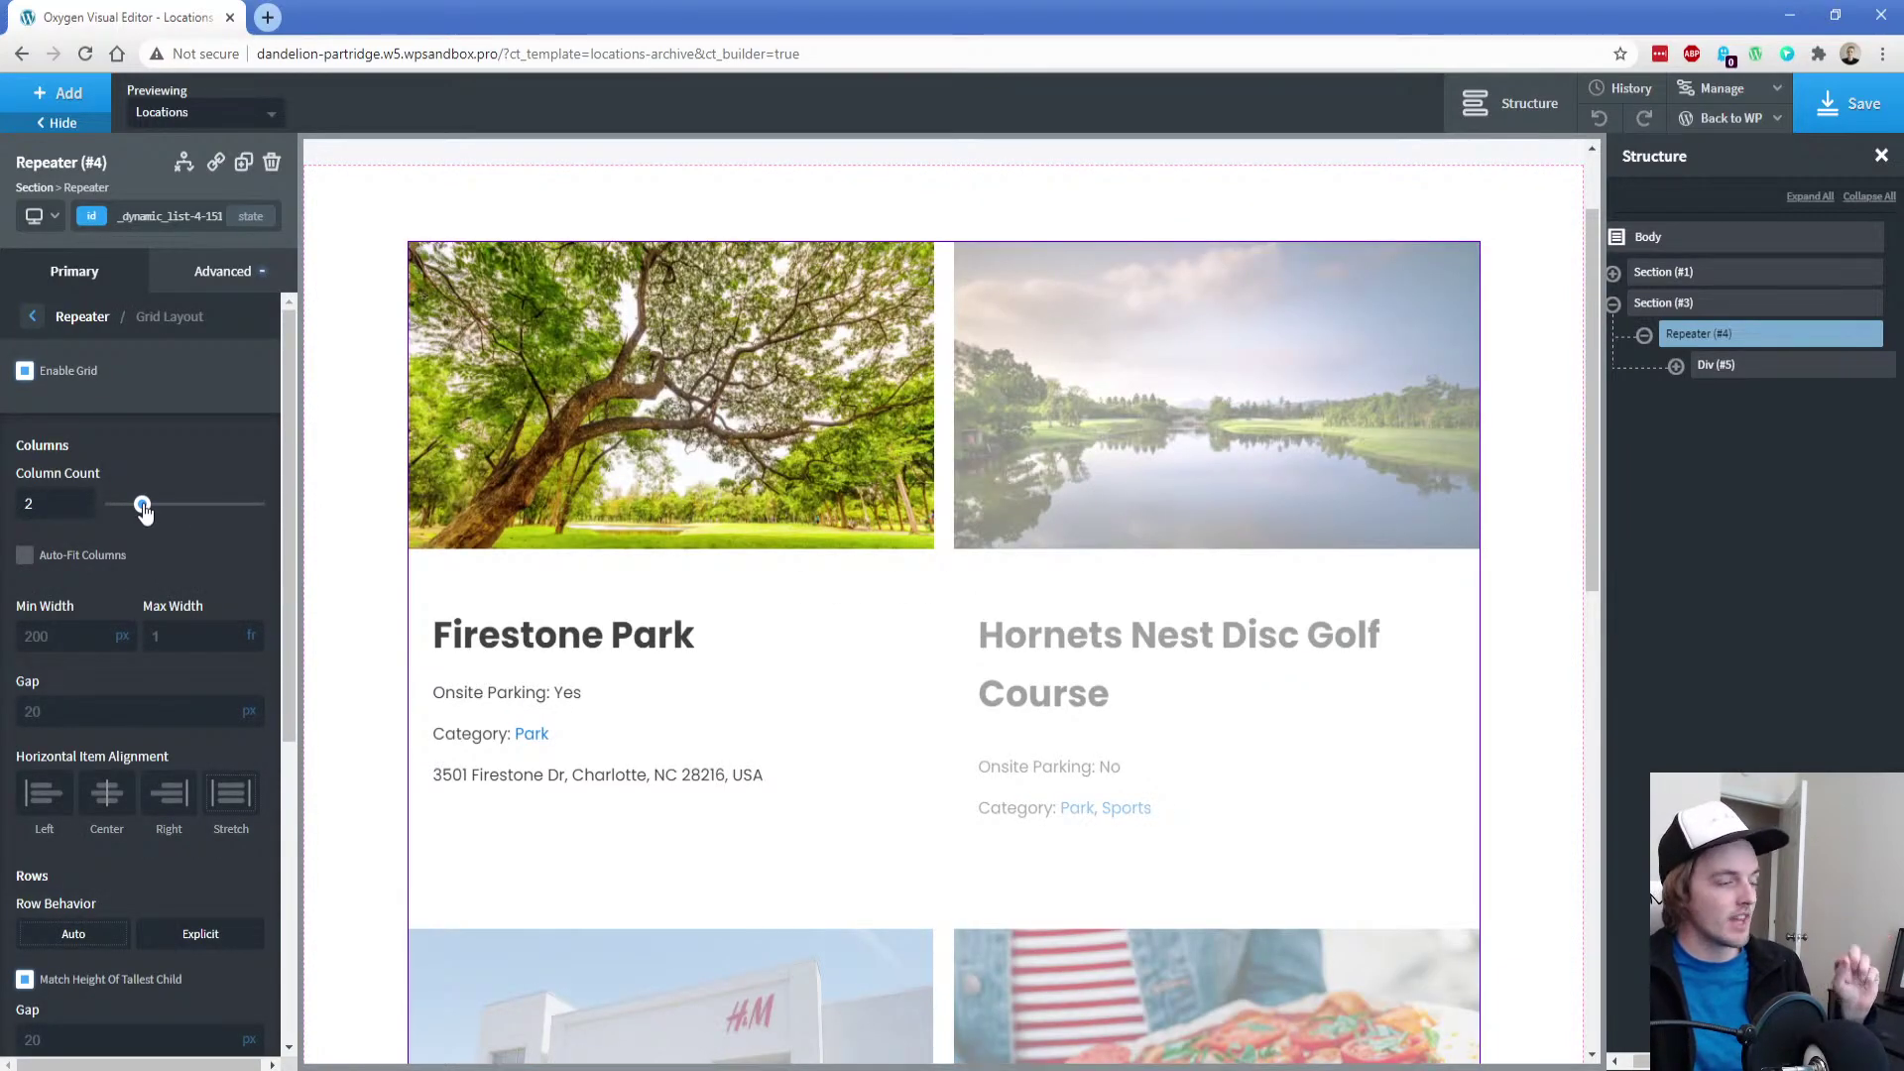
Add a div to the section that holds the locations repeater and place it above the repeater
click(1681, 306)
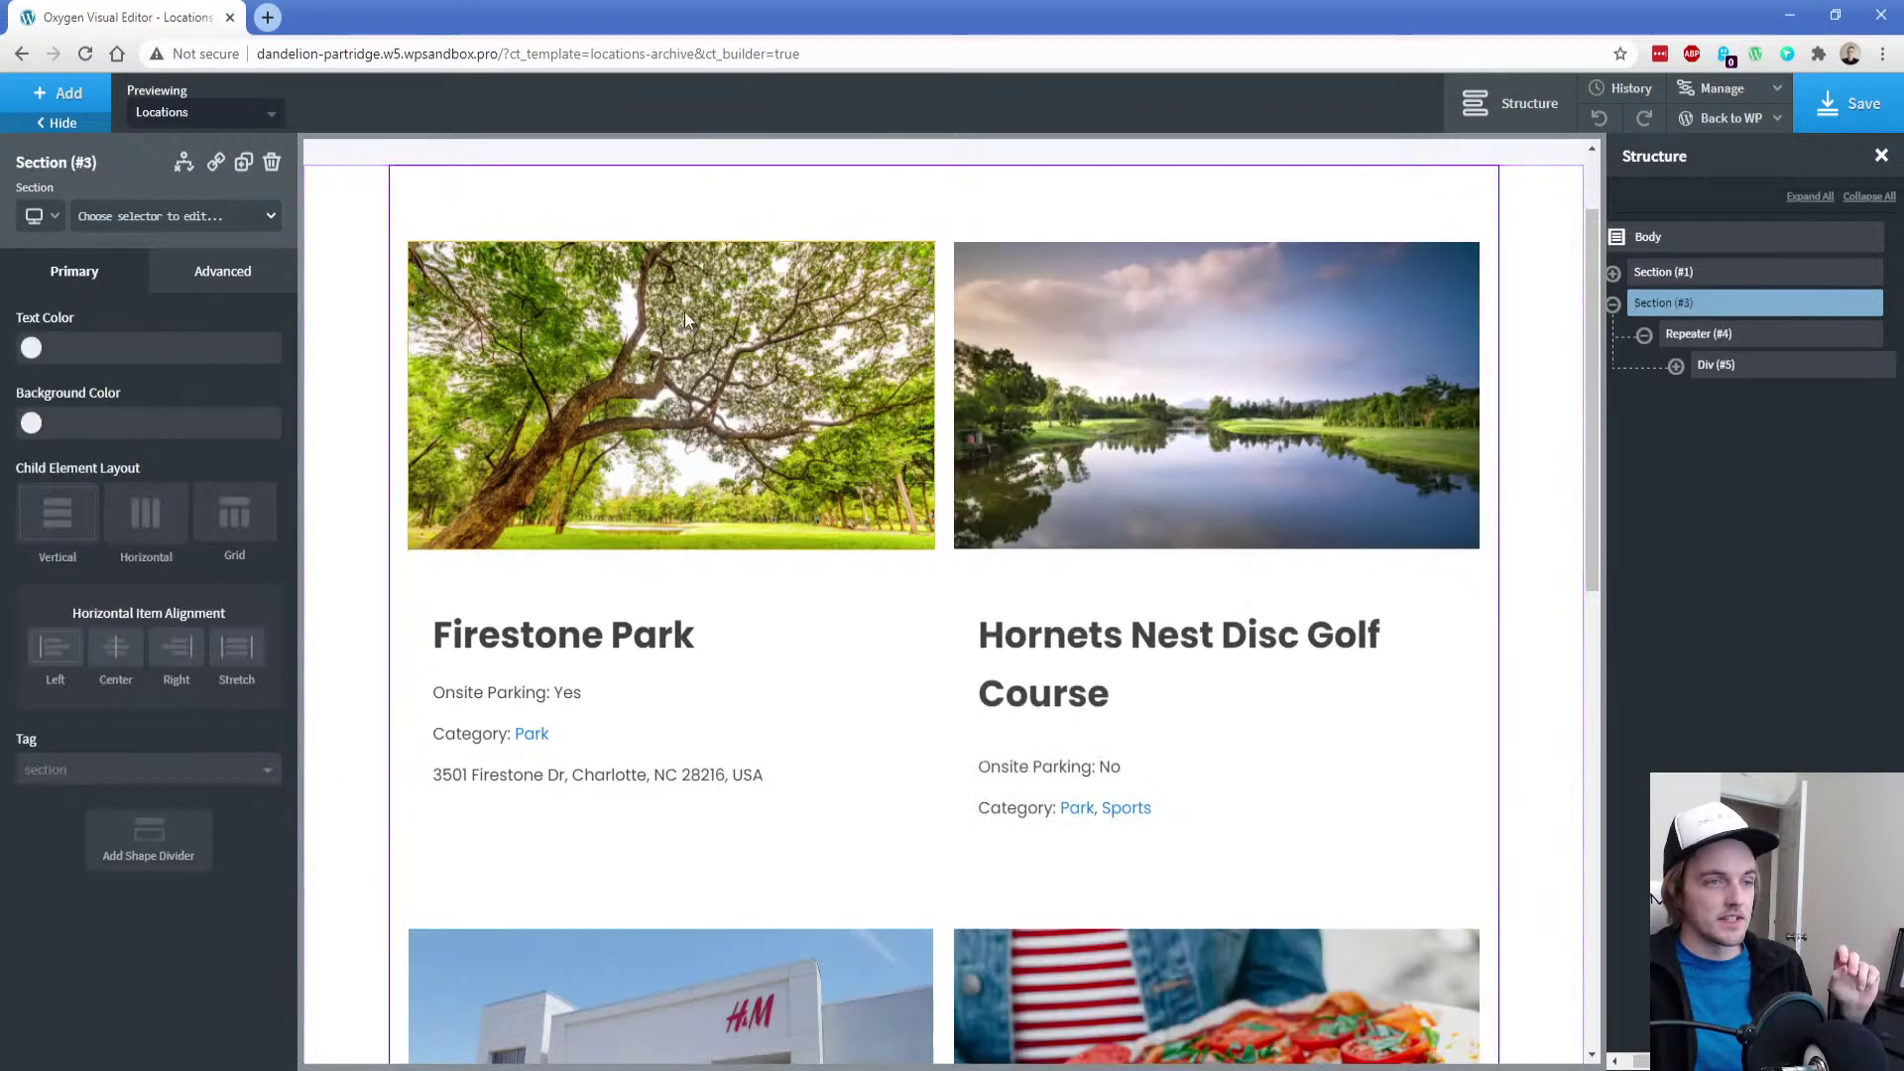
click(57, 93)
click(200, 295)
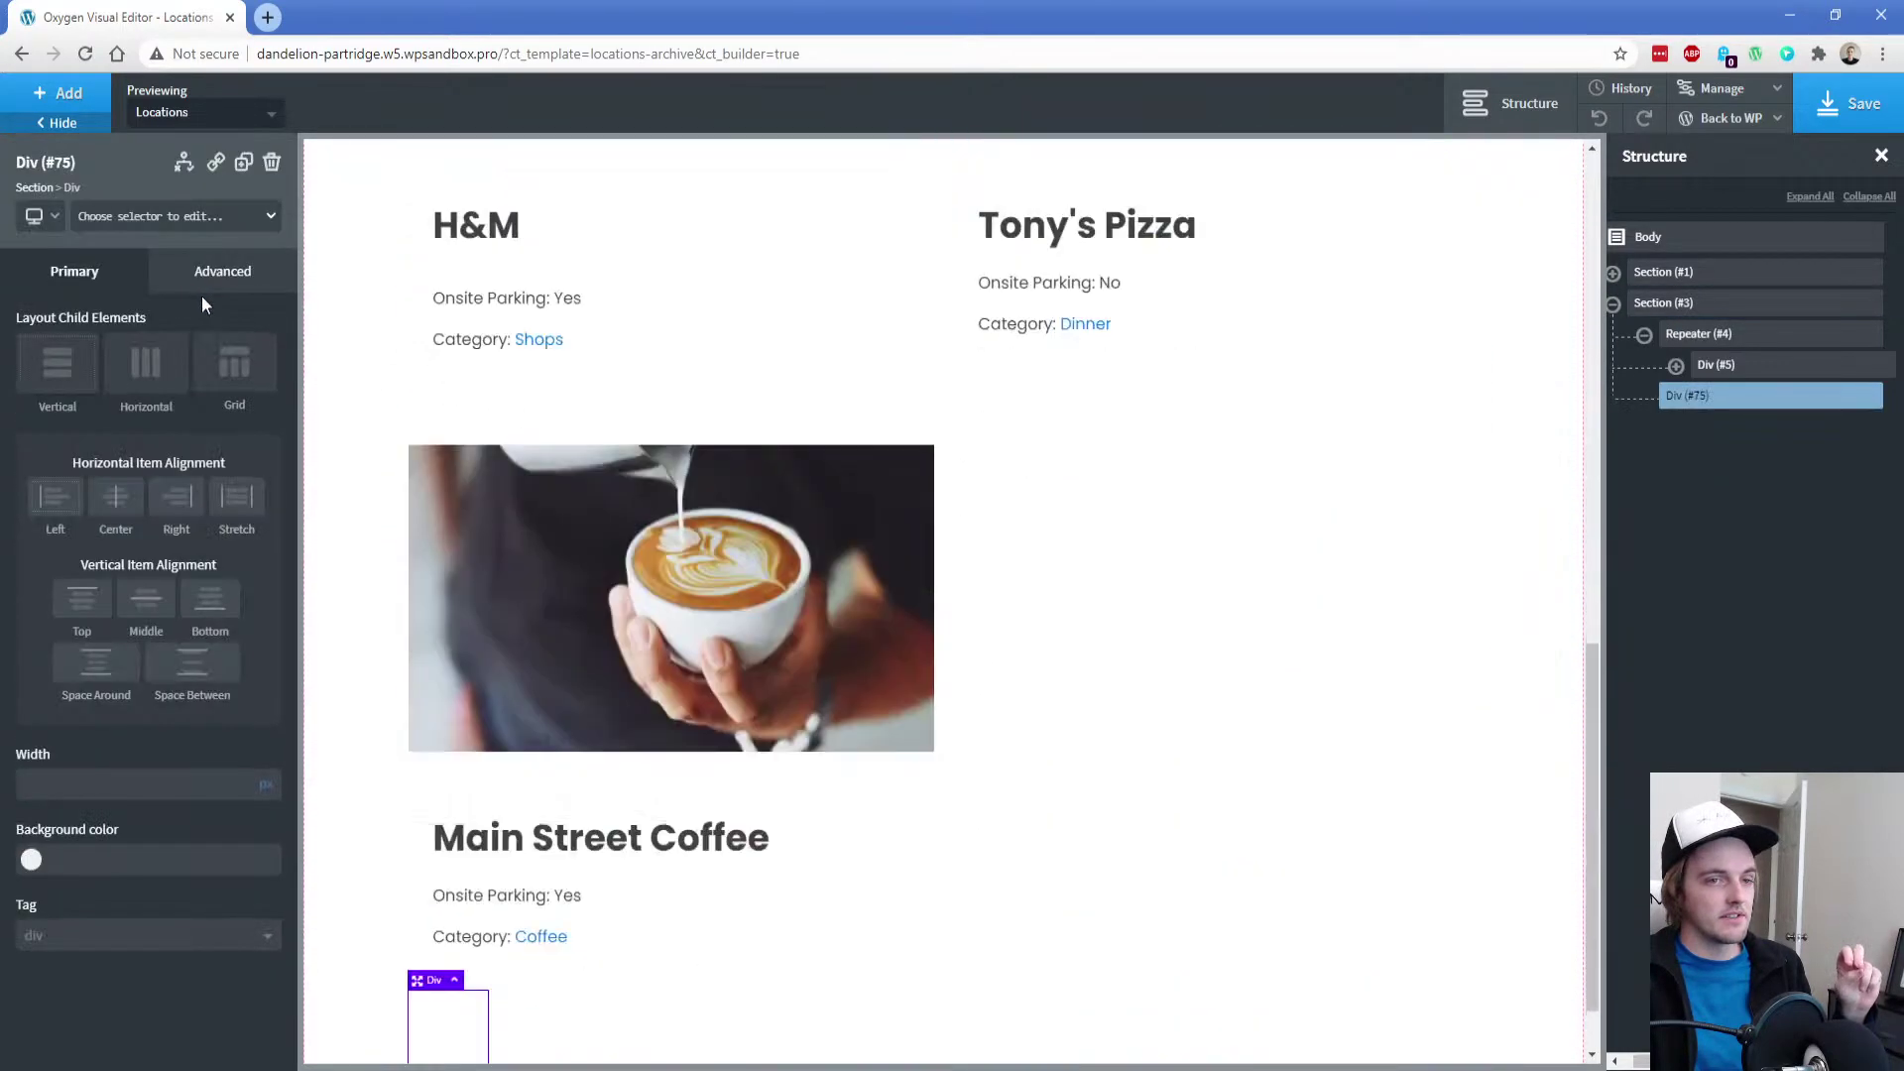
click(1643, 335)
drag(1697, 380, 1691, 323)
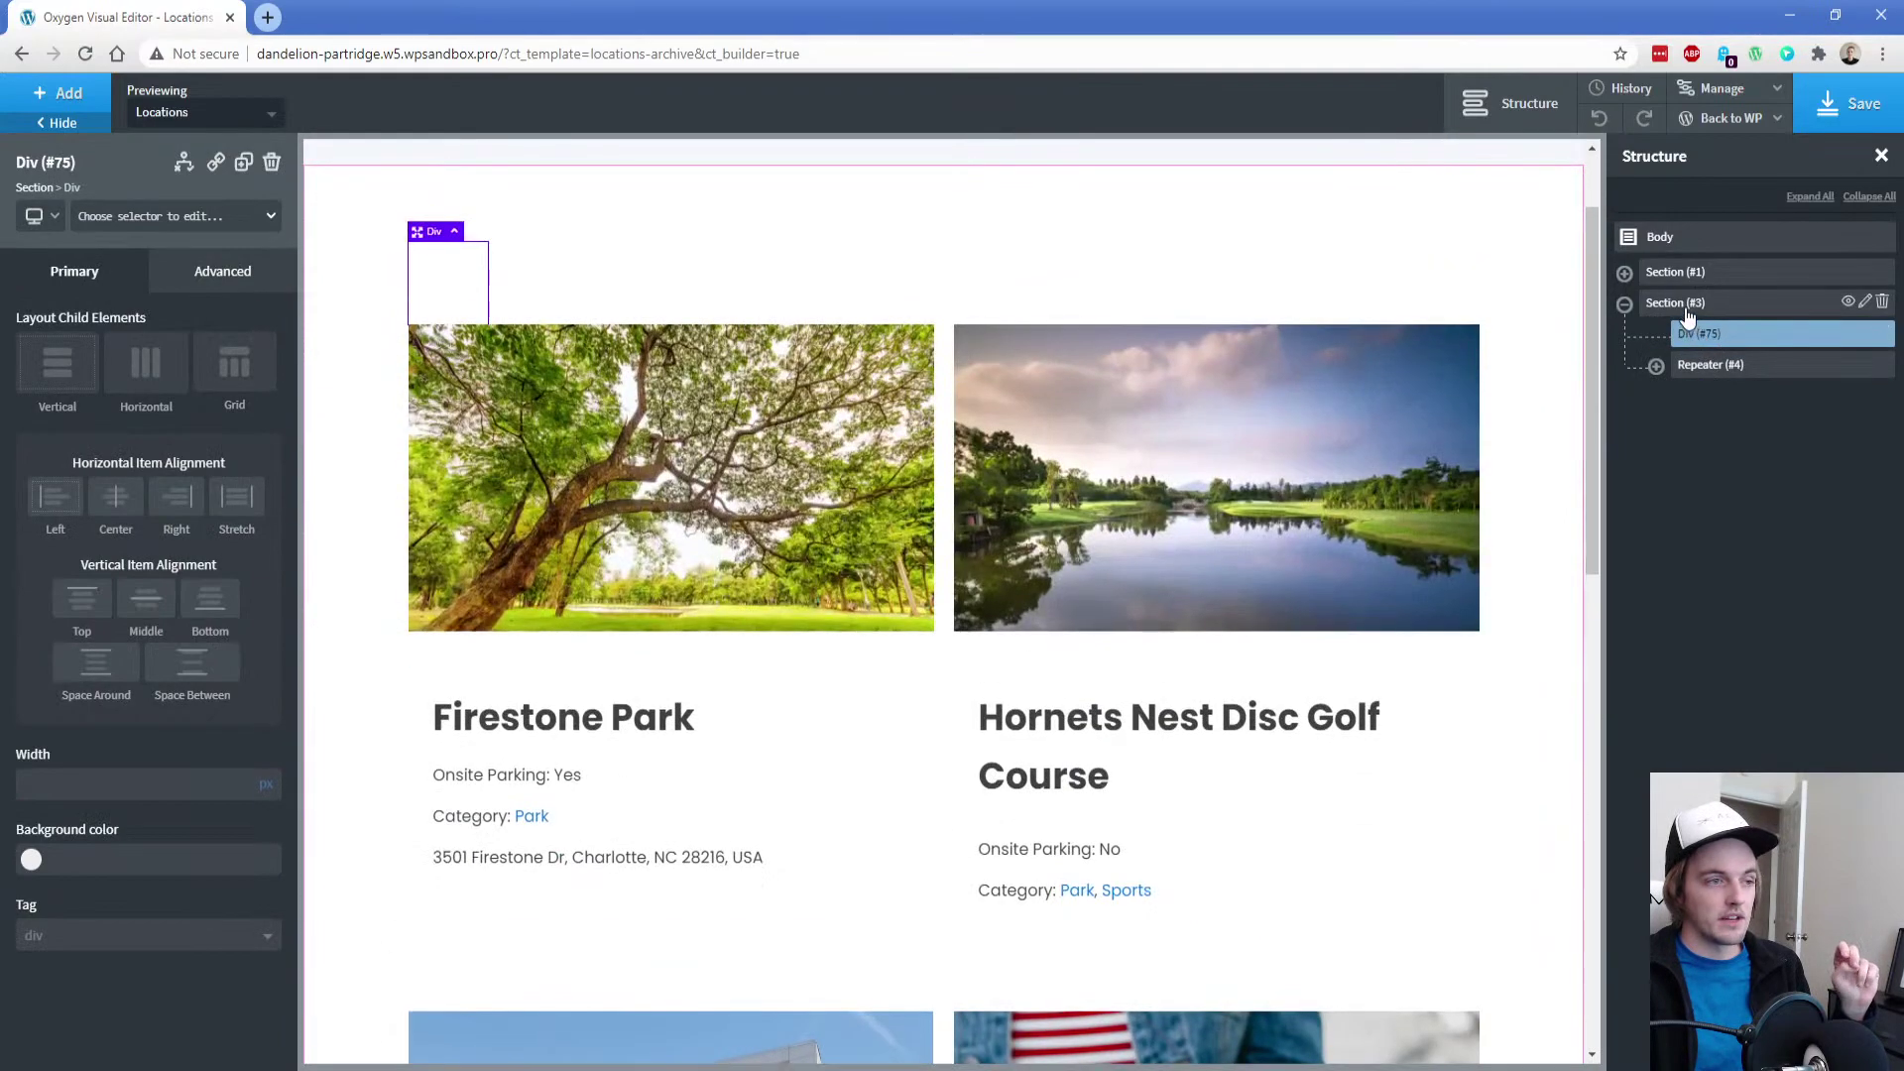
Switch the repeater's parent section to a grid child layout with a column count of 3
click(1690, 309)
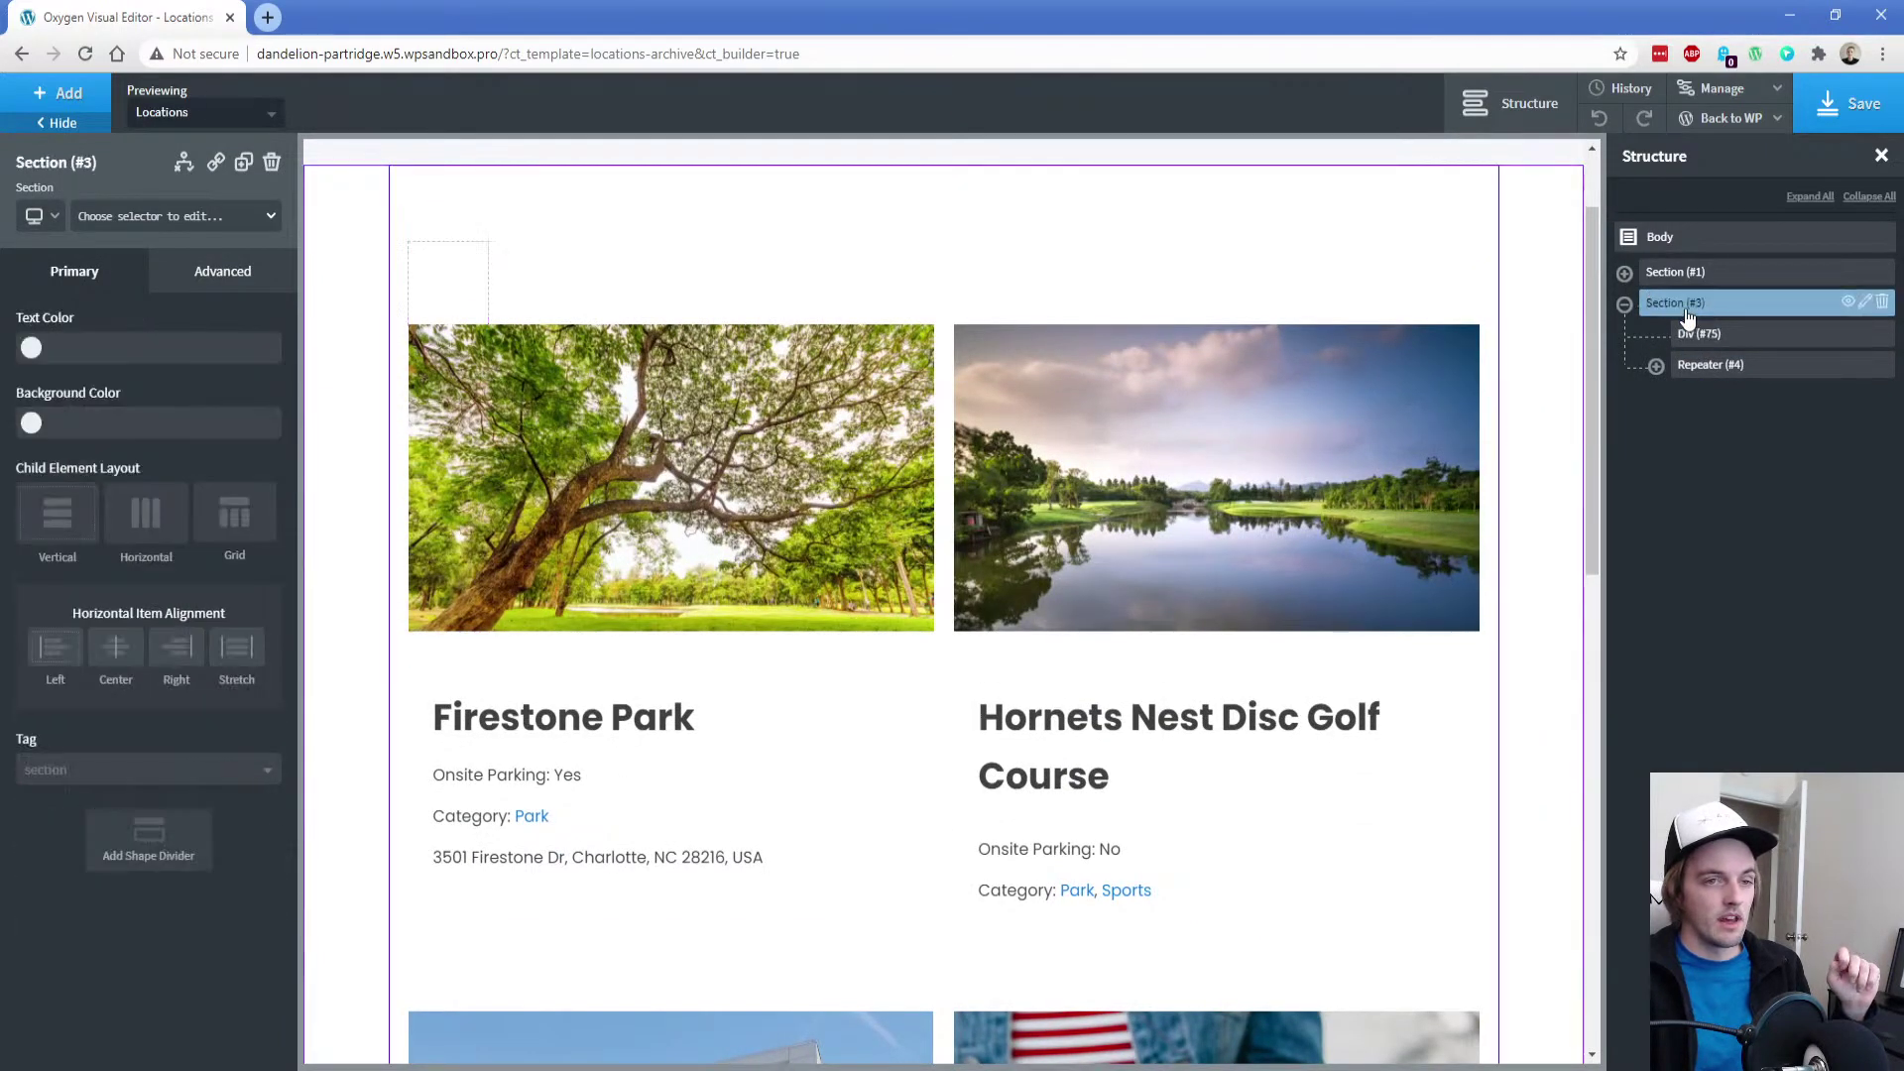
click(231, 534)
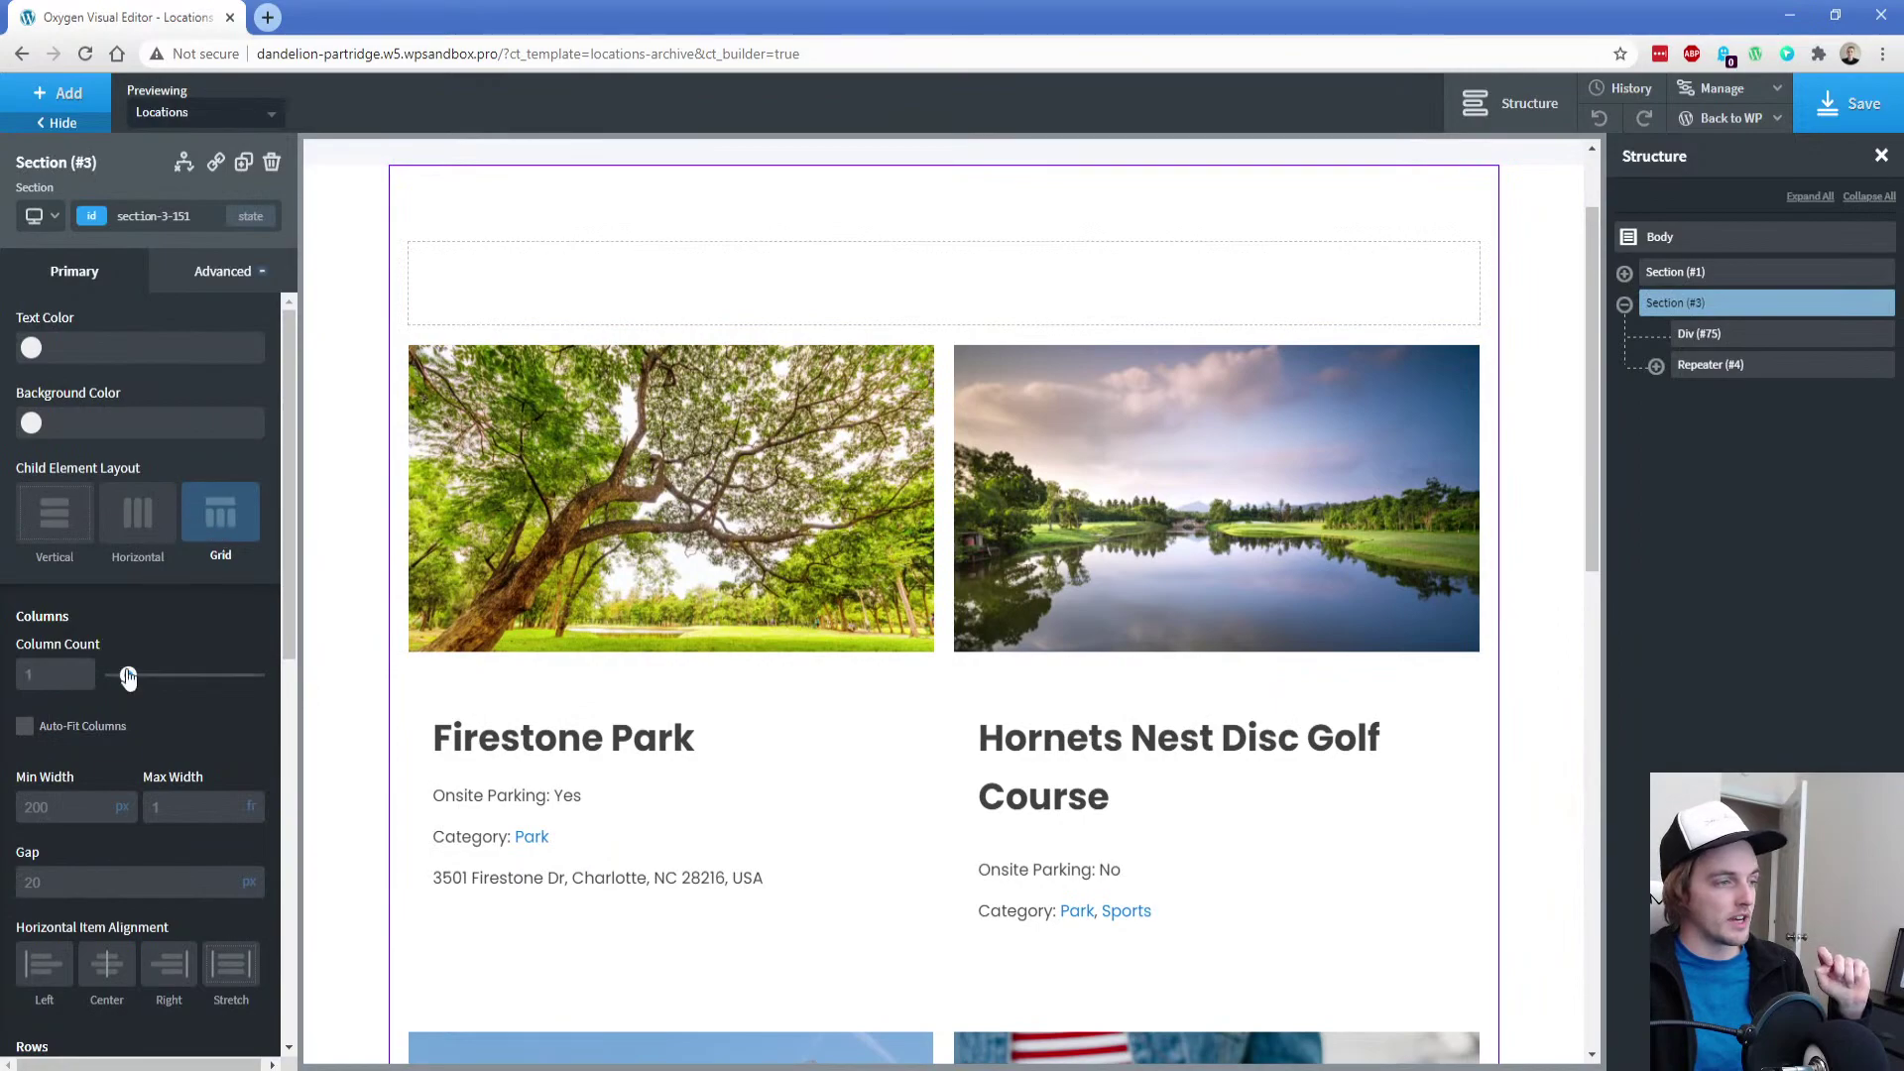
drag(130, 678, 157, 680)
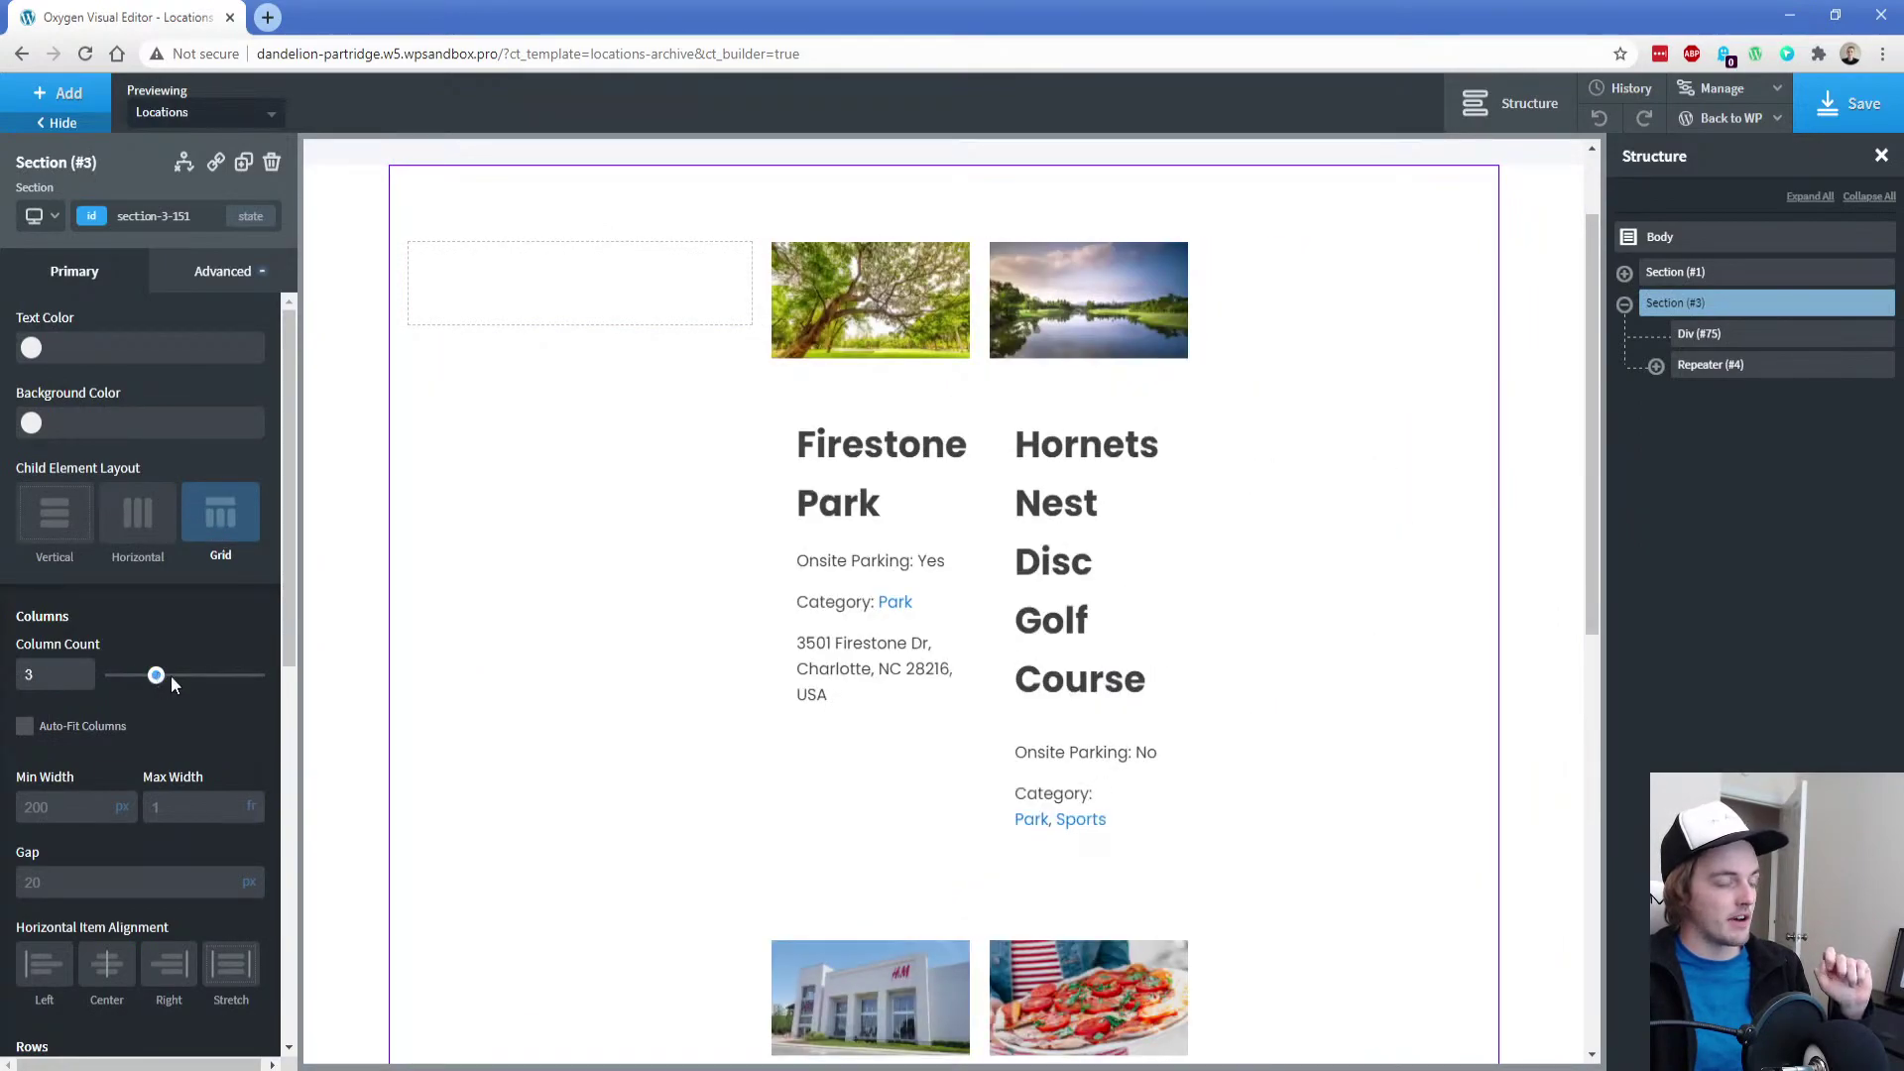
Override the span of the section's second grid child with a column span of 2 and save the template
scroll(164, 738, down, 8)
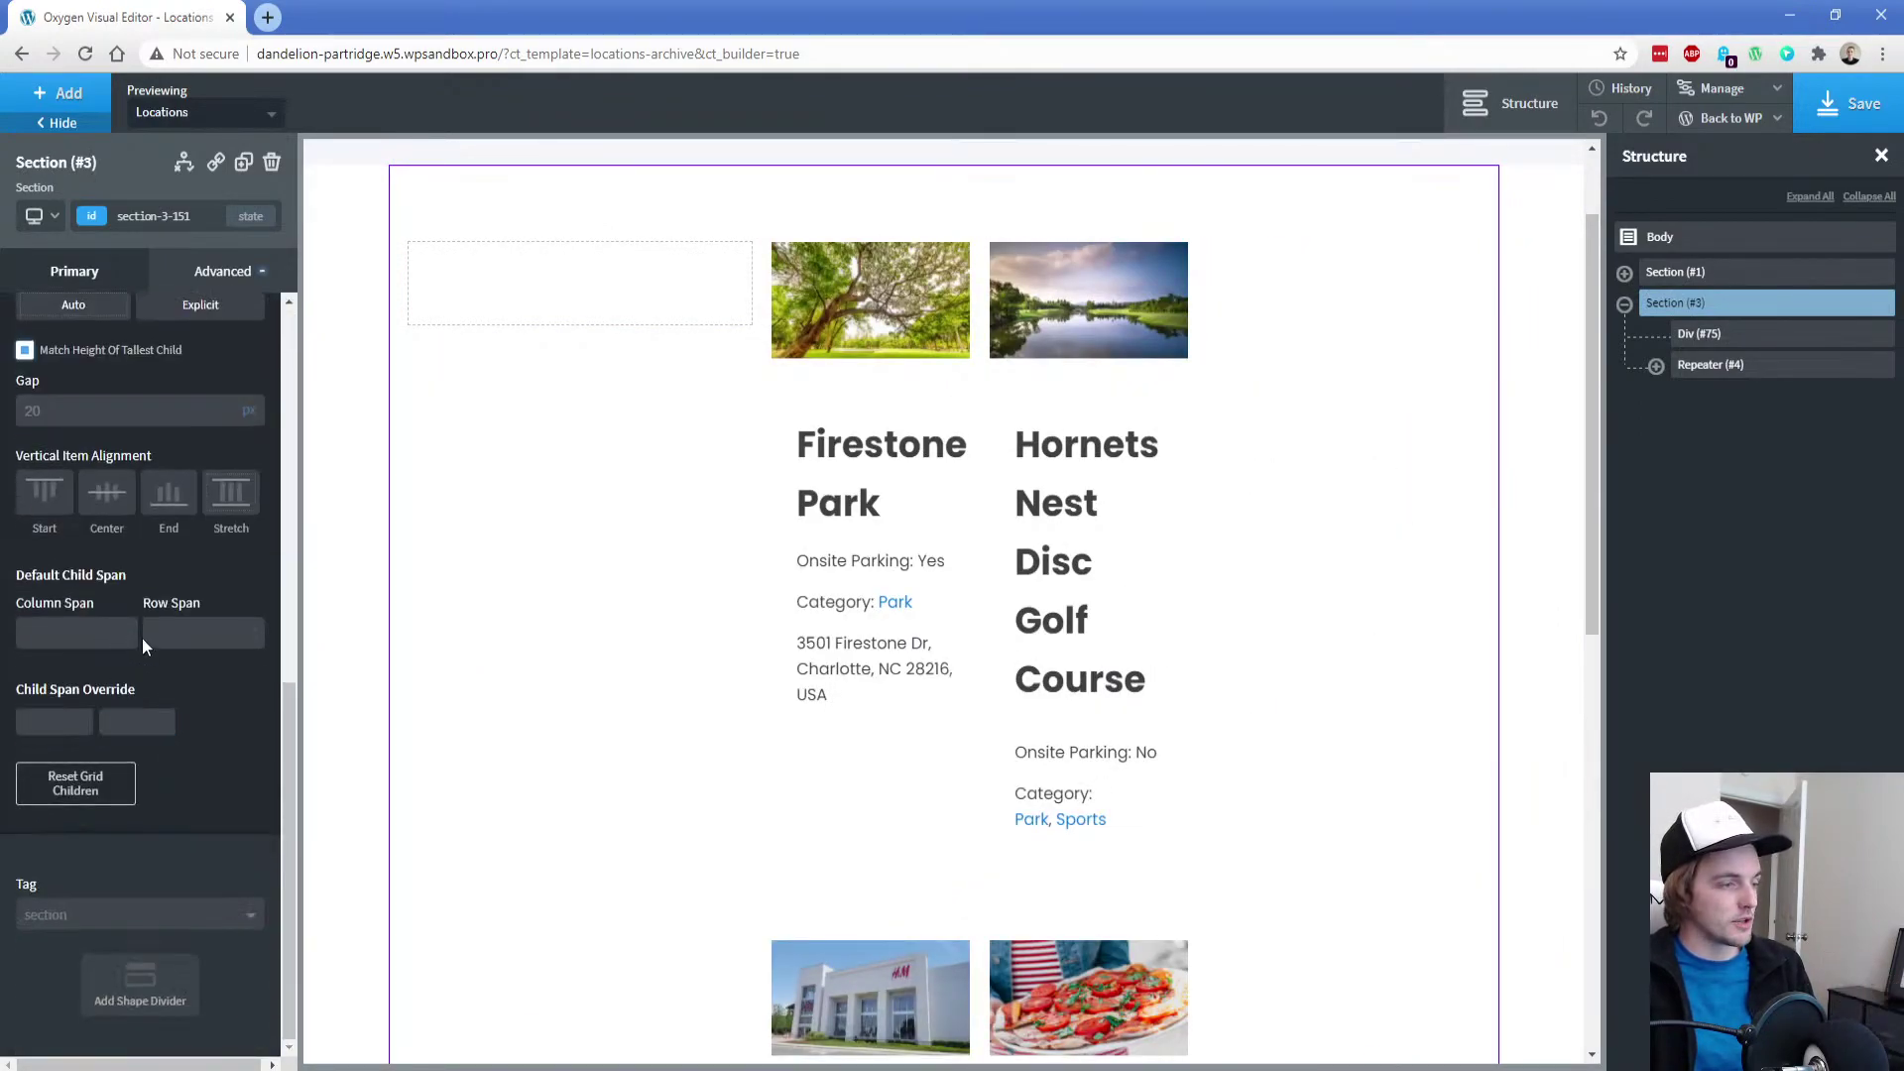
click(139, 725)
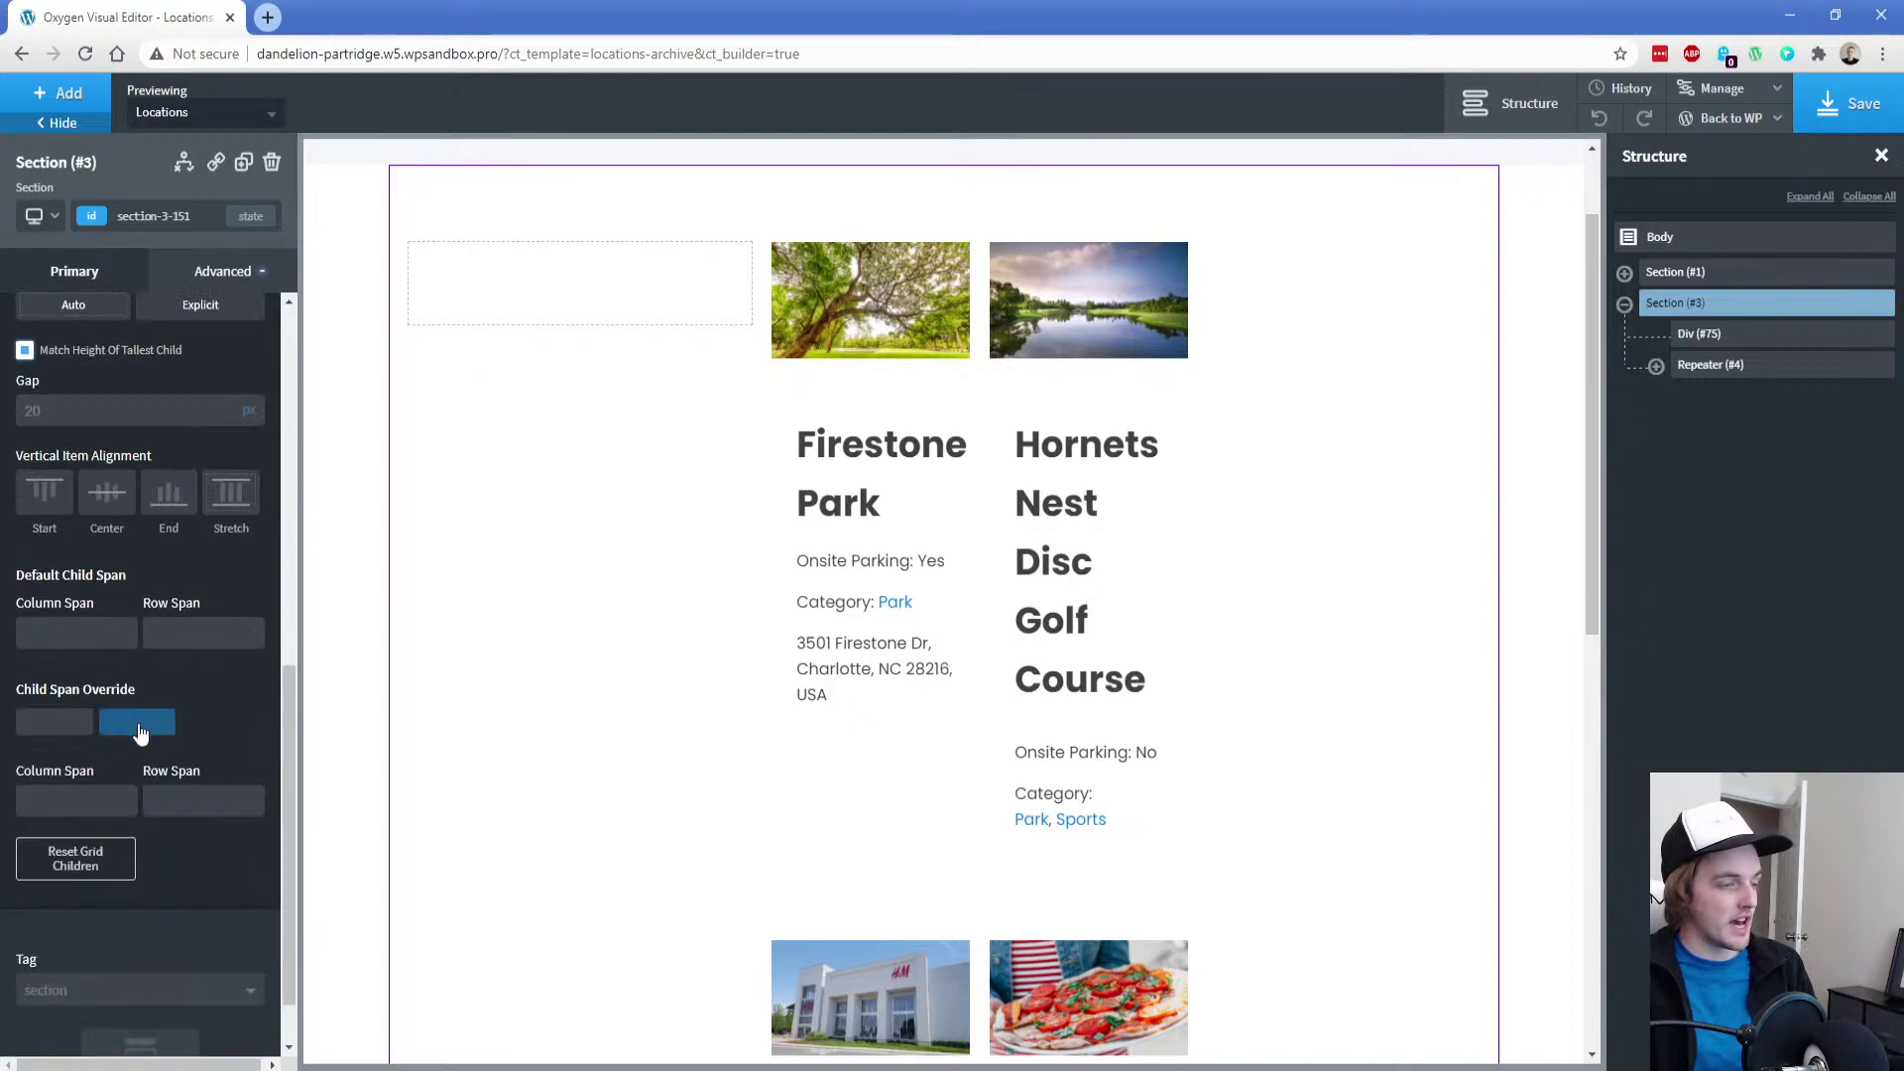
click(70, 801)
text(2)
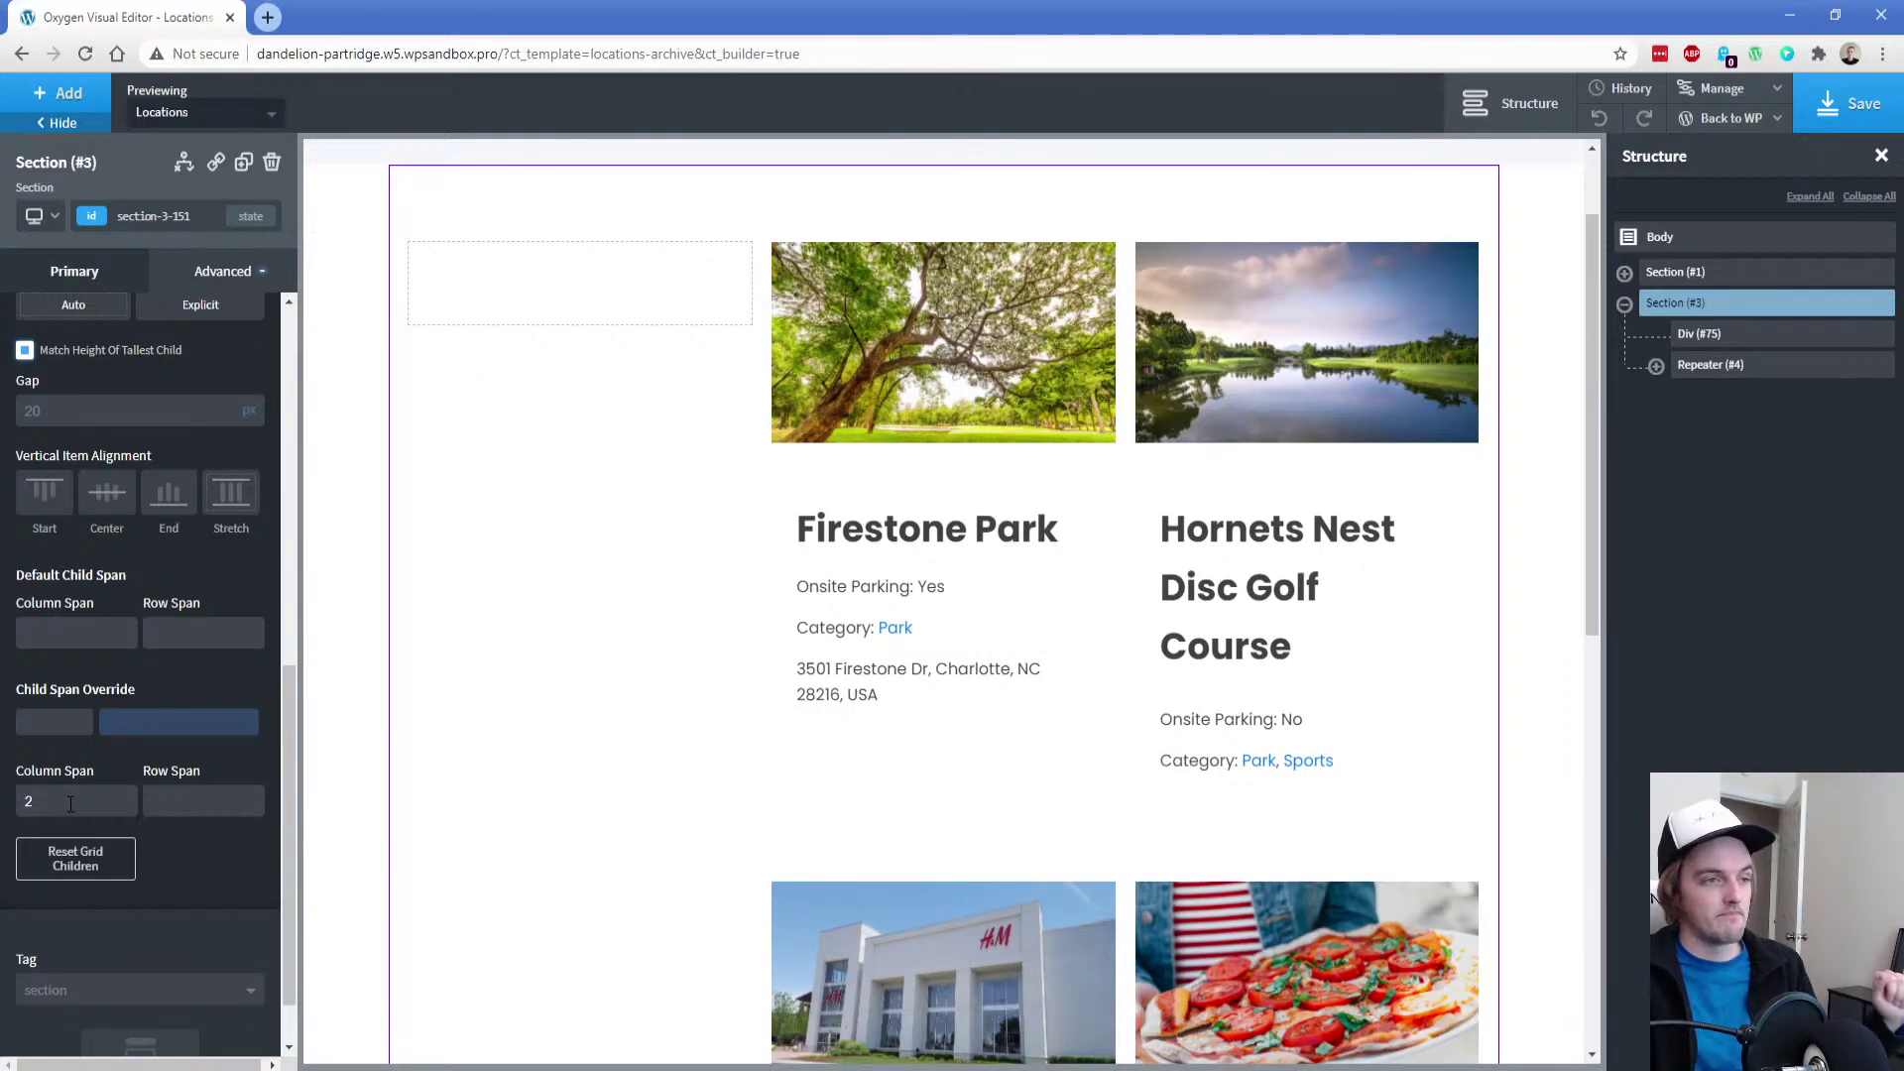
click(531, 295)
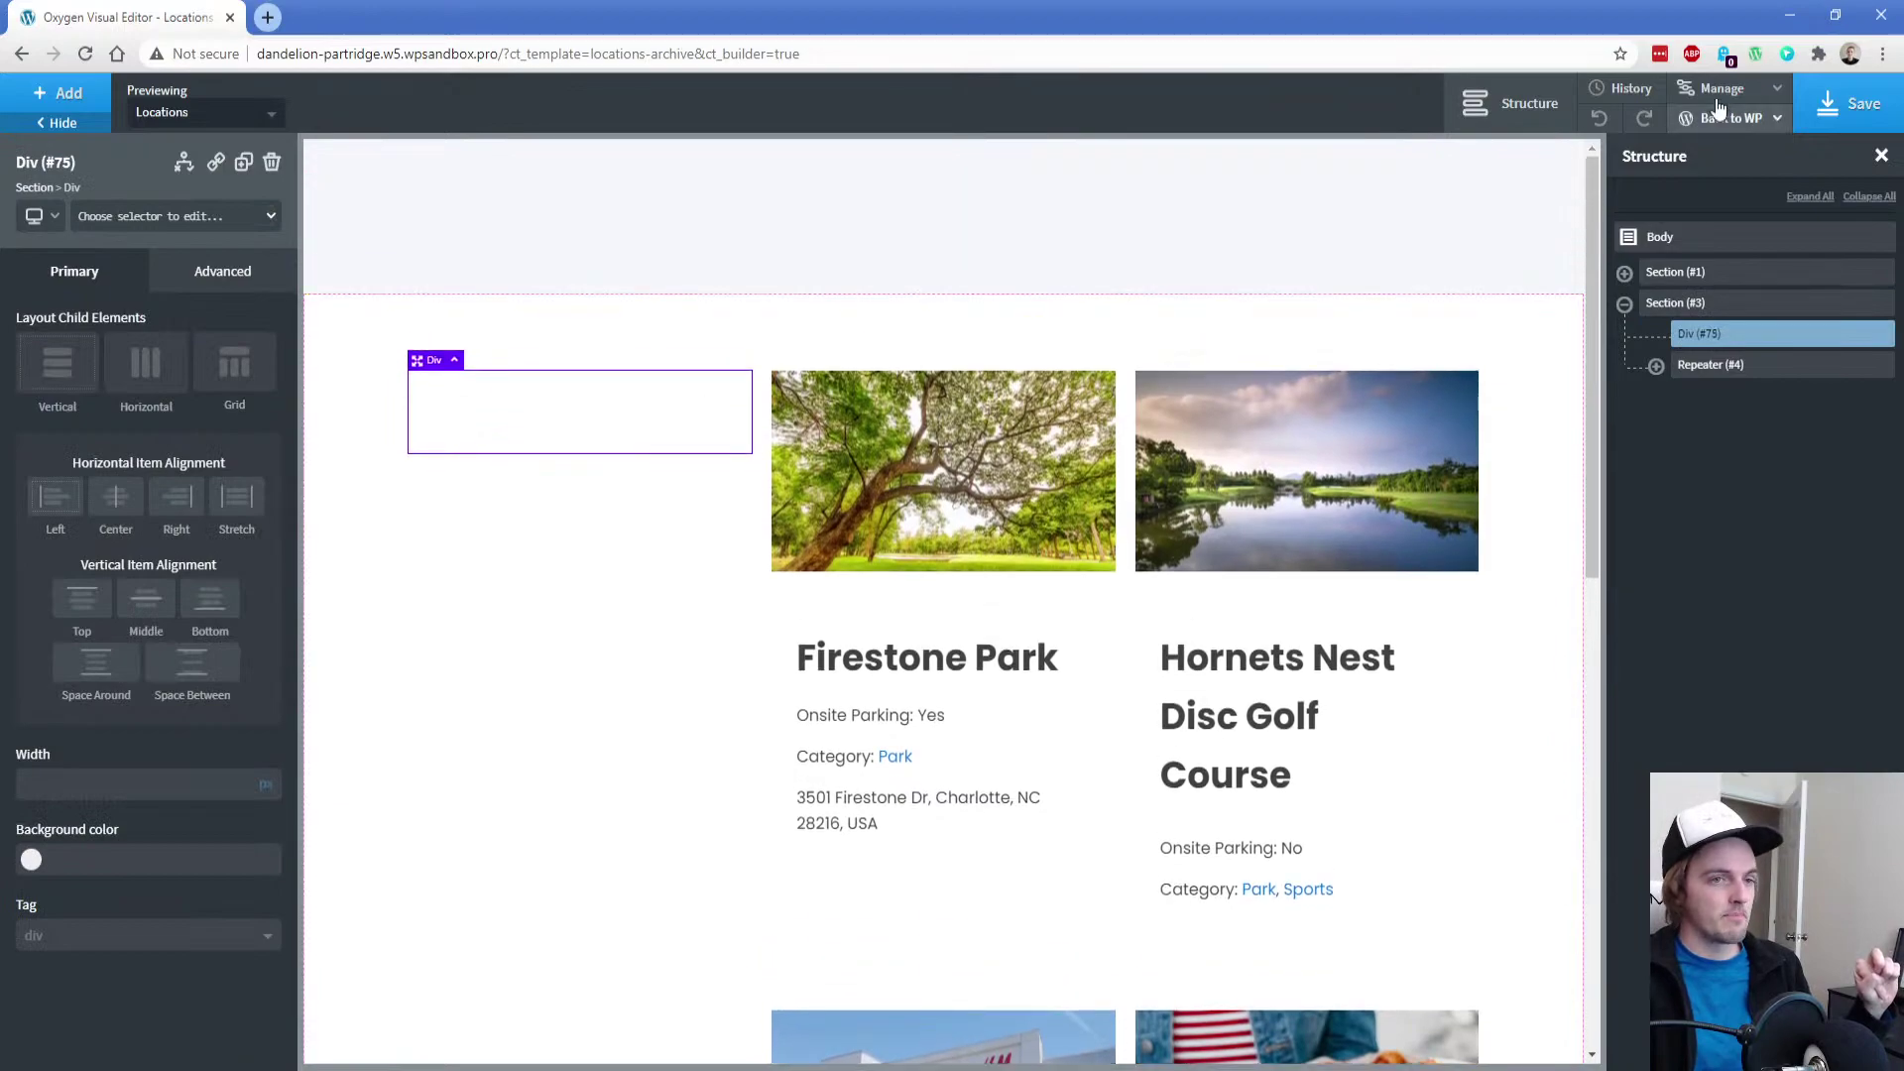
click(1842, 99)
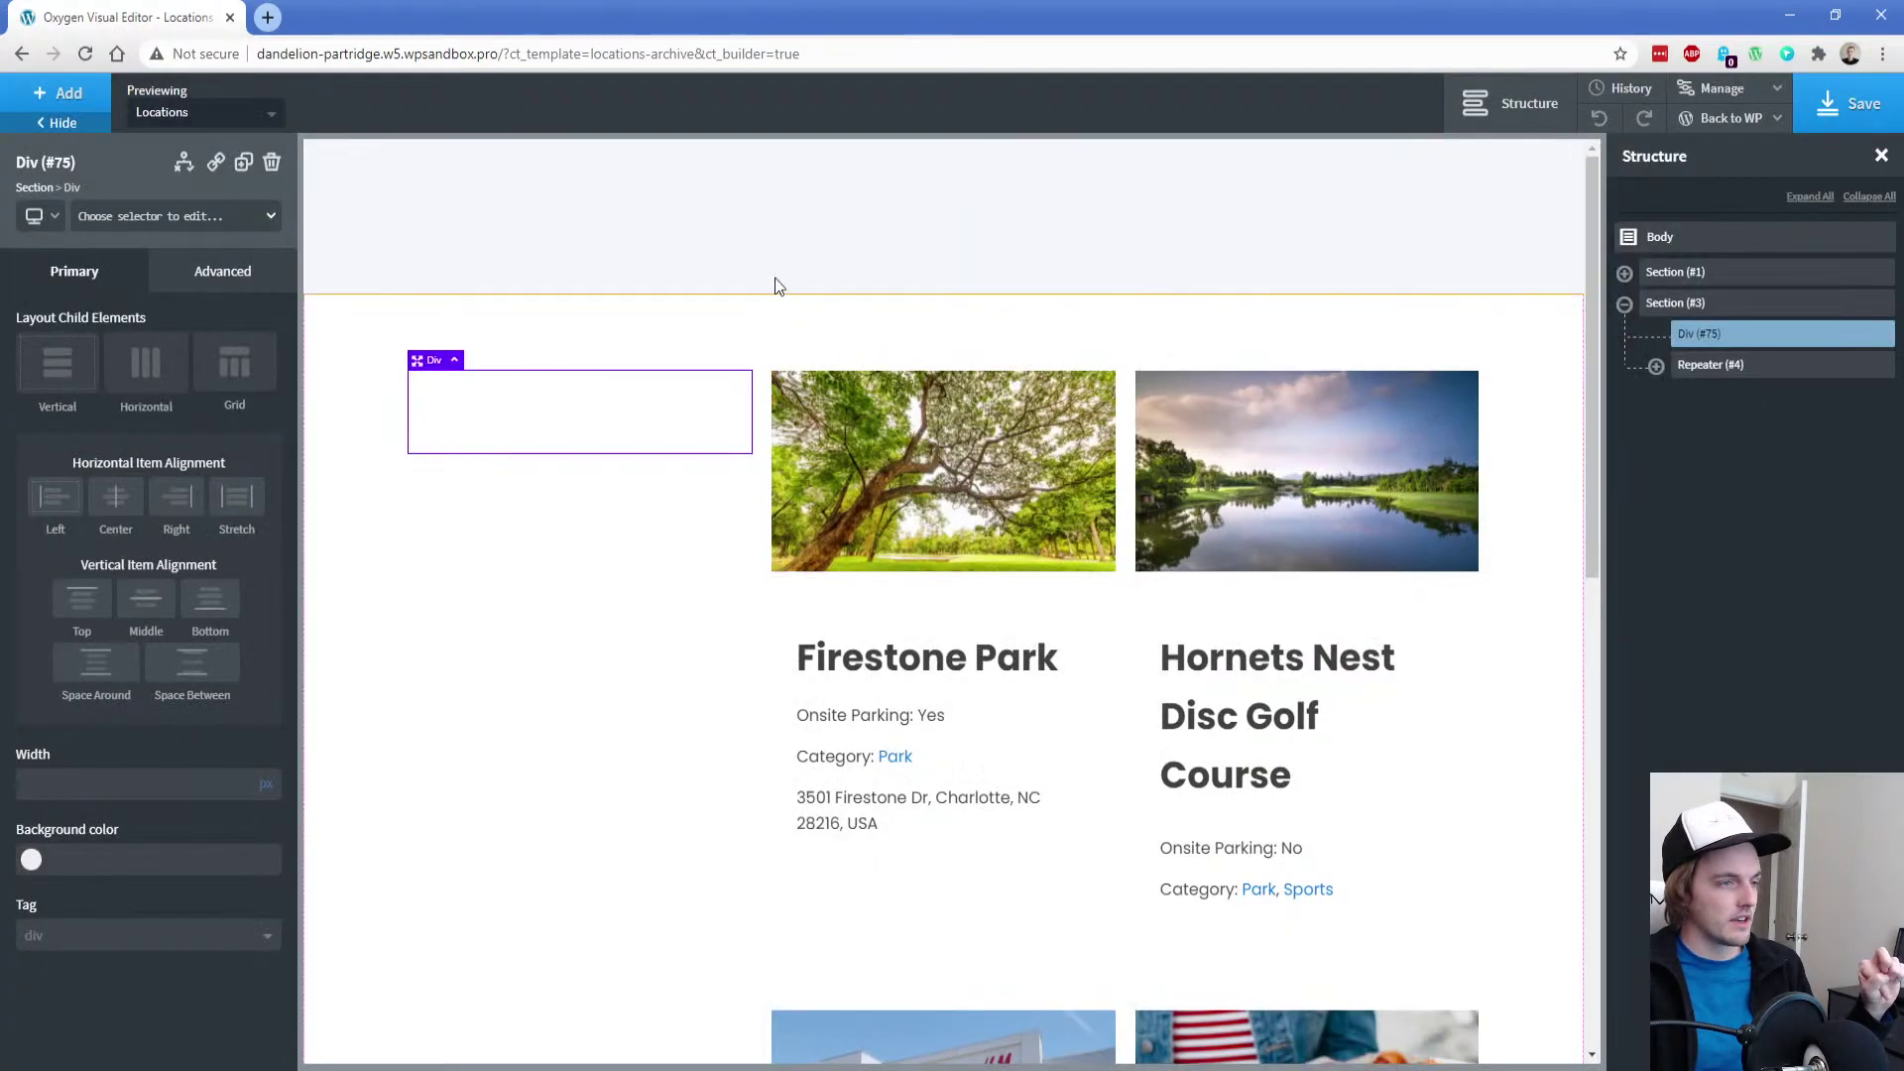
Set the Map facet in the first section to filter Oxygen - Repeater (#4) and apply the parameters
click(1624, 271)
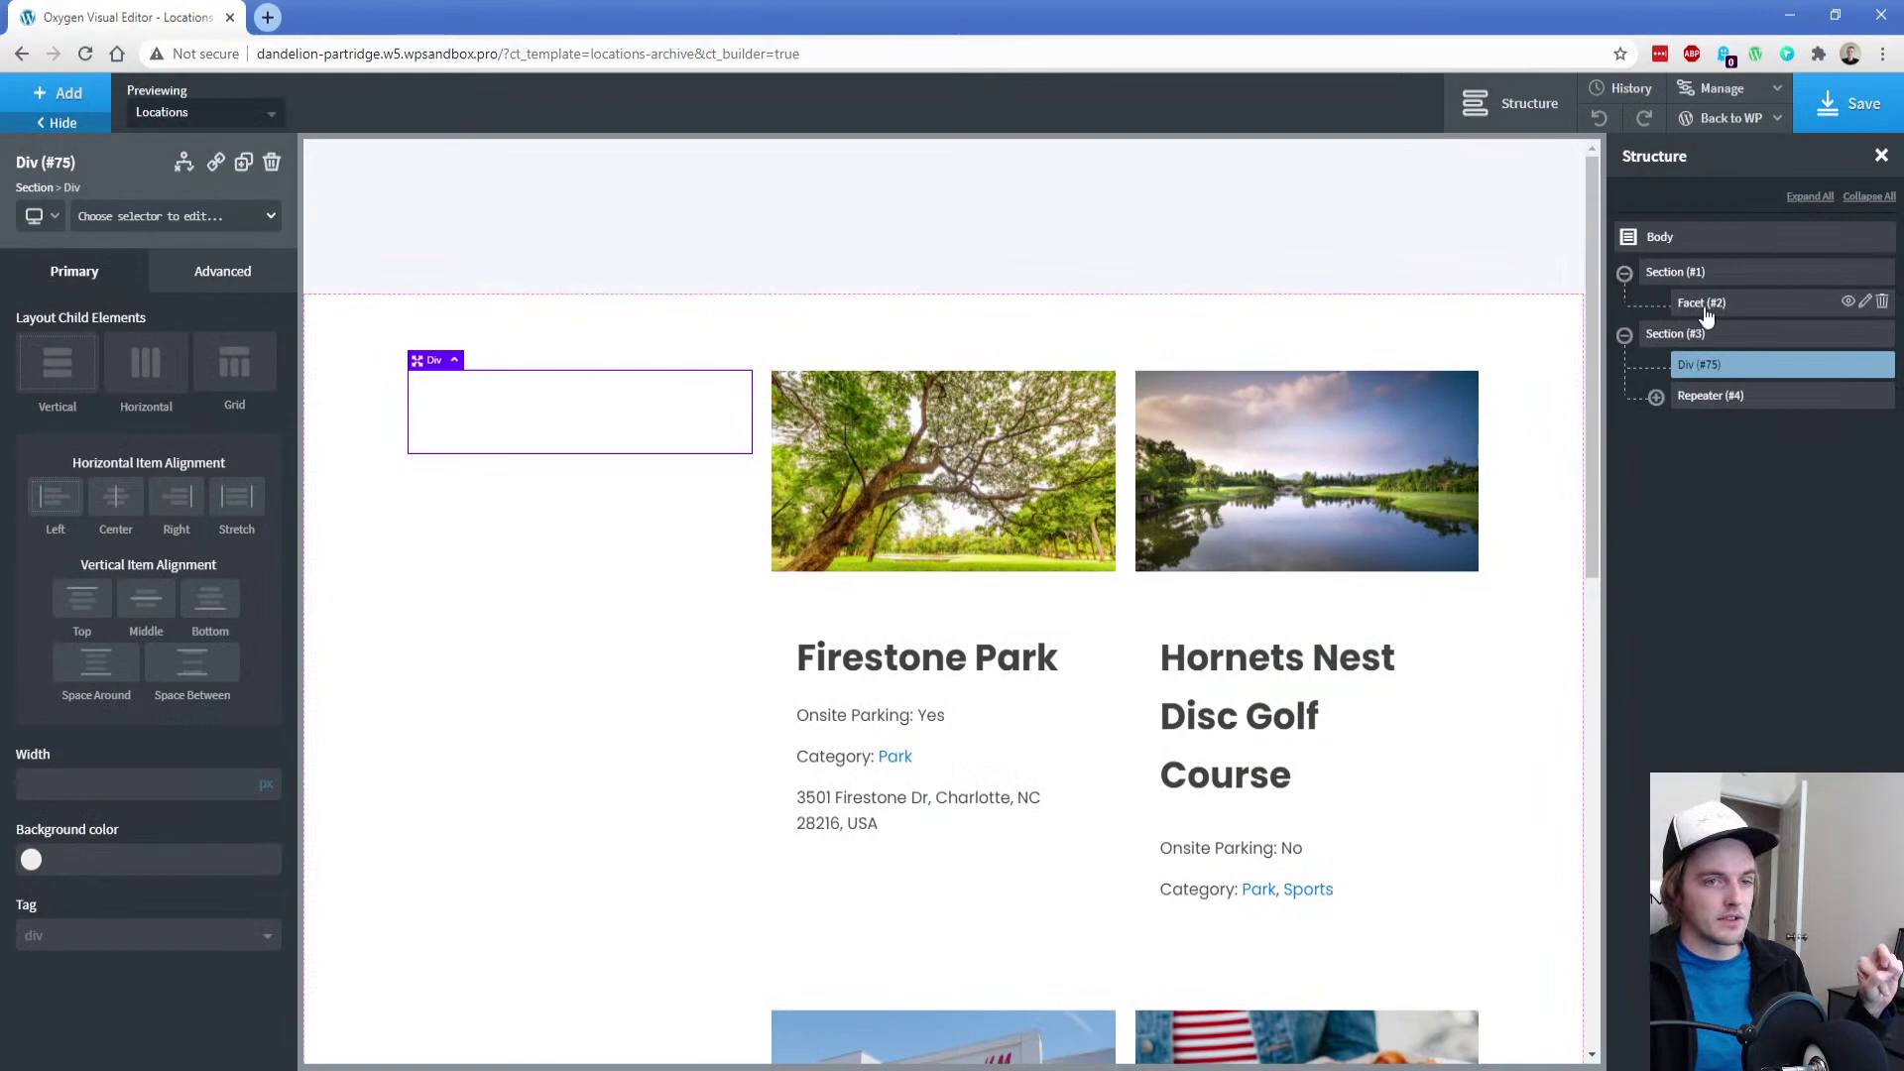
click(1701, 302)
click(136, 424)
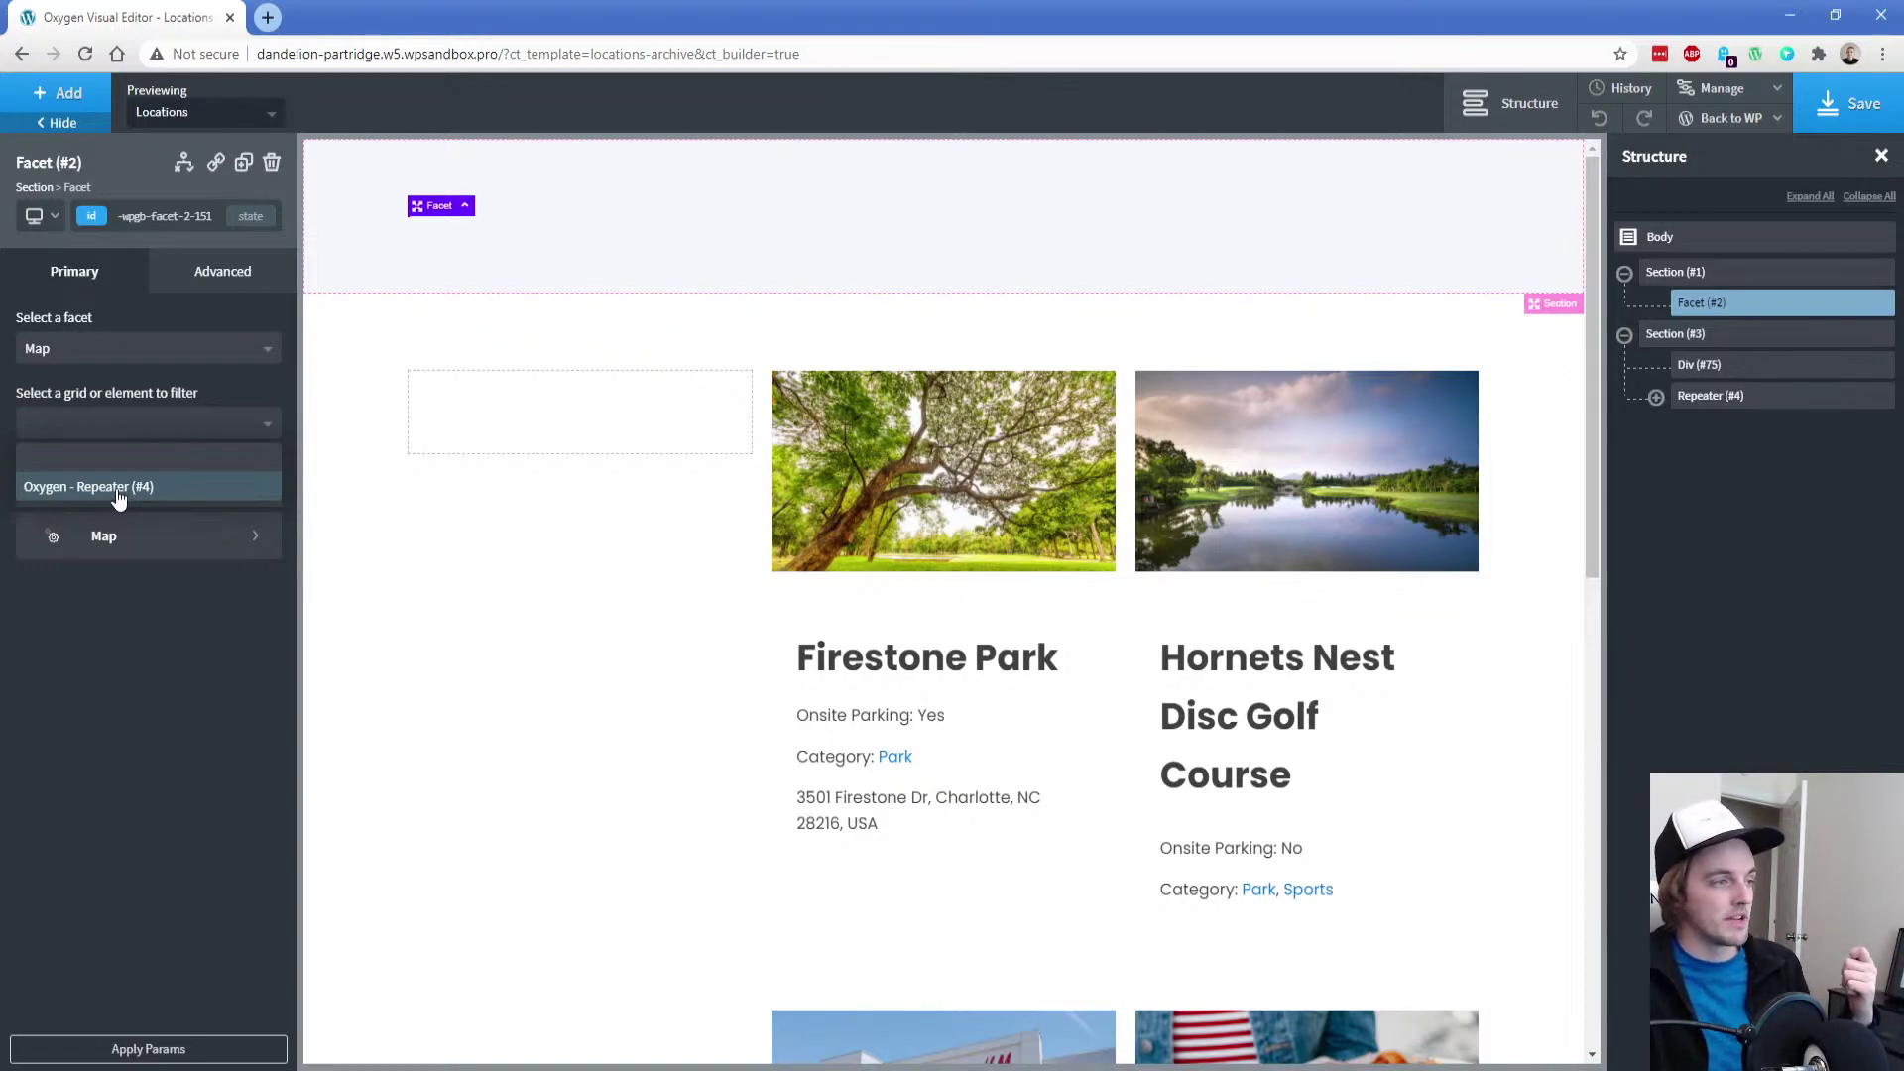
click(114, 490)
click(158, 1049)
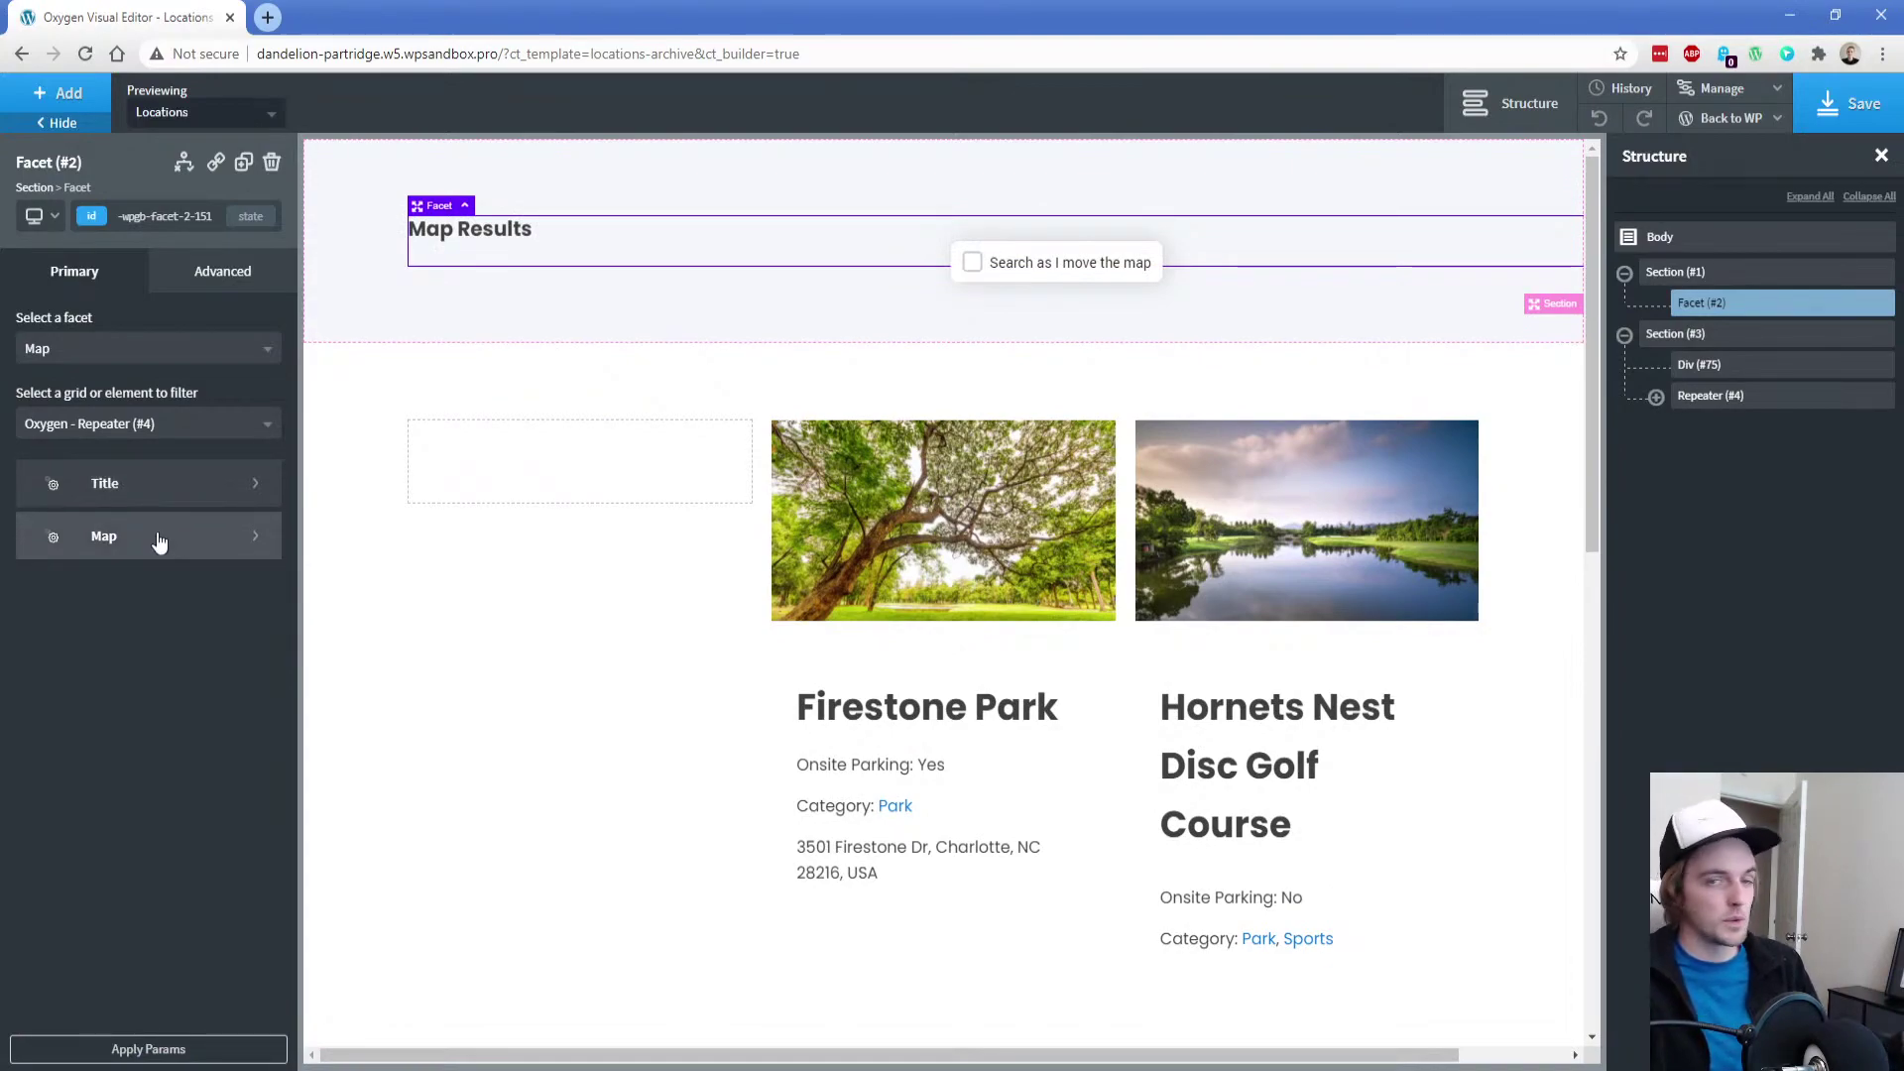
Set the facet's map height to 325 px
click(159, 540)
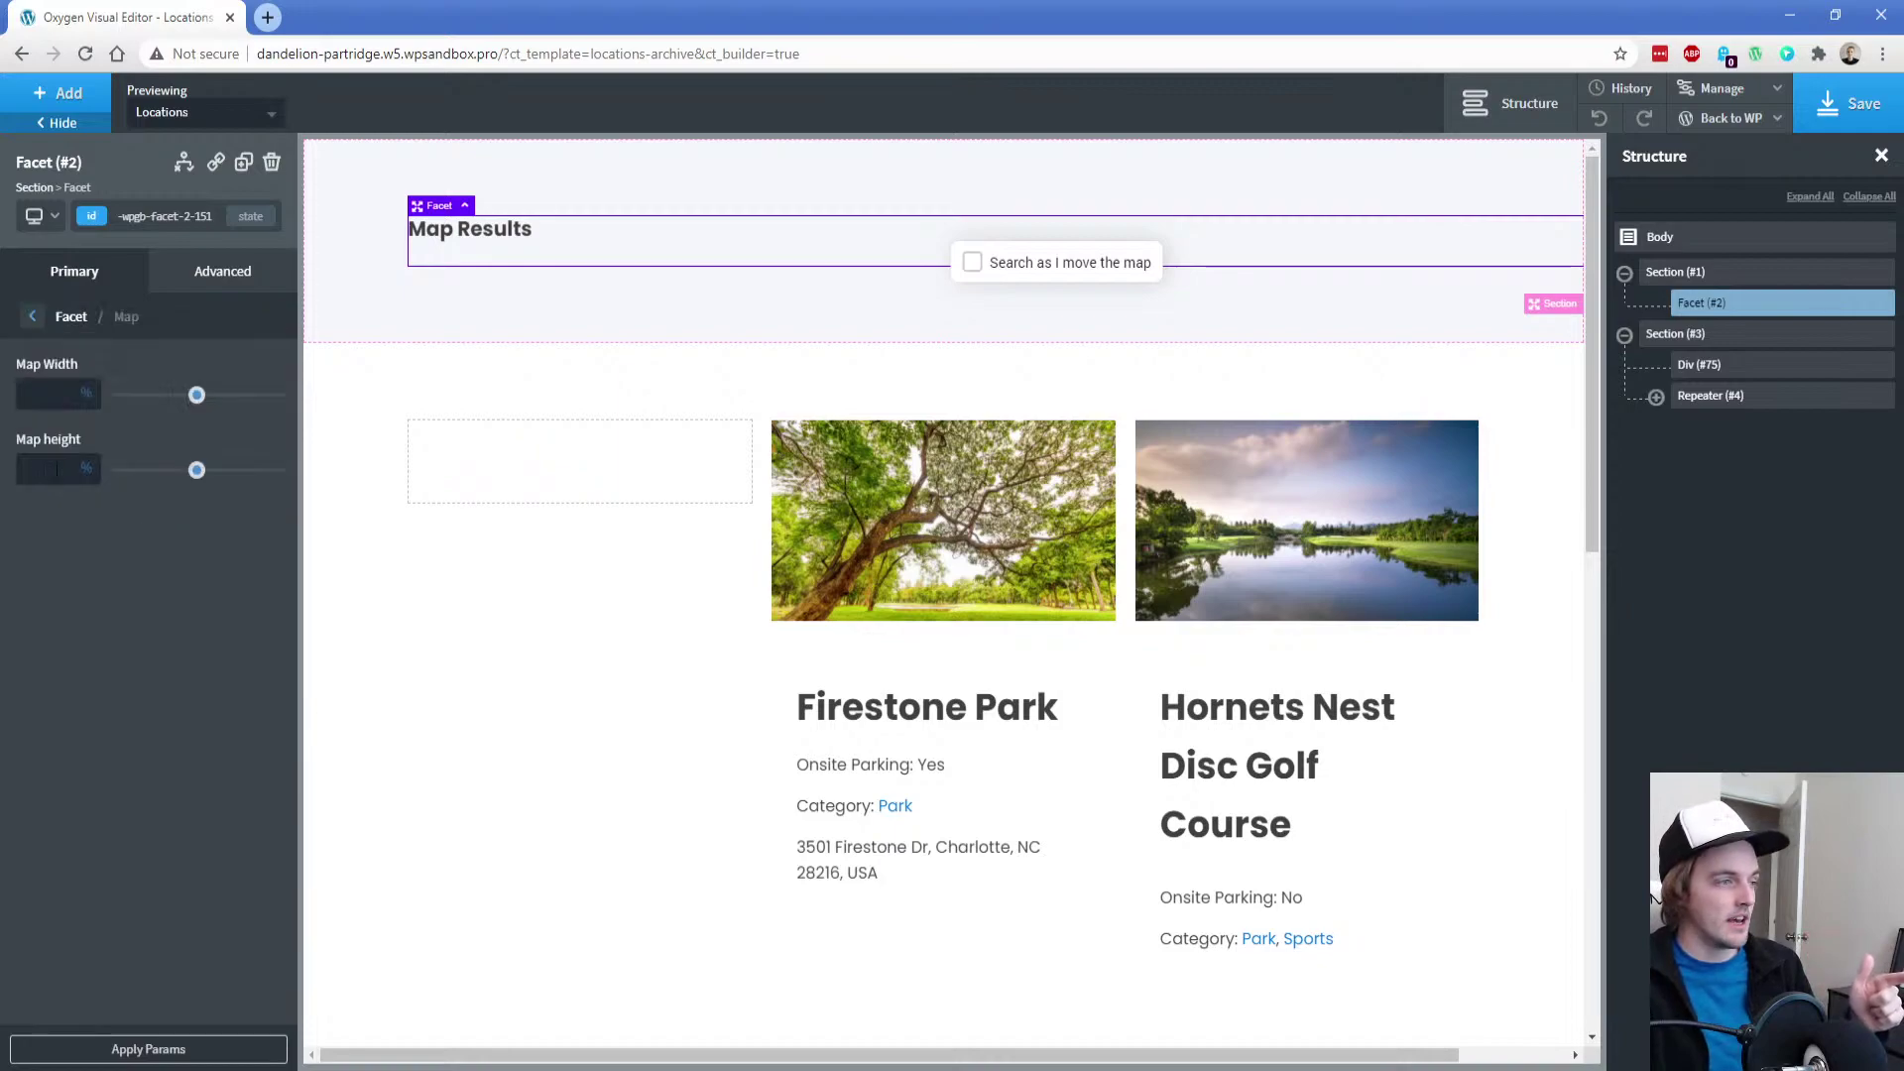
click(87, 442)
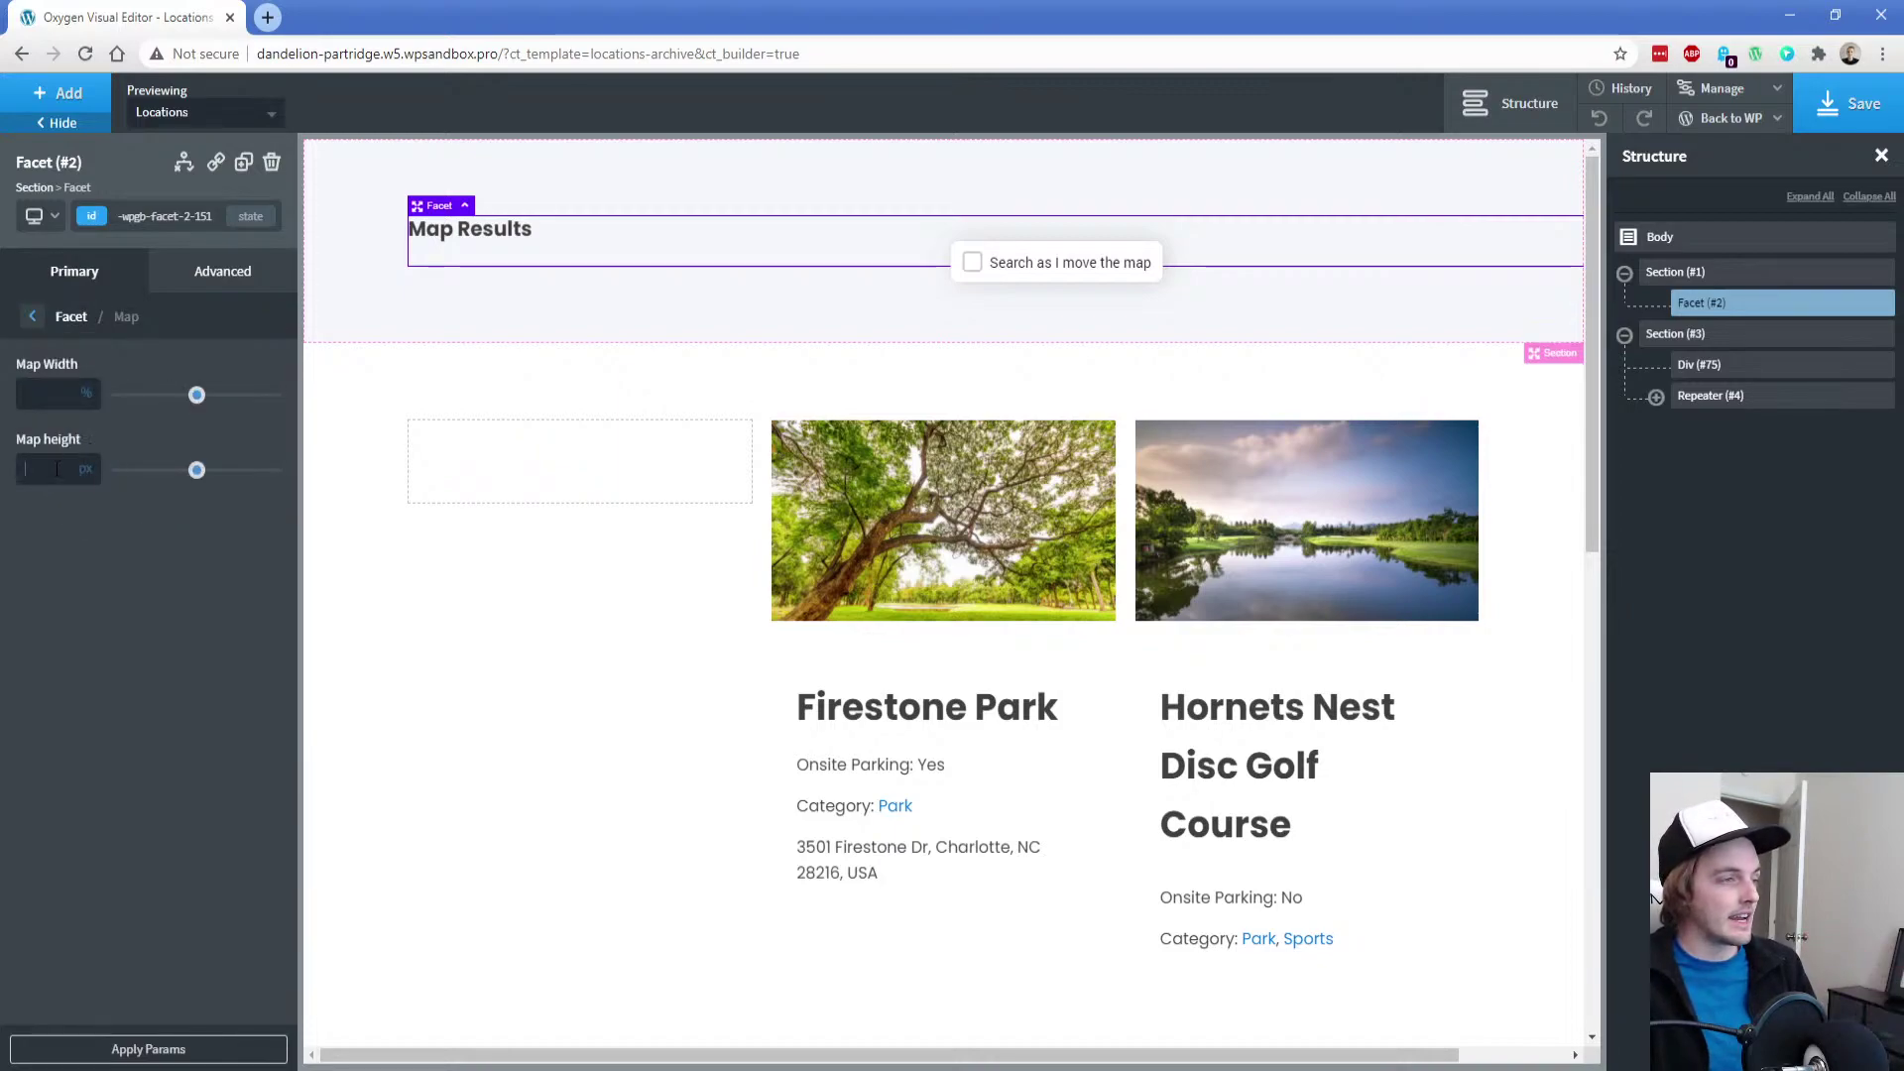
click(56, 469)
text(325)
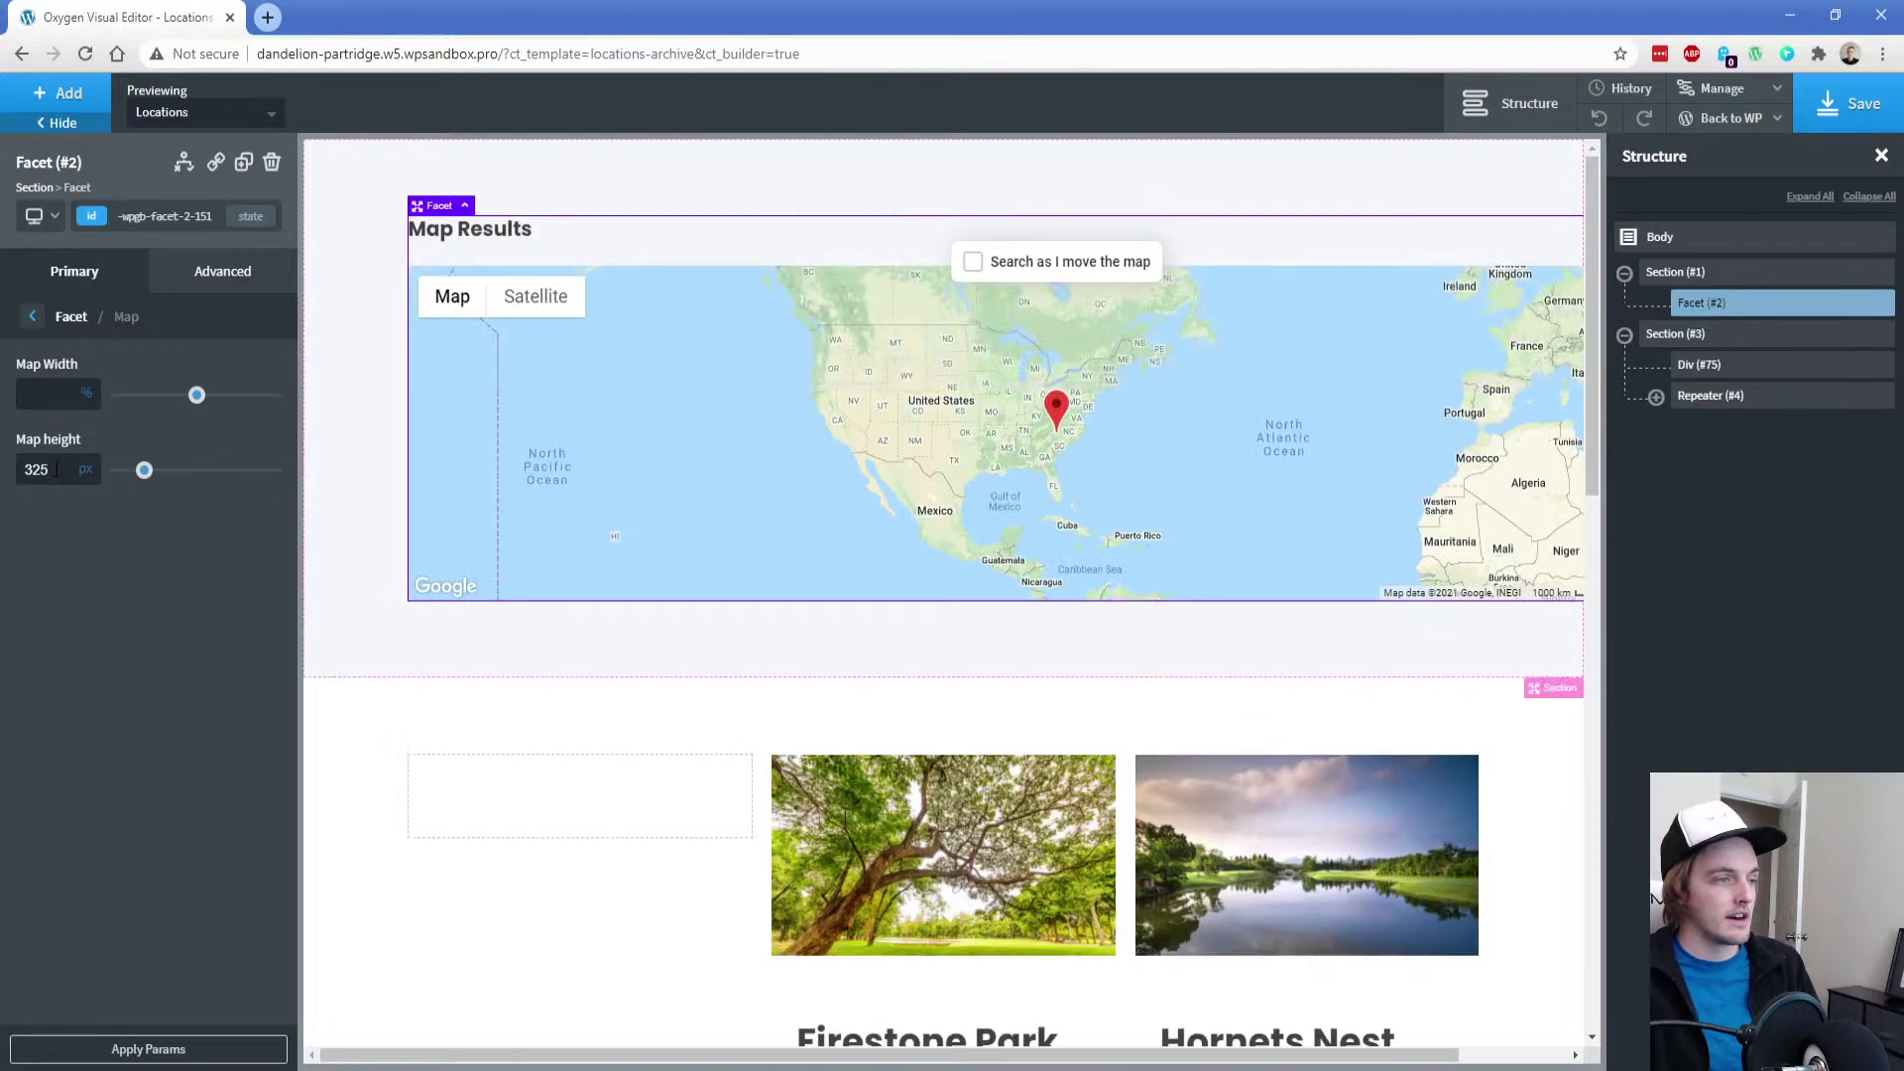
Try map widths of 100% and 65% for the facet, and set the width to 75%
click(57, 394)
text(100)
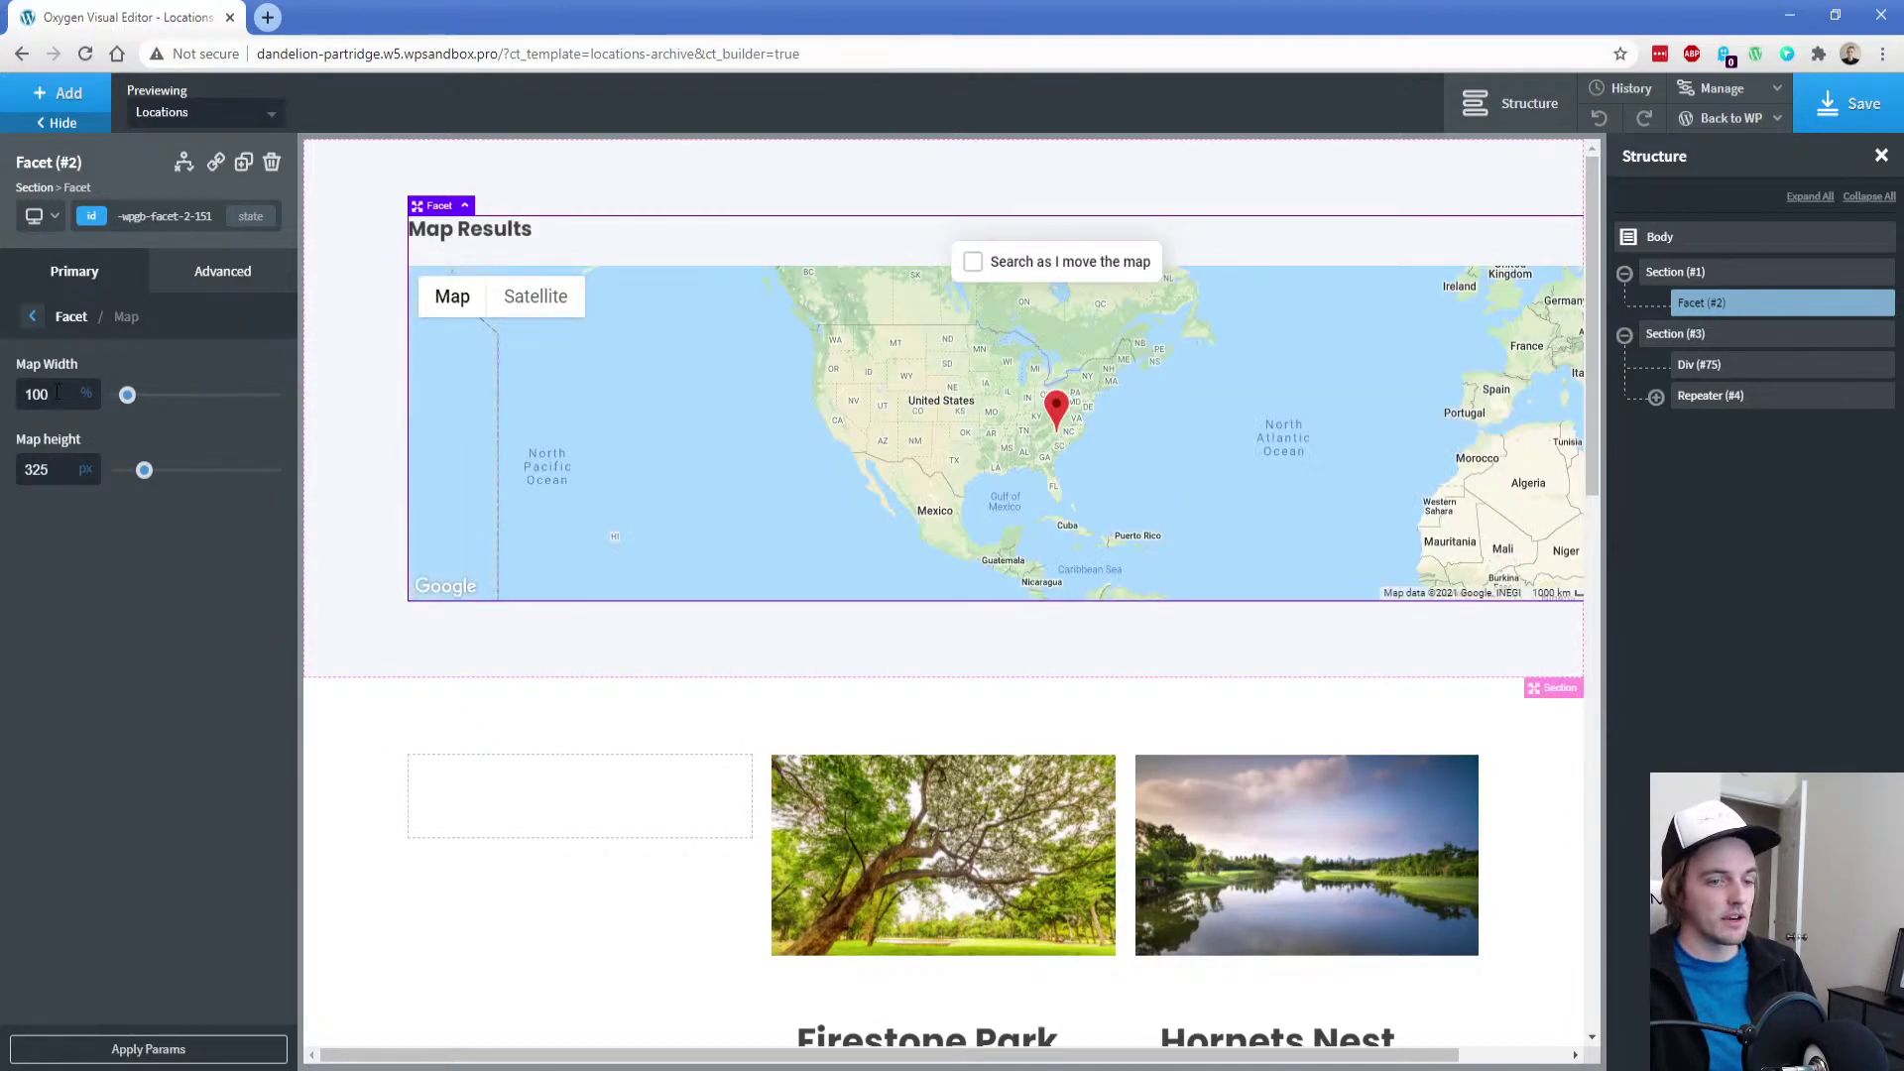
double_click(57, 393)
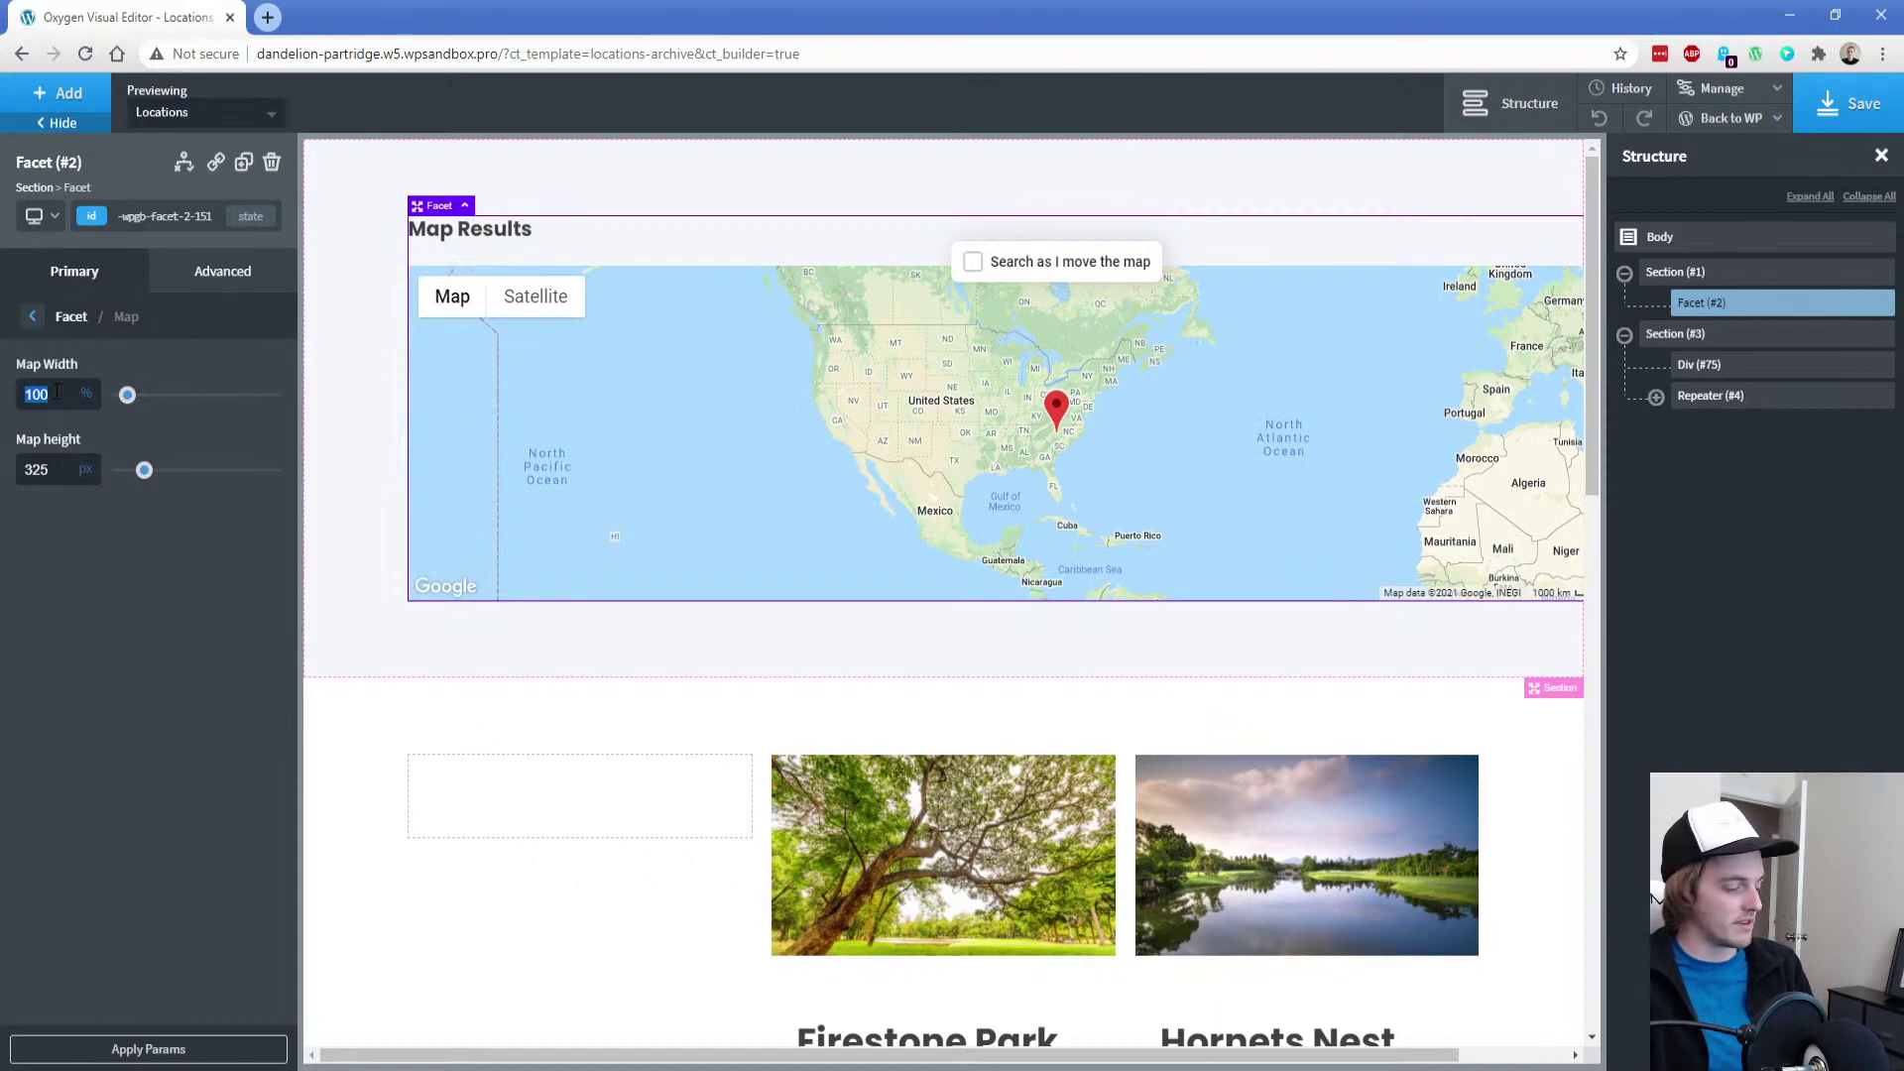
text(65)
double_click(56, 392)
text(75)
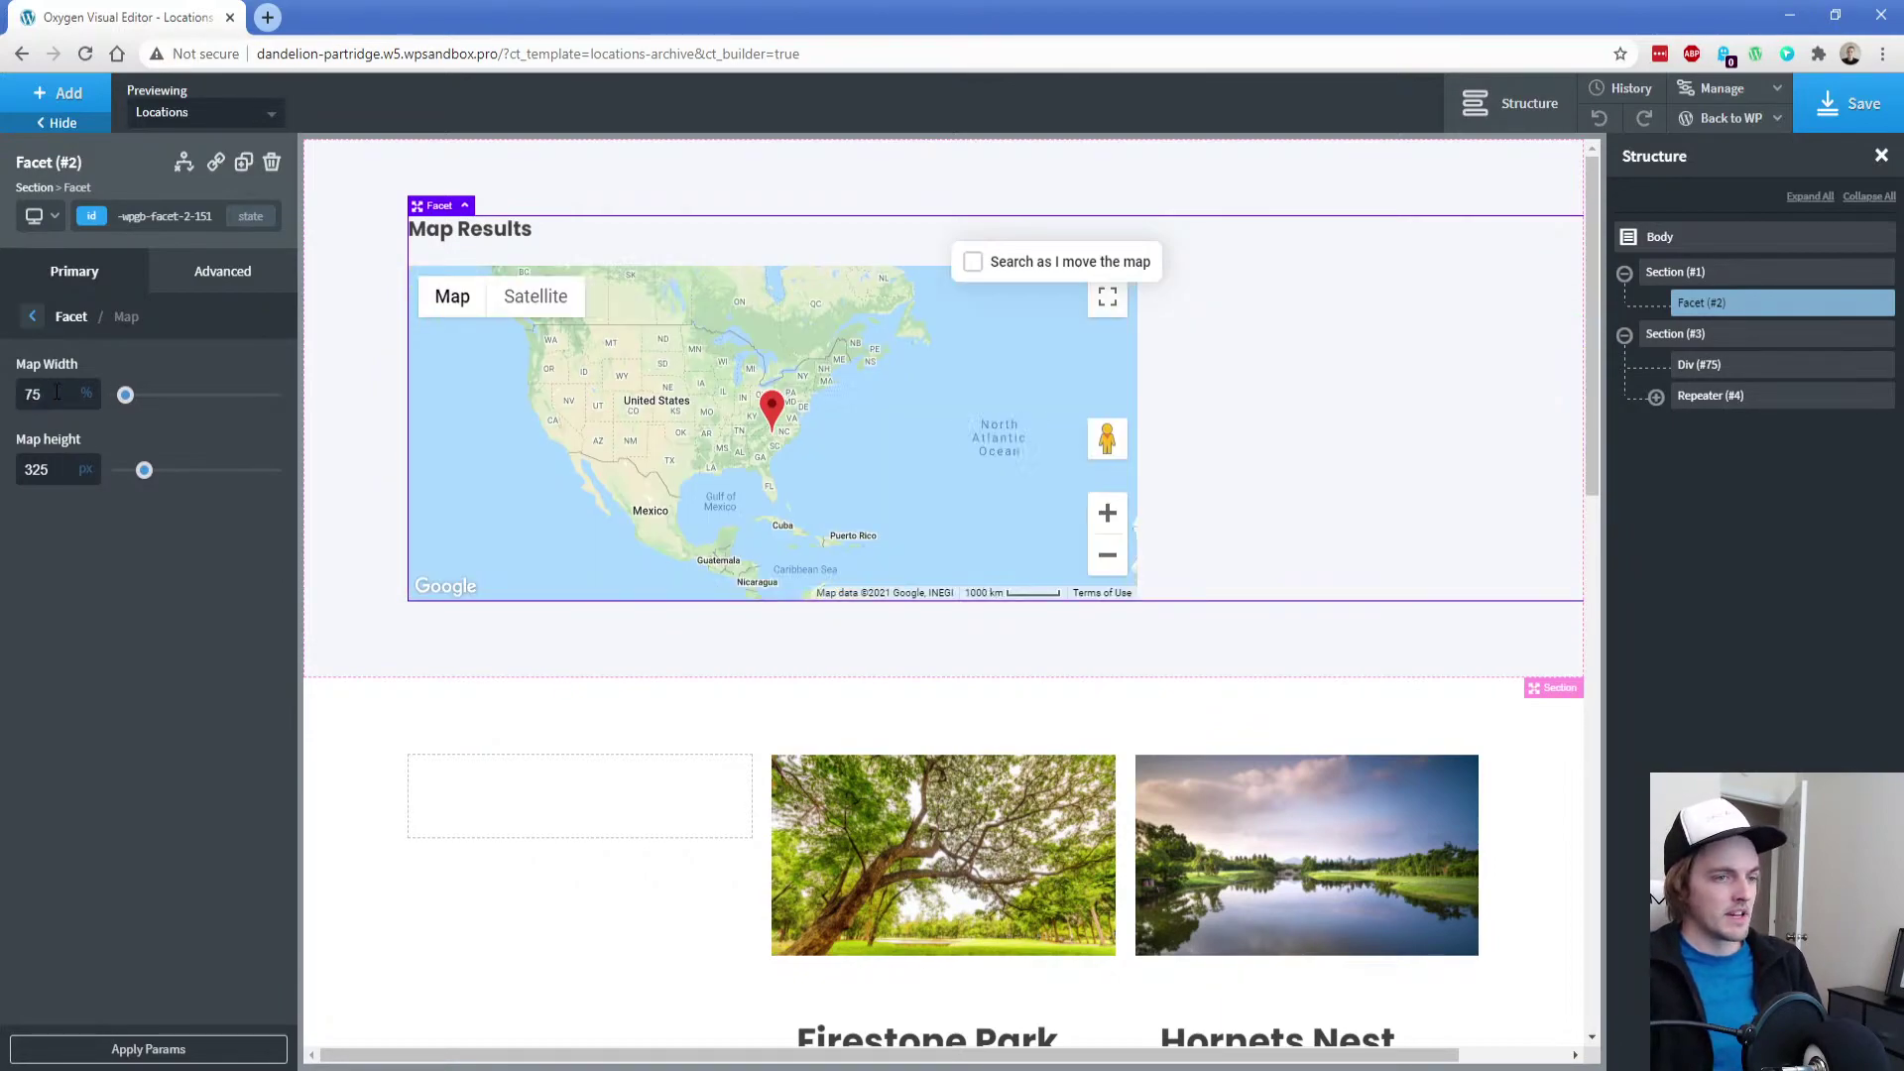
Apply and save the Map Results facet's 75% width, and open the Locations archive on the frontend
click(212, 1051)
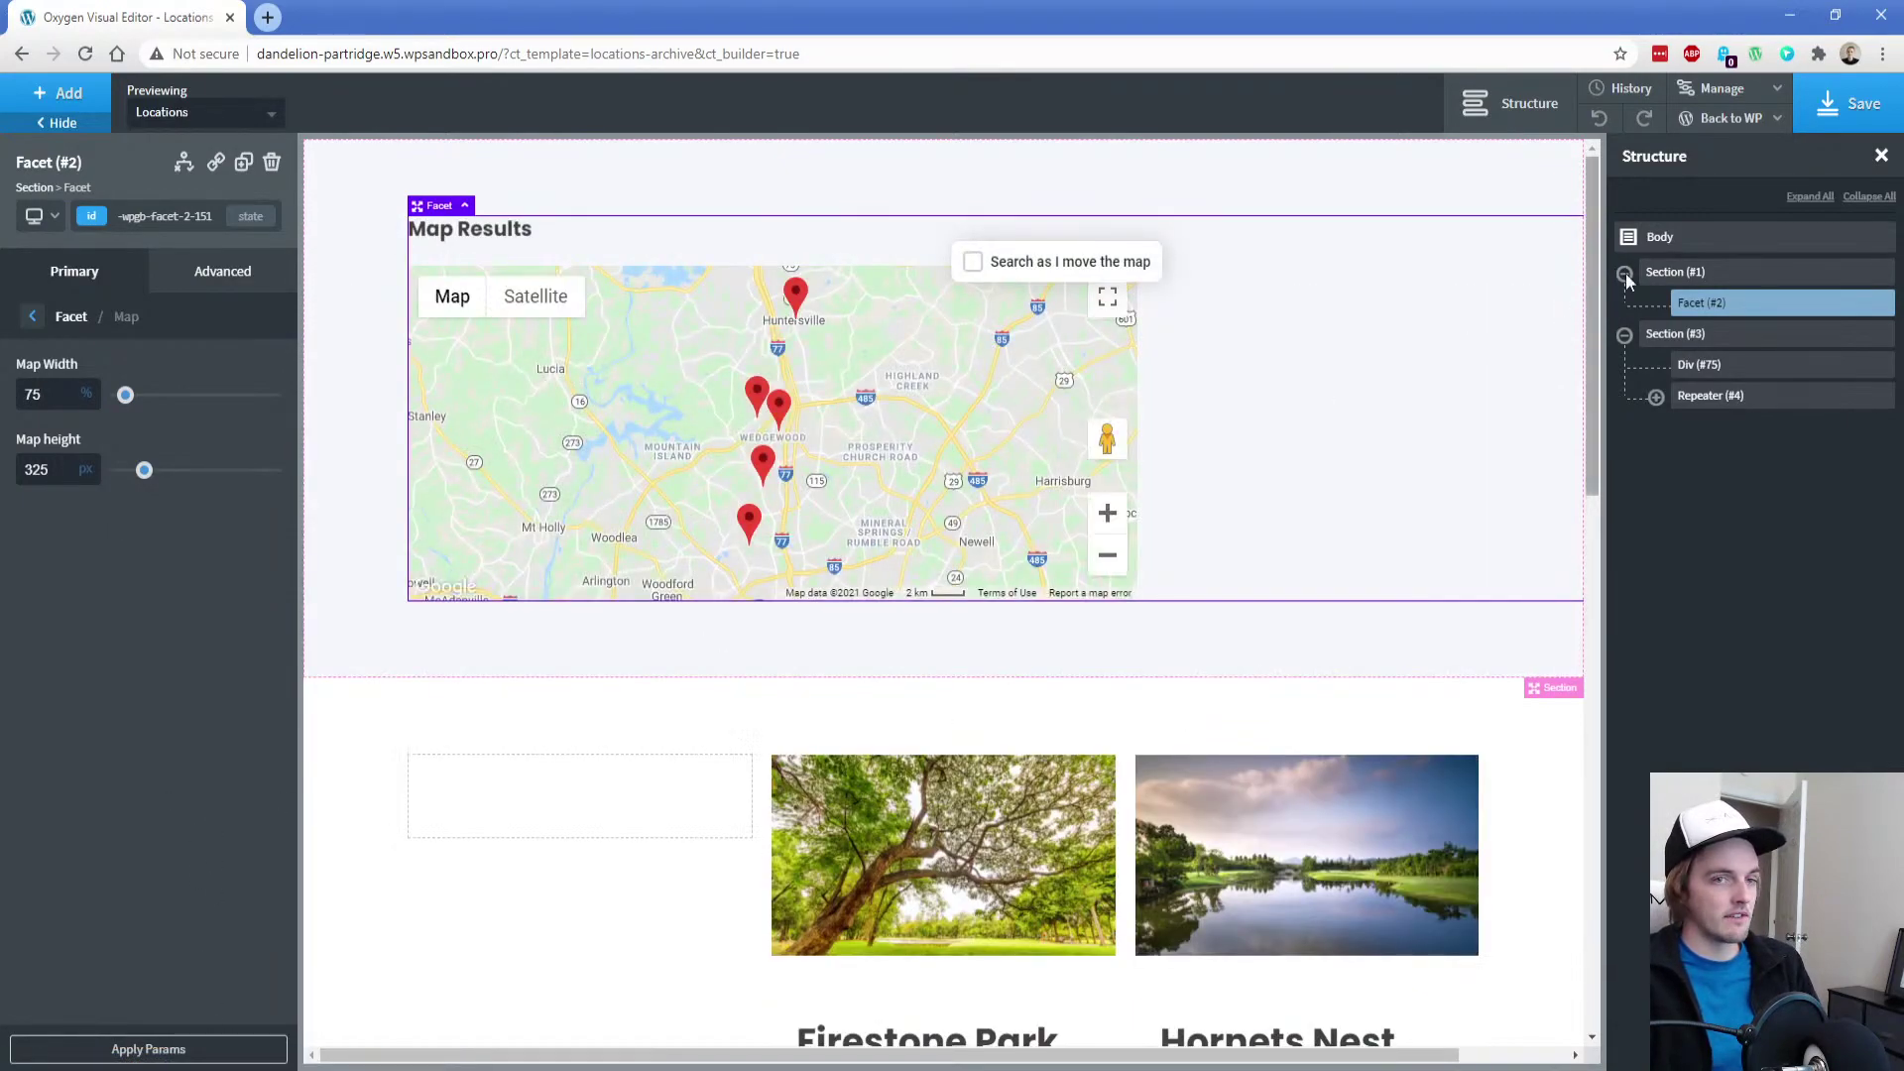
click(1835, 97)
mouse_move(1745, 127)
click(1716, 184)
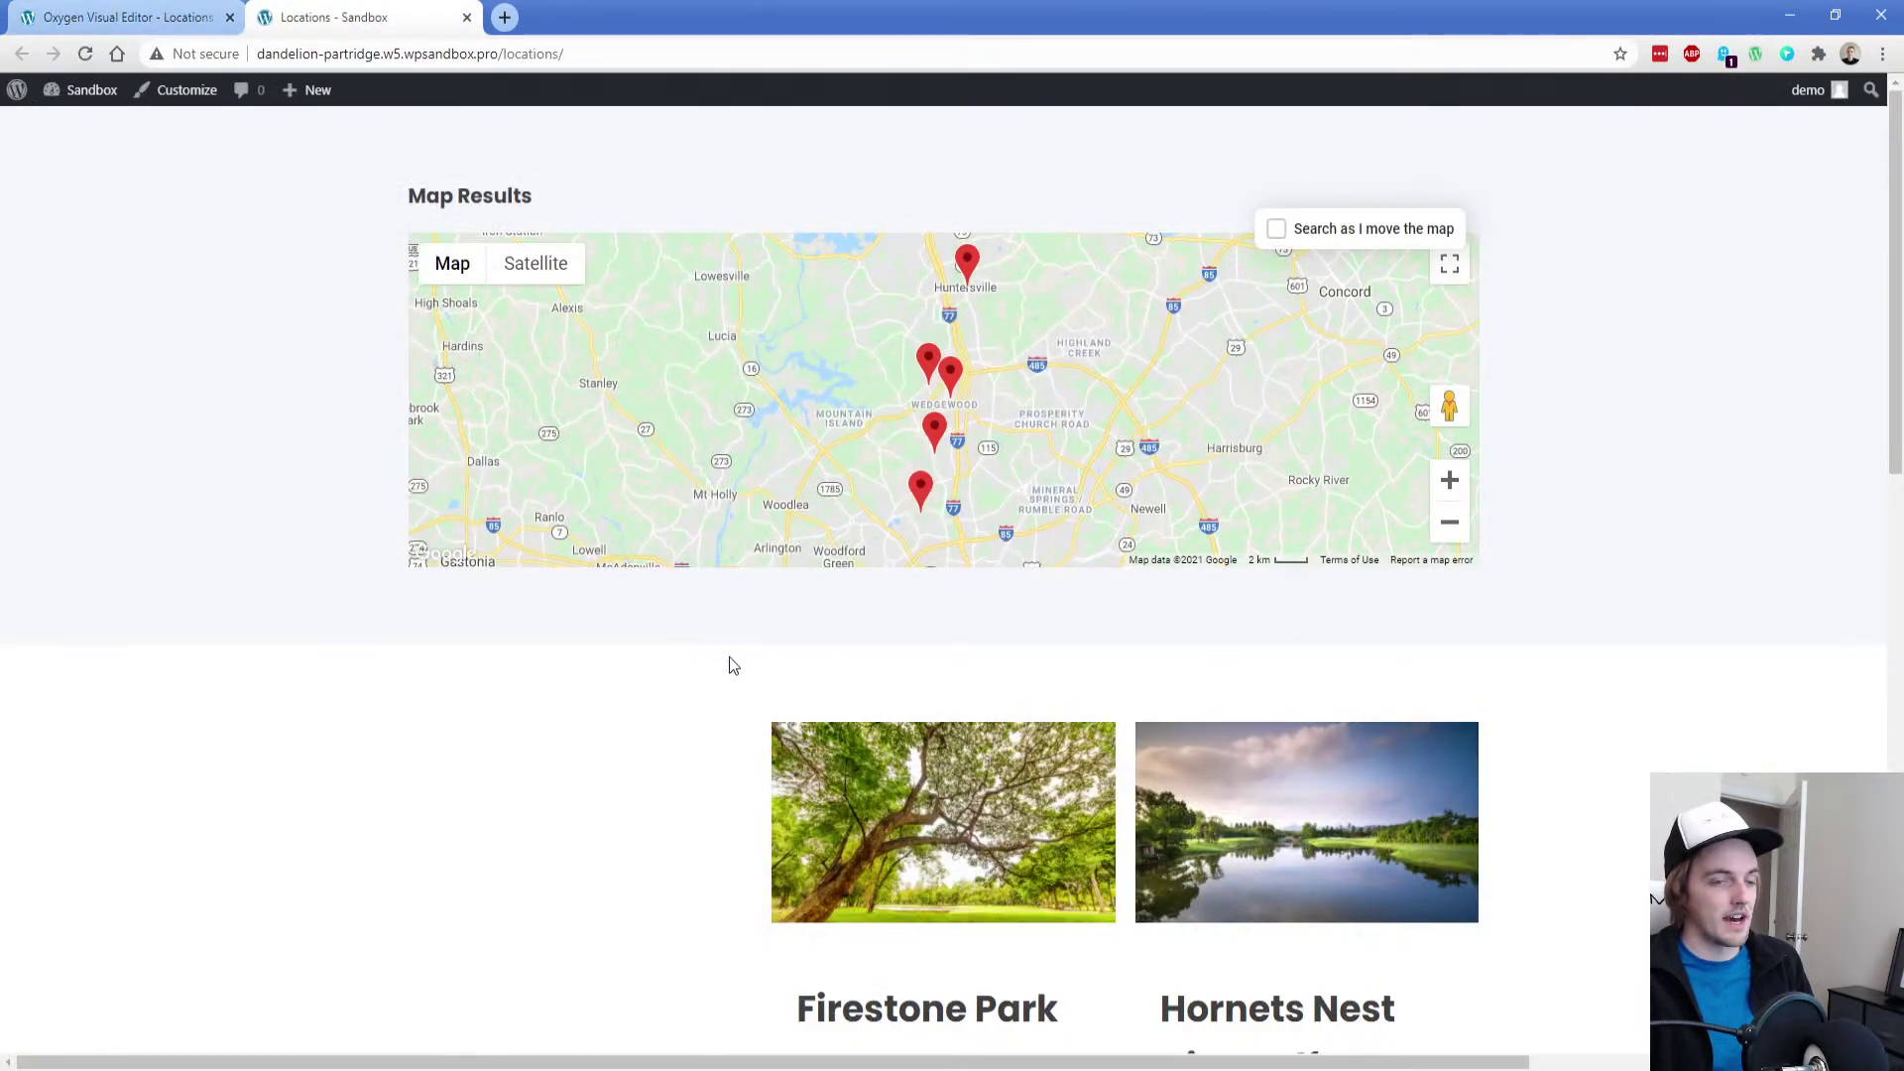
click(173, 12)
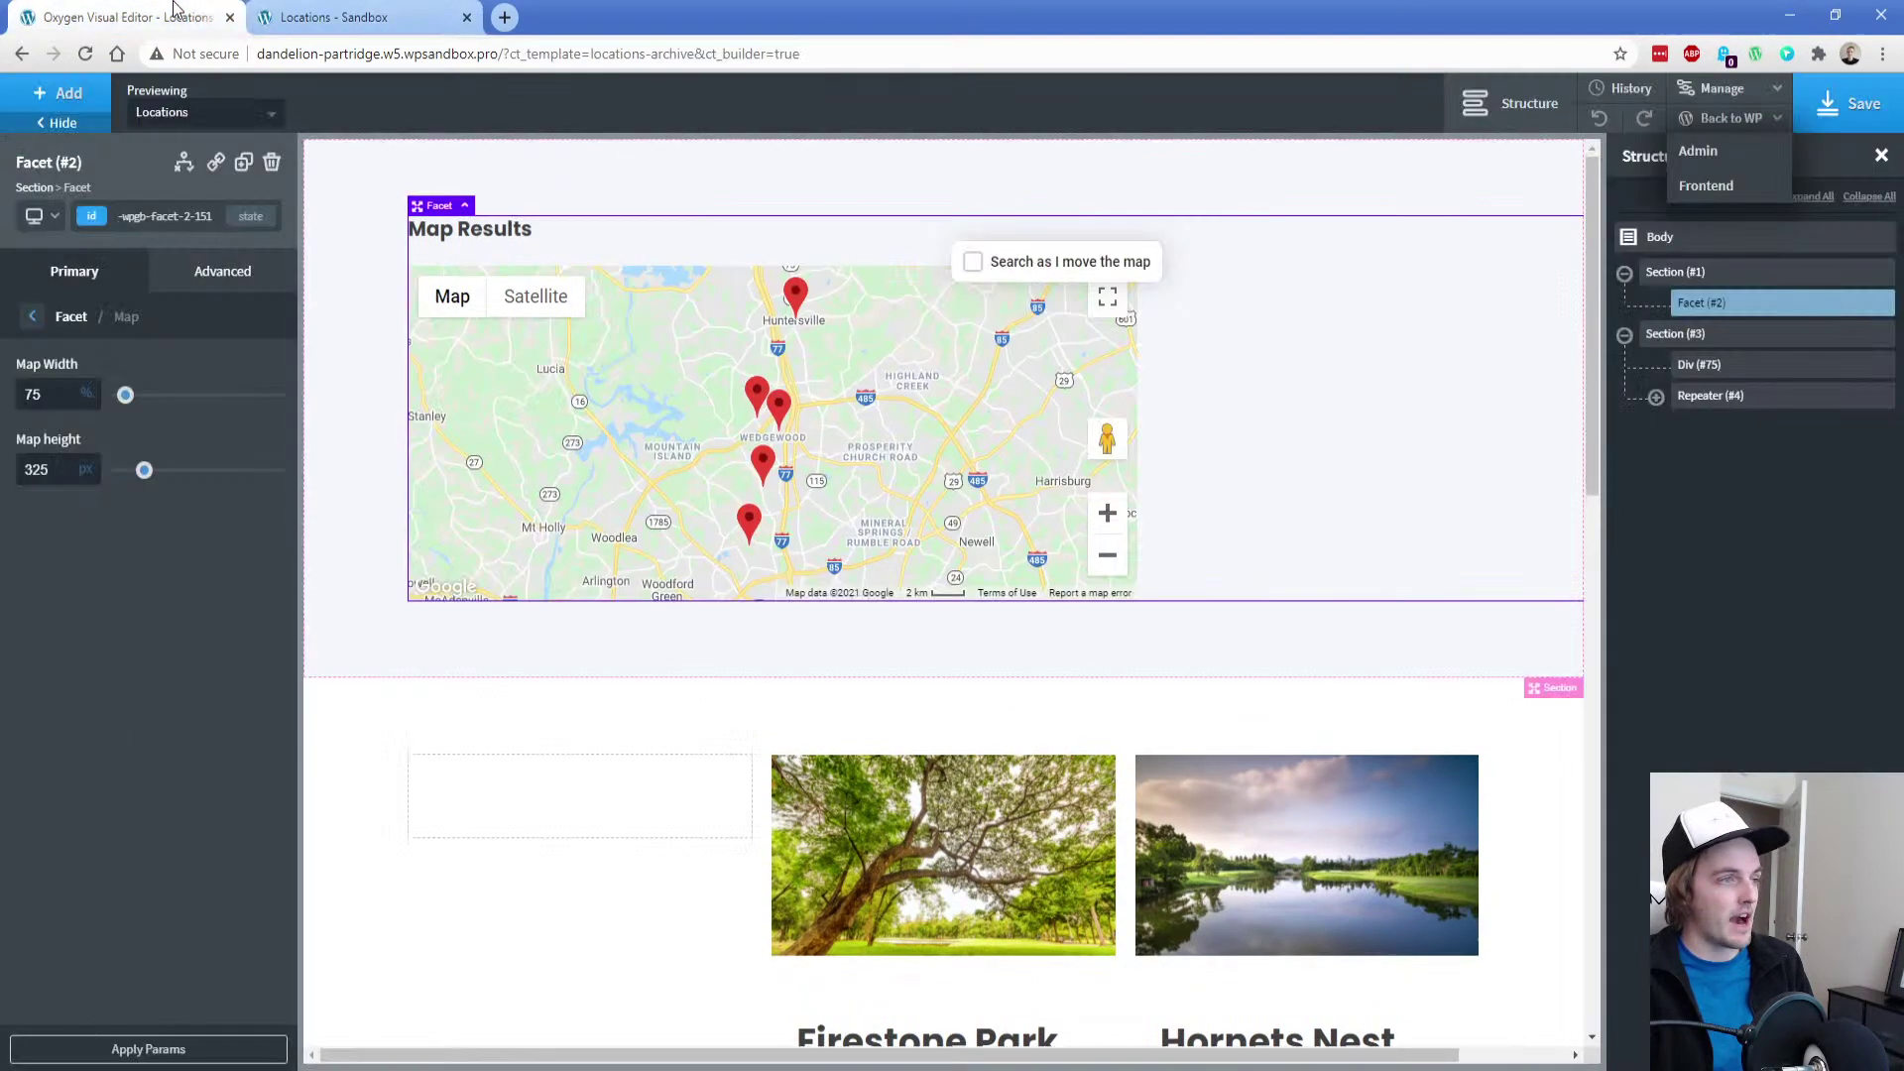
click(308, 12)
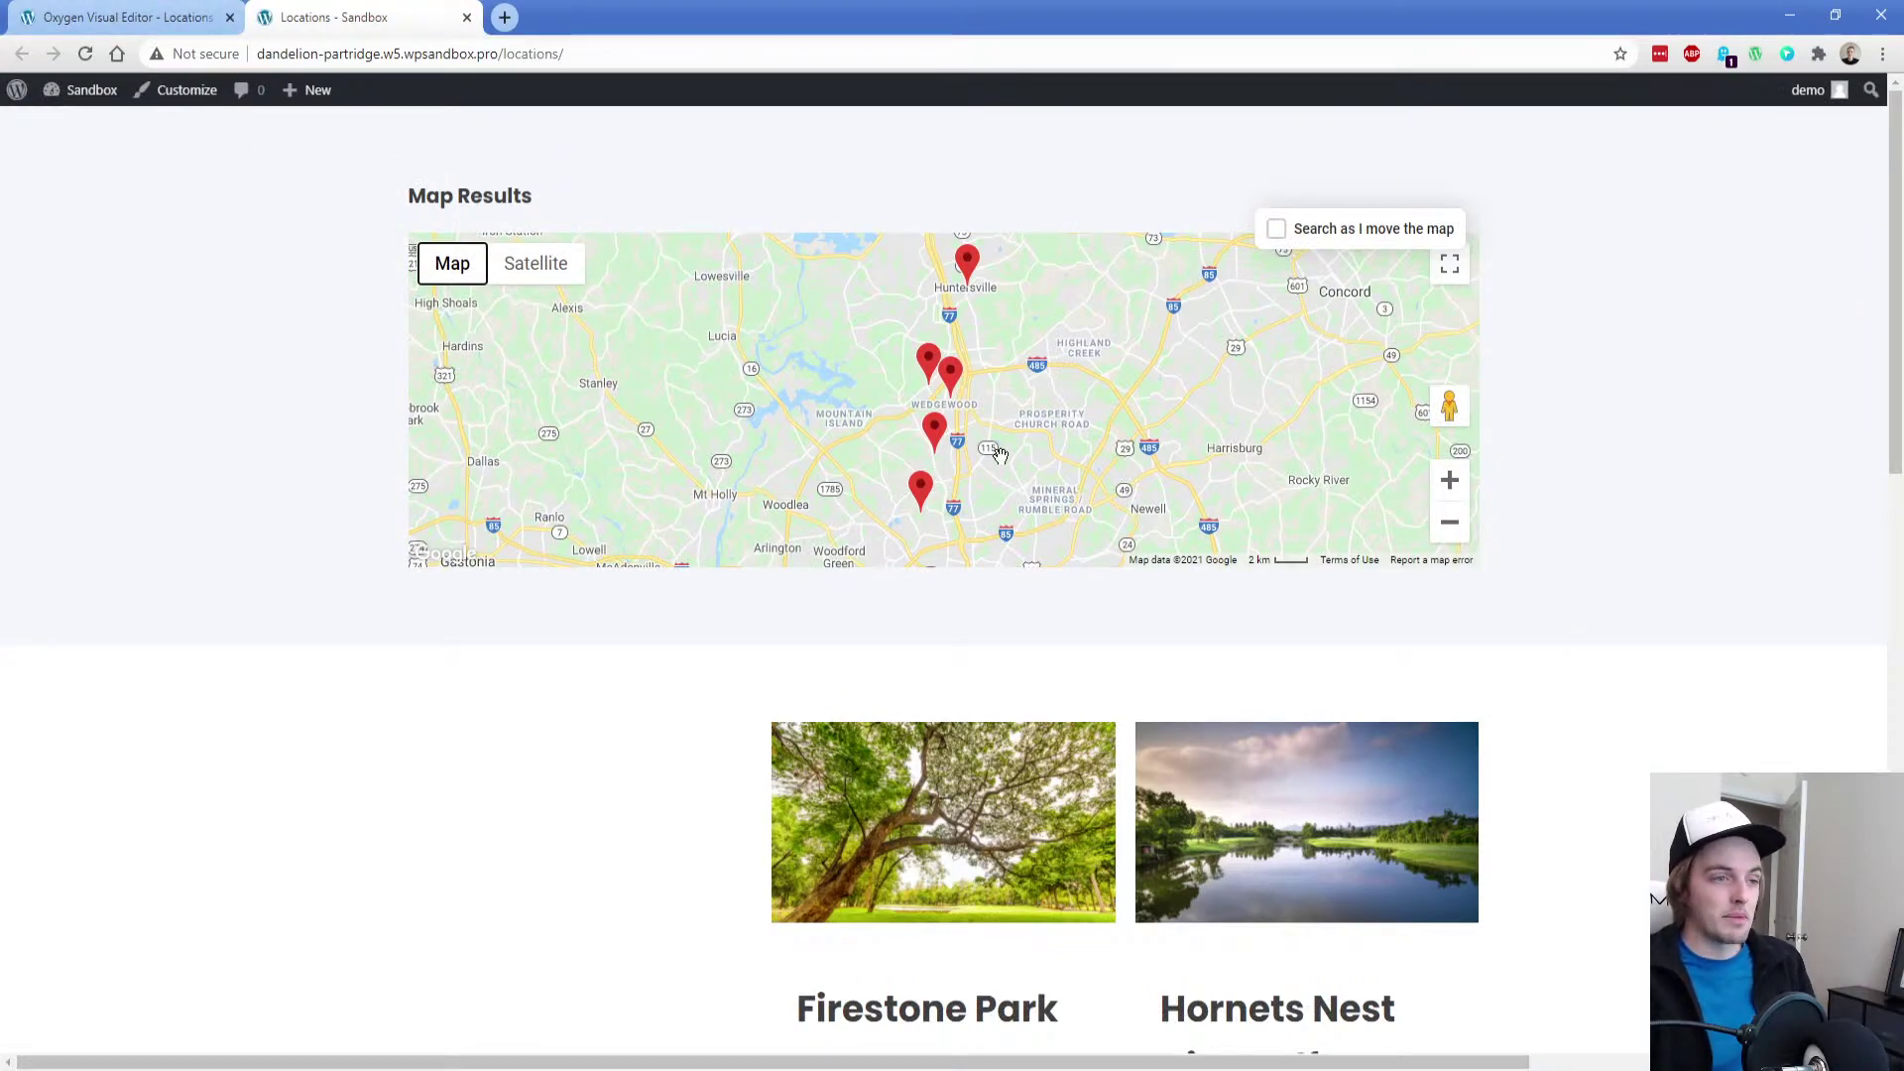
Look over the location listings and read the title and description in the H&M marker's popup on the map
scroll(1104, 778, down, 15)
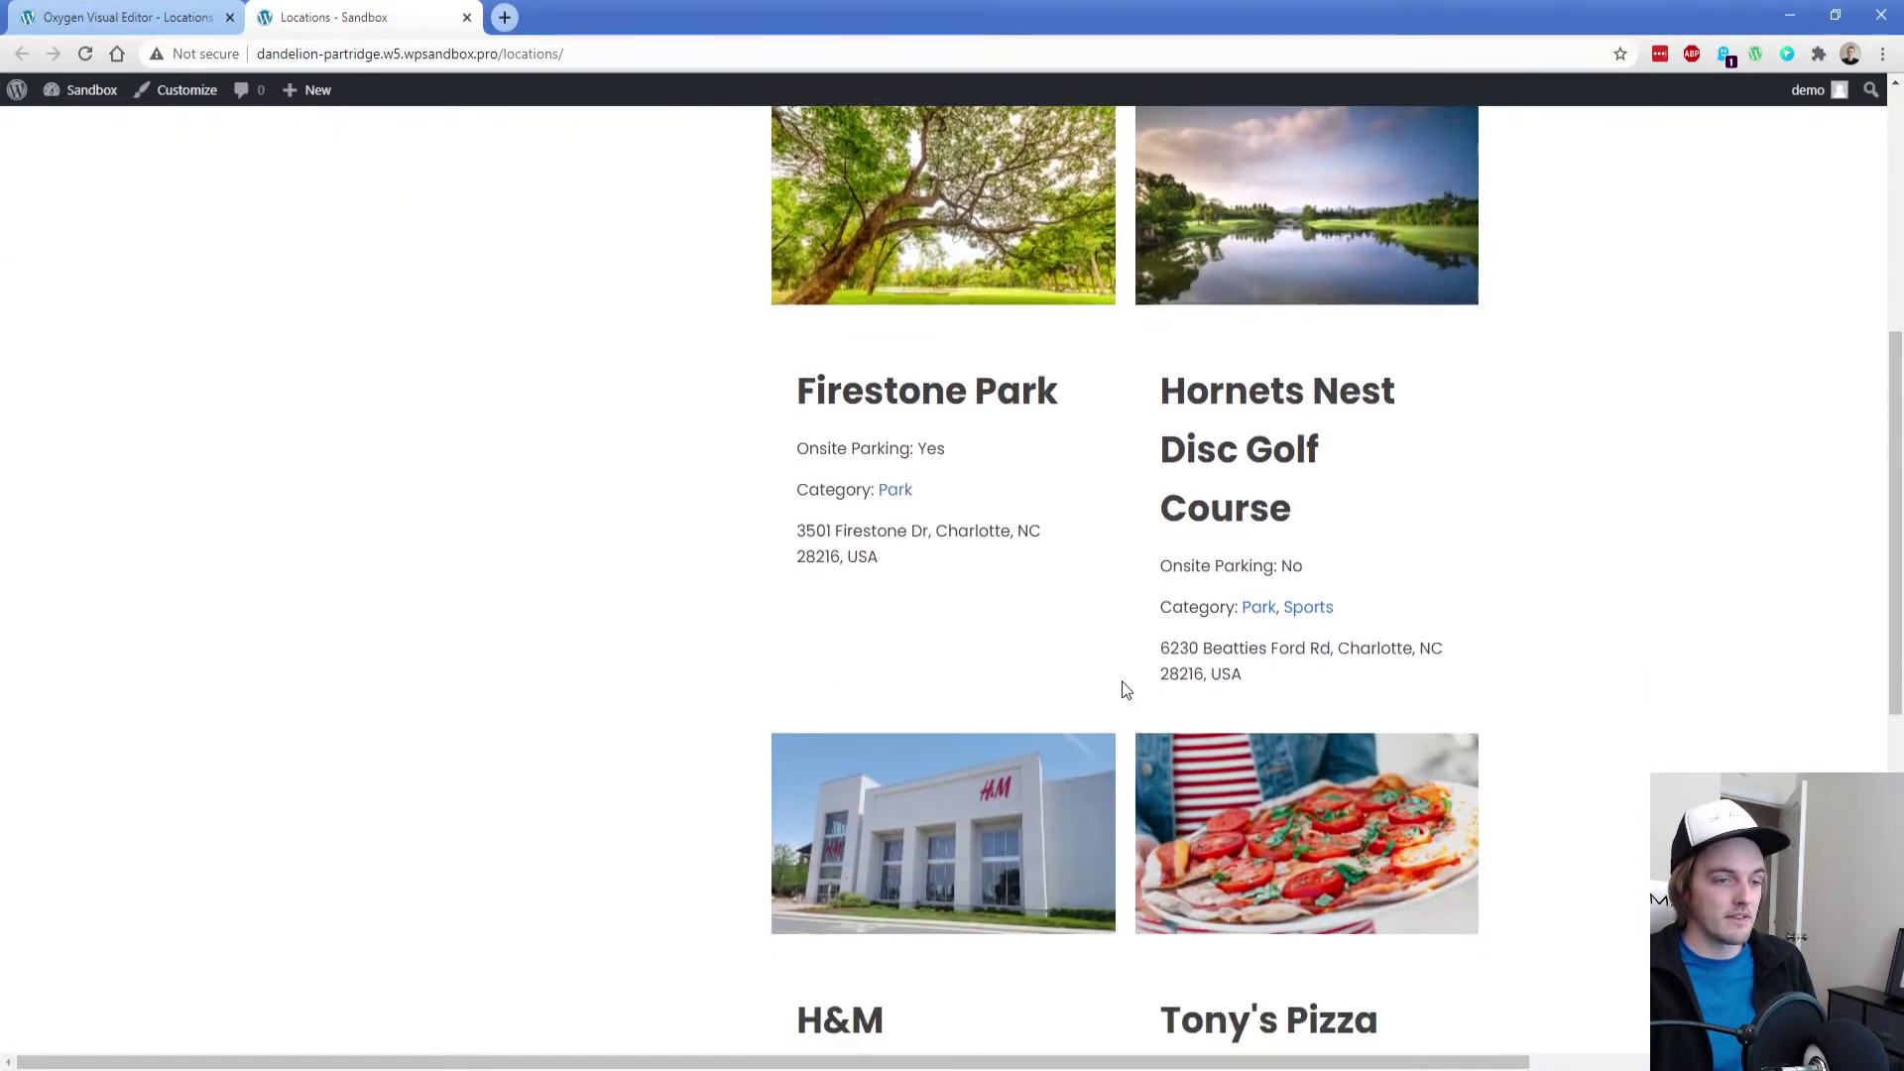
scroll(1127, 716, up, 15)
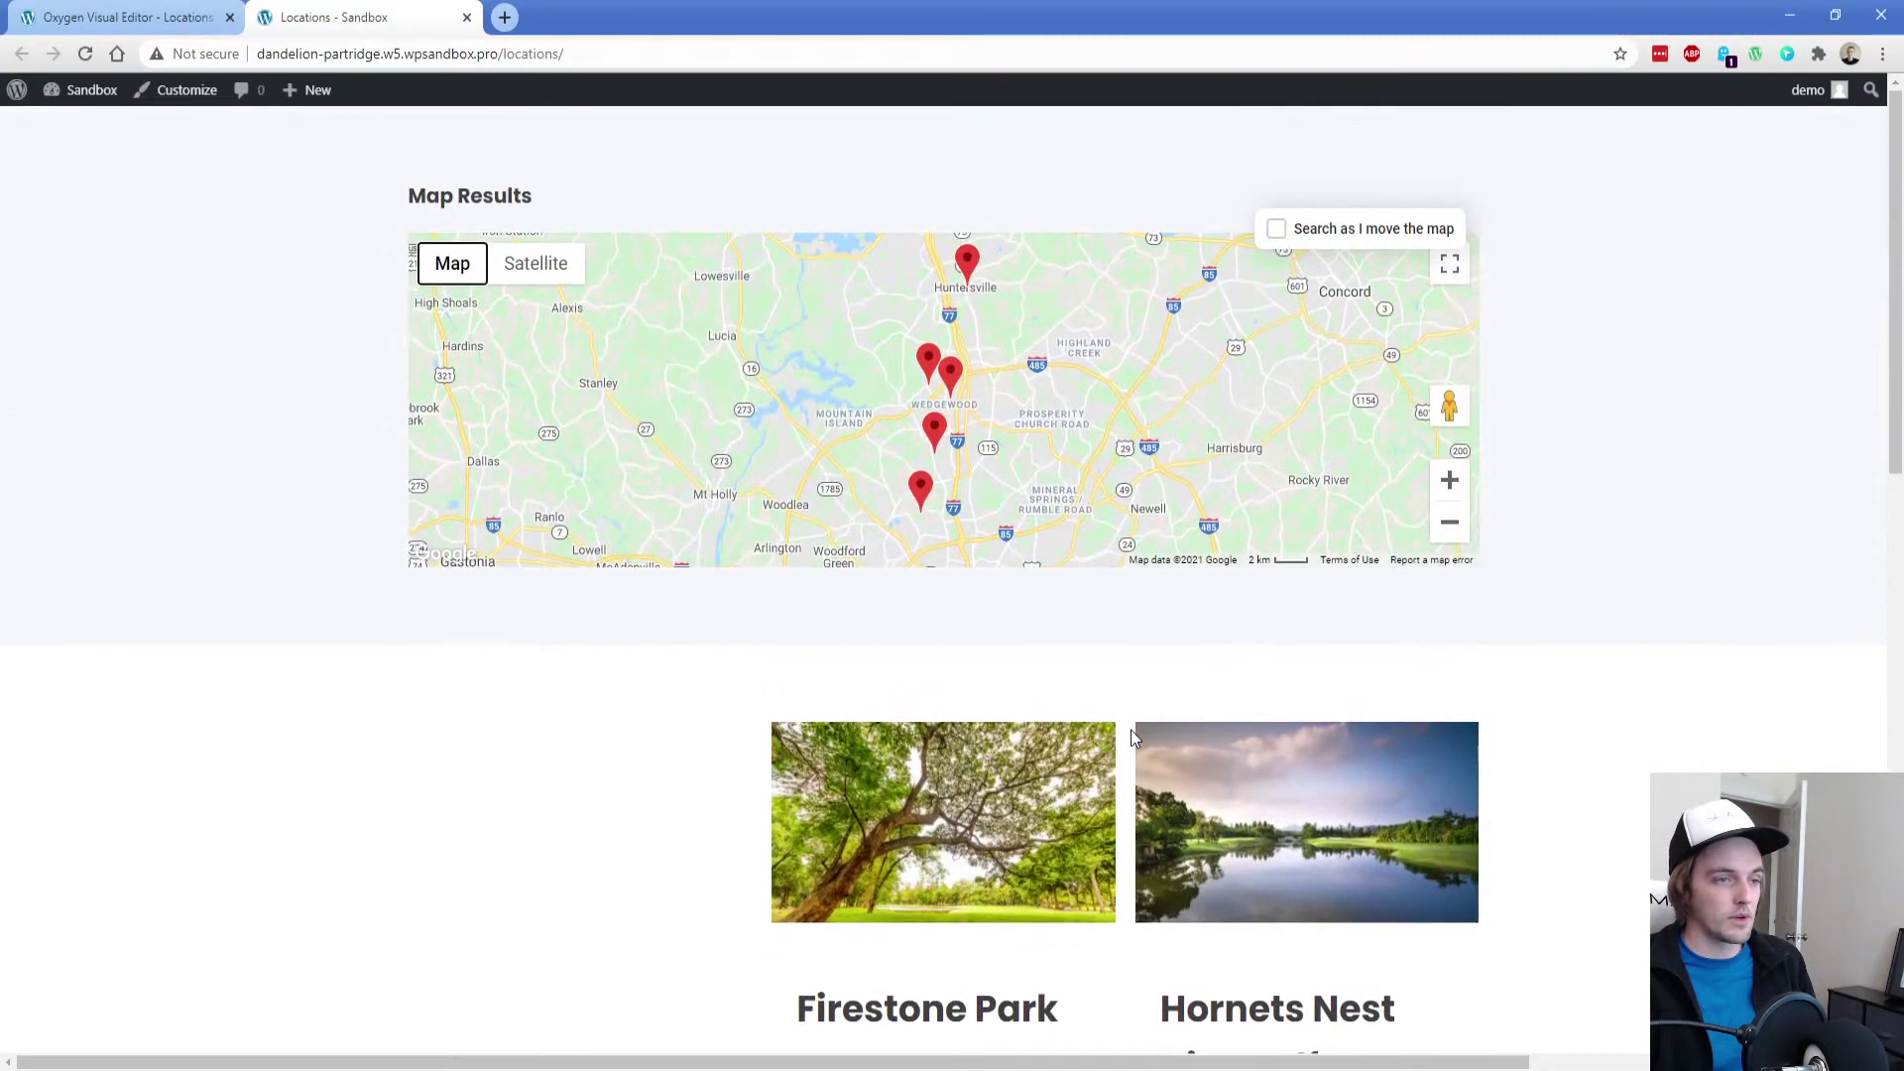
click(949, 372)
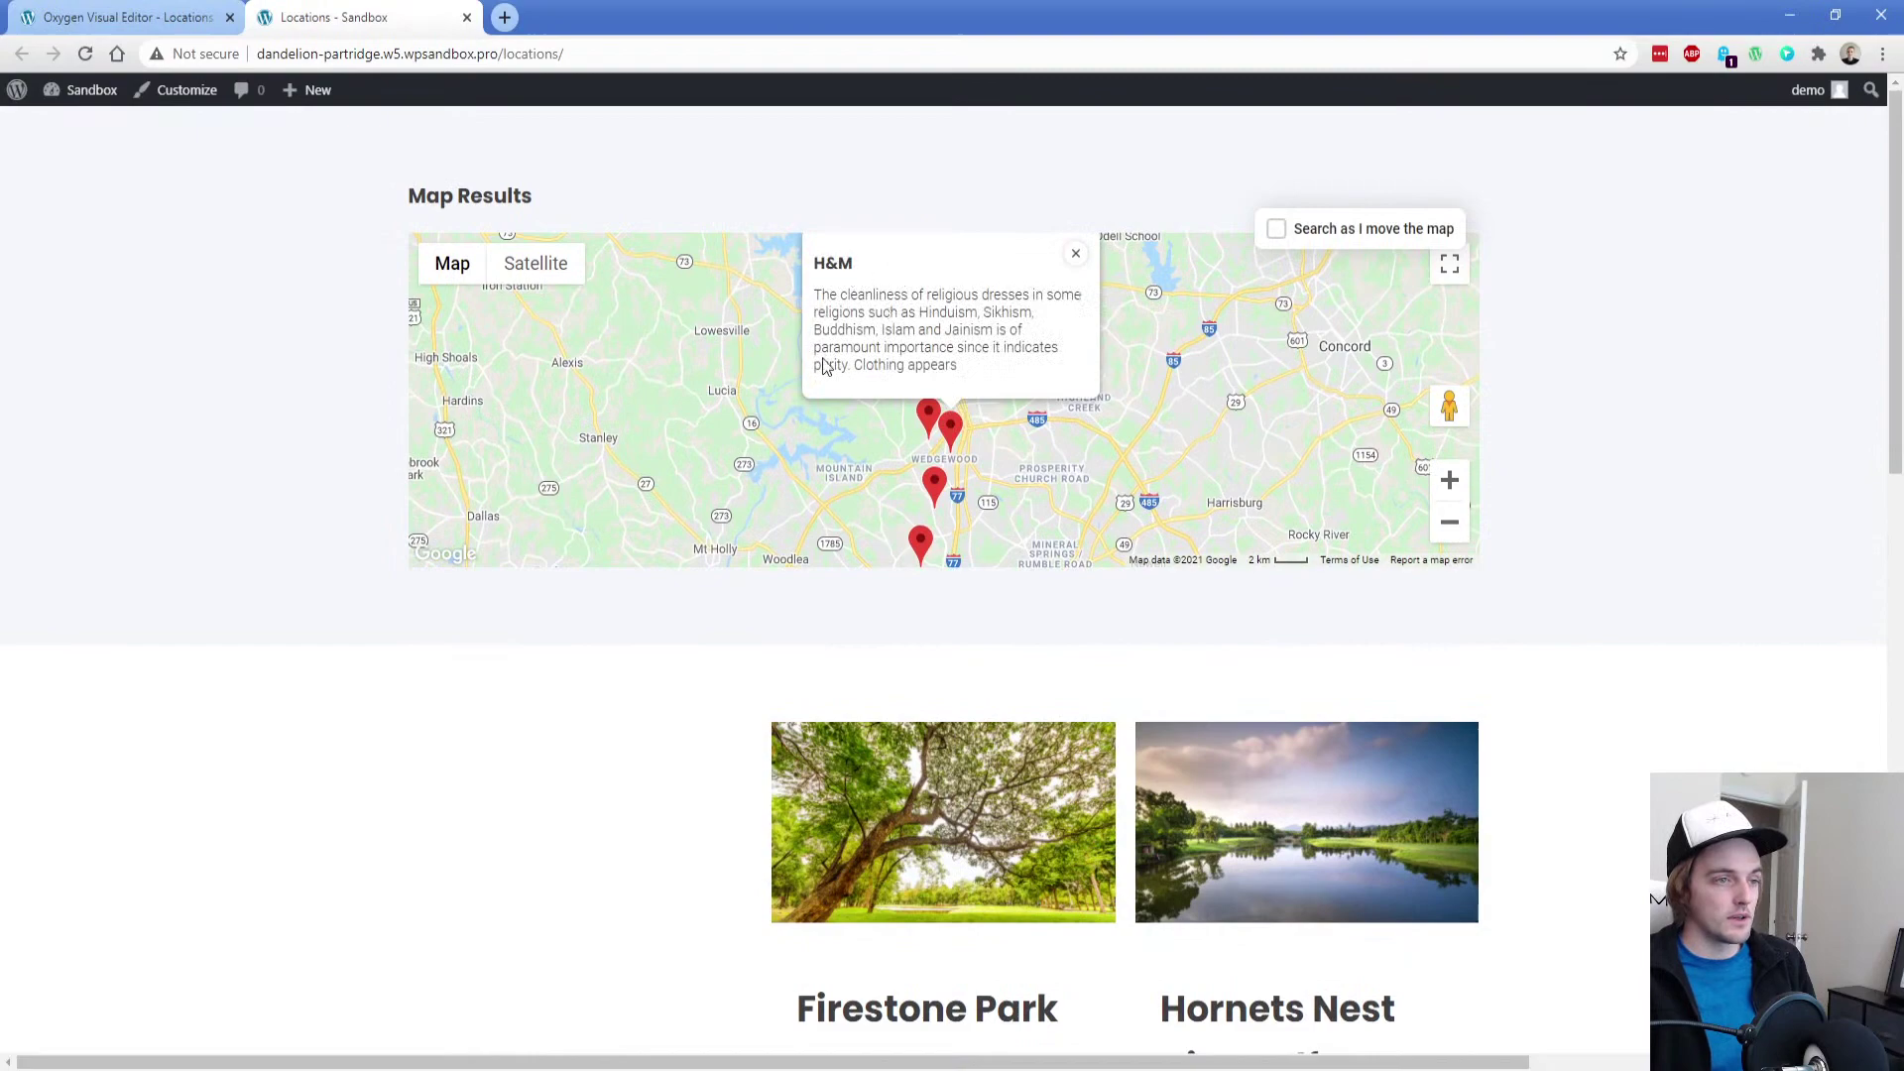
triple_click(908, 312)
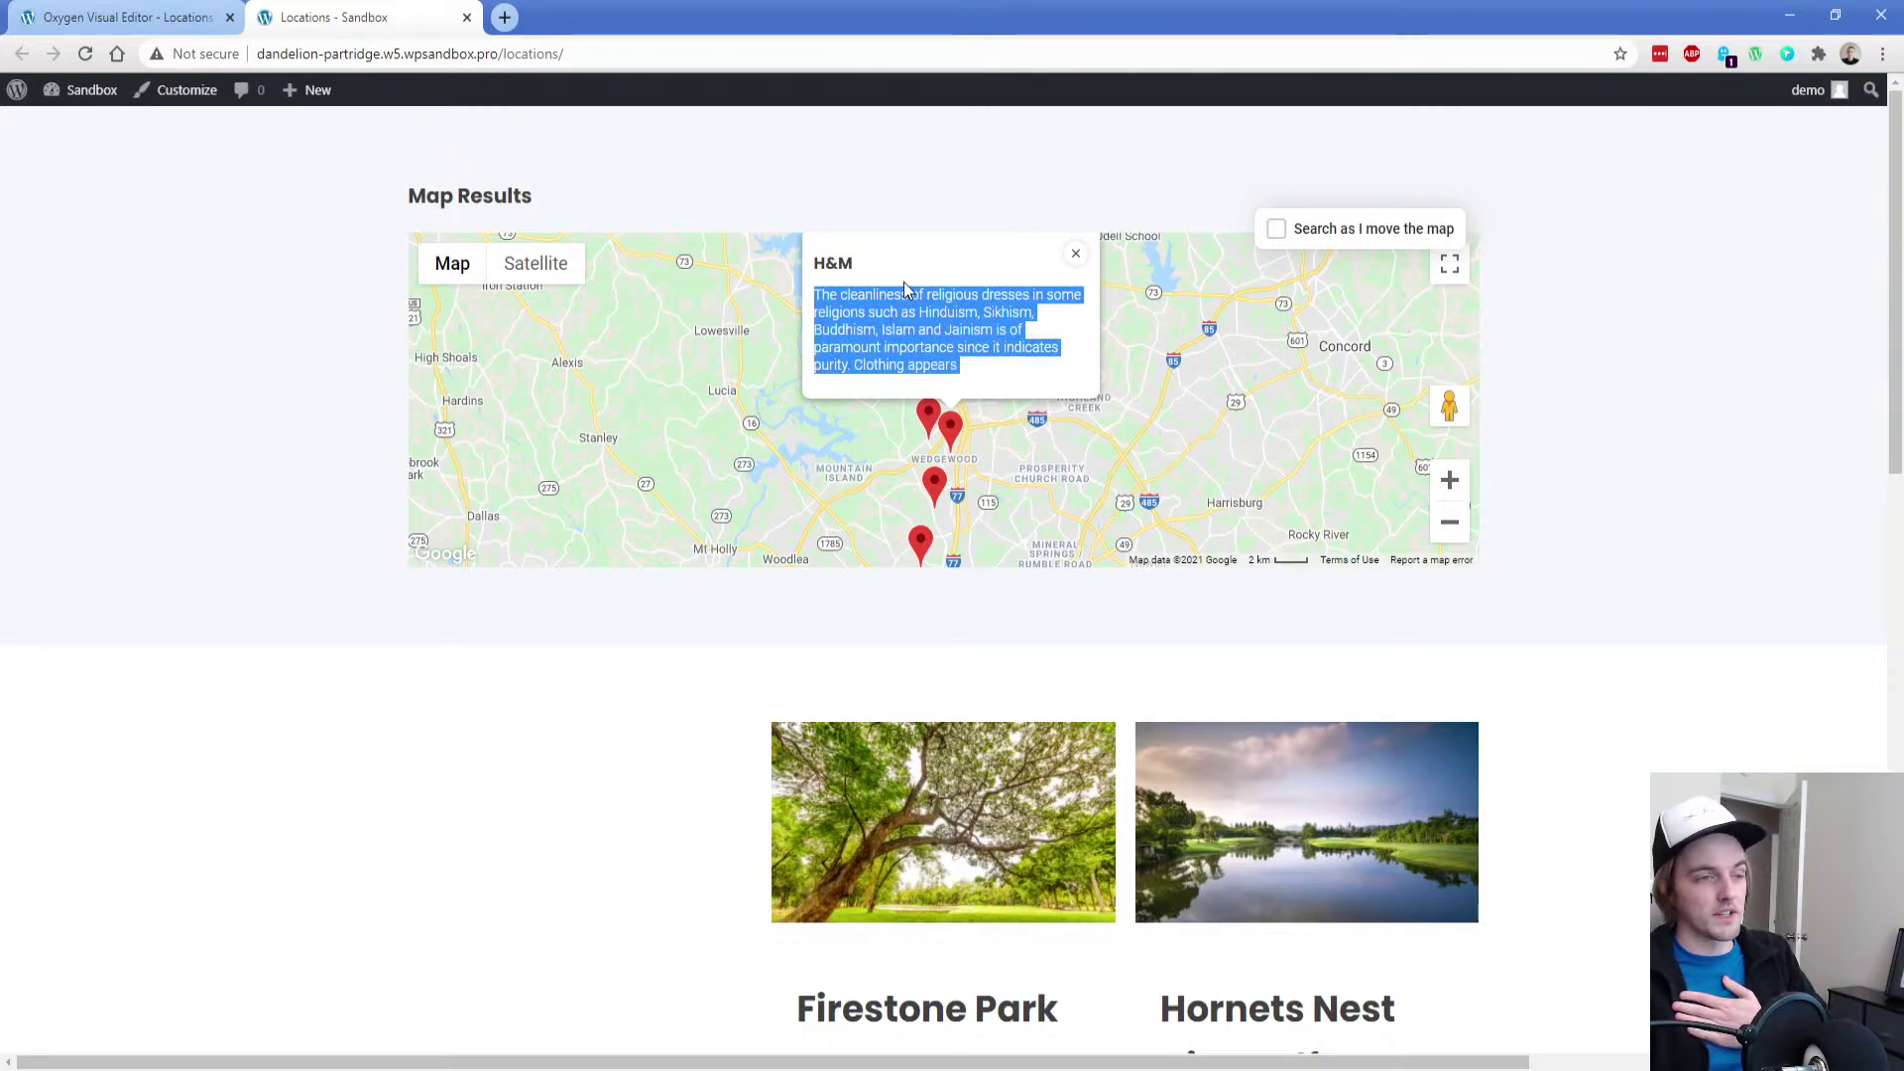
triple_click(836, 268)
click(891, 273)
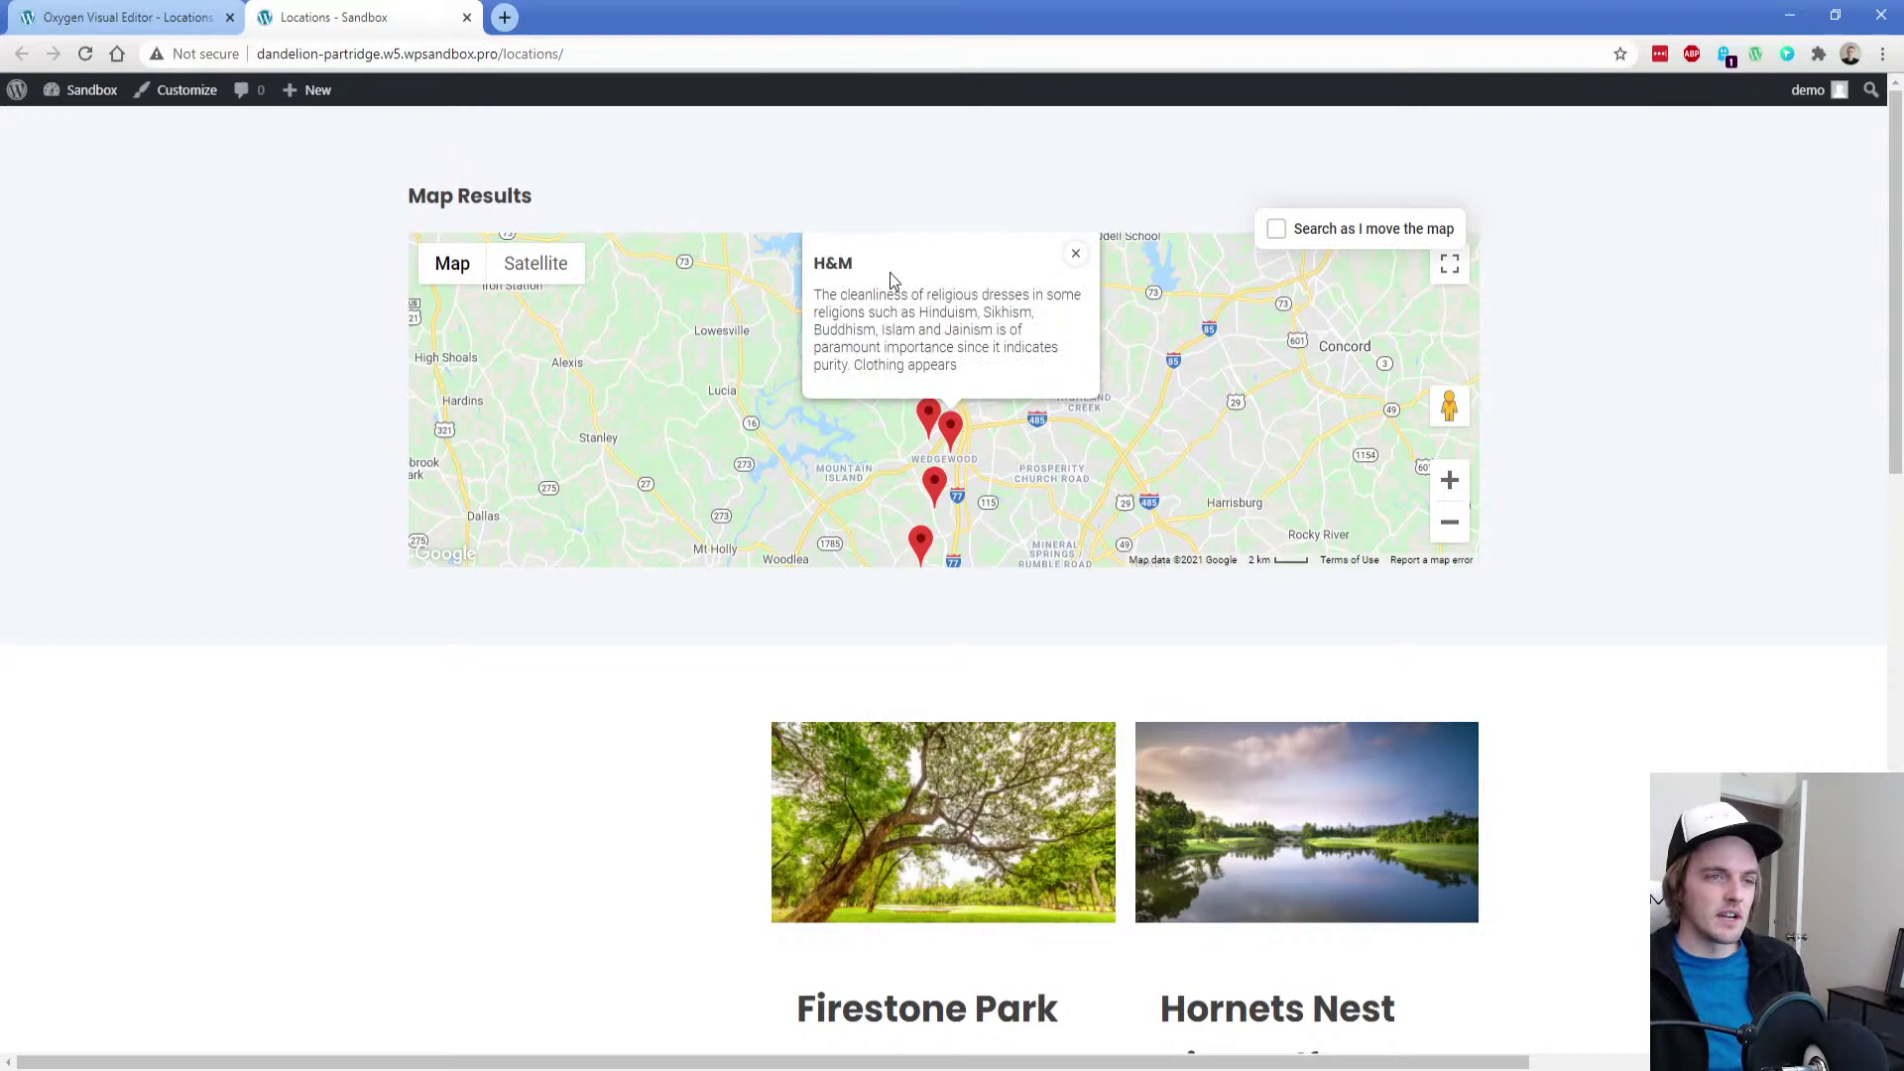
mouse_move(820, 268)
mouse_down()
mouse_move(969, 370)
mouse_move(816, 263)
mouse_up()
click(913, 312)
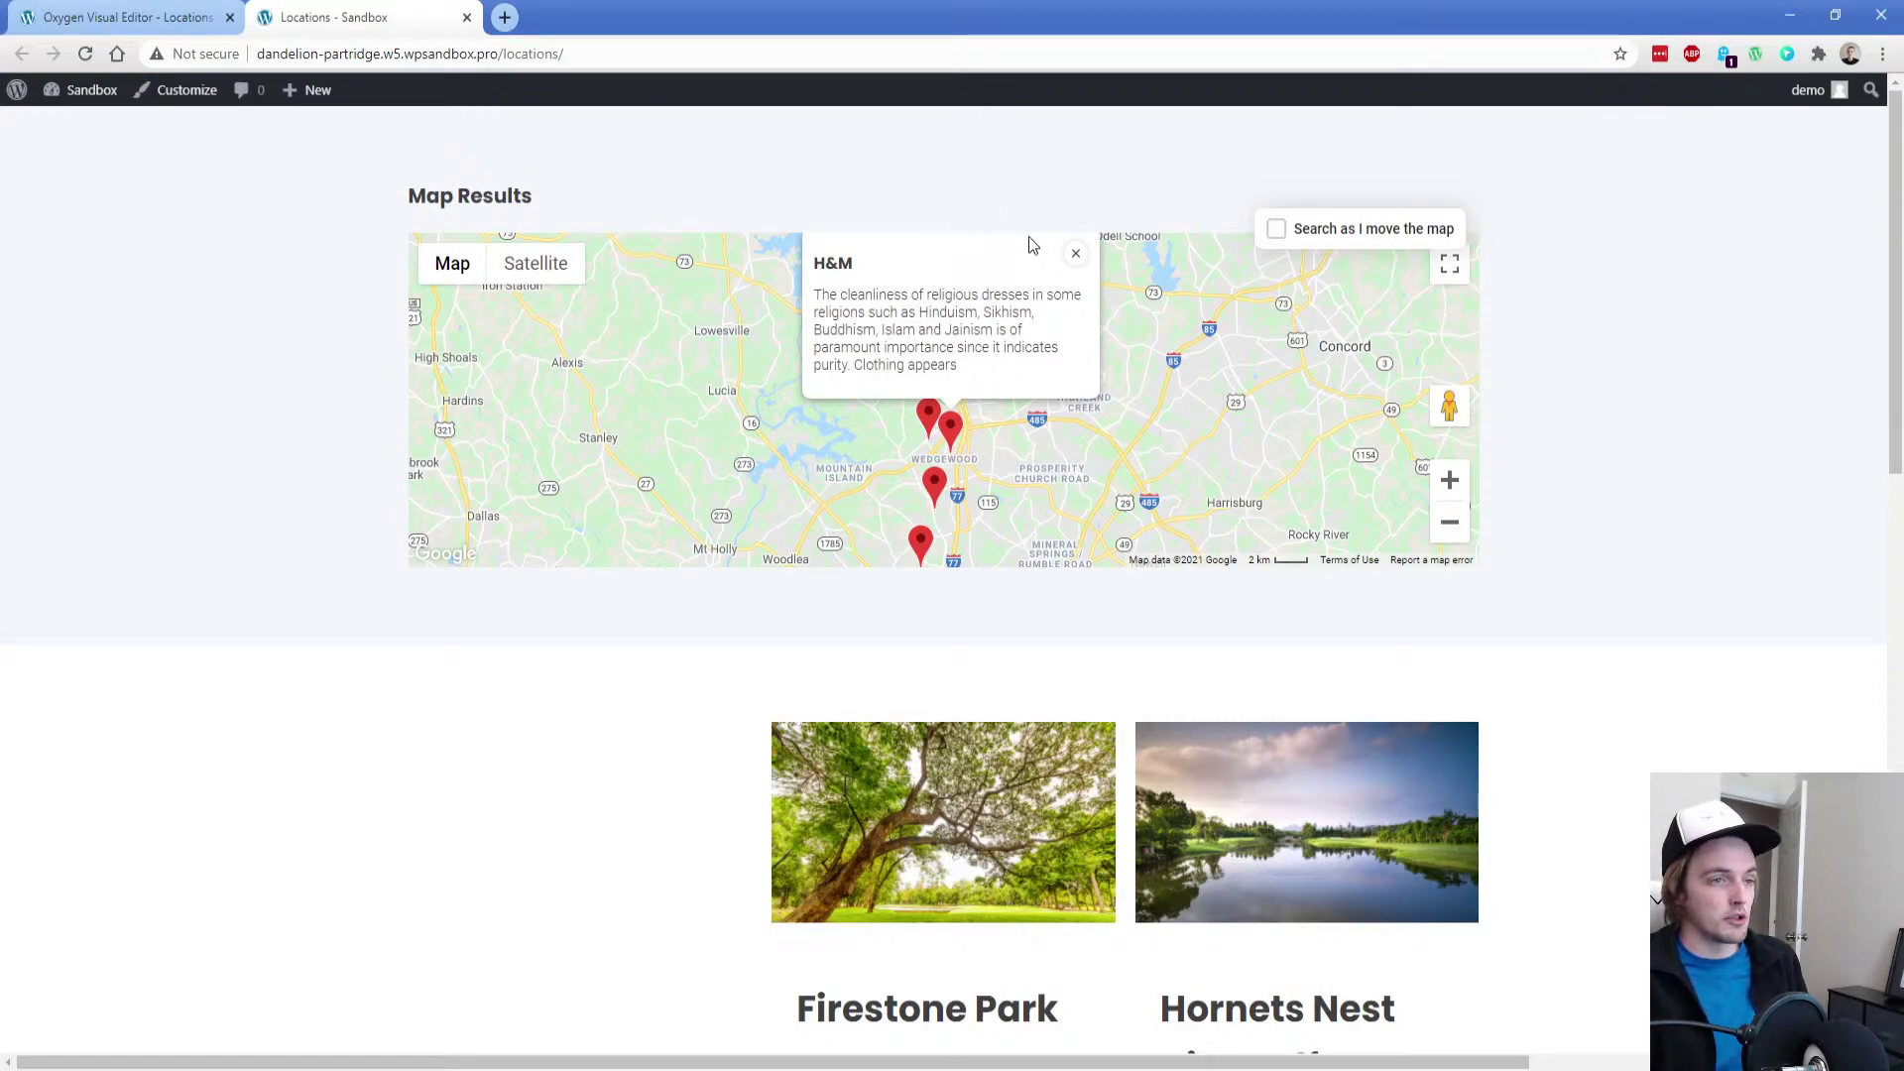
click(1075, 254)
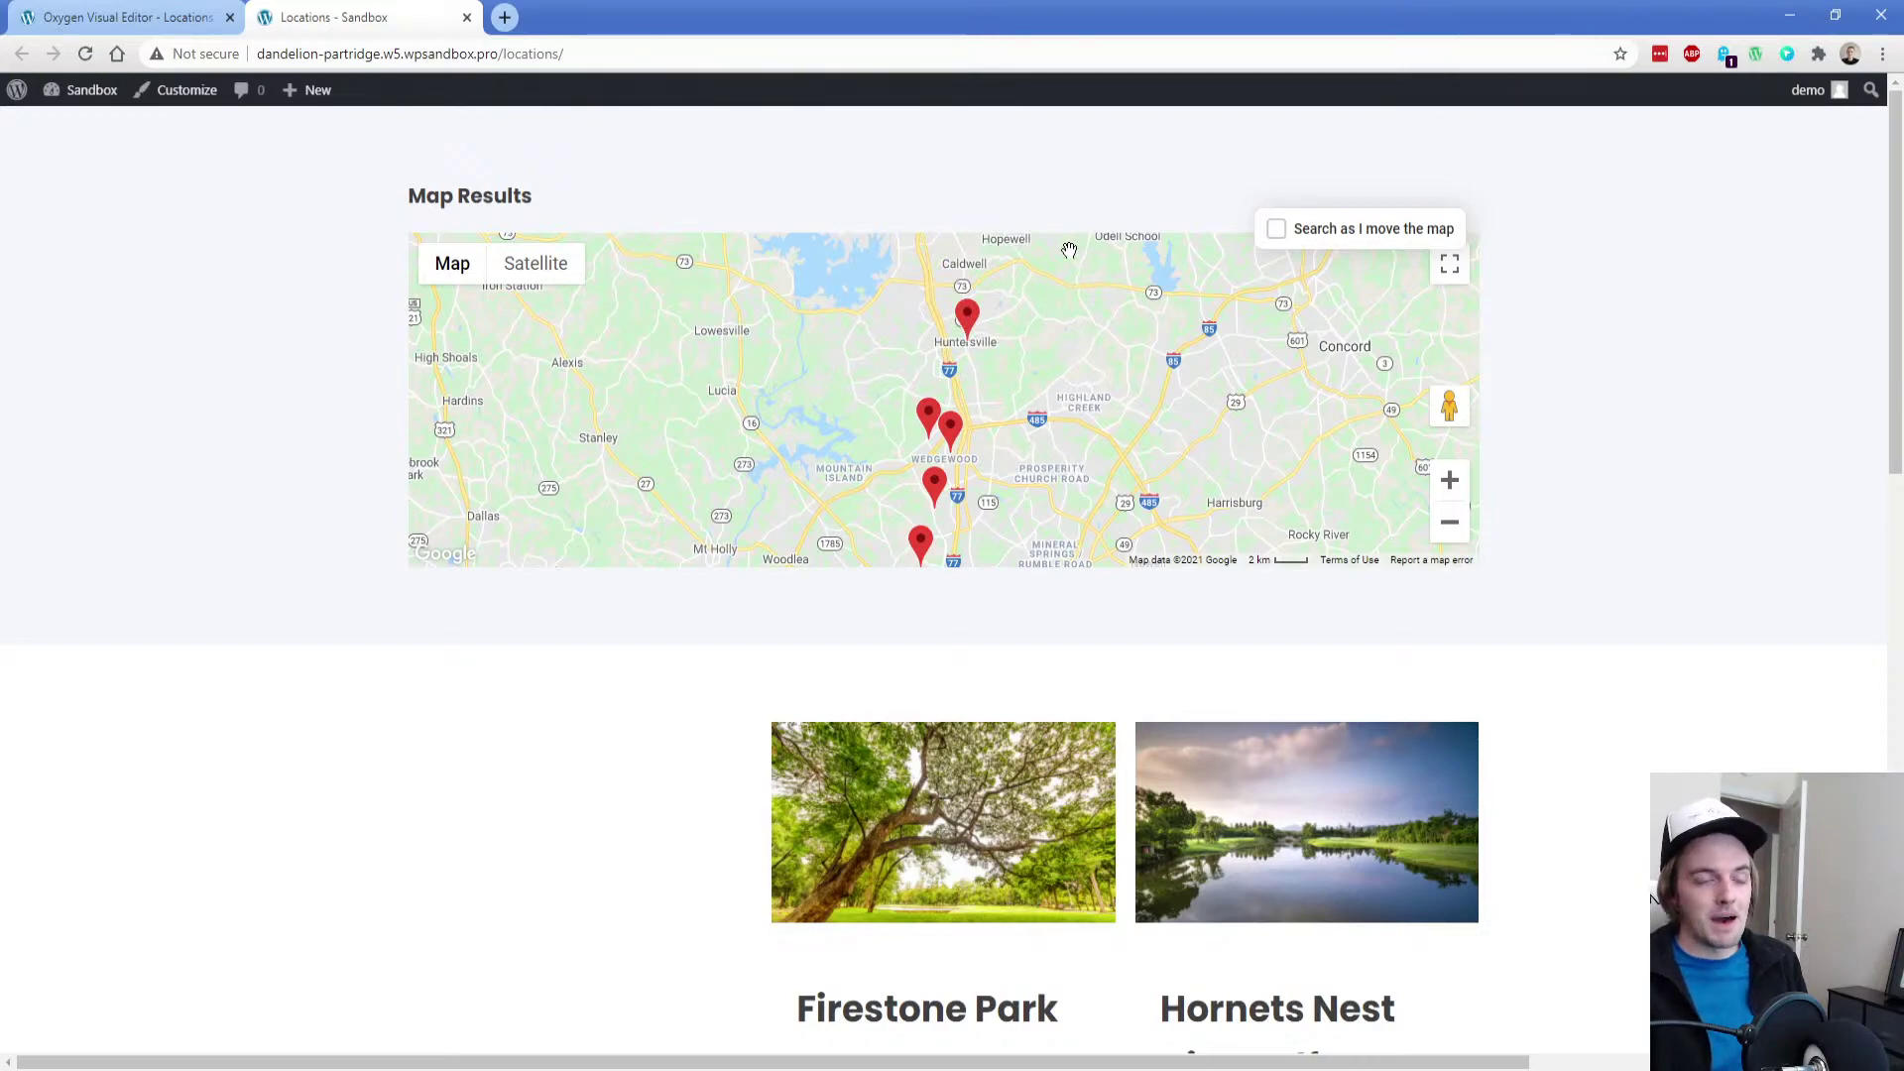
Enable Search as I move the map and zoom in around Firestone Park to test the filtering of the listings
click(1336, 238)
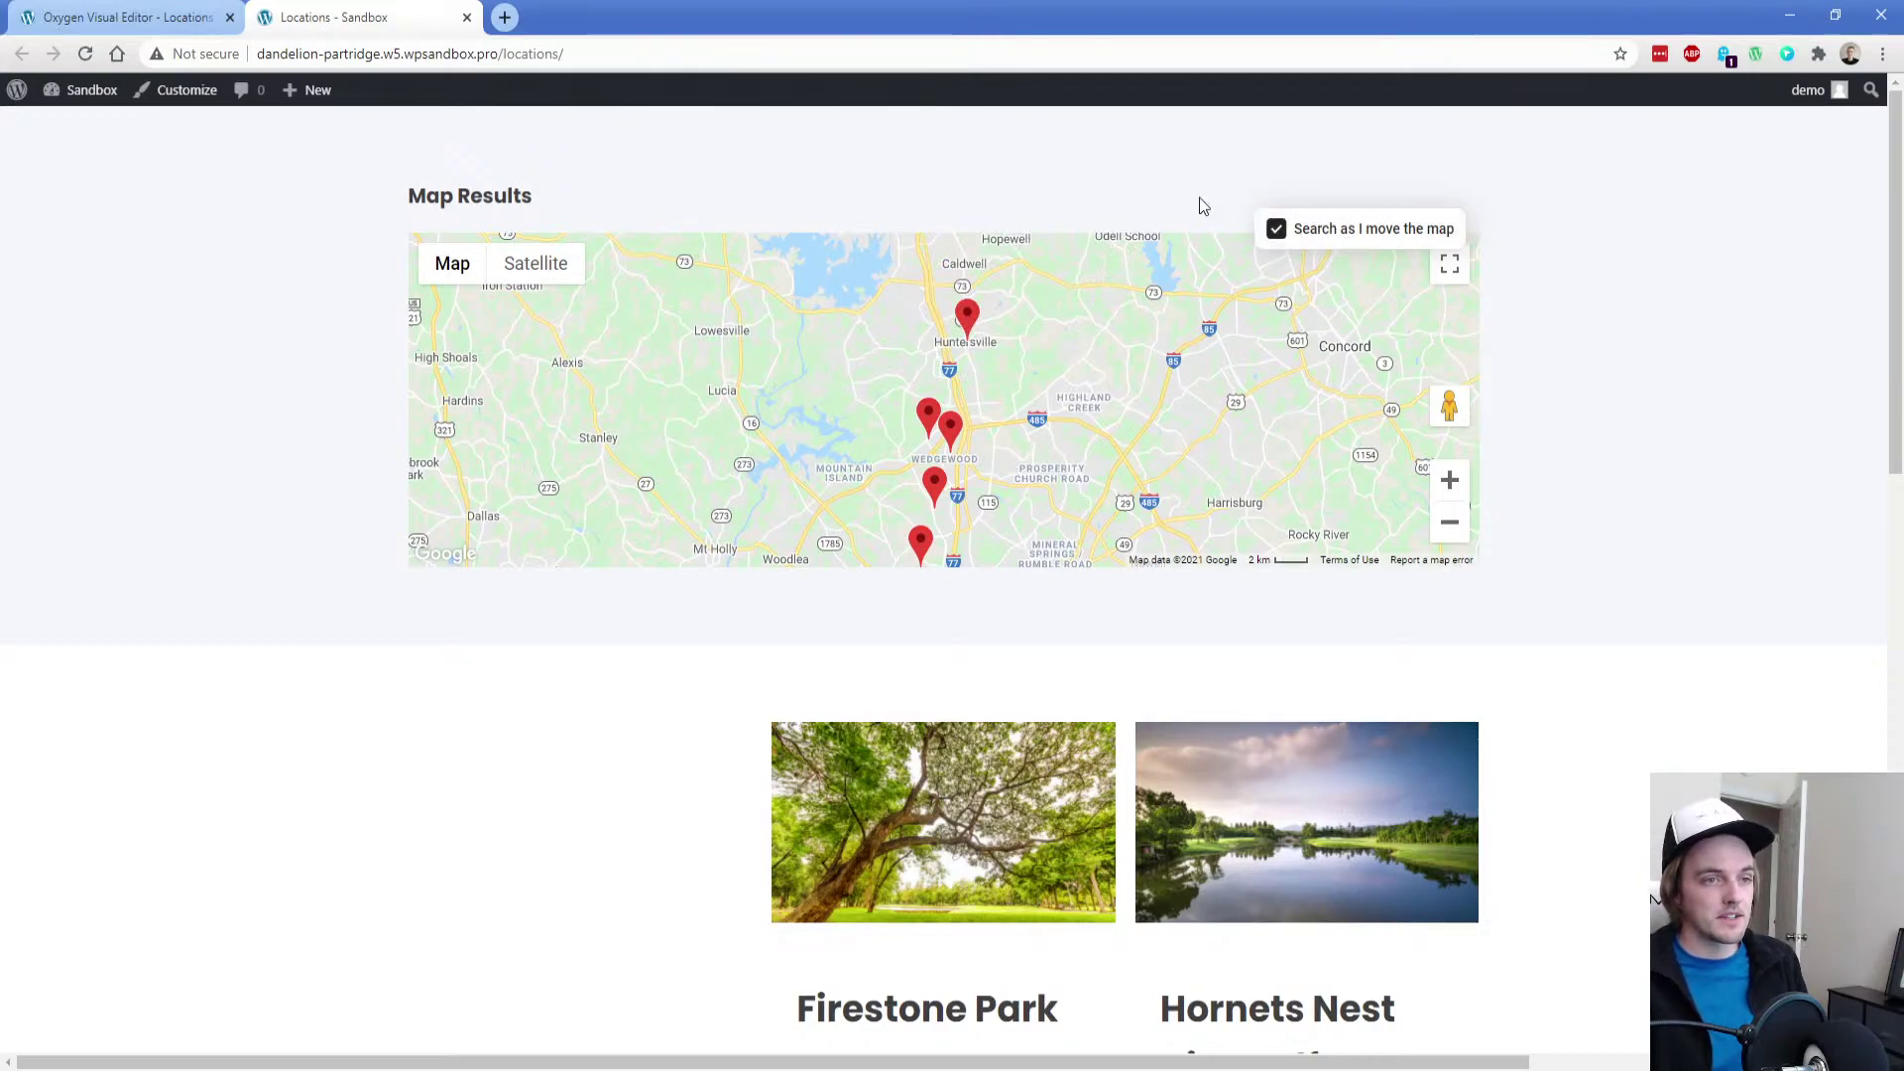
scroll(980, 506, up, 1)
drag(980, 506, 1006, 428)
scroll(1009, 397, up, 1)
scroll(278, 585, down, 4)
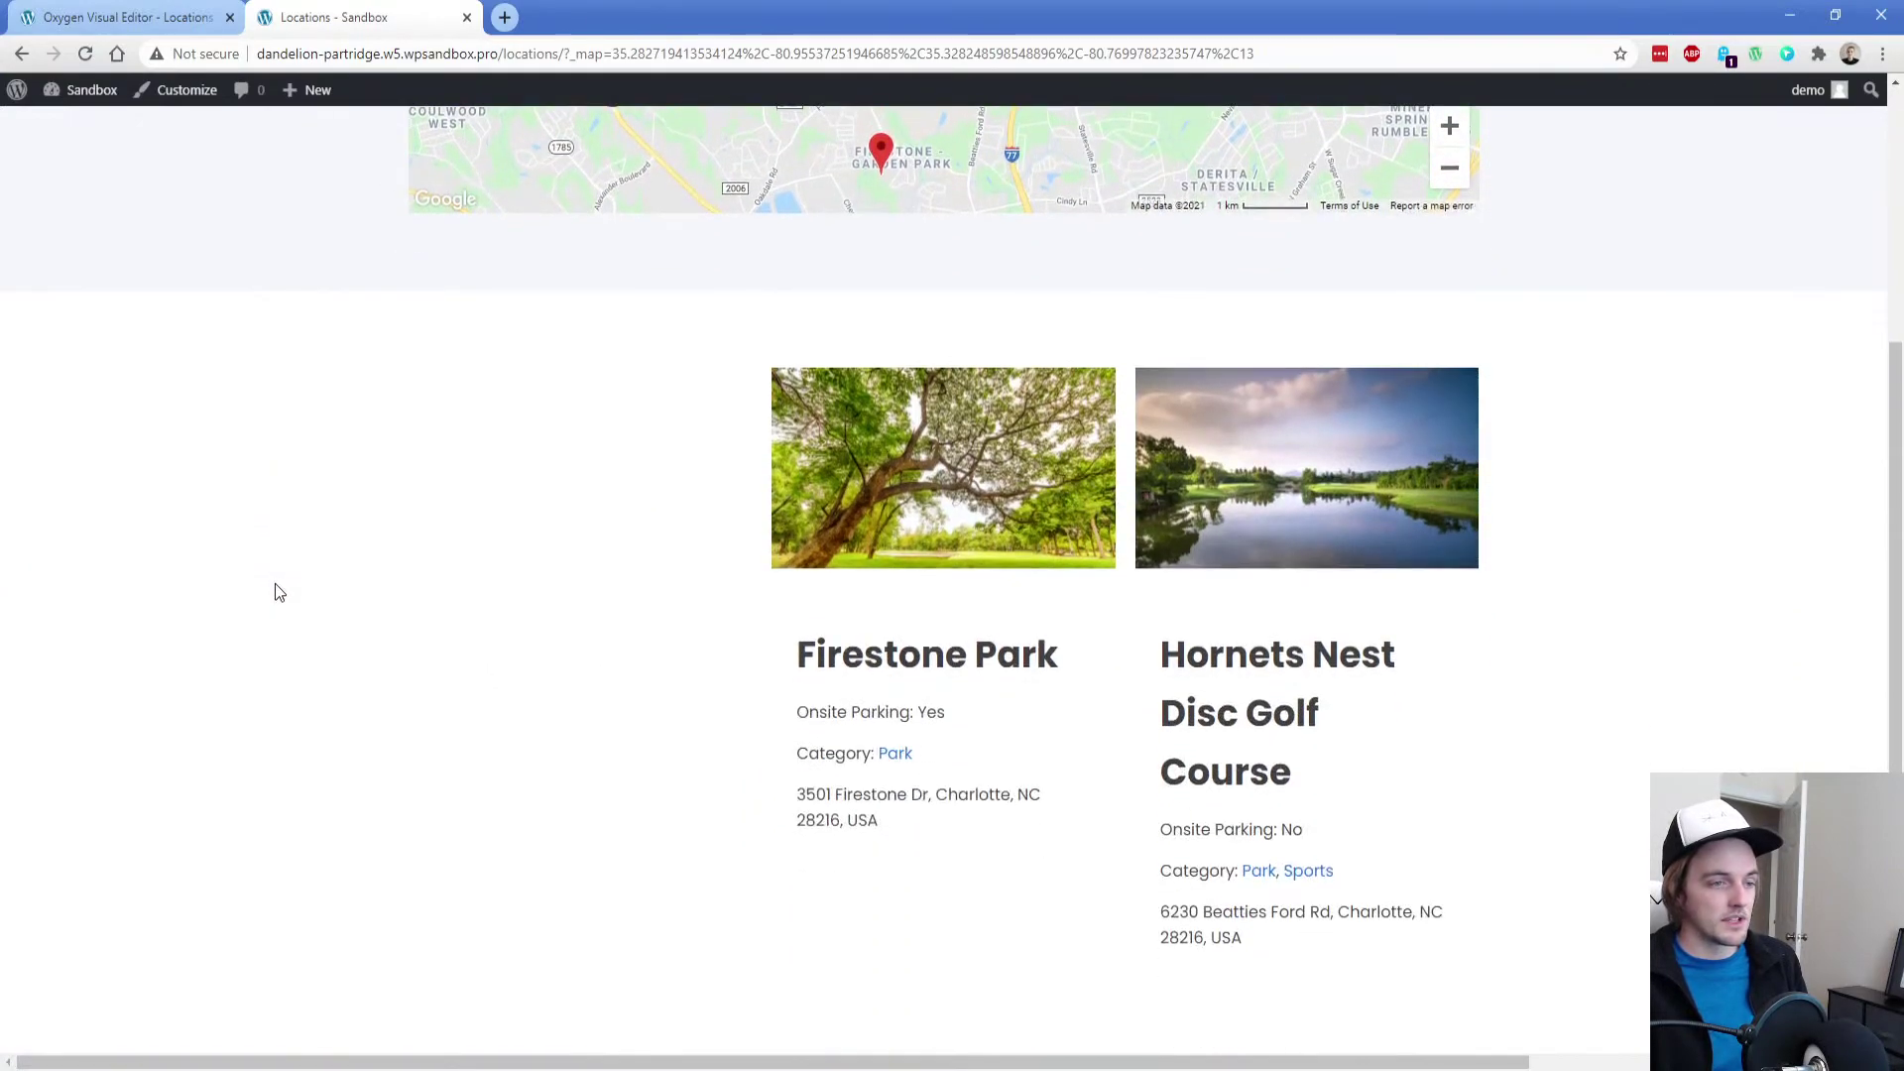
scroll(496, 644, up, 4)
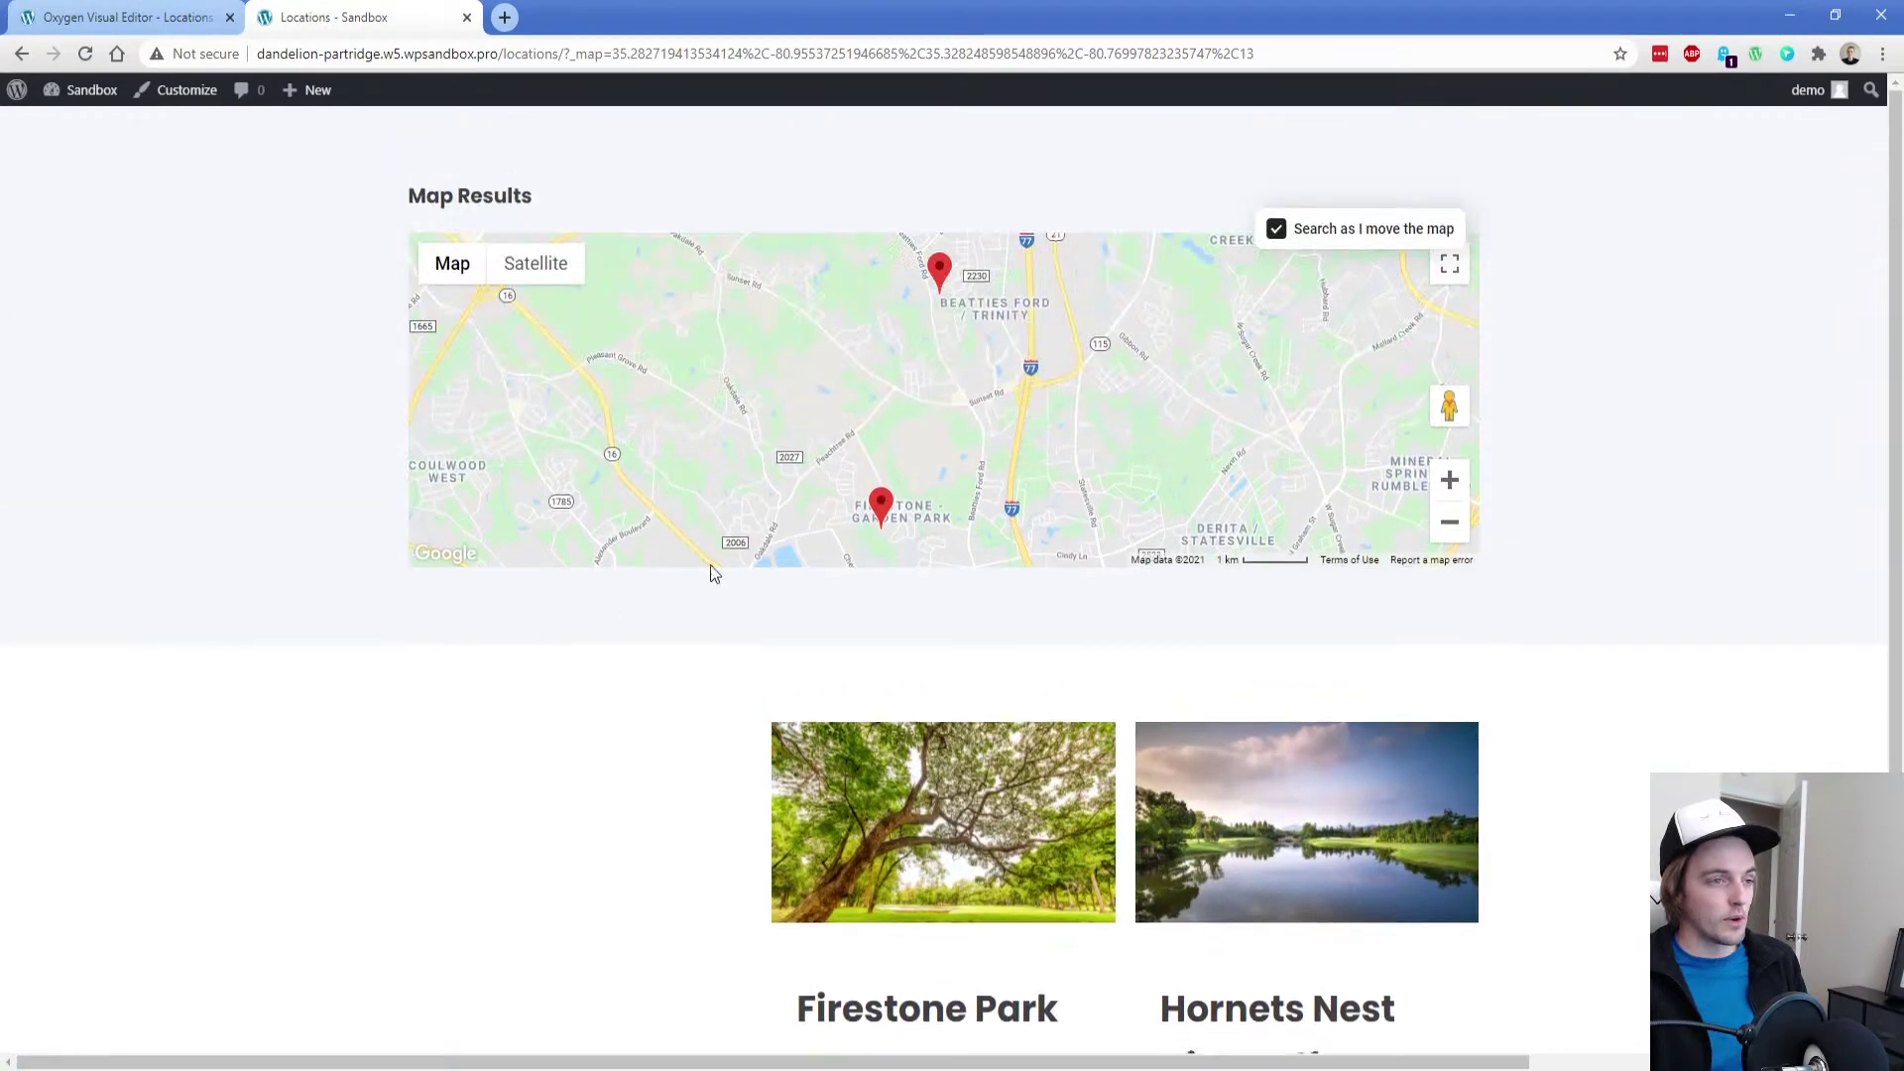
Zoom the map out to the wider Charlotte region and check the refreshed location listings
click(1450, 524)
click(1451, 524)
click(1451, 524)
click(1451, 524)
click(1450, 523)
drag(1117, 420, 1117, 431)
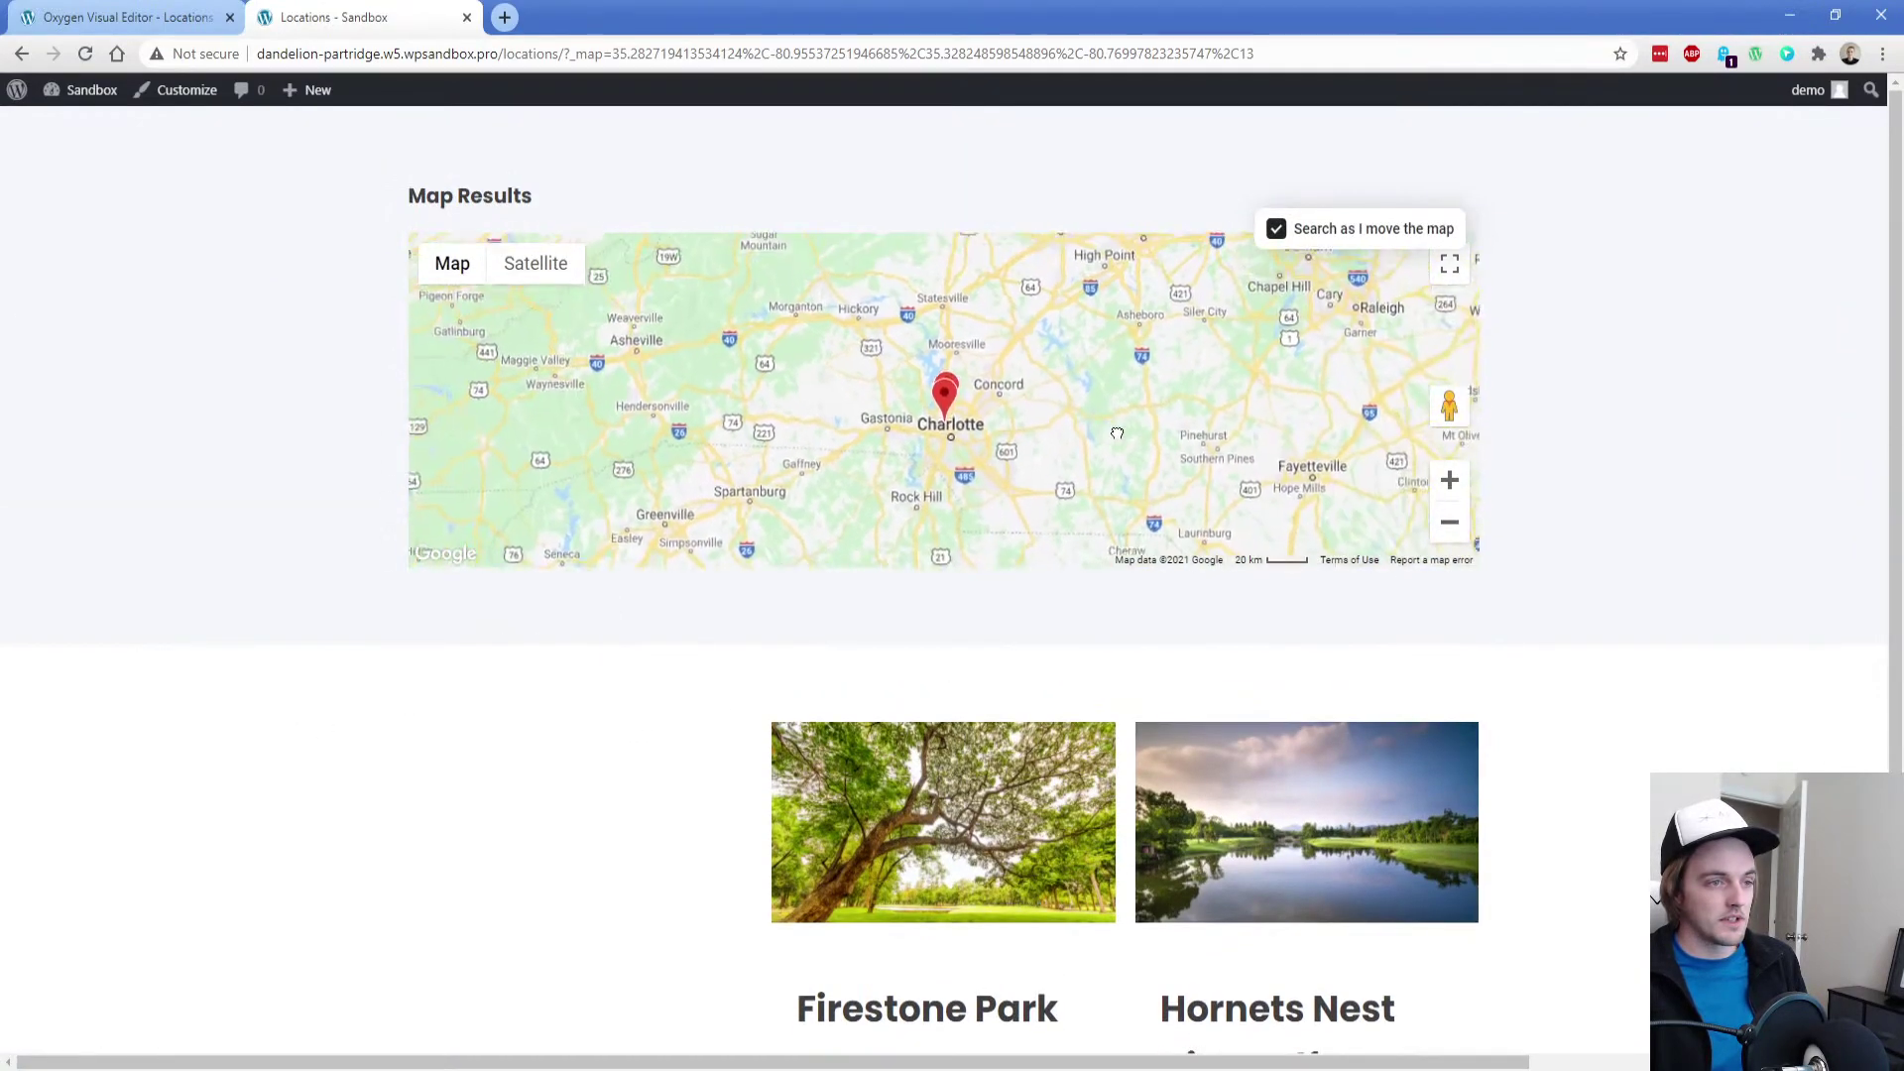
scroll(342, 714, down, 13)
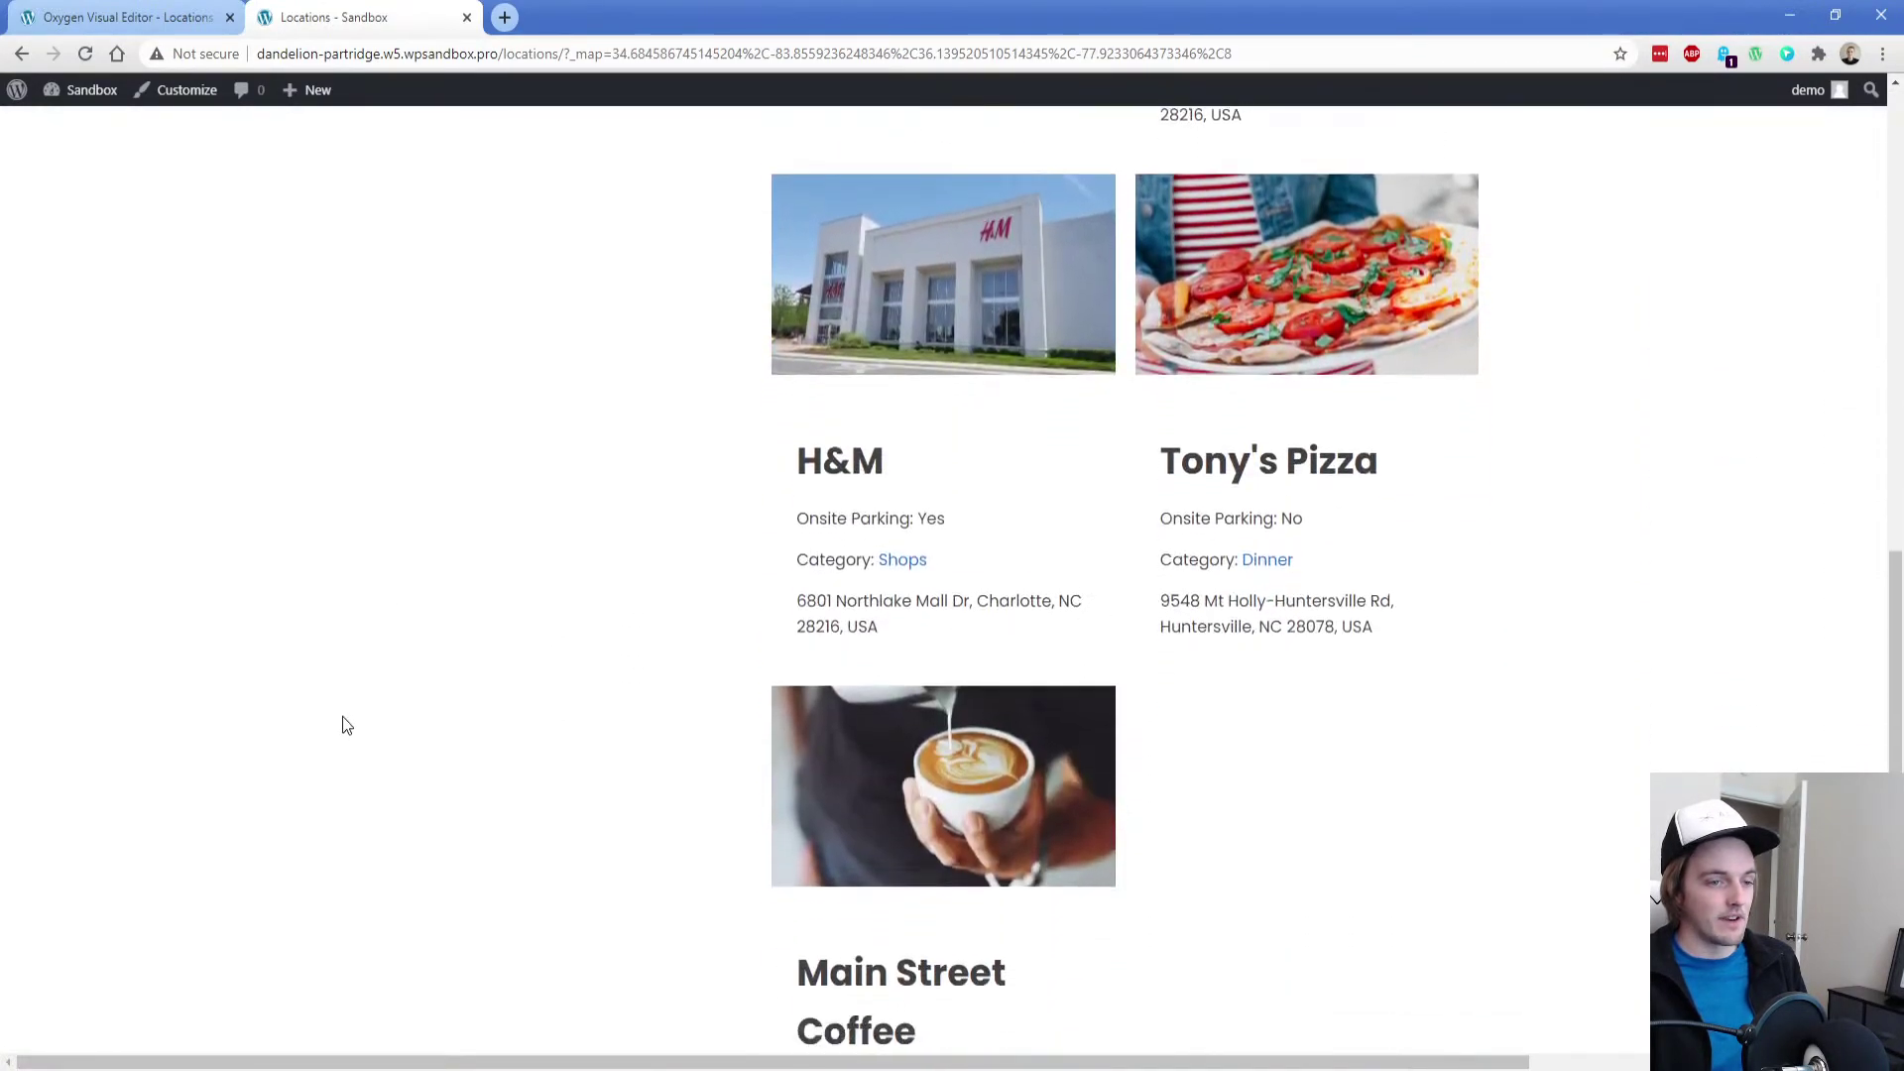
scroll(343, 714, up, 15)
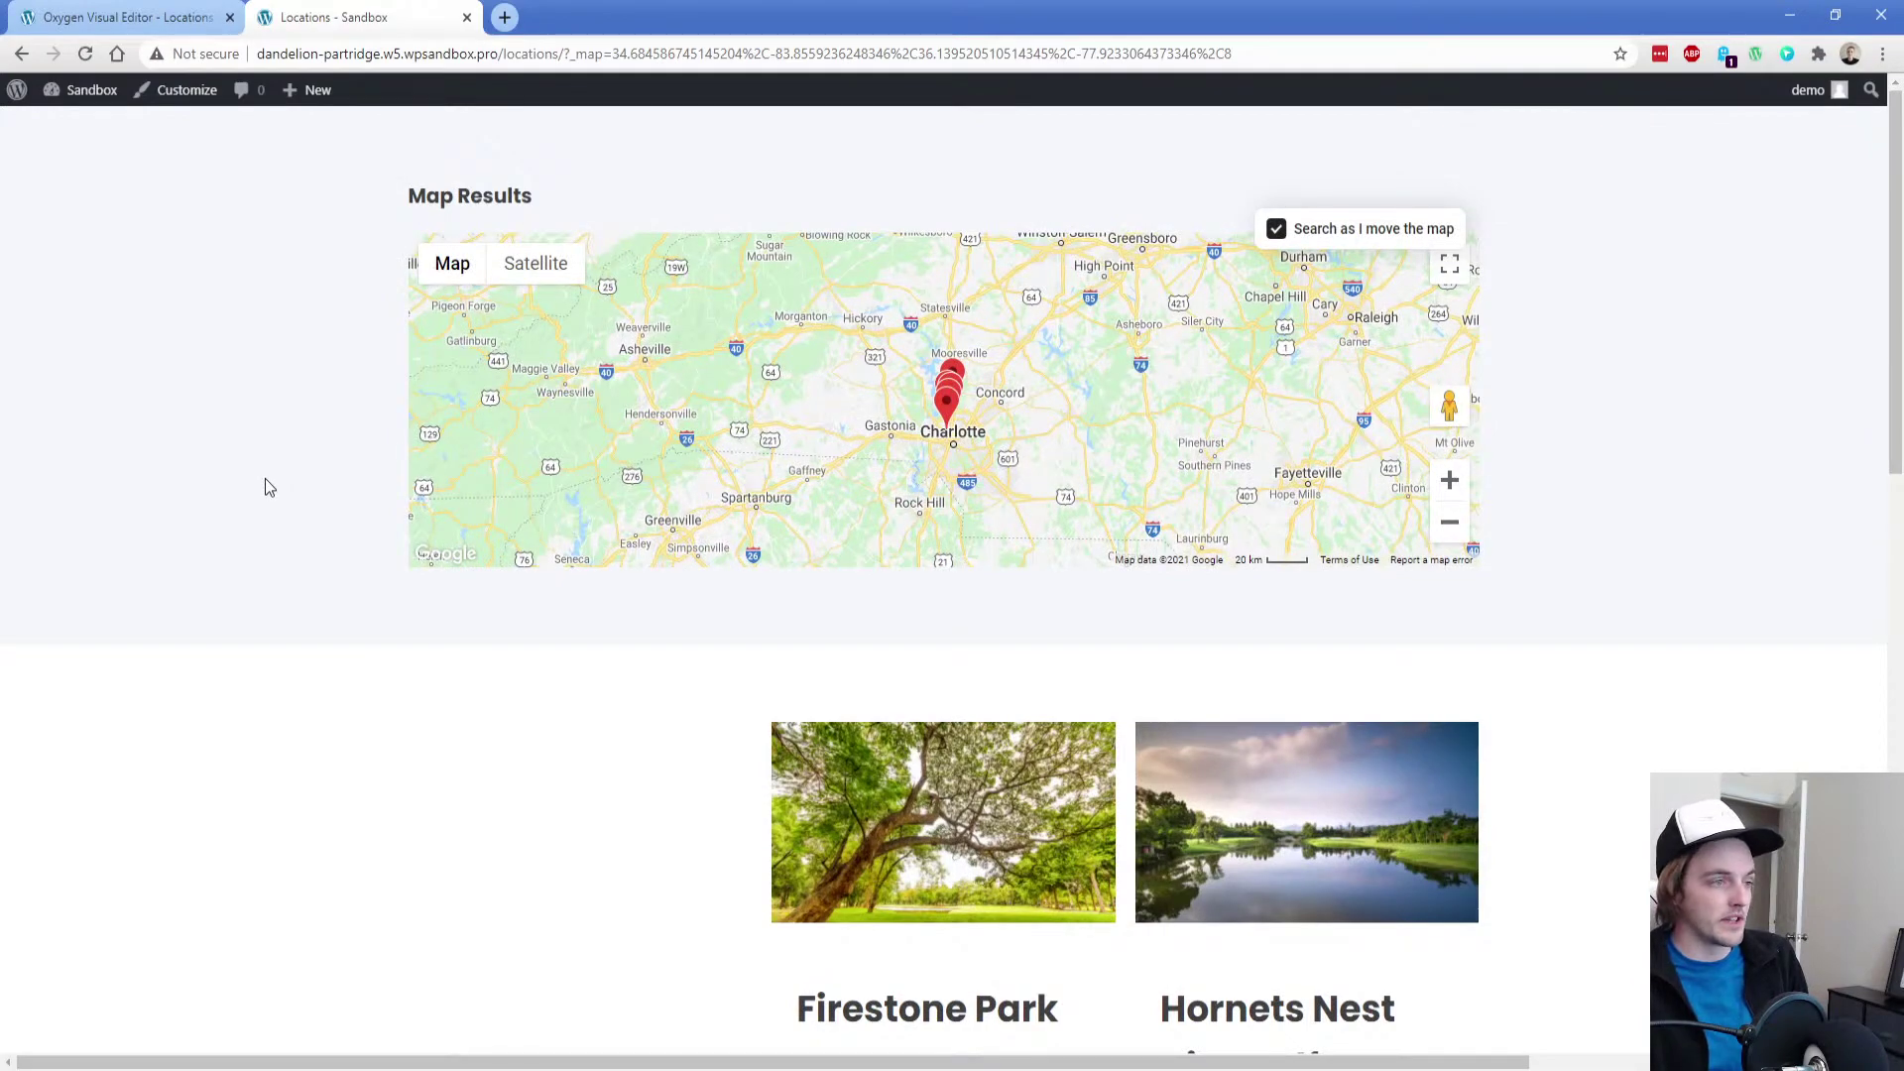
In the Oxygen editor, try a facet map width of 1200 px and switch its unit back to percent
click(119, 17)
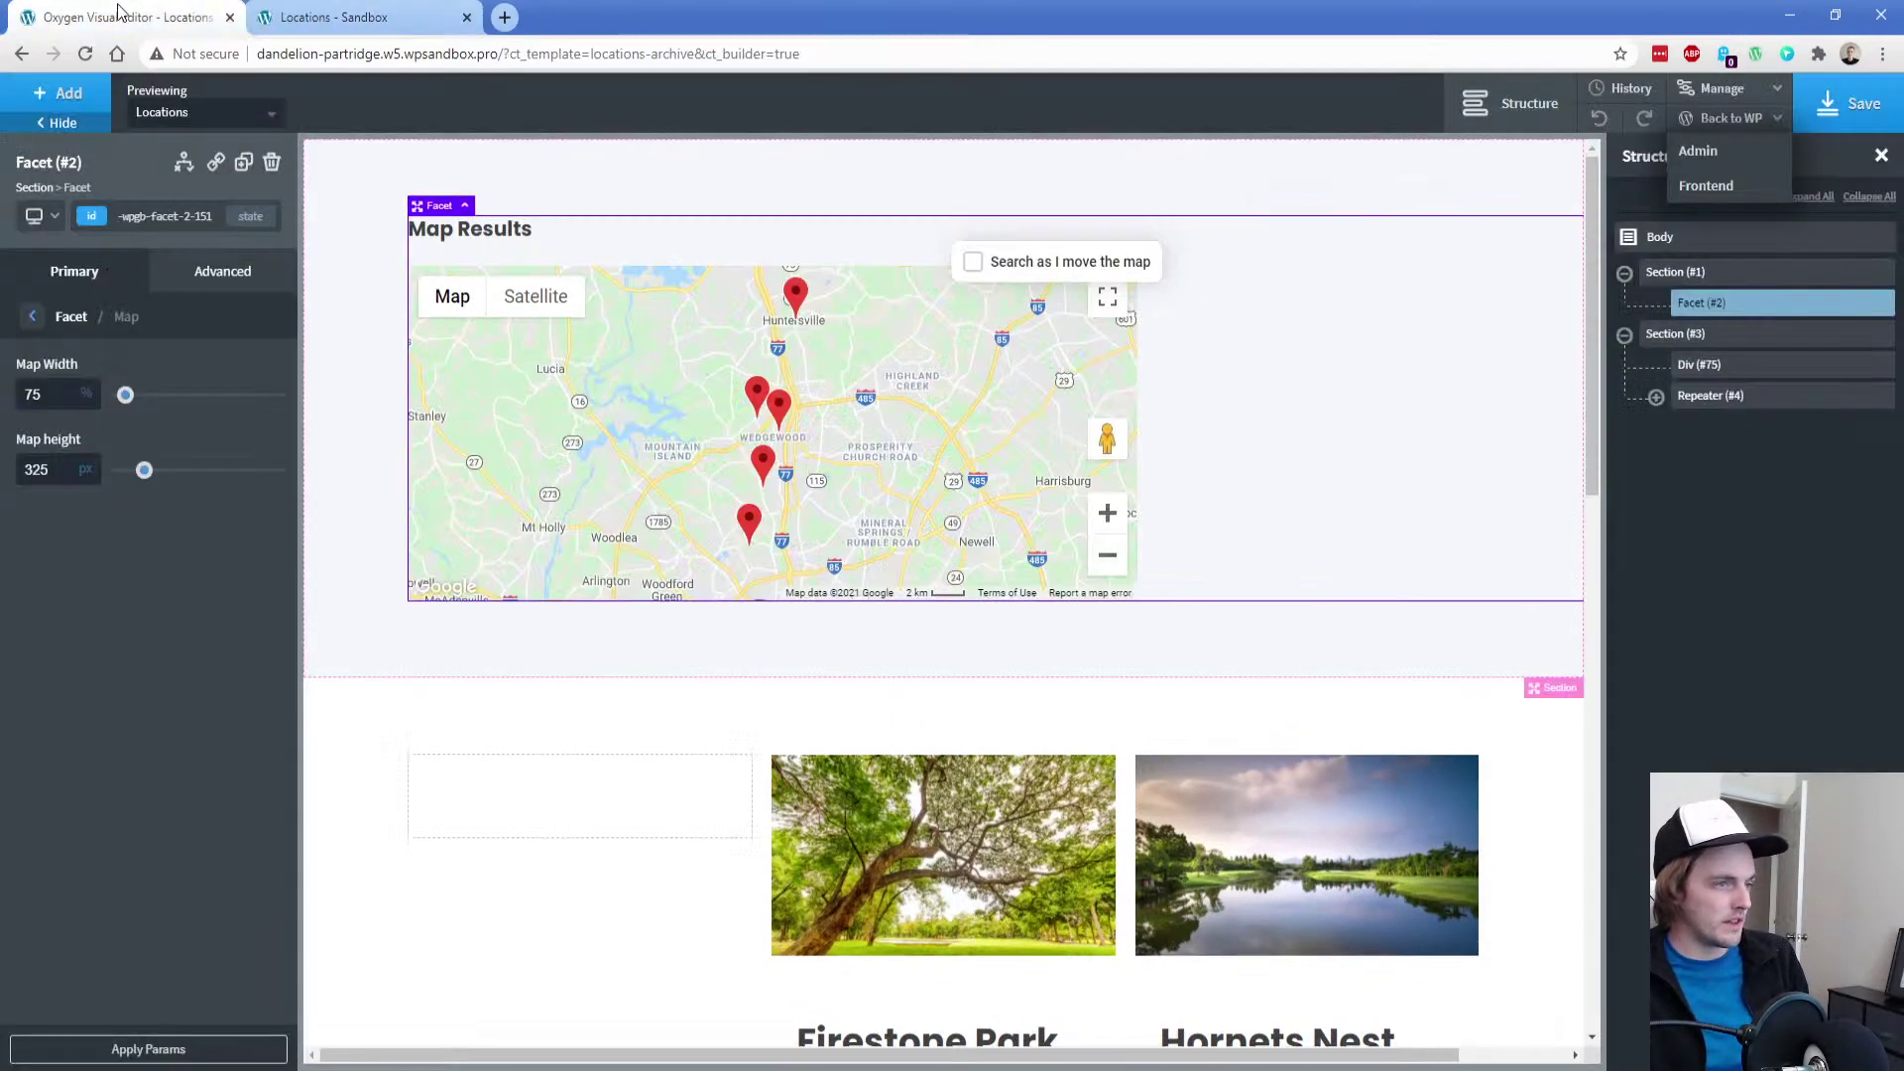
mouse_move(87, 394)
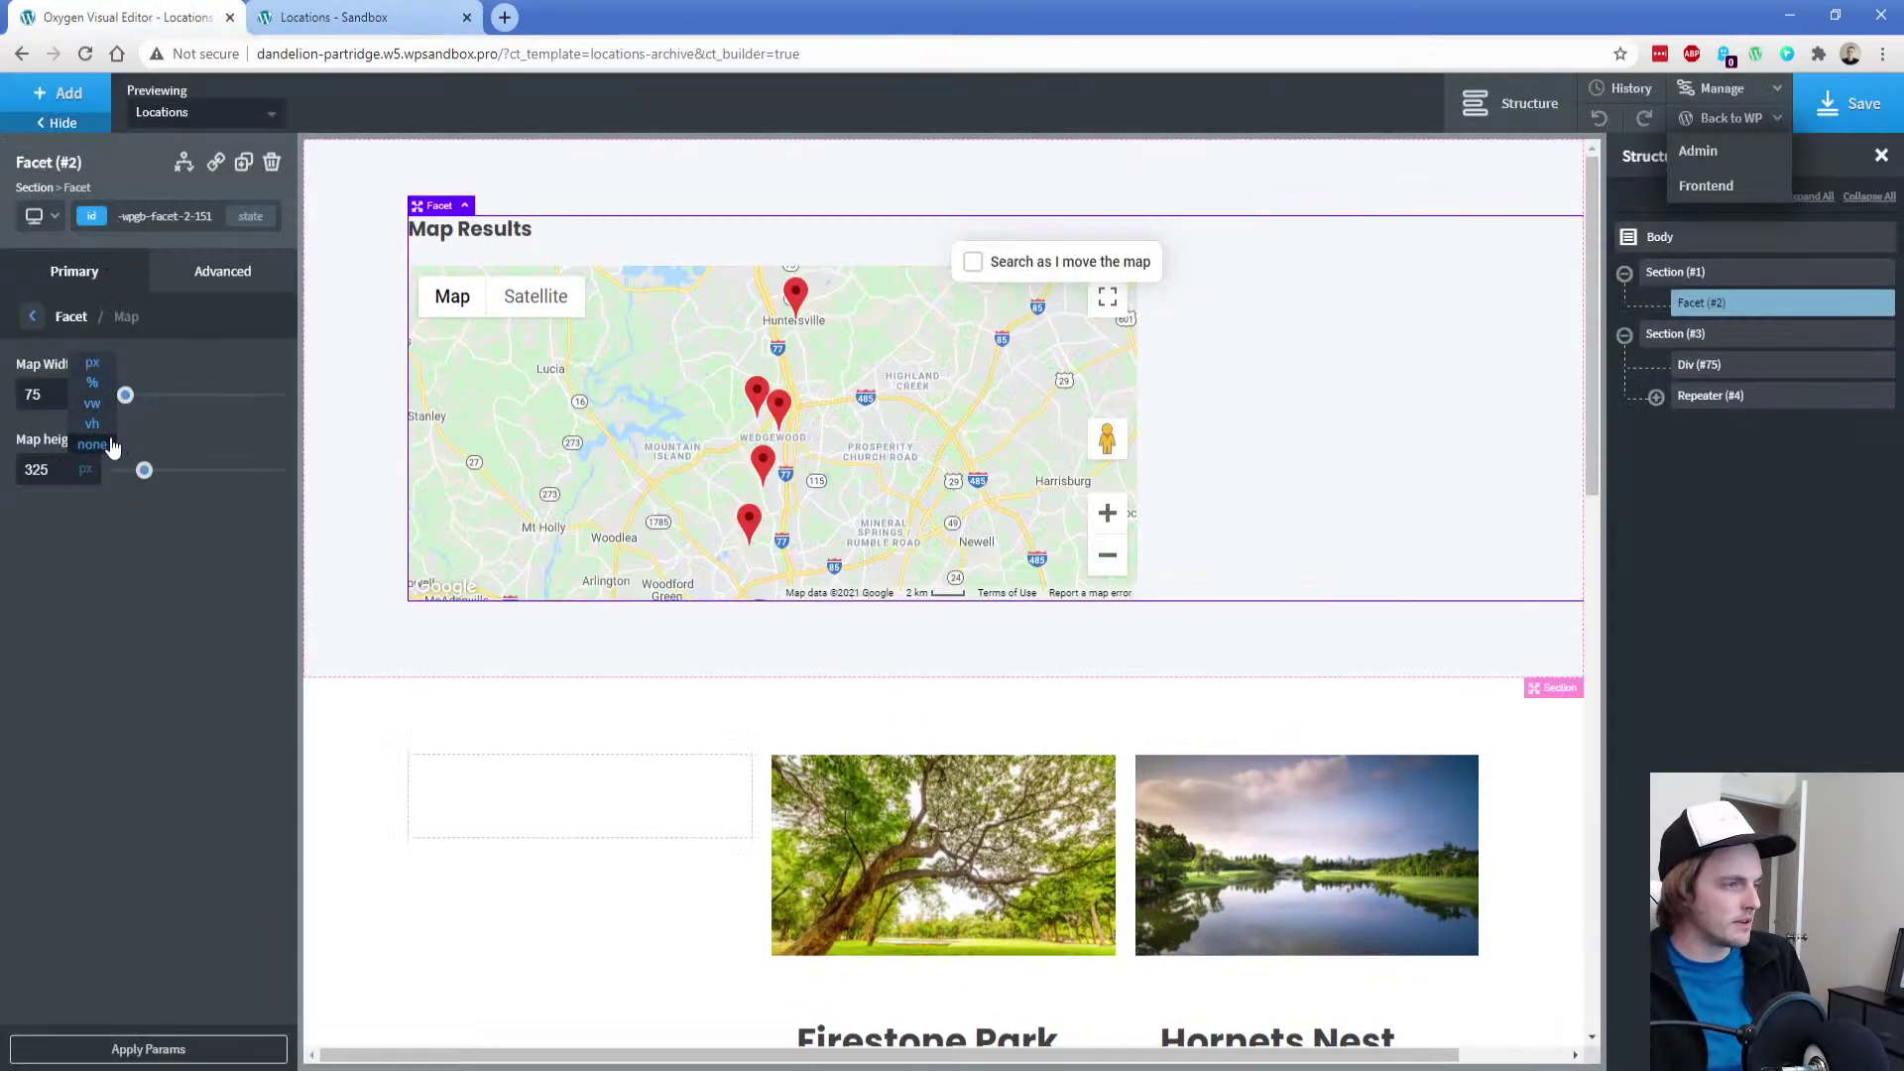
click(94, 364)
double_click(33, 394)
text(12)
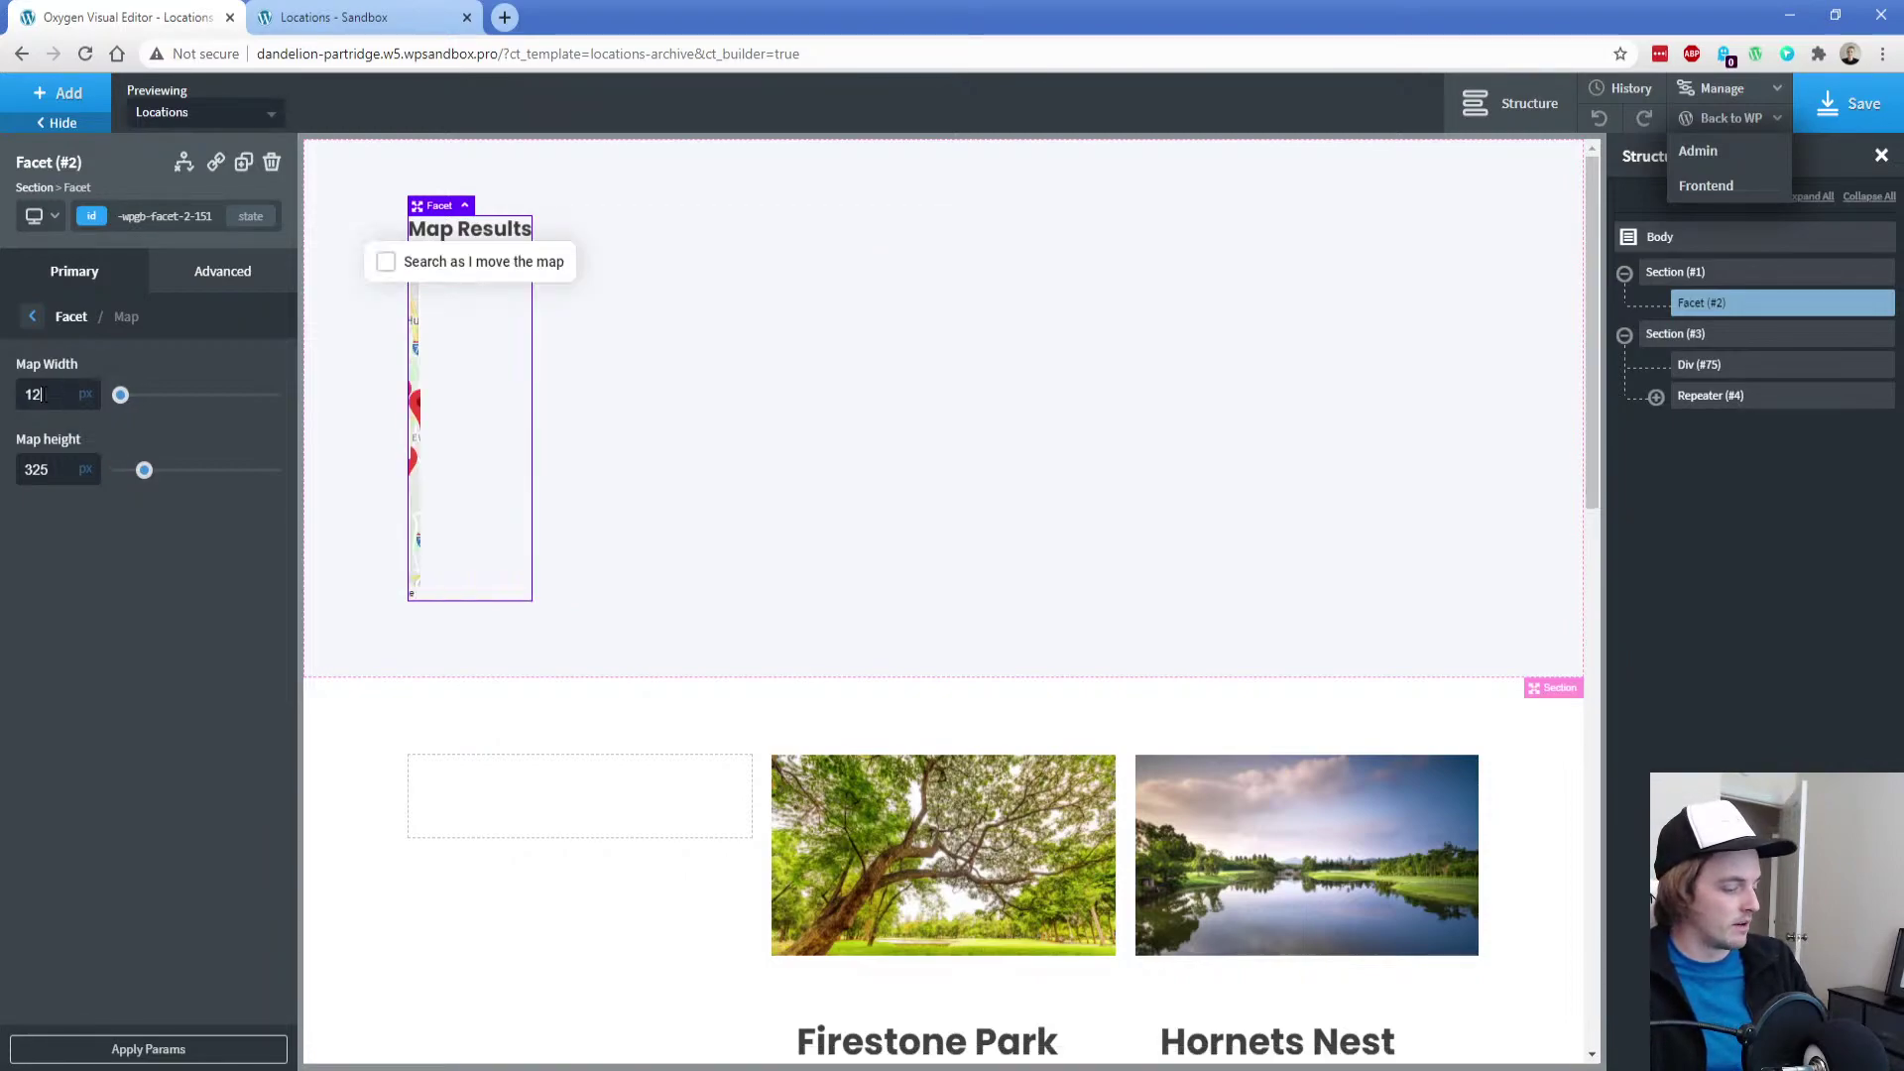
text(00)
mouse_move(902, 1056)
mouse_down()
mouse_move(1049, 1063)
mouse_move(883, 1058)
mouse_move(1113, 1058)
mouse_move(893, 1053)
mouse_up()
click(84, 395)
click(92, 385)
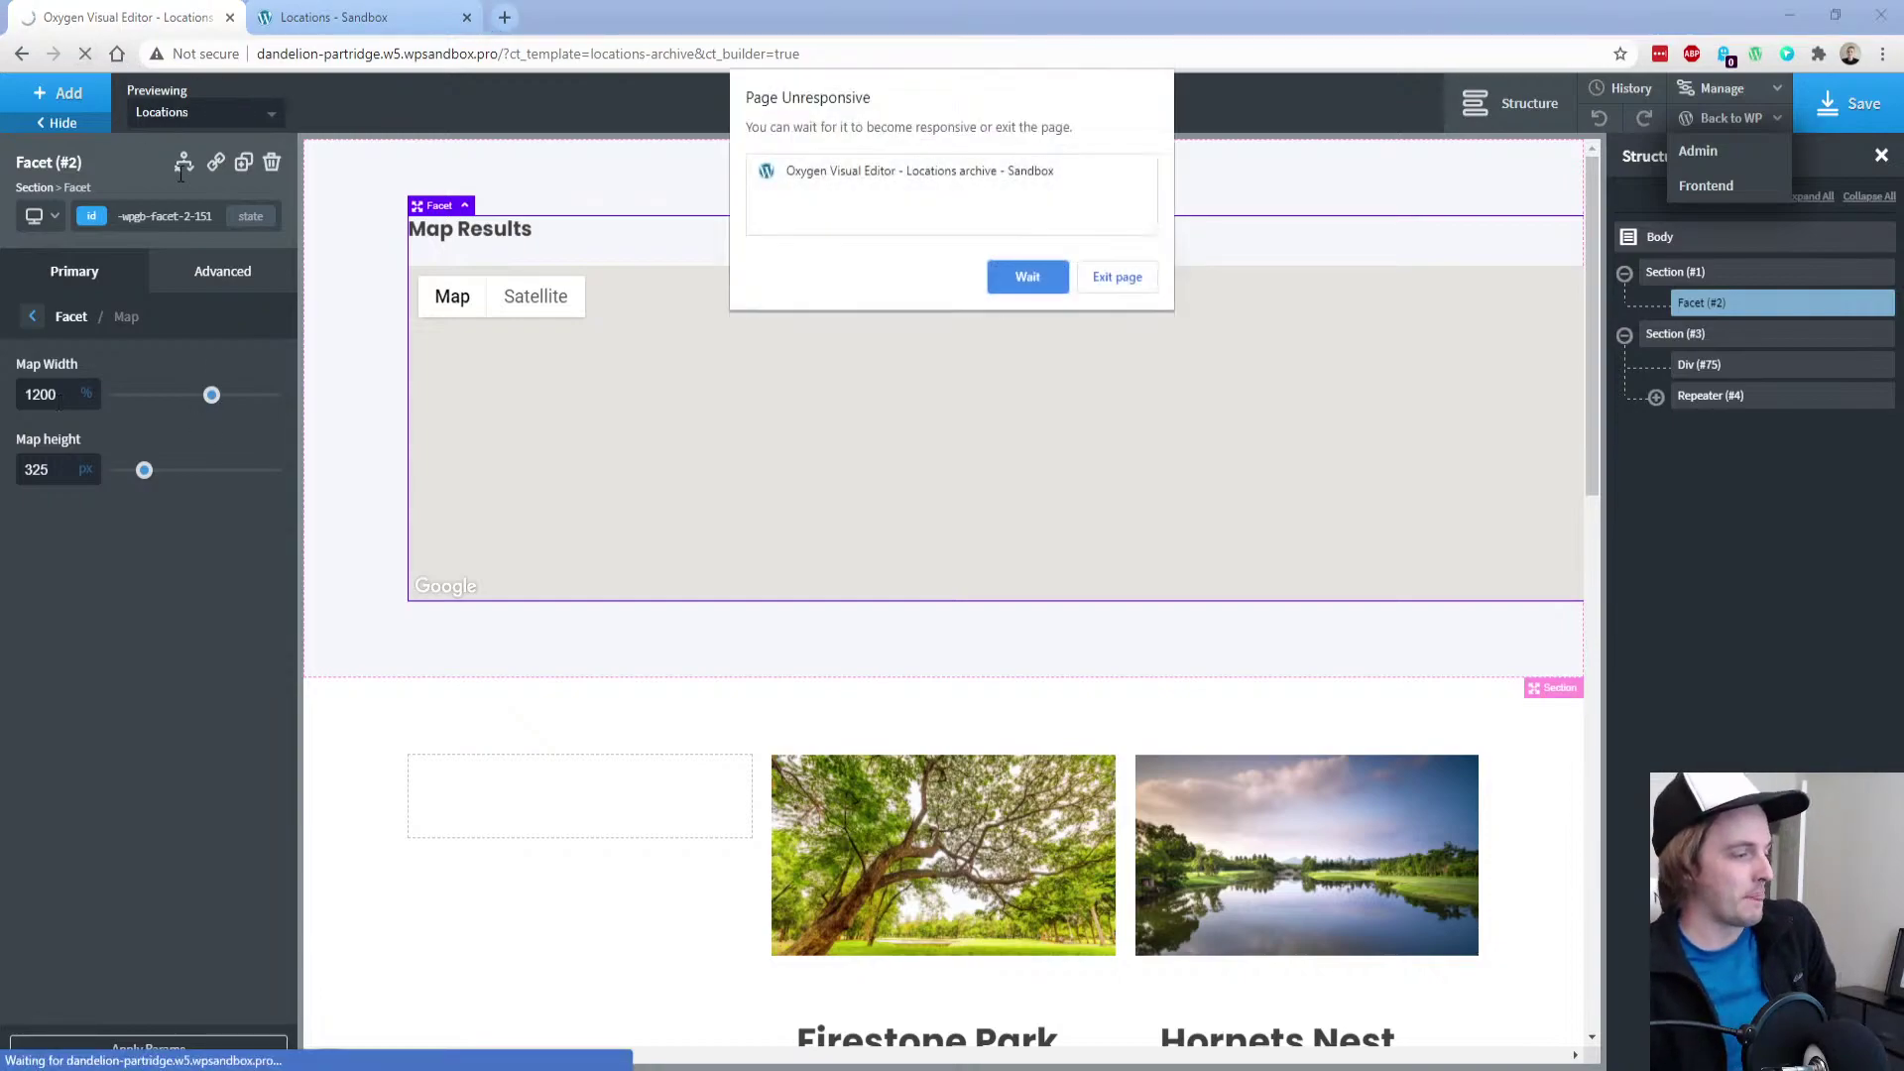
Exit the unresponsive editor page and reload the Locations archive template in the Oxygen editor
click(1047, 281)
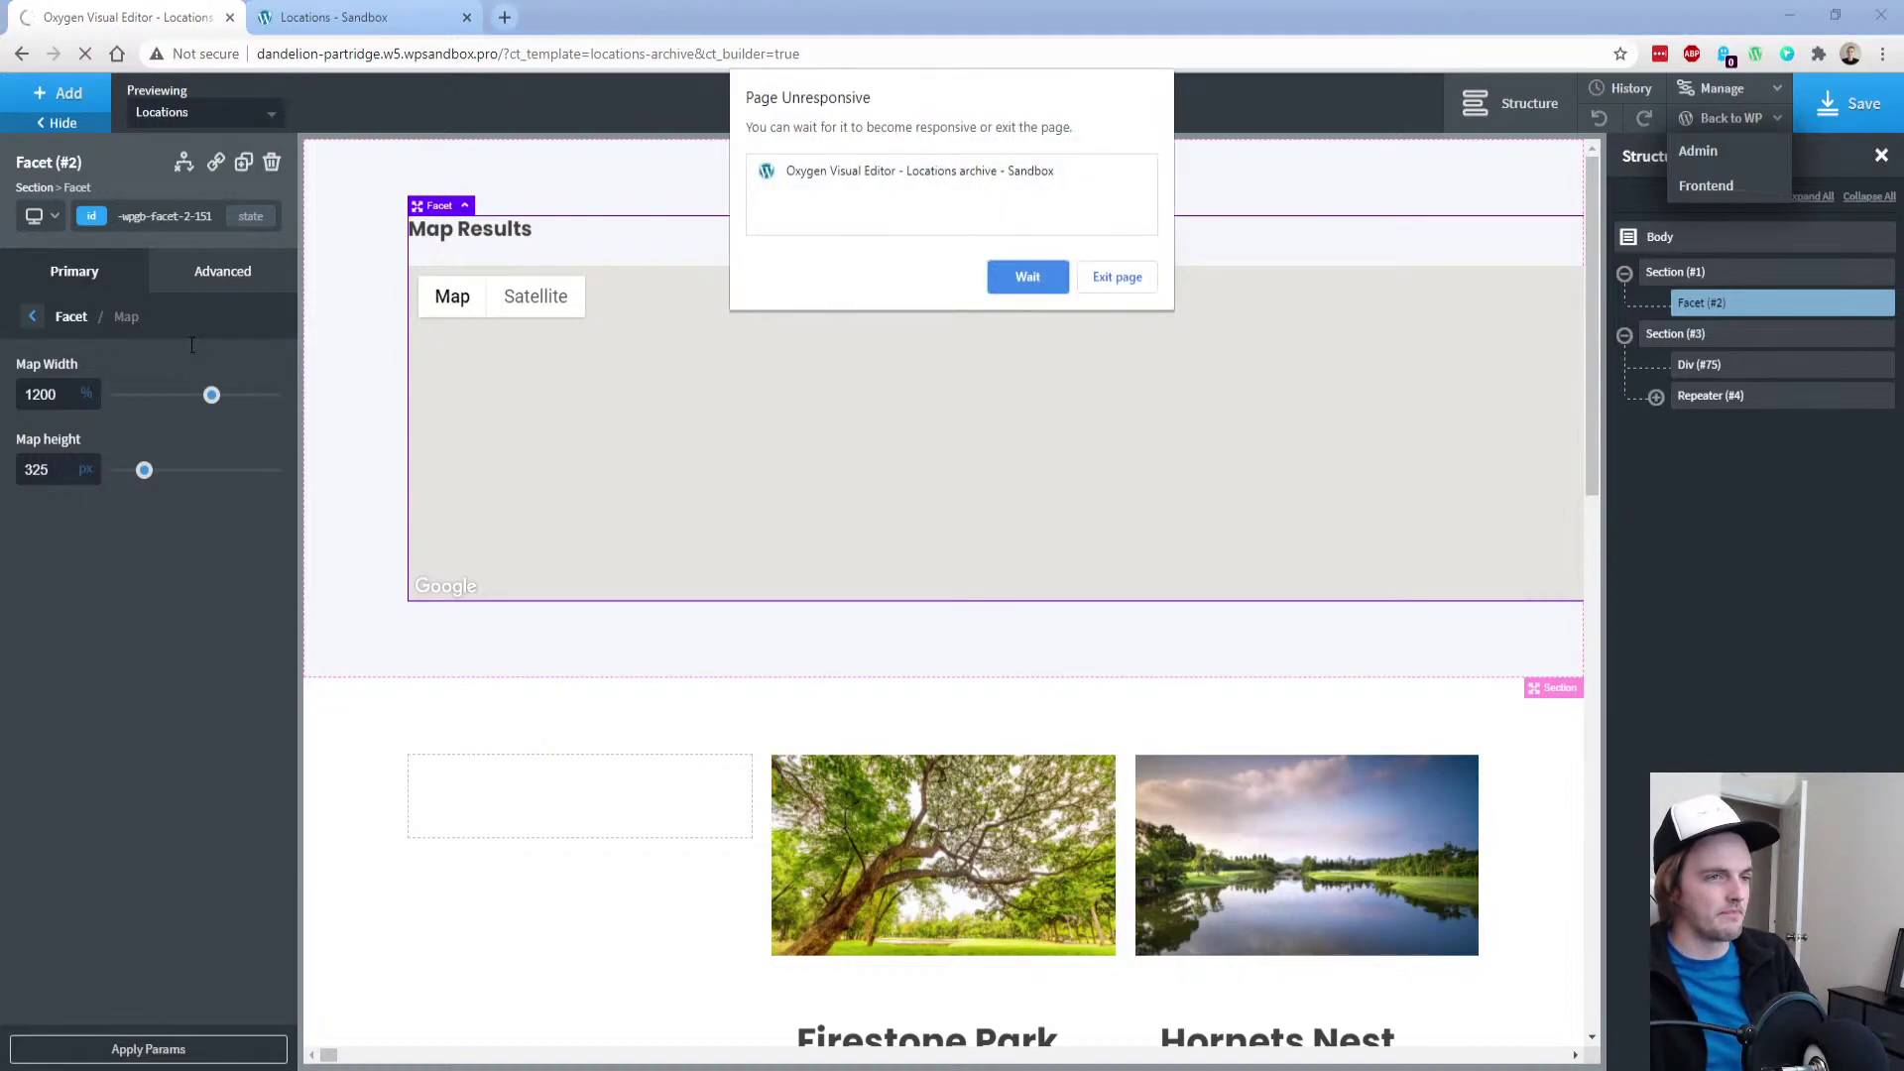
click(1135, 285)
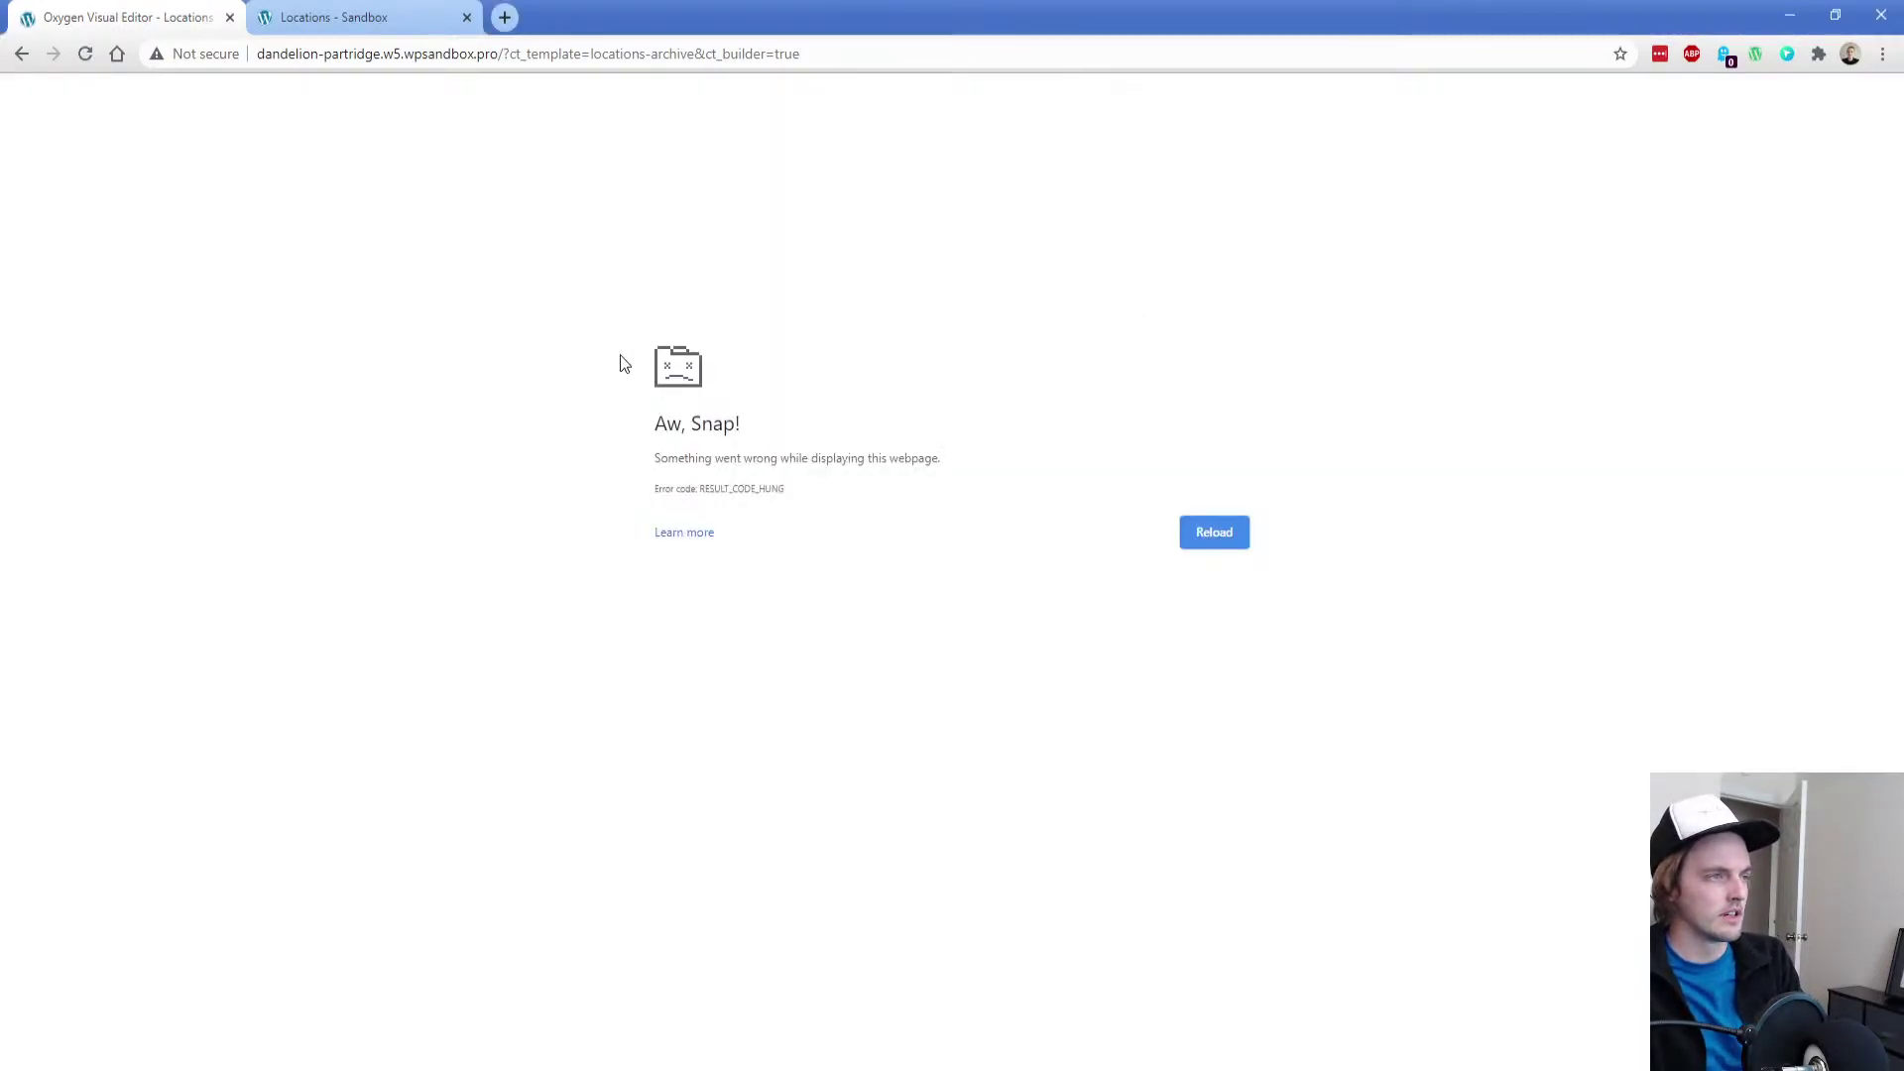
click(86, 56)
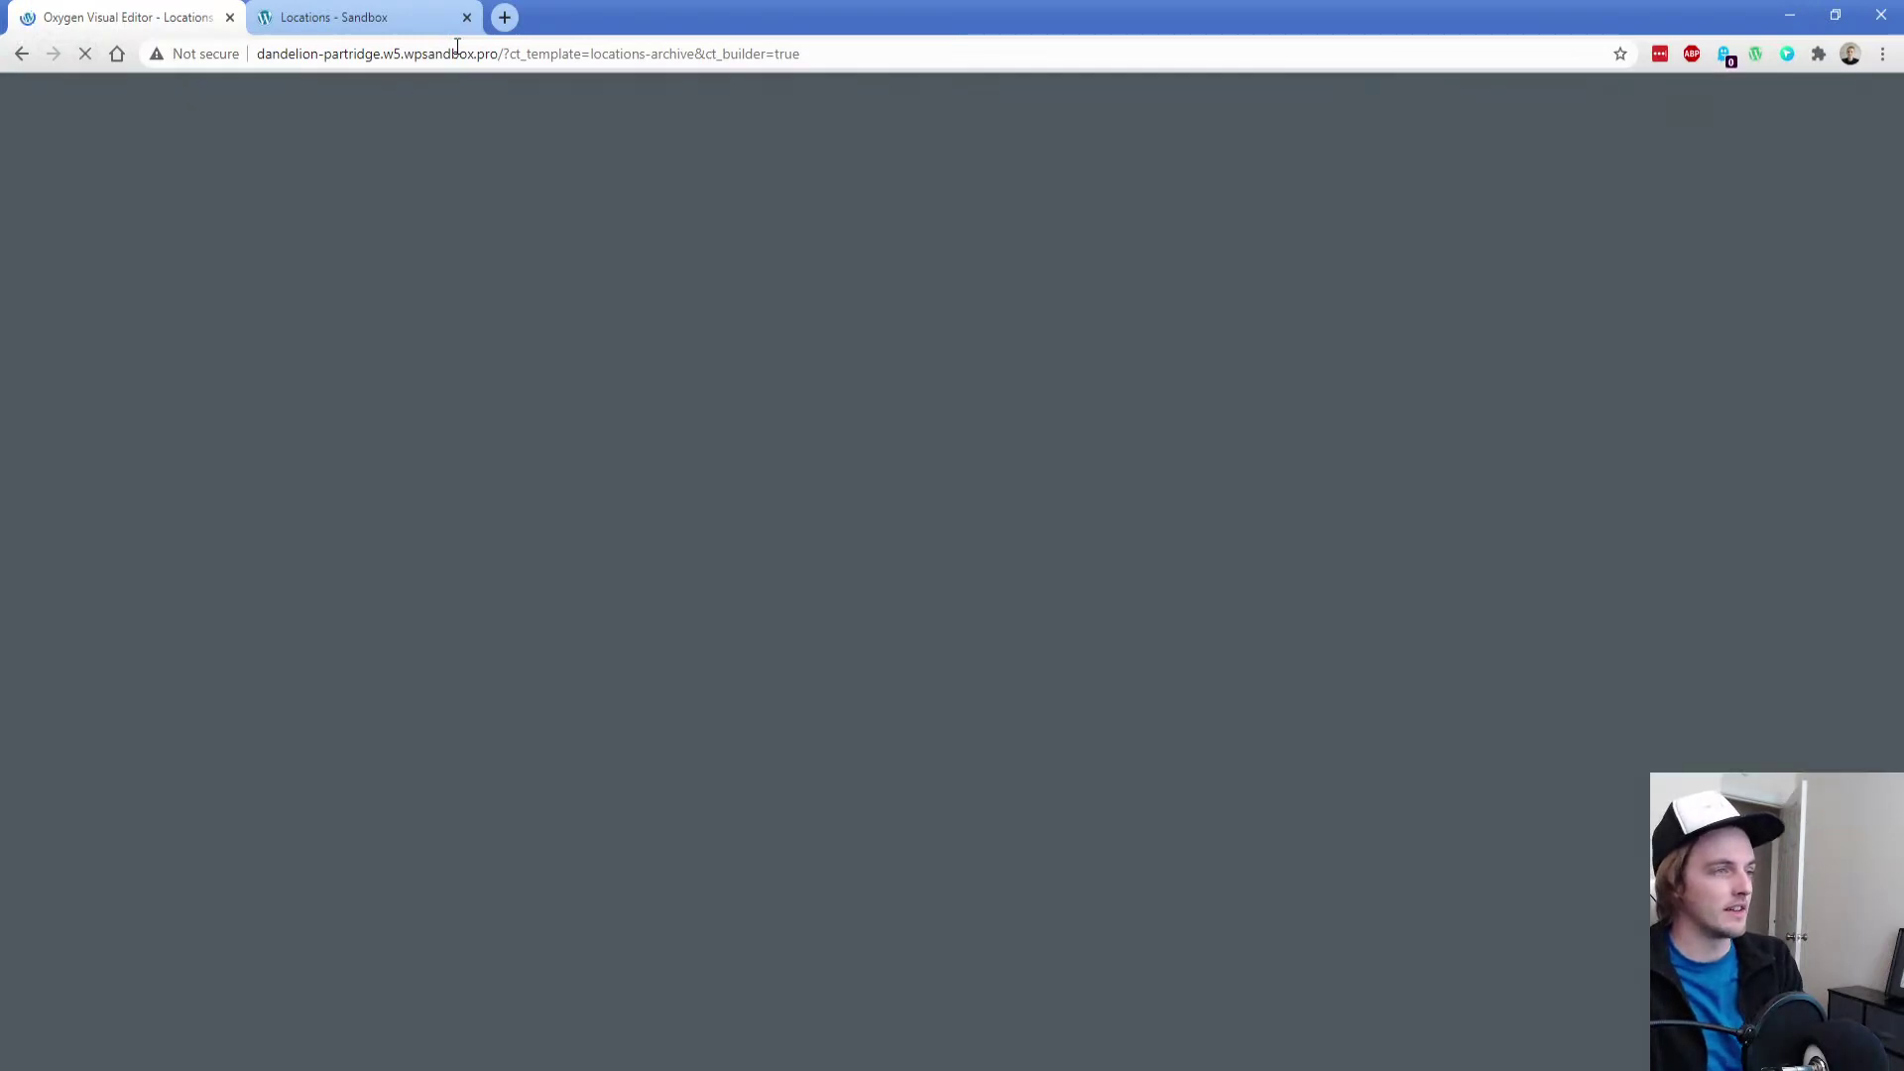
click(441, 30)
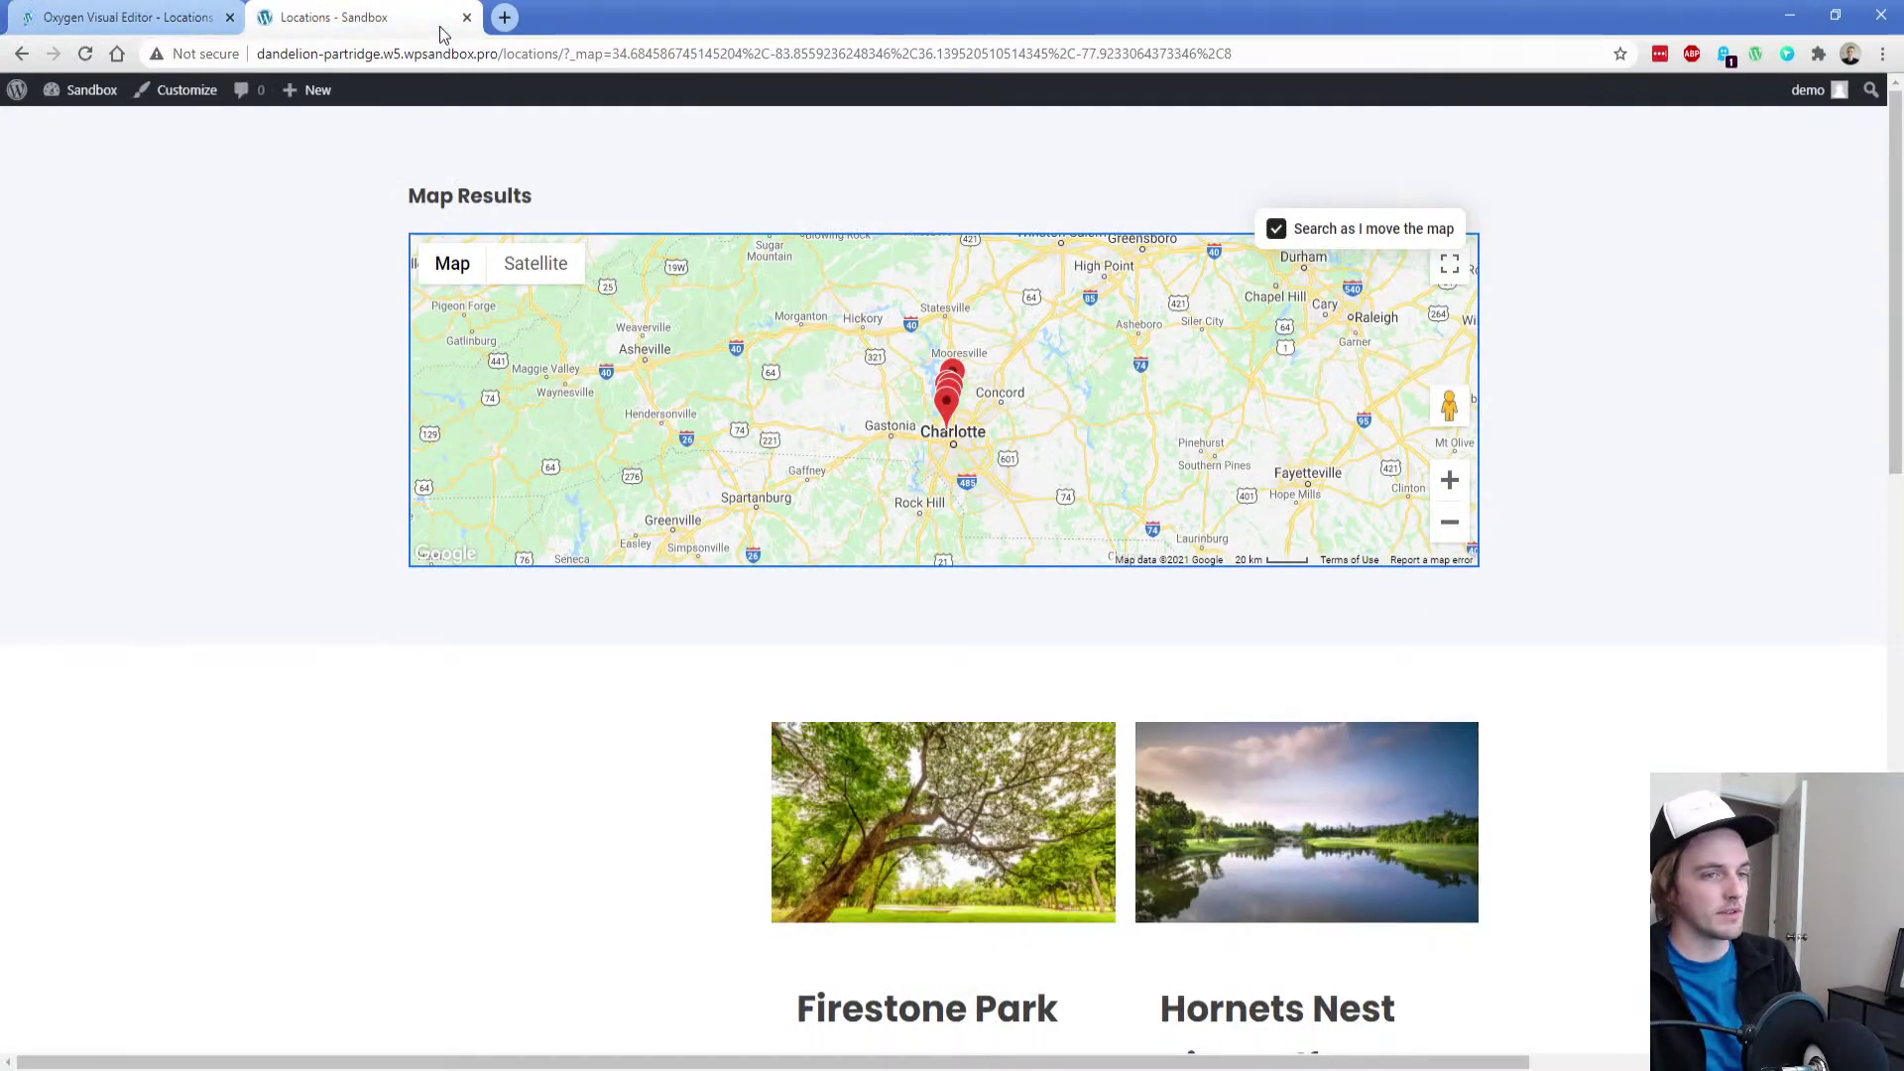
click(169, 17)
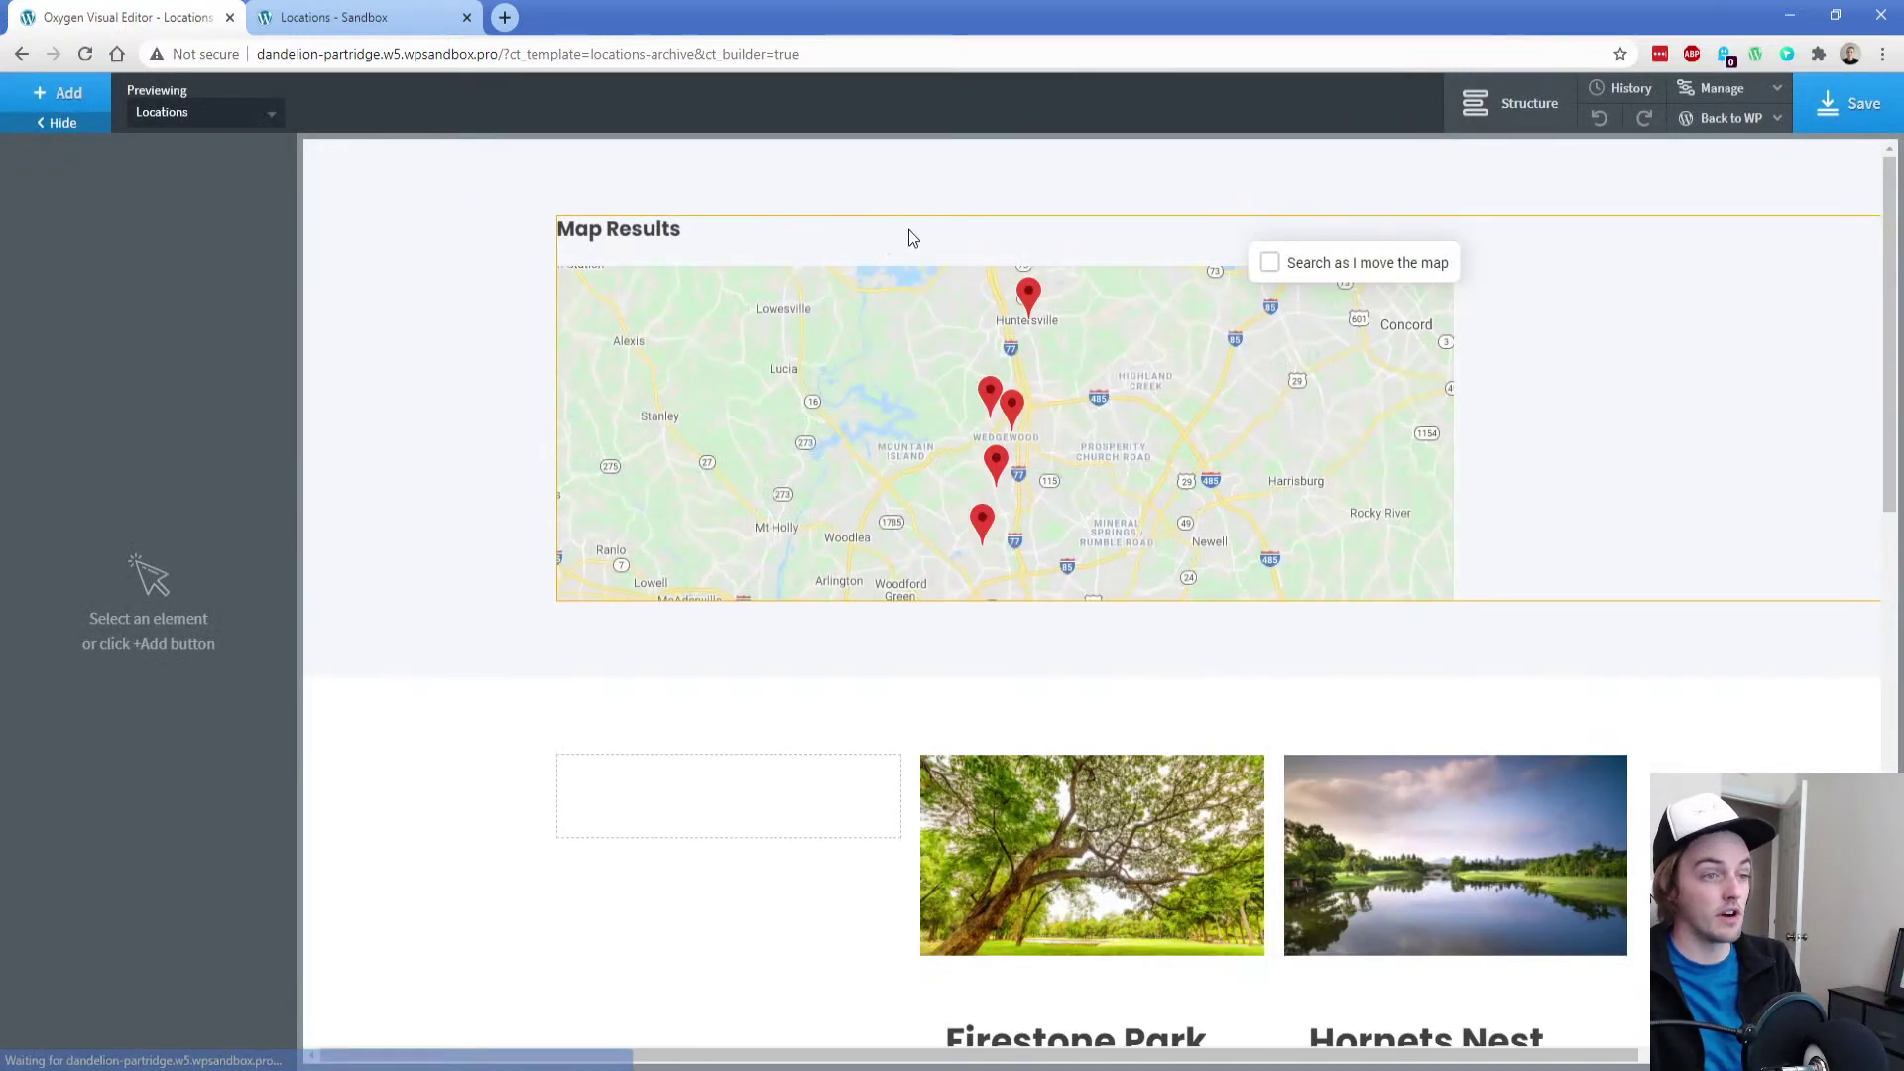
Set the Map Results facet's map width to auto, apply it, and refresh the frontend Locations page to check it
click(906, 234)
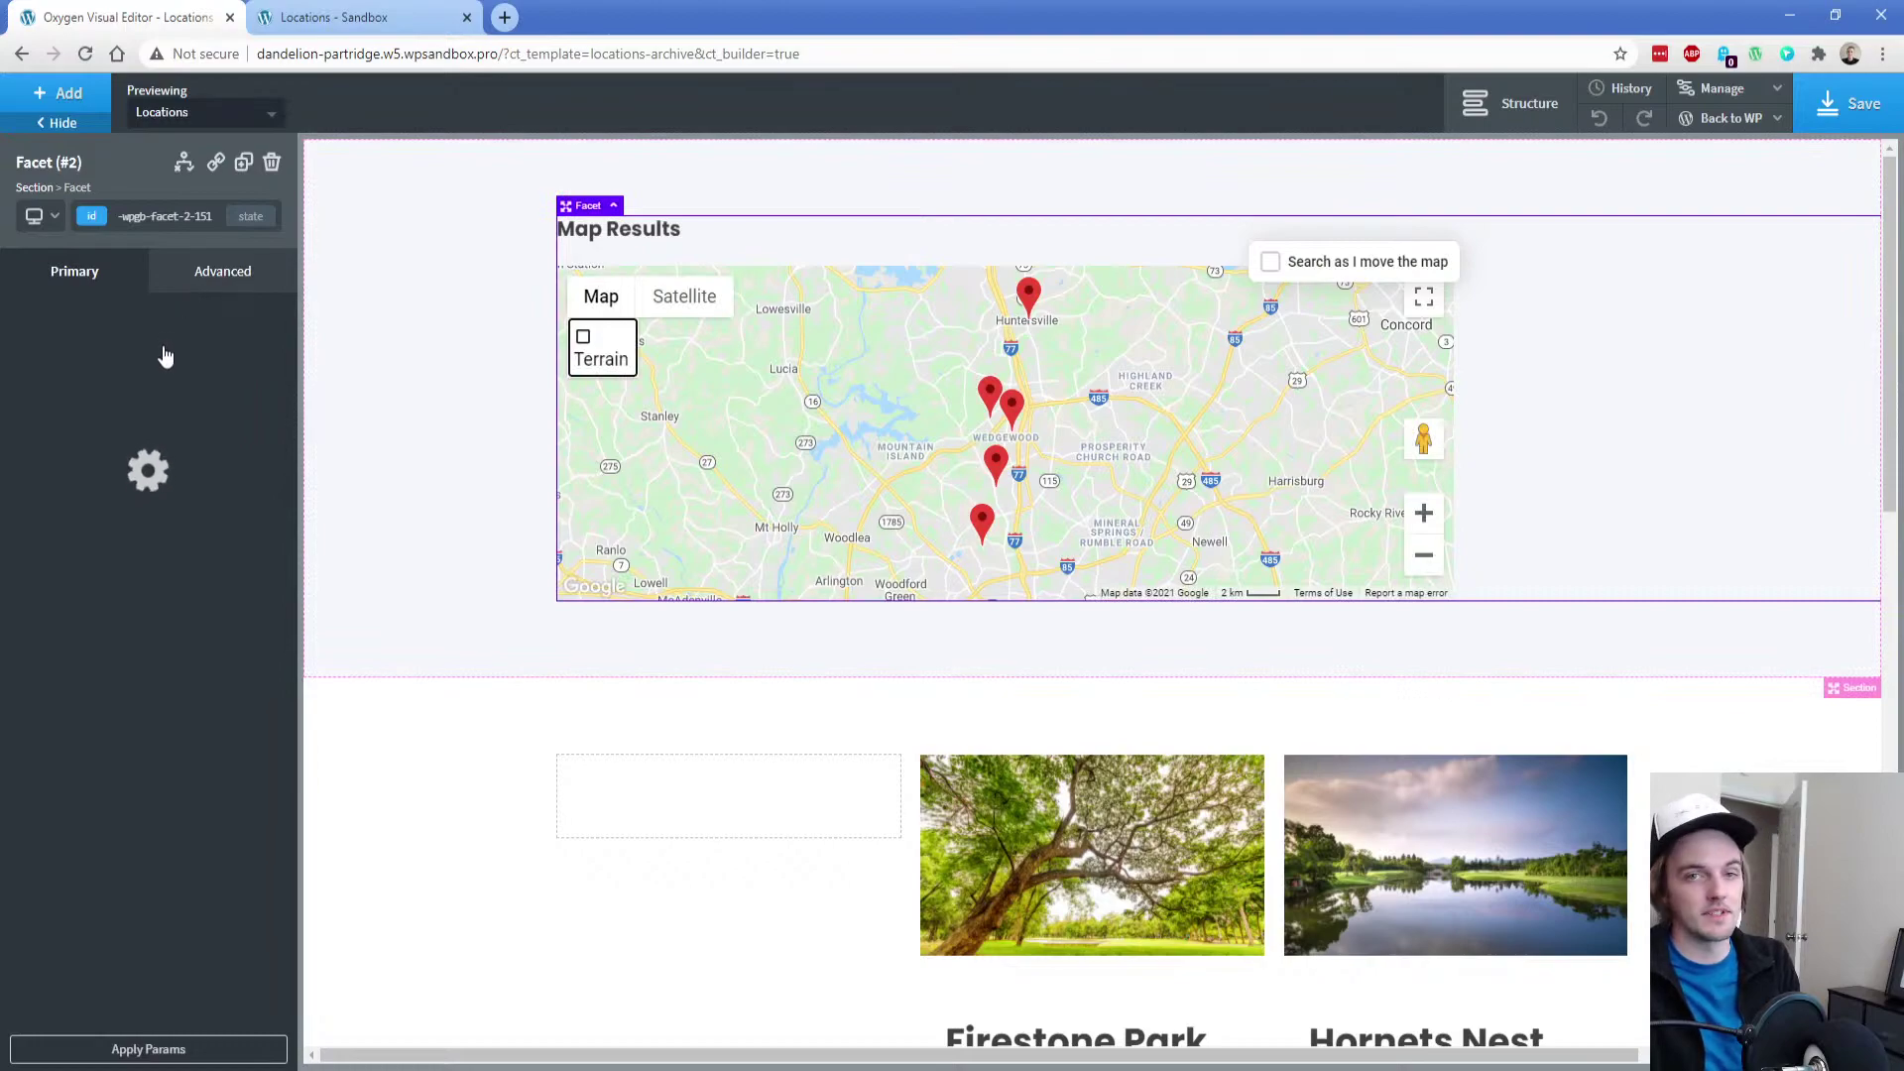
click(140, 531)
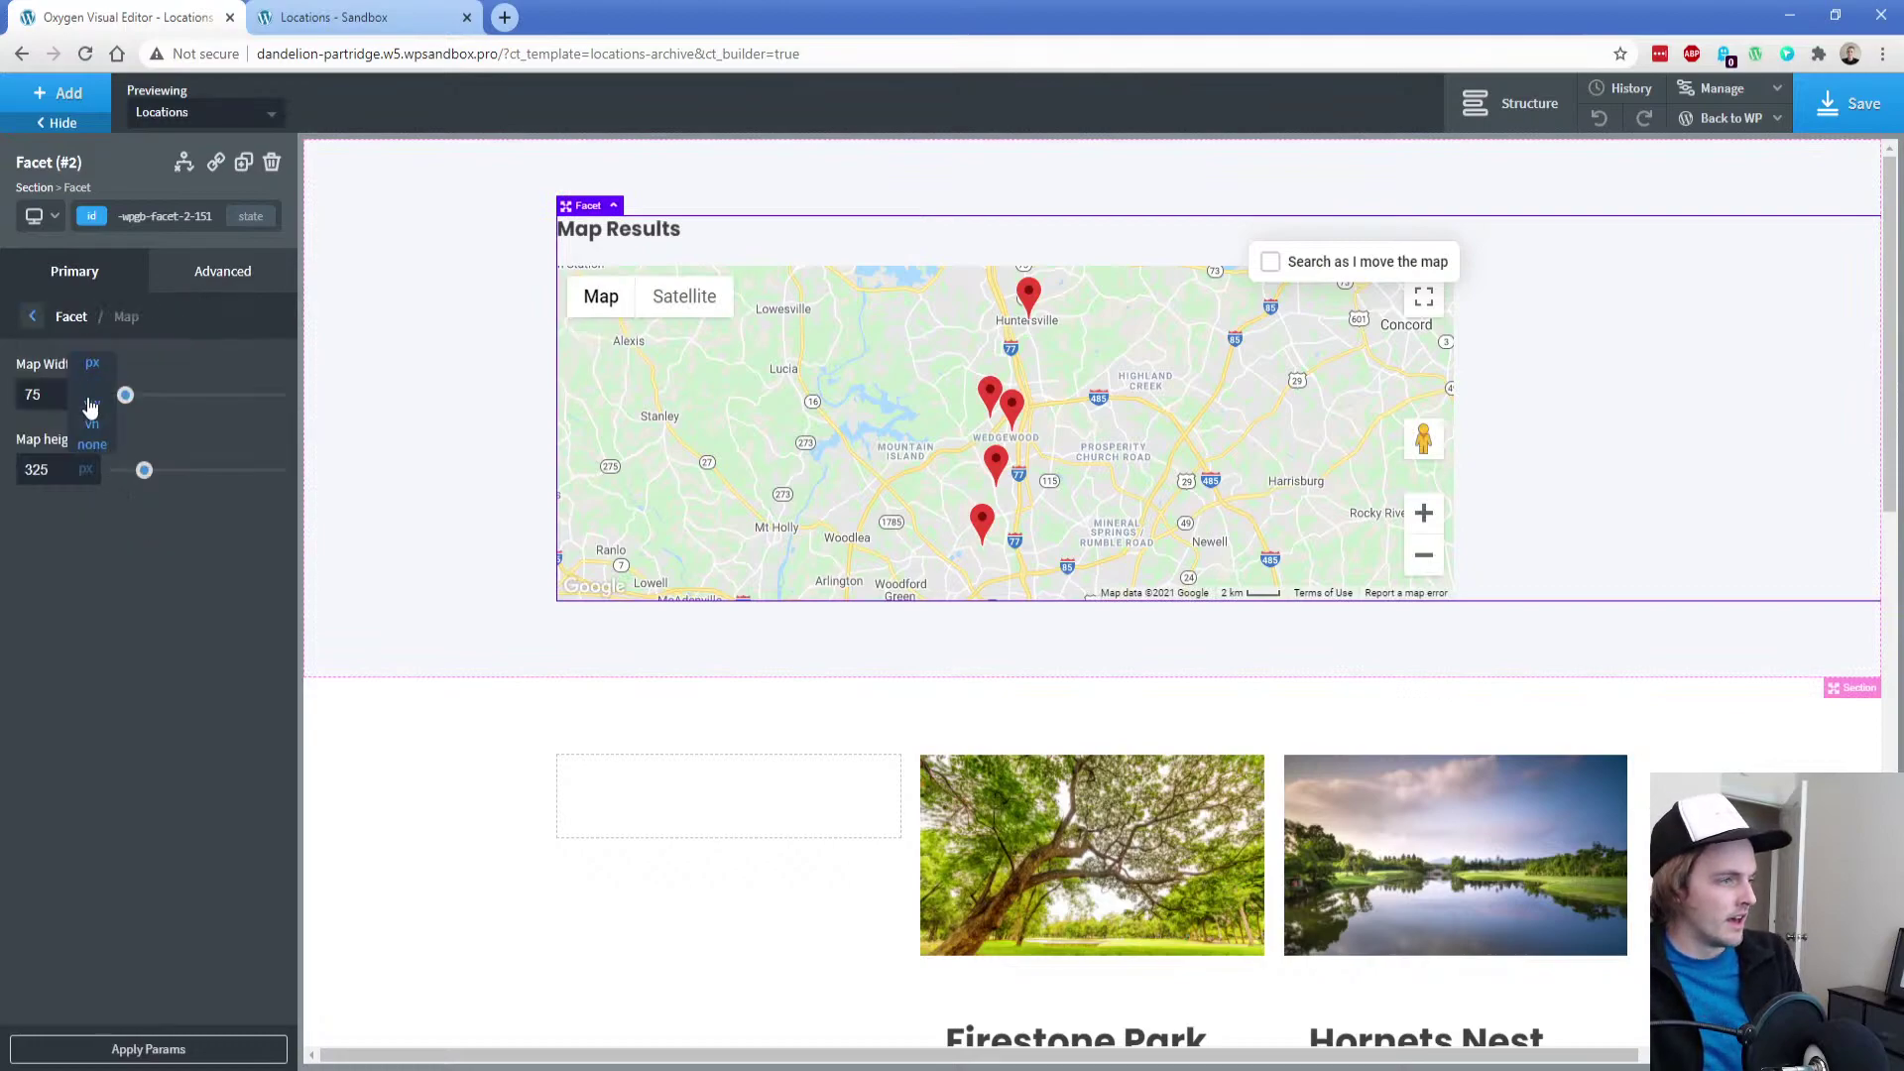
click(47, 397)
text(auto)
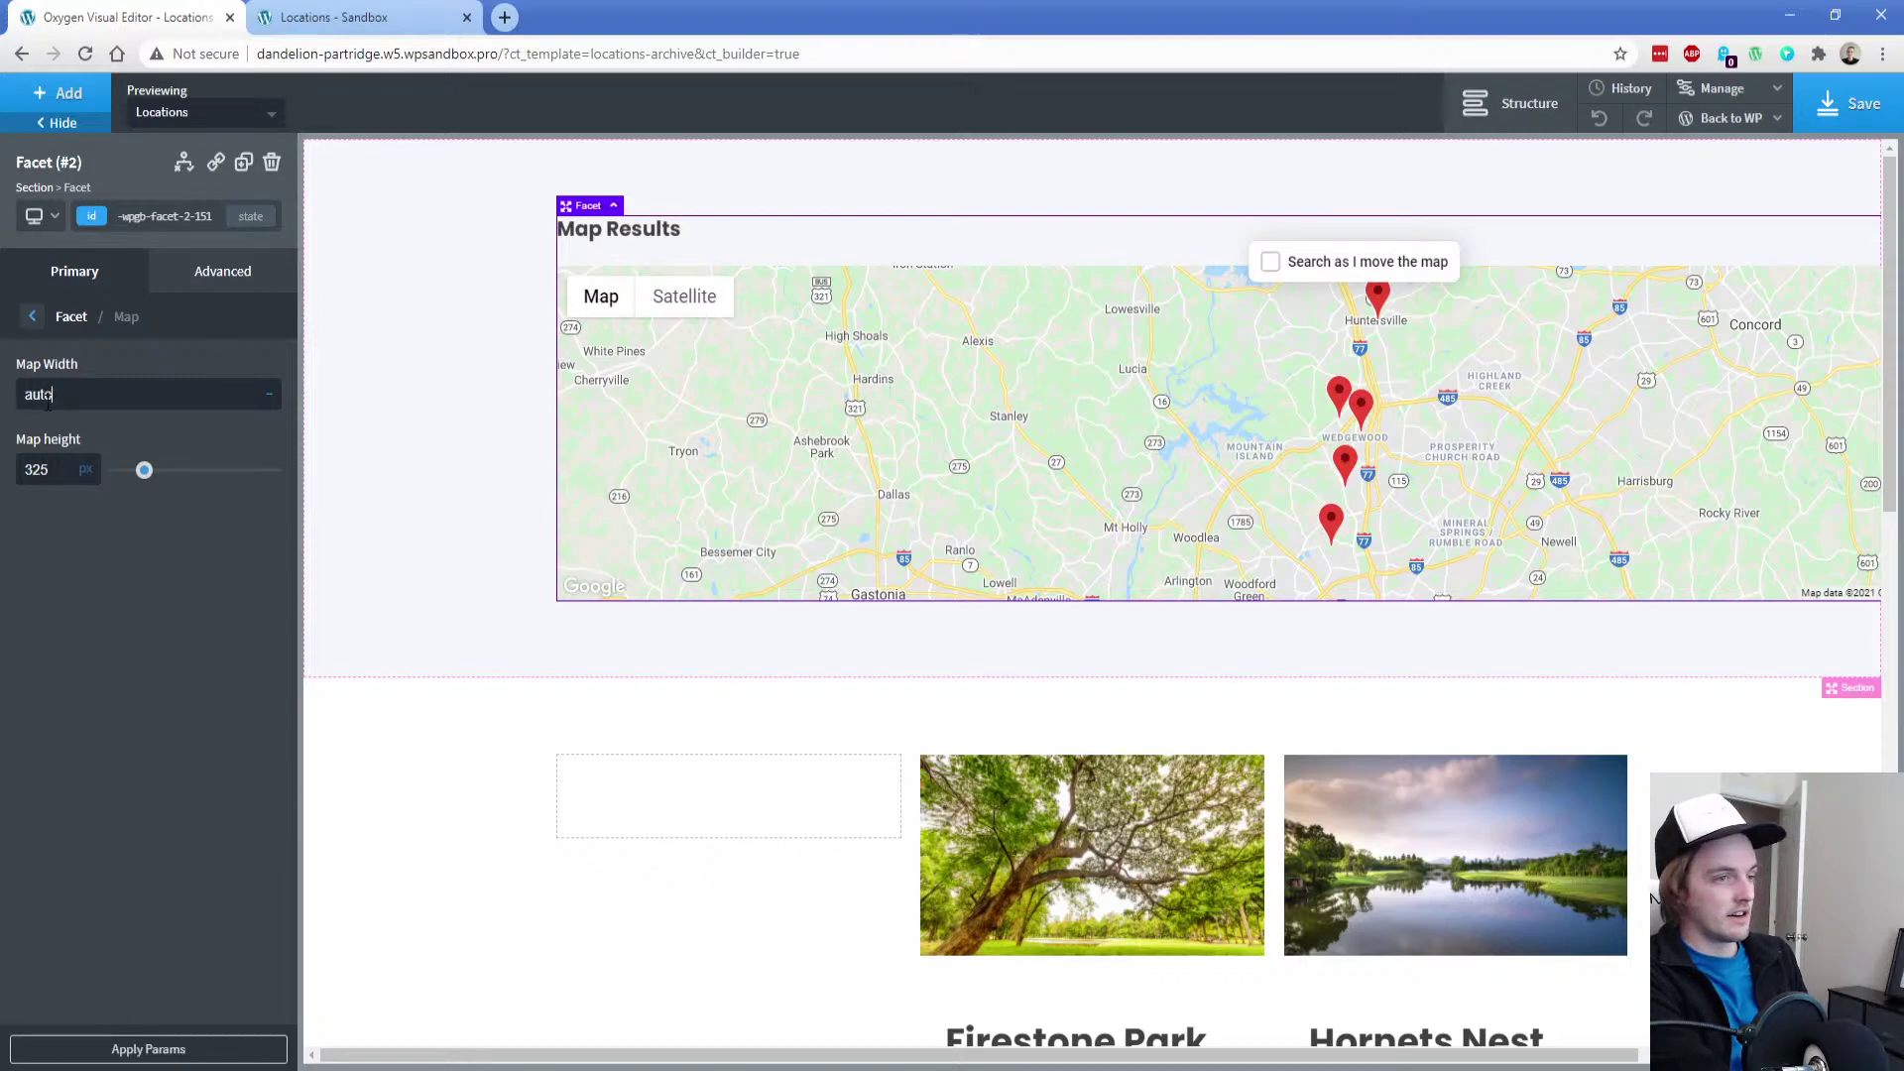
click(242, 1049)
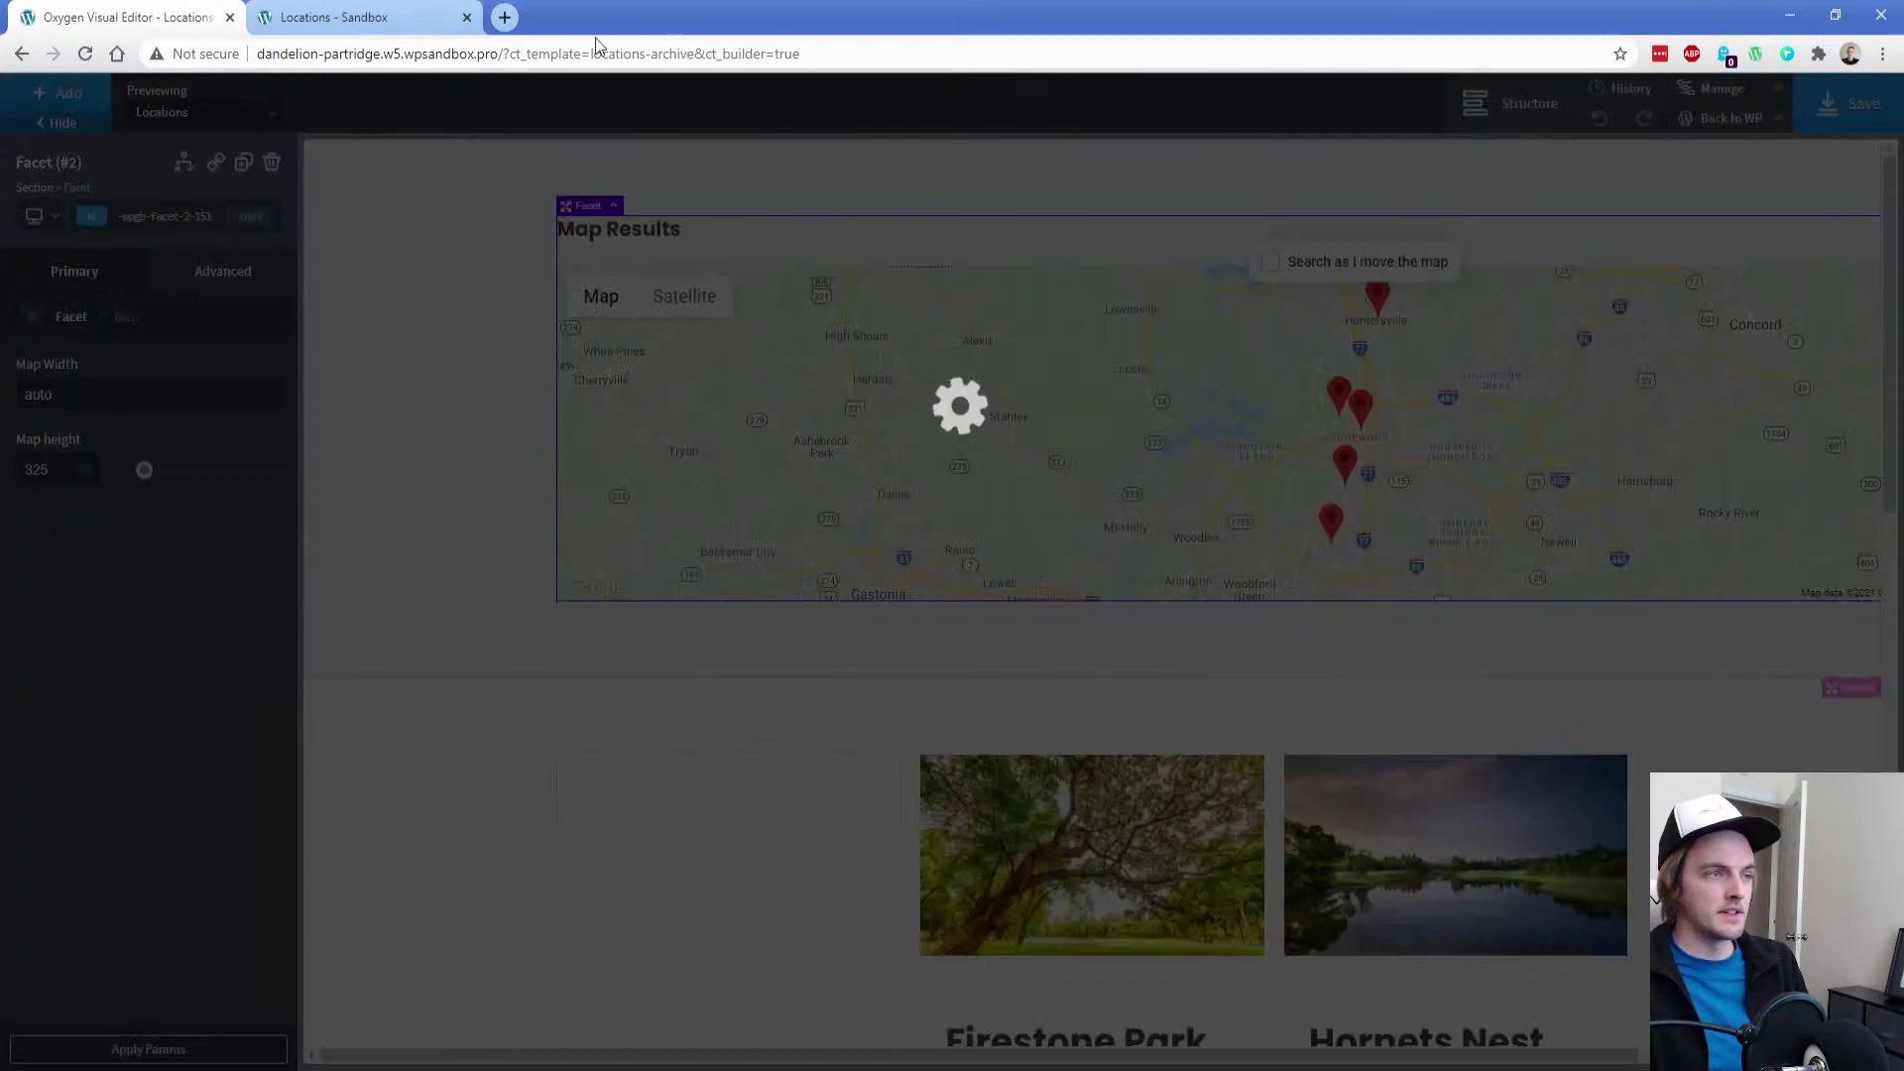
click(407, 10)
key(F5)
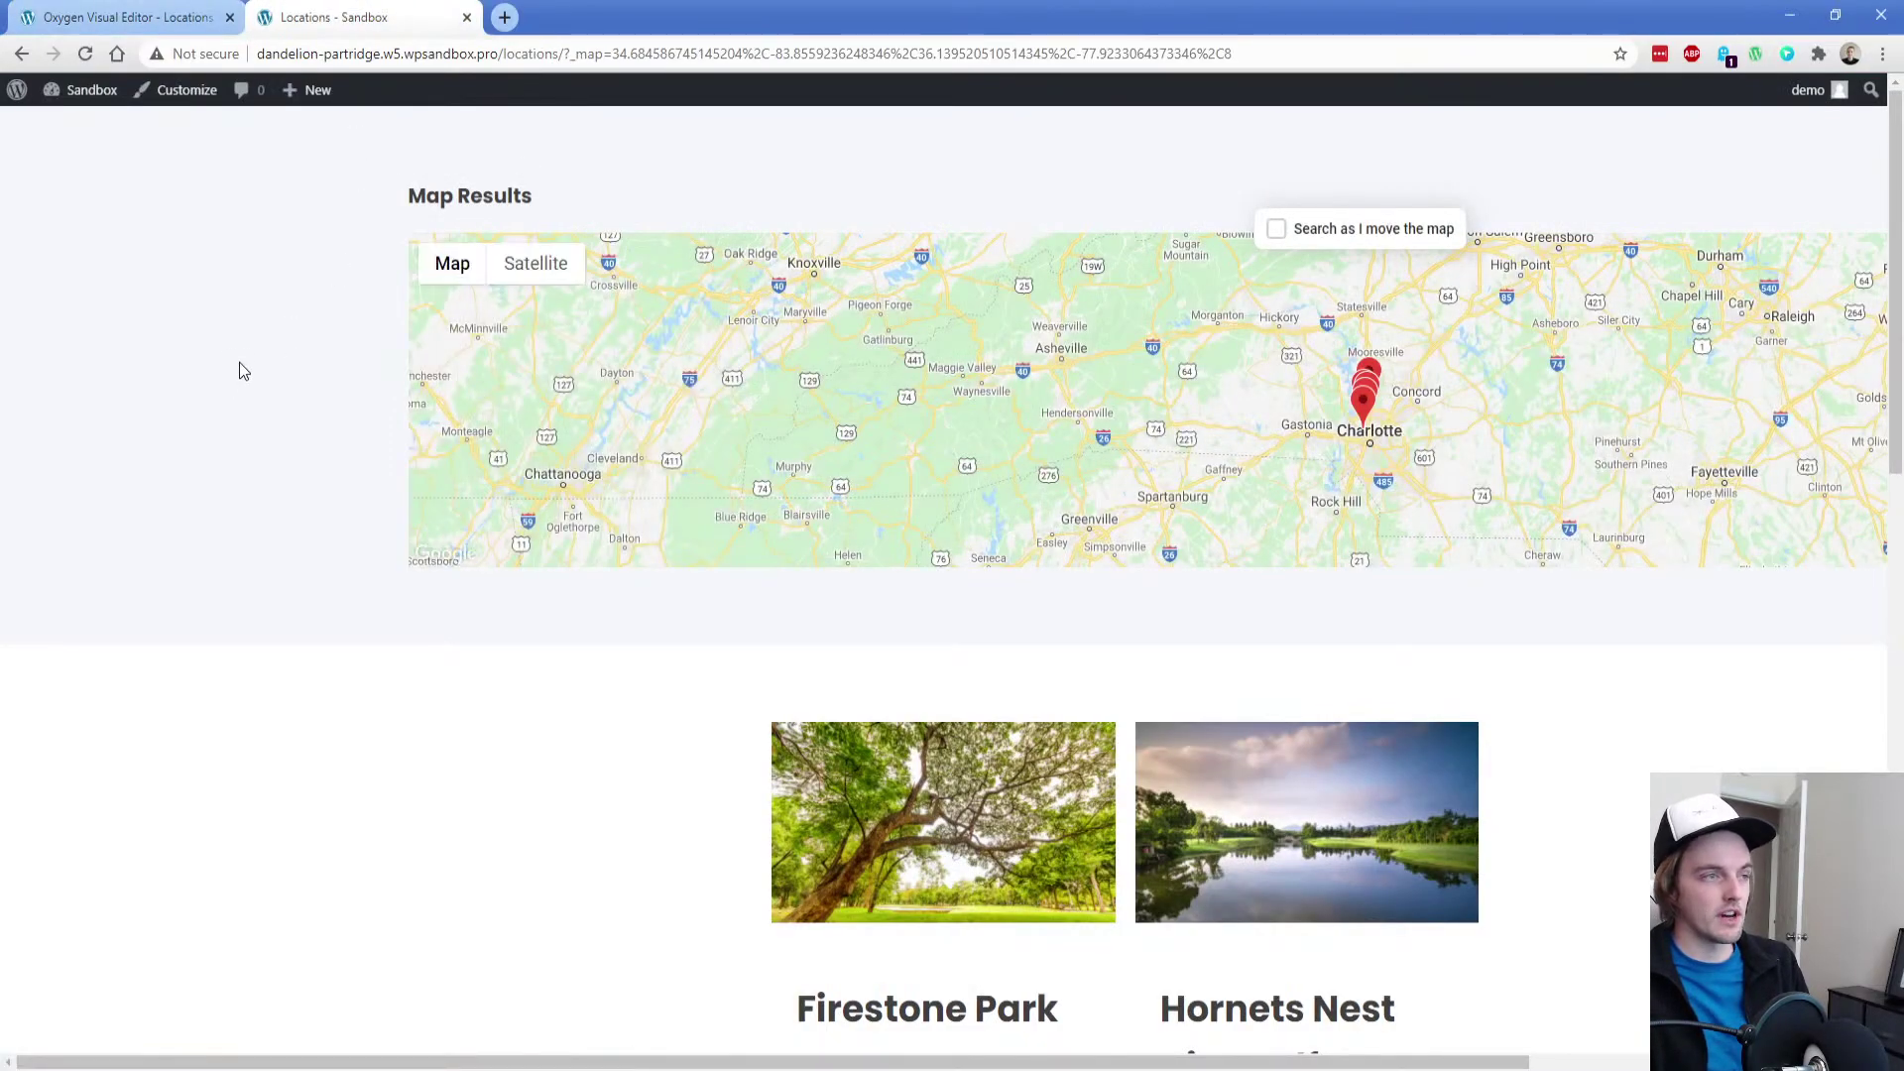
Return to the Oxygen editor and set the facet's map width to 75%, applying the parameters
click(168, 10)
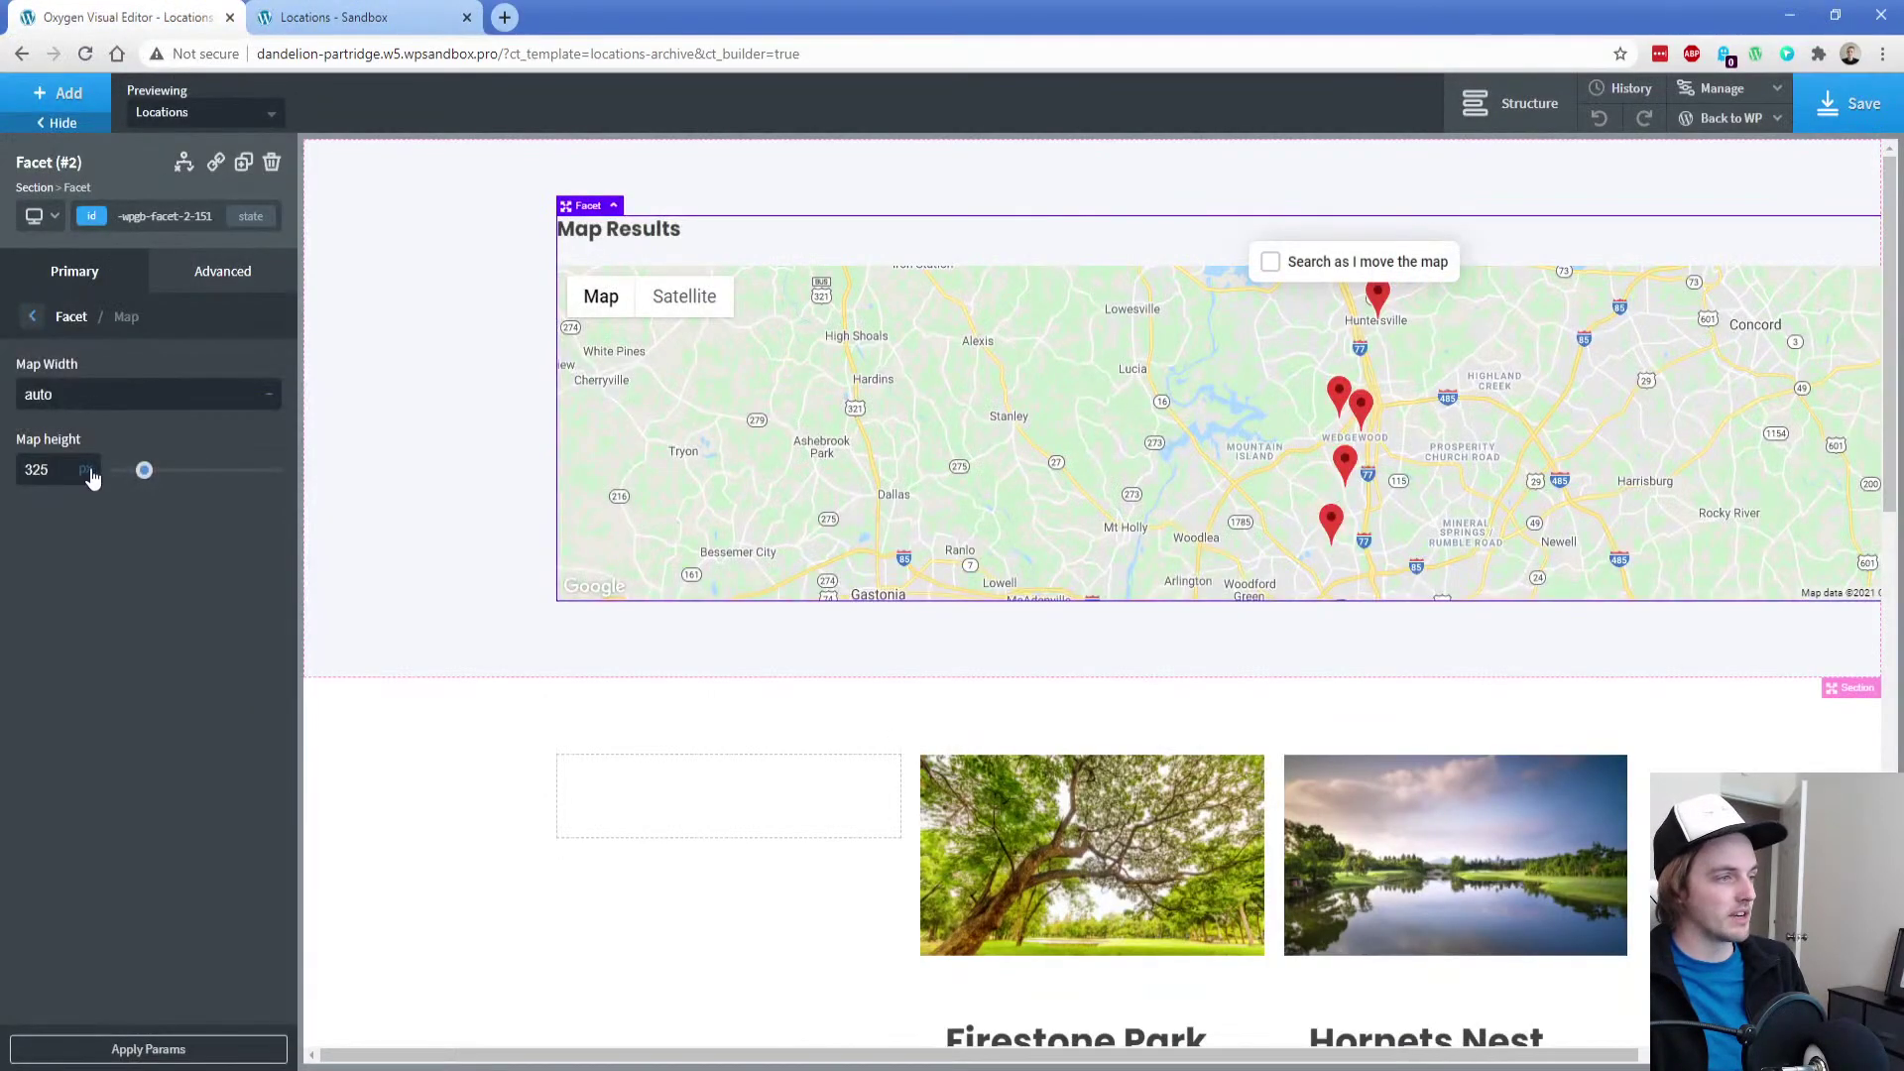
click(97, 391)
click(270, 395)
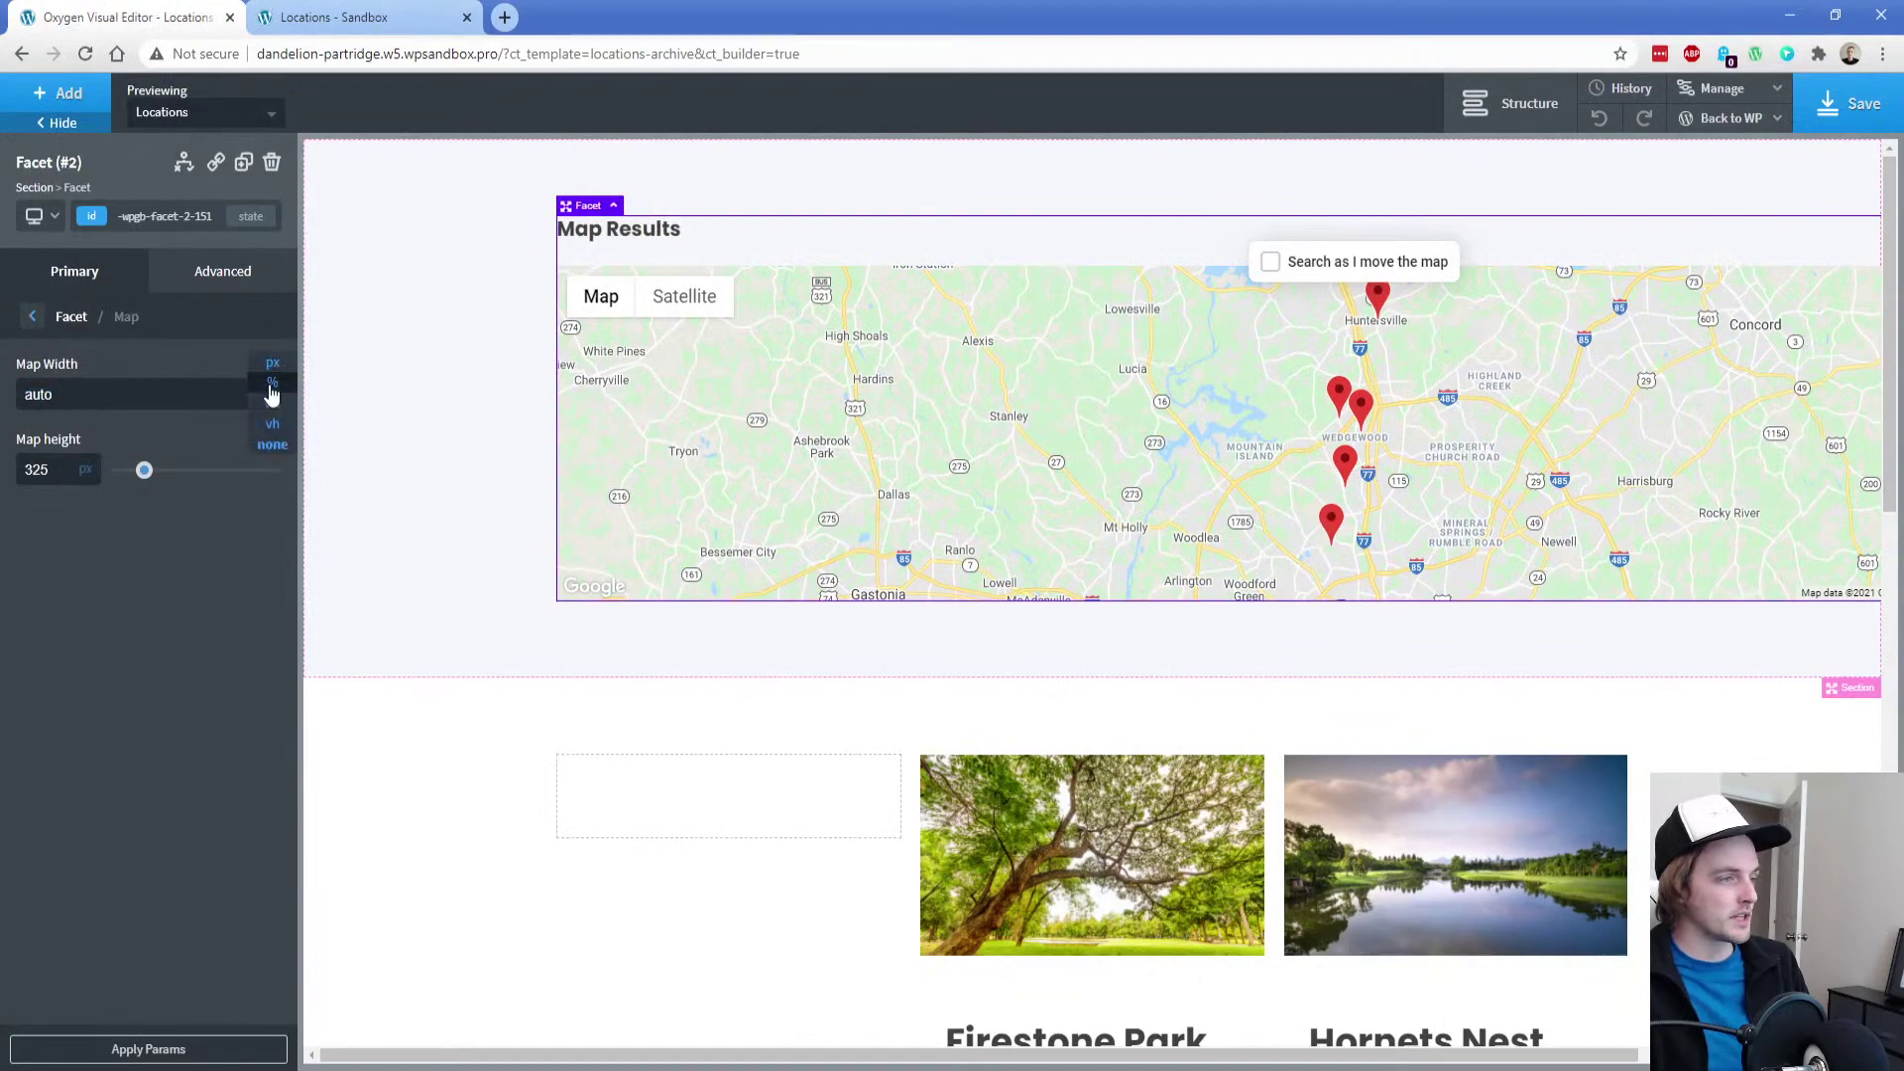
click(268, 386)
click(64, 393)
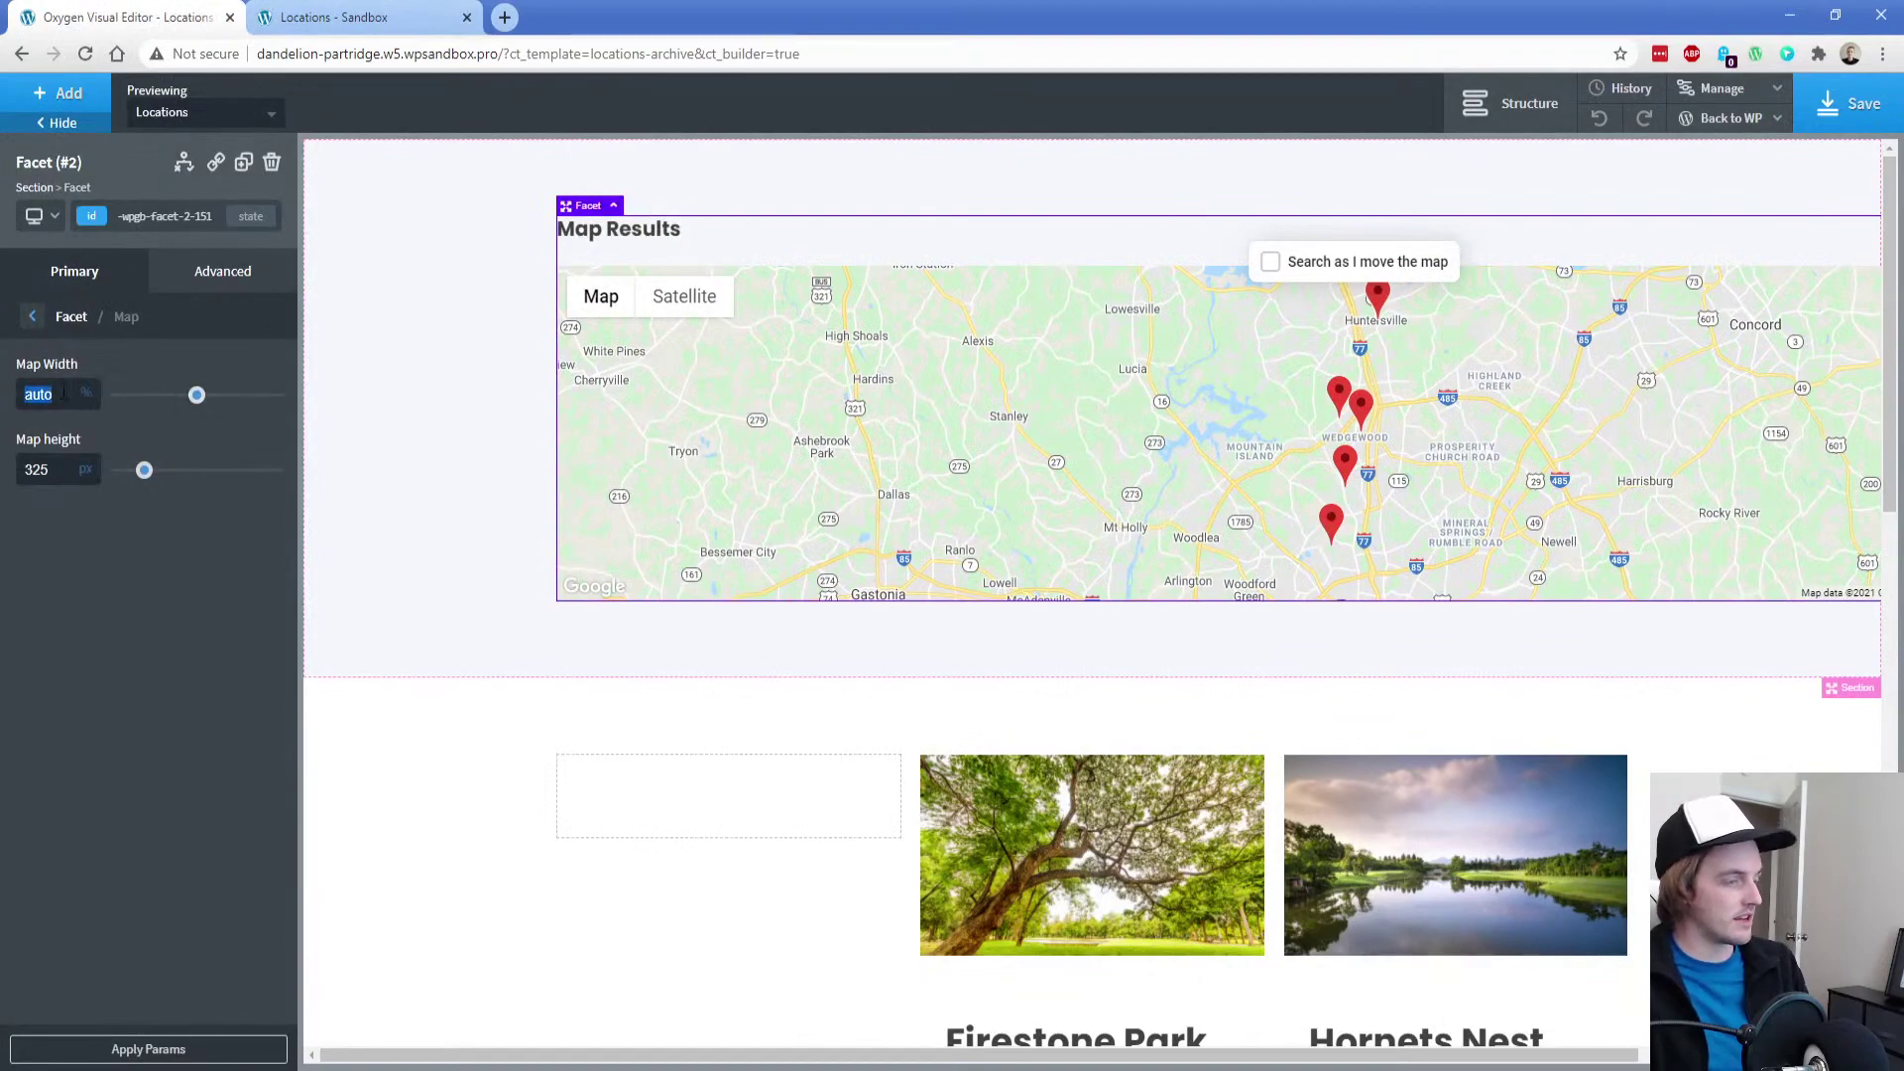
text(75)
click(149, 1049)
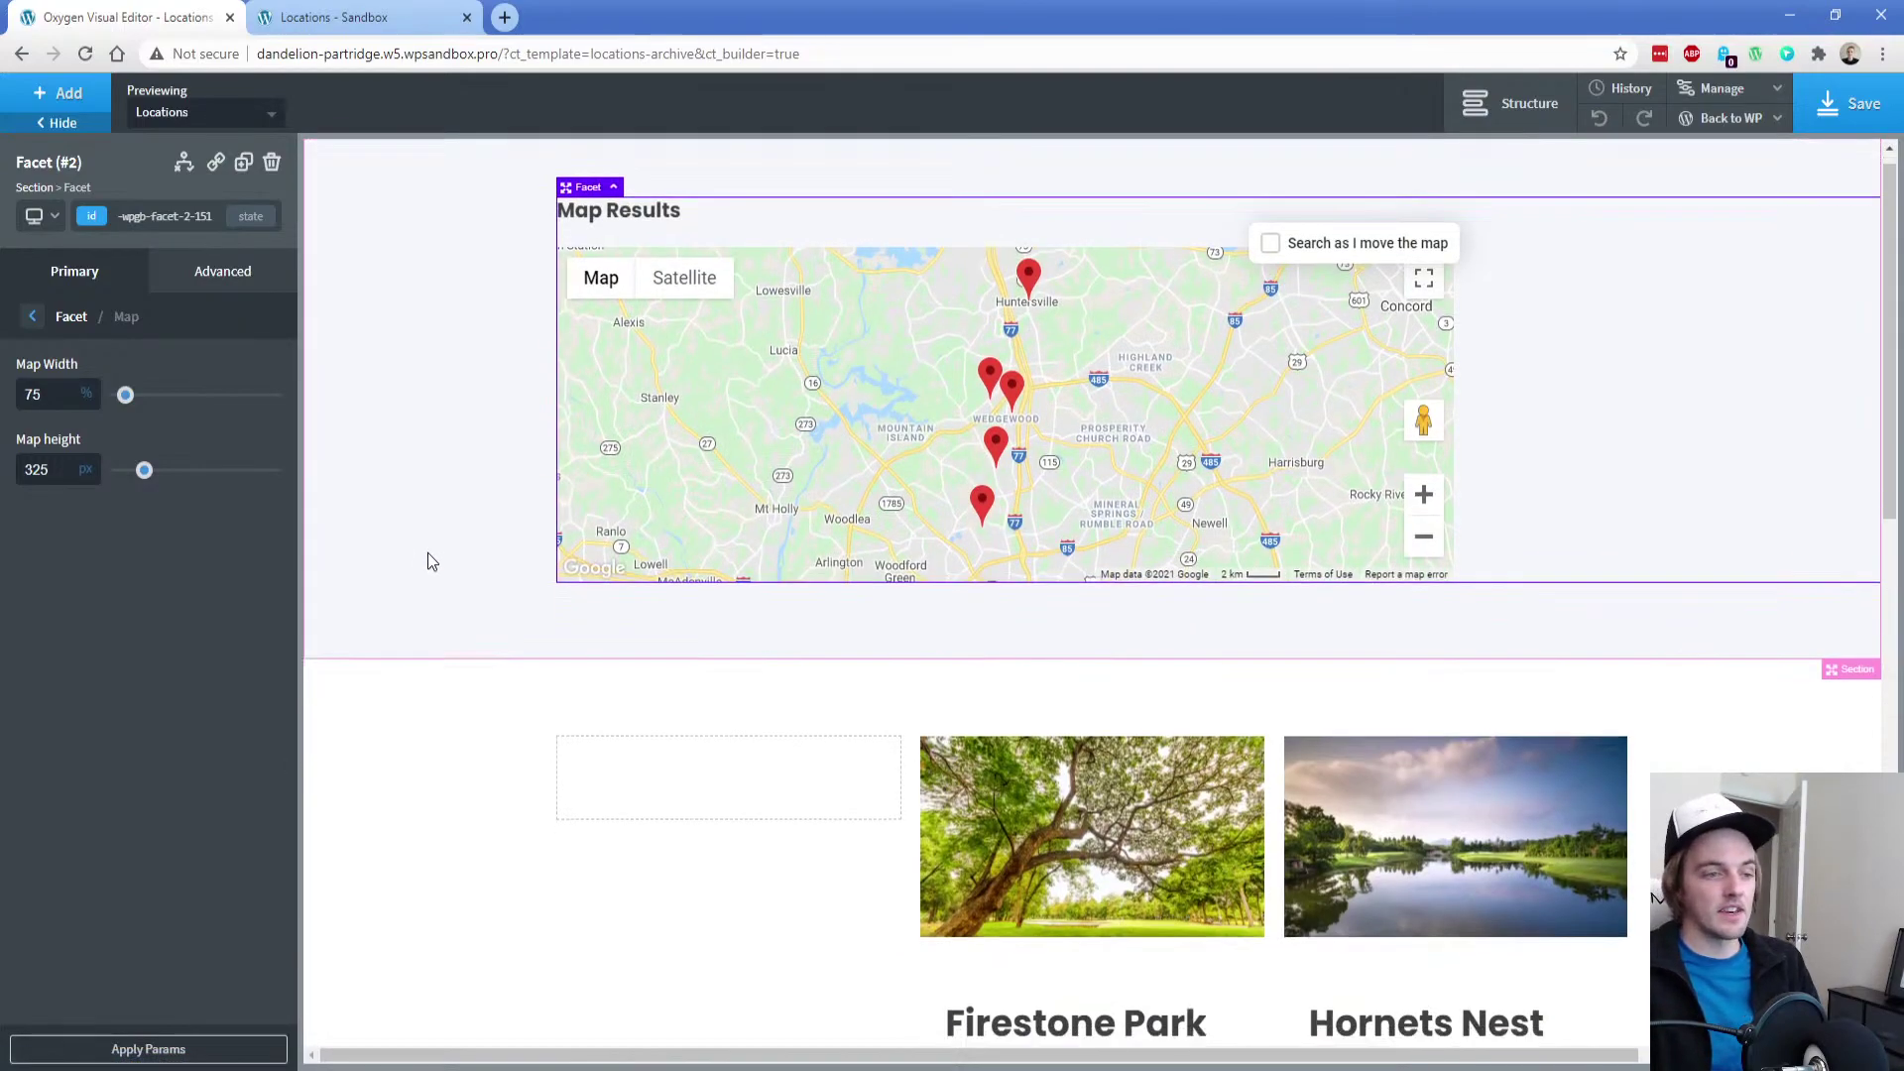
Add a div inside the empty div beside the location listings and give it the class ps-filter-divs
scroll(426, 551, down, 4)
click(645, 397)
click(1509, 103)
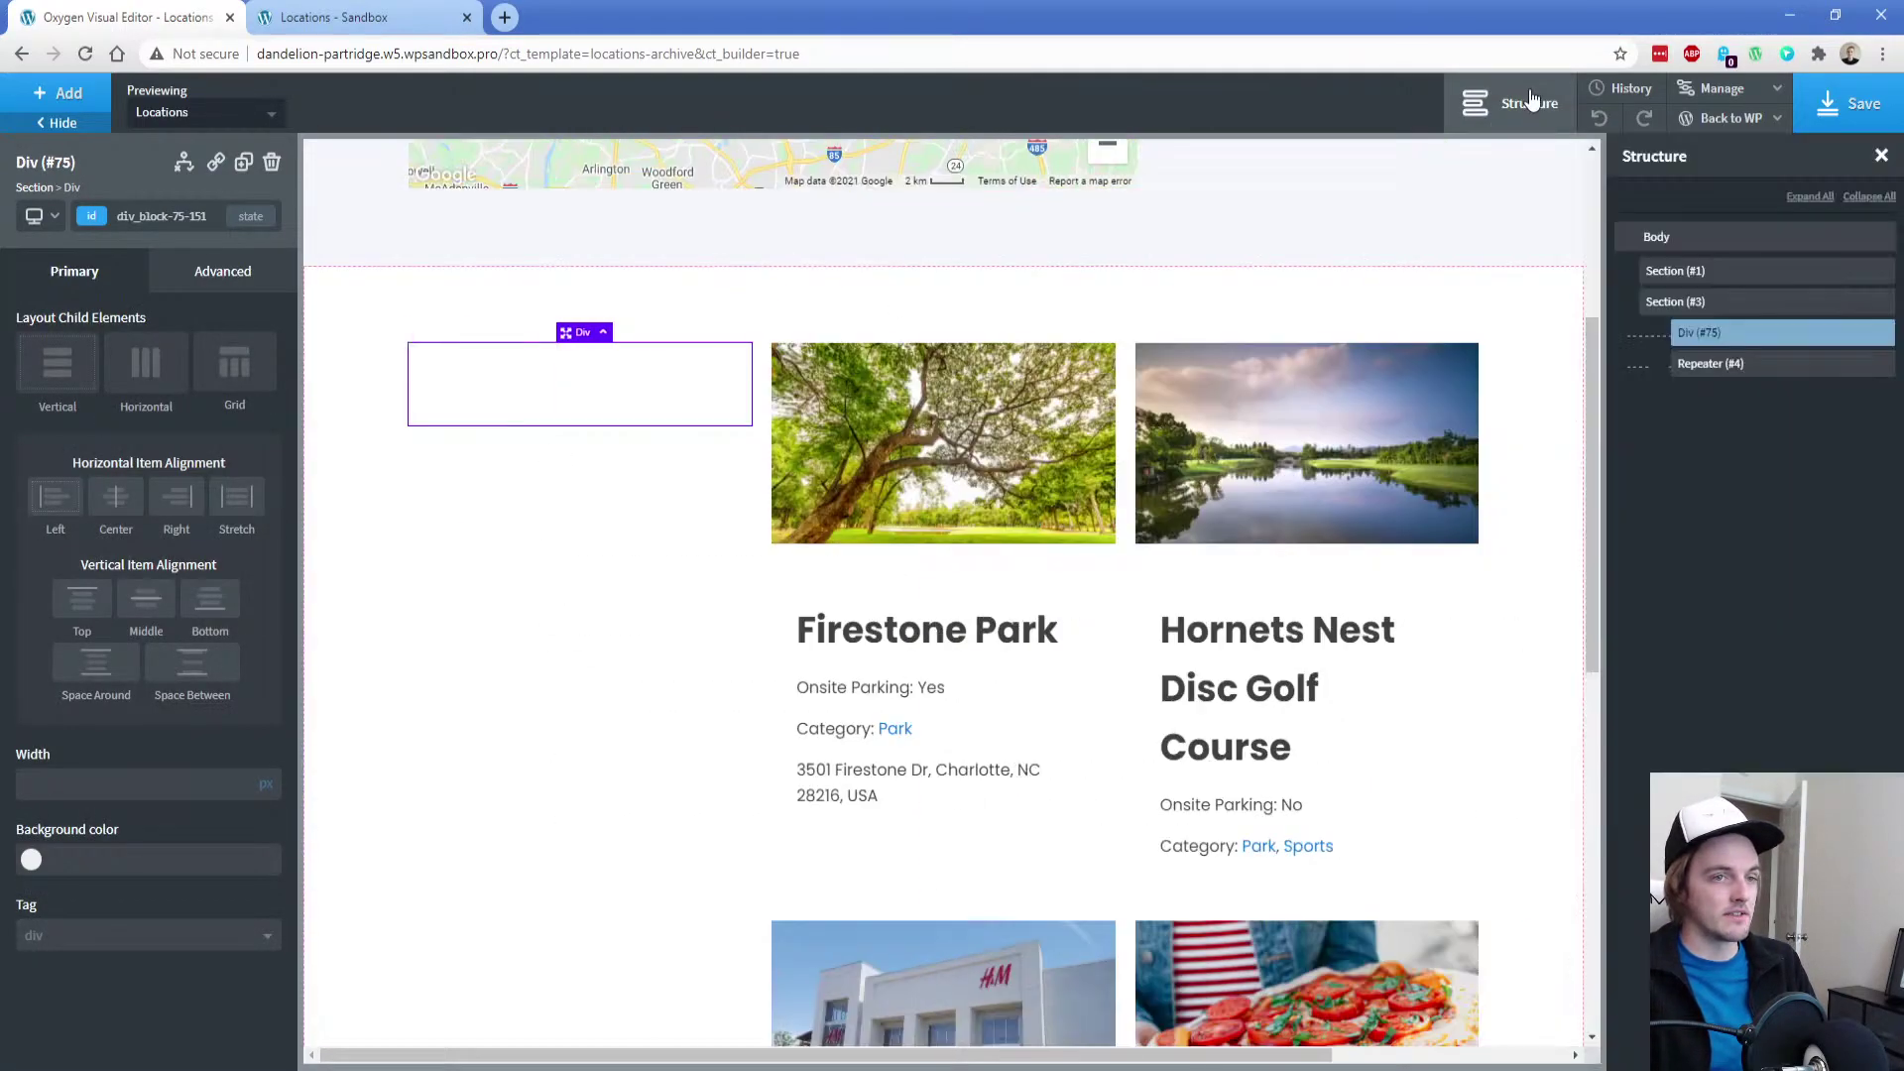
click(66, 96)
click(191, 293)
click(140, 219)
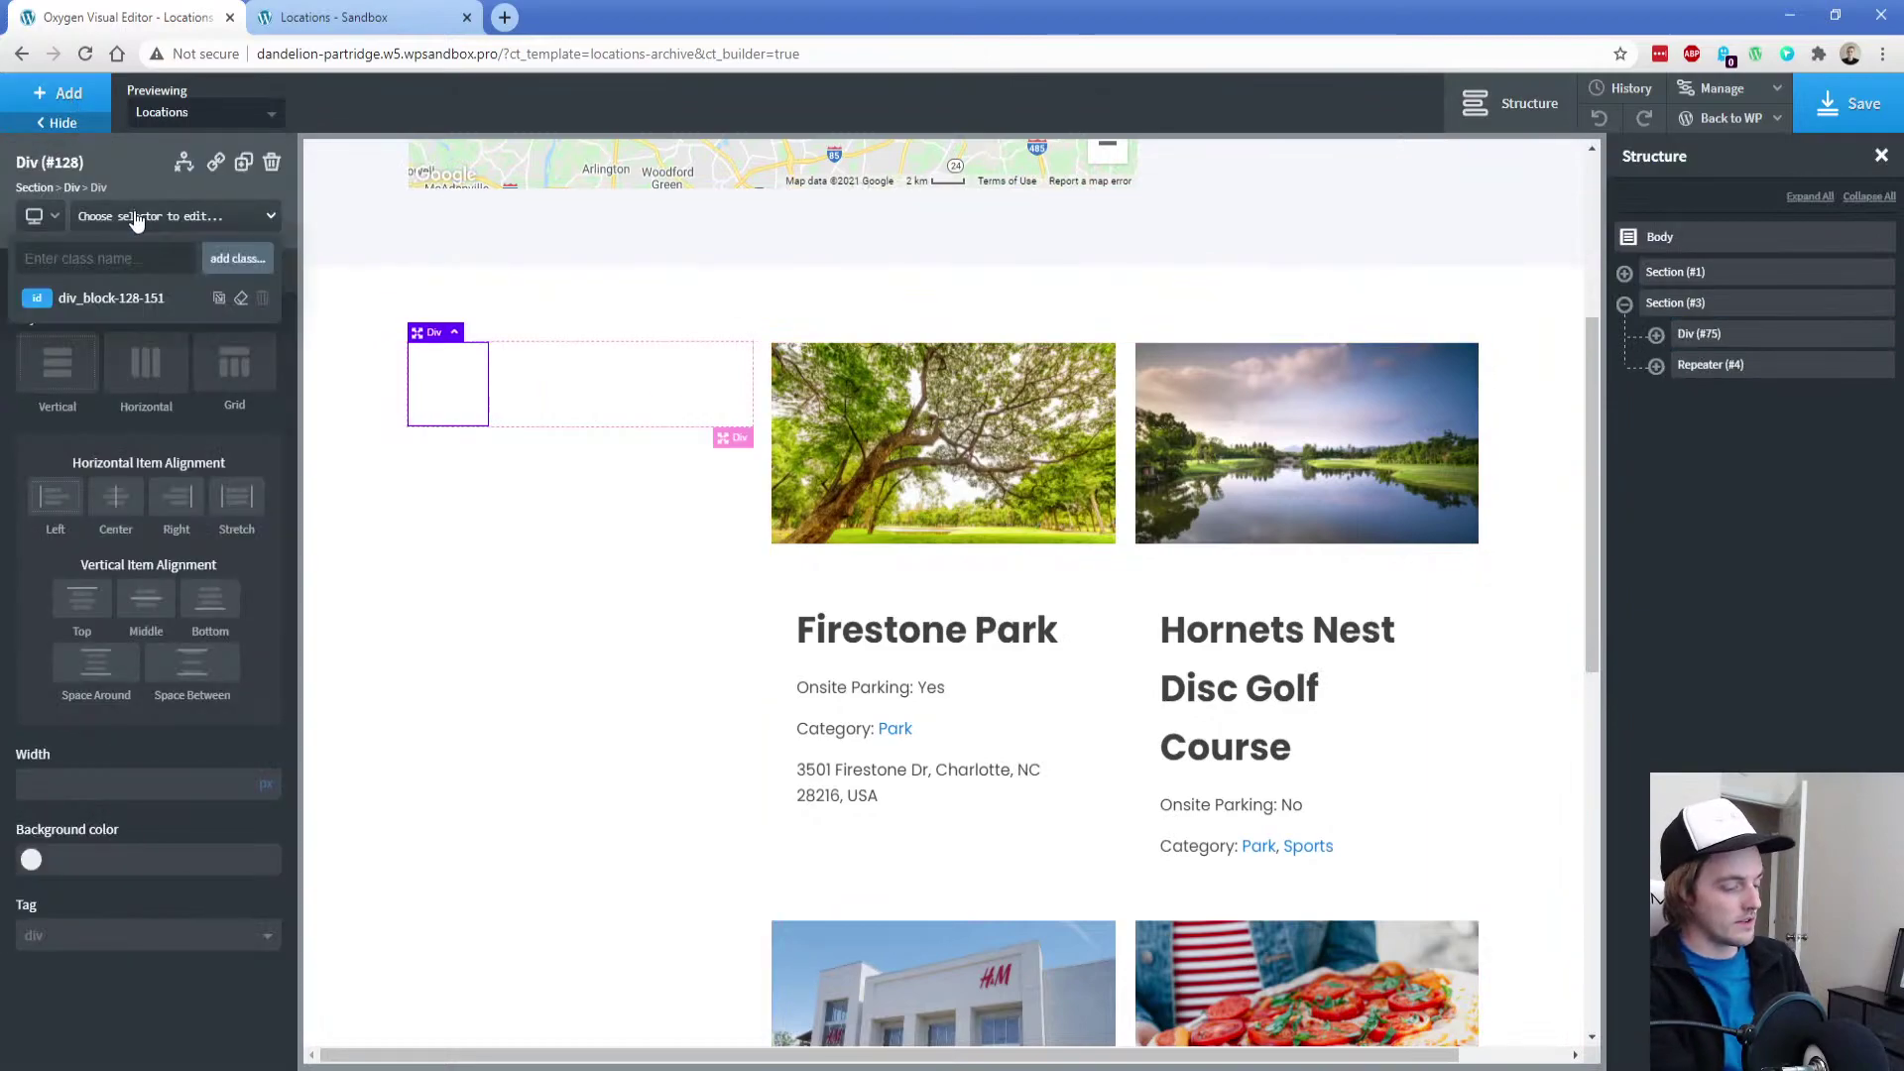
text(ps-filter-divs)
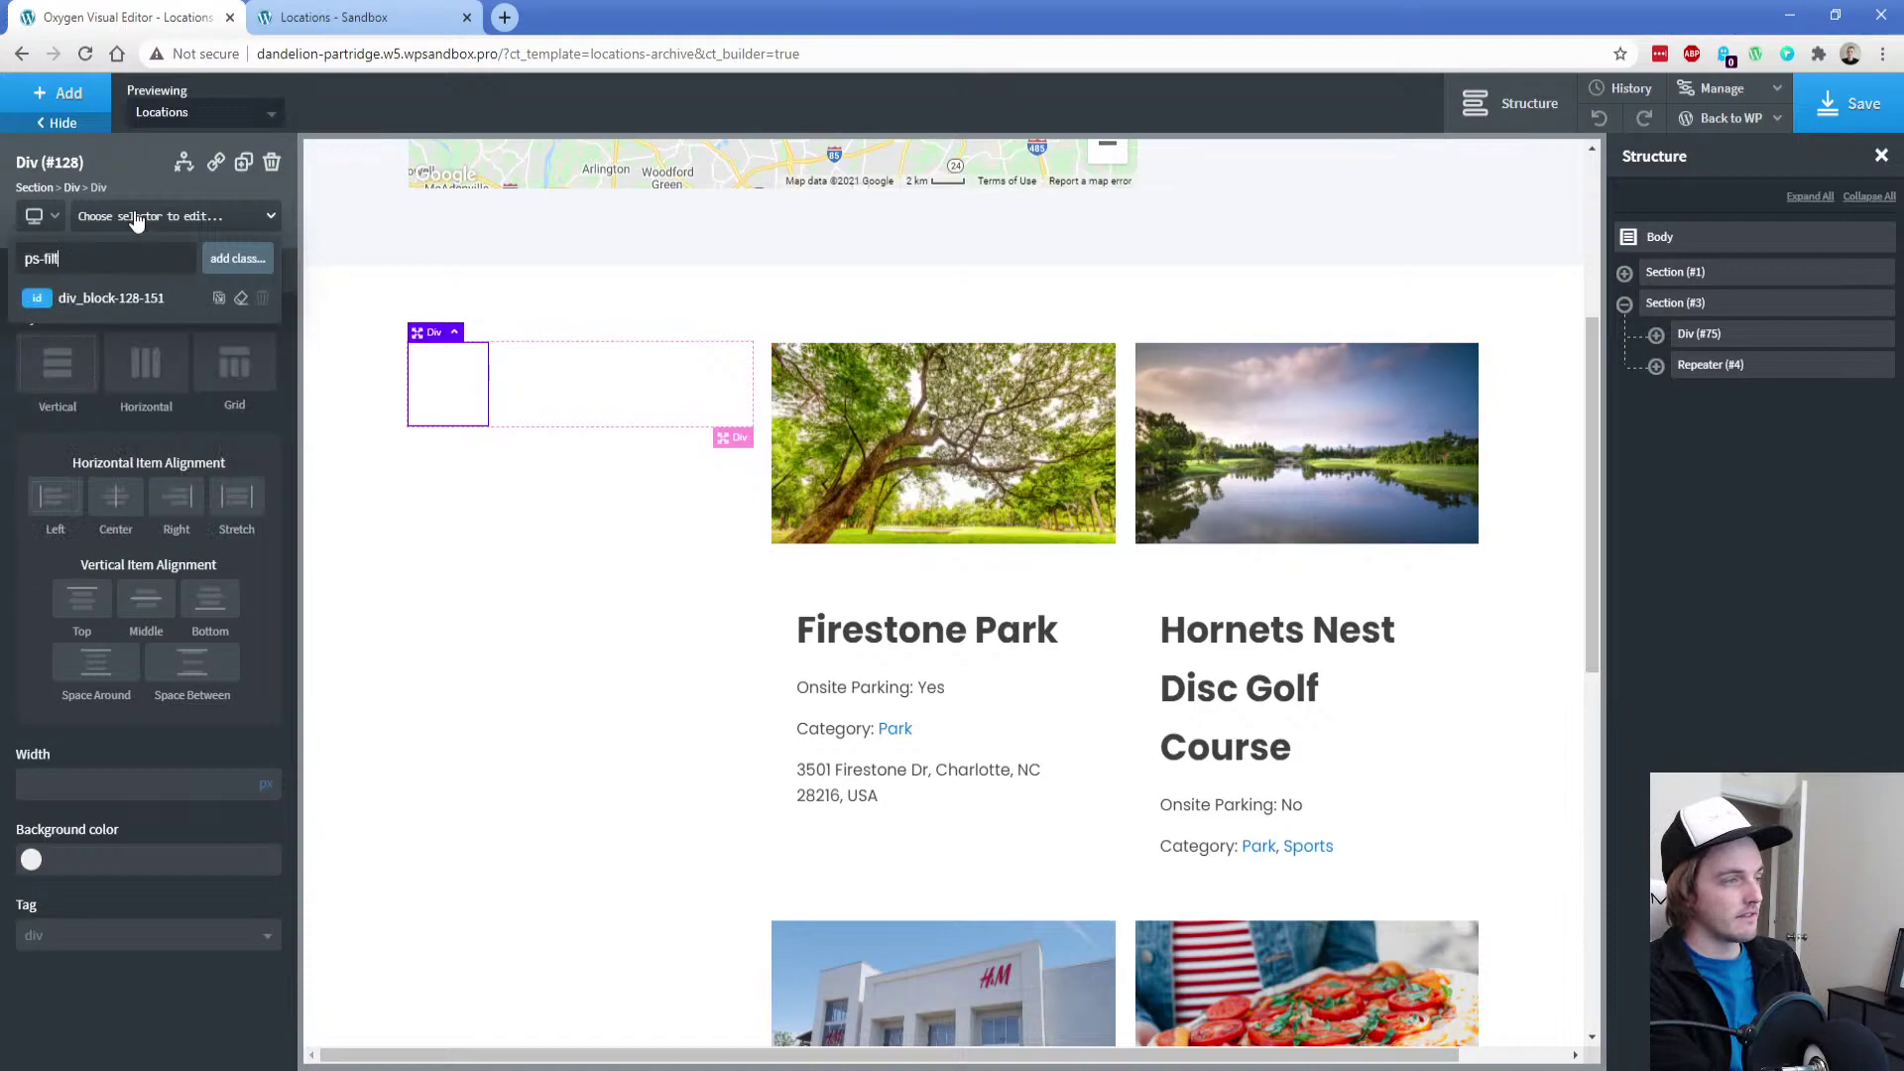
key(Return)
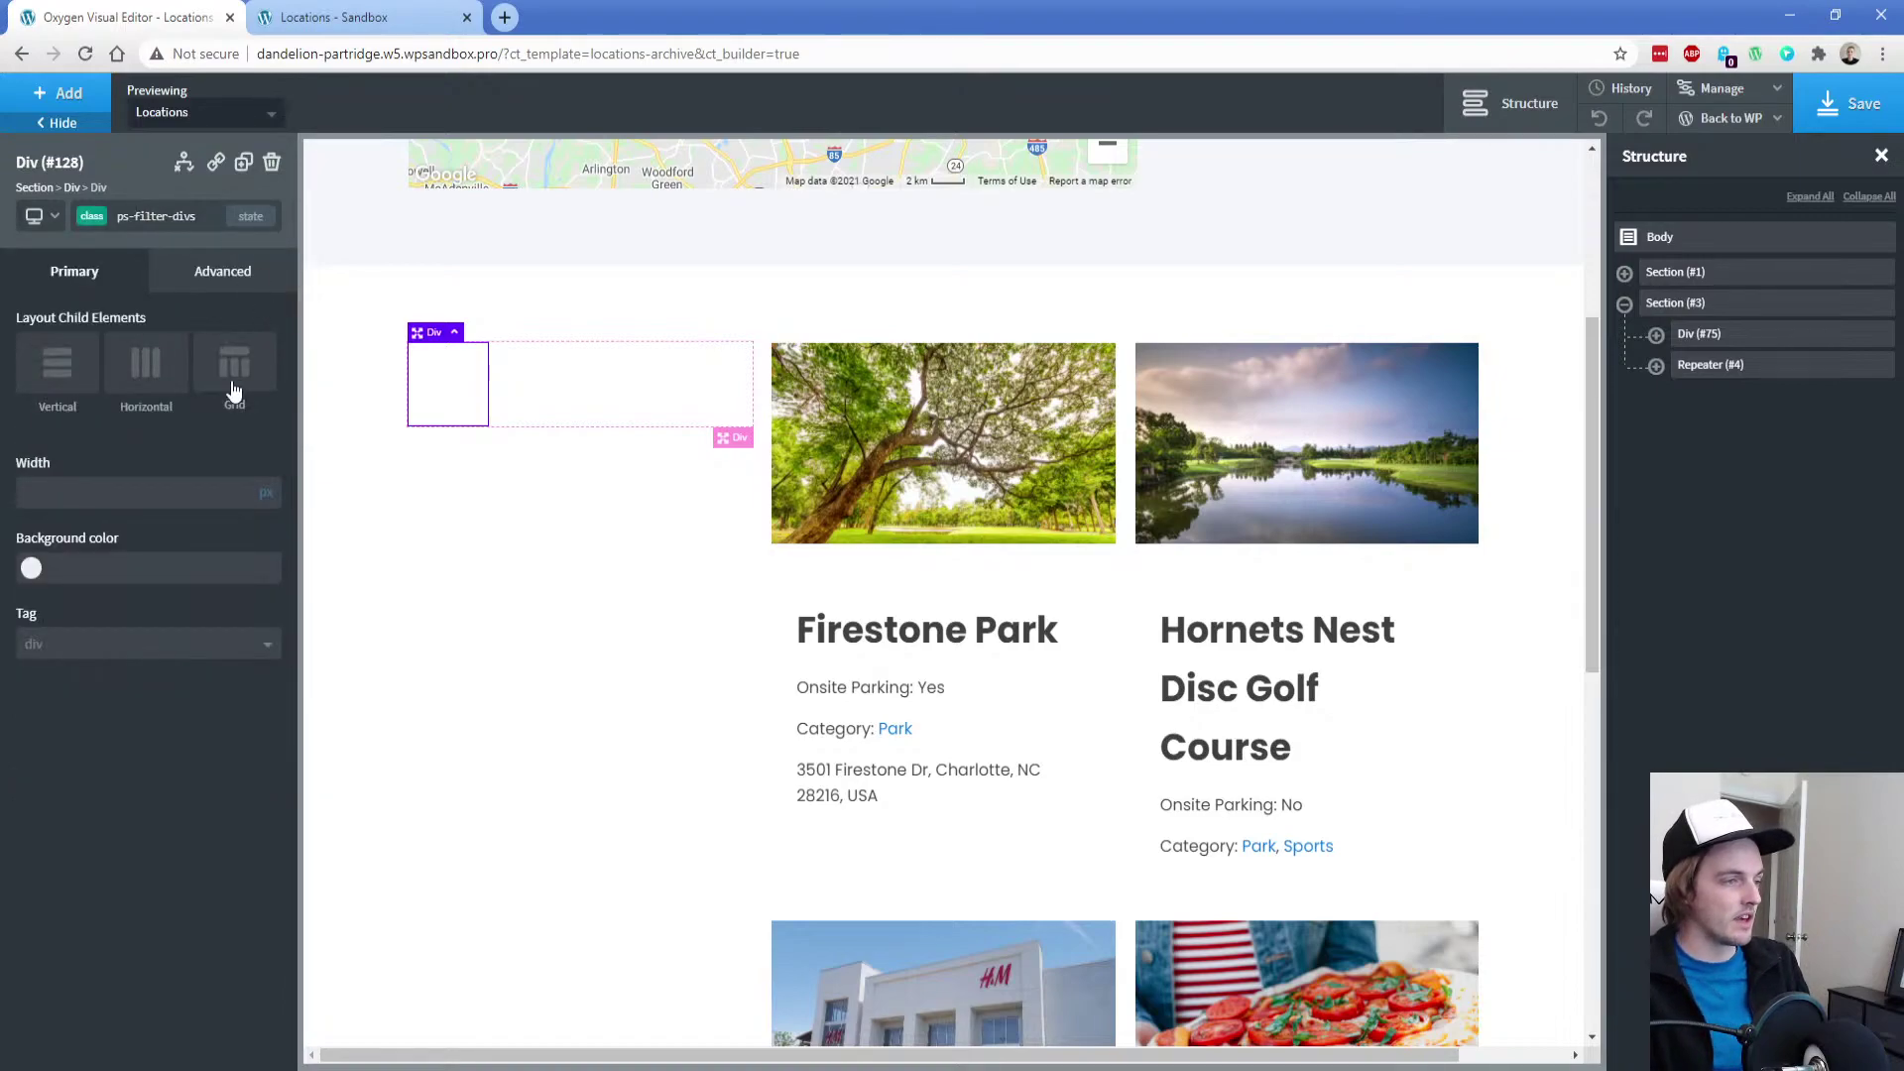
Set the ps-filter-divs class to 100% width with a bottom margin of 30 px
click(201, 498)
text(100)
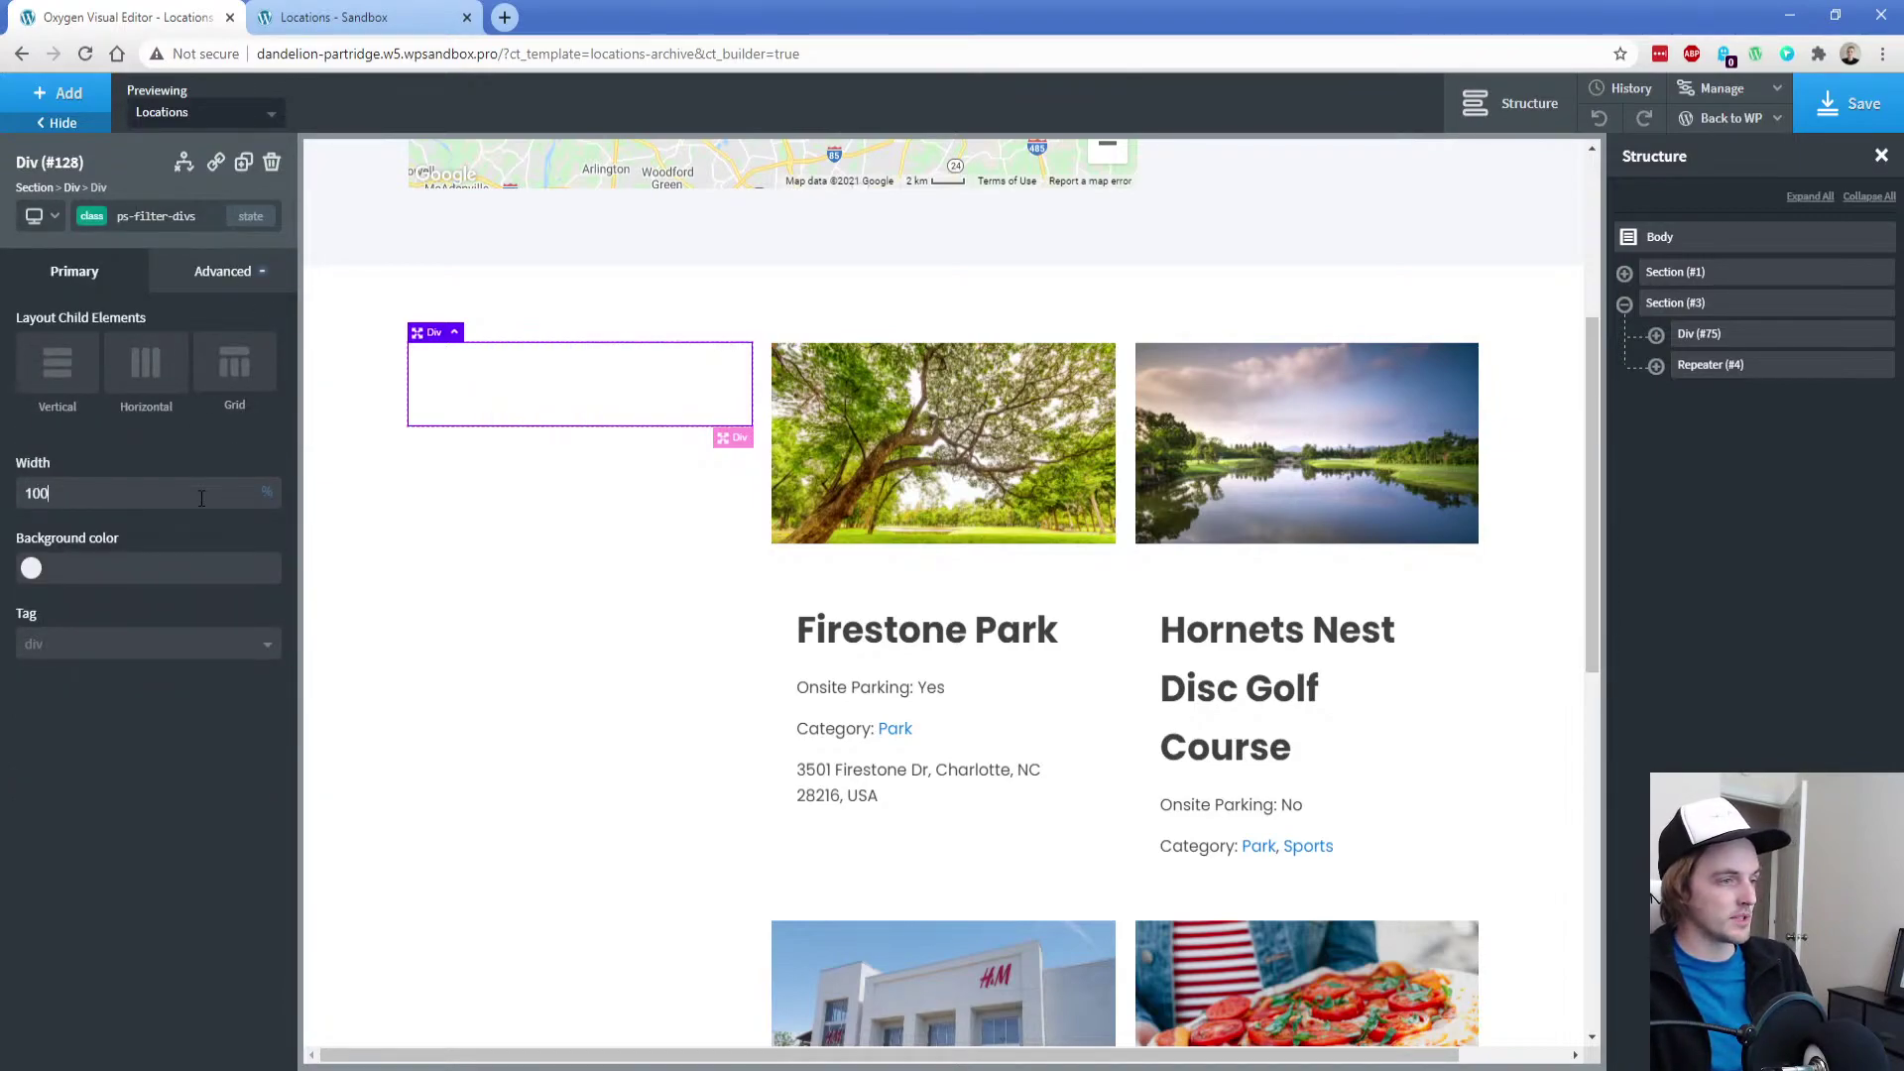
click(203, 276)
click(147, 388)
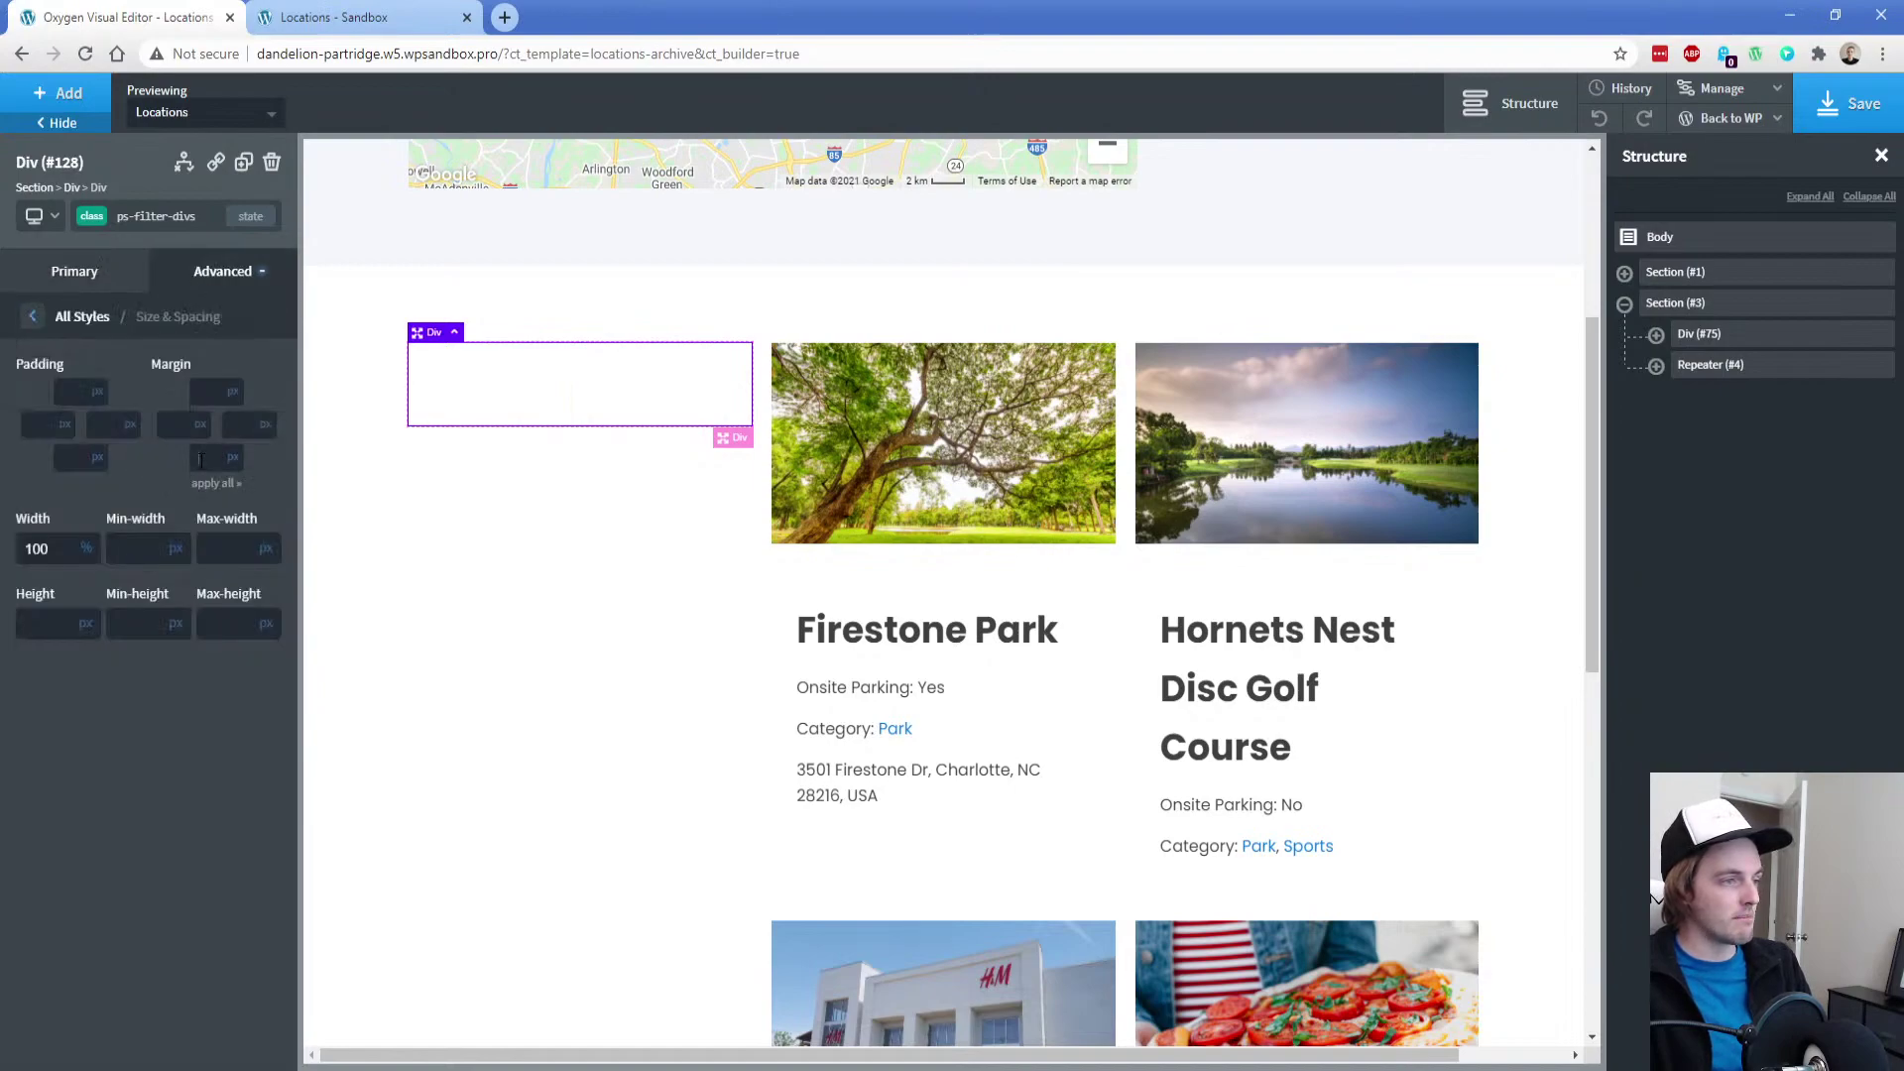
text(30)
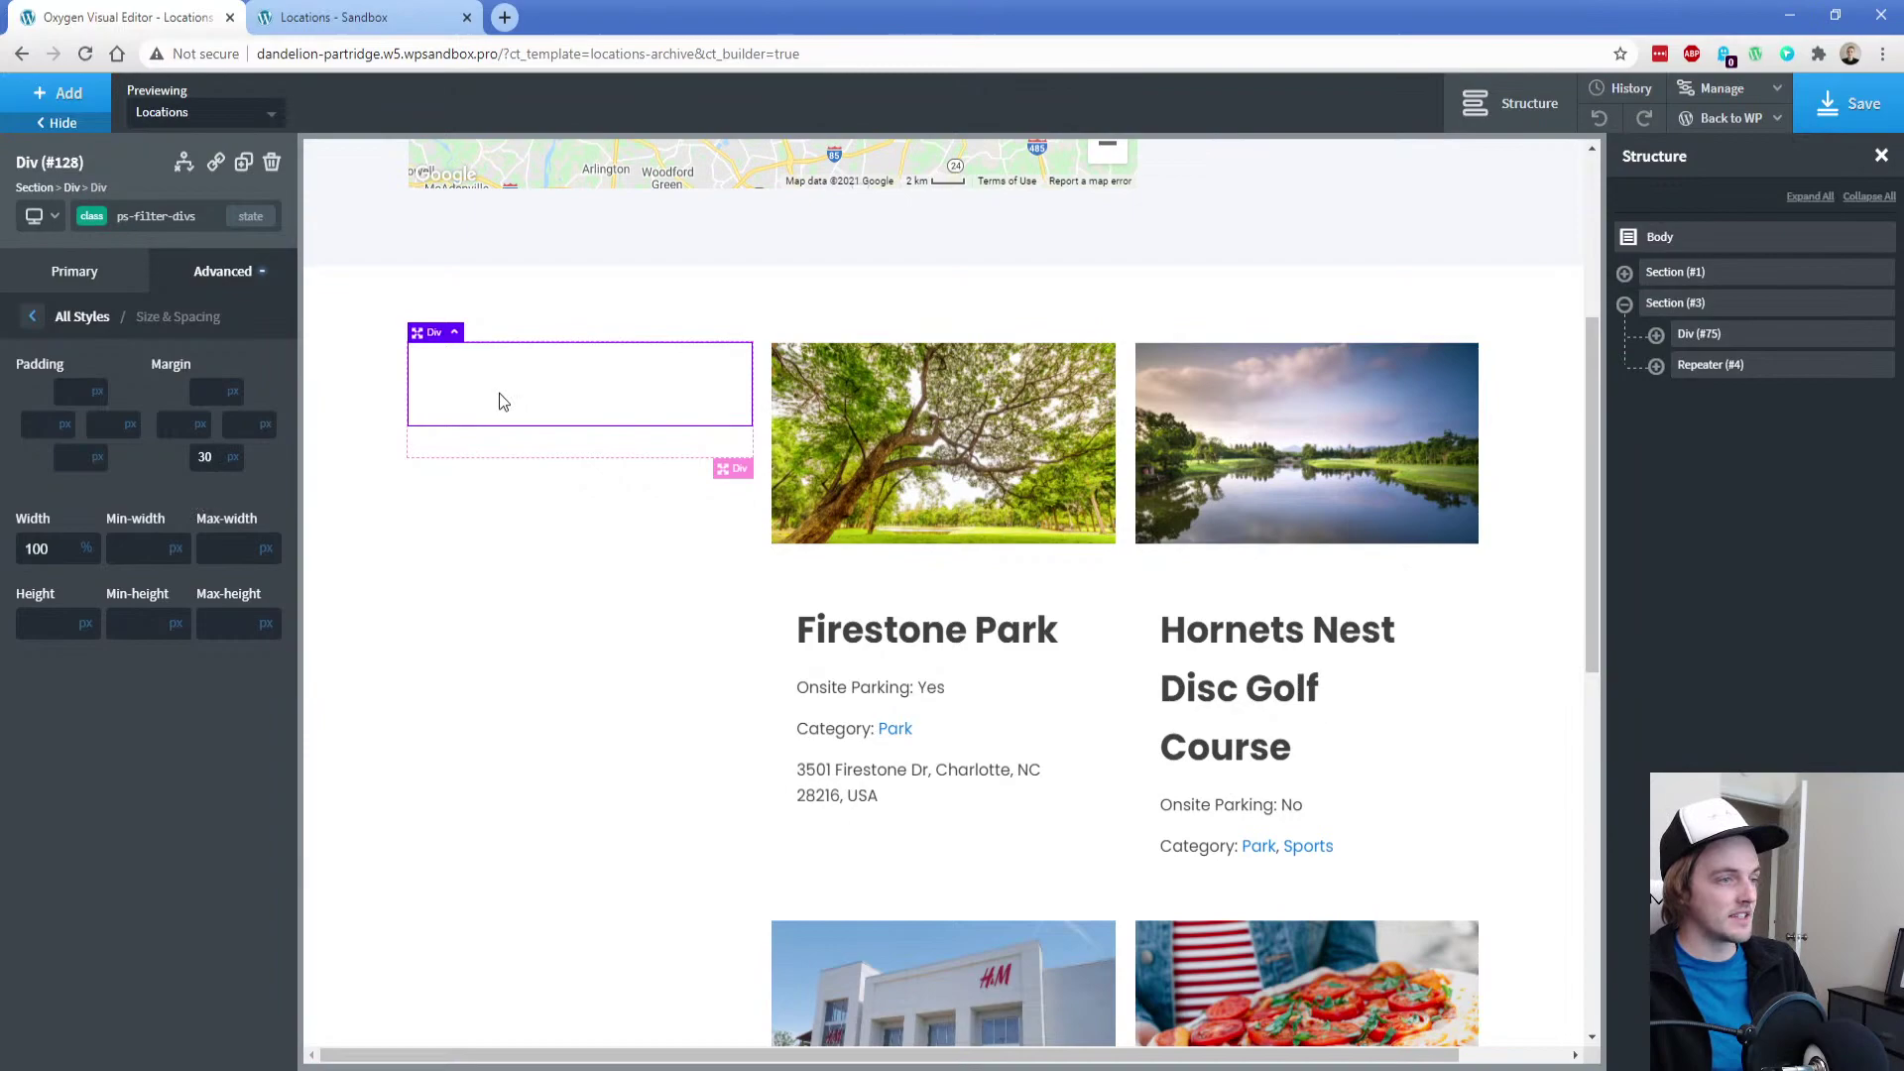
Add a WP Grid Builder facet in the new div, set to Categories and filtering Oxygen - Repeater (#4), and apply its parameters
click(60, 93)
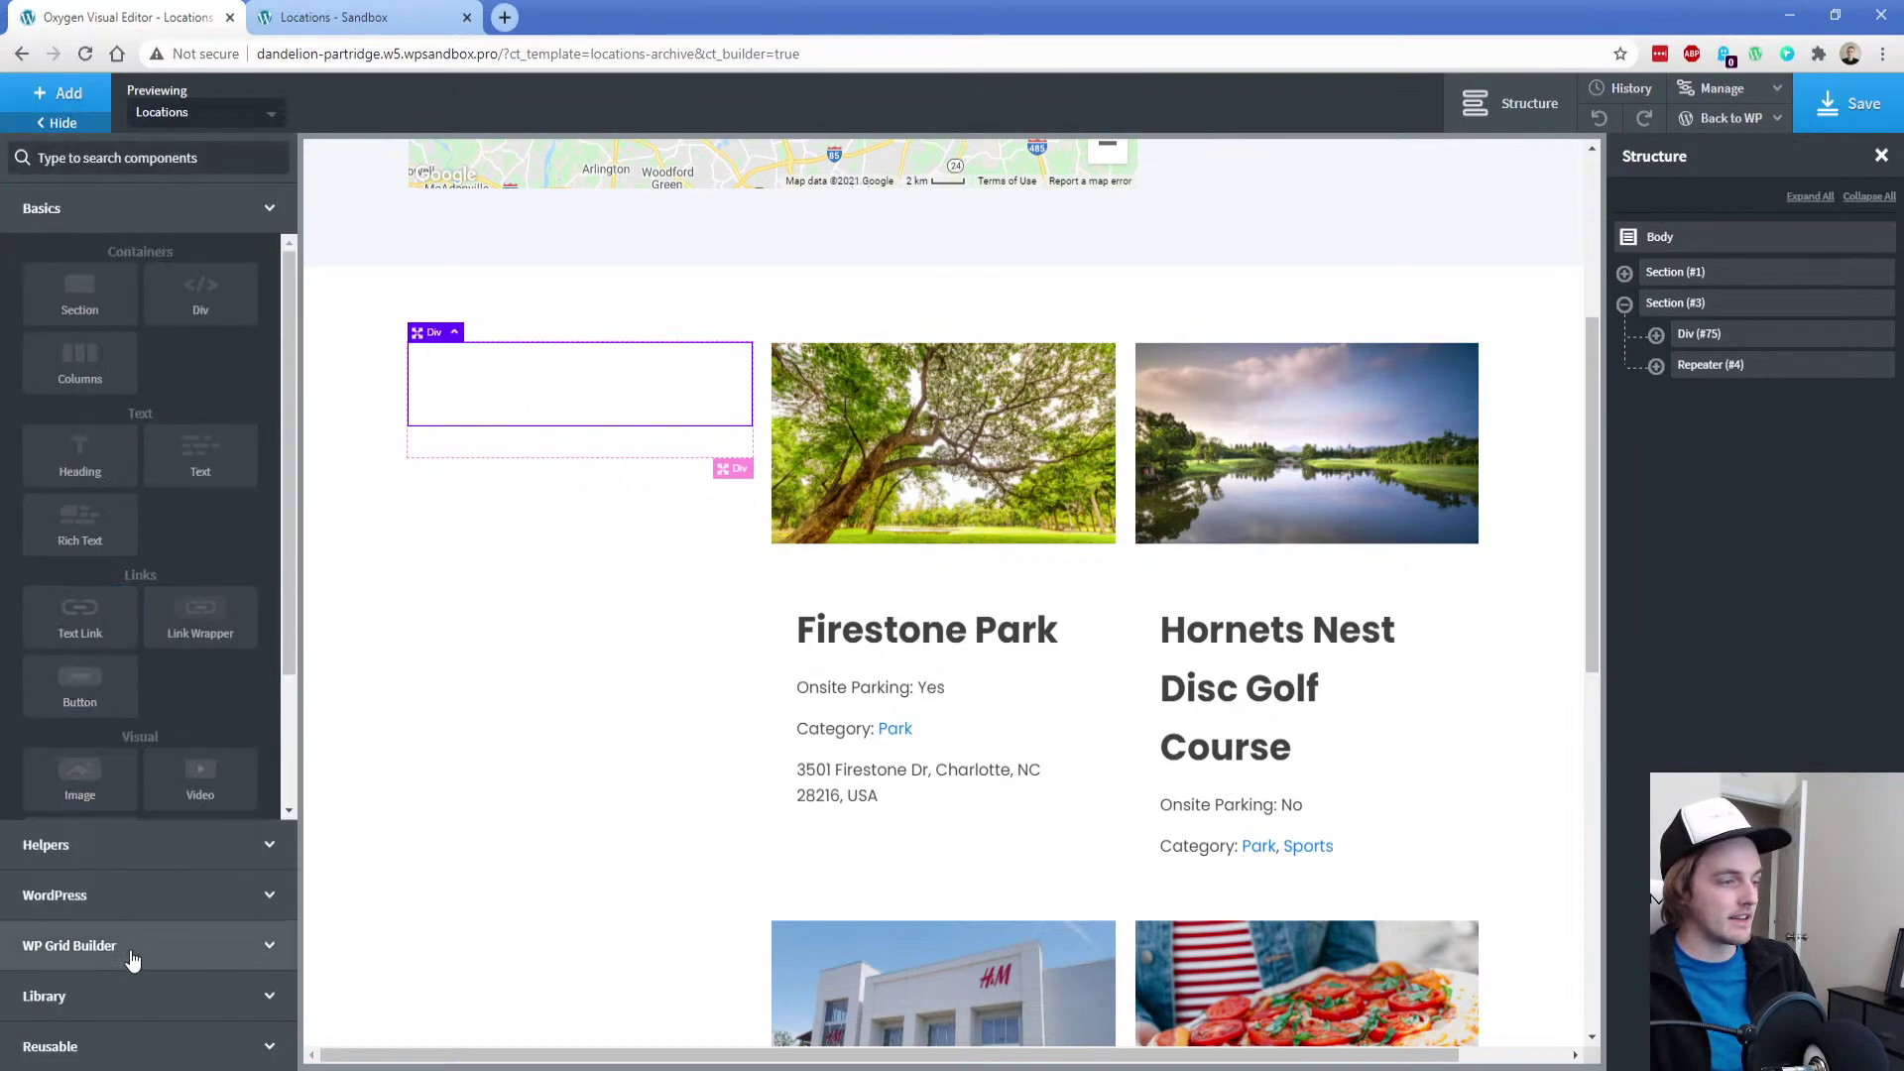
click(131, 957)
click(211, 434)
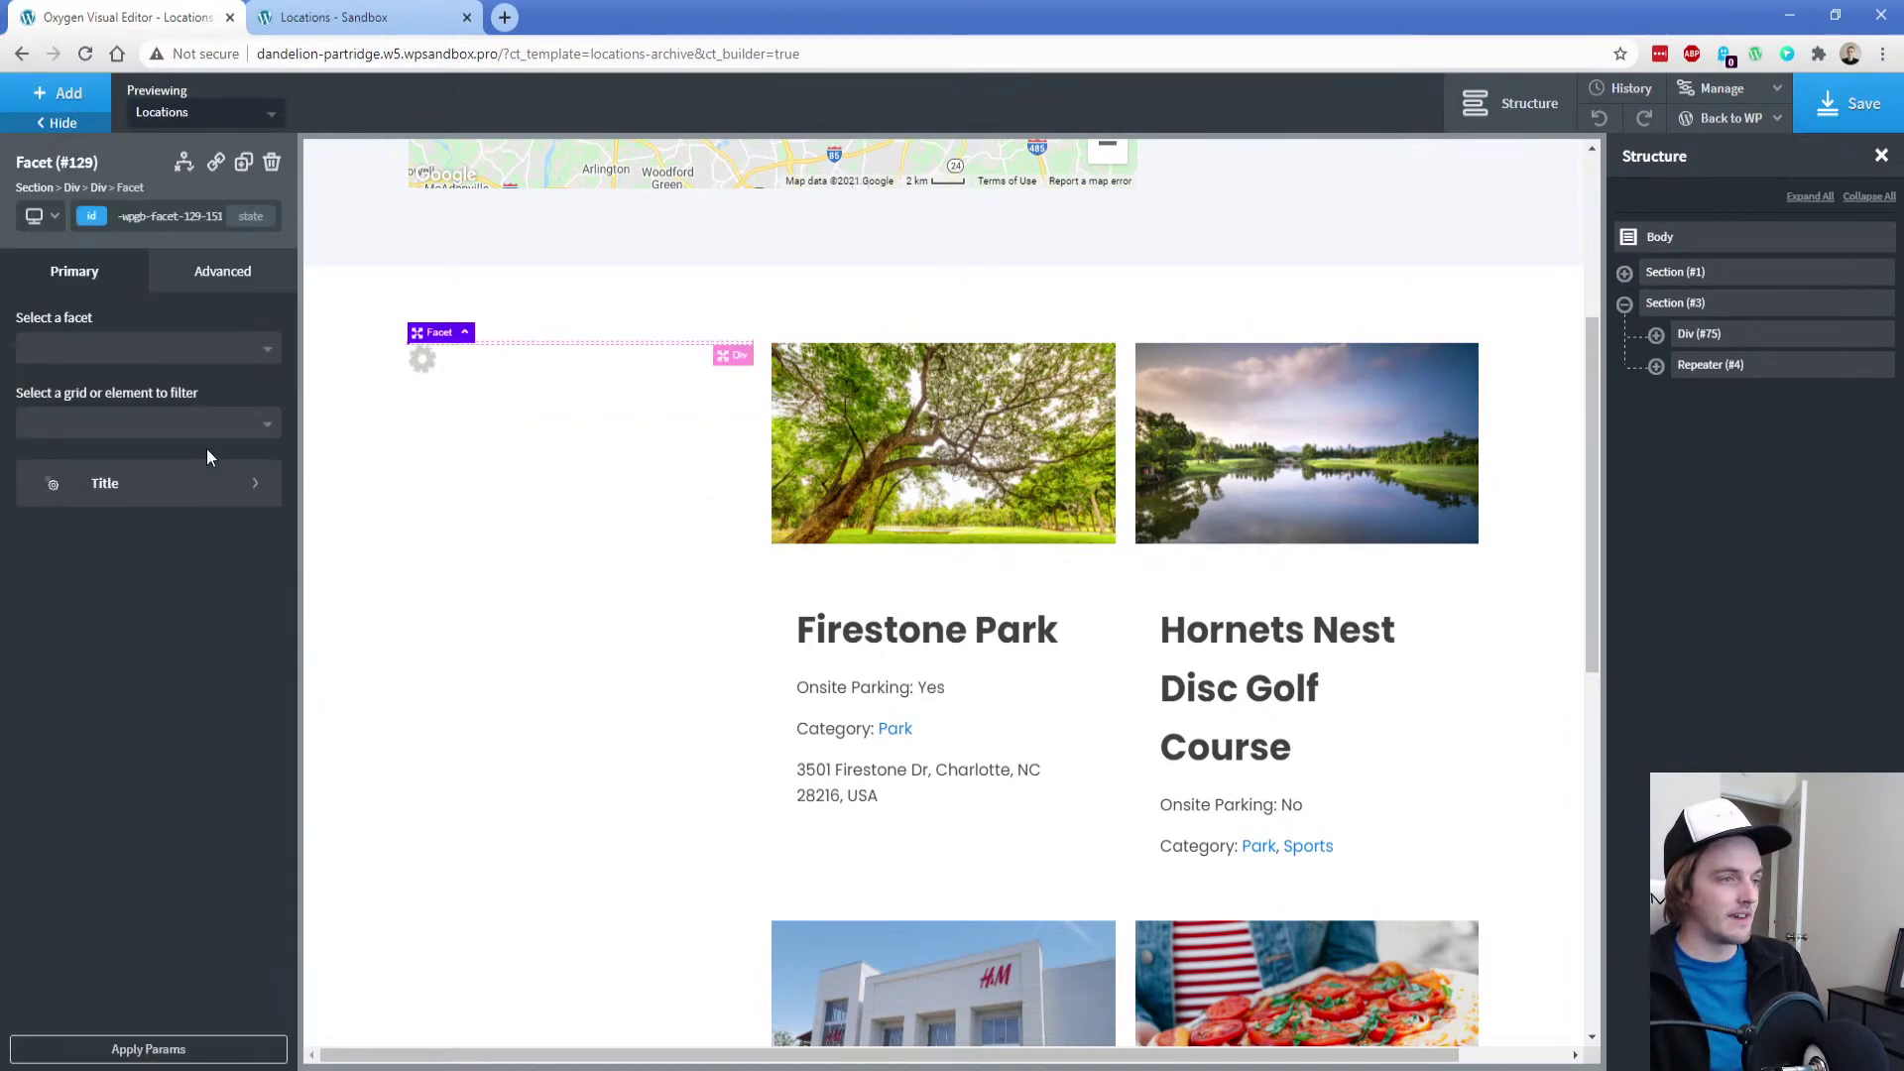
click(127, 353)
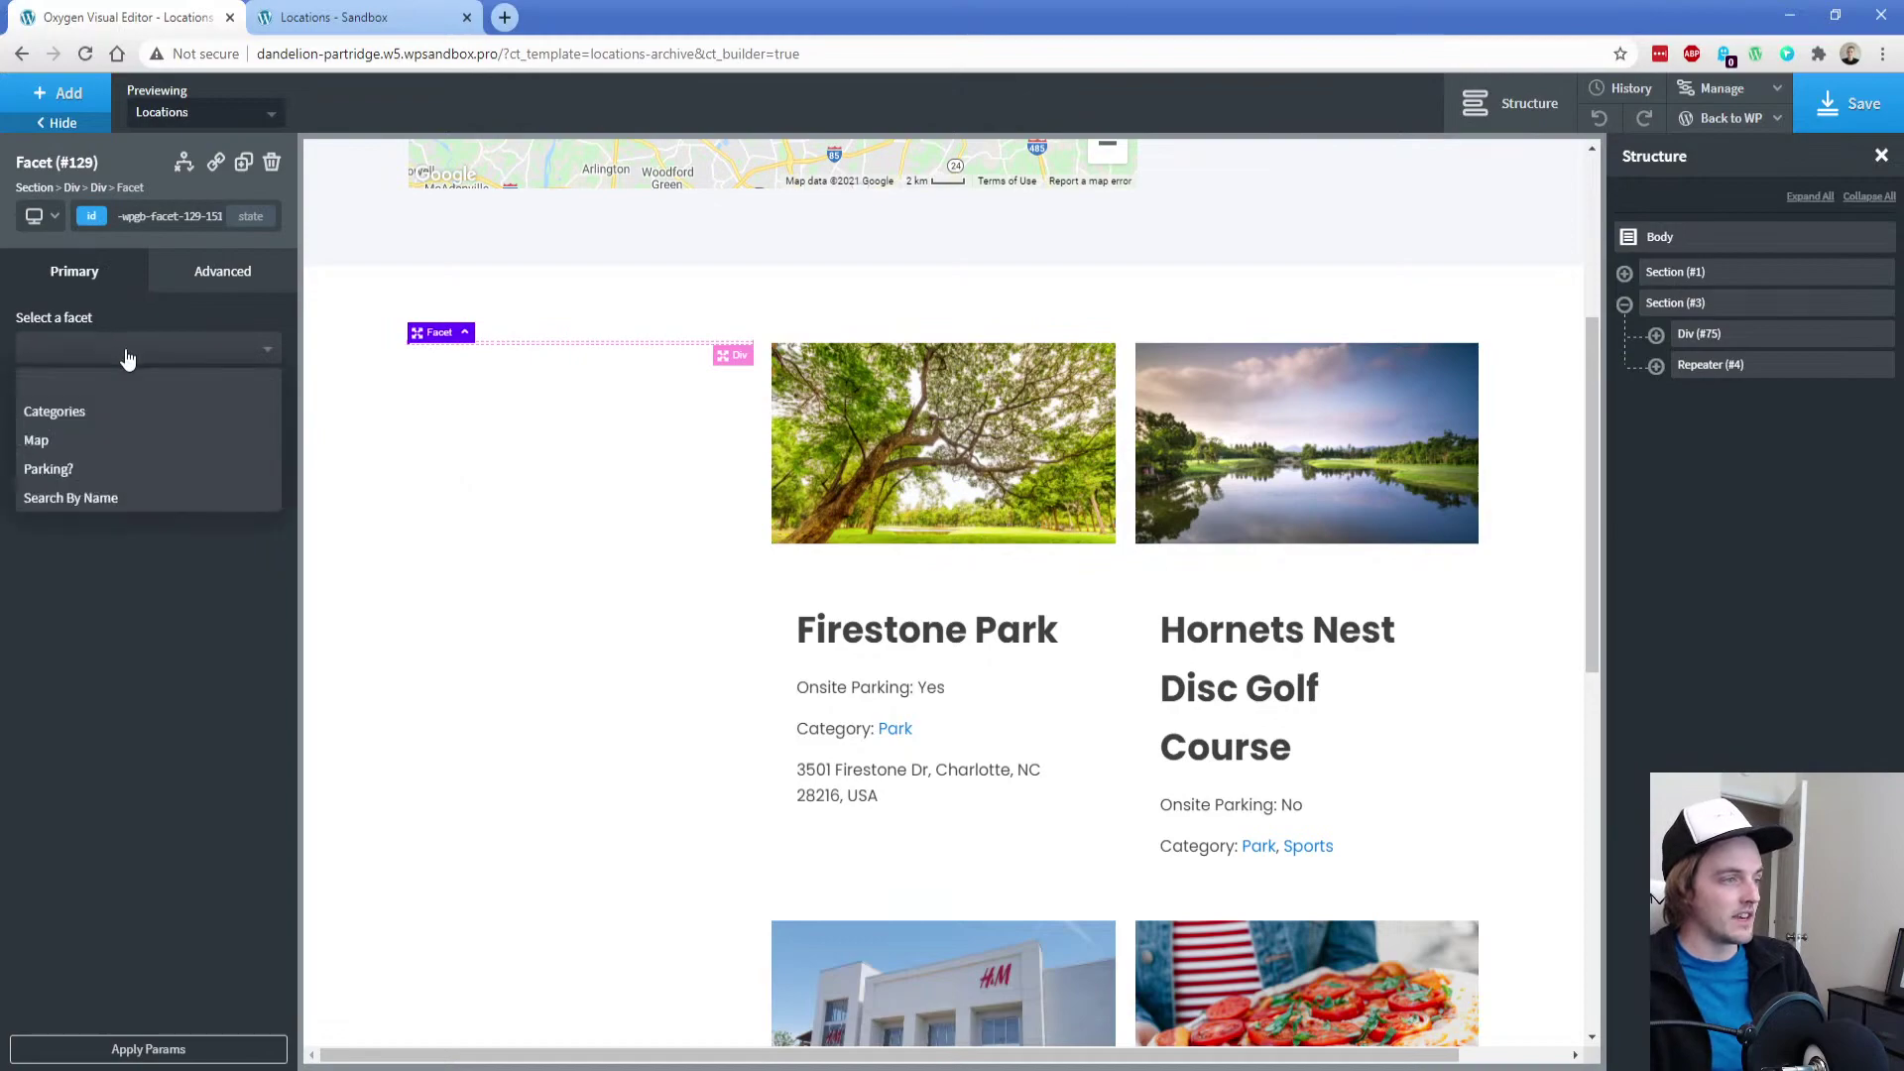
click(117, 415)
click(124, 426)
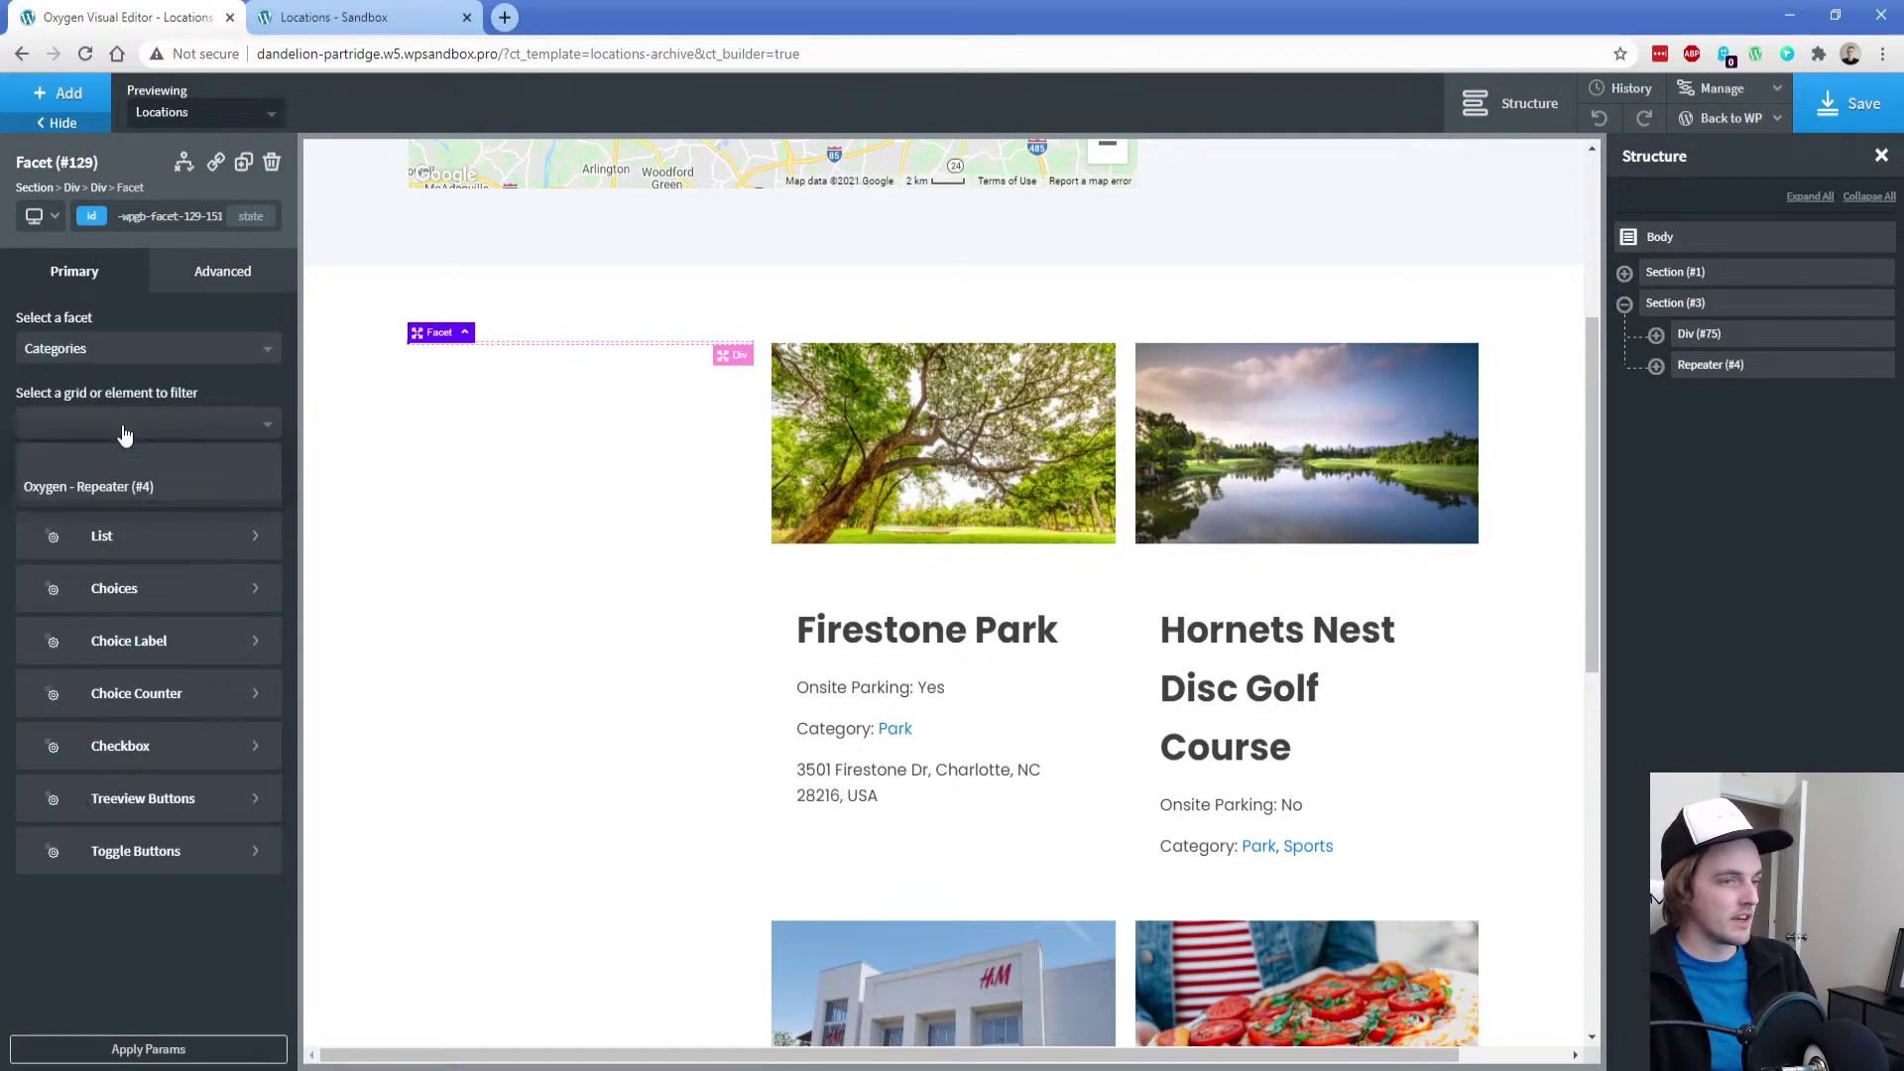
click(127, 488)
click(213, 1057)
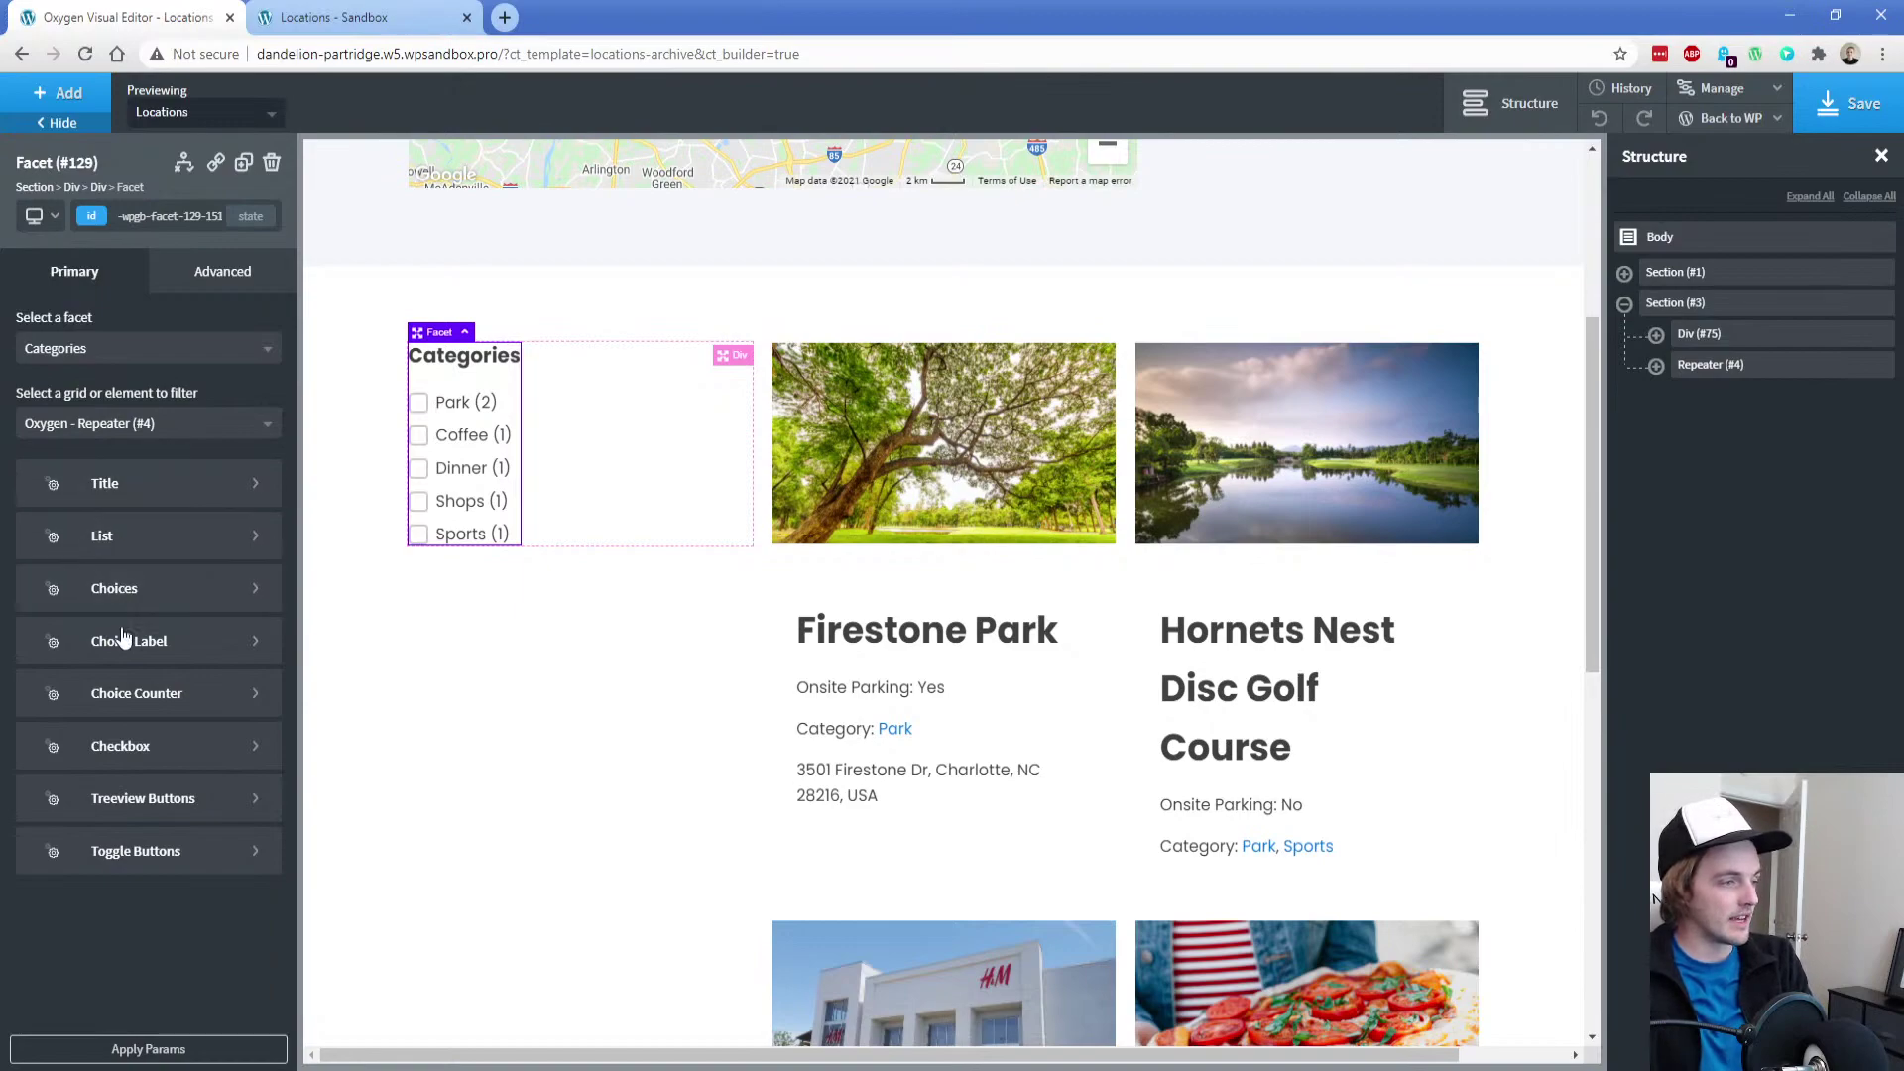
Examine the color settings of the Categories facet's choices, checking the Park option to preview its selected look
click(122, 591)
click(138, 379)
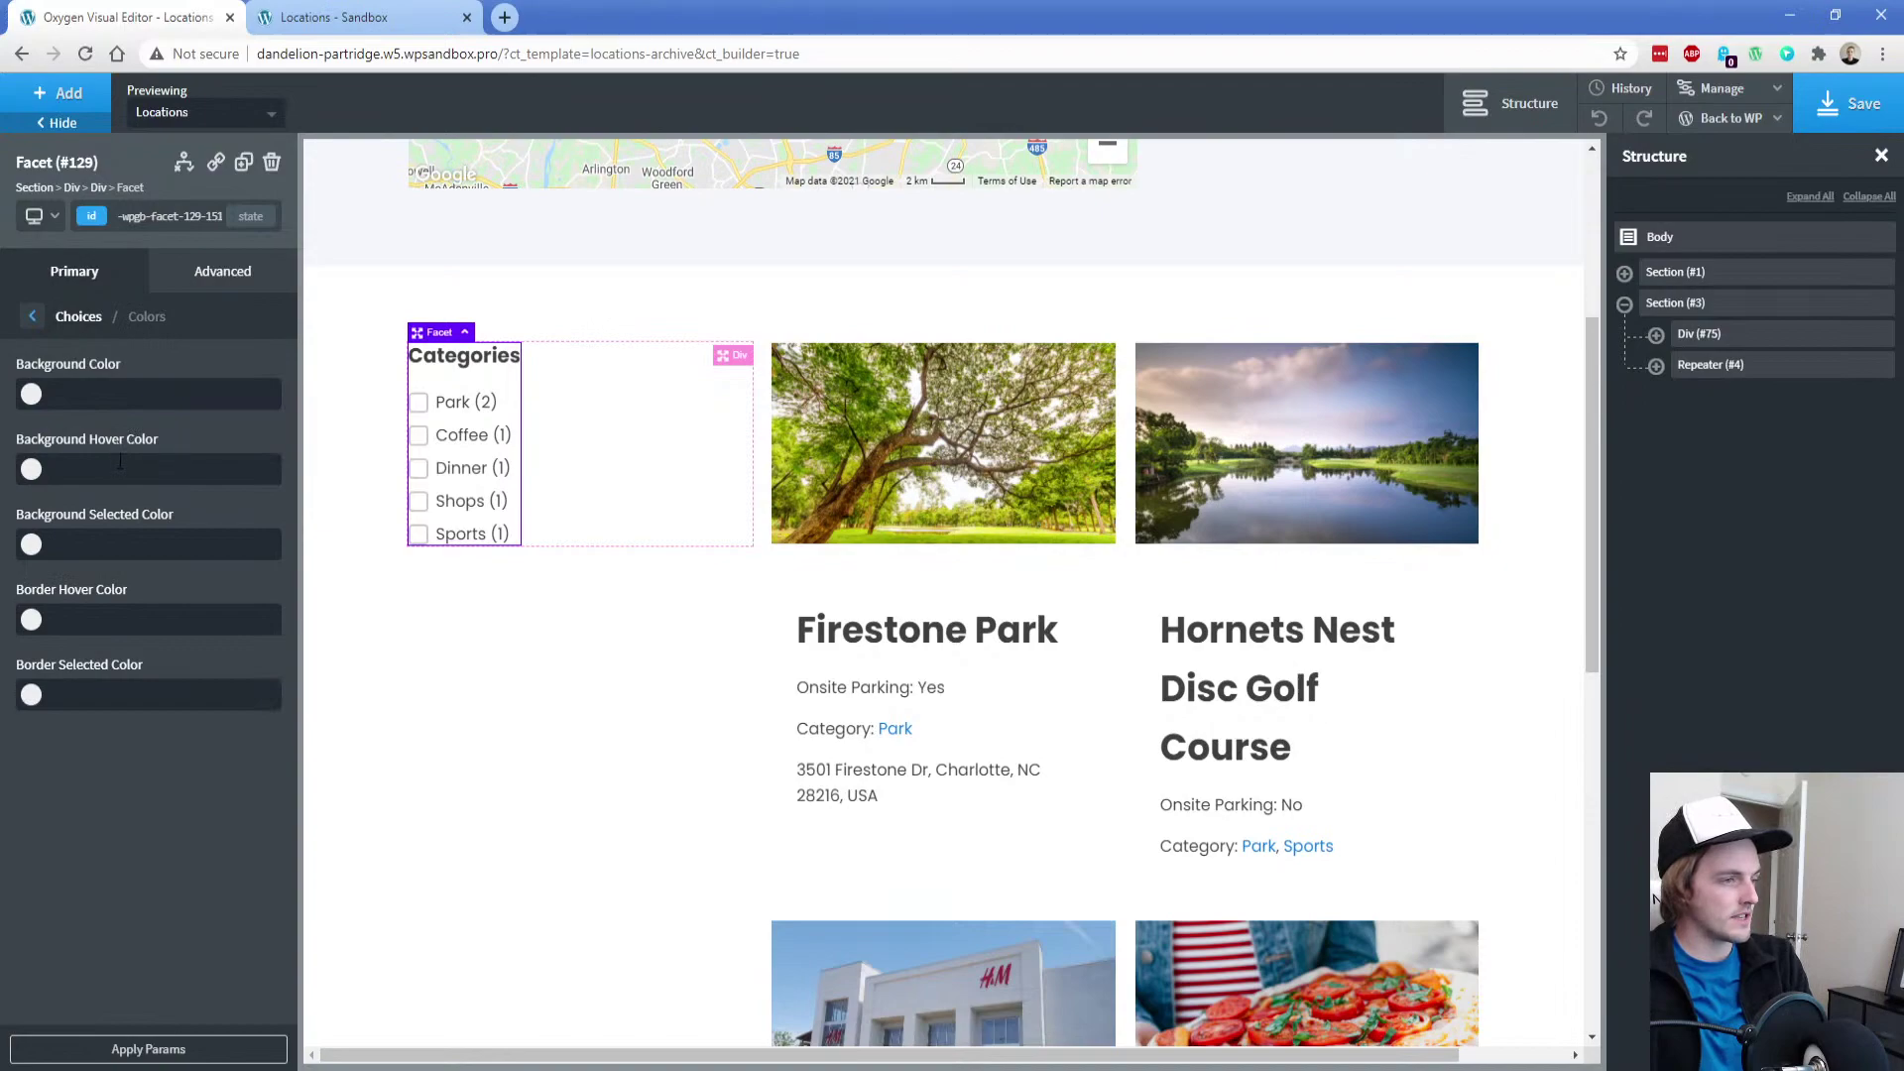
click(419, 403)
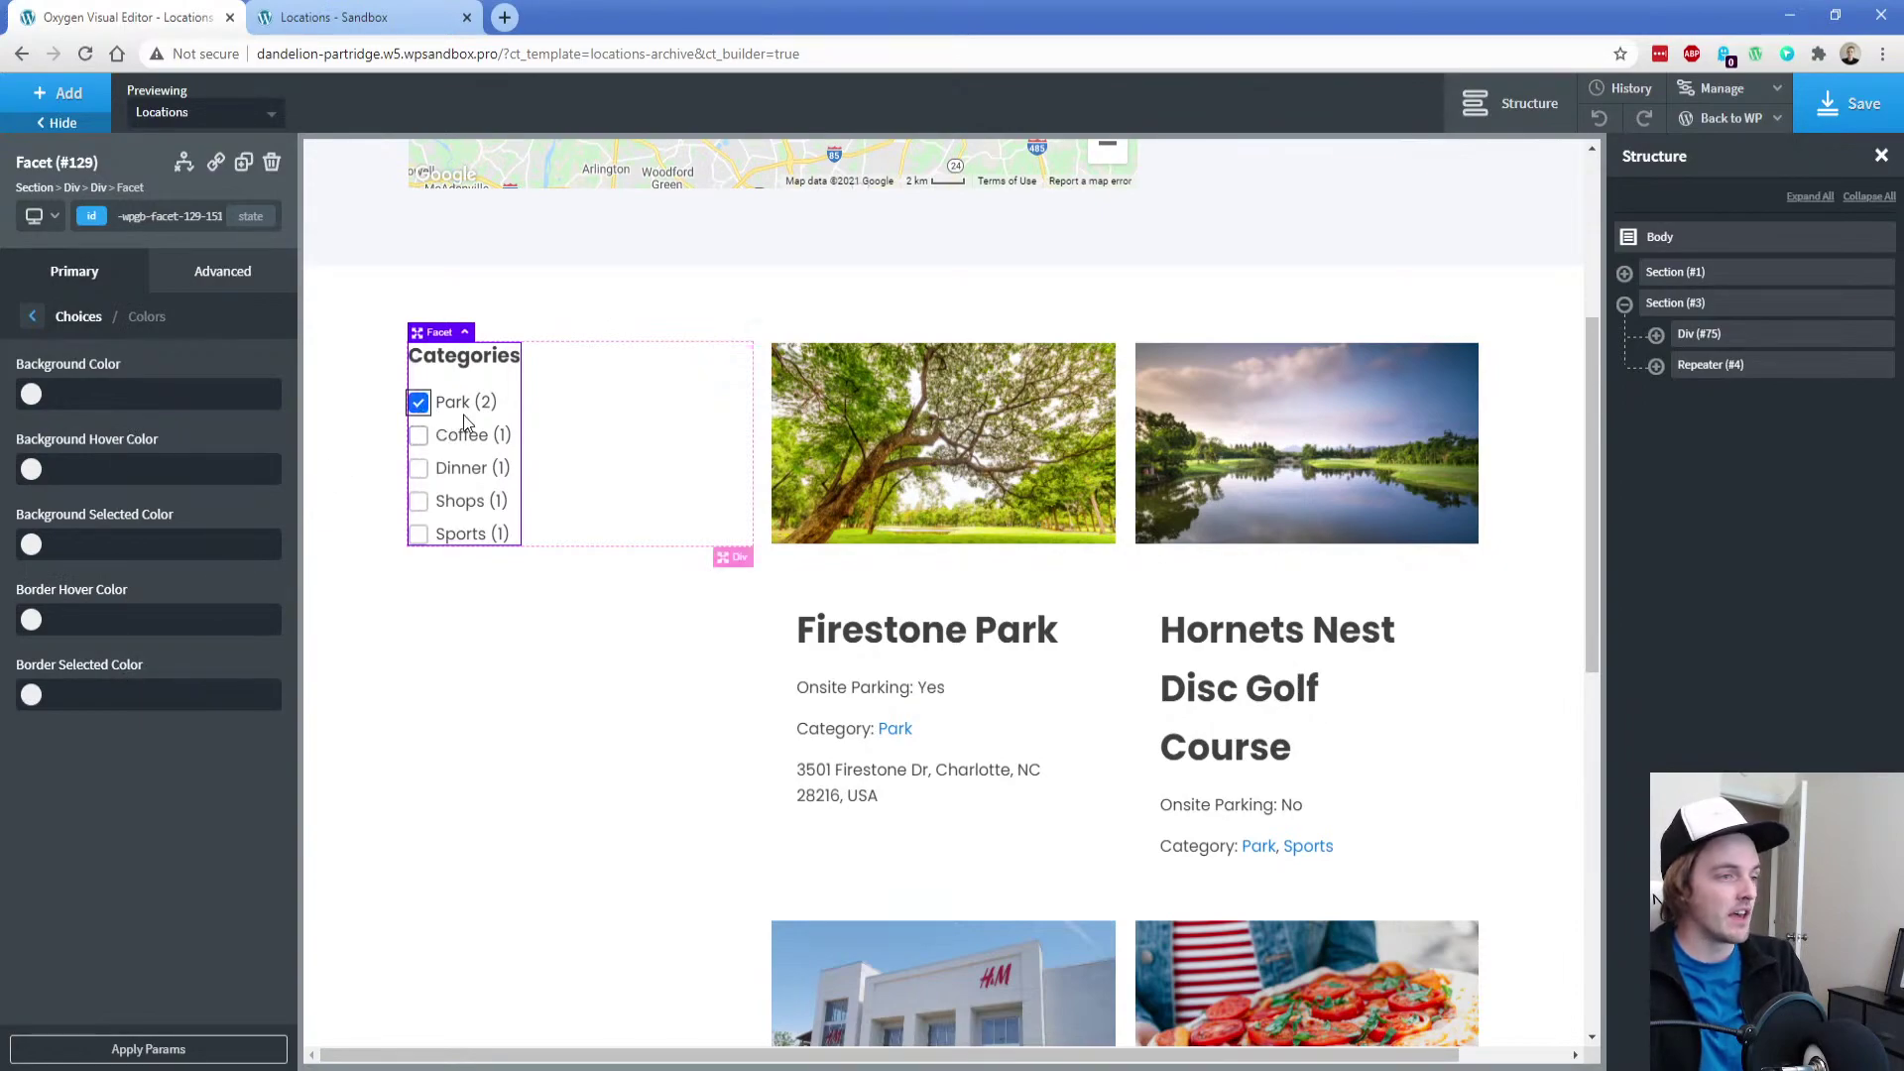
click(32, 316)
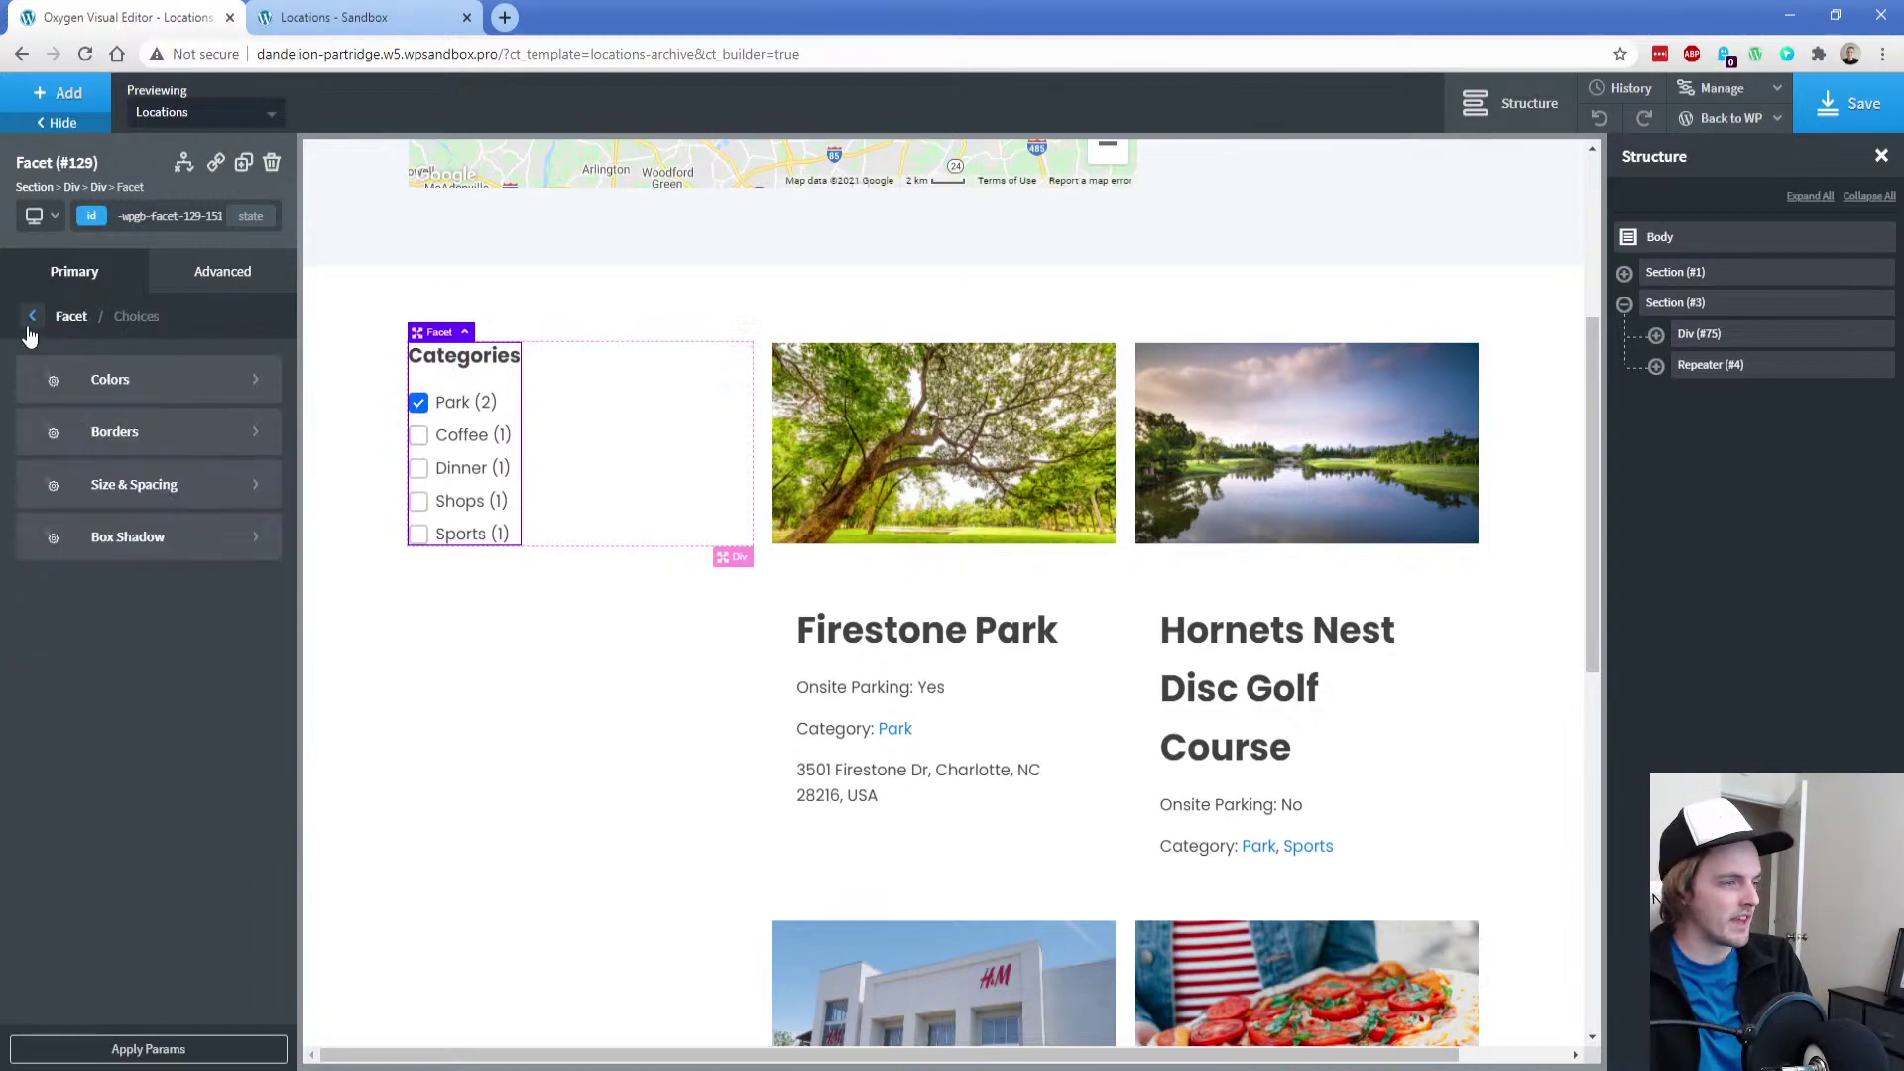
click(28, 325)
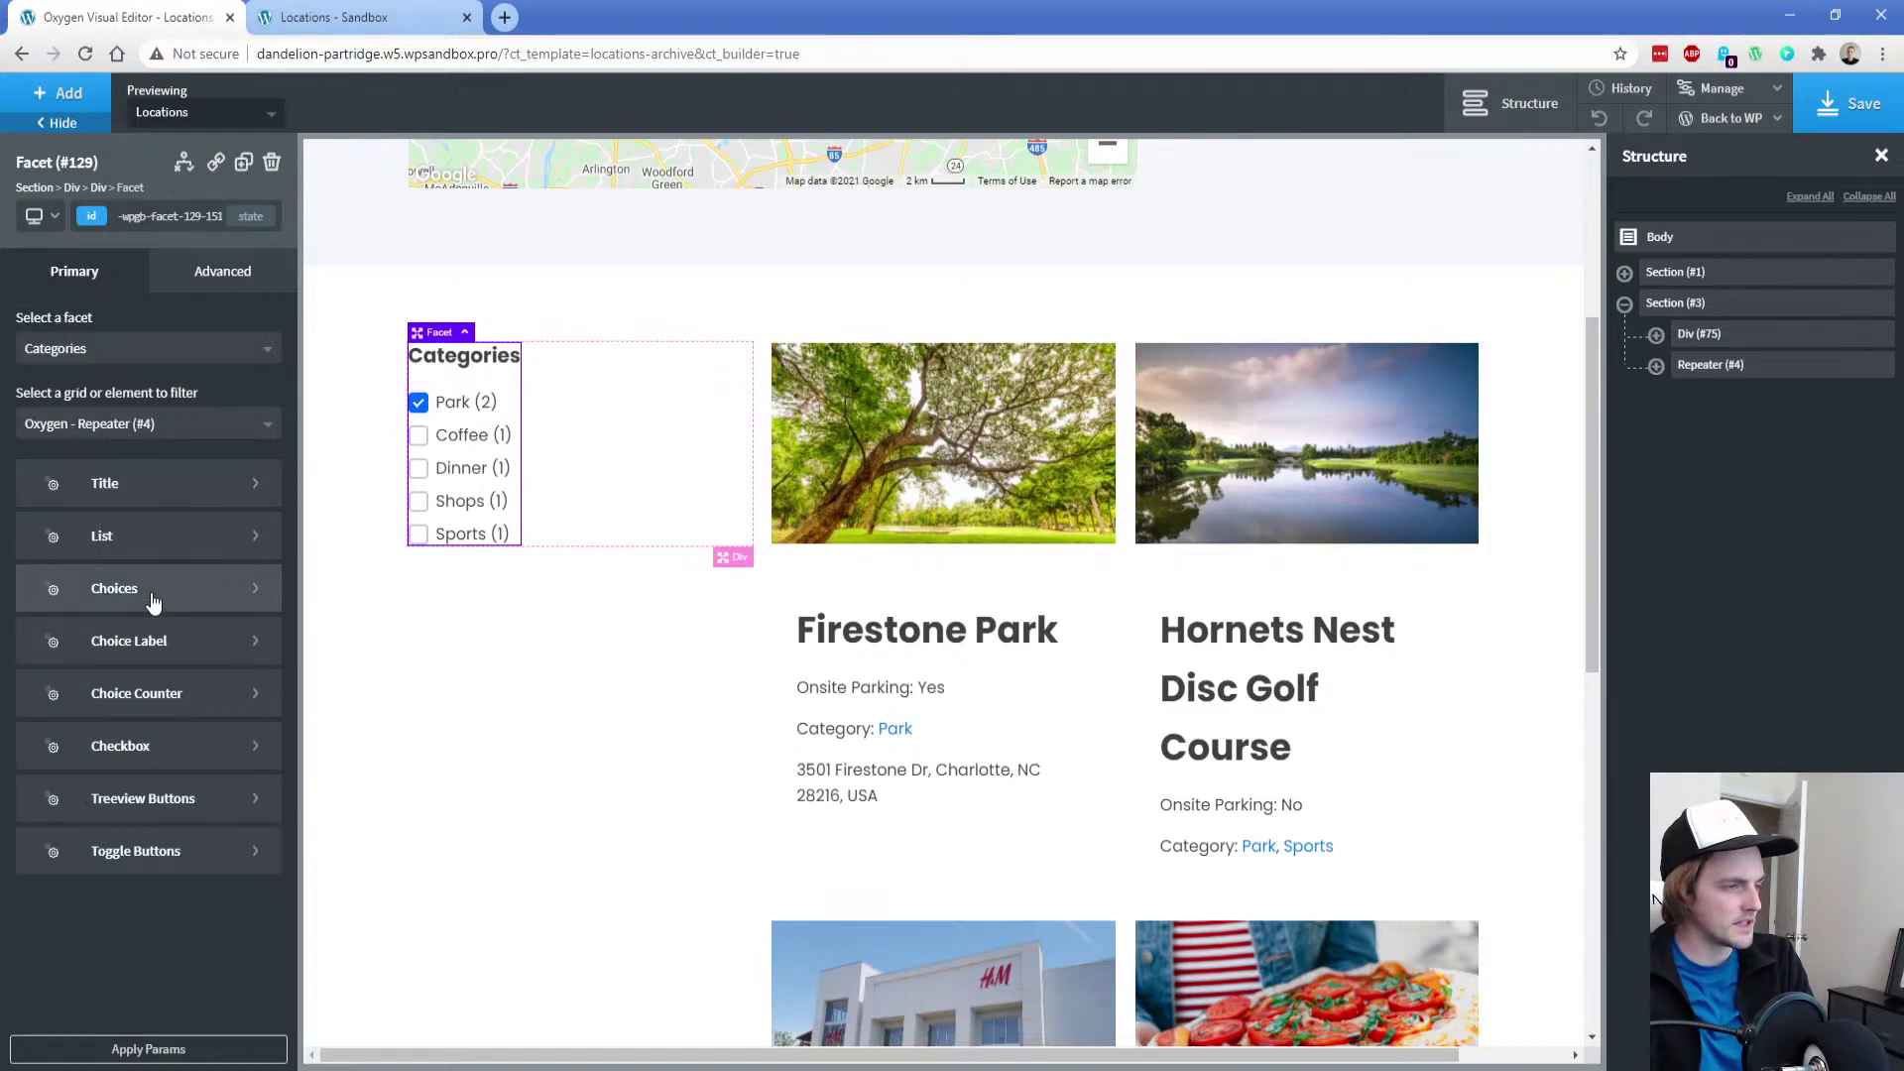
Set the facet checkbox's background pressed color to #ffa100 and save it as a global color named Orange
click(164, 744)
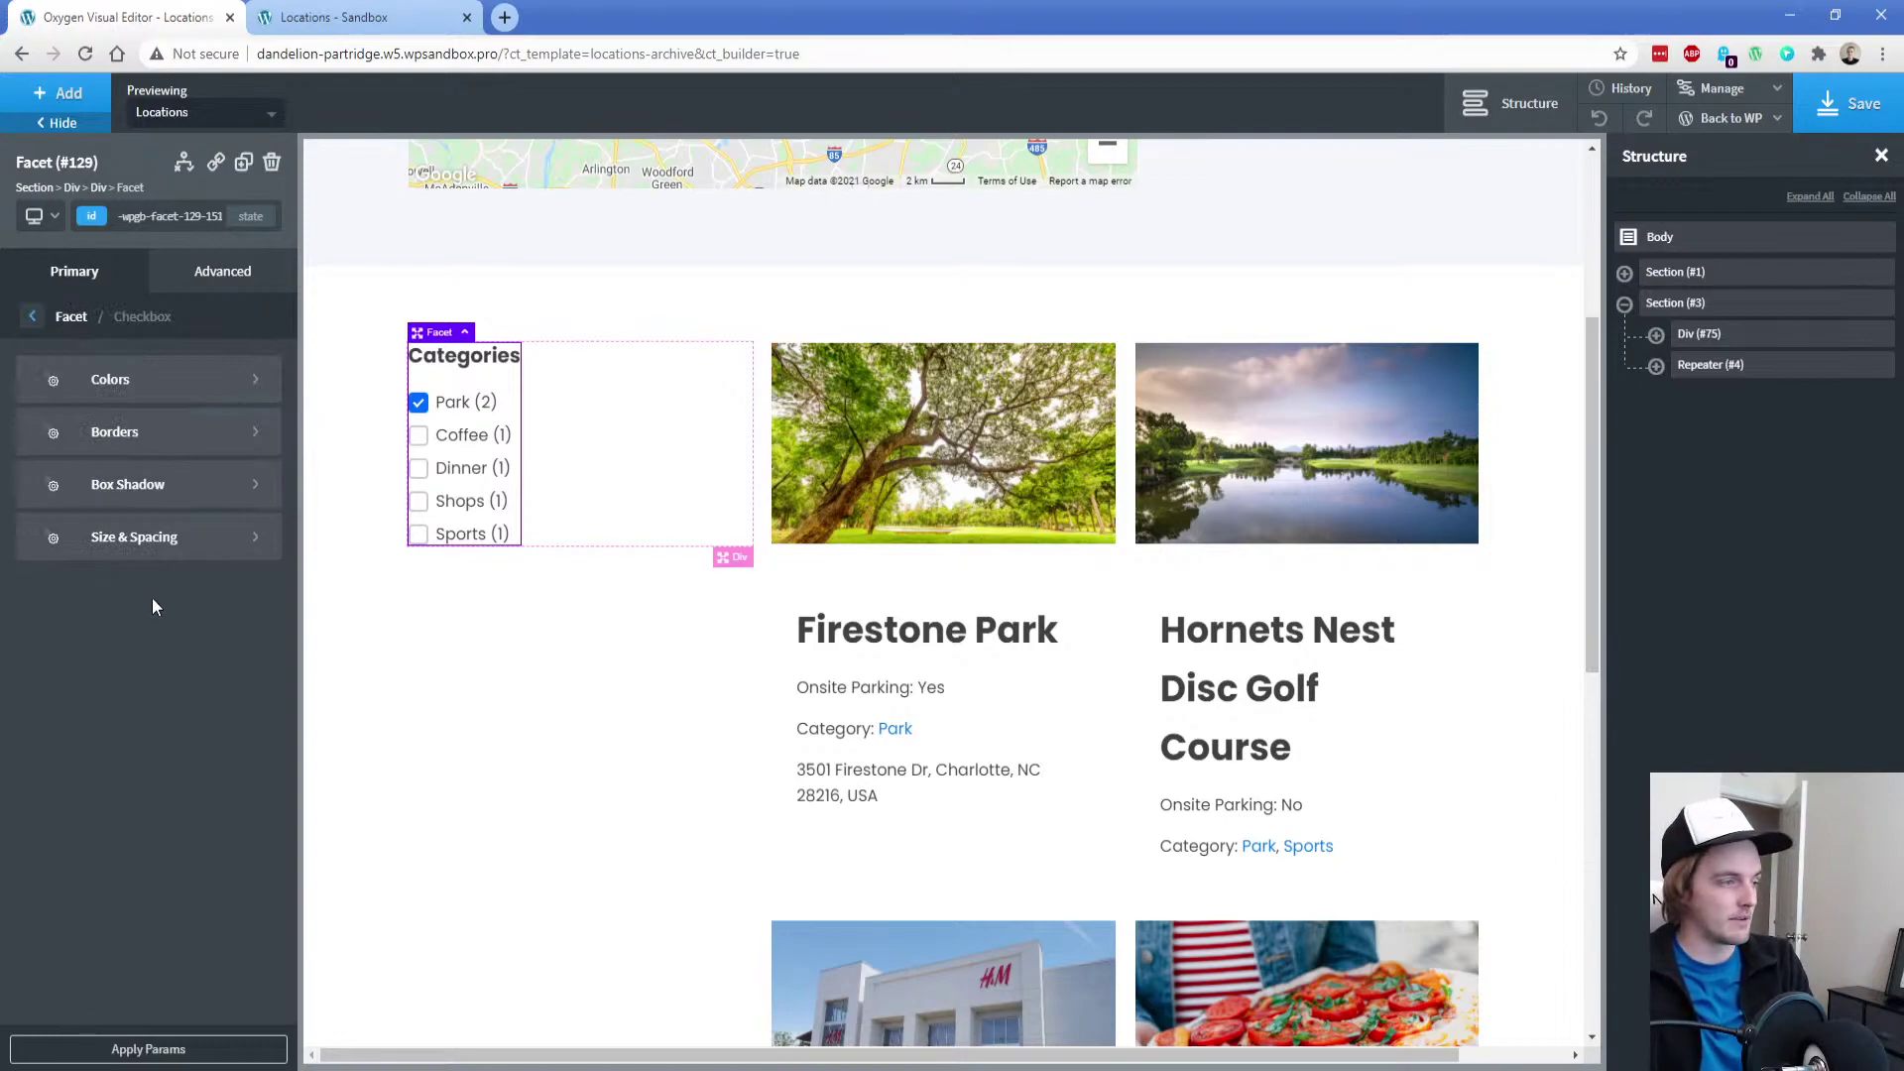
click(154, 379)
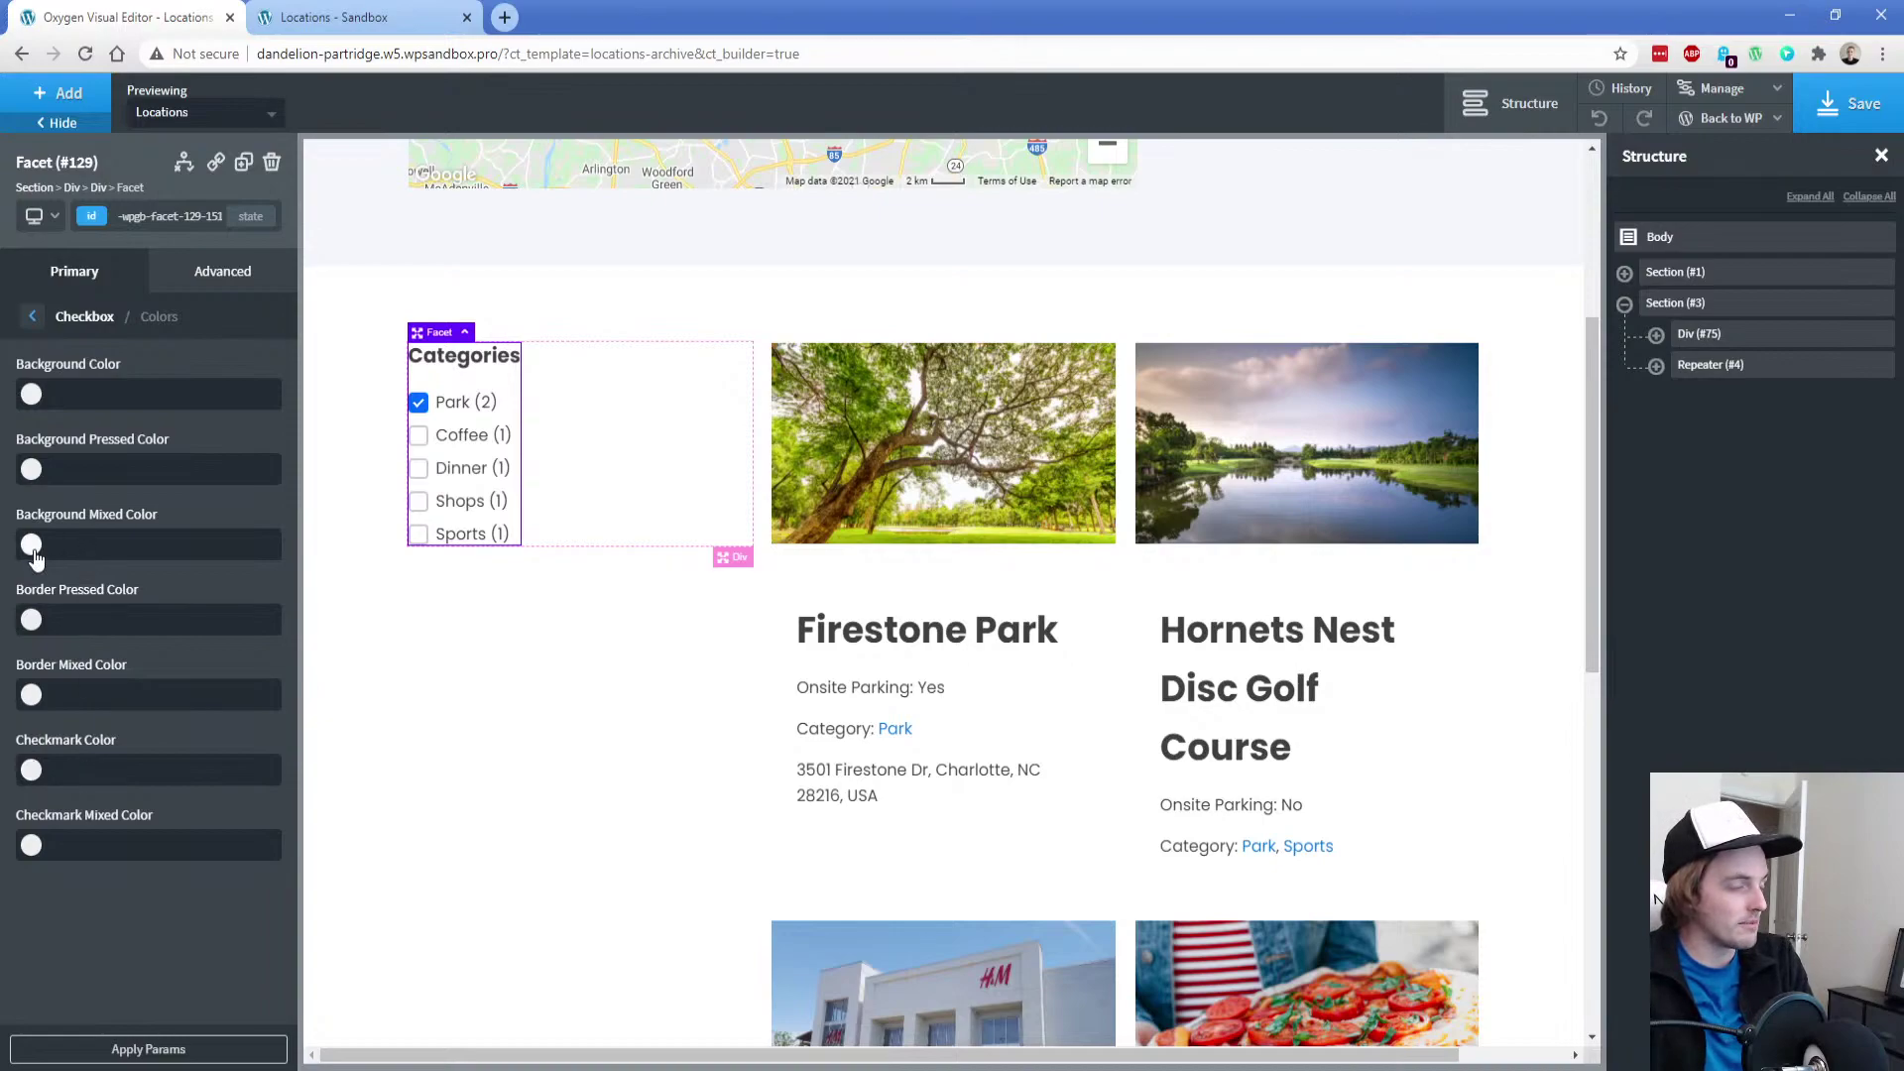
click(33, 472)
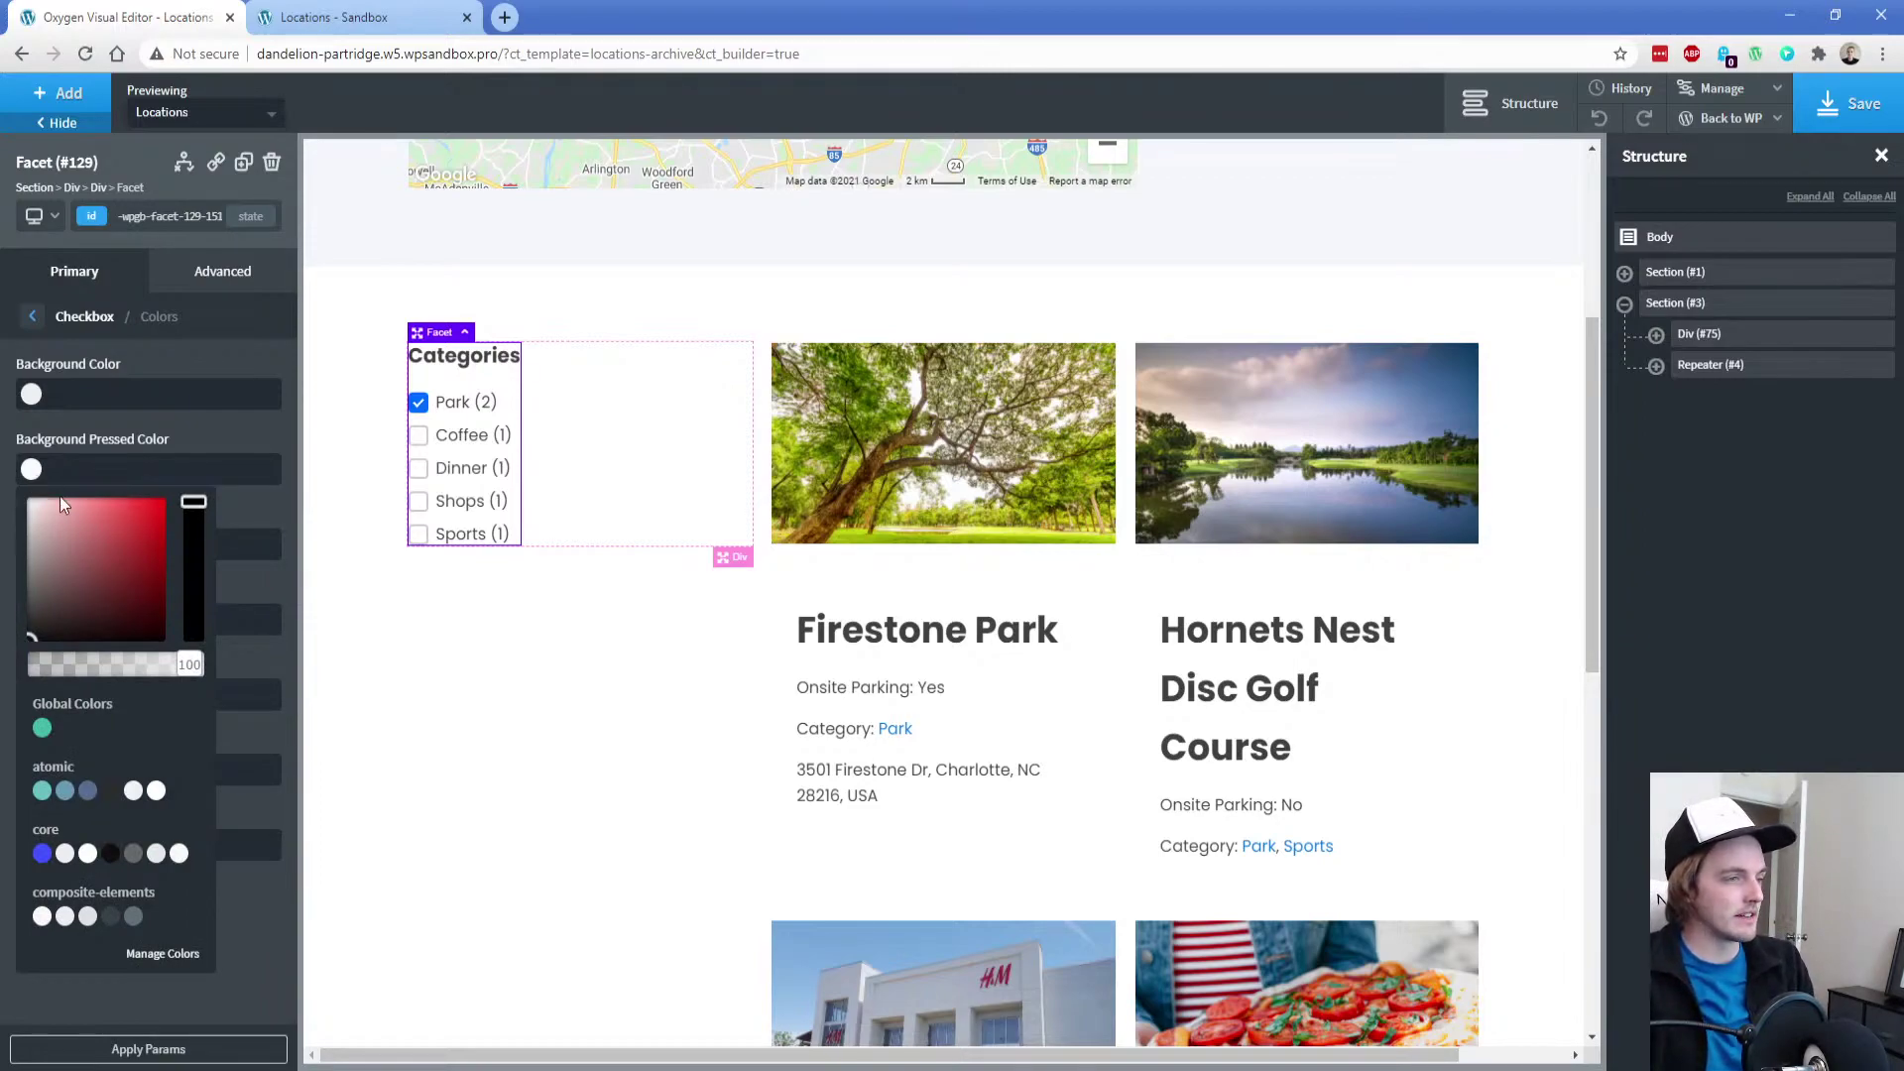
click(129, 537)
drag(194, 526, 167, 497)
click(150, 518)
click(269, 470)
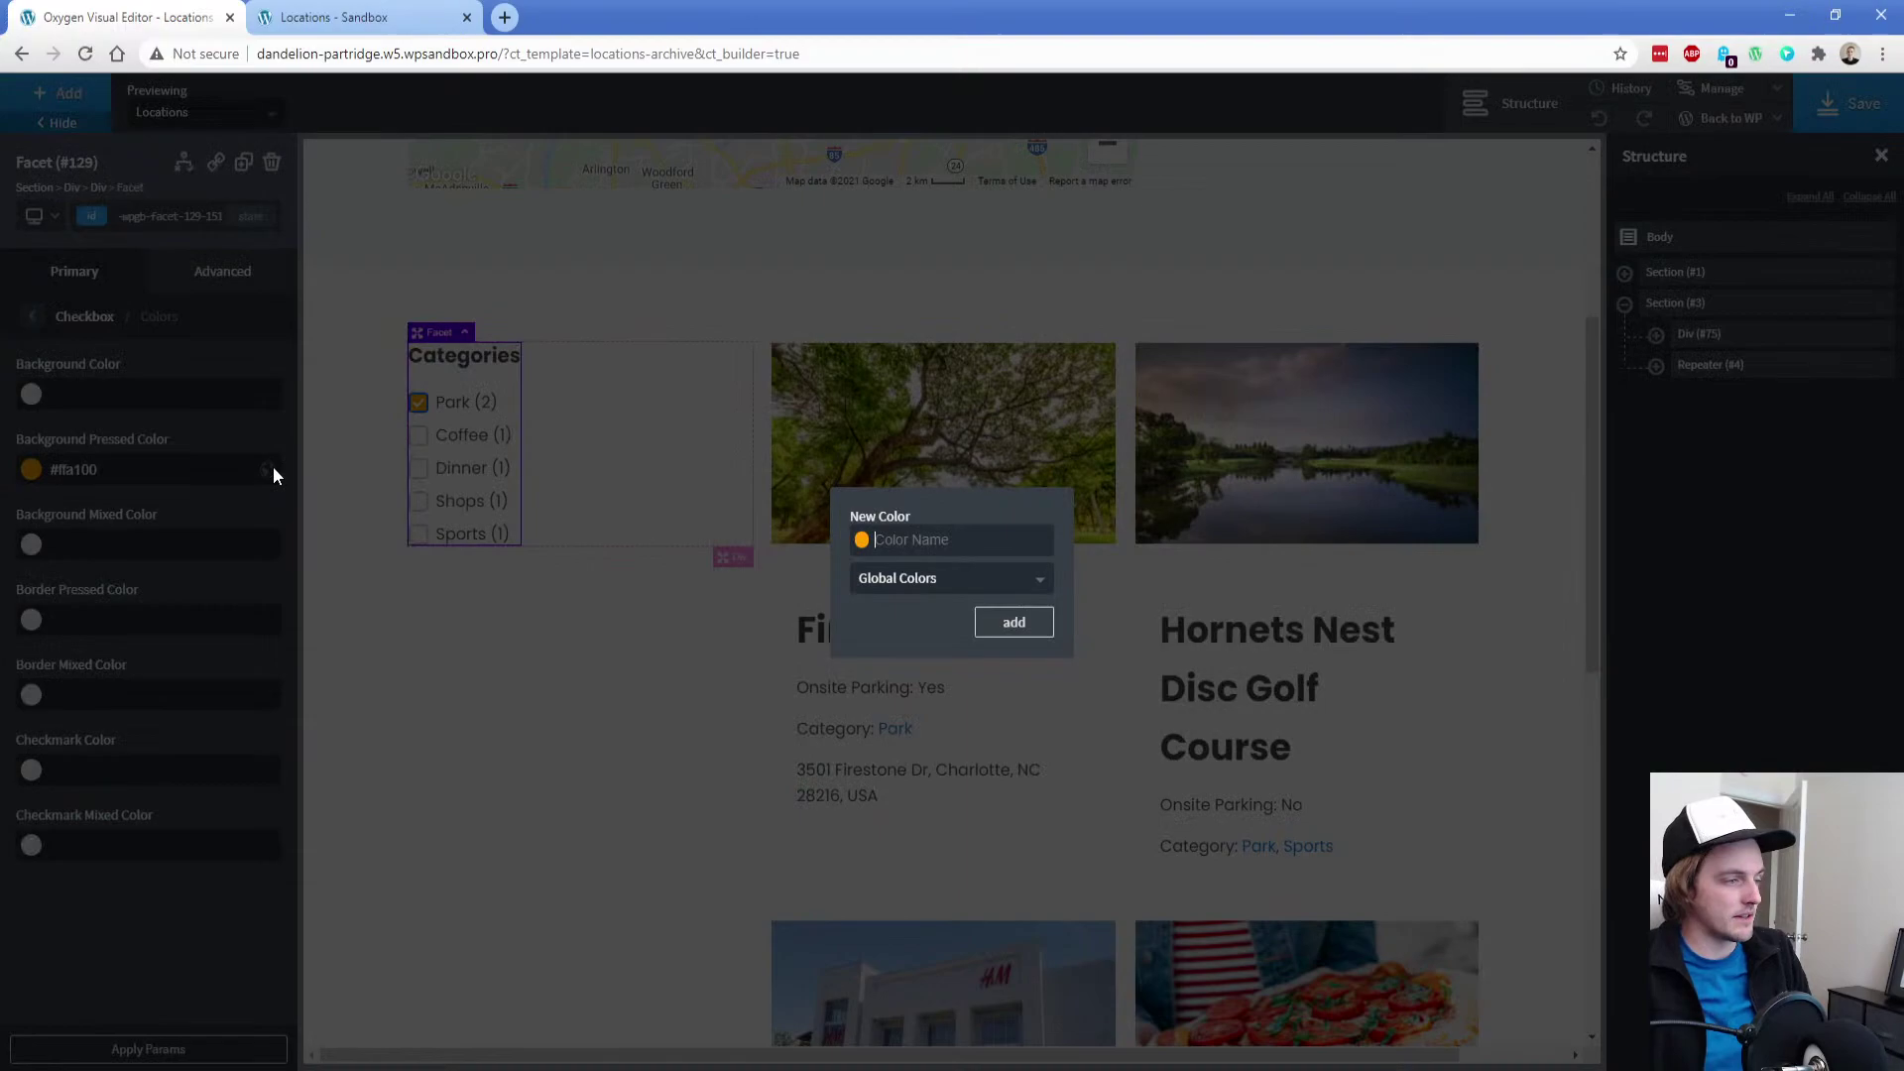
text(Orange)
key(Return)
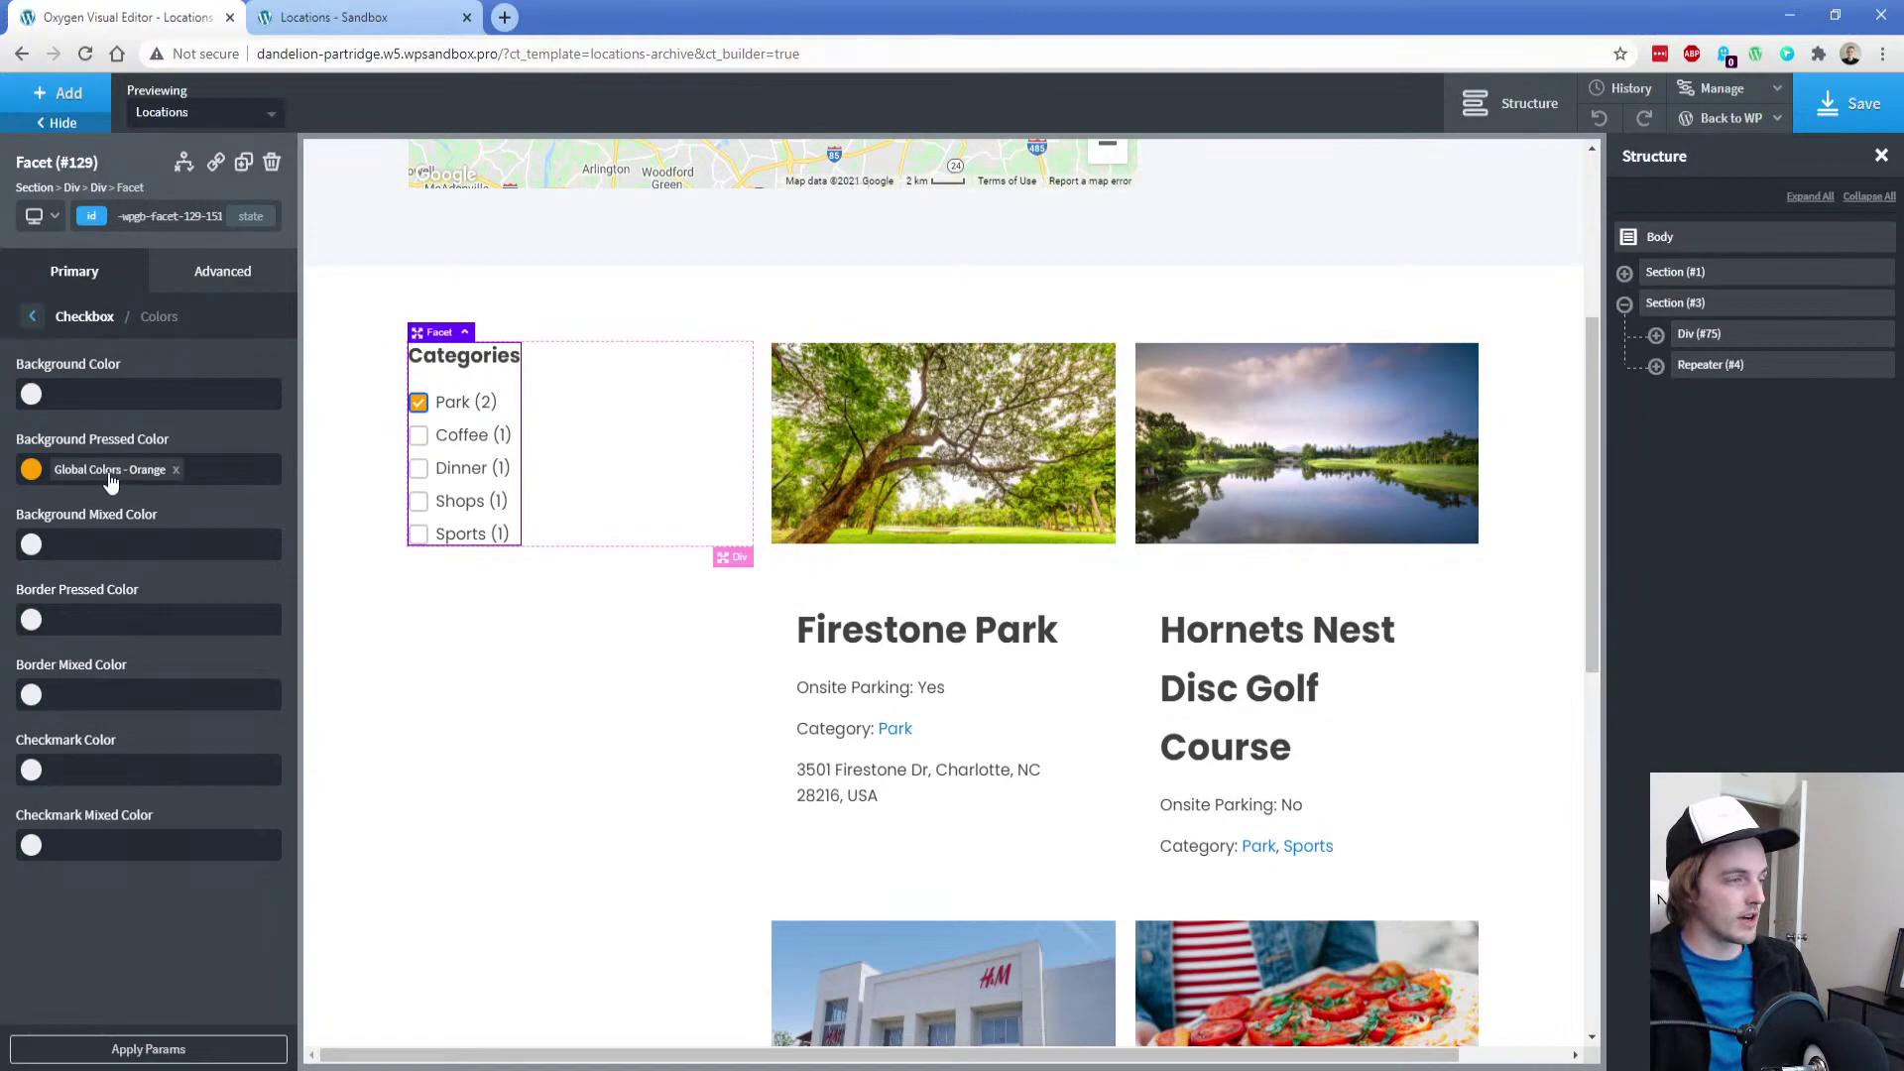
Set the checkbox's border pressed color to the global Orange color
click(55, 620)
click(63, 881)
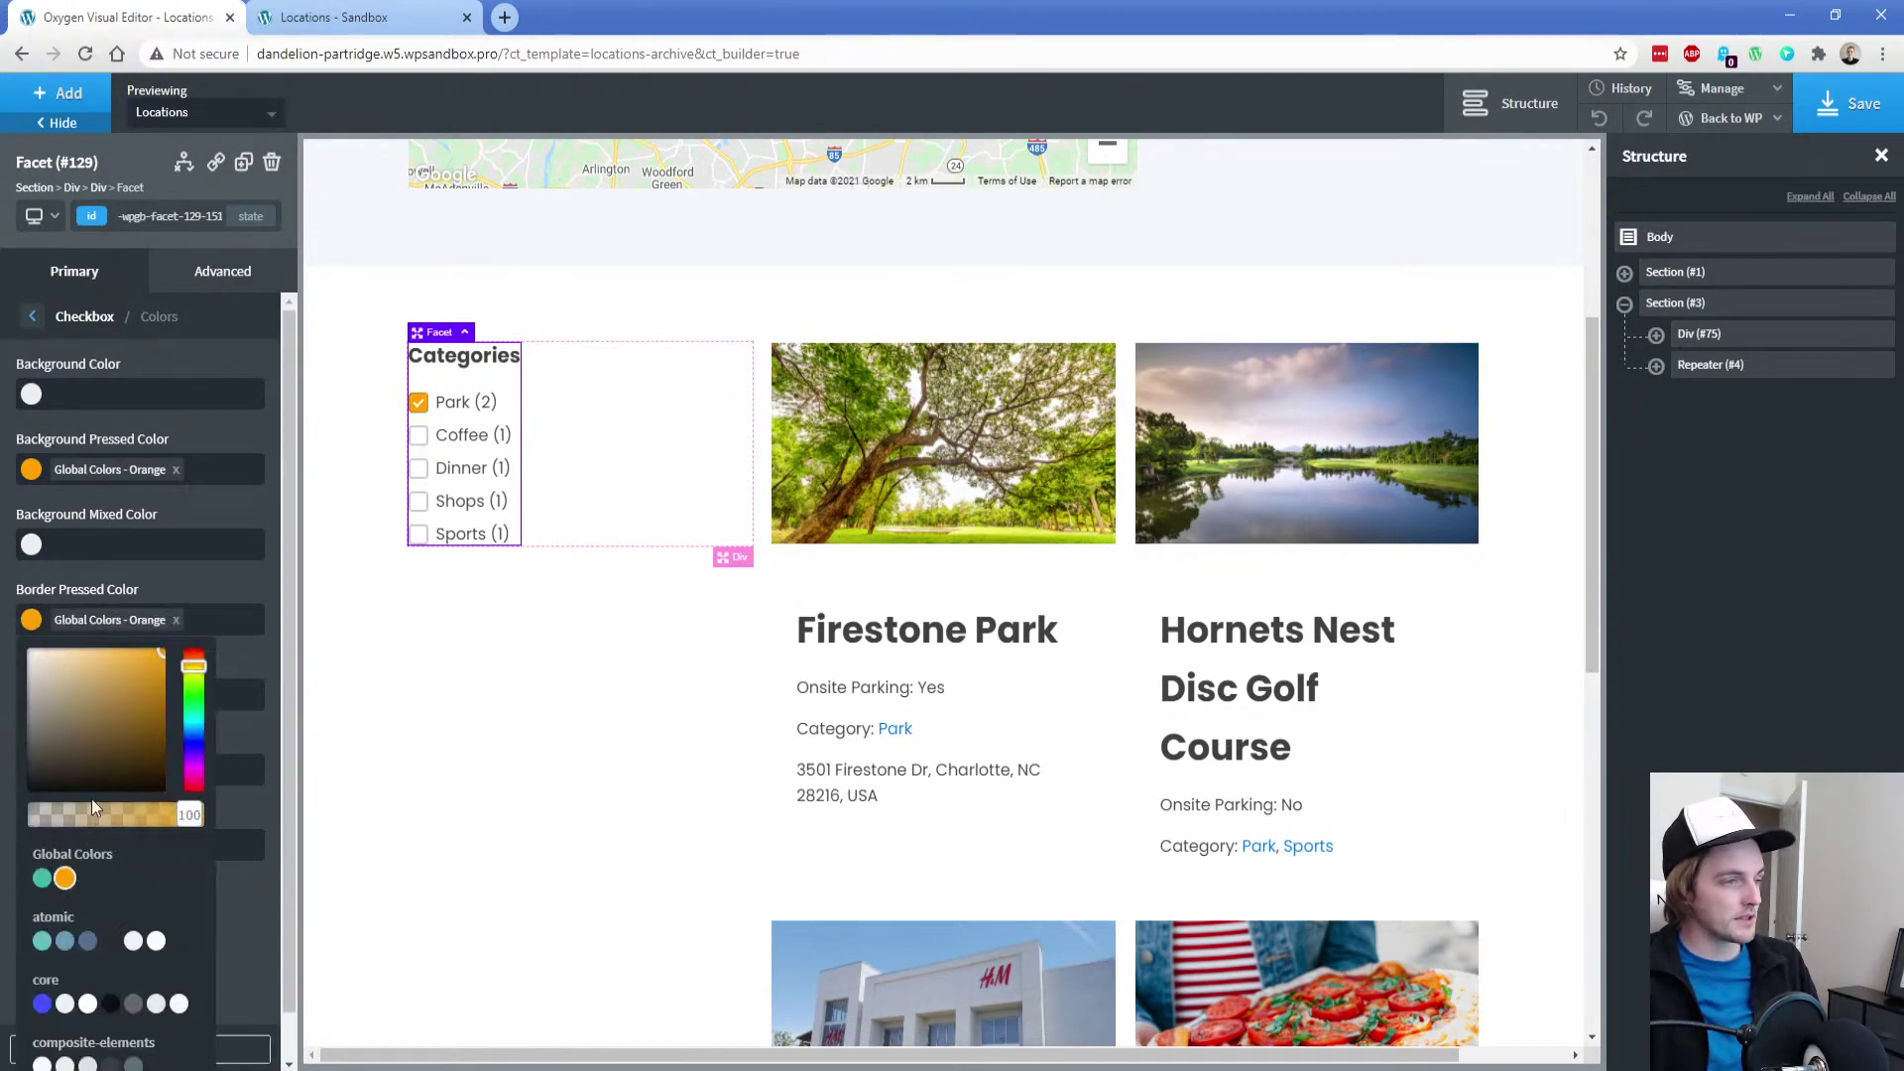
click(139, 585)
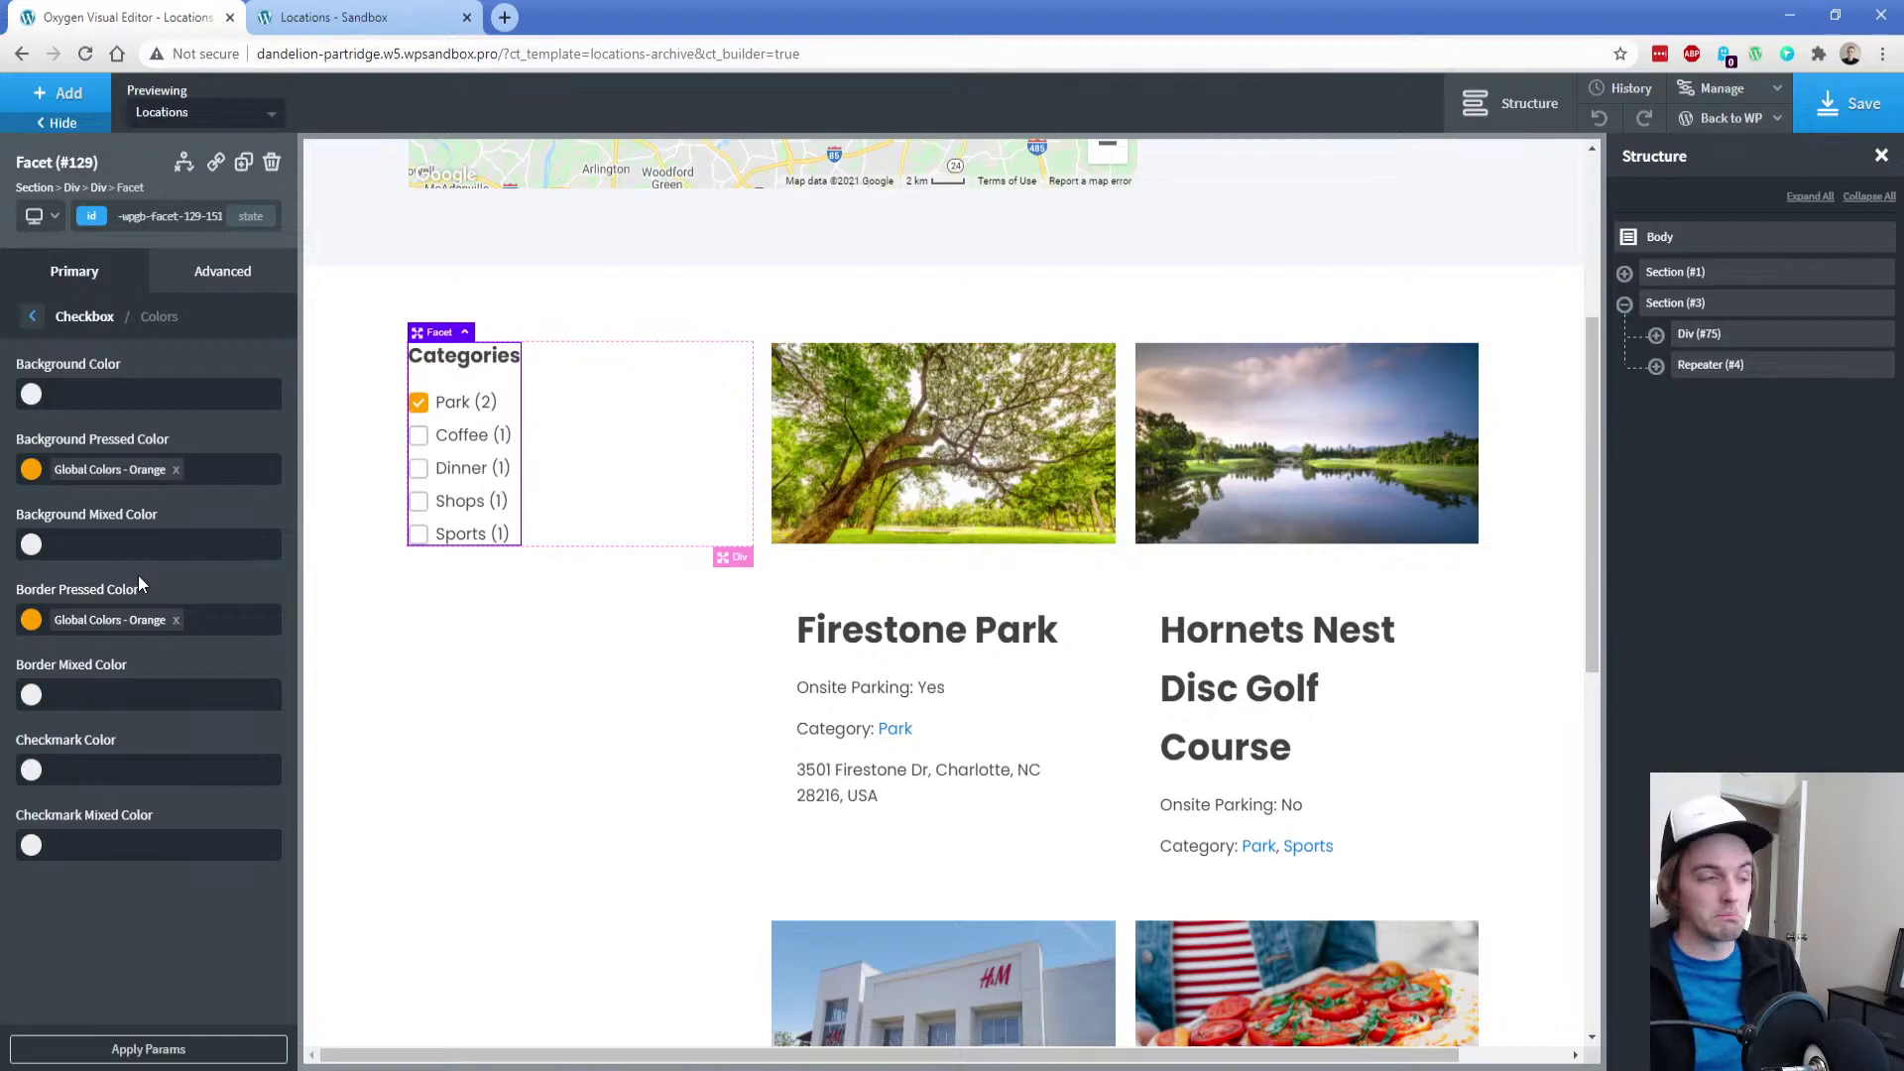
Try red and green checkmark colors on the facet checkbox, and clear the checkmark color
click(31, 769)
drag(74, 872, 196, 776)
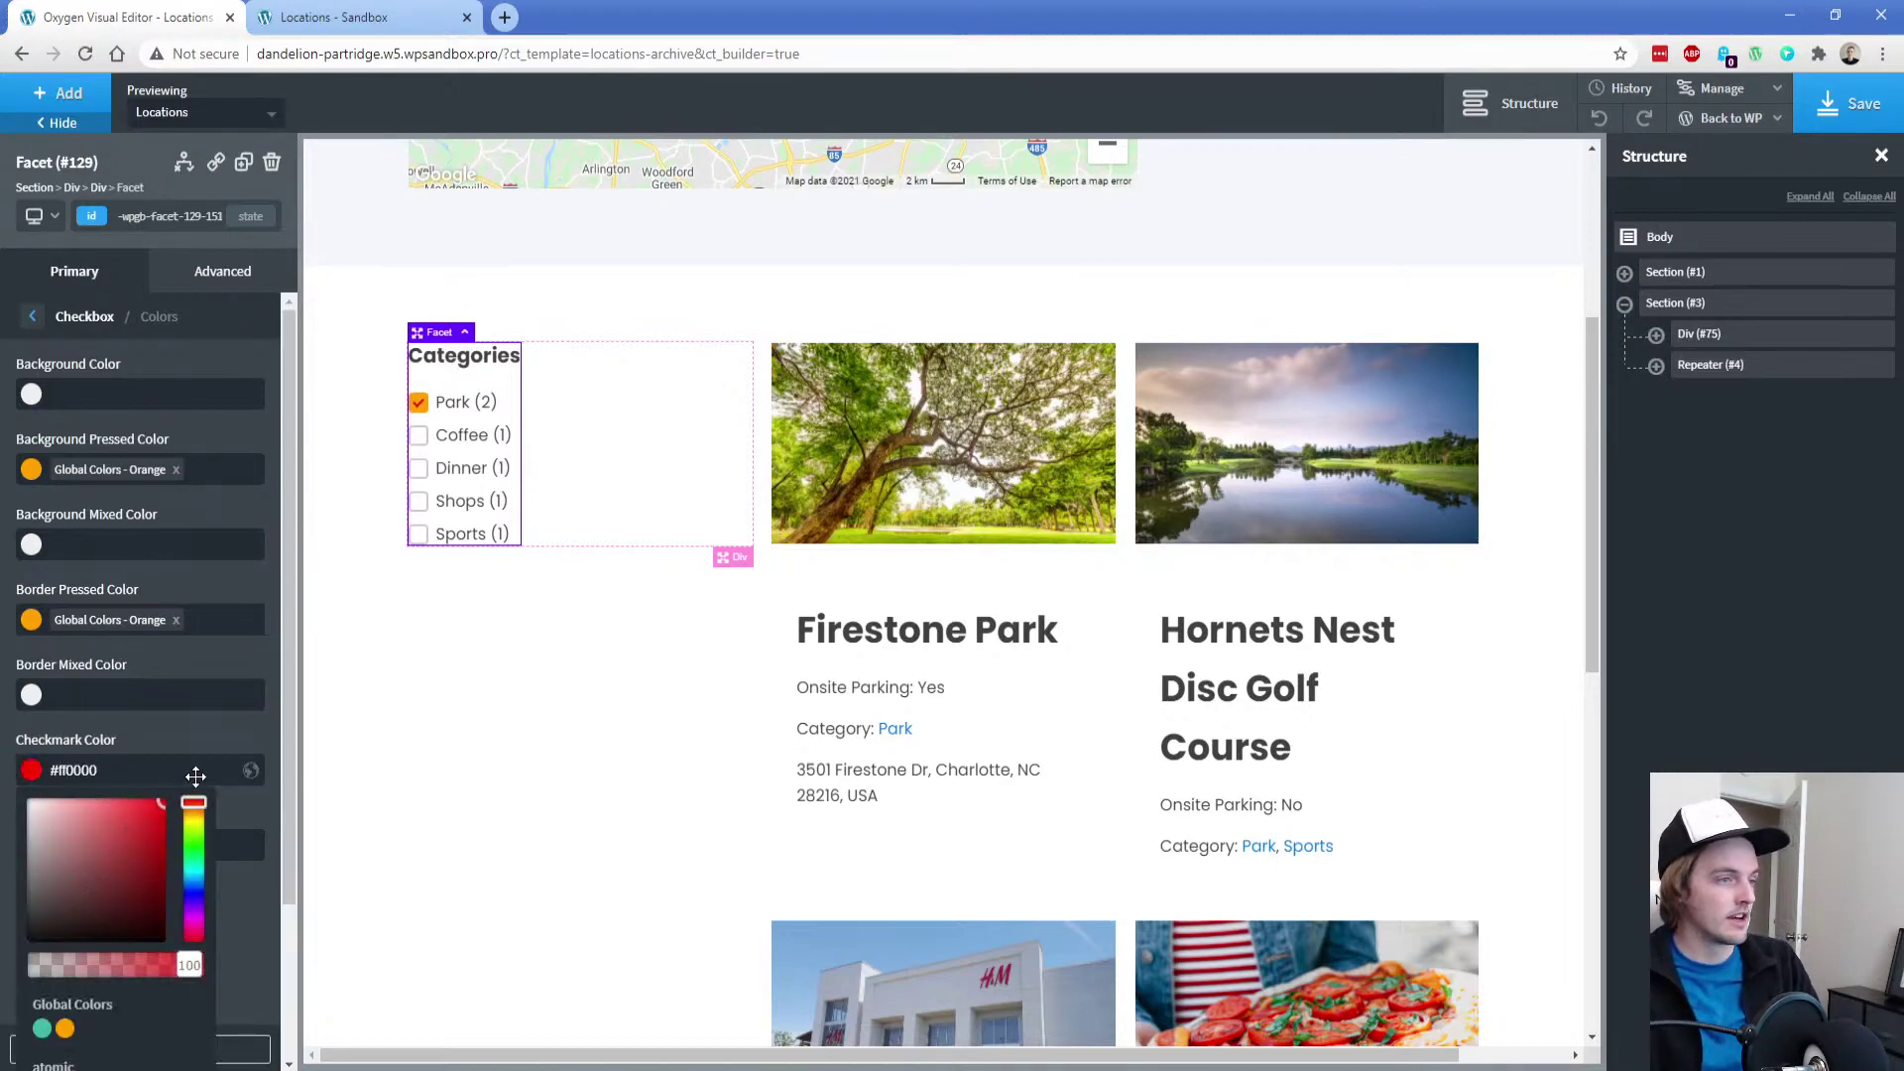
drag(192, 861, 194, 851)
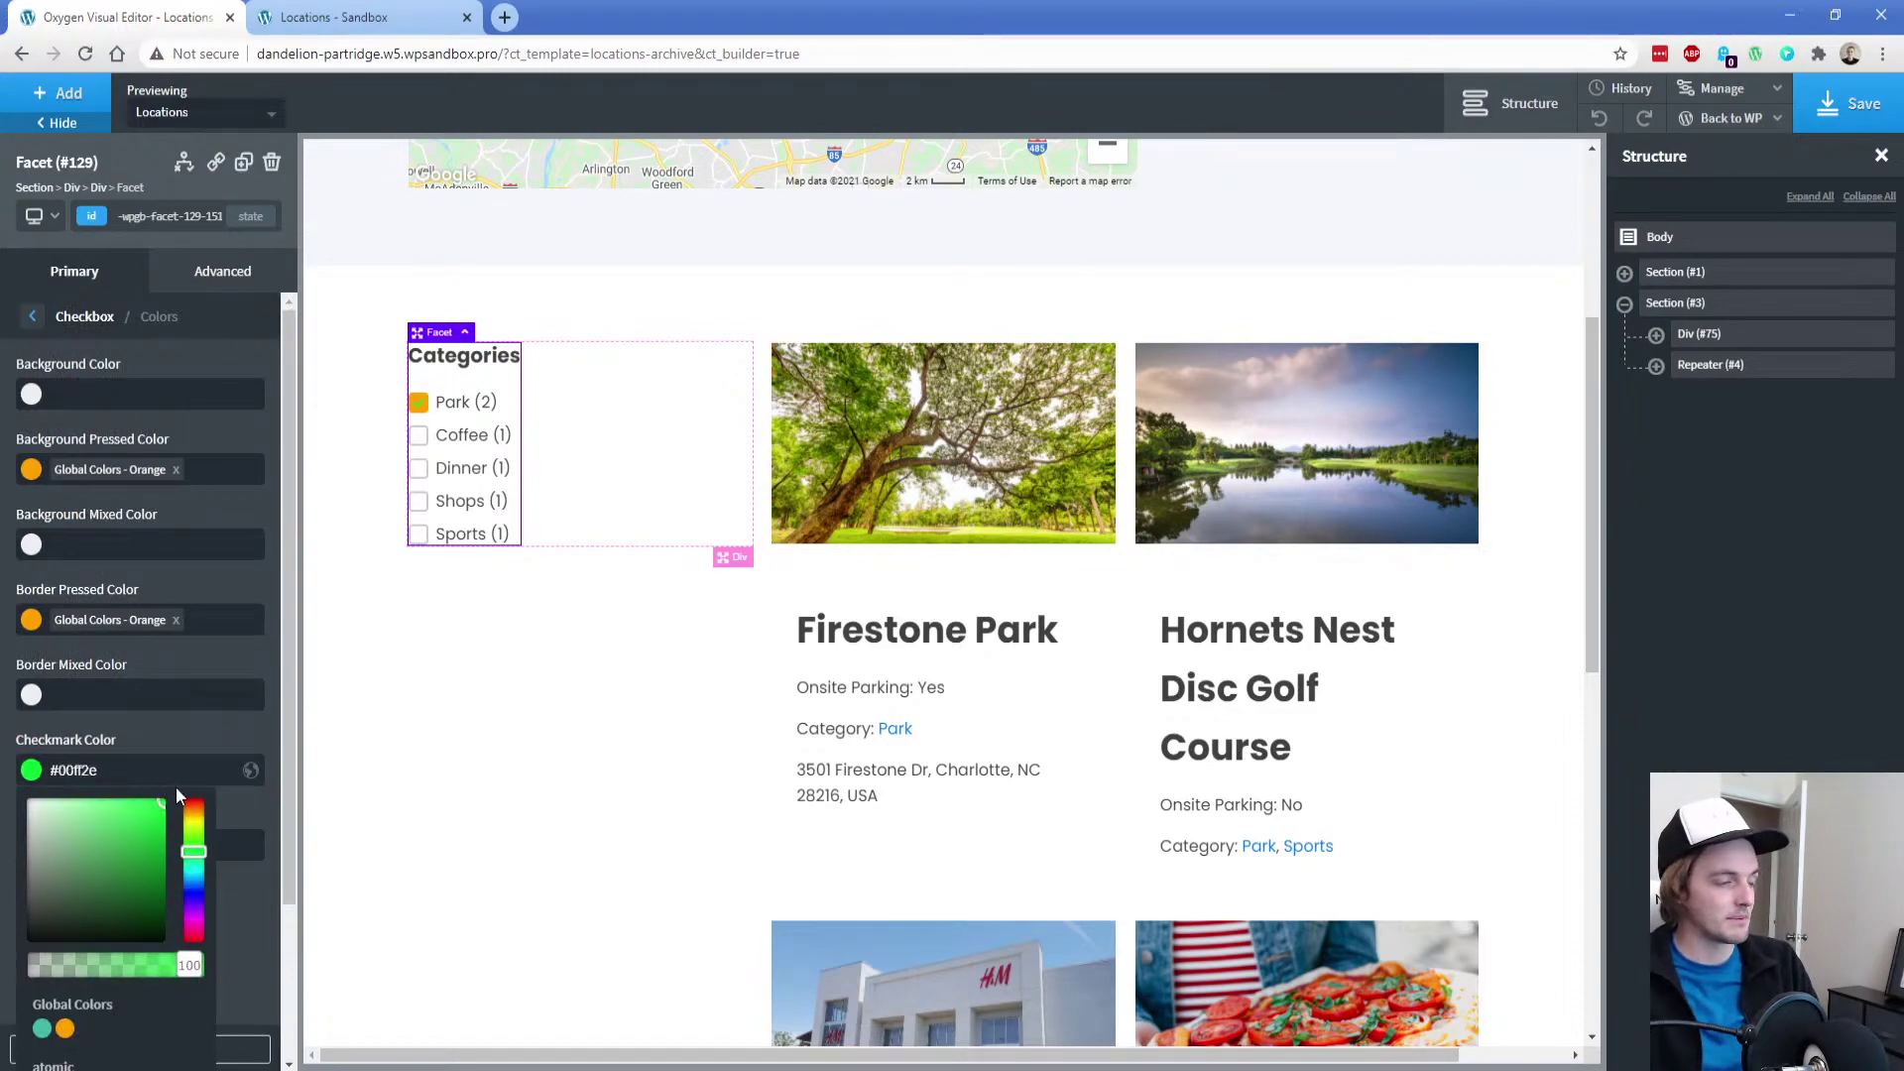
triple_click(97, 769)
key(BackSpace)
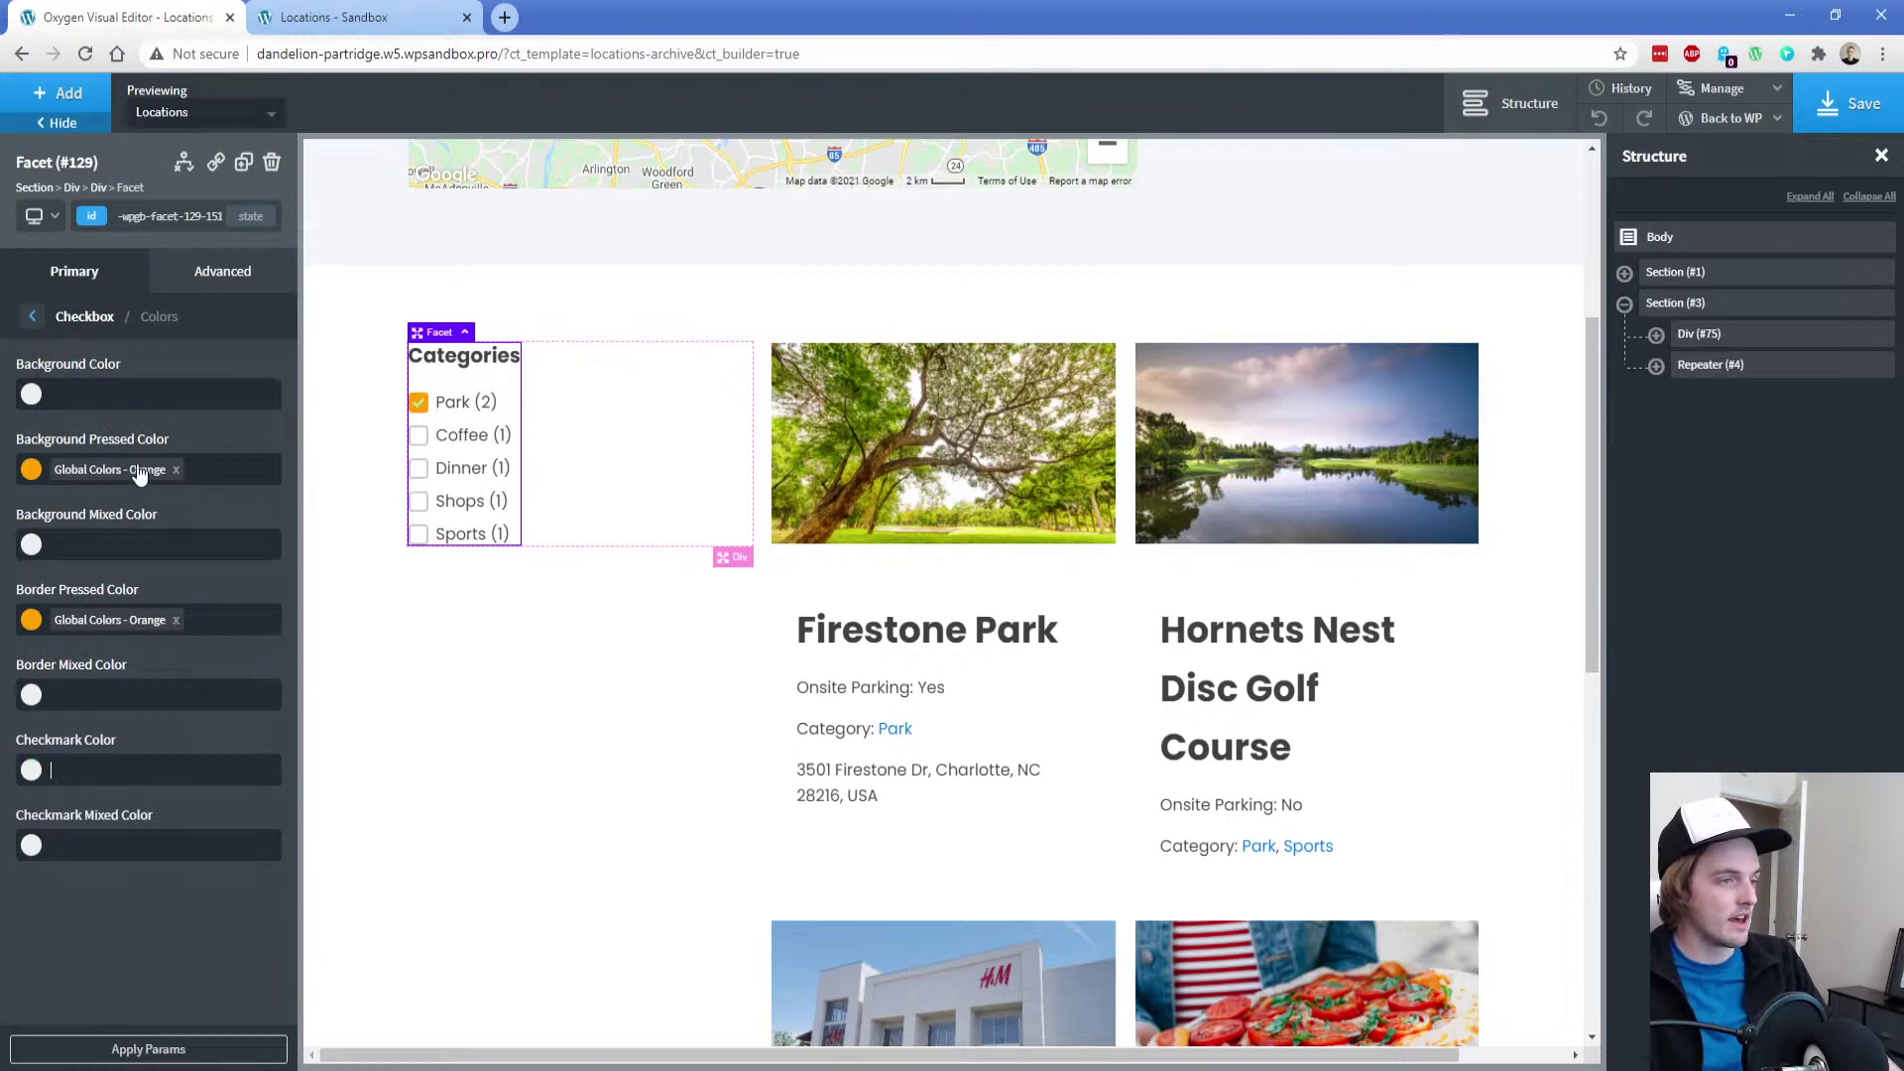
Give the facet checkboxes a non-inset box shadow: color rgba(0,0,0,0.14), horizontal offset 0, vertical offset 4, blur 10 and spread 0 px
click(32, 315)
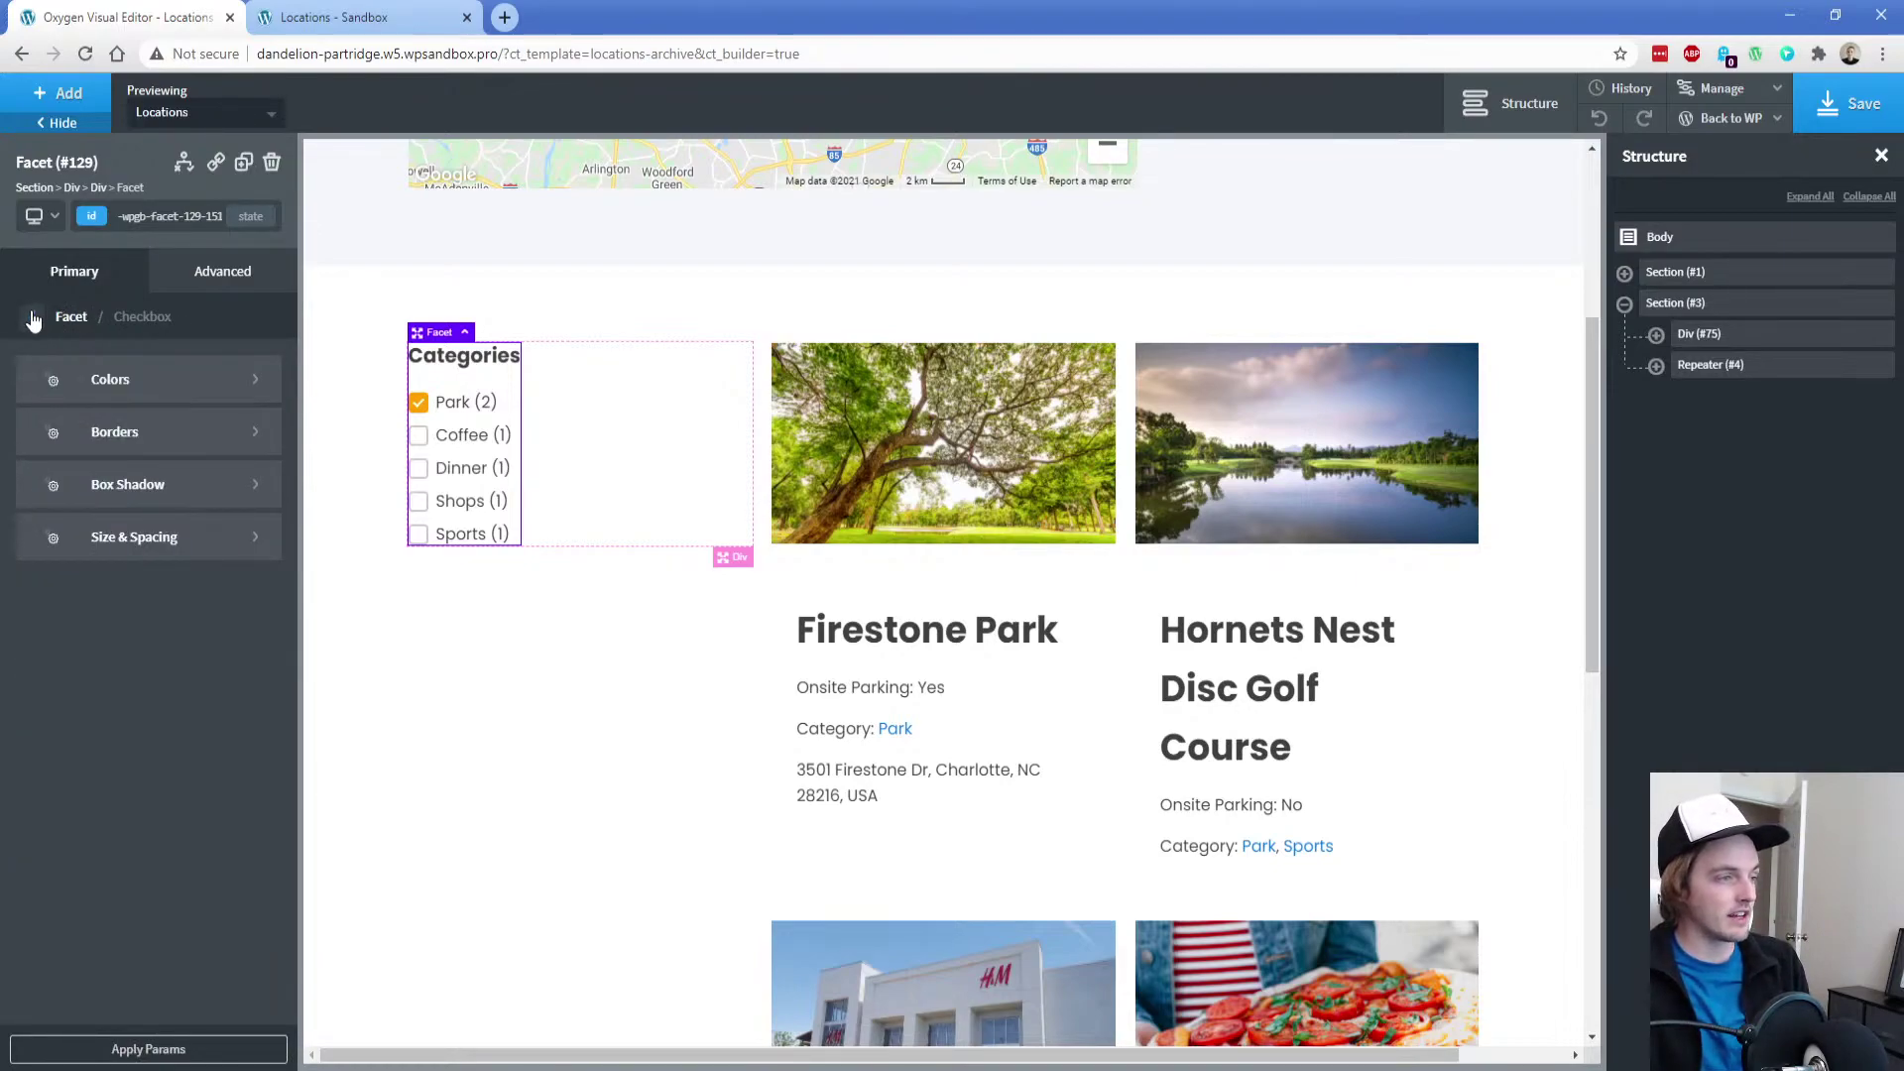
click(94, 488)
click(61, 474)
drag(47, 595, 59, 679)
text(0)
key(Tab)
text(4)
key(Tab)
text(10)
key(Tab)
text(0)
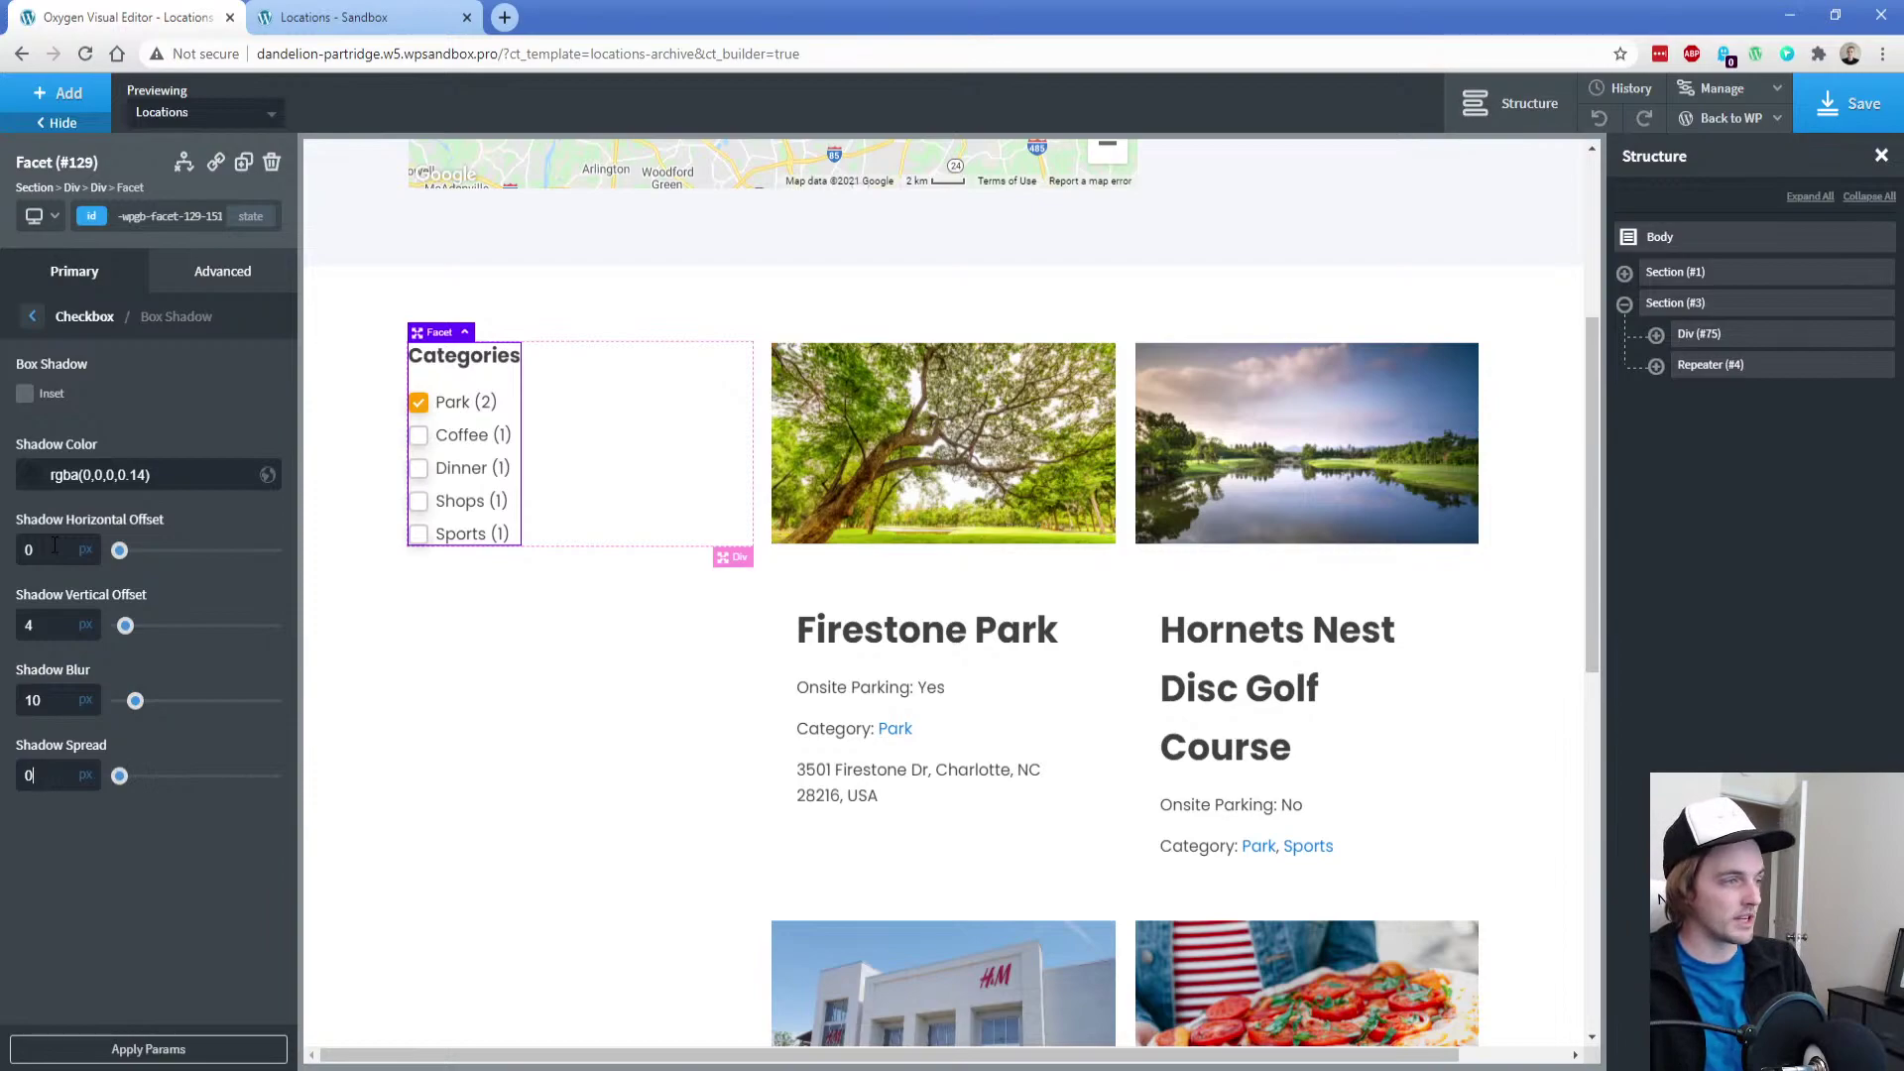
click(25, 395)
click(25, 395)
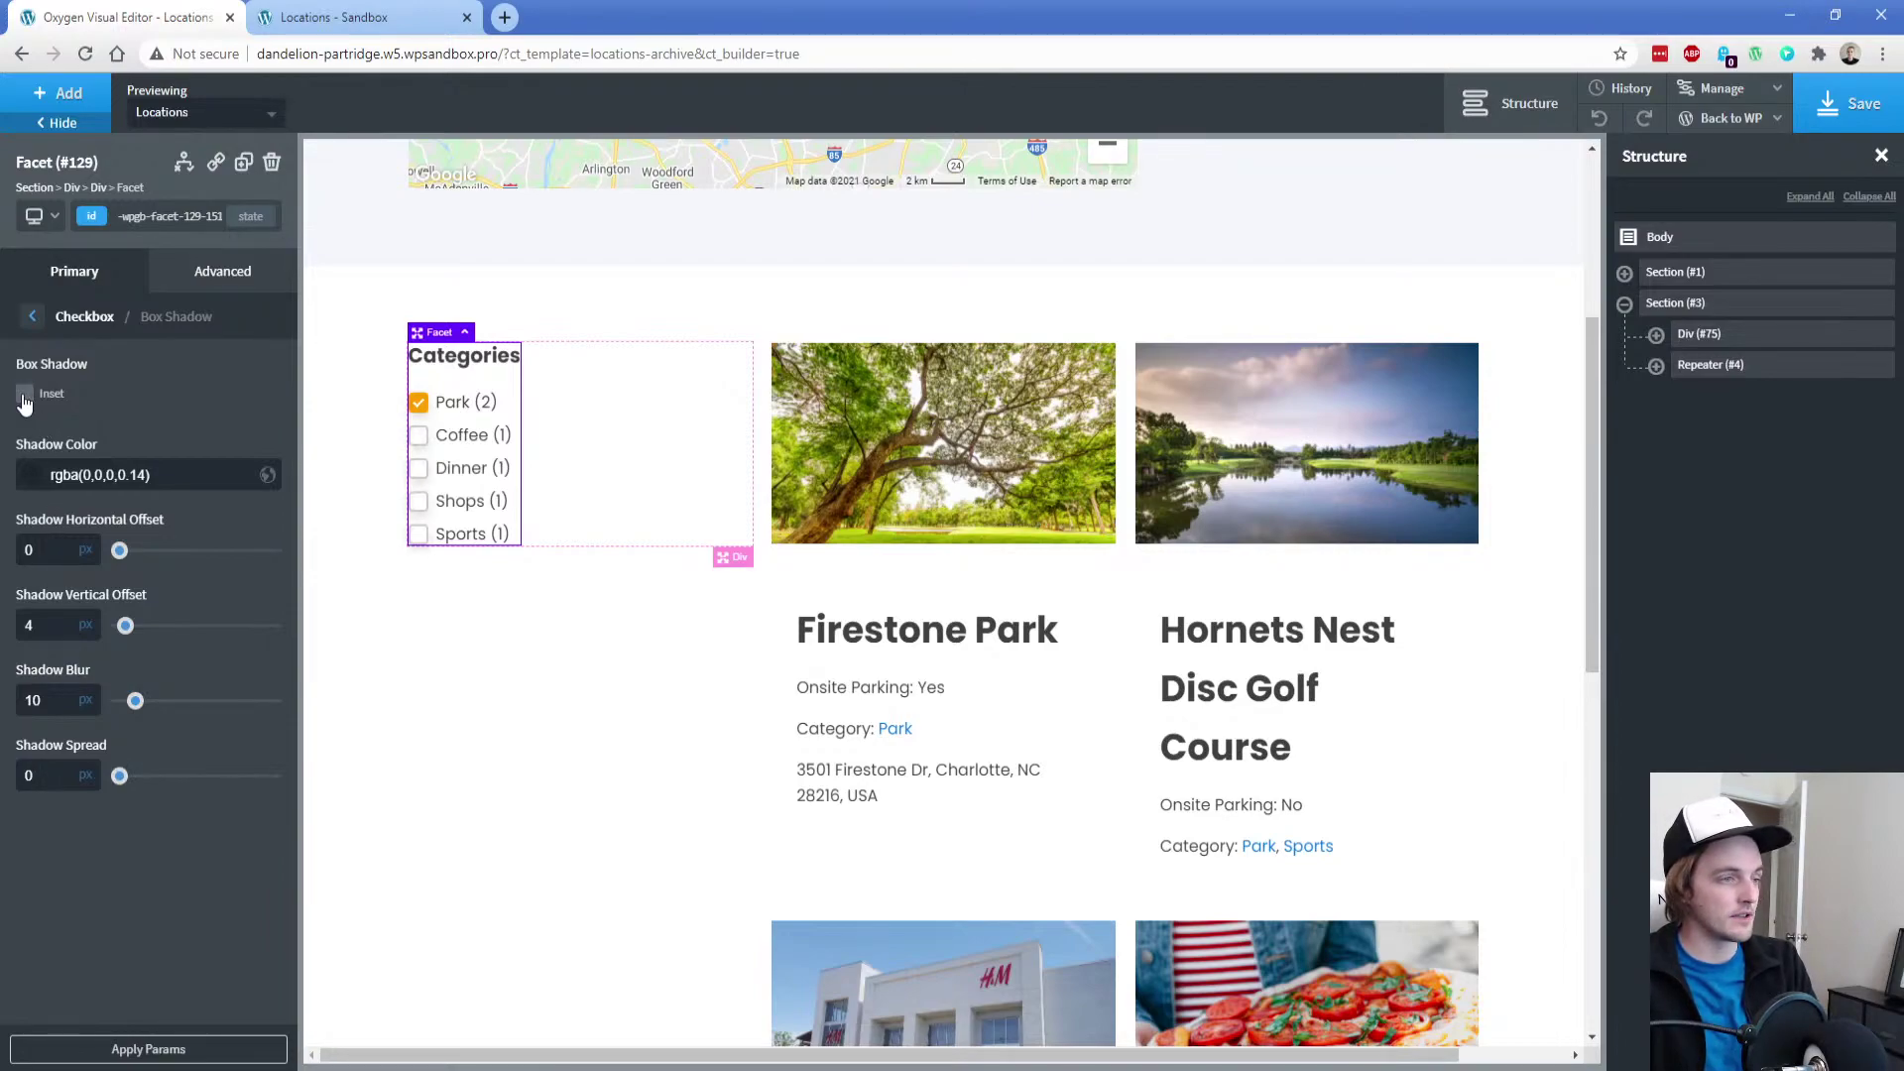
click(32, 317)
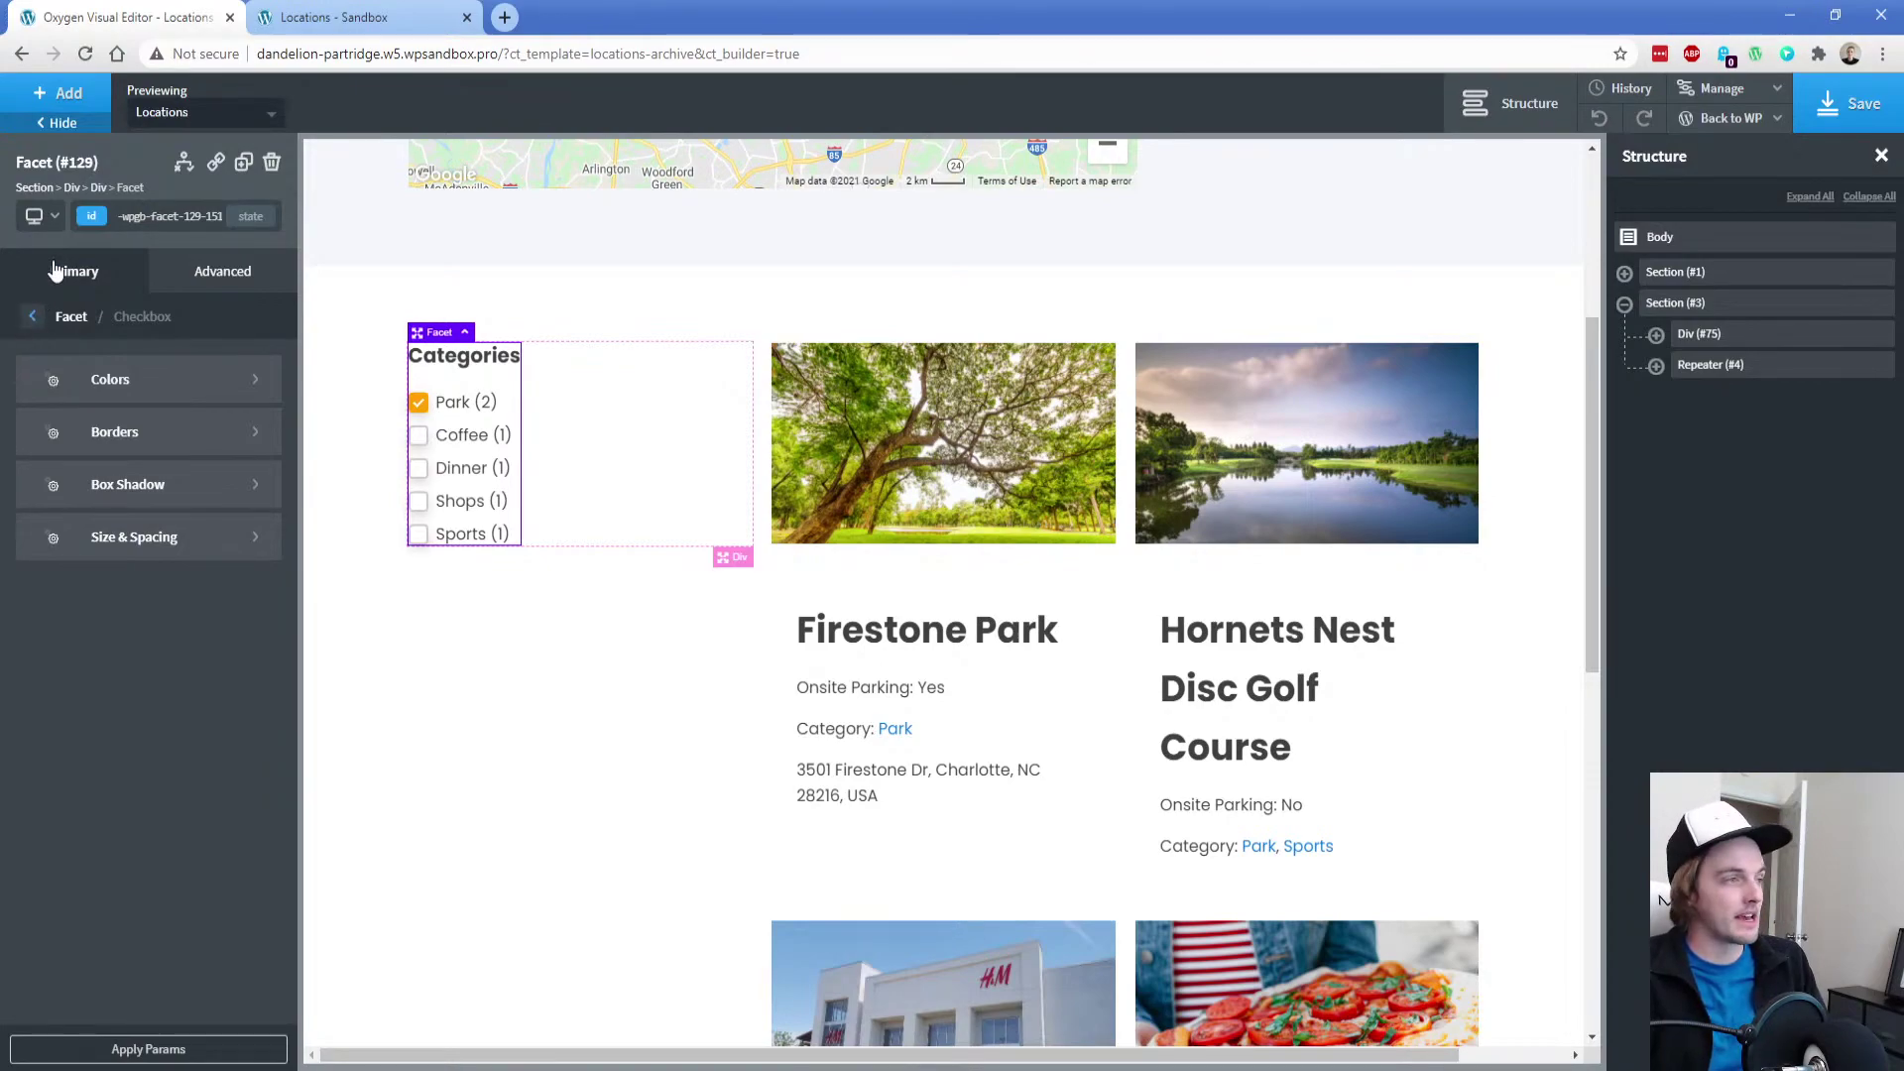
Duplicate the ps-filter-divs div that holds the Categories facet
click(68, 95)
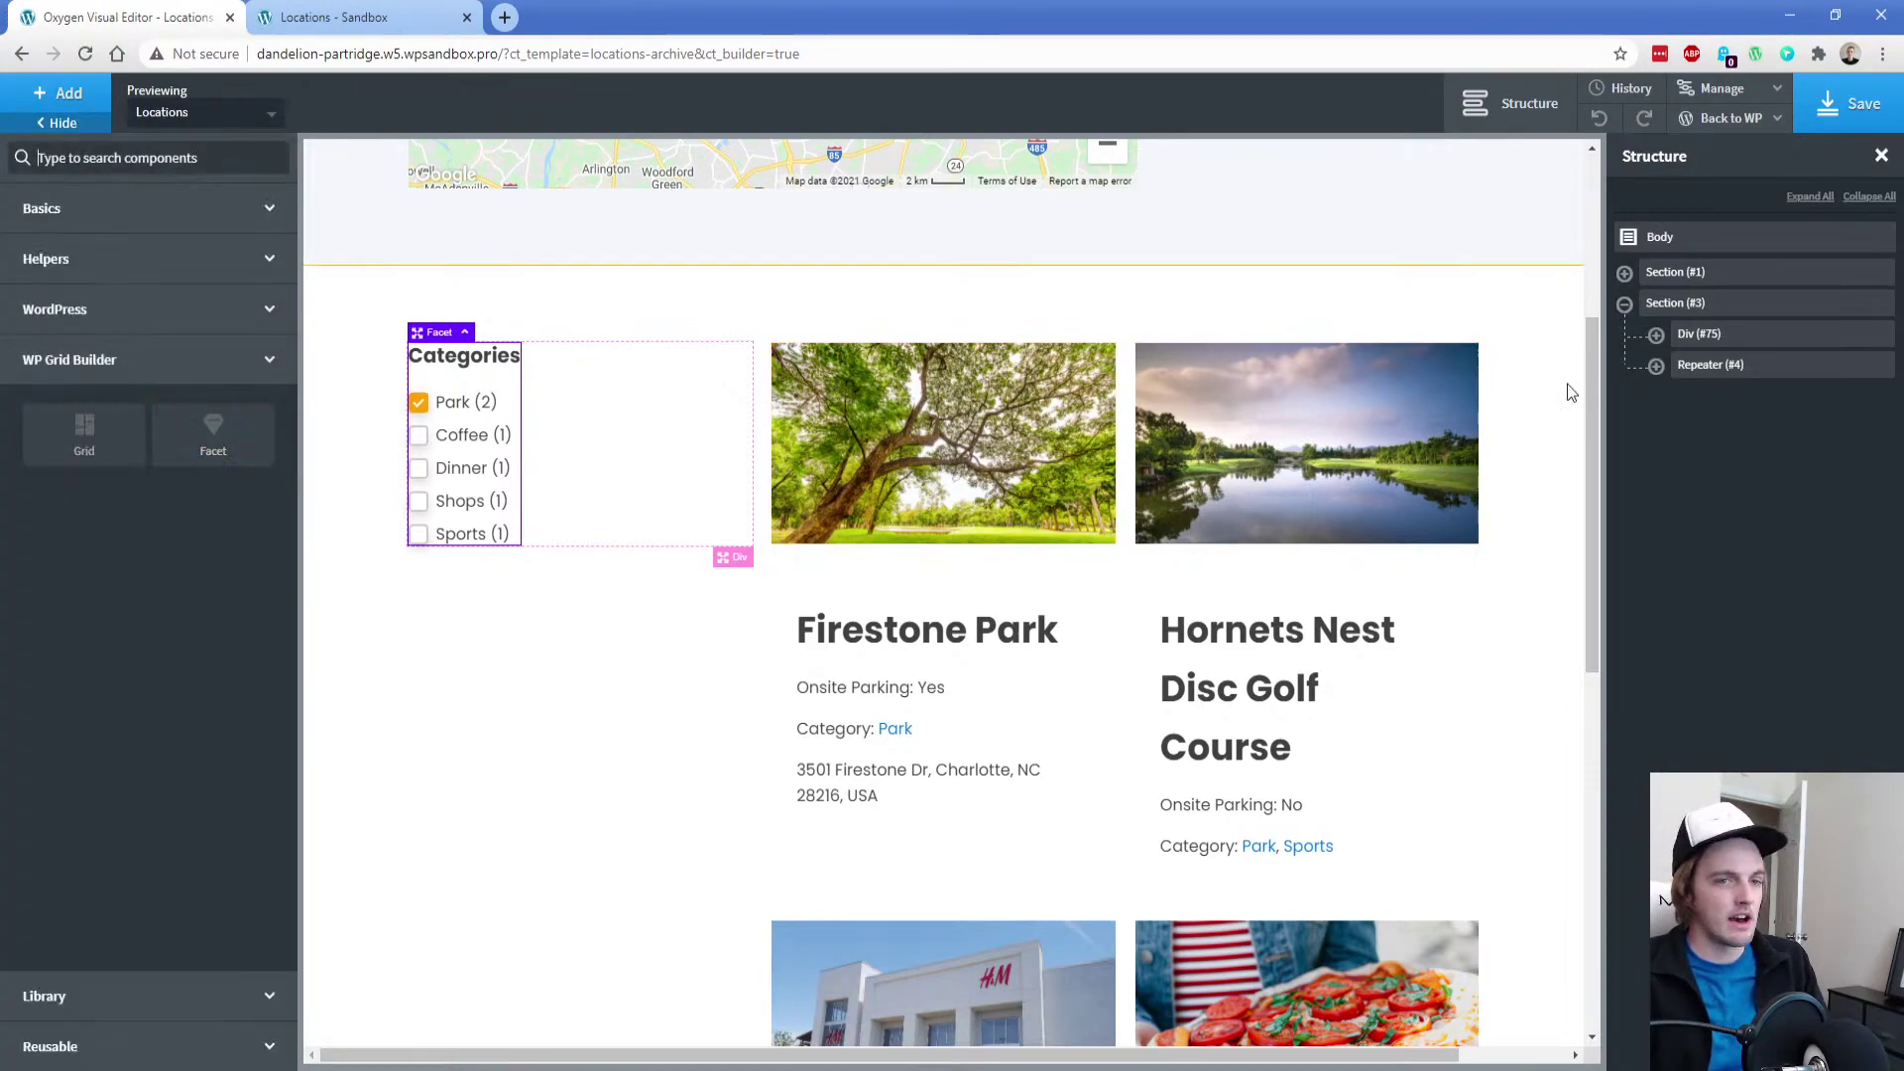
click(1656, 334)
click(1715, 367)
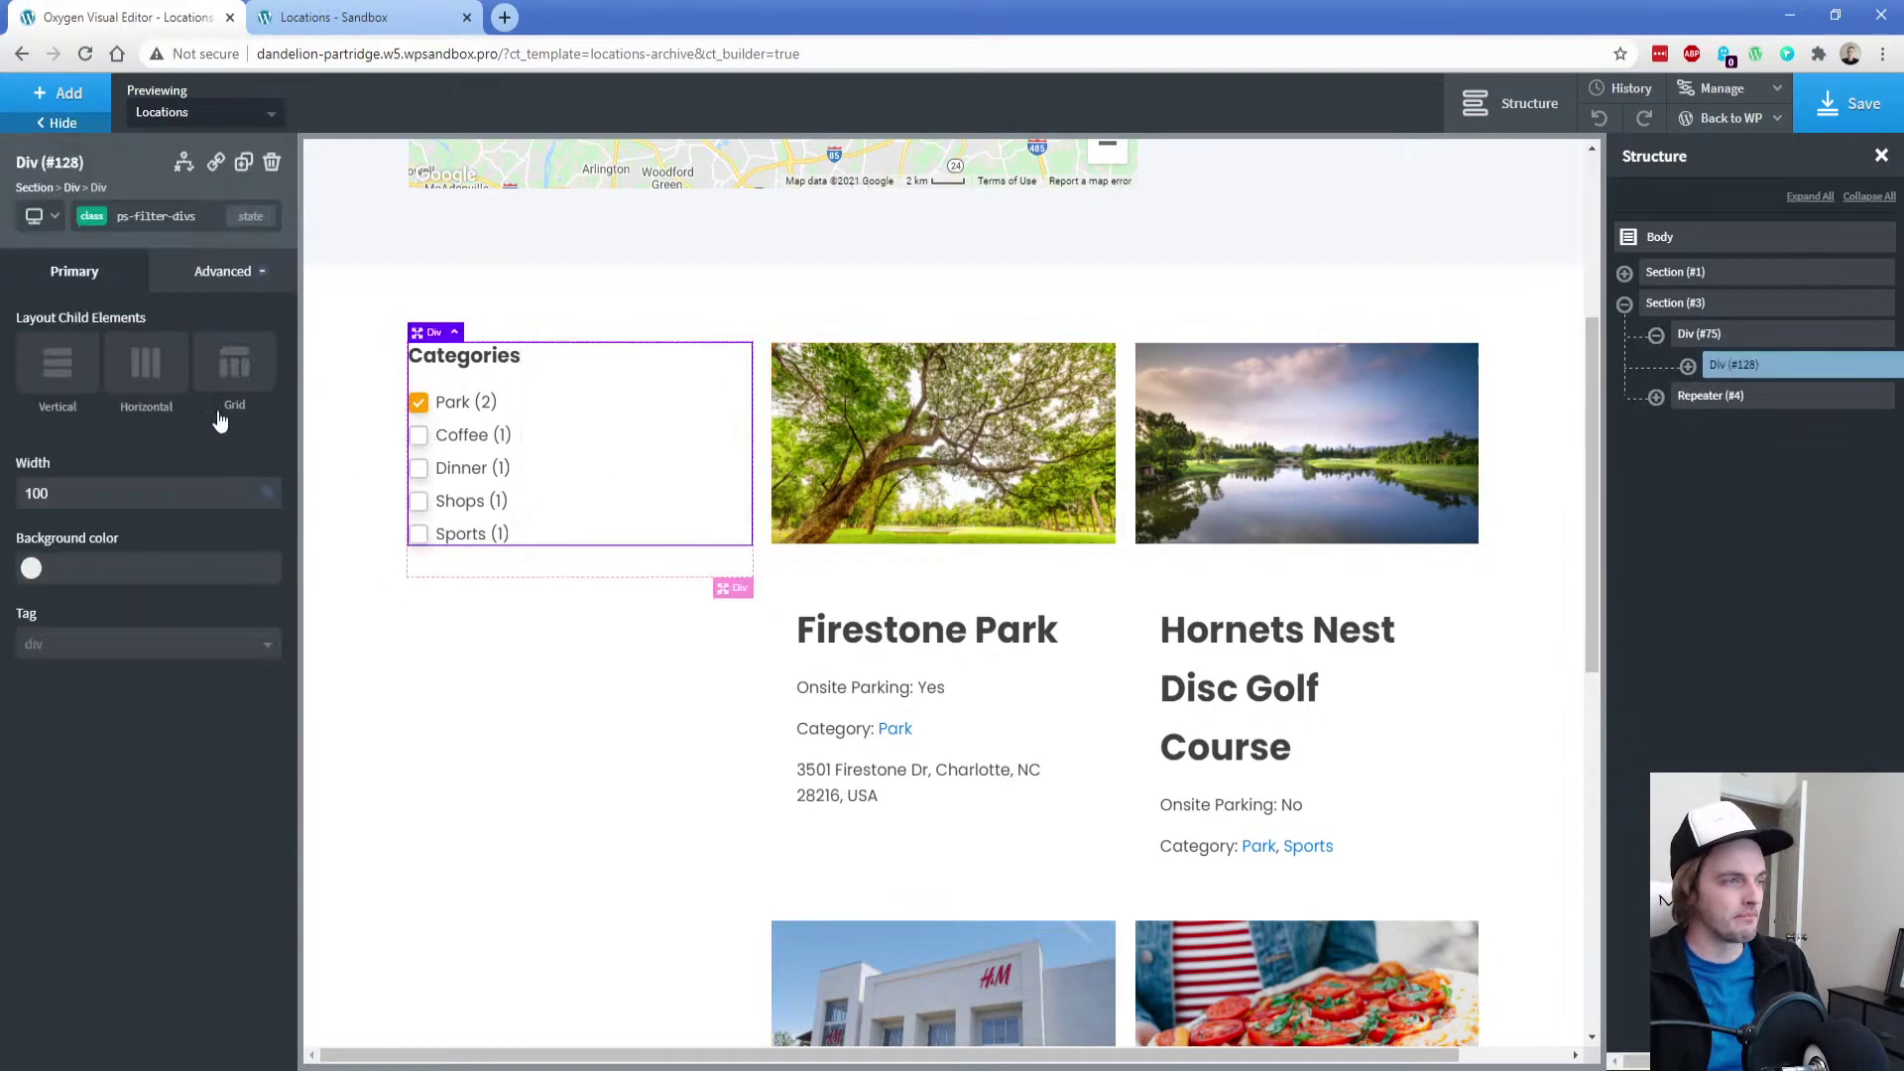
click(244, 163)
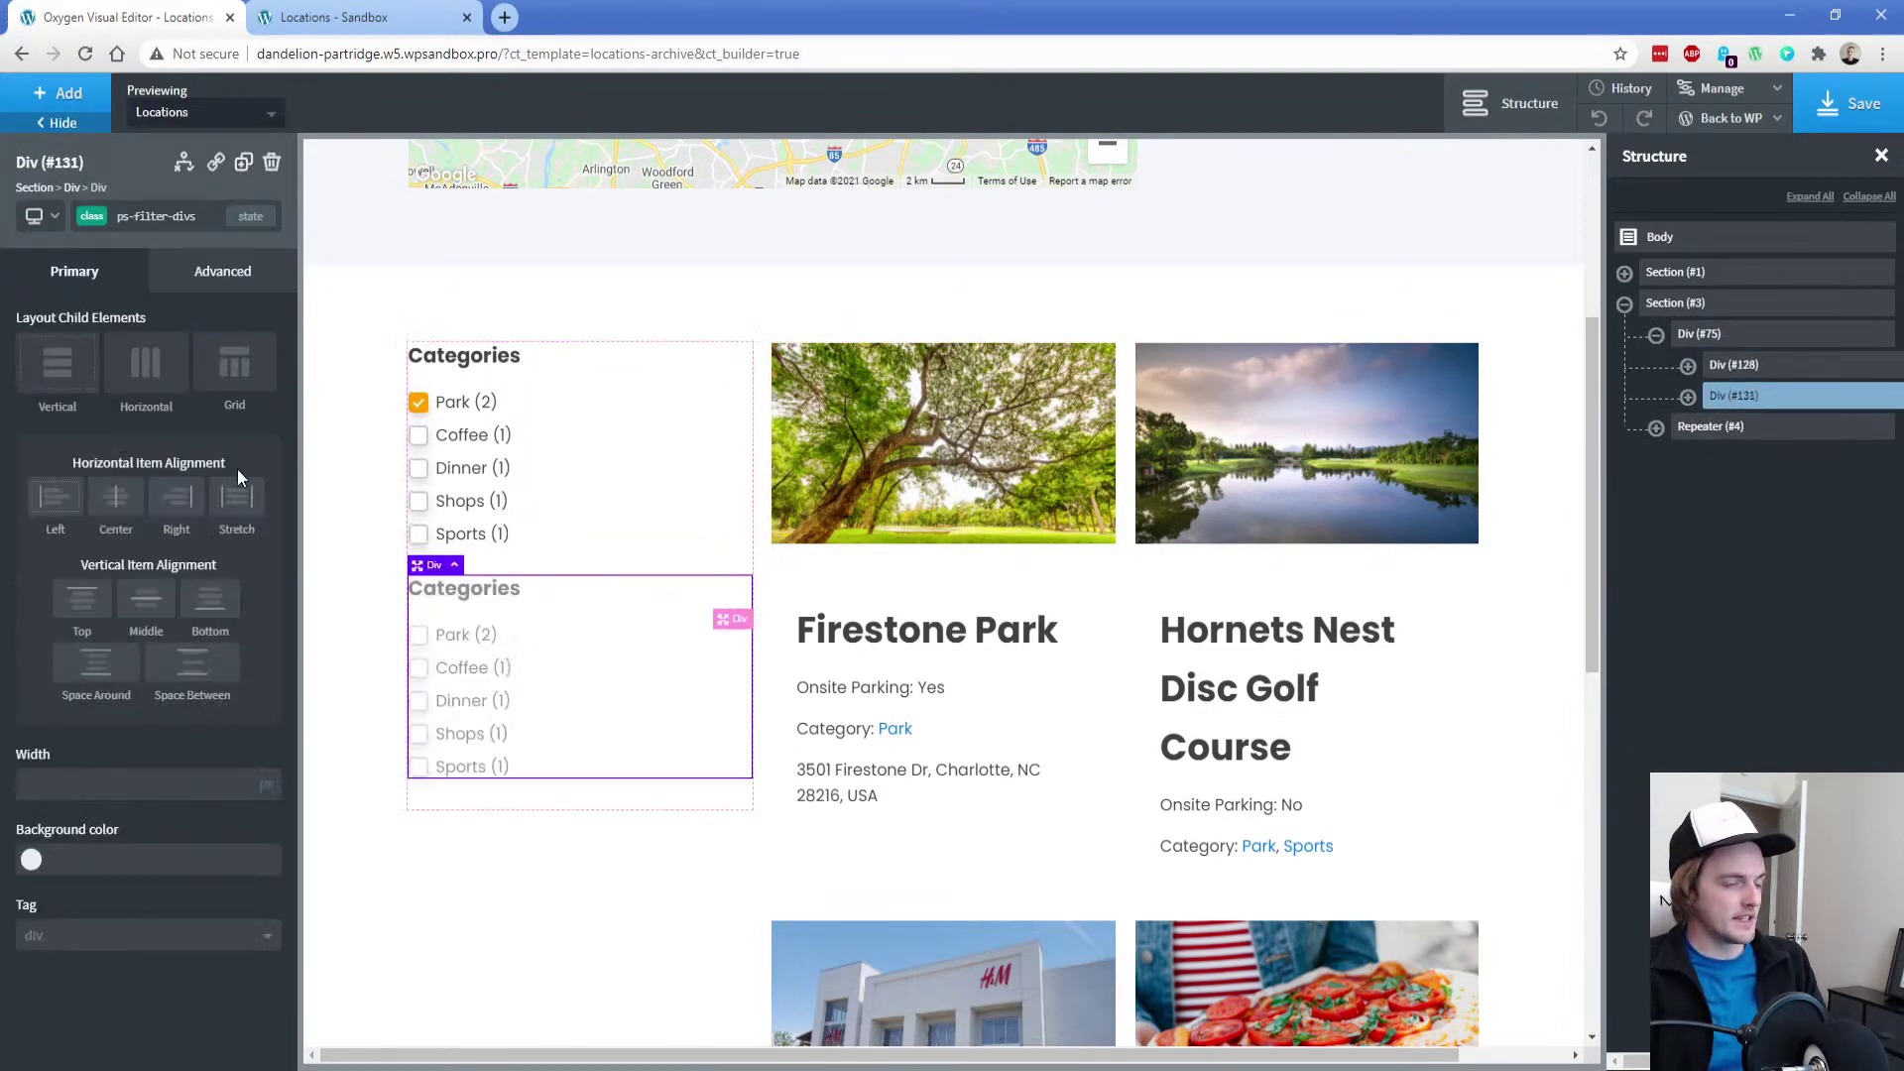
Switch the duplicated Categories facet to the Parking? facet, filtering Oxygen - Repeater (#4), and apply the parameters
click(490, 617)
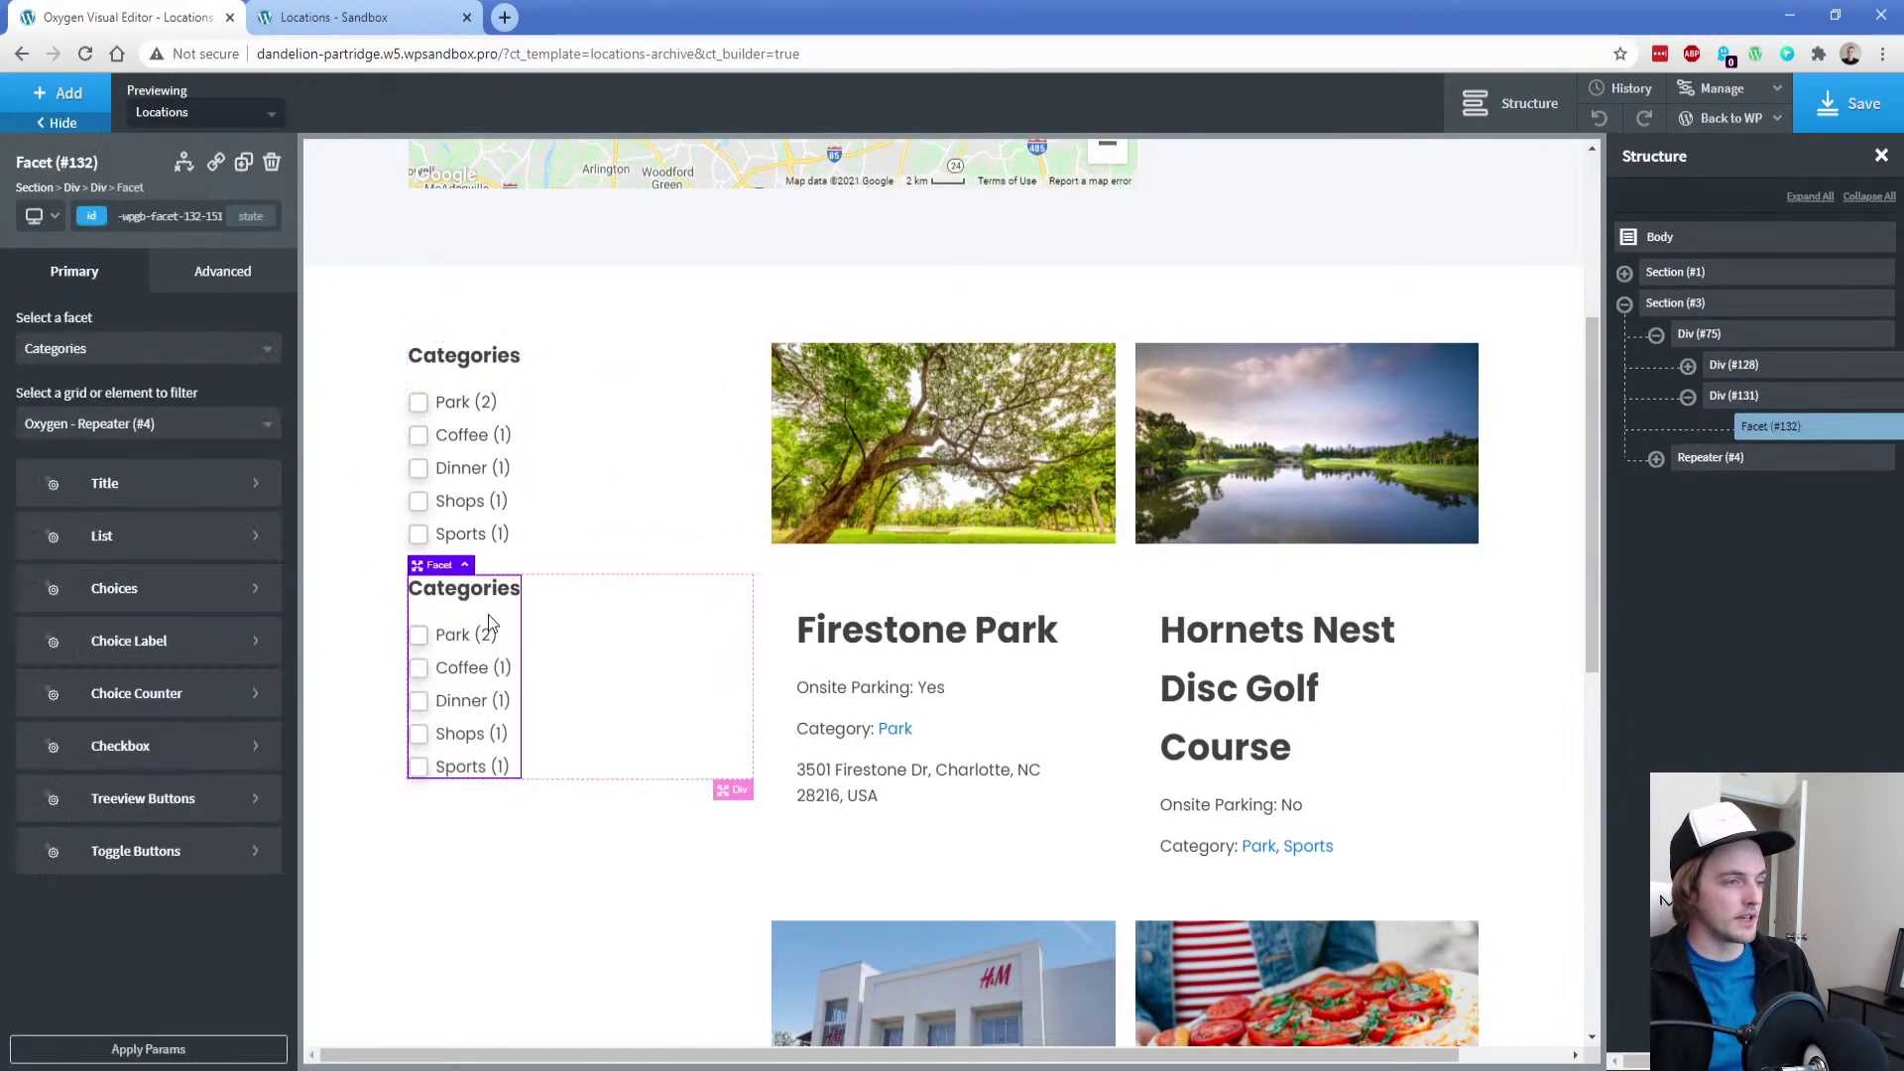
click(133, 355)
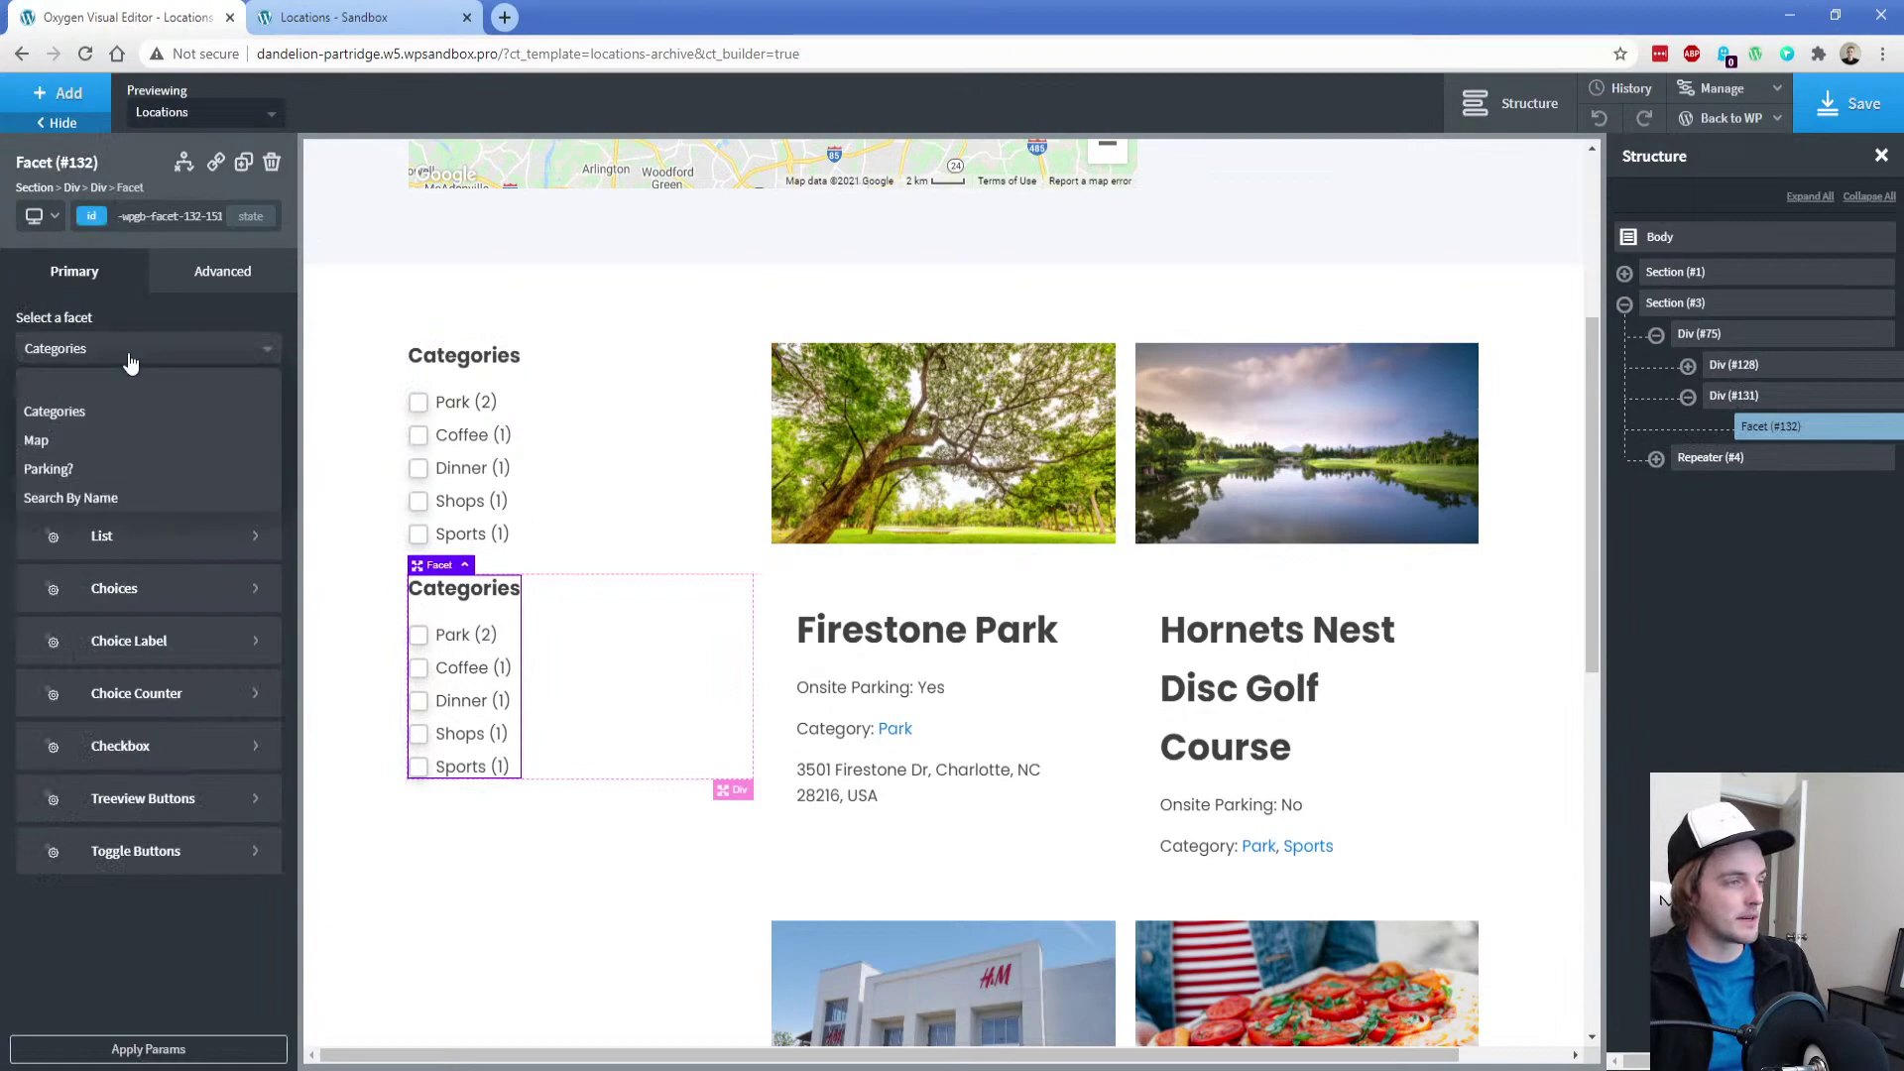
click(85, 462)
click(115, 428)
click(115, 489)
click(165, 1049)
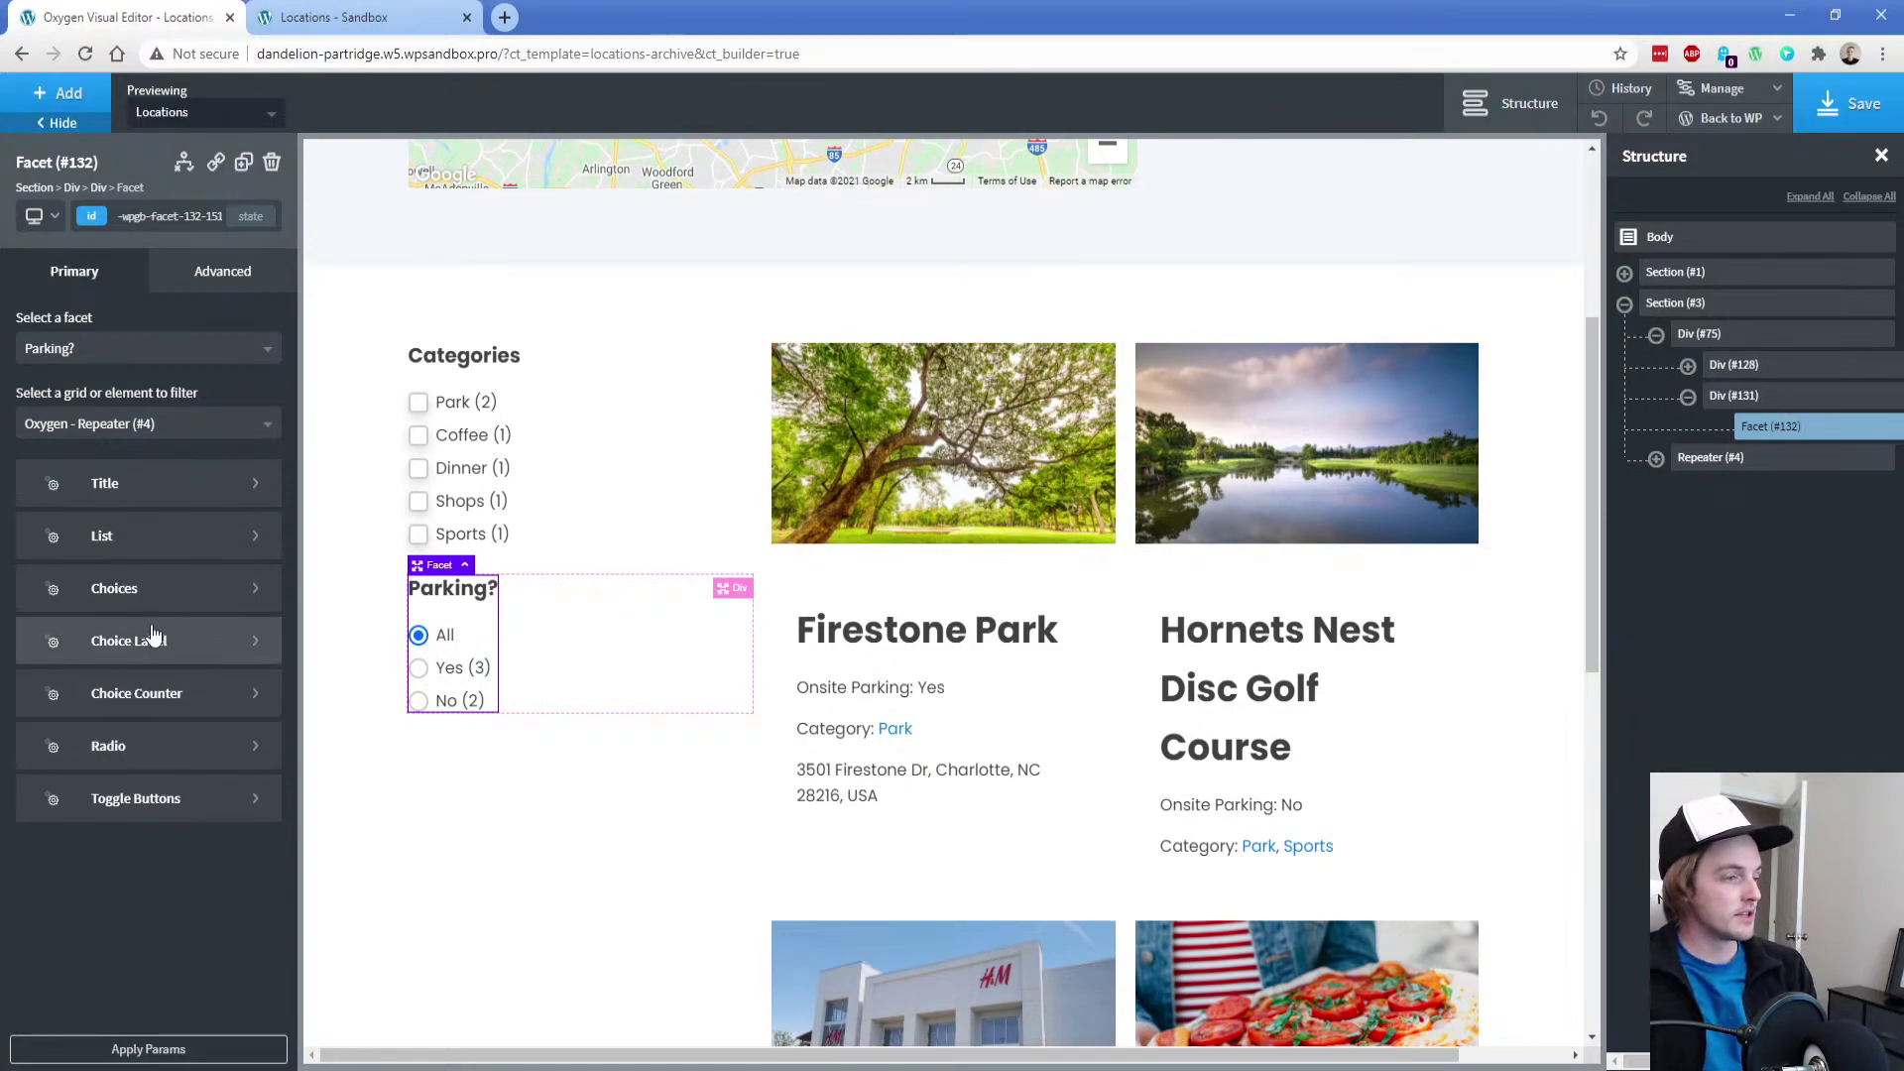
Set the Parking? radio's circle and border pressed colors to global Orange, and try Orange as its background pressed color before clearing it
click(159, 745)
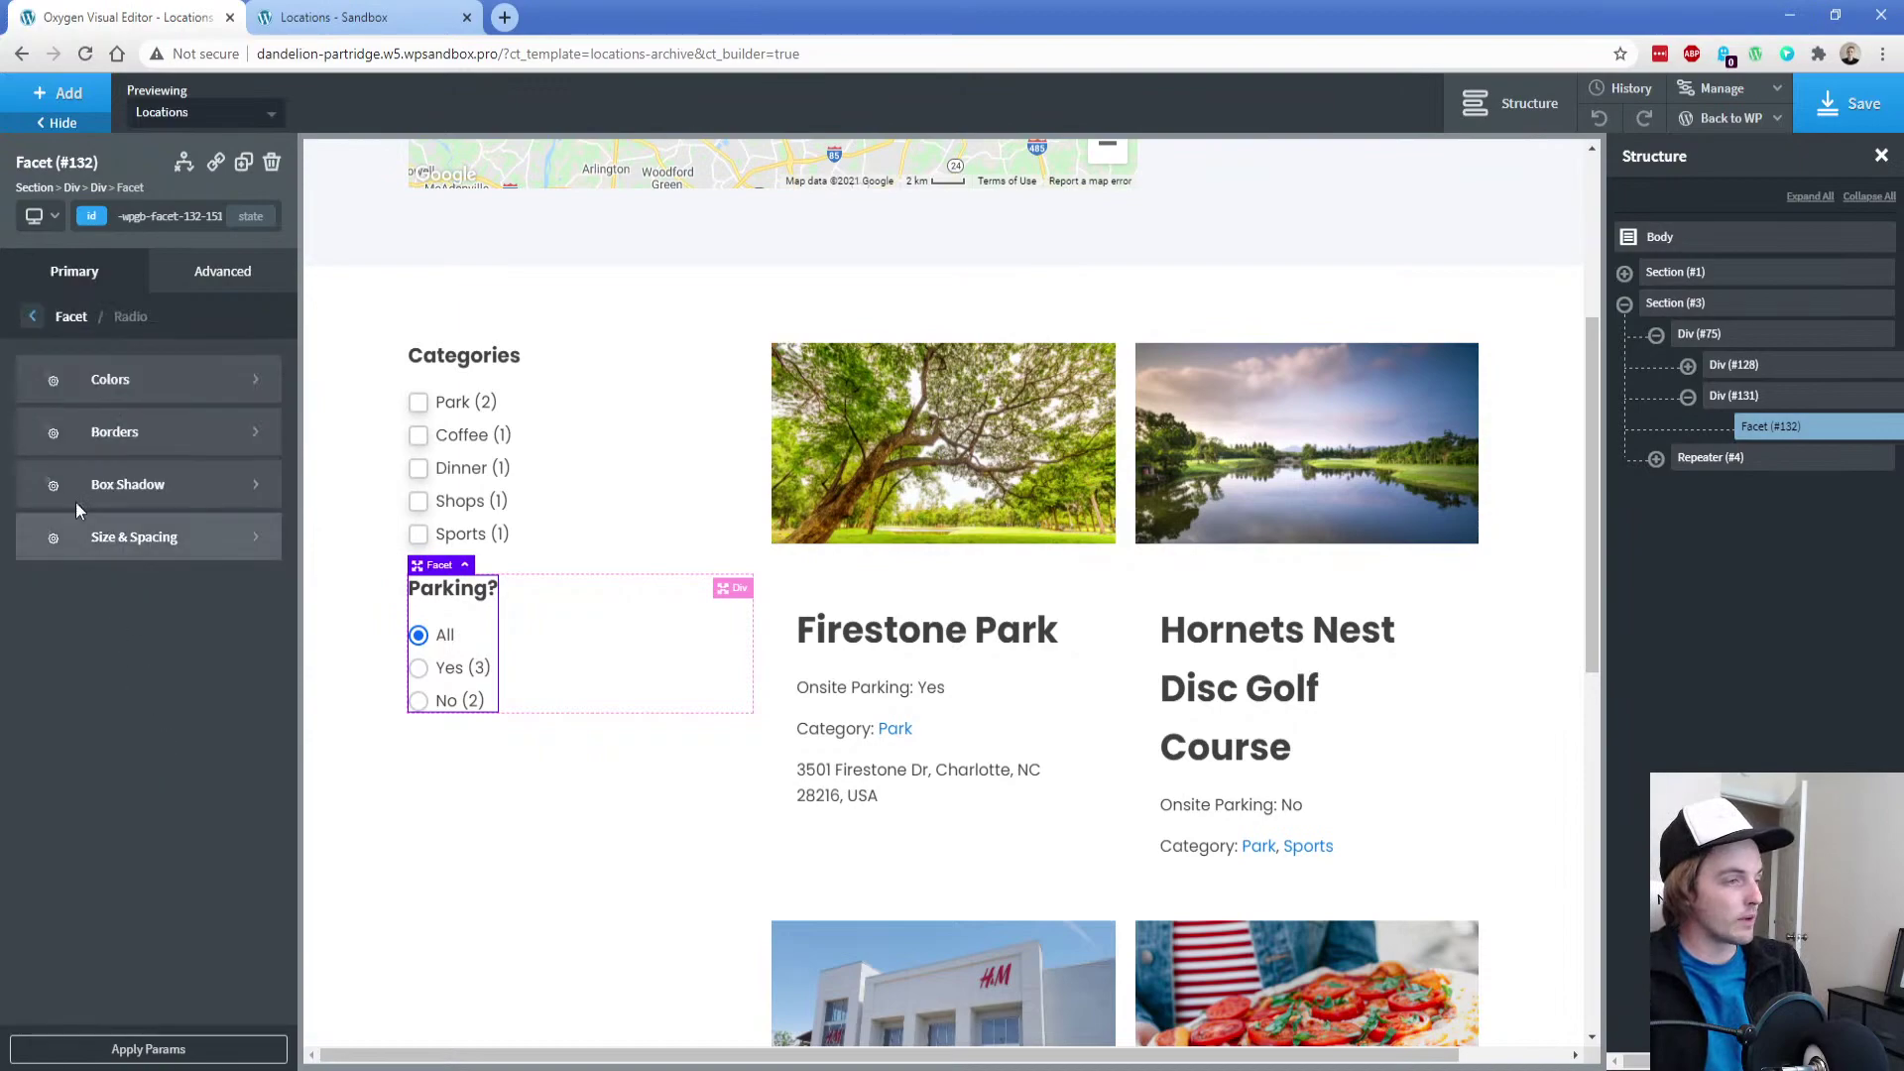
click(107, 383)
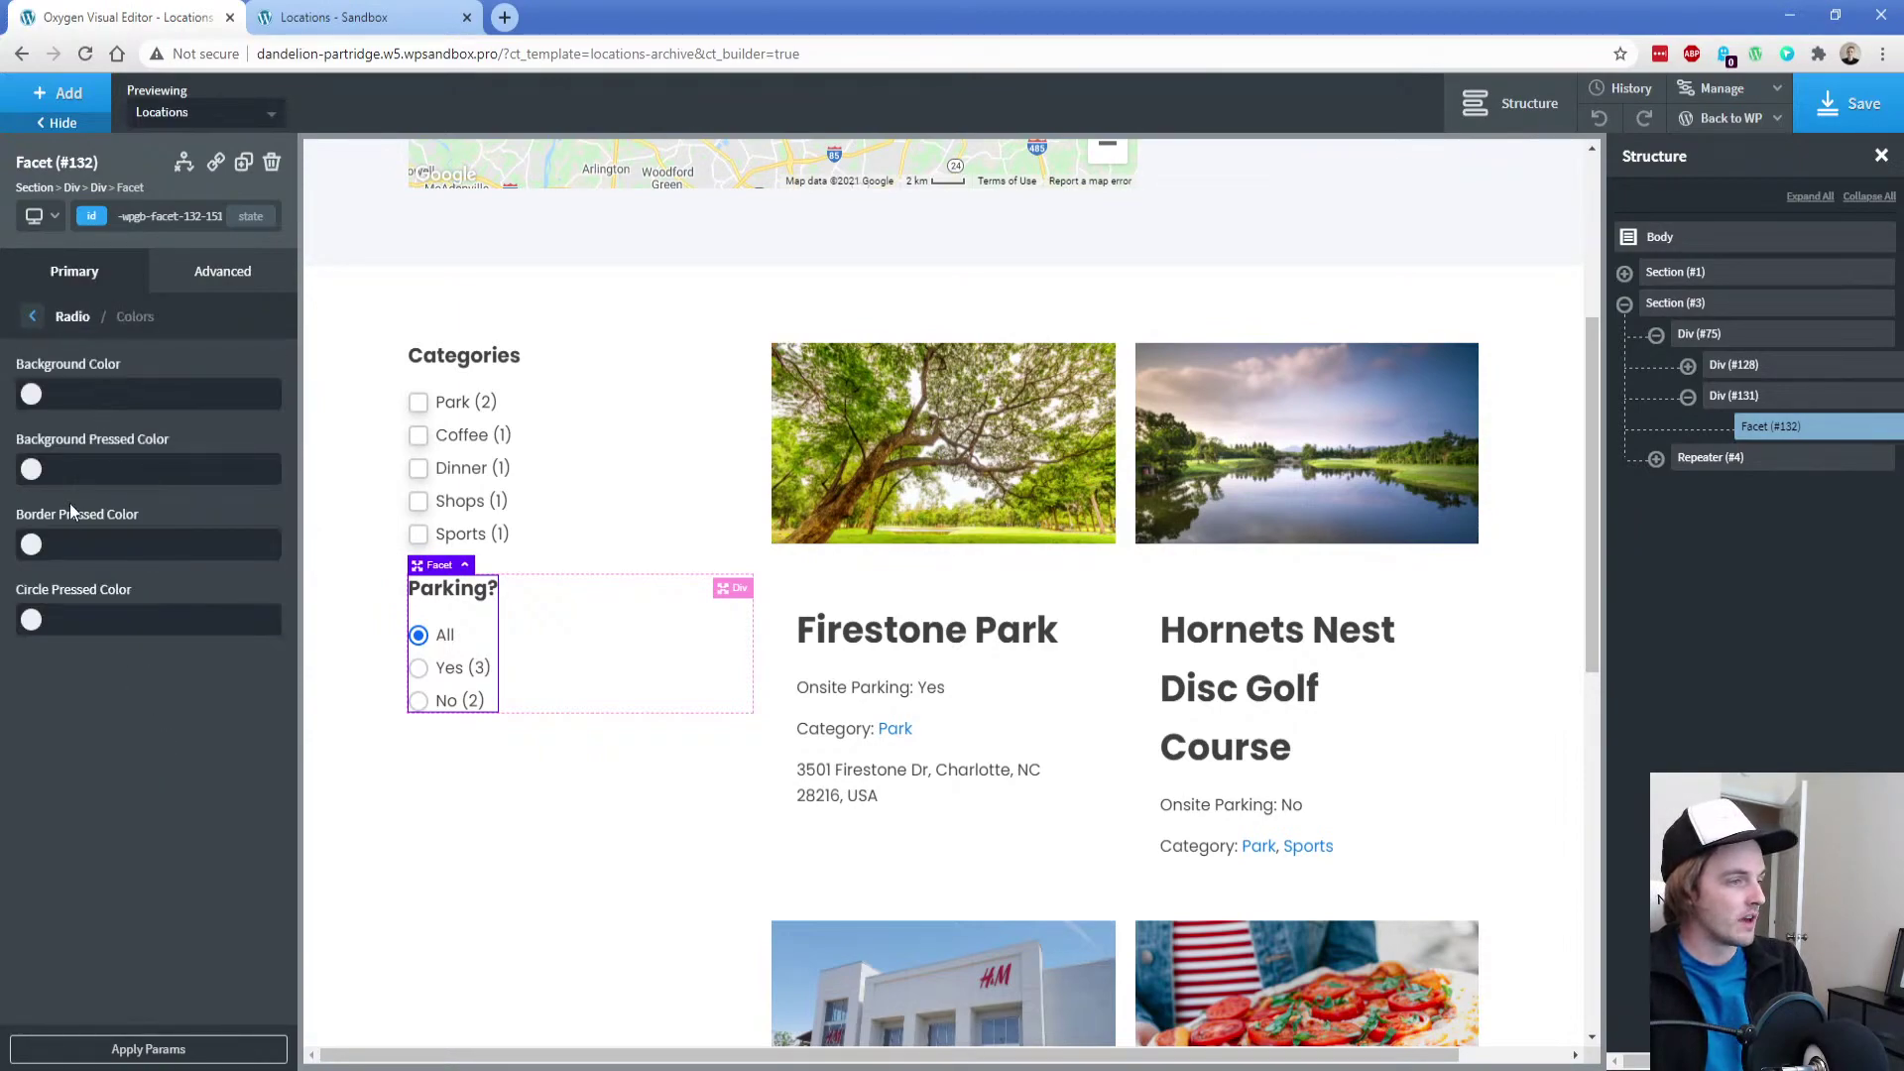
click(31, 620)
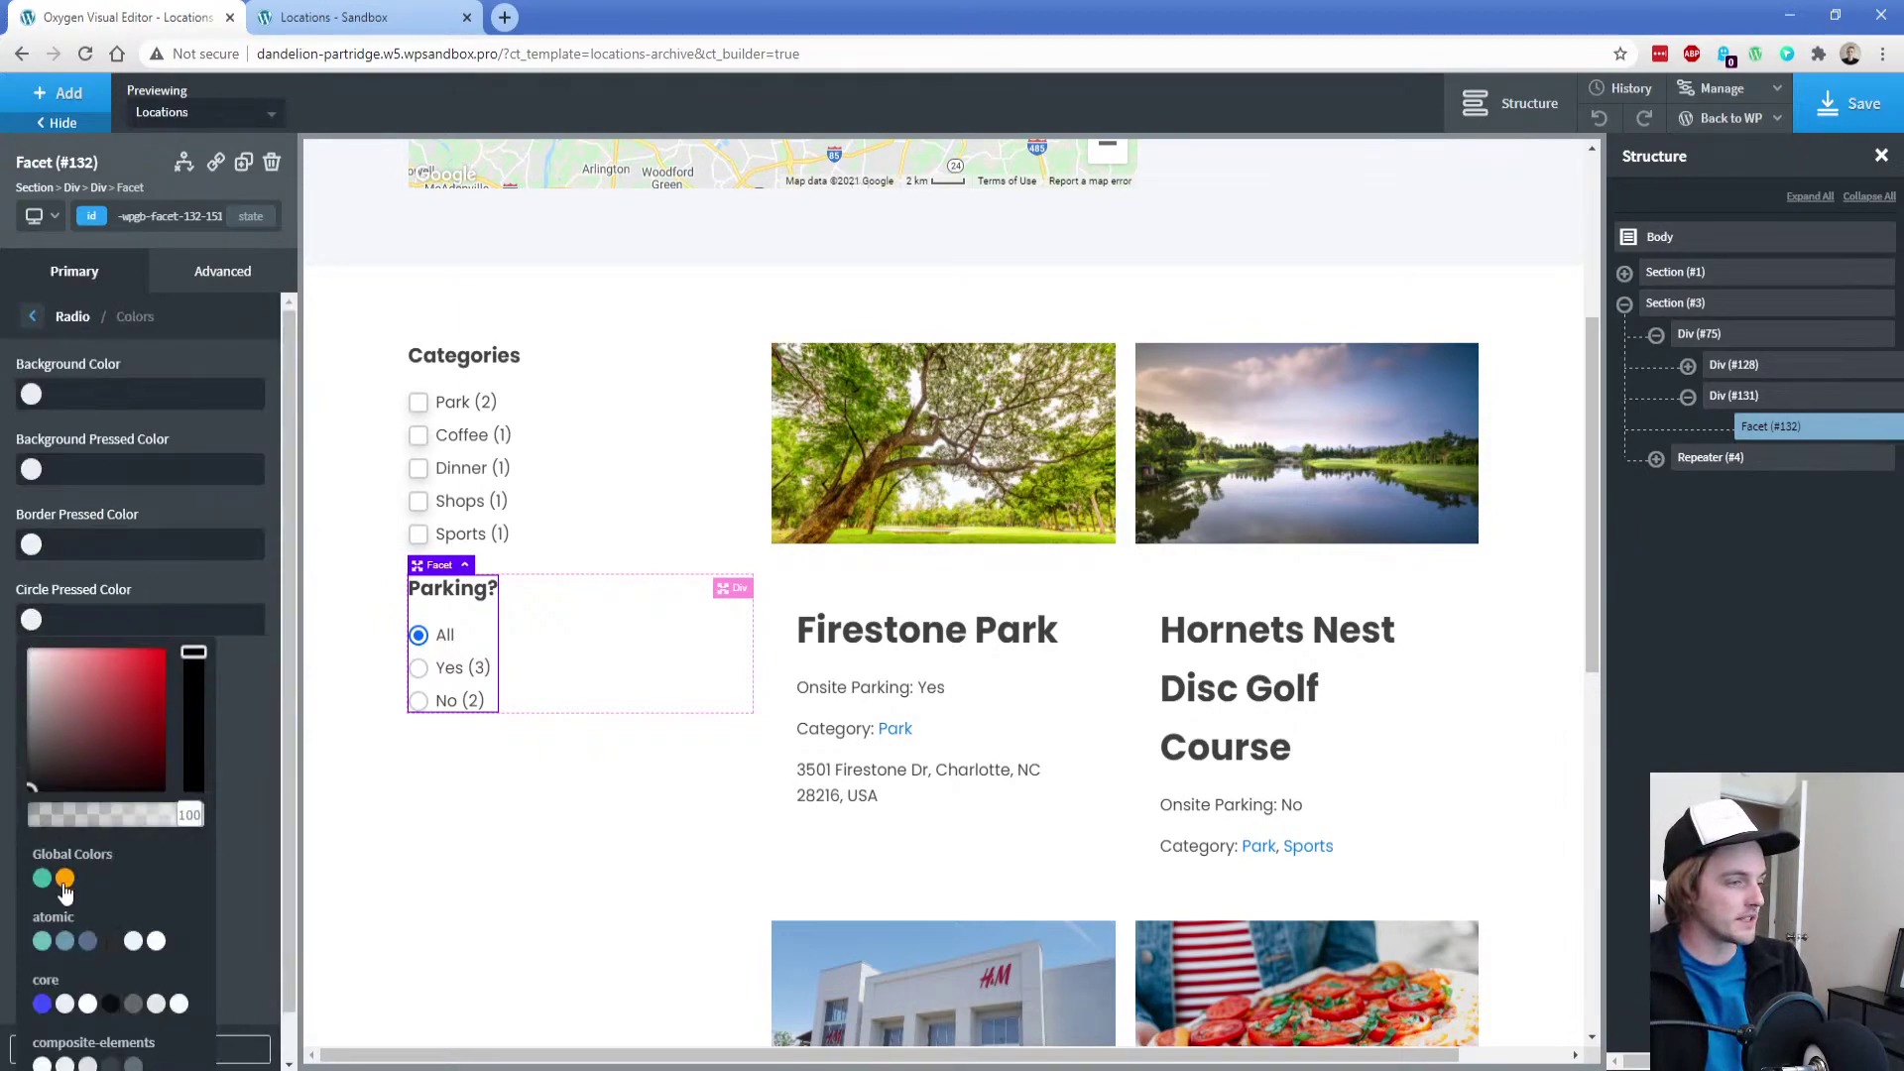
click(65, 879)
click(30, 470)
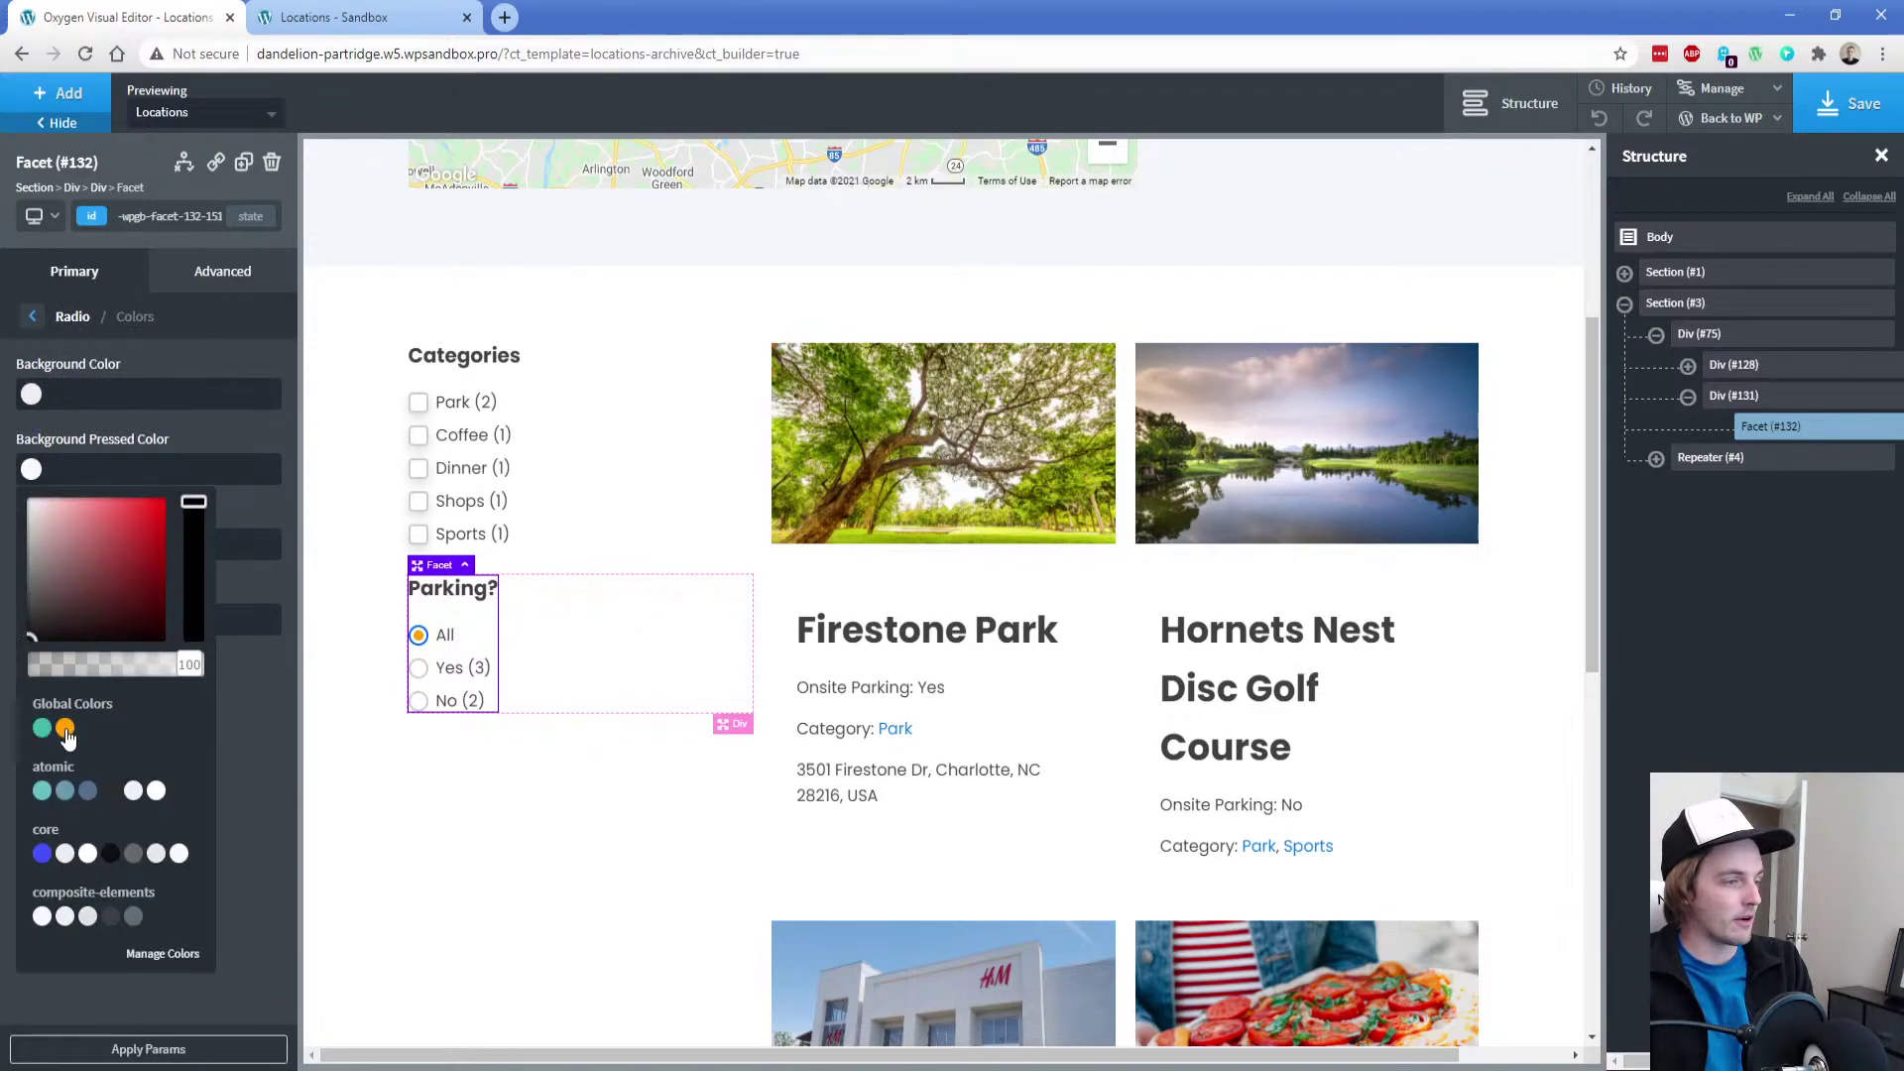
click(64, 728)
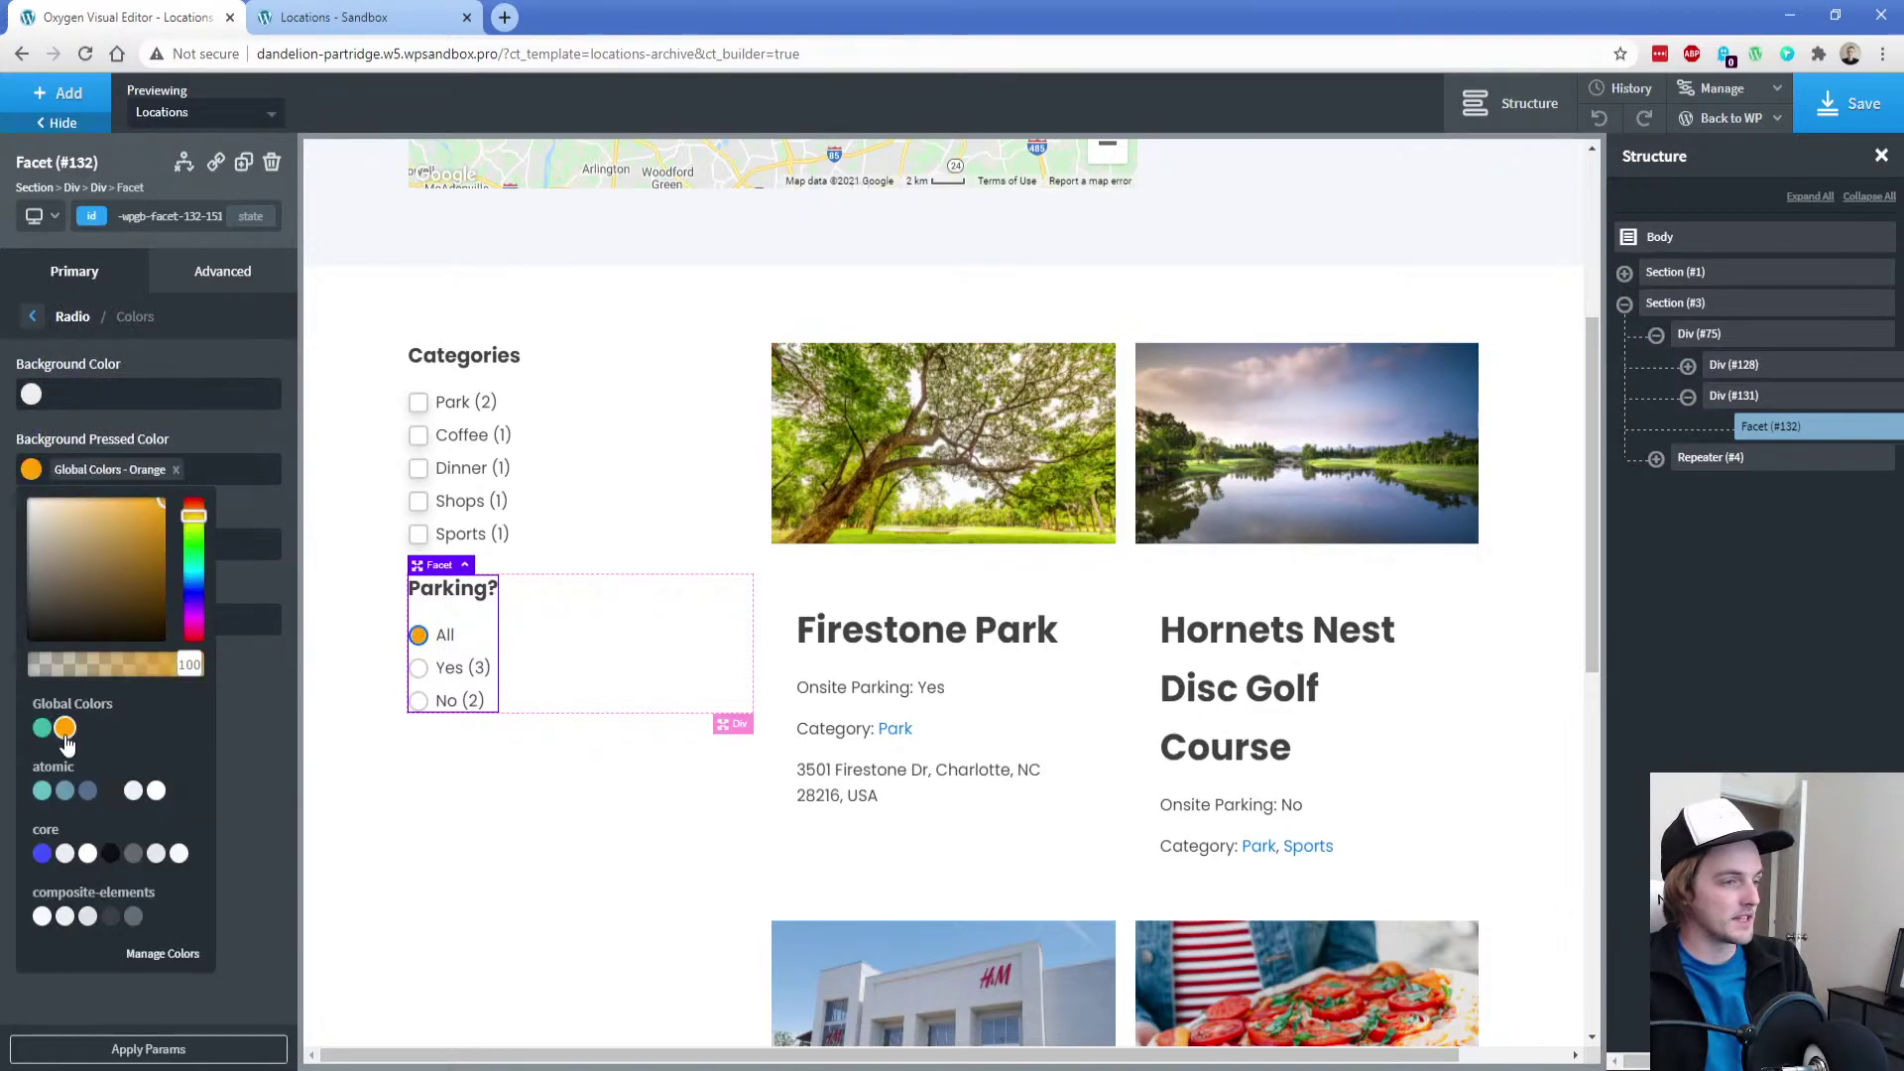
click(97, 447)
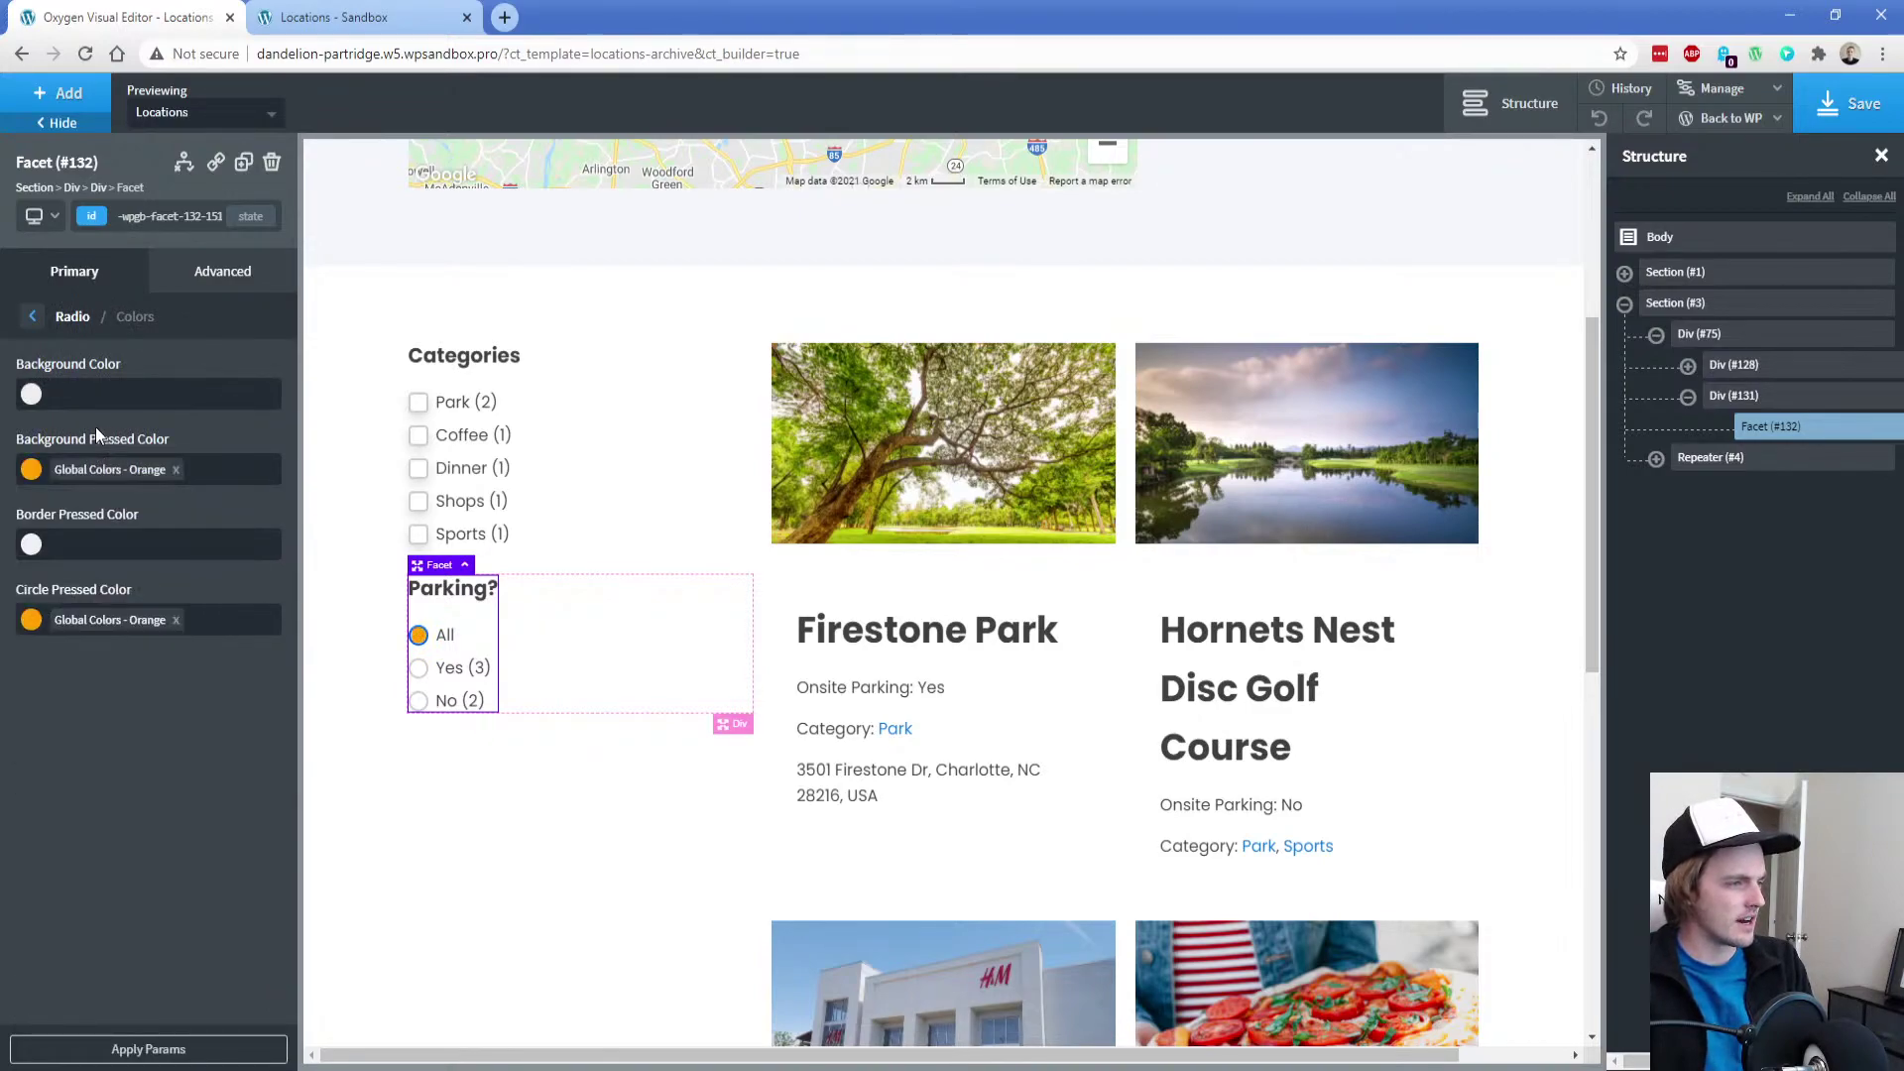
click(30, 544)
click(64, 804)
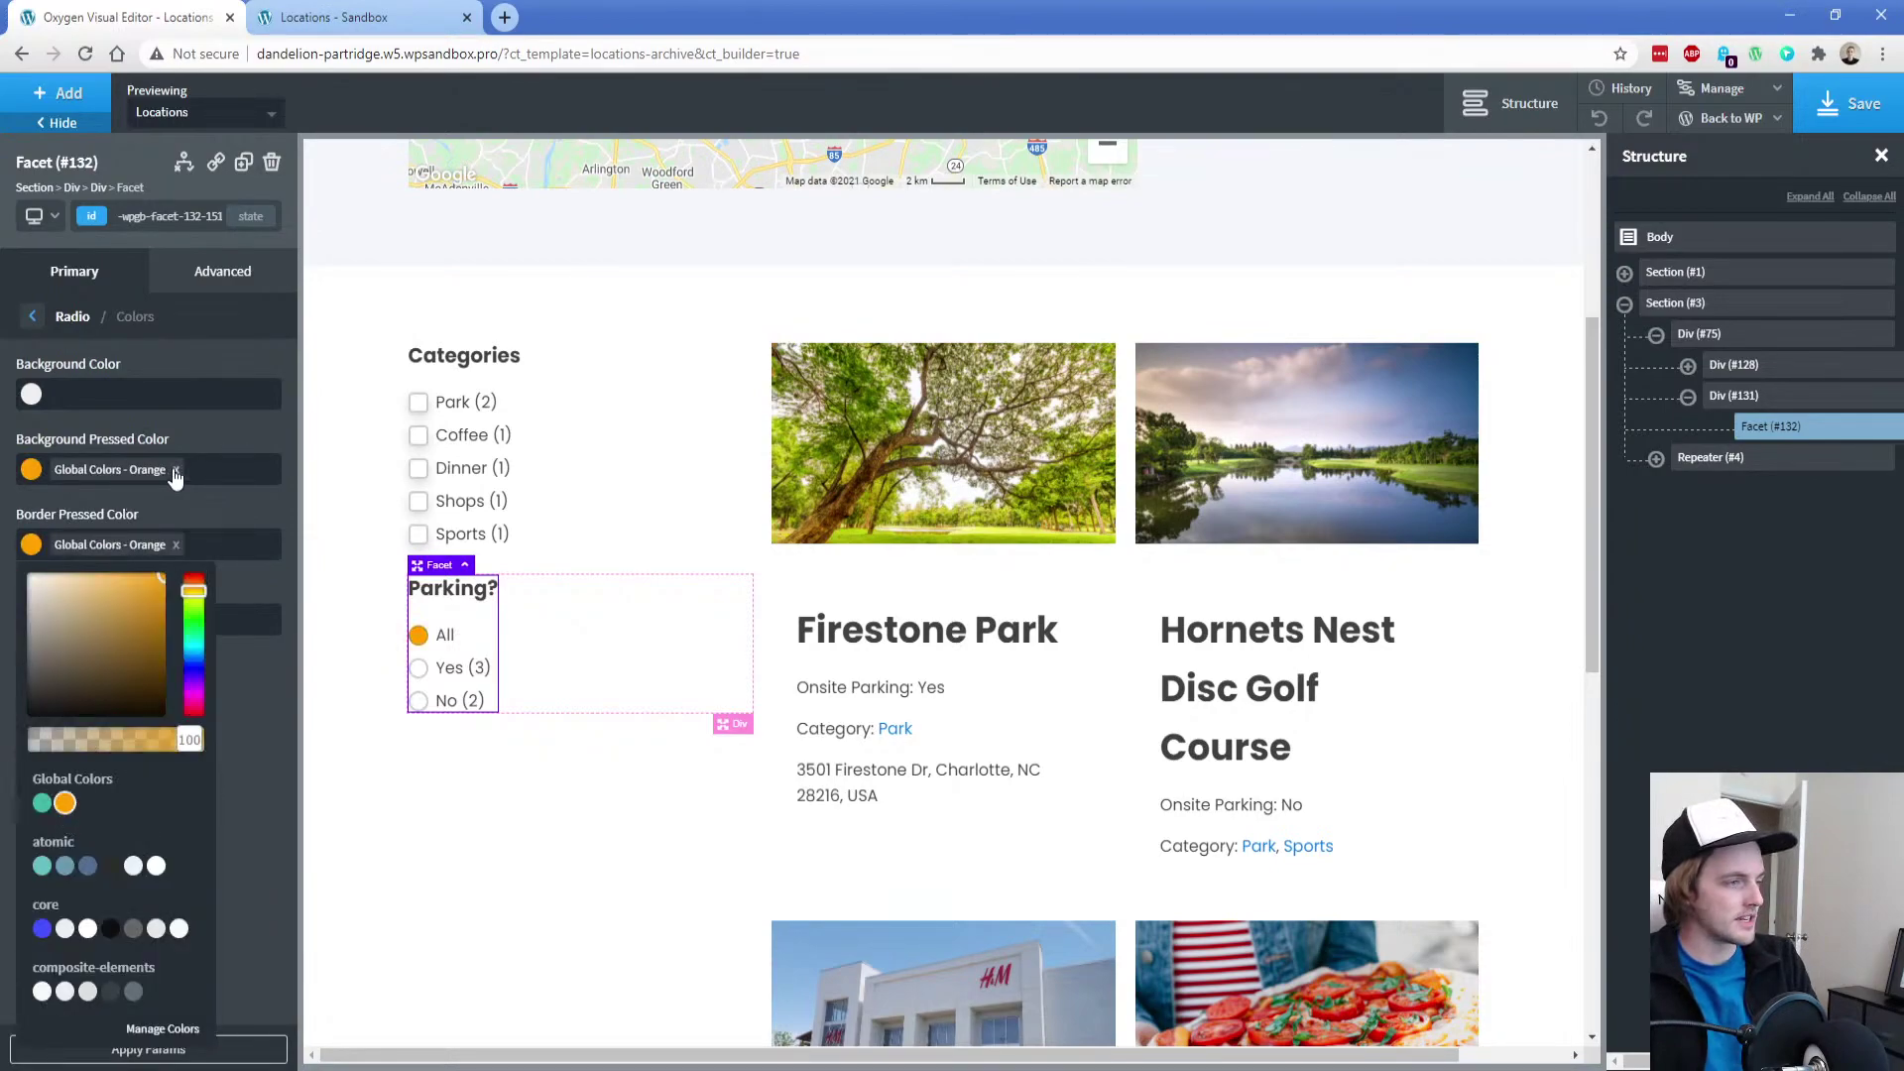
click(175, 471)
Try #965757 as the radio's background pressed color and clear it again
click(31, 469)
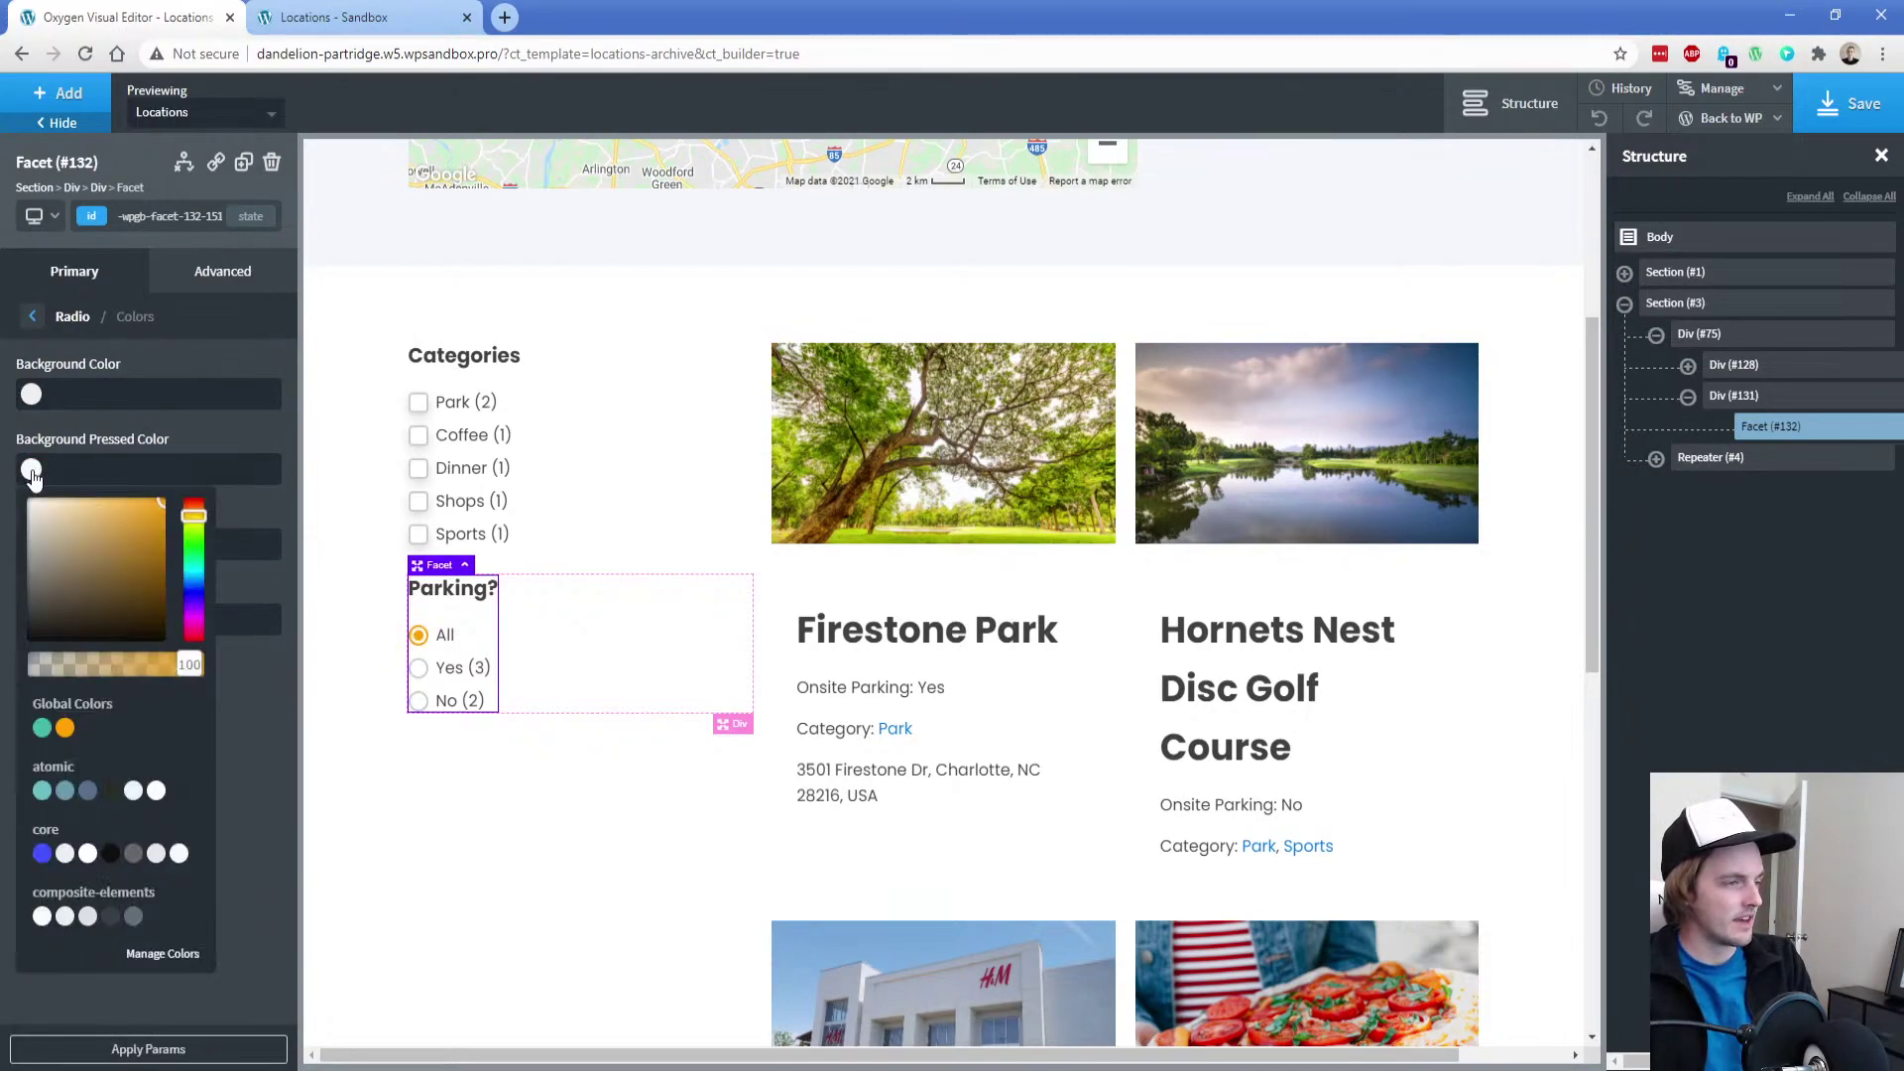
click(44, 594)
drag(42, 595, 85, 556)
click(156, 470)
key(ctrl+a)
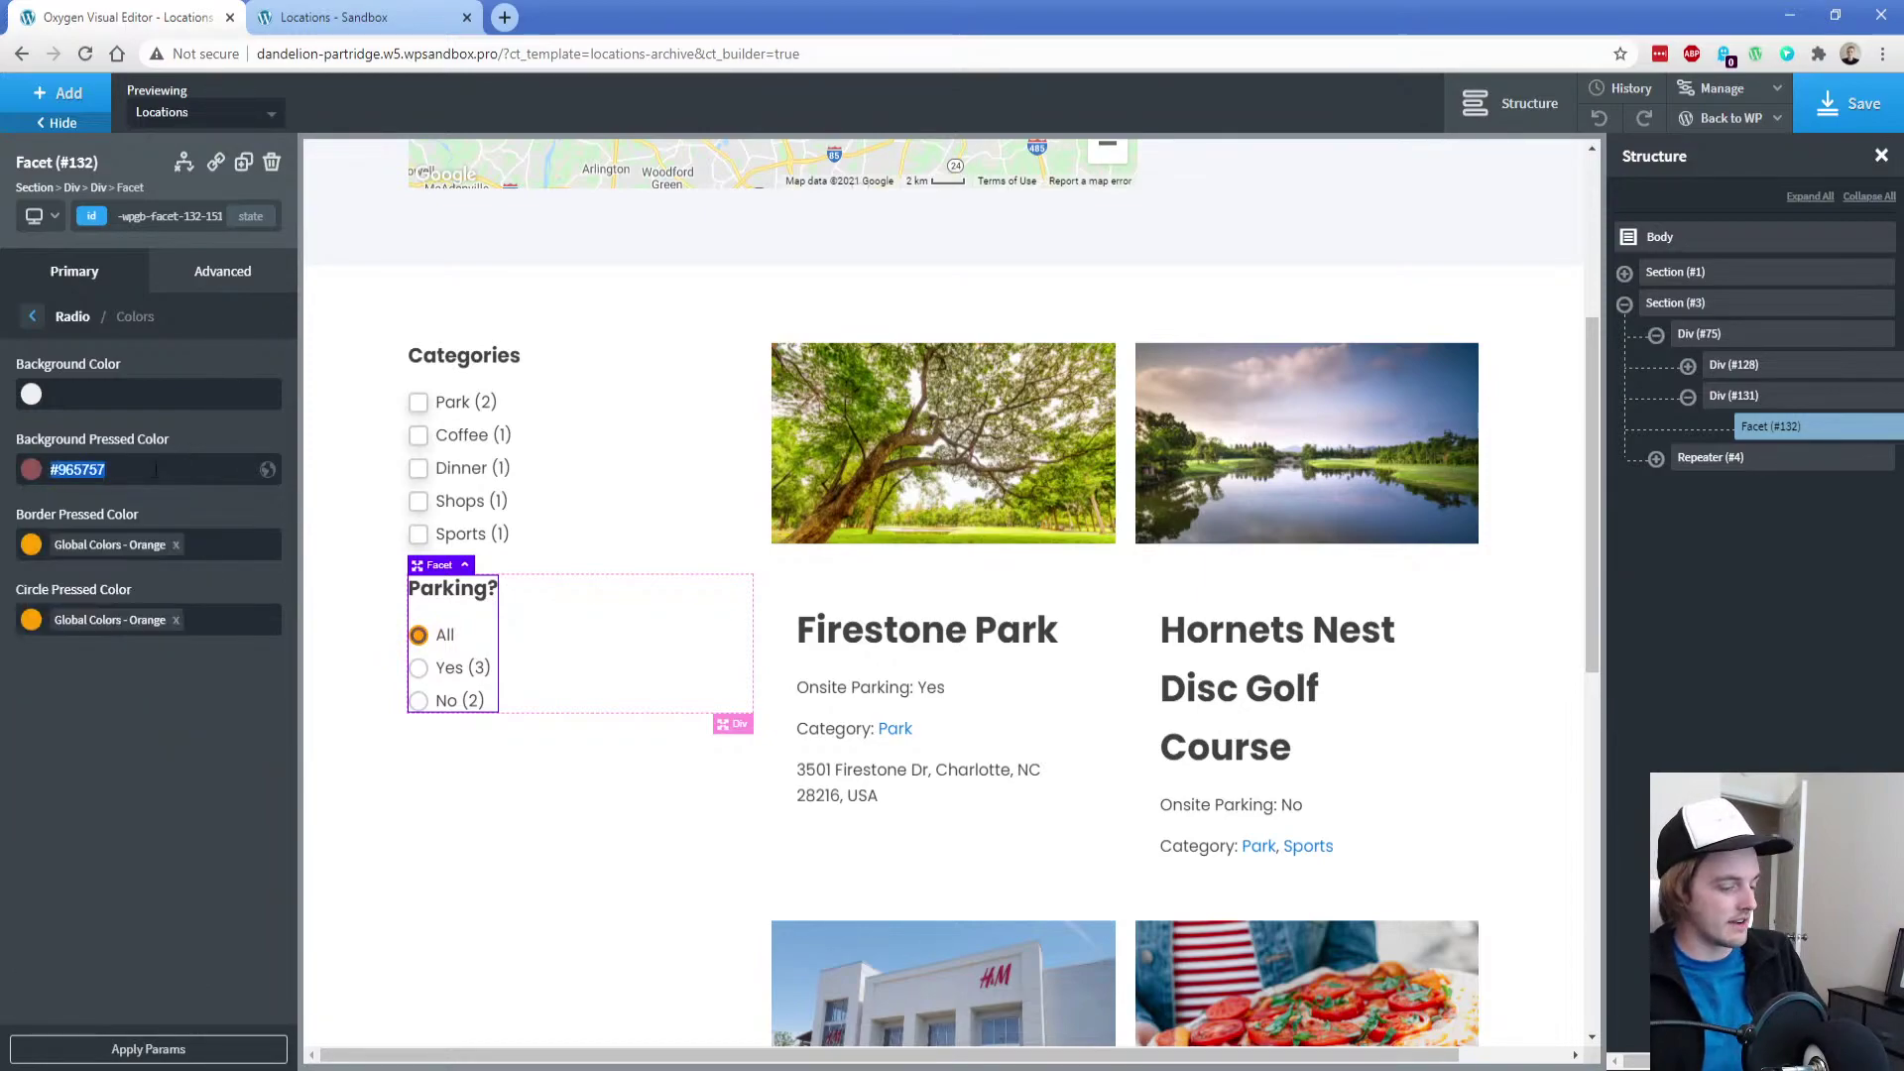
key(BackSpace)
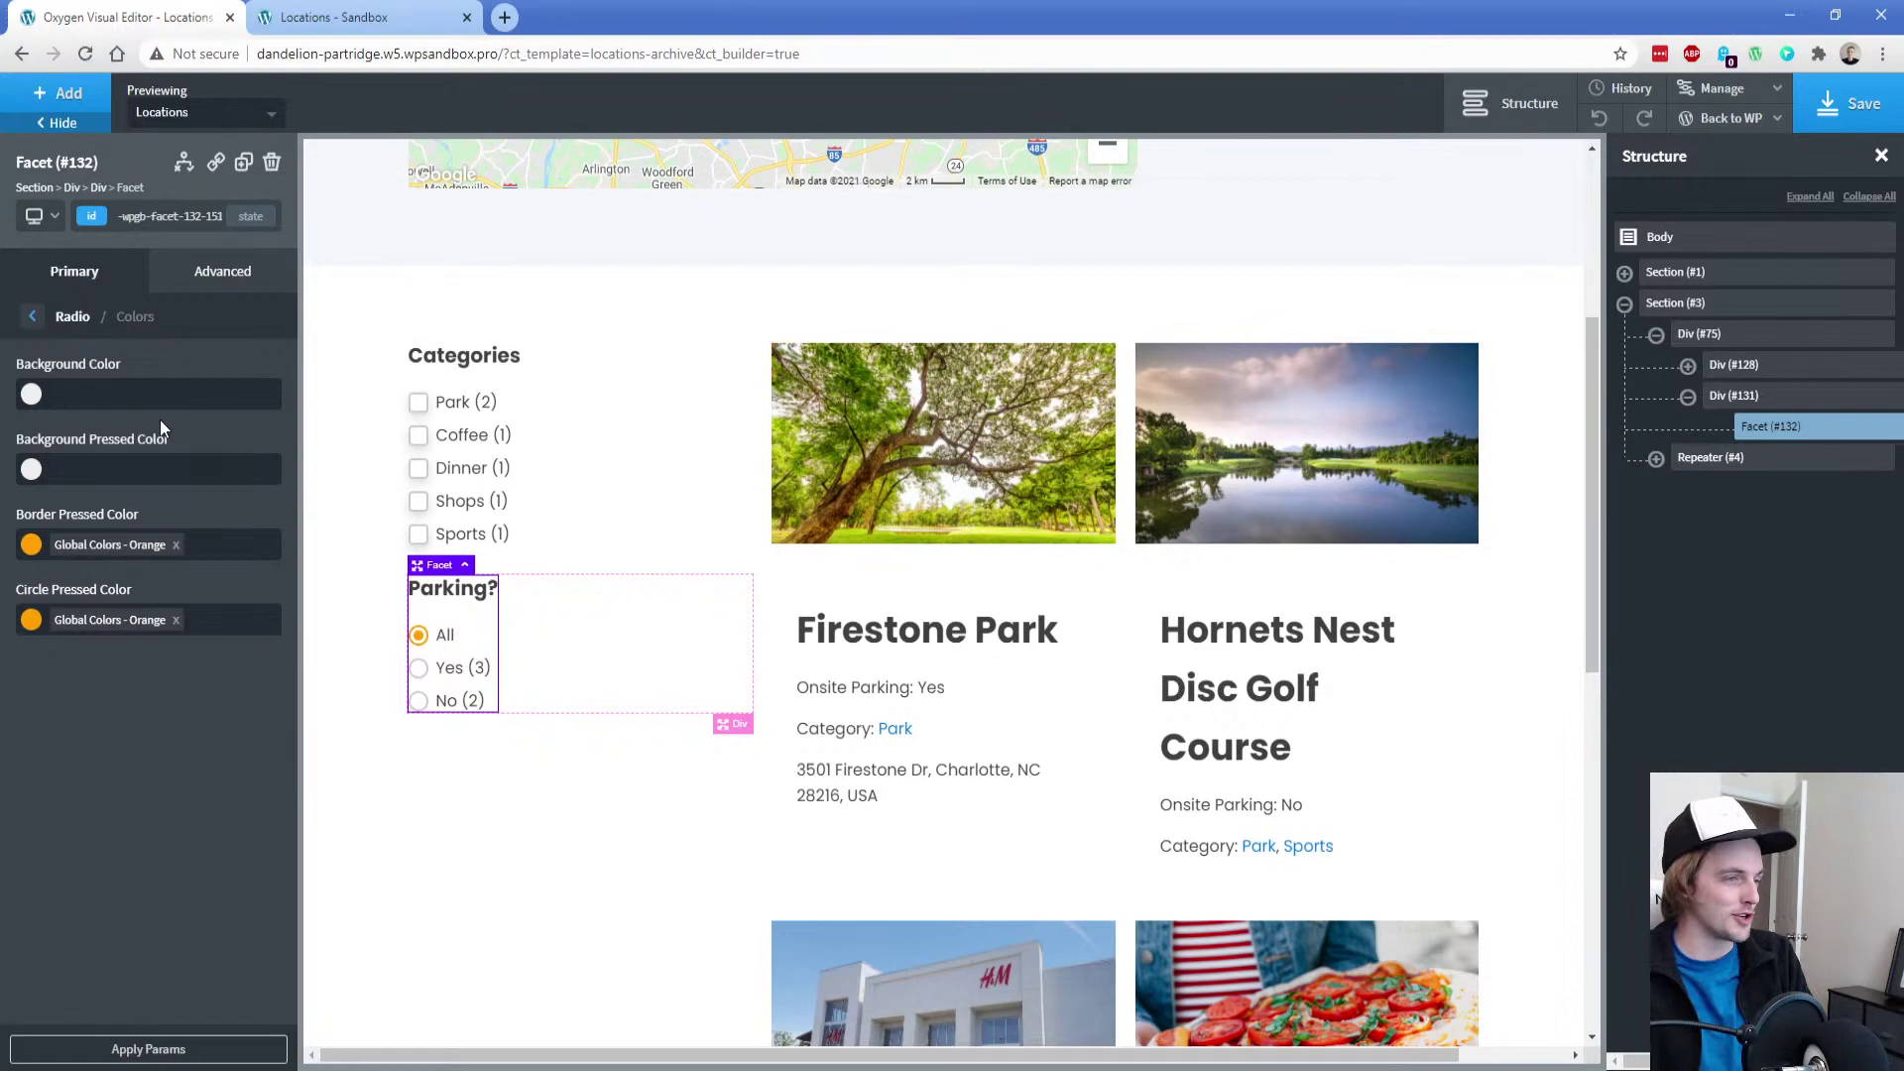
Try an uppercase text transform and a 26 px font size on the Parking? facet title
click(33, 316)
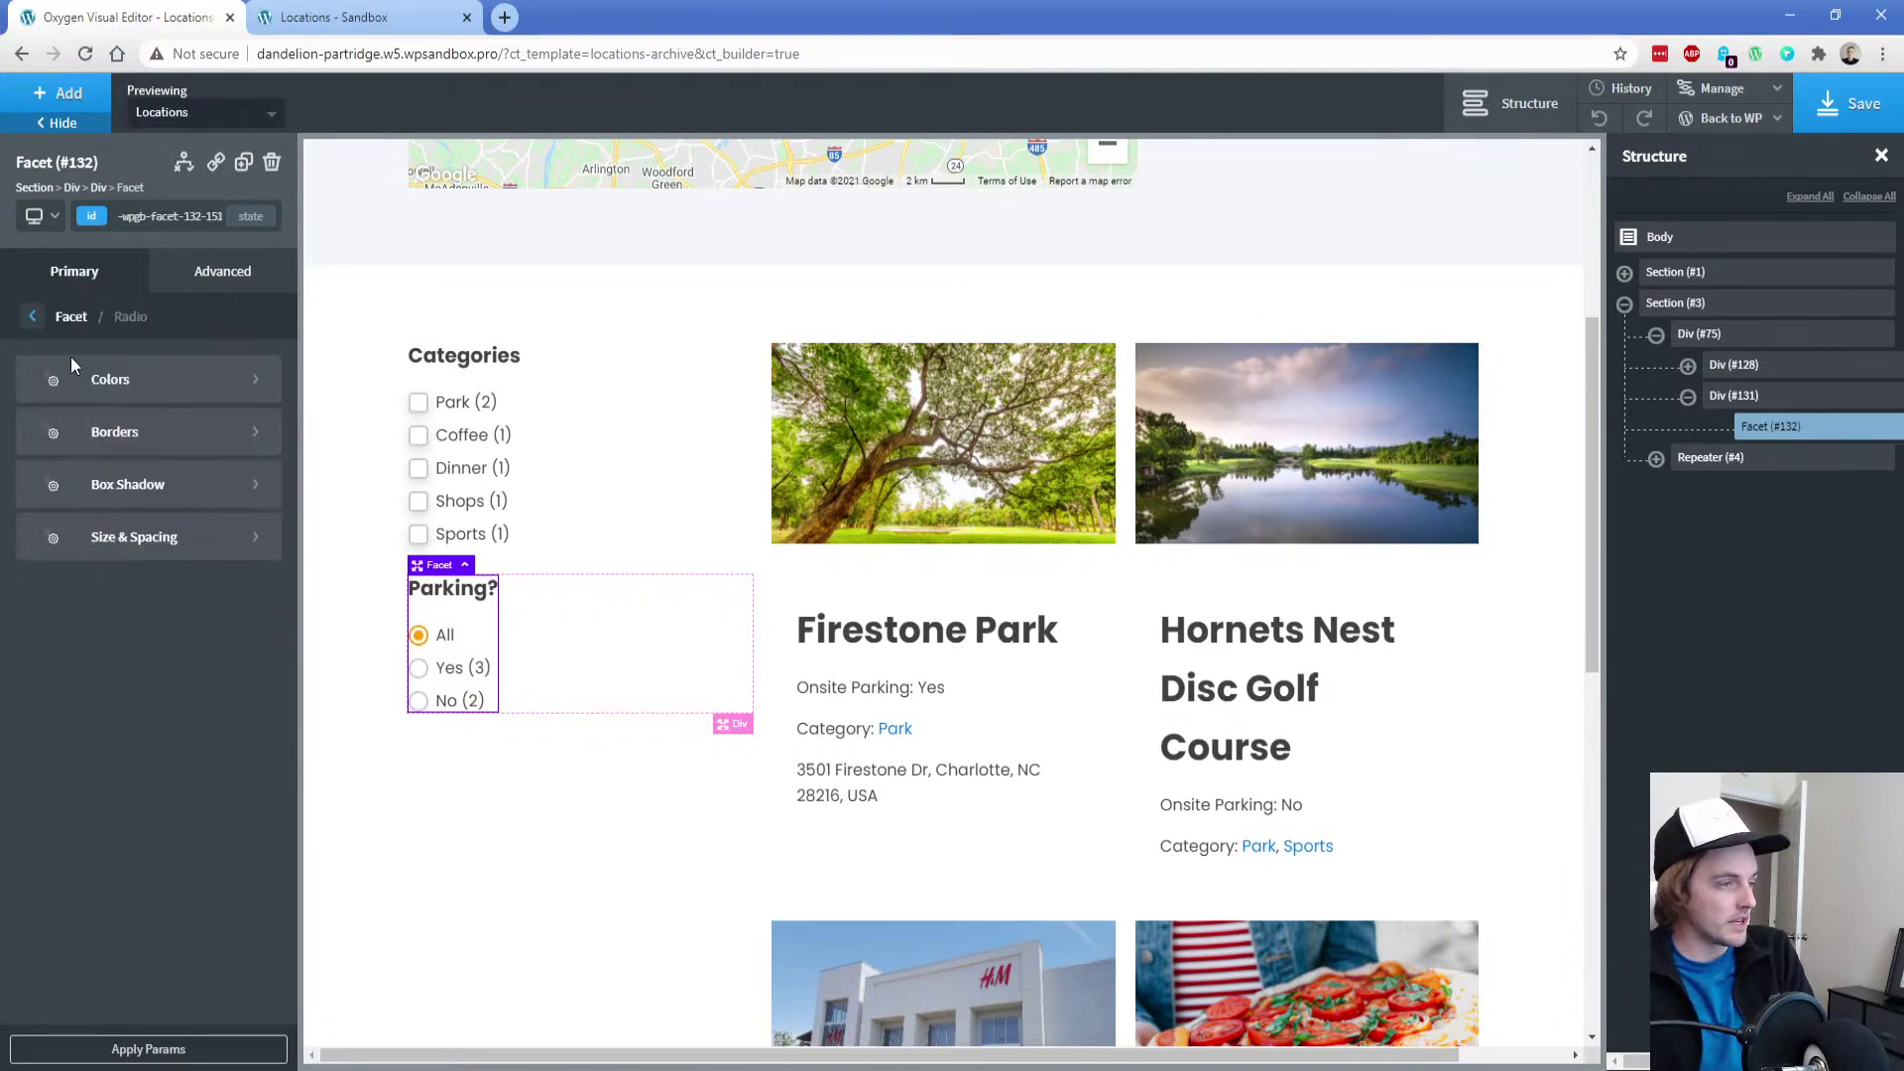
click(33, 317)
click(109, 483)
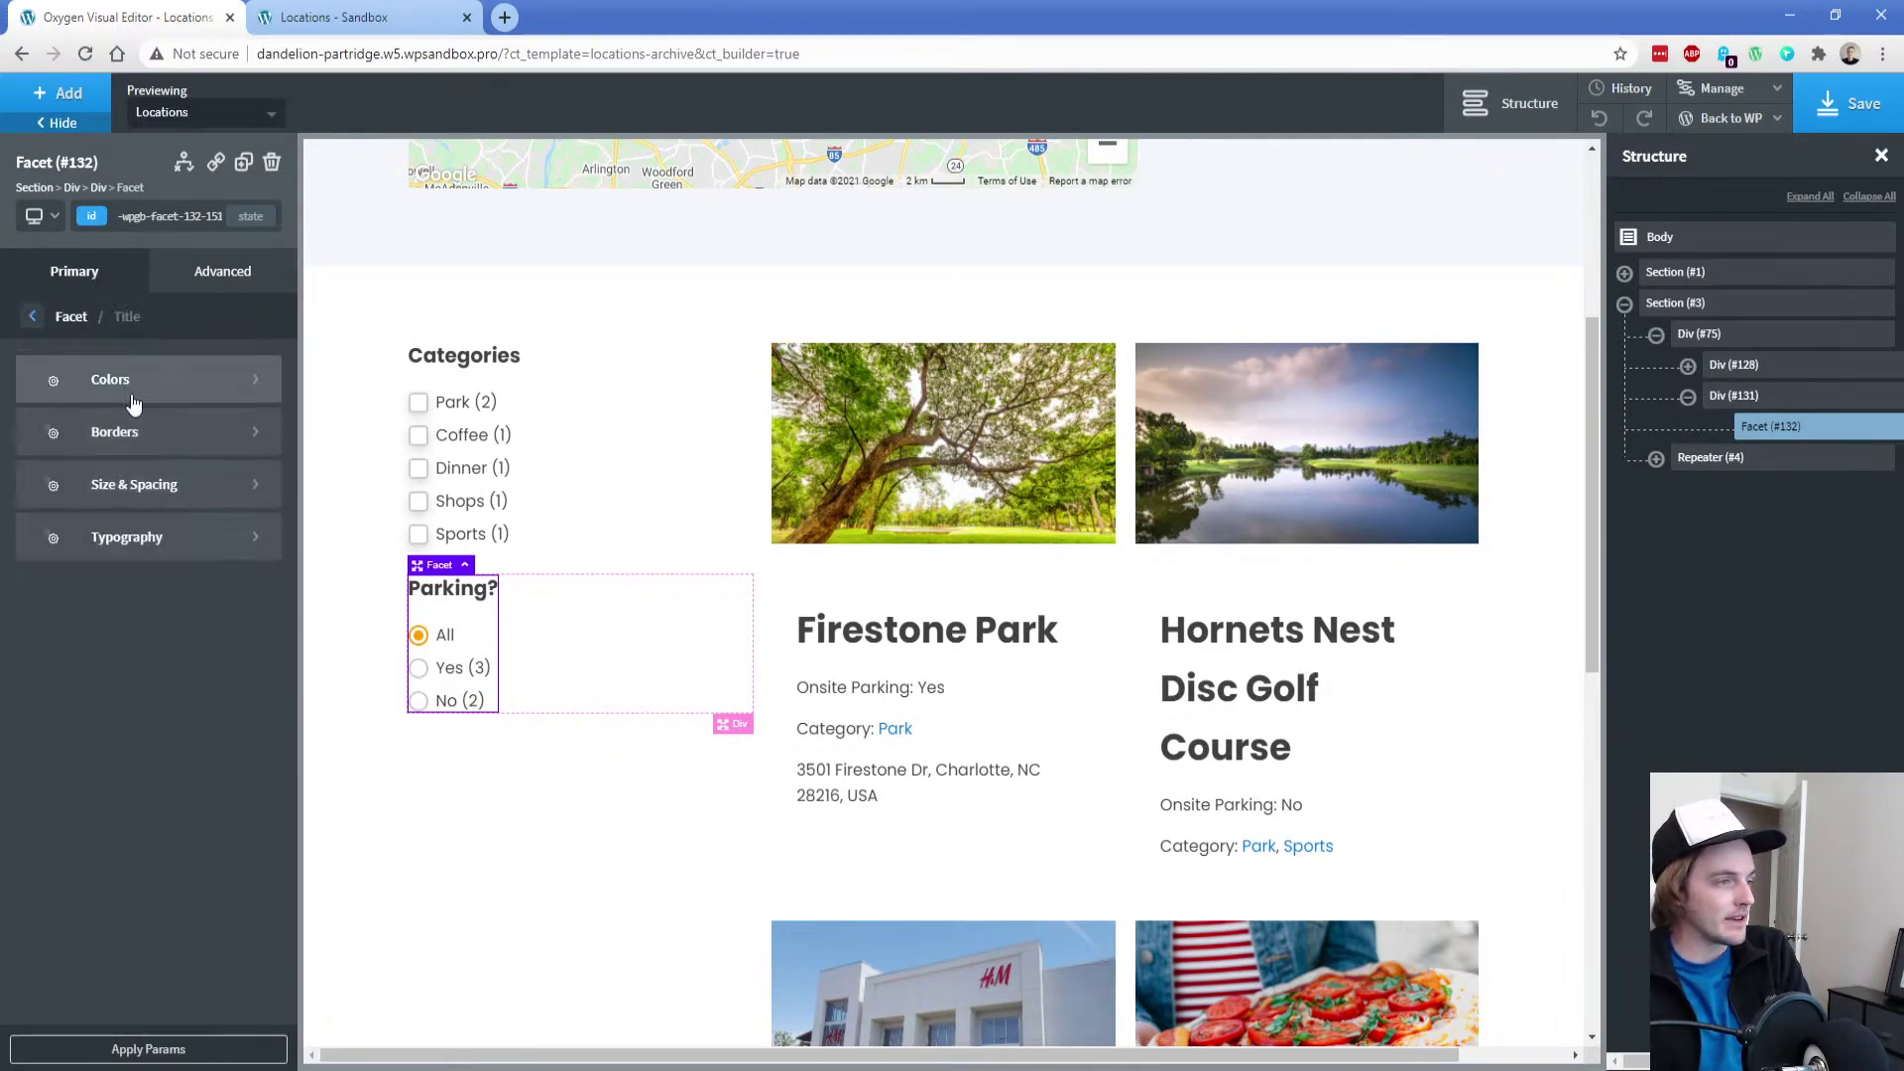
click(134, 536)
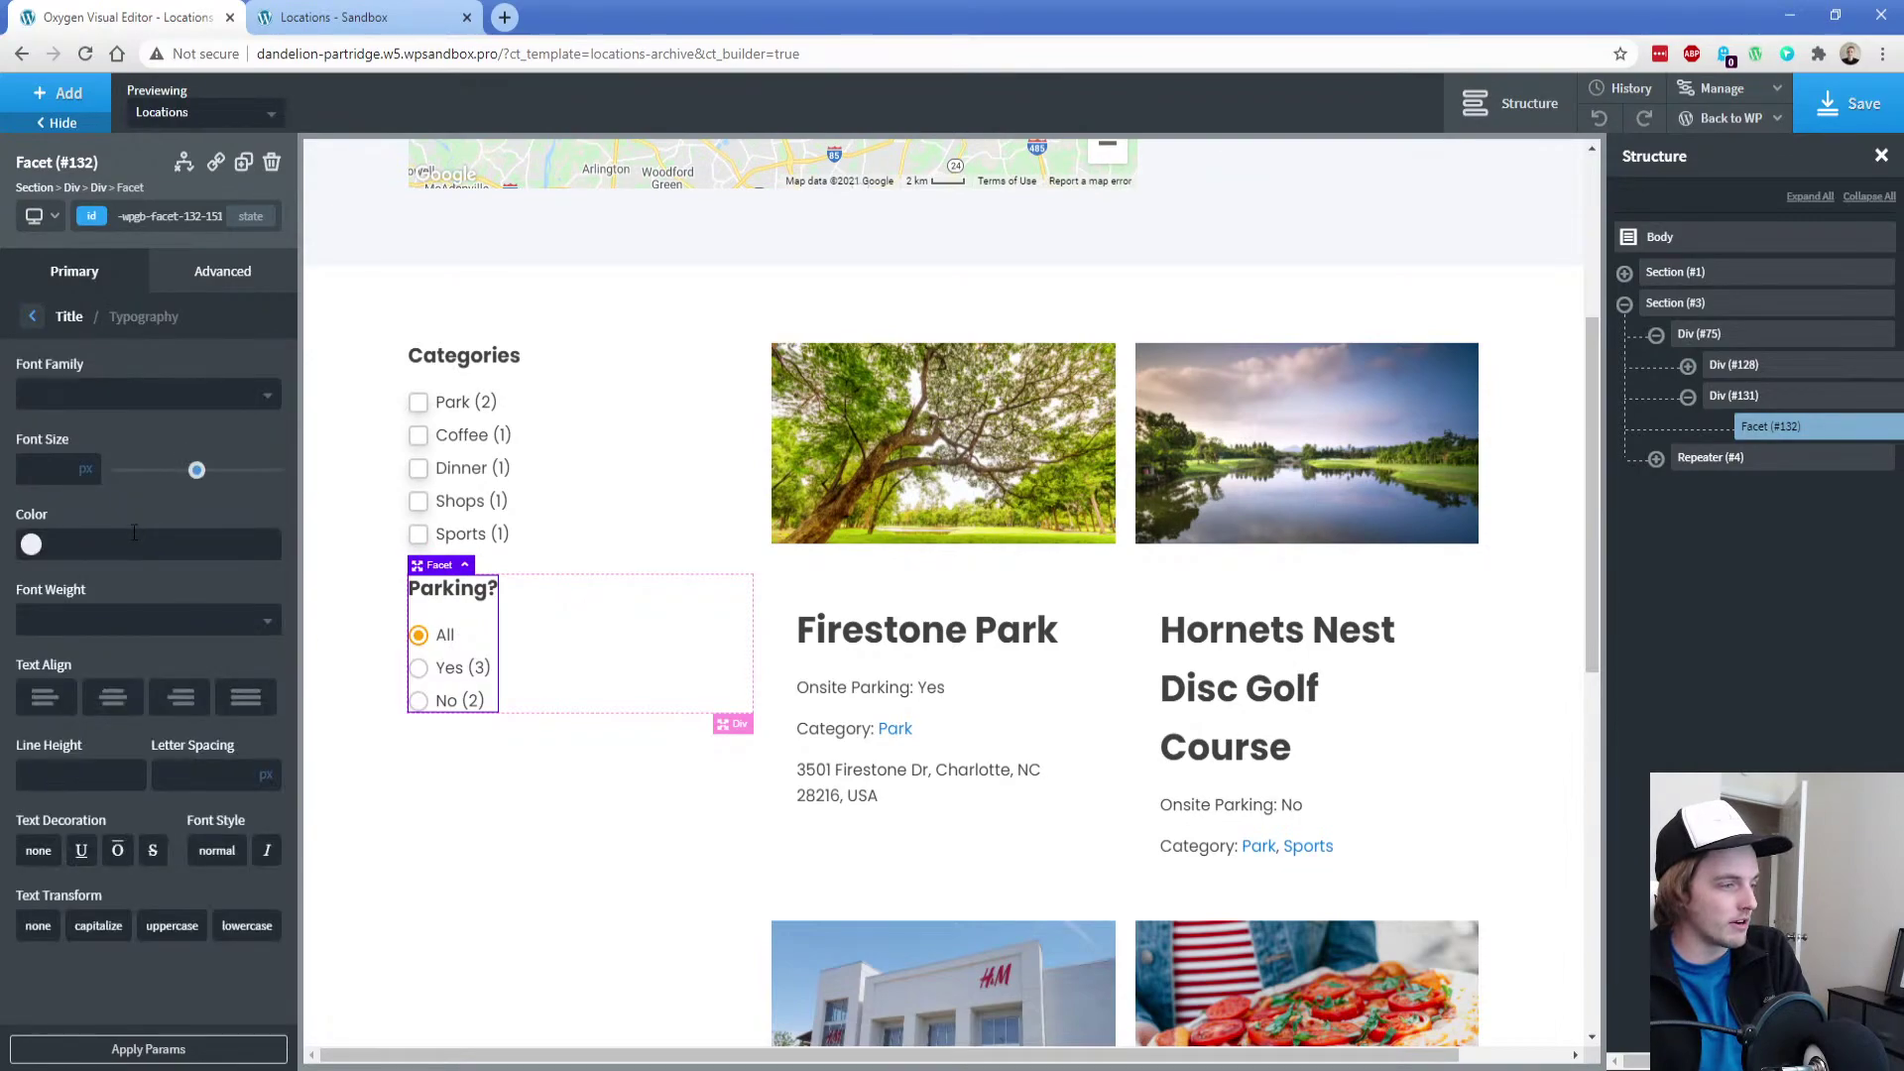
click(170, 927)
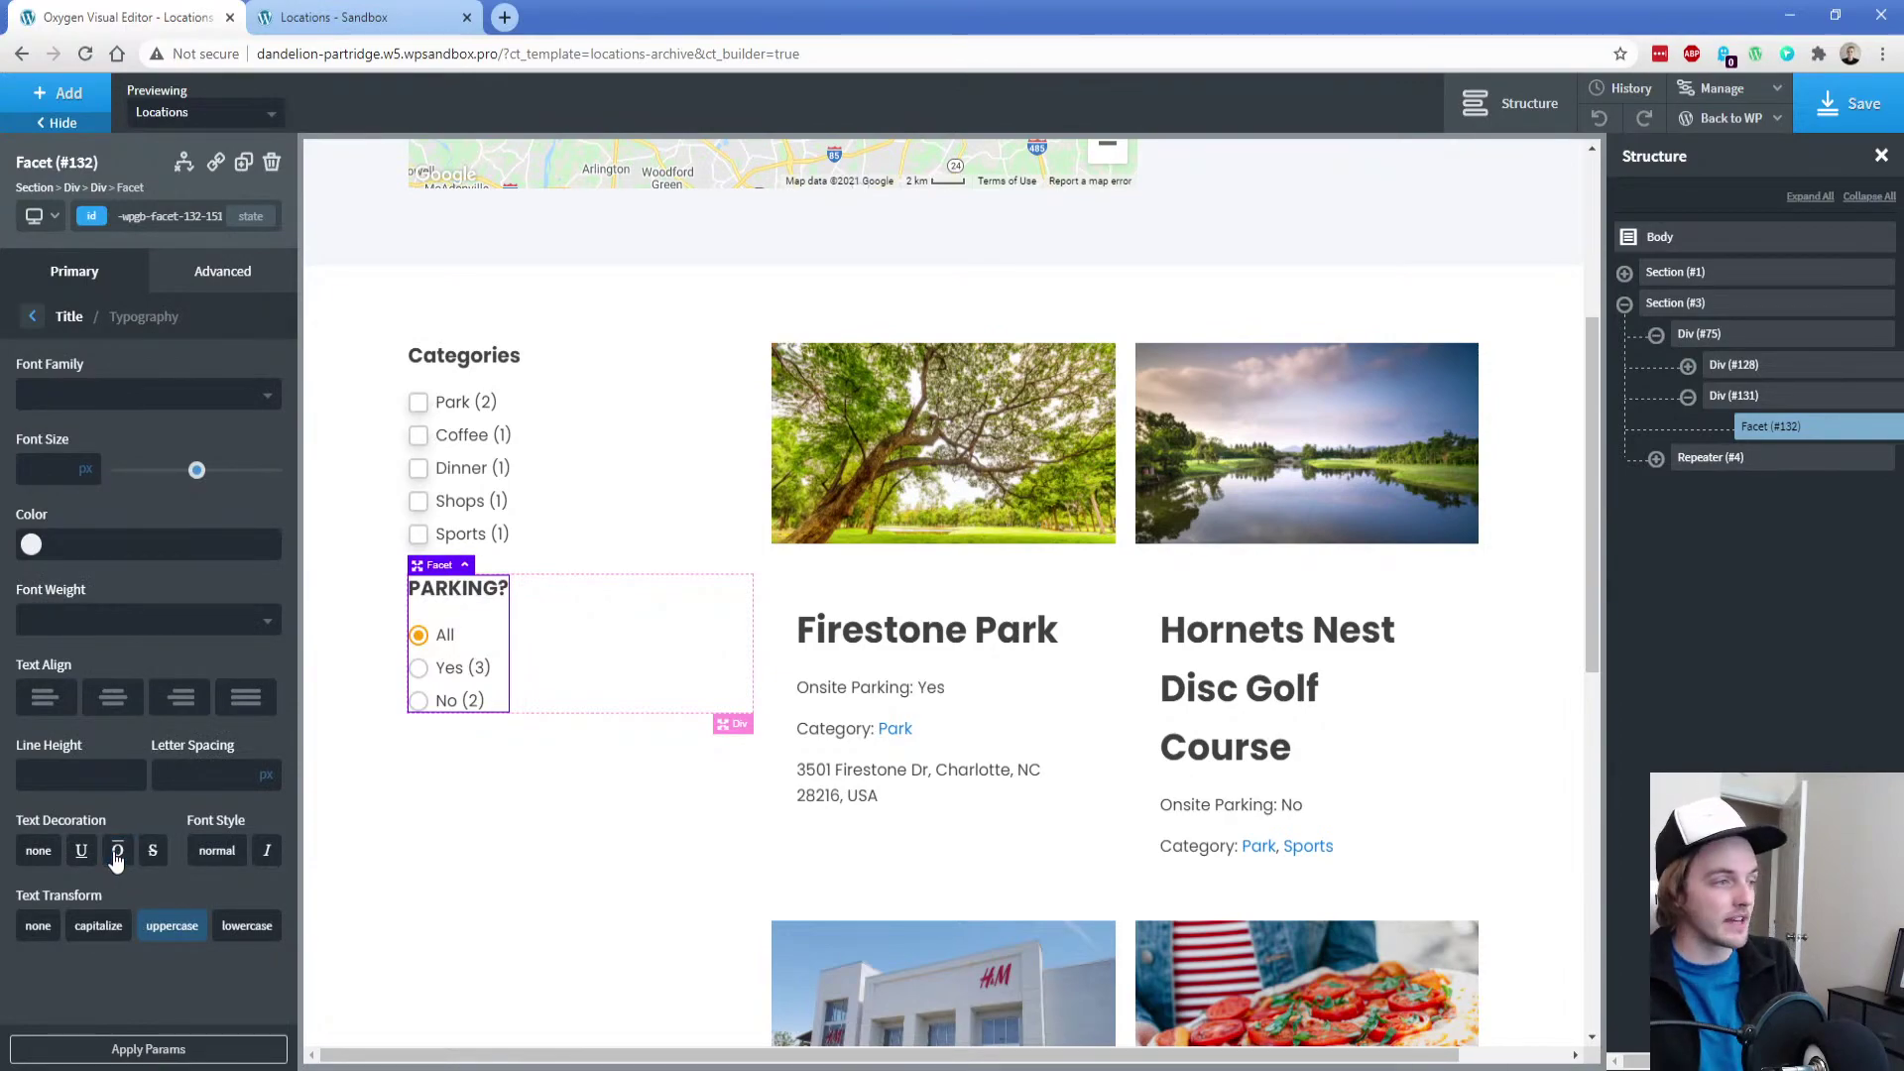
drag(197, 479, 165, 484)
Search the title's font families for "comic s", clear the search, and try Lato
click(158, 397)
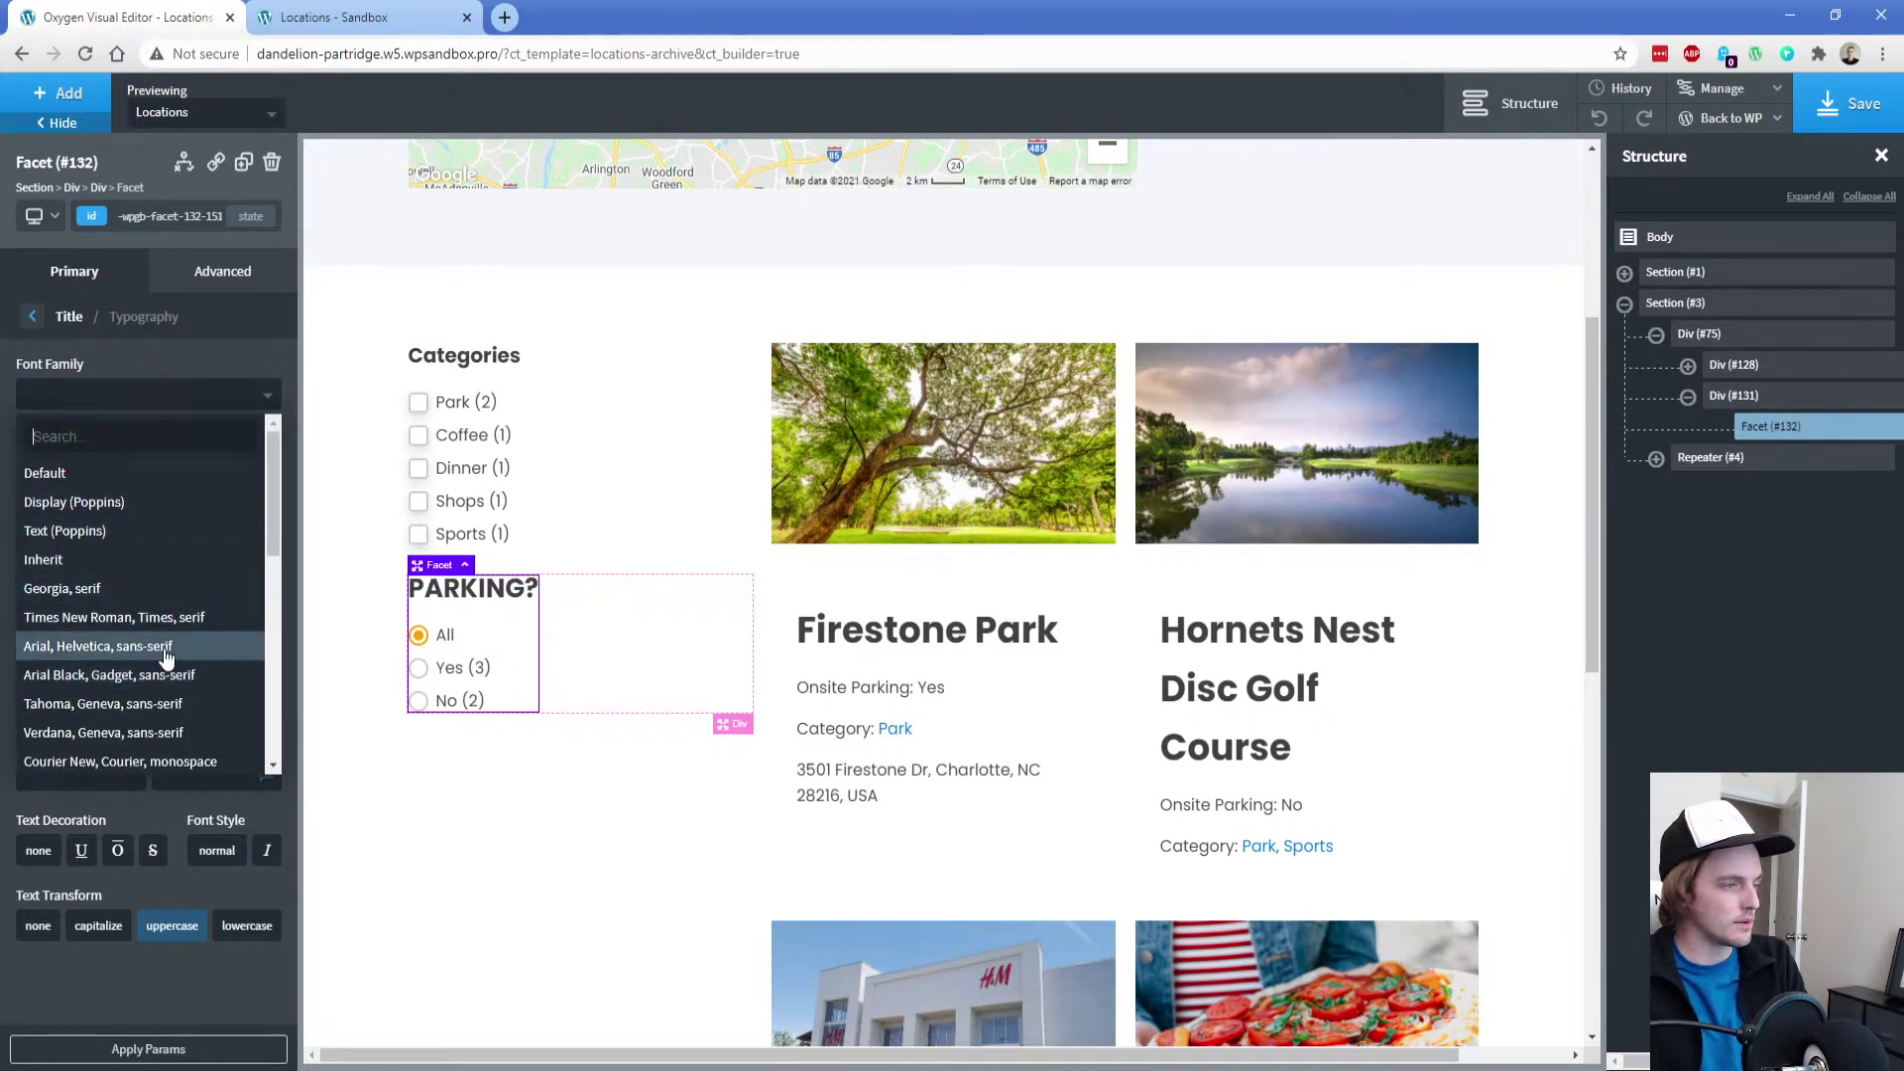
scroll(167, 662, down, 1)
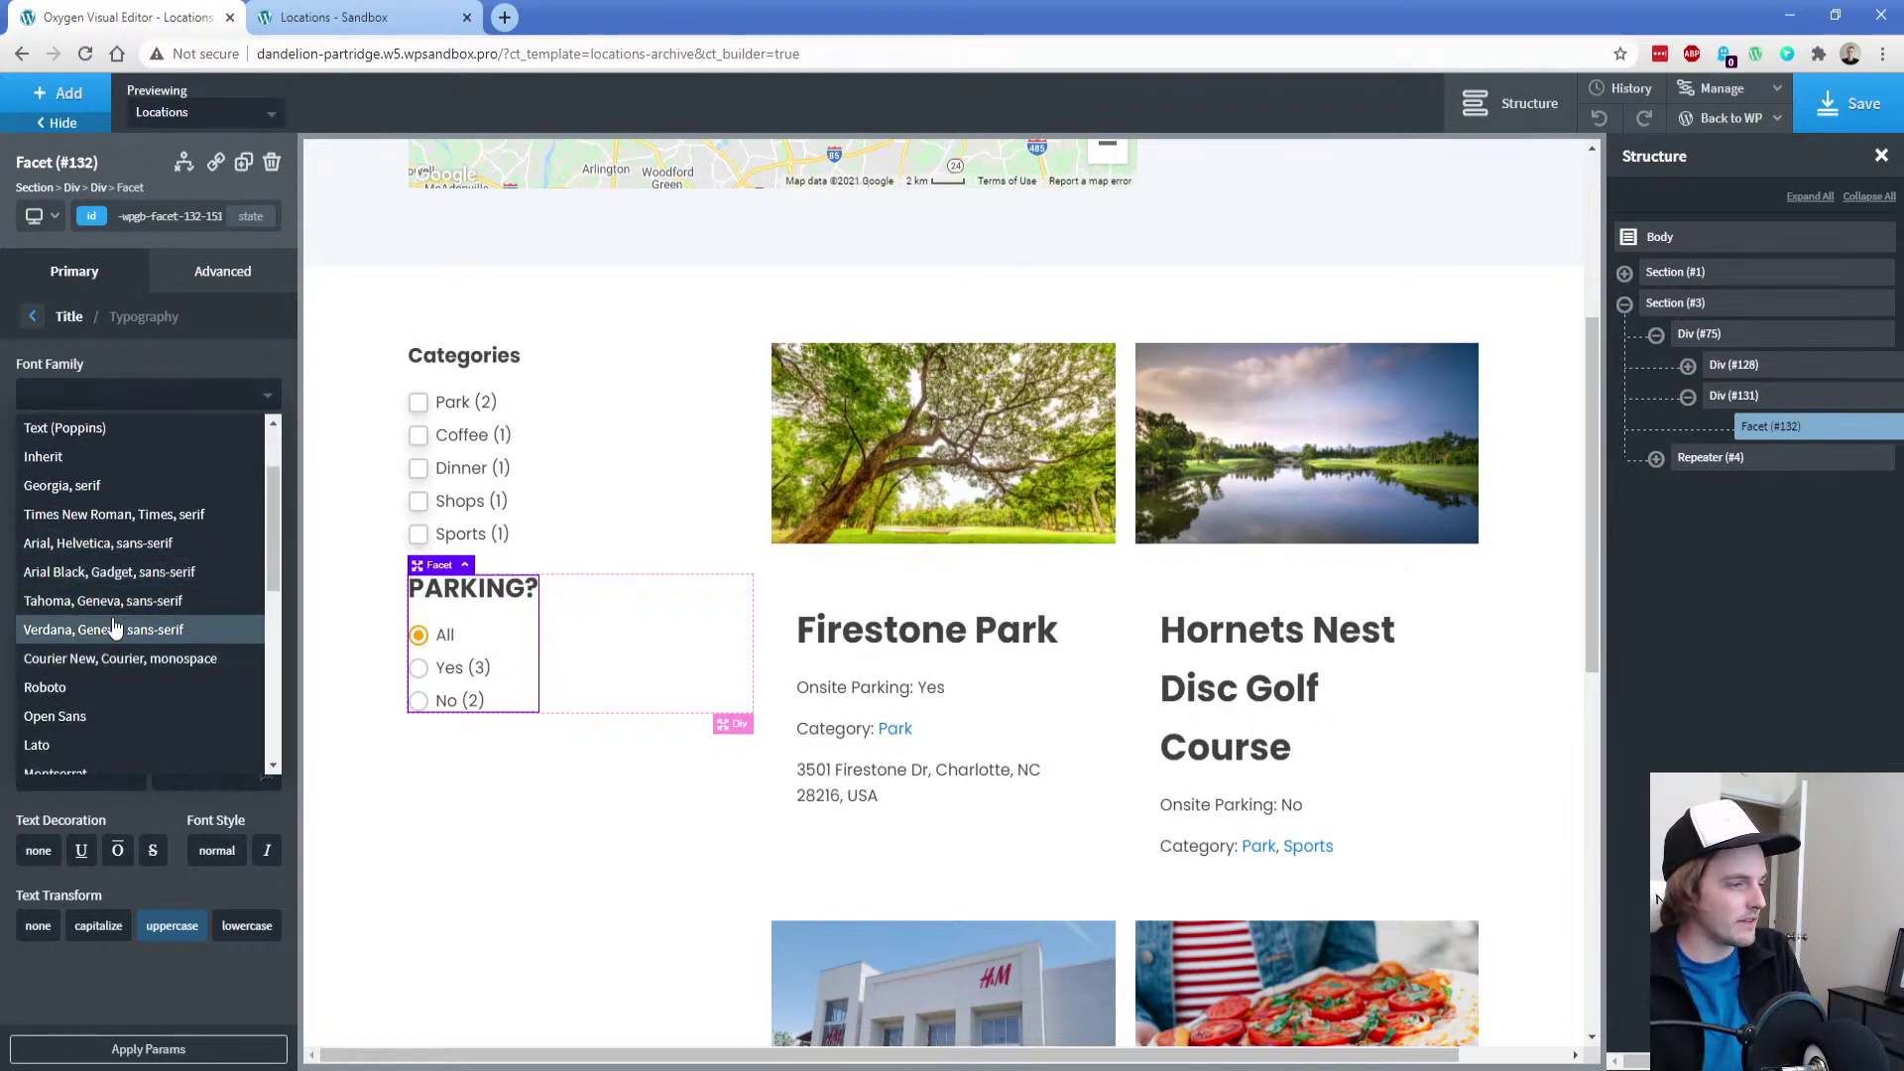
text(comic s)
key(ctrl+a)
key(BackSpace)
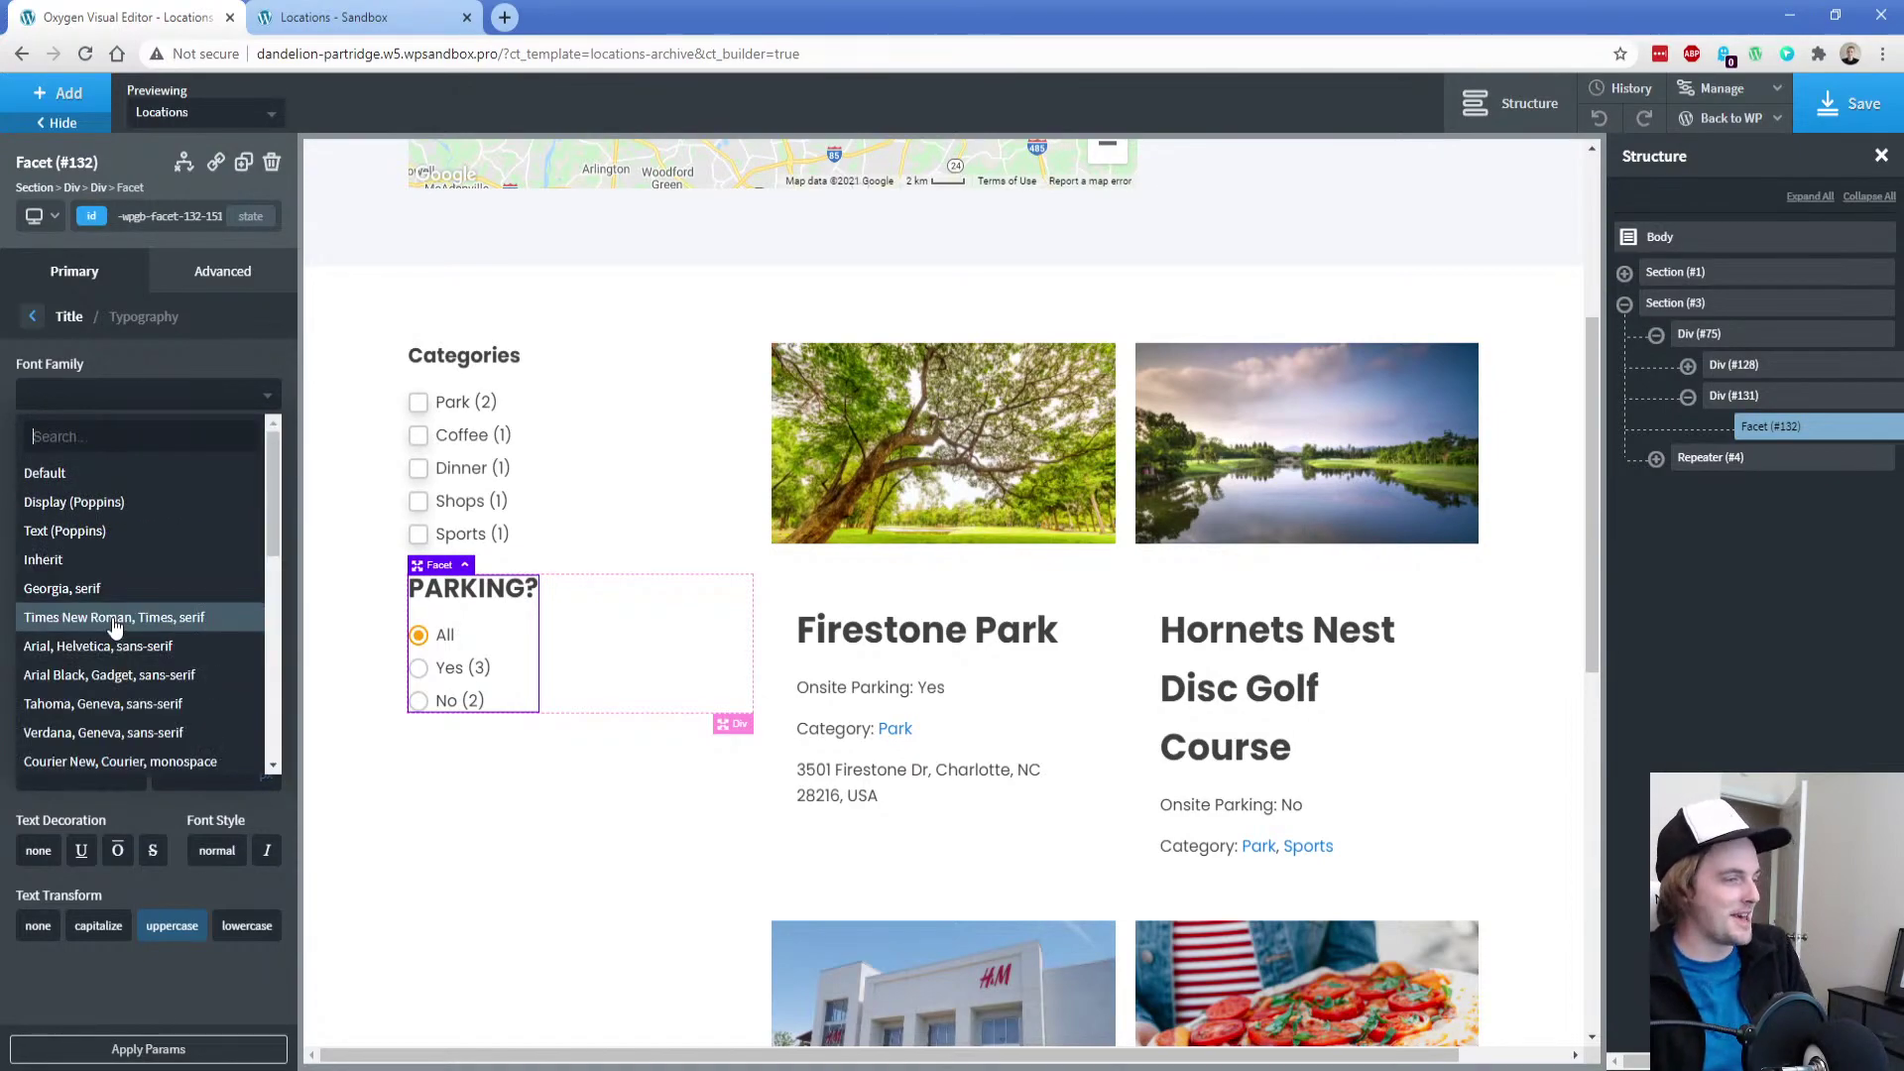
scroll(117, 630, down, 3)
click(144, 643)
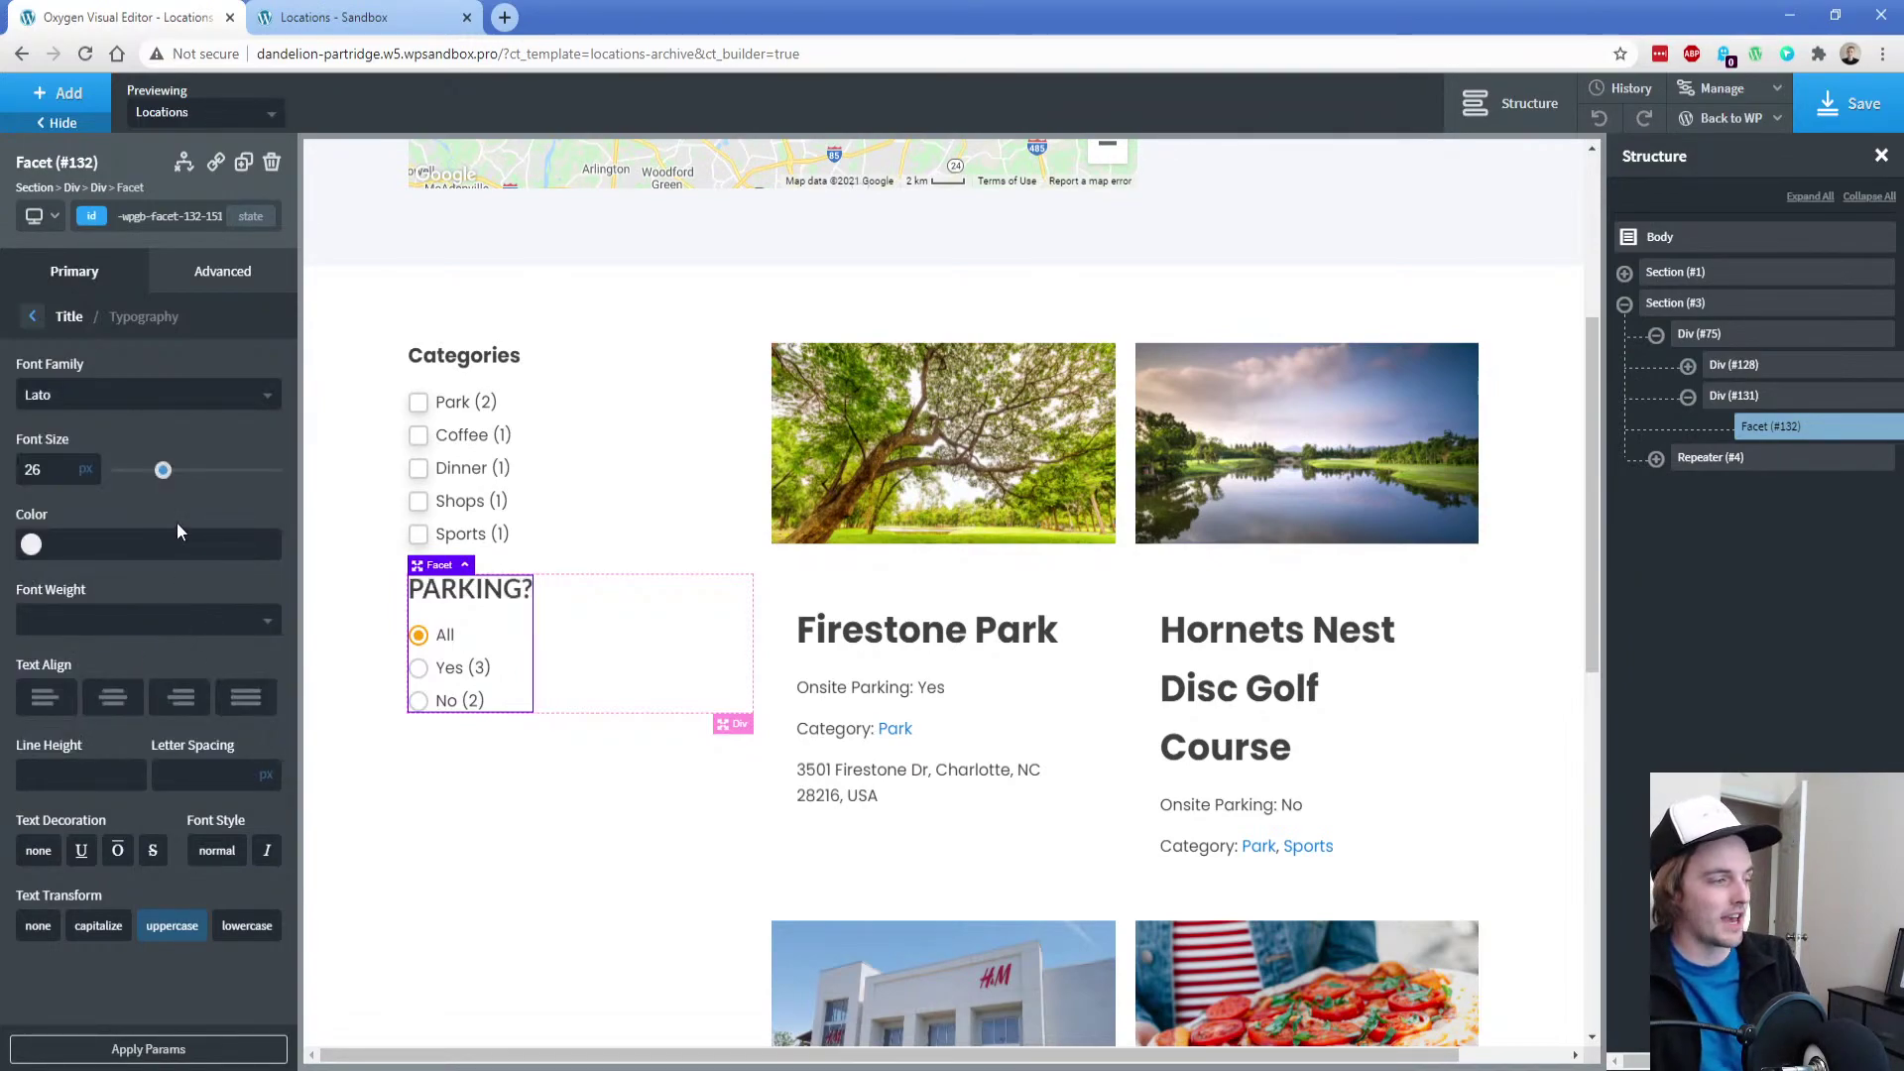
Remove the uppercase transform and font size from the Parking? title, and set its font family to Inherit
click(172, 925)
double_click(40, 471)
key(BackSpace)
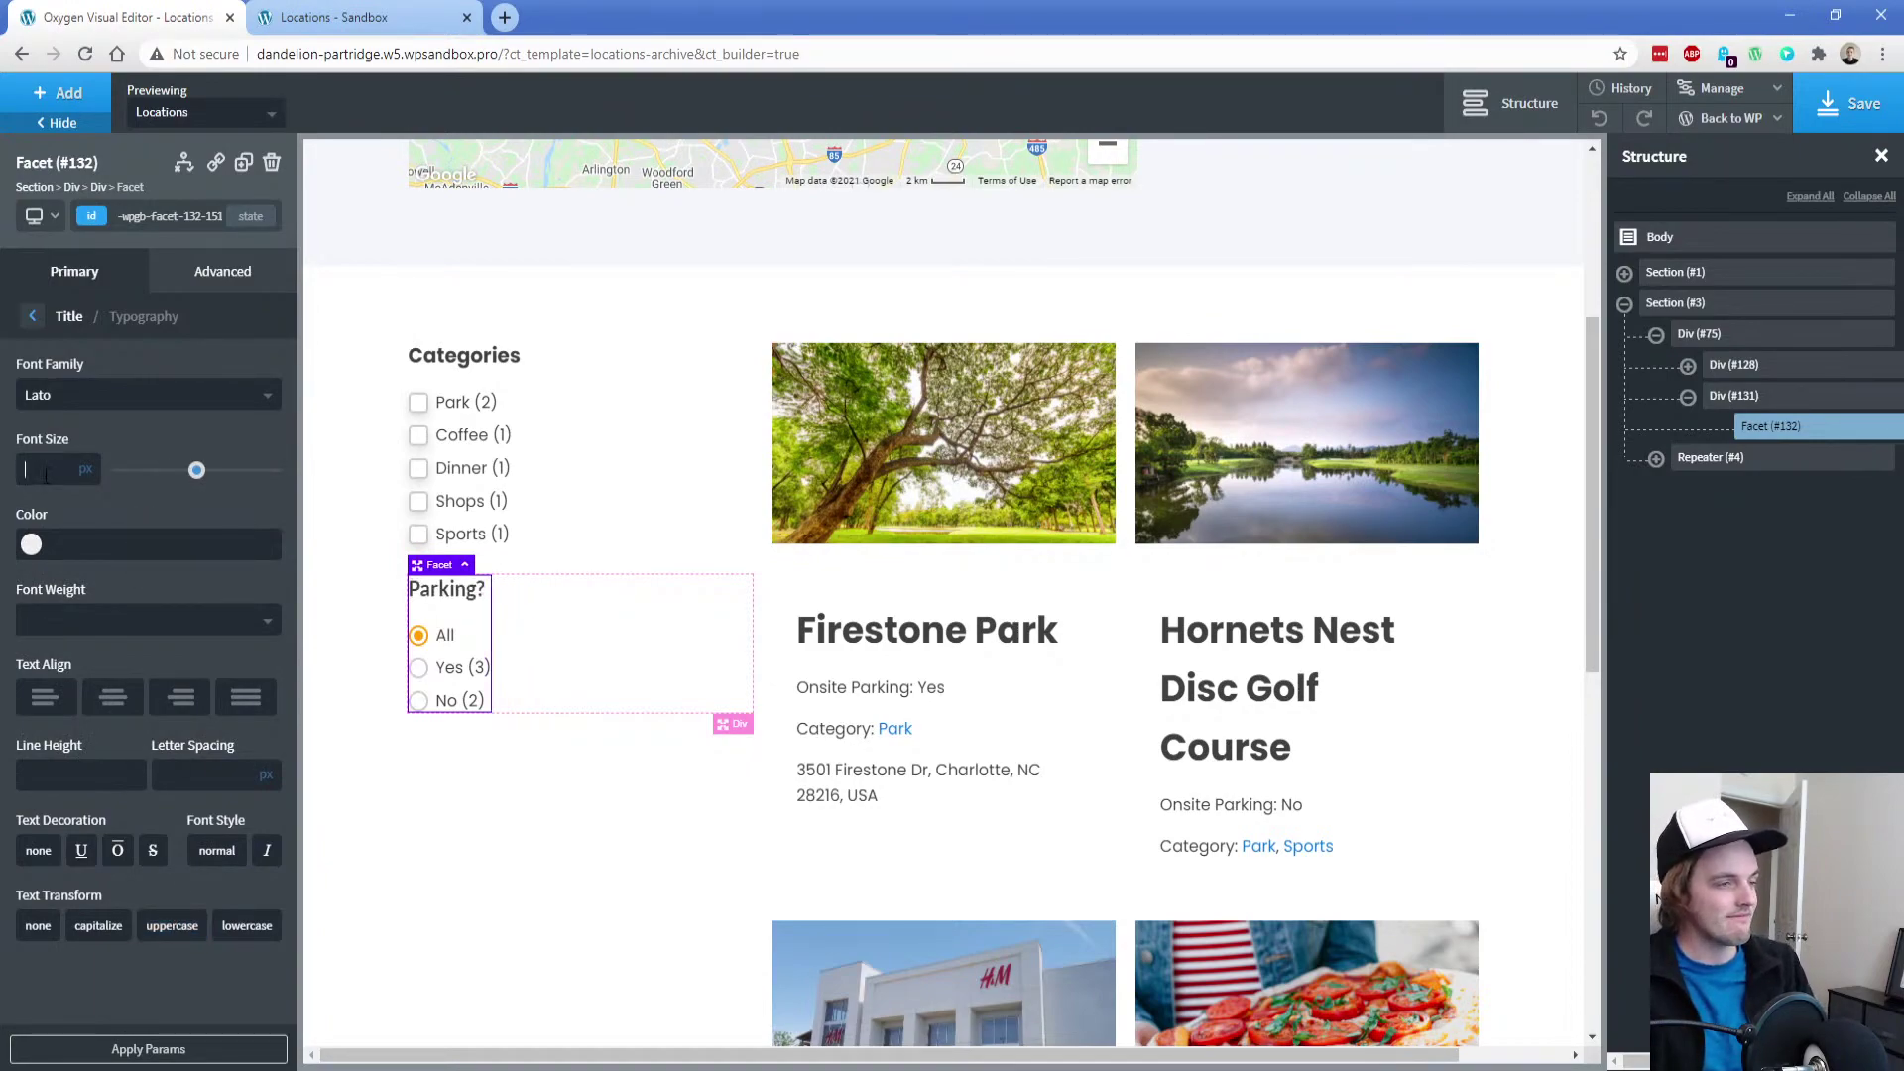
click(139, 395)
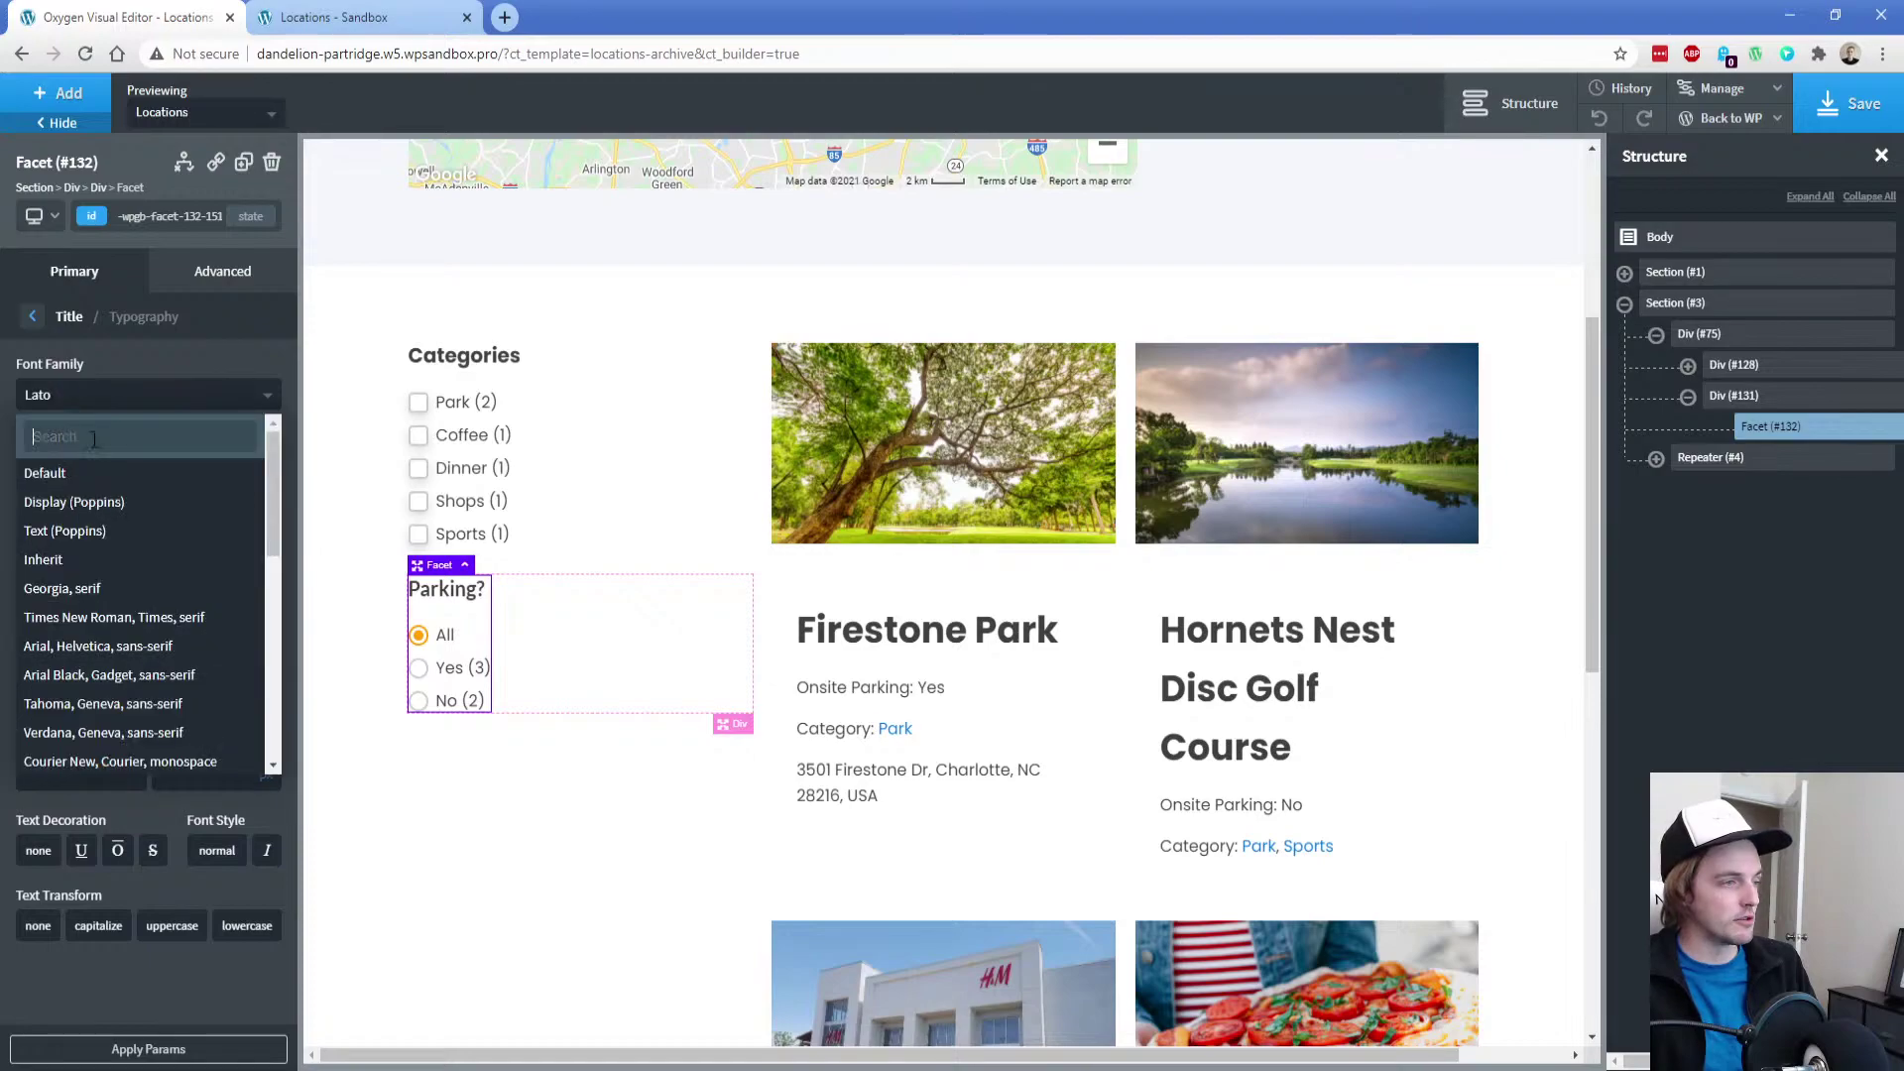
click(91, 561)
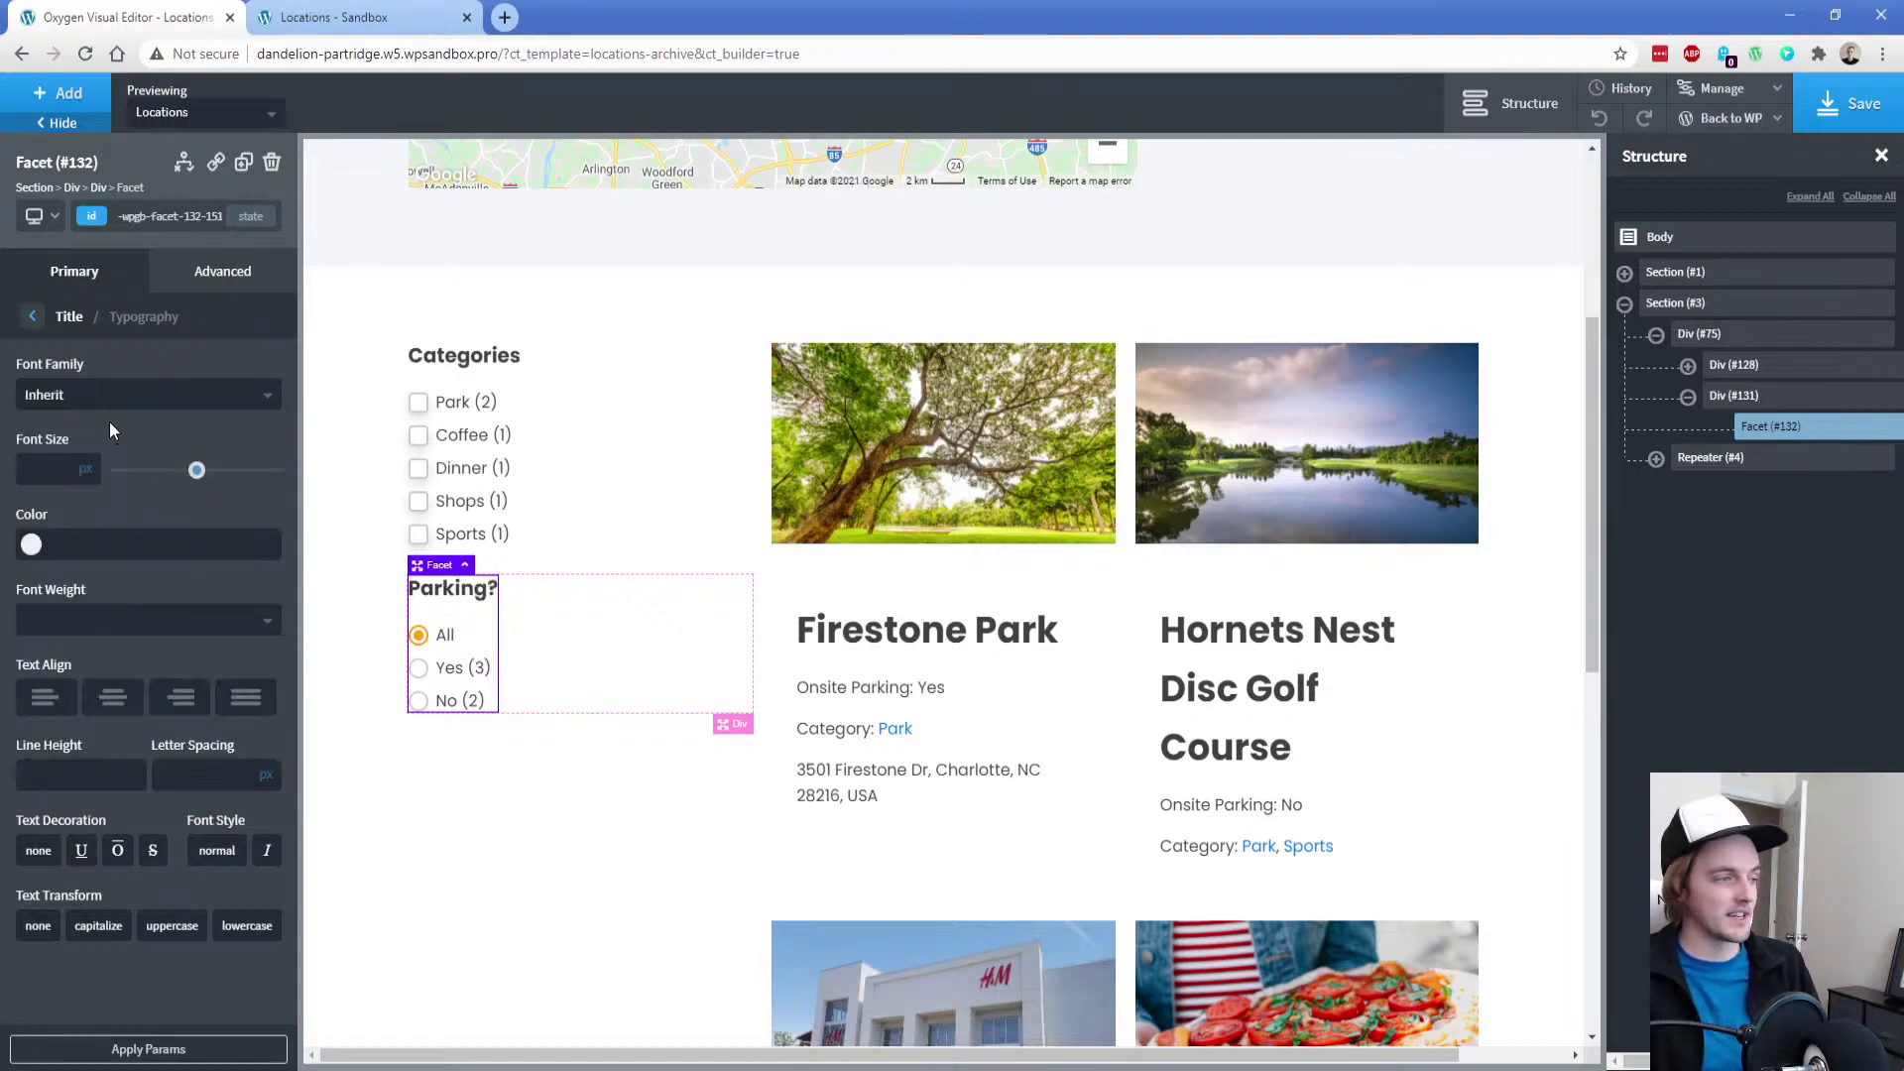
click(41, 316)
Duplicate the div holding the Parking? facet, switch the copy's facet to Search By Name, and apply the parameters
click(1737, 396)
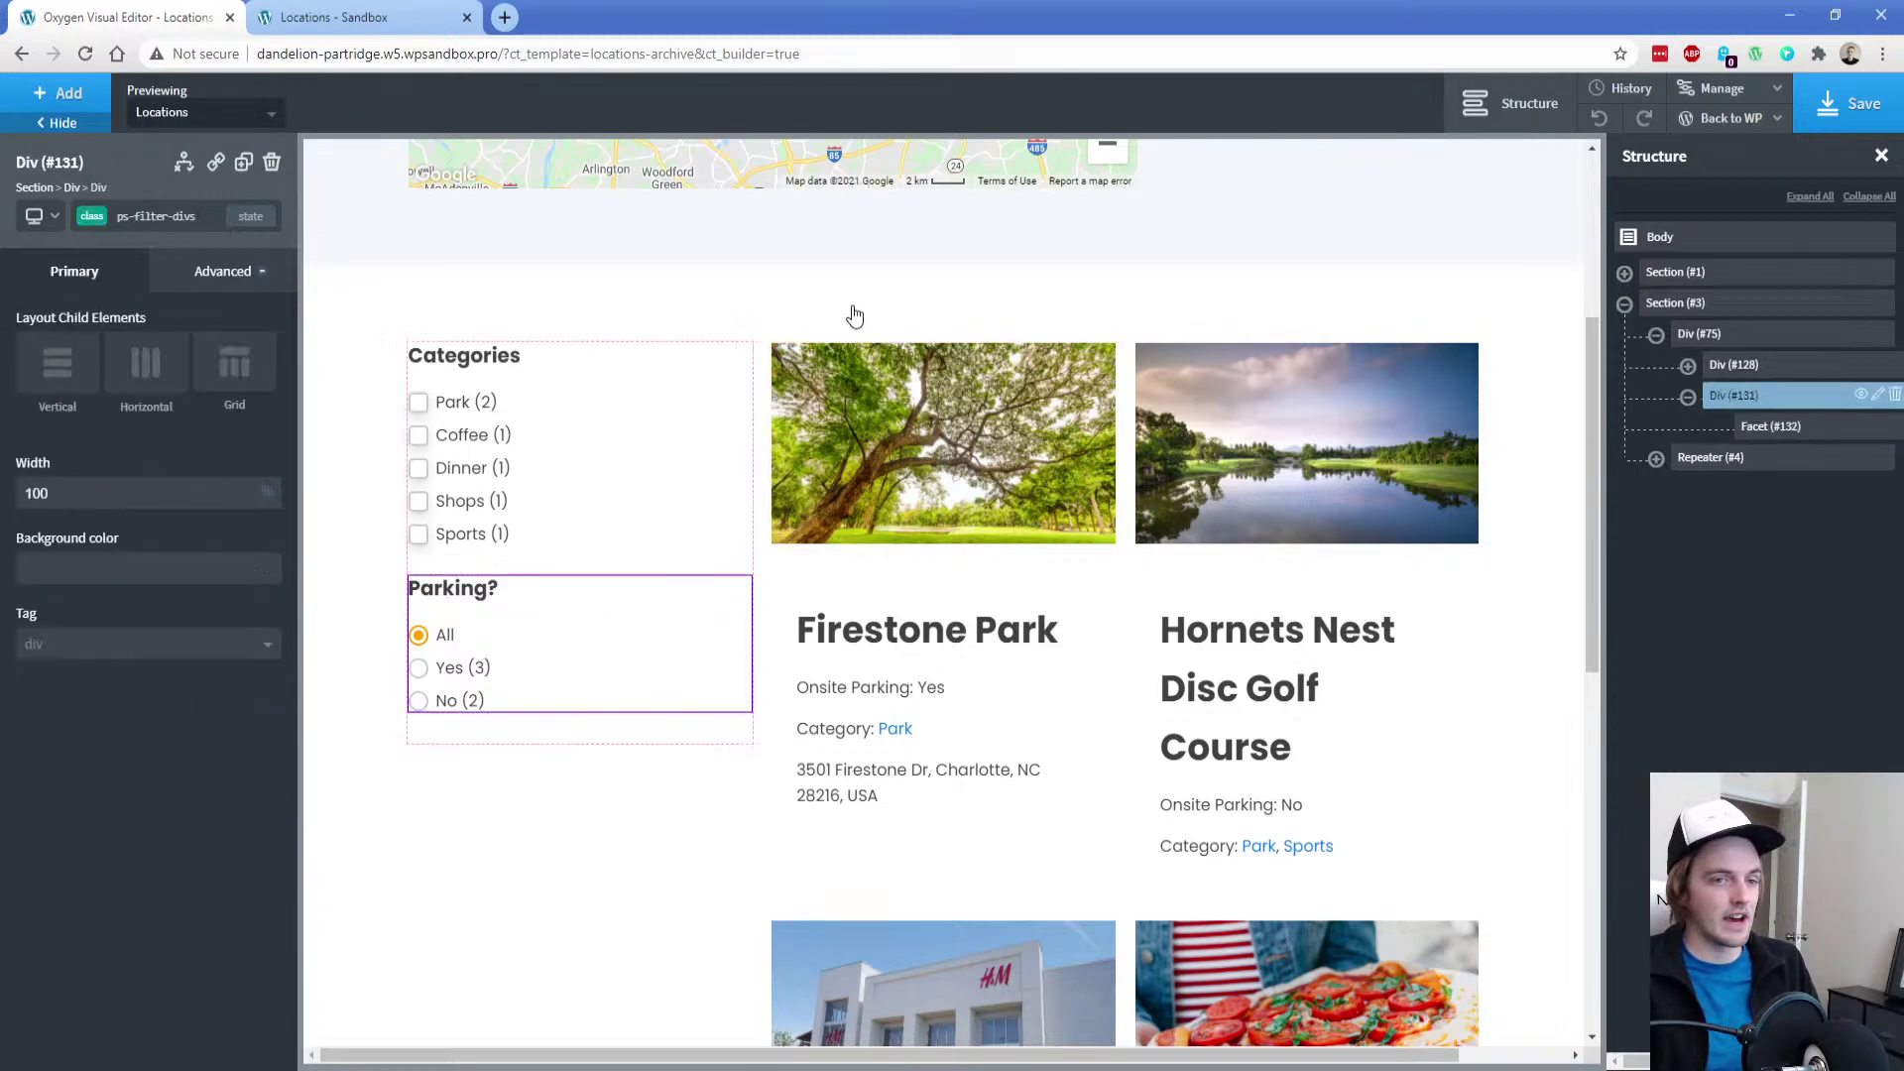
click(243, 164)
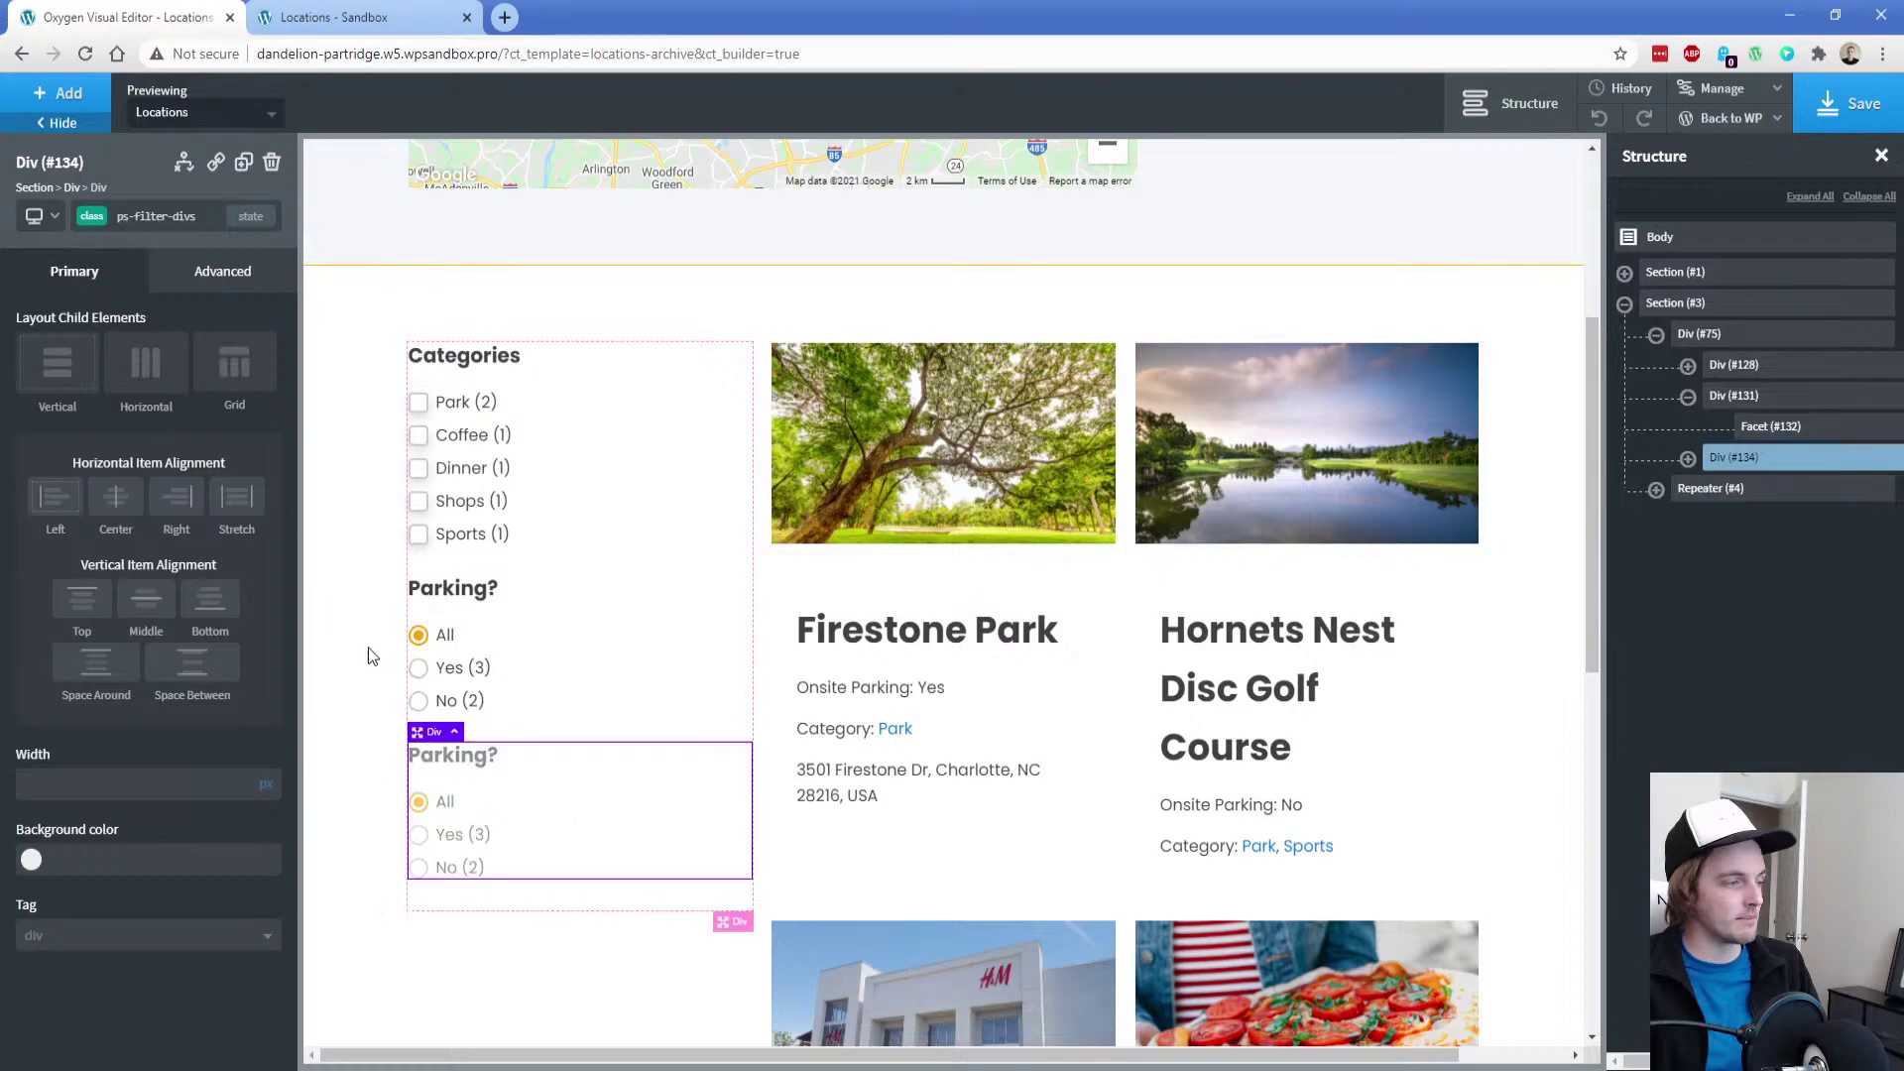
click(467, 800)
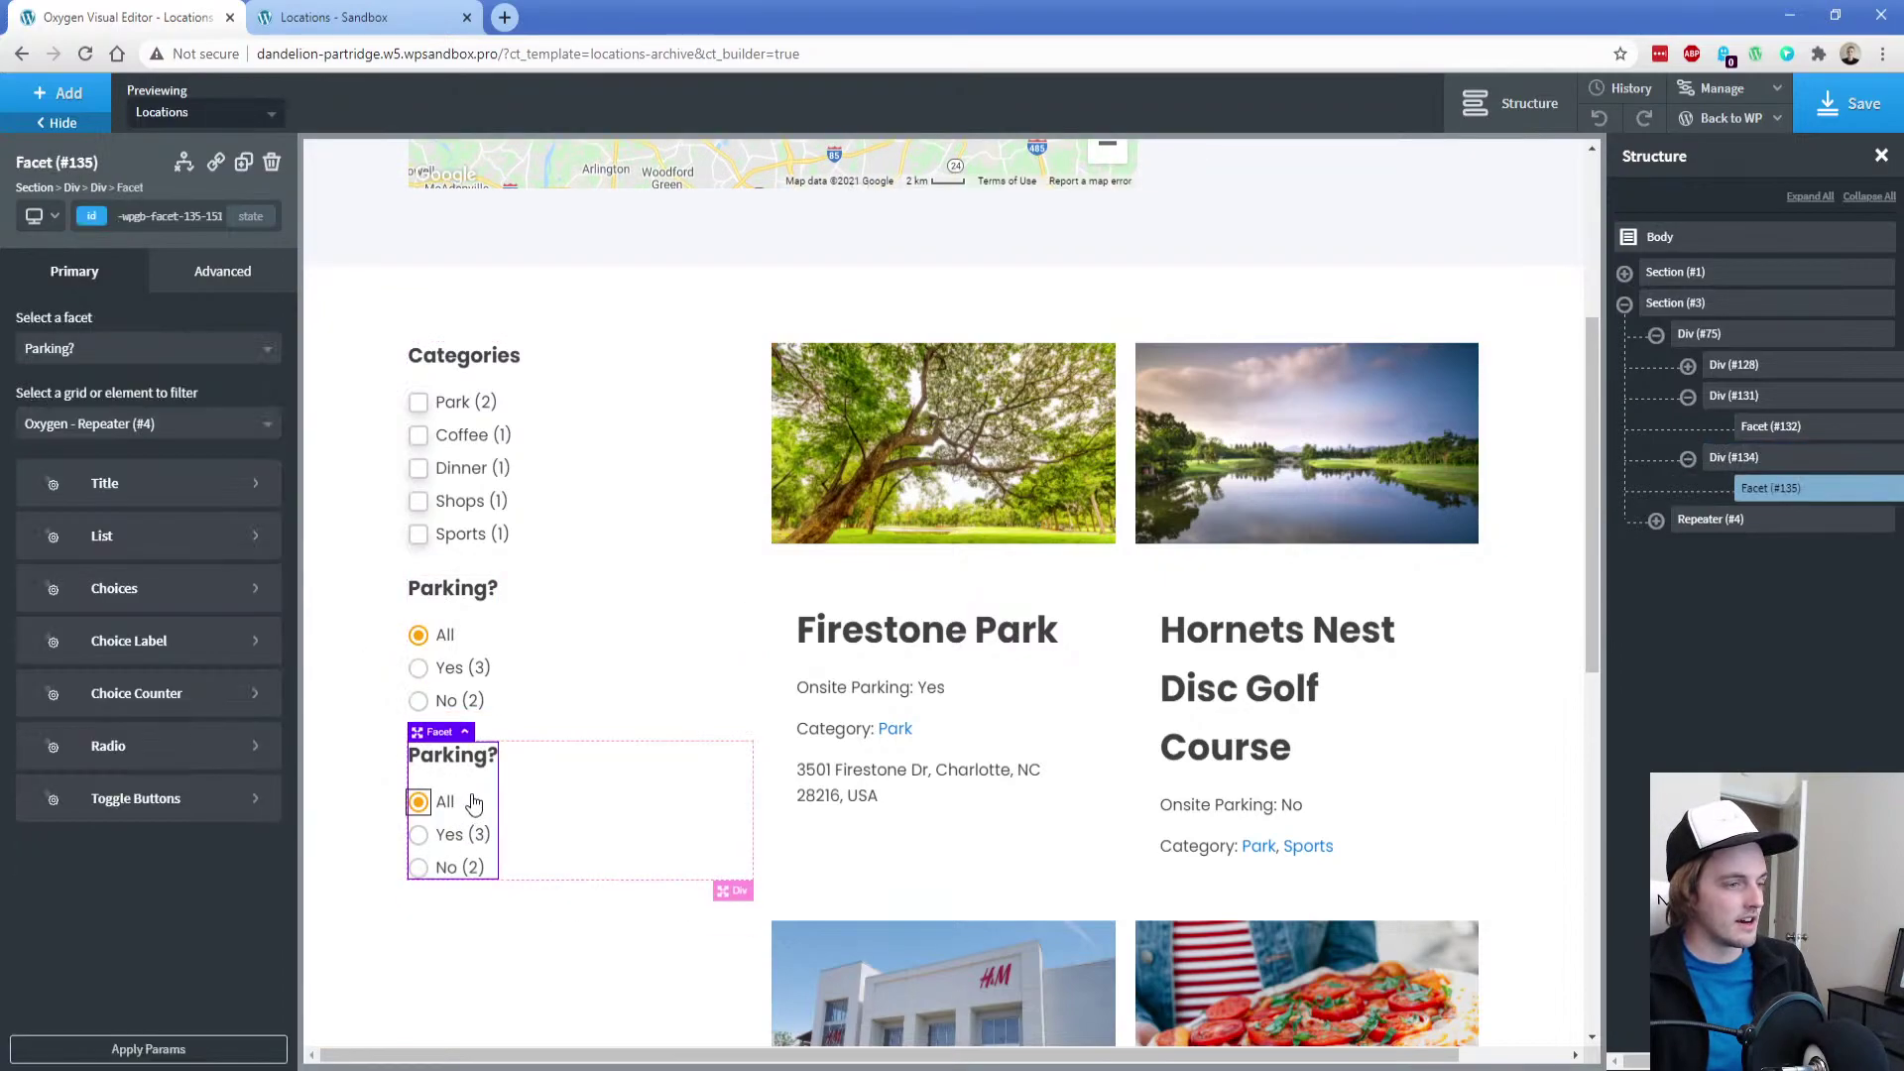
click(96, 363)
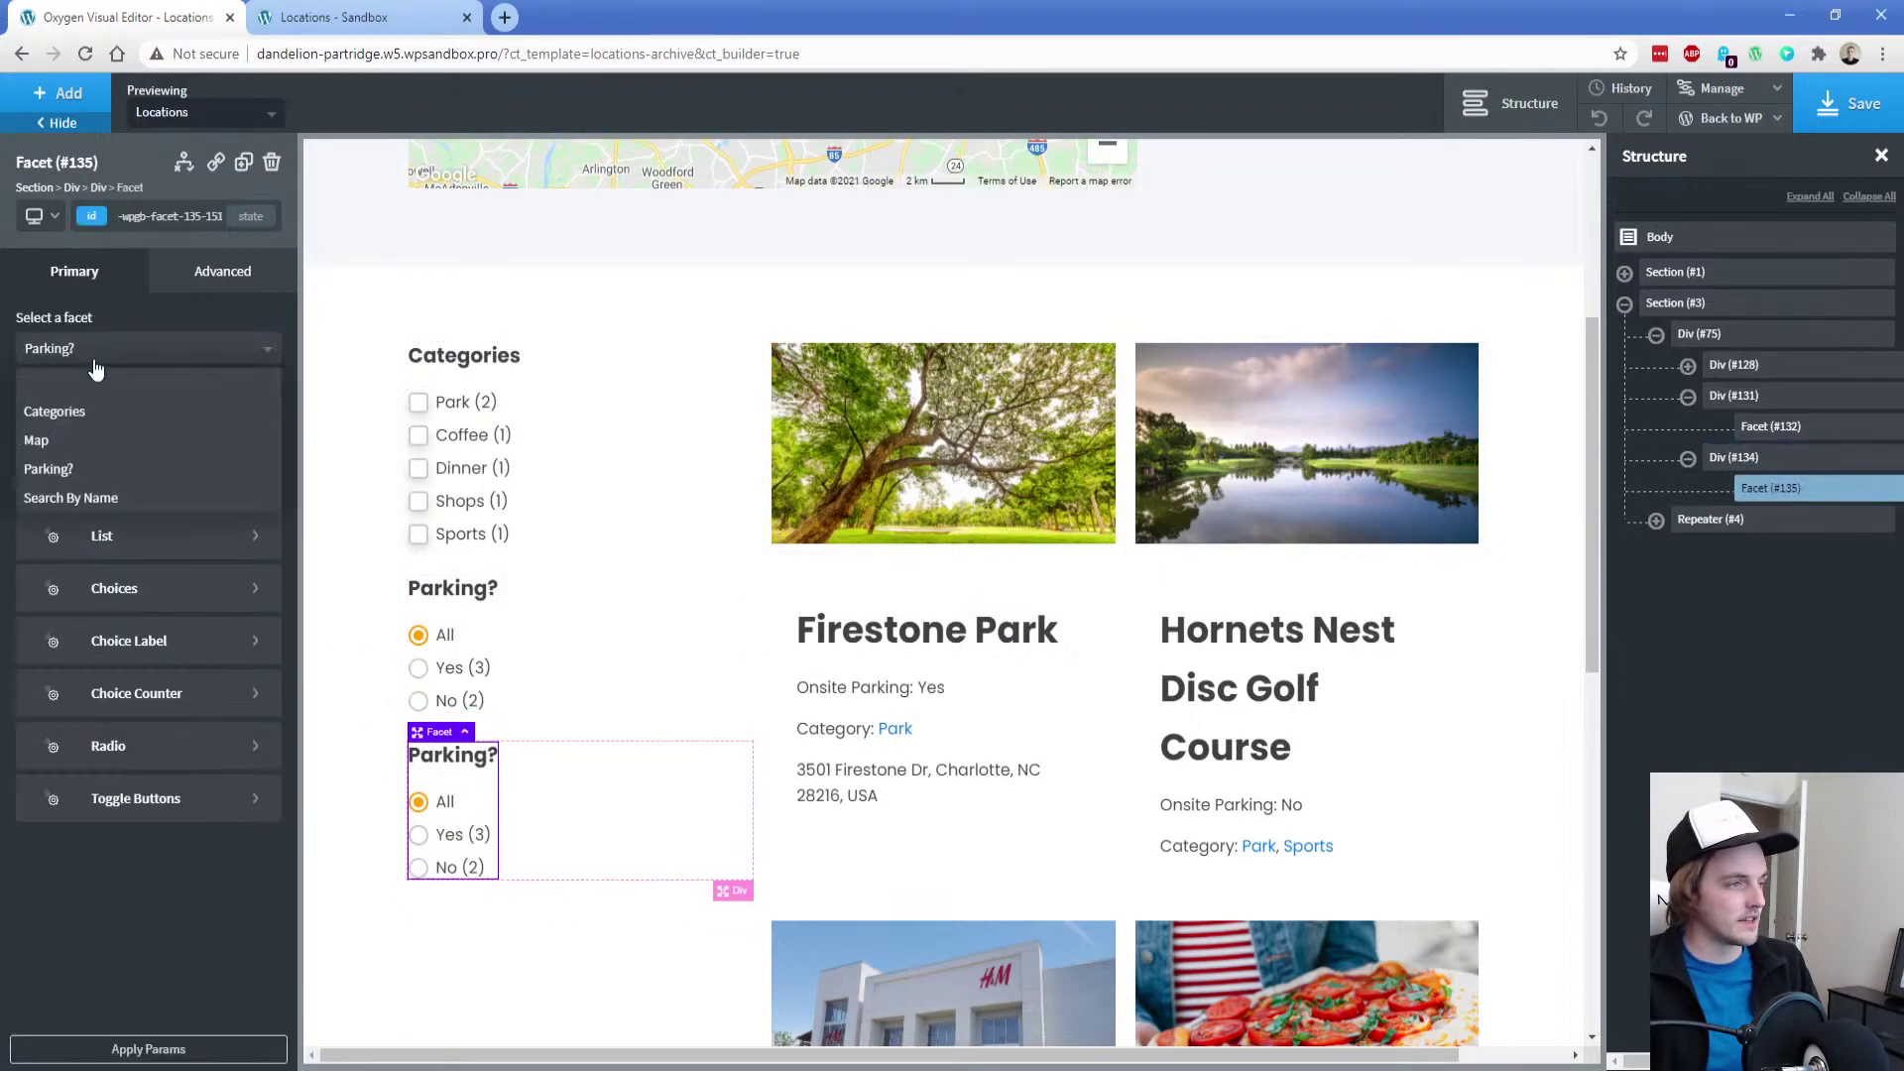
click(72, 497)
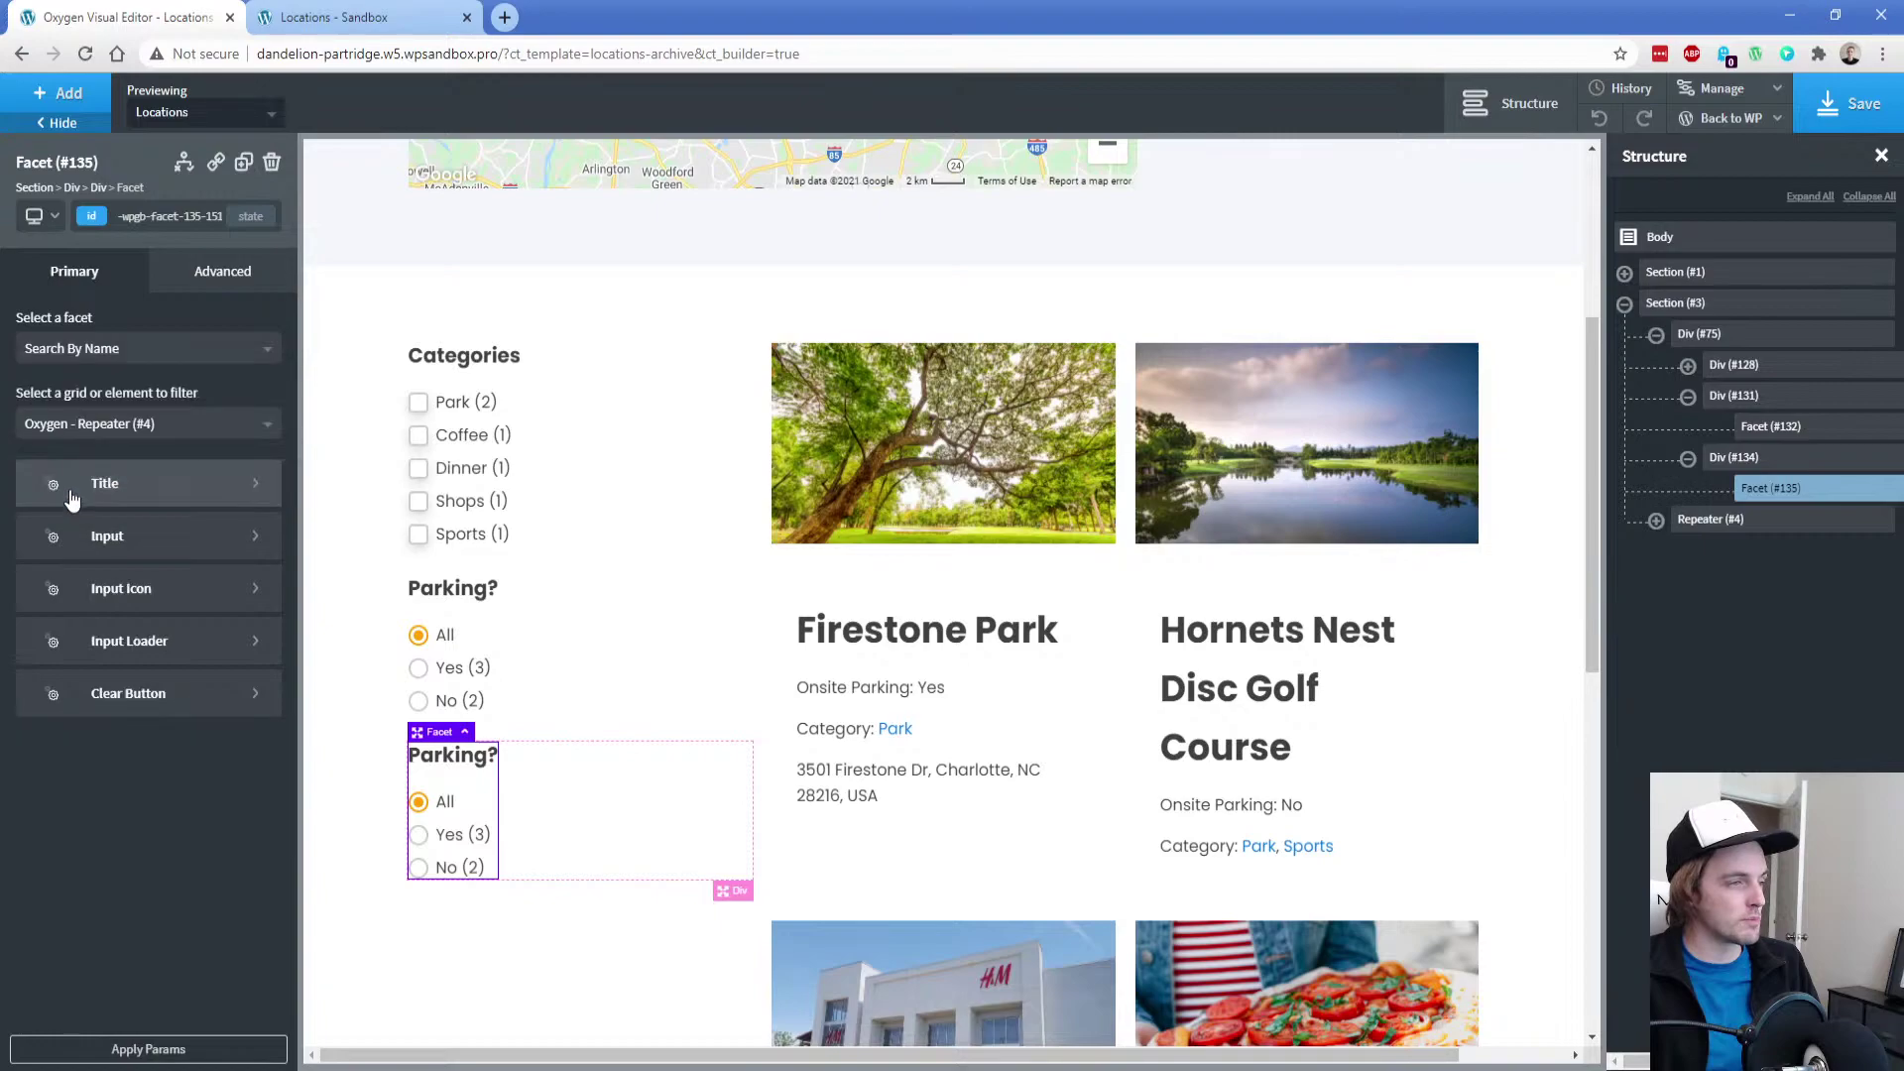
click(187, 1050)
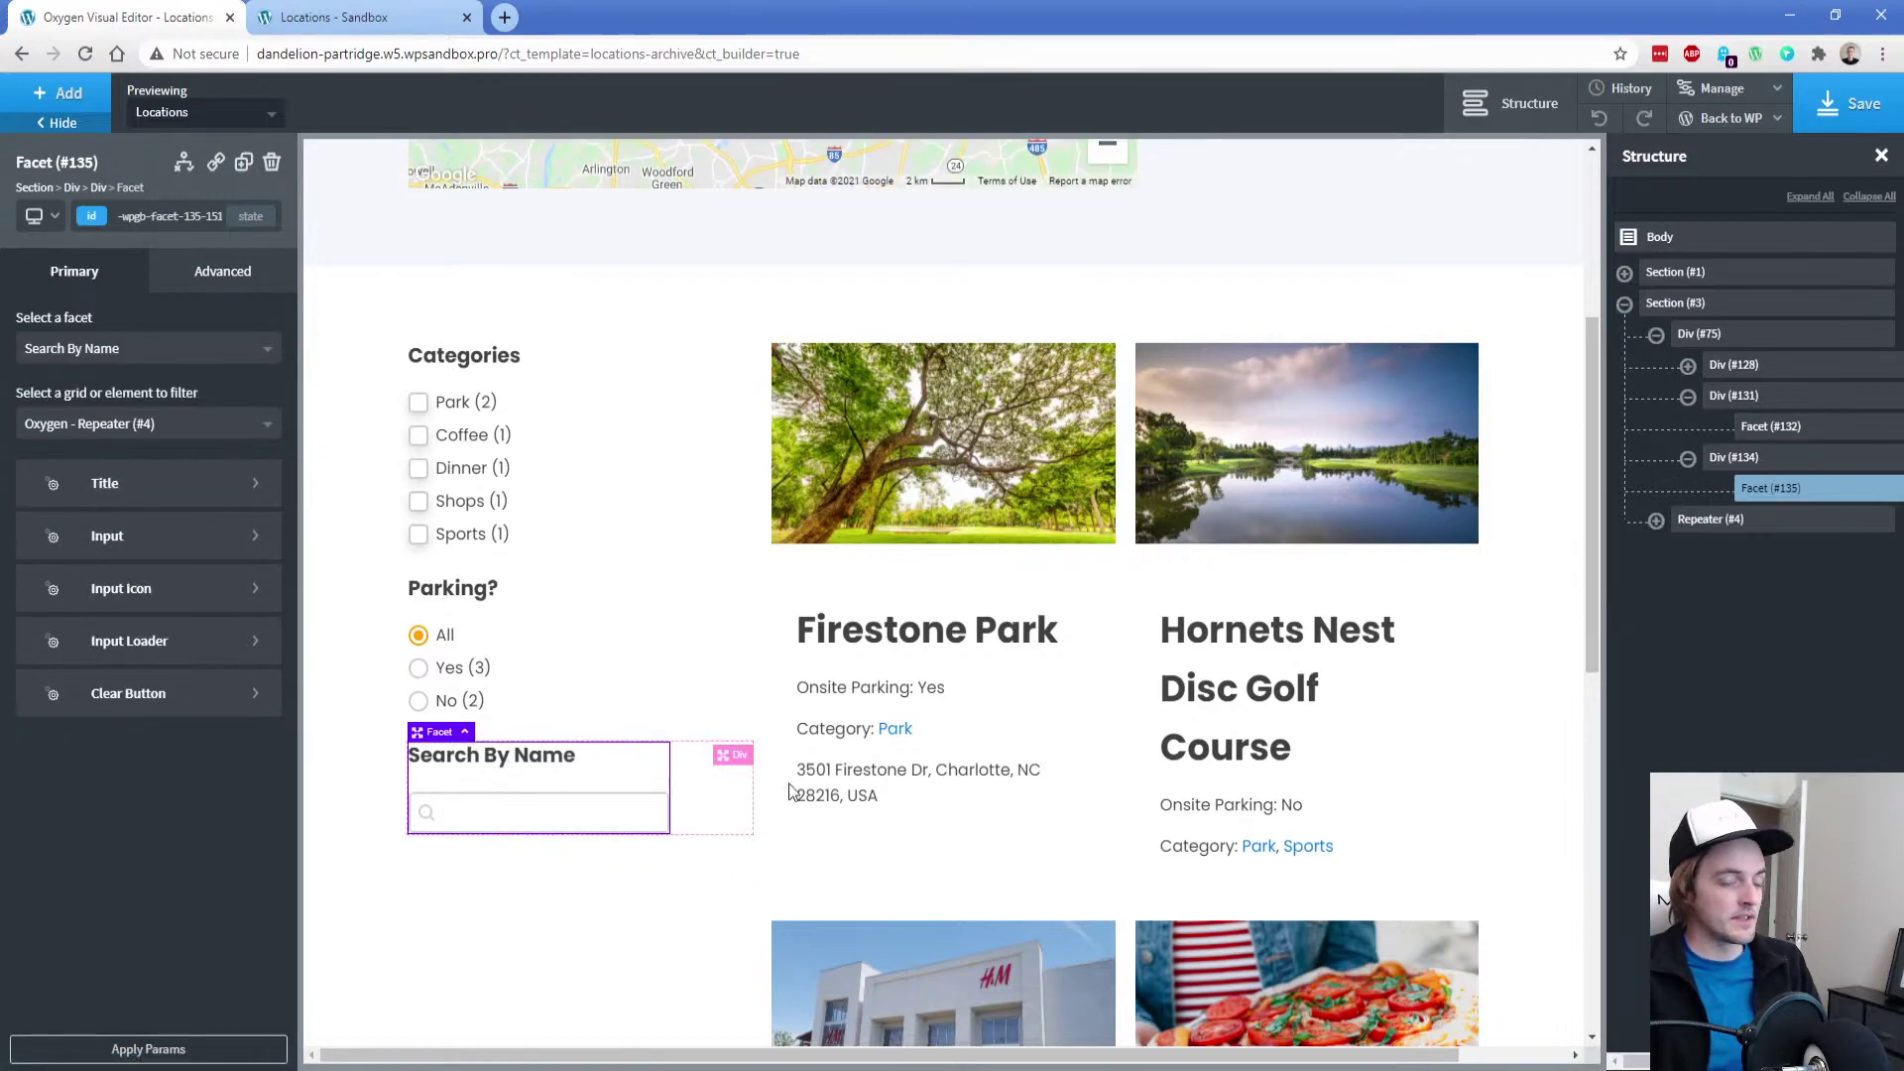
Move the Search By Name div above the Categories div in the sidebar and save the template
click(1686, 459)
drag(1731, 459, 1730, 367)
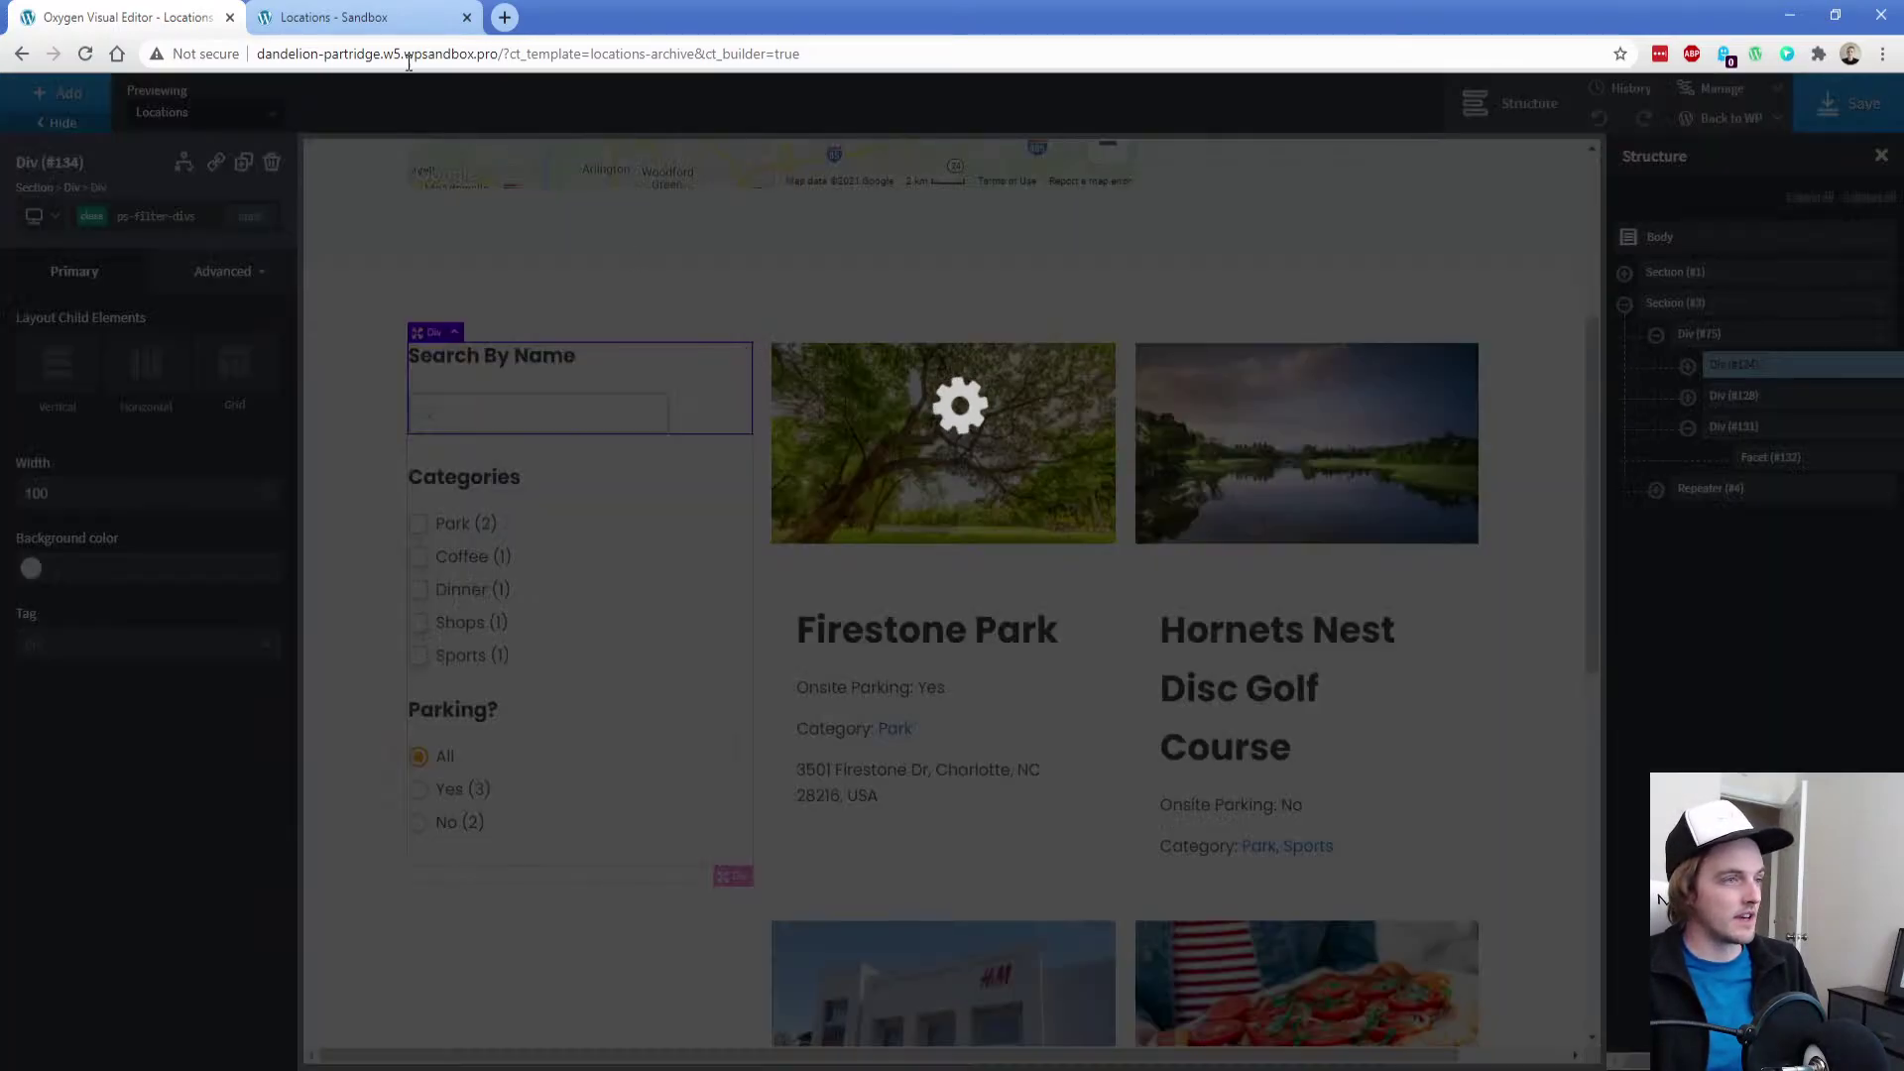
Reload the live Locations page and test the Categories facet by filtering on Coffee and removing the filter
click(361, 17)
key(F5)
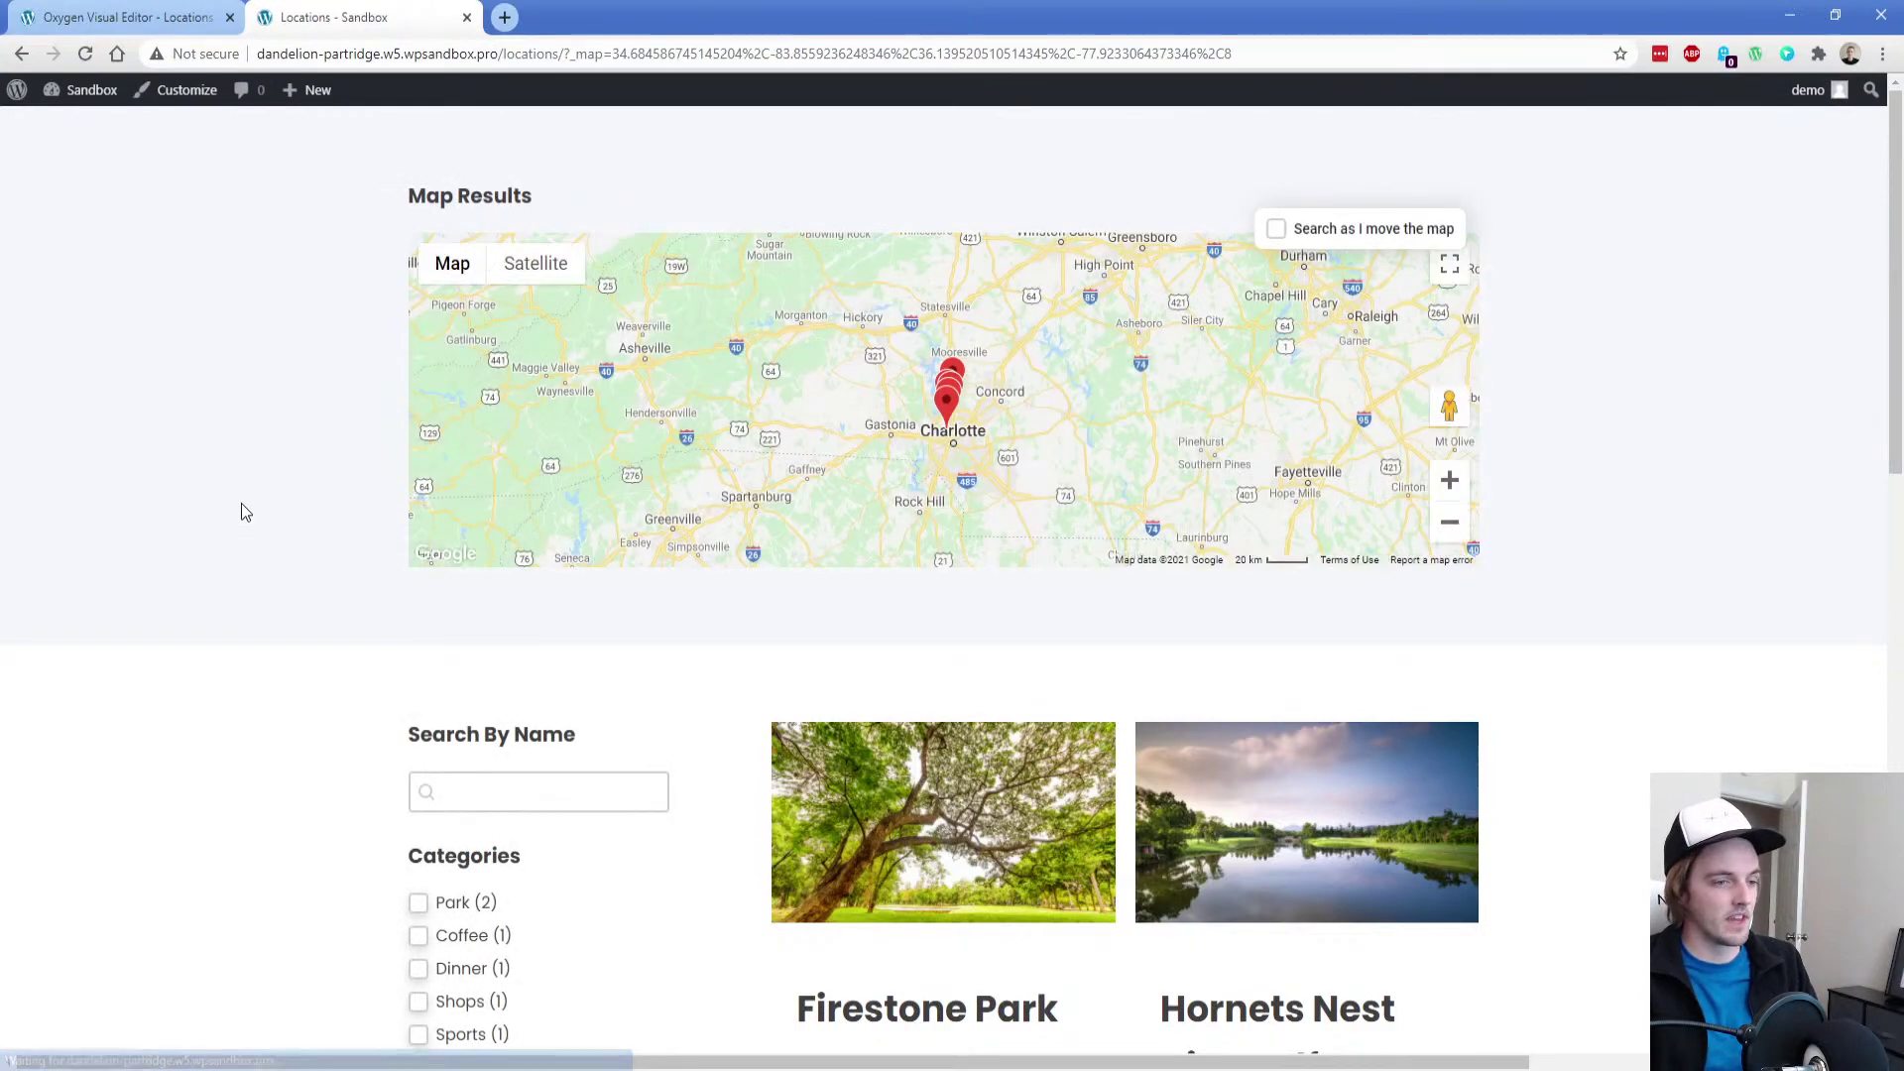
scroll(238, 488, down, 4)
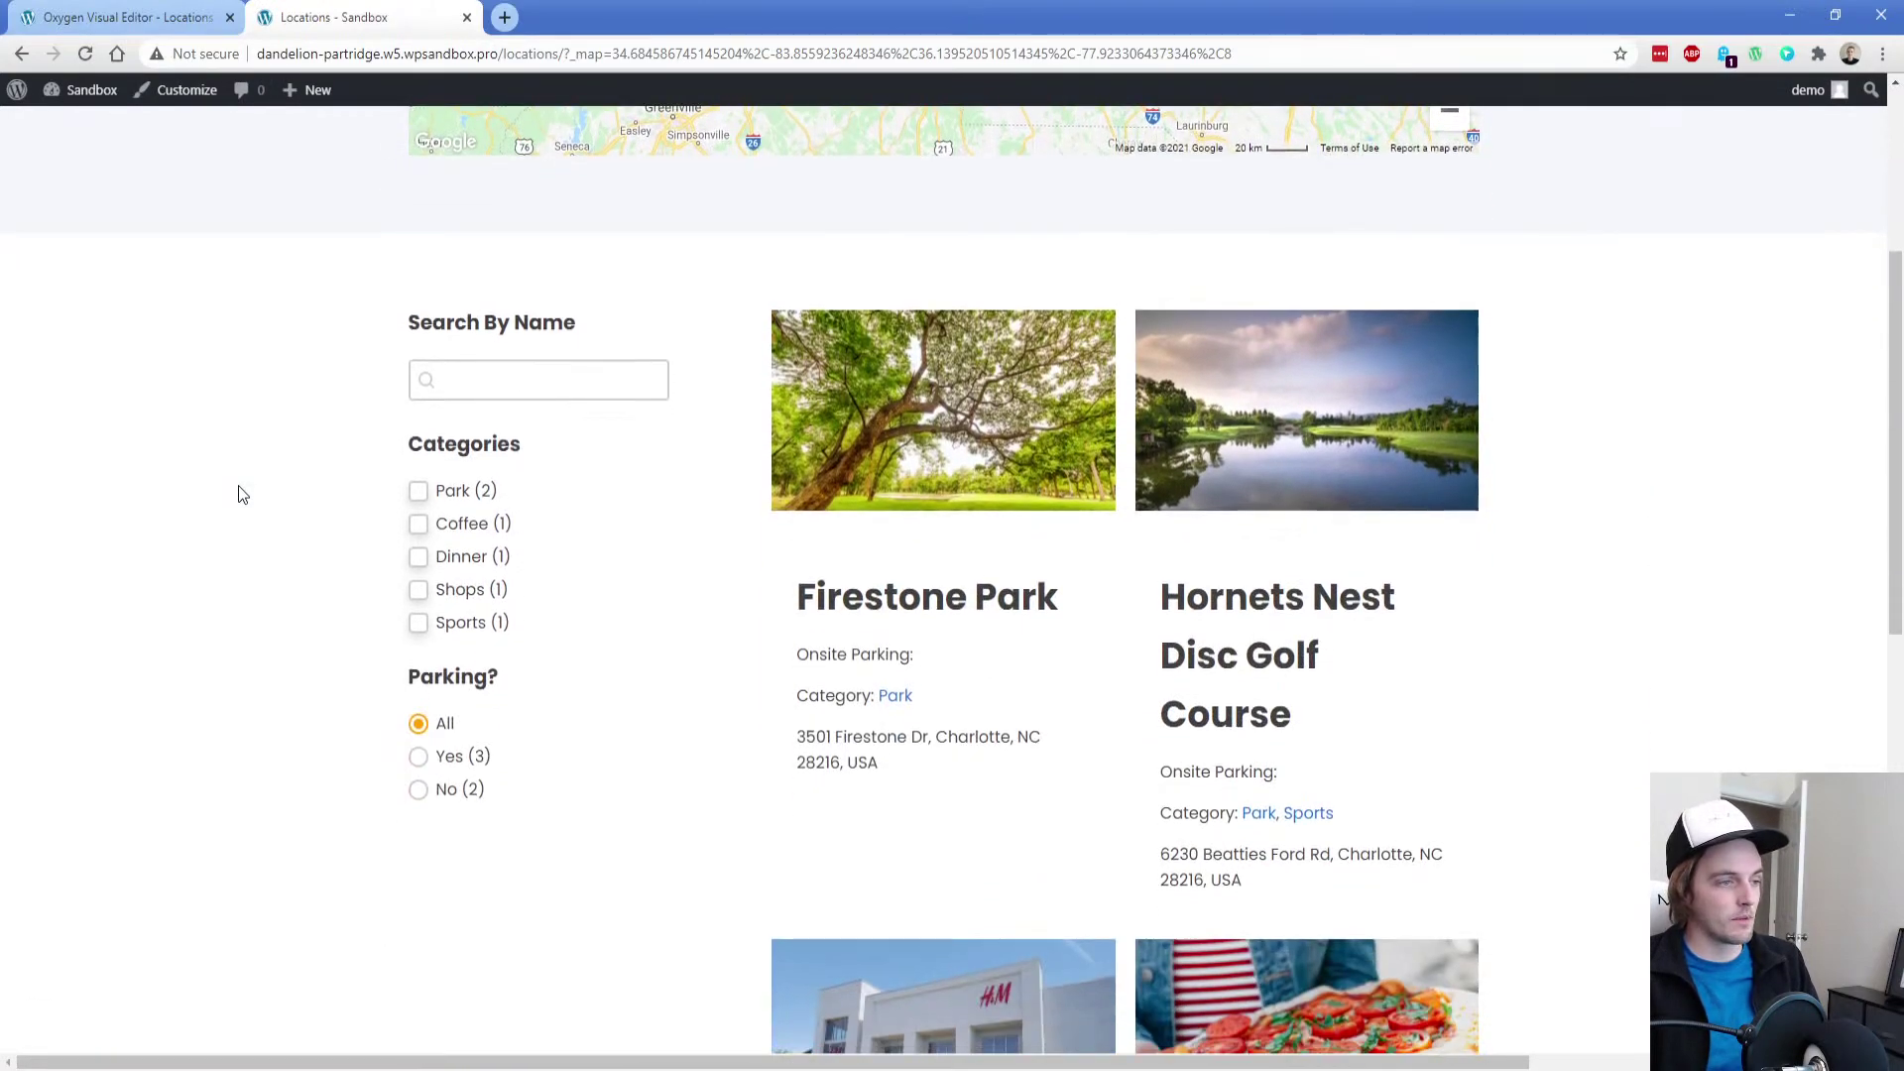
click(418, 523)
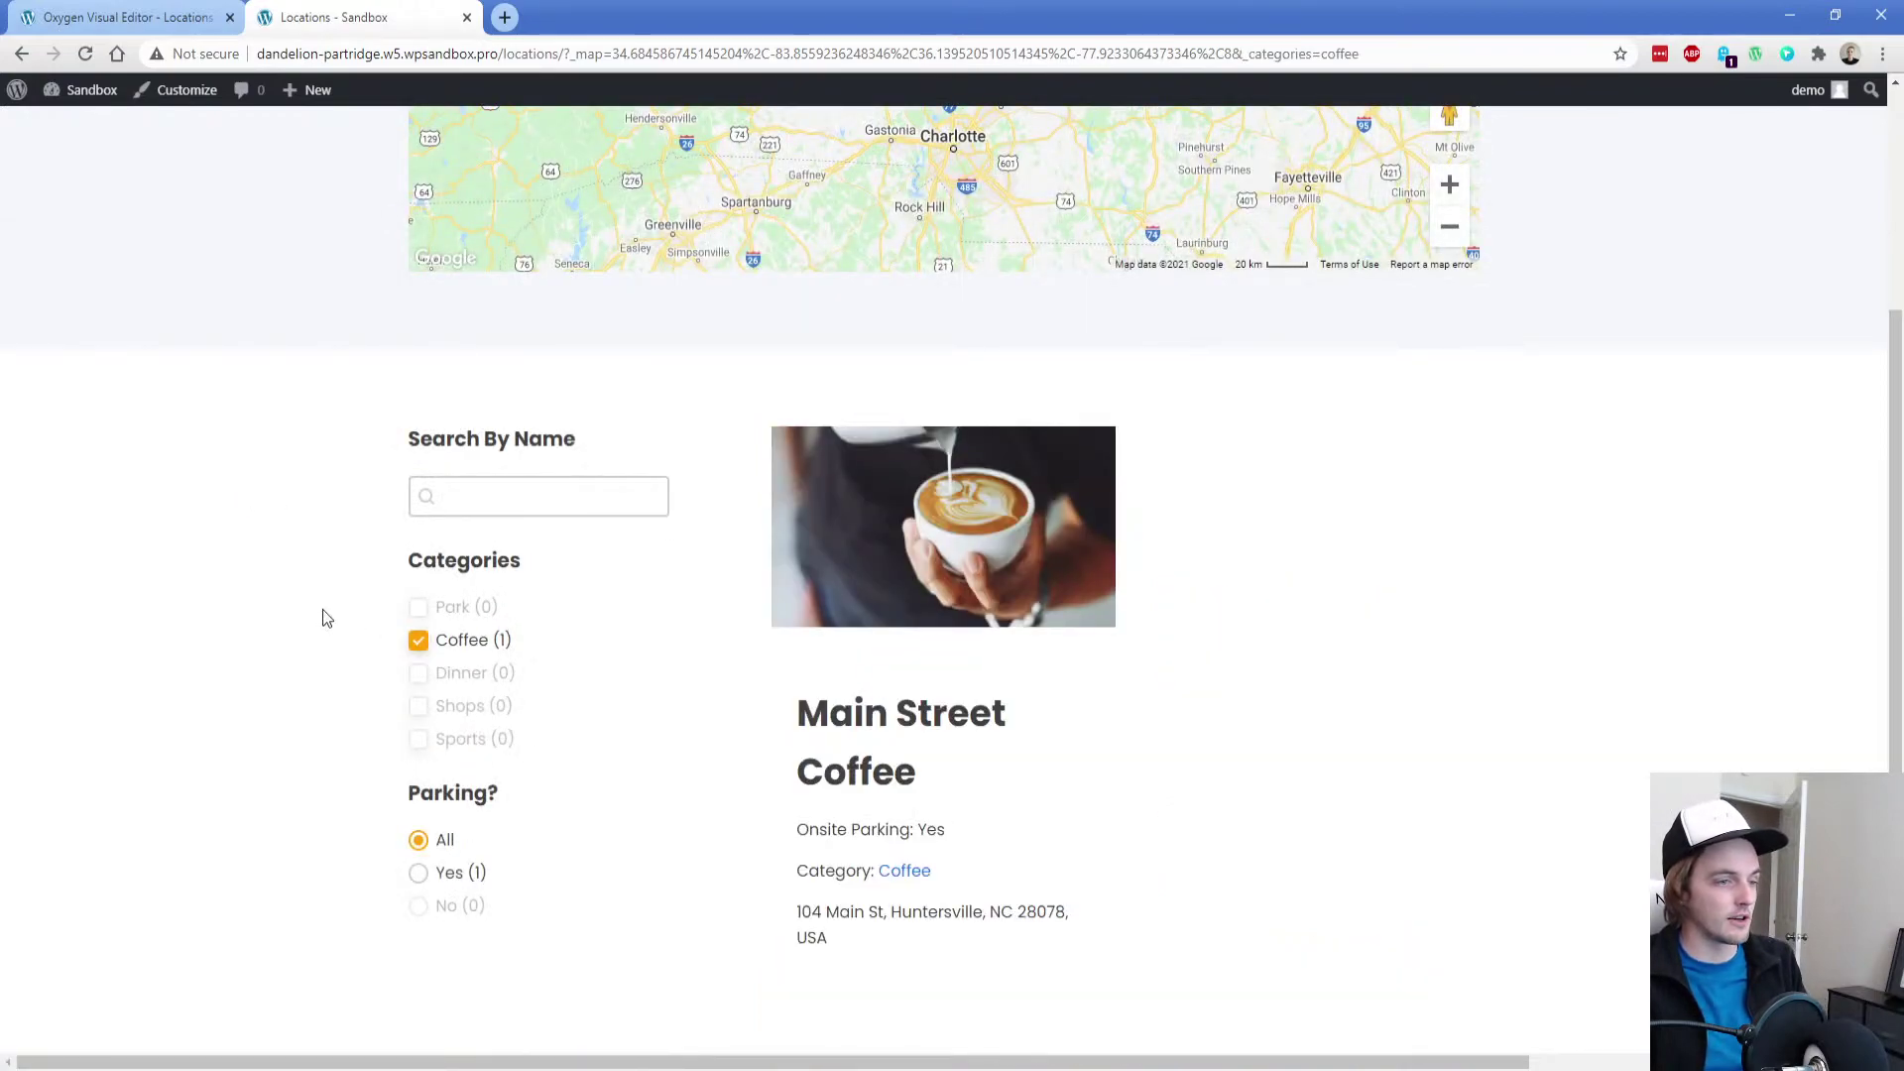
click(418, 640)
Test the Search By Name facet on the live Locations page by searching "fire", choosing Firestone Park, and clearing the search
click(535, 497)
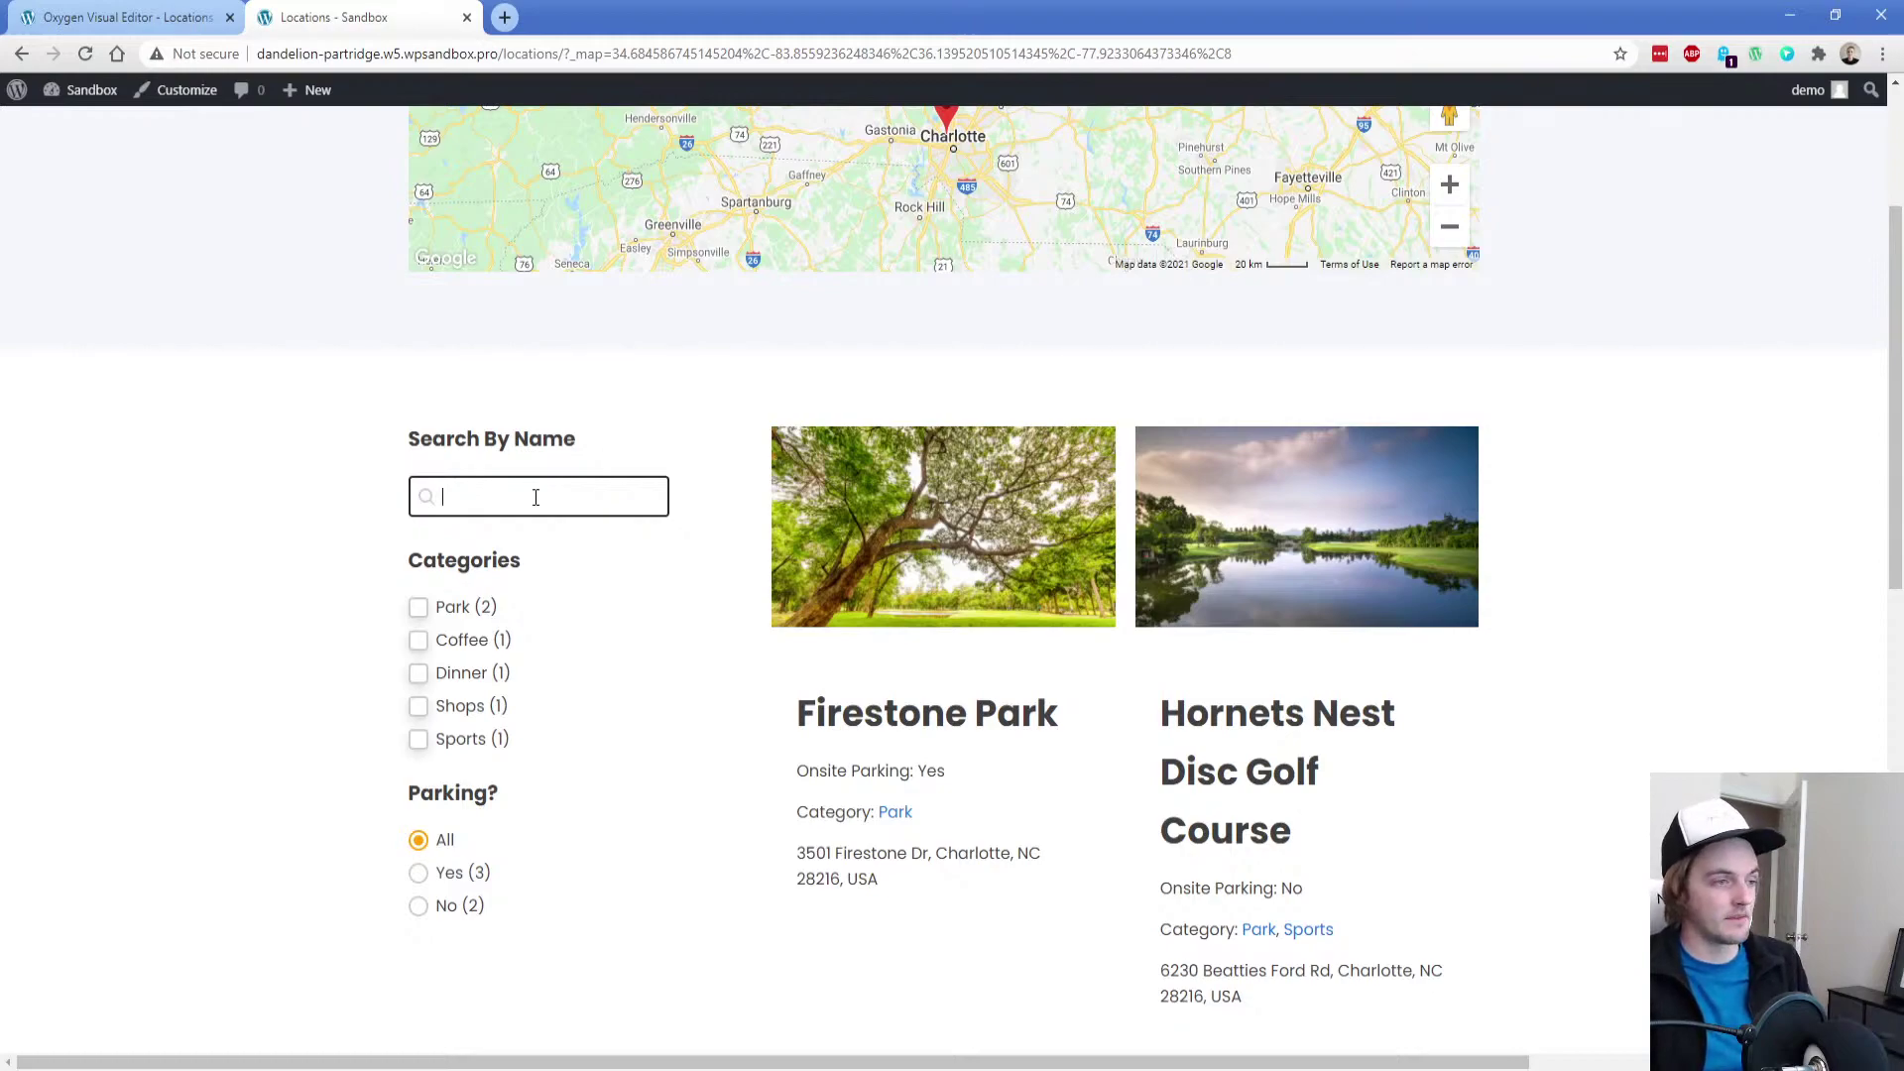
text(f)
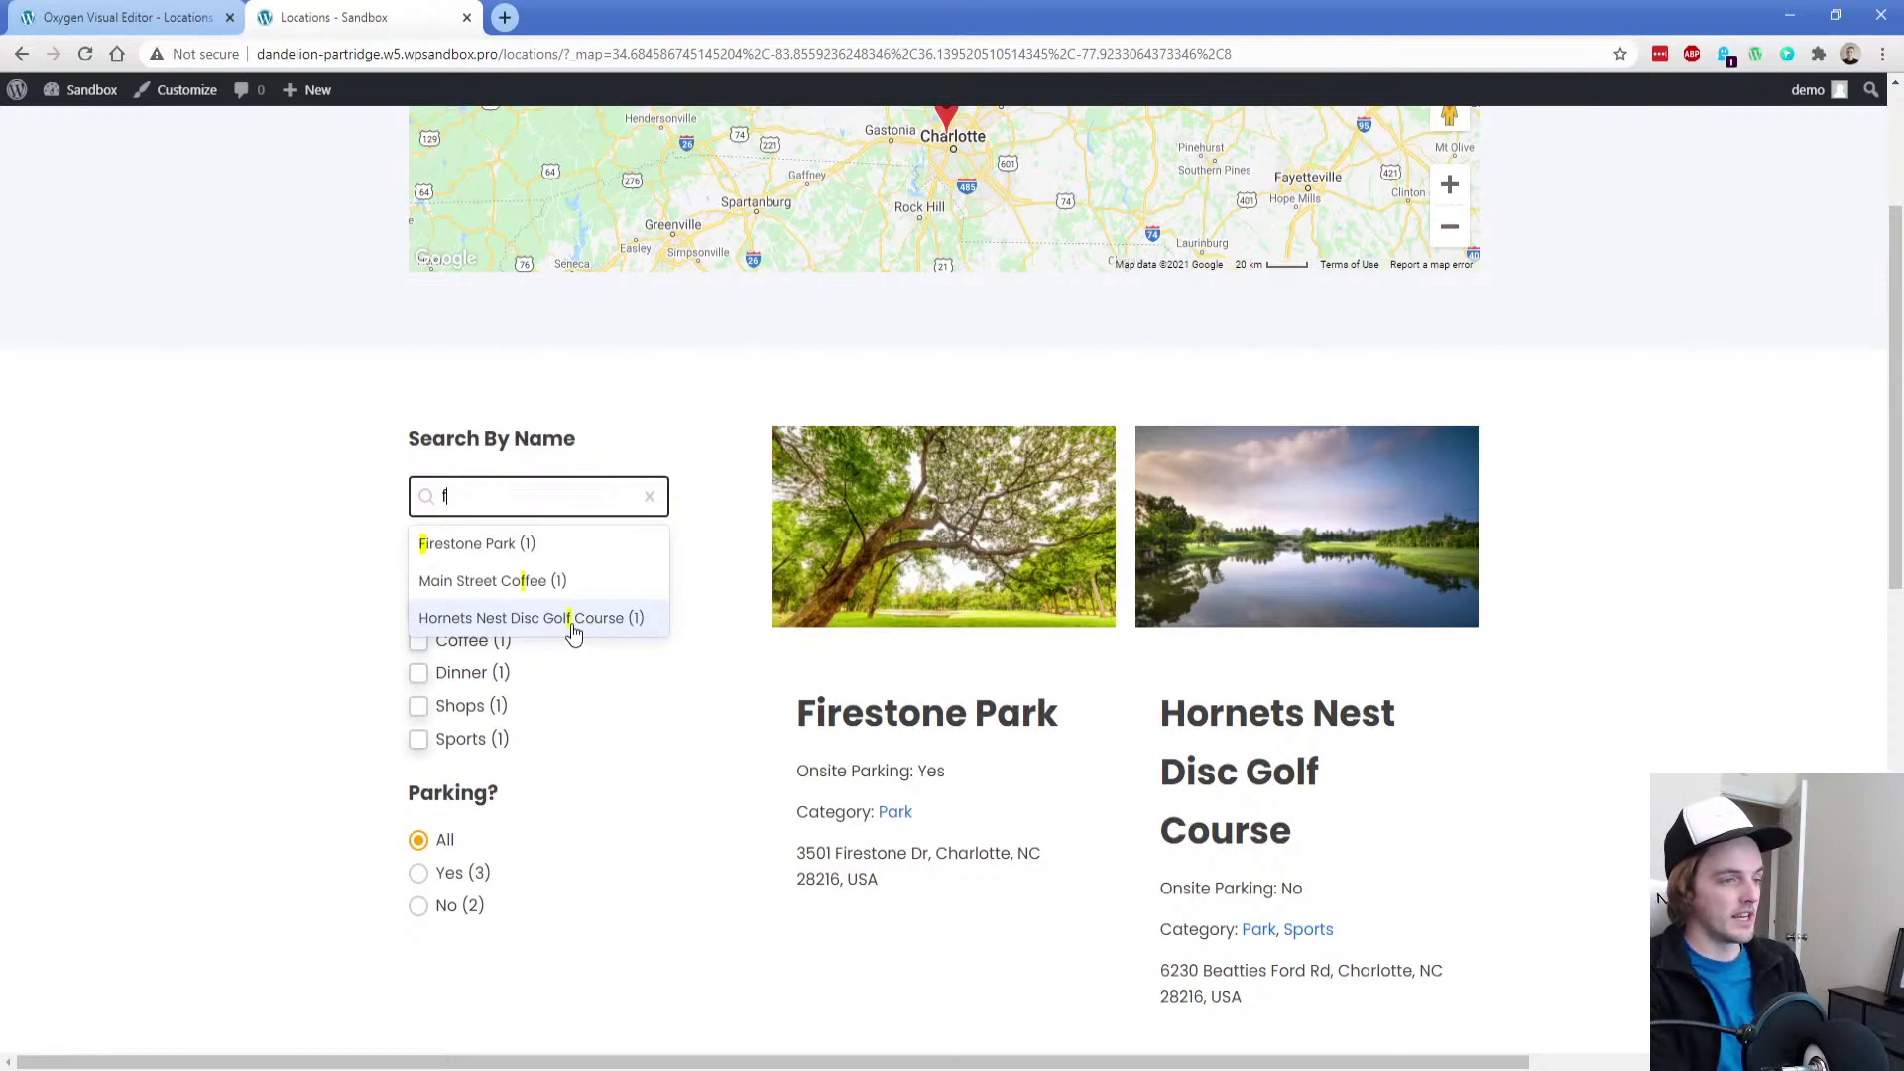
text(ire)
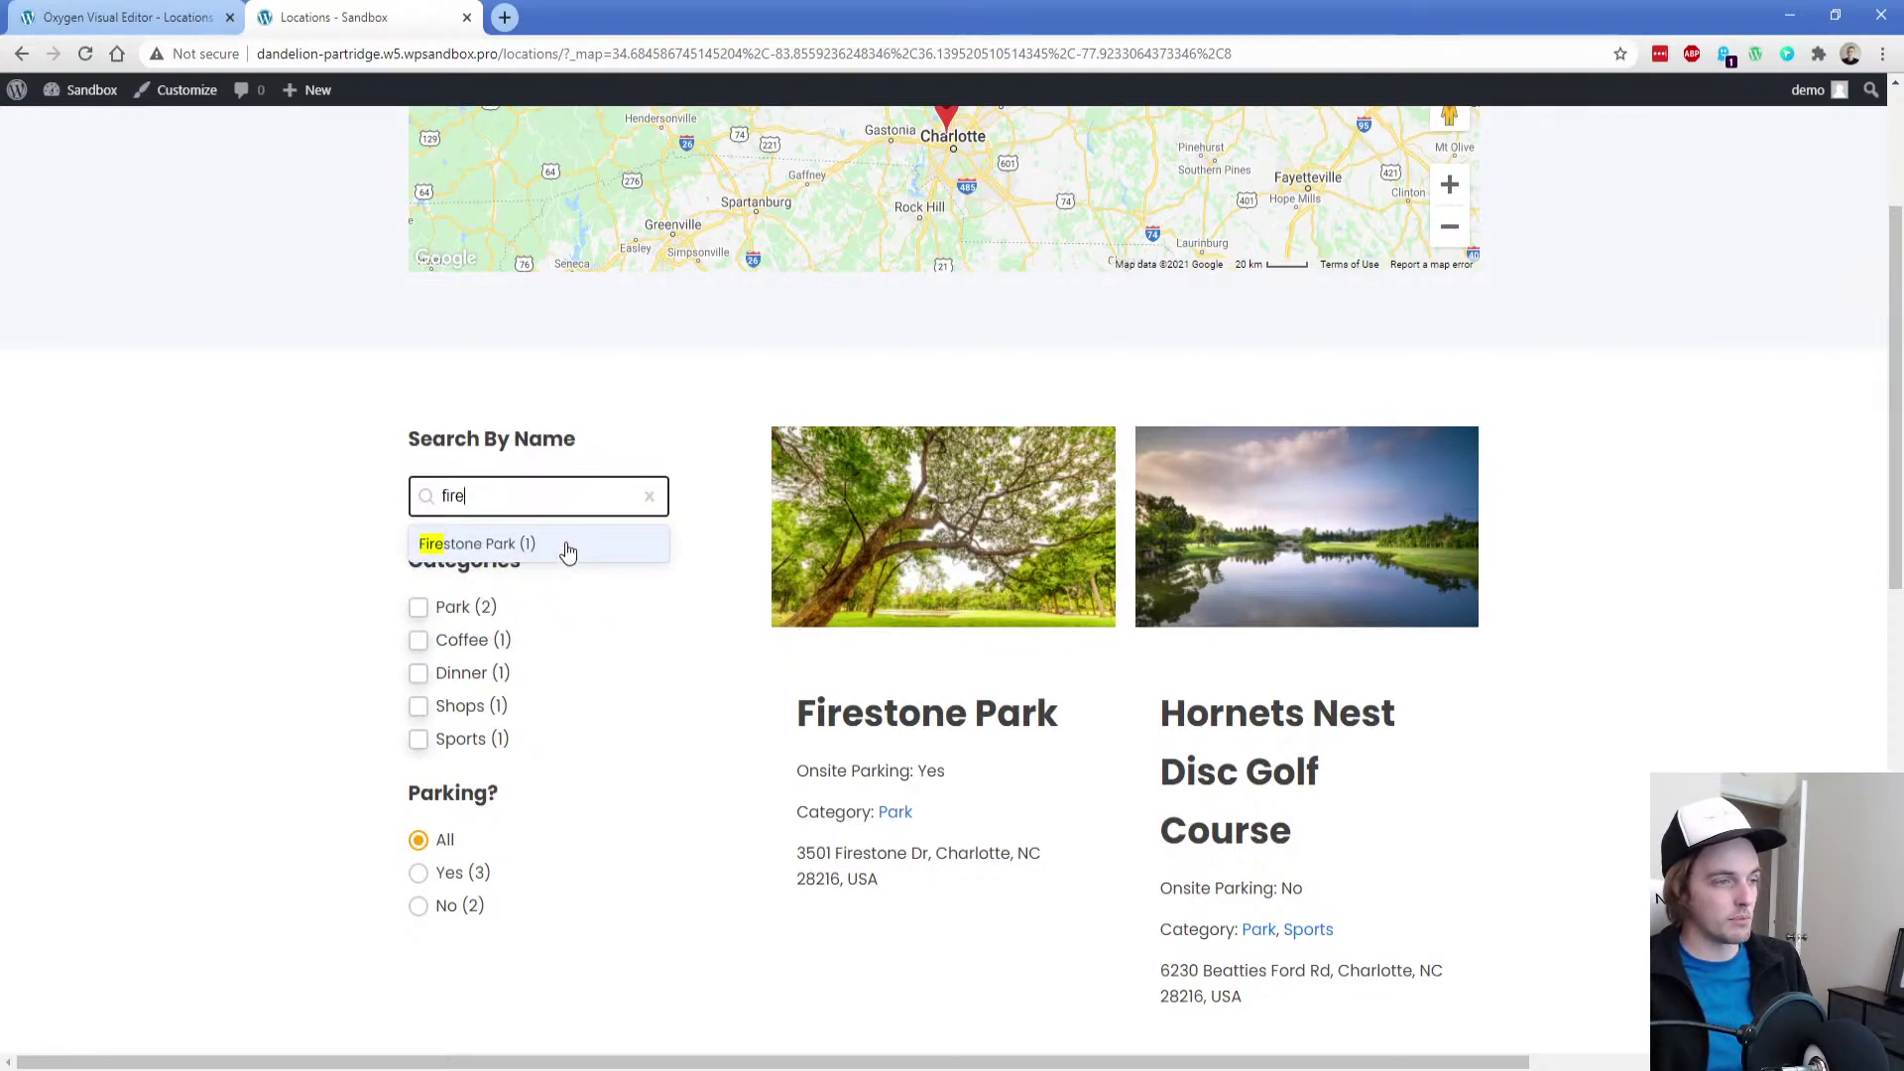
click(567, 546)
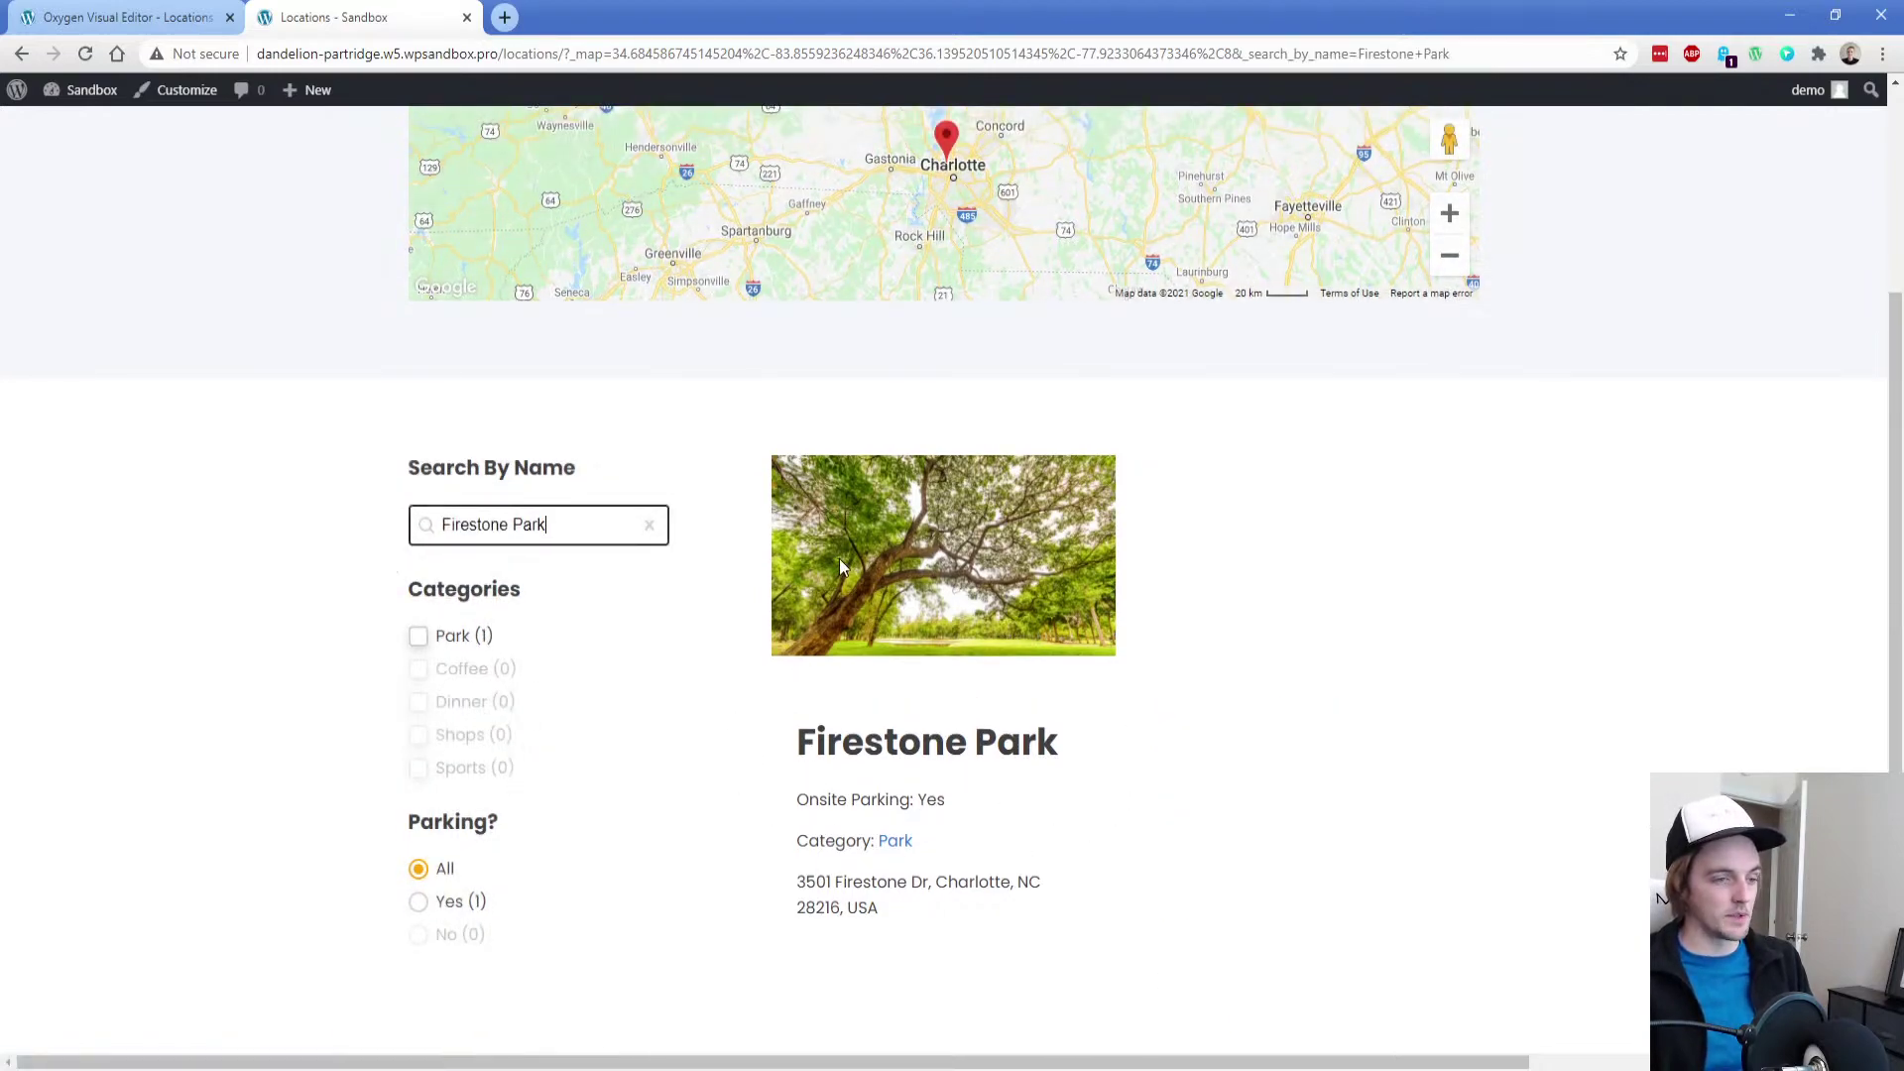
click(650, 528)
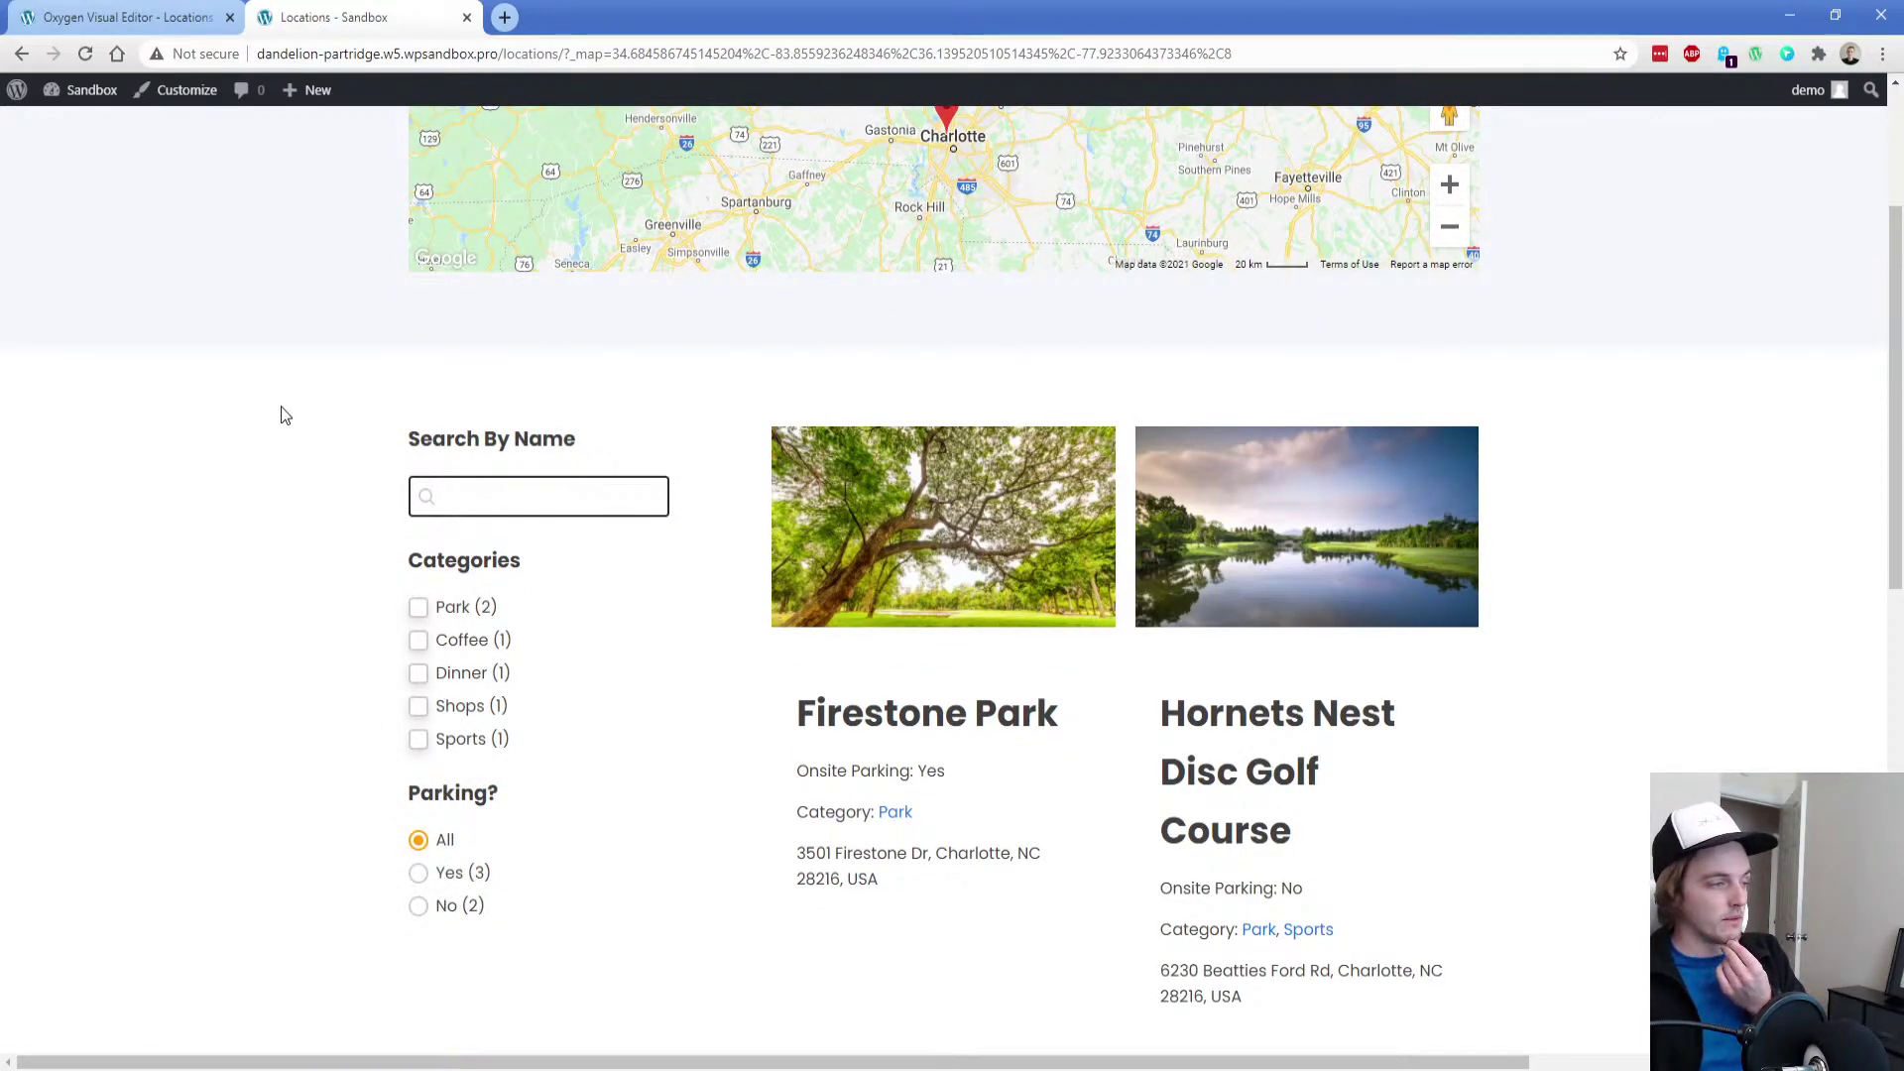
Return to the Oxygen editor and add a Code Block to the section holding the facets and listings
click(124, 17)
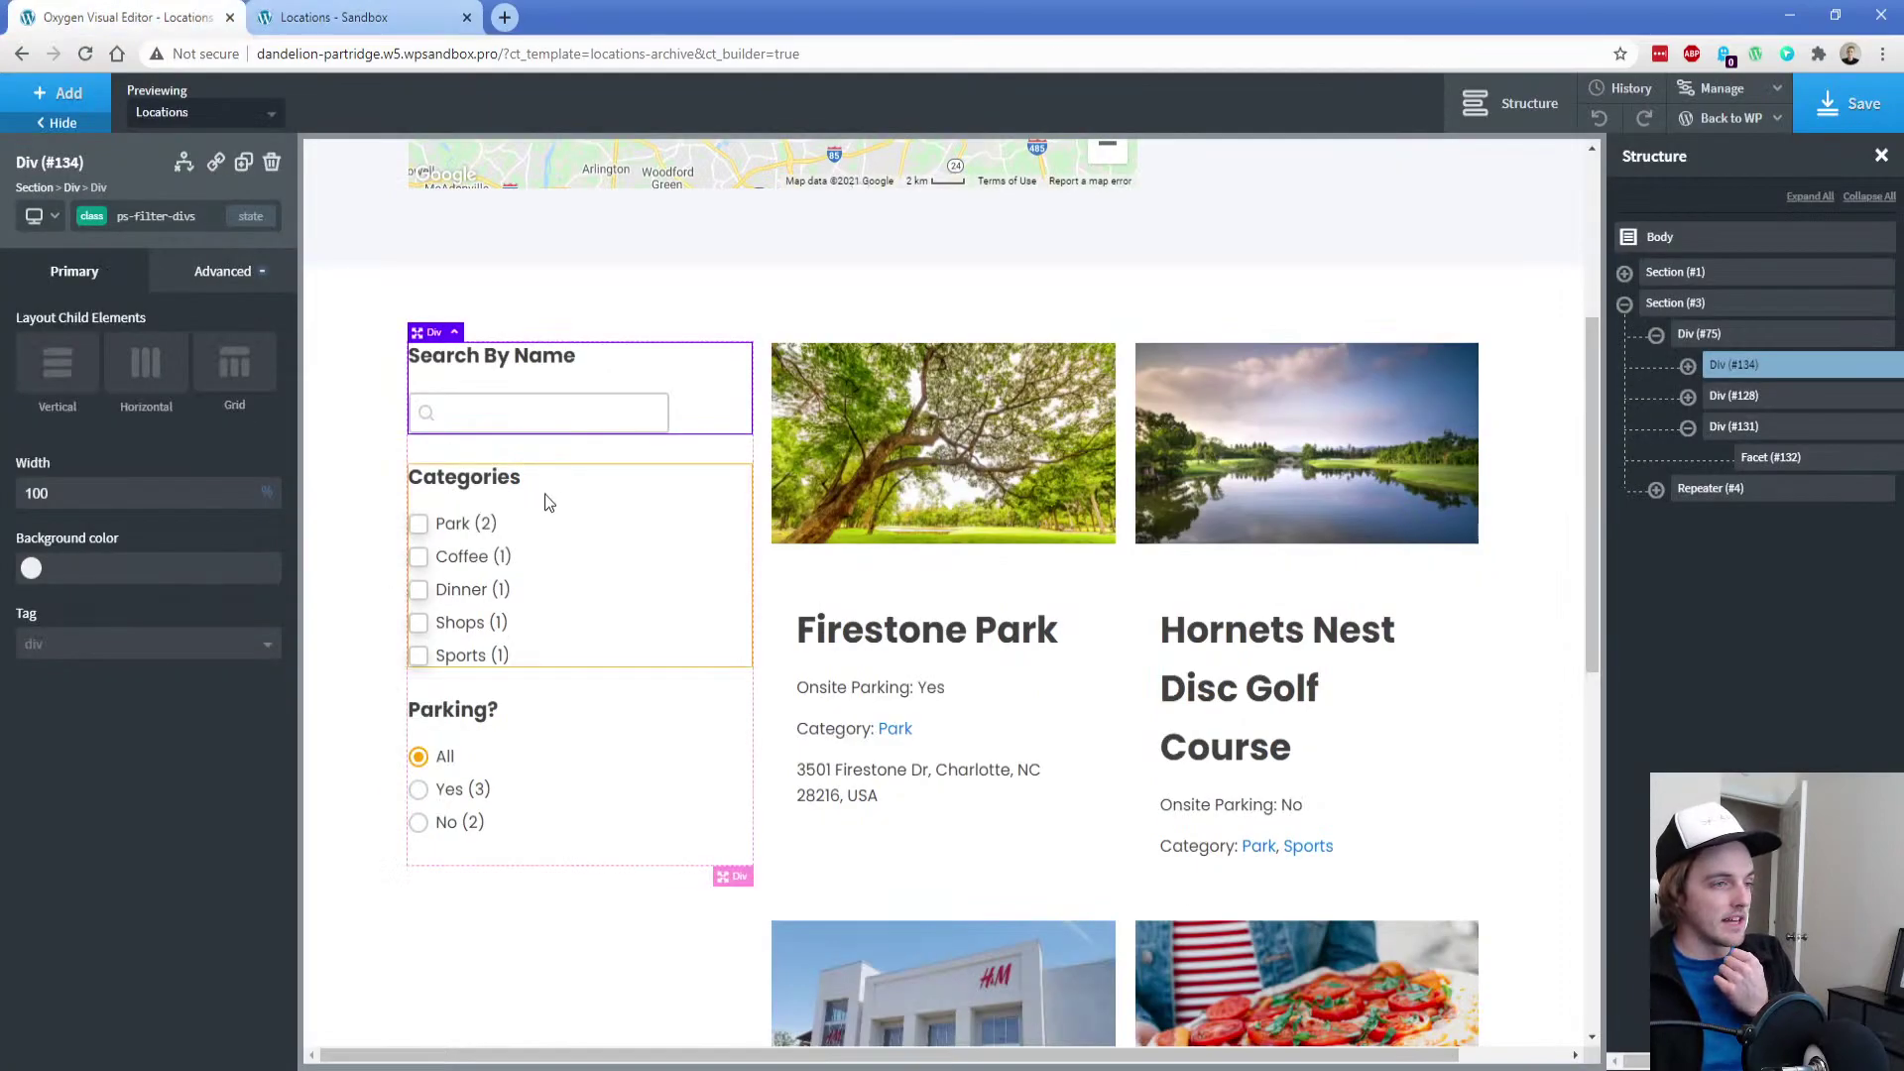
click(575, 501)
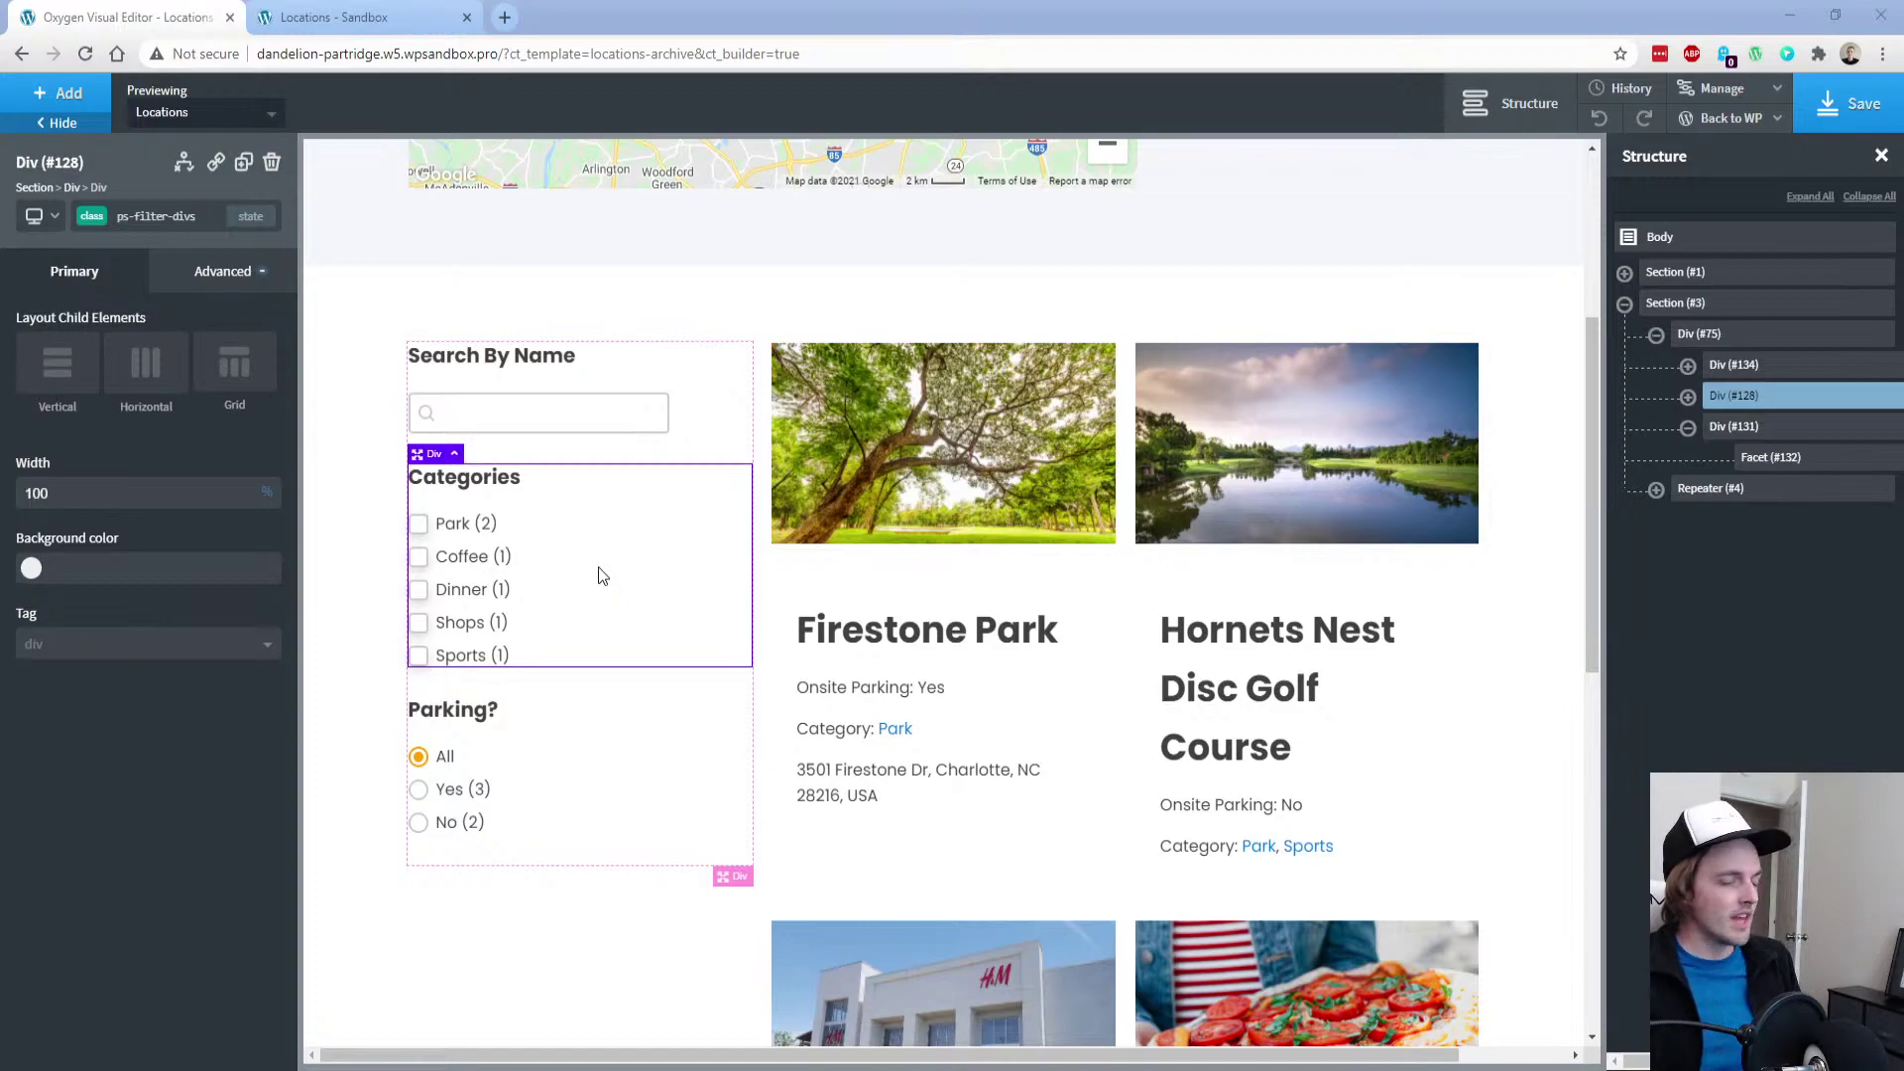
click(486, 741)
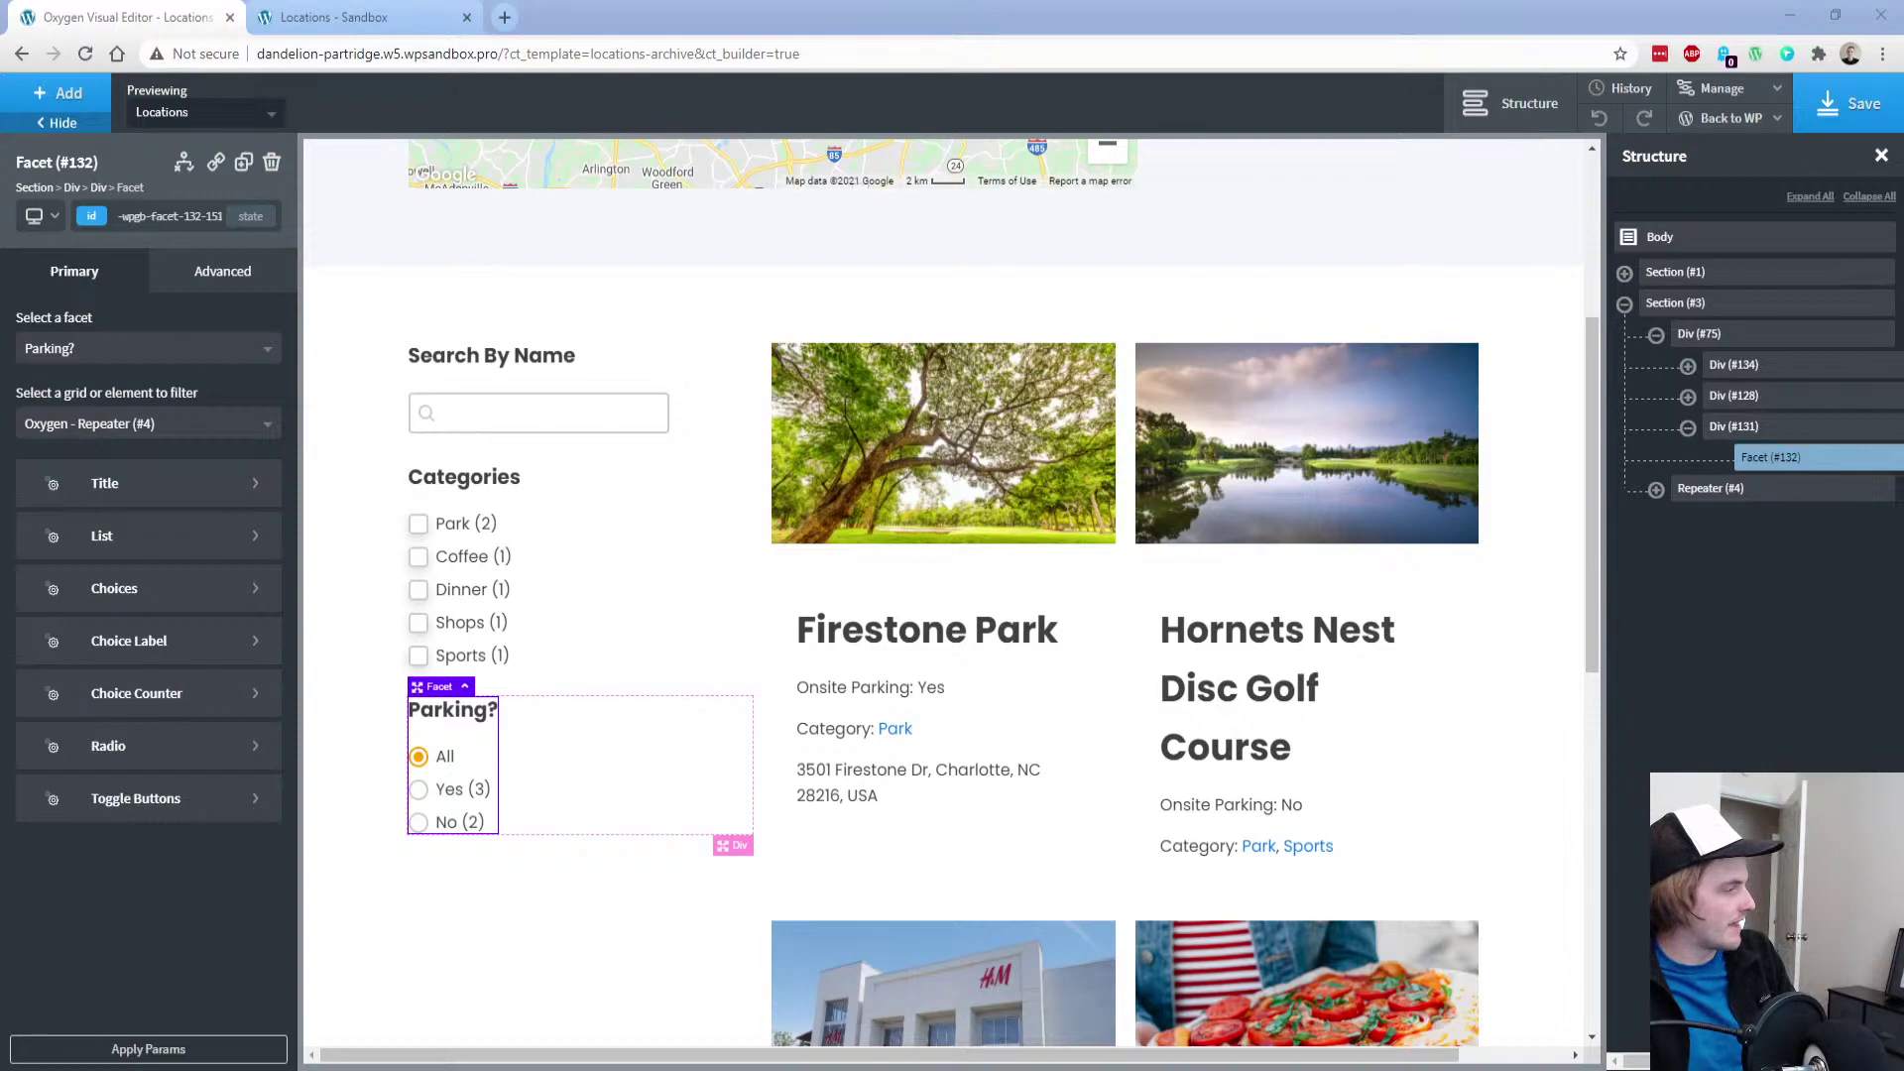
click(627, 337)
click(84, 99)
text(code block)
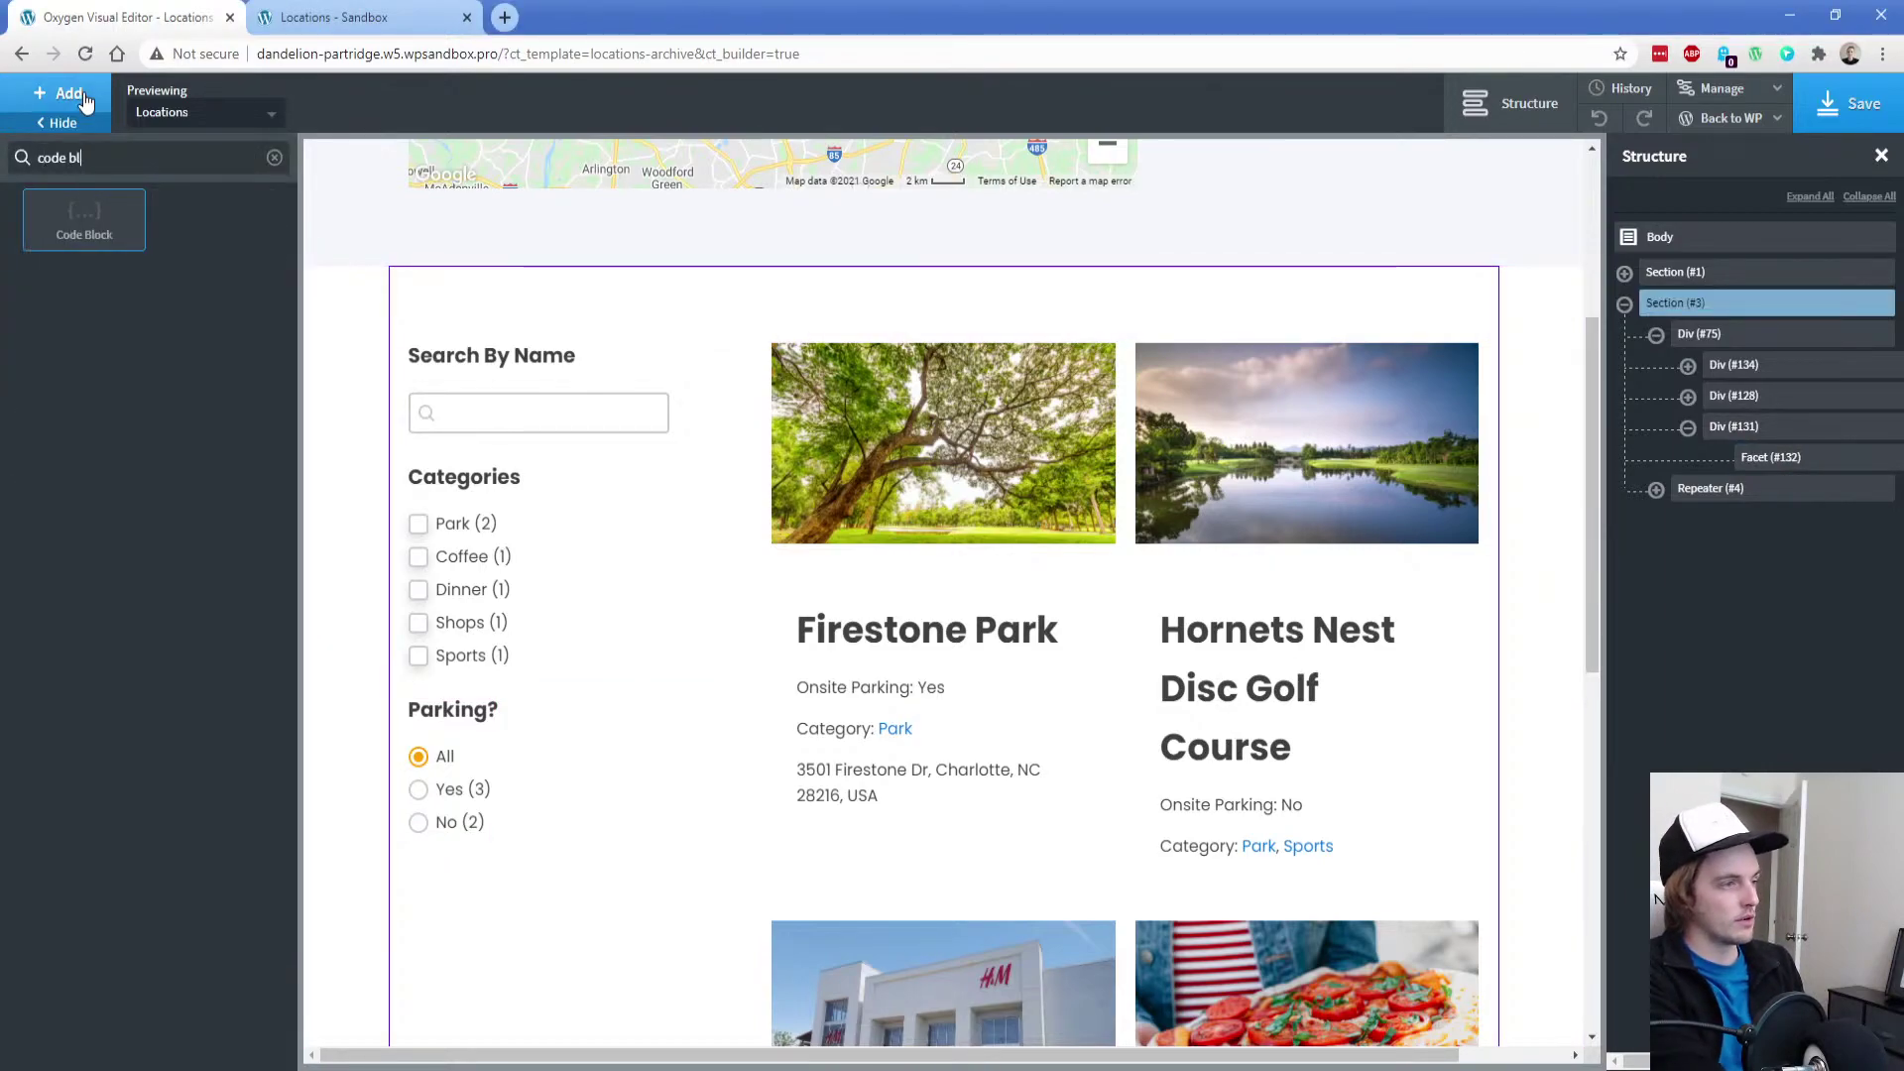
key(Return)
Give the code block JavaScript that hooks WP_Grid_Builder's init and appended events and adds the post-animation class to each post with a staggered delay
click(149, 513)
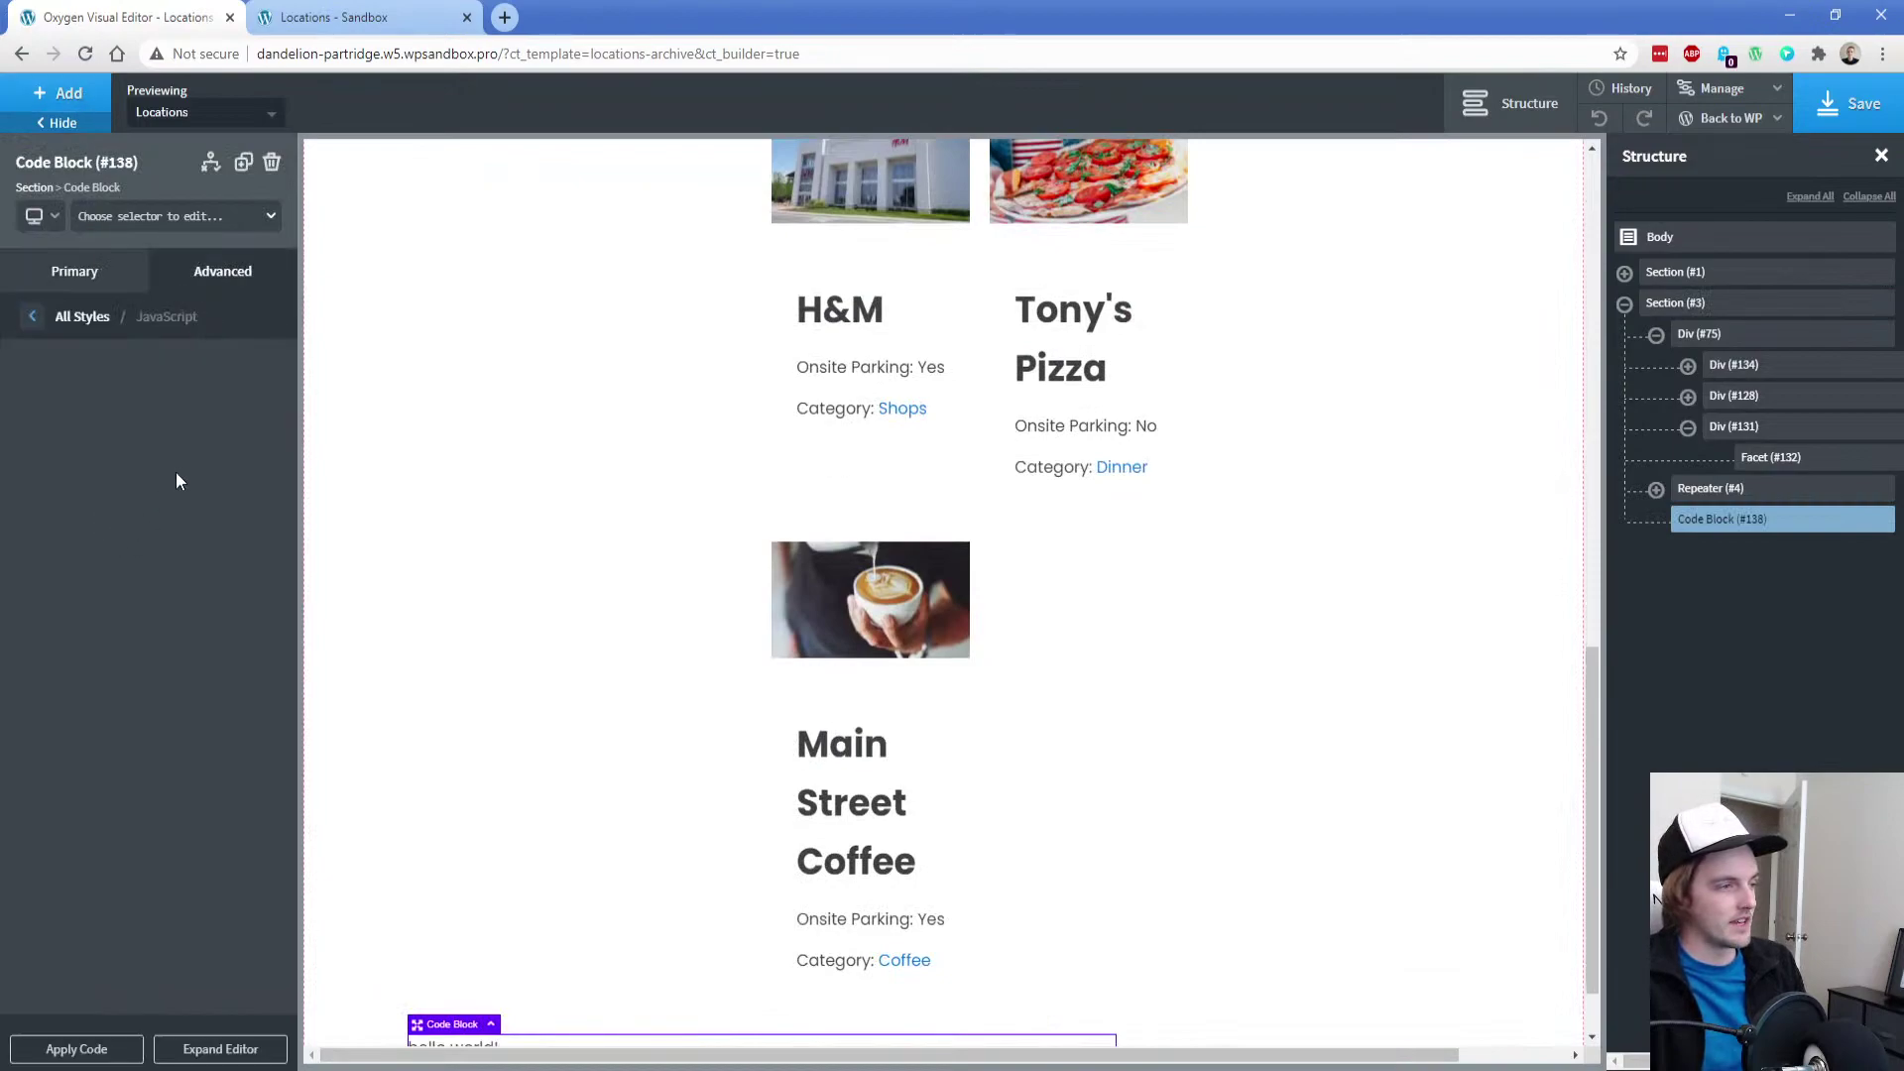
click(175, 472)
text(window.WP_Grid_Builder && WP_Grid_Builder.on( 'init', onInit );  function onInit( wpgb ) { 	console.log( 'instance', wpgb.instance ); 	wpgb.facets.on( 'appended', onAppended ); }  function onAppended( posts ) { 	posts.forEach( animate ); }  function animate( post, index ) {  	post.style.opacity = 0;  	setTimeout( function() { 		requestAnimationFrame( function() { 			post.removeAttribute( 'style' ); 			post.classList.add( 'post-animation' ); 		} ); 	}, index * 60 ); })
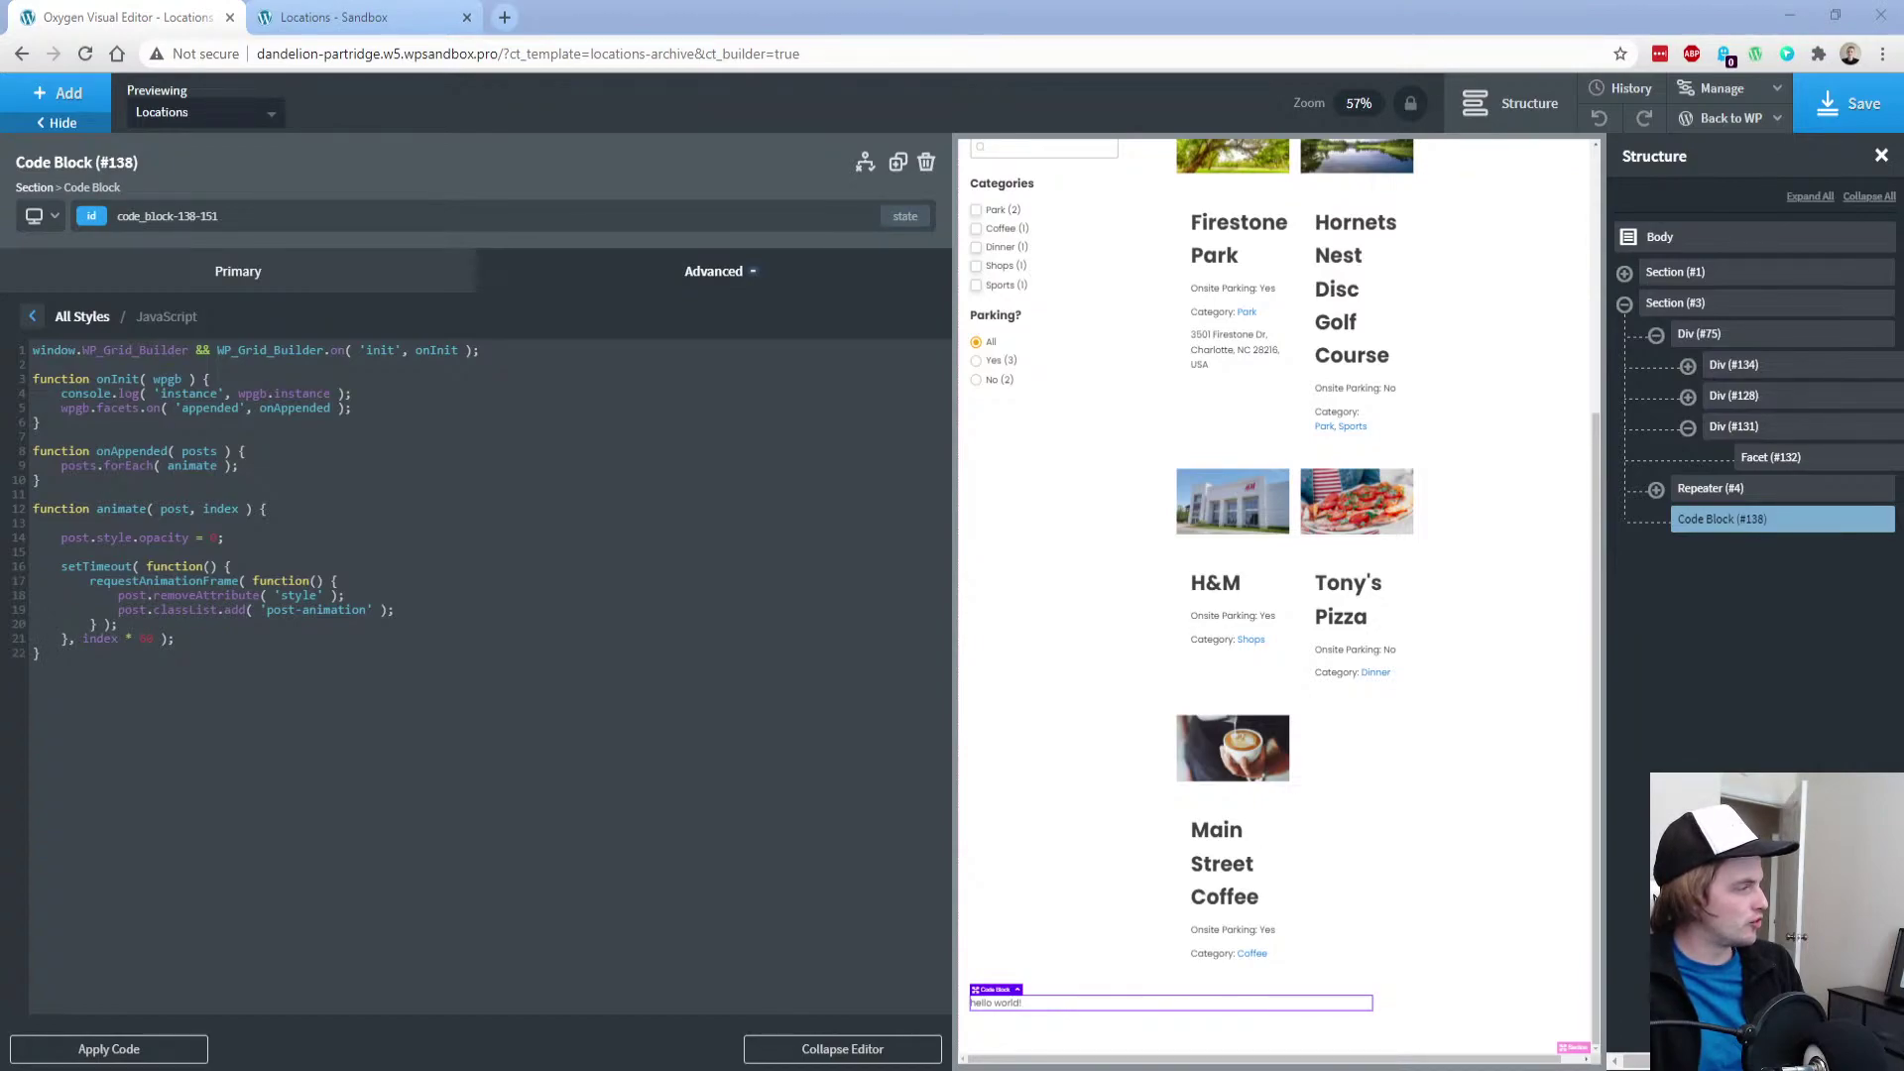
Add CSS to the code block with post-animation keyframes for opacity and translateY plus a .post-animation class, apply the code, and save the template
click(238, 271)
click(149, 458)
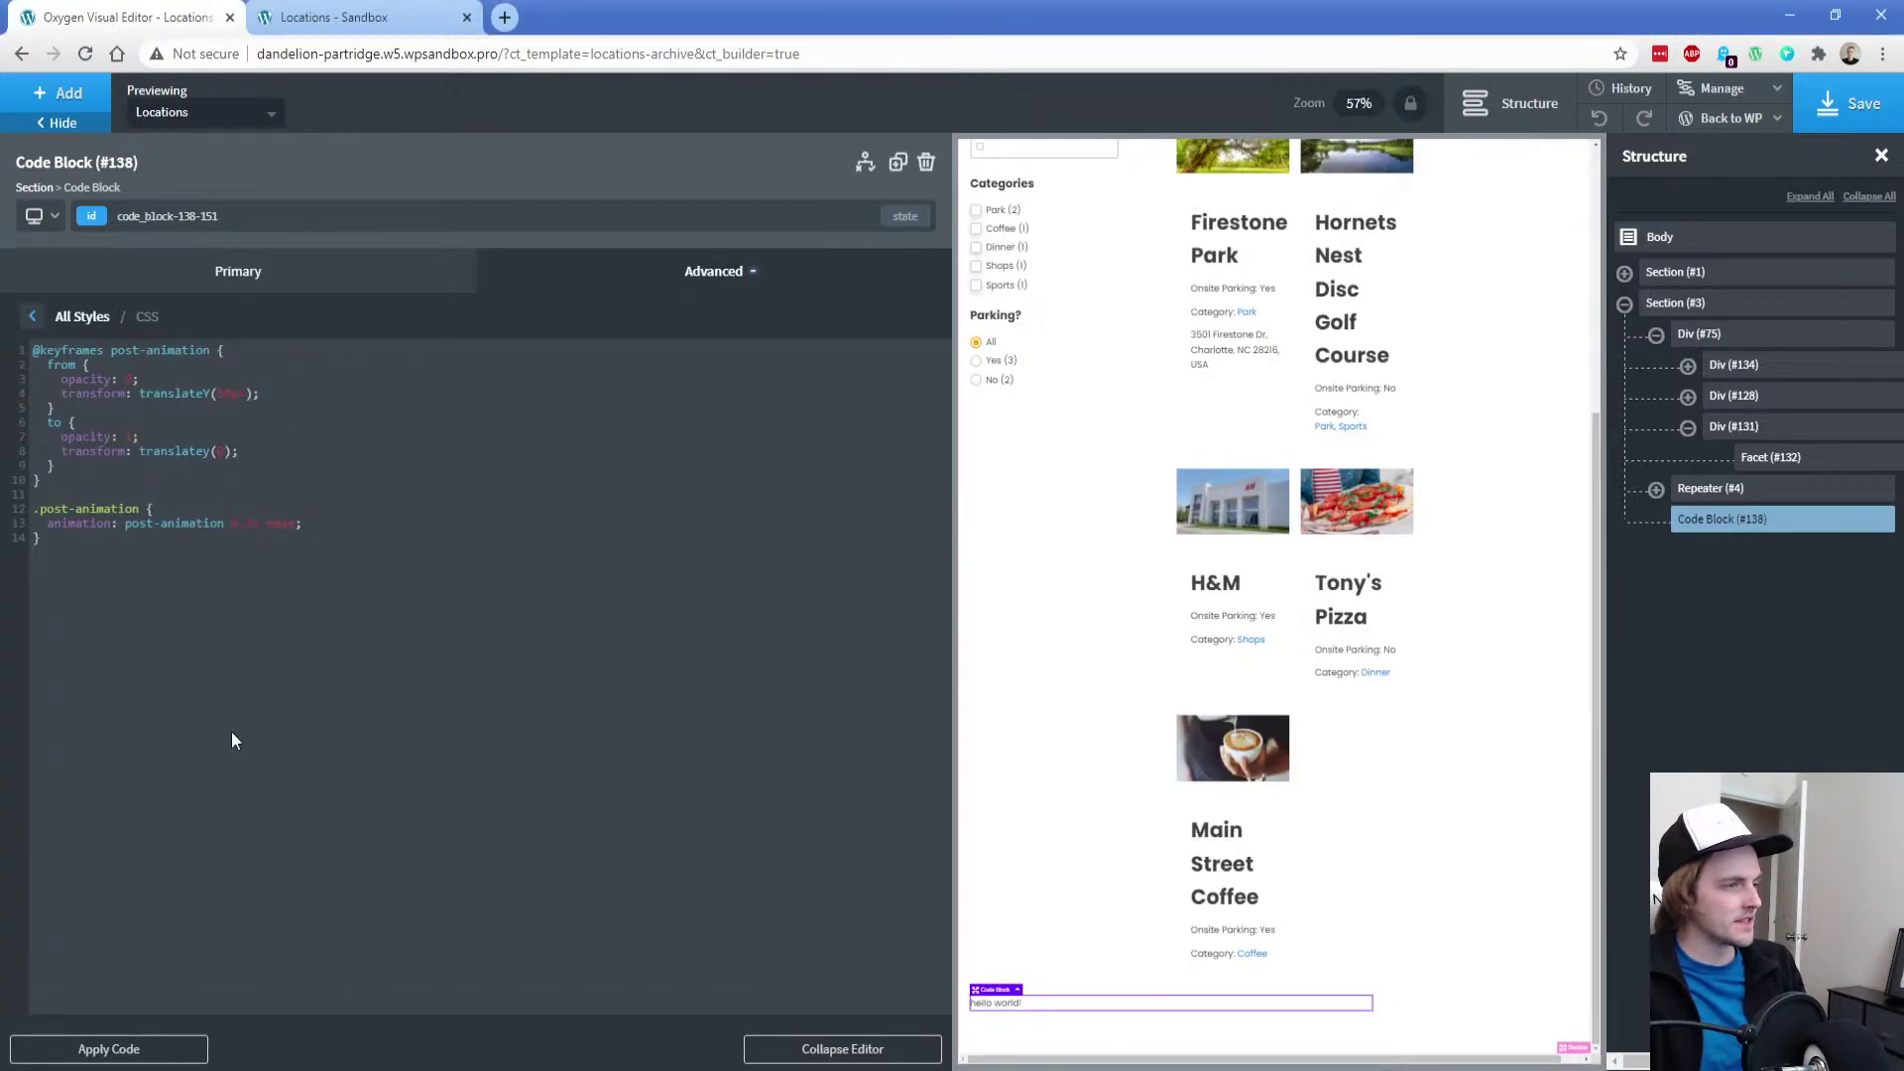
click(178, 1058)
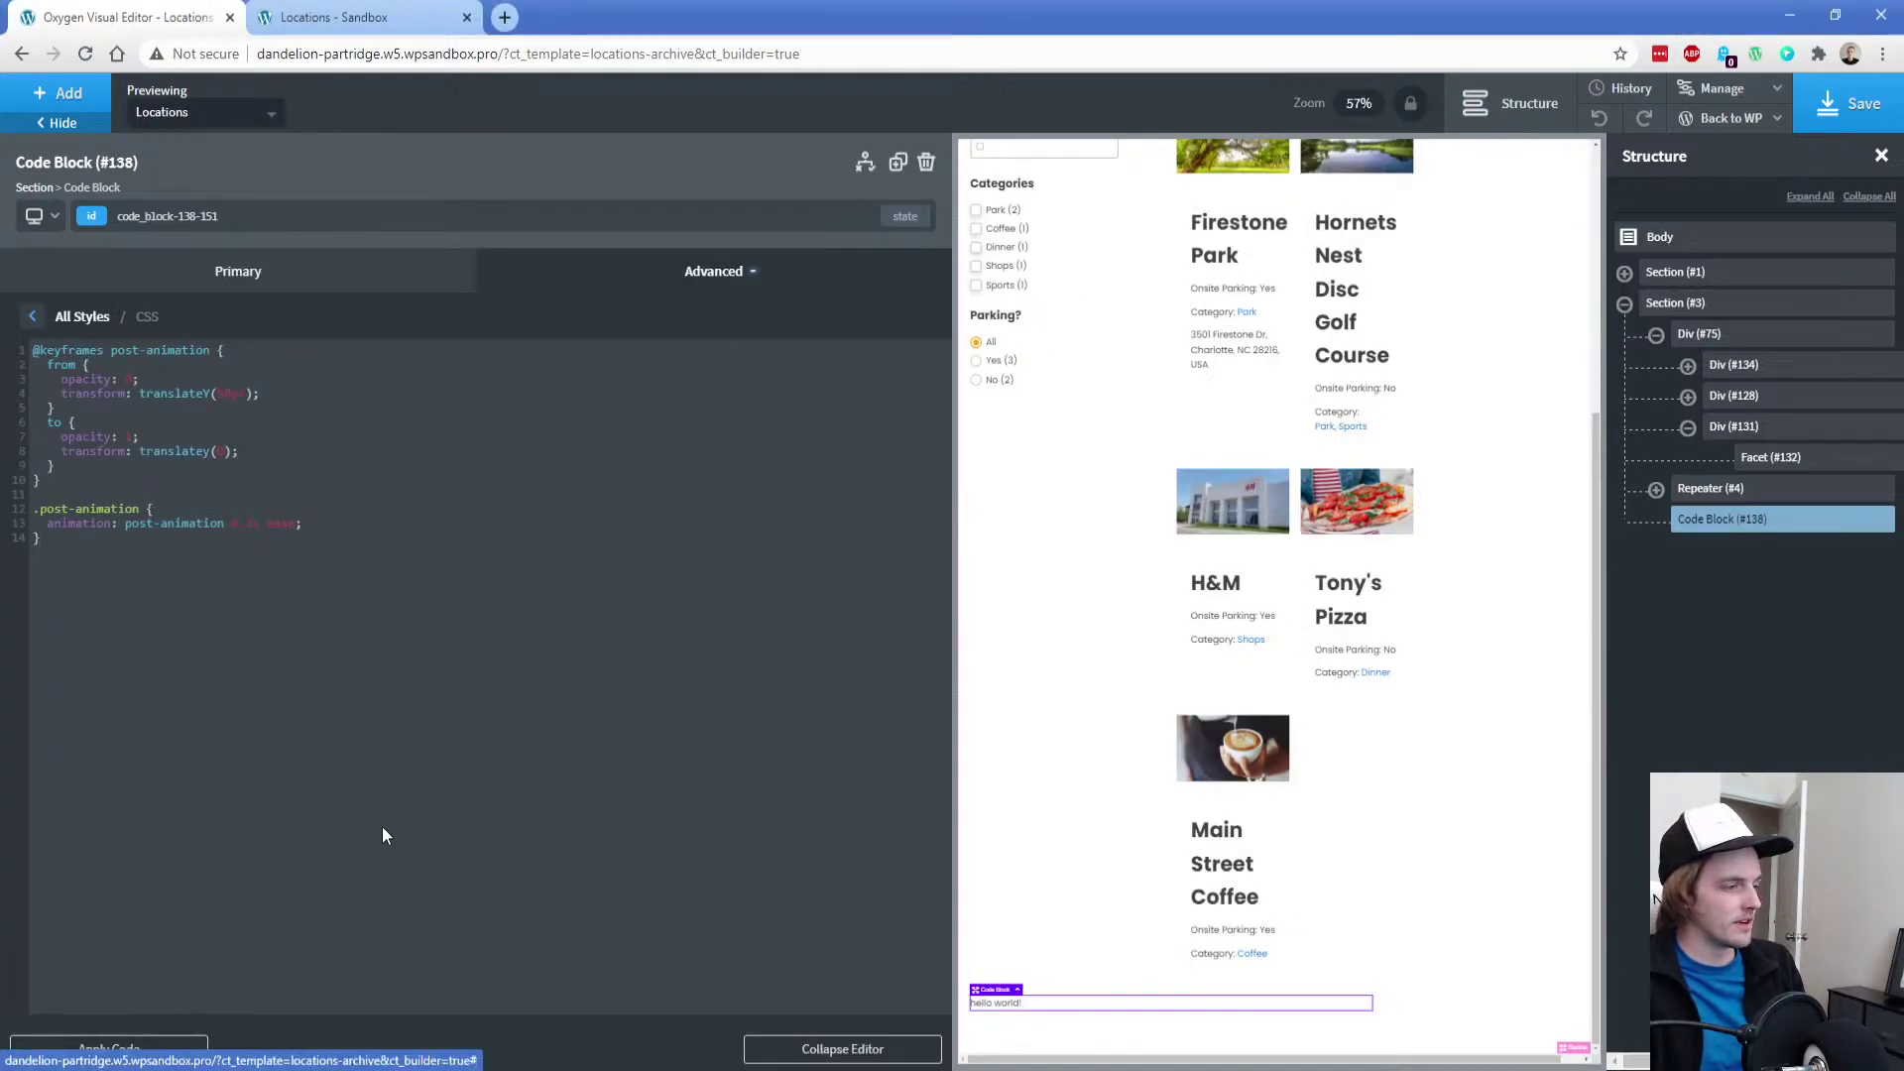
click(1840, 116)
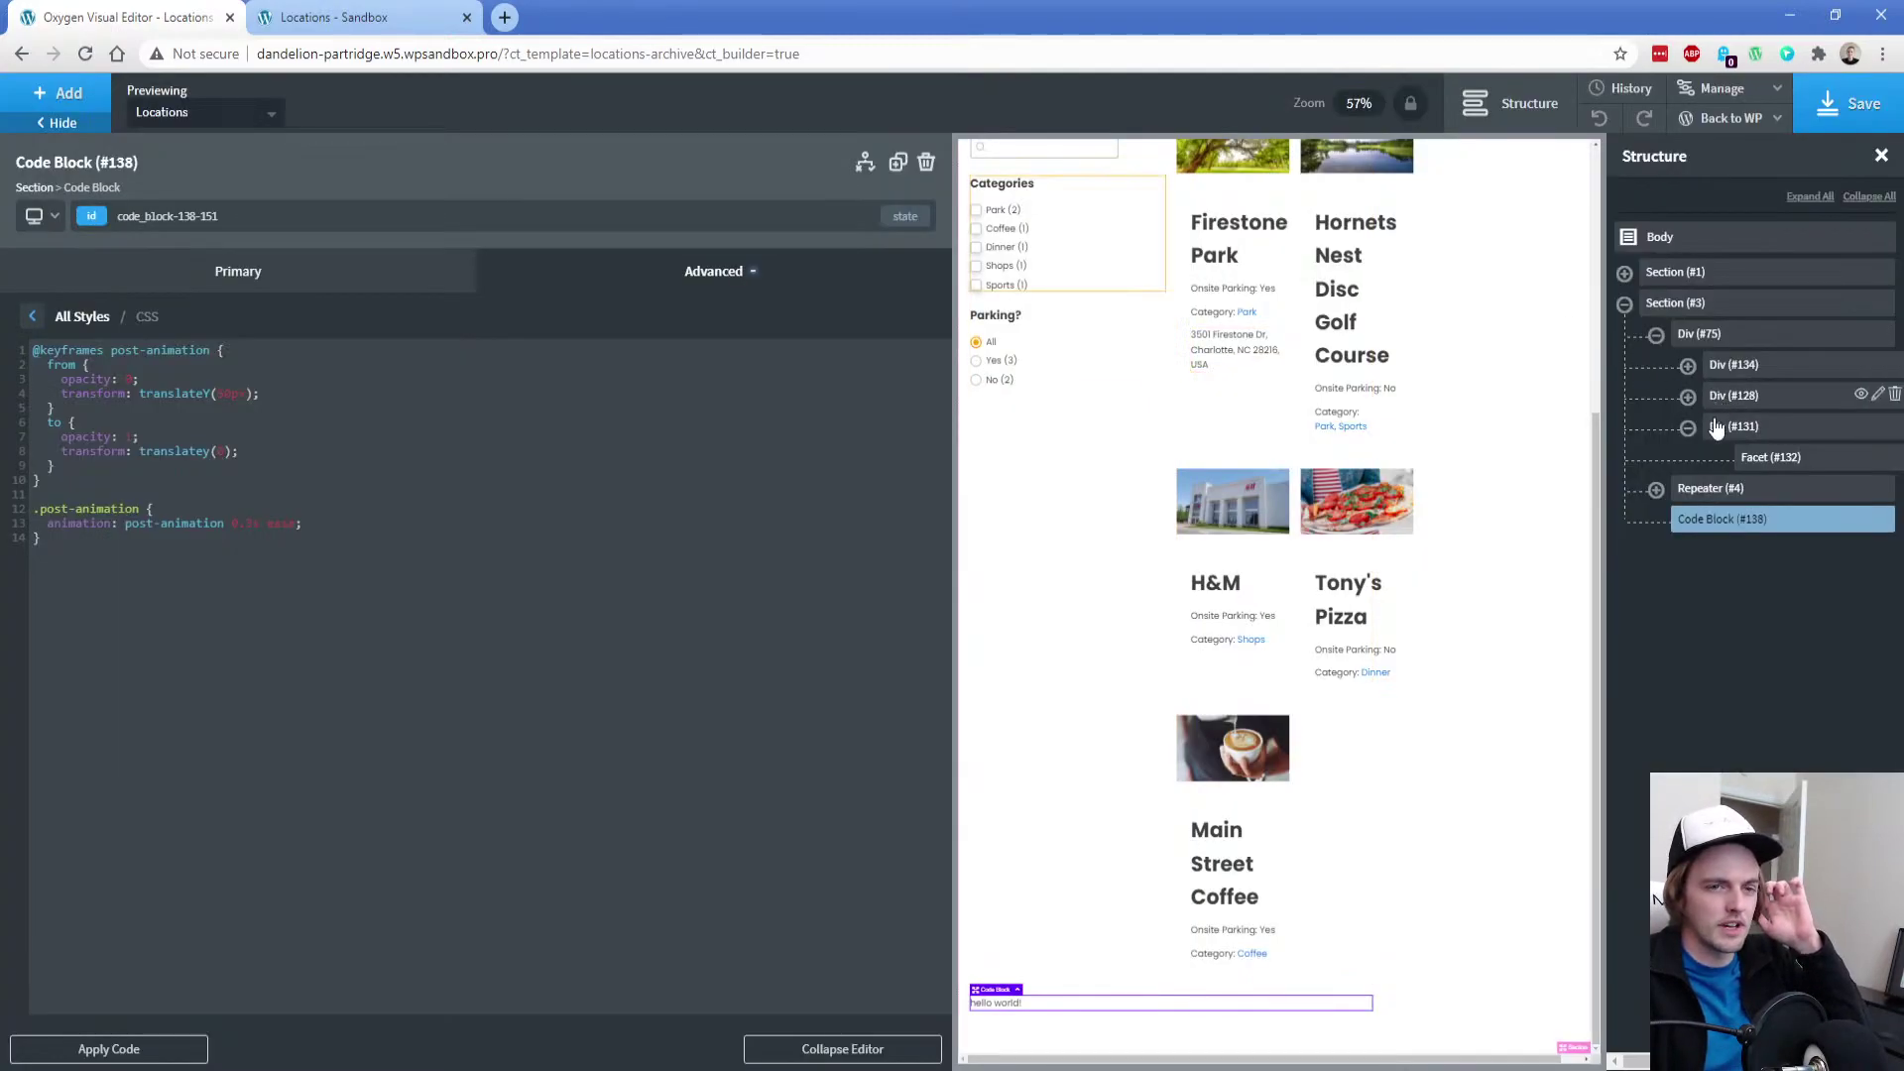
Select the card div inside the listings Repeater and set its border radius to 8
click(1655, 491)
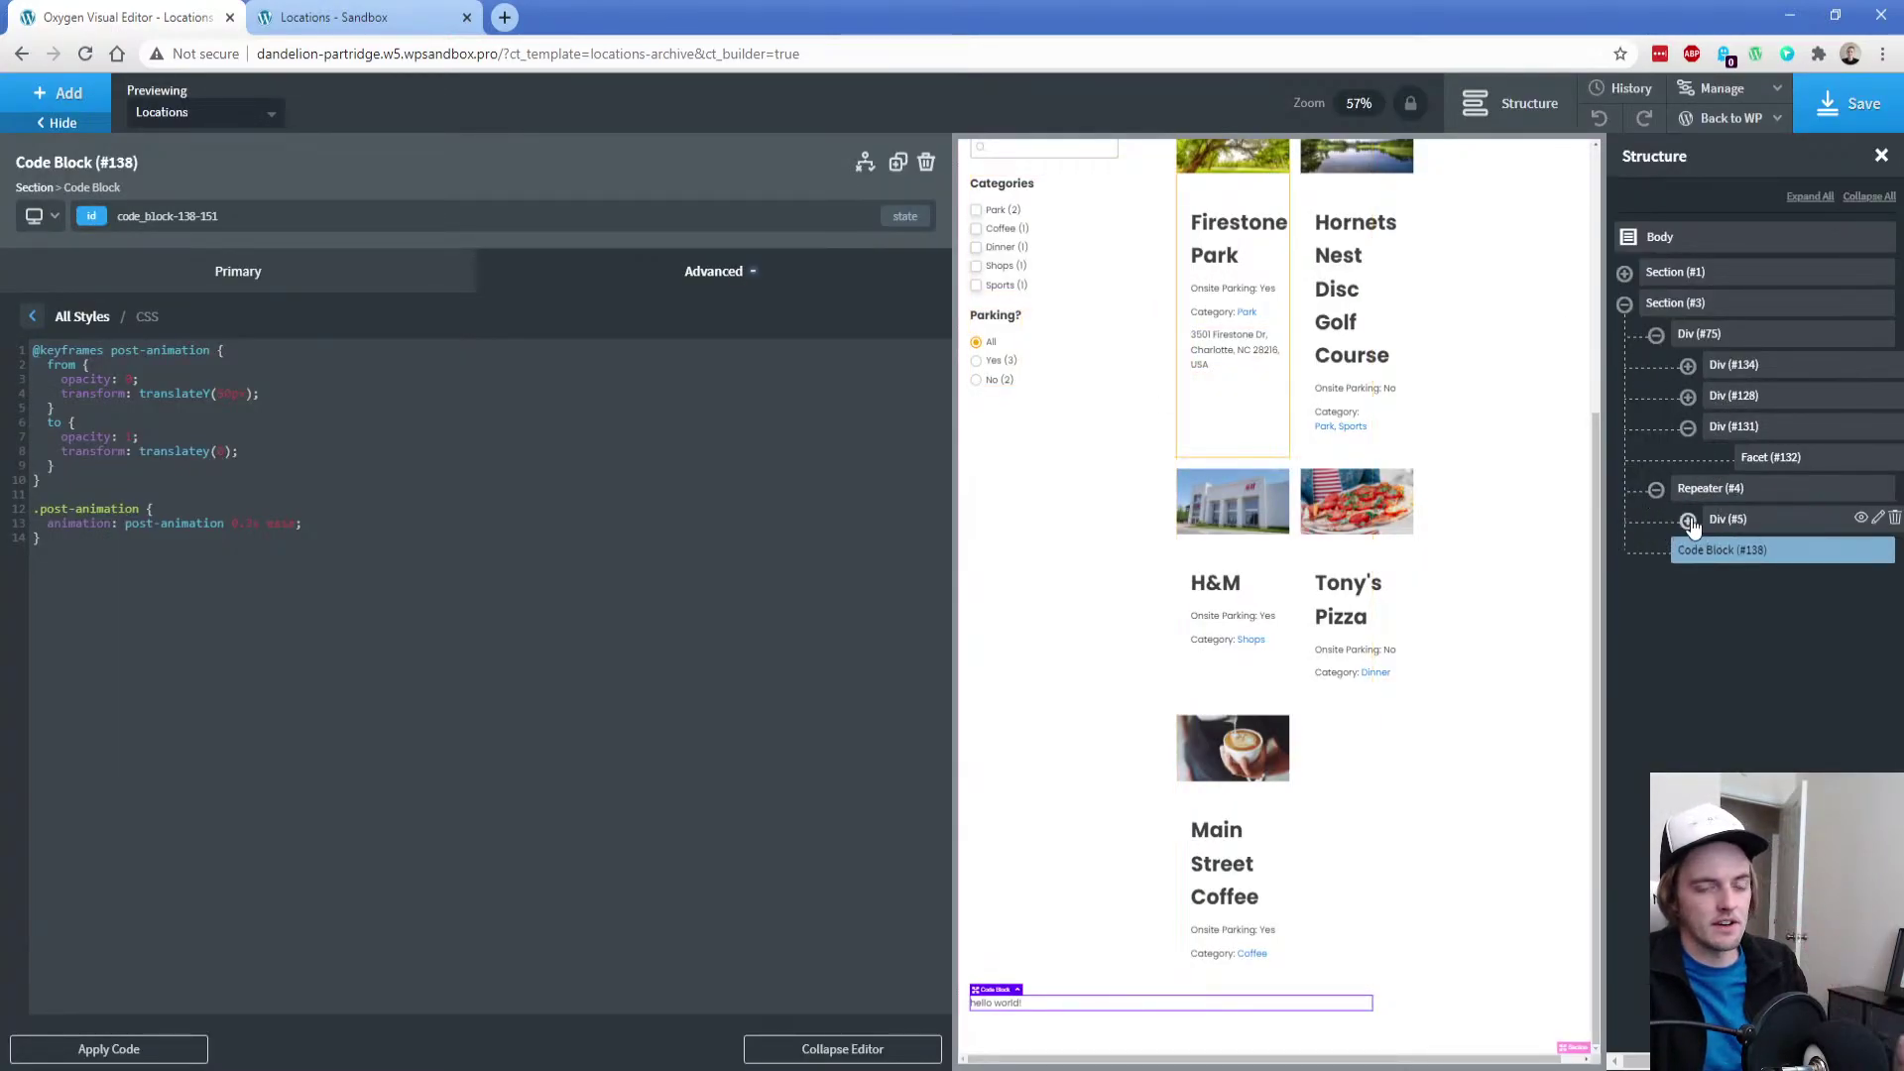
click(1687, 520)
click(1731, 519)
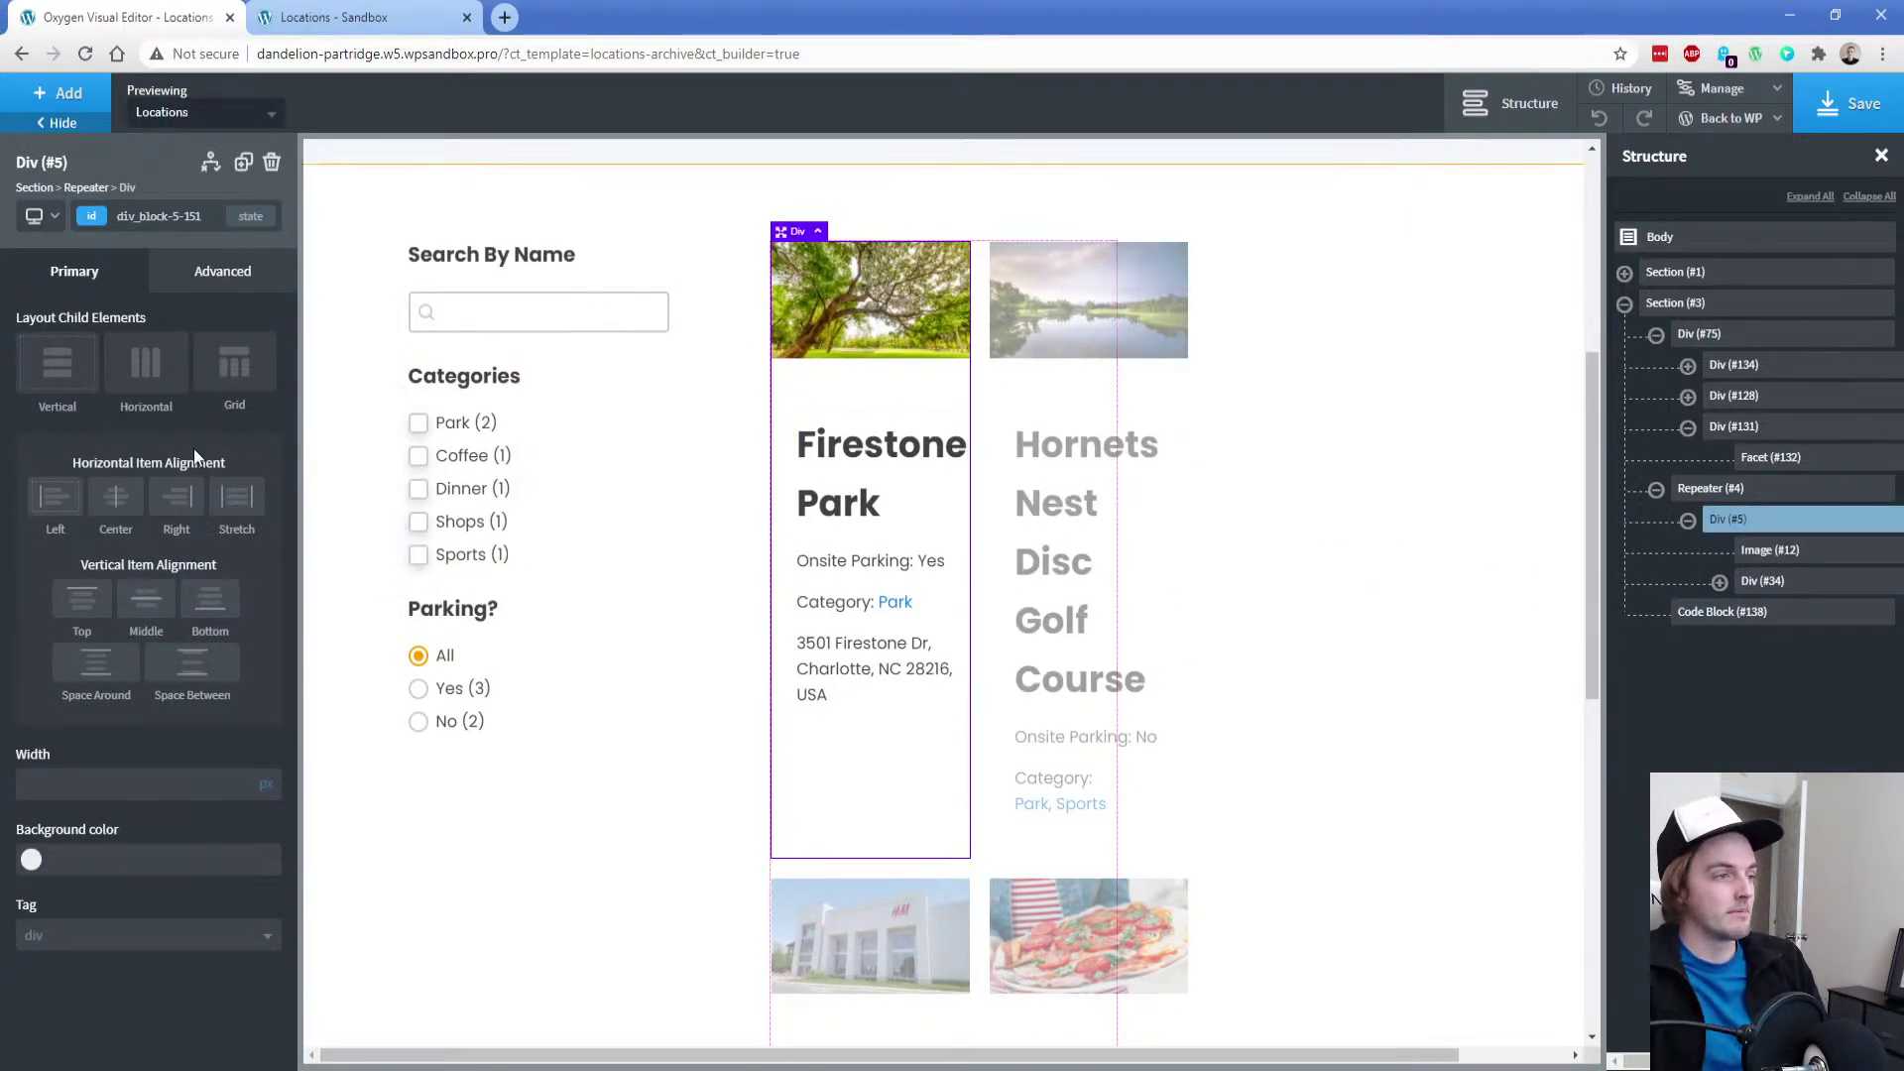
click(196, 291)
click(149, 543)
click(115, 674)
text(8)
Give the card div a box shadow of rgba(0,0,0,0.14) with offsets 0 and 4 px, blur 10 px and spread 0, and save
click(205, 292)
click(149, 595)
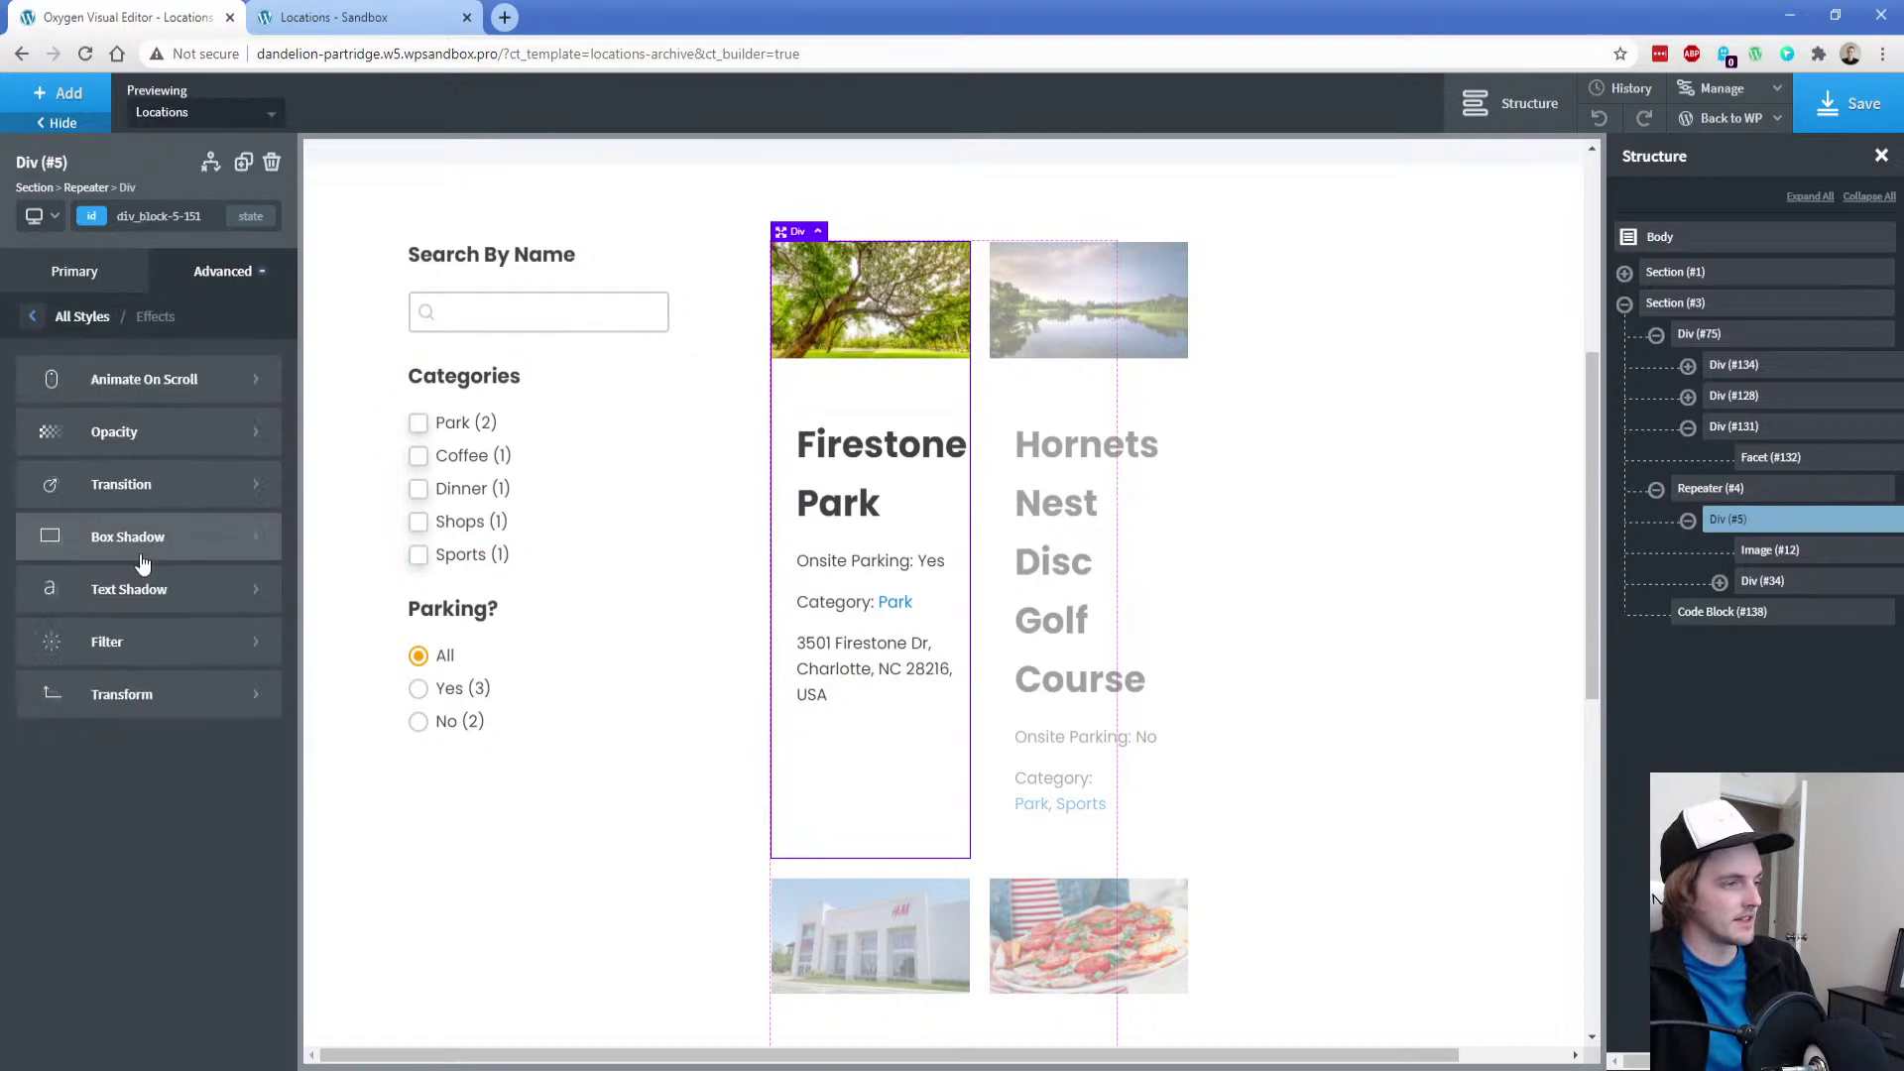
click(154, 533)
click(72, 452)
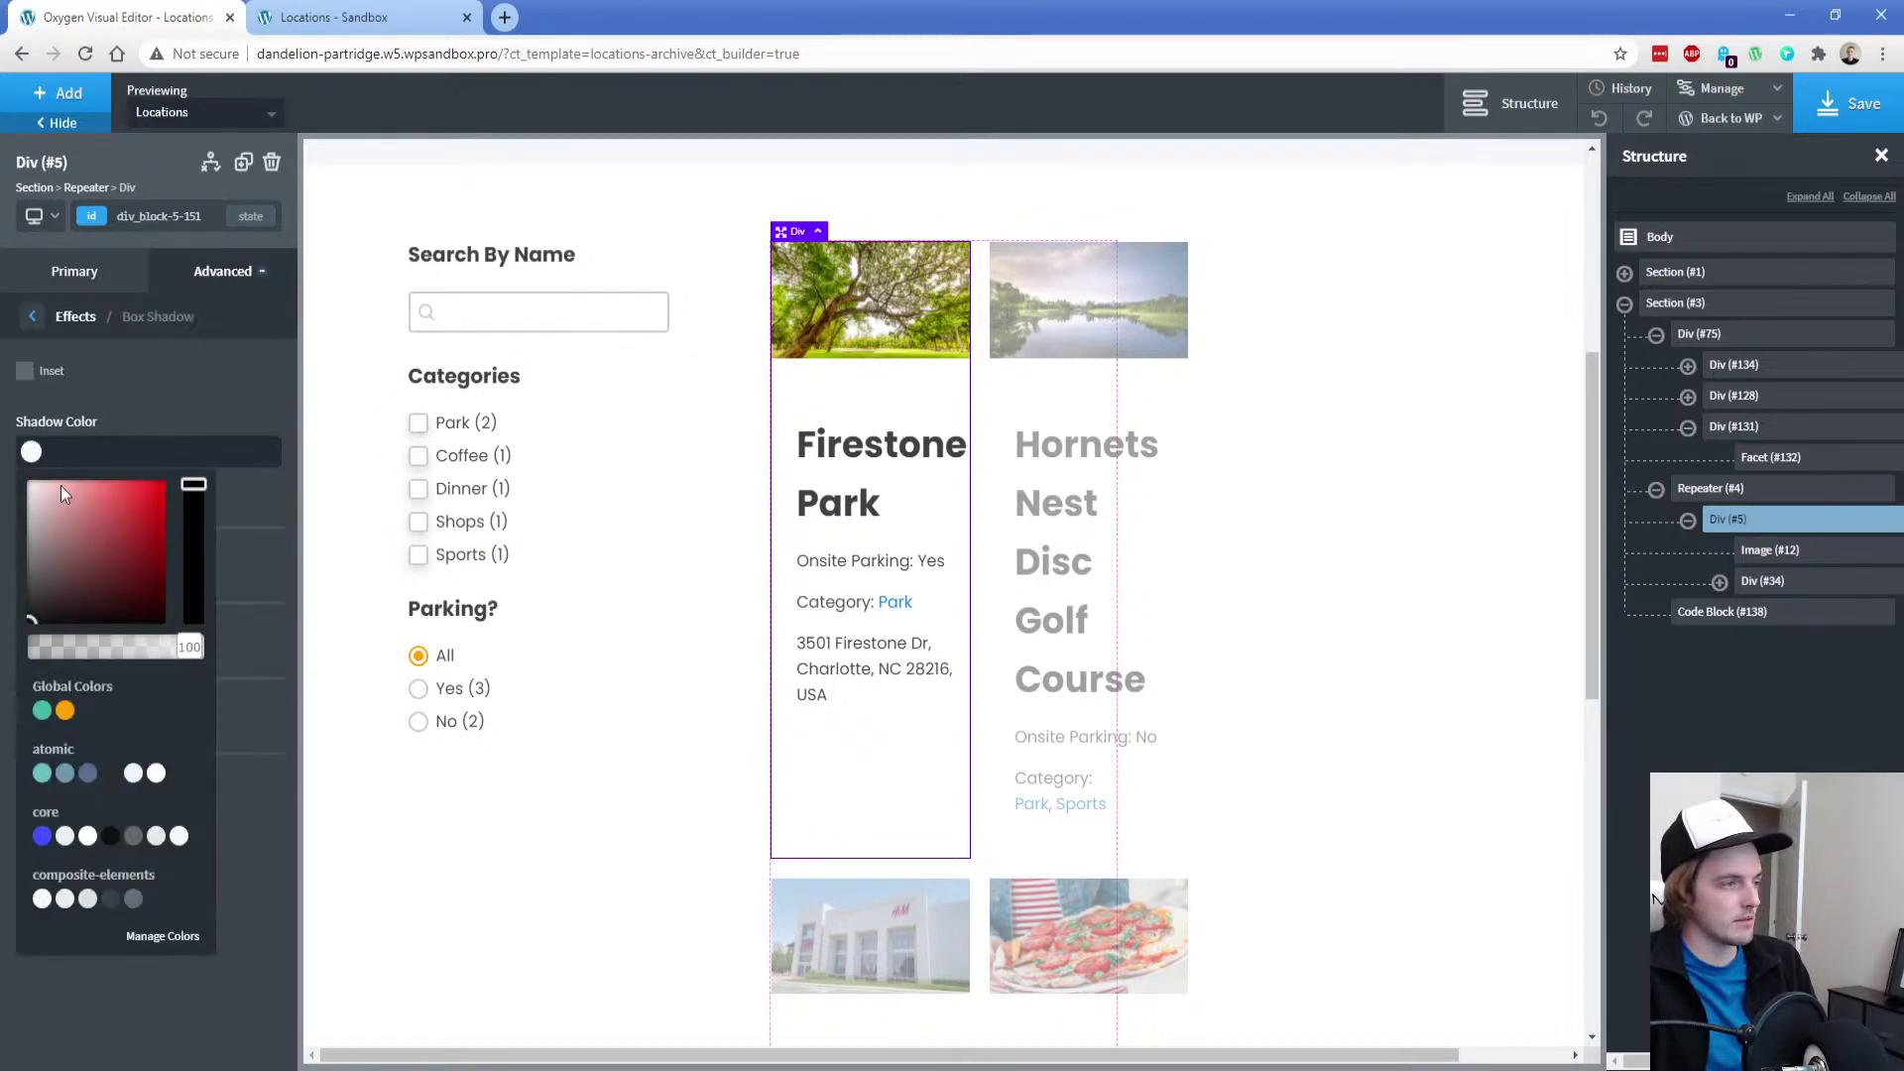
drag(192, 646, 62, 656)
click(53, 371)
click(25, 371)
key(Tab)
text(10)
key(Tab)
text(0)
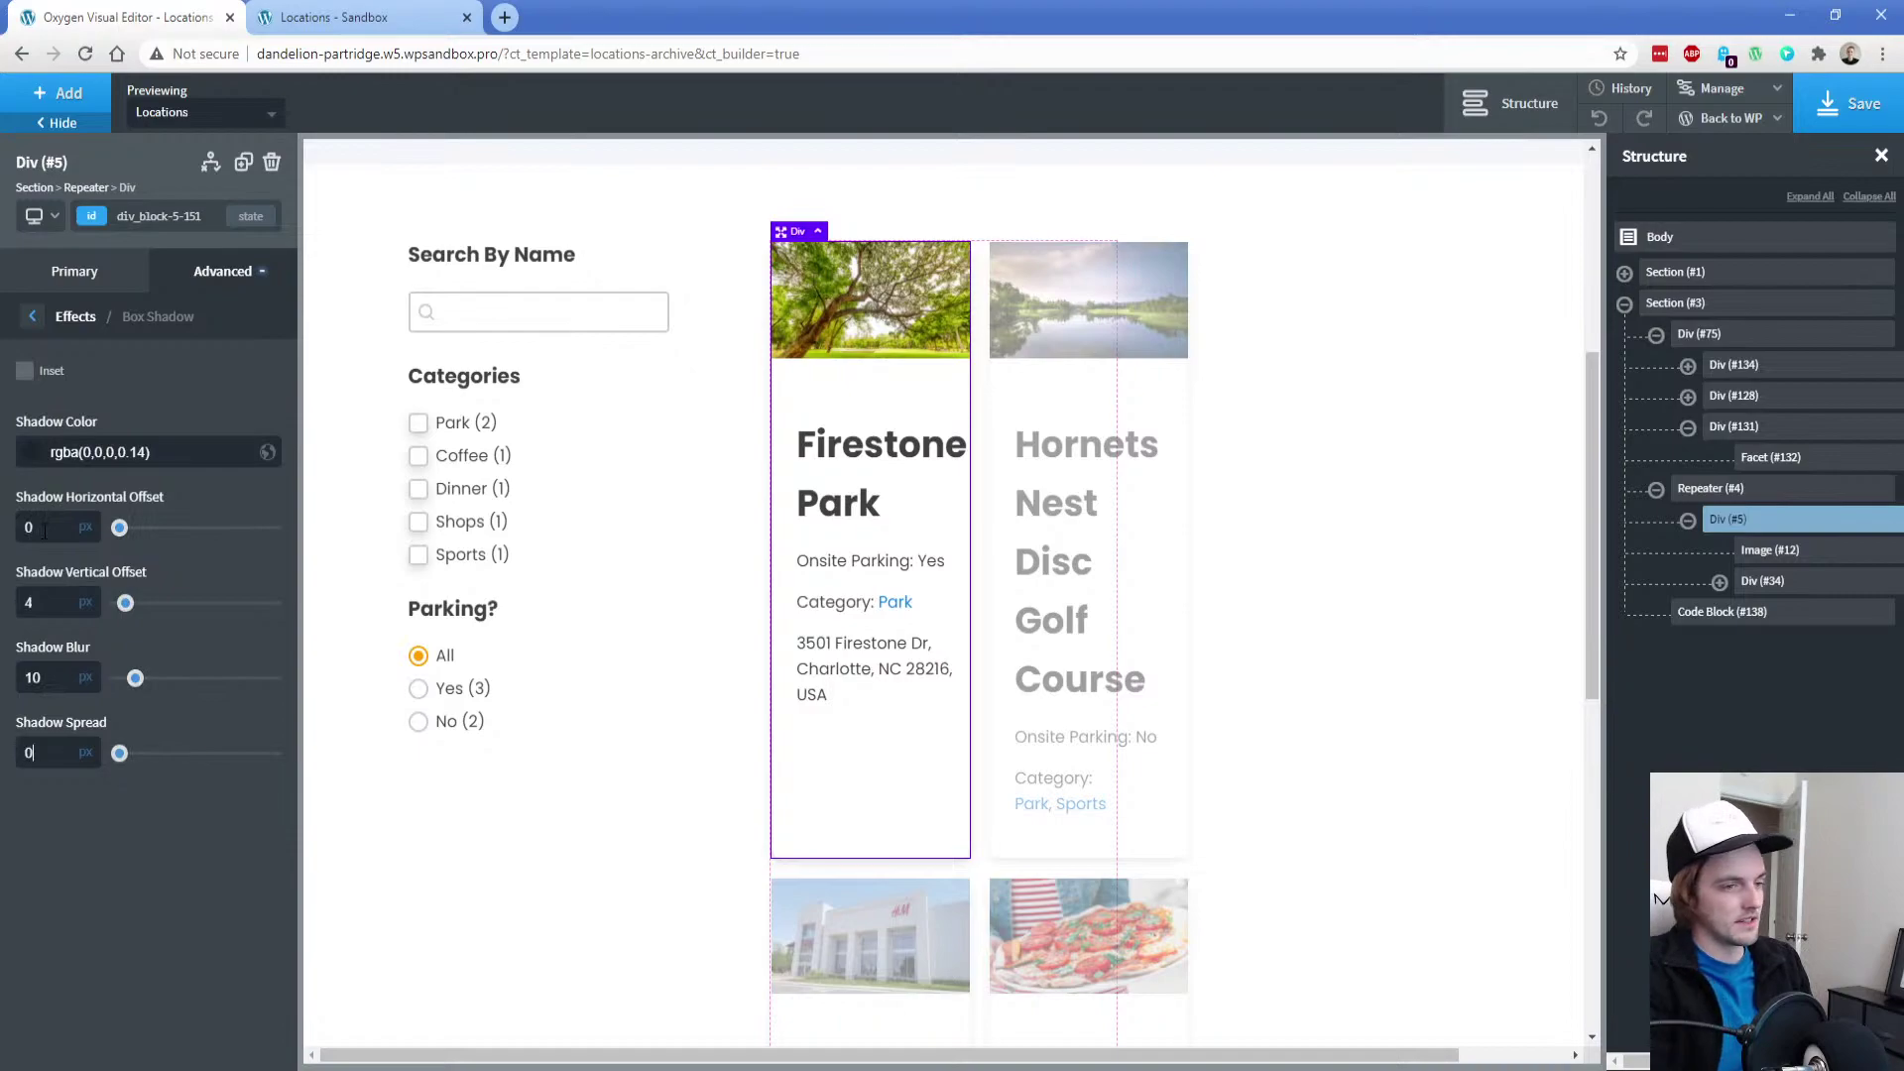
click(1856, 115)
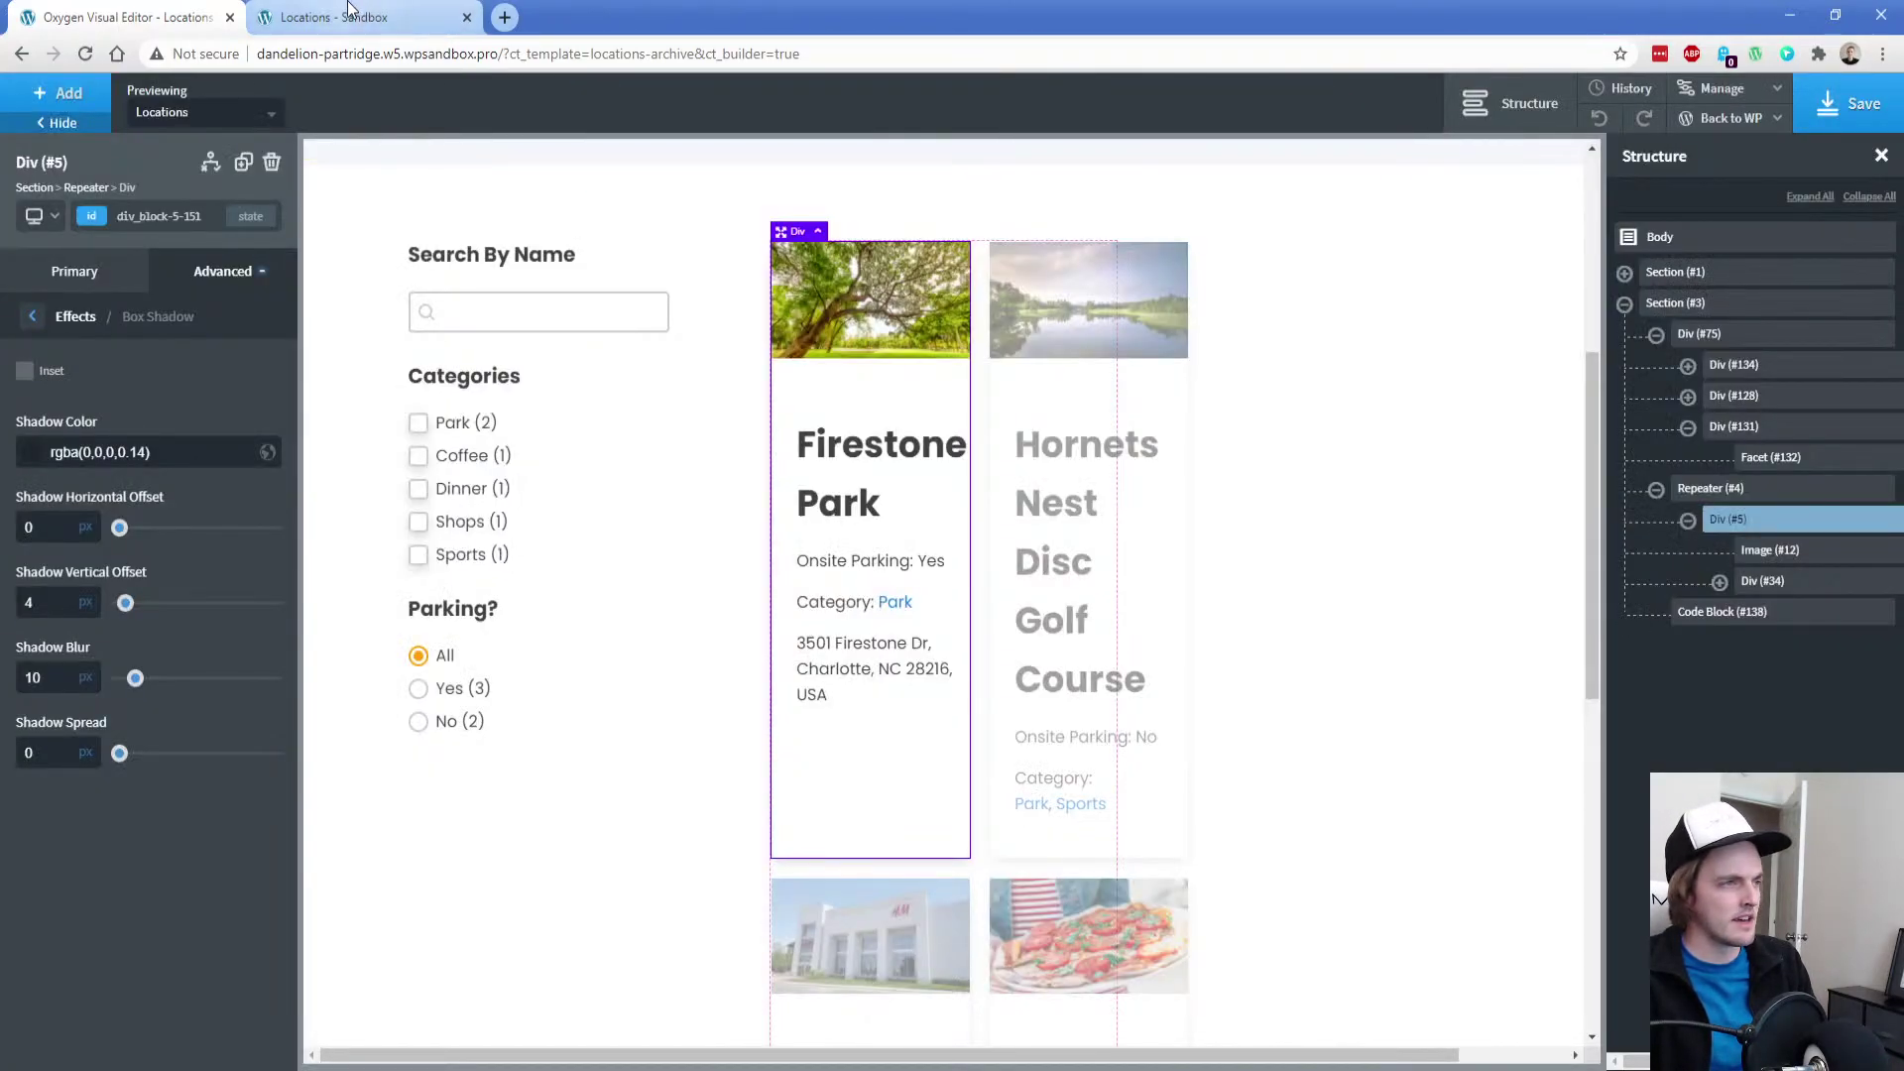
Reload the live Locations page and check the styling of the listing cards
click(347, 12)
key(F5)
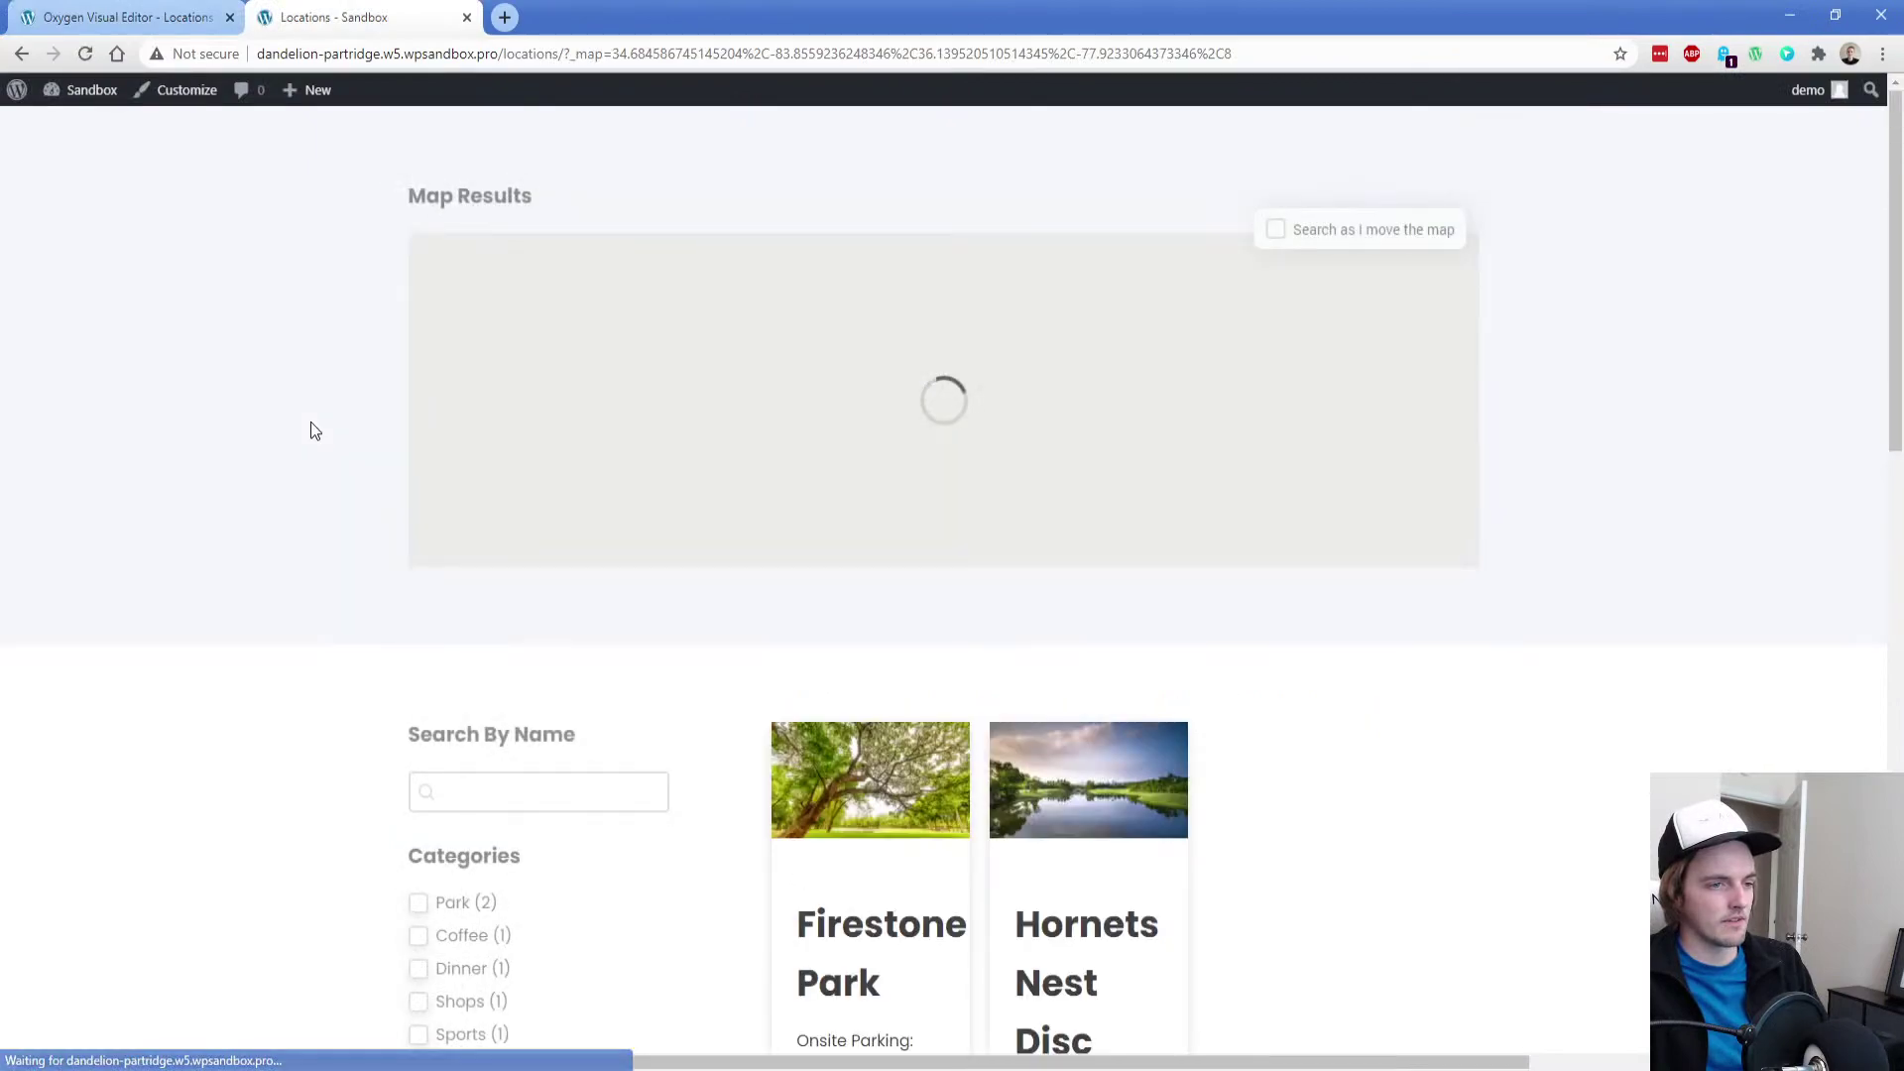
scroll(314, 421, down, 5)
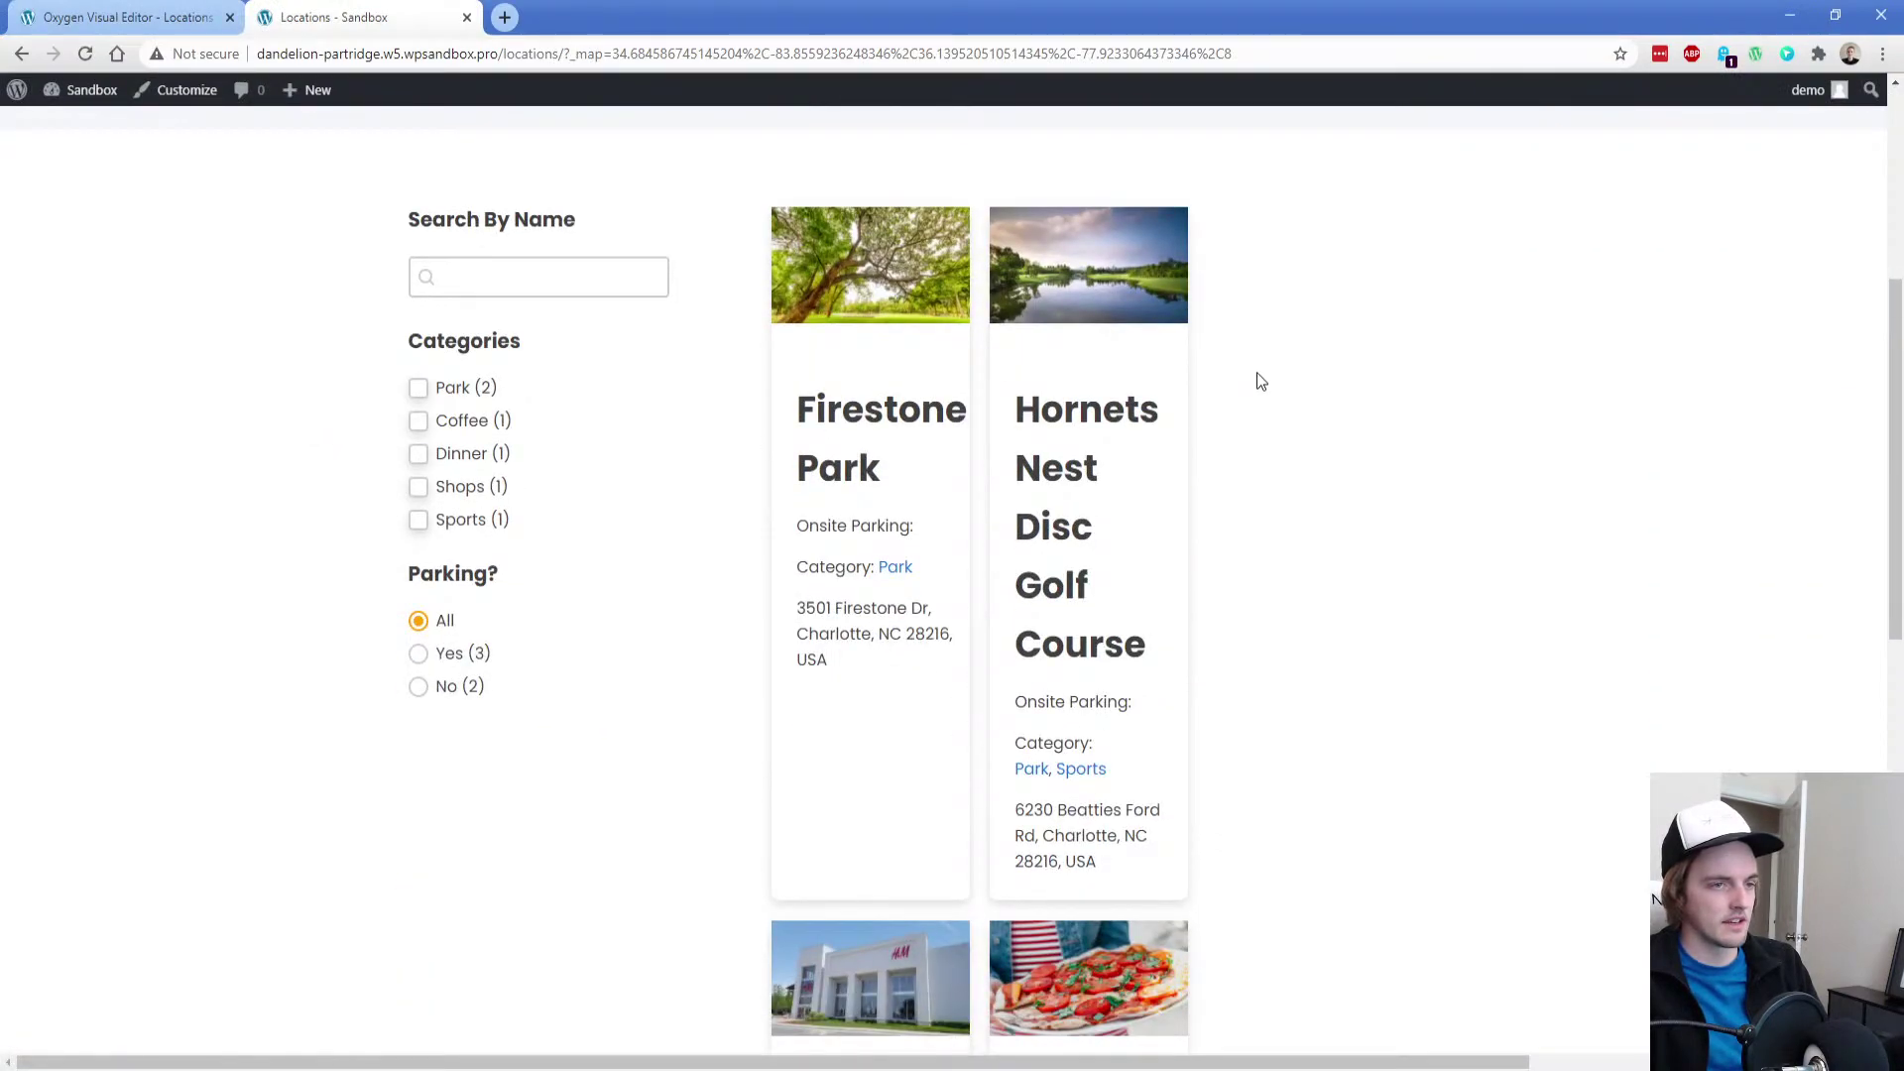
Return to the Oxygen editor and review the code block's CSS and JavaScript for the post animation
key(ctrl+Tab)
click(1717, 613)
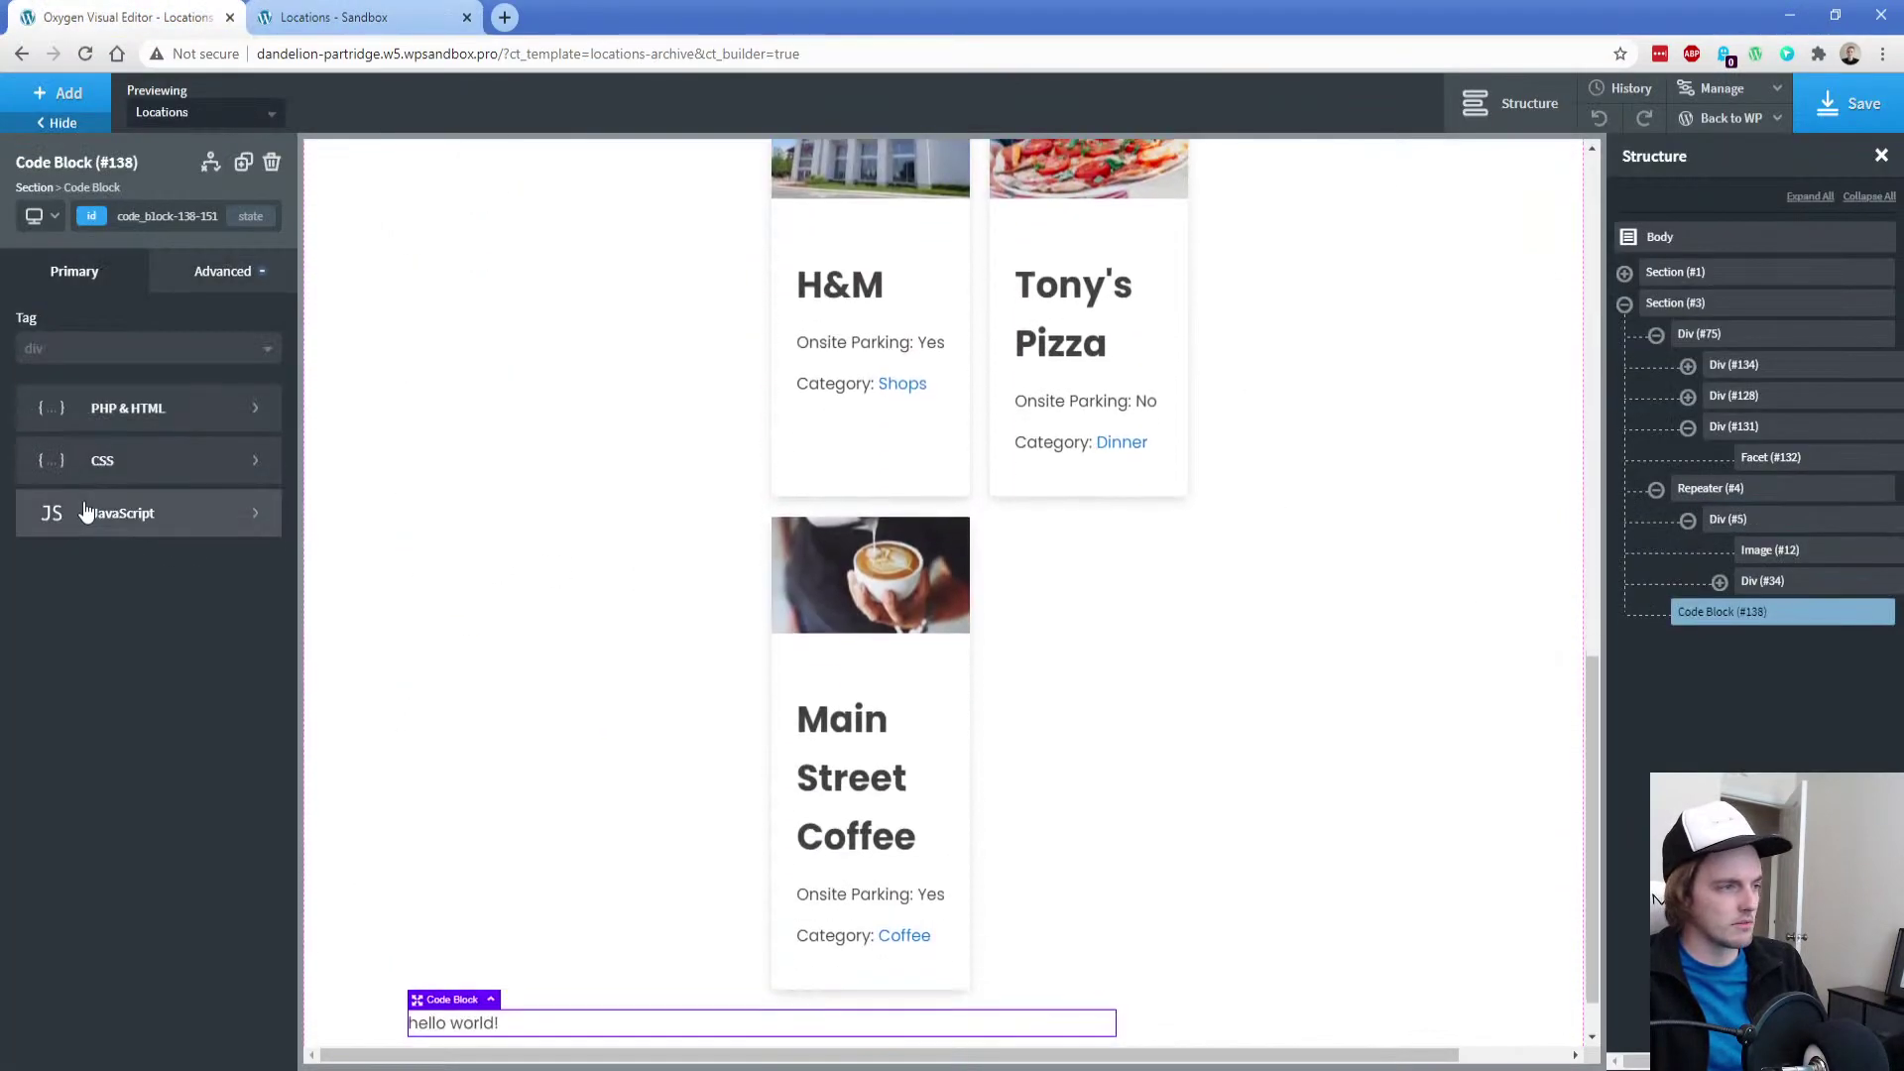
click(85, 464)
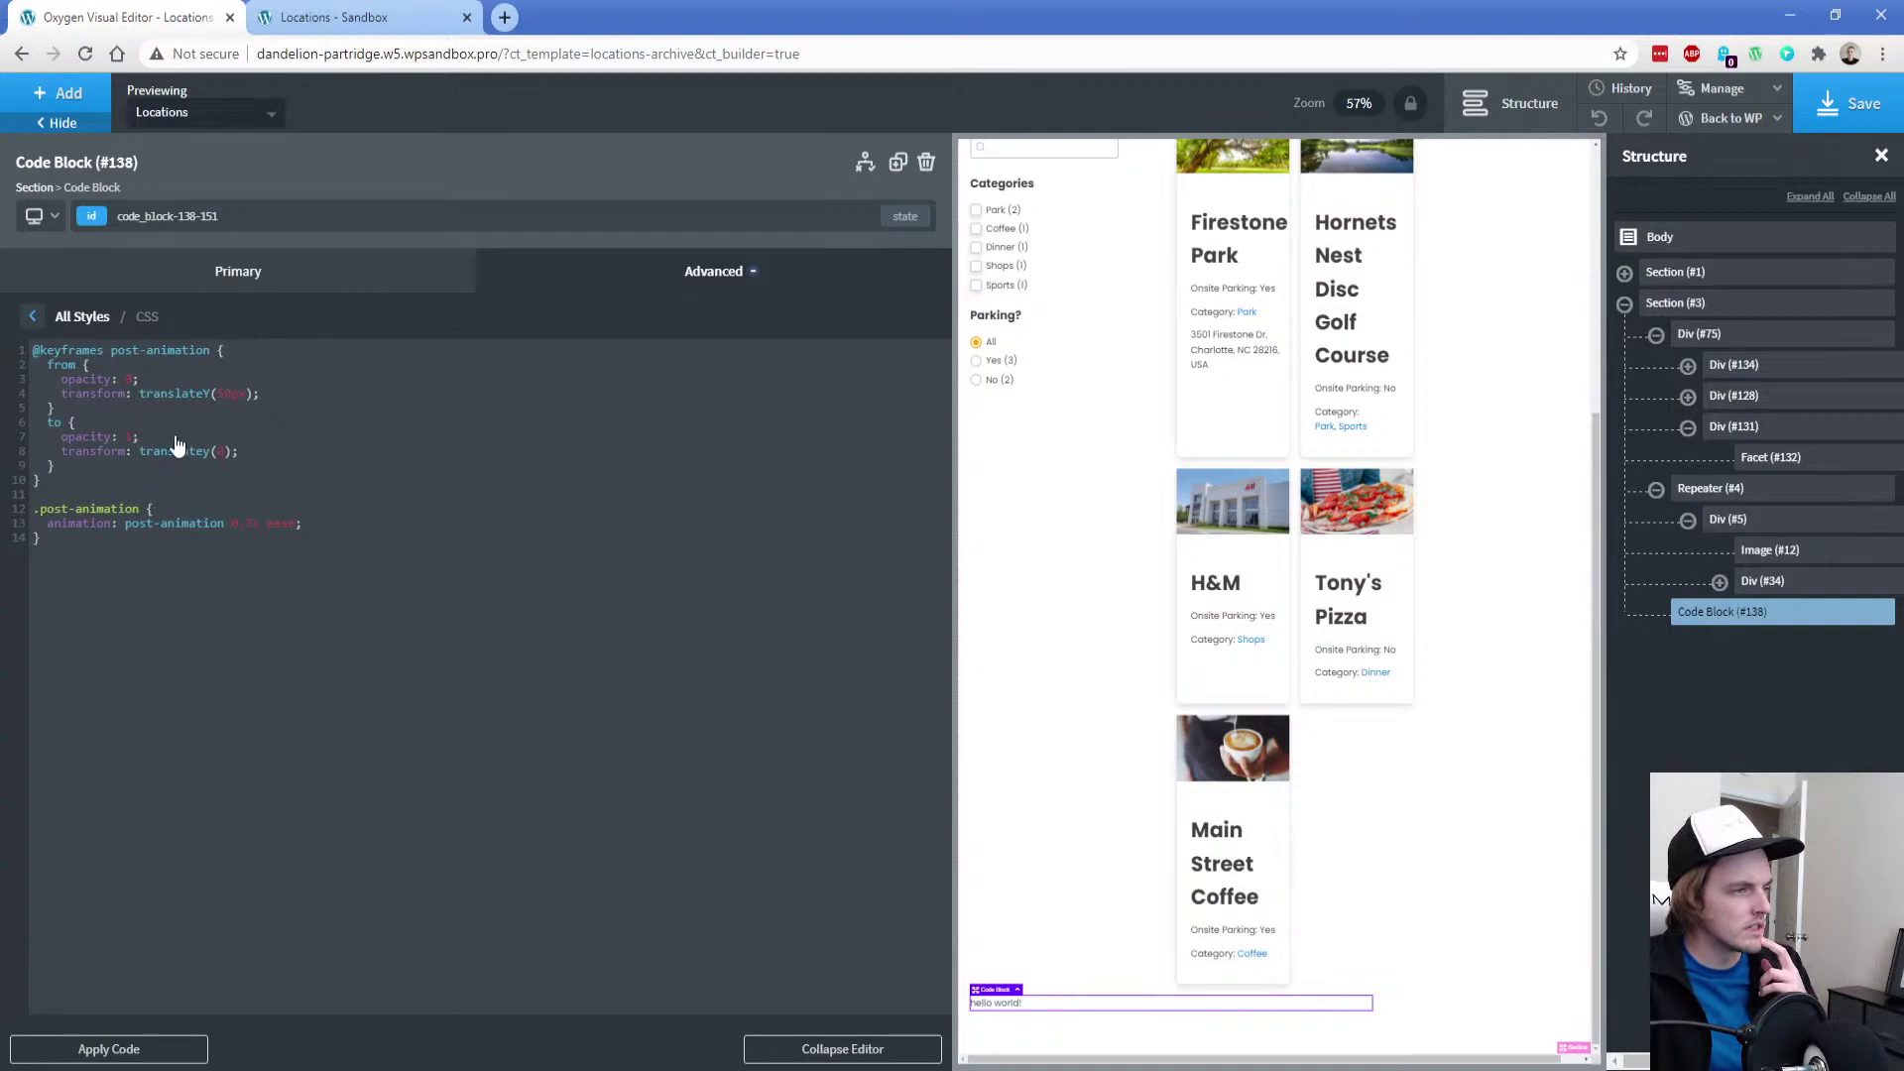
click(31, 315)
click(123, 526)
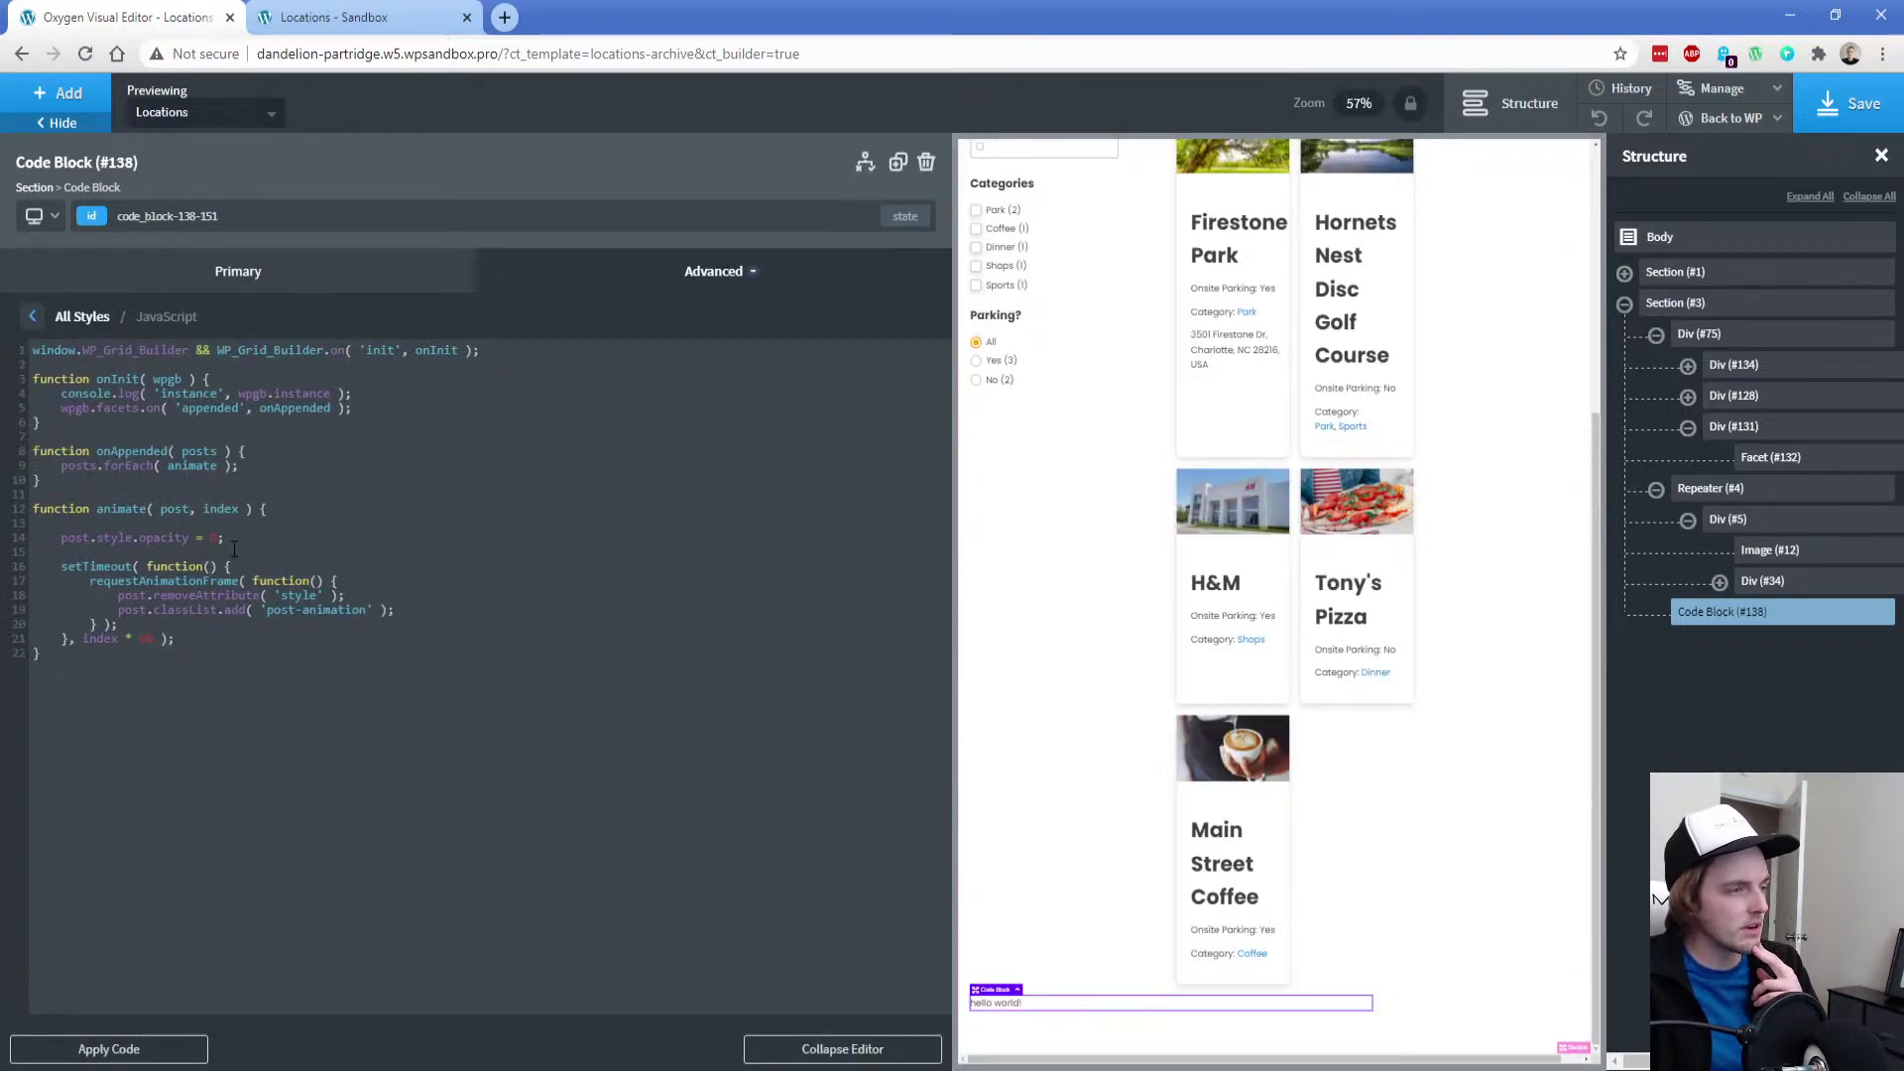
Load the live Locations page without the map query parameters in its address
click(337, 16)
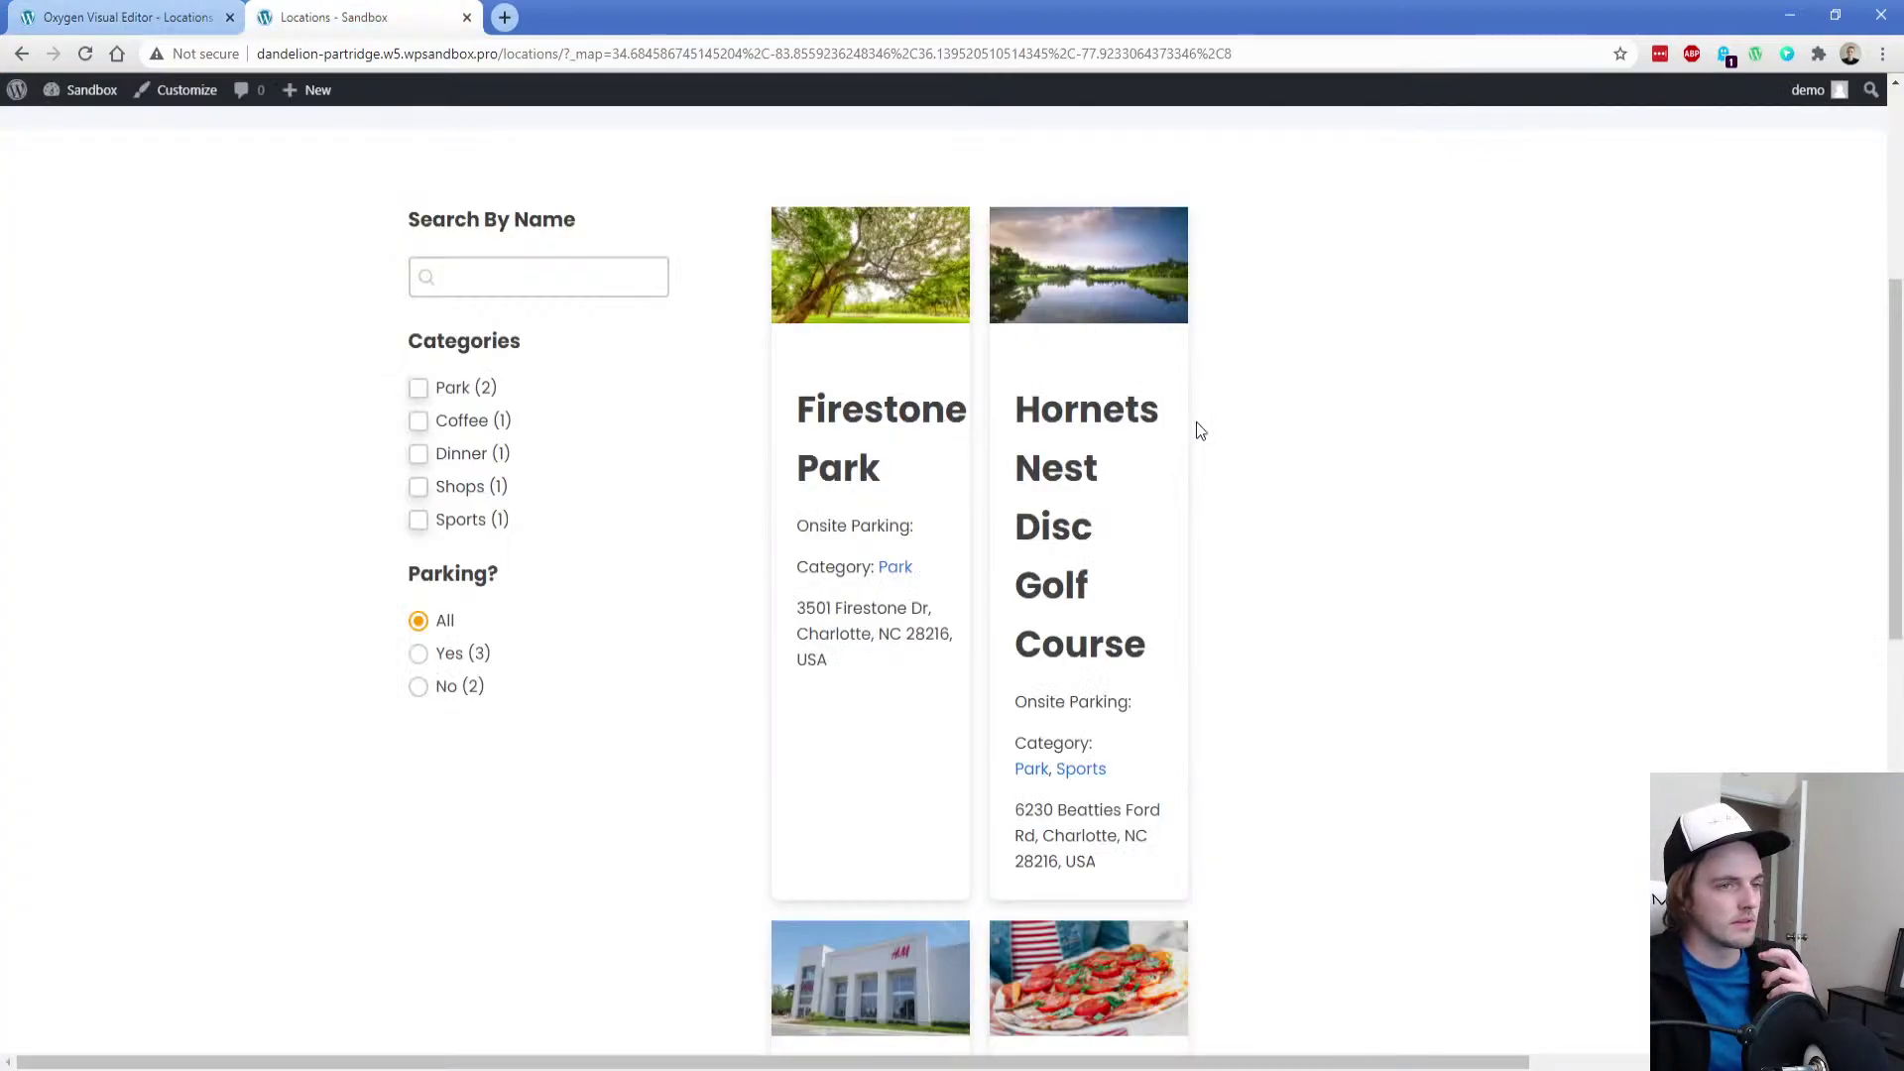
click(85, 54)
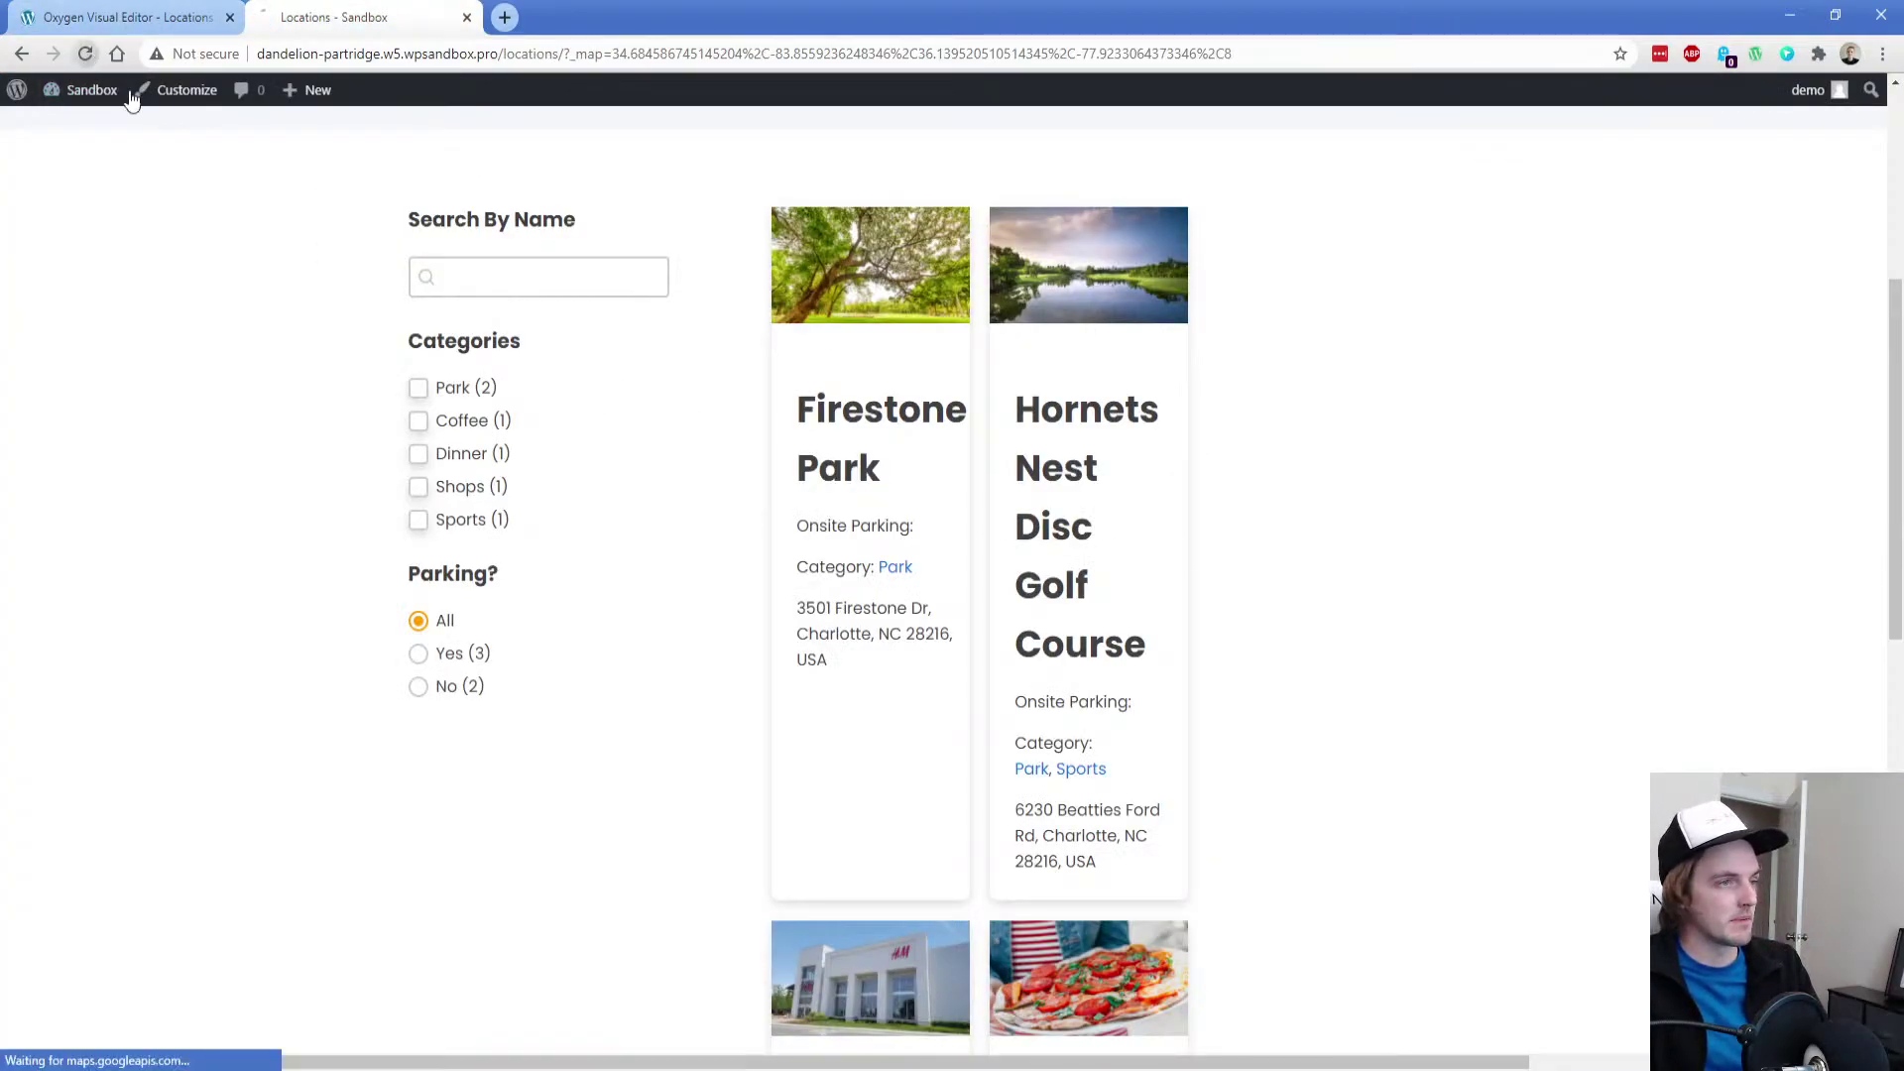
drag(563, 53, 1233, 53)
key(BackSpace)
key(Return)
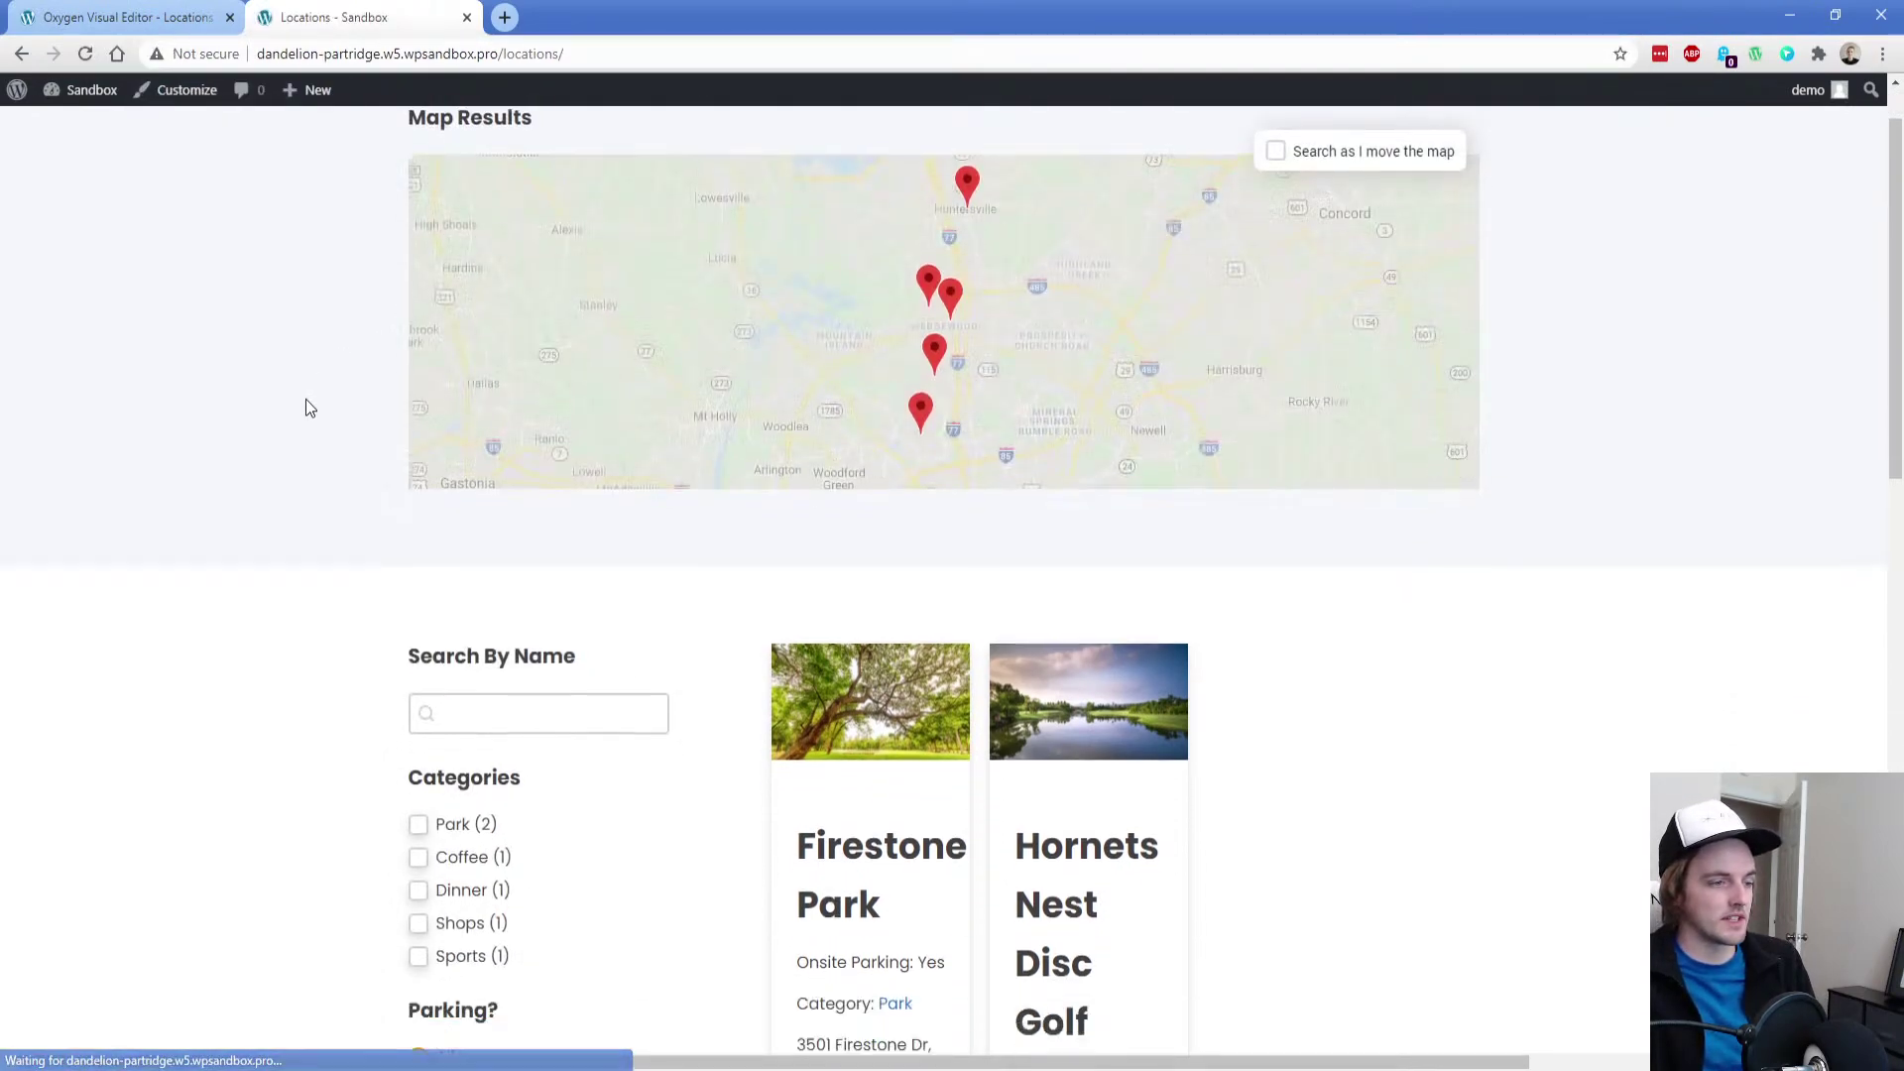
Test the listing animation by turning the Coffee filter and the Park filter on and off one after the other
scroll(306, 399, down, 3)
click(466, 638)
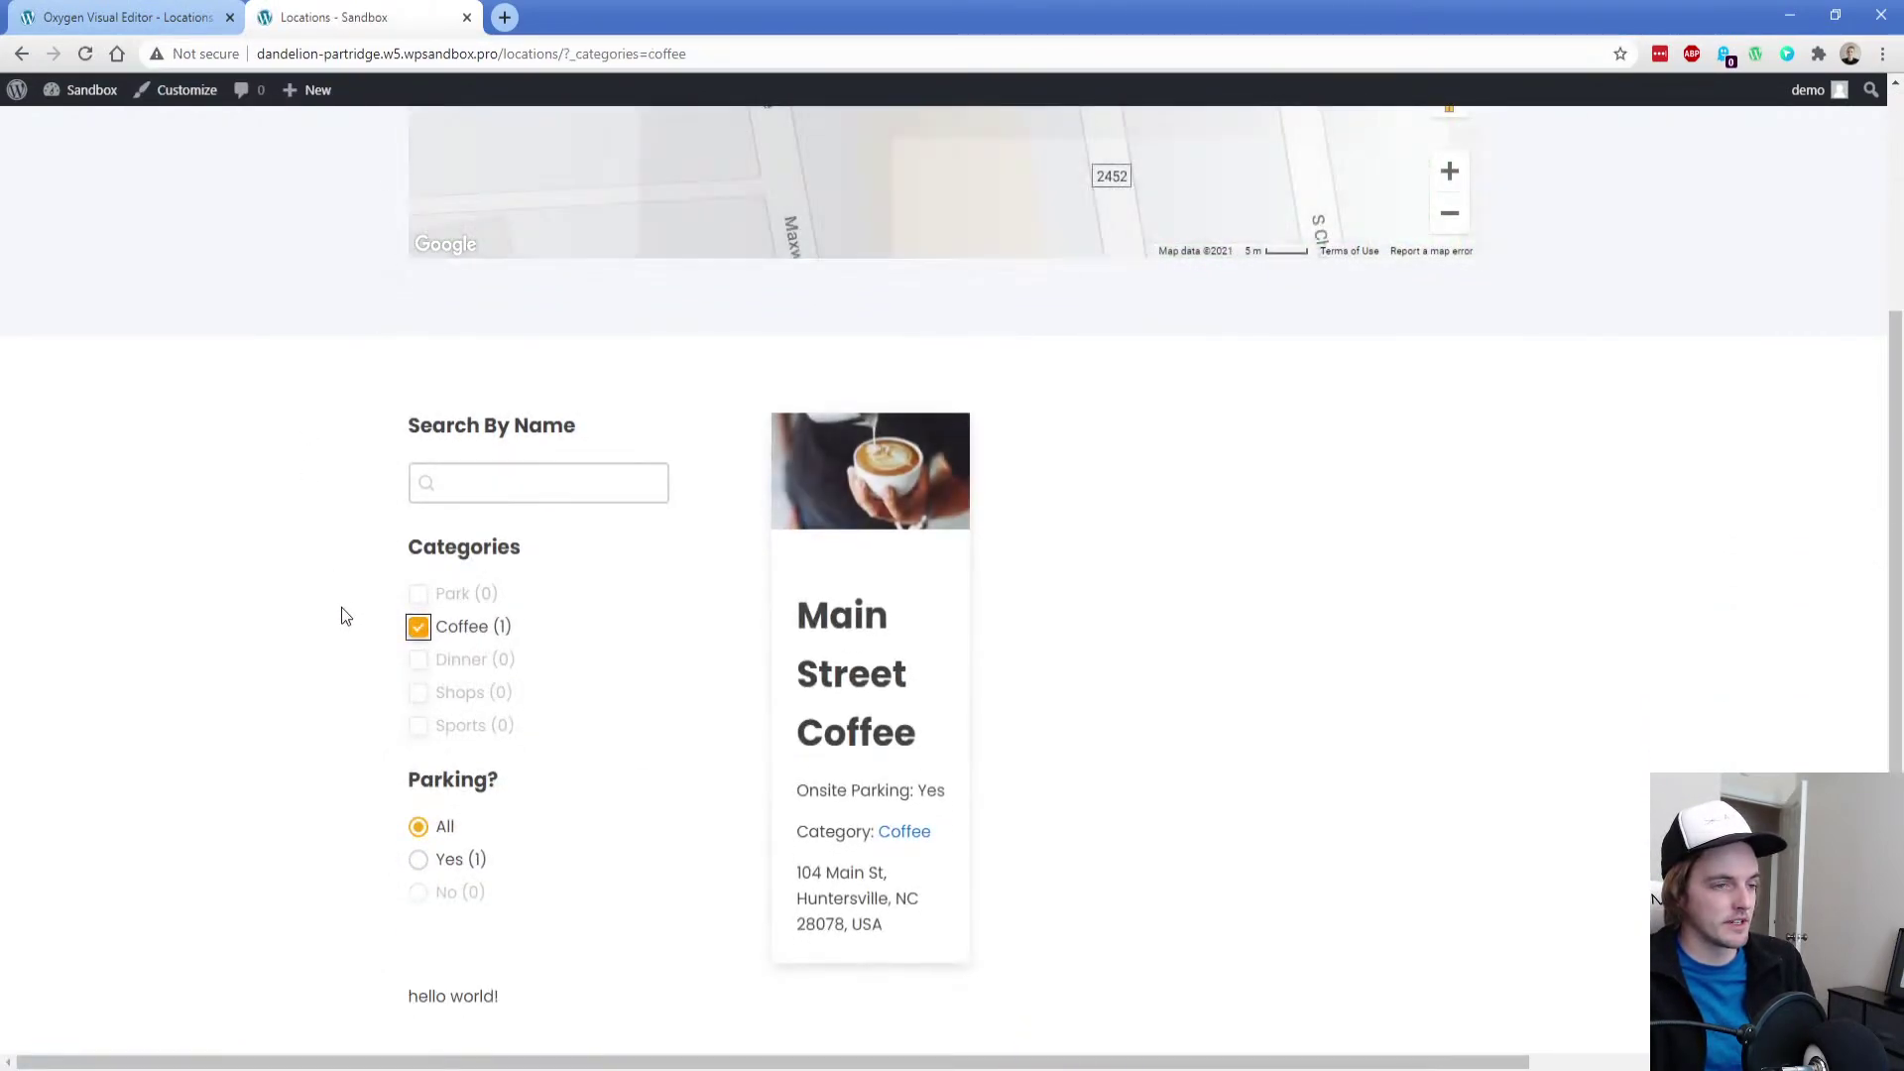
click(459, 632)
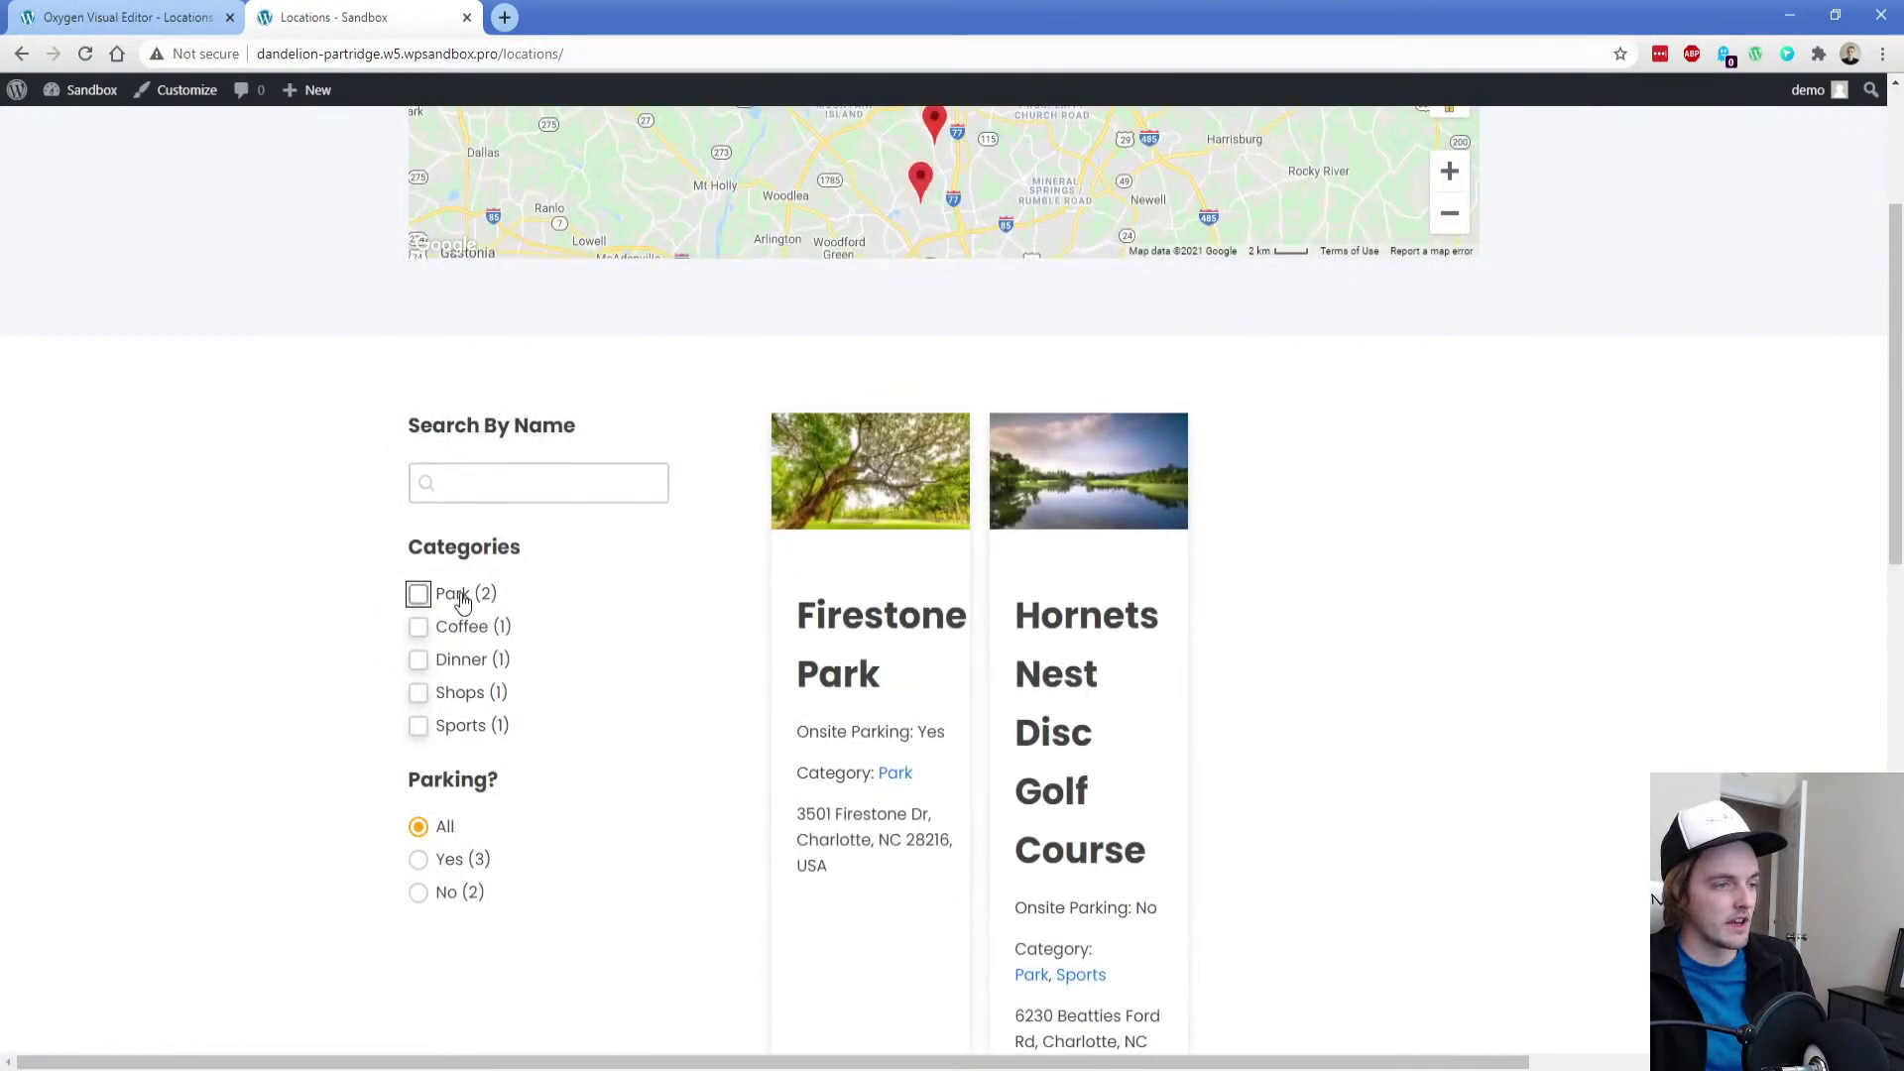
click(458, 597)
click(460, 599)
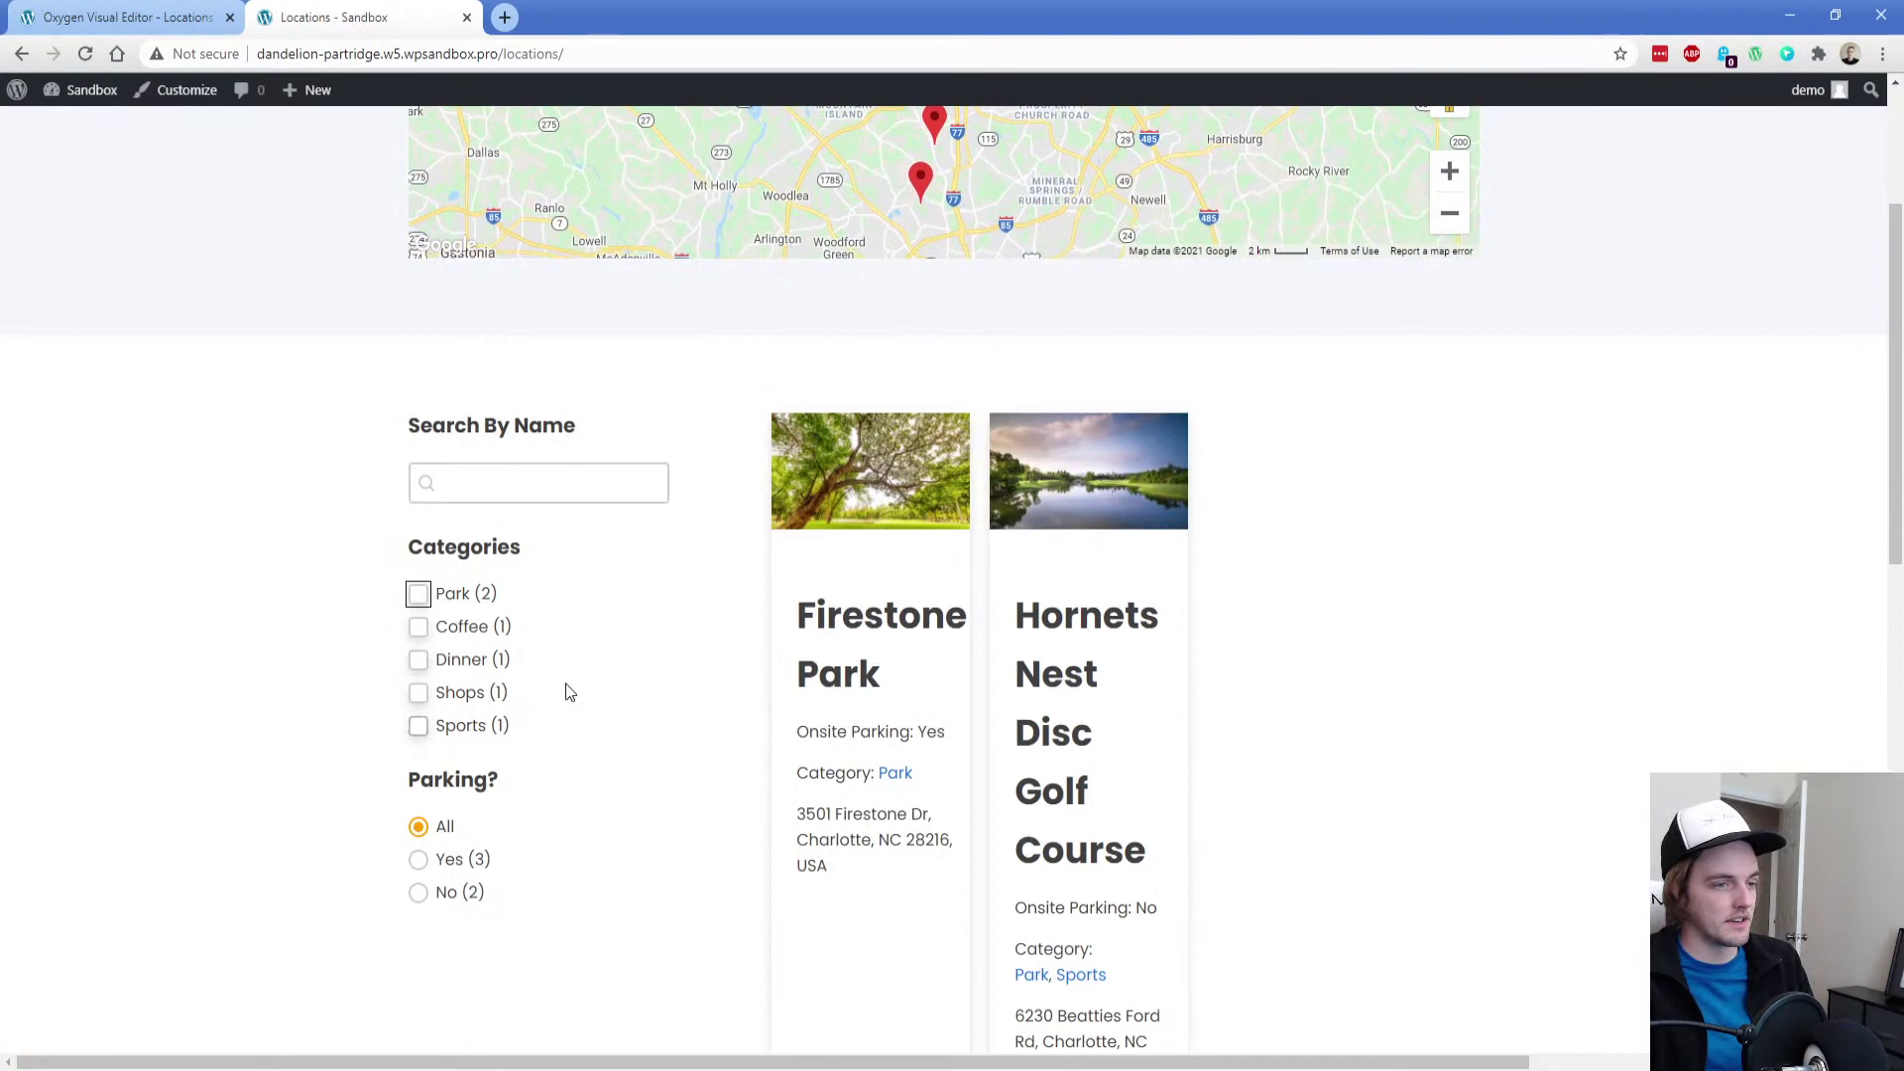
Return to the Oxygen editor and turn on Hide Pagination in the listing repeater's WP Grid Builder settings
click(164, 12)
click(1305, 421)
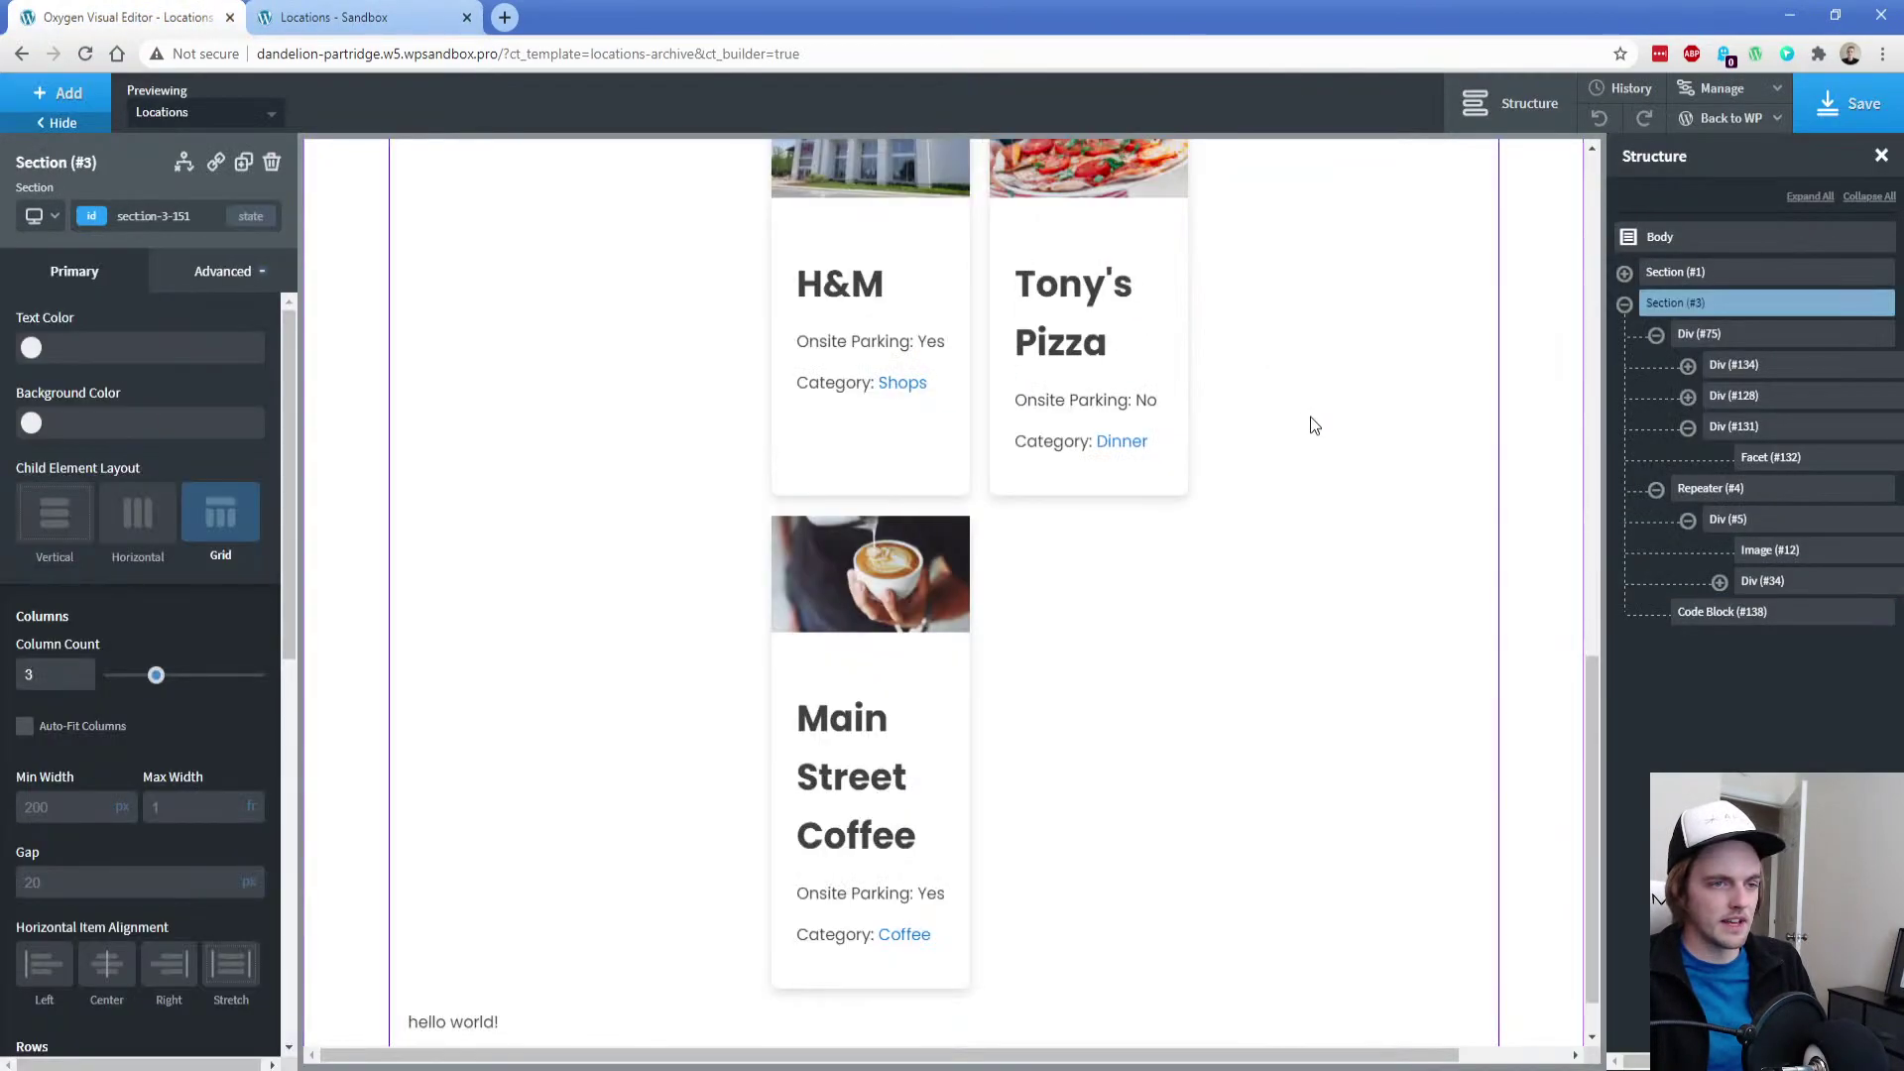
click(1707, 488)
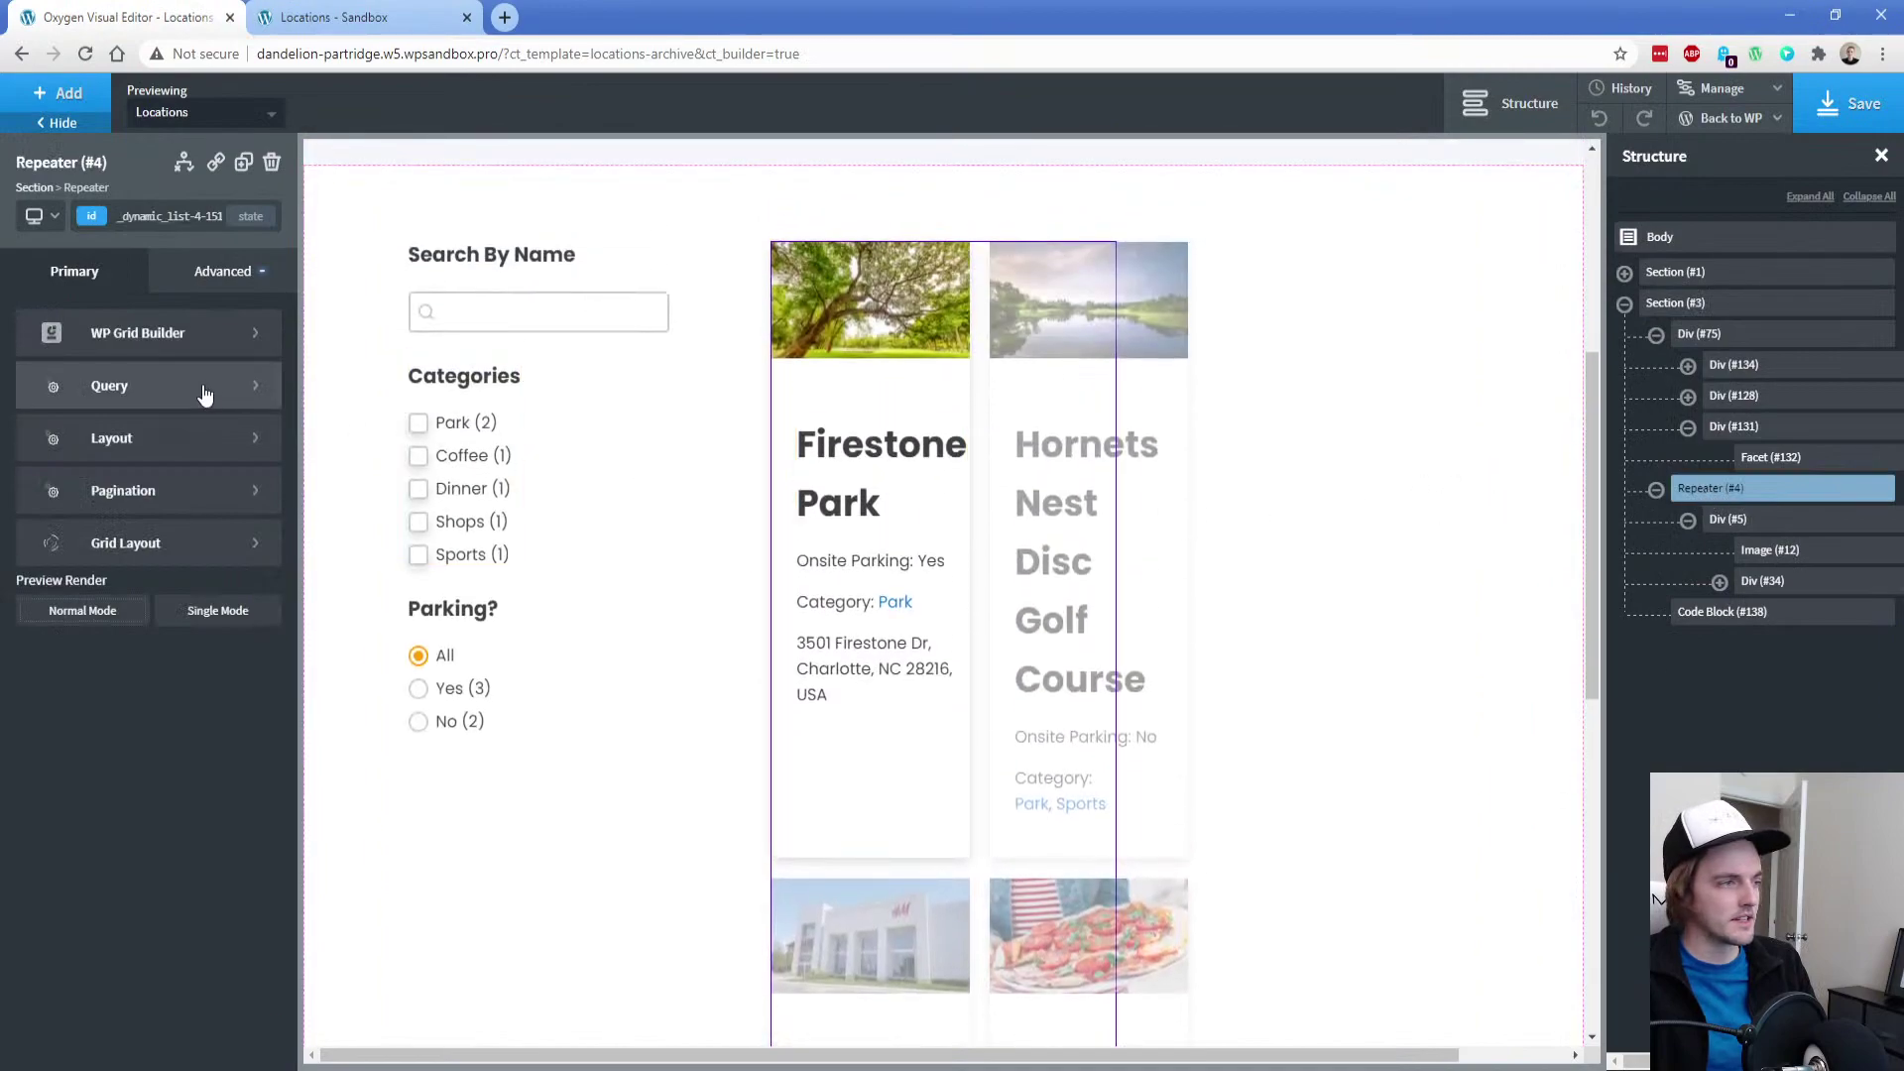
click(222, 271)
click(99, 384)
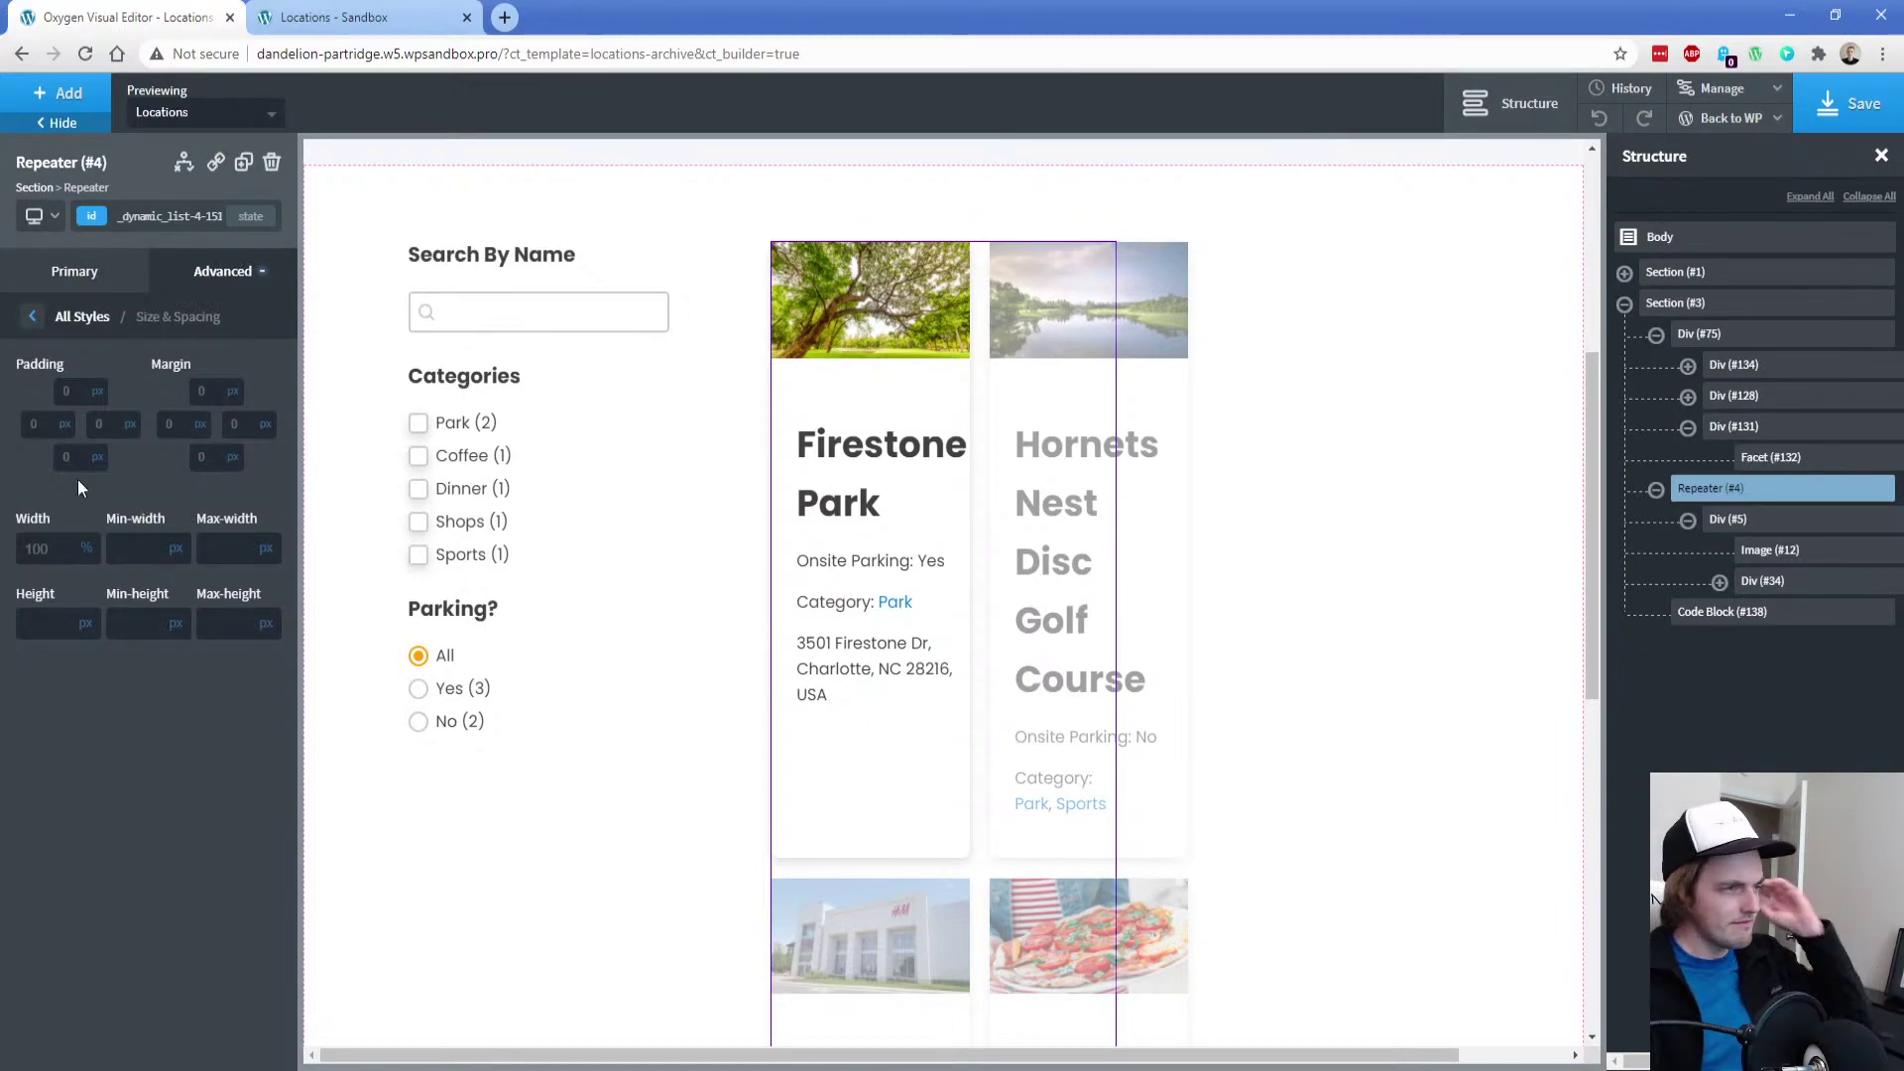
click(72, 271)
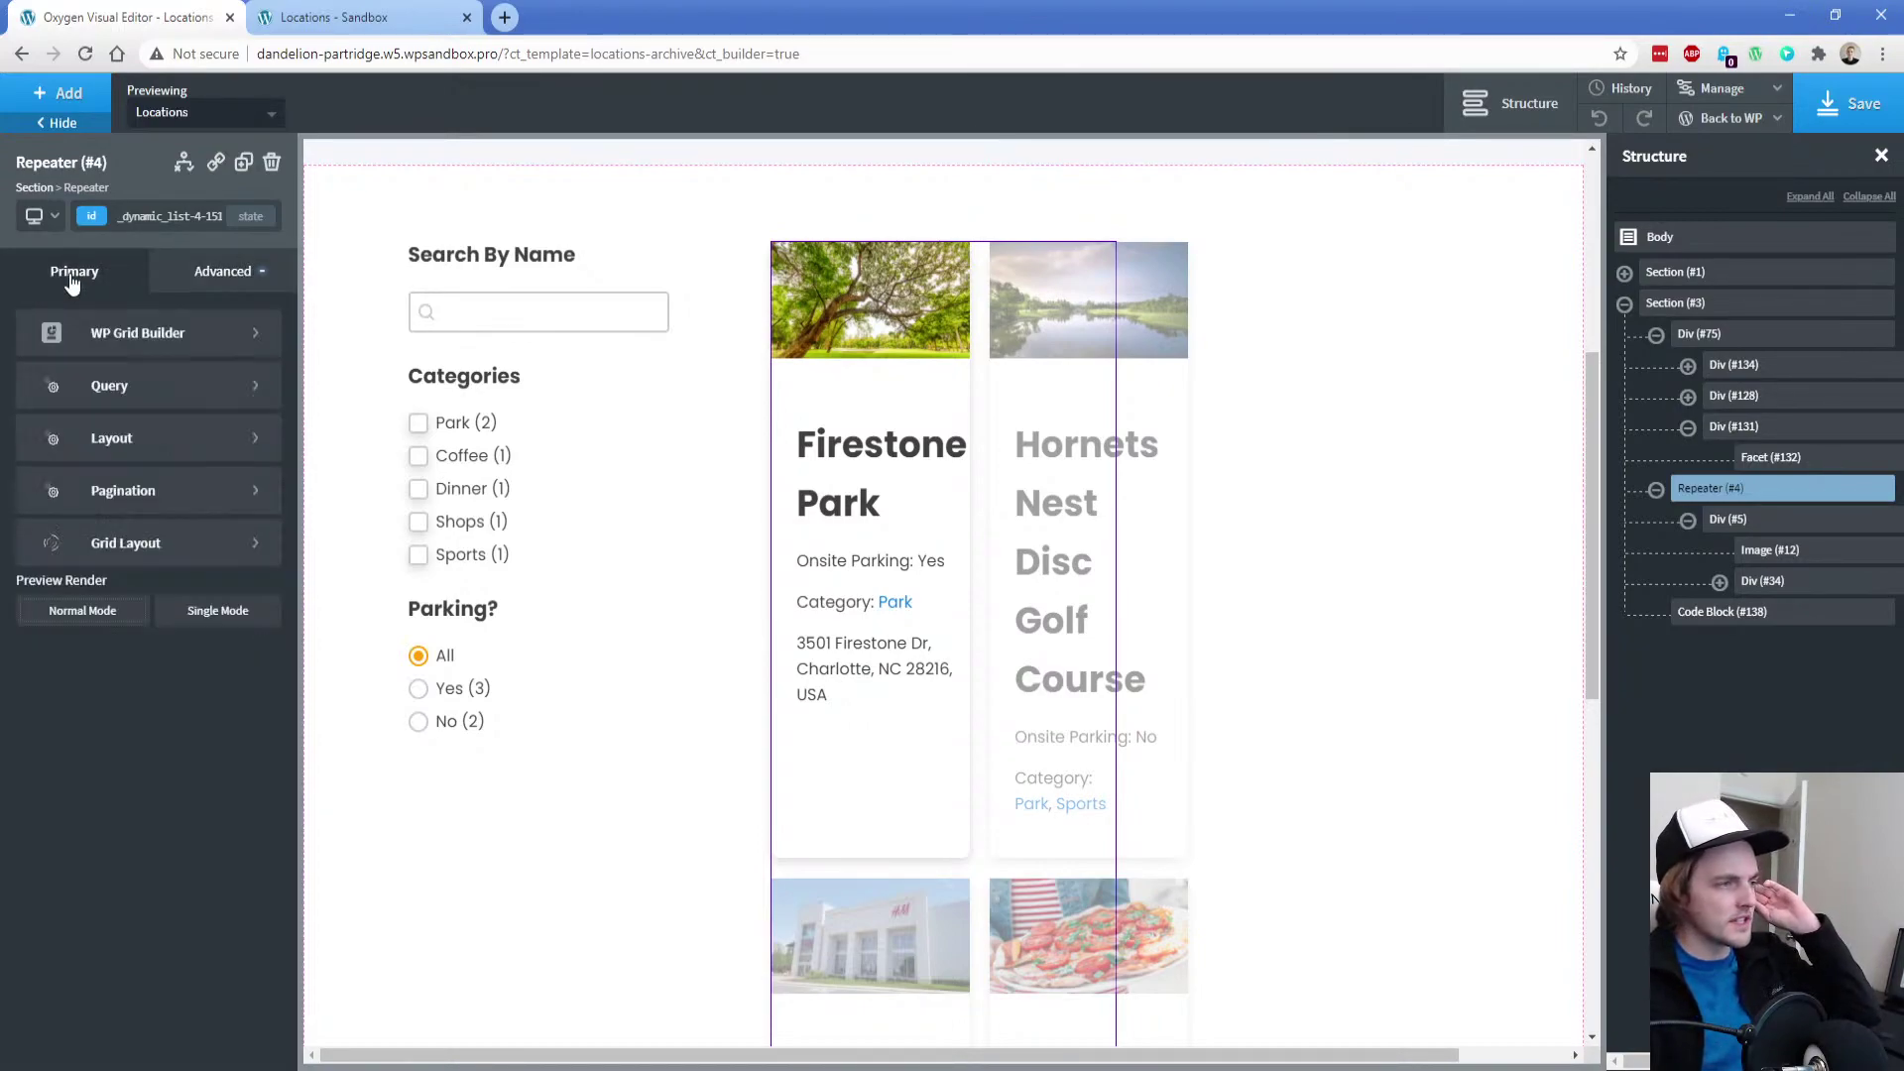
click(87, 355)
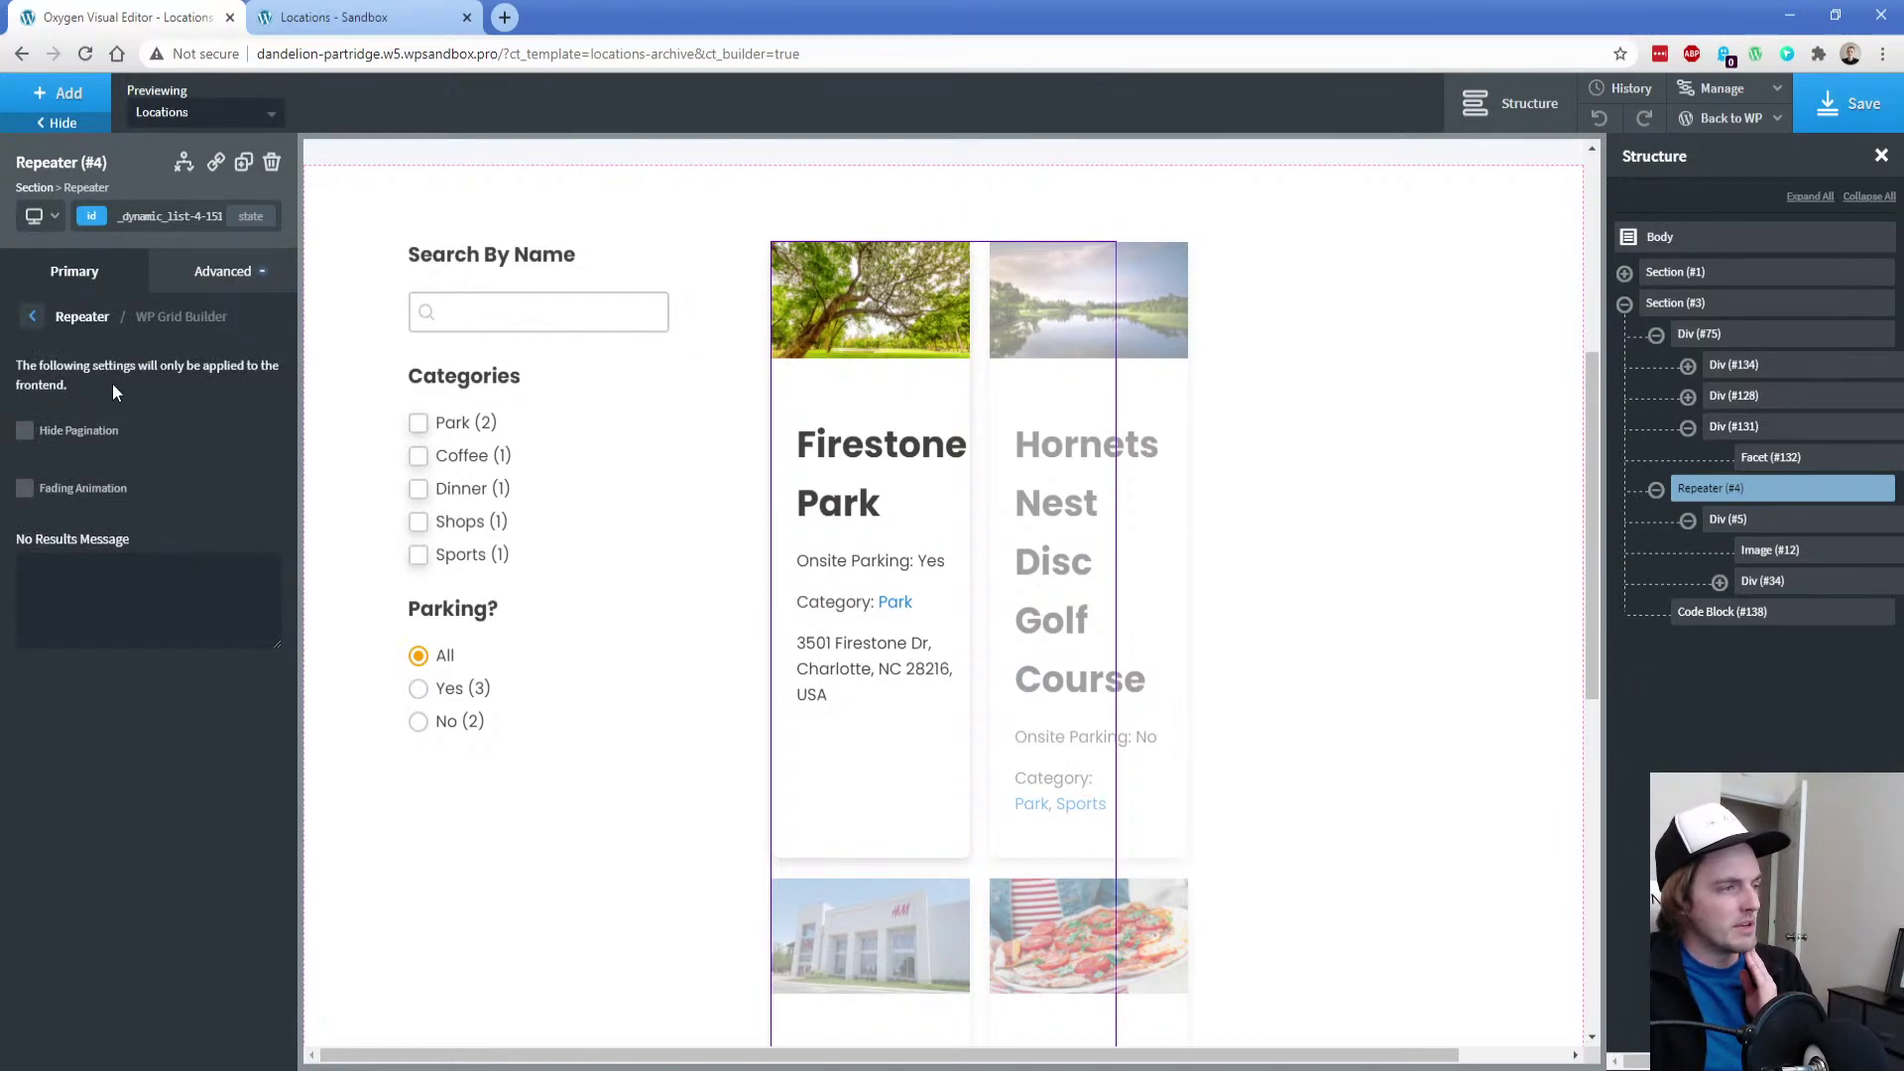
click(84, 437)
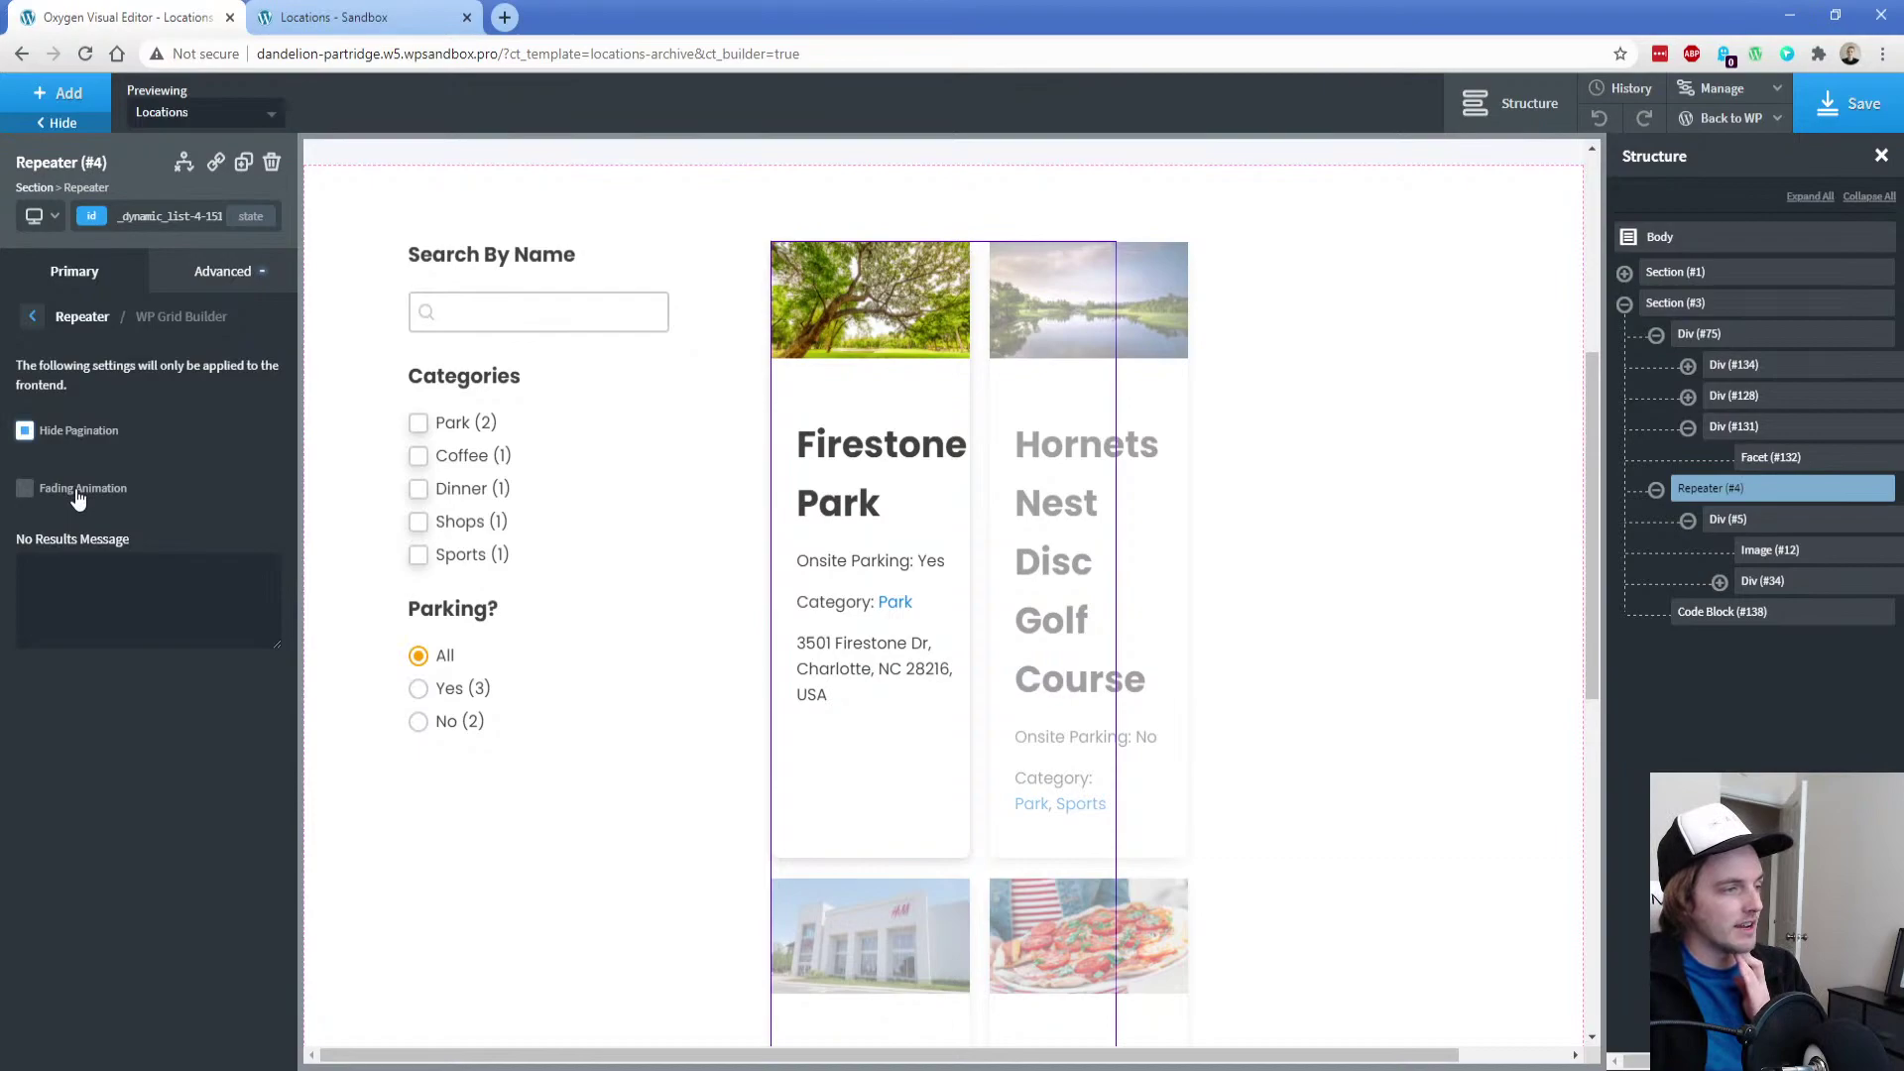
Delete the code block that sits below the listing repeater in the second section
click(1750, 583)
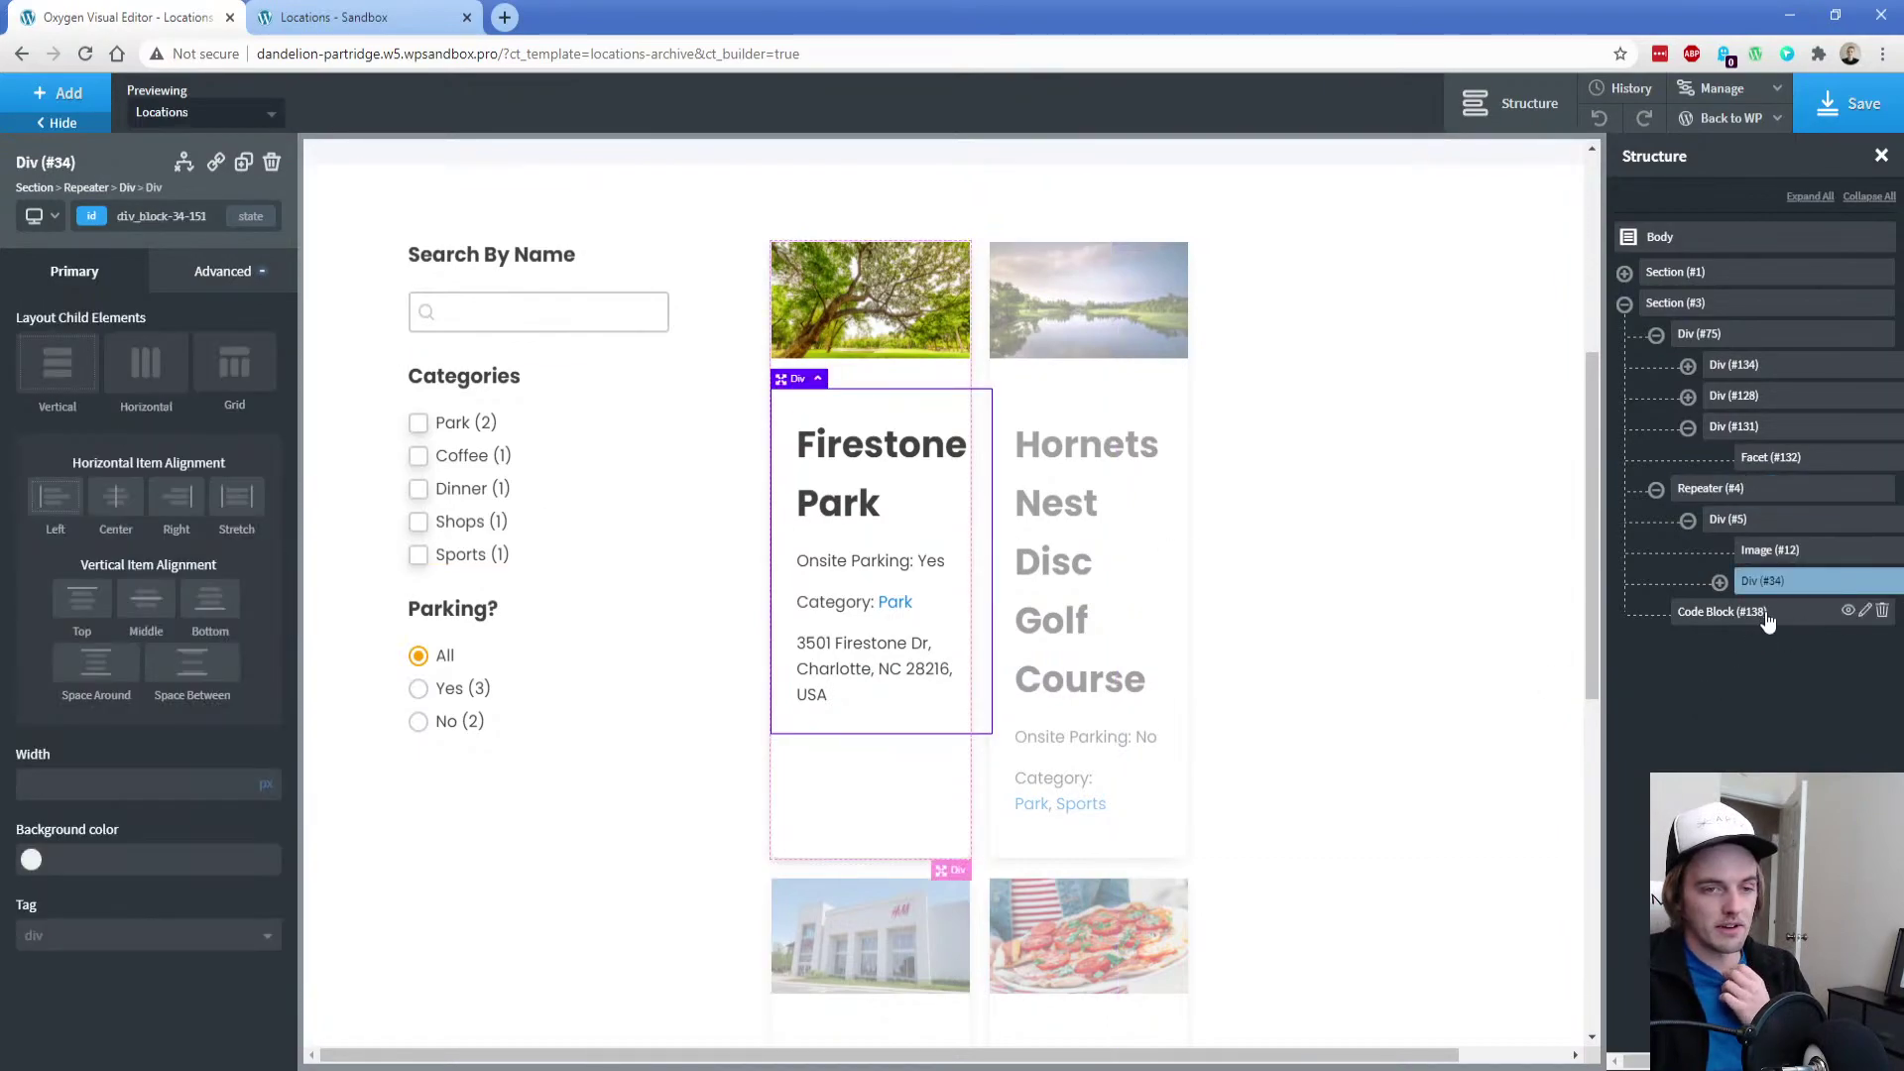
click(1768, 613)
click(1882, 612)
Enable Fading Animation in the listing repeater's WP Grid Builder settings
scroll(1281, 796, up, 4)
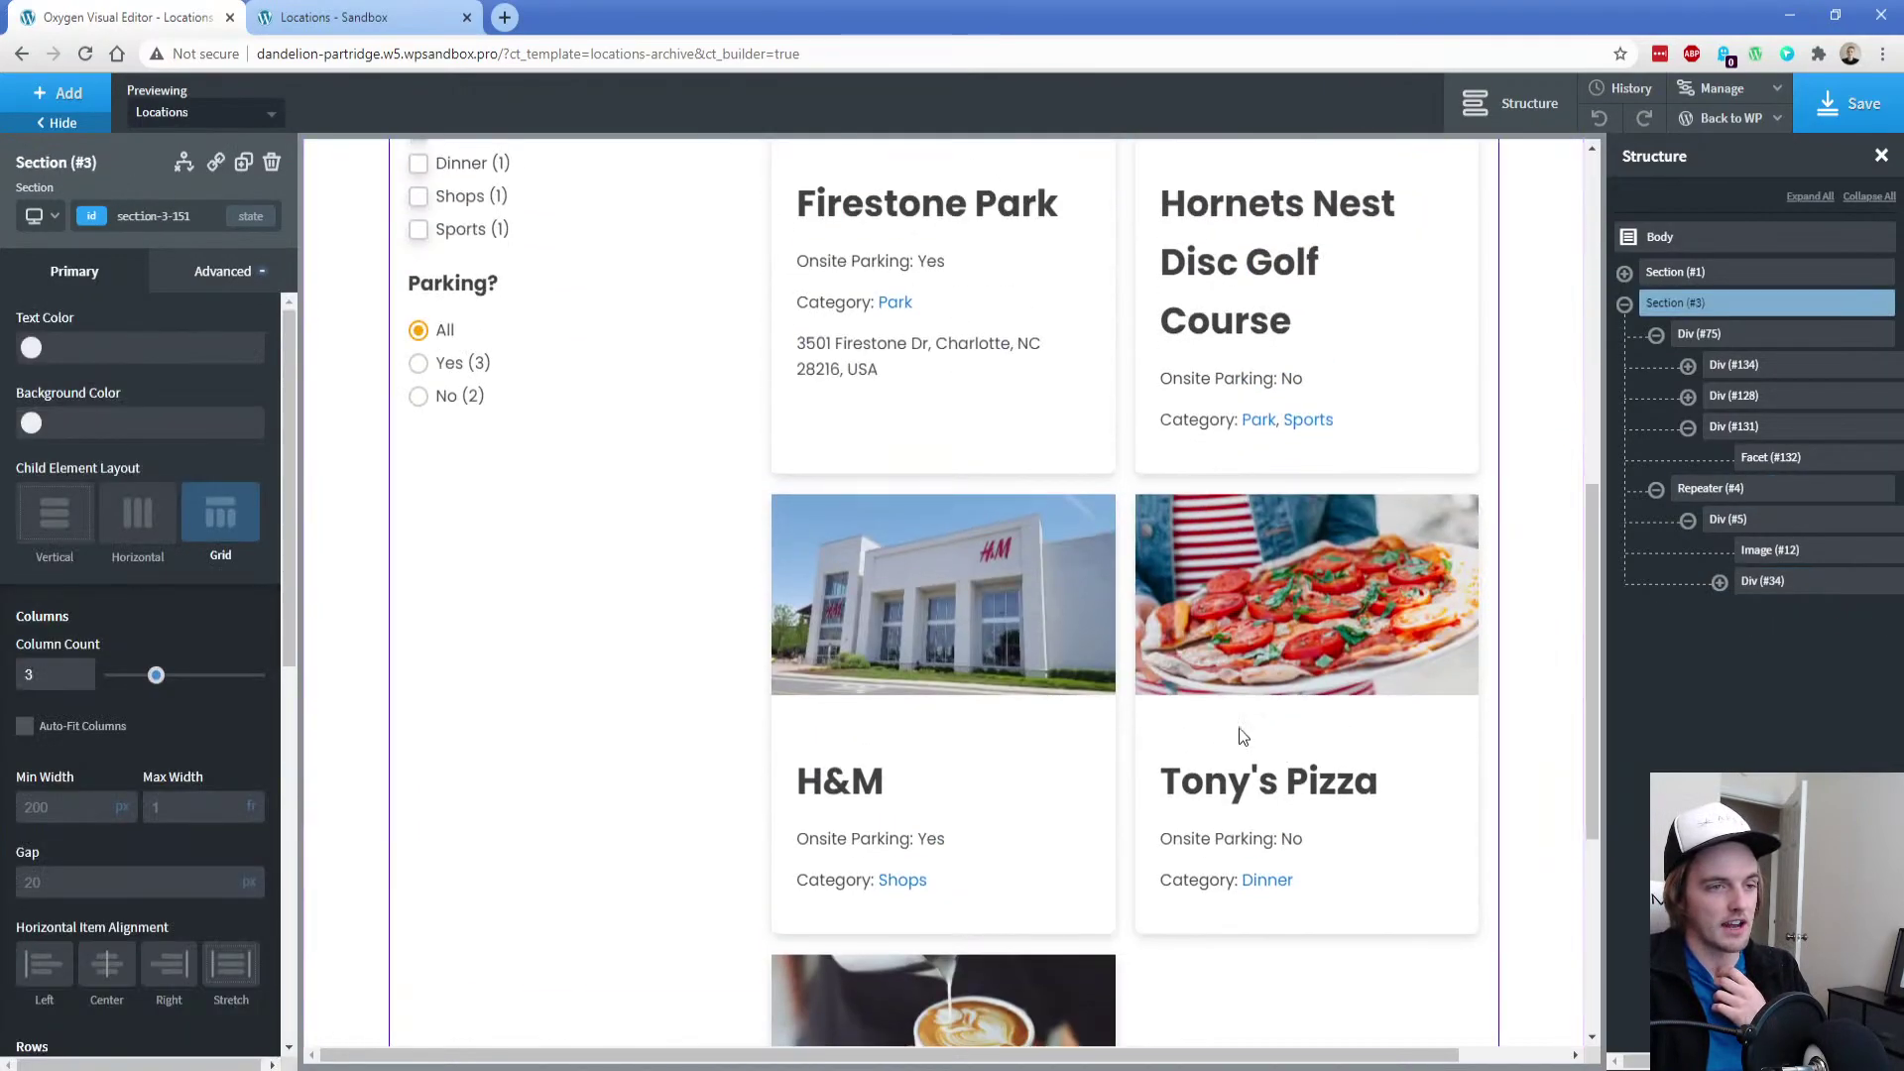
scroll(1150, 496, up, 3)
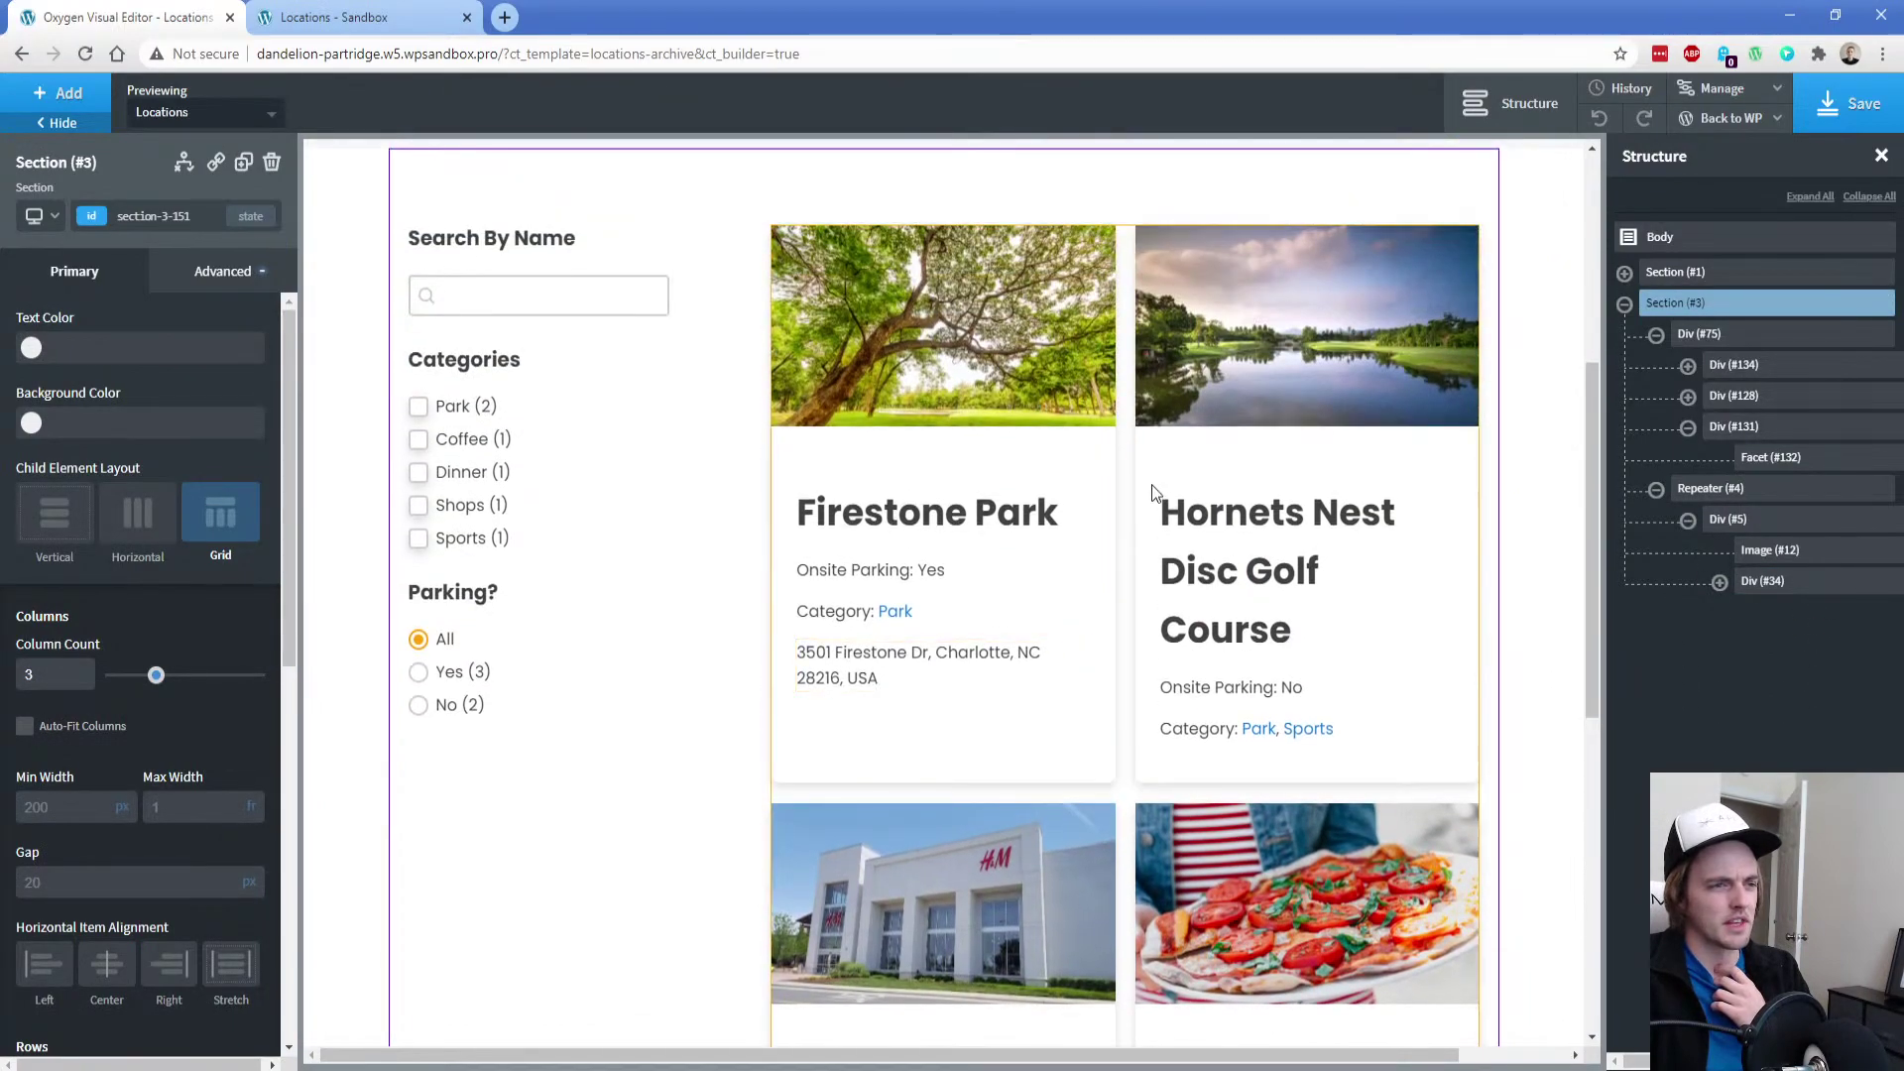
click(1134, 468)
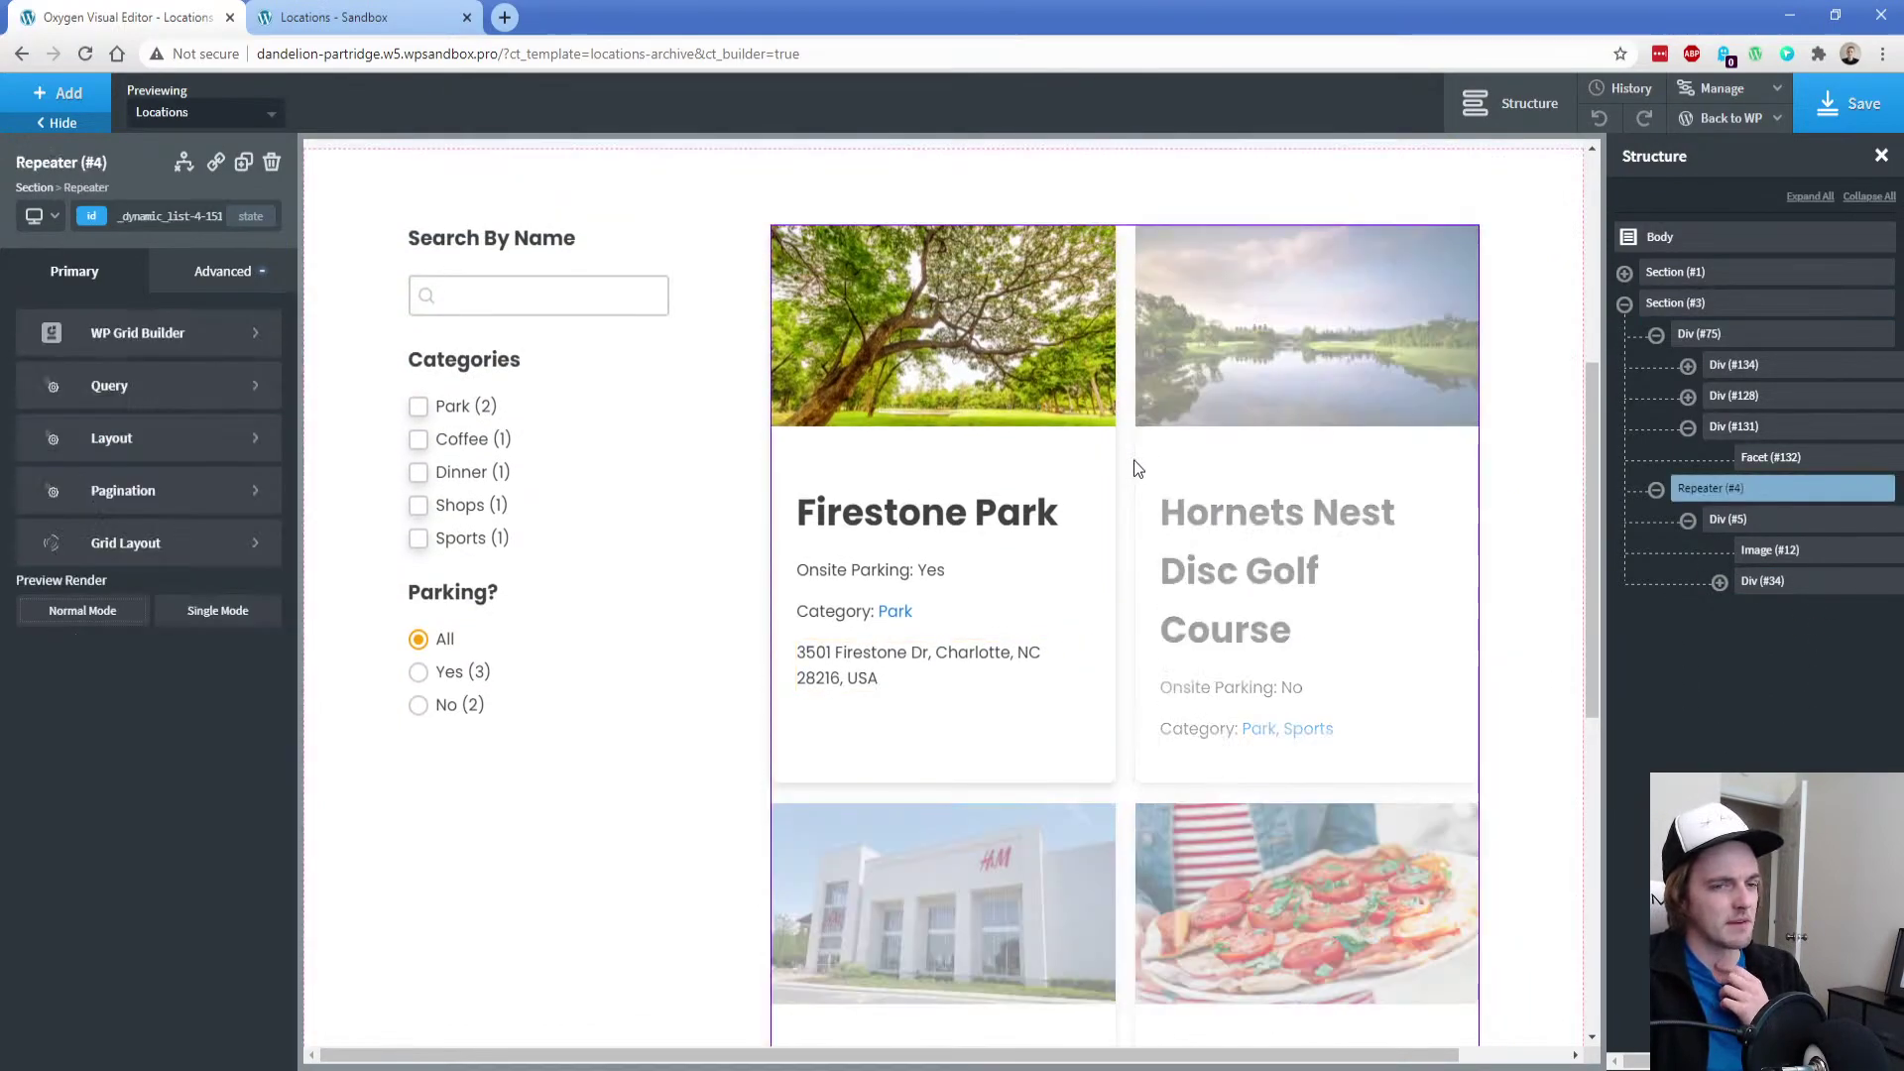
click(99, 335)
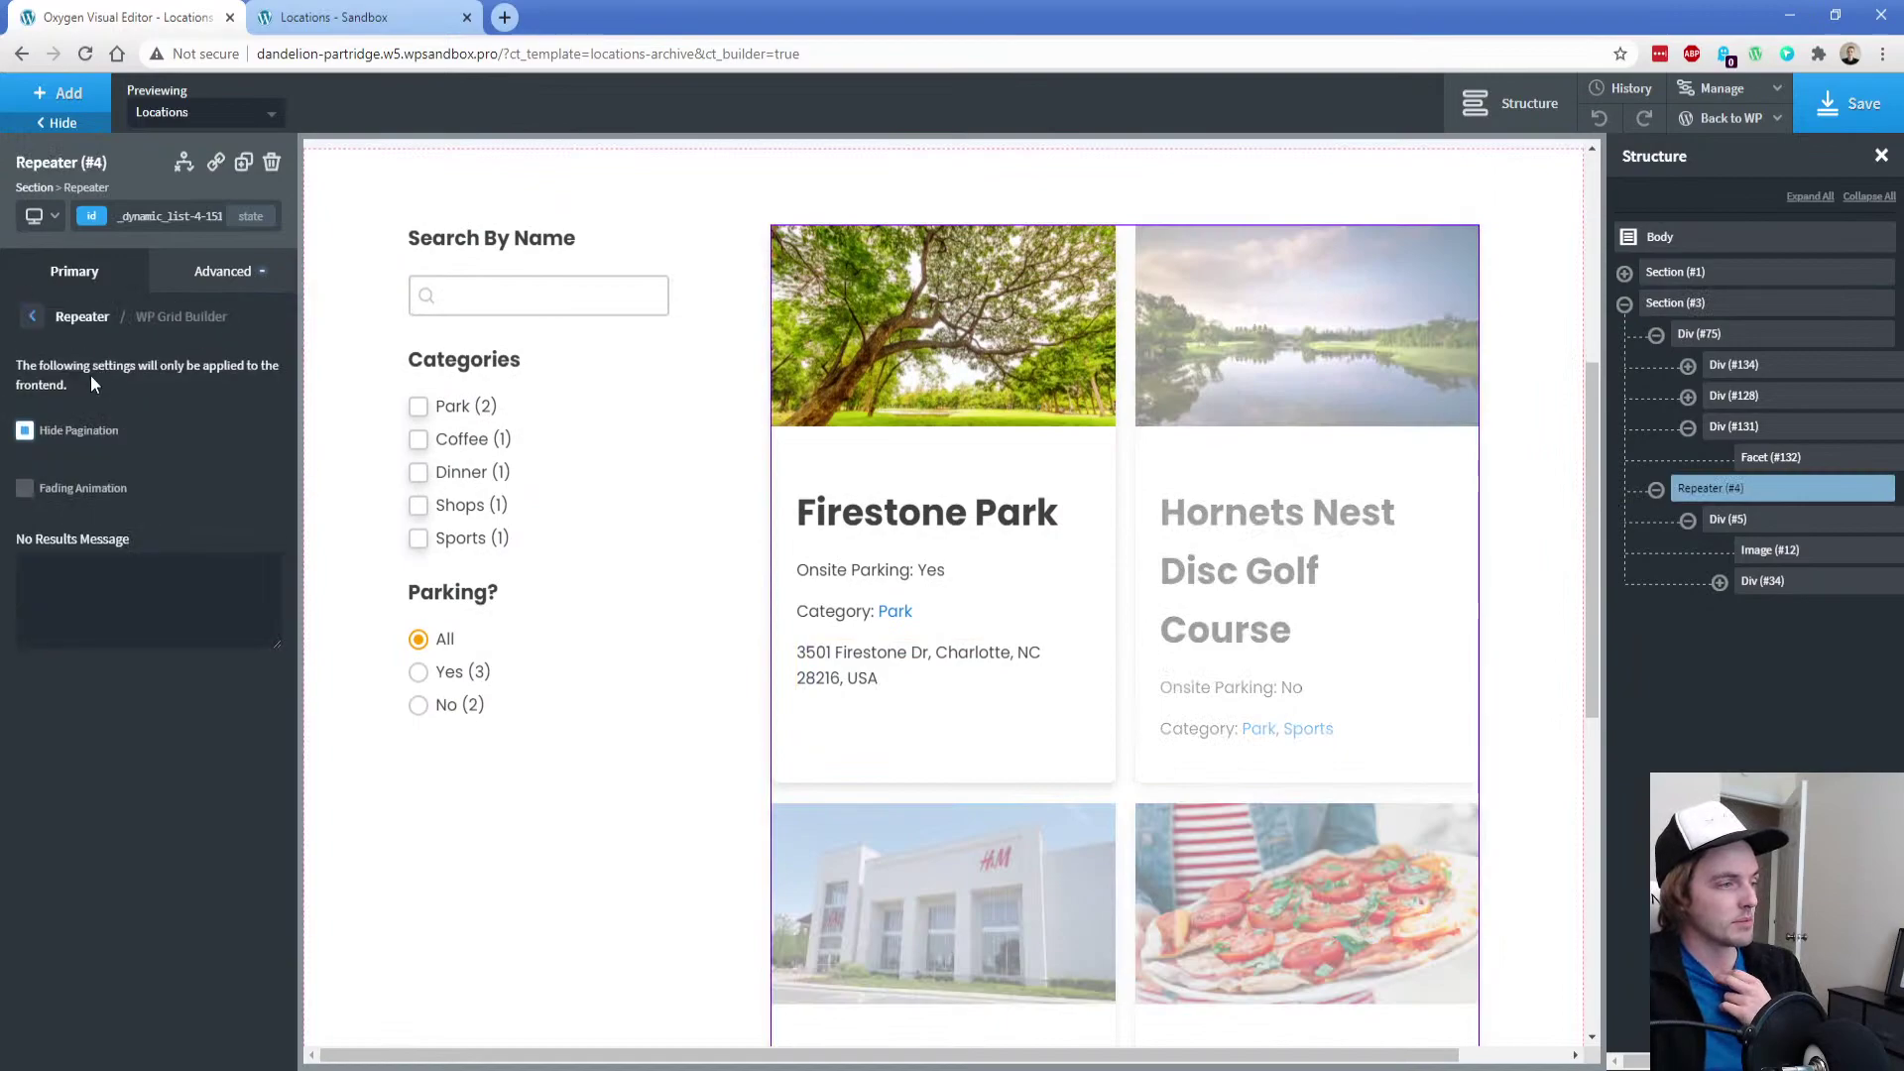
click(66, 494)
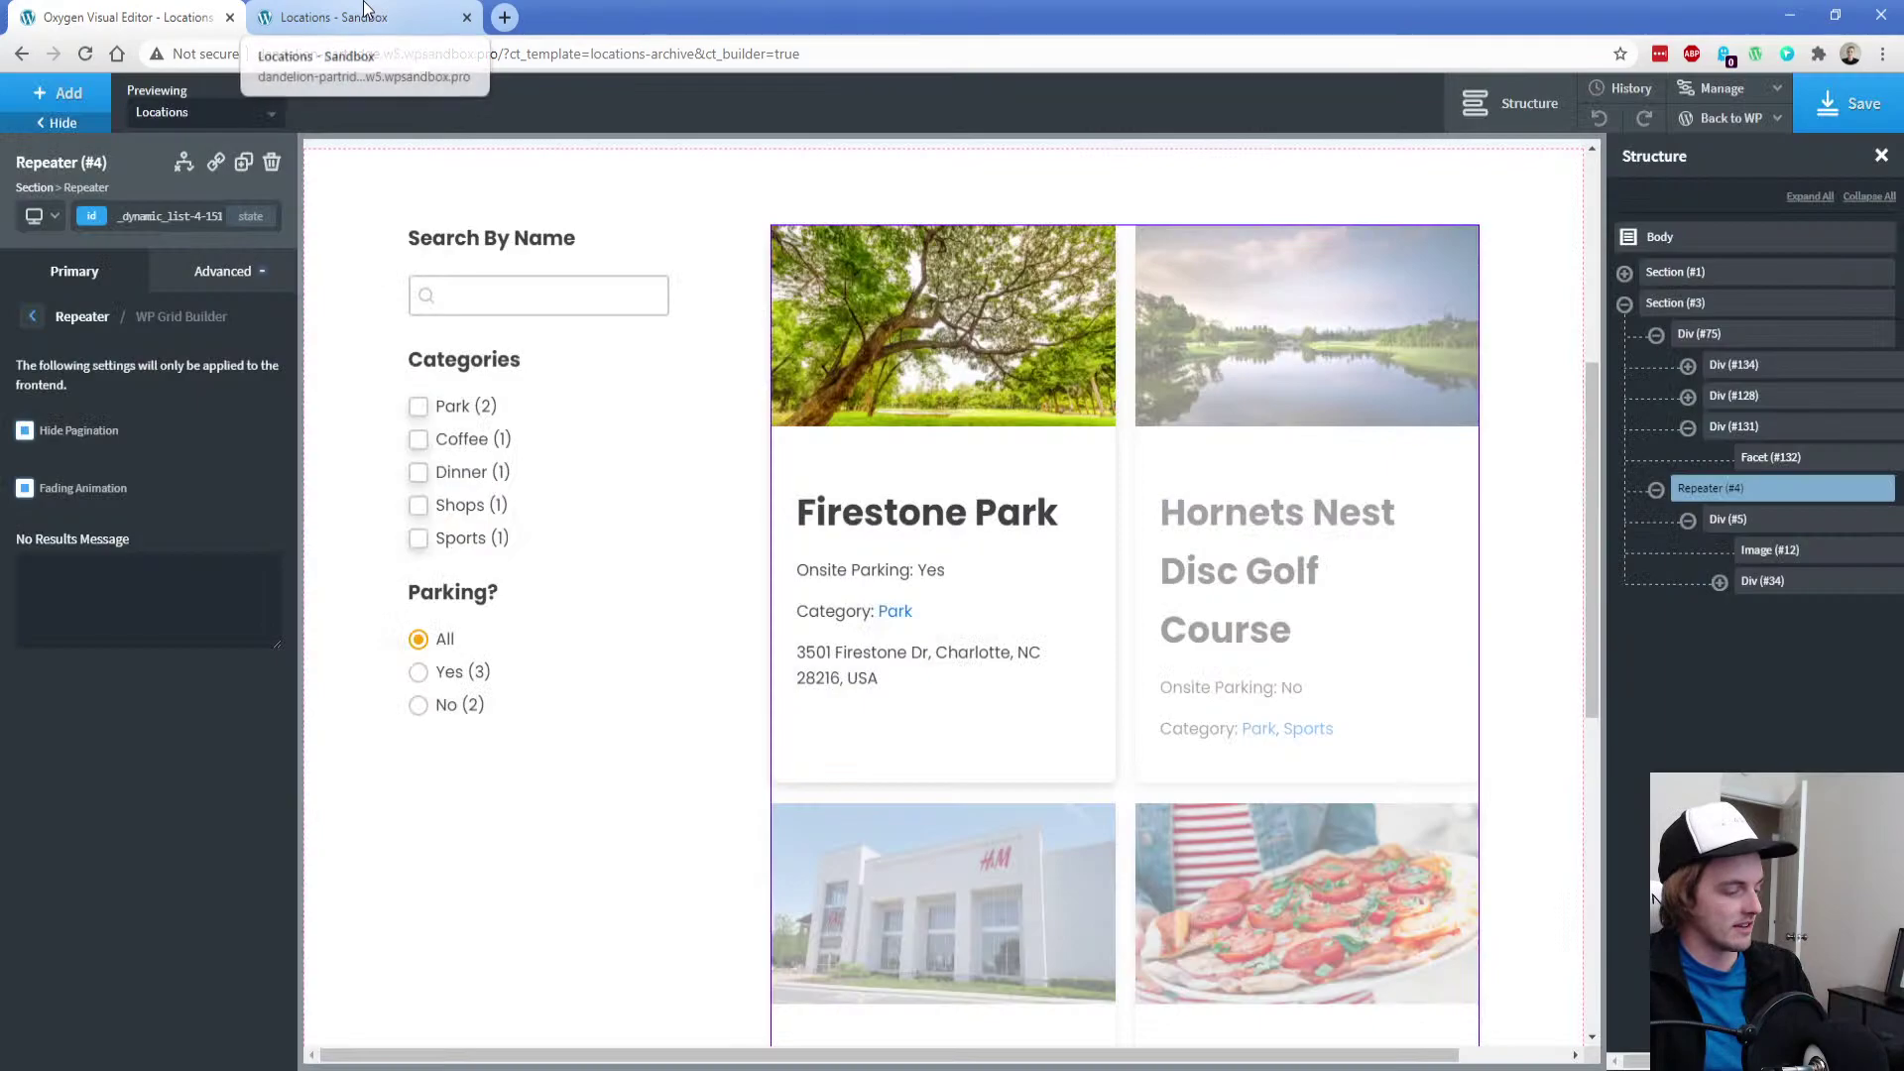
Test the fading animation on the live Locations page by turning the Dinner, Park and Sports filters on and off
click(334, 17)
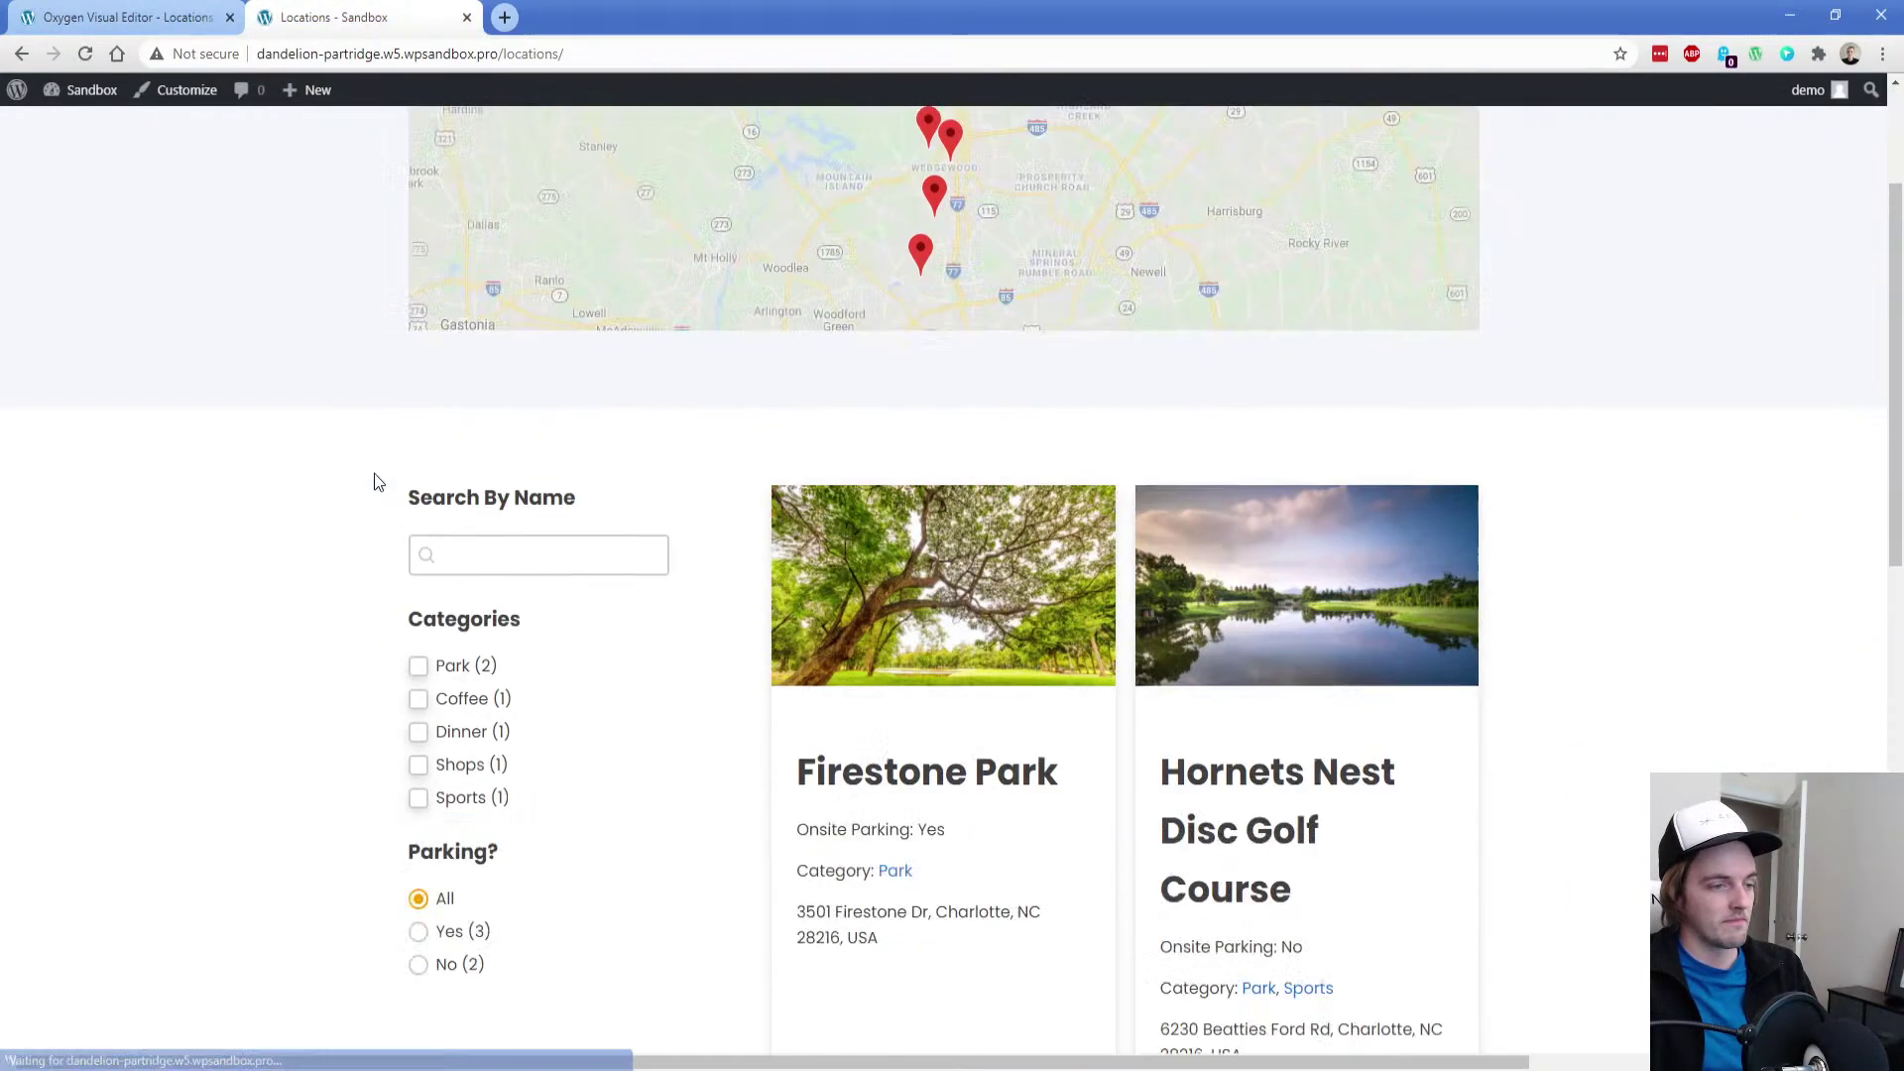
scroll(396, 516, down, 2)
click(454, 558)
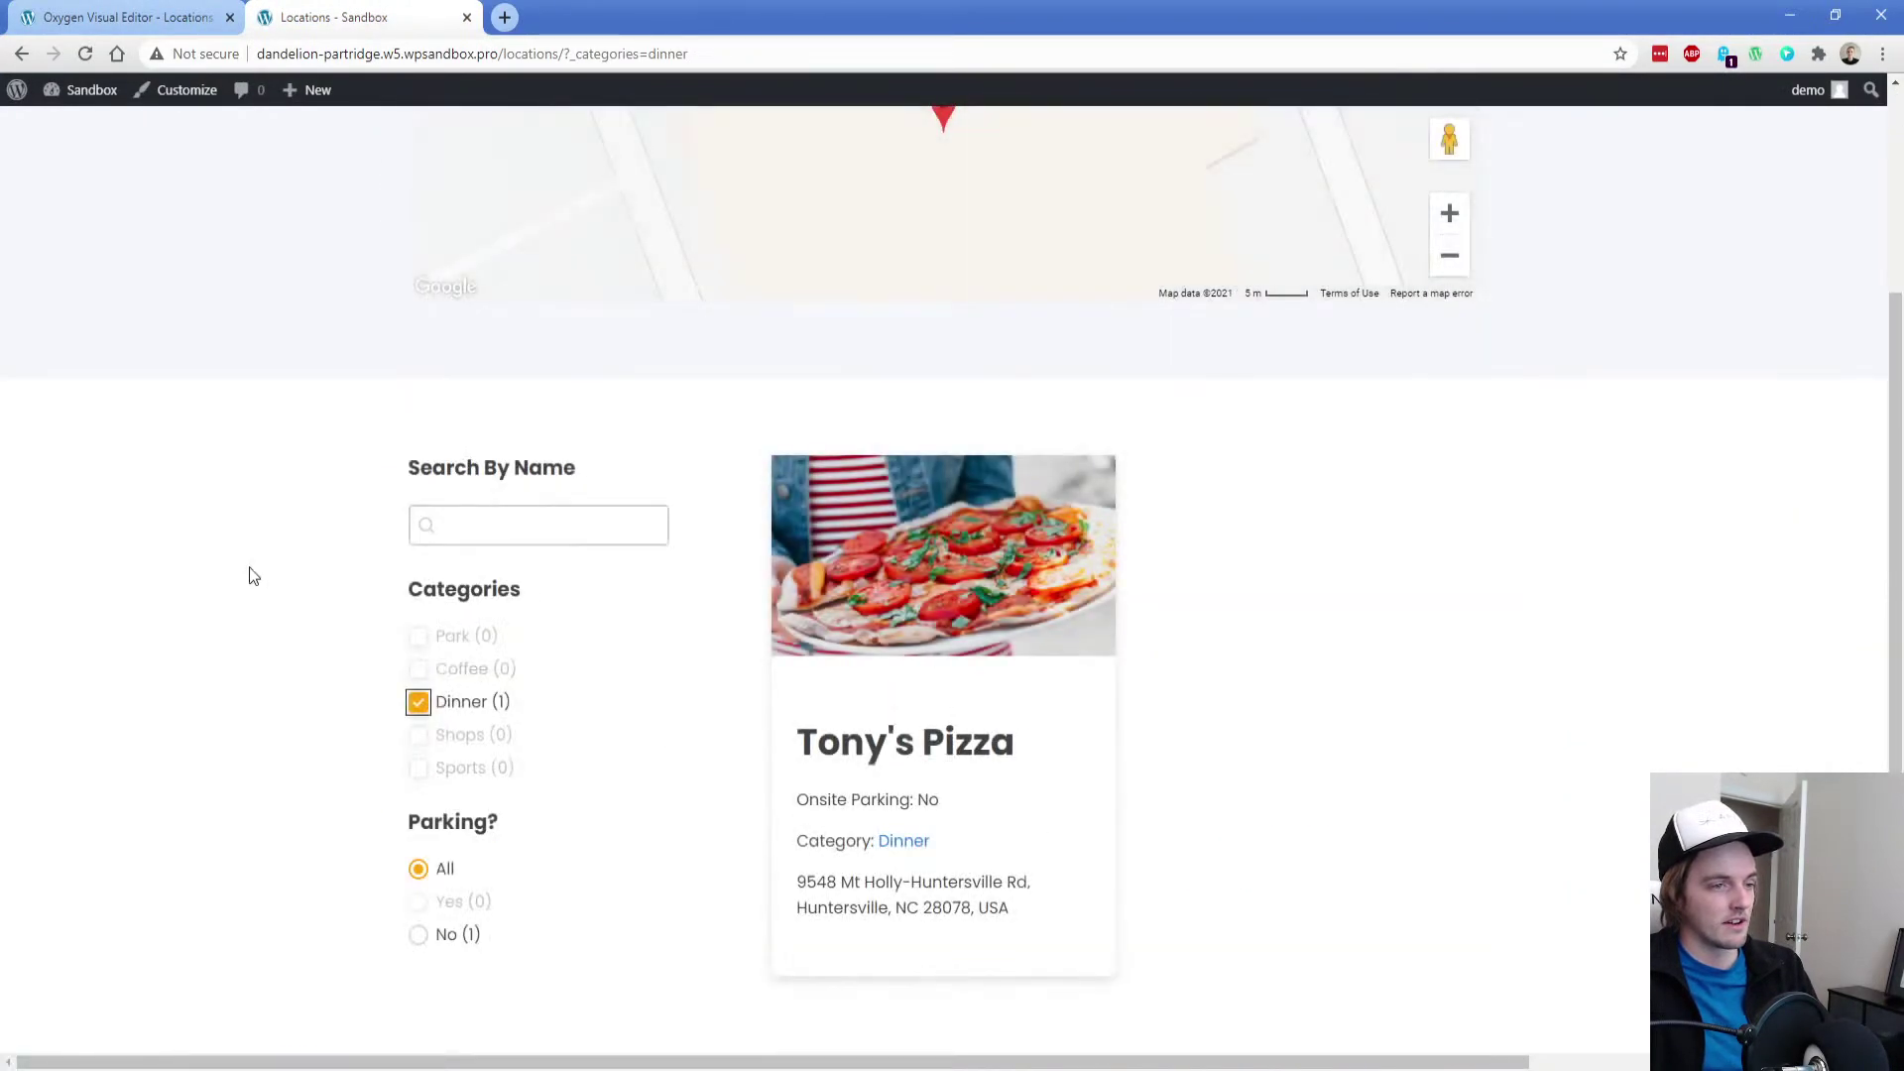
click(420, 701)
click(448, 638)
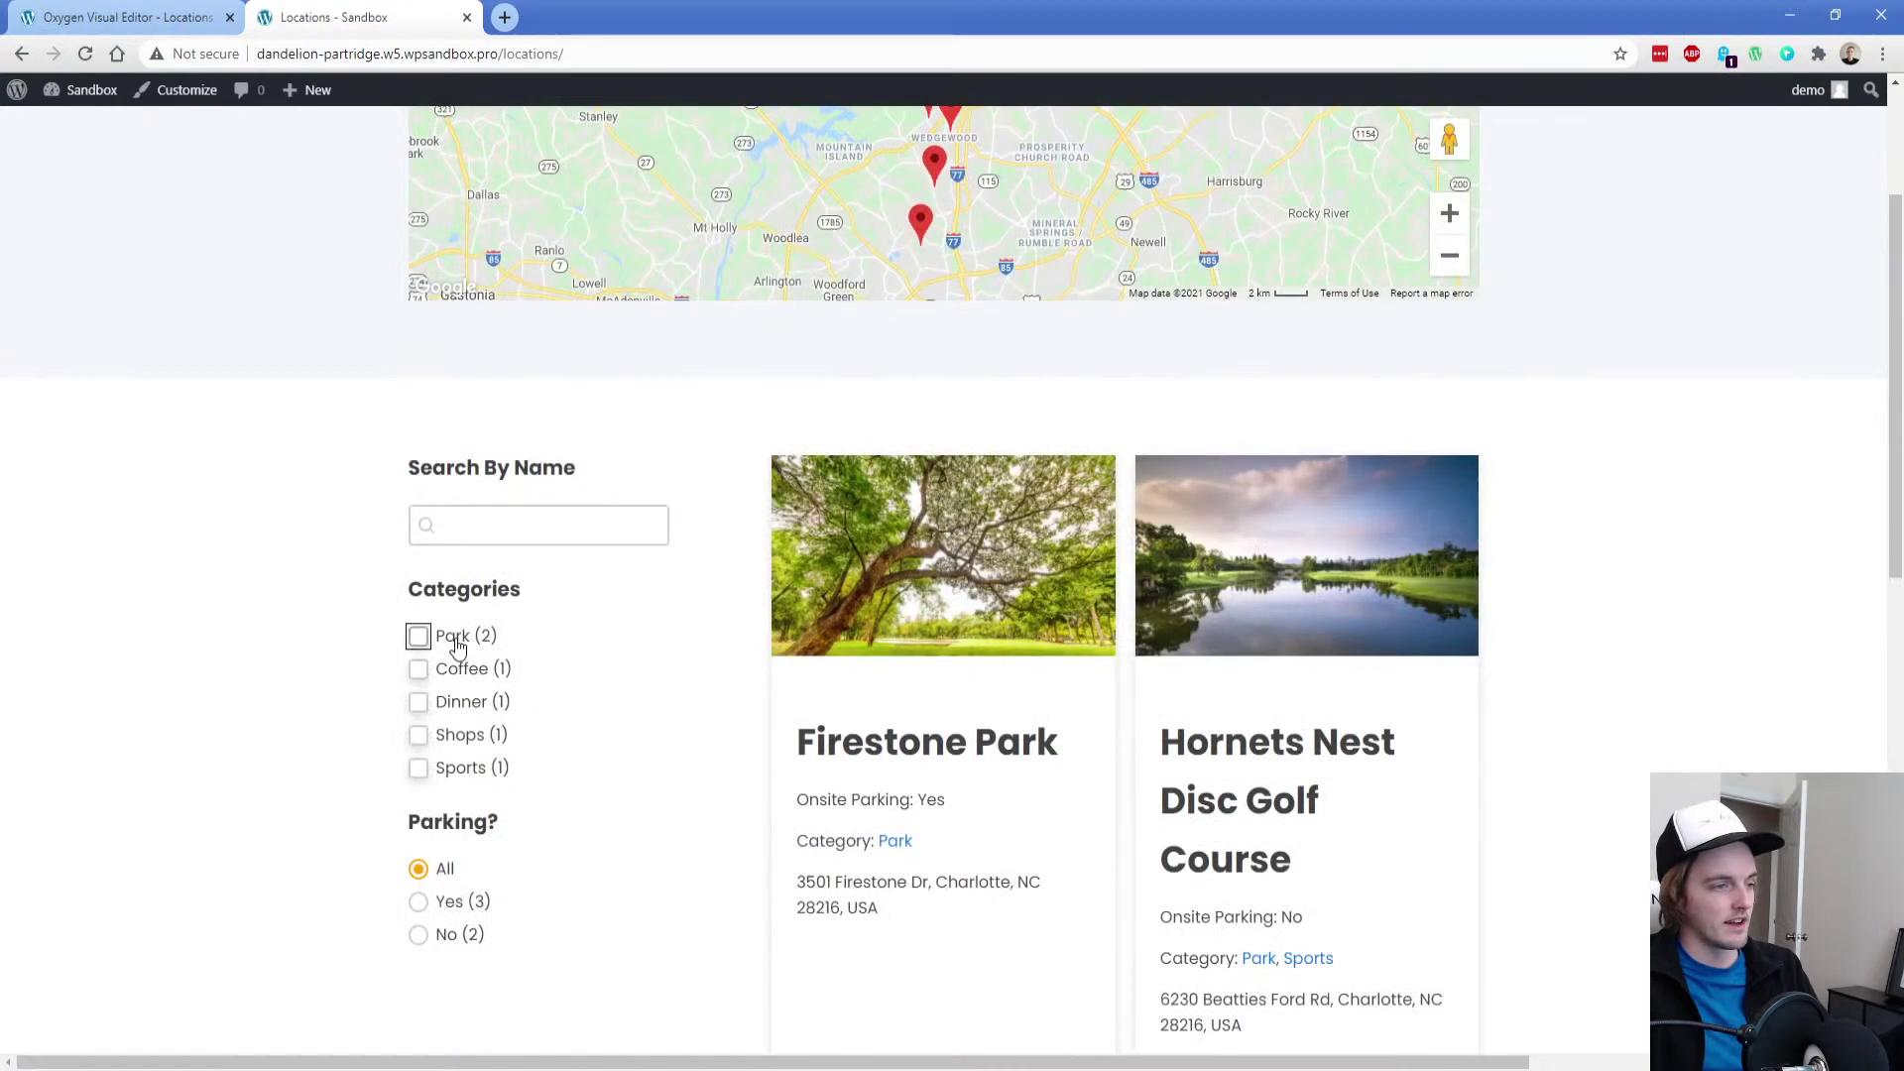
click(460, 647)
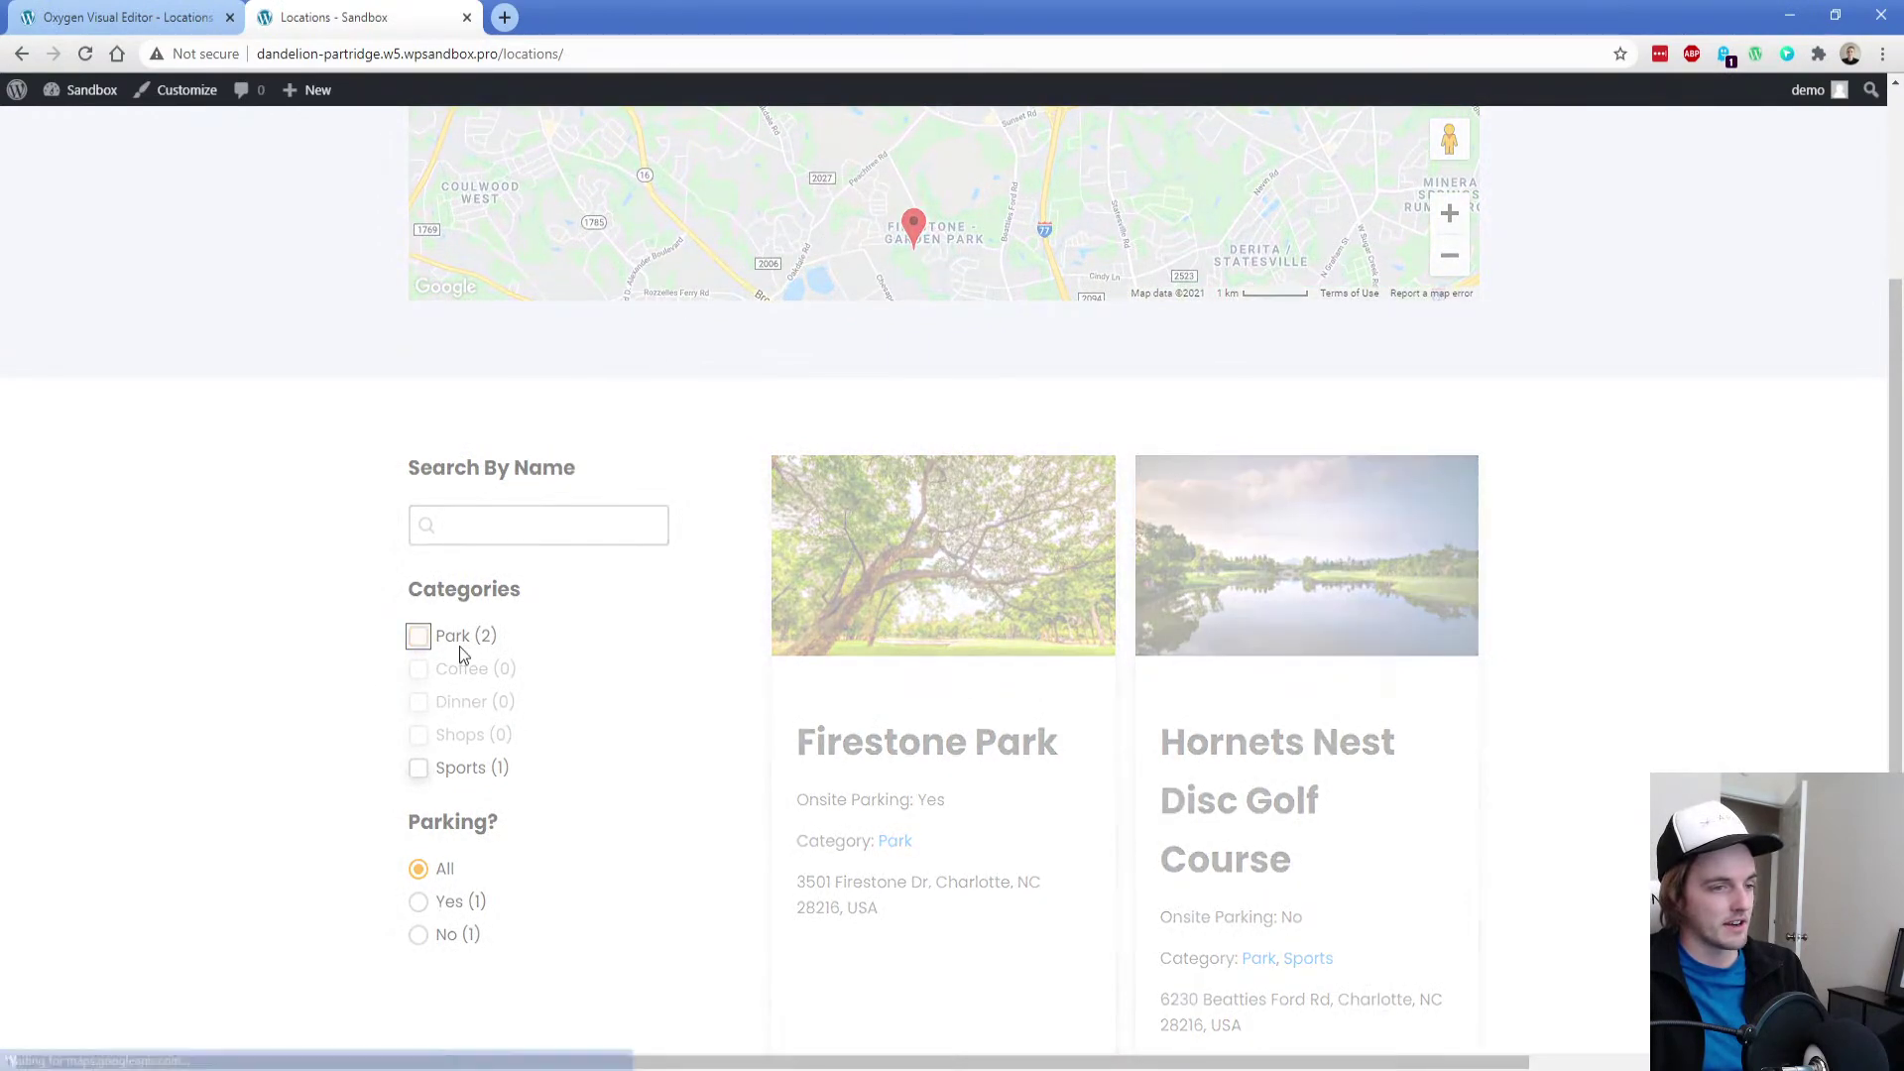
click(472, 774)
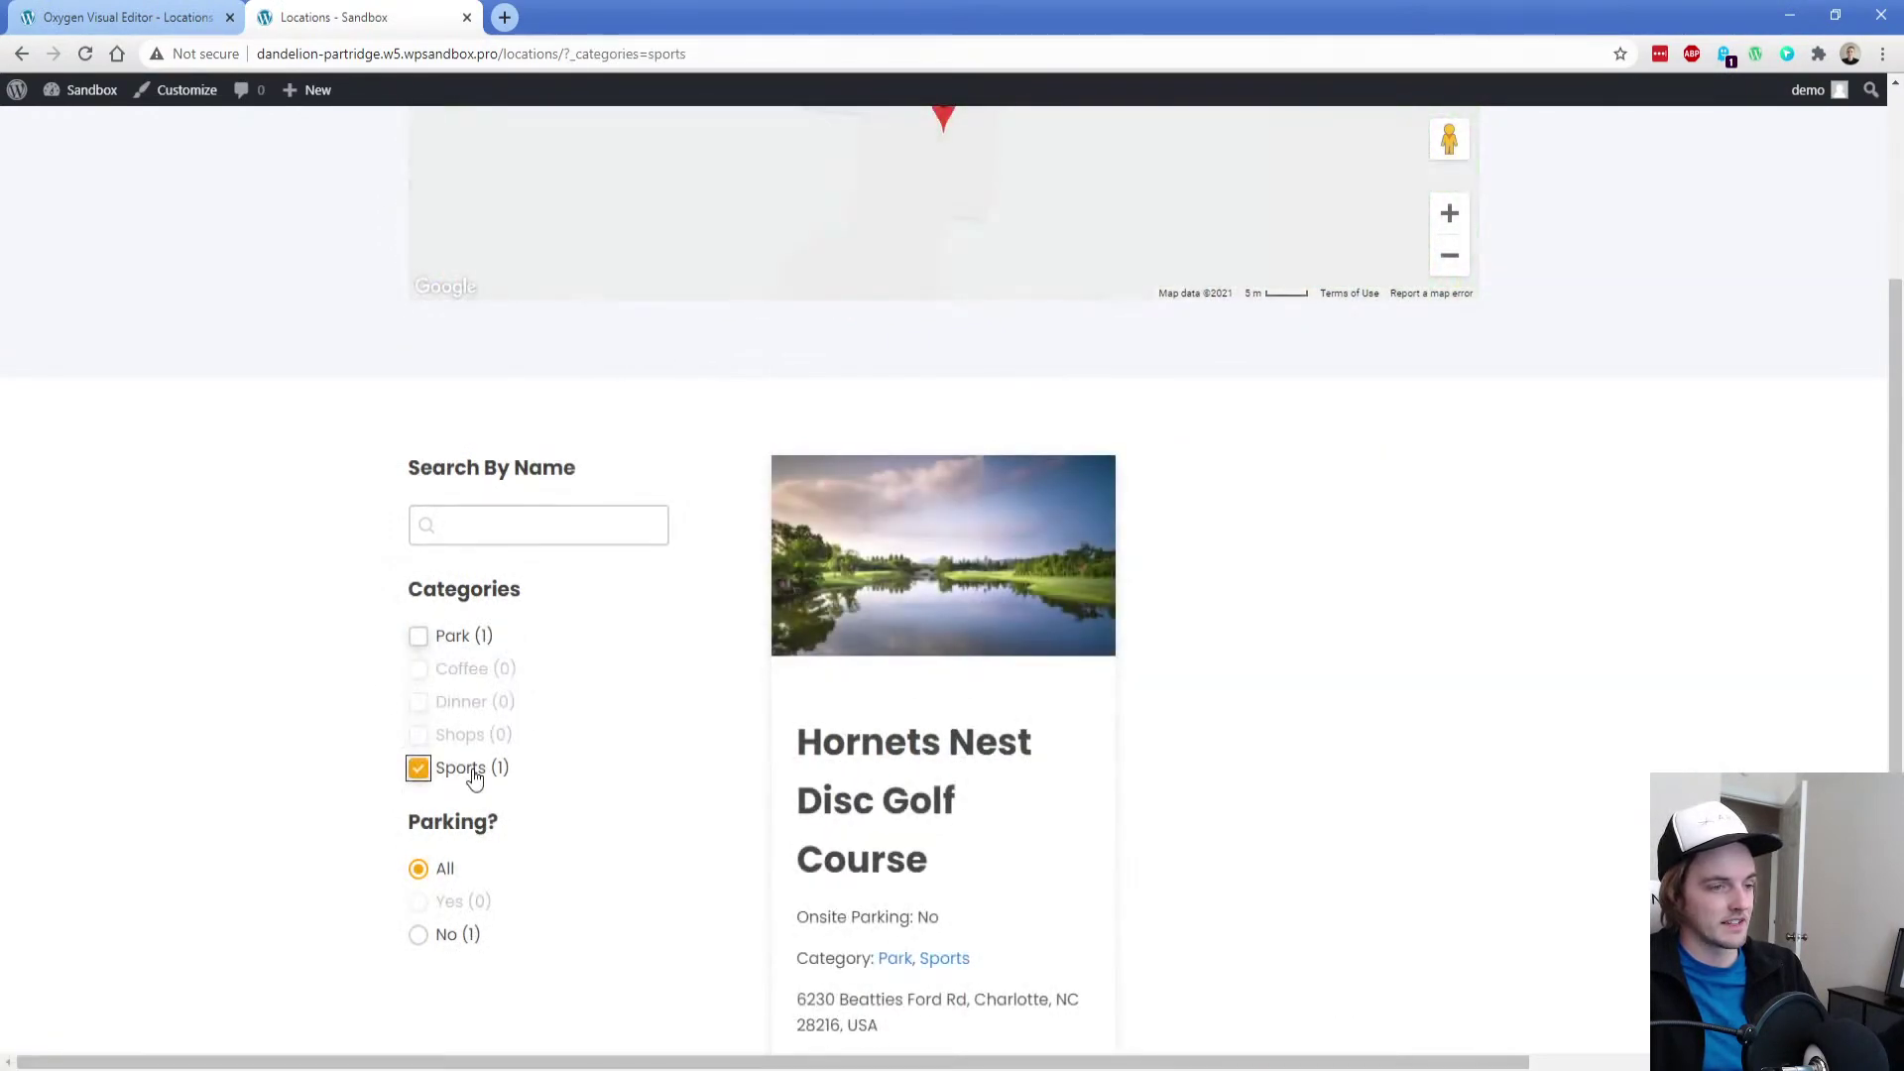
click(470, 771)
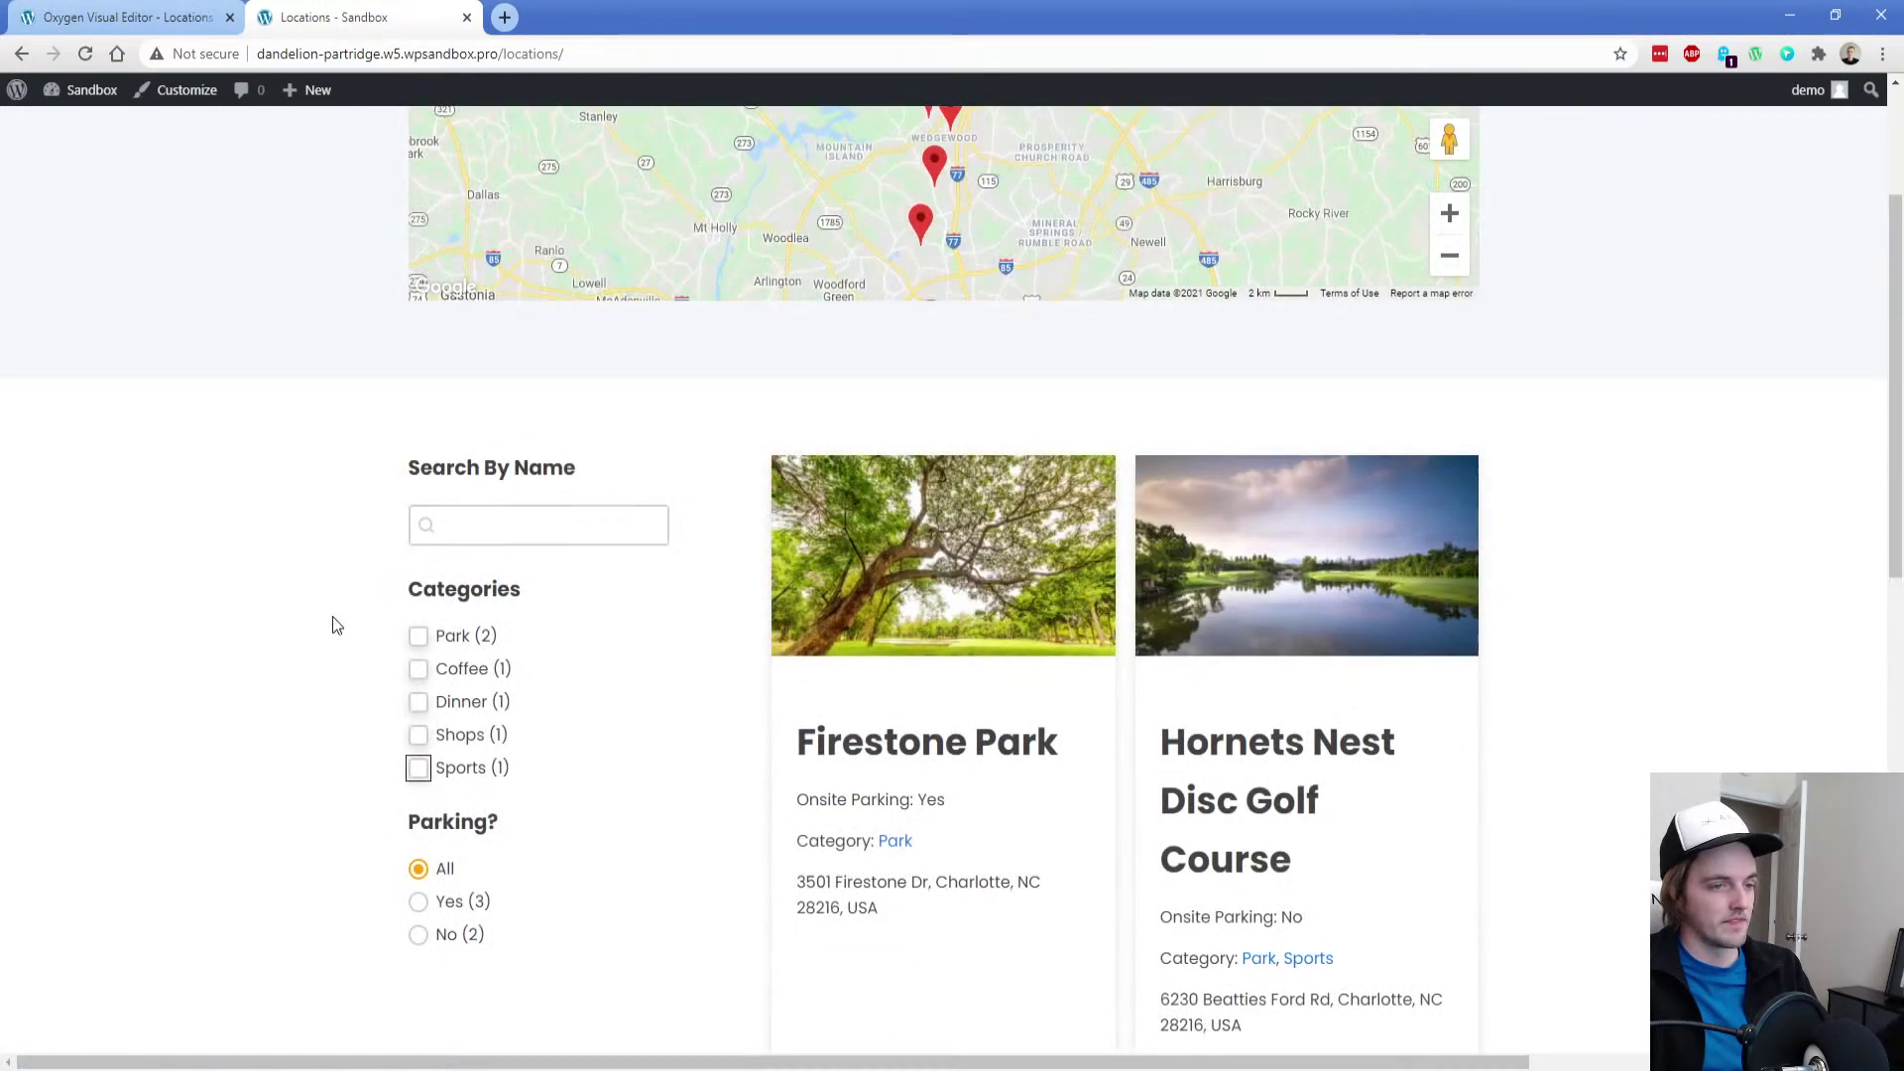
Set the repeater's No Results Message to "aint much bettuh in here kid" and save the template
click(119, 17)
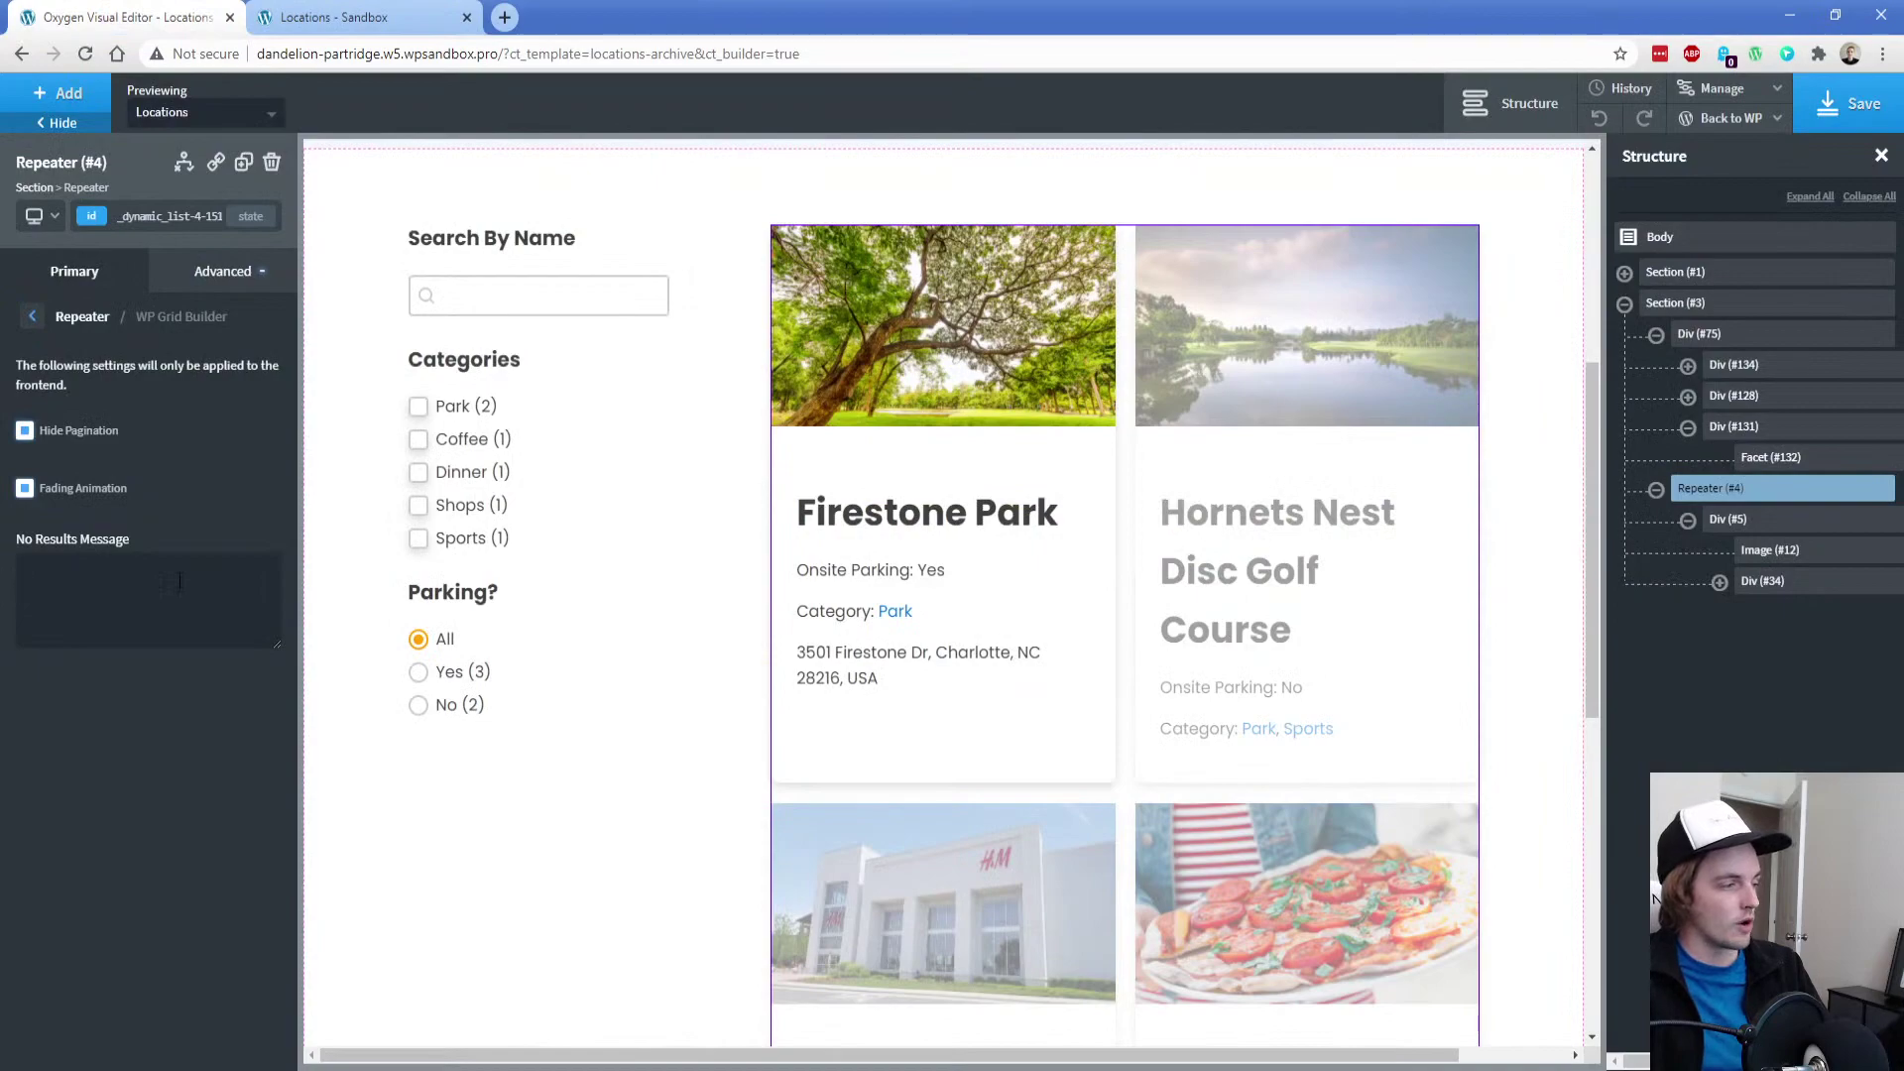
click(180, 580)
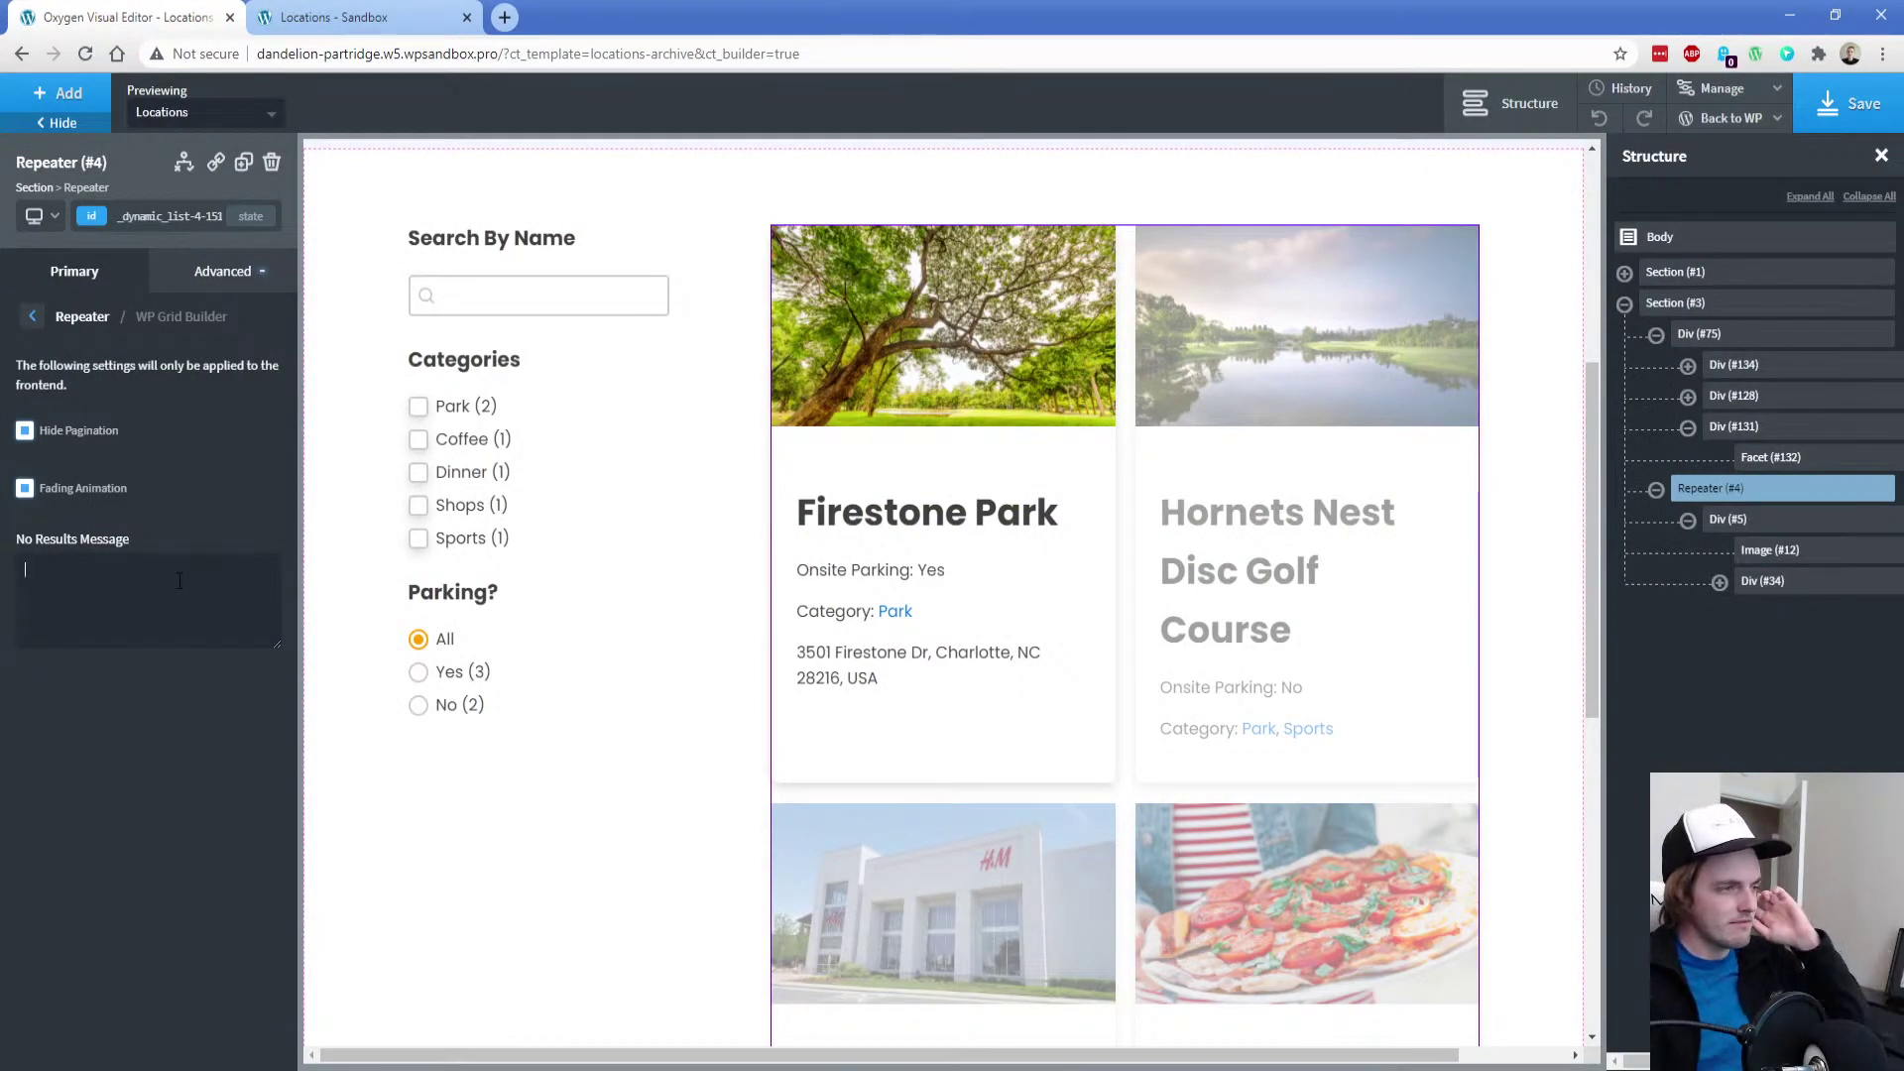
text(aint much bettuh in here kid)
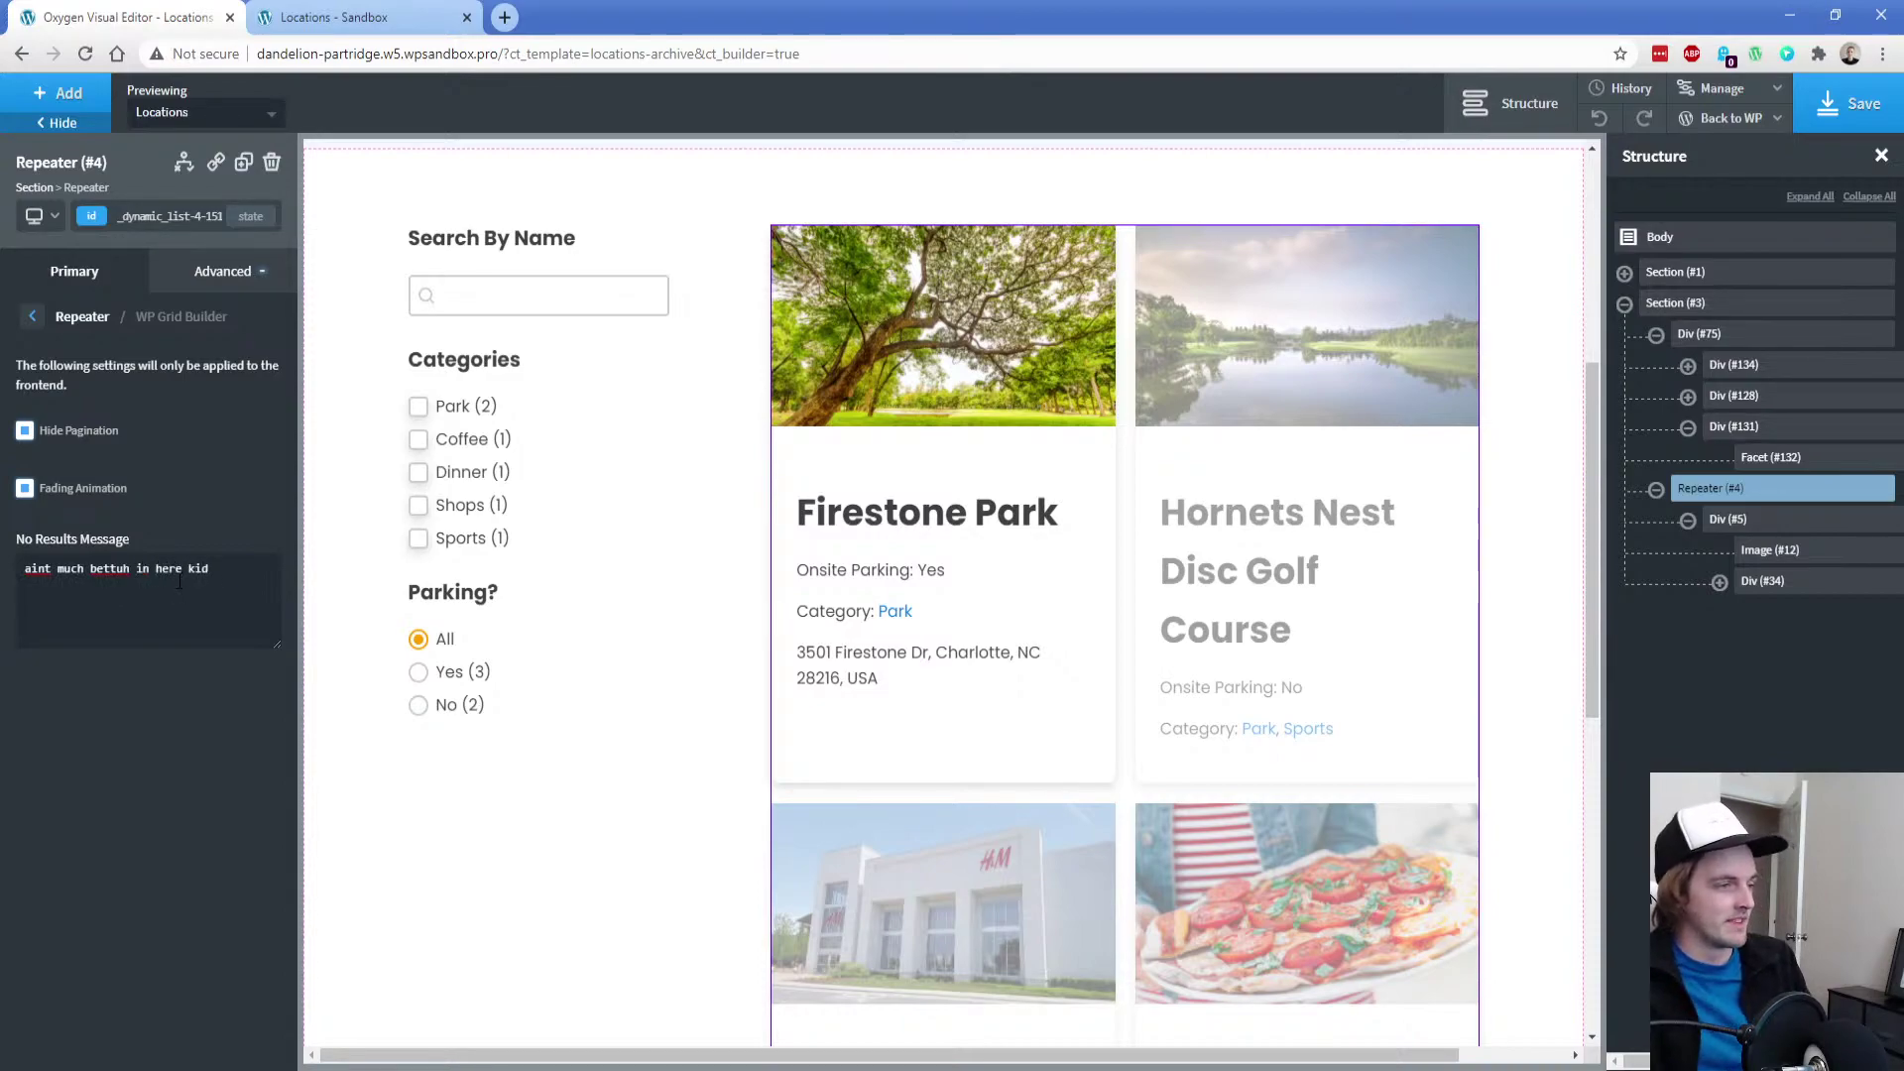
drag(229, 566, 5, 573)
click(129, 593)
click(1832, 103)
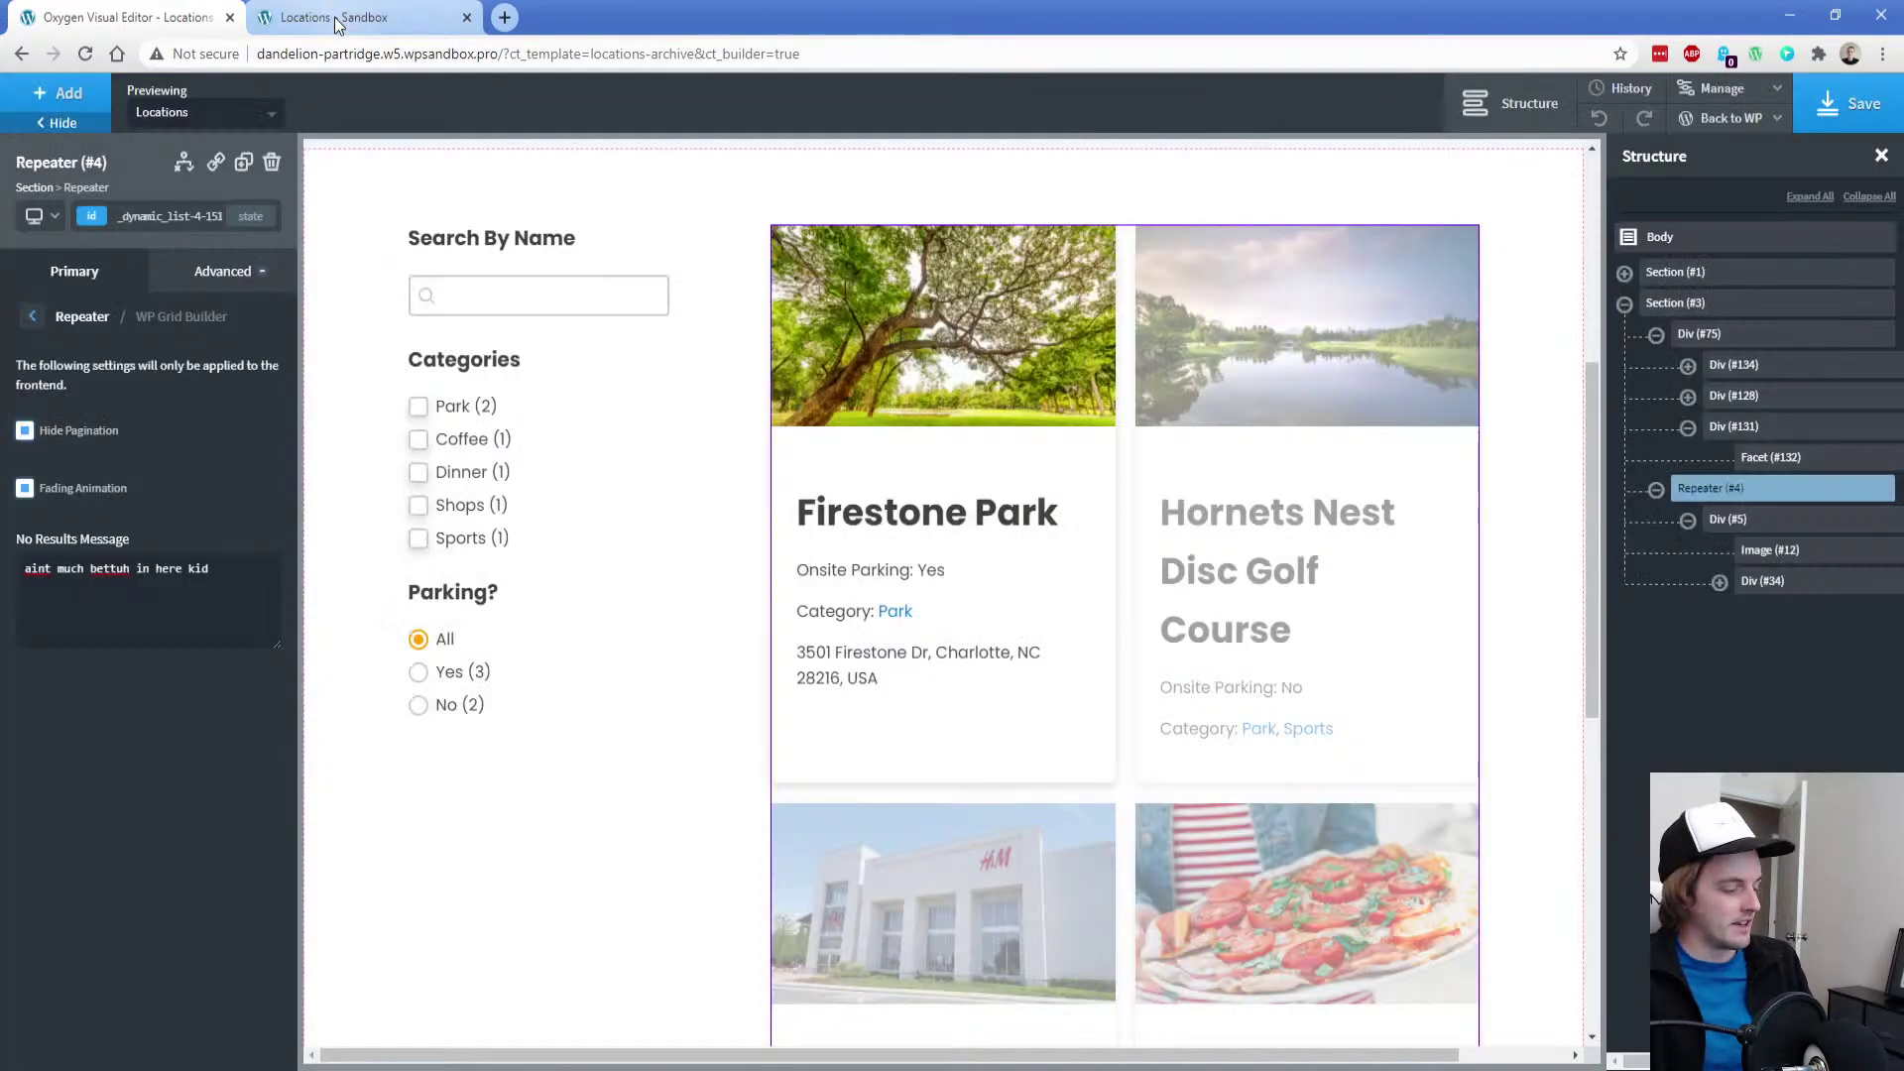
Reload the live Locations page, enable "Search as I move the map" and pan to an area without listings to check the no-results message
click(335, 16)
key(F5)
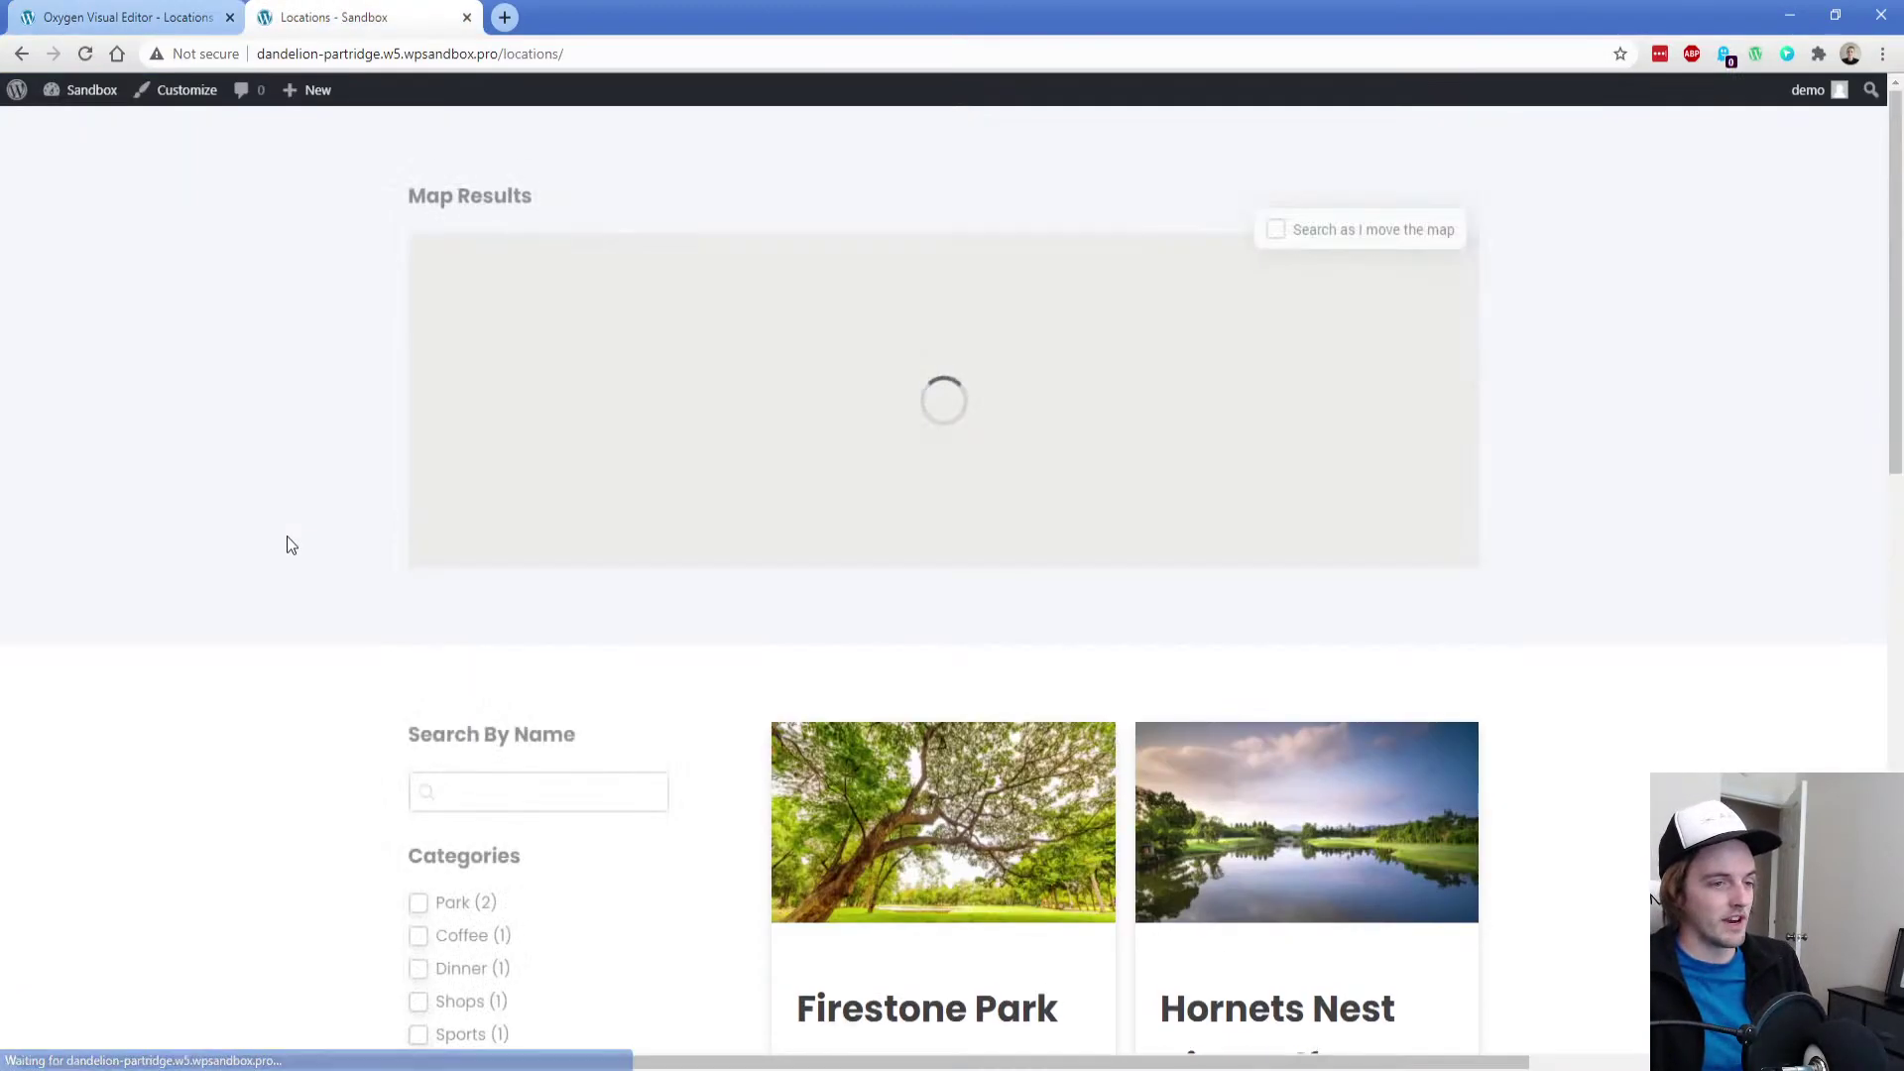
scroll(292, 537, down, 4)
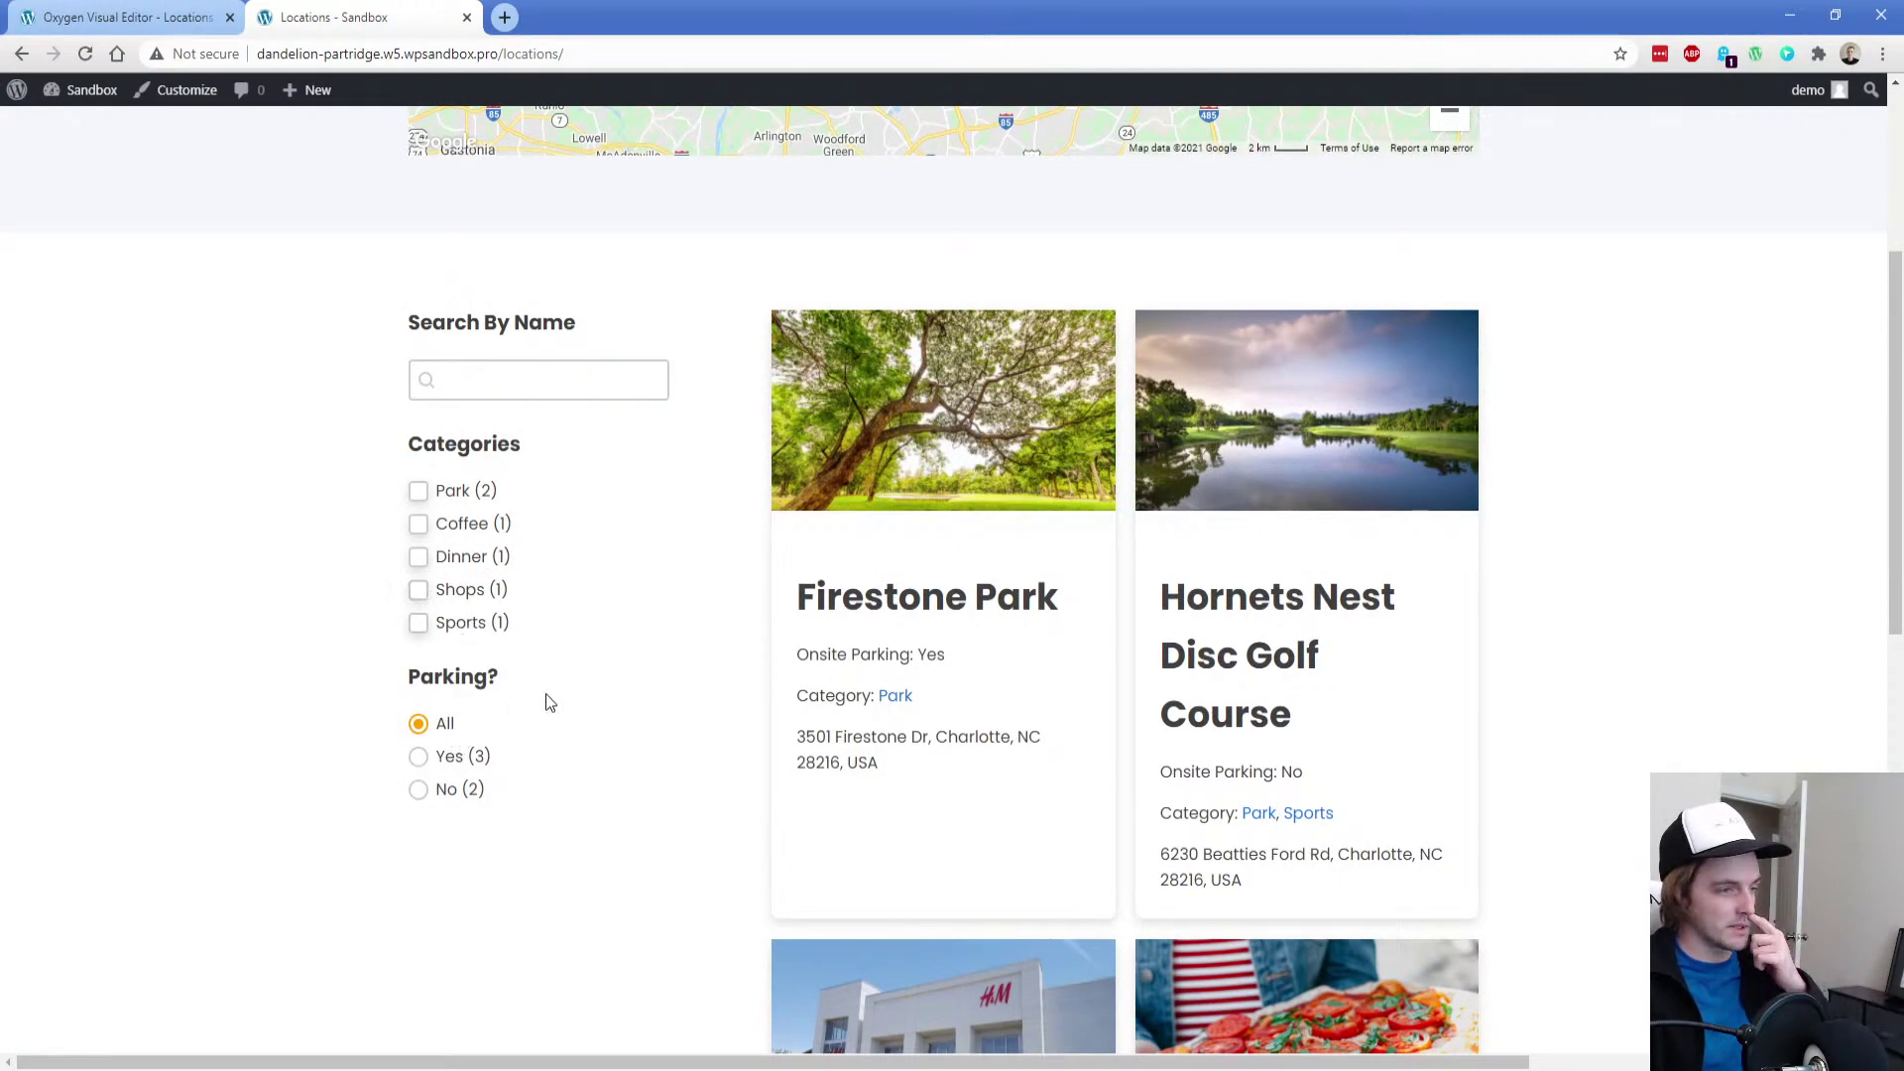
scroll(595, 694, up, 4)
click(1393, 243)
drag(1233, 430, 443, 373)
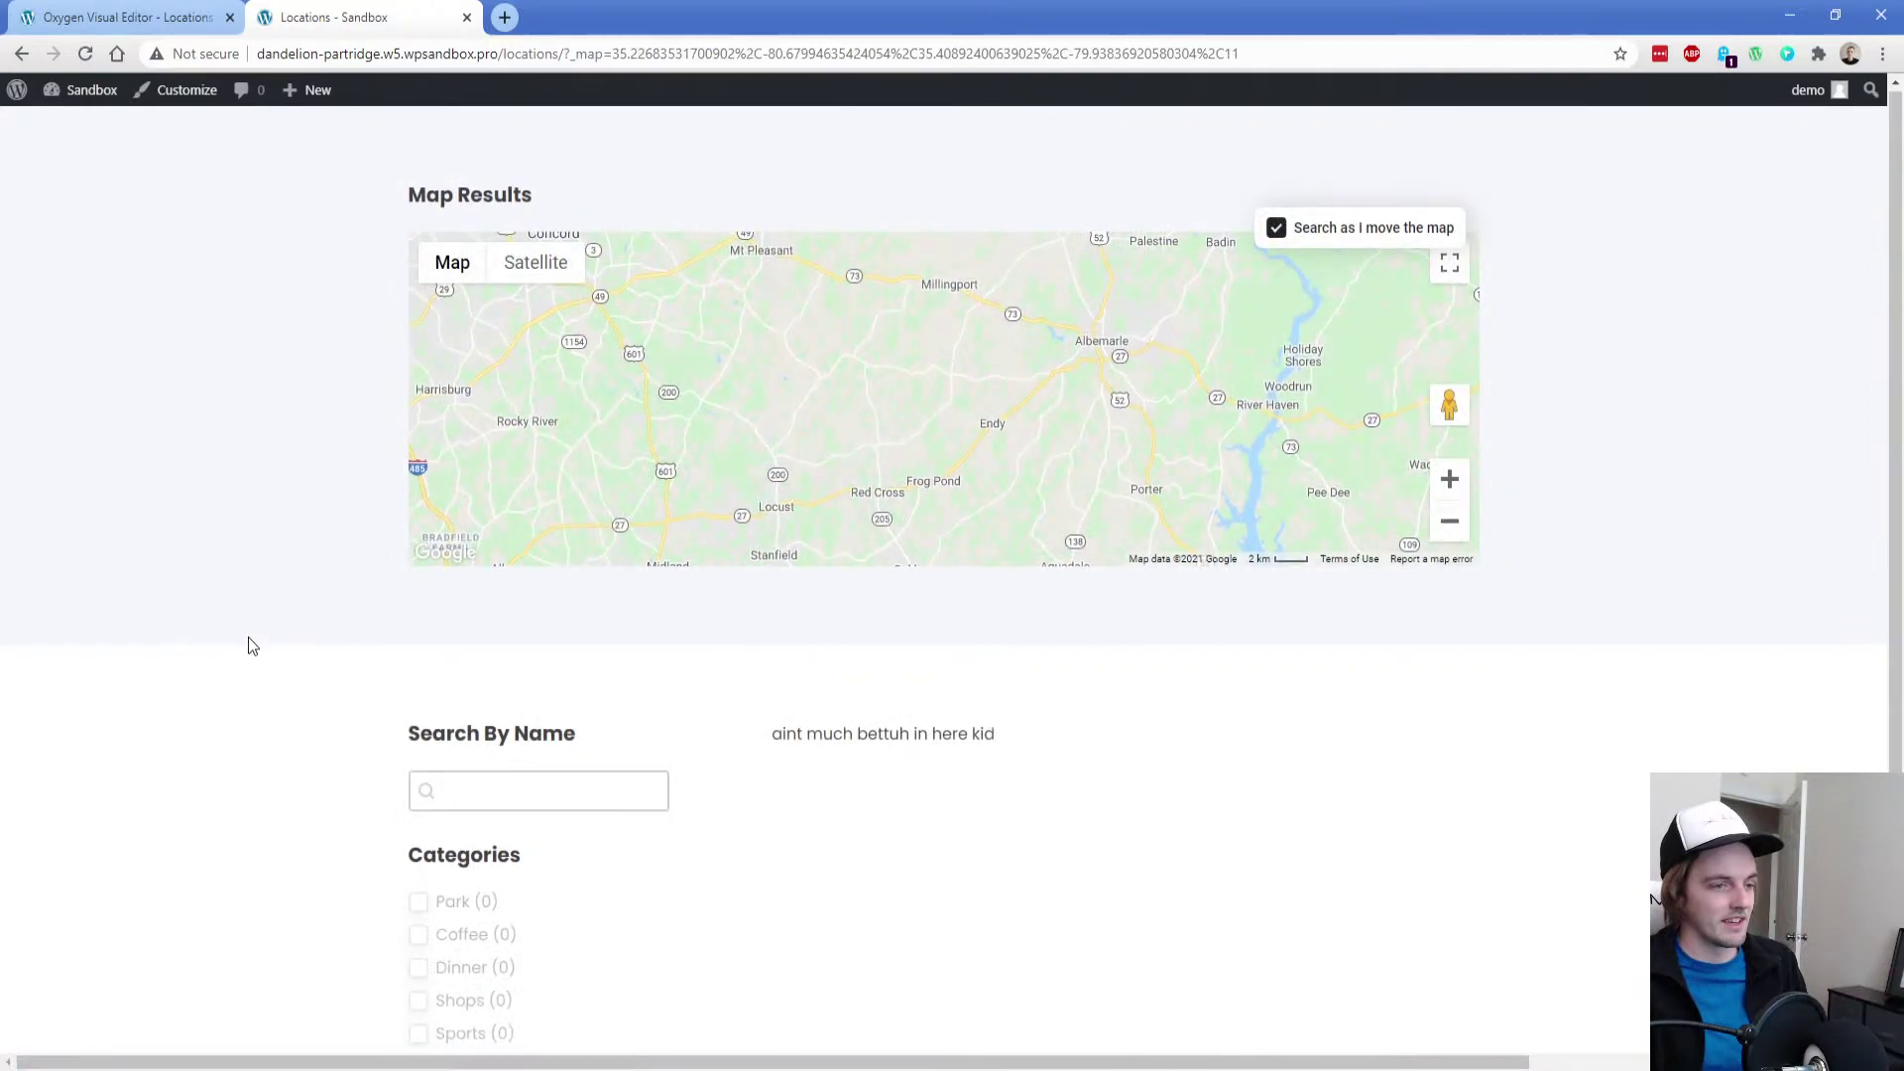
scroll(248, 645, down, 2)
triple_click(912, 539)
click(942, 522)
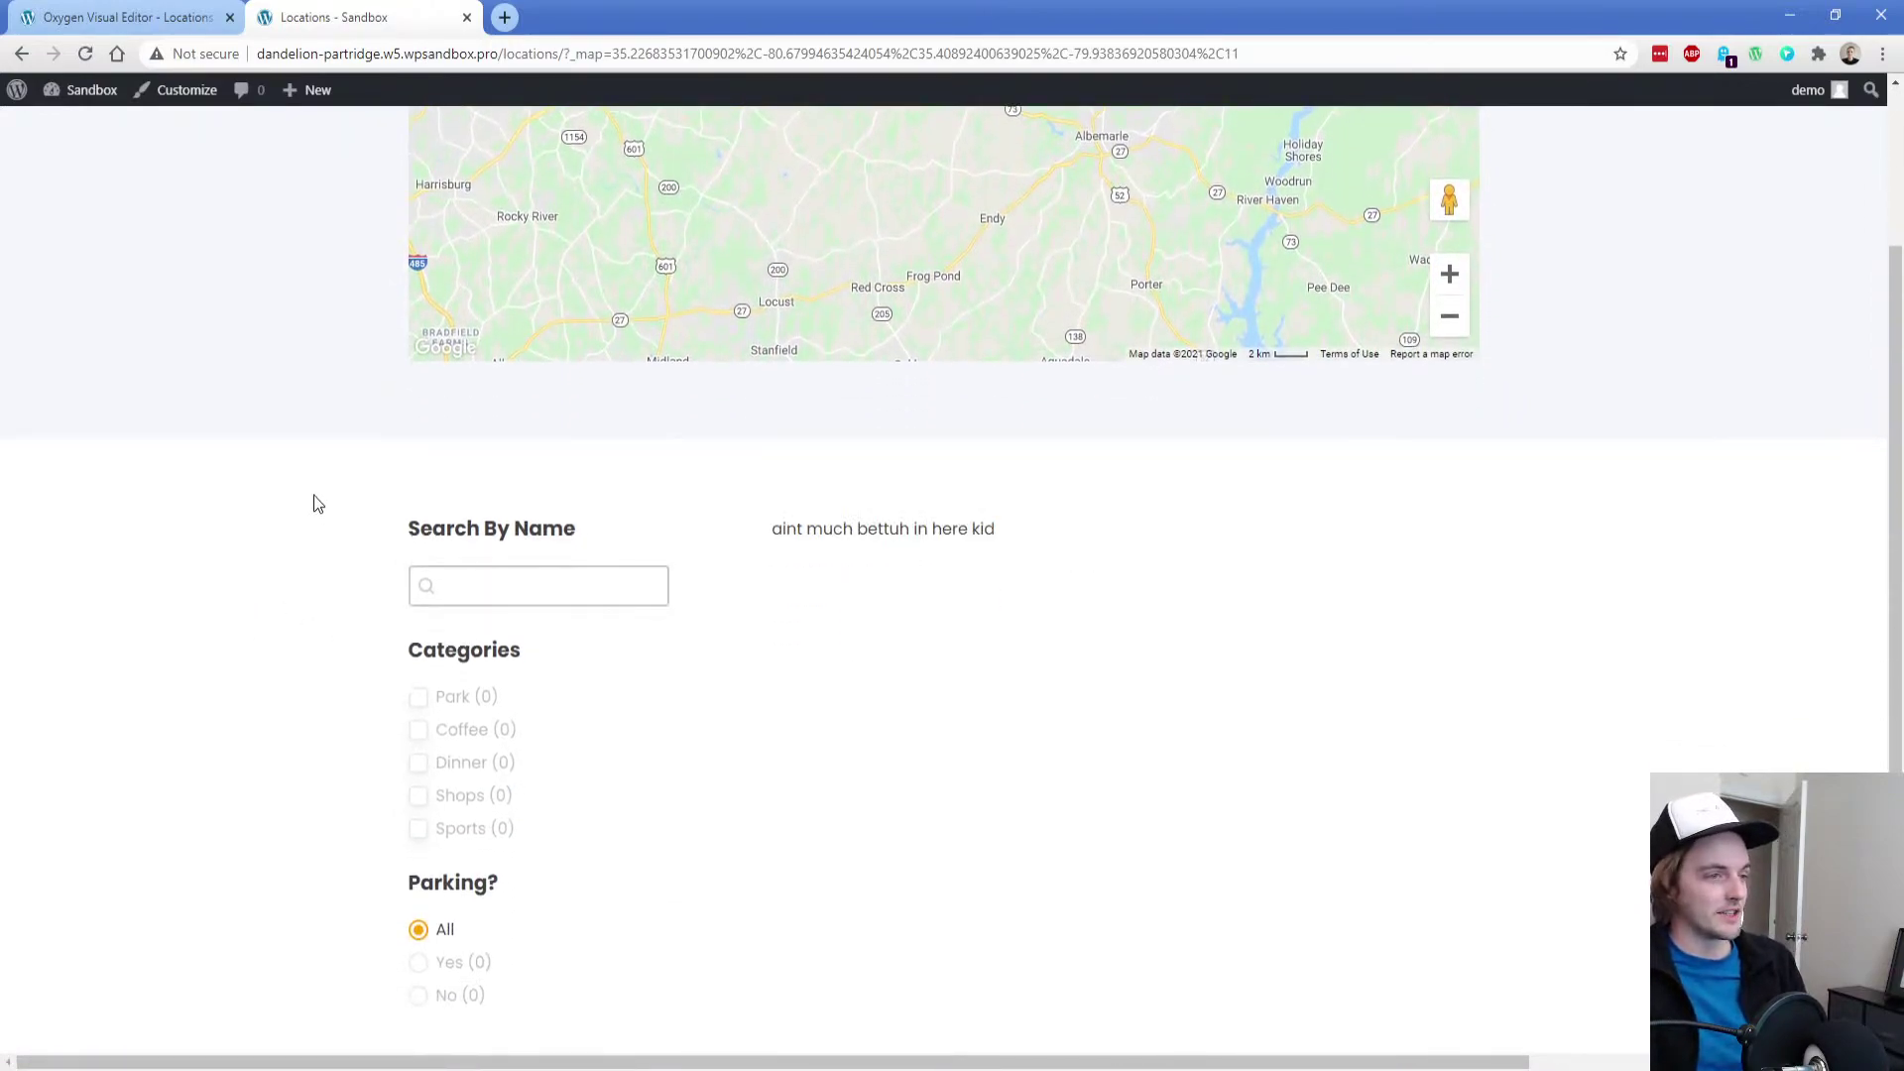
Leave the repeater's WP Grid Builder settings in the editor and open the Gridbuilder facets list in the WordPress admin
key(ctrl+Page_Up)
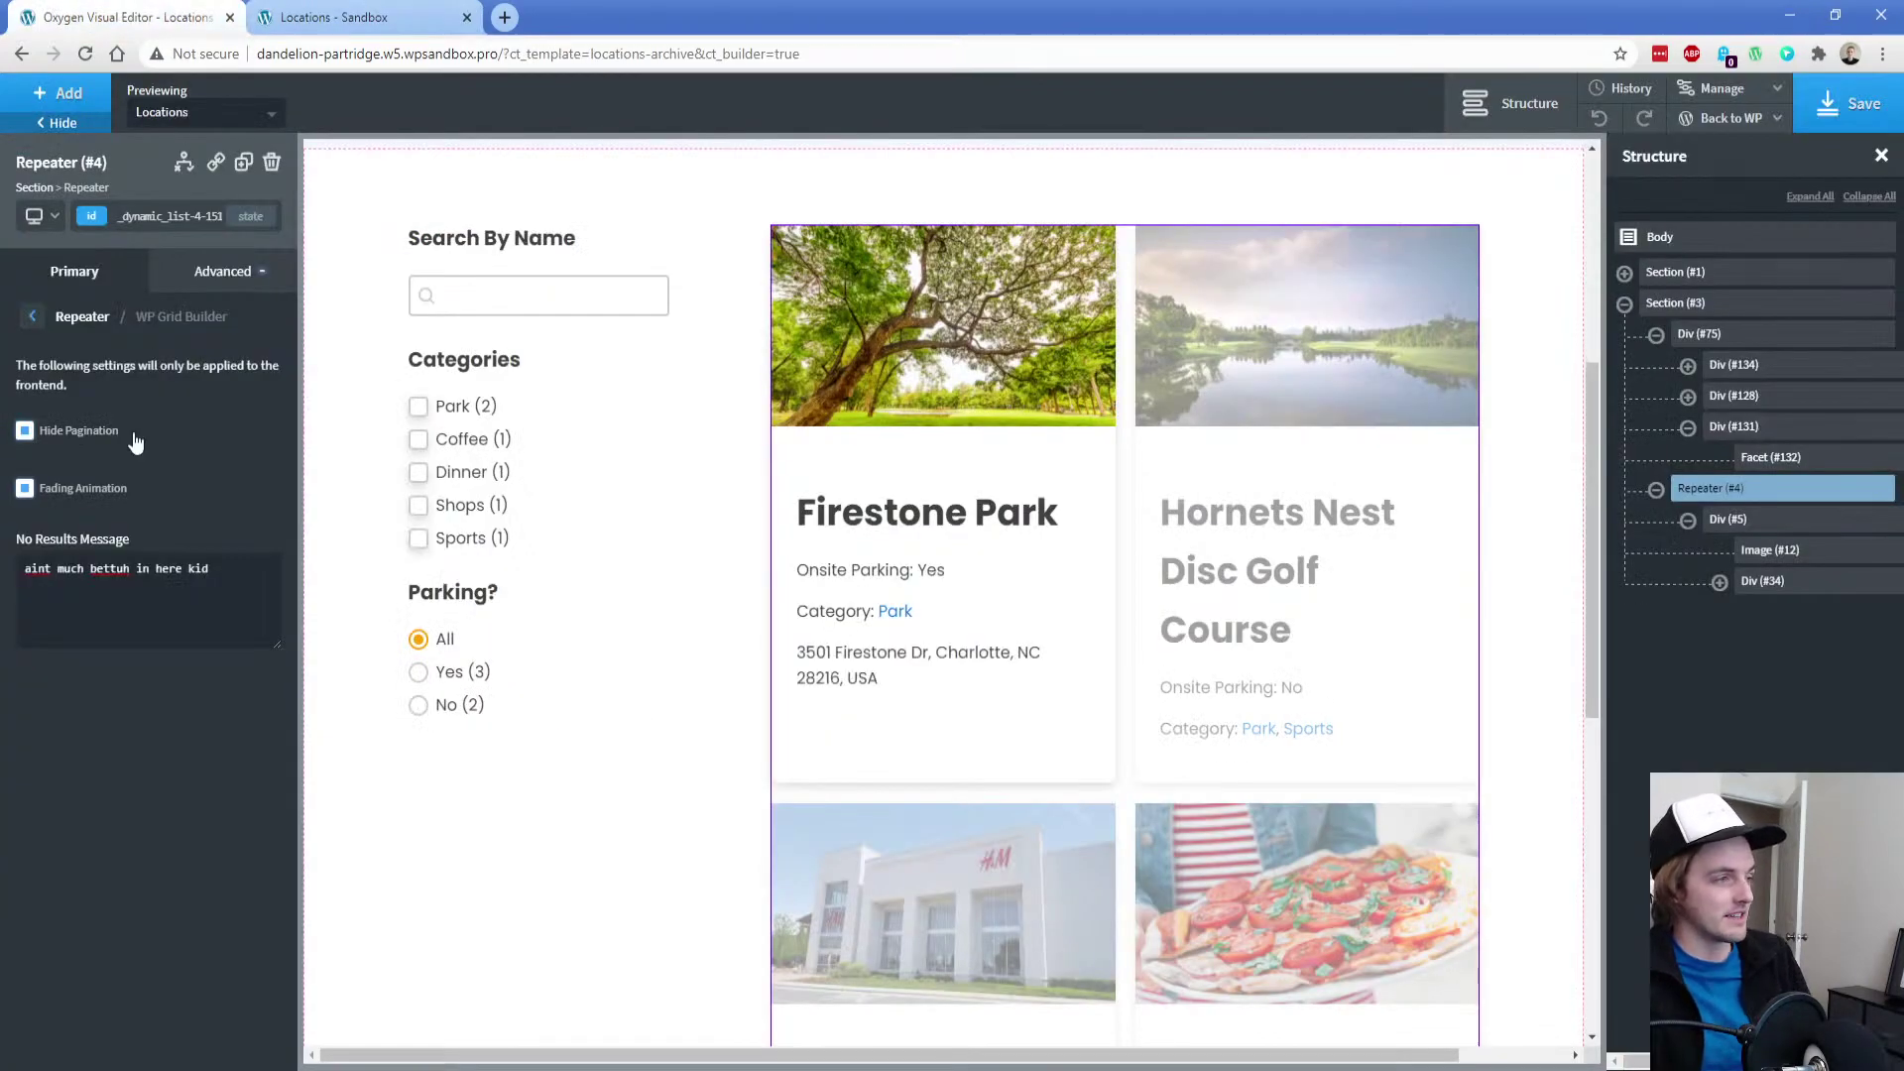
click(105, 287)
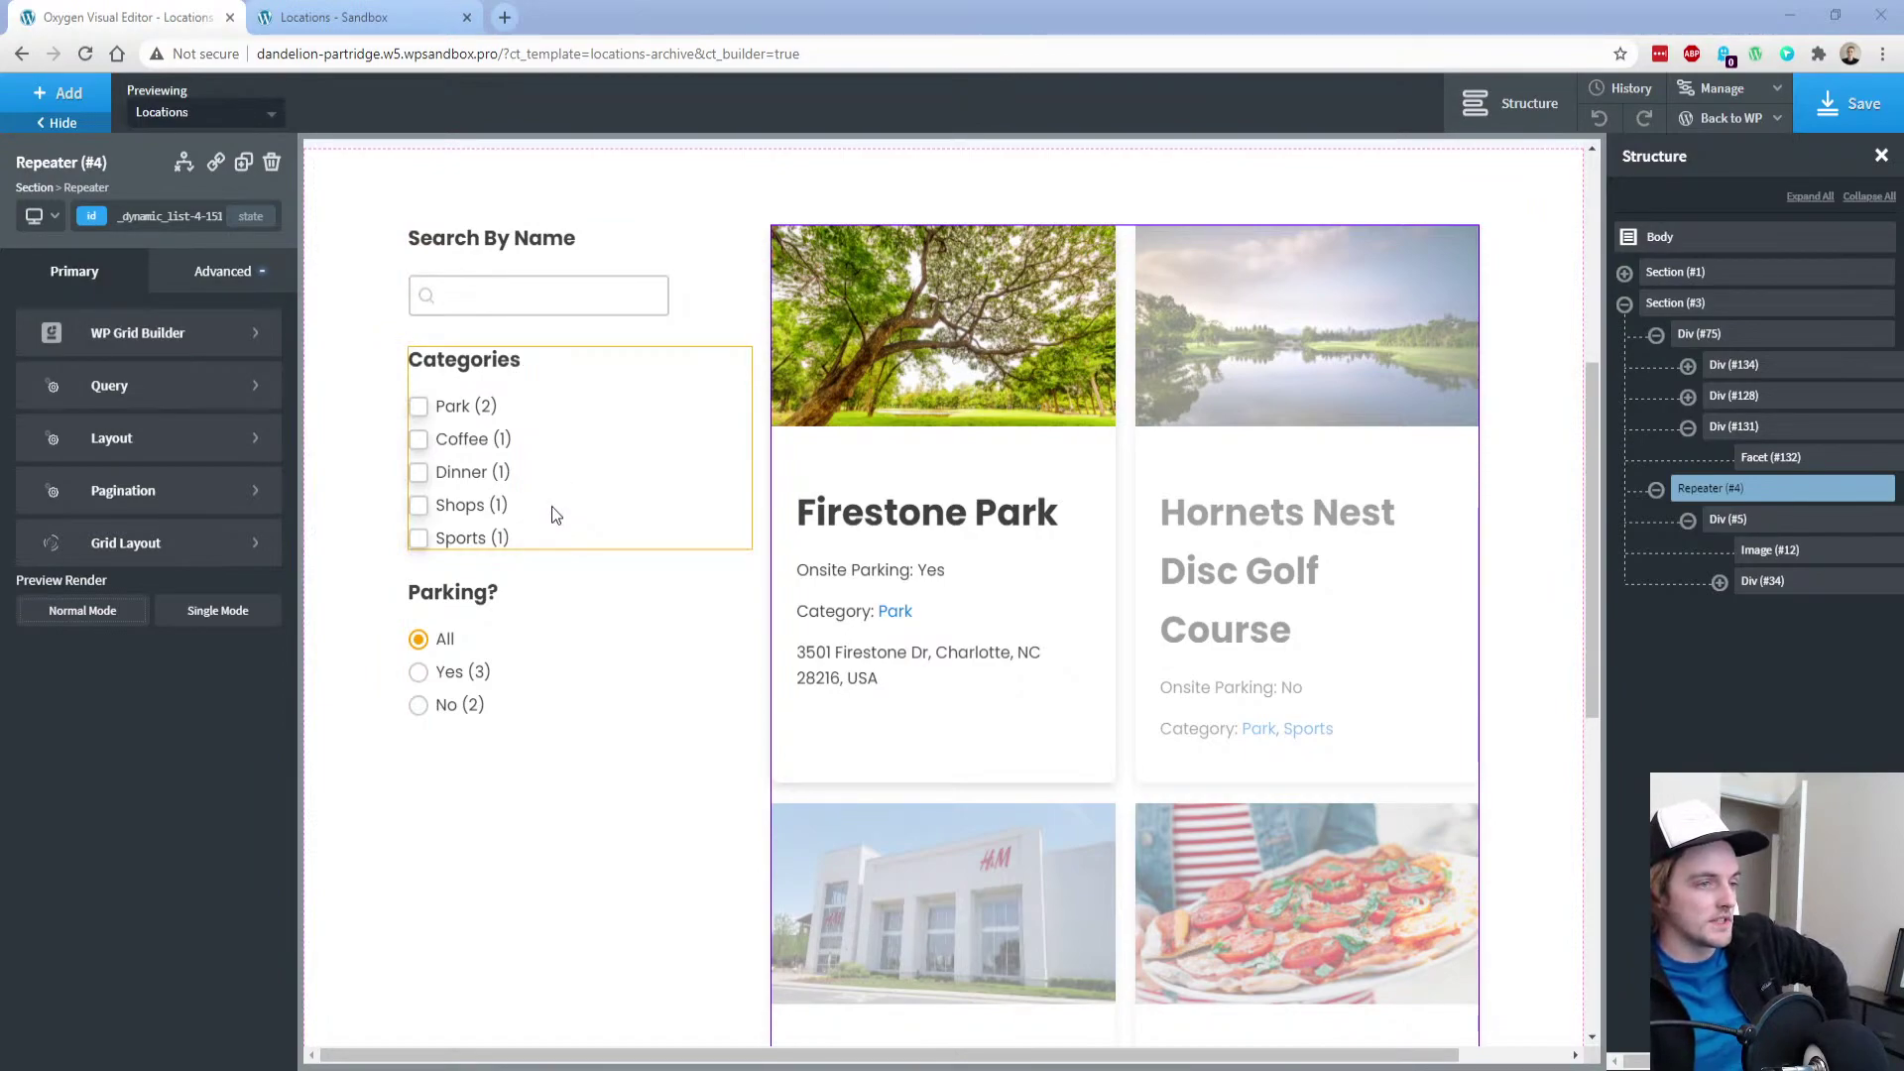
click(337, 17)
click(81, 123)
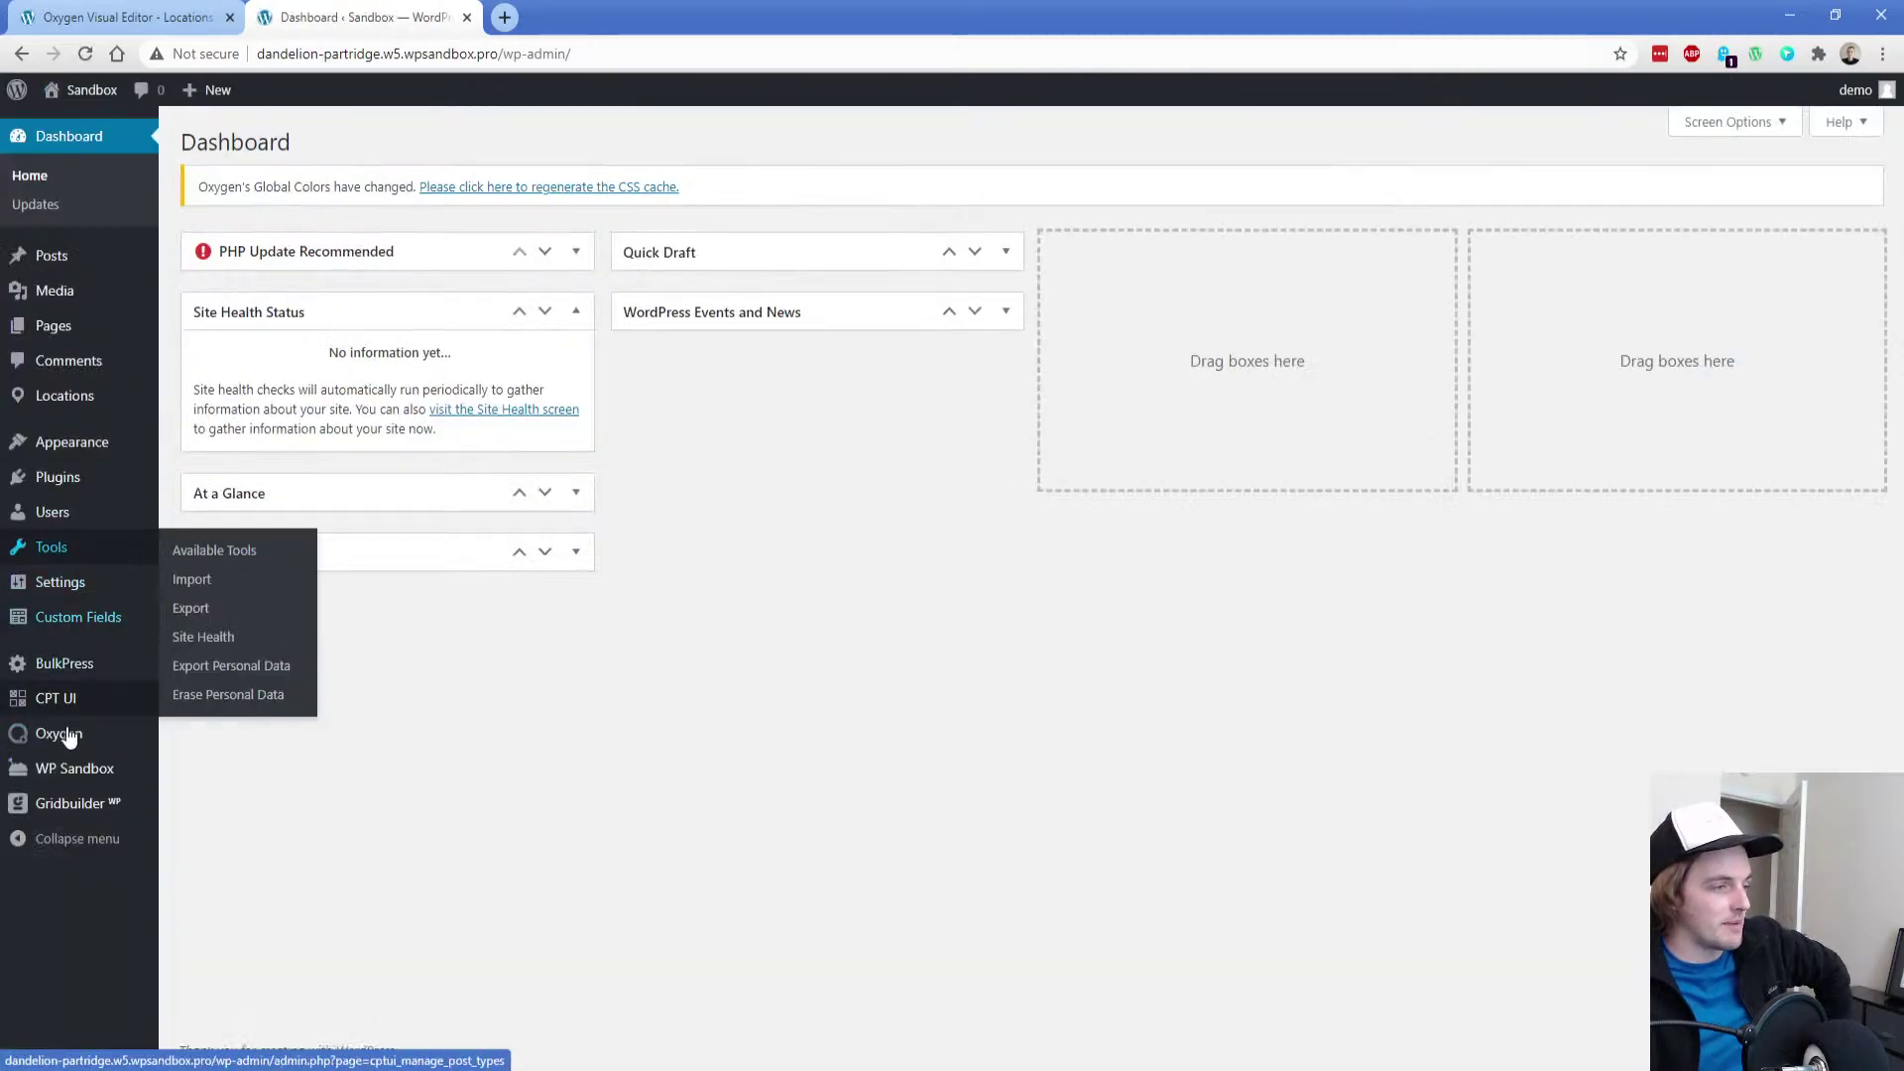
mouse_move(77, 805)
click(204, 890)
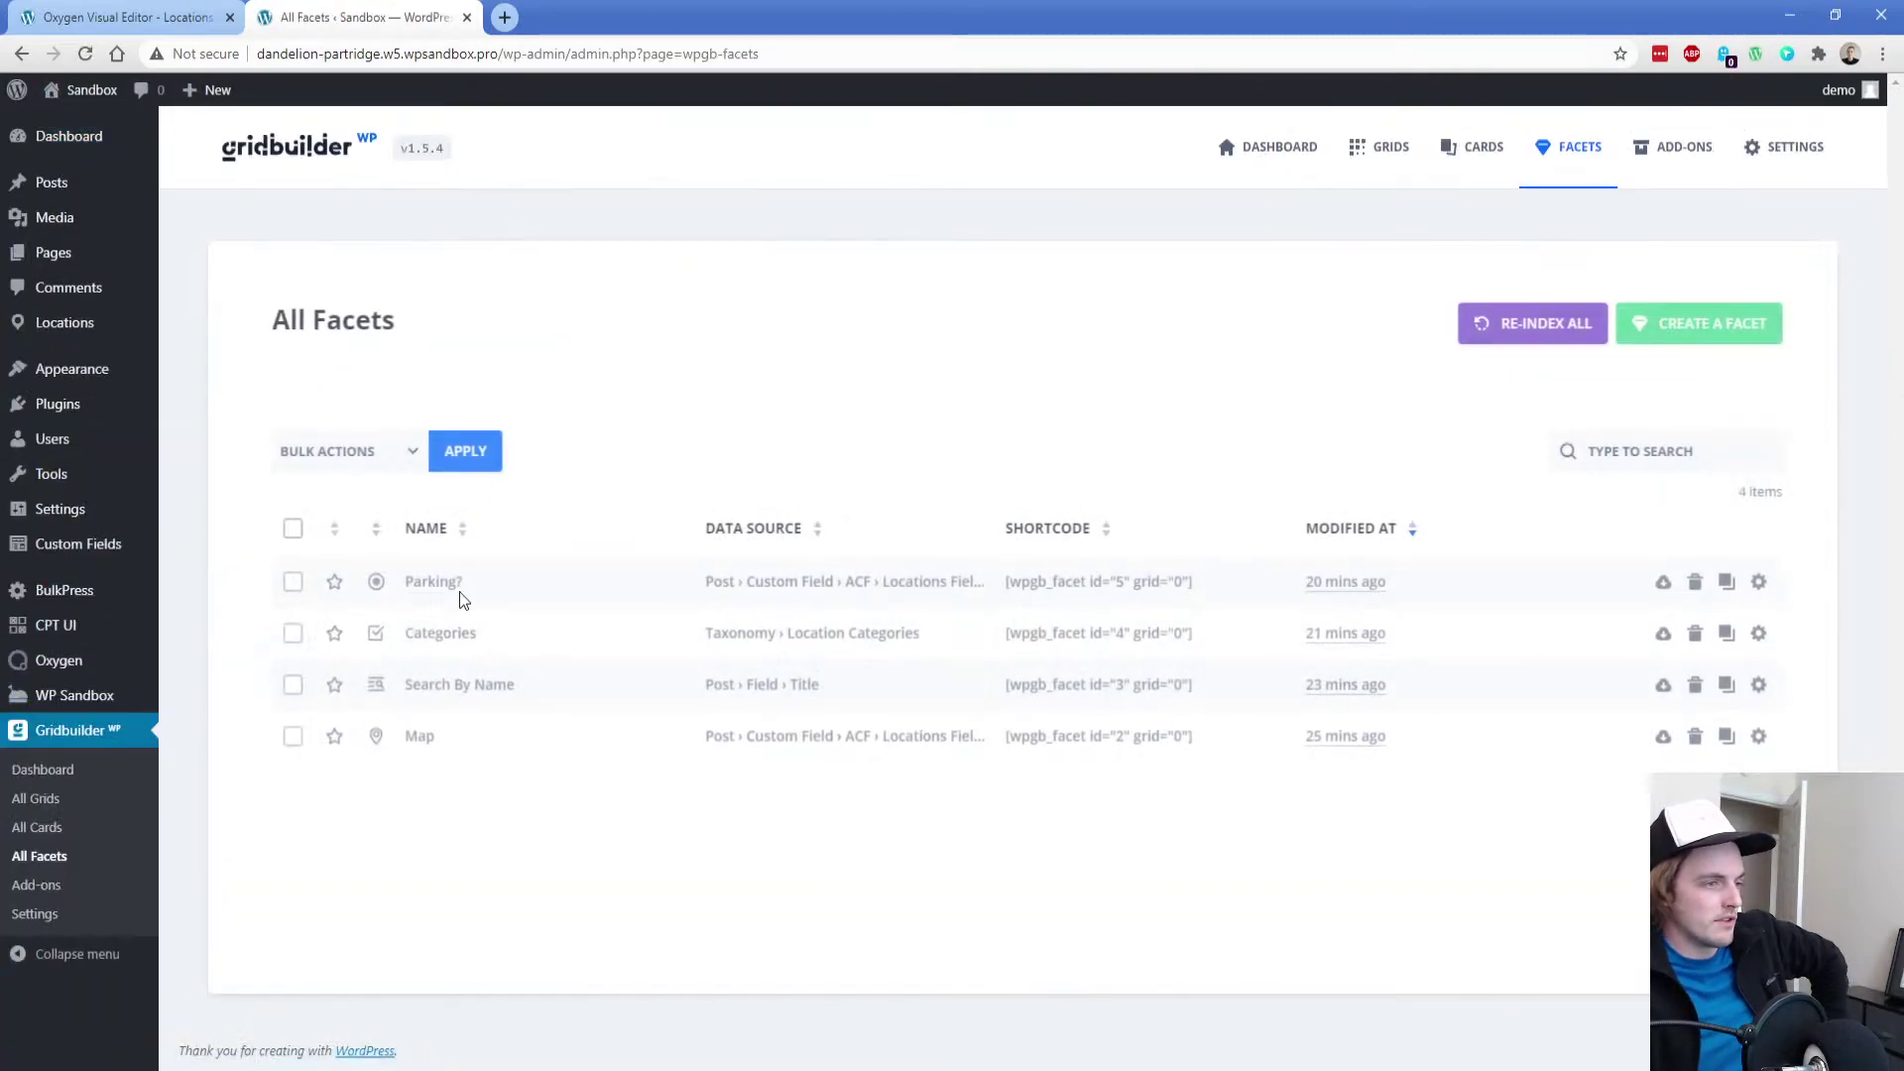
Start a new facet and examine the facet actions and filter types offered in its behaviour settings
click(1695, 321)
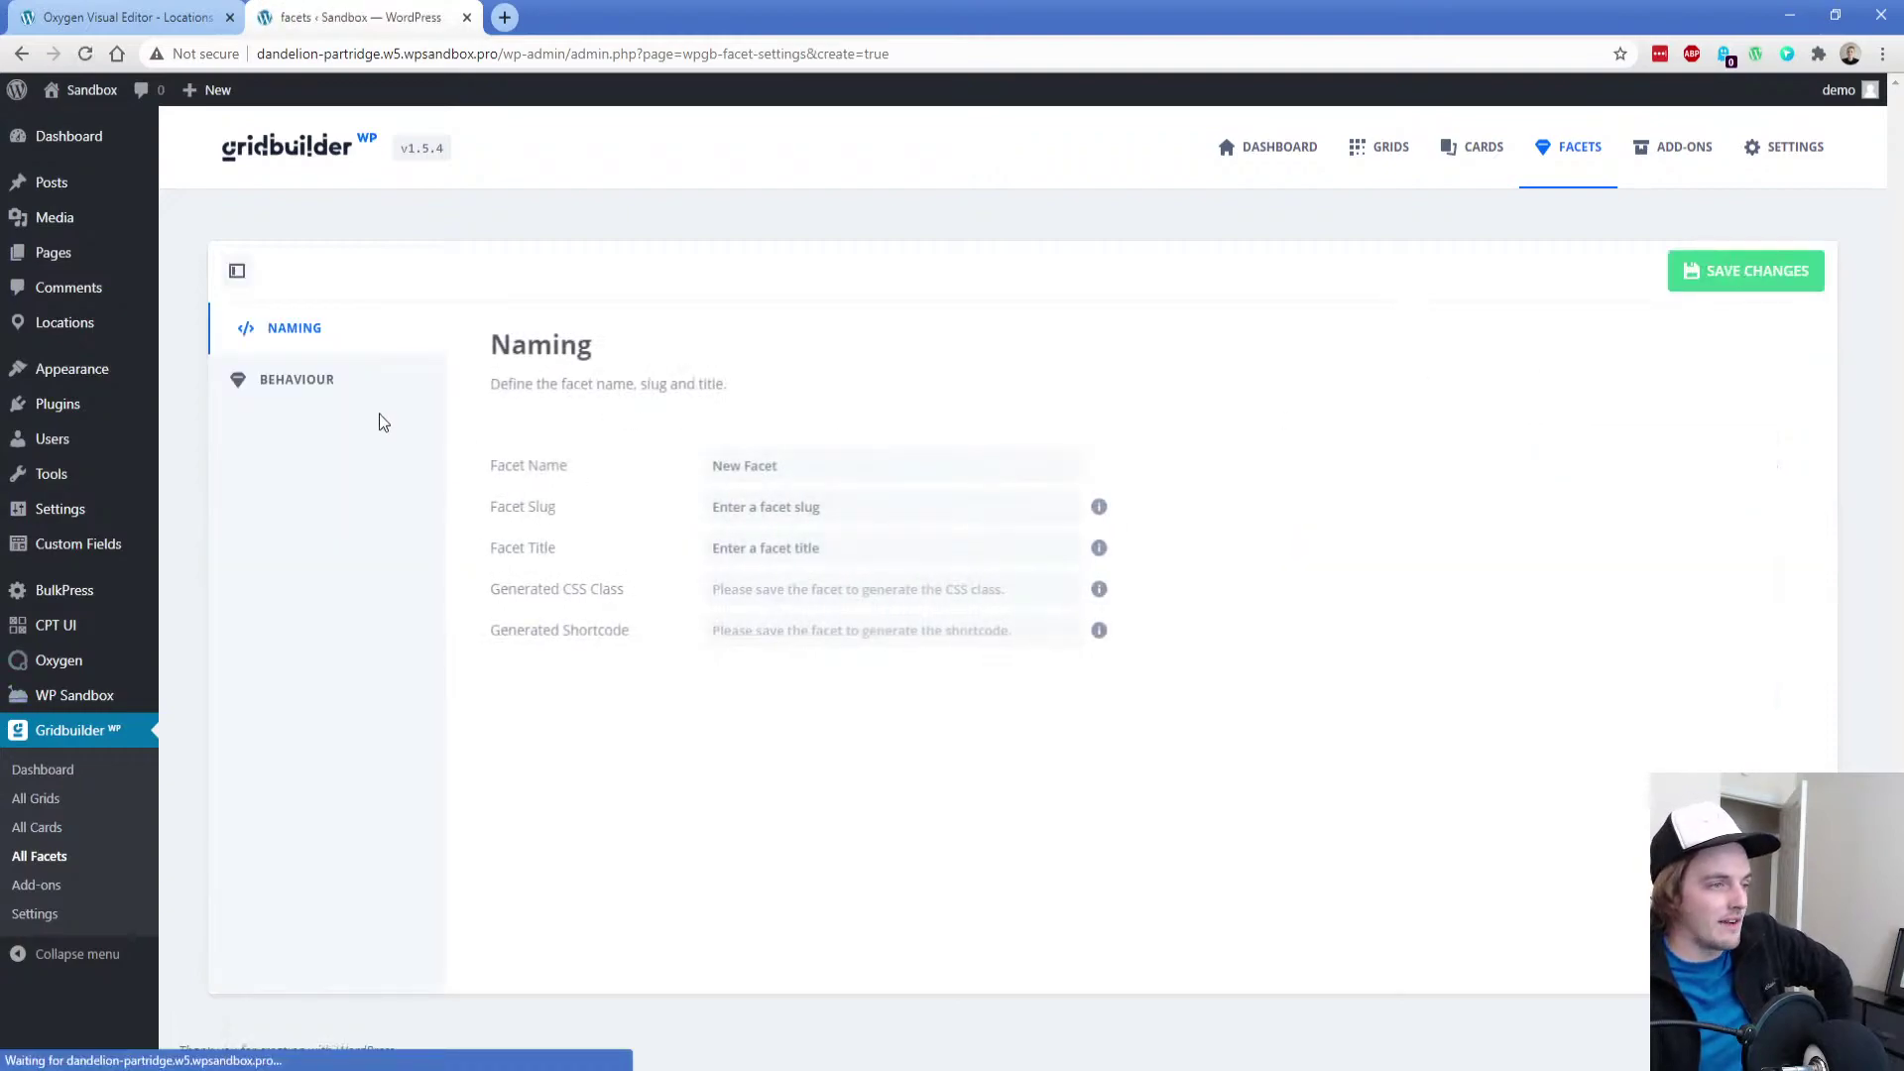
click(307, 379)
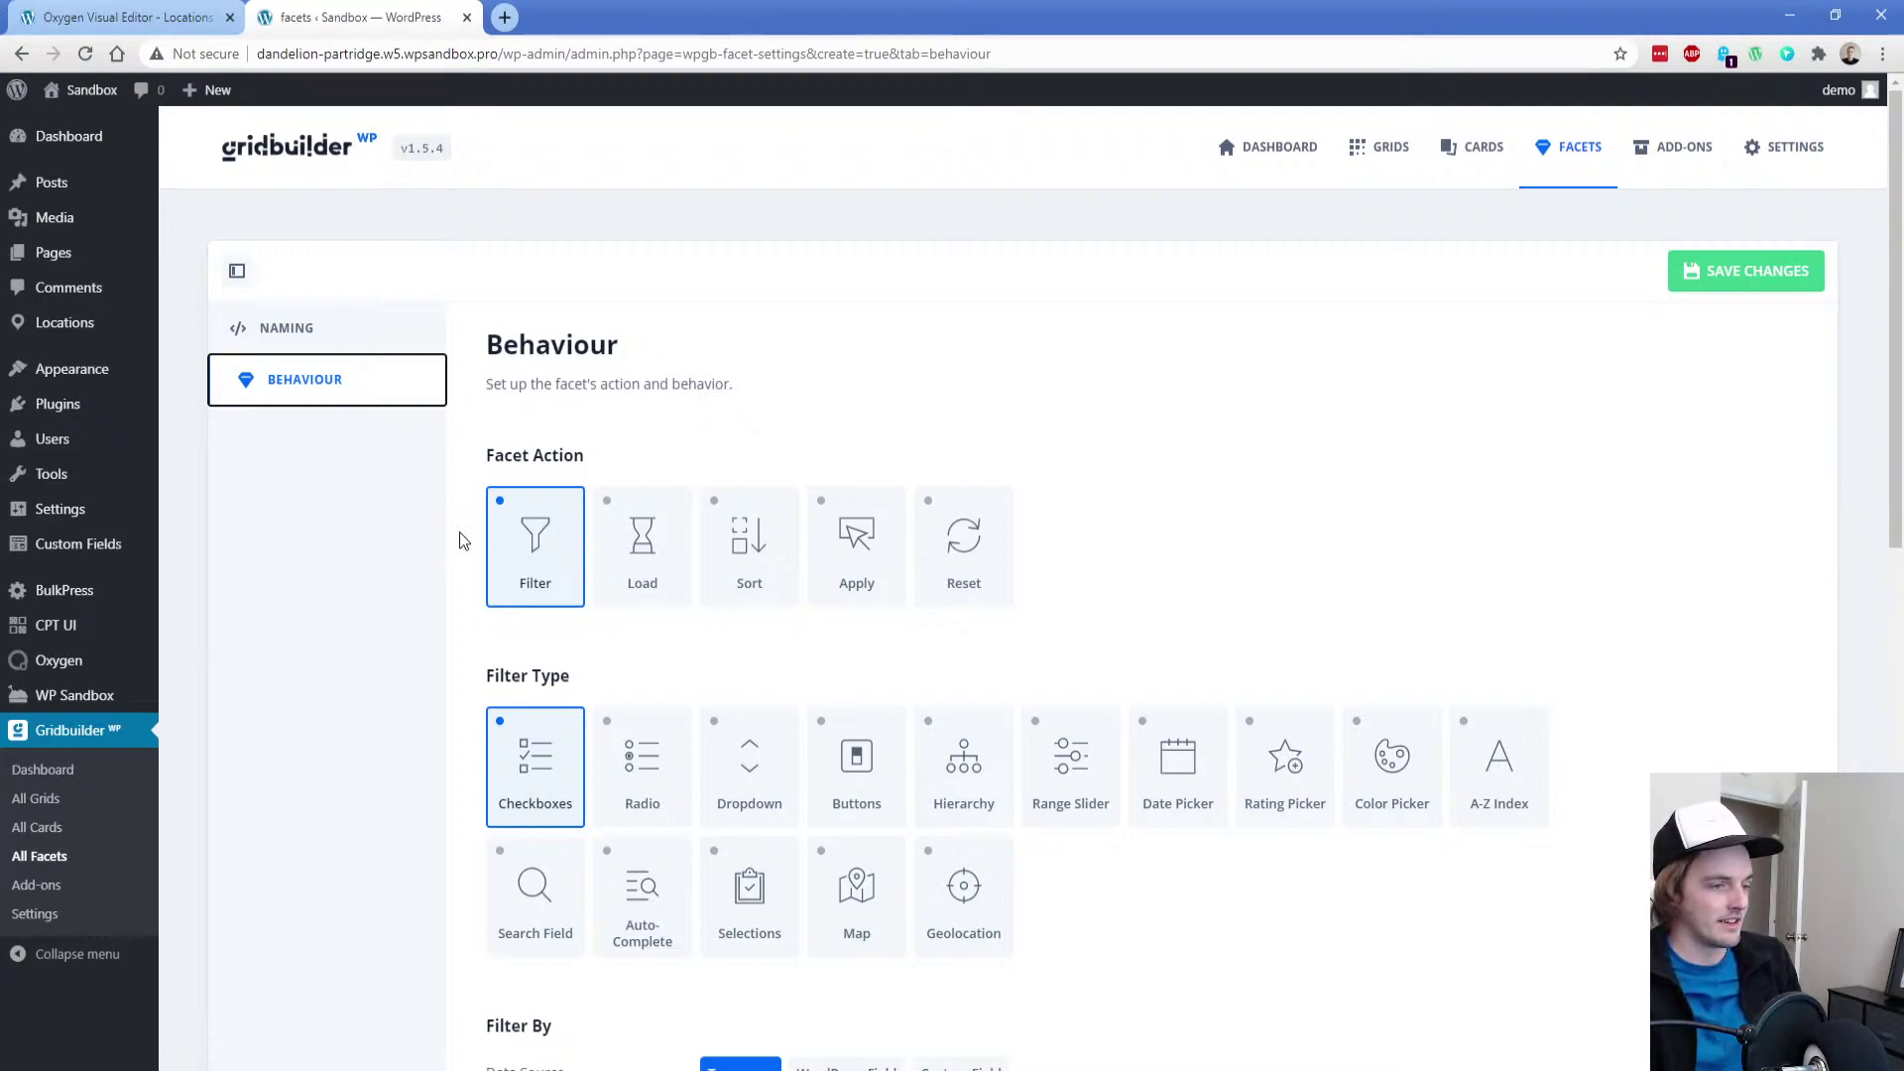
scroll(460, 535, down, 2)
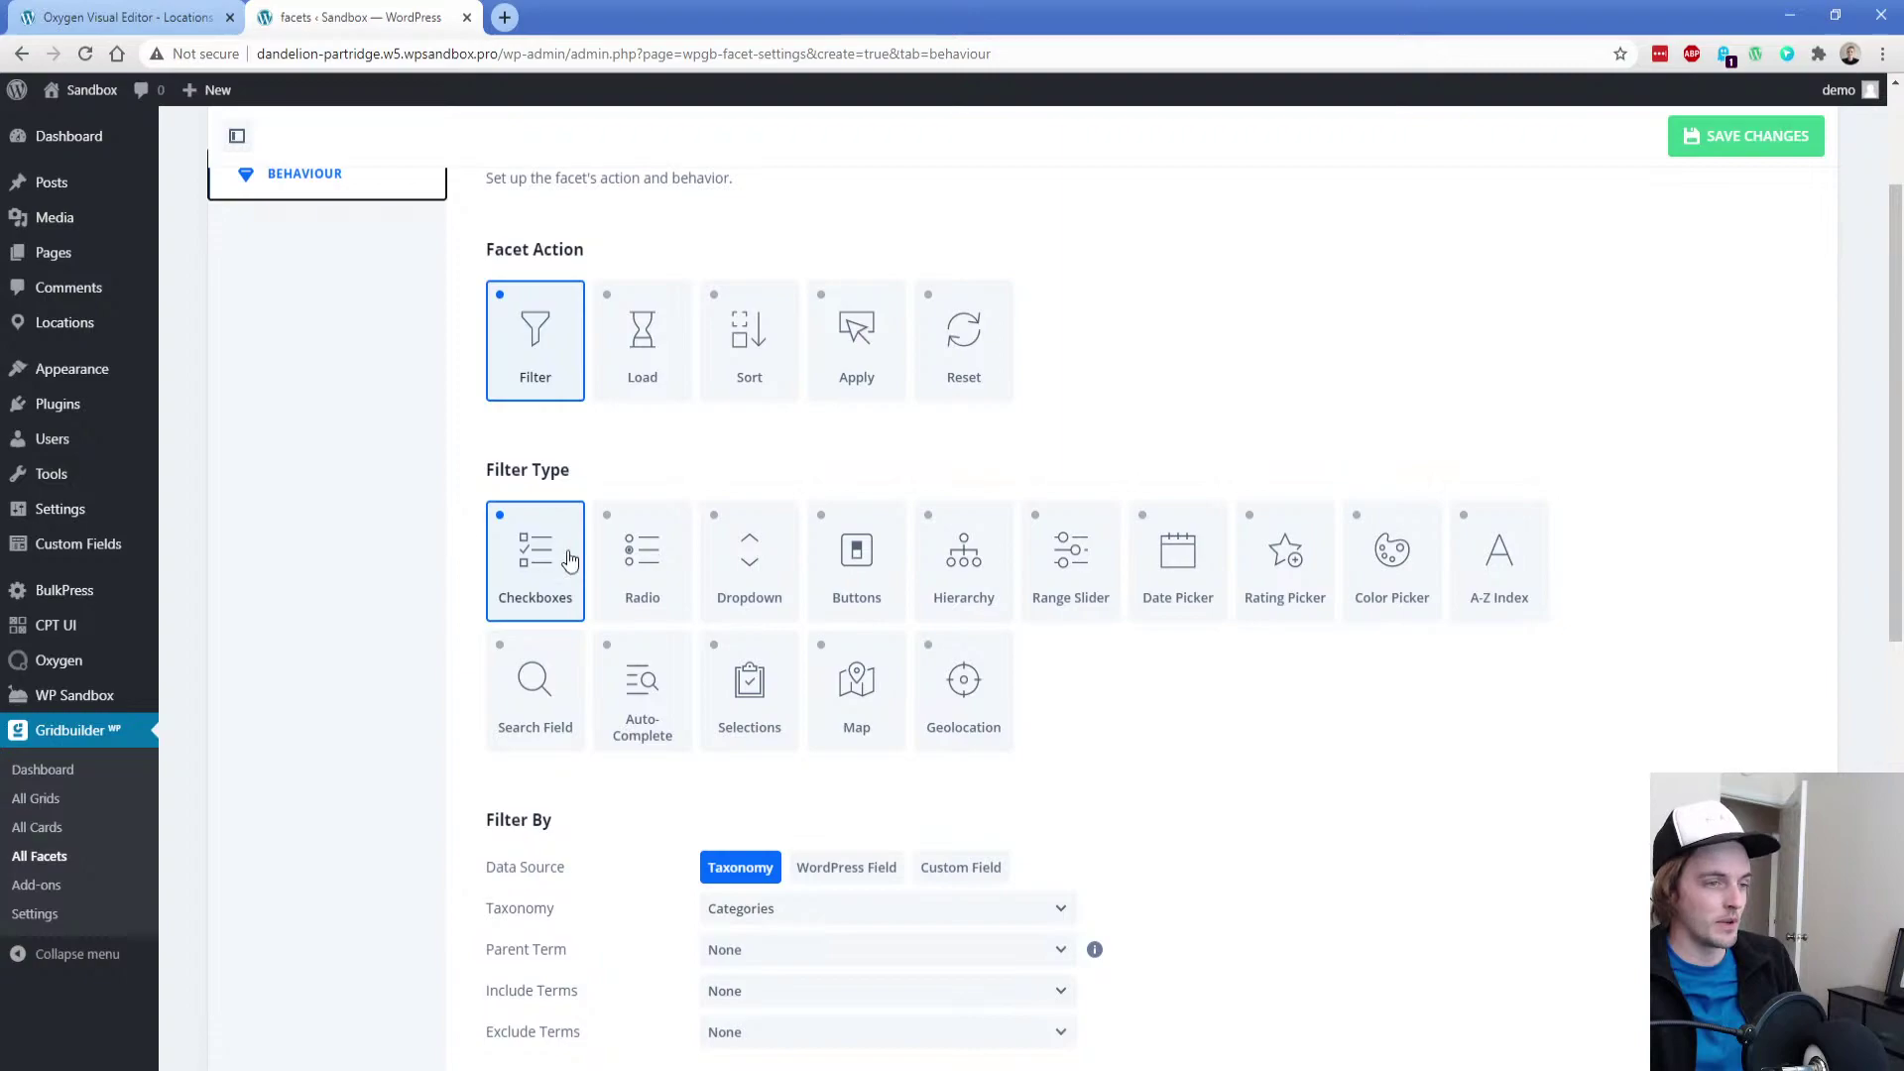
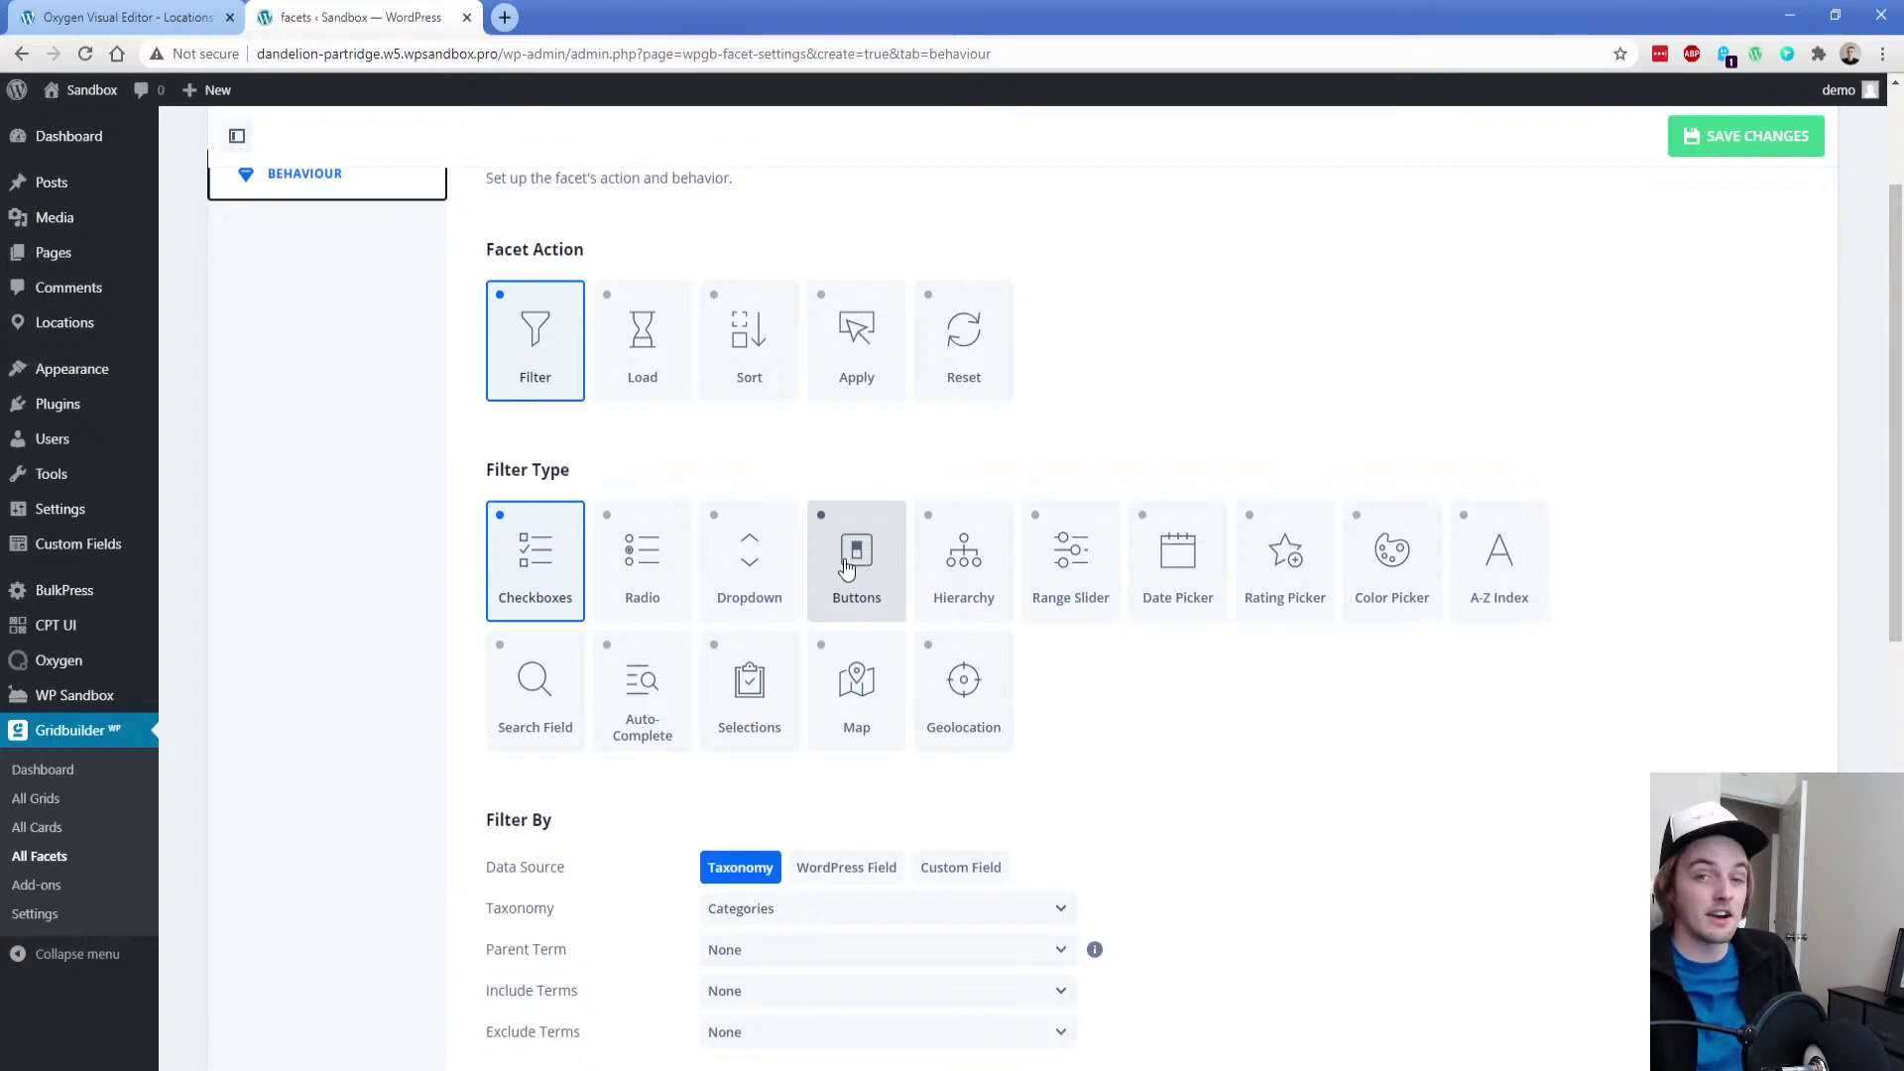
Import the Blog Demo grid in the Gridbuilder grids list and open its settings
click(60, 798)
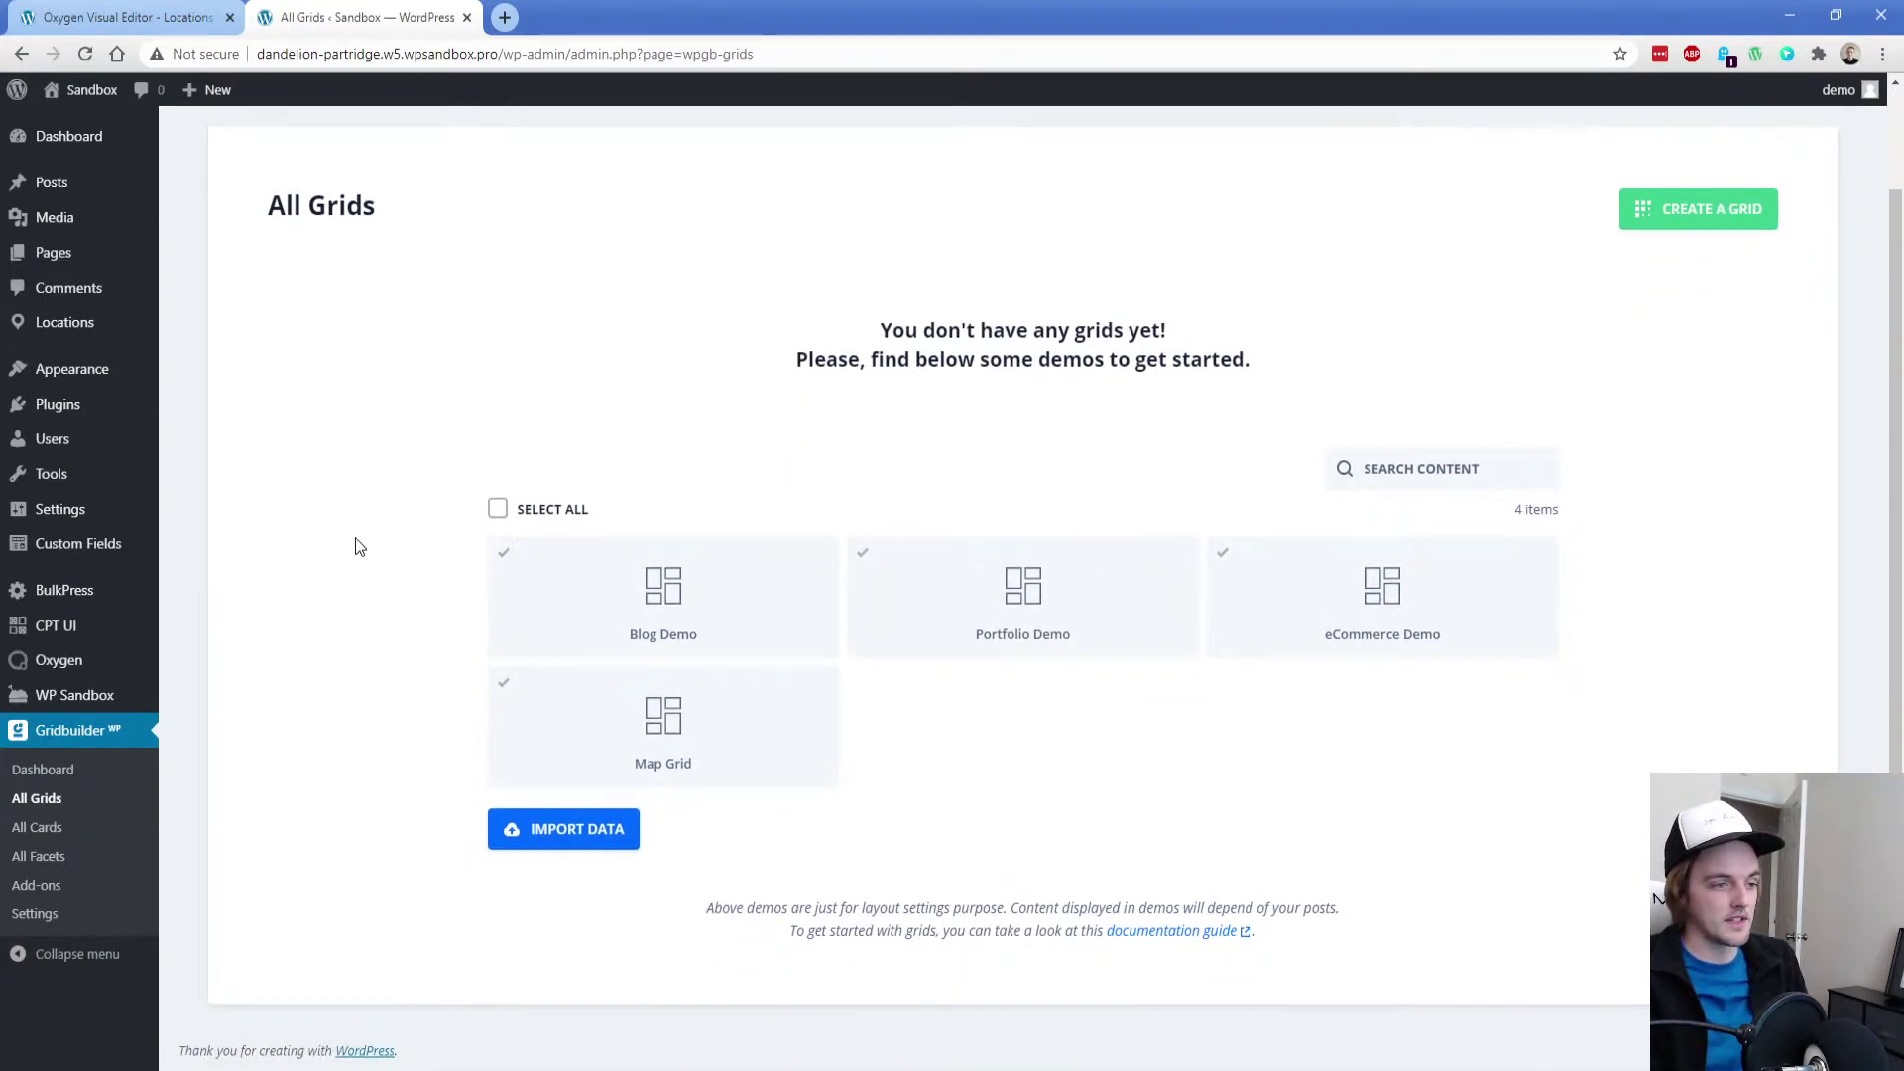
click(680, 623)
click(623, 815)
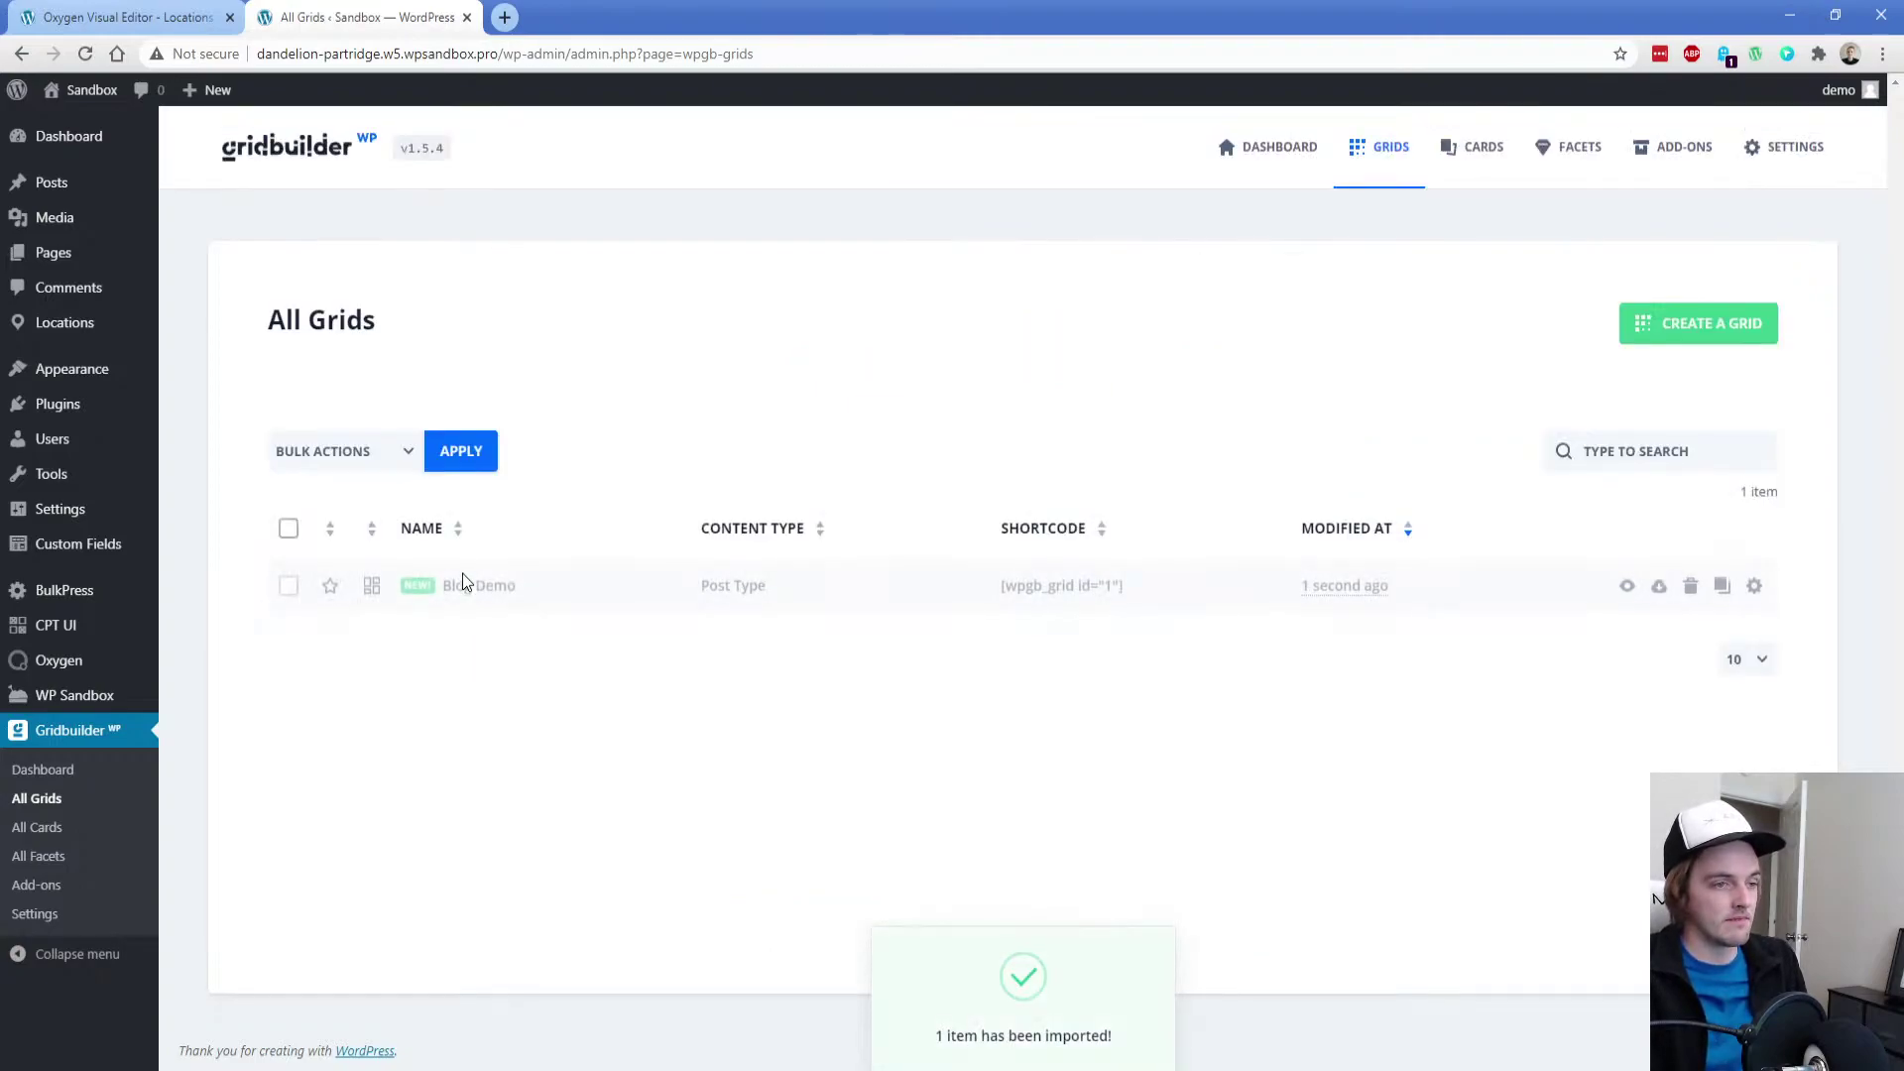
click(481, 587)
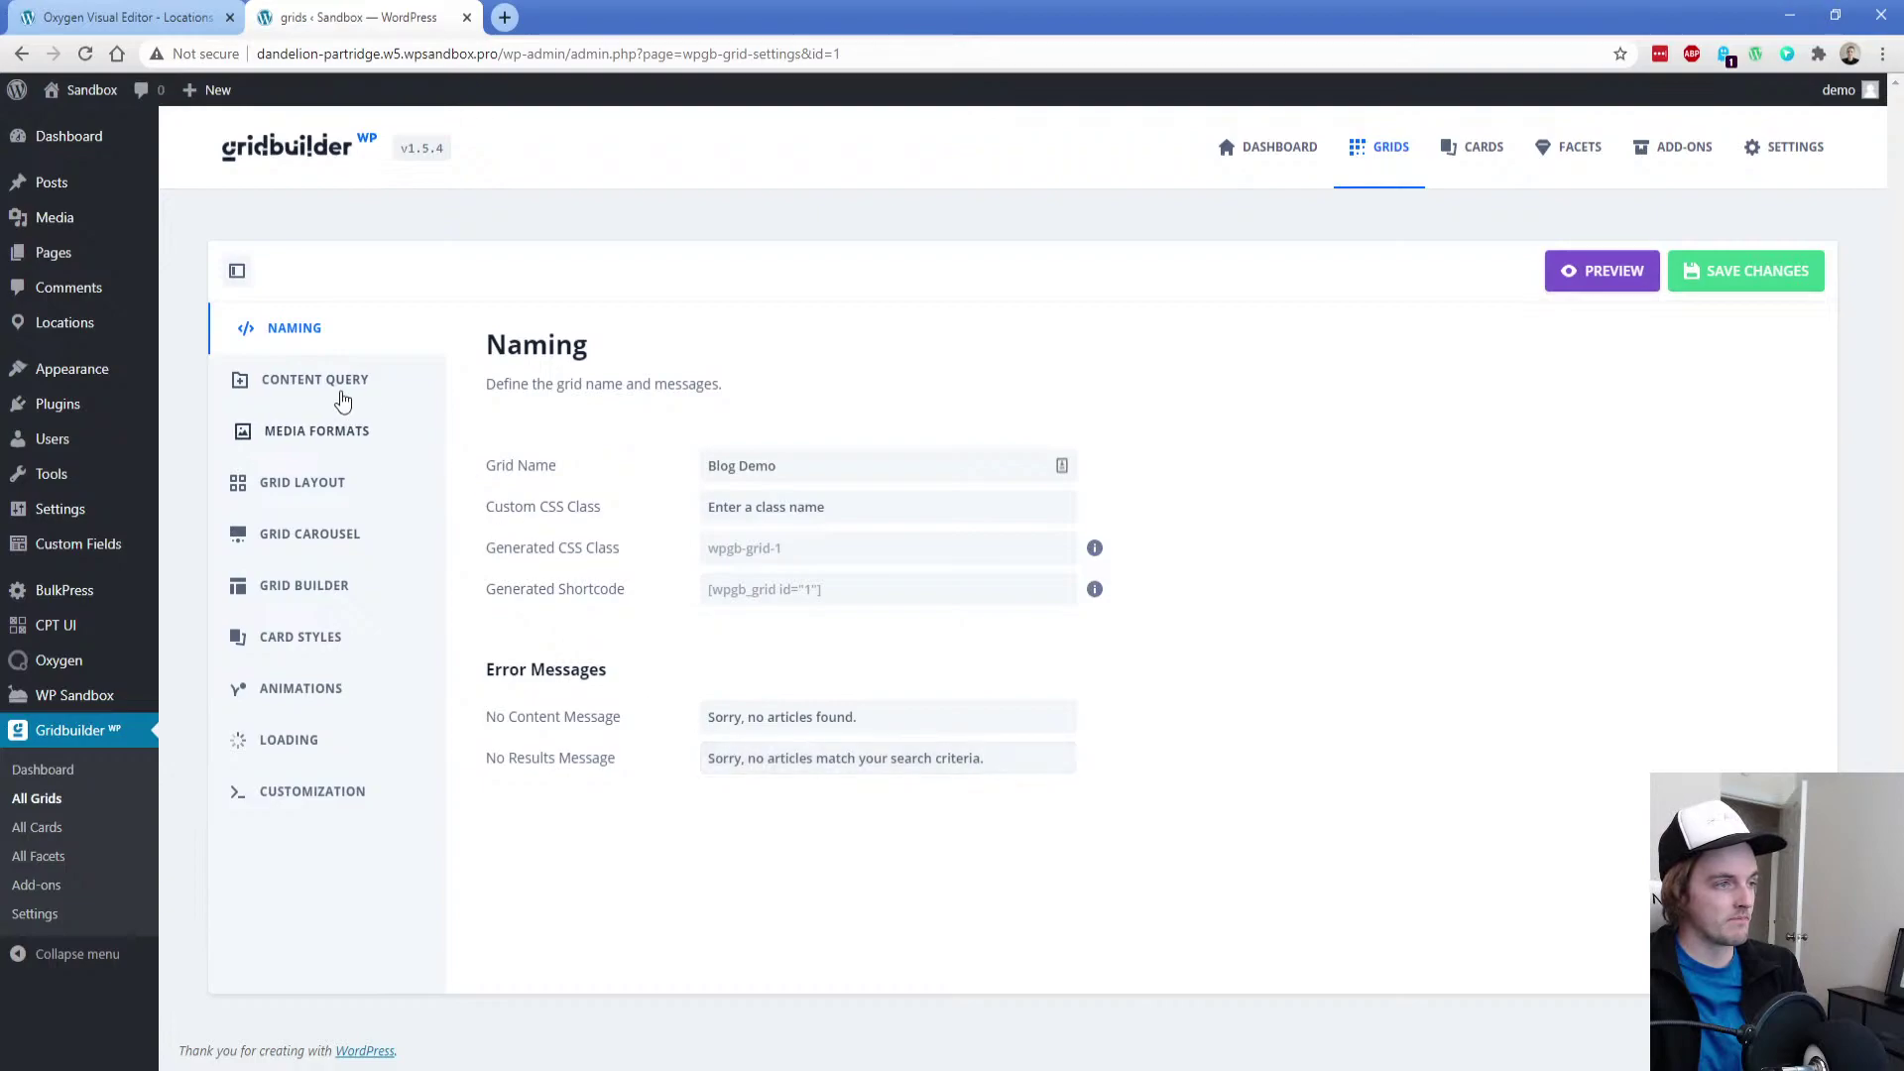
In the grid's content query, keep Post Types as the content type and replace Posts with Locations
click(399, 385)
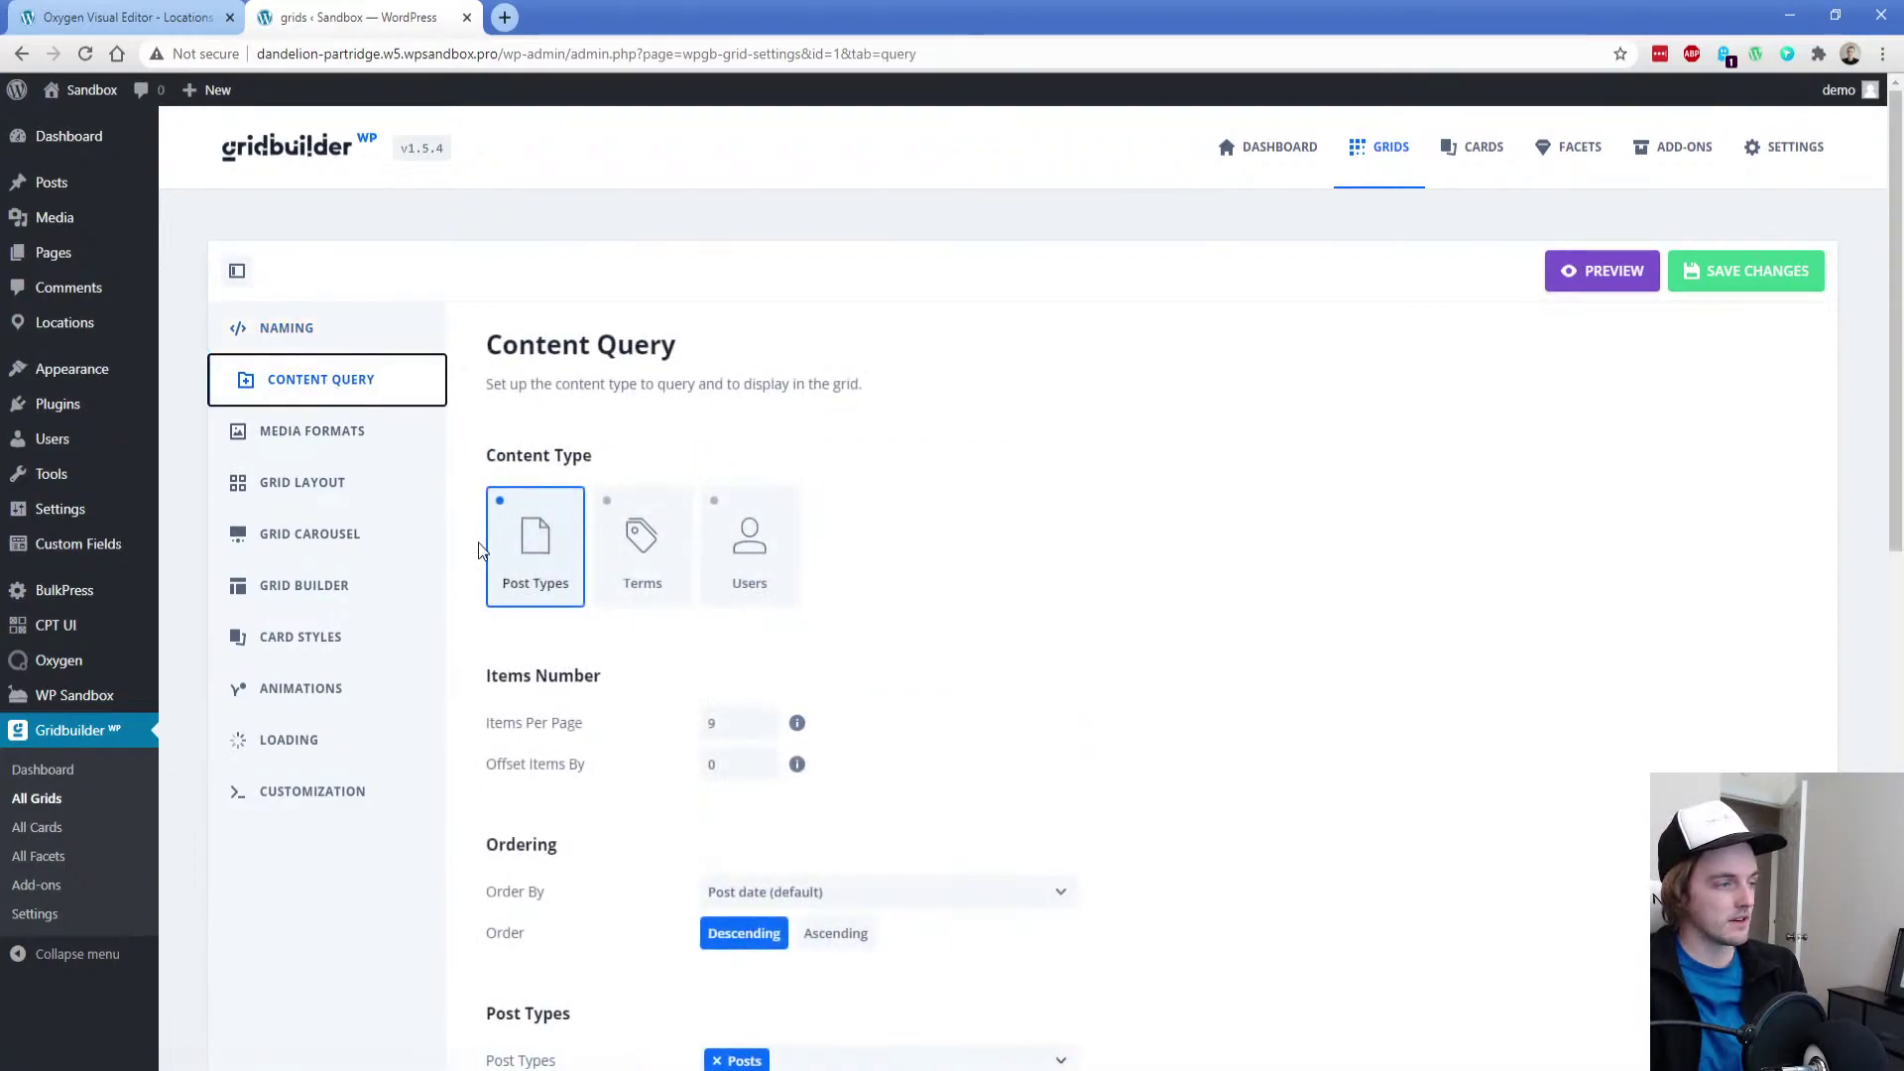
scroll(478, 551, down, 2)
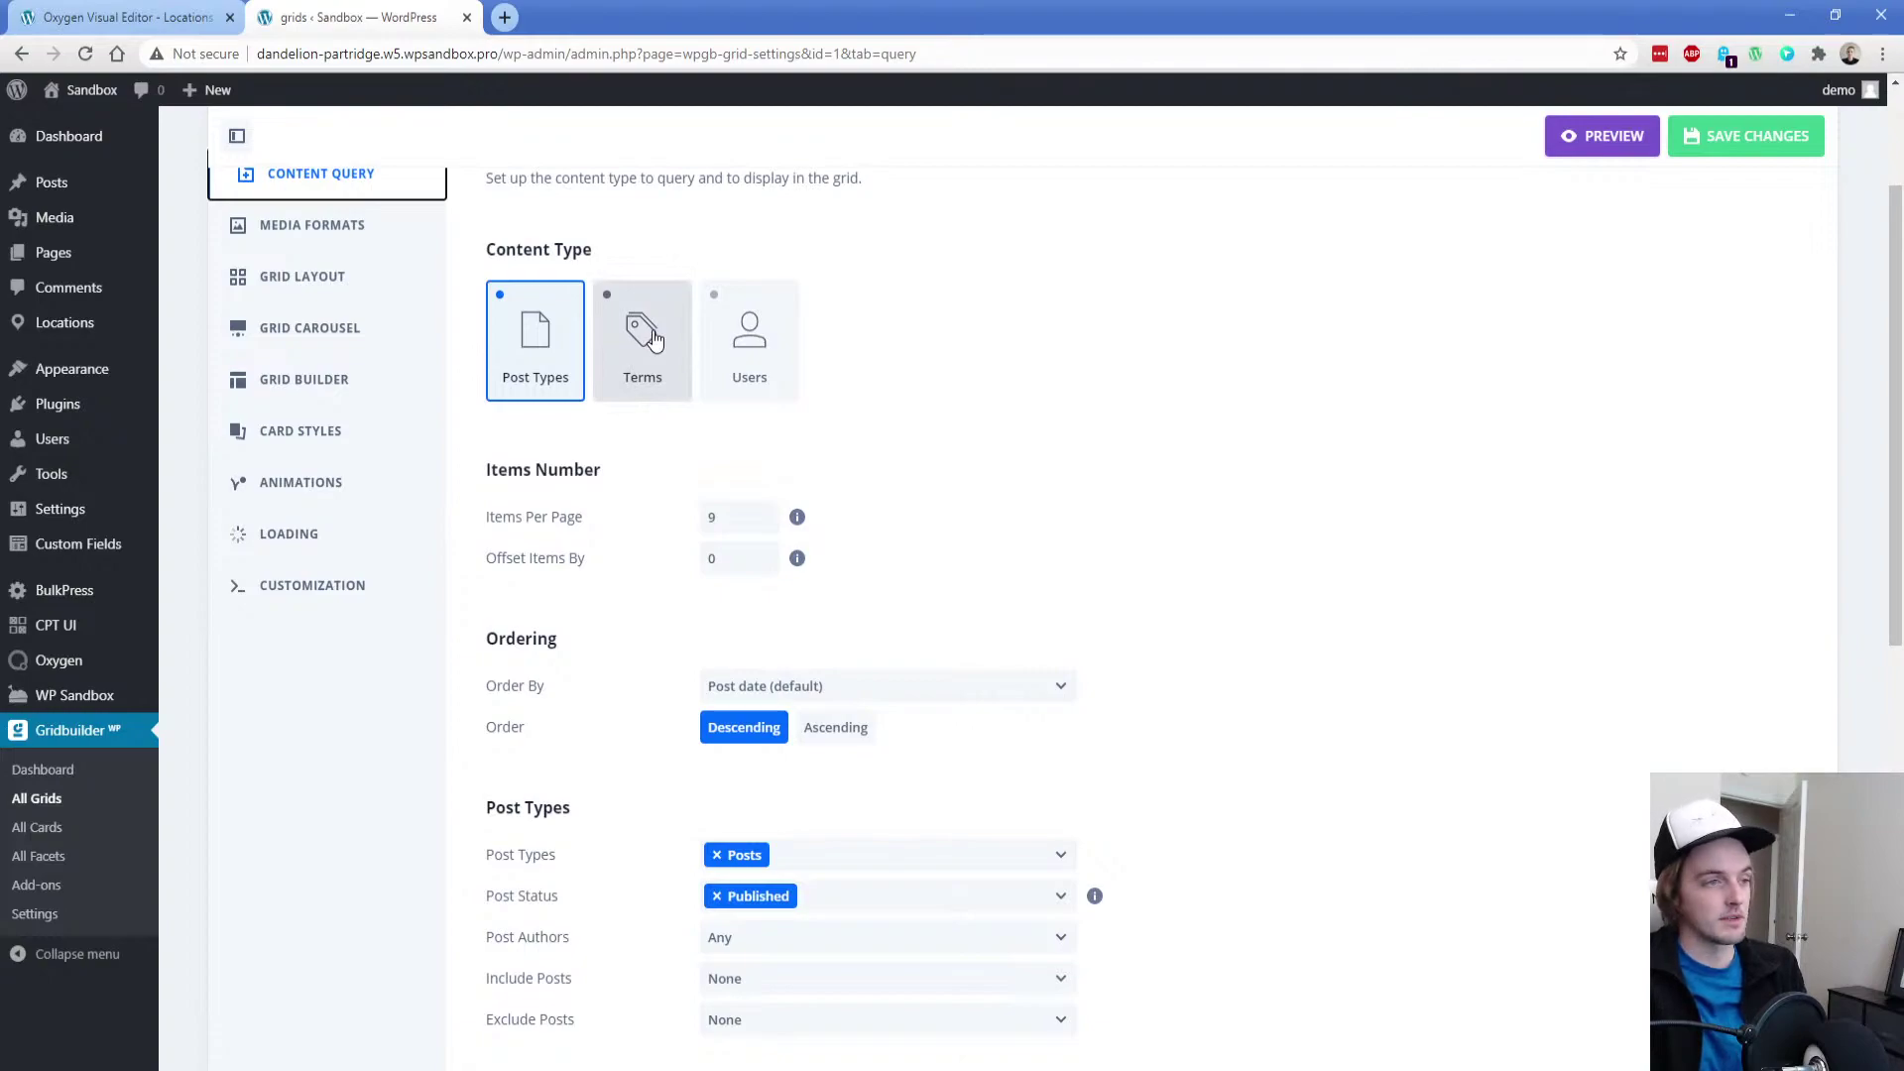
click(739, 339)
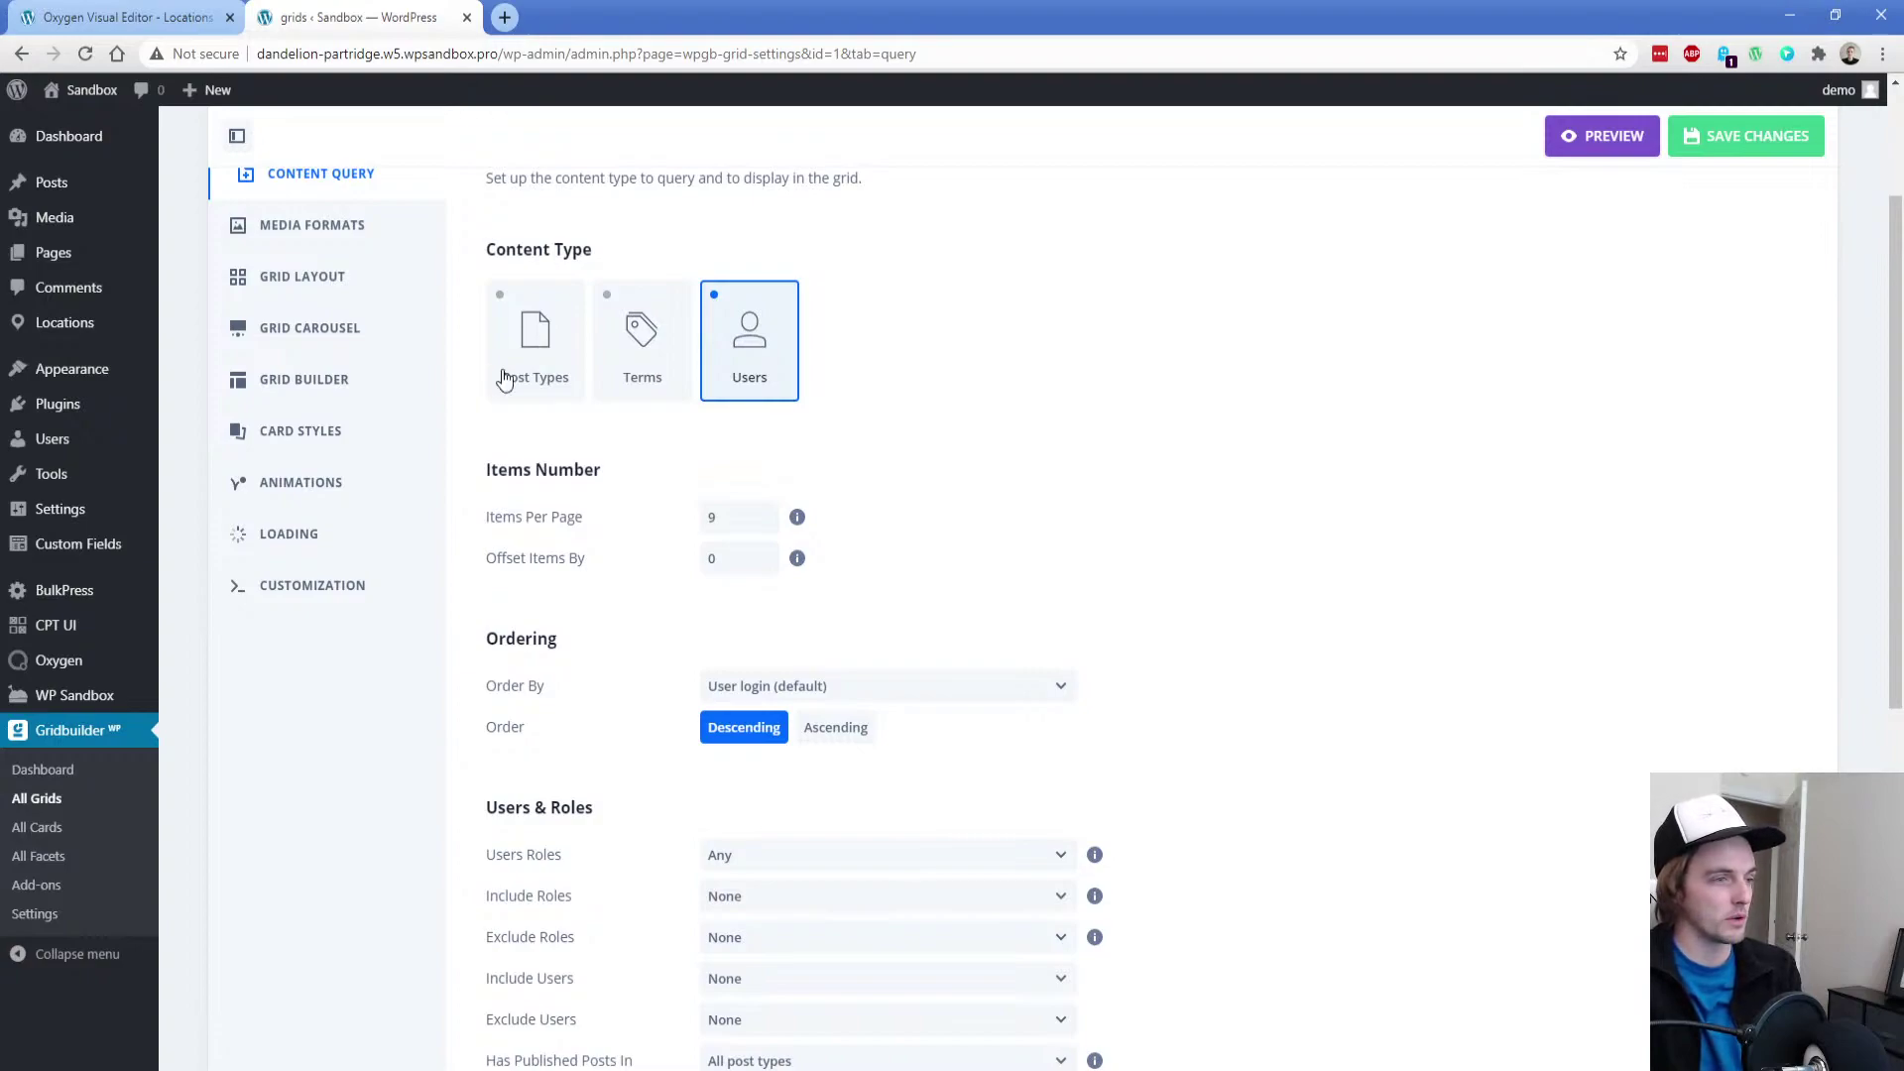
click(525, 367)
scroll(488, 585, down, 2)
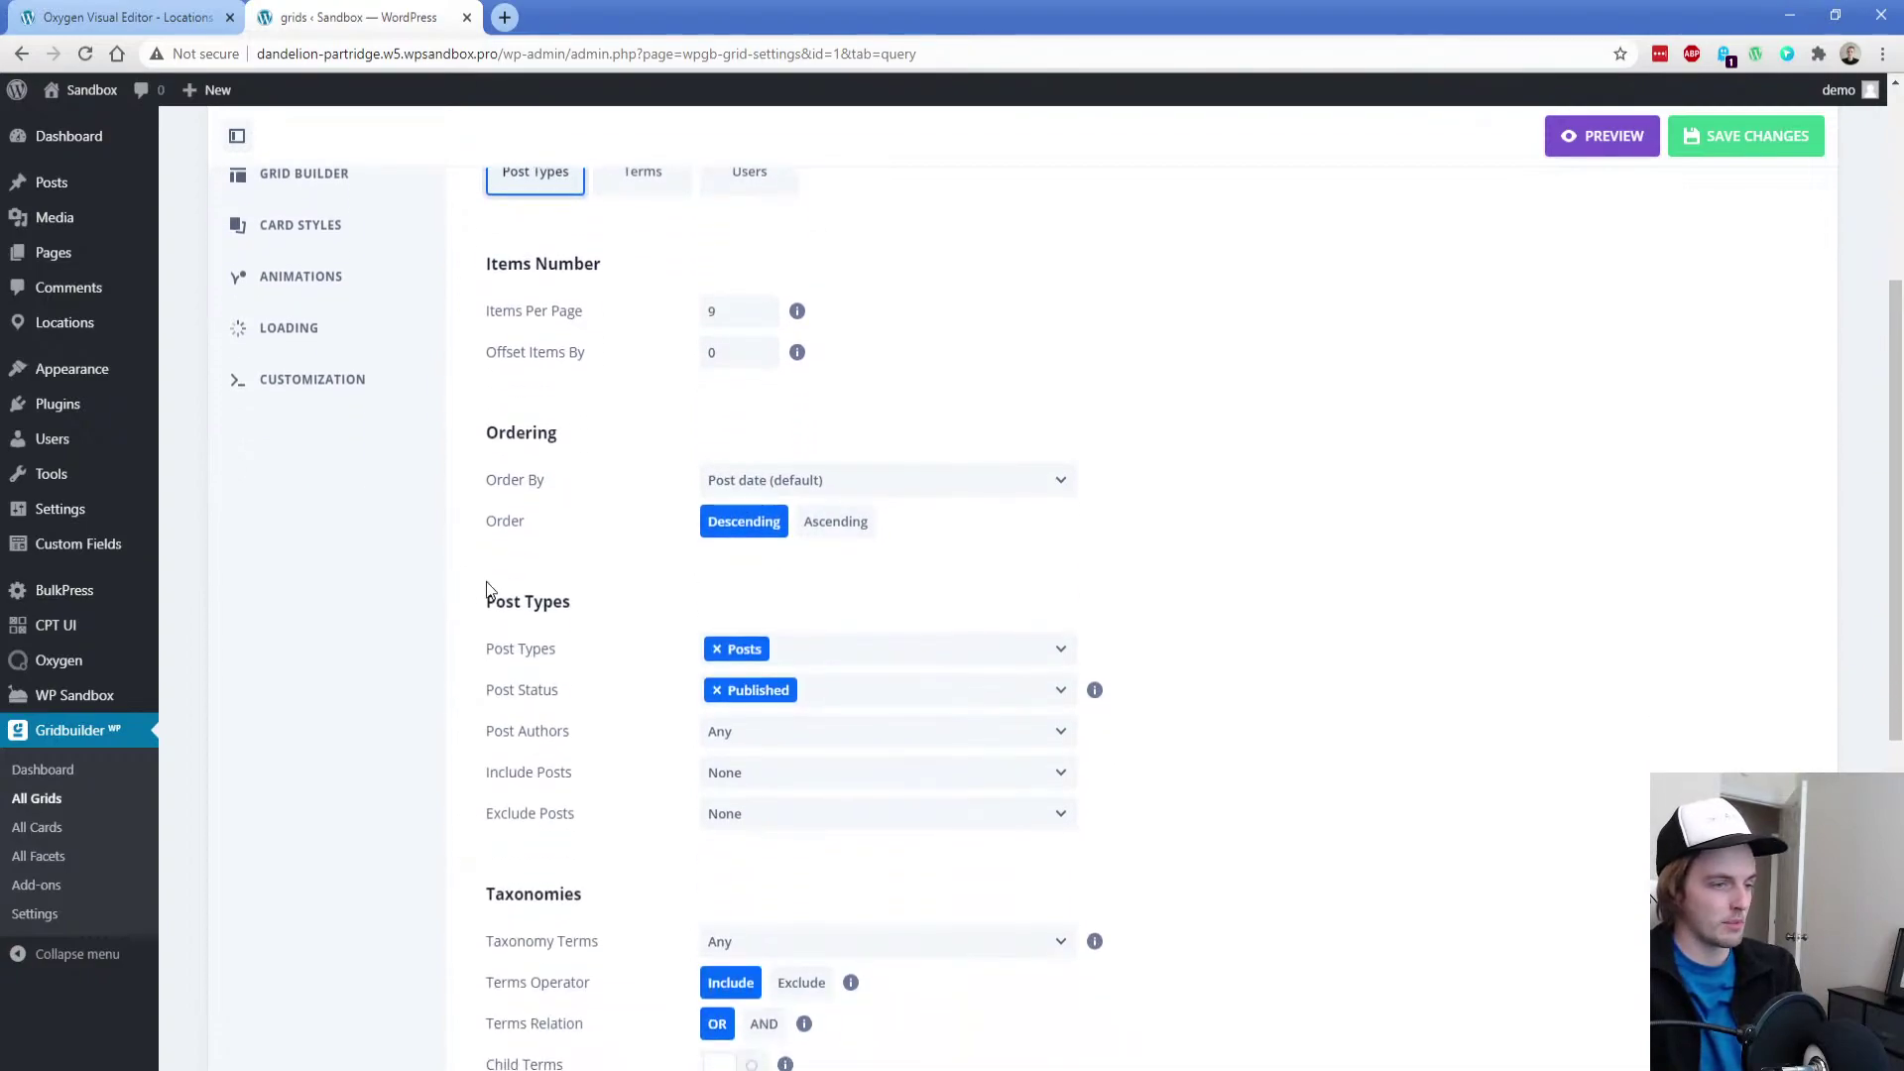
click(716, 649)
click(764, 779)
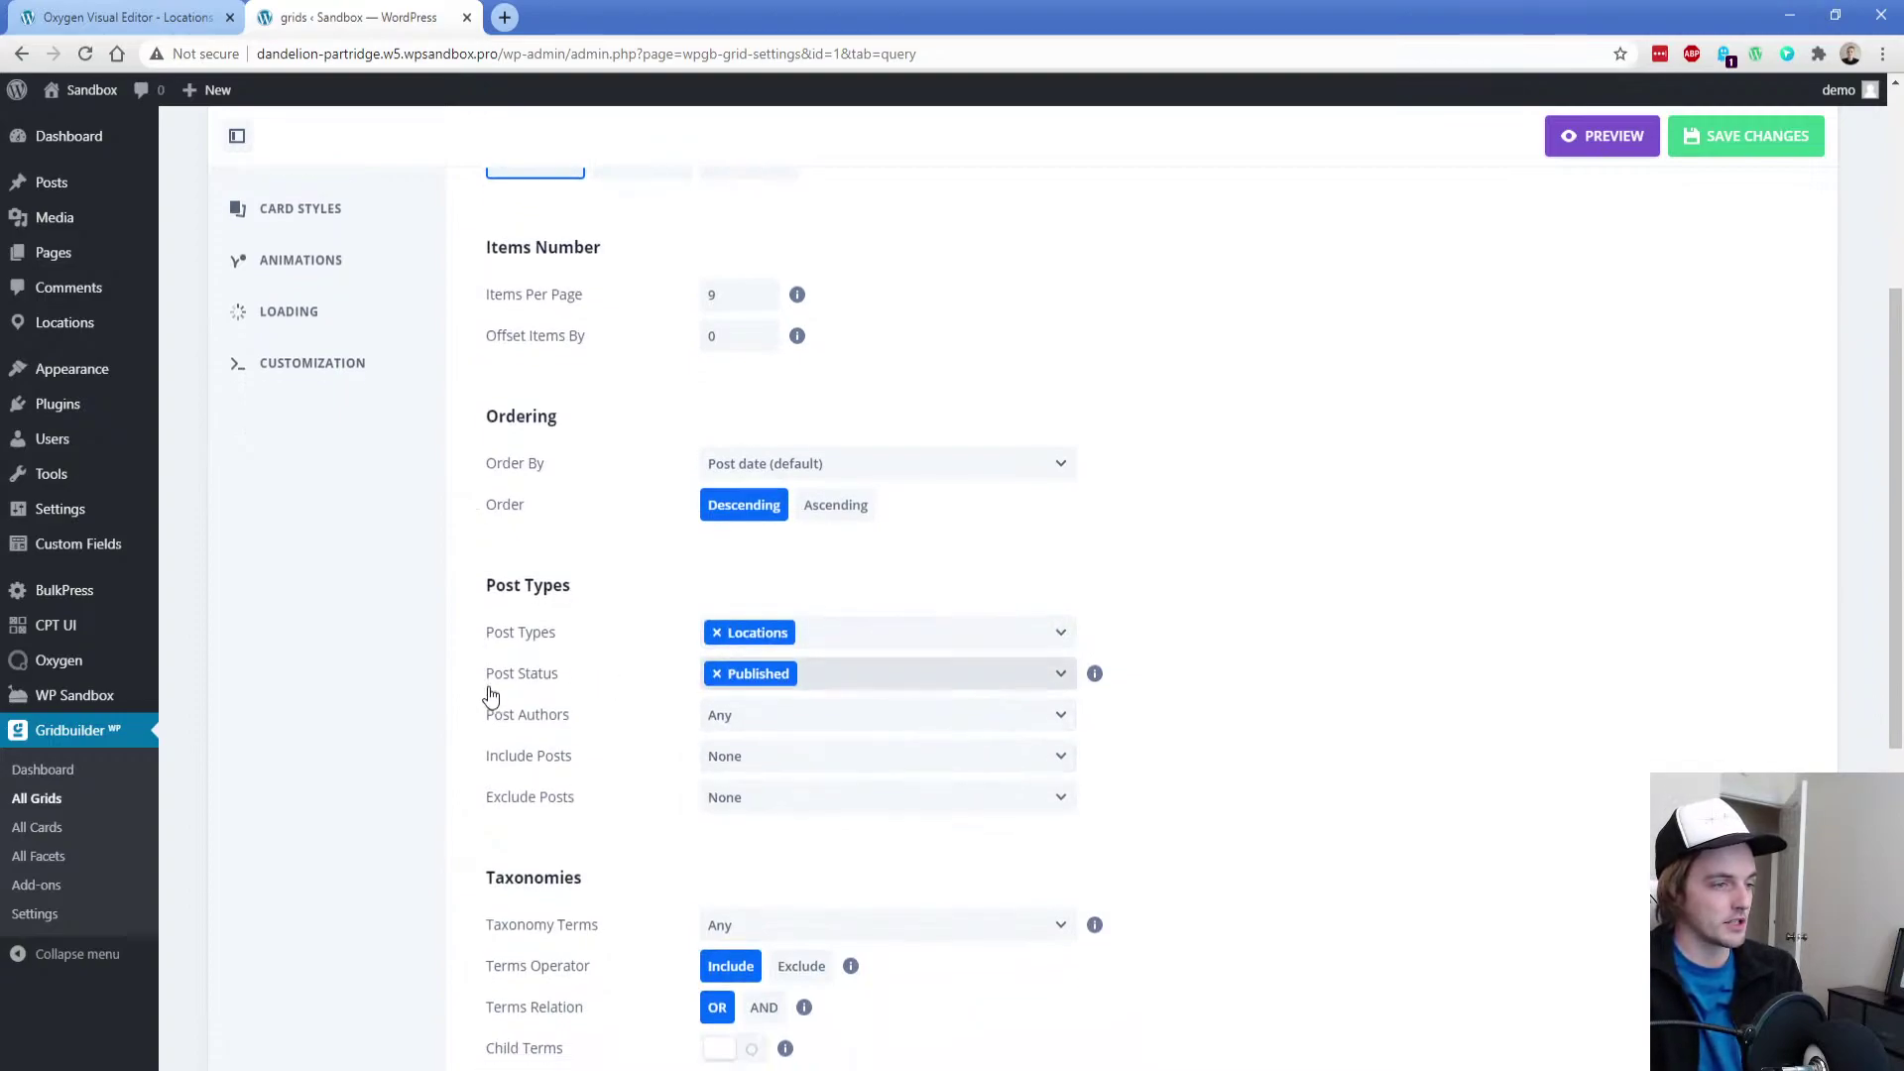
Examine the content query's taxonomy and custom field conditions, including the available field types and relation options
scroll(479, 654, down, 2)
scroll(472, 607, down, 4)
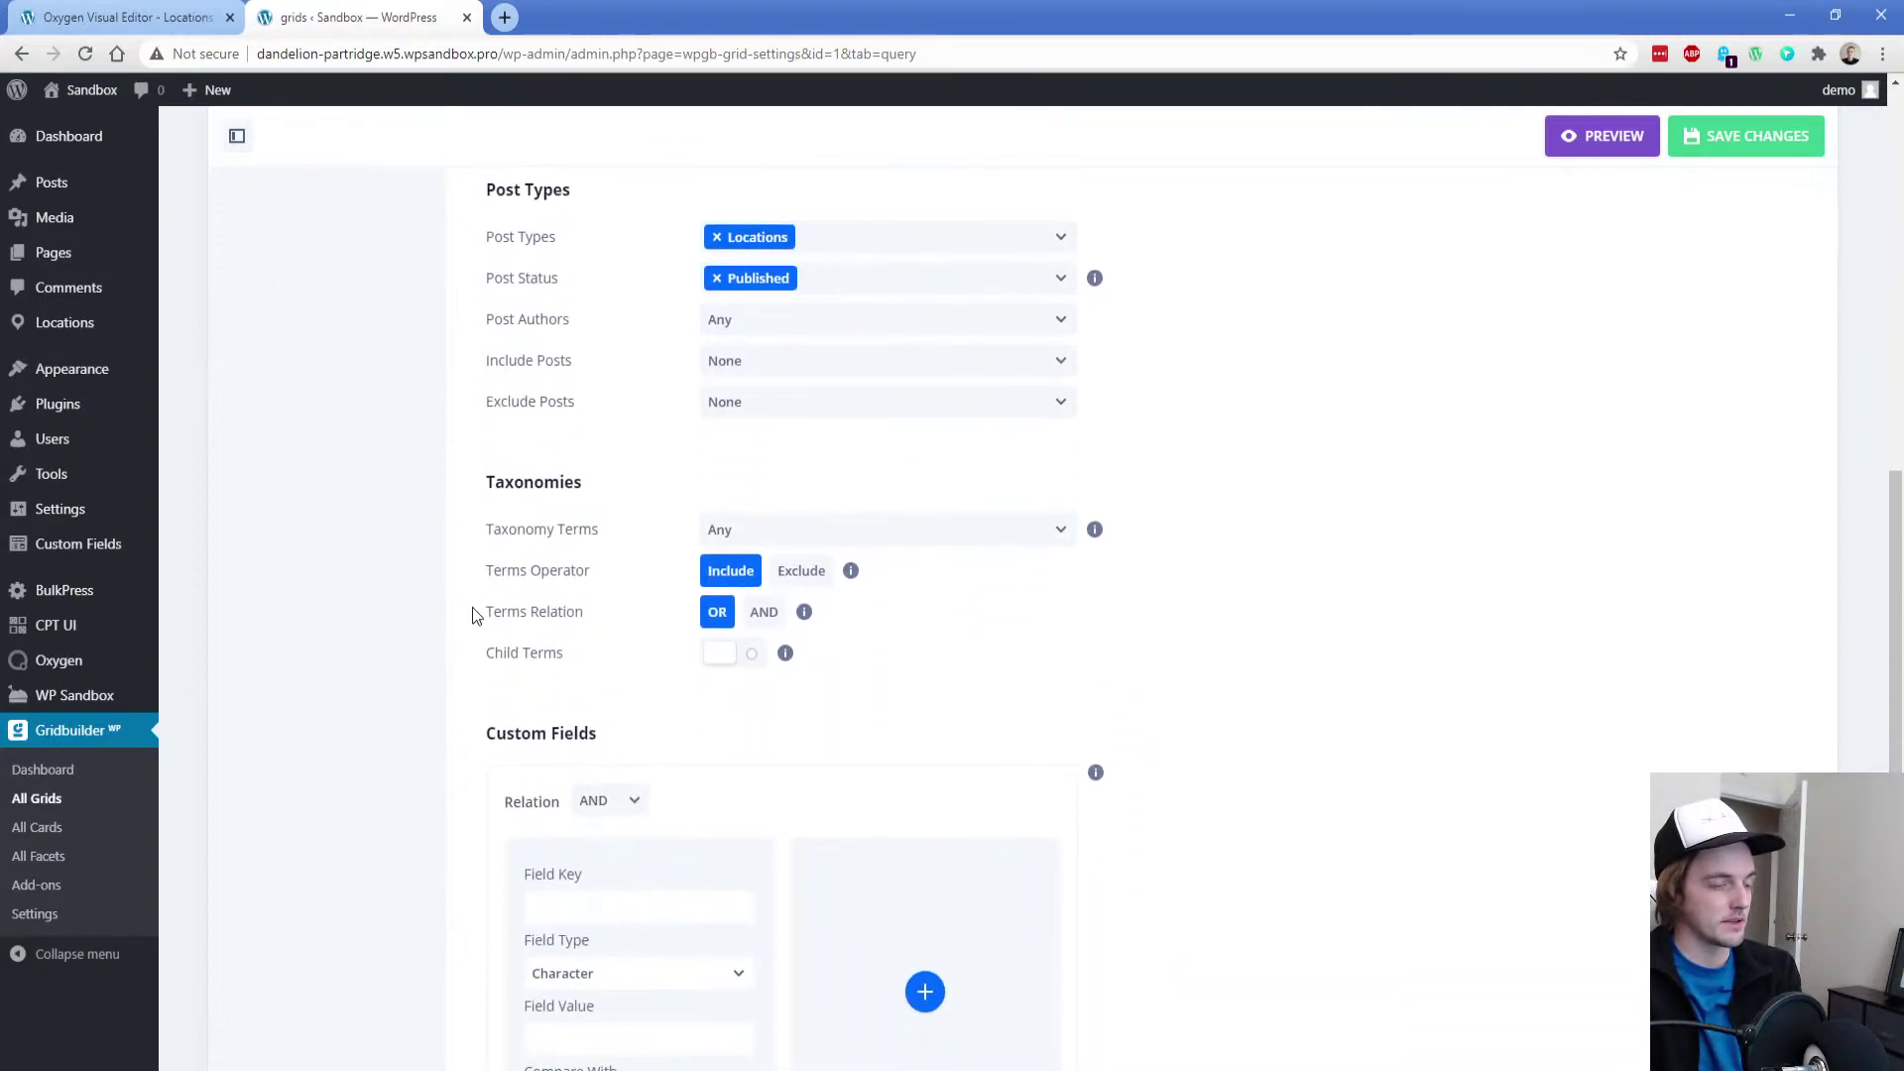
scroll(474, 606, down, 1)
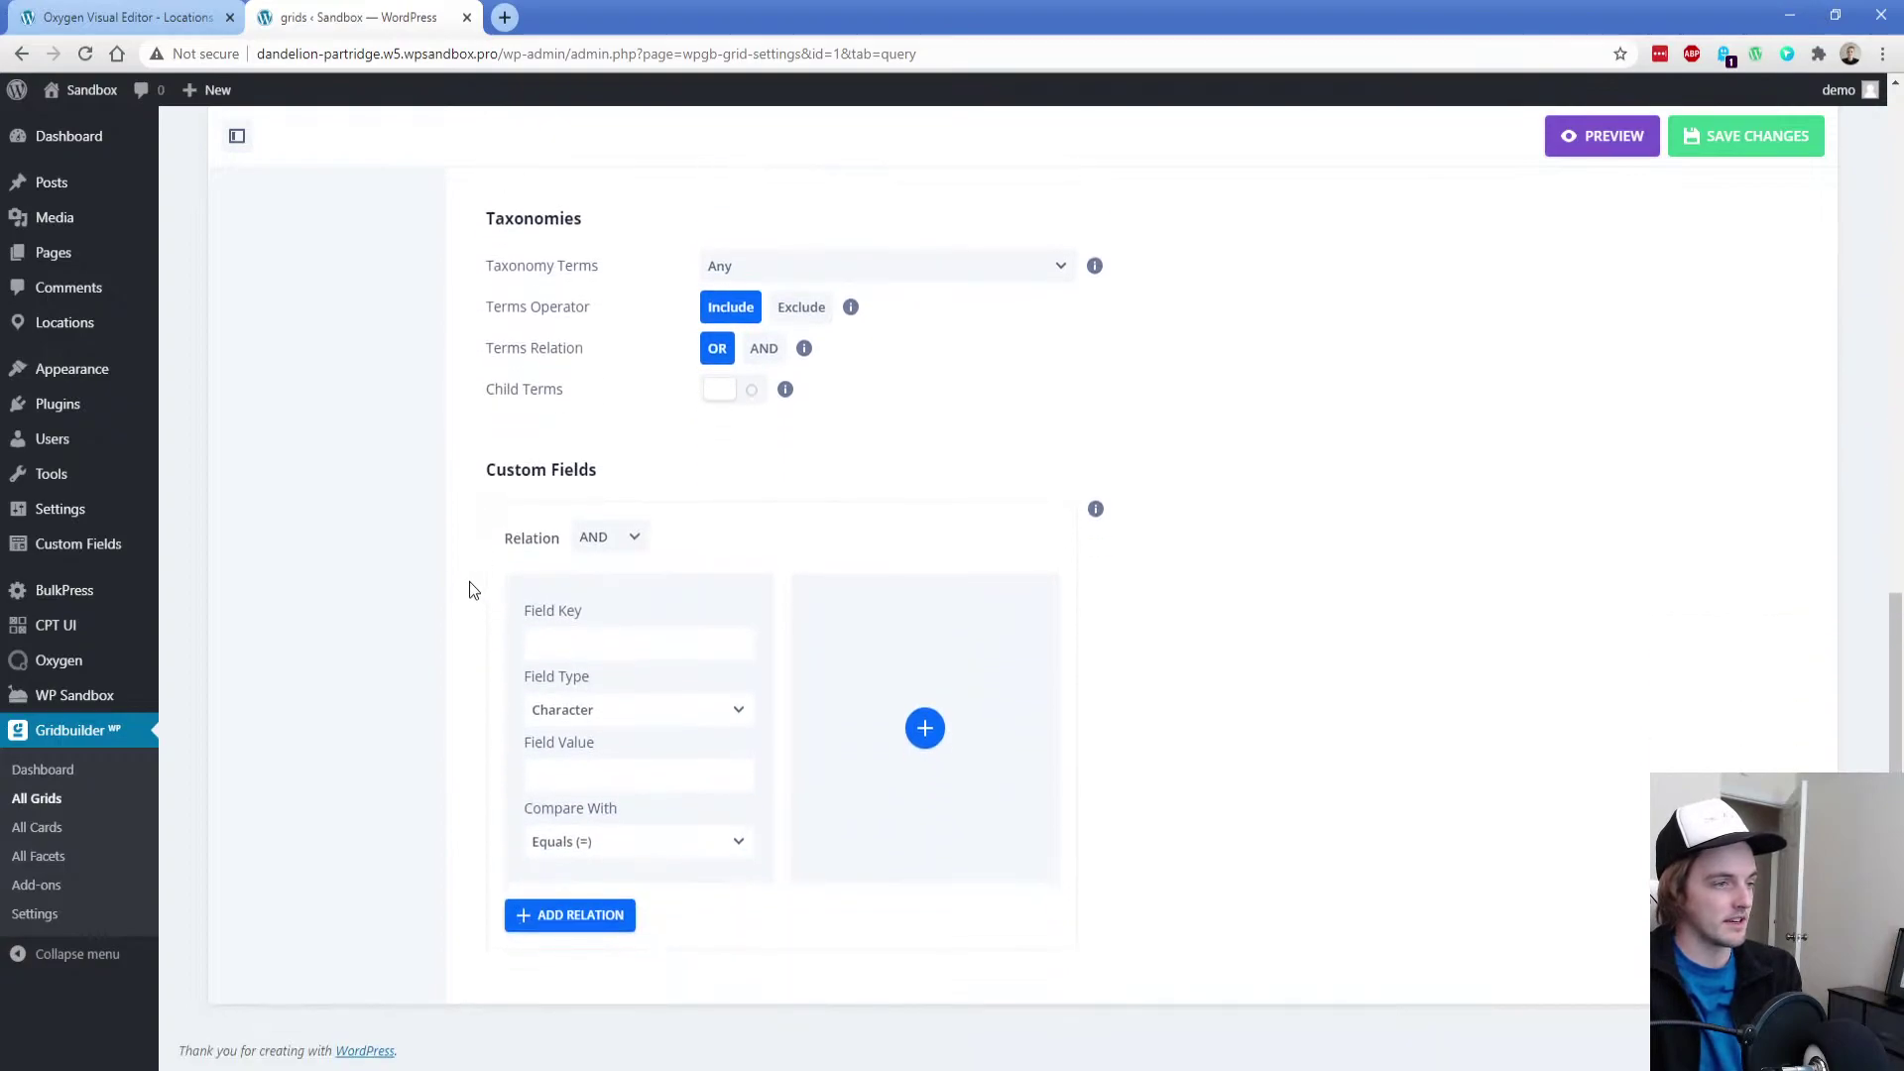
click(616, 643)
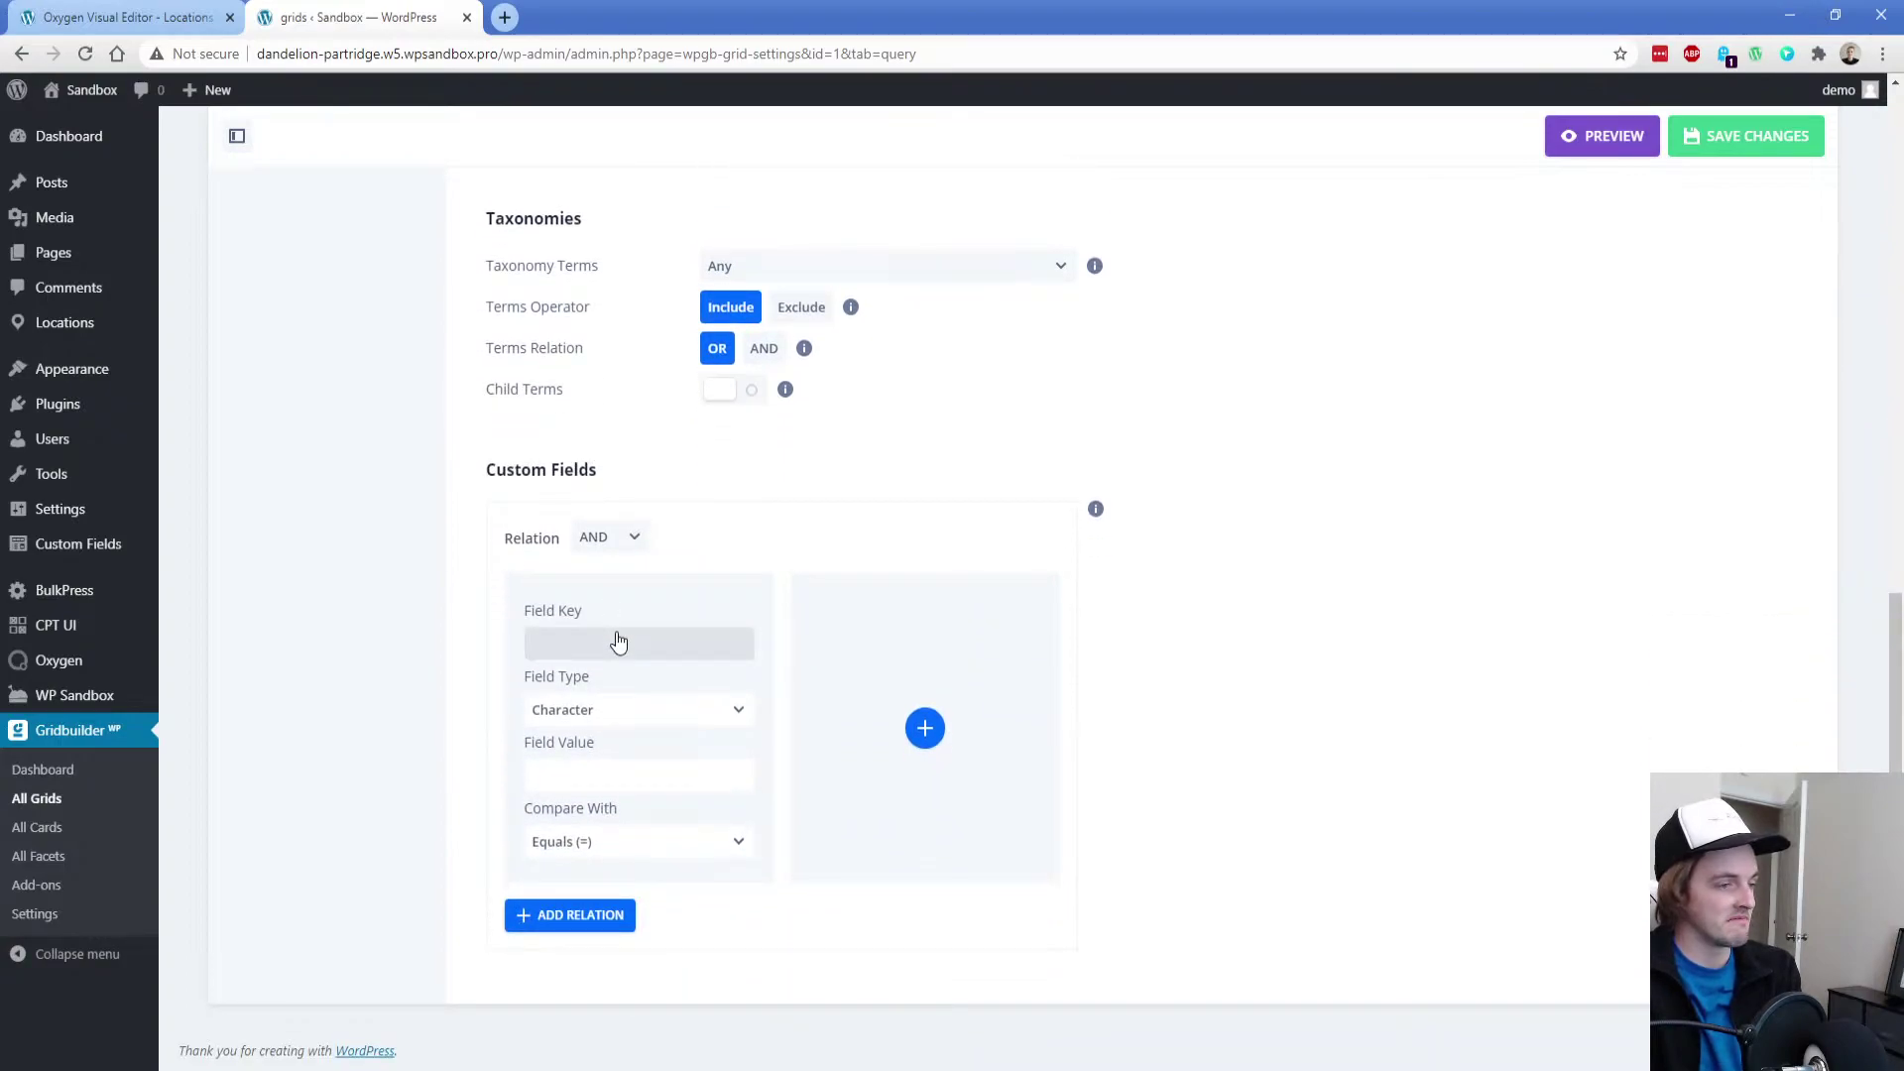
click(617, 716)
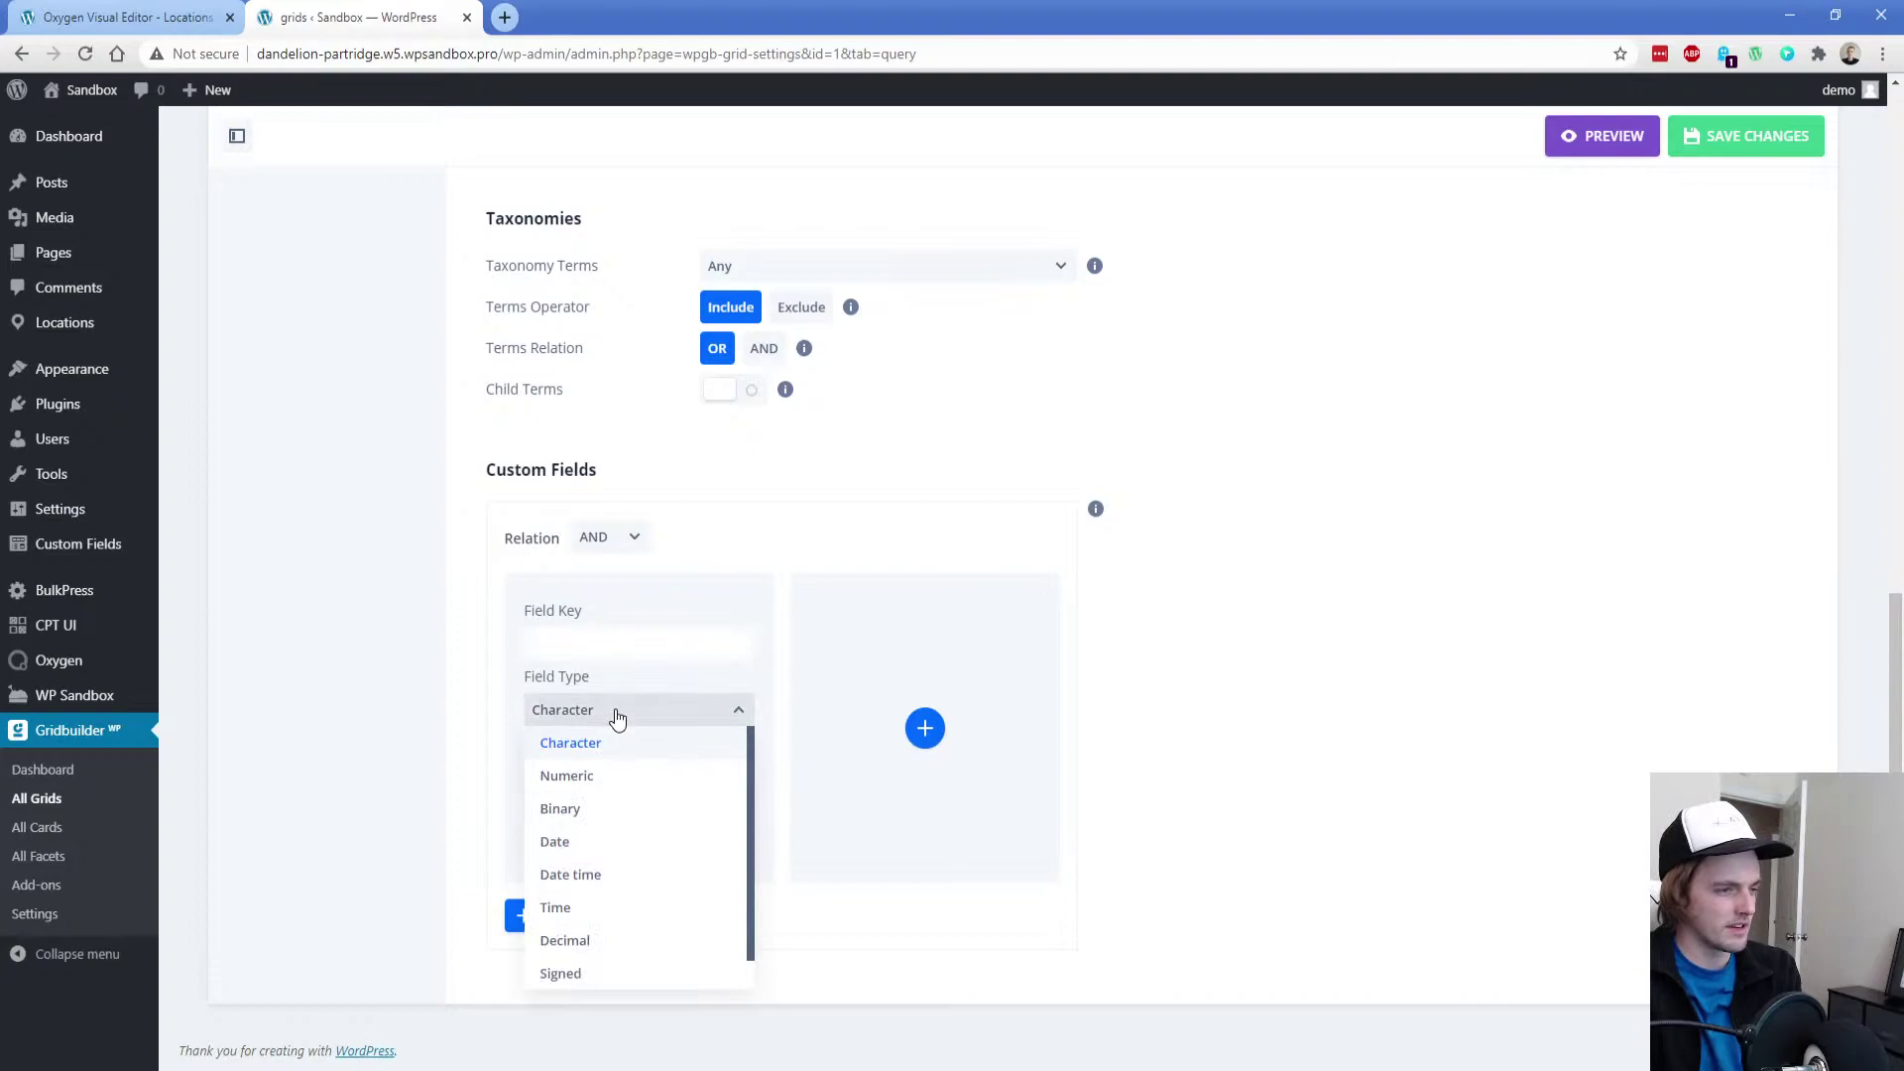
scroll(610, 805, down, 1)
scroll(608, 798, up, 1)
click(607, 744)
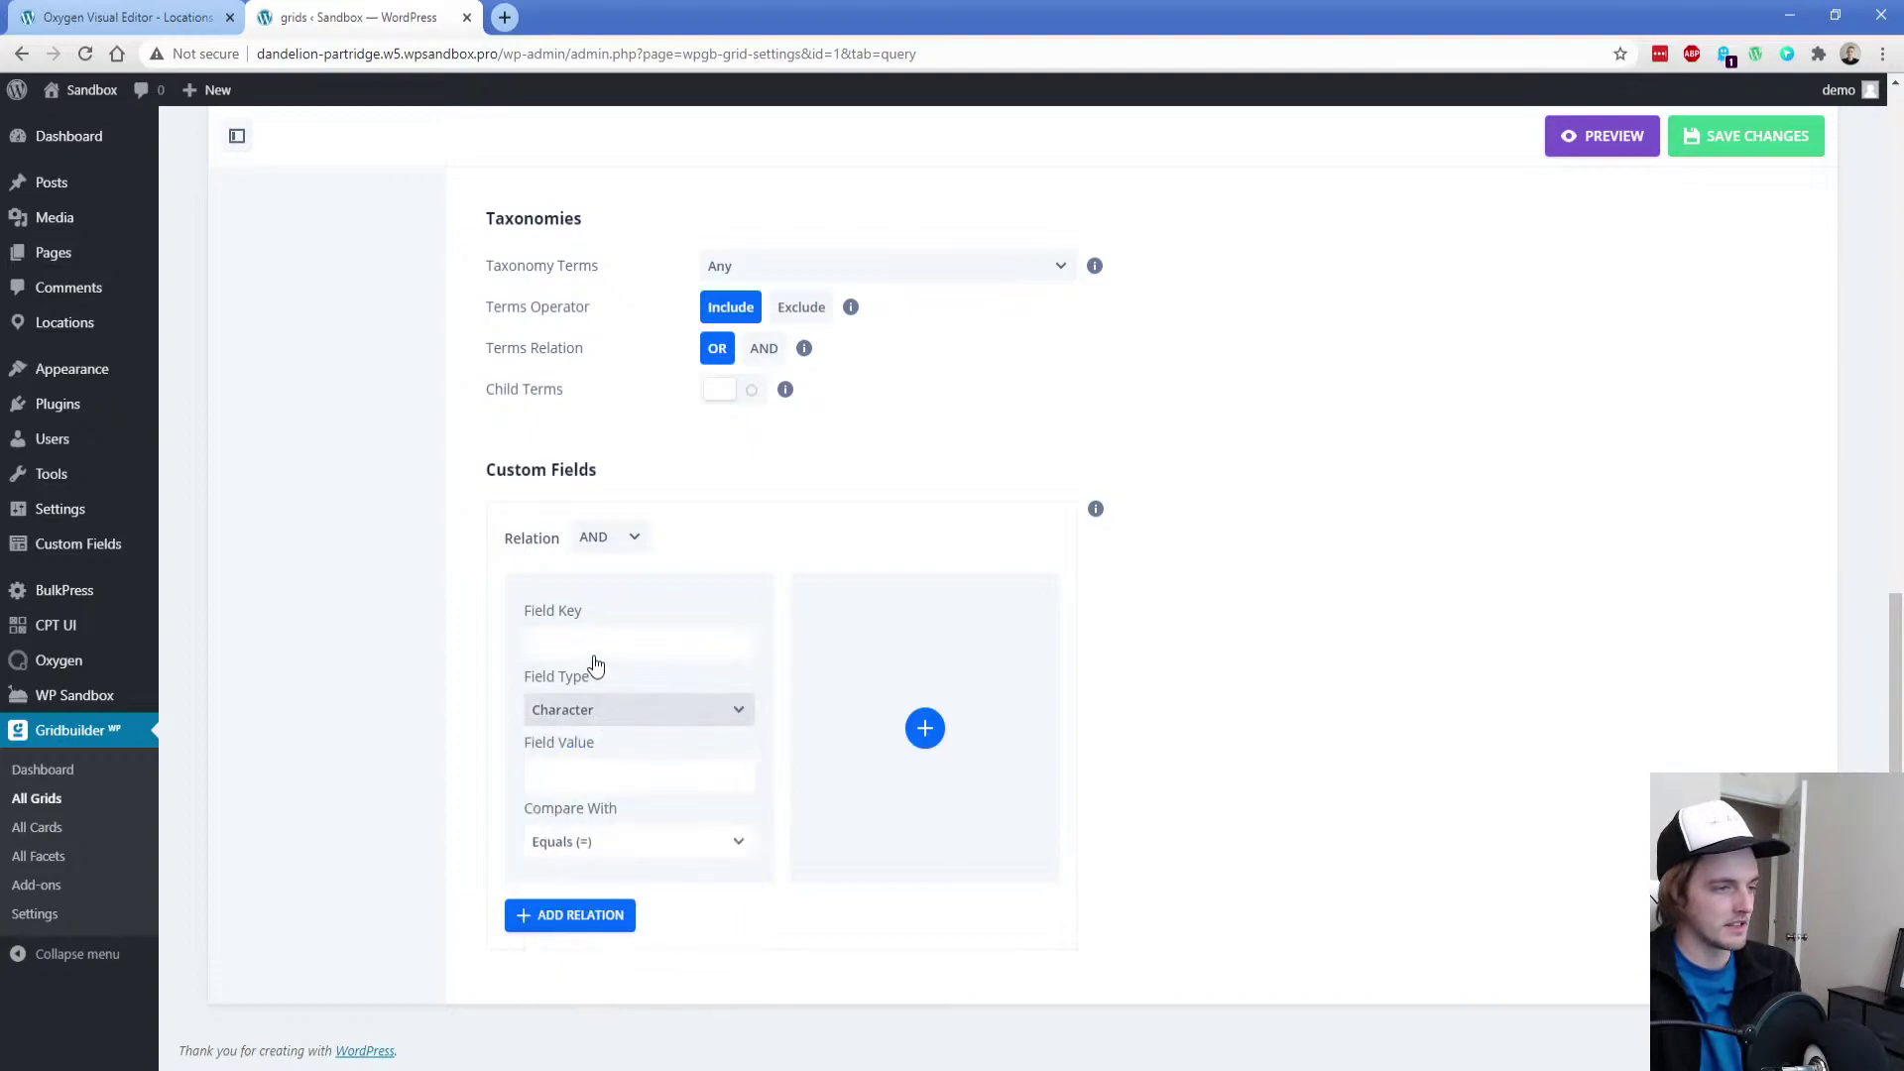
click(604, 540)
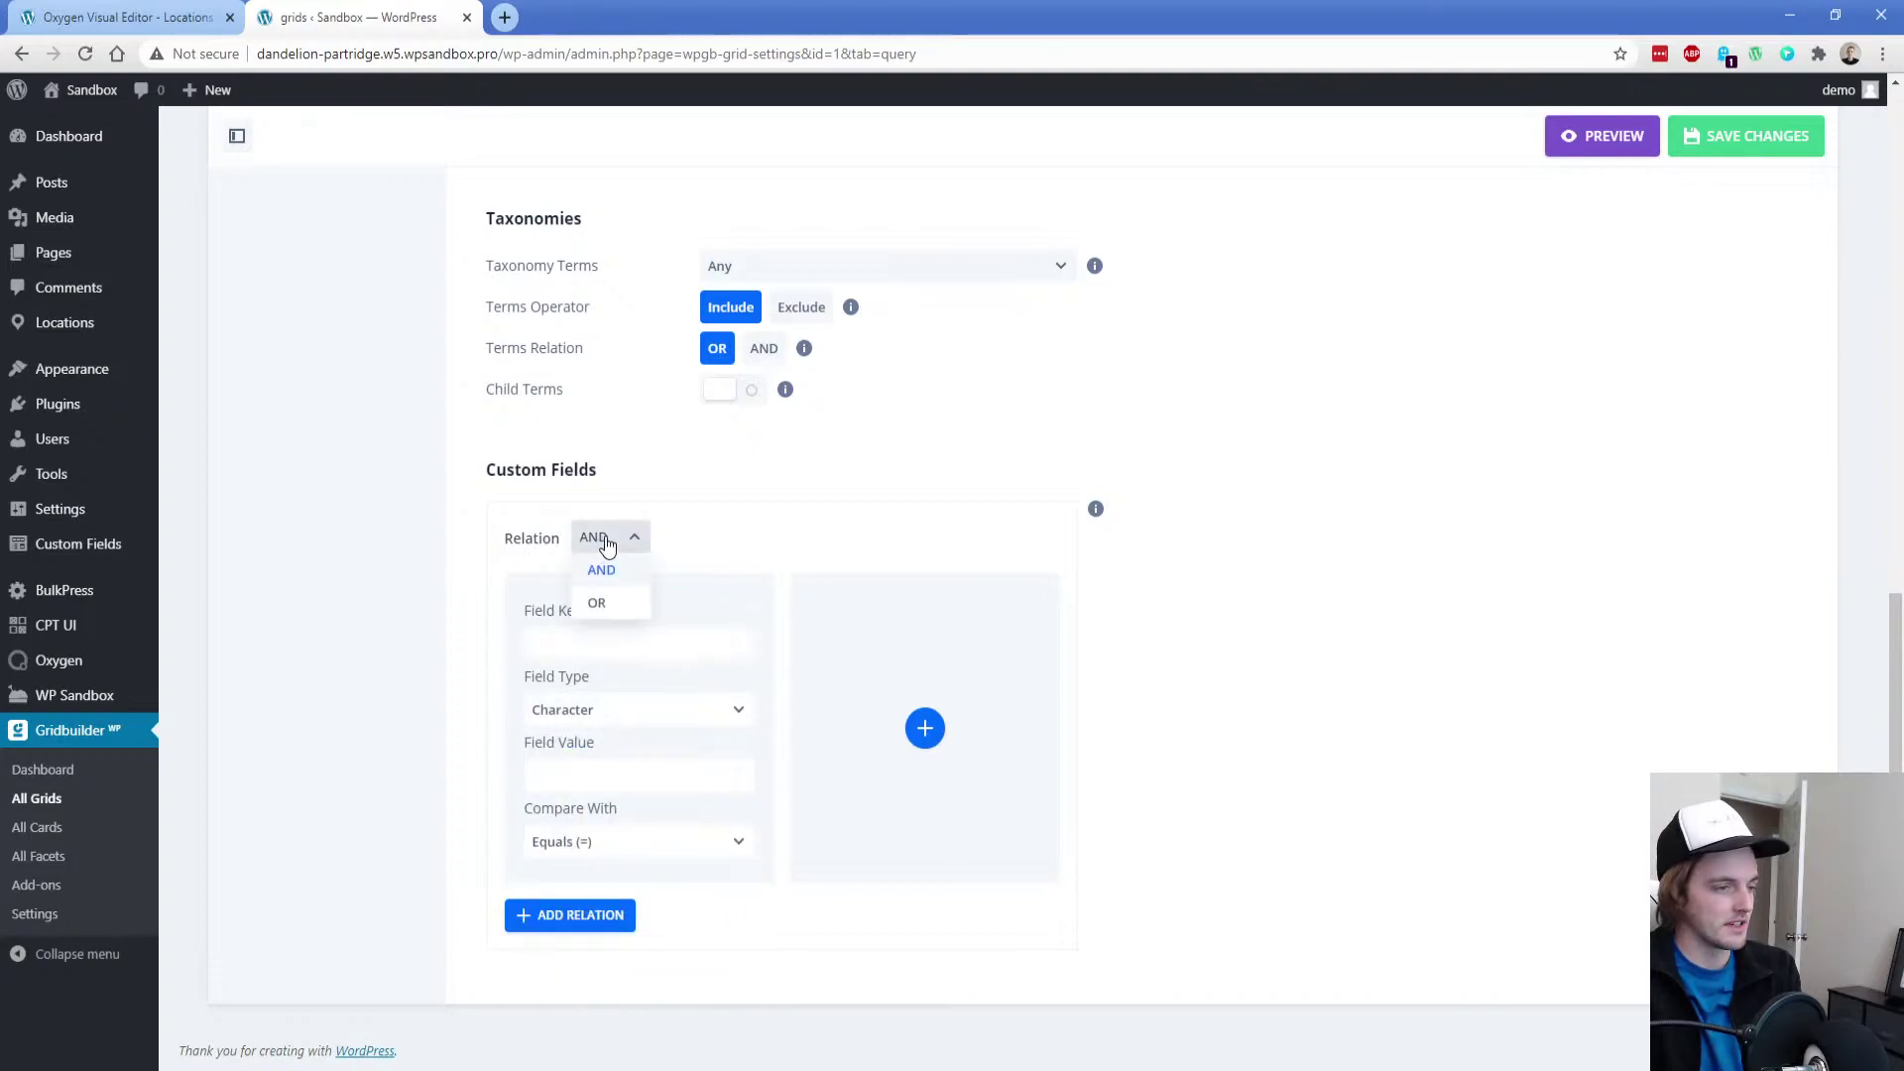
click(607, 543)
Examine the grid's media format, layout, responsive column and carousel settings
scroll(607, 545, up, 10)
click(353, 444)
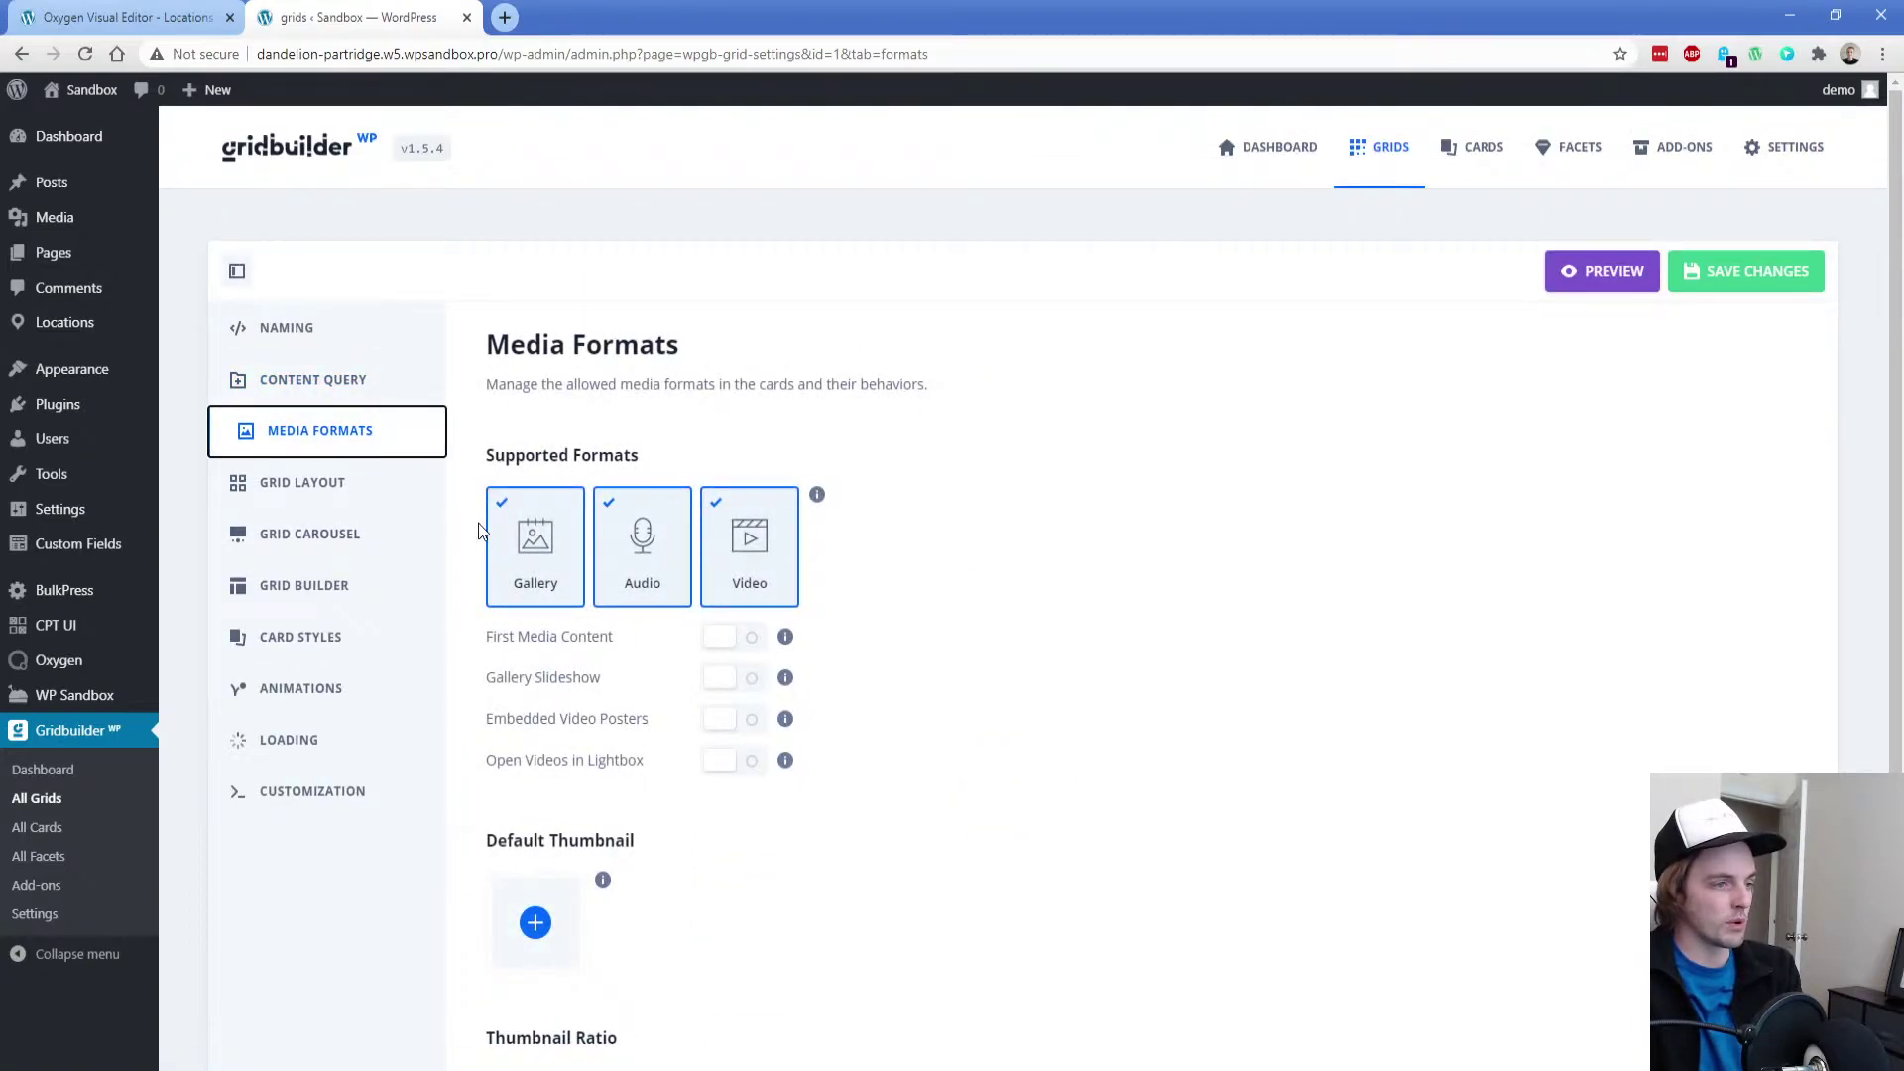
scroll(490, 548, down, 2)
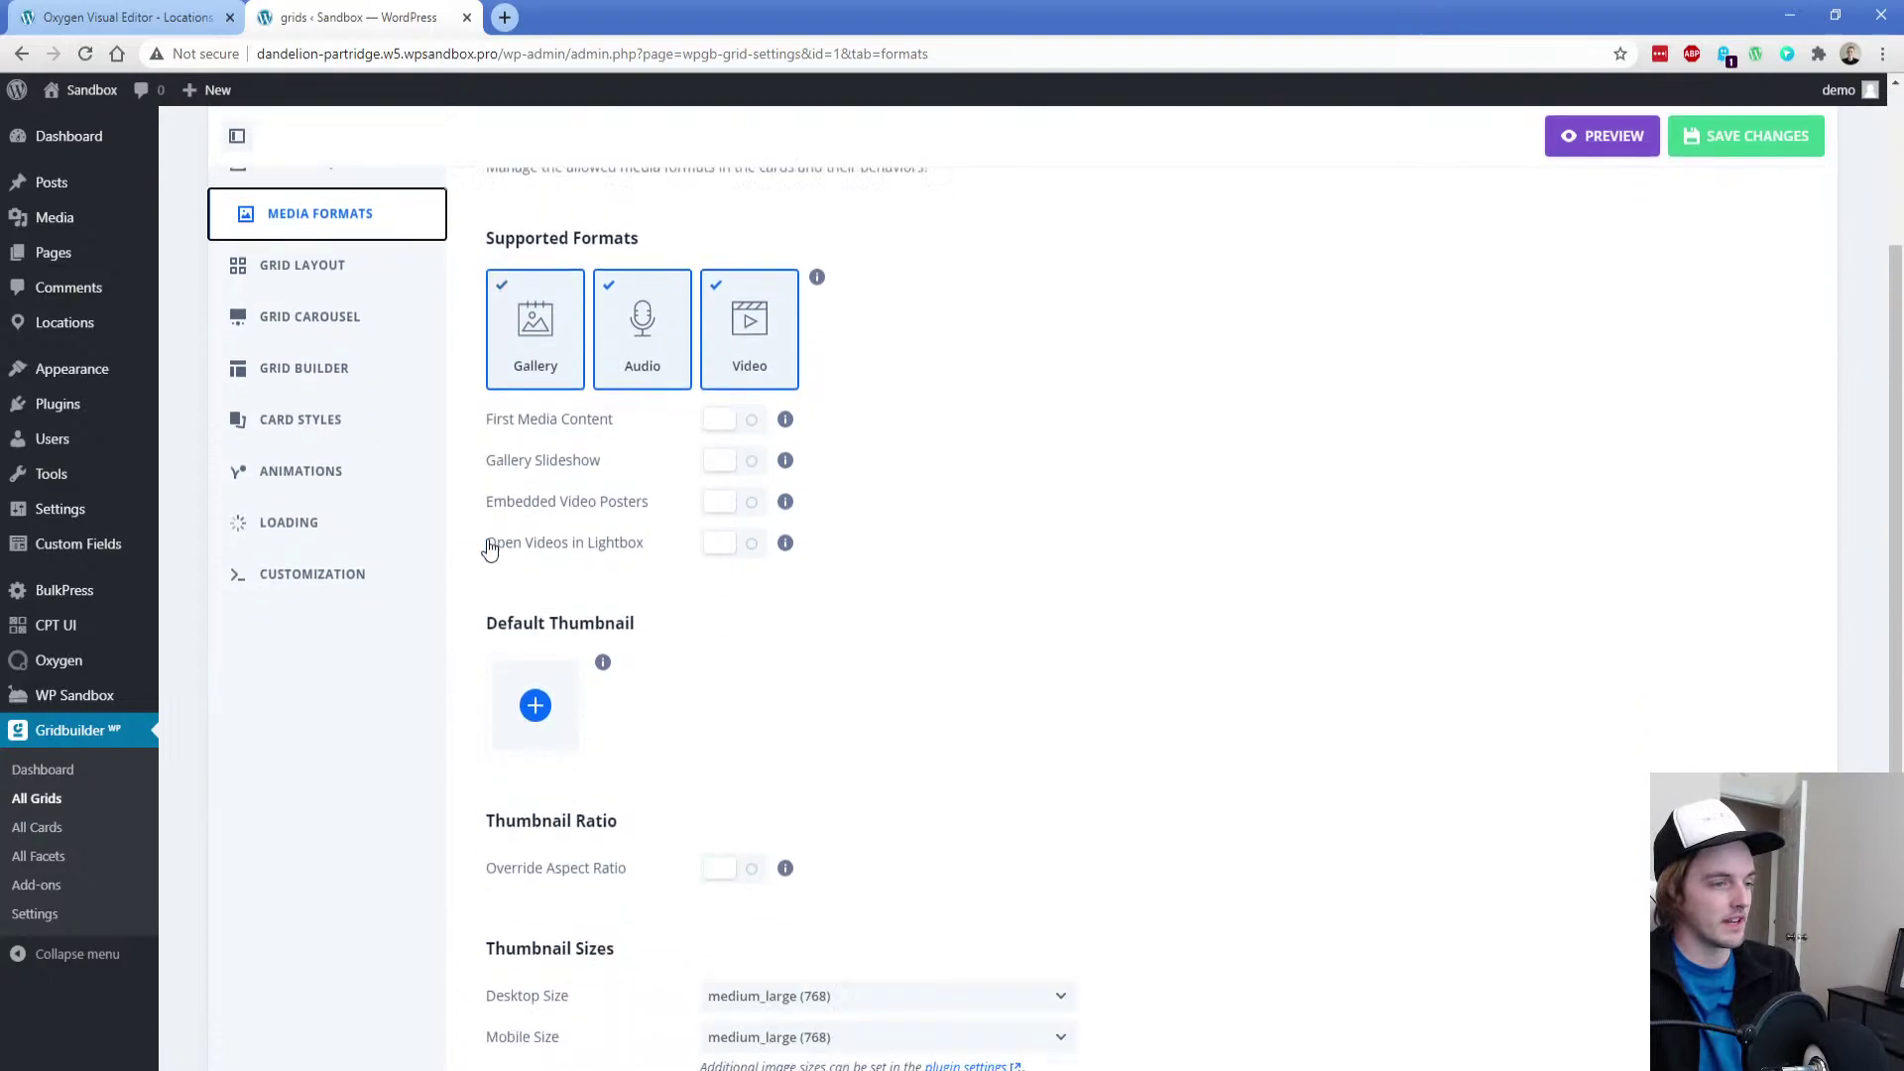
scroll(490, 549, down, 2)
mouse_move(786, 332)
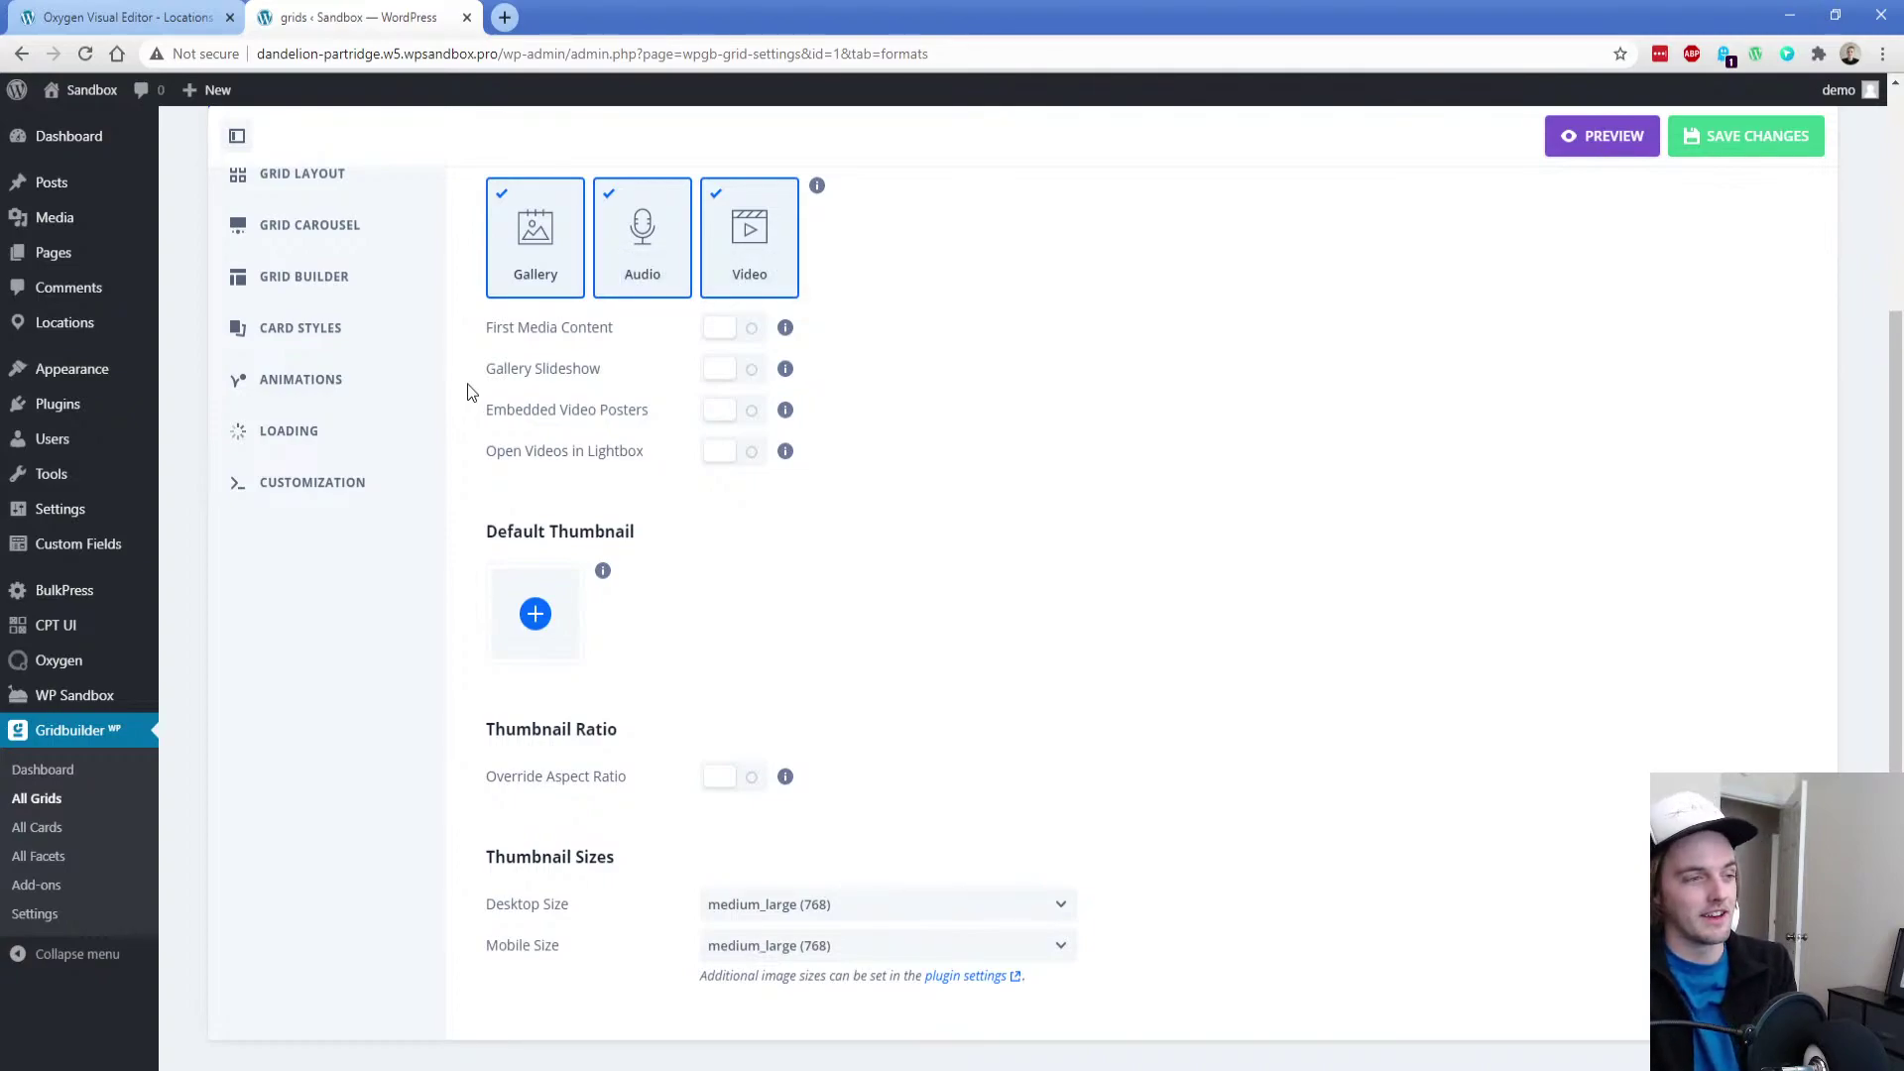
scroll(471, 393, up, 3)
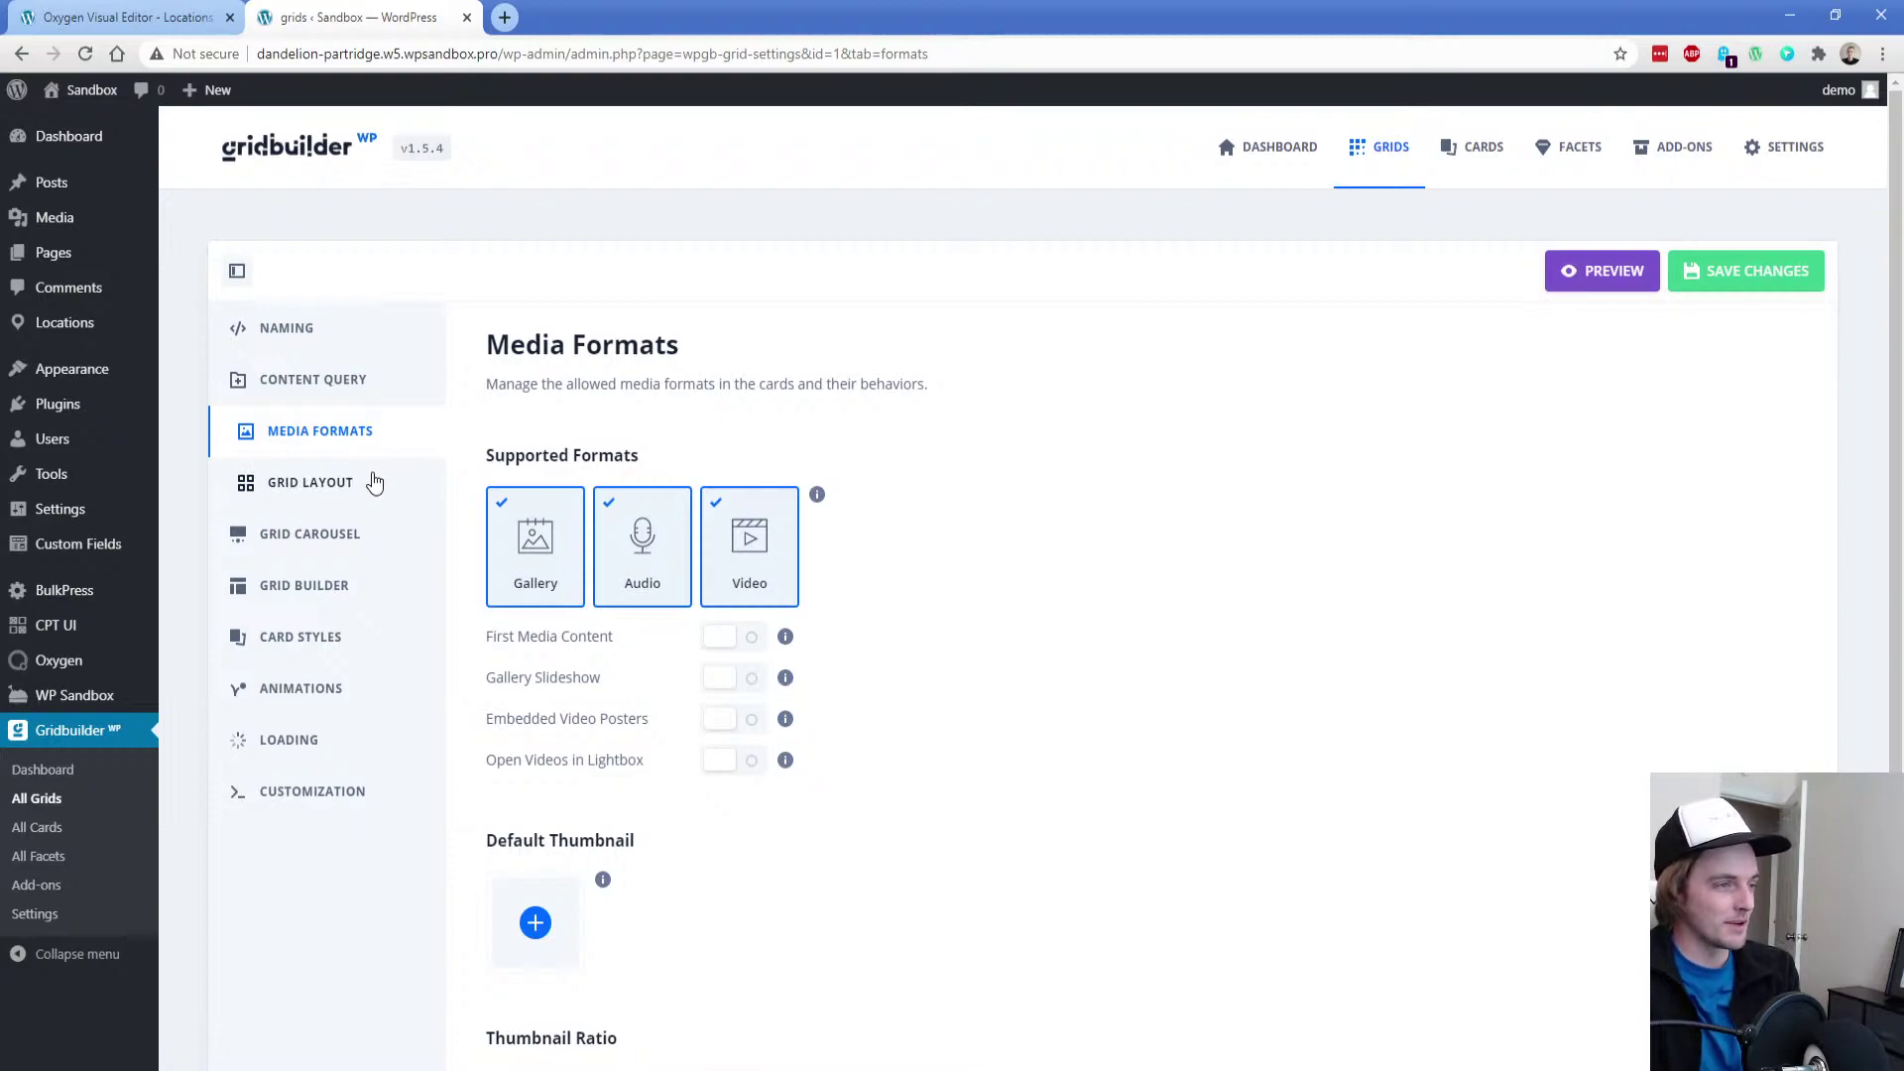
click(342, 490)
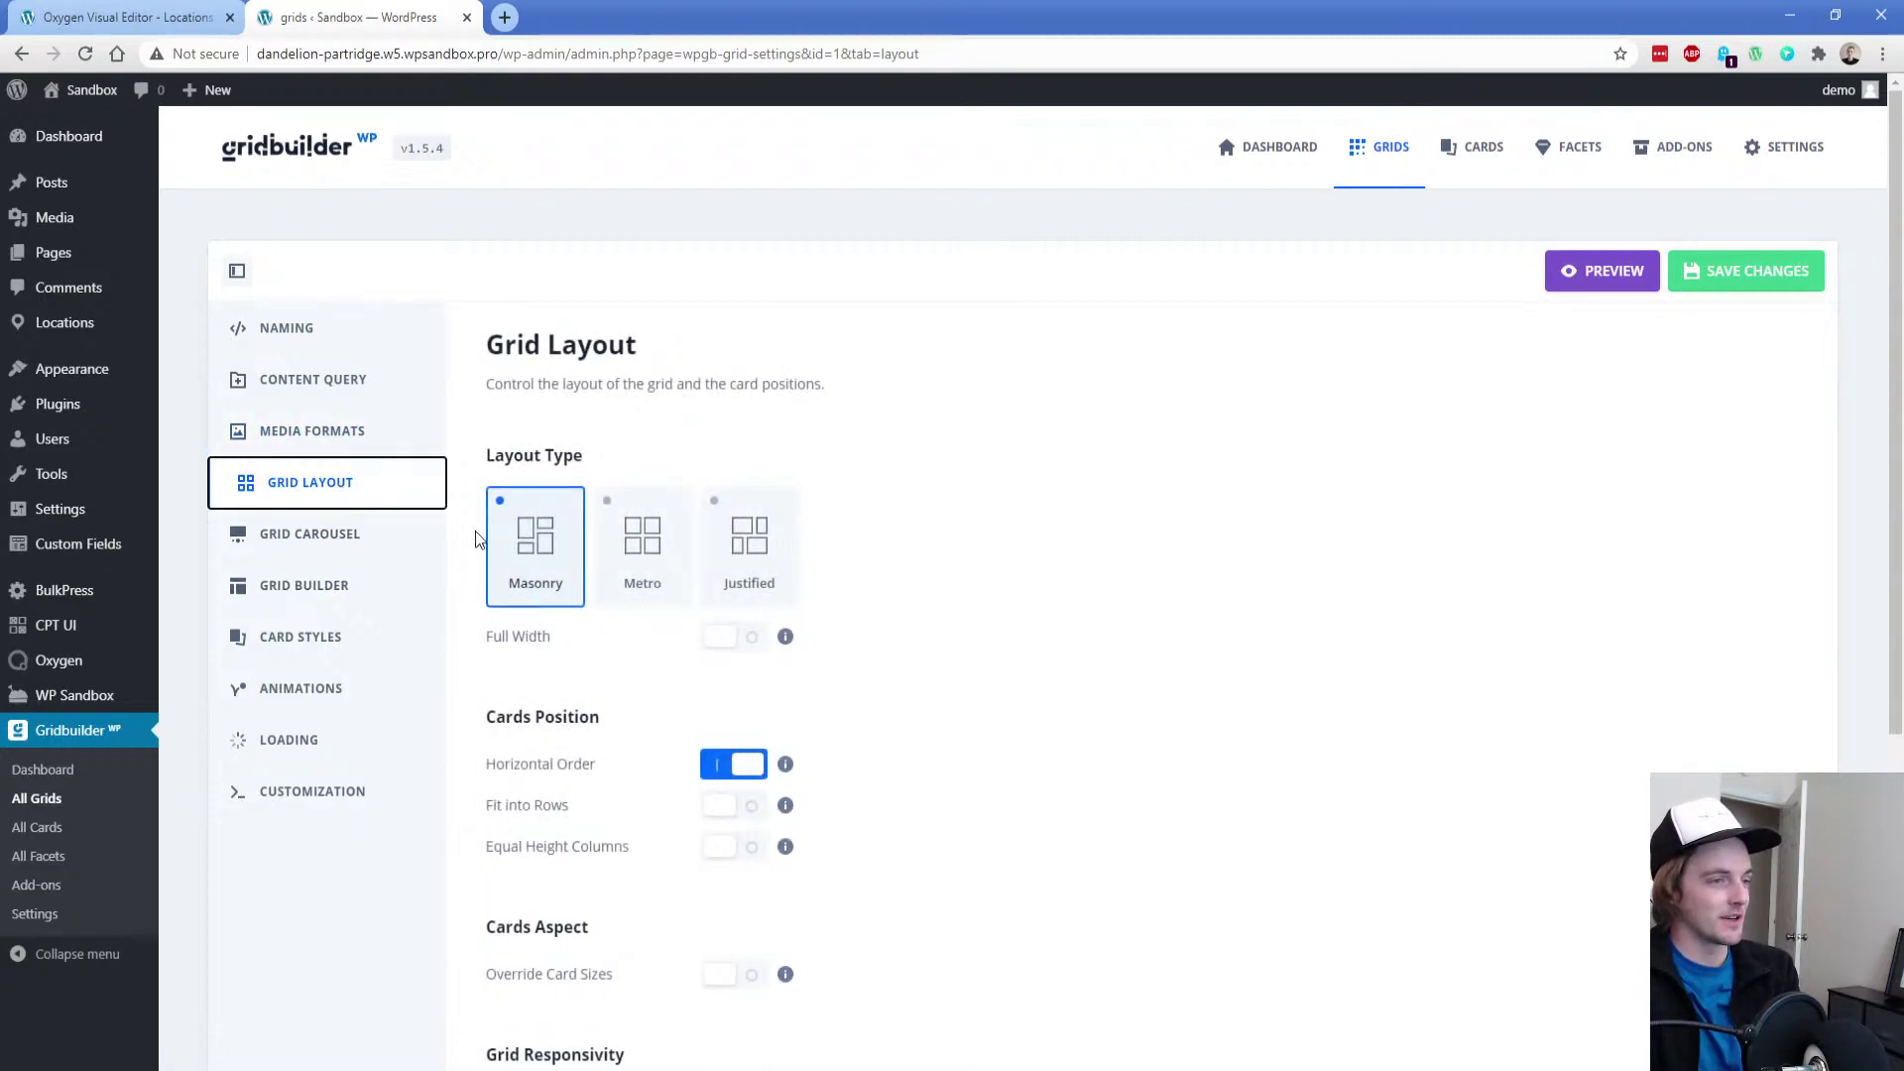
scroll(475, 534, down, 5)
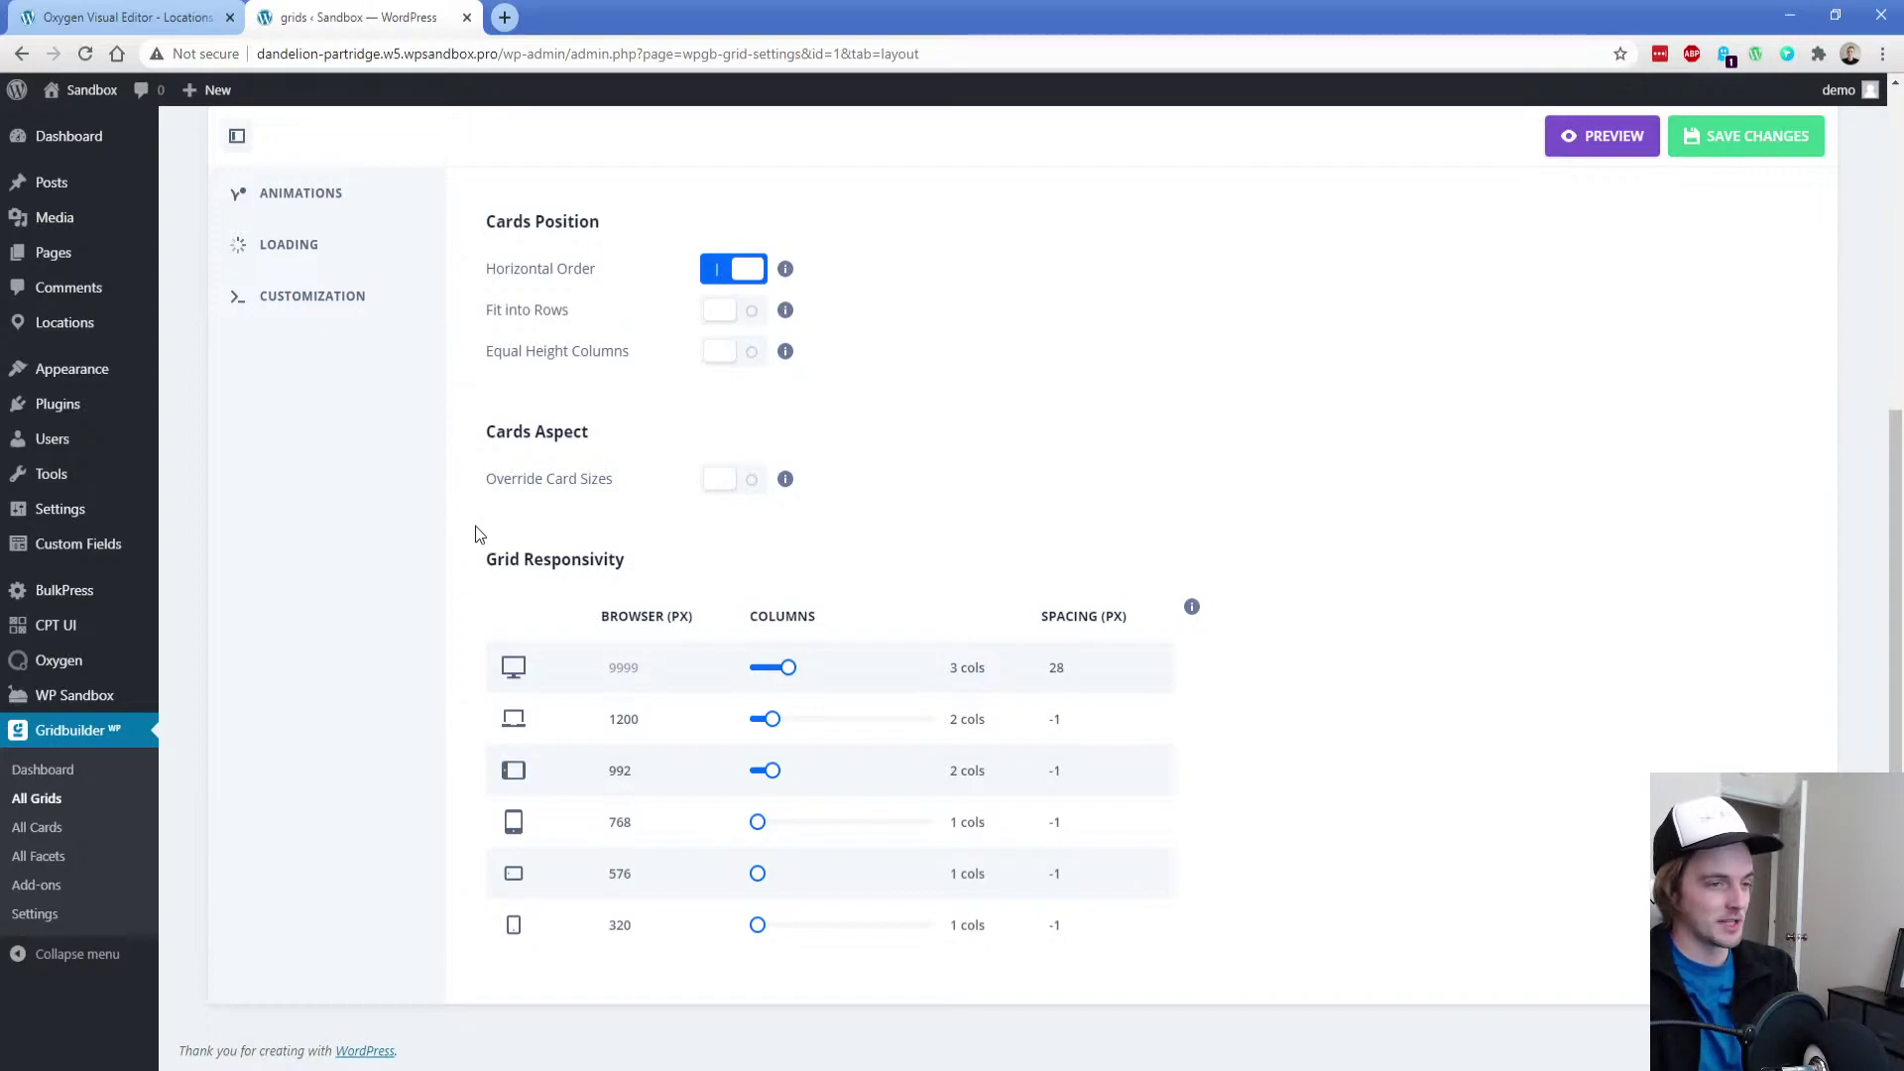
scroll(476, 531, up, 4)
click(389, 466)
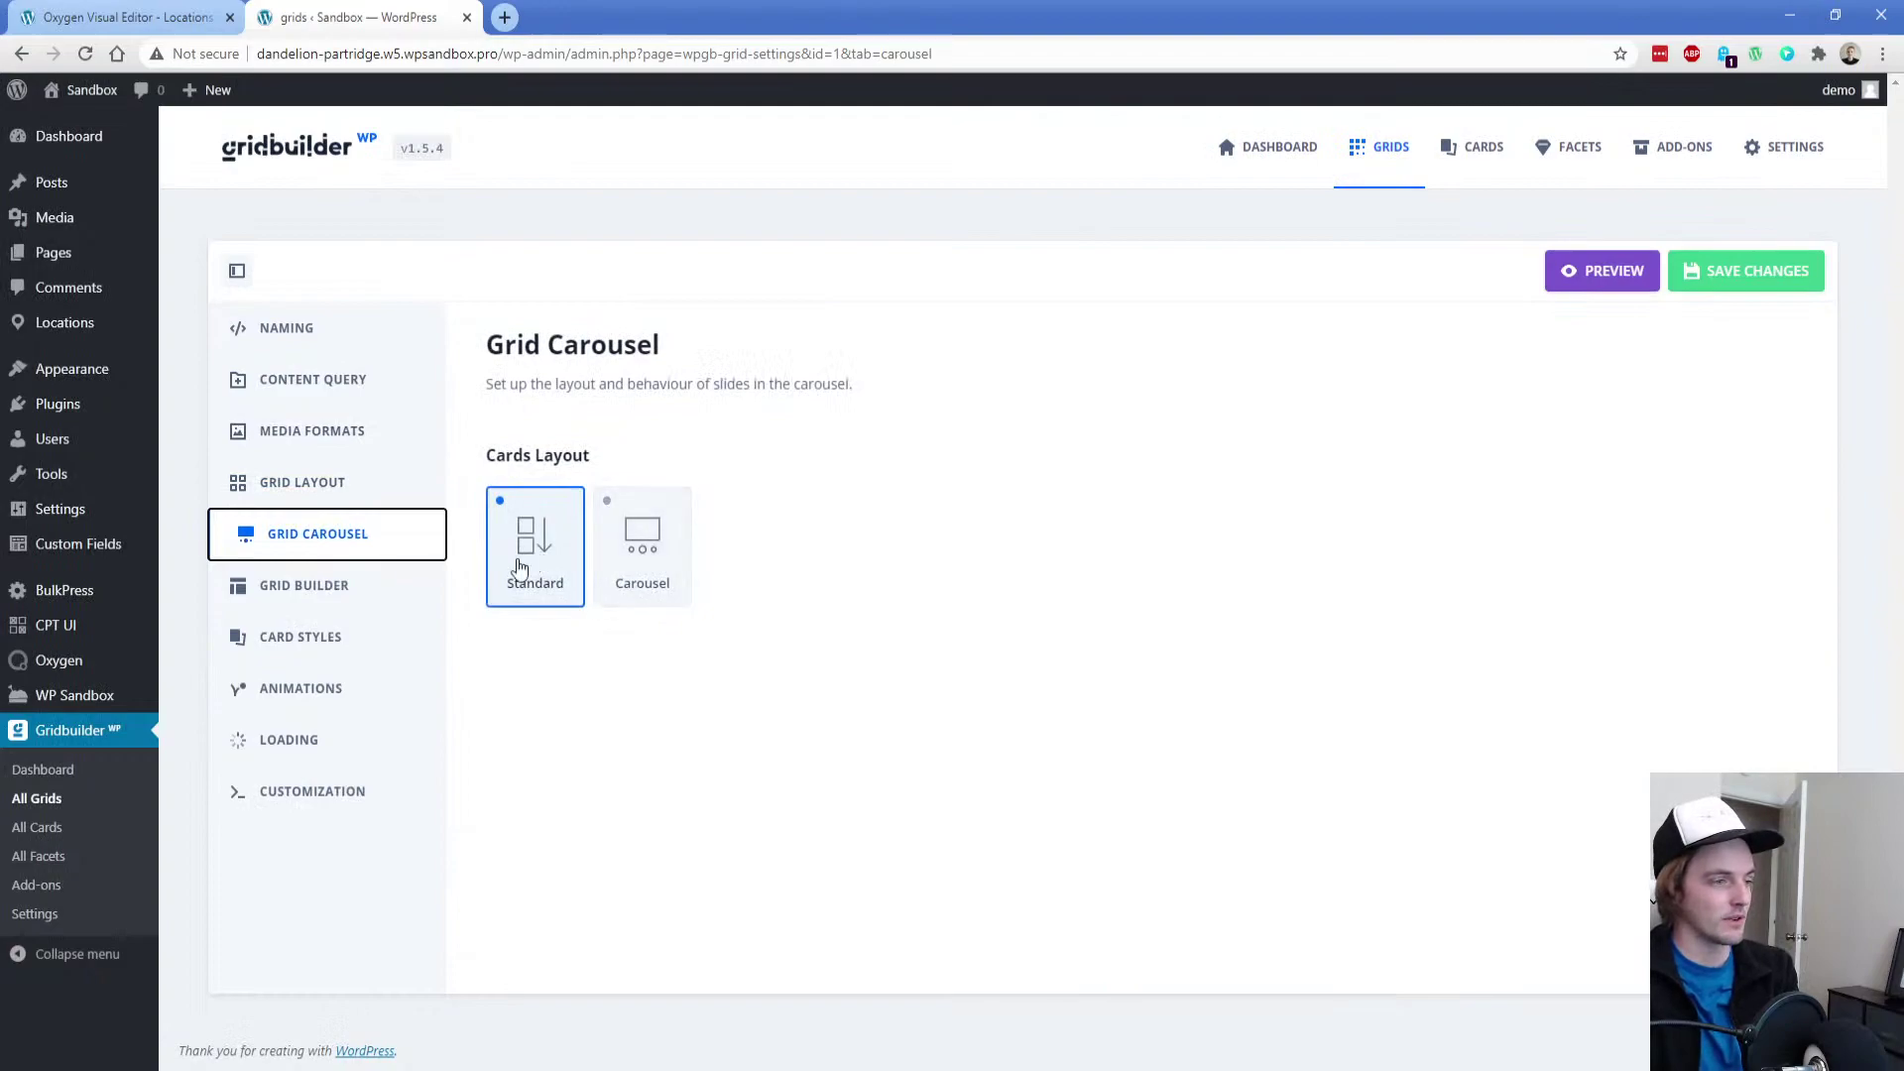
In the Grid Builder layout, place the Search By Name and Parking? facets in the left sidebar and Map above the cards
click(327, 585)
scroll(473, 610, down, 3)
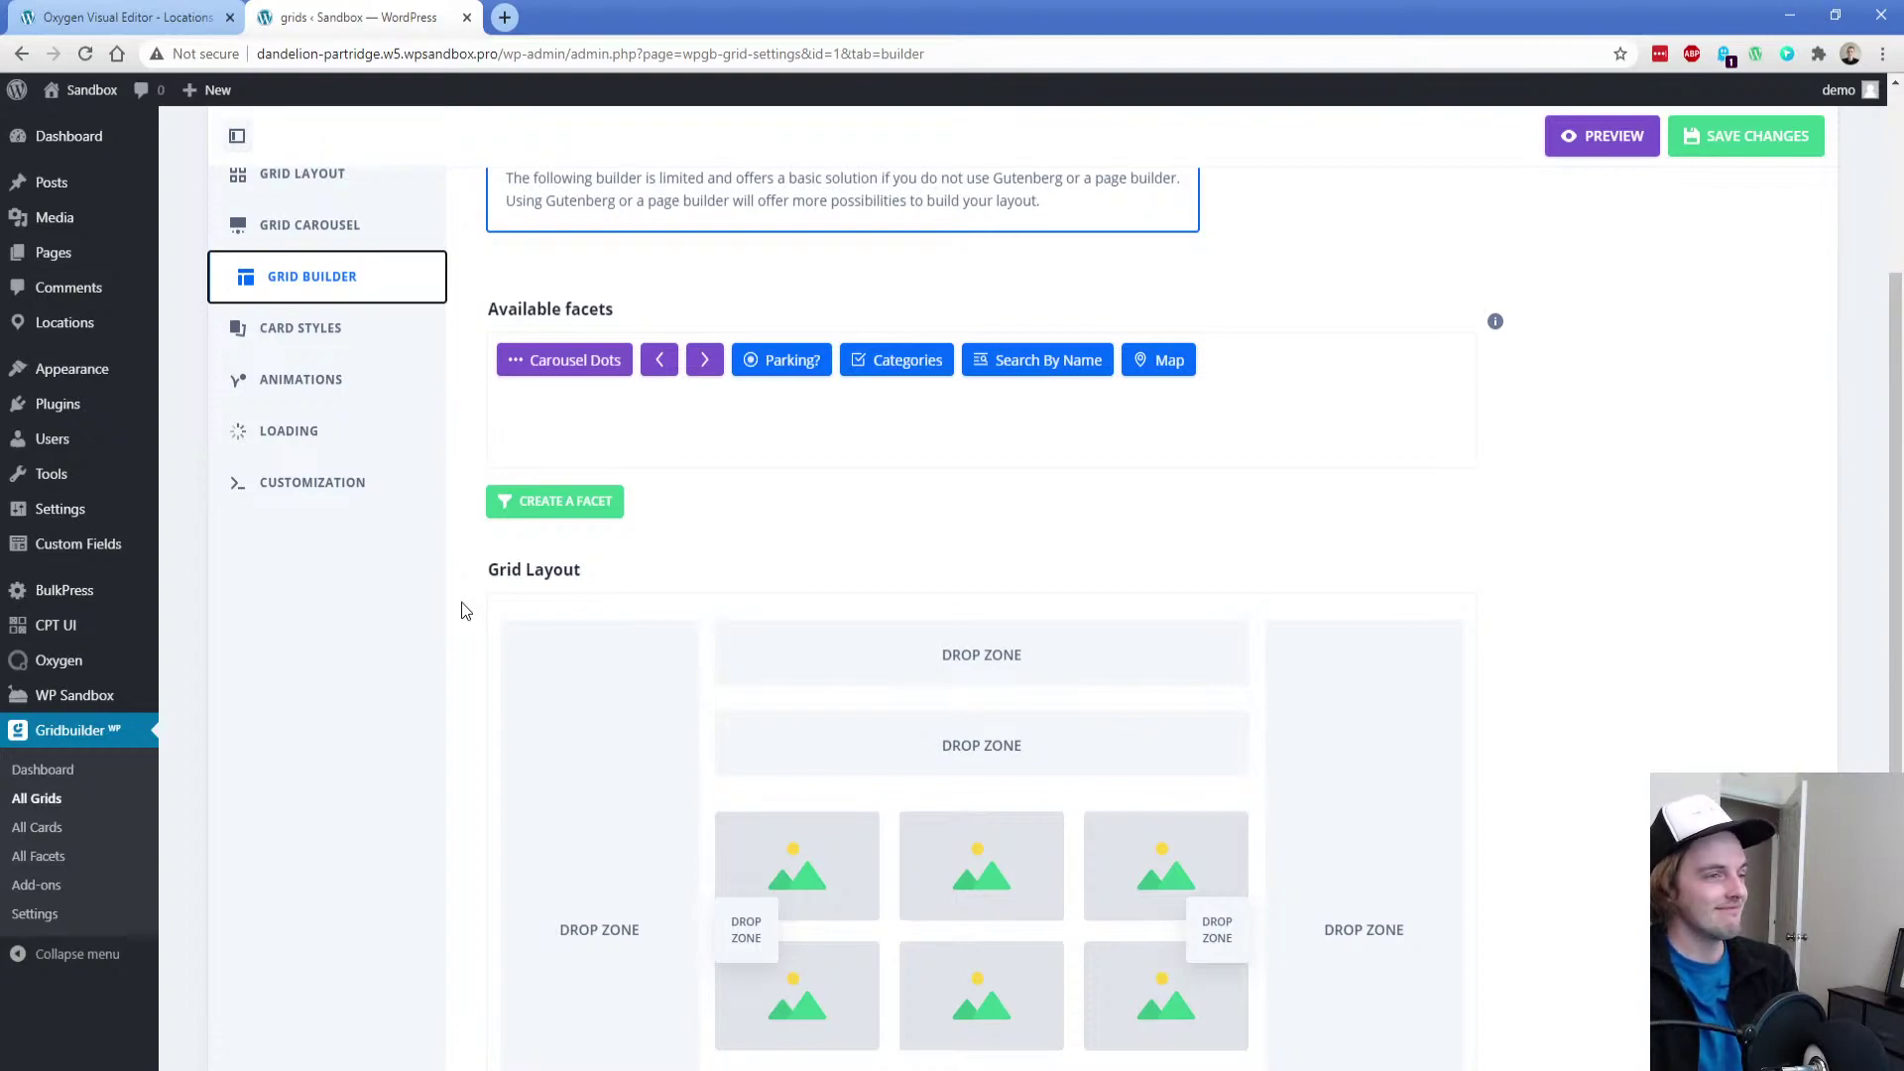
scroll(462, 610, down, 1)
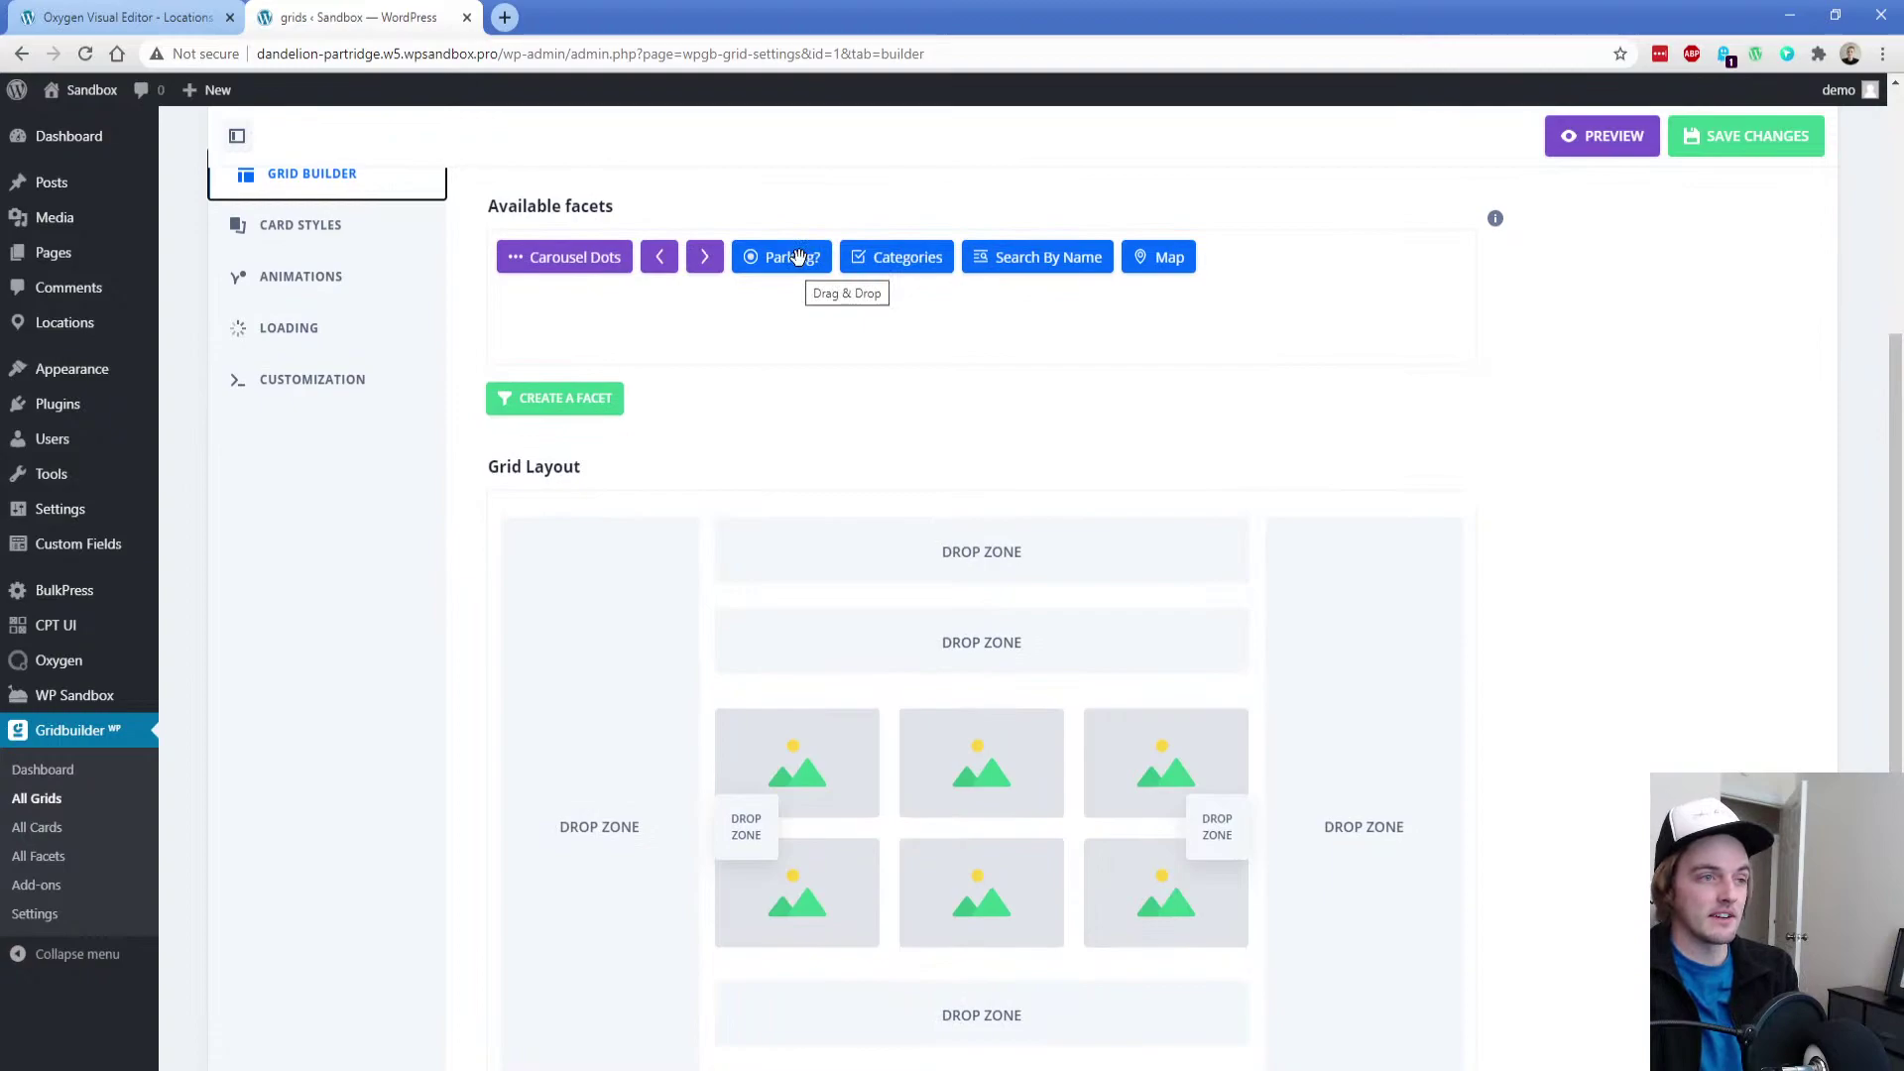
scroll(803, 480, down, 1)
scroll(804, 385, up, 1)
drag(786, 260, 604, 655)
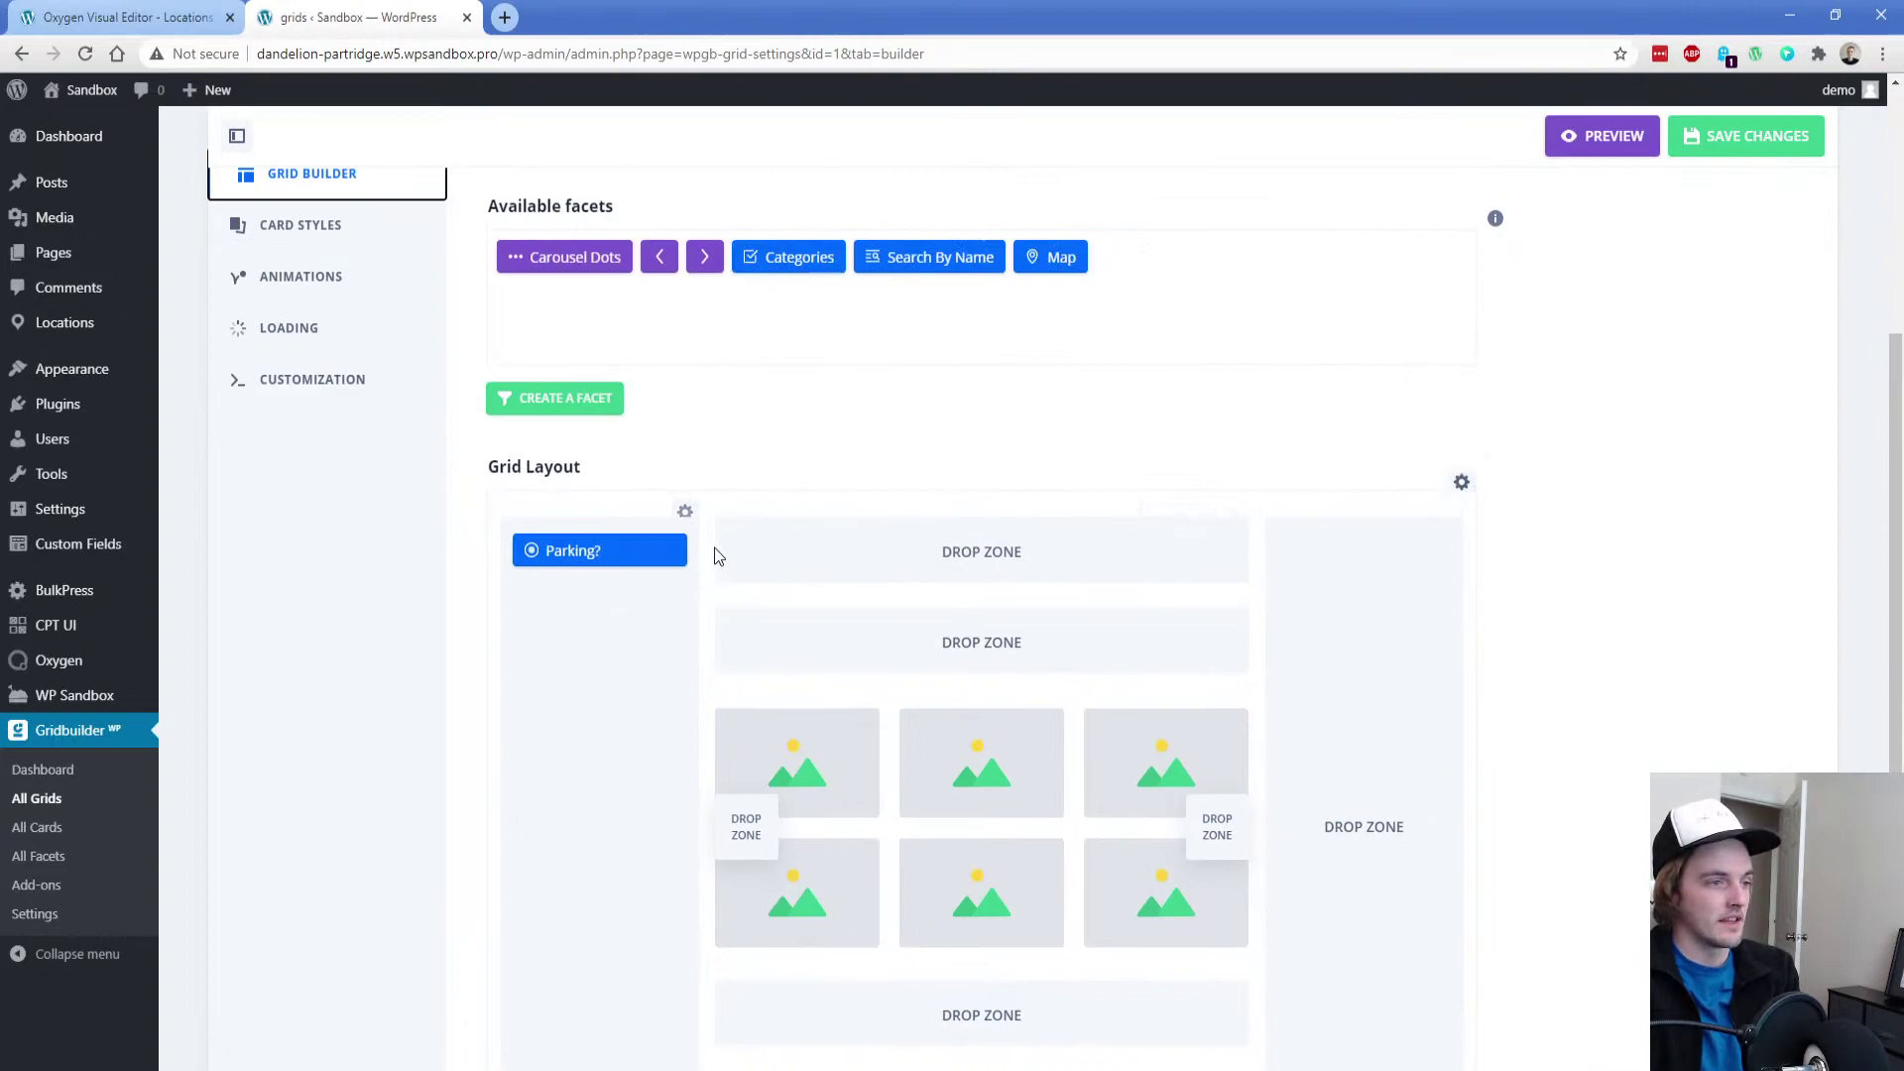
drag(899, 257, 589, 548)
drag(898, 257, 978, 558)
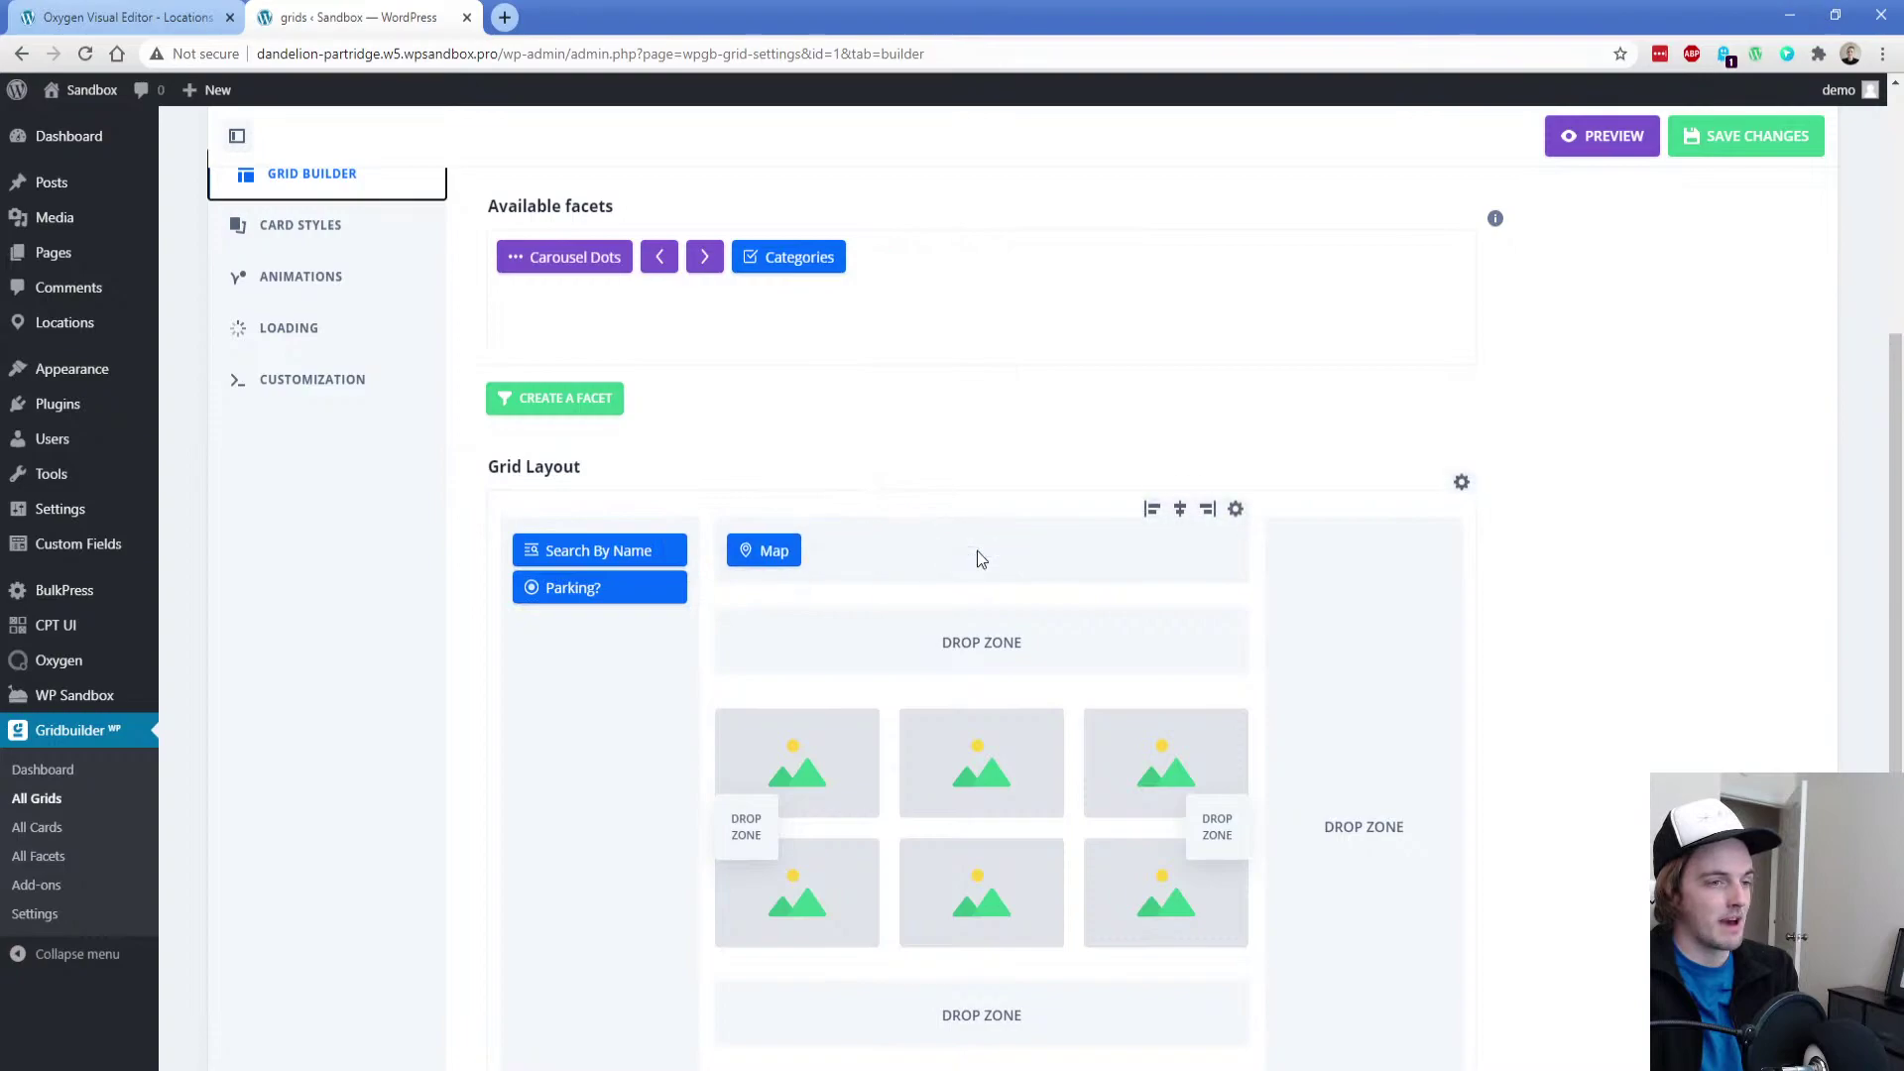
Add the carousel arrows and dots below the cards and Categories to the left sidebar, and save the grid
drag(660, 258, 1059, 1039)
drag(789, 1013, 731, 1016)
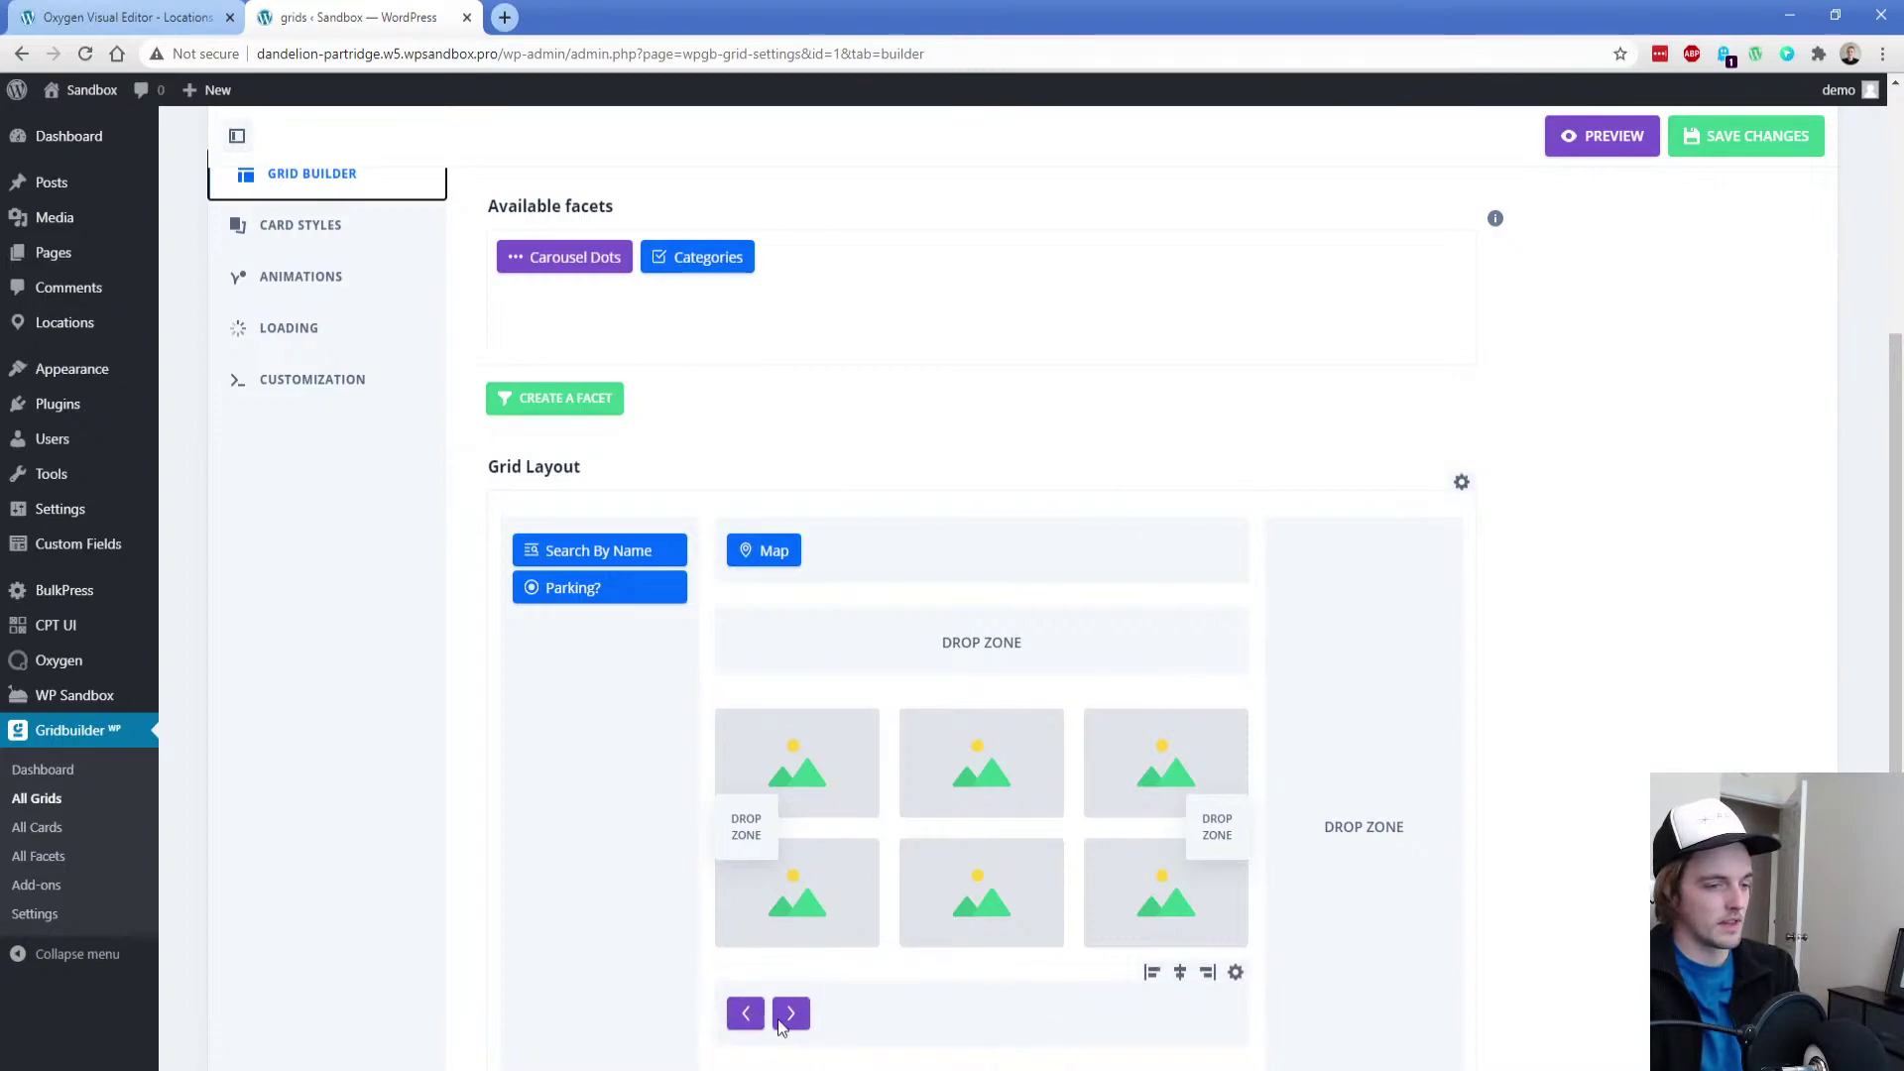
drag(722, 258, 603, 634)
drag(561, 255, 883, 1027)
scroll(901, 863, down, 2)
drag(897, 799, 889, 885)
scroll(770, 684, up, 6)
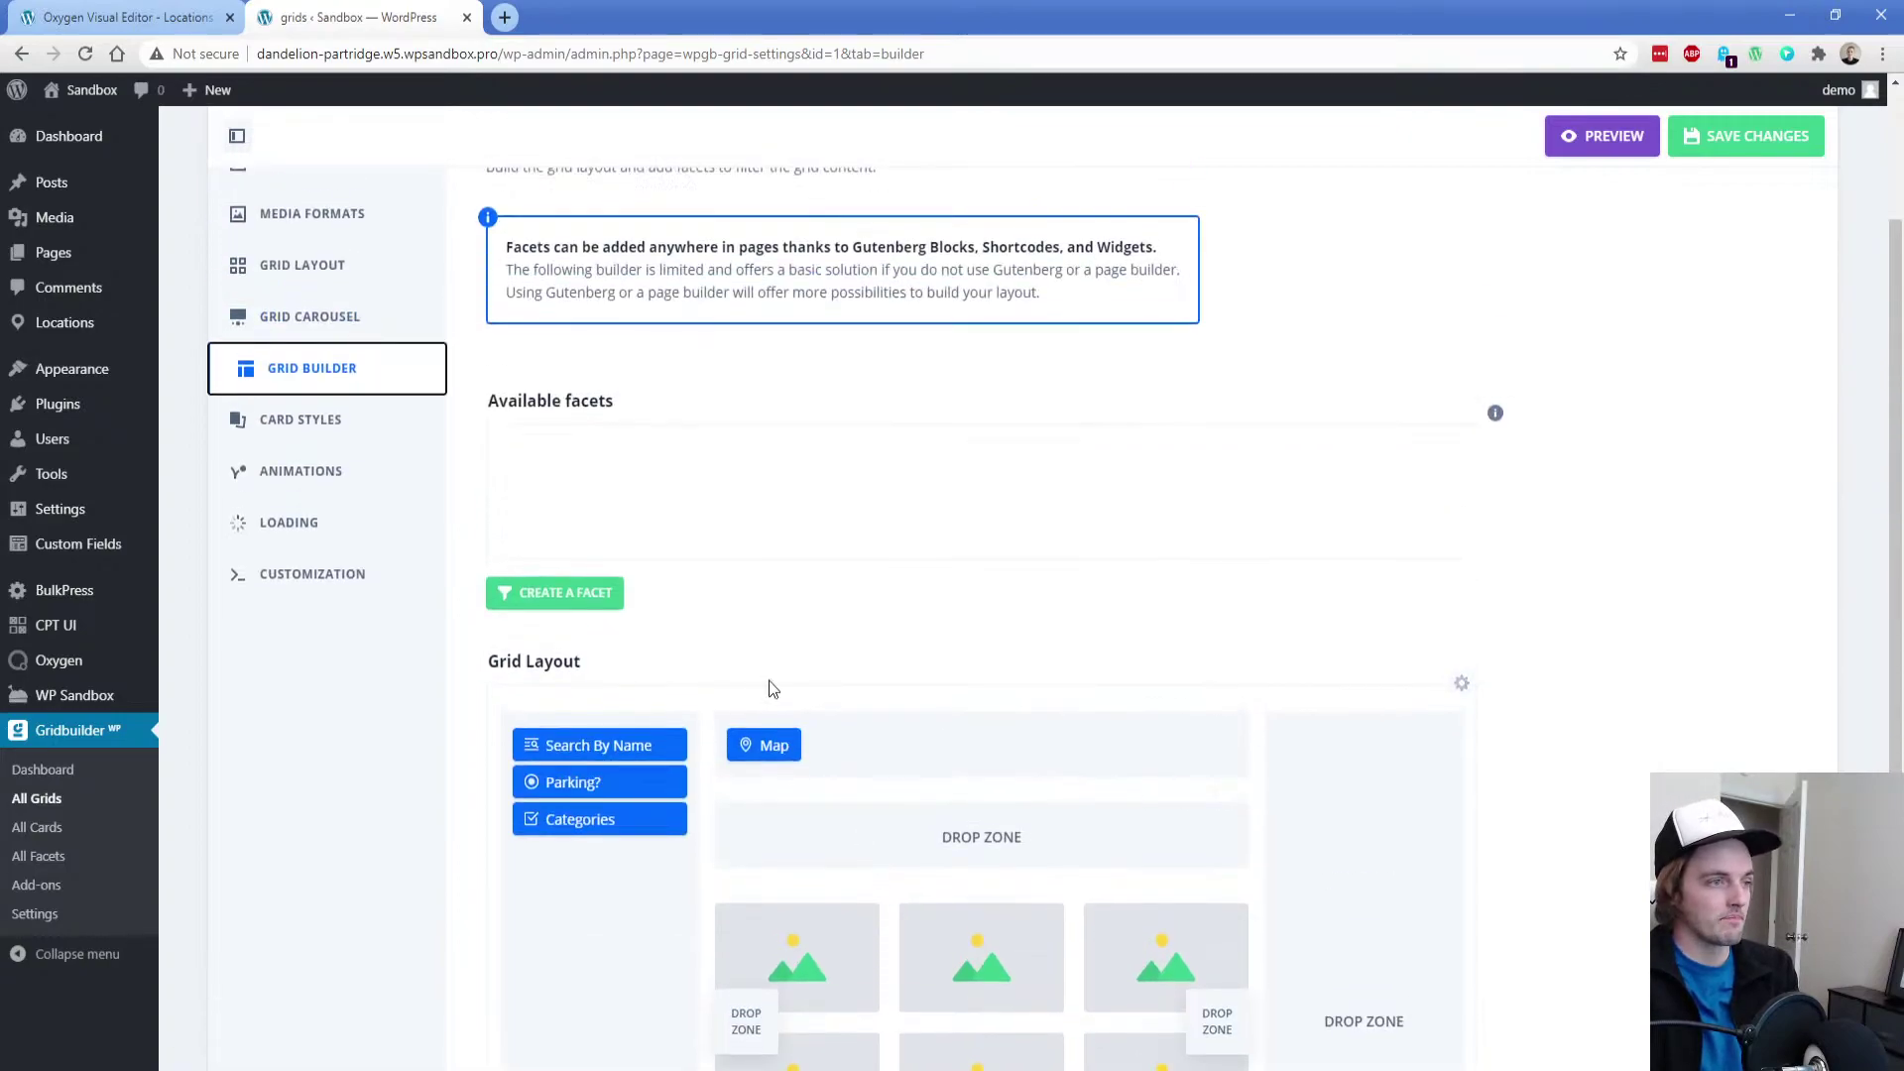
click(1735, 269)
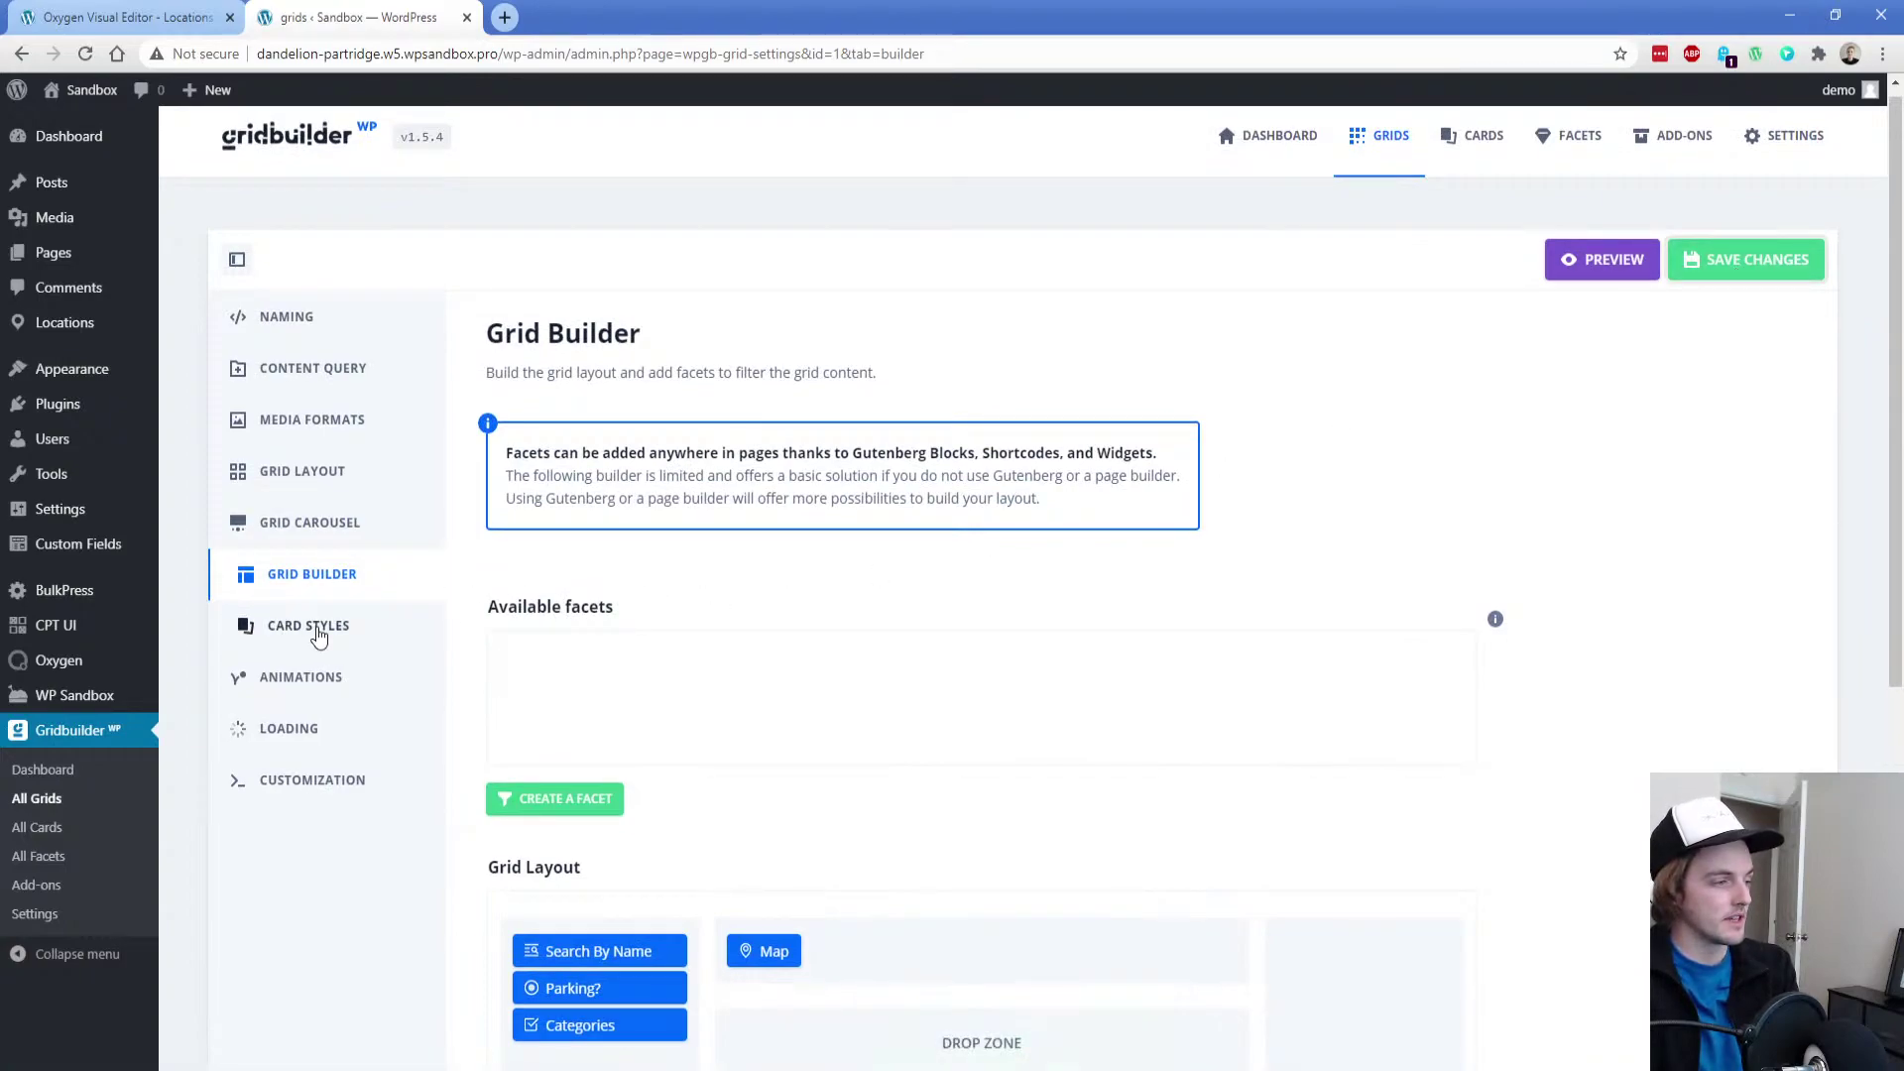
Open the card demo library from the grid's card styles and import all the demo cards
click(317, 635)
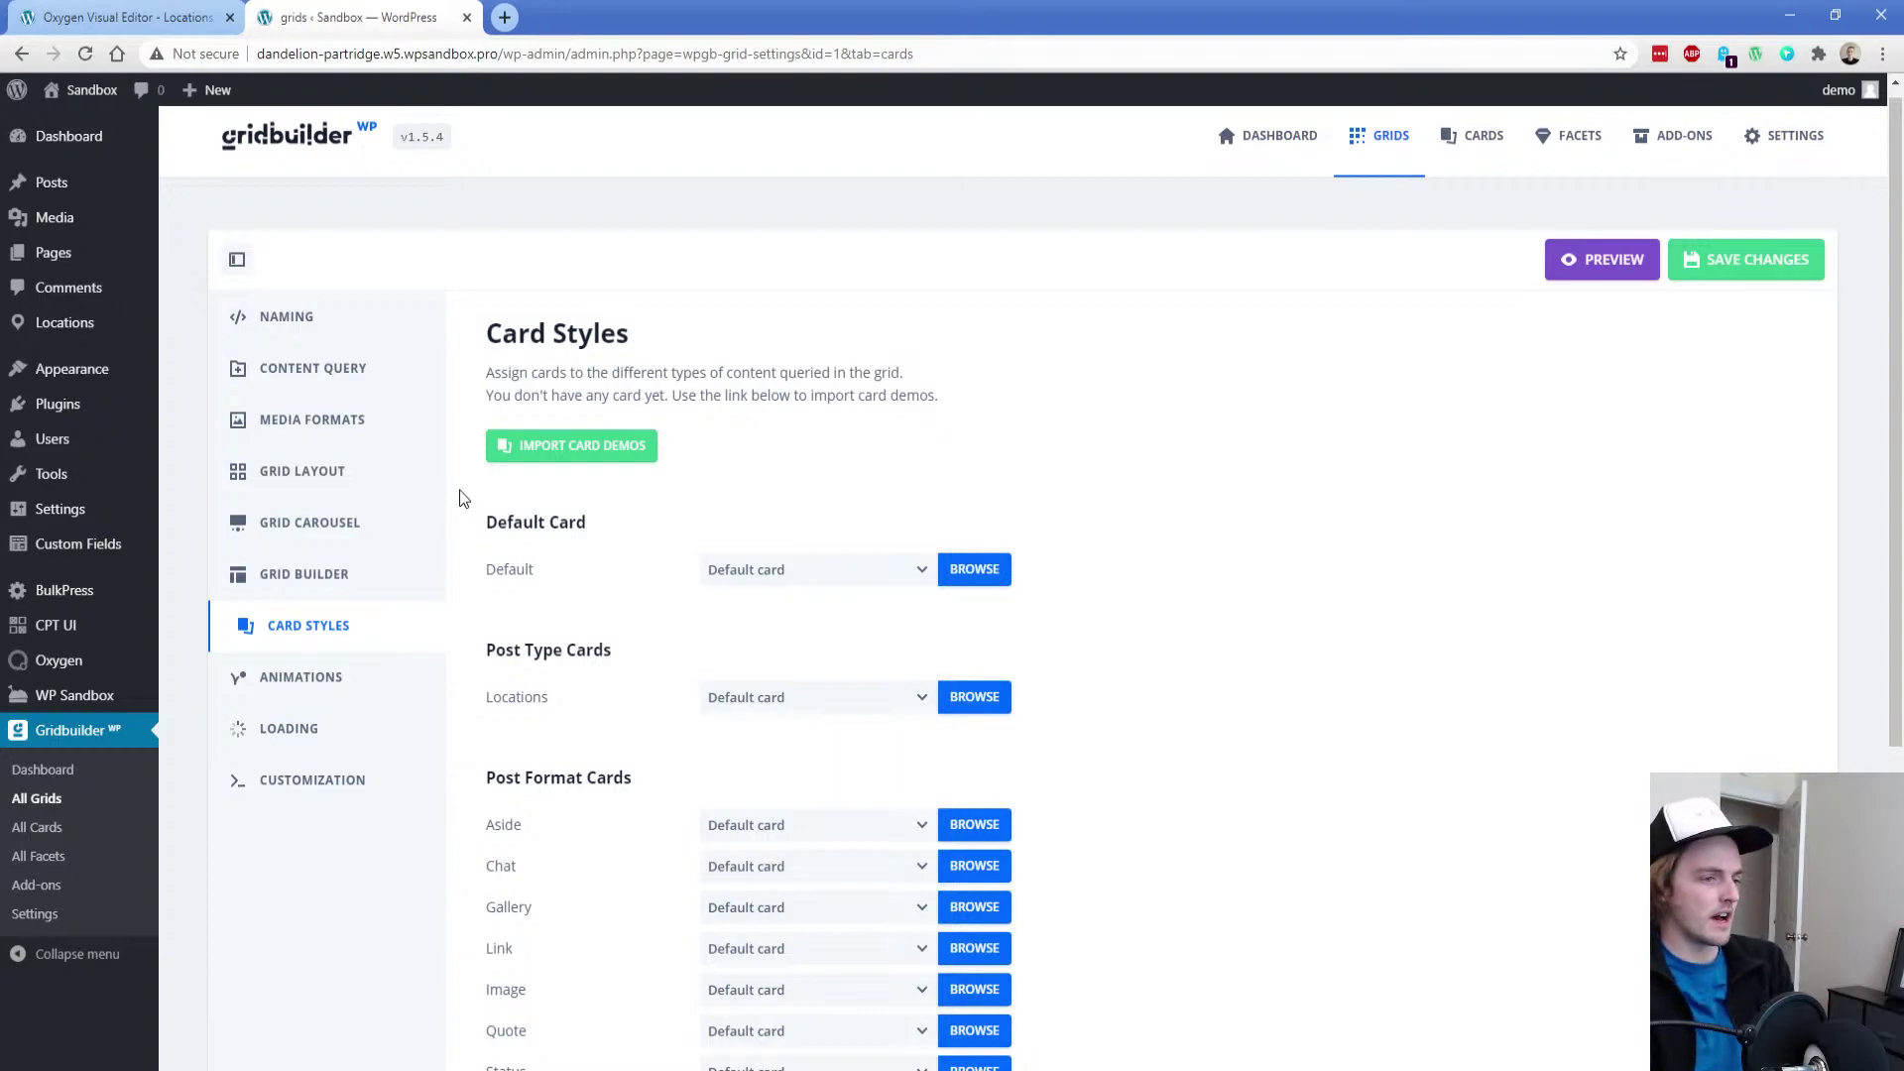
click(806, 575)
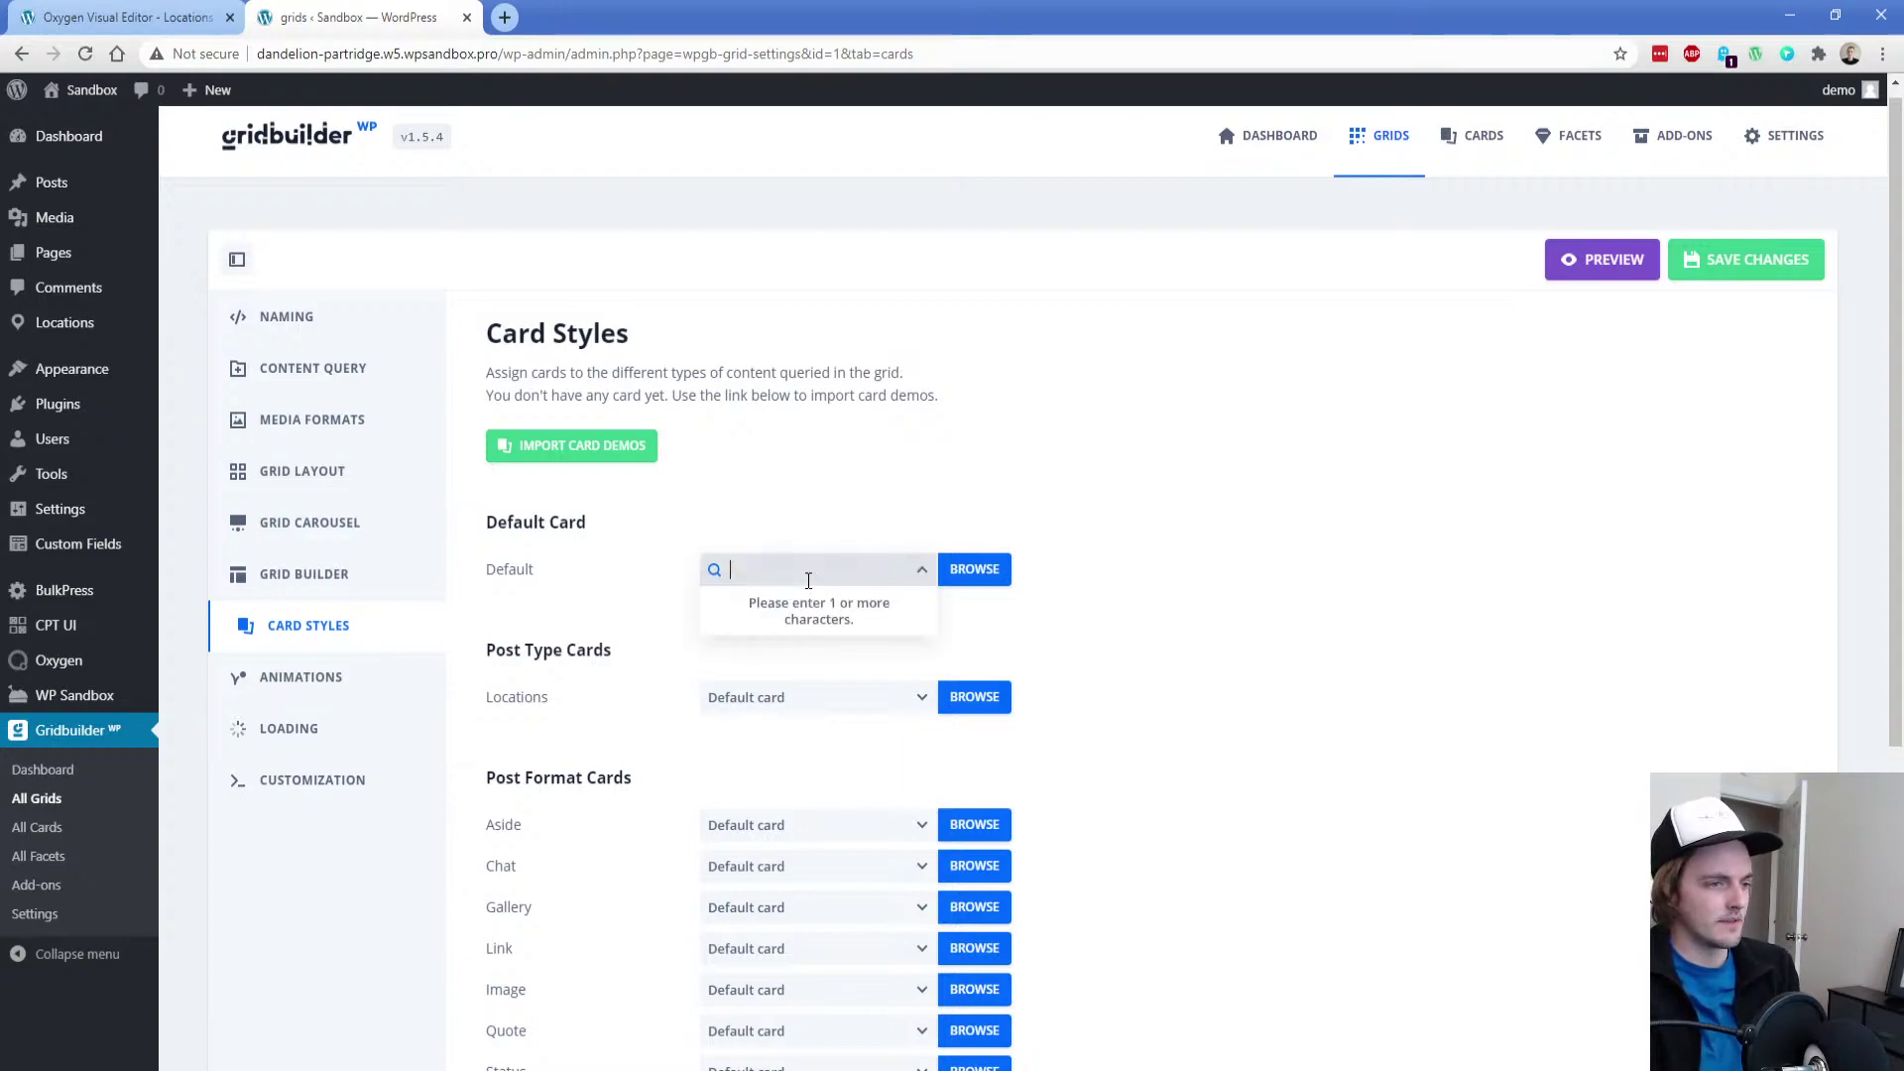
click(572, 446)
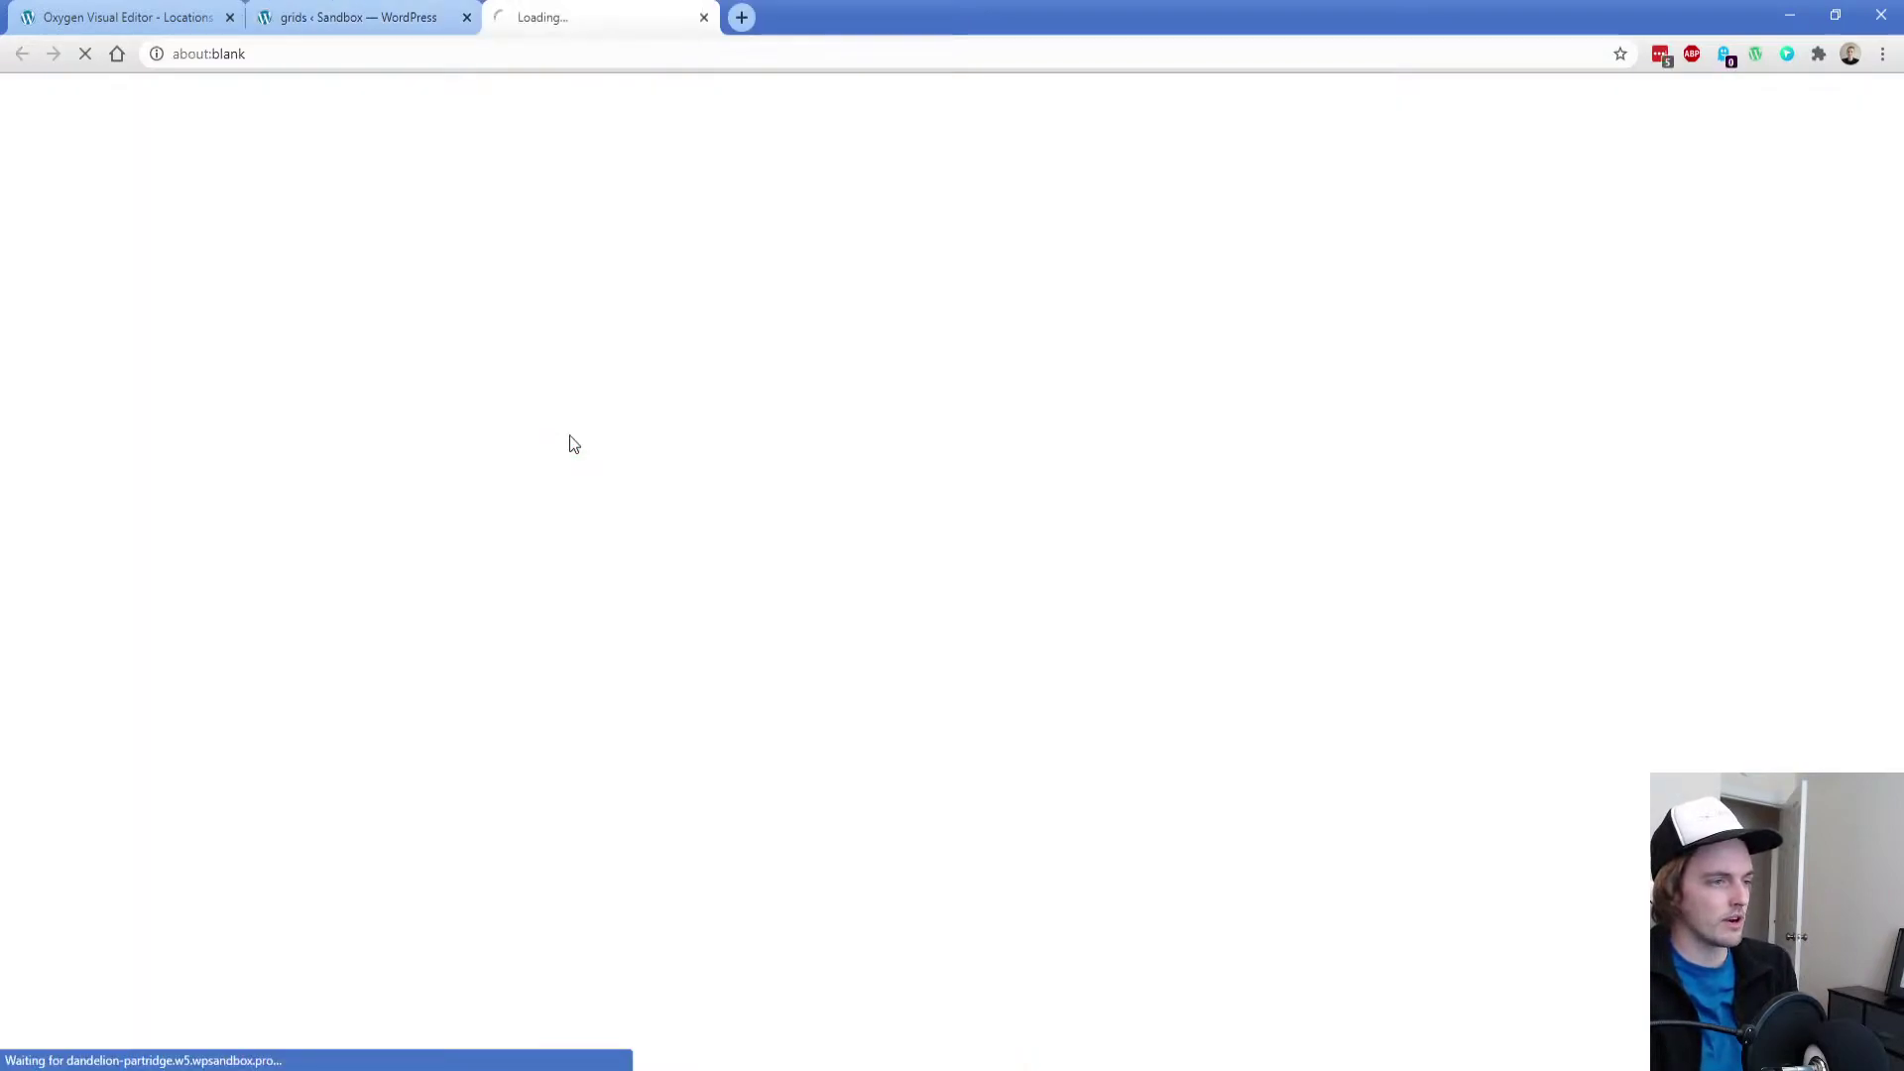
scroll(664, 485, down, 2)
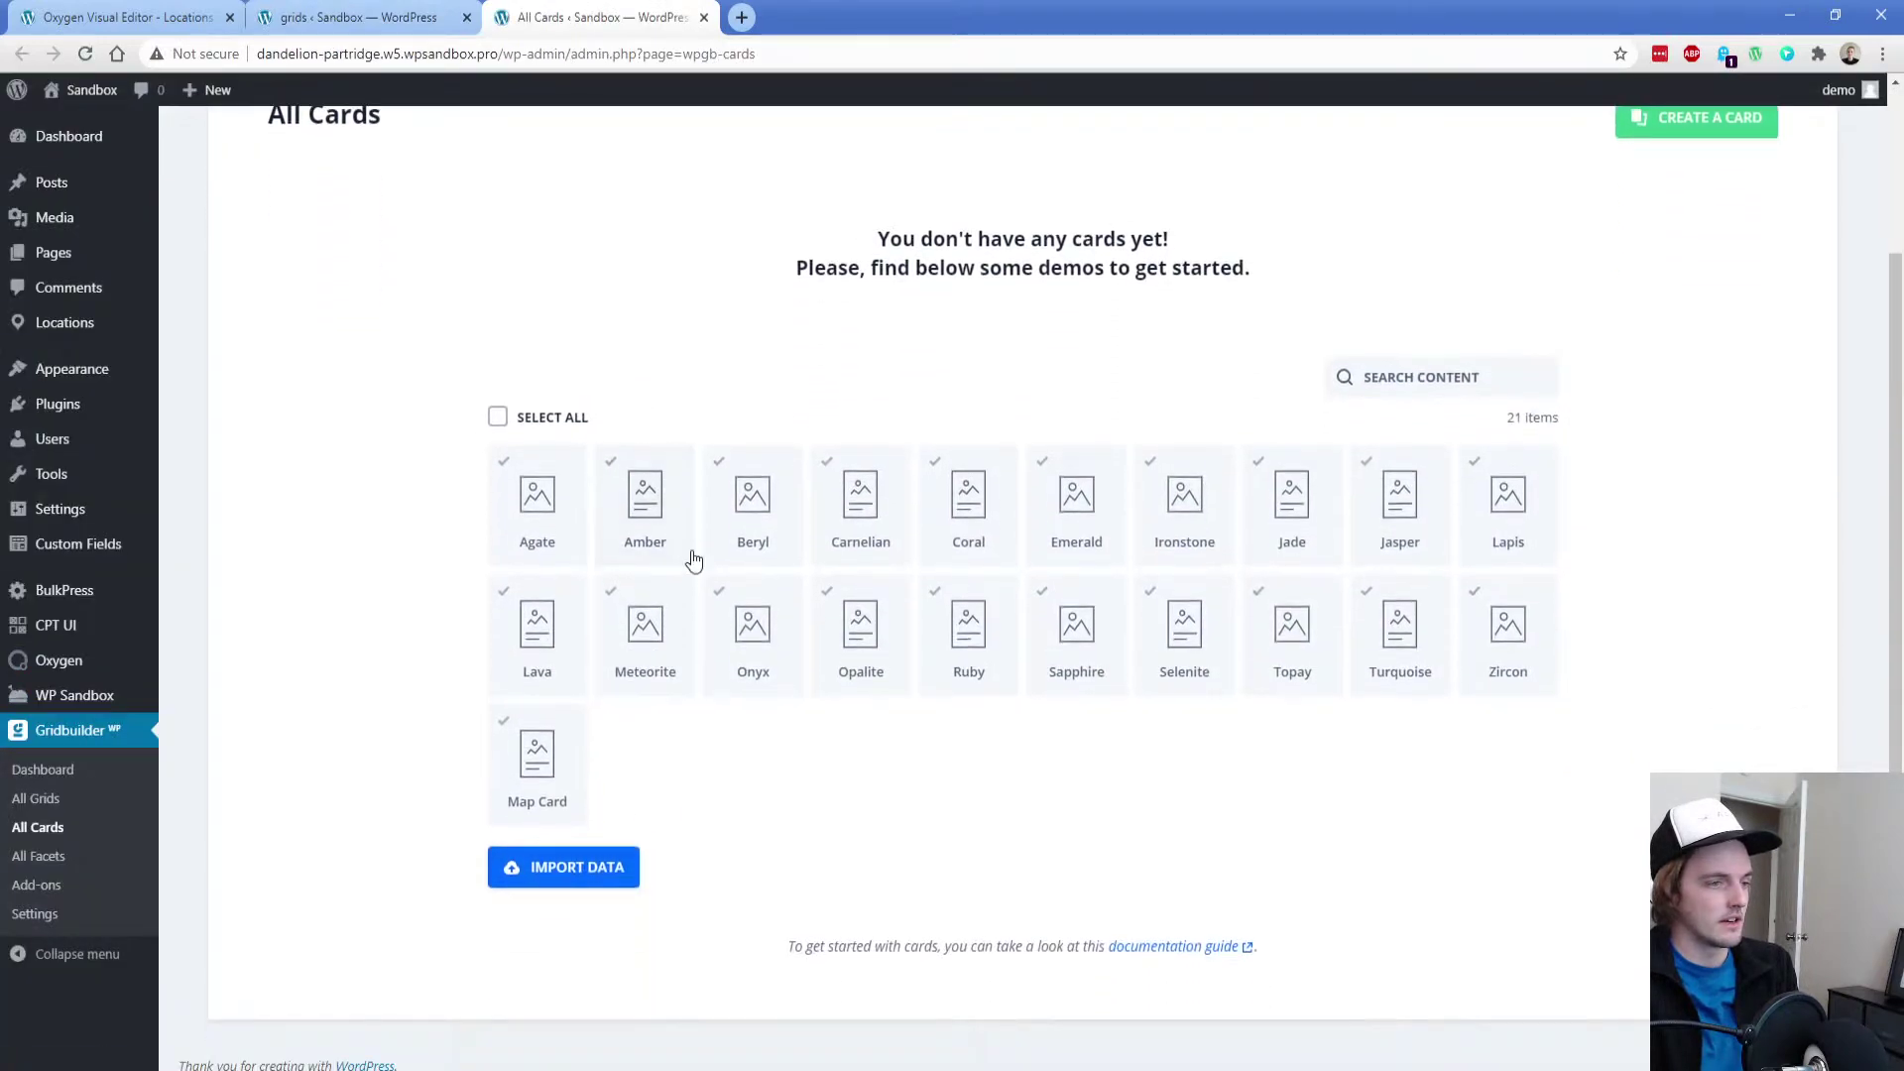
click(543, 421)
click(595, 867)
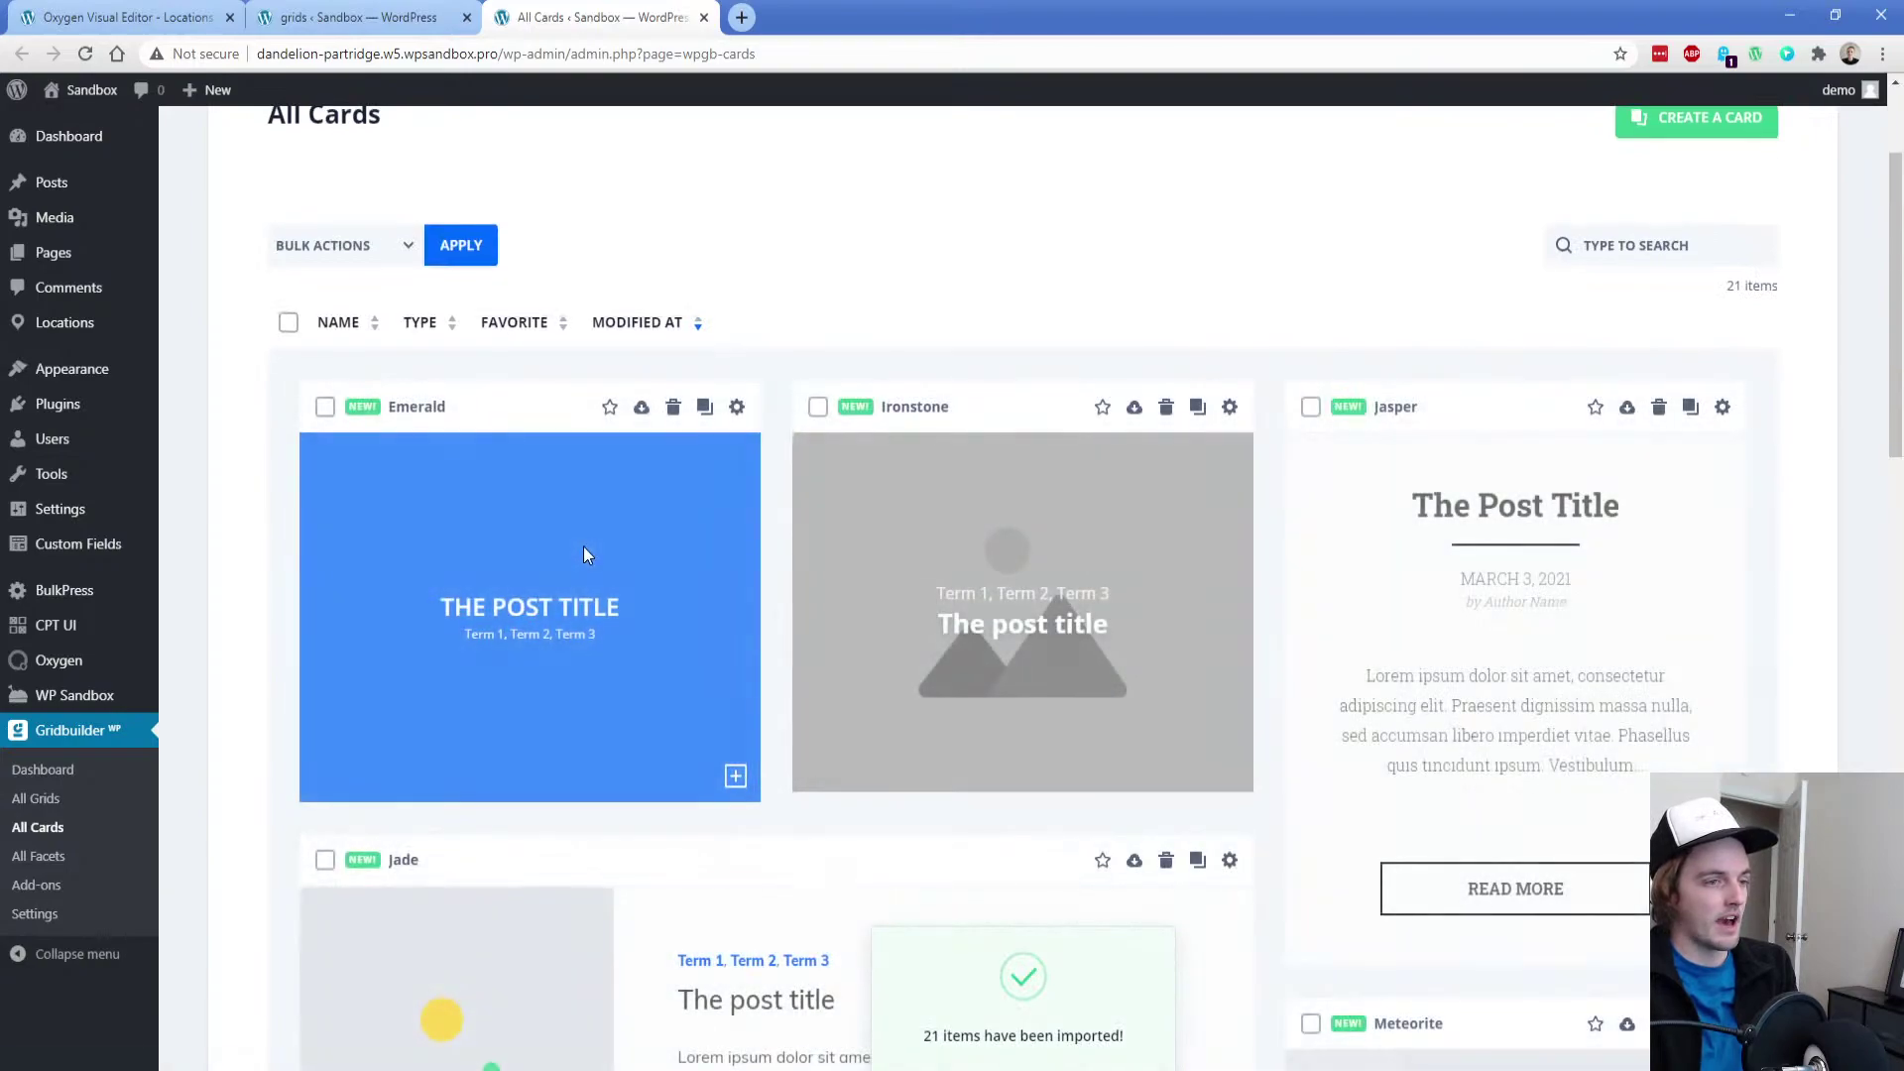
Return to the grid's card styles, save the changes and reload the page so the imported cards become selectable
click(385, 30)
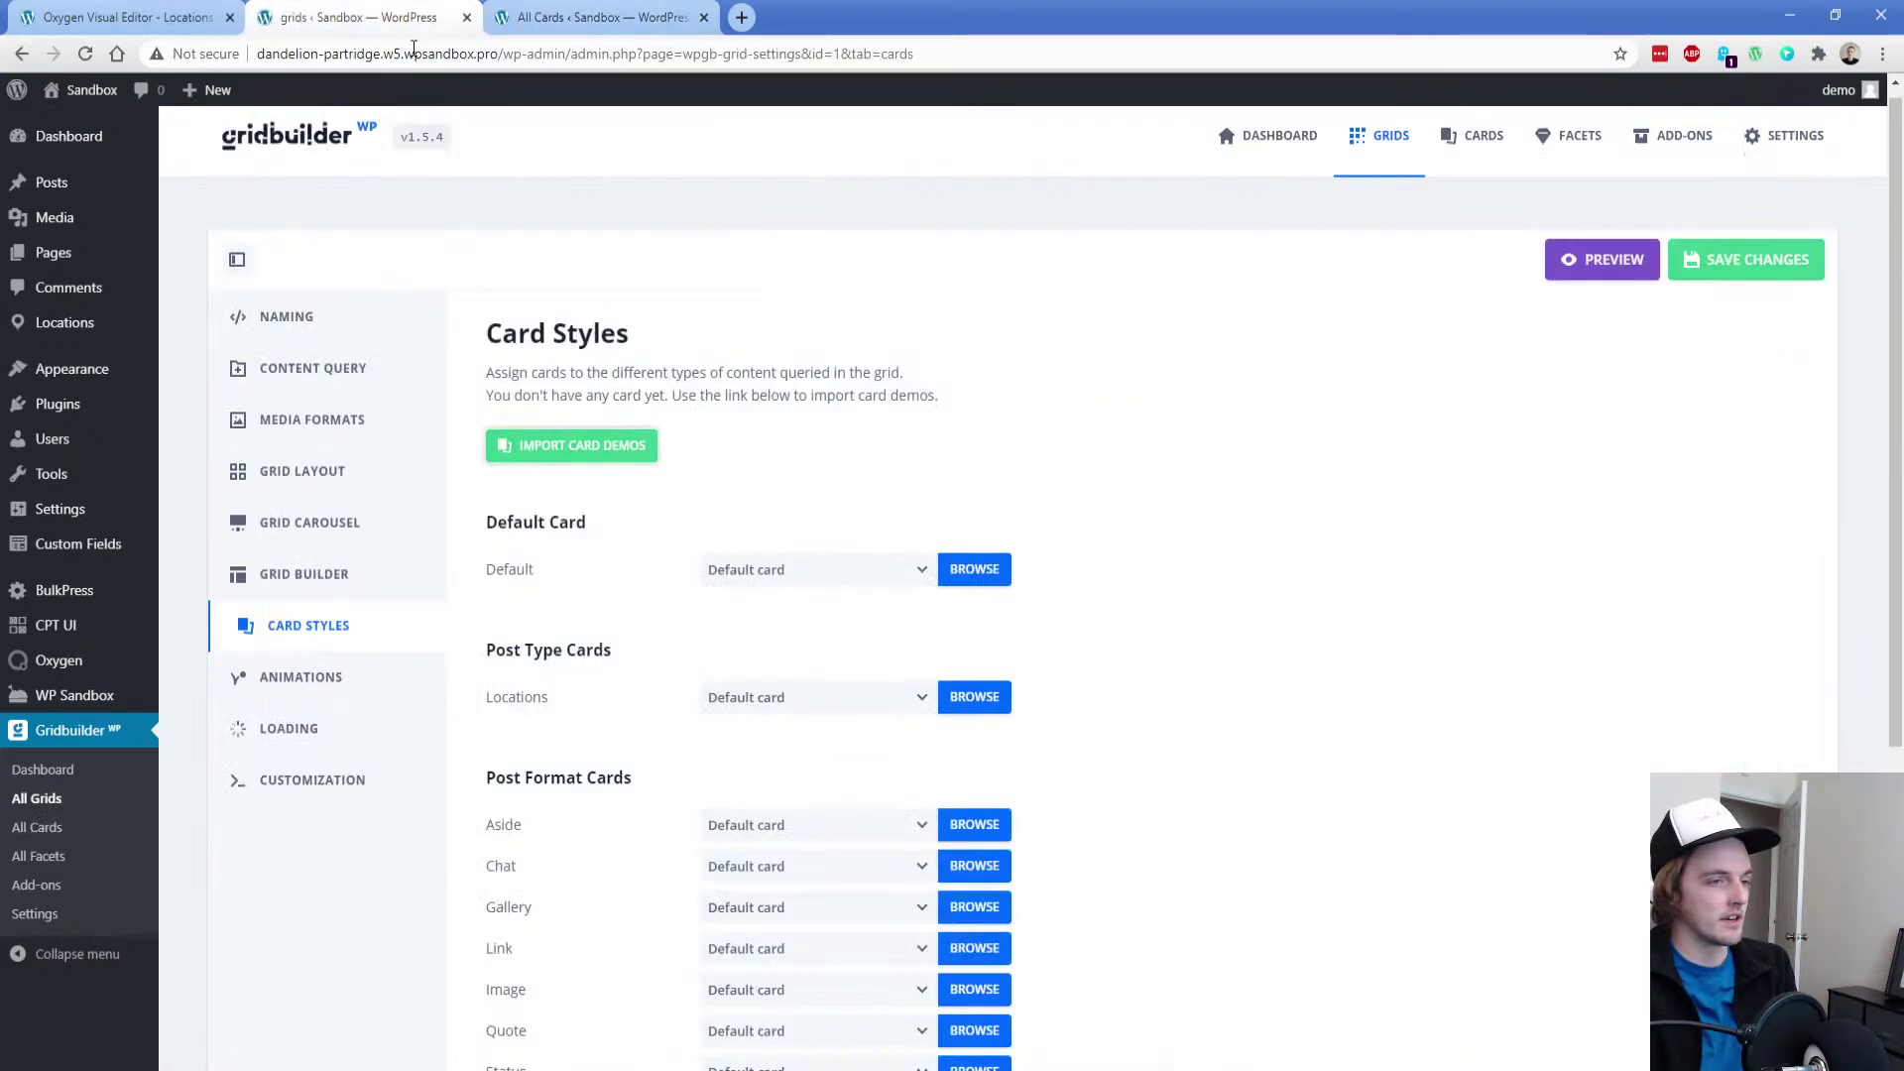
click(1671, 270)
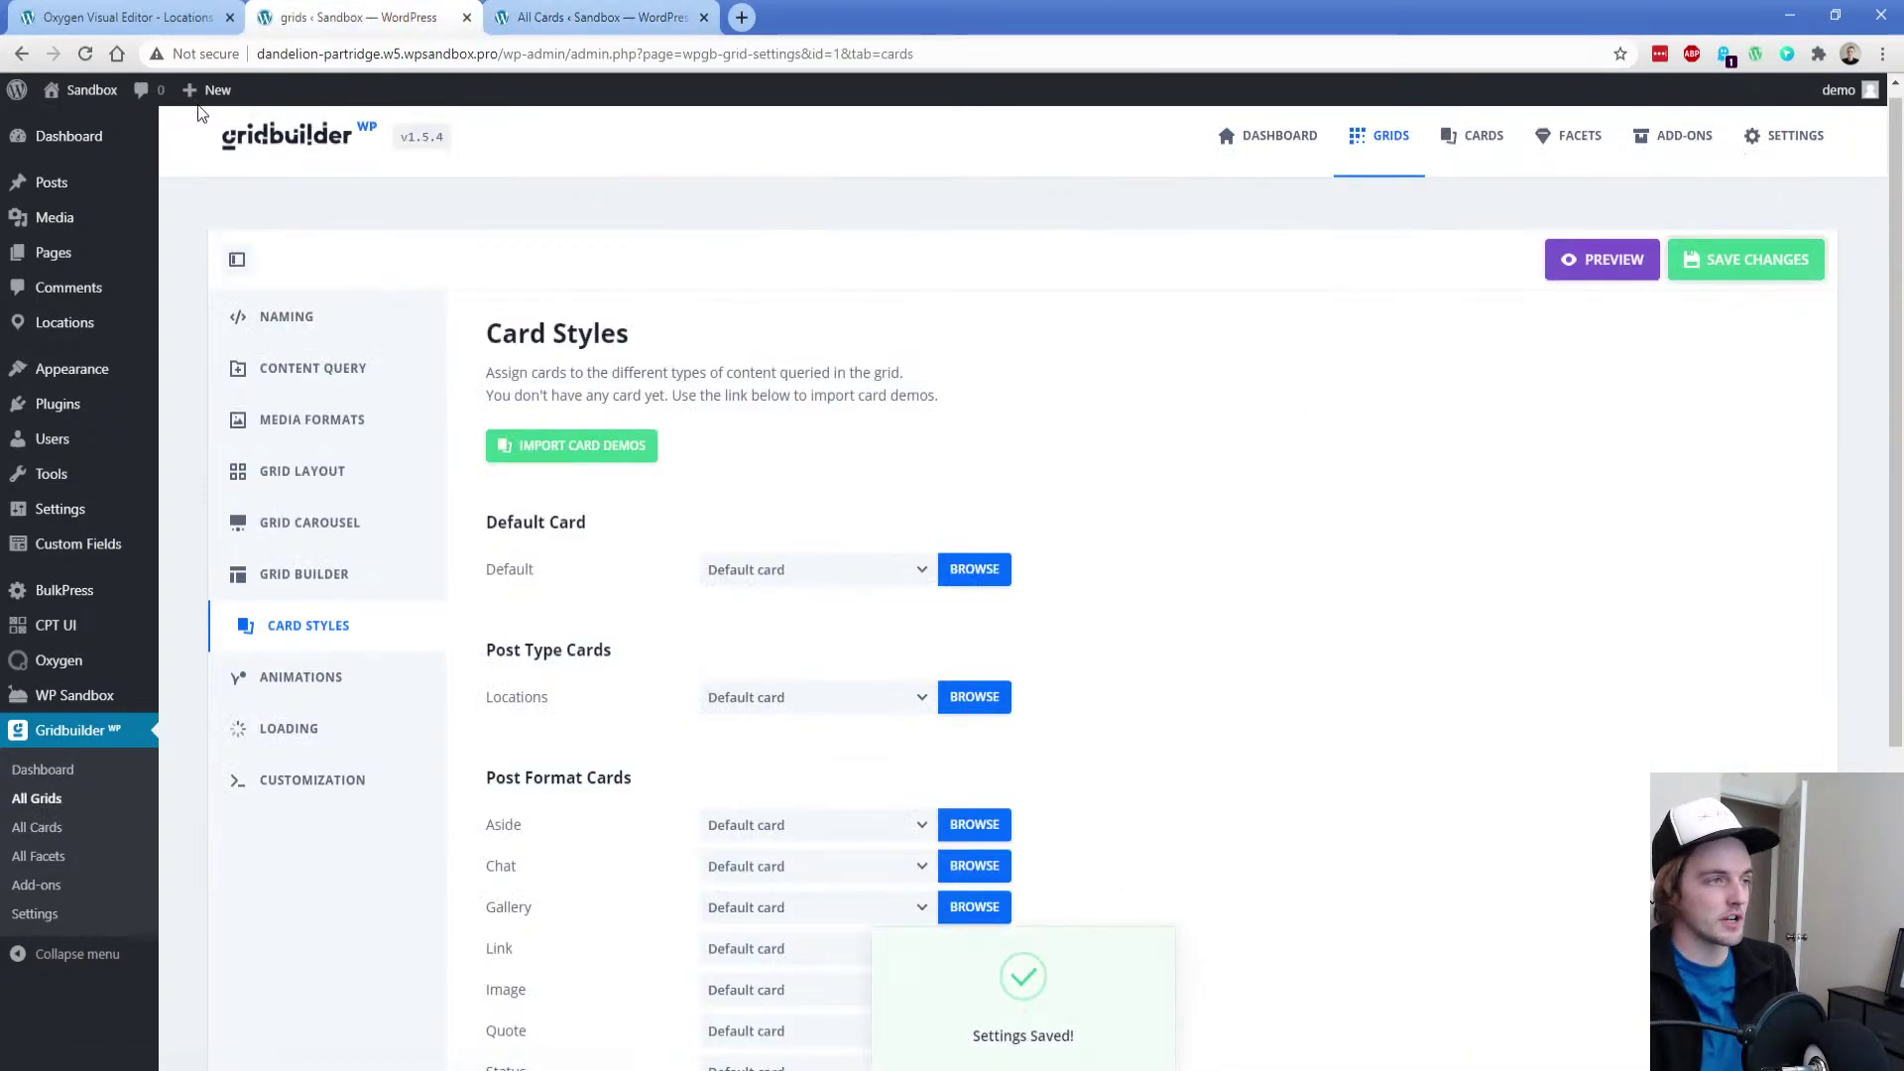
click(87, 54)
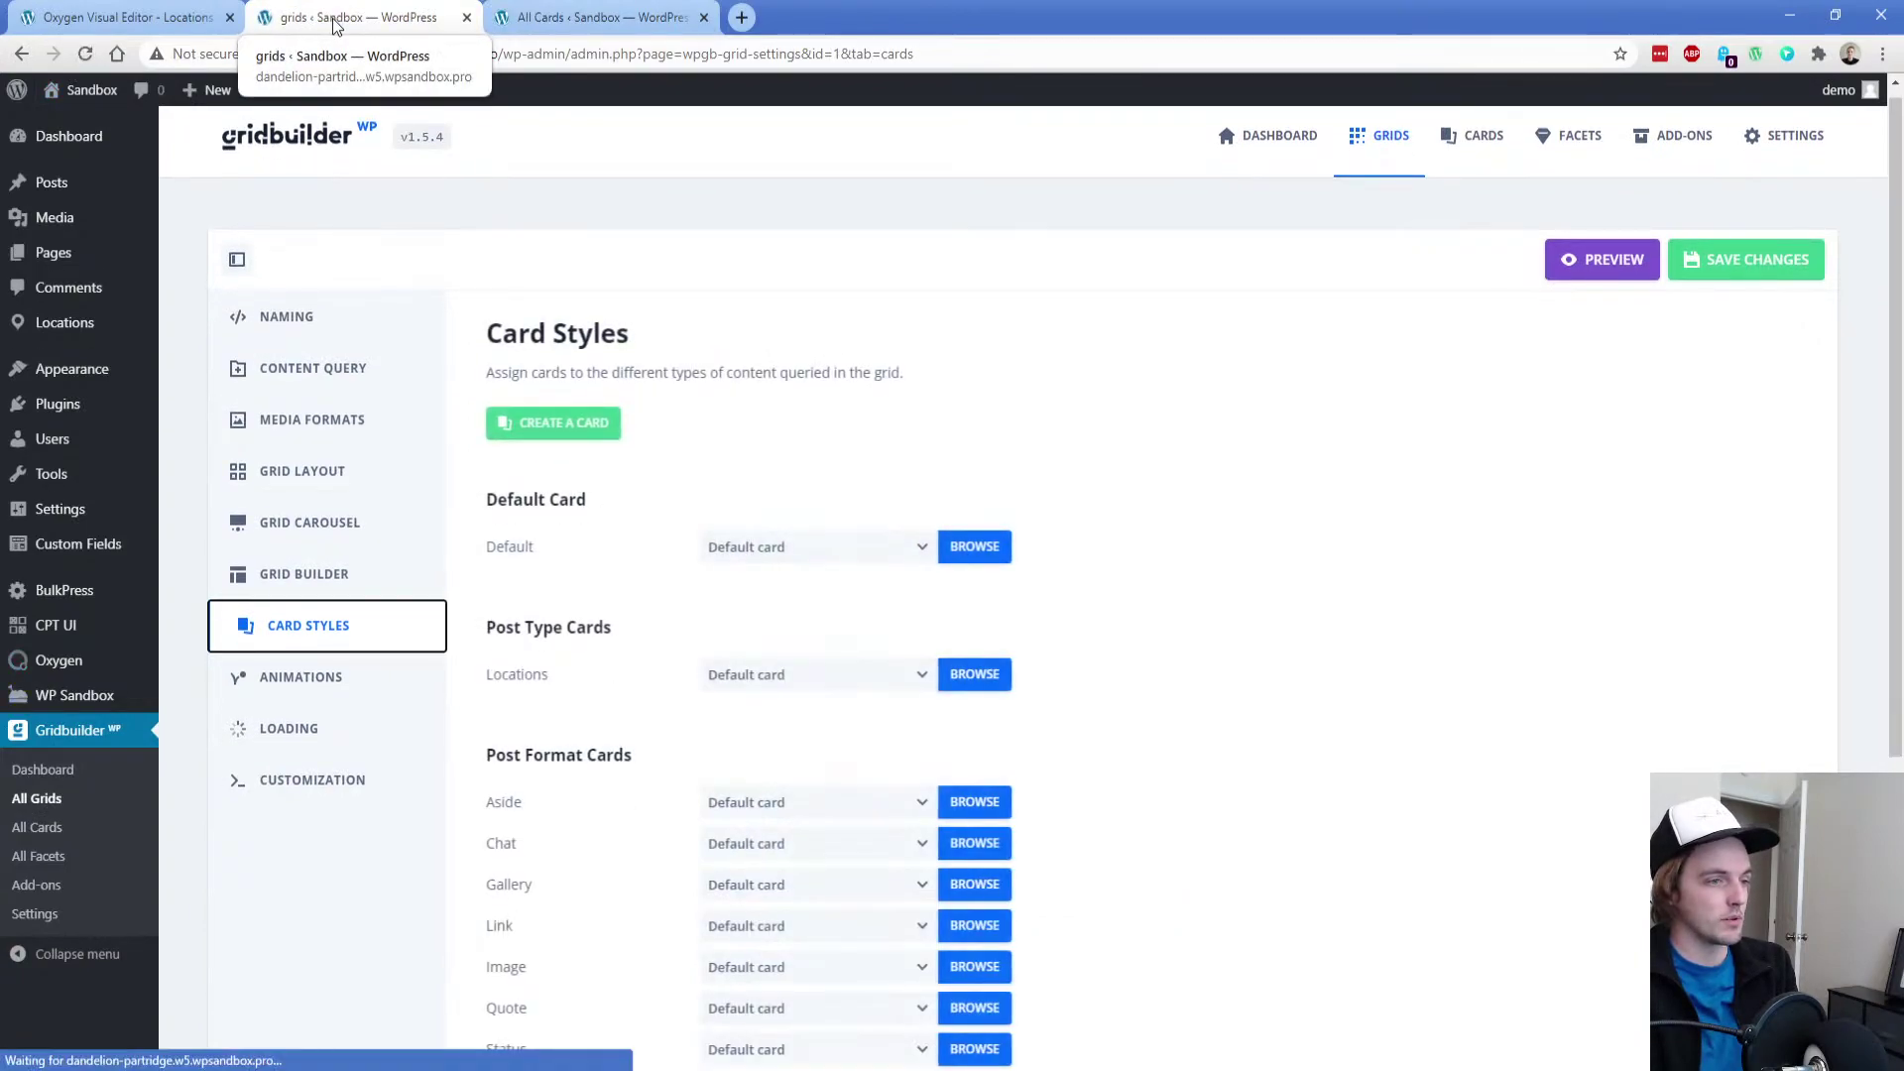
scroll(592, 577, down, 5)
scroll(617, 583, up, 5)
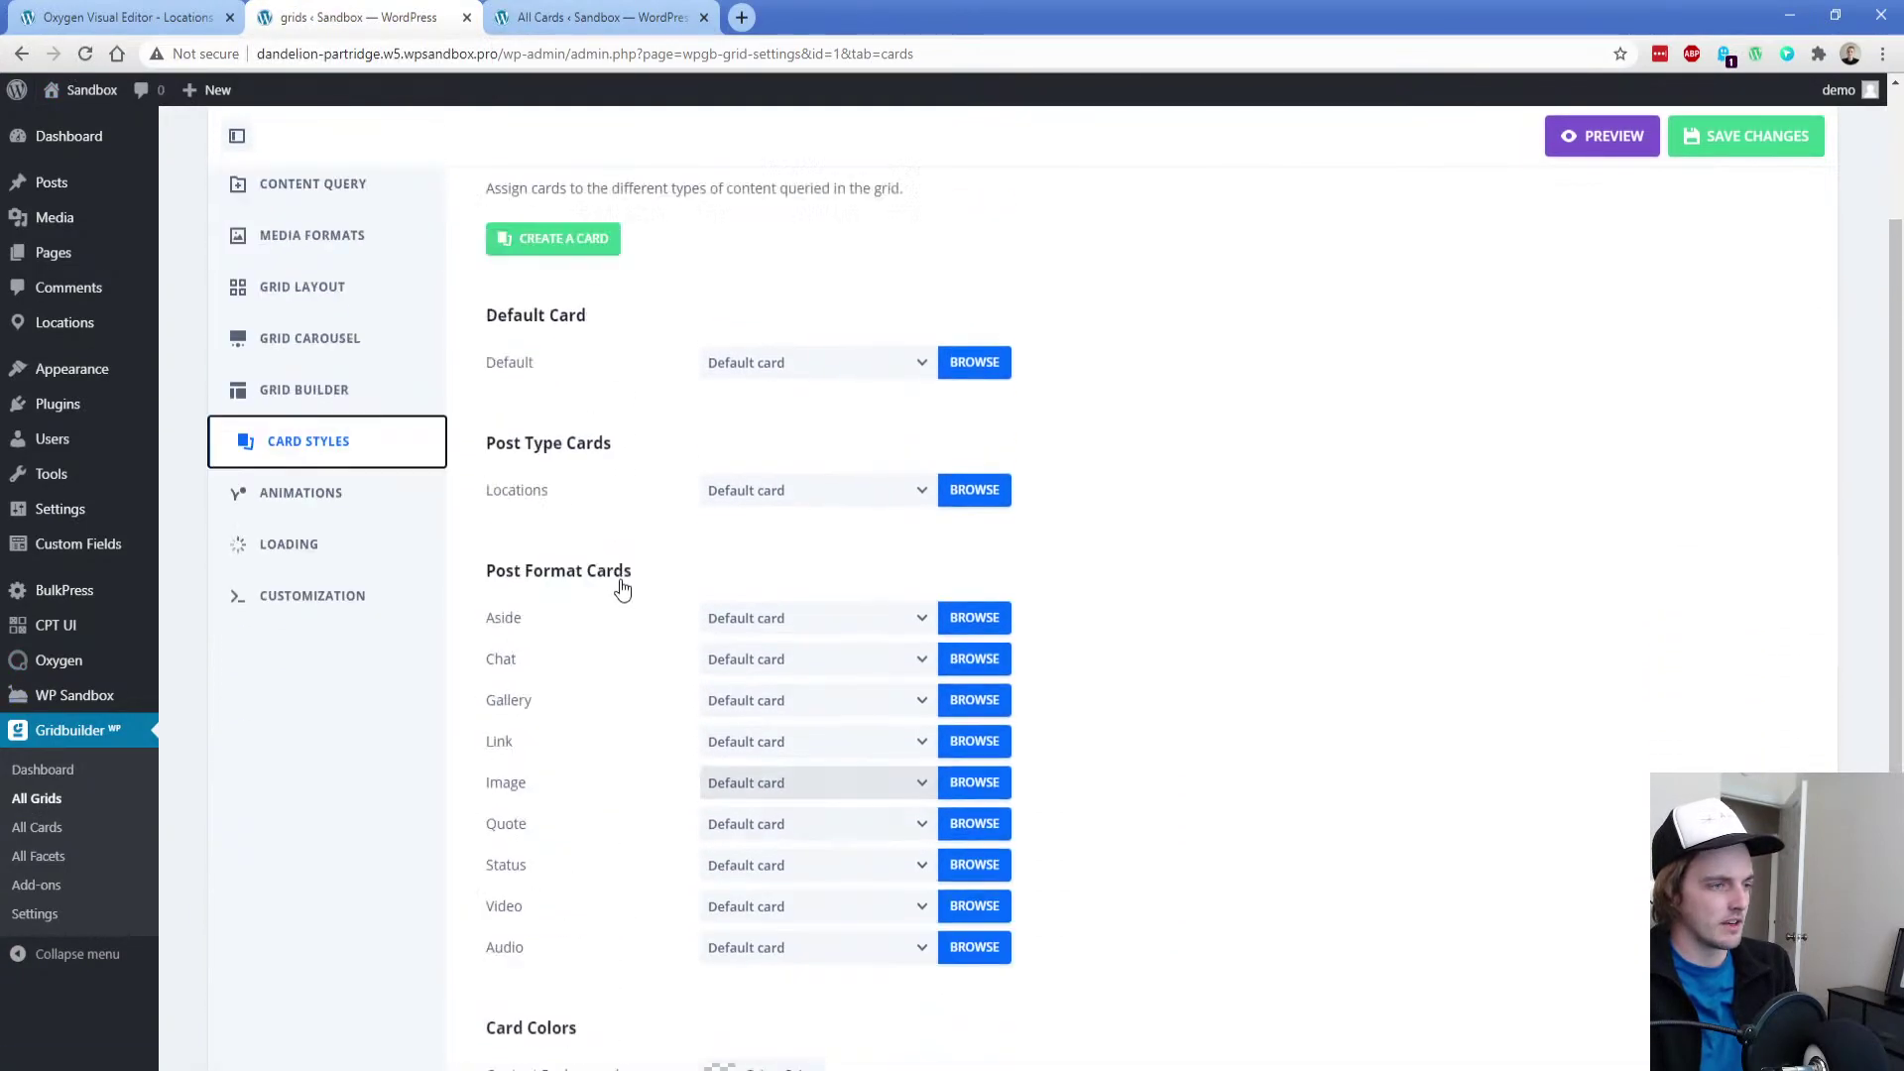
Look through the imported cards, then assign the Jade card as the grid's default card
click(575, 17)
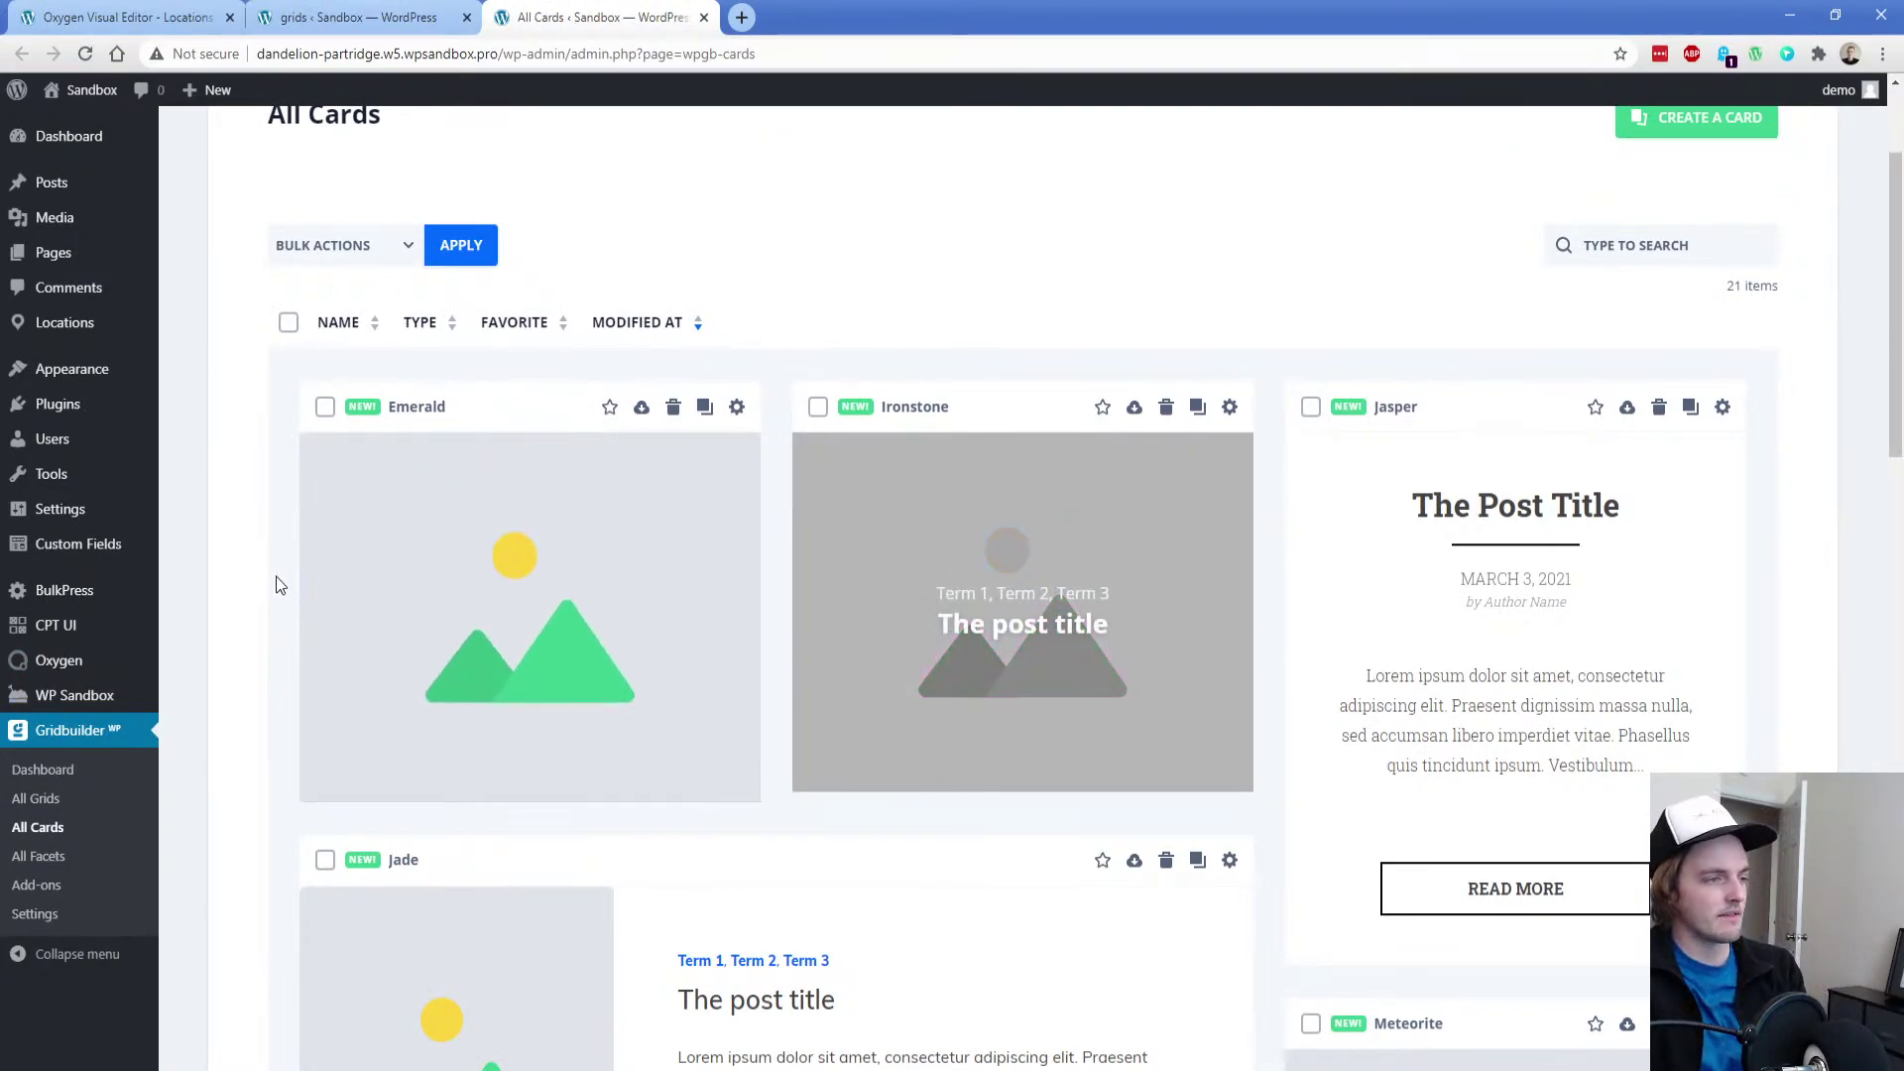
scroll(276, 578, down, 3)
scroll(275, 579, down, 3)
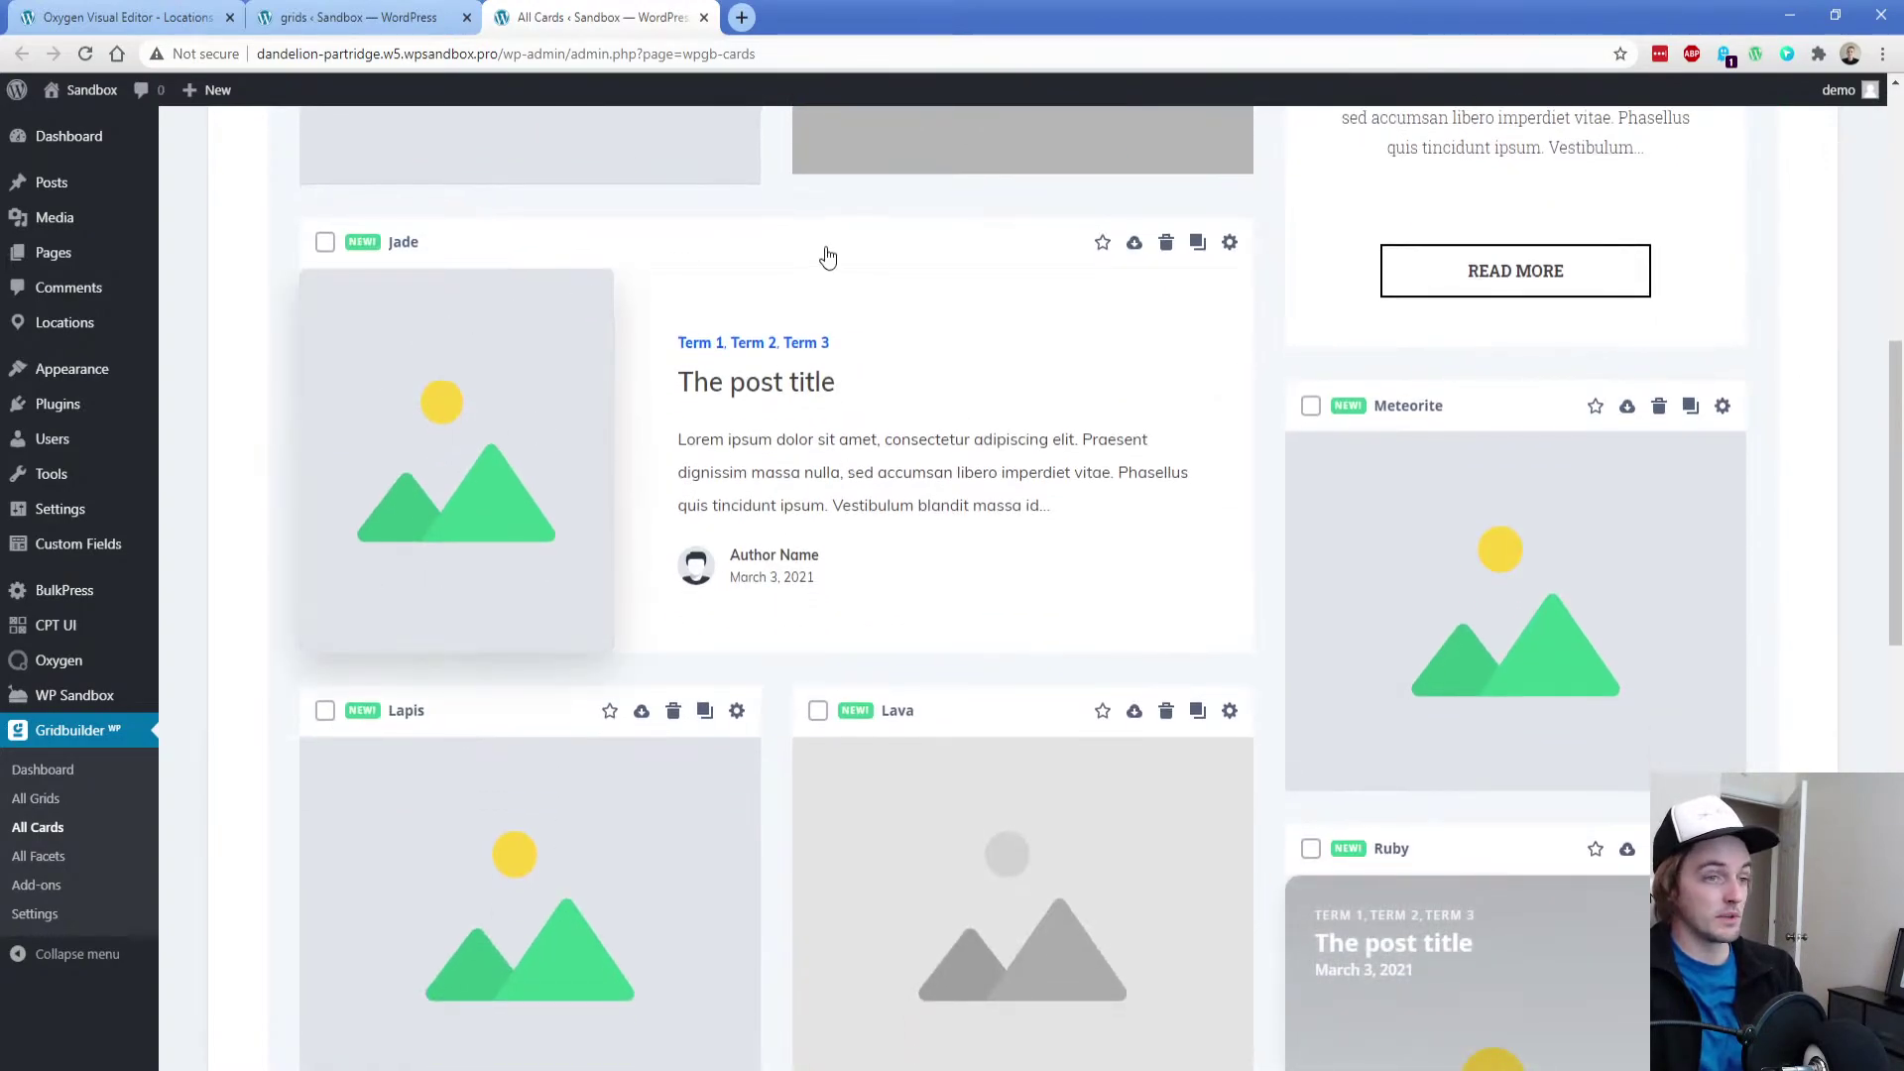
key(ctrl+shift+Tab)
click(766, 563)
text(jade)
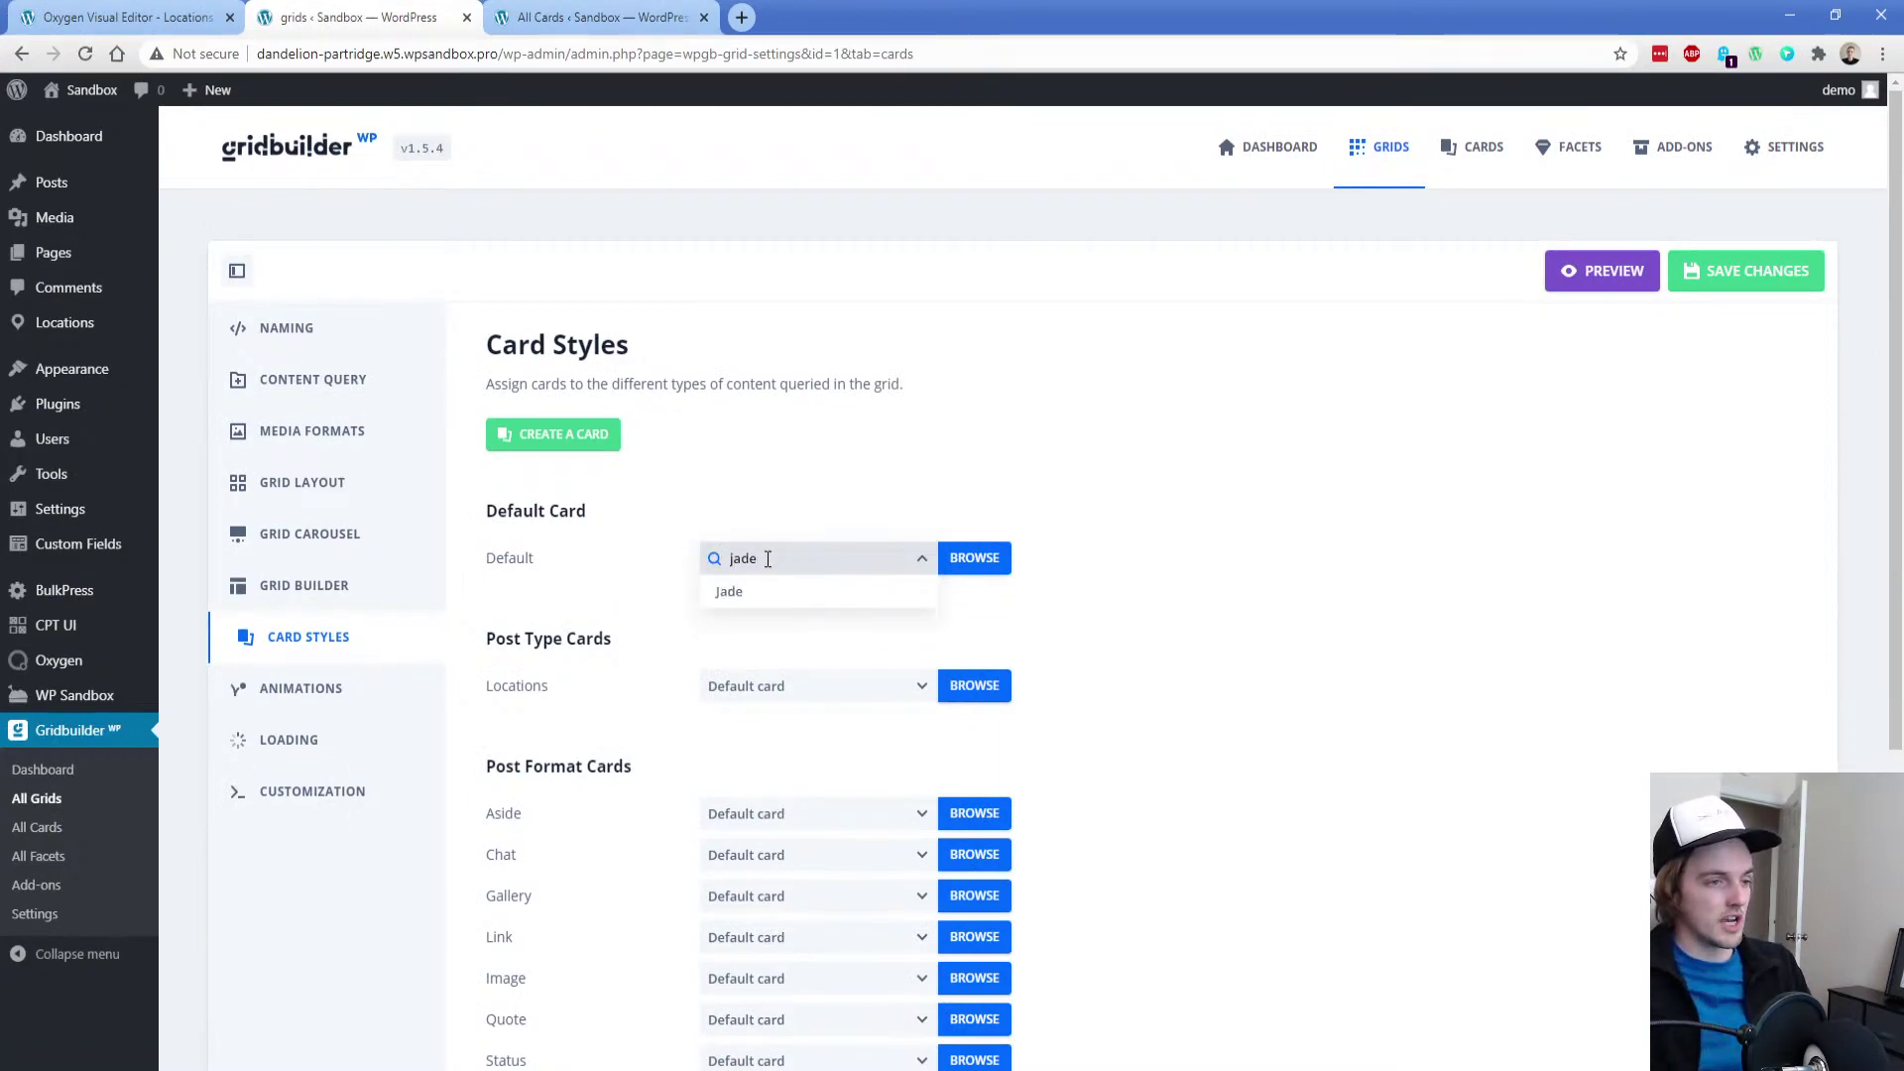
click(742, 591)
Assign the Jade card to the Locations post type
scroll(473, 660, down, 2)
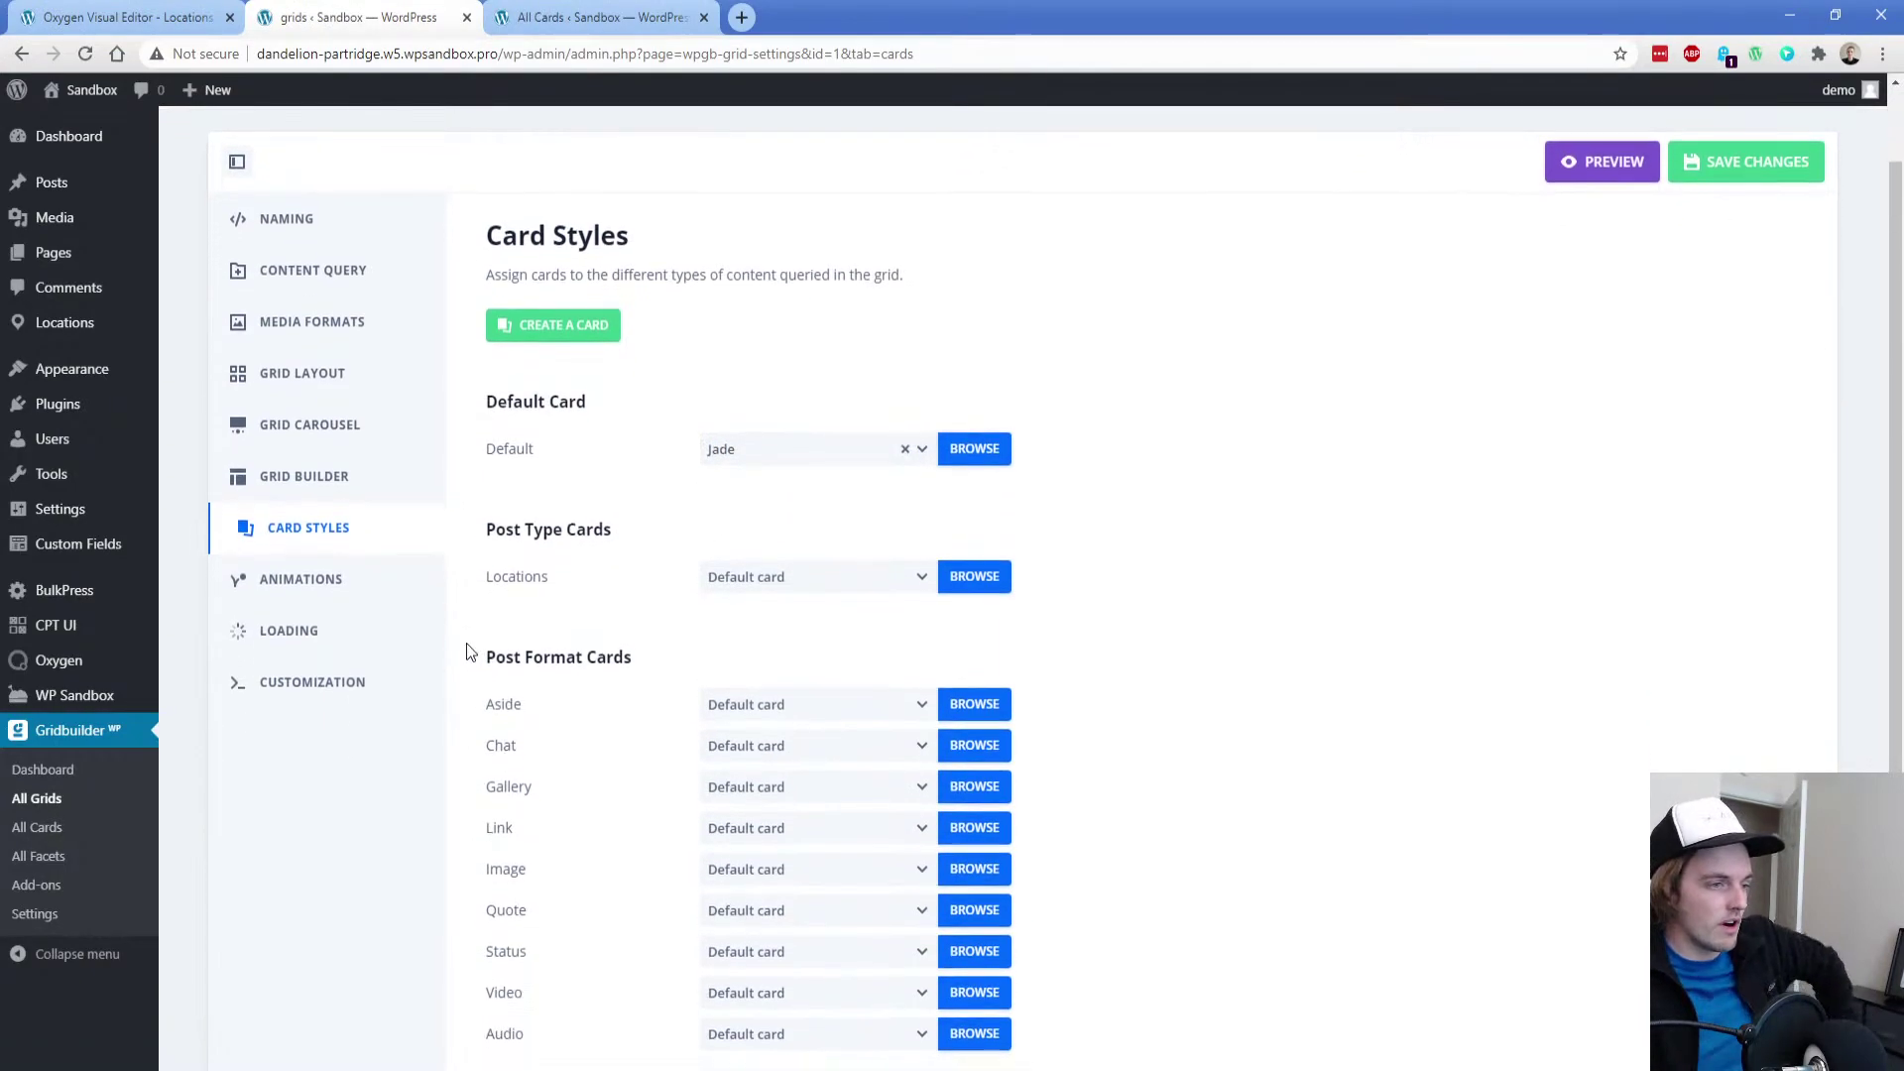
click(758, 484)
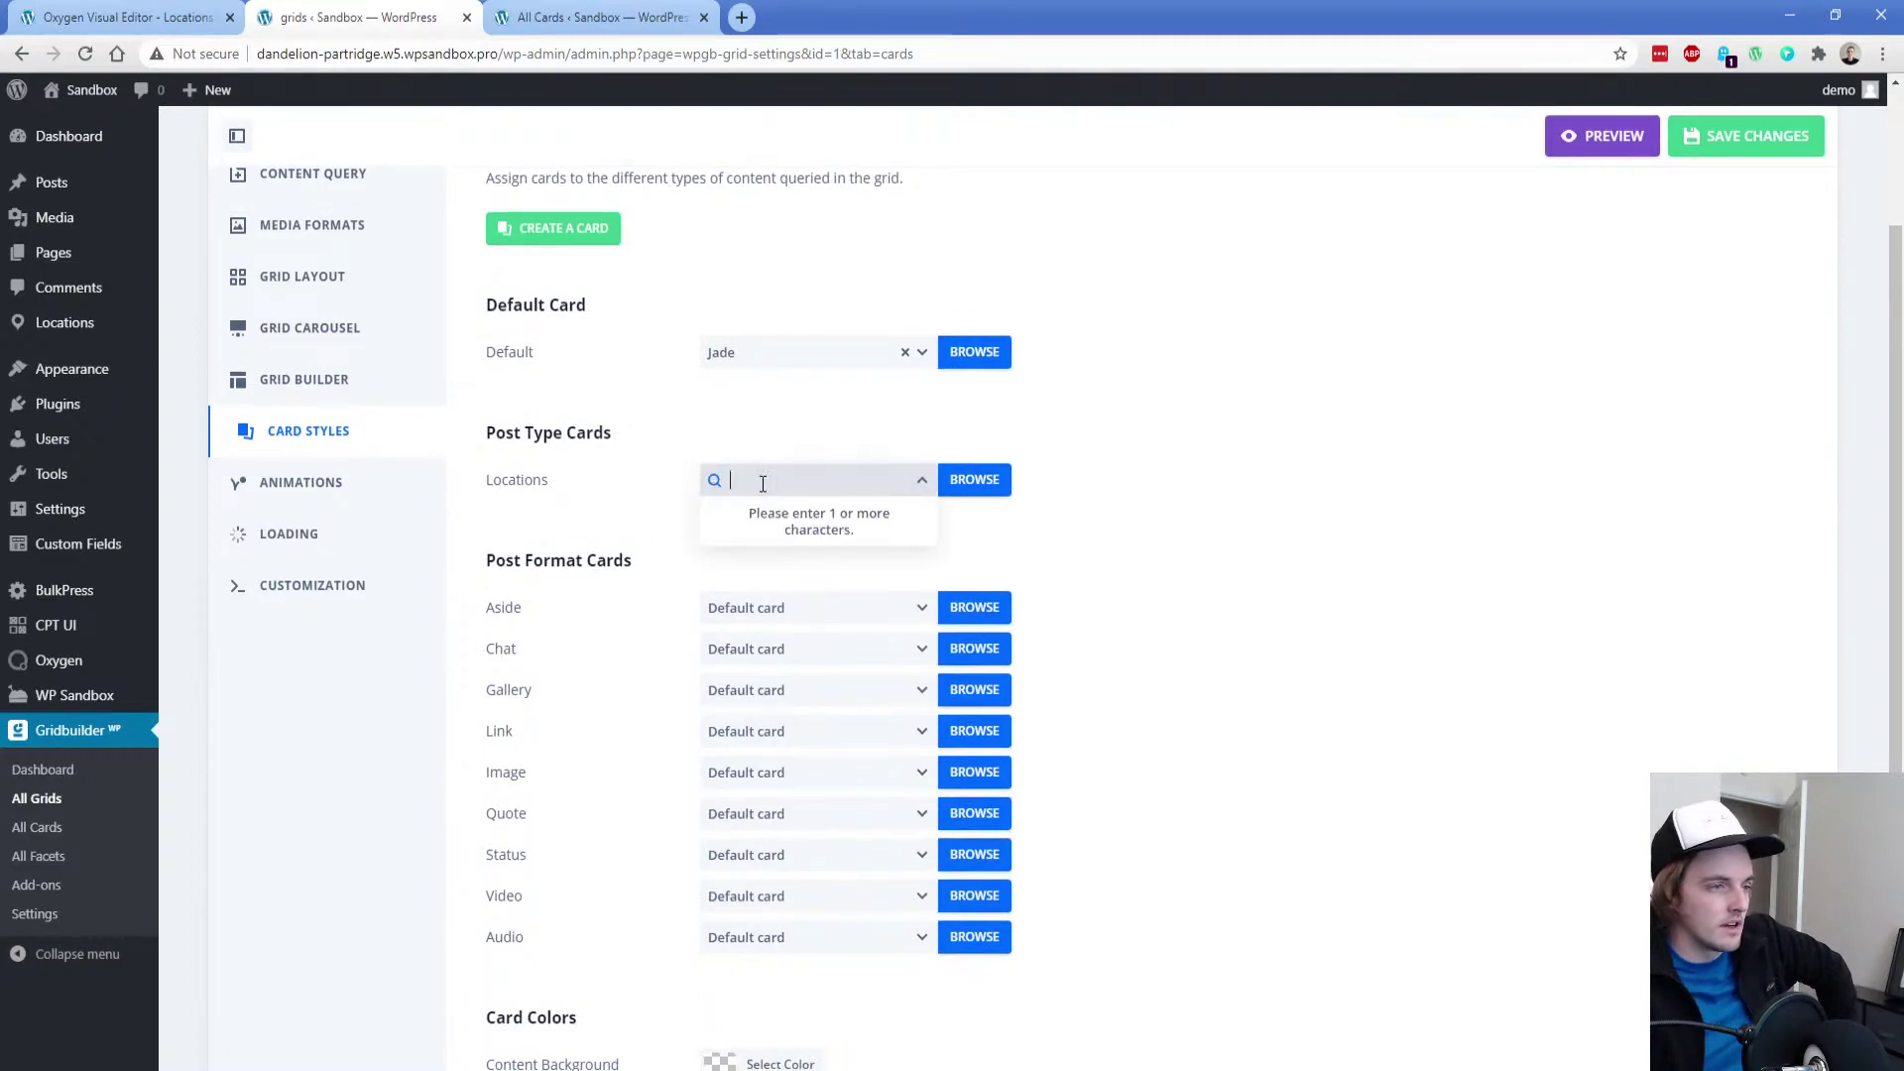
text(jade)
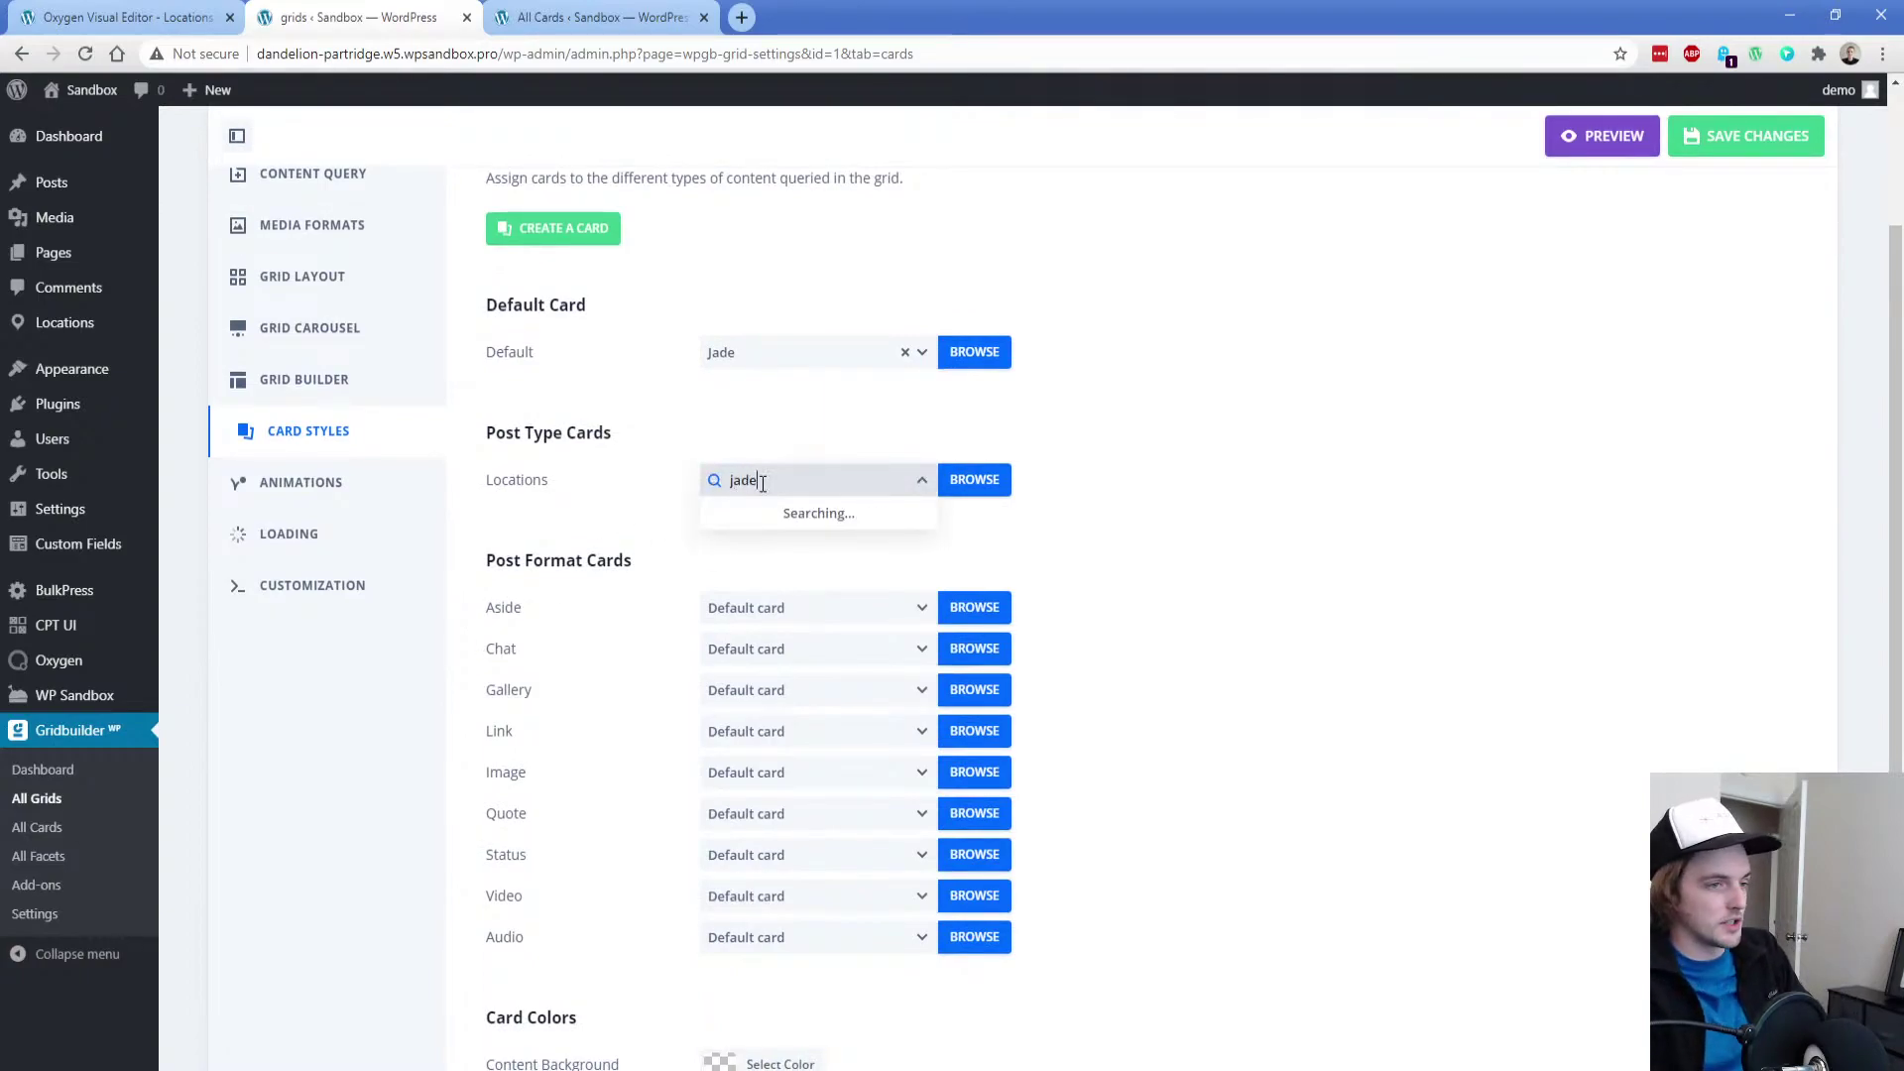
click(738, 511)
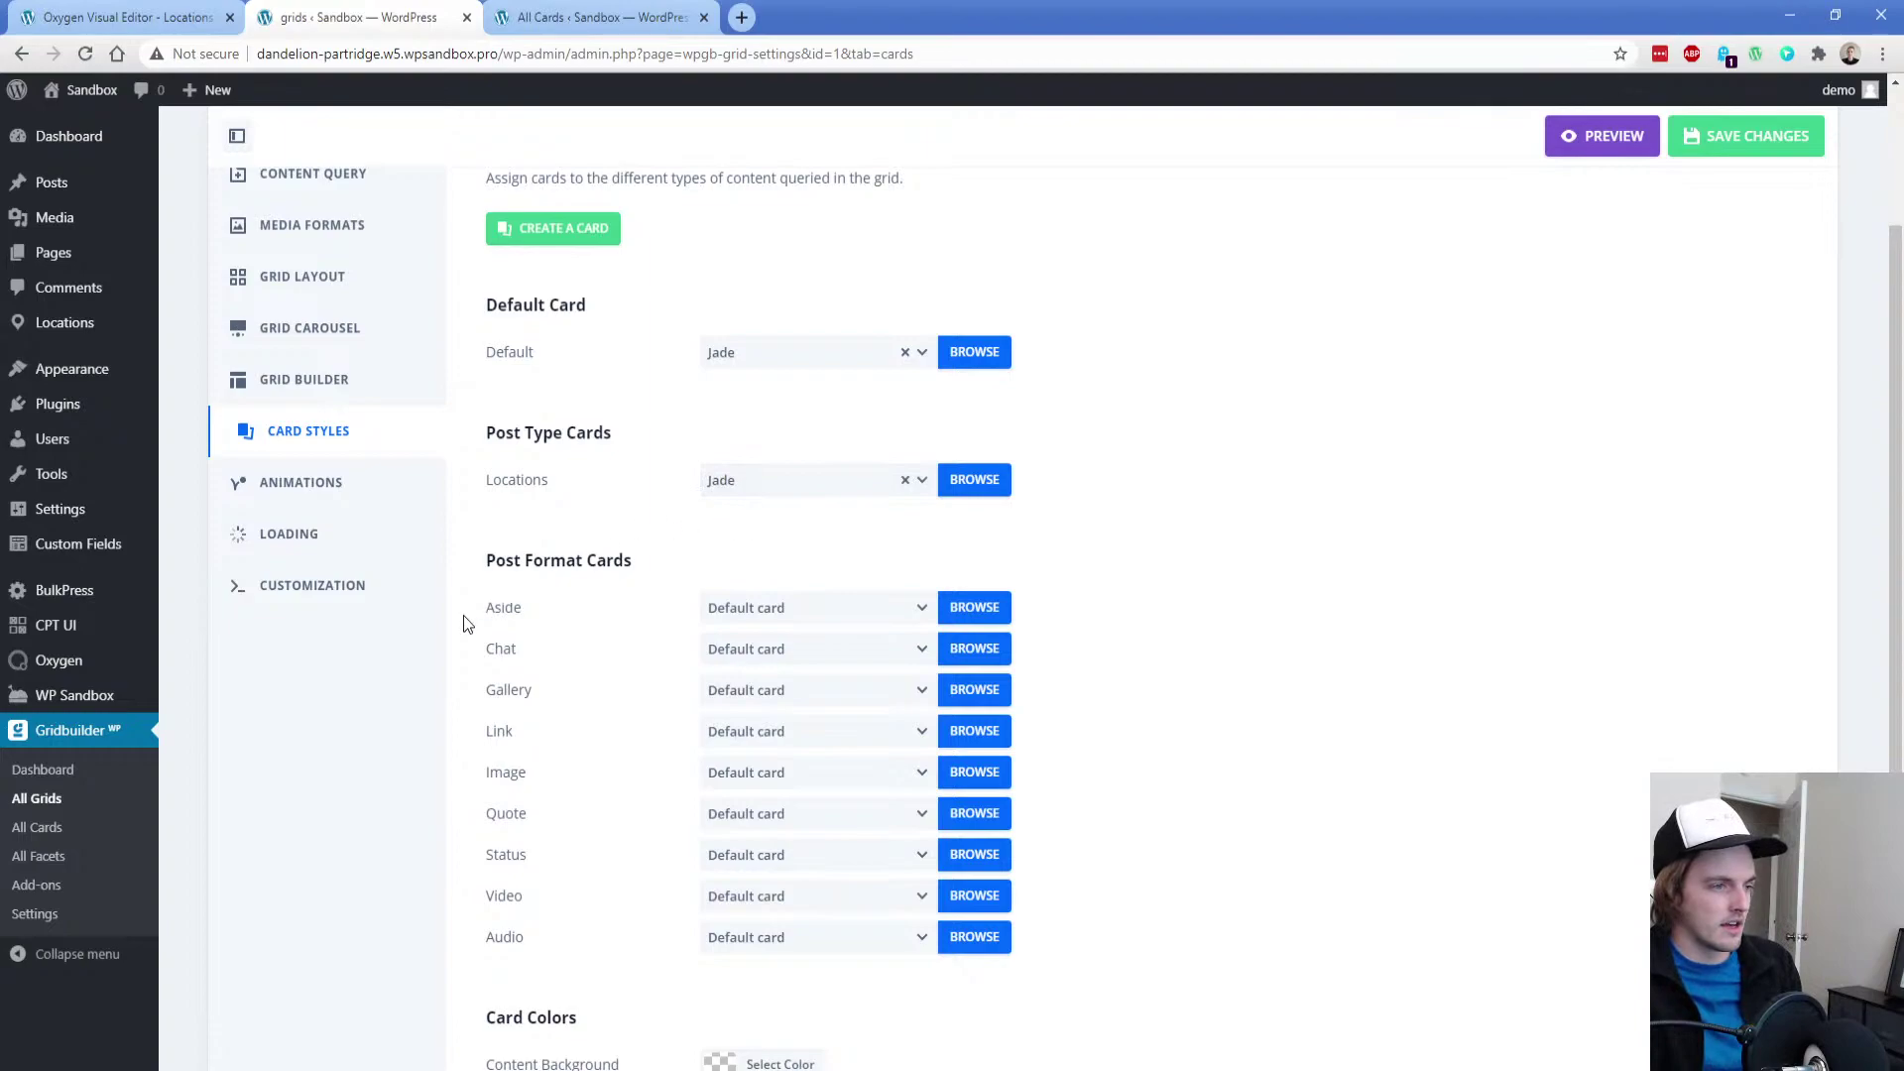
Examine the post format card and card color options, and the grid's animation settings
scroll(466, 623, down, 1)
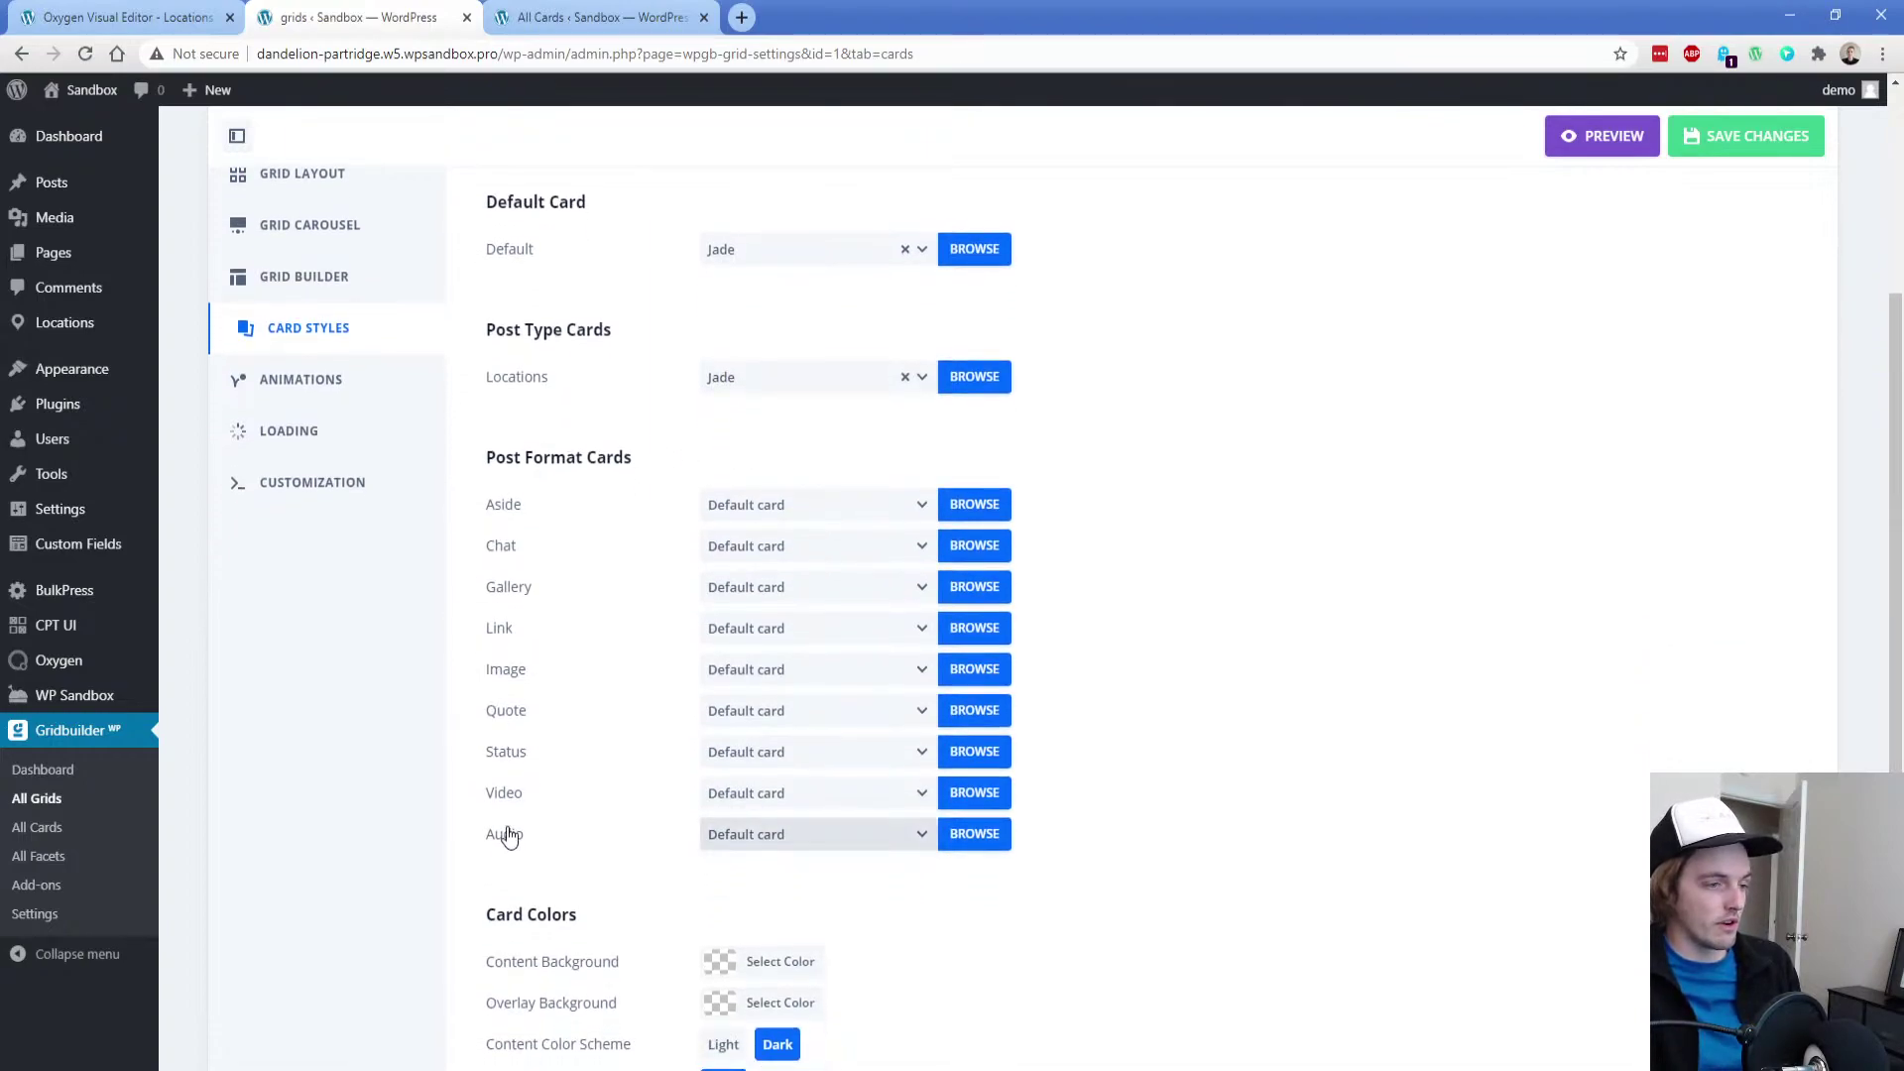
click(521, 513)
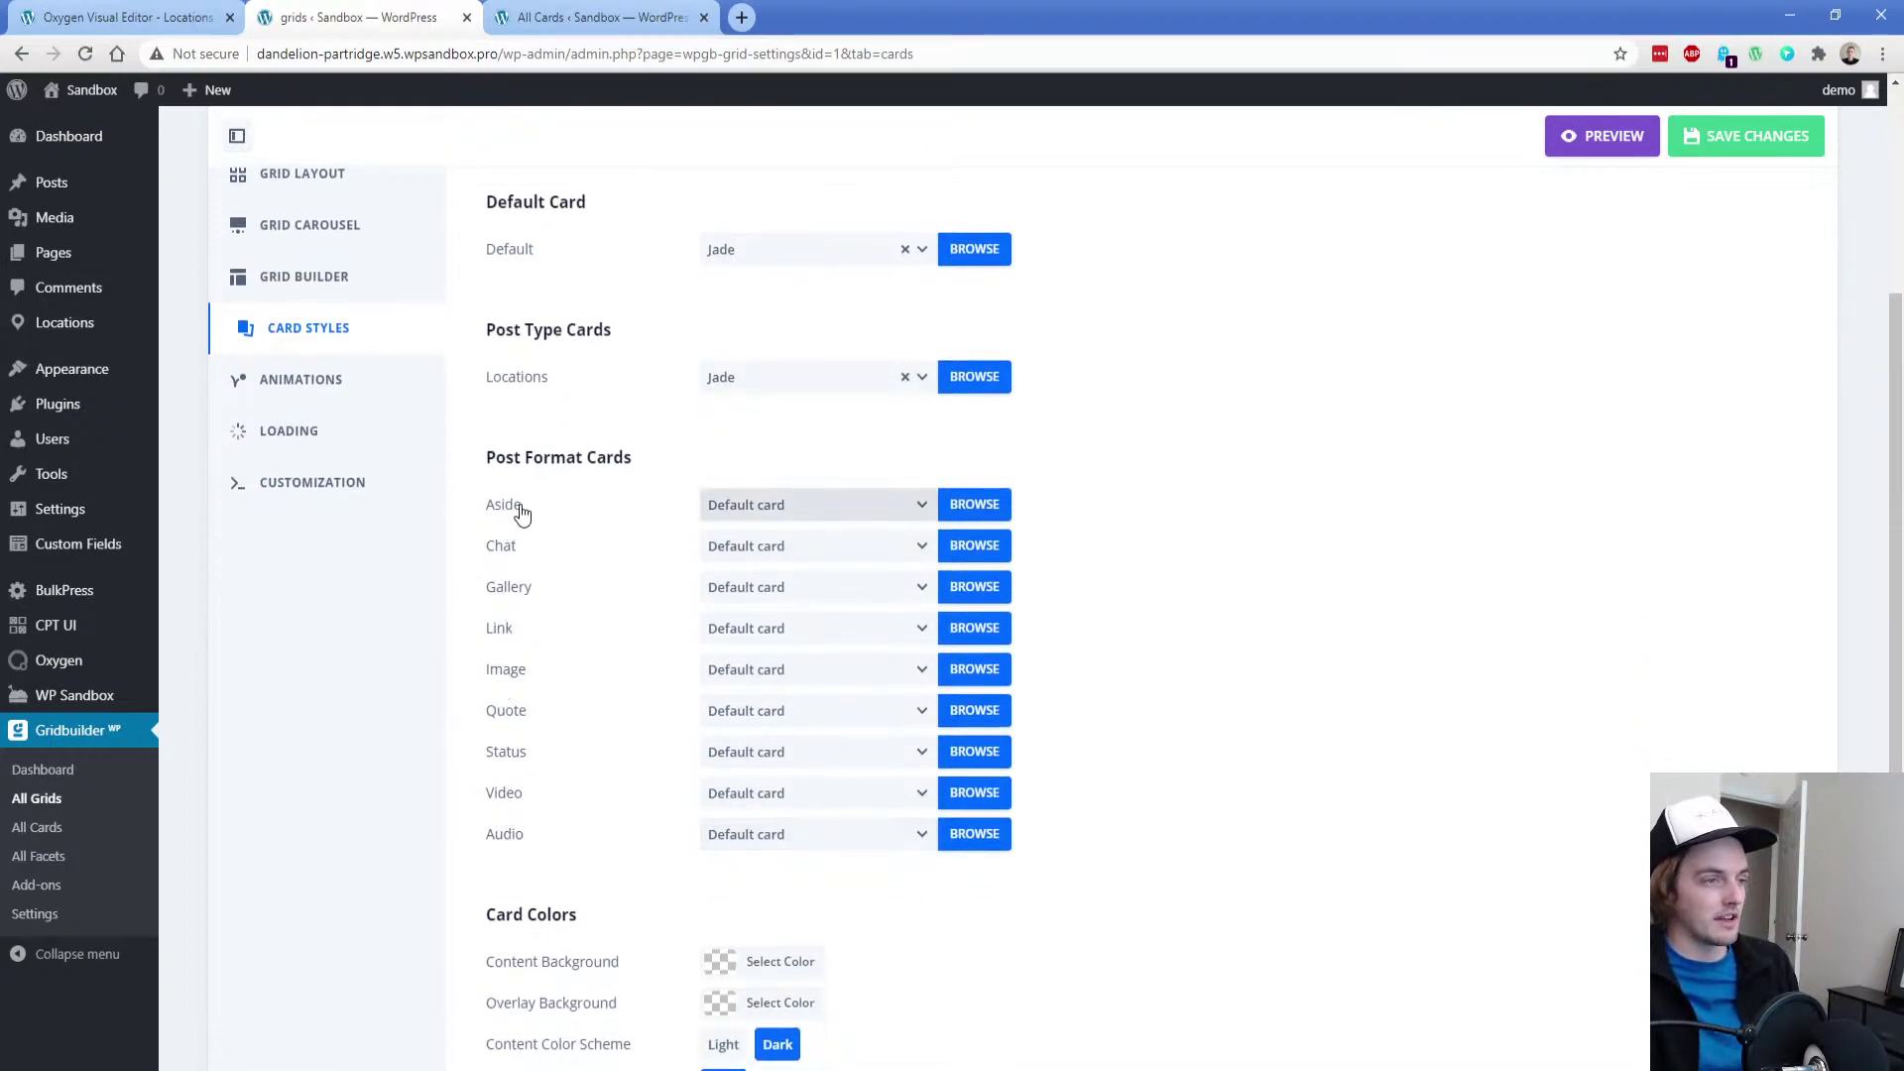
scroll(476, 714, down, 2)
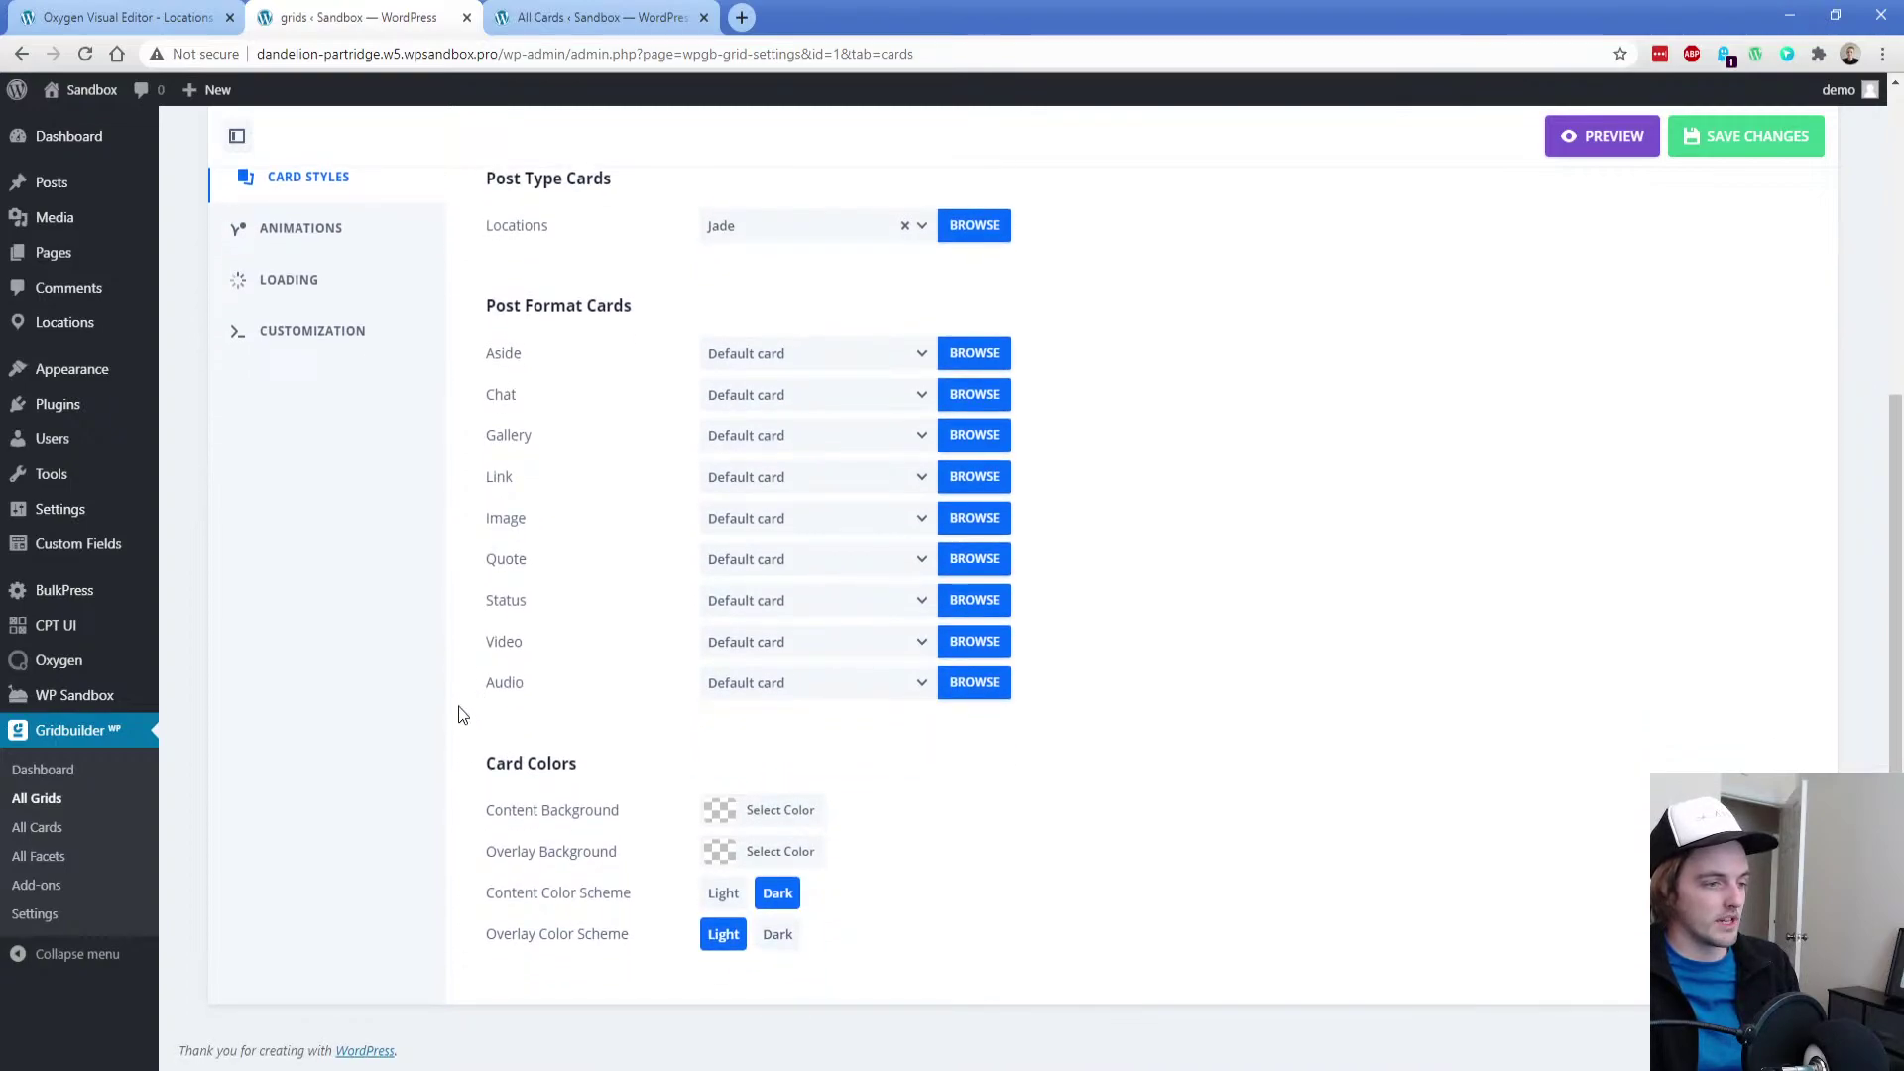
scroll(467, 726, up, 5)
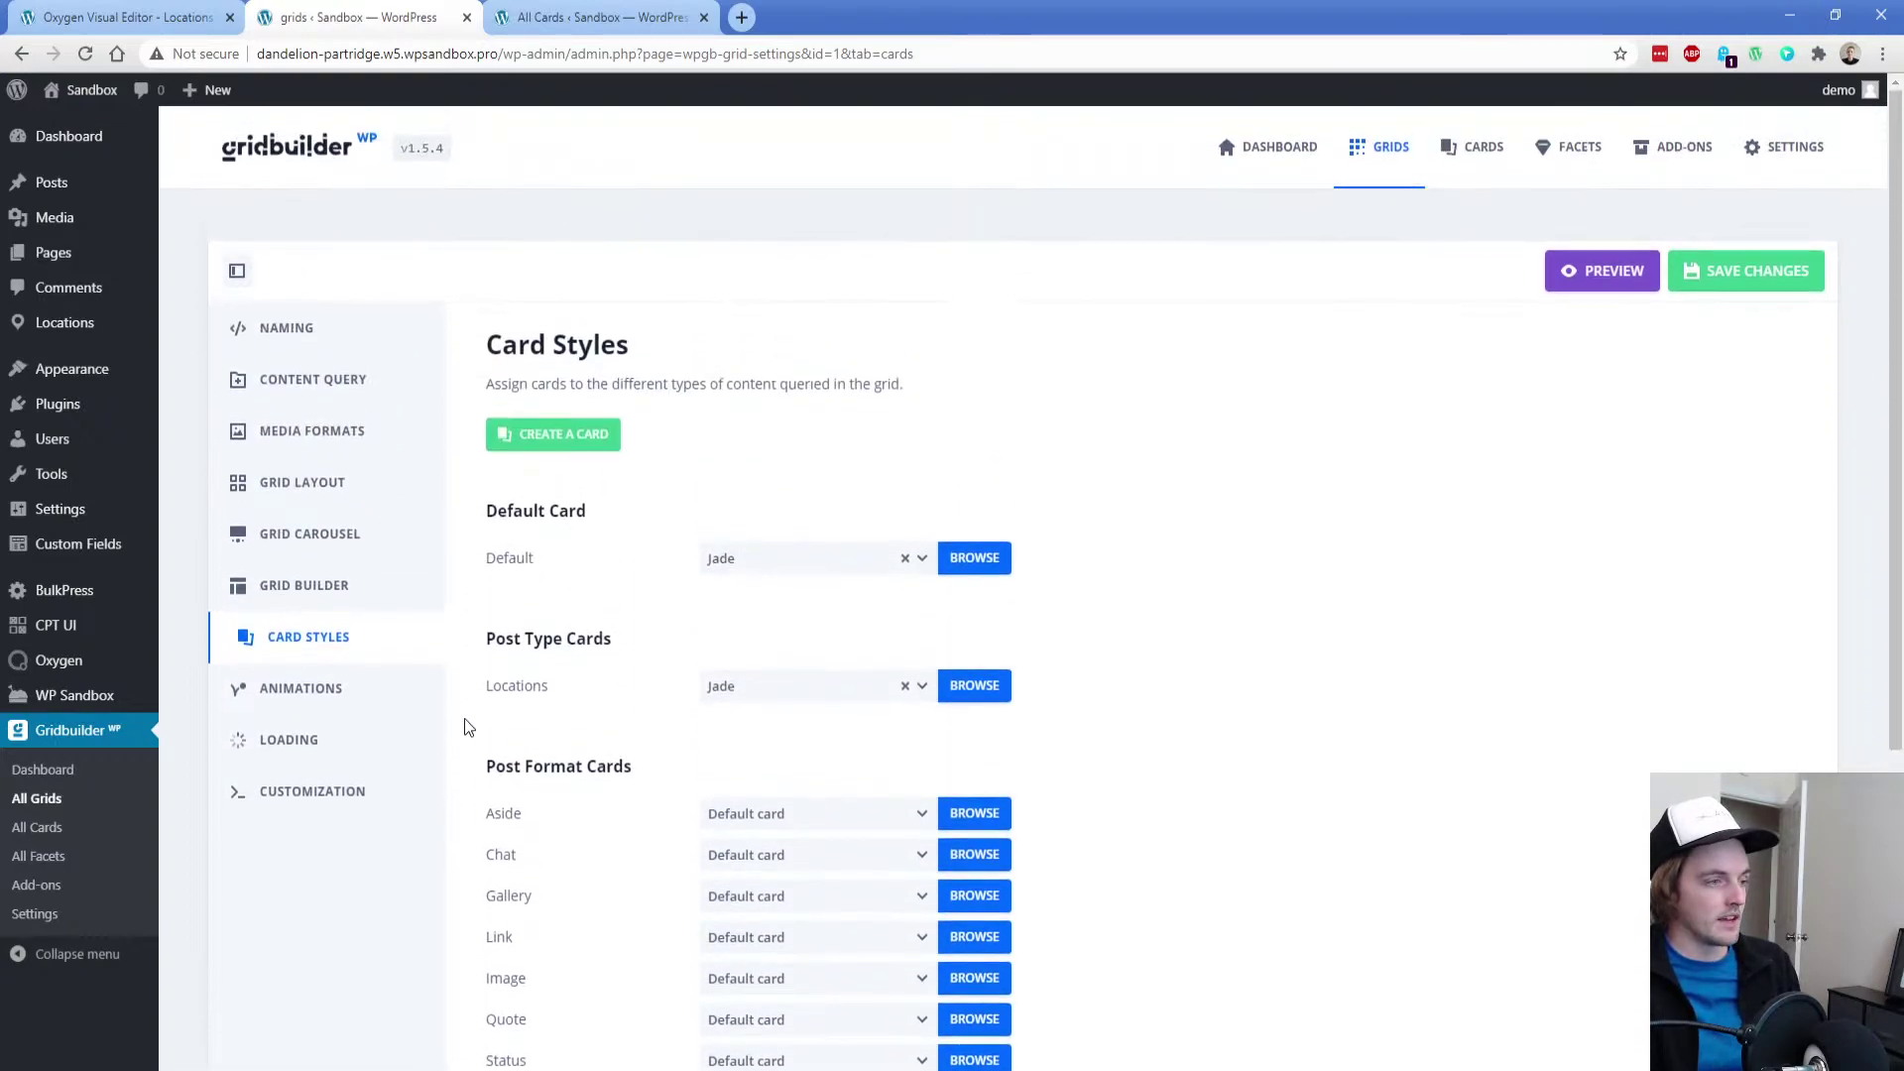
click(357, 692)
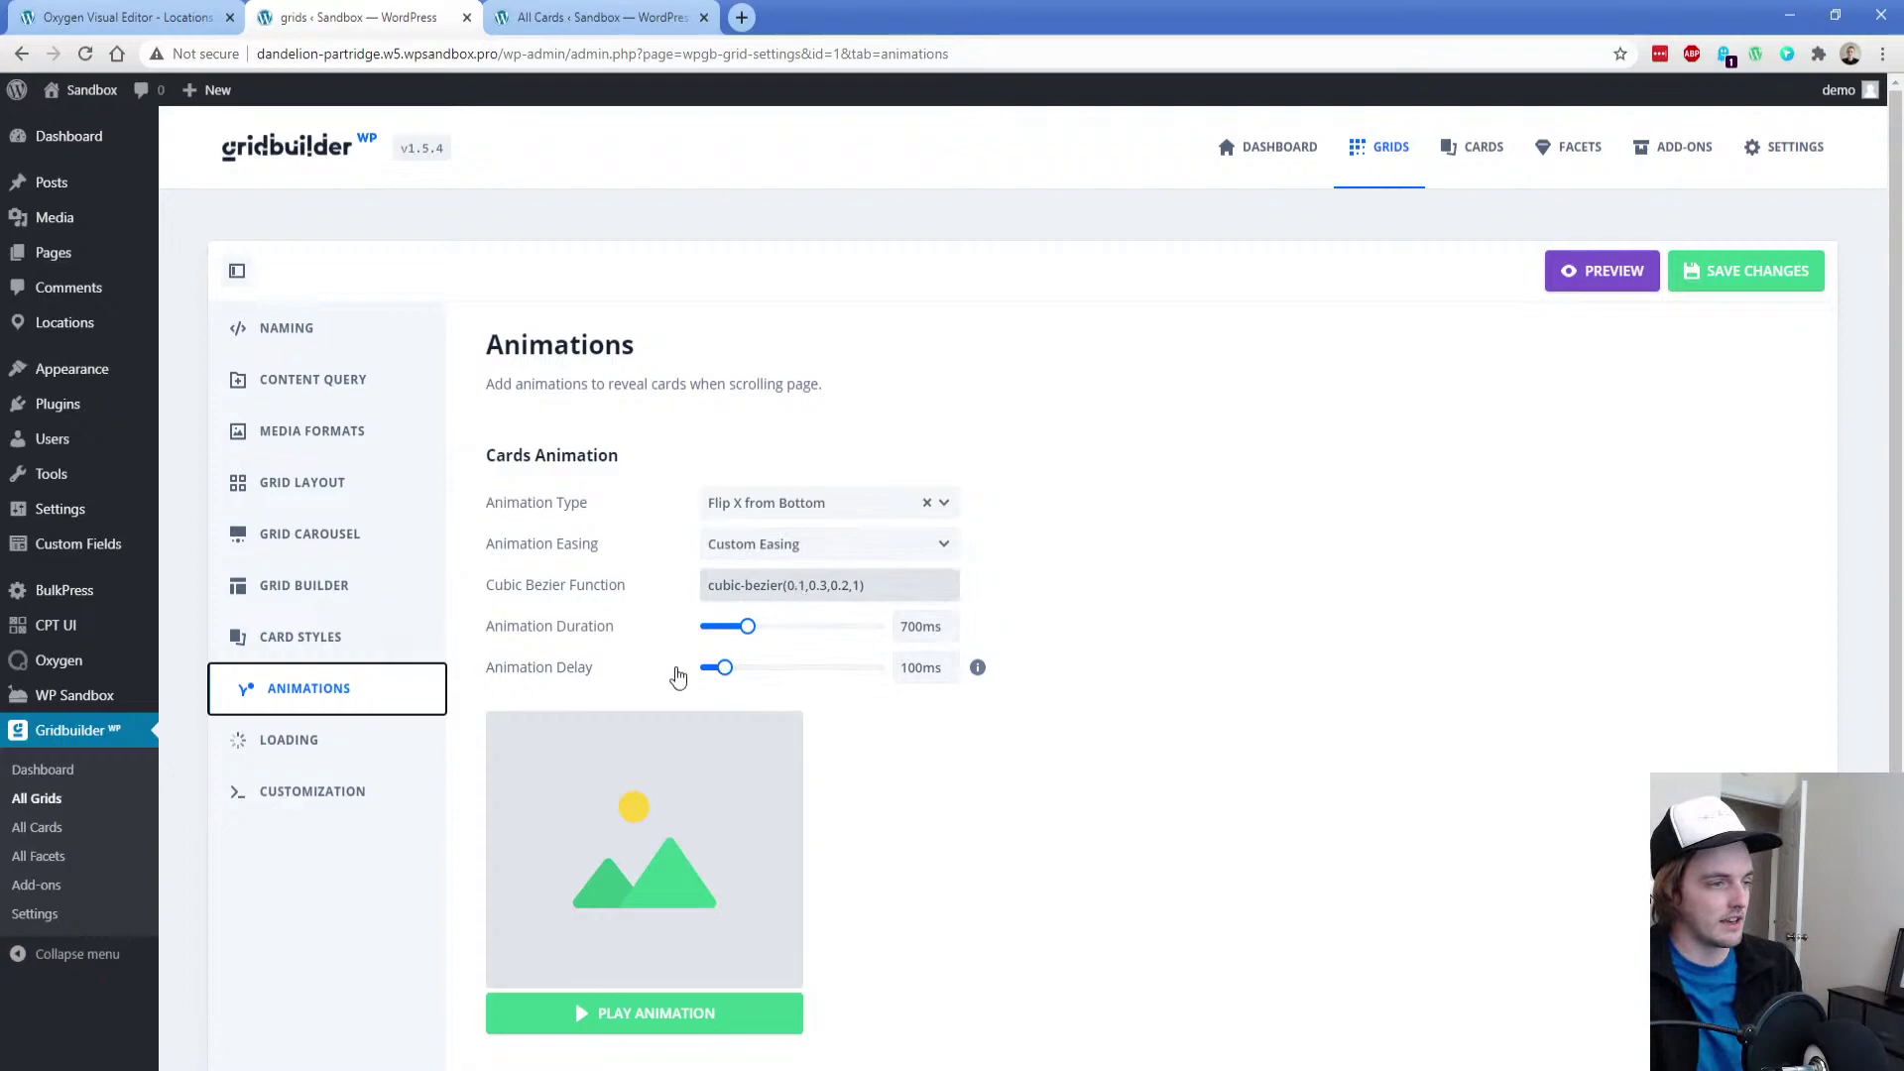
In the grid's loading settings, choose the Pac-Man style loader and set the loader size to 1.5X
click(372, 740)
scroll(603, 584, down, 3)
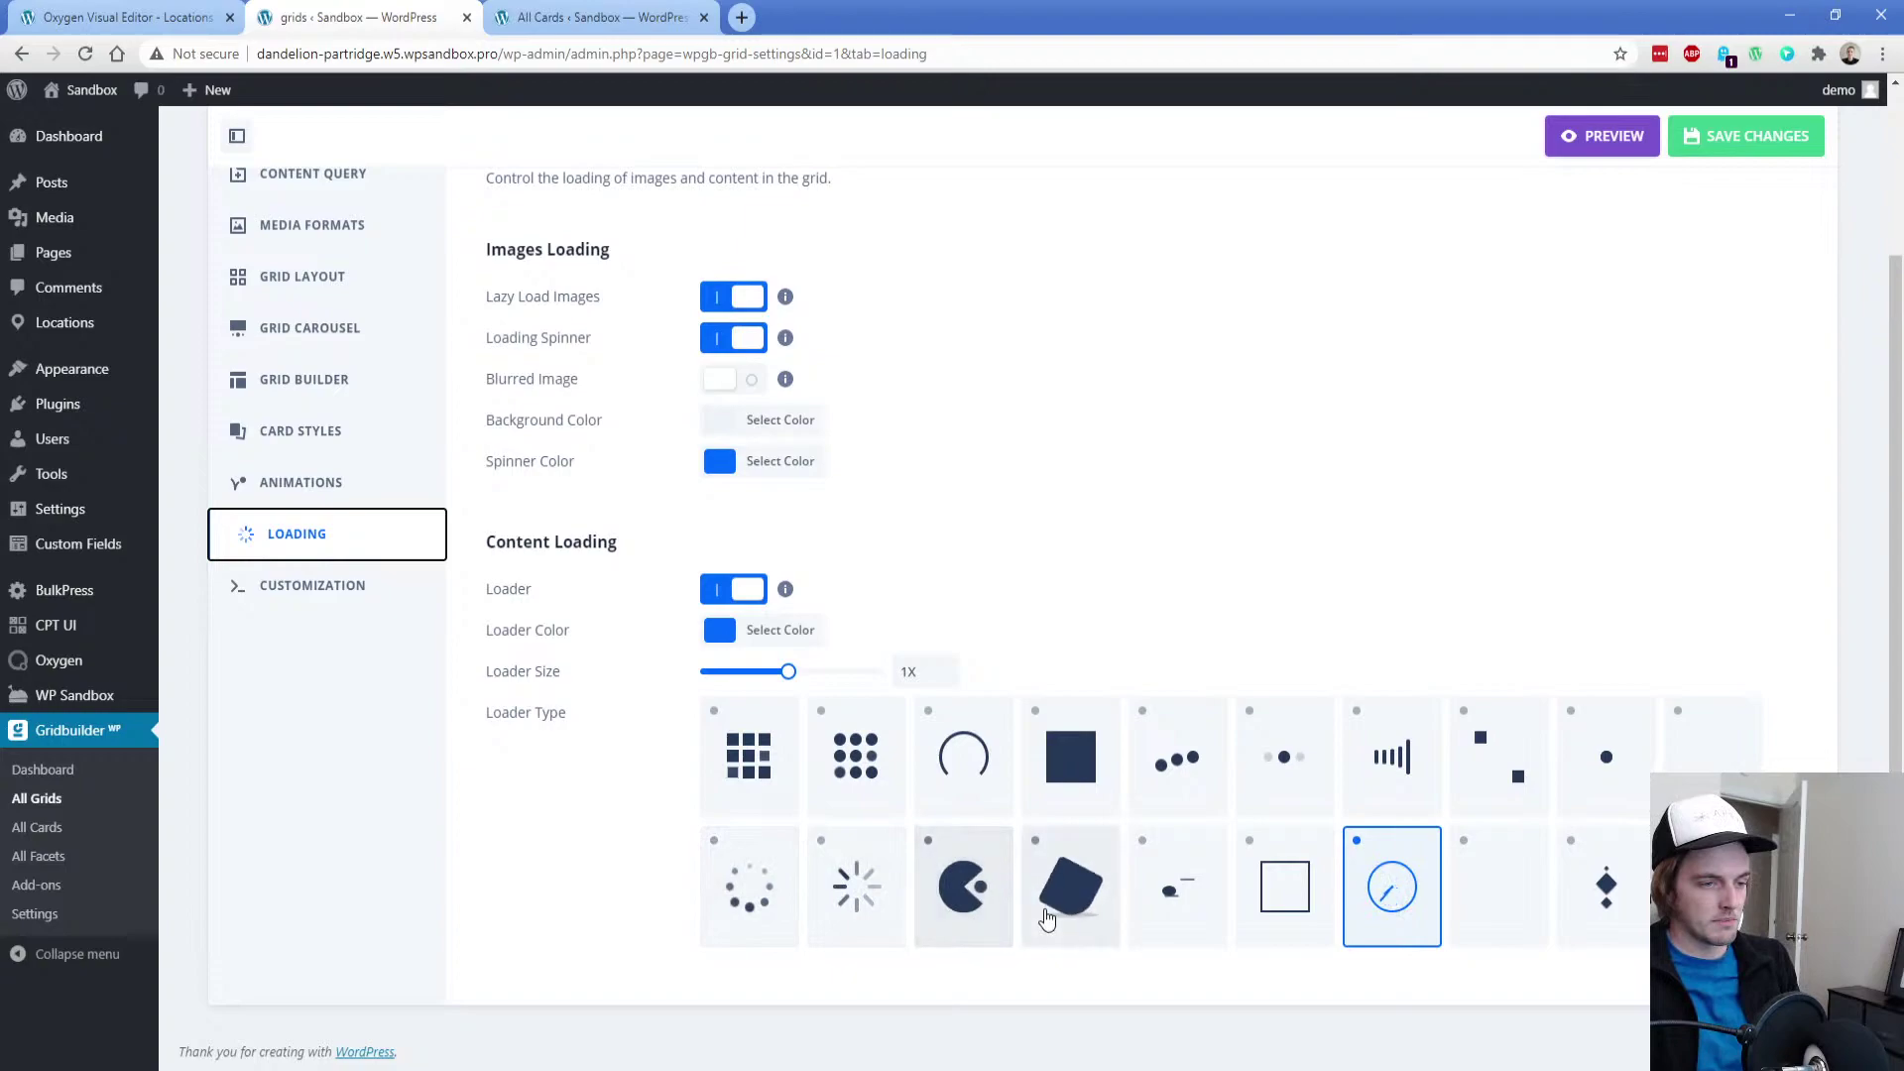
click(969, 907)
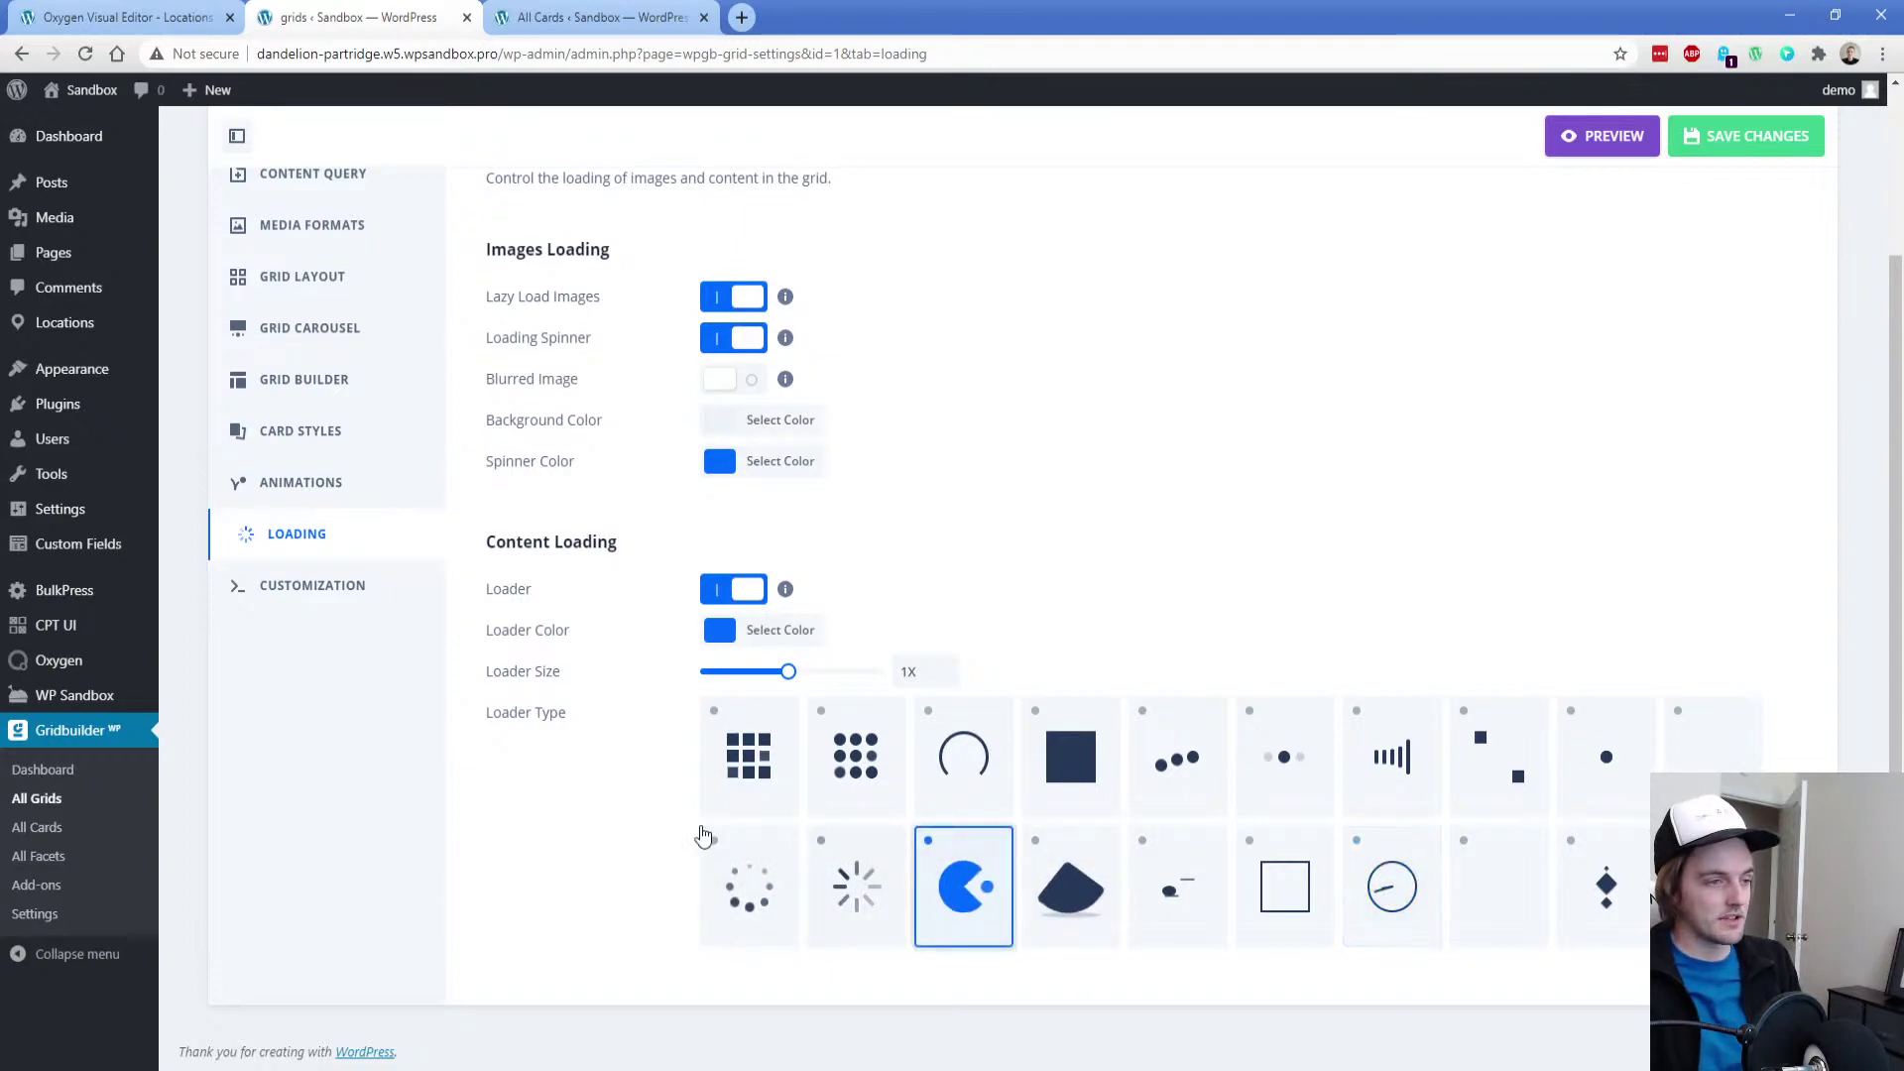
drag(789, 673, 839, 685)
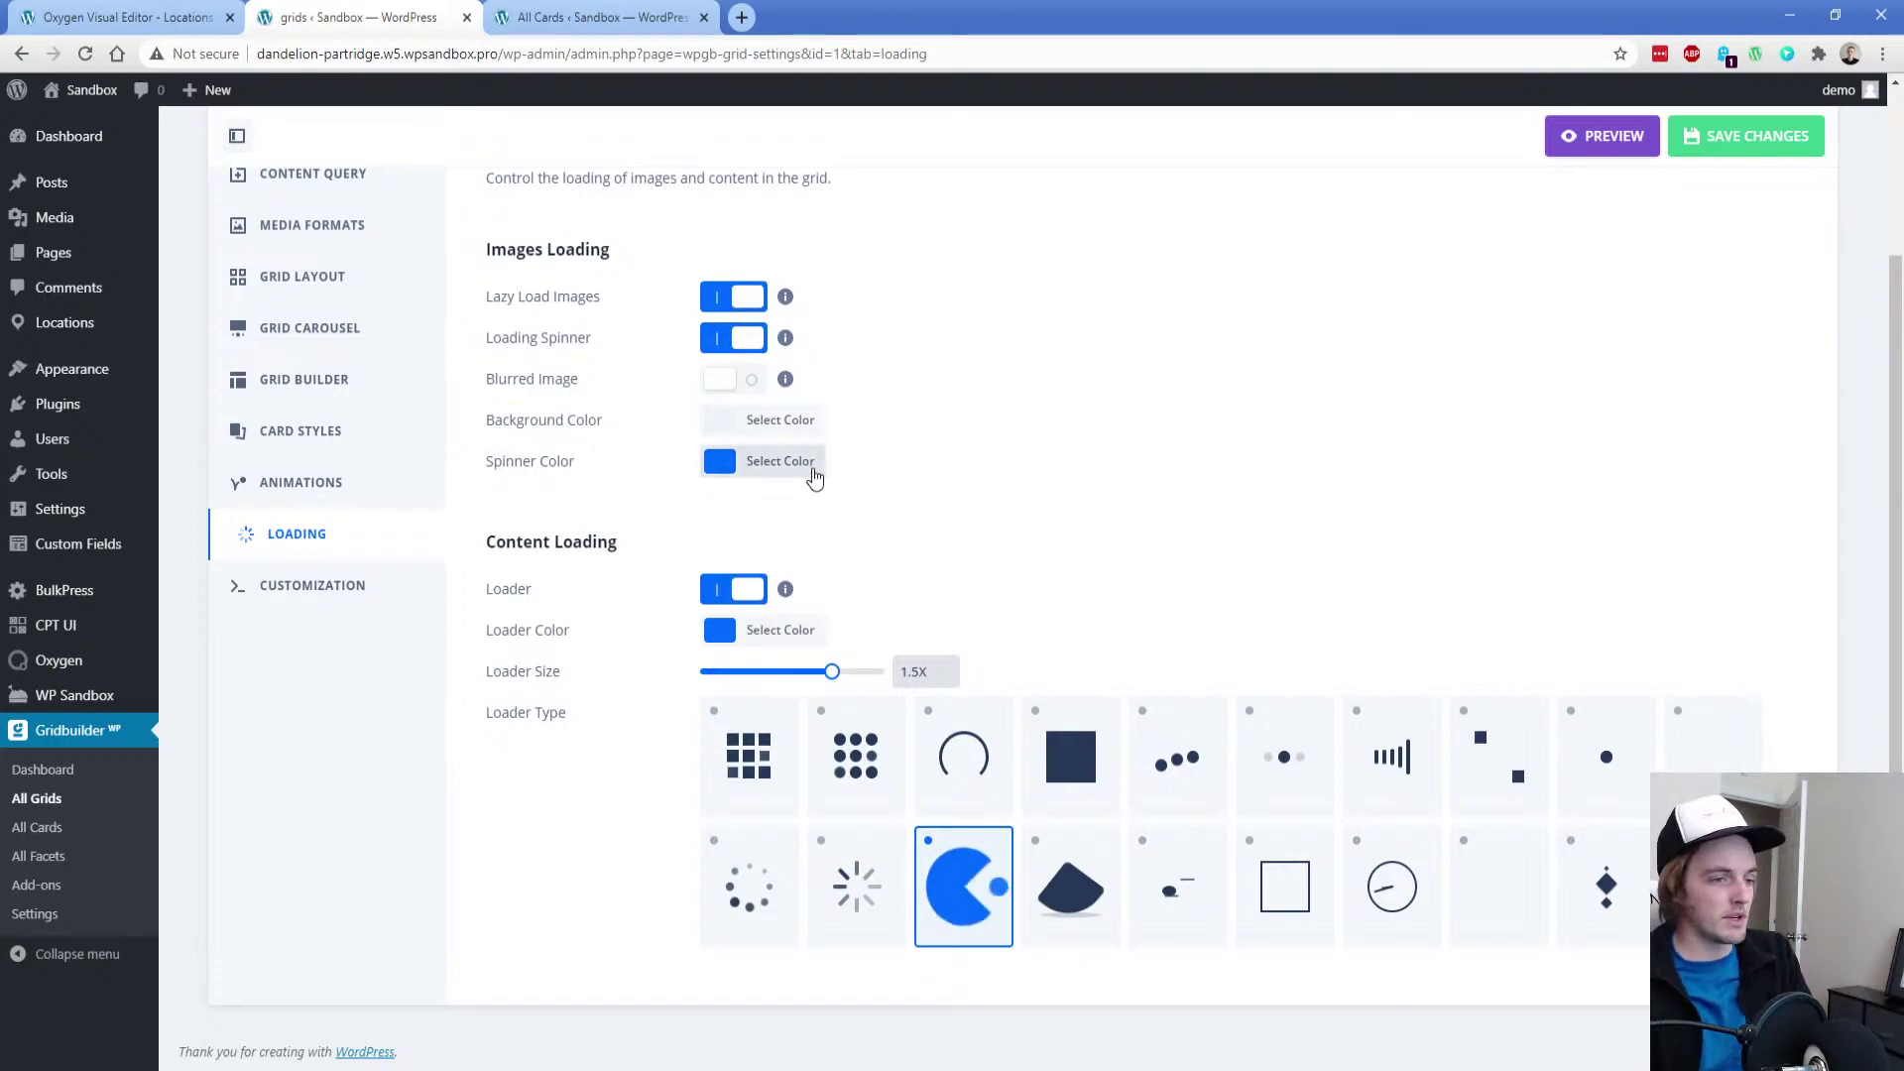
Copy the global Orange color value #ffa100 from the Oxygen editor and return to the grid's loading settings
click(185, 8)
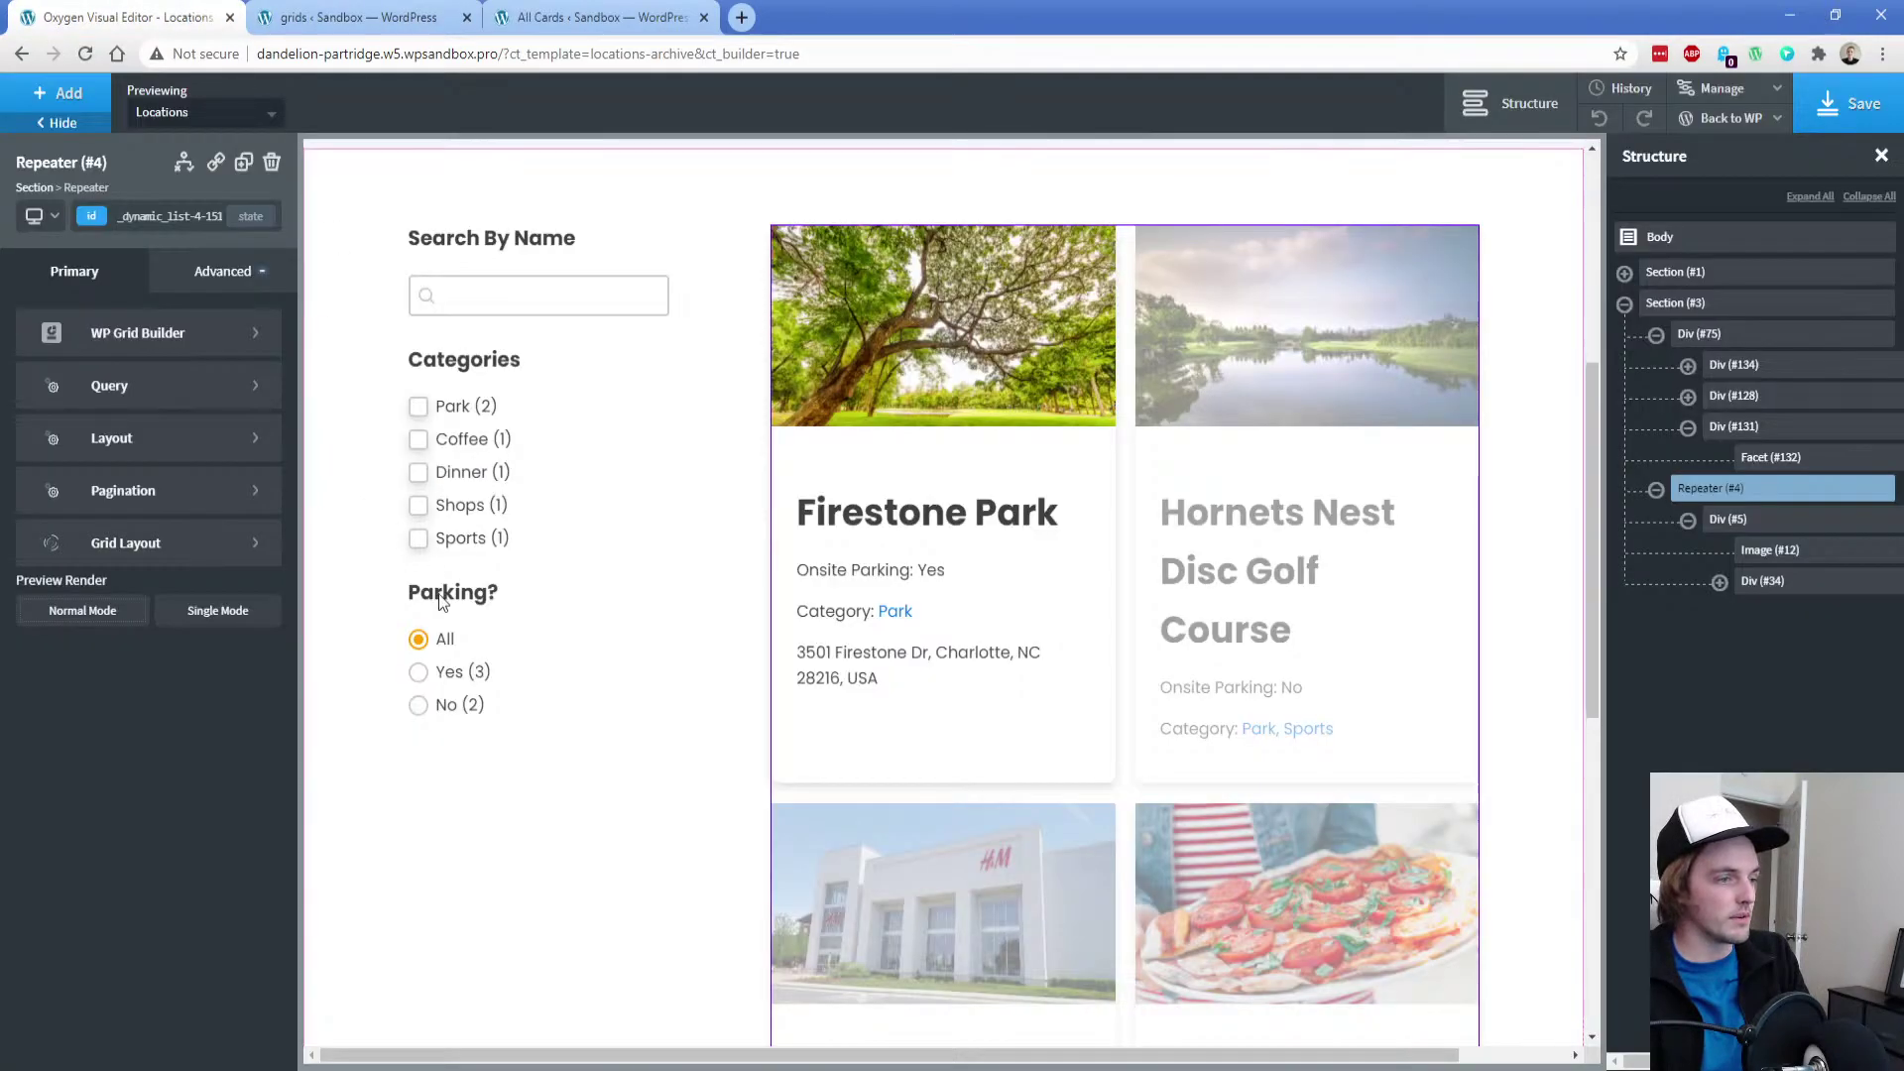
click(1721, 89)
click(1725, 119)
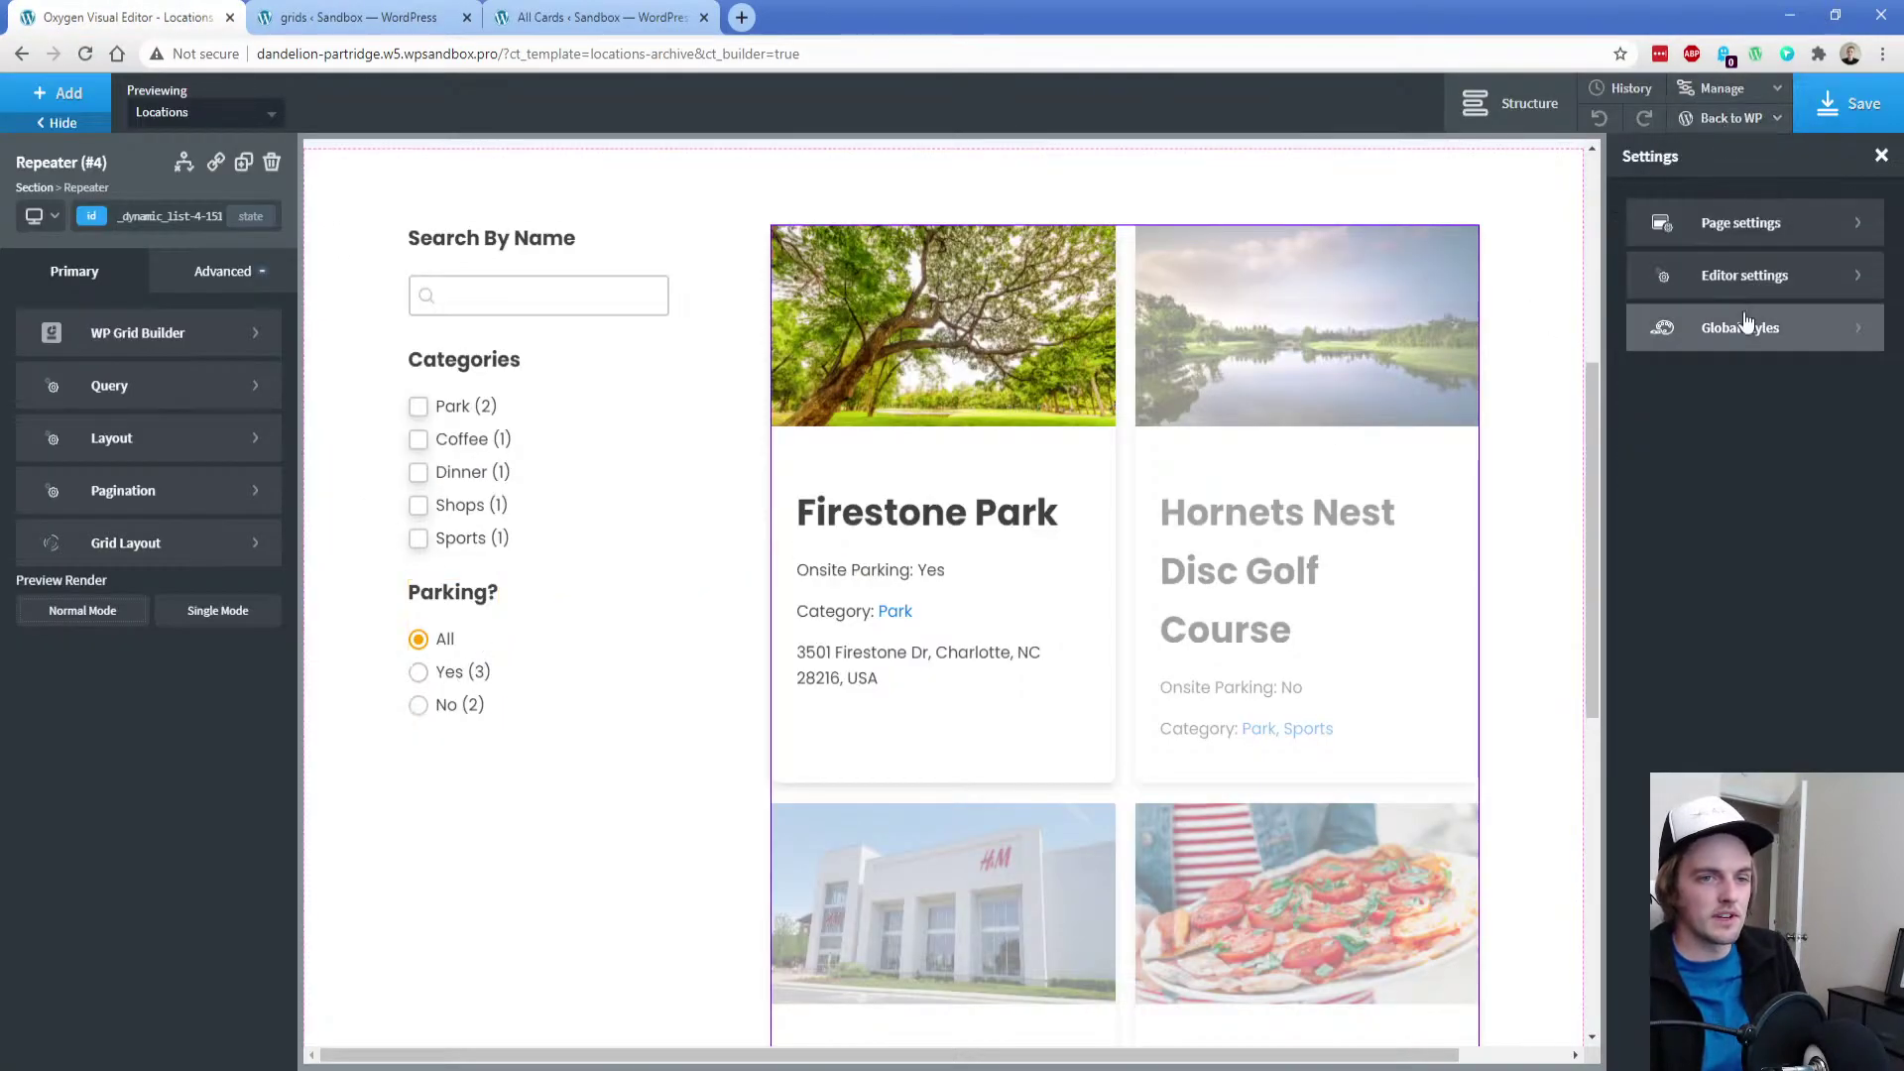
click(1676, 324)
click(1735, 283)
click(1747, 279)
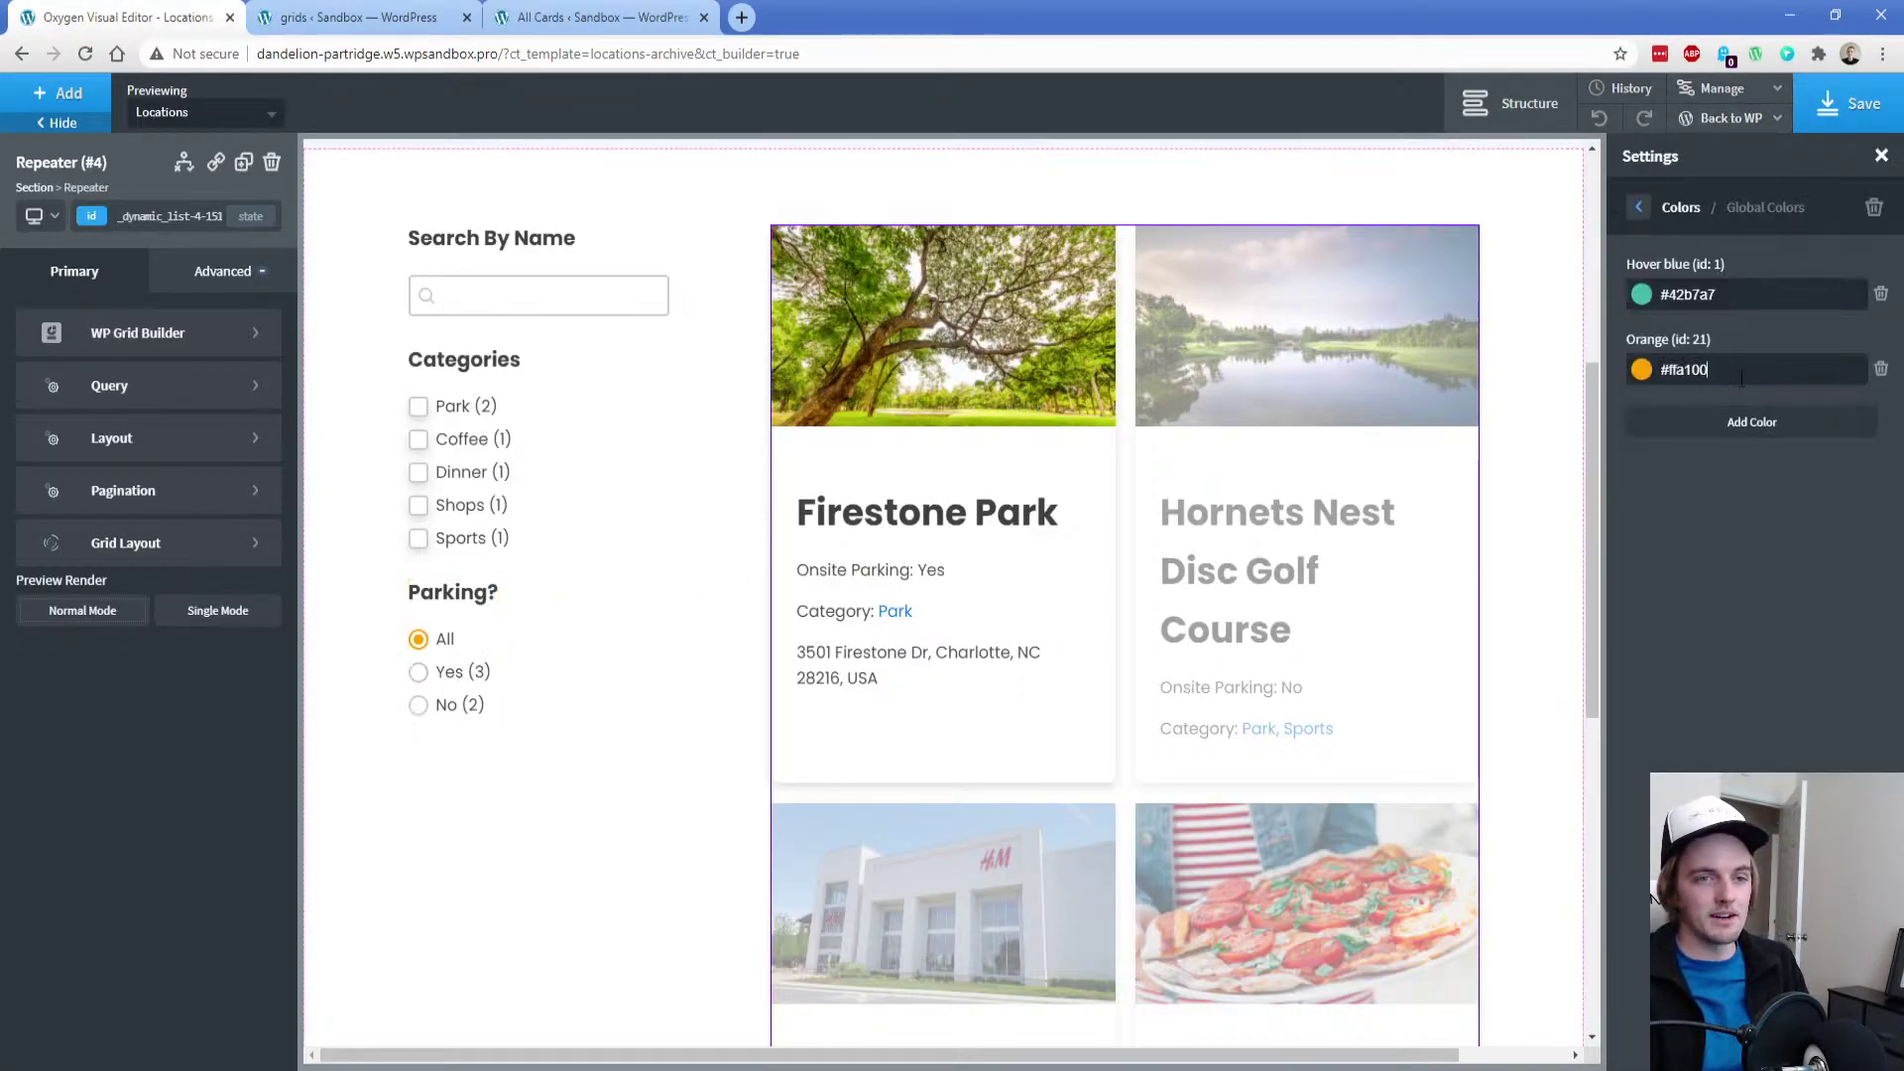
click(508, 14)
click(397, 10)
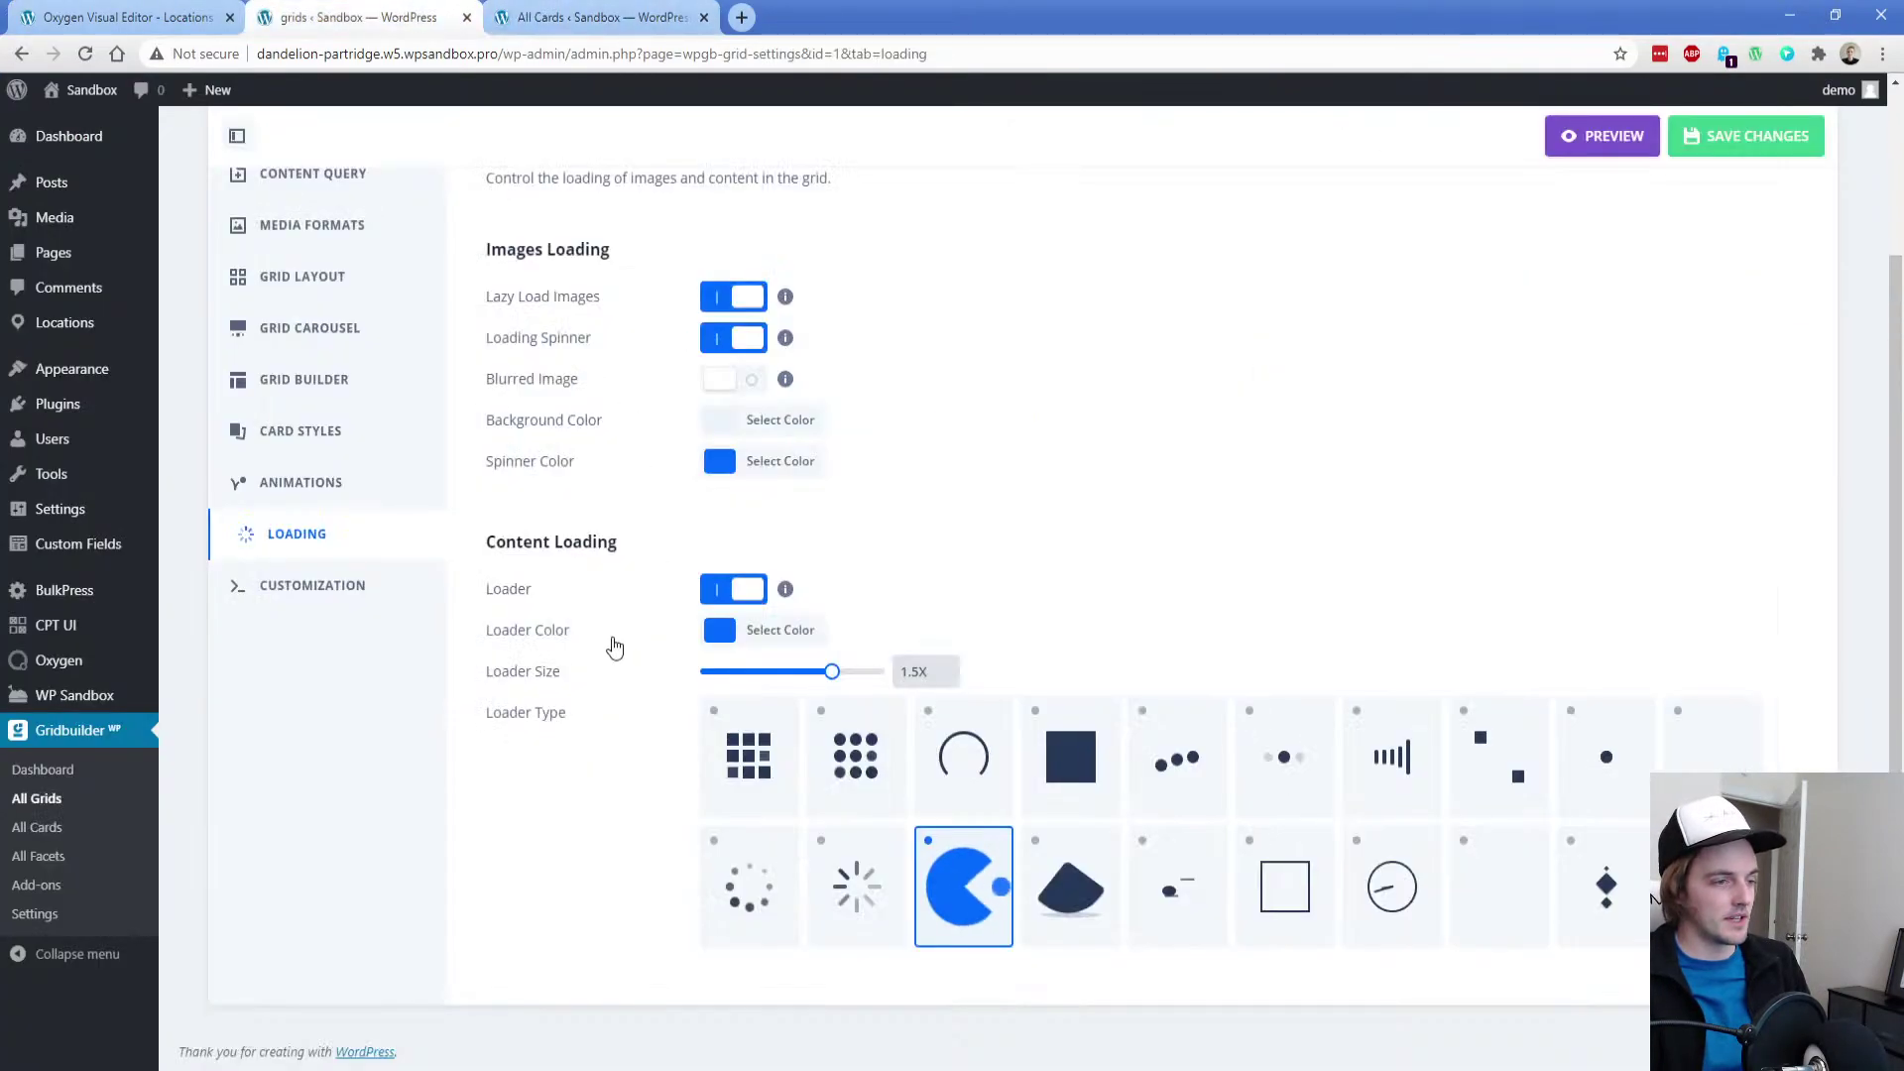
Paste #ffa100 as the spinner color for image loading
click(761, 461)
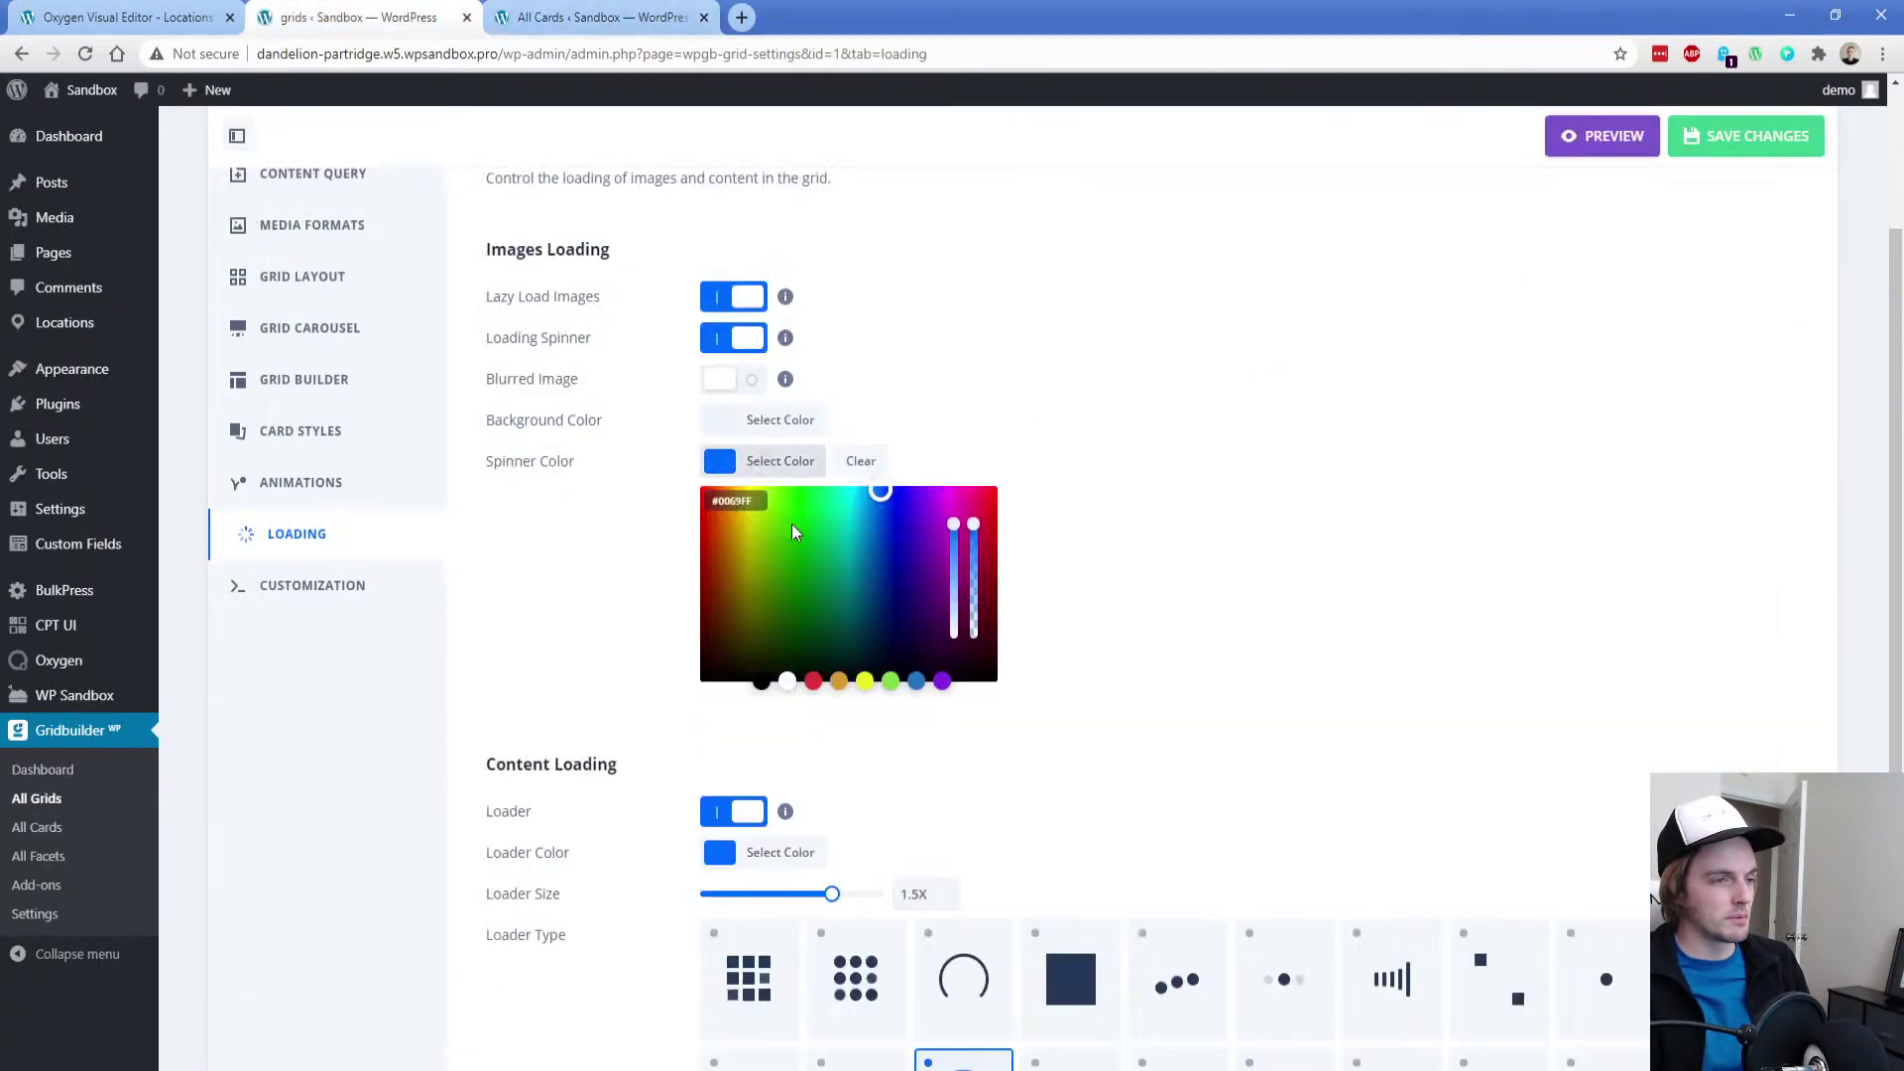
drag(752, 501, 668, 548)
key(ctrl+v)
click(653, 559)
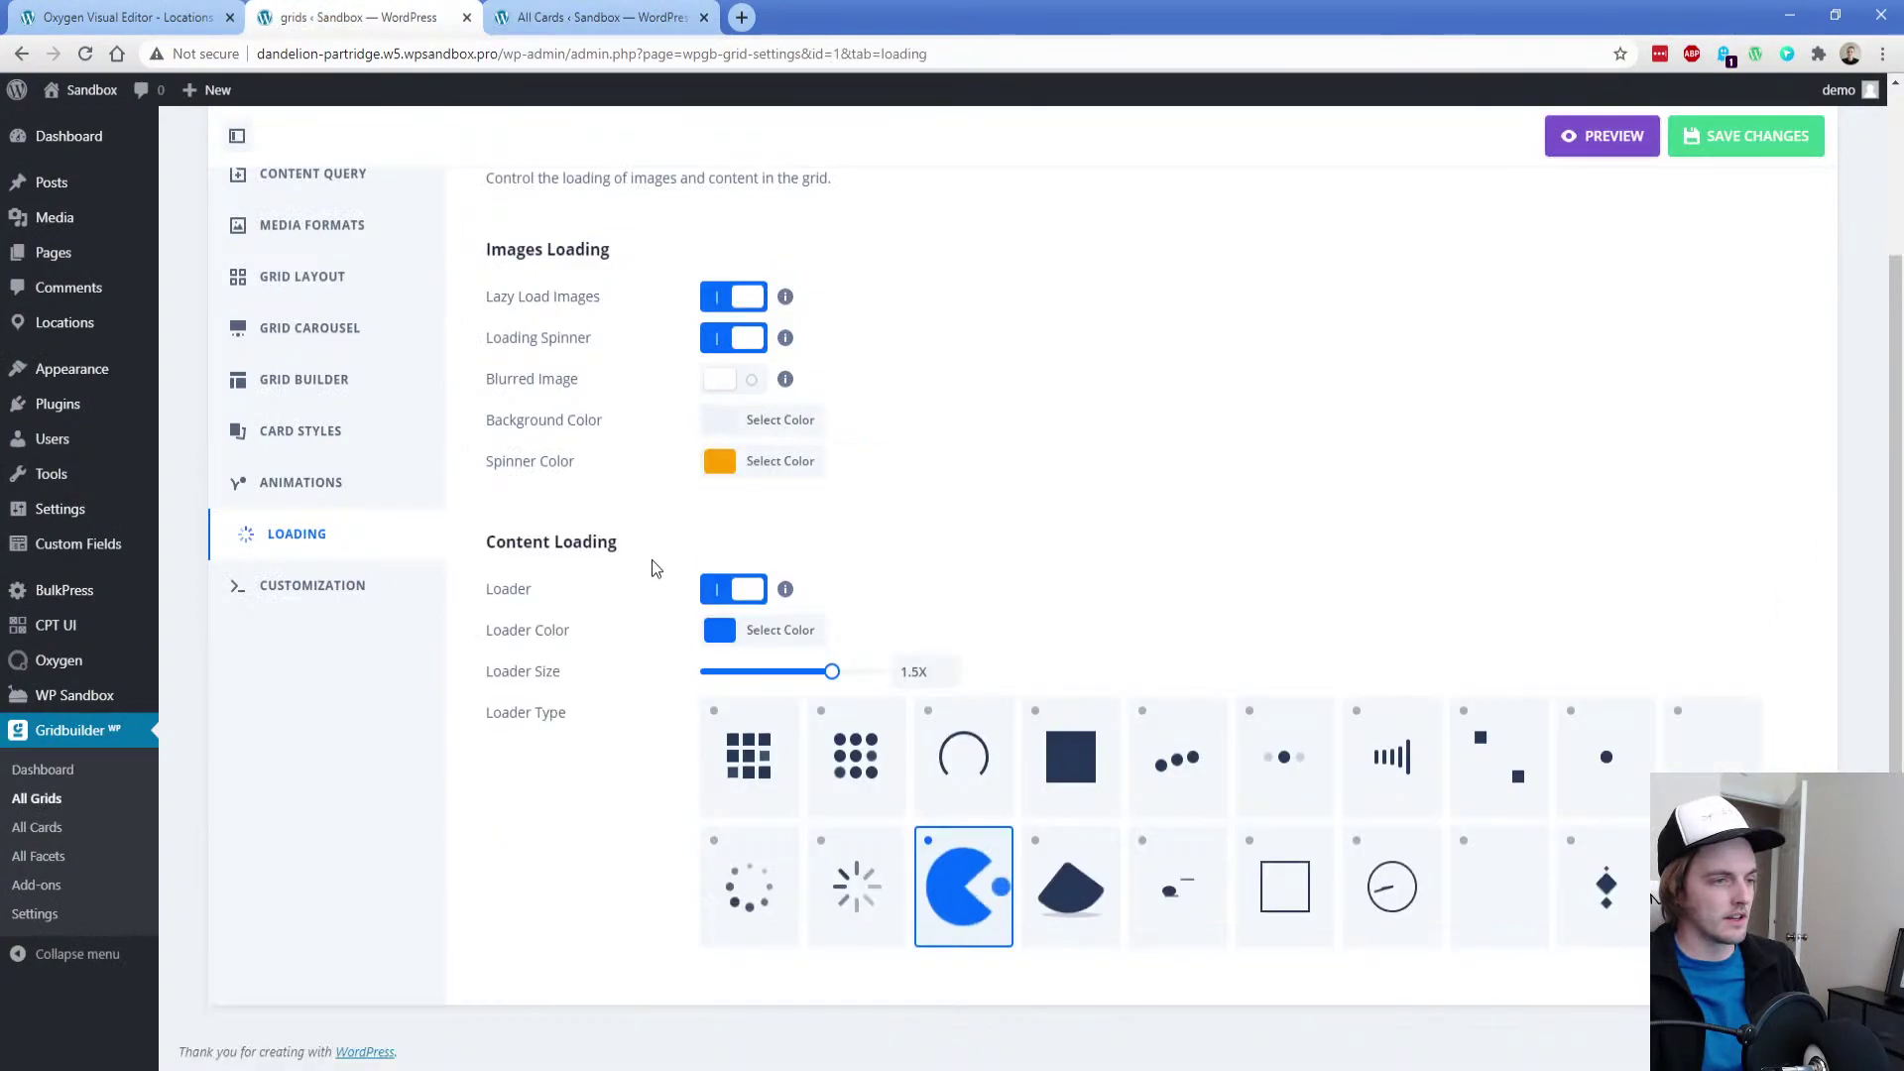
Set the content loader color to #ffa100 and save the grid
click(758, 634)
drag(751, 670, 706, 672)
key(ctrl+v)
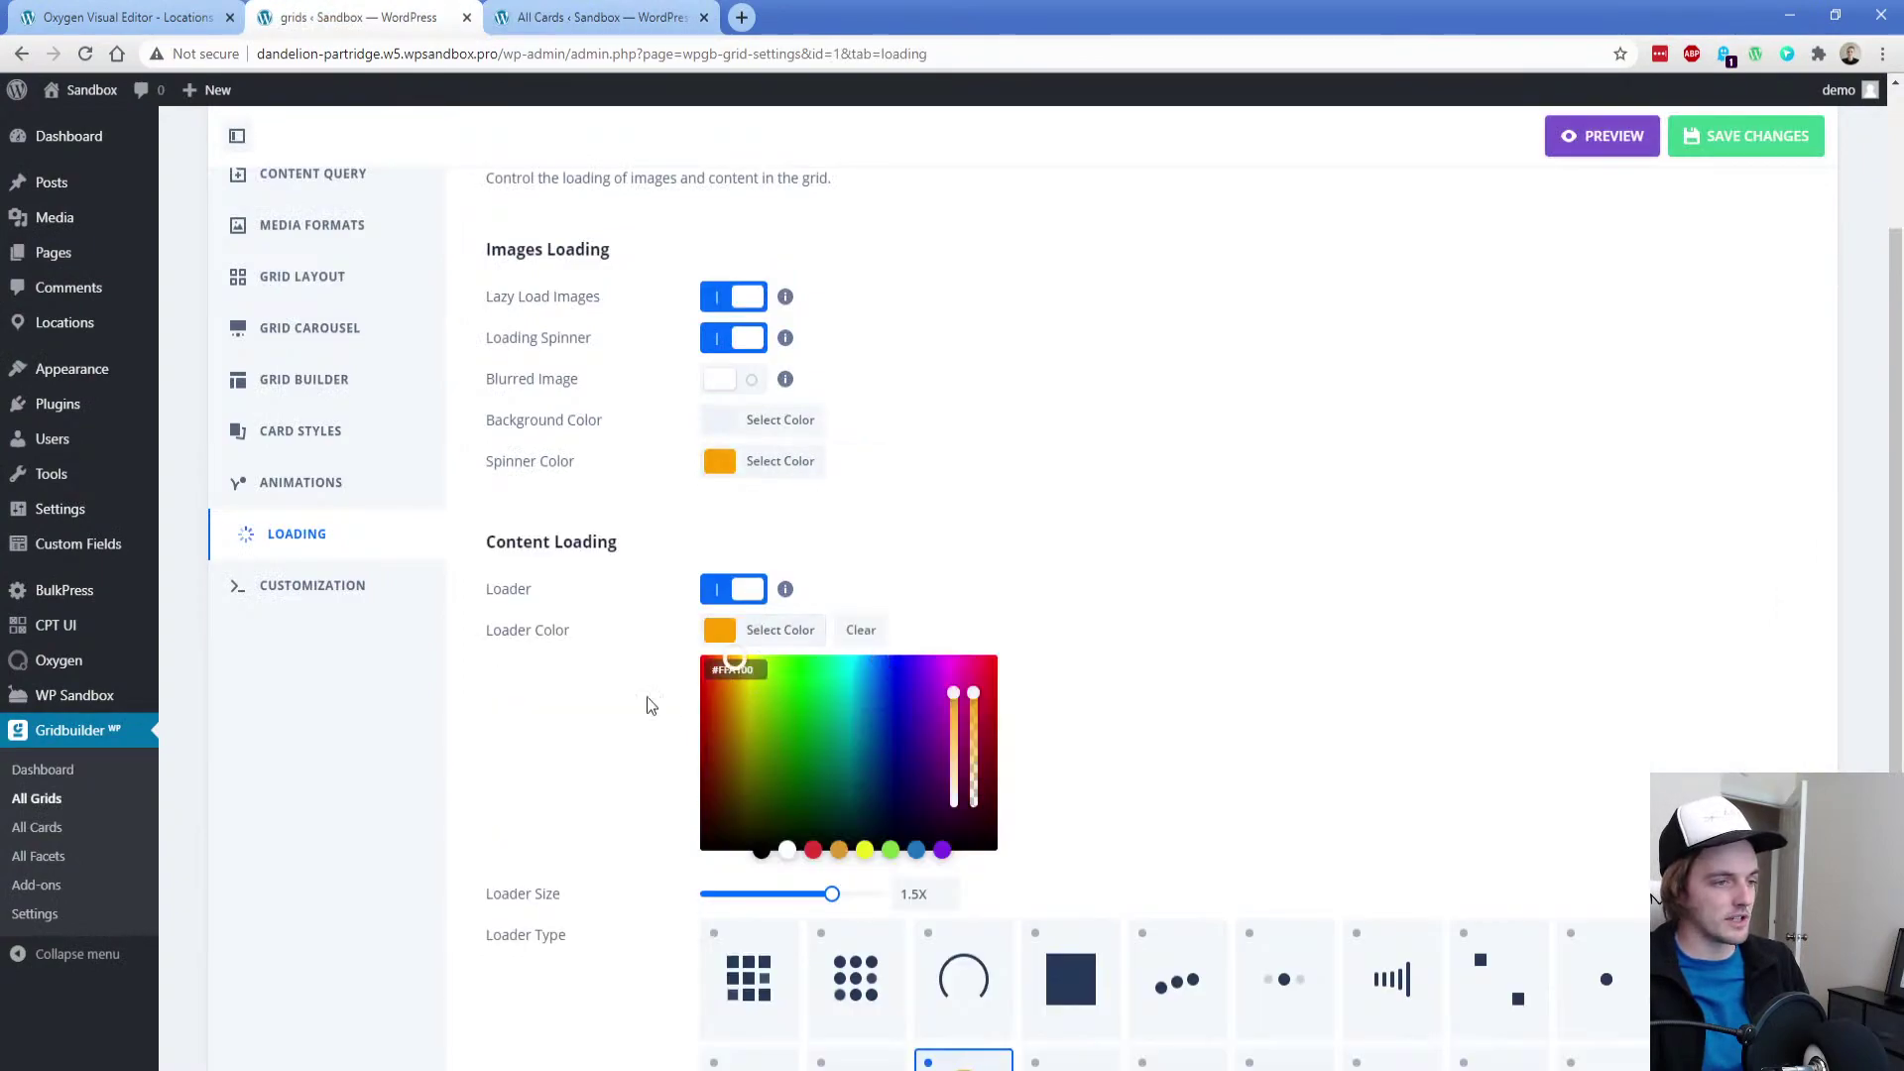
click(647, 696)
click(1778, 149)
Examine the grid's customization settings for custom CSS and JavaScript
click(306, 583)
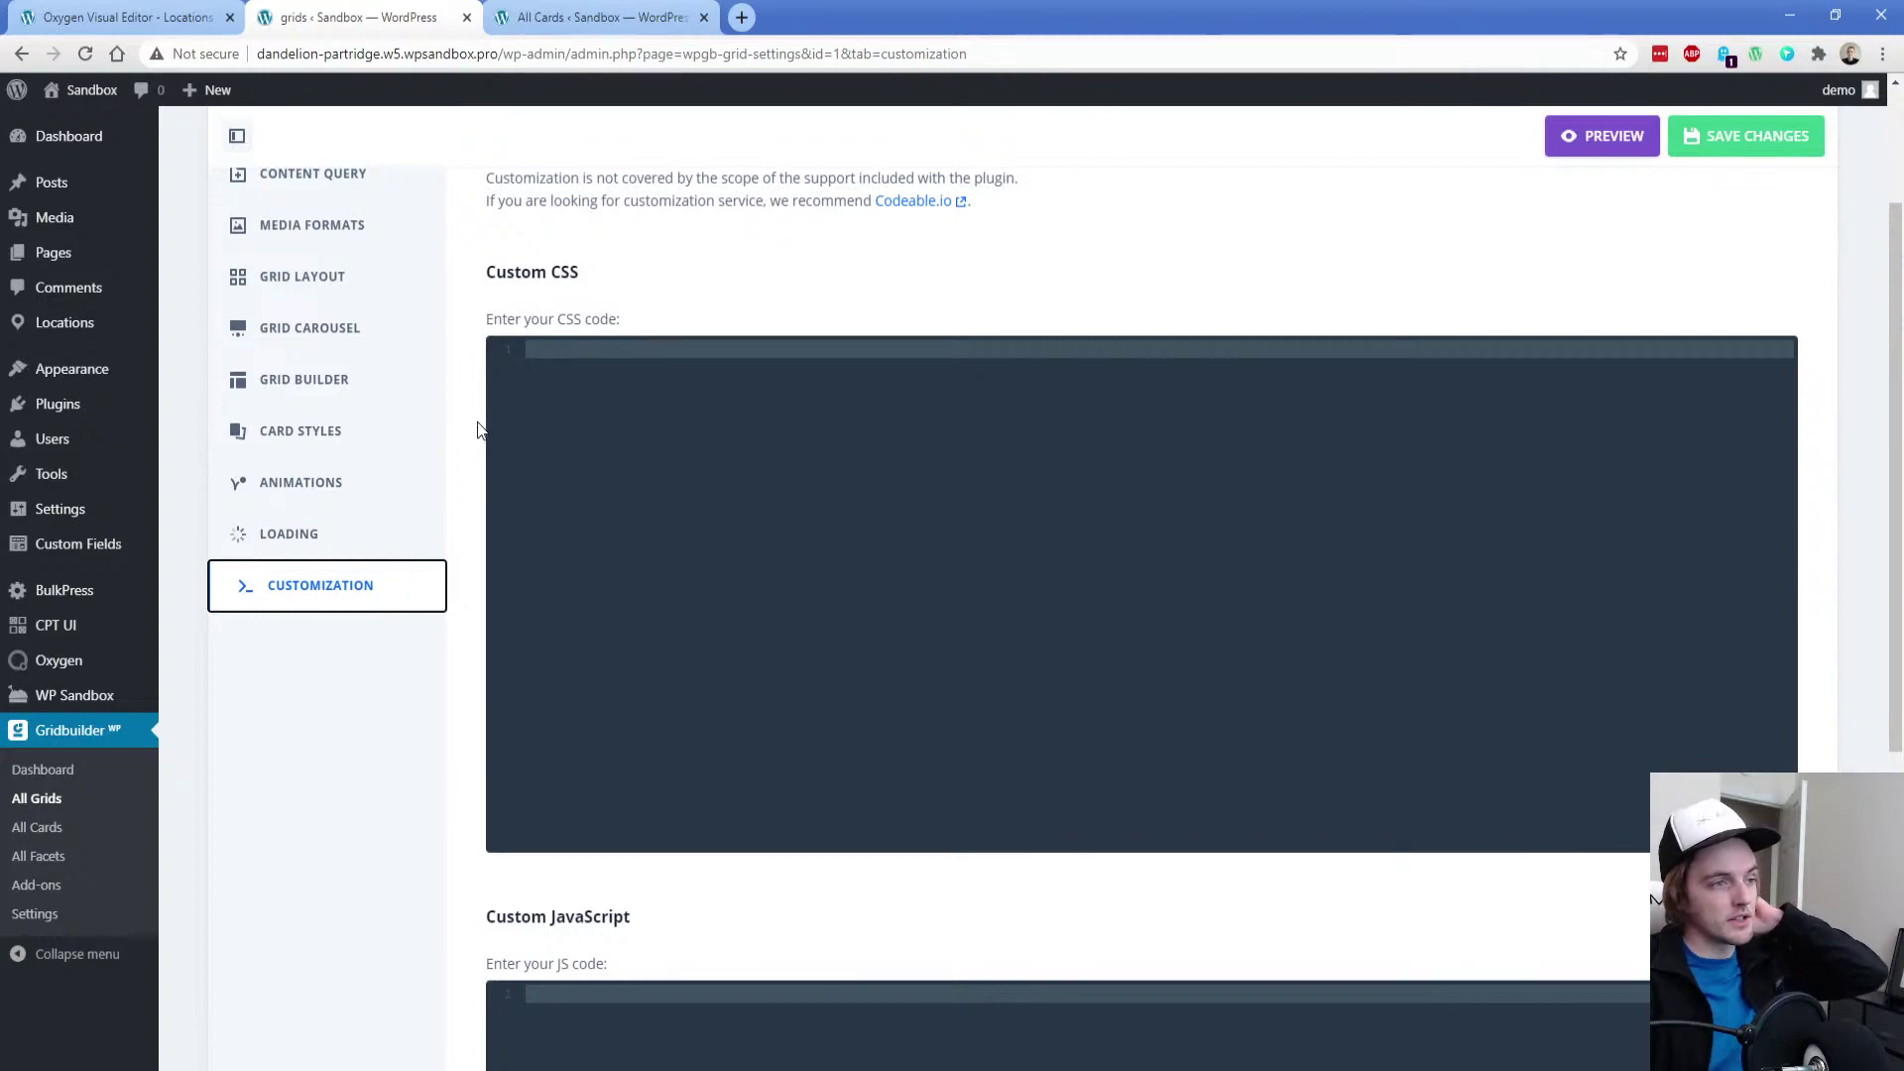
scroll(475, 428, down, 4)
scroll(475, 429, down, 2)
scroll(432, 603, up, 8)
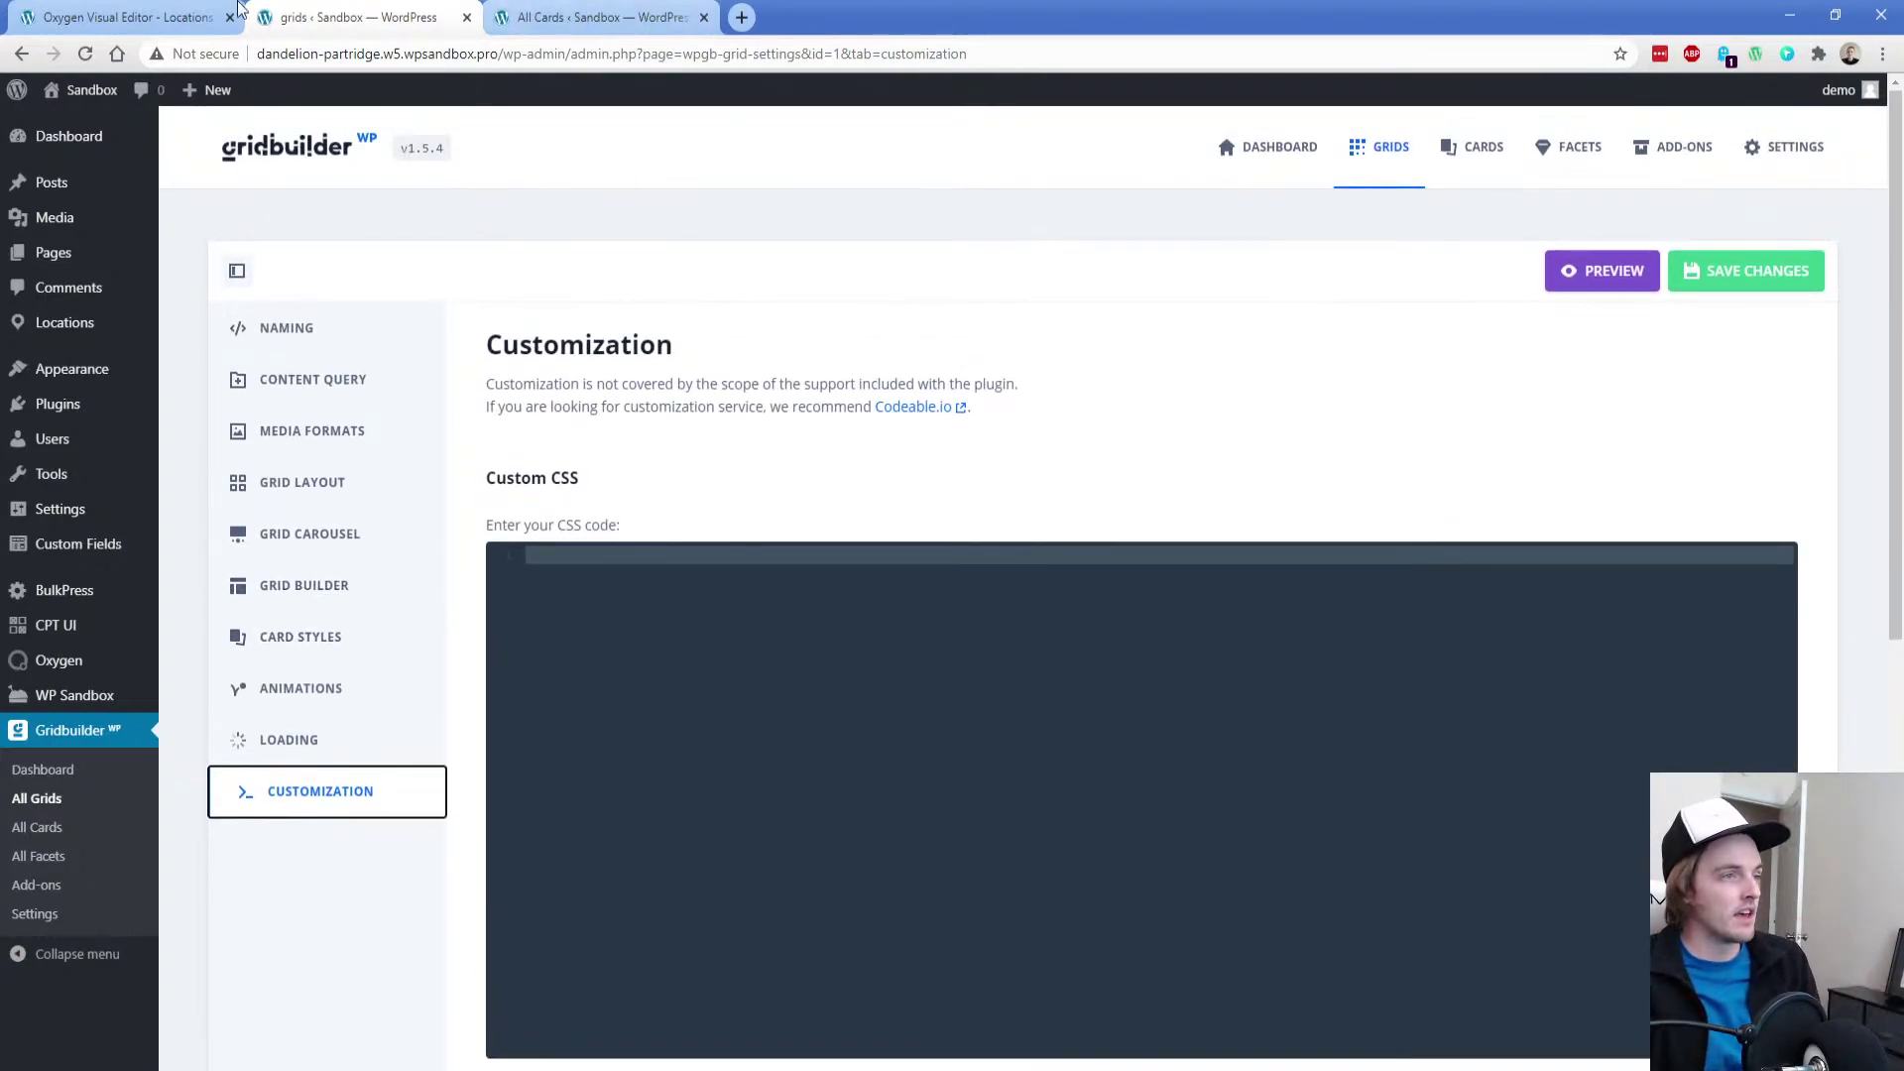
Switch to the Oxygen editor, save the Locations archive template and bring back its element structure
key(ctrl+Page_Up)
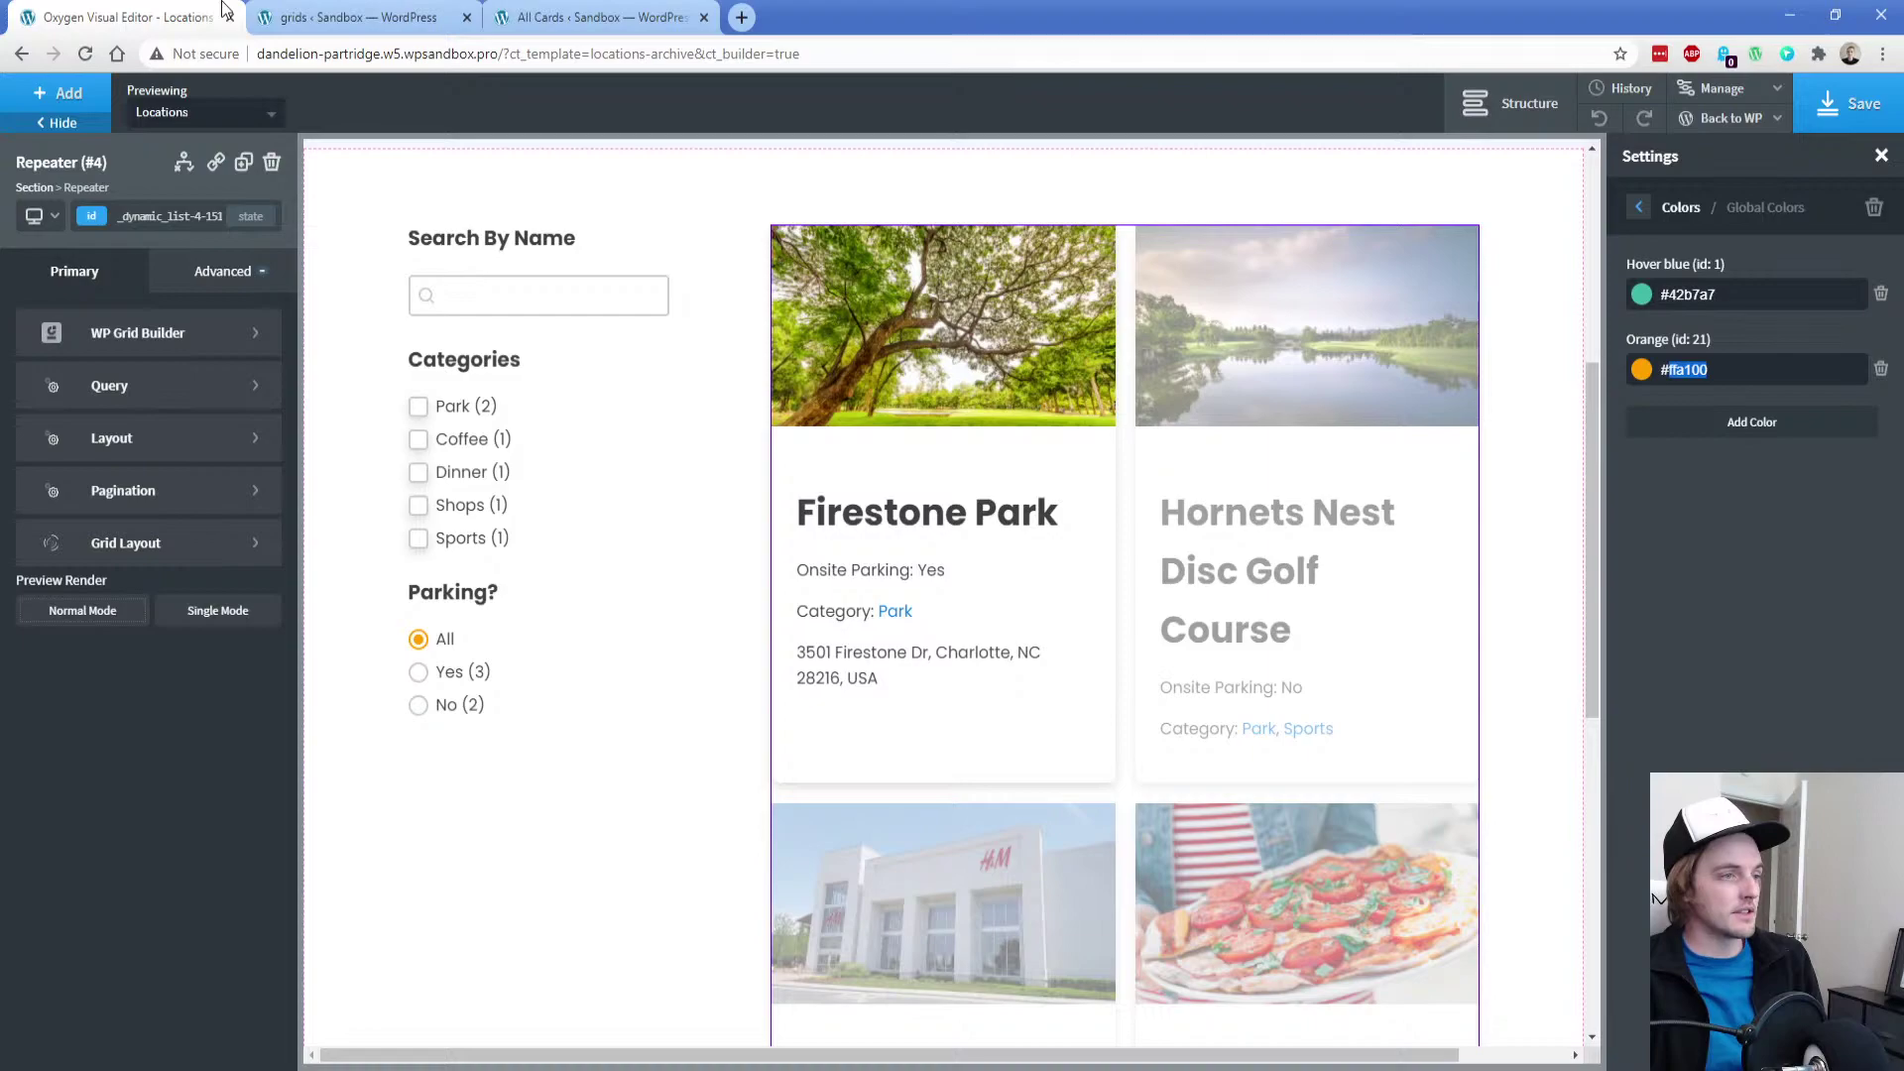
click(1856, 103)
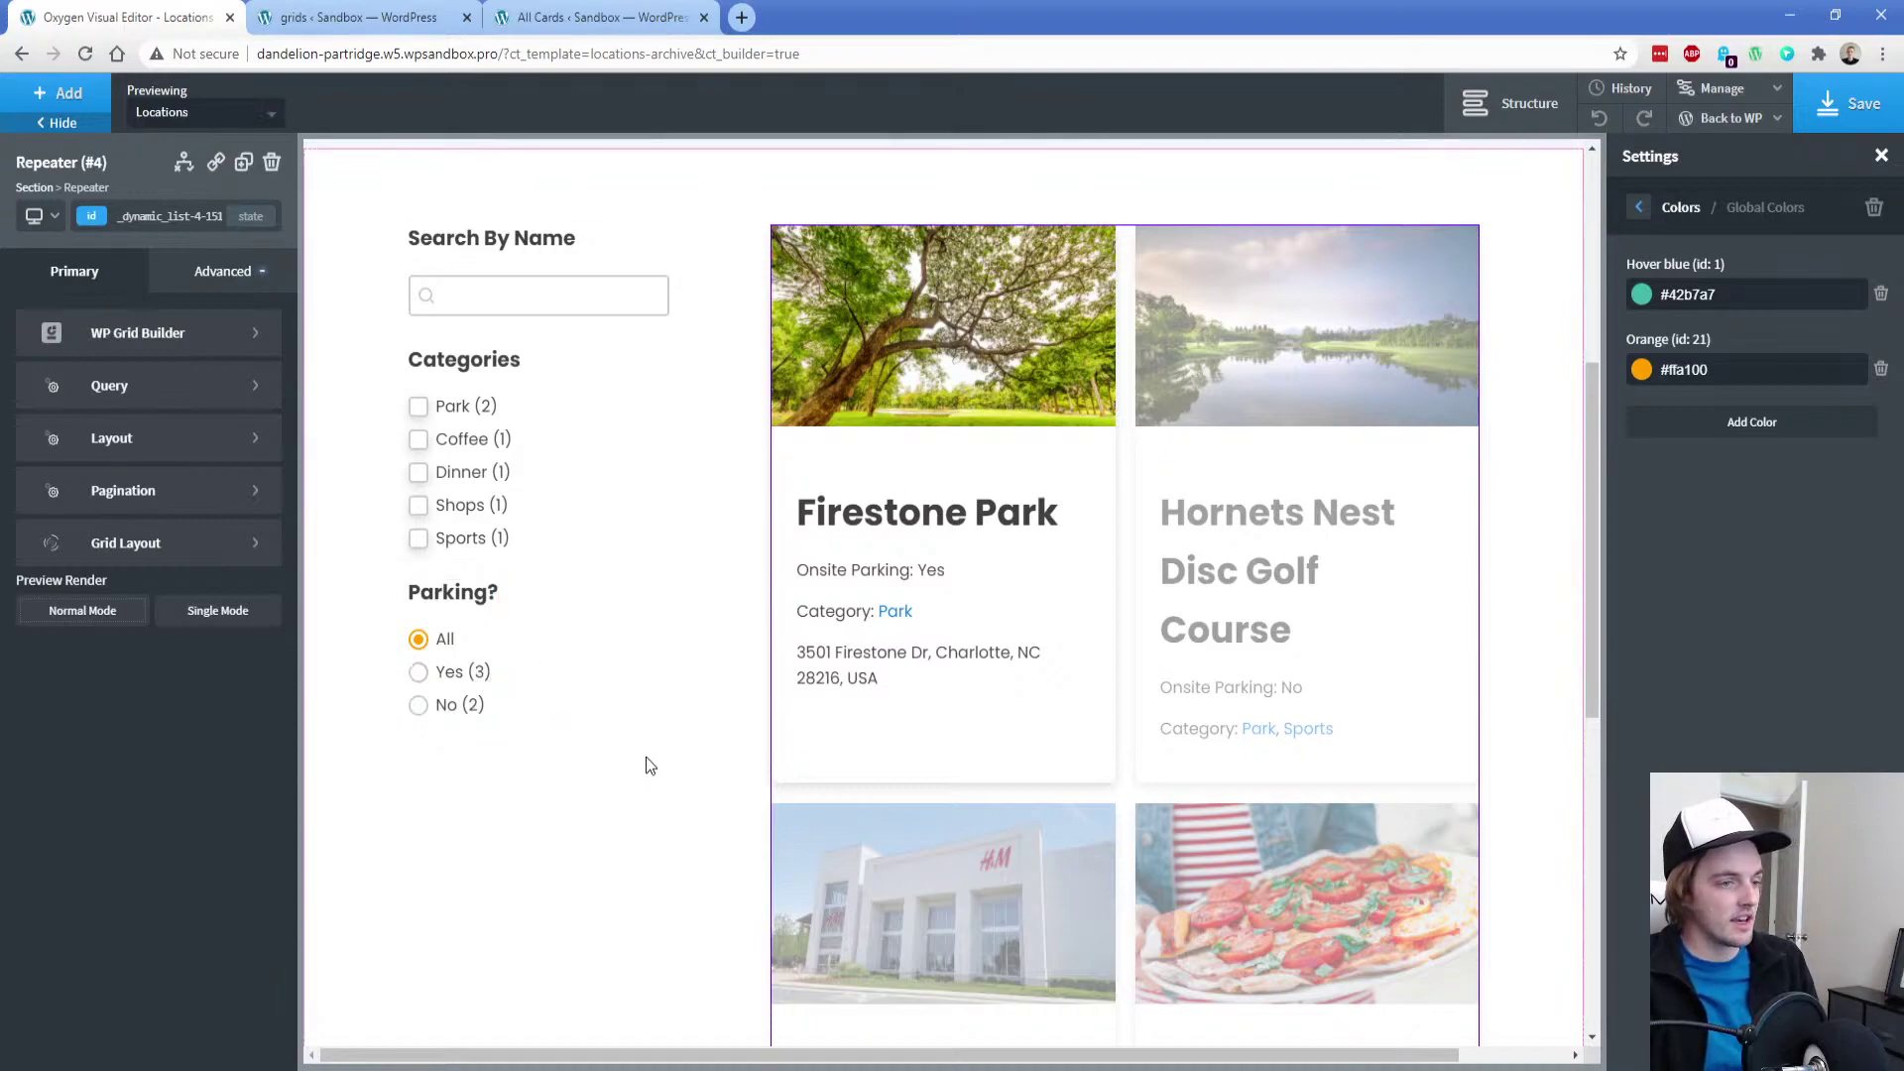
click(1528, 105)
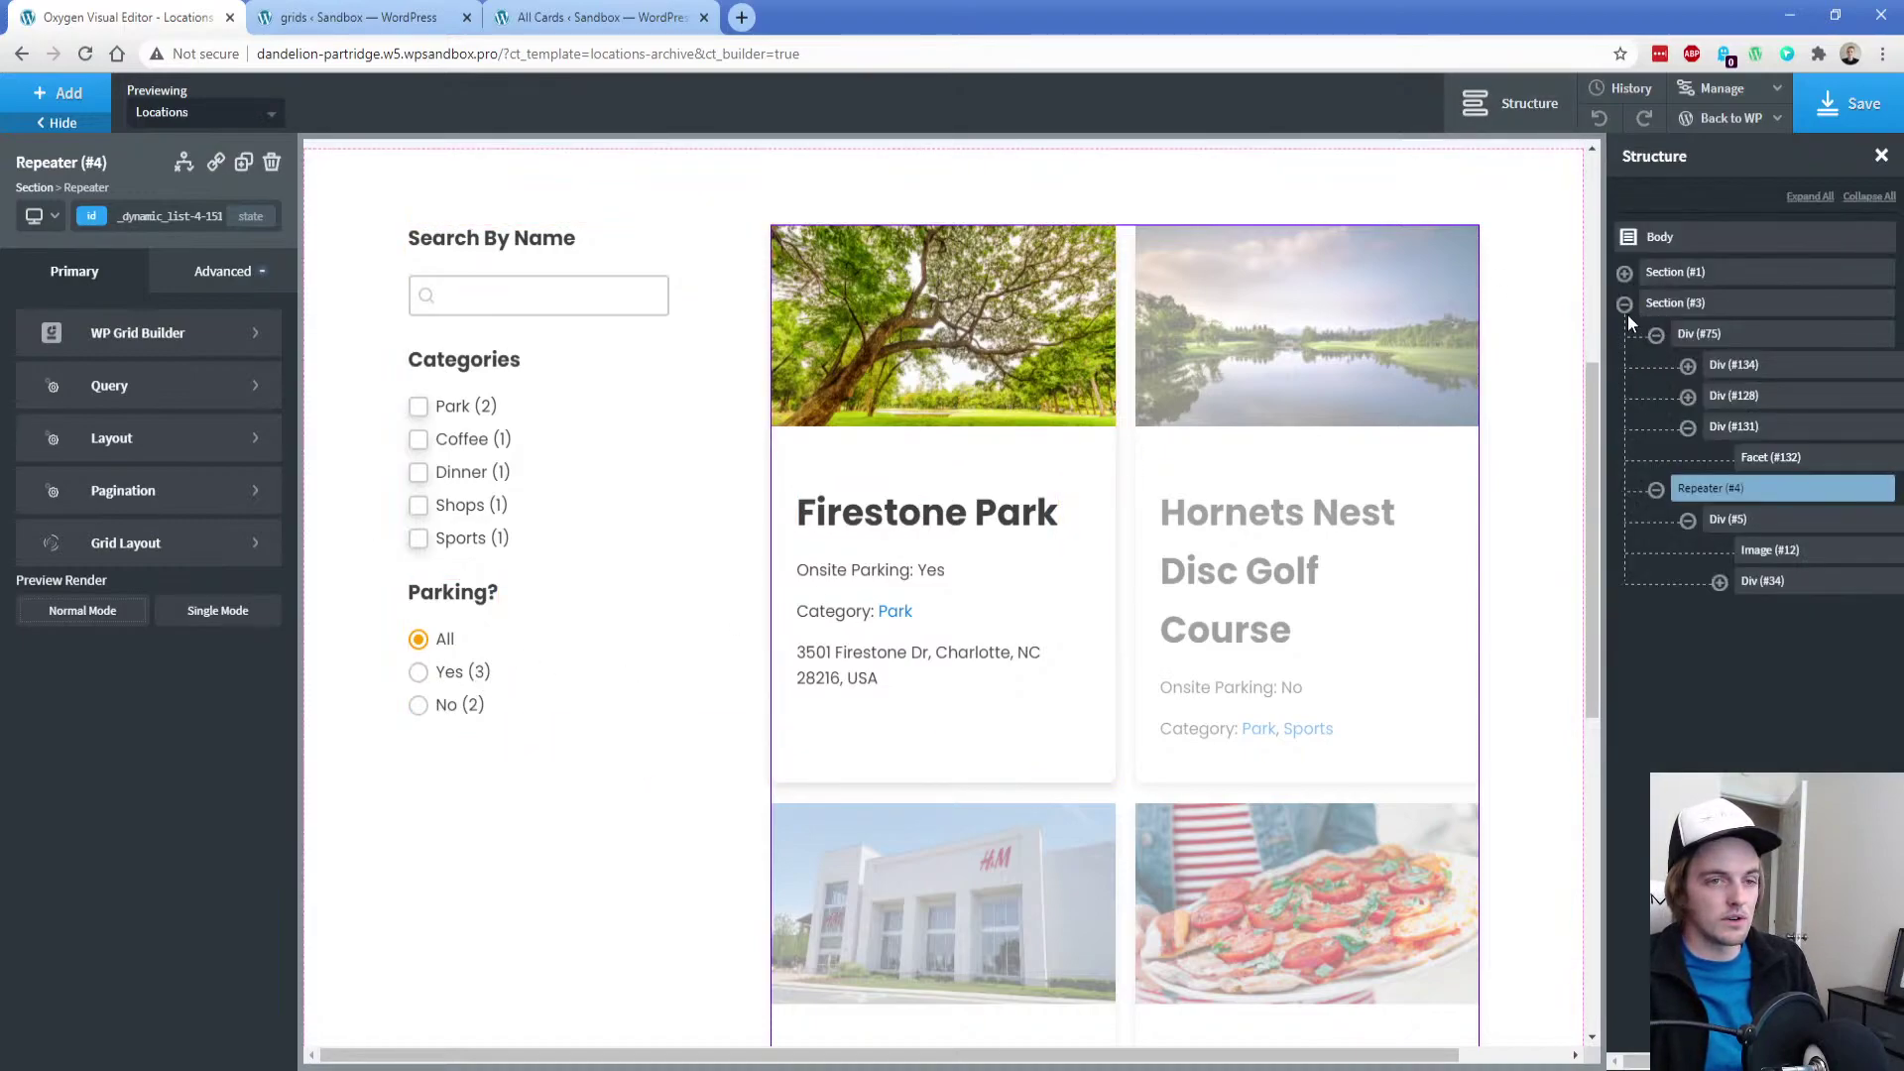
click(1859, 121)
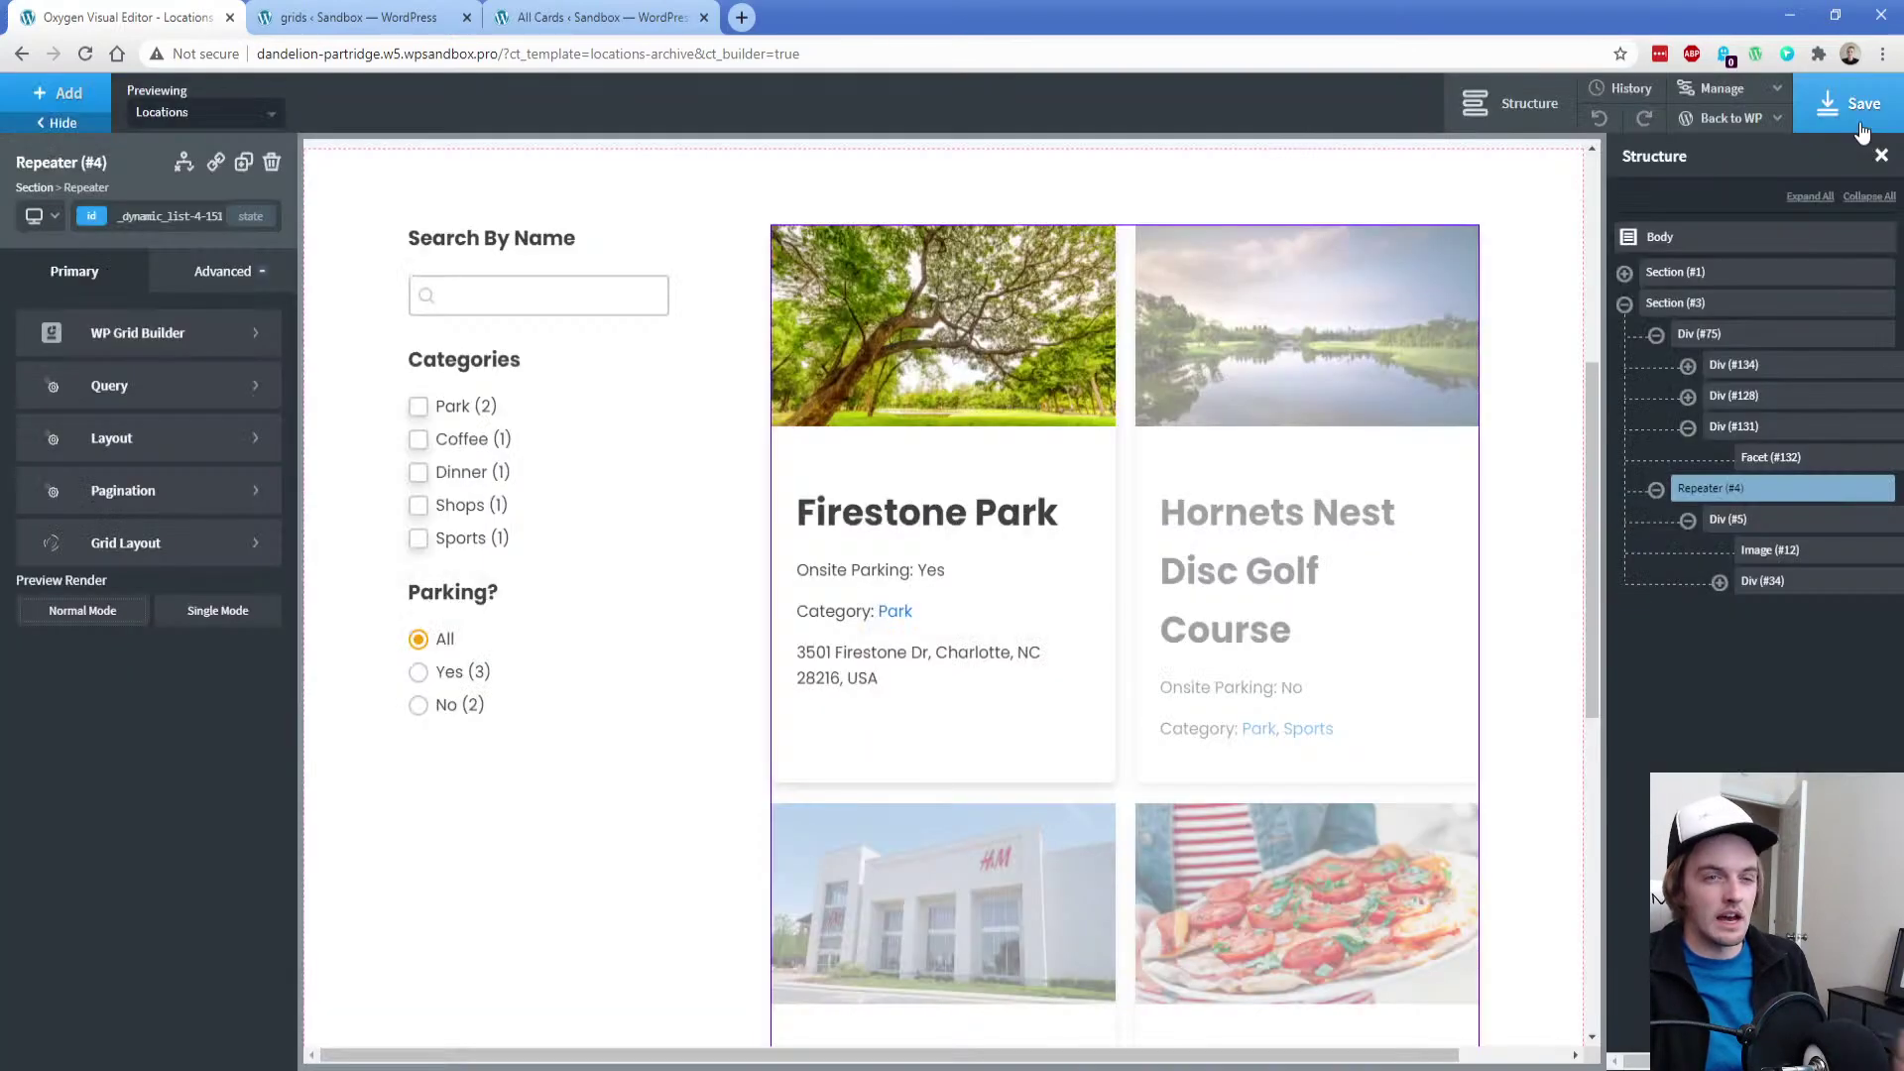
Collapse Section (#3) and add an empty section after it, then reopen the component list
click(1625, 304)
click(61, 123)
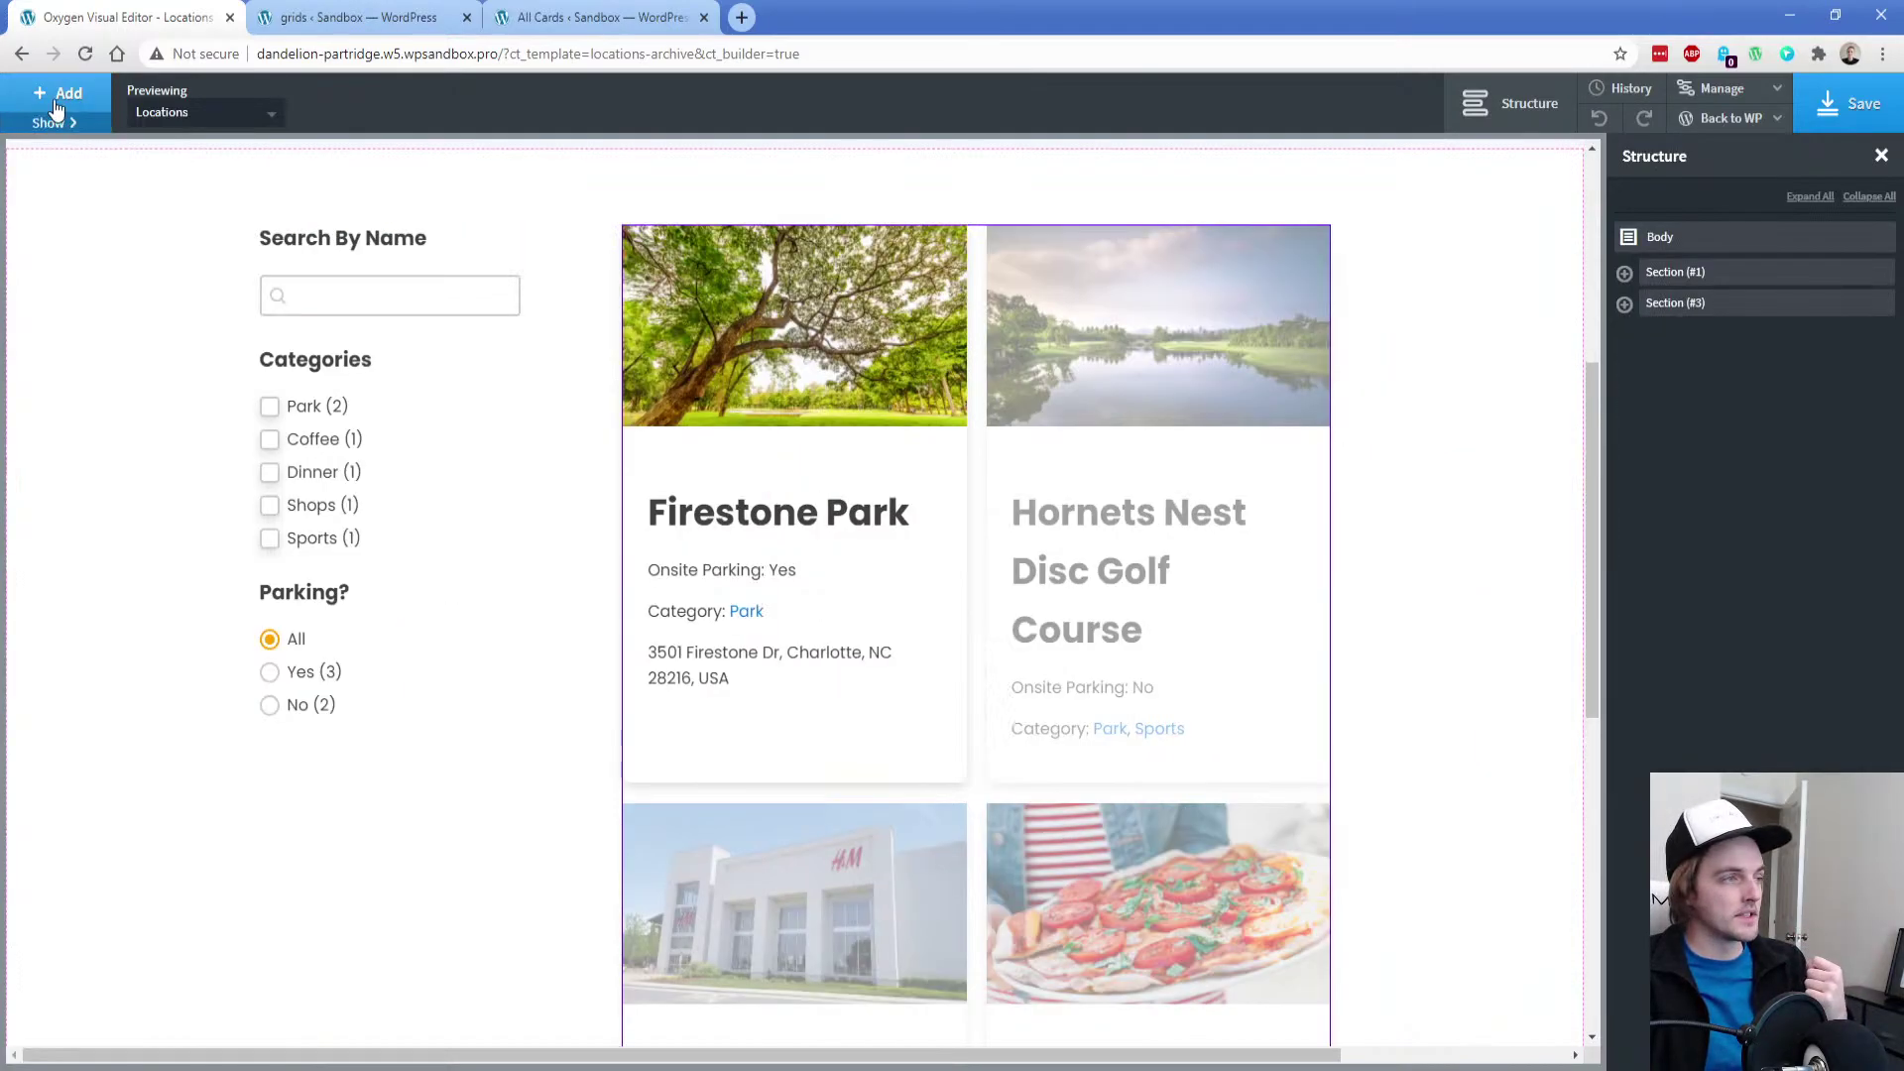
click(54, 129)
click(63, 212)
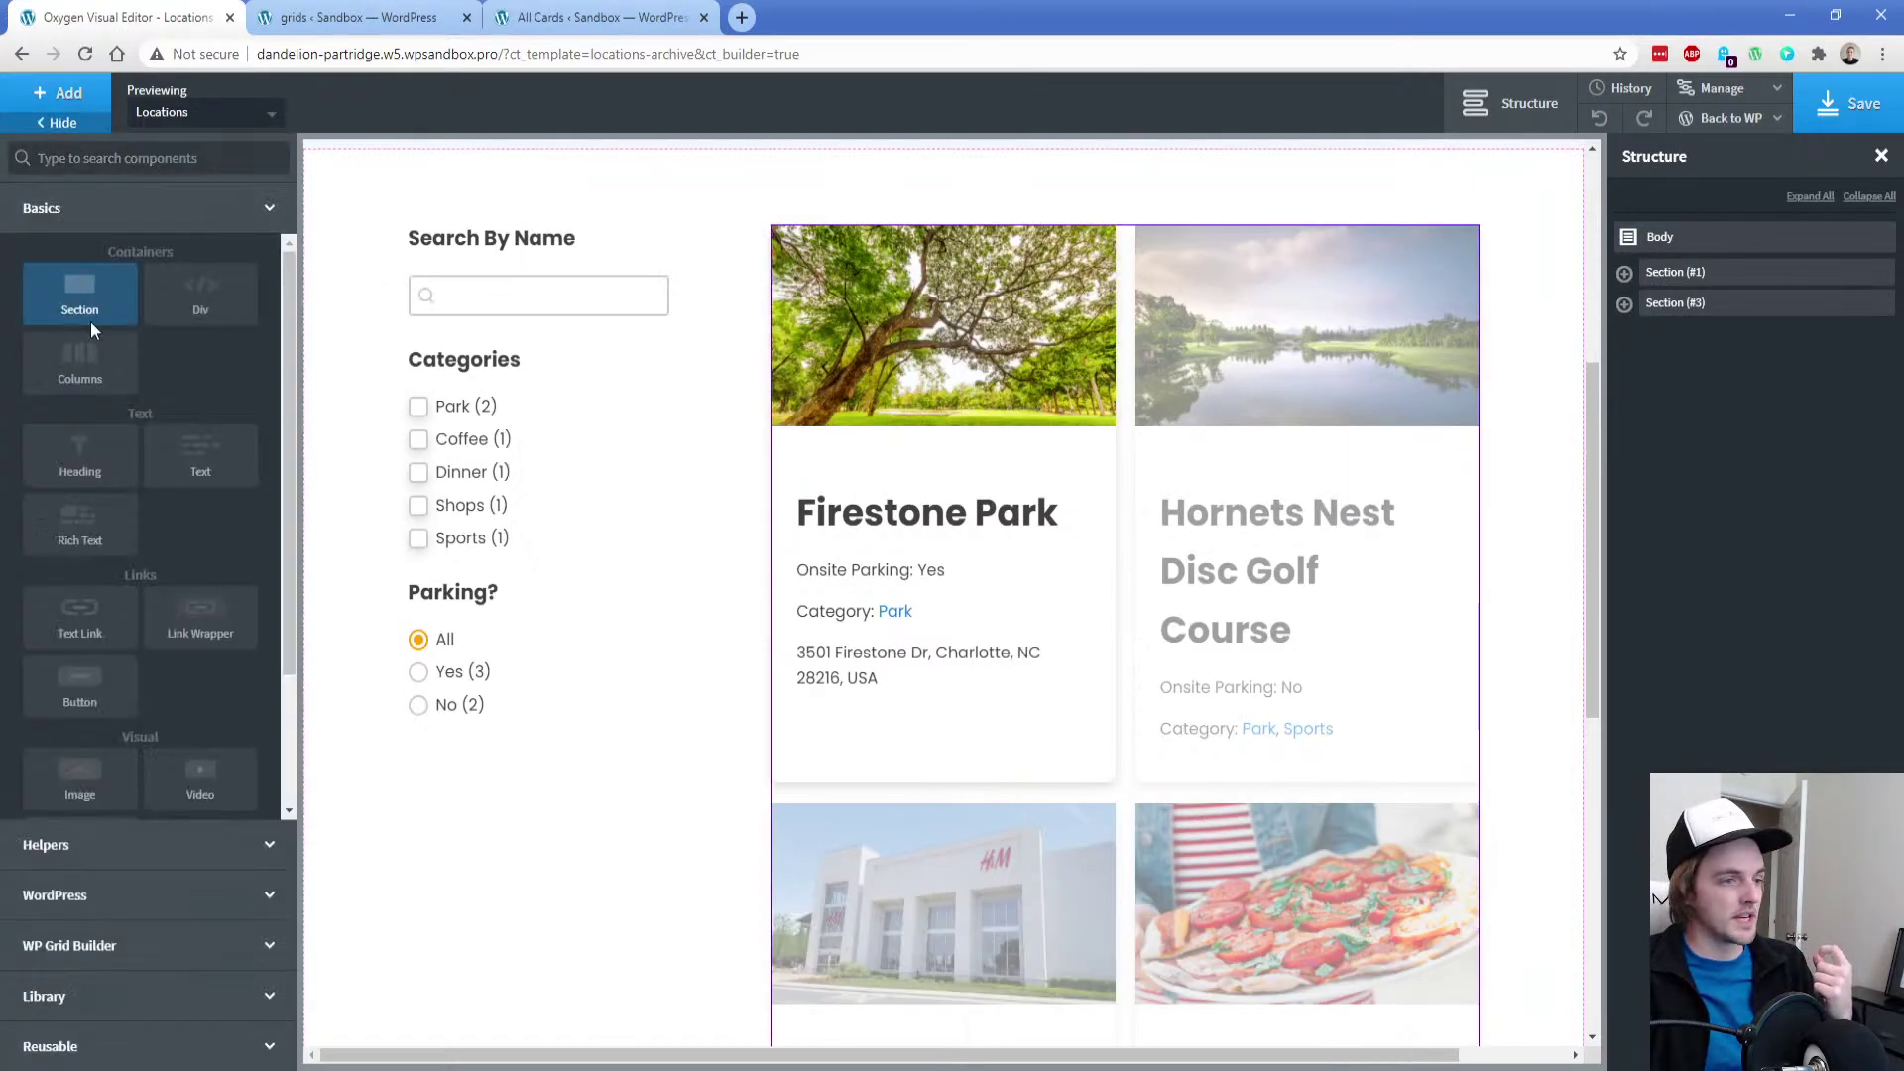
click(76, 295)
click(57, 93)
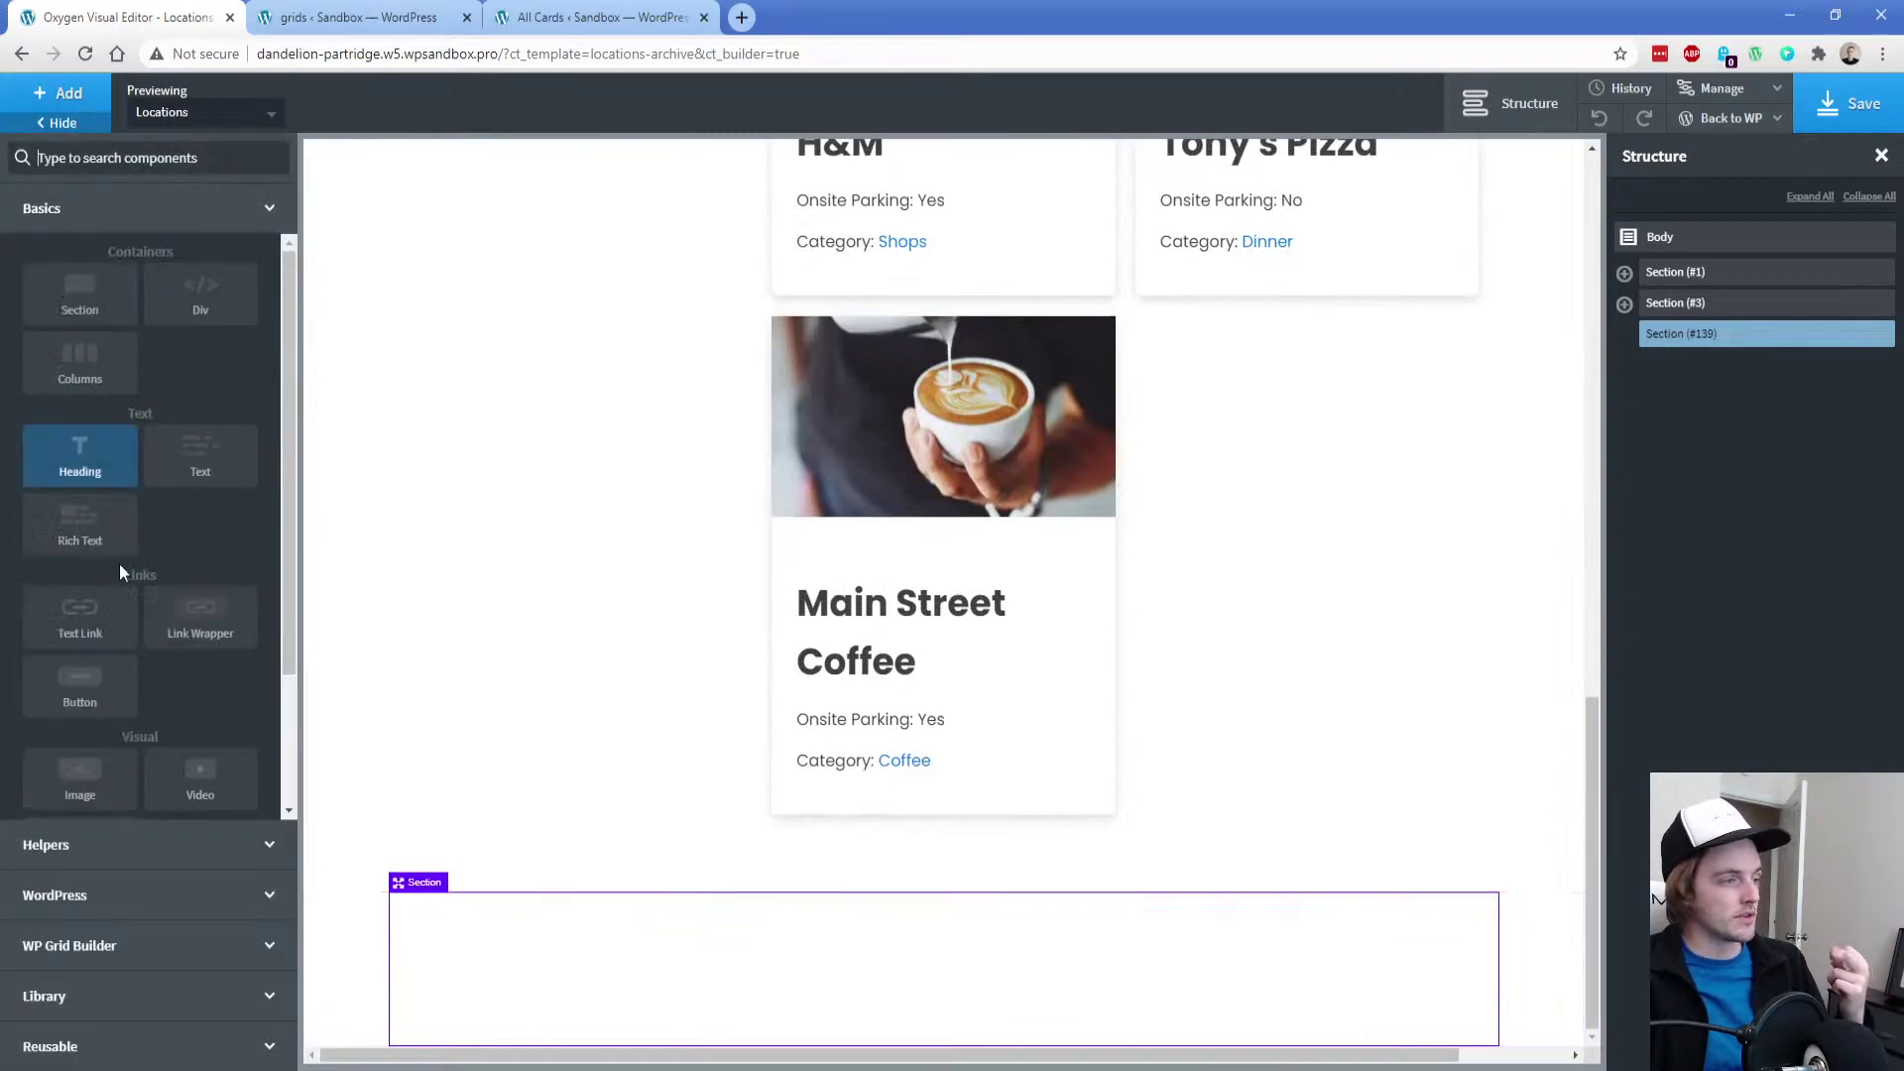
Add a WP Grid Builder Grid to the new section, choose the Blog Demo grid with Archive Template enabled, and apply it
click(109, 942)
click(80, 448)
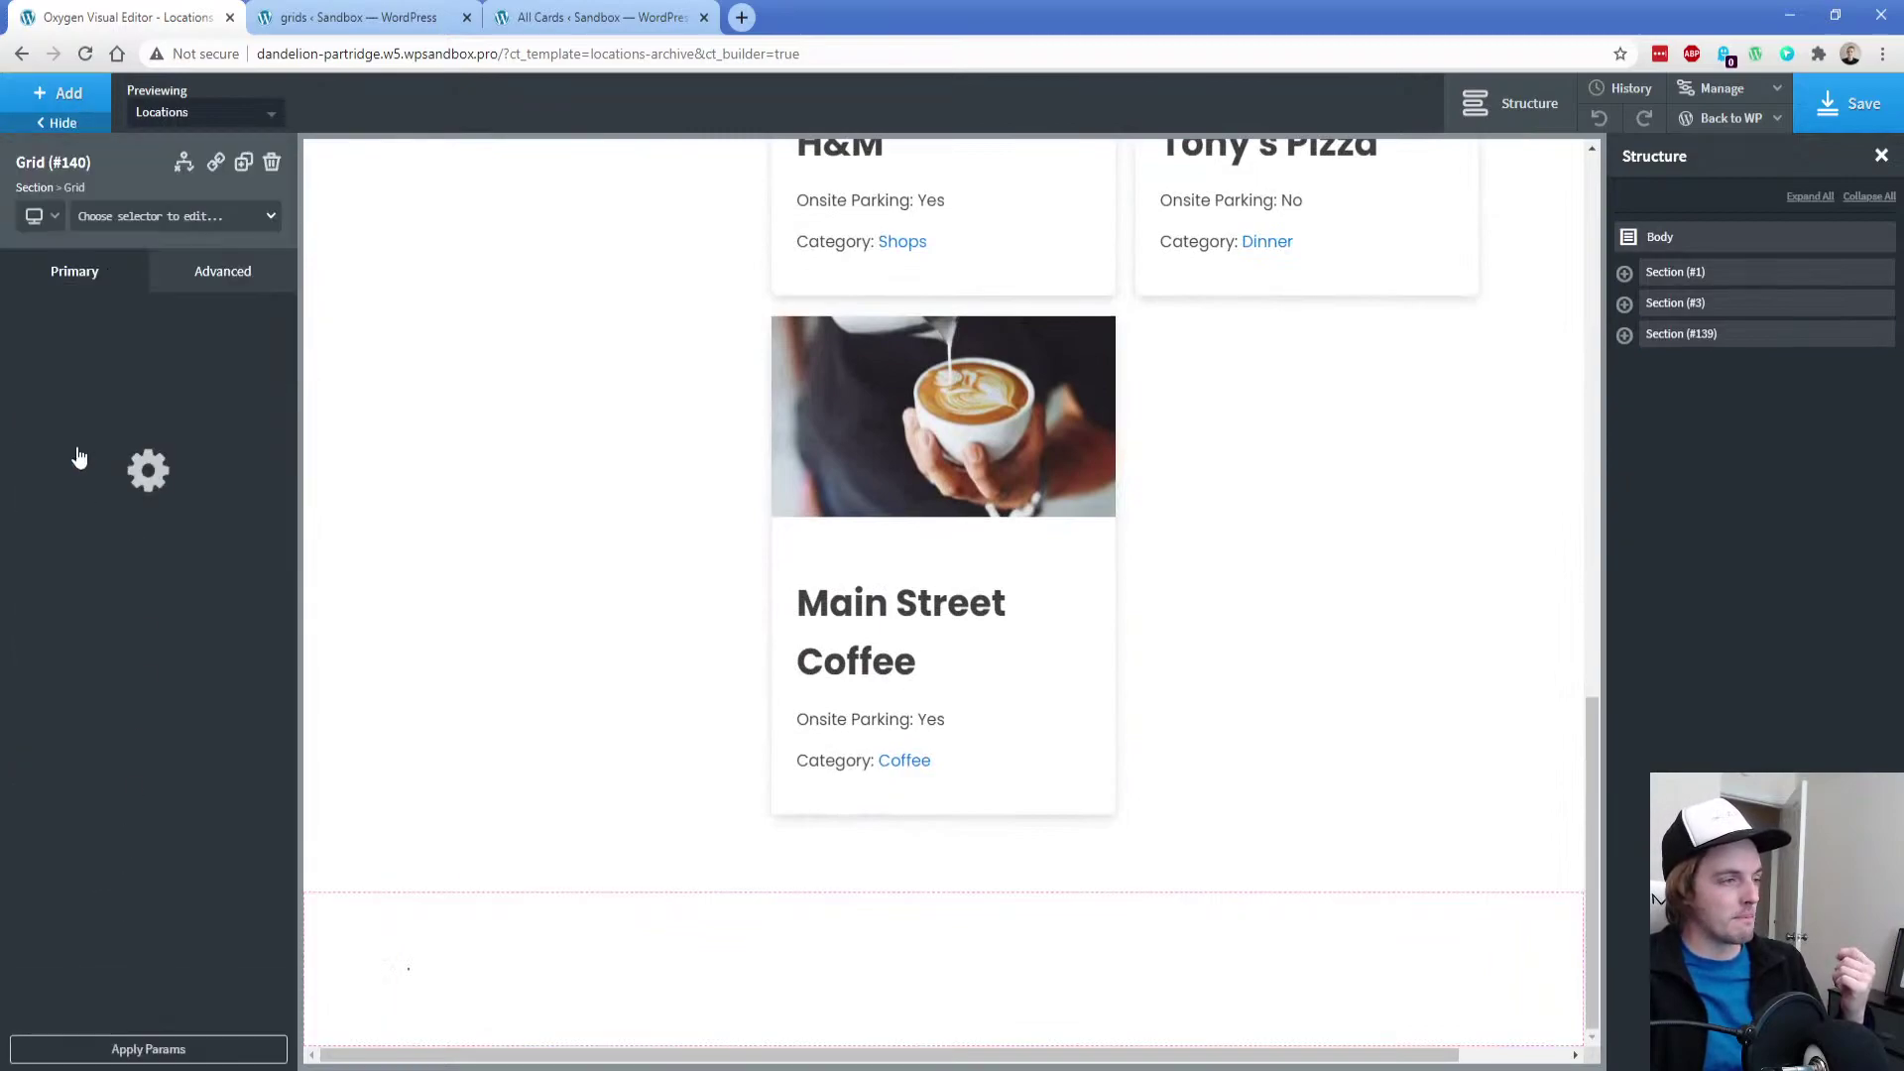
click(115, 352)
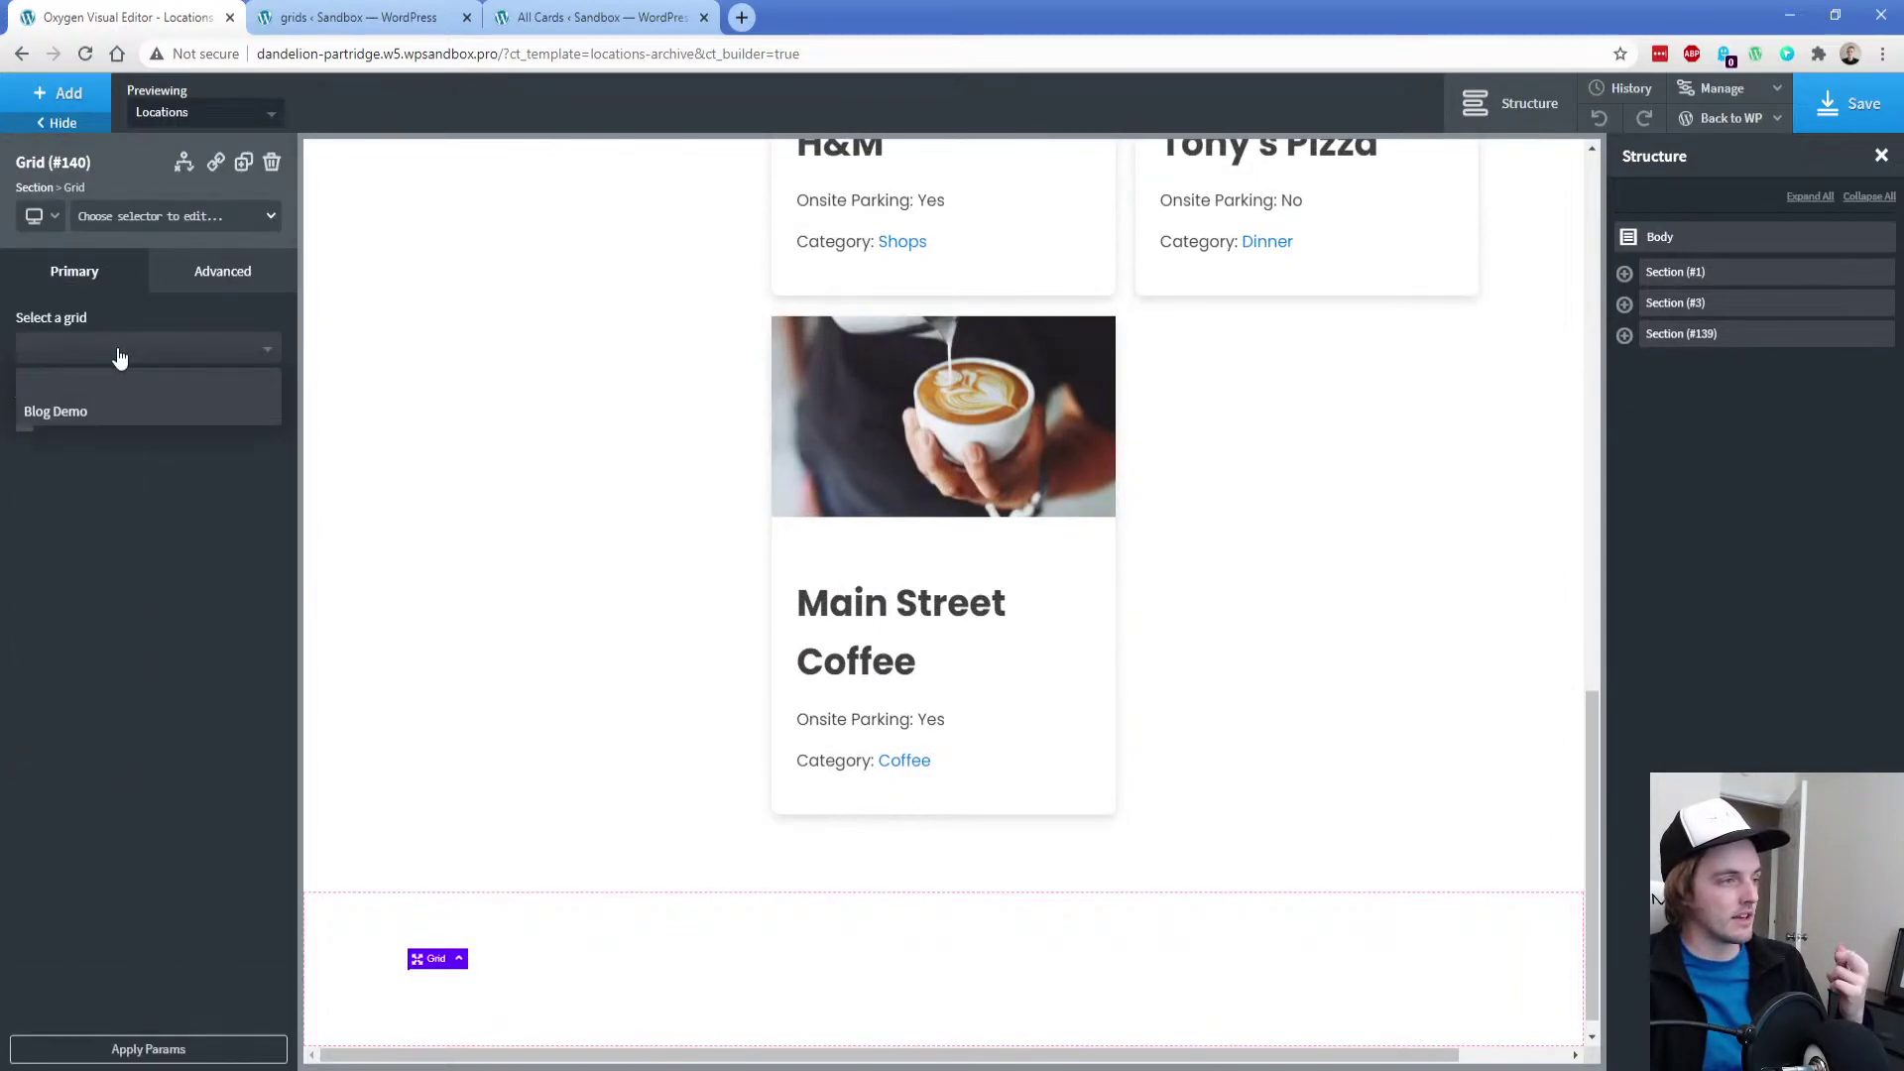
click(115, 414)
scroll(462, 718, down, 1)
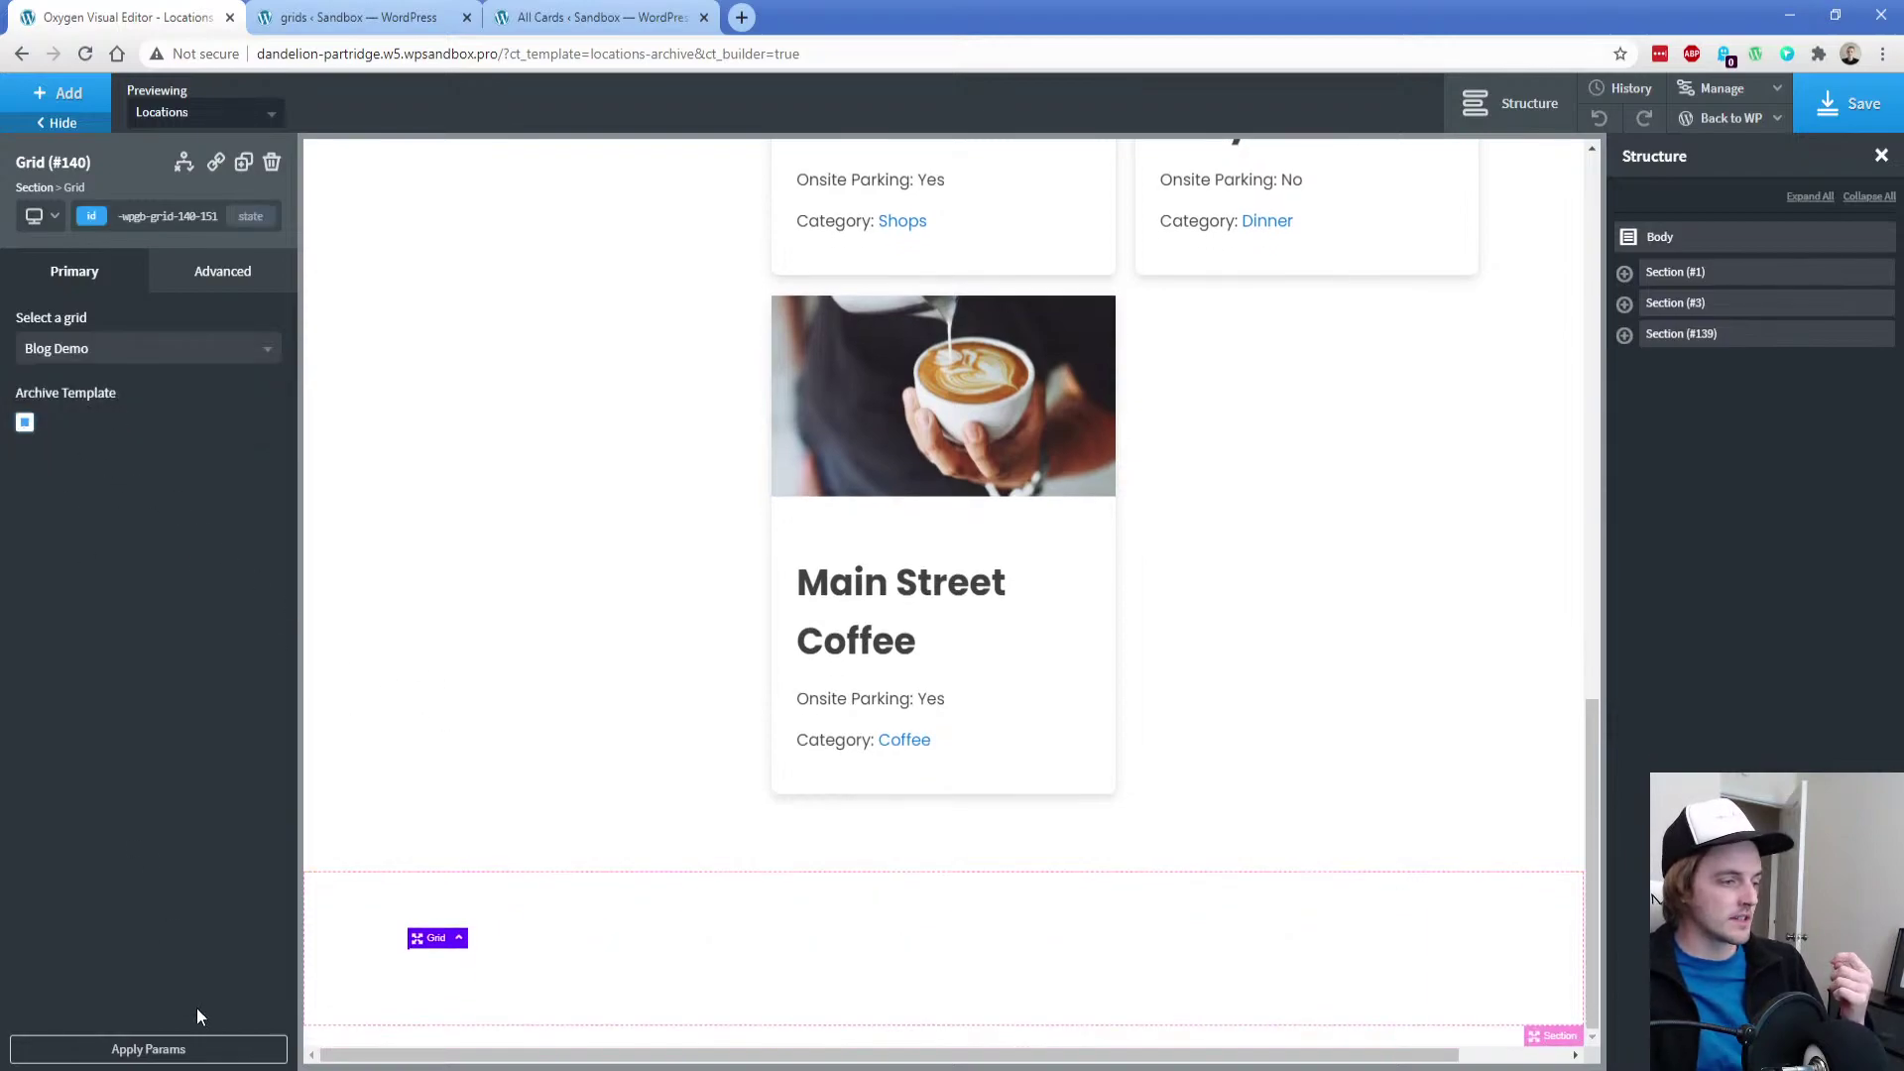
click(192, 1048)
scroll(376, 719, down, 5)
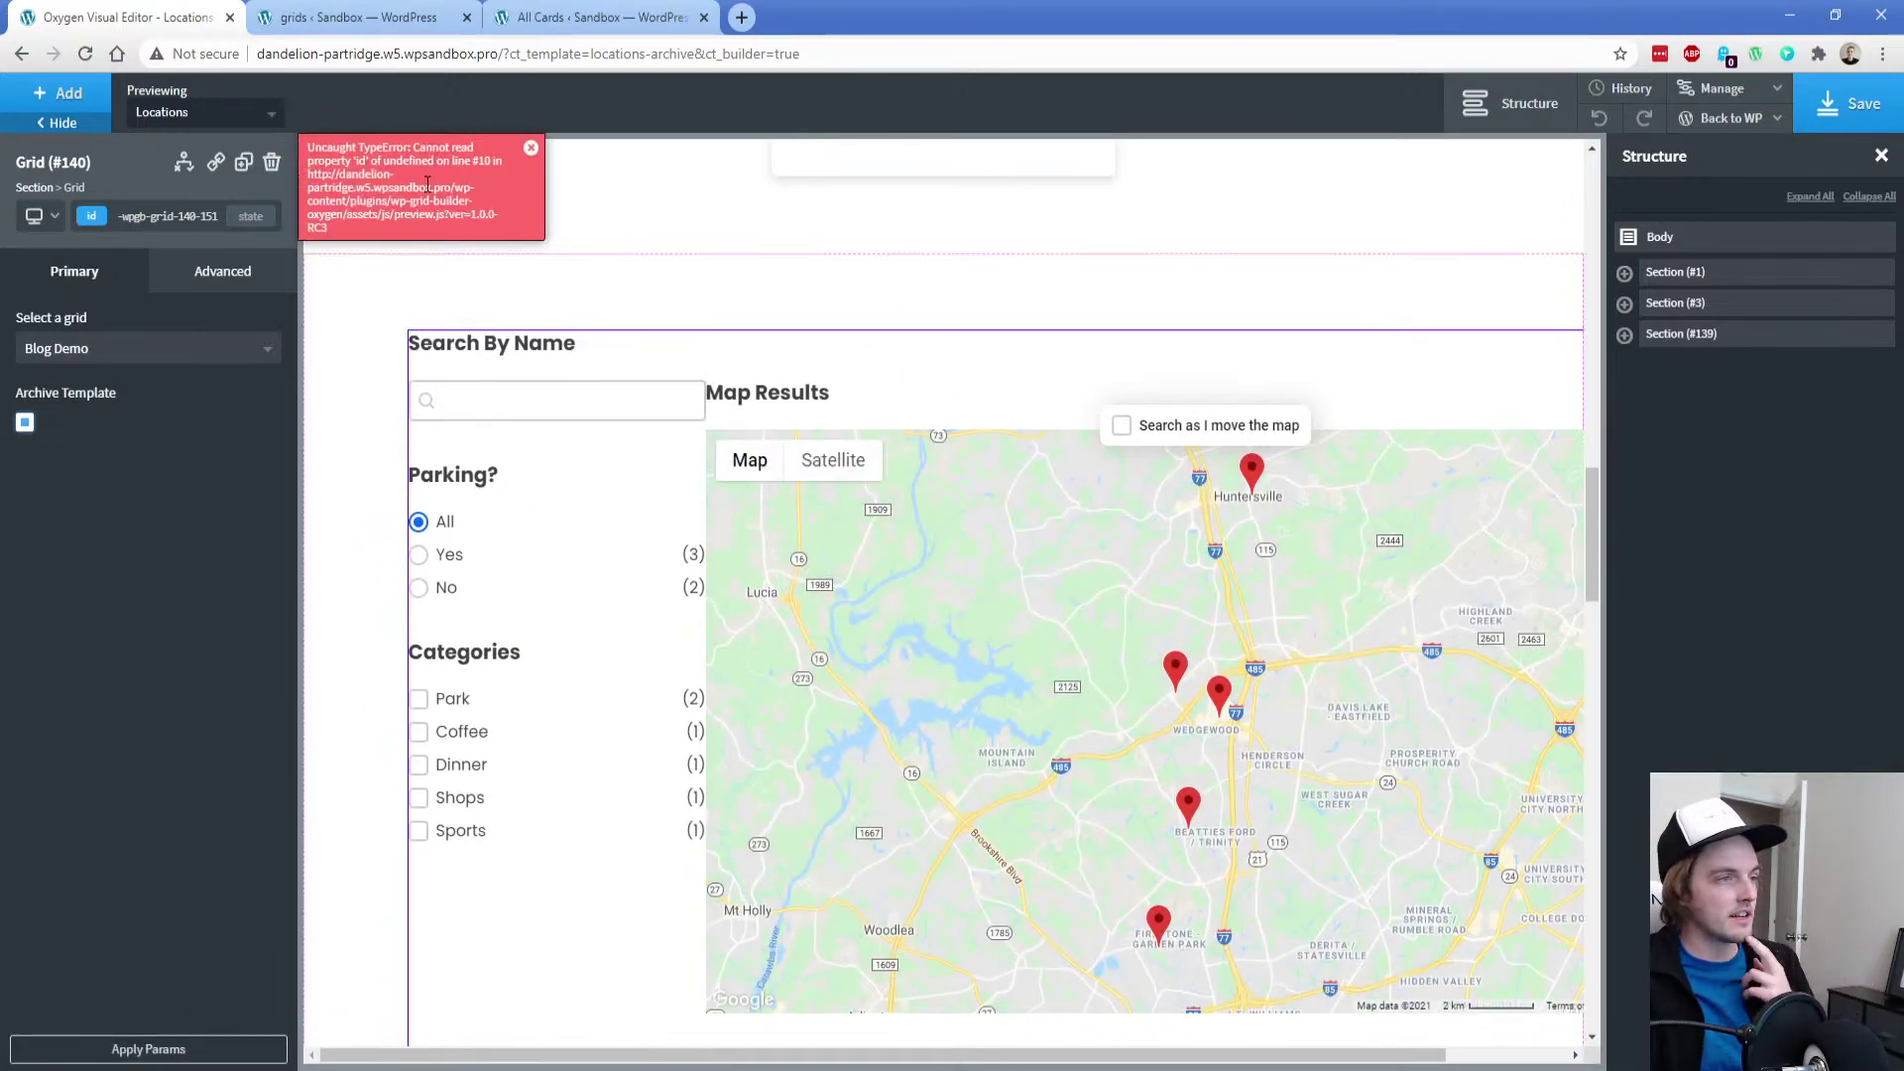
click(530, 150)
scroll(1111, 335, down, 8)
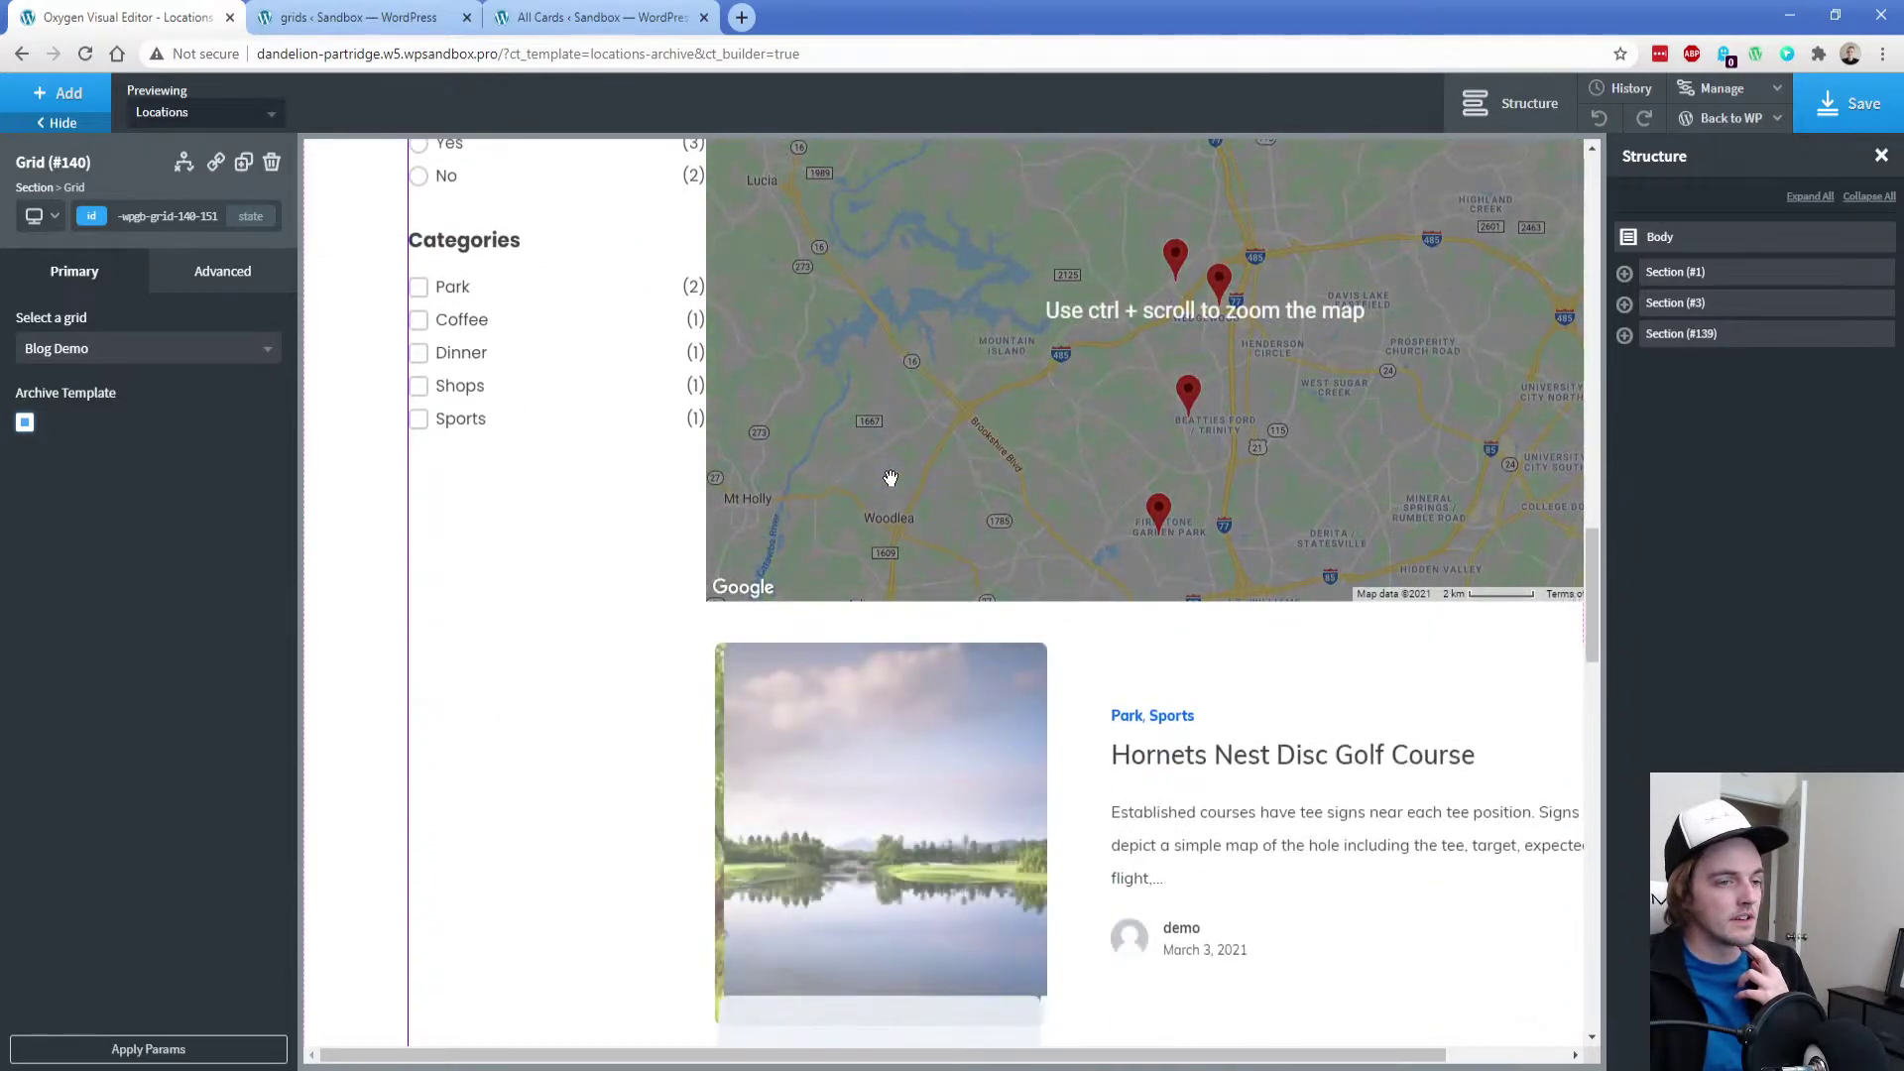
scroll(1252, 495, up, 7)
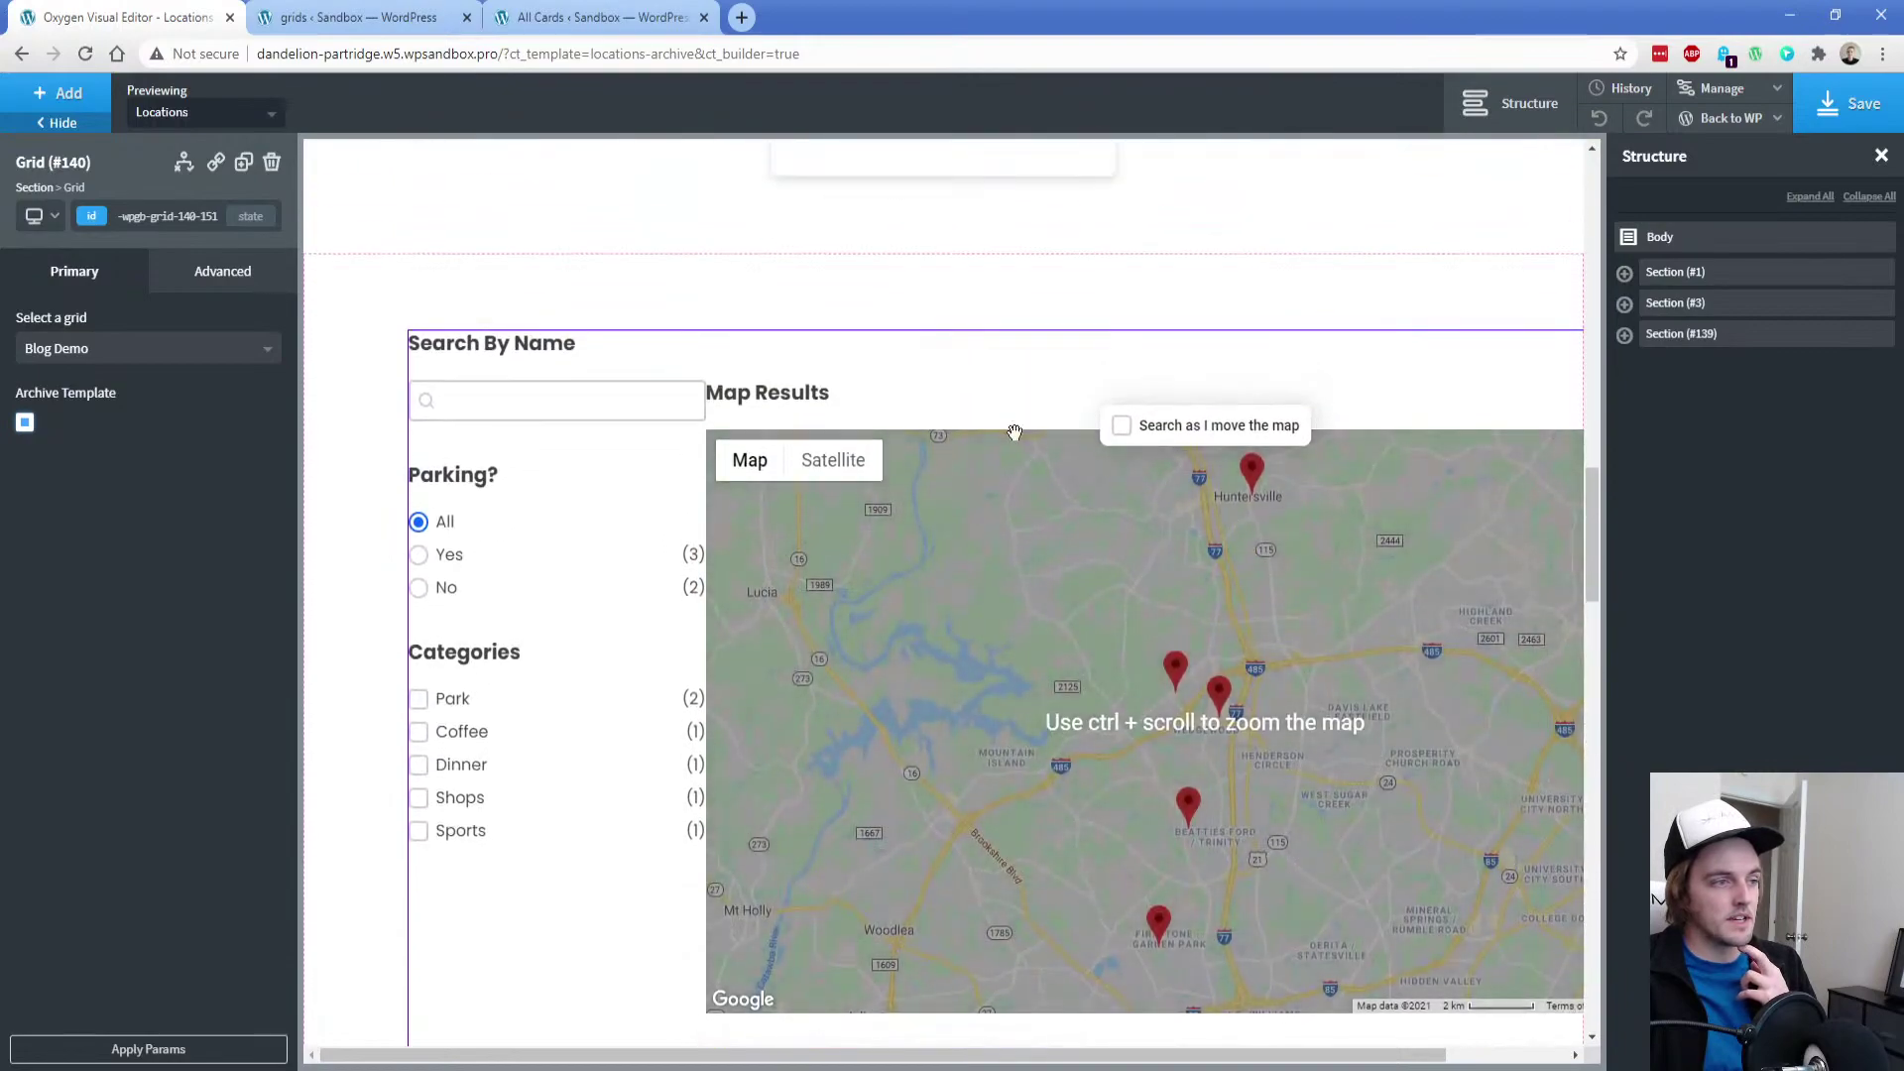
Delete Section (#3) with the old facets and repeater, and save the Locations archive template
click(1625, 304)
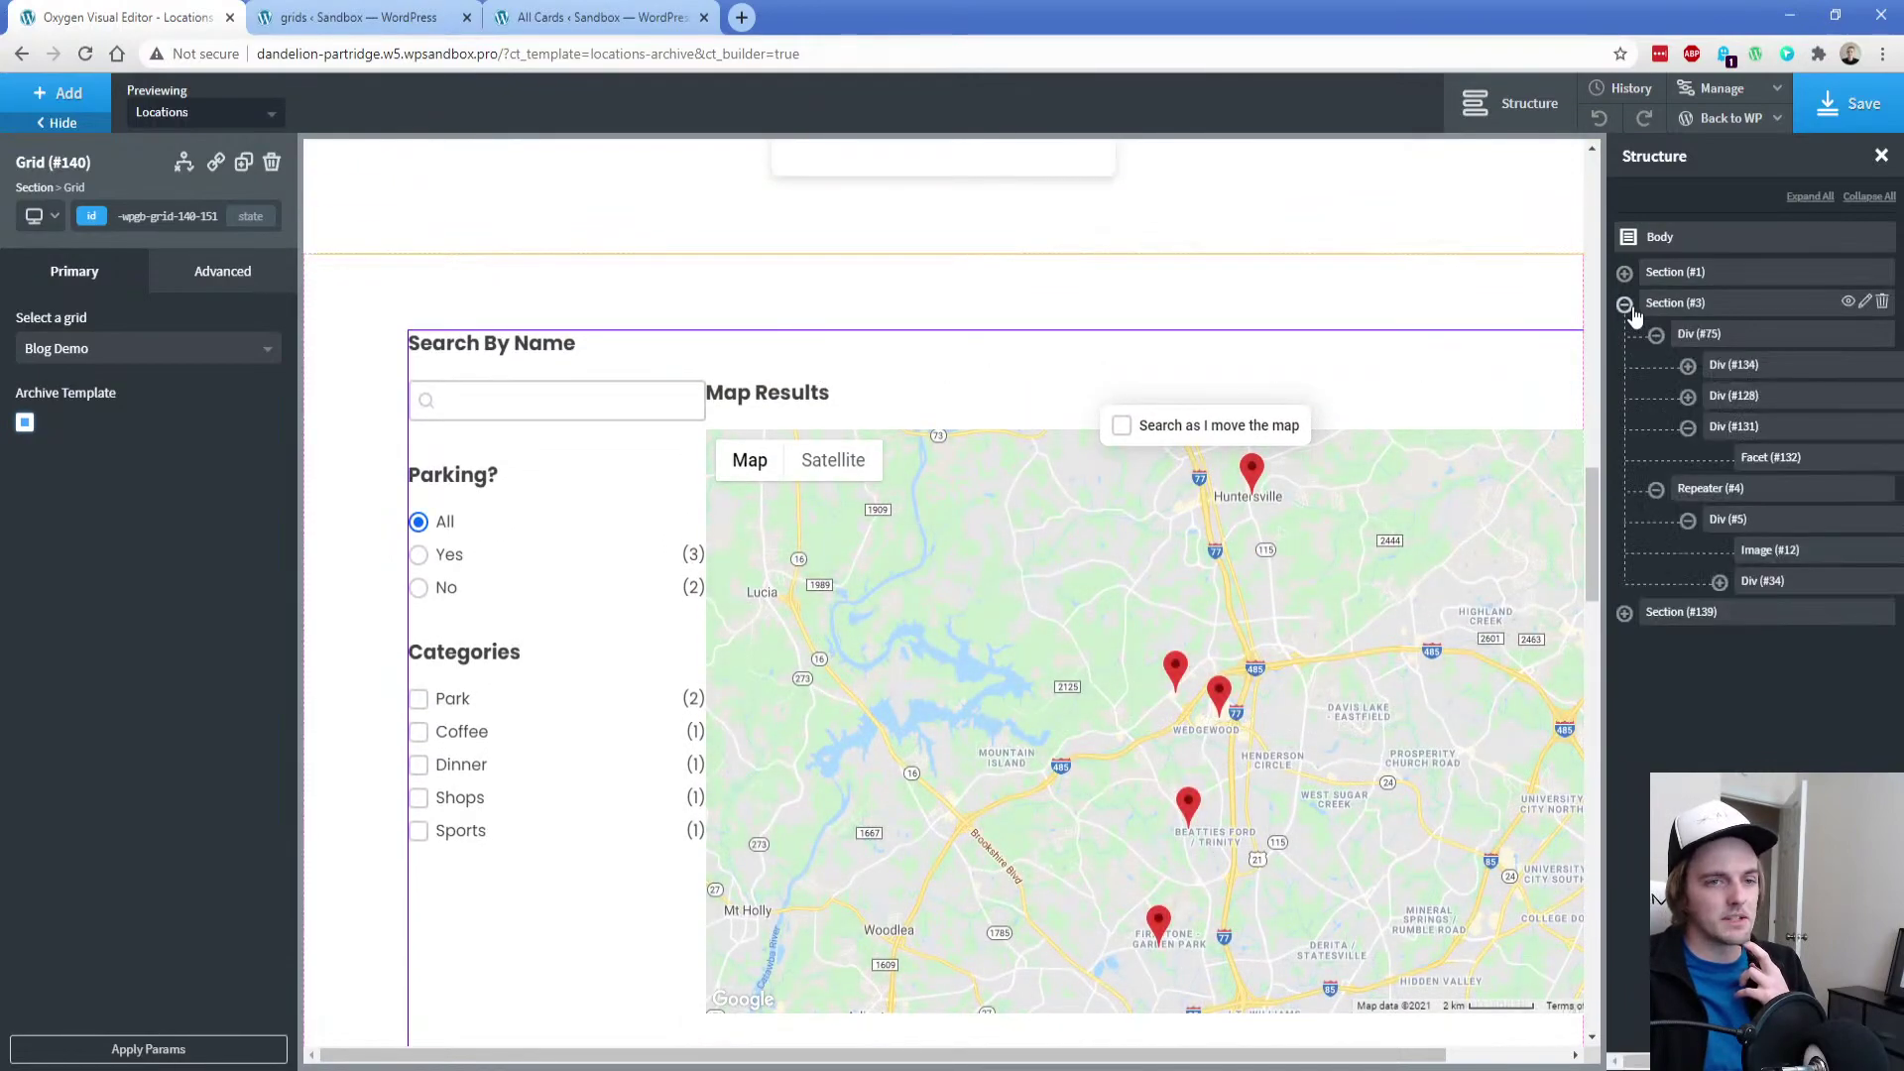
click(1675, 307)
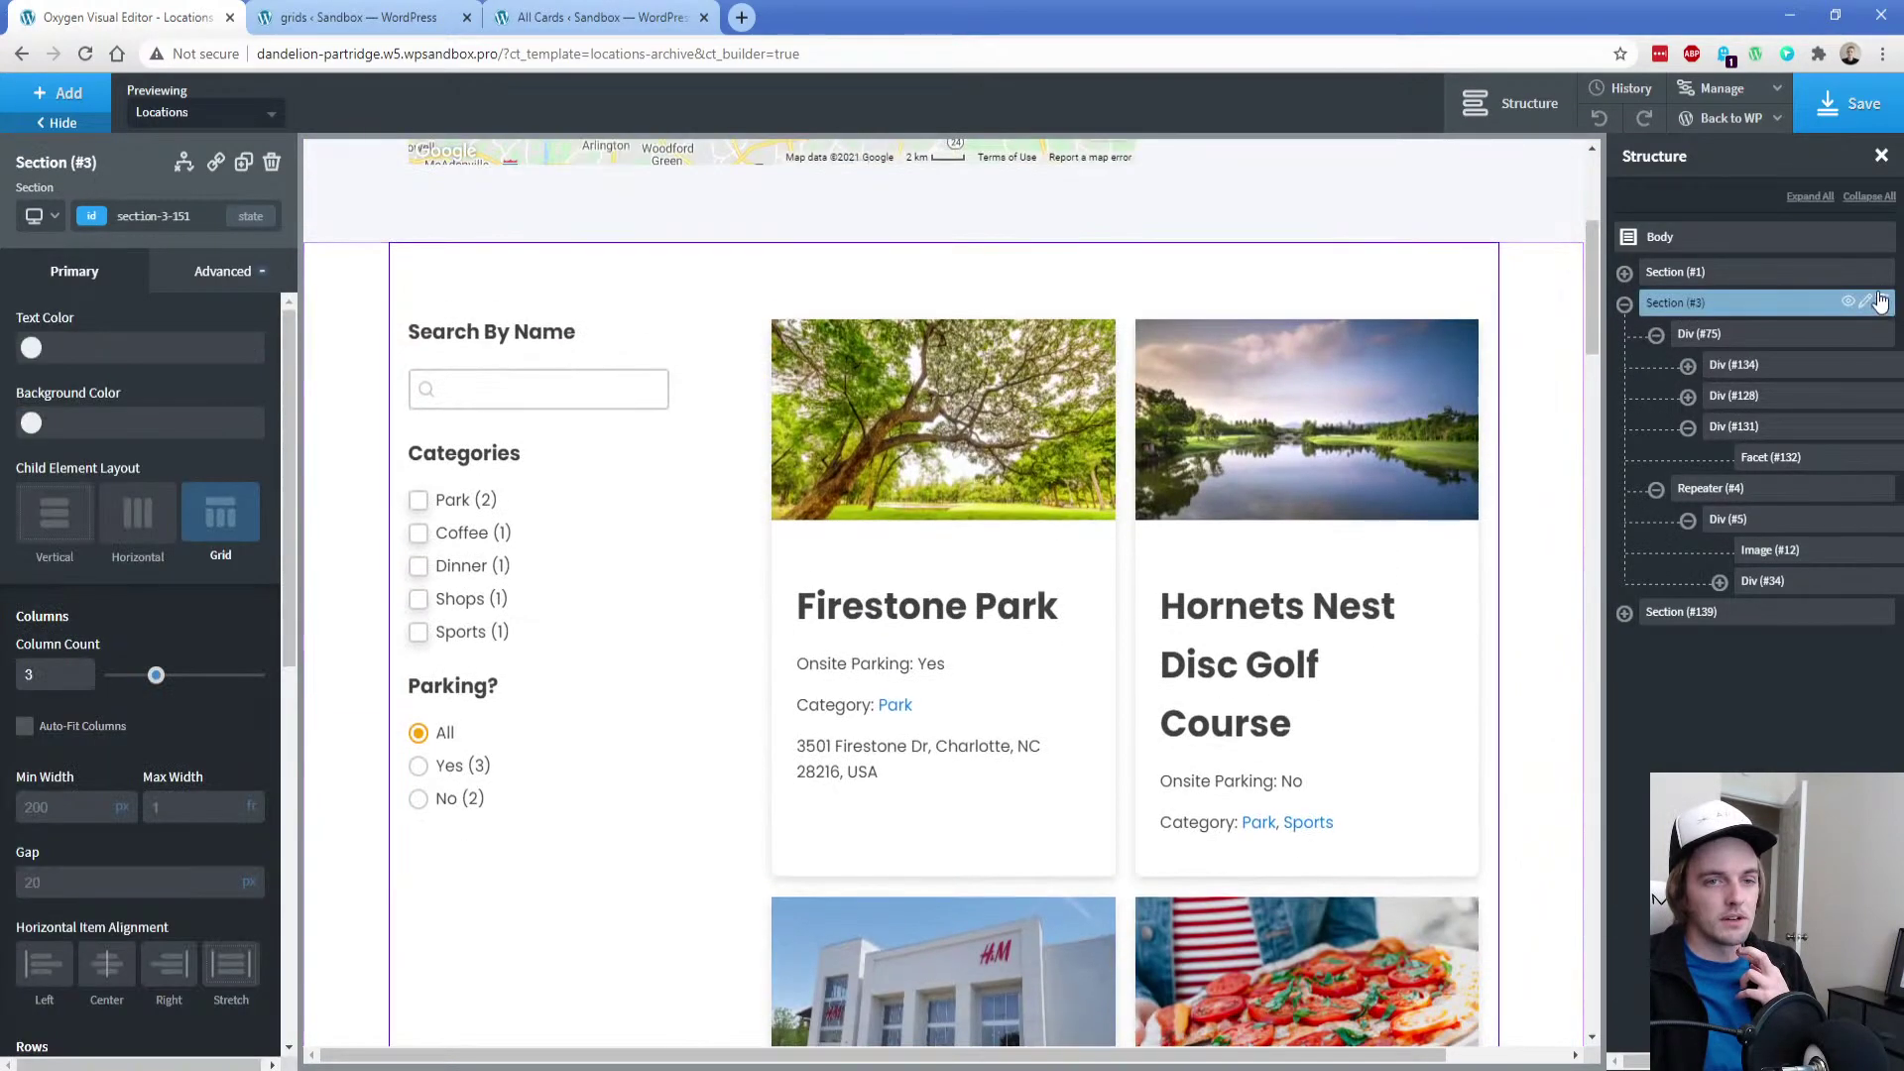
click(1882, 302)
click(1859, 101)
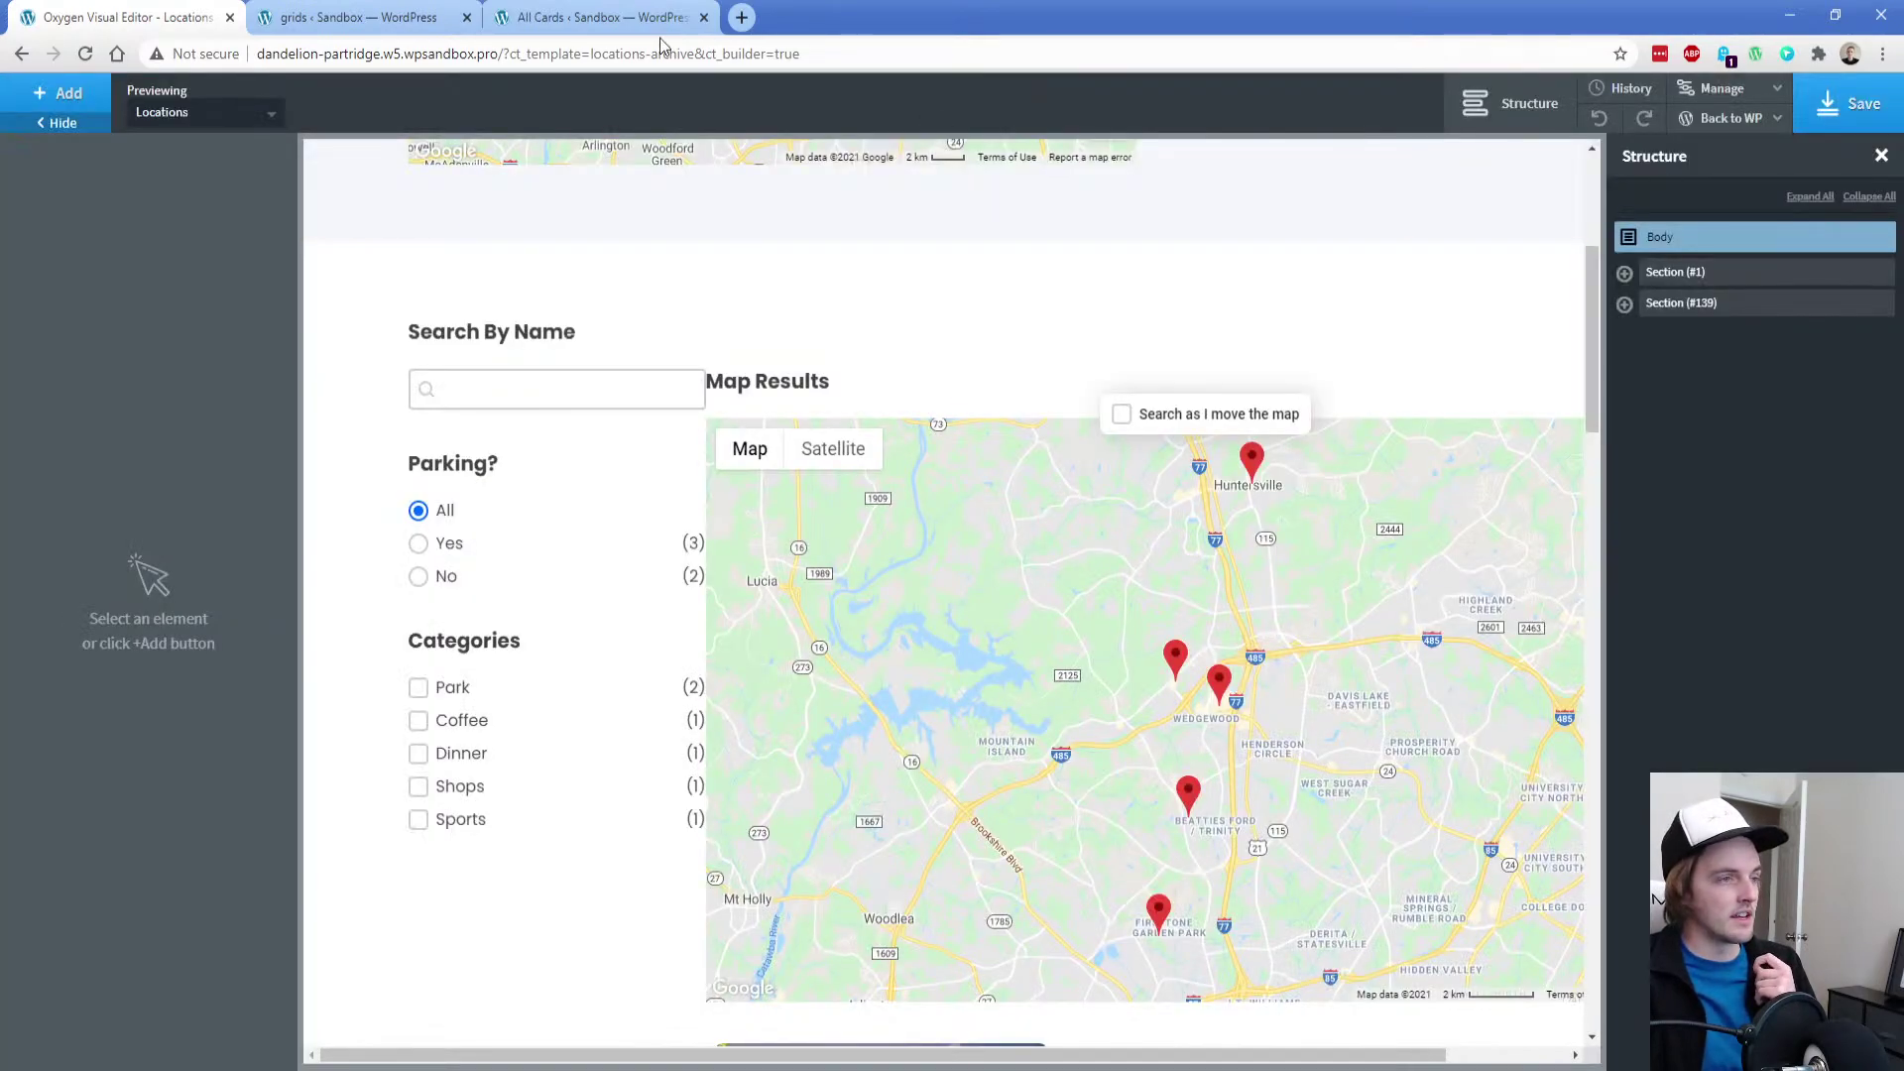
Open the Locations archive's front end in a separate tab and check the page
click(635, 15)
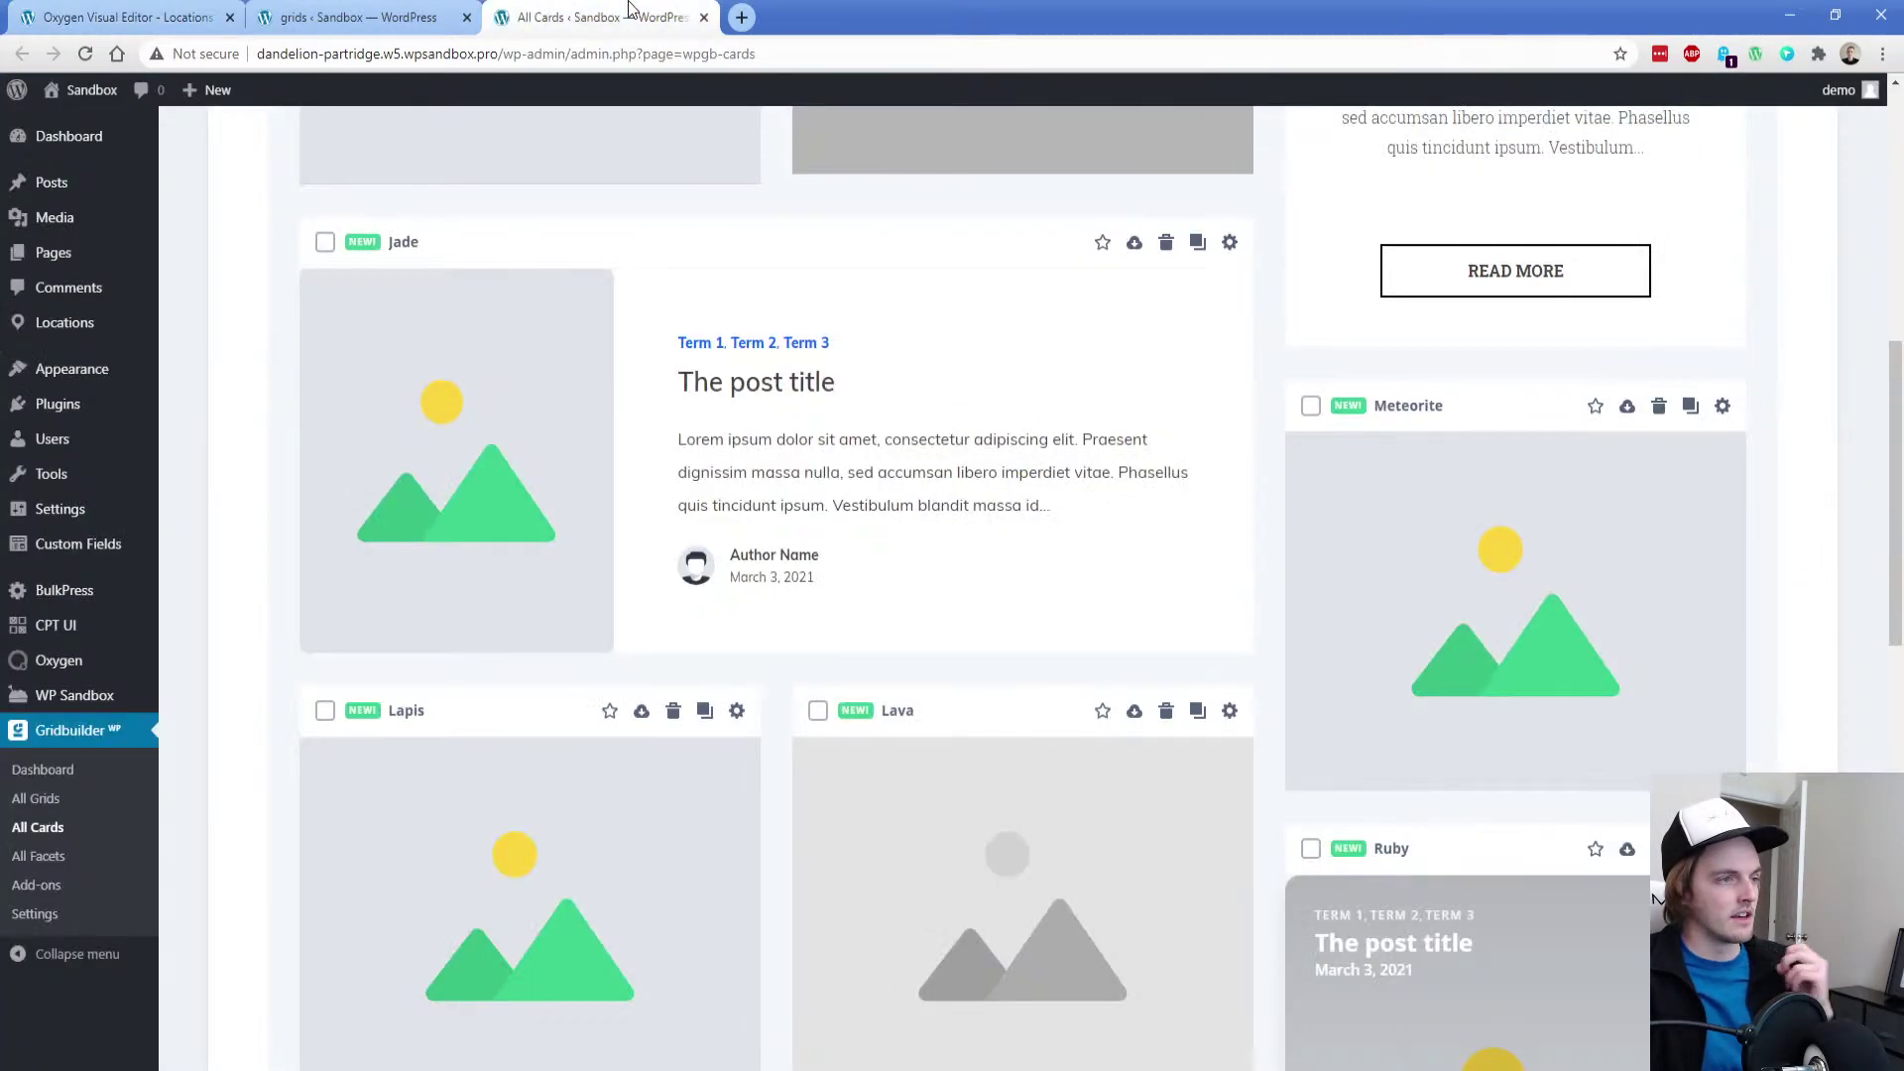
click(322, 10)
click(164, 17)
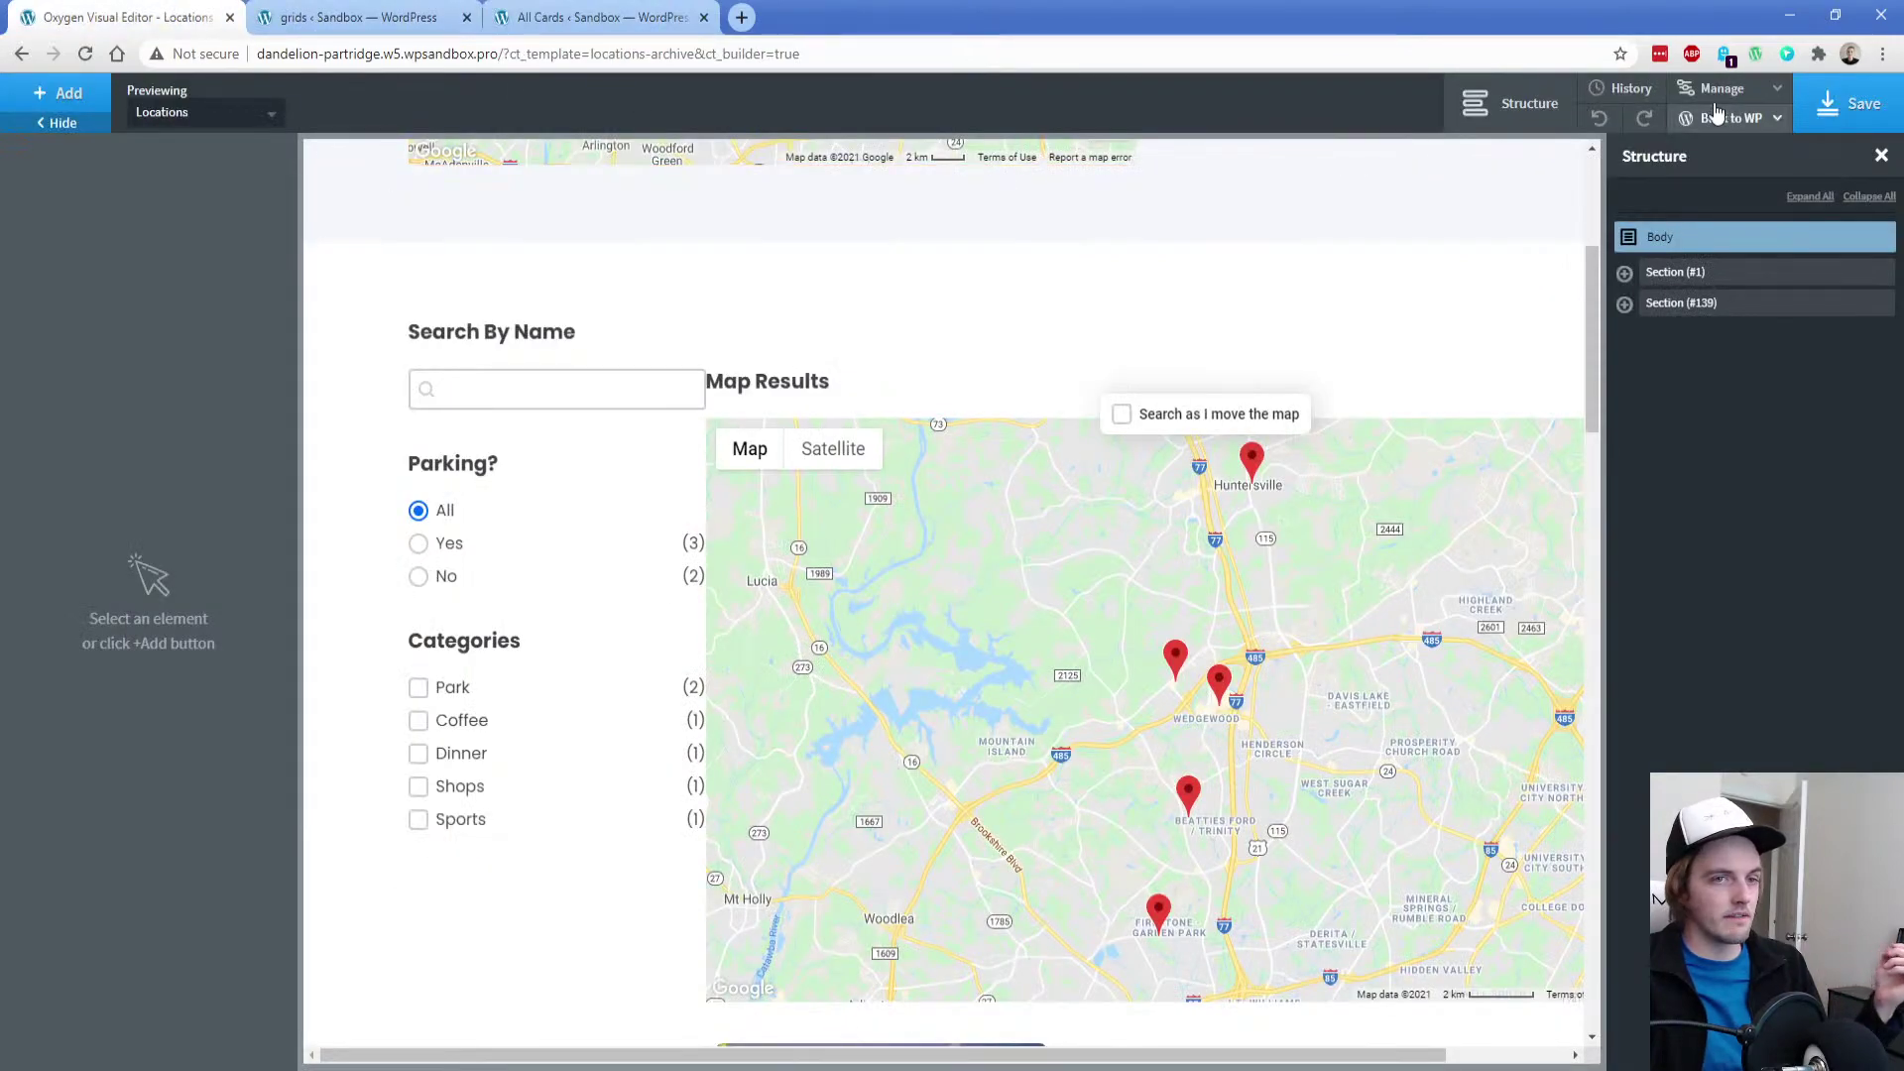
mouse_move(1722, 119)
middle_click(1724, 187)
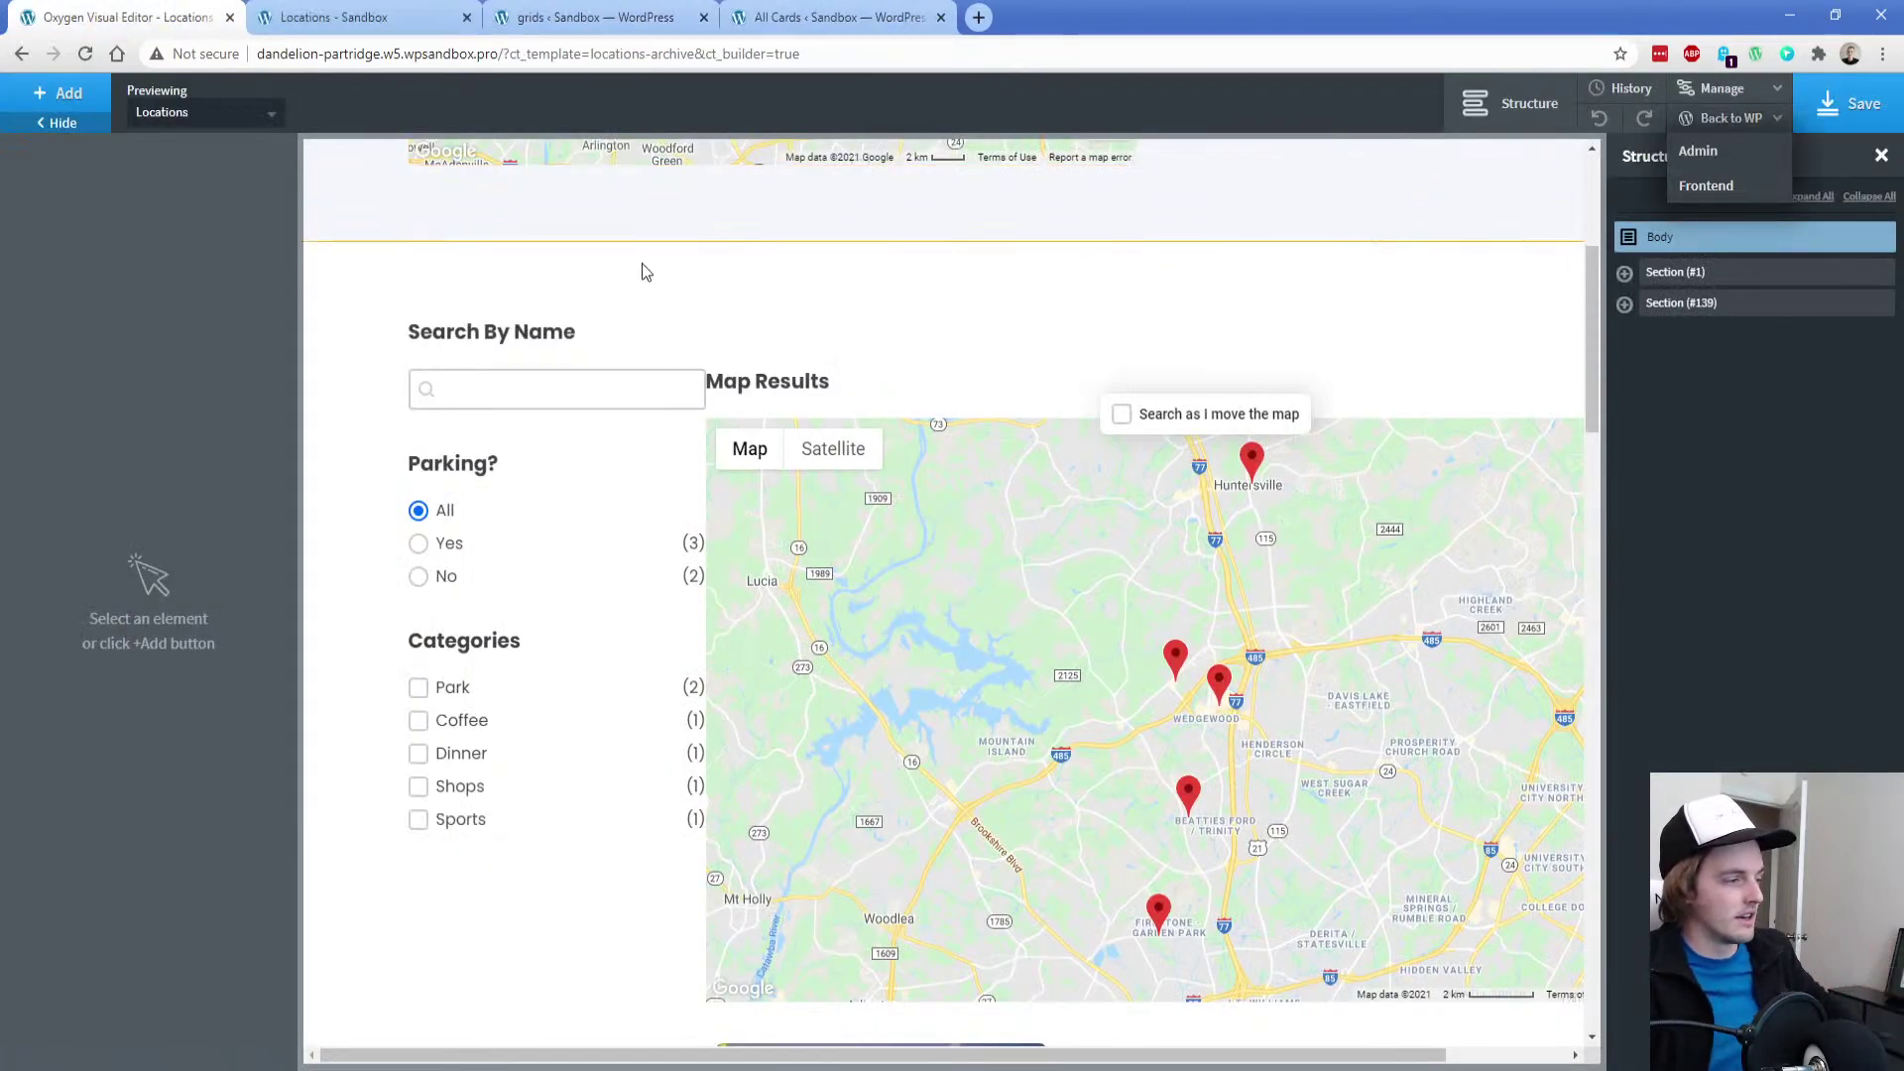
click(415, 10)
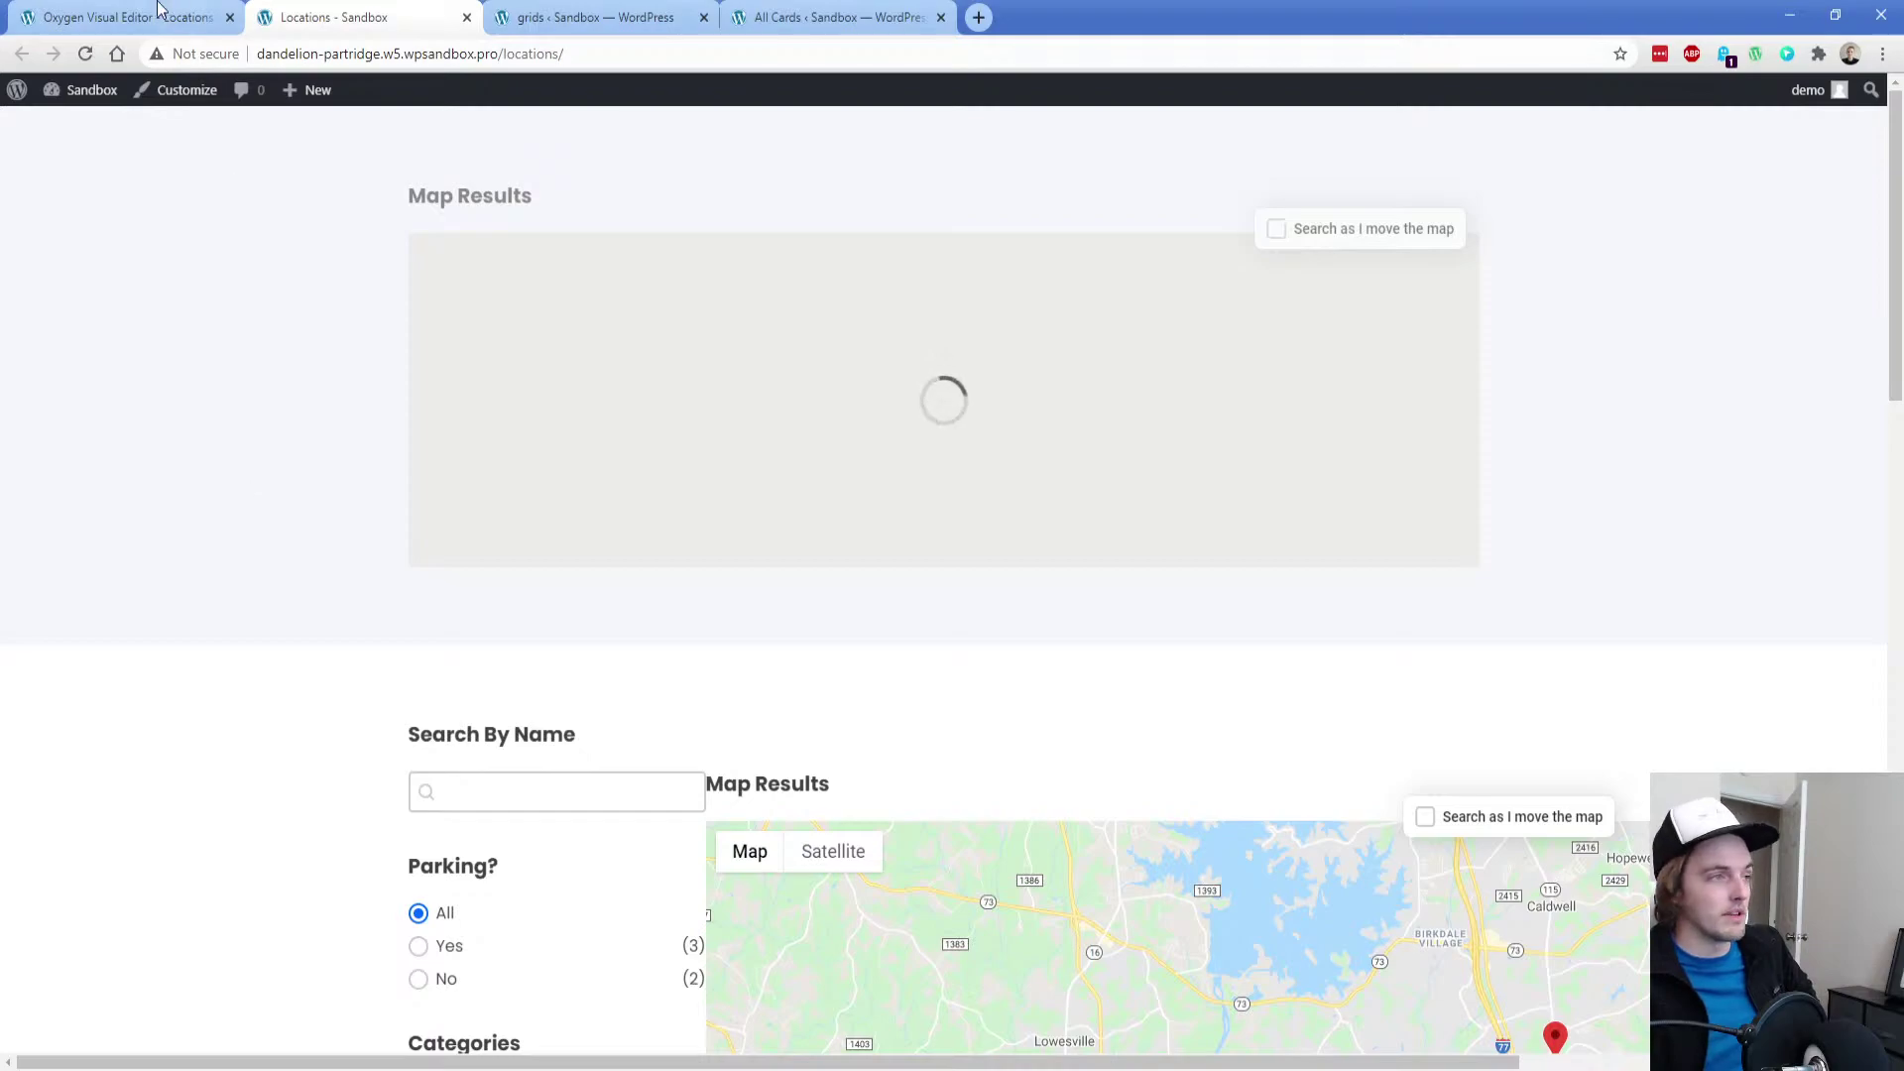
Back in the Oxygen editor, delete Section (#1) containing the original map and save the template
key(ctrl+shift+Tab)
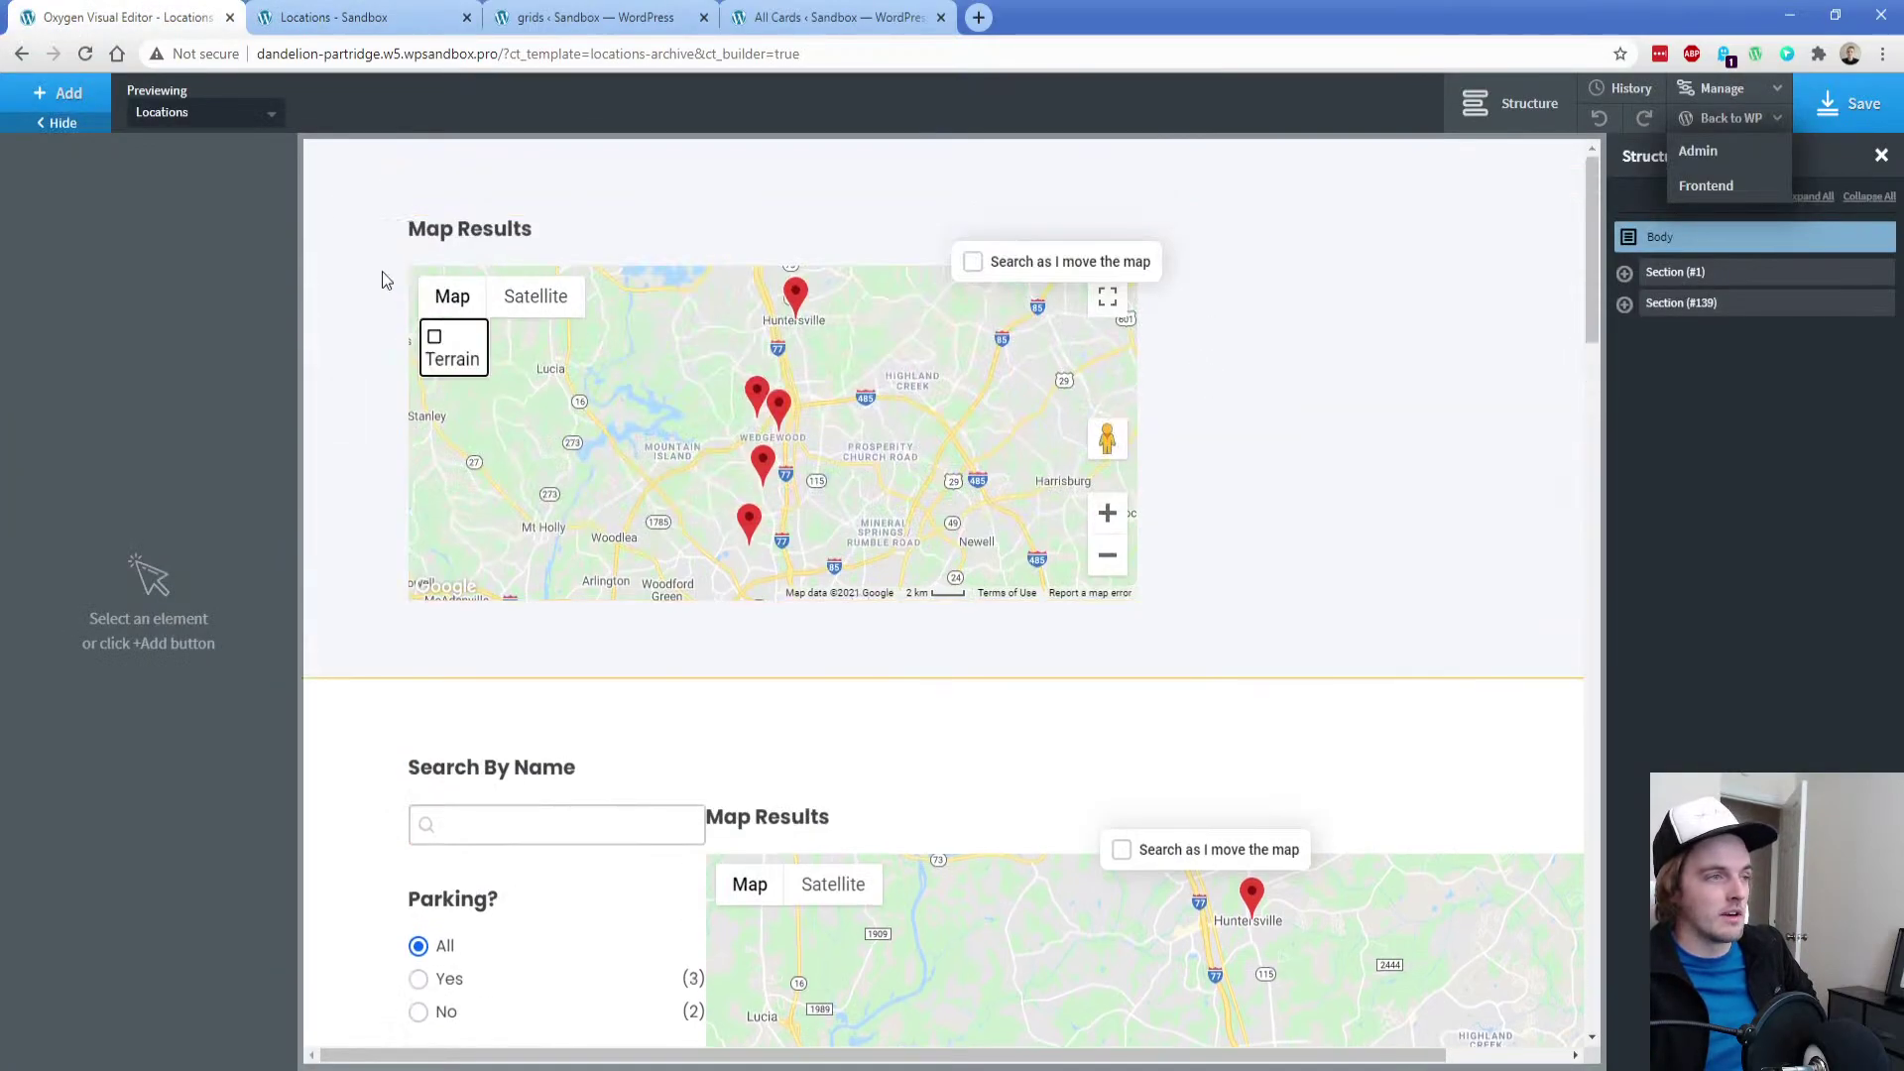
click(328, 233)
key(Delete)
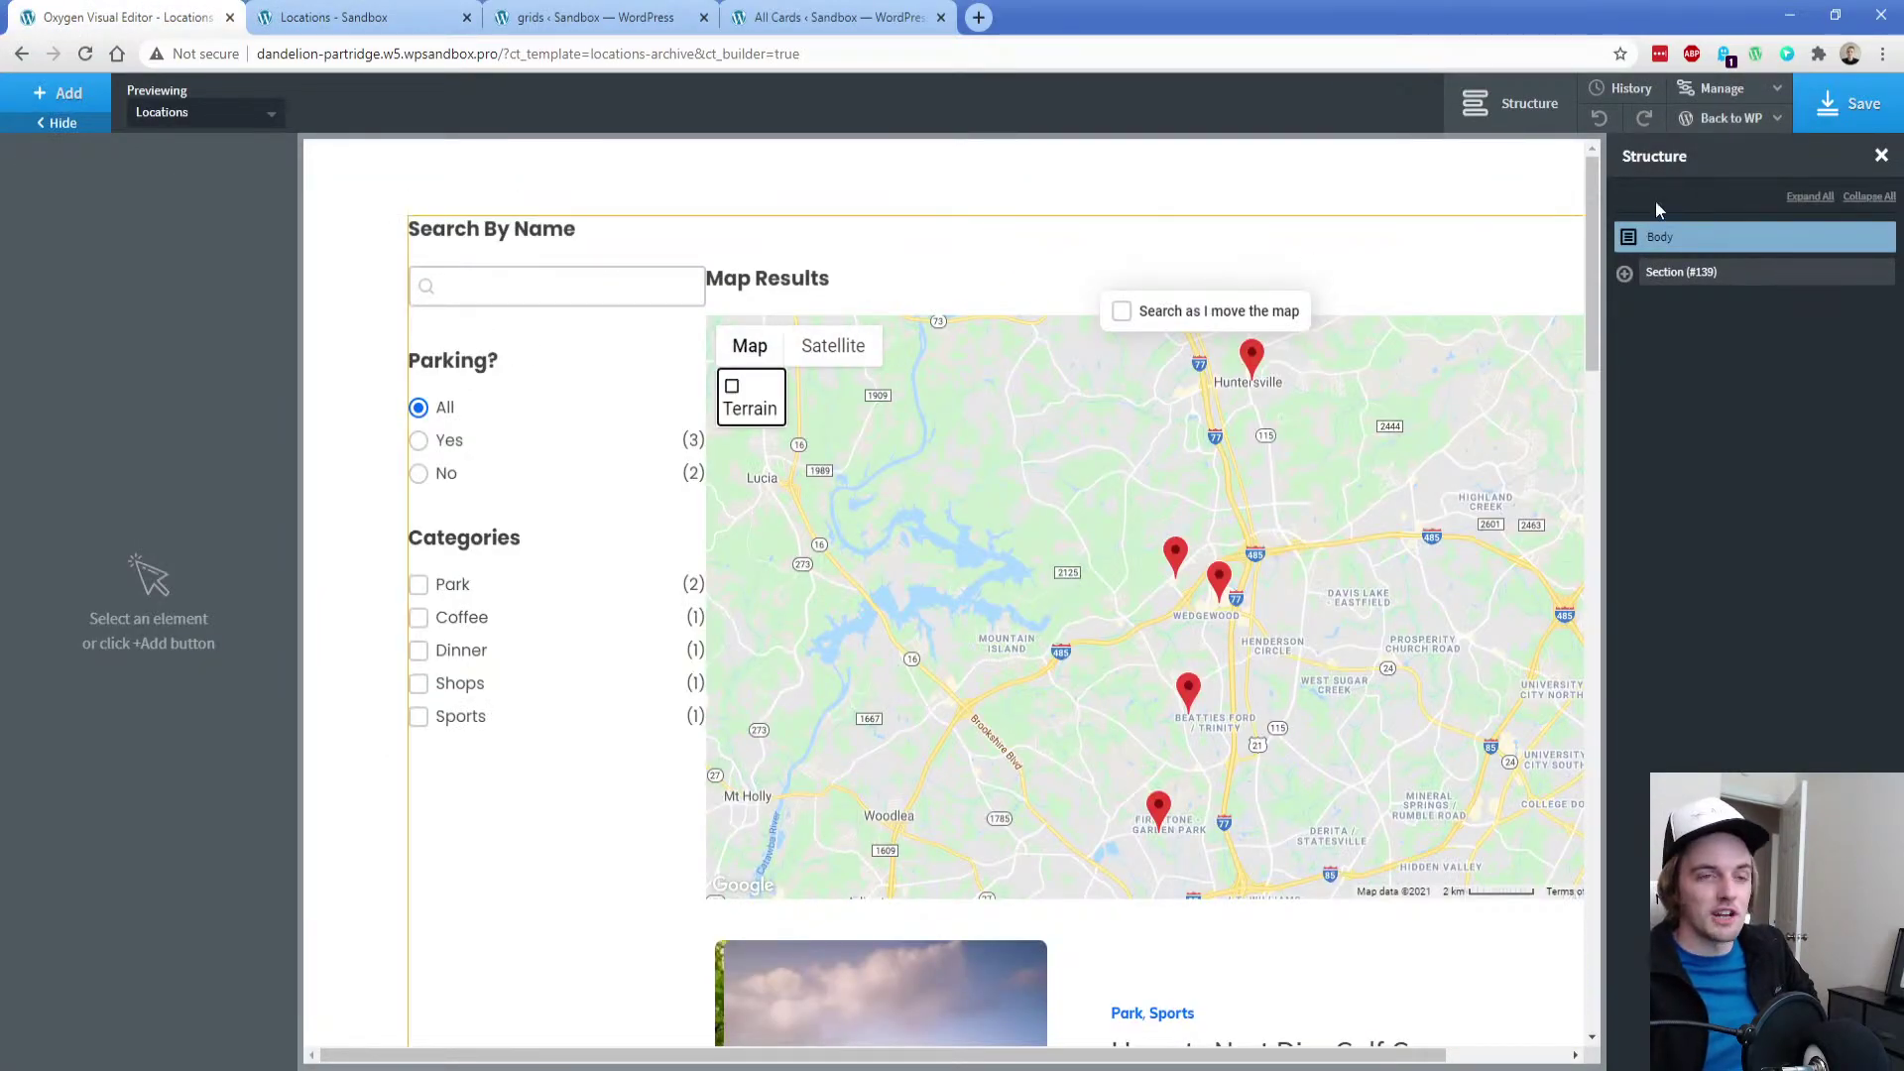
key(ctrl+s)
Reload the Locations front end and examine the facets, map and location cards
click(394, 22)
key(F5)
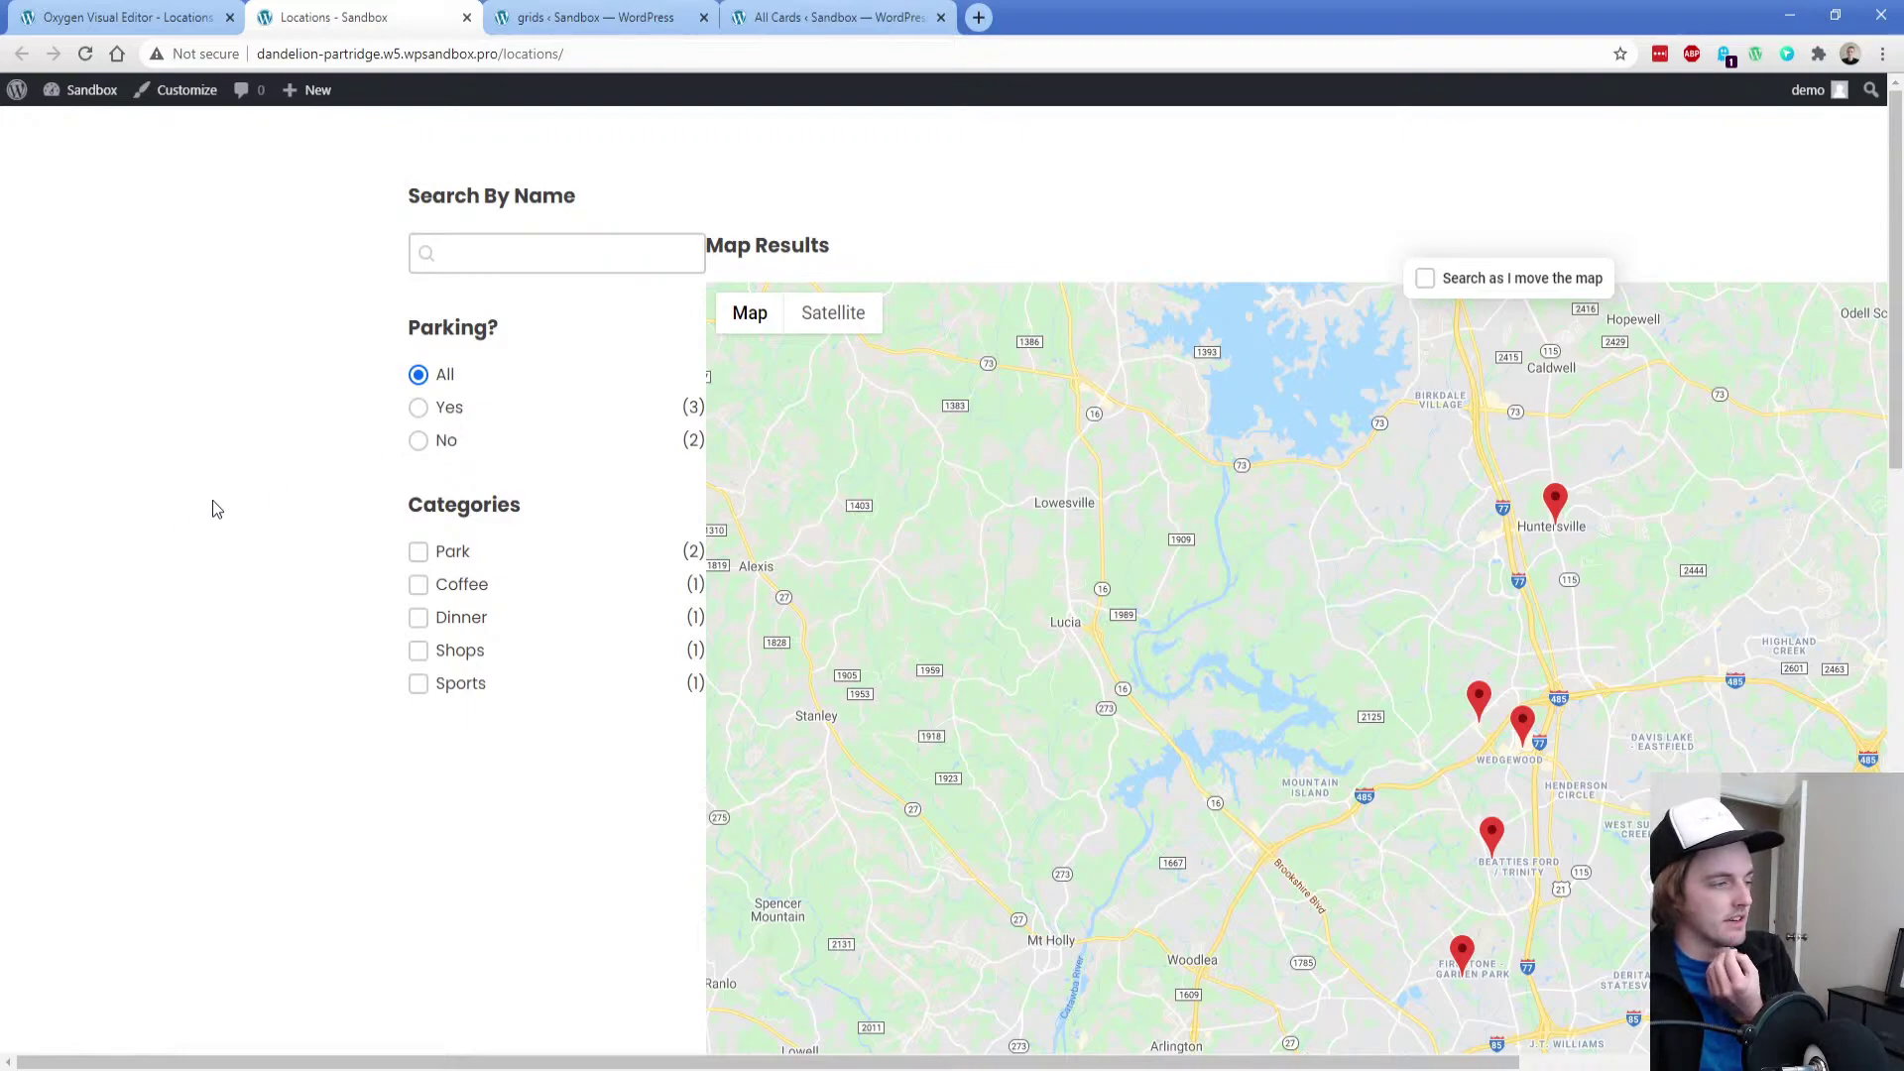
scroll(255, 544, down, 5)
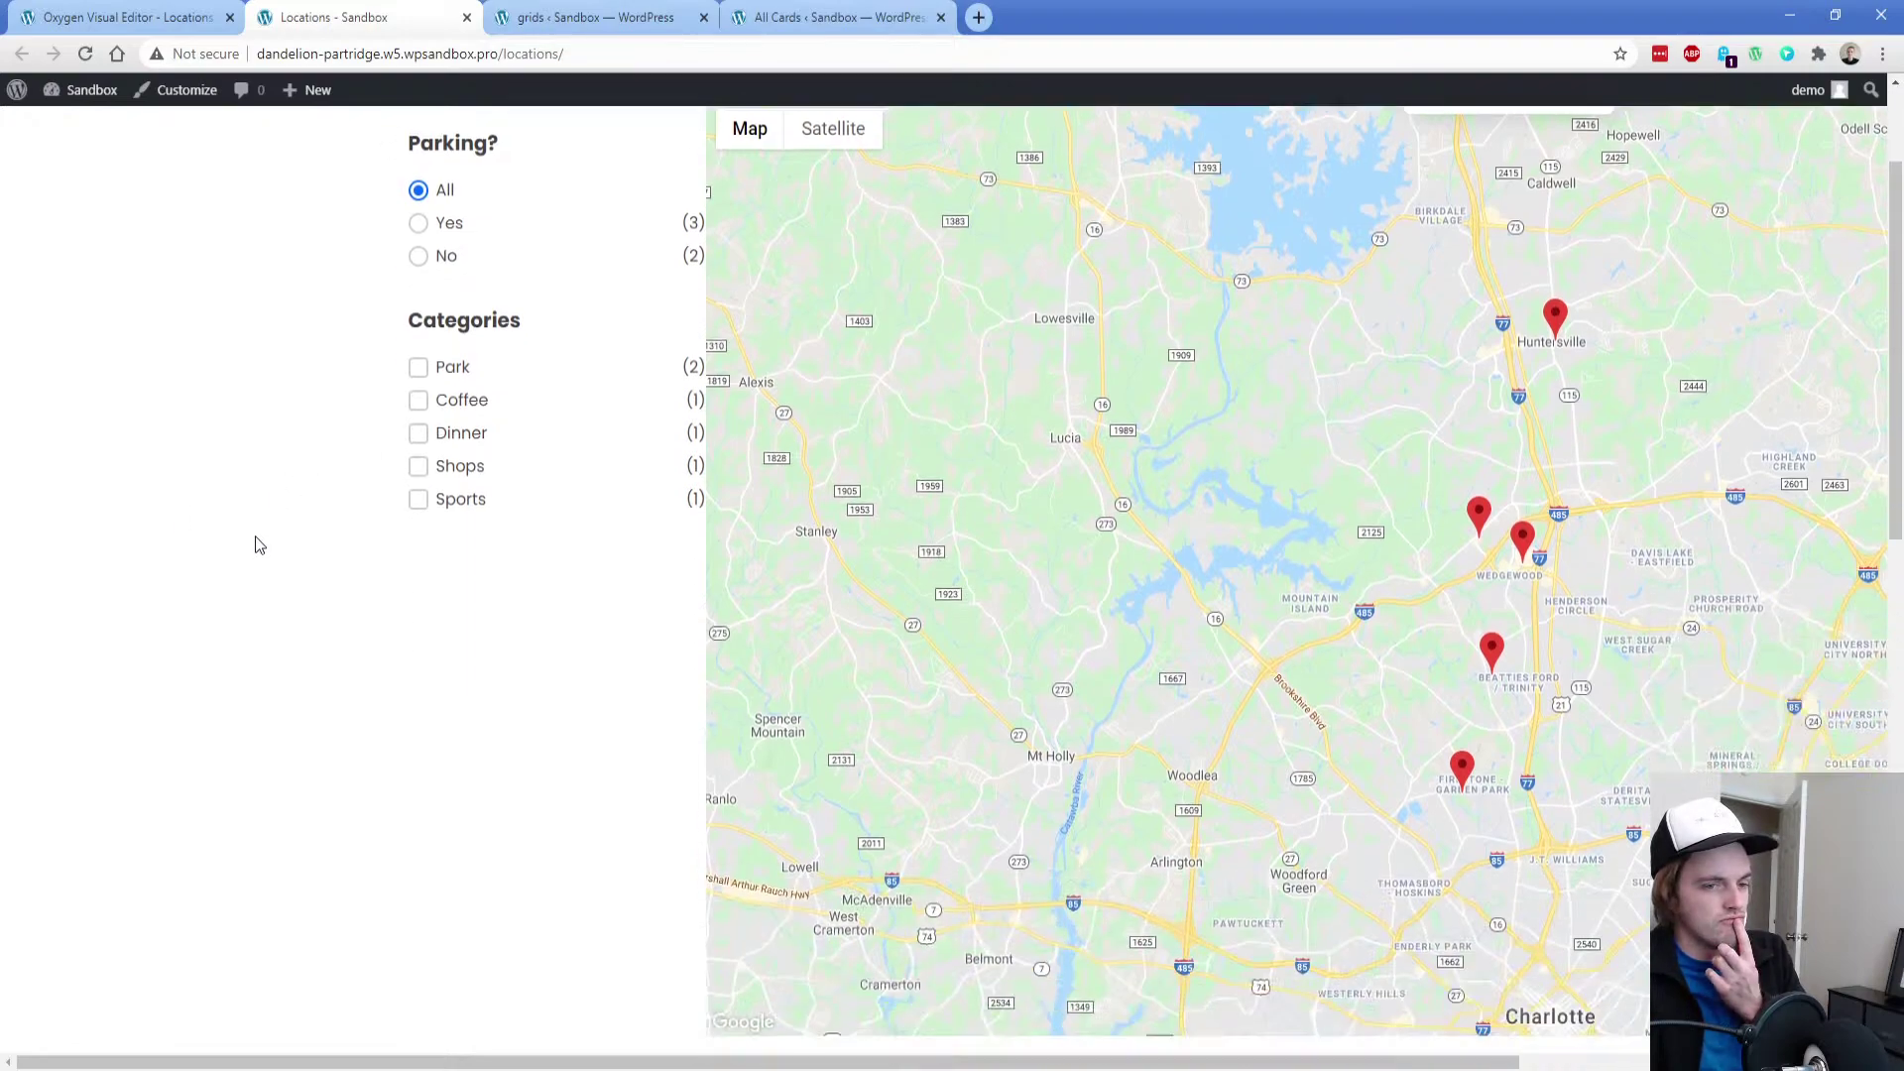
scroll(1084, 562, down, 8)
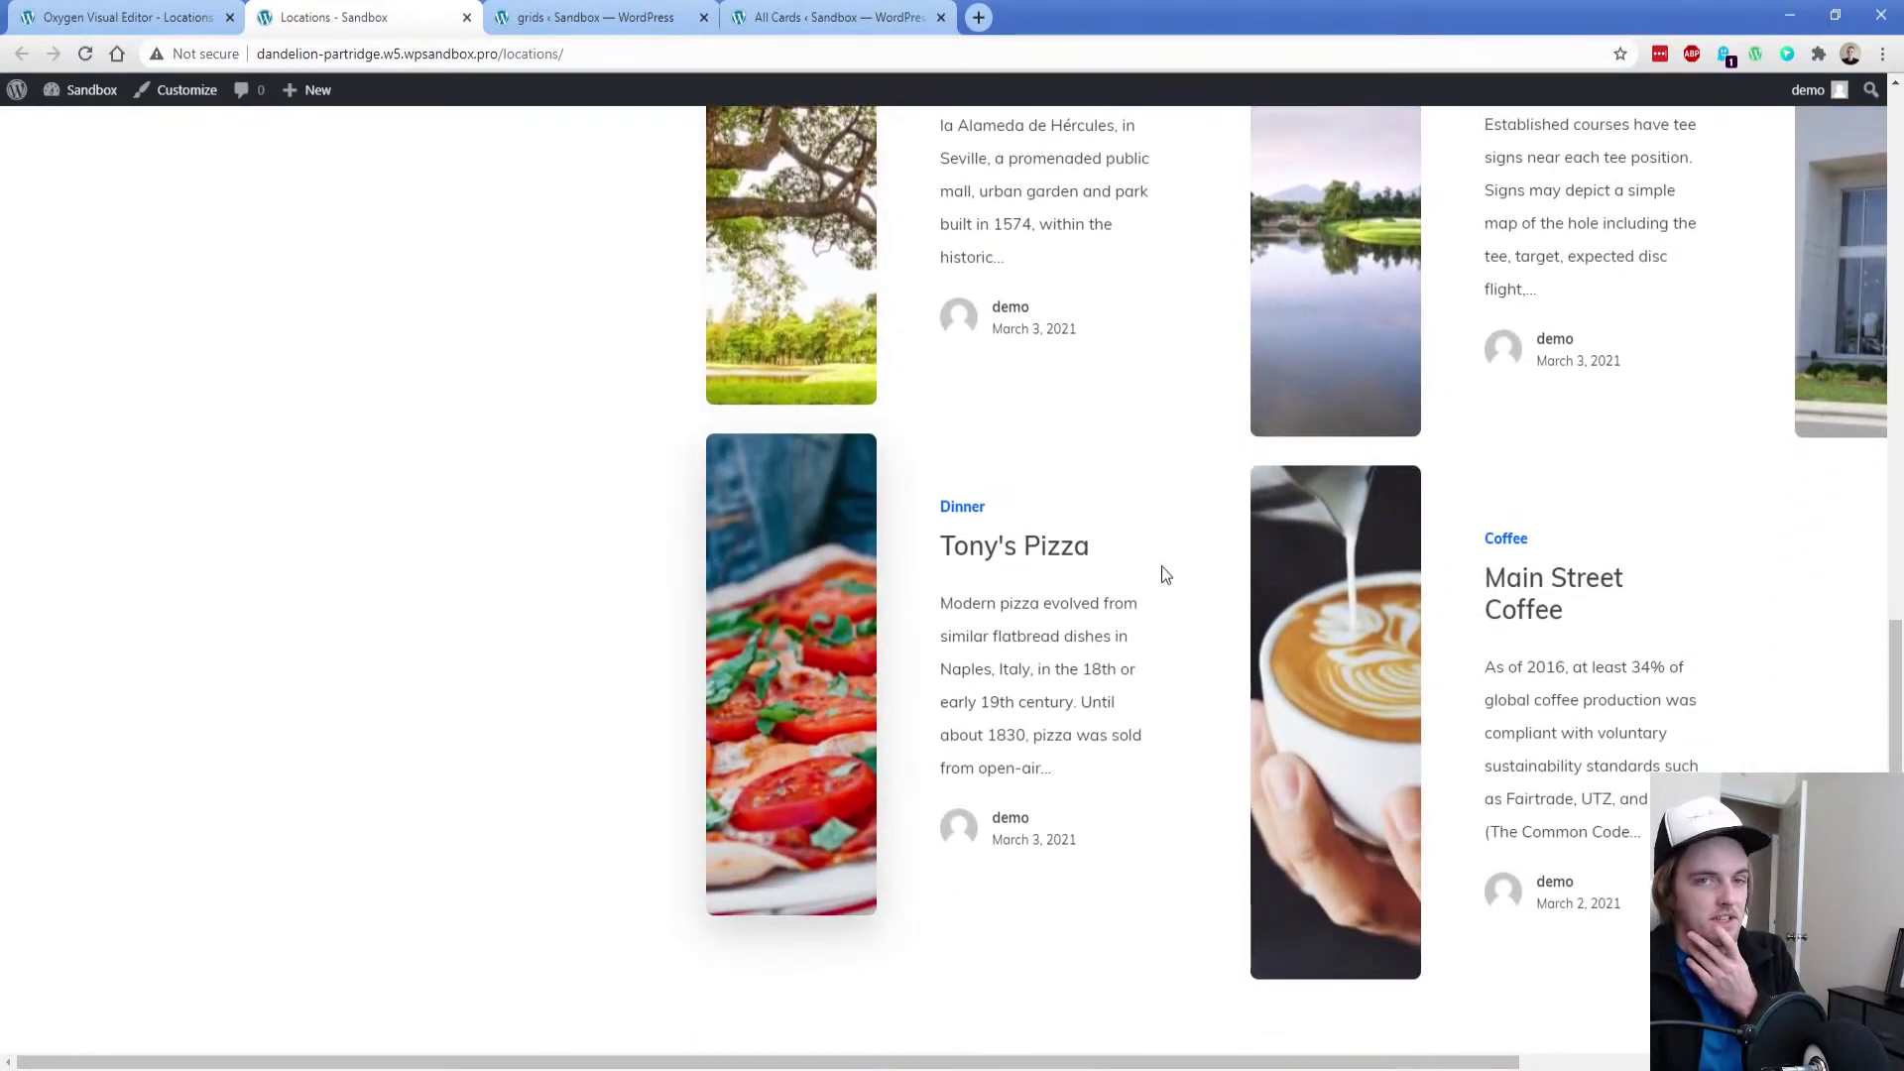
In the Oxygen editor, turn off Archive Template for the Blog Demo grid and apply the parameters
click(119, 17)
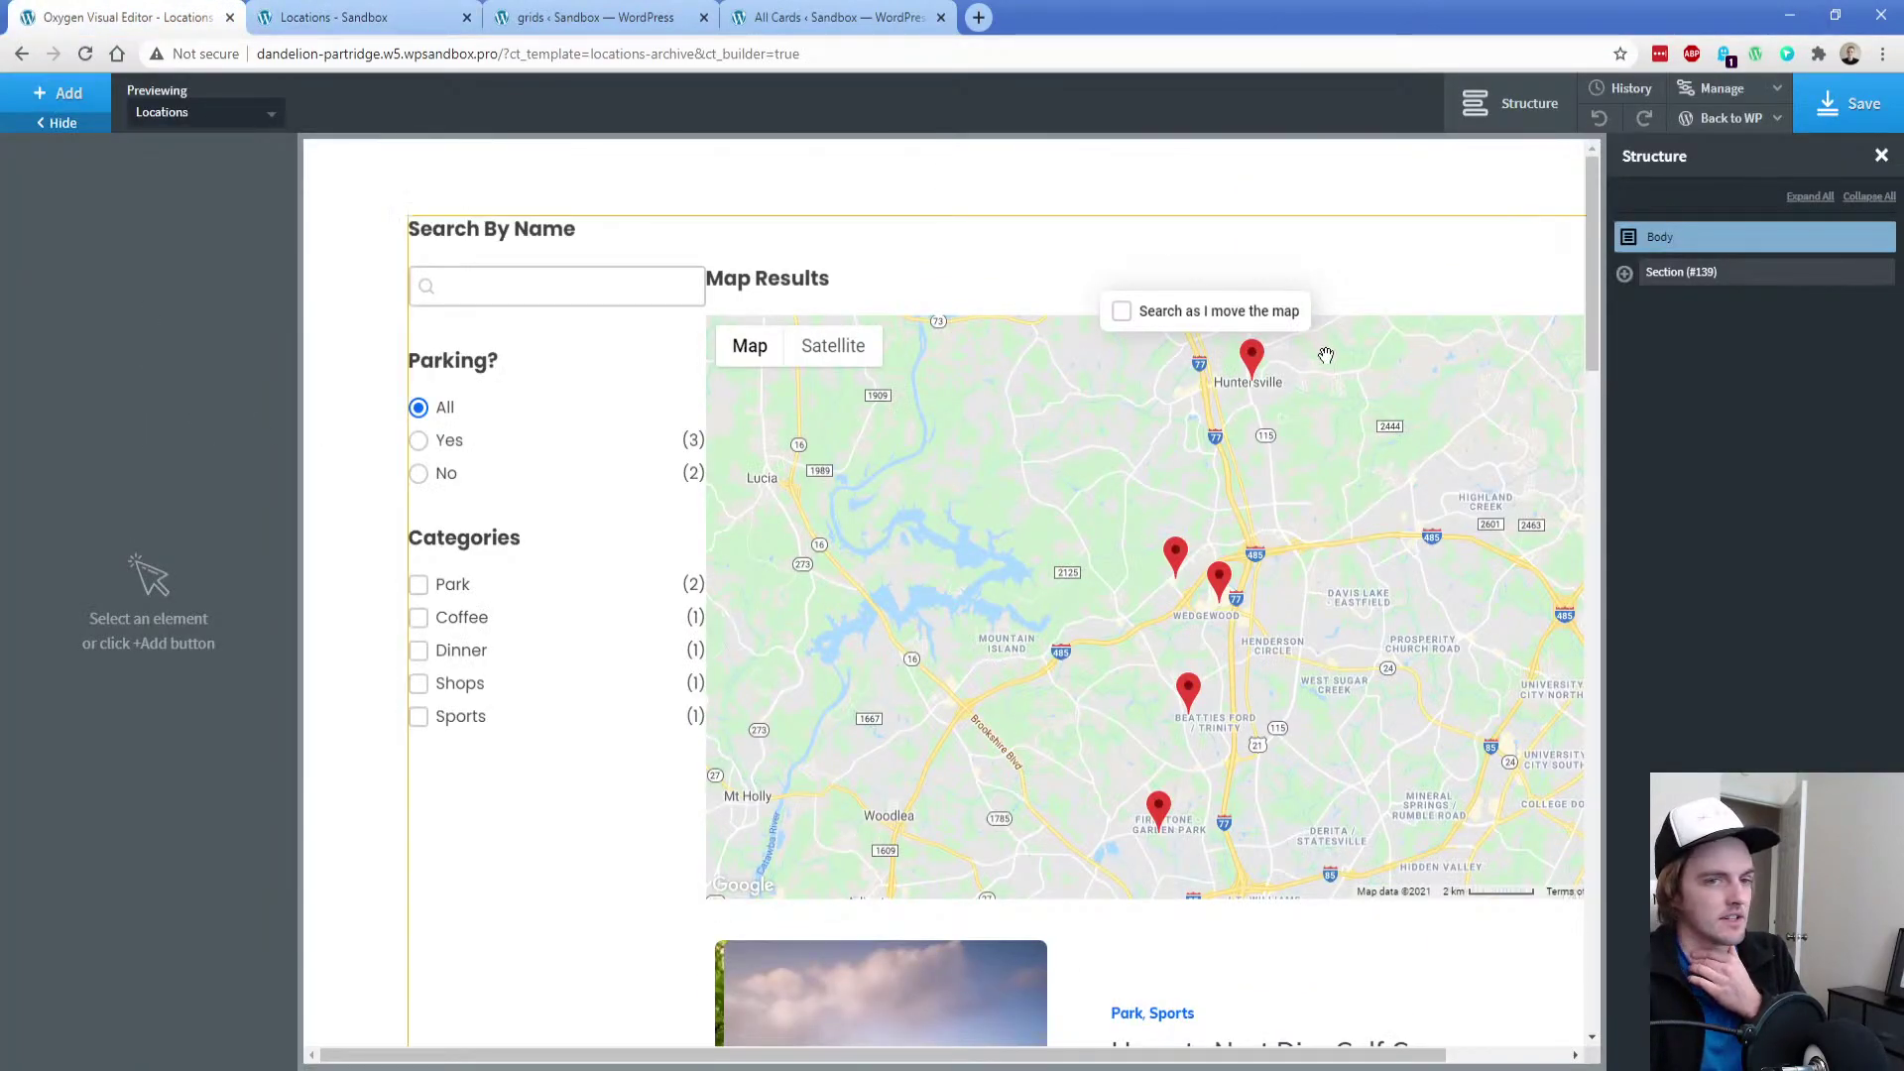
click(1704, 304)
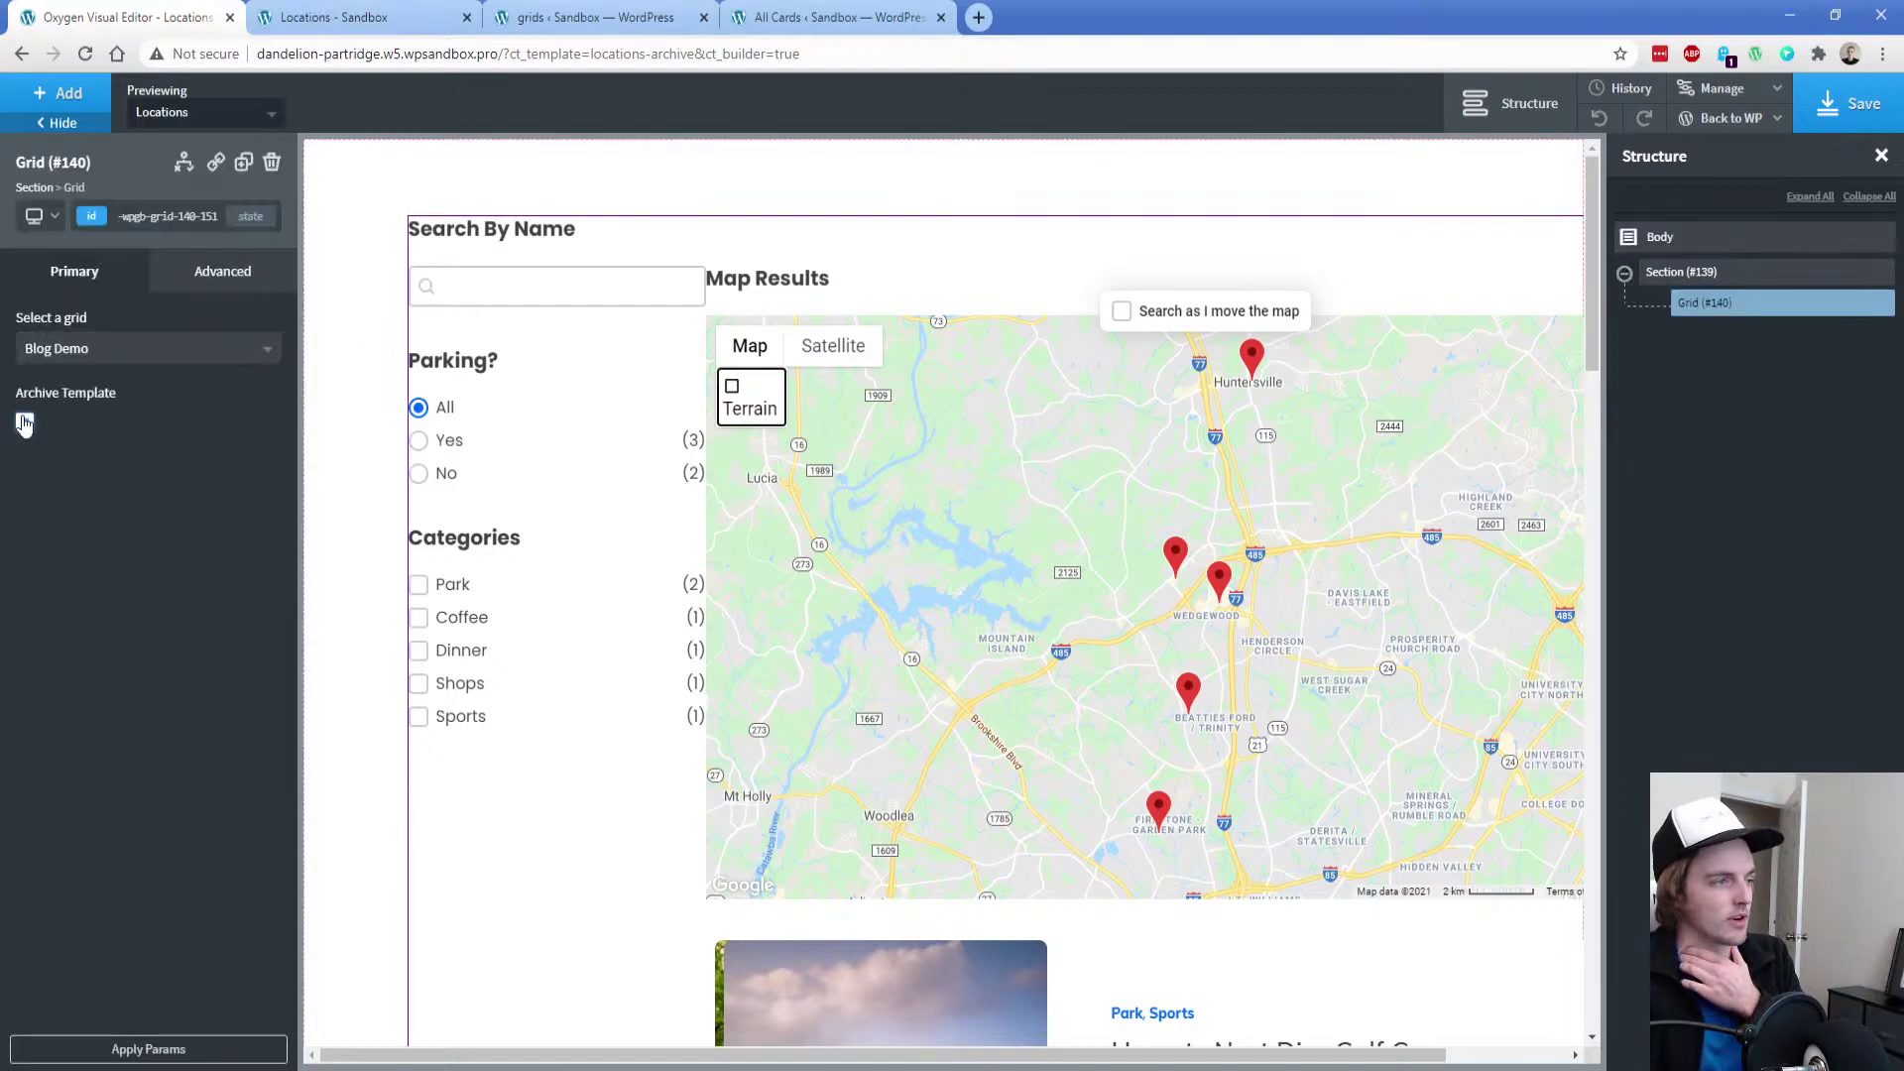
click(210, 1052)
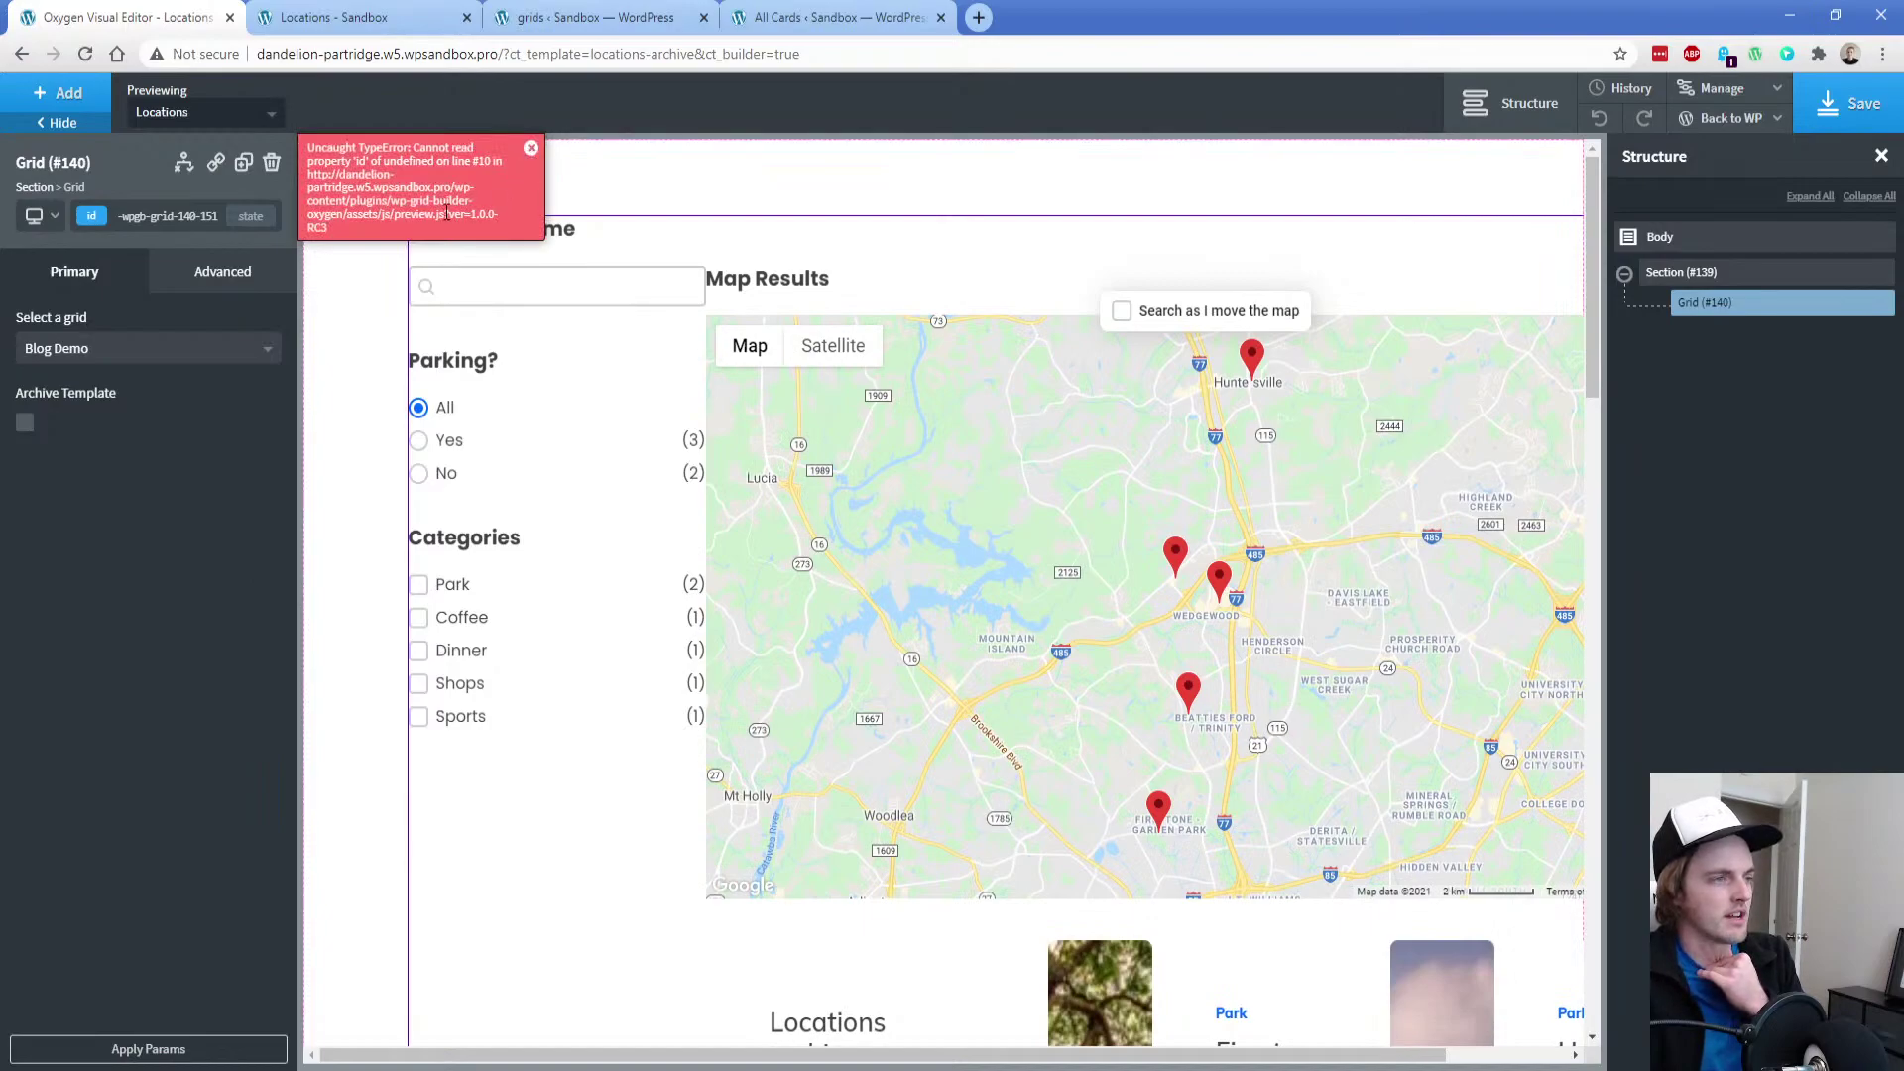
drag(337, 231, 305, 145)
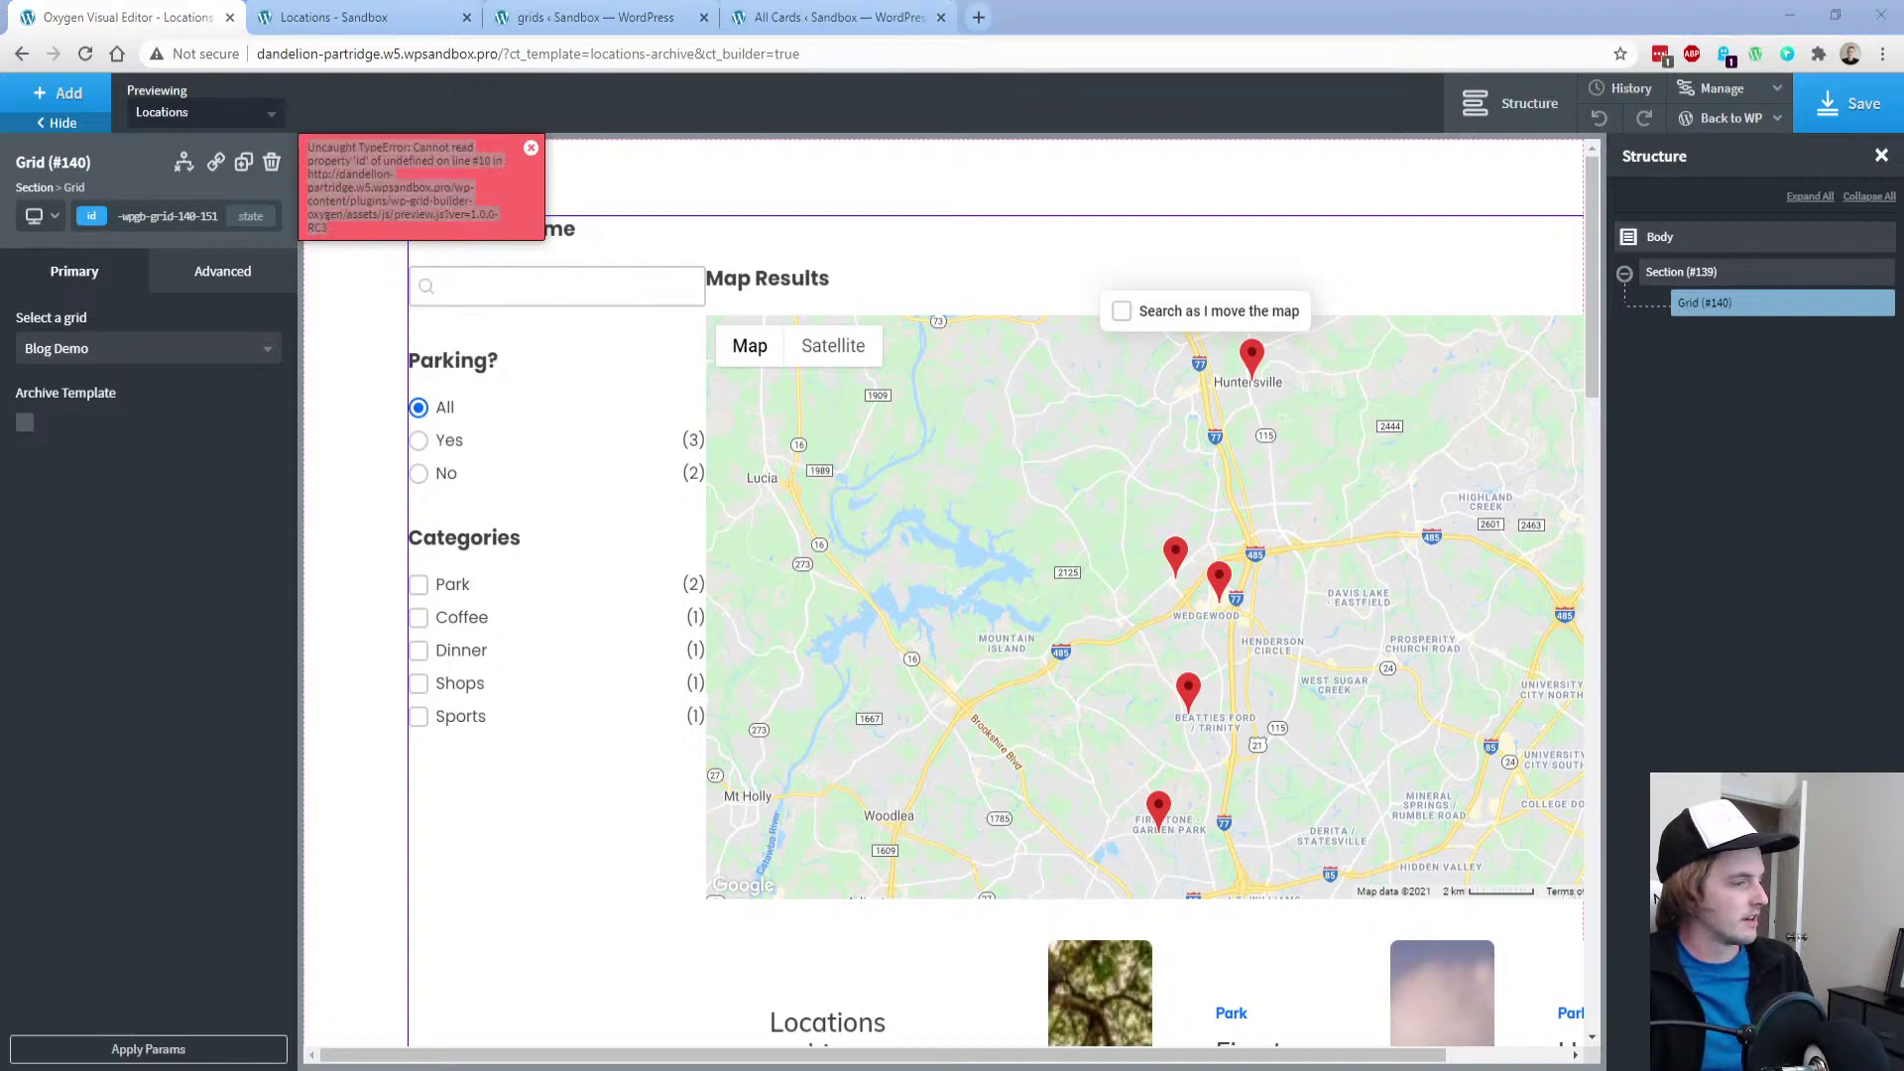
Reload the Locations front end and check the facets and map from the top of the page
click(363, 12)
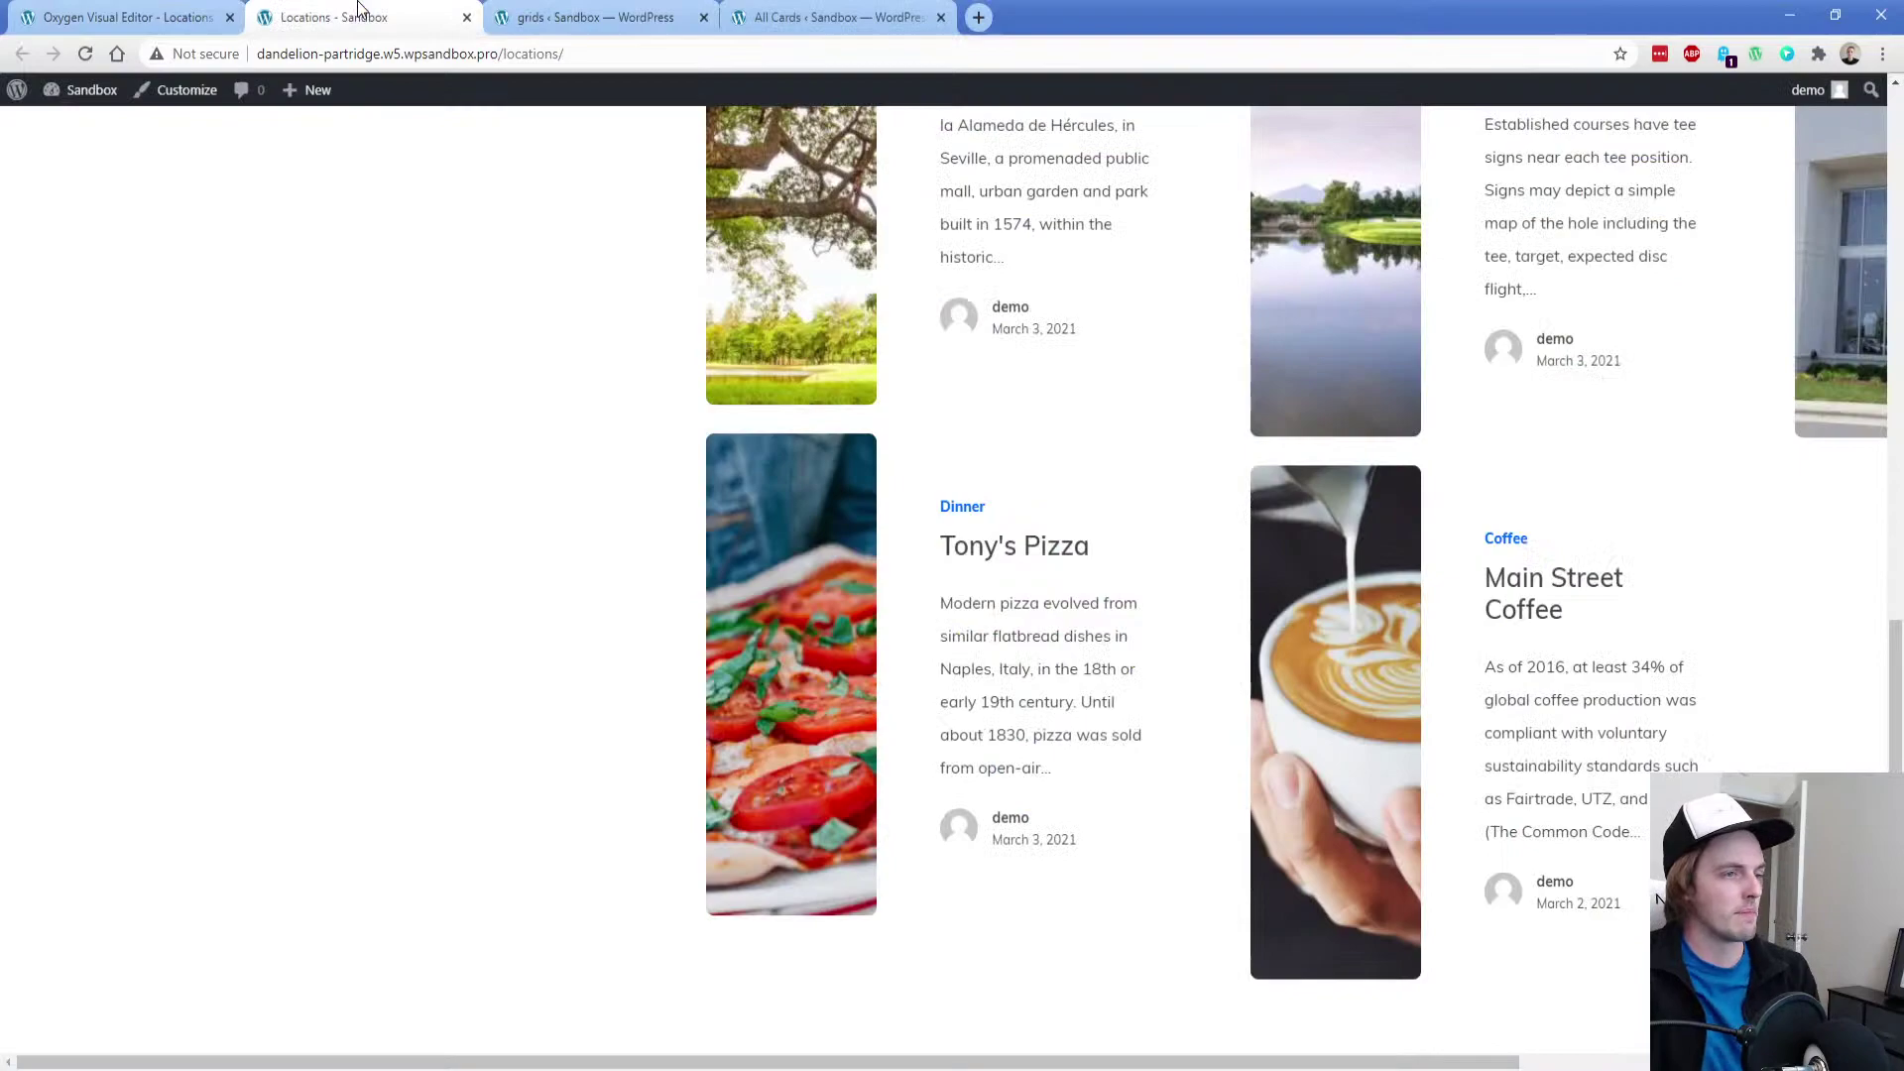
scroll(941, 660, up, 8)
scroll(941, 660, up, 5)
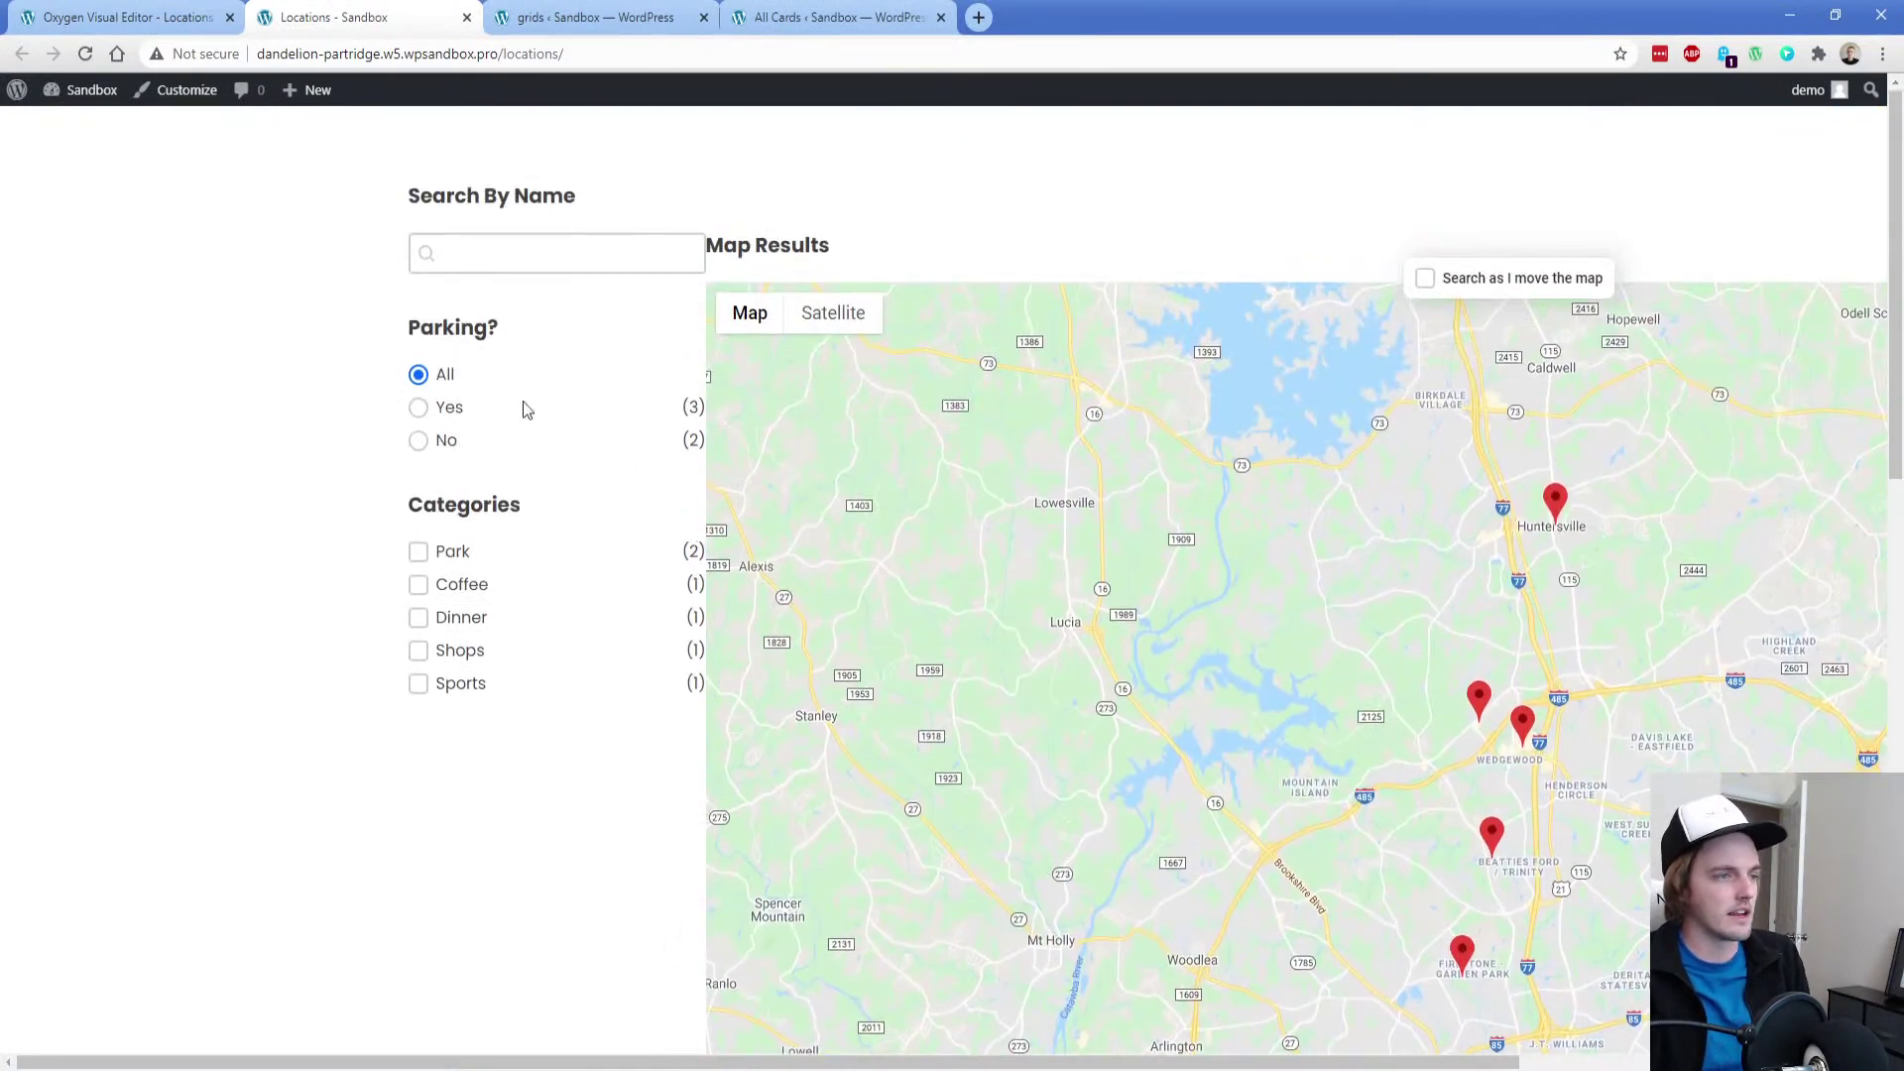
click(87, 56)
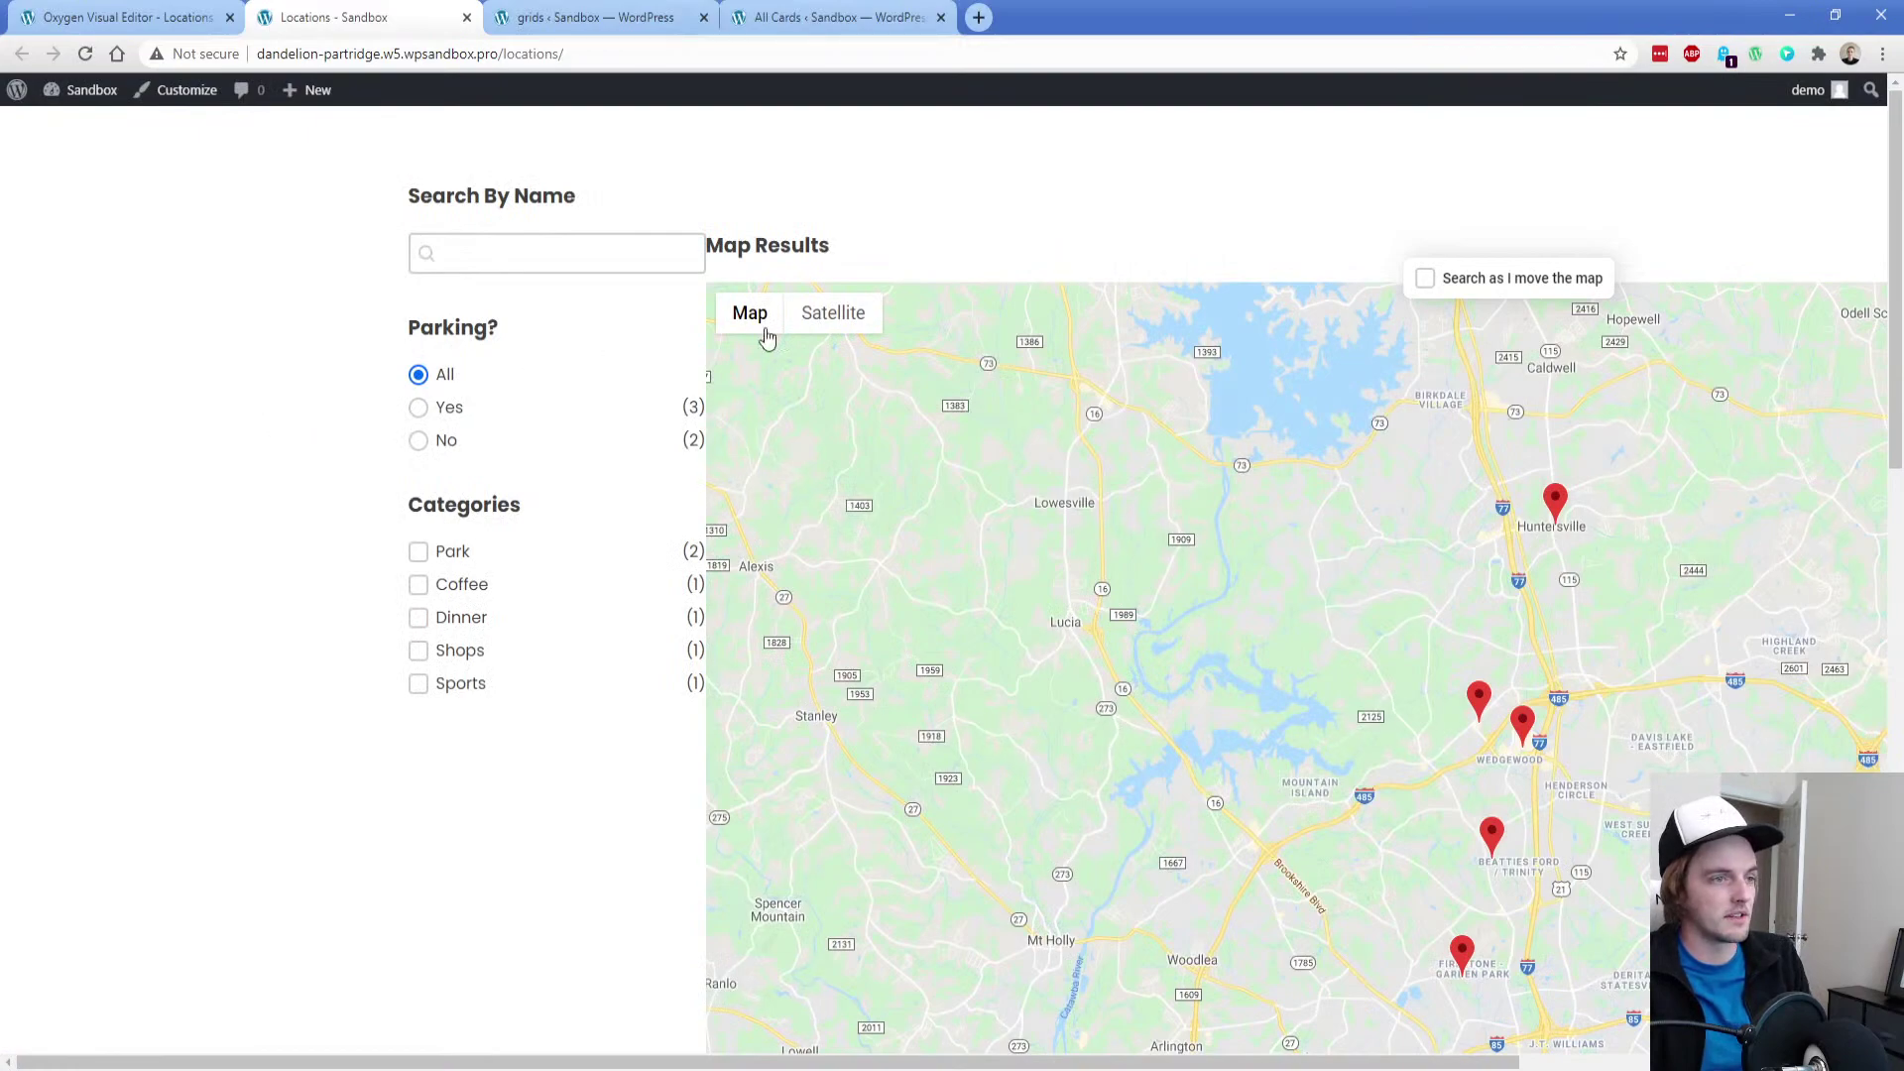
mouse_move(746, 329)
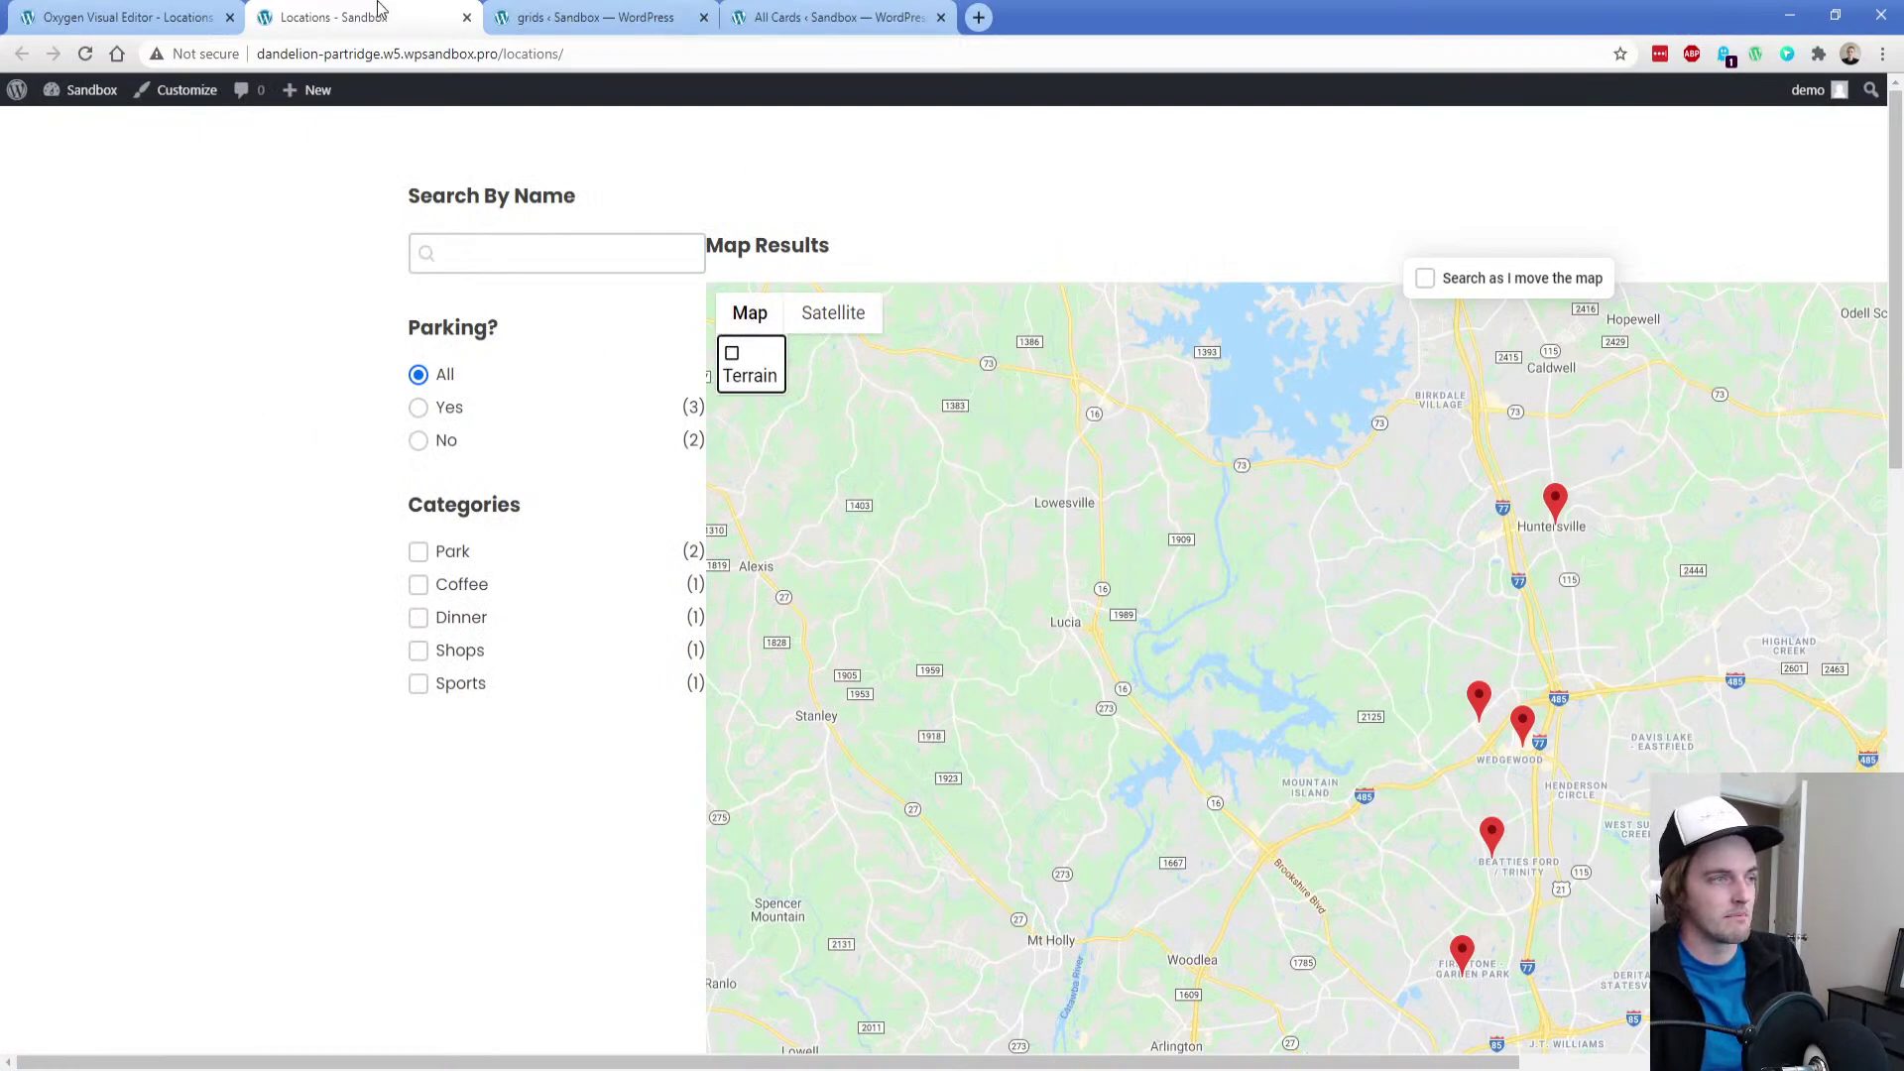
In the WP Grid Builder grid settings, move the Map facet out of the layout to the available facets and save
click(194, 17)
click(556, 17)
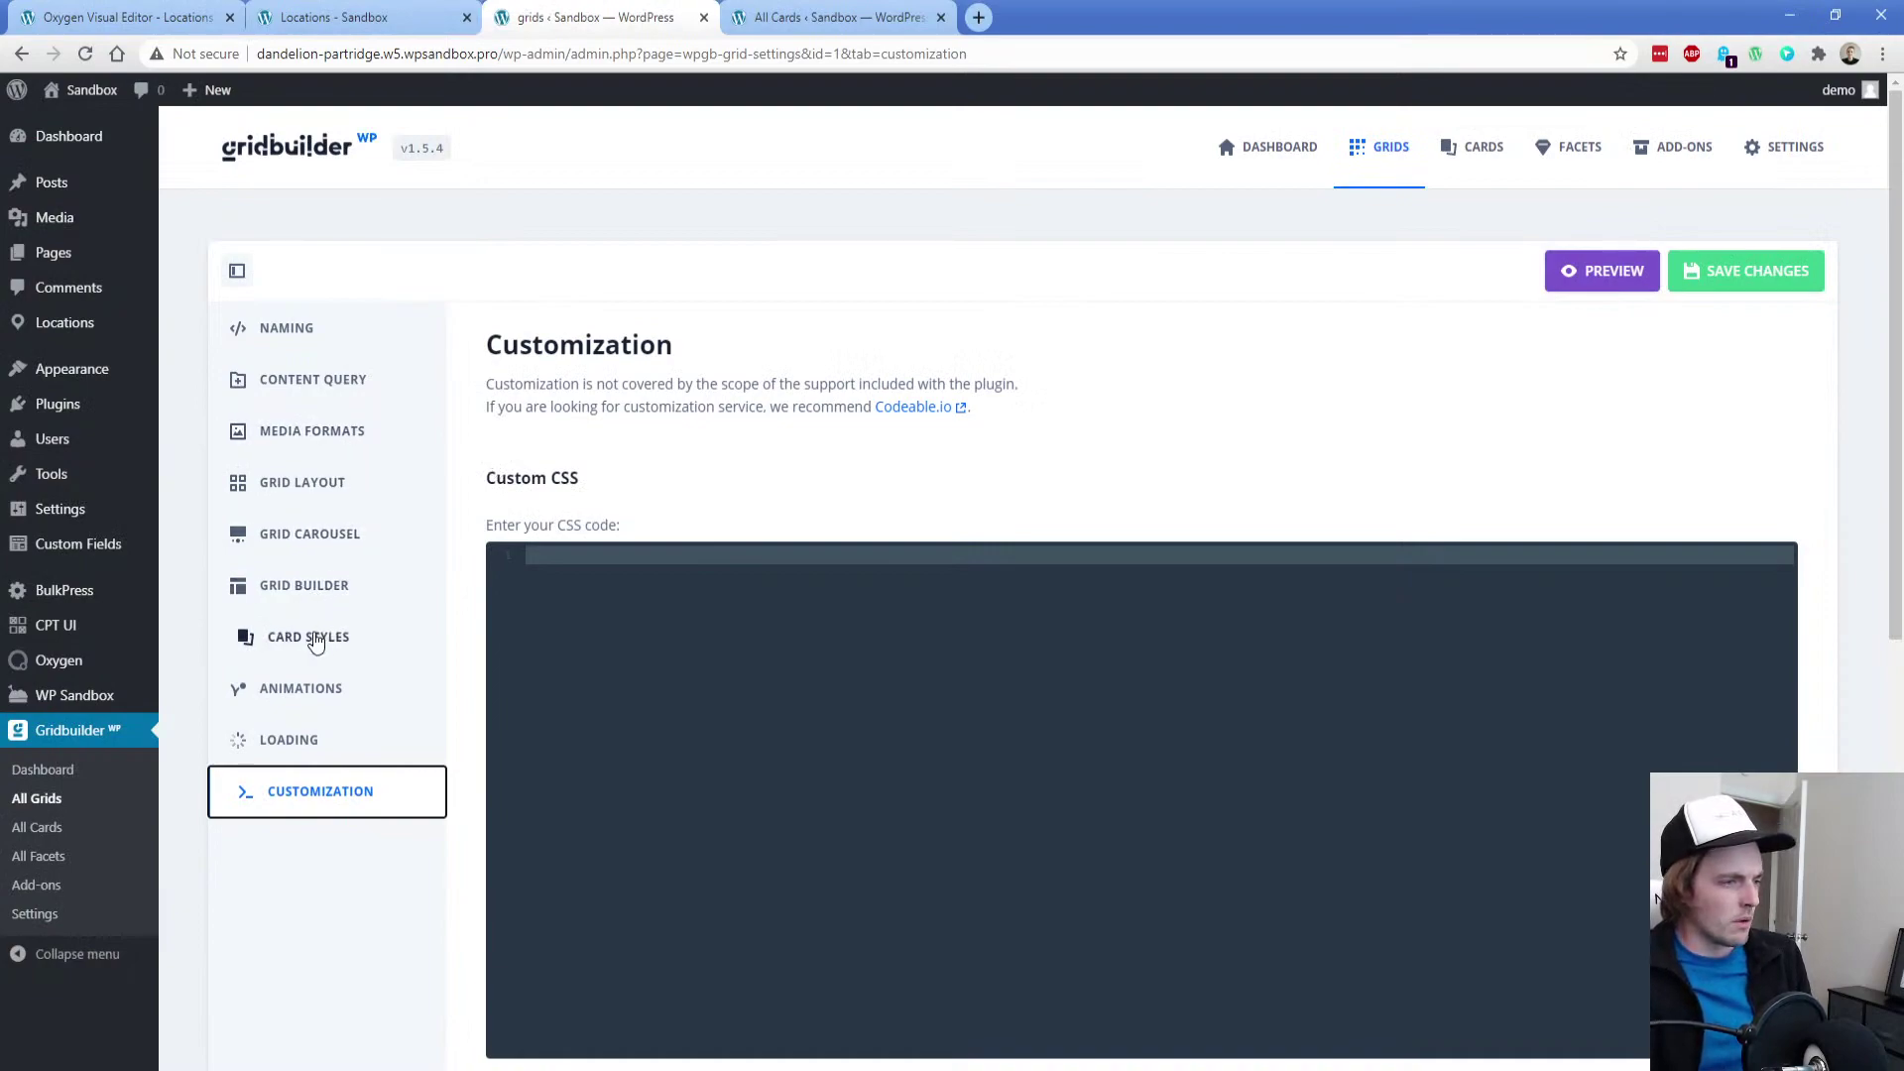
click(300, 588)
scroll(765, 654, down, 4)
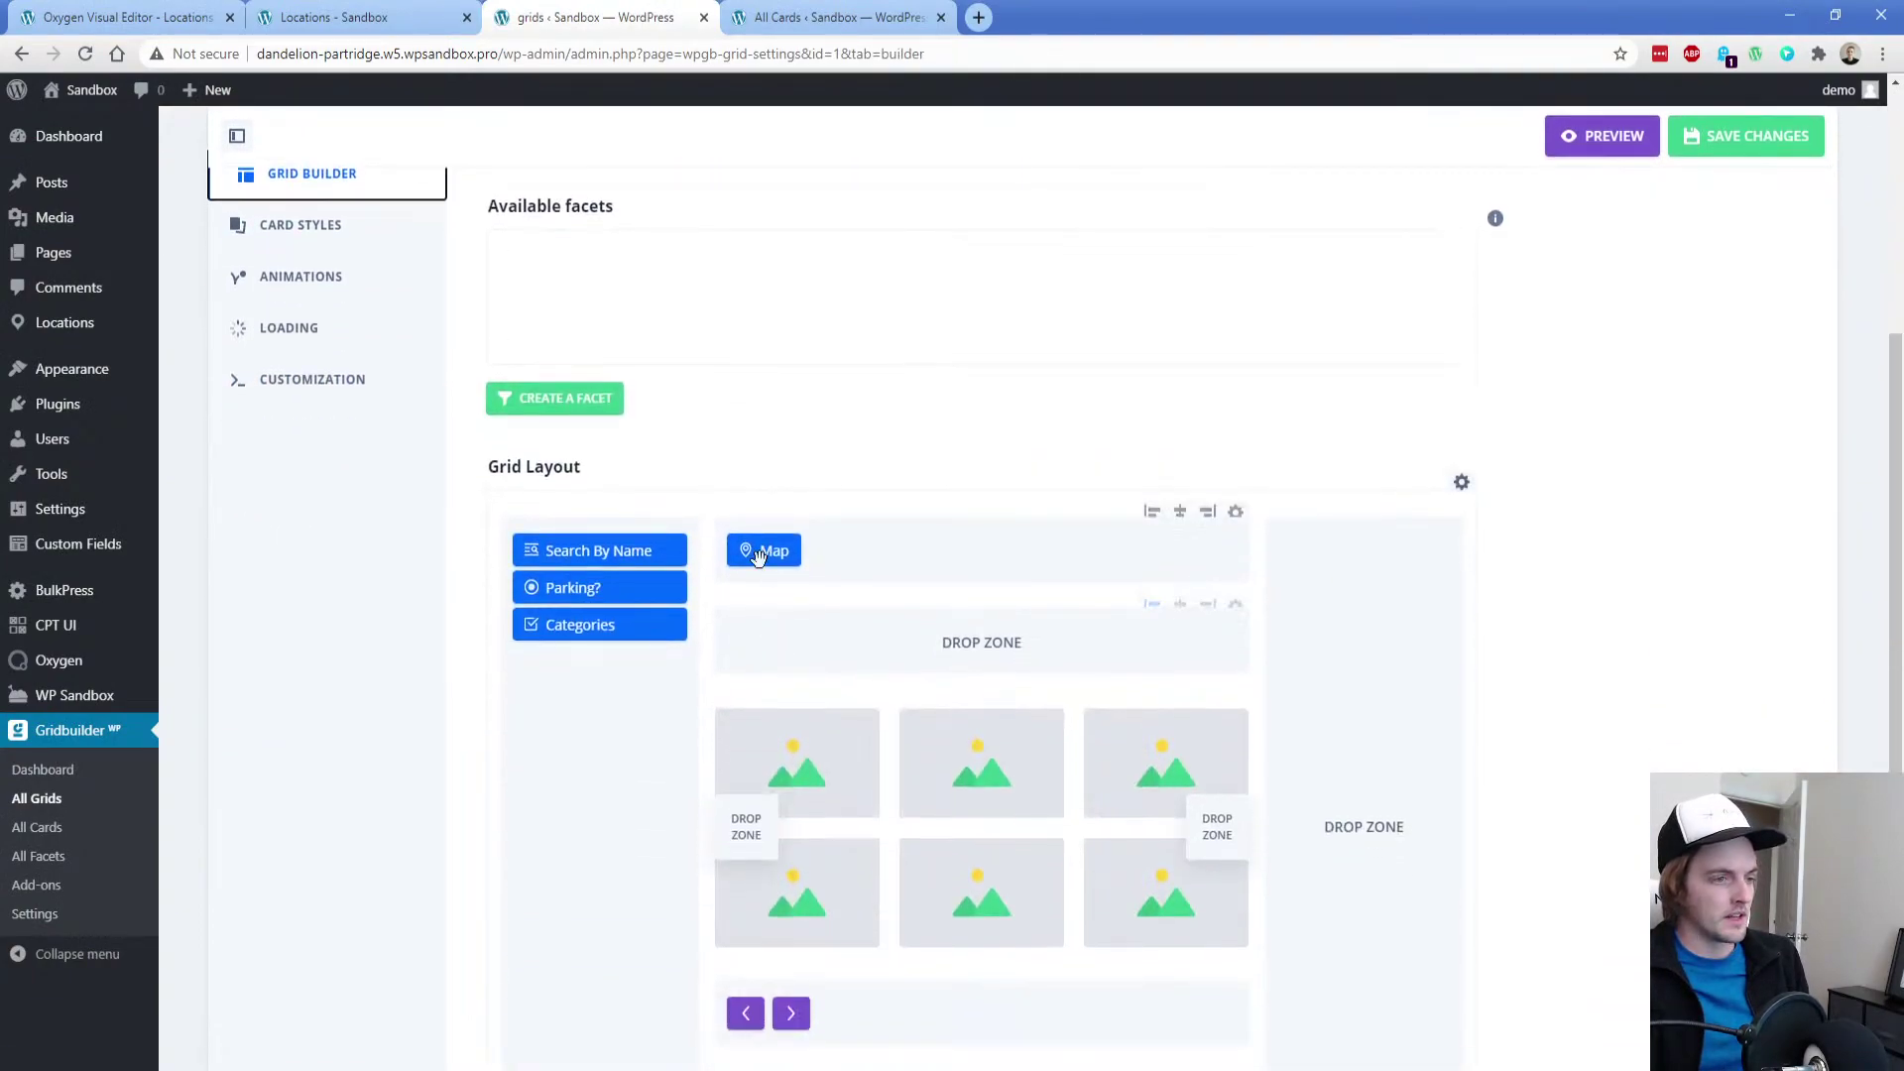
drag(800, 553, 701, 328)
click(1725, 136)
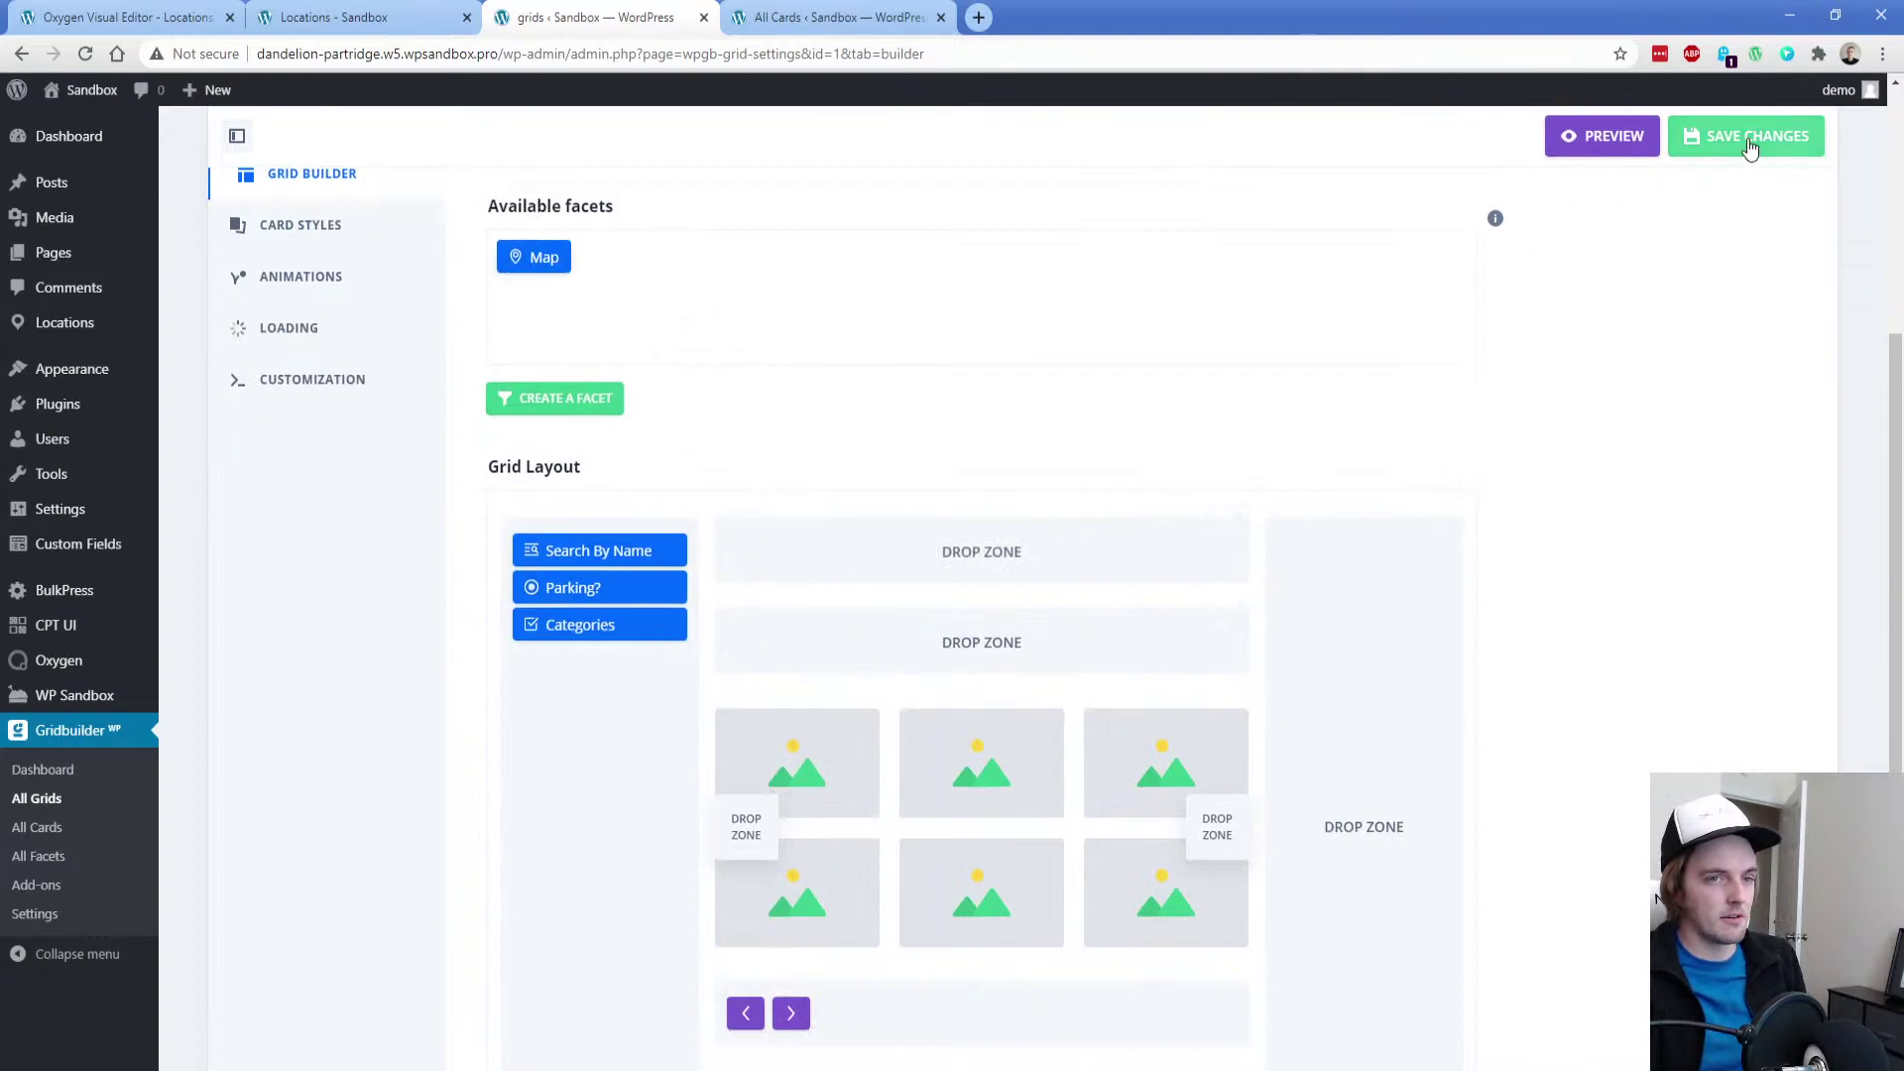
Reload the Locations front end, then dismiss the editor error and reapply the Blog Demo grid's parameters
click(367, 17)
click(85, 54)
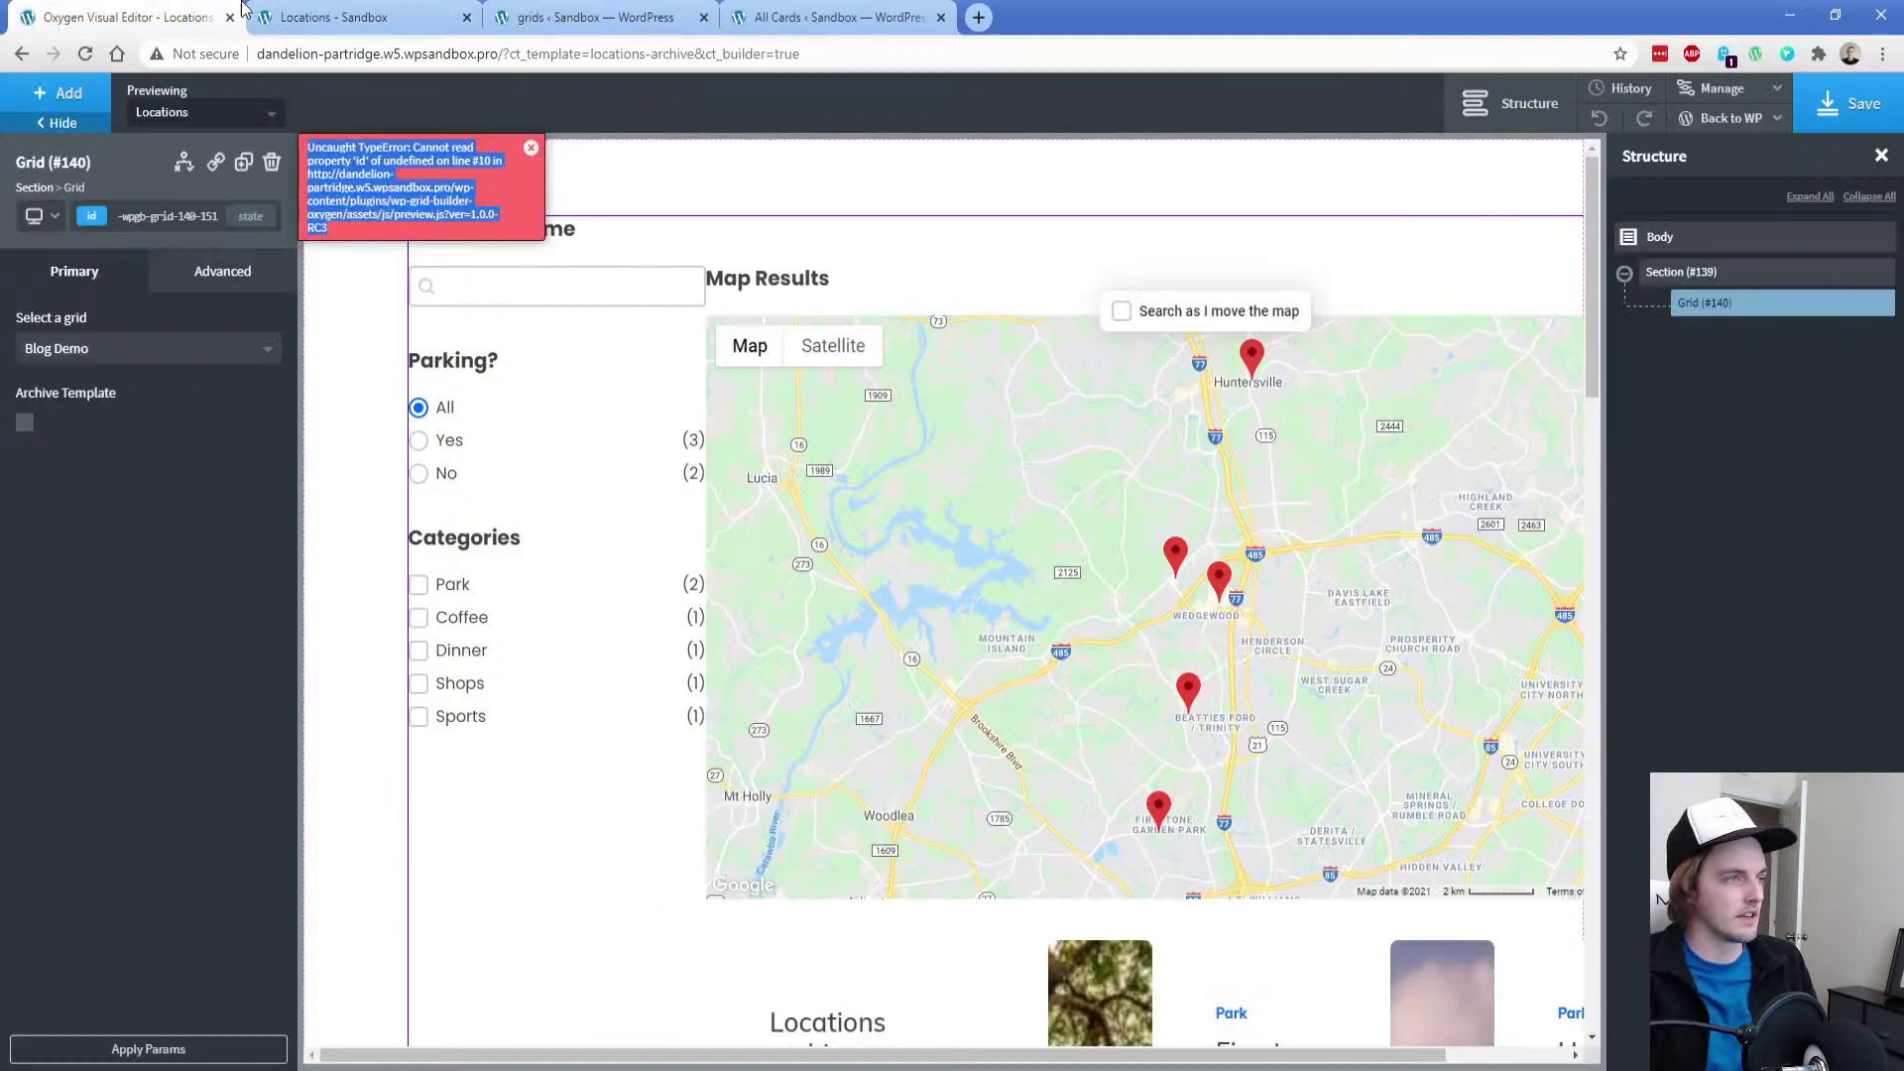
key(ctrl+shift+Tab)
click(530, 147)
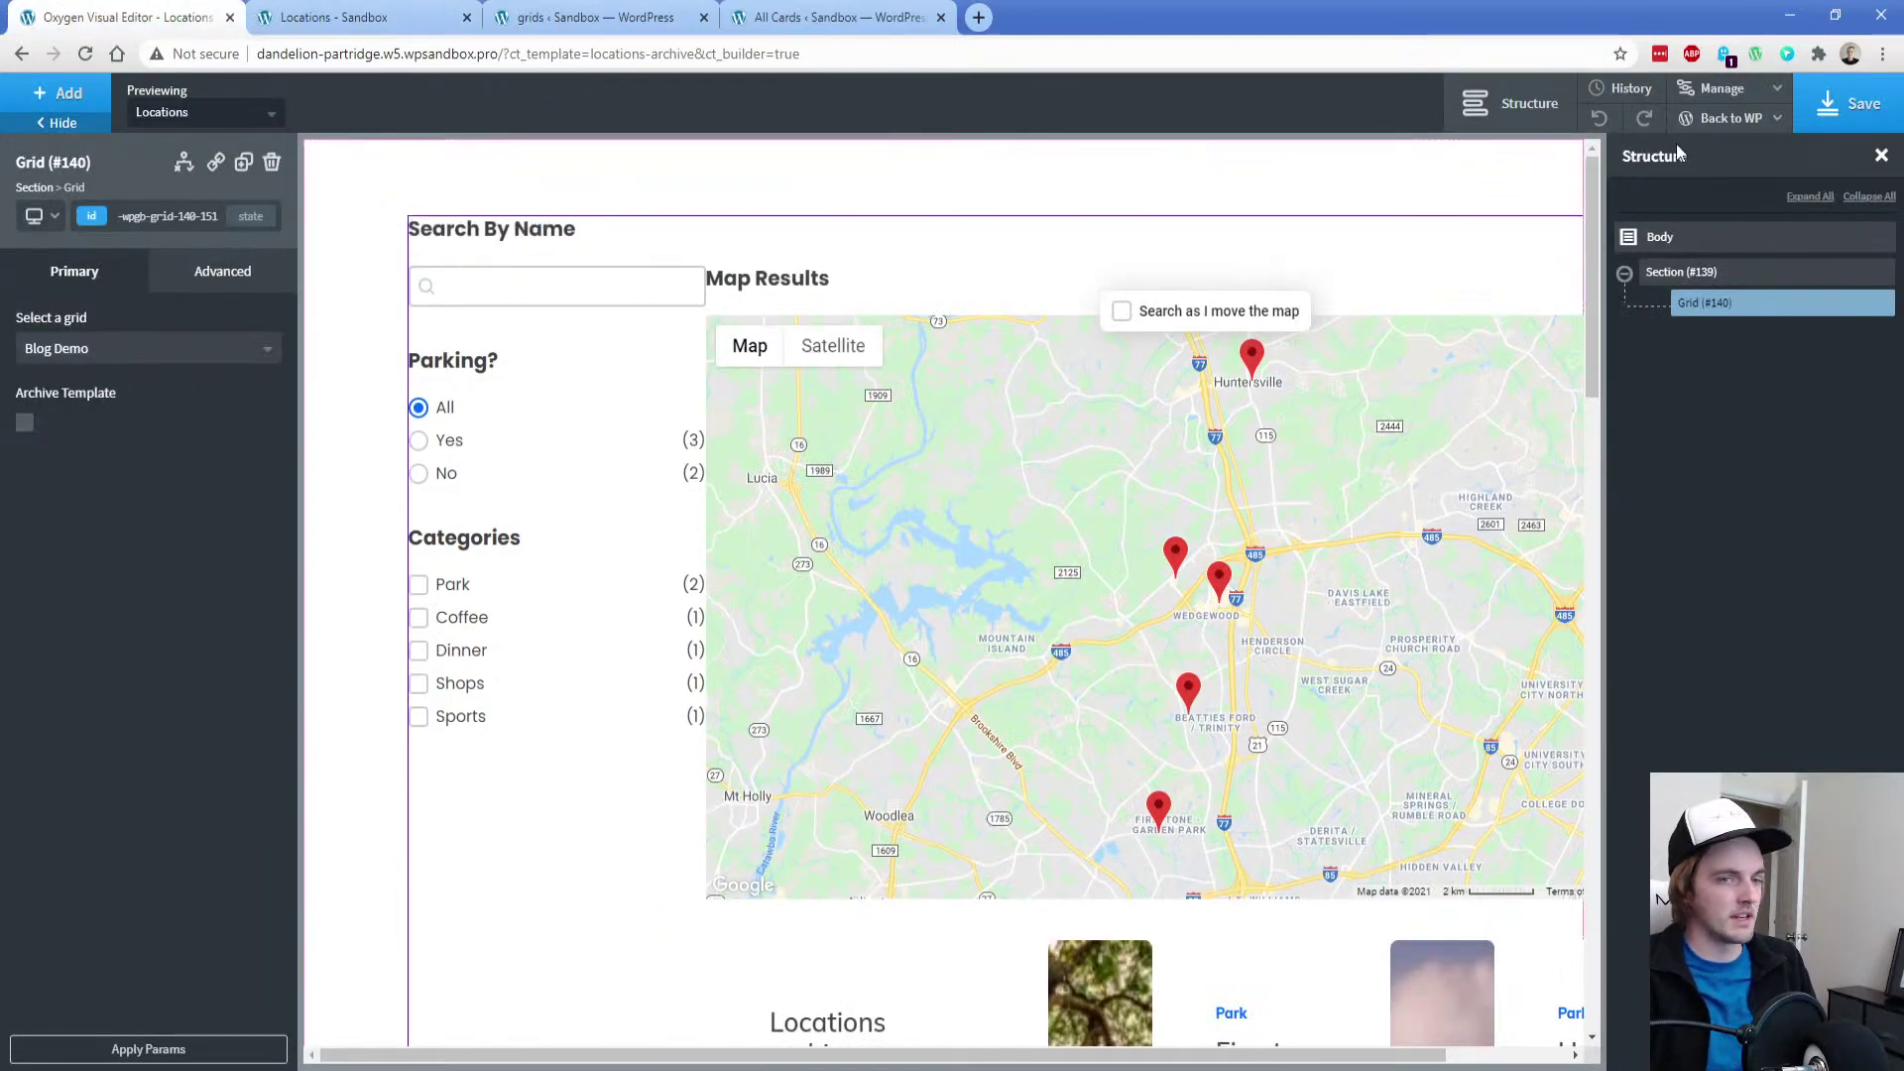
click(226, 1048)
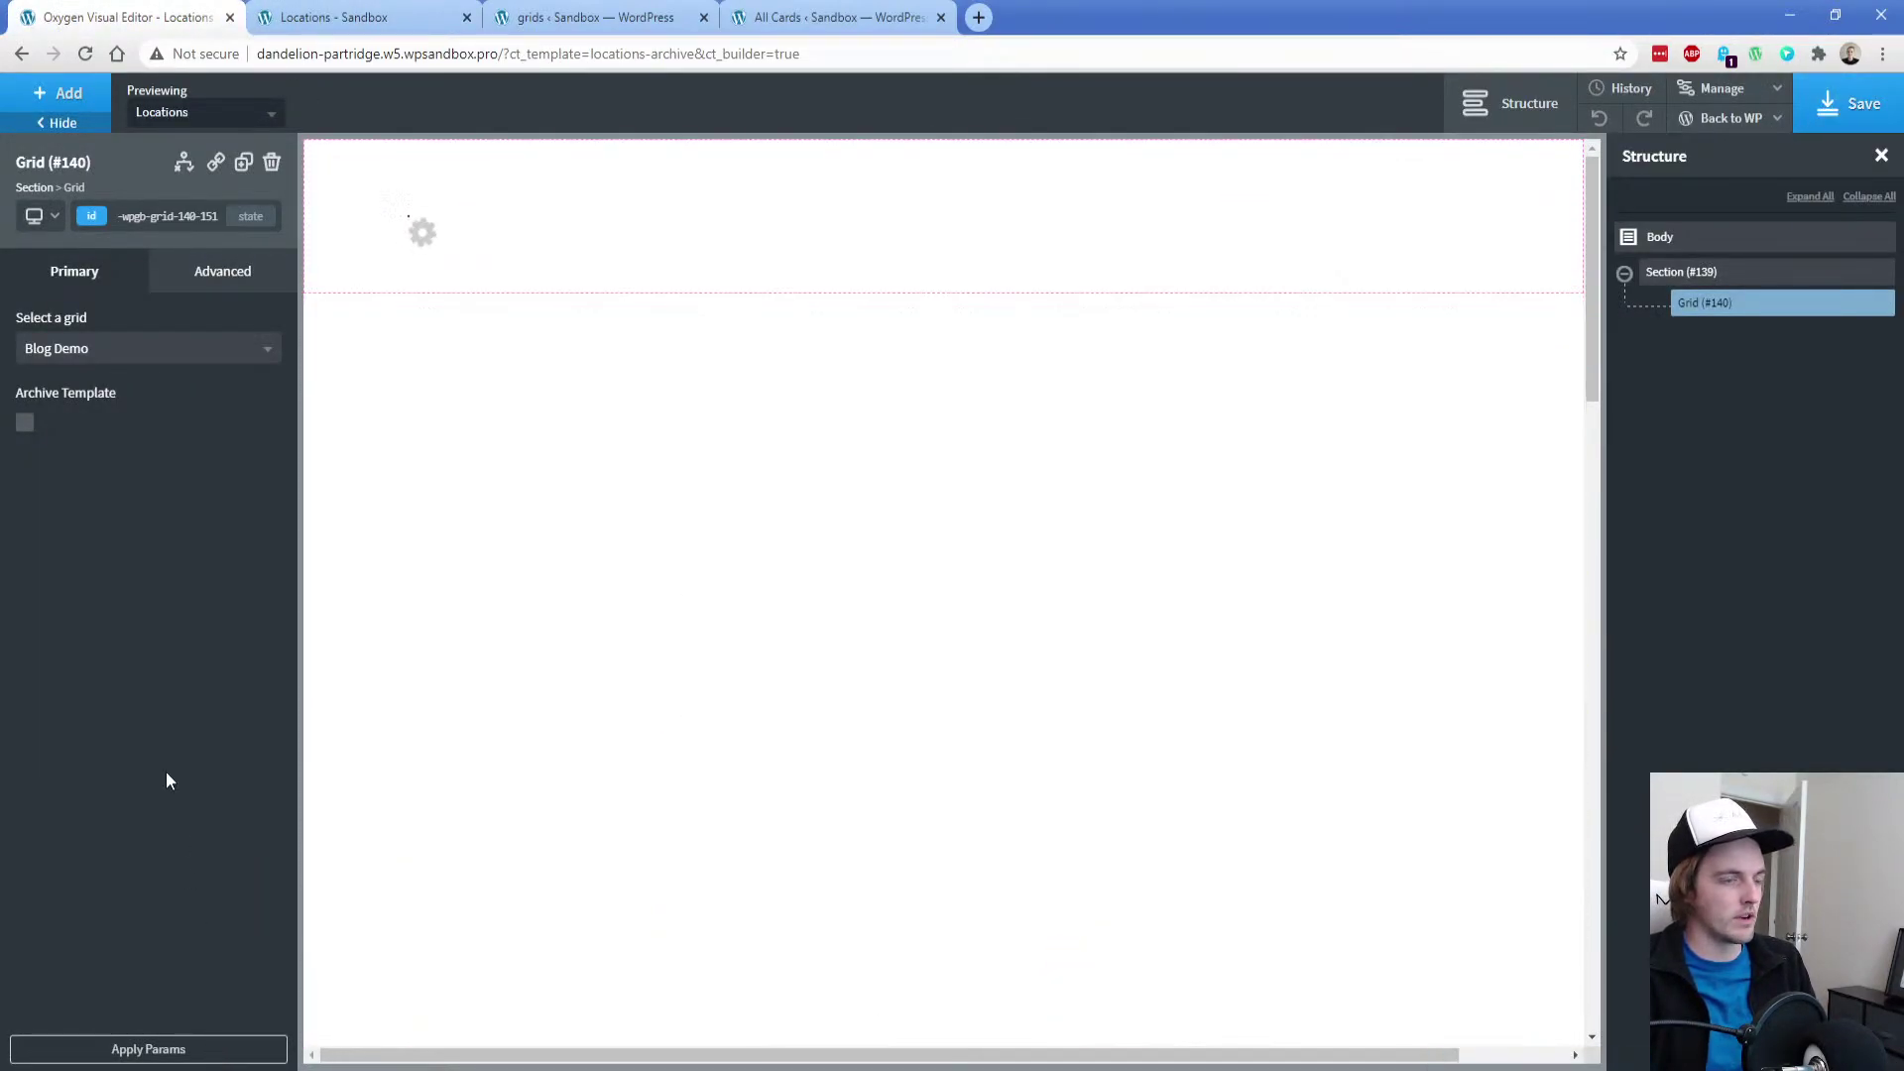
Set the Blog Demo grid element's width to 100% and save the template
click(218, 277)
click(109, 384)
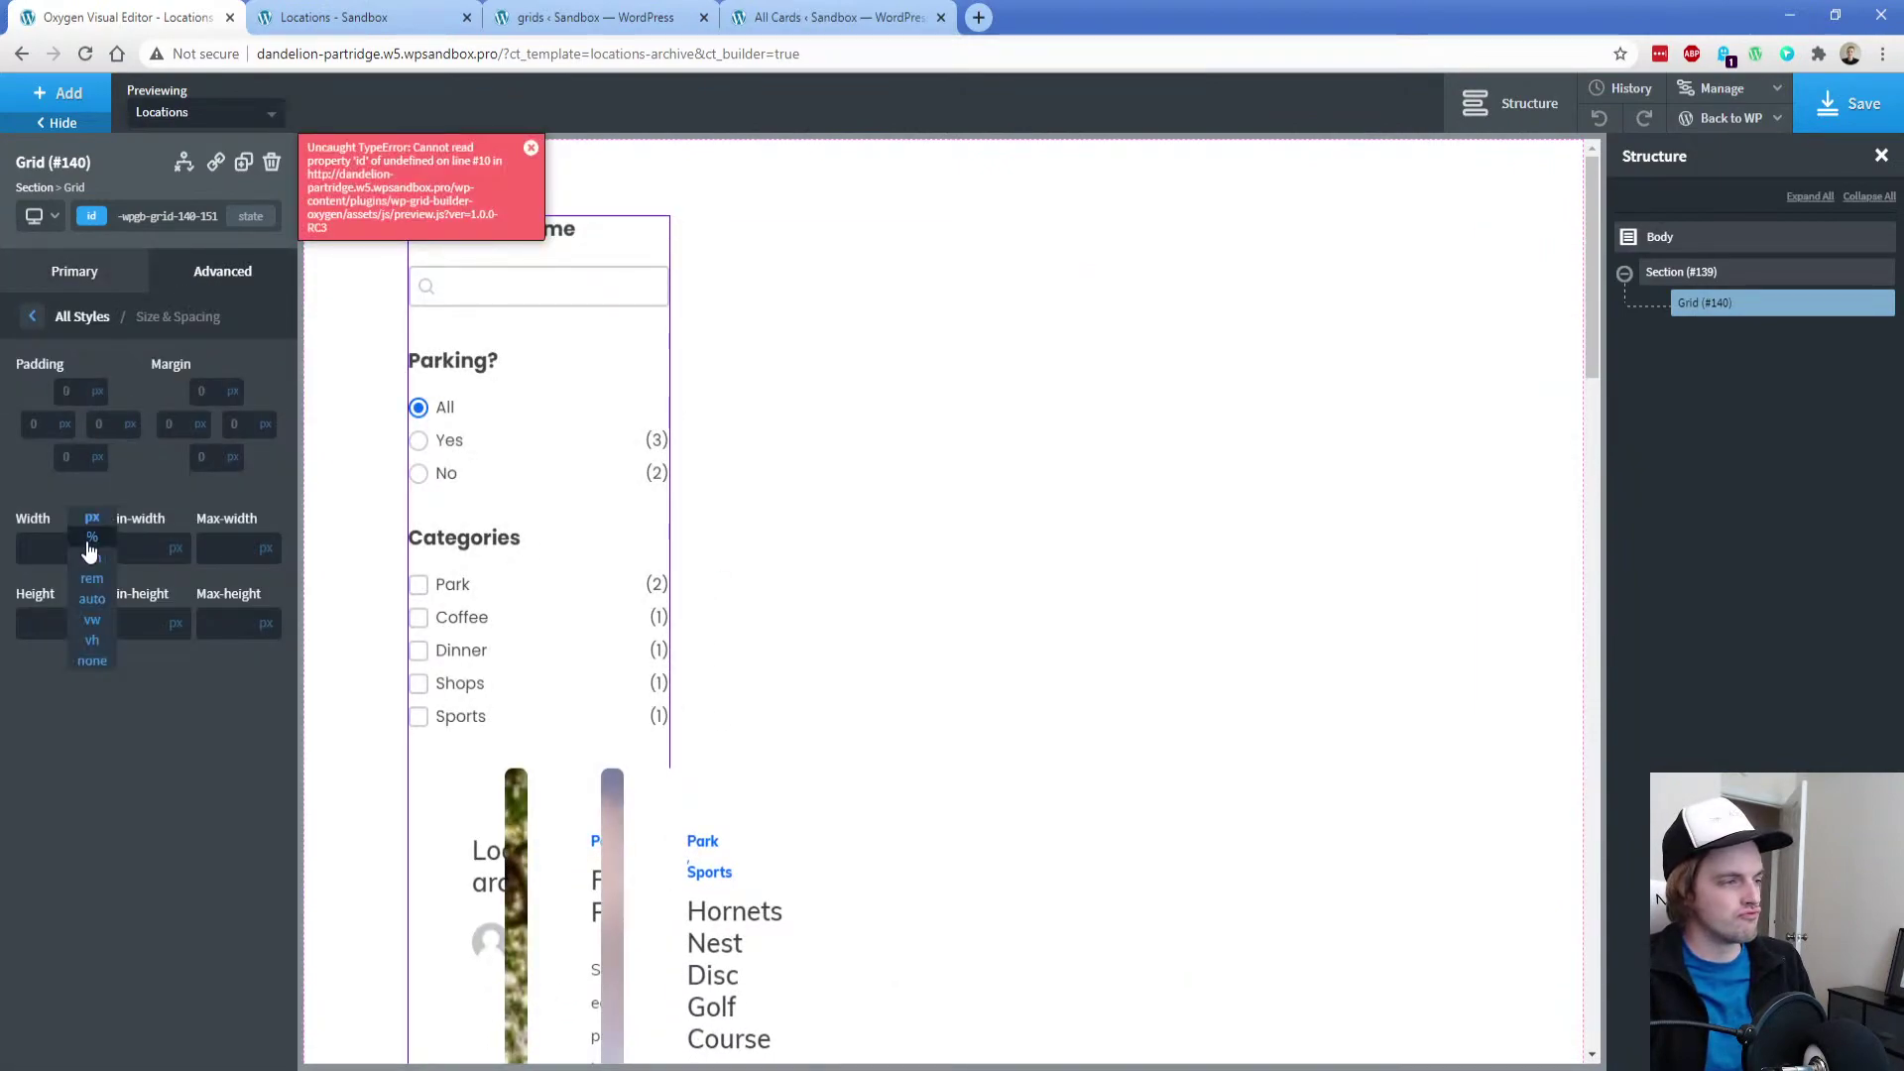
click(48, 547)
text(100)
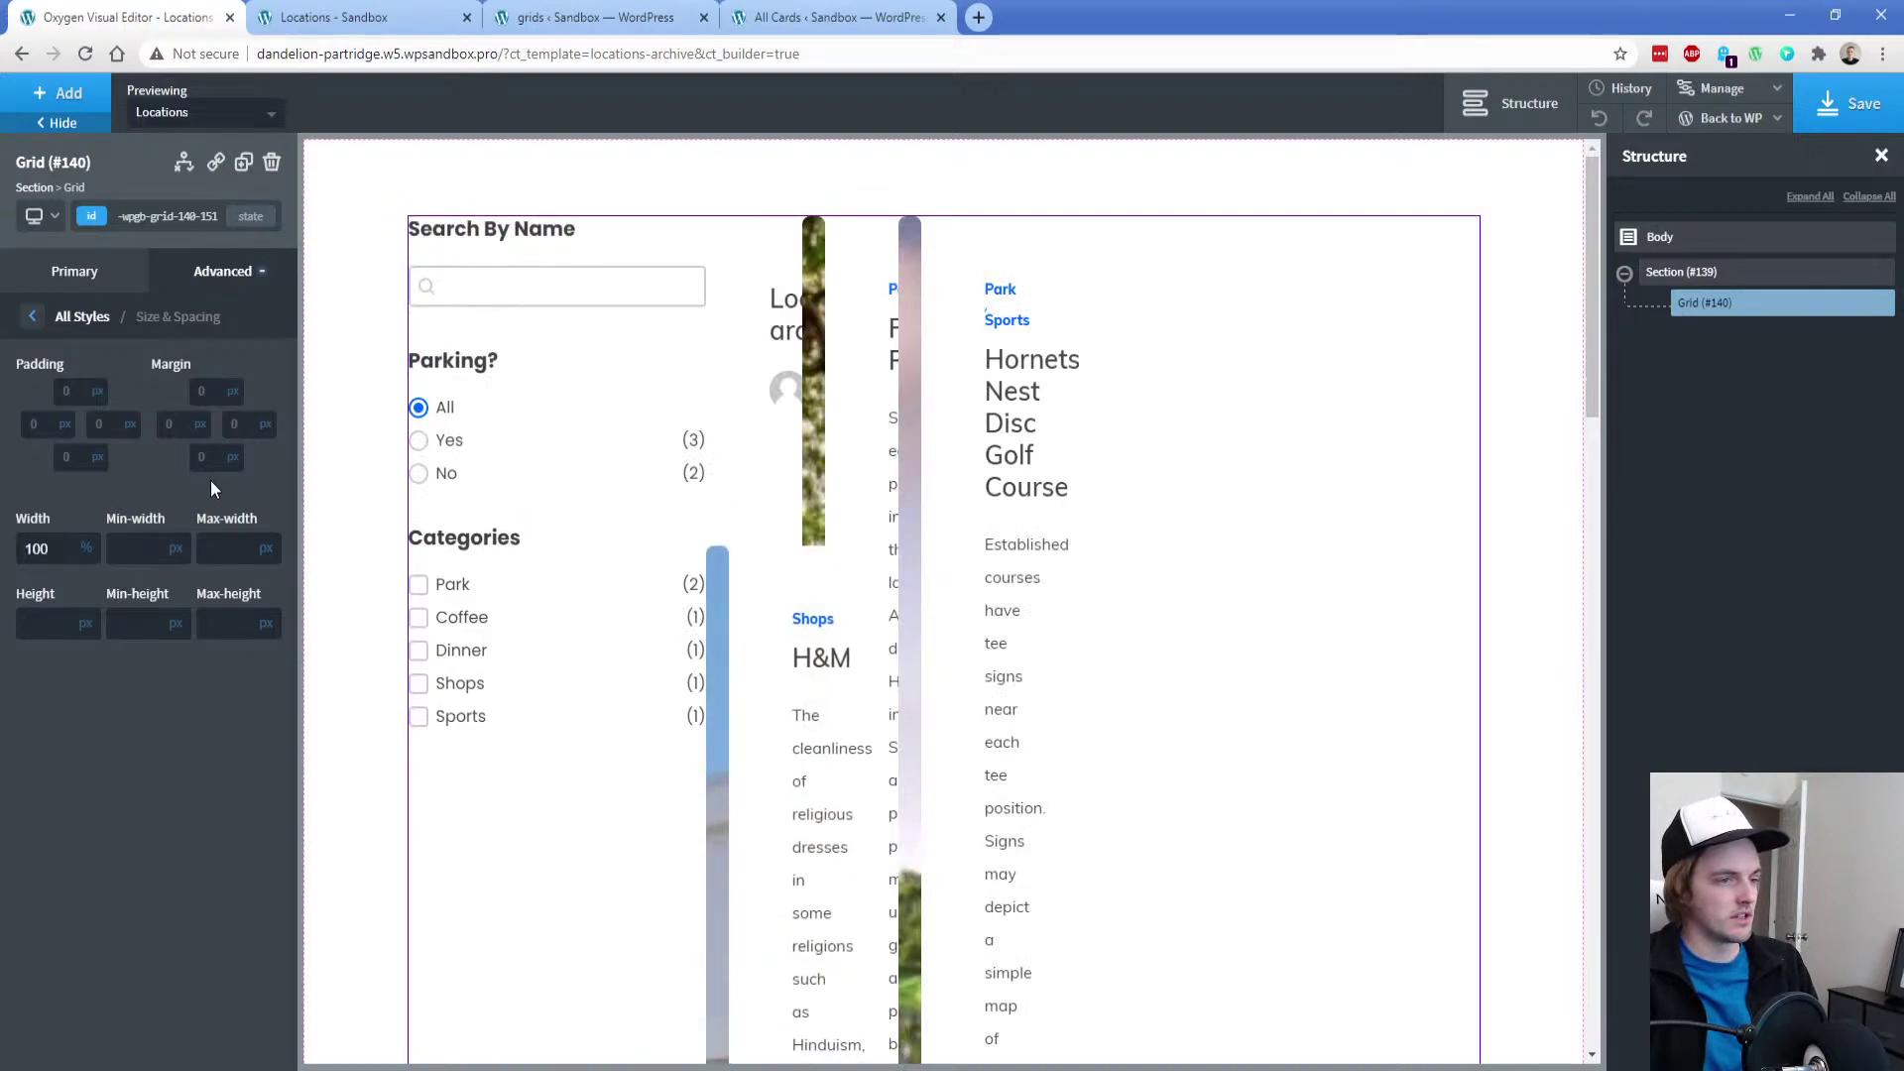
key(ctrl+s)
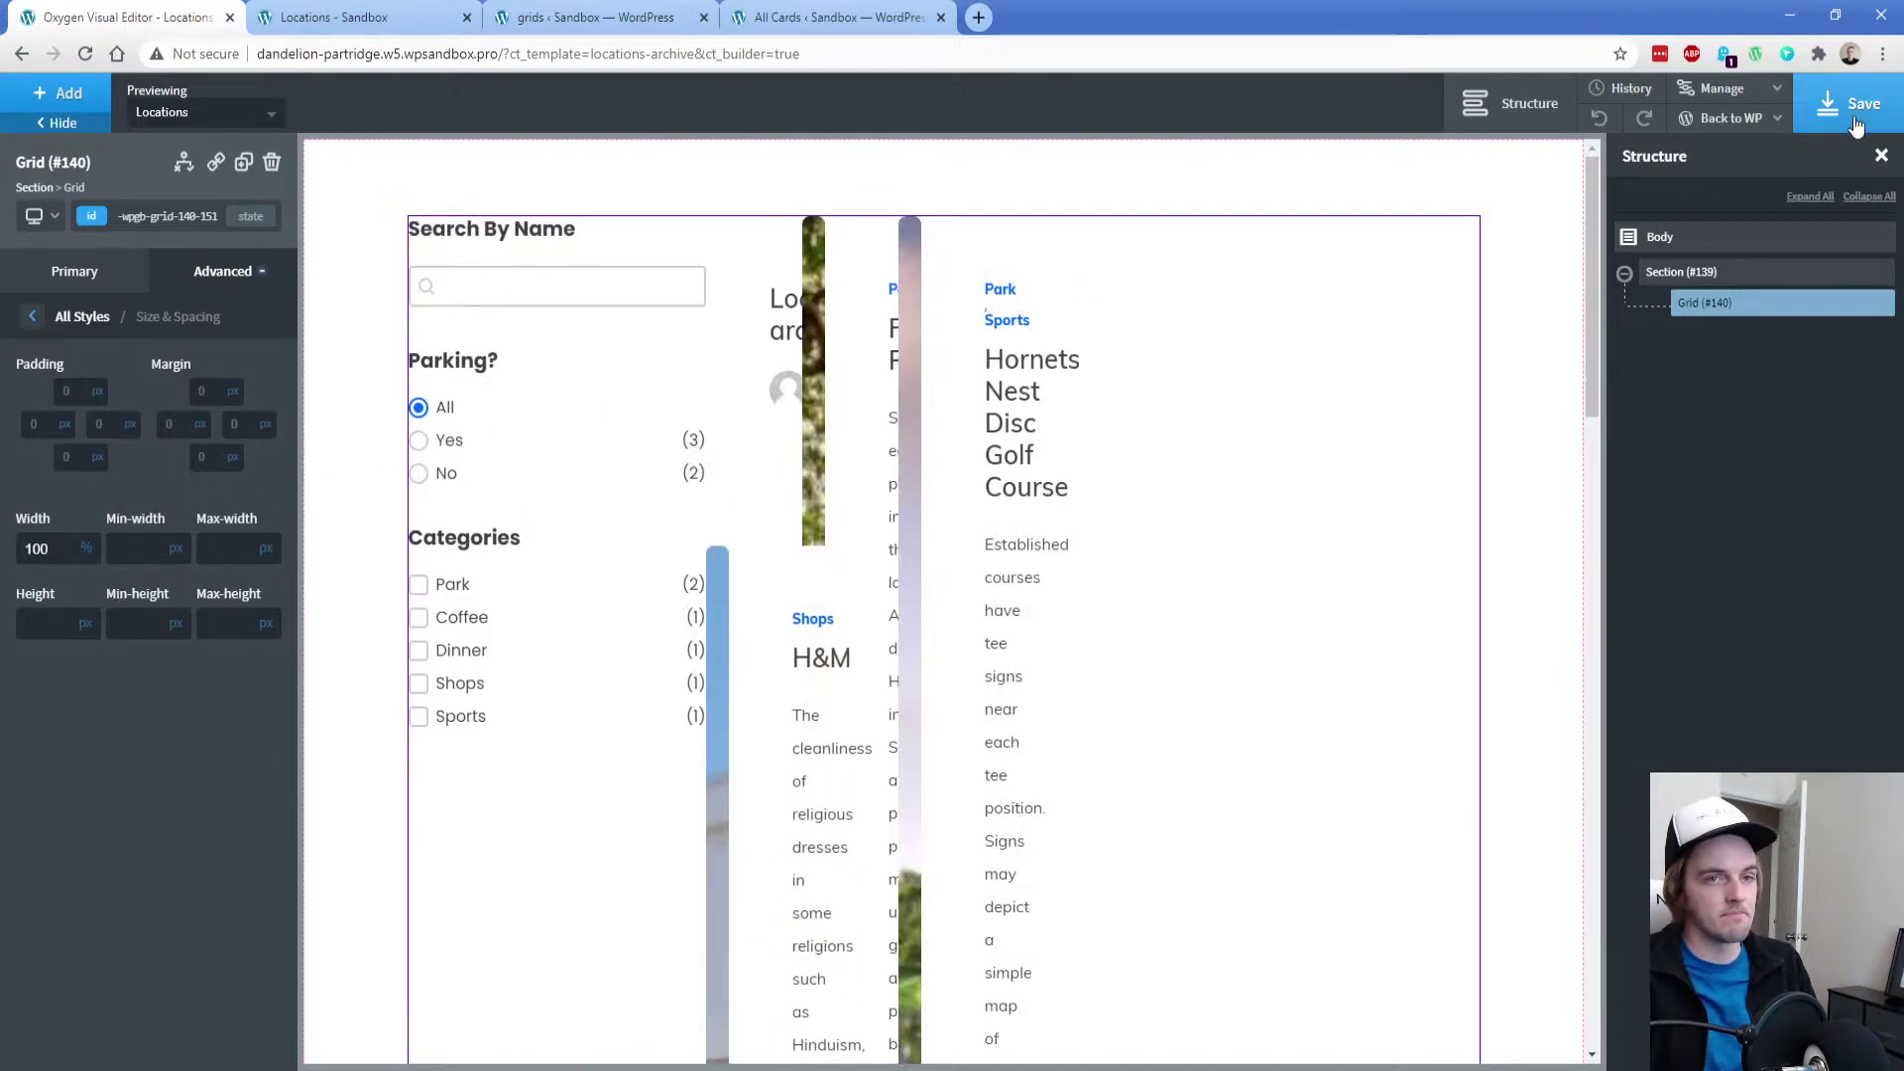
Reload the Locations front end to check the grid at its new width, and return to the Oxygen editor
click(437, 22)
key(F5)
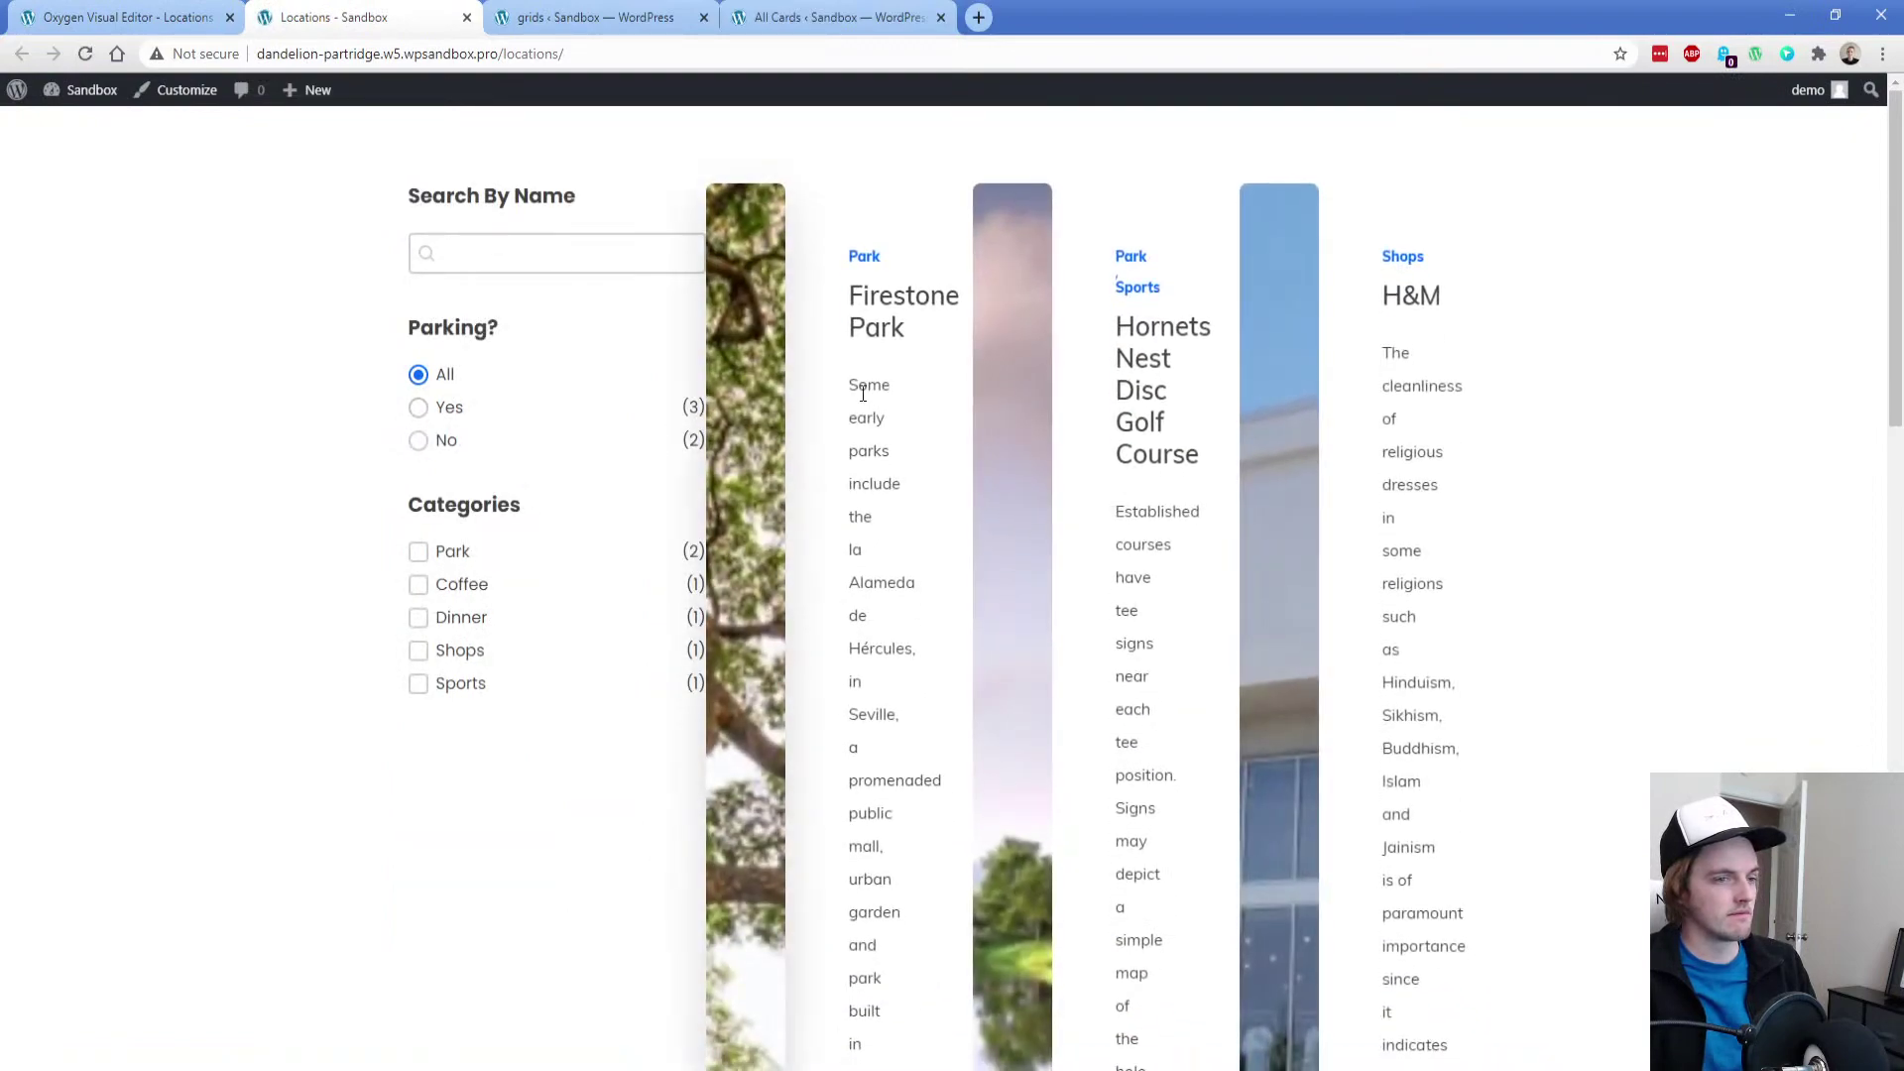
click(129, 17)
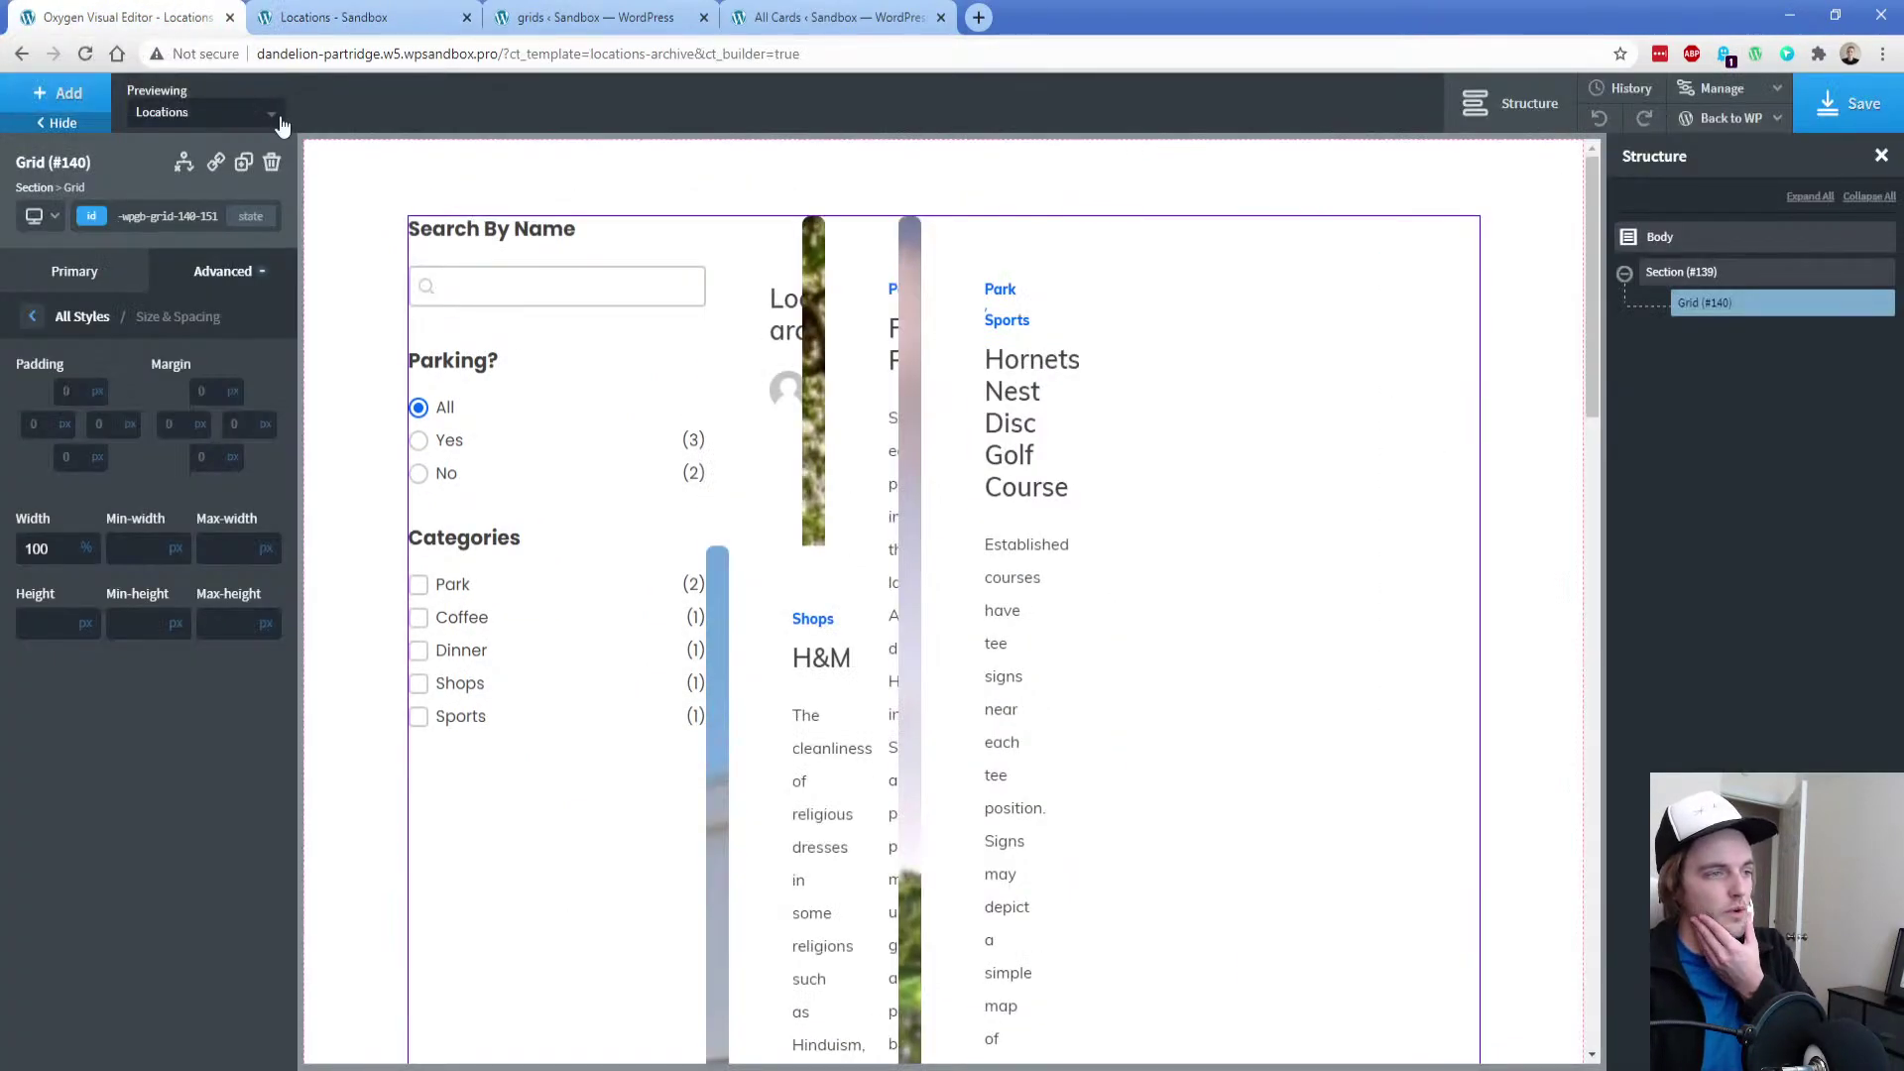
Review the drop zones in the WP Grid Builder grid layout and preview the grid
click(555, 10)
scroll(772, 740, down, 1)
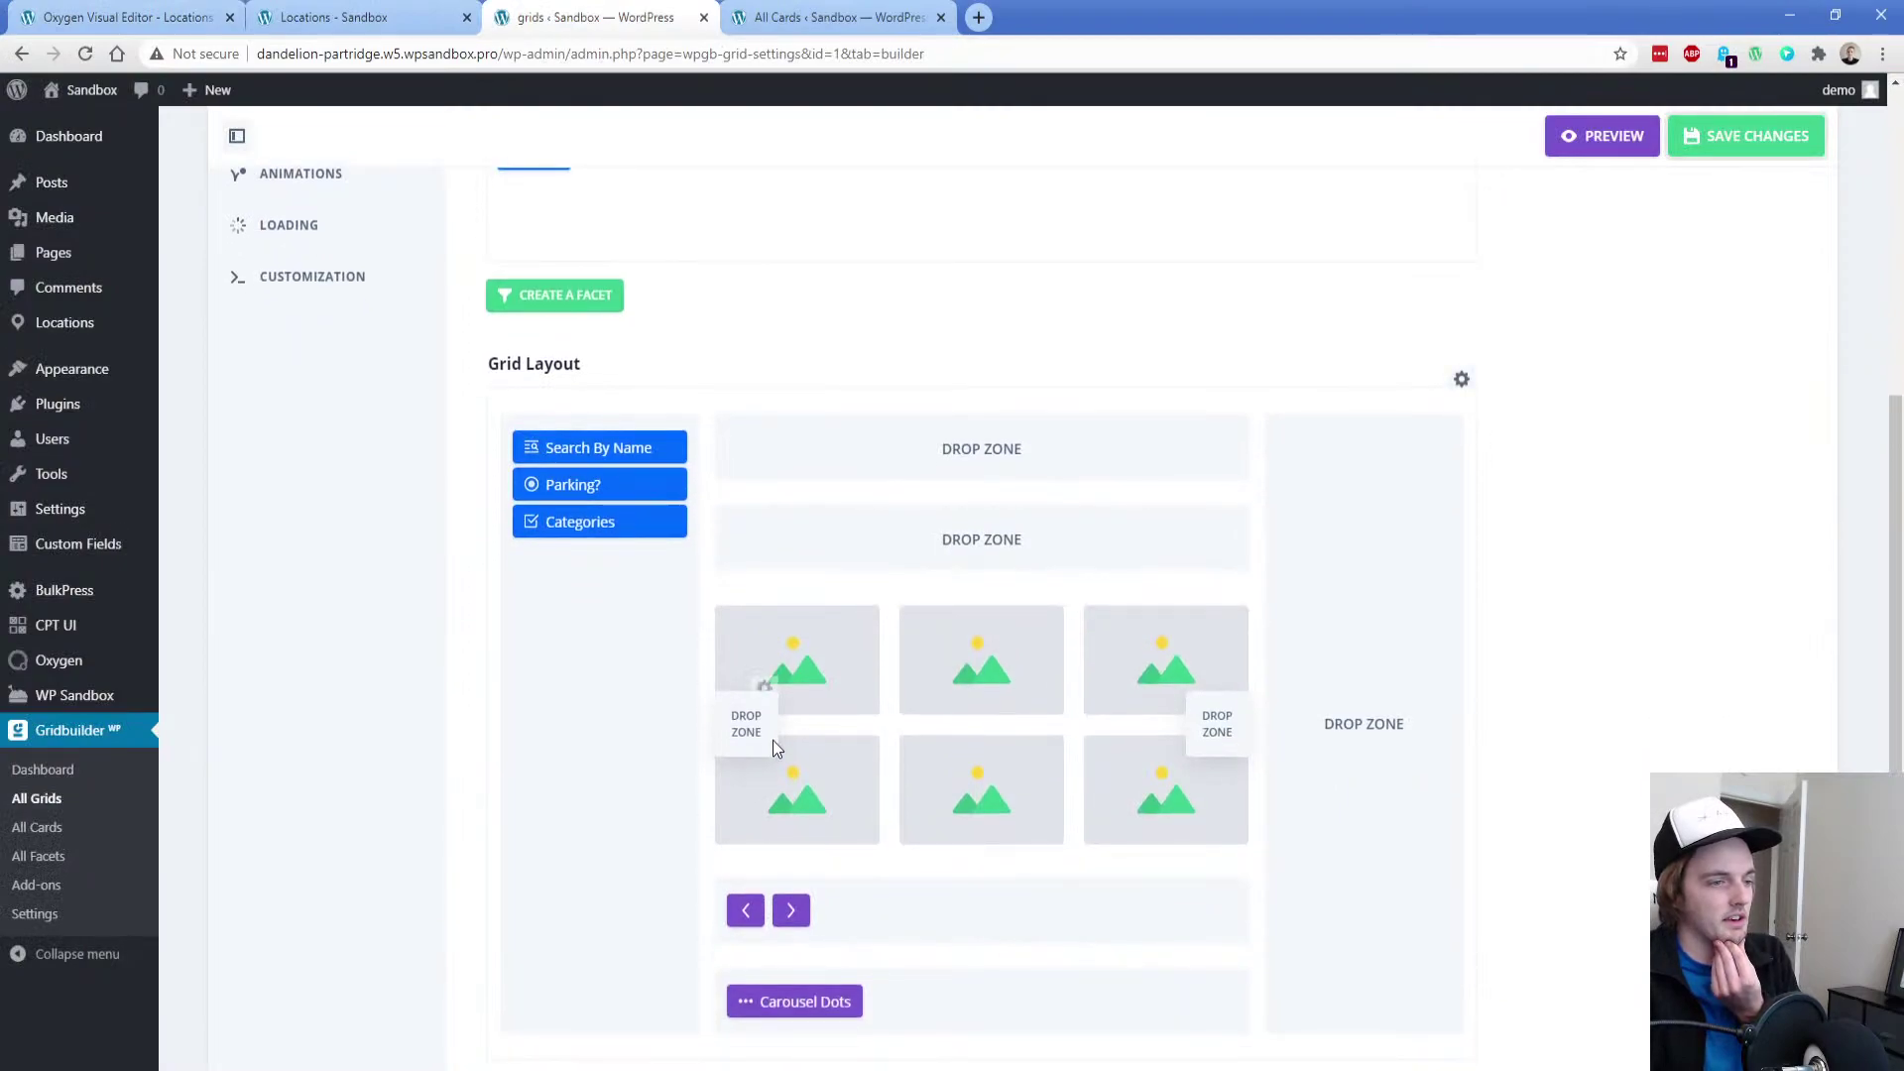
click(765, 684)
click(1034, 646)
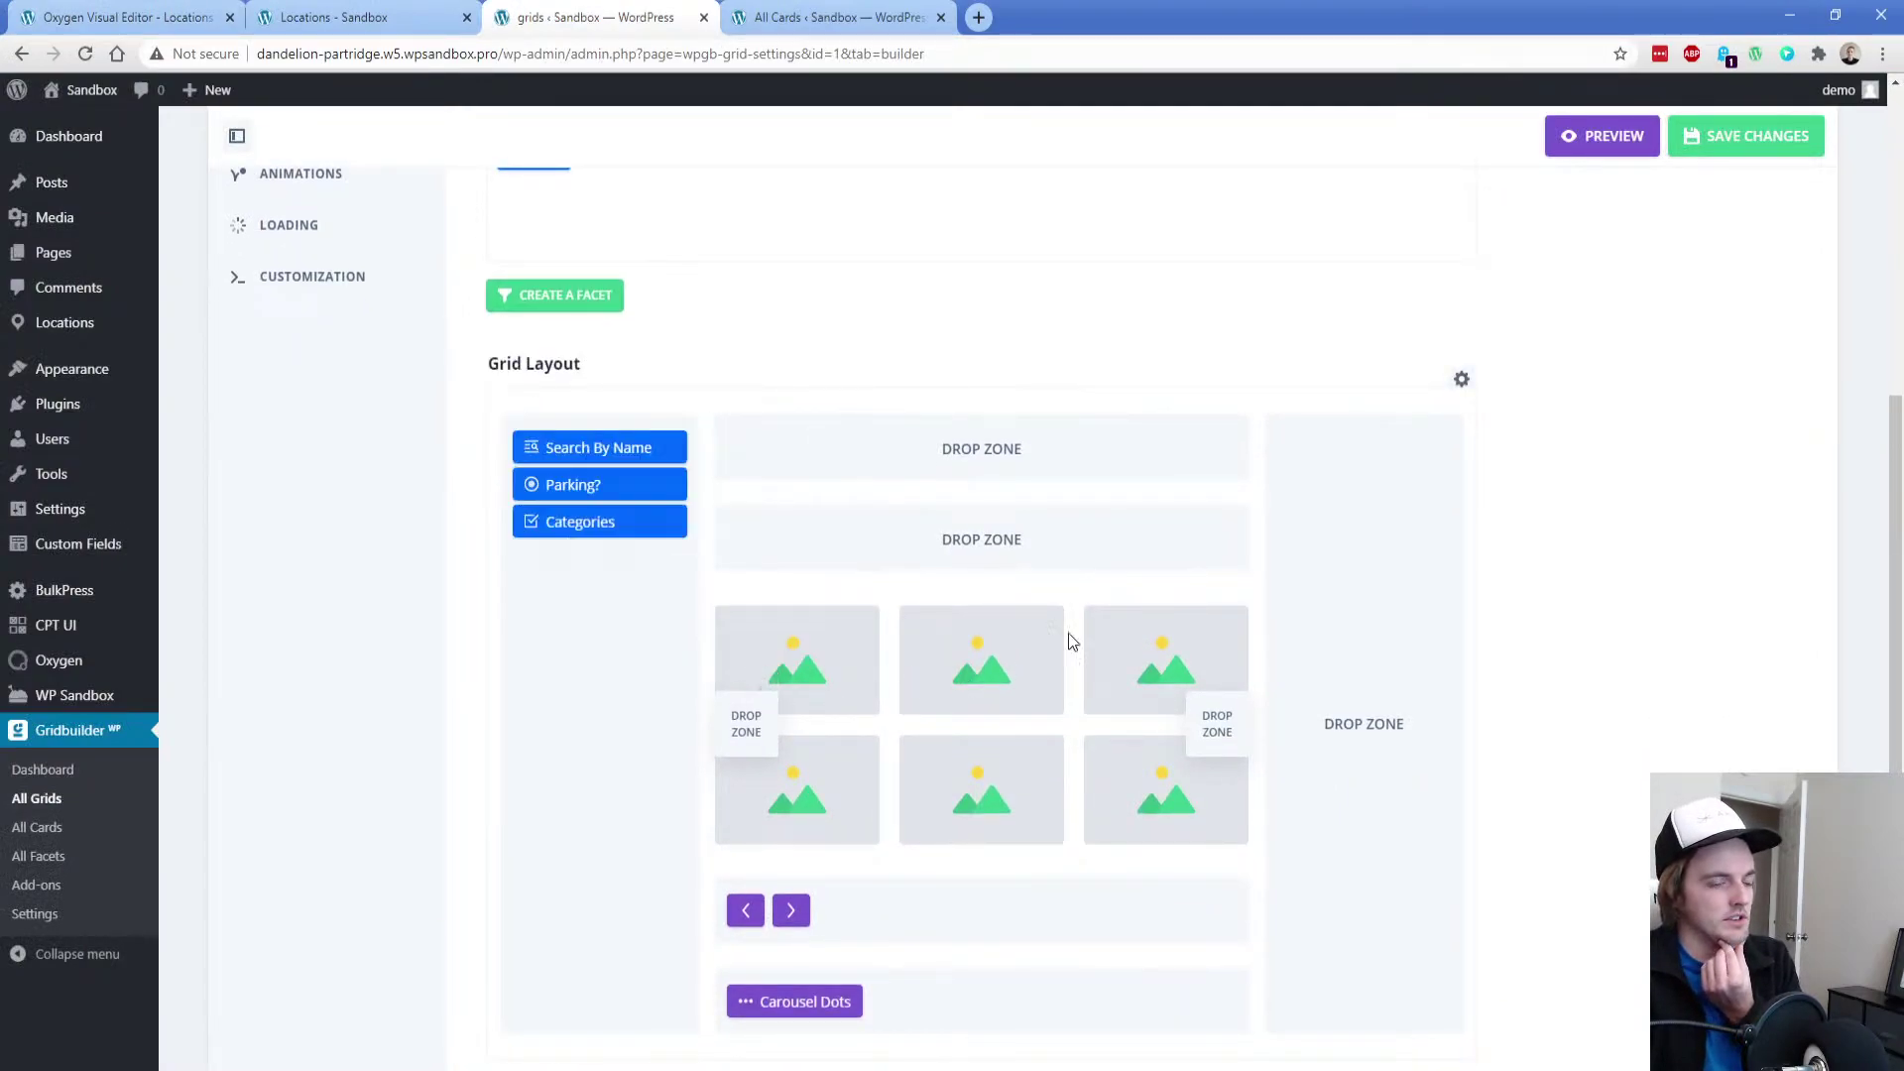
scroll(972, 597, down, 1)
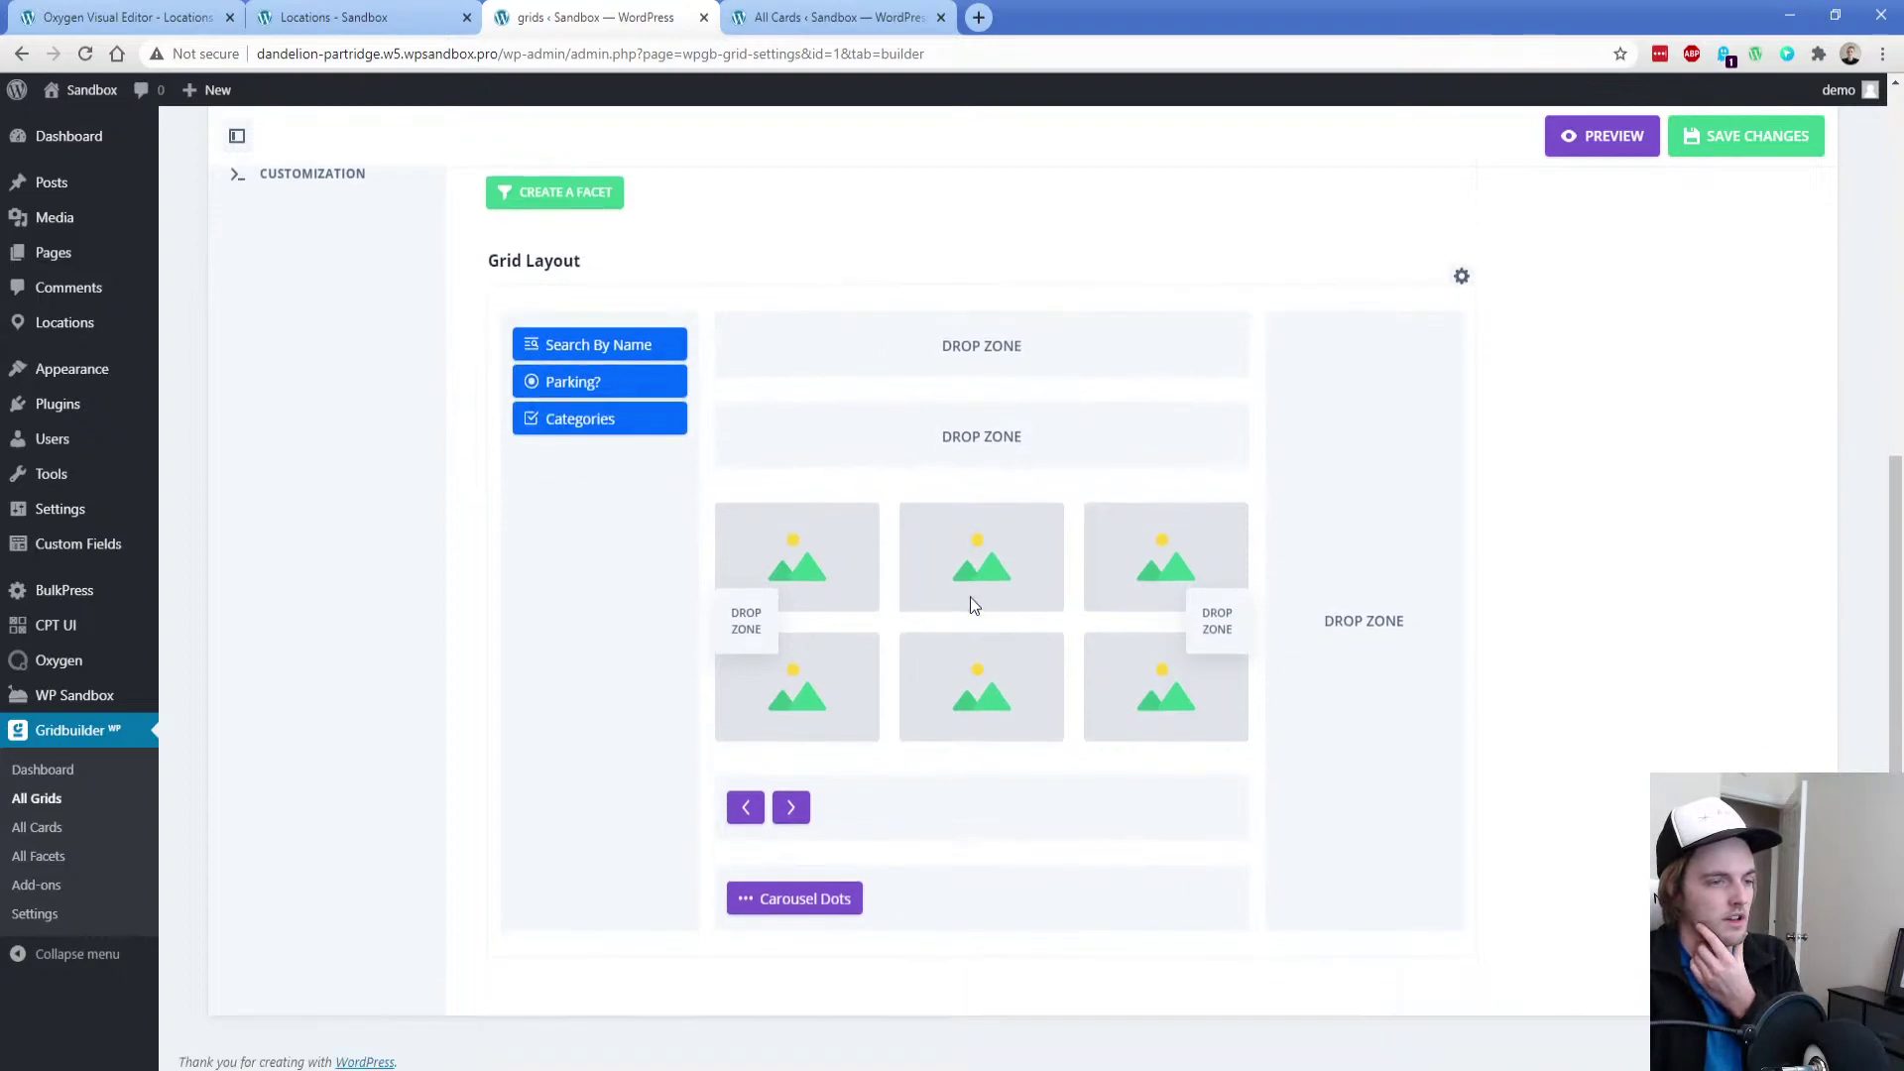
scroll(973, 595, up, 3)
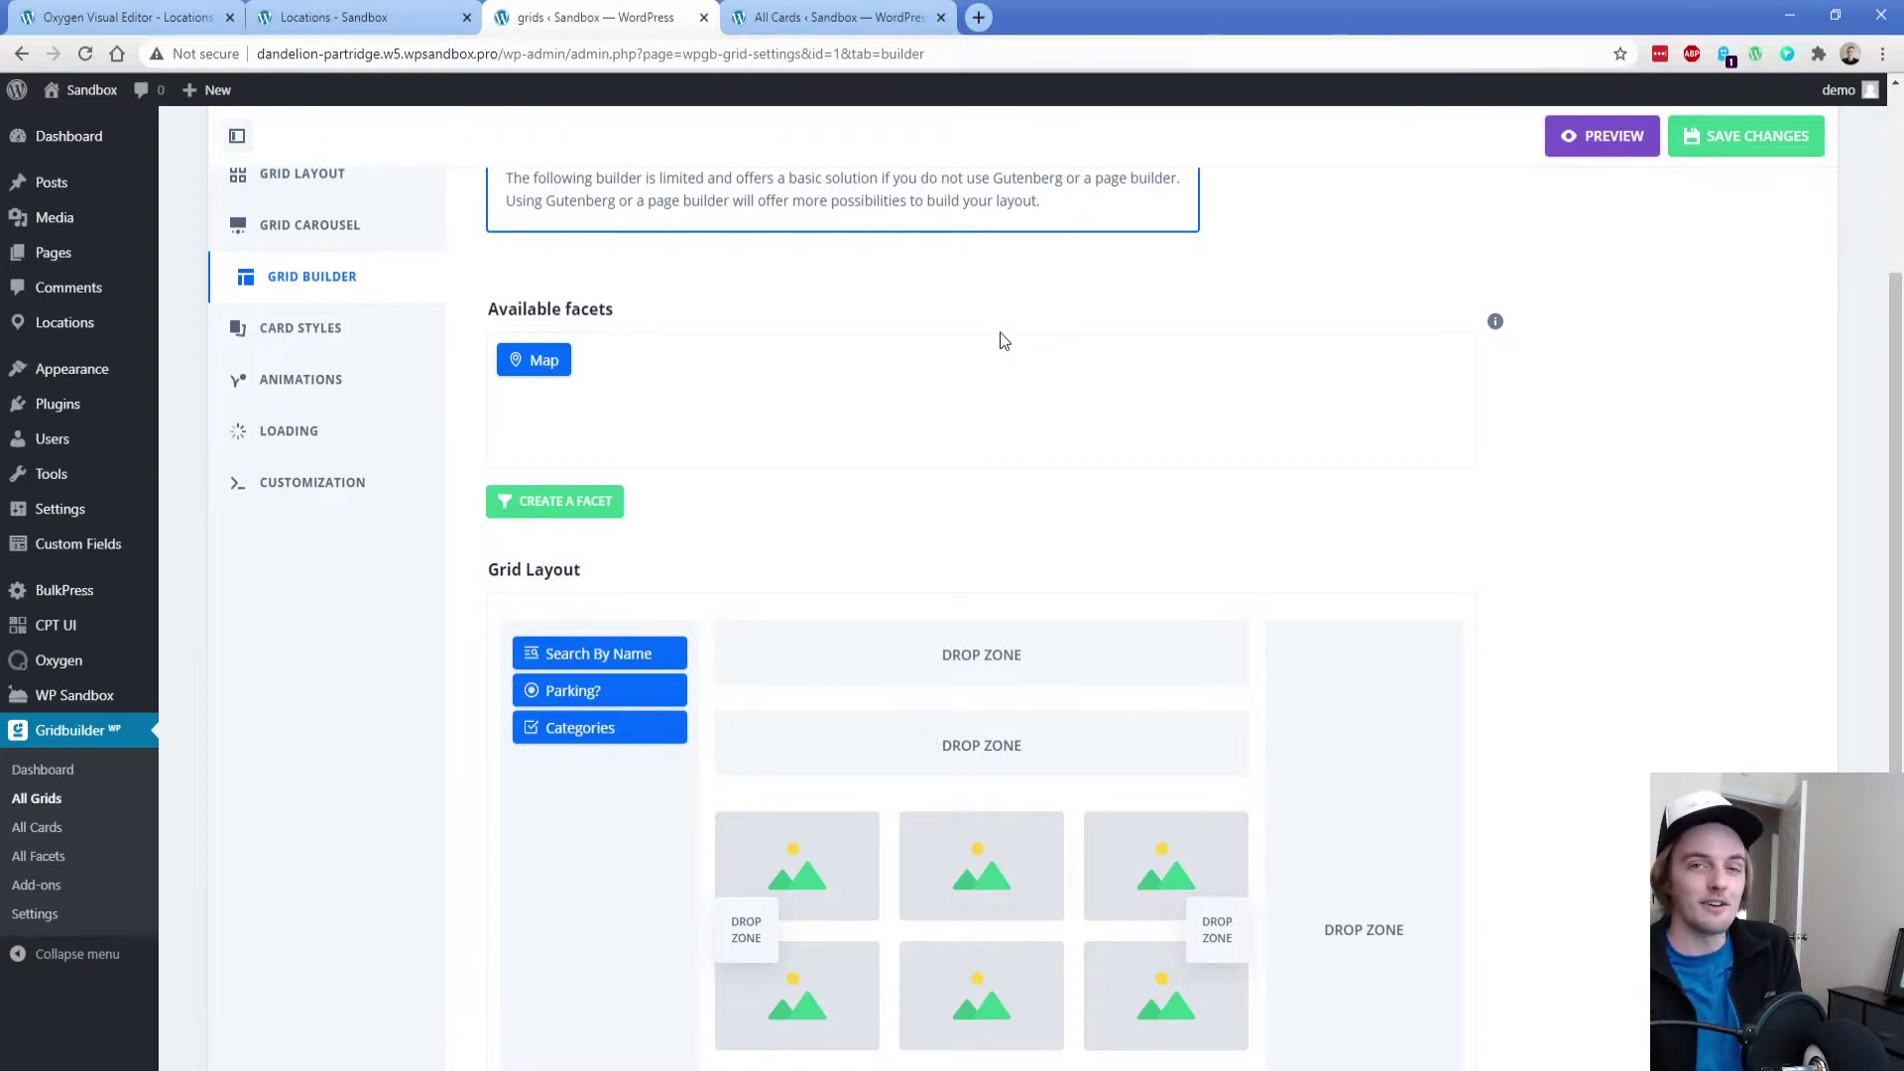
click(1598, 136)
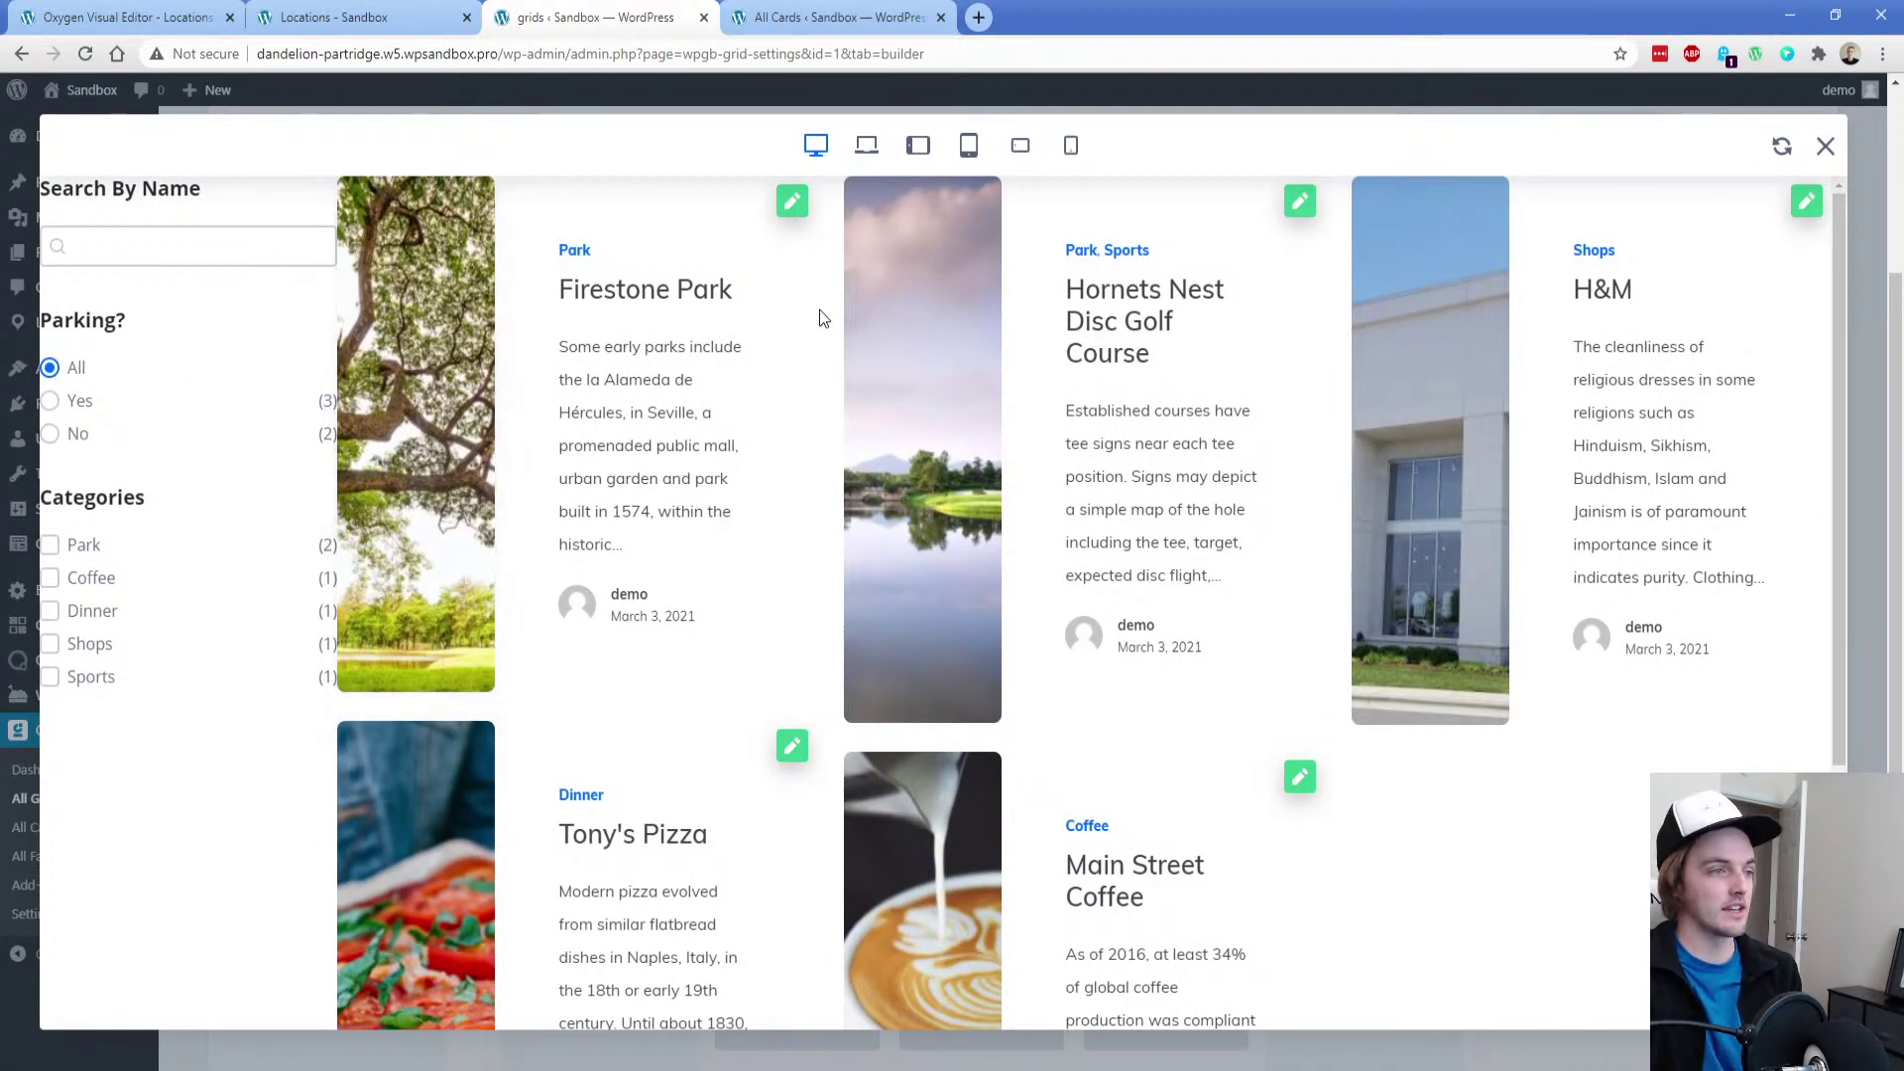
click(1826, 146)
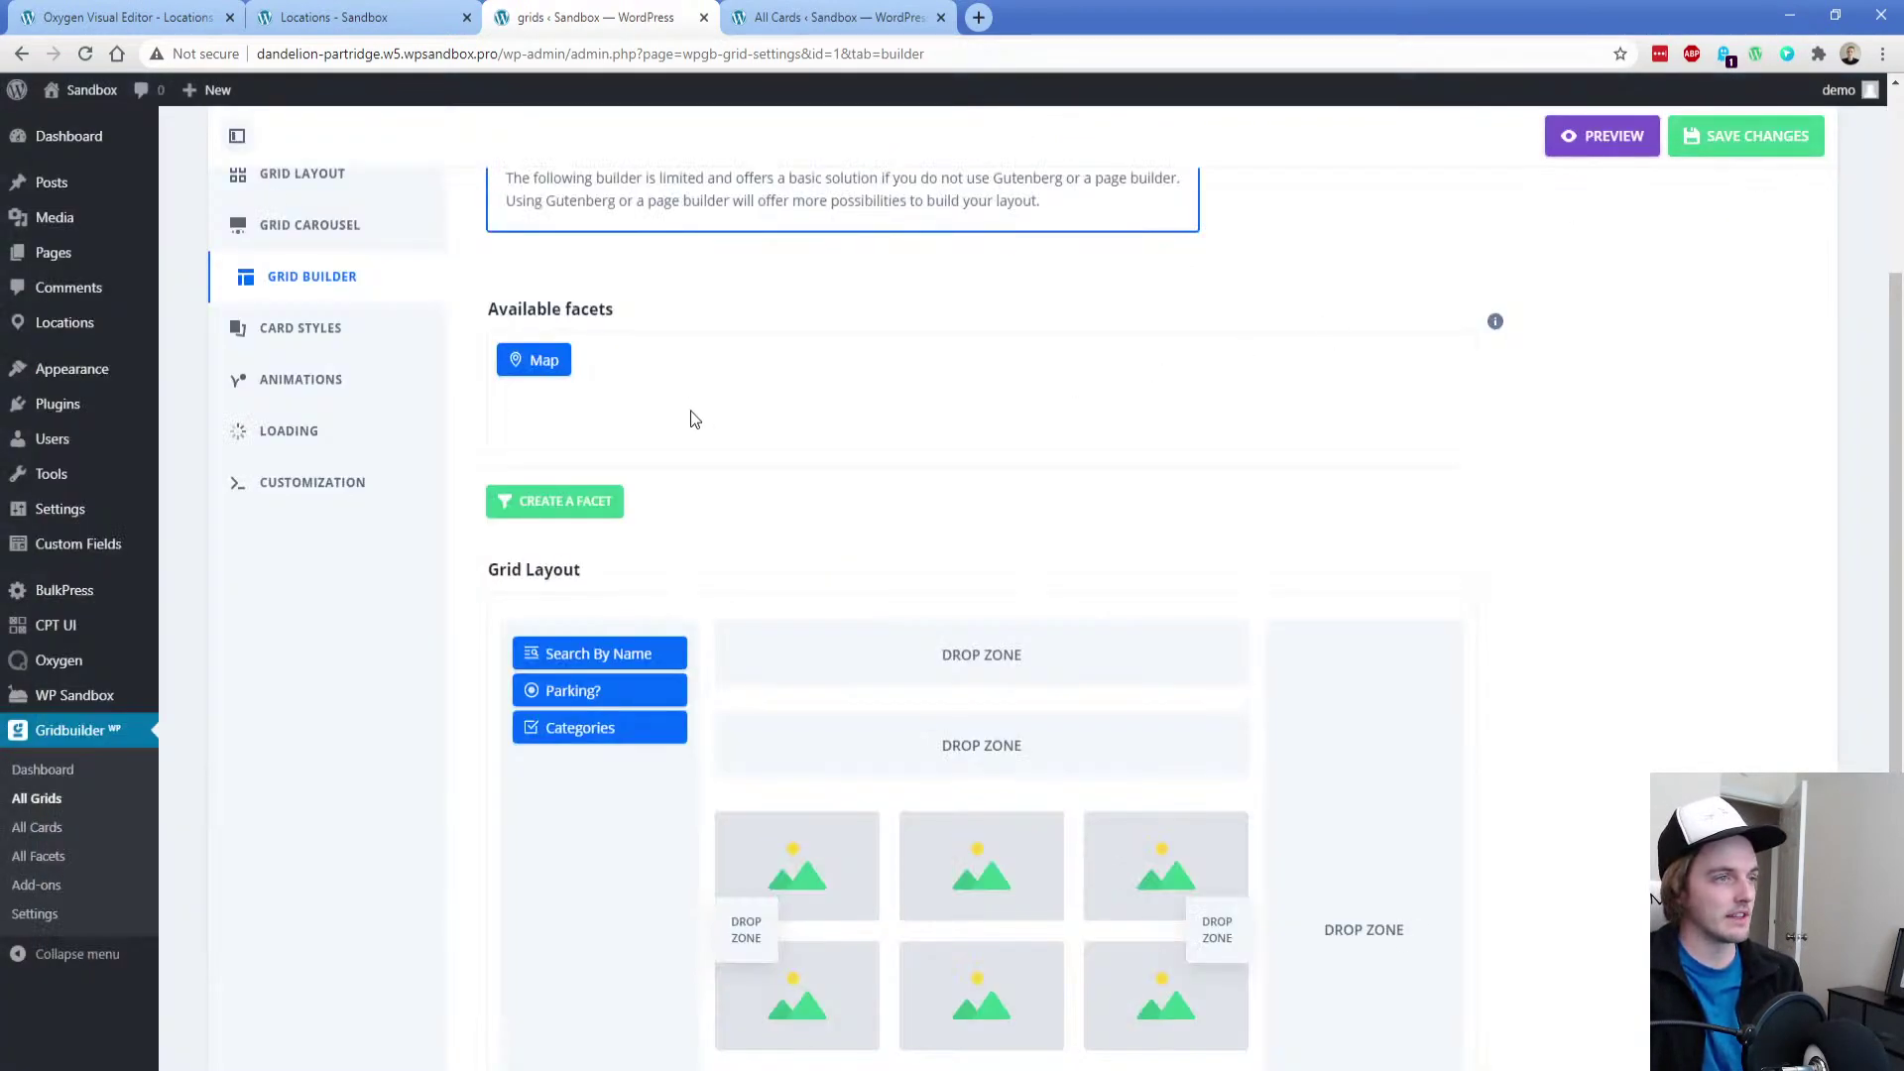
Change the grid's layout type to Metro
scroll(694, 419, up, 3)
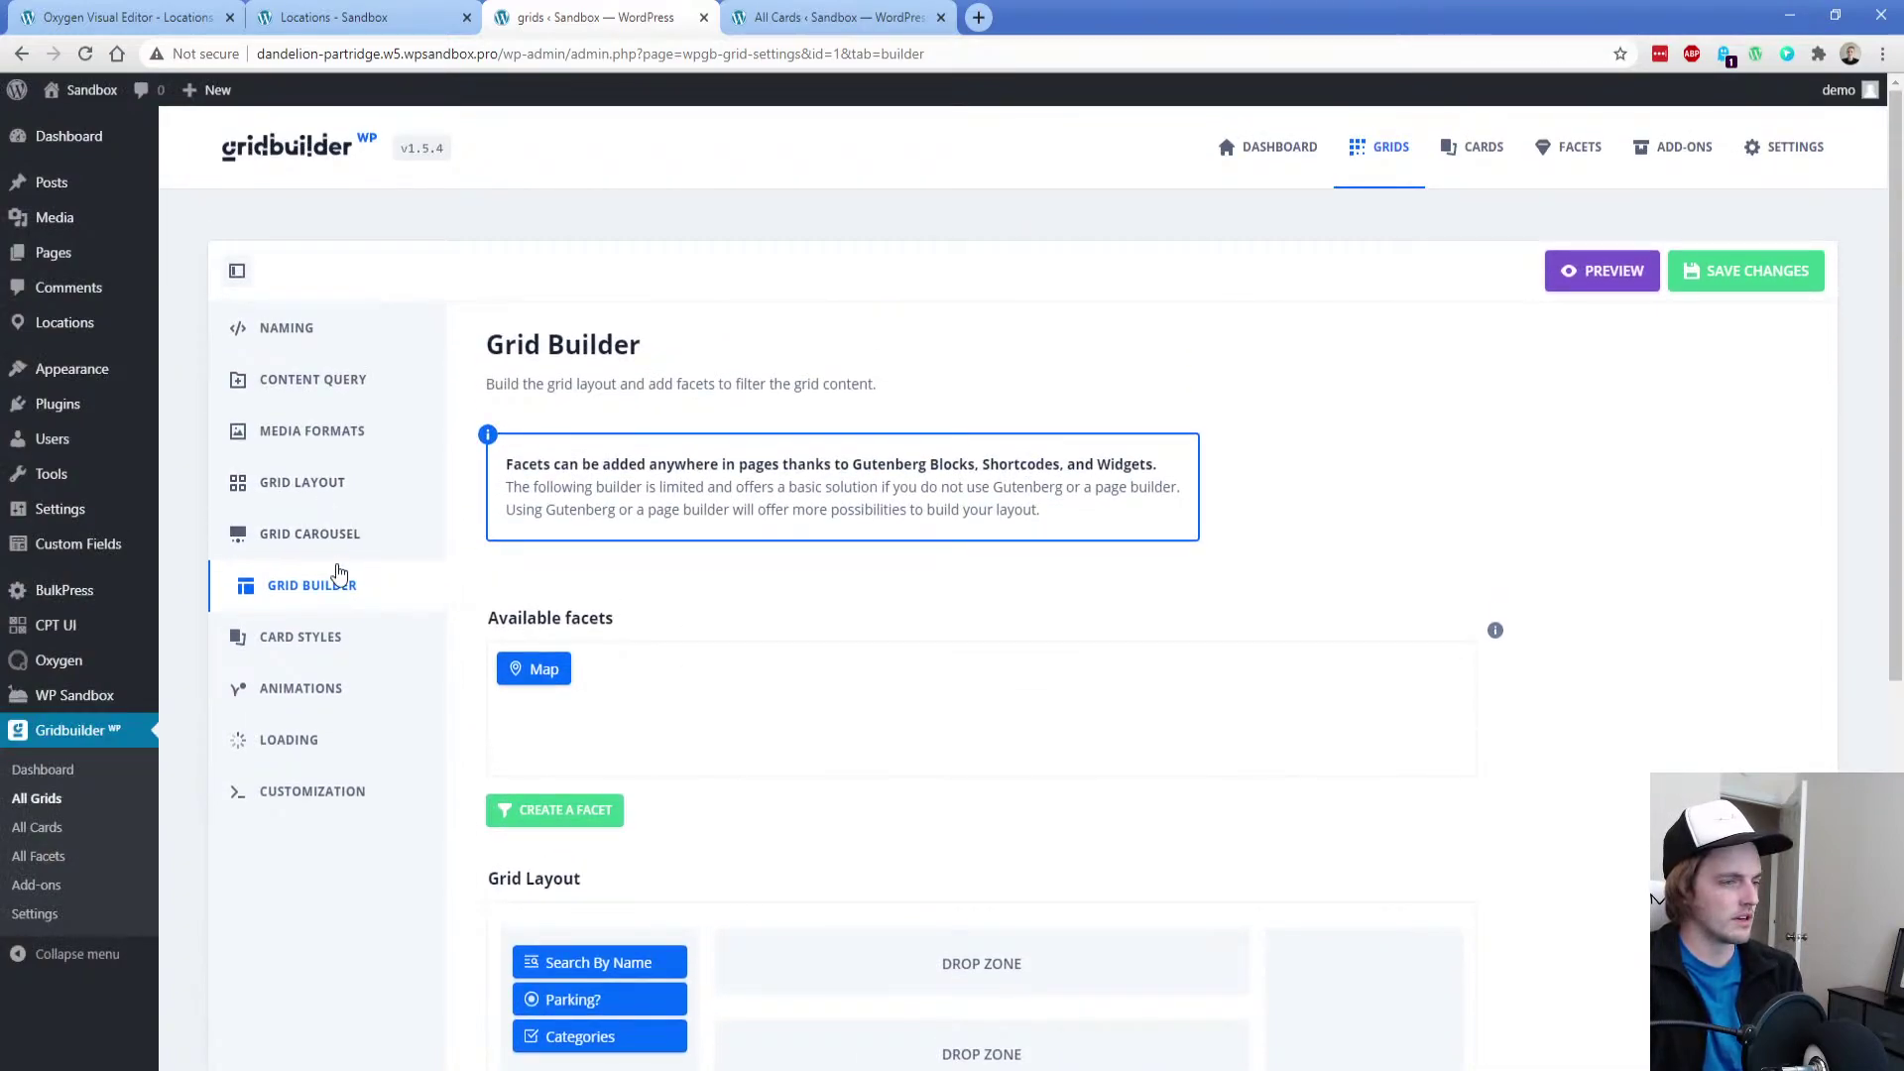
click(331, 534)
click(316, 489)
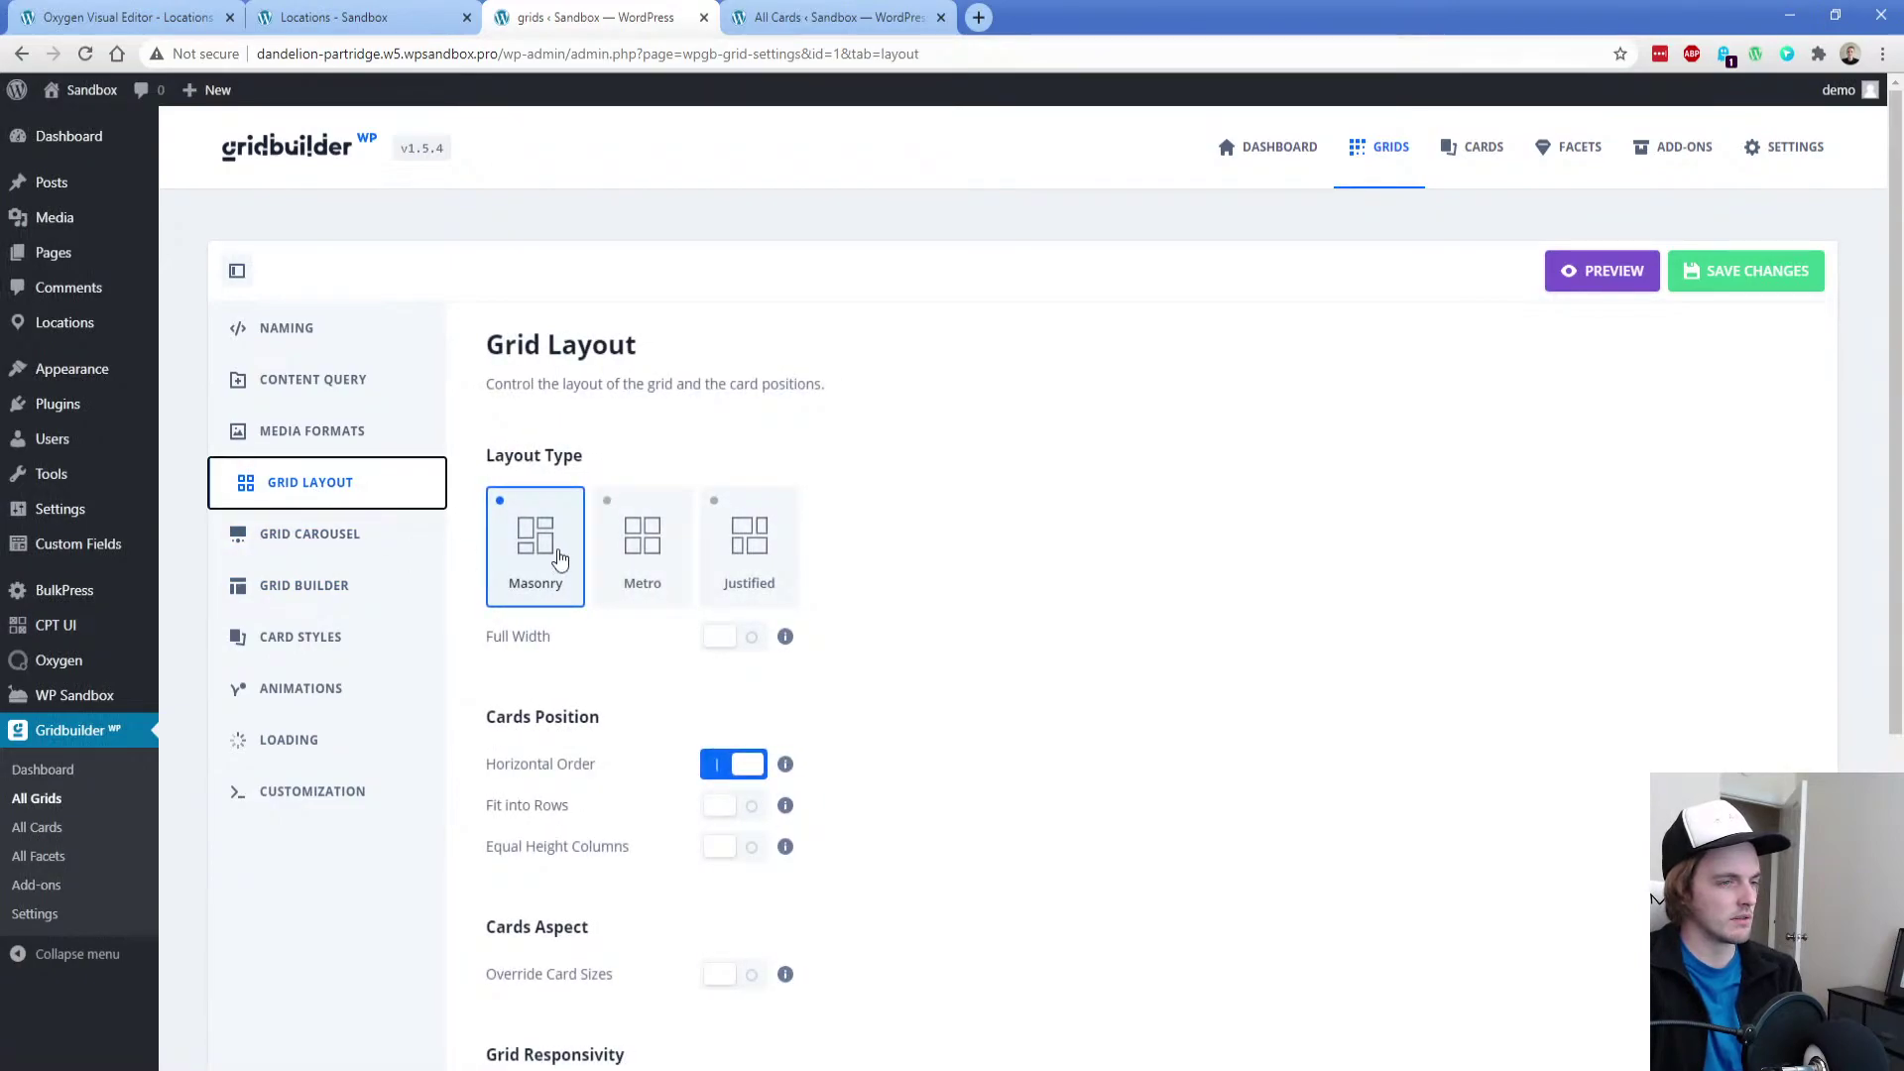
click(655, 531)
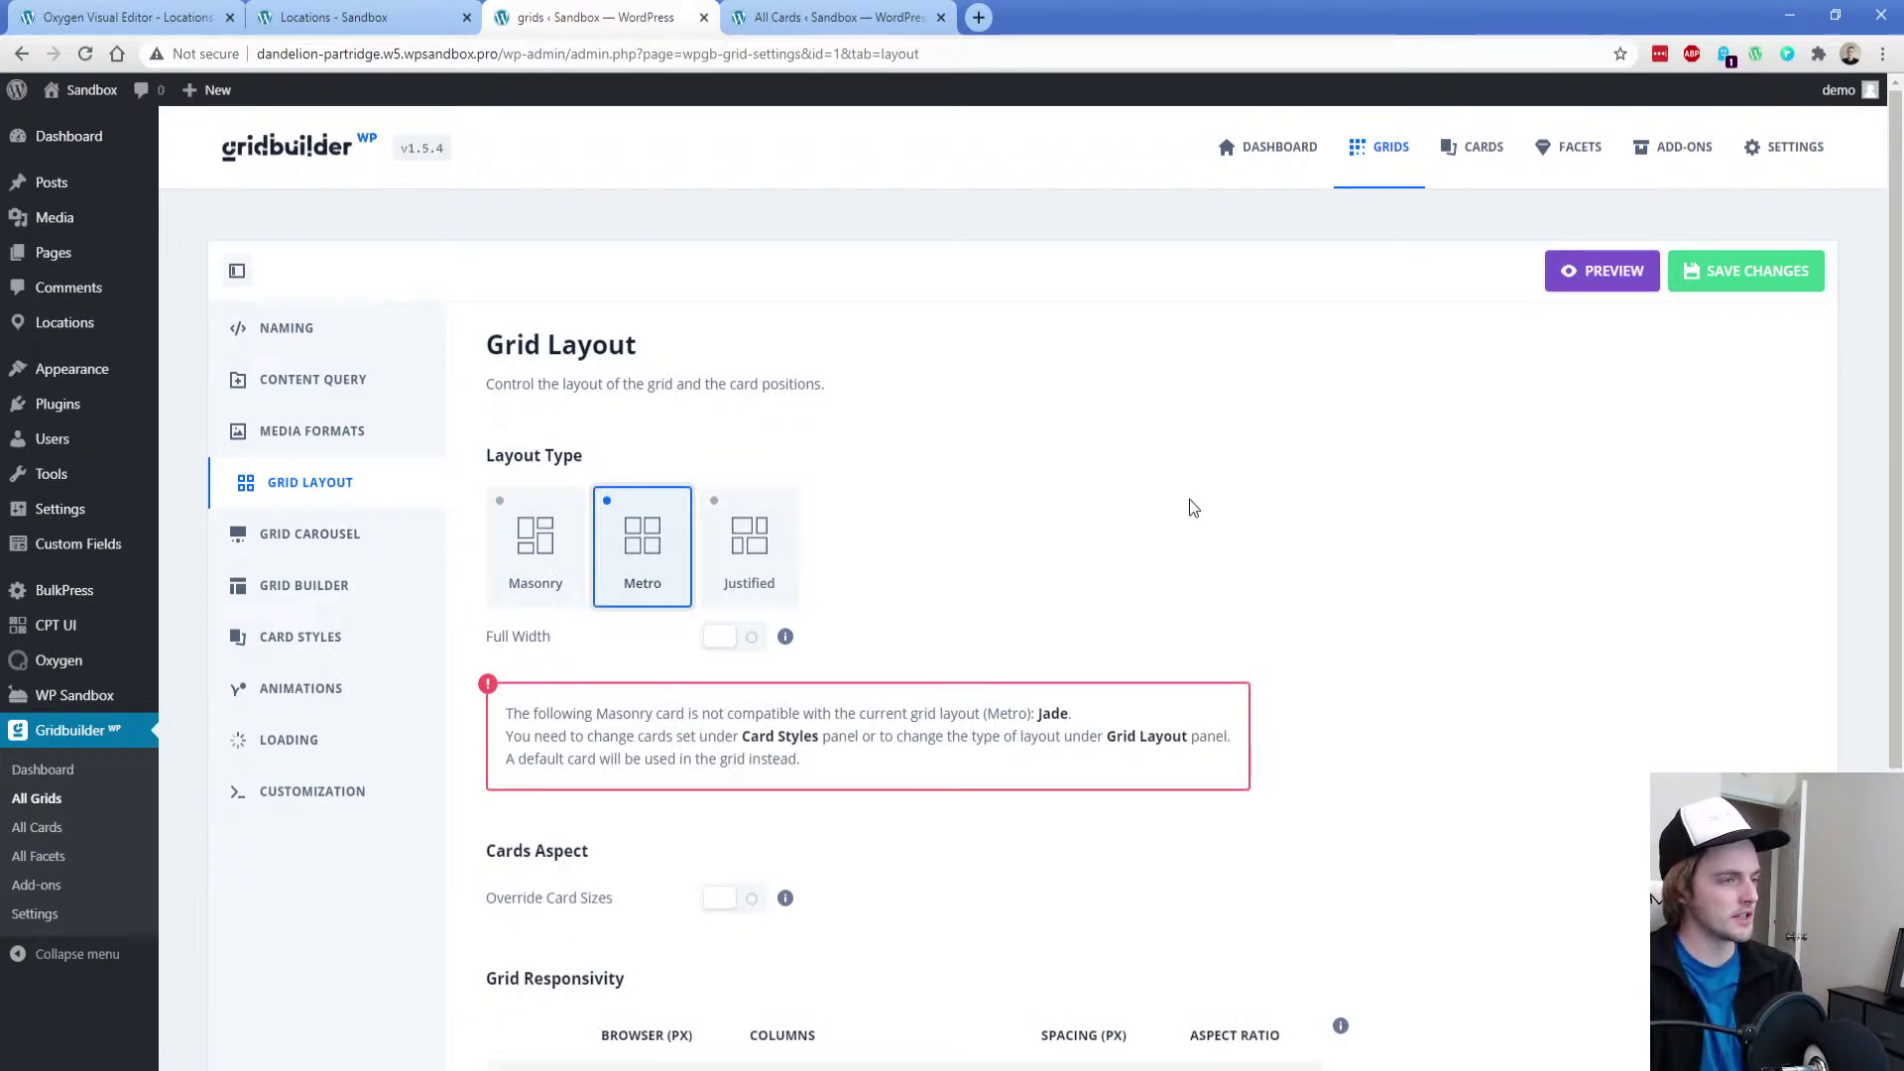
Browse the available card designs and set the grid's default card to Opalite
click(297, 637)
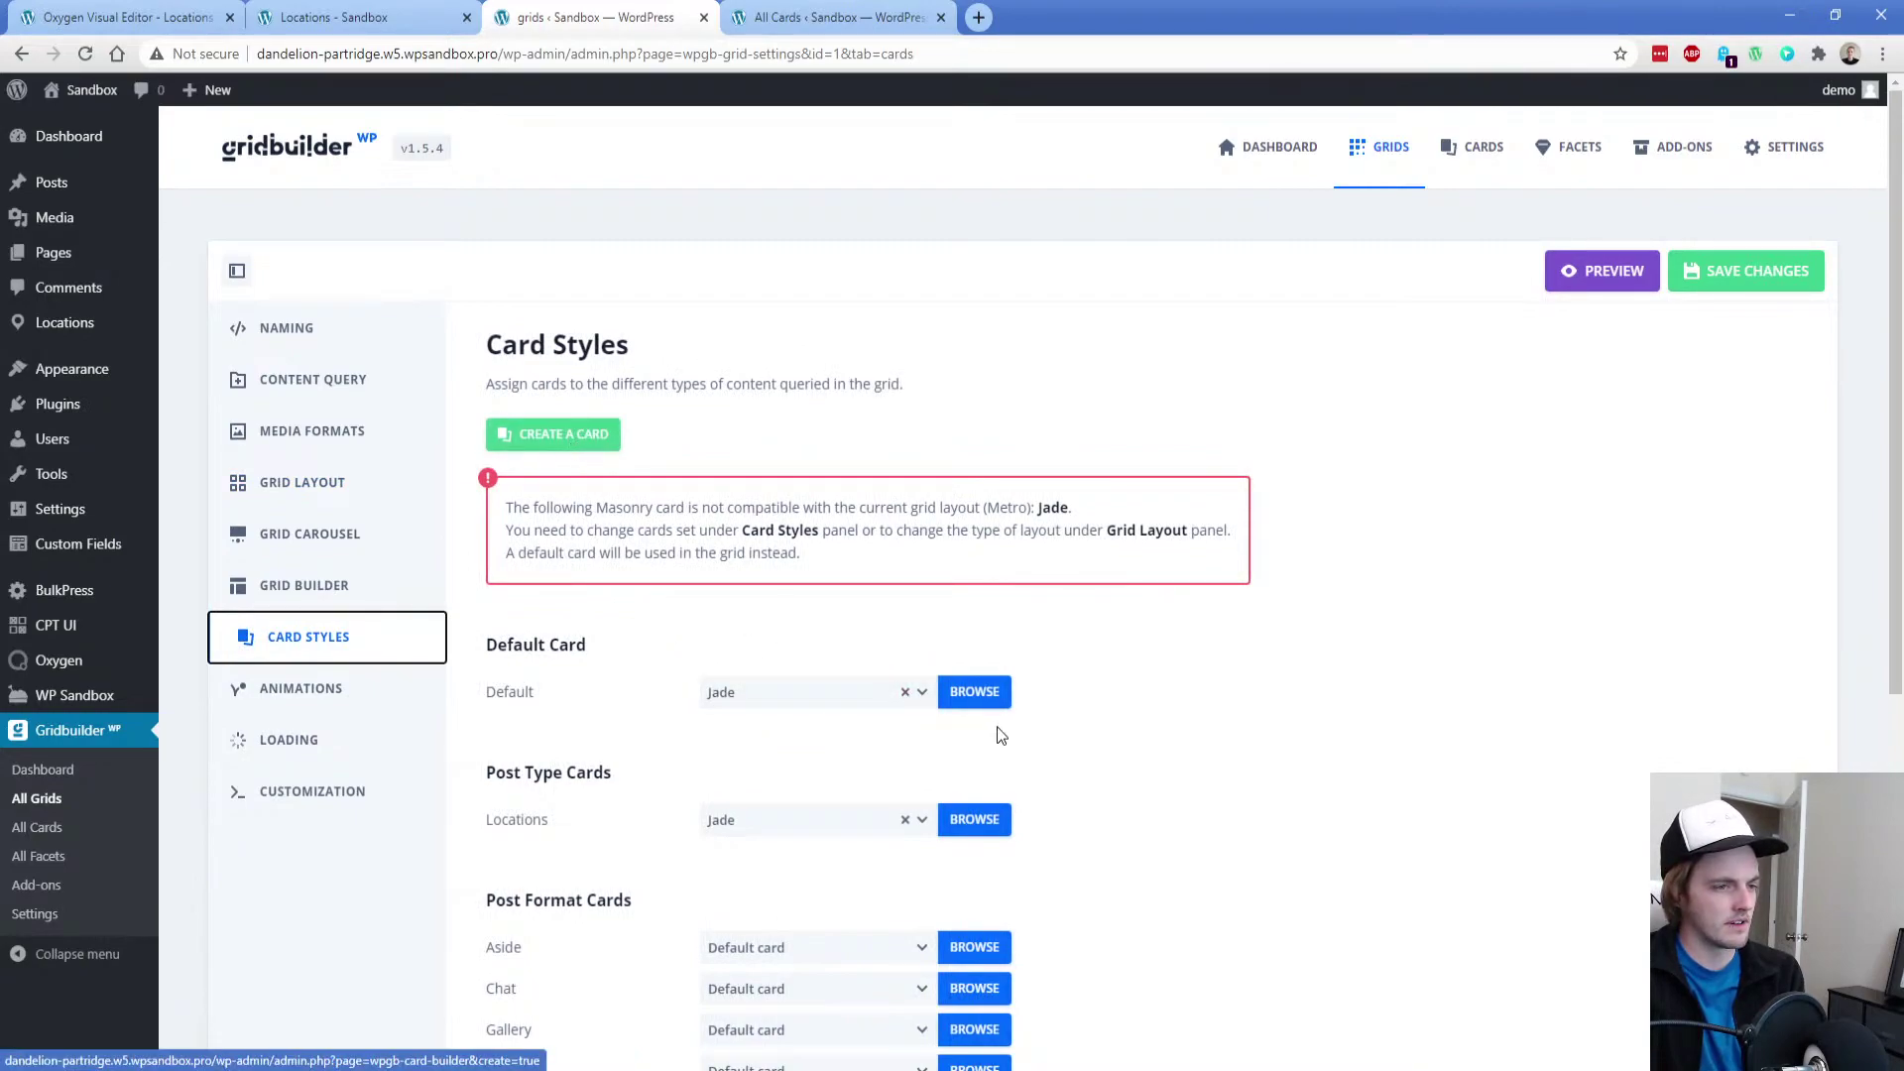
click(977, 695)
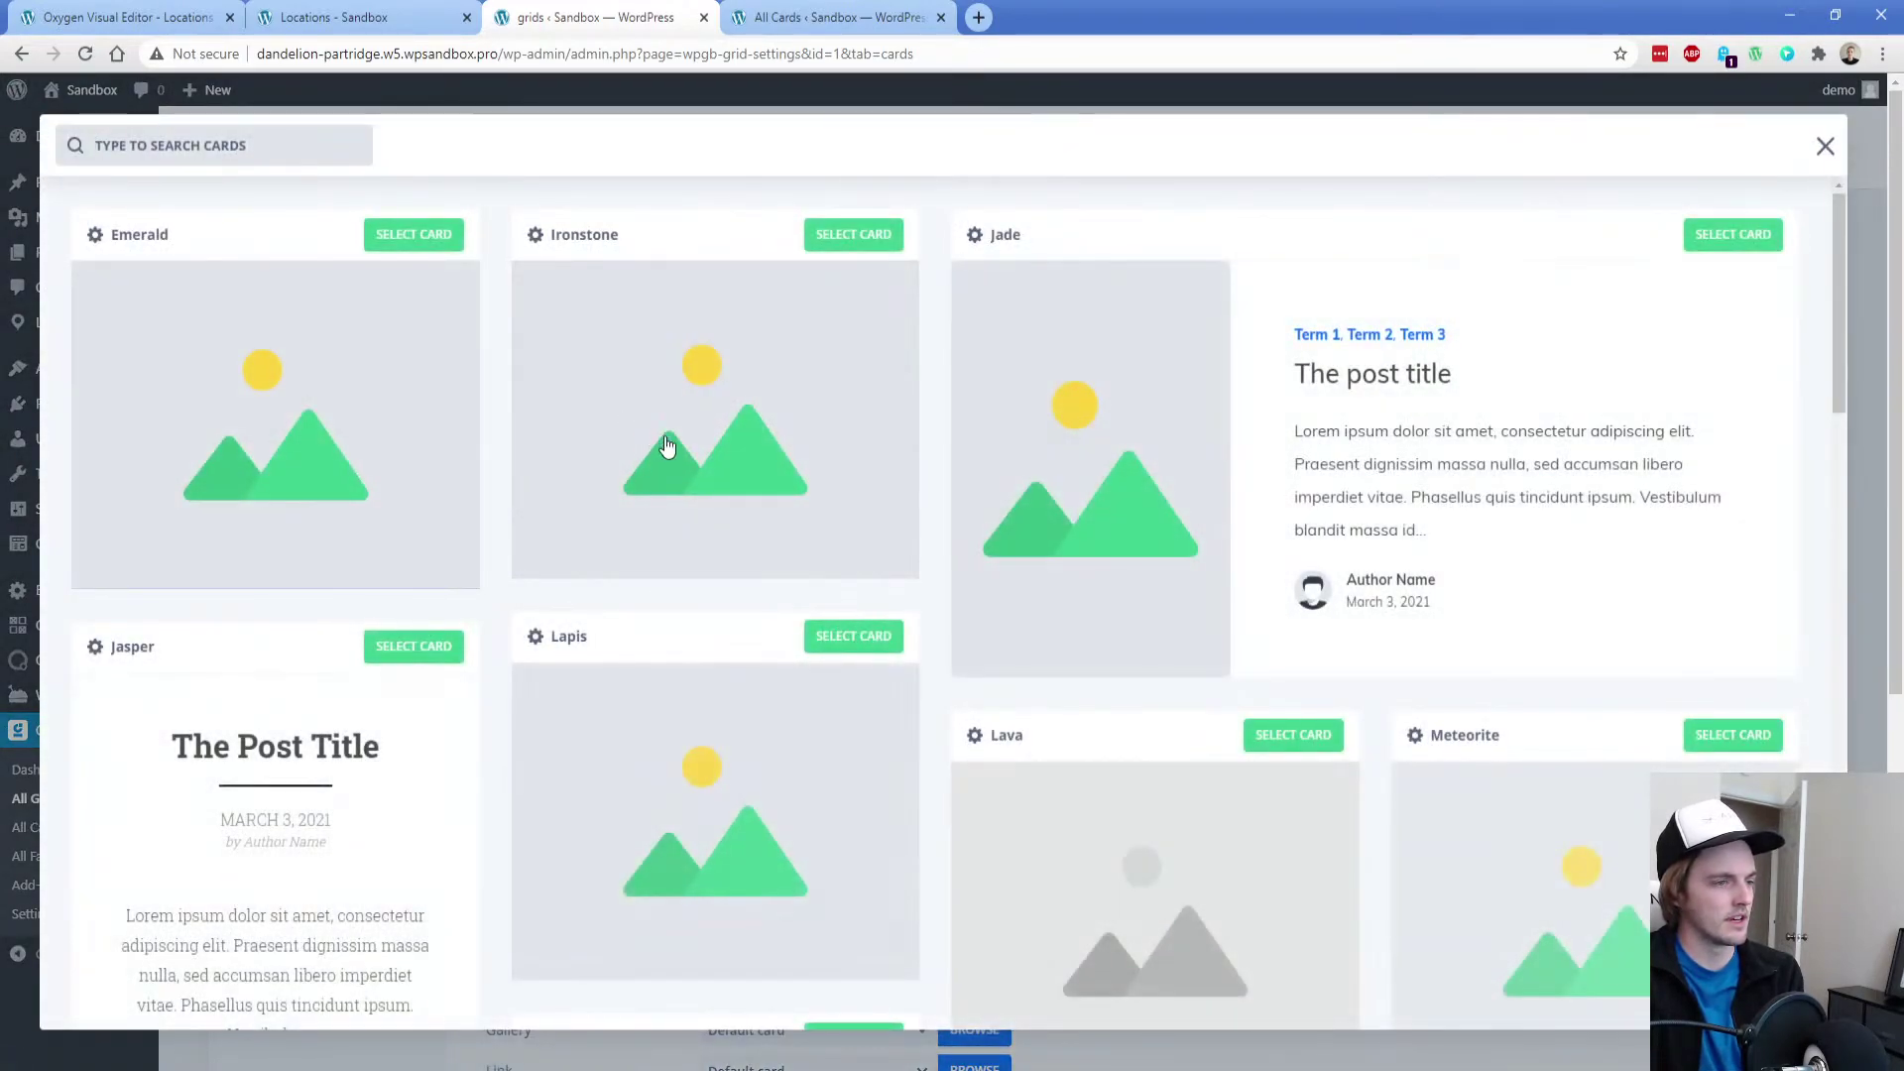
scroll(664, 446, down, 10)
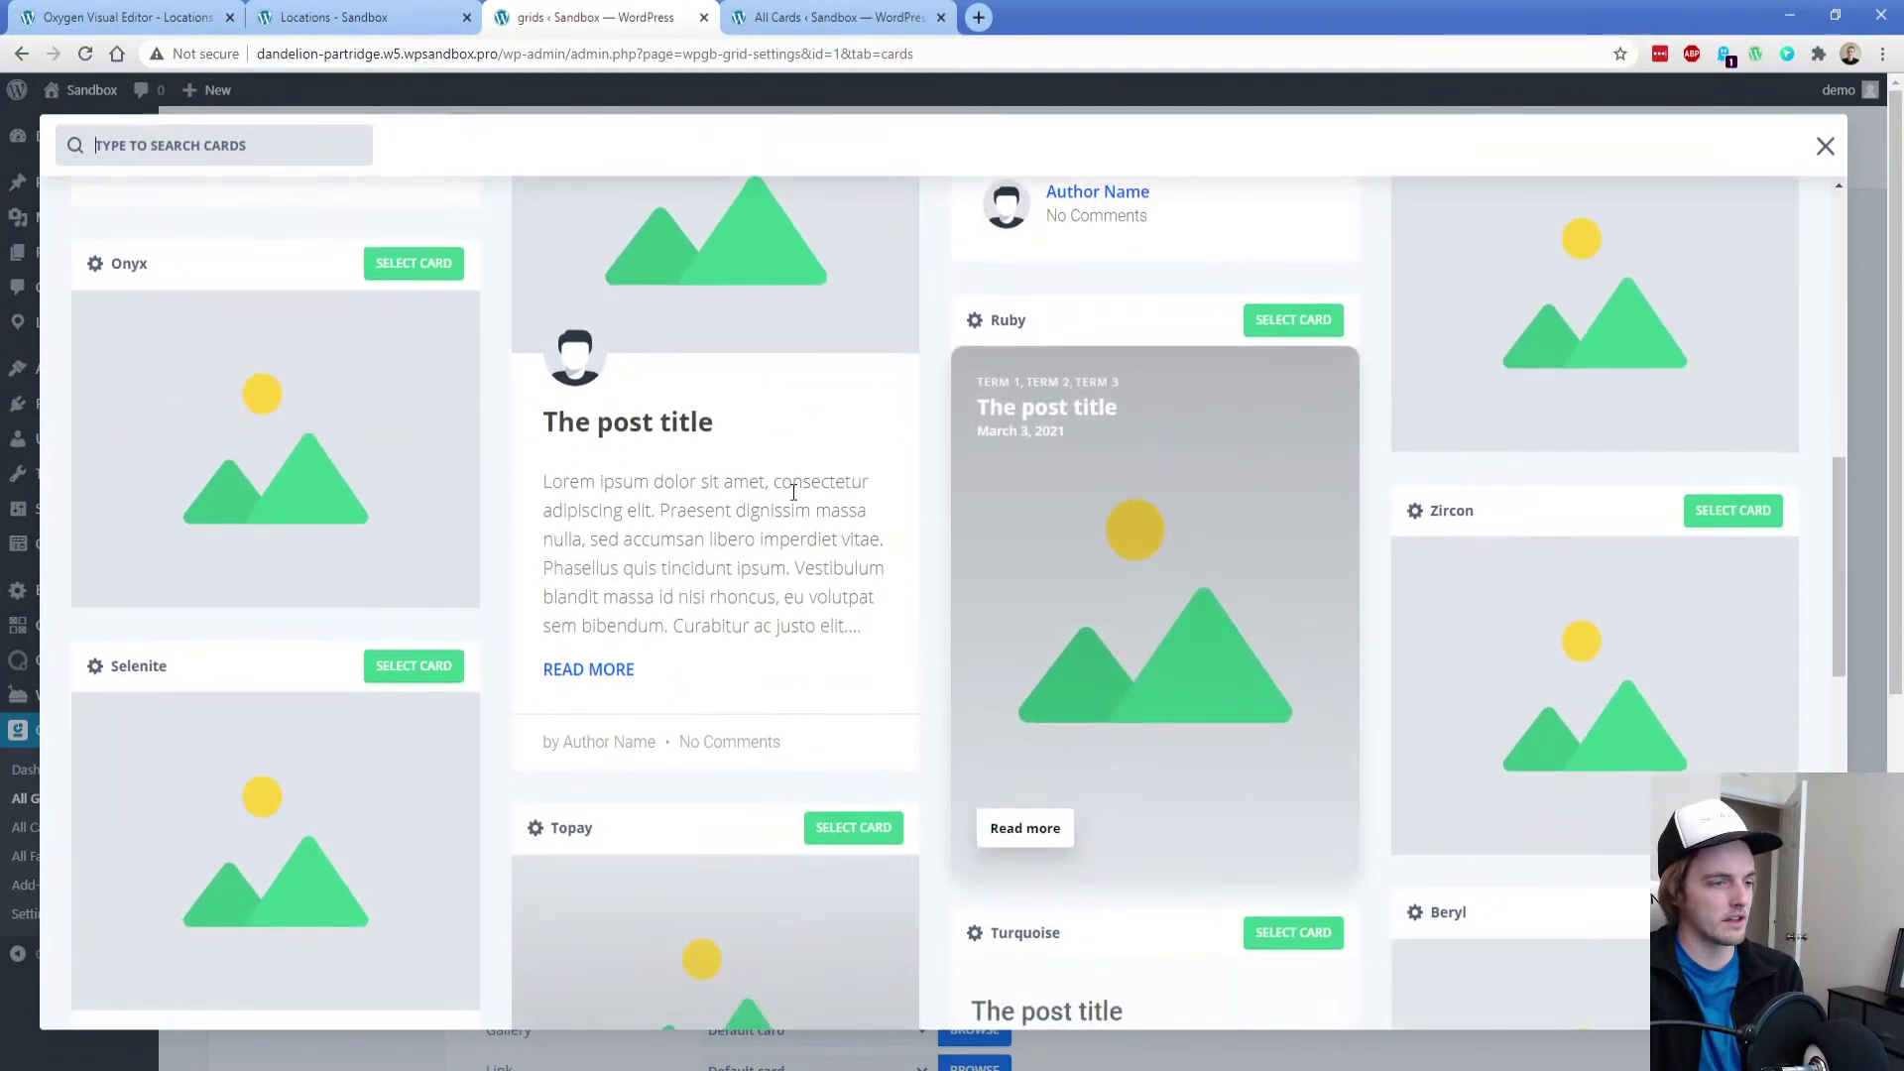
scroll(794, 496, down, 3)
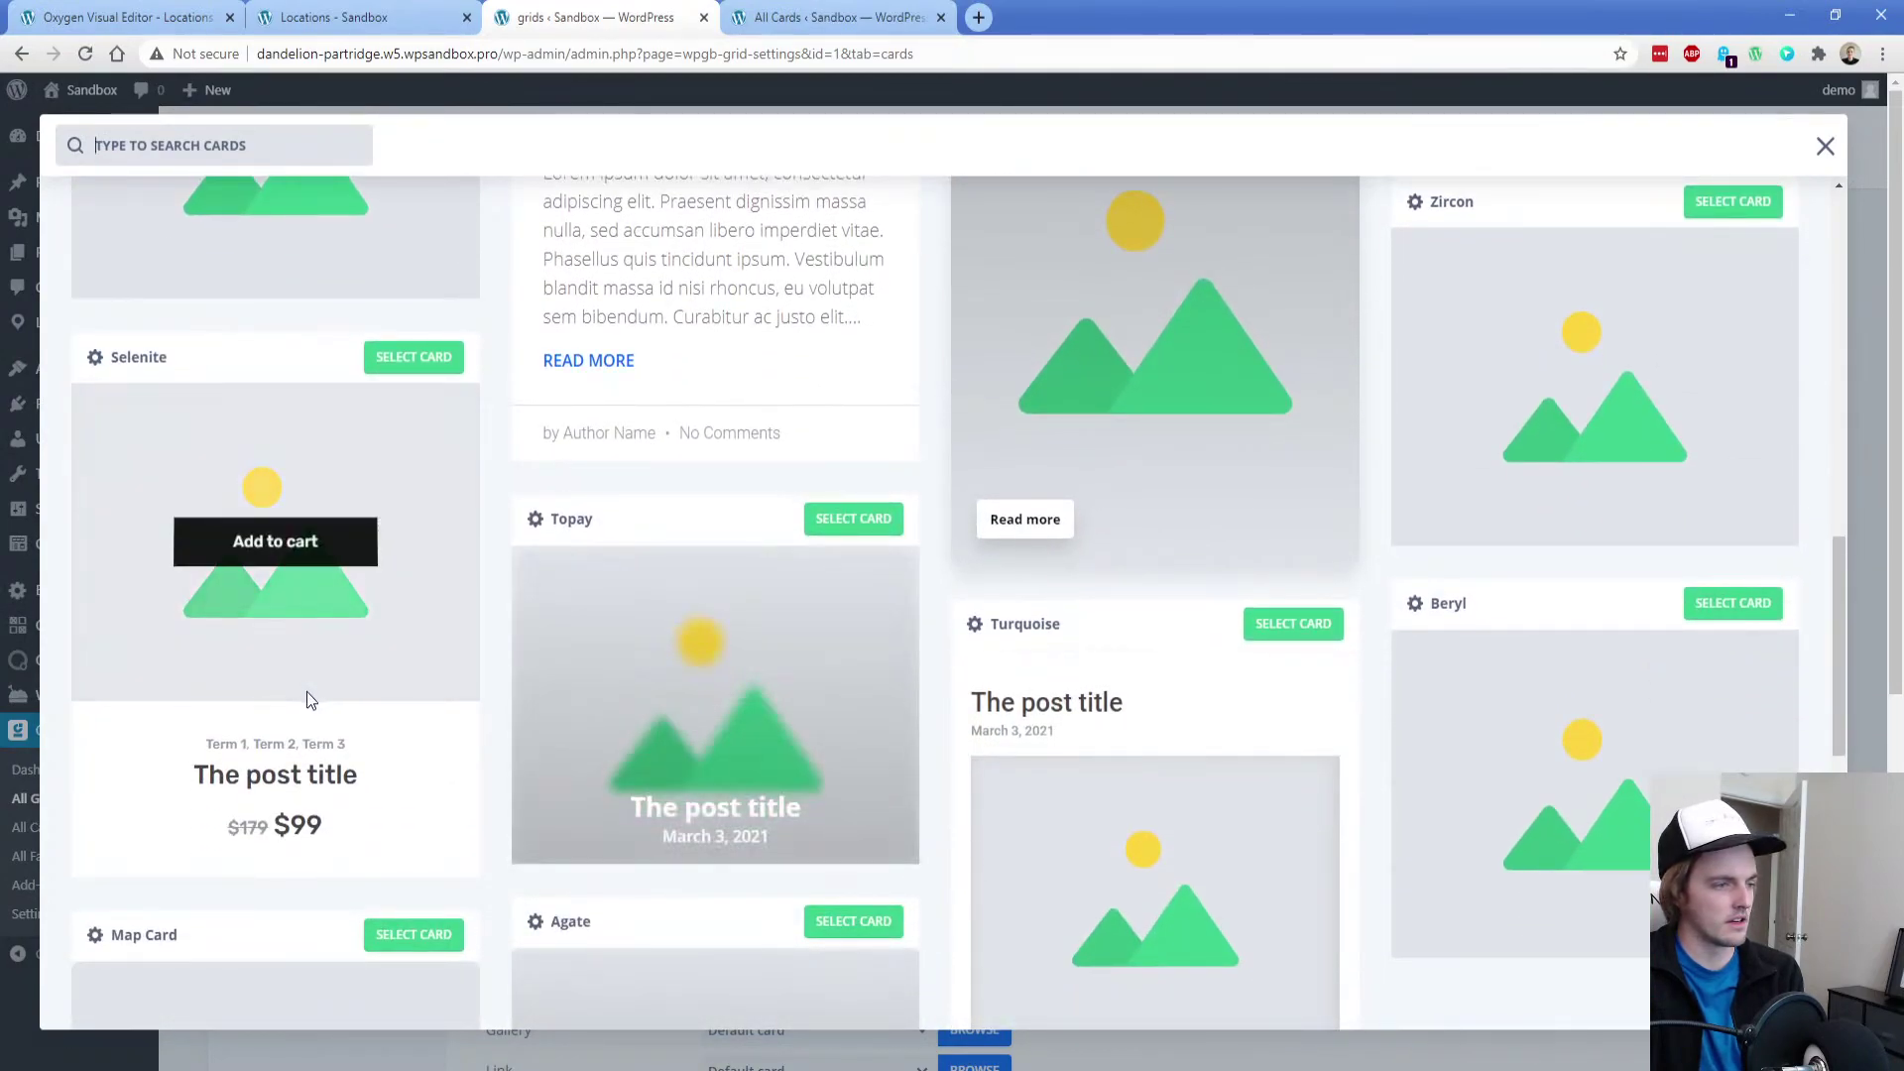
scroll(1390, 692, up, 4)
scroll(1271, 647, up, 3)
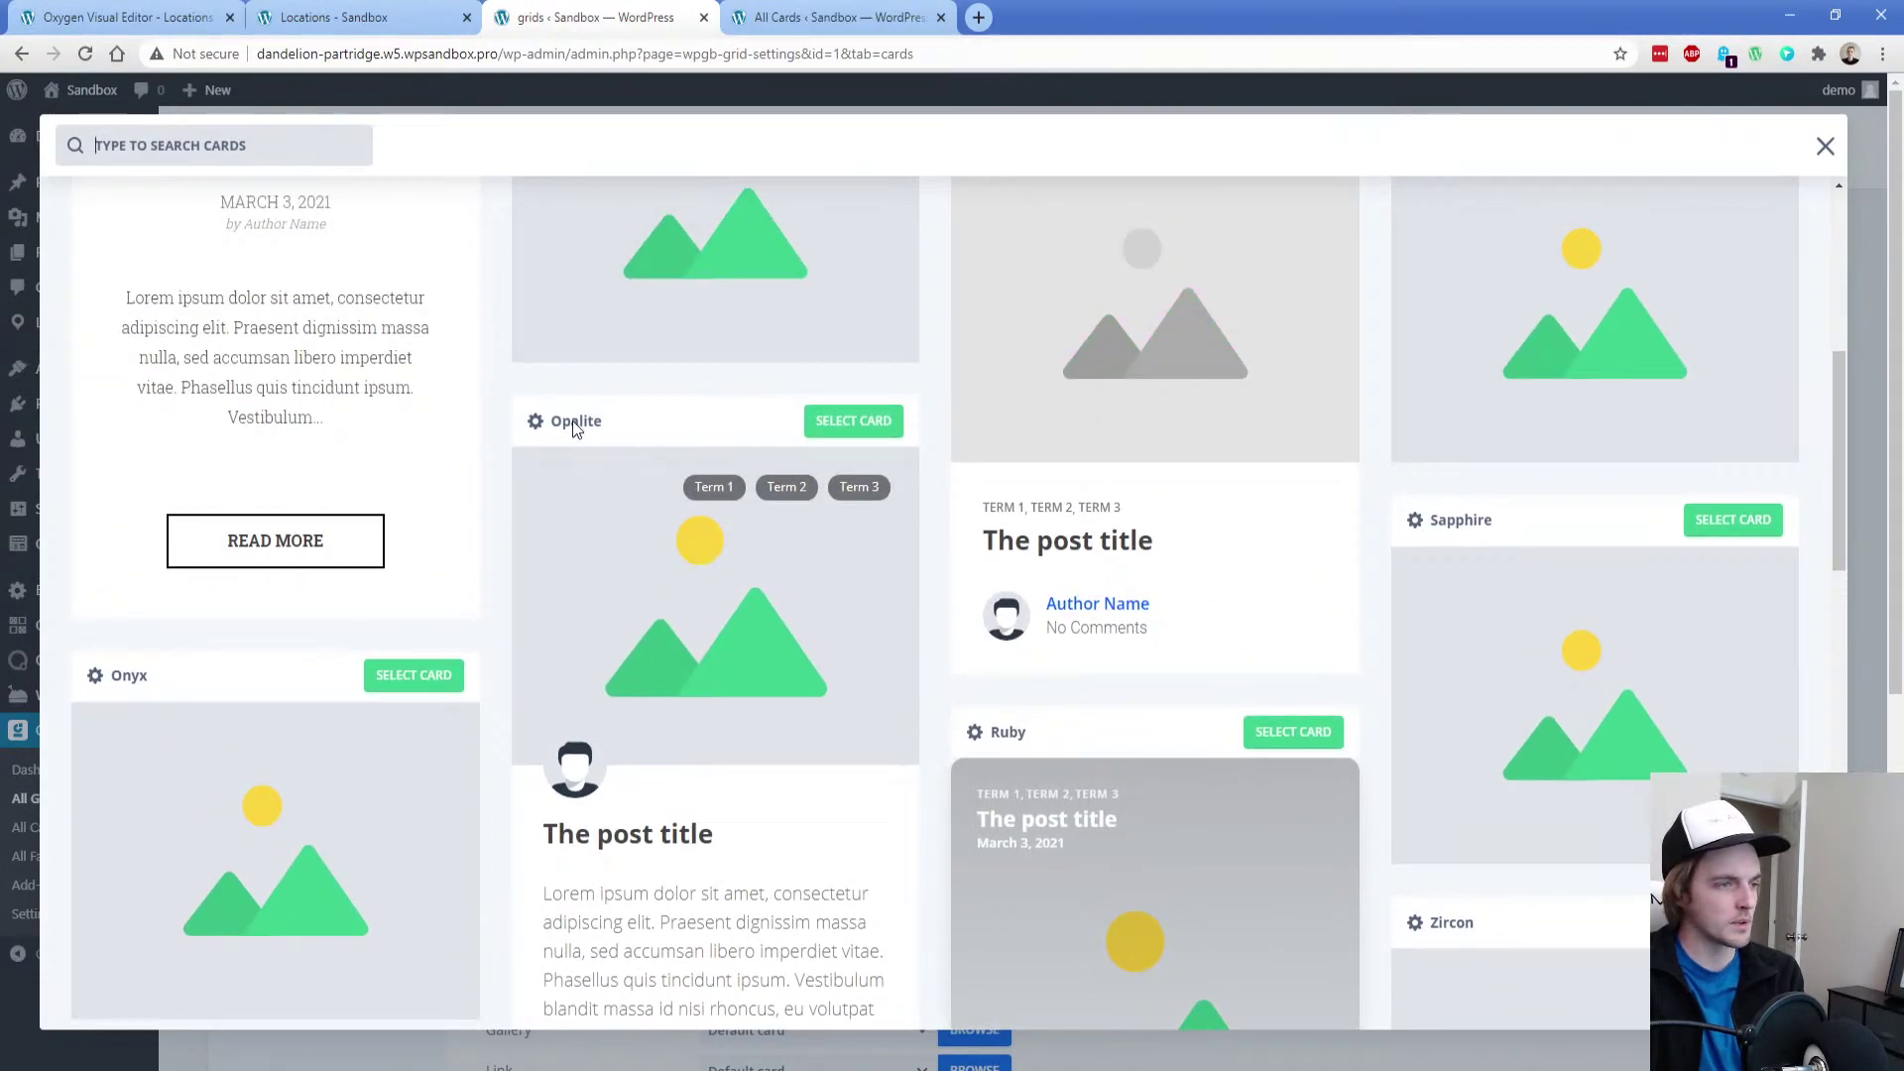
click(1824, 146)
click(746, 705)
text(opal)
click(743, 727)
Set the Locations post type card to Opalite and save the grid settings
click(754, 823)
text(opal)
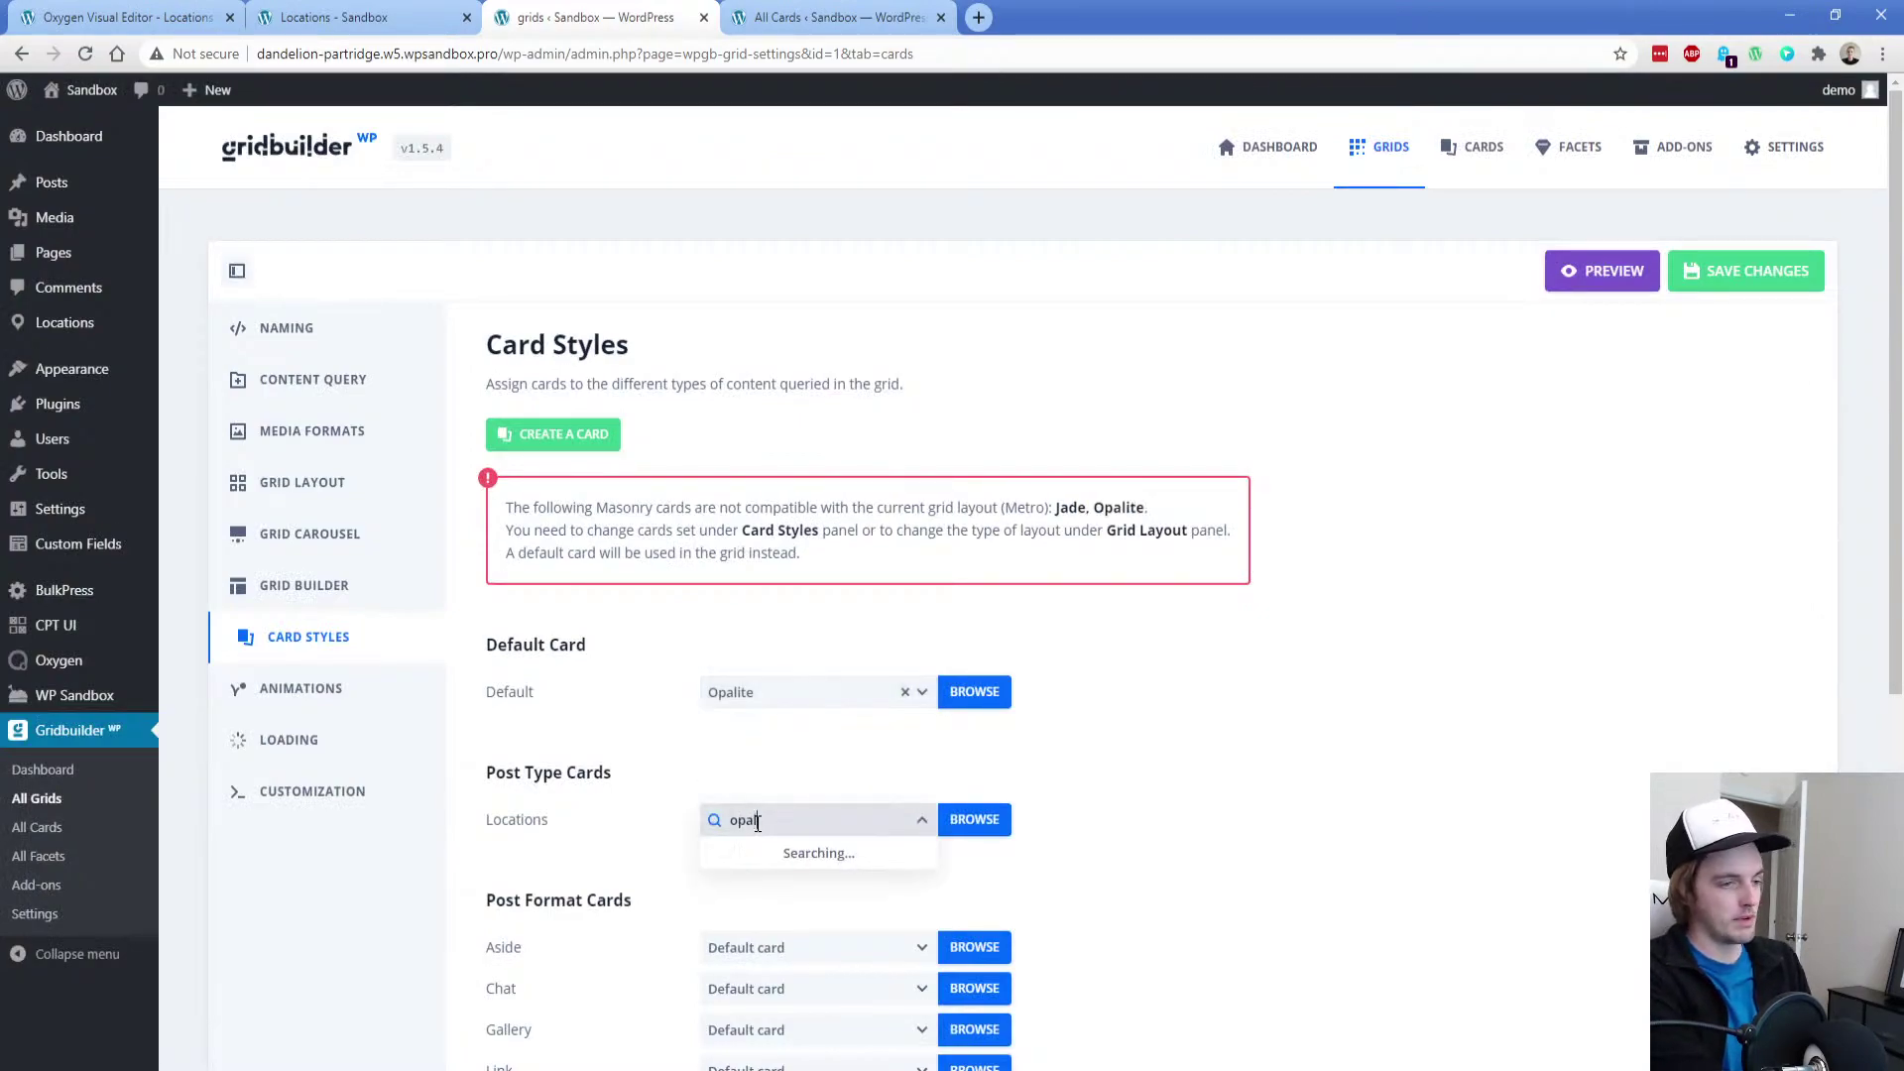
click(769, 863)
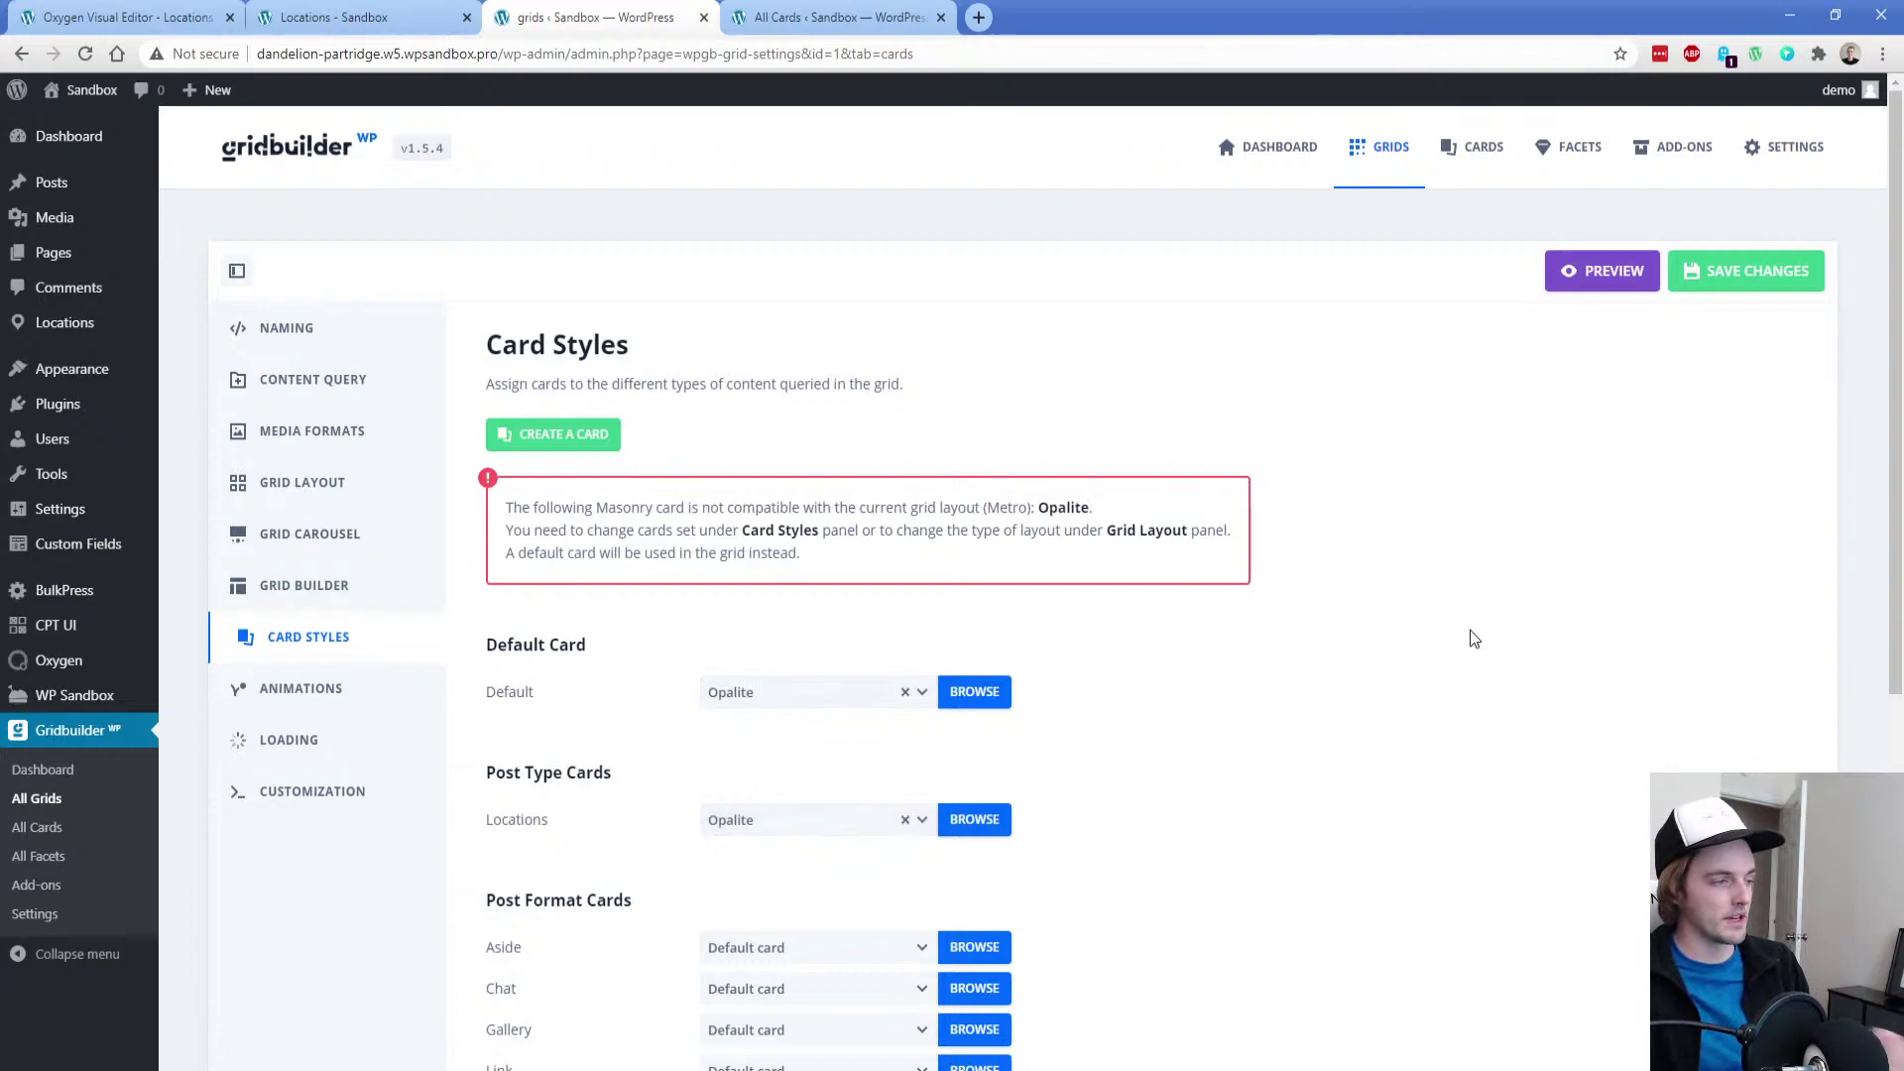
click(1753, 273)
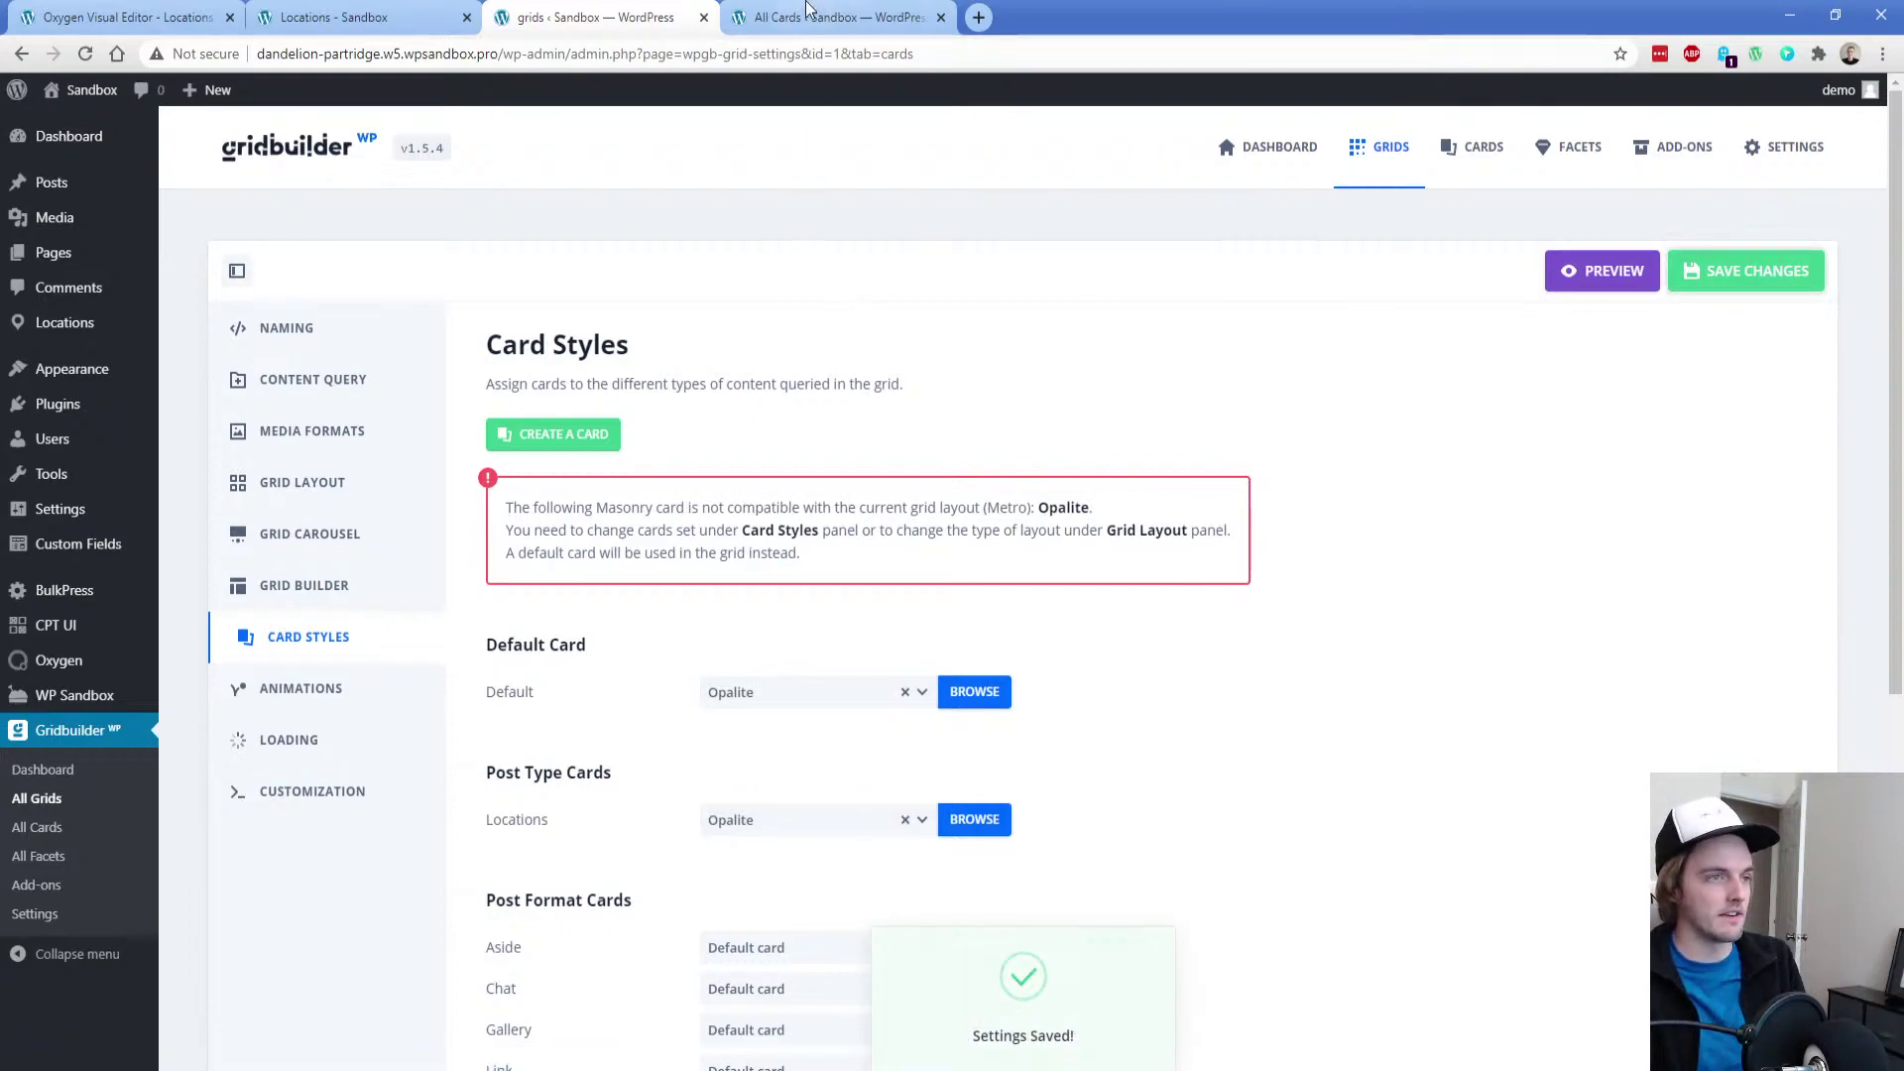
Reload the Locations front end, then reapply the Blog Demo grid's parameters in the Oxygen editor
click(392, 13)
click(85, 53)
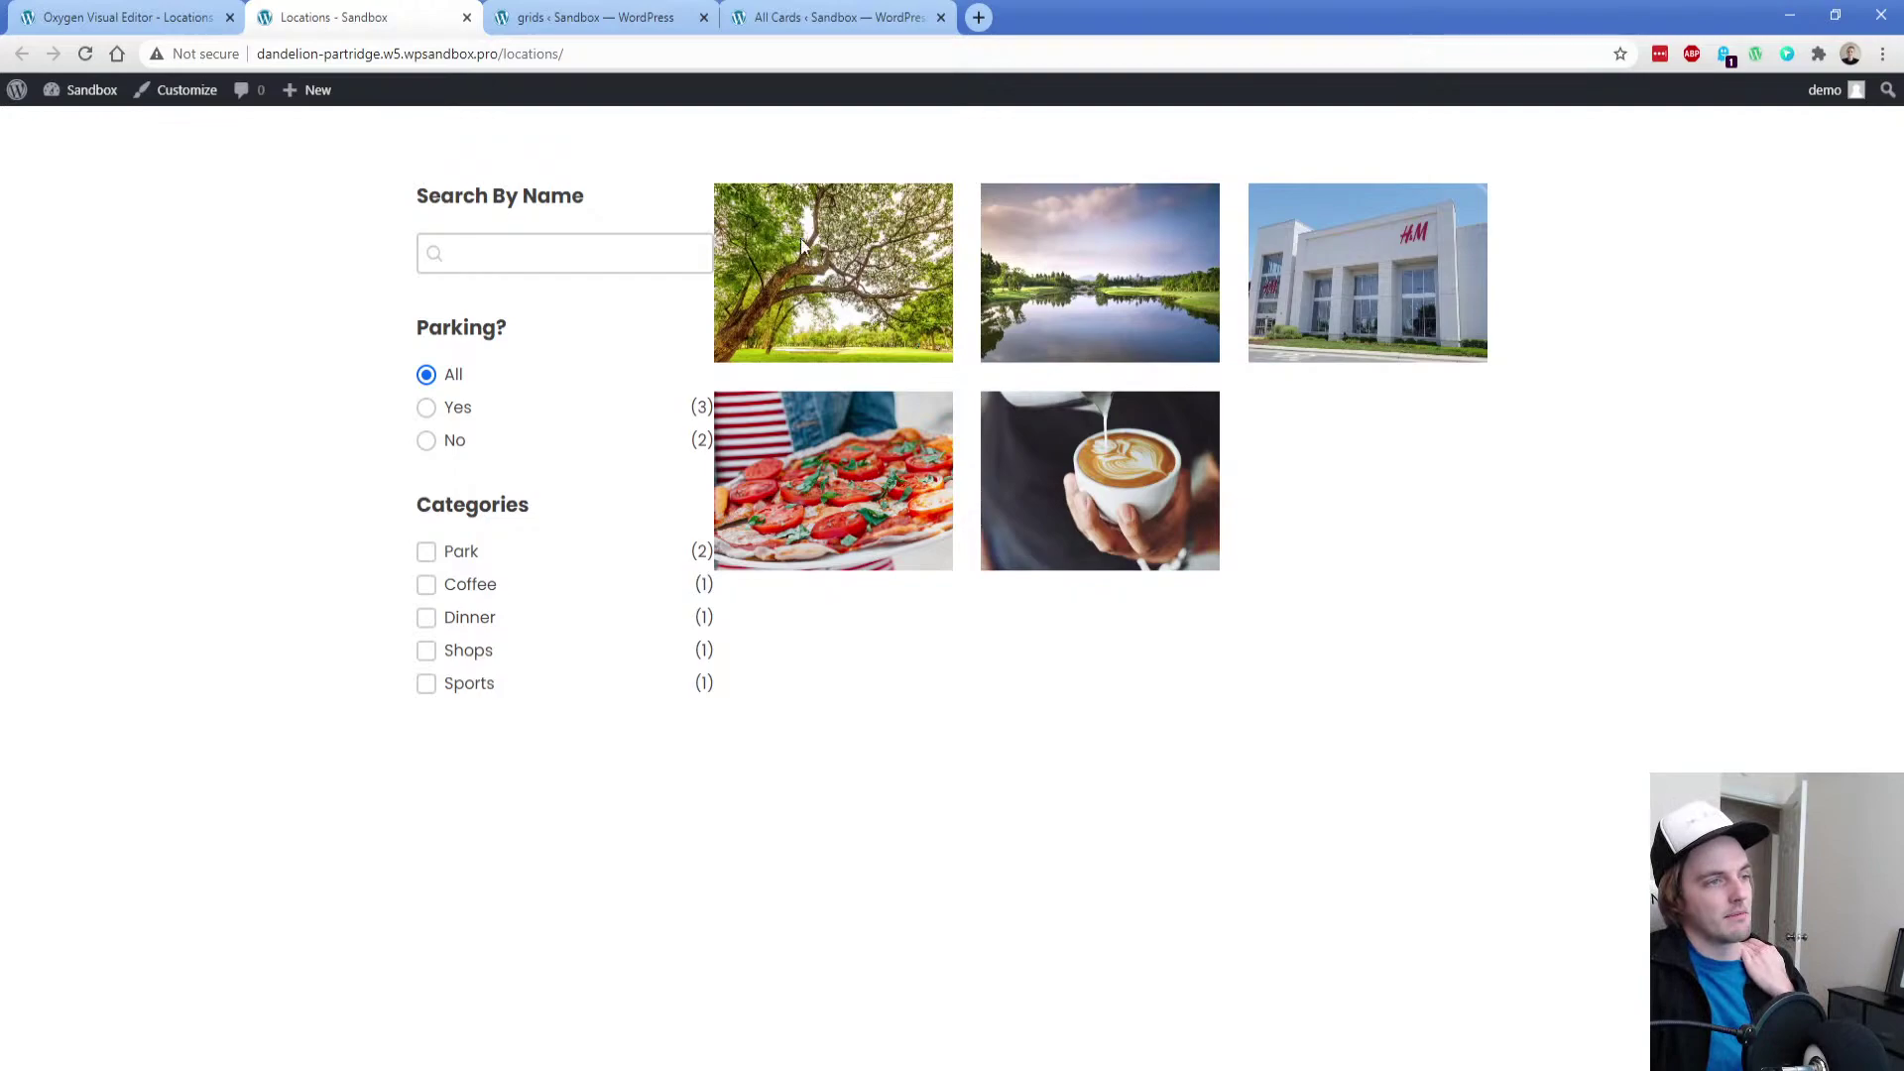
click(167, 7)
click(122, 278)
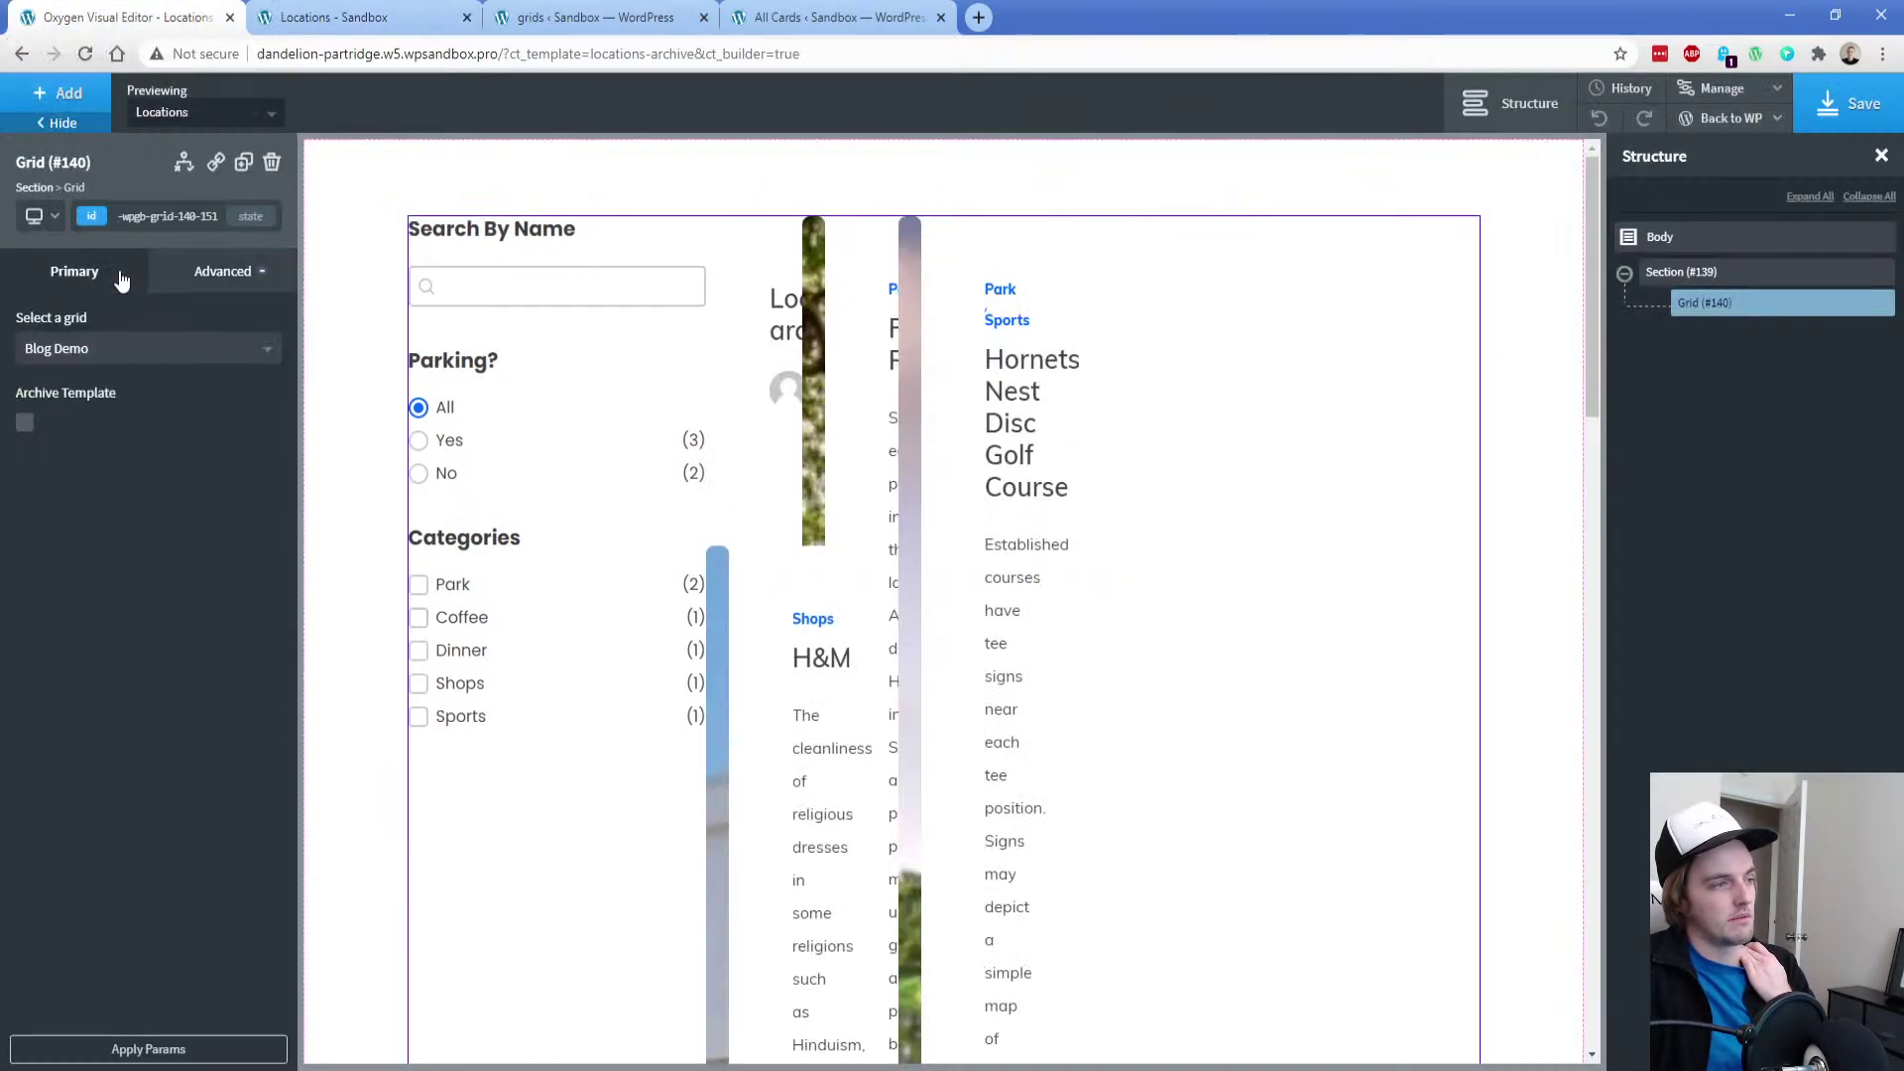
click(181, 1055)
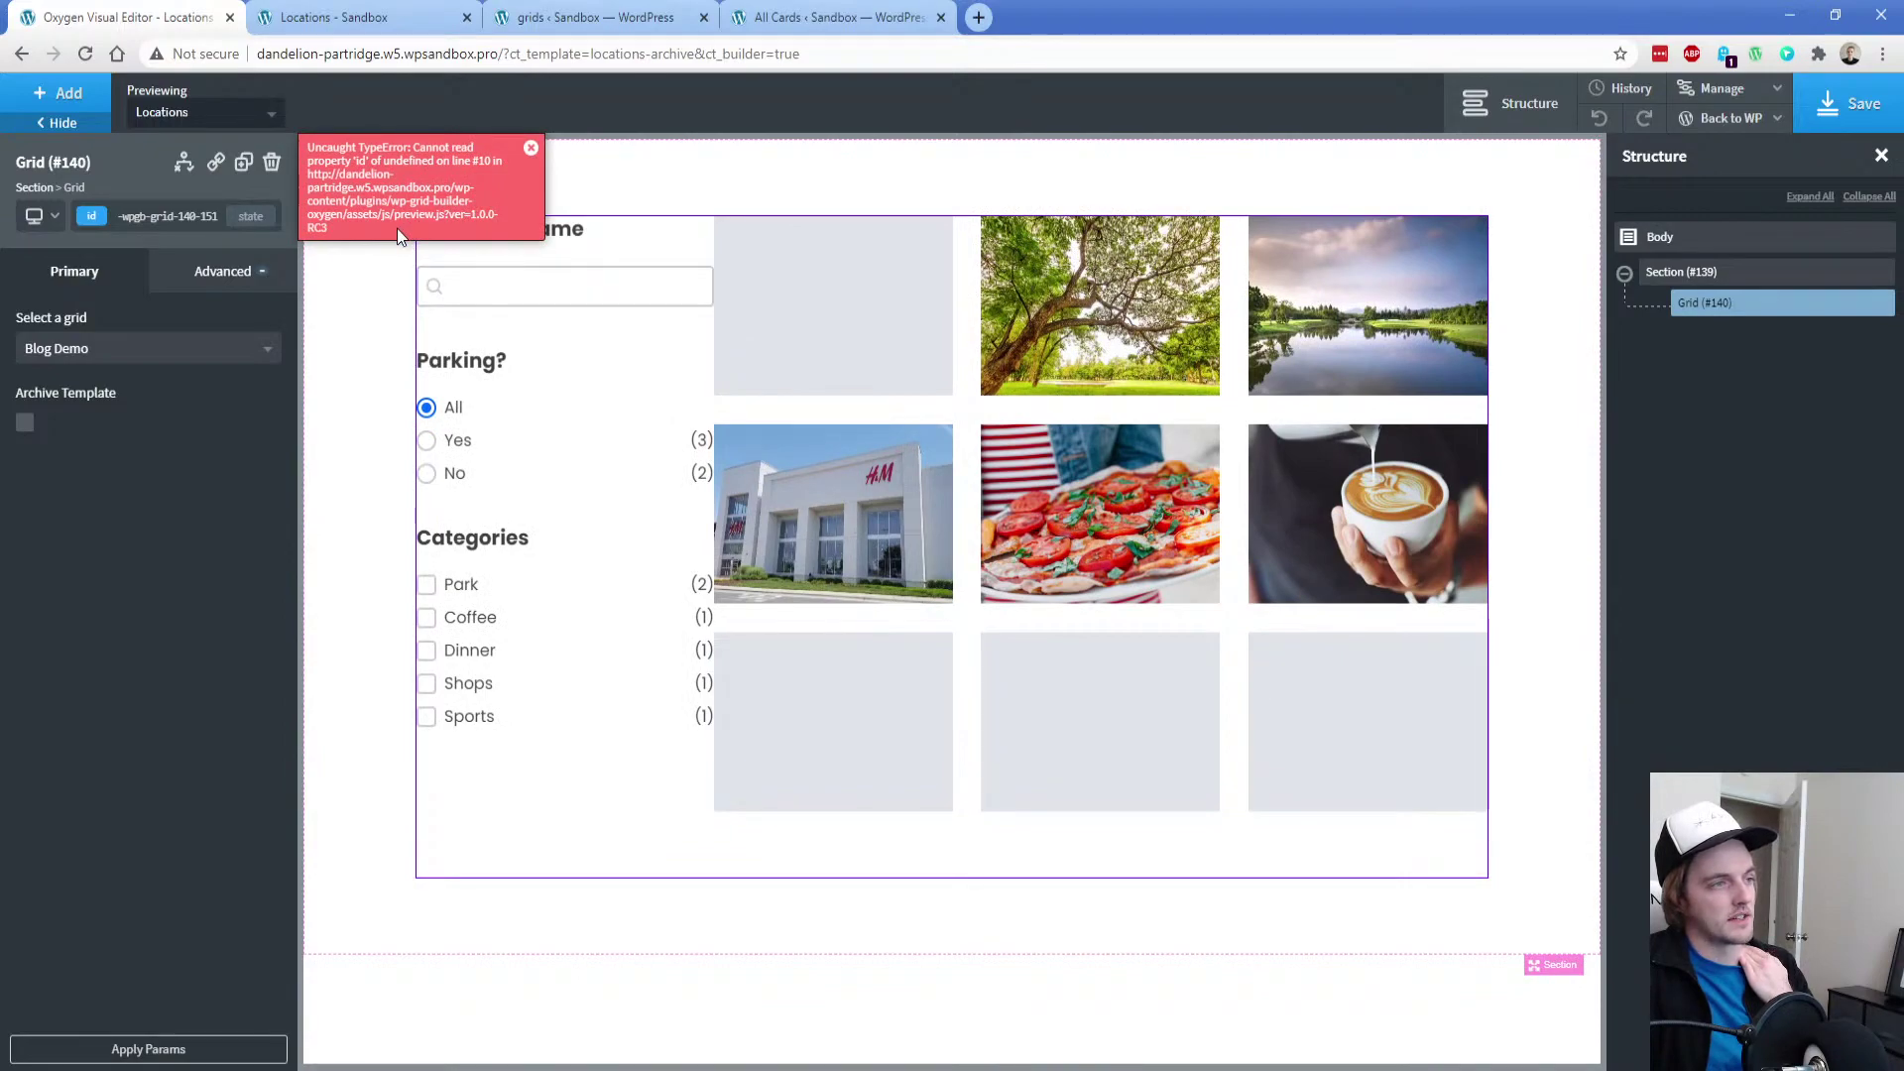
click(531, 147)
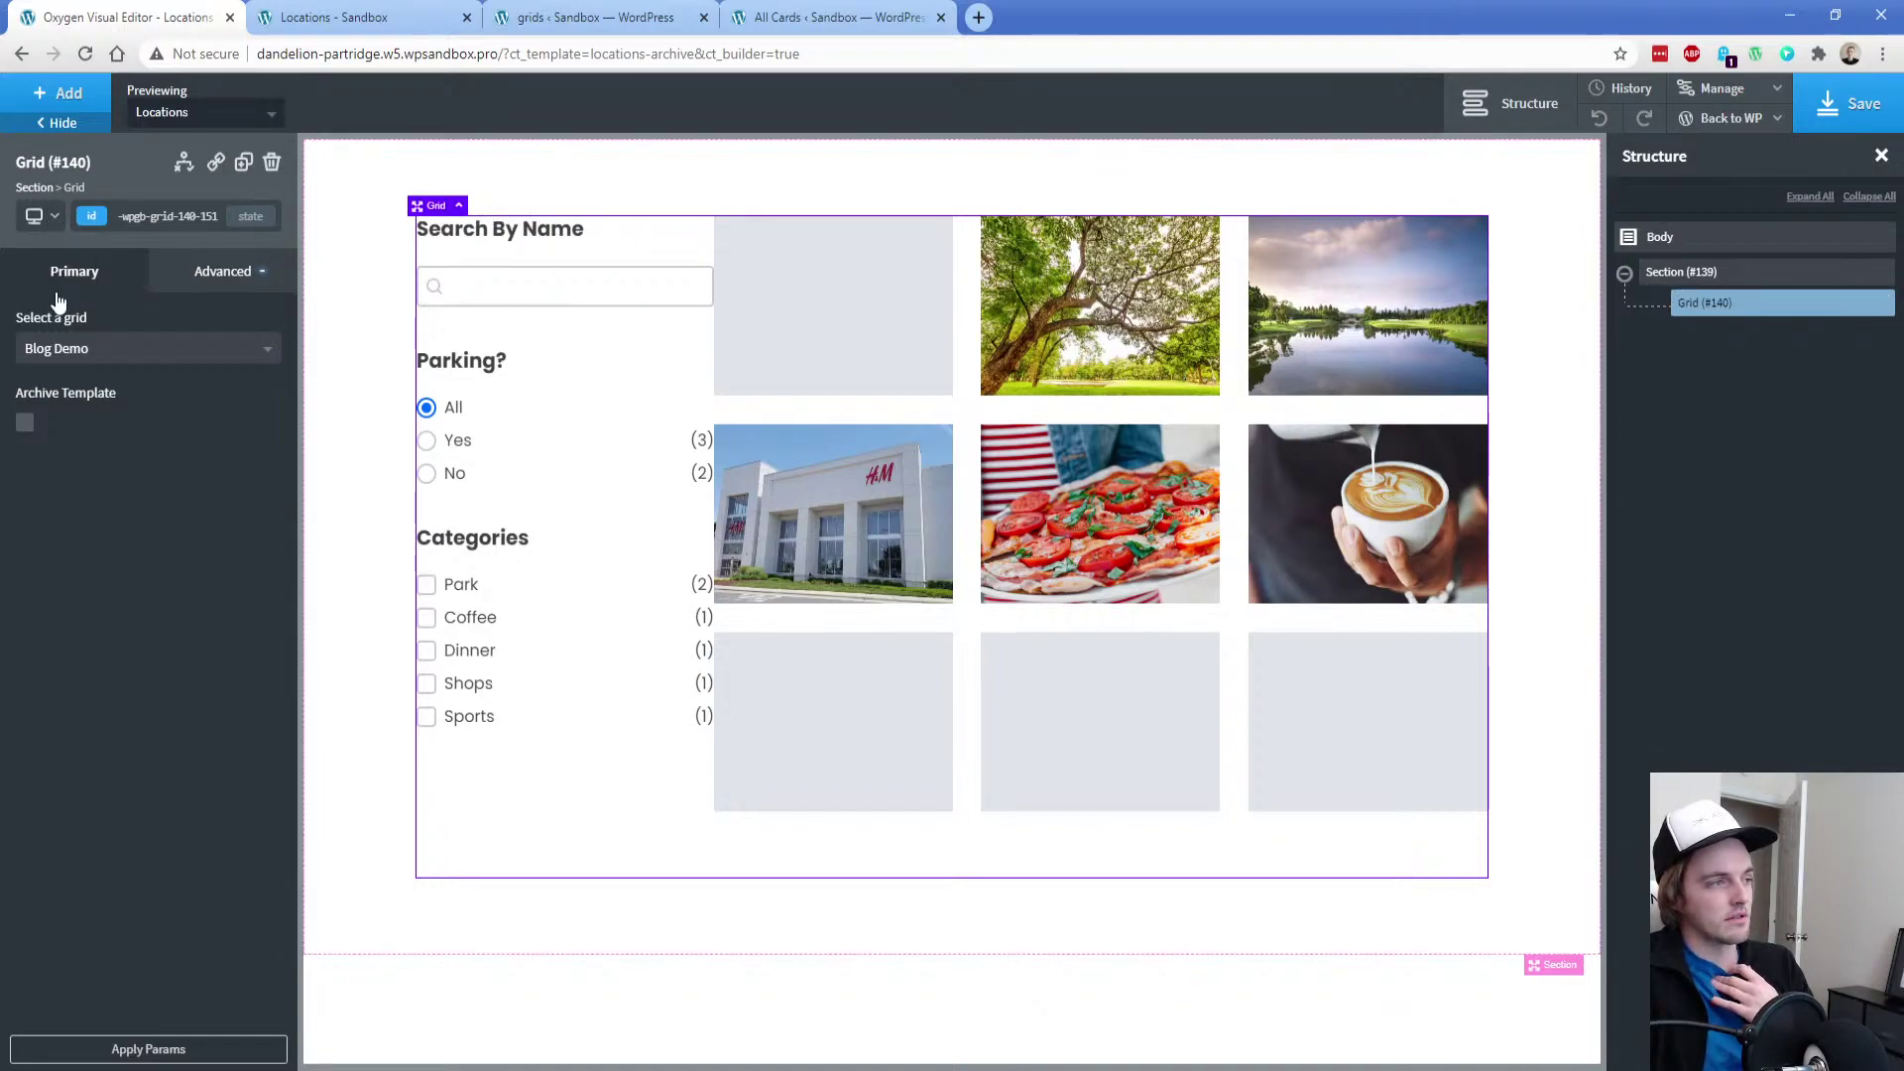
Enable Archive Template for the Blog Demo grid, apply the parameters and save the template
click(25, 423)
click(203, 1049)
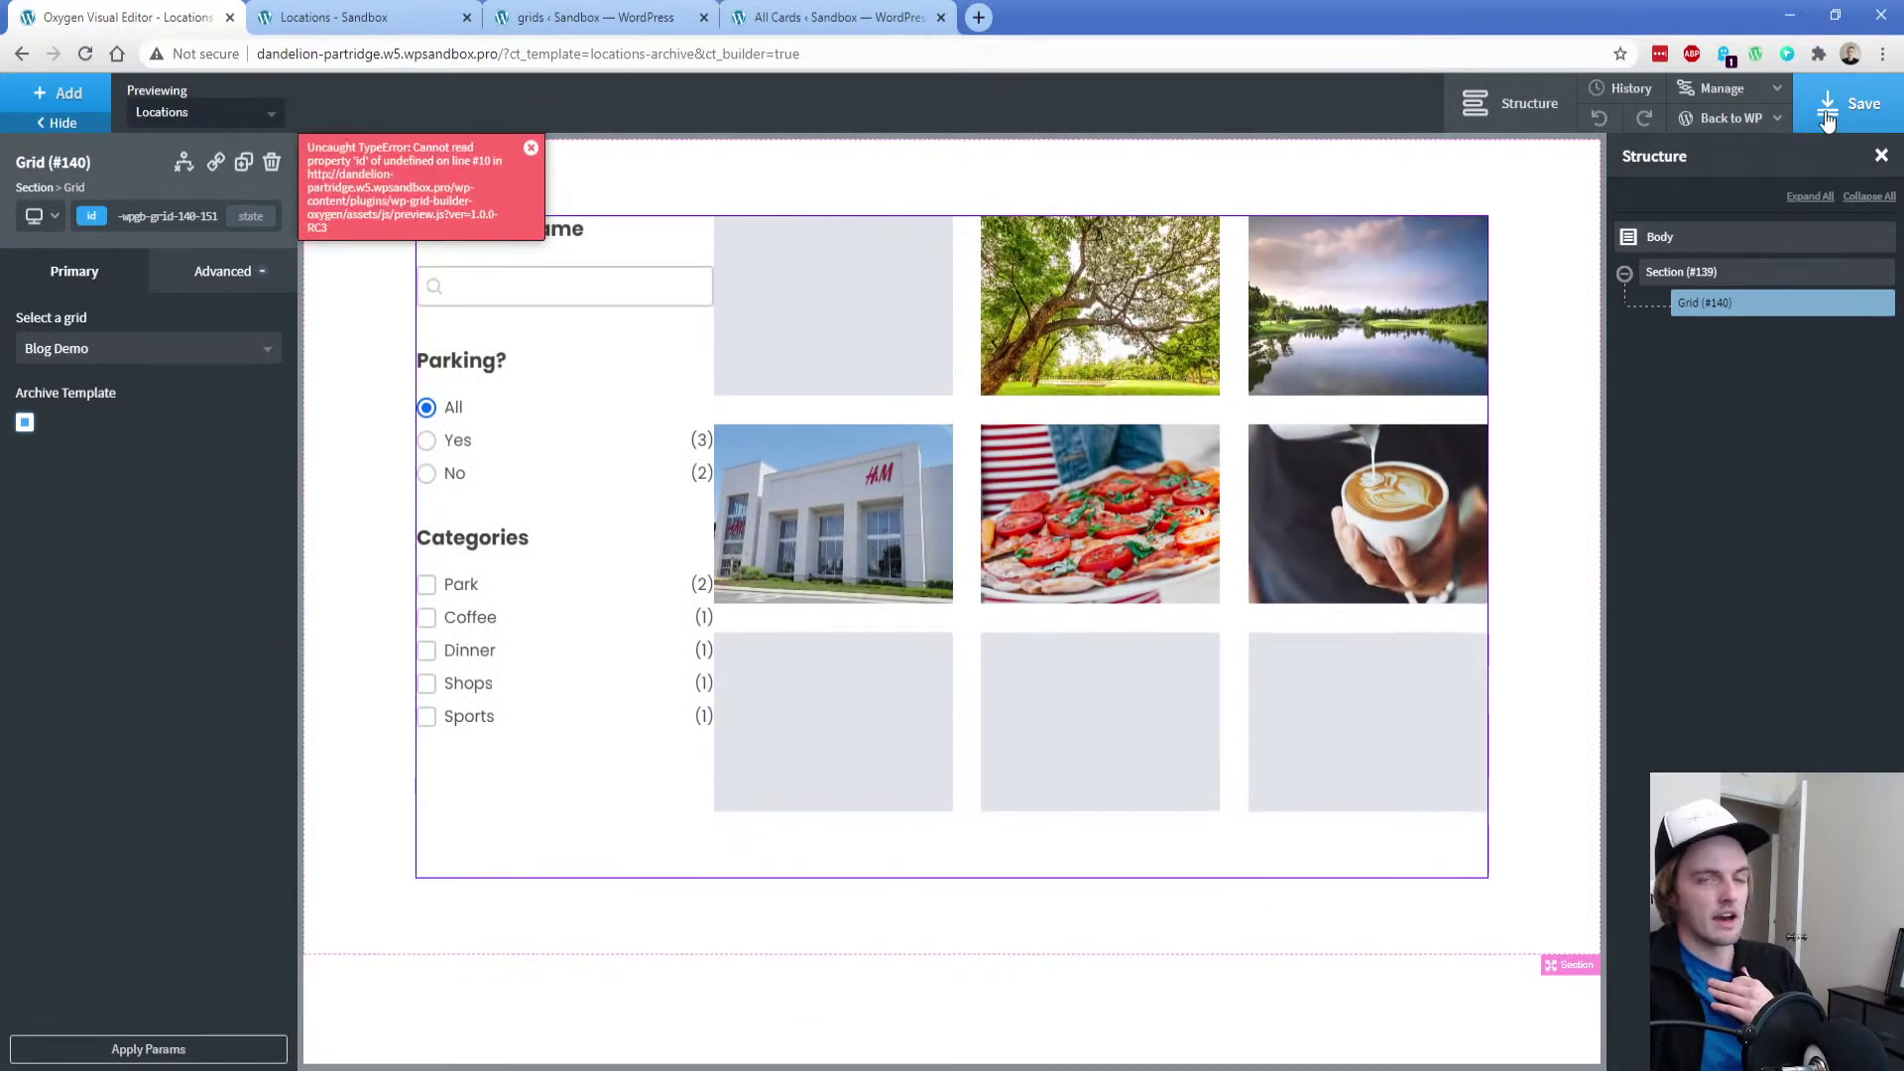
click(1827, 120)
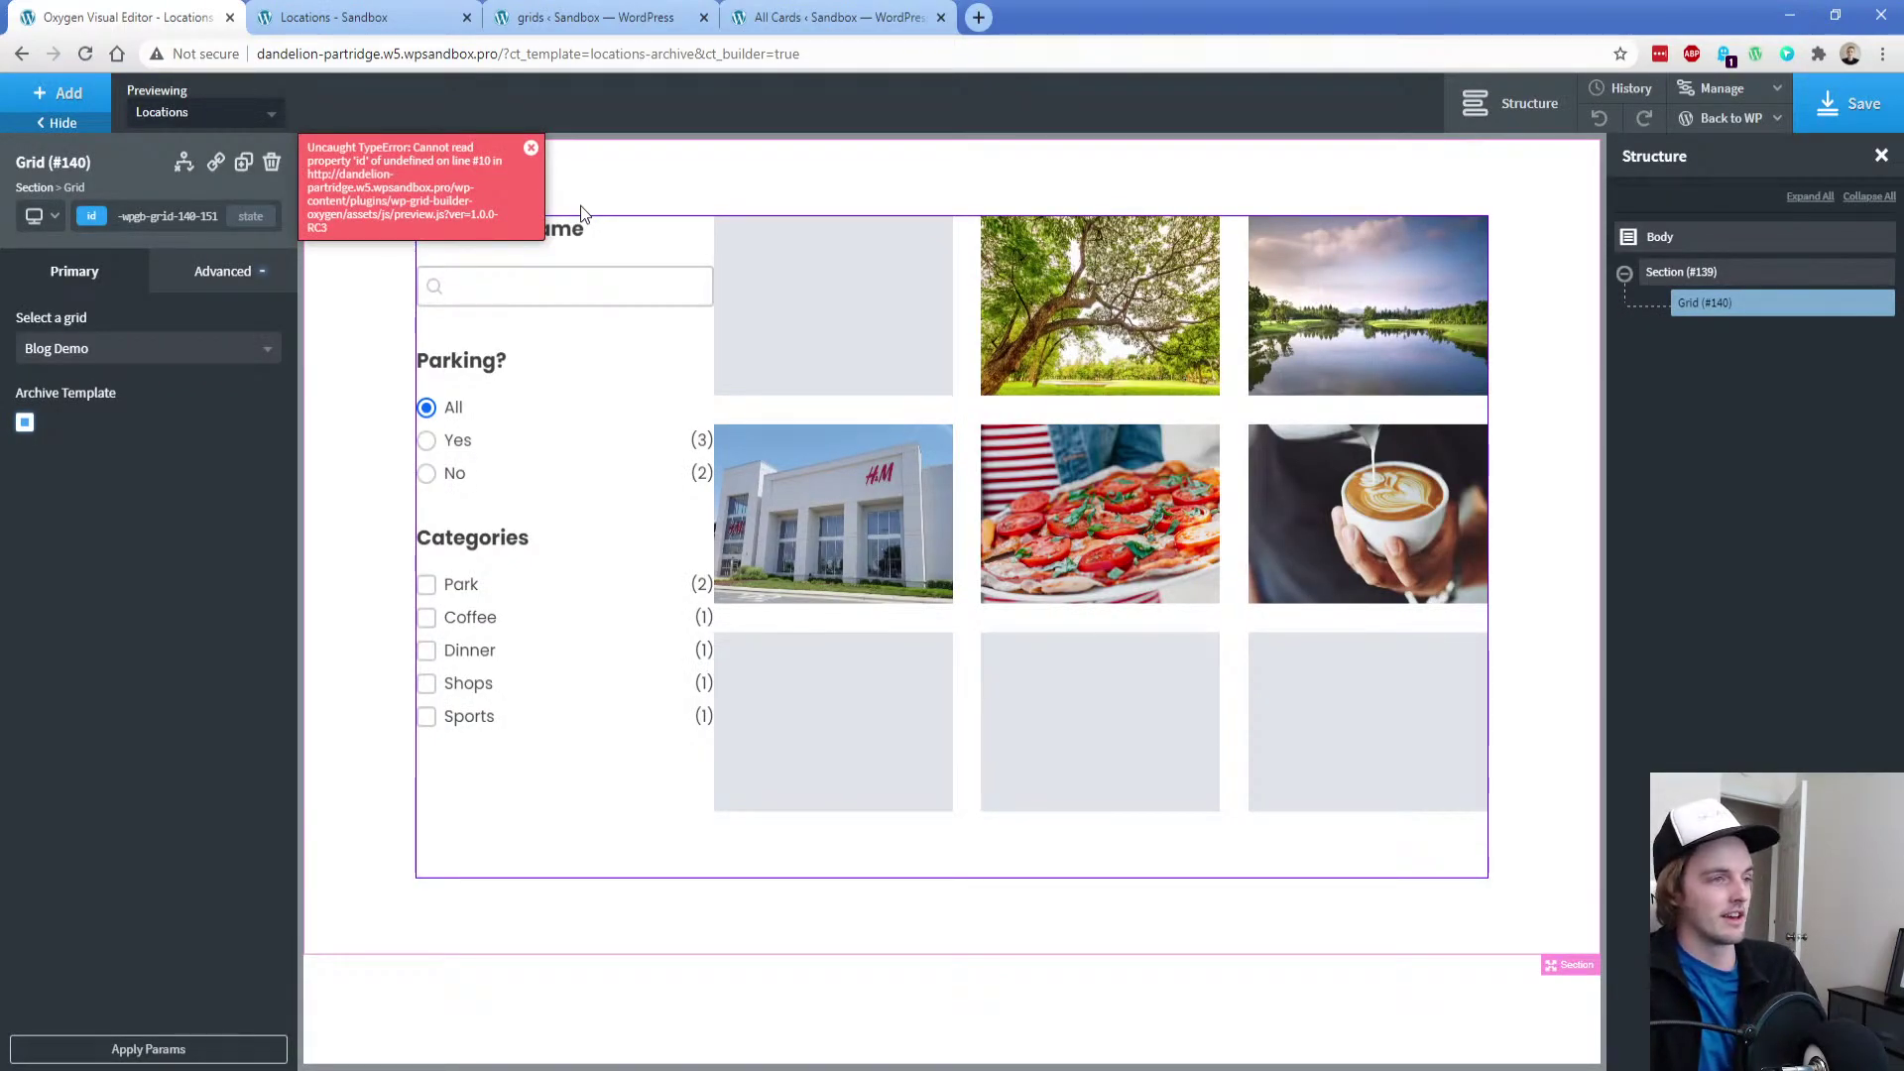
click(531, 147)
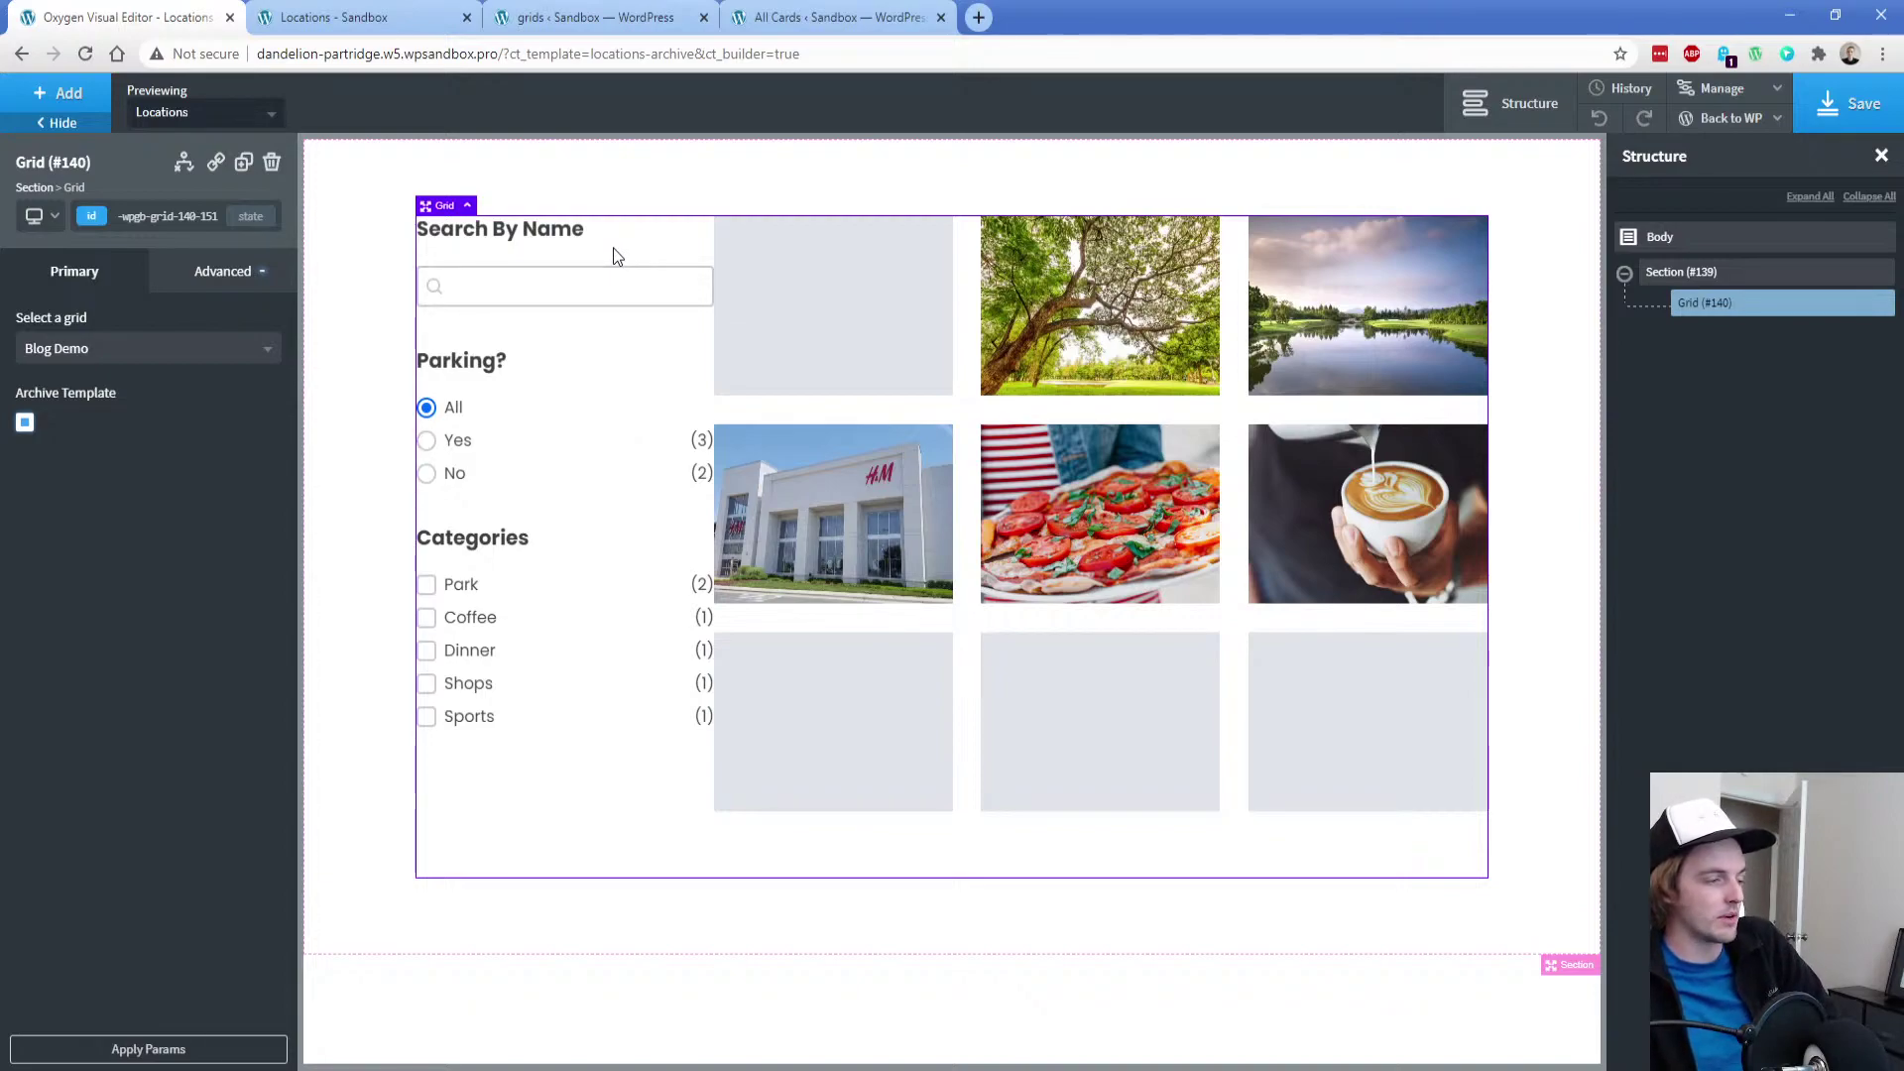
Open the WP Grid Builder facets list, then reload the Locations front end and check the grid
click(419, 16)
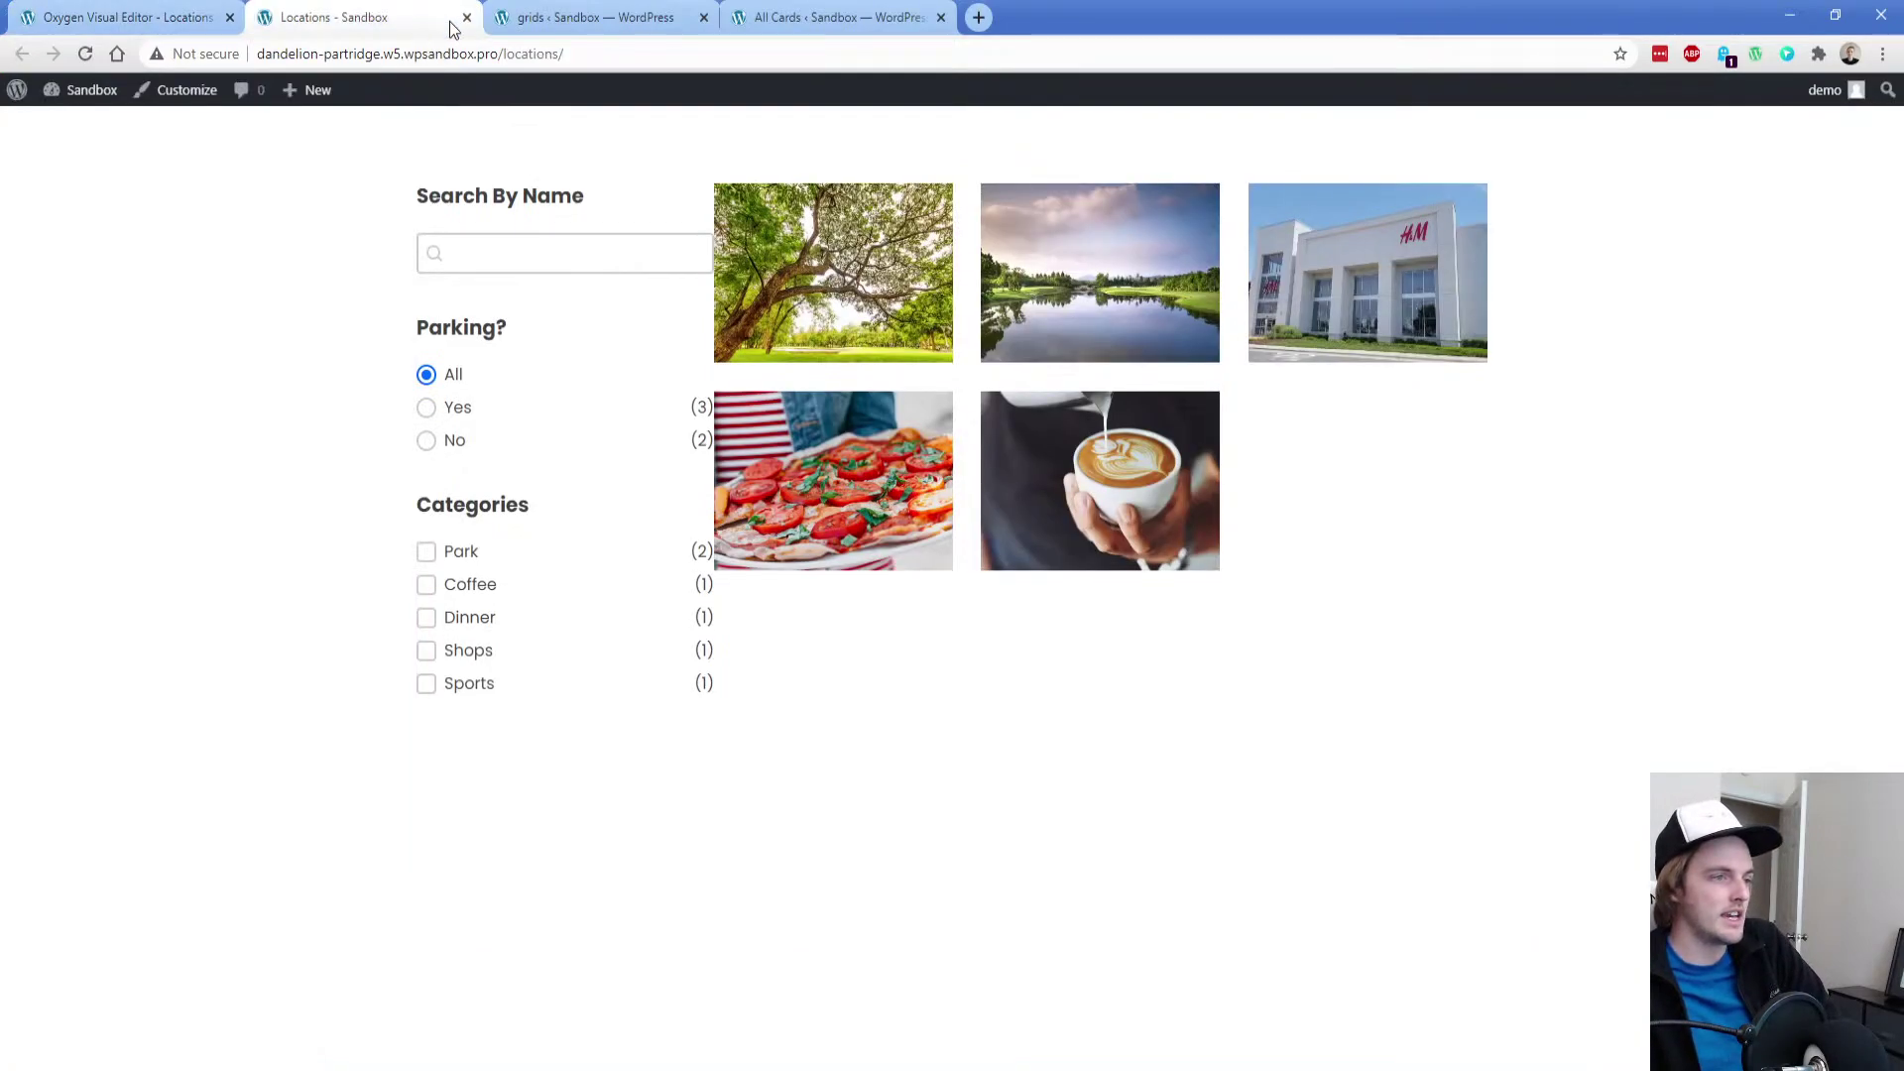
click(544, 22)
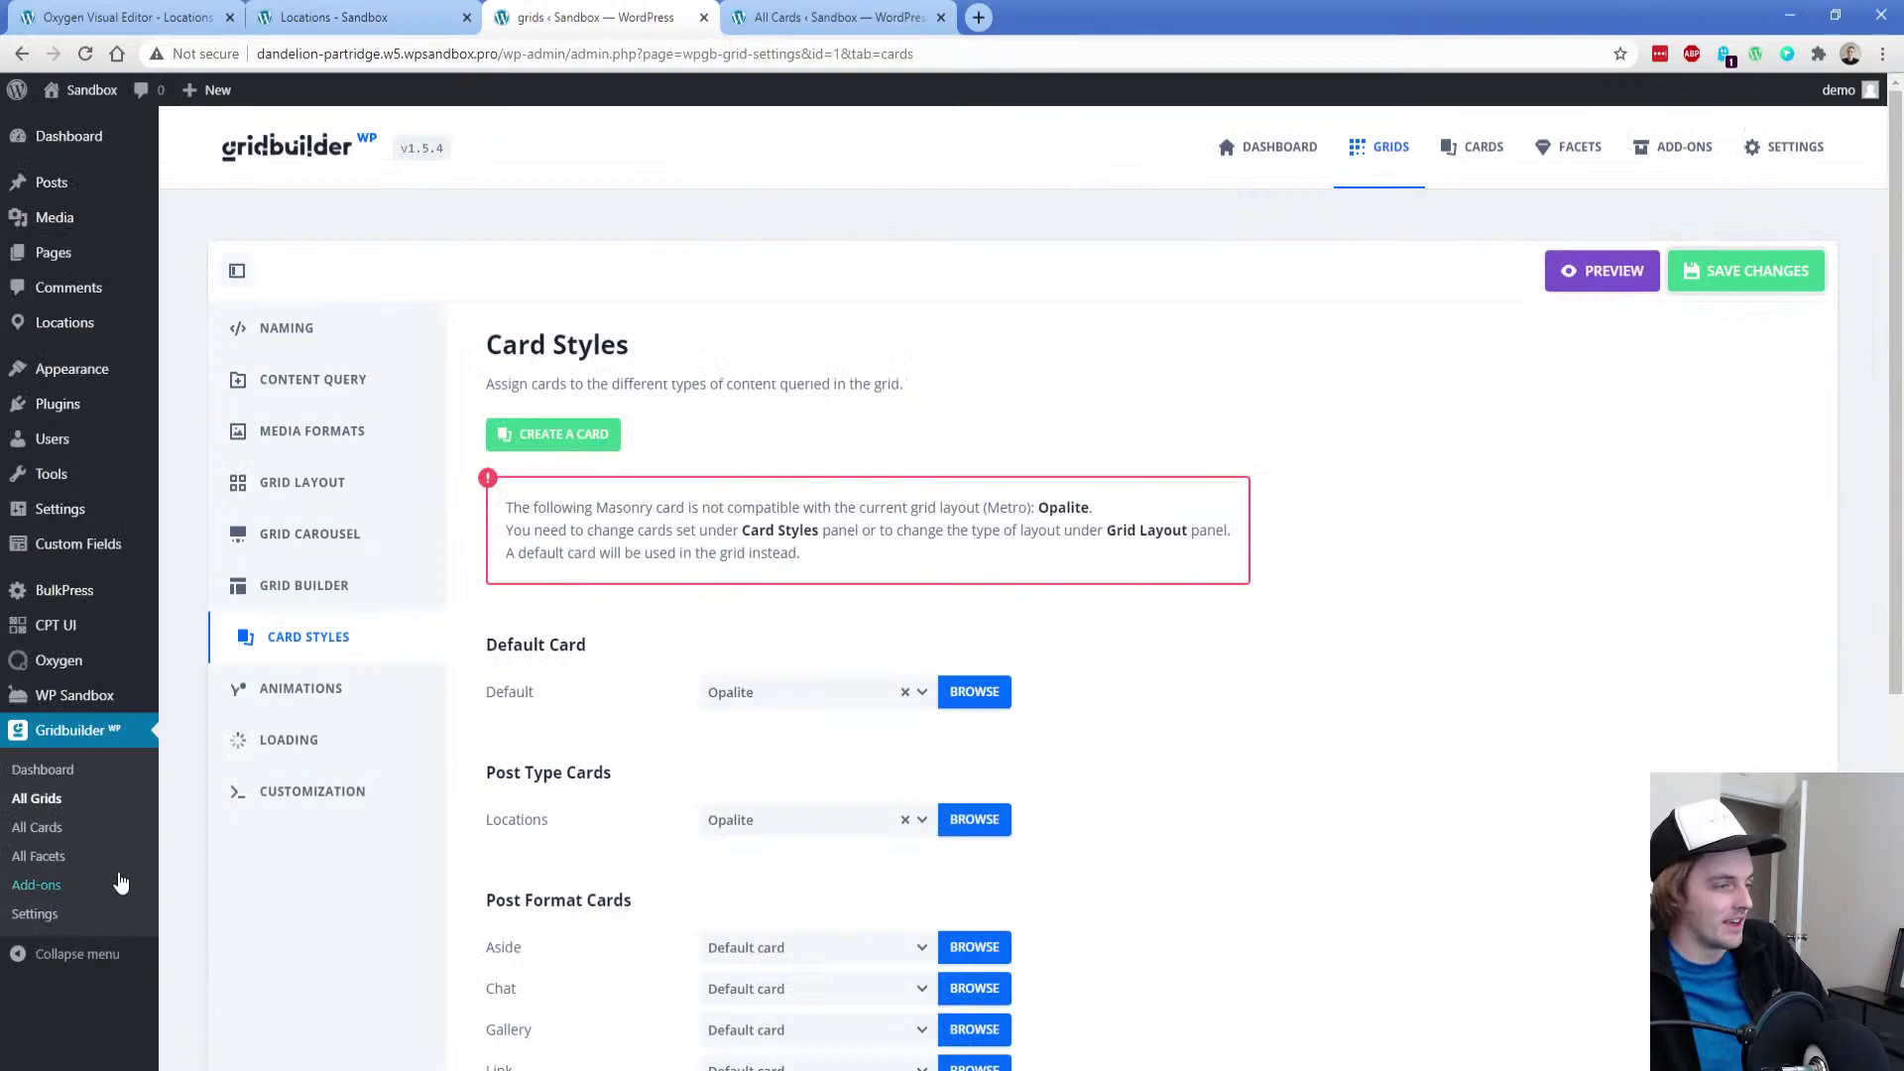
click(56, 855)
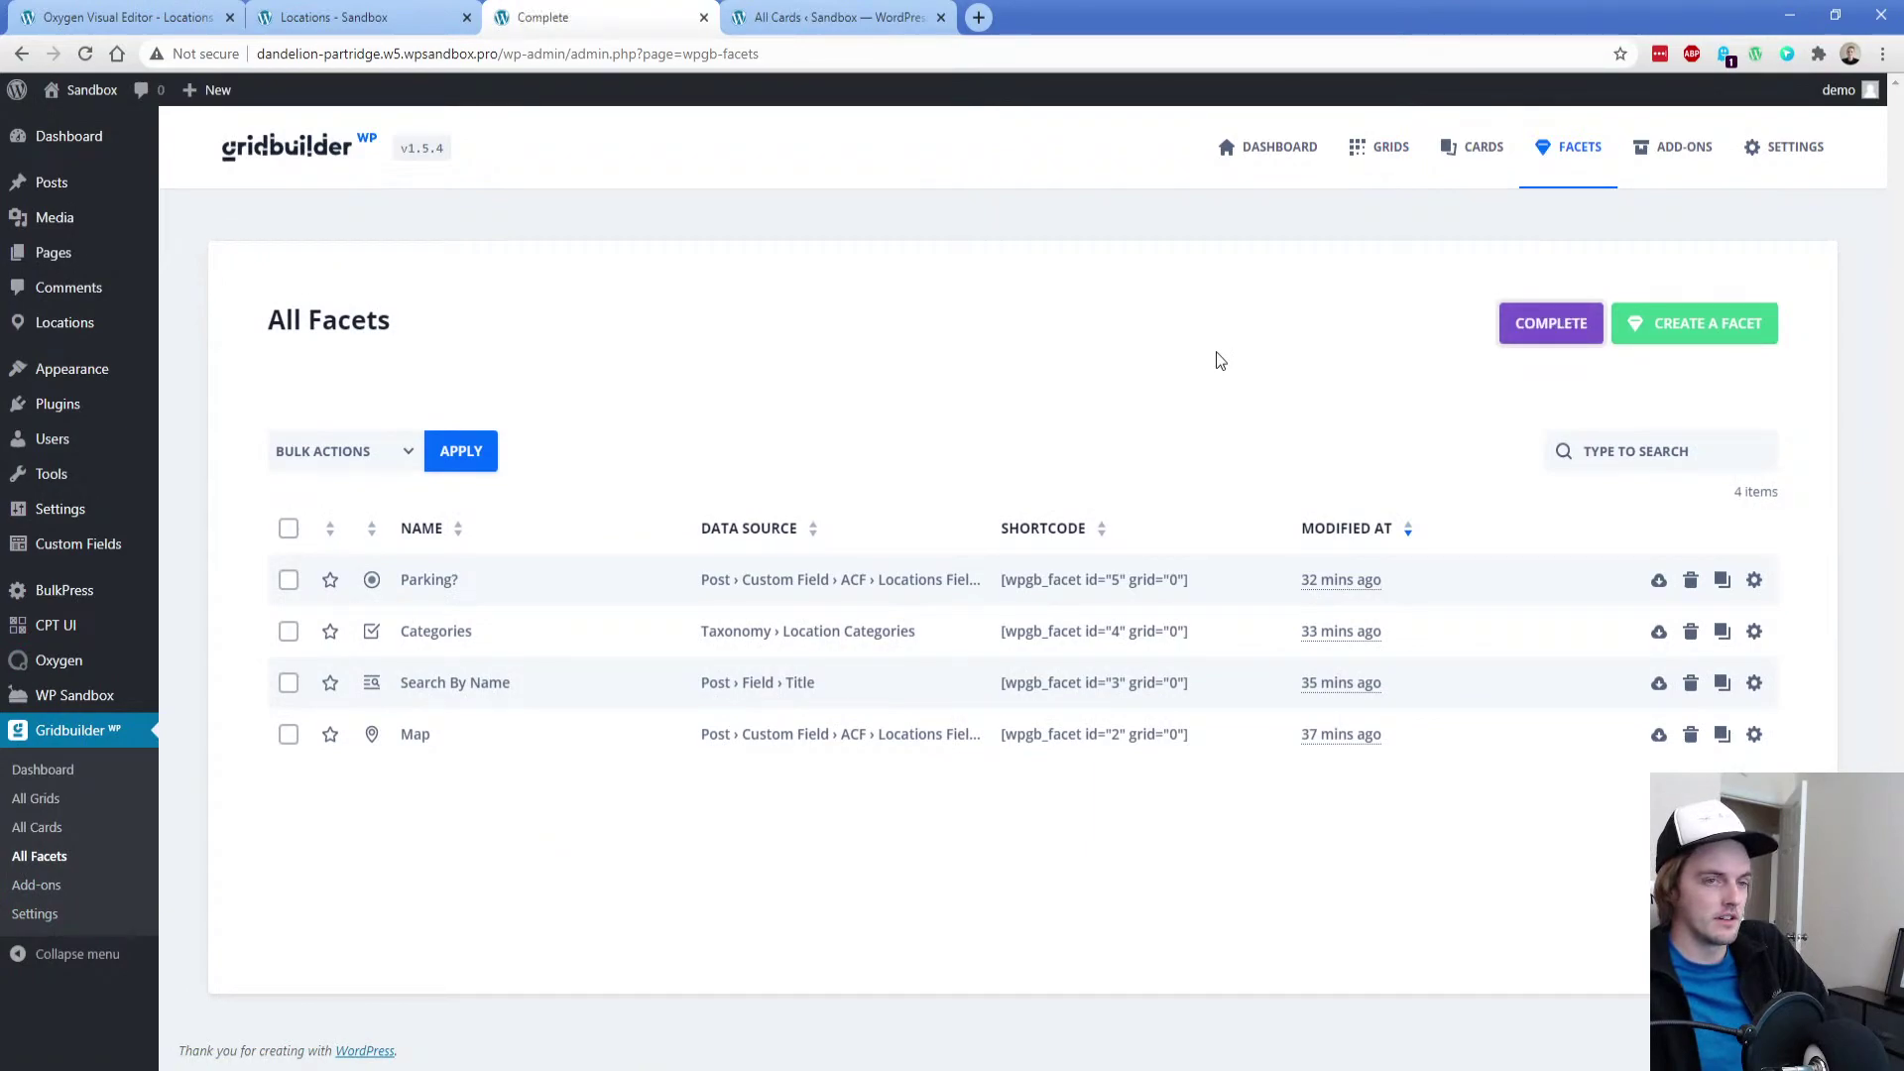
click(334, 17)
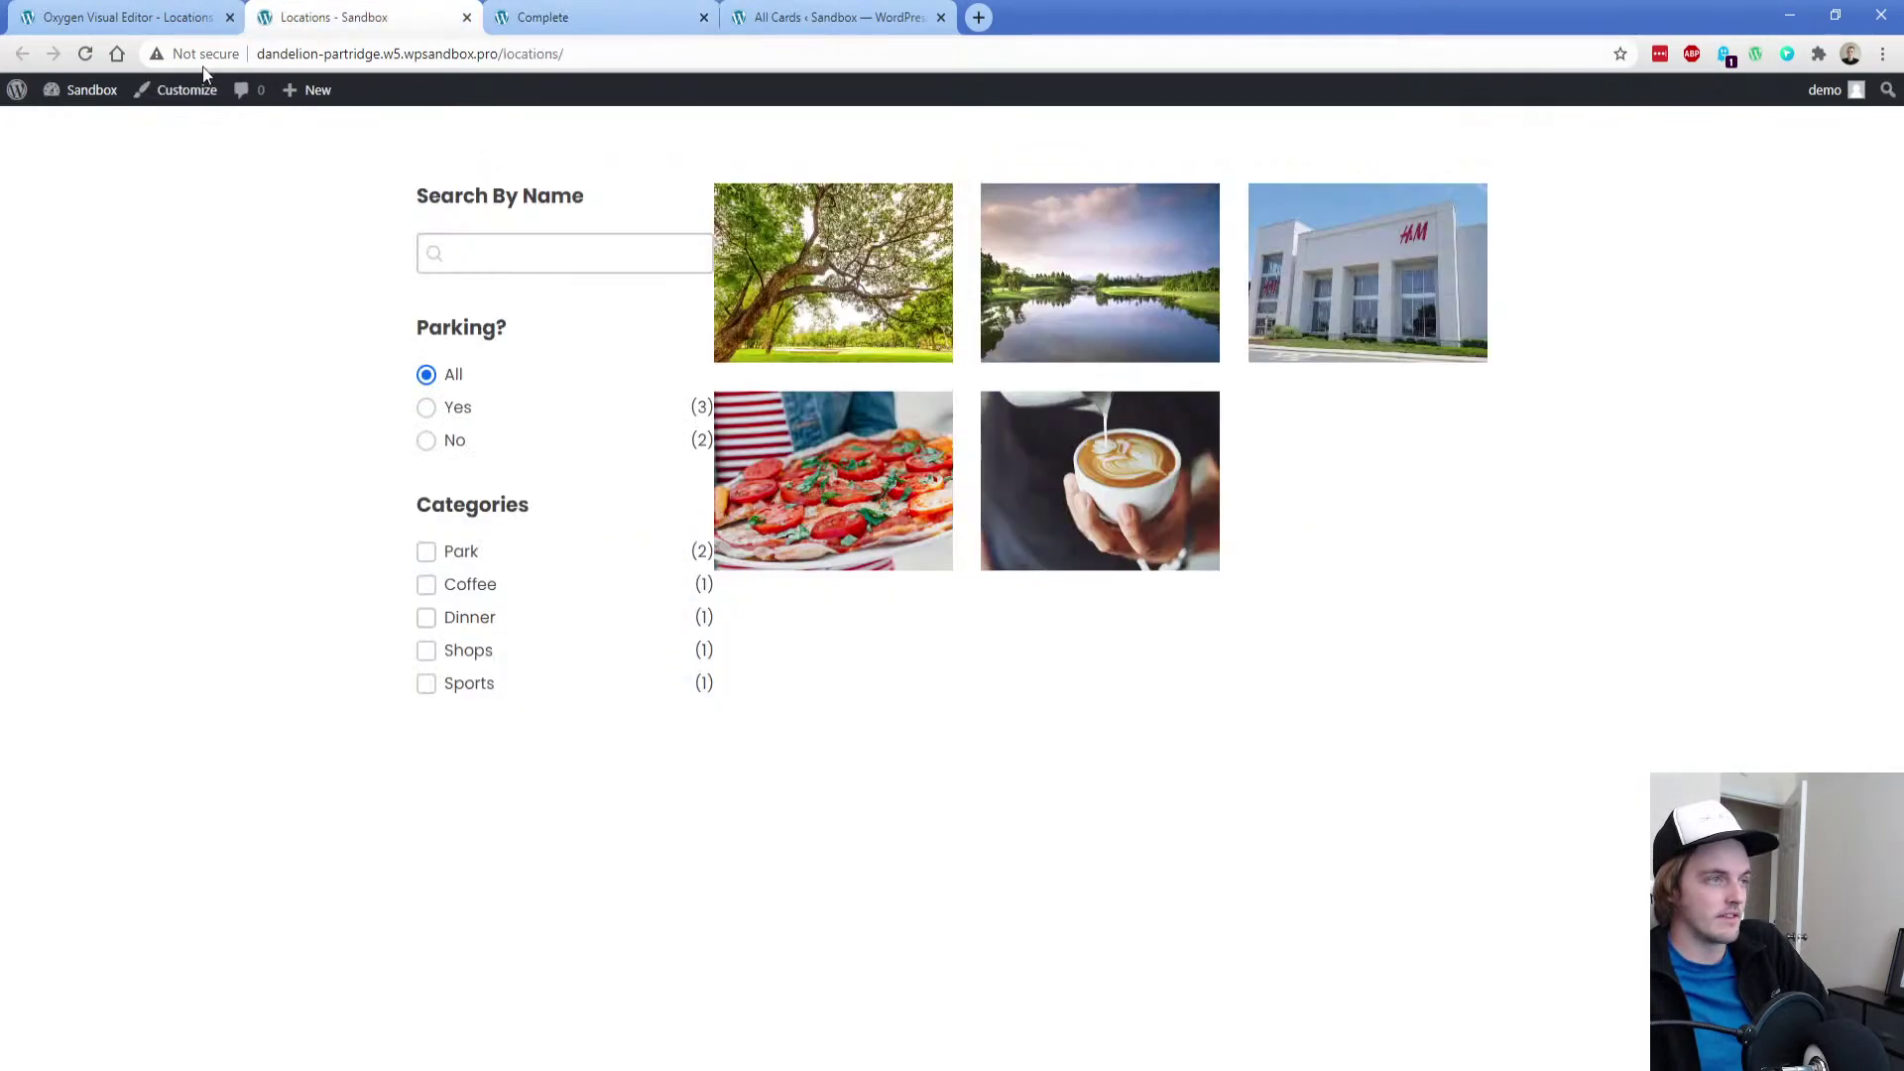
click(85, 53)
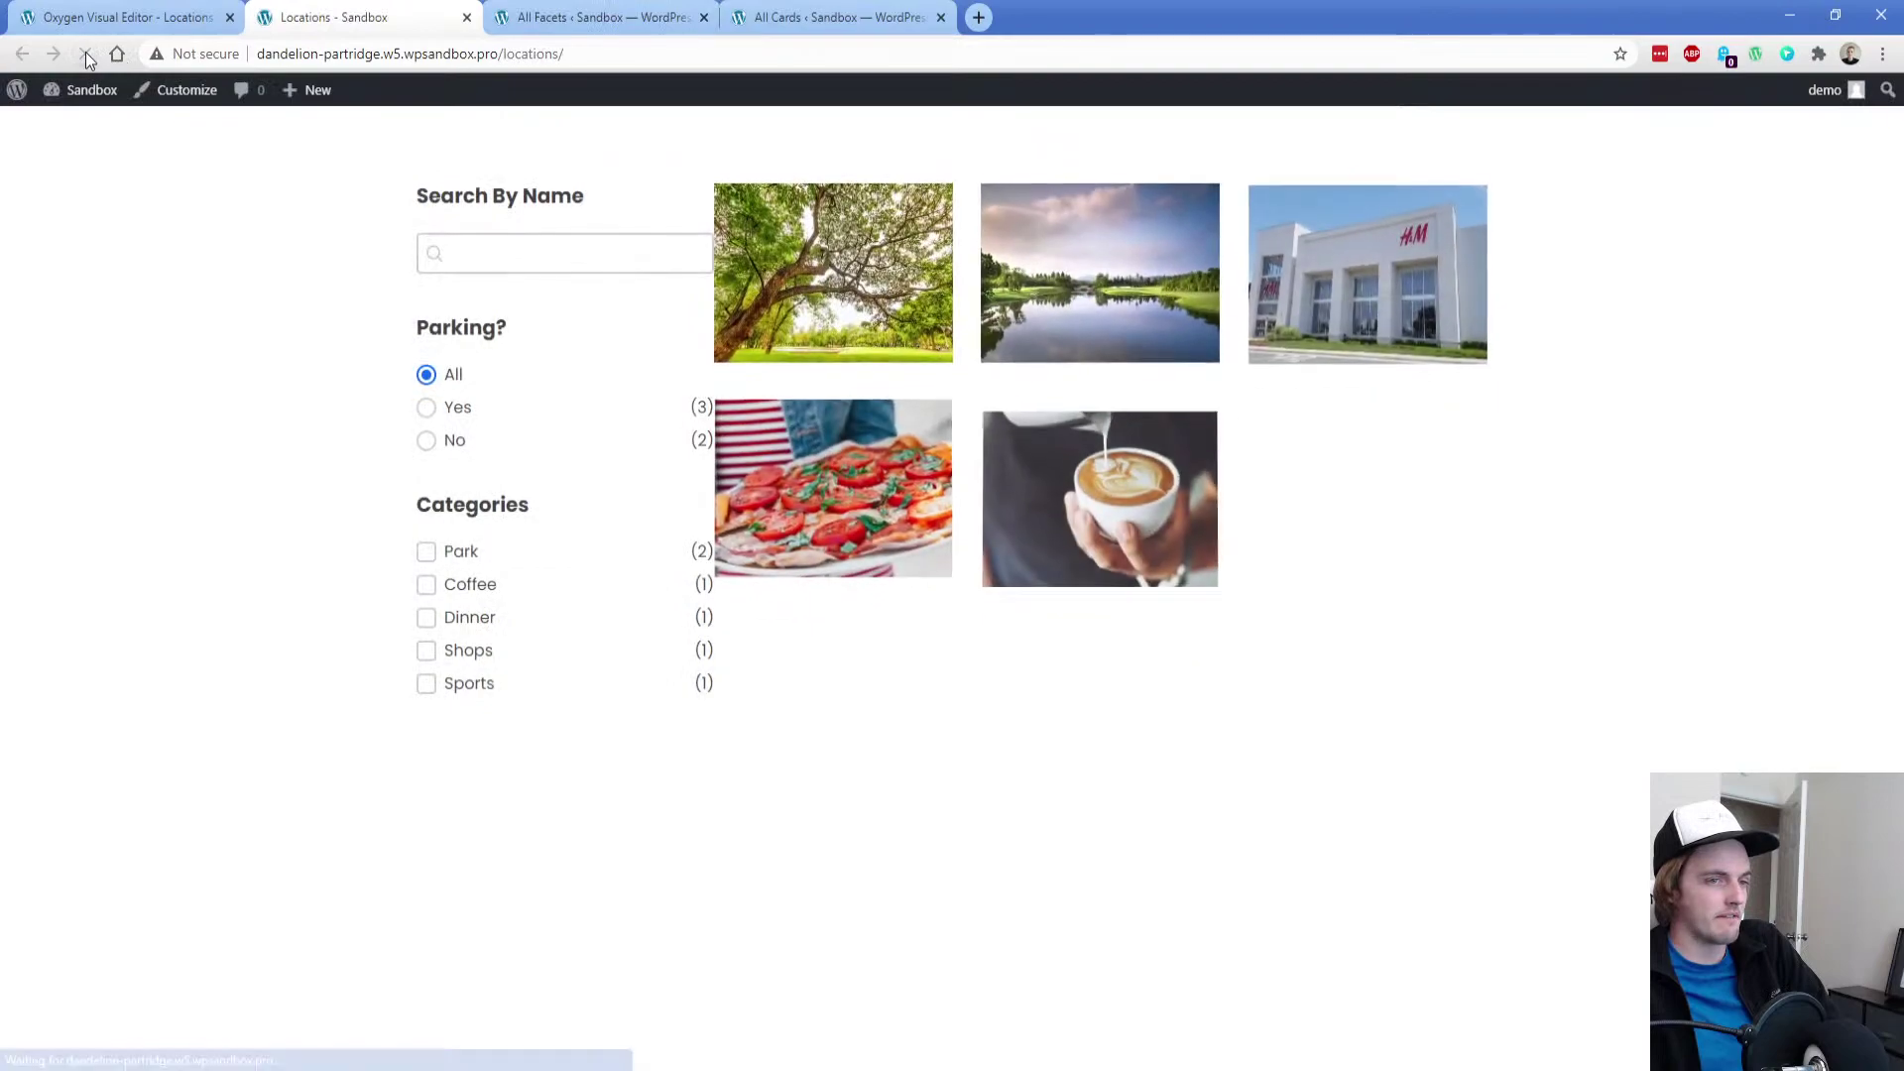
click(211, 13)
click(349, 8)
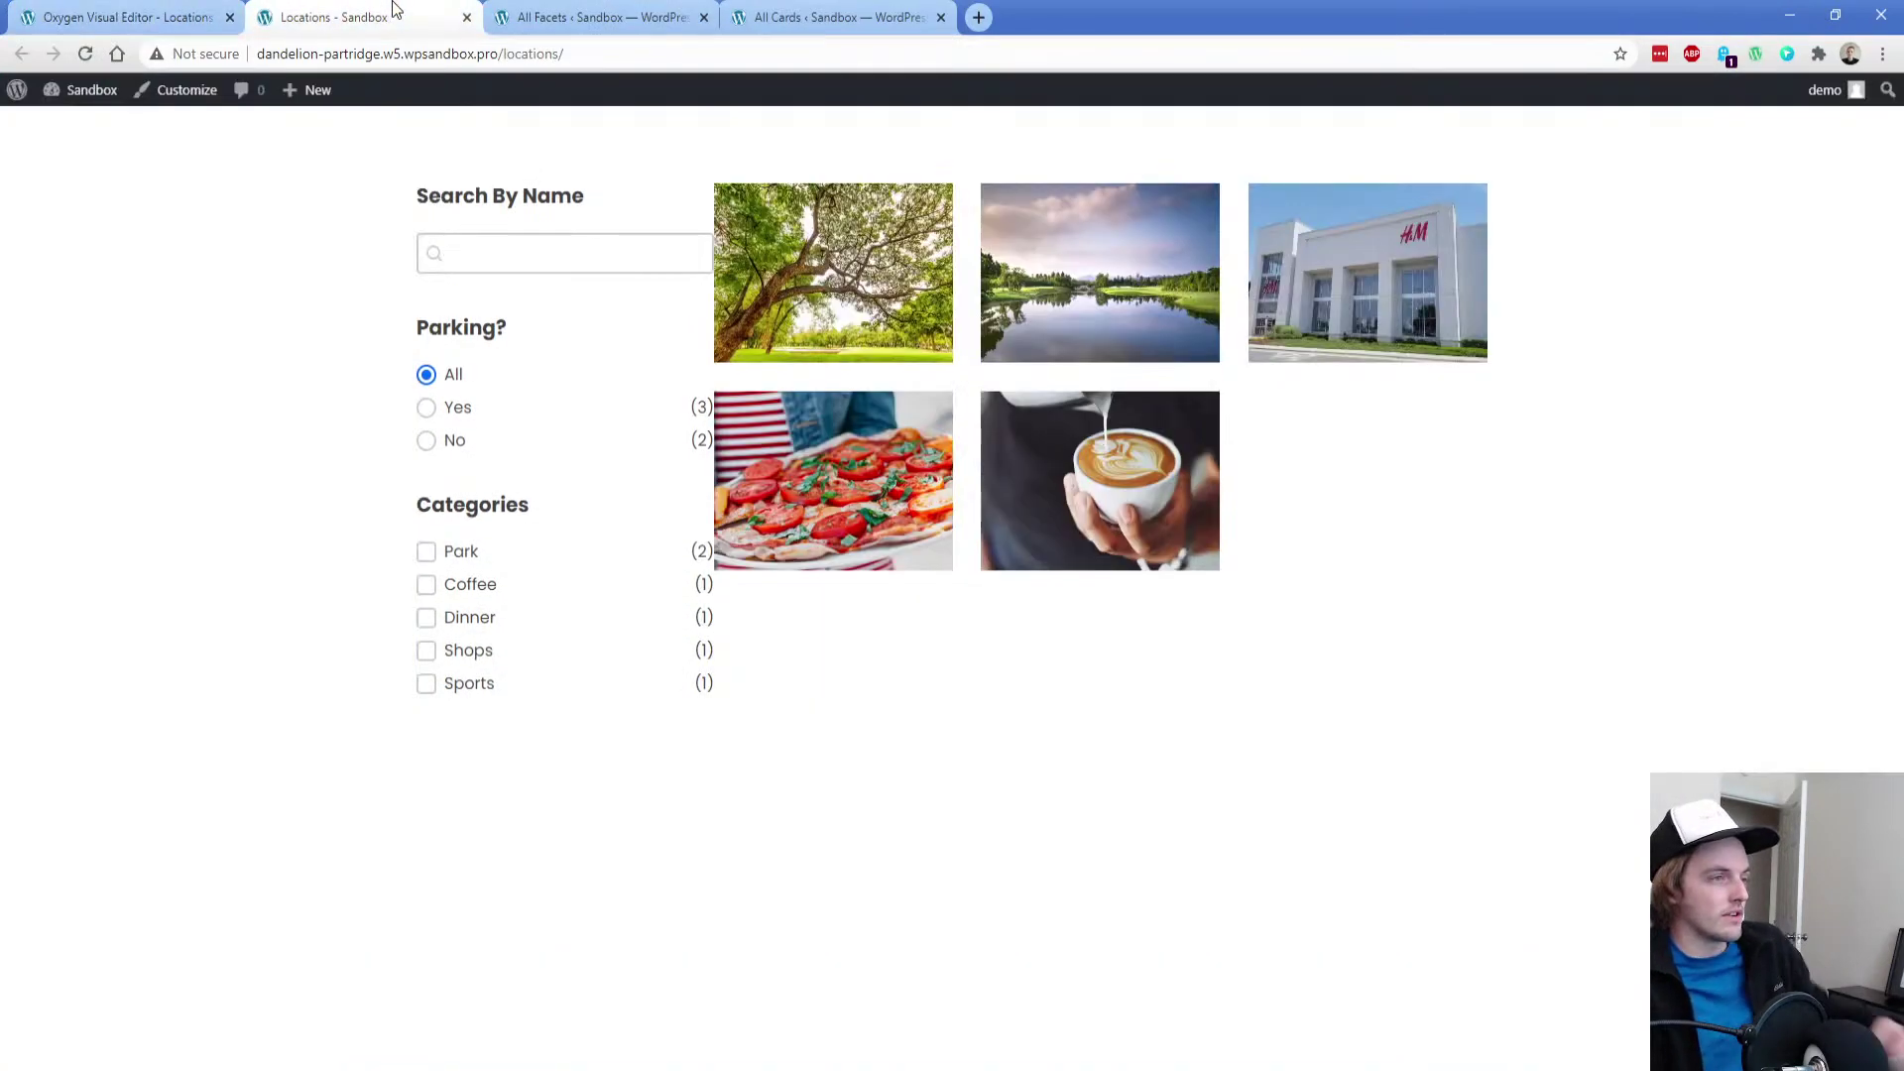
Create a new Location titled "This is a test" and give it the night road light-trails photo as featured image
mouse_move(309, 91)
click(315, 205)
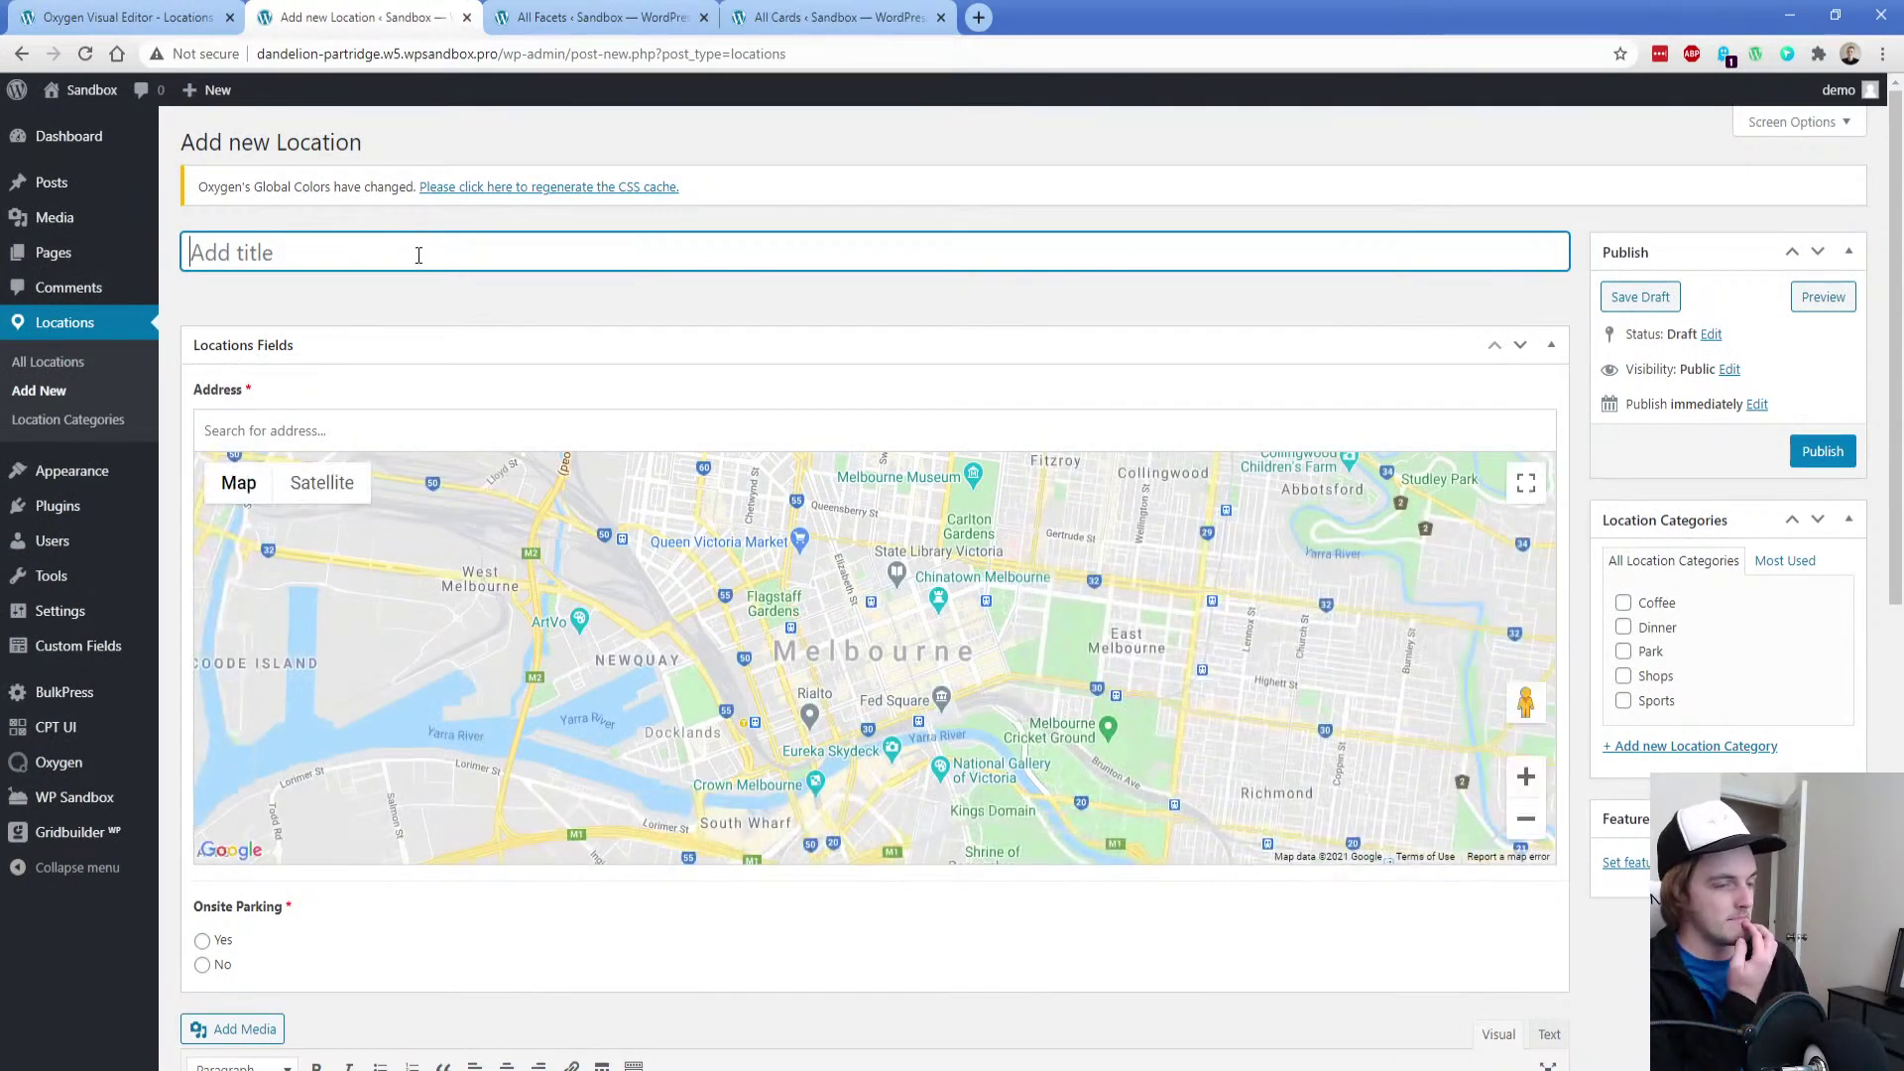
text(This is a test)
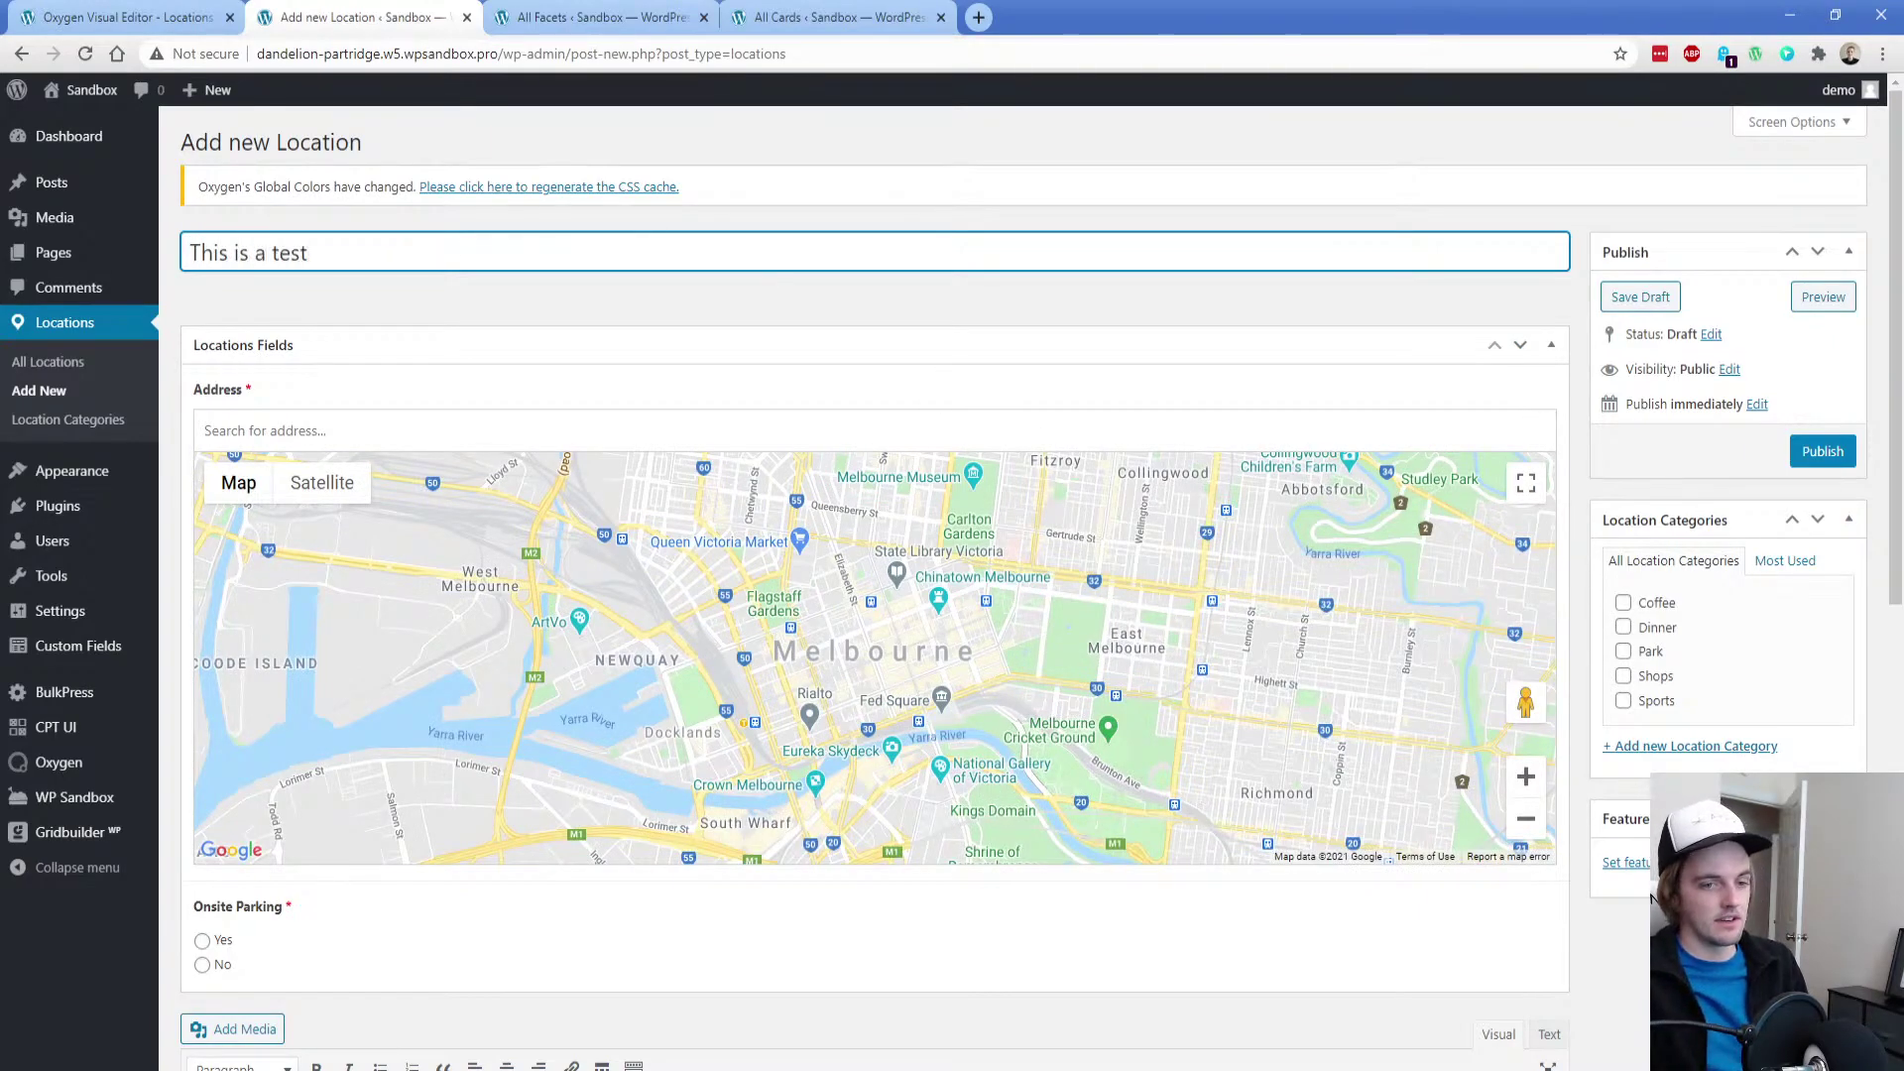
click(1626, 862)
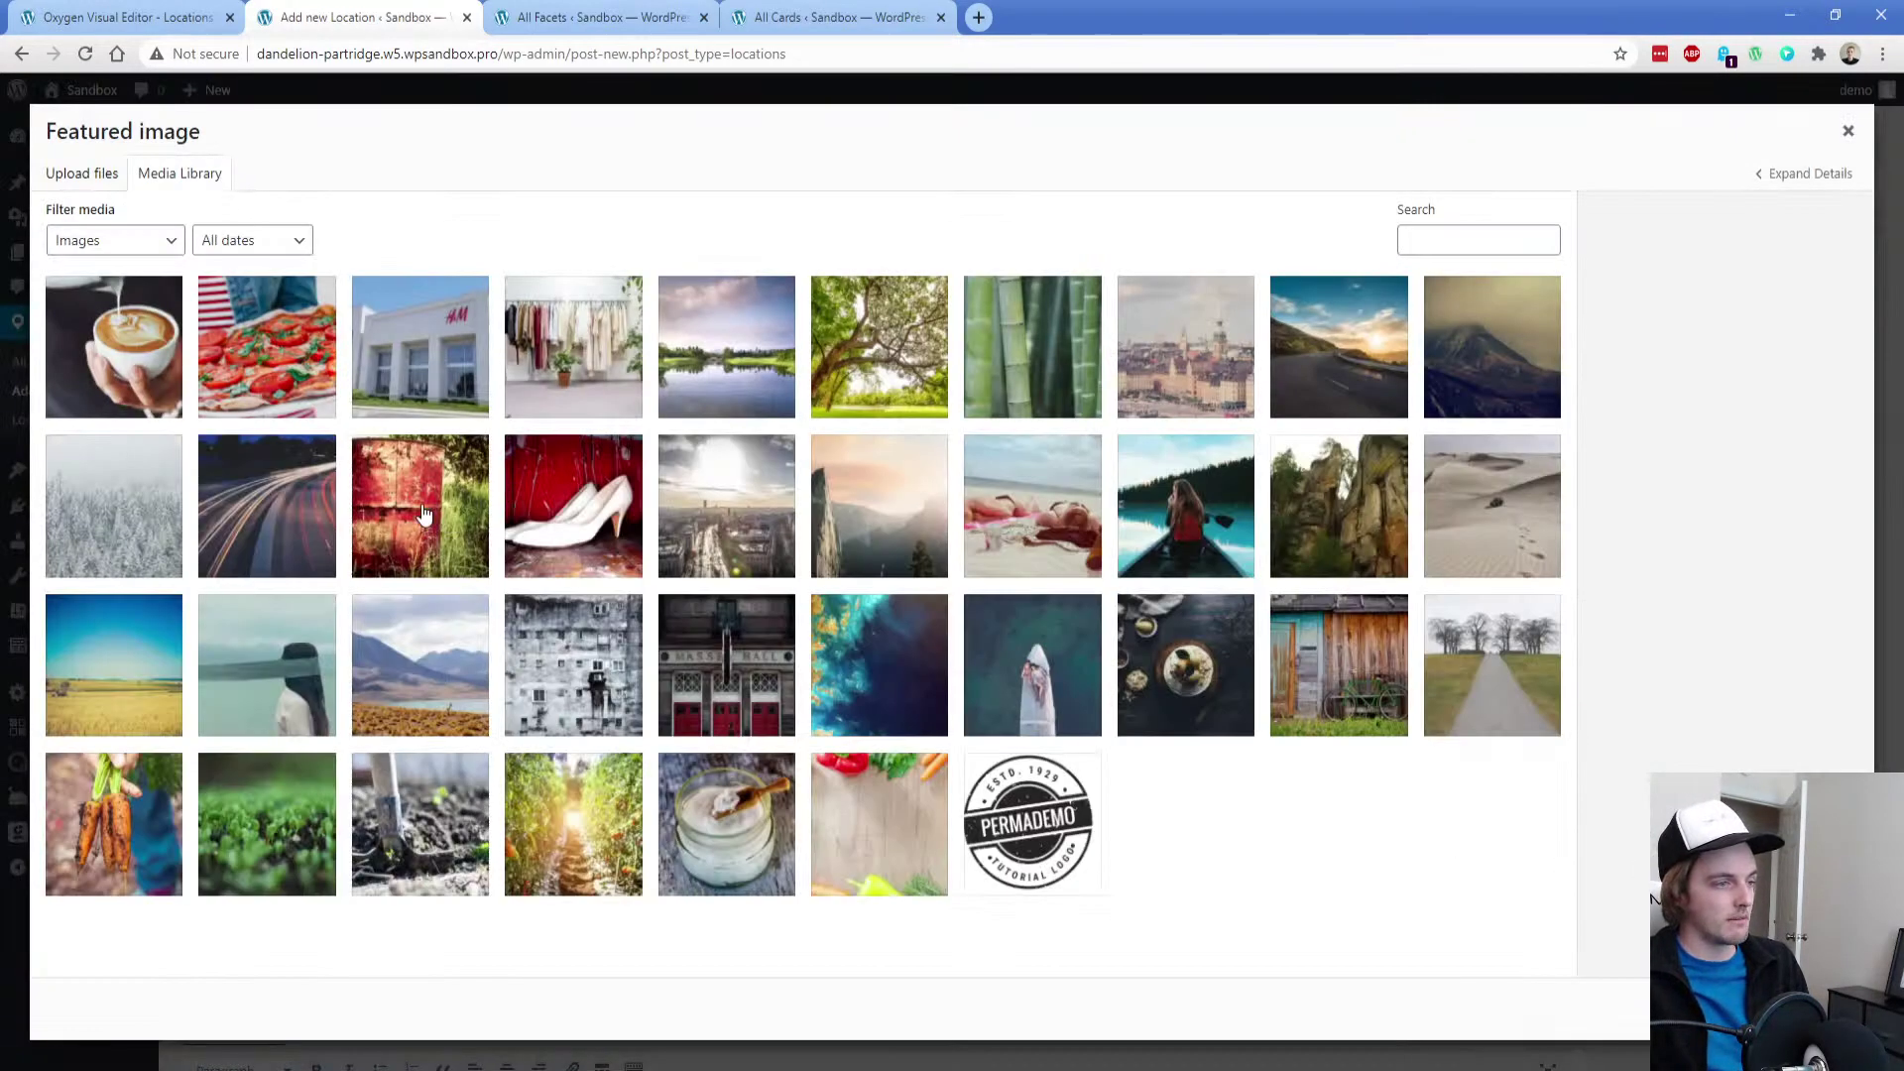
click(269, 513)
click(1788, 1009)
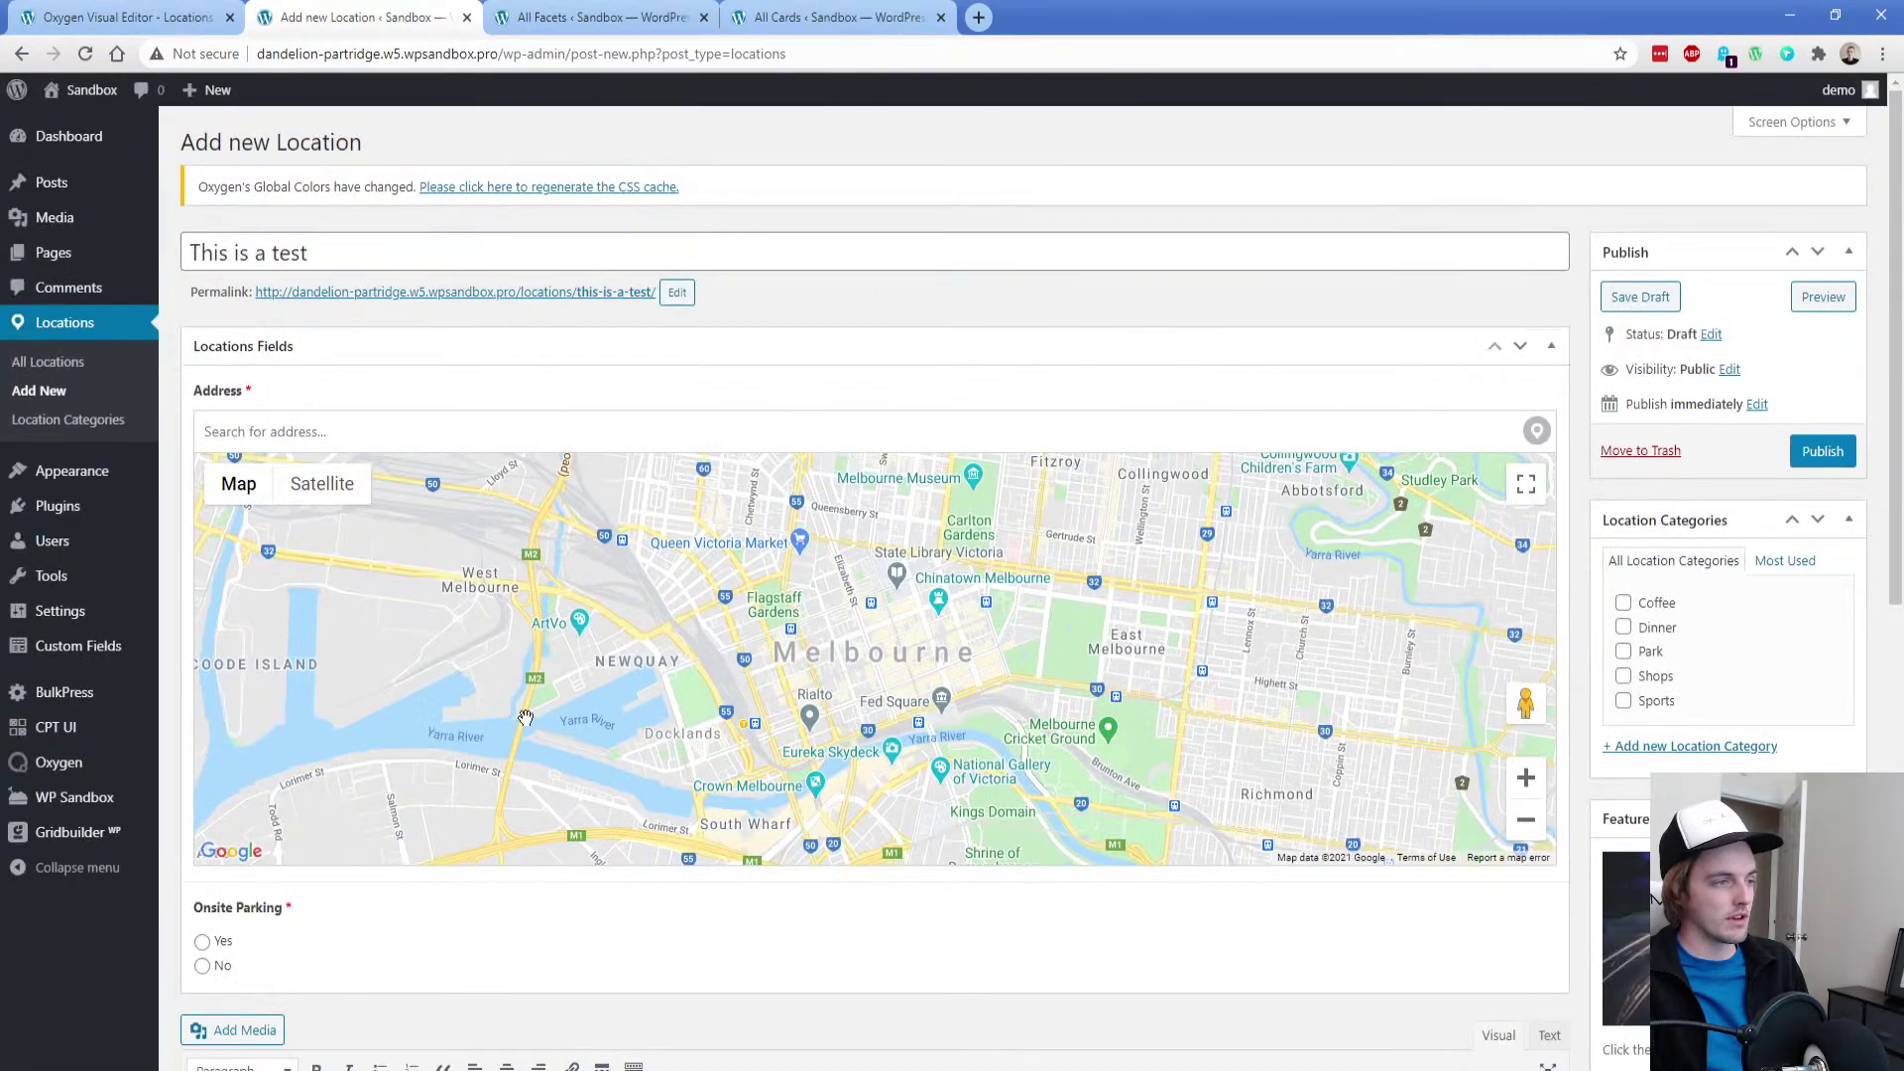
Search the address for 100, choose the suggested Docklands match, set Onsite Parking to No and publish the location
click(299, 436)
text(1)
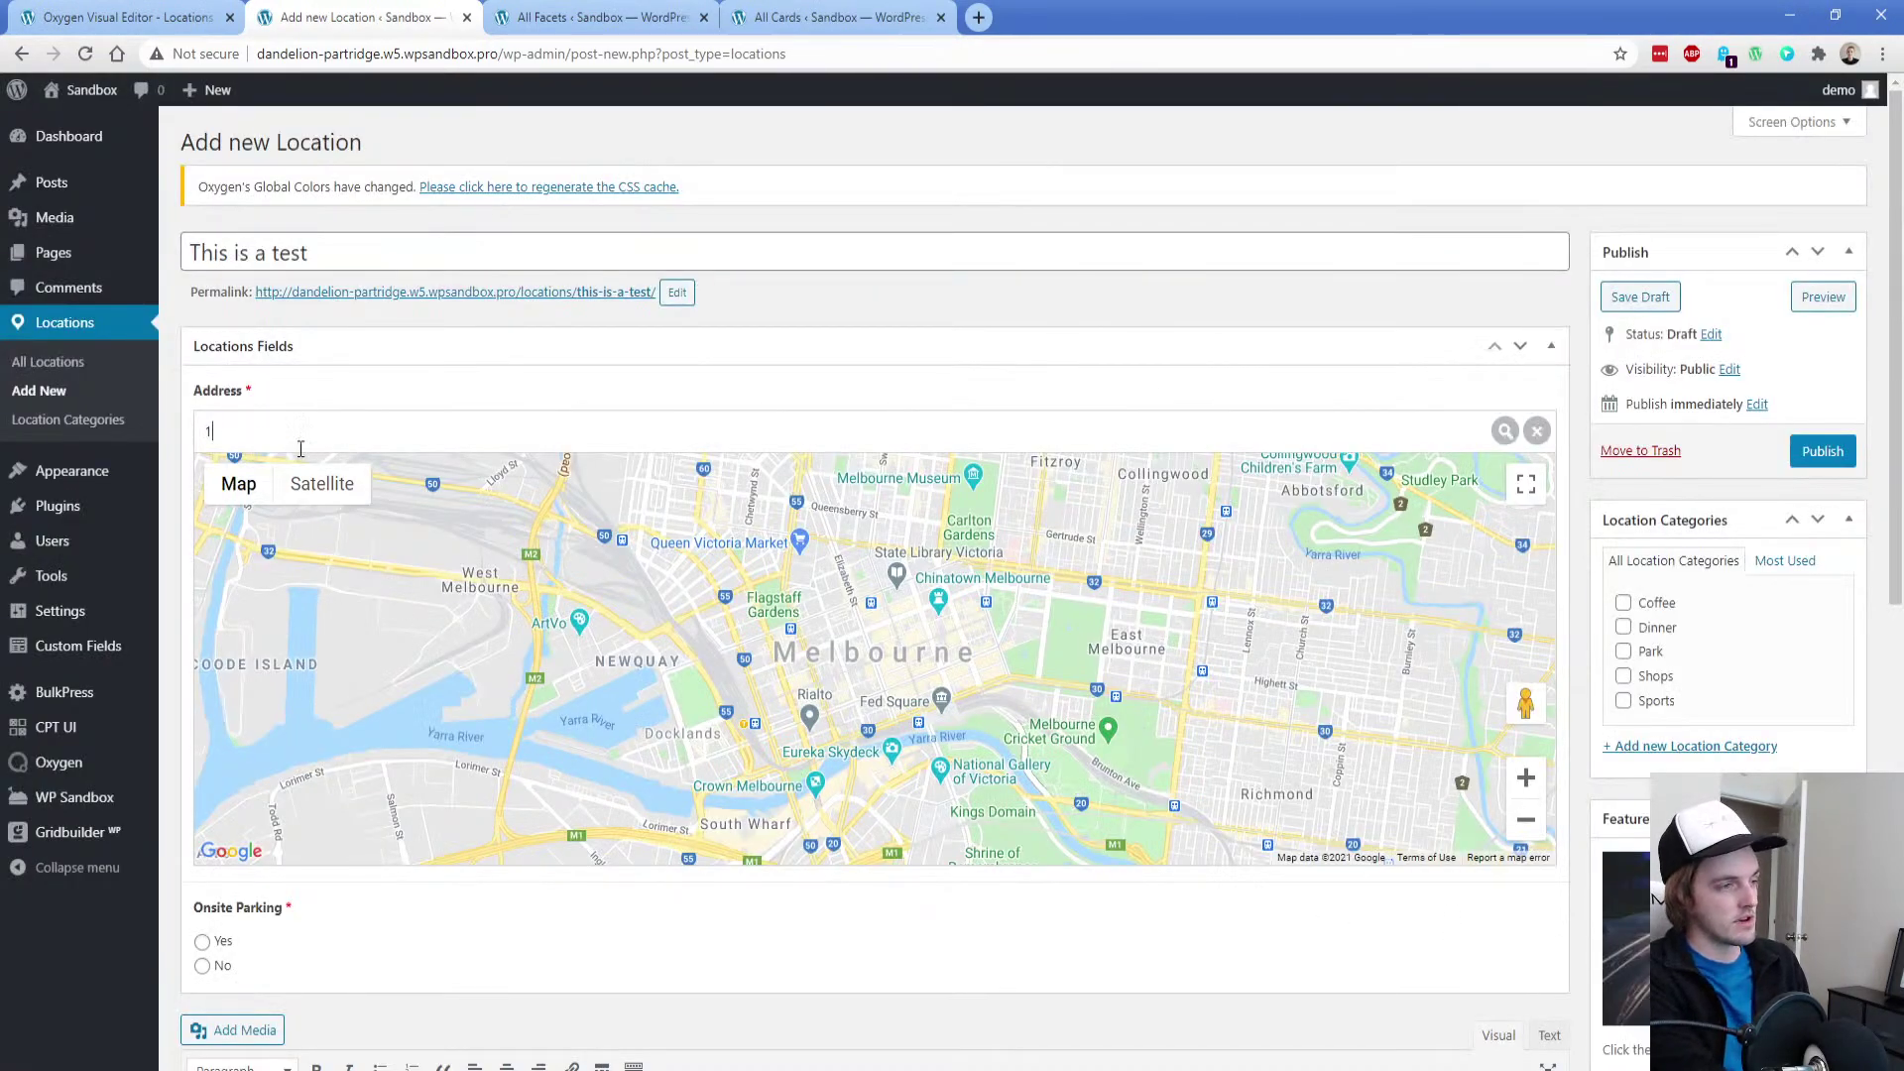
text(00)
click(354, 474)
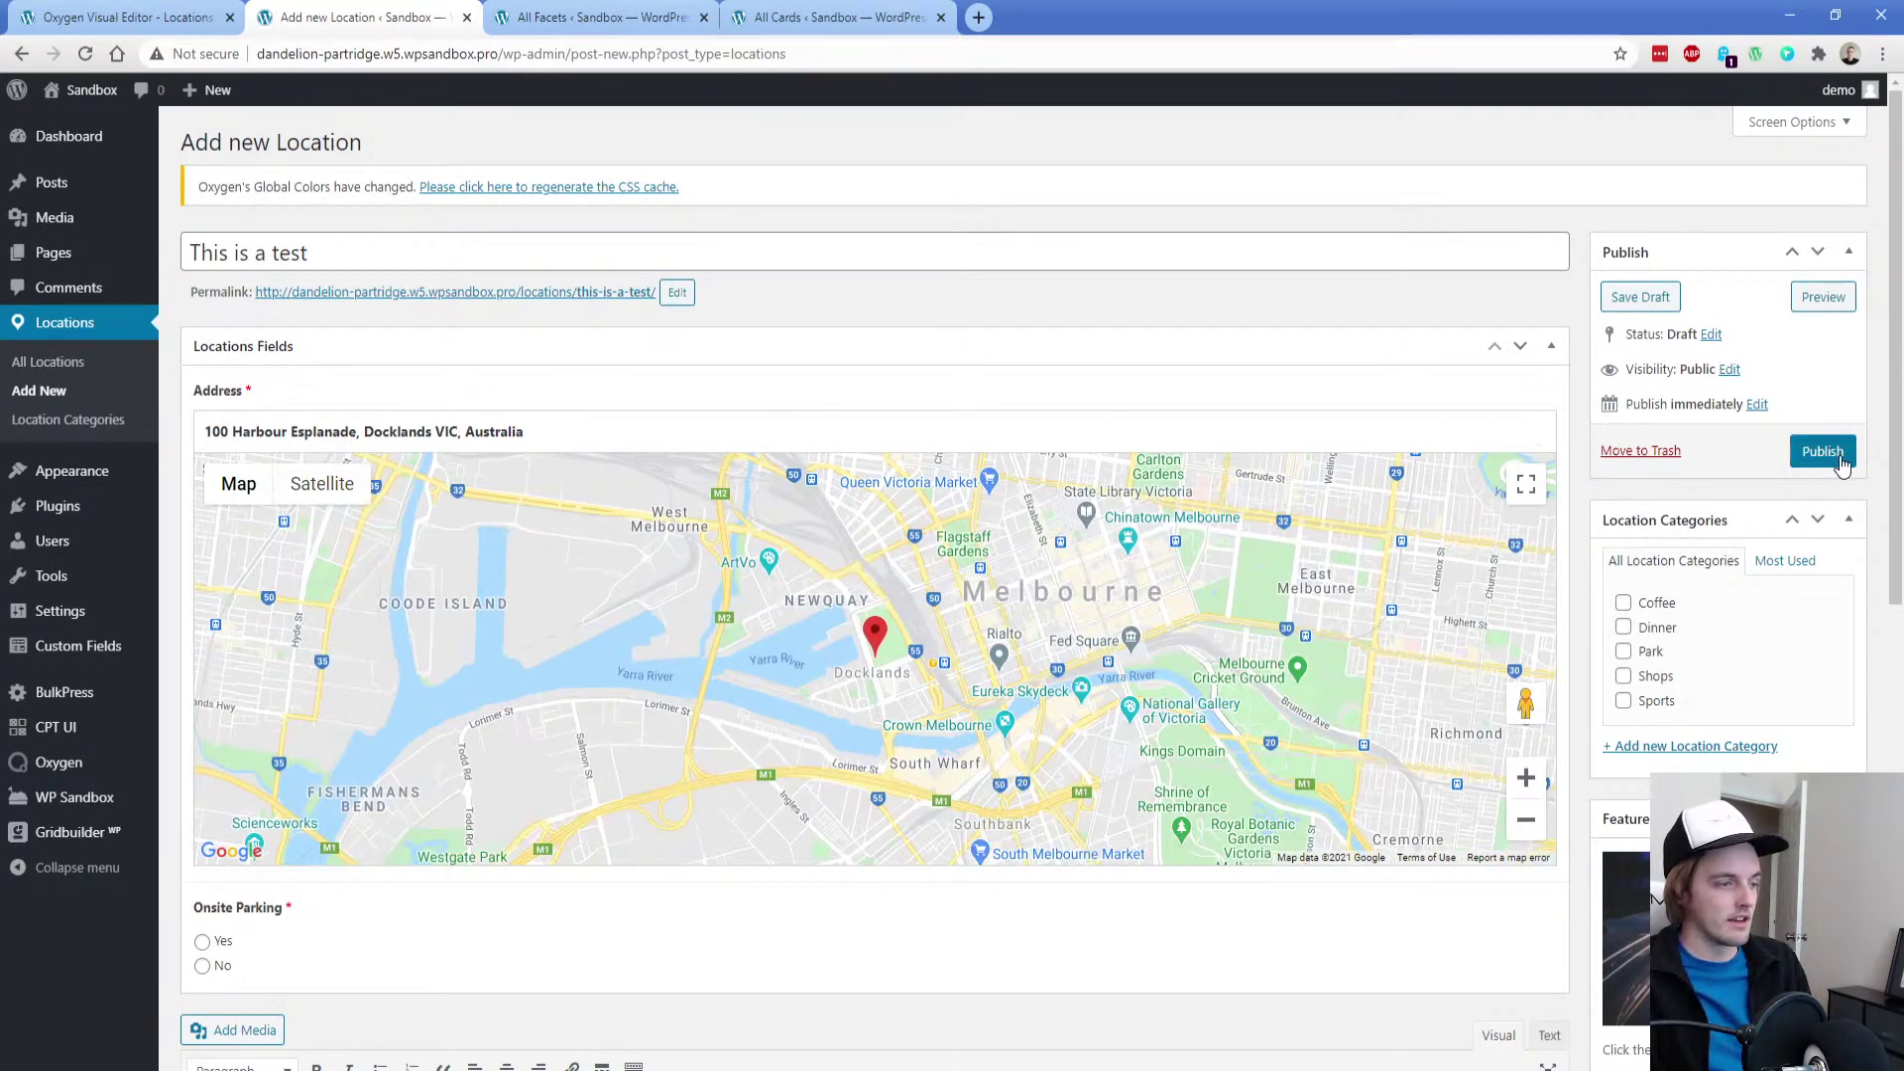
click(233, 972)
click(1822, 452)
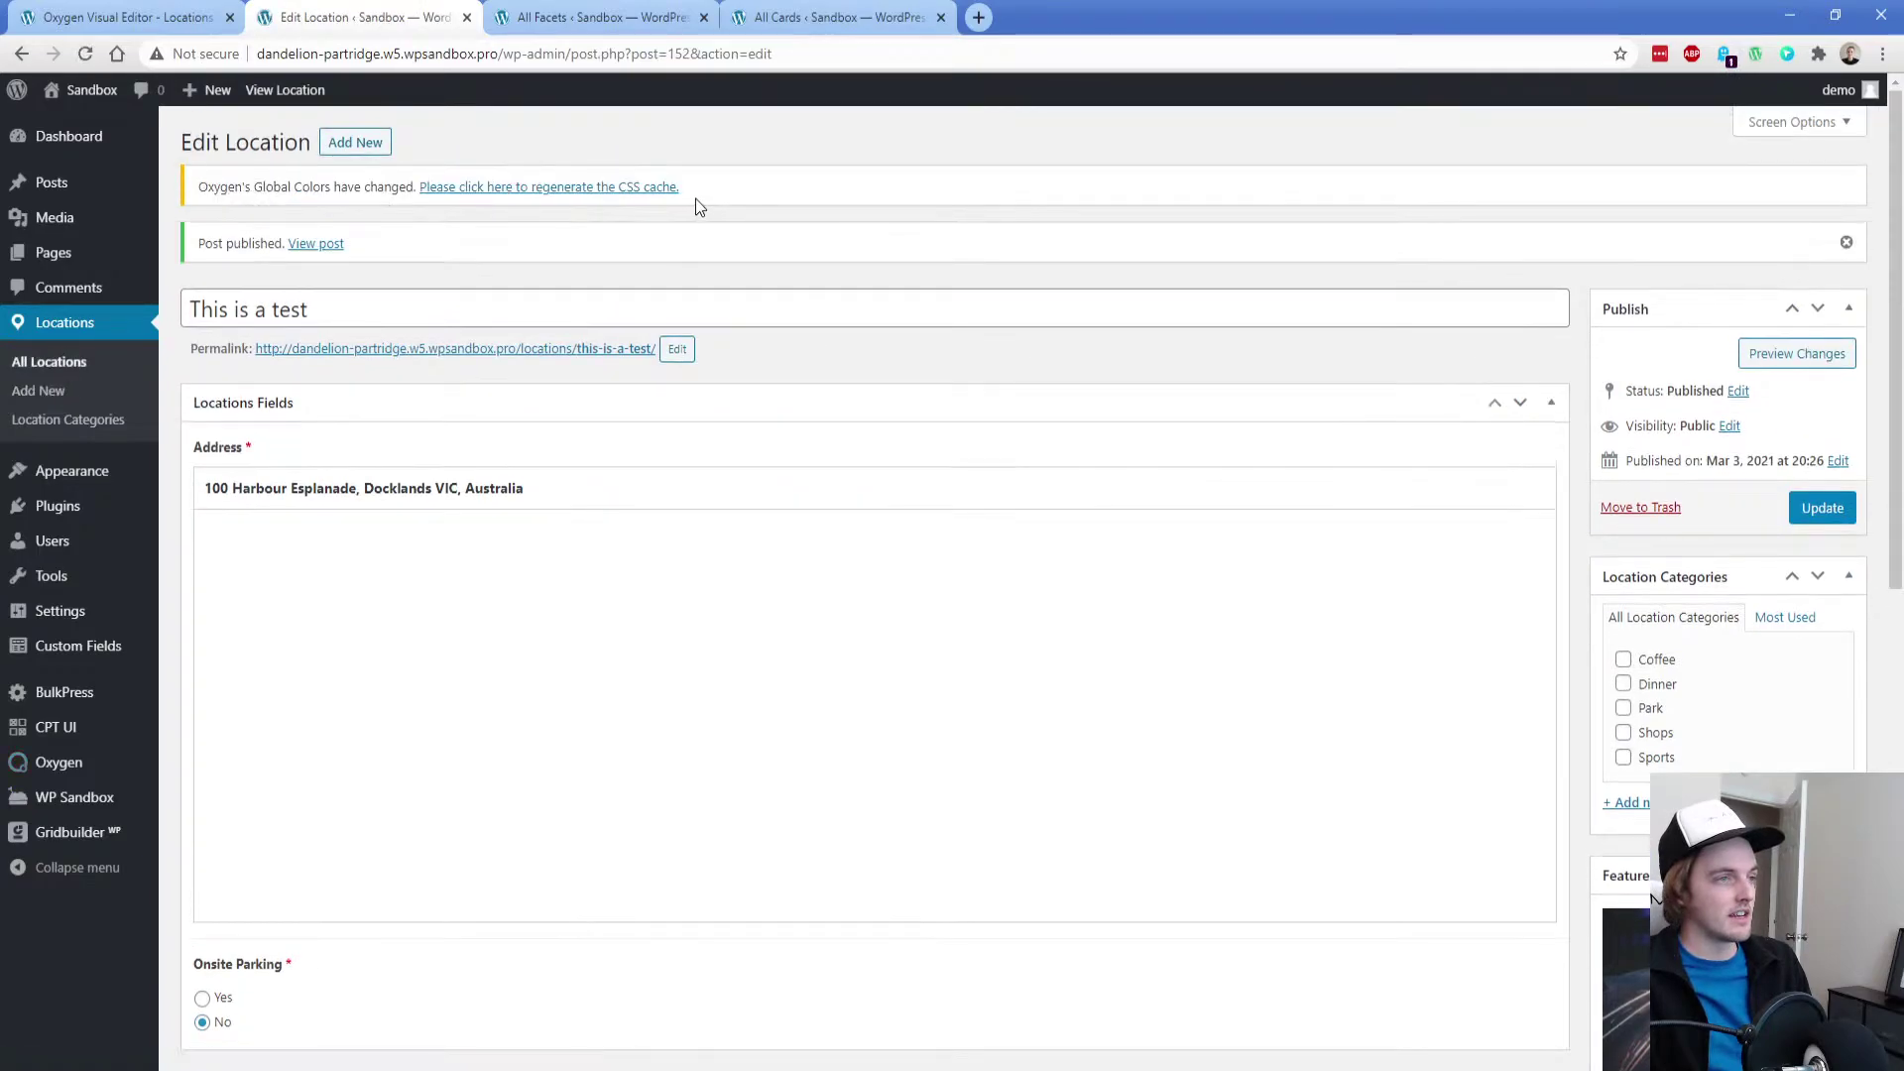
Return to the Oxygen editor and open the template's front end to check the grid for the new location
click(187, 12)
mouse_move(1754, 139)
click(1702, 182)
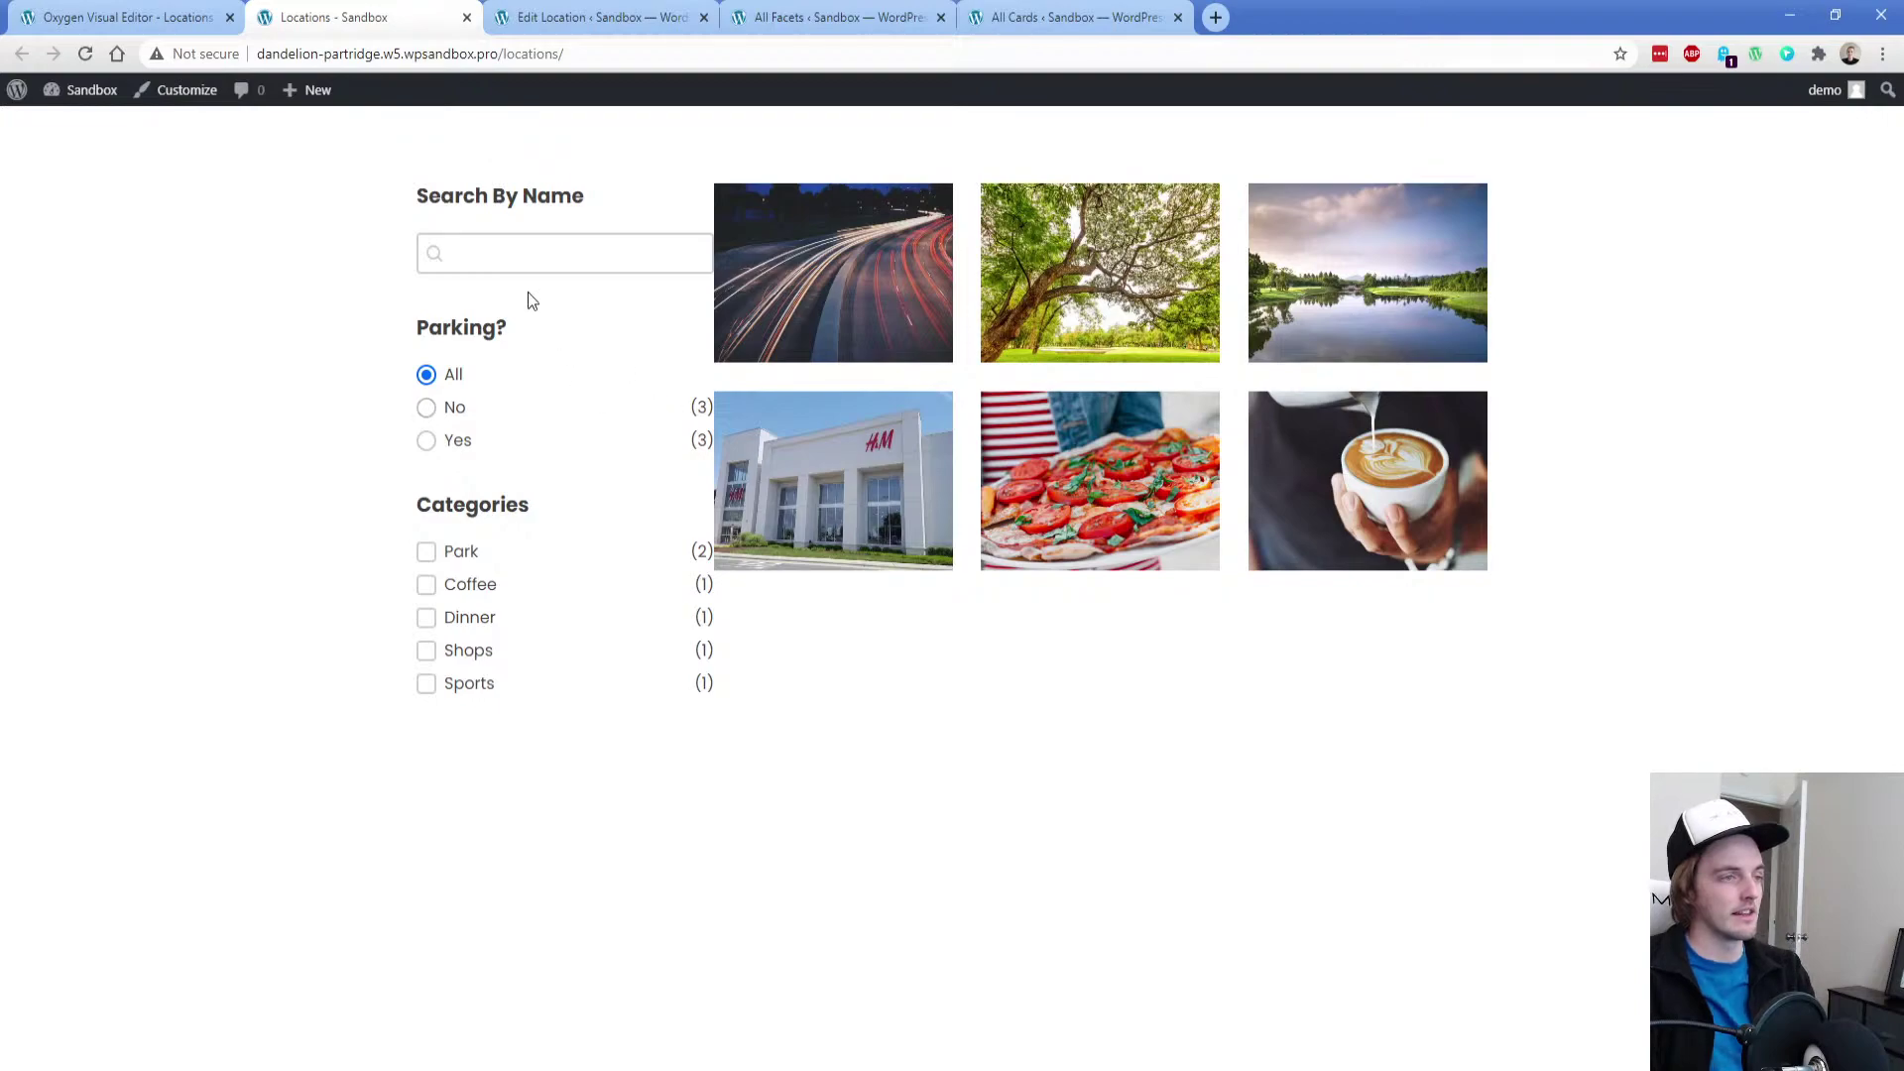
Restore the Locations archive template in Oxygen to the Section (#139) history state from 2:21:03 PM
click(119, 17)
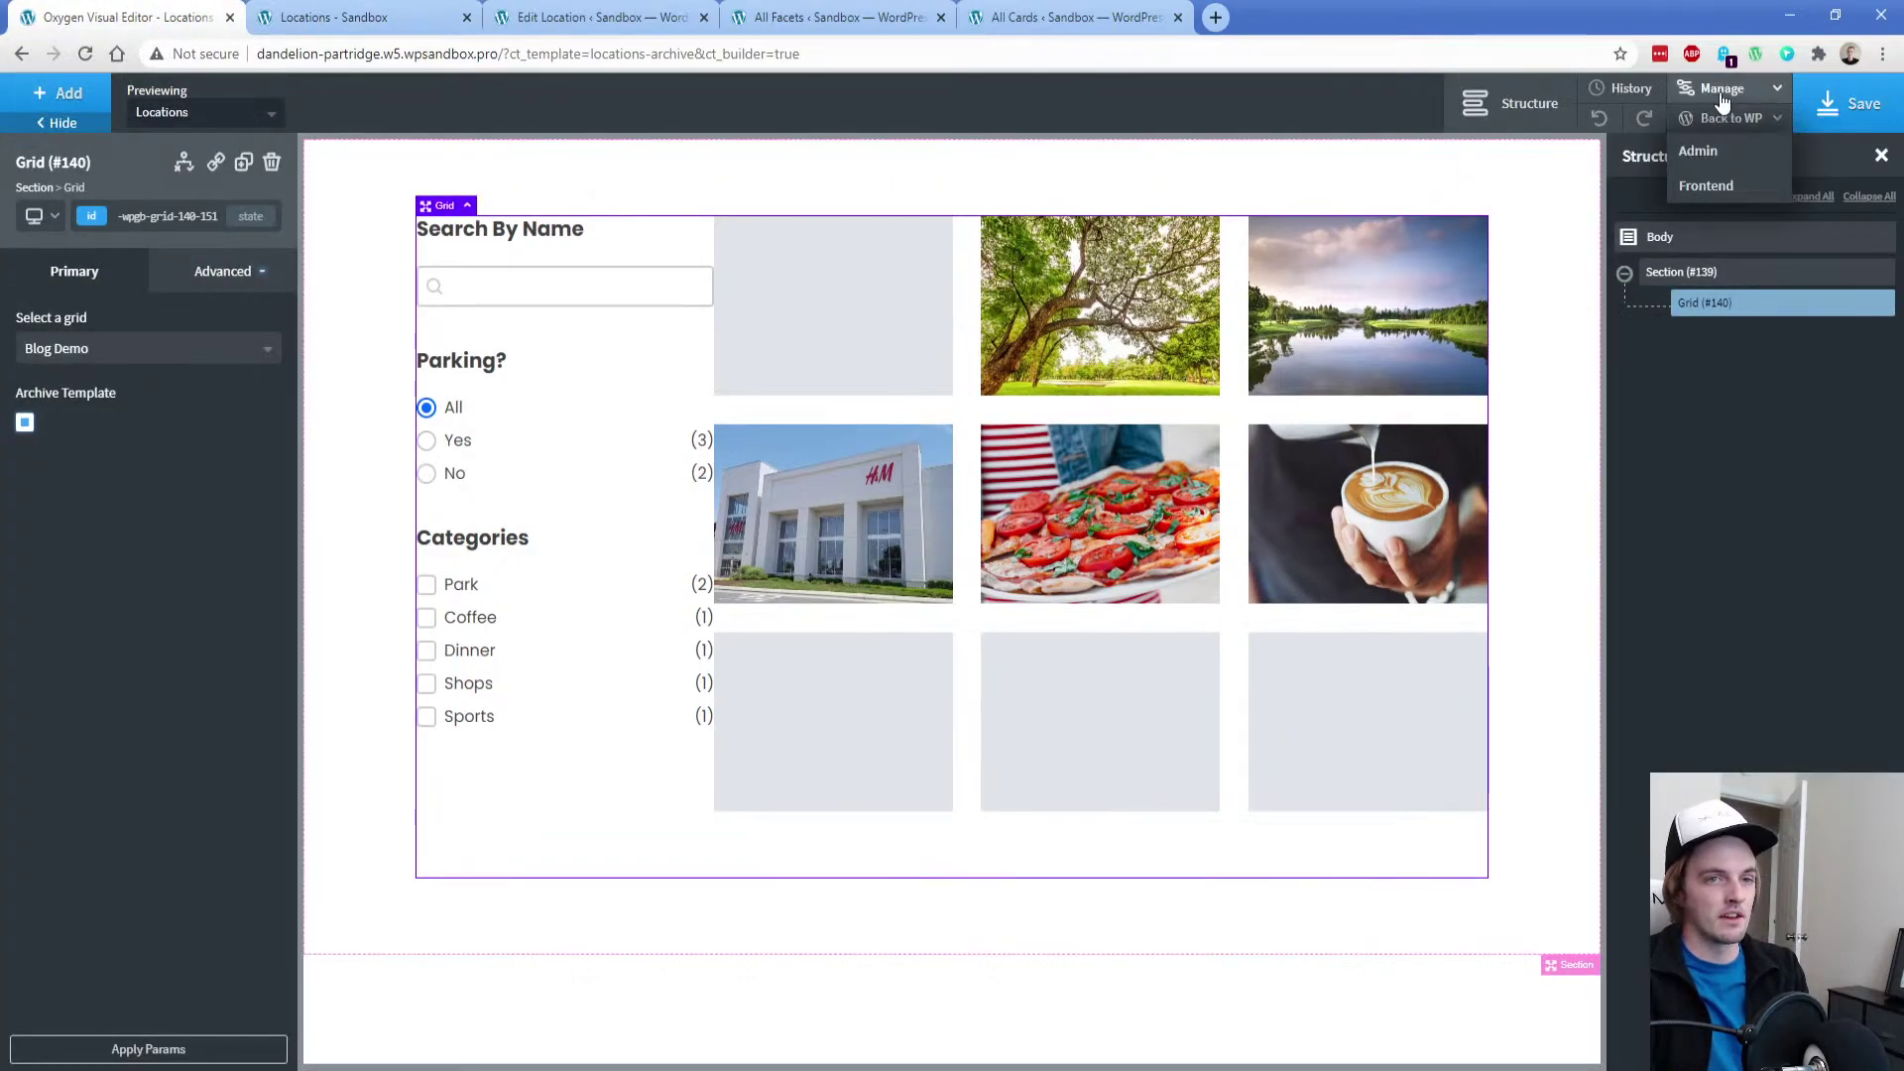
click(1621, 89)
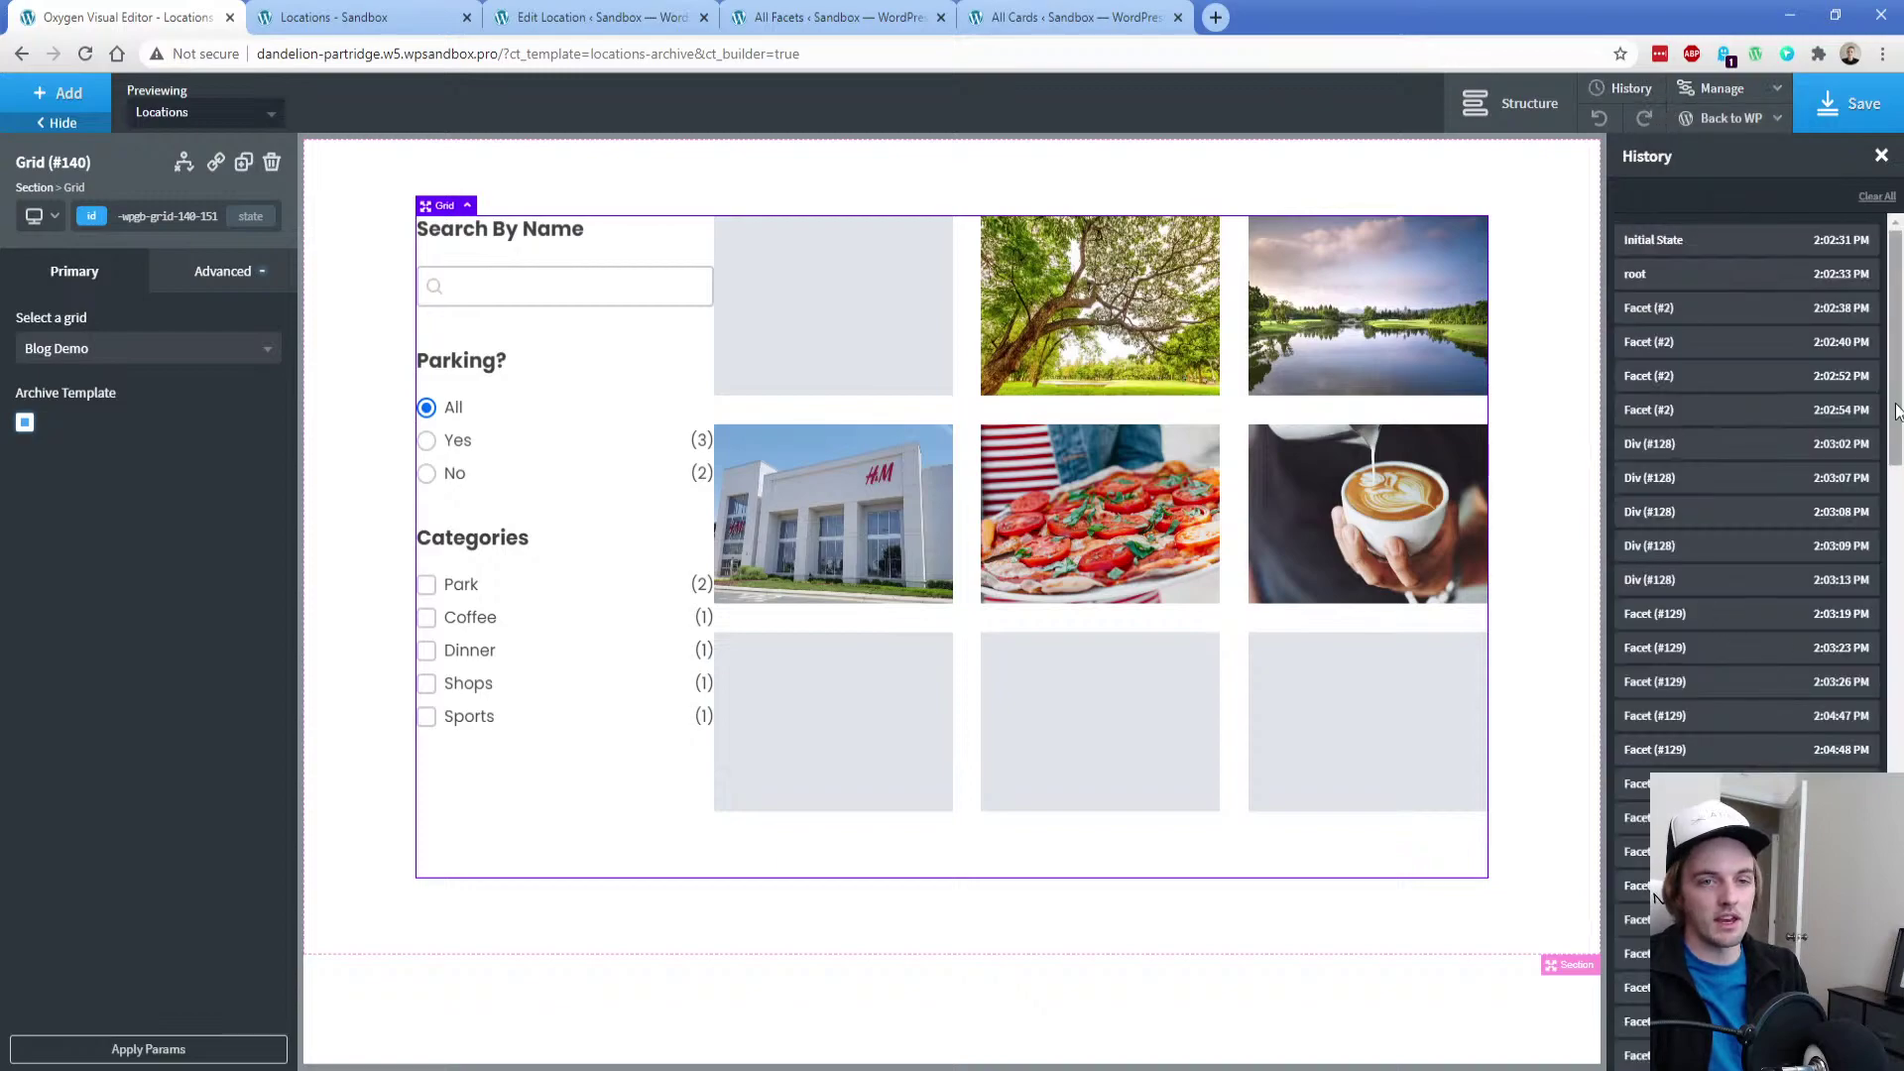
drag(1896, 340, 1900, 778)
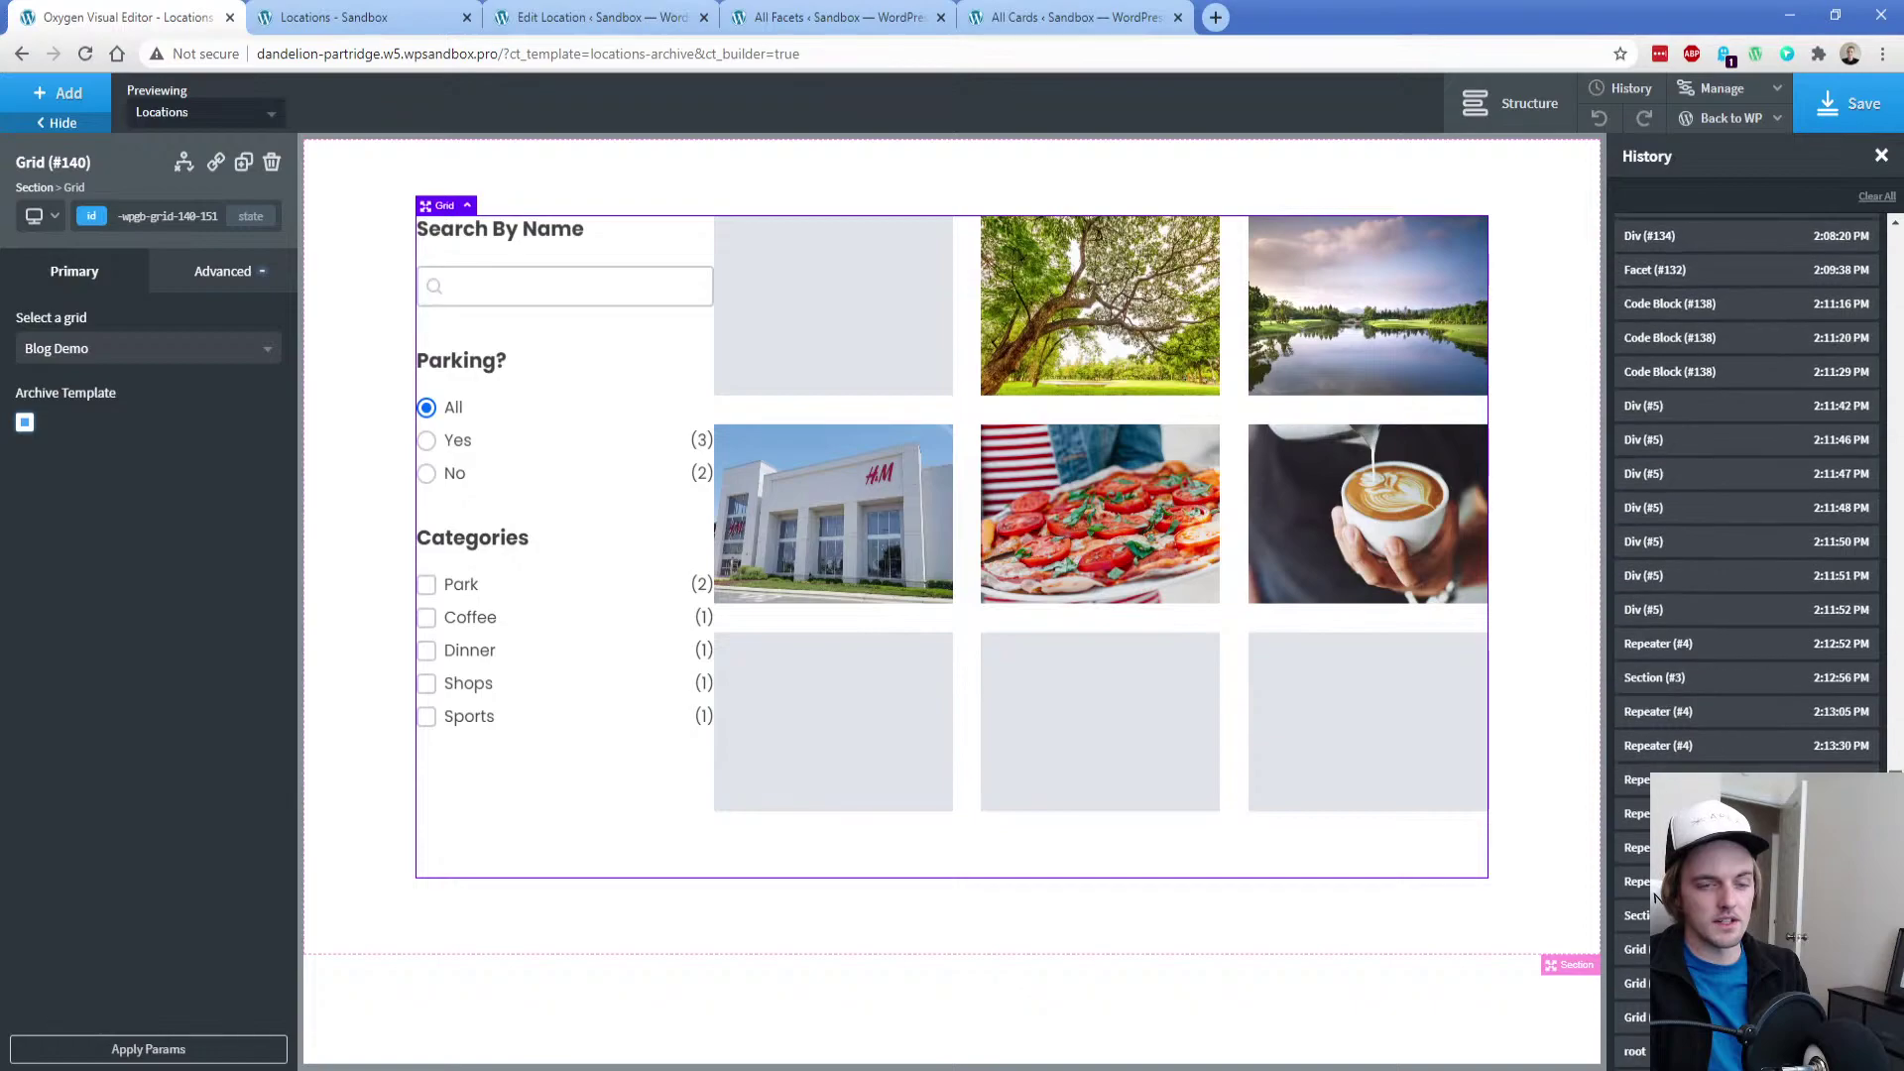
scroll(1693, 748, down, 2)
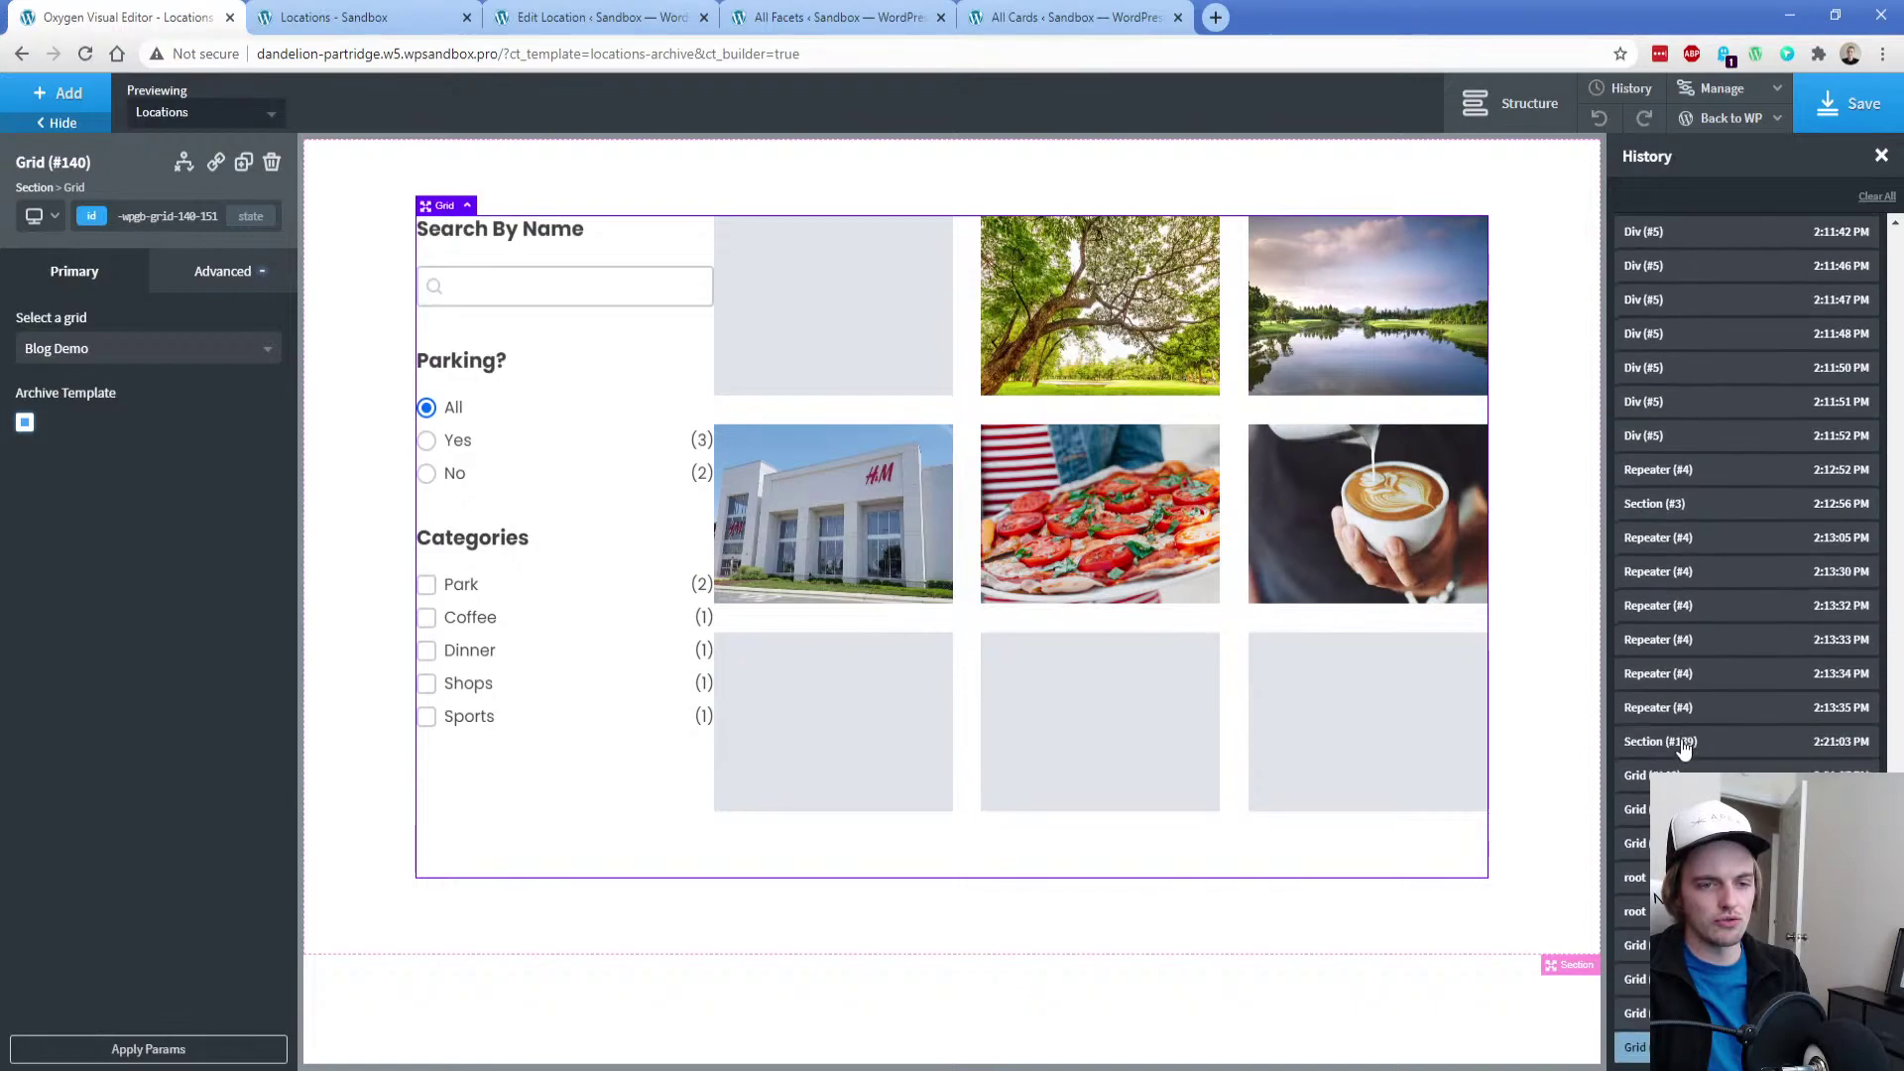
click(1680, 741)
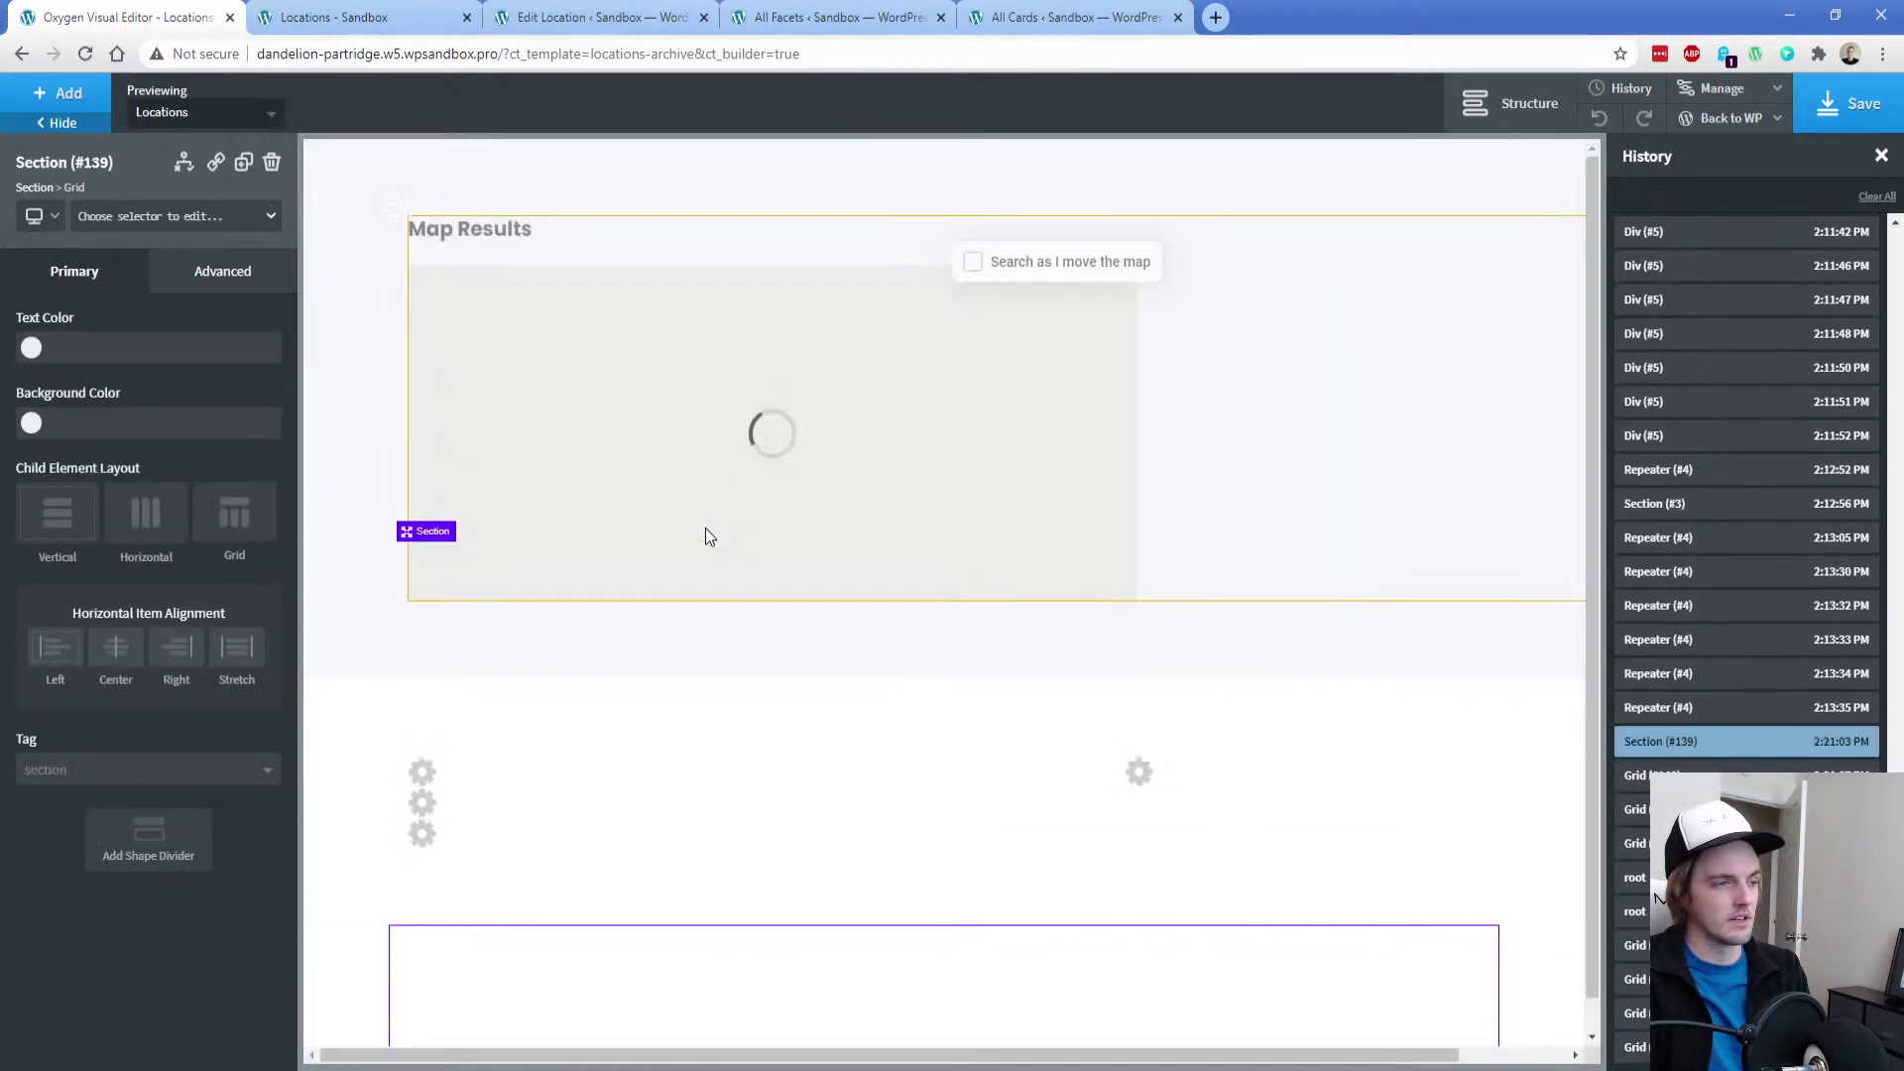
Delete the empty section below the map and repeater layout and save the template
scroll(462, 716, down, 15)
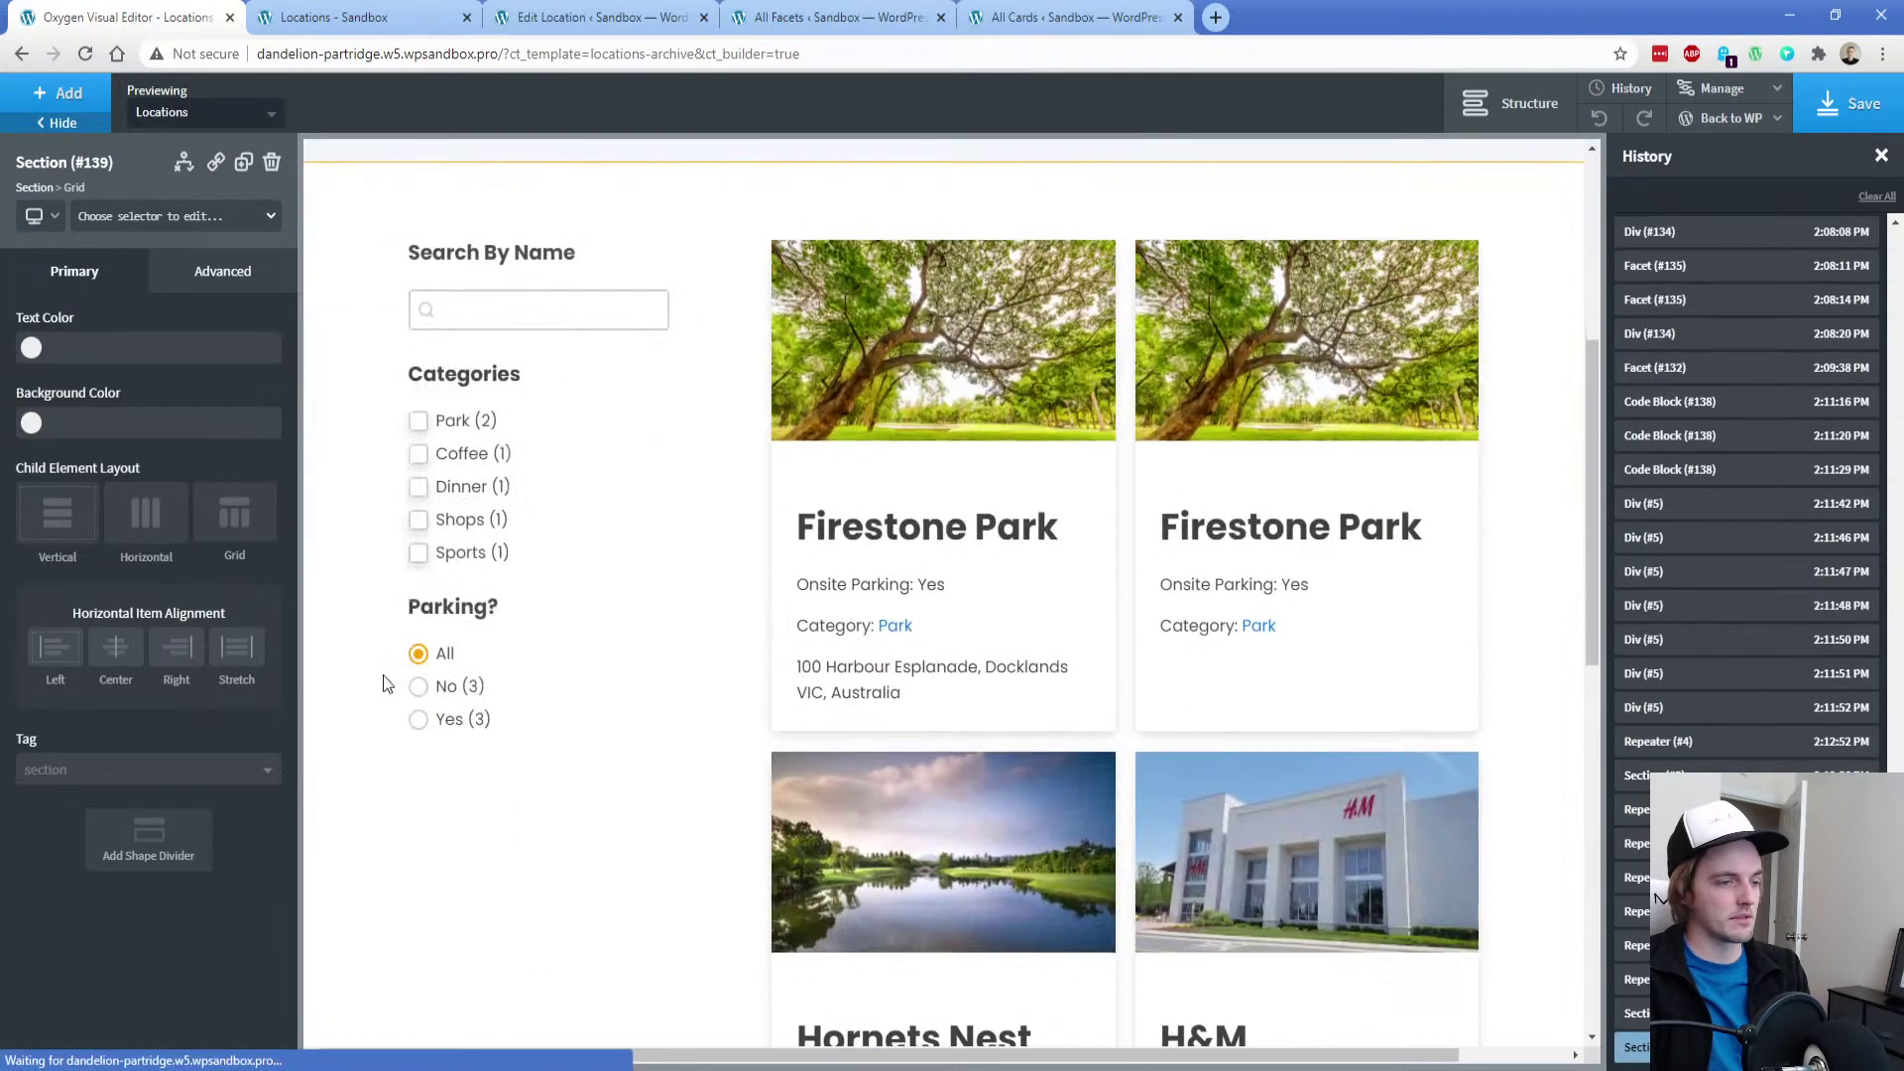
click(272, 161)
click(1837, 105)
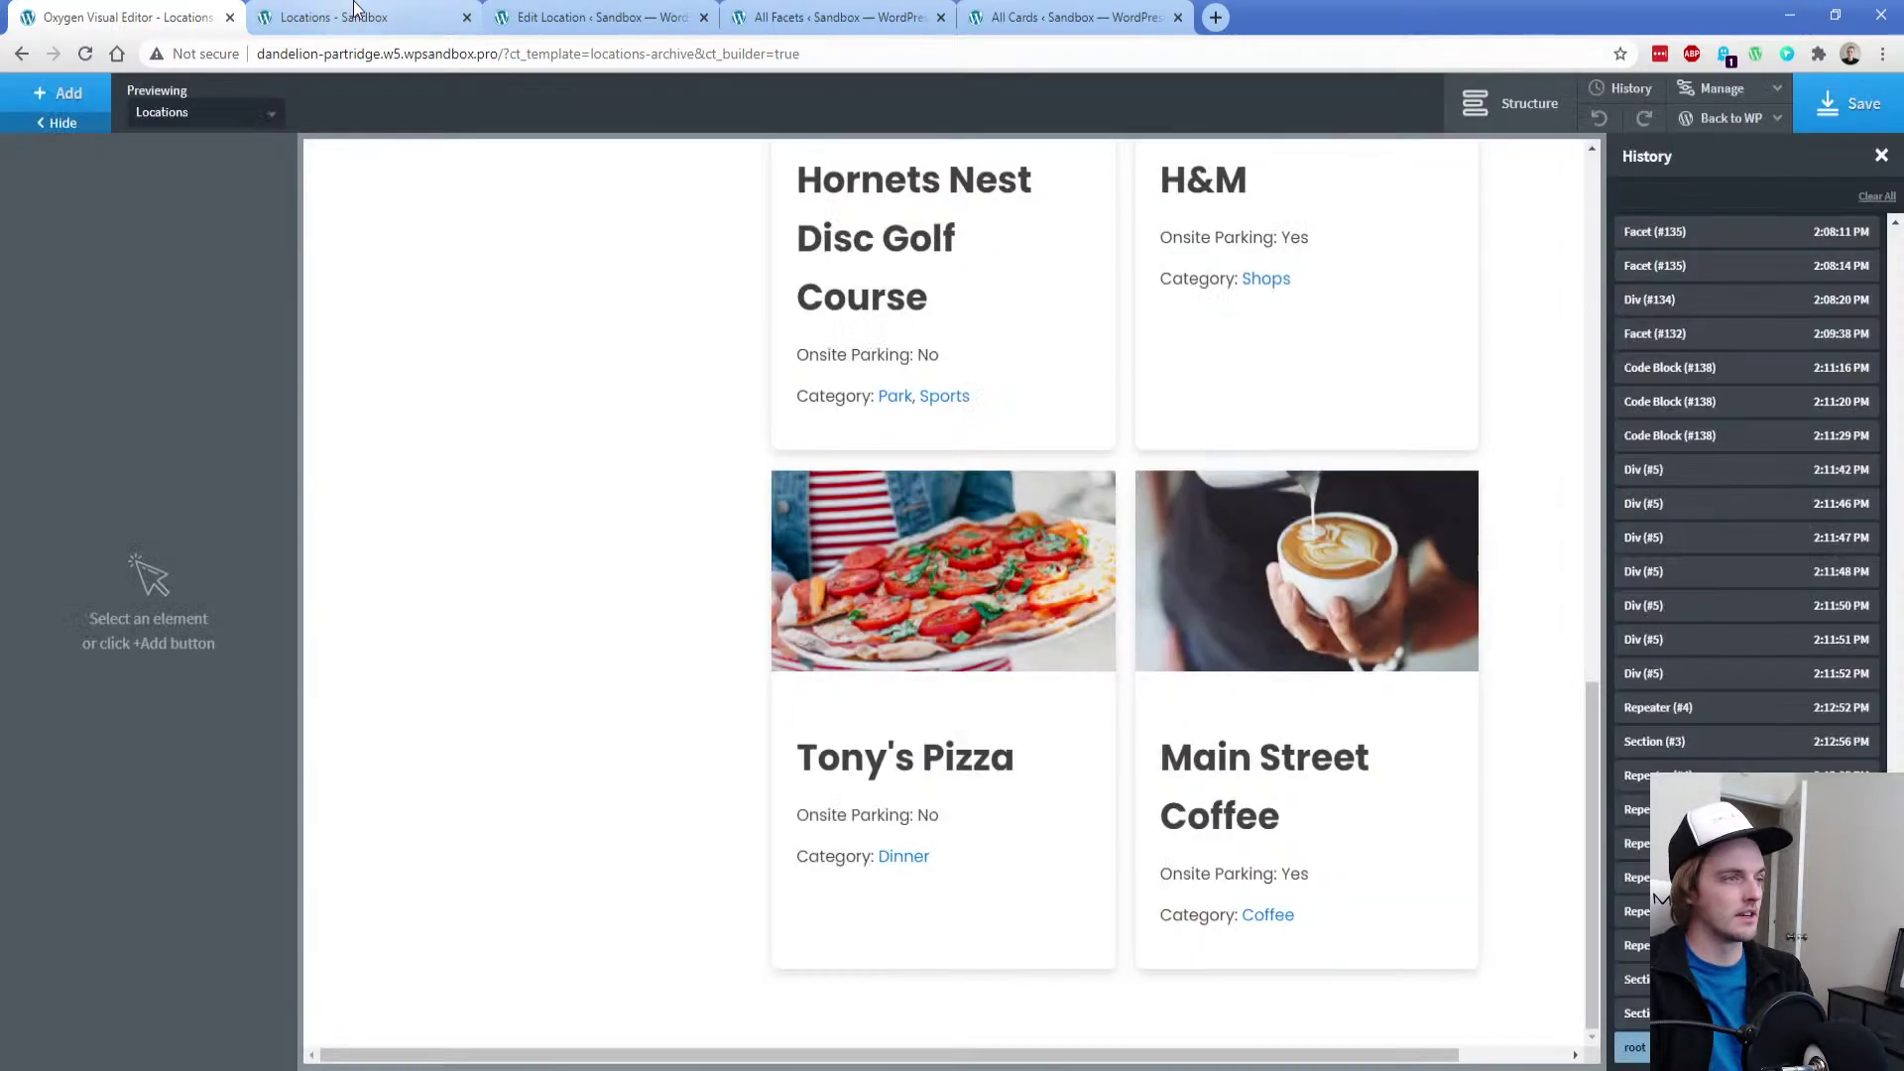
Reload the Locations front end and check the map, facets and location cards
click(357, 16)
key(F5)
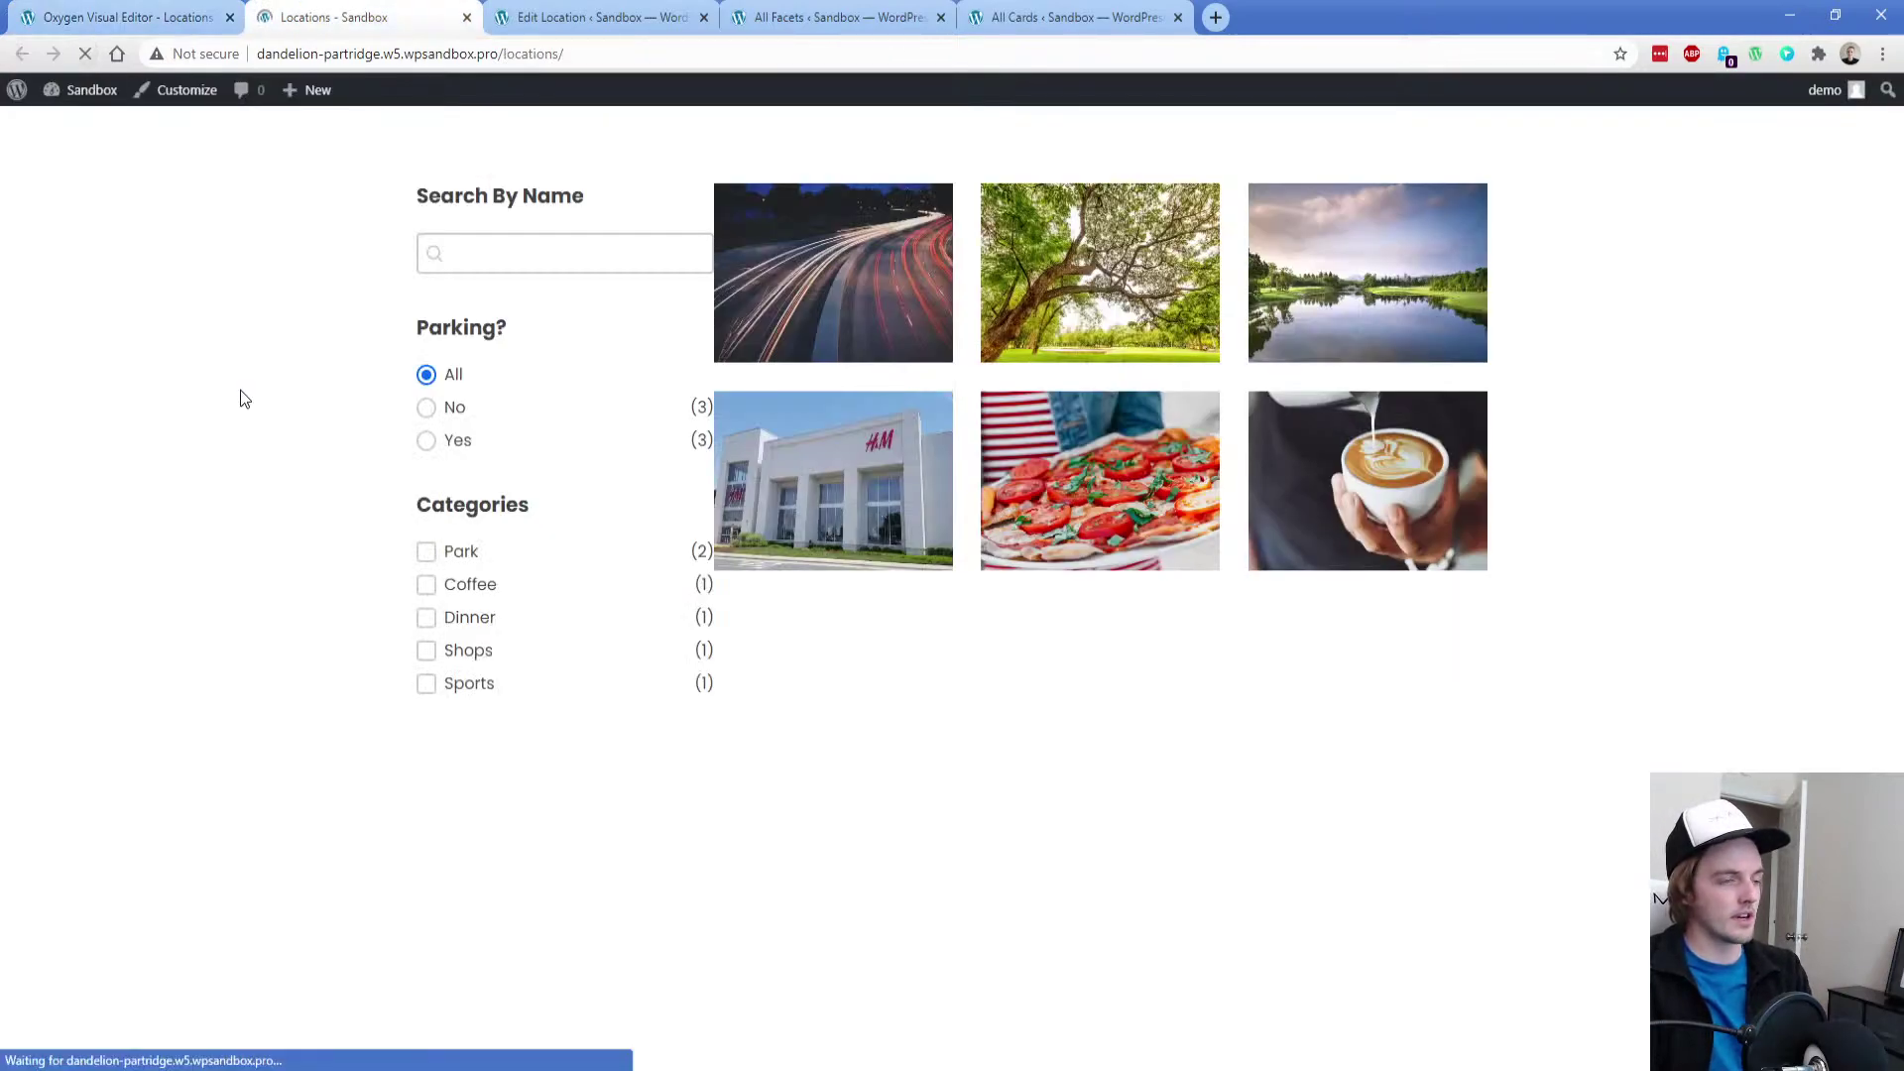
scroll(285, 475, down, 7)
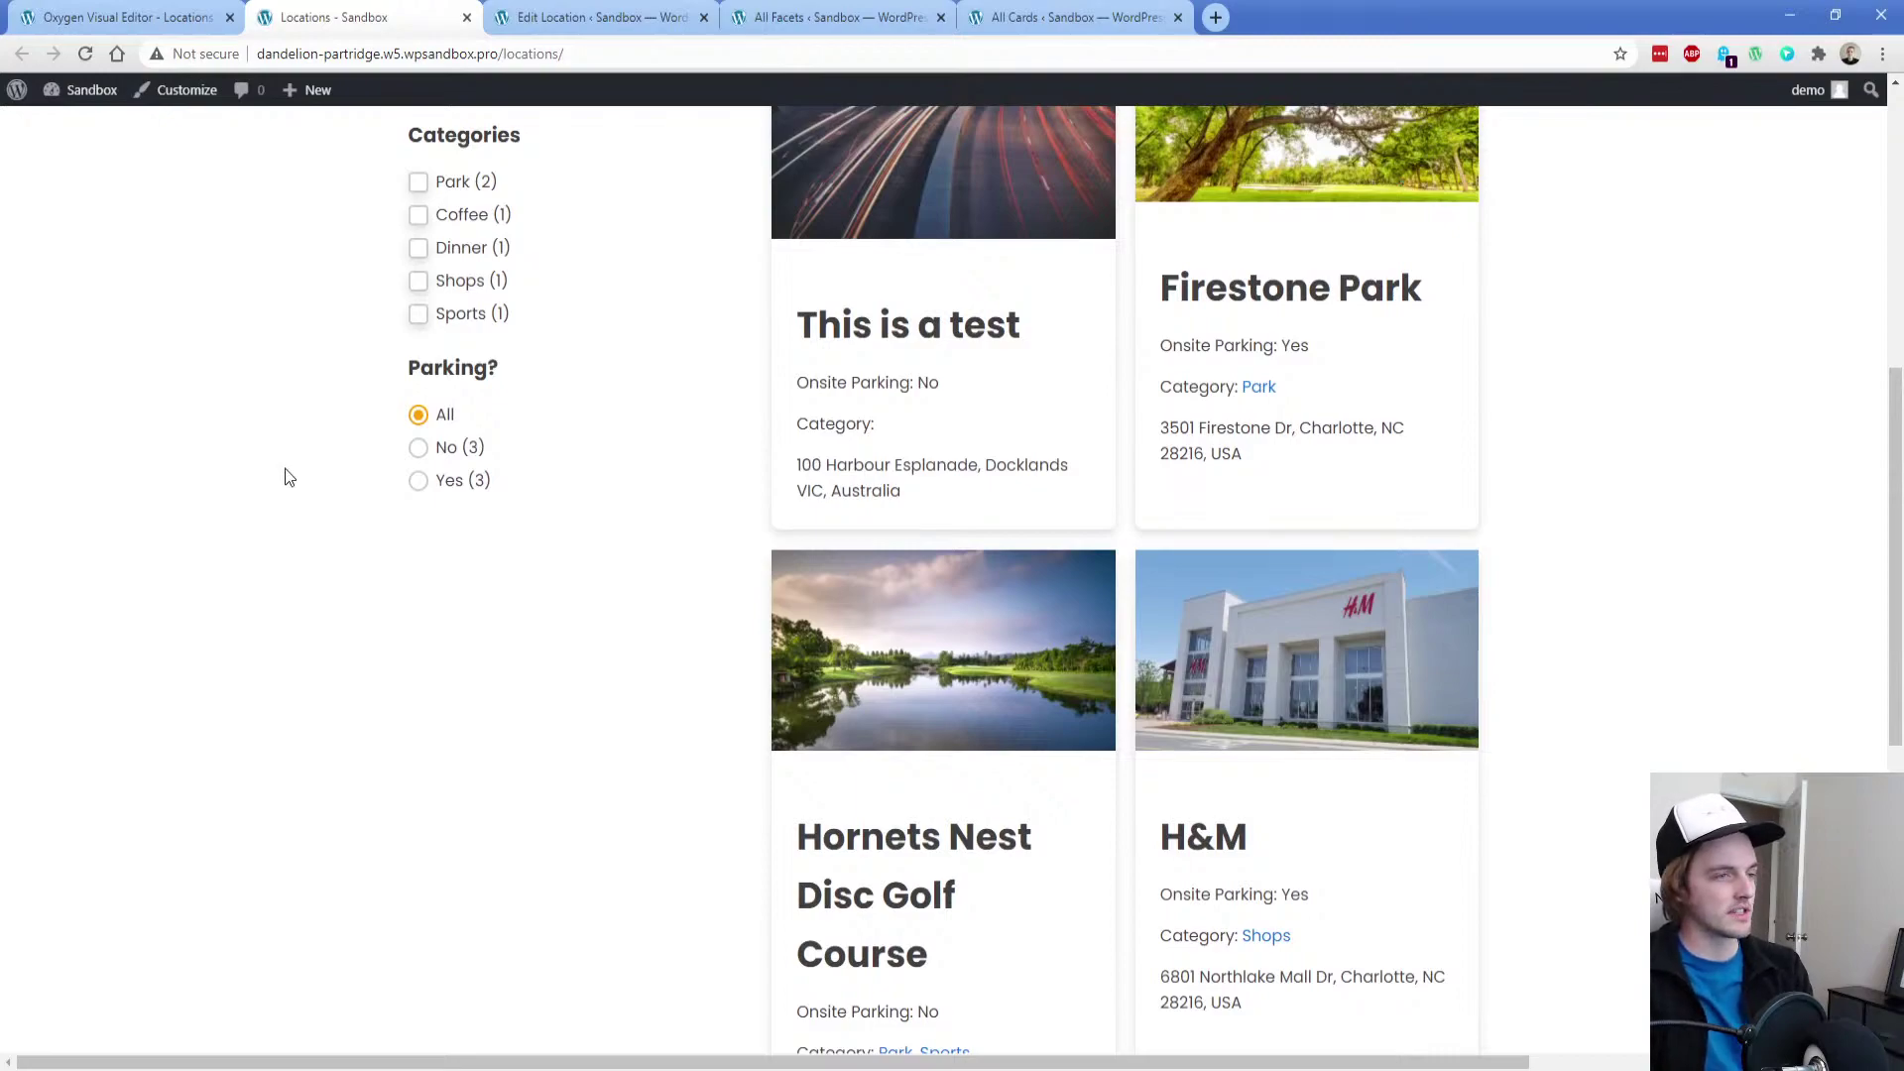
scroll(284, 473, down, 8)
scroll(304, 471, up, 15)
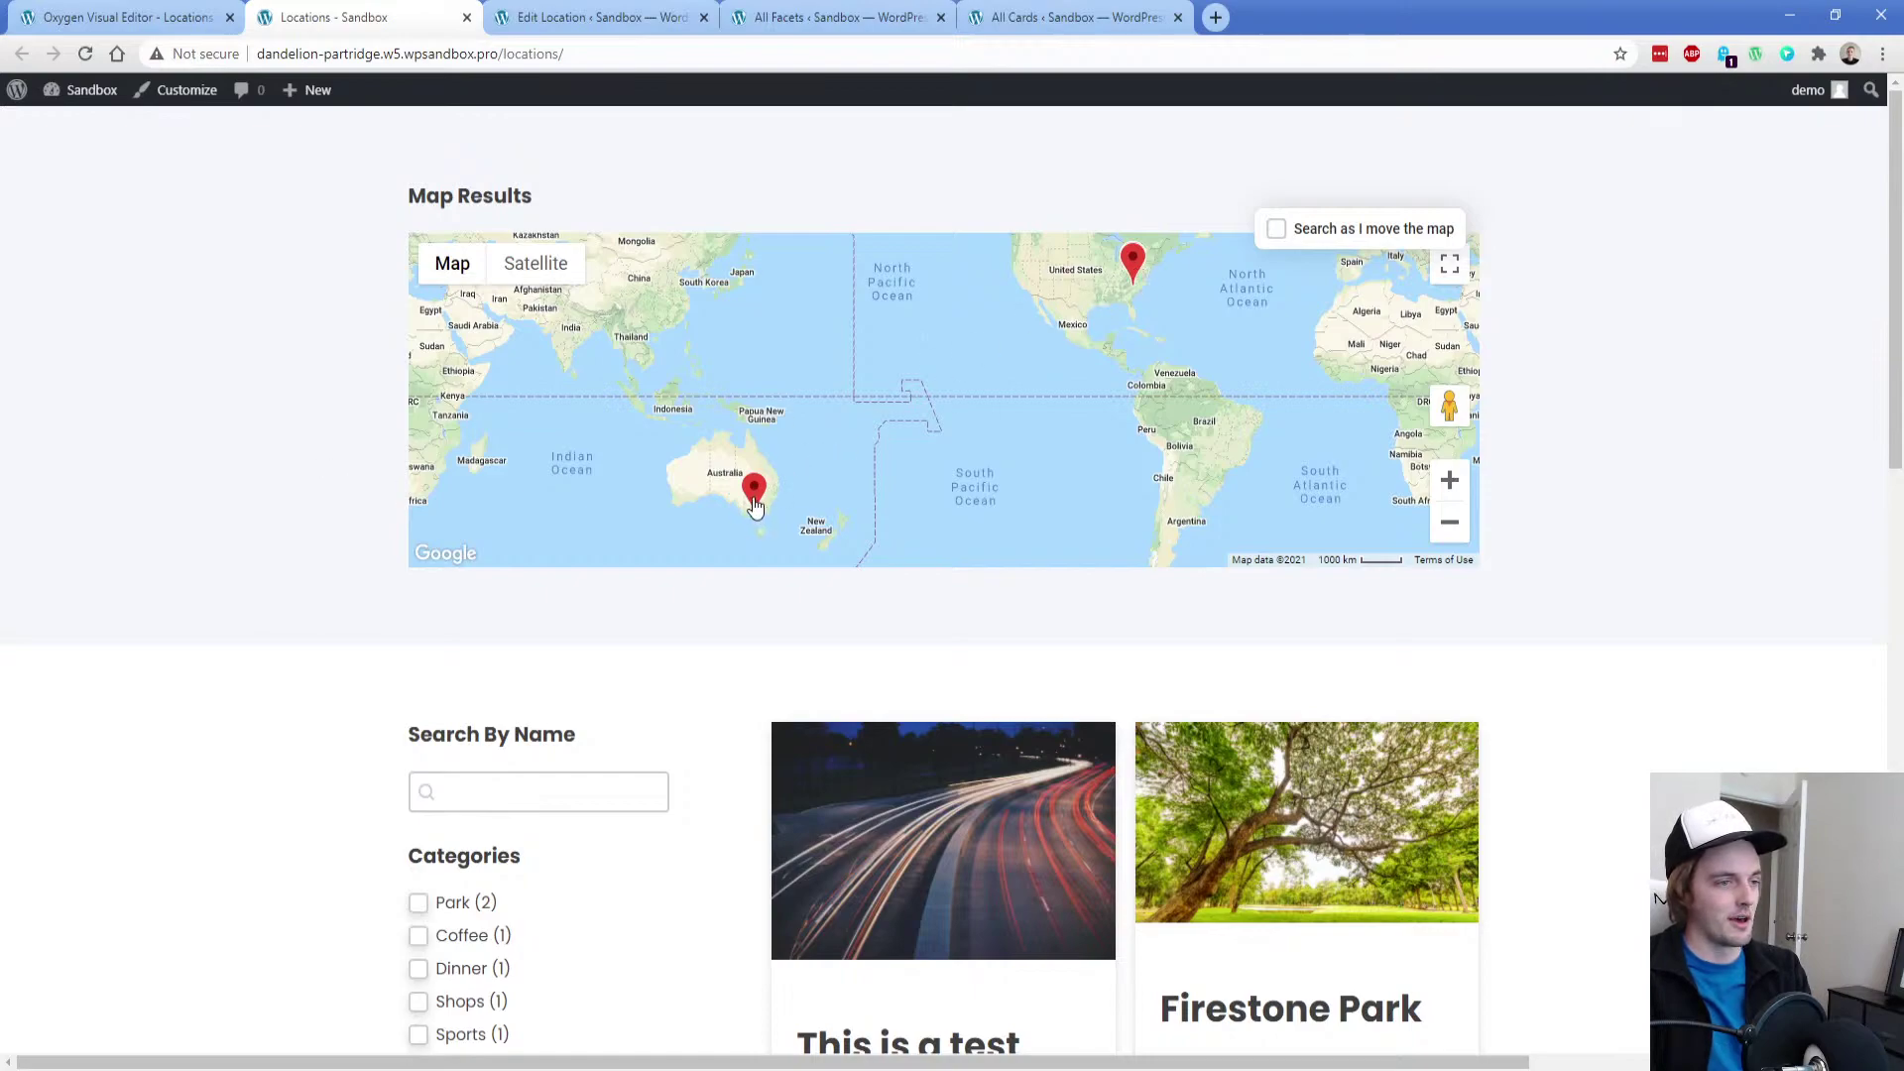
Enable Search as I move the map and filter the locations to the area around Australia
scroll(687, 498, up, 2)
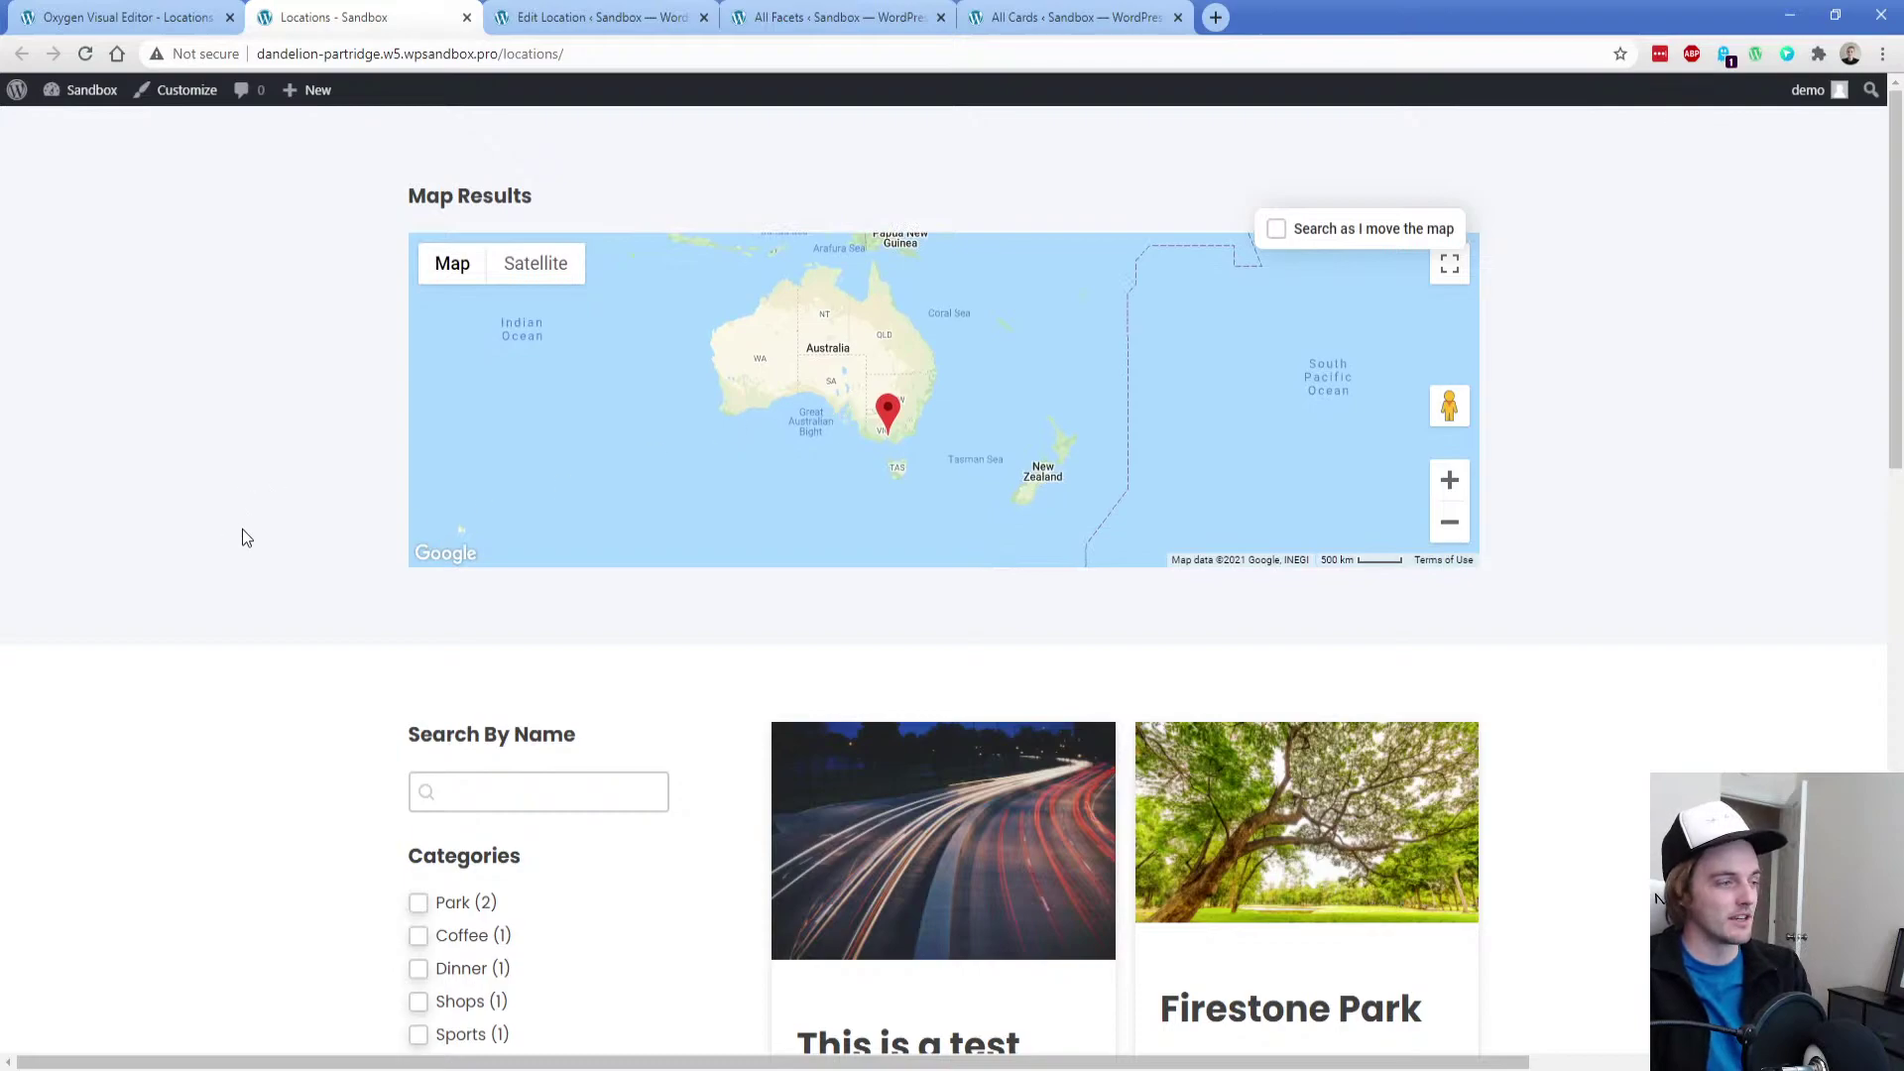
click(1368, 229)
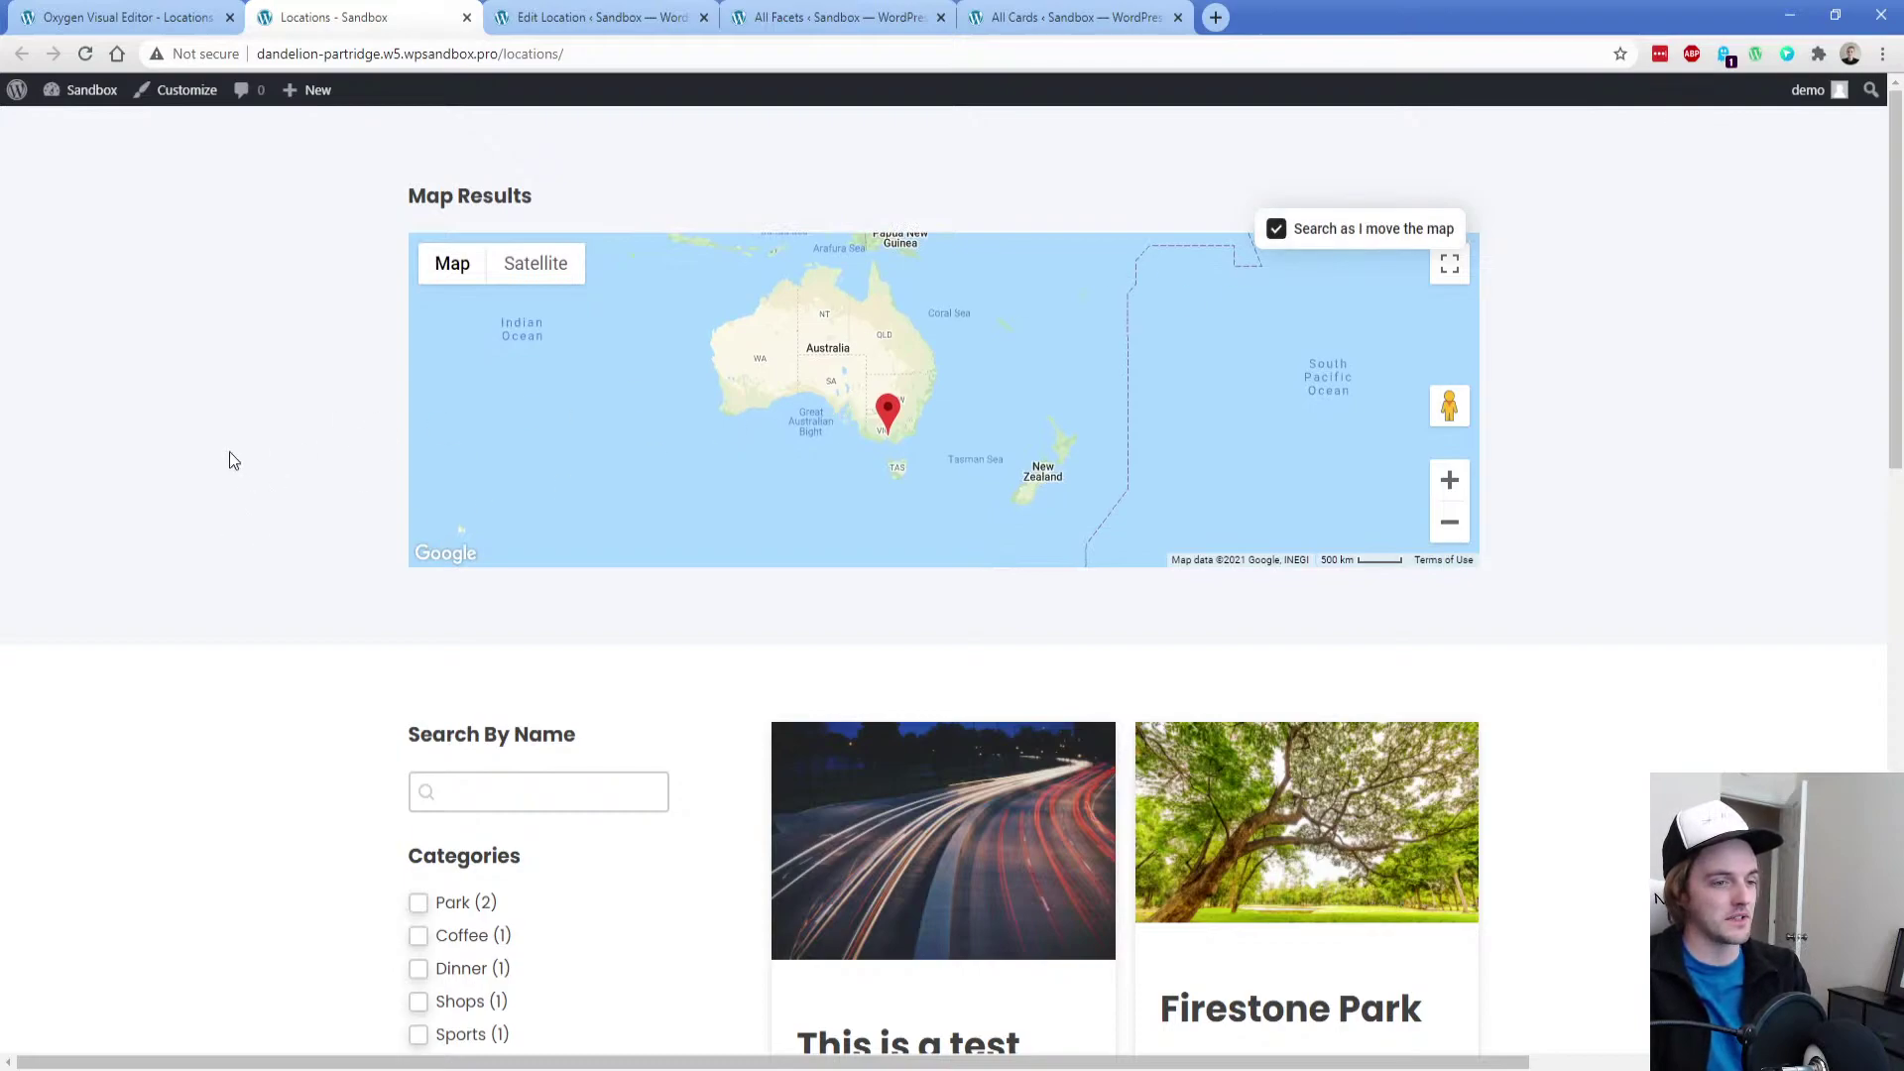
drag(794, 451, 795, 446)
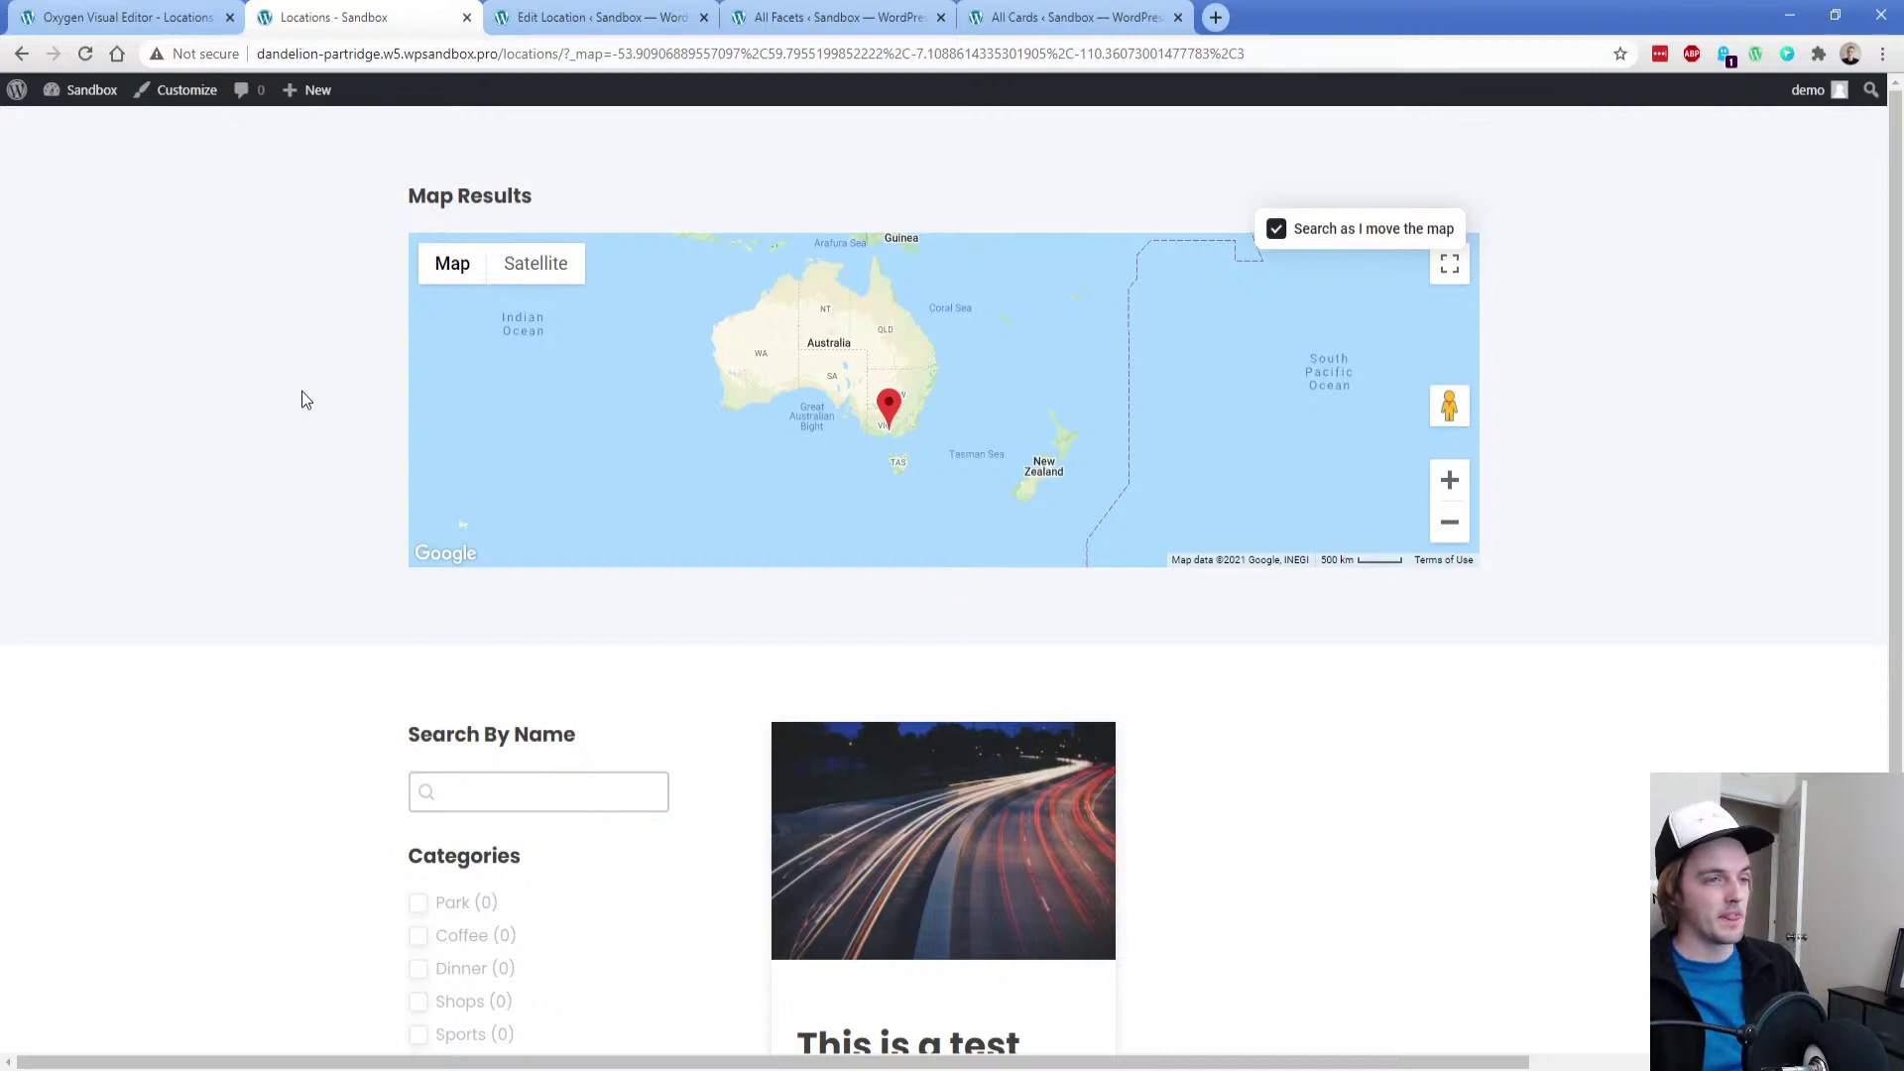
Turn off Search as I move the map, widen the map to the whole world, and re-enable it to refresh the results
click(1299, 234)
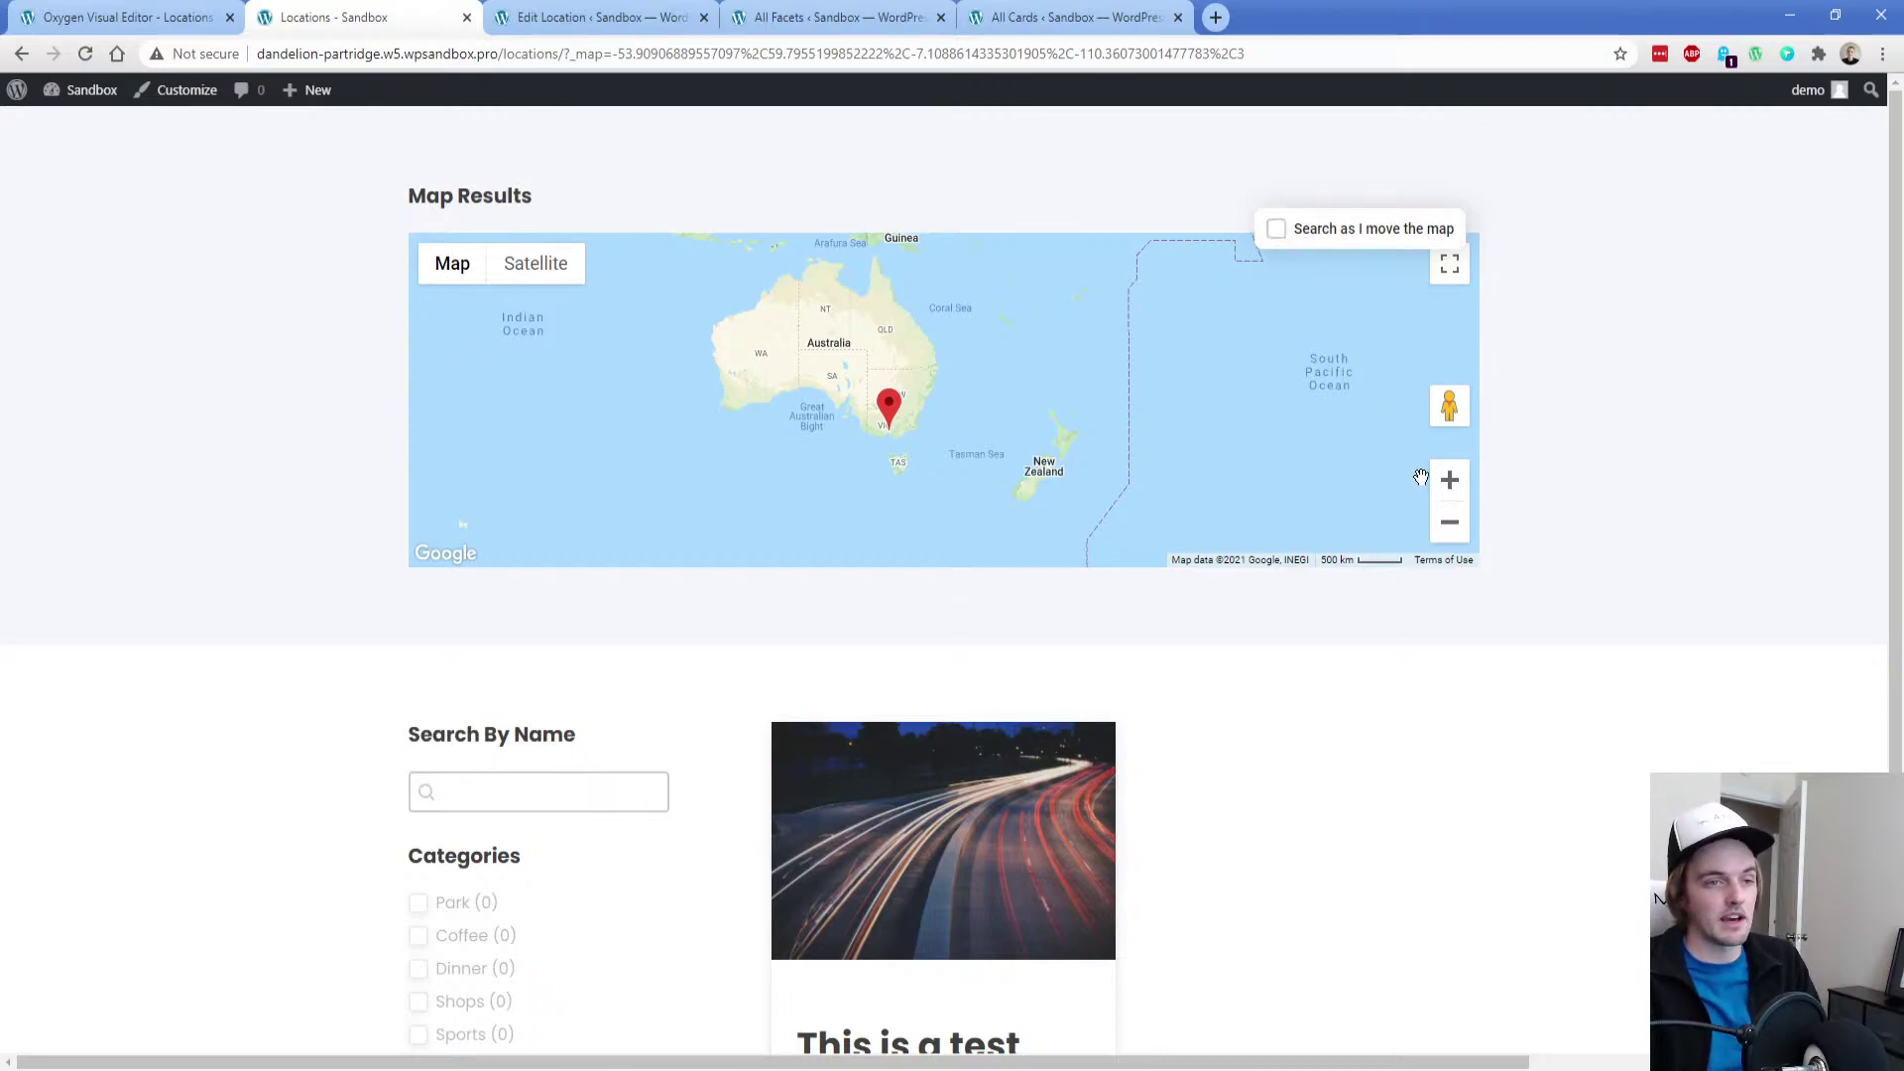
click(1453, 527)
click(1333, 234)
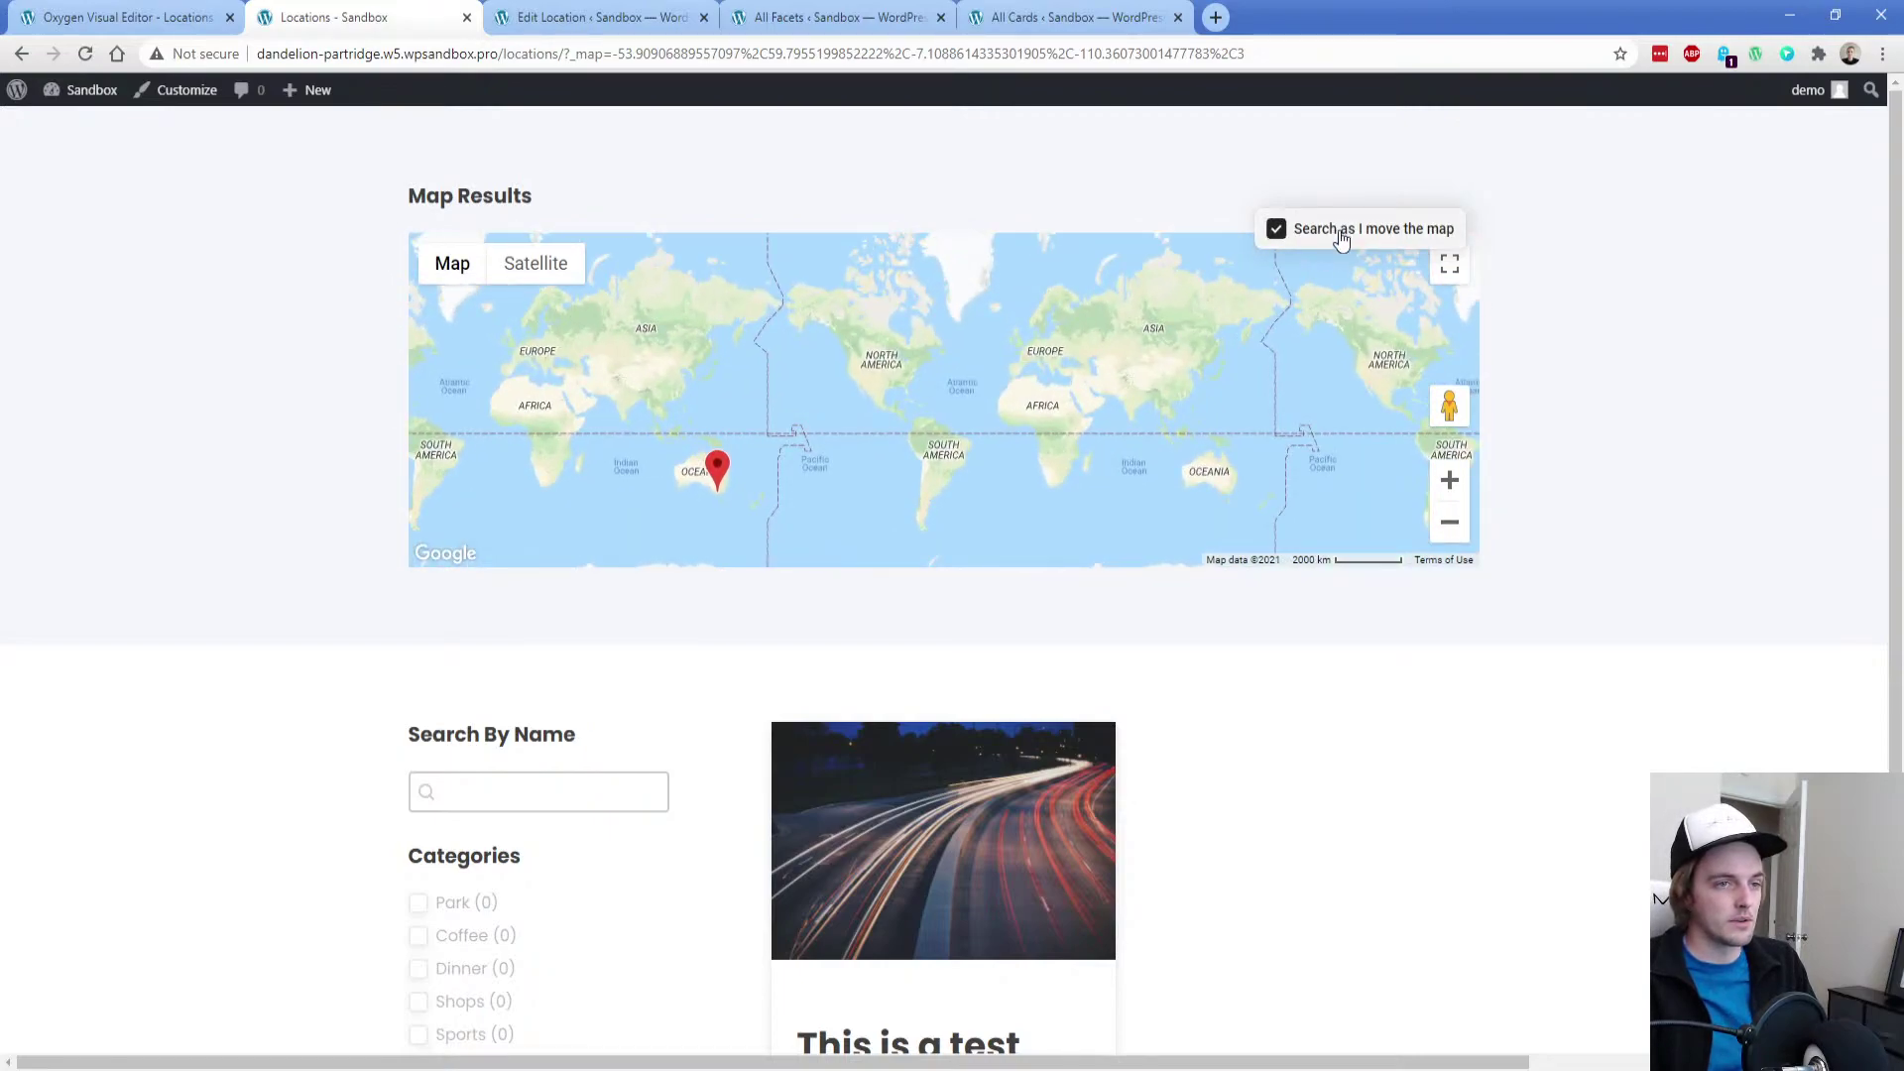
drag(857, 443, 876, 433)
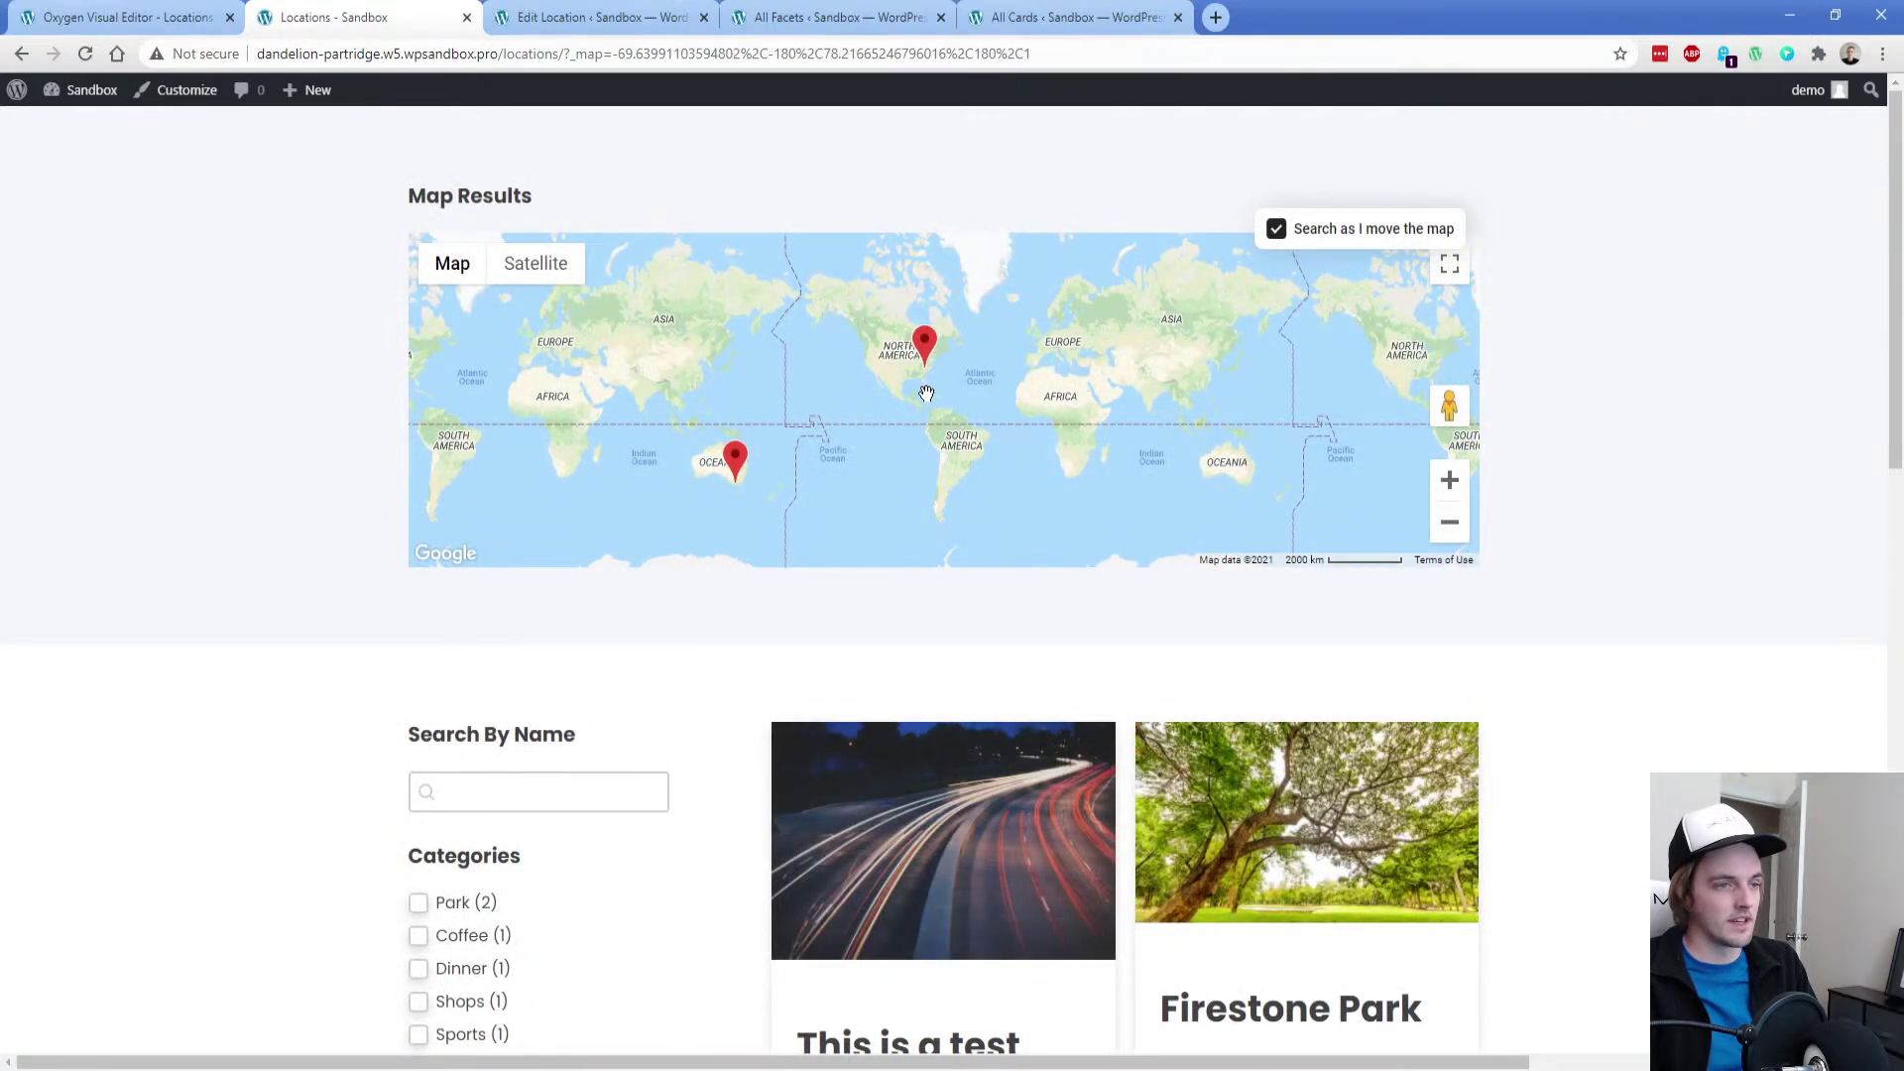
Narrow the map to the southeastern United States around Charlotte to filter the locations by that area
scroll(941, 382, up, 1)
scroll(941, 383, up, 2)
scroll(848, 363, up, 1)
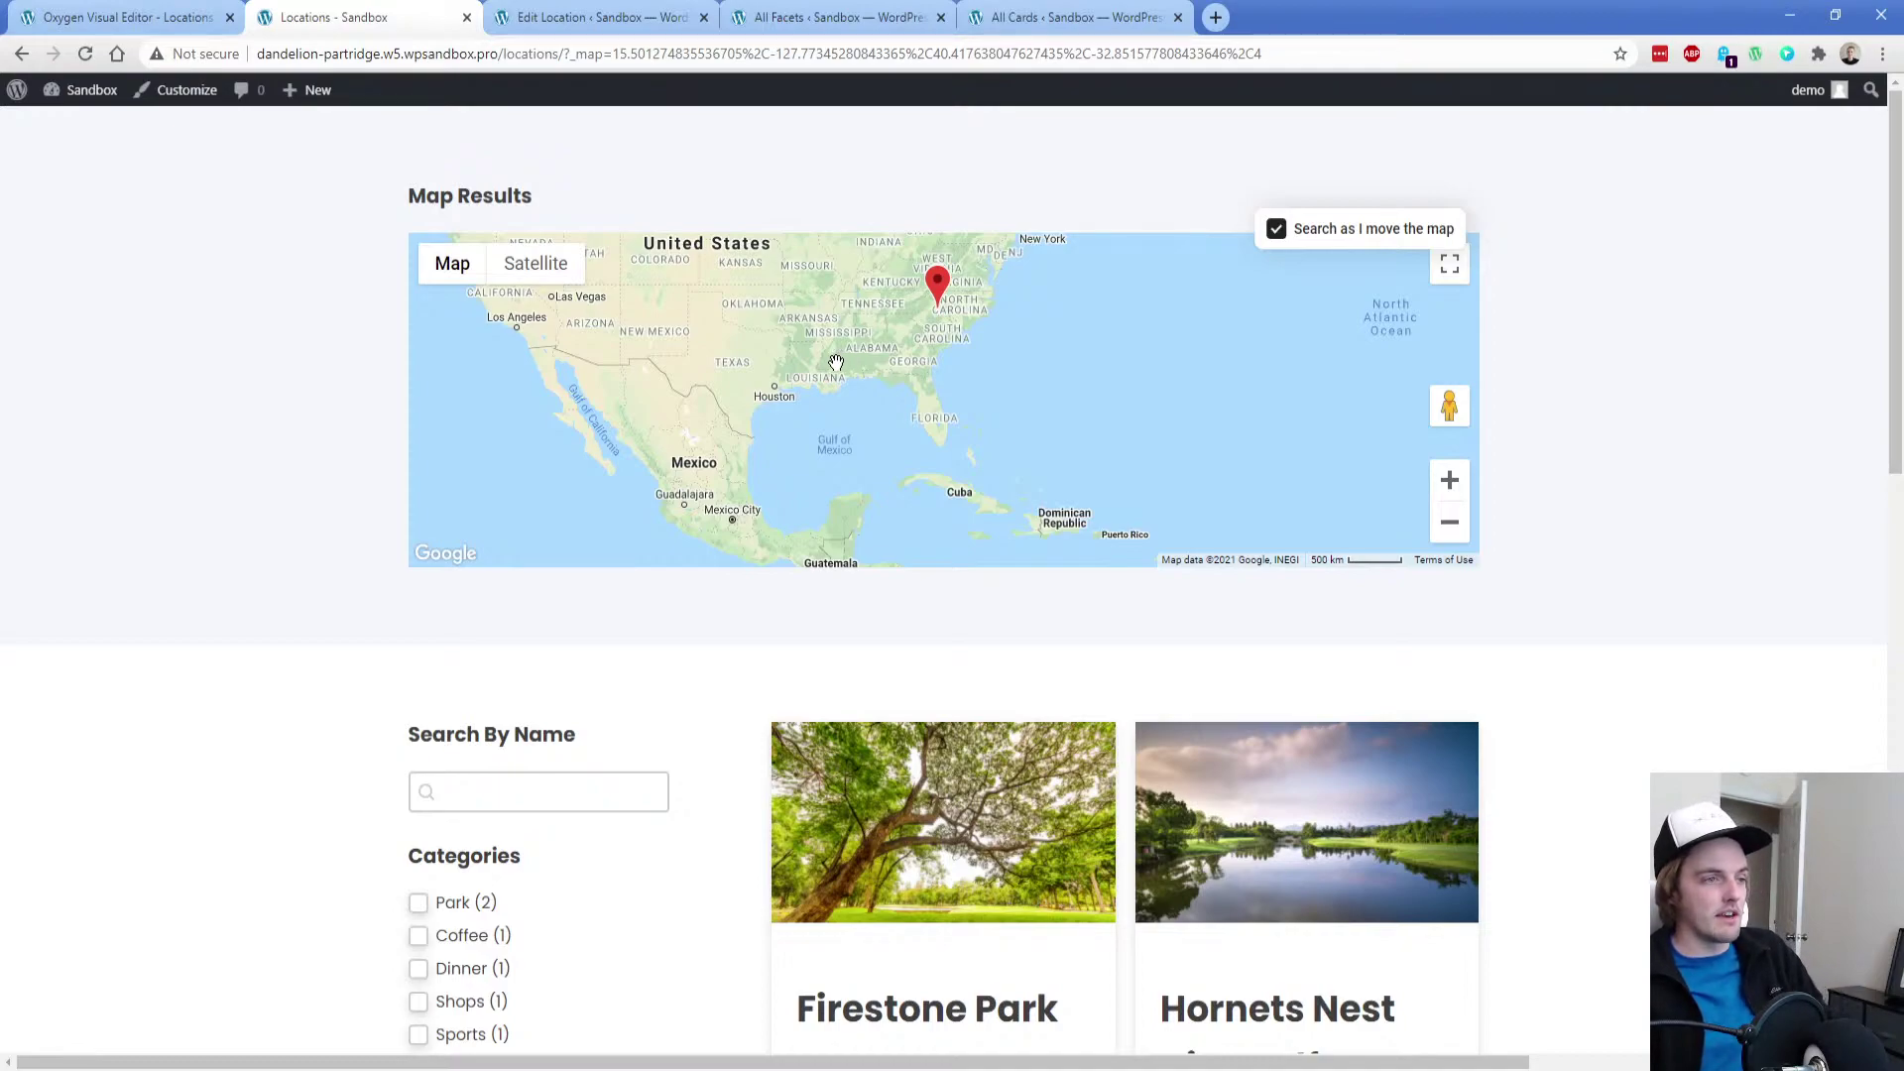
drag(872, 361, 910, 417)
scroll(910, 417, up, 1)
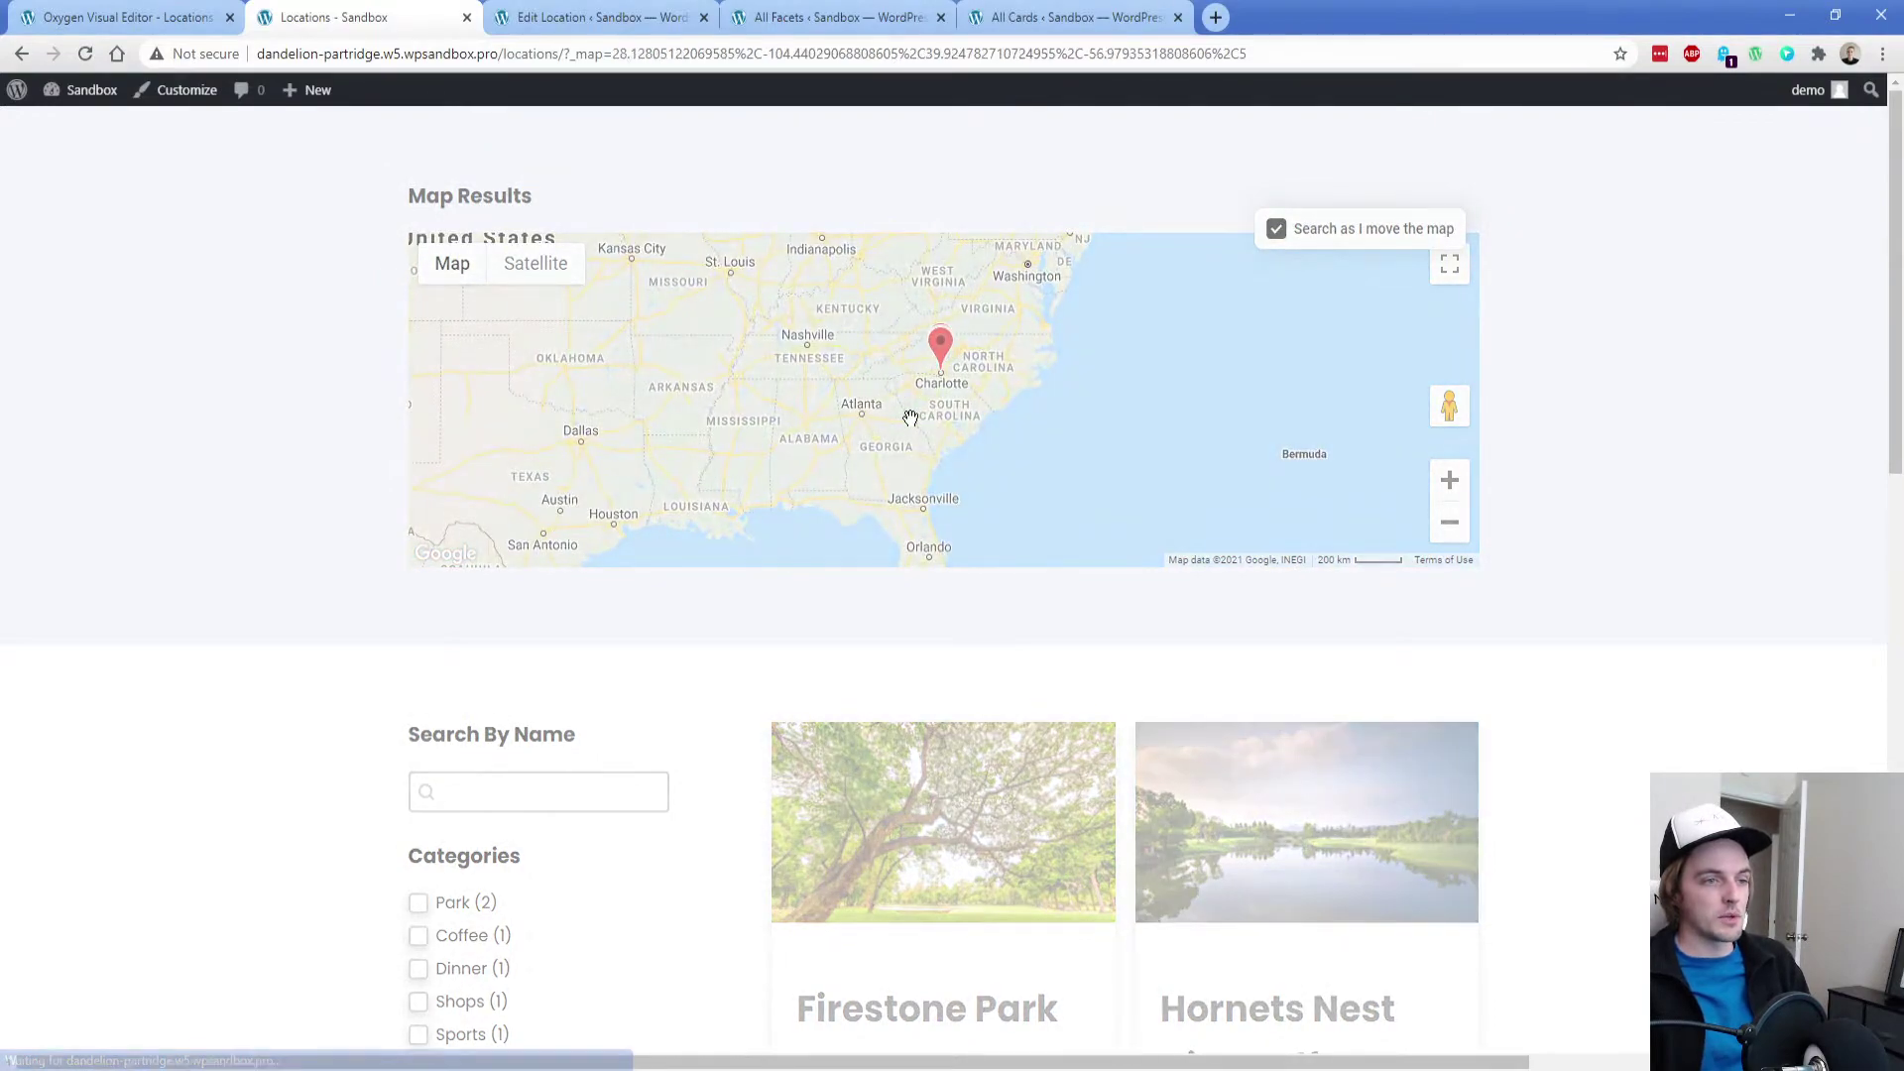